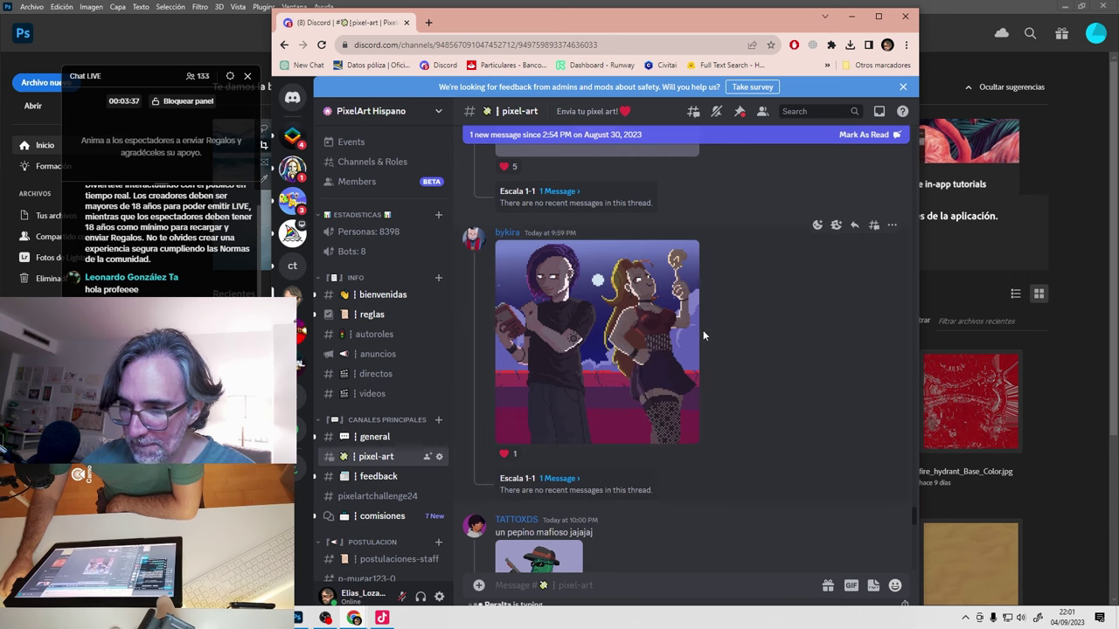
# Open the enlarged comparison image from the cucumber gangster post's Escala 1-1 thread in its own browser tab.
pyautogui.scroll(-3, 705, 306)
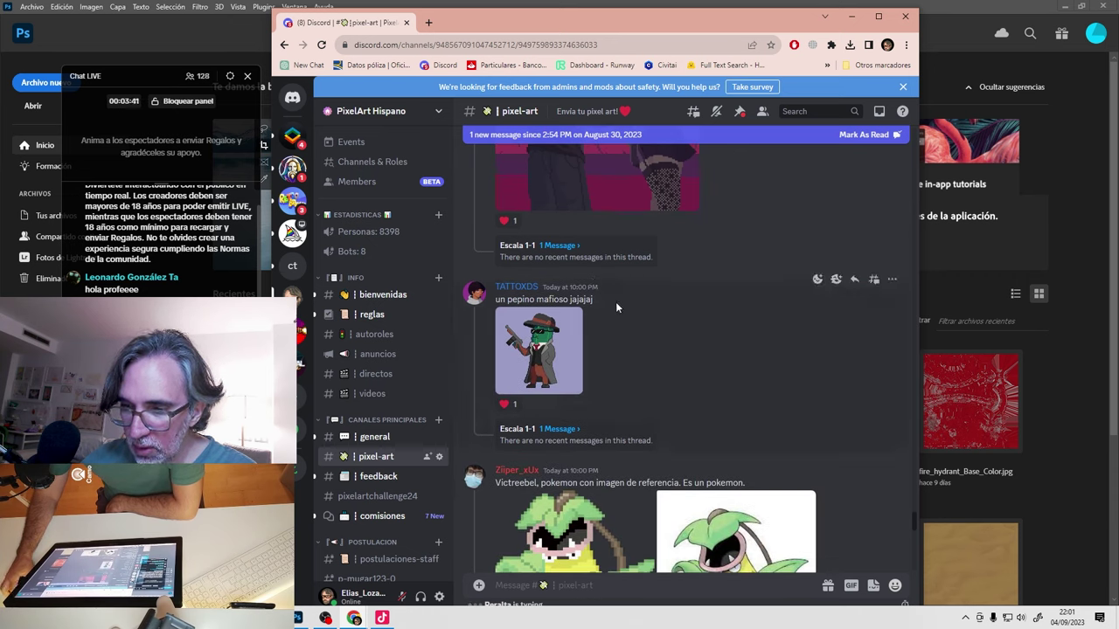
pyautogui.scroll(-1, 622, 306)
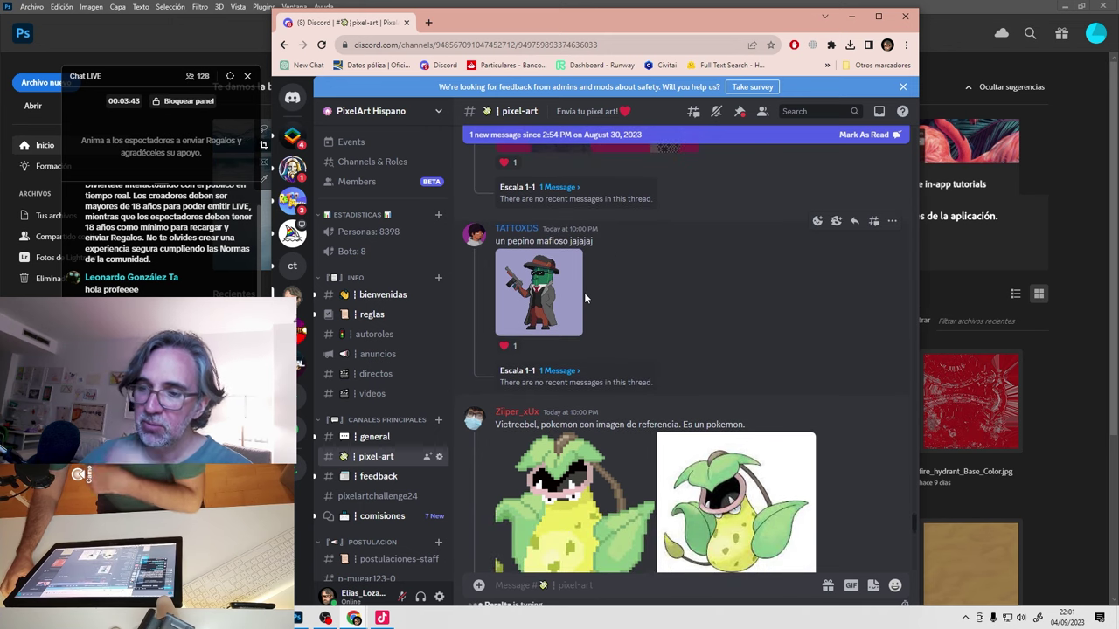
pyautogui.click(559, 371)
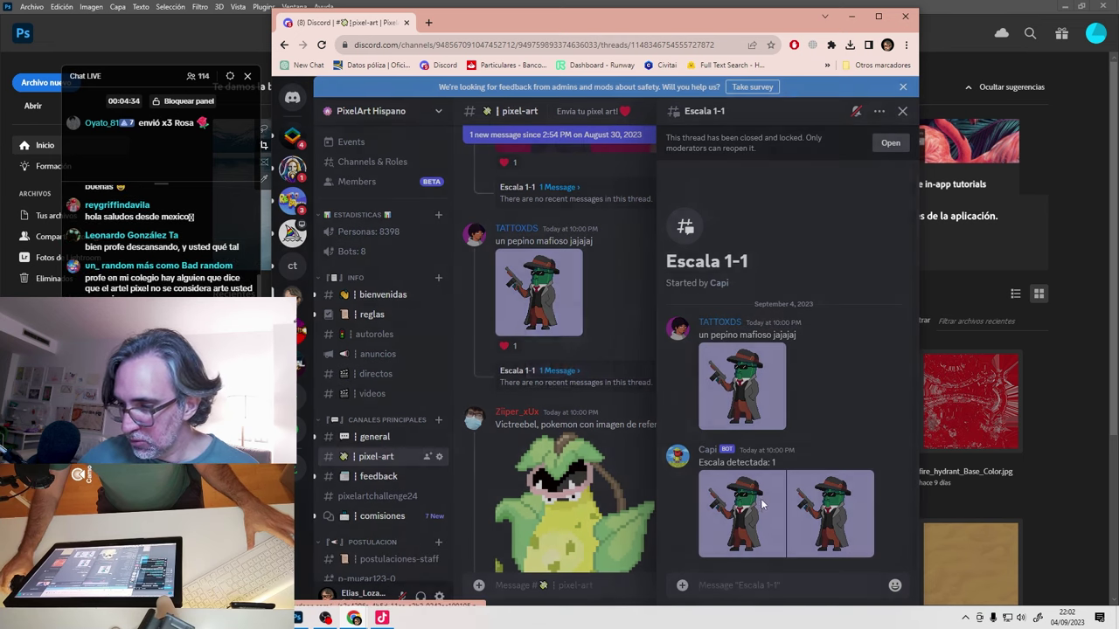
pyautogui.click(751, 514)
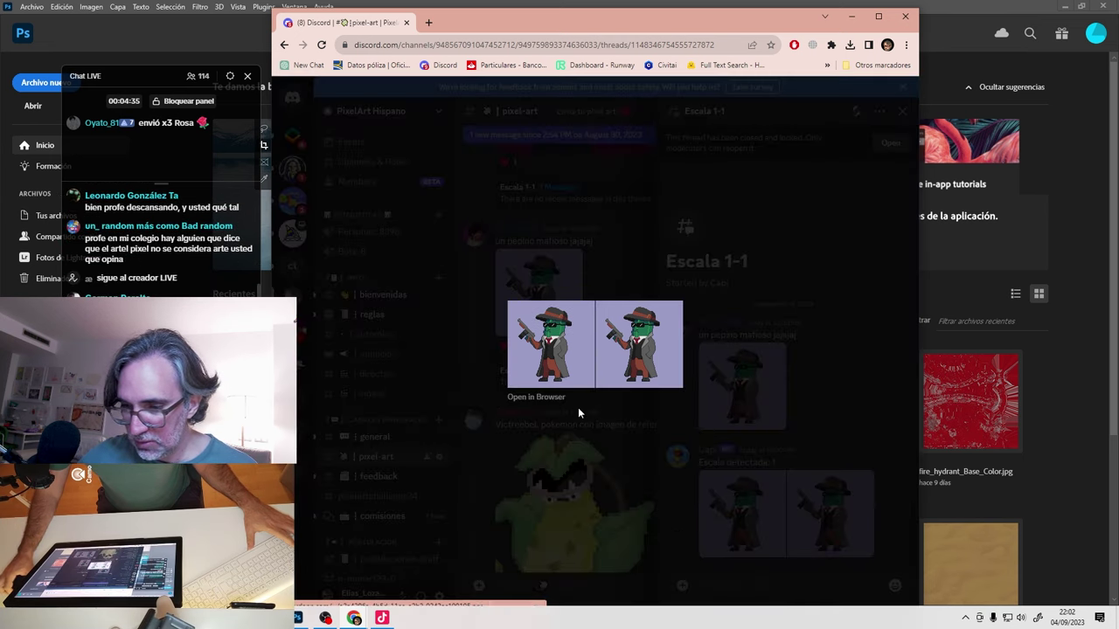
pyautogui.click(534, 396)
# Copy the full-size cucumber gangster image to the clipboard.
pyautogui.rightClick(565, 299)
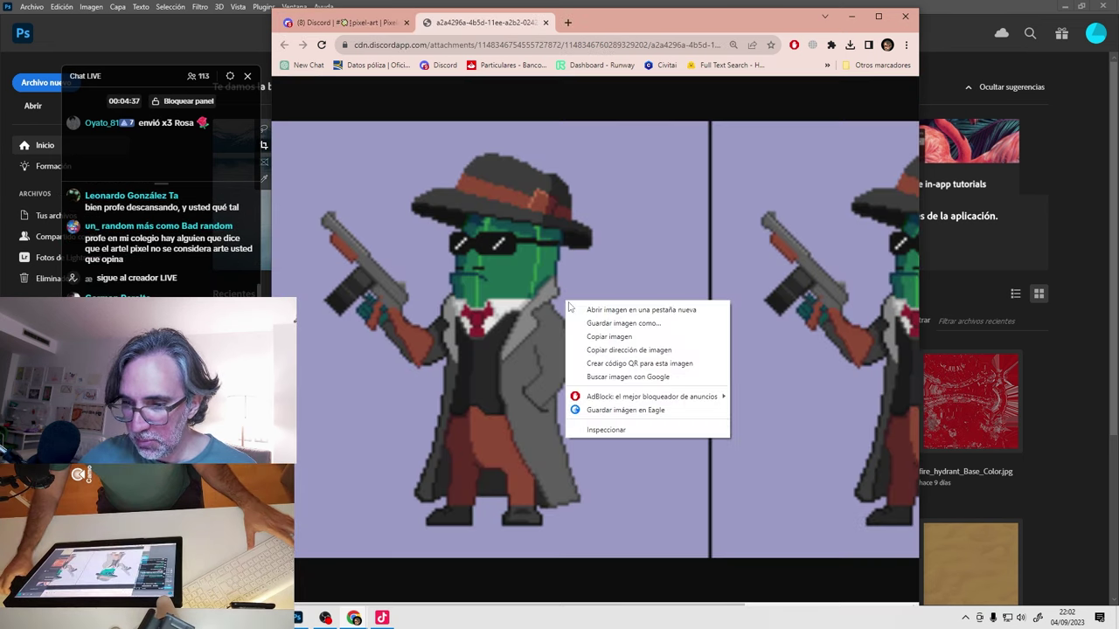
pyautogui.click(483, 336)
pyautogui.rightClick(518, 340)
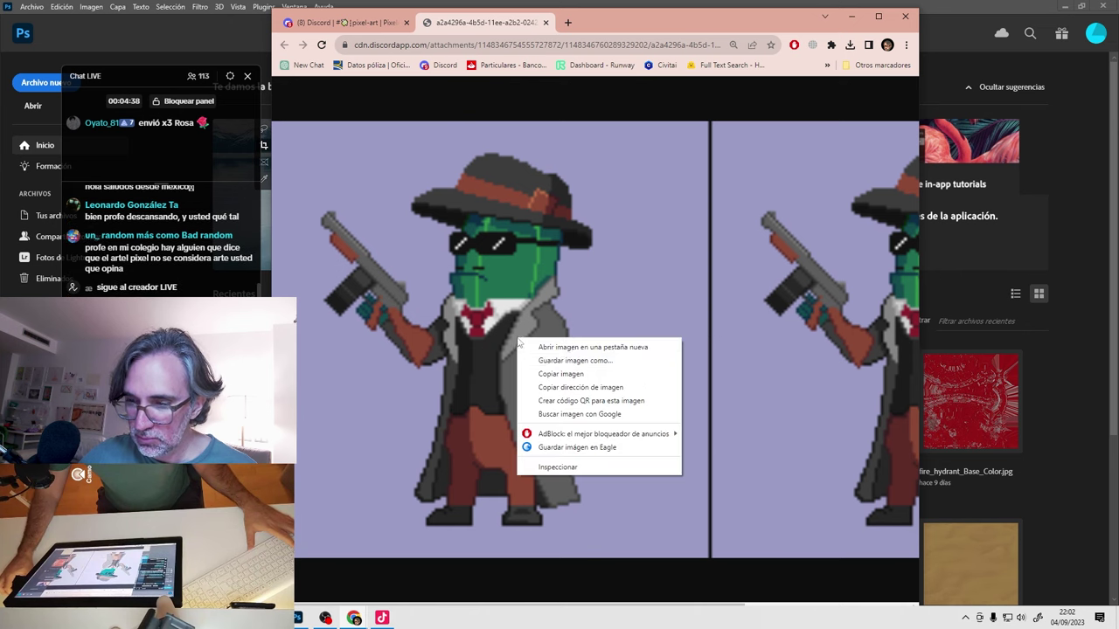
pyautogui.click(563, 374)
# Switch to Photoshop and create a new 301 x 150 px document.
pyautogui.hotkey('alt', 'Tab')
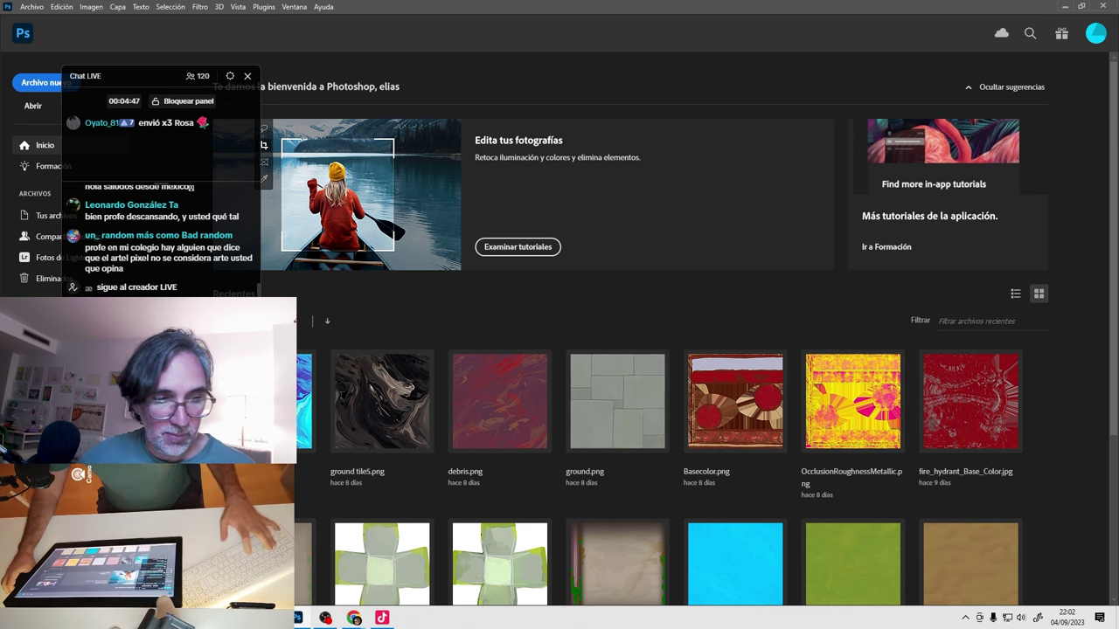
pyautogui.hotkey('ctrl', 'n')
pyautogui.press('Return')
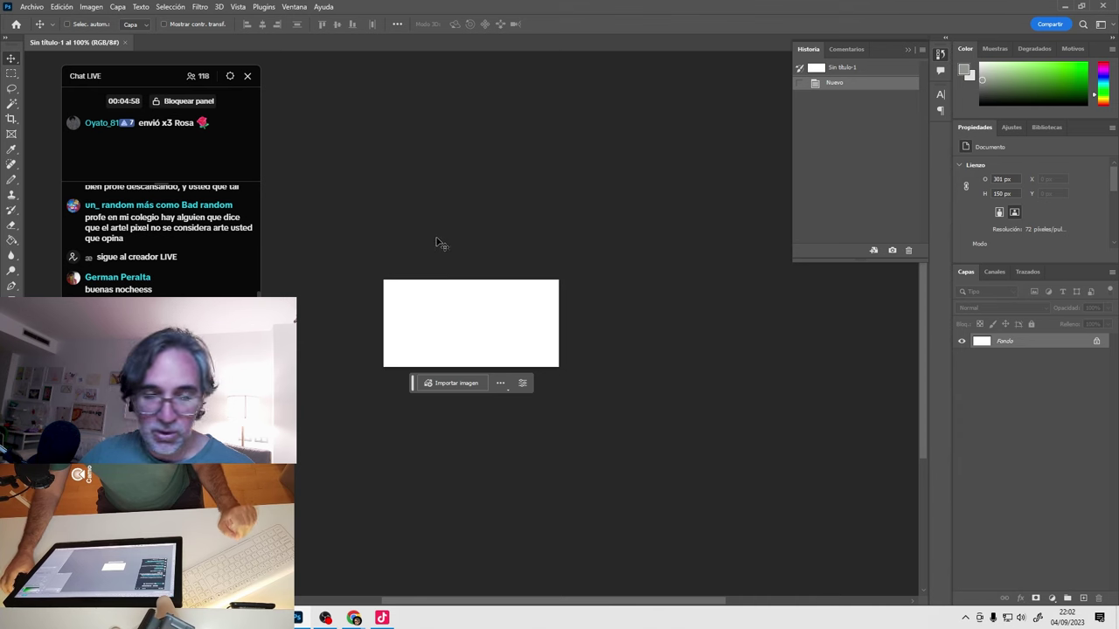
# Paste the copied character image into the blank document and collapse the history display.
pyautogui.keyDown('ctrl'); pyautogui.click(413, 331); pyautogui.keyUp('ctrl')
pyautogui.keyDown('ctrl'); pyautogui.click(413, 330); pyautogui.keyUp('ctrl')
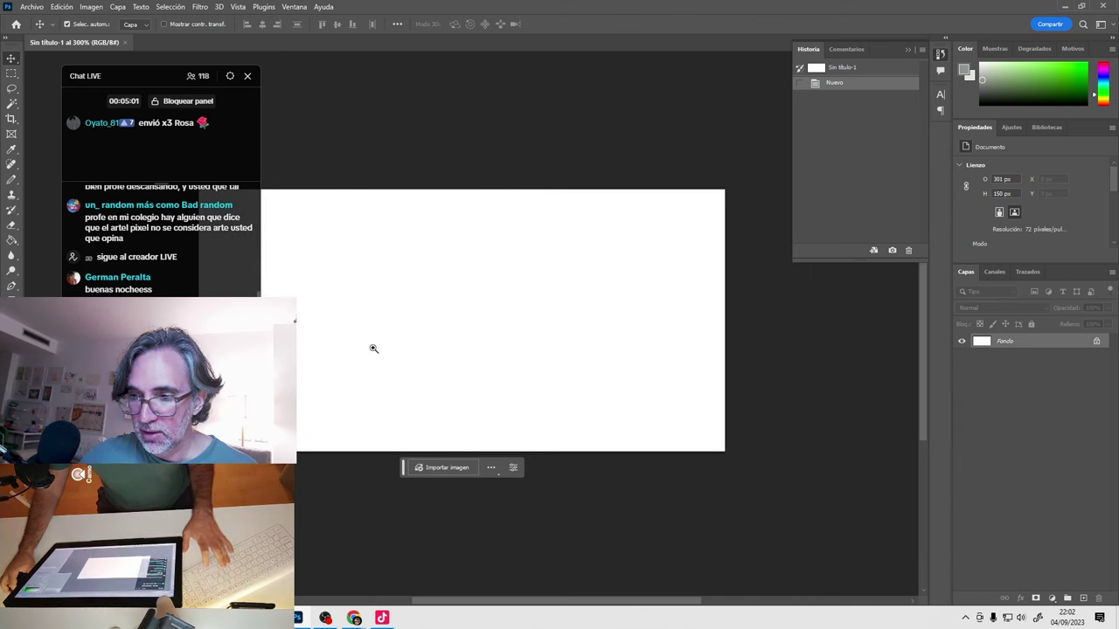
pyautogui.keyDown('ctrl'); pyautogui.click(372, 347); pyautogui.keyUp('ctrl')
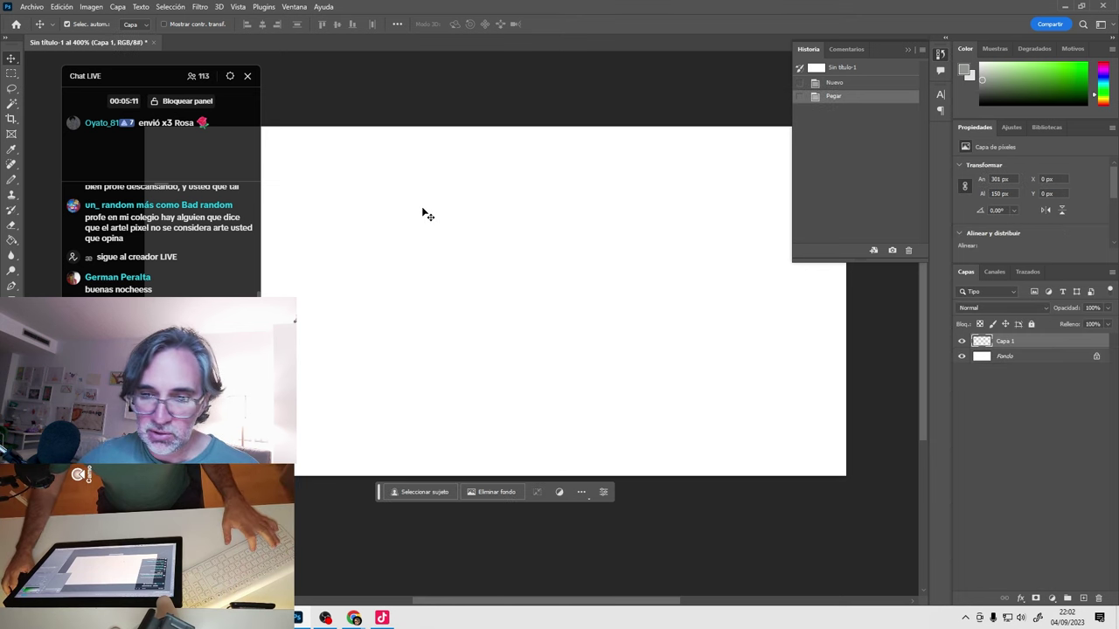
pyautogui.hotkey('ctrl', 'v')
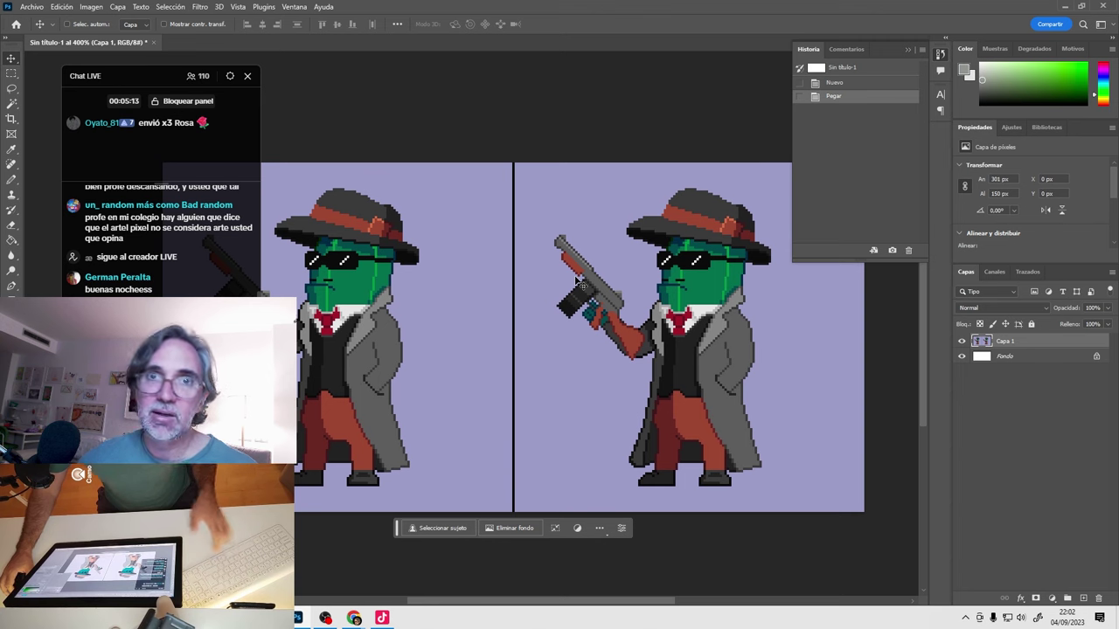
pyautogui.click(908, 50)
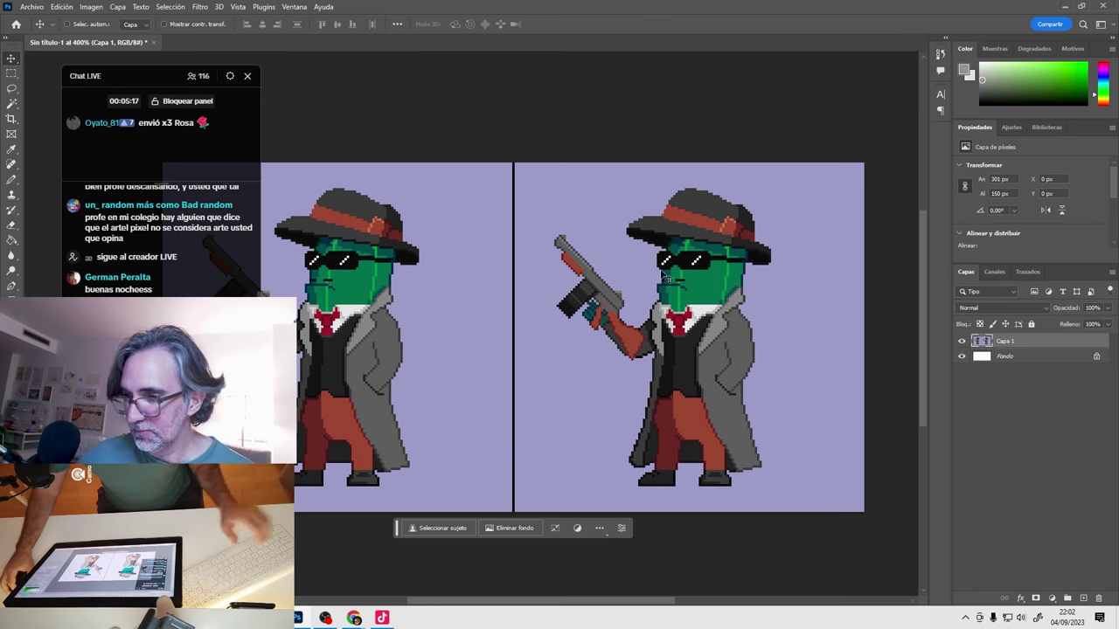
pyautogui.moveTo(641, 296); pyautogui.dragTo(664, 263)
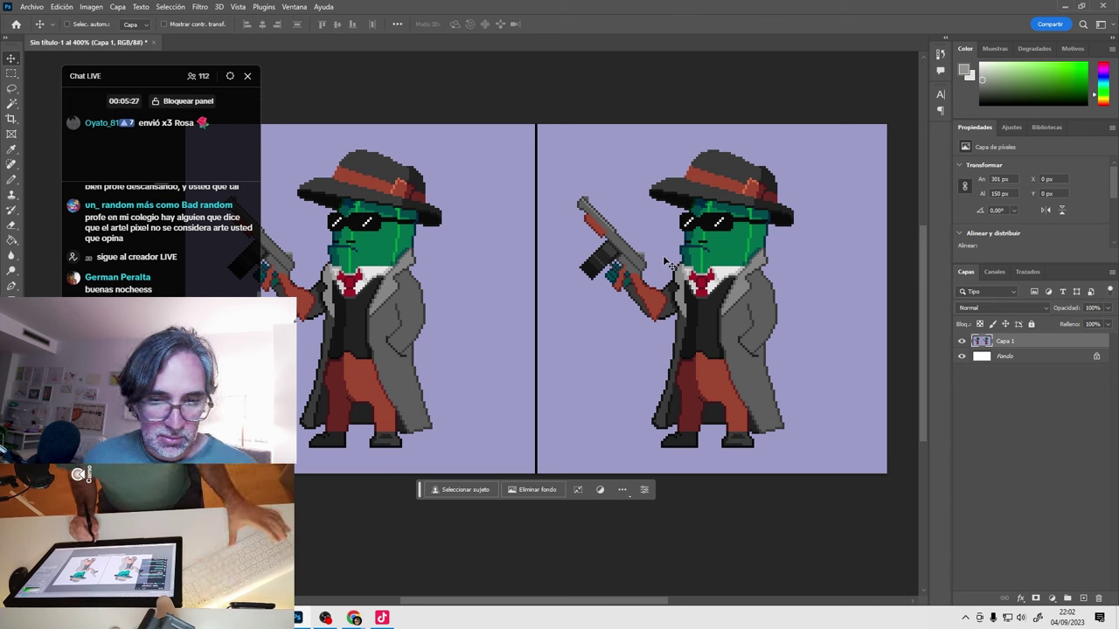
# Activate the Pencil tool and reduce its tip to 1 px.
pyautogui.press('b')
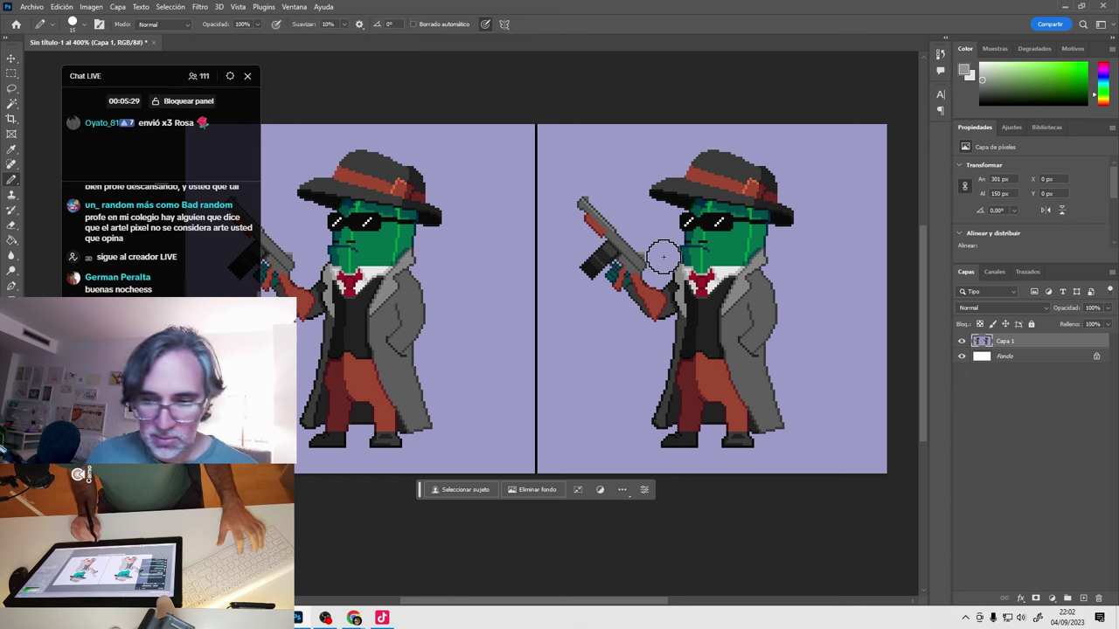
pyautogui.press('[')
pyautogui.press('[')
pyautogui.press('[')
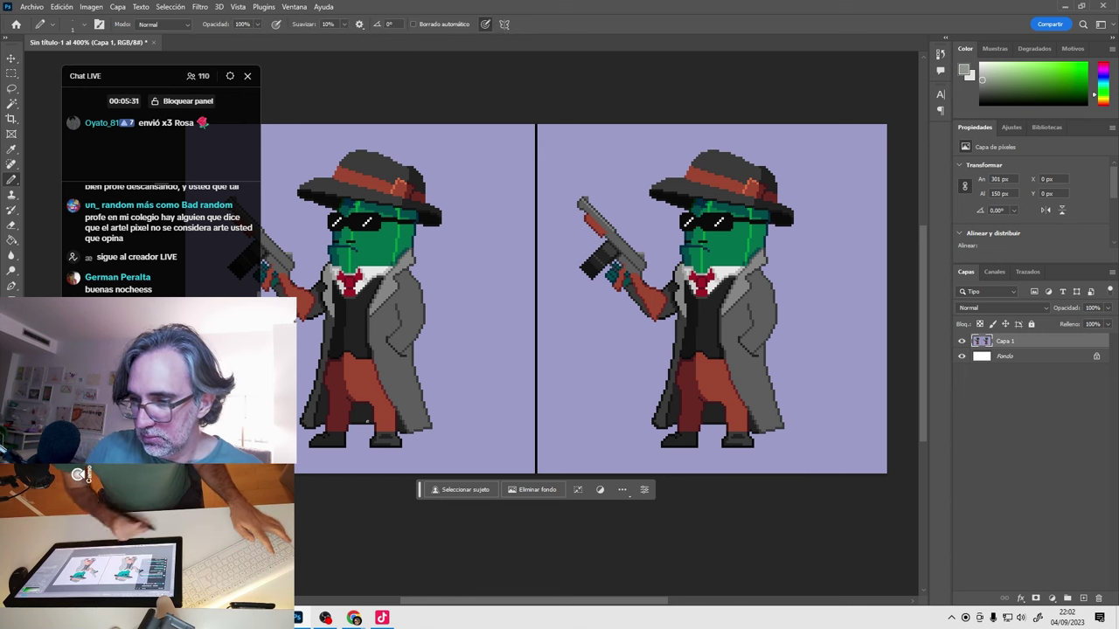
# Examine the second copy of the character, comparing the hat, head and coat close up with the whole figure.
pyautogui.moveTo(750, 468); pyautogui.dragTo(625, 471)
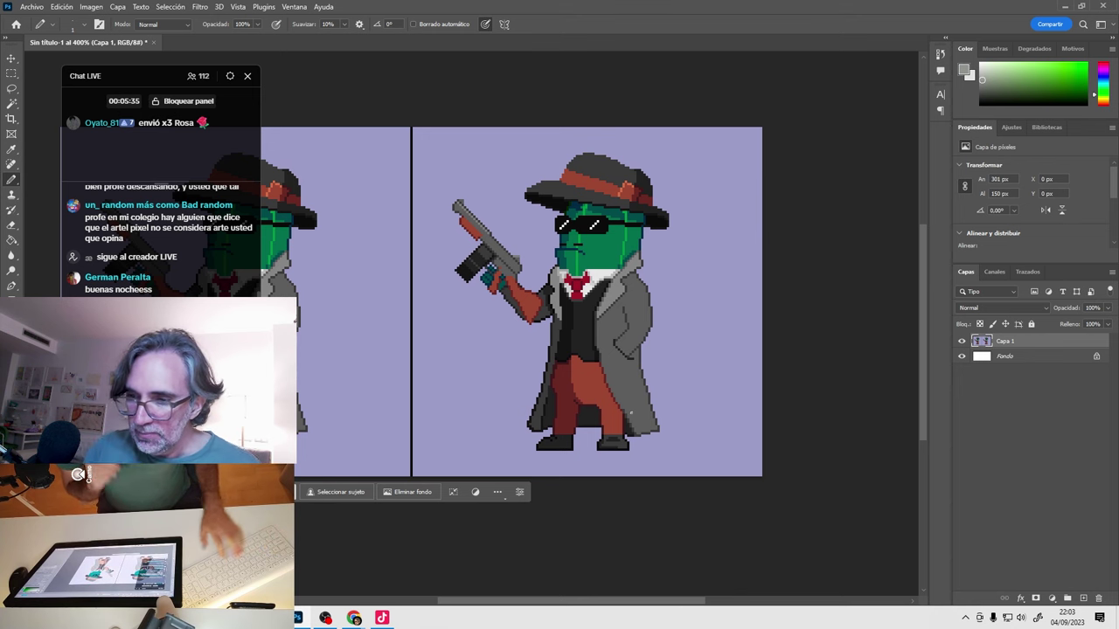
pyautogui.hotkey('ctrl', '+')
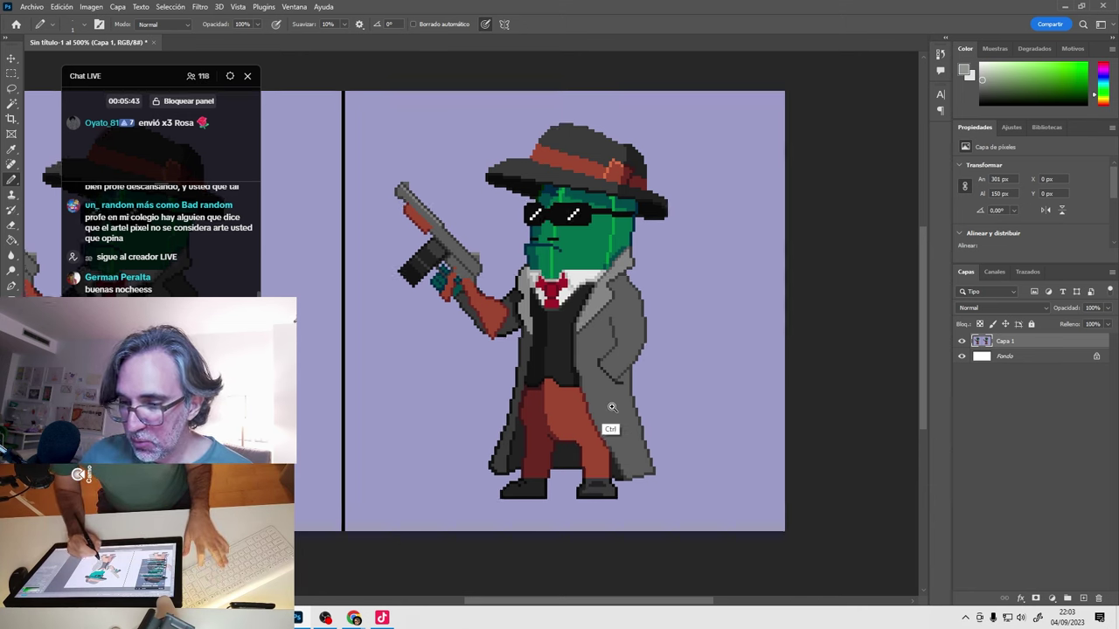
pyautogui.hotkey('ctrl', '+')
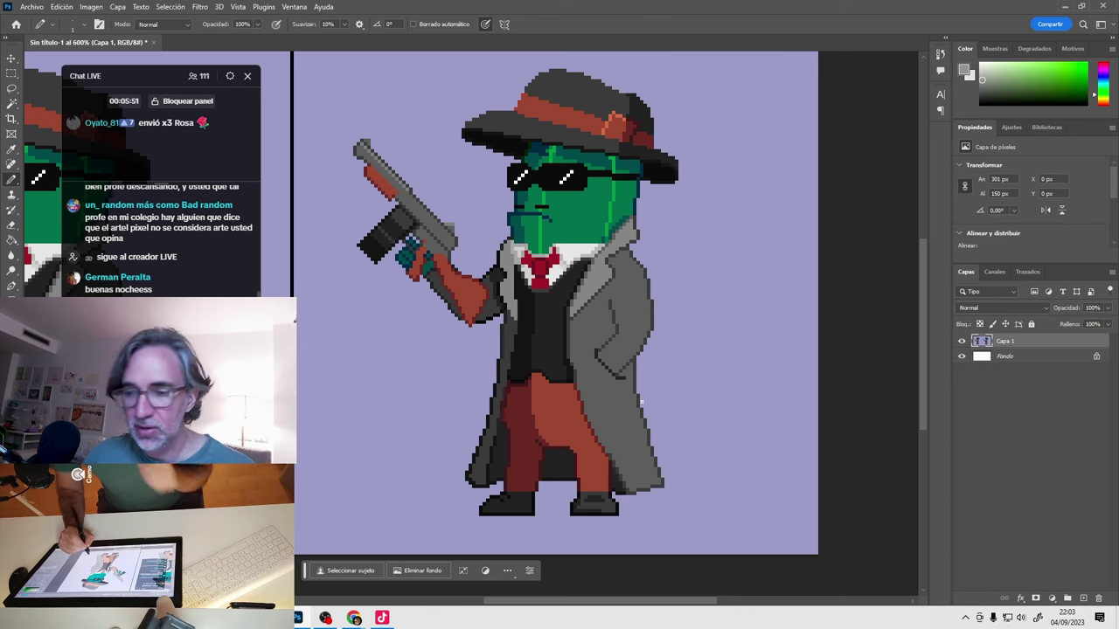
pyautogui.hotkey('ctrl', '+')
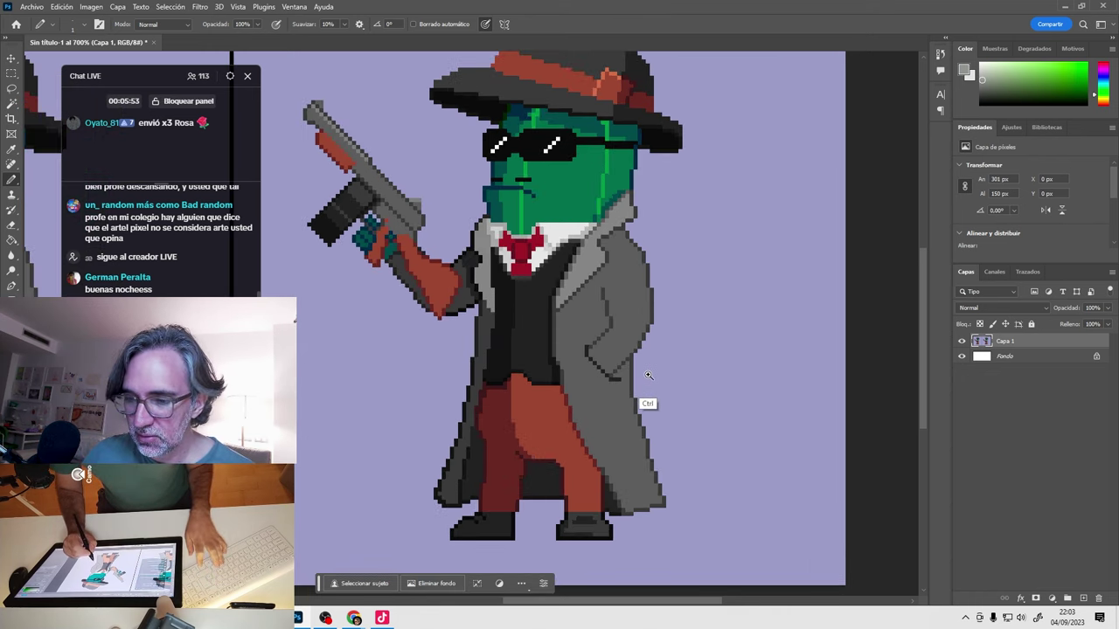
pyautogui.hotkey('ctrl', '+')
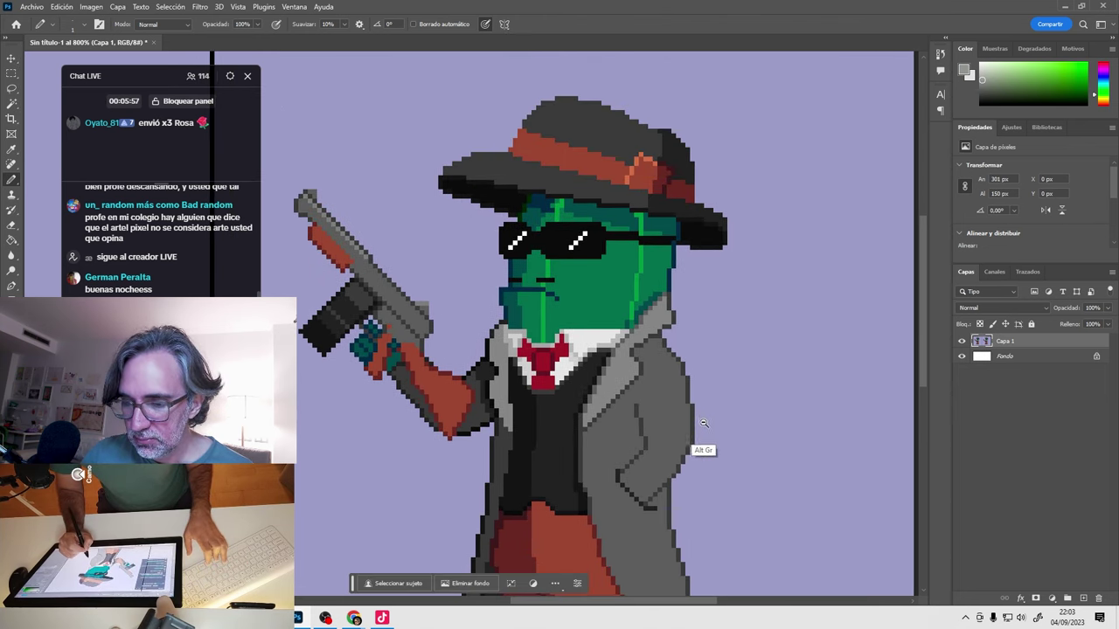
pyautogui.scroll(-2, 694, 428)
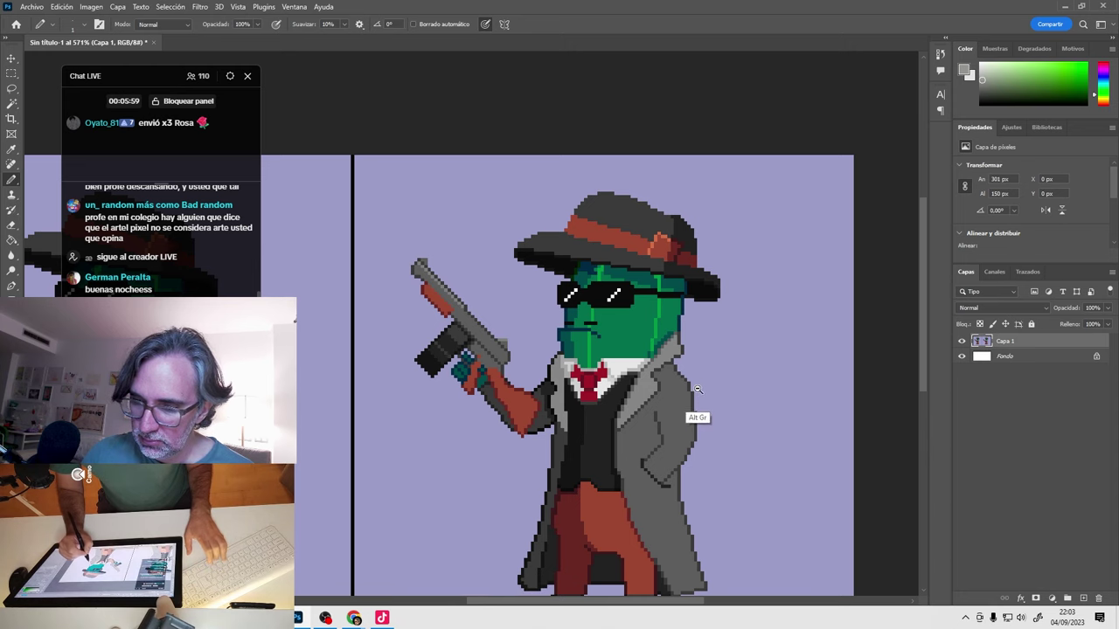
pyautogui.scroll(-1, 699, 396)
pyautogui.moveTo(699, 395); pyautogui.dragTo(684, 343)
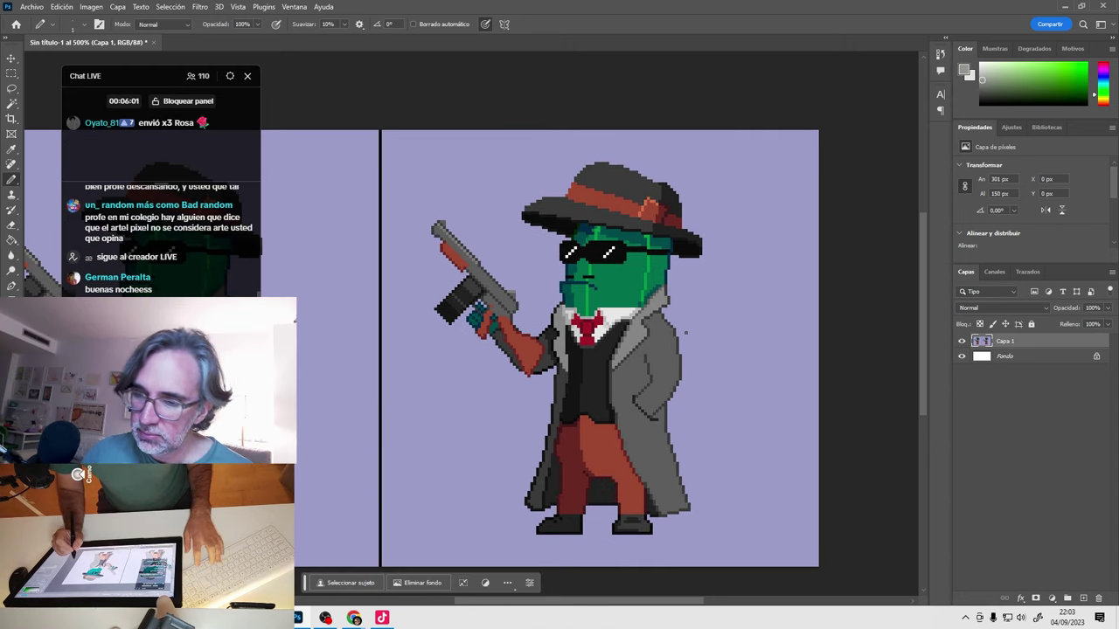
pyautogui.scroll(3, 725, 280)
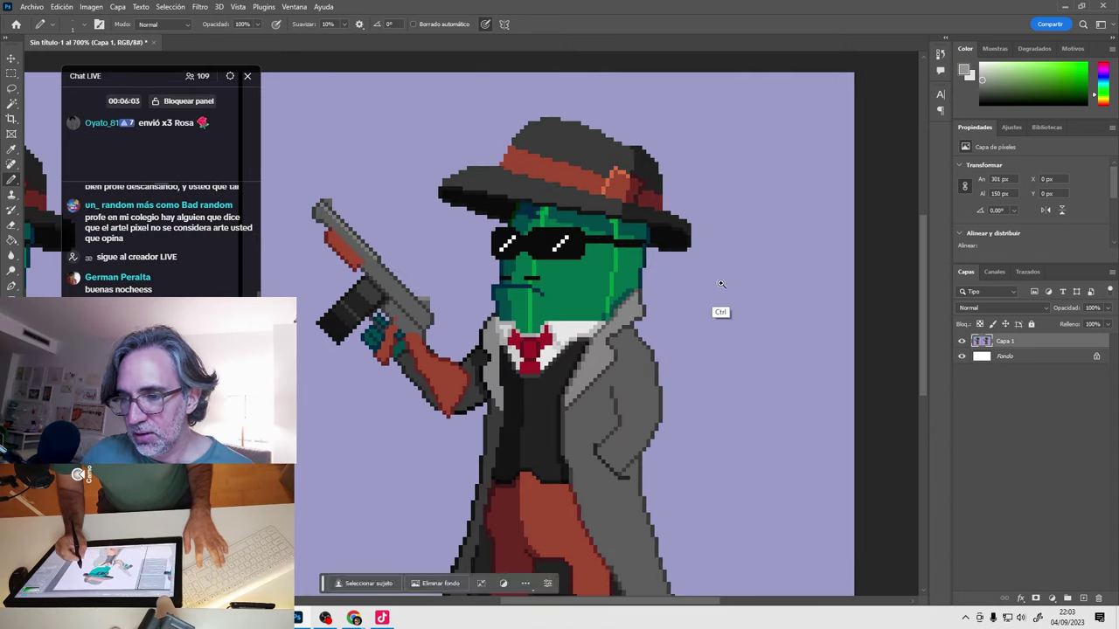
pyautogui.moveTo(698, 292); pyautogui.dragTo(669, 379)
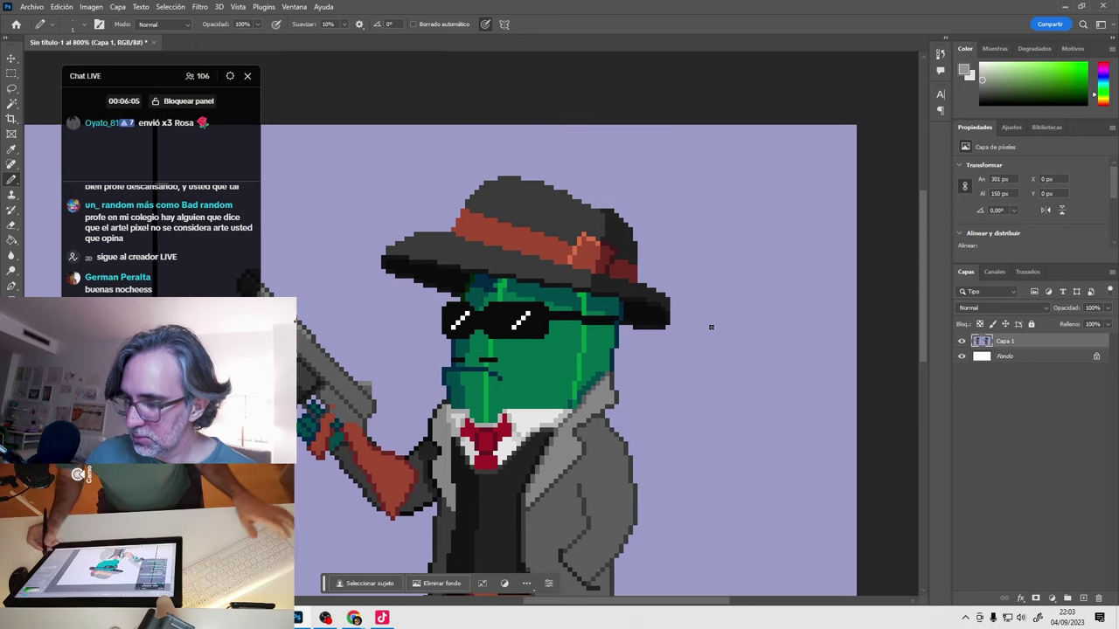
# On a new layer, sketch the head's outline as an arch across the hat in the tie's red.
pyautogui.click(1082, 599)
pyautogui.hotkey('ctrl', '+')
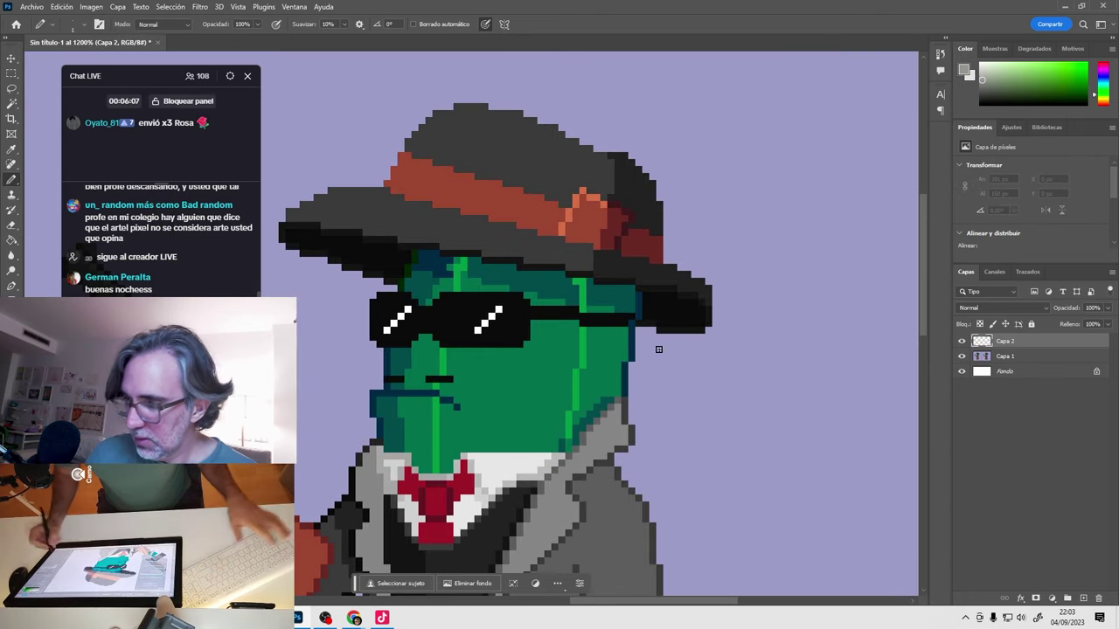
pyautogui.keyDown('alt'); pyautogui.click(434, 506); pyautogui.keyUp('alt')
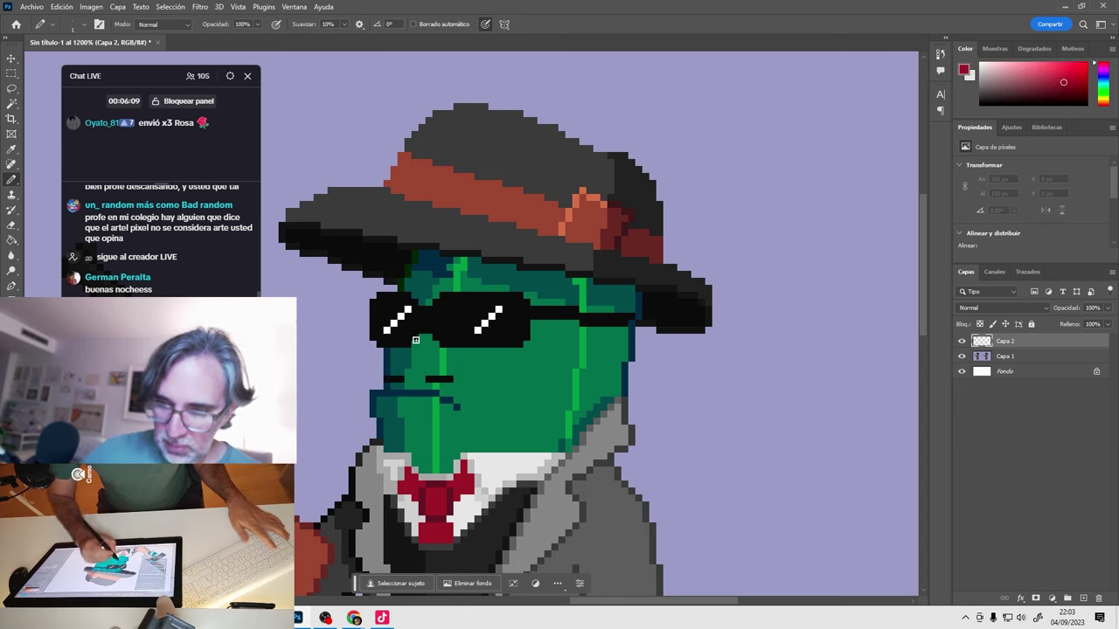
pyautogui.moveTo(387, 379)
pyautogui.mouseDown()
pyautogui.moveTo(399, 270)
pyautogui.moveTo(419, 213)
pyautogui.mouseUp()
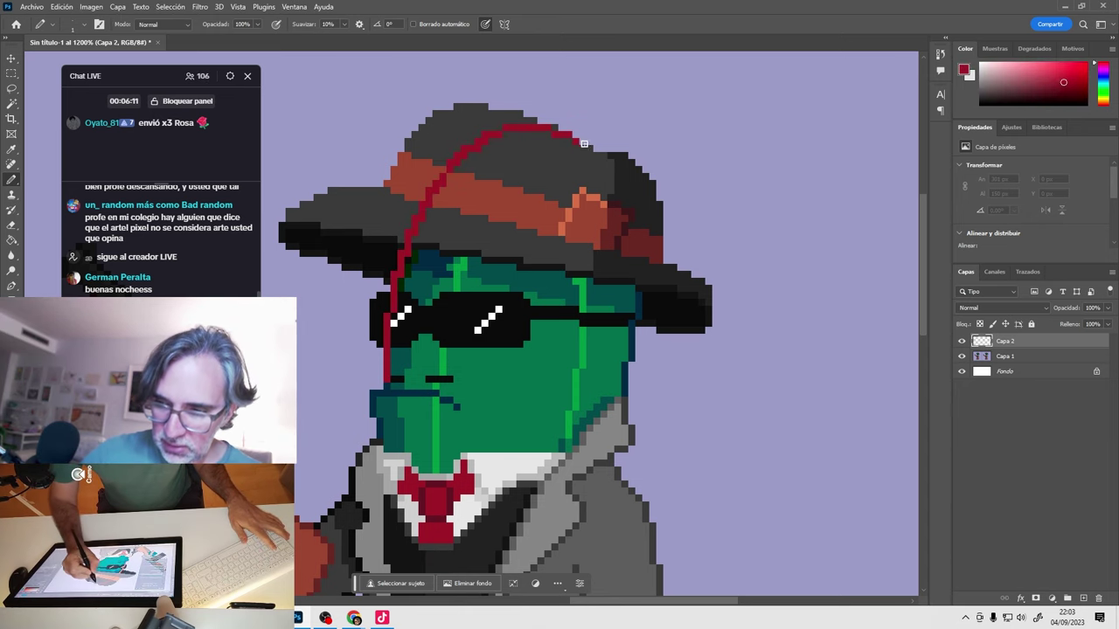
pyautogui.moveTo(635, 332); pyautogui.dragTo(635, 334)
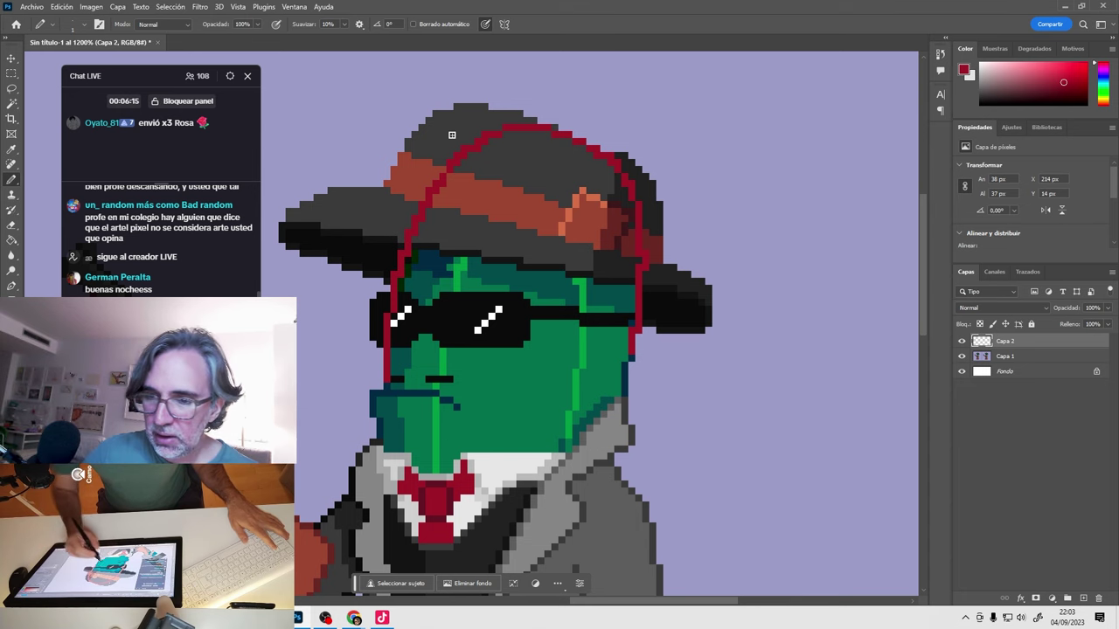
# Trim the hat crown's back and front edges and the brim's upper edge by painting over them with the lavender background colour.
pyautogui.keyDown('alt'); pyautogui.click(655, 175); pyautogui.keyUp('alt')
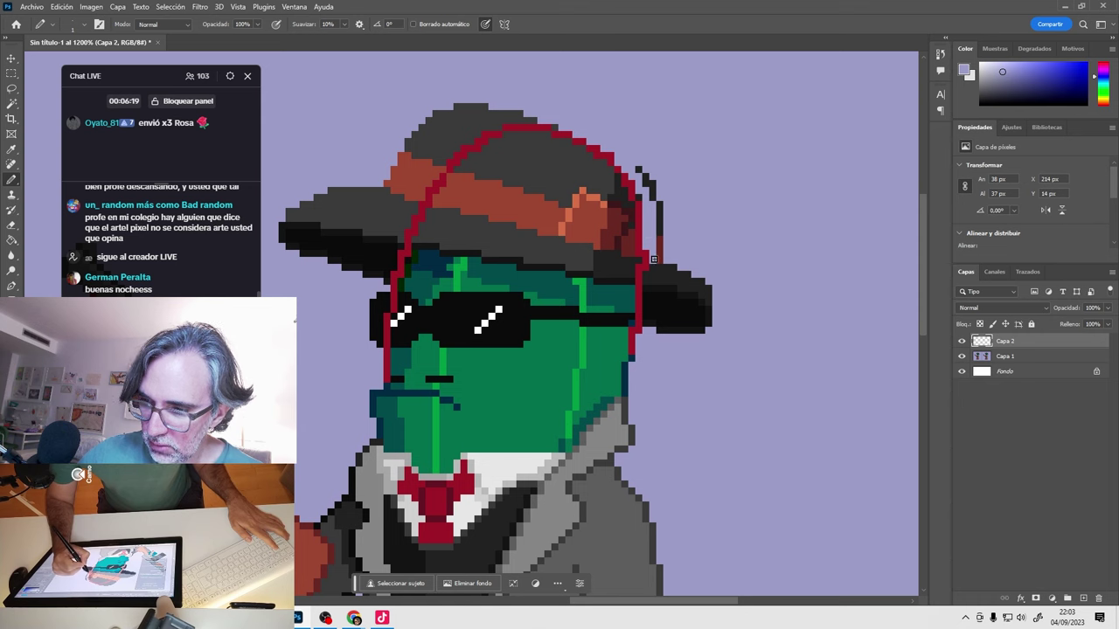
pyautogui.moveTo(650, 201); pyautogui.dragTo(644, 179)
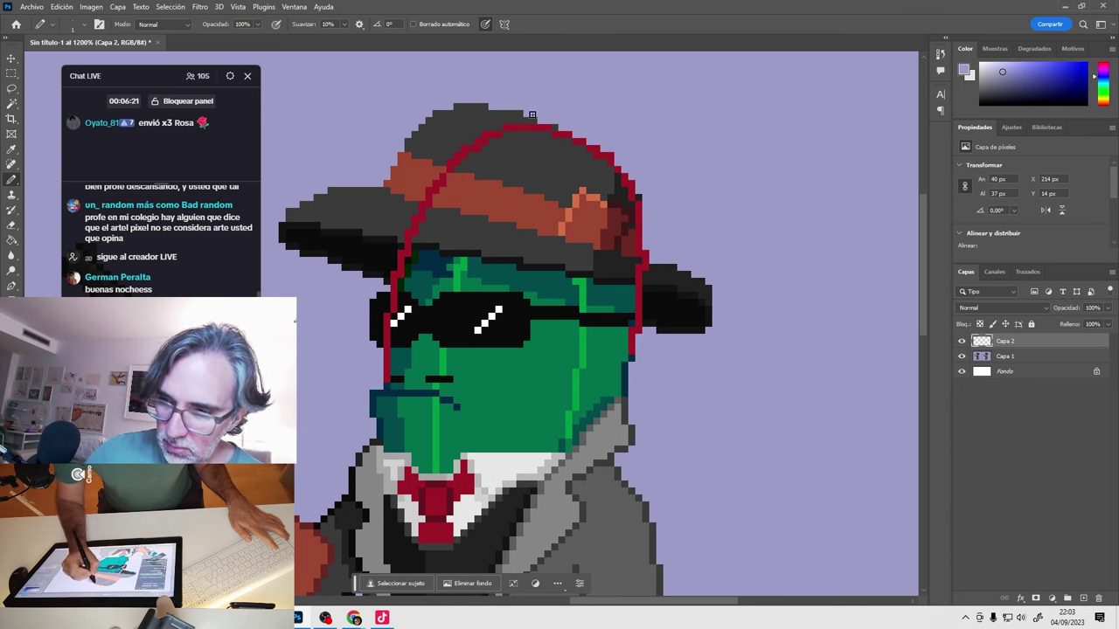
pyautogui.moveTo(470, 124)
pyautogui.mouseDown()
pyautogui.moveTo(415, 189)
pyautogui.moveTo(392, 187)
pyautogui.moveTo(410, 129)
pyautogui.moveTo(399, 188)
pyautogui.moveTo(429, 142)
pyautogui.mouseUp()
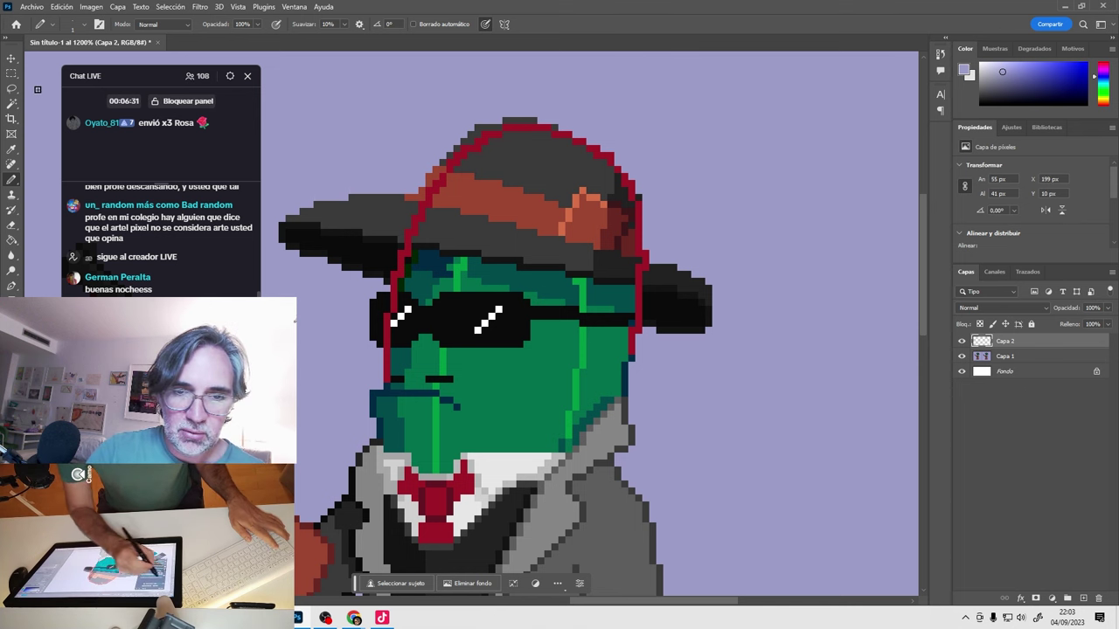
# Delete the red head guide with a Magic Wand selection, deselect, and return to the Pencil tool.
pyautogui.press('w')
pyautogui.click(426, 223)
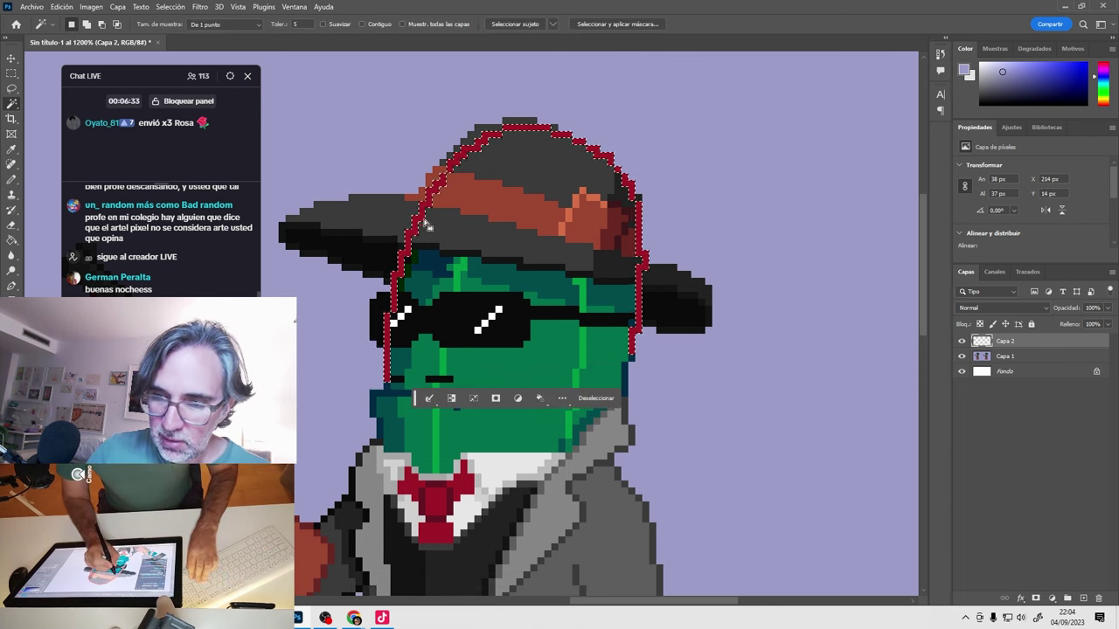
pyautogui.press('Delete')
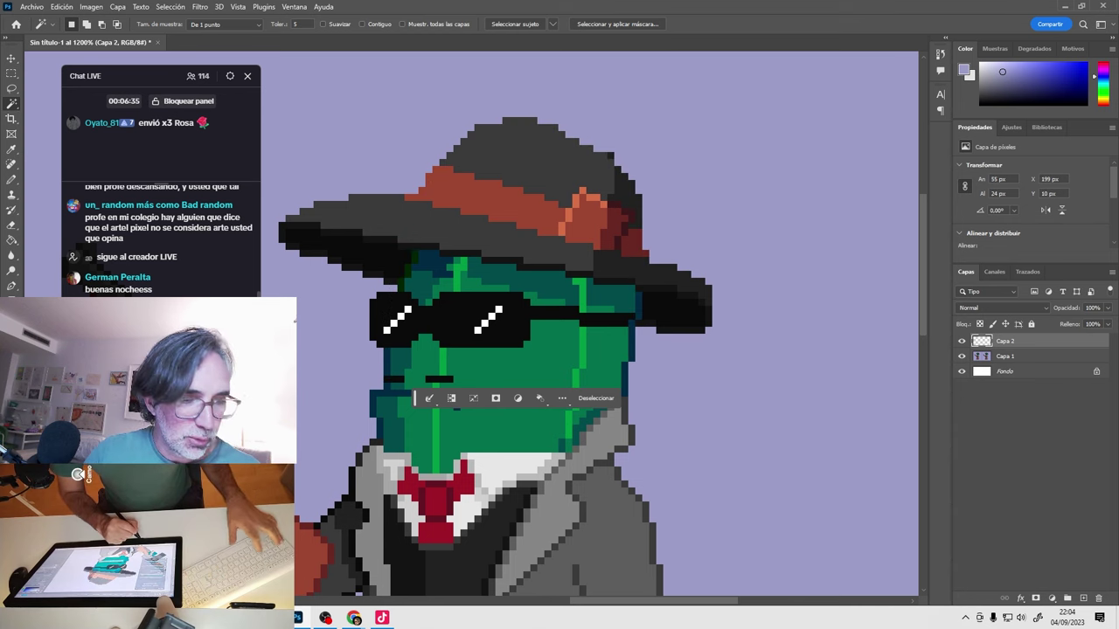
pyautogui.hotkey('ctrl', 'd')
pyautogui.press('b')
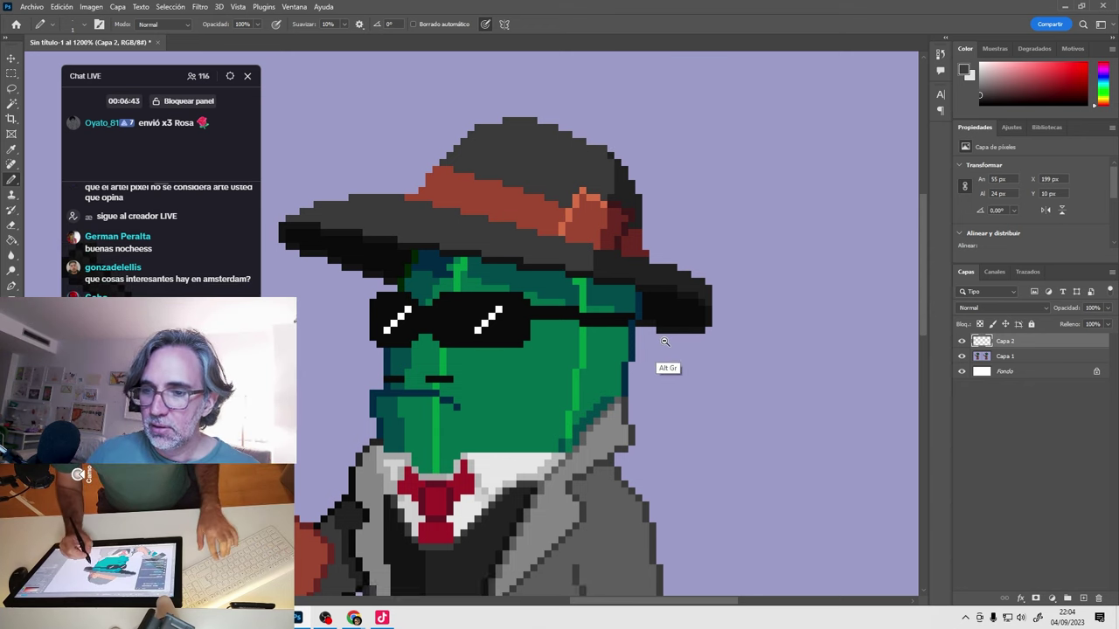
pyautogui.scroll(-1, 673, 351)
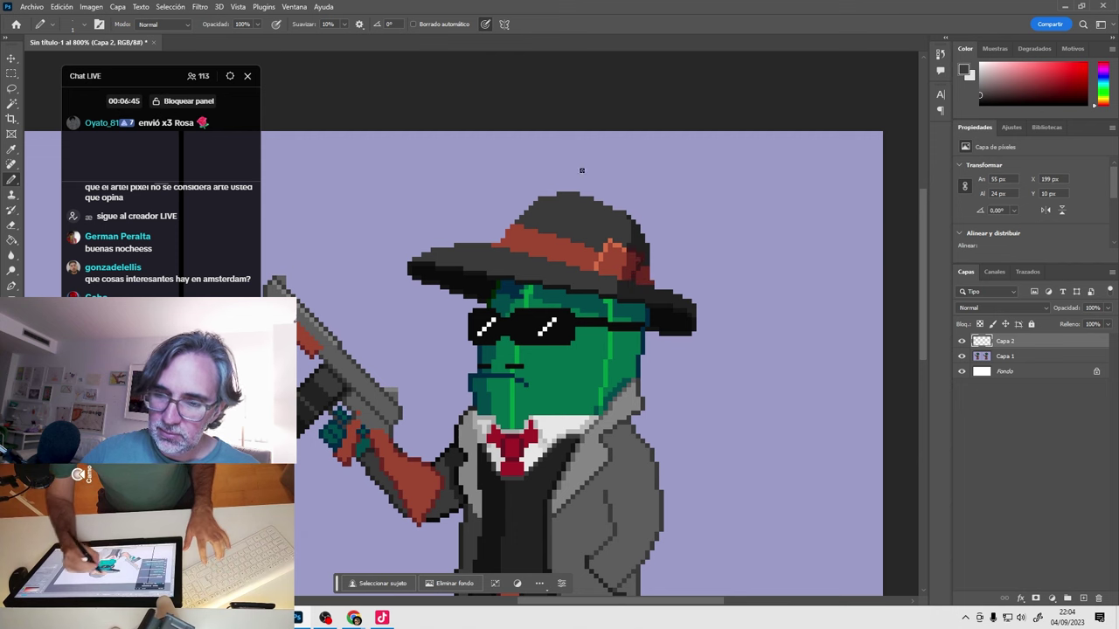
# Extend the hat crown's upper front edge with dark grey pixels sampled from the hat.
pyautogui.scroll(1, 535, 254)
pyautogui.keyDown('alt'); pyautogui.click(501, 225); pyautogui.keyUp('alt')
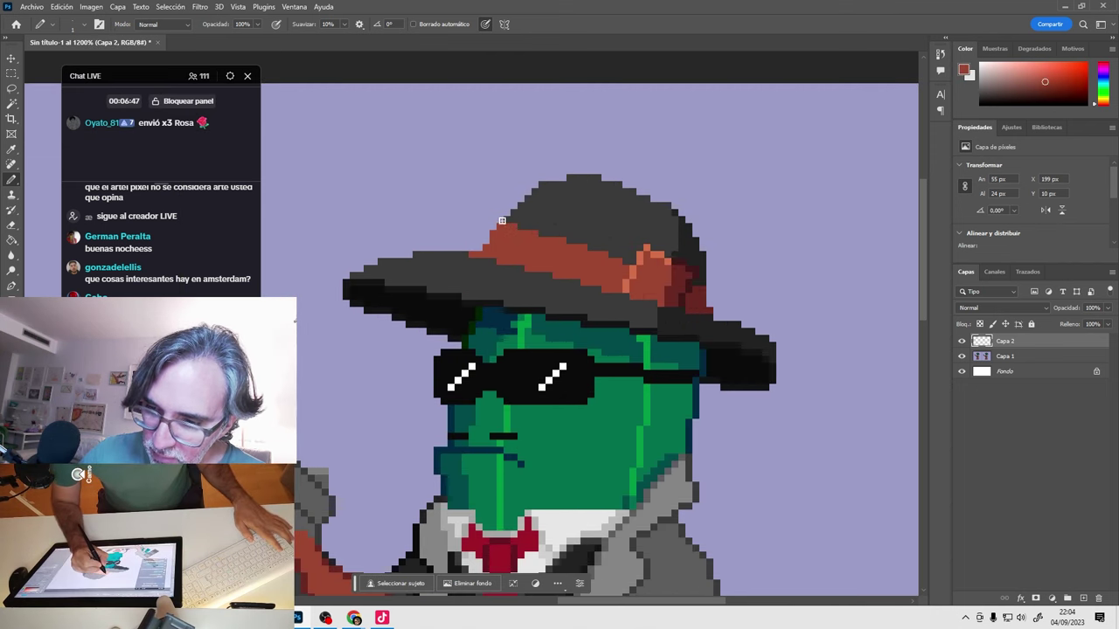
pyautogui.keyDown('alt'); pyautogui.click(509, 213); pyautogui.keyUp('alt')
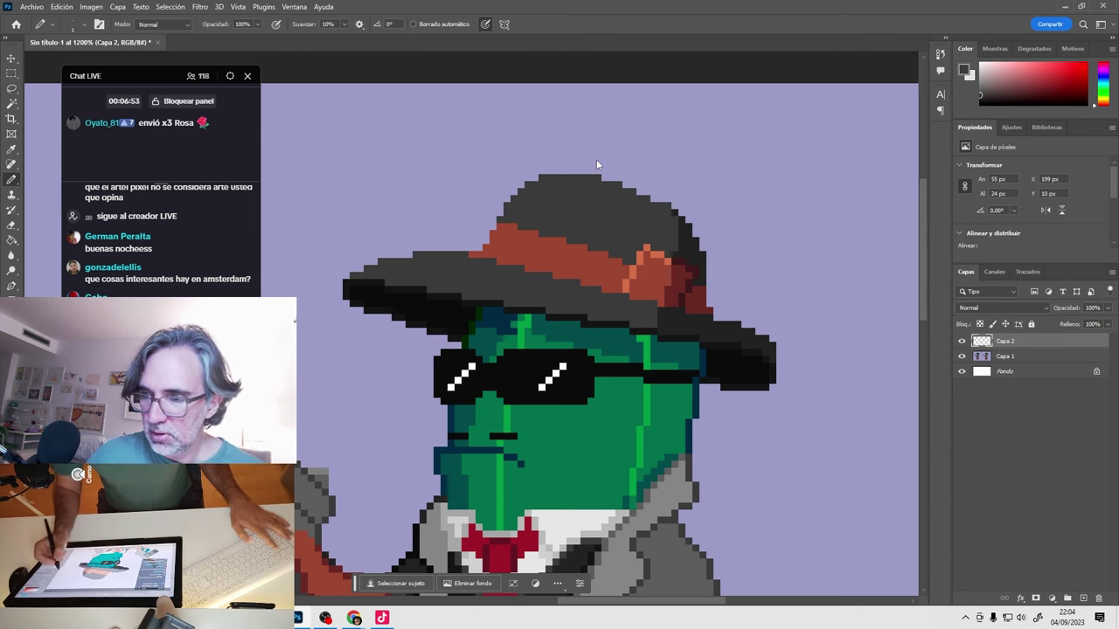
# Compare the hat with and without the corrections by hiding and showing layer Capa 2.
pyautogui.scroll(-1, 738, 337)
pyautogui.scroll(2, 727, 254)
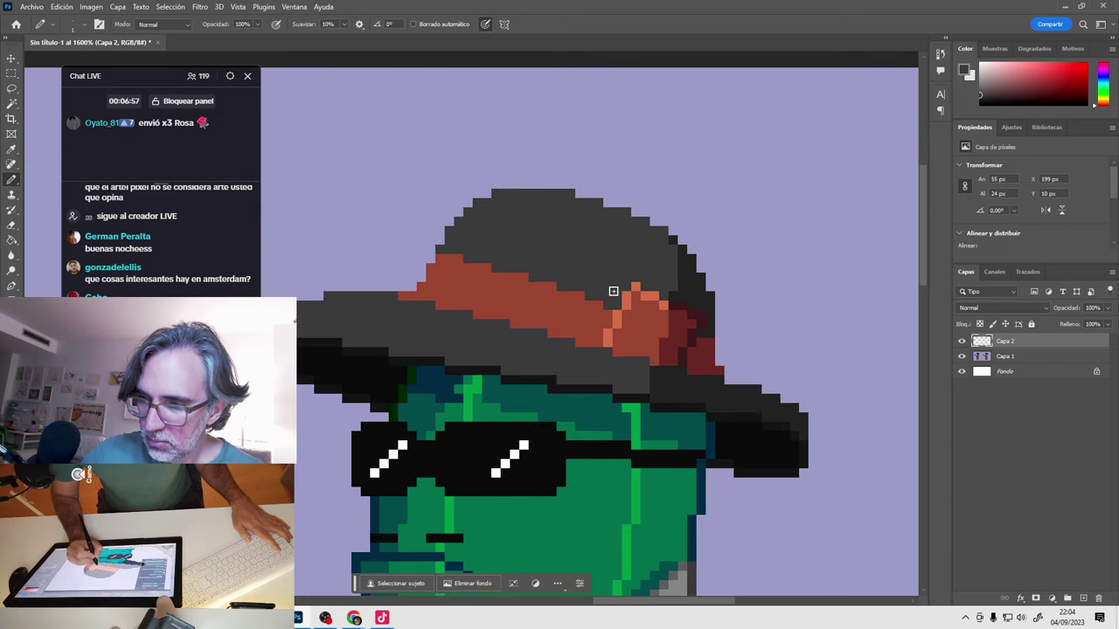
pyautogui.scroll(-5, 761, 345)
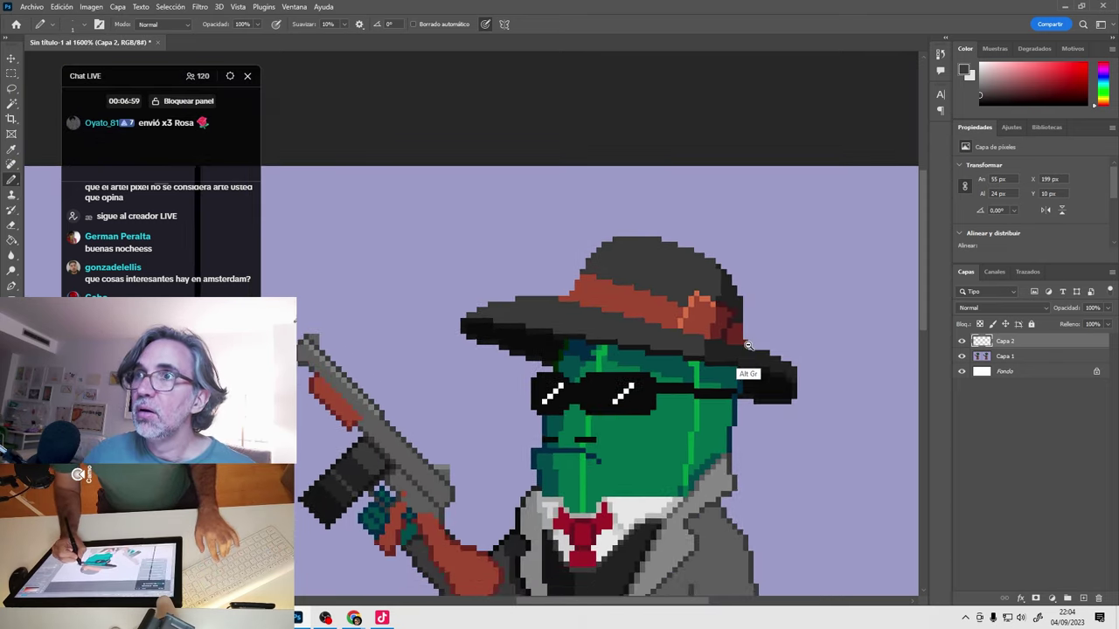
pyautogui.scroll(-4, 748, 342)
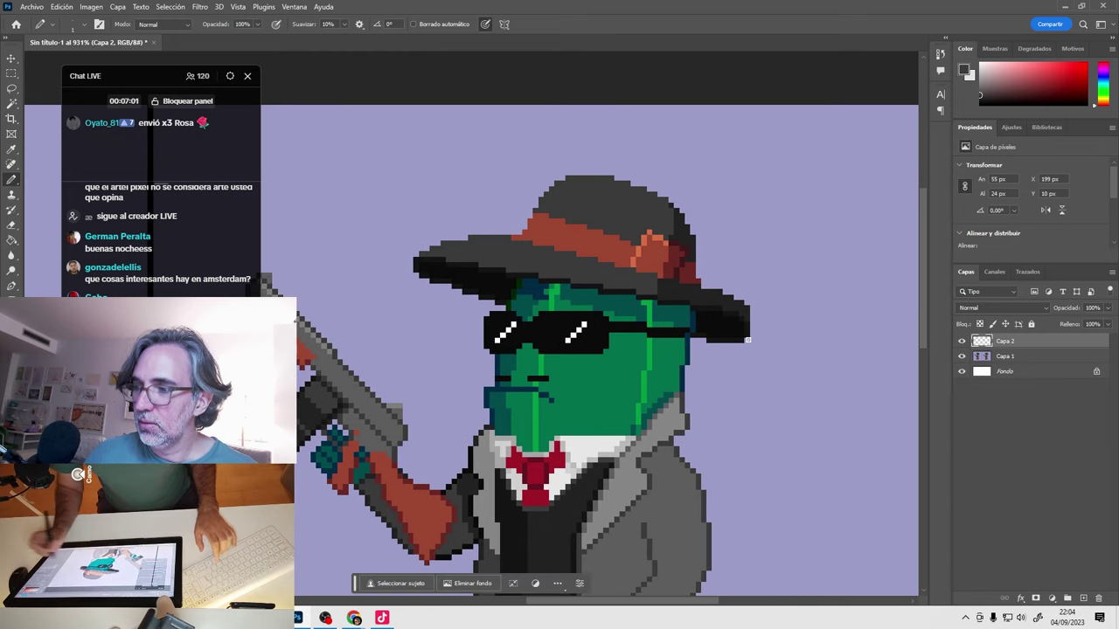
pyautogui.click(961, 340)
pyautogui.click(962, 341)
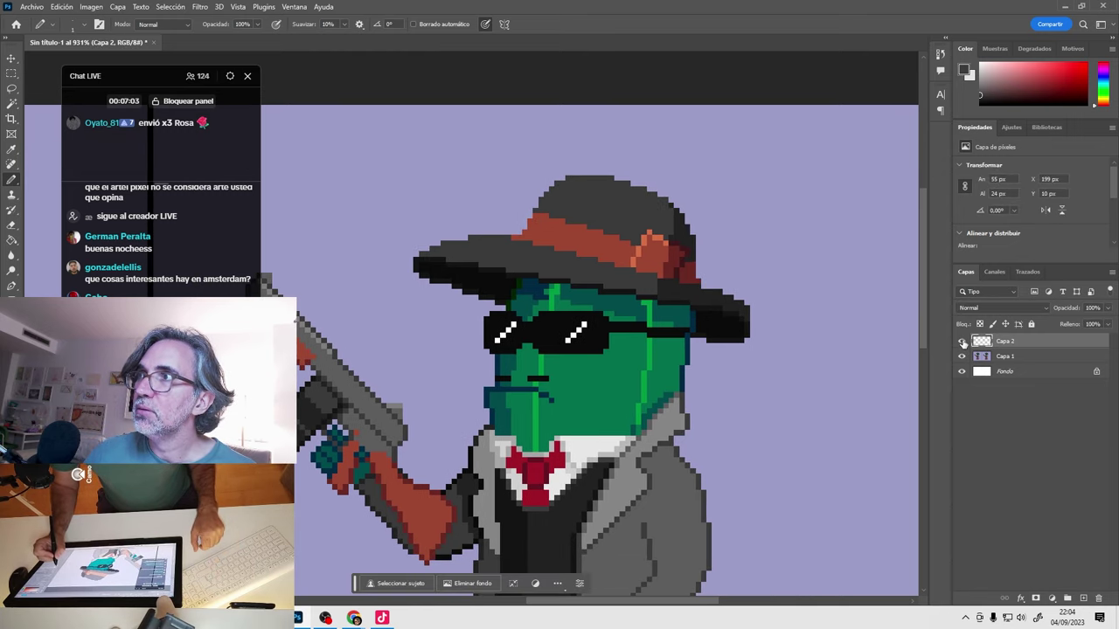
# Shorten the brim's front end with the lavender background colour and shape it into a rounded tip.
pyautogui.moveTo(662, 285); pyautogui.dragTo(708, 291)
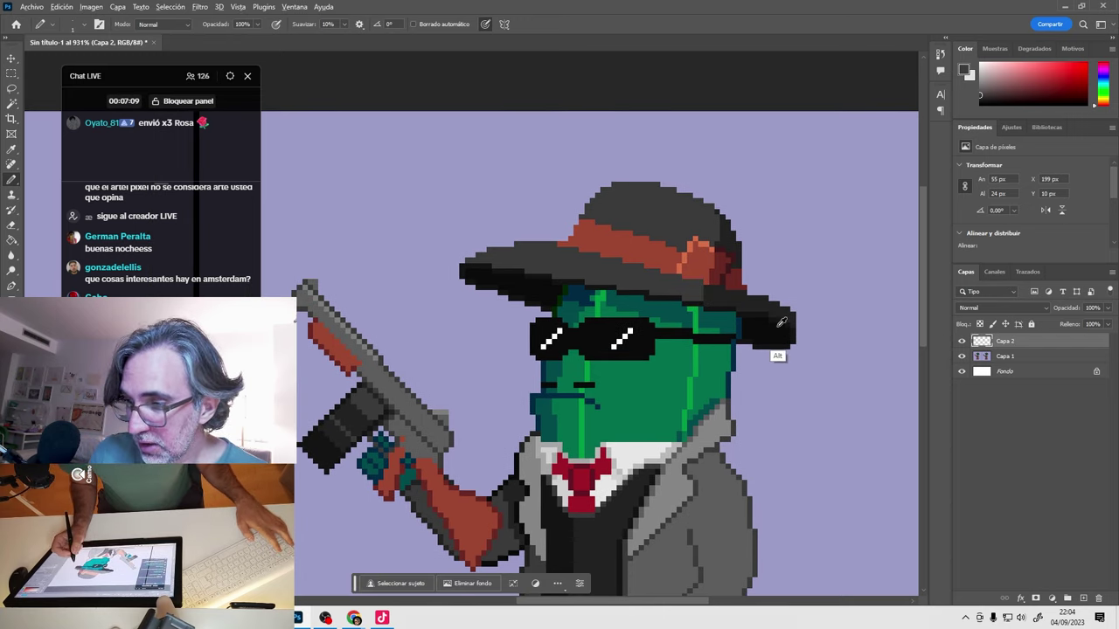
pyautogui.keyDown('alt'); pyautogui.click(480, 296); pyautogui.keyUp('alt')
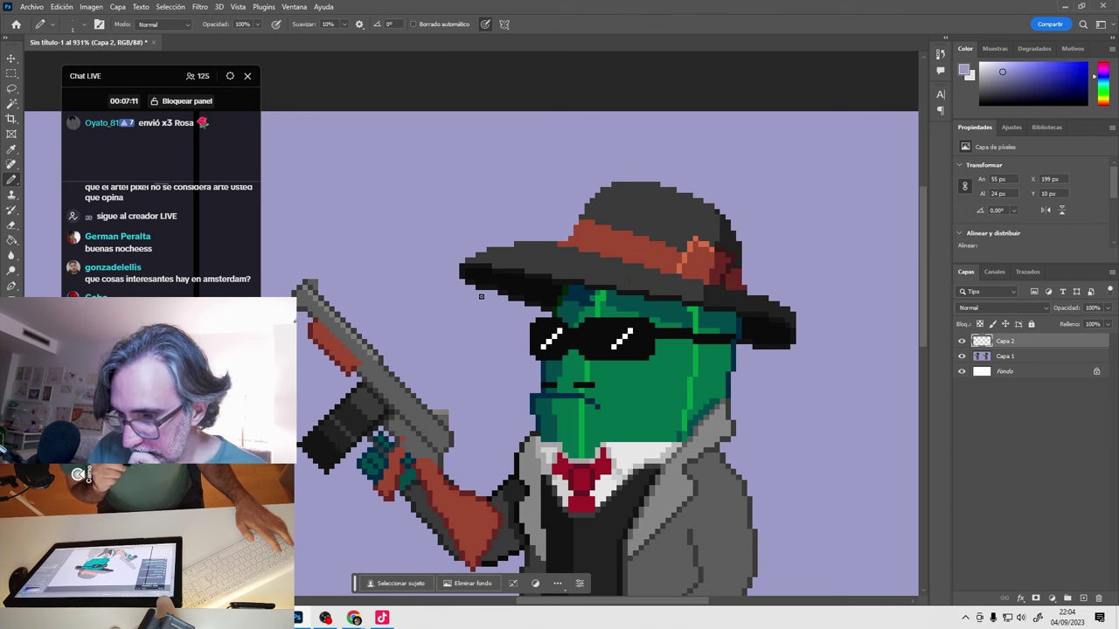
pyautogui.moveTo(483, 288); pyautogui.dragTo(487, 254)
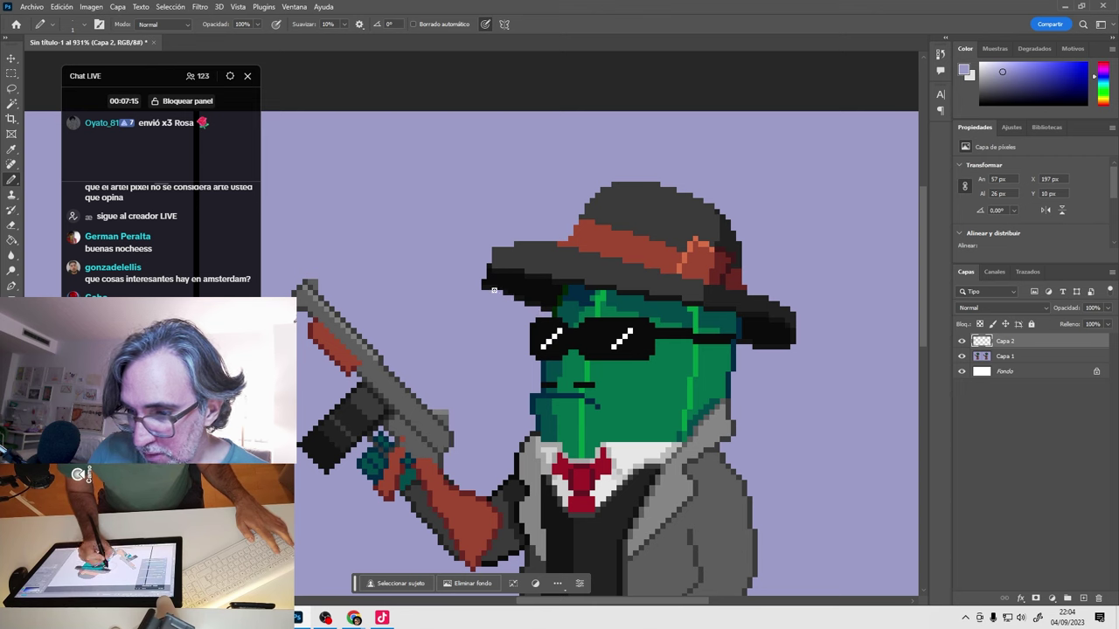
pyautogui.moveTo(490, 282); pyautogui.dragTo(487, 277)
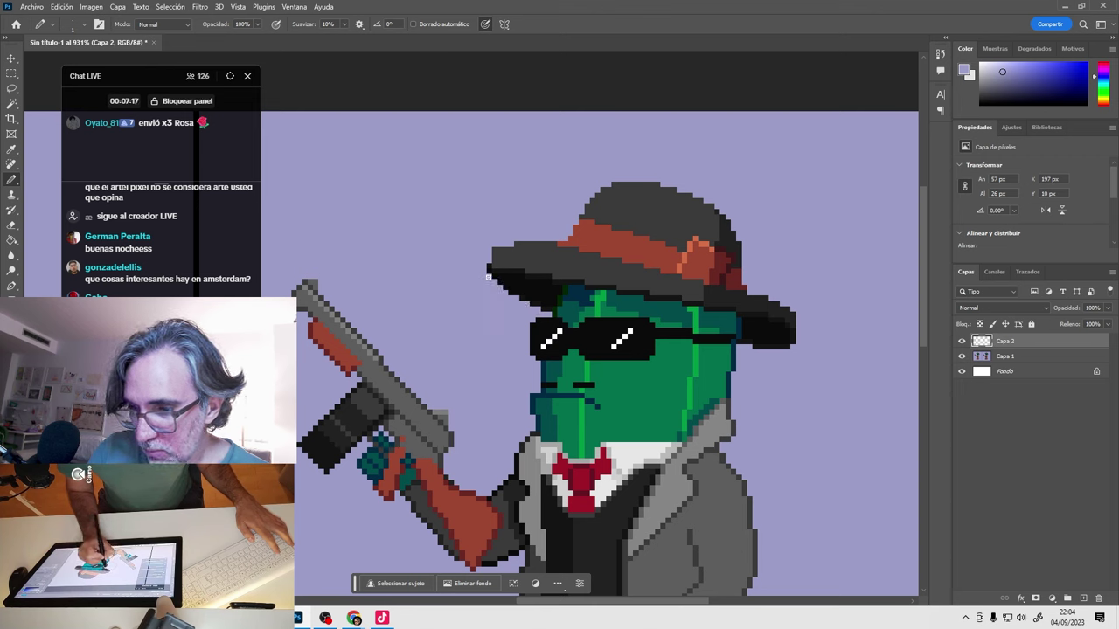
pyautogui.keyDown('alt'); pyautogui.click(763, 322); pyautogui.keyUp('alt')
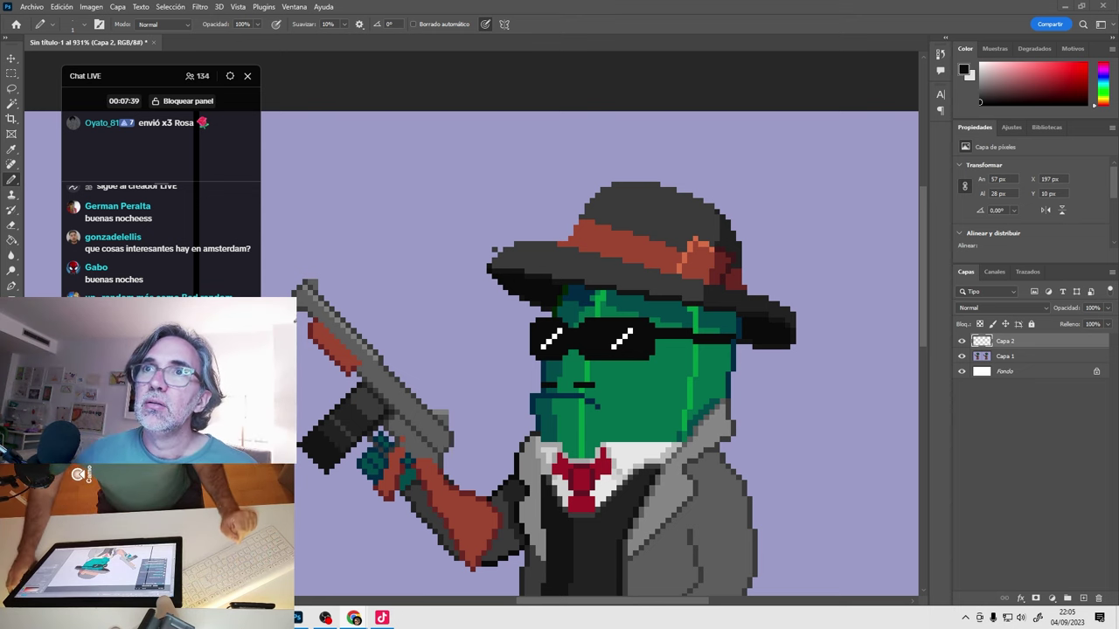
# Check the gangster hat search results in Chrome, return to Photoshop, and clean the brim's upper front edge with lavender.
pyautogui.hotkey('alt', 'Tab')
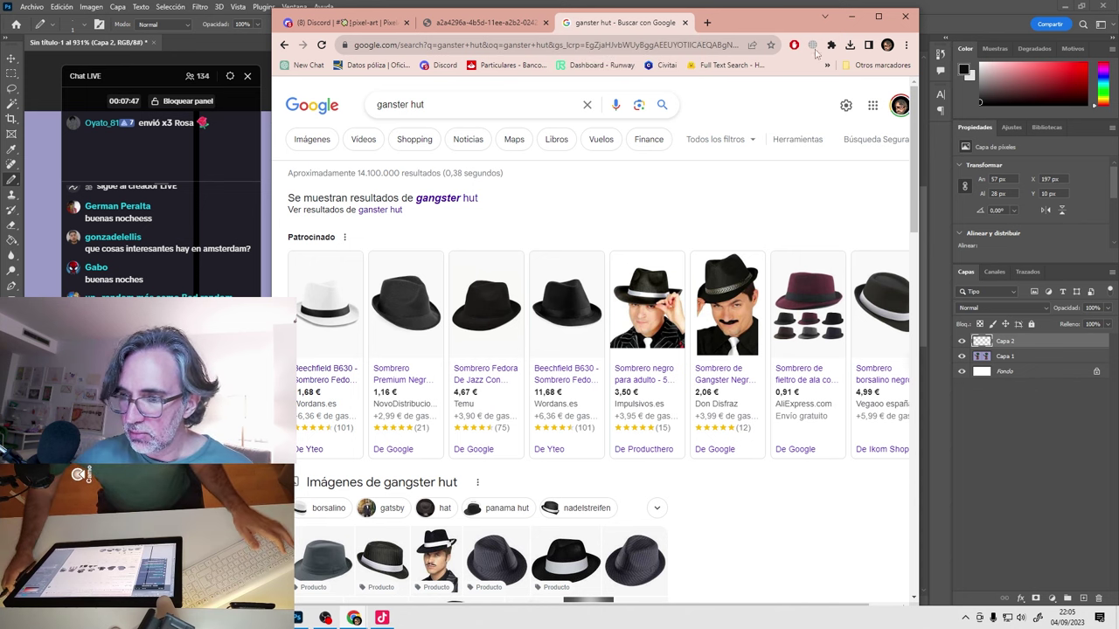
pyautogui.click(848, 12)
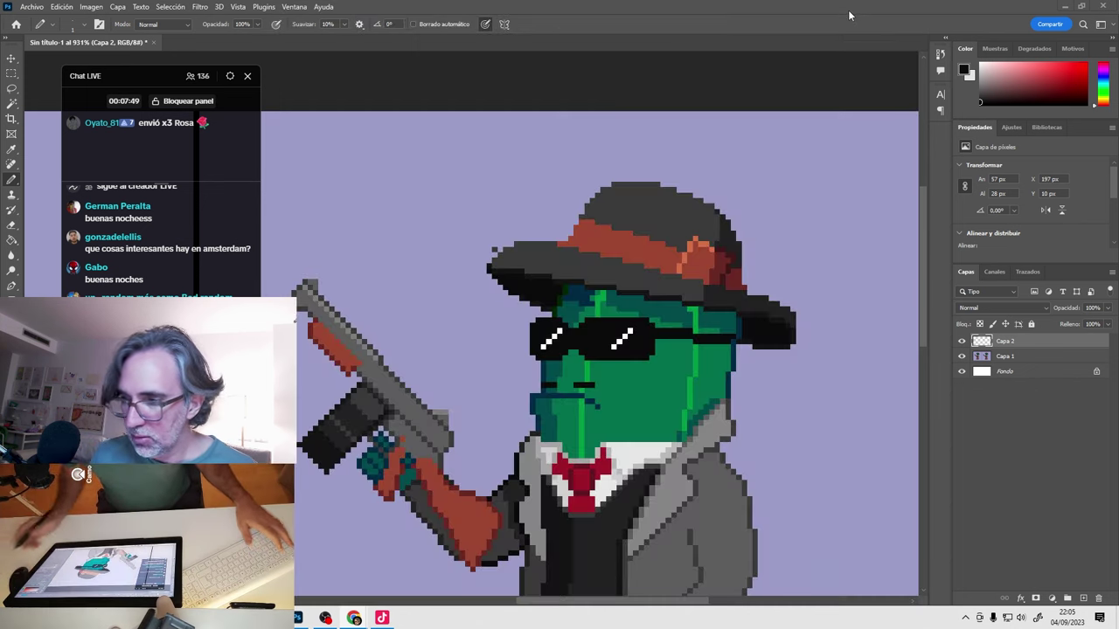
pyautogui.keyDown('alt'); pyautogui.click(551, 234); pyautogui.keyUp('alt')
pyautogui.click(519, 244)
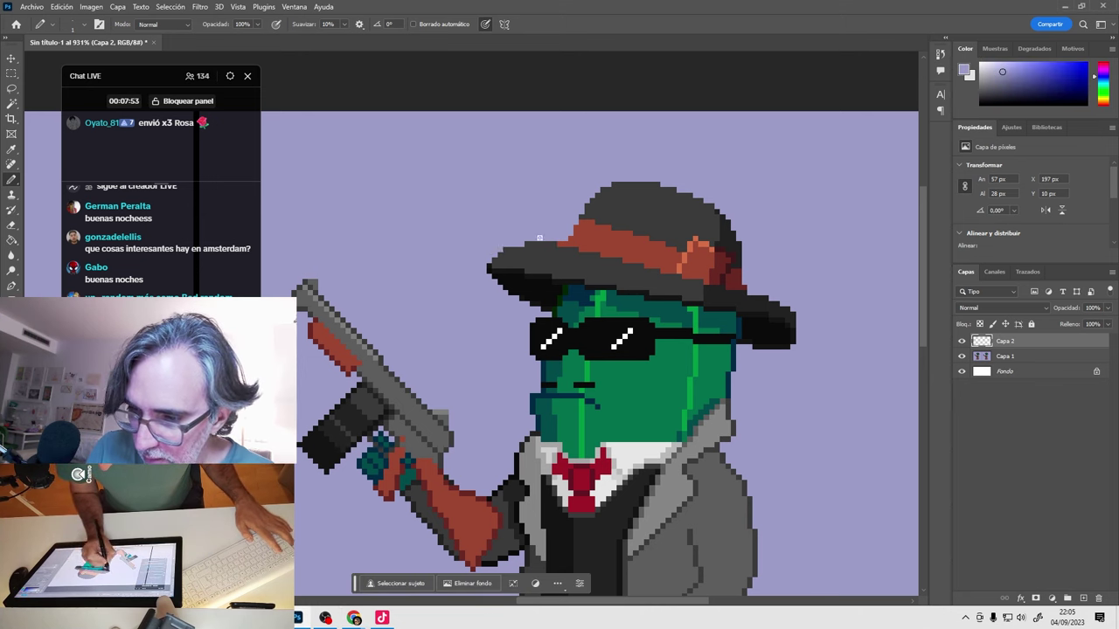
# Draw a black line along the brim from the front tip to the back, and round off the back tip with black and lavender.
pyautogui.press('d')
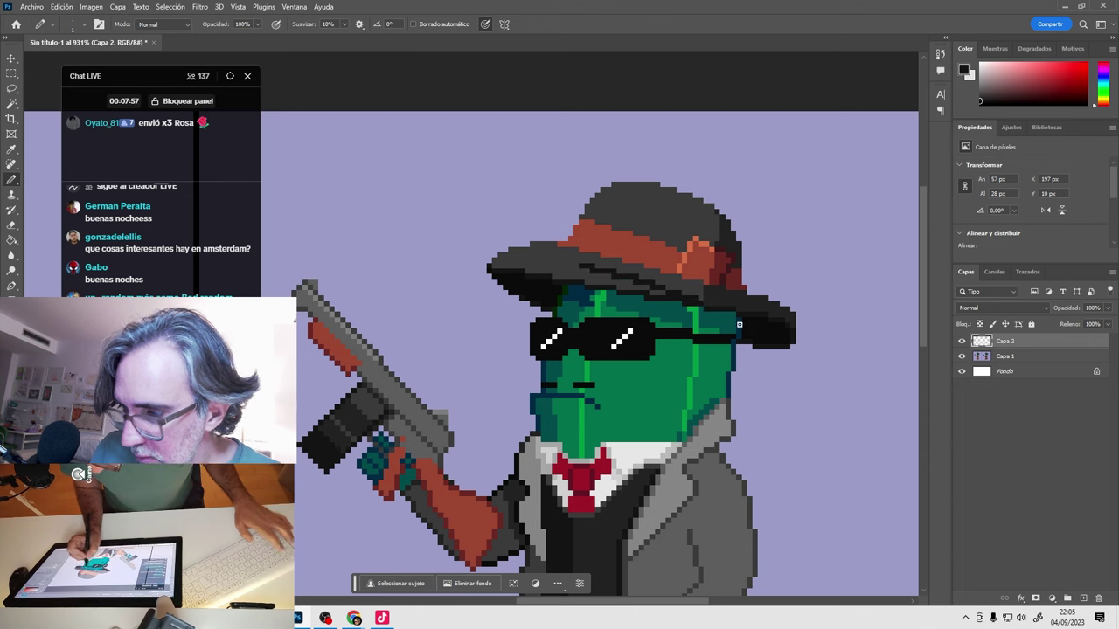
pyautogui.keyDown('alt'); pyautogui.click(512, 274); pyautogui.keyUp('alt')
pyautogui.click(502, 267)
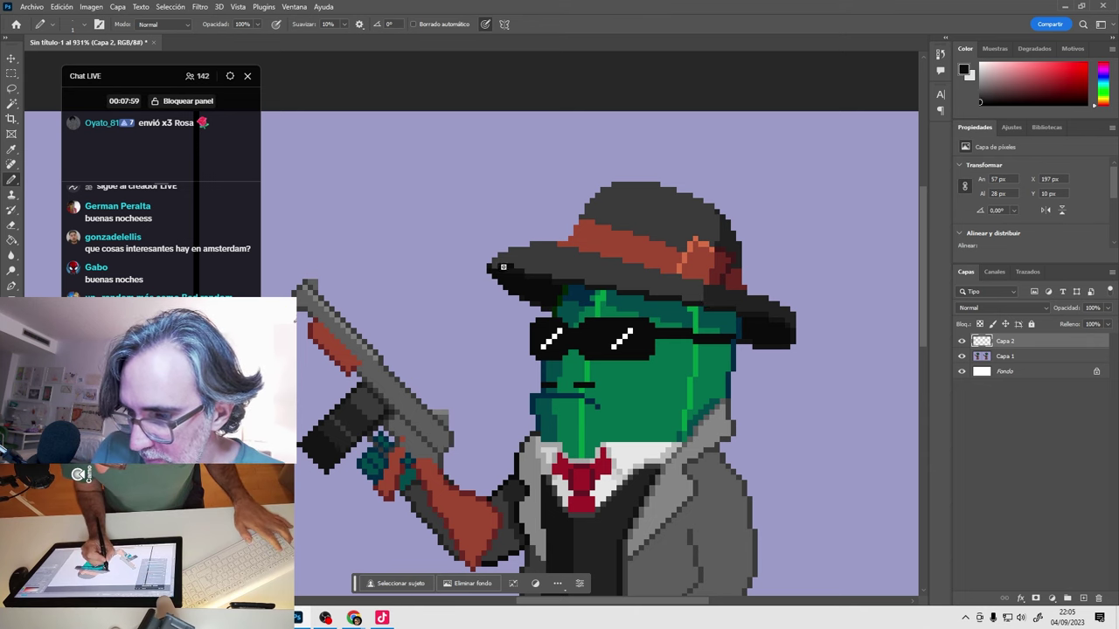
pyautogui.click(499, 271)
pyautogui.moveTo(527, 260)
pyautogui.mouseDown()
pyautogui.moveTo(508, 264)
pyautogui.moveTo(723, 288)
pyautogui.mouseUp()
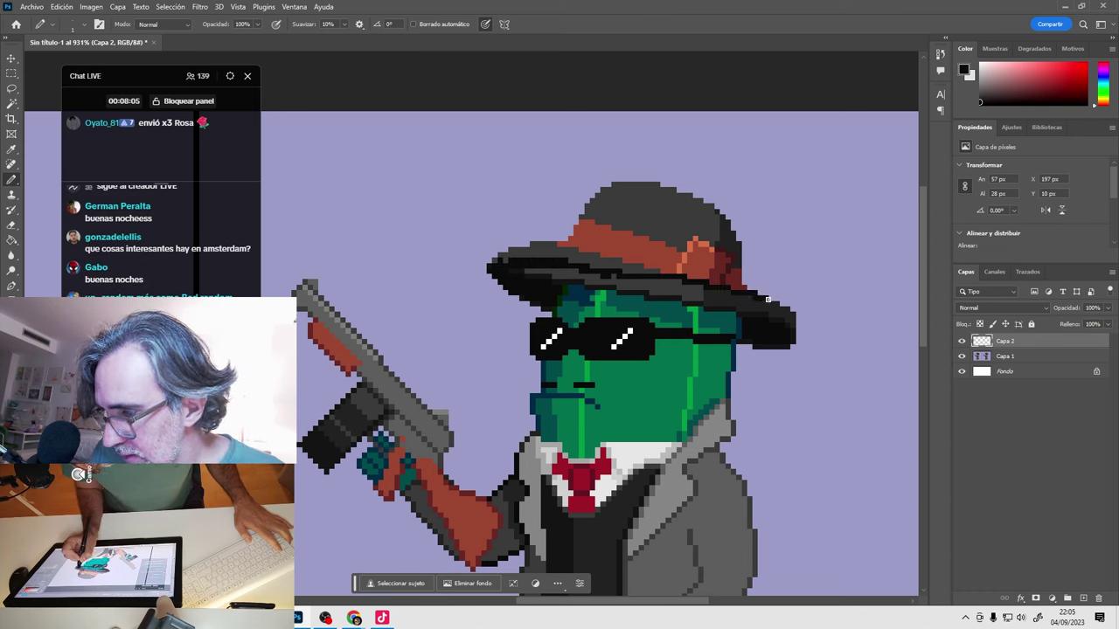
pyautogui.click(794, 345)
pyautogui.keyDown('alt'); pyautogui.click(827, 338); pyautogui.keyUp('alt')
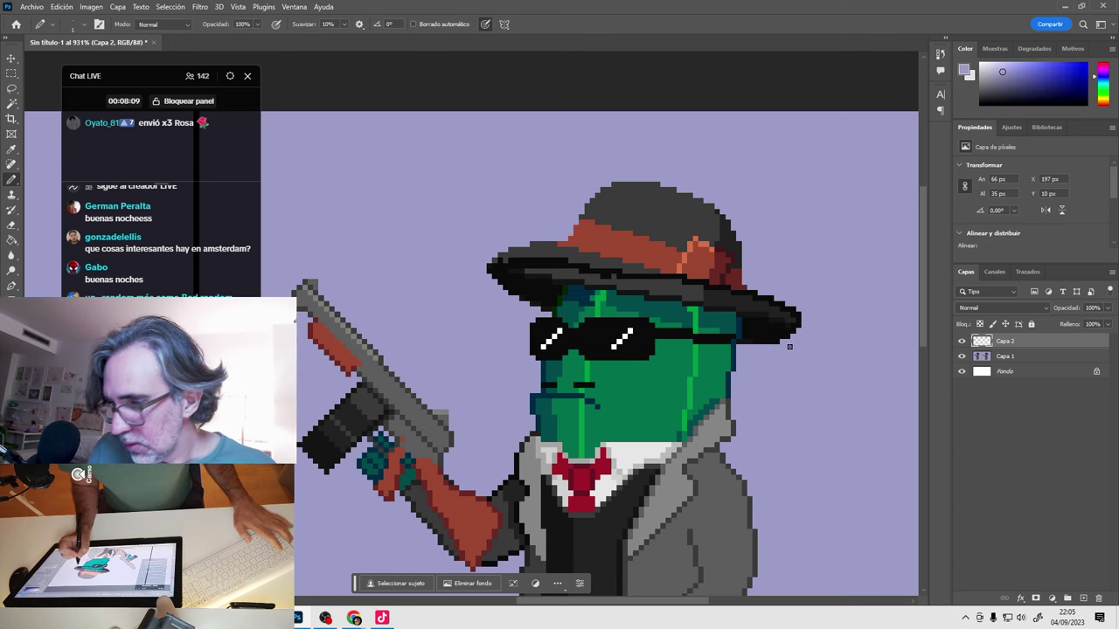
# Fill the underside of the front brim with black and edge its front tip with dark grey.
pyautogui.scroll(1, 686, 315)
pyautogui.keyDown('alt'); pyautogui.click(509, 282); pyautogui.keyUp('alt')
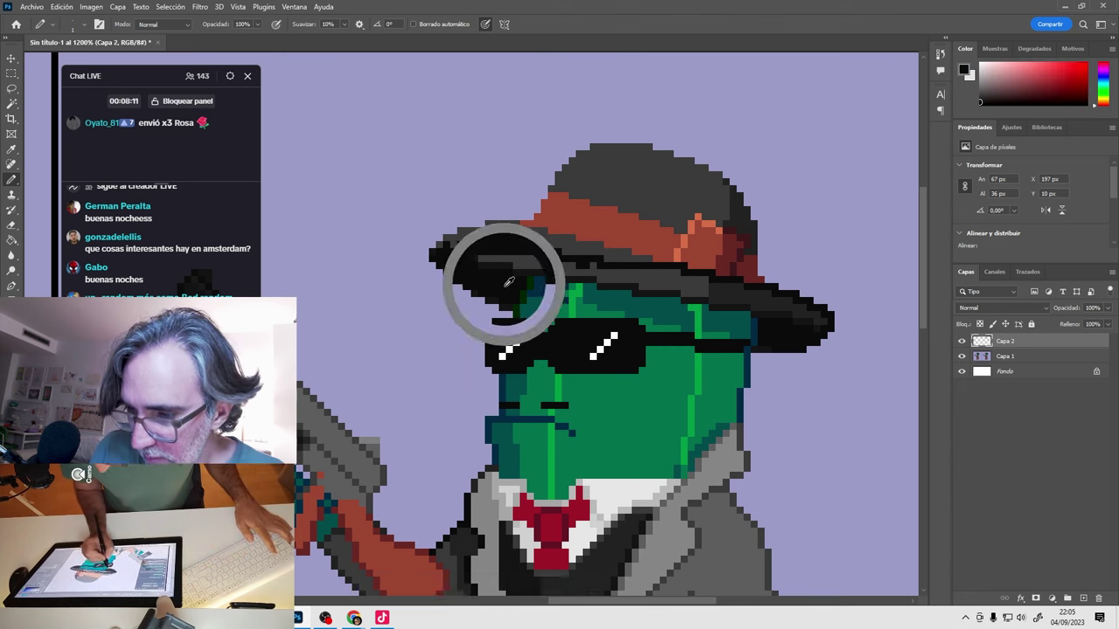
pyautogui.moveTo(513, 259)
pyautogui.mouseDown()
pyautogui.moveTo(477, 258)
pyautogui.moveTo(568, 266)
pyautogui.mouseUp()
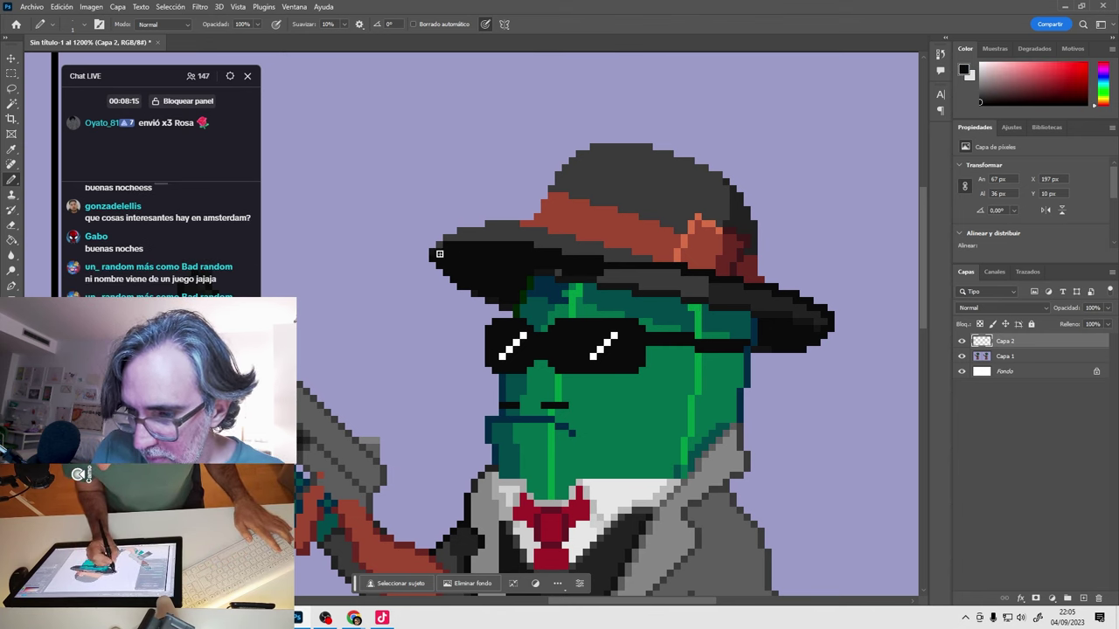
pyautogui.keyDown('alt'); pyautogui.click(430, 255); pyautogui.keyUp('alt')
pyautogui.click(430, 254)
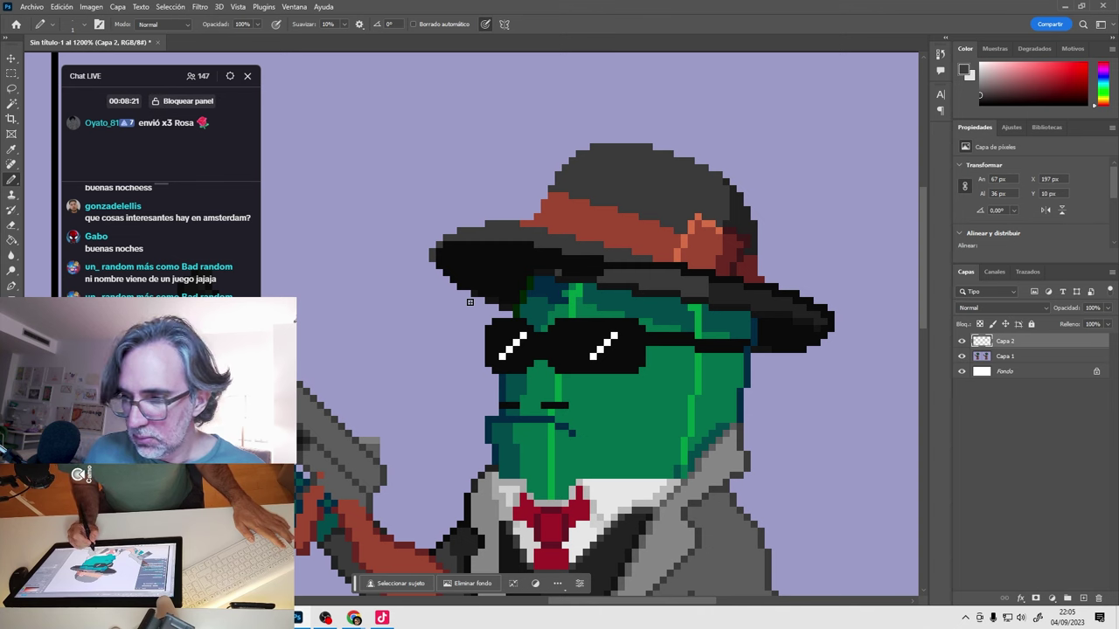
# Fill the grey remnants below the brim's black line, from above the forehead to the back tip, with near-black.
pyautogui.keyDown('alt'); pyautogui.click(554, 266); pyautogui.keyUp('alt')
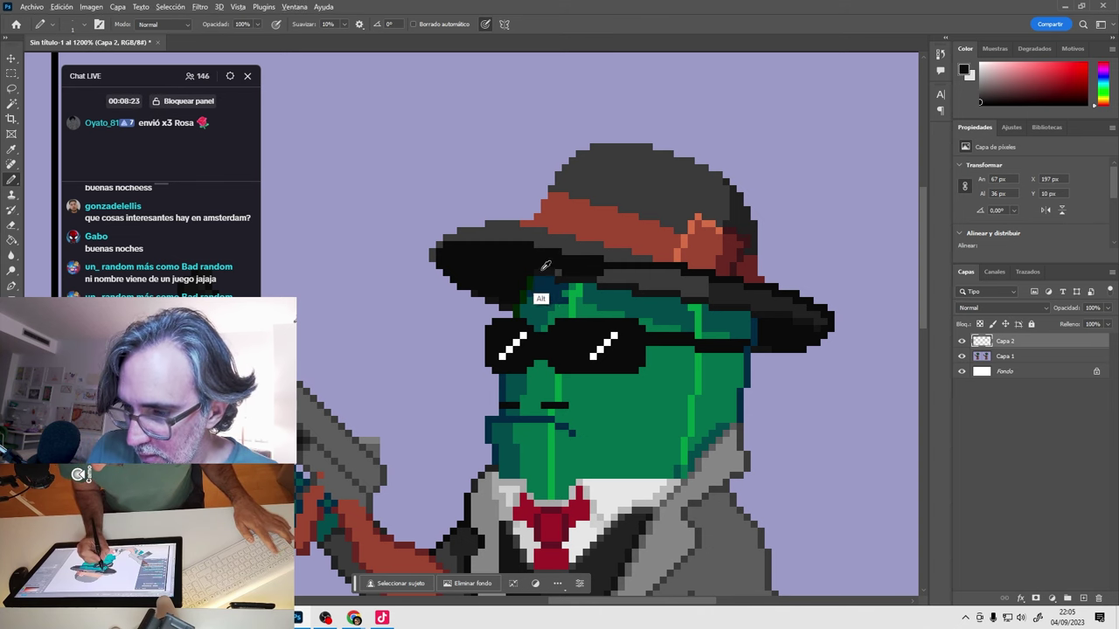
pyautogui.keyDown('alt'); pyautogui.click(543, 270); pyautogui.keyUp('alt')
pyautogui.moveTo(614, 279); pyautogui.dragTo(689, 292)
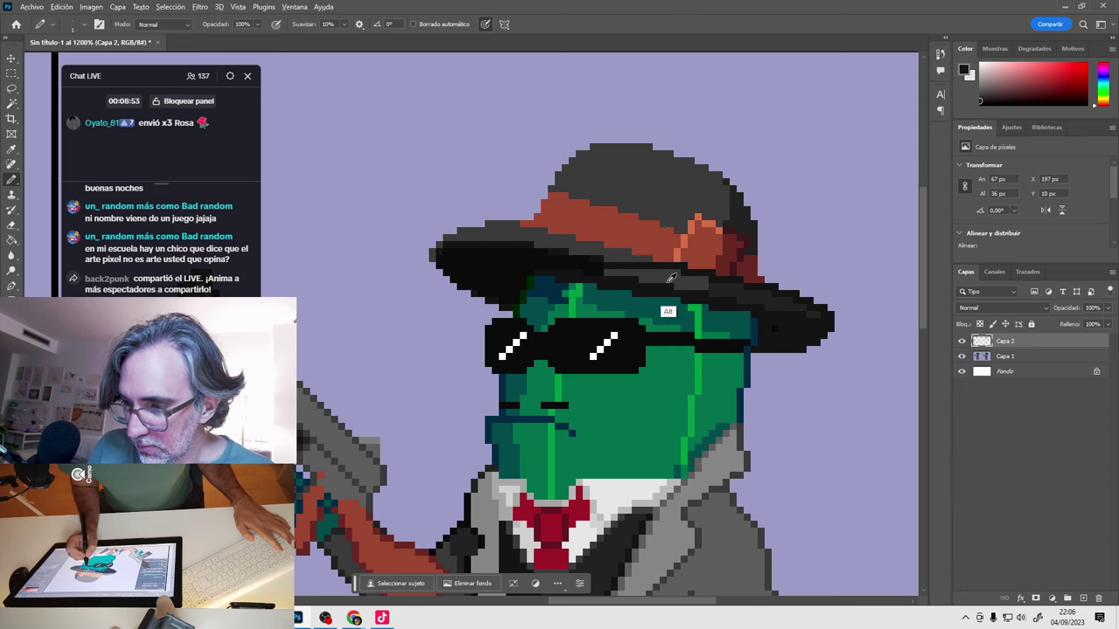
pyautogui.keyDown('alt'); pyautogui.click(603, 270); pyautogui.keyUp('alt')
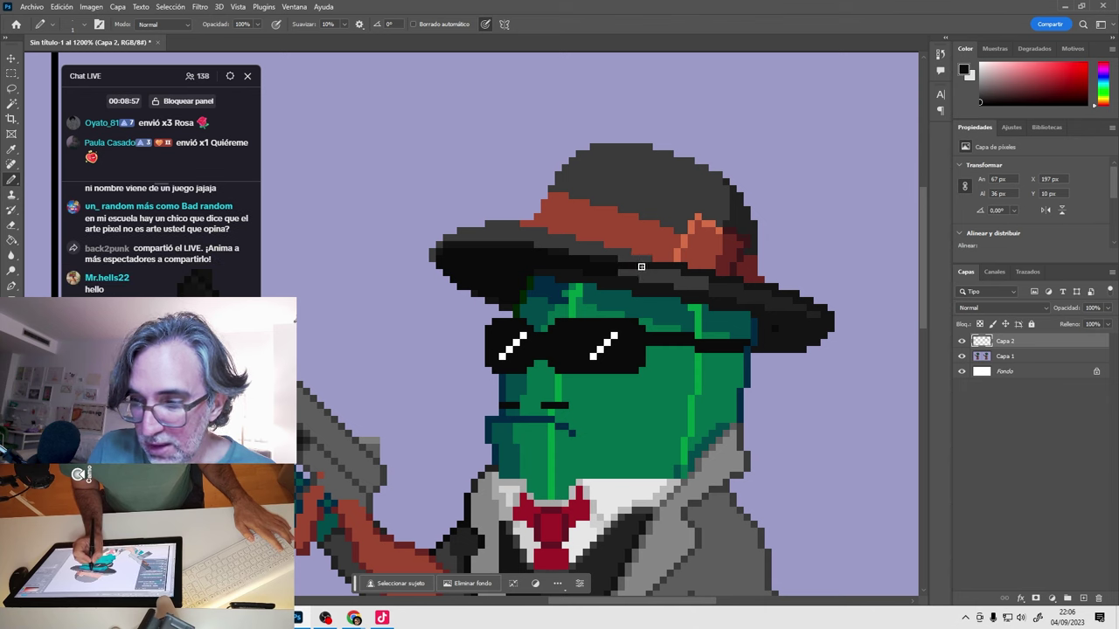
pyautogui.moveTo(615, 270)
pyautogui.mouseDown()
pyautogui.moveTo(724, 281)
pyautogui.moveTo(647, 270)
pyautogui.mouseUp()
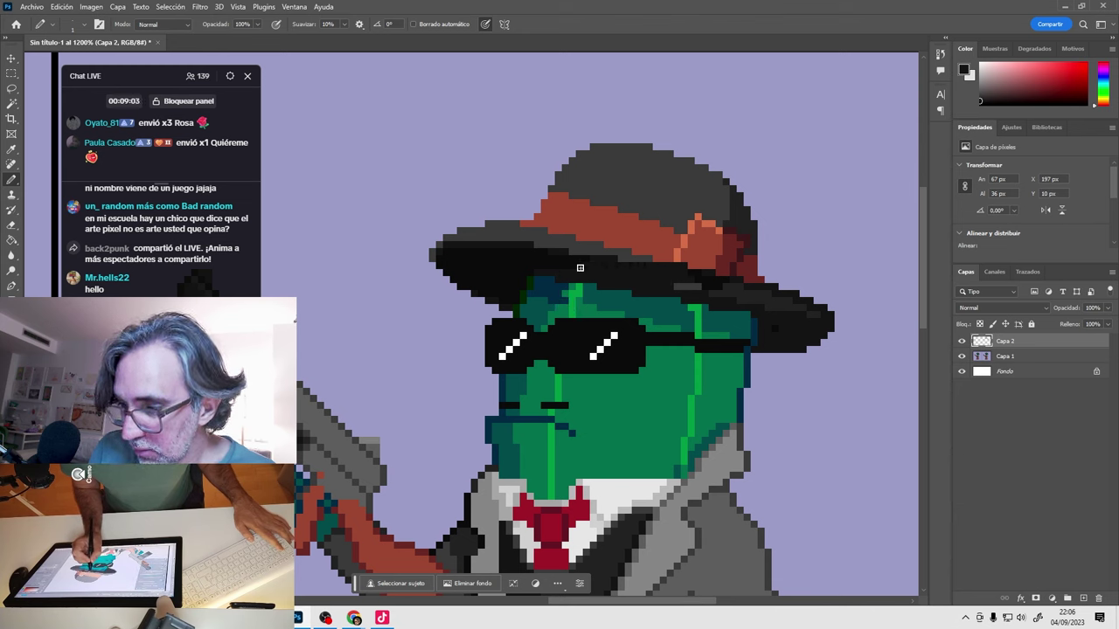
pyautogui.moveTo(695, 282)
pyautogui.mouseDown()
pyautogui.moveTo(772, 298)
pyautogui.moveTo(778, 304)
pyautogui.moveTo(750, 293)
pyautogui.moveTo(750, 301)
pyautogui.mouseUp()
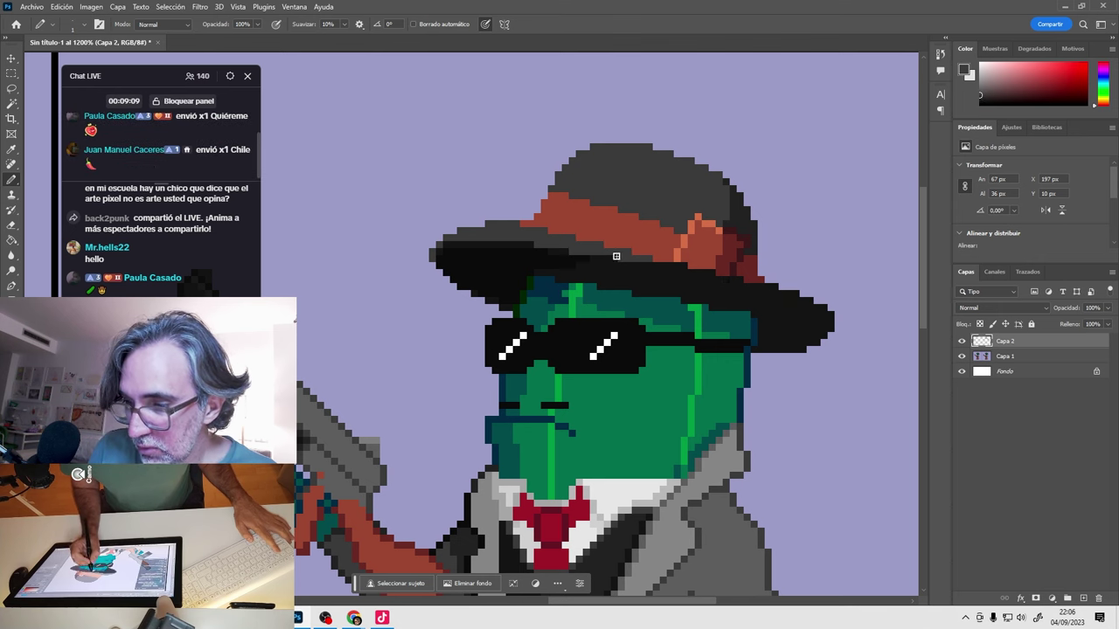
# Paint the brim's upper surface as a dark grey strip beneath the red hatband and bow, continuing toward the back.
pyautogui.keyDown('alt'); pyautogui.click(559, 259); pyautogui.keyUp('alt')
pyautogui.keyDown('alt'); pyautogui.click(633, 254); pyautogui.keyUp('alt')
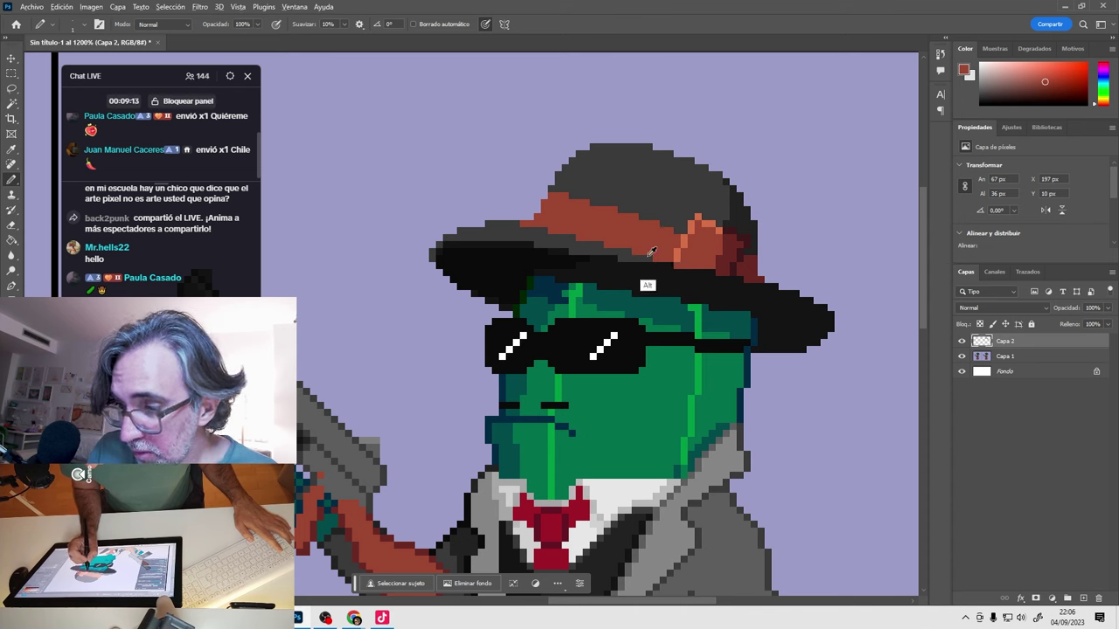
pyautogui.keyDown('alt'); pyautogui.click(665, 264); pyautogui.keyUp('alt')
pyautogui.moveTo(662, 264); pyautogui.dragTo(713, 268)
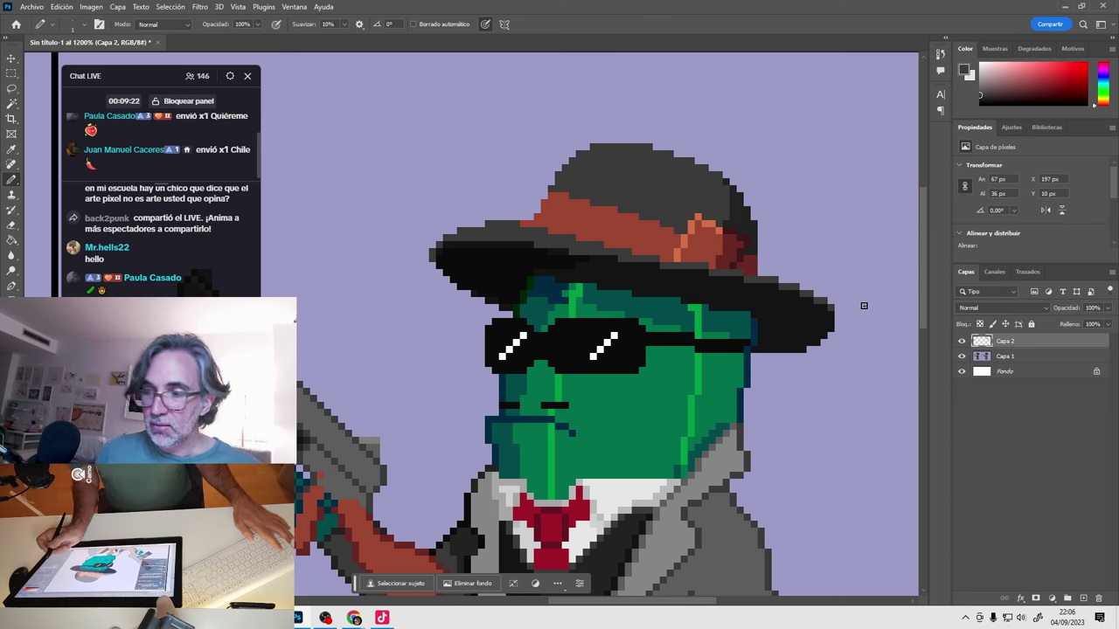
pyautogui.press('alt')
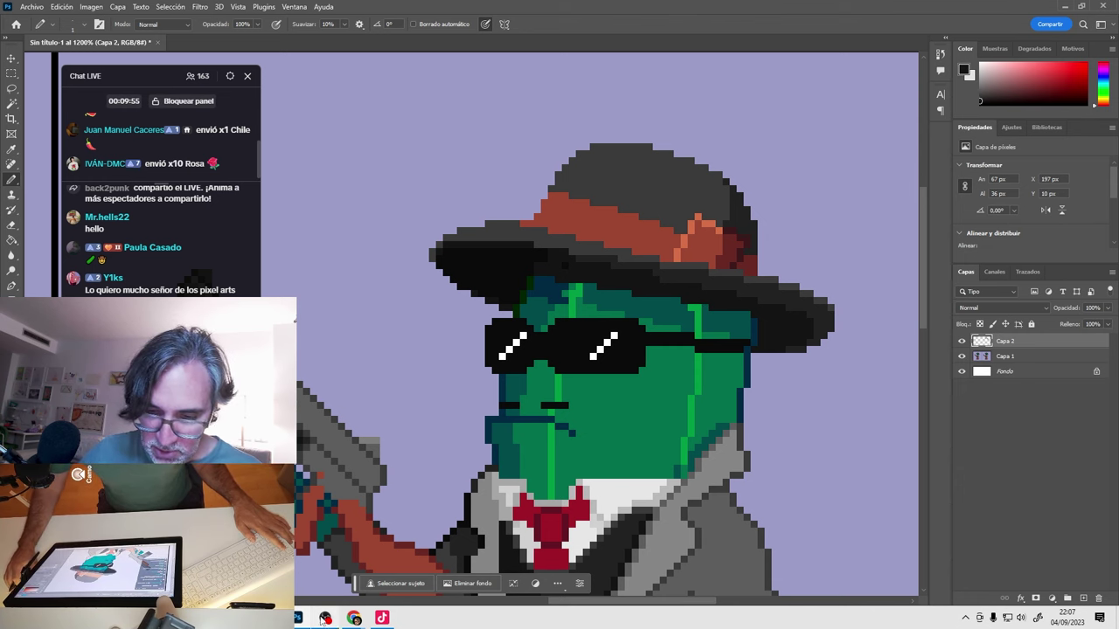
# Examine the hat shapes in Chrome's gangster hat search results and return to Photoshop.
pyautogui.moveTo(360, 619)
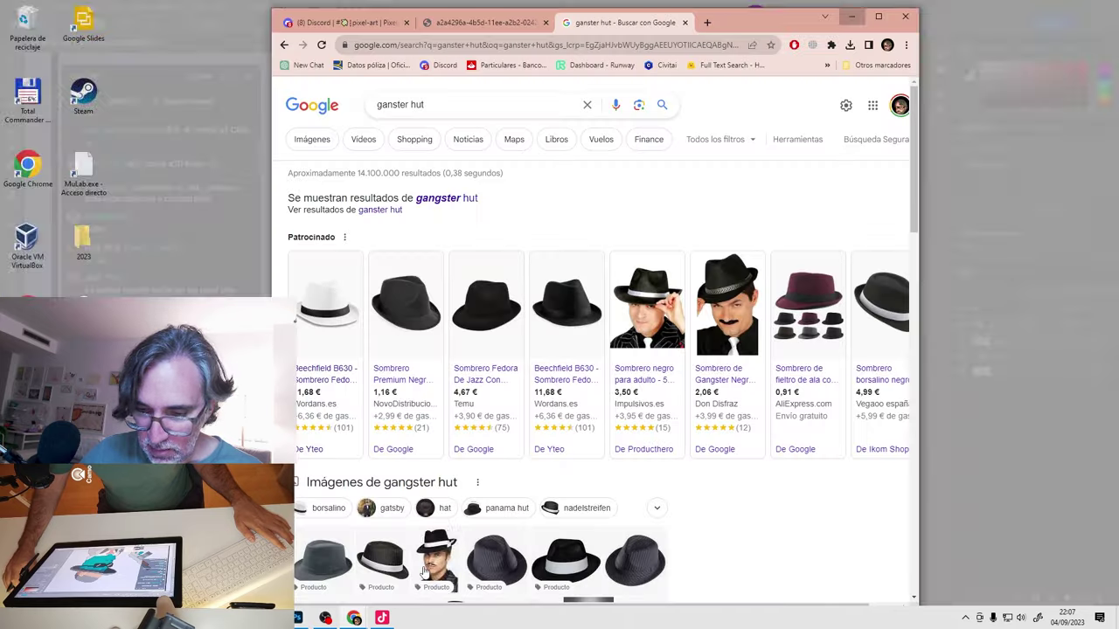
pyautogui.click(389, 572)
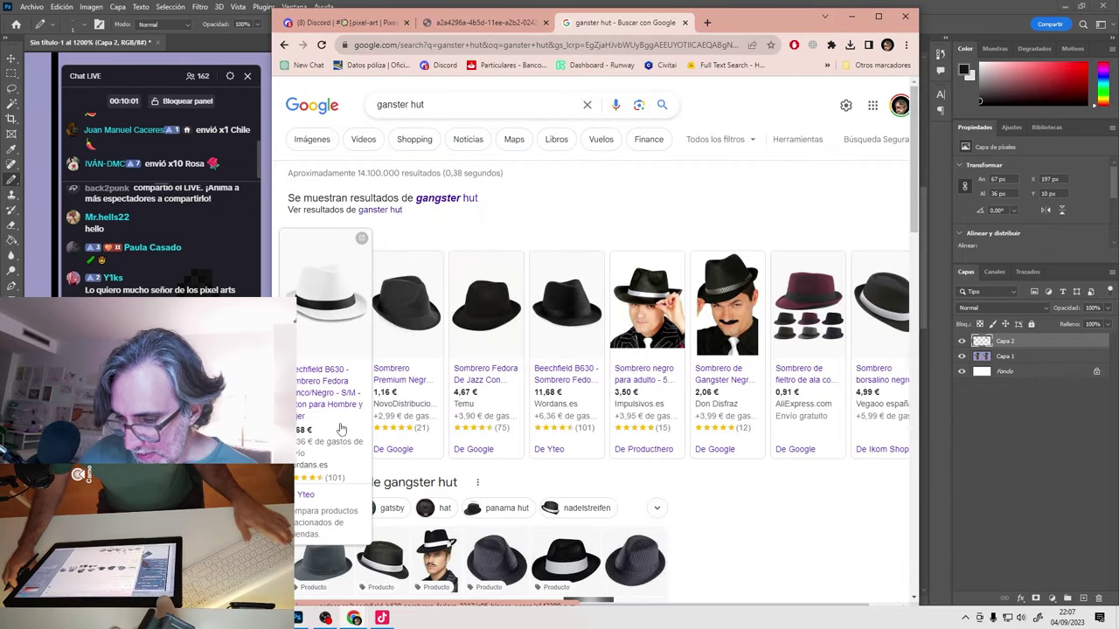
pyautogui.click(950, 7)
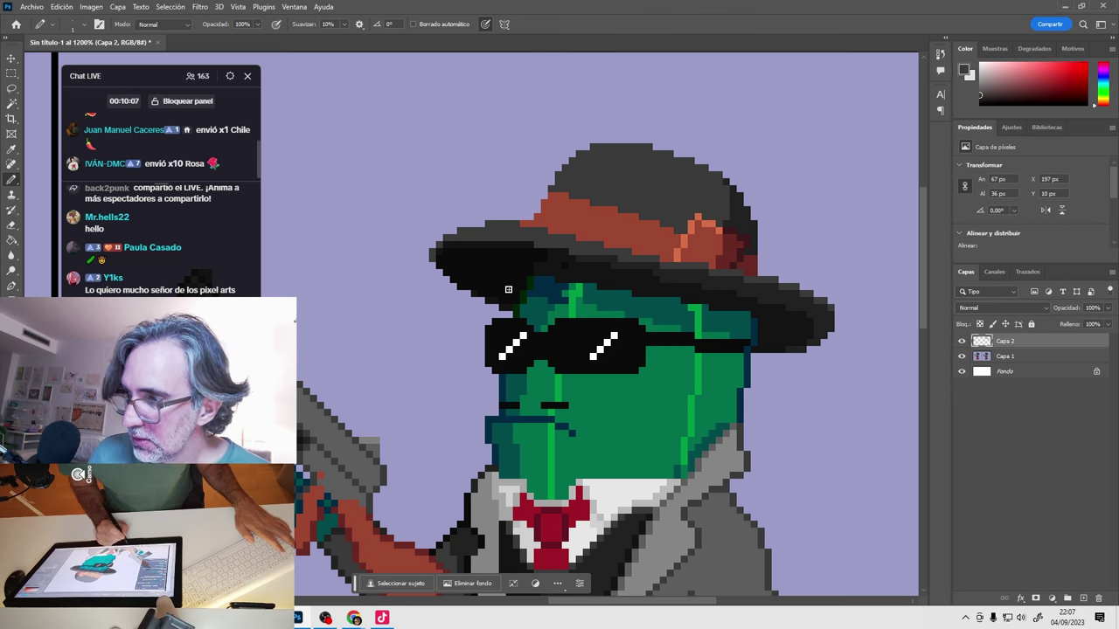
# Draw a lighter grey highlight along the brim's rim from the front tip, beneath the hatband, to the back tip.
pyautogui.click(441, 247)
pyautogui.moveTo(448, 238); pyautogui.dragTo(527, 237)
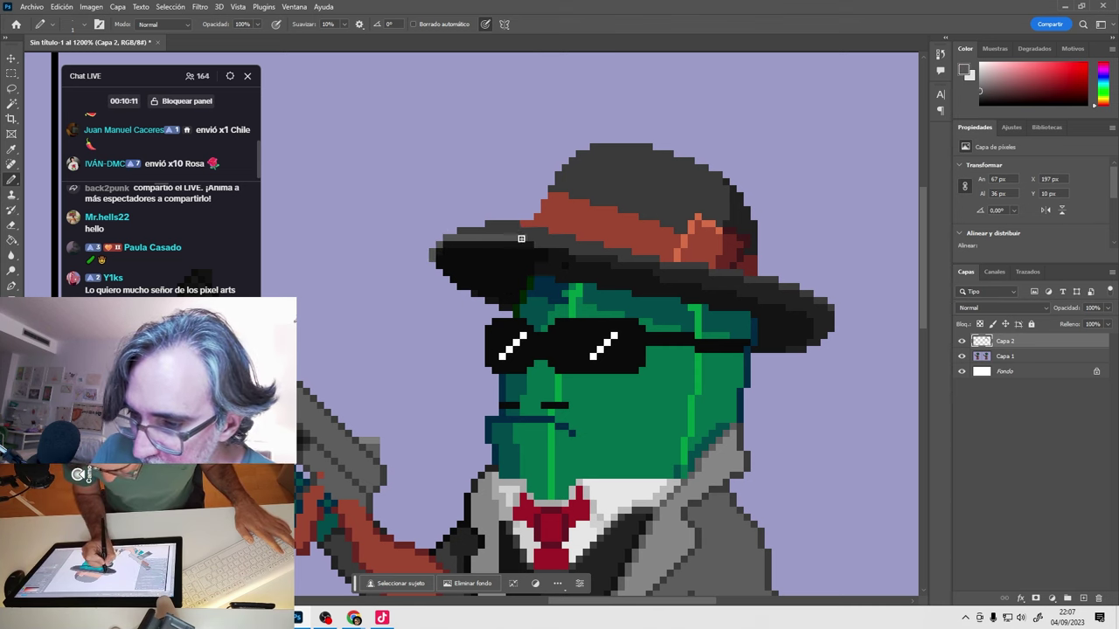
pyautogui.keyDown('shift'); pyautogui.click(630, 262); pyautogui.keyUp('shift')
pyautogui.keyDown('shift'); pyautogui.click(704, 271); pyautogui.keyUp('shift')
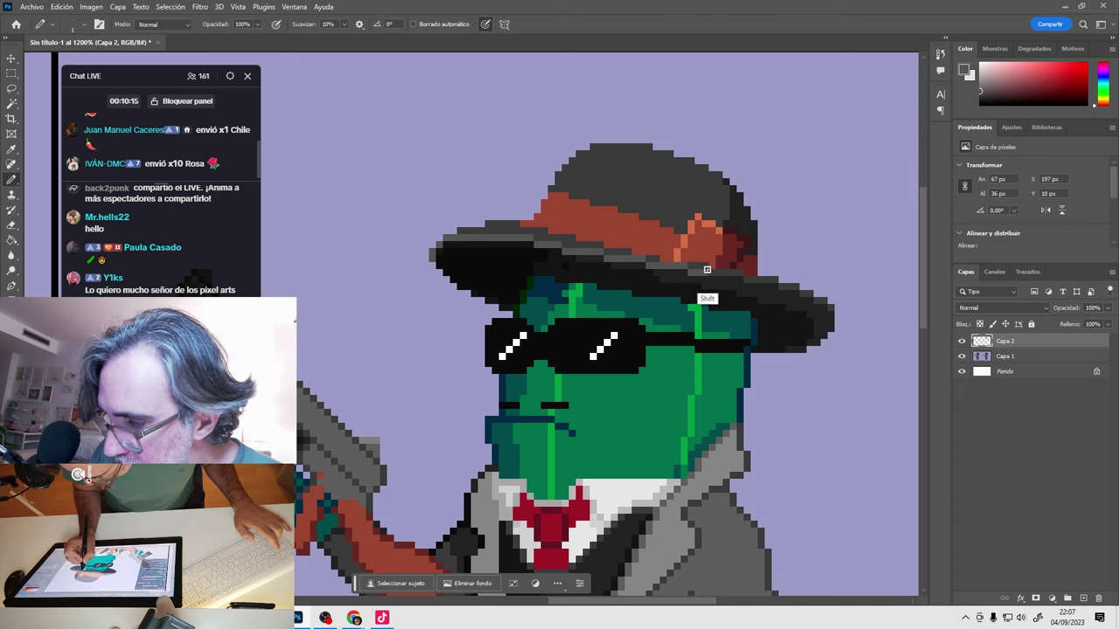
pyautogui.keyDown('shift'); pyautogui.click(753, 278); pyautogui.keyUp('shift')
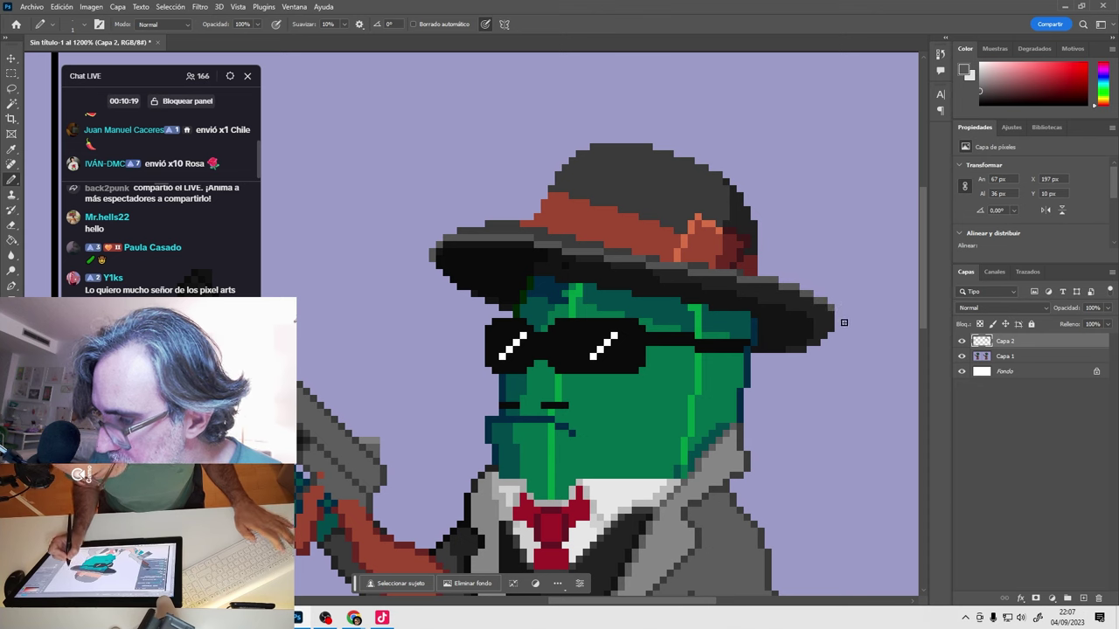
# Refine the pixels at the brim's back tip with lavender and near-black, and touch up the hatband's lower edge beside the bow.
pyautogui.keyDown('alt'); pyautogui.click(844, 322); pyautogui.keyUp('alt')
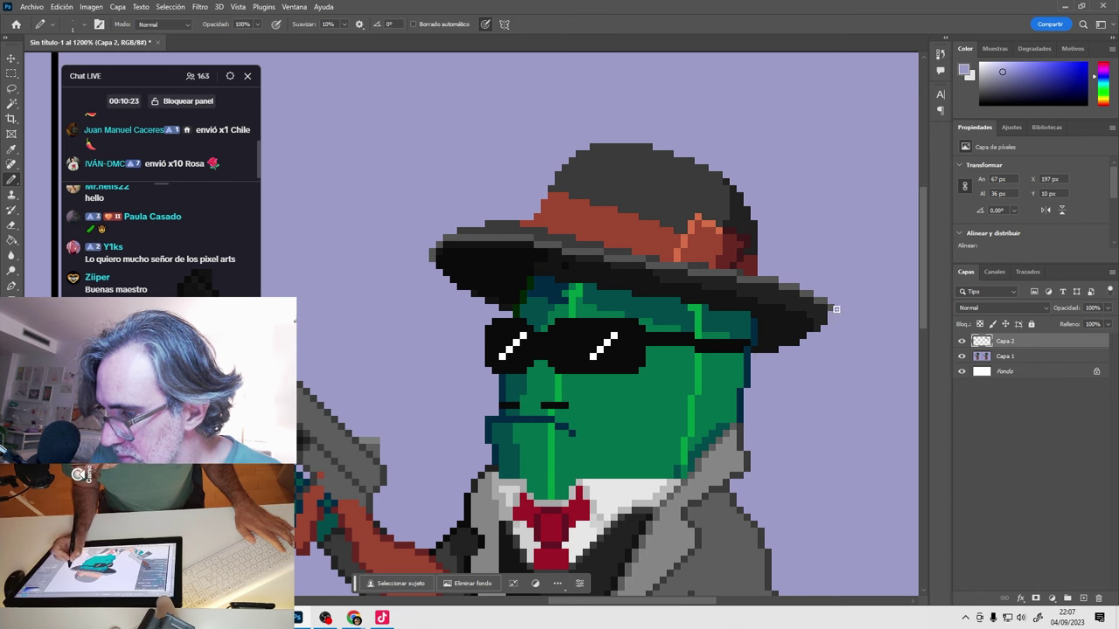
pyautogui.keyDown('alt'); pyautogui.click(827, 331); pyautogui.keyUp('alt')
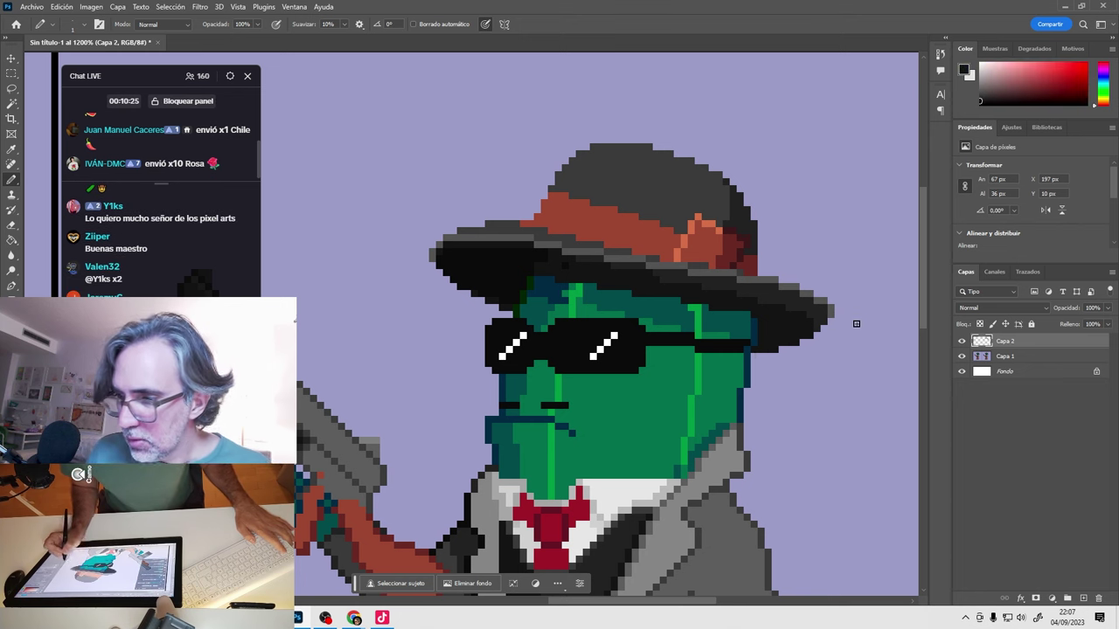
pyautogui.keyDown('alt'); pyautogui.click(716, 251); pyautogui.keyUp('alt')
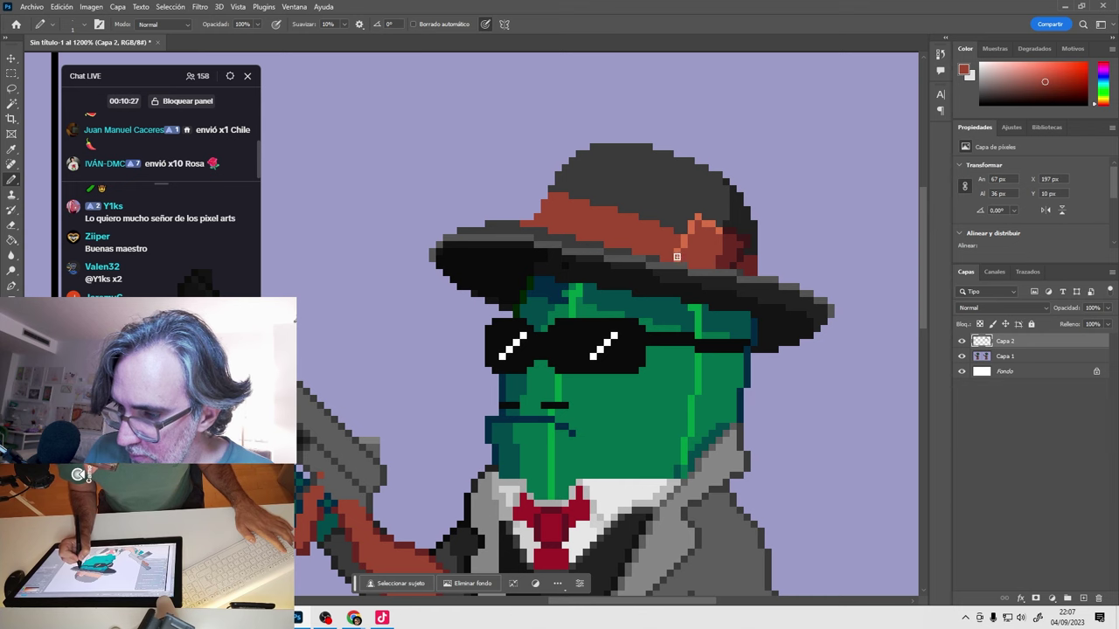
pyautogui.keyDown('alt'); pyautogui.click(677, 256); pyautogui.keyUp('alt')
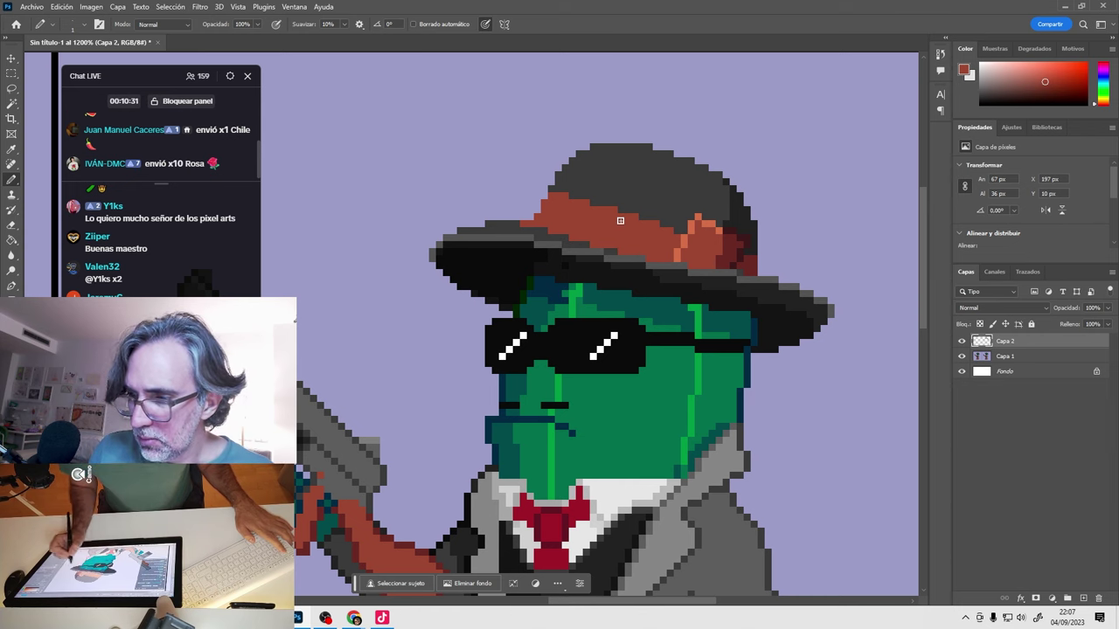
pyautogui.keyDown('alt'); pyautogui.click(673, 279); pyautogui.keyUp('alt')
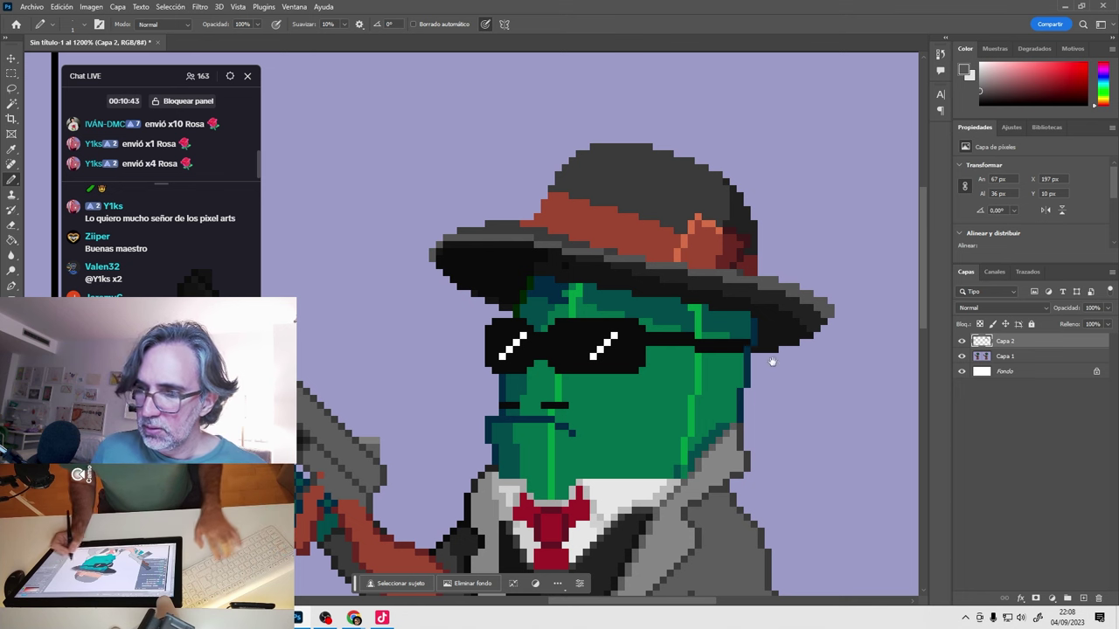
# Clean up the pixels where the brim meets the forehead using dark blue, dark teal and near-black.
pyautogui.hotkey('ctrl', '-')
pyautogui.hotkey('ctrl', '-')
pyautogui.keyDown('ctrl'); pyautogui.click(737, 362); pyautogui.keyUp('ctrl')
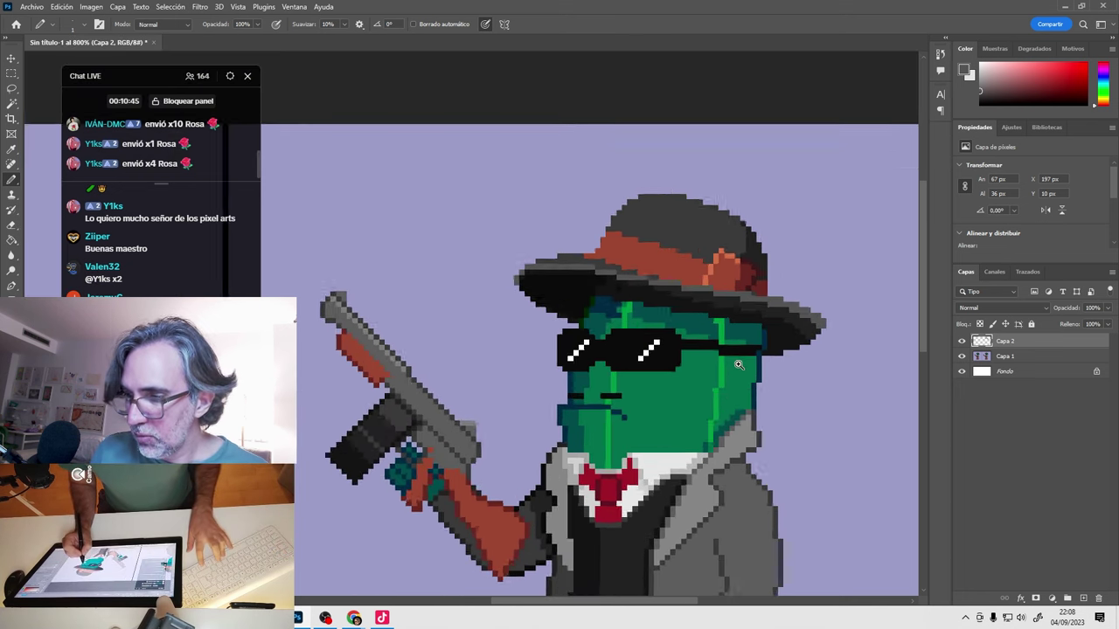
pyautogui.keyDown('ctrl'); pyautogui.click(736, 362); pyautogui.keyUp('ctrl')
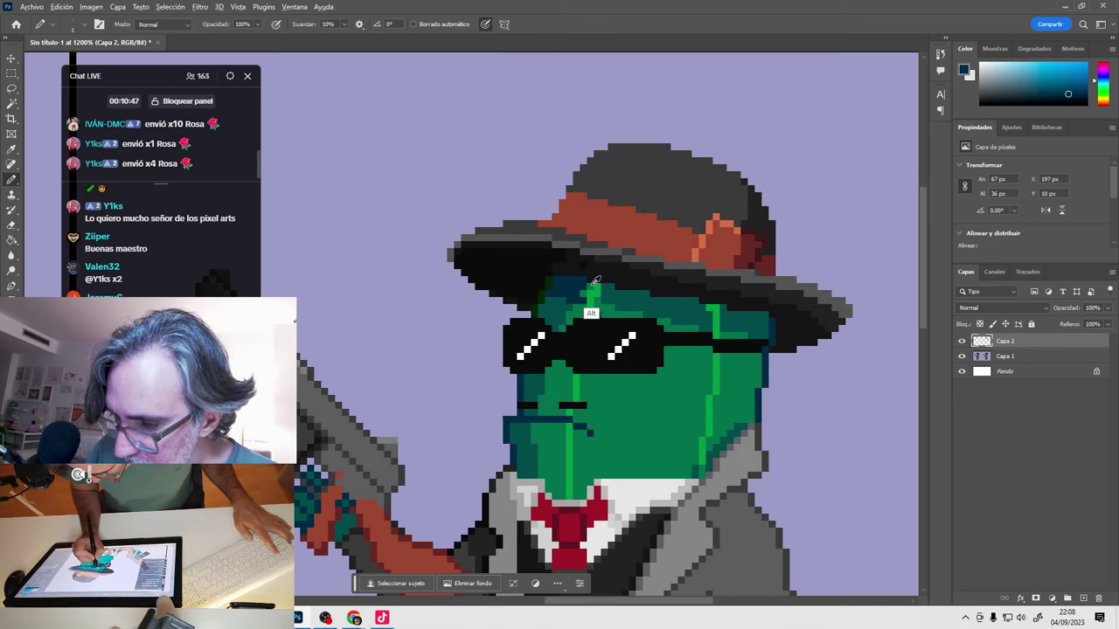
pyautogui.keyDown('alt'); pyautogui.click(578, 286); pyautogui.keyUp('alt')
pyautogui.keyDown('alt'); pyautogui.click(611, 295); pyautogui.keyUp('alt')
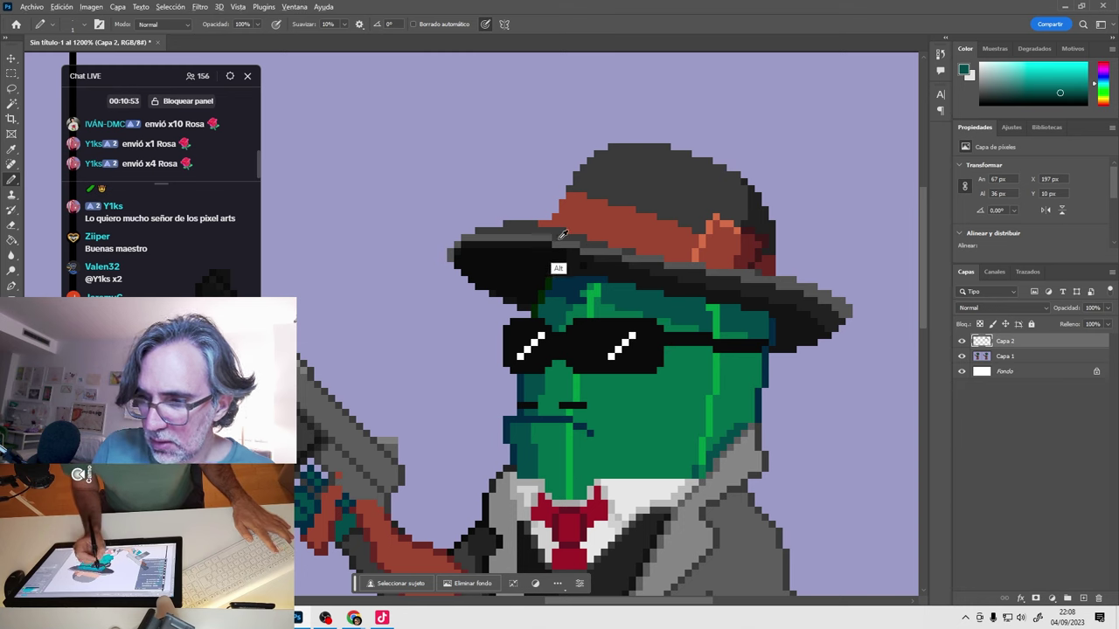
pyautogui.keyDown('alt'); pyautogui.click(561, 236); pyautogui.keyUp('alt')
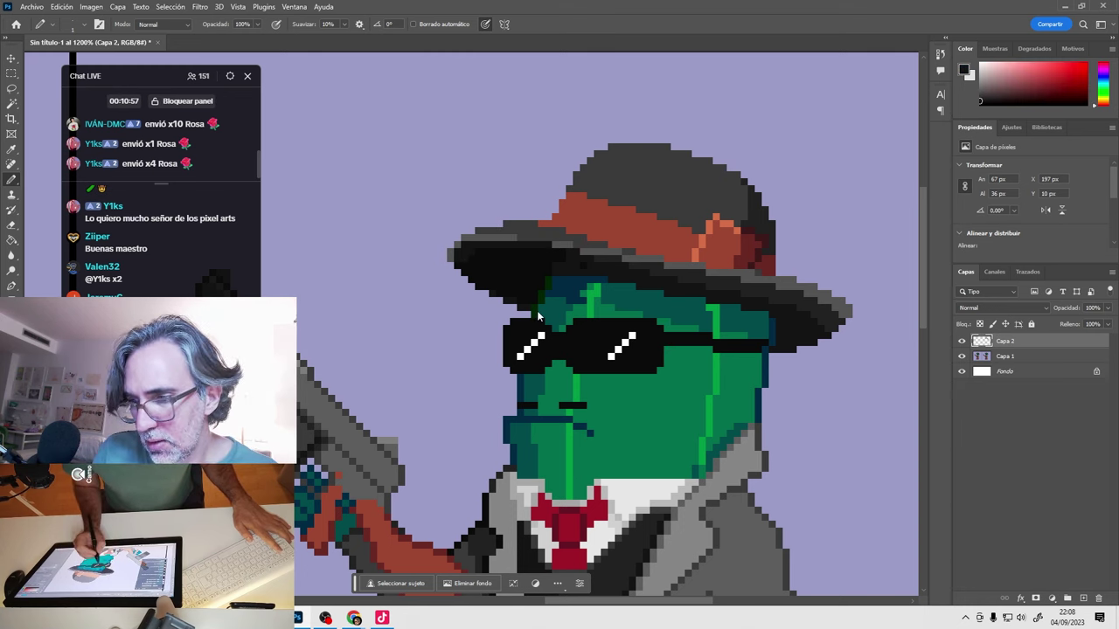
# Compare the corrected hat with the original by toggling the visibility of layer Capa 2.
pyautogui.scroll(-2, 752, 376)
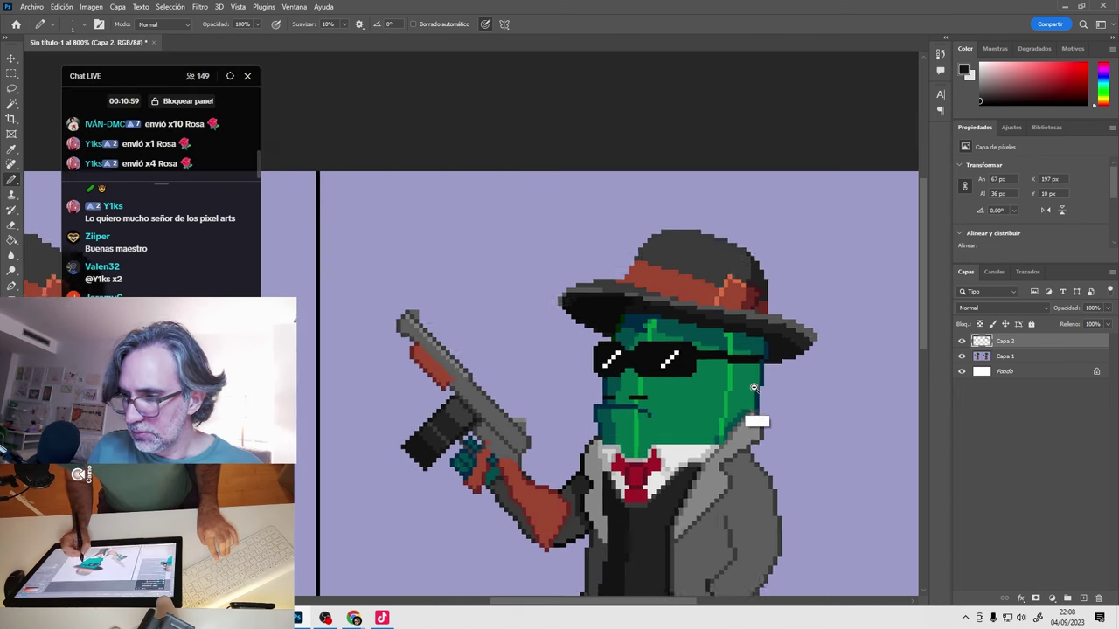
pyautogui.moveTo(686, 382); pyautogui.dragTo(608, 336)
pyautogui.click(961, 341)
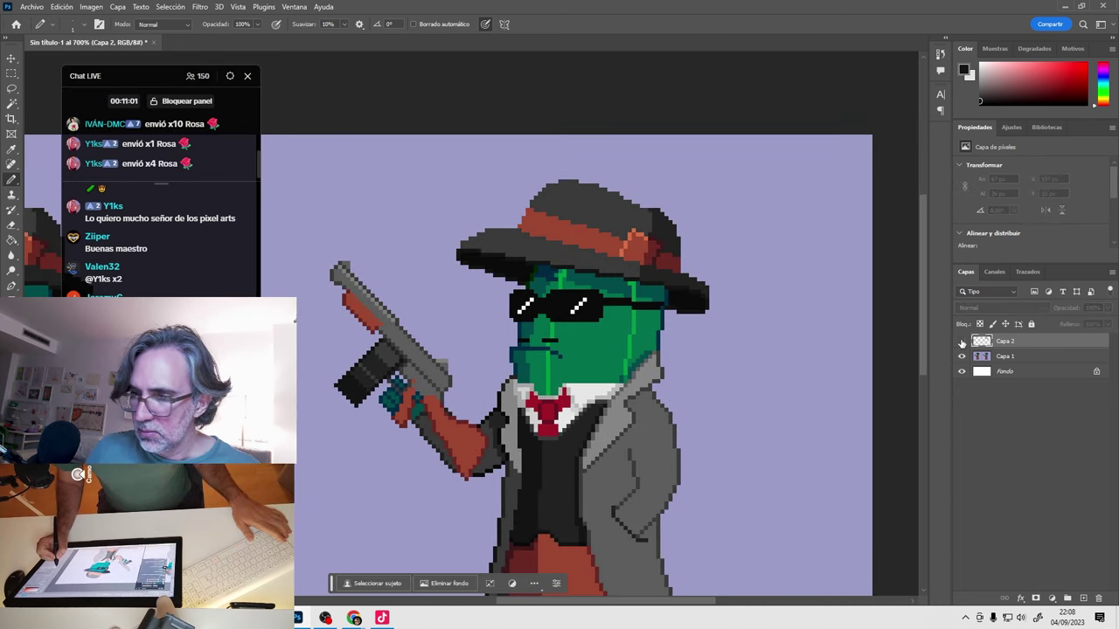
pyautogui.click(962, 342)
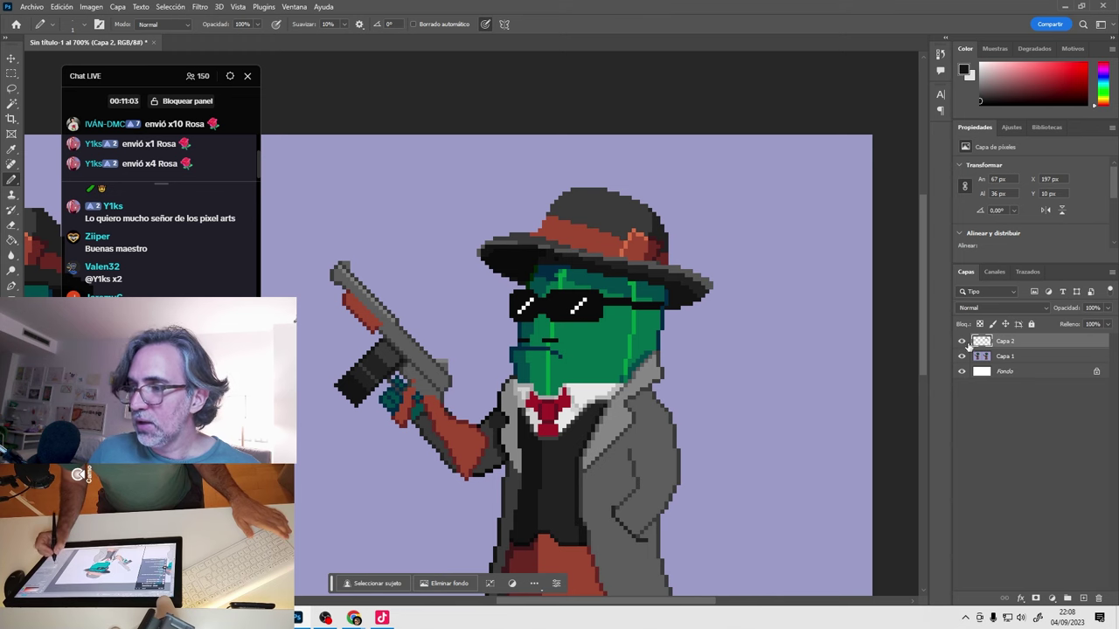
pyautogui.click(962, 342)
pyautogui.click(962, 342)
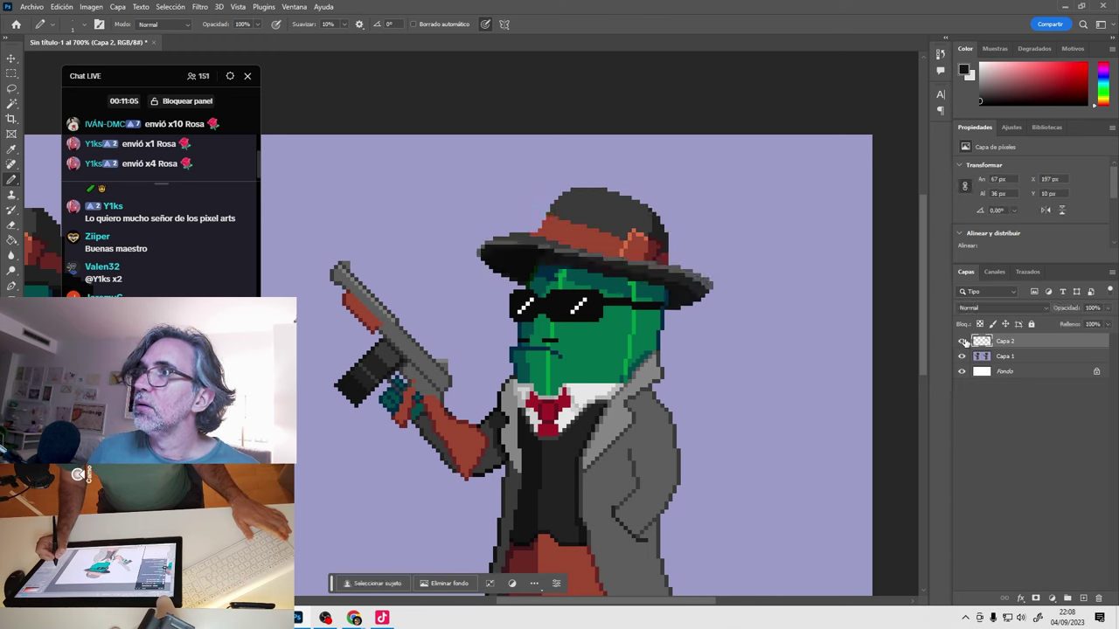
pyautogui.click(963, 342)
pyautogui.click(963, 342)
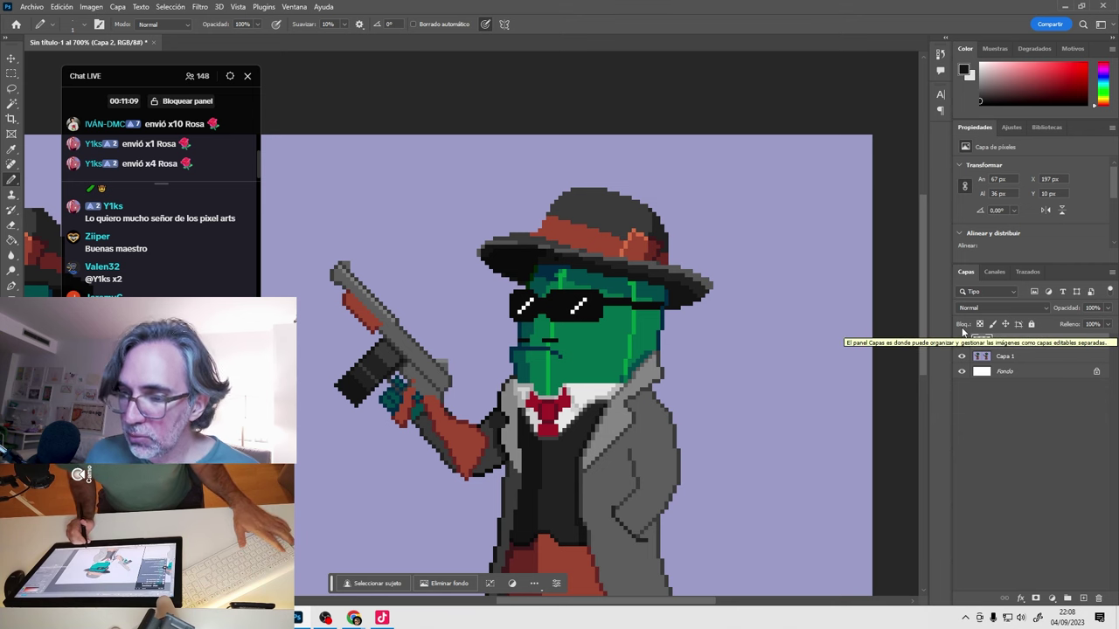
# Redraw the edge of the coat collar behind the neck with grey pixels.
pyautogui.scroll(-2, 704, 463)
pyautogui.scroll(1, 689, 375)
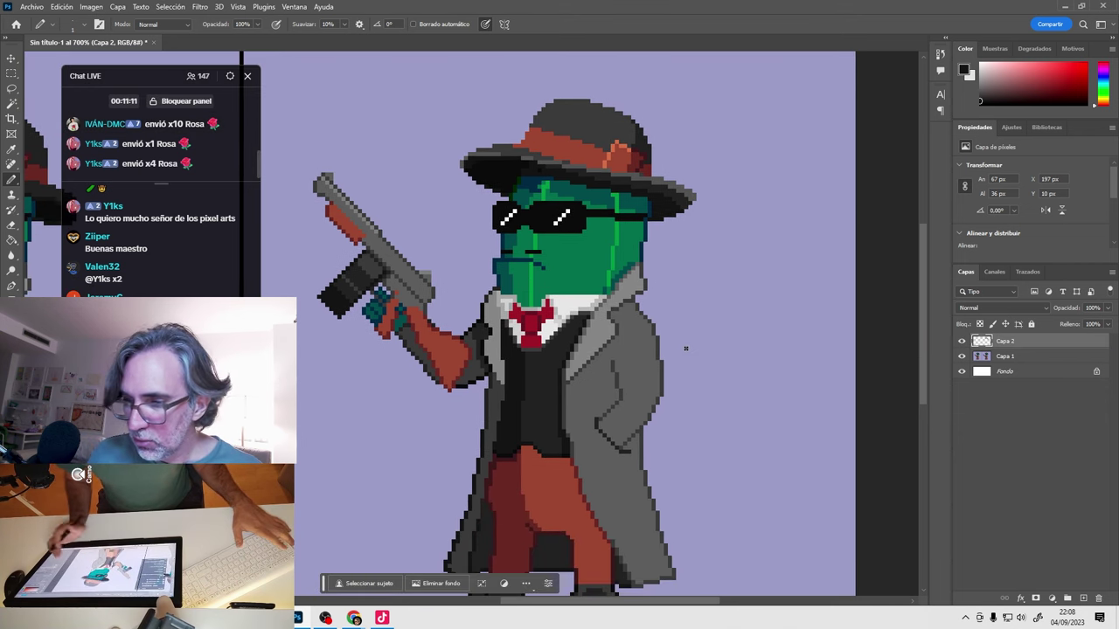
pyautogui.keyDown('ctrl'); pyautogui.click(645, 301); pyautogui.keyUp('ctrl')
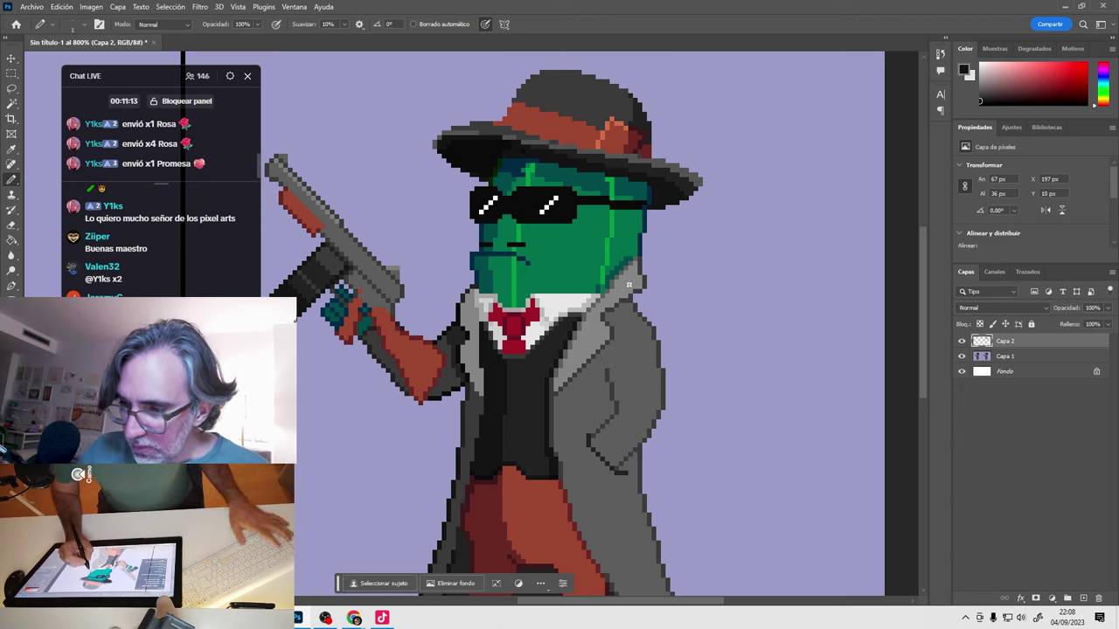
pyautogui.scroll(1, 642, 297)
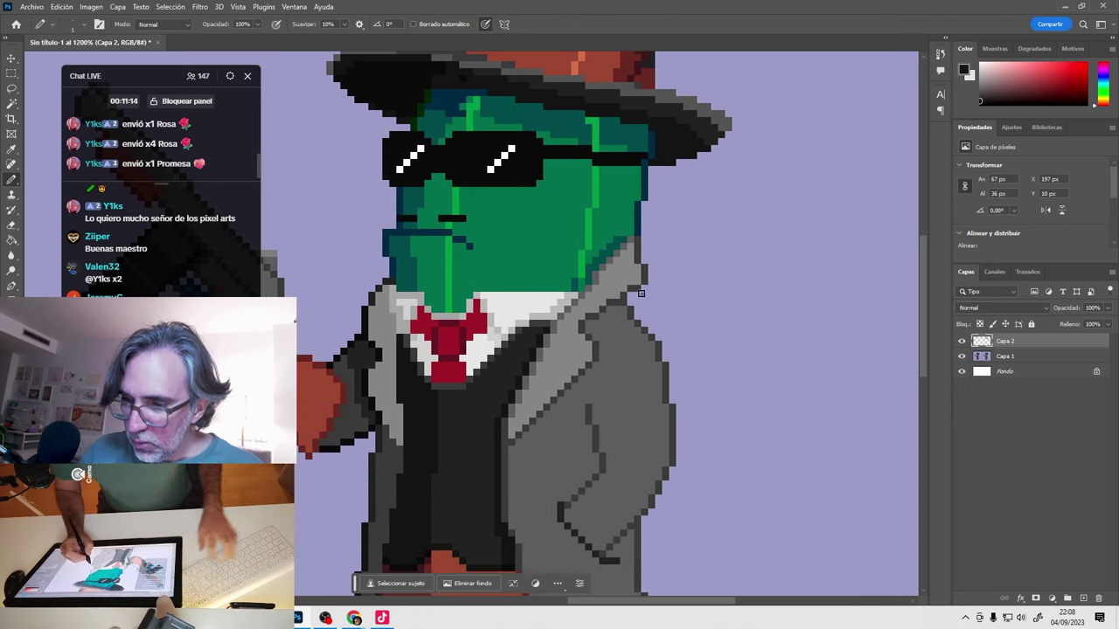
pyautogui.keyDown('alt'); pyautogui.click(607, 261); pyautogui.keyUp('alt')
pyautogui.click(620, 249)
pyautogui.keyDown('alt'); pyautogui.click(605, 275); pyautogui.keyUp('alt')
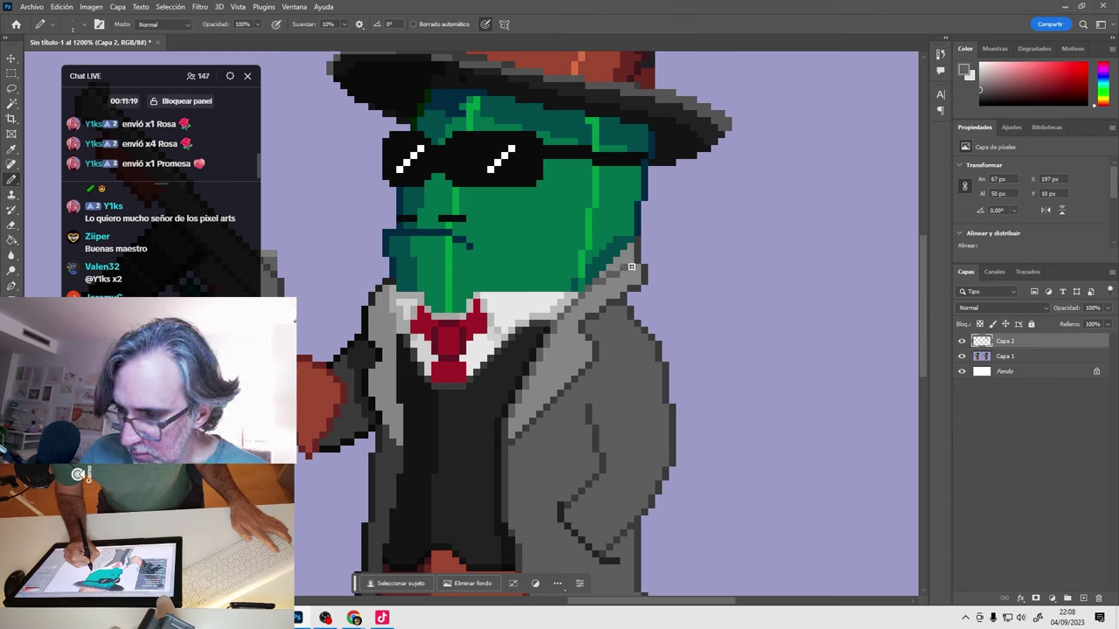
# Extend the neck's dark teal shadow and green down over the old collar, and finish the collar's back tip in dark grey.
pyautogui.keyDown('alt'); pyautogui.click(640, 224); pyautogui.keyUp('alt')
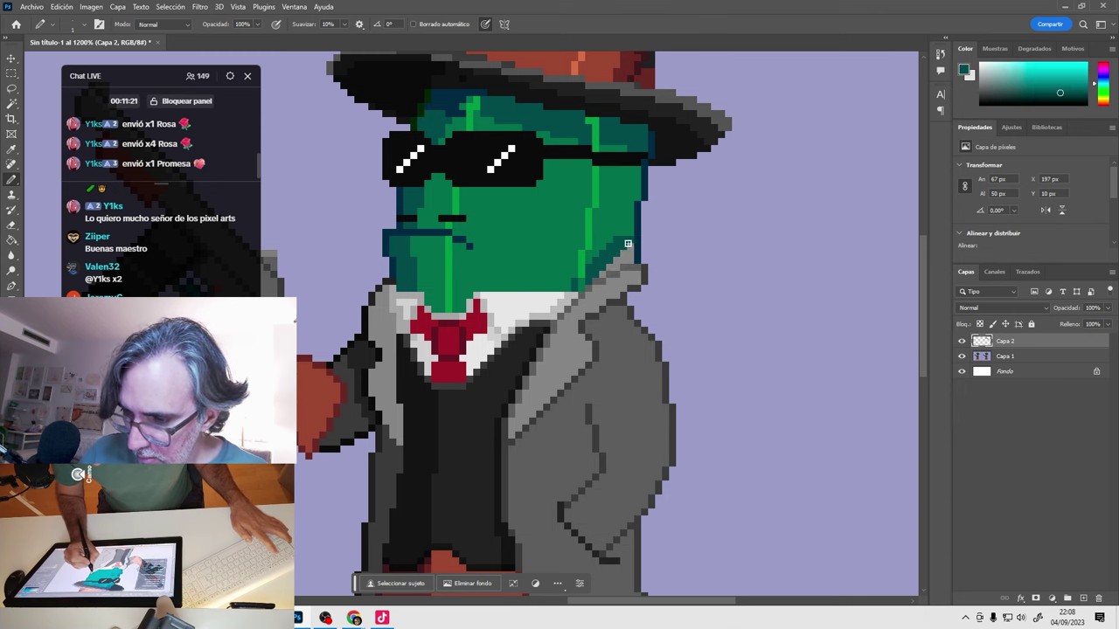
pyautogui.keyDown('alt'); pyautogui.click(595, 262); pyautogui.keyUp('alt')
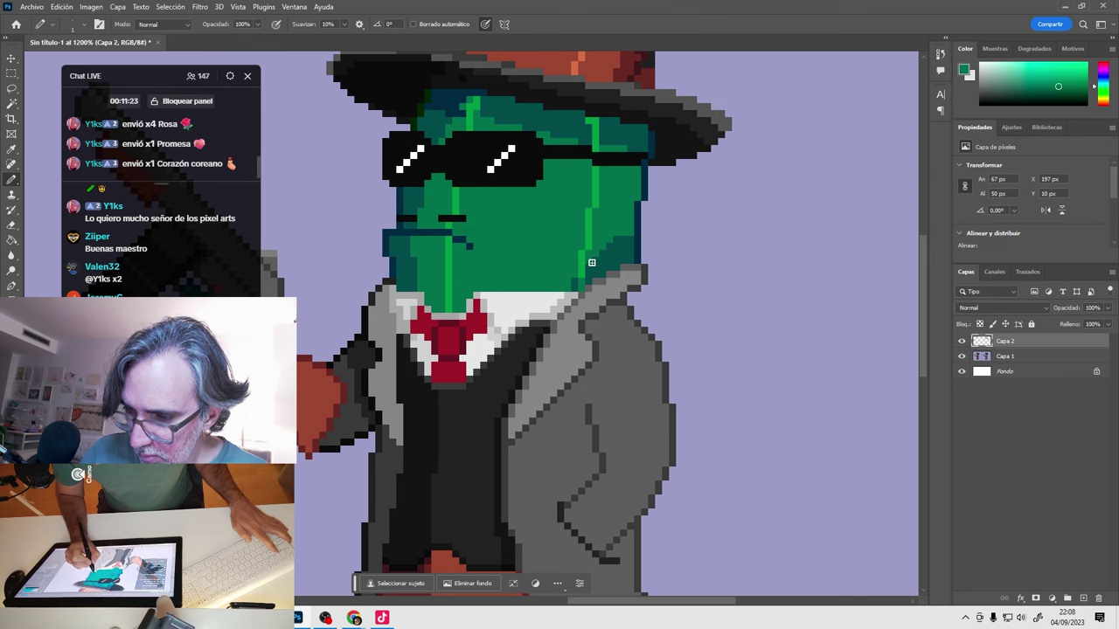
pyautogui.keyDown('alt'); pyautogui.click(641, 295); pyautogui.keyUp('alt')
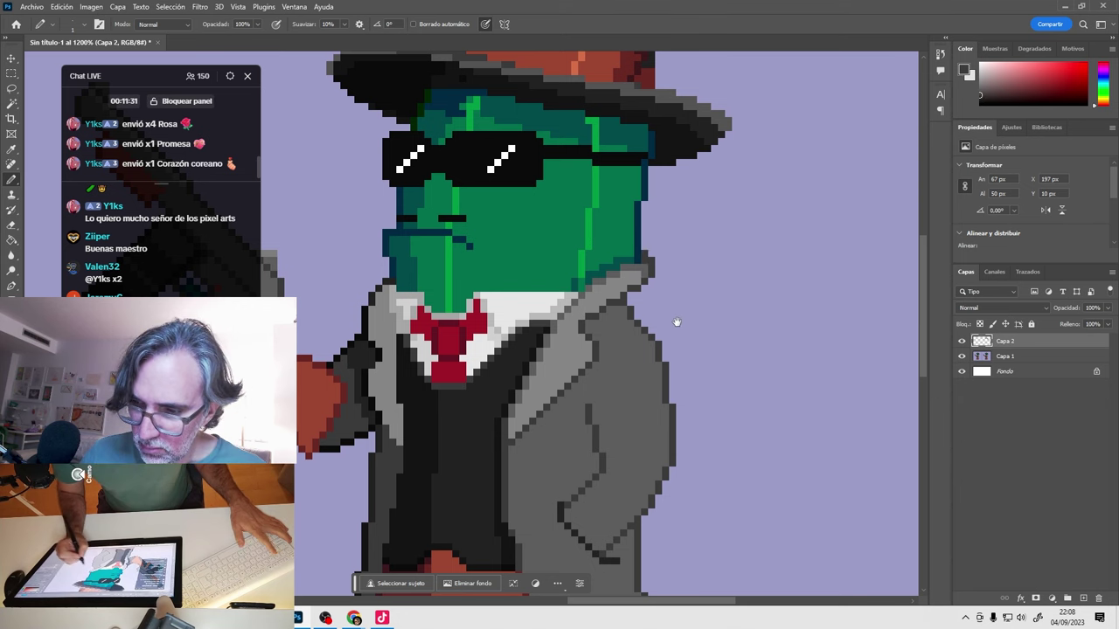
# Touch up the coat's wide lapel in light grey and outline its lower edge with dark grey.
pyautogui.moveTo(676, 322); pyautogui.dragTo(743, 267)
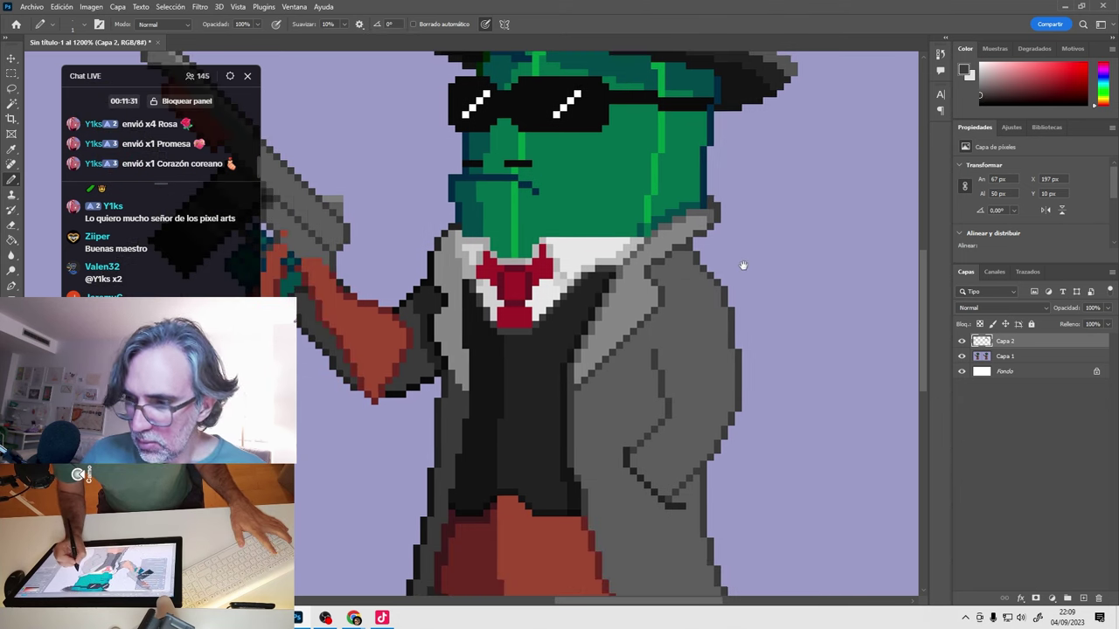
pyautogui.keyDown('alt'); pyautogui.click(680, 249); pyautogui.keyUp('alt')
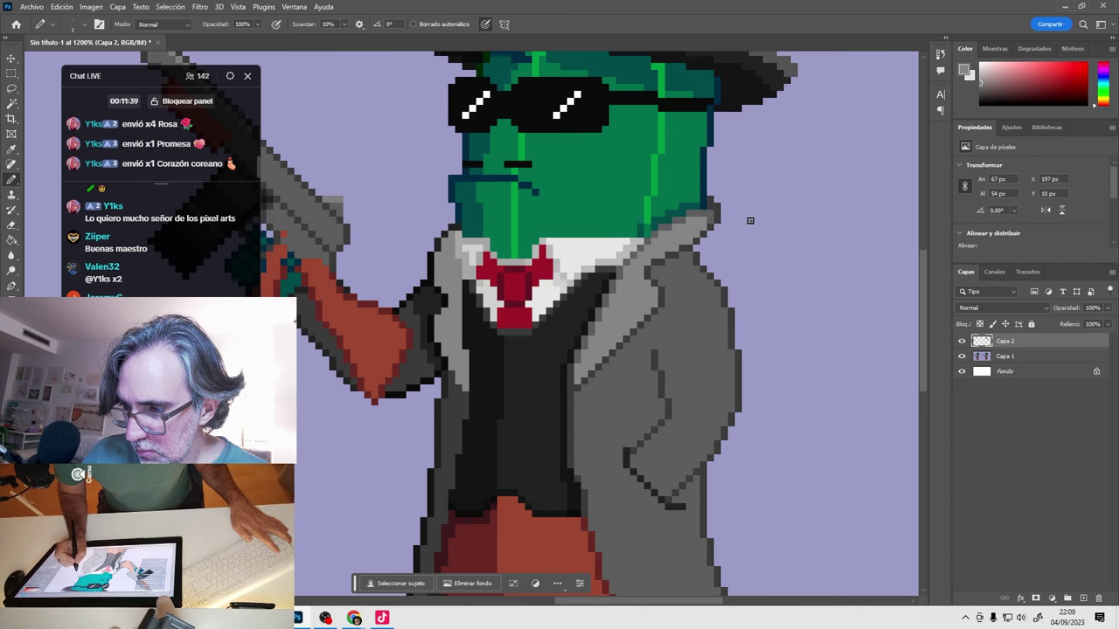
pyautogui.moveTo(703, 289); pyautogui.dragTo(717, 257)
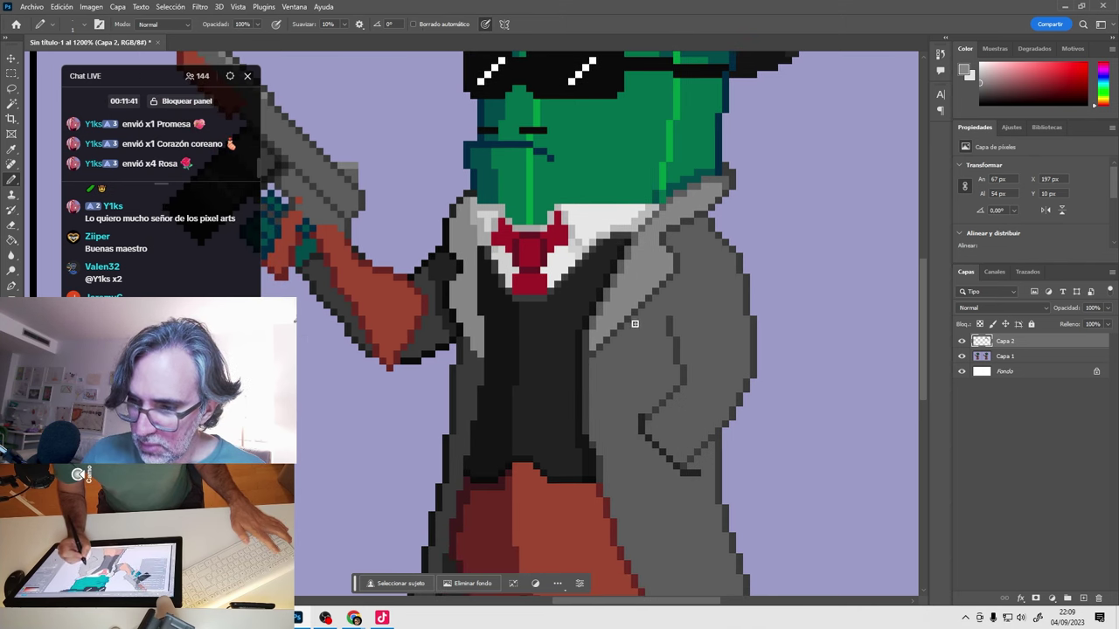
pyautogui.keyDown('alt'); pyautogui.click(590, 352); pyautogui.keyUp('alt')
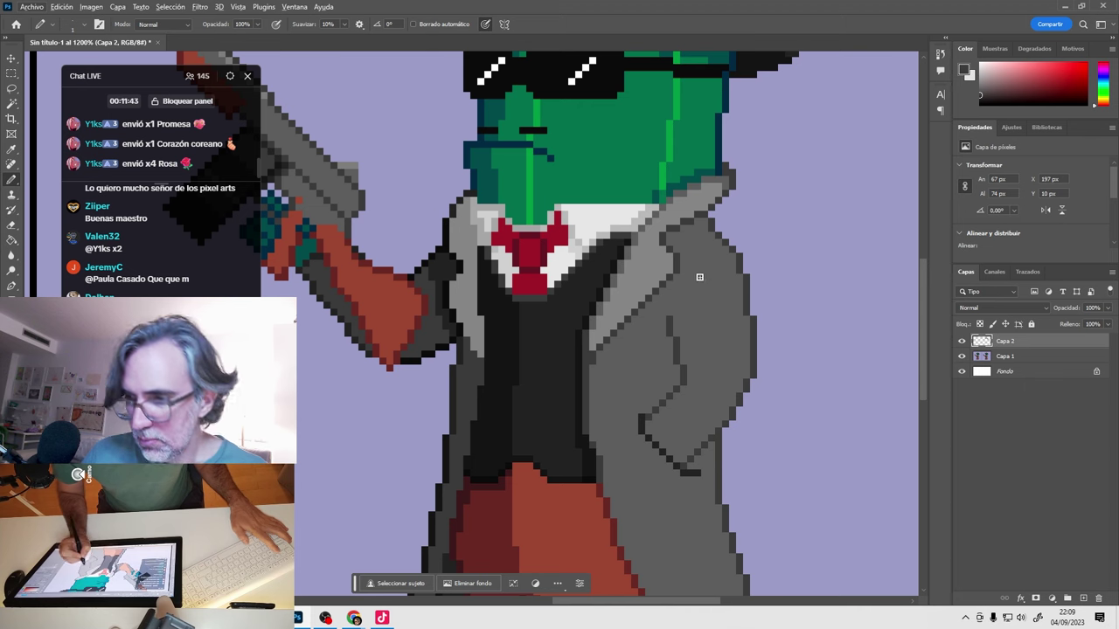
# Review the whole figure and compare the hat, collar and lapel corrections with the original by hiding and showing Capa 2.
pyautogui.scroll(-1, 653, 319)
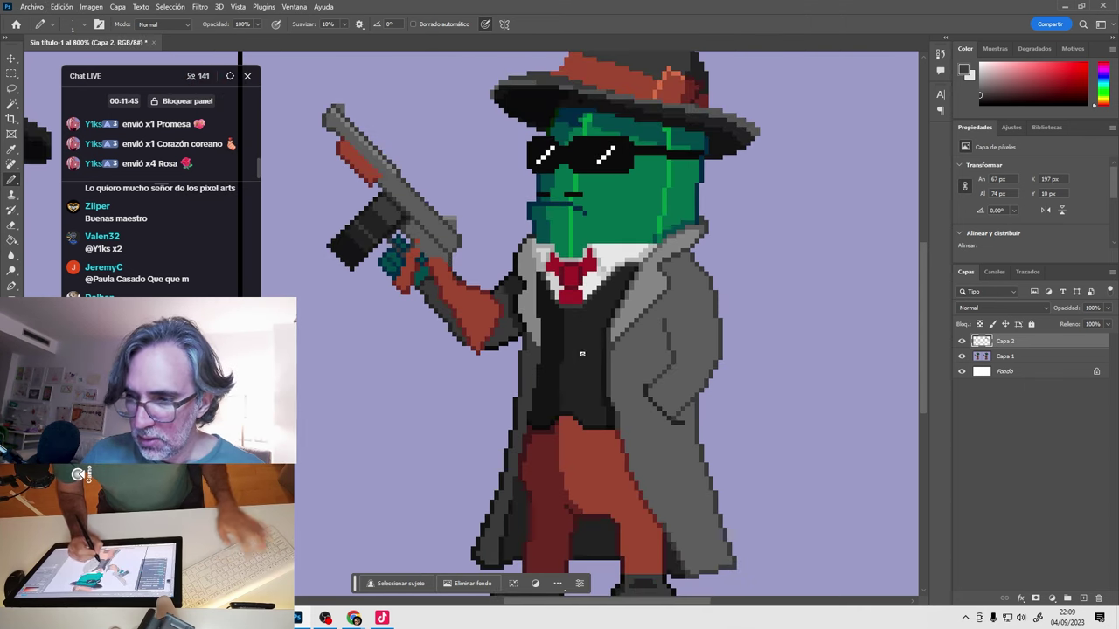
pyautogui.scroll(1, 566, 354)
pyautogui.scroll(-1, 573, 248)
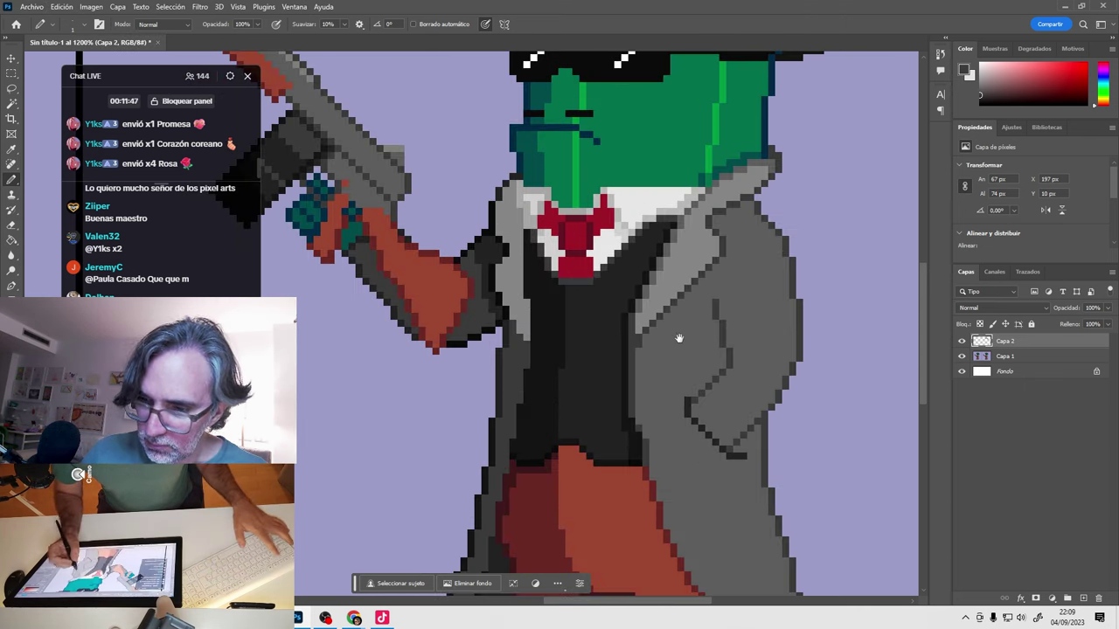
pyautogui.scroll(1, 554, 295)
pyautogui.scroll(-2, 581, 328)
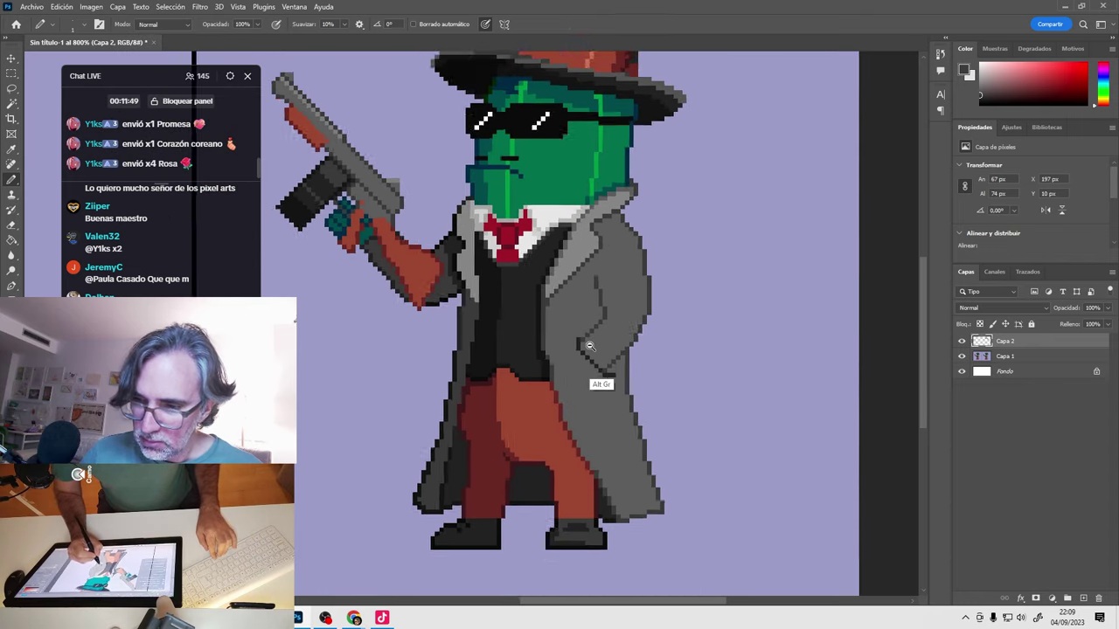
pyautogui.scroll(1, 739, 439)
pyautogui.scroll(-1, 739, 440)
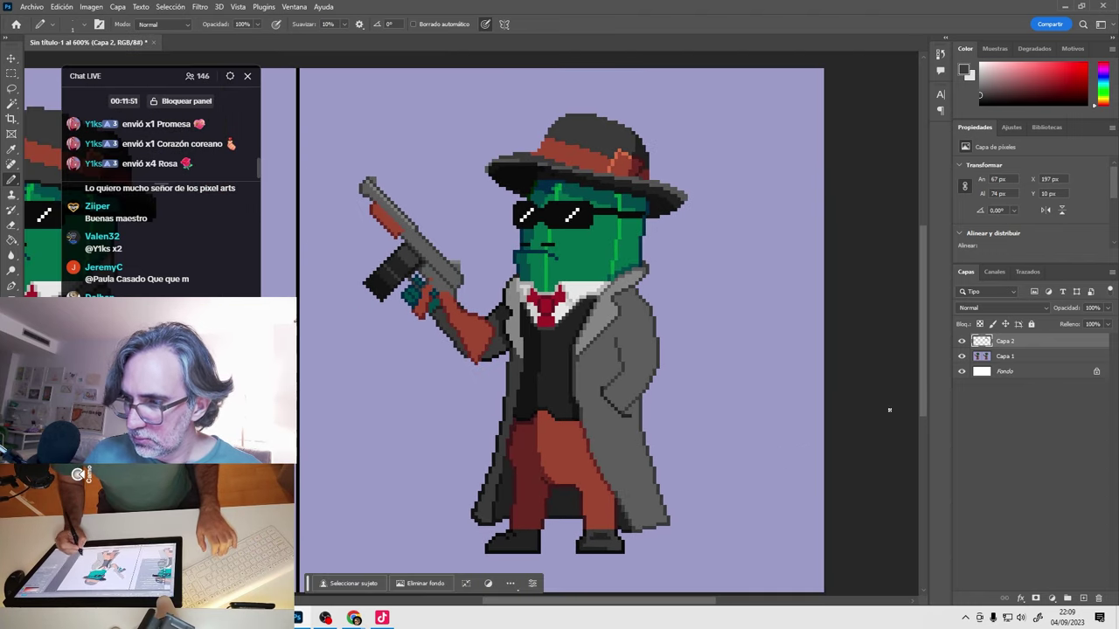
pyautogui.click(961, 341)
pyautogui.click(961, 341)
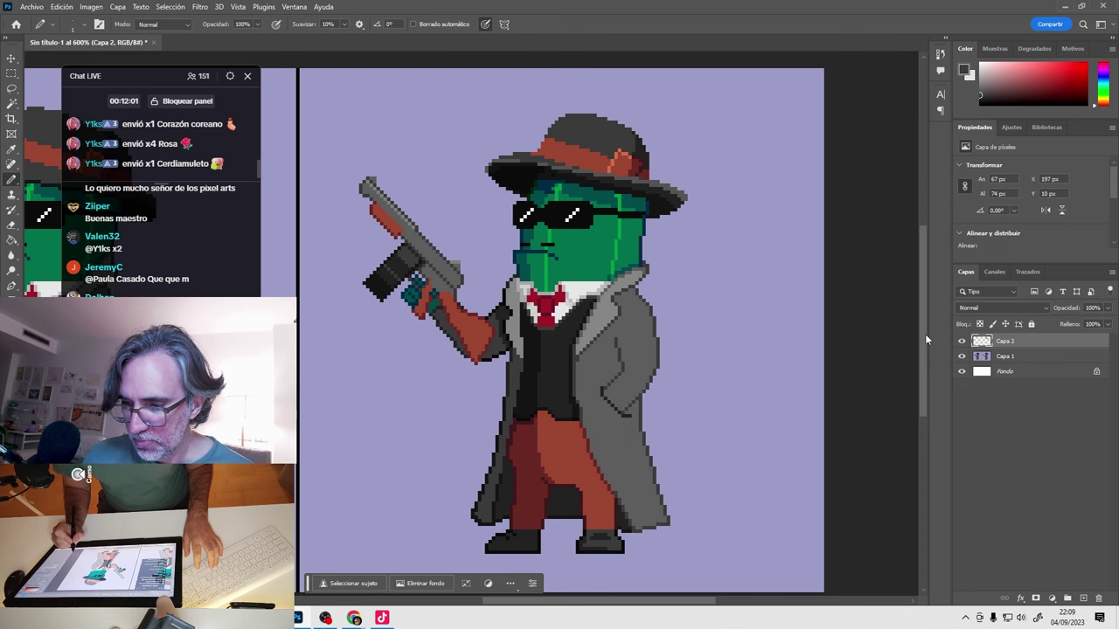
# Reshape the front coat tail into a diagonal pointed hem with a dark outline, clearing the leftover pixels with the lavender background.
pyautogui.moveTo(662, 492); pyautogui.dragTo(774, 394)
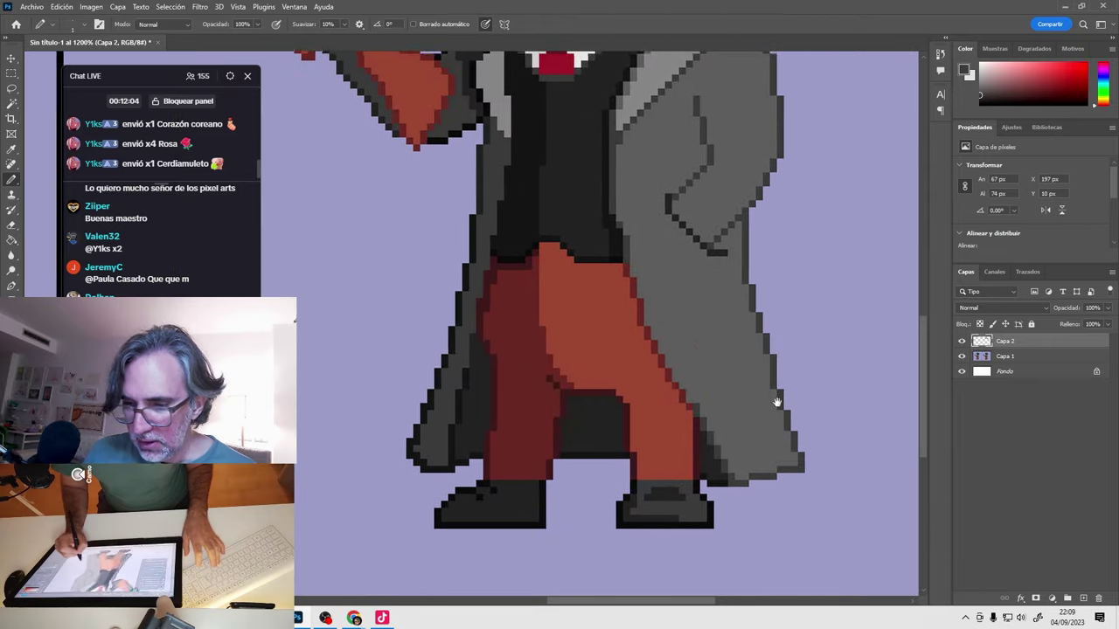
pyautogui.moveTo(416, 448)
pyautogui.mouseDown()
pyautogui.moveTo(409, 456)
pyautogui.moveTo(437, 483)
pyautogui.mouseUp()
pyautogui.click(445, 460)
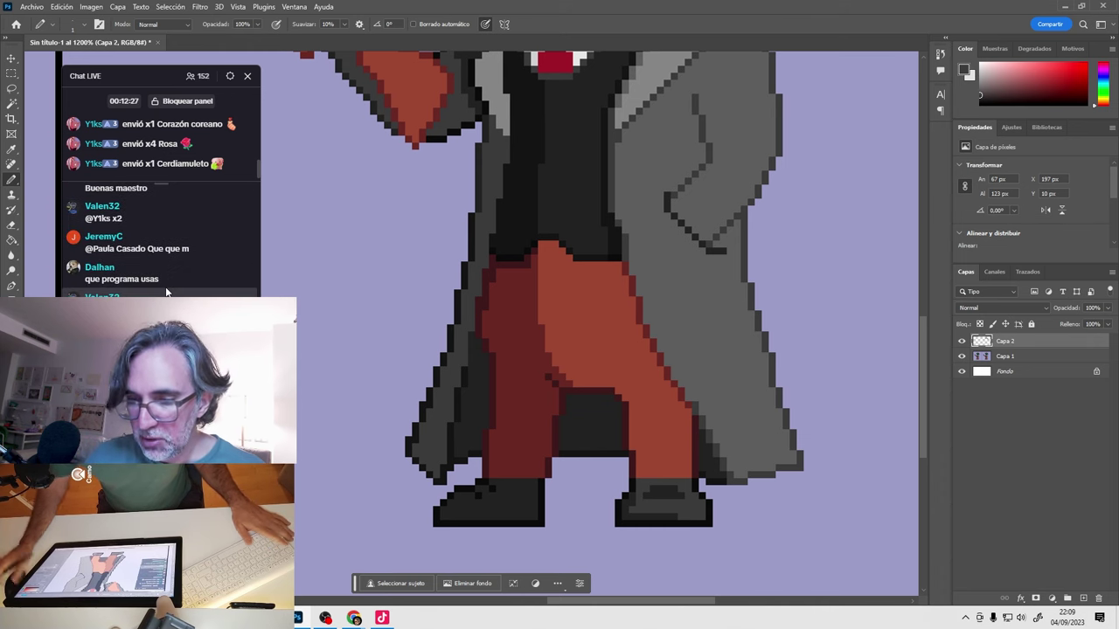
pyautogui.keyDown('alt'); pyautogui.click(460, 469); pyautogui.keyUp('alt')
pyautogui.keyDown('alt'); pyautogui.click(464, 466); pyautogui.keyUp('alt')
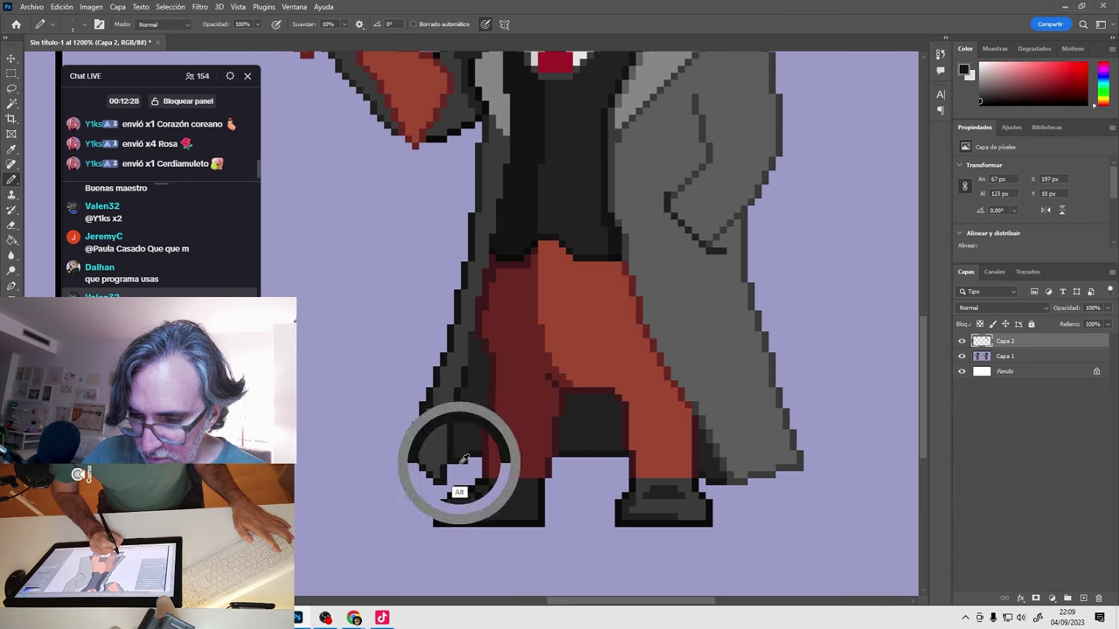
pyautogui.keyDown('alt'); pyautogui.click(479, 460); pyautogui.keyUp('alt')
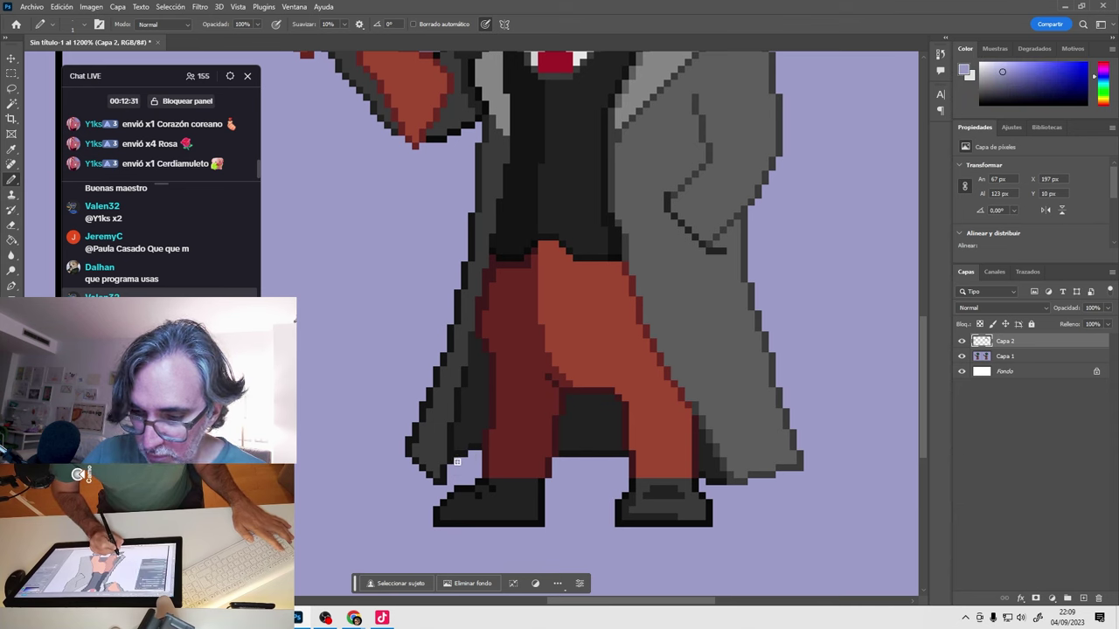
# Extend the back coat tail's hem downward in grey with a rounded dark grey outline, and clear the pixels beside the shoe with lavender.
pyautogui.click(708, 481)
pyautogui.keyDown('alt'); pyautogui.click(682, 453); pyautogui.keyUp('alt')
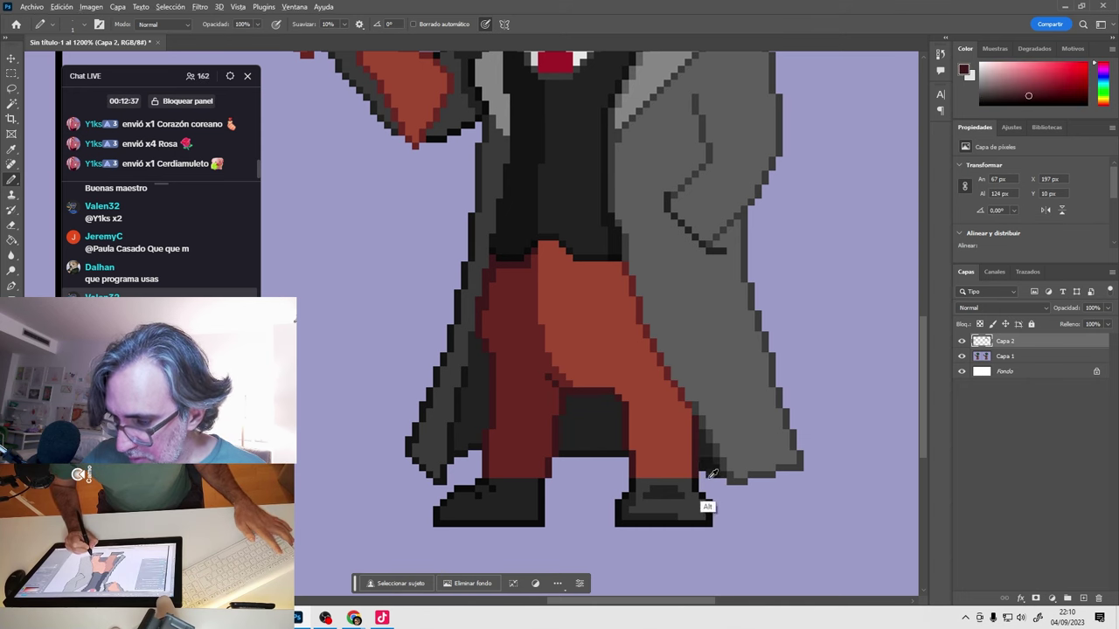
pyautogui.keyDown('alt'); pyautogui.click(709, 480); pyautogui.keyUp('alt')
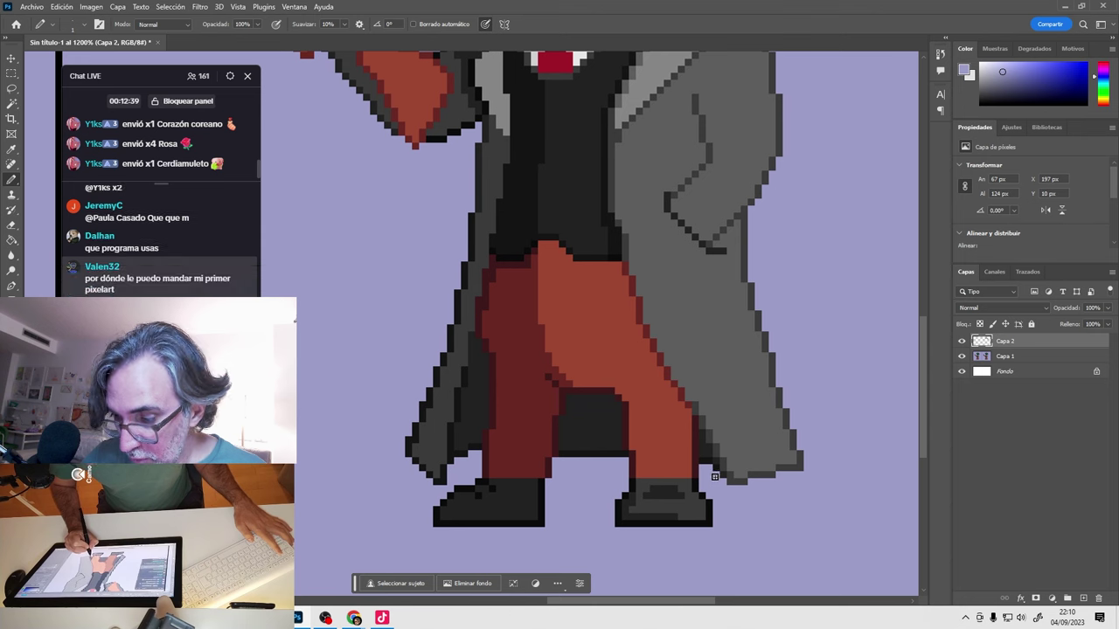
pyautogui.press('x')
pyautogui.moveTo(732, 478)
pyautogui.mouseDown()
pyautogui.moveTo(729, 495)
pyautogui.moveTo(775, 478)
pyautogui.moveTo(783, 459)
pyautogui.mouseUp()
pyautogui.keyDown('alt'); pyautogui.click(740, 470); pyautogui.keyUp('alt')
pyautogui.press('alt')
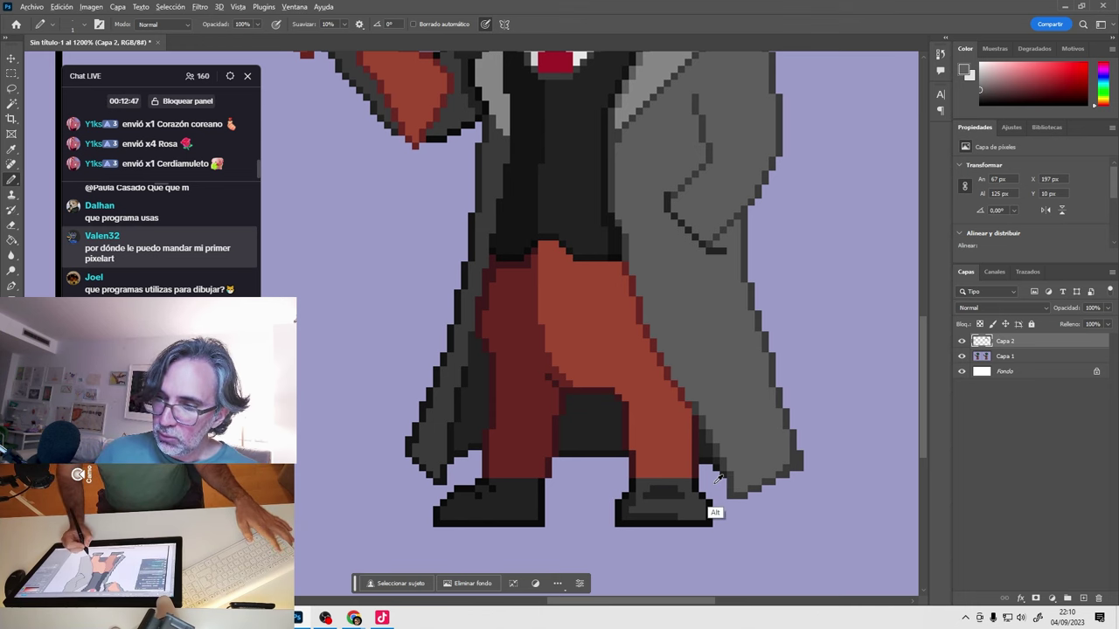
pyautogui.keyDown('alt'); pyautogui.click(715, 481); pyautogui.keyUp('alt')
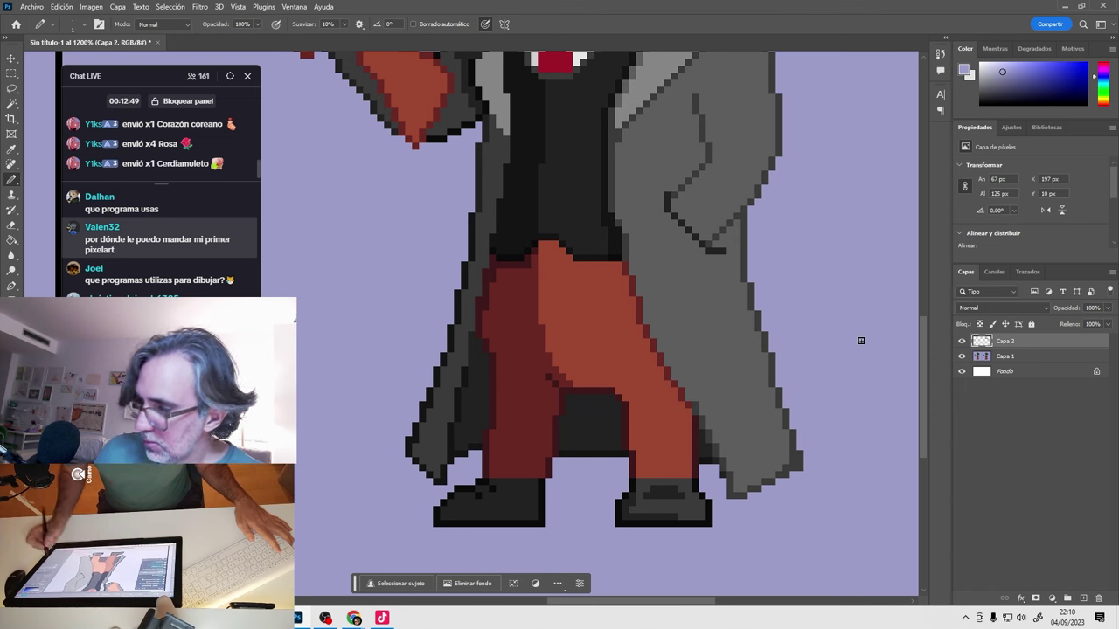
# Sketch a dark red curved guide around the coat's whole hem opening on a new layer, and hide that layer.
pyautogui.click(1067, 598)
pyautogui.keyDown('alt'); pyautogui.click(515, 463); pyautogui.keyUp('alt')
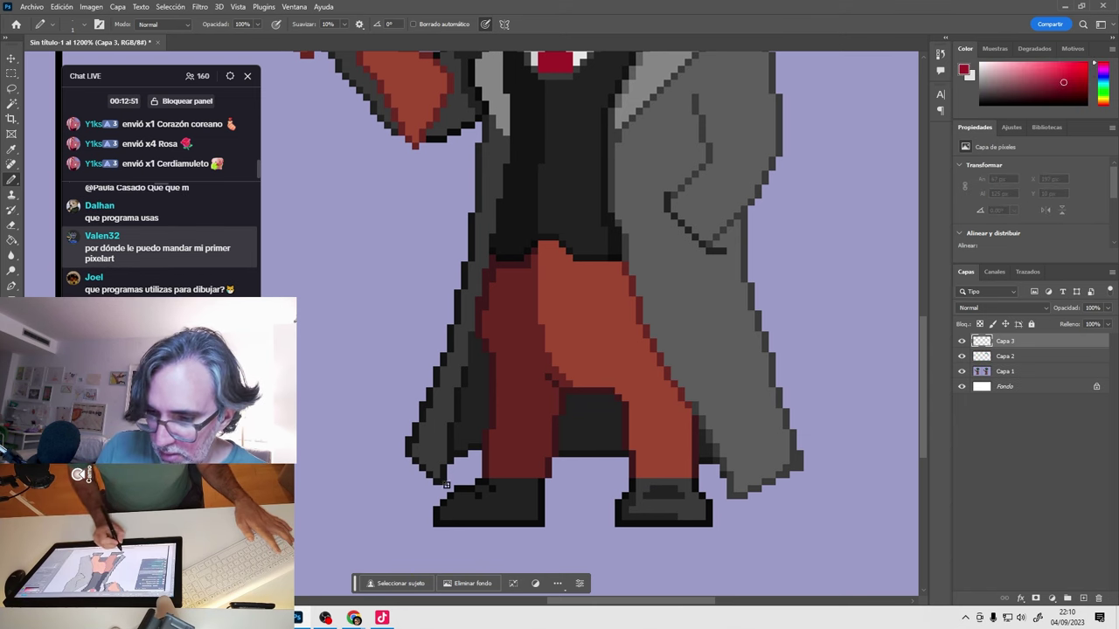
pyautogui.moveTo(757, 493)
pyautogui.mouseDown()
pyautogui.moveTo(795, 470)
pyautogui.moveTo(791, 454)
pyautogui.moveTo(622, 428)
pyautogui.mouseUp()
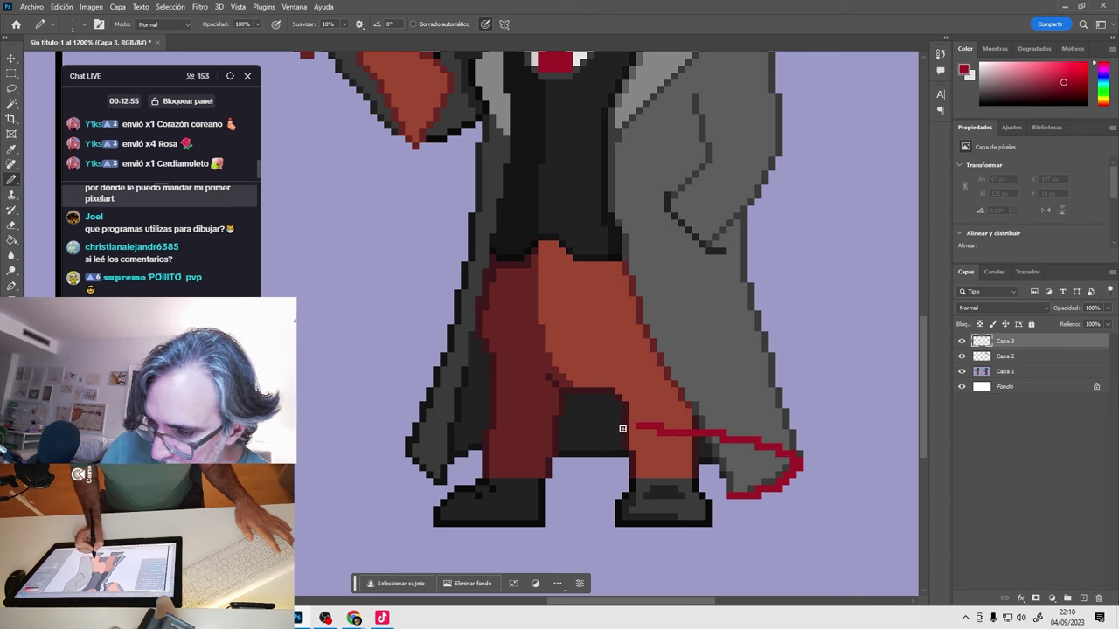
pyautogui.moveTo(413, 463); pyautogui.dragTo(443, 481)
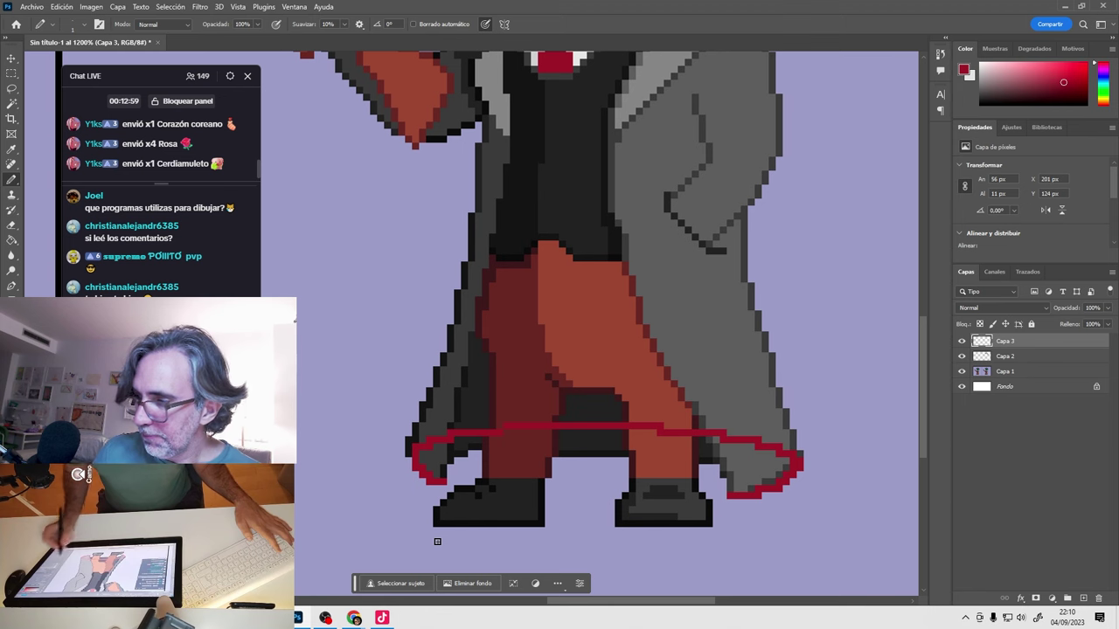
pyautogui.click(961, 341)
# On Capa 2, refine the front coat tail's tip and raise the black inner hem beside and between the legs, clearing below it with lavender.
pyautogui.click(974, 354)
pyautogui.keyDown('alt'); pyautogui.click(452, 459); pyautogui.keyUp('alt')
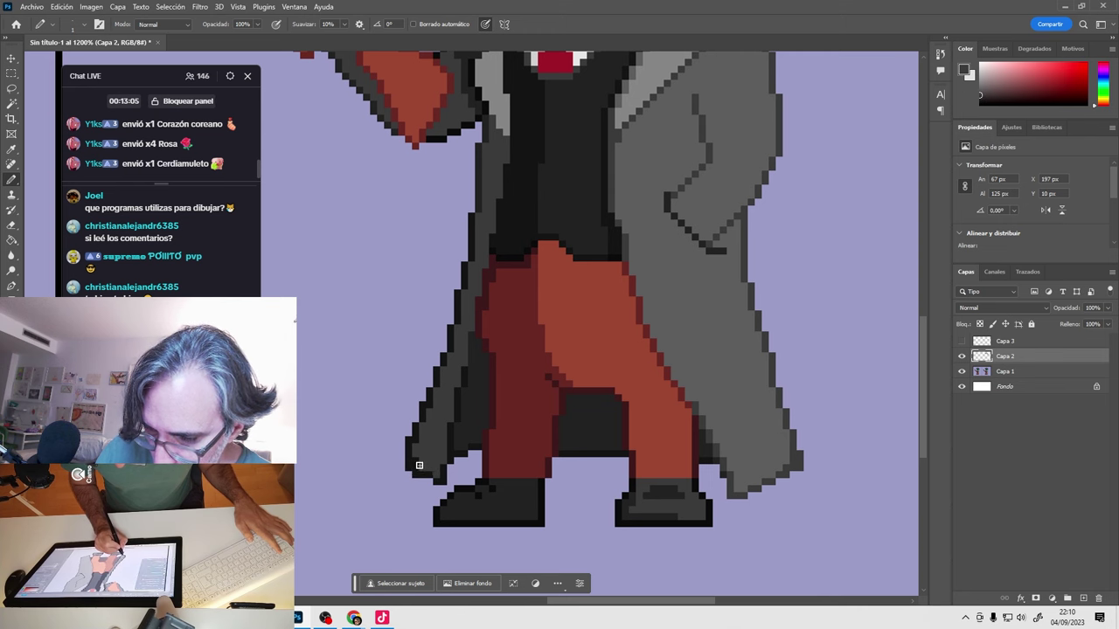
pyautogui.keyDown('alt'); pyautogui.click(437, 476); pyautogui.keyUp('alt')
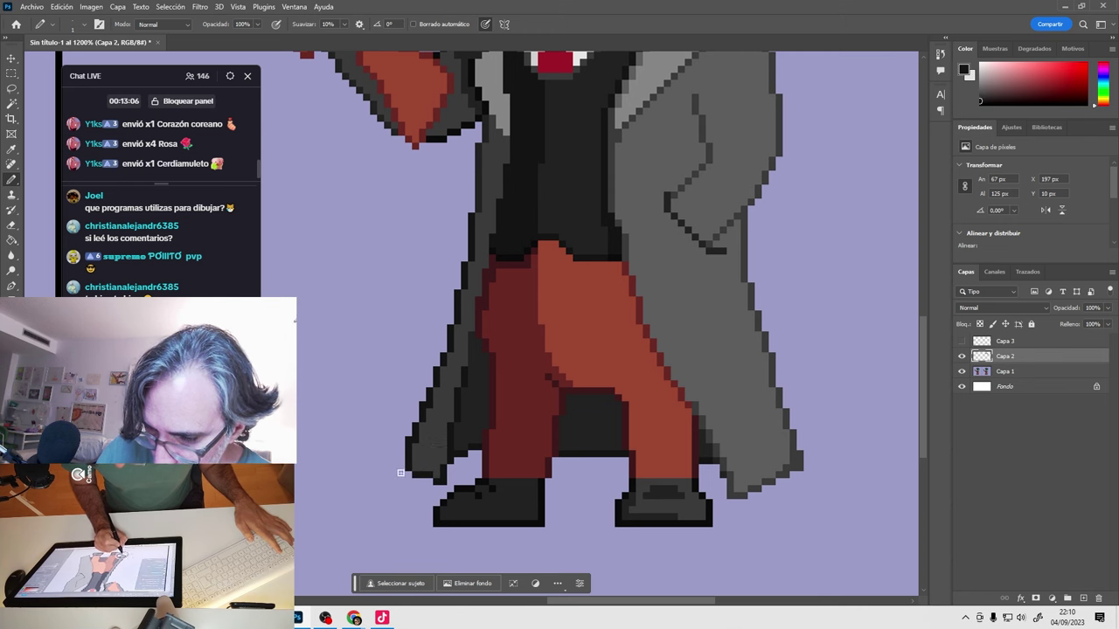
pyautogui.keyDown('alt'); pyautogui.click(468, 452); pyautogui.keyUp('alt')
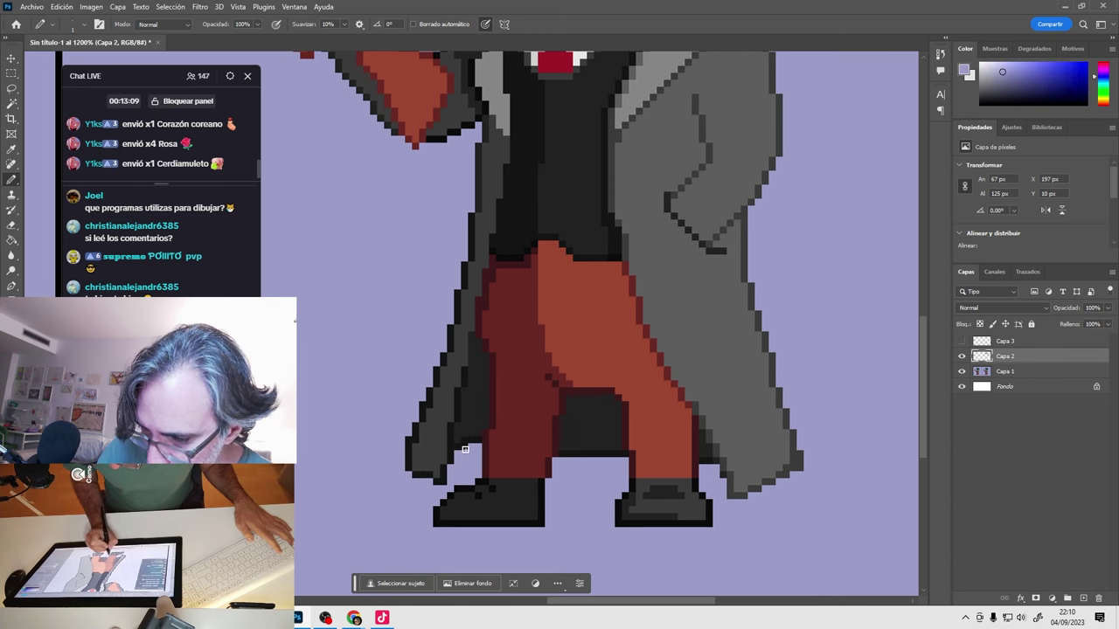
pyautogui.keyDown('alt'); pyautogui.click(474, 442); pyautogui.keyUp('alt')
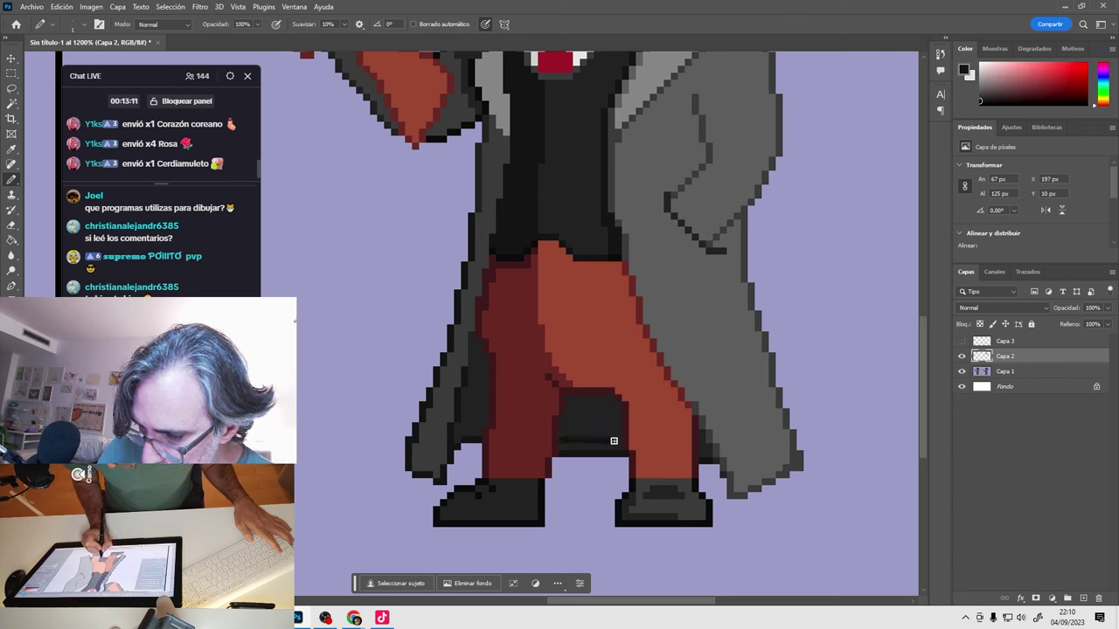
pyautogui.keyDown('alt'); pyautogui.click(577, 463); pyautogui.keyUp('alt')
pyautogui.moveTo(563, 449); pyautogui.dragTo(611, 447)
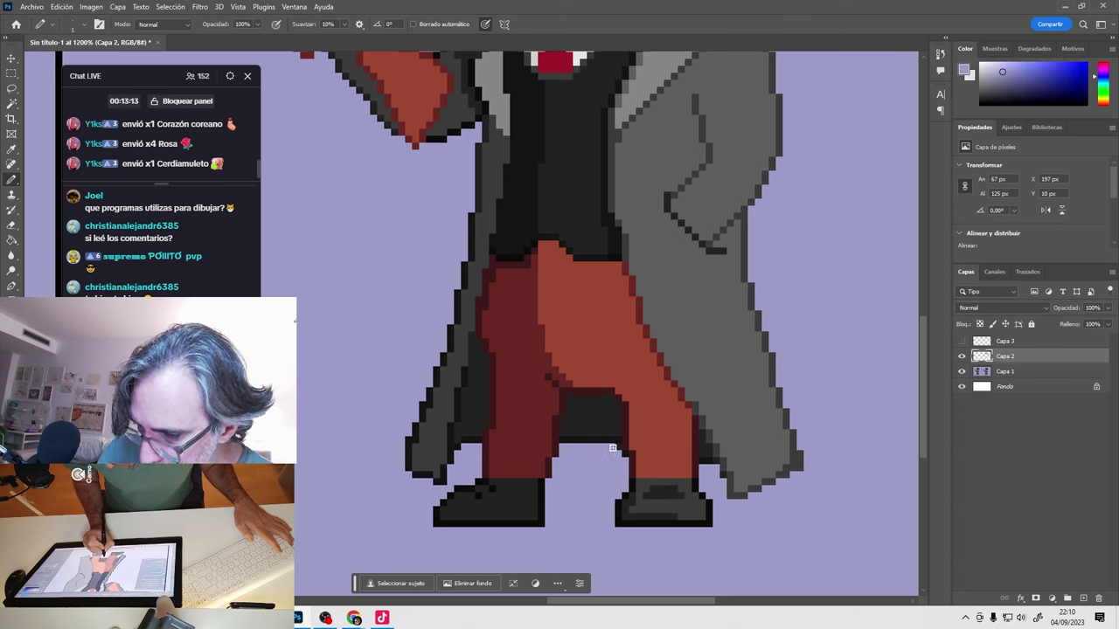
pyautogui.keyDown('alt'); pyautogui.click(614, 465); pyautogui.keyUp('alt')
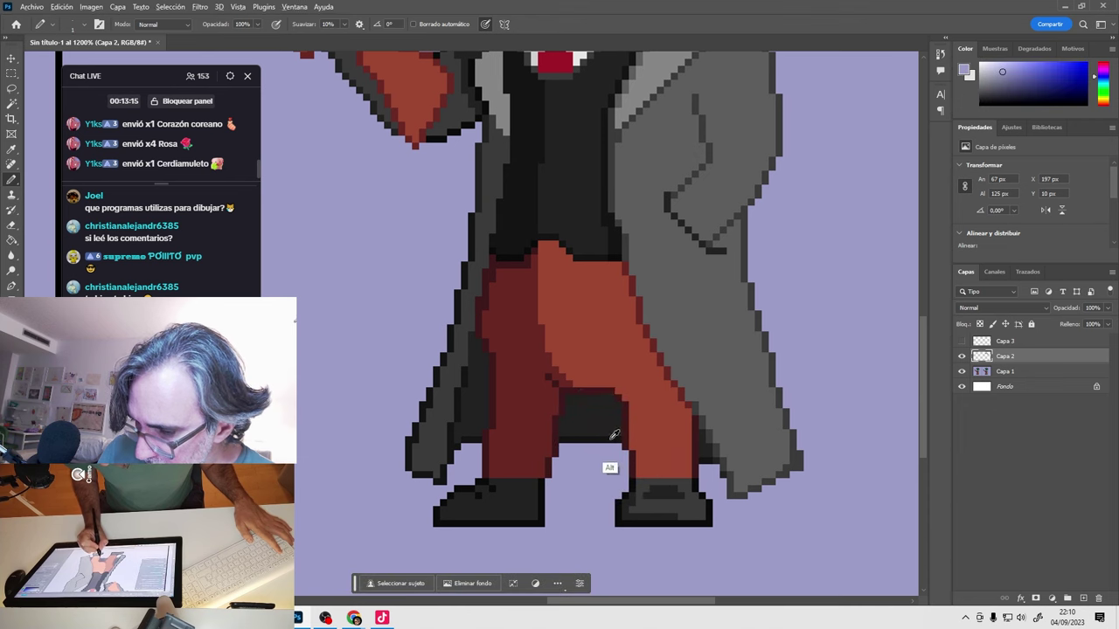
# Trim the inner hem beside the back leg against the Capa 3 guide, and raise the hem between the legs further.
pyautogui.keyDown('alt'); pyautogui.click(706, 465); pyautogui.keyUp('alt')
pyautogui.keyDown('alt'); pyautogui.click(705, 470); pyautogui.keyUp('alt')
pyautogui.keyDown('alt'); pyautogui.click(706, 450); pyautogui.keyUp('alt')
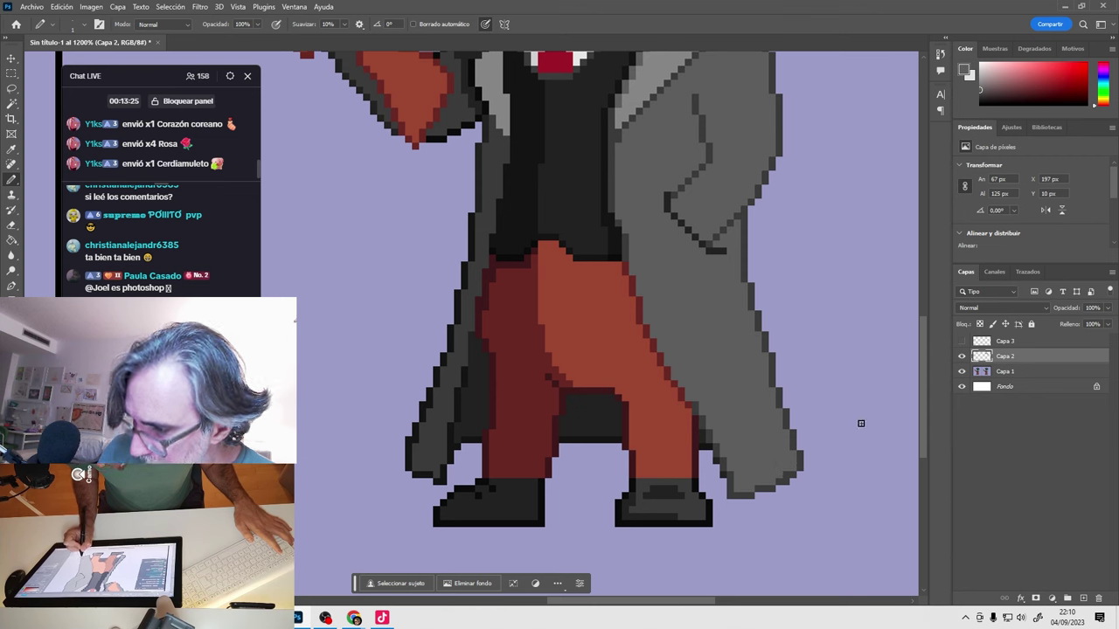
pyautogui.click(962, 340)
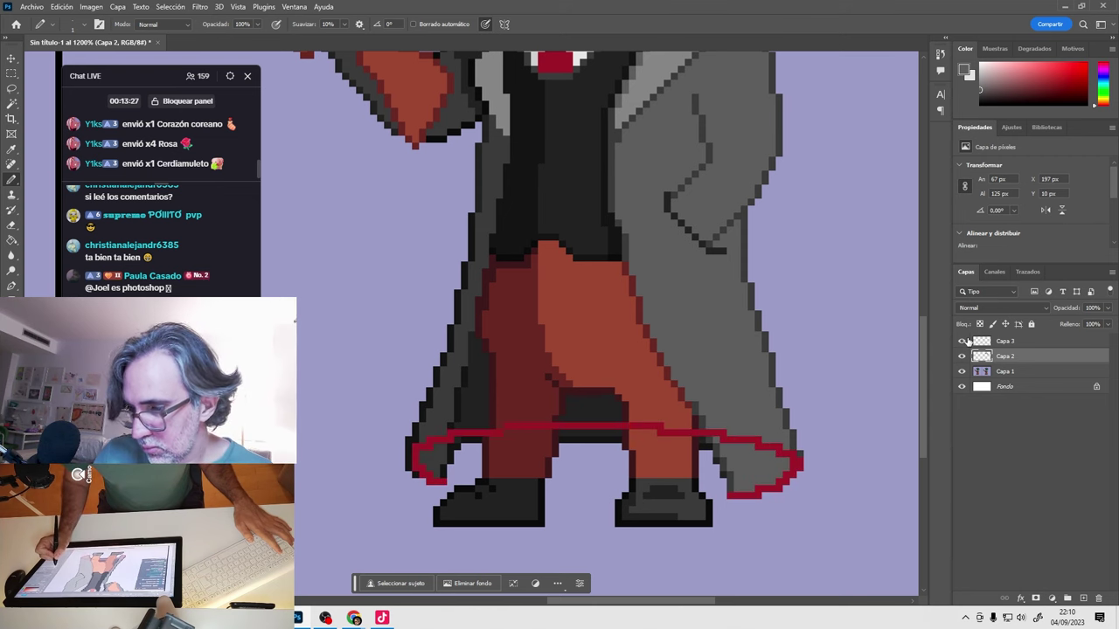
pyautogui.click(962, 341)
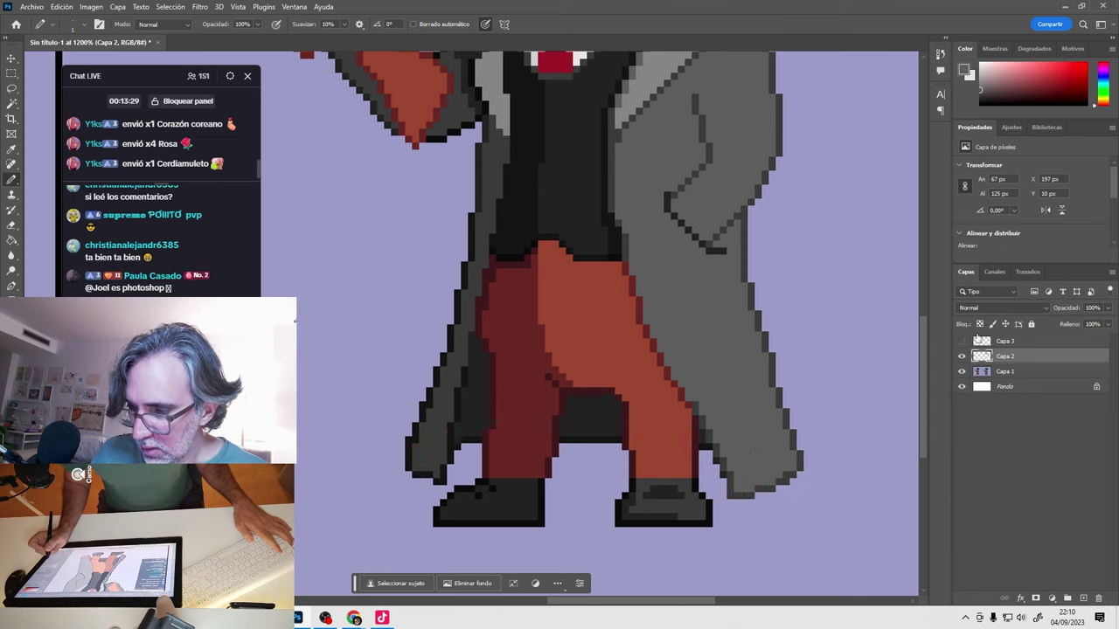
pyautogui.keyDown('alt'); pyautogui.click(721, 481); pyautogui.keyUp('alt')
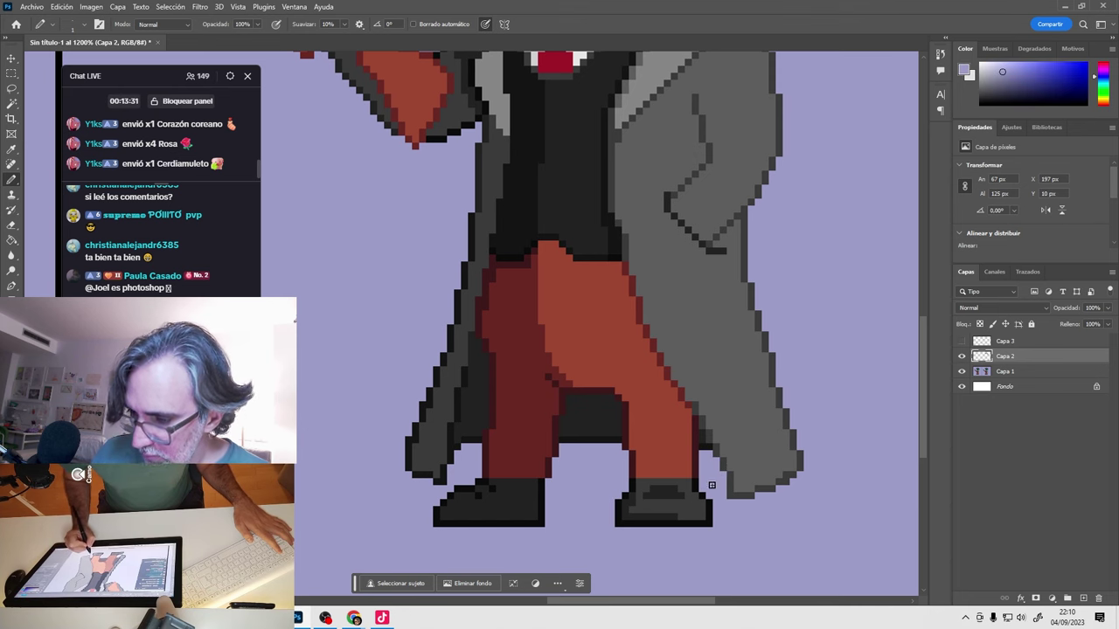
pyautogui.keyDown('alt'); pyautogui.click(562, 437); pyautogui.keyUp('alt')
pyautogui.moveTo(561, 437)
pyautogui.mouseDown()
pyautogui.moveTo(615, 437)
pyautogui.moveTo(618, 447)
pyautogui.moveTo(559, 449)
pyautogui.mouseUp()
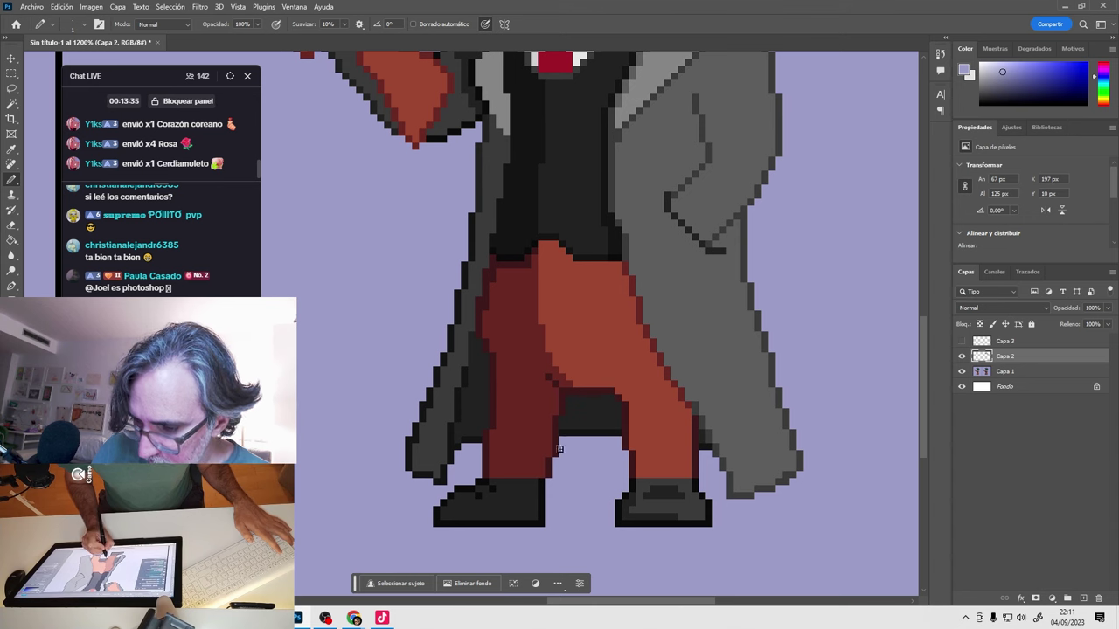
# Review the whole figure and compare the corrected coat hem with the original by hiding and showing Capa 2.
pyautogui.click(963, 356)
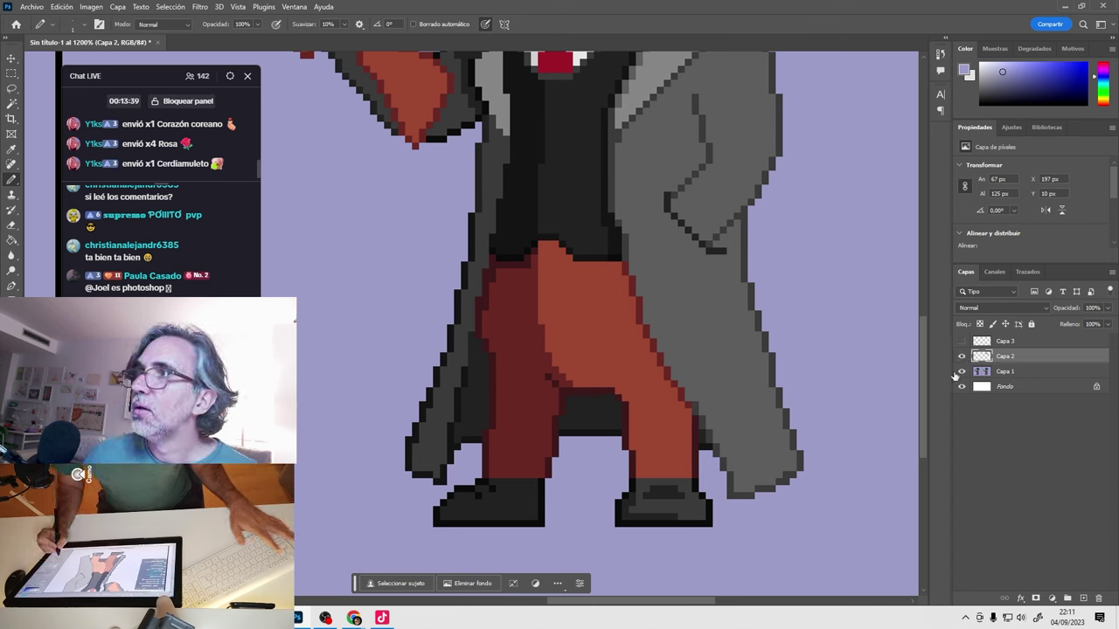
pyautogui.moveTo(662, 312); pyautogui.dragTo(599, 449)
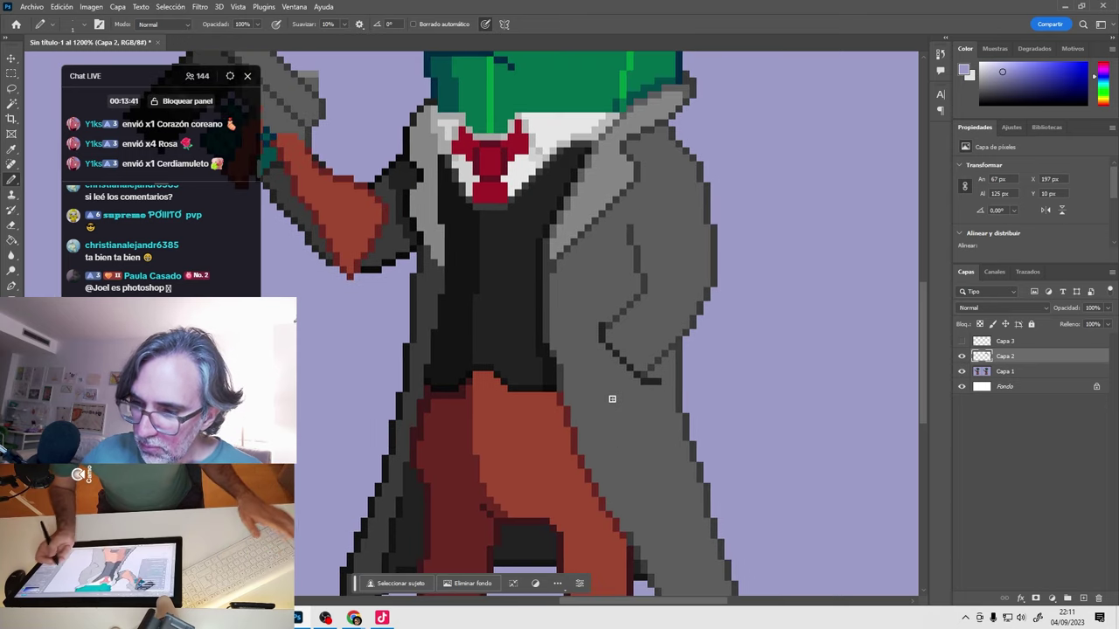
pyautogui.keyDown('alt'); pyautogui.click(644, 402); pyautogui.keyUp('alt')
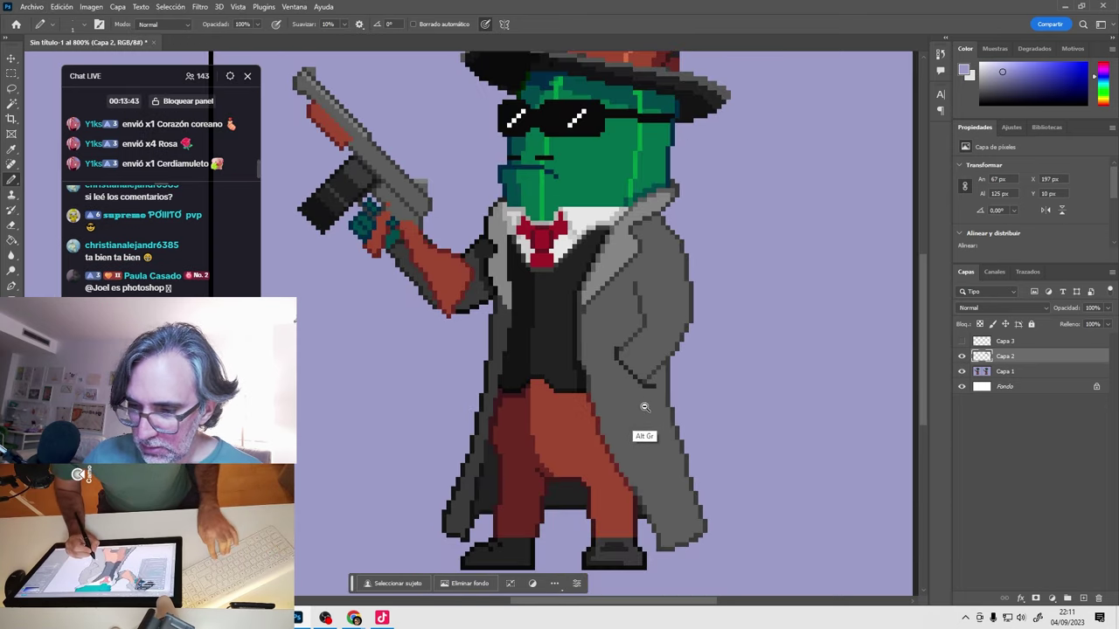
pyautogui.keyDown('alt'); pyautogui.click(646, 408); pyautogui.keyUp('alt')
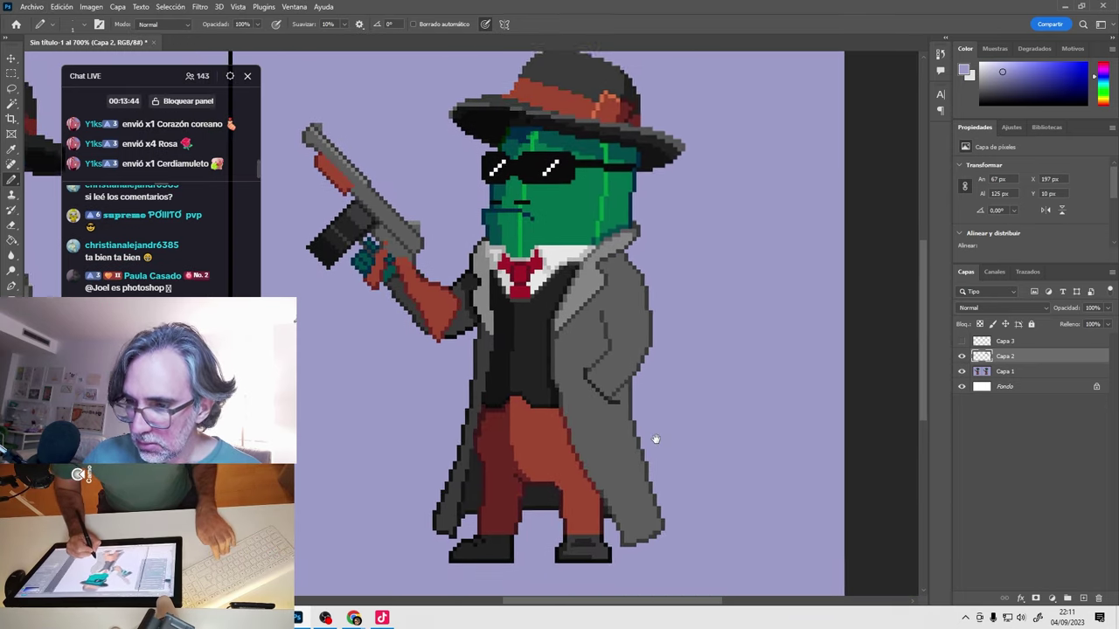
pyautogui.click(963, 356)
pyautogui.click(962, 356)
pyautogui.click(963, 356)
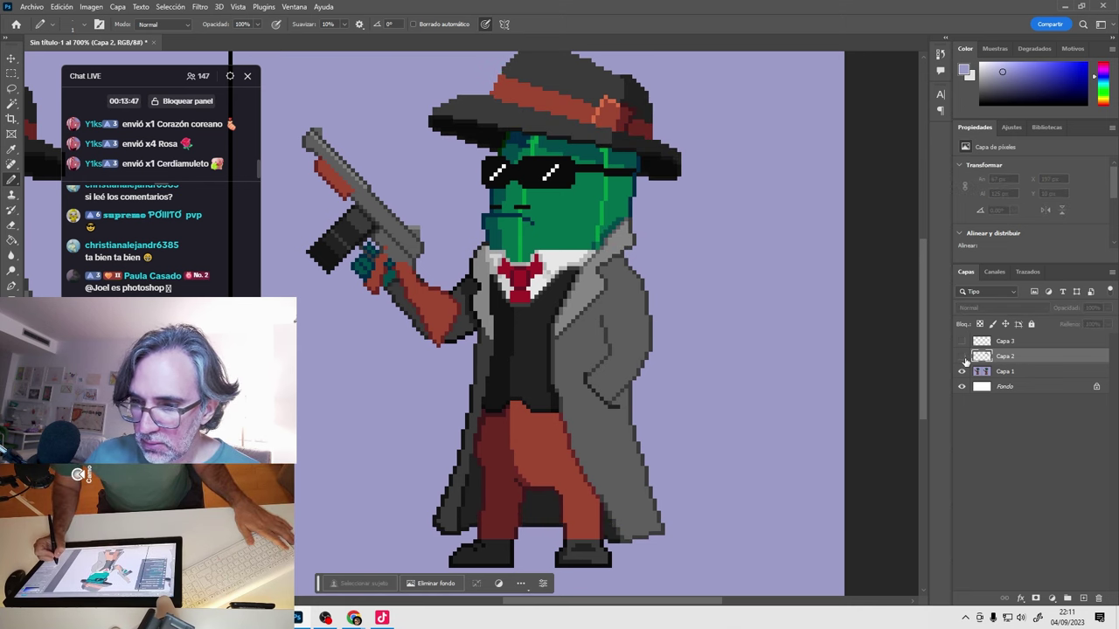
pyautogui.click(963, 357)
pyautogui.click(963, 357)
pyautogui.click(963, 356)
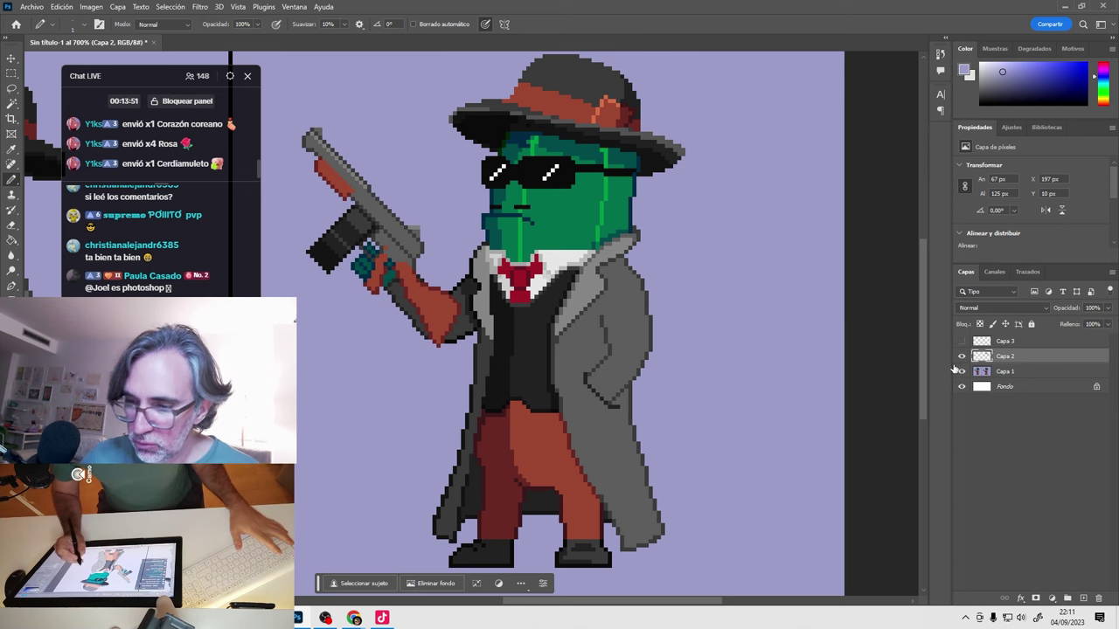
# On a new layer above Capa 2, redraw the back collar broader in light grey with a dark grey outline along its lower edge.
pyautogui.scroll(2, 588, 343)
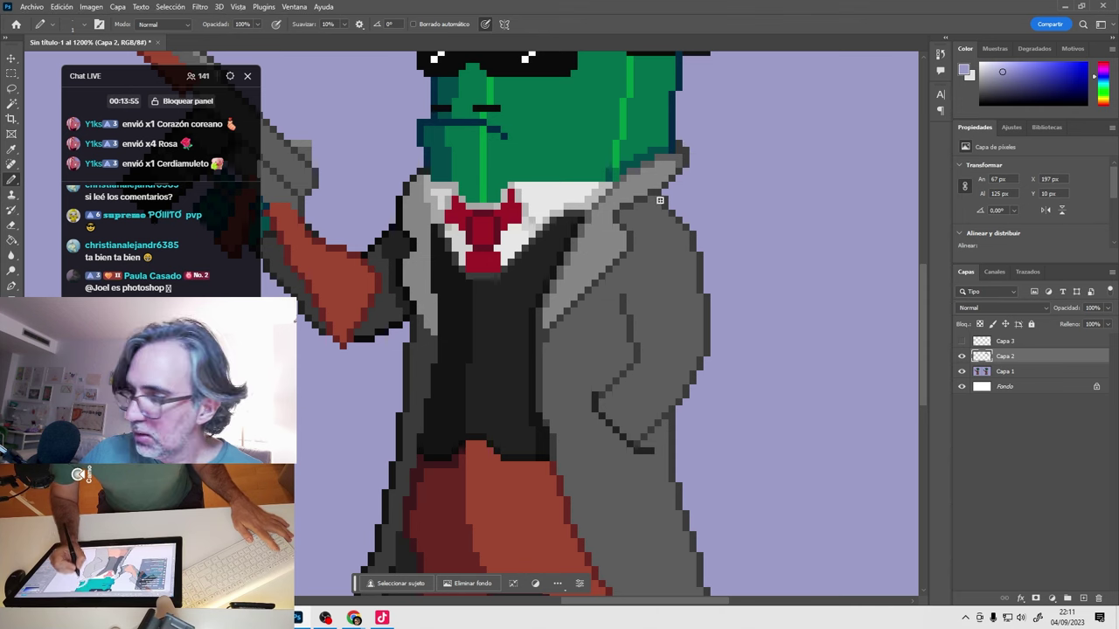
pyautogui.click(1083, 598)
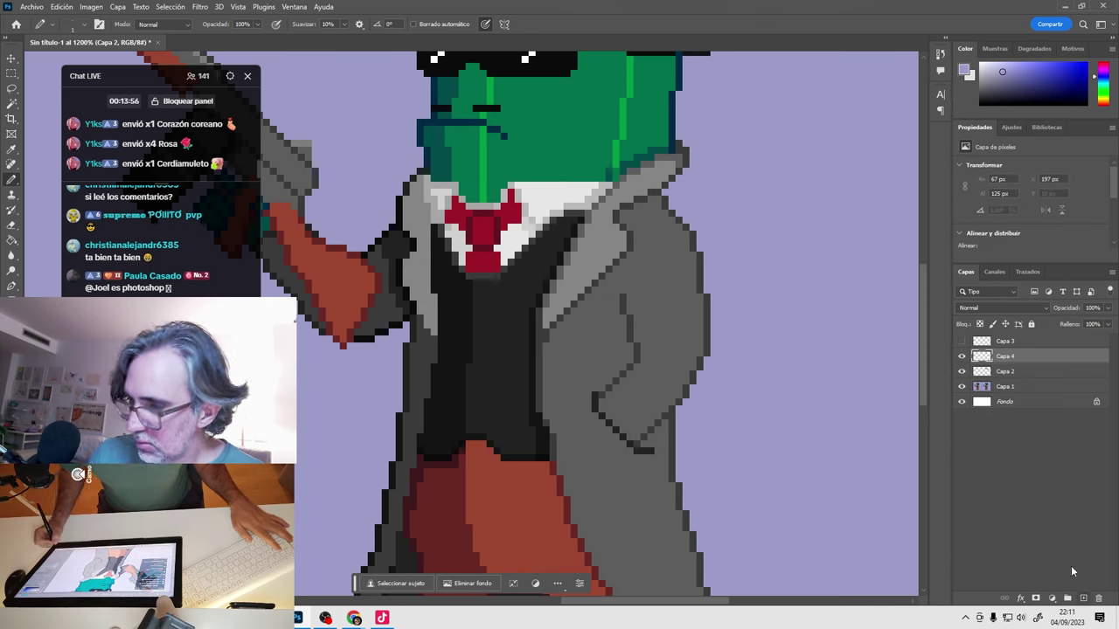
pyautogui.keyDown('alt'); pyautogui.click(689, 170); pyautogui.keyUp('alt')
pyautogui.moveTo(692, 189)
pyautogui.mouseDown()
pyautogui.moveTo(593, 245)
pyautogui.moveTo(638, 221)
pyautogui.moveTo(652, 181)
pyautogui.moveTo(676, 159)
pyautogui.moveTo(681, 195)
pyautogui.moveTo(591, 240)
pyautogui.moveTo(686, 183)
pyautogui.mouseUp()
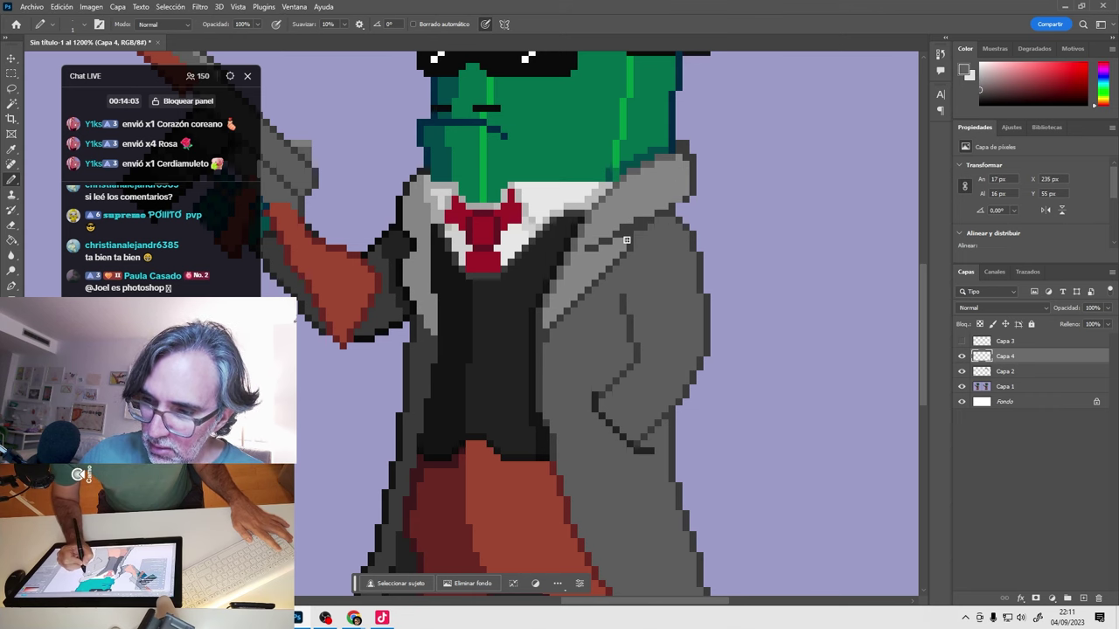
# Redraw the wide lapel below the collar with a pointed notch, outlining it in dark grey down the vest's edge and filling it light grey.
pyautogui.moveTo(585, 259)
pyautogui.mouseDown()
pyautogui.moveTo(642, 243)
pyautogui.moveTo(603, 262)
pyautogui.moveTo(588, 254)
pyautogui.moveTo(593, 306)
pyautogui.mouseUp()
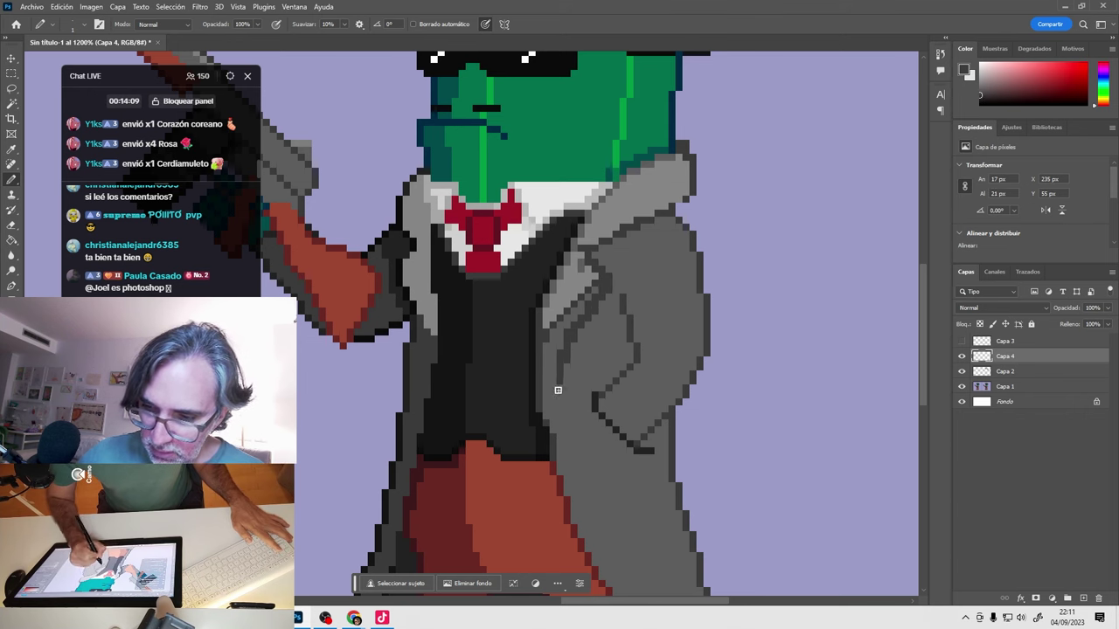
pyautogui.moveTo(558, 390)
pyautogui.mouseDown()
pyautogui.moveTo(553, 437)
pyautogui.moveTo(553, 378)
pyautogui.mouseUp()
pyautogui.moveTo(576, 311)
pyautogui.mouseDown()
pyautogui.moveTo(556, 374)
pyautogui.moveTo(552, 320)
pyautogui.moveTo(573, 312)
pyautogui.mouseUp()
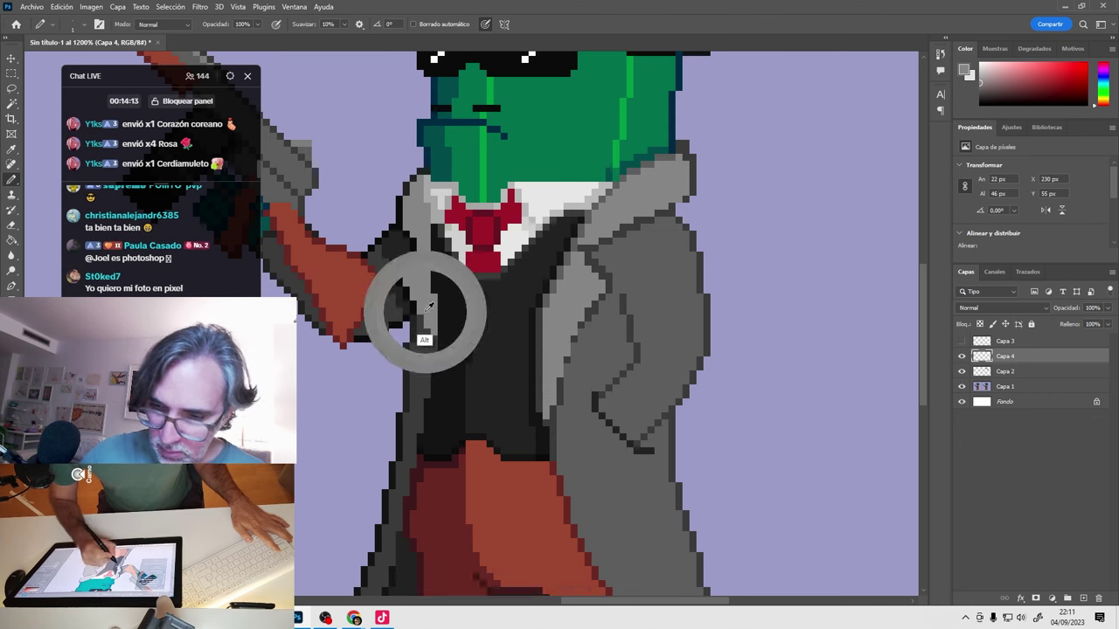
# Widen and lengthen the front lapel in light grey down beside the vest, and extend the collar outward over the front shoulder.
pyautogui.moveTo(427, 317)
pyautogui.mouseDown()
pyautogui.moveTo(427, 412)
pyautogui.moveTo(419, 318)
pyautogui.mouseUp()
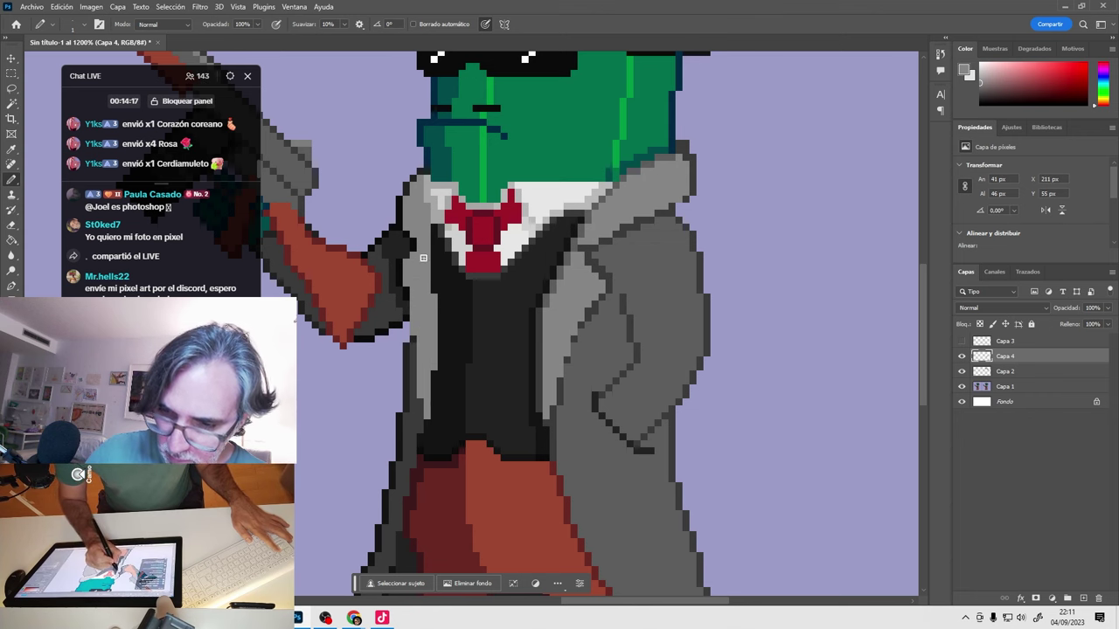
pyautogui.moveTo(398, 282); pyautogui.dragTo(402, 247)
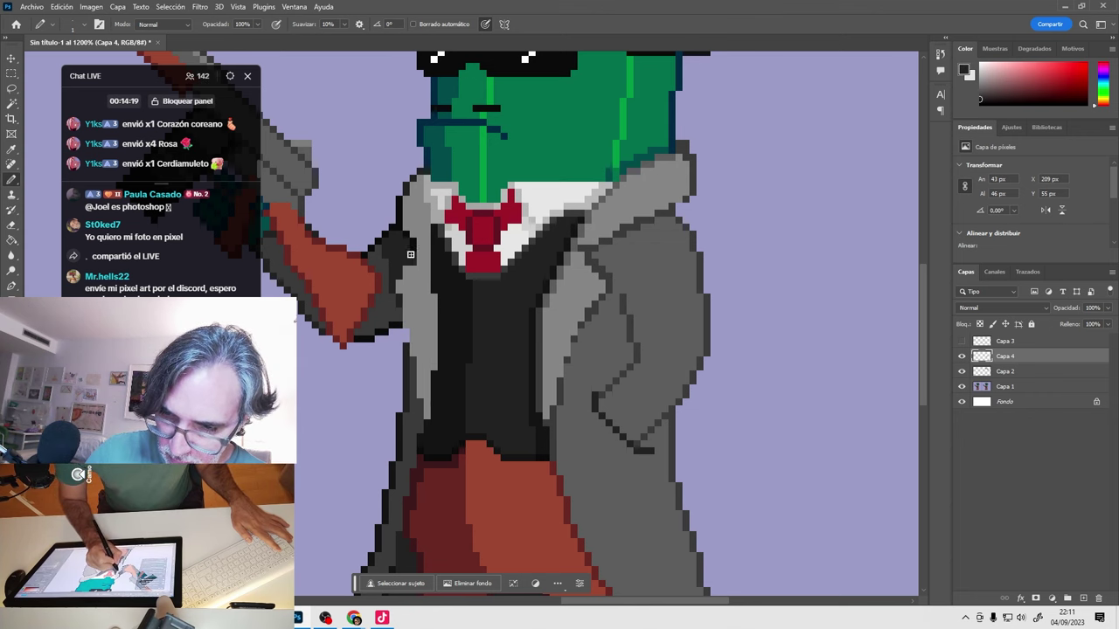
pyautogui.keyDown('alt'); pyautogui.click(413, 222); pyautogui.keyUp('alt')
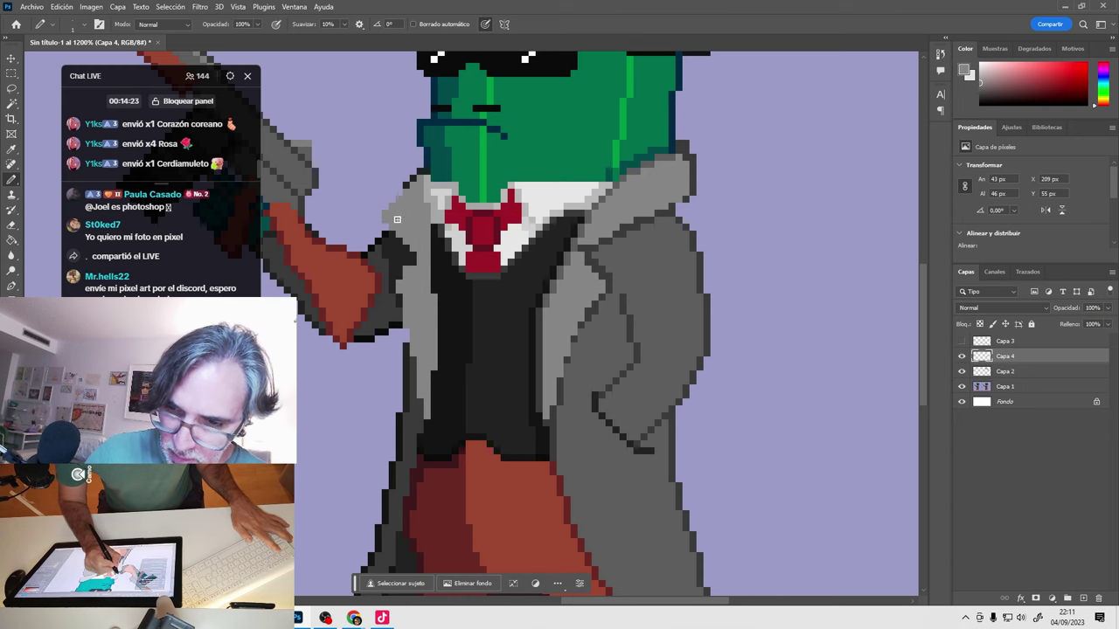
pyautogui.keyDown('alt'); pyautogui.click(409, 203); pyautogui.keyUp('alt')
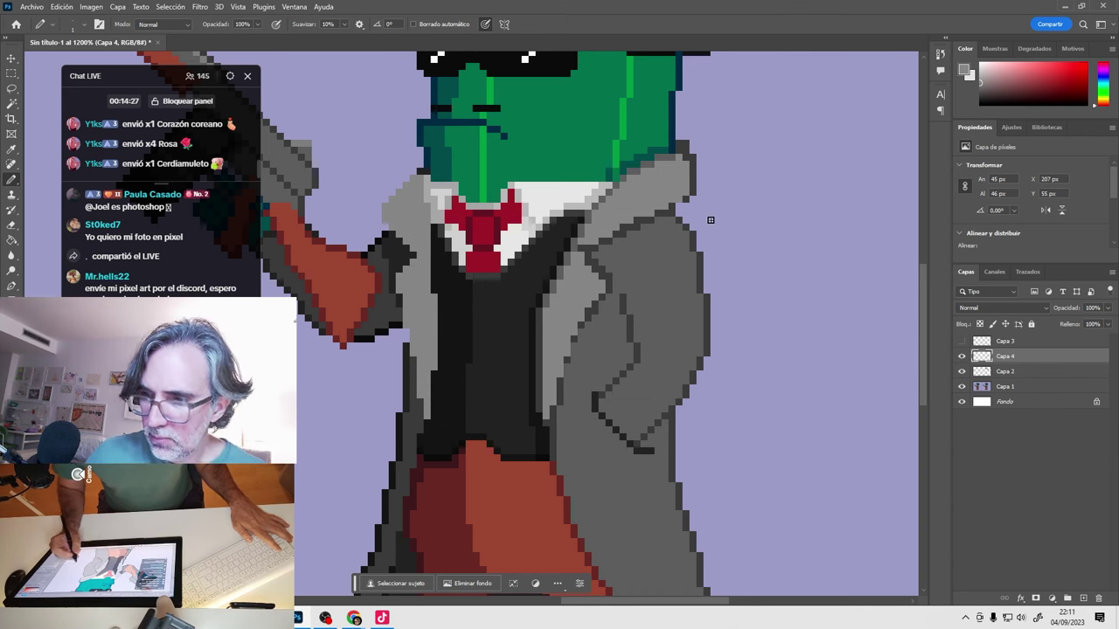
# Add dark grey shadow beneath the wide lapel, under the back collar and along the sleeve fold, and extend the front collar's outer edge.
pyautogui.keyDown('alt'); pyautogui.click(686, 143); pyautogui.keyUp('alt')
pyautogui.keyDown('alt'); pyautogui.click(687, 157); pyautogui.keyUp('alt')
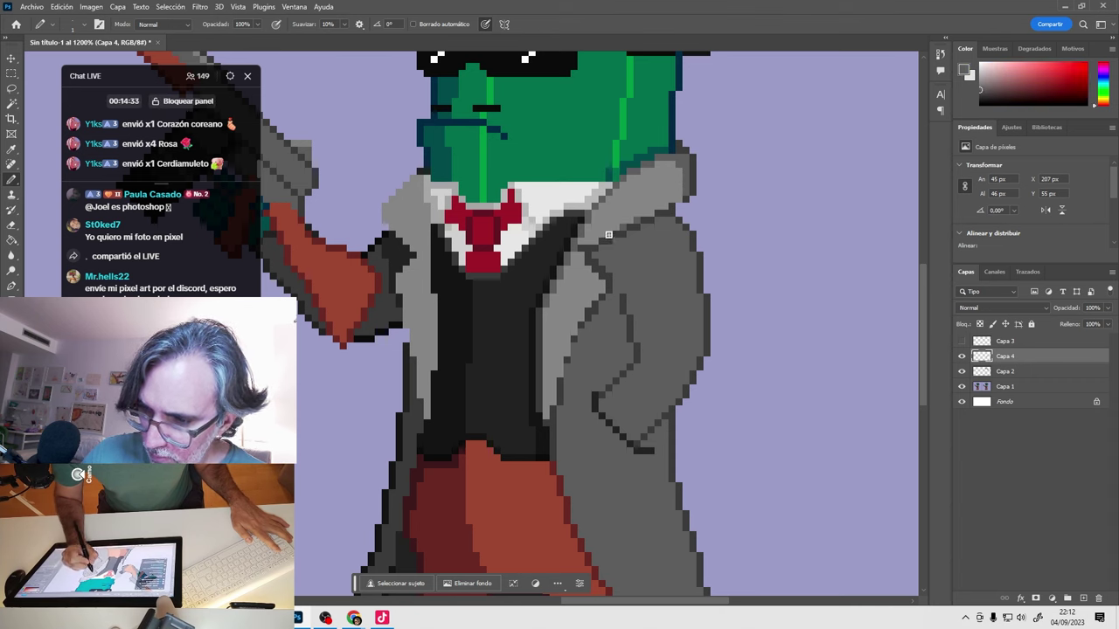
pyautogui.keyDown('alt'); pyautogui.click(589, 276); pyautogui.keyUp('alt')
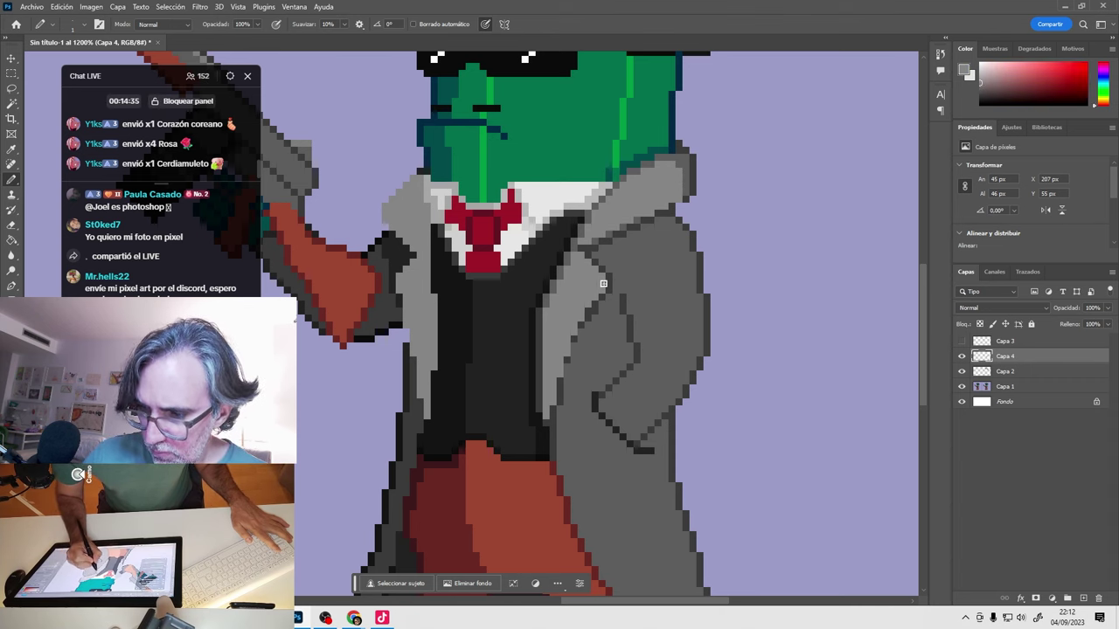
pyautogui.moveTo(599, 304); pyautogui.dragTo(561, 397)
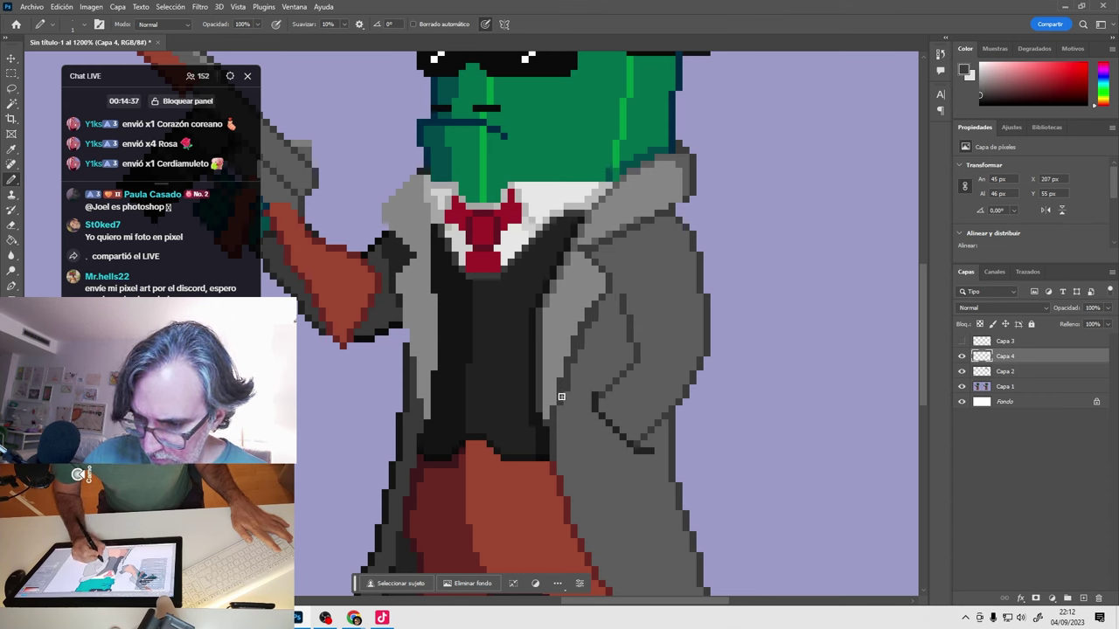
pyautogui.moveTo(596, 253); pyautogui.dragTo(656, 226)
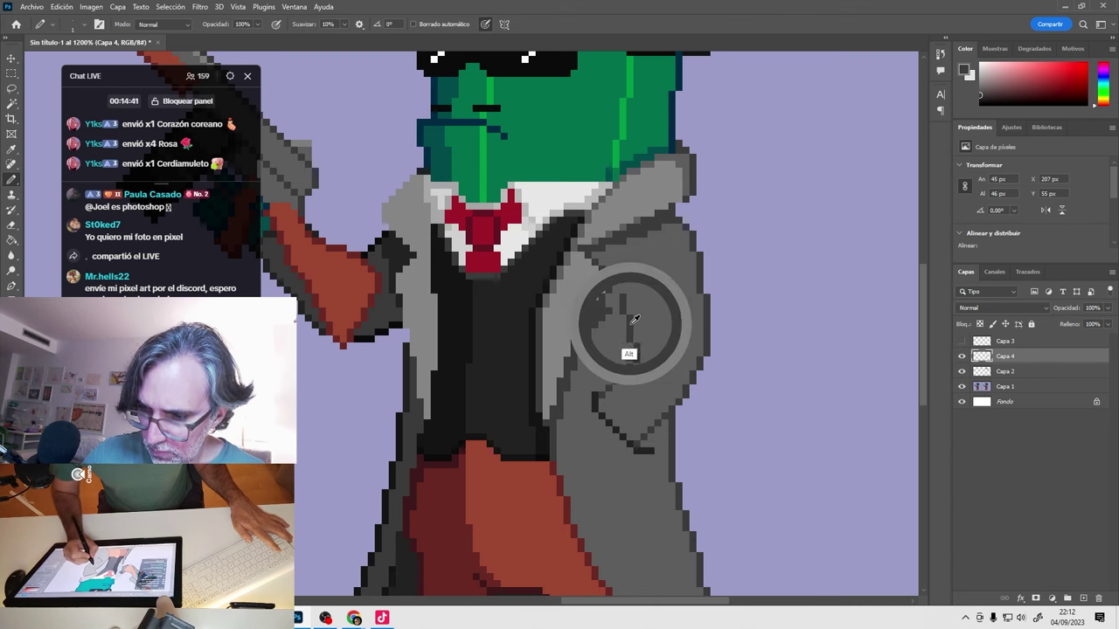
pyautogui.moveTo(624, 304)
pyautogui.mouseDown()
pyautogui.moveTo(629, 365)
pyautogui.moveTo(609, 385)
pyautogui.mouseUp()
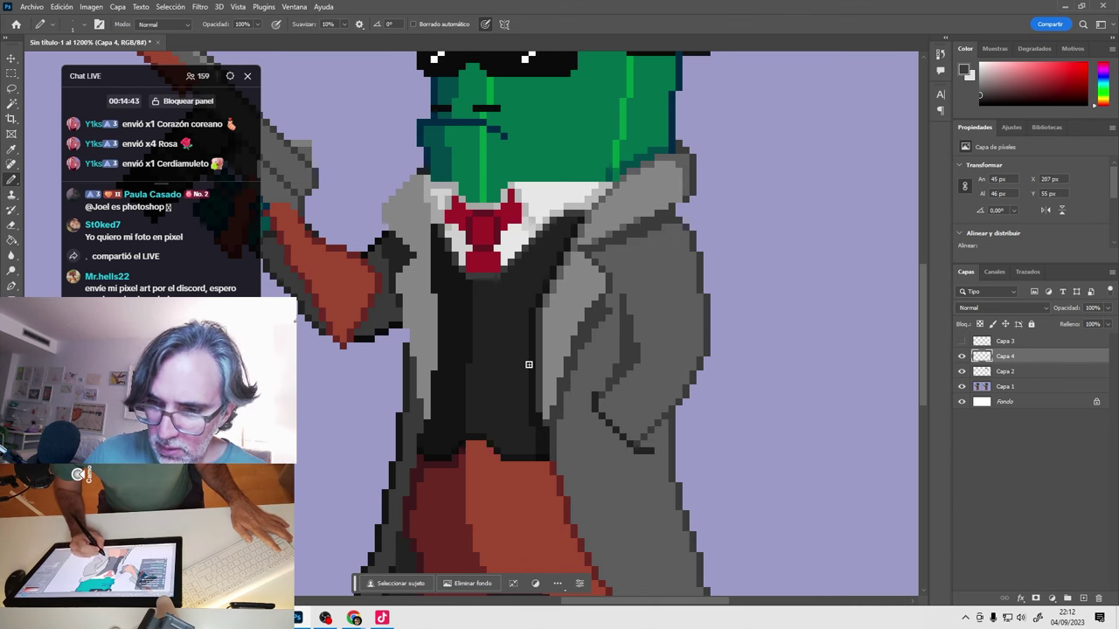
pyautogui.click(379, 208)
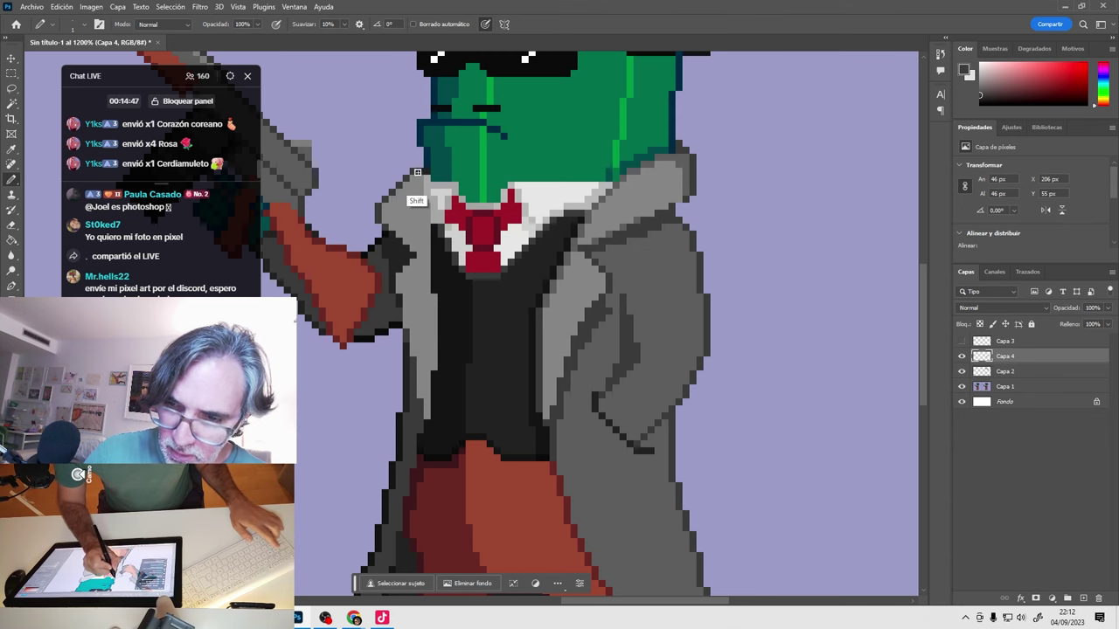
# Compare the reshaped collar and lapels with the original by hiding and showing Capa 4.
pyautogui.click(963, 358)
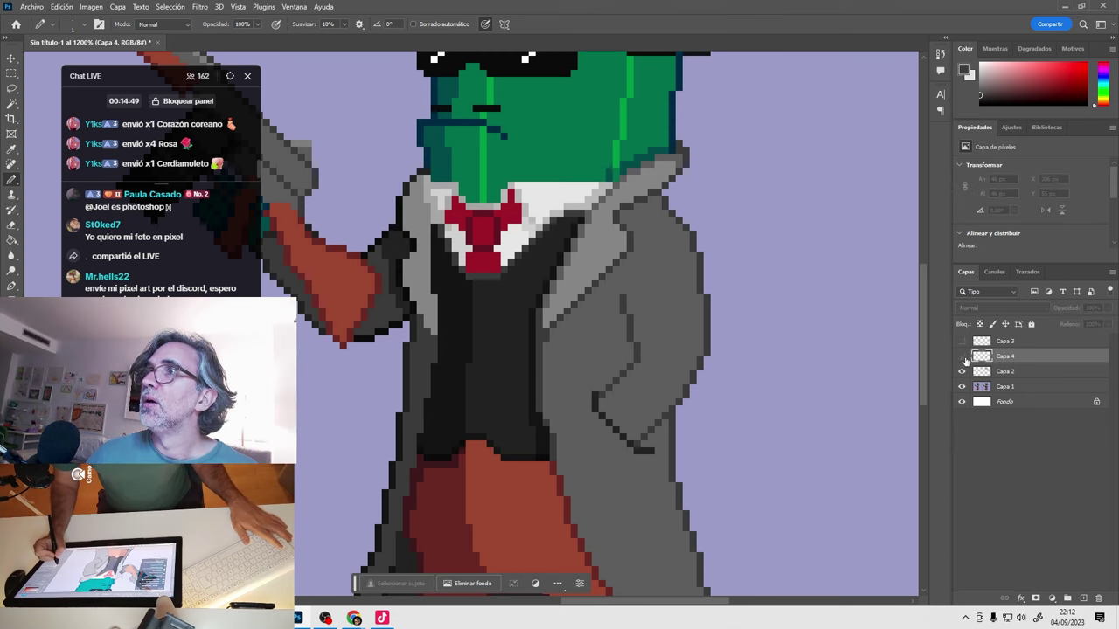
pyautogui.click(962, 356)
pyautogui.press('h')
pyautogui.moveTo(708, 368); pyautogui.dragTo(814, 359)
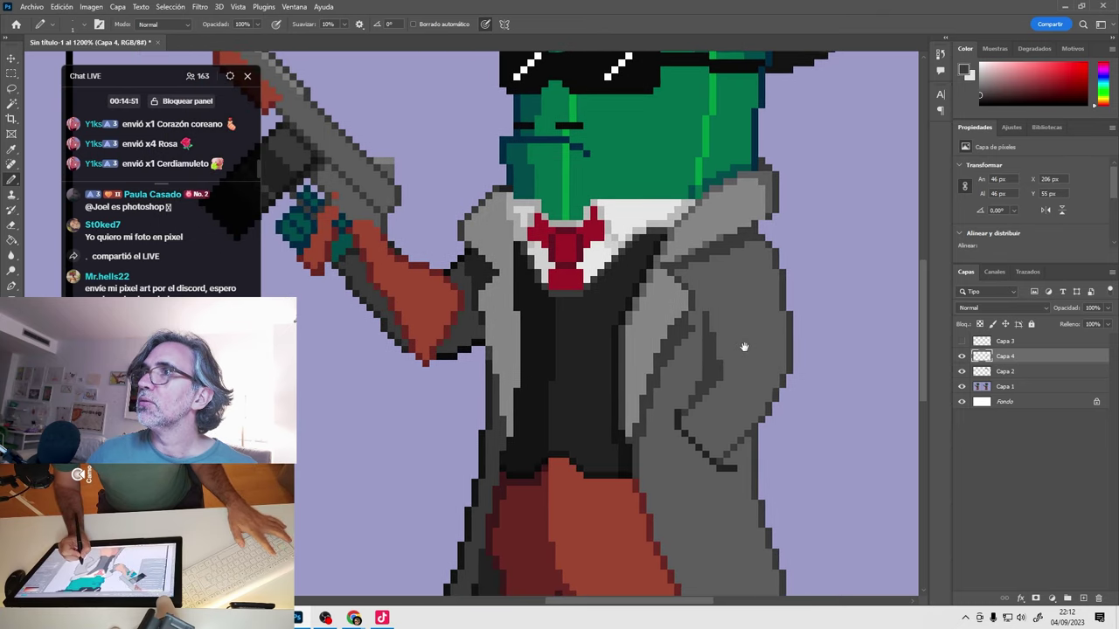
pyautogui.click(962, 357)
pyautogui.click(962, 357)
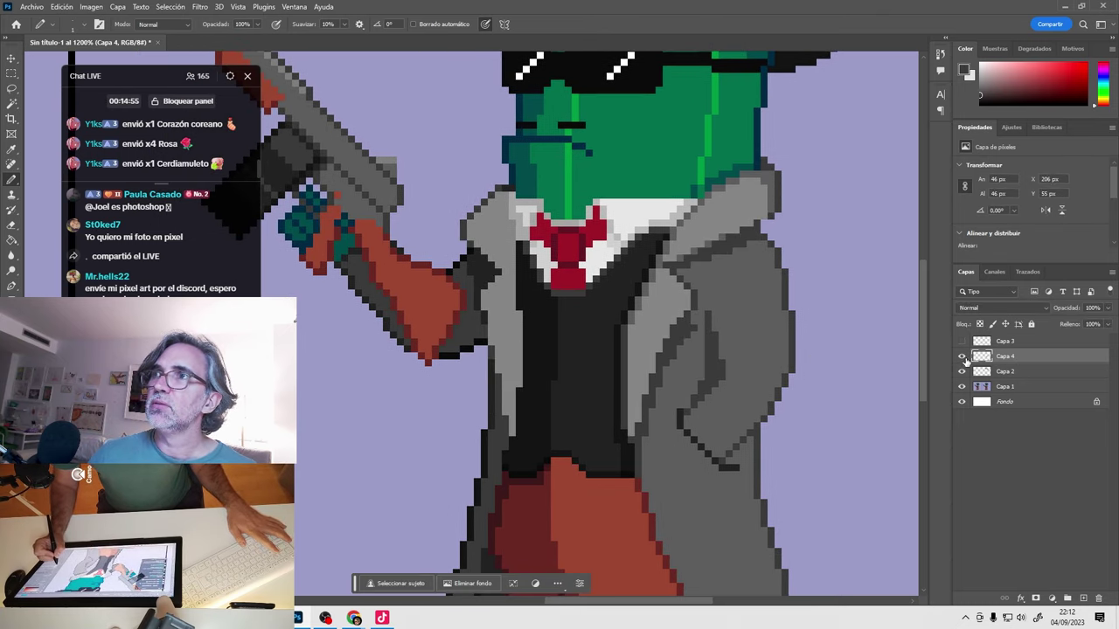
pyautogui.click(962, 357)
pyautogui.click(962, 358)
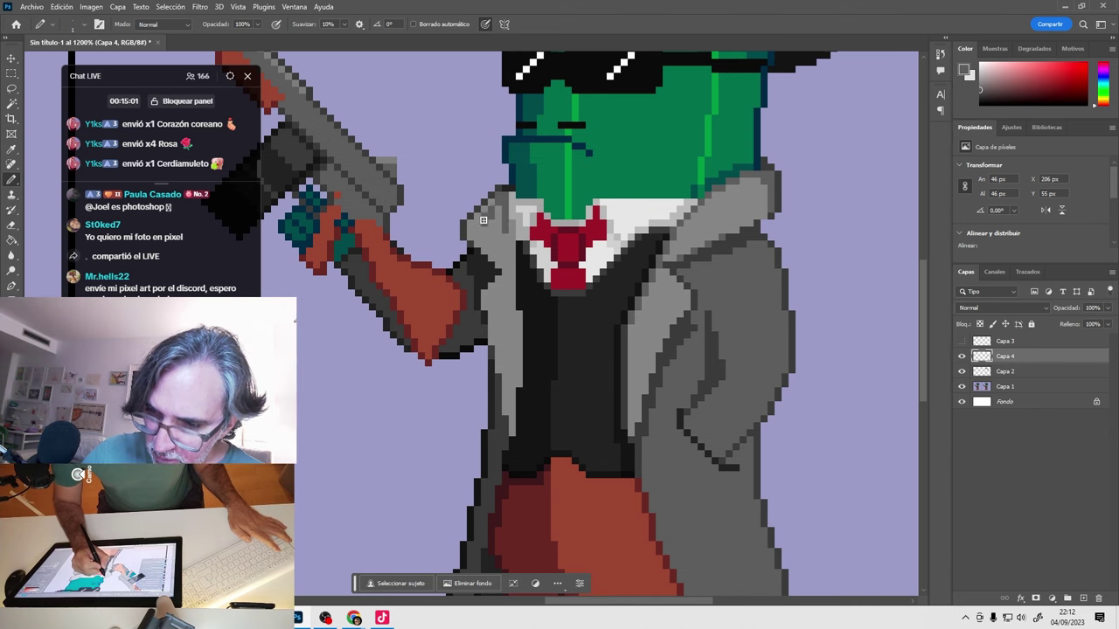
# Repaint the front collar and its lapel in a darker medium grey down beside the vest.
pyautogui.moveTo(478, 217)
pyautogui.mouseDown()
pyautogui.moveTo(486, 249)
pyautogui.moveTo(511, 234)
pyautogui.moveTo(505, 280)
pyautogui.moveTo(483, 238)
pyautogui.moveTo(493, 261)
pyautogui.moveTo(489, 220)
pyautogui.moveTo(501, 259)
pyautogui.moveTo(505, 319)
pyautogui.mouseUp()
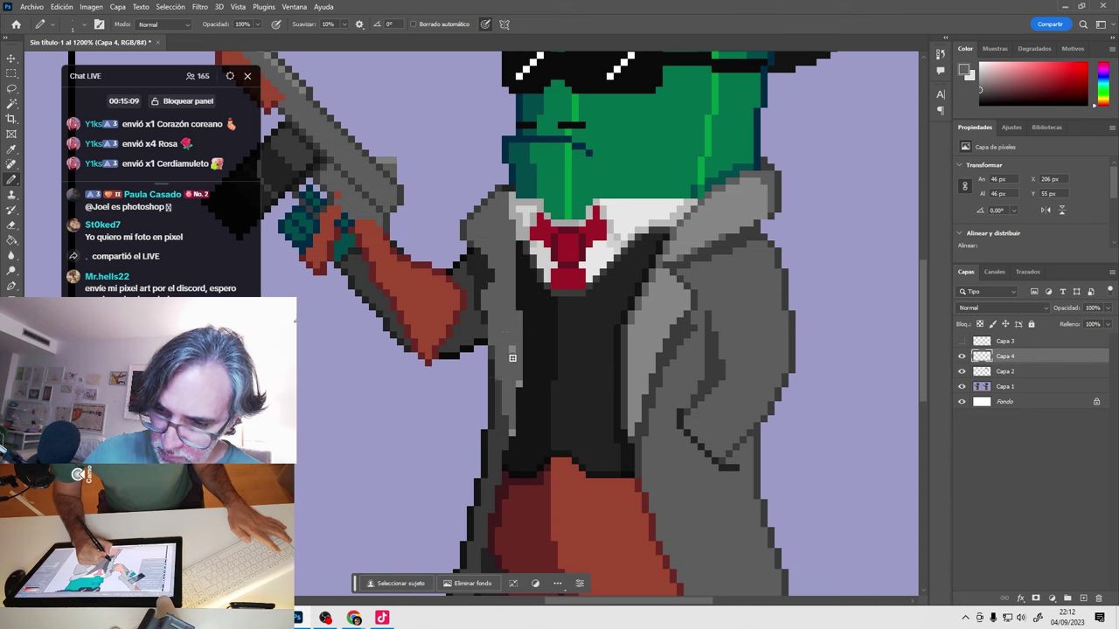
pyautogui.press('space')
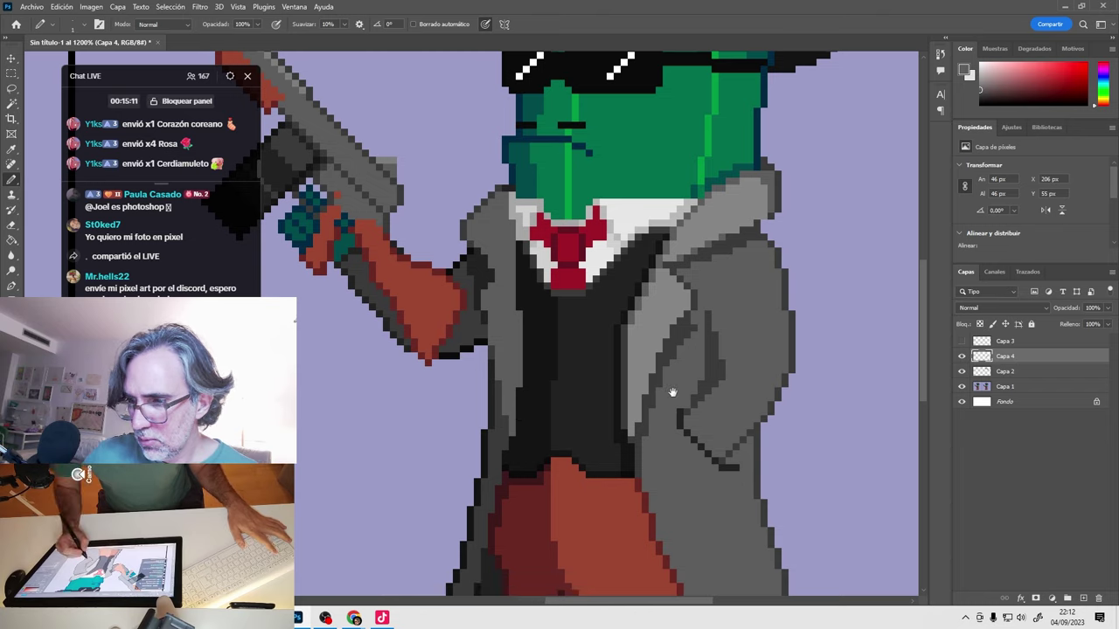
pyautogui.moveTo(672, 393); pyautogui.dragTo(619, 393)
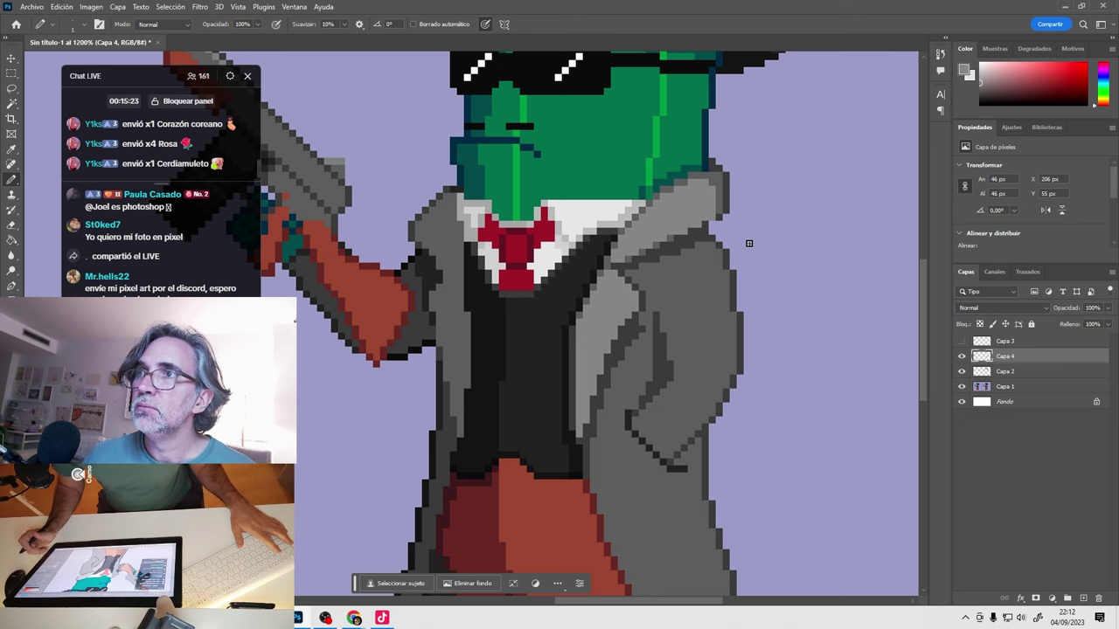
pyautogui.moveTo(634, 356); pyautogui.dragTo(652, 341)
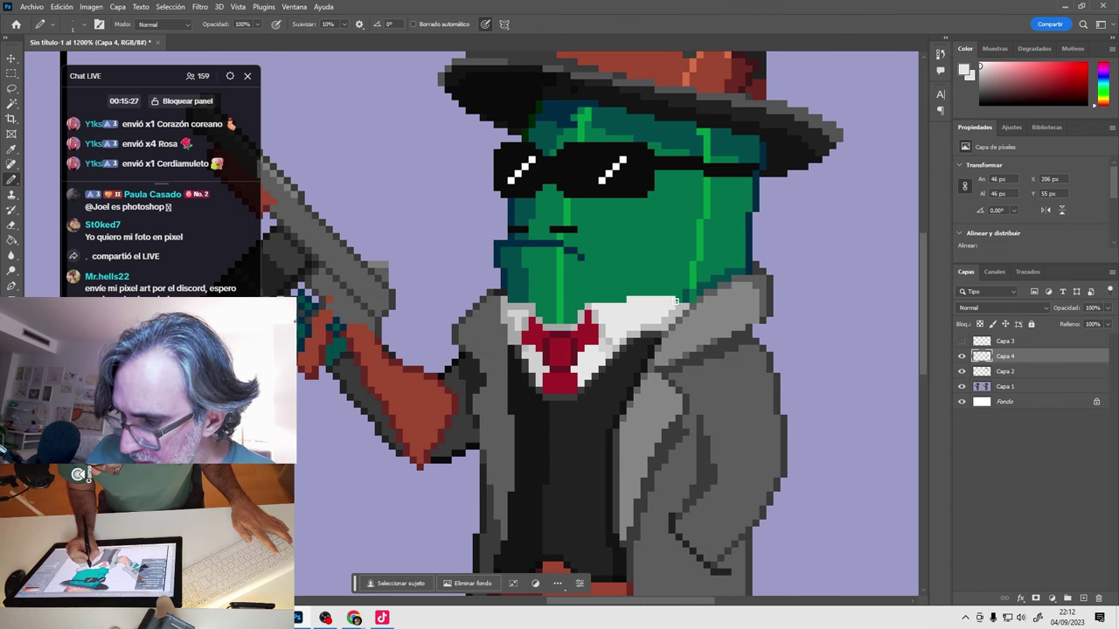
# Clean up the shirt collar's upper edge in white and retouch the top of the tie knot in crimson and dark red.
pyautogui.moveTo(692, 300); pyautogui.dragTo(621, 300)
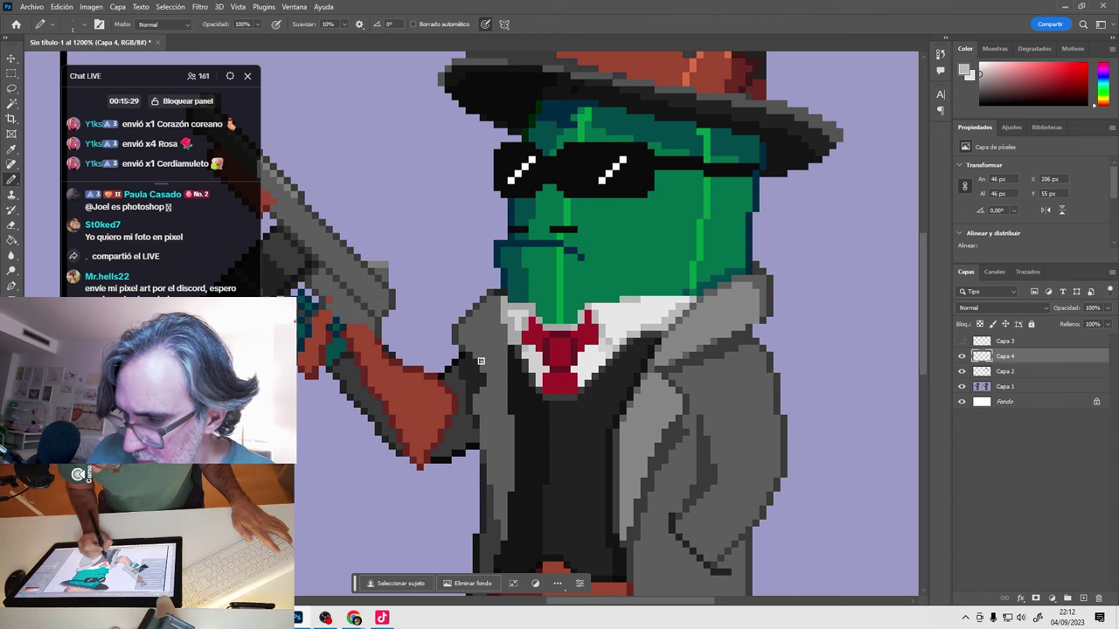
pyautogui.click(533, 294)
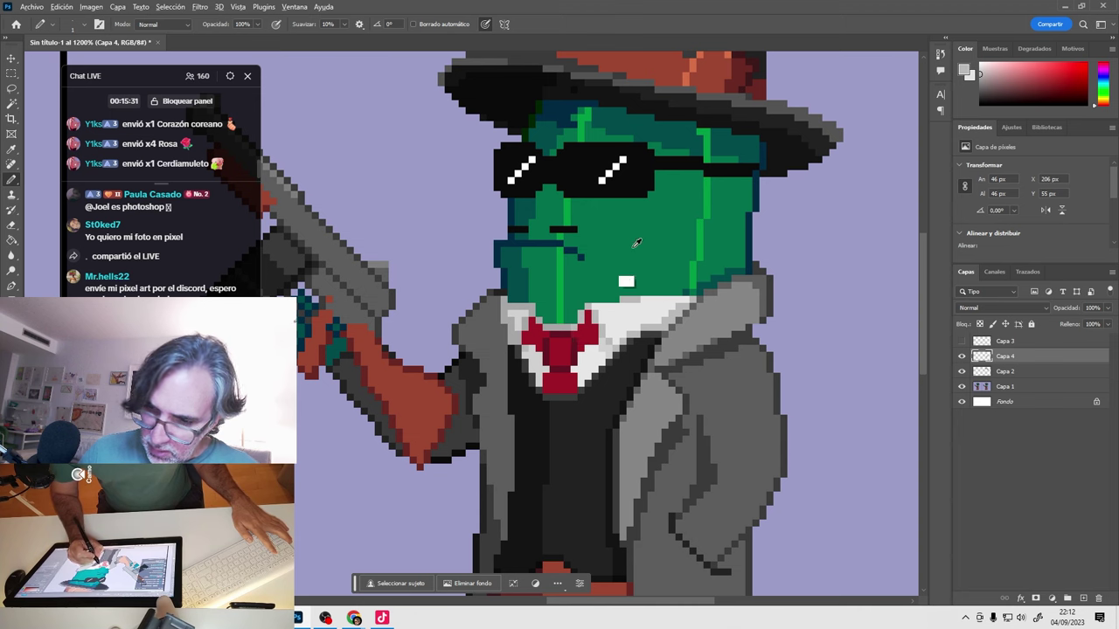
pyautogui.press('alt')
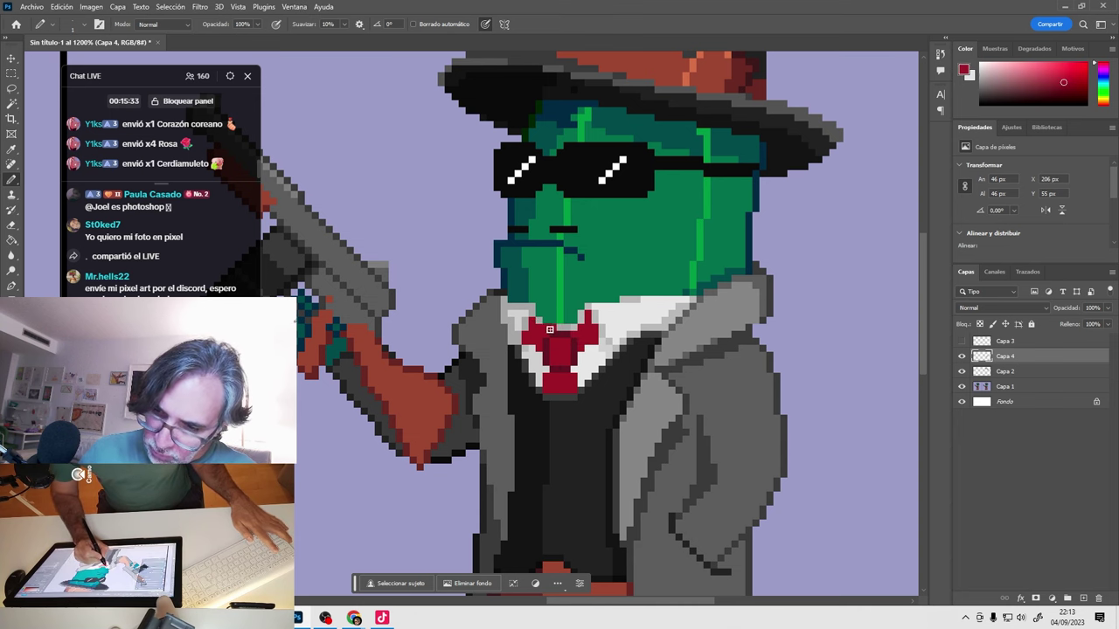
pyautogui.keyDown('alt'); pyautogui.click(560, 328); pyautogui.keyUp('alt')
pyautogui.keyDown('alt'); pyautogui.click(549, 337); pyautogui.keyUp('alt')
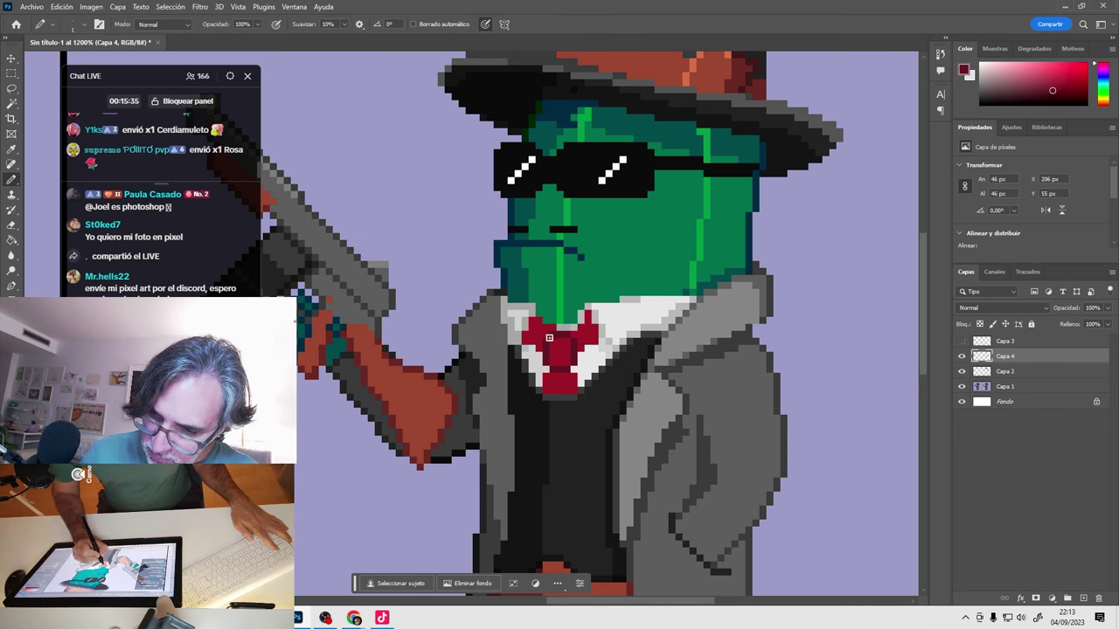
pyautogui.keyDown('alt'); pyautogui.click(551, 335); pyautogui.keyUp('alt')
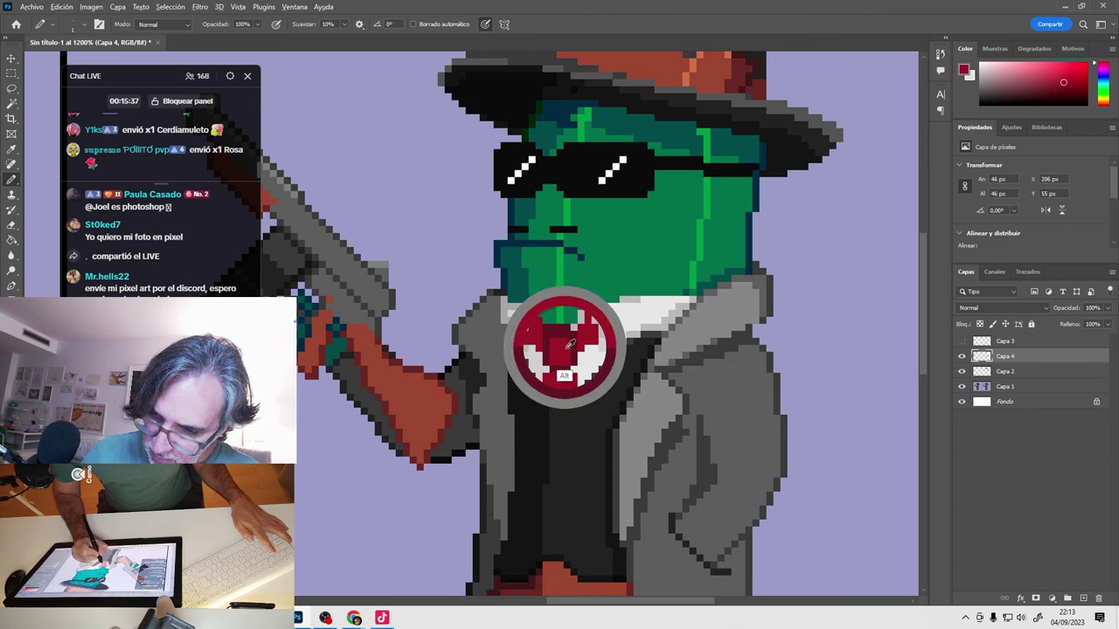
pyautogui.keyDown('alt'); pyautogui.click(537, 331); pyautogui.keyUp('alt')
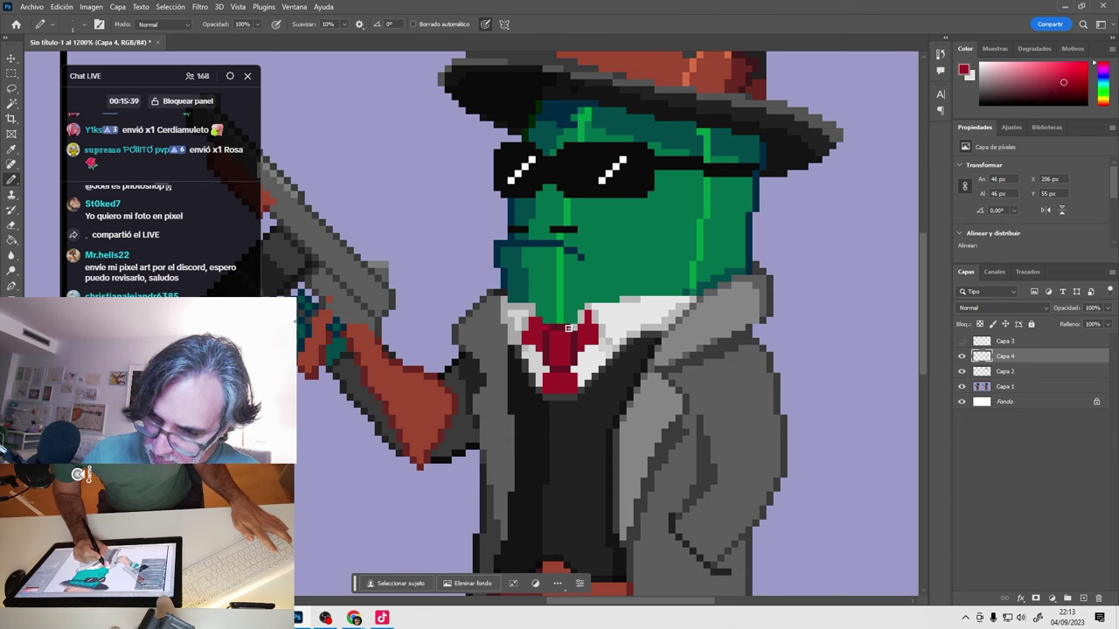
# Trim the tie's front wing and reshape the shirt collar beside it in white and light grey.
pyautogui.keyDown('alt'); pyautogui.click(532, 311); pyautogui.keyUp('alt')
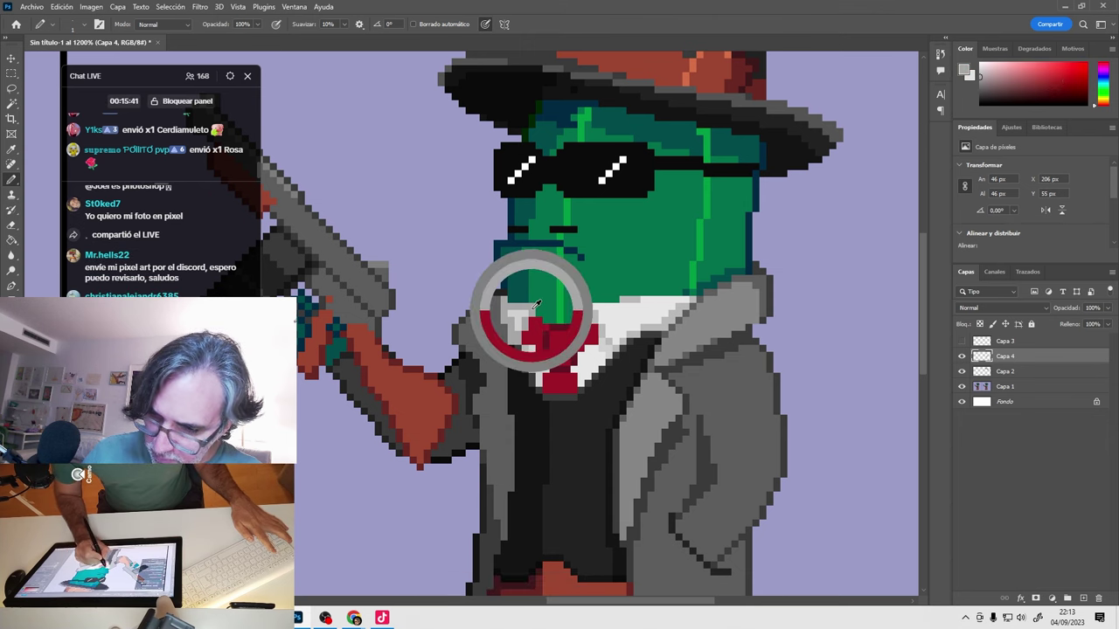
pyautogui.moveTo(538, 312); pyautogui.dragTo(527, 335)
pyautogui.keyDown('alt'); pyautogui.click(523, 323); pyautogui.keyUp('alt')
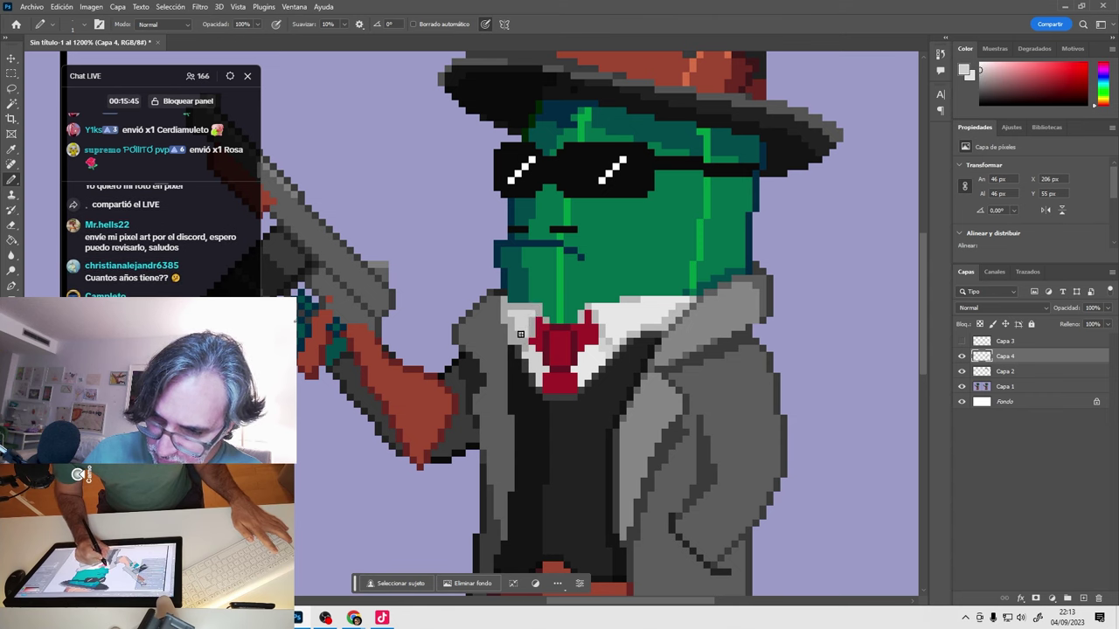
pyautogui.keyDown('alt'); pyautogui.click(522, 332); pyautogui.keyUp('alt')
pyautogui.moveTo(517, 339); pyautogui.dragTo(511, 349)
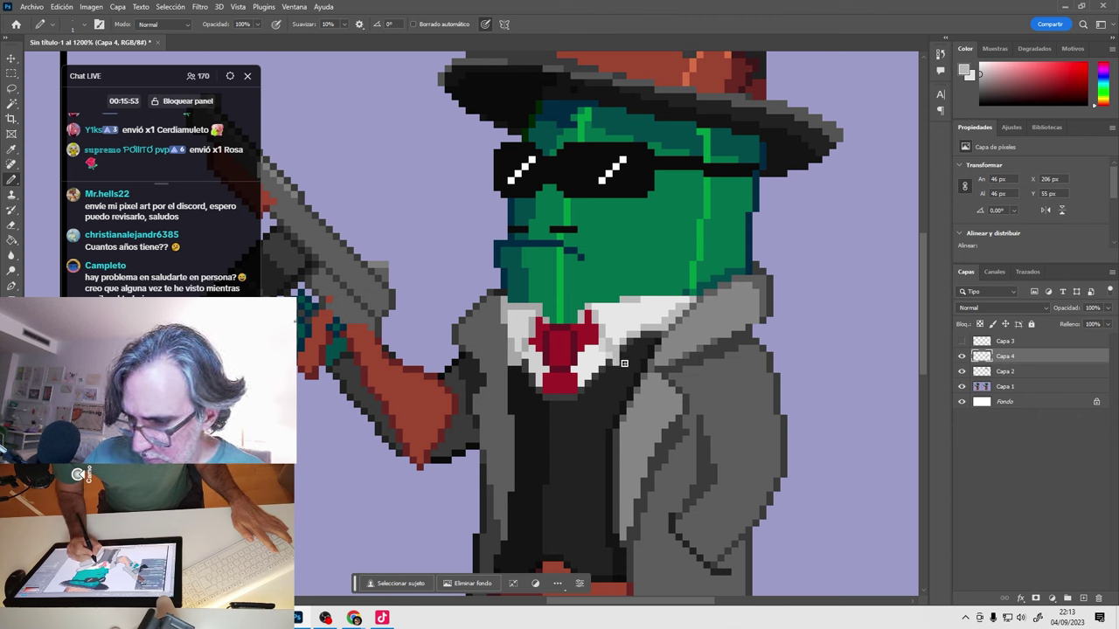
# Extend the wide shirt collar flap down over the vest in white and shade the shirt beneath it light grey.
pyautogui.keyDown('alt'); pyautogui.click(625, 328); pyautogui.keyUp('alt')
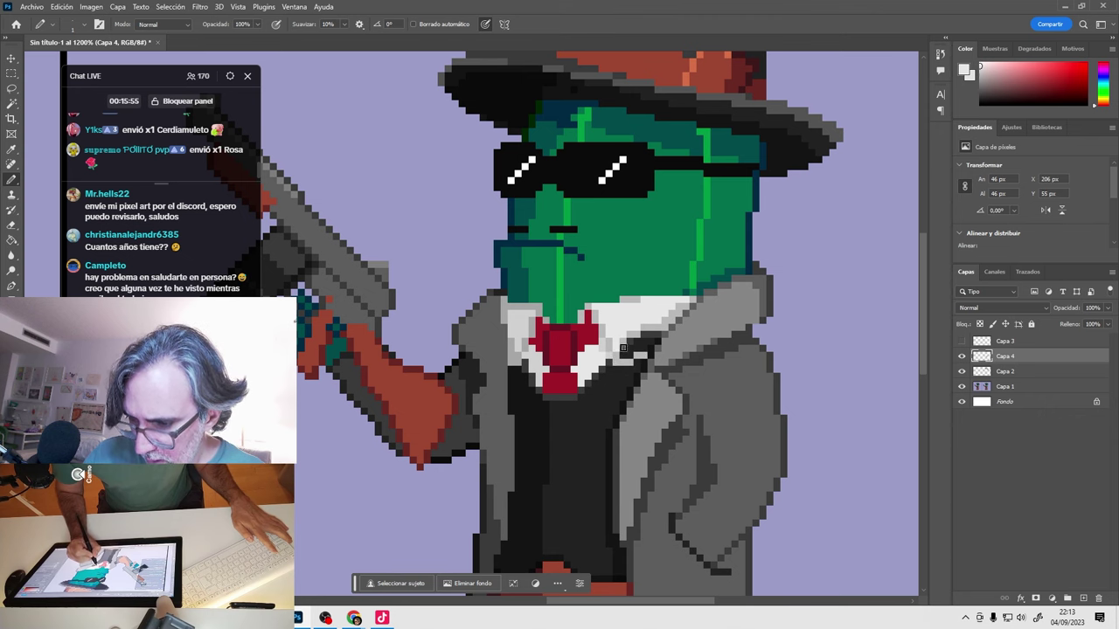
pyautogui.moveTo(648, 332); pyautogui.dragTo(661, 320)
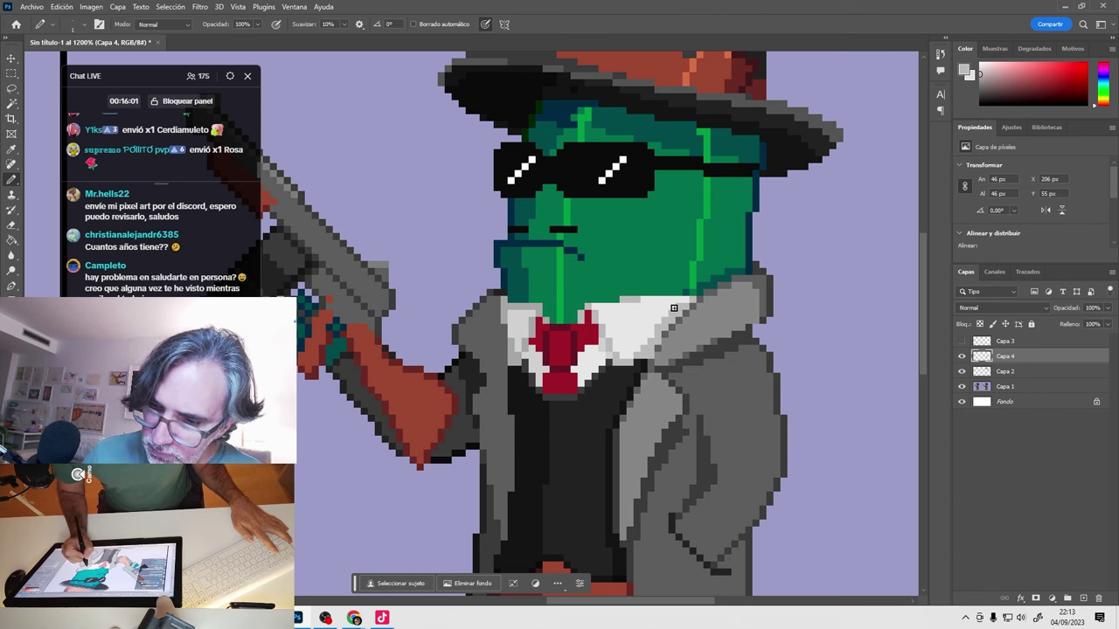
pyautogui.click(541, 381)
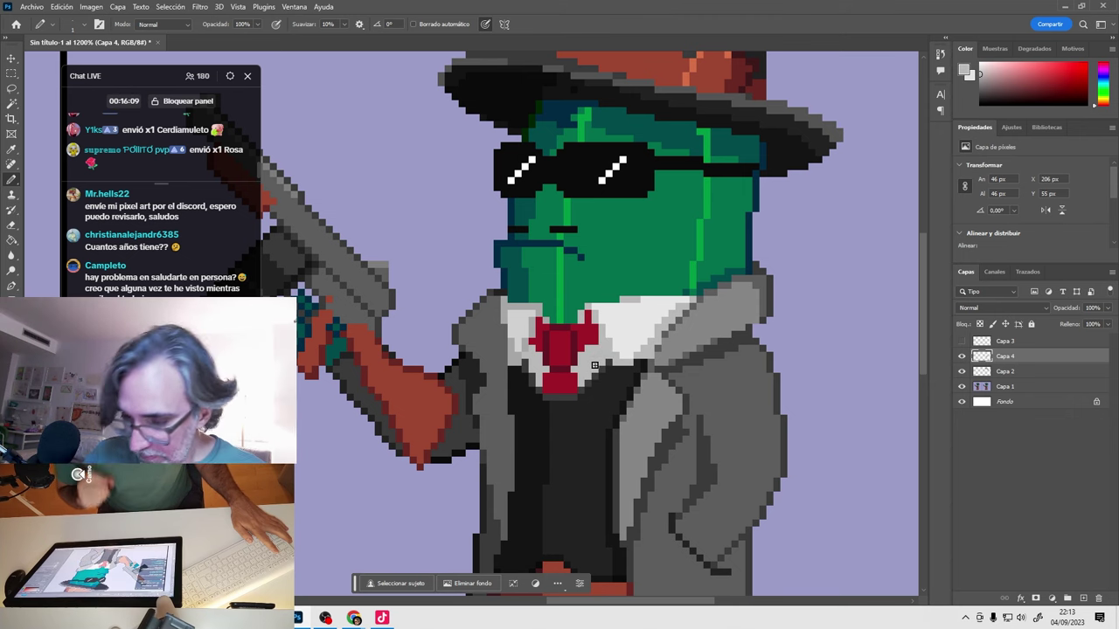
# Shade the tie's wings and lower knot in dark red, and darken the shirt pixels around the tie with grey.
pyautogui.keyDown('alt'); pyautogui.click(575, 379); pyautogui.keyUp('alt')
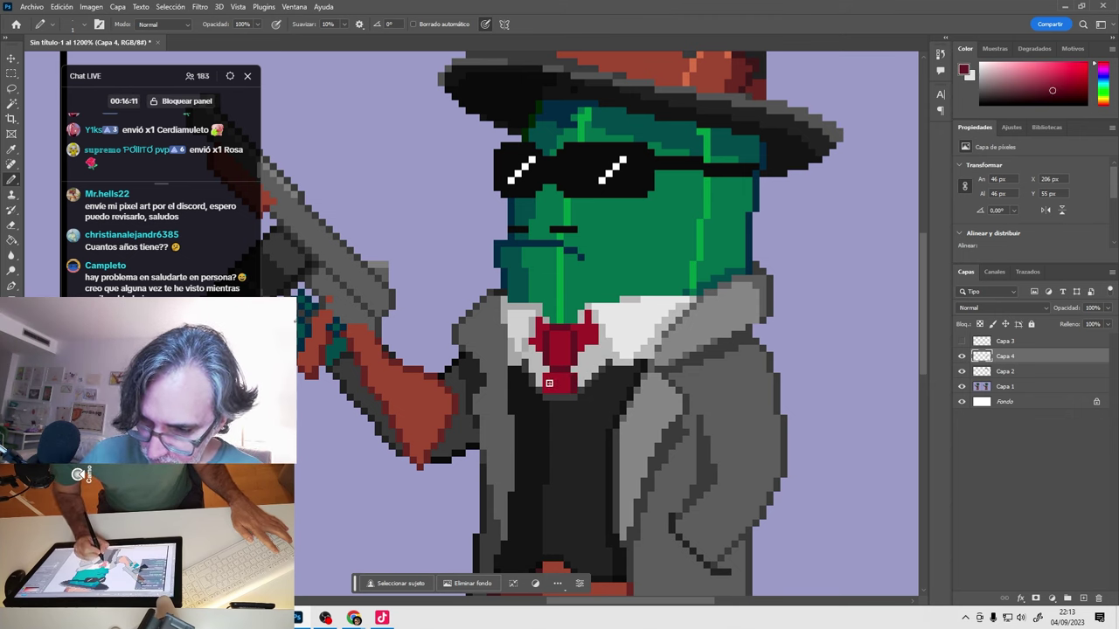
pyautogui.keyDown('alt'); pyautogui.click(575, 314); pyautogui.keyUp('alt')
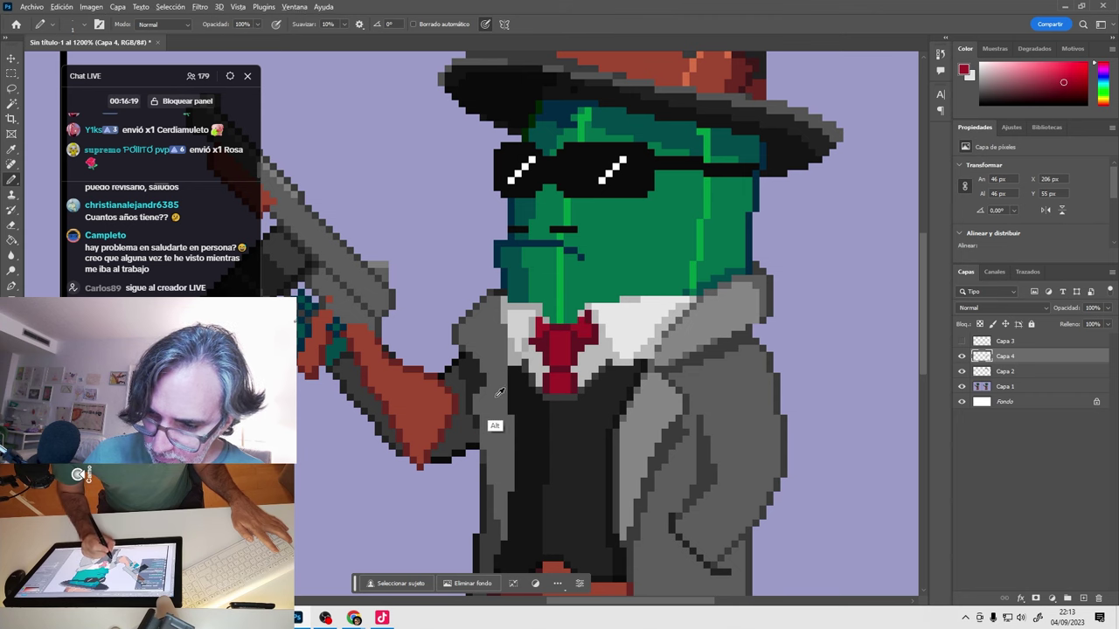
pyautogui.keyDown('alt'); pyautogui.click(527, 349); pyautogui.keyUp('alt')
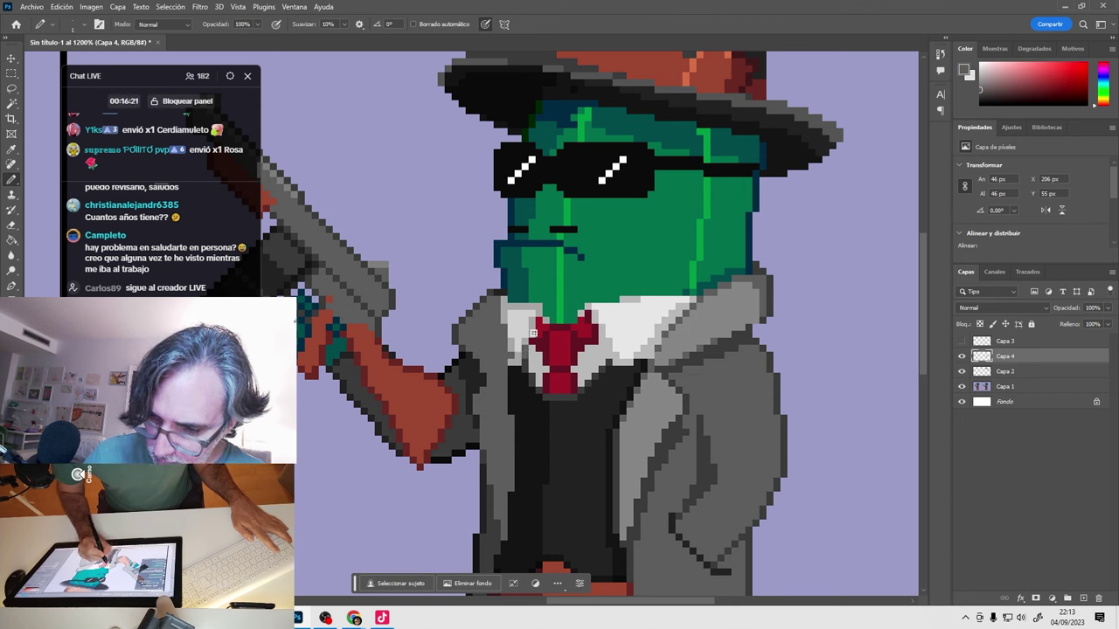
pyautogui.click(586, 313)
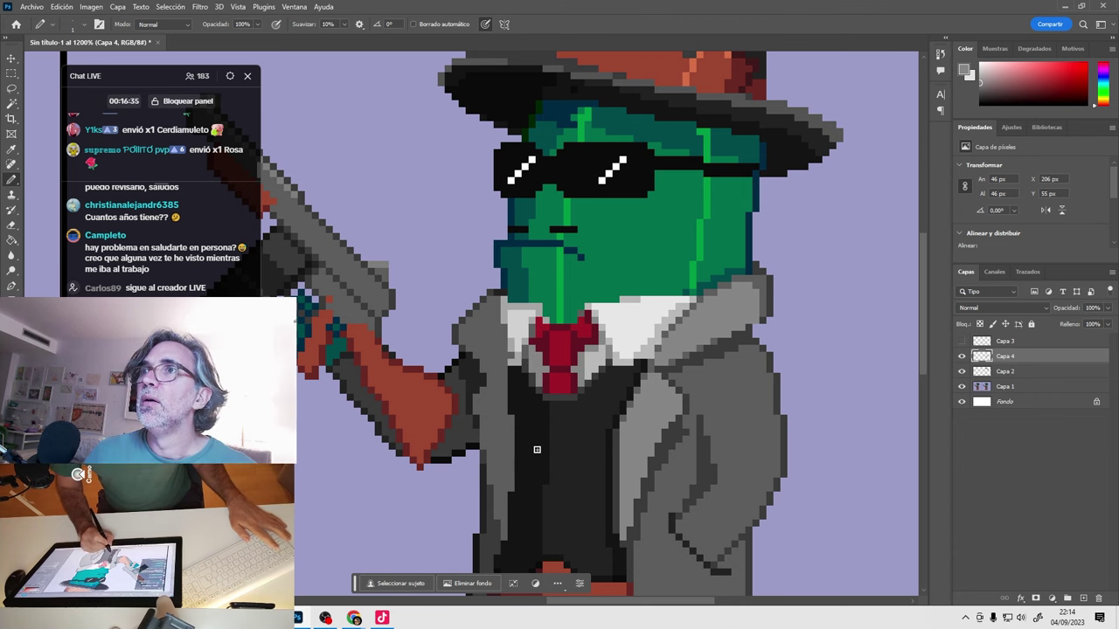
# Compare the corrected shirt collar and tie with the original by repeatedly hiding and showing Capa 4.
pyautogui.click(961, 356)
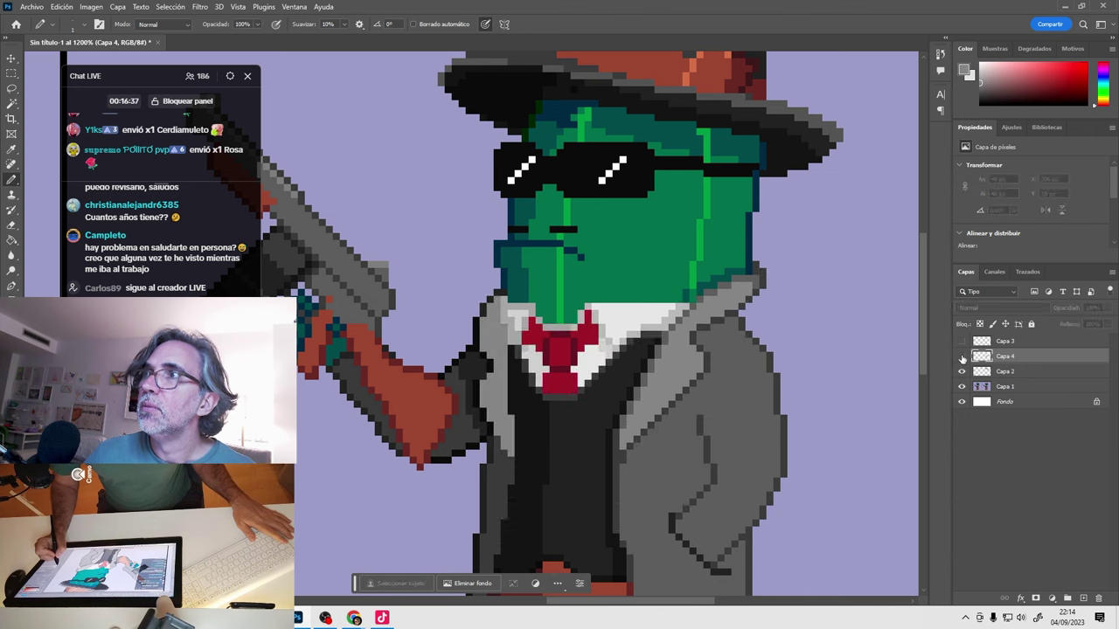
pyautogui.click(961, 356)
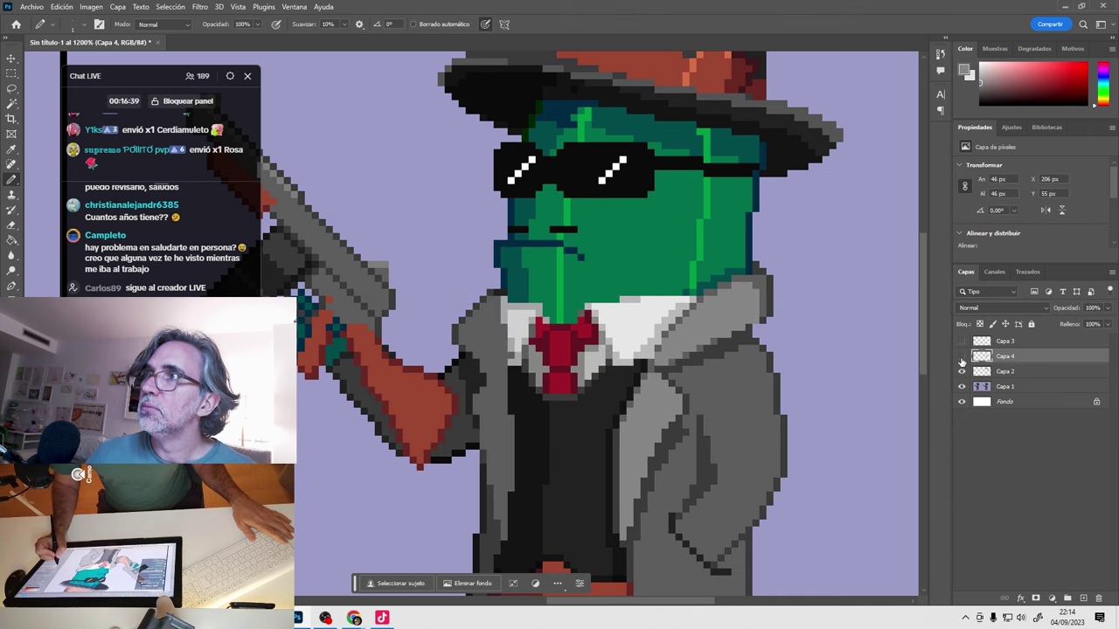
pyautogui.click(962, 356)
pyautogui.click(961, 357)
pyautogui.click(961, 357)
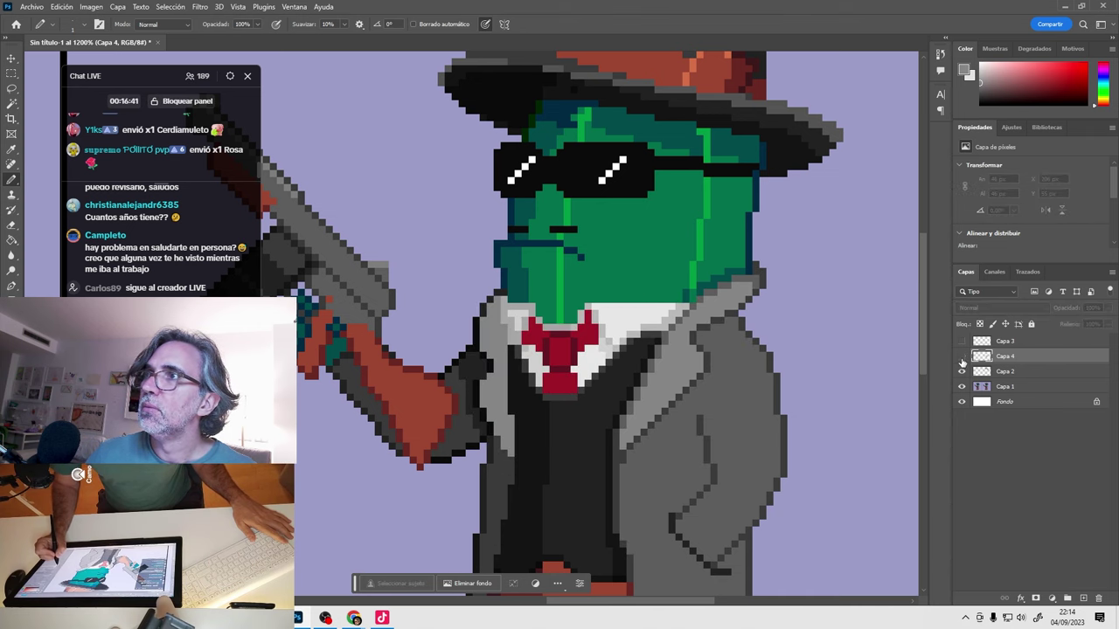
pyautogui.click(962, 357)
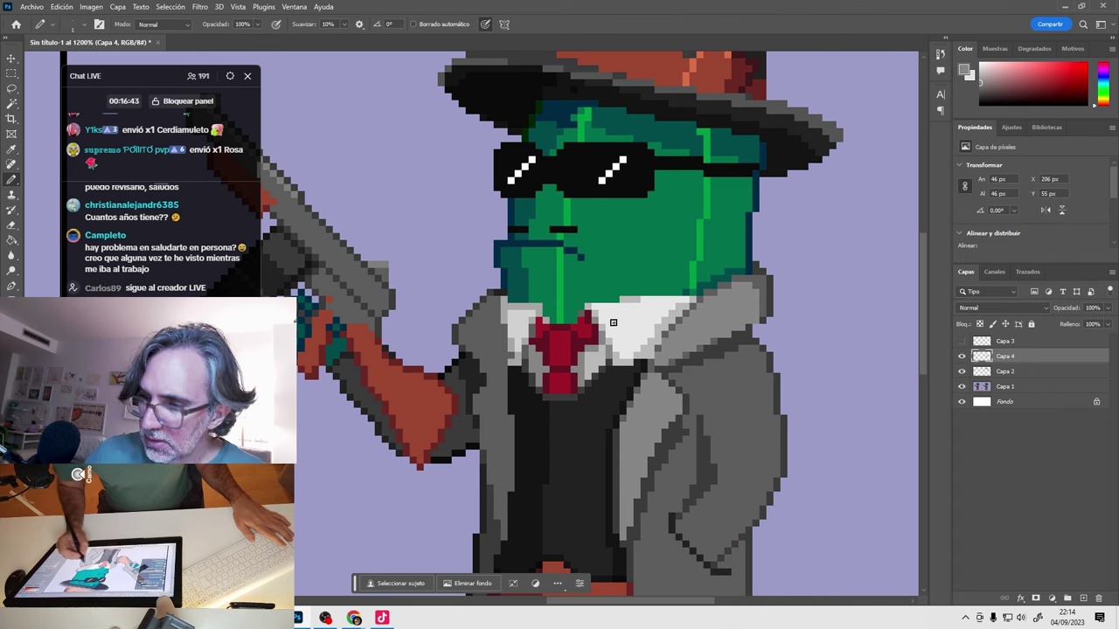
# Touch up the shirt collar's edge pixels around the tie knot and below the chin with sampled collar greys.
pyautogui.keyDown('alt'); pyautogui.click(590, 307); pyautogui.keyUp('alt')
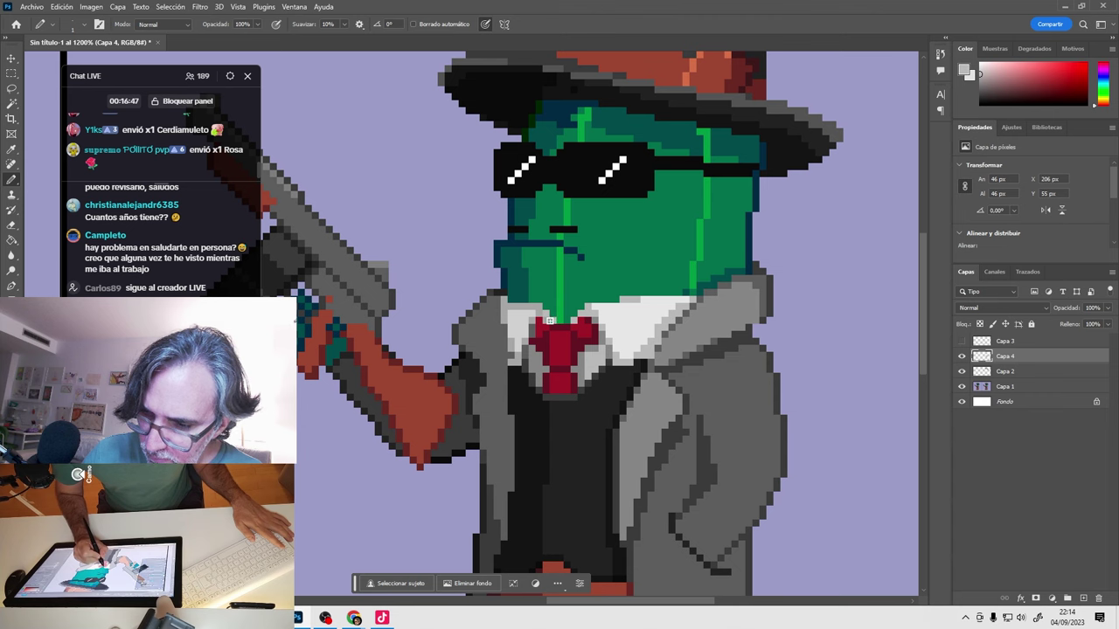
pyautogui.keyDown('alt'); pyautogui.click(616, 305); pyautogui.keyUp('alt')
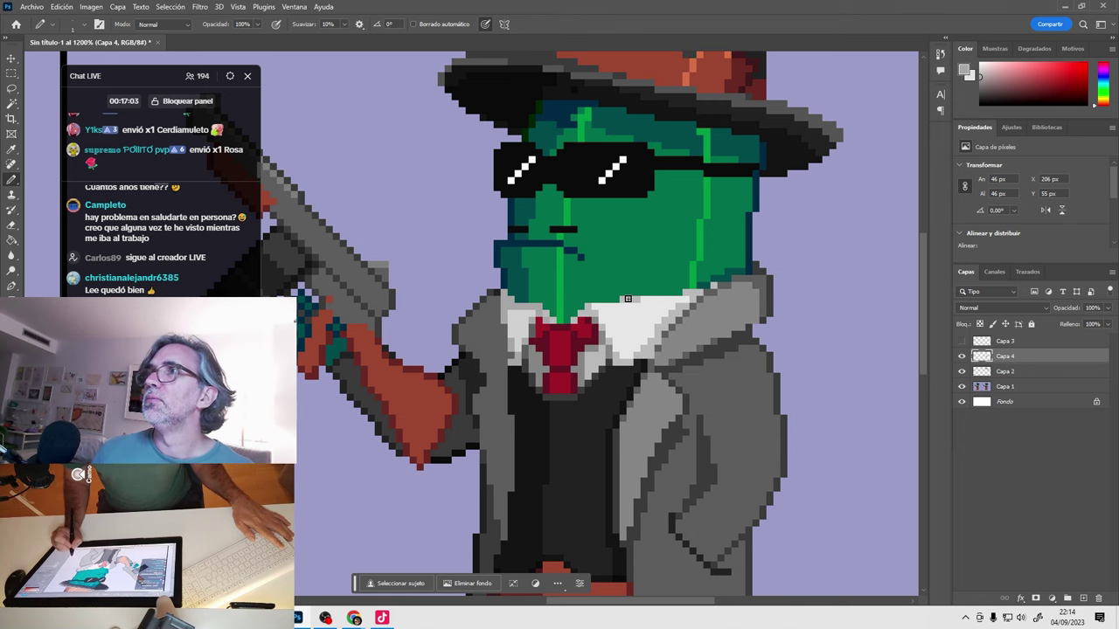
# Check the Capa 4 corrections against the original on the whole figure and merge Capa 4 with Capa 2.
pyautogui.press('m')
pyautogui.hotkey('ctrl', '-')
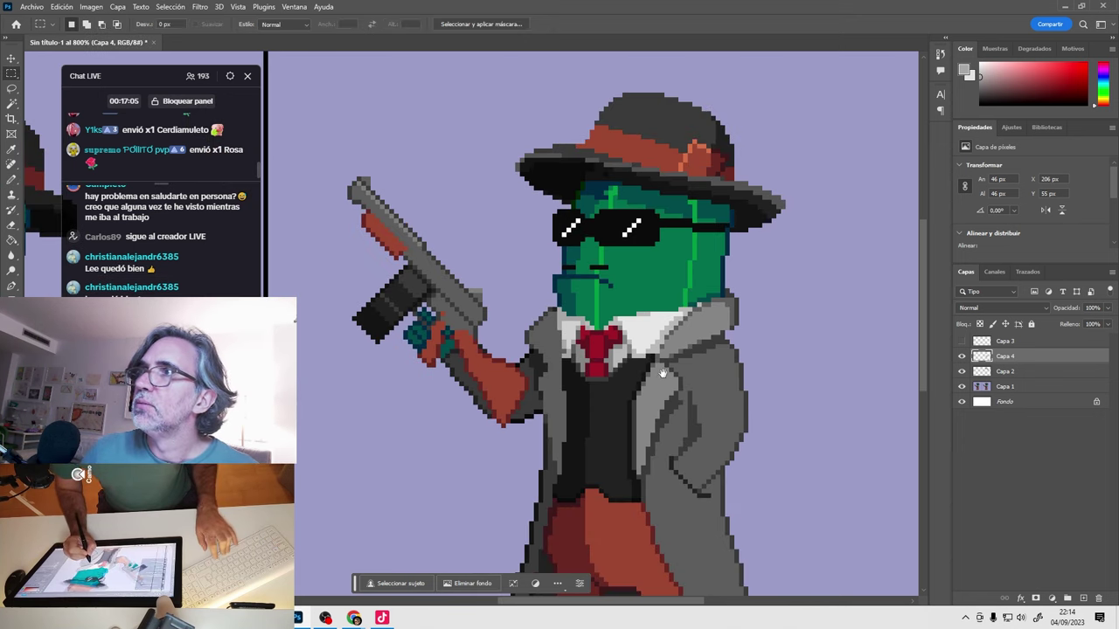
pyautogui.moveTo(662, 379); pyautogui.dragTo(685, 355)
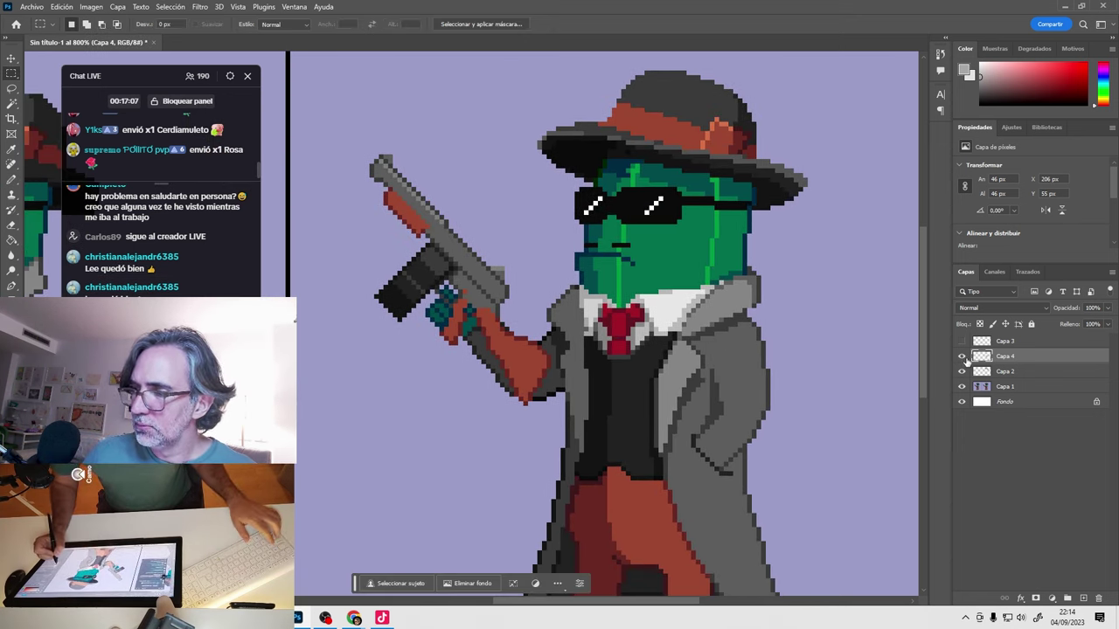
pyautogui.click(963, 356)
pyautogui.click(962, 356)
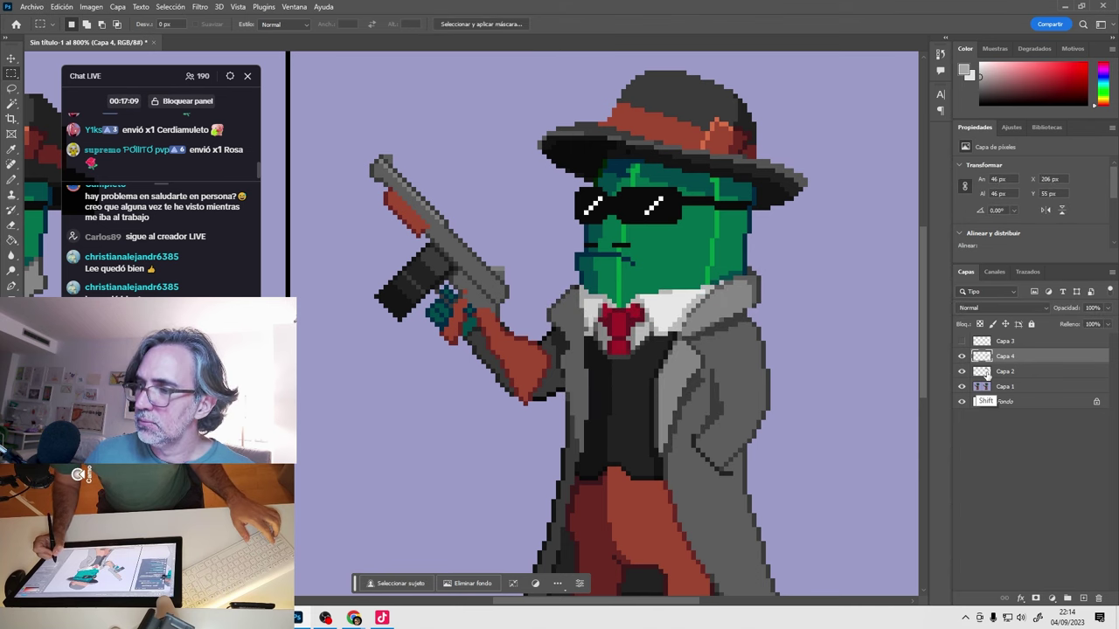
pyautogui.keyDown('shift'); pyautogui.click(1004, 373); pyautogui.keyUp('shift')
pyautogui.hotkey('ctrl', 'e')
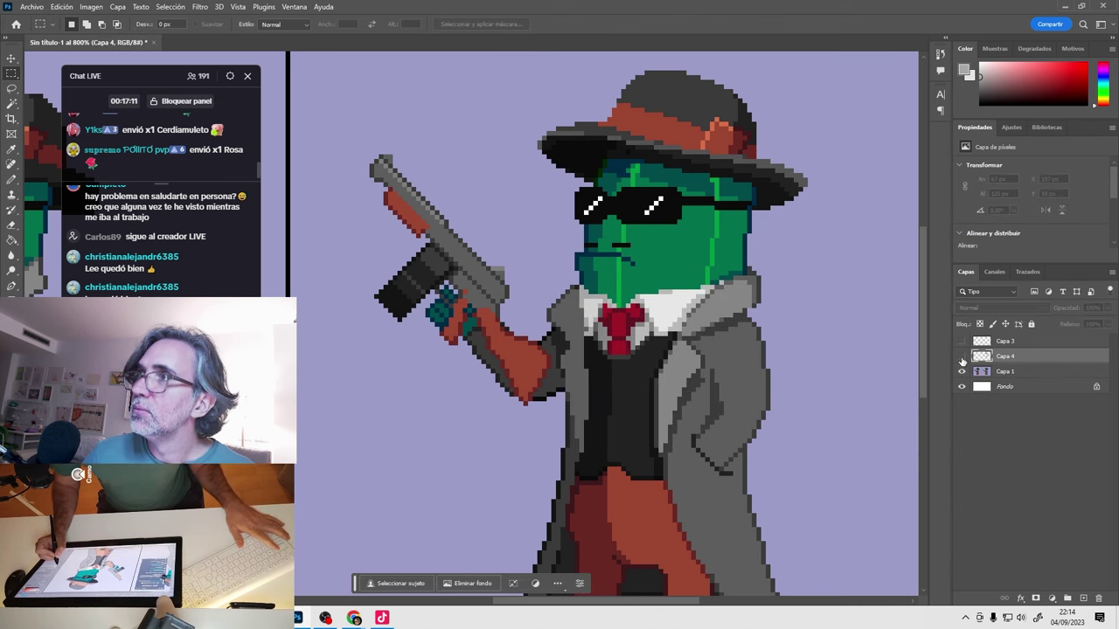
# Compare the merged hat, coat, collar and tie corrections with the original by hiding and showing the merged layer.
pyautogui.click(962, 357)
pyautogui.click(962, 356)
pyautogui.click(962, 358)
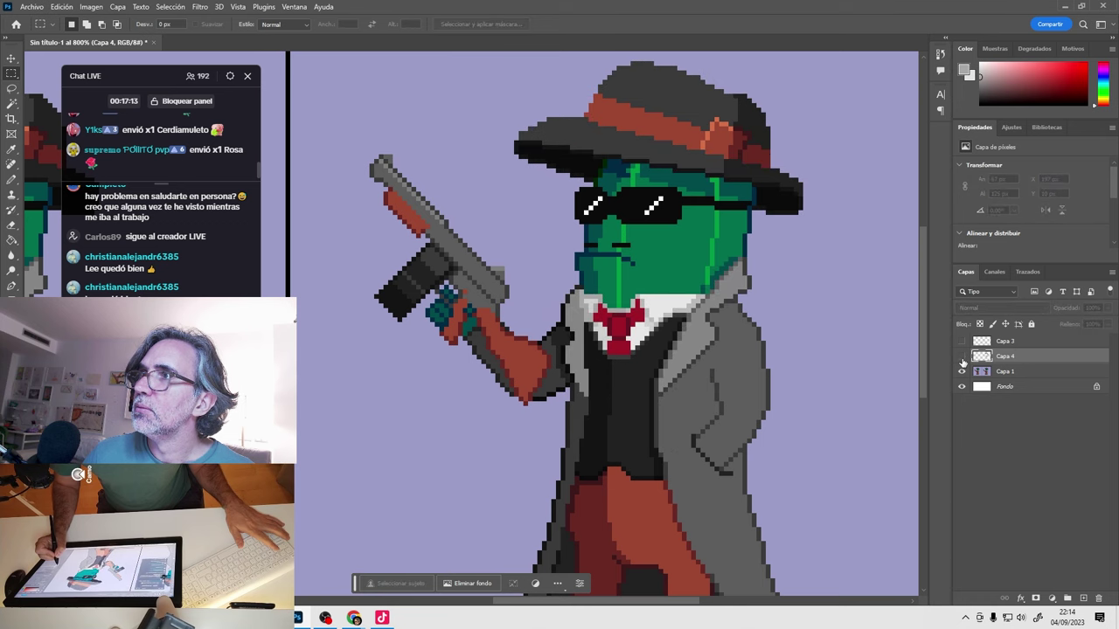
pyautogui.click(962, 359)
pyautogui.click(963, 357)
pyautogui.click(962, 358)
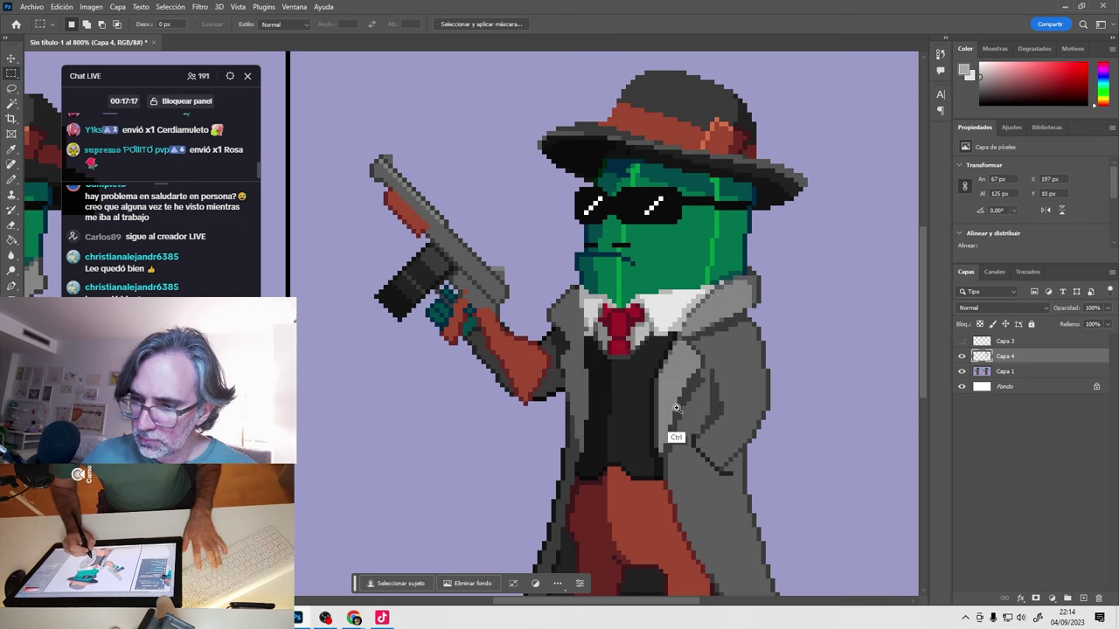
# Shorten the light grey area of the wide coat lapel by shading its inner edge and lower tip mid grey.
pyautogui.scroll(1, 679, 437)
pyautogui.moveTo(680, 387); pyautogui.dragTo(629, 402)
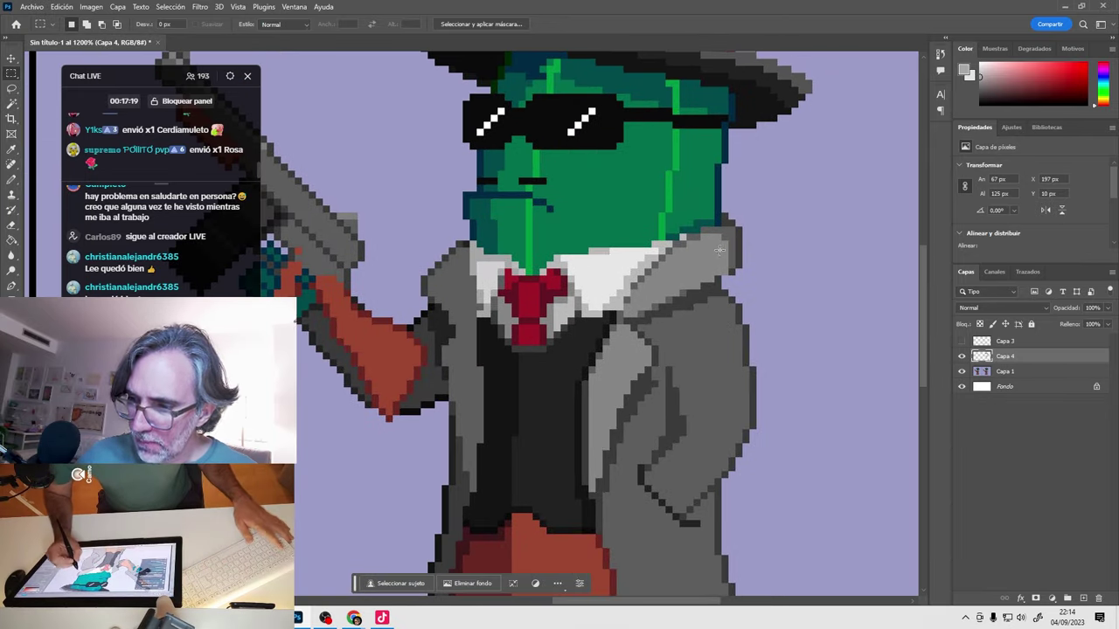
pyautogui.press('b')
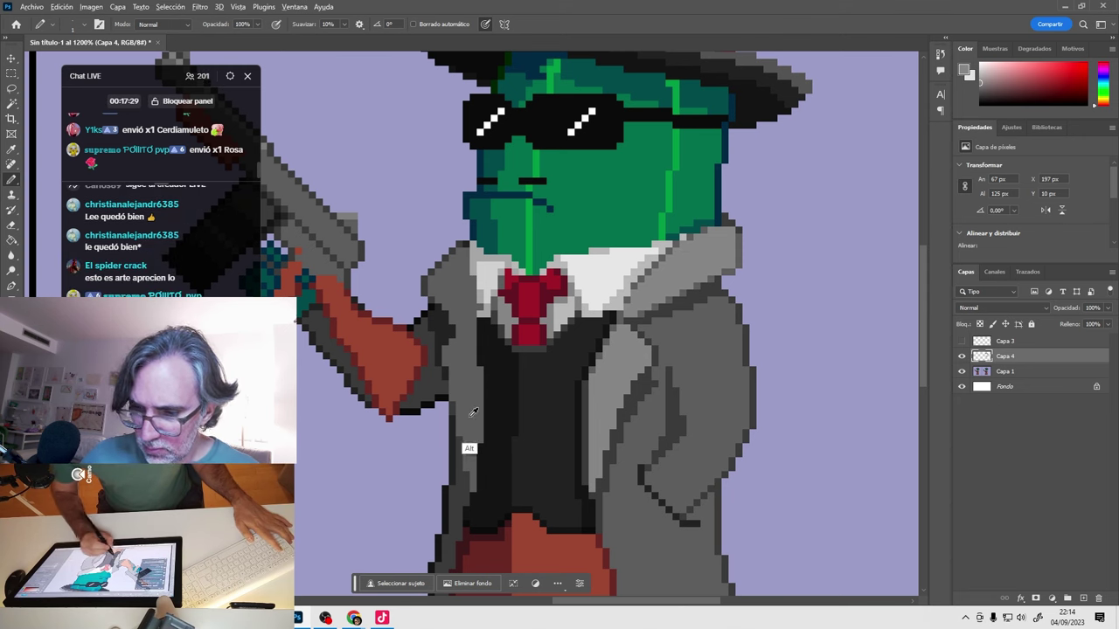
pyautogui.press('alt')
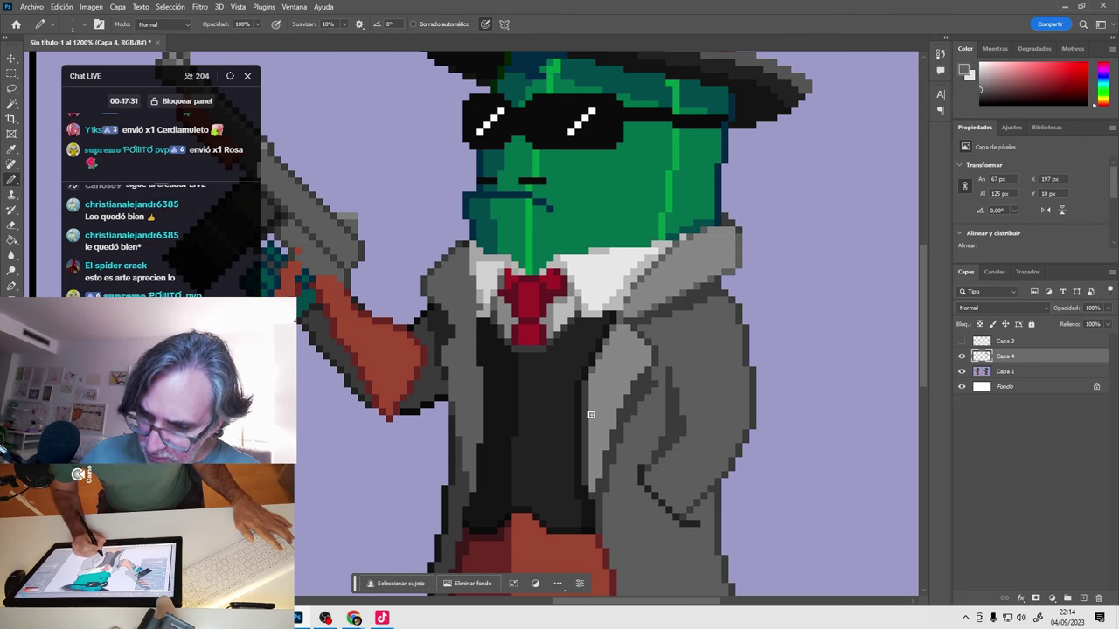
pyautogui.moveTo(591, 411)
pyautogui.mouseDown()
pyautogui.moveTo(592, 486)
pyautogui.moveTo(600, 449)
pyautogui.mouseUp()
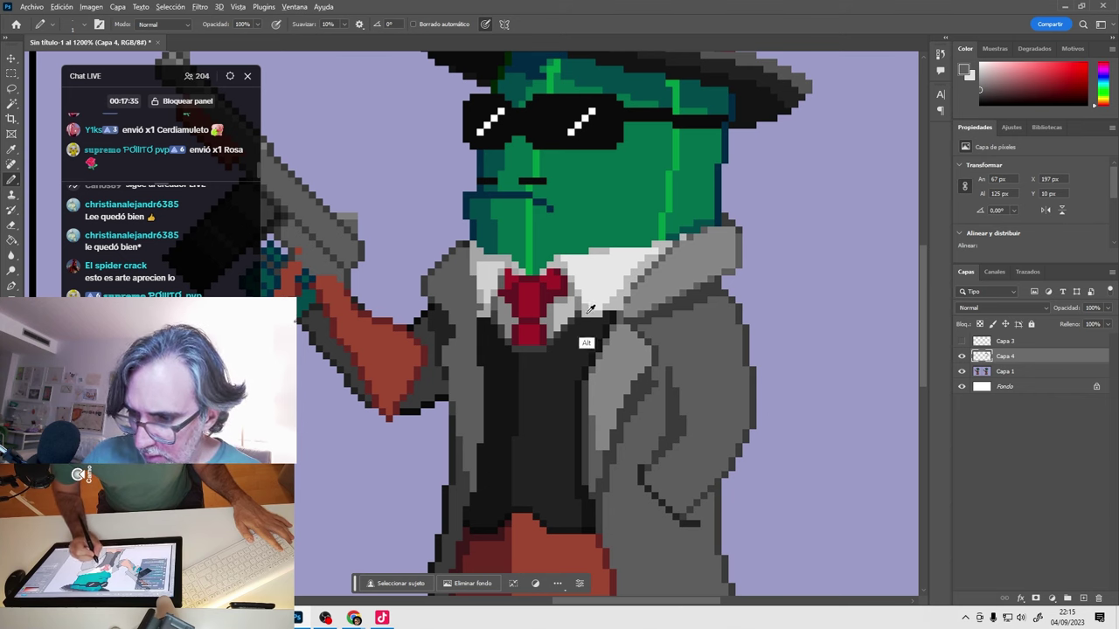
# Paint a white rim light along the coat's raised collar, lapel edge, bent sleeve and outer back edge down to the hem.
pyautogui.keyDown('alt'); pyautogui.click(584, 311); pyautogui.keyUp('alt')
pyautogui.moveTo(600, 417); pyautogui.dragTo(600, 444)
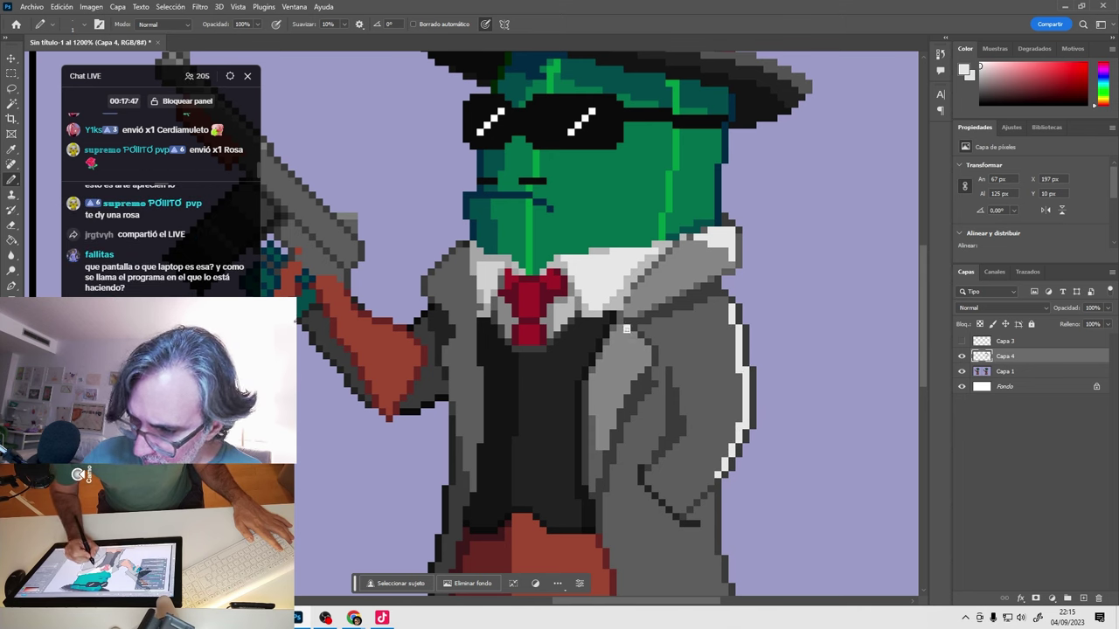
pyautogui.moveTo(629, 332); pyautogui.dragTo(646, 354)
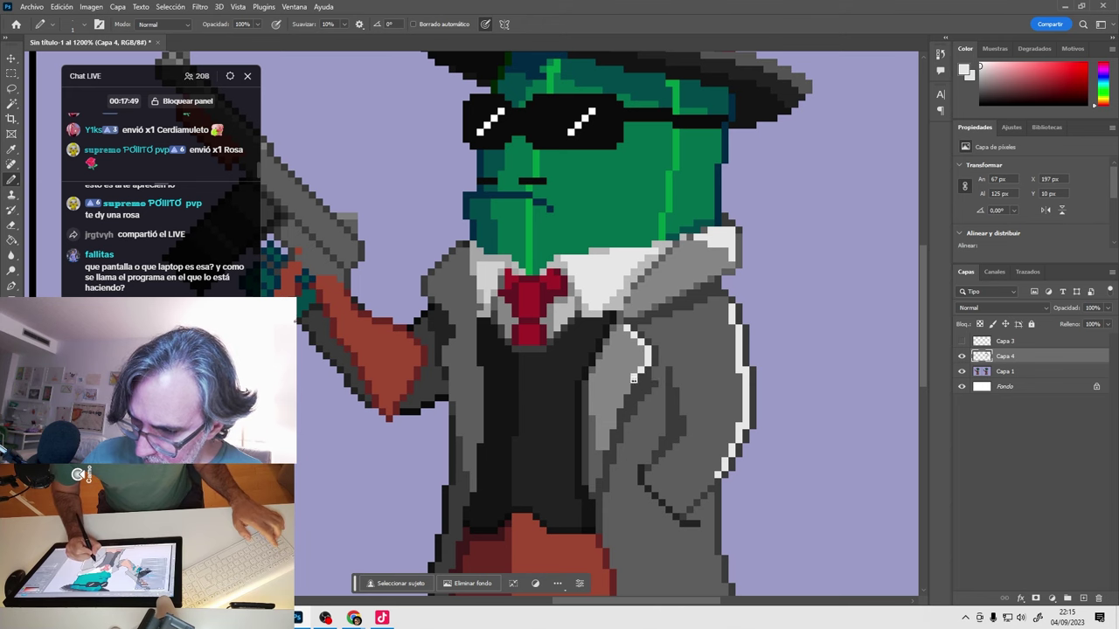
pyautogui.moveTo(712, 541)
pyautogui.mouseDown()
pyautogui.moveTo(631, 385)
pyautogui.moveTo(637, 403)
pyautogui.mouseUp()
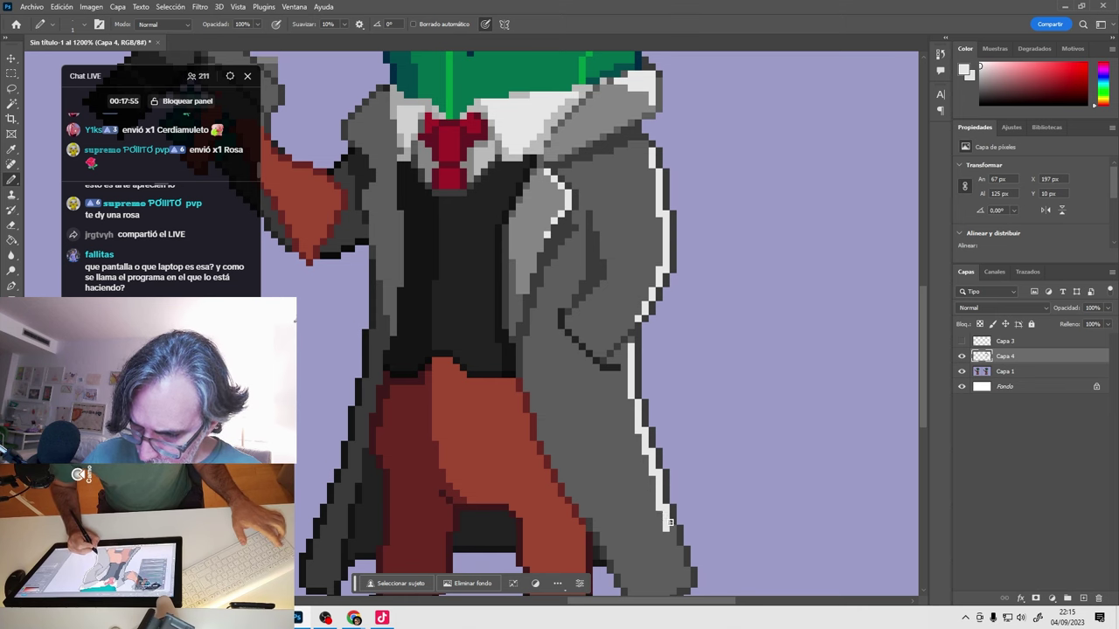
pyautogui.moveTo(665, 527); pyautogui.dragTo(678, 414)
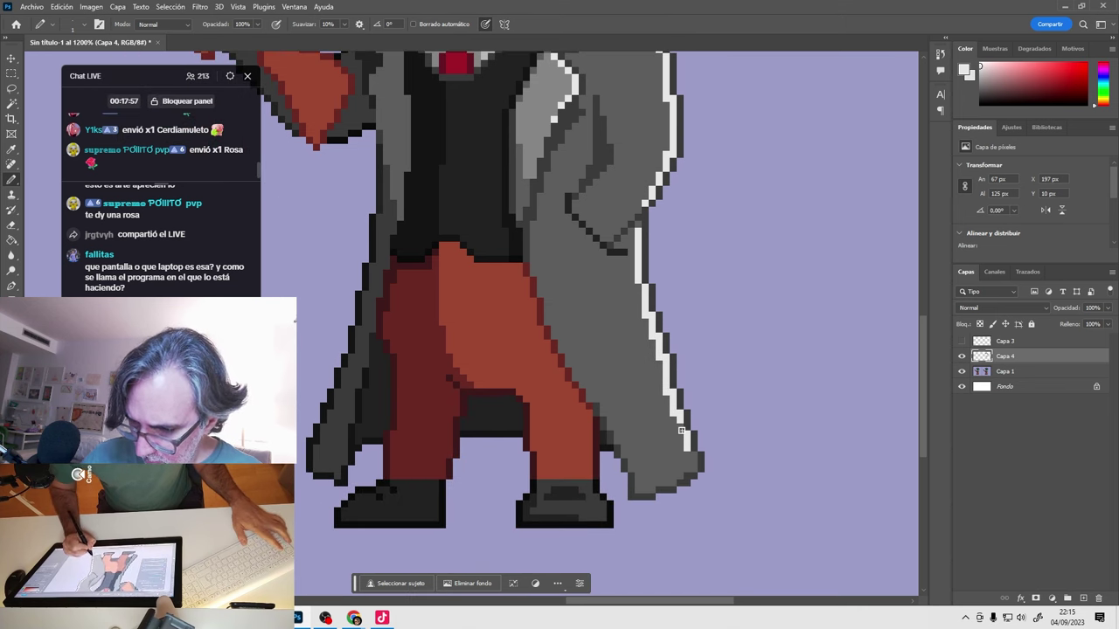
pyautogui.moveTo(610, 333)
pyautogui.mouseDown()
pyautogui.moveTo(653, 394)
pyautogui.moveTo(653, 362)
pyautogui.mouseUp()
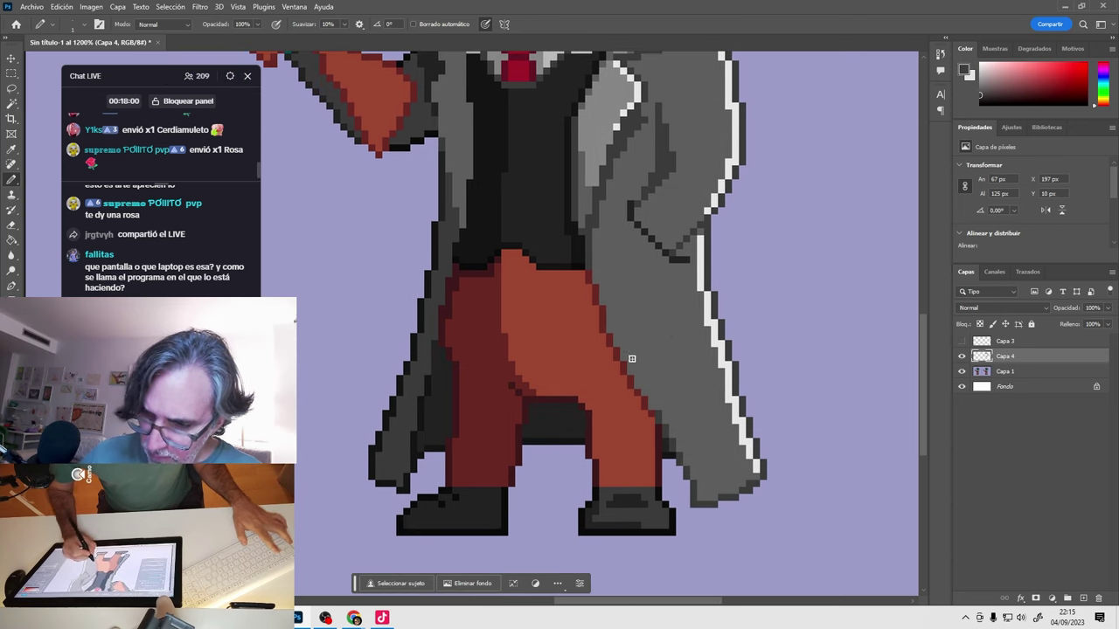
# Cover the light red areas of the trousers with dark red, enlarging the pencil to fill the remaining surface.
pyautogui.keyDown('alt'); pyautogui.click(569, 276); pyautogui.keyUp('alt')
pyautogui.moveTo(569, 276); pyautogui.dragTo(630, 463)
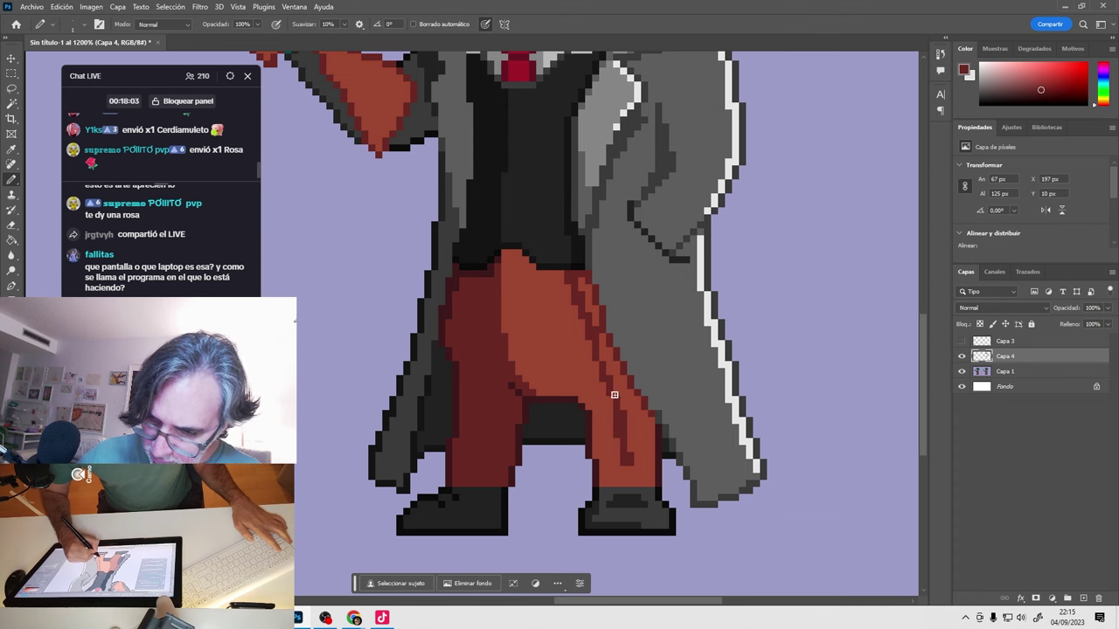
pyautogui.moveTo(610, 369); pyautogui.dragTo(640, 417)
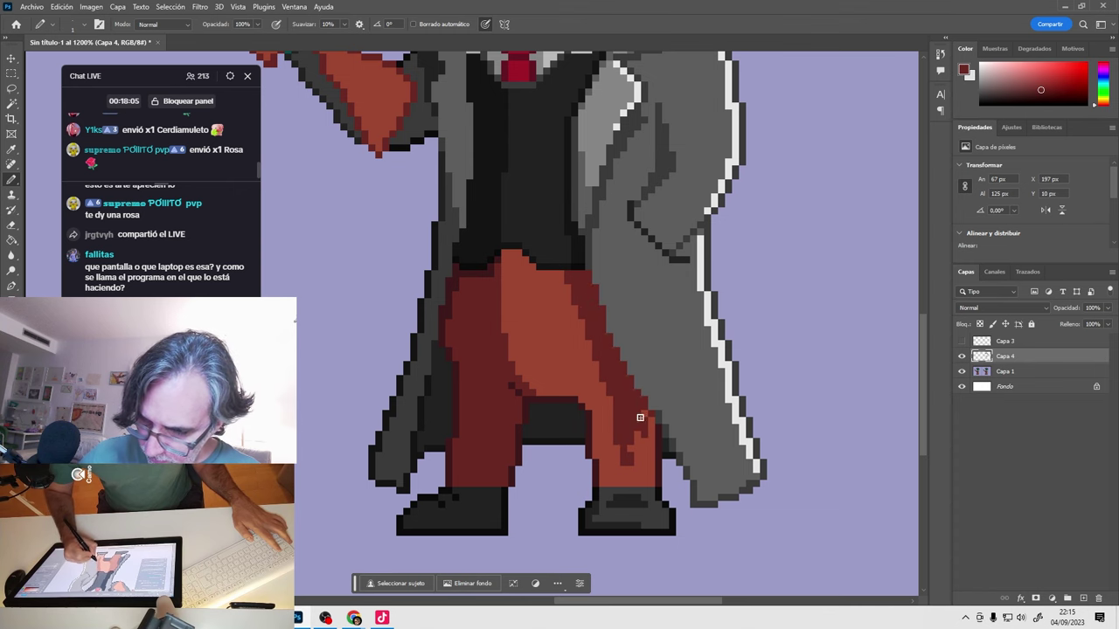
pyautogui.moveTo(636, 479); pyautogui.dragTo(644, 462)
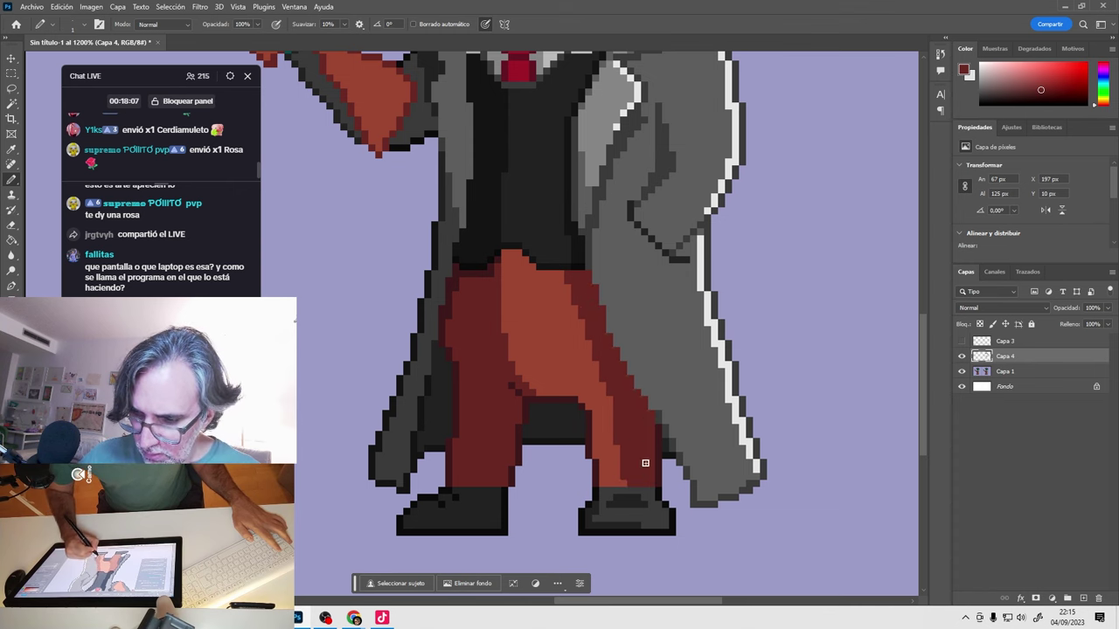
pyautogui.keyDown('alt'); pyautogui.rightClick(602, 449); pyautogui.keyUp('alt')
pyautogui.keyDown('alt'); pyautogui.rightClick(616, 463); pyautogui.keyUp('alt')
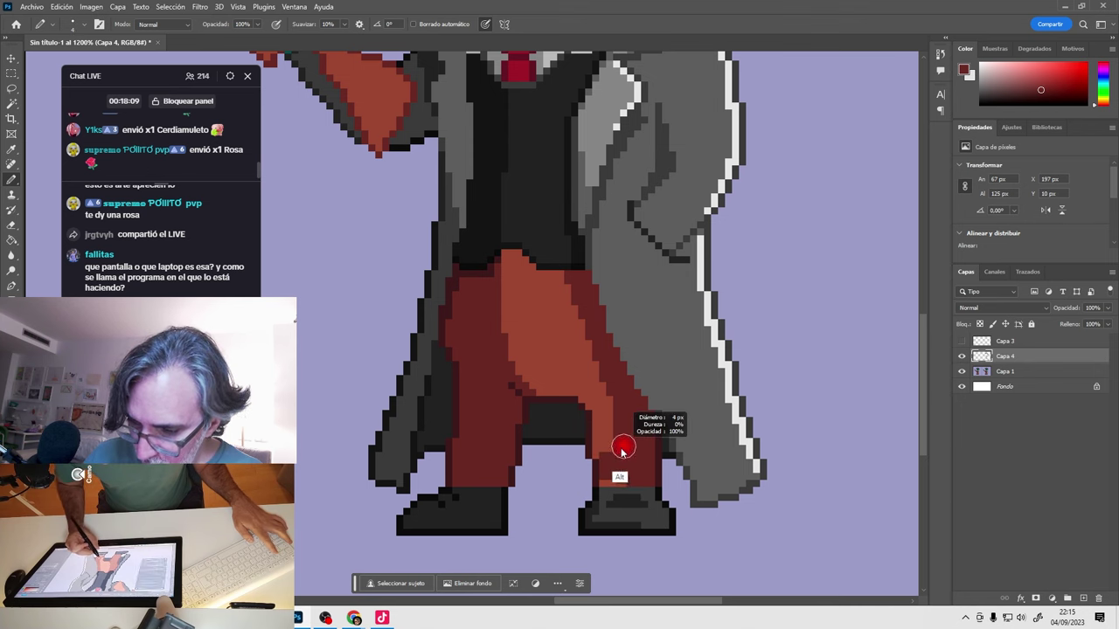
pyautogui.moveTo(612, 448)
pyautogui.mouseDown()
pyautogui.moveTo(604, 385)
pyautogui.moveTo(543, 384)
pyautogui.moveTo(519, 359)
pyautogui.moveTo(505, 291)
pyautogui.moveTo(513, 263)
pyautogui.moveTo(530, 288)
pyautogui.moveTo(566, 286)
pyautogui.moveTo(517, 322)
pyautogui.moveTo(531, 353)
pyautogui.moveTo(584, 382)
pyautogui.mouseUp()
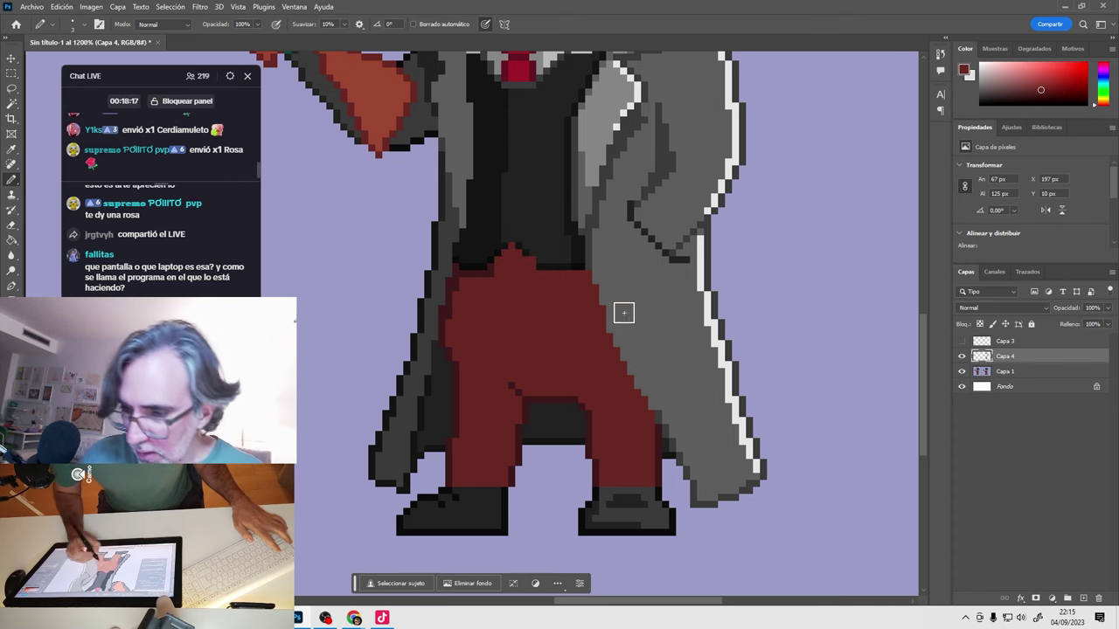
# Reshape the vest's pointed waist notch and add a near-black shadow down the vest beside the wide lapel.
pyautogui.keyDown('alt'); pyautogui.click(532, 257); pyautogui.keyUp('alt')
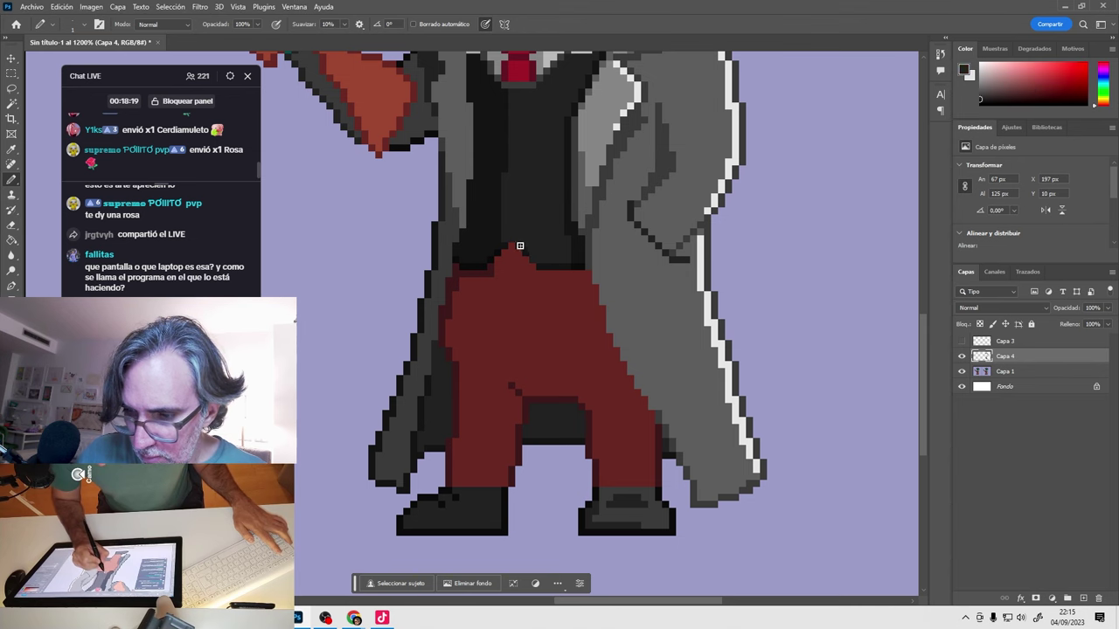
pyautogui.moveTo(518, 239); pyautogui.dragTo(531, 365)
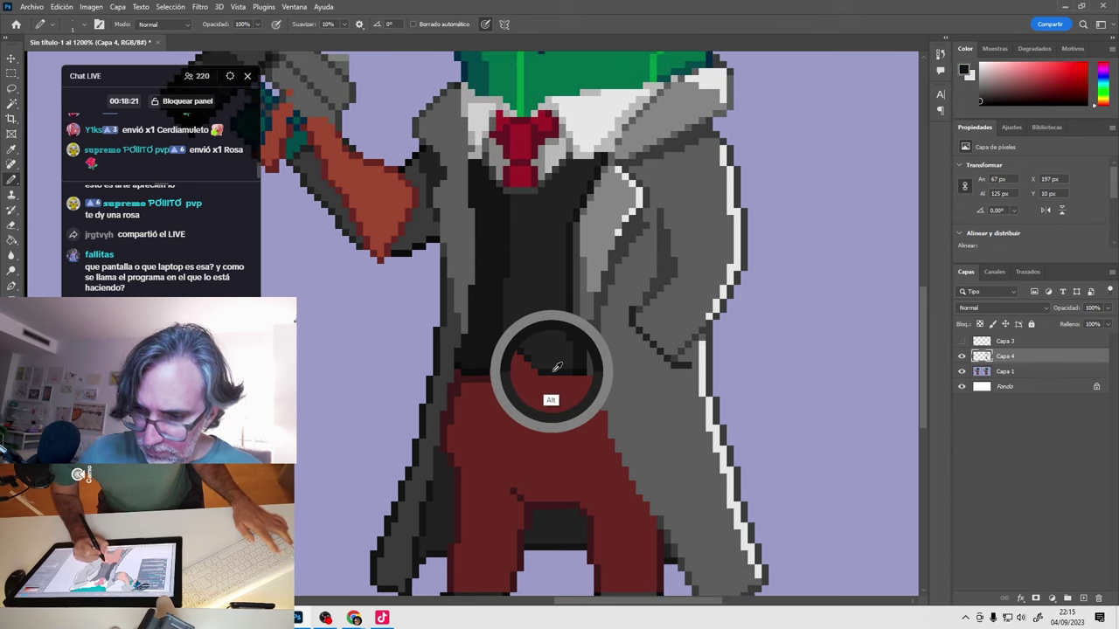
pyautogui.keyDown('alt'); pyautogui.click(483, 382); pyautogui.keyUp('alt')
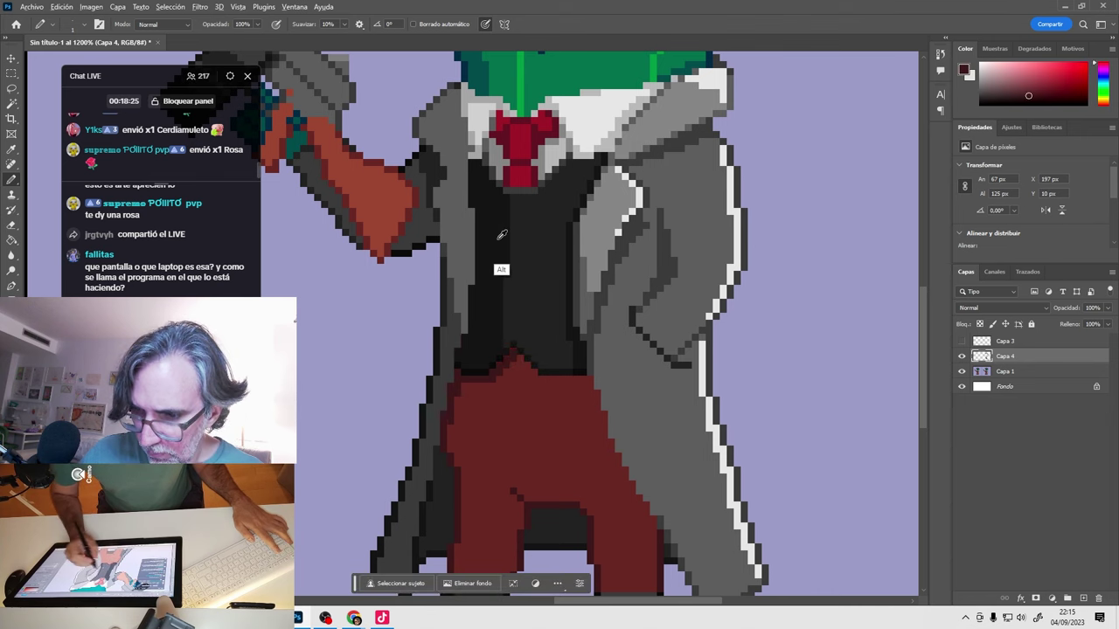
pyautogui.keyDown('alt'); pyautogui.click(502, 270); pyautogui.keyUp('alt')
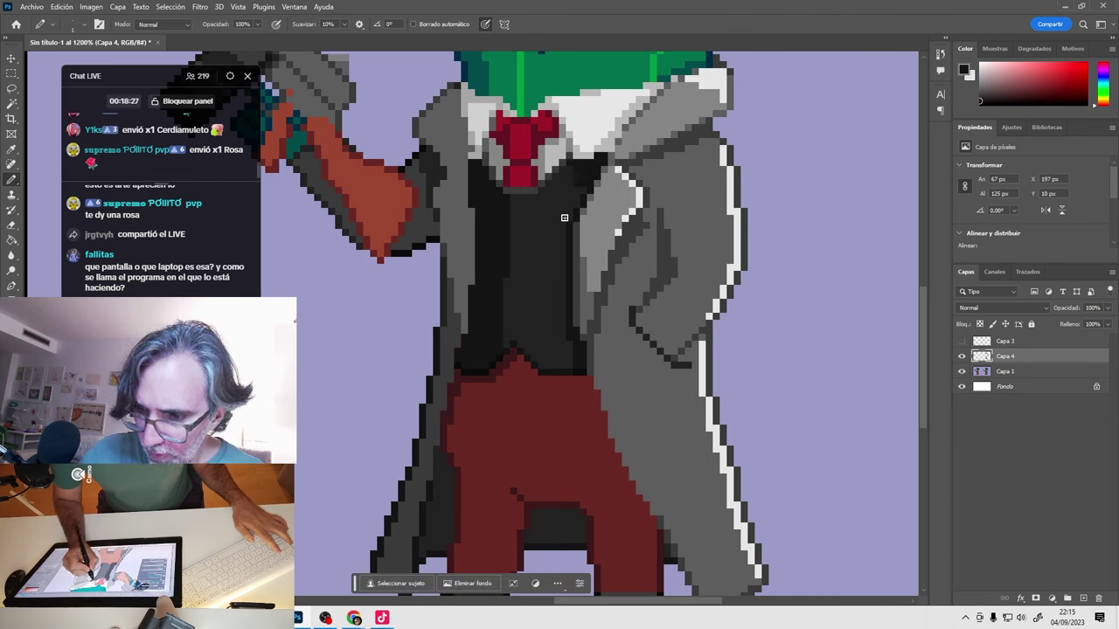
pyautogui.moveTo(562, 246); pyautogui.dragTo(563, 353)
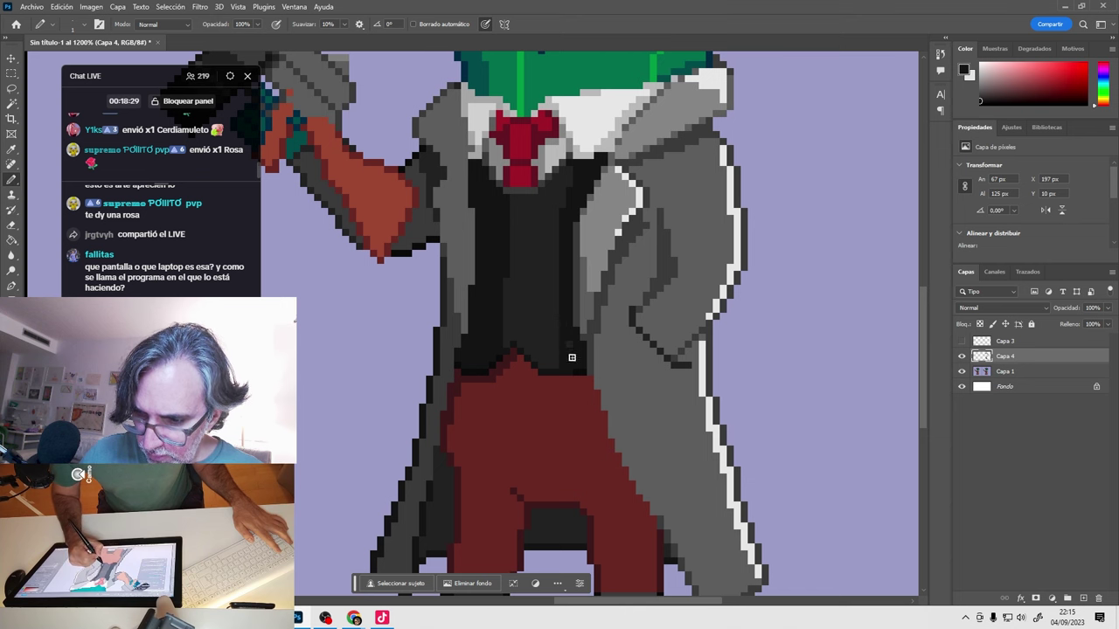
# Paint a small light red highlight on the trousers just below the vest's notch and trim it with dark red.
pyautogui.scroll(-3, 577, 350)
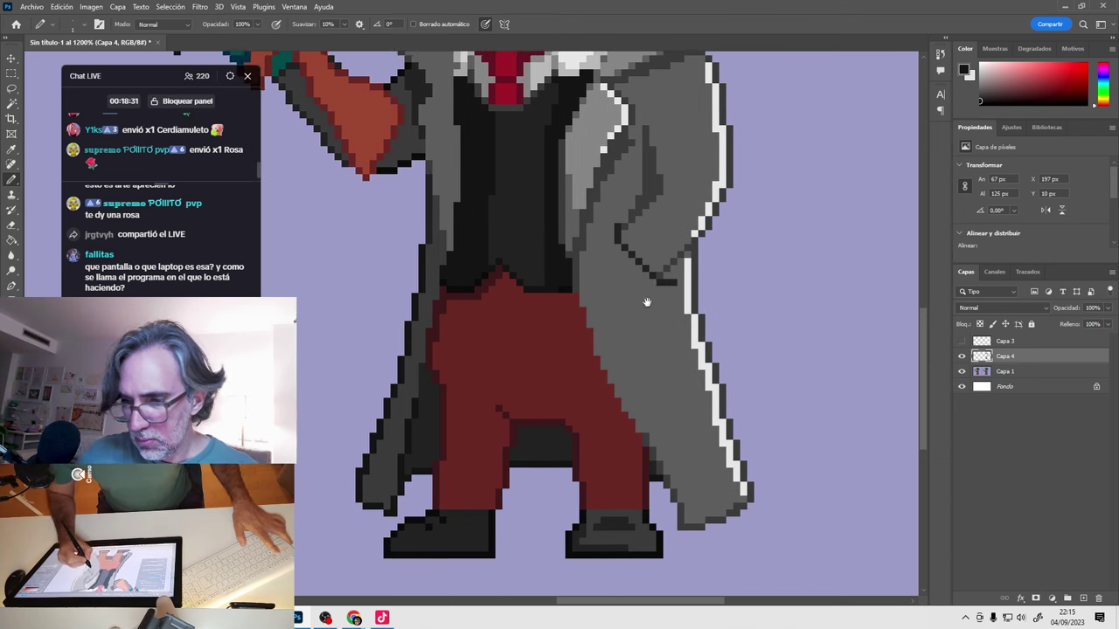
pyautogui.keyDown('alt'); pyautogui.click(553, 320); pyautogui.keyUp('alt')
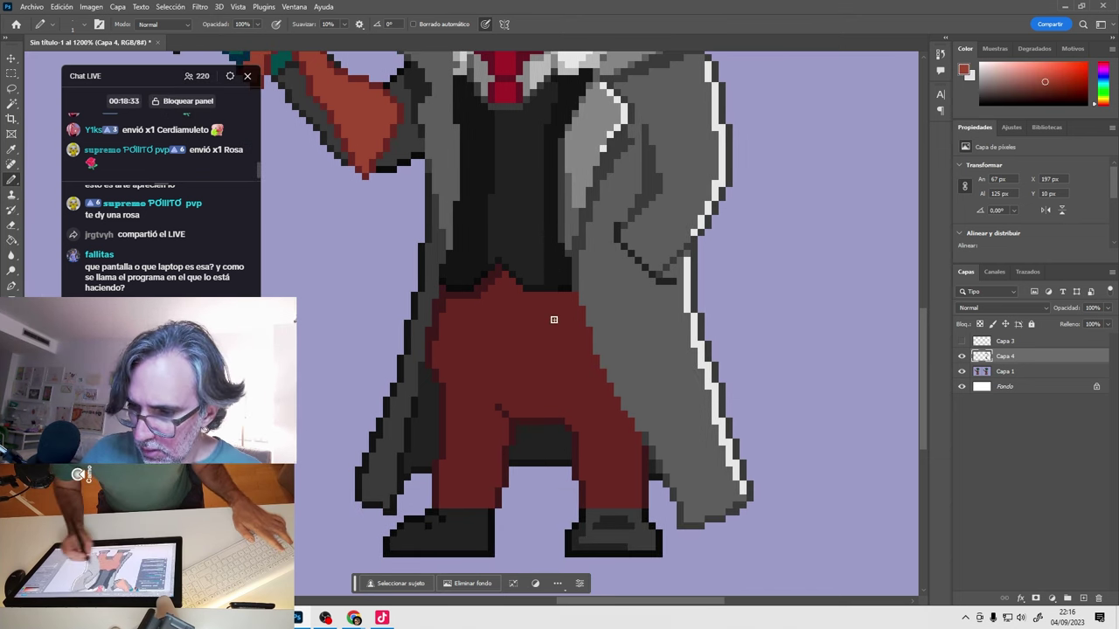
pyautogui.moveTo(539, 297); pyautogui.dragTo(501, 321)
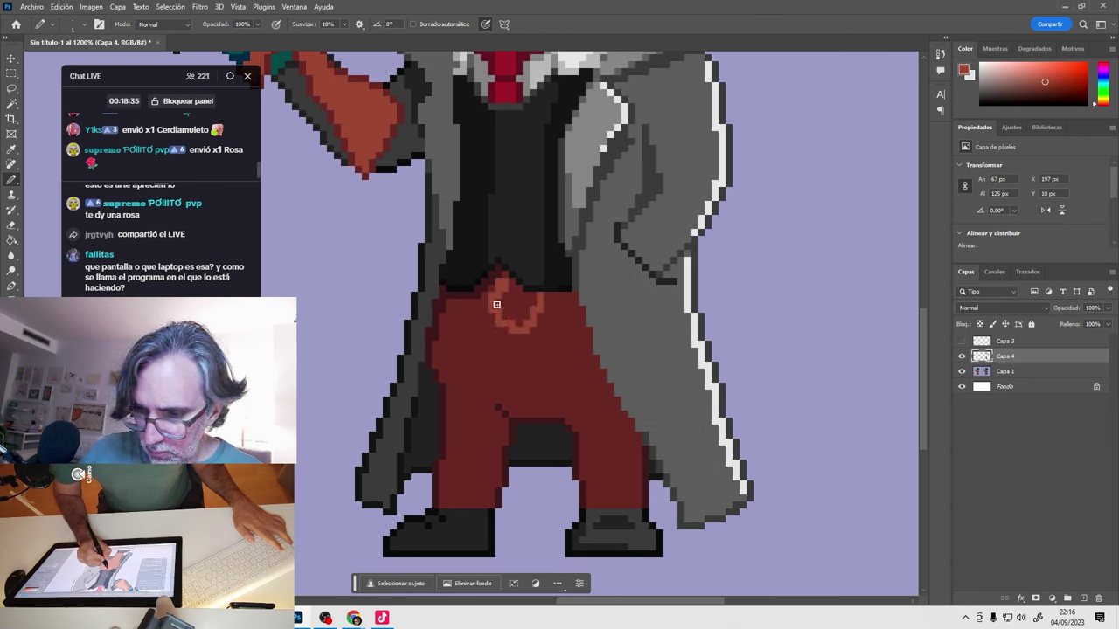
pyautogui.keyDown('alt'); pyautogui.click(525, 297); pyautogui.keyUp('alt')
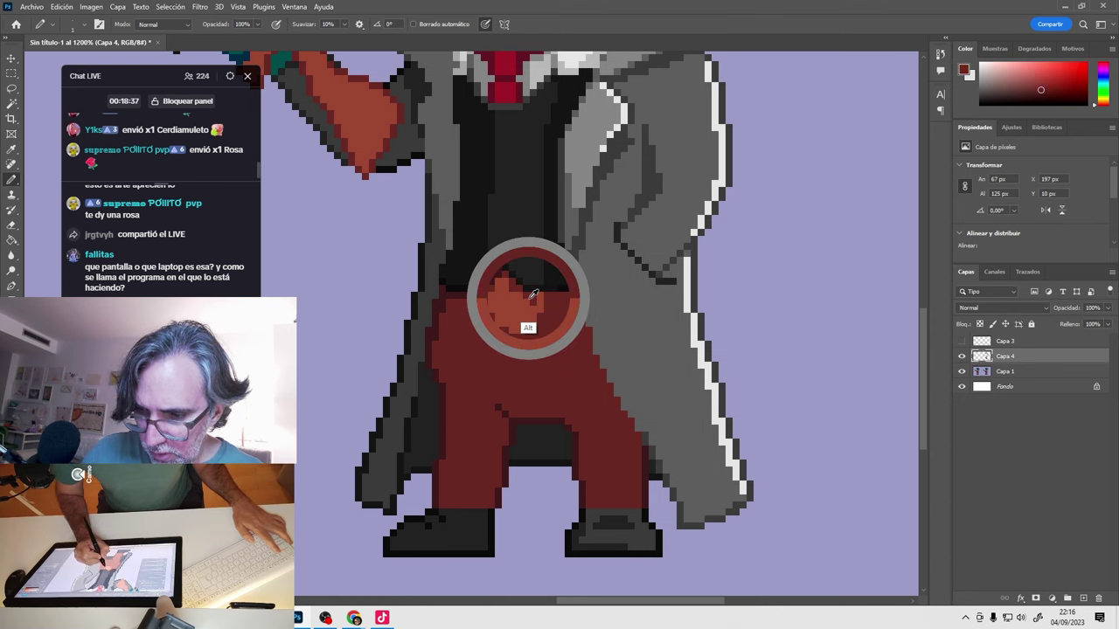
pyautogui.keyDown('alt'); pyautogui.click(526, 316); pyautogui.keyUp('alt')
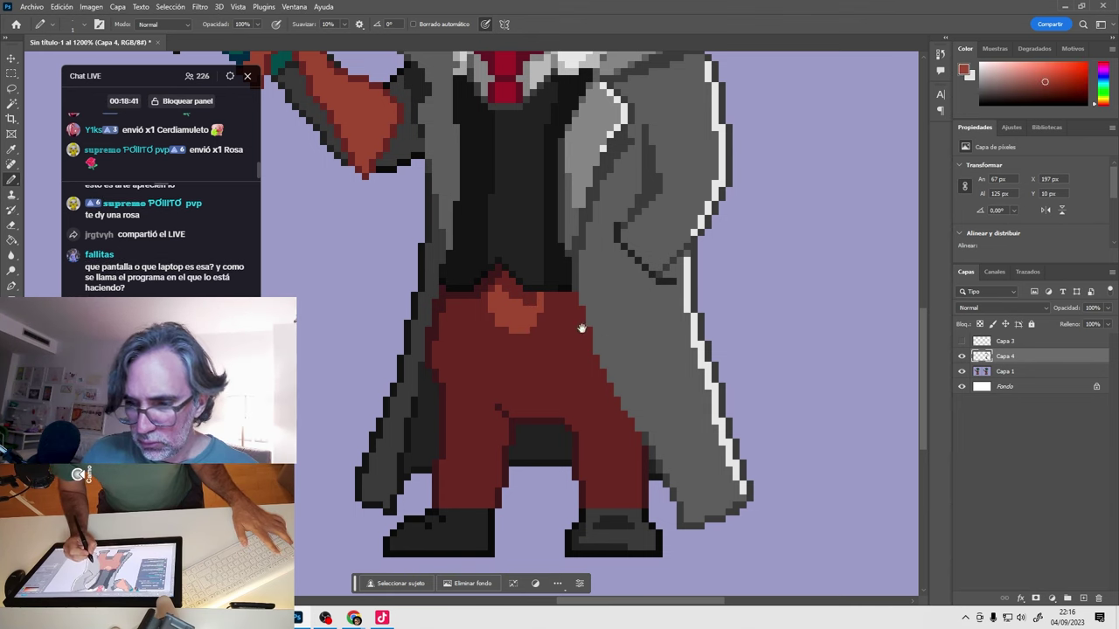
# Add a light red highlight to the gun-side trouser leg, trimming it with dark red to a short patch above the shoe.
pyautogui.moveTo(483, 424); pyautogui.dragTo(461, 500)
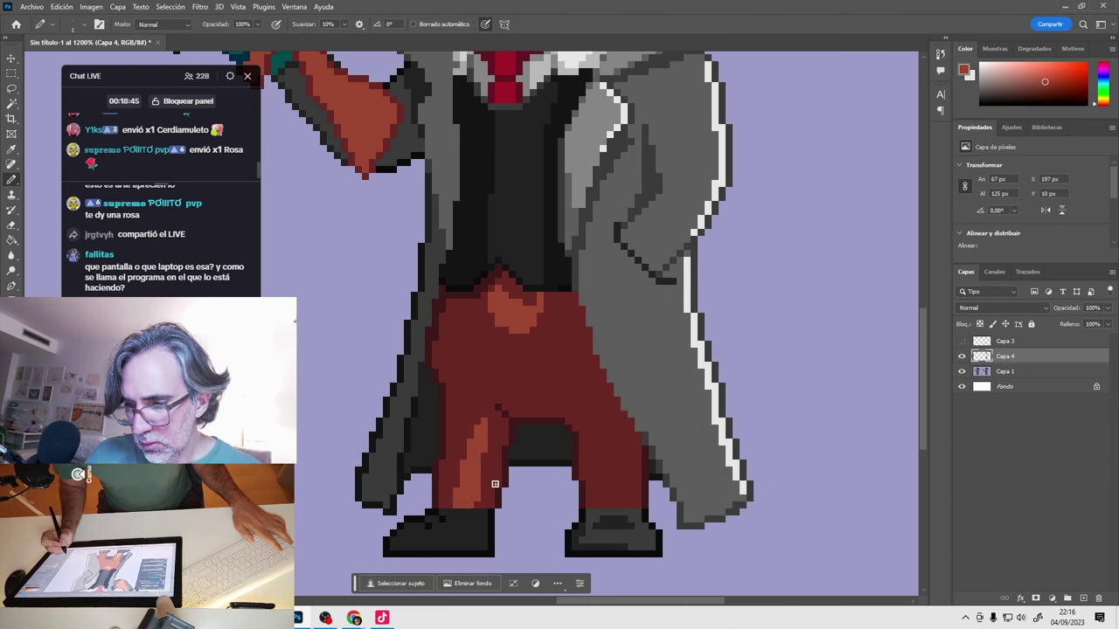
pyautogui.keyDown('alt'); pyautogui.click(482, 404); pyautogui.keyUp('alt')
pyautogui.moveTo(481, 405); pyautogui.dragTo(481, 463)
pyautogui.keyDown('alt'); pyautogui.click(469, 486); pyautogui.keyUp('alt')
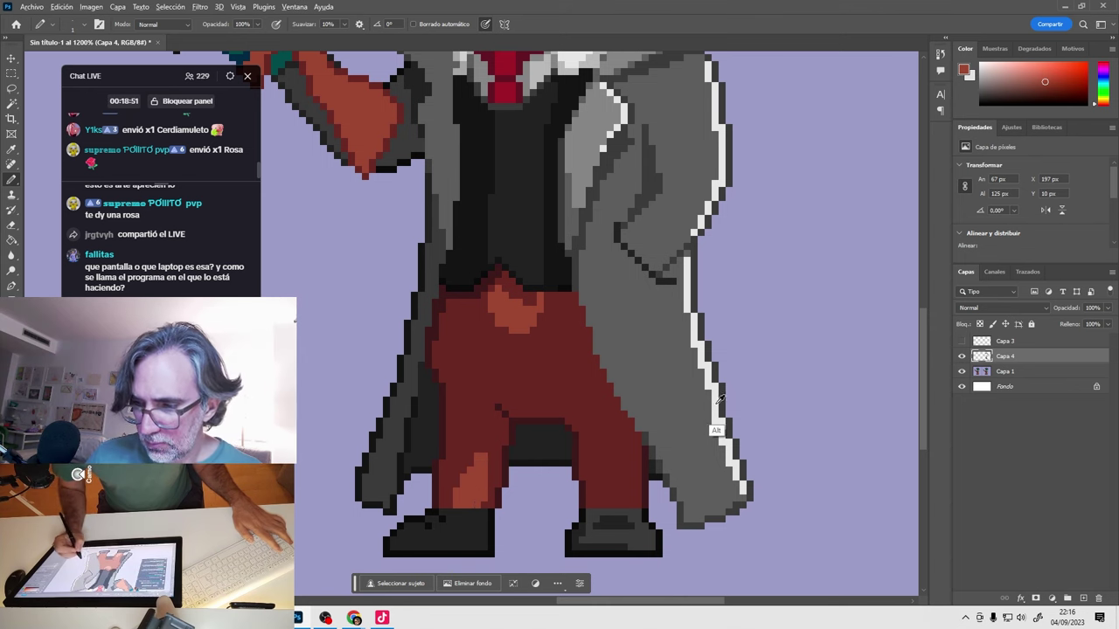
# Paint a mid-grey strip along the inner edge of the coat's gun-side flap, from the waist down to the hem.
pyautogui.keyDown('alt'); pyautogui.click(391, 495); pyautogui.keyUp('alt')
pyautogui.click(385, 509)
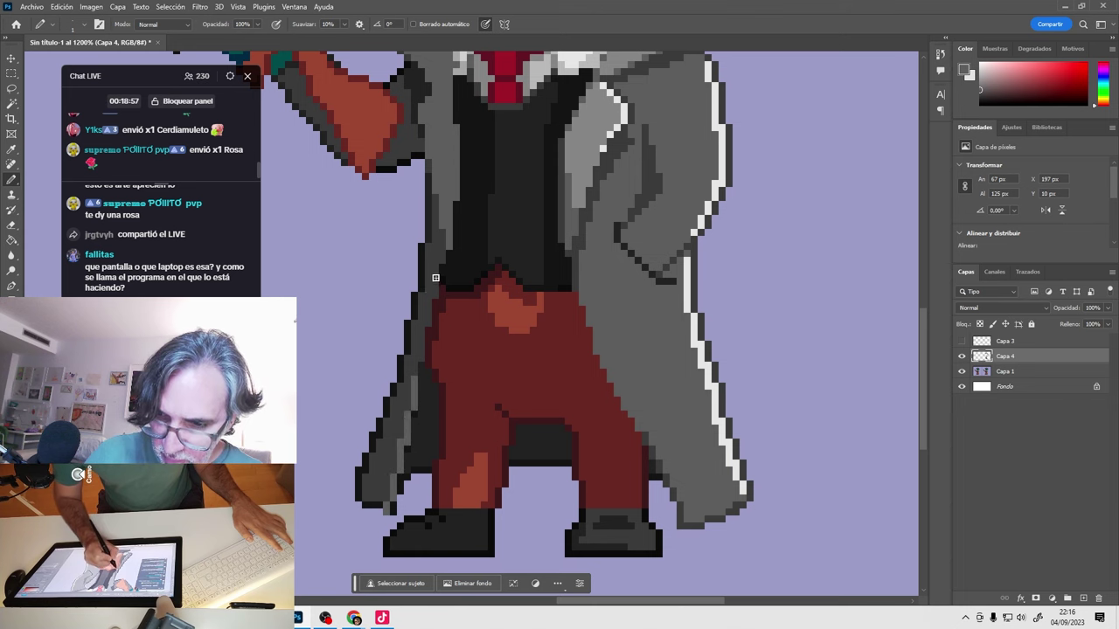
pyautogui.moveTo(429, 307); pyautogui.dragTo(427, 322)
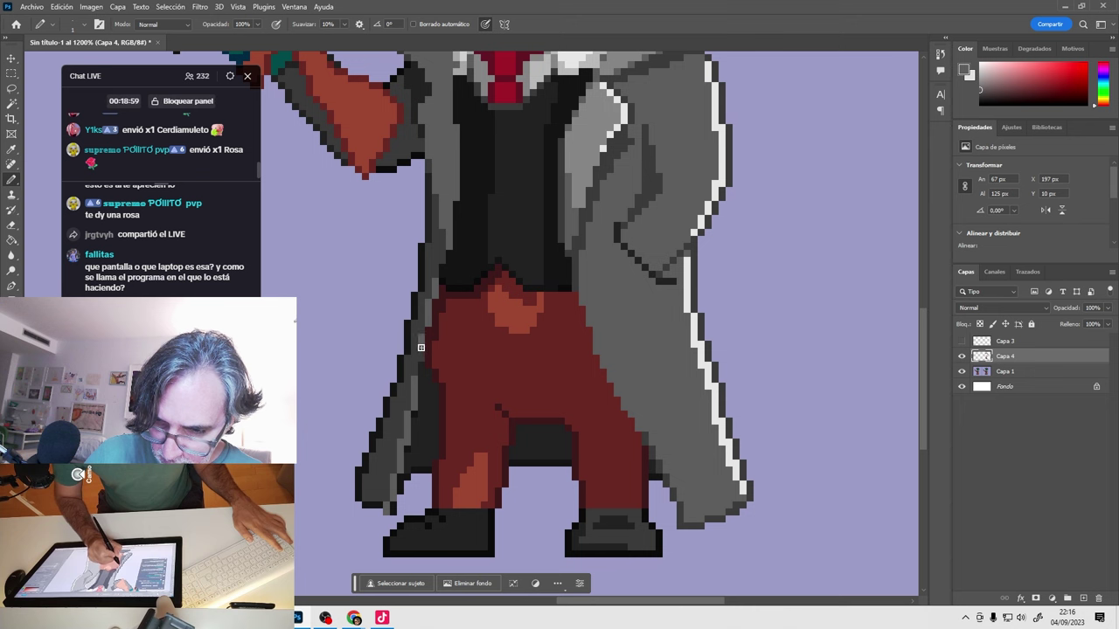
pyautogui.keyDown('alt'); pyautogui.click(416, 384); pyautogui.keyUp('alt')
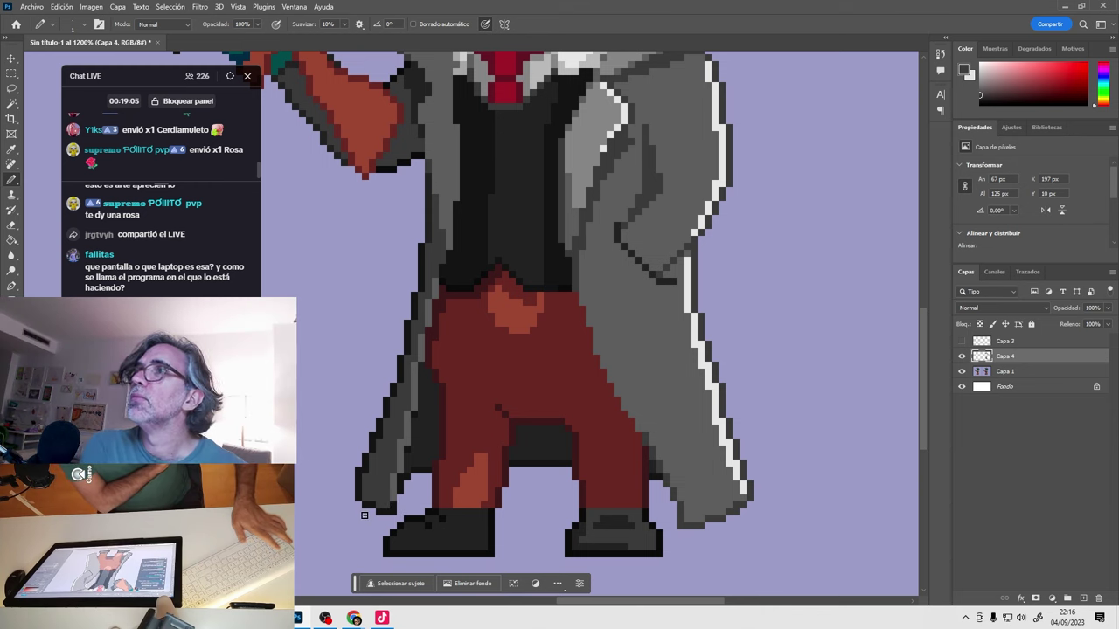
# Add a white rim light to the gun-side shoulder and lighten the coat's outer outline on the opposite side with mid grey.
pyautogui.moveTo(595, 370); pyautogui.dragTo(654, 380)
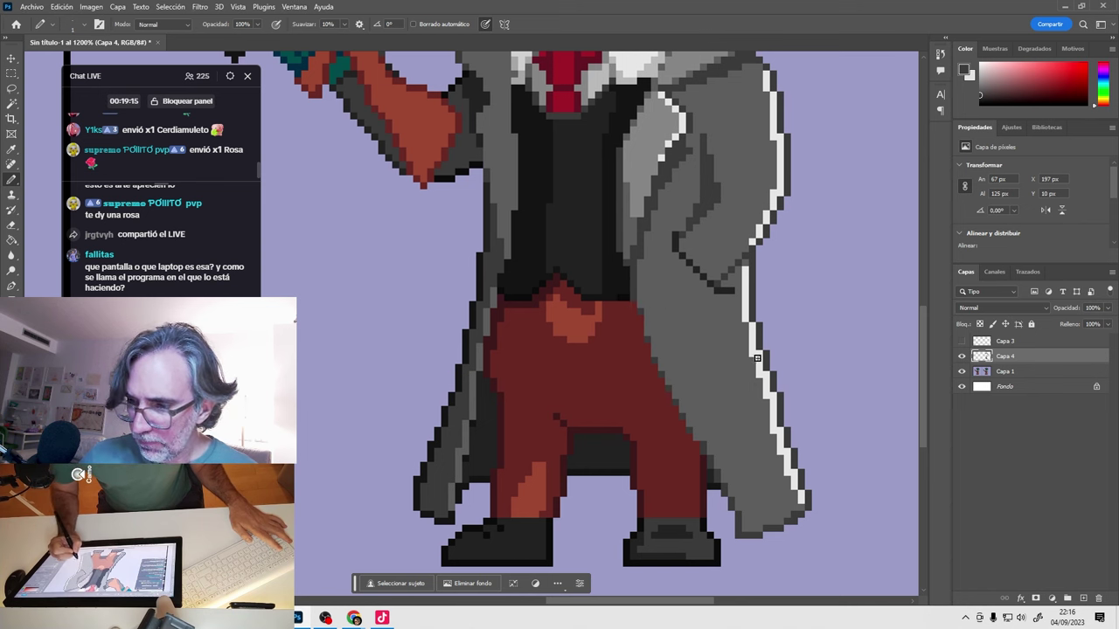
pyautogui.moveTo(790, 358); pyautogui.dragTo(740, 362)
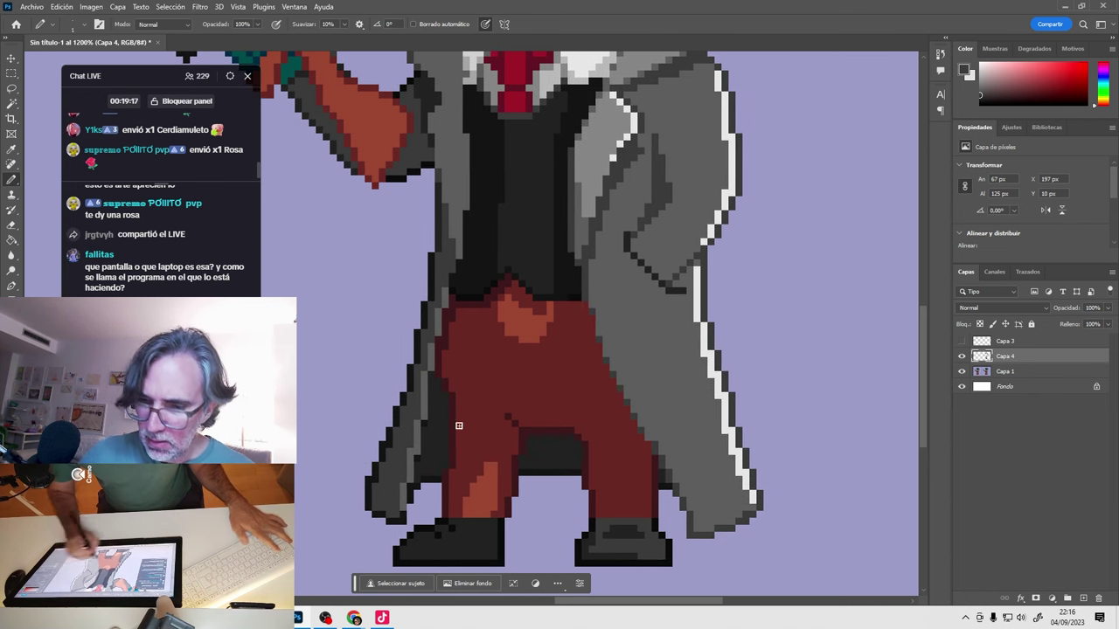
pyautogui.scroll(5, 425, 428)
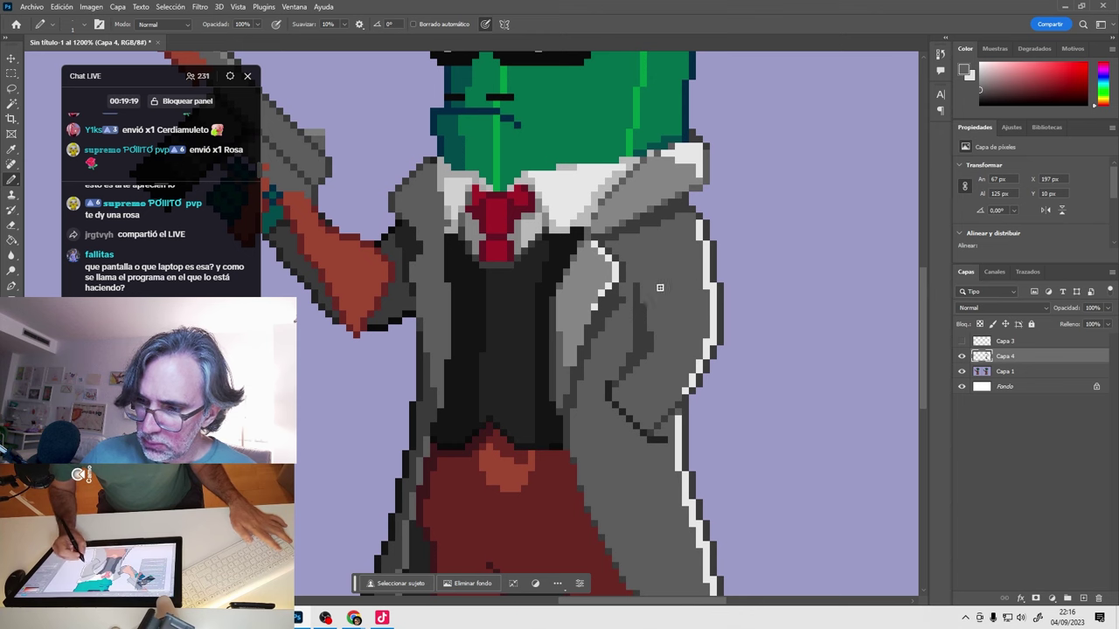
pyautogui.scroll(3, 455, 251)
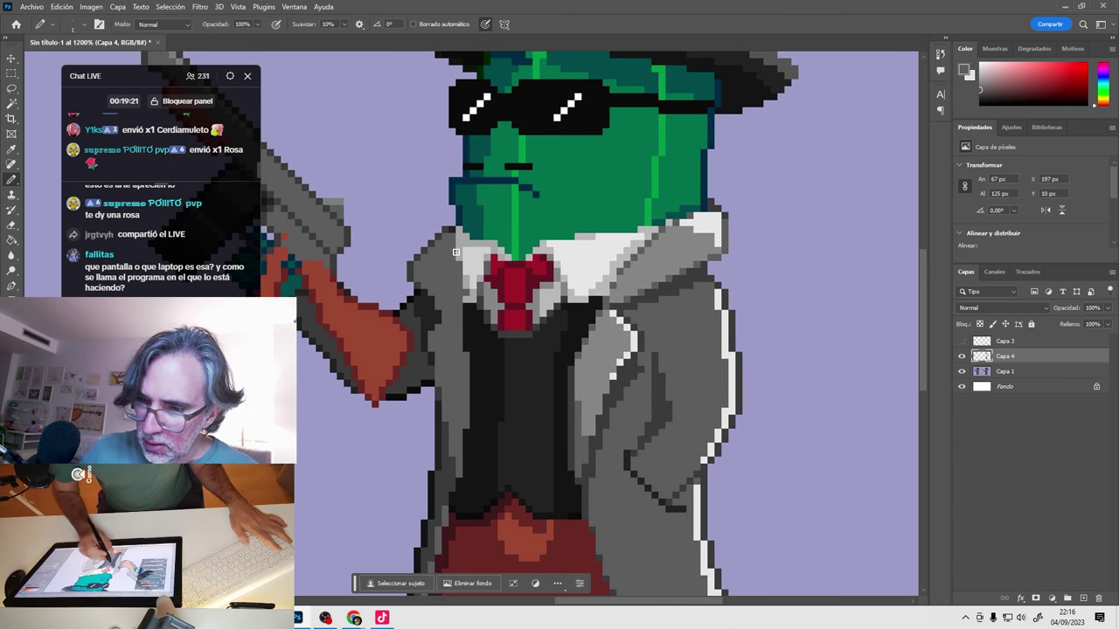
pyautogui.moveTo(456, 252)
pyautogui.mouseDown()
pyautogui.moveTo(553, 308)
pyautogui.moveTo(495, 296)
pyautogui.moveTo(515, 277)
pyautogui.mouseUp()
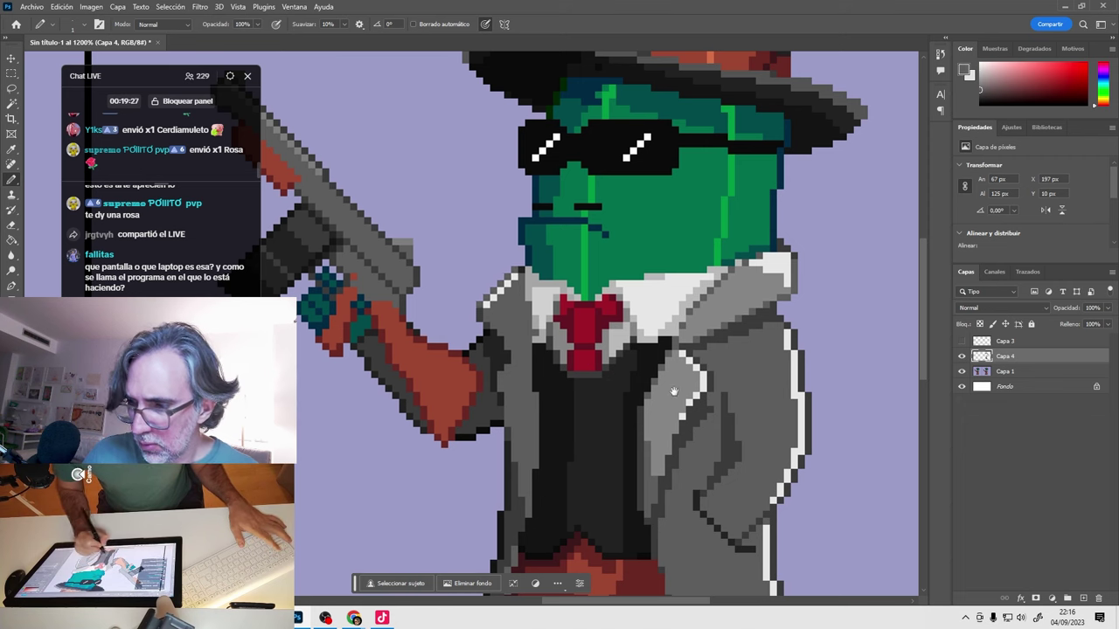
pyautogui.moveTo(673, 391); pyautogui.dragTo(570, 395)
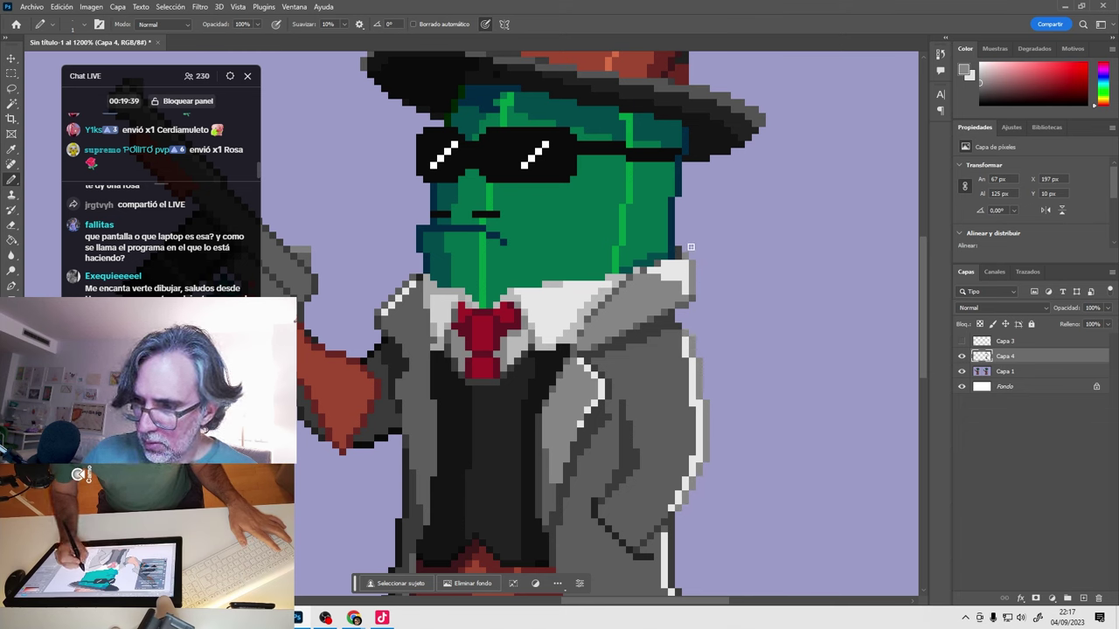
pyautogui.scroll(-5, 769, 407)
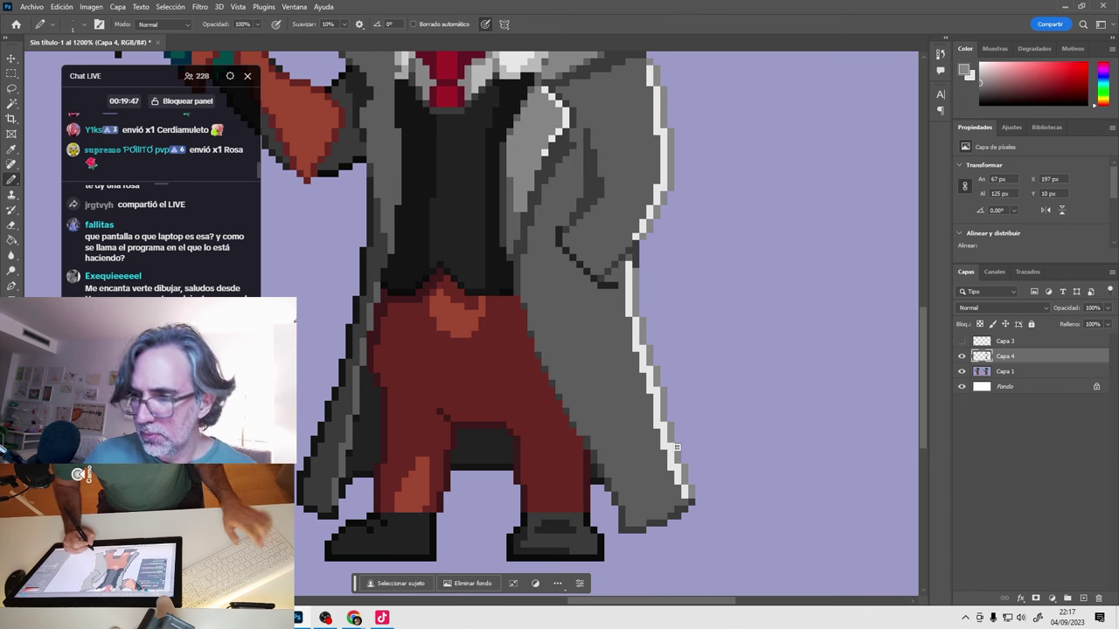
# Compare the whole figure with and without the correction layer Capa 4.
pyautogui.hotkey('ctrl', '-')
pyautogui.hotkey('ctrl', '-')
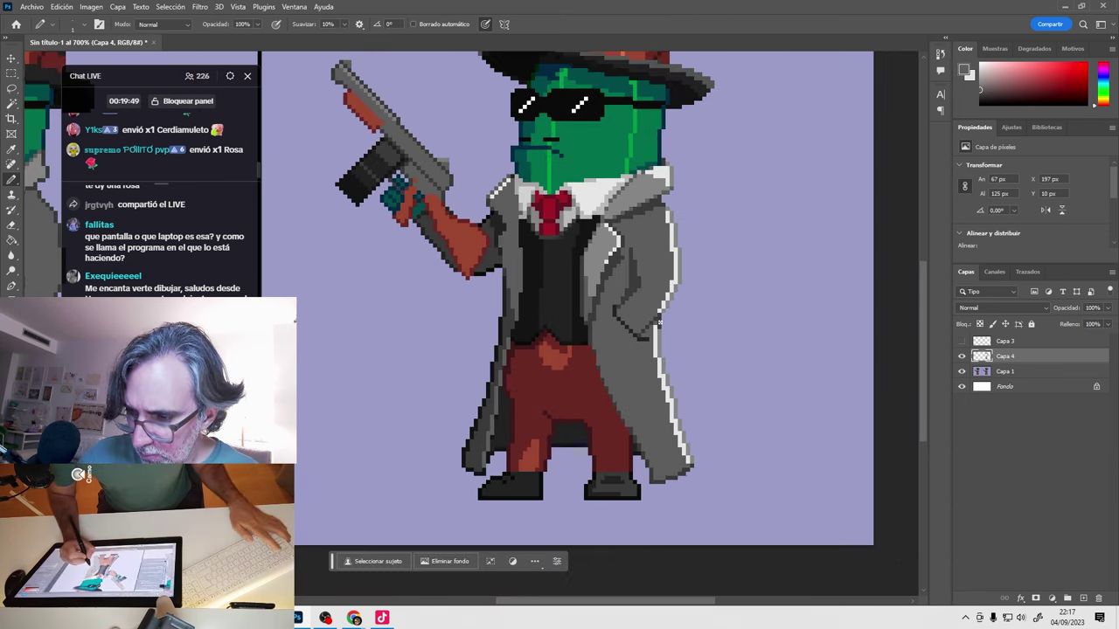
pyautogui.click(962, 356)
pyautogui.click(963, 356)
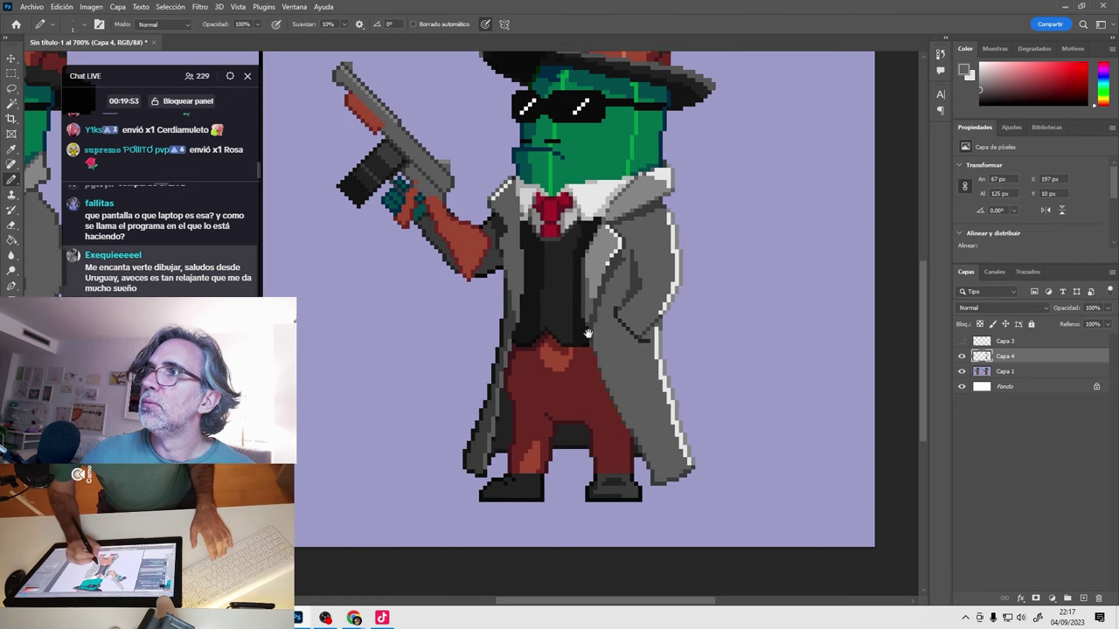
pyautogui.moveTo(605, 315); pyautogui.dragTo(658, 441)
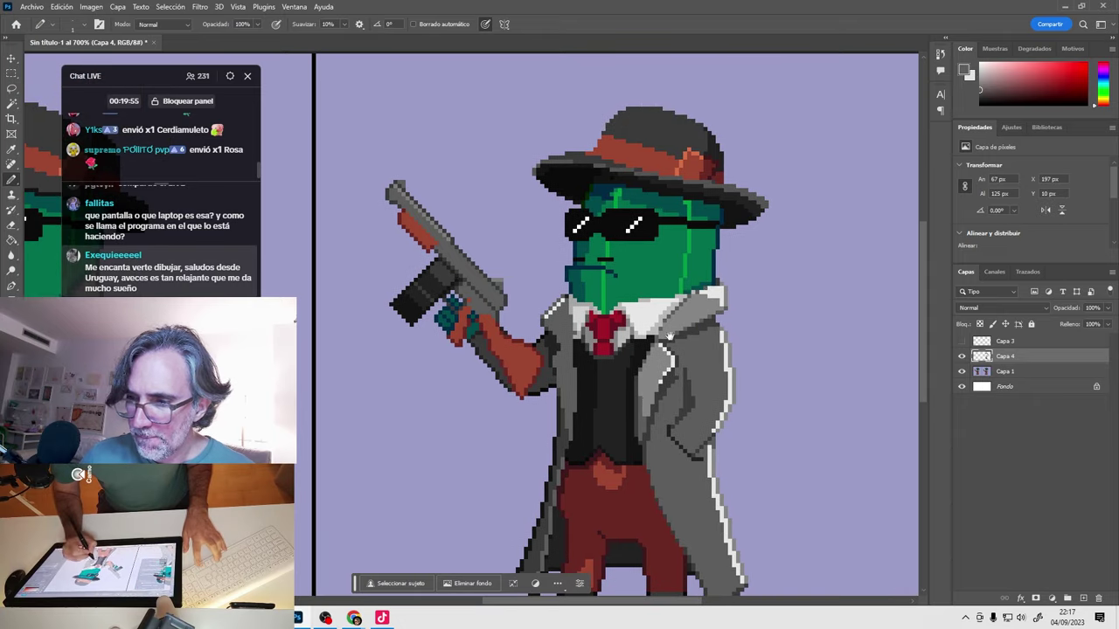
# Tone down the bright green stripe on the cucumber's forehead with colours sampled from the face.
pyautogui.hotkey('ctrl', '+')
pyautogui.hotkey('ctrl', '+')
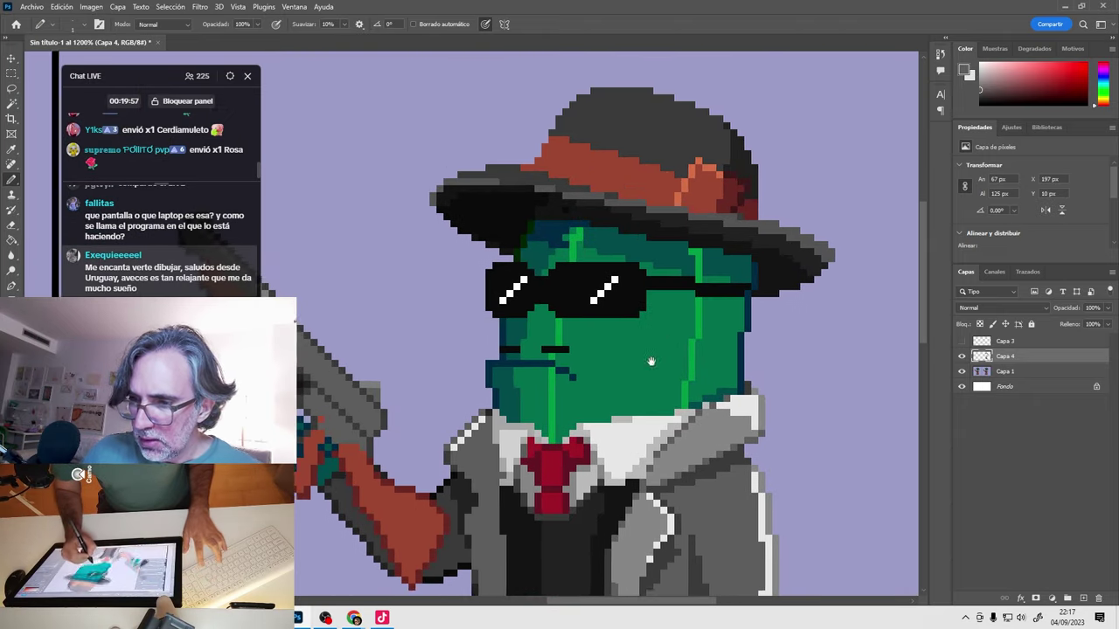
pyautogui.moveTo(651, 361); pyautogui.dragTo(648, 356)
pyautogui.keyDown('alt'); pyautogui.click(546, 249); pyautogui.keyUp('alt')
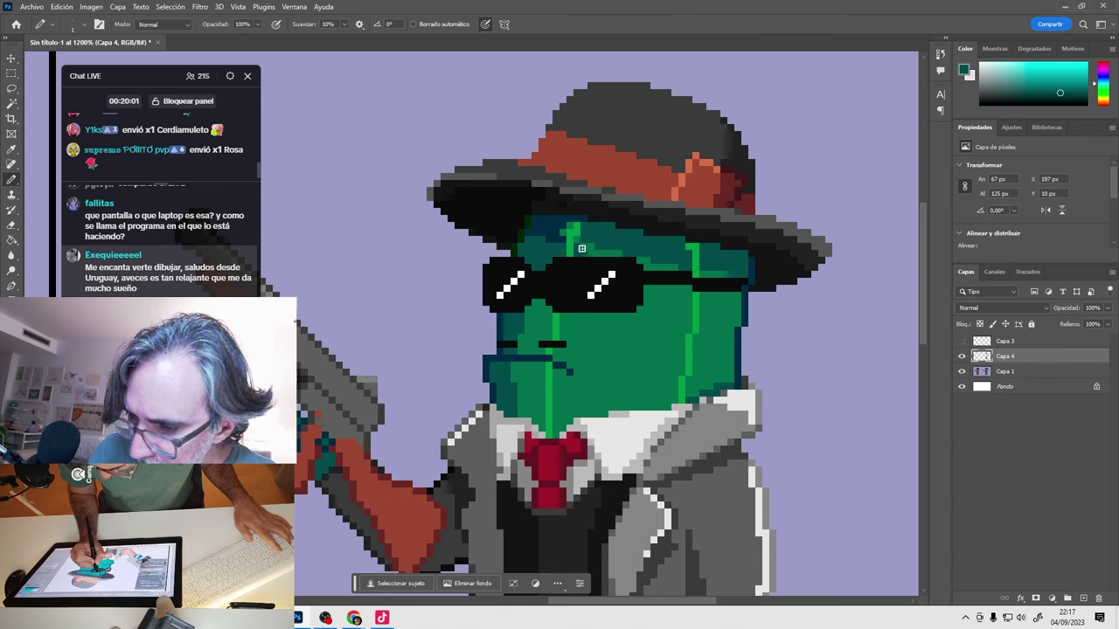
pyautogui.keyDown('alt'); pyautogui.click(655, 260); pyautogui.keyUp('alt')
pyautogui.keyDown('alt'); pyautogui.click(580, 249); pyautogui.keyUp('alt')
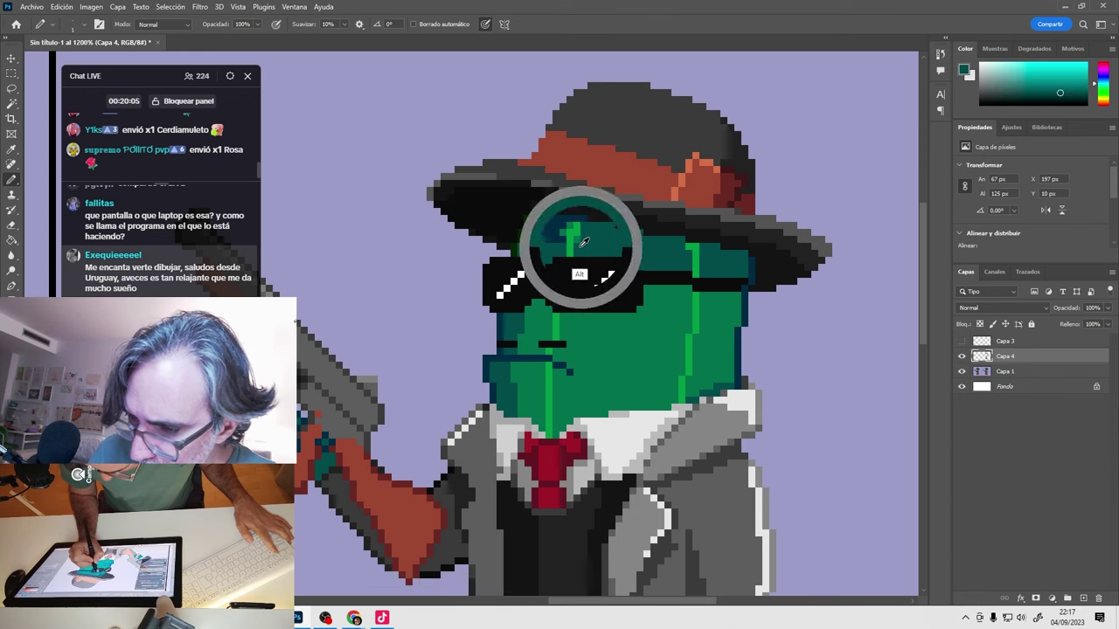
pyautogui.keyDown('alt'); pyautogui.click(543, 312); pyautogui.keyUp('alt')
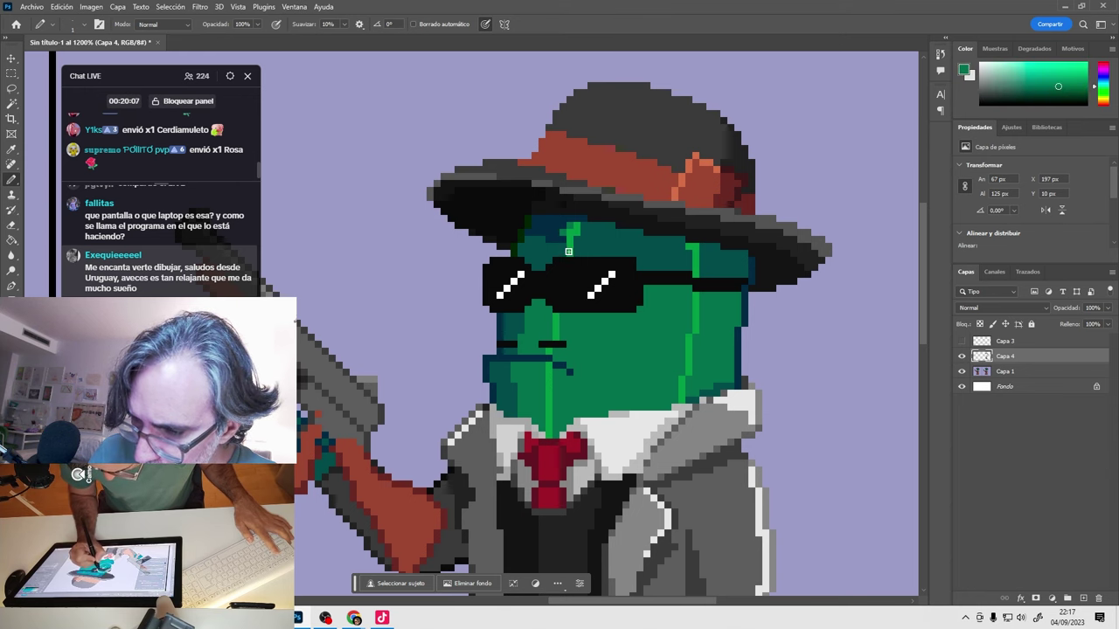
# Extend the navy shadow across the forehead along the hat brim and shade beneath the glasses' arm with dark teal.
pyautogui.keyDown('alt'); pyautogui.click(561, 230); pyautogui.keyUp('alt')
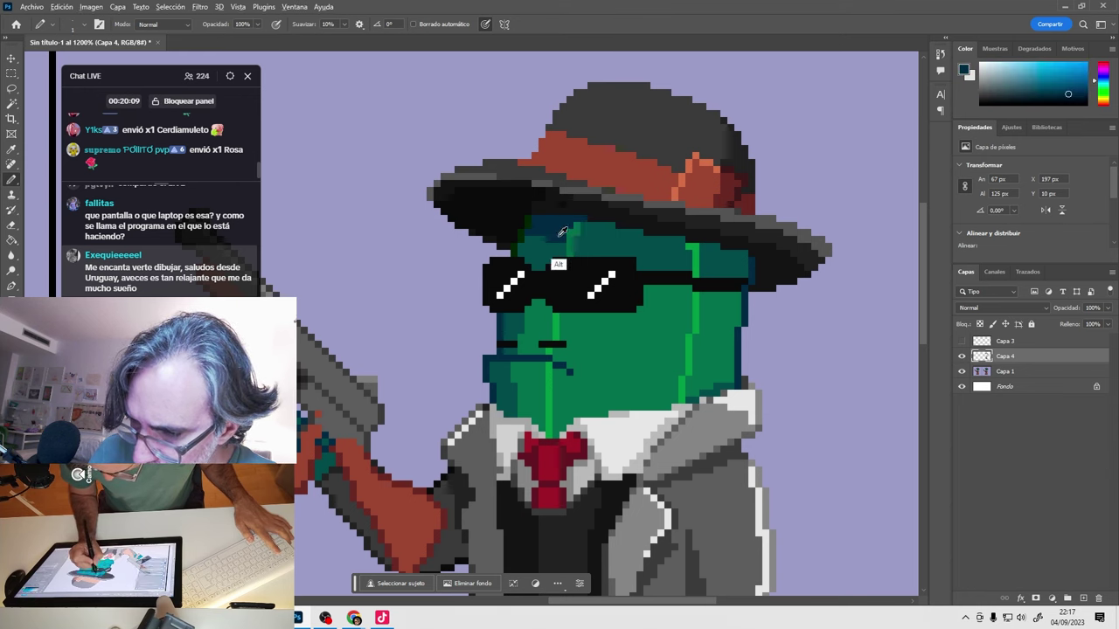
pyautogui.moveTo(601, 237); pyautogui.dragTo(587, 234)
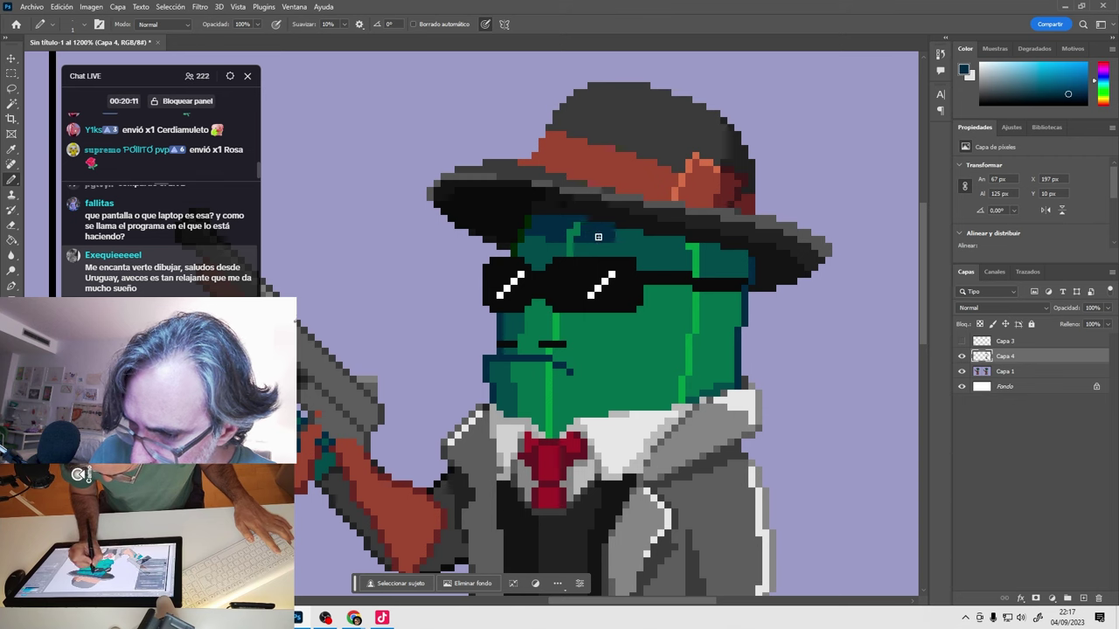
pyautogui.keyDown('alt'); pyautogui.click(695, 251); pyautogui.keyUp('alt')
pyautogui.keyDown('alt'); pyautogui.click(675, 248); pyautogui.keyUp('alt')
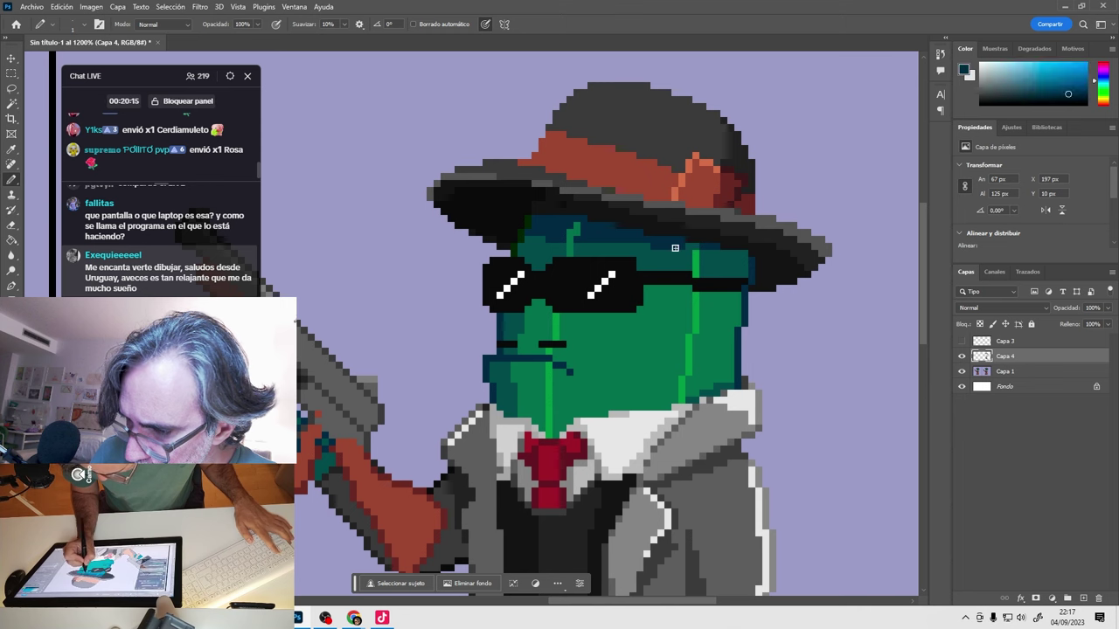
pyautogui.keyDown('alt'); pyautogui.click(673, 255); pyautogui.keyUp('alt')
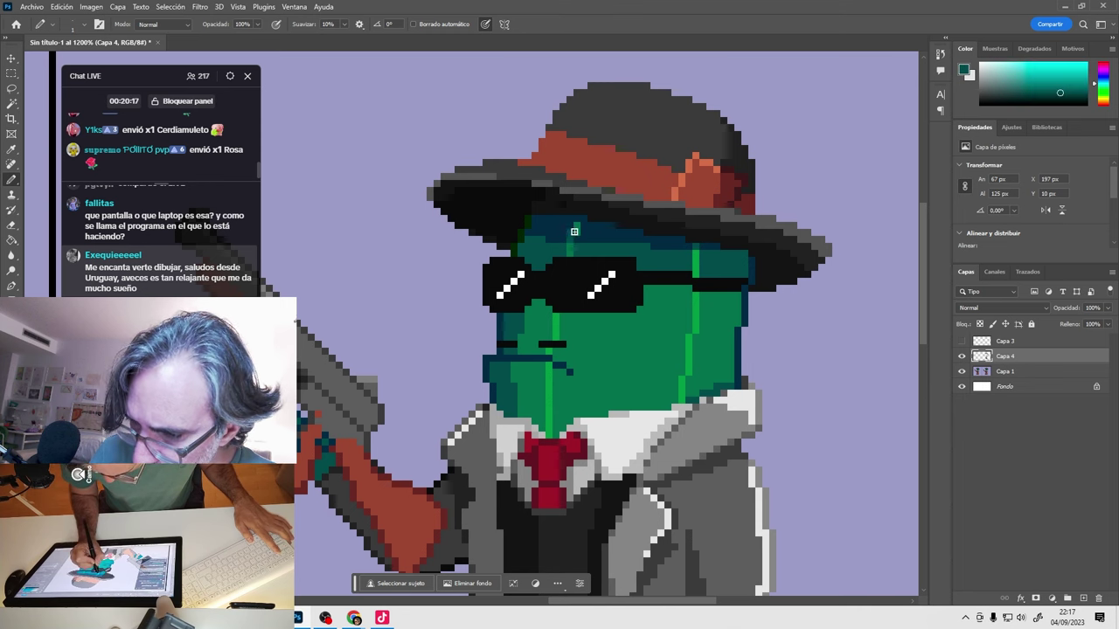
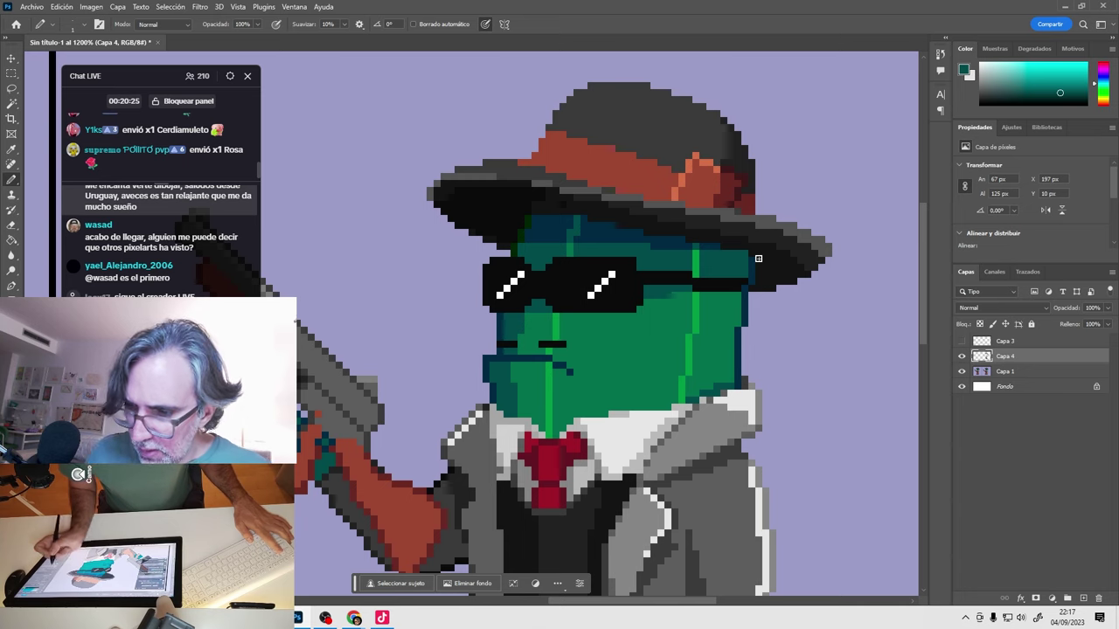
# Paint a bright green highlight line along the lower lip, just beneath the navy mouth line.
pyautogui.moveTo(588, 362); pyautogui.dragTo(623, 322)
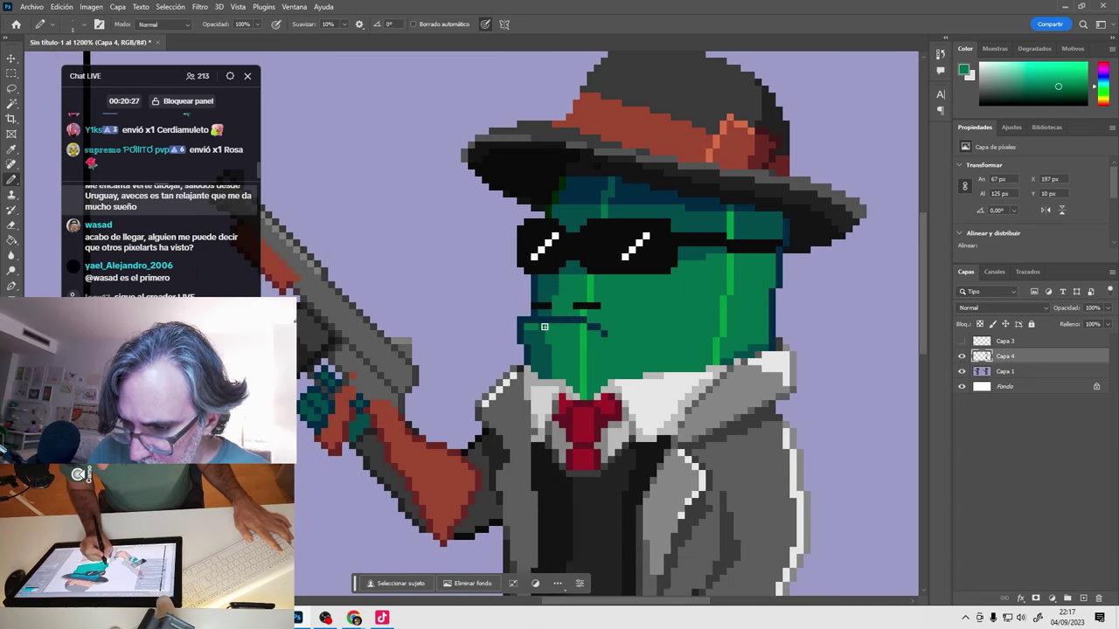
pyautogui.keyDown('alt'); pyautogui.click(588, 331); pyautogui.keyUp('alt')
pyautogui.moveTo(526, 325); pyautogui.dragTo(591, 330)
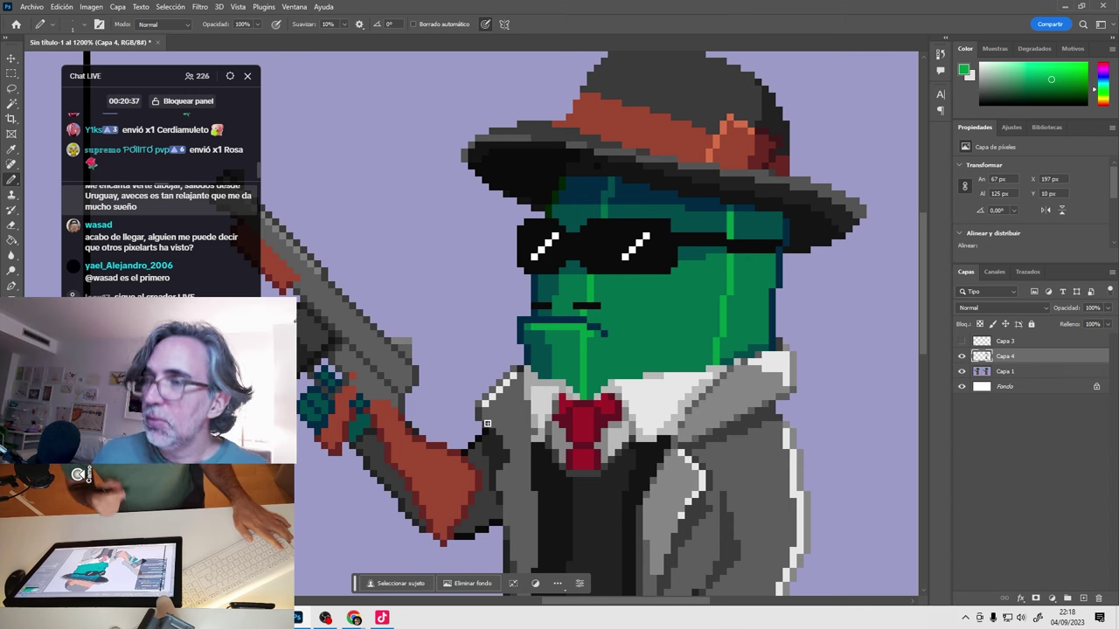
# Extend the black marks above the mouth, touch up the mouth corner with teal and green, and compare against the original.
pyautogui.keyDown('alt'); pyautogui.click(534, 304); pyautogui.keyUp('alt')
pyautogui.click(528, 305)
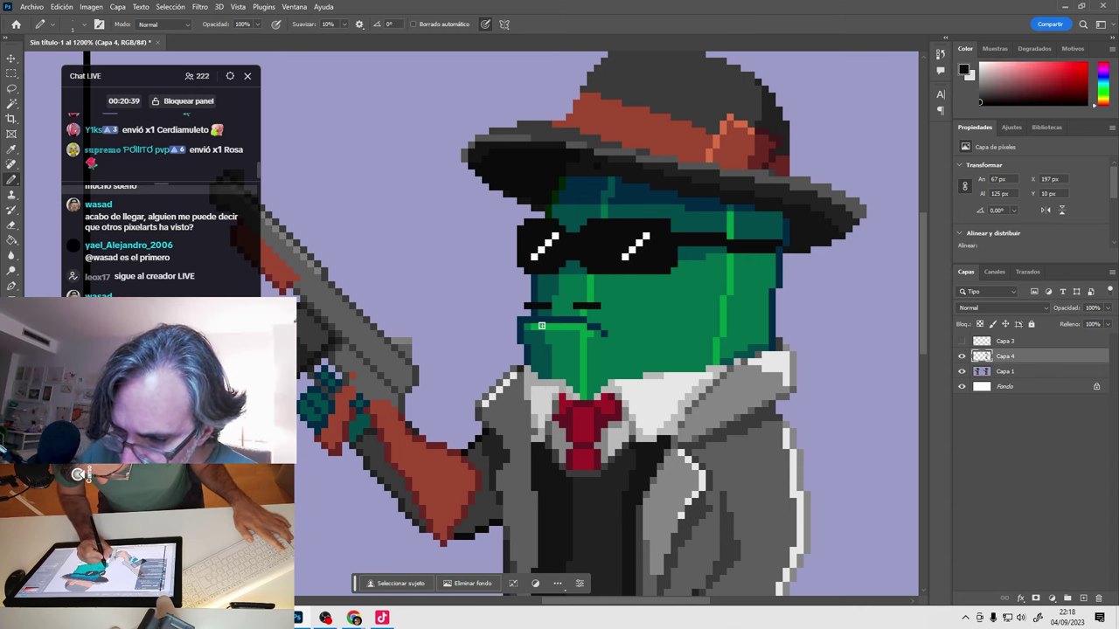
pyautogui.keyDown('alt'); pyautogui.click(600, 329); pyautogui.keyUp('alt')
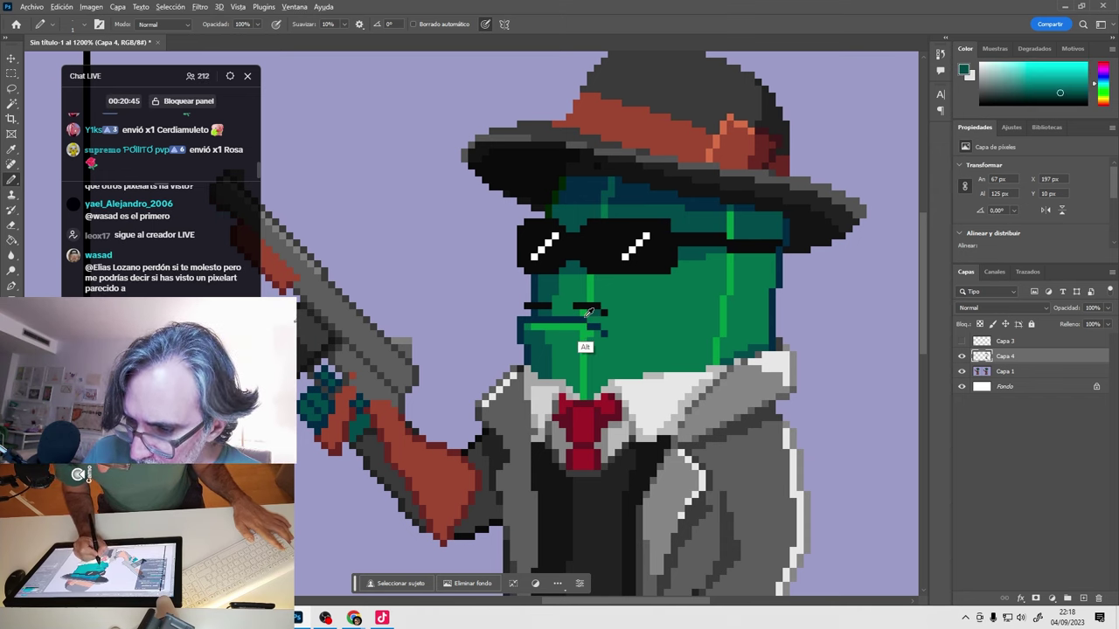
pyautogui.keyDown('alt'); pyautogui.click(585, 335); pyautogui.keyUp('alt')
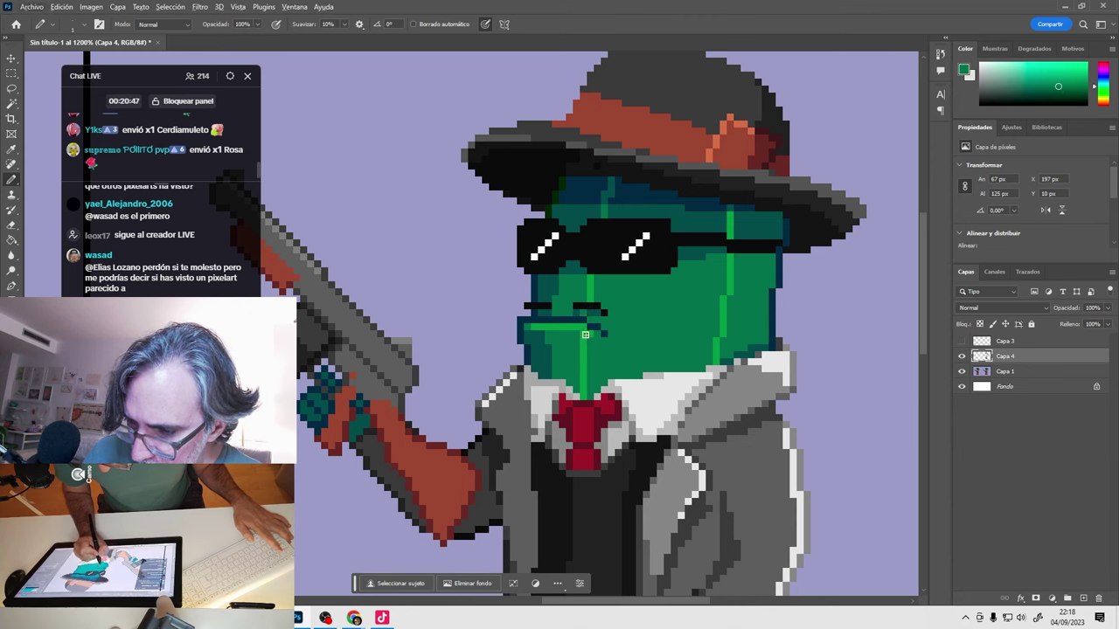
pyautogui.keyDown('alt'); pyautogui.click(599, 308); pyautogui.keyUp('alt')
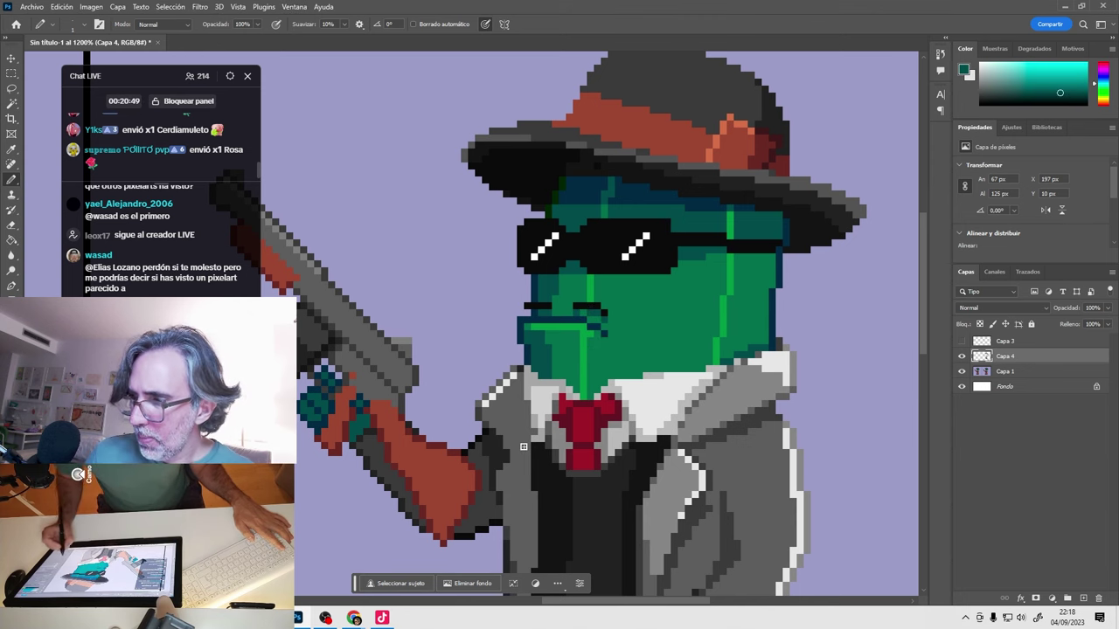
pyautogui.click(963, 357)
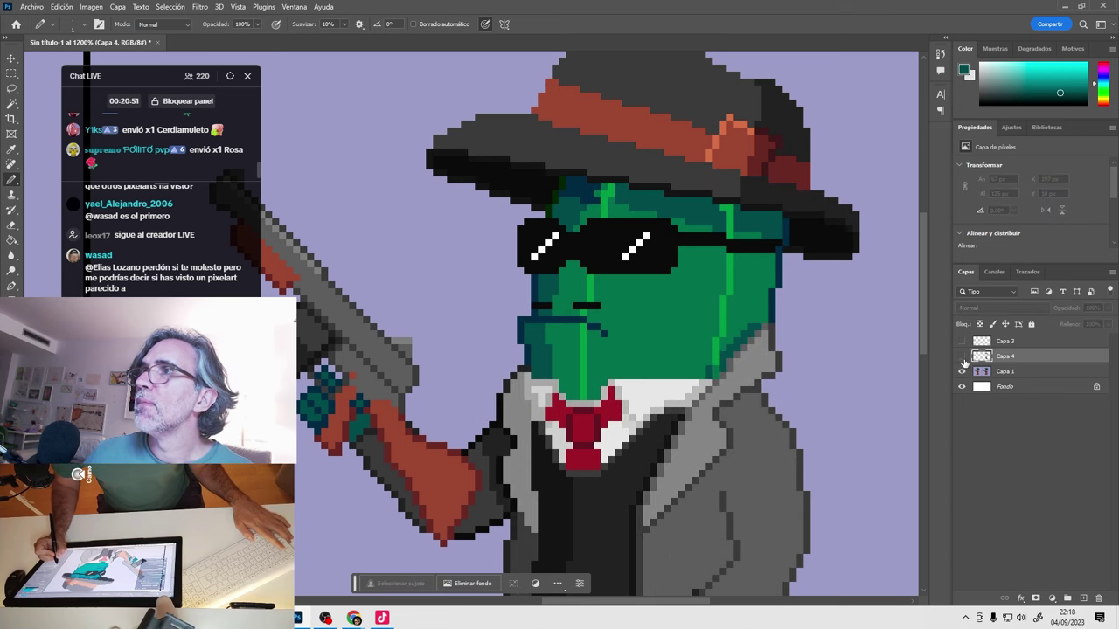
pyautogui.click(962, 358)
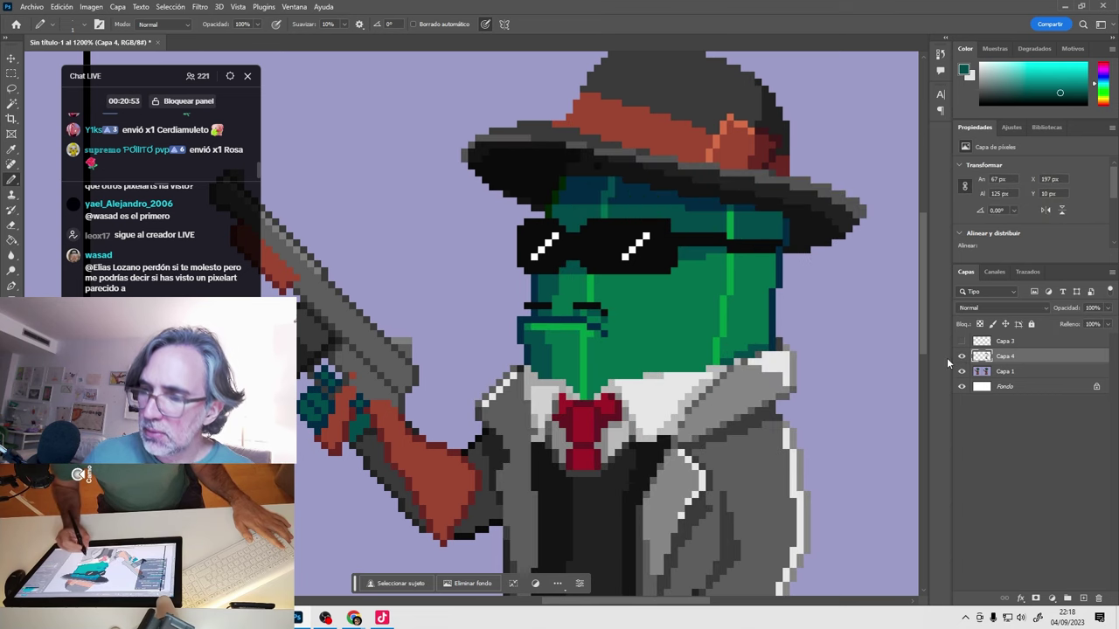
# Paint a bright green rim highlight down the back edge of the face beneath the glasses' arm, accented with off-white pixels.
pyautogui.scroll(-2, 794, 259)
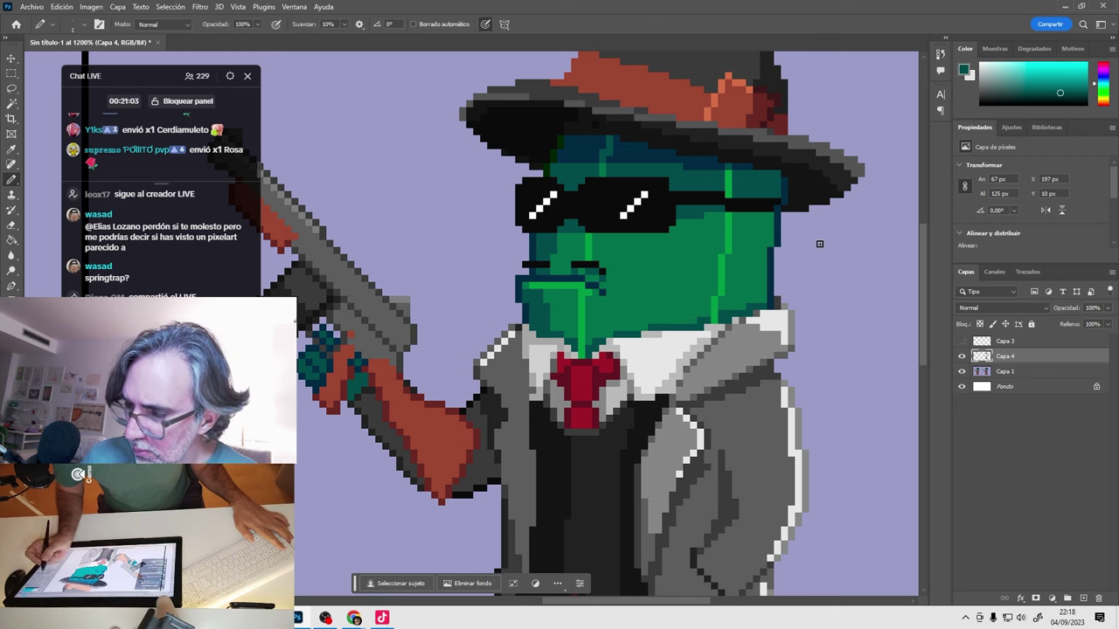
pyautogui.keyDown('alt'); pyautogui.click(703, 293); pyautogui.keyUp('alt')
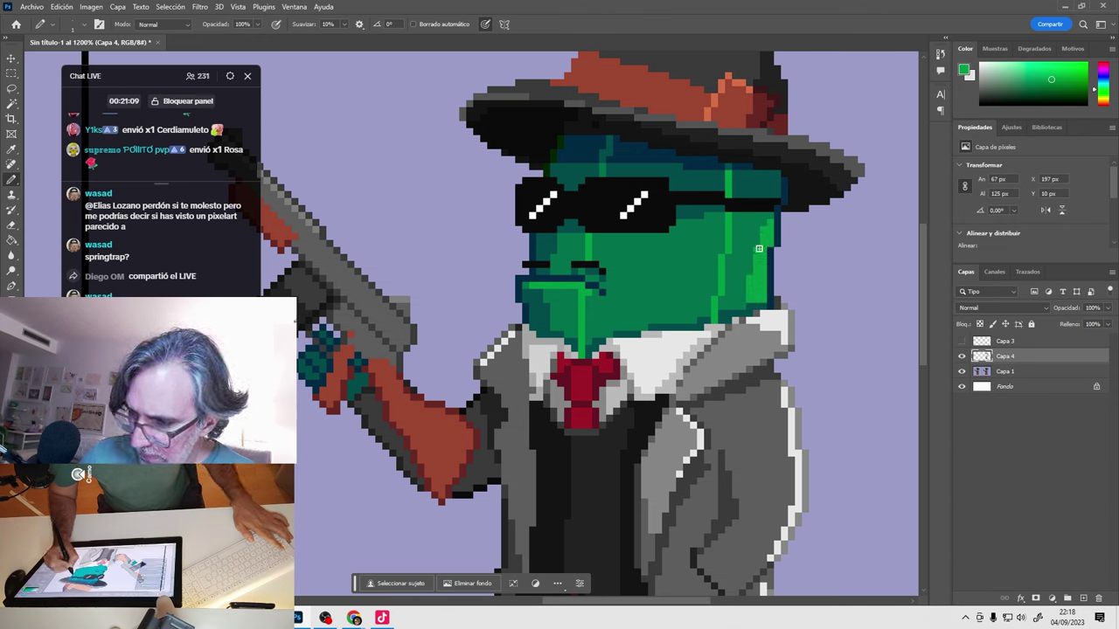
pyautogui.keyDown('alt'); pyautogui.click(783, 357); pyautogui.keyUp('alt')
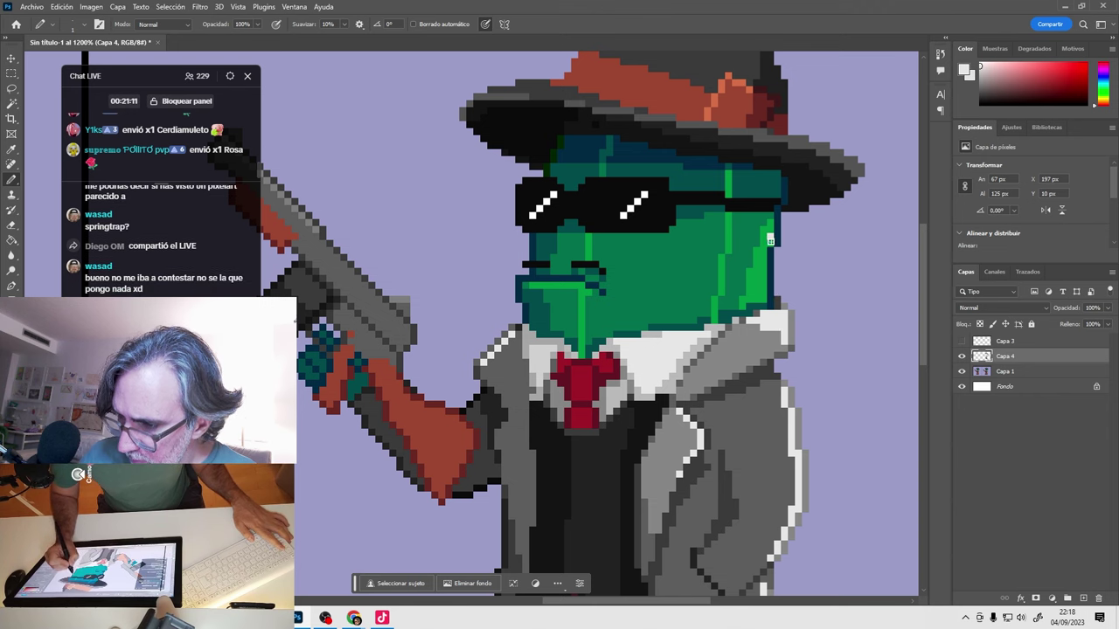
pyautogui.click(763, 258)
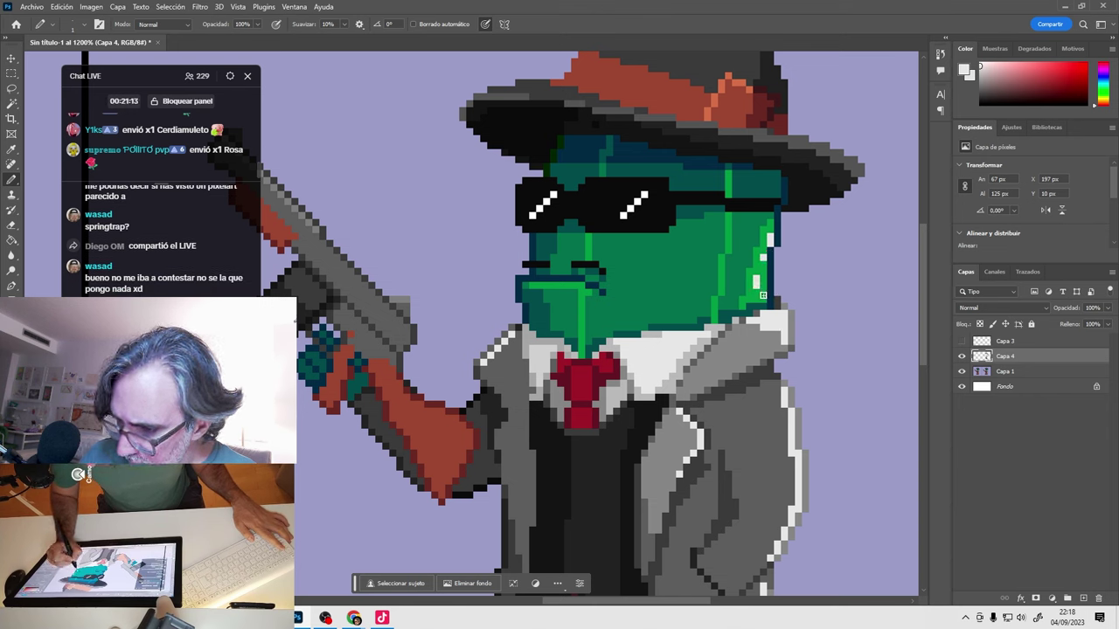
pyautogui.keyDown('alt'); pyautogui.click(752, 300); pyautogui.keyUp('alt')
pyautogui.moveTo(769, 303); pyautogui.dragTo(777, 222)
pyautogui.keyDown('alt'); pyautogui.click(766, 256); pyautogui.keyUp('alt')
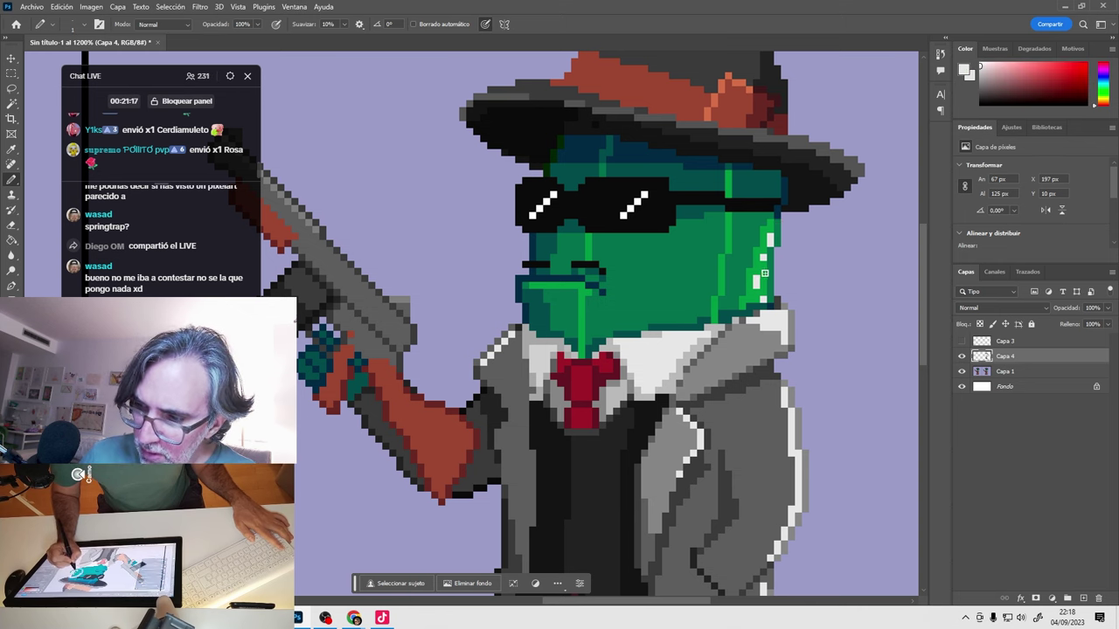
pyautogui.click(763, 272)
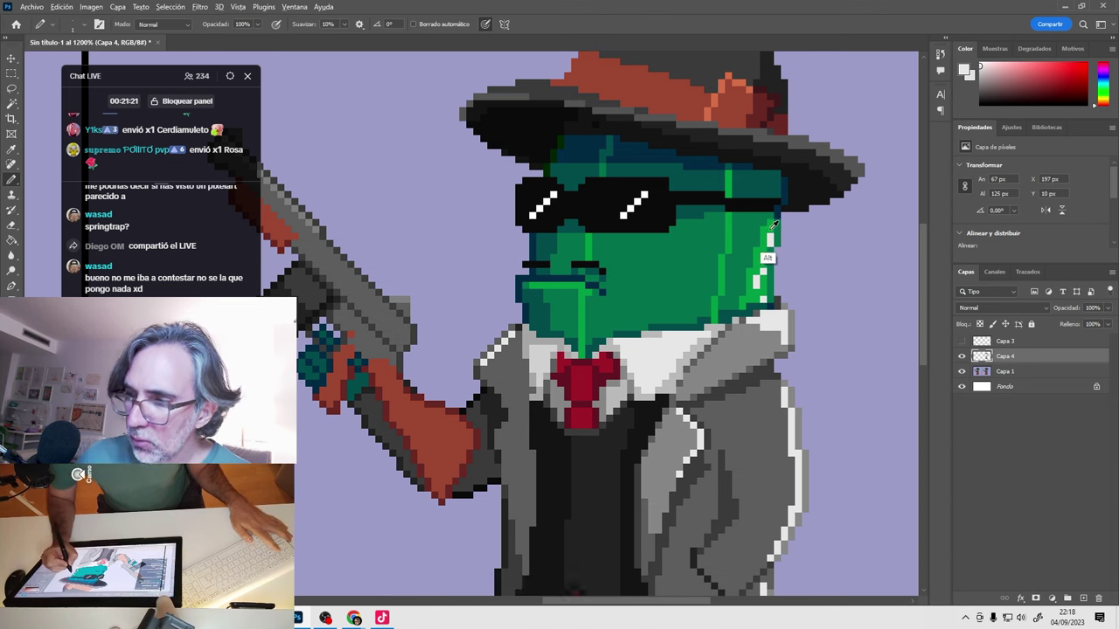
pyautogui.keyDown('alt'); pyautogui.click(763, 226); pyautogui.keyUp('alt')
pyautogui.press('x')
pyautogui.click(763, 226)
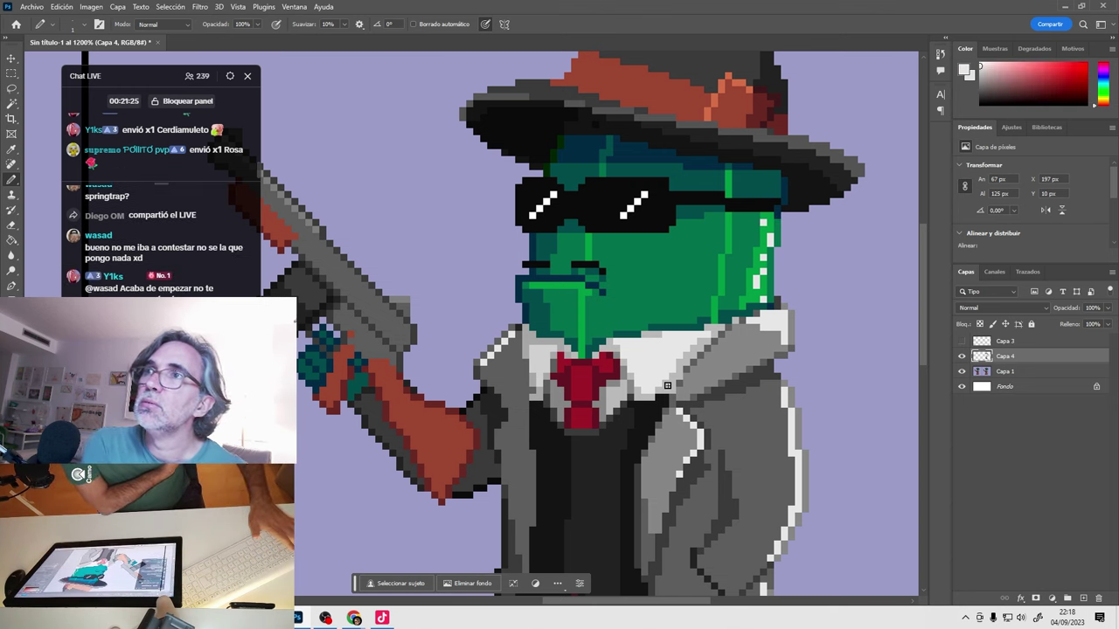
# Fill in the sleeve shadow behind the raised arm's elbow with dark grey sampled from the coat.
pyautogui.keyDown('alt'); pyautogui.click(539, 306); pyautogui.keyUp('alt')
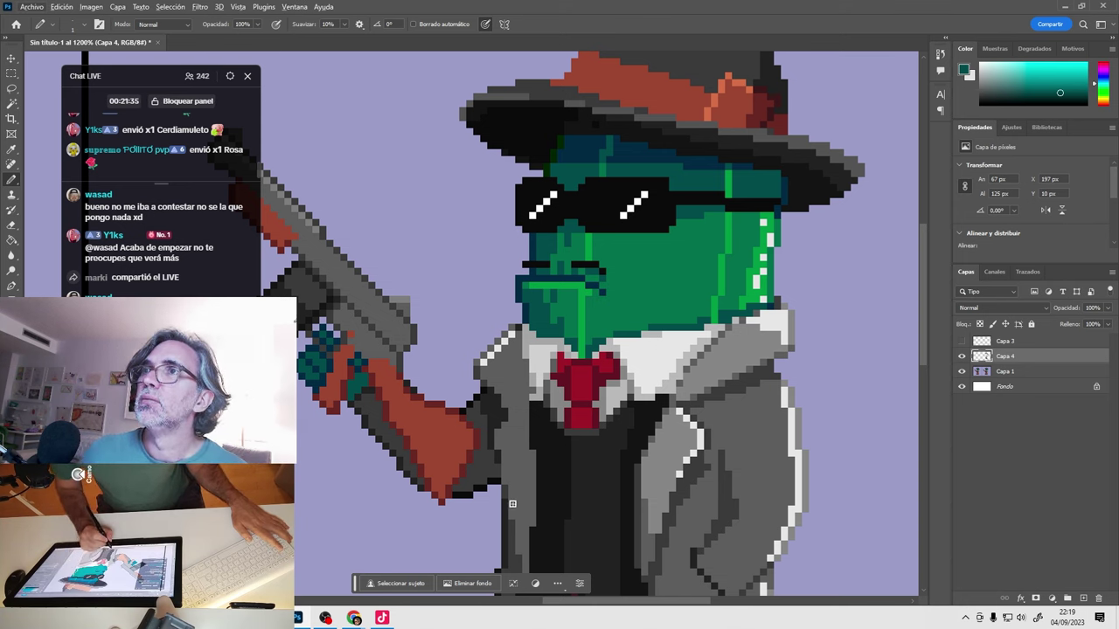
pyautogui.moveTo(647, 411); pyautogui.dragTo(657, 299)
pyautogui.keyDown('alt'); pyautogui.click(620, 320); pyautogui.keyUp('alt')
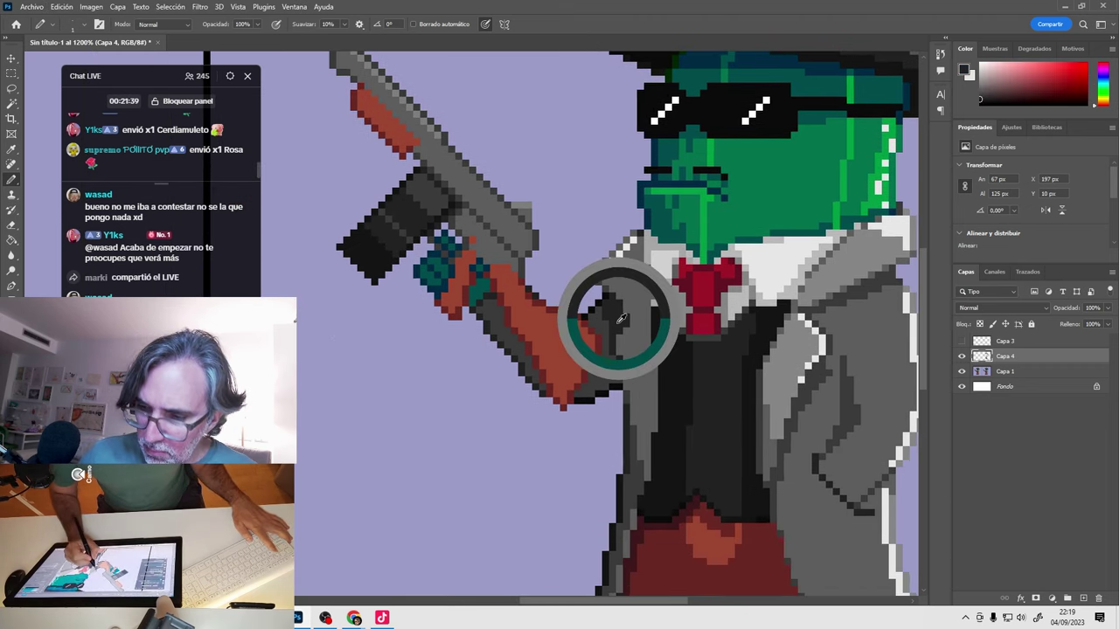
pyautogui.moveTo(588, 390)
pyautogui.mouseDown()
pyautogui.moveTo(605, 355)
pyautogui.moveTo(600, 385)
pyautogui.mouseUp()
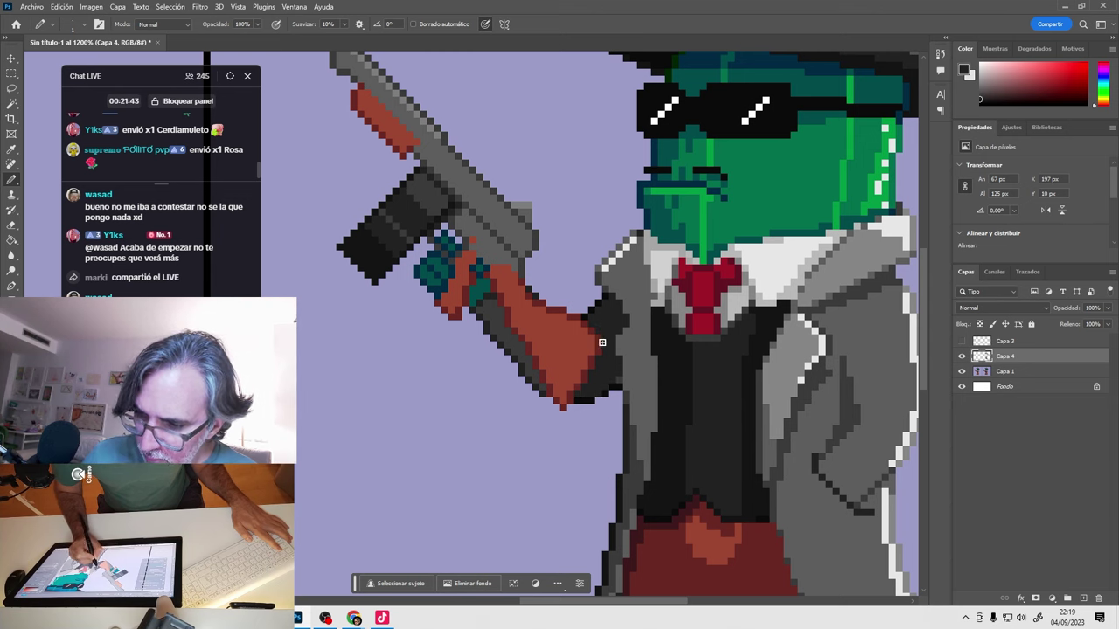
# Repaint the bright red area of the raised forearm in dark red.
pyautogui.keyDown('alt'); pyautogui.click(492, 284); pyautogui.keyUp('alt')
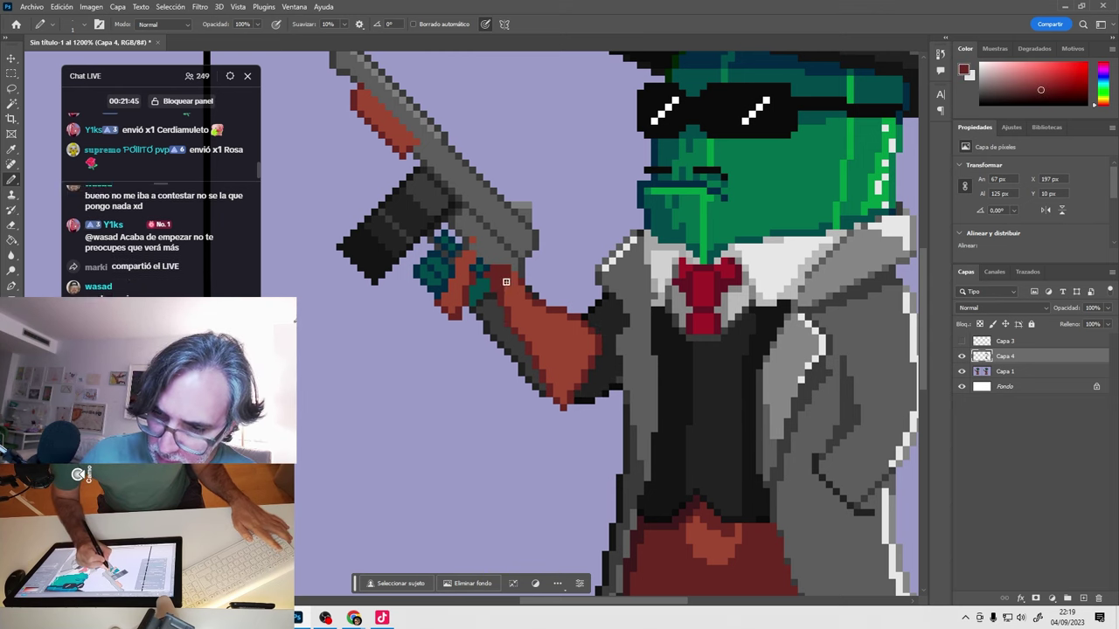
pyautogui.moveTo(524, 315); pyautogui.dragTo(511, 281)
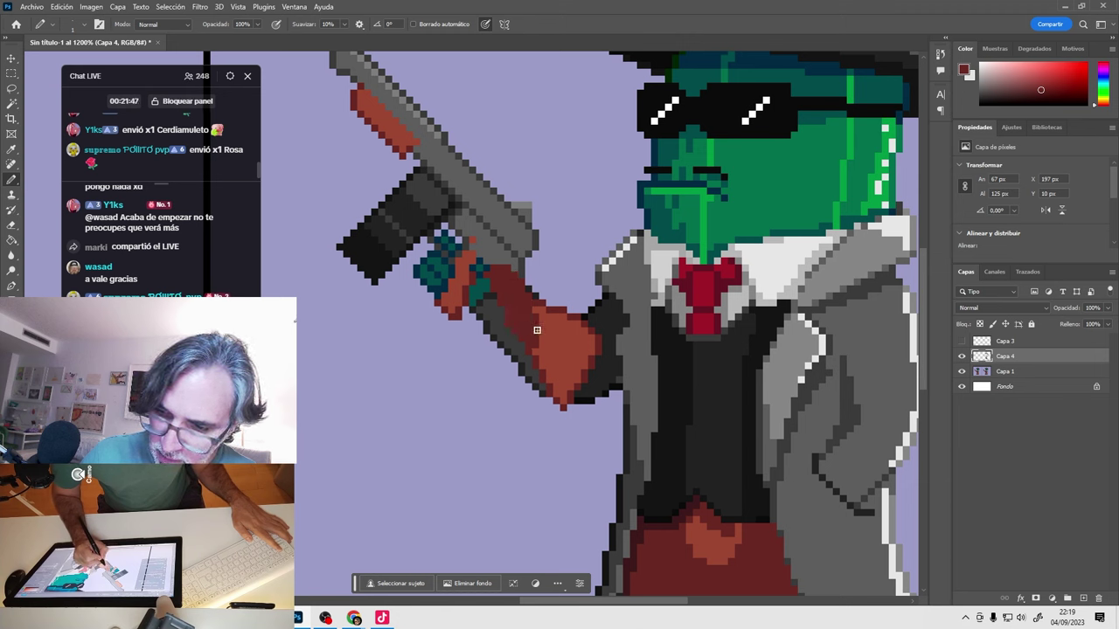
pyautogui.moveTo(549, 316)
pyautogui.mouseDown()
pyautogui.moveTo(565, 343)
pyautogui.moveTo(528, 307)
pyautogui.moveTo(592, 349)
pyautogui.moveTo(576, 367)
pyautogui.moveTo(571, 354)
pyautogui.moveTo(556, 387)
pyautogui.mouseUp()
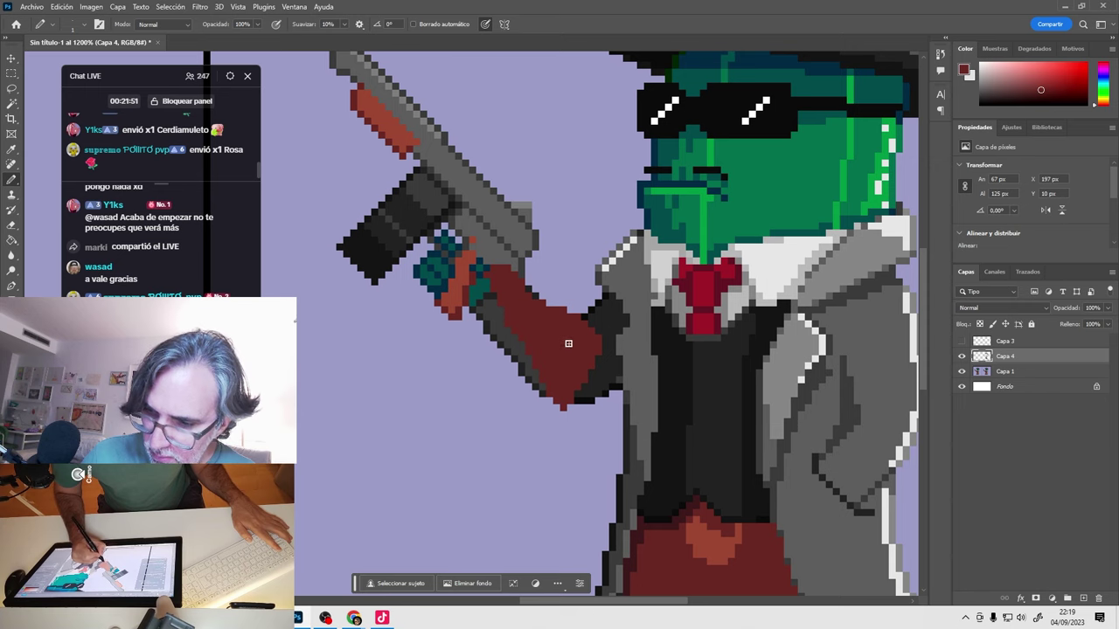
pyautogui.moveTo(568, 344); pyautogui.dragTo(585, 378)
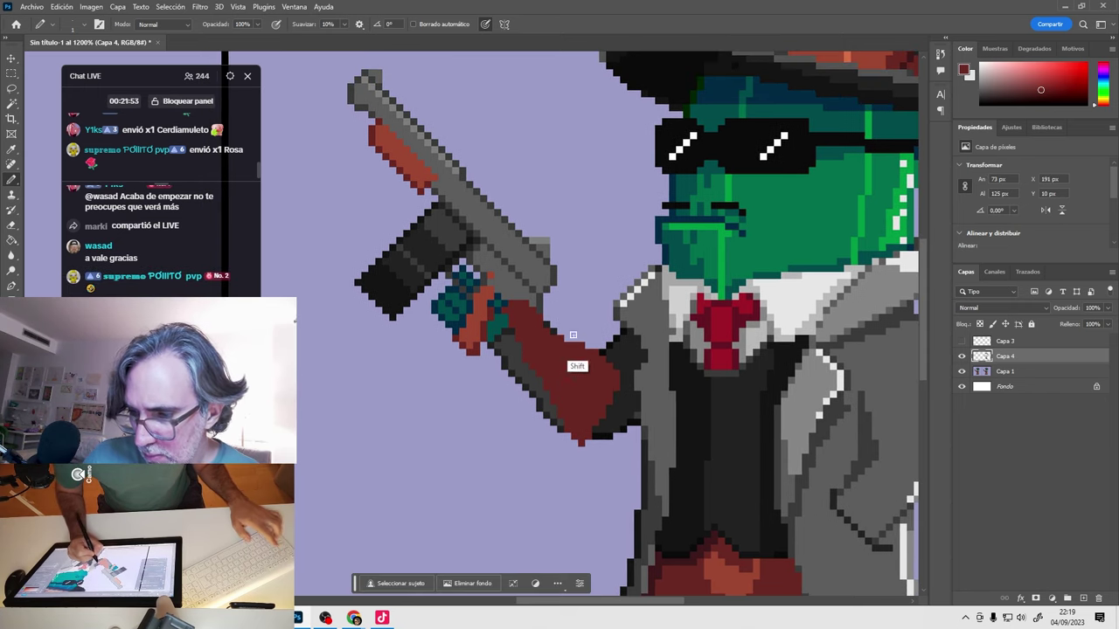
pyautogui.moveTo(572, 325)
pyautogui.mouseDown()
pyautogui.moveTo(542, 331)
pyautogui.moveTo(594, 352)
pyautogui.moveTo(607, 382)
pyautogui.mouseUp()
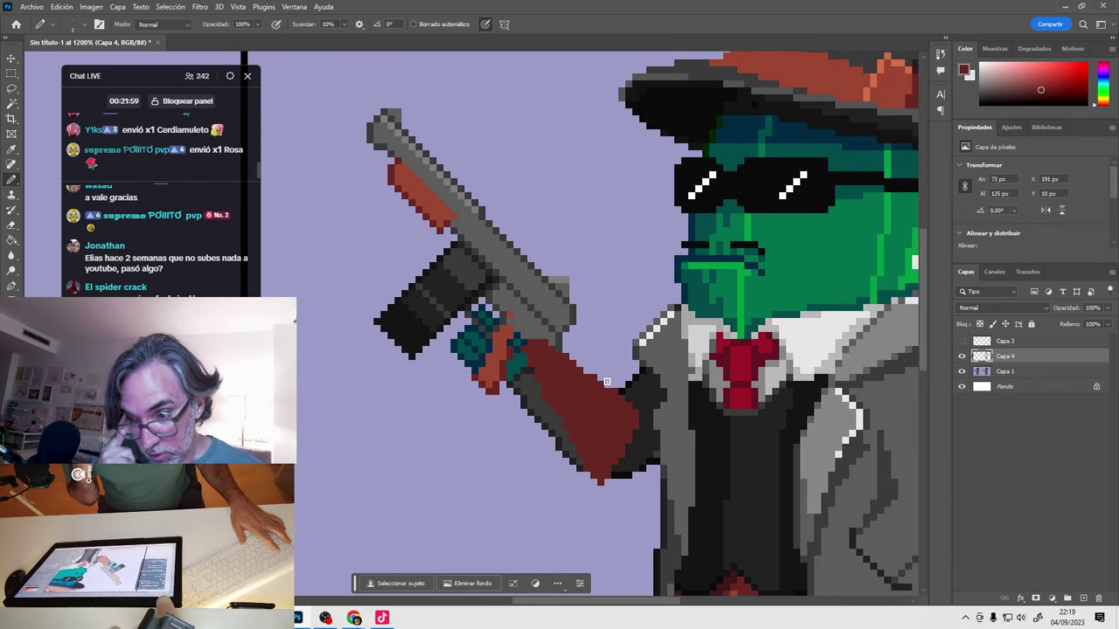
# Select the gun with a freehand lasso around it and copy it from layer Capa 1 to a new layer.
pyautogui.scroll(-4, 607, 382)
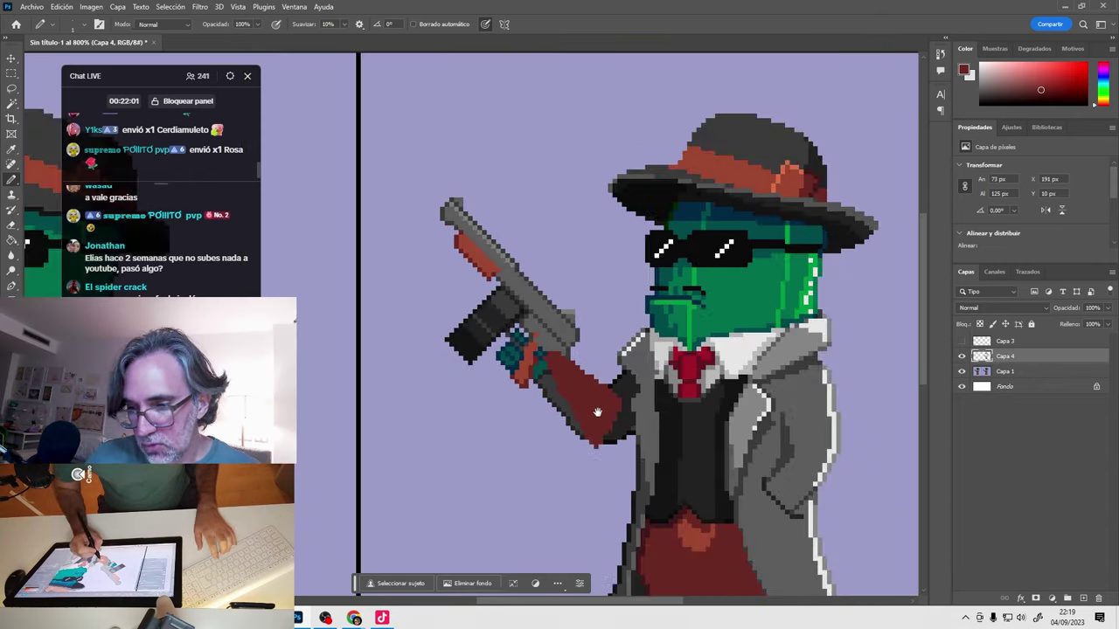
pyautogui.scroll(3, 692, 350)
pyautogui.scroll(-3, 624, 317)
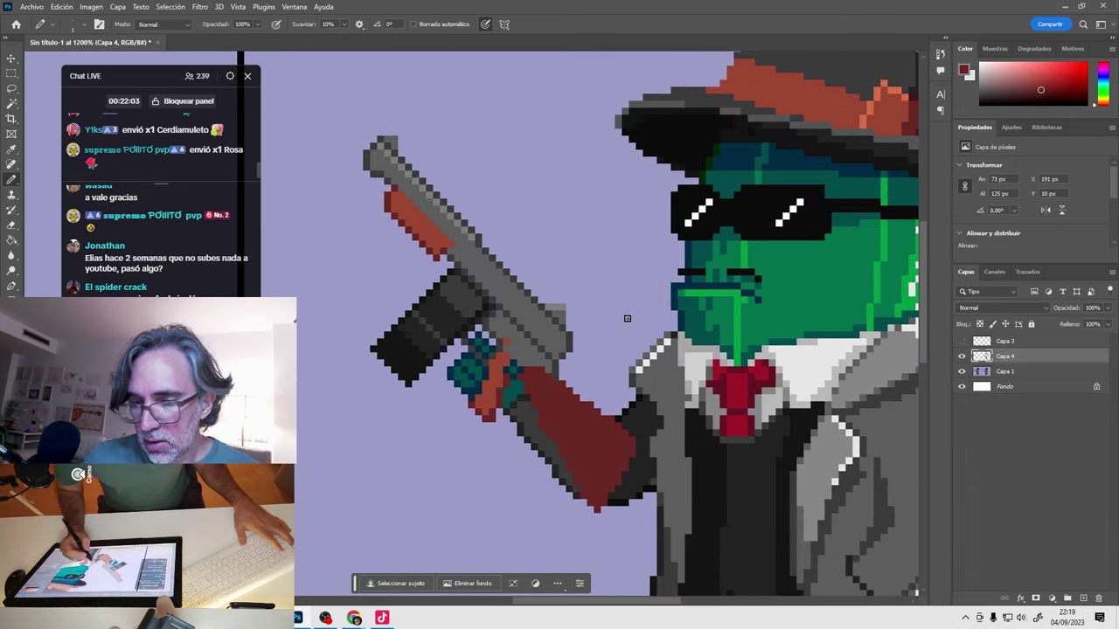
pyautogui.scroll(3, 626, 318)
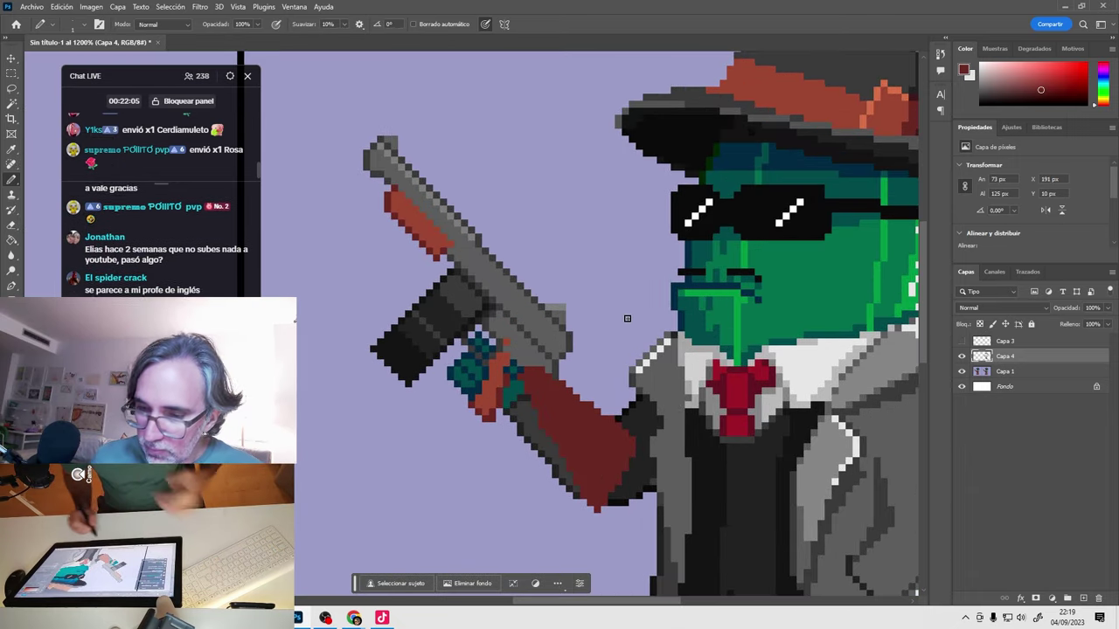
pyautogui.moveTo(679, 432); pyautogui.dragTo(689, 403)
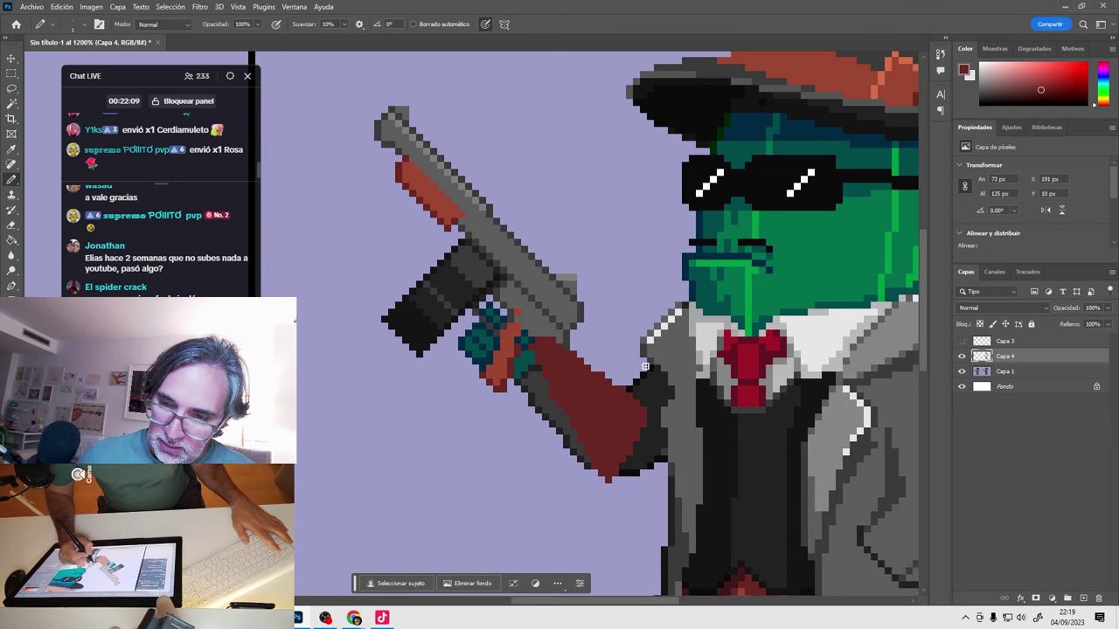
pyautogui.press('l')
pyautogui.moveTo(380, 73)
pyautogui.mouseDown()
pyautogui.moveTo(314, 156)
pyautogui.moveTo(308, 381)
pyautogui.moveTo(414, 455)
pyautogui.mouseUp()
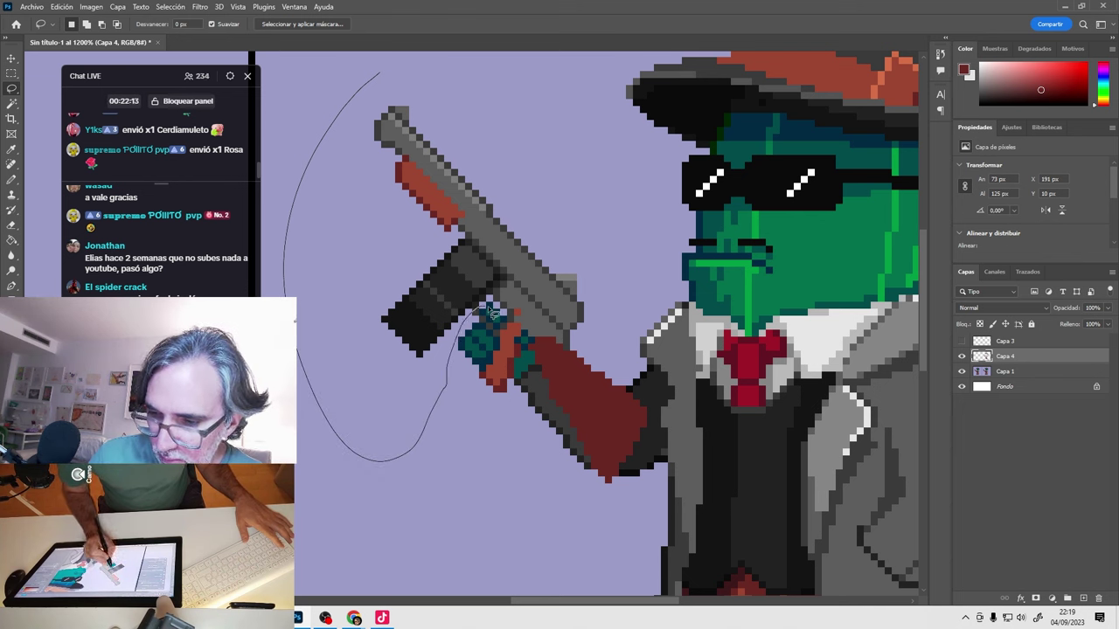
pyautogui.moveTo(575, 233); pyautogui.dragTo(381, 75)
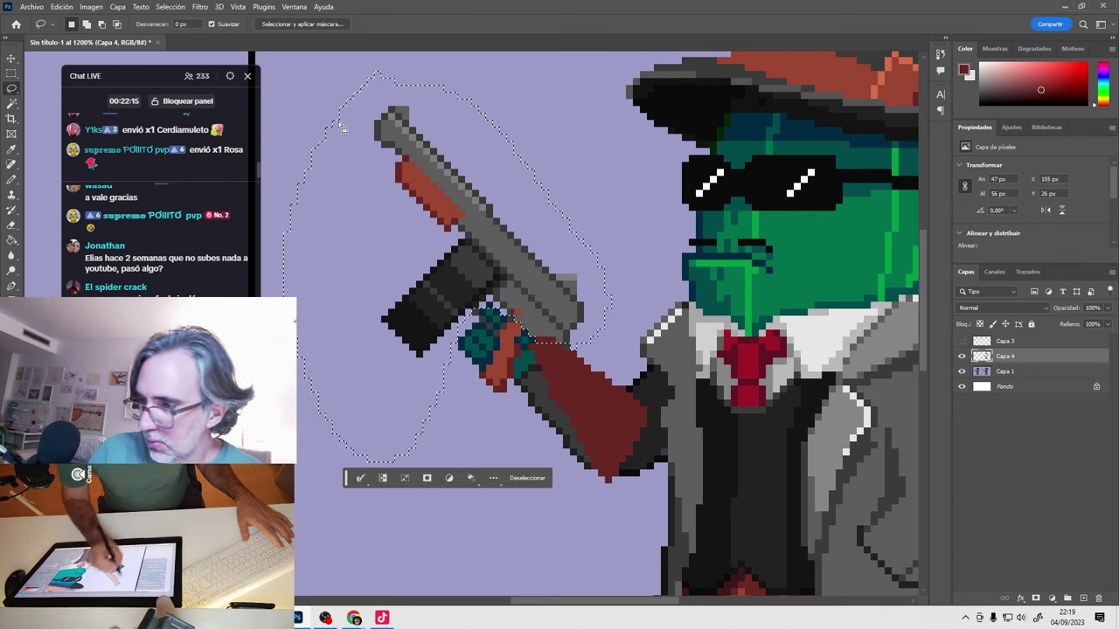
pyautogui.click(1029, 374)
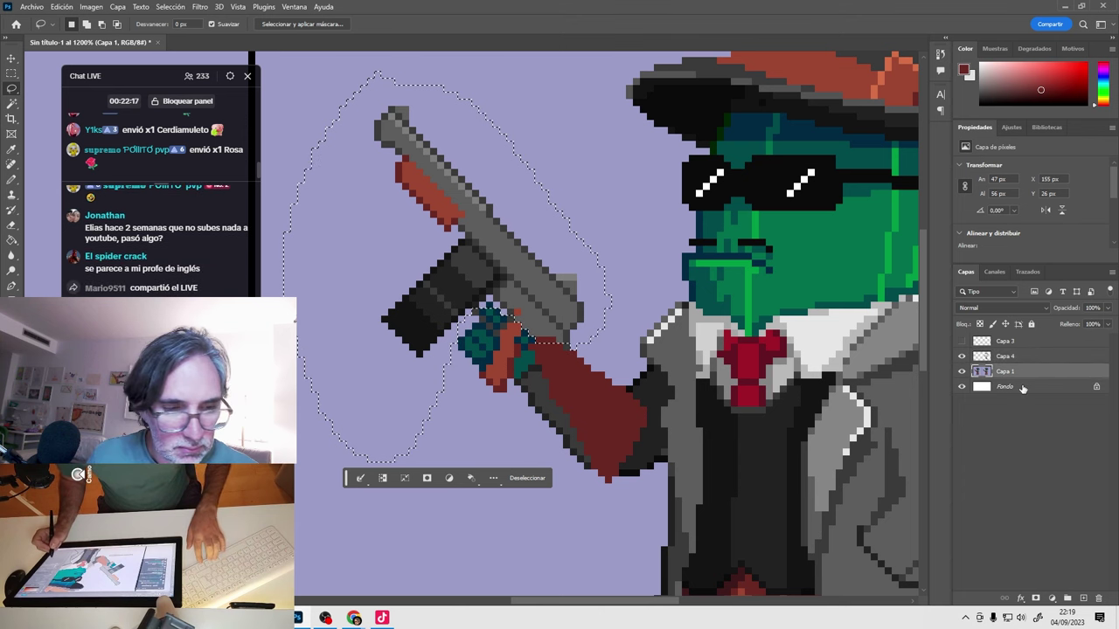
pyautogui.hotkey('ctrl', 'j')
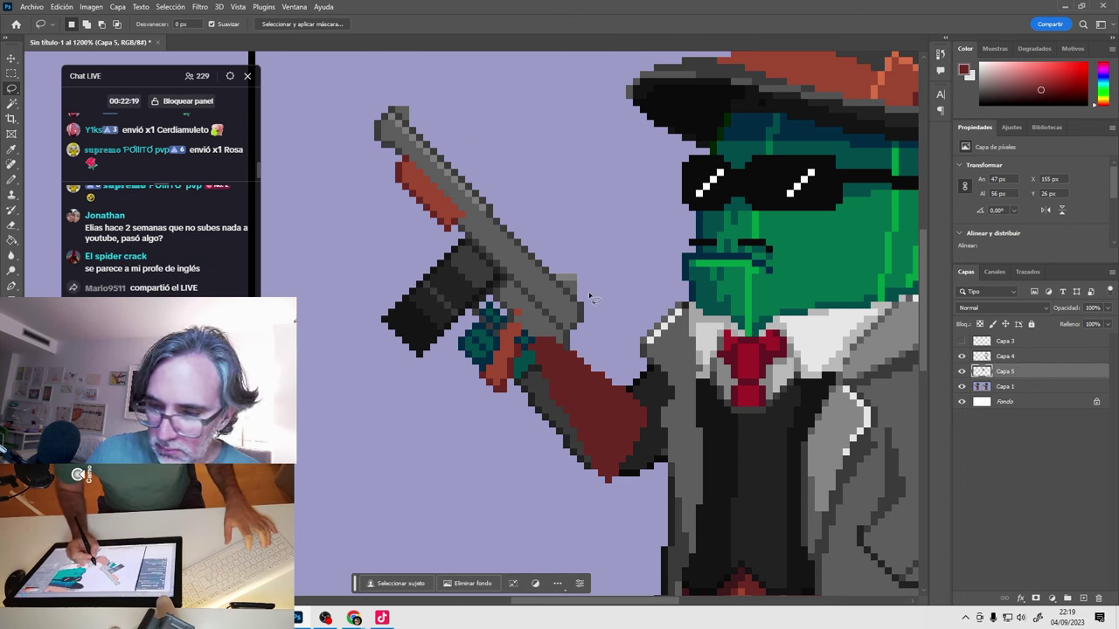
# Try out different positions for the copied gun above the hand, ending slightly closer to the face, and discard the copy.
pyautogui.press('v')
pyautogui.moveTo(568, 312); pyautogui.dragTo(601, 268)
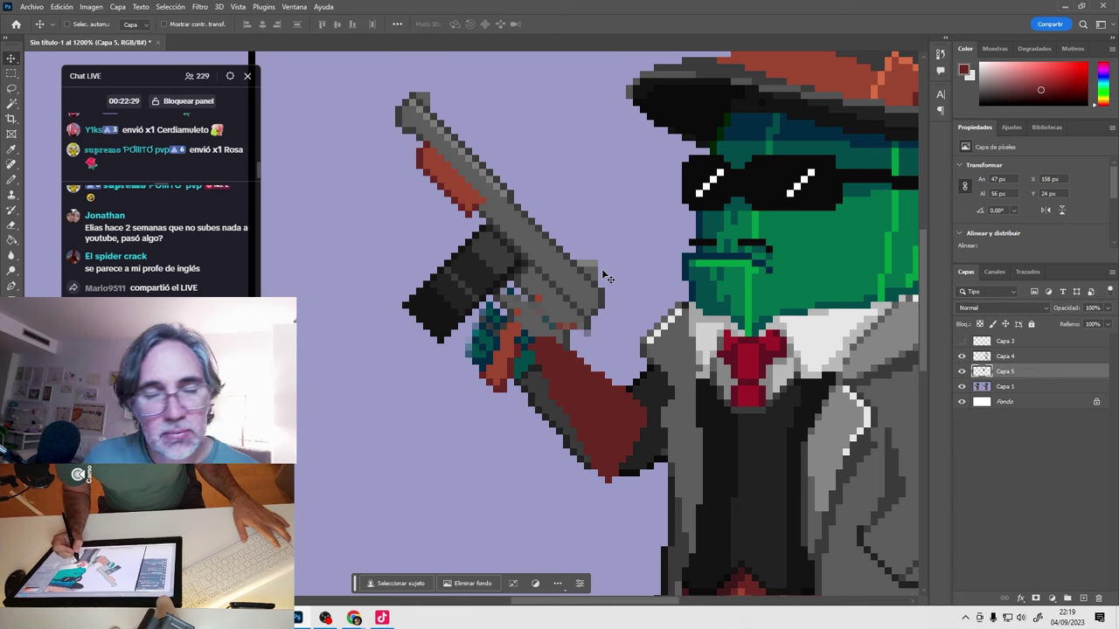
pyautogui.moveTo(603, 275); pyautogui.dragTo(572, 234)
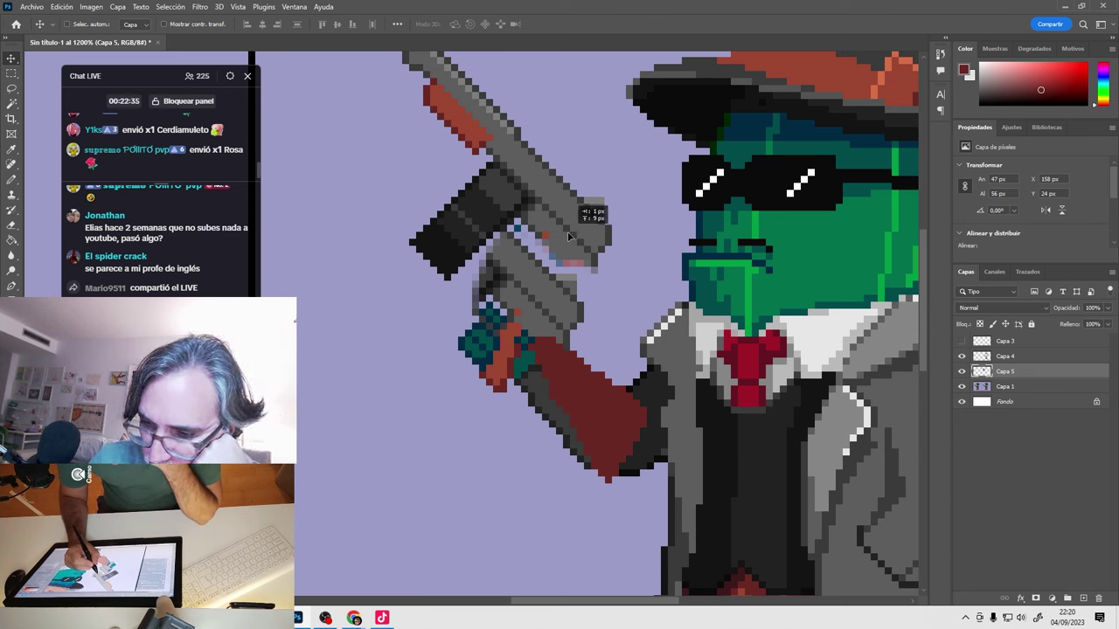
pyautogui.moveTo(567, 238); pyautogui.dragTo(567, 297)
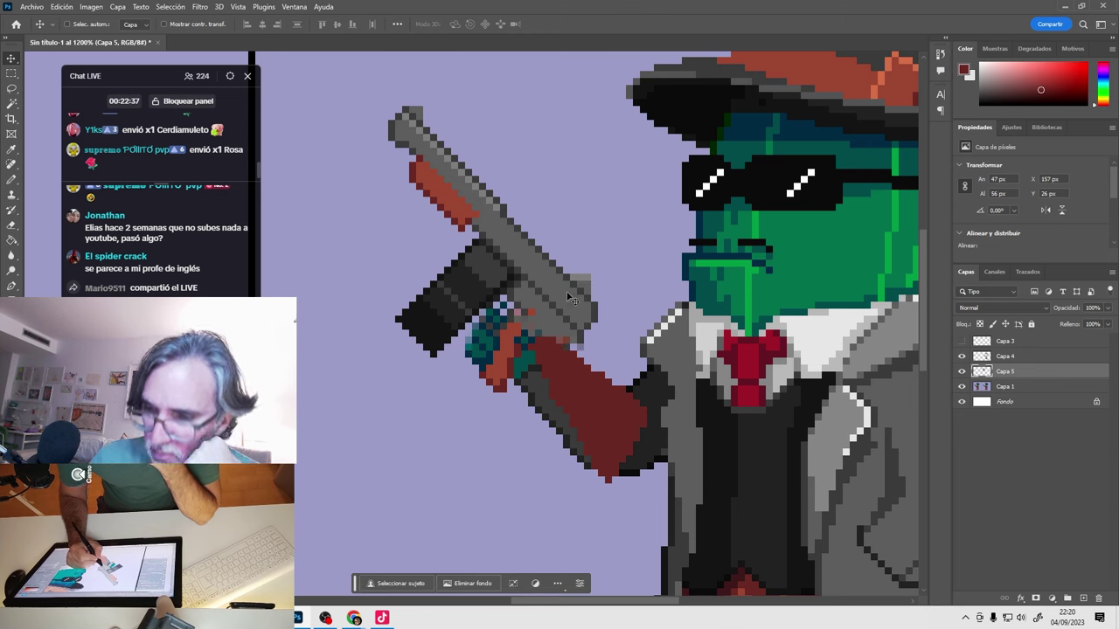
pyautogui.hotkey('ctrl', 'e')
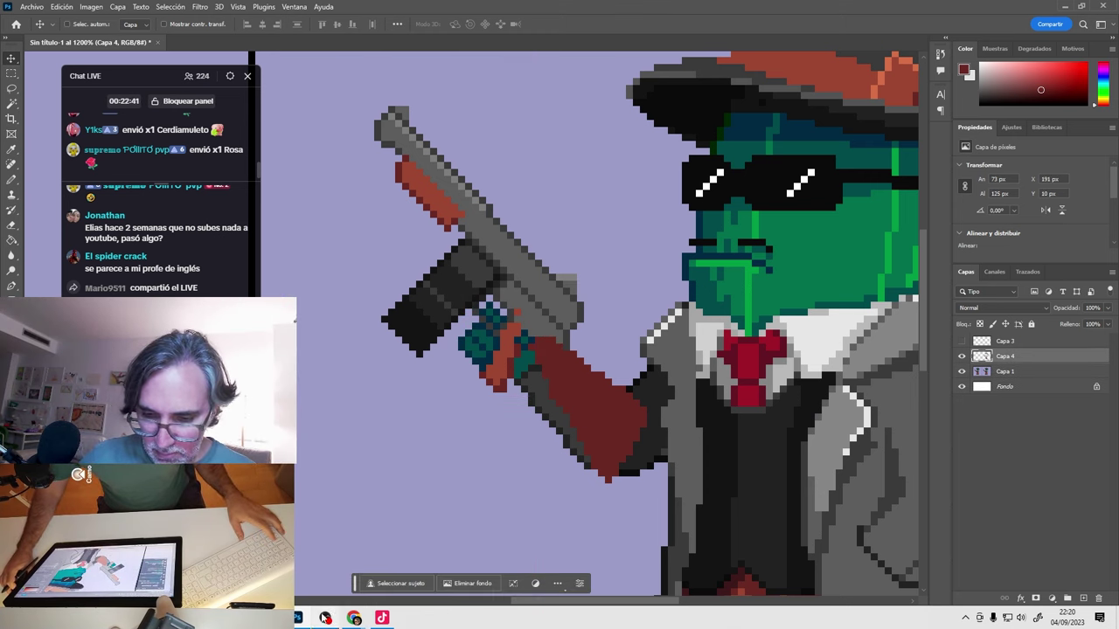
# Switch to the Google page in Chrome, search for "gangster shotgun" and browse the image results for a gun reference.
pyautogui.moveTo(353, 618)
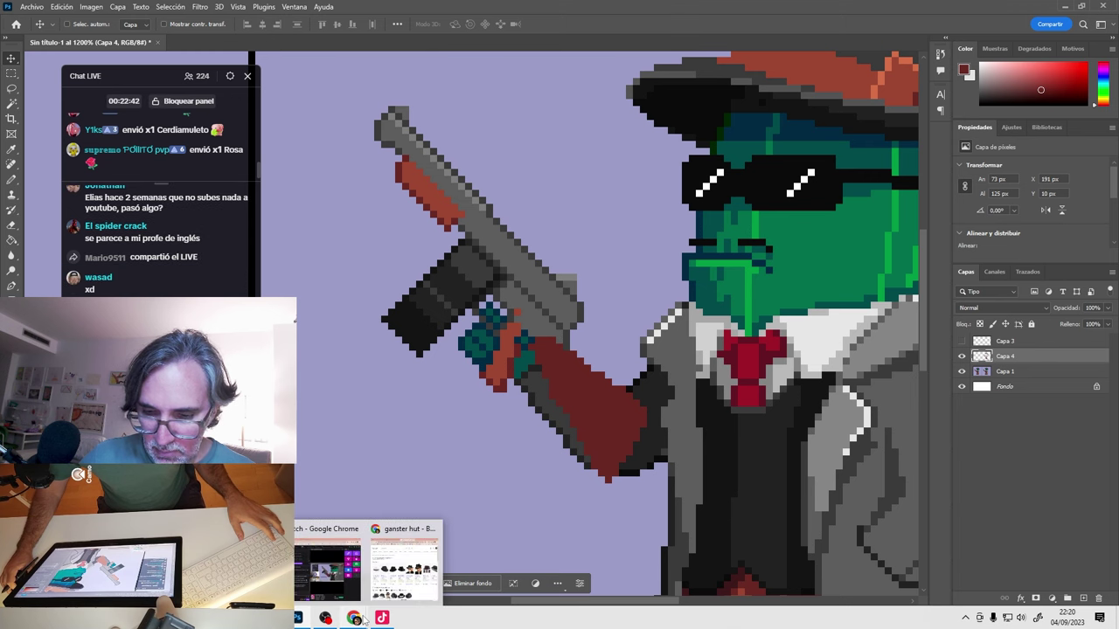
pyautogui.click(404, 577)
pyautogui.doubleClick(418, 104)
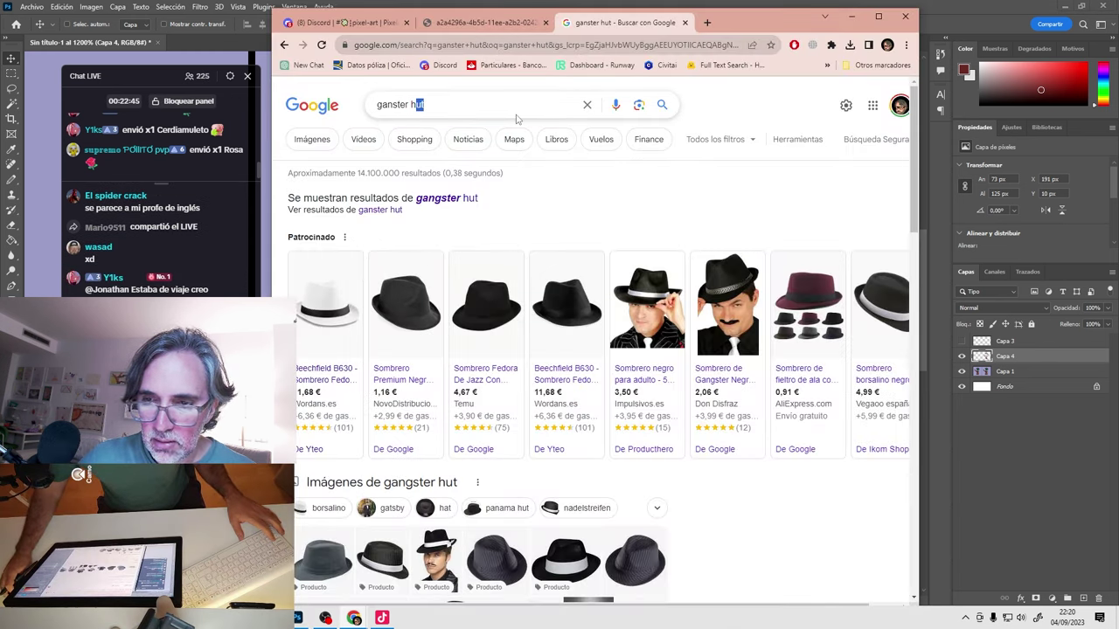
pyautogui.press('BackSpace')
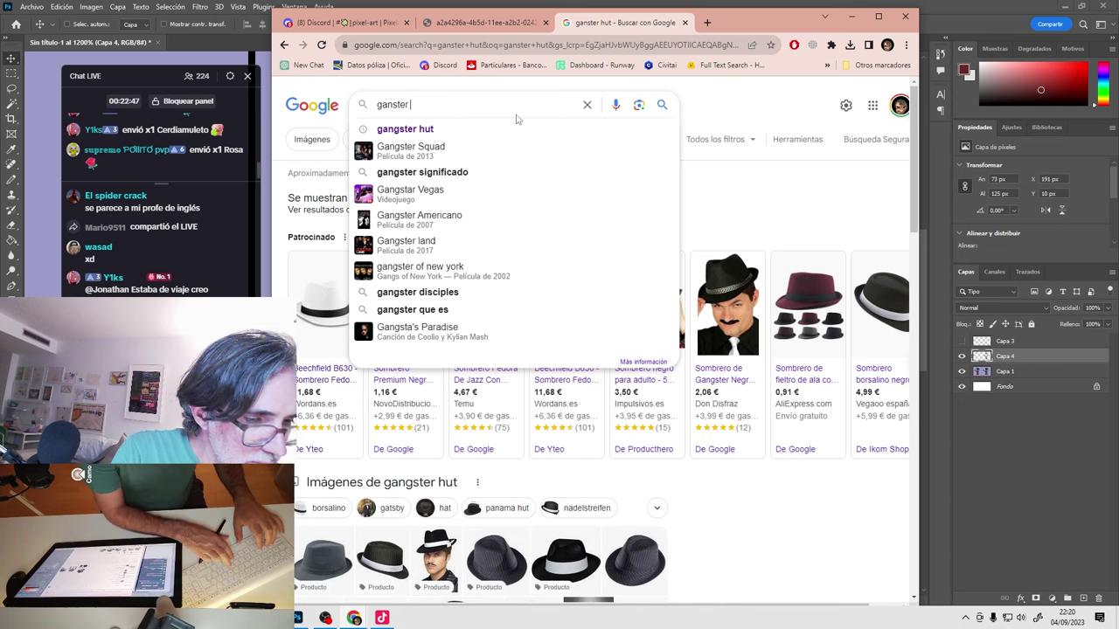
pyautogui.write('shotgun')
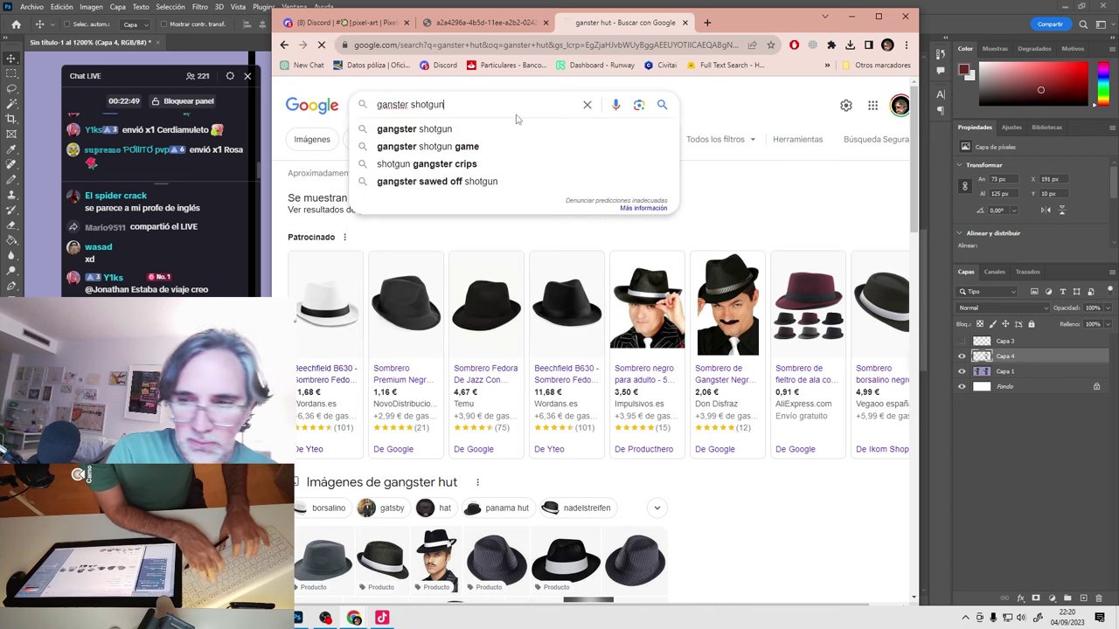
pyautogui.press('Return')
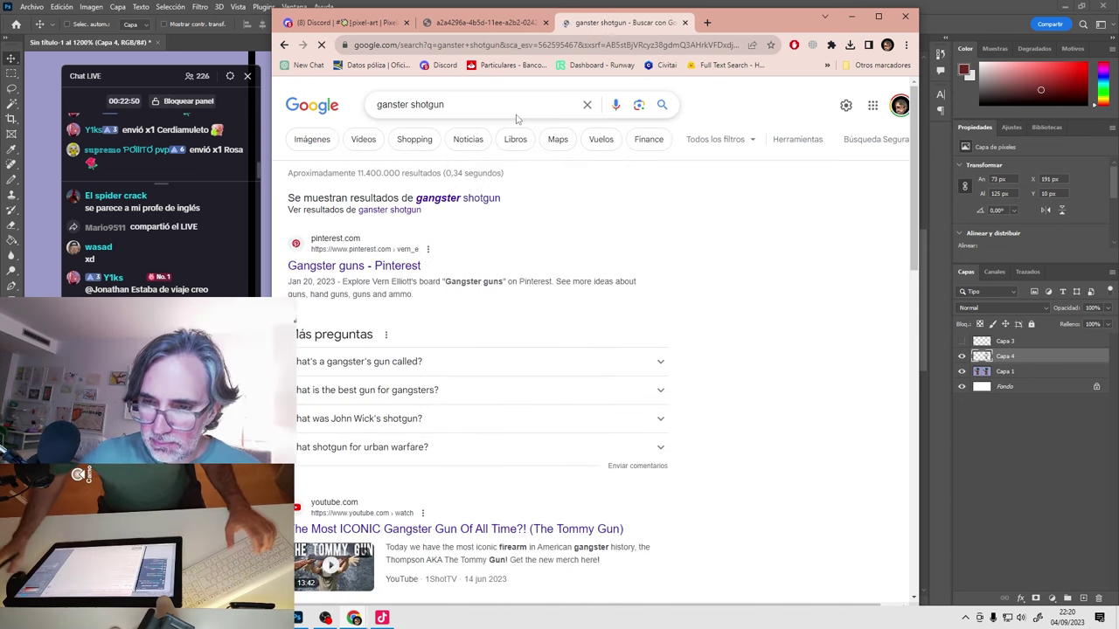
pyautogui.click(448, 199)
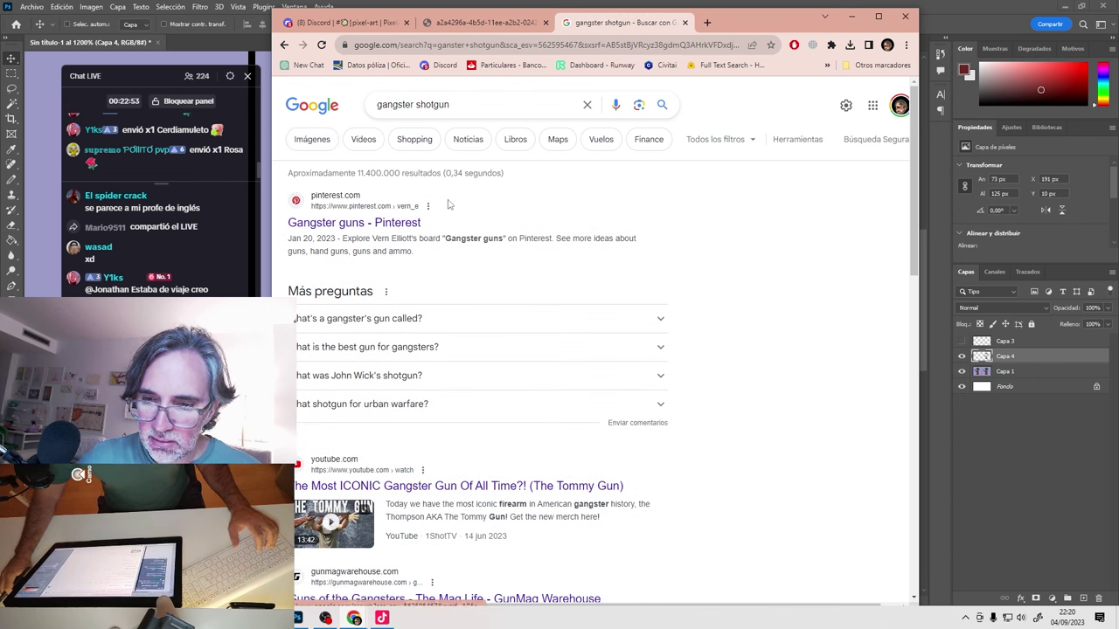
pyautogui.click(311, 139)
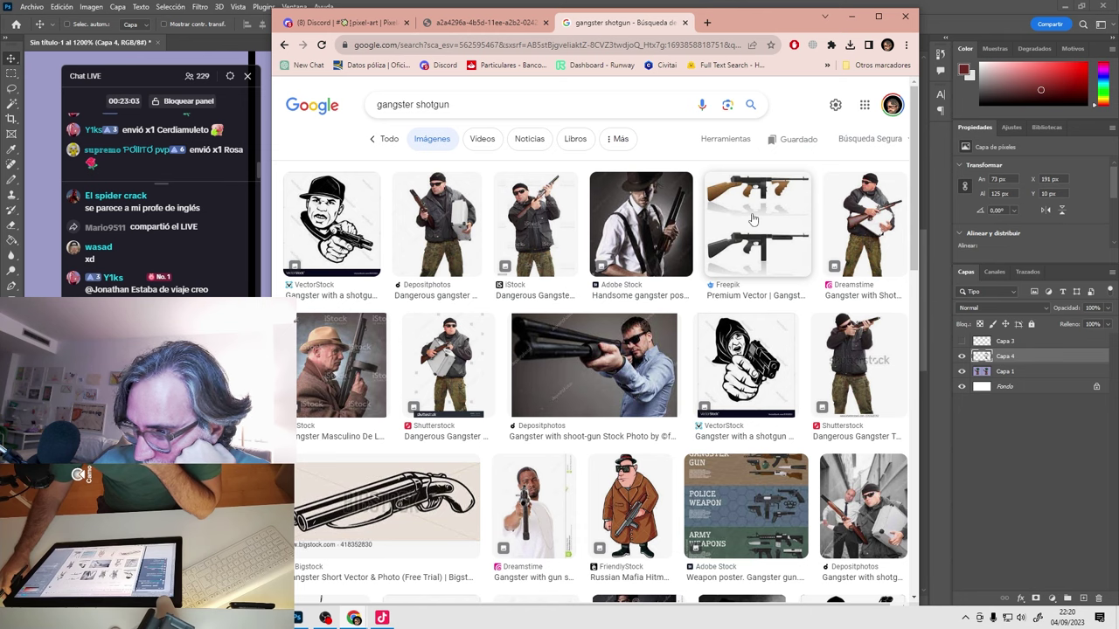
pyautogui.scroll(-3, 447, 255)
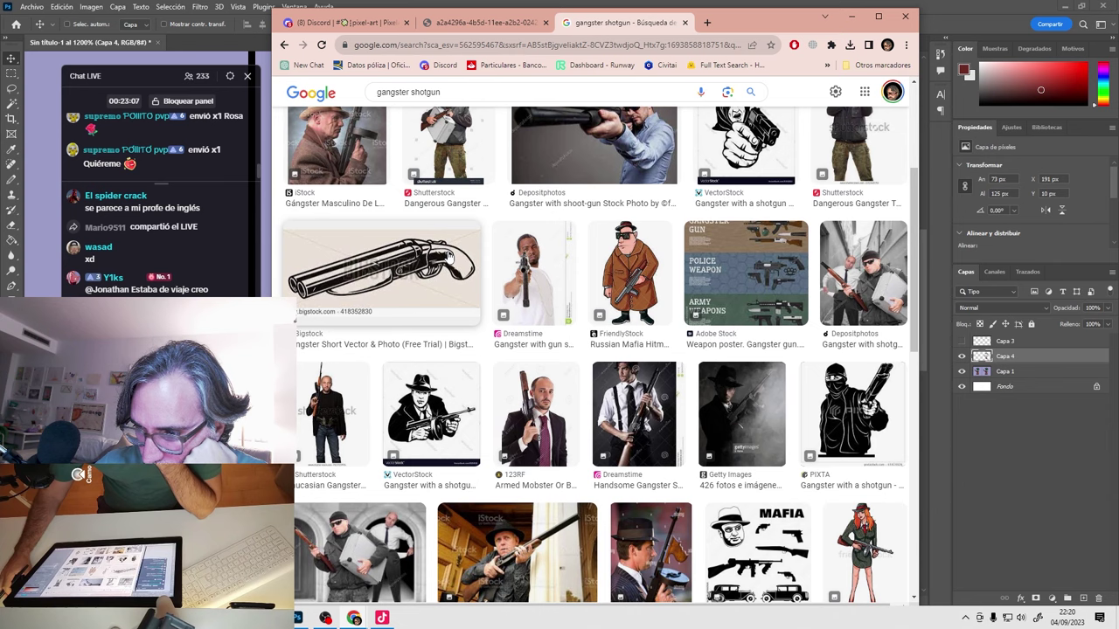
# Browse the "gangster shotgun" image results and examine the Mafia Machine Gun picture from Horror-Shop.com as a gun reference.
pyautogui.scroll(-2, 448, 254)
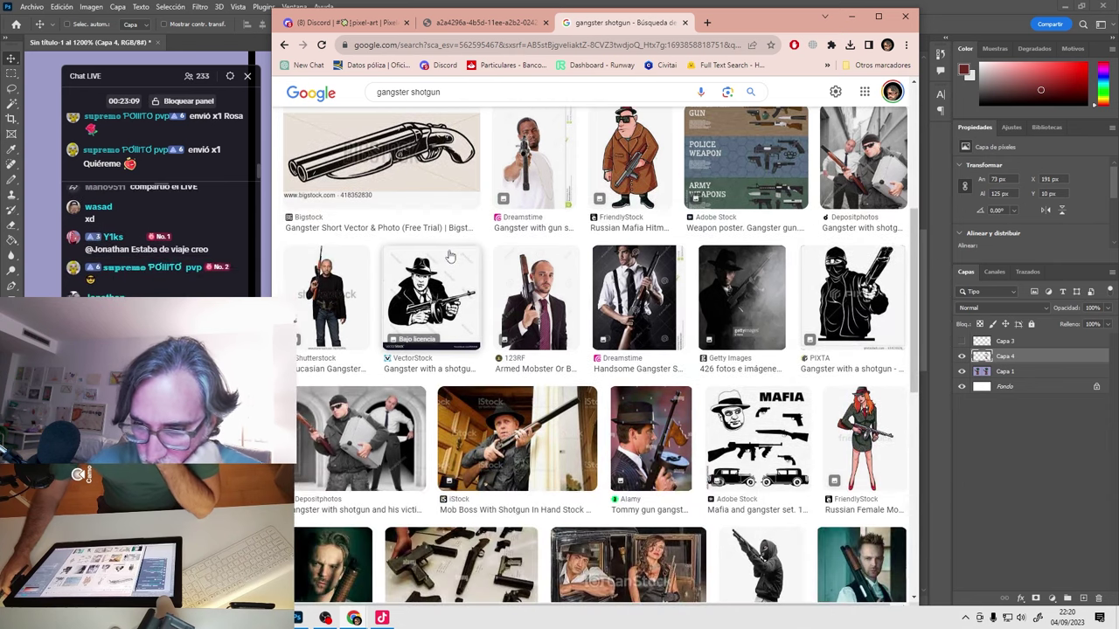
pyautogui.scroll(-1, 452, 255)
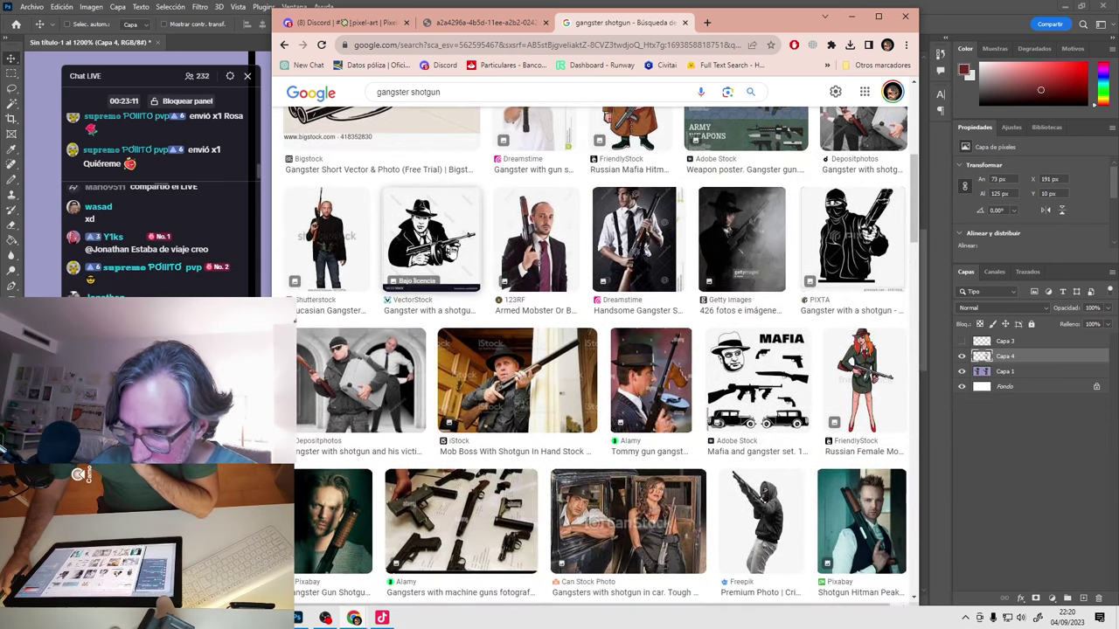
pyautogui.scroll(-4, 452, 254)
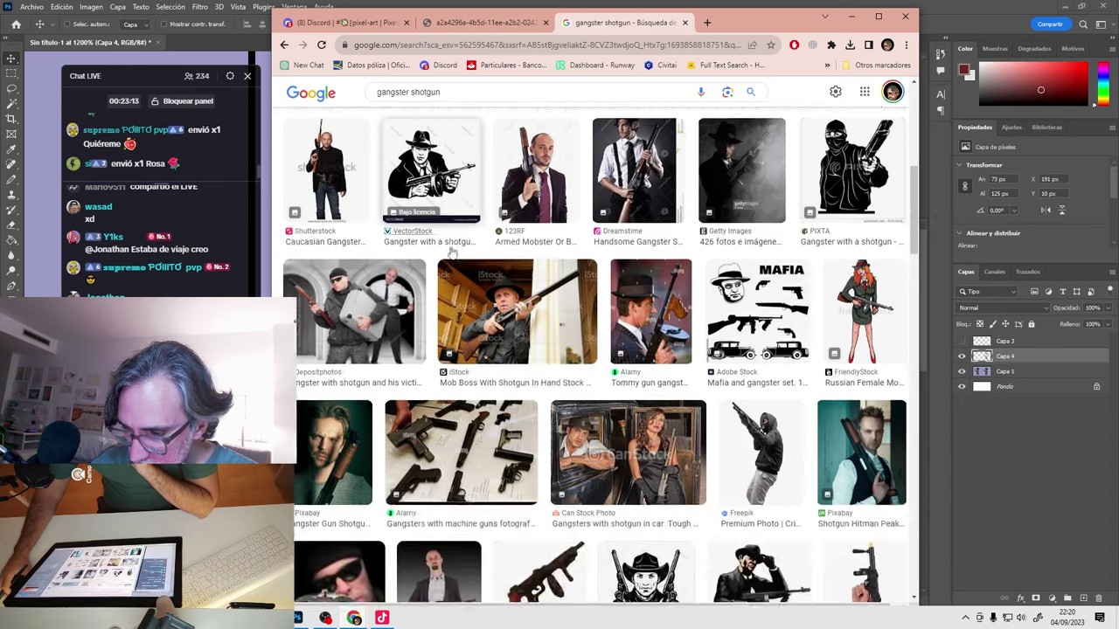
pyautogui.scroll(-2, 484, 455)
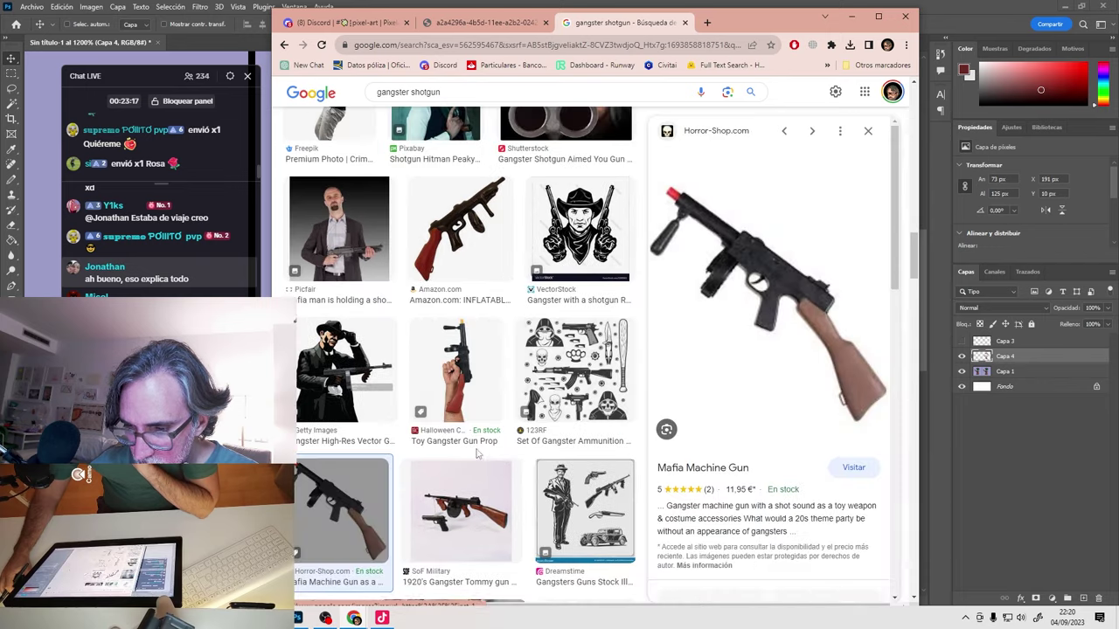
pyautogui.click(477, 455)
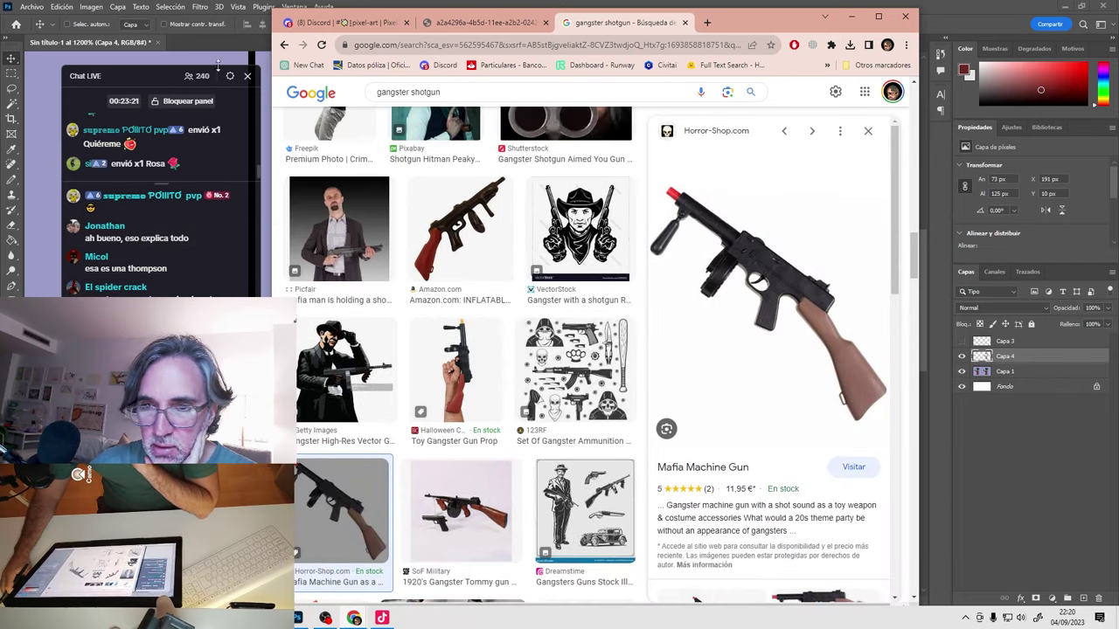
# Switch back to Photoshop and redraw the joint between gun body and dark red stock with dark red and dark gray pencil pixels.
pyautogui.hotkey('alt', 'Tab')
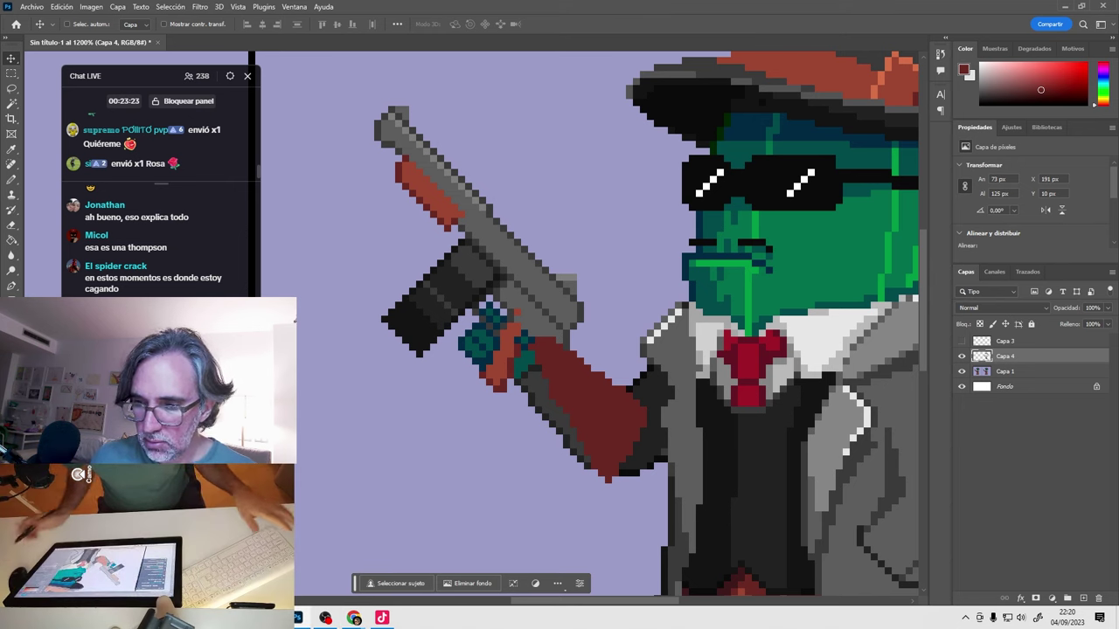
pyautogui.press('b')
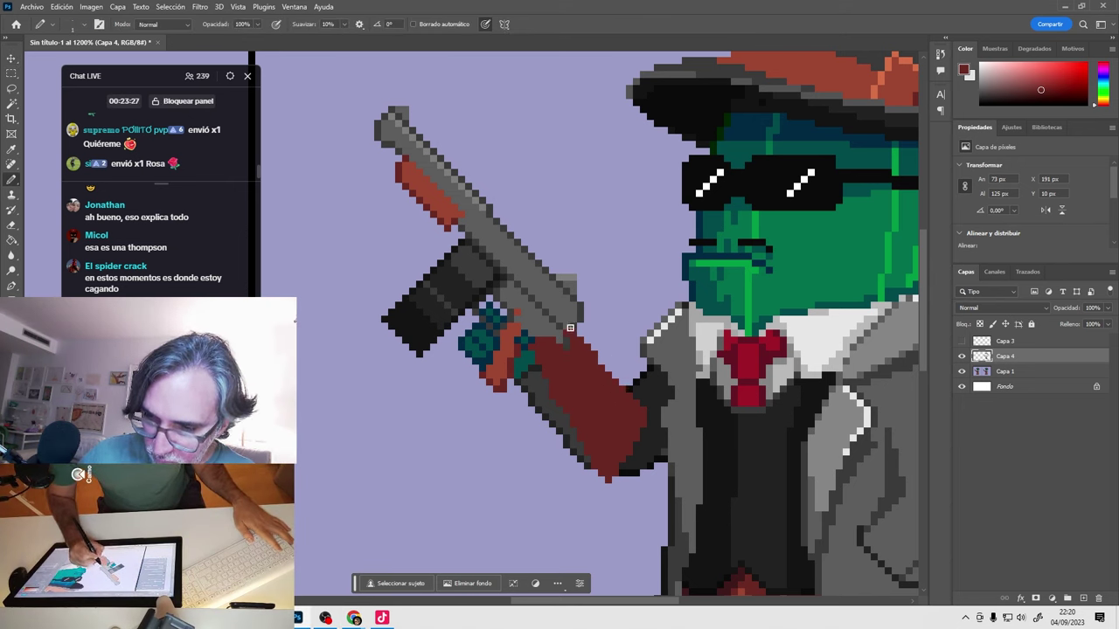
pyautogui.moveTo(569, 328)
pyautogui.mouseDown()
pyautogui.moveTo(550, 336)
pyautogui.moveTo(568, 335)
pyautogui.mouseUp()
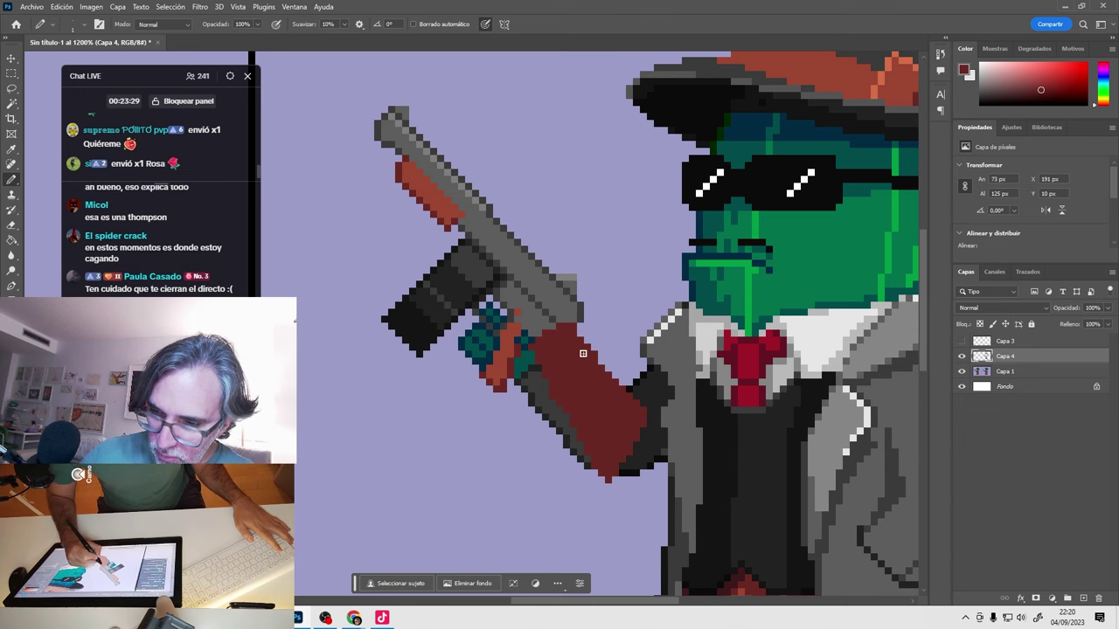
pyautogui.keyDown('alt'); pyautogui.click(574, 294); pyautogui.keyUp('alt')
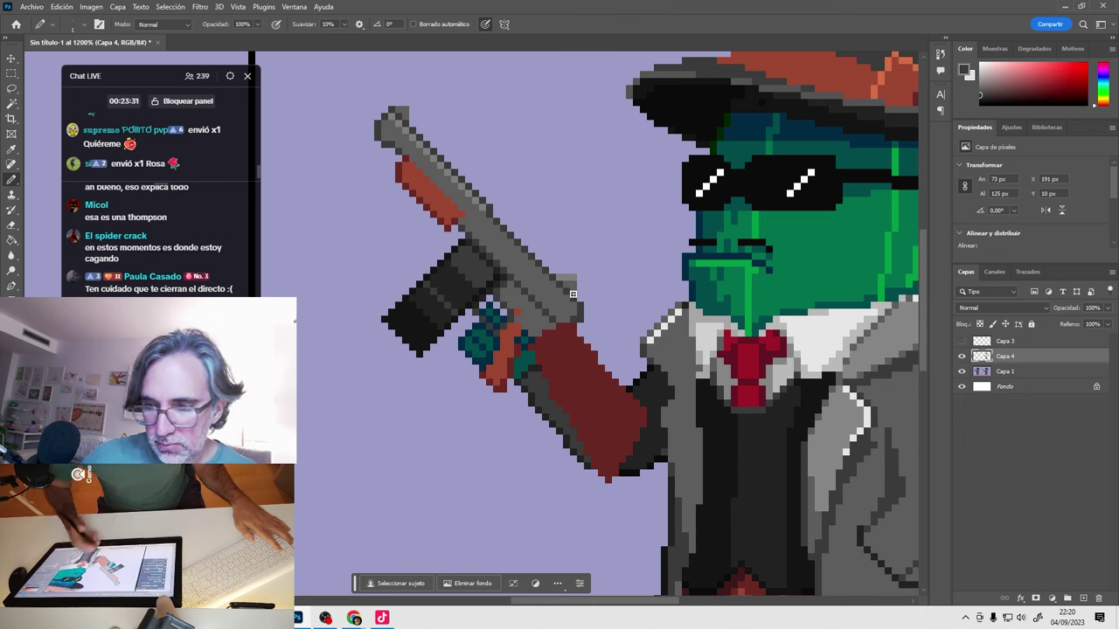
pyautogui.moveTo(566, 322); pyautogui.dragTo(545, 323)
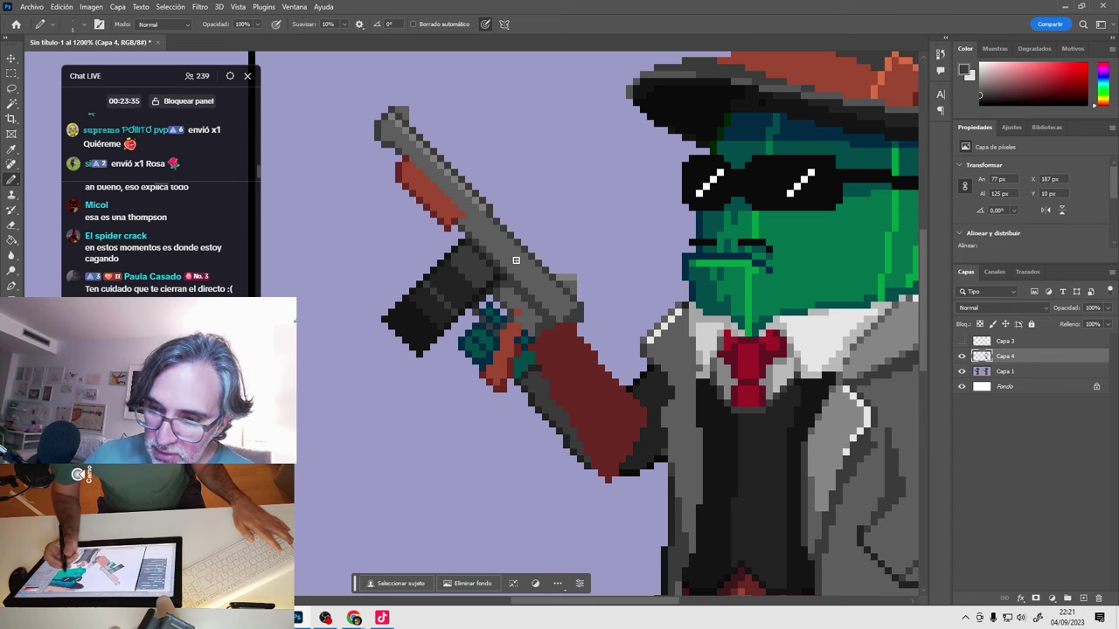
# Paint a lighter red highlight along the upper edge of the dark red gun stock with the Pencil tool.
pyautogui.moveTo(631, 354); pyautogui.dragTo(634, 354)
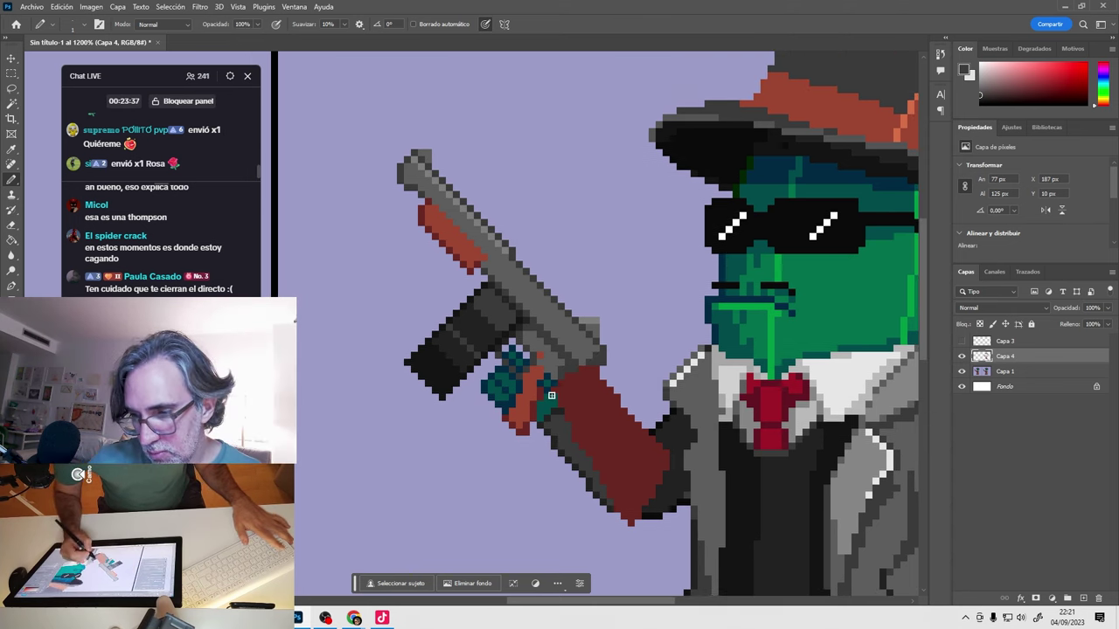
pyautogui.keyDown('alt'); pyautogui.click(612, 402); pyautogui.keyUp('alt')
pyautogui.click(602, 382)
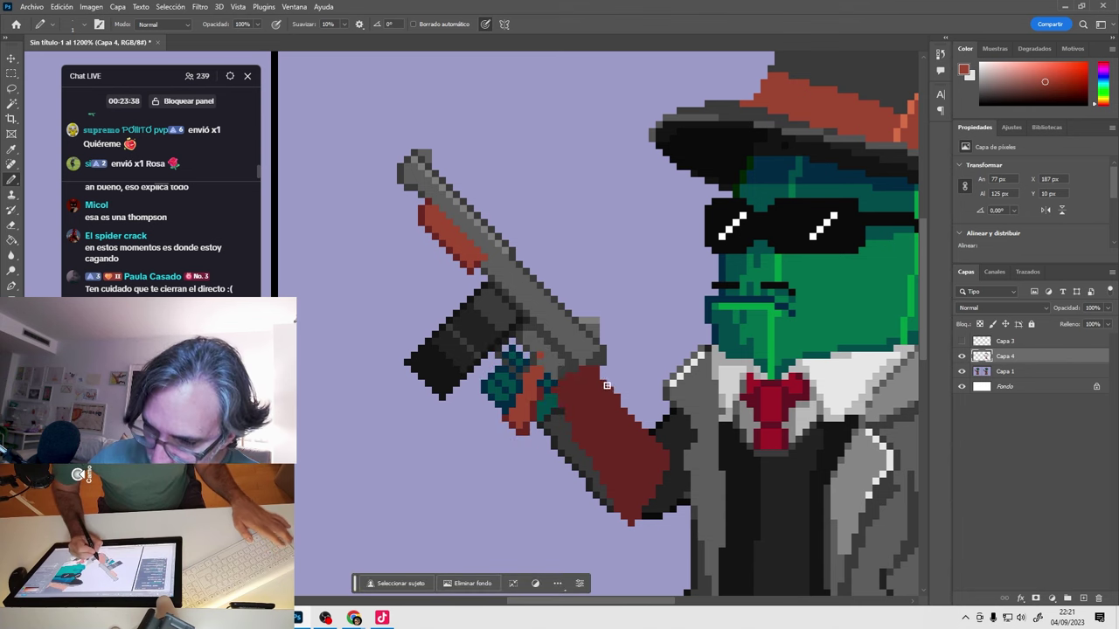
pyautogui.keyDown('shift'); pyautogui.click(651, 433); pyautogui.keyUp('shift')
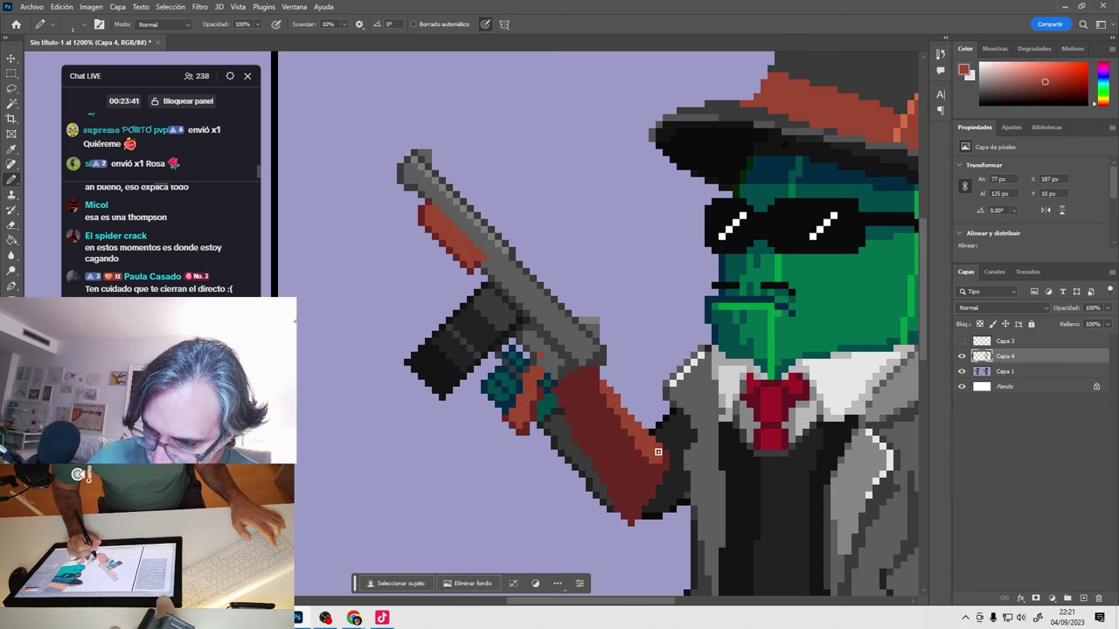
# Repaint the gun's front grip below the barrel in the dark red of its outline.
pyautogui.moveTo(641, 384); pyautogui.dragTo(636, 396)
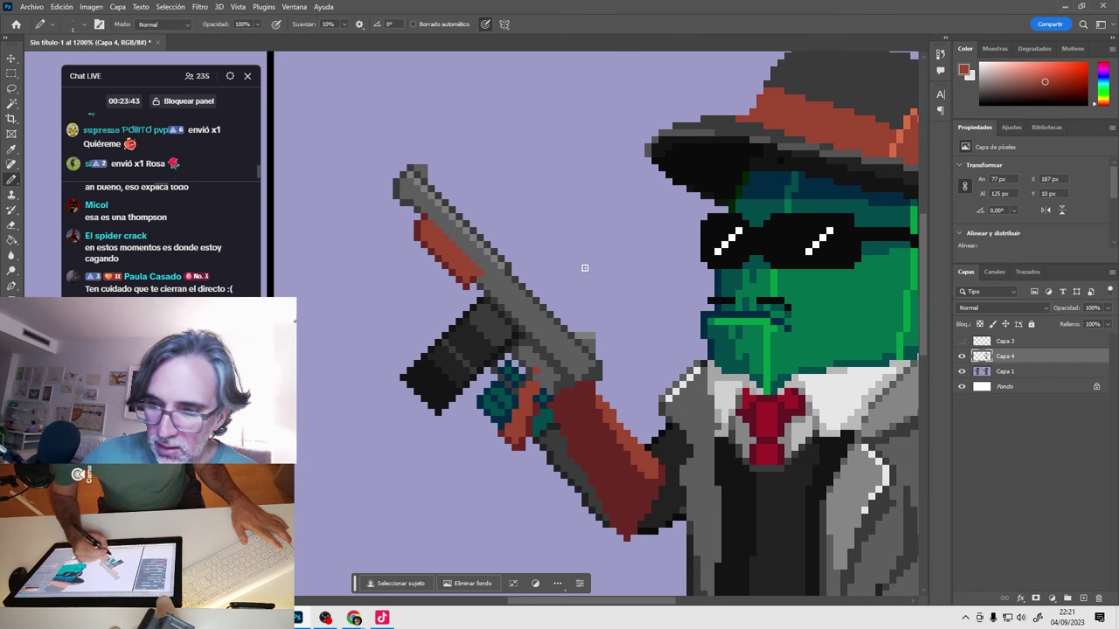
pyautogui.moveTo(604, 332); pyautogui.dragTo(555, 321)
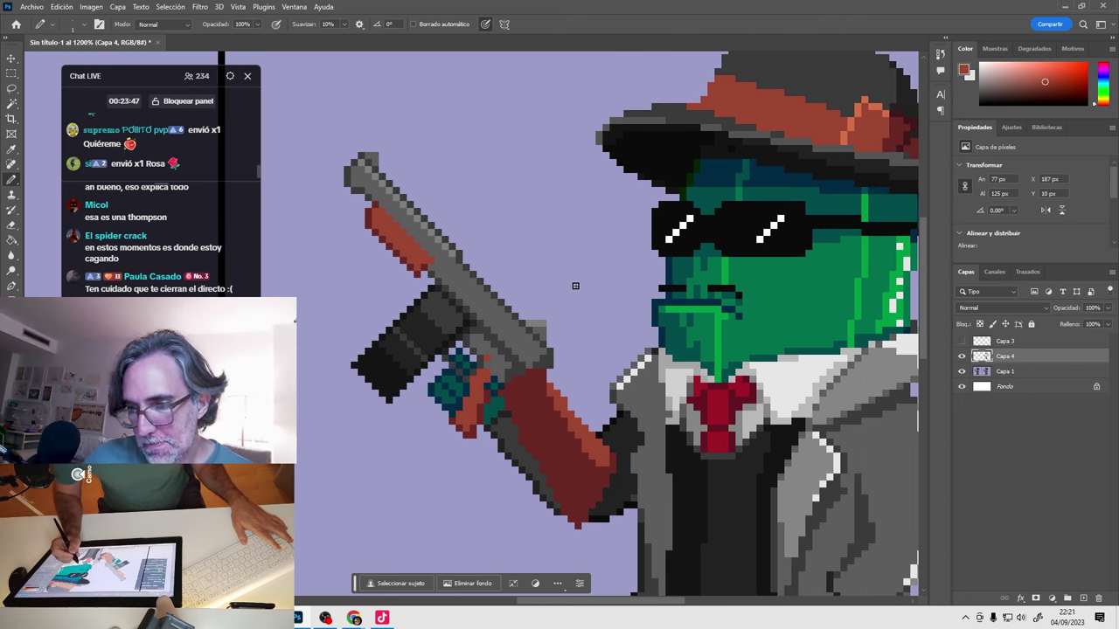
pyautogui.moveTo(568, 332); pyautogui.dragTo(560, 370)
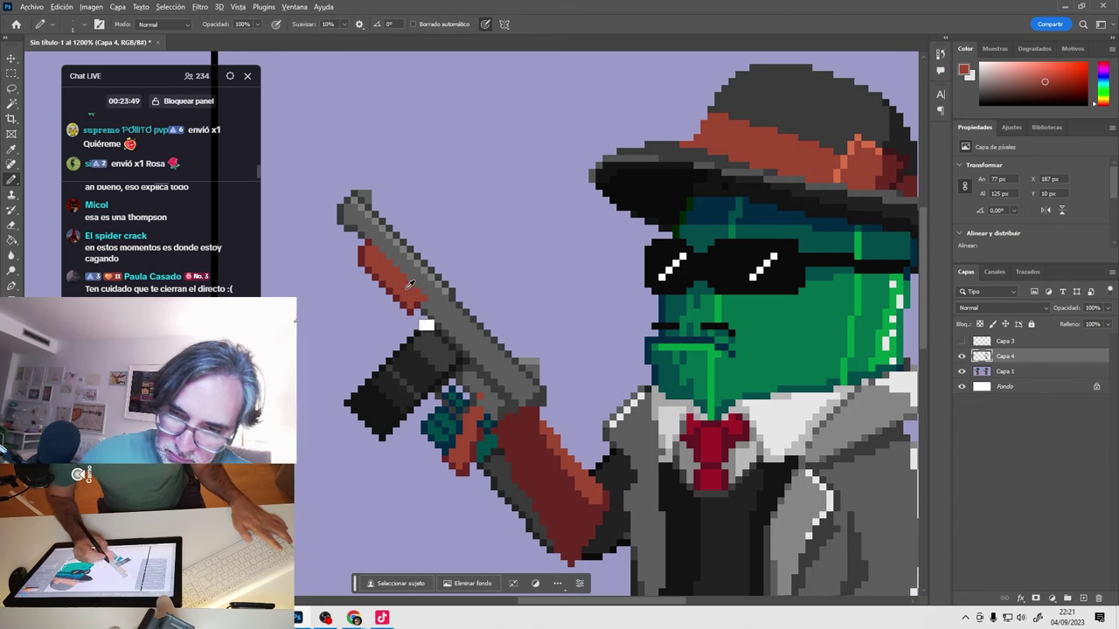
pyautogui.keyDown('alt'); pyautogui.click(363, 249); pyautogui.keyUp('alt')
pyautogui.moveTo(365, 250)
pyautogui.mouseDown()
pyautogui.moveTo(399, 294)
pyautogui.moveTo(407, 284)
pyautogui.mouseUp()
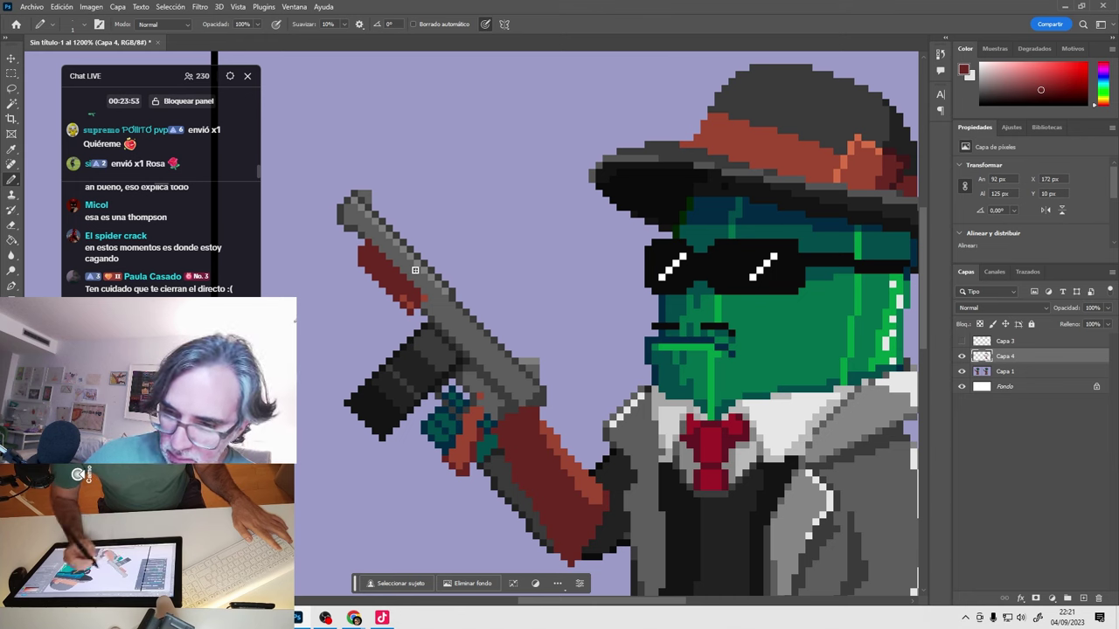
# Shade the lower side of the gun's body and barrel in dark gray.
pyautogui.keyDown('alt'); pyautogui.click(514, 391); pyautogui.keyUp('alt')
pyautogui.moveTo(514, 387); pyautogui.dragTo(428, 302)
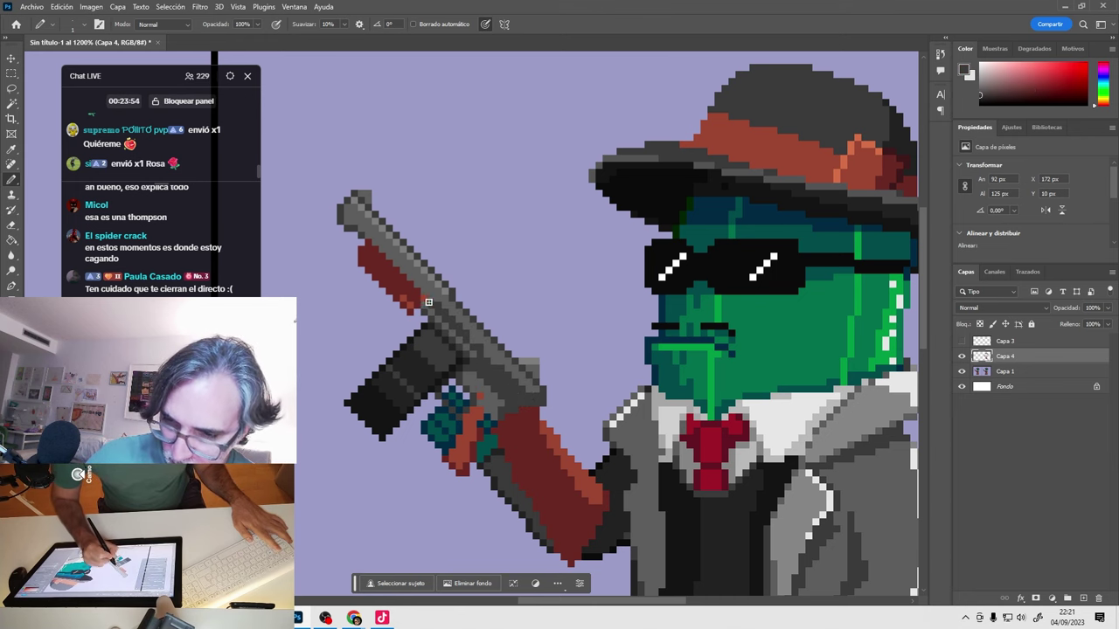
pyautogui.keyDown('alt'); pyautogui.click(416, 298); pyautogui.keyUp('alt')
pyautogui.keyDown('alt'); pyautogui.click(445, 317); pyautogui.keyUp('alt')
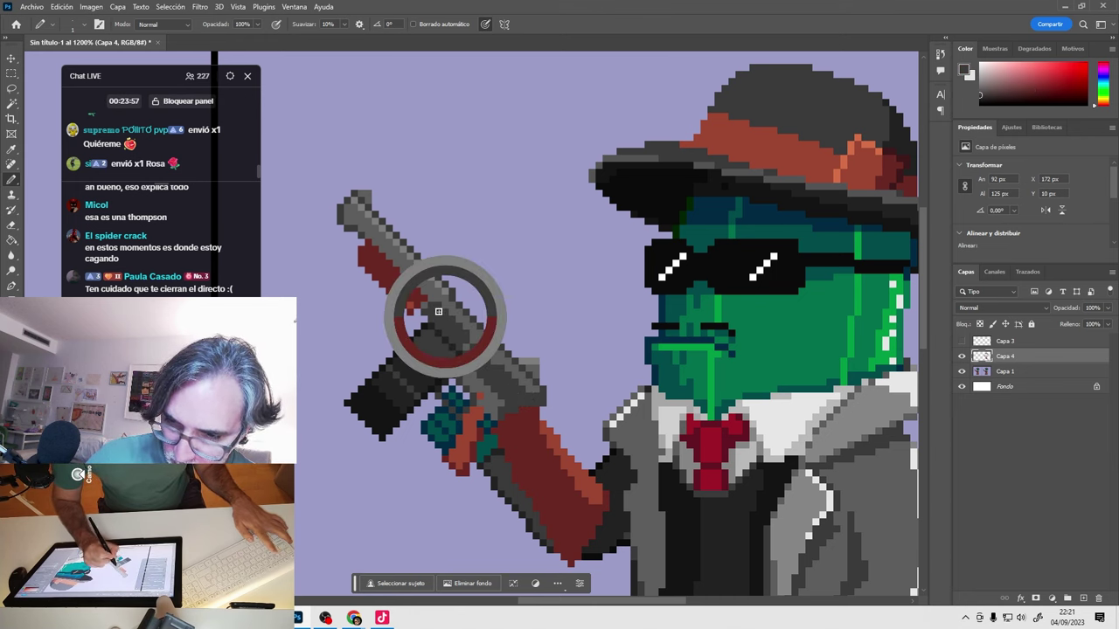
pyautogui.moveTo(426, 290); pyautogui.dragTo(399, 263)
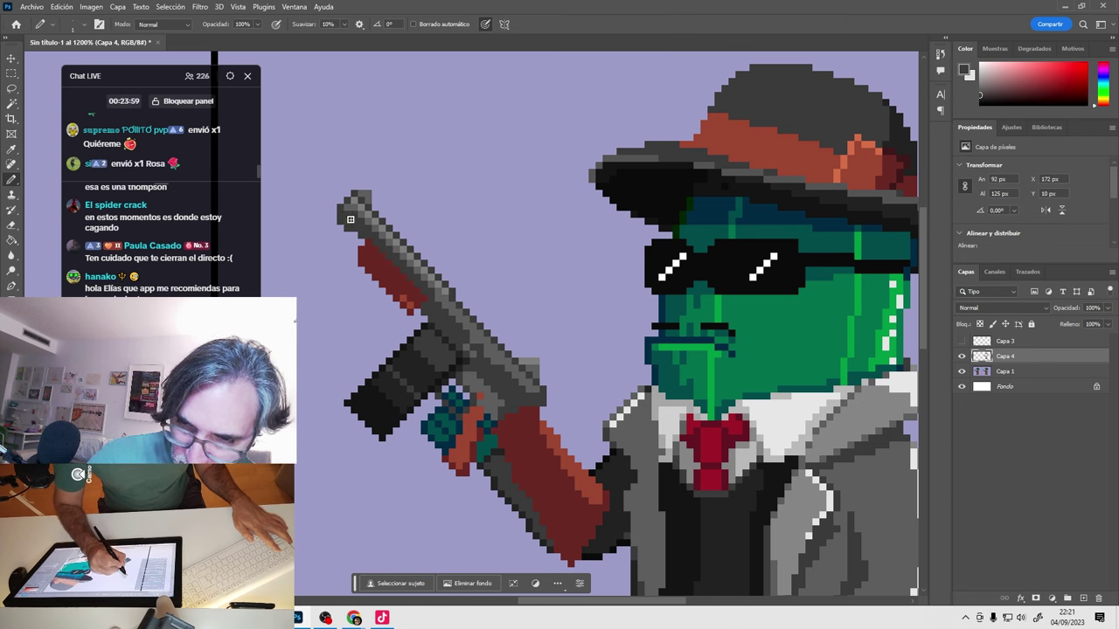
# Refine the gun's outline near the muzzle and barrel using the sampled background colour and dark gray.
pyautogui.keyDown('alt'); pyautogui.click(350, 271); pyautogui.keyUp('alt')
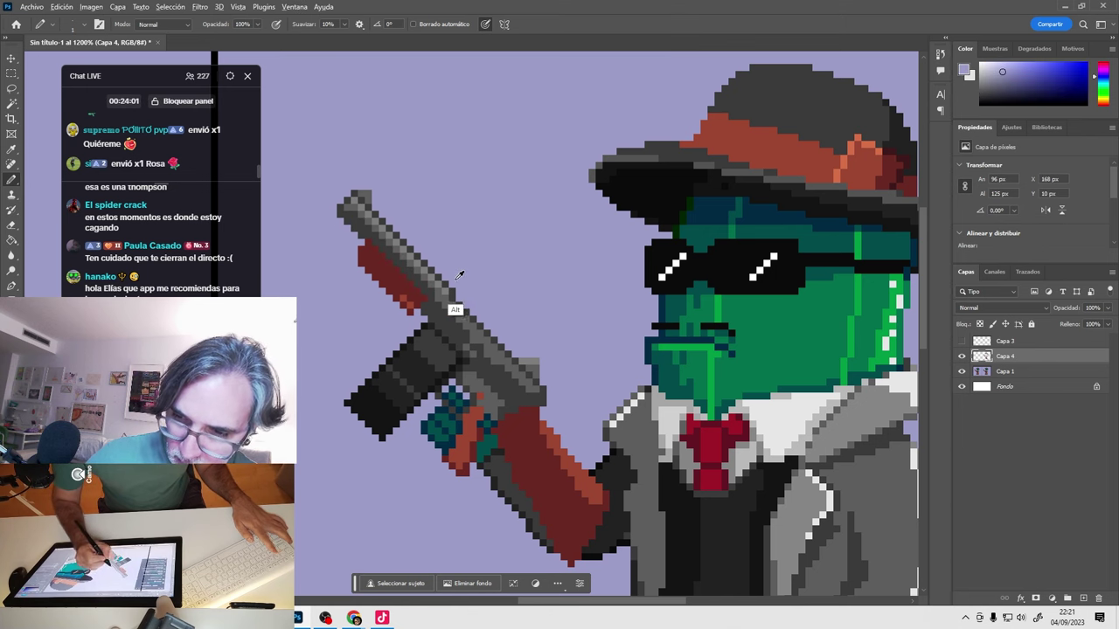
pyautogui.keyDown('alt'); pyautogui.click(418, 291); pyautogui.keyUp('alt')
pyautogui.keyDown('alt'); pyautogui.click(455, 291); pyautogui.keyUp('alt')
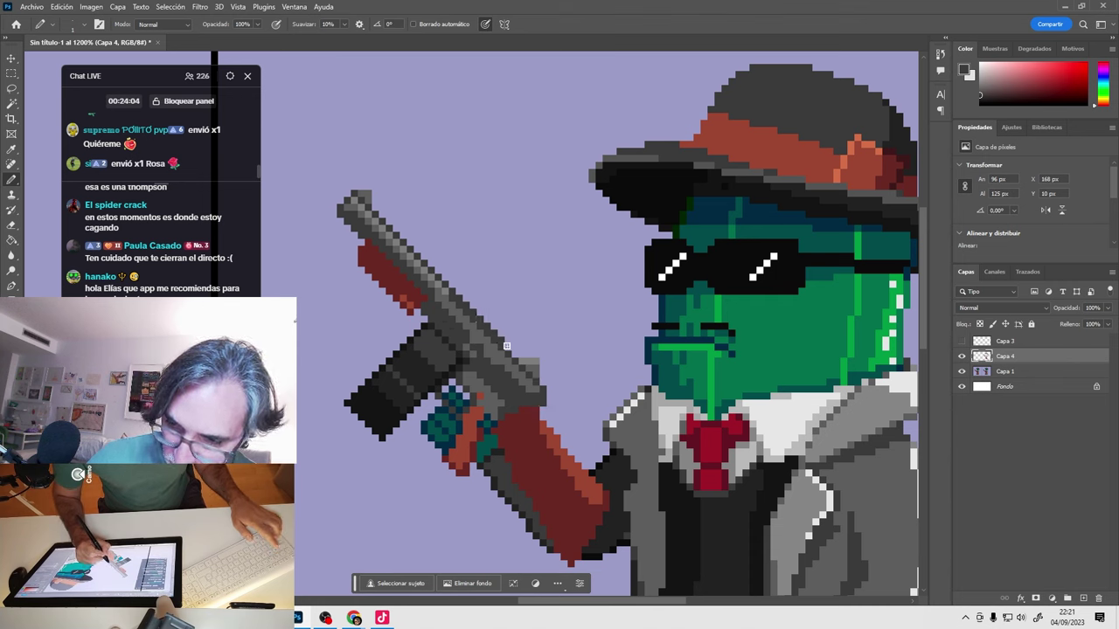
# Lighten the upper side of the gun's body with lighter gray and add dashed white highlights along the body and barrel.
pyautogui.keyDown('alt'); pyautogui.click(530, 384); pyautogui.keyUp('alt')
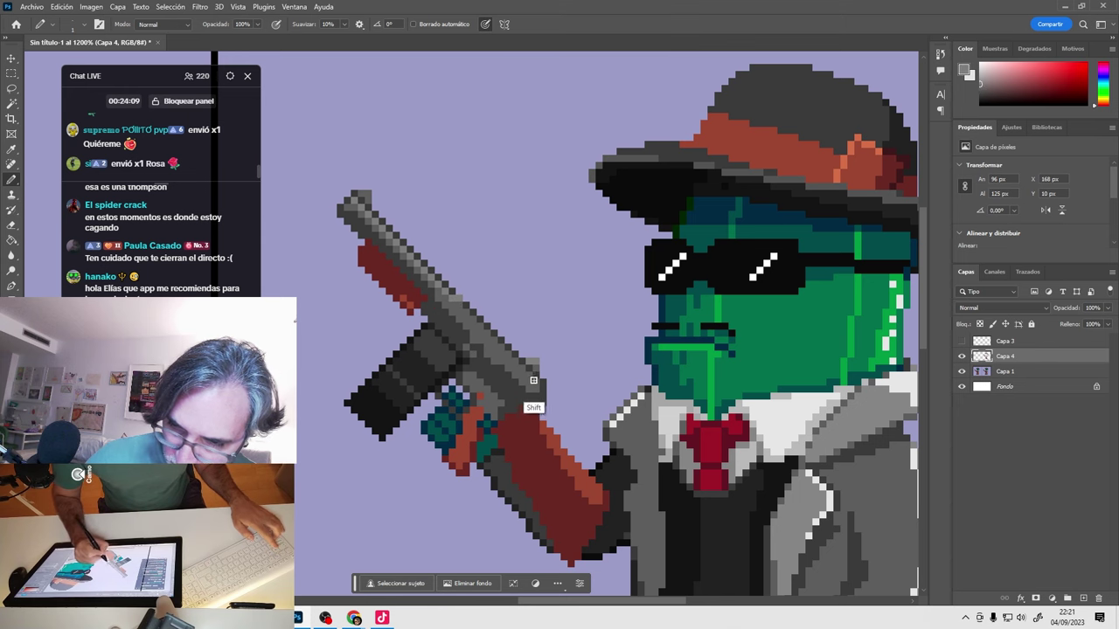
pyautogui.keyDown('alt'); pyautogui.click(461, 301); pyautogui.keyUp('alt')
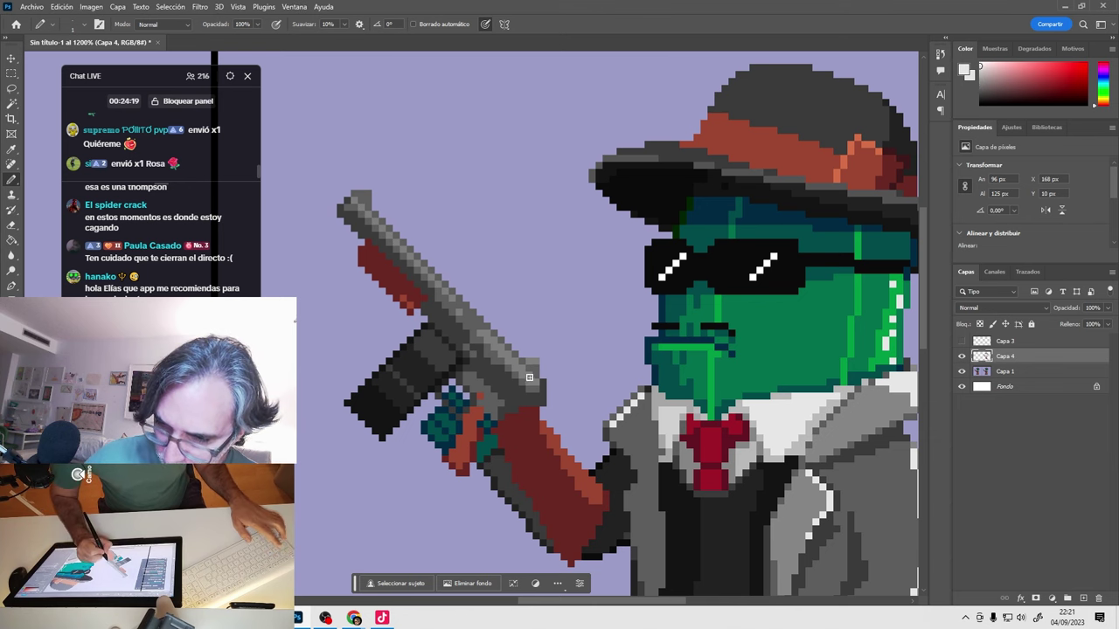
pyautogui.moveTo(482, 332); pyautogui.dragTo(524, 367)
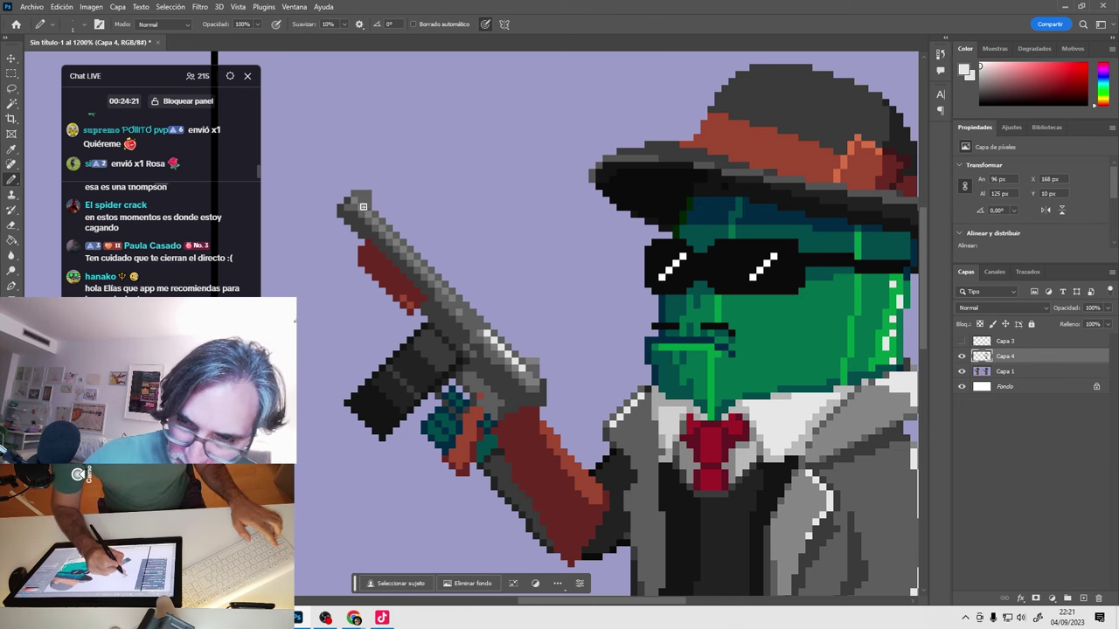
pyautogui.moveTo(445, 284); pyautogui.dragTo(363, 211)
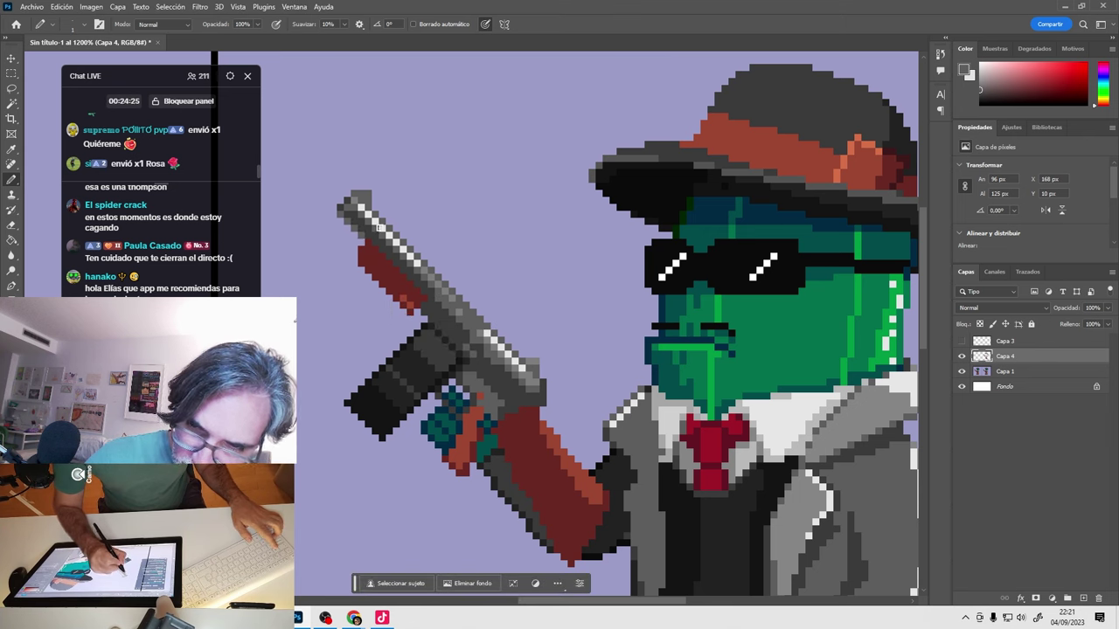
# Darken the rest of the gun's front grip in dark red and add a lighter red edge to it.
pyautogui.keyDown('alt'); pyautogui.click(407, 322); pyautogui.keyUp('alt')
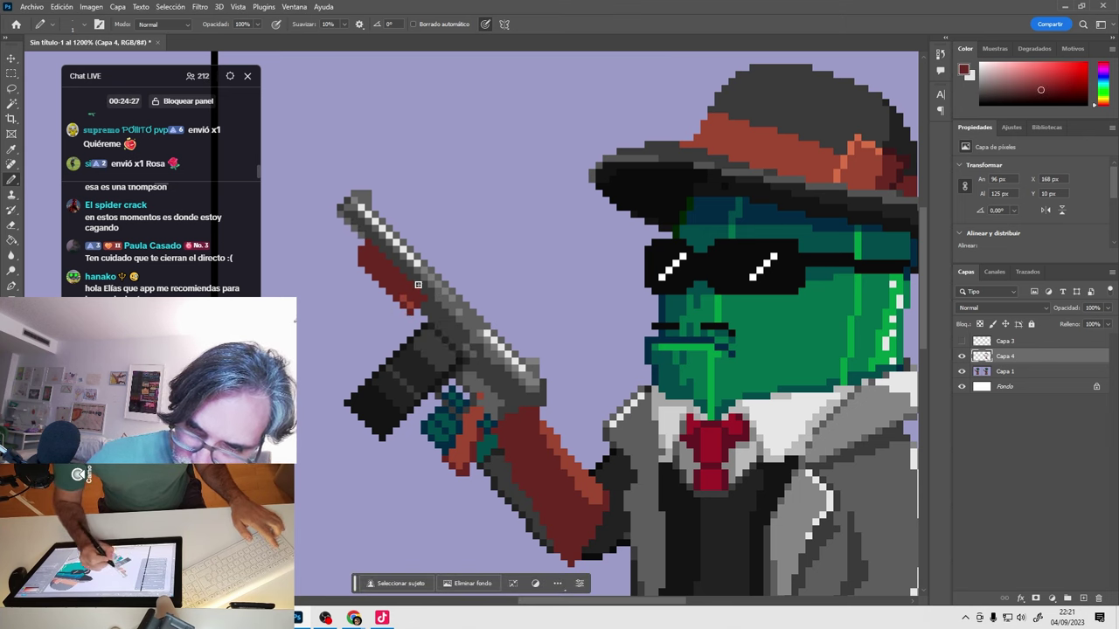
pyautogui.keyDown('alt'); pyautogui.click(418, 284); pyautogui.keyUp('alt')
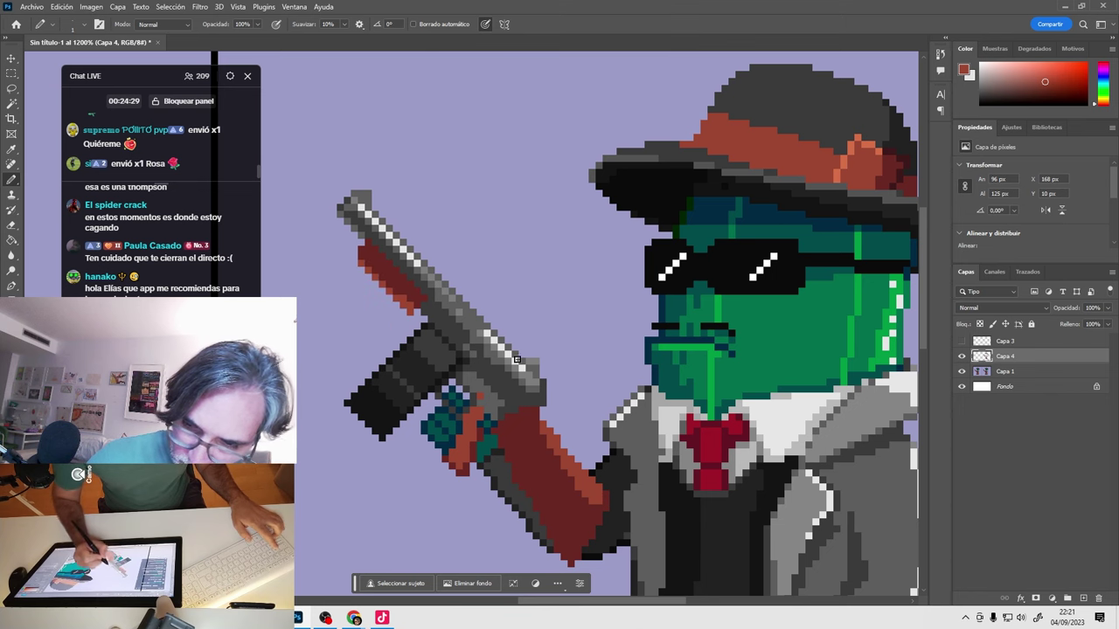
pyautogui.keyDown('alt'); pyautogui.click(463, 476); pyautogui.keyUp('alt')
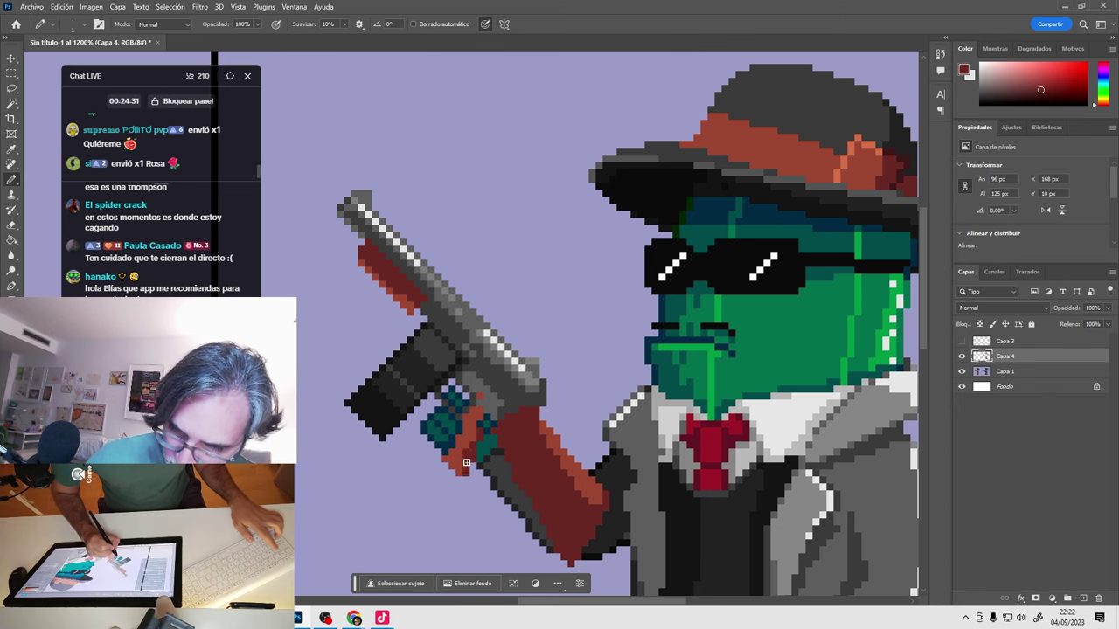
# Darken the pistol grip in dark red and redraw the fingers around it with teal and dark blue pixels.
pyautogui.keyDown('alt'); pyautogui.click(479, 418); pyautogui.keyUp('alt')
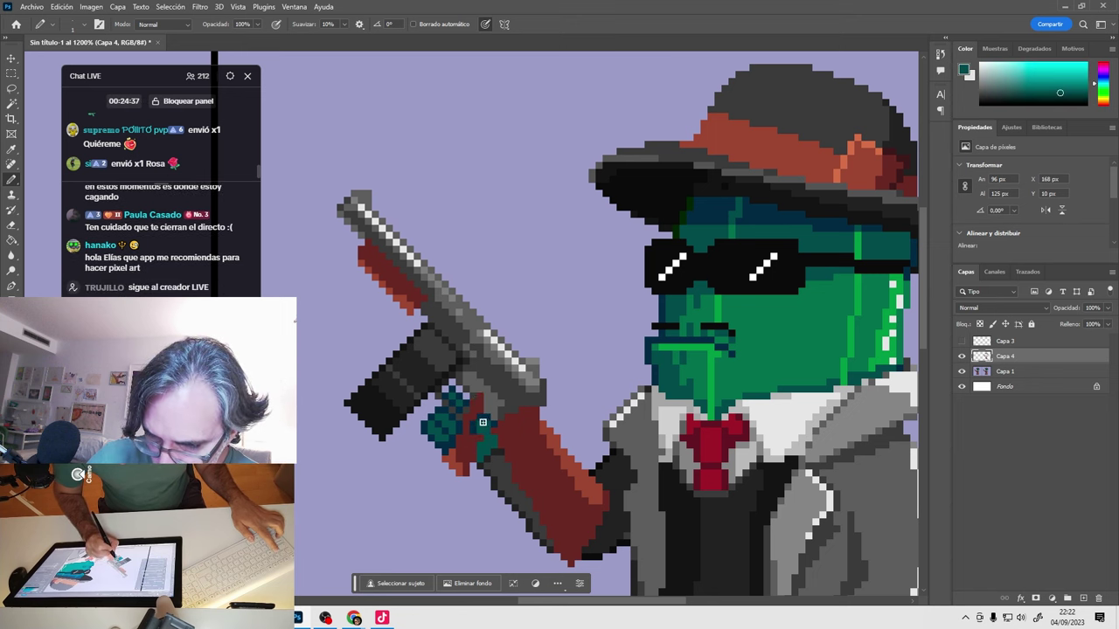
pyautogui.keyDown('alt'); pyautogui.click(475, 427); pyautogui.keyUp('alt')
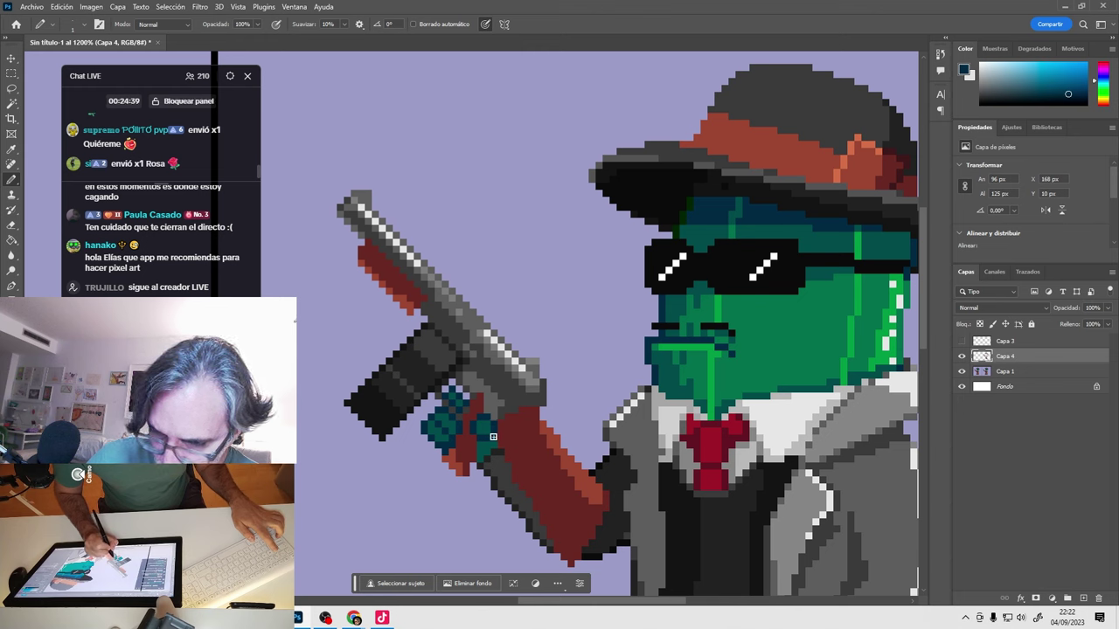
pyautogui.keyDown('alt'); pyautogui.click(487, 440); pyautogui.keyUp('alt')
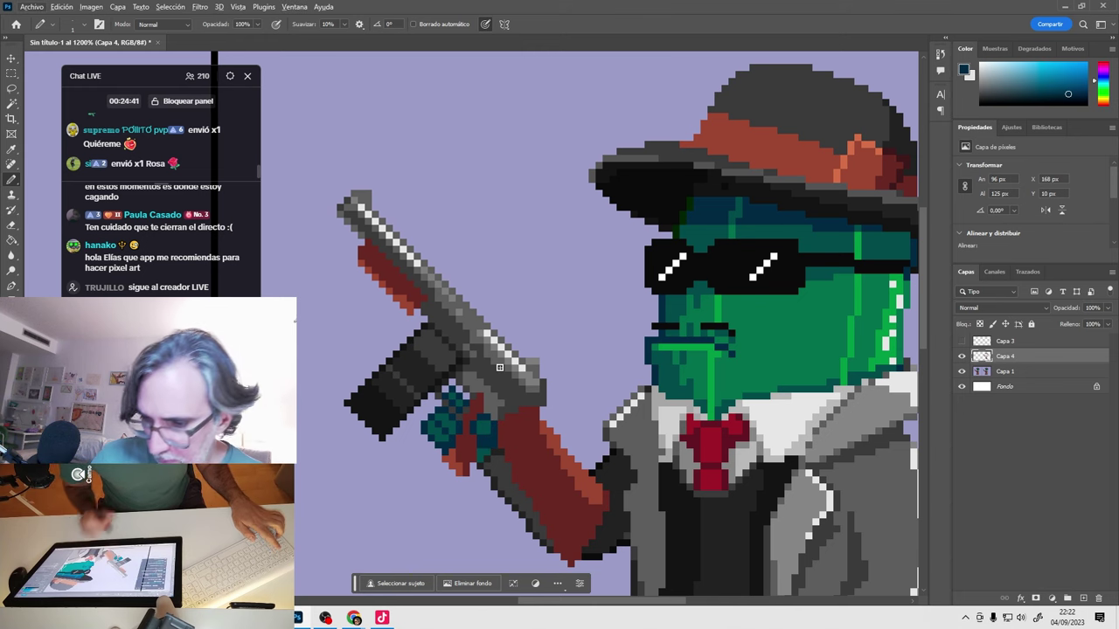
pyautogui.keyDown('alt'); pyautogui.click(467, 399); pyautogui.keyUp('alt')
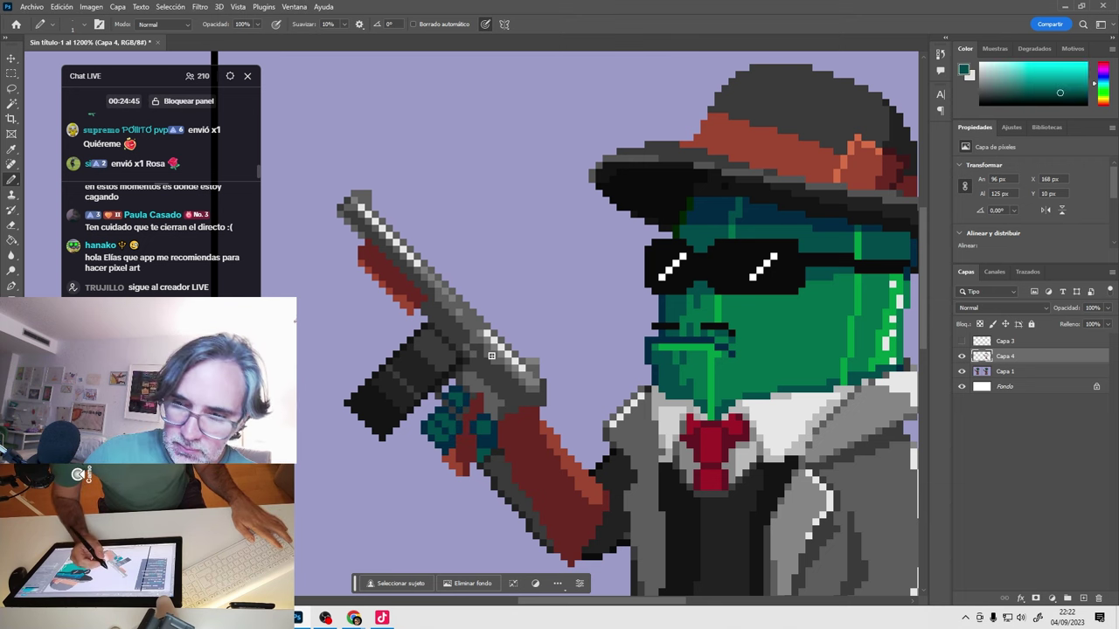
# Add a gray rear sight to the gun's body and white highlight pixels on the rear sight and the muzzle's front sight.
pyautogui.keyDown('alt'); pyautogui.click(362, 209); pyautogui.keyUp('alt')
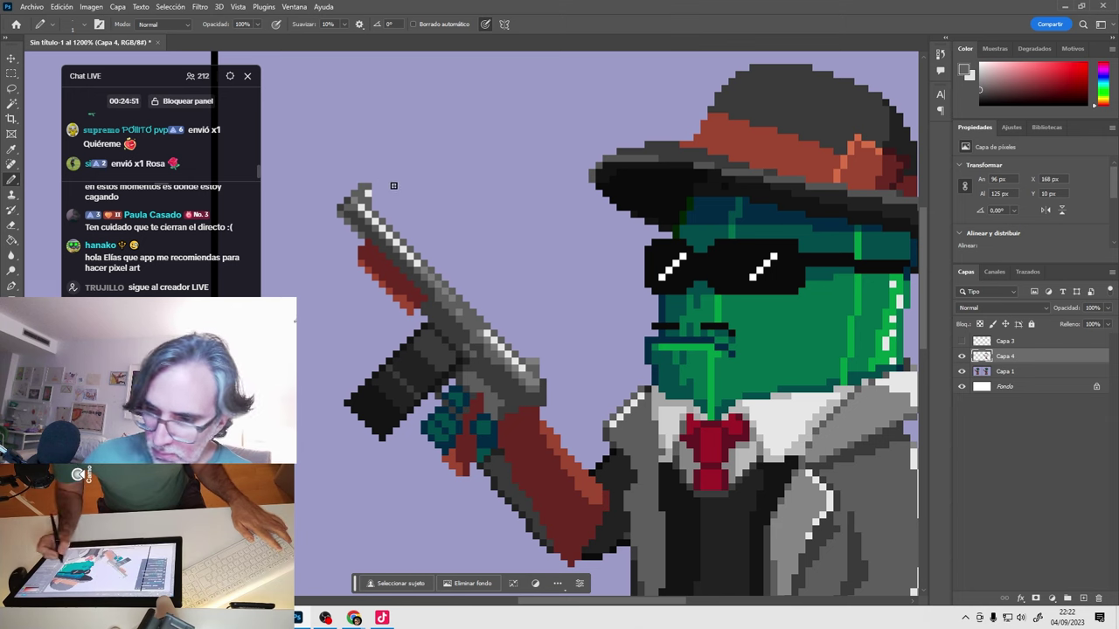
pyautogui.keyDown('alt'); pyautogui.click(542, 377); pyautogui.keyUp('alt')
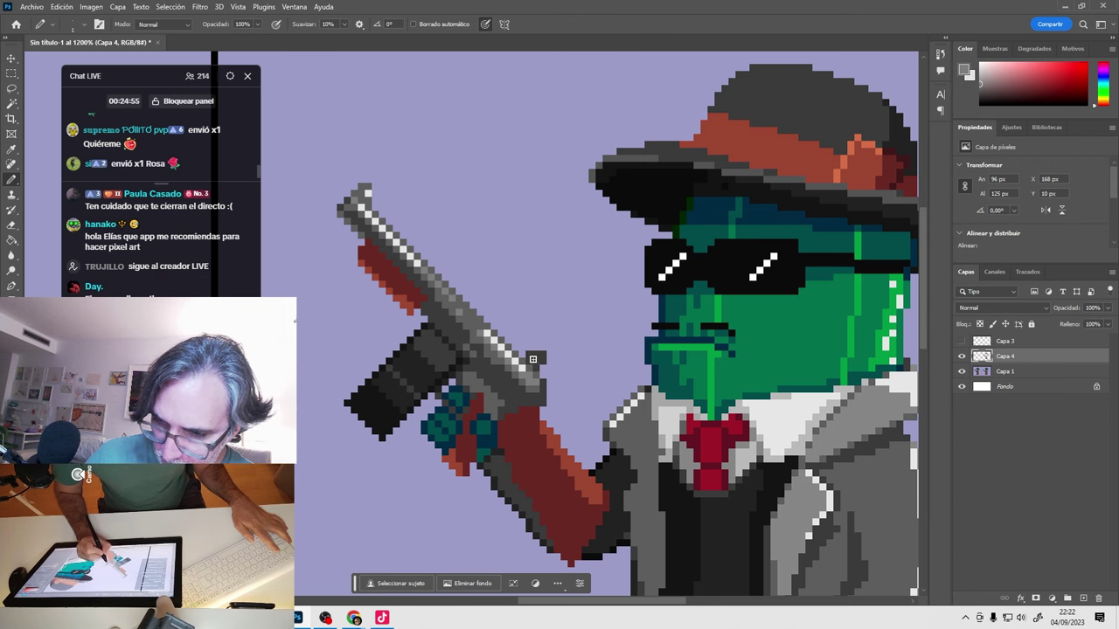
pyautogui.keyDown('alt'); pyautogui.click(532, 370); pyautogui.keyUp('alt')
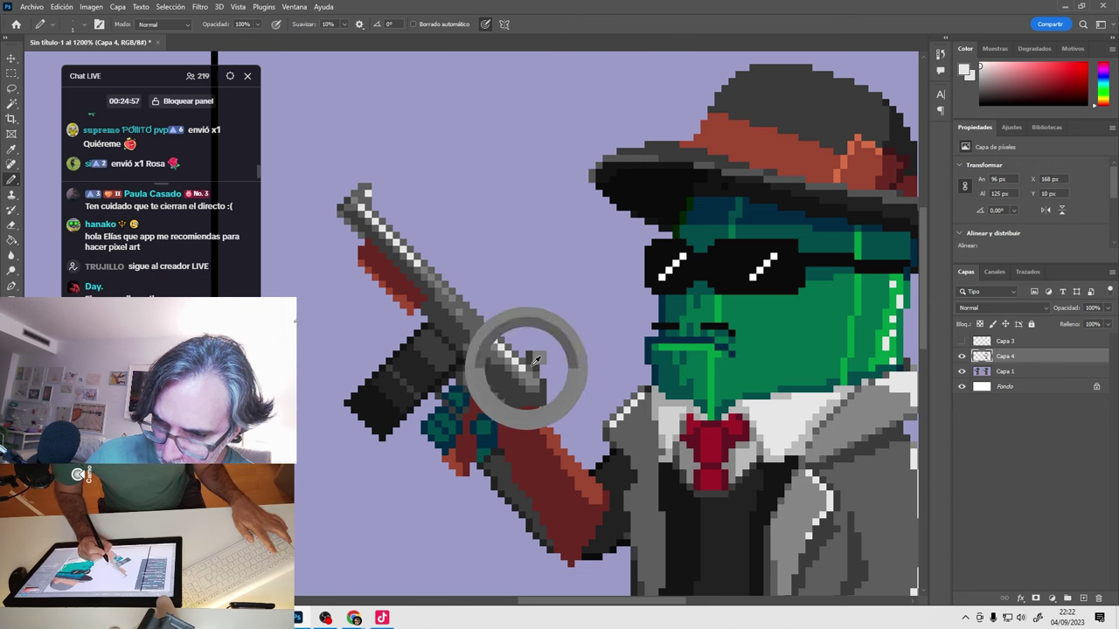
pyautogui.keyDown('ctrl'); pyautogui.moveTo(652, 377); pyautogui.dragTo(612, 398); pyautogui.keyUp('ctrl')
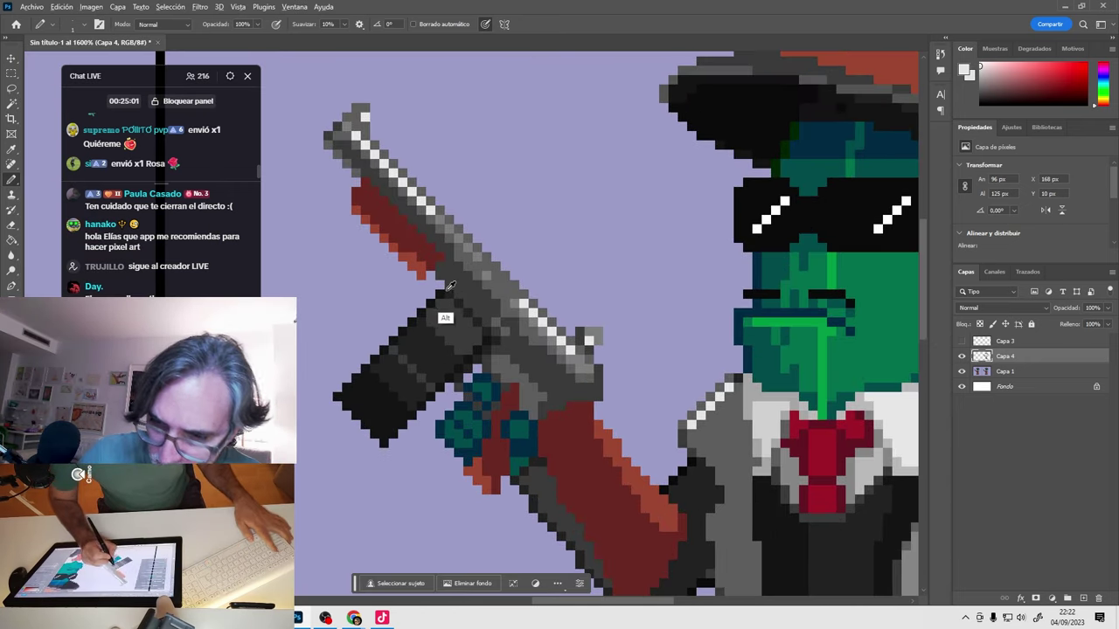
# Shade the underside of the gun's body between the front grip and magazine with near-black pixels sampled from the artwork.
pyautogui.moveTo(387, 220); pyautogui.dragTo(428, 238)
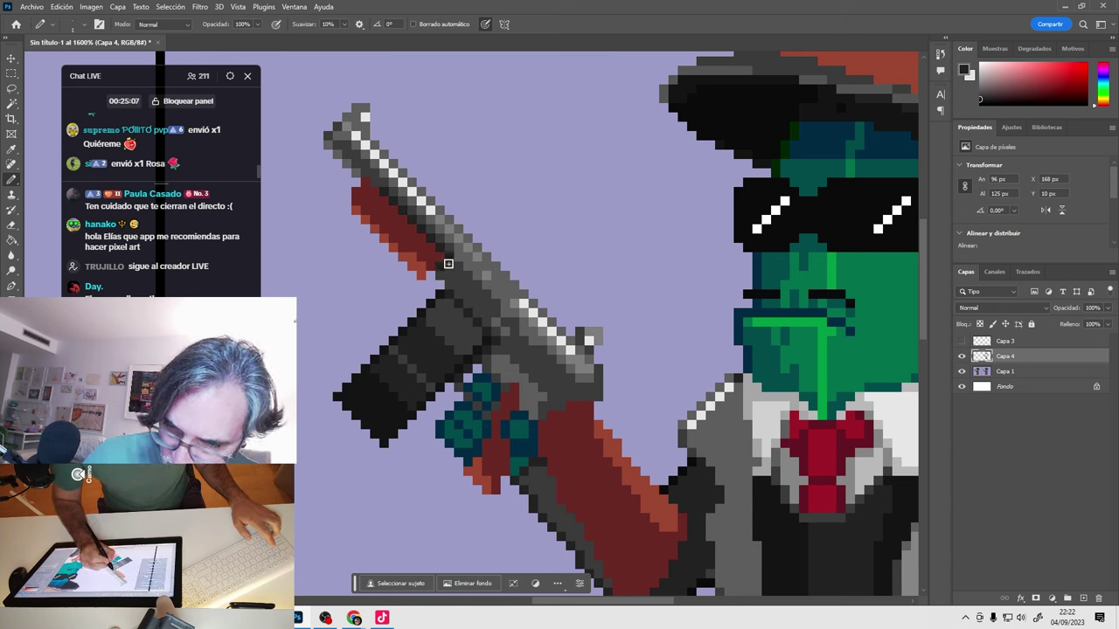
pyautogui.moveTo(445, 272); pyautogui.dragTo(481, 317)
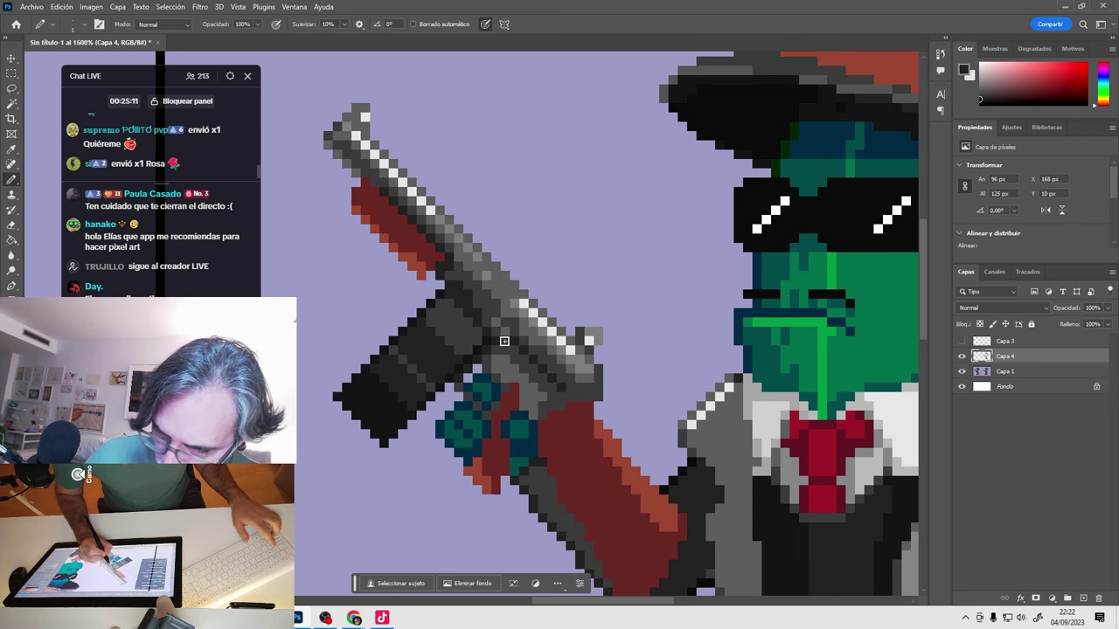
pyautogui.moveTo(658, 435); pyautogui.dragTo(582, 395)
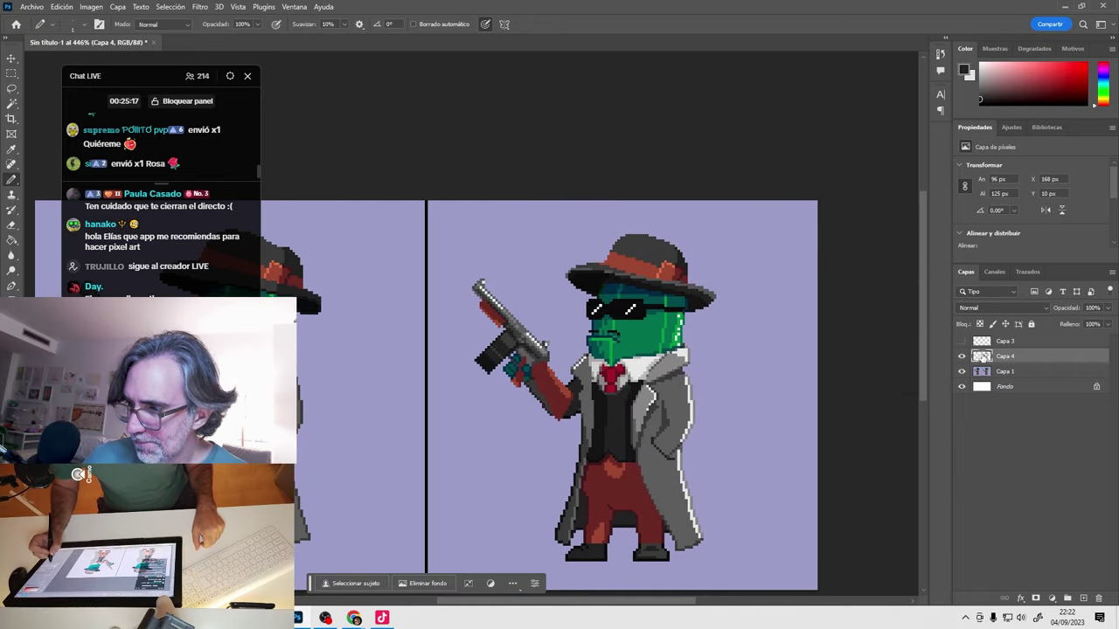
# Compare the corrected cucumber gangster with the original by repeatedly hiding and showing the Capa 4 layer, including with both characters in view.
pyautogui.click(962, 358)
pyautogui.click(962, 358)
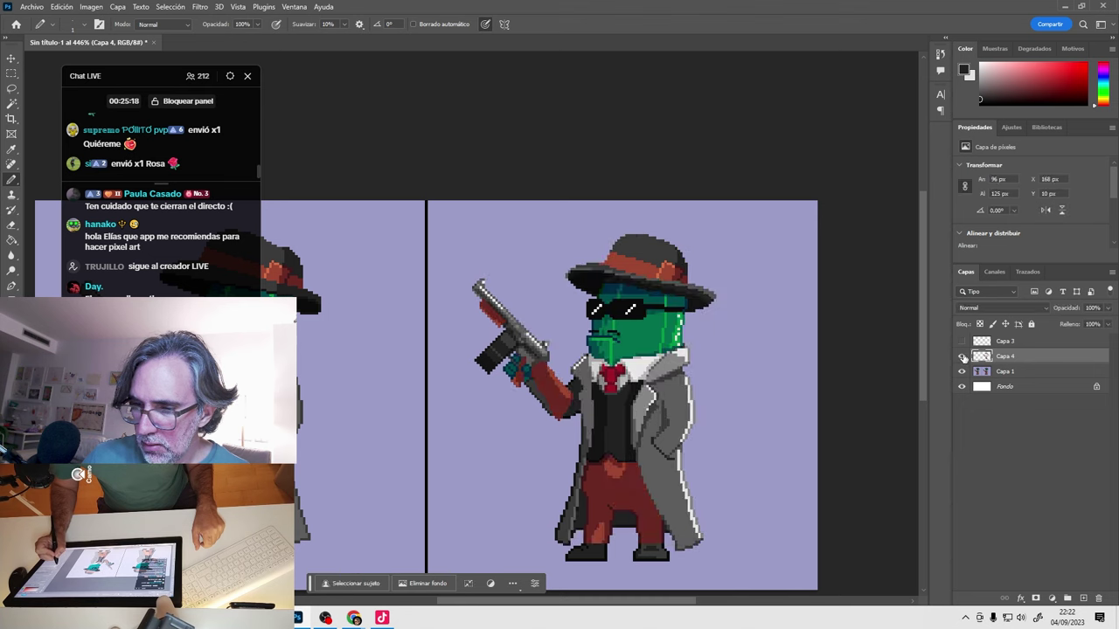
pyautogui.click(963, 358)
pyautogui.click(963, 359)
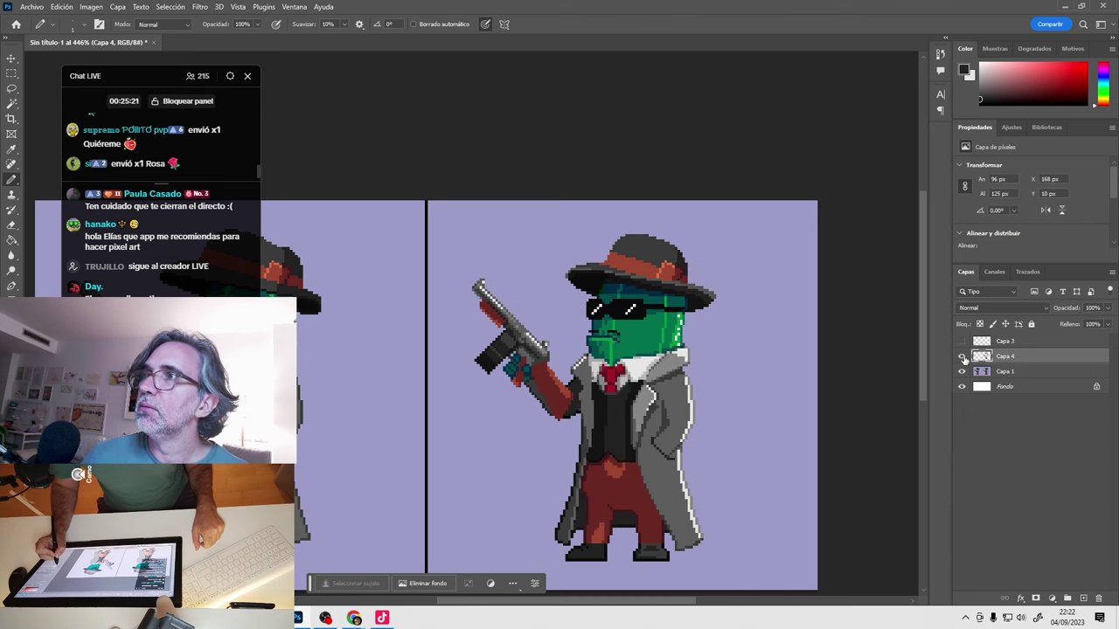
pyautogui.click(962, 359)
pyautogui.click(963, 358)
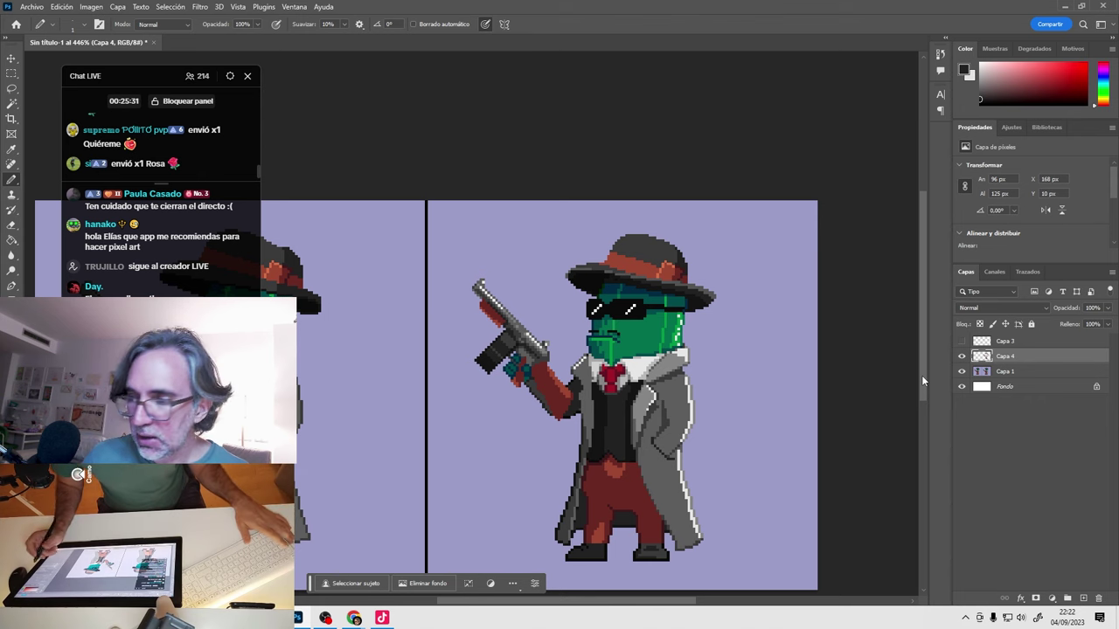
pyautogui.click(961, 359)
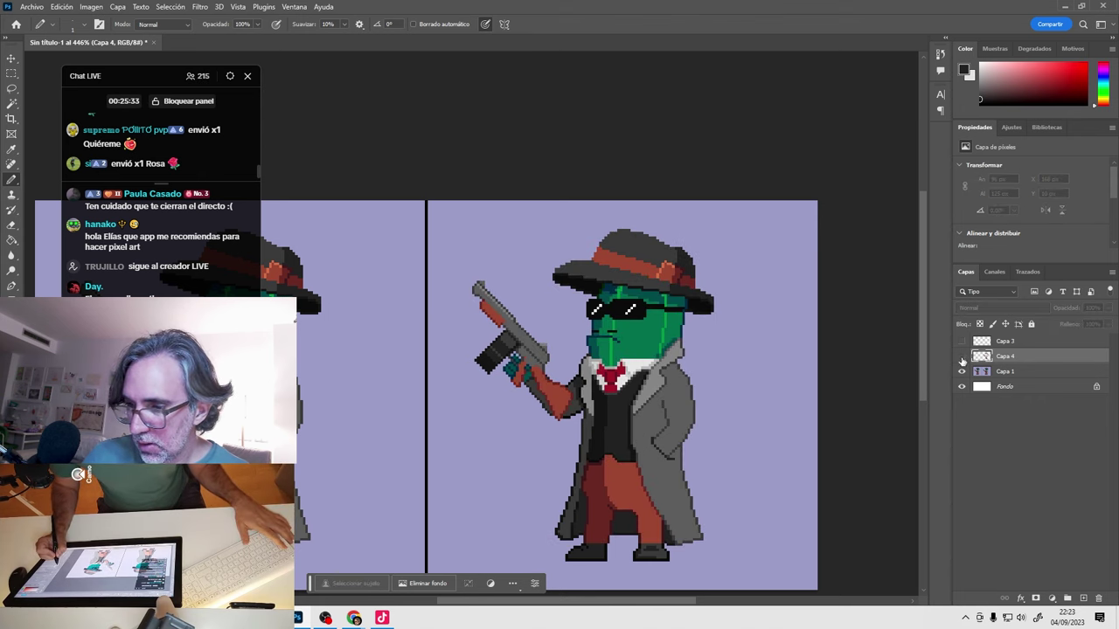
pyautogui.click(961, 359)
pyautogui.moveTo(735, 442); pyautogui.dragTo(811, 393)
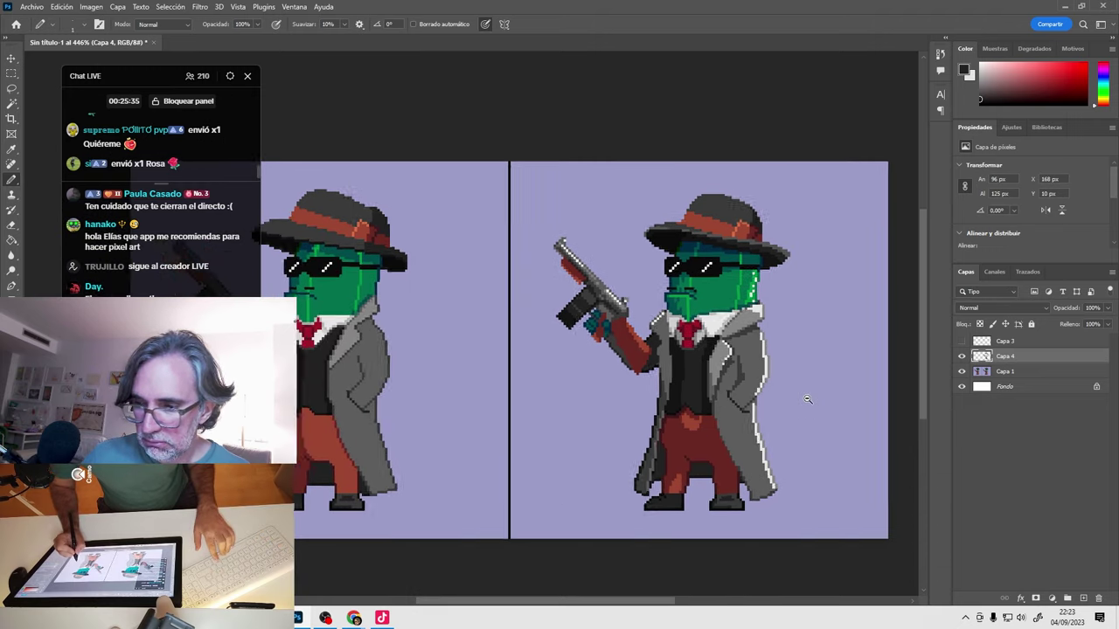
pyautogui.hotkey('ctrl', '-')
pyautogui.hotkey('ctrl', '-')
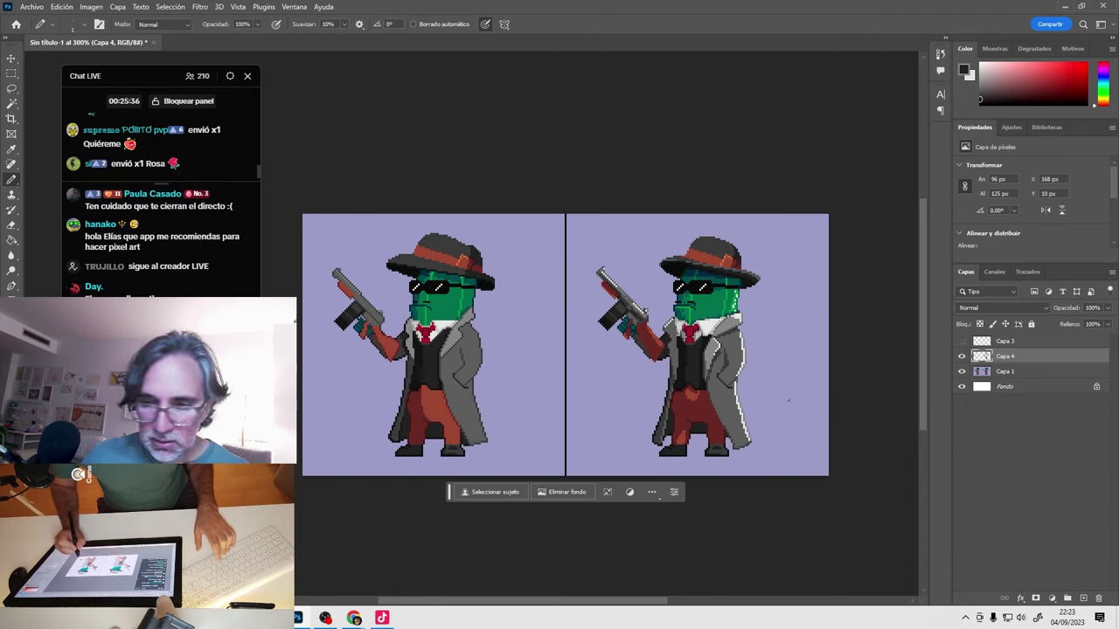
pyautogui.click(961, 356)
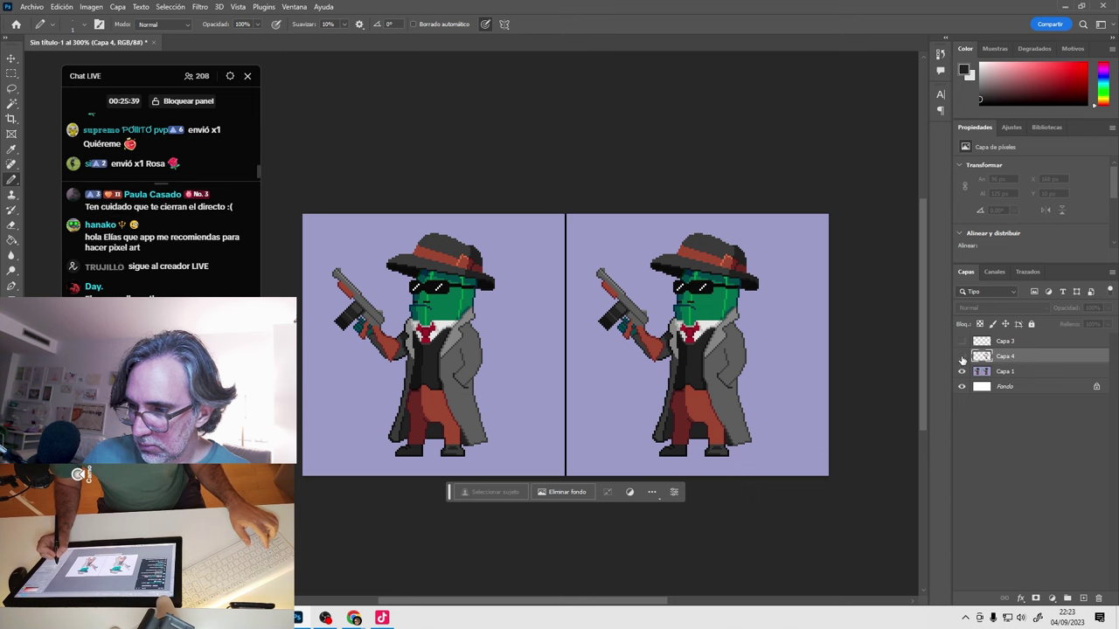
pyautogui.click(960, 357)
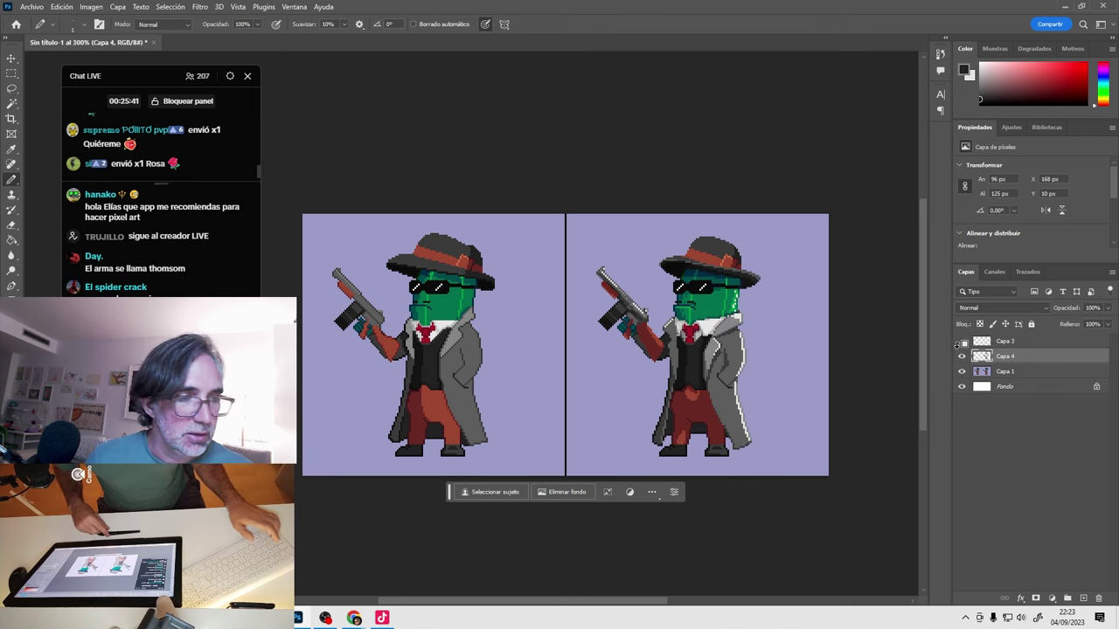
pyautogui.hotkey('ctrl', 'alt', 's')
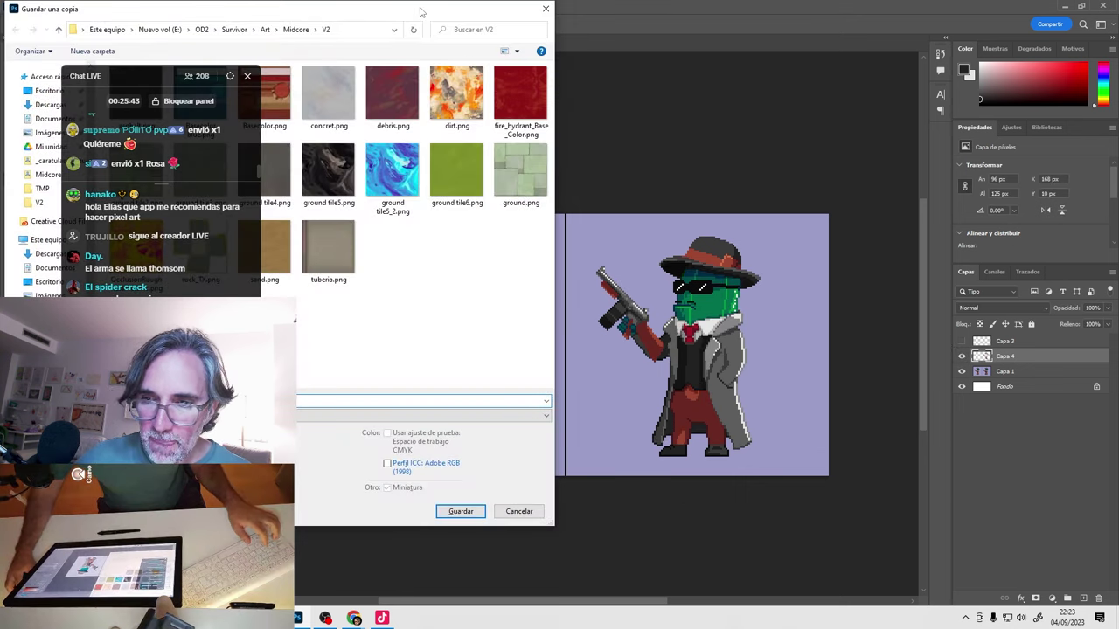
pyautogui.moveTo(420, 15); pyautogui.dragTo(713, 57)
pyautogui.click(341, 408)
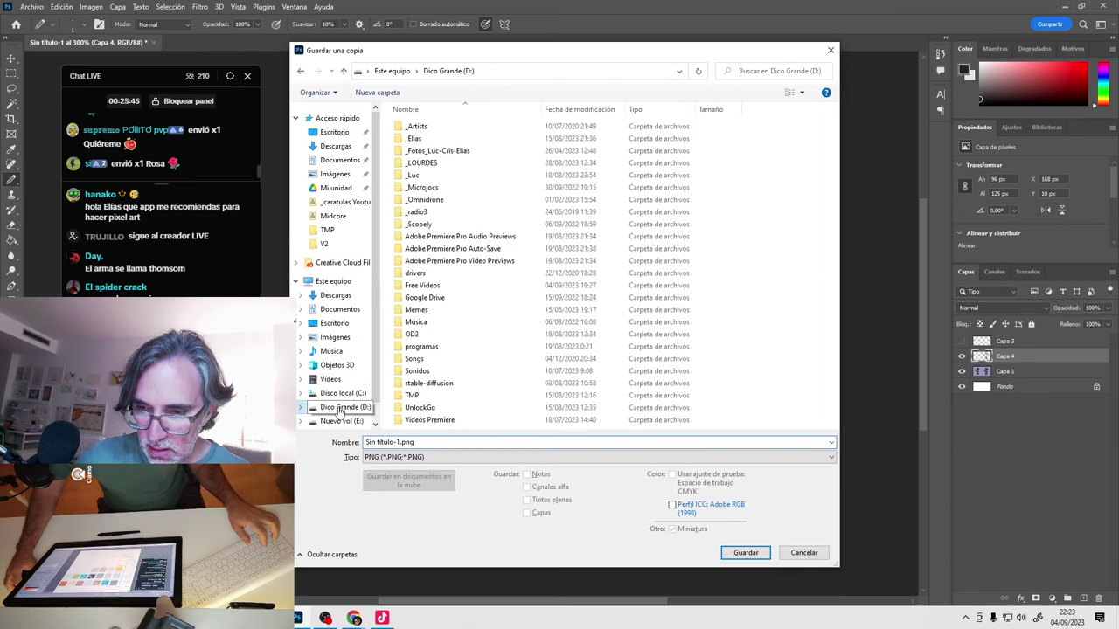
pyautogui.click(444, 441)
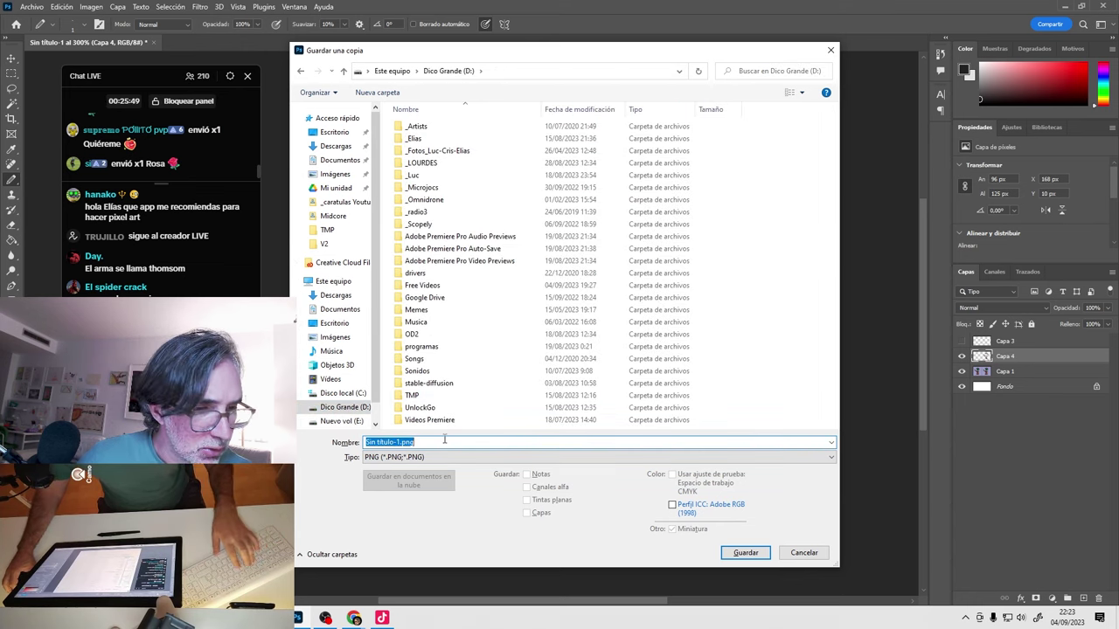
pyautogui.write('04-')
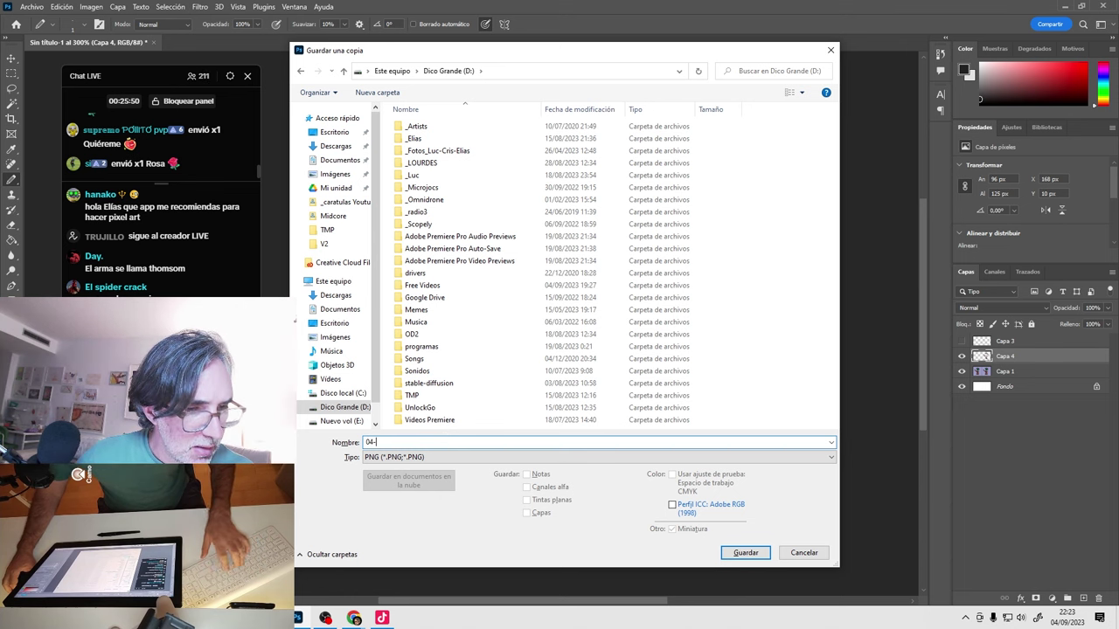
pyautogui.write('09')
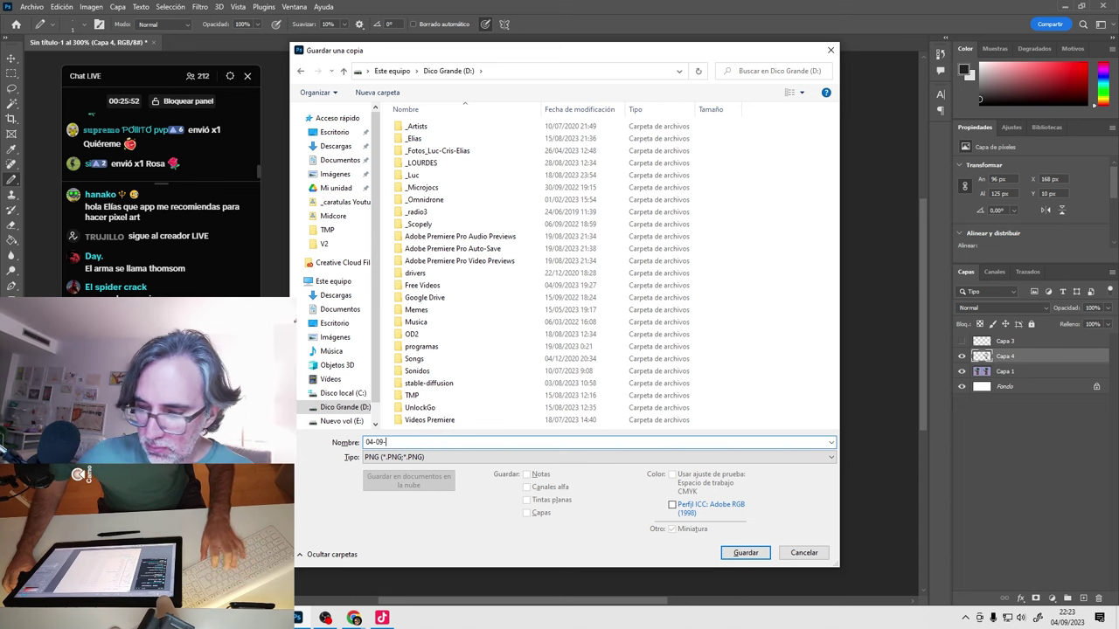
pyautogui.write('-2023')
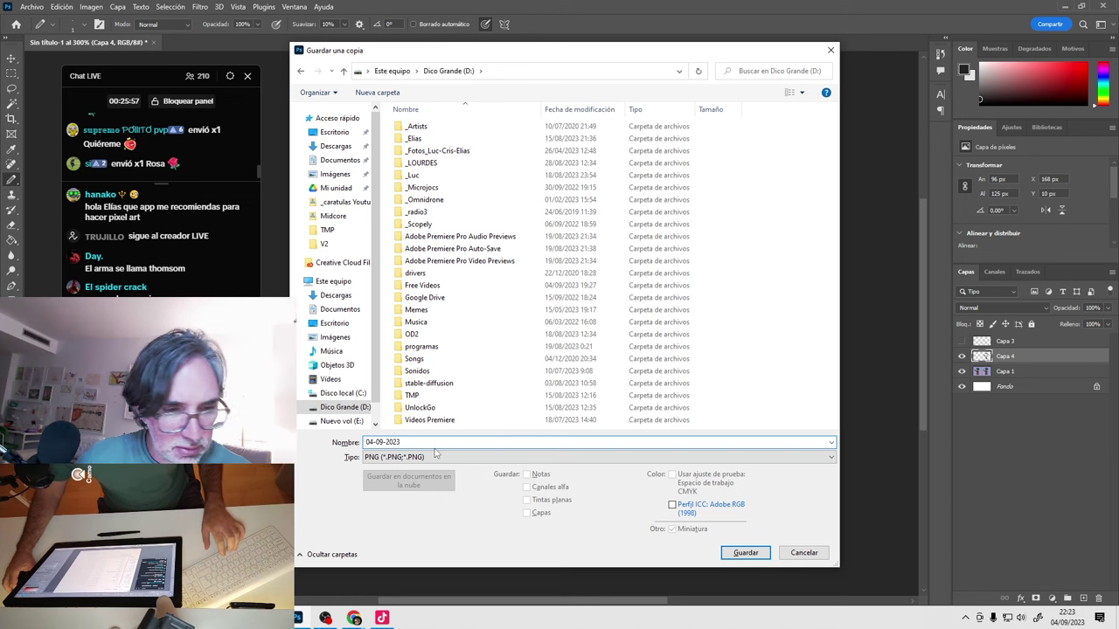
pyautogui.write(' 01')
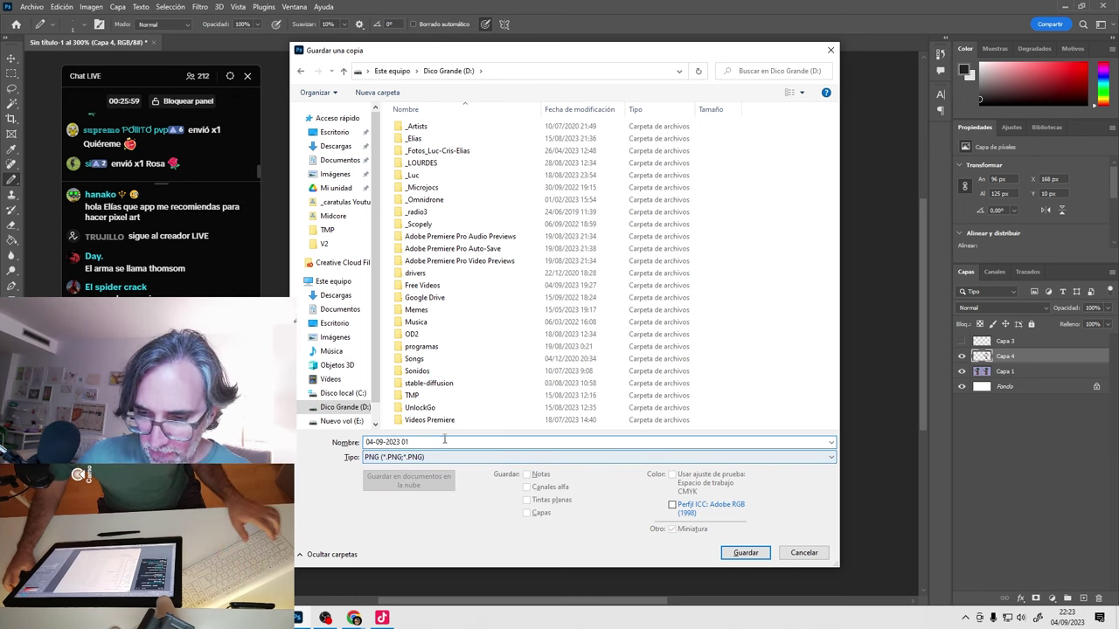
pyautogui.hotkey('ctrl', 'a')
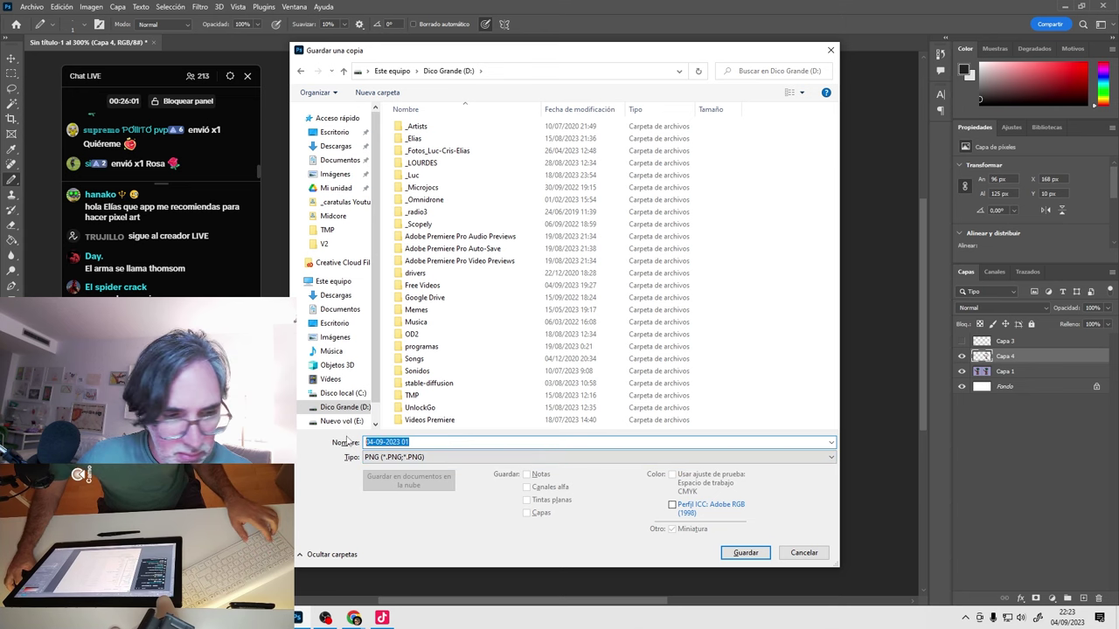
pyautogui.click(747, 554)
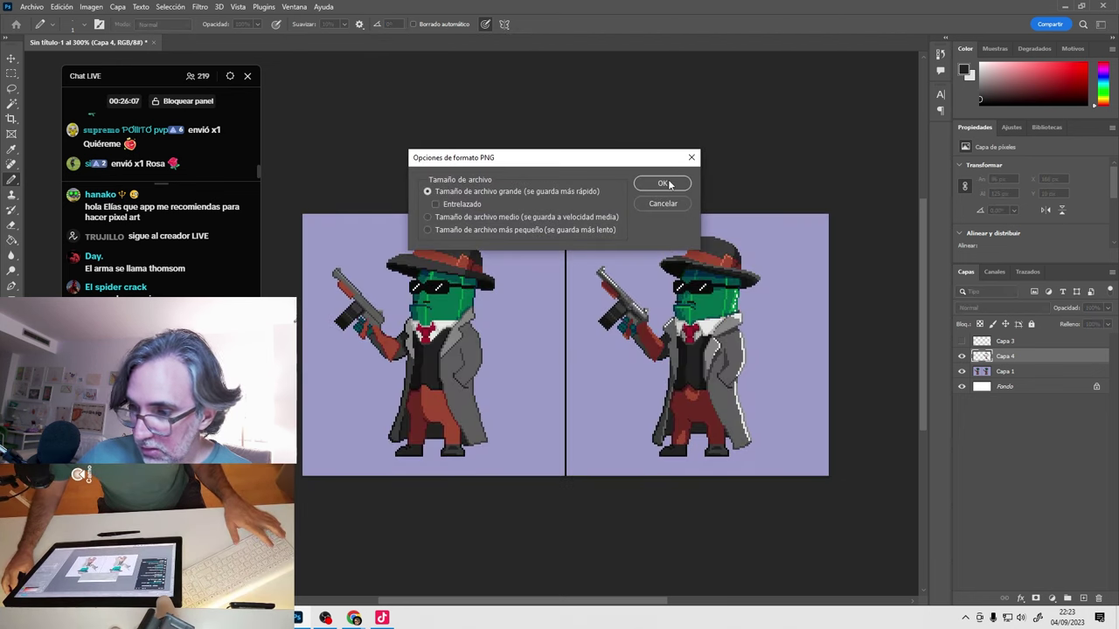
pyautogui.click(669, 183)
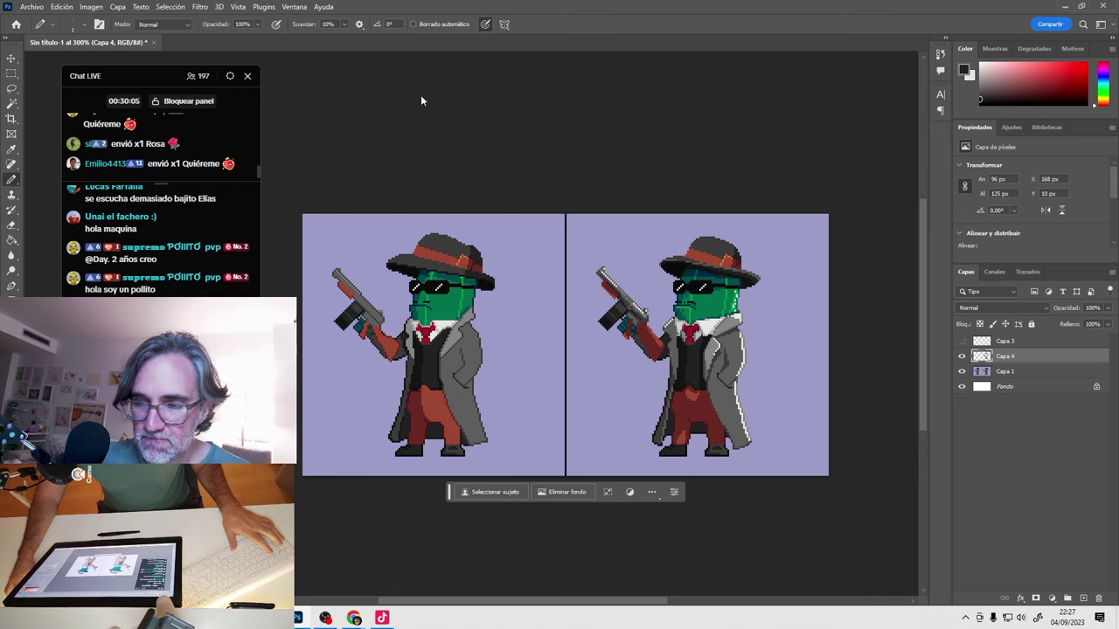
pyautogui.hotkey('ctrl', 'w')
pyautogui.press('Return')
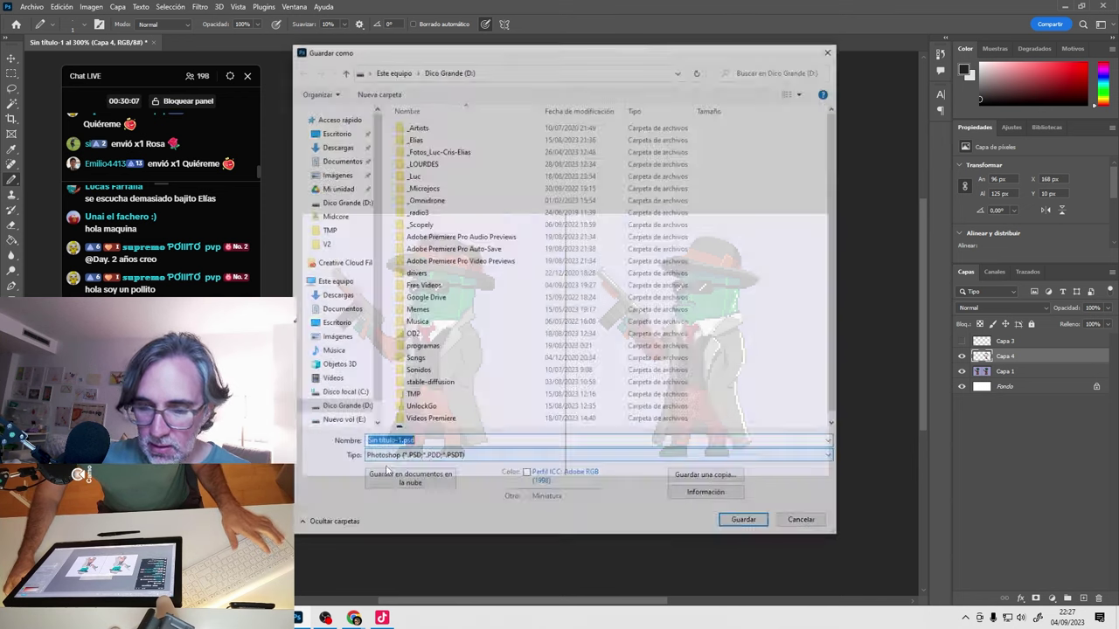
pyautogui.write('04-09-2023 01')
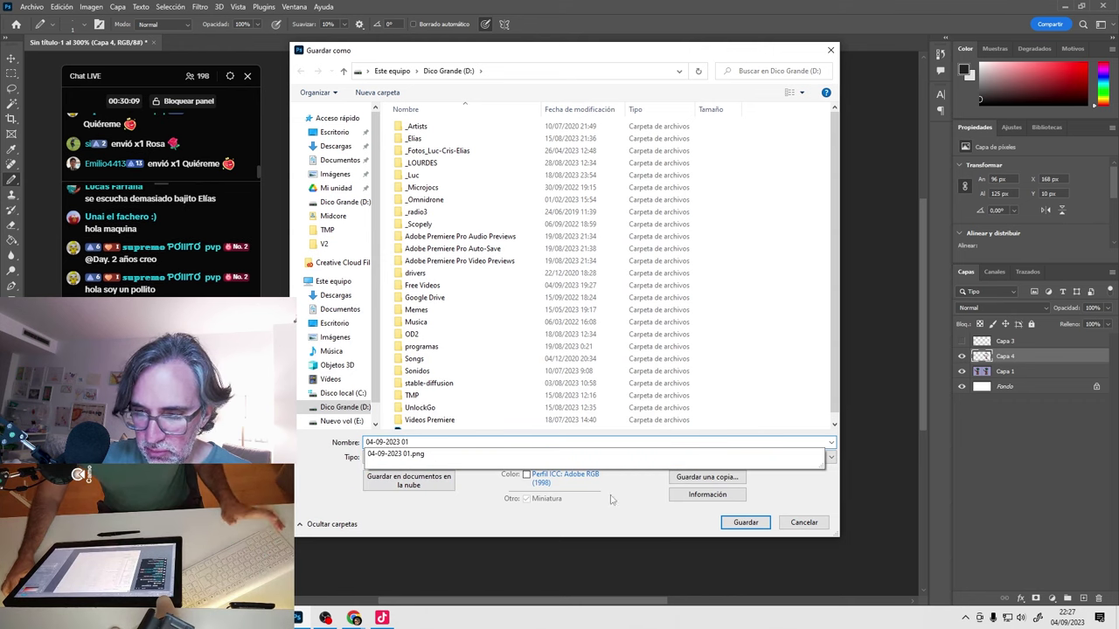
pyautogui.click(745, 522)
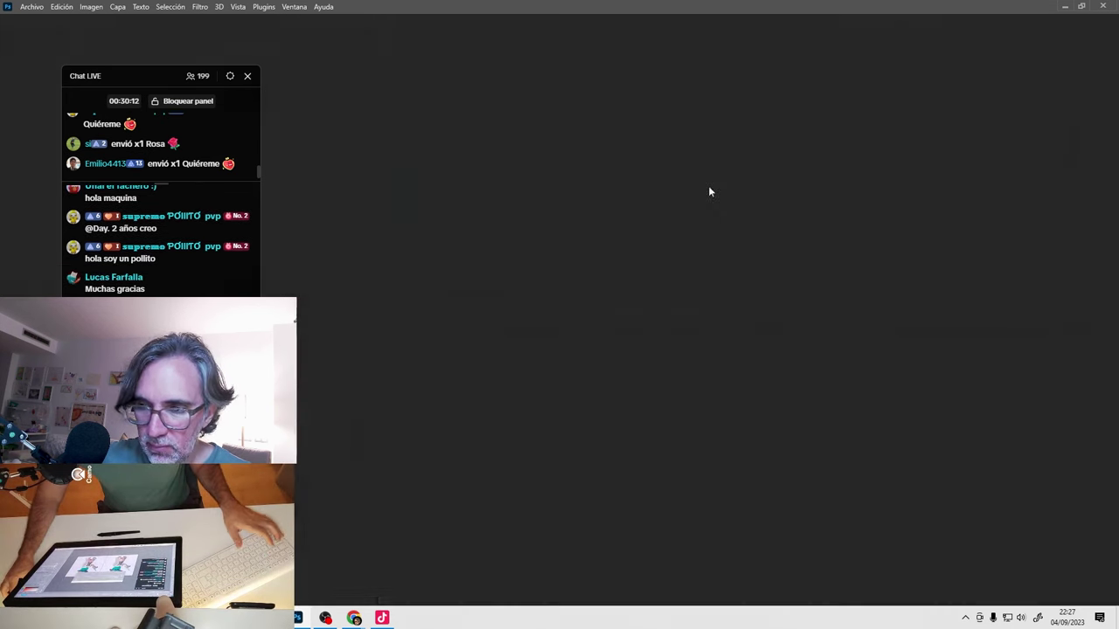
pyautogui.click(713, 177)
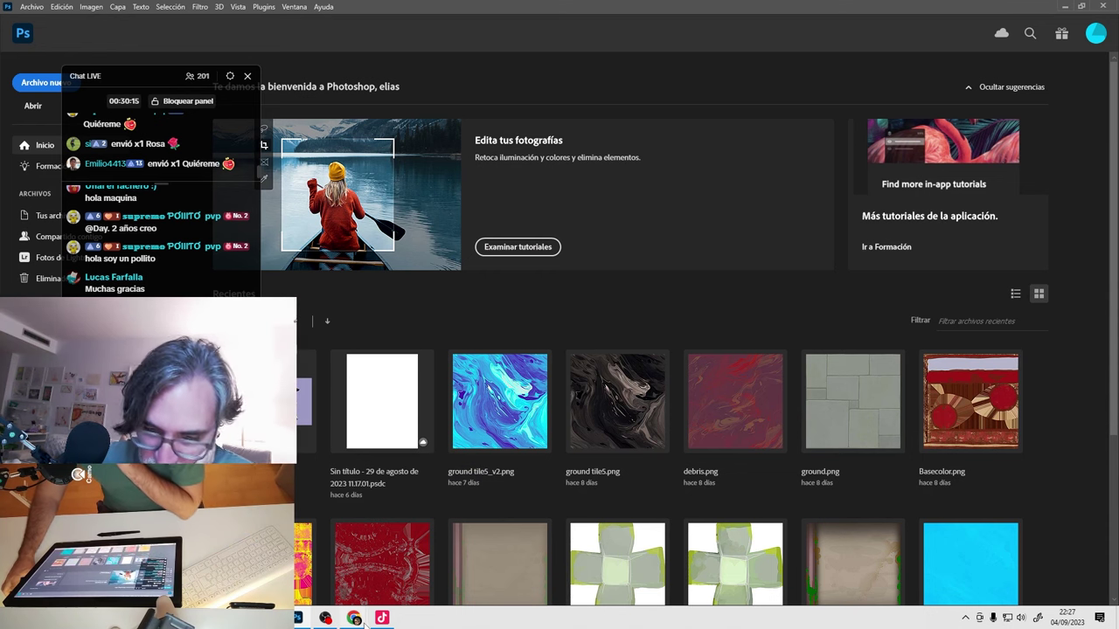
# Switch to Chrome, close the image and "gangster shotgun" search tabs, and dismiss the enlarged gangster image in Discord.
pyautogui.moveTo(355, 616)
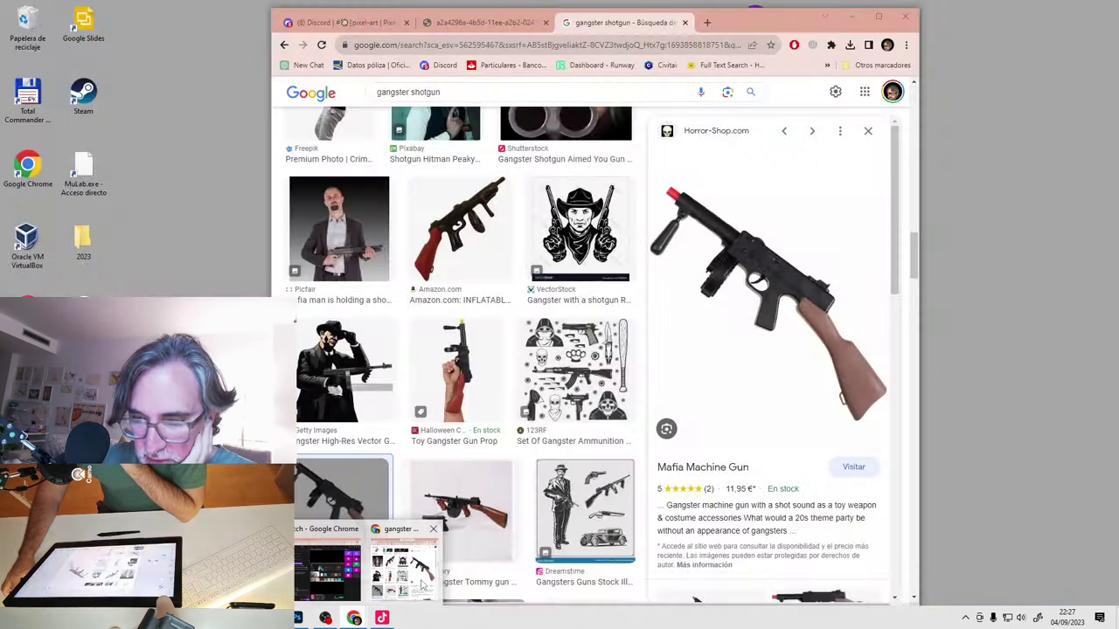
pyautogui.click(403, 564)
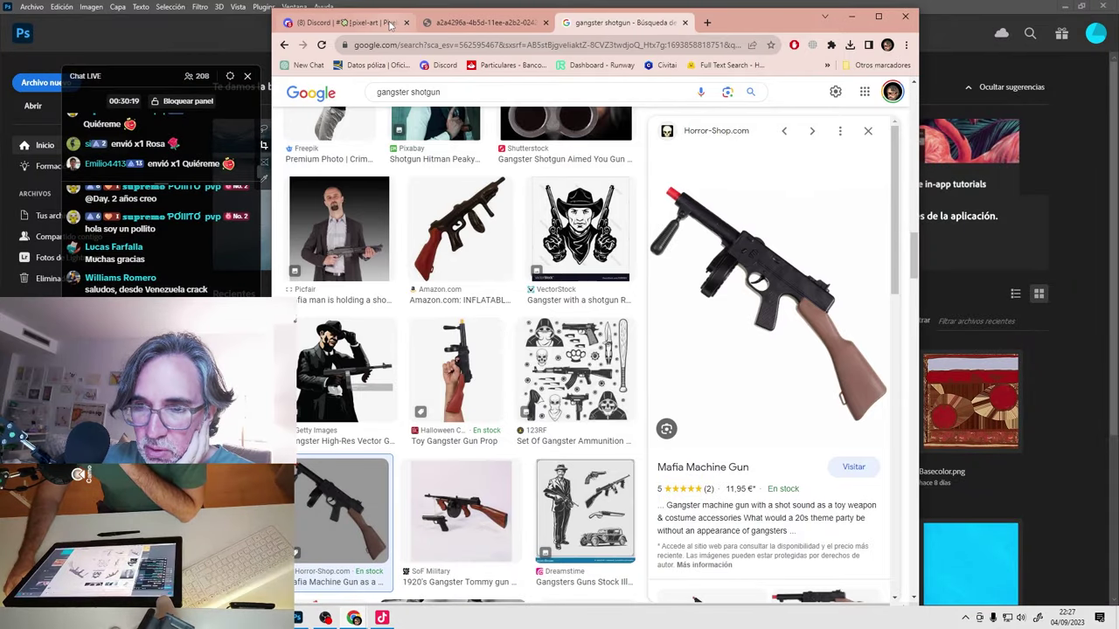
pyautogui.click(343, 22)
pyautogui.click(546, 21)
pyautogui.click(546, 22)
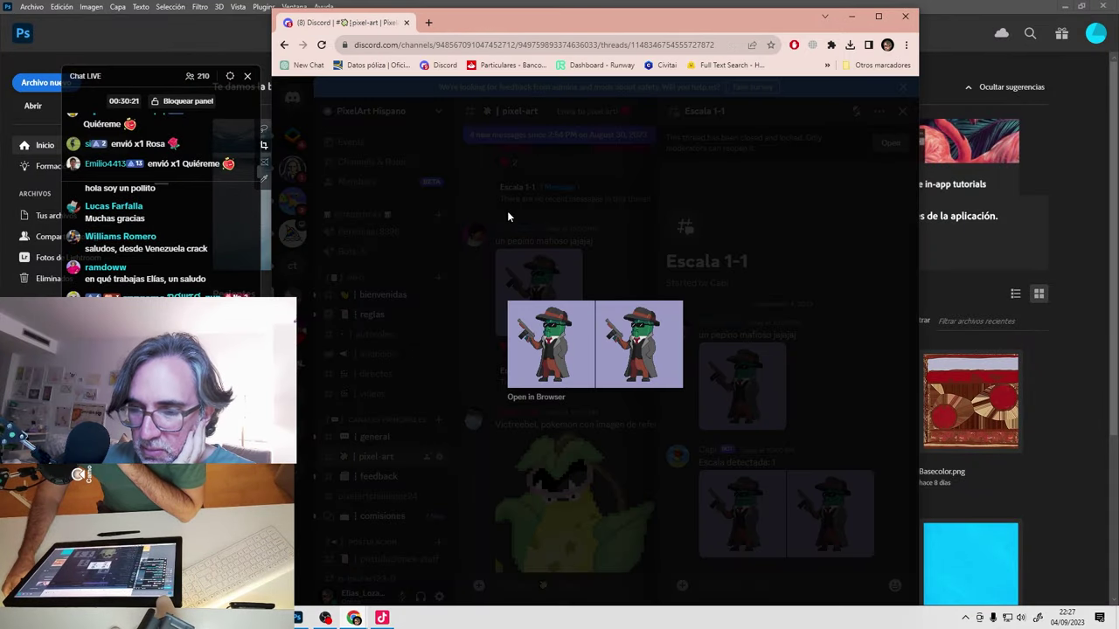
pyautogui.click(599, 296)
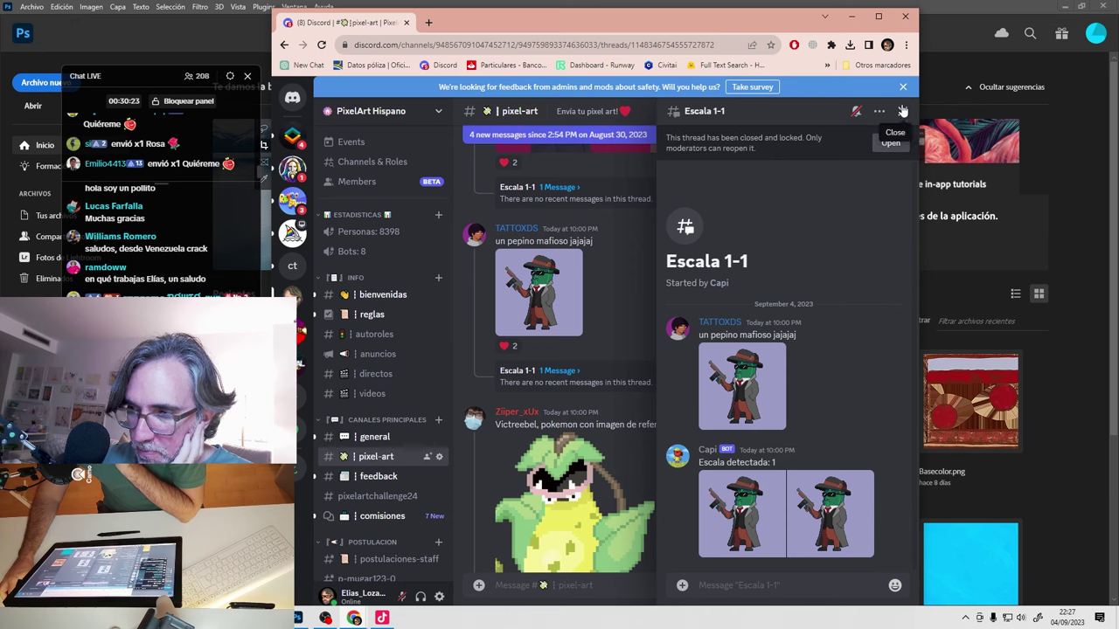
# Close the gangster's Escala 1-1 thread and open the Escala 1-1 thread of the Victreebel post in the pixel-art channel.
pyautogui.click(901, 111)
pyautogui.scroll(-2, 603, 281)
pyautogui.scroll(-1, 603, 282)
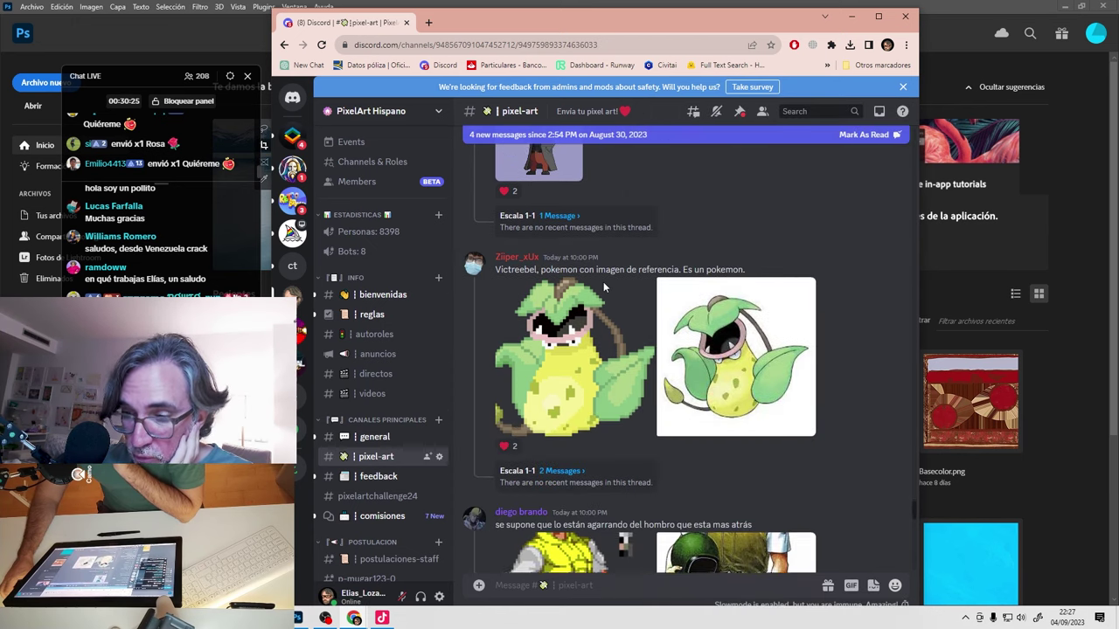
pyautogui.click(560, 452)
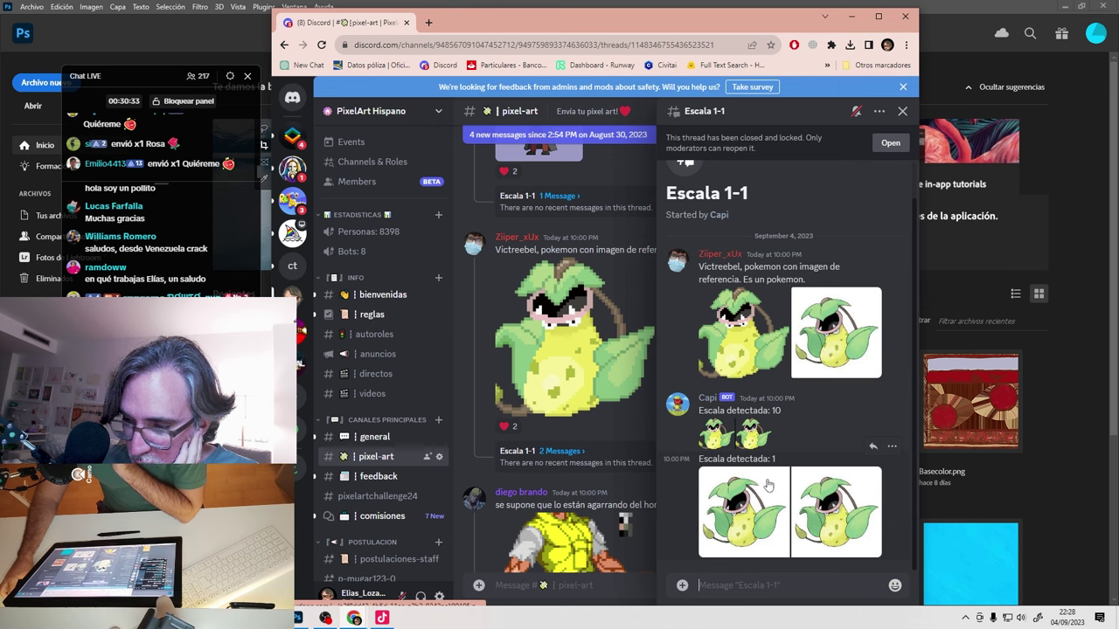
# Open the bot's small "Escala detectada: 10" Victreebel image from the Discord thread in the browser and copy it.
pyautogui.click(734, 433)
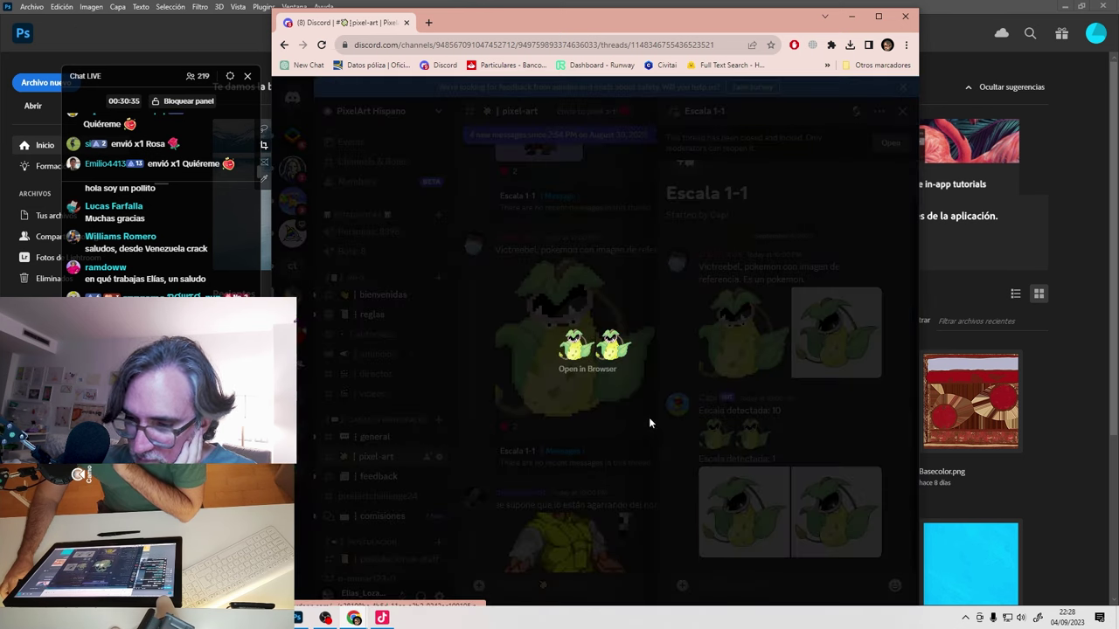
pyautogui.click(603, 368)
pyautogui.rightClick(578, 339)
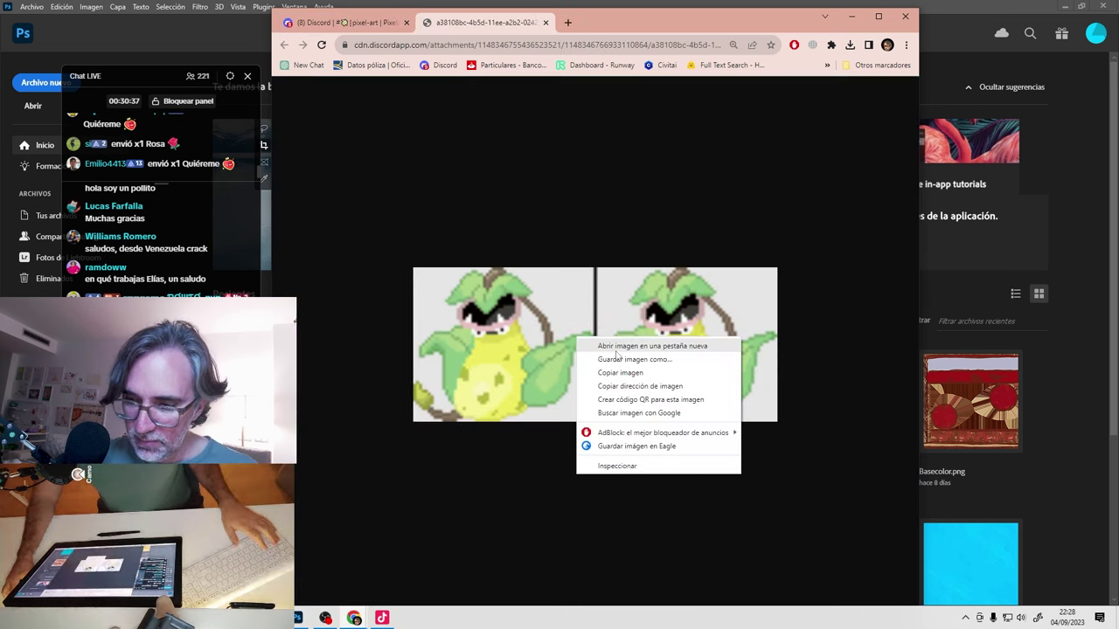
pyautogui.click(619, 372)
# Switch to Photoshop, paste the copied sprites into a new 125 x 53 px document, and undock it as a floating window.
pyautogui.hotkey('alt', 'Tab')
pyautogui.hotkey('ctrl', 'n')
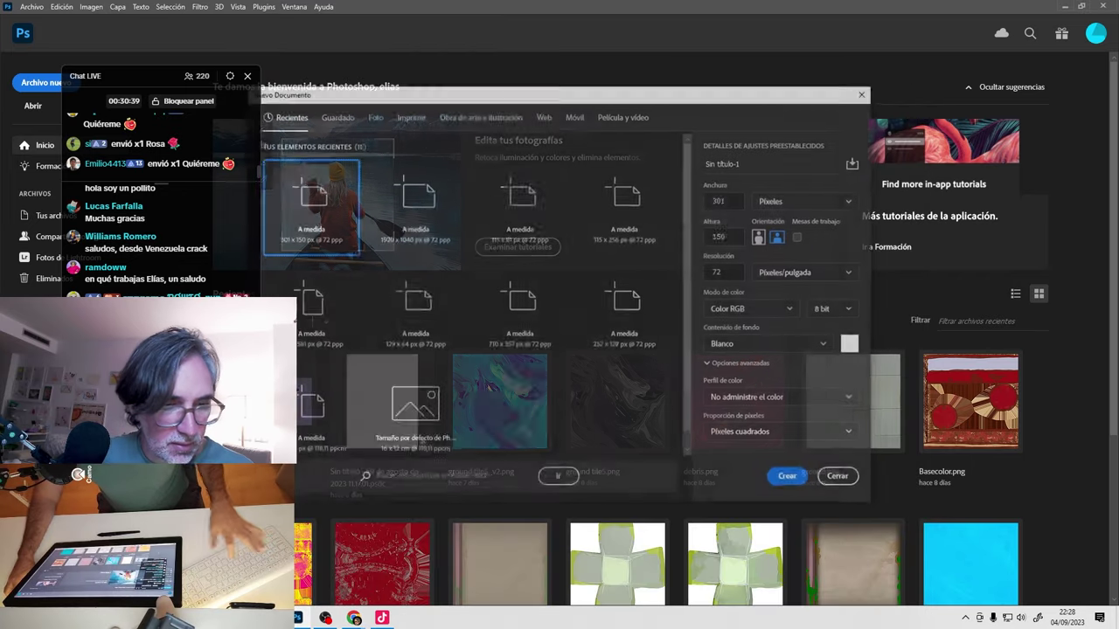
pyautogui.press('Return')
pyautogui.hotkey('ctrl', 'v')
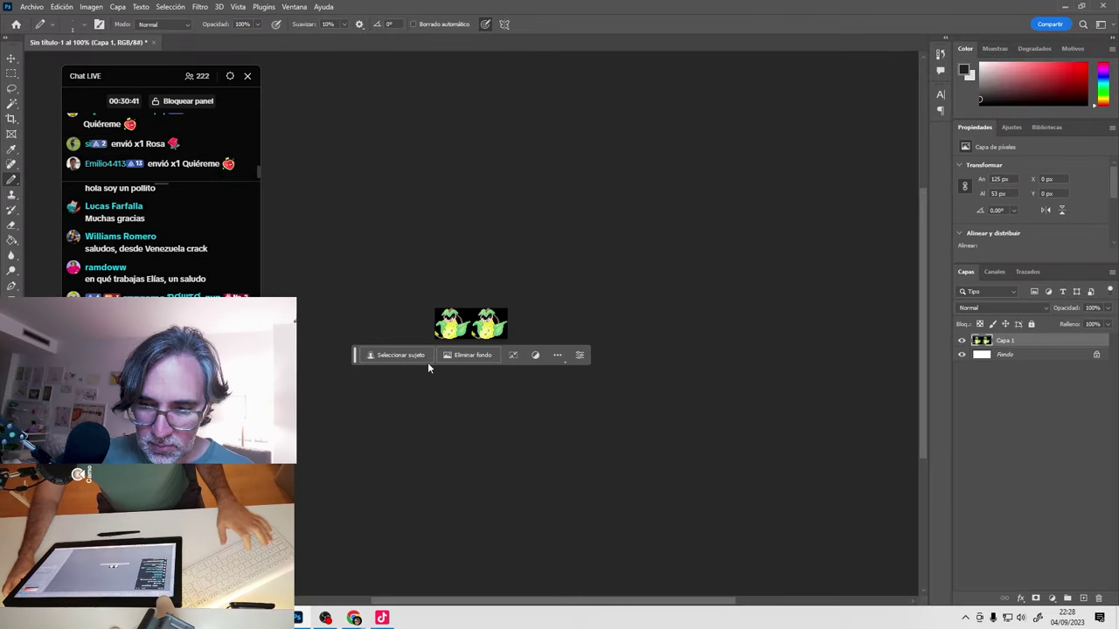
pyautogui.hotkey('ctrl', '+')
pyautogui.hotkey('ctrl', '+')
pyautogui.hotkey('ctrl', '+')
pyautogui.hotkey('ctrl', '+')
pyautogui.hotkey('ctrl', '+')
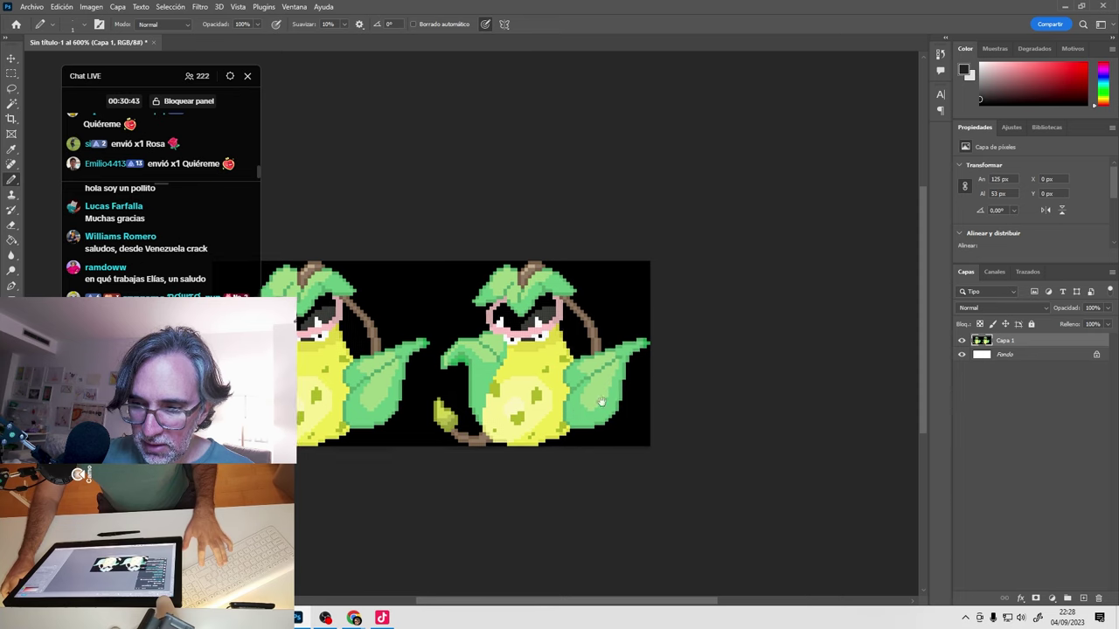
pyautogui.moveTo(120, 43); pyautogui.dragTo(529, 253)
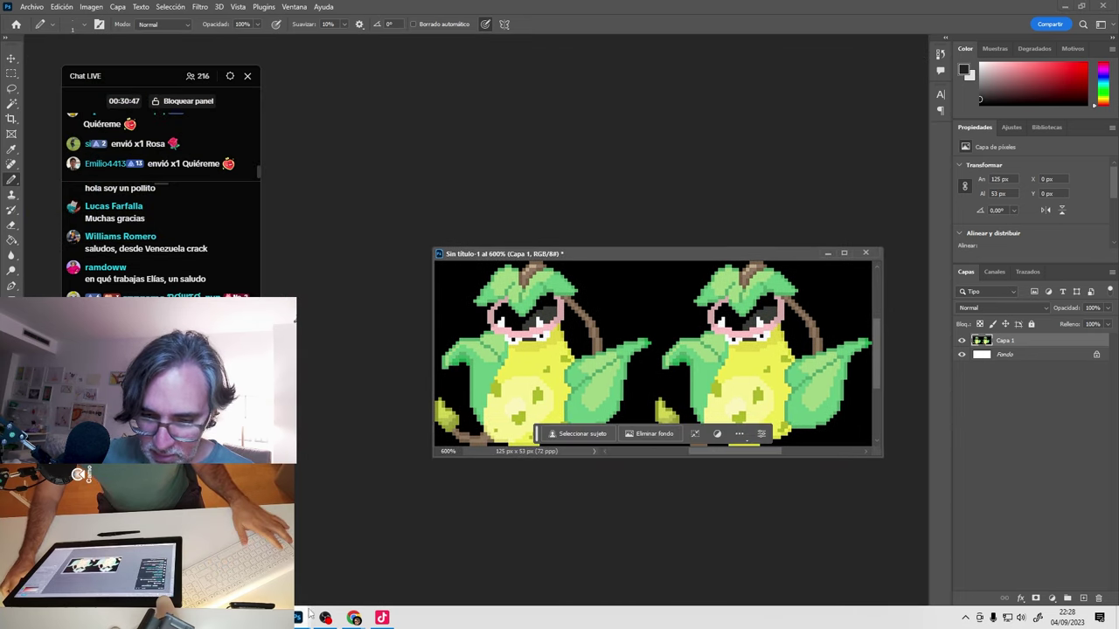
# Switch to Chrome, close the sprite image tab, then open the Victreebel reference picture from the thread in the browser and copy it.
pyautogui.moveTo(354, 617)
pyautogui.click(402, 563)
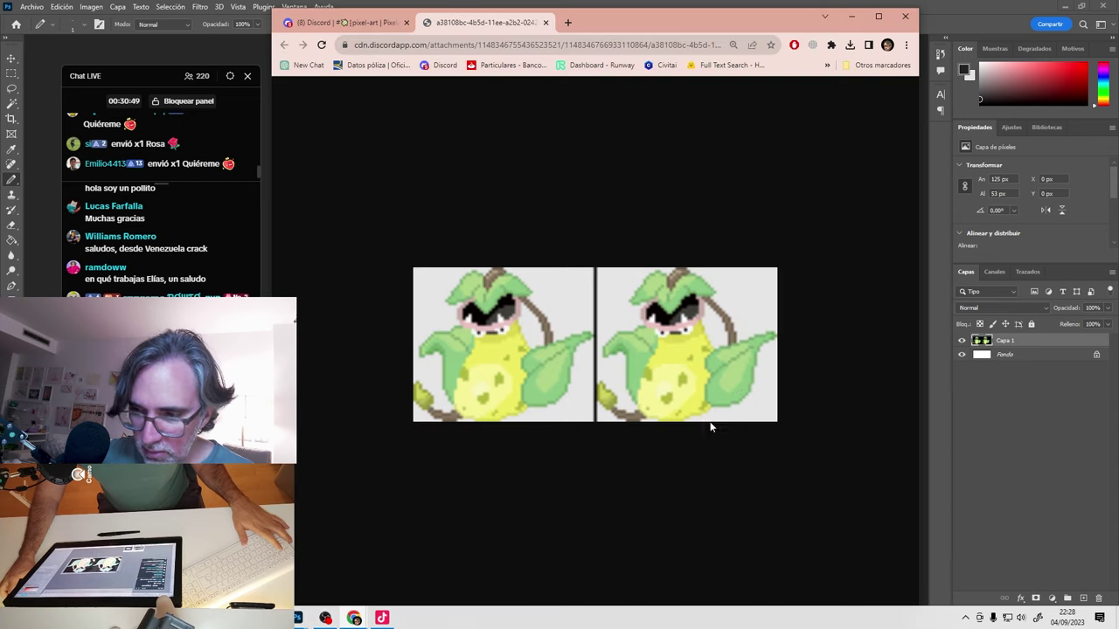
pyautogui.click(546, 22)
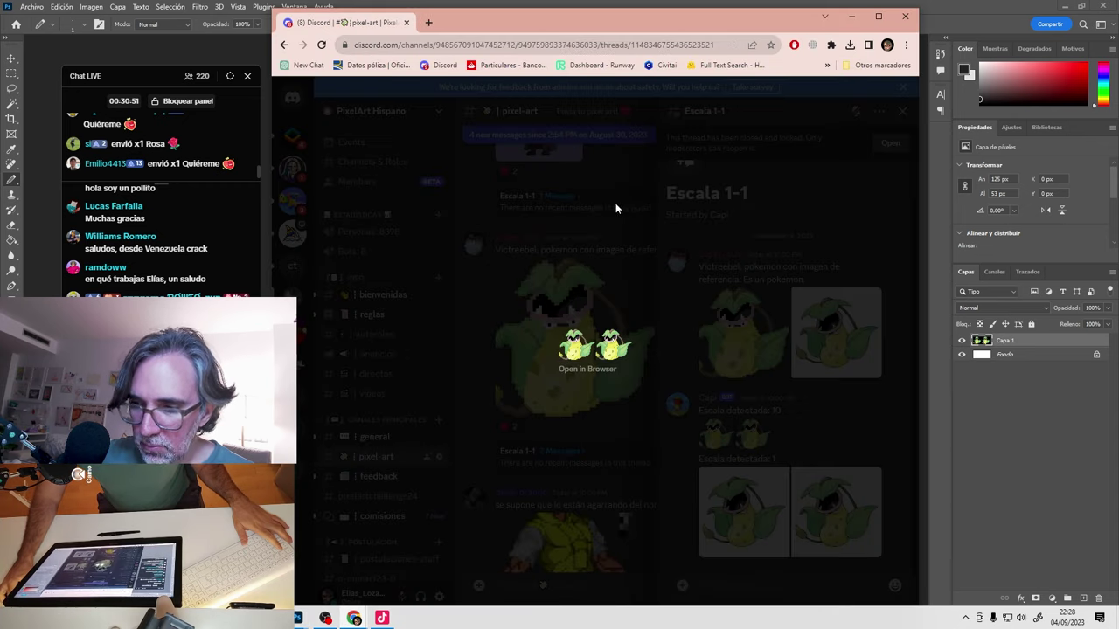
pyautogui.click(769, 394)
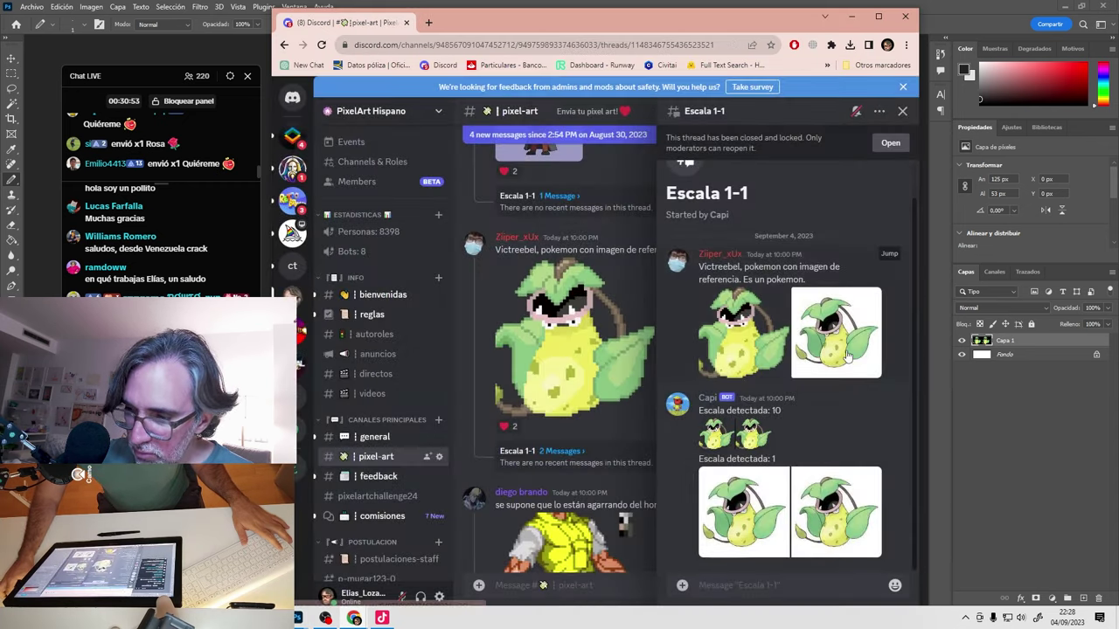
pyautogui.click(646, 380)
pyautogui.click(550, 418)
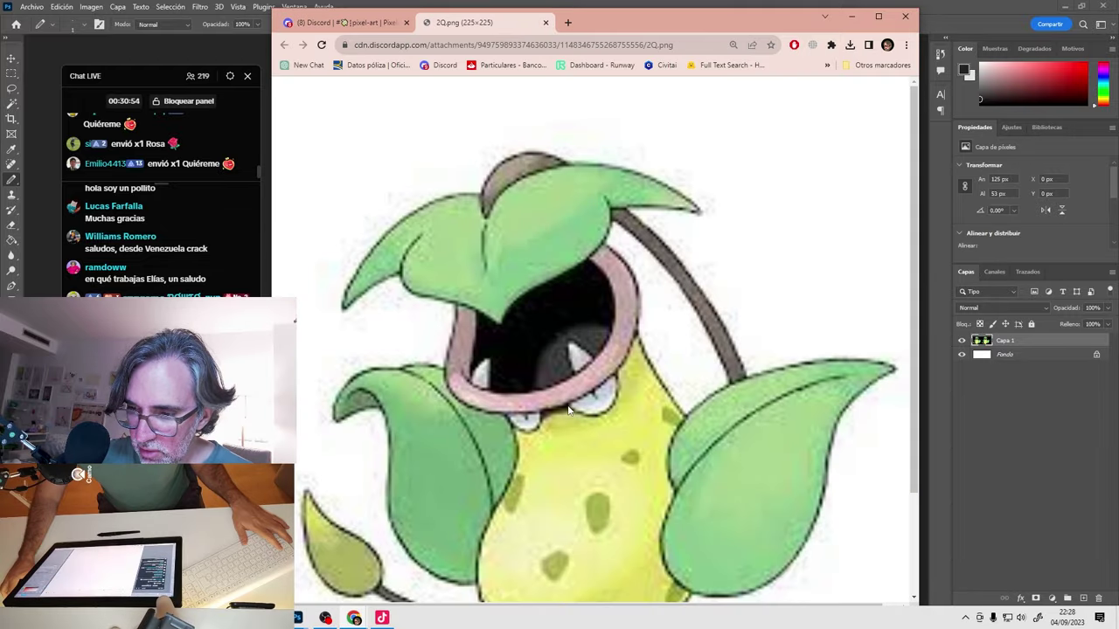
pyautogui.rightClick(561, 341)
pyautogui.click(596, 377)
# Switch to Photoshop, paste the reference picture into a new 225 x 225 px document, and detach it into its own window.
pyautogui.hotkey('alt', 'Tab')
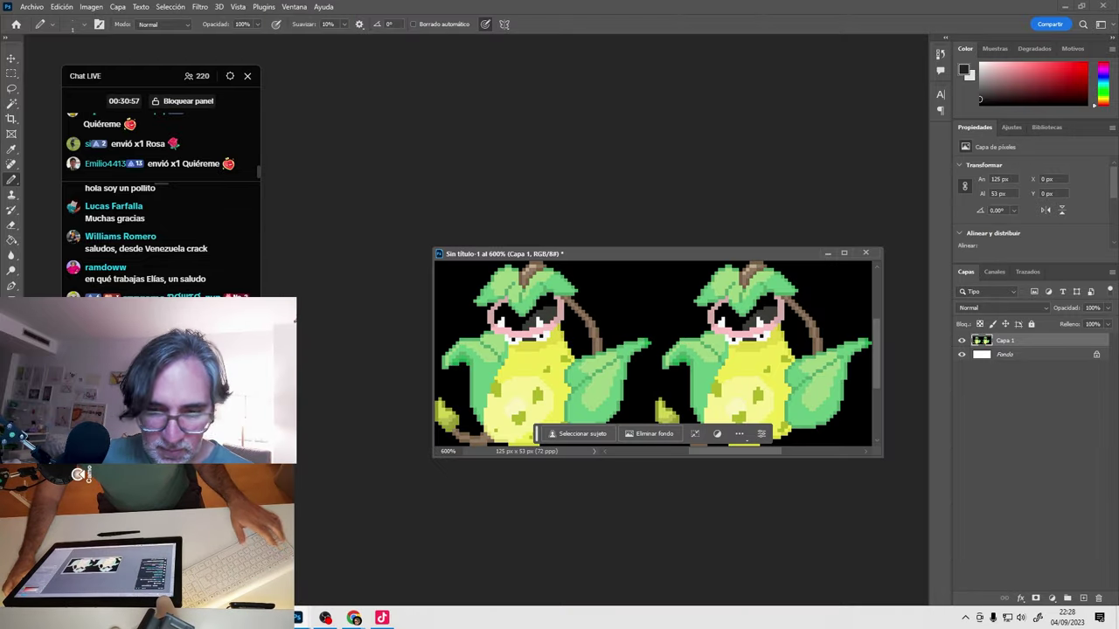
pyautogui.hotkey('ctrl', 'n')
pyautogui.press('Return')
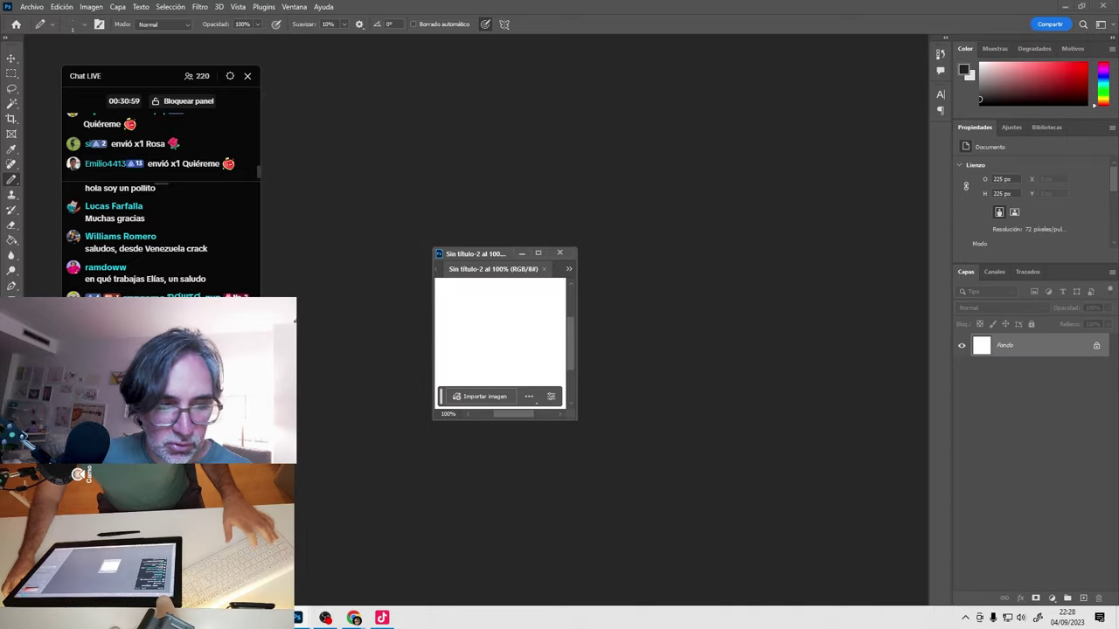
pyautogui.hotkey('ctrl', 'v')
pyautogui.moveTo(513, 268); pyautogui.dragTo(405, 58)
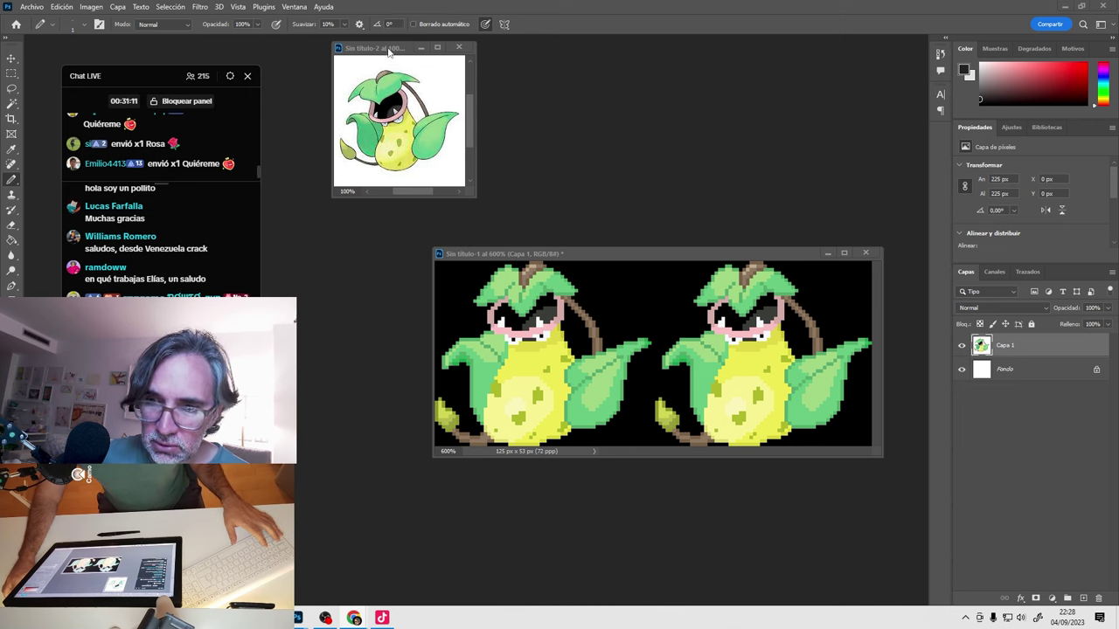
# Arrange the small reference window beside the sprite document and enlarge the sprite window to nearly full workspace height.
pyautogui.moveTo(388, 48); pyautogui.dragTo(345, 52)
pyautogui.moveTo(492, 259); pyautogui.dragTo(496, 50)
pyautogui.moveTo(526, 248); pyautogui.dragTo(554, 594)
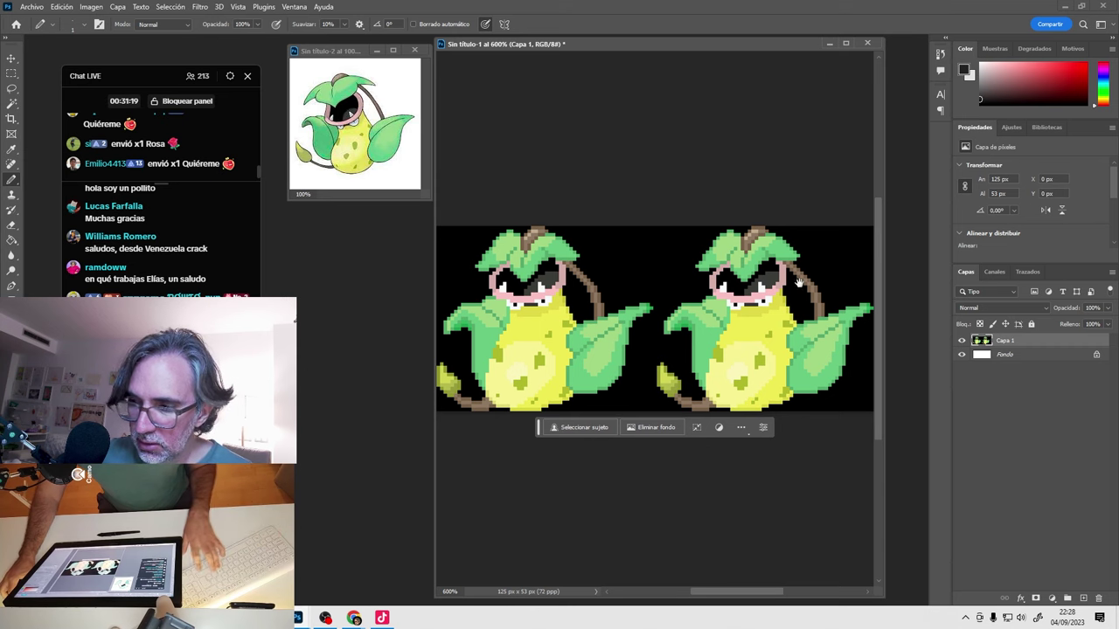
# Extend the sprite canvas equally above and below to 125 x 77 px with the Crop tool.
pyautogui.scroll(5, 778, 307)
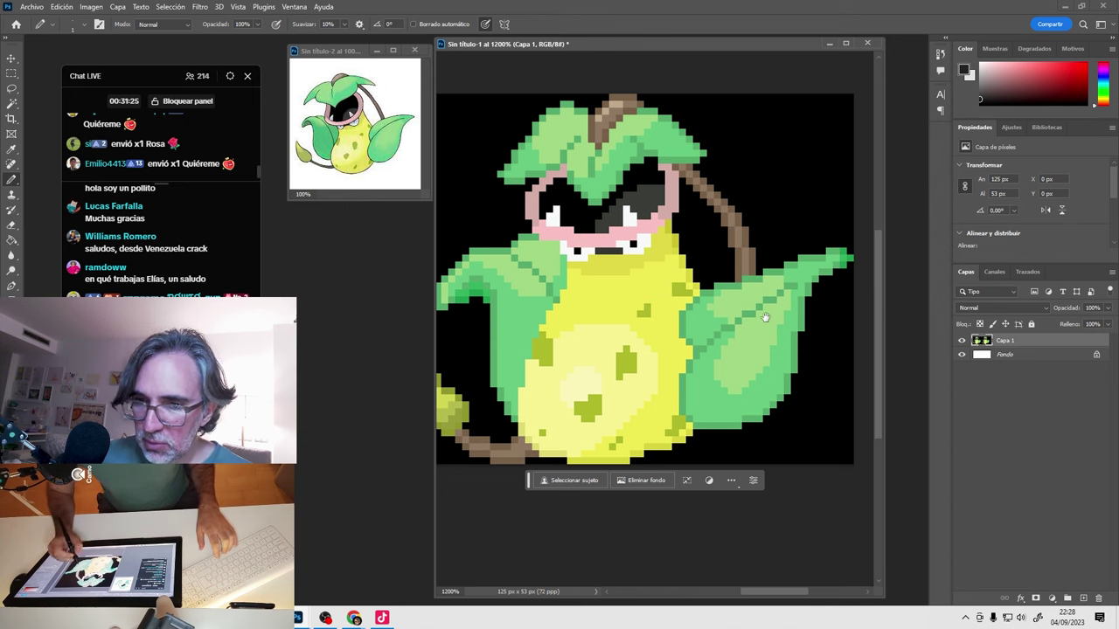
pyautogui.hotkey('ctrl', 'alt')
pyautogui.keyDown('alt'); pyautogui.click(736, 362); pyautogui.keyUp('alt')
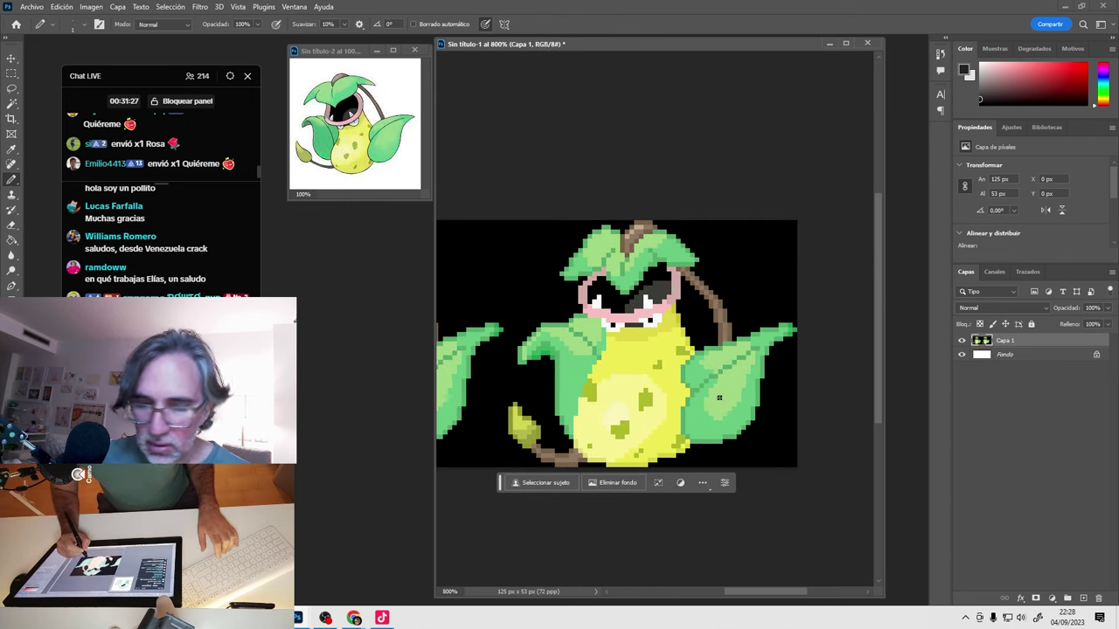
pyautogui.press('c')
pyautogui.moveTo(507, 220); pyautogui.dragTo(514, 165)
pyautogui.press('Return')
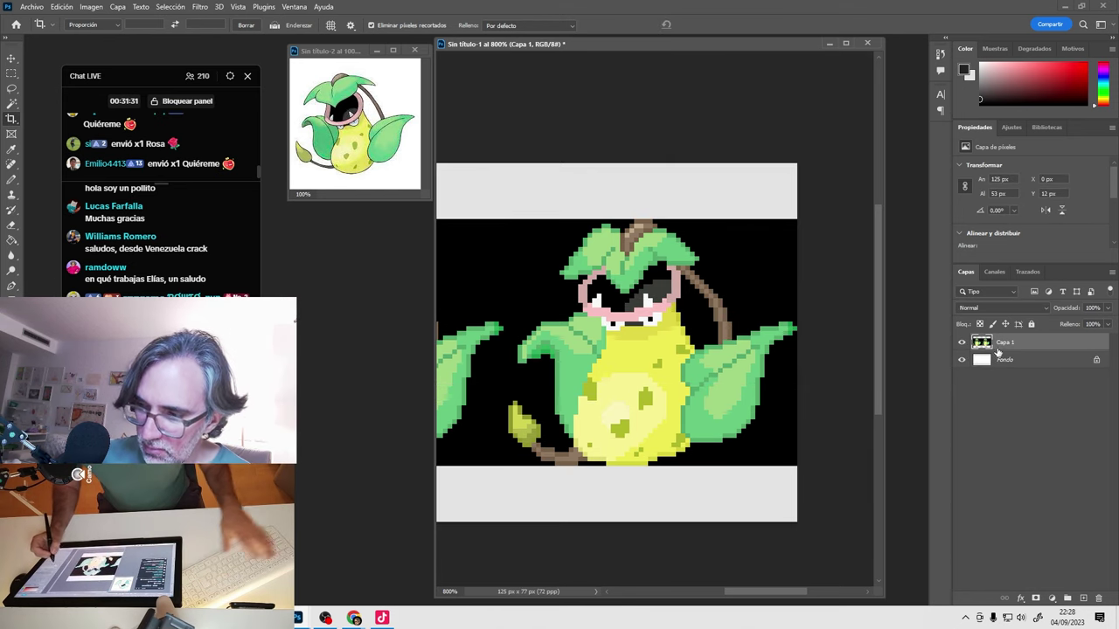
# Invert the Fondo background layer's colour, then delete that layer.
pyautogui.hotkey('ctrl', 'i')
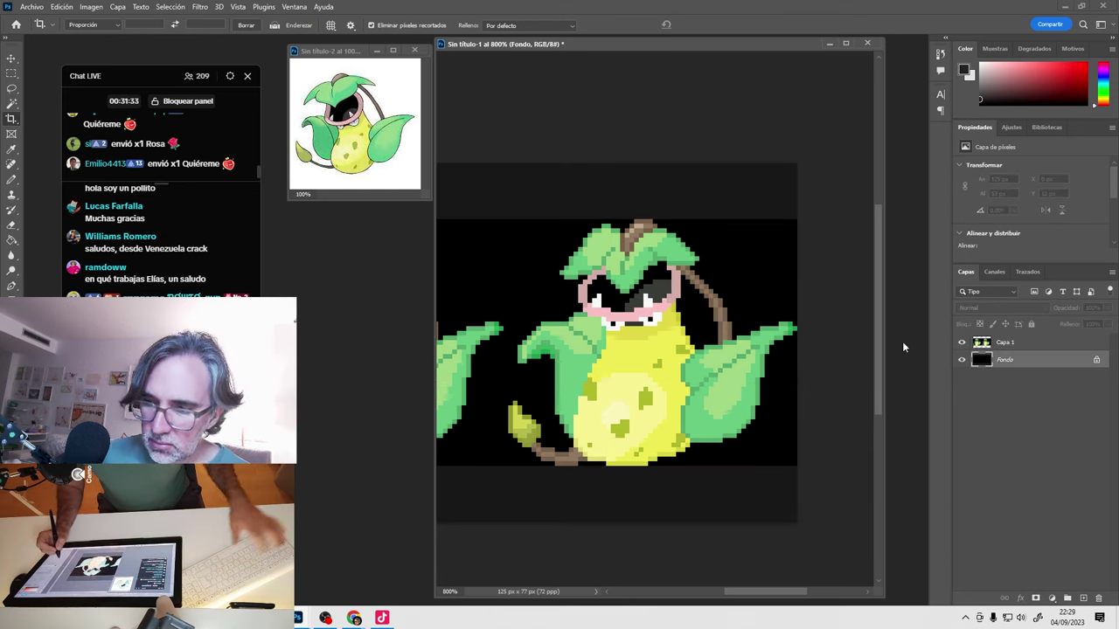
pyautogui.click(1098, 598)
pyautogui.press('Return')
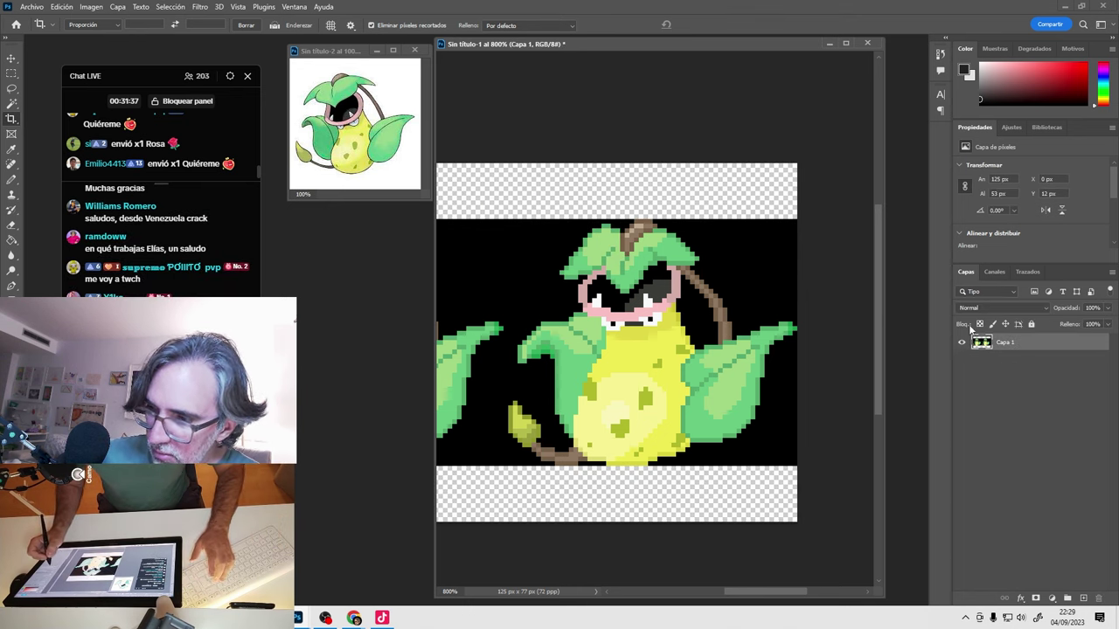
# Choose the Magic Wand, switch to Chrome to close the 2Q.png reference tab, and return to Photoshop.
pyautogui.press('w')
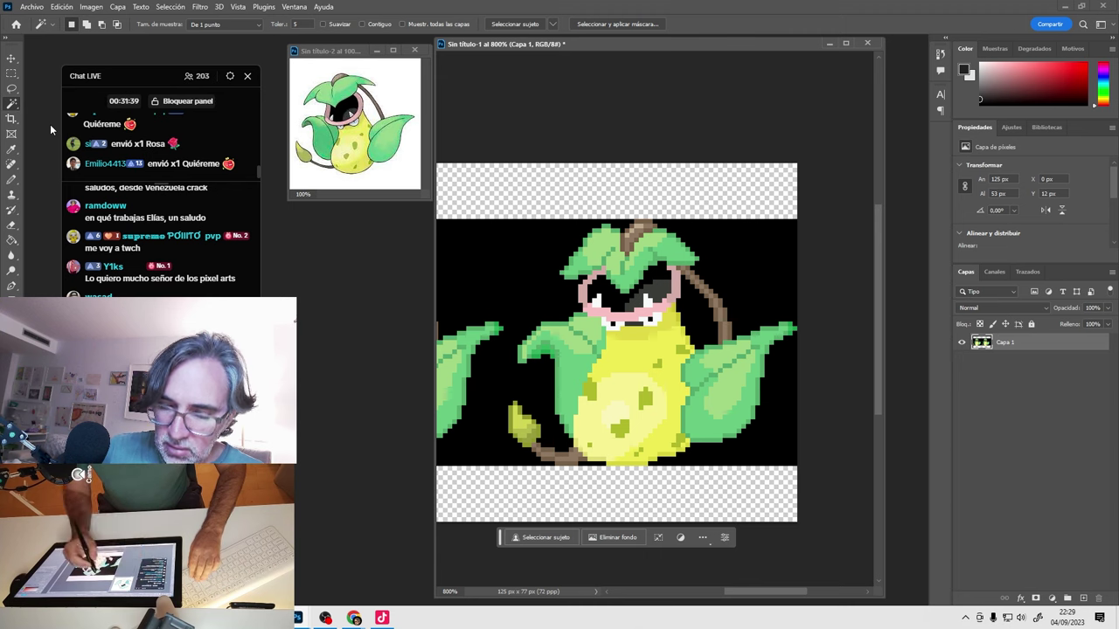
pyautogui.moveTo(358, 614)
pyautogui.click(389, 577)
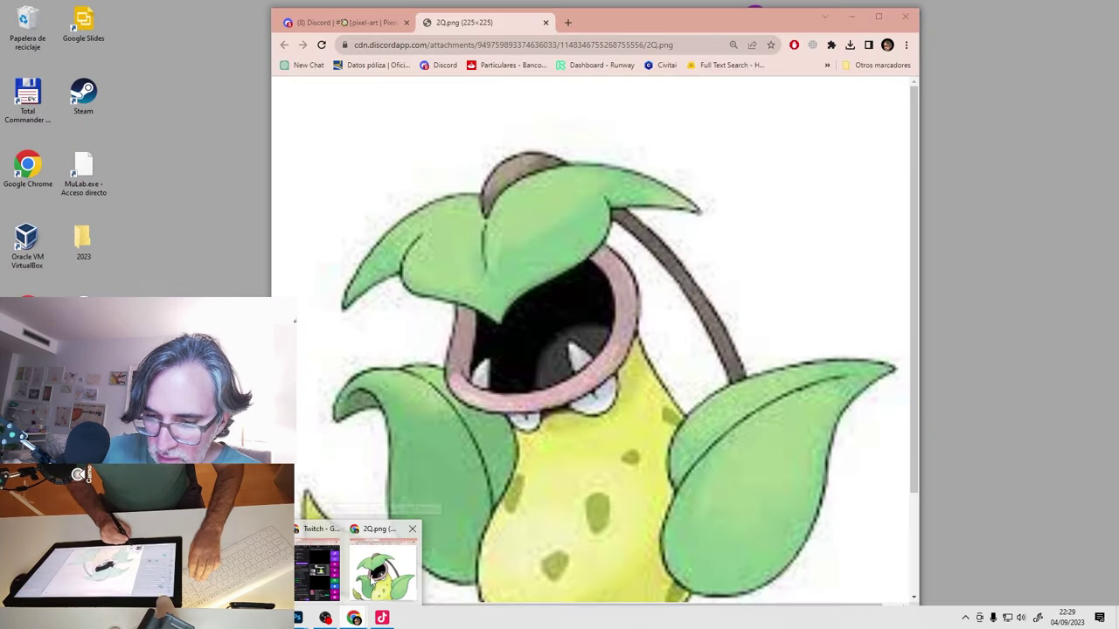
pyautogui.hotkey('ctrl', 'w')
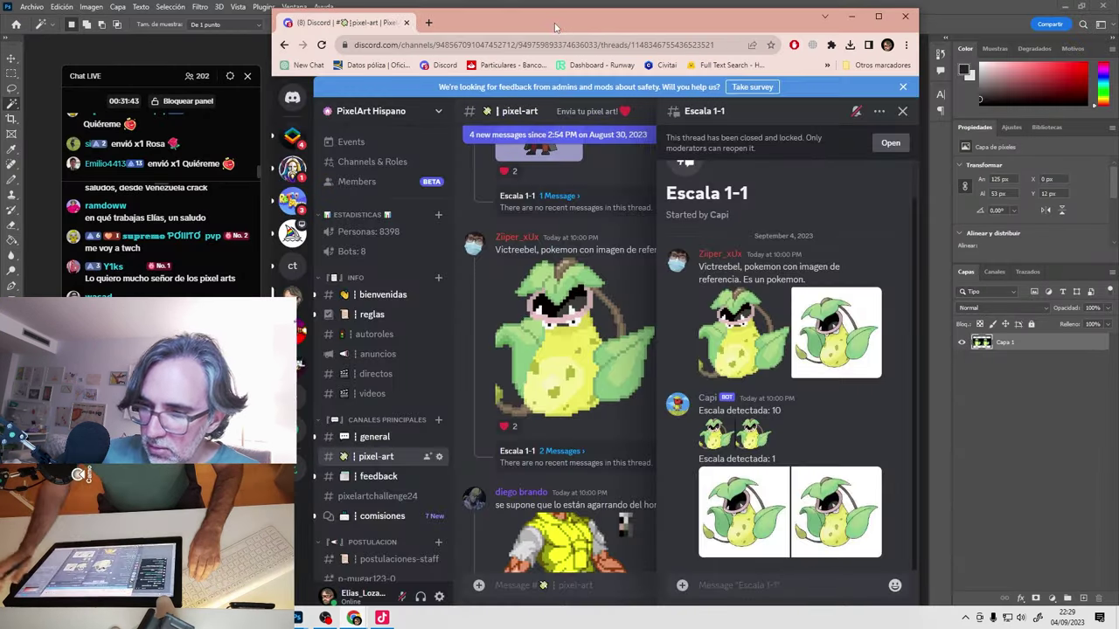
pyautogui.hotkey('alt', 'Tab')
# Select the black background around the Victreebel sprites with the Magic Wand, delete it, and deselect.
pyautogui.click(527, 262)
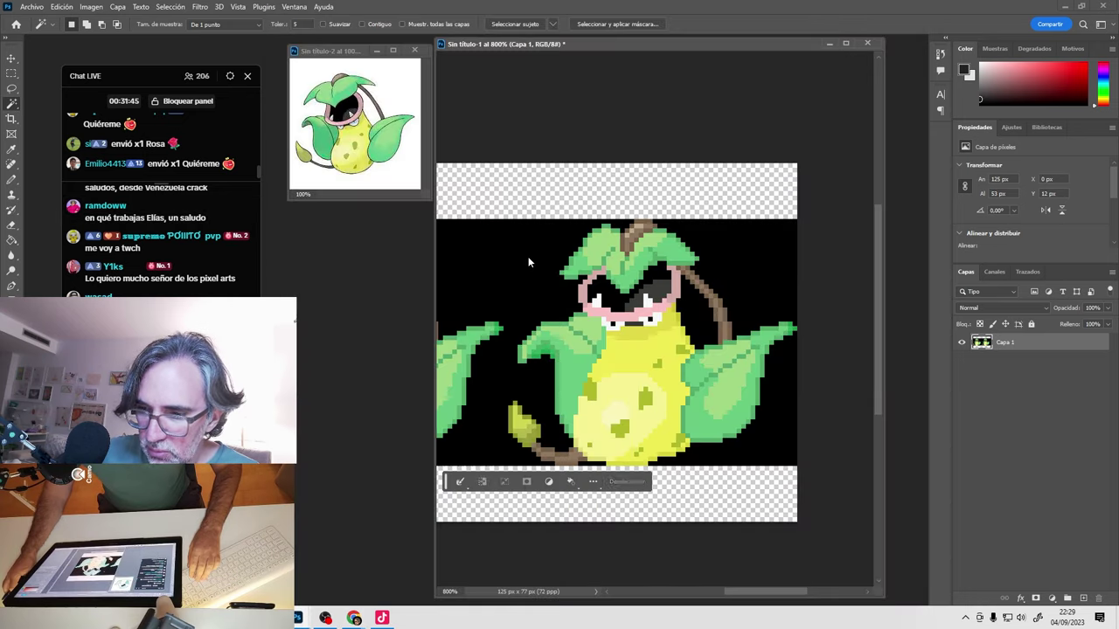
pyautogui.press('Delete')
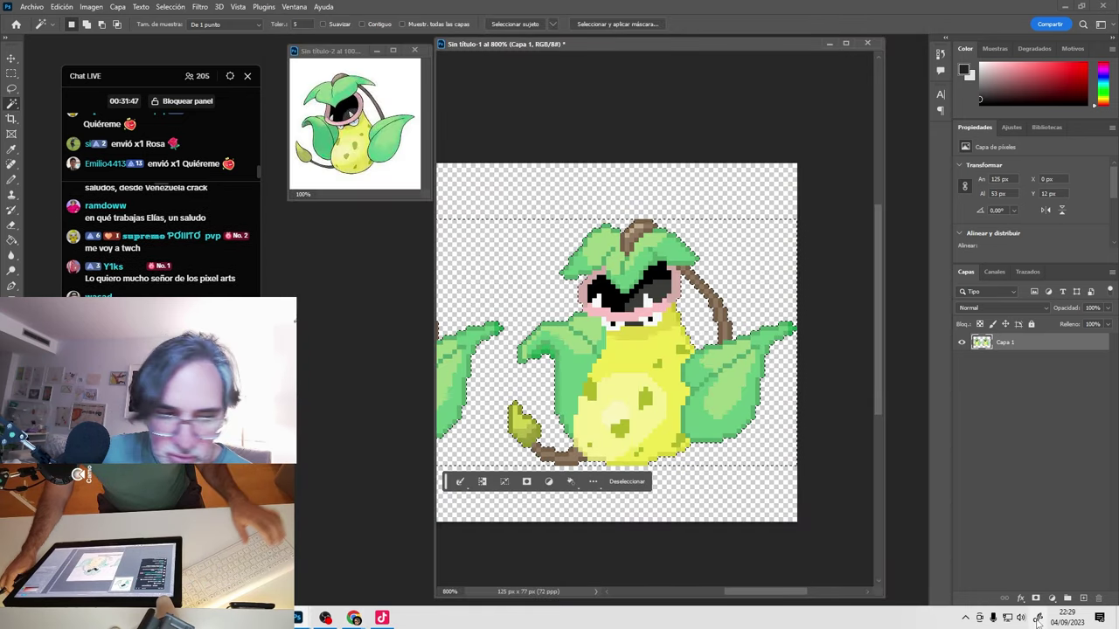
pyautogui.hotkey('ctrl', 'd')
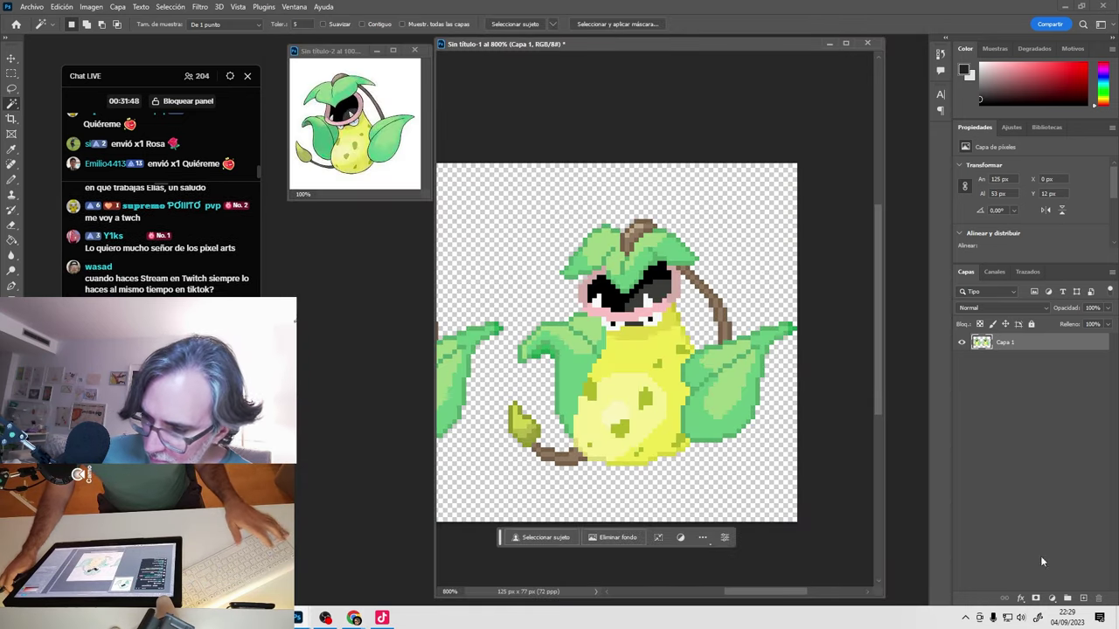
# Fill the transparent background around the sprites with white using the Paint Bucket, then add a new empty layer above Capa 1.
pyautogui.click(12, 241)
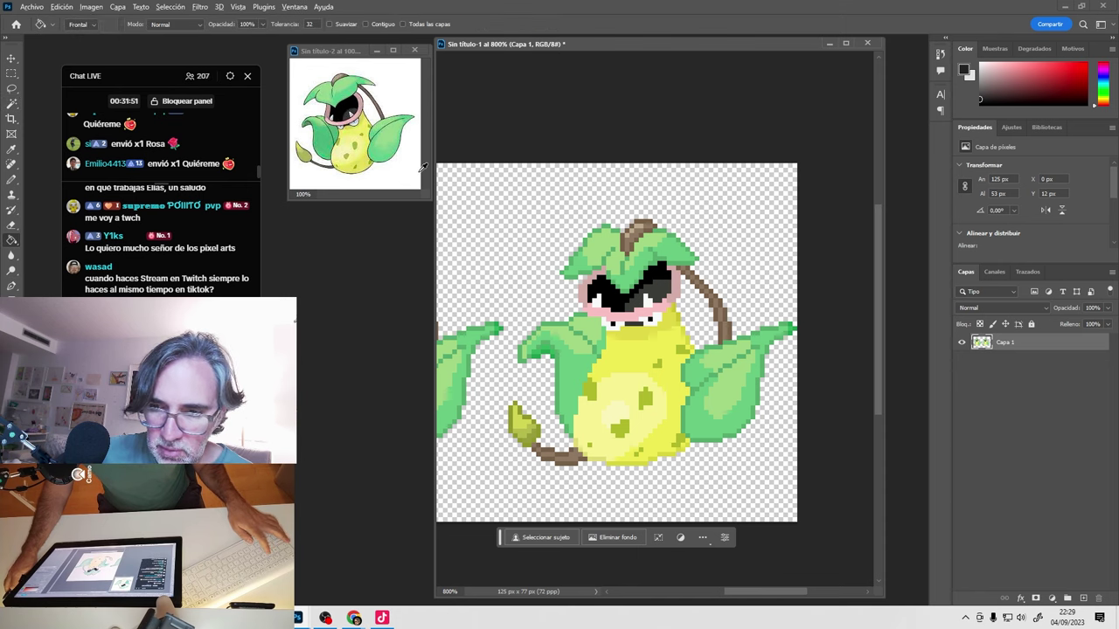
pyautogui.press('x')
pyautogui.click(510, 282)
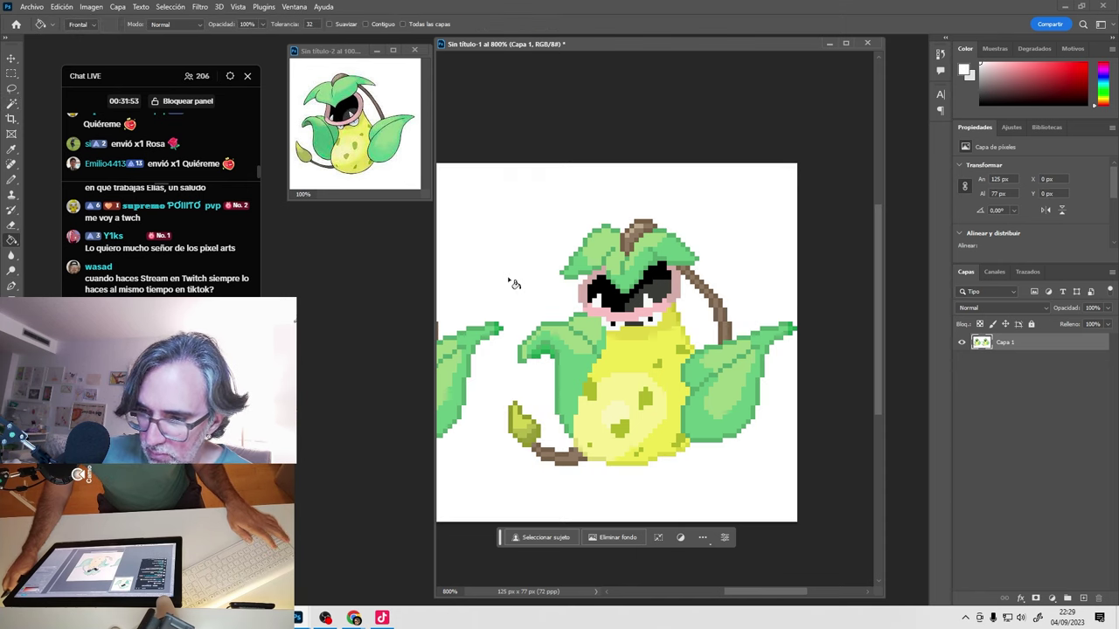
pyautogui.press('b')
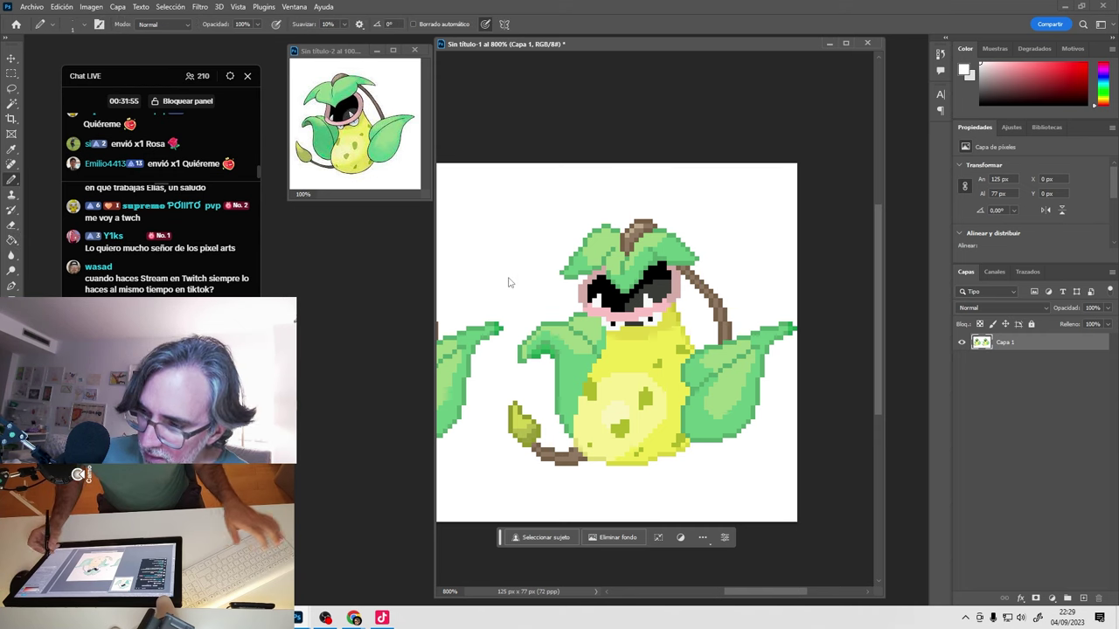
pyautogui.click(1082, 598)
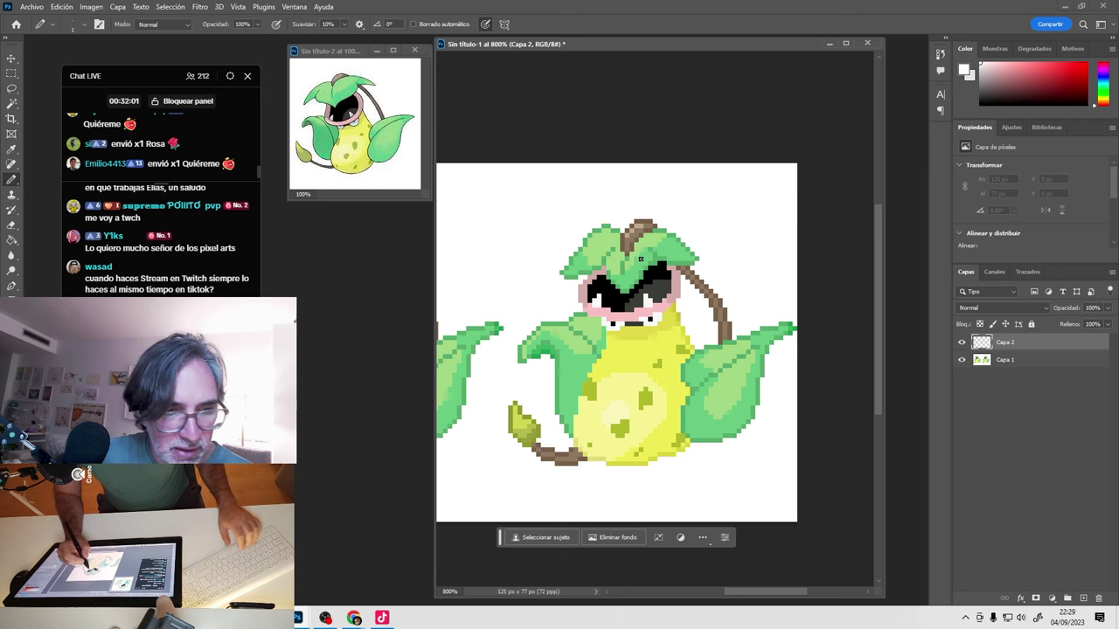
# Lasso the leafy cap and stem on the head of the second Victreebel, following the cap's lower edge along the mouth.
pyautogui.press('l')
pyautogui.hotkey('ctrl', '+')
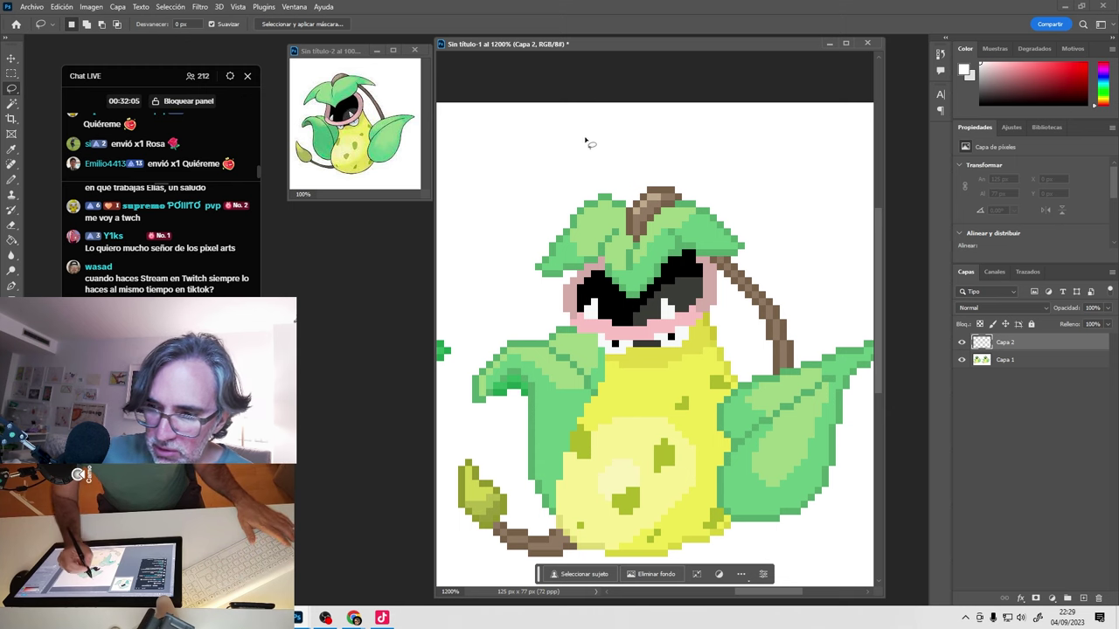
pyautogui.moveTo(584, 135)
pyautogui.mouseDown()
pyautogui.moveTo(527, 193)
pyautogui.moveTo(503, 304)
pyautogui.moveTo(539, 303)
pyautogui.moveTo(601, 265)
pyautogui.mouseUp()
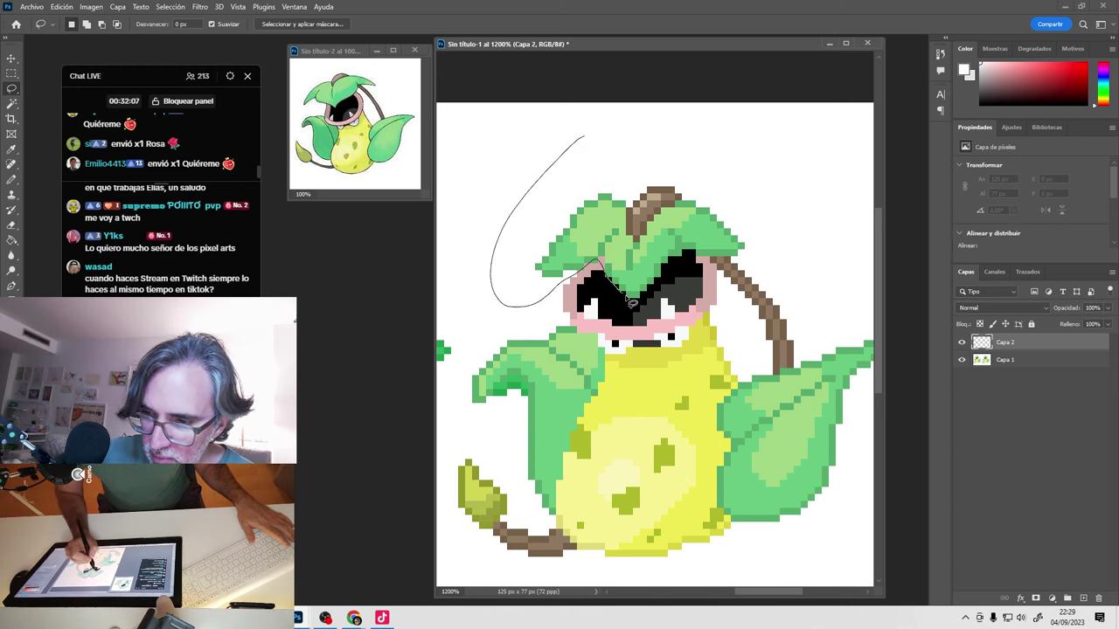
pyautogui.moveTo(631, 302)
pyautogui.mouseDown()
pyautogui.moveTo(665, 273)
pyautogui.moveTo(715, 262)
pyautogui.mouseUp()
pyautogui.moveTo(737, 205); pyautogui.dragTo(586, 140)
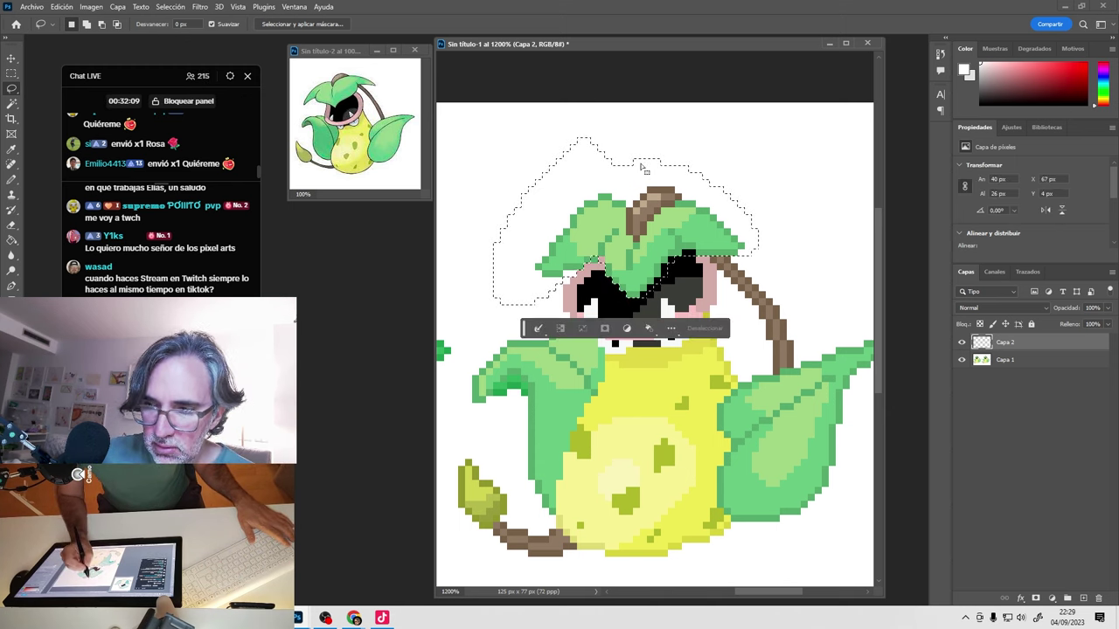
# Copy the selected leaf cap from Capa 1 to a new layer and move it about 4 px up and 2 px left.
pyautogui.press('v')
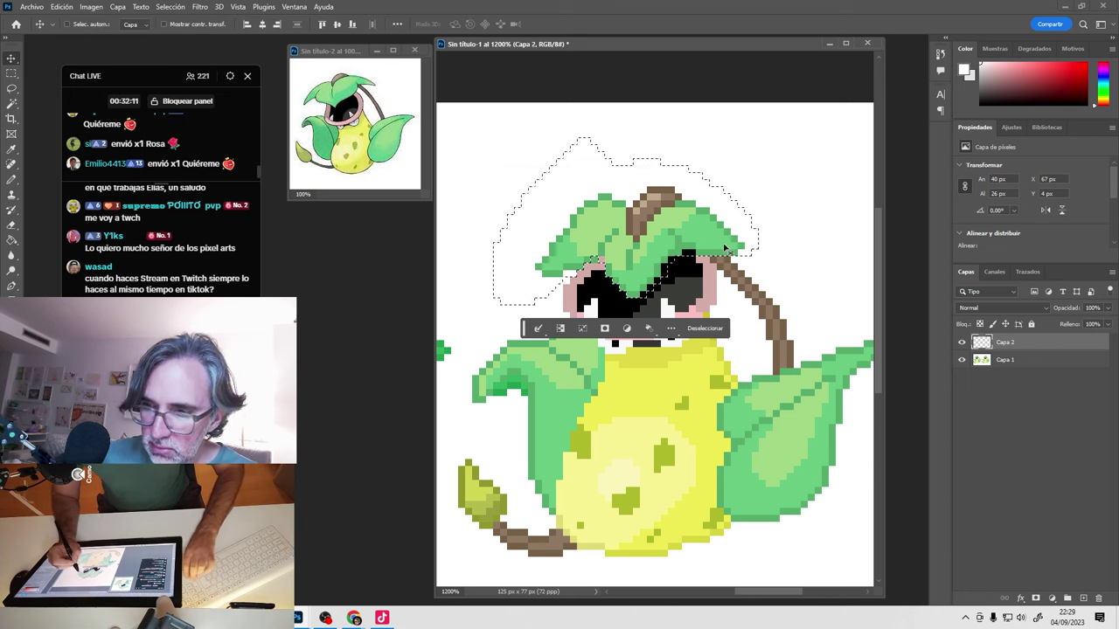
pyautogui.click(715, 264)
pyautogui.press('Return')
pyautogui.click(1019, 359)
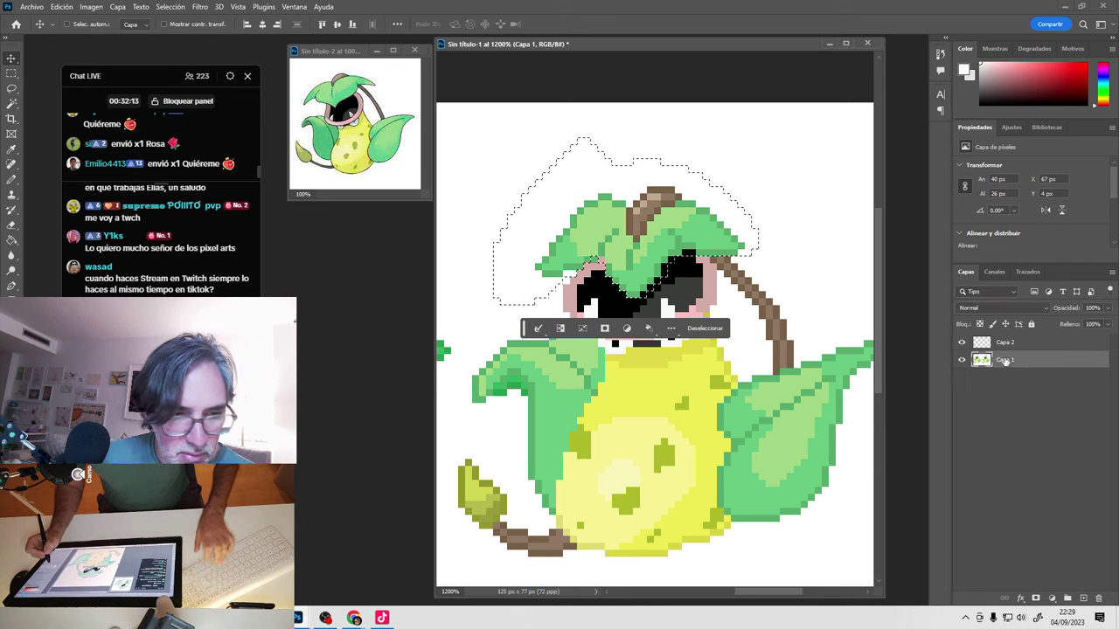
pyautogui.hotkey('ctrl', 'j')
pyautogui.moveTo(708, 244); pyautogui.dragTo(698, 219)
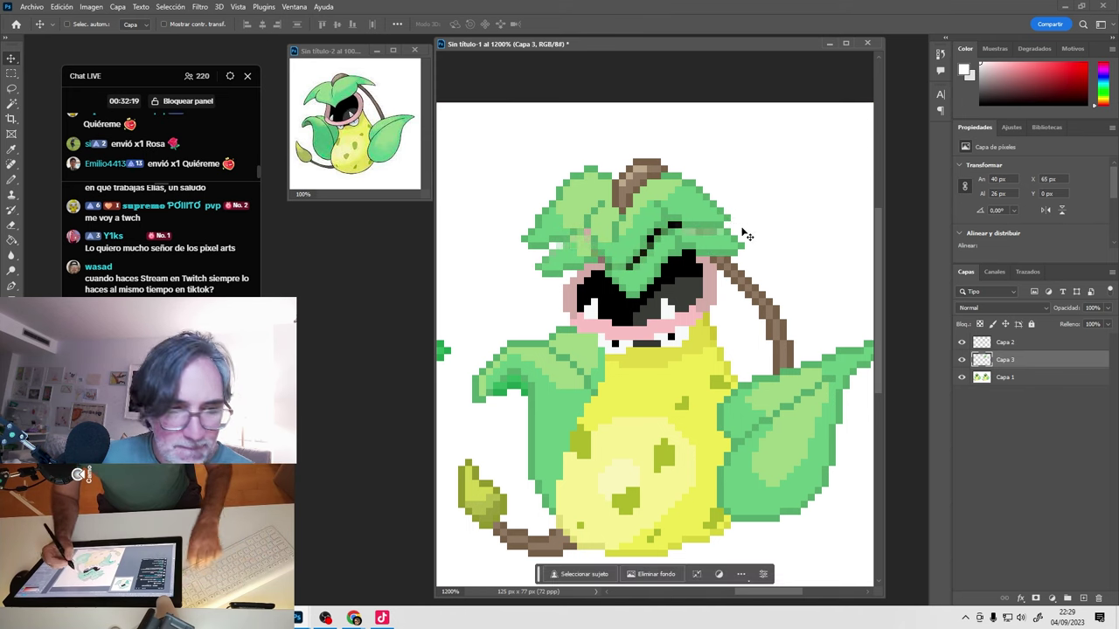
# Extend the cap's right leaf into a longer pointed tip with the Pencil, using its sampled outline green and mid green.
pyautogui.press('b')
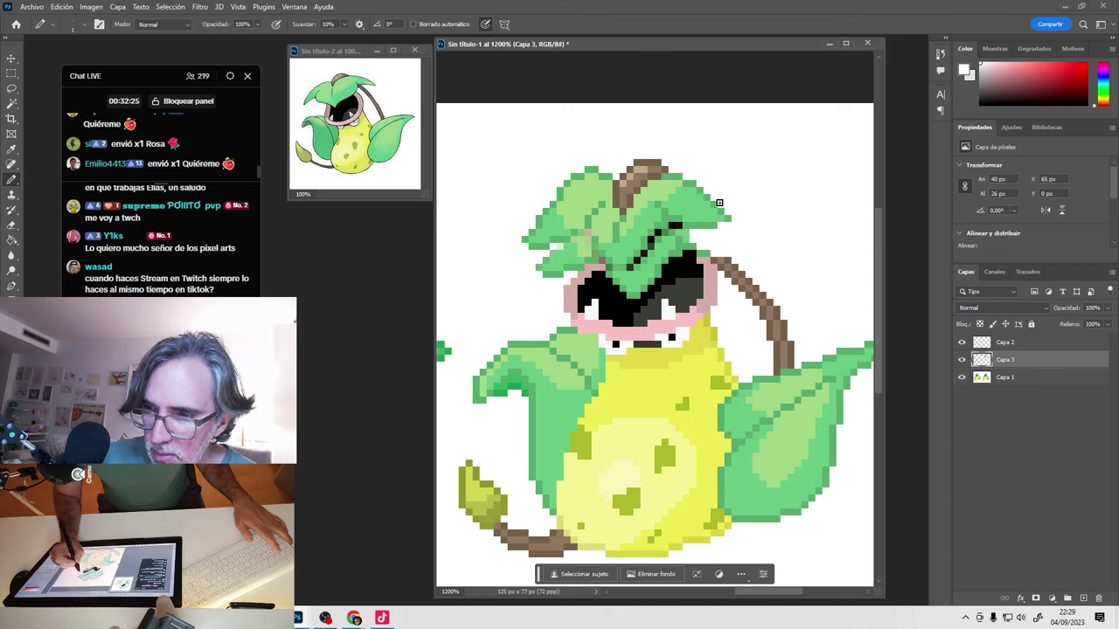
pyautogui.keyDown('alt'); pyautogui.click(681, 175); pyautogui.keyUp('alt')
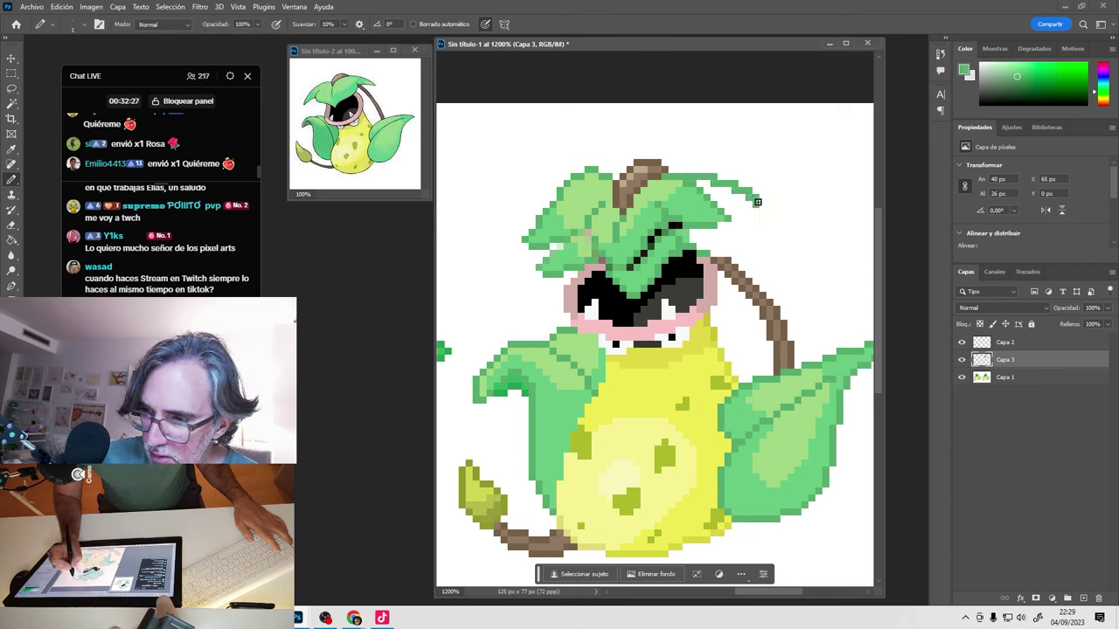
pyautogui.keyDown('alt'); pyautogui.click(686, 204); pyautogui.keyUp('alt')
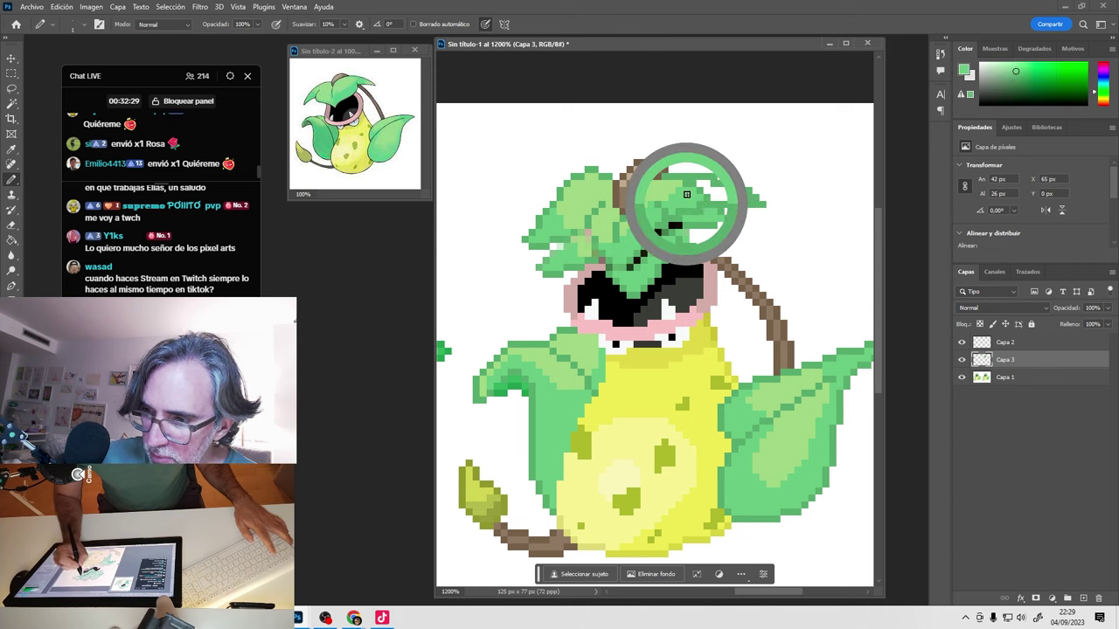
pyautogui.moveTo(695, 190); pyautogui.dragTo(748, 198)
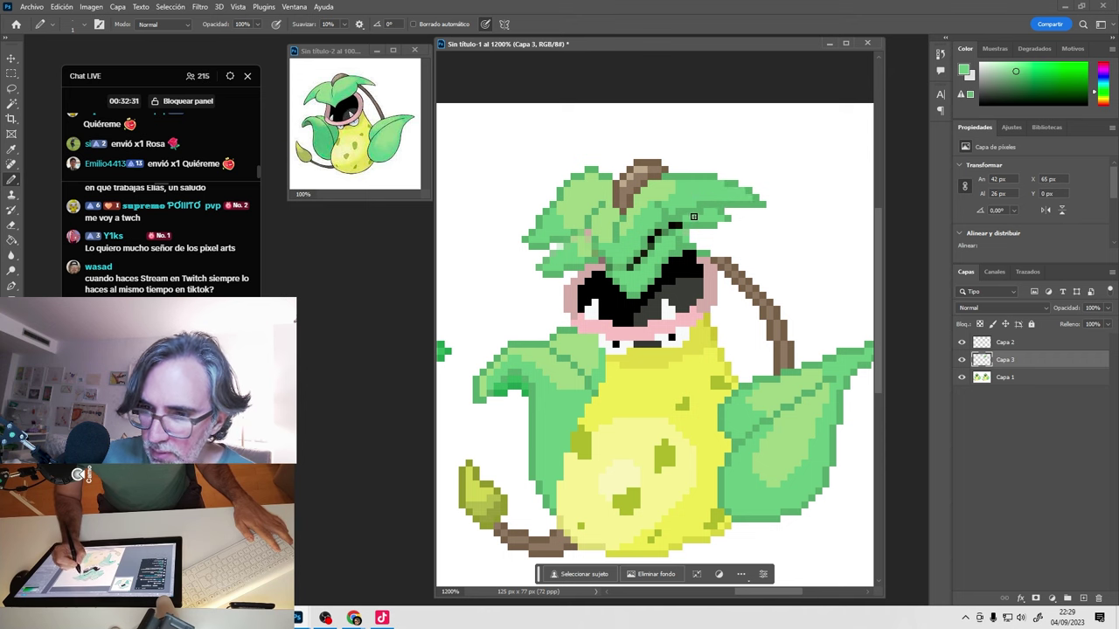
# Paint over the black line across the leaf cap and the stray pink pixels on its left leaf with sampled greens.
pyautogui.keyDown('alt'); pyautogui.click(669, 206); pyautogui.keyUp('alt')
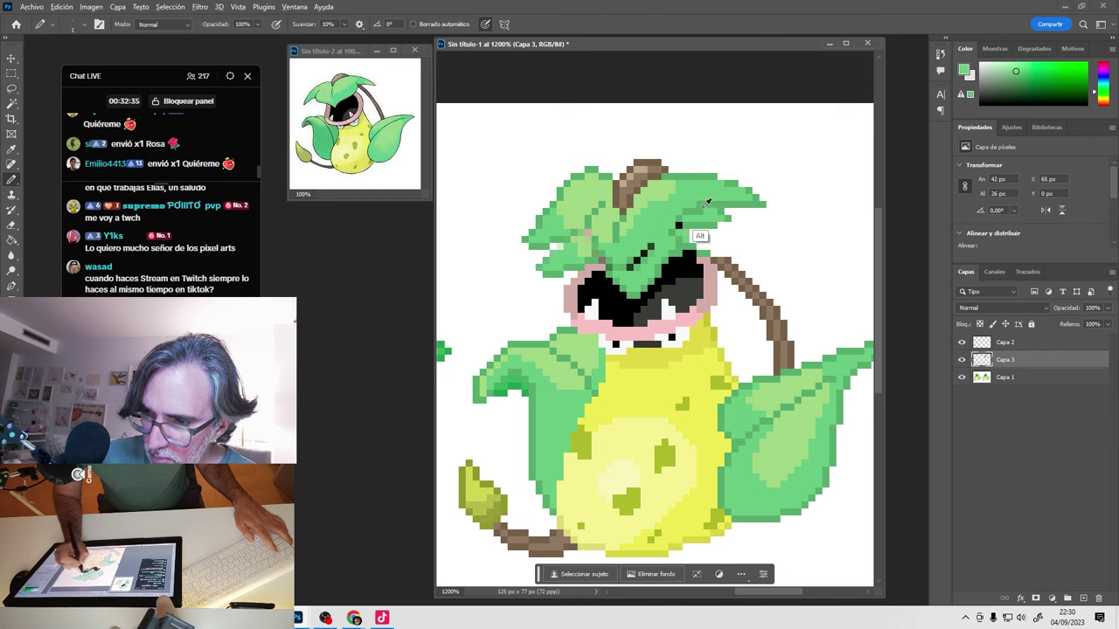
pyautogui.keyDown('alt'); pyautogui.click(704, 205); pyautogui.keyUp('alt')
pyautogui.keyDown('alt'); pyautogui.click(673, 207); pyautogui.keyUp('alt')
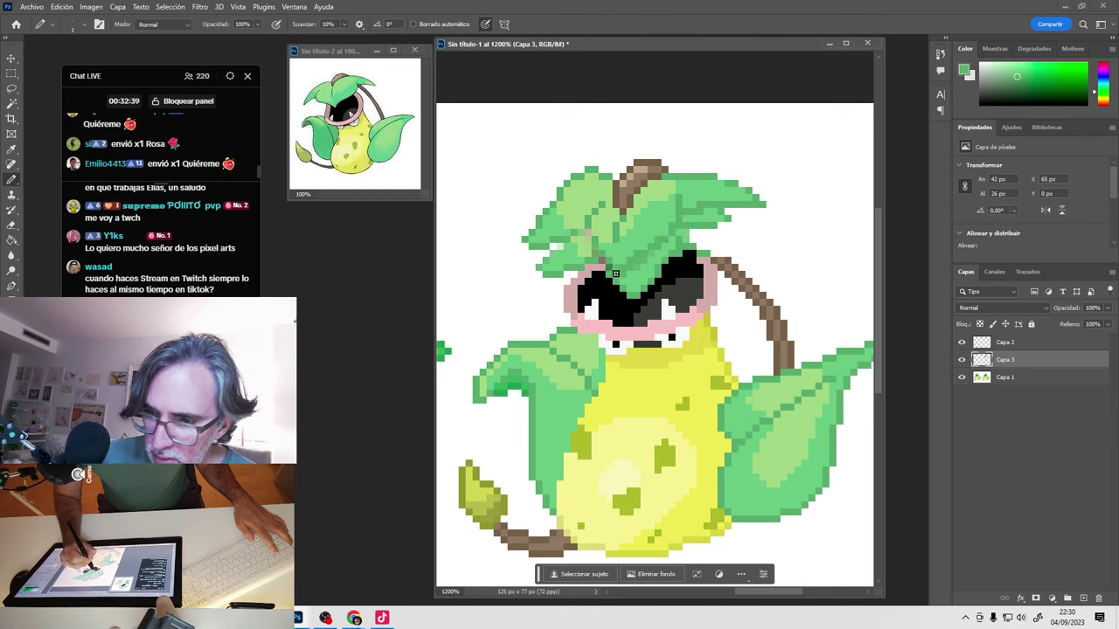
pyautogui.keyDown('alt'); pyautogui.click(582, 220); pyautogui.keyUp('alt')
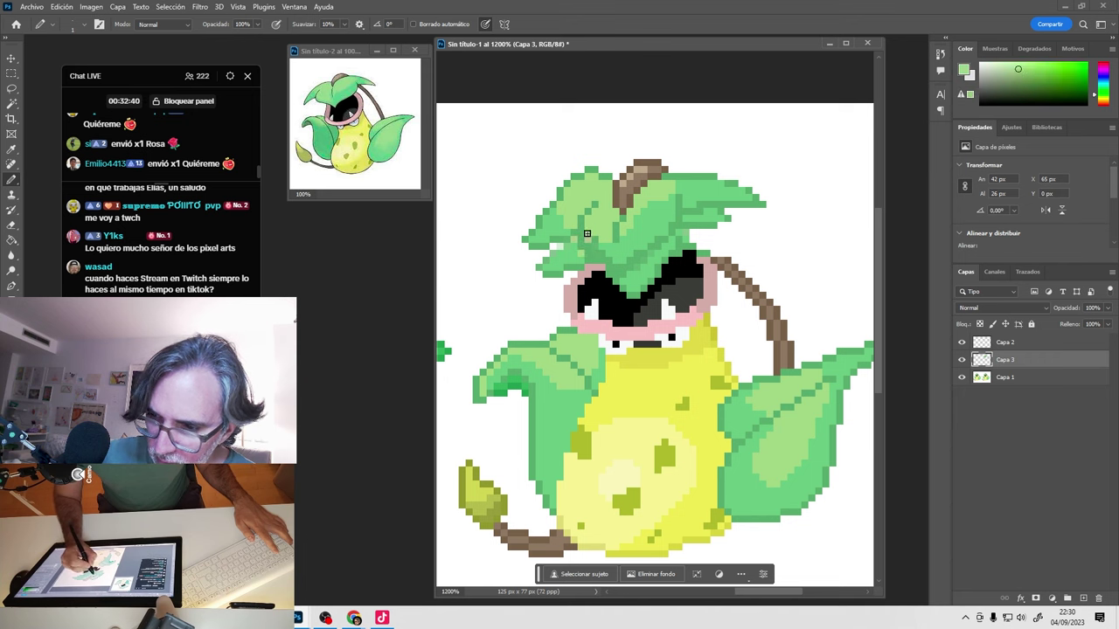
# Enlarge the mouth's black interior upward over the cap's lower point and paint out the lower-left leaf lobe in white.
pyautogui.keyDown('alt'); pyautogui.click(621, 250); pyautogui.keyUp('alt')
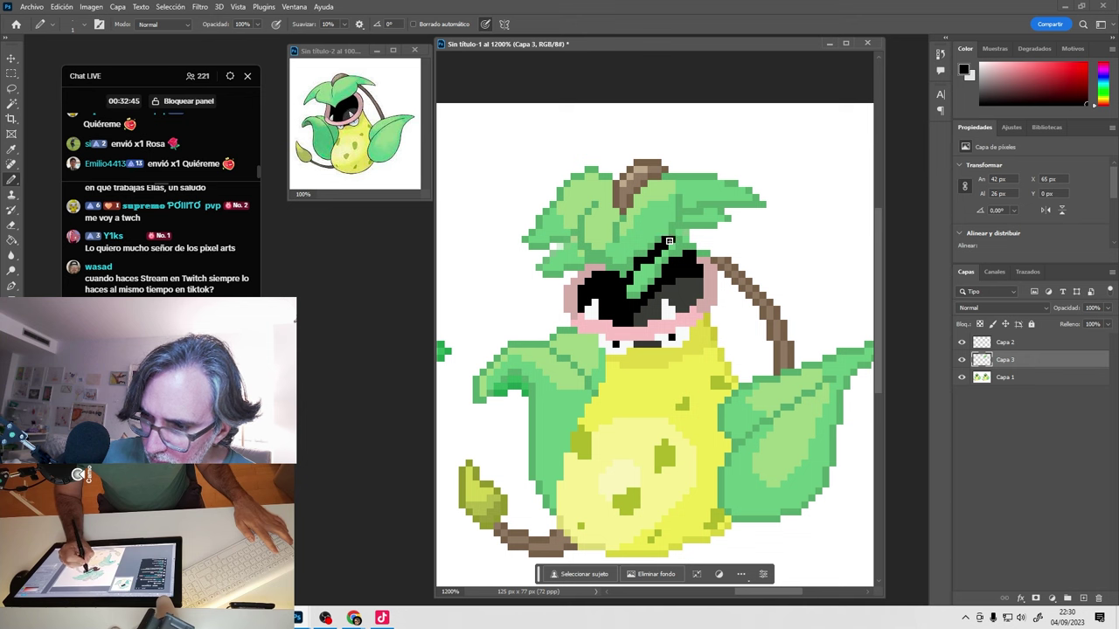
pyautogui.keyDown('alt'); pyautogui.click(558, 290); pyautogui.keyUp('alt')
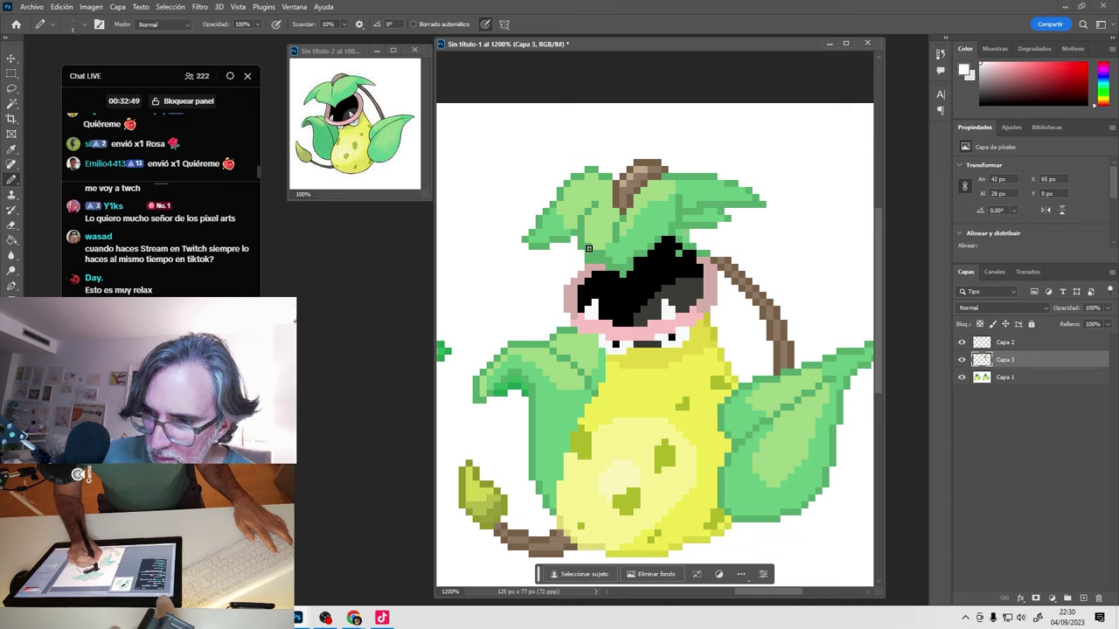
# Redraw the upper vine as a thick brown arc reaching the leaf cap, covering the old section in white and repairing the pink mouth rim.
pyautogui.keyDown('alt'); pyautogui.click(734, 256); pyautogui.keyUp('alt')
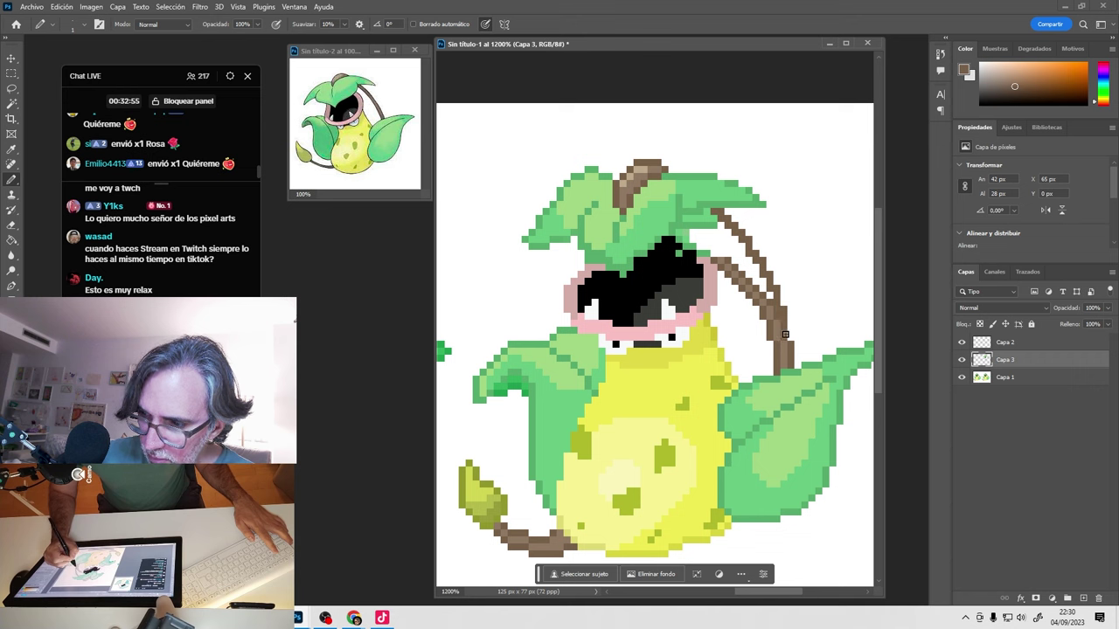
pyautogui.moveTo(784, 335); pyautogui.dragTo(762, 356)
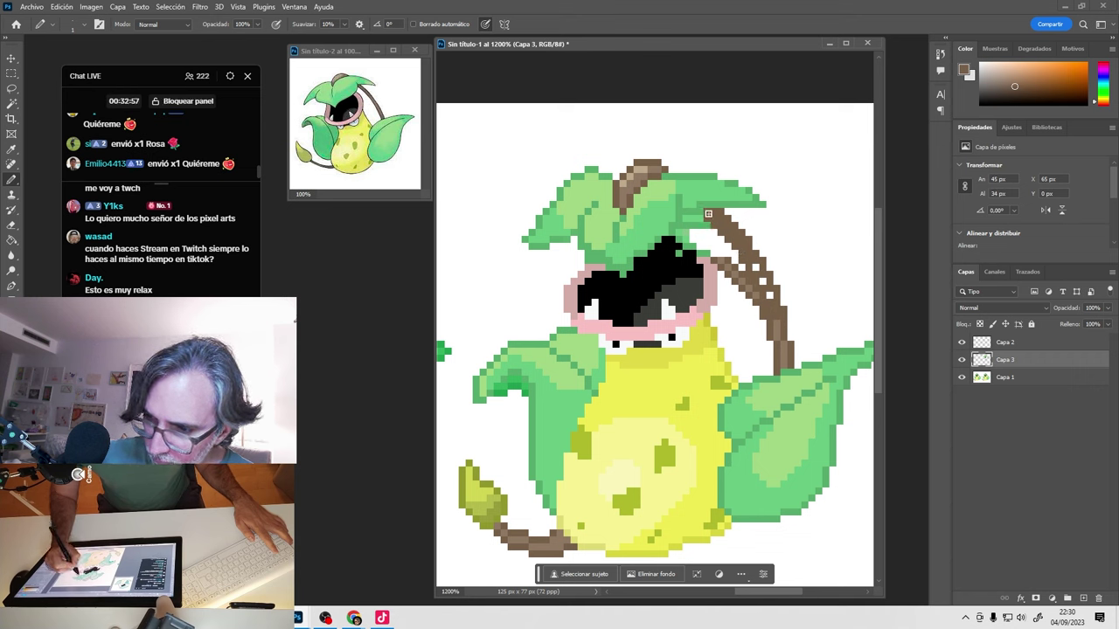
pyautogui.moveTo(766, 295); pyautogui.dragTo(766, 342)
pyautogui.keyDown('alt'); pyautogui.click(728, 262); pyautogui.keyUp('alt')
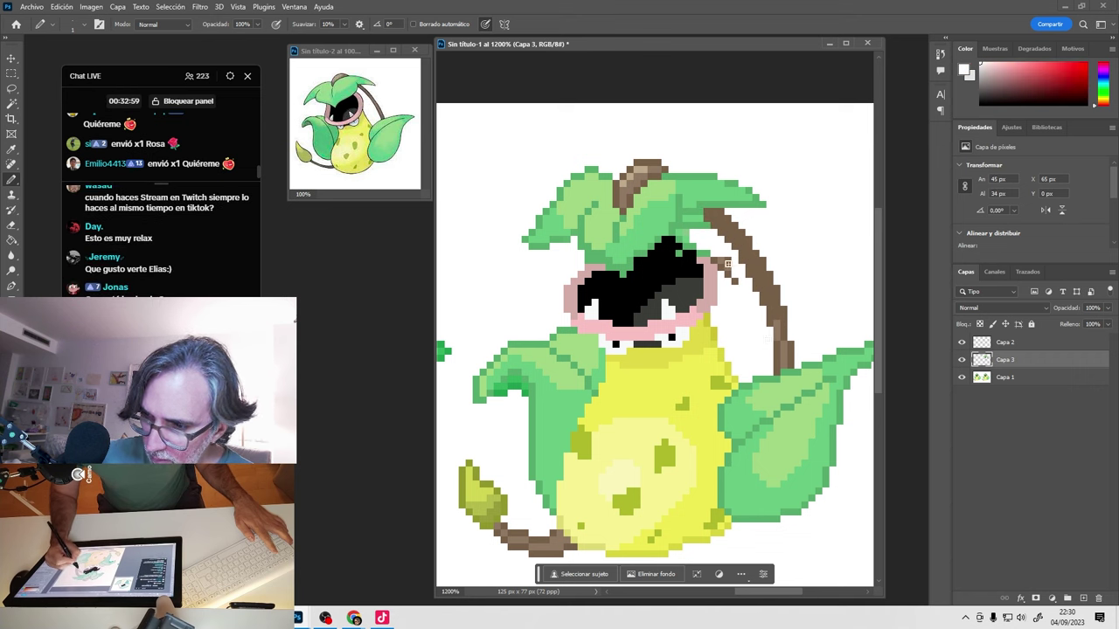
pyautogui.keyDown('alt'); pyautogui.click(713, 268); pyautogui.keyUp('alt')
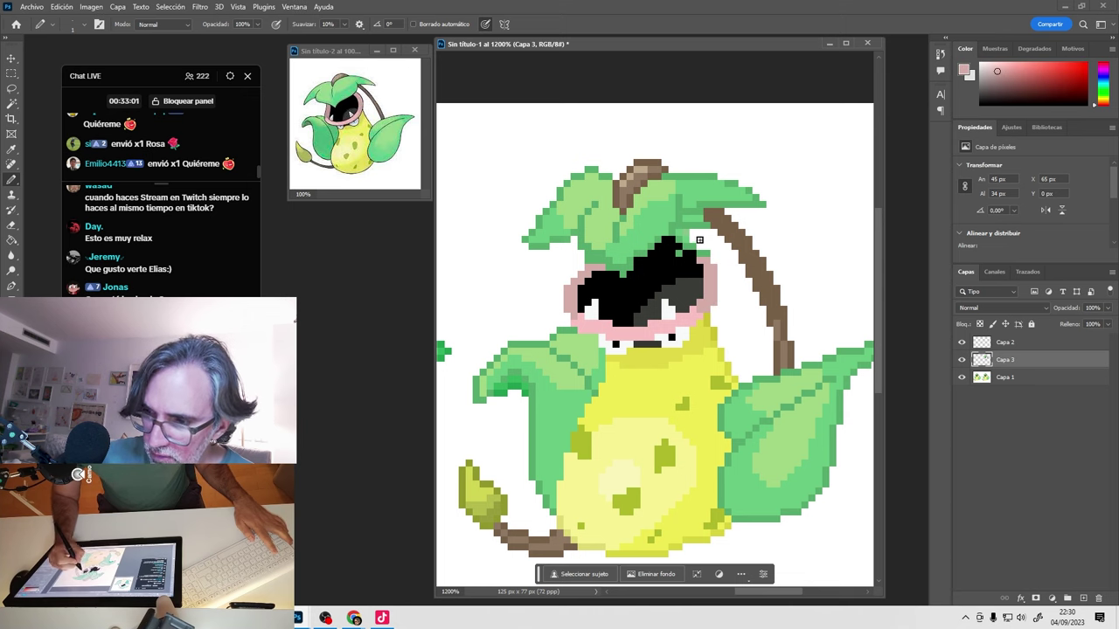
# Refine the cap's lower edge around the mouth opening with sampled white, greens and black.
pyautogui.keyDown('alt'); pyautogui.click(703, 224); pyautogui.keyUp('alt')
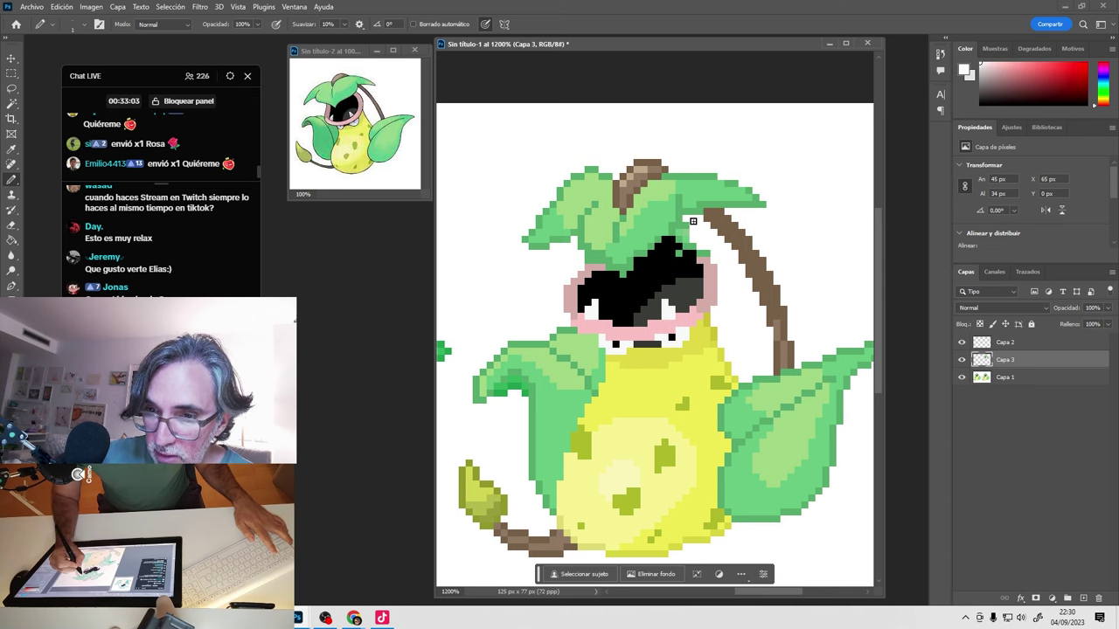
pyautogui.keyDown('alt'); pyautogui.click(671, 218); pyautogui.keyUp('alt')
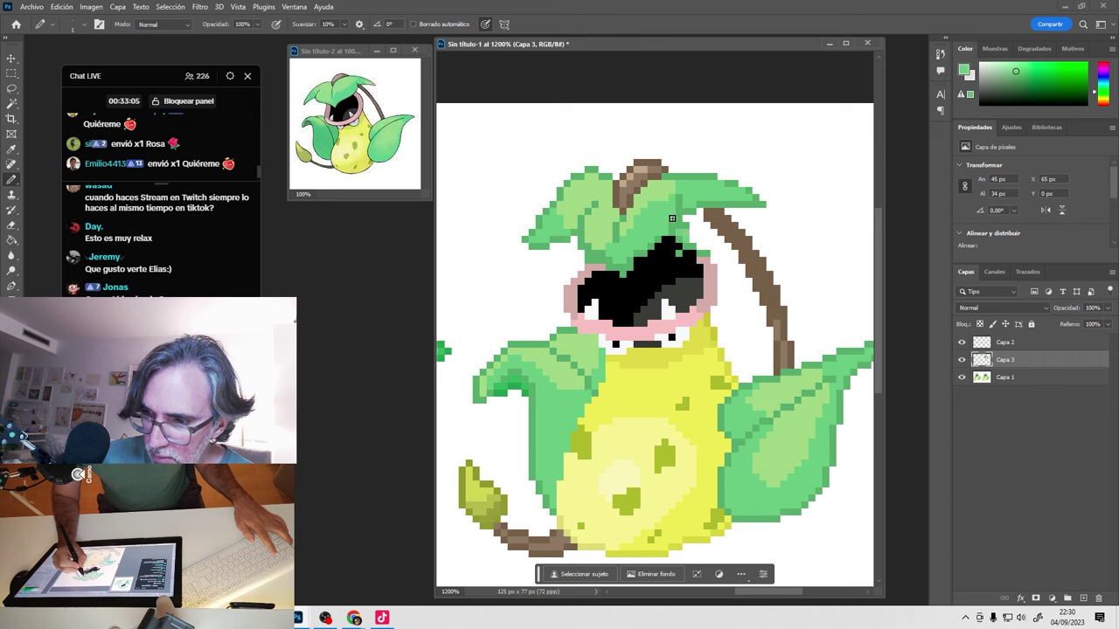
pyautogui.keyDown('alt'); pyautogui.click(636, 269); pyautogui.keyUp('alt')
pyautogui.keyDown('alt'); pyautogui.click(628, 268); pyautogui.keyUp('alt')
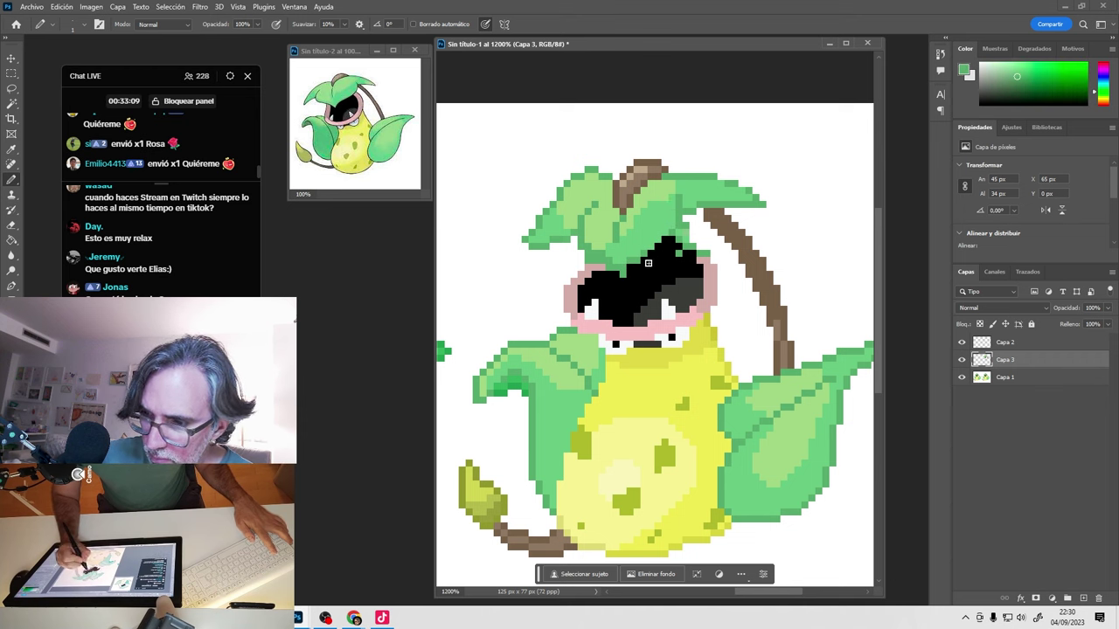
pyautogui.keyDown('alt'); pyautogui.click(635, 272); pyautogui.keyUp('alt')
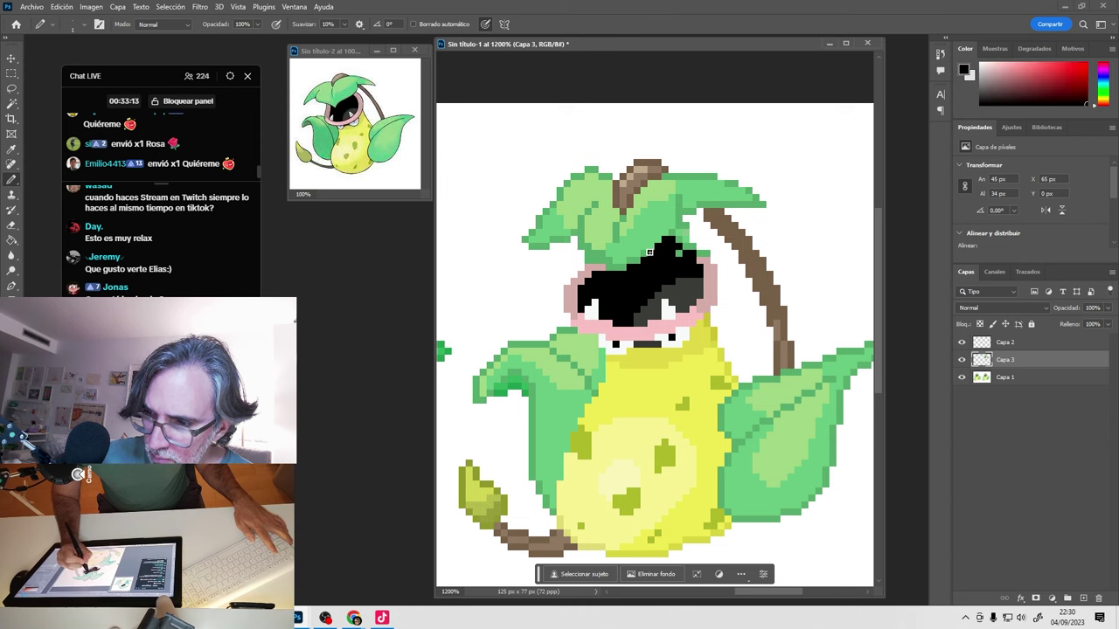
pyautogui.keyDown('alt'); pyautogui.click(653, 251); pyautogui.keyUp('alt')
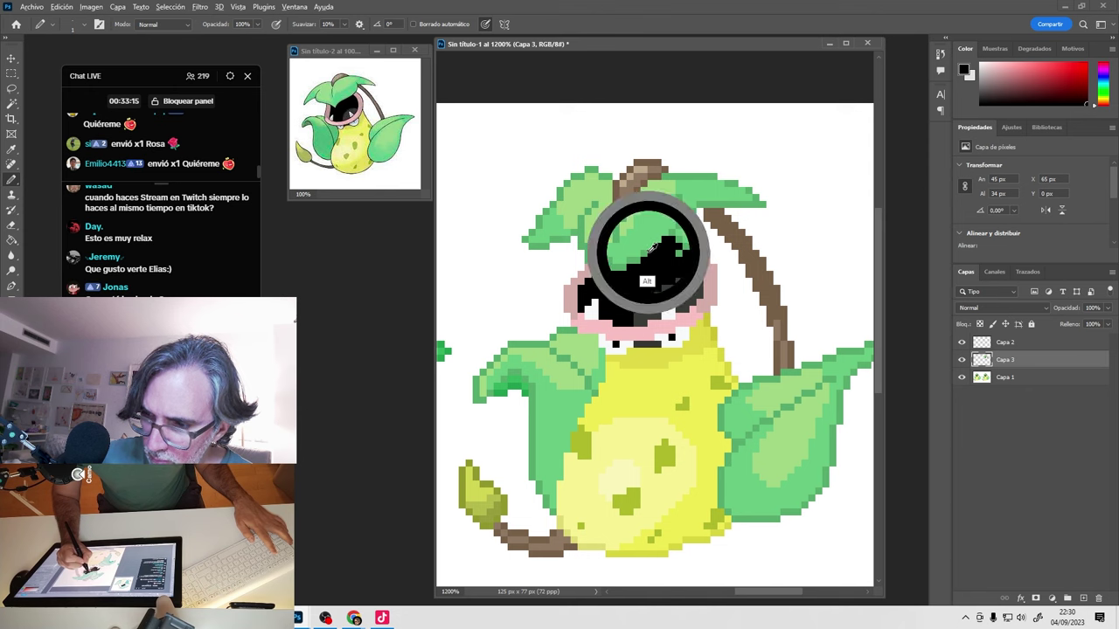
pyautogui.keyDown('alt'); pyautogui.click(650, 253); pyautogui.keyUp('alt')
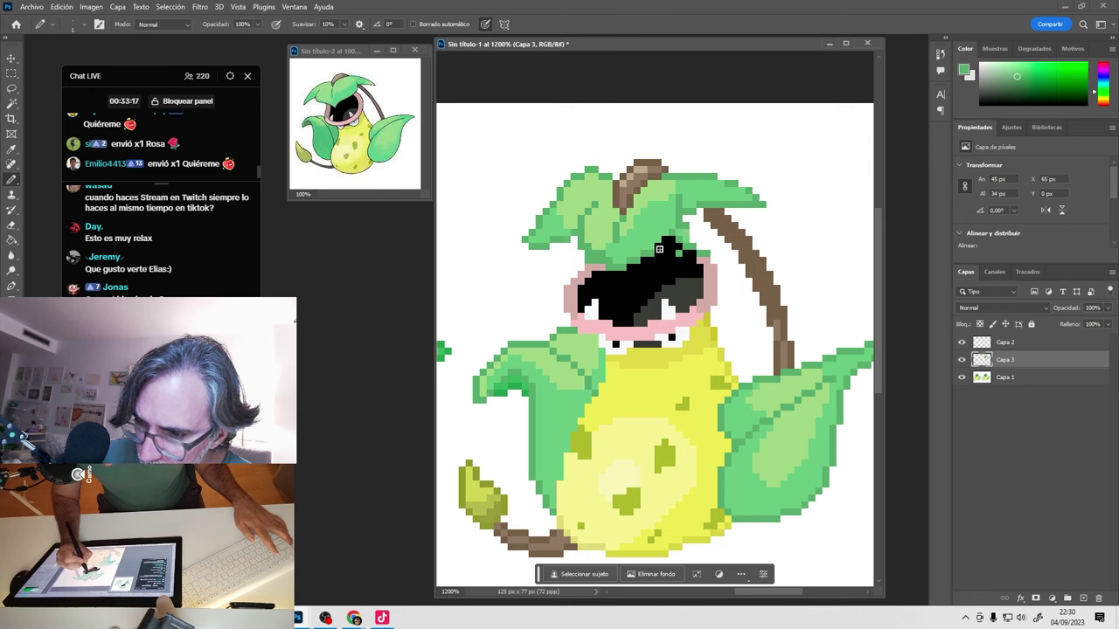
# Draw the mouth's pink rim around its upper right edge, cleaning the surrounding pixels with black and white.
pyautogui.keyDown('alt'); pyautogui.click(674, 244); pyautogui.keyUp('alt')
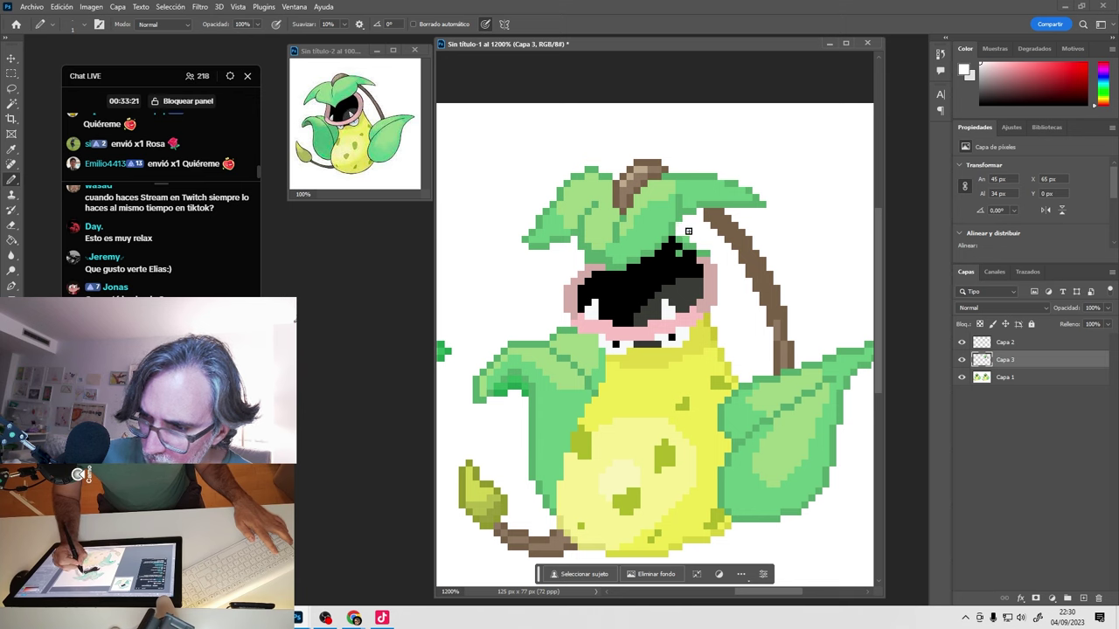
pyautogui.keyDown('alt'); pyautogui.click(711, 279); pyautogui.keyUp('alt')
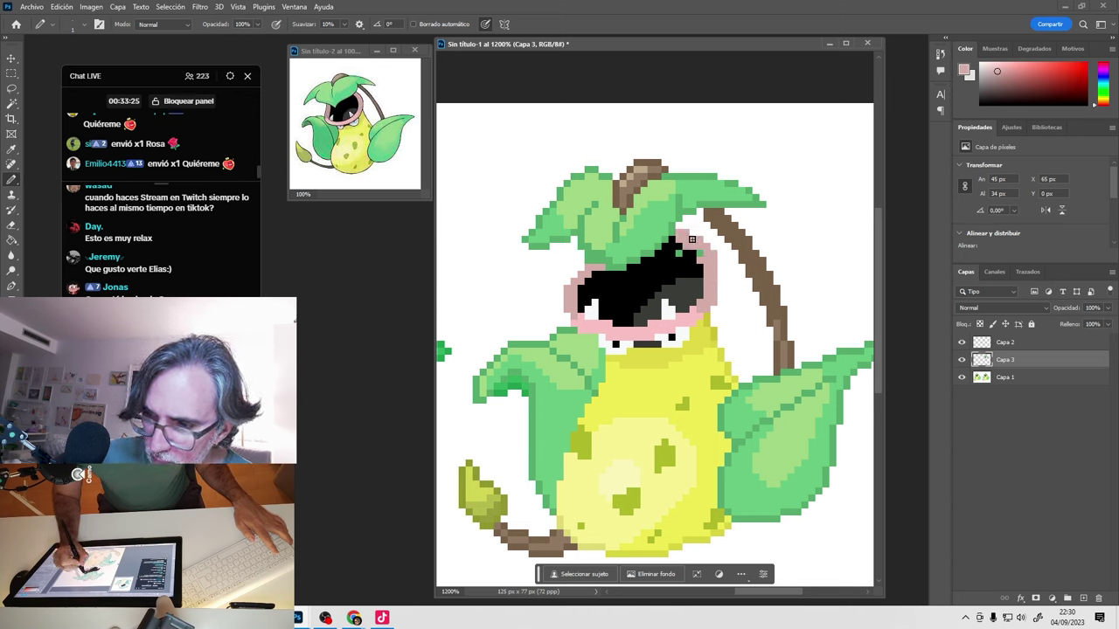
pyautogui.keyDown('alt'); pyautogui.click(697, 234); pyautogui.keyUp('alt')
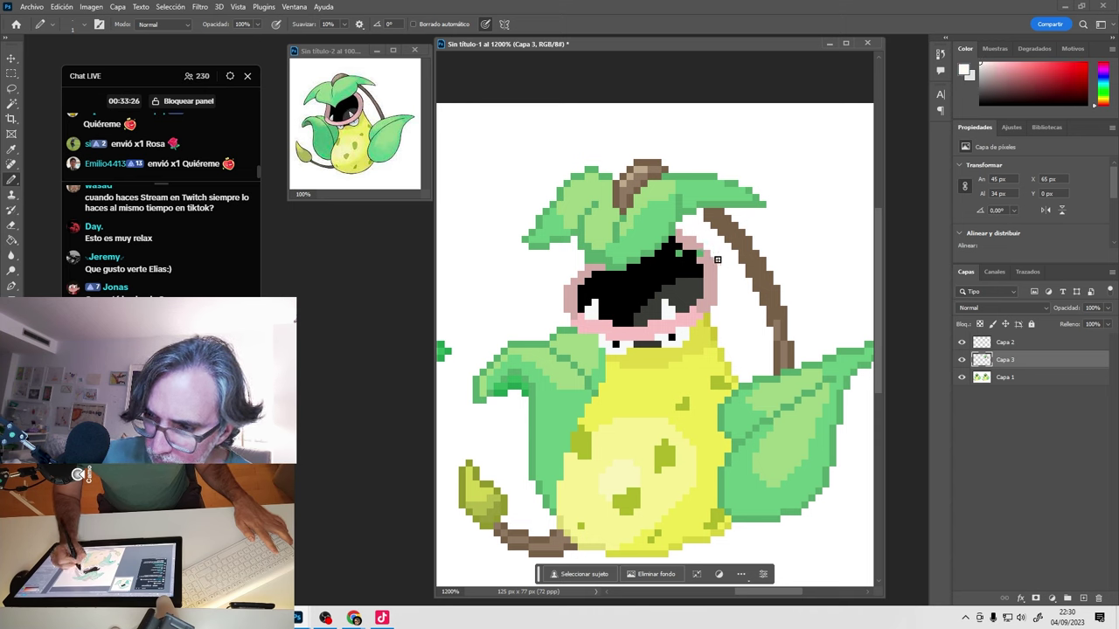
pyautogui.keyDown('alt'); pyautogui.click(700, 257); pyautogui.keyUp('alt')
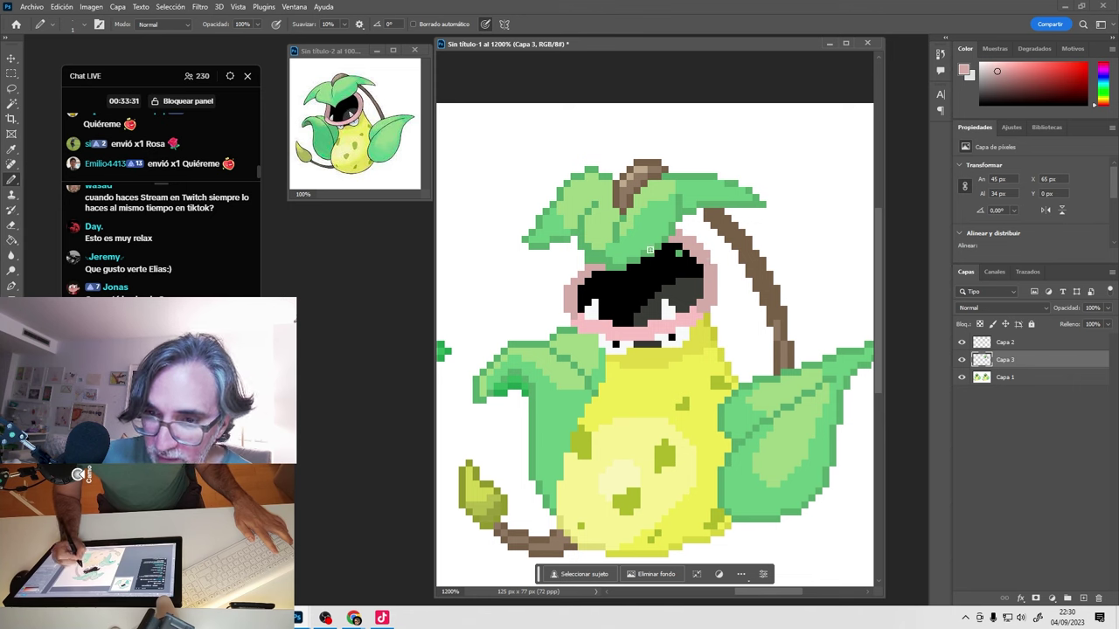
pyautogui.keyDown('alt'); pyautogui.click(570, 299); pyautogui.keyUp('alt')
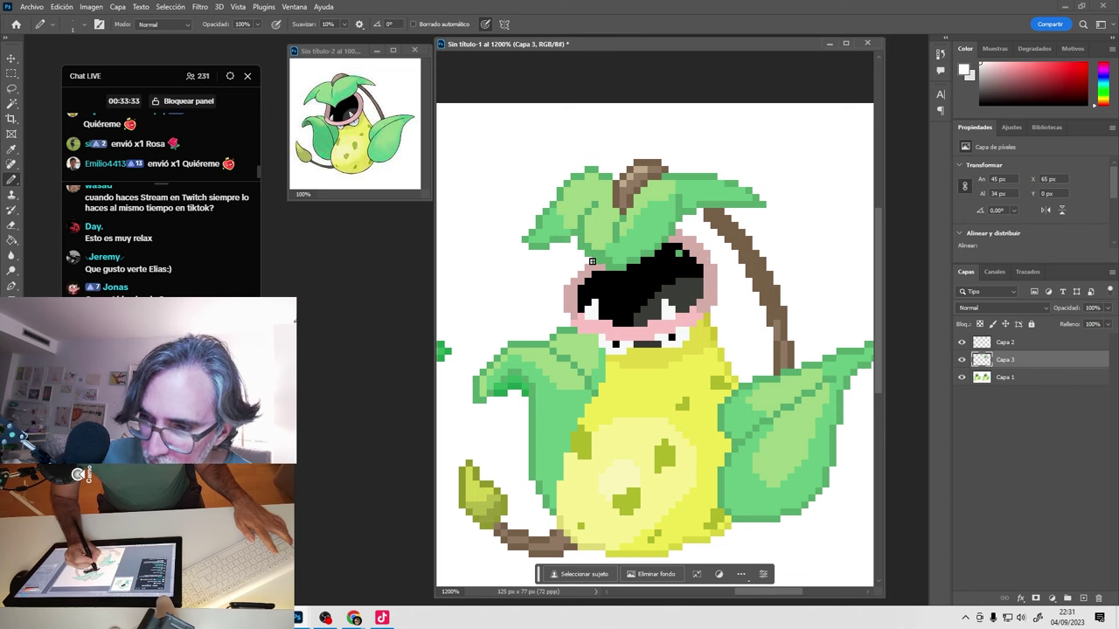
# Reshape the upper outline and drooping tip of the left head leaf in dark green, trimming excess pixels with white.
pyautogui.keyDown('alt'); pyautogui.click(609, 203); pyautogui.keyUp('alt')
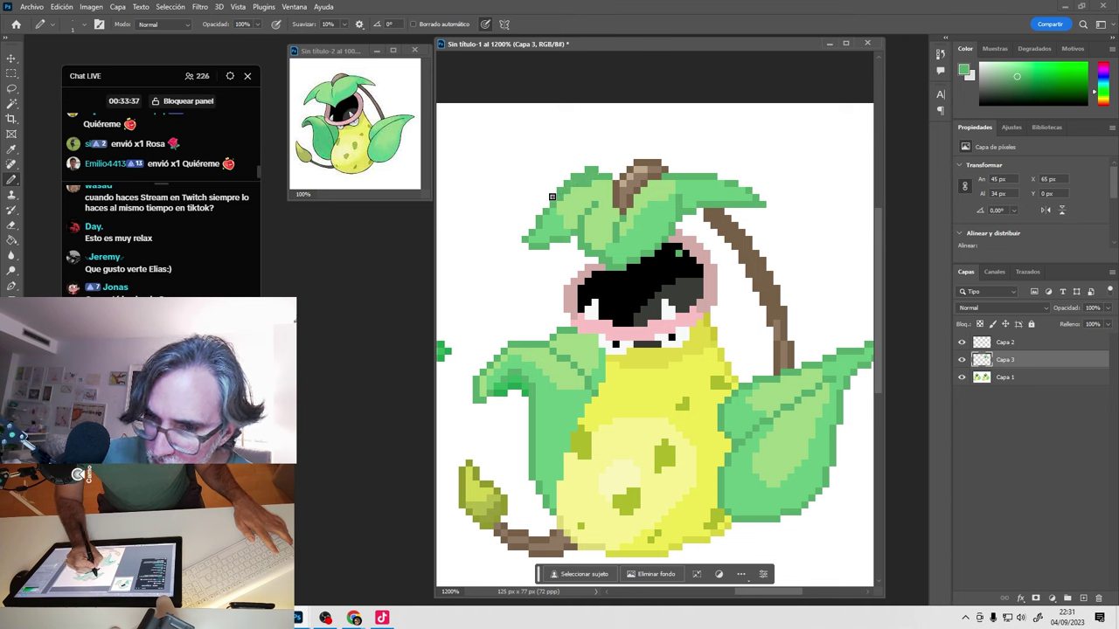
pyautogui.keyDown('alt'); pyautogui.click(591, 172); pyautogui.keyUp('alt')
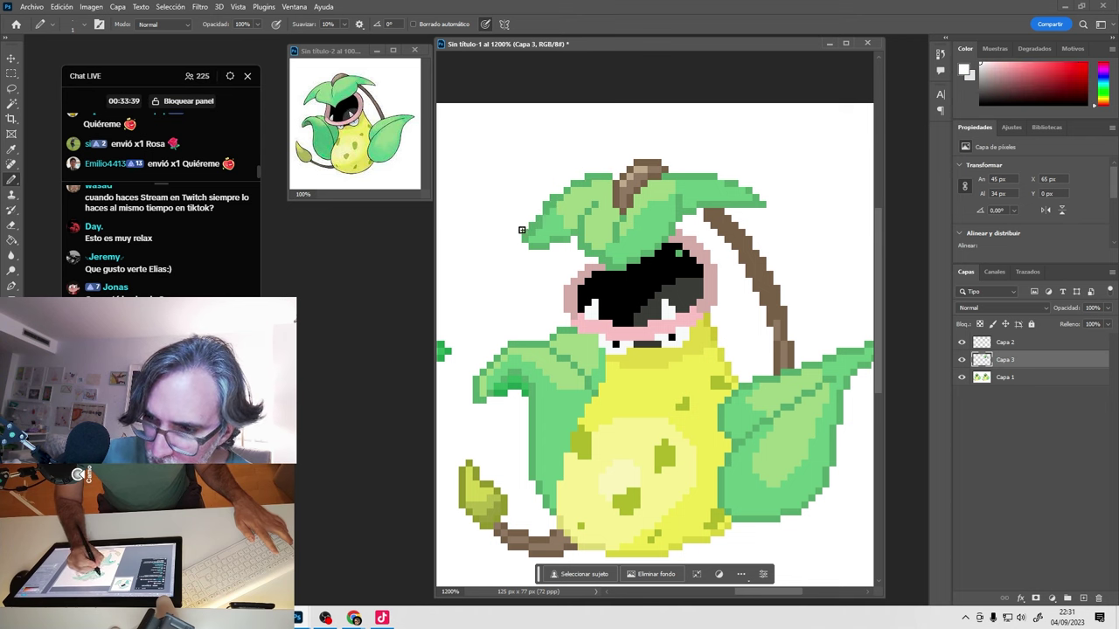
pyautogui.keyDown('alt'); pyautogui.click(578, 229); pyautogui.keyUp('alt')
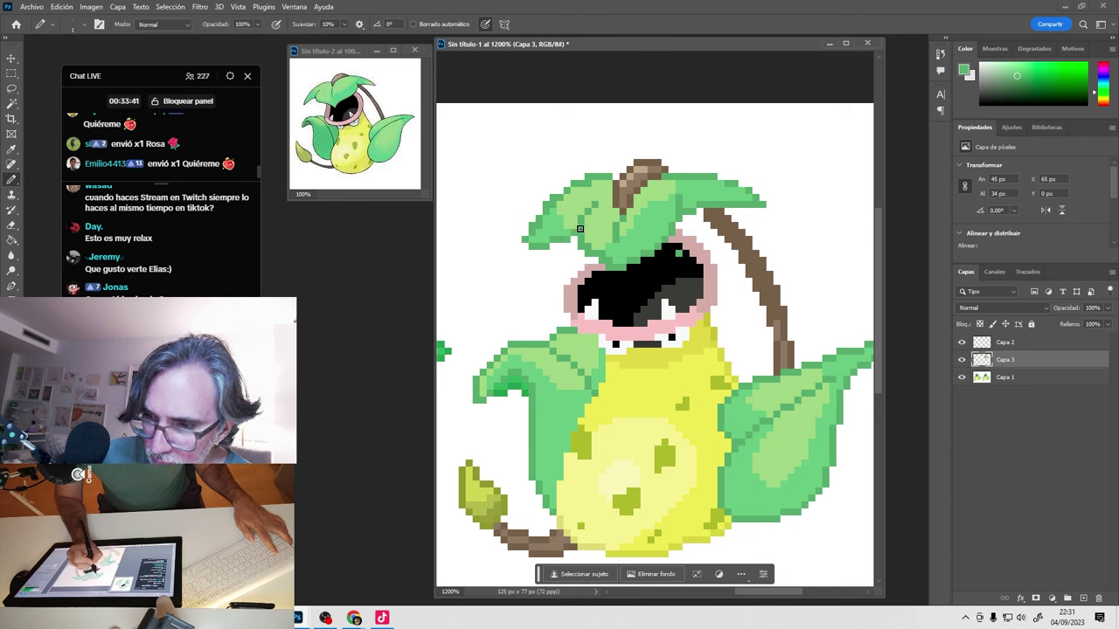
pyautogui.keyDown('alt'); pyautogui.click(534, 260); pyautogui.keyUp('alt')
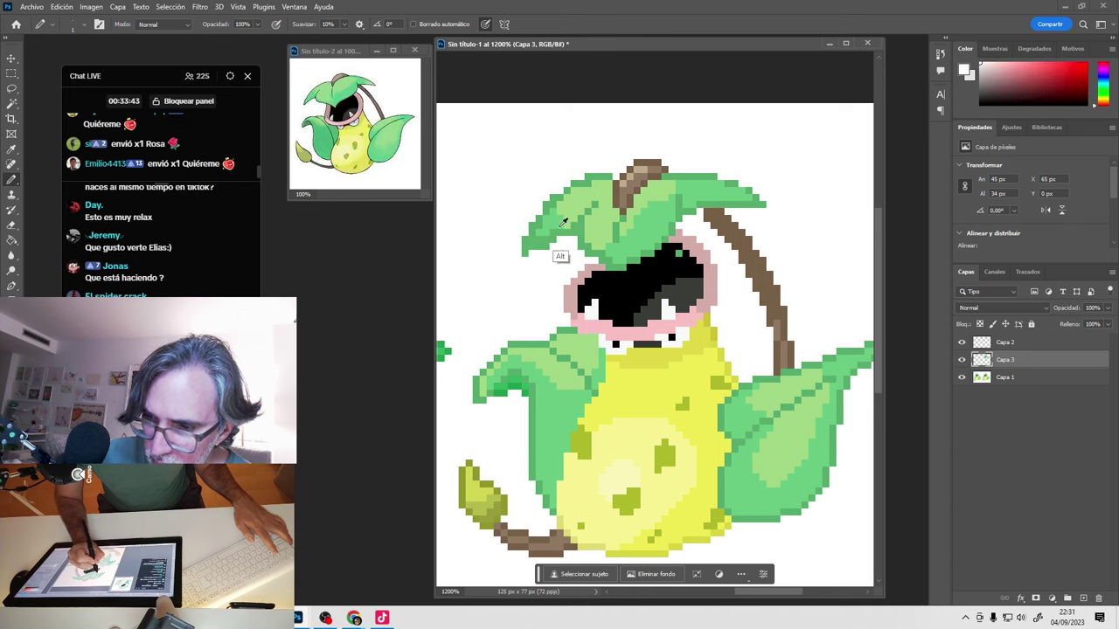
pyautogui.keyDown('alt'); pyautogui.click(561, 225); pyautogui.keyUp('alt')
pyautogui.keyDown('alt'); pyautogui.click(528, 222); pyautogui.keyUp('alt')
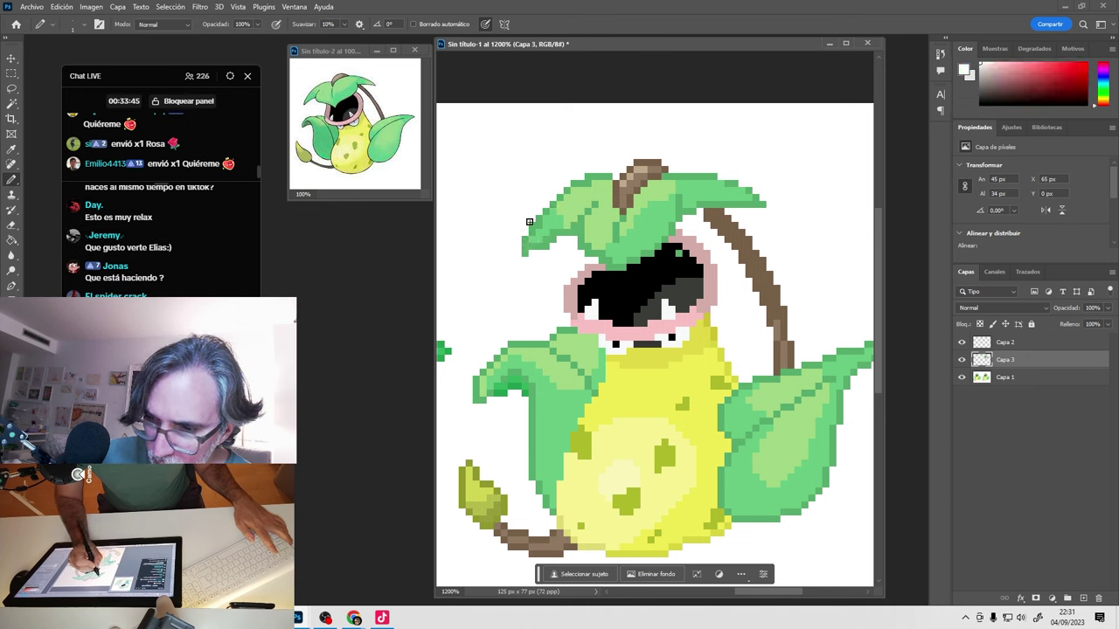
# Refine the left head leaf's lower edge with white and dark green, and shade its inside in medium and light green.
pyautogui.keyDown('alt'); pyautogui.click(539, 226); pyautogui.keyUp('alt')
pyautogui.keyDown('alt'); pyautogui.click(546, 230); pyautogui.keyUp('alt')
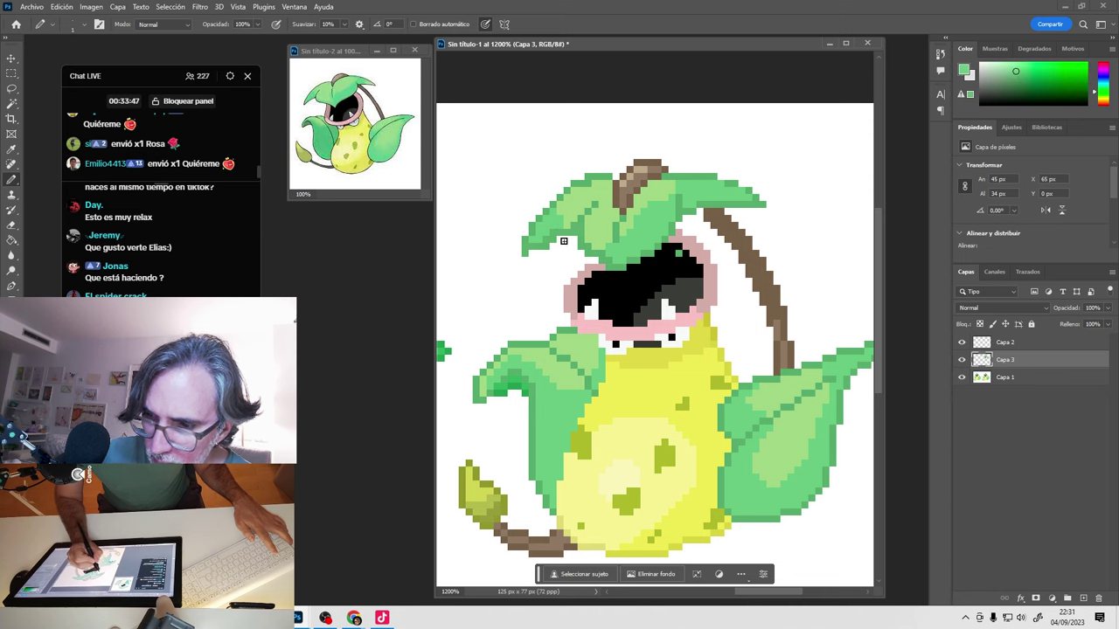
pyautogui.keyDown('alt'); pyautogui.click(542, 249); pyautogui.keyUp('alt')
pyautogui.keyDown('alt'); pyautogui.click(544, 249); pyautogui.keyUp('alt')
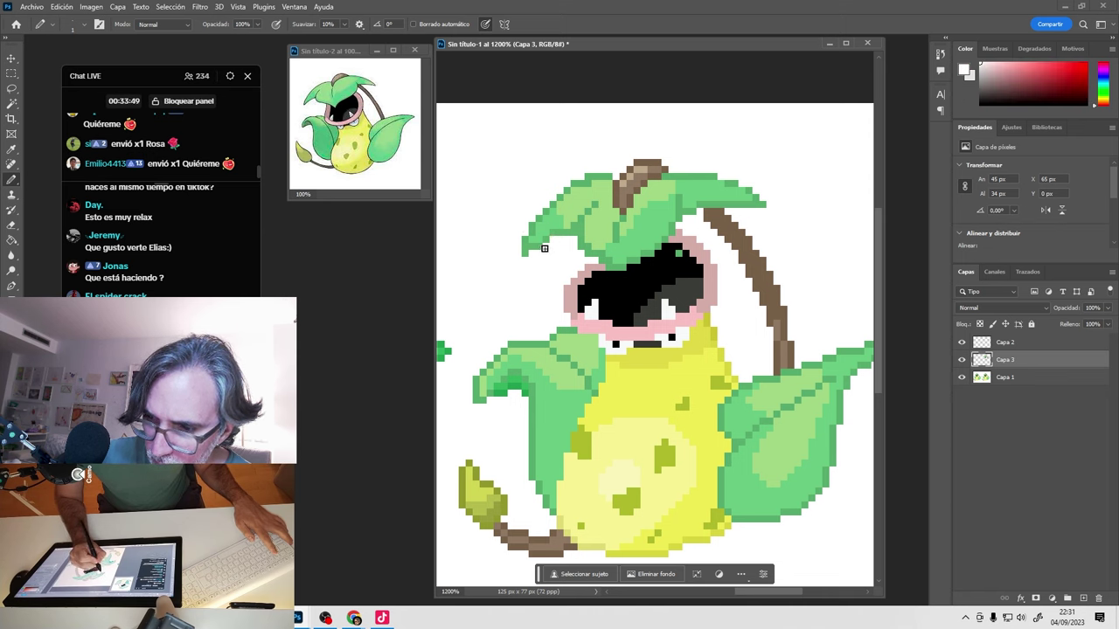
pyautogui.keyDown('alt'); pyautogui.click(551, 236); pyautogui.keyUp('alt')
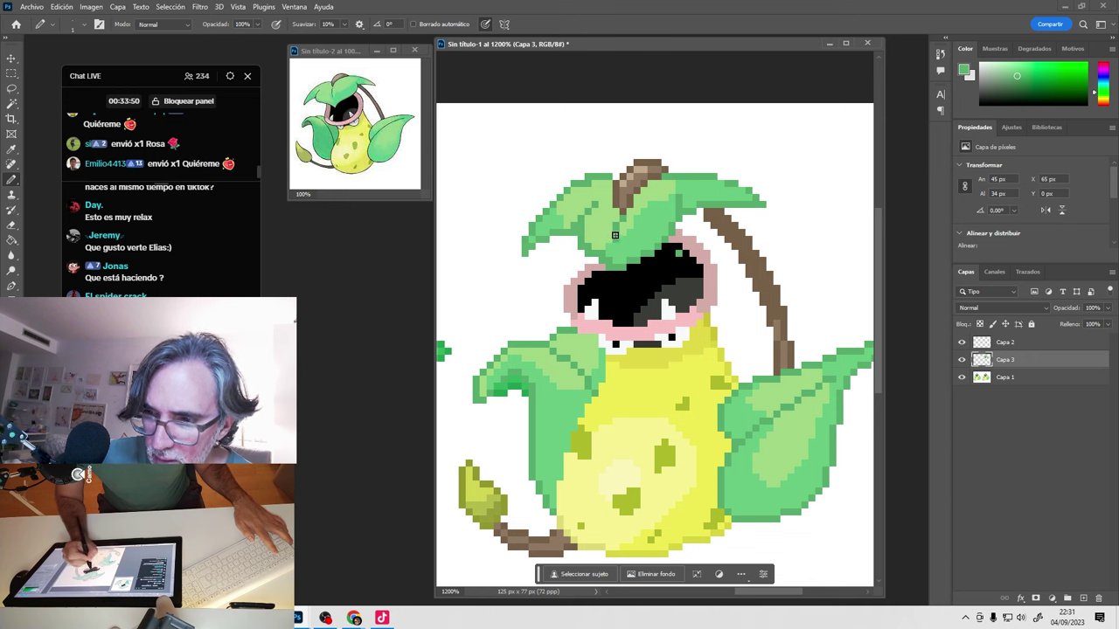
pyautogui.keyDown('alt'); pyautogui.click(572, 220); pyautogui.keyUp('alt')
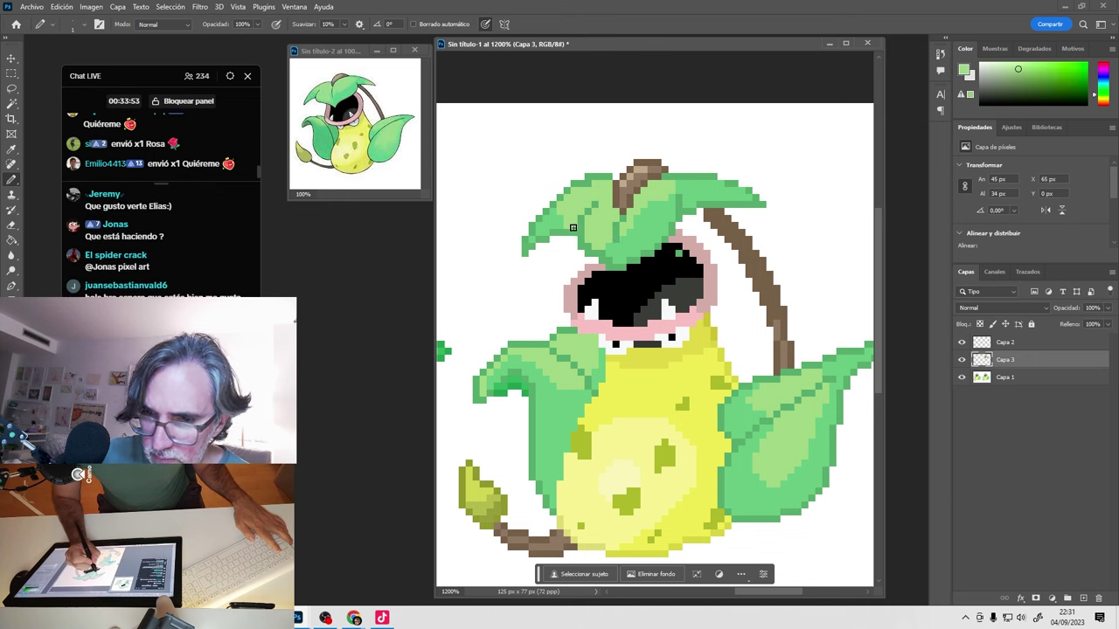
pyautogui.keyDown('alt'); pyautogui.click(552, 226); pyautogui.keyUp('alt')
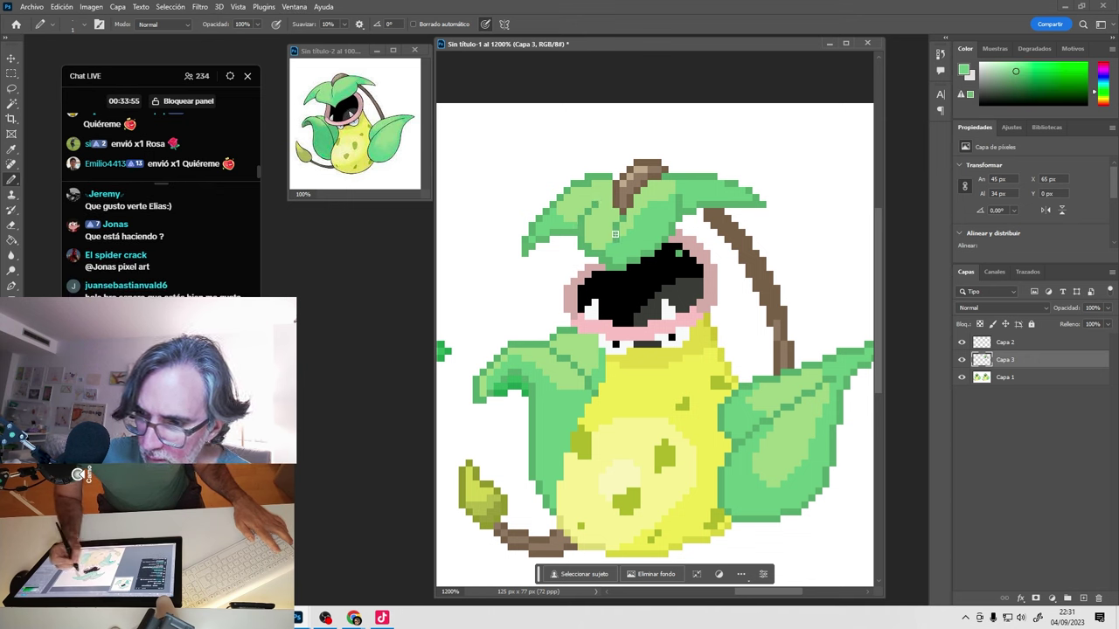
# Redraw the mouth's upper left rim in pink up to the leaf and fill the mouth's inside there with black.
pyautogui.press('x')
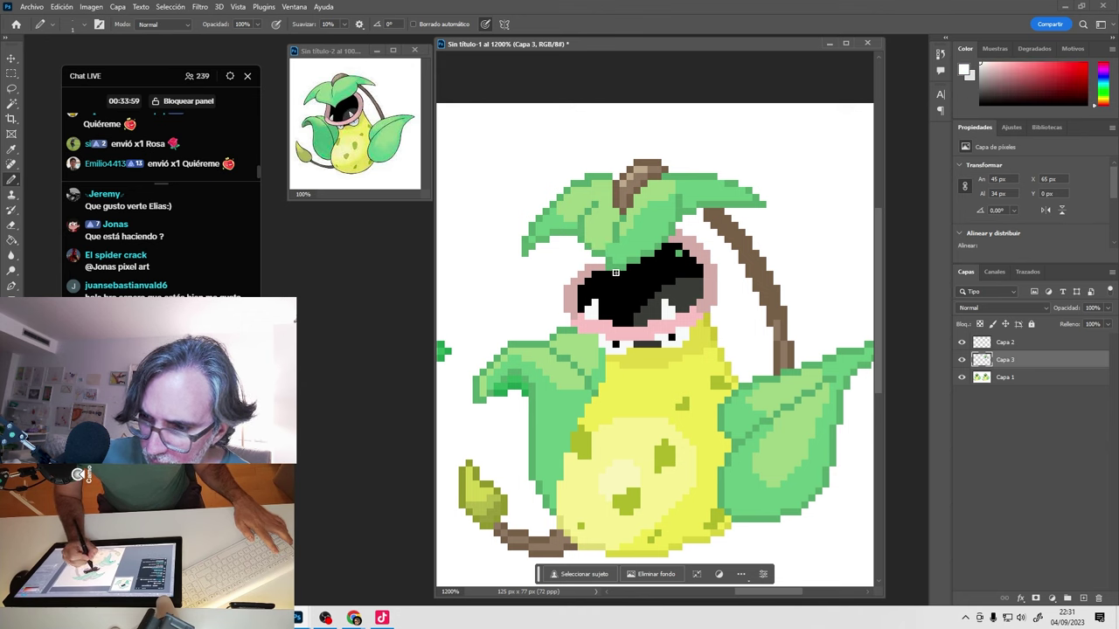
pyautogui.keyDown('alt'); pyautogui.click(615, 273); pyautogui.keyUp('alt')
pyautogui.keyDown('alt'); pyautogui.click(608, 272); pyautogui.keyUp('alt')
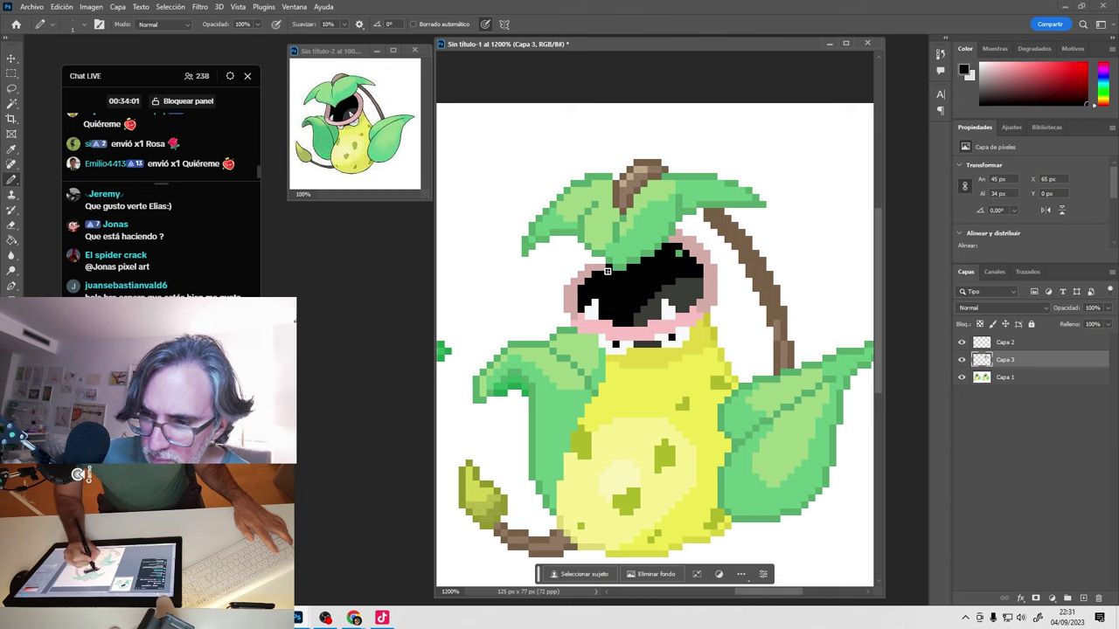
pyautogui.keyDown('alt'); pyautogui.click(591, 265); pyautogui.keyUp('alt')
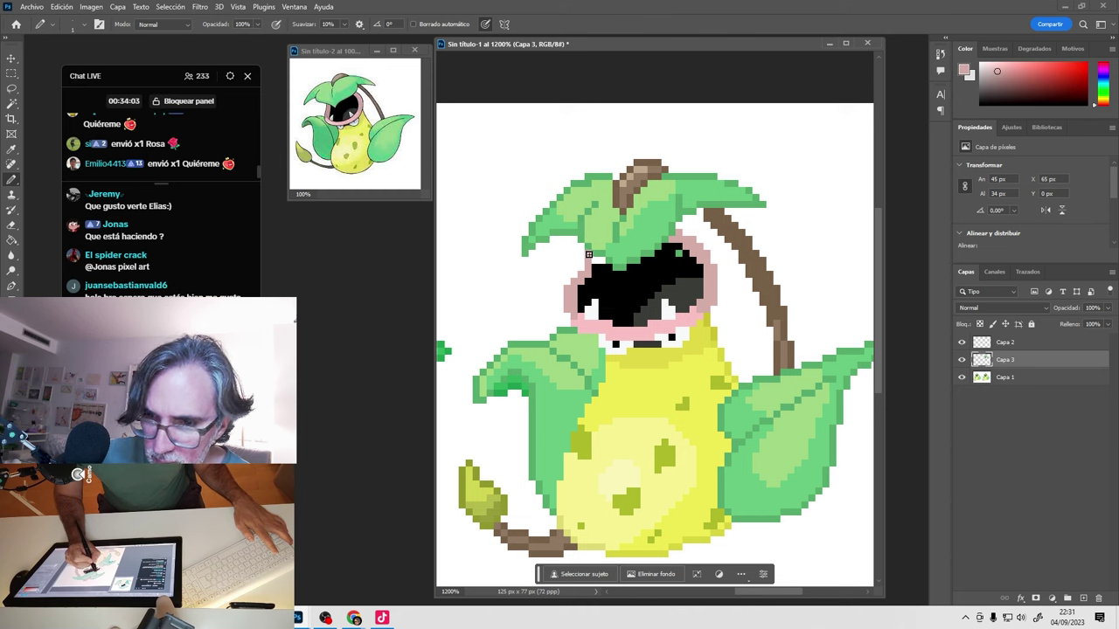
pyautogui.keyDown('alt'); pyautogui.click(600, 272); pyautogui.keyUp('alt')
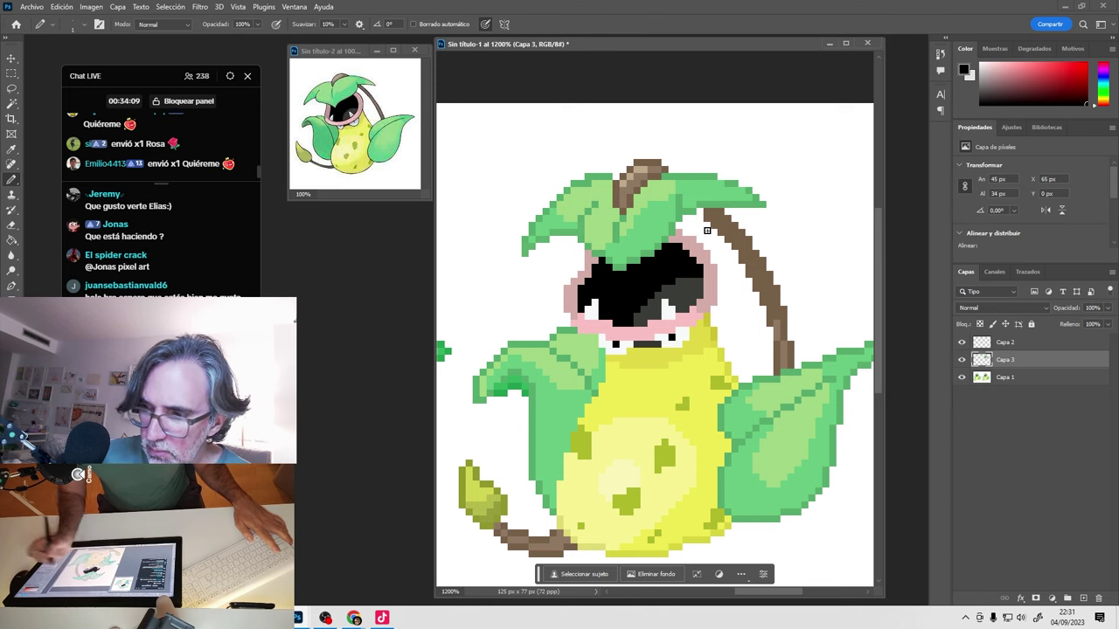
# Compare the original and modified poses by toggling the visibility of Capa 3, leaving the layer shown.
pyautogui.click(962, 360)
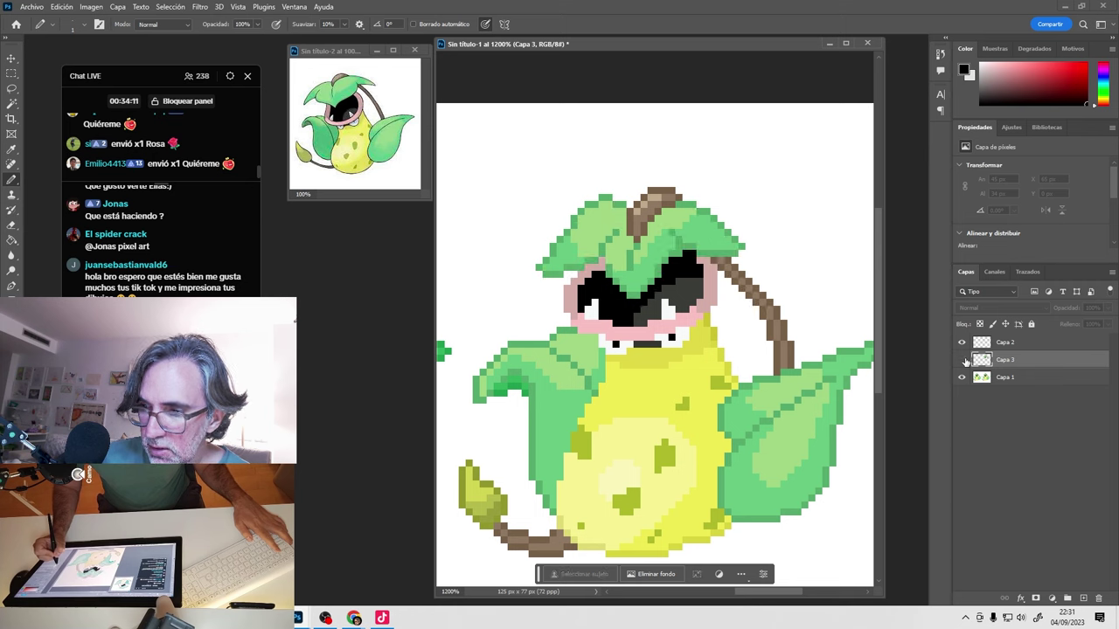
pyautogui.click(962, 360)
pyautogui.click(962, 361)
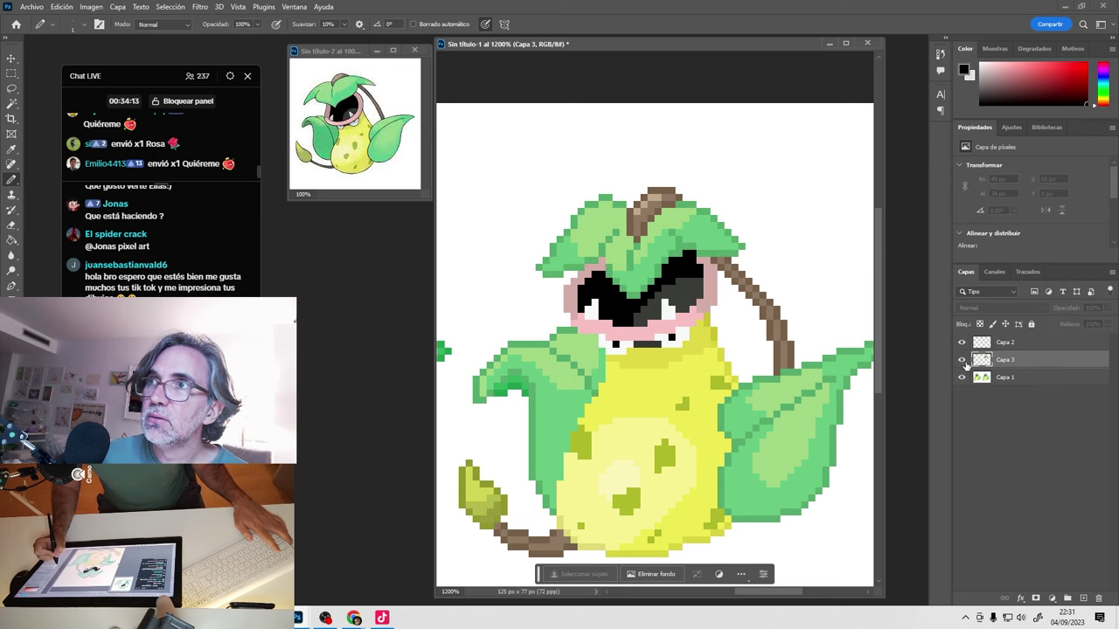
pyautogui.click(963, 361)
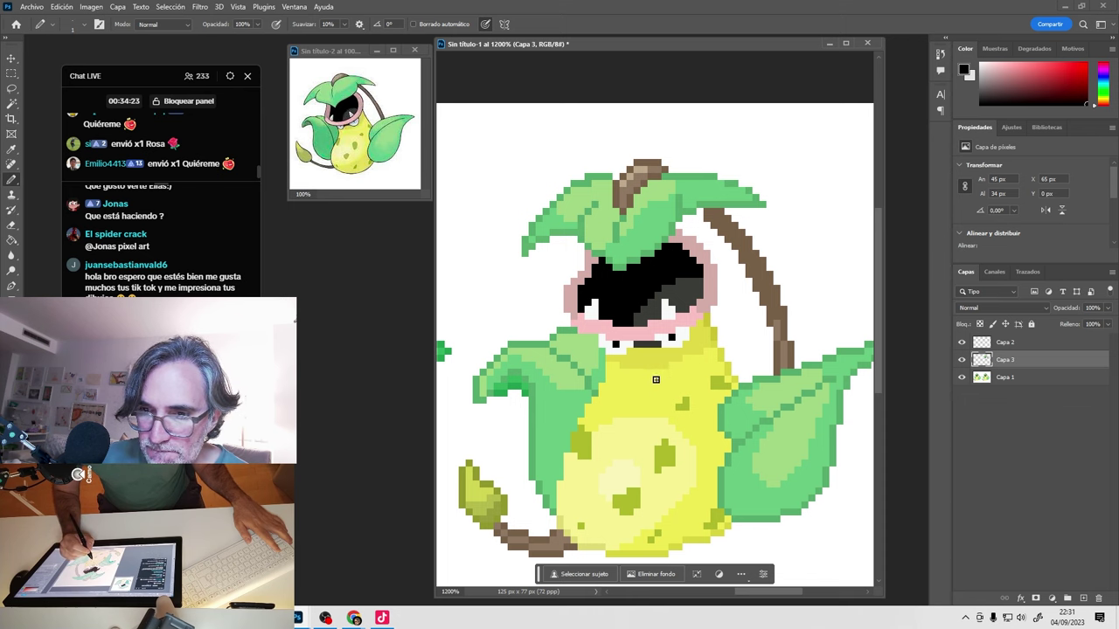
# Clean up the front leaf's lower edge over the mouth on Capa 3 with dark green and black pixels.
pyautogui.scroll(1, 645, 238)
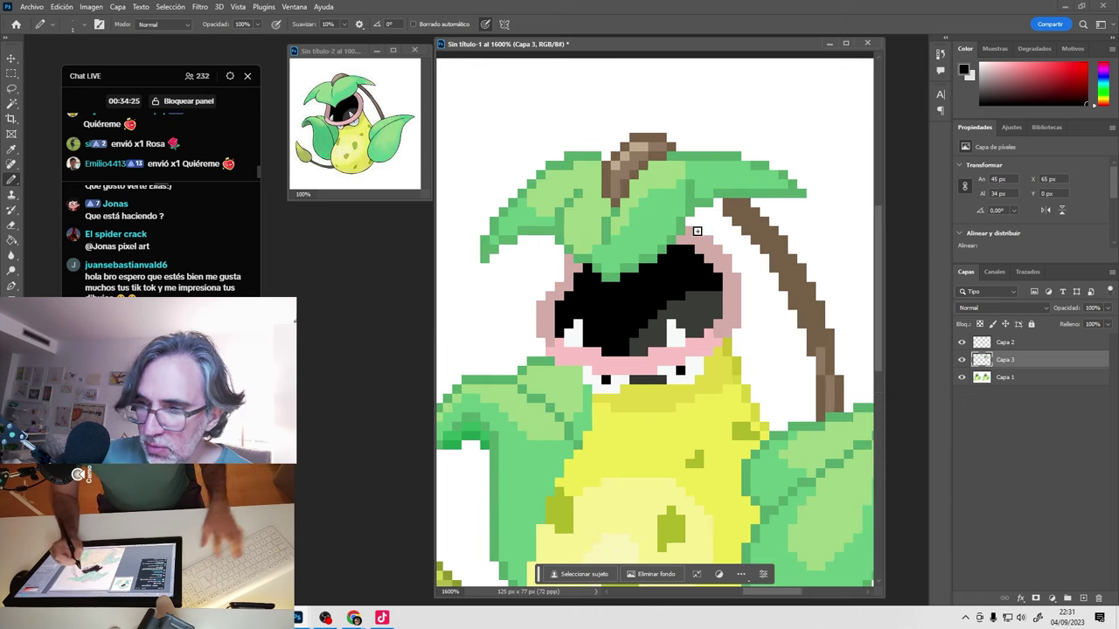
pyautogui.keyDown('alt'); pyautogui.click(639, 284); pyautogui.keyUp('alt')
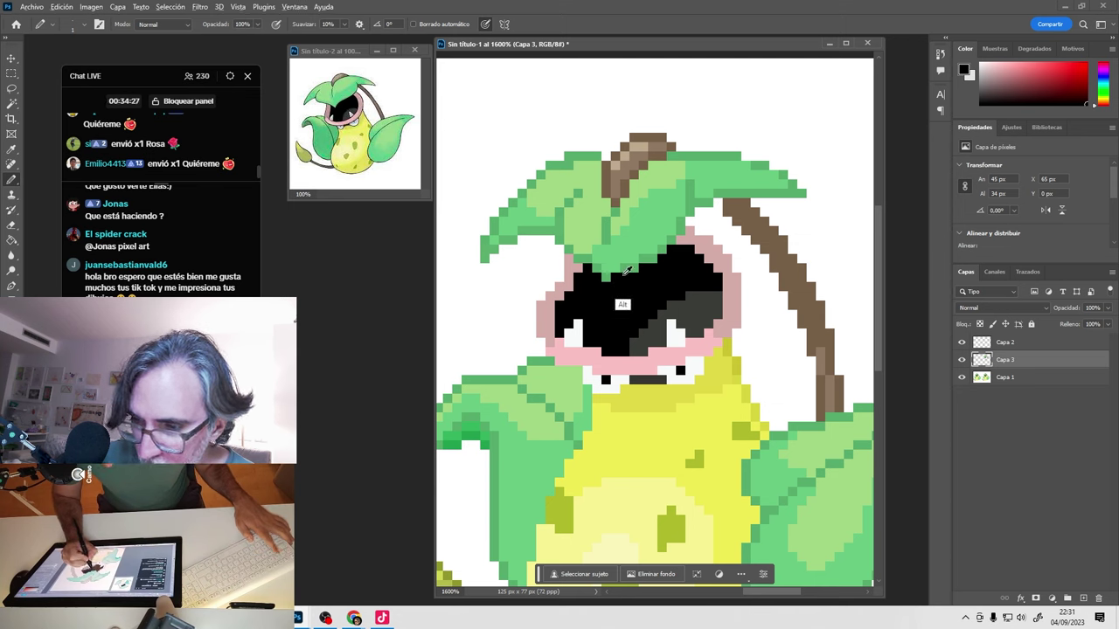
pyautogui.keyDown('alt'); pyautogui.click(631, 267); pyautogui.keyUp('alt')
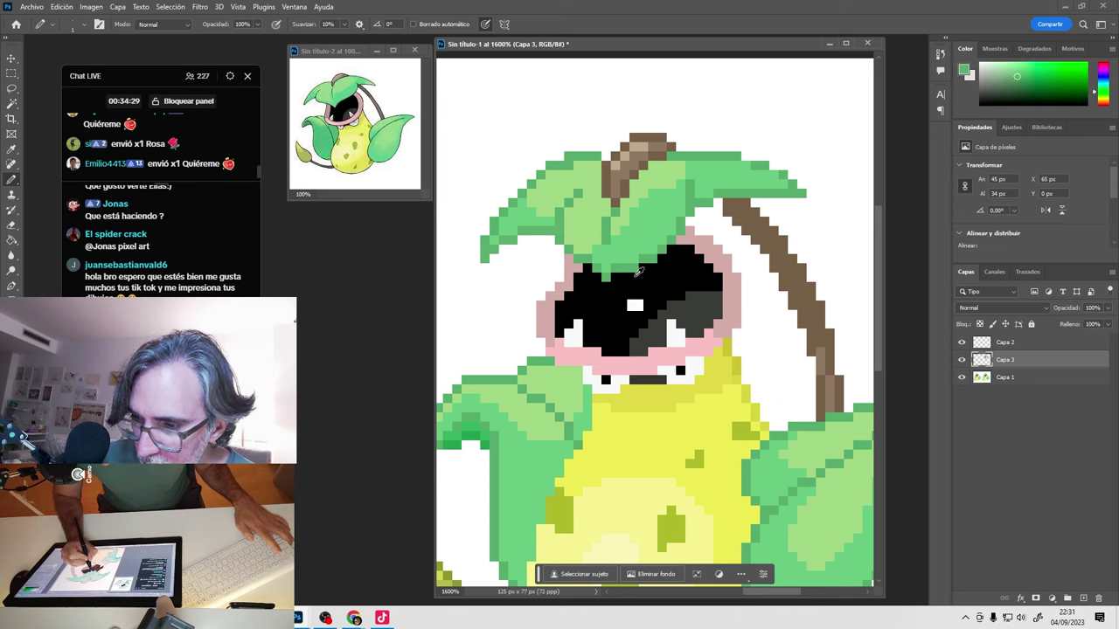
pyautogui.keyDown('alt'); pyautogui.click(636, 265); pyautogui.keyUp('alt')
pyautogui.keyDown('alt'); pyautogui.click(636, 267); pyautogui.keyUp('alt')
pyautogui.keyDown('alt'); pyautogui.click(657, 262); pyautogui.keyUp('alt')
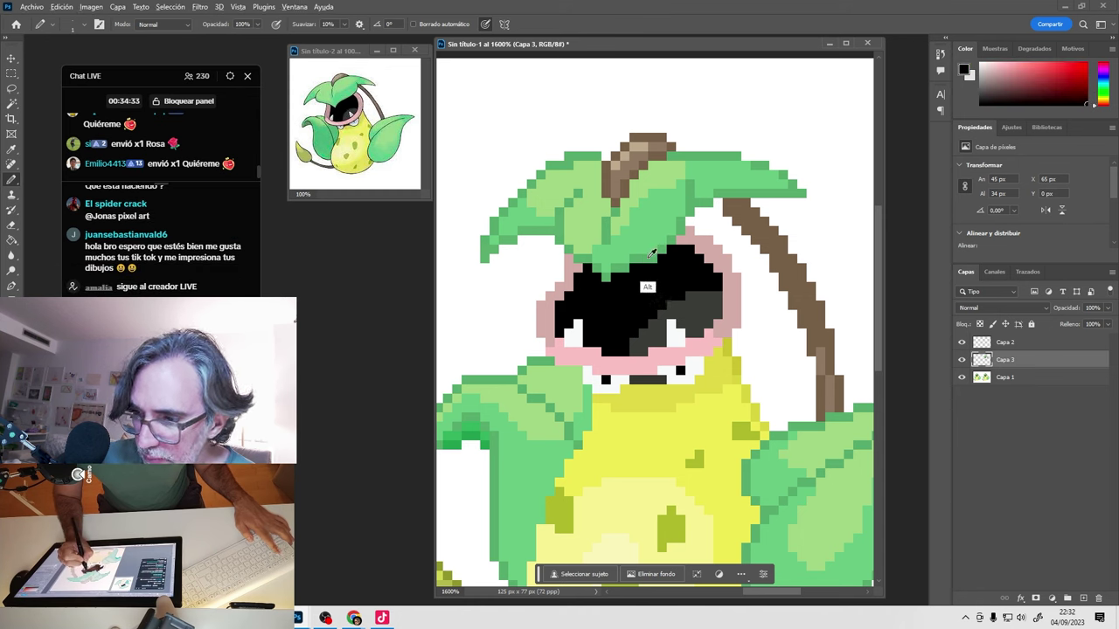
pyautogui.keyDown('alt'); pyautogui.click(647, 257); pyautogui.keyUp('alt')
pyautogui.keyDown('alt'); pyautogui.click(646, 270); pyautogui.keyUp('alt')
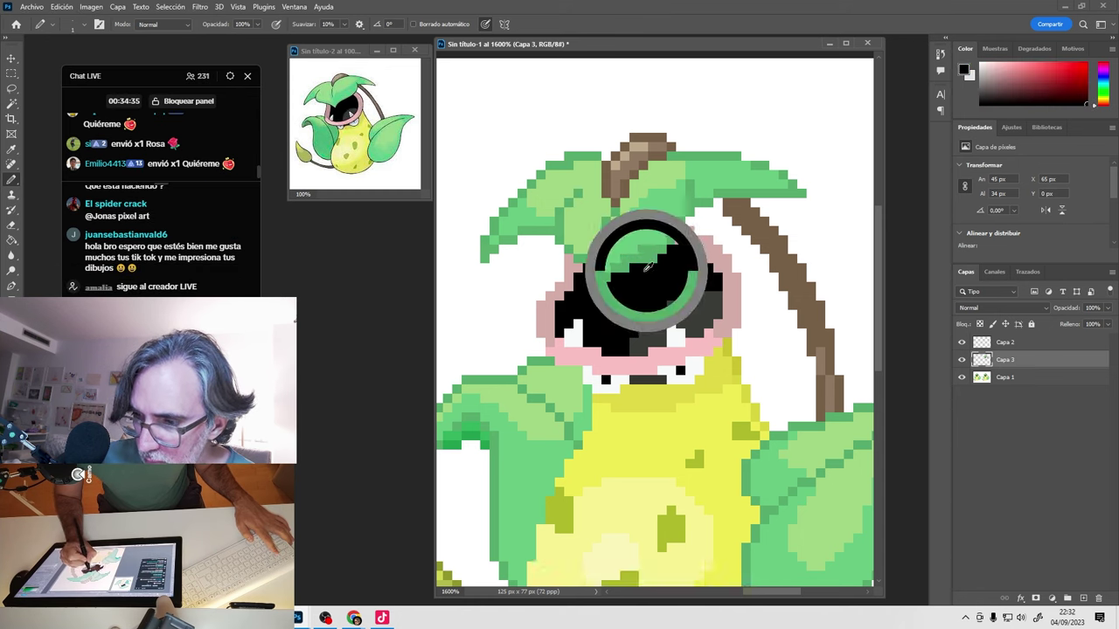
pyautogui.keyDown('alt'); pyautogui.click(657, 252); pyautogui.keyUp('alt')
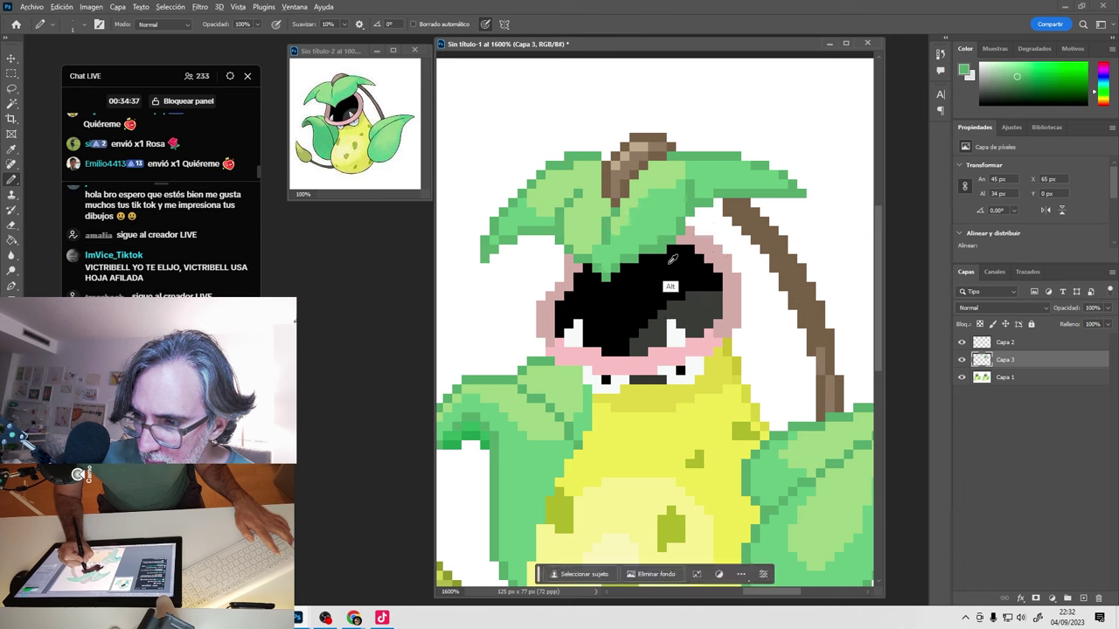
pyautogui.keyDown('alt'); pyautogui.click(674, 259); pyautogui.keyUp('alt')
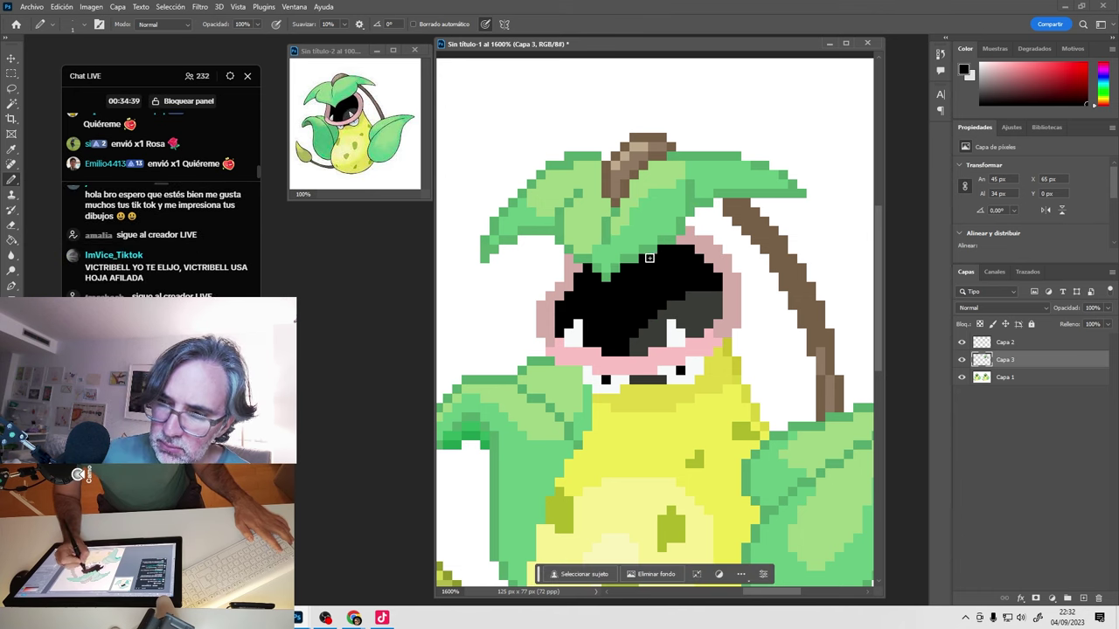
# Reshade the front and right head leaves, filling the front leaf with light green and refining the edges in medium and dark green.
pyautogui.keyDown('alt'); pyautogui.click(690, 228); pyautogui.keyUp('alt')
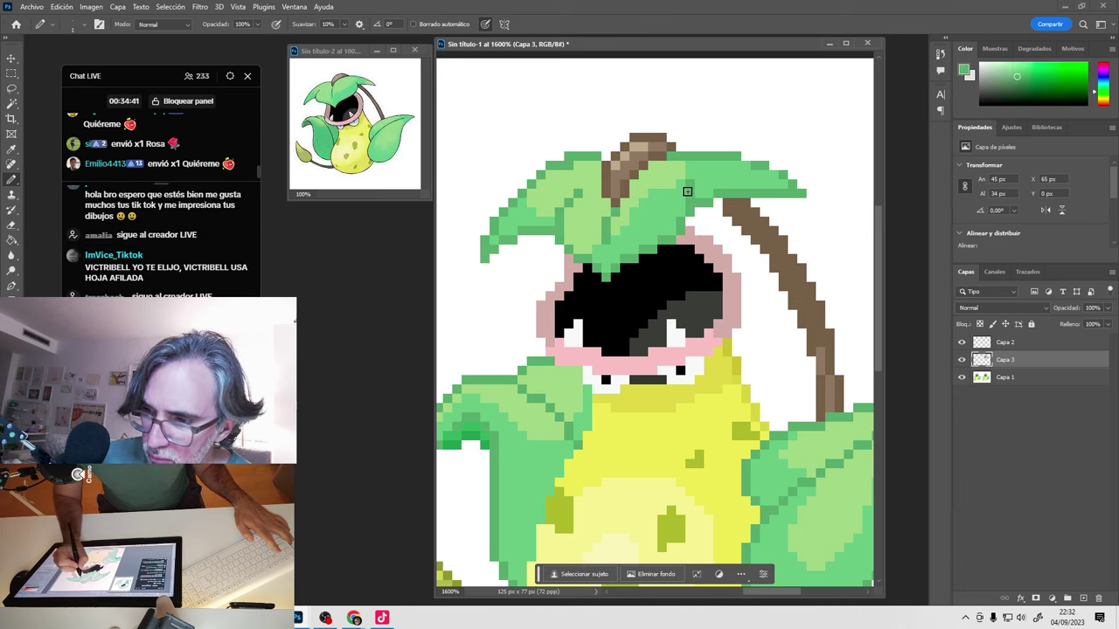
pyautogui.keyDown('alt'); pyautogui.click(709, 171); pyautogui.keyUp('alt')
pyautogui.keyDown('alt'); pyautogui.click(671, 181); pyautogui.keyUp('alt')
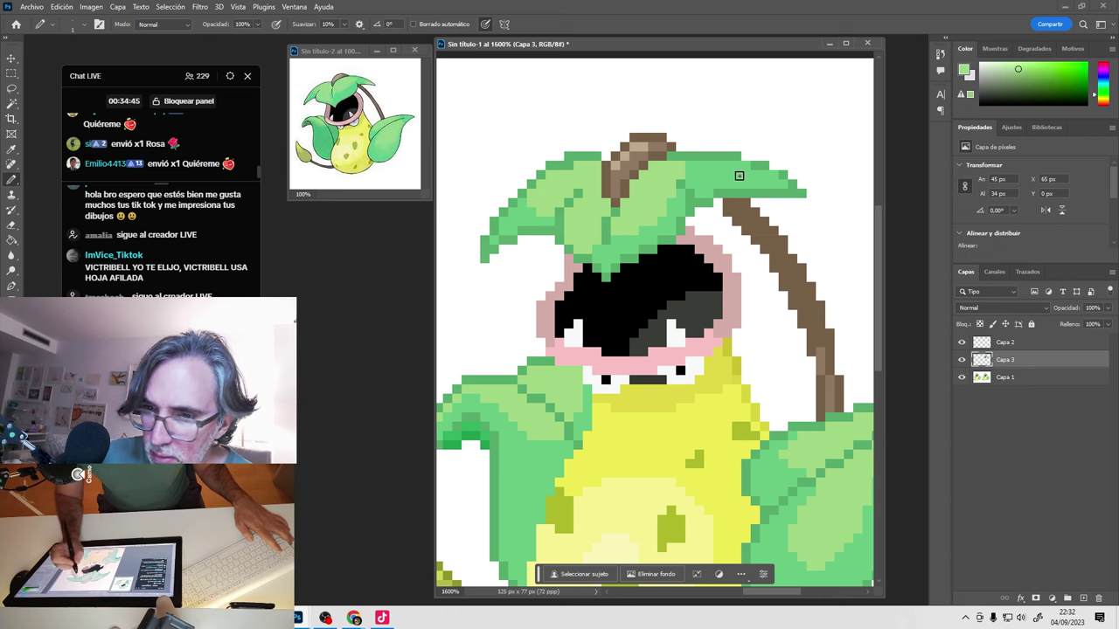
pyautogui.keyDown('alt'); pyautogui.click(695, 179); pyautogui.keyUp('alt')
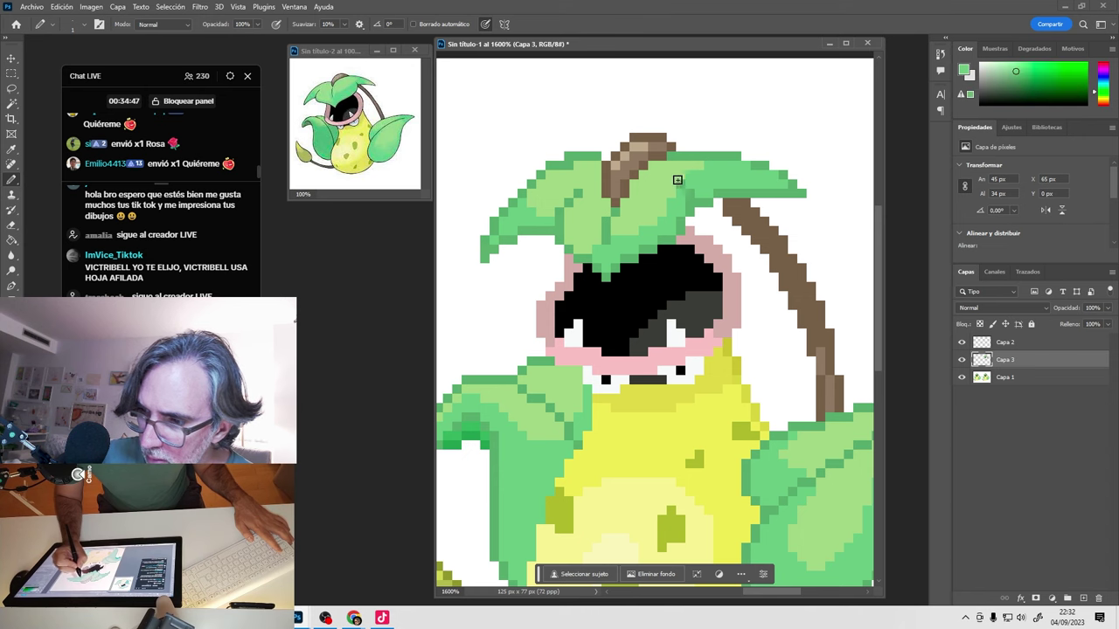
pyautogui.keyDown('alt'); pyautogui.click(625, 225); pyautogui.keyUp('alt')
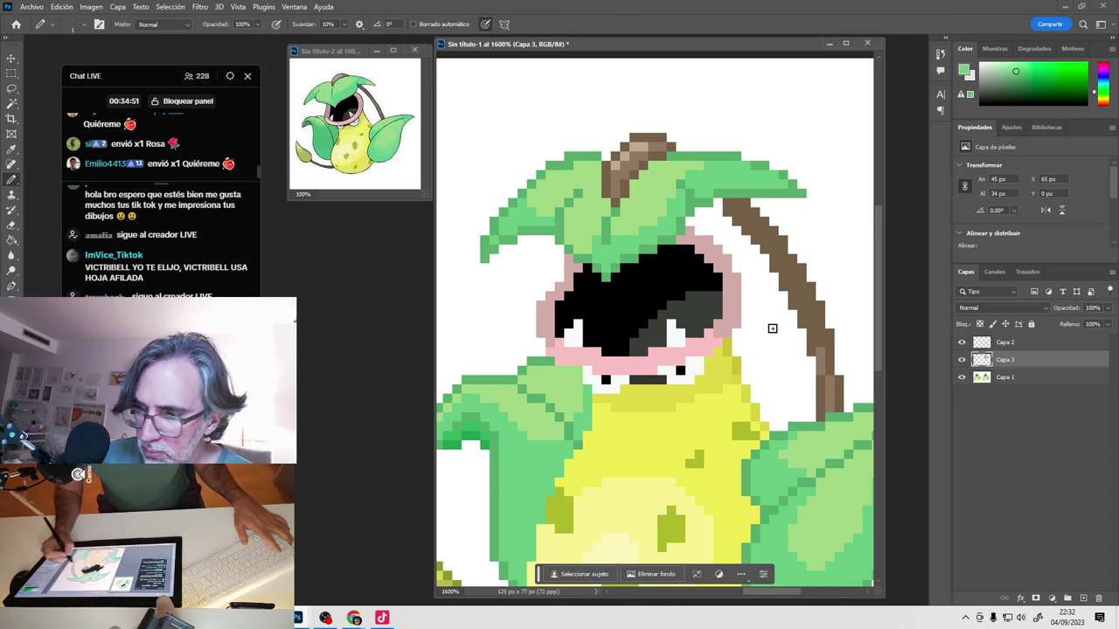
# Extend the vine's lighter brown highlight upward and pick white to tidy its outer edge.
pyautogui.keyDown('alt'); pyautogui.click(821, 355); pyautogui.keyUp('alt')
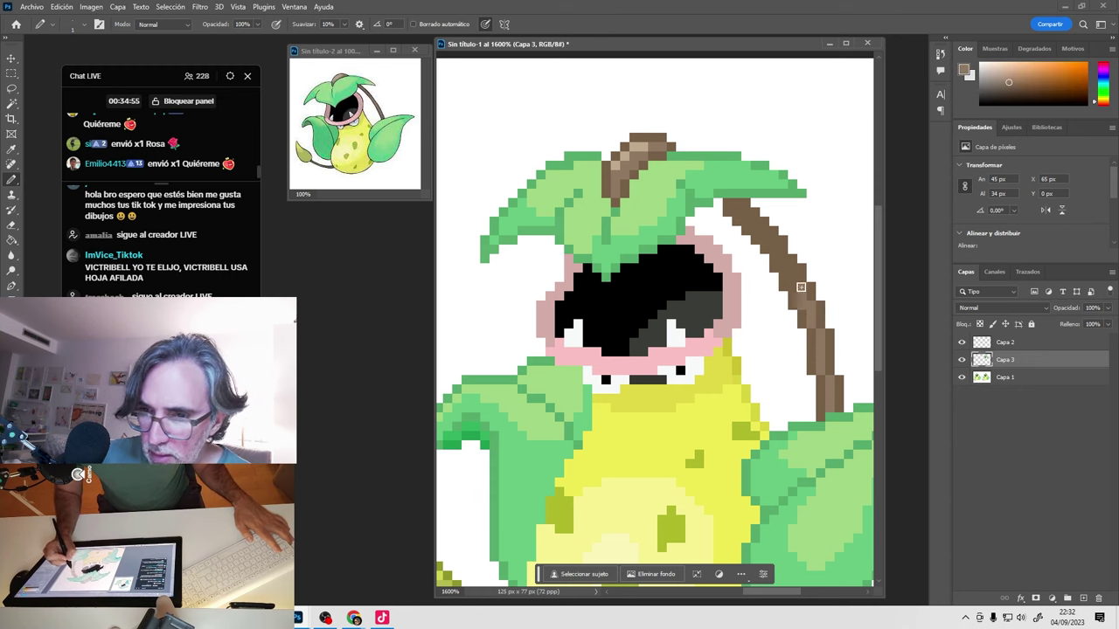
pyautogui.keyDown('alt'); pyautogui.click(809, 244); pyautogui.keyUp('alt')
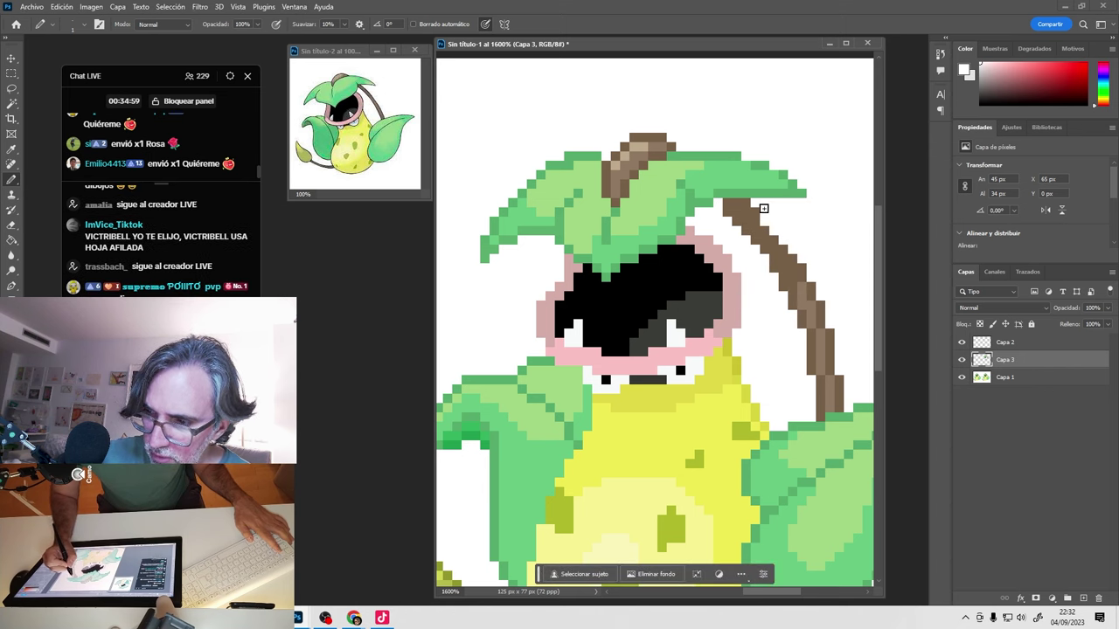
# Smooth the vine's upper curve with white and dark brown pixels and extend its lighter brown highlight upward.
pyautogui.moveTo(723, 212); pyautogui.dragTo(759, 247)
pyautogui.keyDown('alt'); pyautogui.click(756, 219); pyautogui.keyUp('alt')
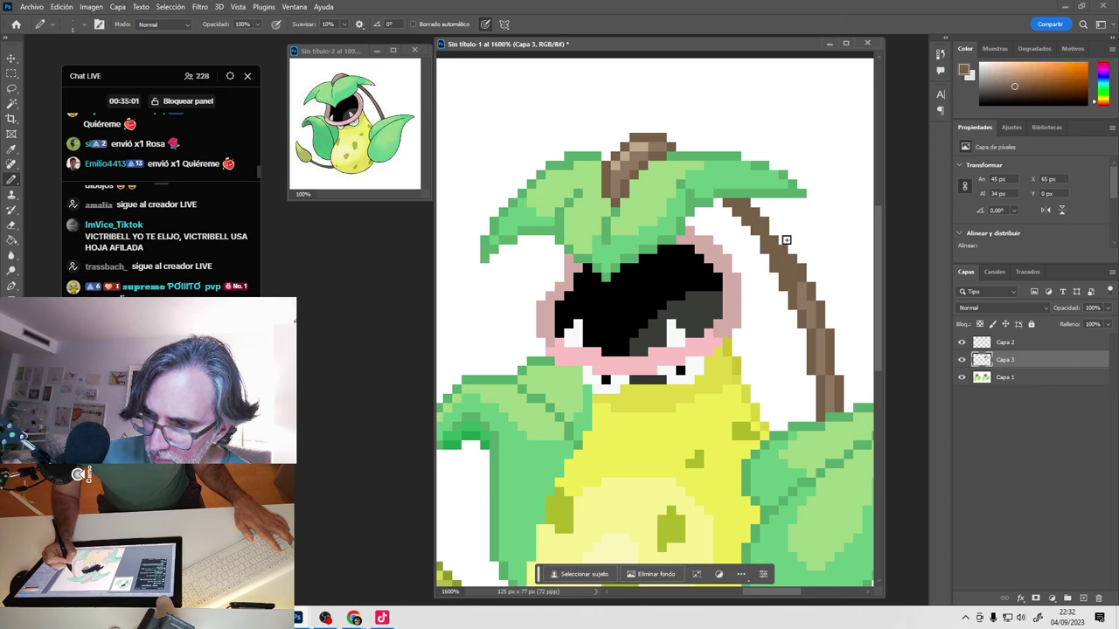
pyautogui.click(828, 299)
pyautogui.click(815, 295)
pyautogui.click(786, 247)
pyautogui.click(785, 241)
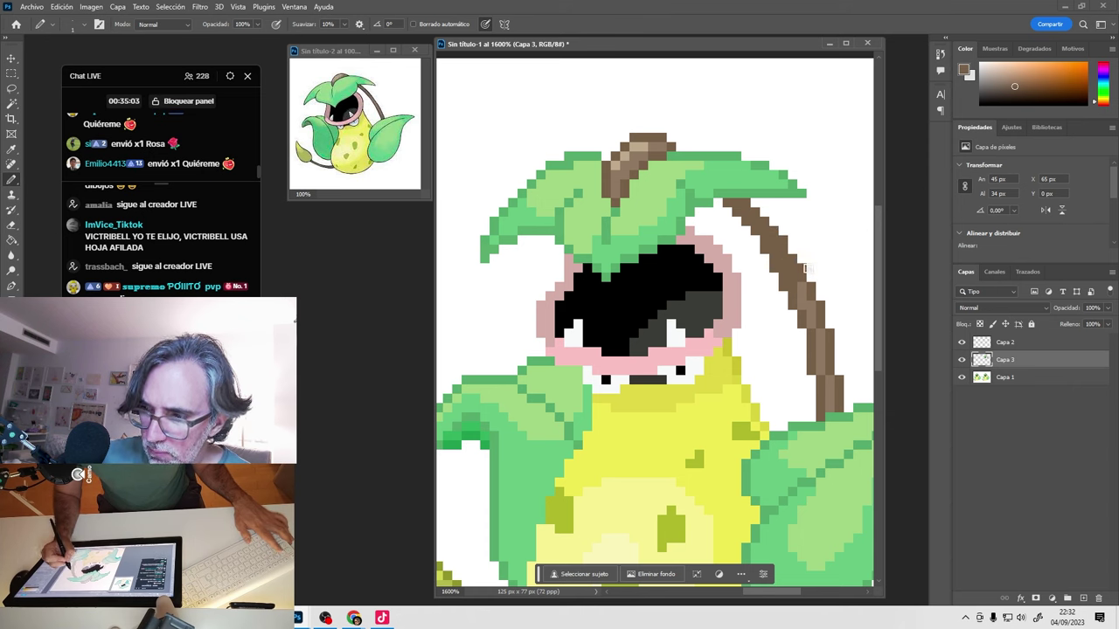
pyautogui.keyDown('alt'); pyautogui.click(806, 325); pyautogui.keyUp('alt')
pyautogui.click(793, 249)
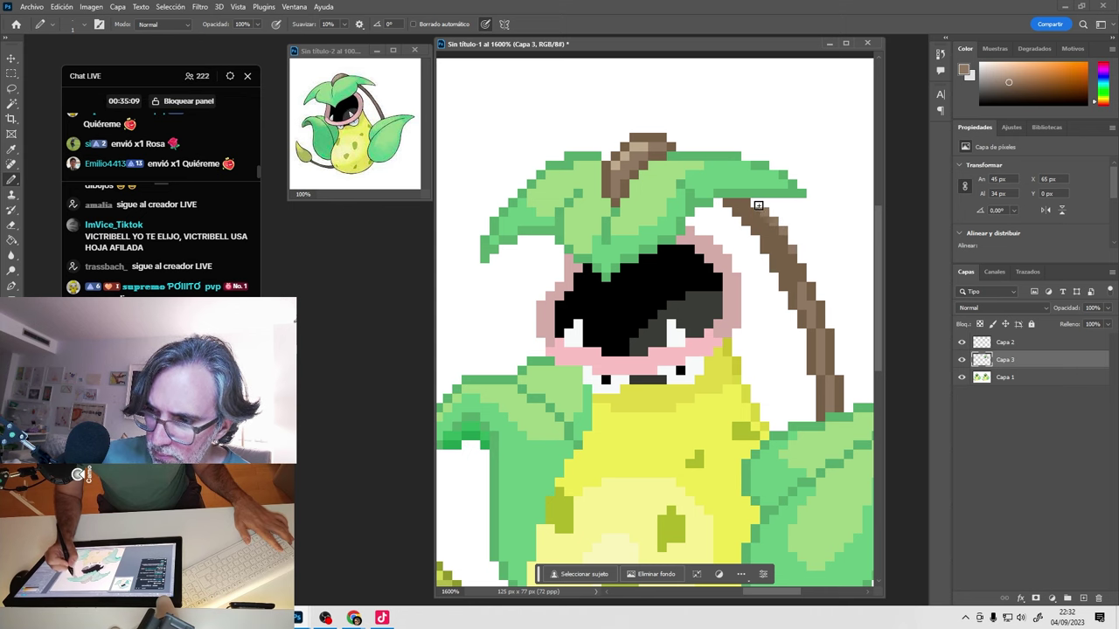
# Soften the edges of the olive spots on the yellow body with darker yellow shading pixels on Capa 3.
pyautogui.scroll(-2, 757, 205)
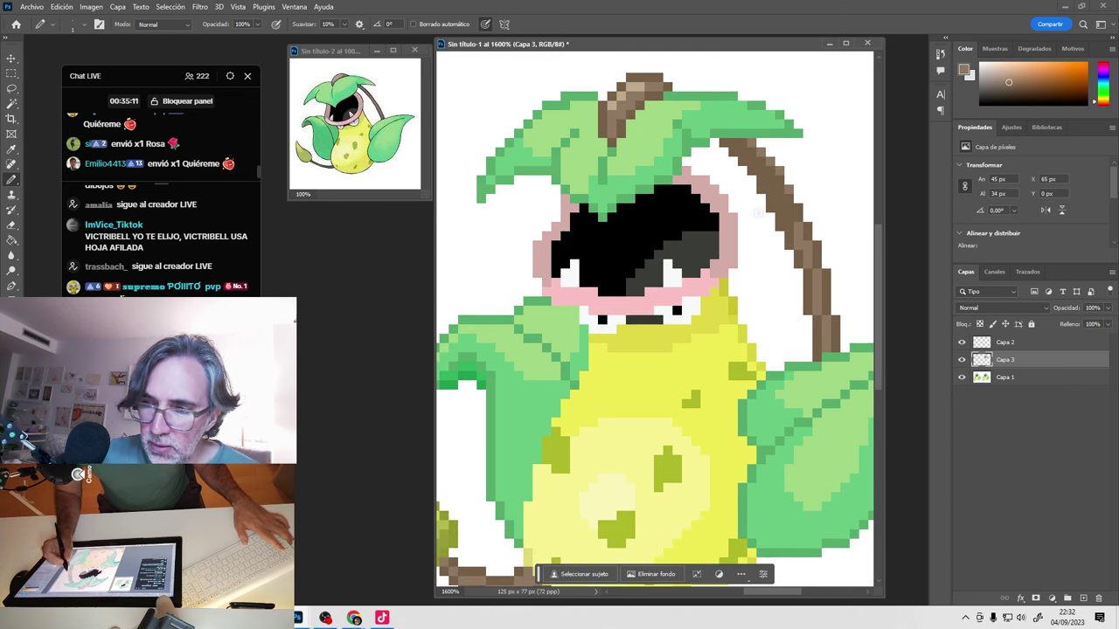
pyautogui.press('alt')
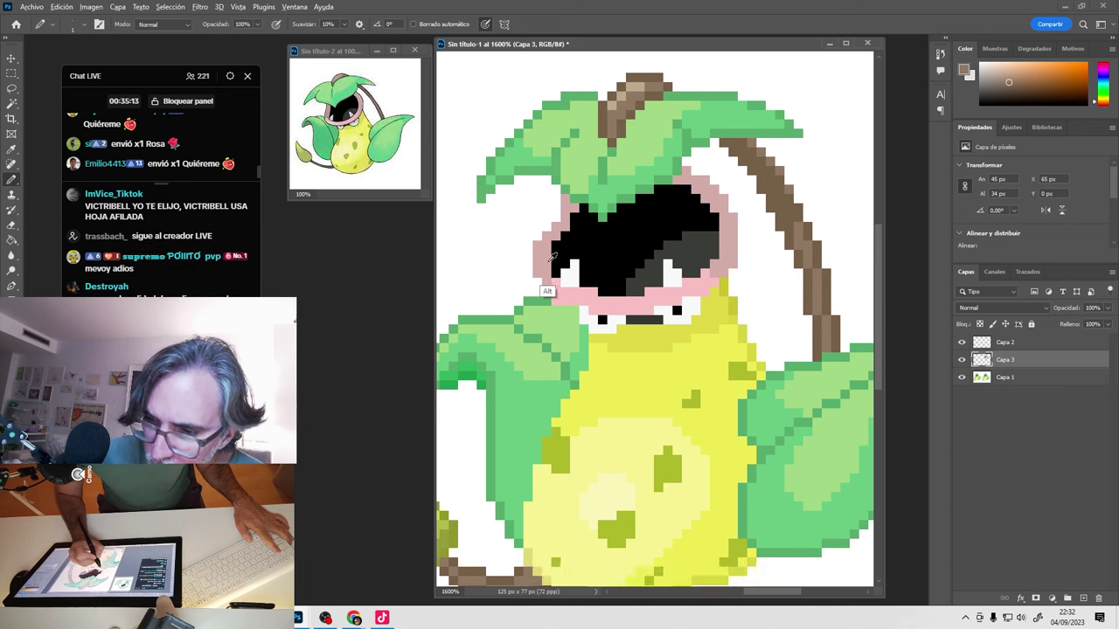
pyautogui.keyDown('alt'); pyautogui.click(550, 257); pyautogui.keyUp('alt')
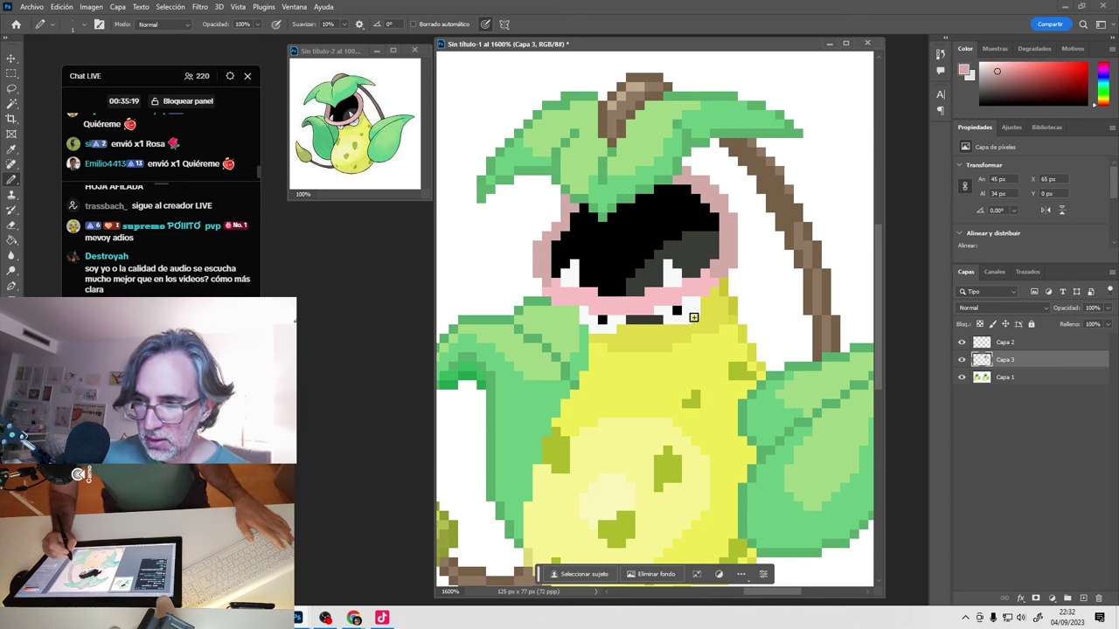
pyautogui.moveTo(693, 317); pyautogui.dragTo(666, 247)
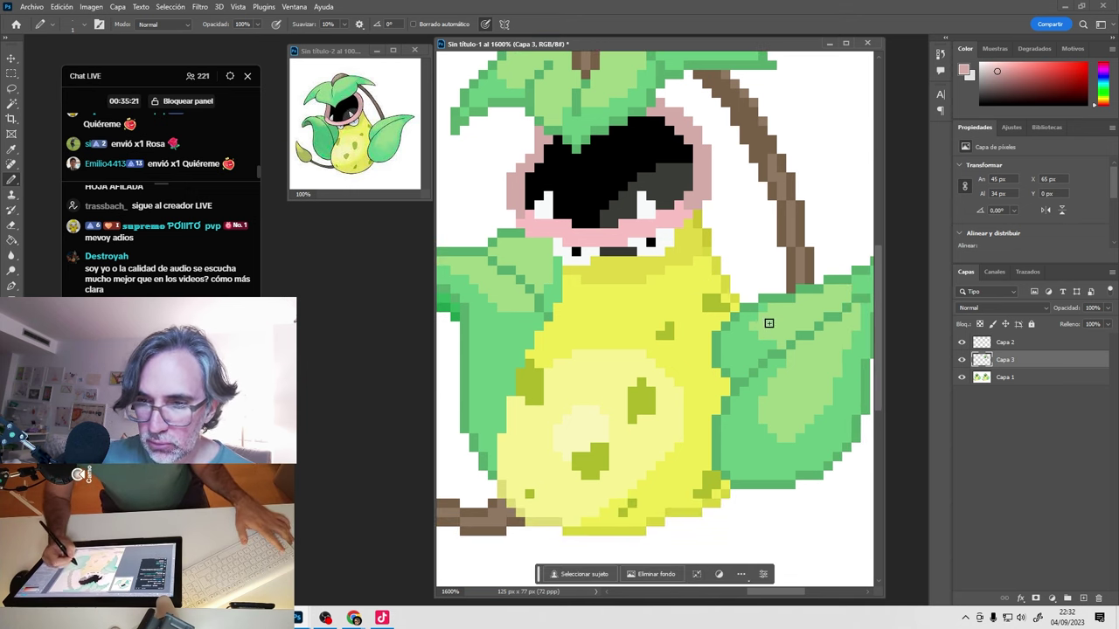
pyautogui.keyDown('alt'); pyautogui.click(713, 353); pyautogui.keyUp('alt')
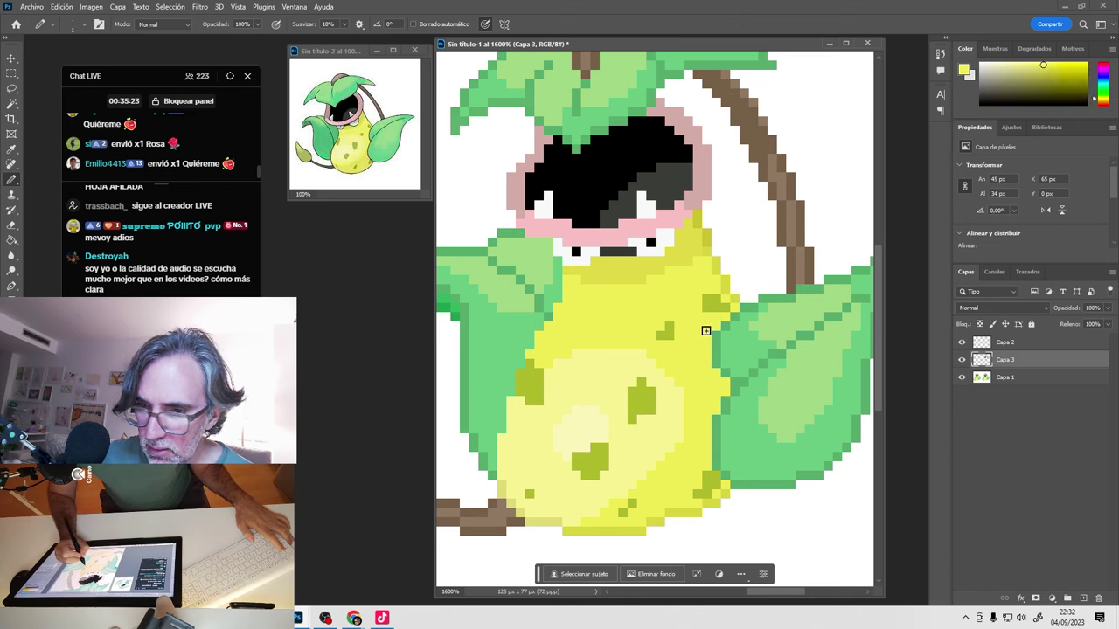
pyautogui.moveTo(687, 389); pyautogui.dragTo(692, 350)
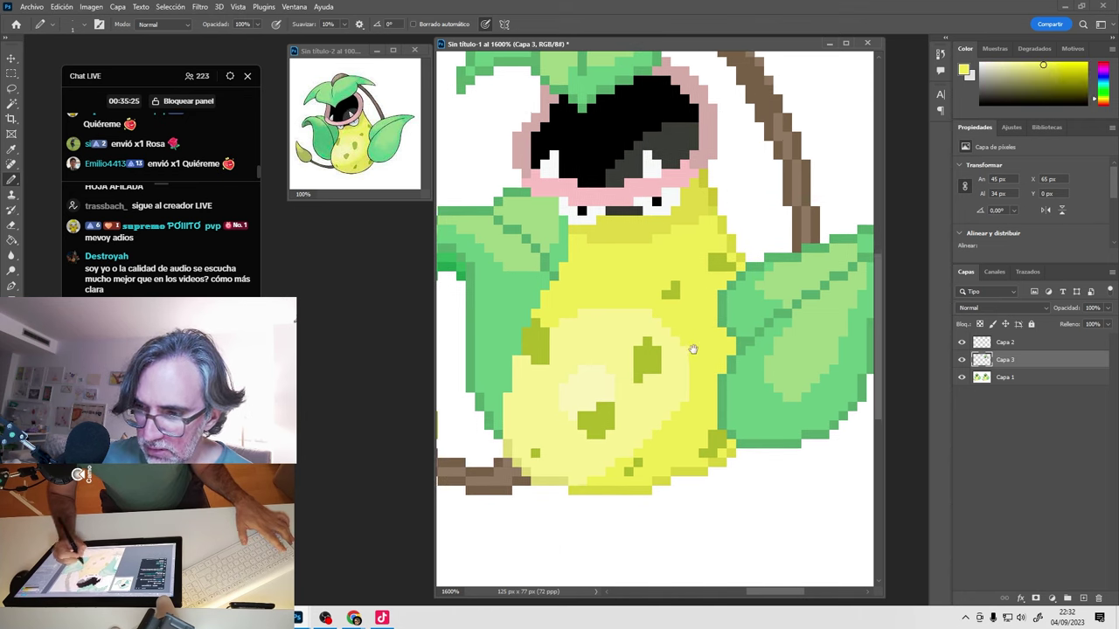
pyautogui.keyDown('alt'); pyautogui.click(712, 199); pyautogui.keyUp('alt')
pyautogui.keyDown('alt'); pyautogui.click(677, 346); pyautogui.keyUp('alt')
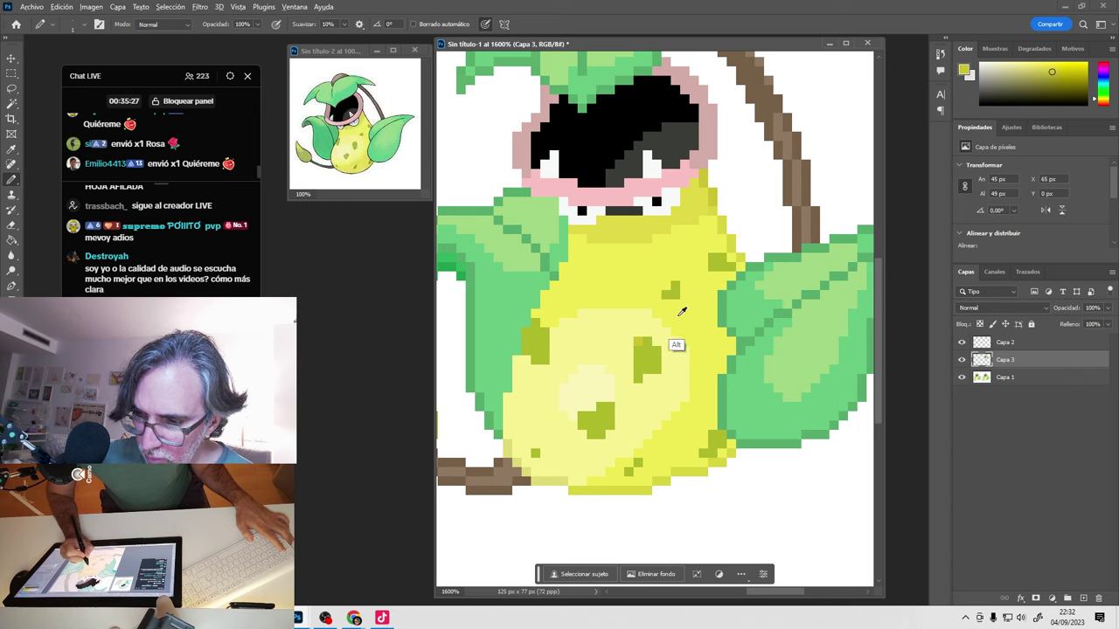
pyautogui.keyDown('alt'); pyautogui.click(644, 492); pyautogui.keyUp('alt')
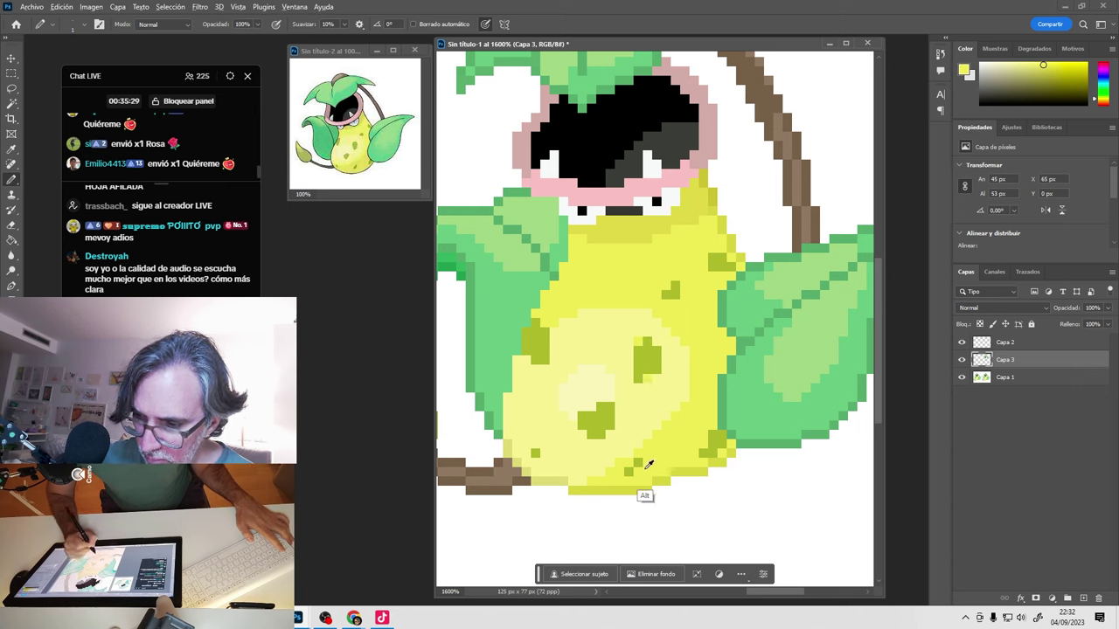
pyautogui.click(596, 409)
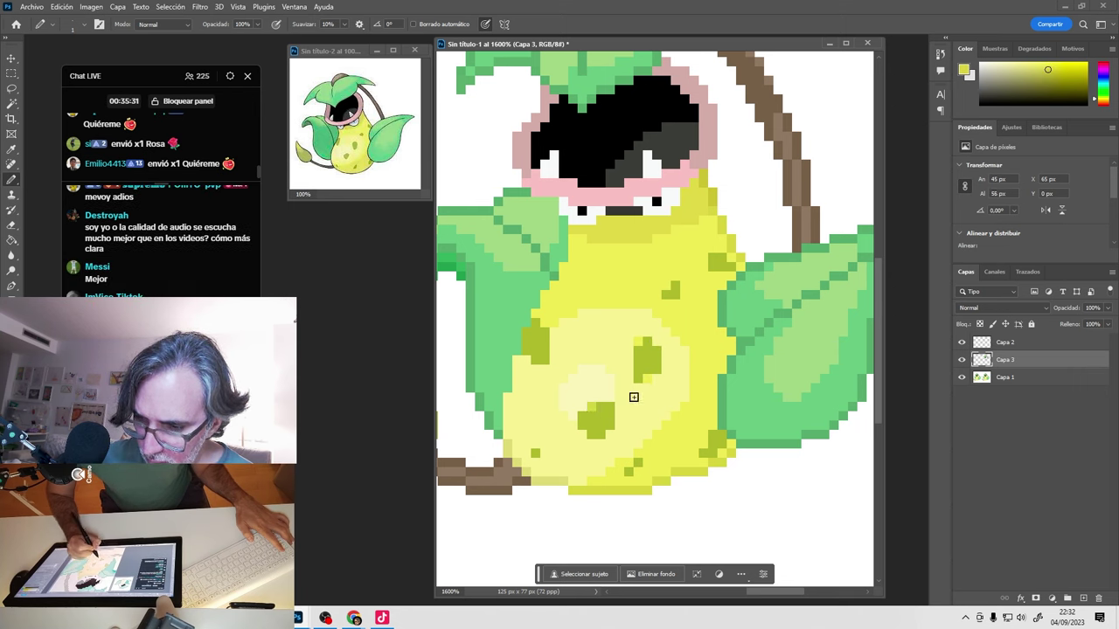
pyautogui.click(656, 365)
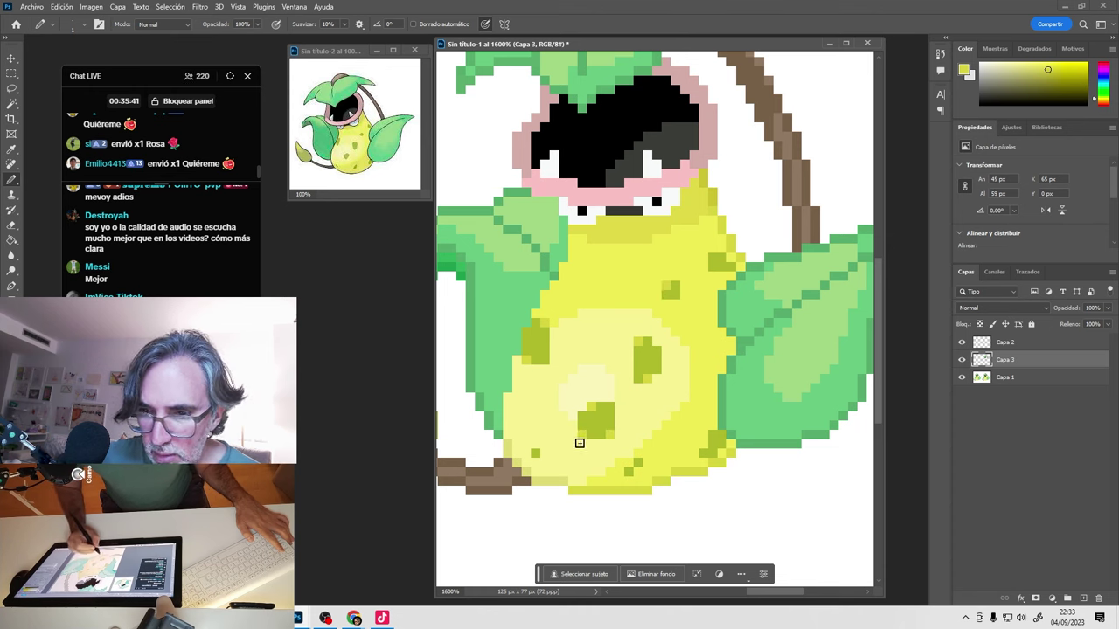
# Reshape the lower edge of the belly's pale highlight with yellow and pale yellow, and shade the body's lower left rim in darker yellow.
pyautogui.keyDown('alt'); pyautogui.click(669, 453); pyautogui.keyUp('alt')
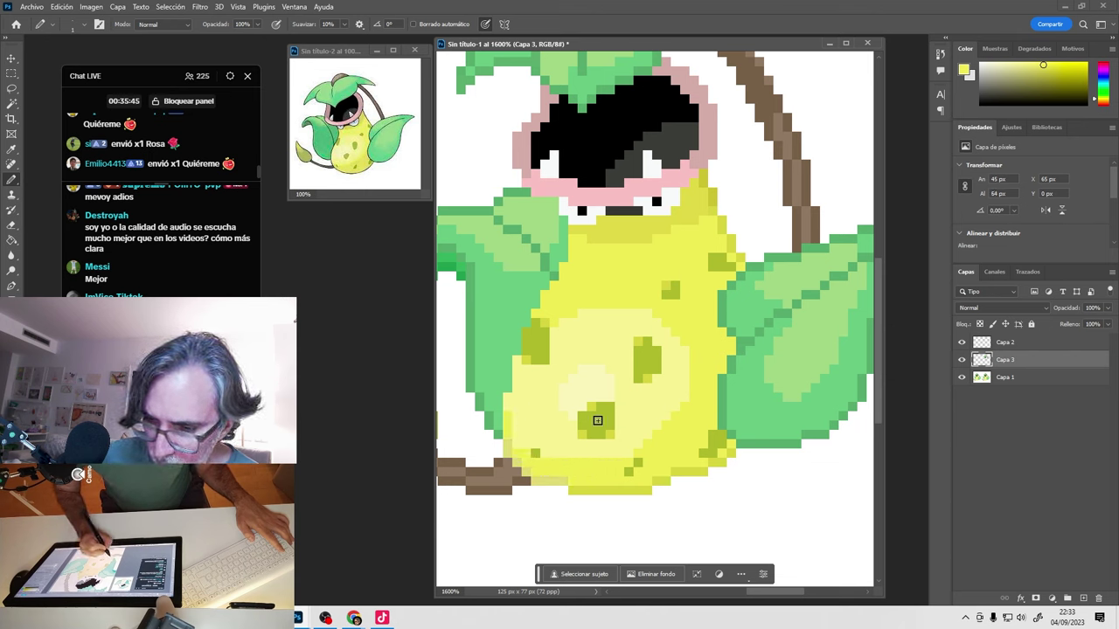
pyautogui.keyDown('alt'); pyautogui.click(542, 452); pyautogui.keyUp('alt')
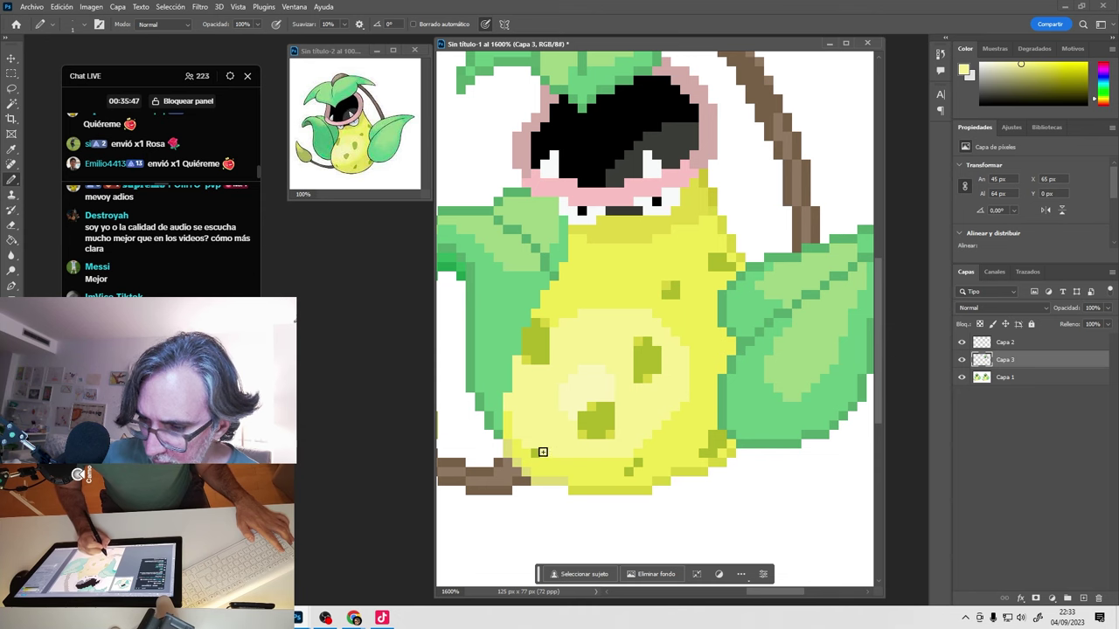
pyautogui.moveTo(560, 456); pyautogui.dragTo(620, 450)
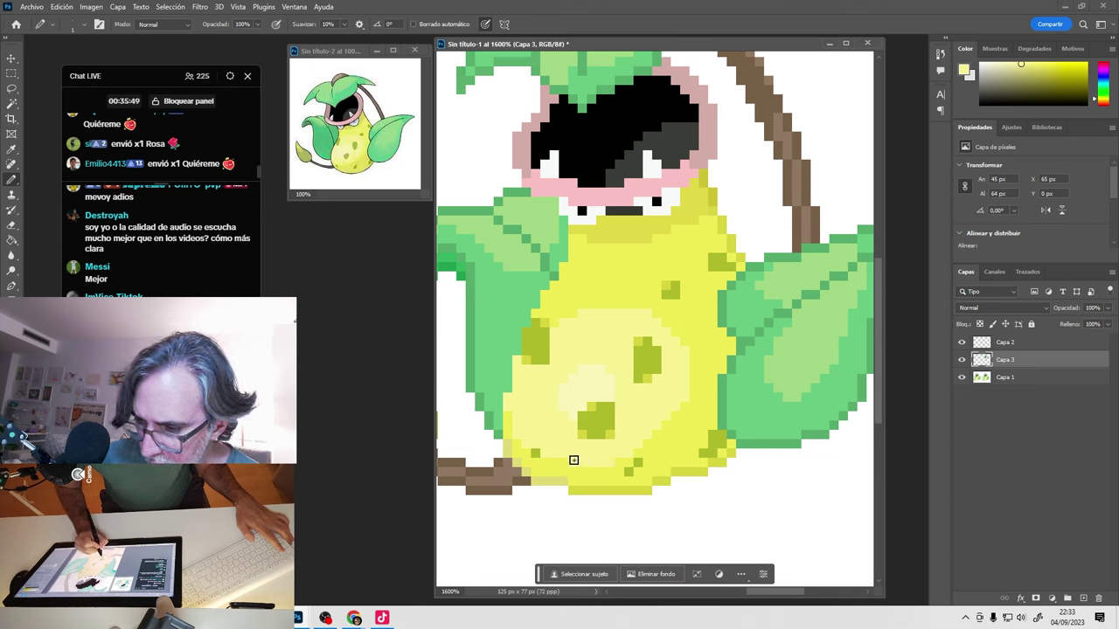
pyautogui.keyDown('alt'); pyautogui.click(602, 466); pyautogui.keyUp('alt')
pyautogui.moveTo(535, 480)
pyautogui.mouseDown()
pyautogui.moveTo(519, 464)
pyautogui.moveTo(572, 462)
pyautogui.mouseUp()
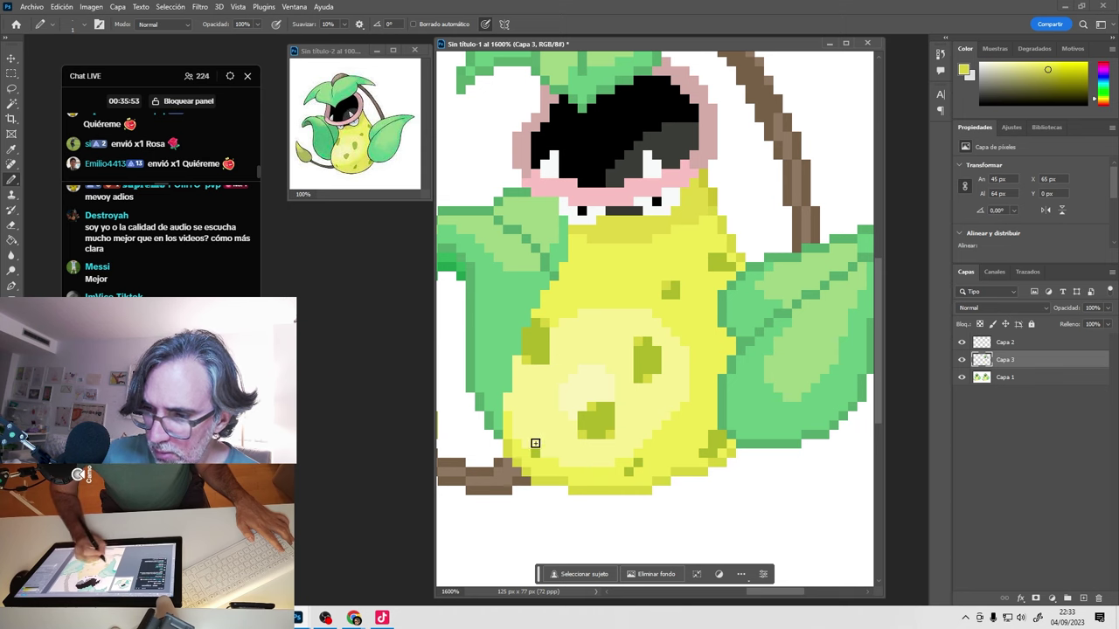
pyautogui.keyDown('alt'); pyautogui.click(619, 445); pyautogui.keyUp('alt')
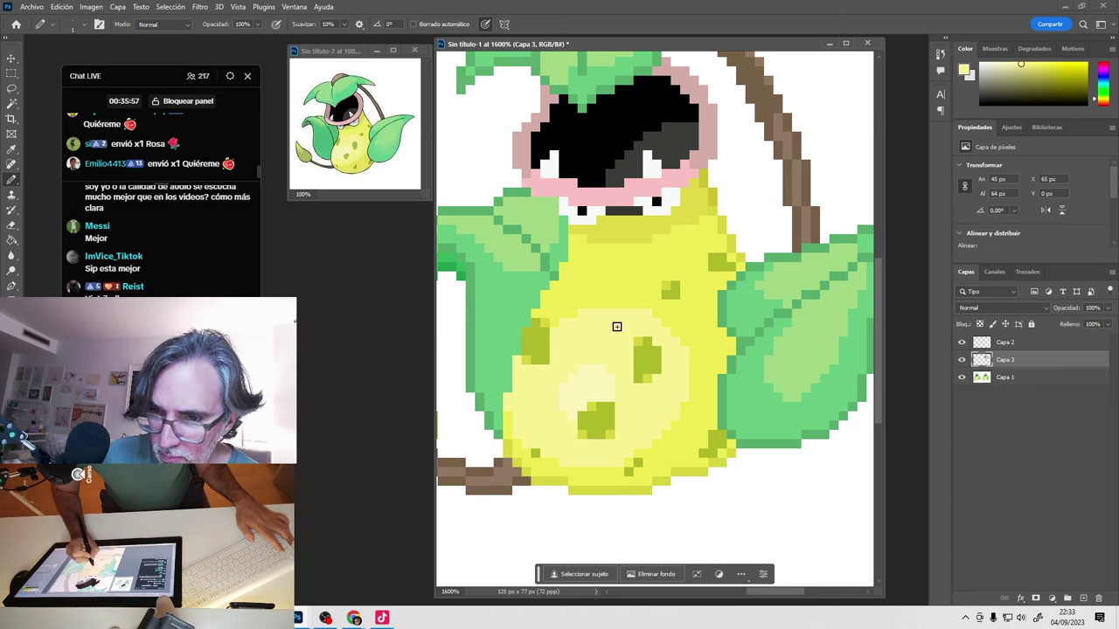
# Refine the body's left spot with pale yellow and darker yellow pixels to break up its solid olive shape.
pyautogui.keyDown('alt'); pyautogui.click(602, 399); pyautogui.keyUp('alt')
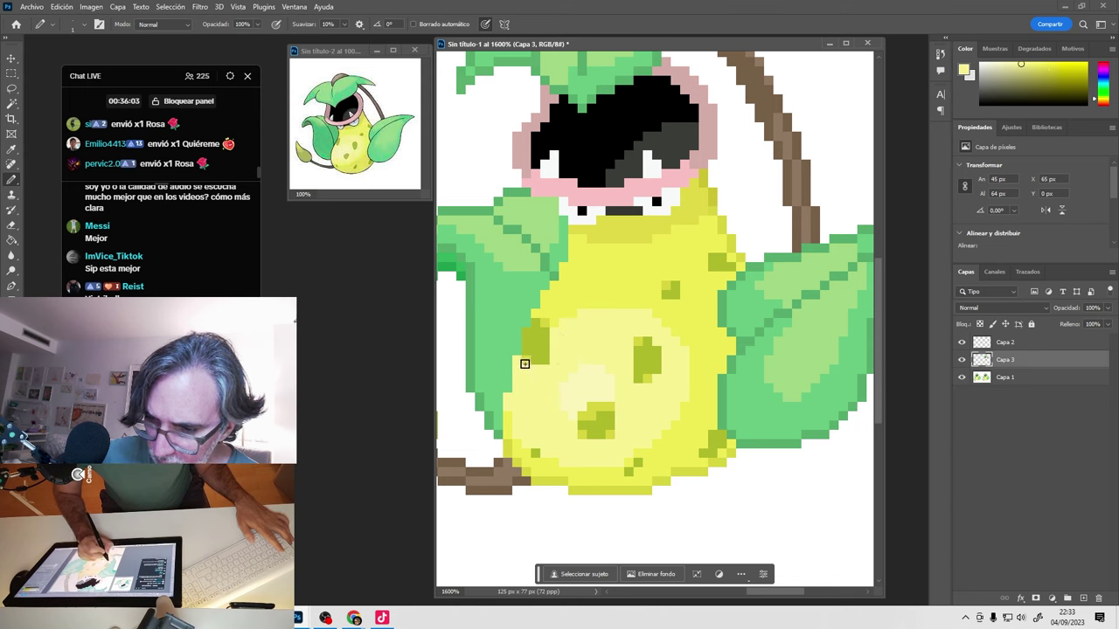
pyautogui.keyDown('alt'); pyautogui.click(565, 345); pyautogui.keyUp('alt')
pyautogui.keyDown('alt'); pyautogui.click(550, 346); pyautogui.keyUp('alt')
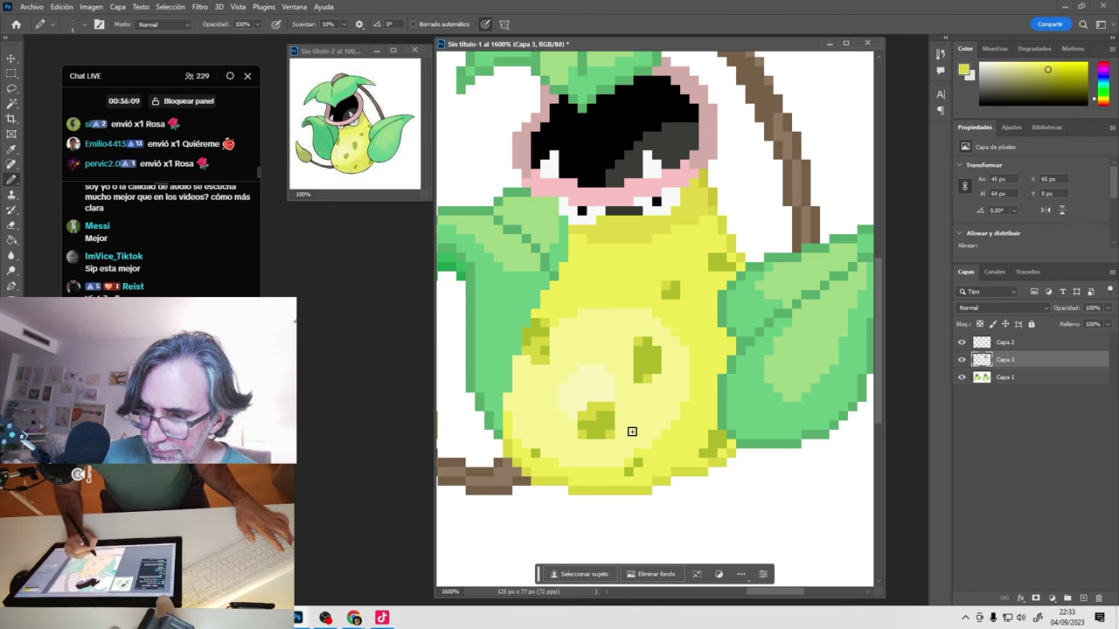
# Recolour the two spots inside the belly's pale highlight in darker yellow, replacing most of their olive fill.
pyautogui.keyDown('alt'); pyautogui.click(641, 377); pyautogui.keyUp('alt')
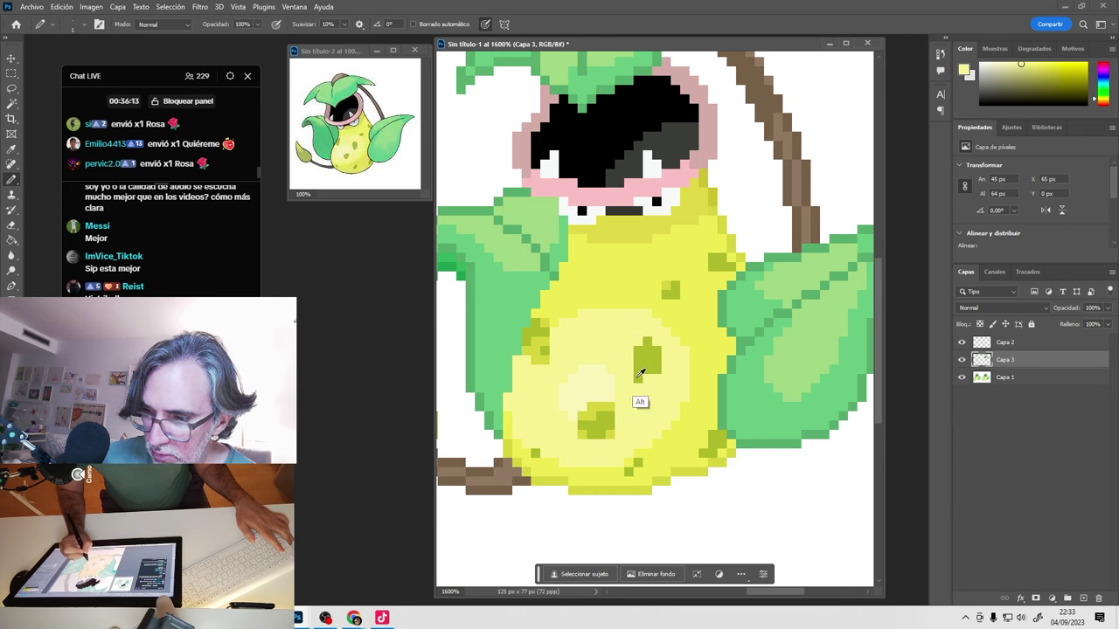
pyautogui.keyDown('alt'); pyautogui.click(600, 429); pyautogui.keyUp('alt')
pyautogui.moveTo(636, 381); pyautogui.dragTo(649, 359)
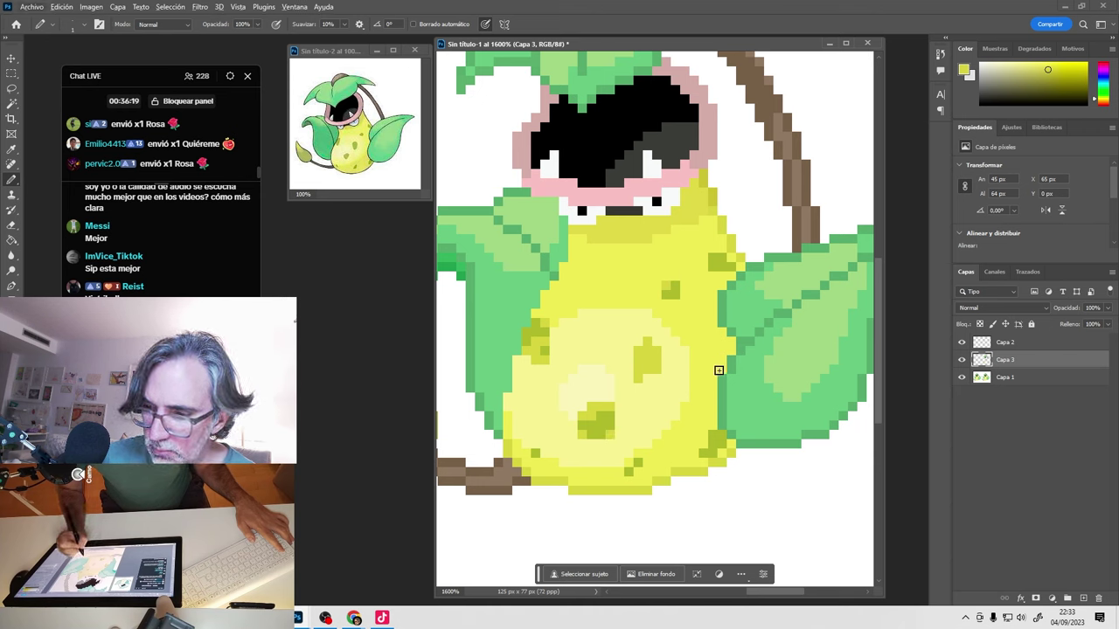
pyautogui.keyDown('alt'); pyautogui.click(641, 364); pyautogui.keyUp('alt')
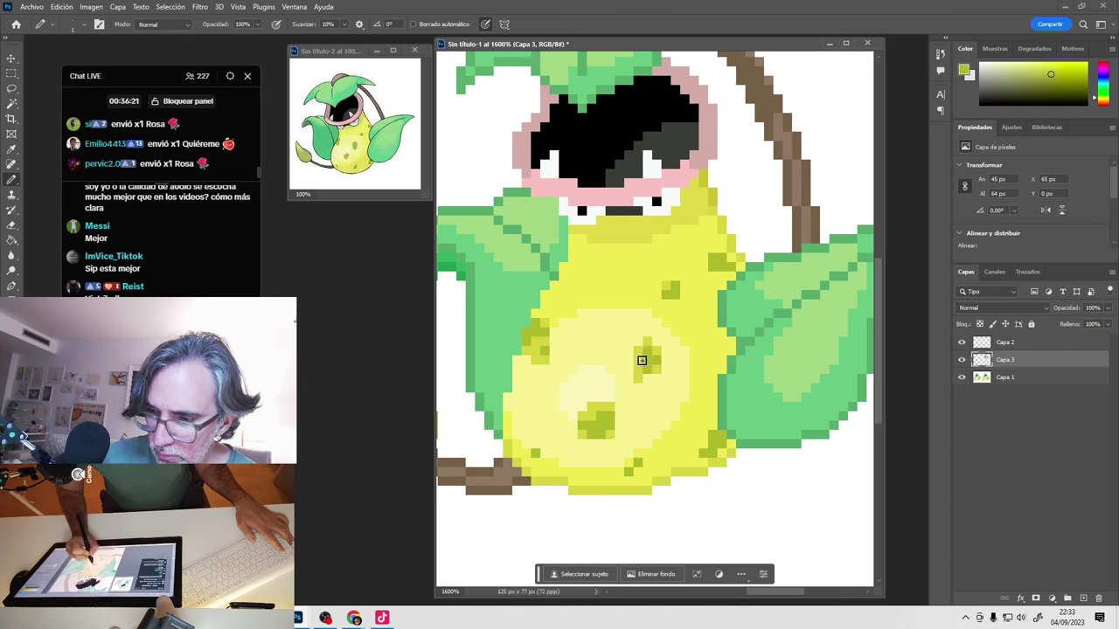
pyautogui.click(647, 358)
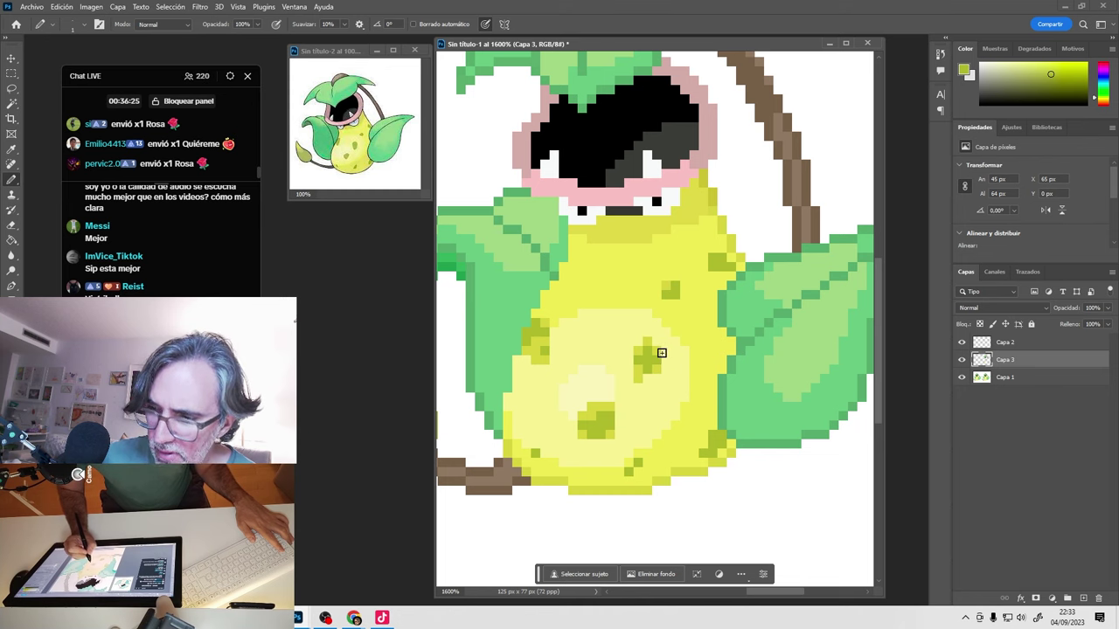
pyautogui.keyDown('alt'); pyautogui.click(651, 352); pyautogui.keyUp('alt')
pyautogui.moveTo(642, 365); pyautogui.dragTo(651, 356)
pyautogui.click(657, 362)
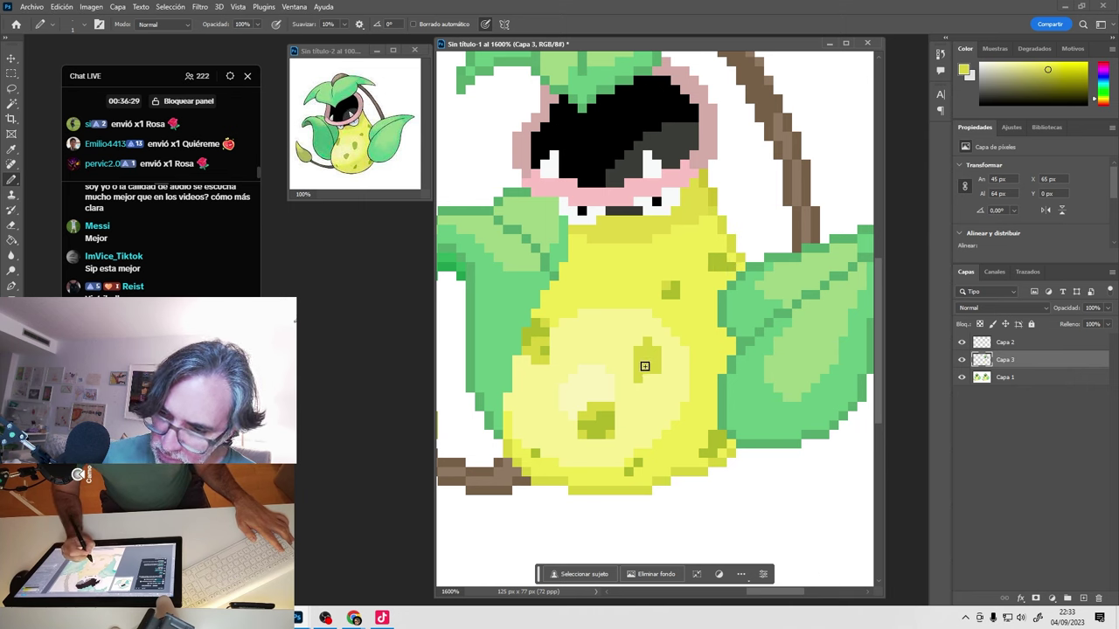
pyautogui.moveTo(591, 425); pyautogui.dragTo(608, 416)
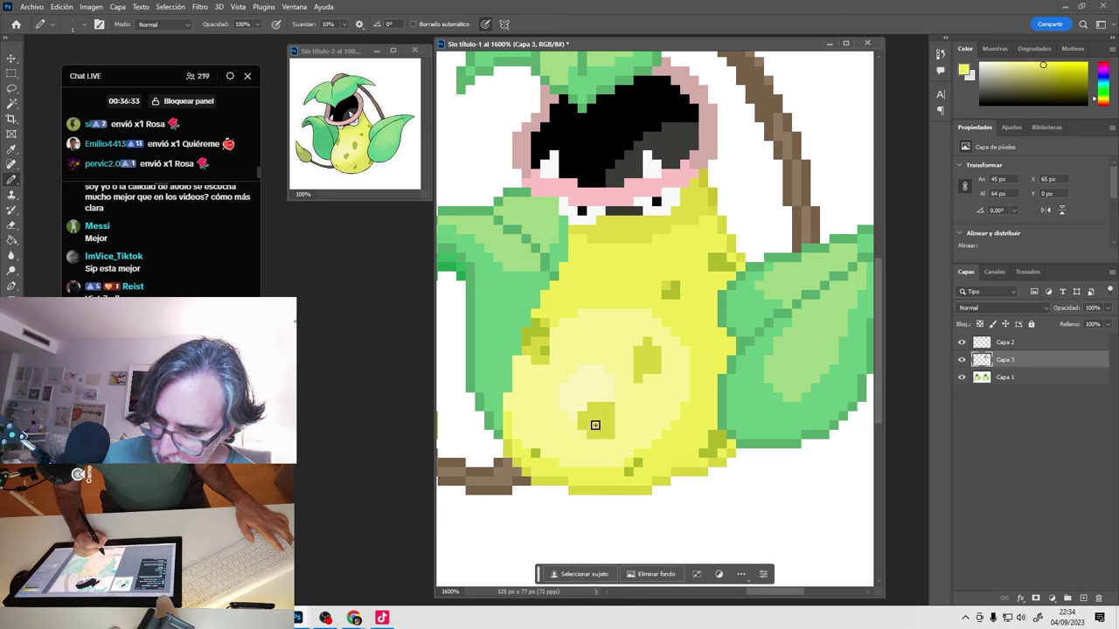
pyautogui.moveTo(582, 415); pyautogui.dragTo(607, 405)
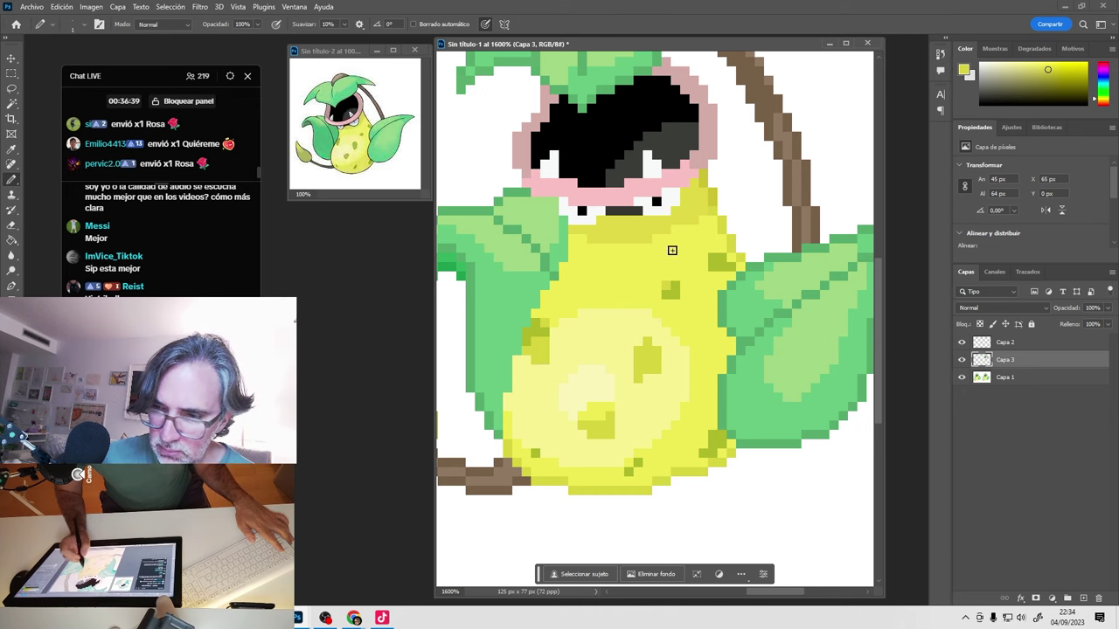
# Darken the body's left contour beside the left leaf with a stepped line of olive pixels.
pyautogui.moveTo(579, 304); pyautogui.dragTo(616, 323)
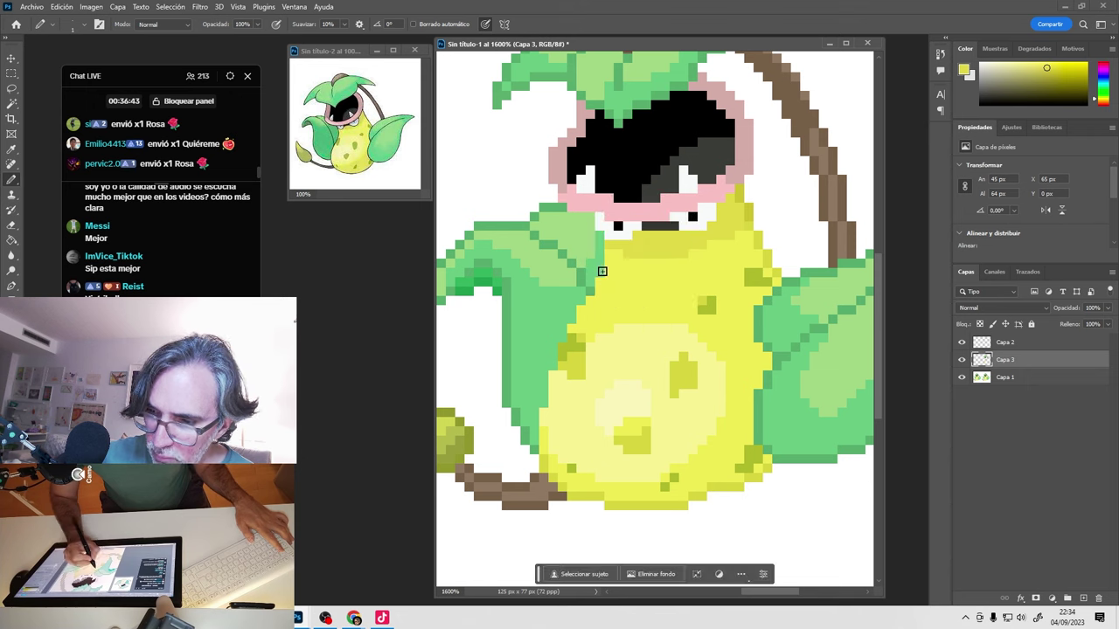
pyautogui.keyDown('alt'); pyautogui.click(577, 374); pyautogui.keyUp('alt')
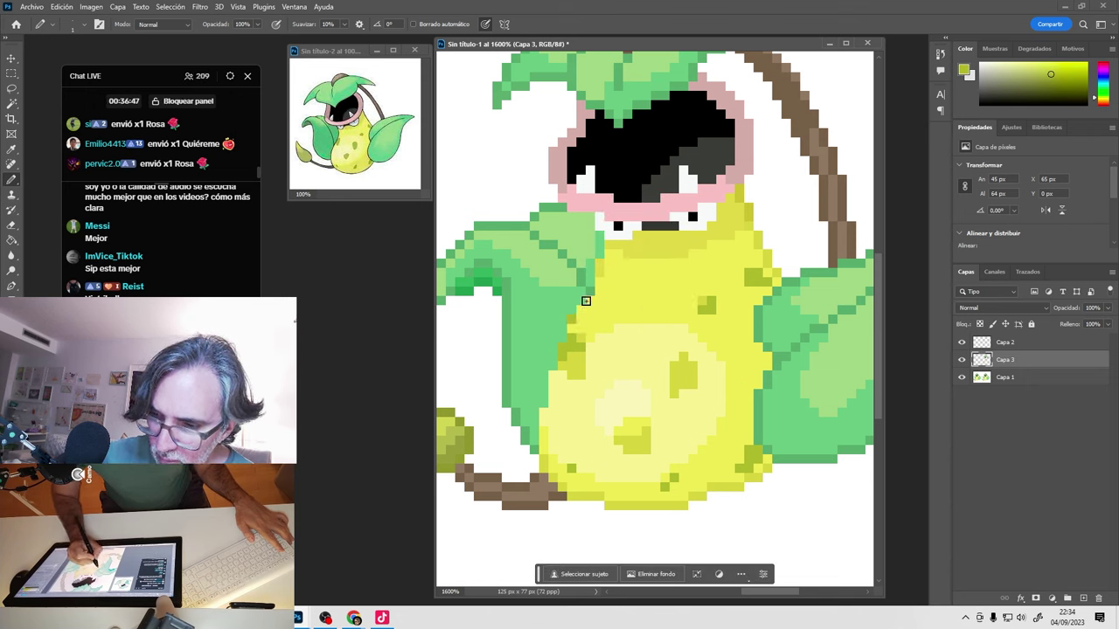
pyautogui.keyDown('alt'); pyautogui.click(570, 318); pyautogui.keyUp('alt')
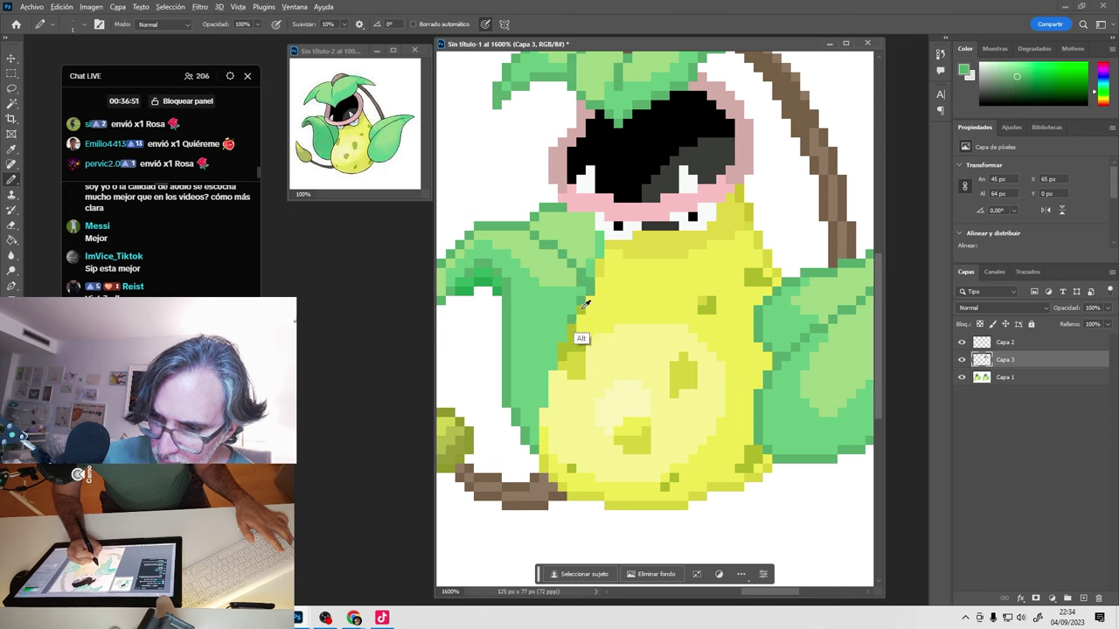
pyautogui.keyDown('alt'); pyautogui.click(582, 339); pyautogui.keyUp('alt')
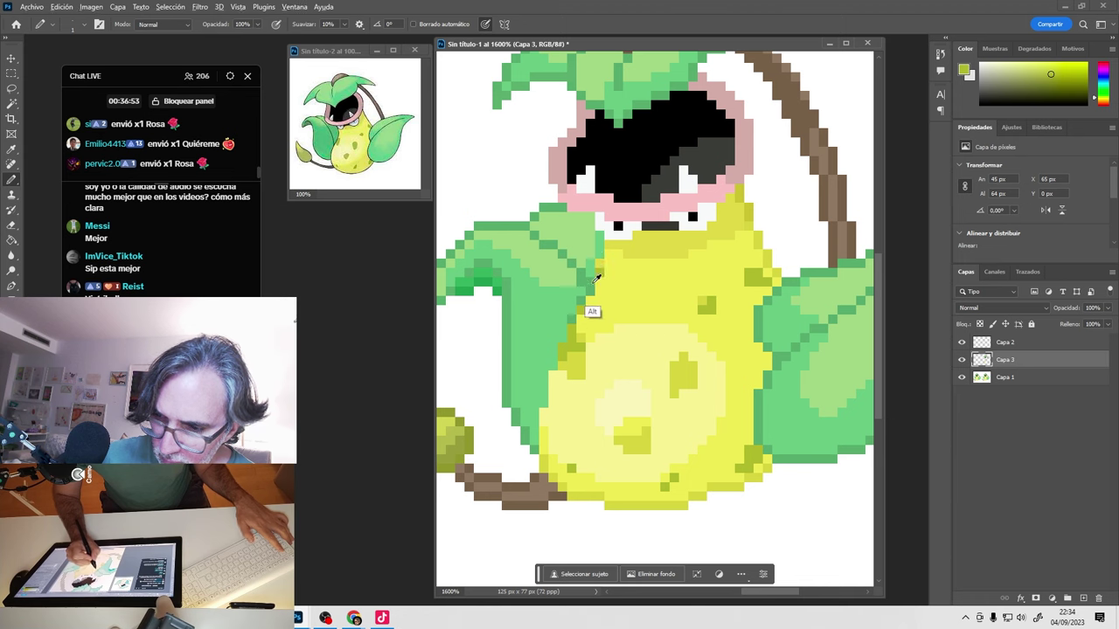
pyautogui.keyDown('alt'); pyautogui.click(572, 345); pyautogui.keyUp('alt')
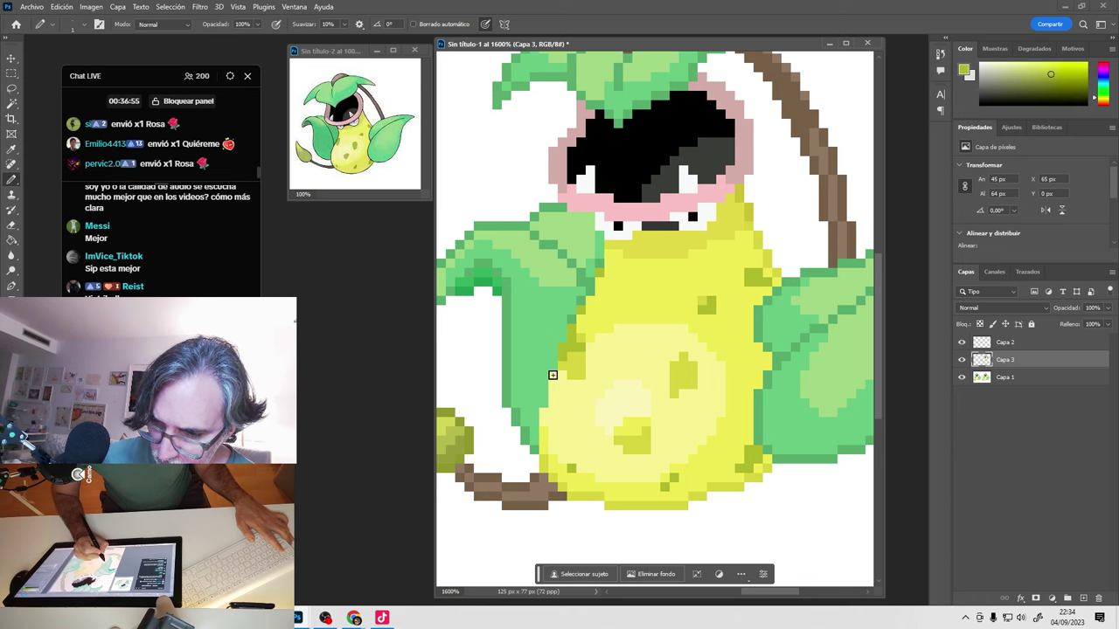
# Tidy the left leaf's lower edge against the body with medium green pixels.
pyautogui.keyDown('alt'); pyautogui.click(530, 434); pyautogui.keyUp('alt')
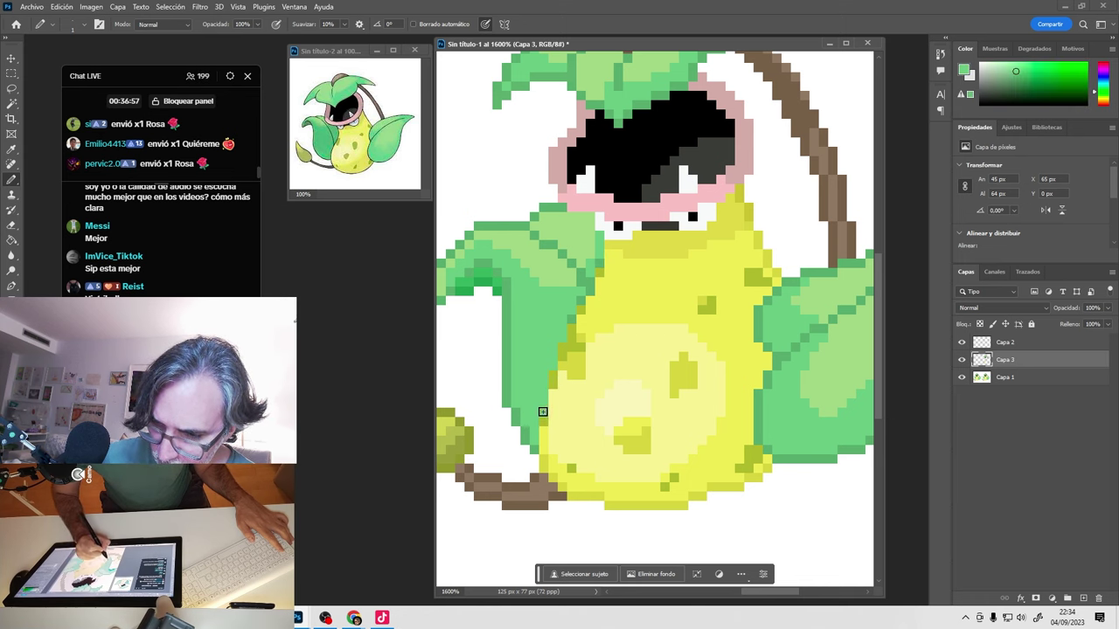
pyautogui.keyDown('alt'); pyautogui.click(543, 411); pyautogui.keyUp('alt')
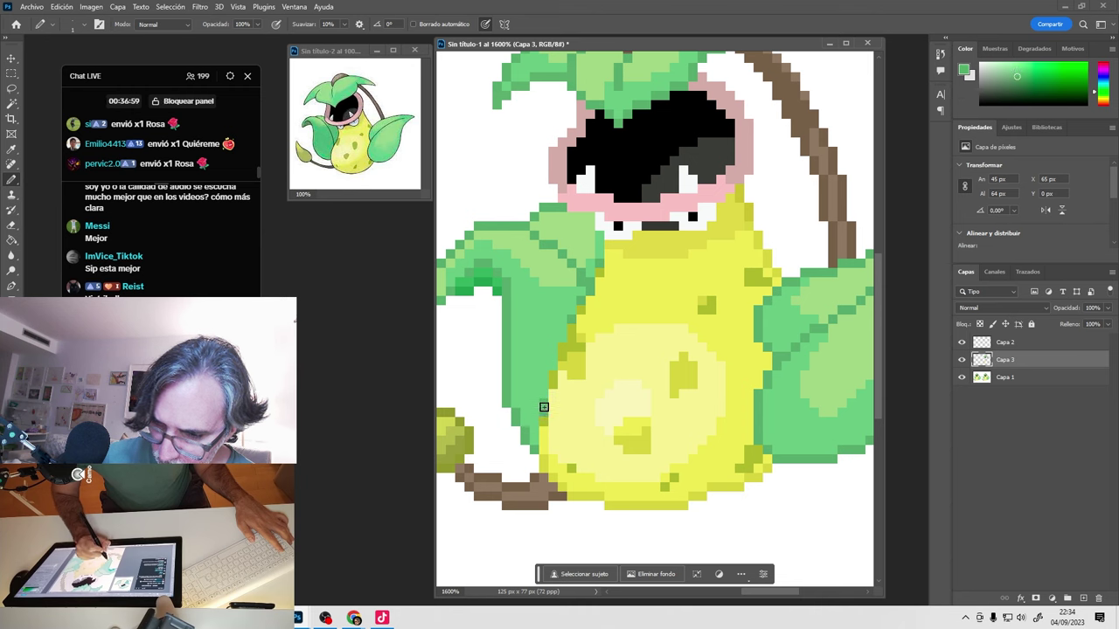
pyautogui.click(544, 407)
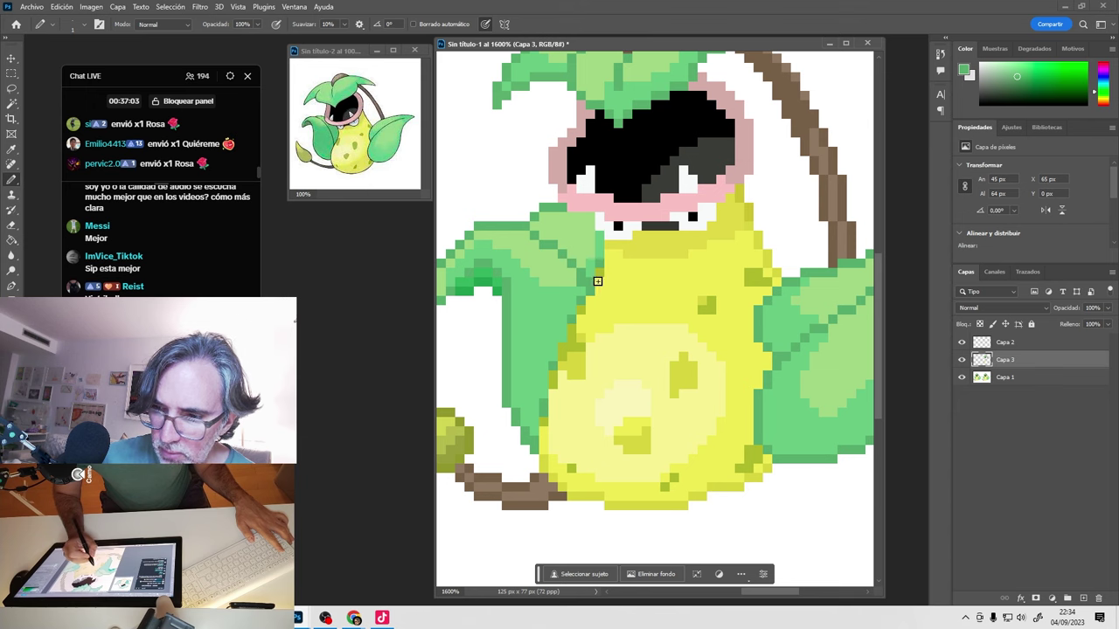
# Redraw the left leaf's central vein as a descending dark green line and recolour the old diagonal line beside the body in lighter greens.
pyautogui.hscroll(-1, 632, 294)
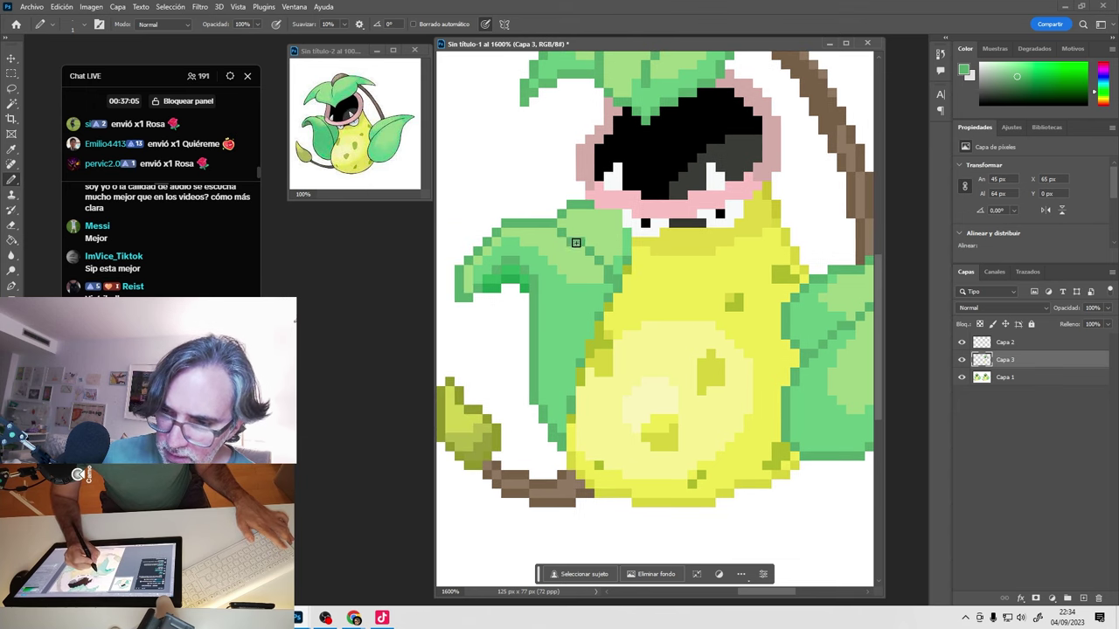
pyautogui.keyDown('alt'); pyautogui.click(582, 231); pyautogui.keyUp('alt')
pyautogui.keyDown('alt'); pyautogui.click(580, 271); pyautogui.keyUp('alt')
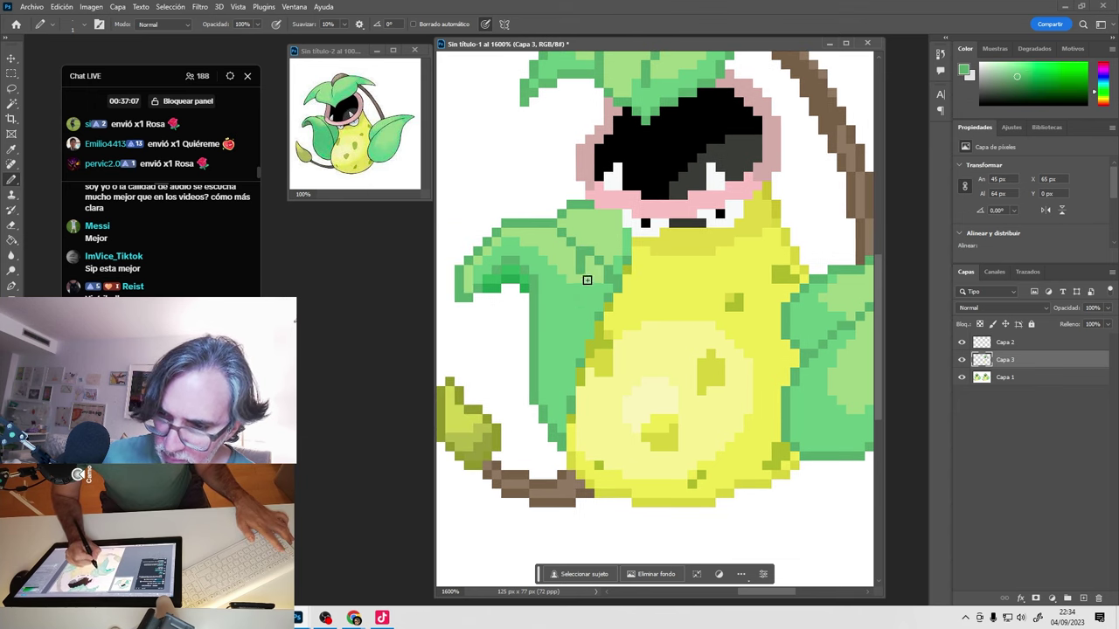
pyautogui.keyDown('alt'); pyautogui.click(593, 304); pyautogui.keyUp('alt')
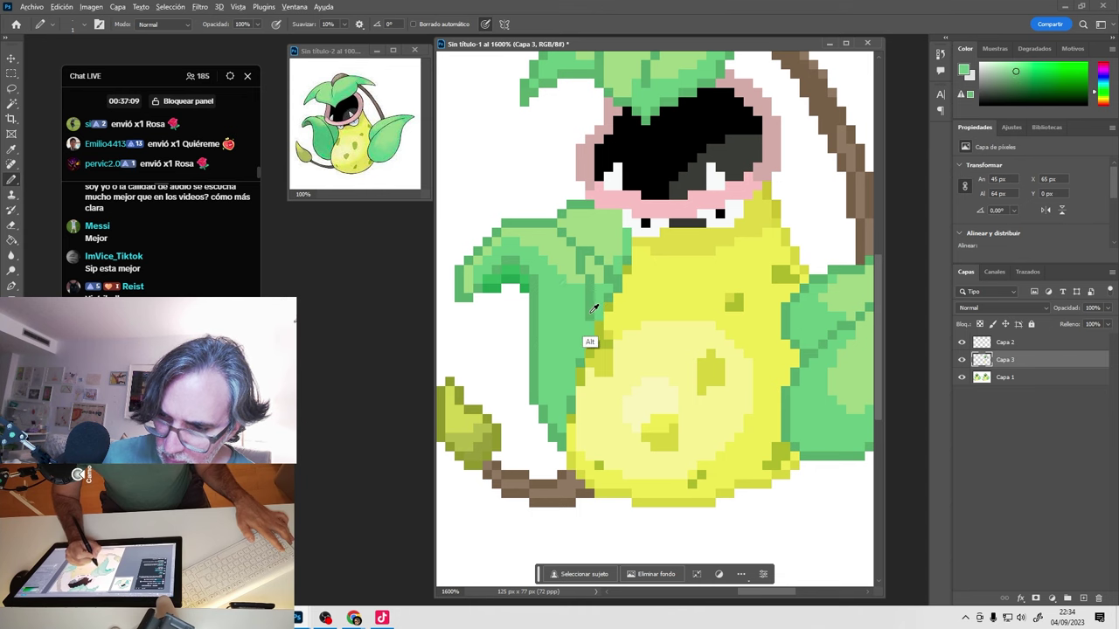
pyautogui.keyDown('alt'); pyautogui.click(596, 316); pyautogui.keyUp('alt')
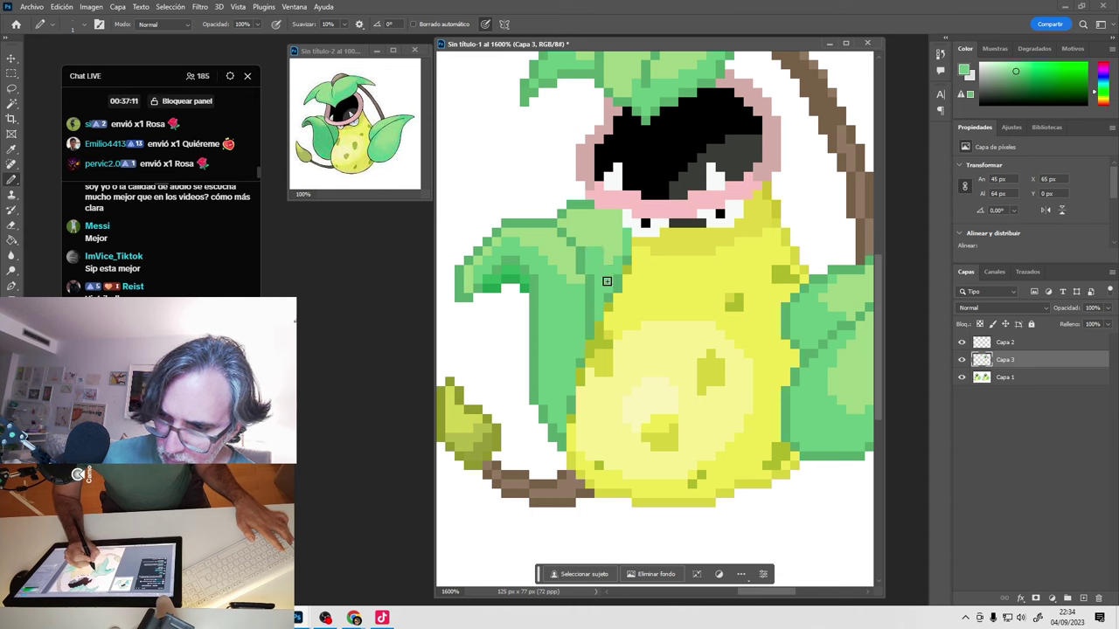
pyautogui.keyDown('alt'); pyautogui.click(601, 243); pyautogui.keyUp('alt')
pyautogui.keyDown('alt'); pyautogui.click(603, 319); pyautogui.keyUp('alt')
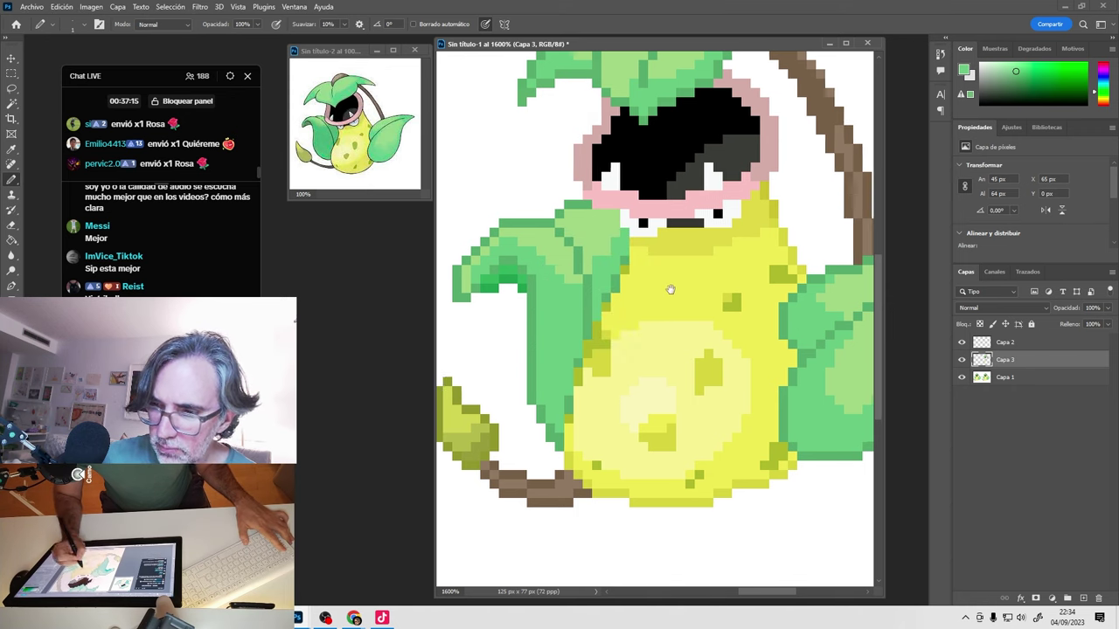
# Replace the bright green shading under the left leaf's curled tip with muted dark green pixels.
pyautogui.moveTo(669, 289); pyautogui.dragTo(630, 285)
pyautogui.moveTo(575, 220)
pyautogui.mouseDown()
pyautogui.moveTo(575, 231)
pyautogui.moveTo(592, 226)
pyautogui.moveTo(596, 206)
pyautogui.mouseUp()
pyautogui.moveTo(559, 262); pyautogui.dragTo(620, 289)
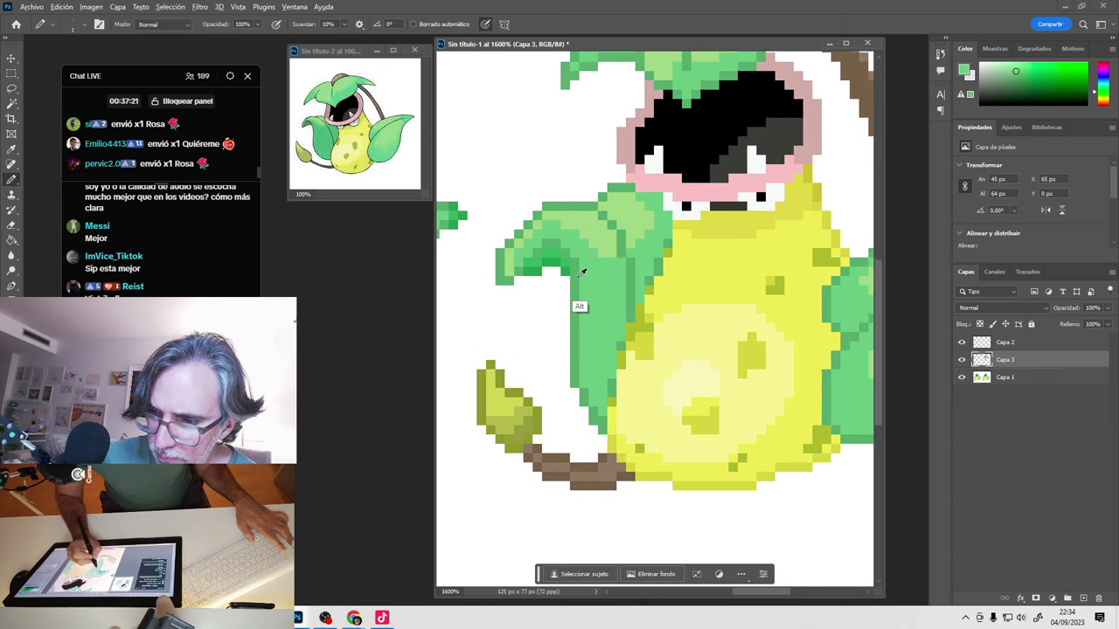
pyautogui.moveTo(557, 262)
pyautogui.mouseDown()
pyautogui.moveTo(526, 271)
pyautogui.moveTo(532, 293)
pyautogui.mouseUp()
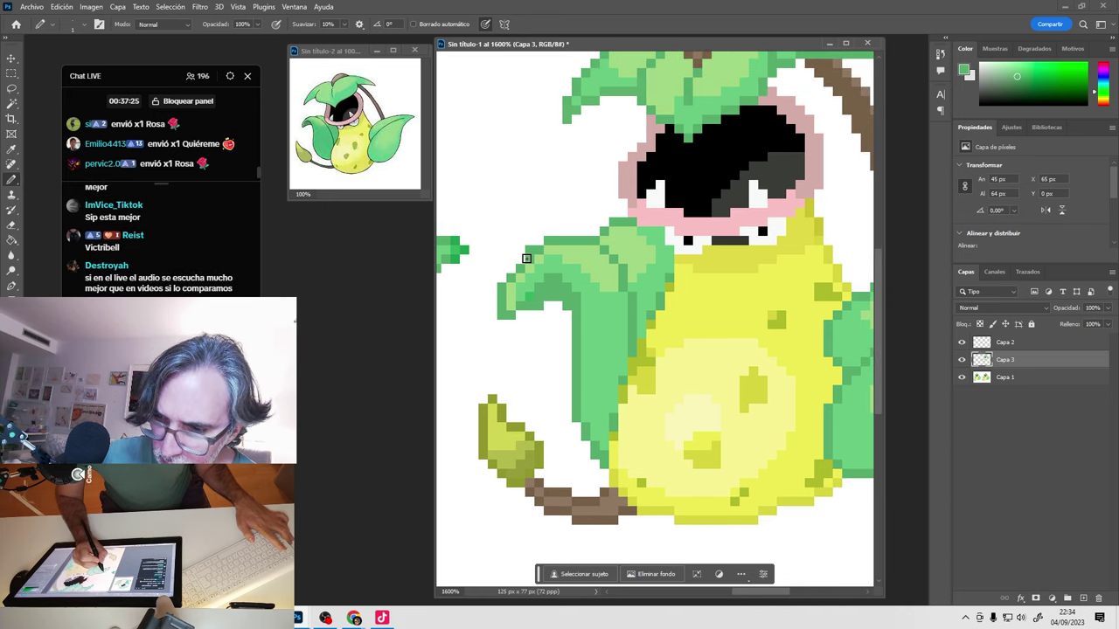
pyautogui.keyDown('alt'); pyautogui.click(525, 265); pyautogui.keyUp('alt')
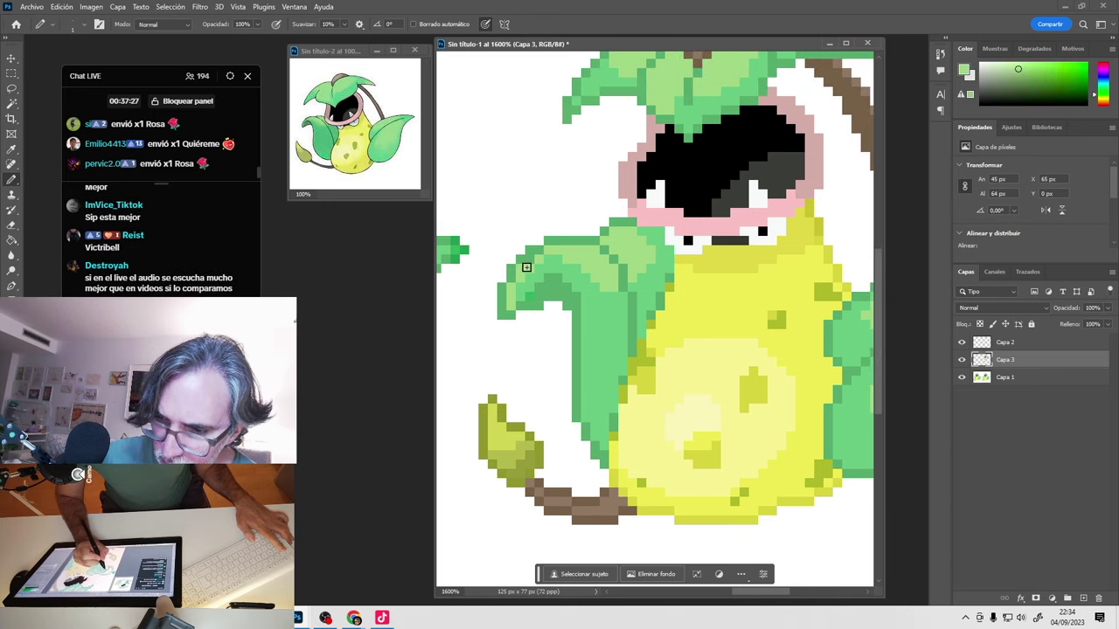
pyautogui.keyDown('alt'); pyautogui.click(557, 294); pyautogui.keyUp('alt')
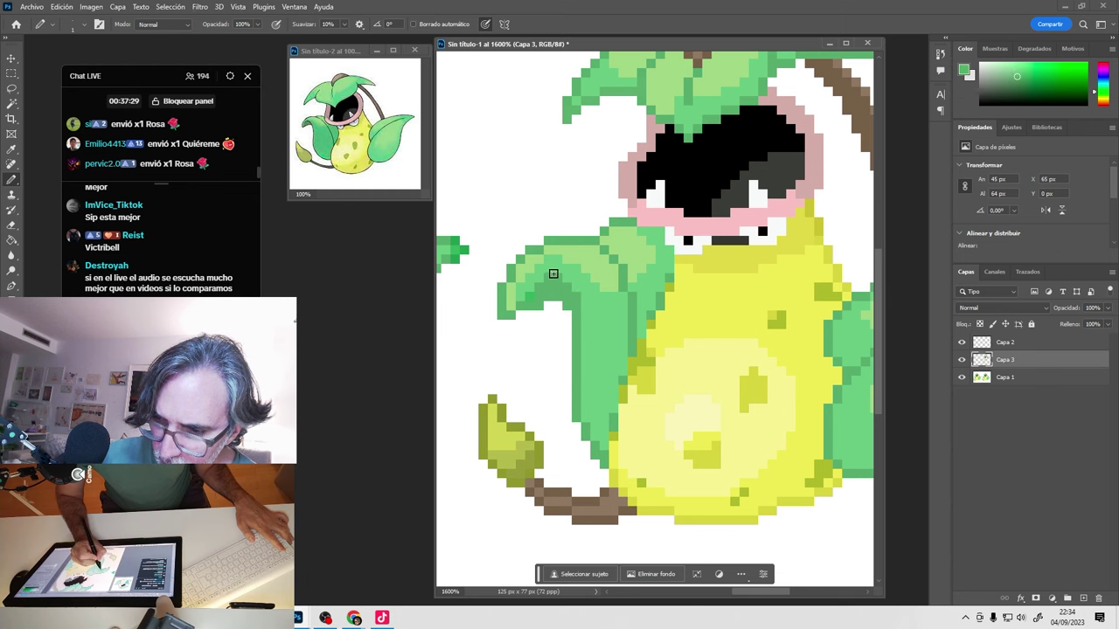
pyautogui.moveTo(526, 278)
pyautogui.mouseDown()
pyautogui.moveTo(522, 301)
pyautogui.moveTo(535, 279)
pyautogui.mouseUp()
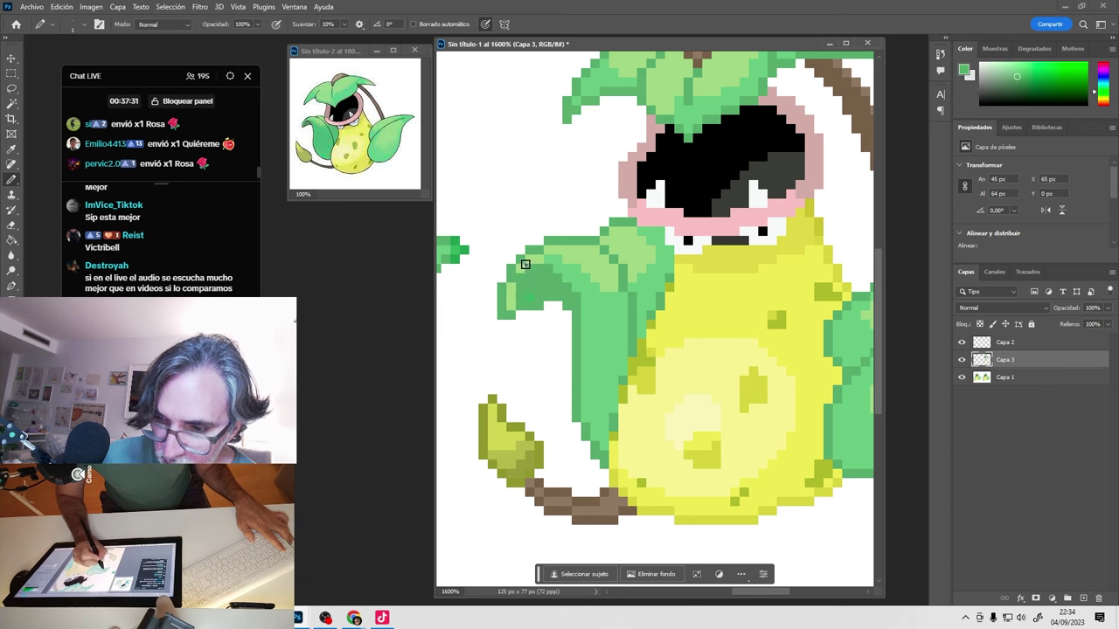
pyautogui.keyDown('alt'); pyautogui.click(523, 268); pyautogui.keyUp('alt')
pyautogui.keyDown('alt'); pyautogui.click(532, 292); pyautogui.keyUp('alt')
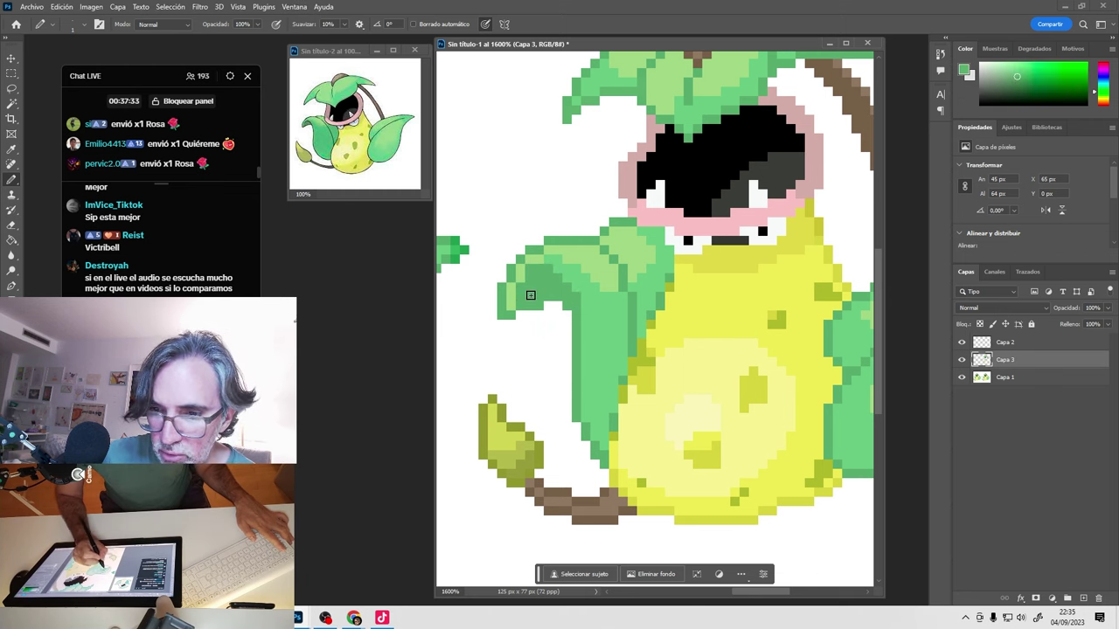
pyautogui.keyDown('alt'); pyautogui.click(526, 297); pyautogui.keyUp('alt')
pyautogui.moveTo(525, 298)
pyautogui.mouseDown()
pyautogui.moveTo(544, 329)
pyautogui.moveTo(533, 316)
pyautogui.moveTo(564, 306)
pyautogui.mouseUp()
# Touch up the left leaf's inner edge and the highlight on its curled tip with white, medium green and light green pixels.
pyautogui.keyDown('alt'); pyautogui.click(540, 326); pyautogui.keyUp('alt')
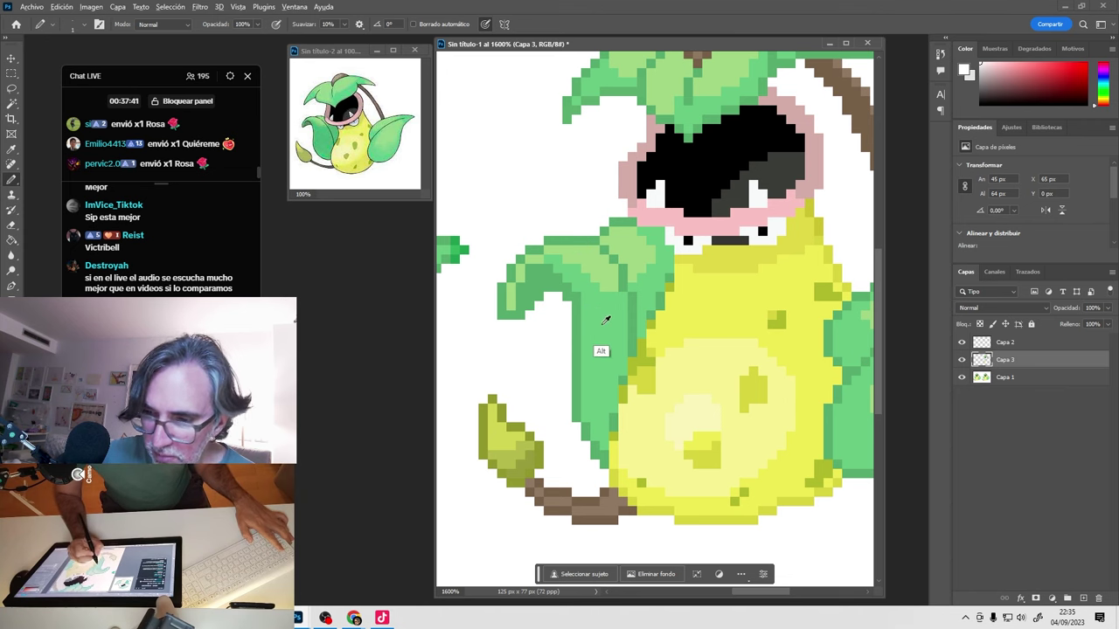
pyautogui.keyDown('alt'); pyautogui.click(602, 351); pyautogui.keyUp('alt')
pyautogui.moveTo(515, 316); pyautogui.dragTo(511, 295)
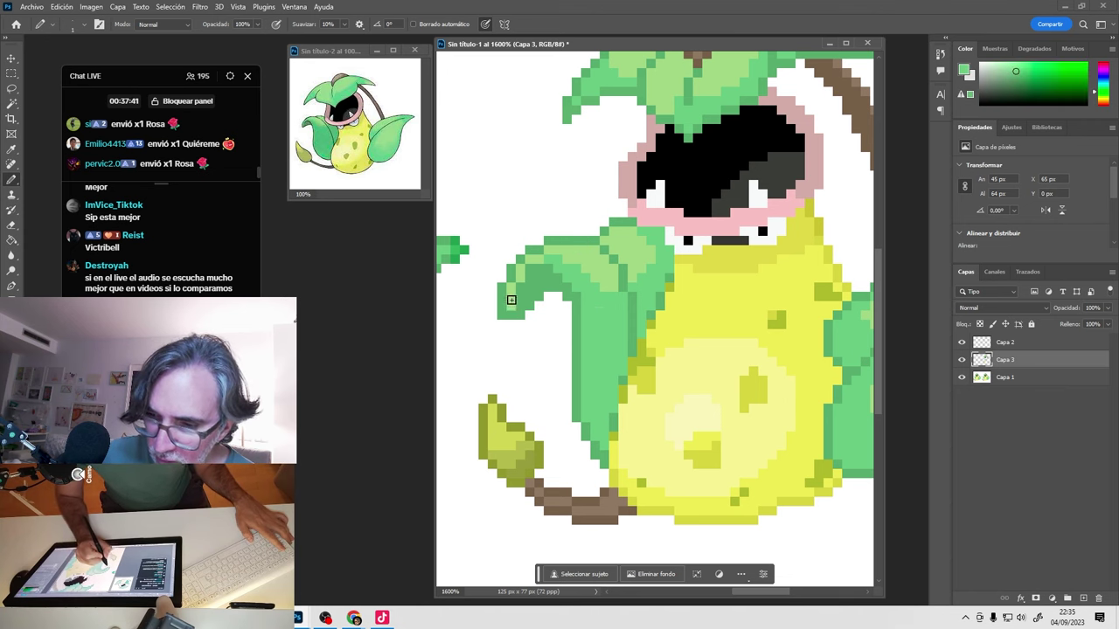
pyautogui.keyDown('alt'); pyautogui.click(614, 272); pyautogui.keyUp('alt')
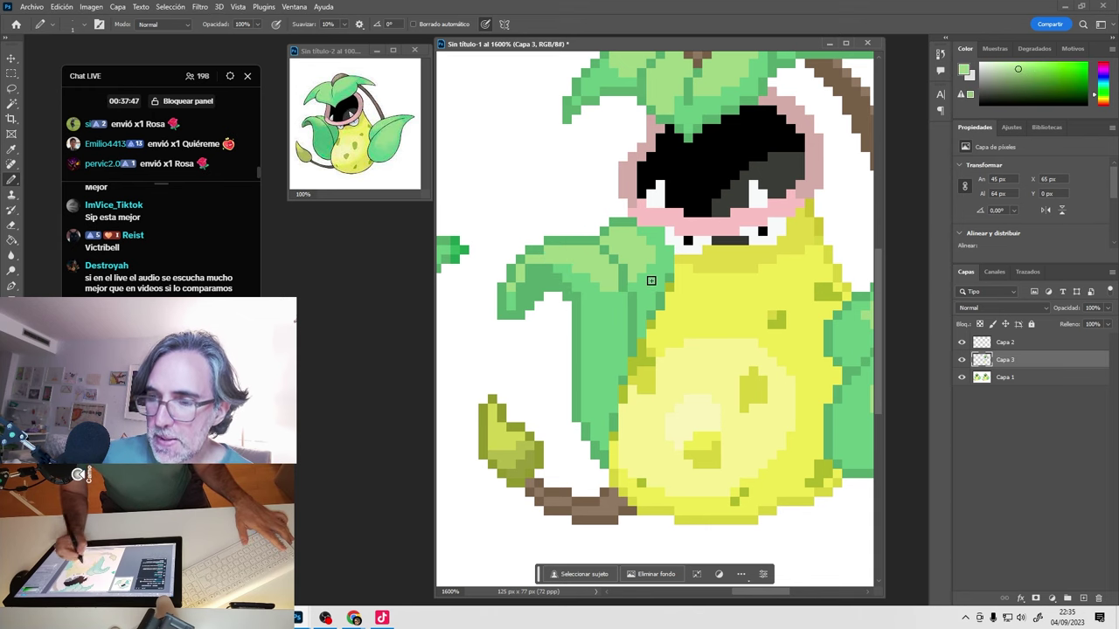
# Touch up the dark grey gap between the lower teeth beneath the lip.
pyautogui.scroll(-1, 651, 281)
pyautogui.hscroll(2, 654, 305)
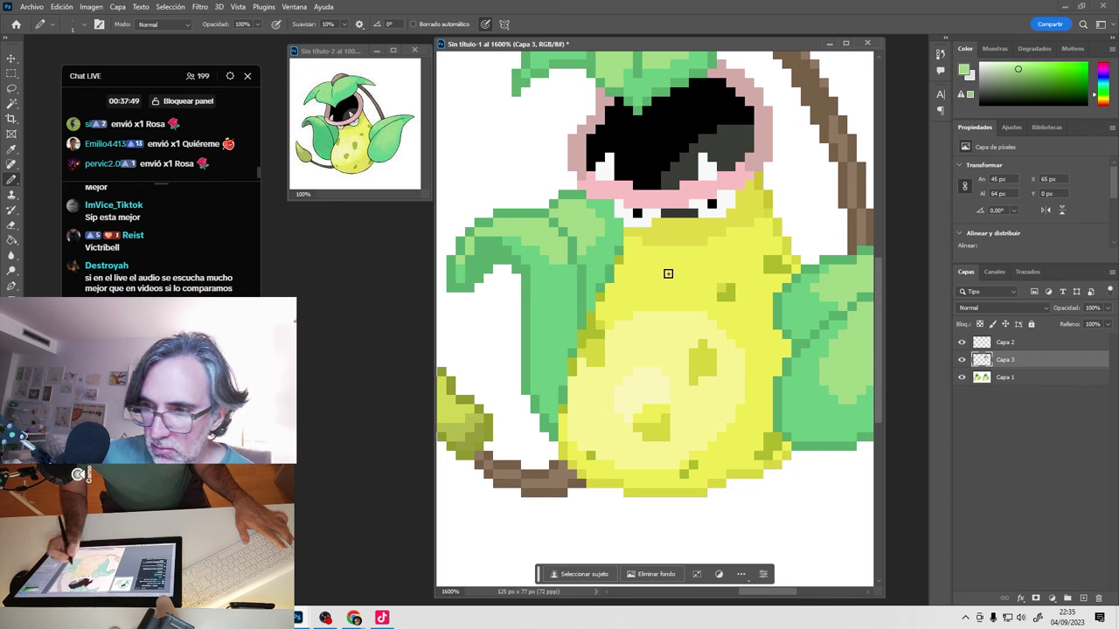
pyautogui.hscroll(3, 661, 280)
pyautogui.scroll(-1, 661, 280)
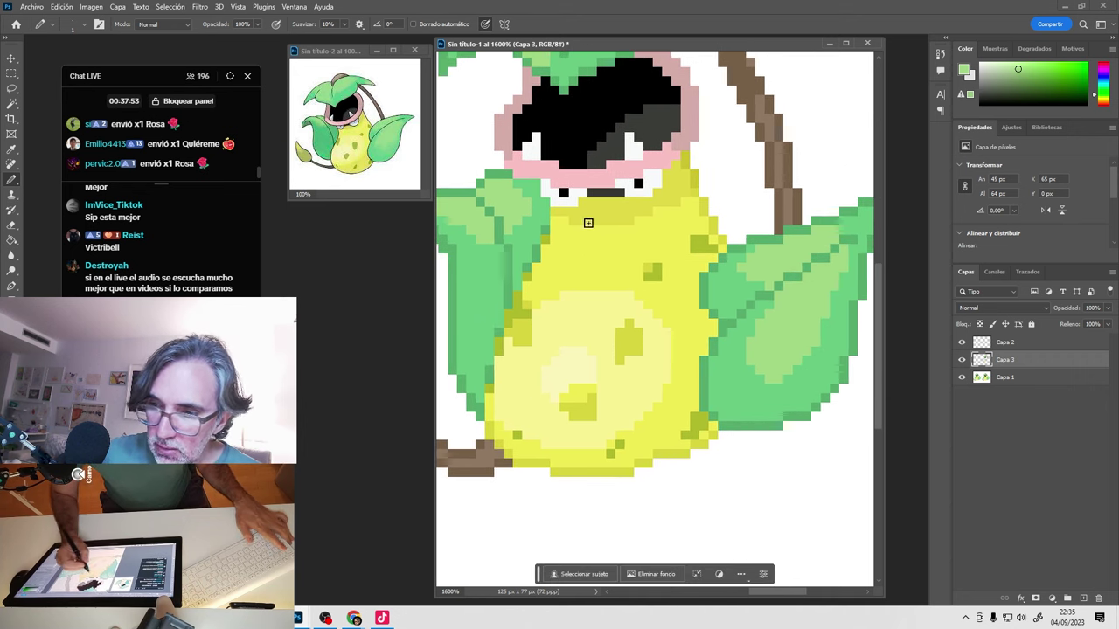
pyautogui.scroll(3, 629, 242)
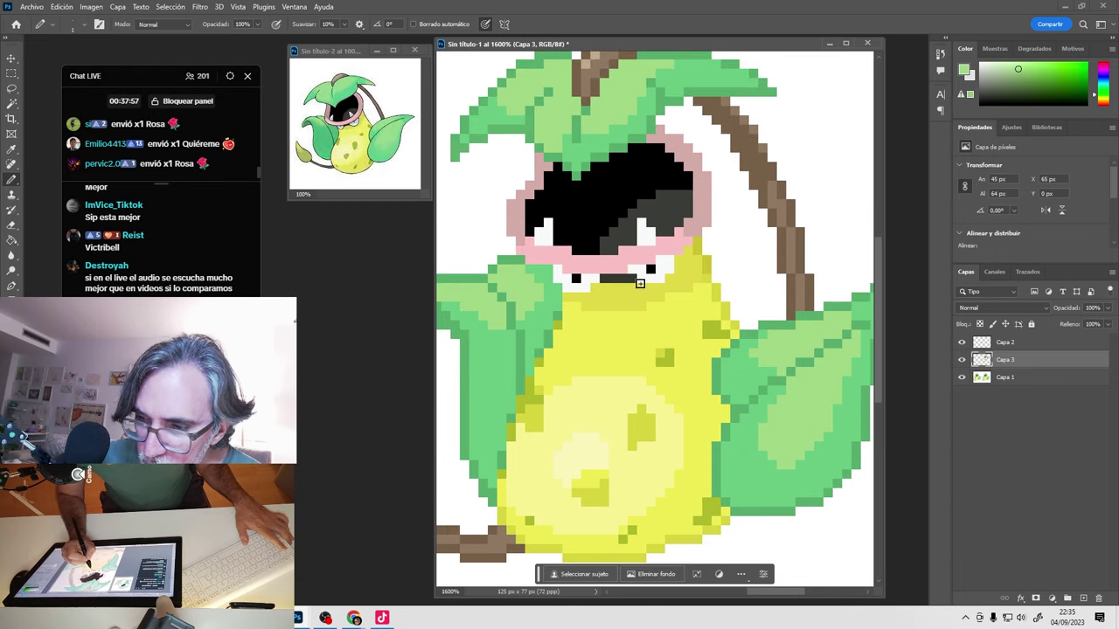
pyautogui.keyDown('alt'); pyautogui.click(663, 219); pyautogui.keyUp('alt')
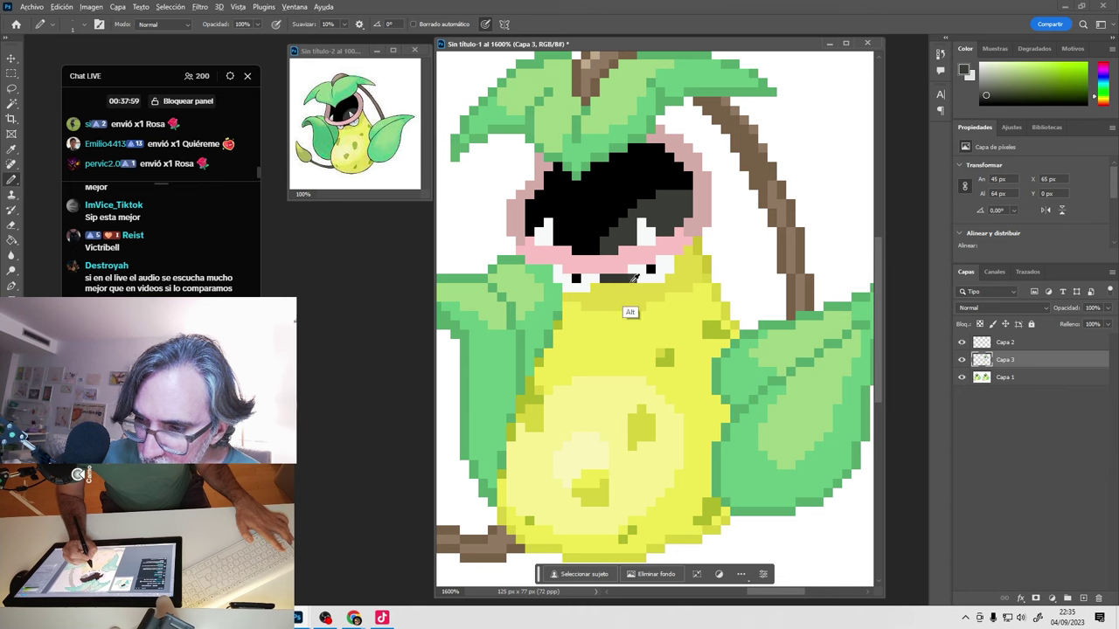
pyautogui.keyDown('alt'); pyautogui.click(632, 278); pyautogui.keyUp('alt')
pyautogui.click(629, 279)
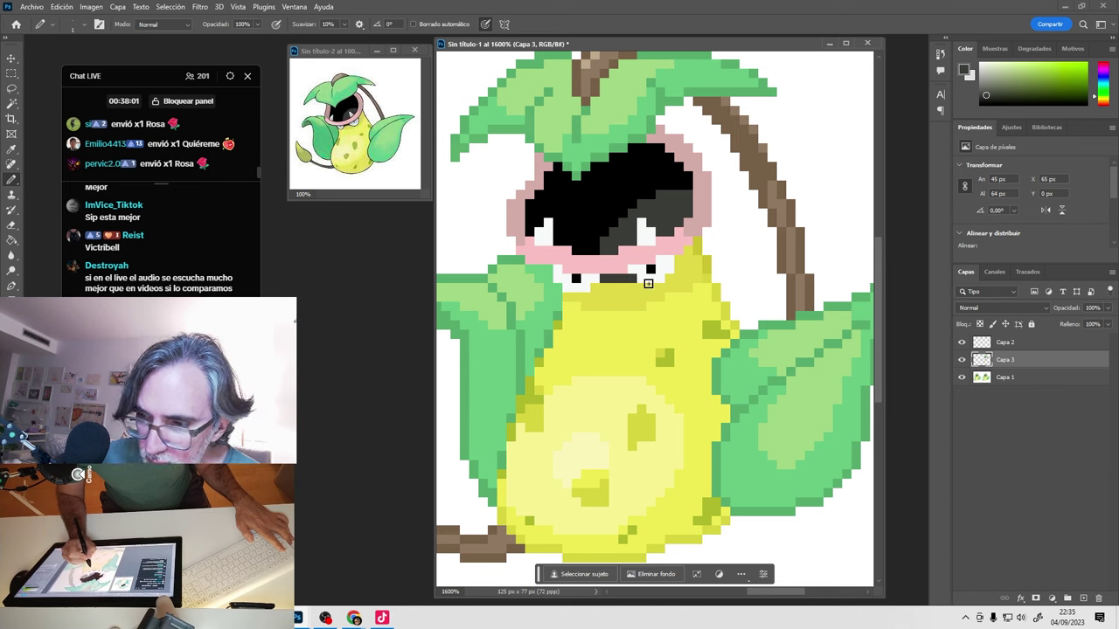
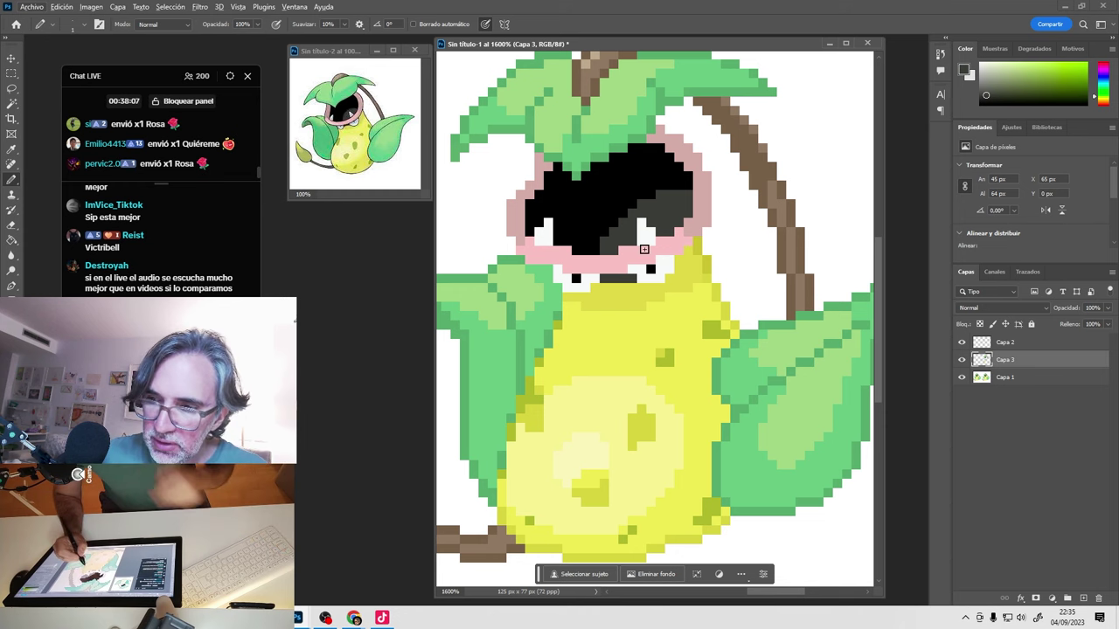
# Reshape the upper-left inner rim of the mouth with dusty pink and black pixels.
pyautogui.keyDown('alt'); pyautogui.click(529, 171); pyautogui.keyUp('alt')
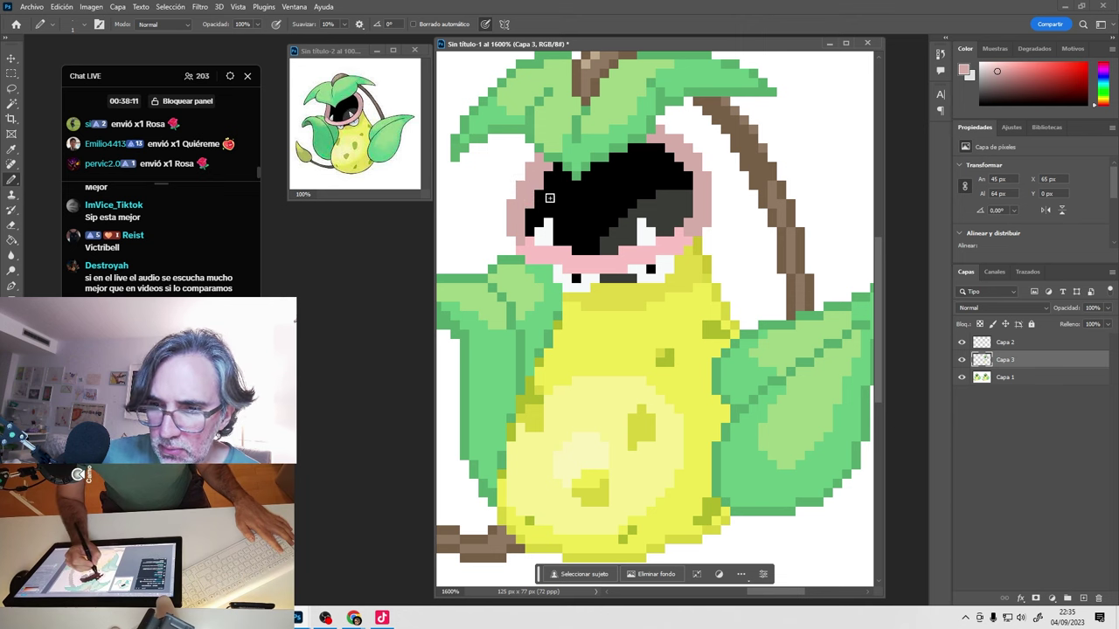
pyautogui.keyDown('alt'); pyautogui.click(560, 192); pyautogui.keyUp('alt')
pyautogui.keyDown('alt'); pyautogui.click(534, 163); pyautogui.keyUp('alt')
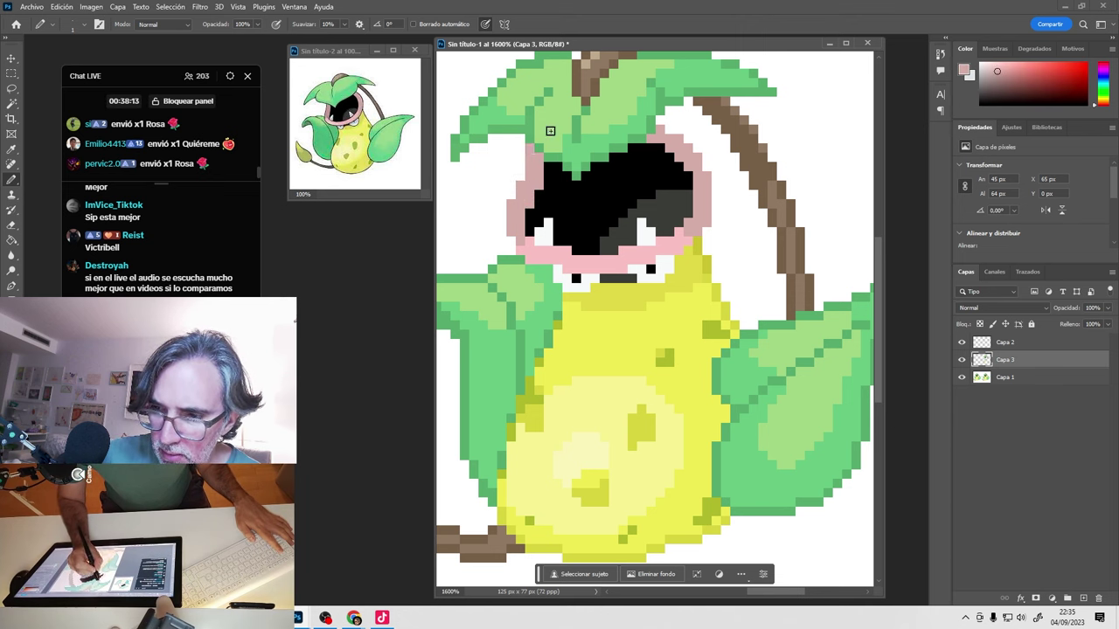
# Draw a thin olive shadow line on the body directly beneath the left lower teeth.
pyautogui.moveTo(673, 271); pyautogui.dragTo(671, 282)
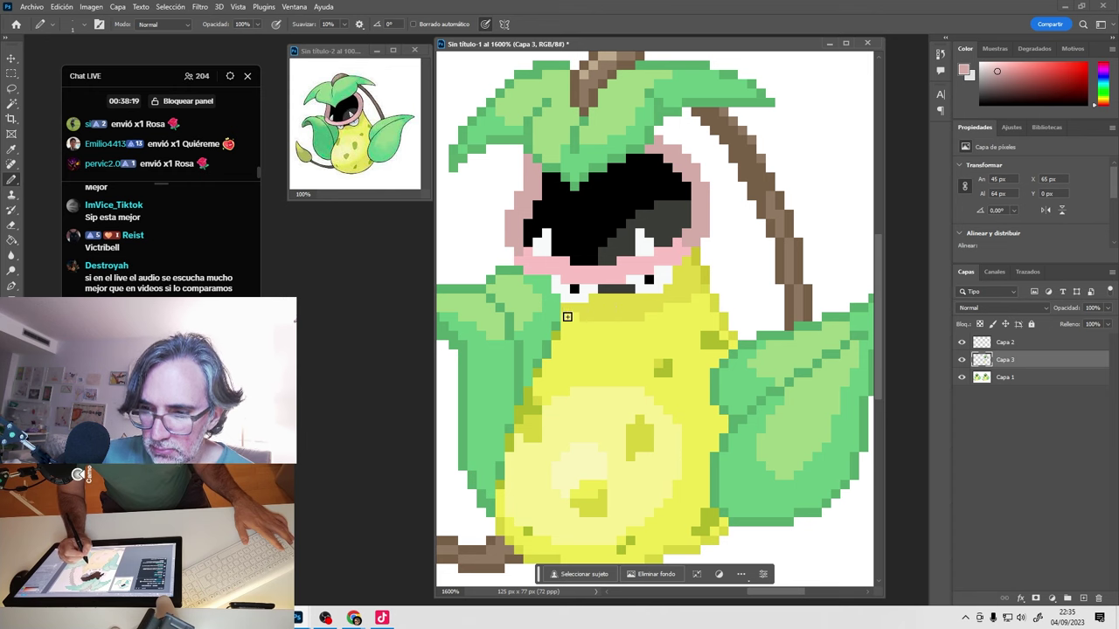
pyautogui.keyDown('alt'); pyautogui.click(553, 357); pyautogui.keyUp('alt')
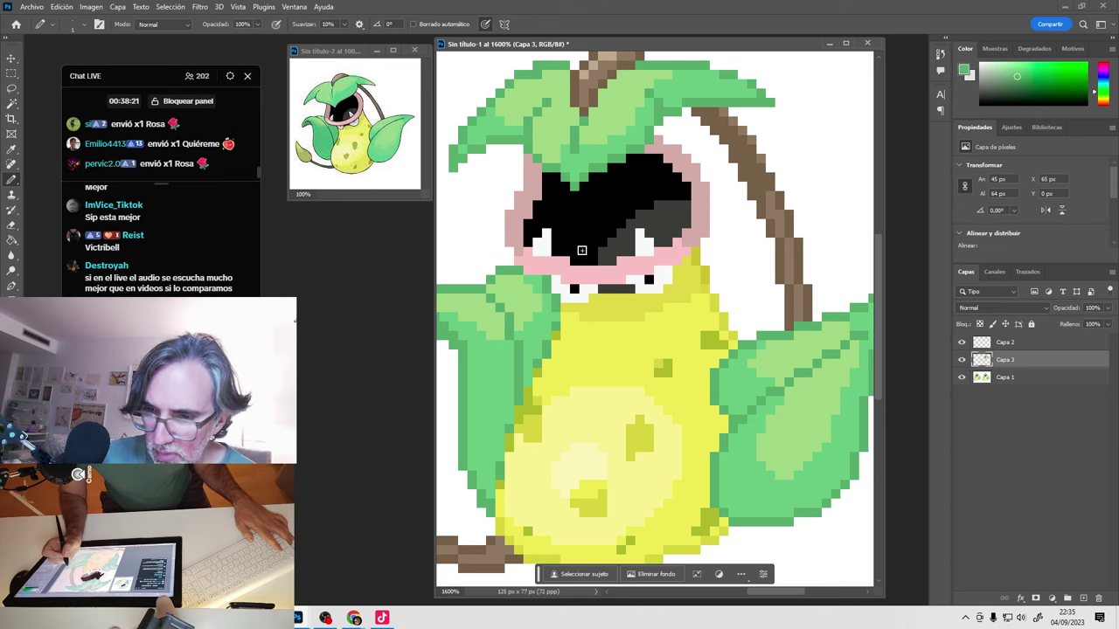
pyautogui.keyDown('alt'); pyautogui.click(617, 288); pyautogui.keyUp('alt')
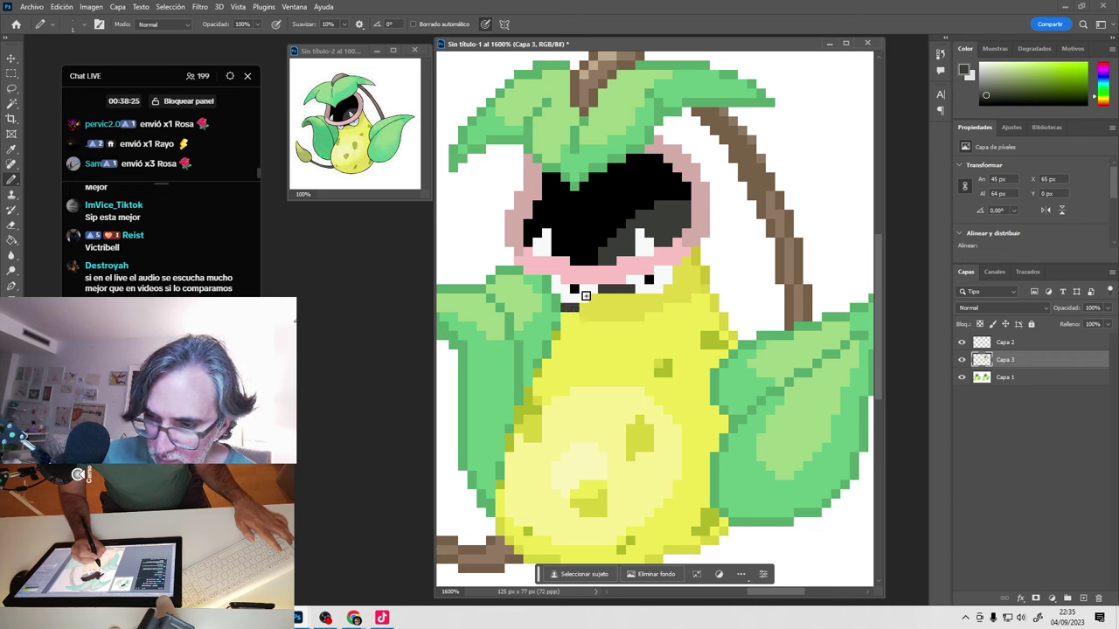
pyautogui.keyDown('alt'); pyautogui.click(616, 245); pyautogui.keyUp('alt')
pyautogui.keyDown('alt'); pyautogui.click(558, 367); pyautogui.keyUp('alt')
pyautogui.click(568, 307)
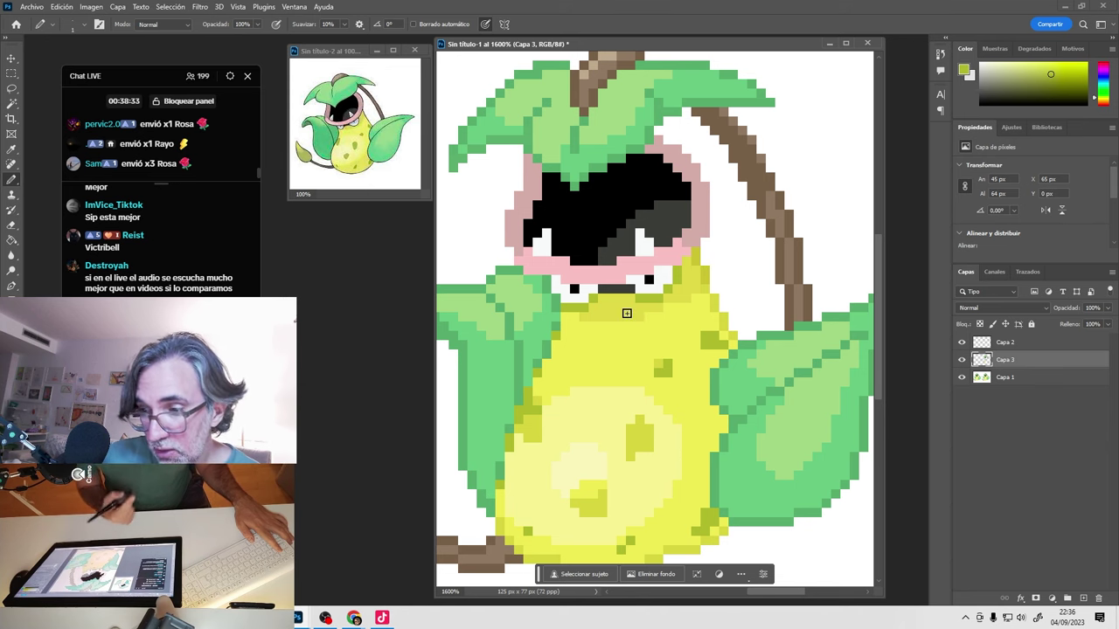
pyautogui.keyDown('alt'); pyautogui.click(592, 341); pyautogui.keyUp('alt')
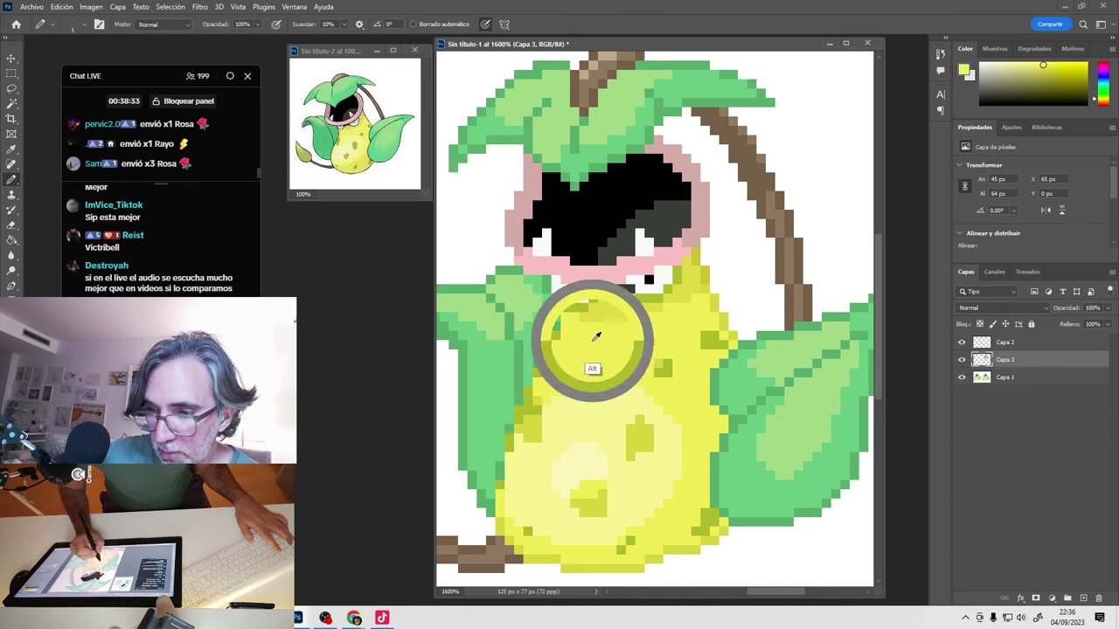
# Set the drawing colour to grey #acacac and shade the upper edges of the lower teeth beneath the lip.
pyautogui.keyDown('alt'); pyautogui.click(663, 272); pyautogui.keyUp('alt')
pyautogui.click(965, 70)
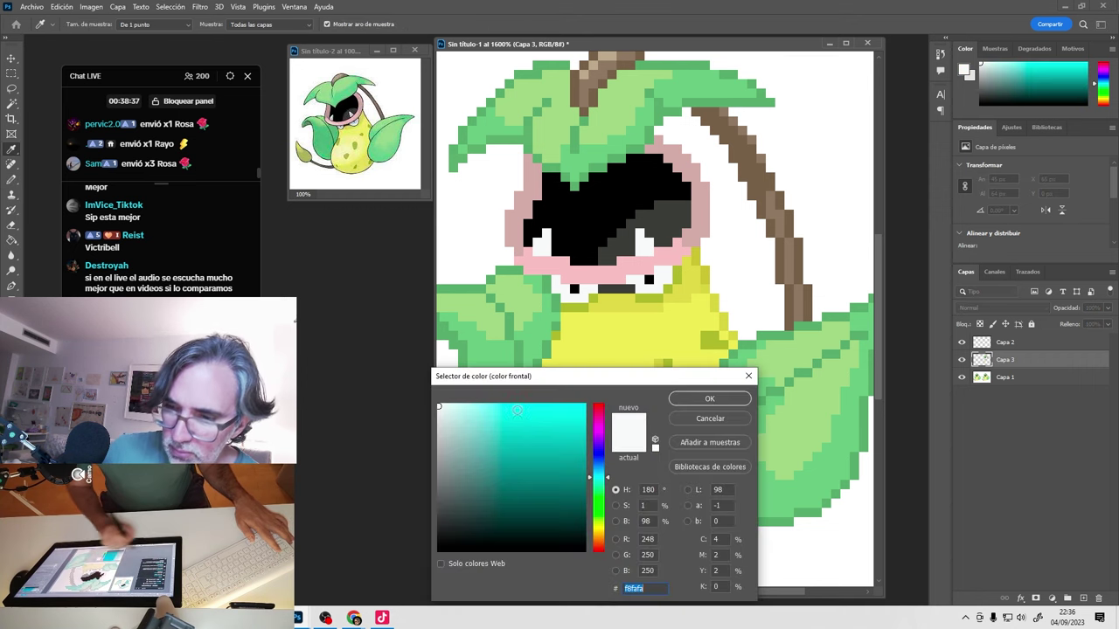
pyautogui.click(438, 452)
pyautogui.click(710, 399)
pyautogui.press('b')
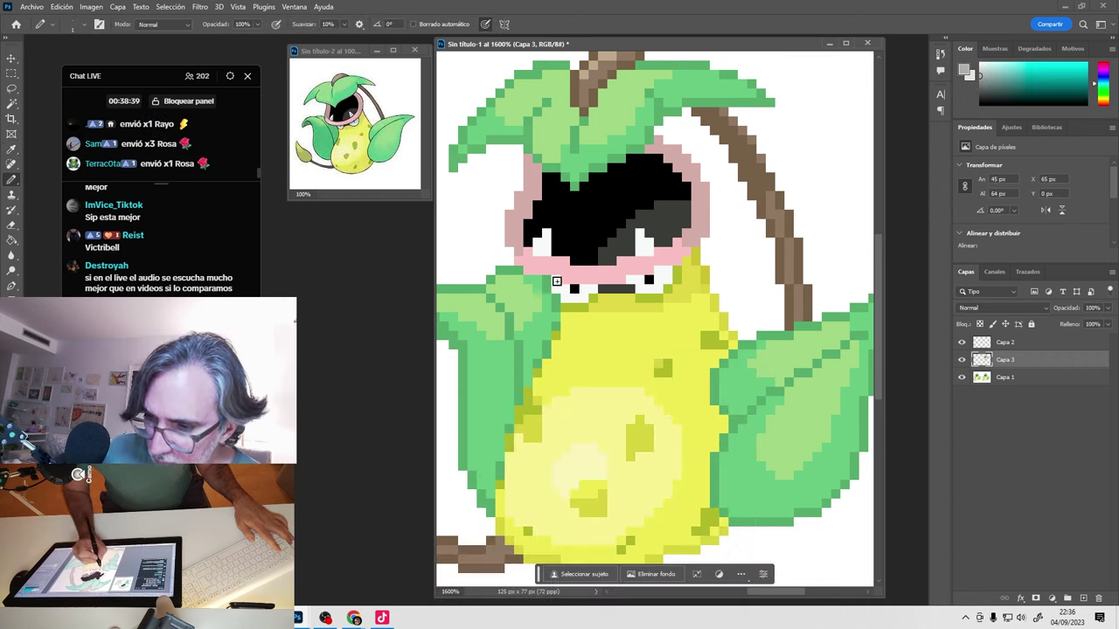
pyautogui.moveTo(570, 289); pyautogui.dragTo(673, 273)
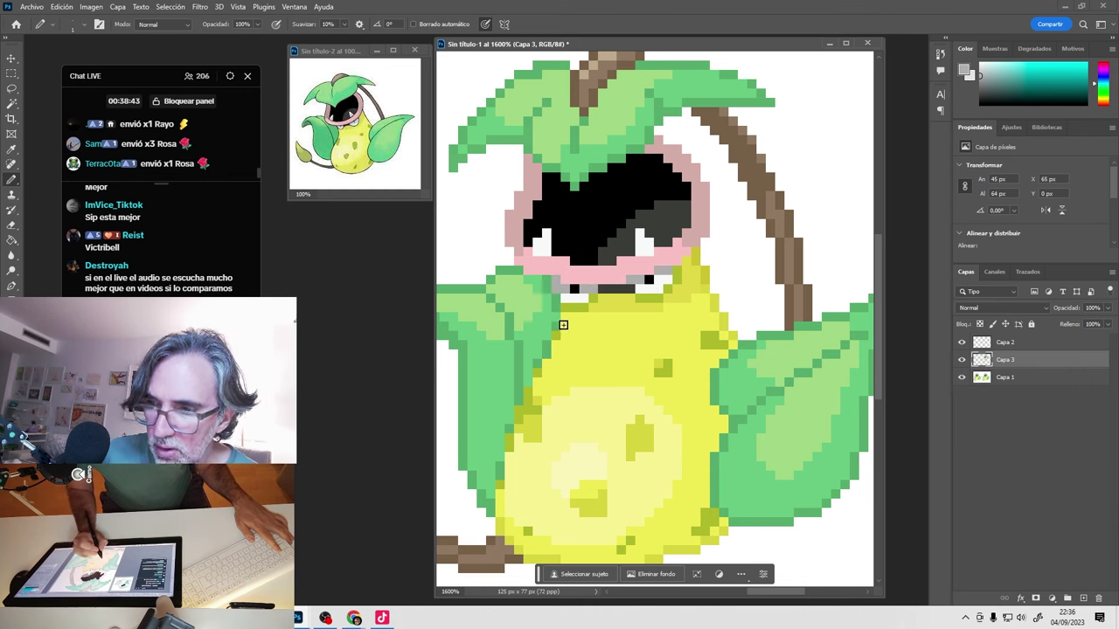
# Repaint the teeth shading in a lighter grey and tidy the right teeth's outer corner against the lip and body.
pyautogui.click(964, 70)
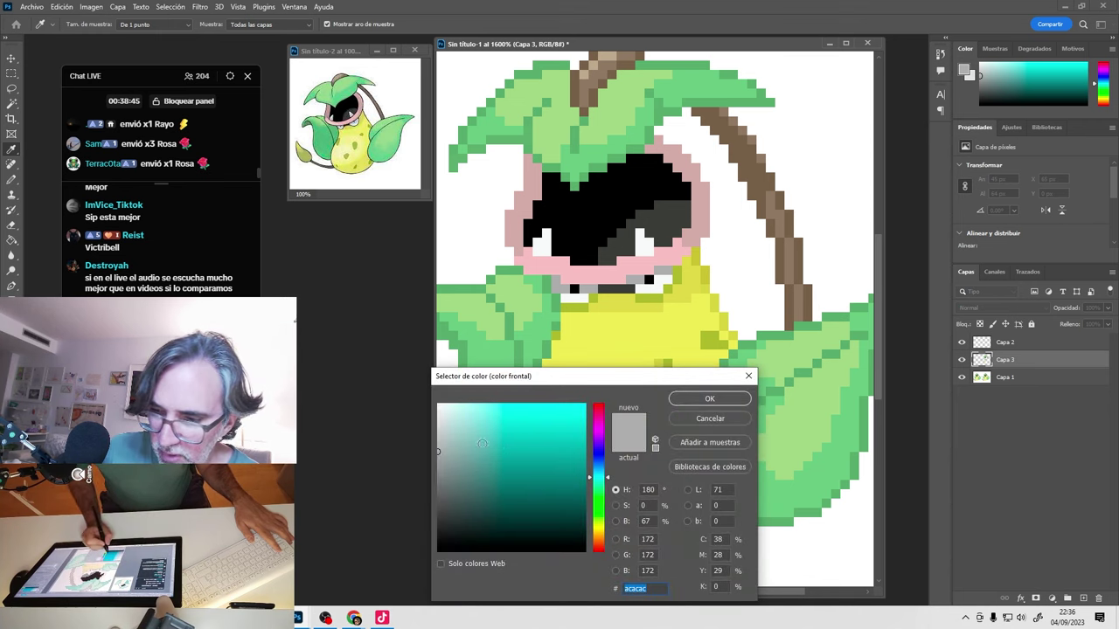
pyautogui.click(709, 399)
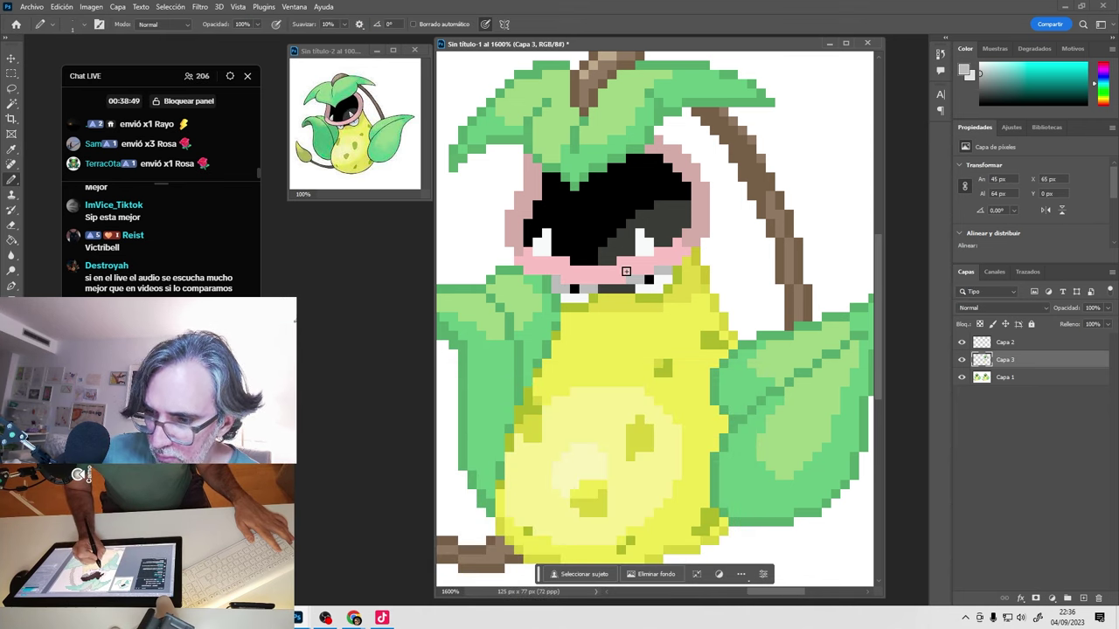
pyautogui.keyDown('alt'); pyautogui.click(697, 252); pyautogui.keyUp('alt')
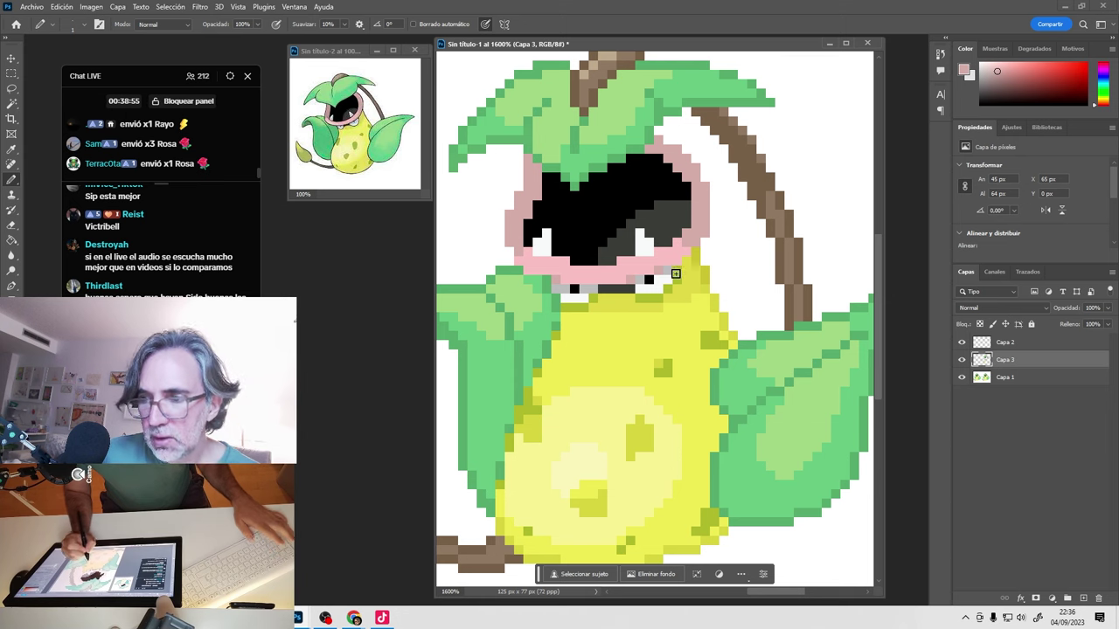
pyautogui.keyDown('alt'); pyautogui.click(610, 301); pyautogui.keyUp('alt')
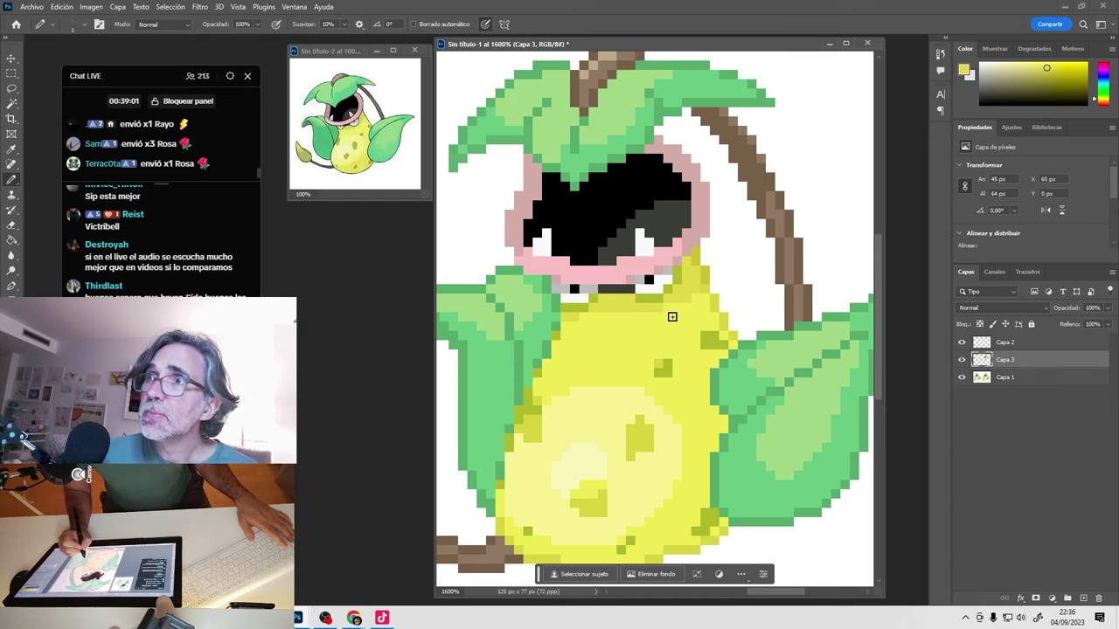
# Compare the canvas with Capa 3 hidden and shown again.
pyautogui.click(963, 359)
pyautogui.click(962, 359)
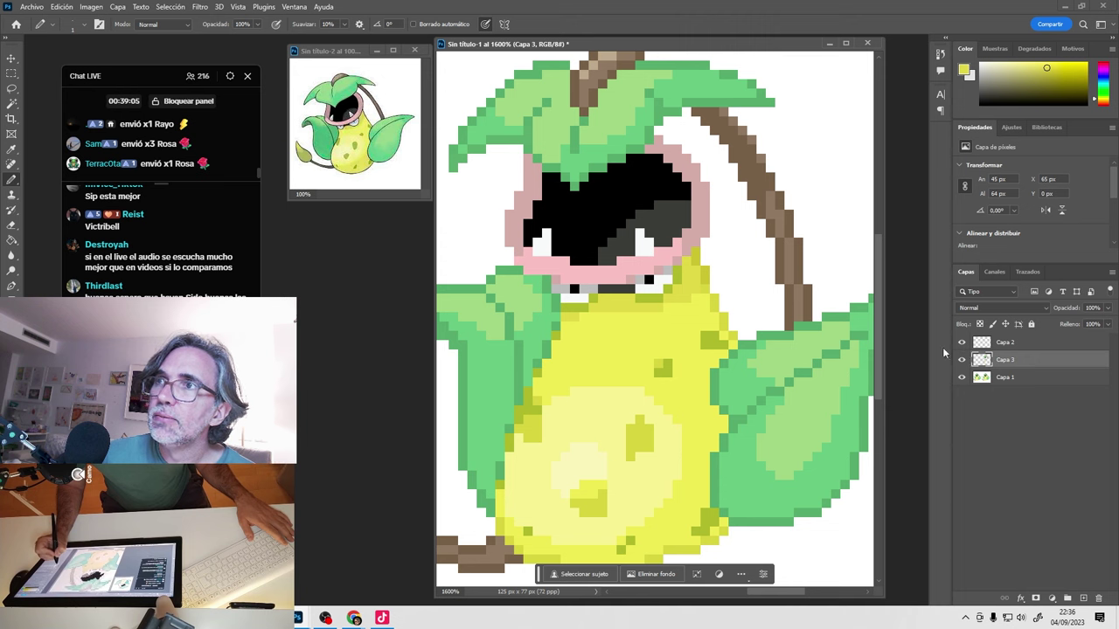
# Lengthen the gap between the left lower teeth in black and dark grey, with an olive shadow pixel beneath it.
pyautogui.press('x')
pyautogui.click(575, 305)
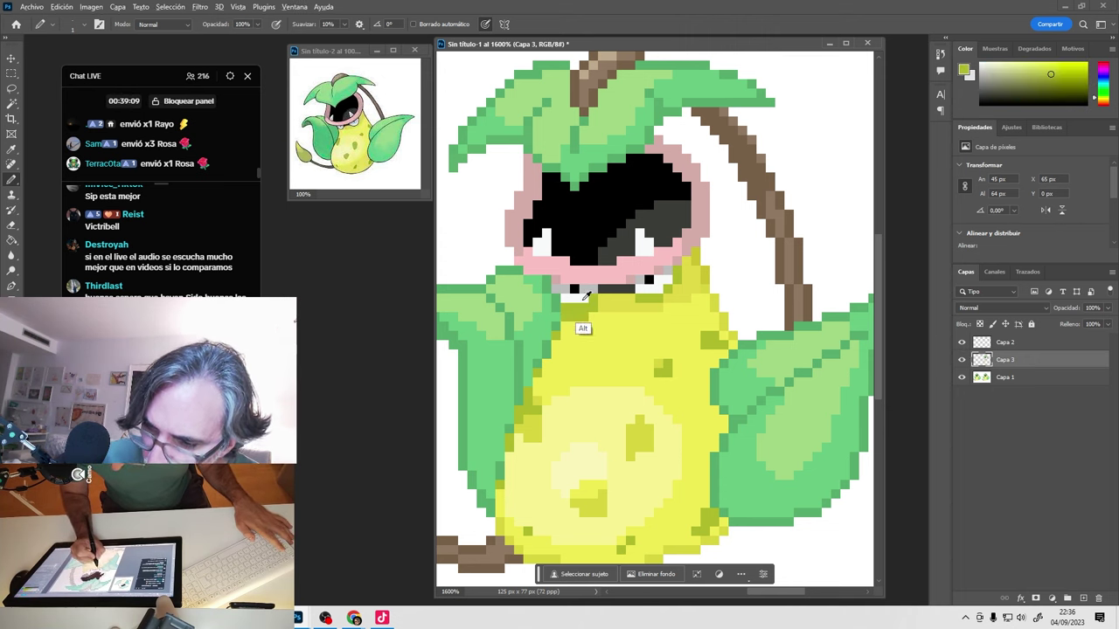
pyautogui.keyDown('alt'); pyautogui.click(577, 292); pyautogui.keyUp('alt')
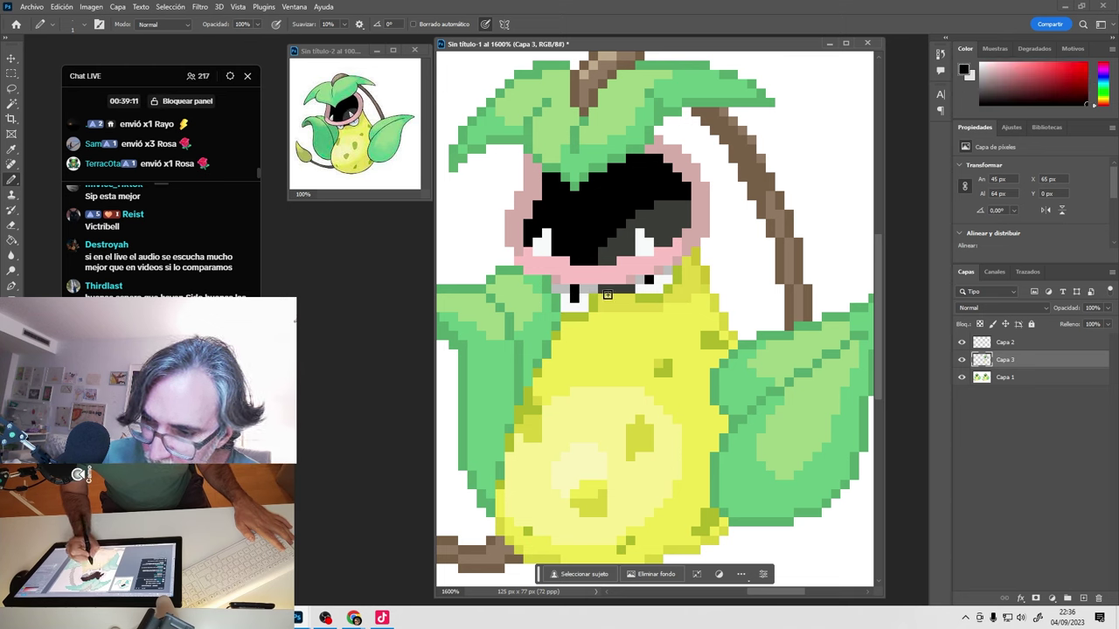
pyautogui.keyDown('alt'); pyautogui.click(609, 291); pyautogui.keyUp('alt')
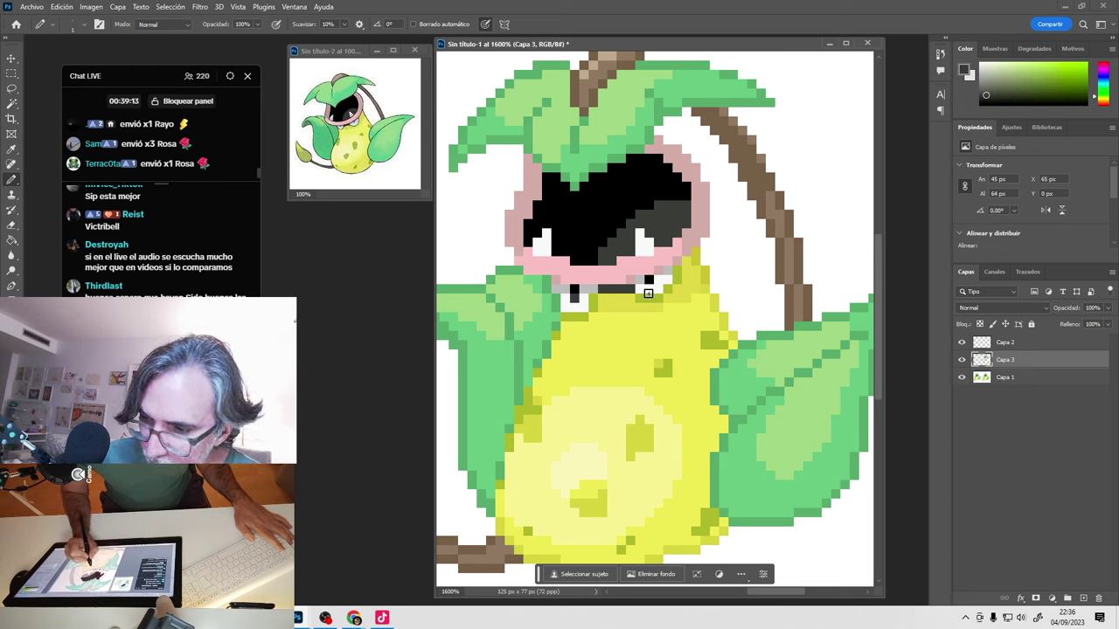
pyautogui.keyDown('alt'); pyautogui.click(599, 288); pyautogui.keyUp('alt')
pyautogui.keyDown('alt'); pyautogui.click(611, 291); pyautogui.keyUp('alt')
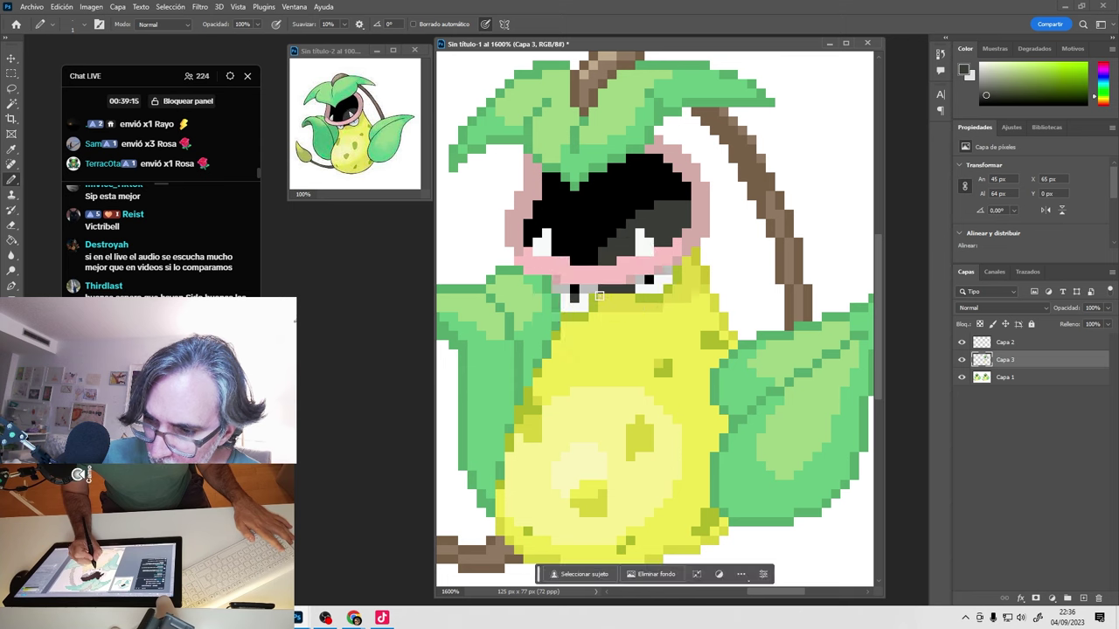
# Extend the right lower teeth downward in white, add an olive shadow beneath and lengthen the dark gap between them.
pyautogui.keyDown('alt'); pyautogui.click(584, 301); pyautogui.keyUp('alt')
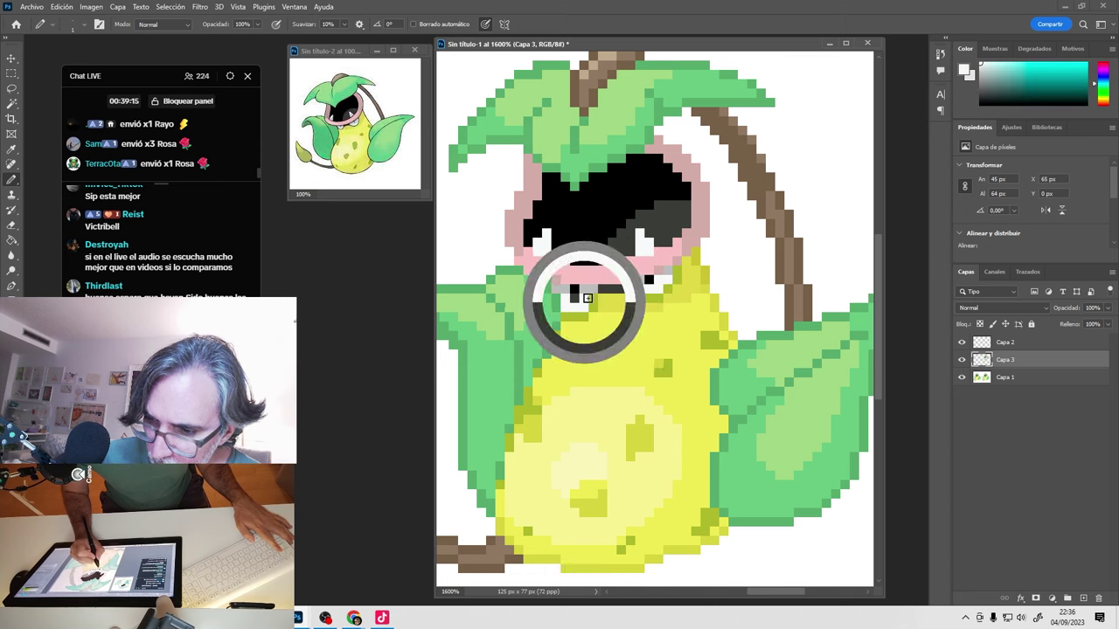
pyautogui.keyDown('alt'); pyautogui.click(651, 291); pyautogui.keyUp('alt')
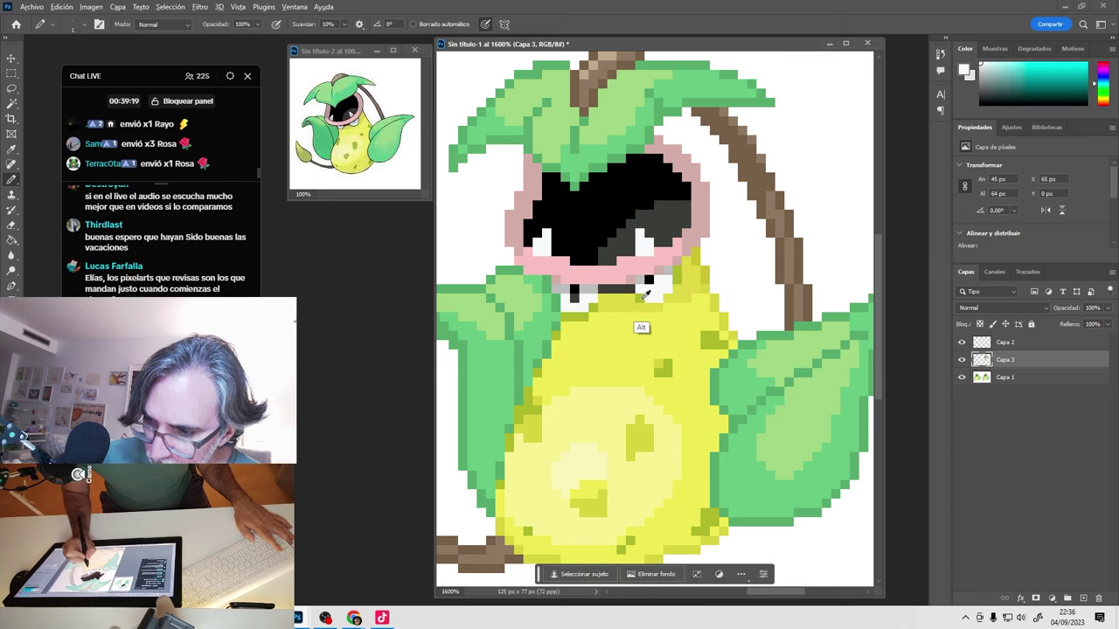
pyautogui.keyDown('alt'); pyautogui.click(665, 287); pyautogui.keyUp('alt')
pyautogui.click(653, 306)
pyautogui.click(667, 301)
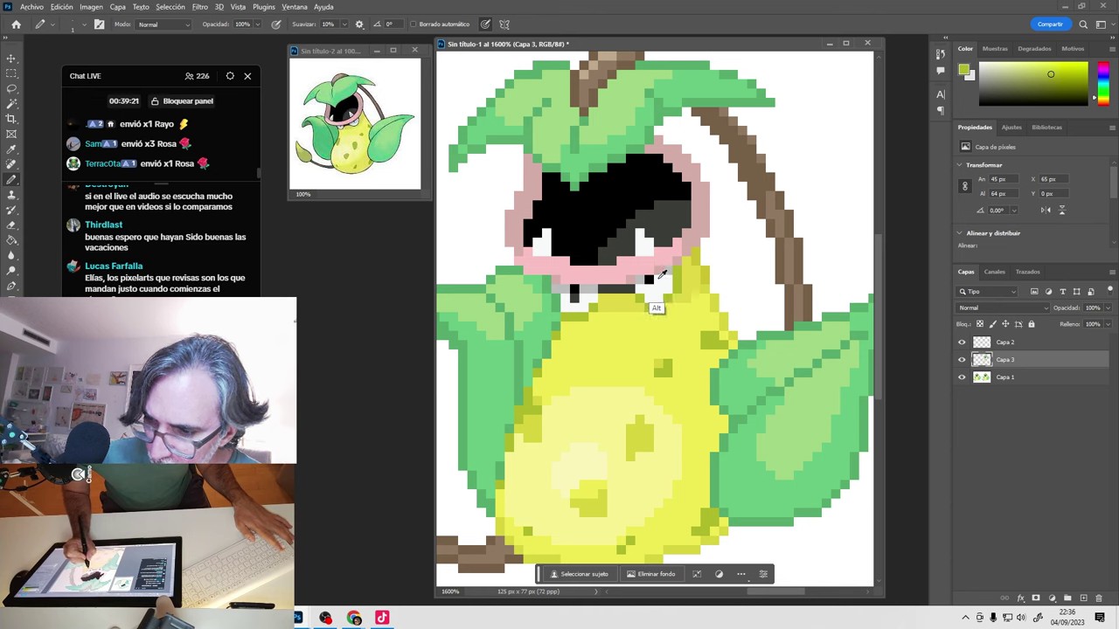
pyautogui.keyDown('alt'); pyautogui.click(655, 298); pyautogui.keyUp('alt')
pyautogui.keyDown('alt'); pyautogui.click(577, 293); pyautogui.keyUp('alt')
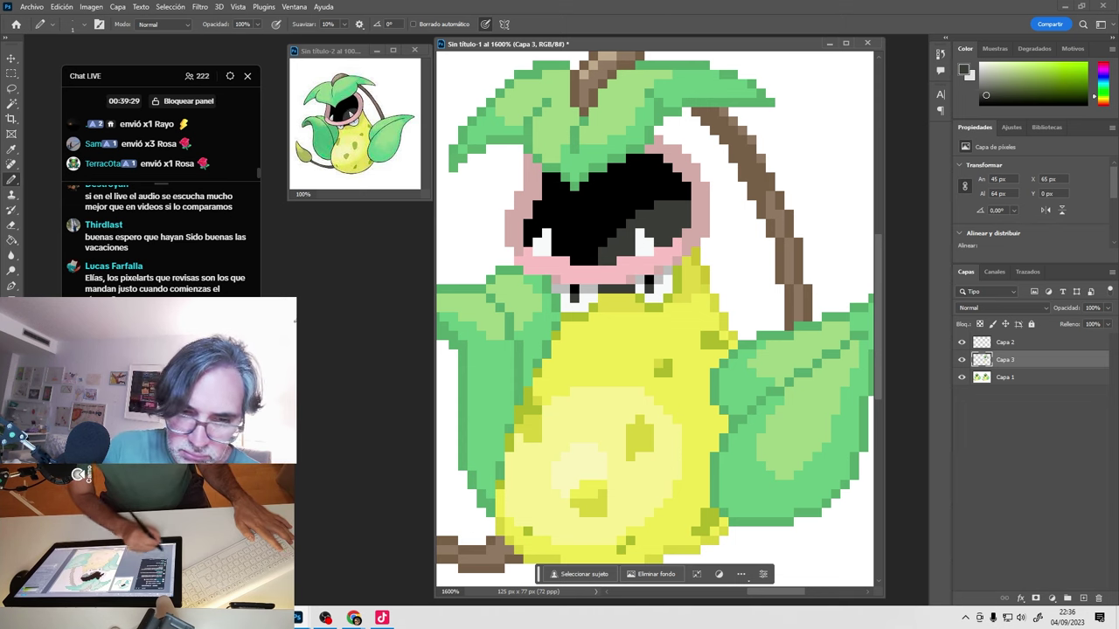
# Set the drawing colour to grey #6f6f6f and soften the dark gaps between both pairs of lower teeth.
pyautogui.press('i')
pyautogui.click(435, 487)
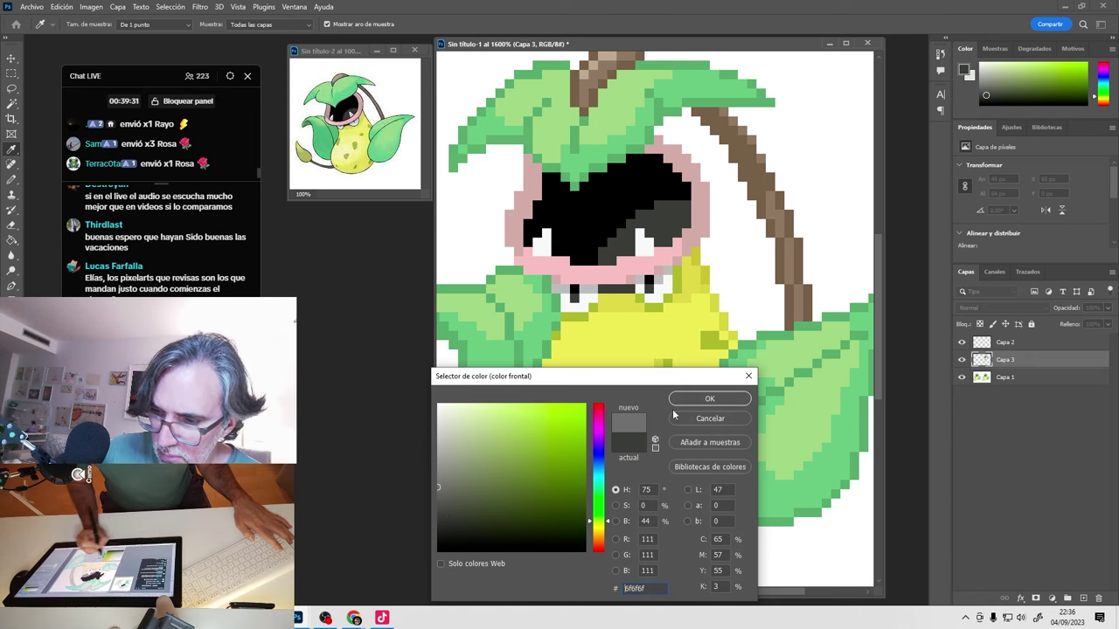
pyautogui.press('Return')
pyautogui.press('b')
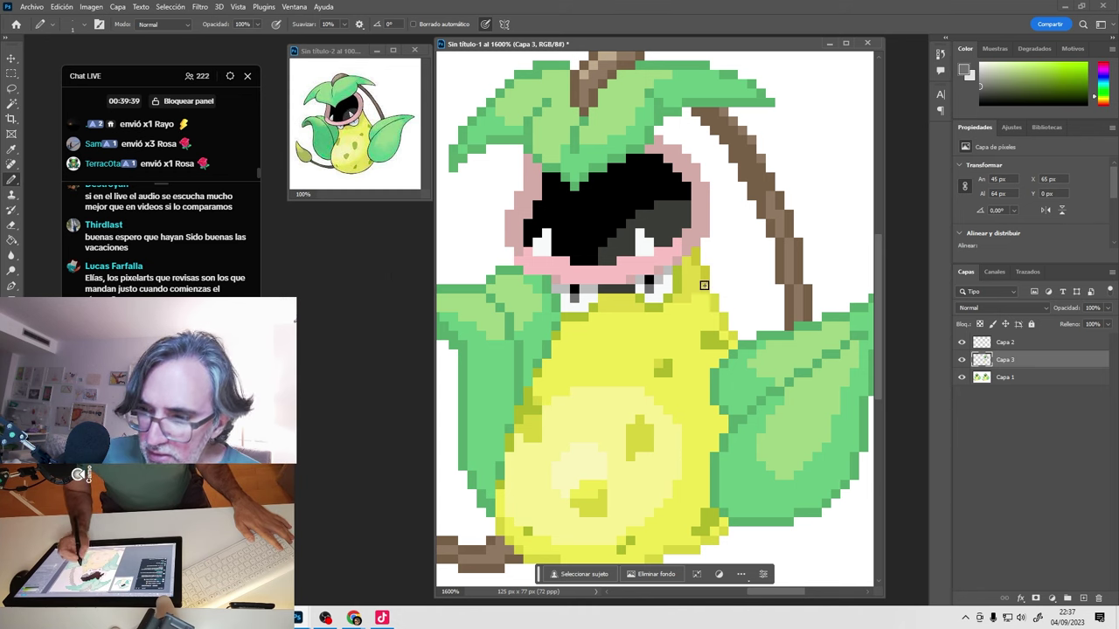
pyautogui.press('alt')
pyautogui.keyDown('alt'); pyautogui.click(650, 281); pyautogui.keyUp('alt')
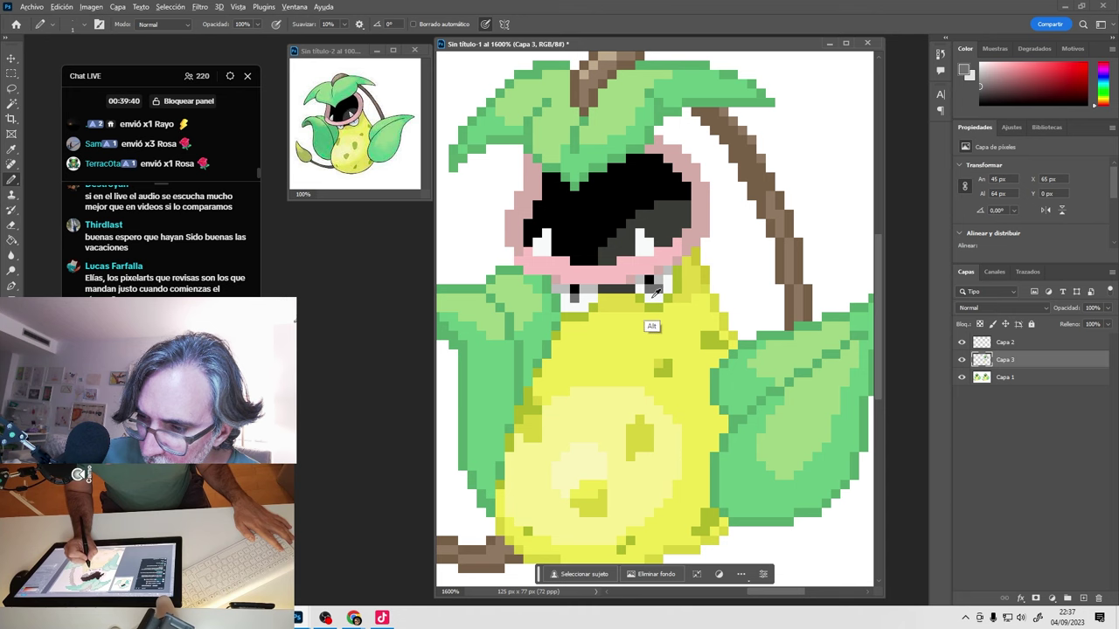
pyautogui.keyDown('alt'); pyautogui.click(578, 298); pyautogui.keyUp('alt')
pyautogui.keyDown('alt'); pyautogui.click(571, 299); pyautogui.keyUp('alt')
pyautogui.keyDown('alt'); pyautogui.click(580, 295); pyautogui.keyUp('alt')
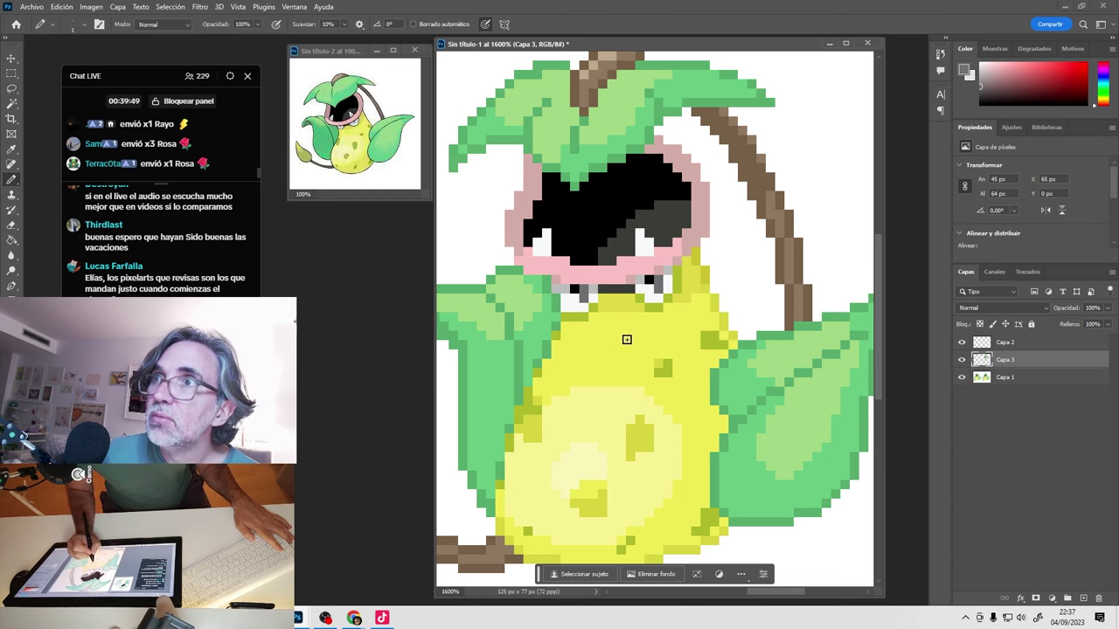
# Clean up the edges of the lower teeth gaps with white and light grey pixels.
pyautogui.keyDown('alt'); pyautogui.click(580, 298); pyautogui.keyUp('alt')
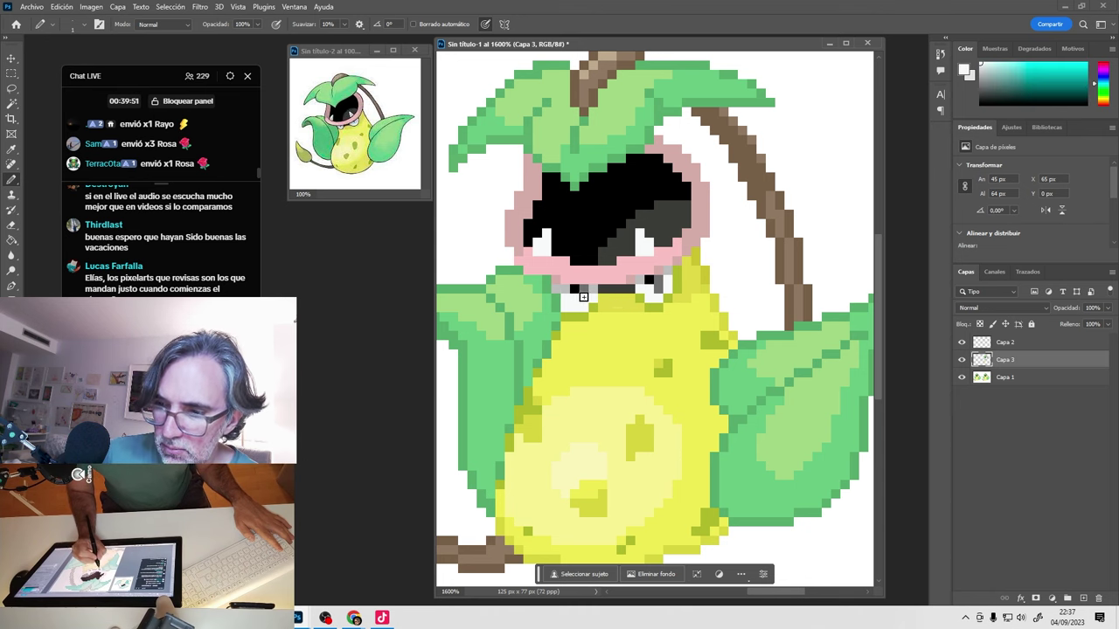
pyautogui.keyDown('alt'); pyautogui.click(580, 295); pyautogui.keyUp('alt')
pyautogui.keyDown('alt'); pyautogui.click(650, 287); pyautogui.keyUp('alt')
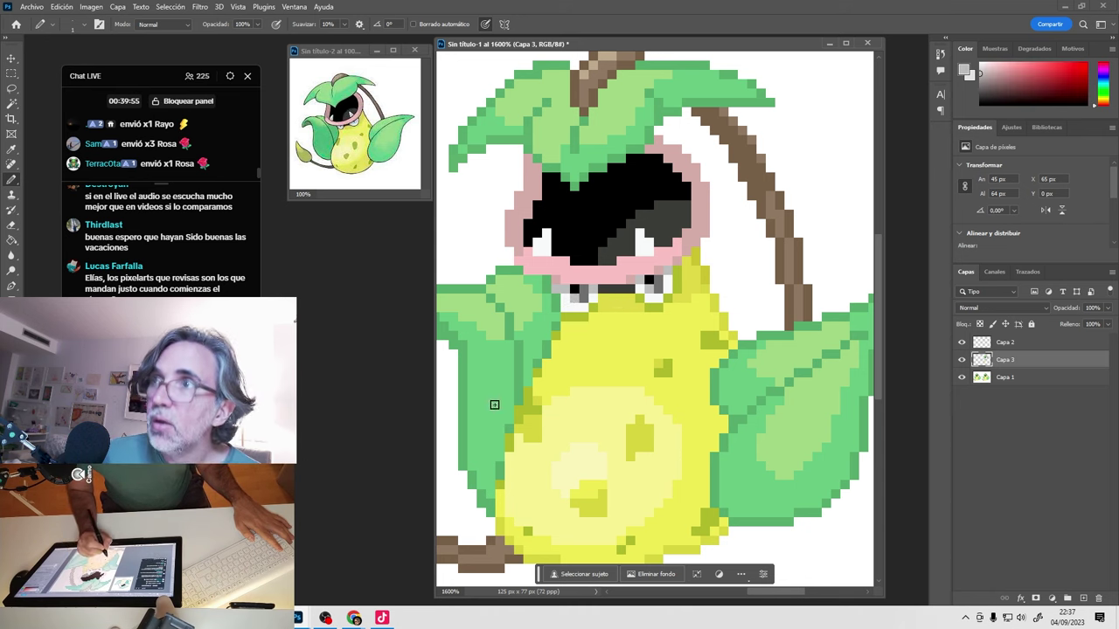
pyautogui.keyDown('alt'); pyautogui.click(581, 325); pyautogui.keyUp('alt')
pyautogui.keyDown('alt'); pyautogui.click(591, 290); pyautogui.keyUp('alt')
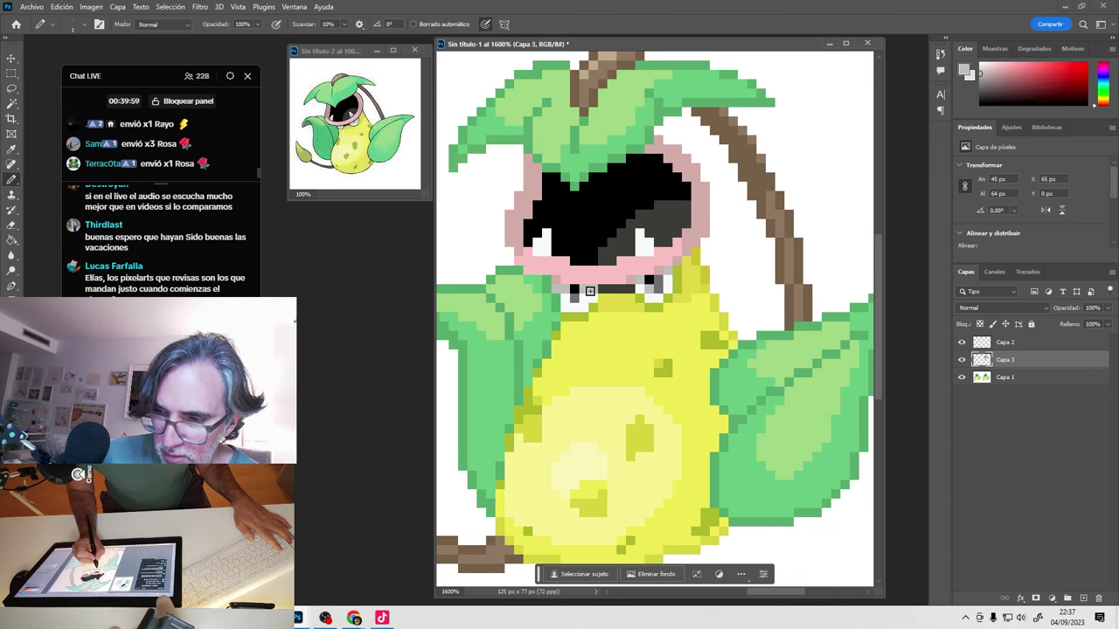
pyautogui.keyDown('alt'); pyautogui.click(668, 273); pyautogui.keyUp('alt')
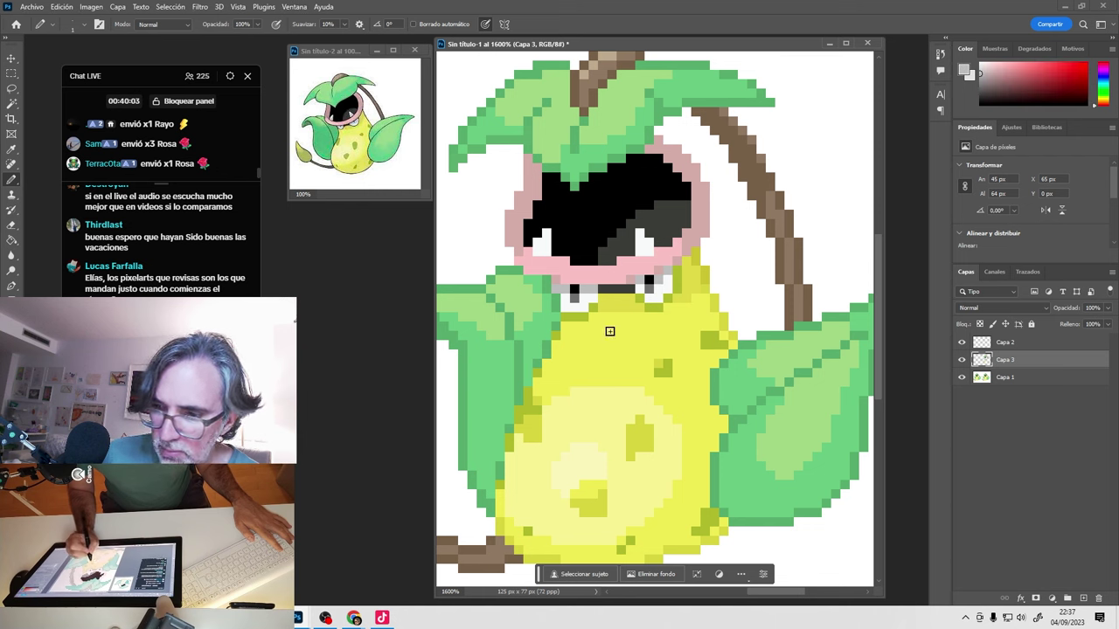
# Choose a lighter grey than #bcbcbc and retouch the shading beside the gaps in both pairs of lower teeth.
pyautogui.press('alt')
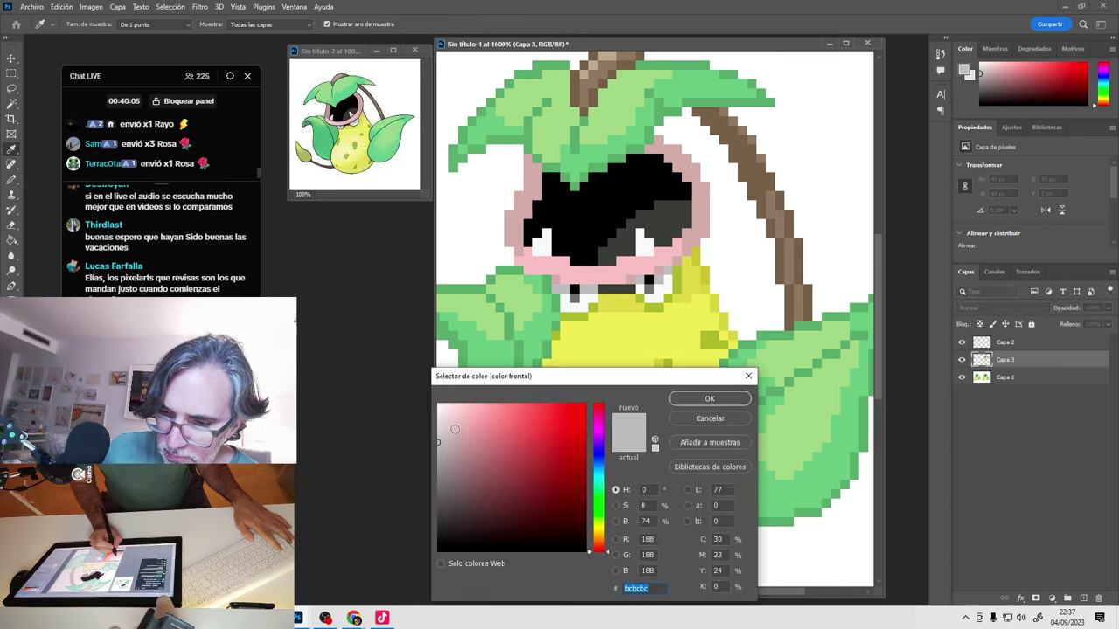
pyautogui.click(710, 398)
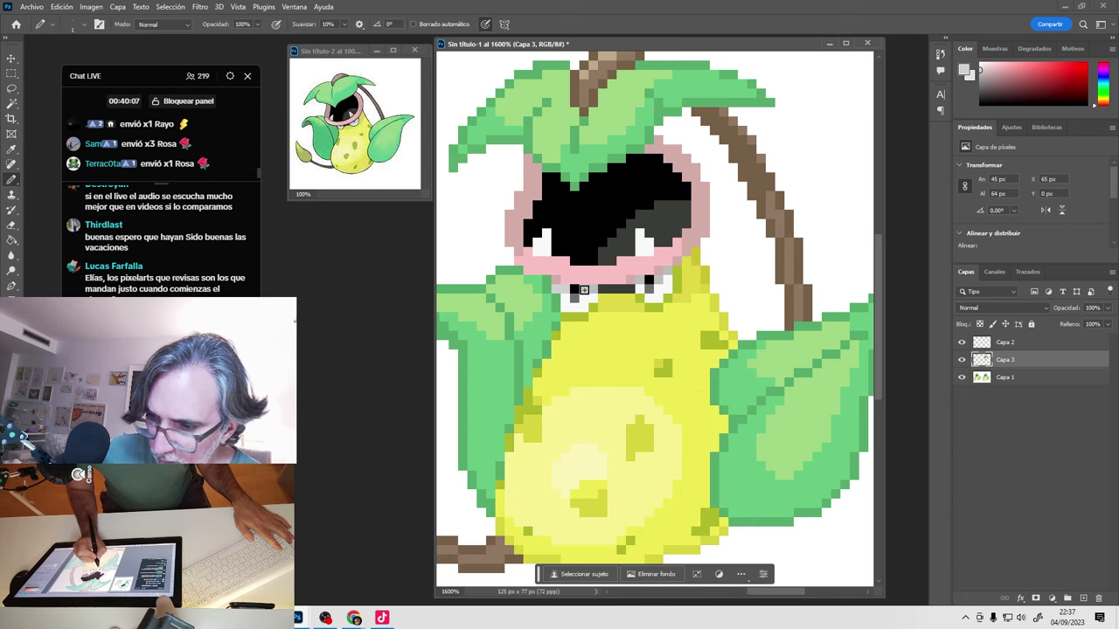
pyautogui.click(649, 281)
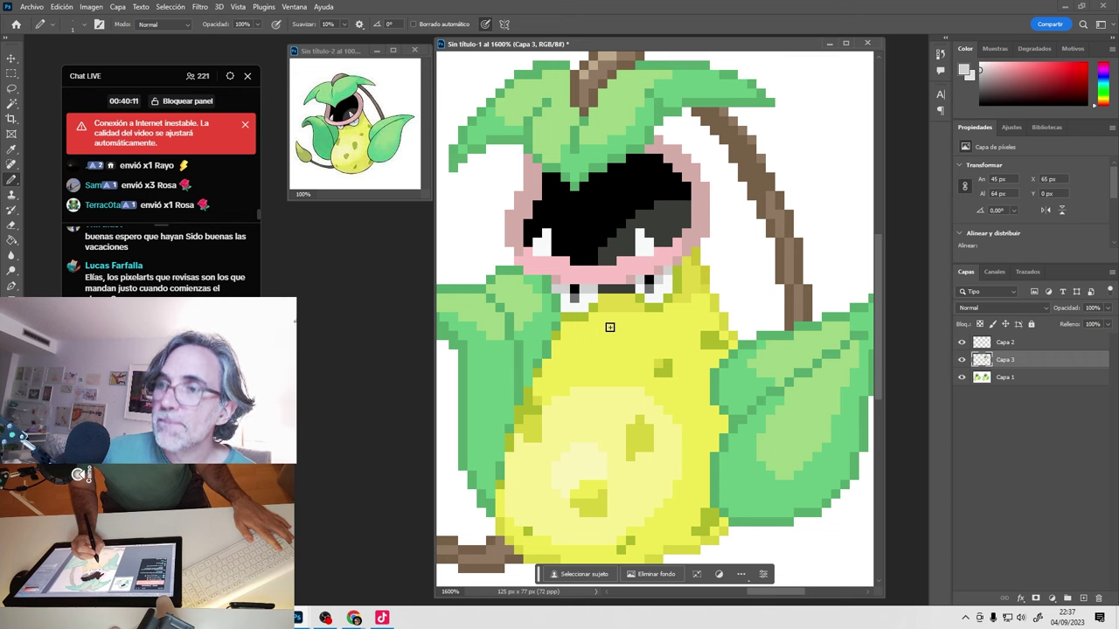
# Recolour the strip beneath the lip between the two tooth pairs in mid grey, with olive shadow on the body below.
pyautogui.keyDown('alt'); pyautogui.click(648, 289); pyautogui.keyUp('alt')
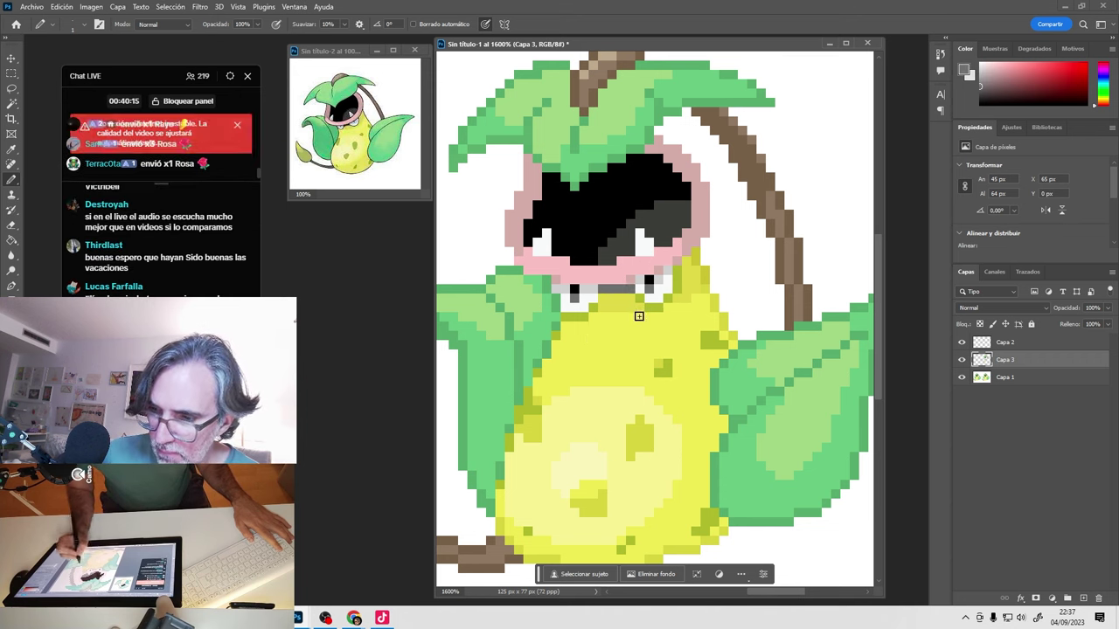
pyautogui.keyDown('alt'); pyautogui.click(592, 307); pyautogui.keyUp('alt')
pyautogui.click(628, 290)
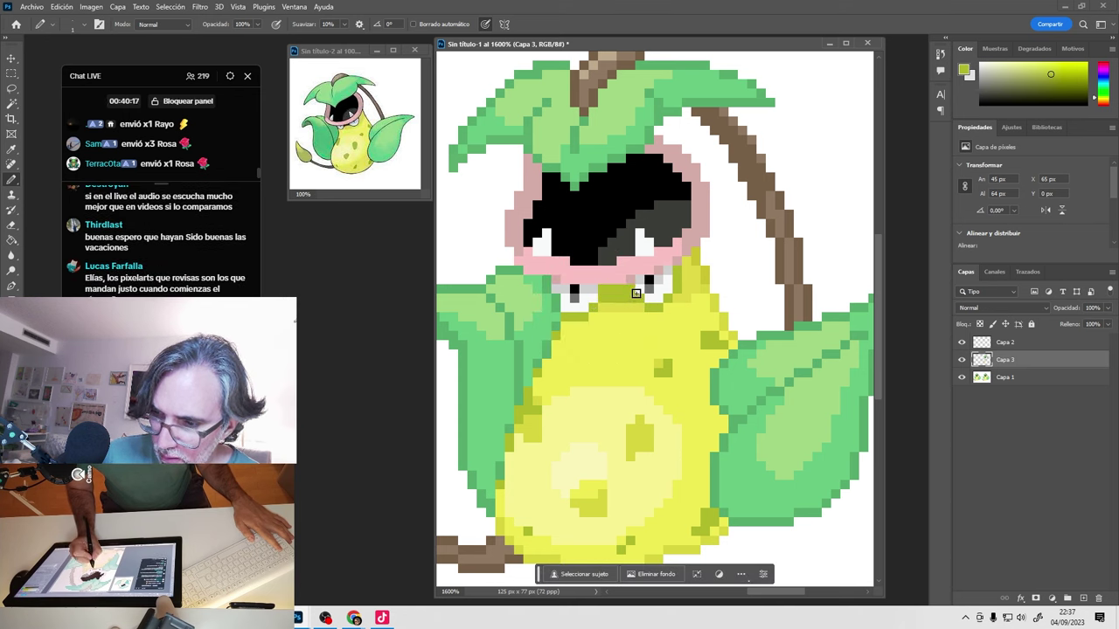
pyautogui.keyDown('alt'); pyautogui.click(605, 294); pyautogui.keyUp('alt')
pyautogui.click(662, 292)
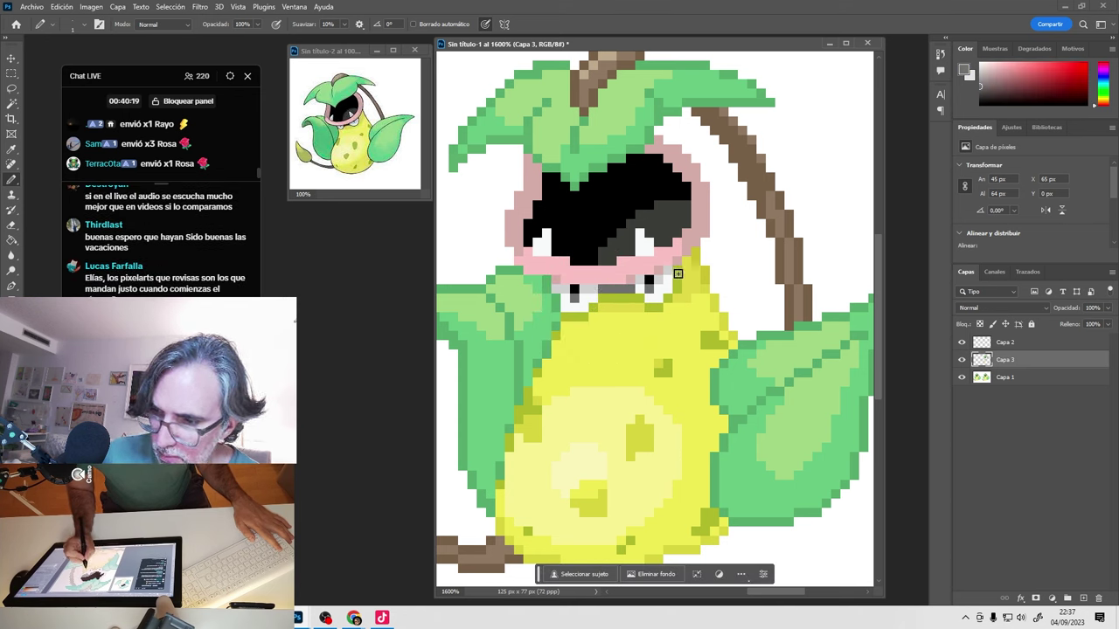
# Shade the outer corners of the lower teeth beneath the lip in mid grey and light grey.
pyautogui.click(552, 287)
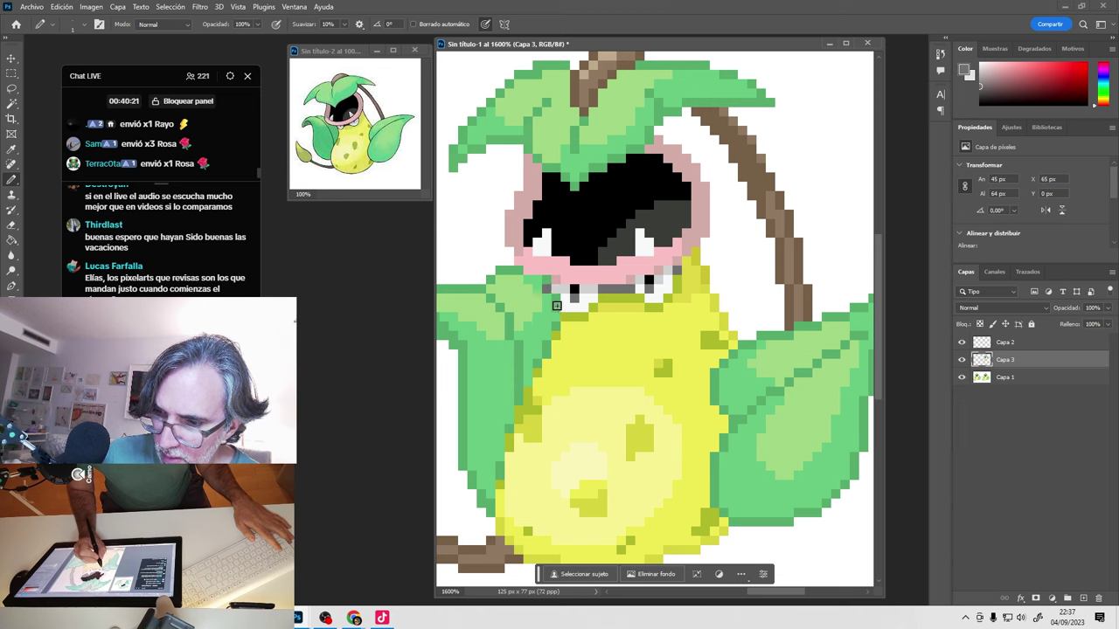
pyautogui.press('alt')
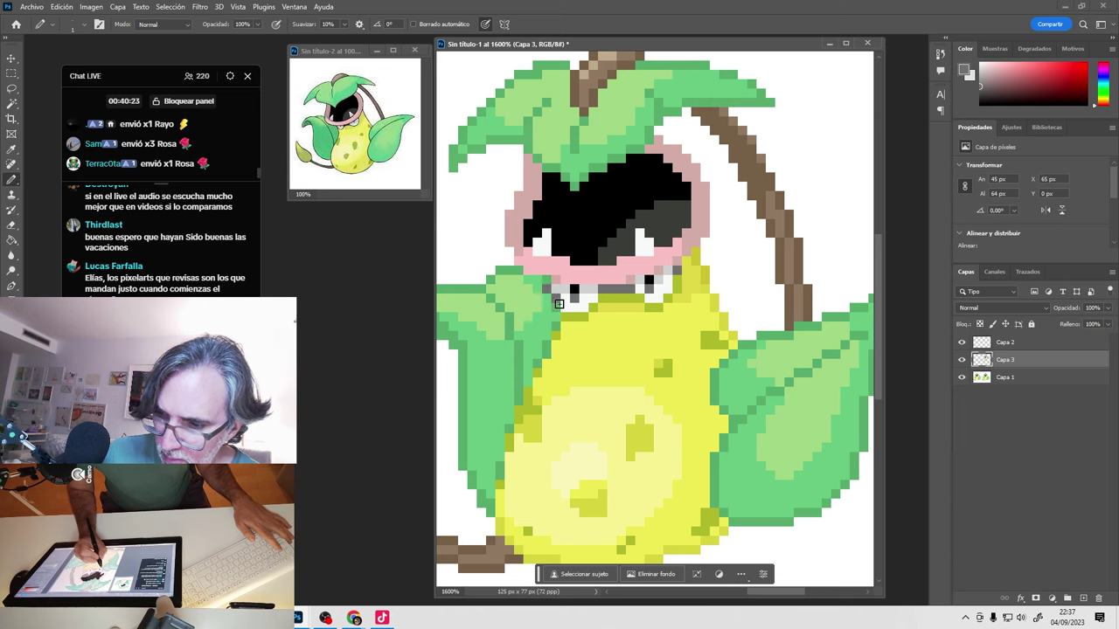
pyautogui.keyDown('alt'); pyautogui.click(562, 291); pyautogui.keyUp('alt')
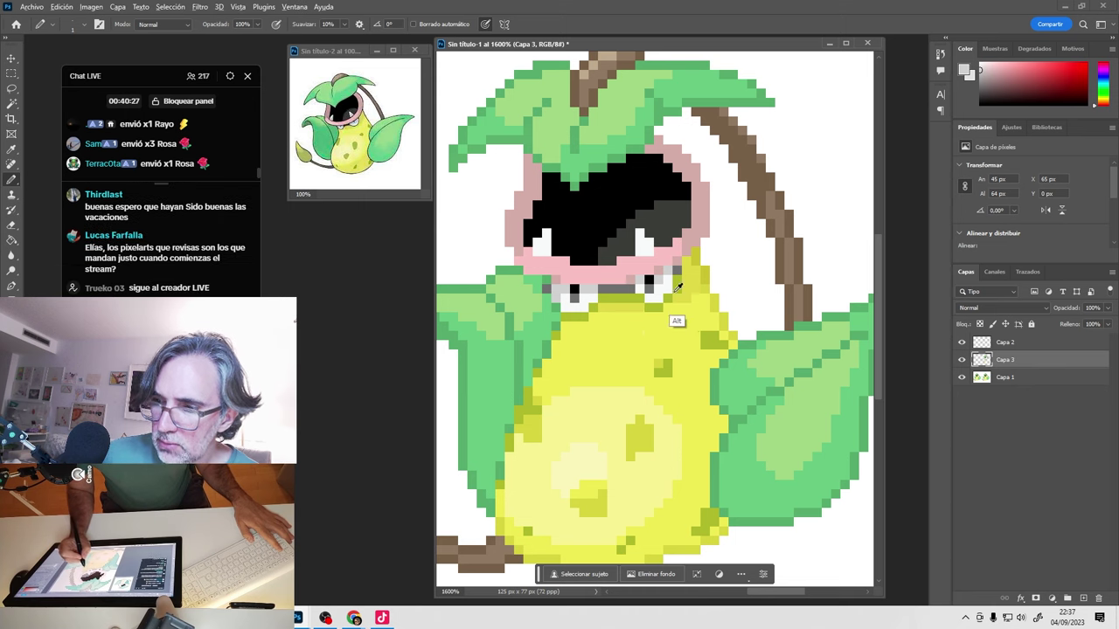
pyautogui.keyDown('alt'); pyautogui.click(625, 327); pyautogui.keyUp('alt')
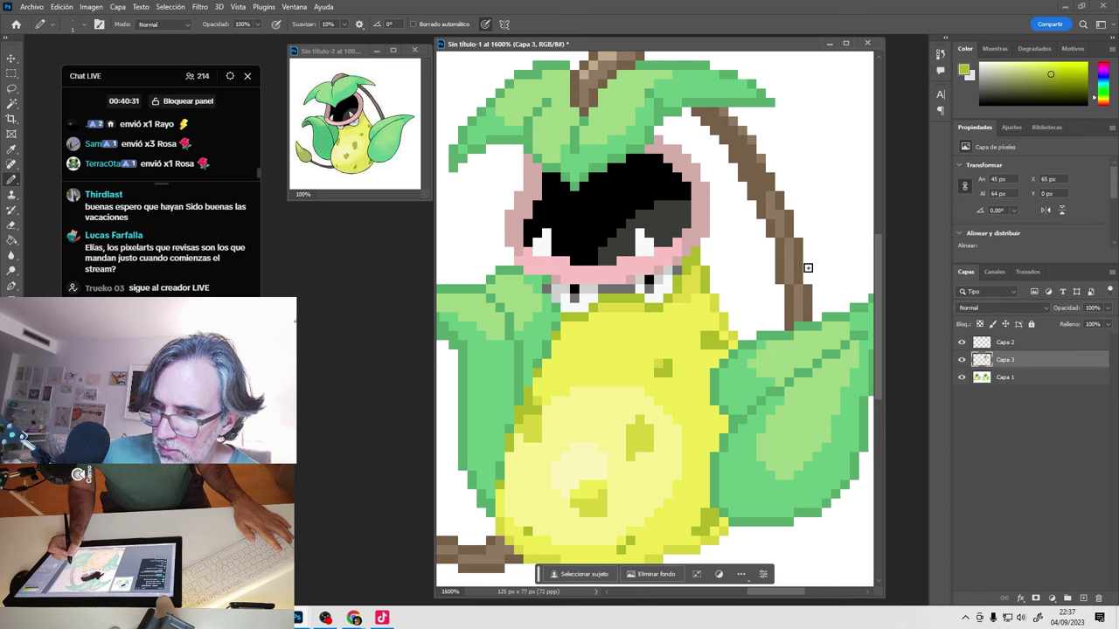
# Check the retouched teeth in the whole sprite by repeatedly hiding and showing Capa 3.
pyautogui.click(963, 360)
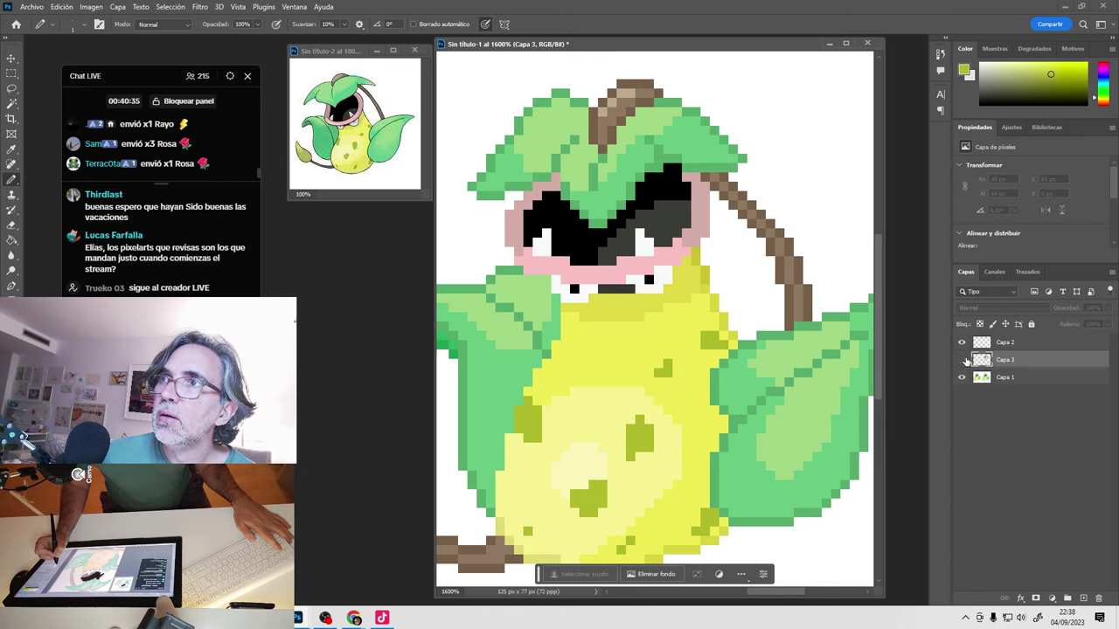
pyautogui.click(963, 360)
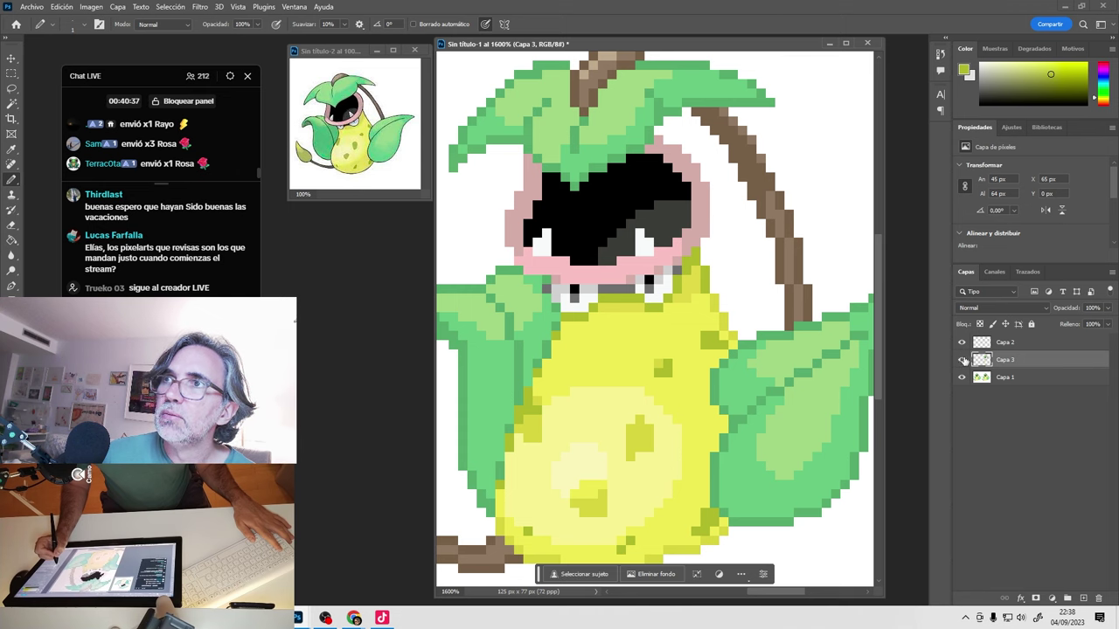
pyautogui.hotkey('ctrl', '-')
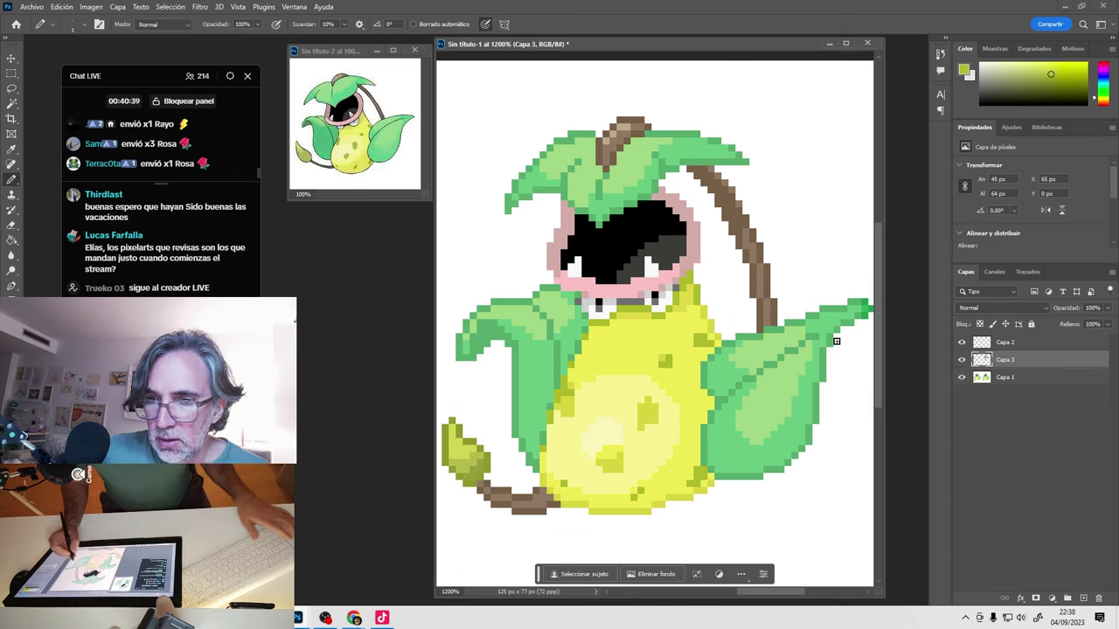
pyautogui.hotkey('ctrl', '-')
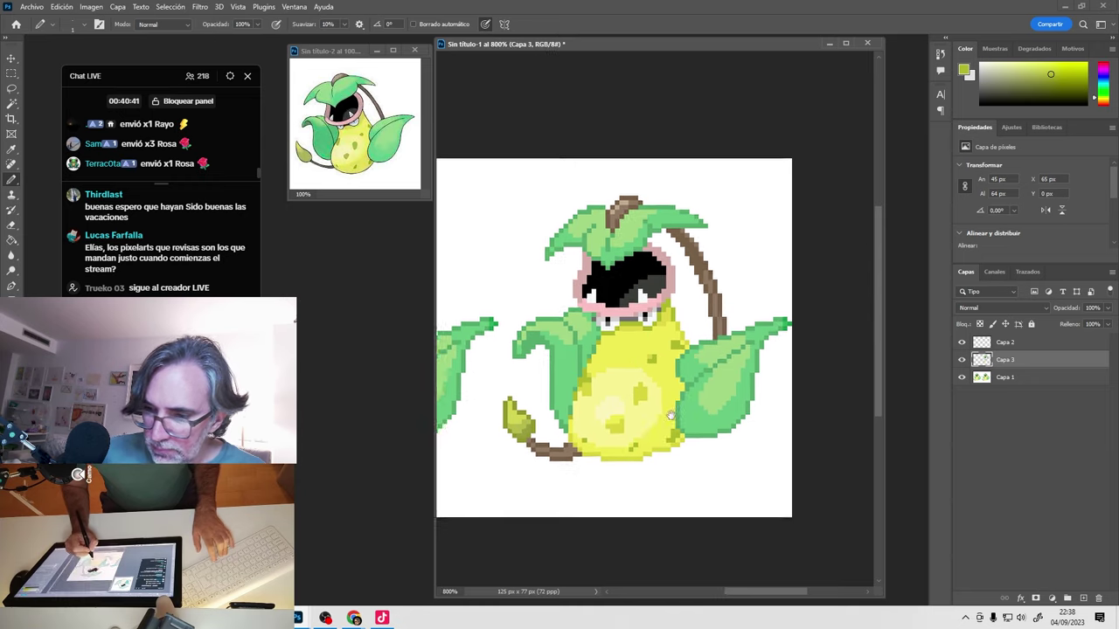
pyautogui.scroll(-1, 670, 415)
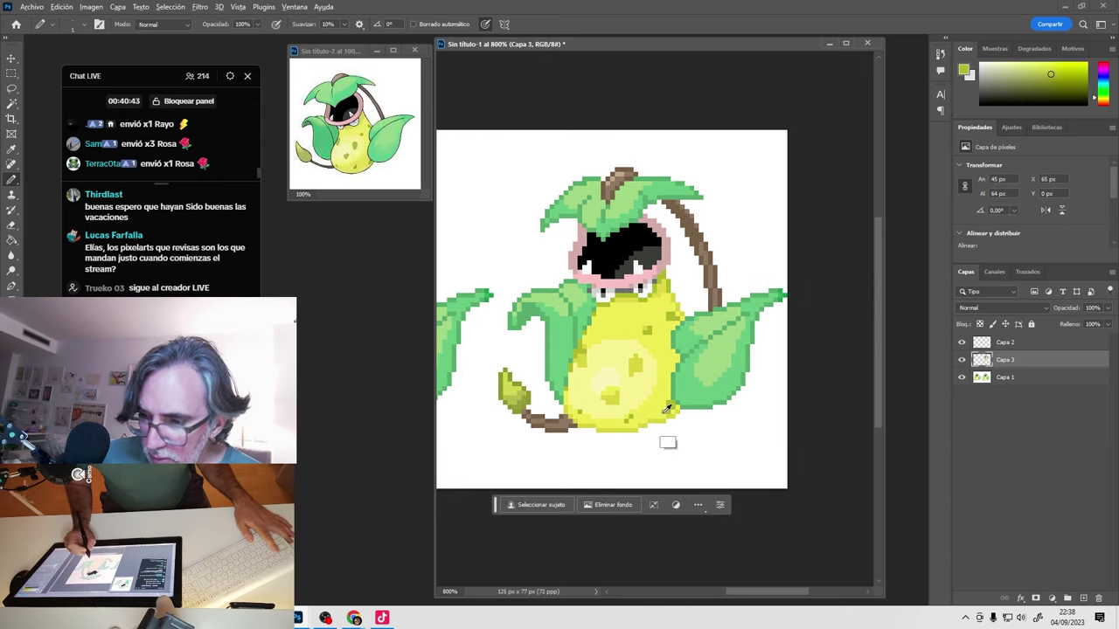
pyautogui.keyDown('alt'); pyautogui.click(618, 393); pyautogui.keyUp('alt')
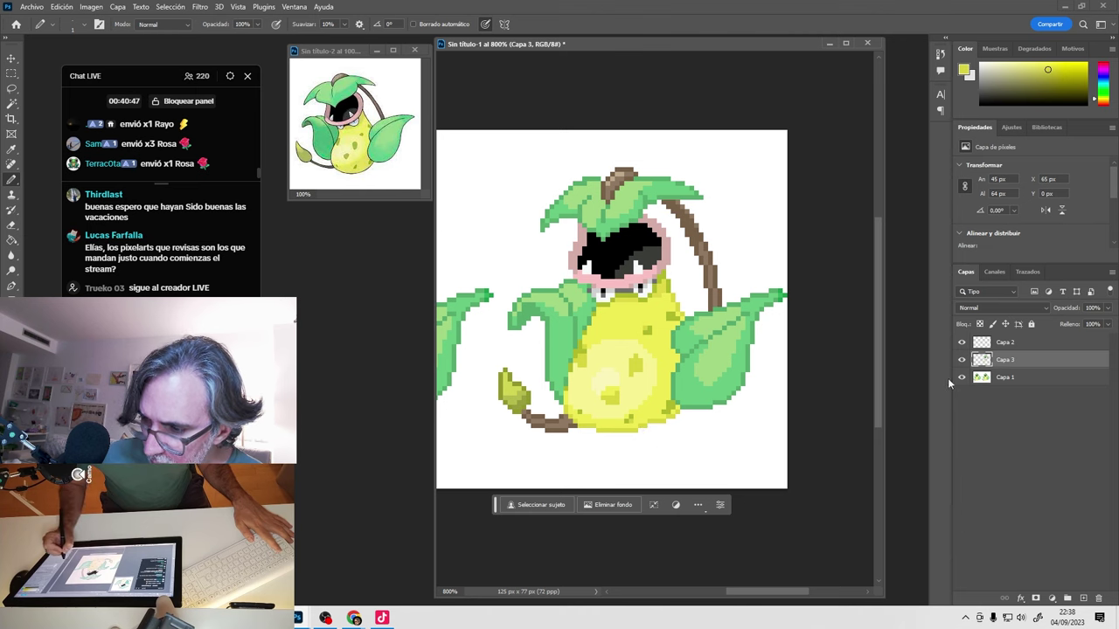
pyautogui.click(962, 360)
pyautogui.click(962, 360)
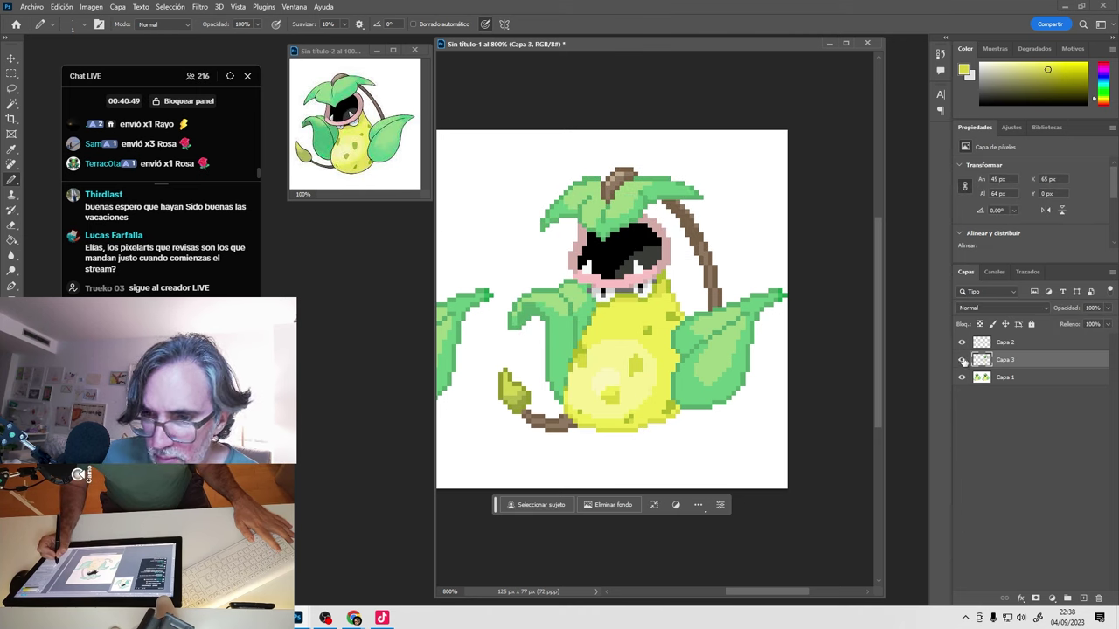
pyautogui.click(962, 361)
pyautogui.click(962, 360)
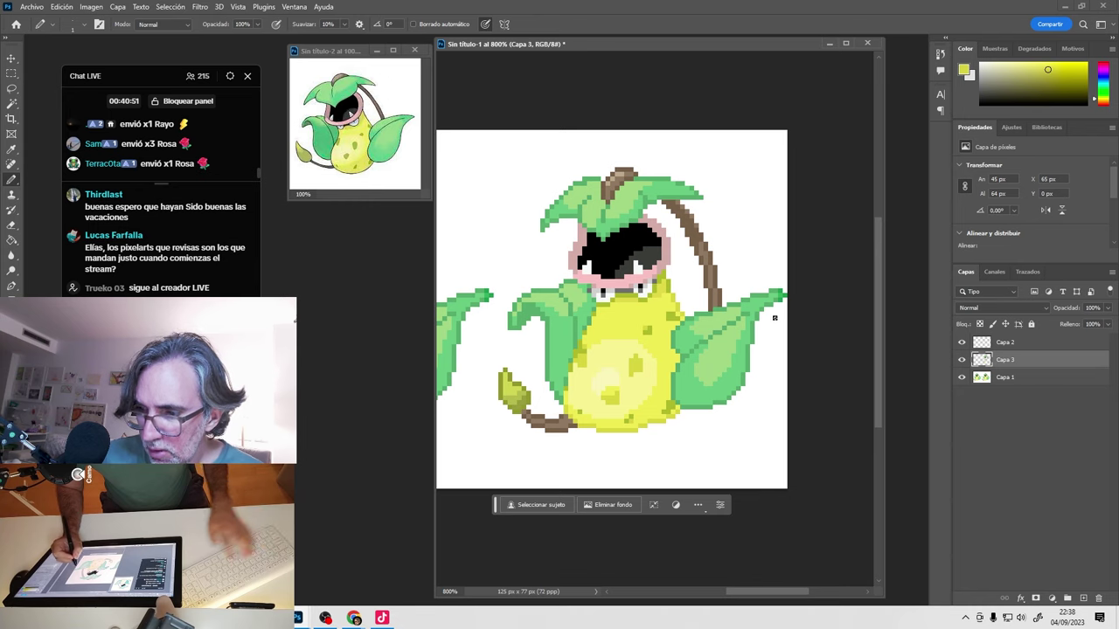
# Recolour the saturated green pixels at the right leaf's tip with the leaf's own mid green and darker outline green.
pyautogui.scroll(2, 786, 328)
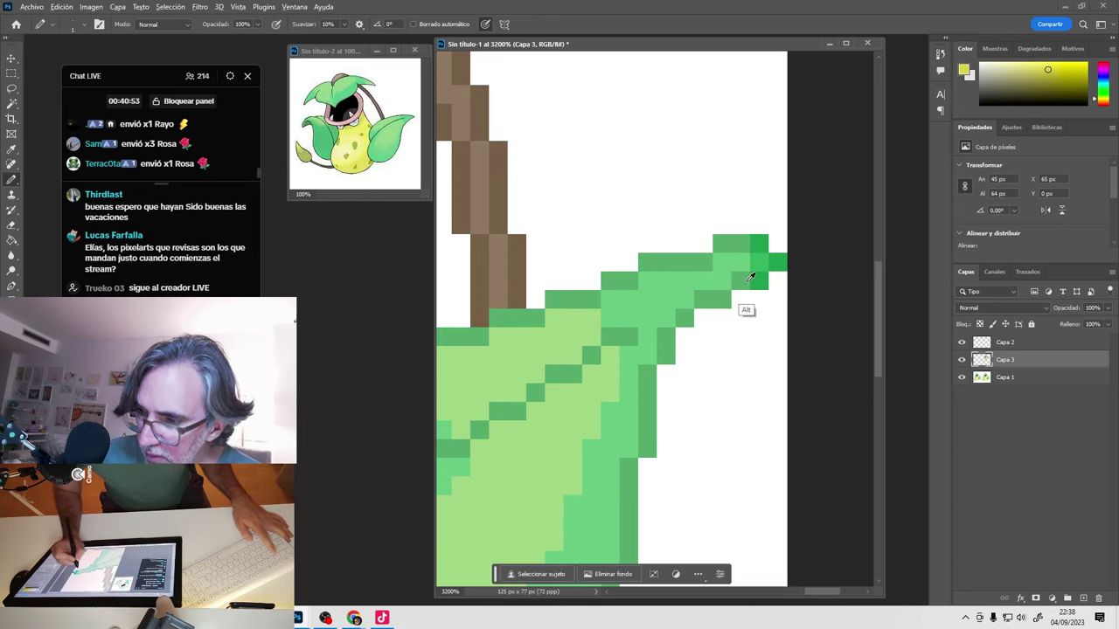
pyautogui.keyDown('alt'); pyautogui.click(743, 302); pyautogui.keyUp('alt')
pyautogui.moveTo(757, 282)
pyautogui.mouseDown()
pyautogui.moveTo(777, 261)
pyautogui.moveTo(752, 245)
pyautogui.mouseUp()
pyautogui.scroll(1, 771, 271)
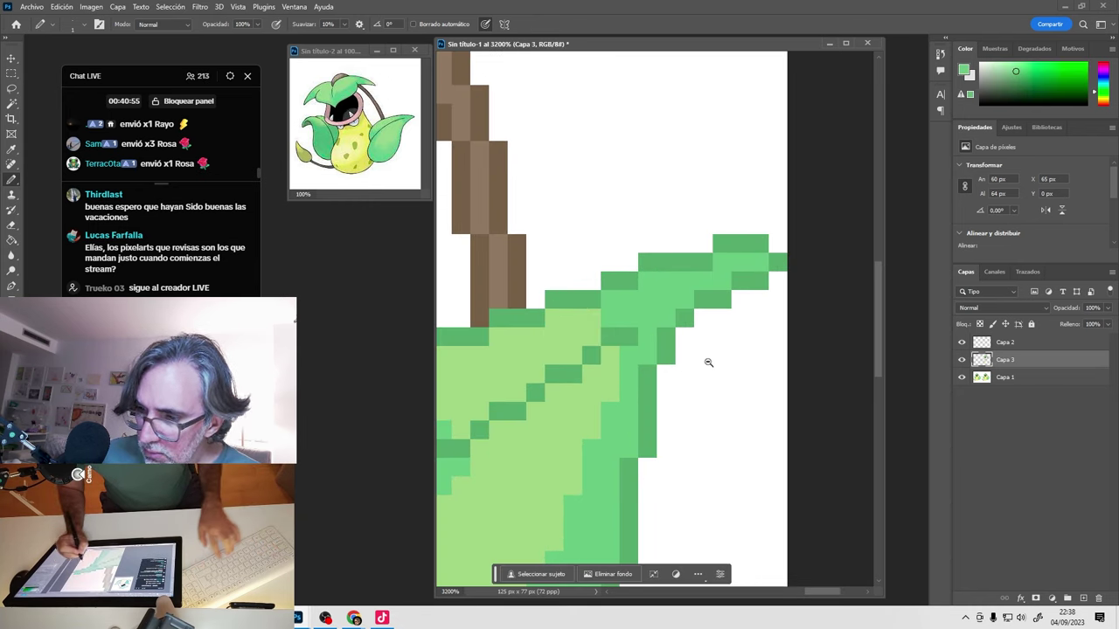
# Raise the upper contour of the right leaf with a dark green outline and fill the gap beneath it in mid green.
pyautogui.scroll(-2, 708, 366)
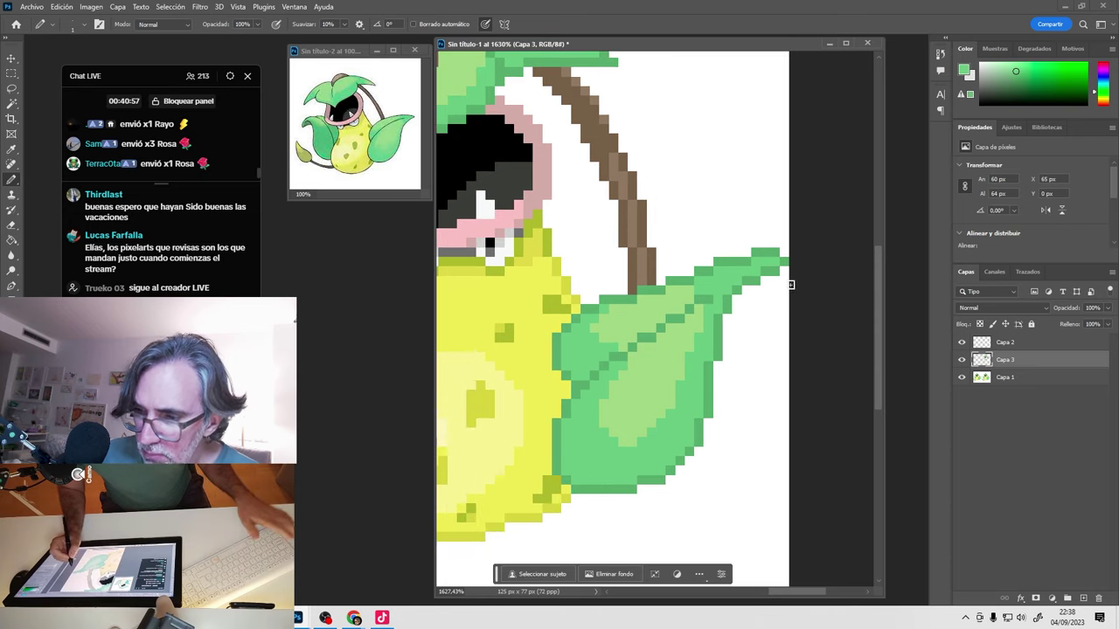
pyautogui.keyDown('alt'); pyautogui.click(772, 251); pyautogui.keyUp('alt')
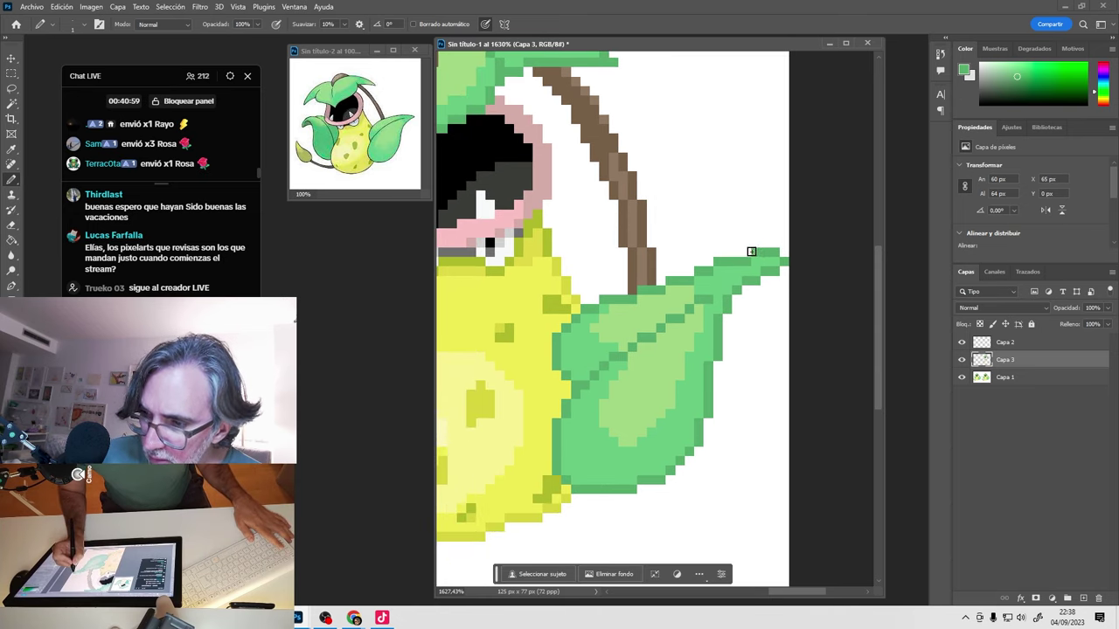
pyautogui.moveTo(769, 253)
pyautogui.mouseDown()
pyautogui.moveTo(662, 269)
pyautogui.moveTo(589, 310)
pyautogui.mouseUp()
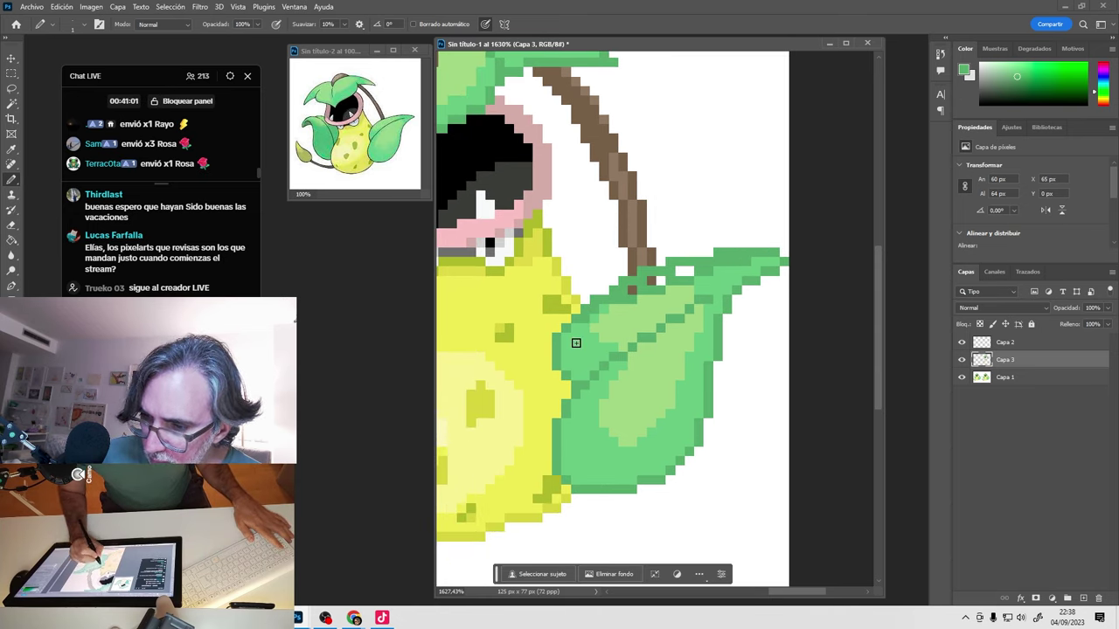
pyautogui.keyDown('alt'); pyautogui.click(579, 340); pyautogui.keyUp('alt')
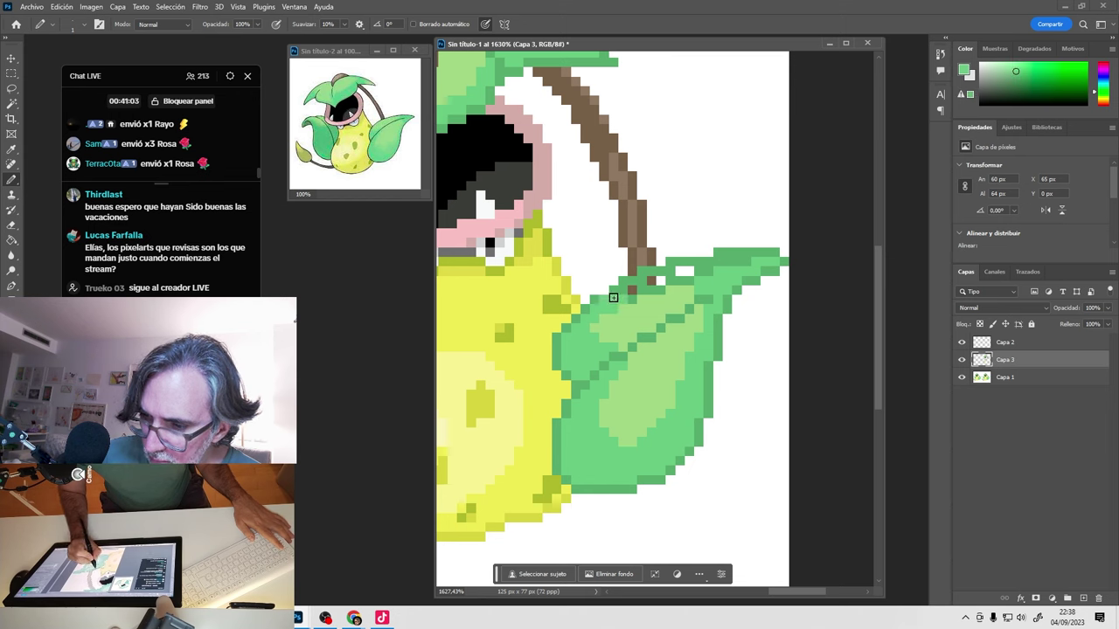
pyautogui.keyDown('alt'); pyautogui.click(613, 297); pyautogui.keyUp('alt')
pyautogui.moveTo(608, 295)
pyautogui.mouseDown()
pyautogui.moveTo(688, 270)
pyautogui.moveTo(745, 266)
pyautogui.mouseUp()
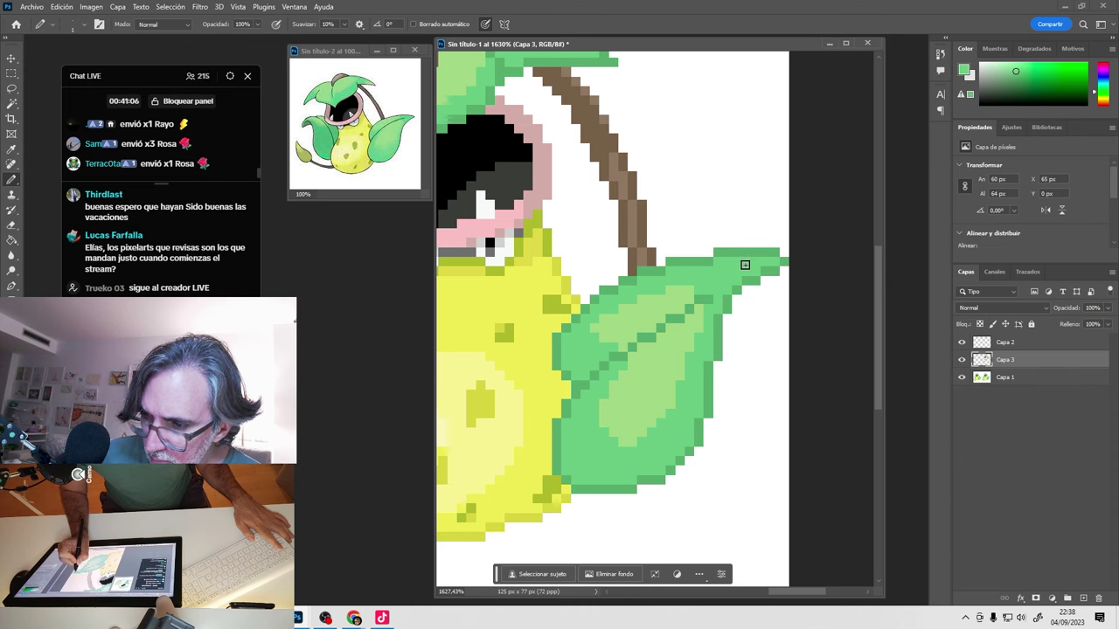
# Extend the light green highlight across the right leaf's upper half to its tip, keeping mid green shading beside the central vein.
pyautogui.keyDown('alt'); pyautogui.click(682, 320); pyautogui.keyUp('alt')
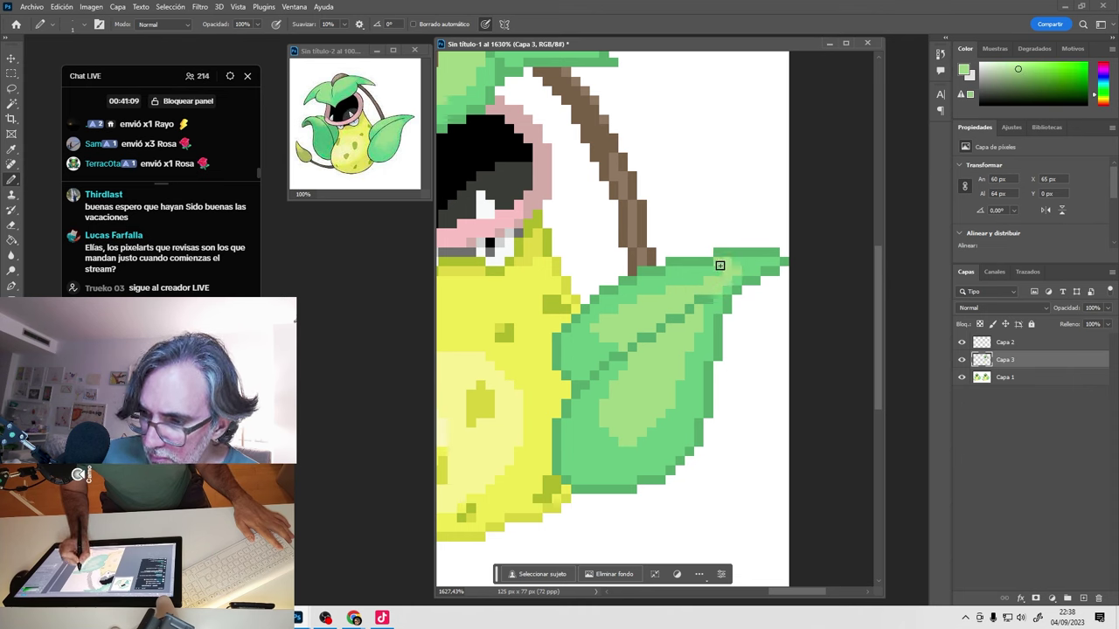
pyautogui.moveTo(719, 265); pyautogui.dragTo(590, 320)
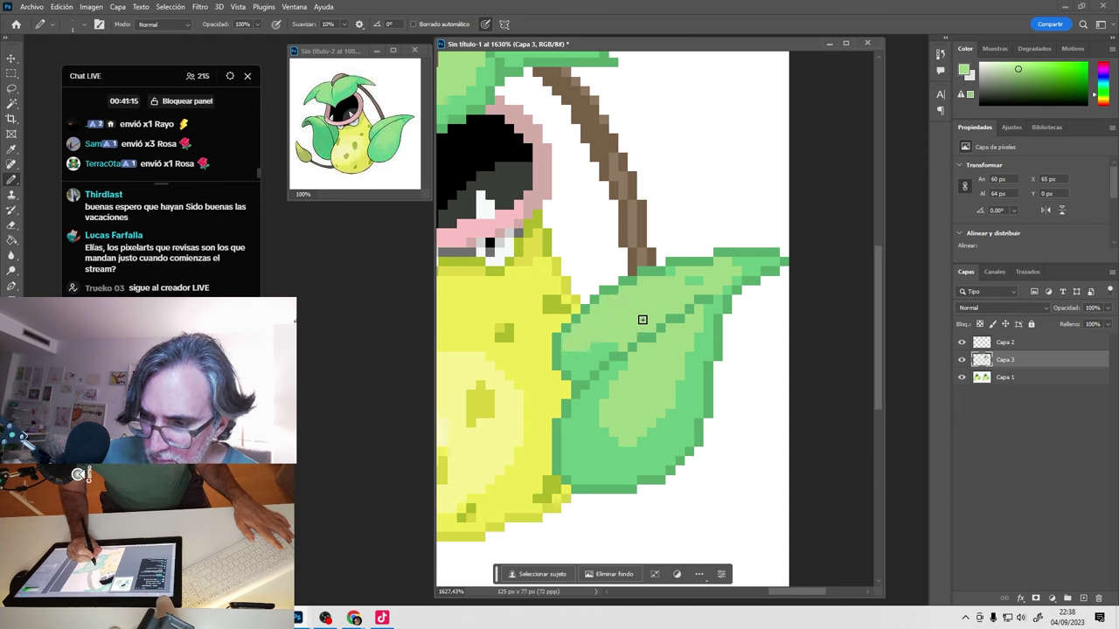
pyautogui.keyDown('alt'); pyautogui.click(595, 351); pyautogui.keyUp('alt')
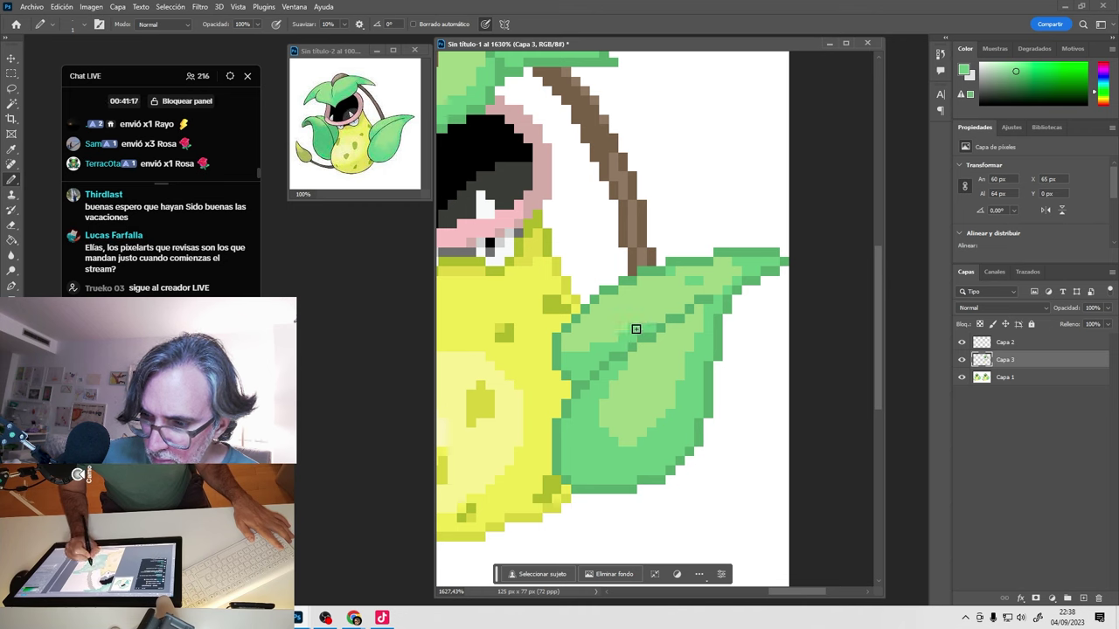
pyautogui.keyDown('alt'); pyautogui.click(671, 273); pyautogui.keyUp('alt')
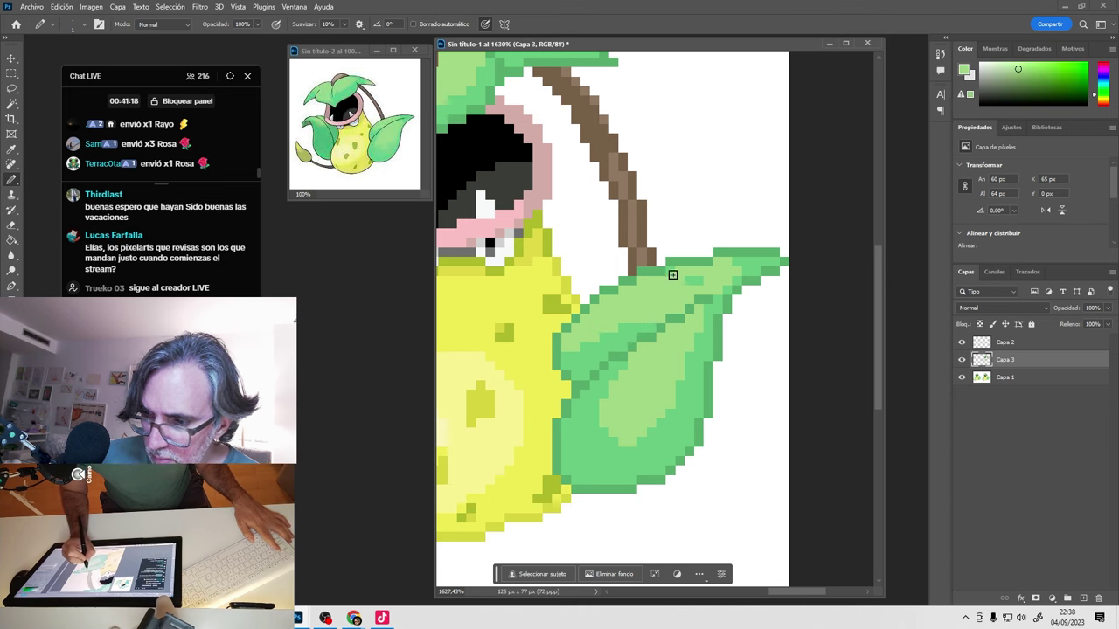
pyautogui.keyDown('alt'); pyautogui.click(768, 261); pyautogui.keyUp('alt')
pyautogui.moveTo(762, 253); pyautogui.dragTo(686, 263)
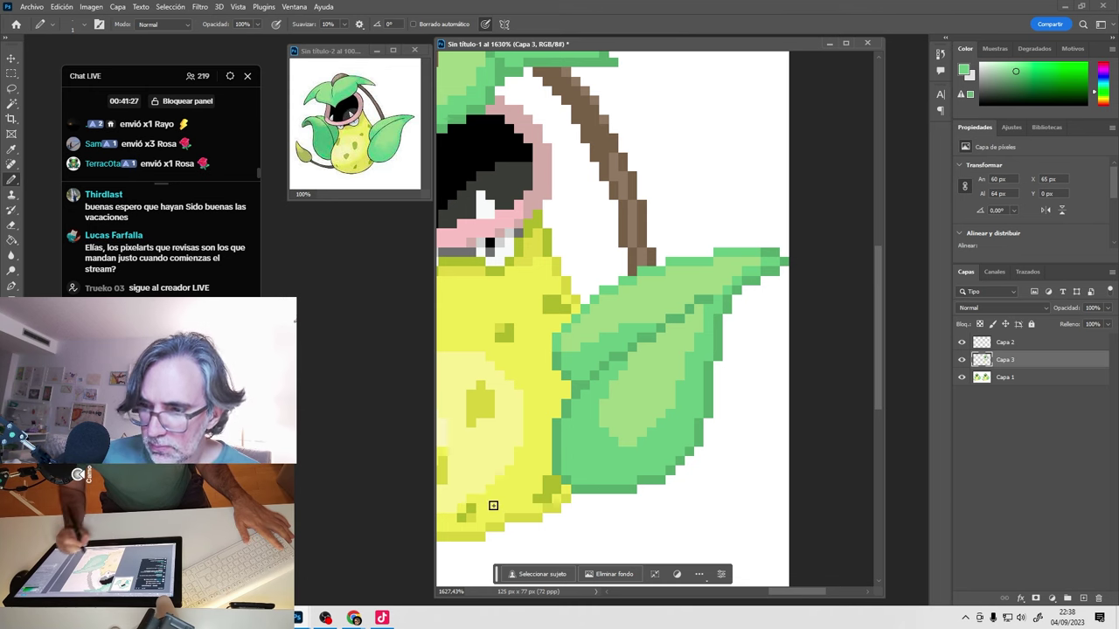
# Thicken the dark green shading along the lower edge of the right leaf.
pyautogui.keyDown('alt'); pyautogui.click(566, 468); pyautogui.keyUp('alt')
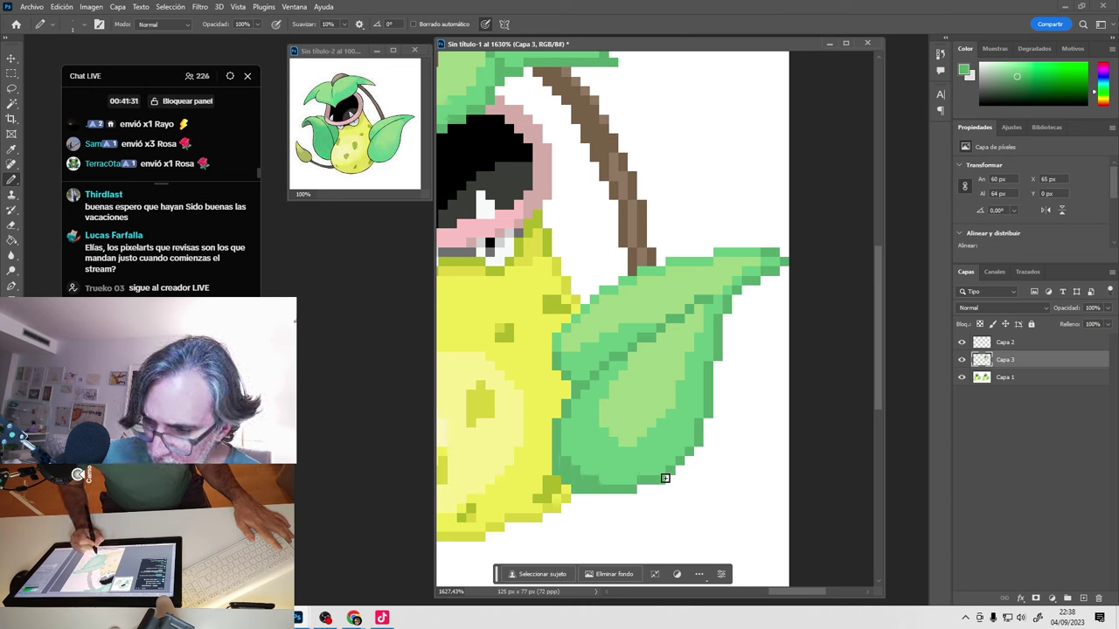
pyautogui.moveTo(698, 439)
pyautogui.mouseDown()
pyautogui.moveTo(647, 479)
pyautogui.moveTo(593, 486)
pyautogui.moveTo(602, 496)
pyautogui.moveTo(574, 477)
pyautogui.moveTo(601, 504)
pyautogui.moveTo(583, 500)
pyautogui.moveTo(658, 448)
pyautogui.mouseUp()
pyautogui.keyDown('ctrl'); pyautogui.keyDown('alt'); pyautogui.click(630, 466); pyautogui.keyUp('alt'); pyautogui.keyUp('ctrl')
pyautogui.keyDown('ctrl'); pyautogui.keyDown('alt'); pyautogui.click(630, 466); pyautogui.keyUp('alt'); pyautogui.keyUp('ctrl')
pyautogui.keyDown('ctrl'); pyautogui.keyDown('alt'); pyautogui.click(630, 466); pyautogui.keyUp('alt'); pyautogui.keyUp('ctrl')
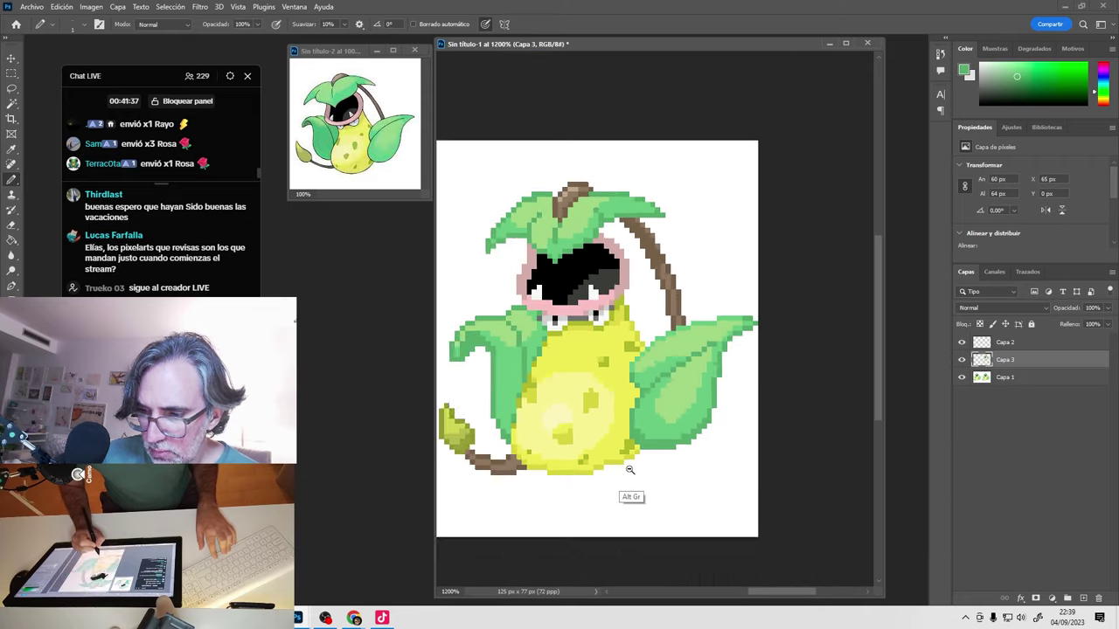
# Widen the darker yellow shading along the bottom edge of the body.
pyautogui.moveTo(630, 466); pyautogui.dragTo(655, 459)
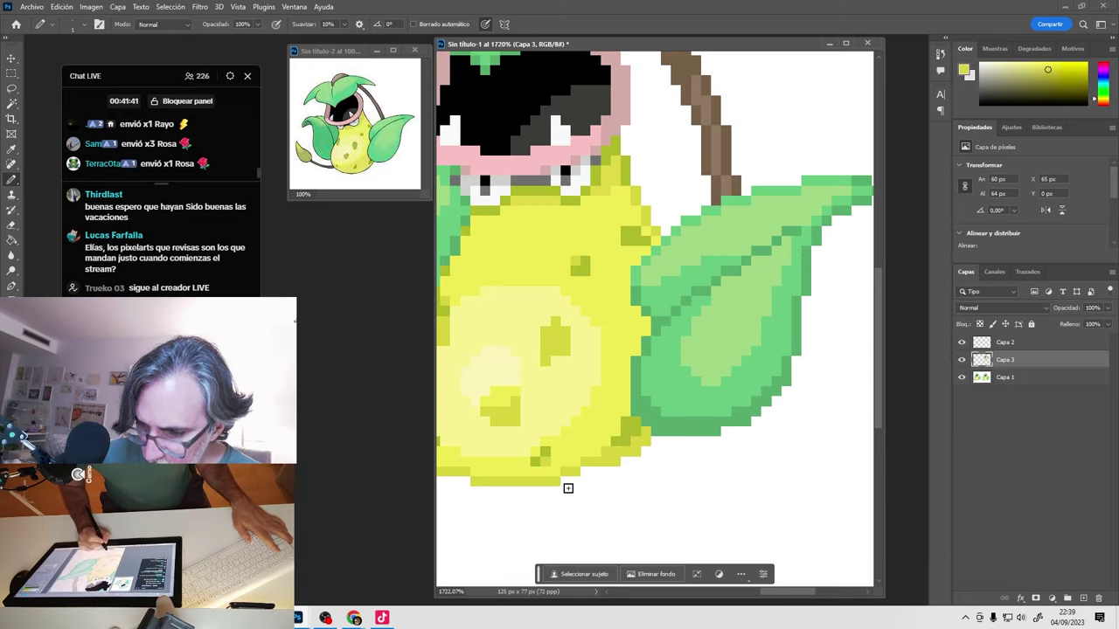
pyautogui.moveTo(567, 487); pyautogui.dragTo(633, 487)
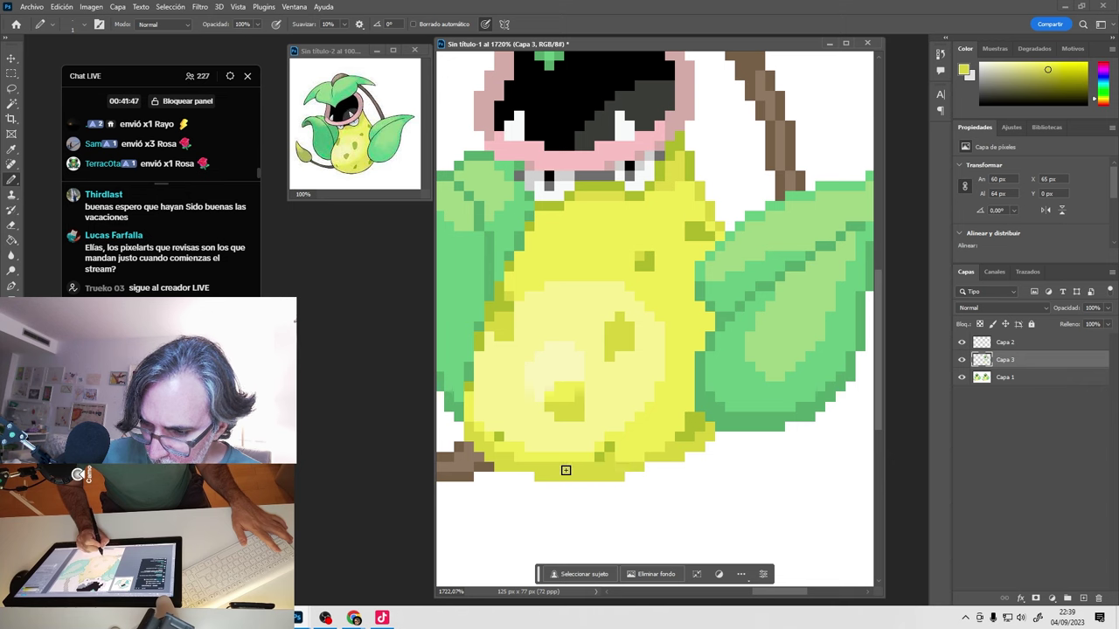
pyautogui.keyDown('ctrl'); pyautogui.keyDown('alt'); pyautogui.click(666, 456); pyautogui.keyUp('alt'); pyautogui.keyUp('ctrl')
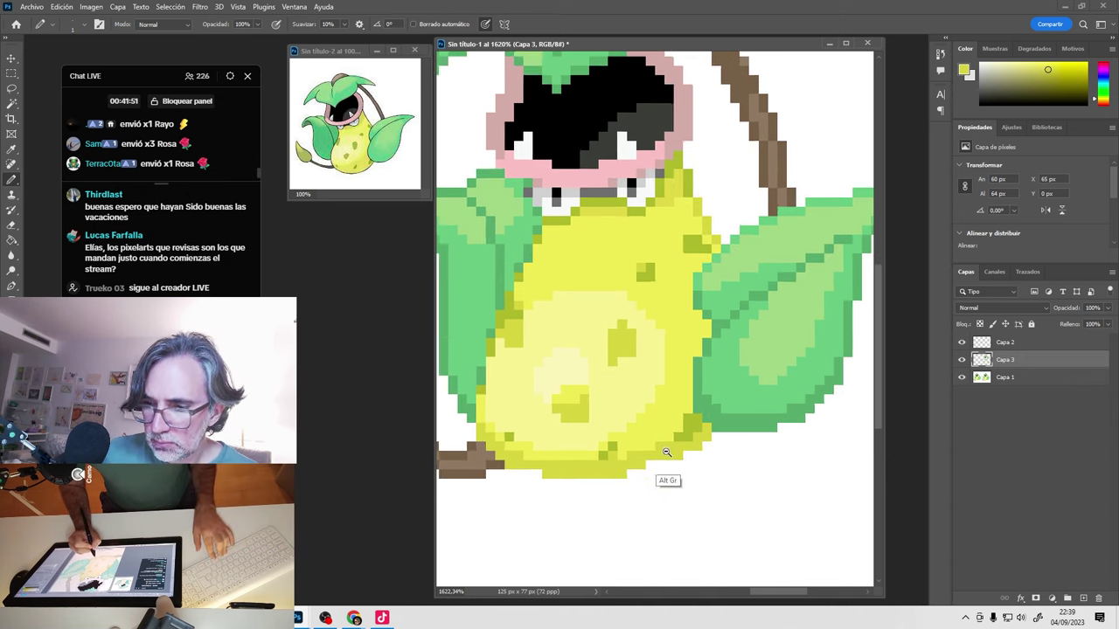
pyautogui.keyDown('ctrl'); pyautogui.keyDown('alt'); pyautogui.click(668, 454); pyautogui.keyUp('alt'); pyautogui.keyUp('ctrl')
pyautogui.keyDown('ctrl'); pyautogui.keyDown('alt'); pyautogui.click(668, 454); pyautogui.keyUp('alt'); pyautogui.keyUp('ctrl')
# Retouch the dark and light brown shading of the lower vine where it meets the body.
pyautogui.scroll(3, 612, 464)
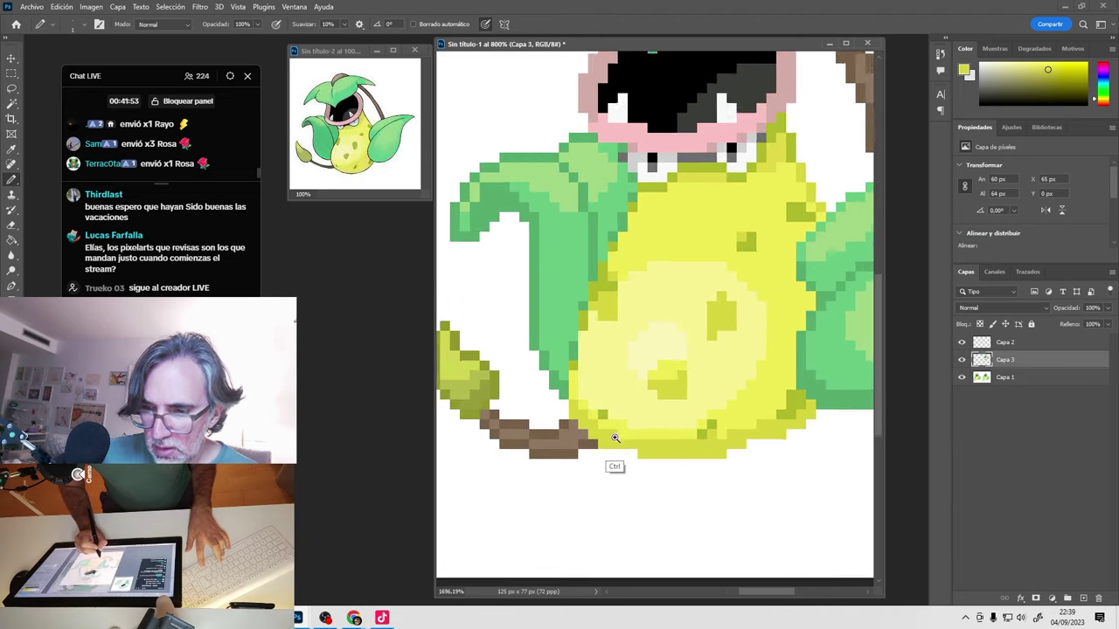
pyautogui.keyDown('alt'); pyautogui.click(578, 431); pyautogui.keyUp('alt')
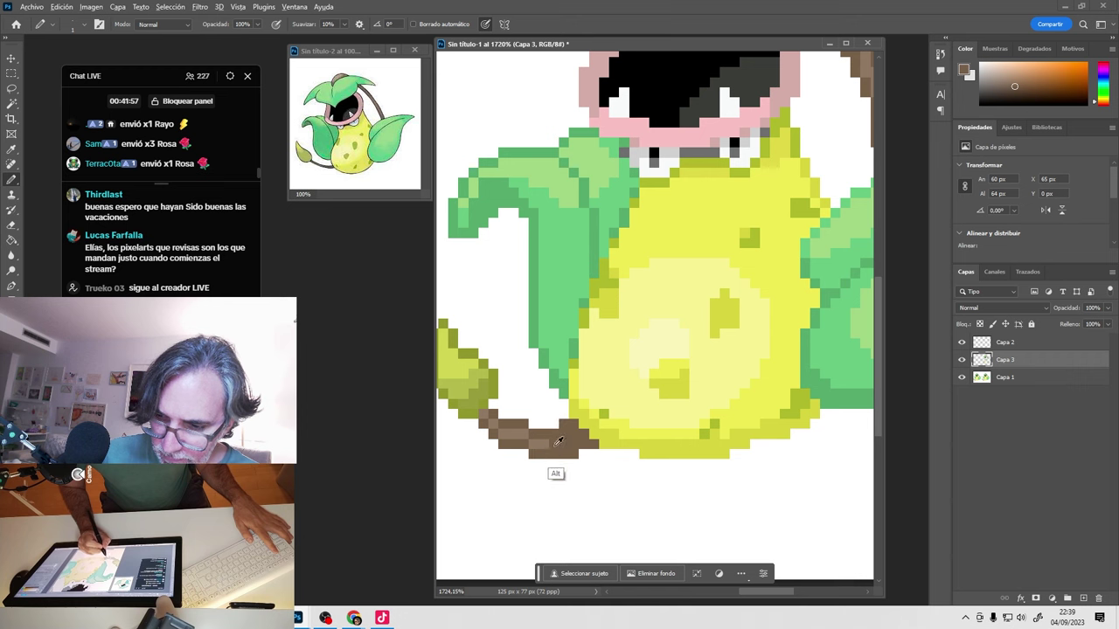
pyautogui.keyDown('alt'); pyautogui.click(536, 448); pyautogui.keyUp('alt')
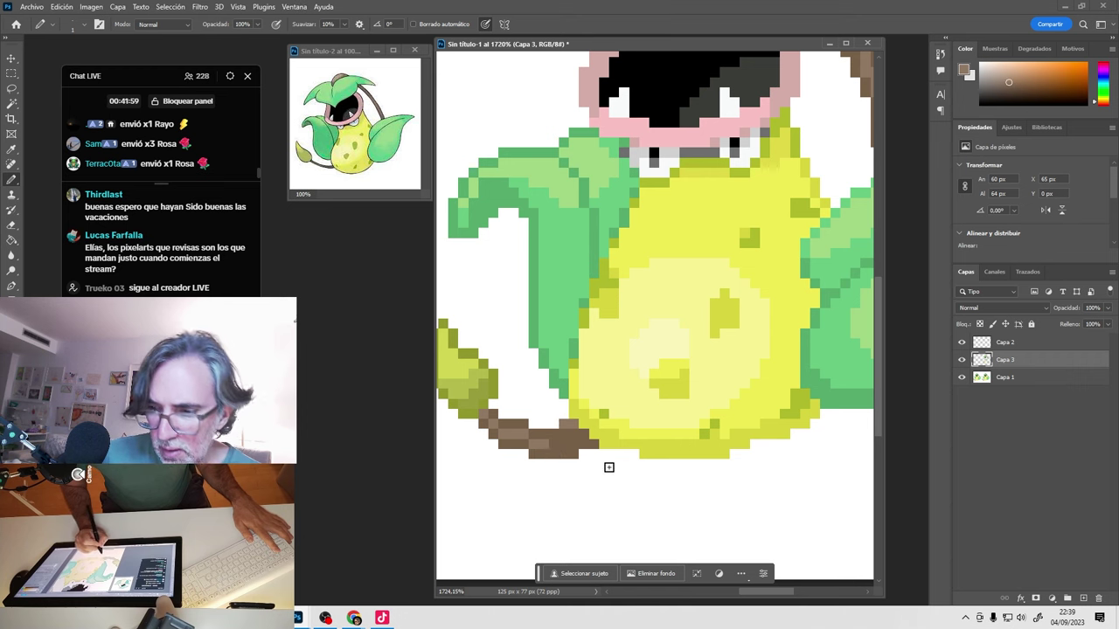
# Compare the new pose with the original sprite by repeatedly hiding and showing Capa 3.
pyautogui.scroll(-3, 644, 457)
pyautogui.scroll(-2, 636, 463)
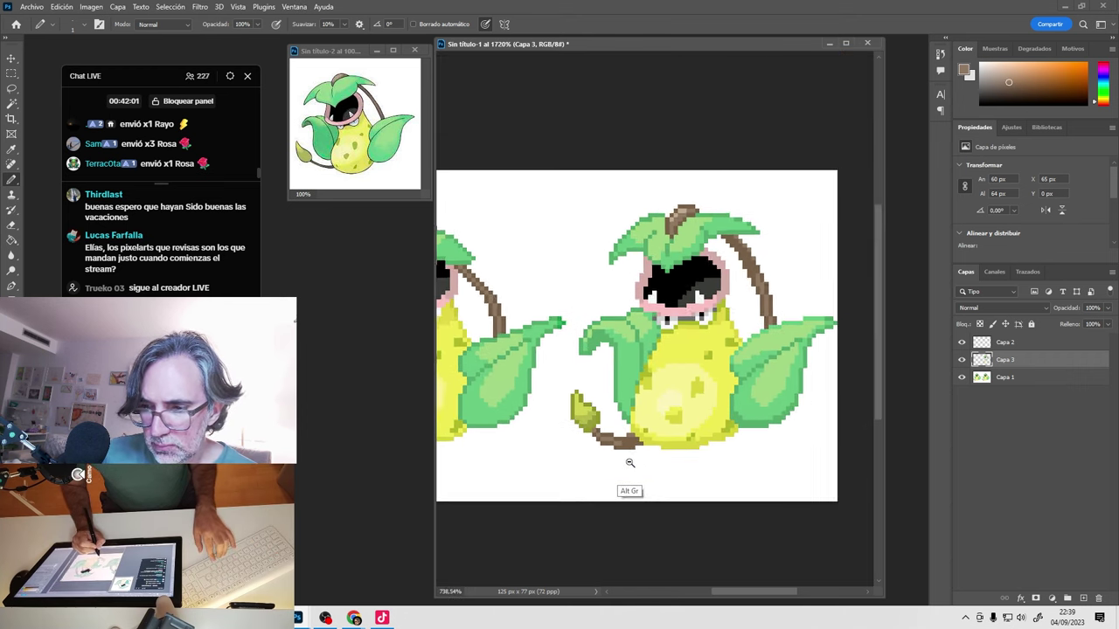
pyautogui.click(963, 359)
pyautogui.click(963, 360)
pyautogui.click(962, 359)
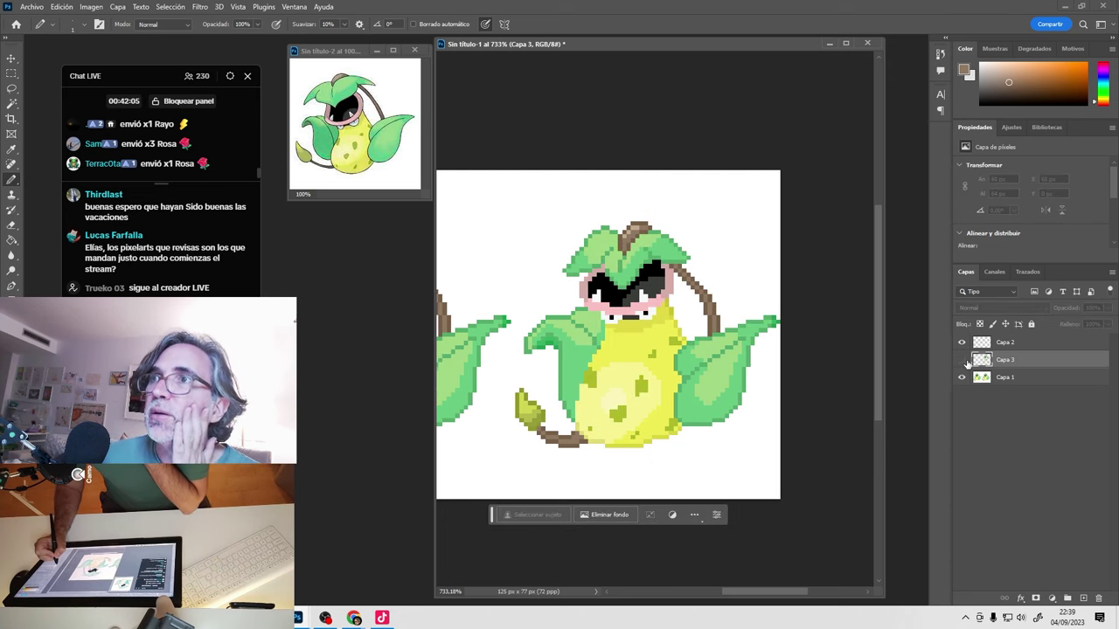
pyautogui.click(962, 359)
pyautogui.click(963, 359)
pyautogui.click(962, 359)
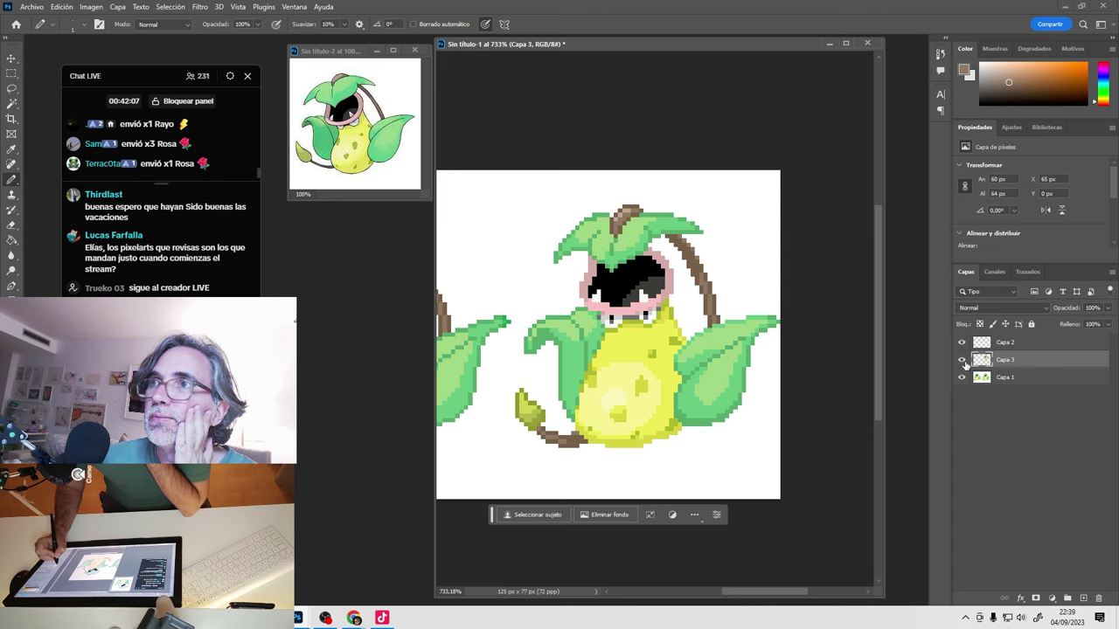
pyautogui.click(962, 359)
pyautogui.click(962, 360)
pyautogui.click(962, 359)
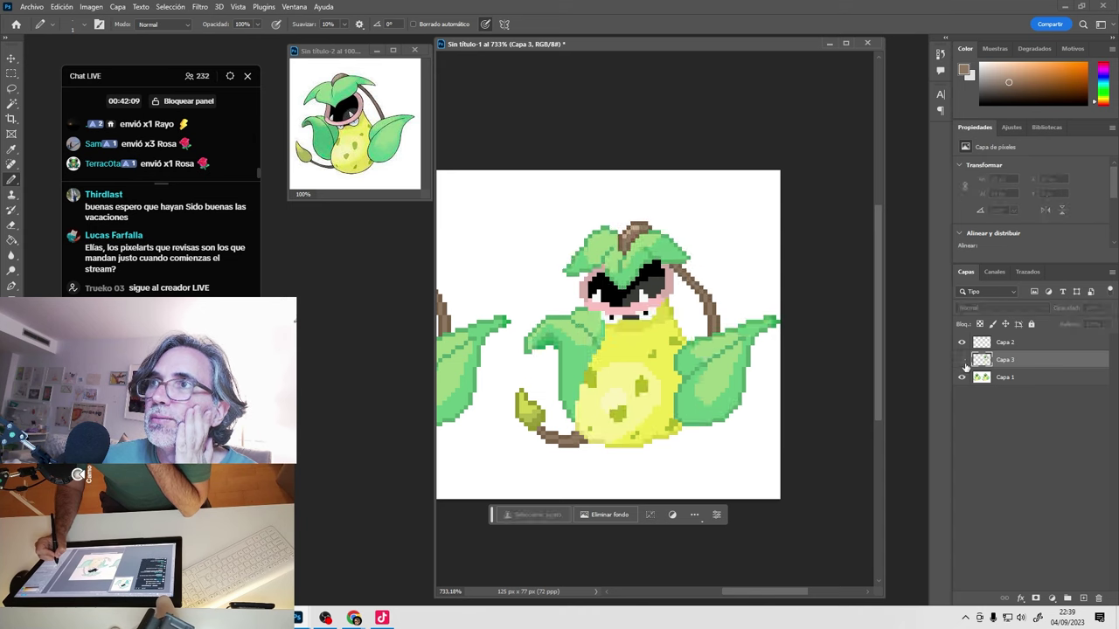
pyautogui.click(963, 361)
pyautogui.click(962, 361)
pyautogui.click(962, 361)
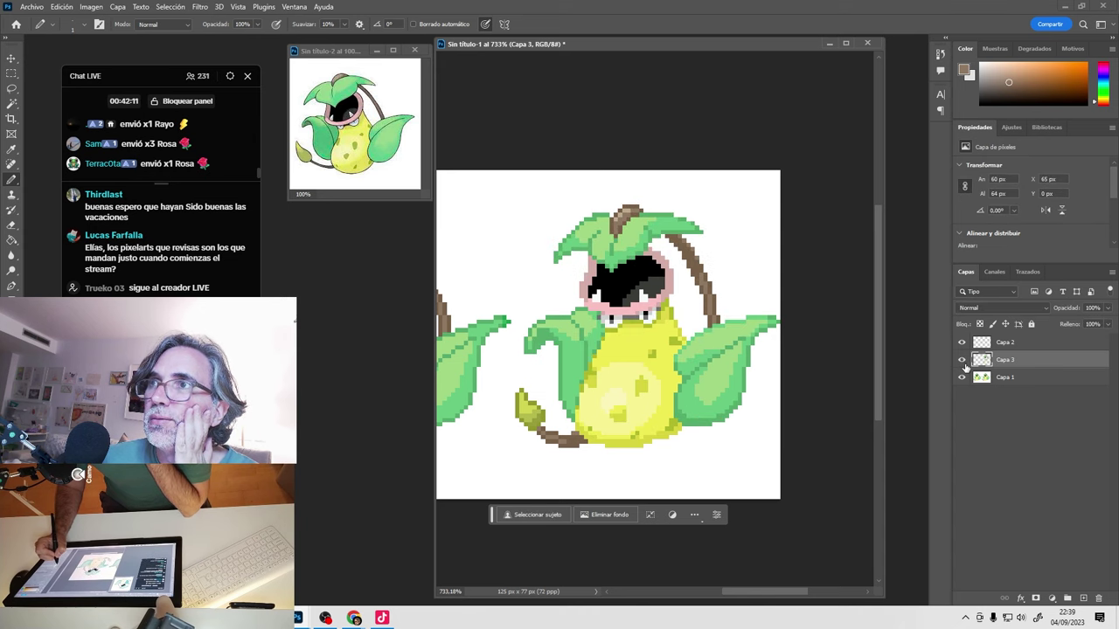
pyautogui.click(962, 361)
pyautogui.click(963, 362)
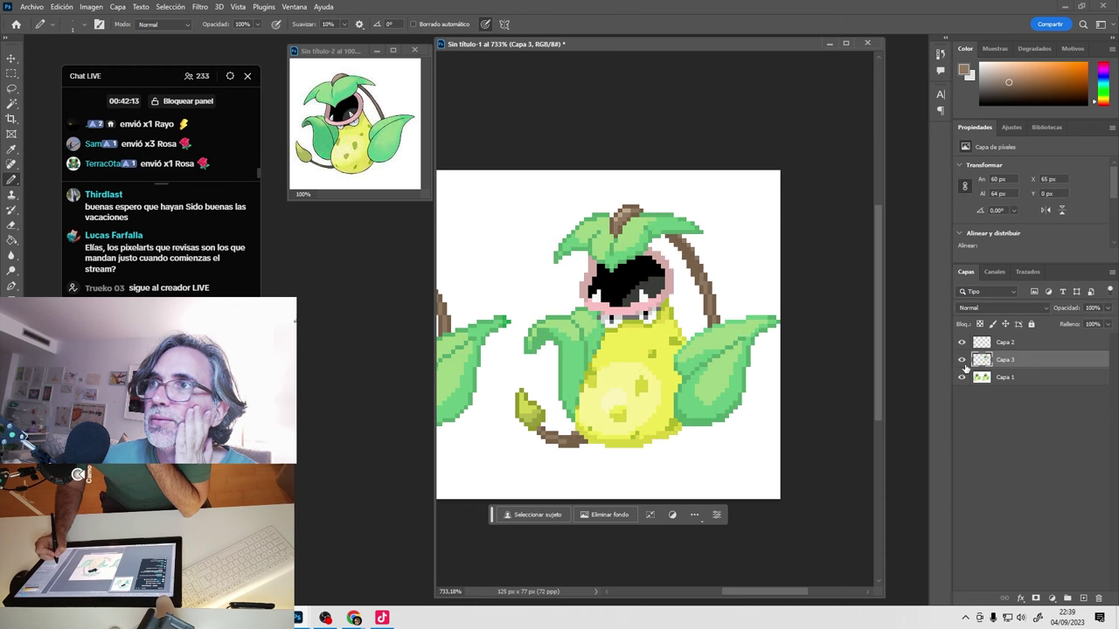
pyautogui.click(963, 361)
pyautogui.click(962, 360)
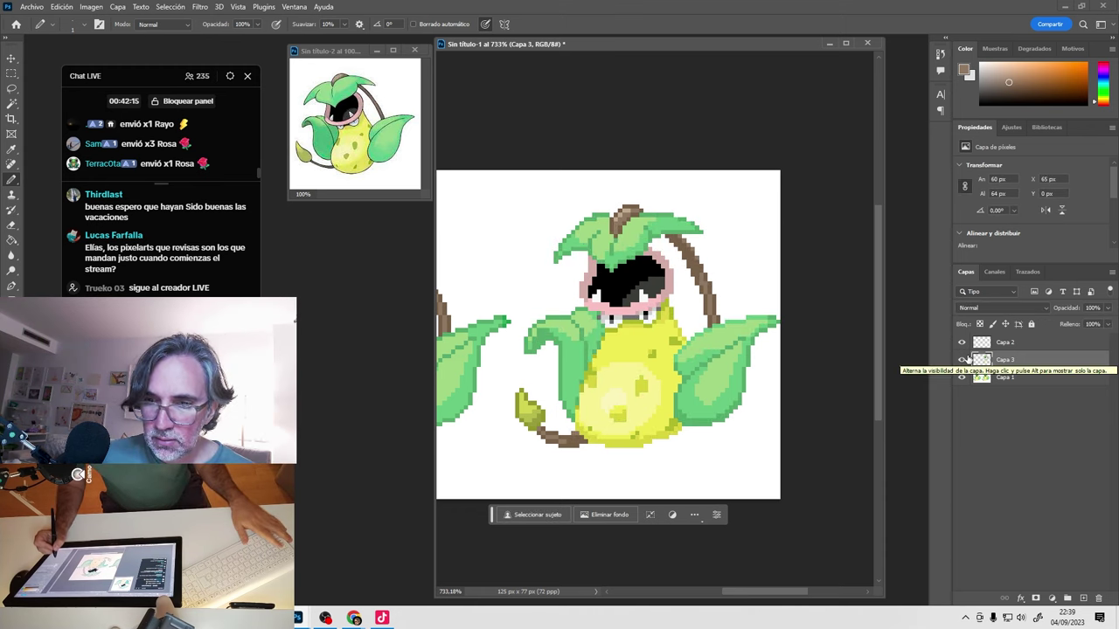
# Reshape the left leaf's inner edge over the body with mid green, and retouch the adjoining yellow and dark green shading.
pyautogui.keyDown('ctrl'); pyautogui.click(597, 398); pyautogui.keyUp('ctrl')
pyautogui.keyDown('ctrl'); pyautogui.click(603, 381); pyautogui.keyUp('ctrl')
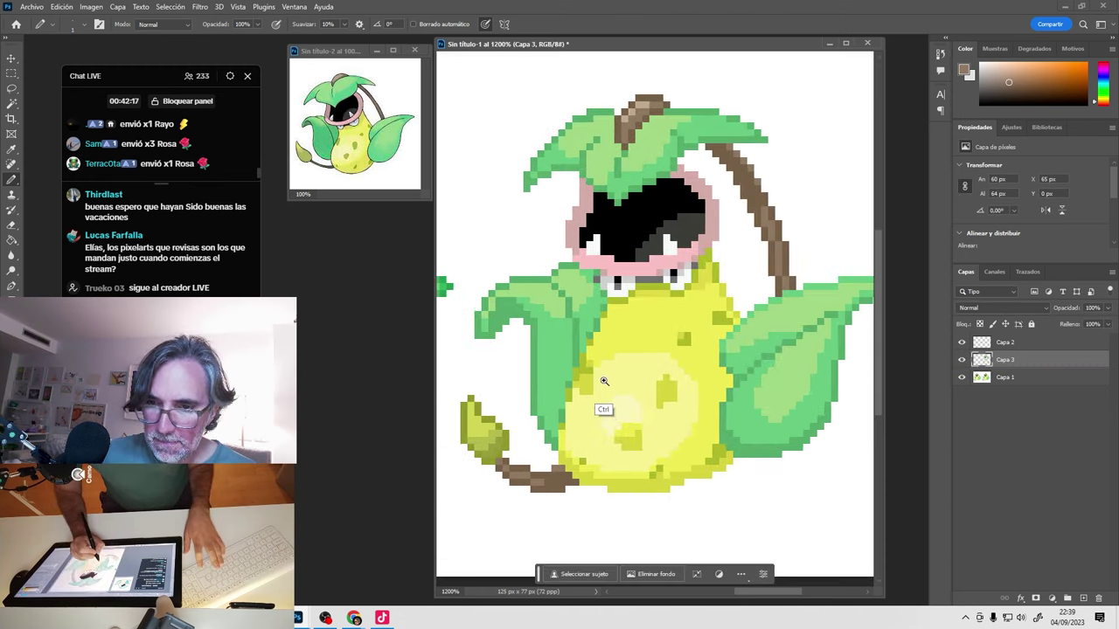
pyautogui.keyDown('alt'); pyautogui.click(603, 323); pyautogui.keyUp('alt')
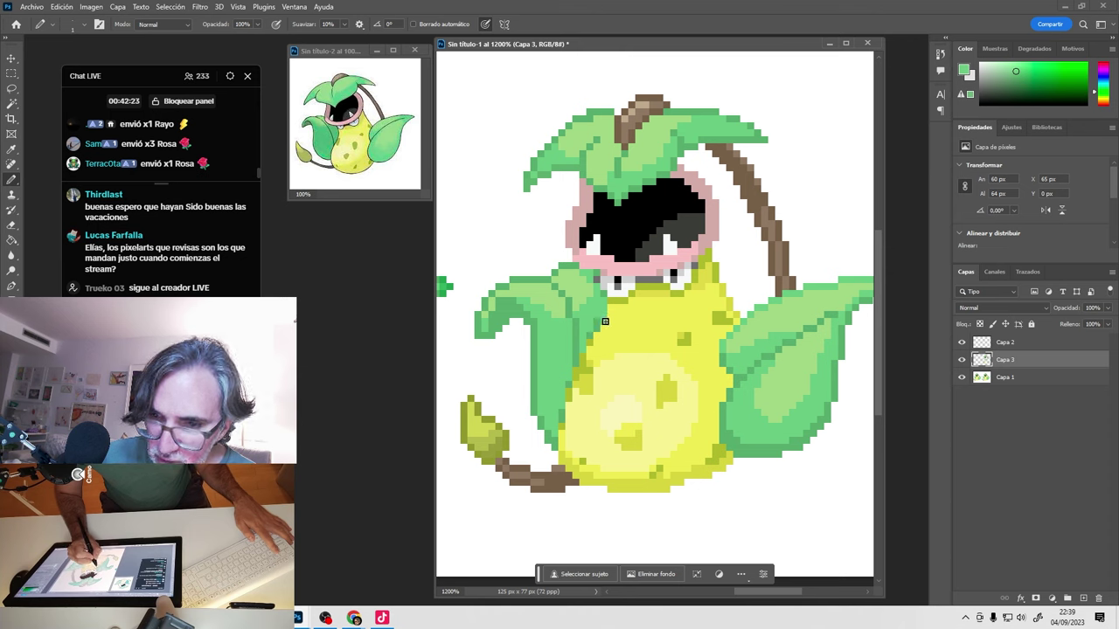
pyautogui.moveTo(604, 305); pyautogui.dragTo(581, 361)
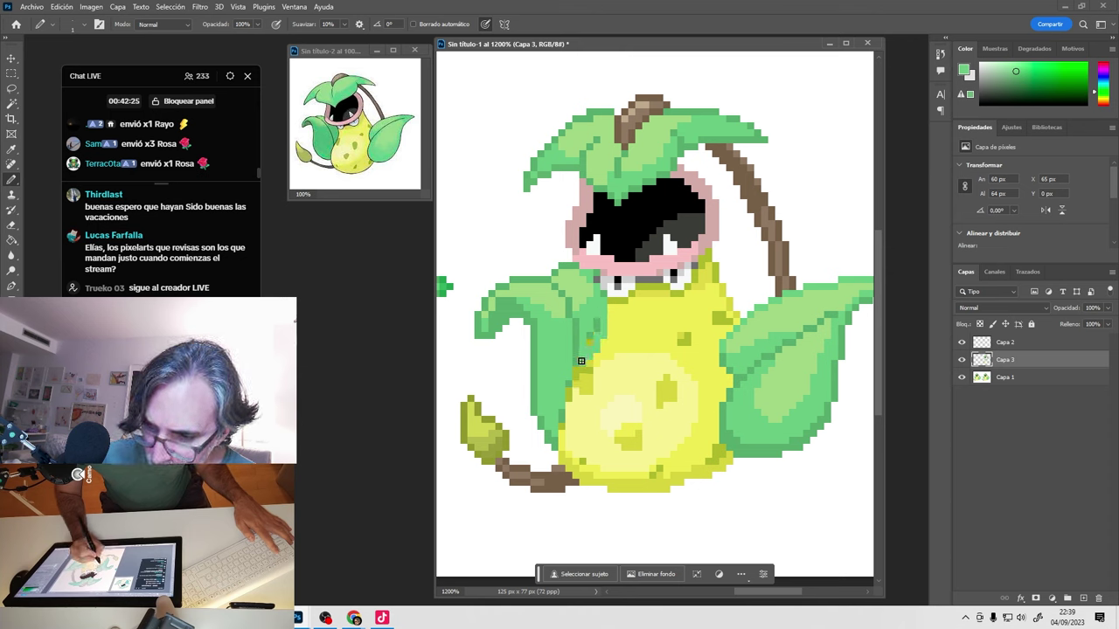
pyautogui.keyDown('alt'); pyautogui.click(592, 368); pyautogui.keyUp('alt')
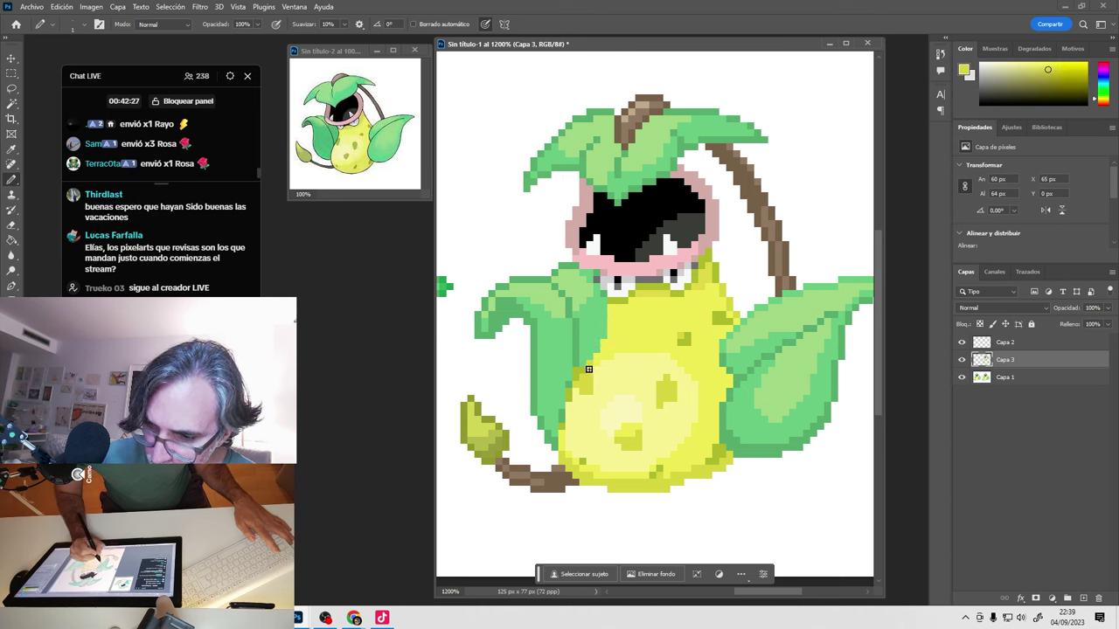
pyautogui.keyDown('alt'); pyautogui.click(587, 365); pyautogui.keyUp('alt')
pyautogui.keyDown('alt'); pyautogui.click(585, 330); pyautogui.keyUp('alt')
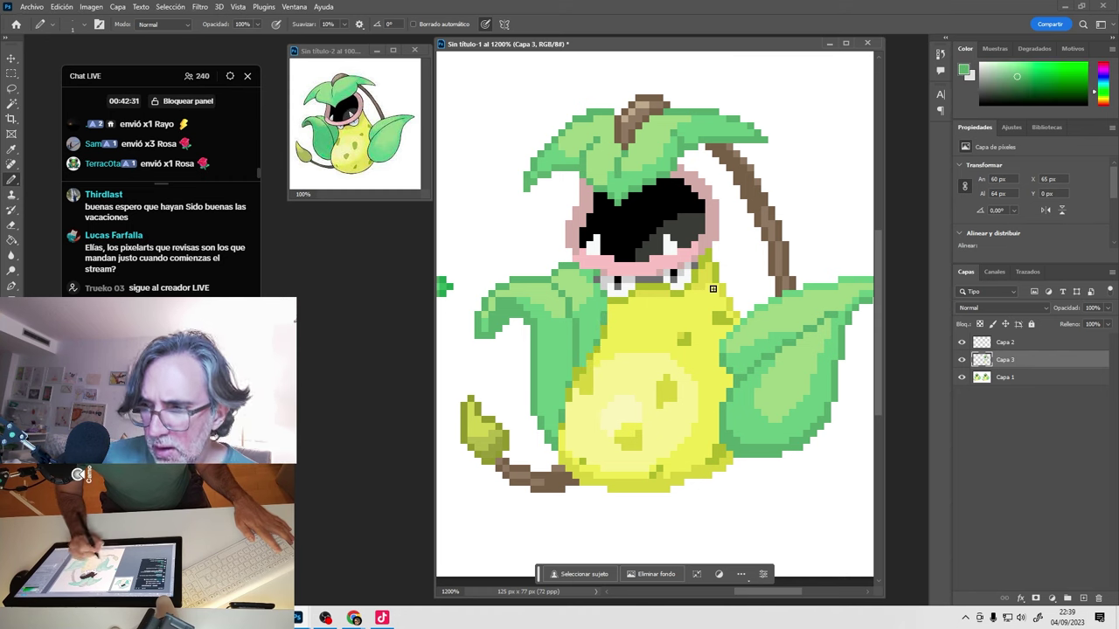
# Check the reshaped left leaf against the original pose by toggling the visibility of Capa 3.
pyautogui.click(961, 363)
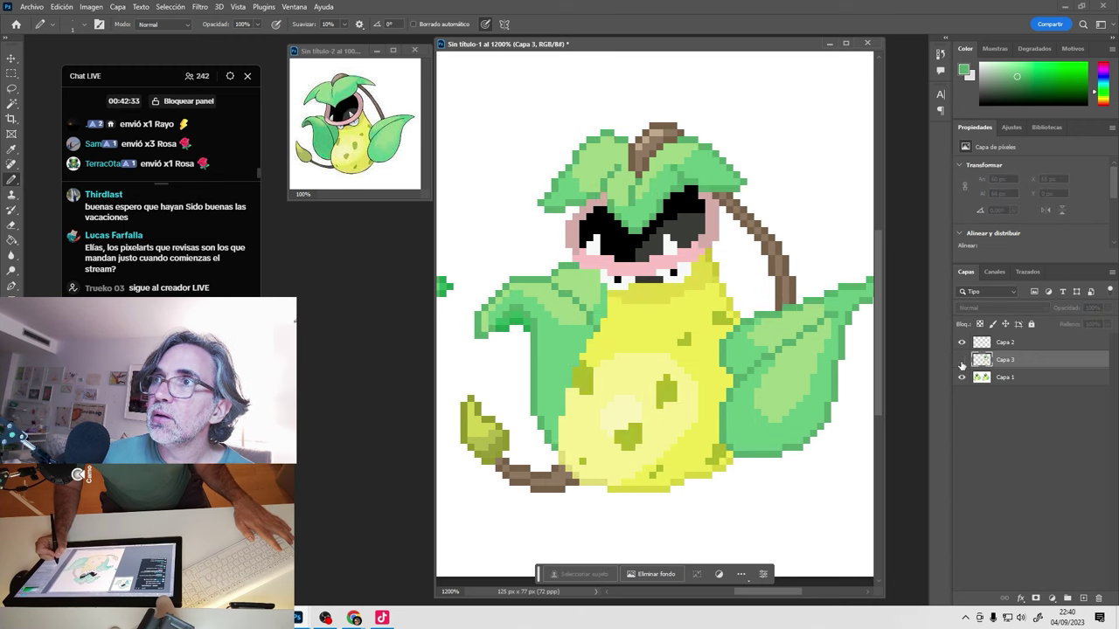
pyautogui.click(961, 364)
pyautogui.click(961, 364)
pyautogui.click(961, 364)
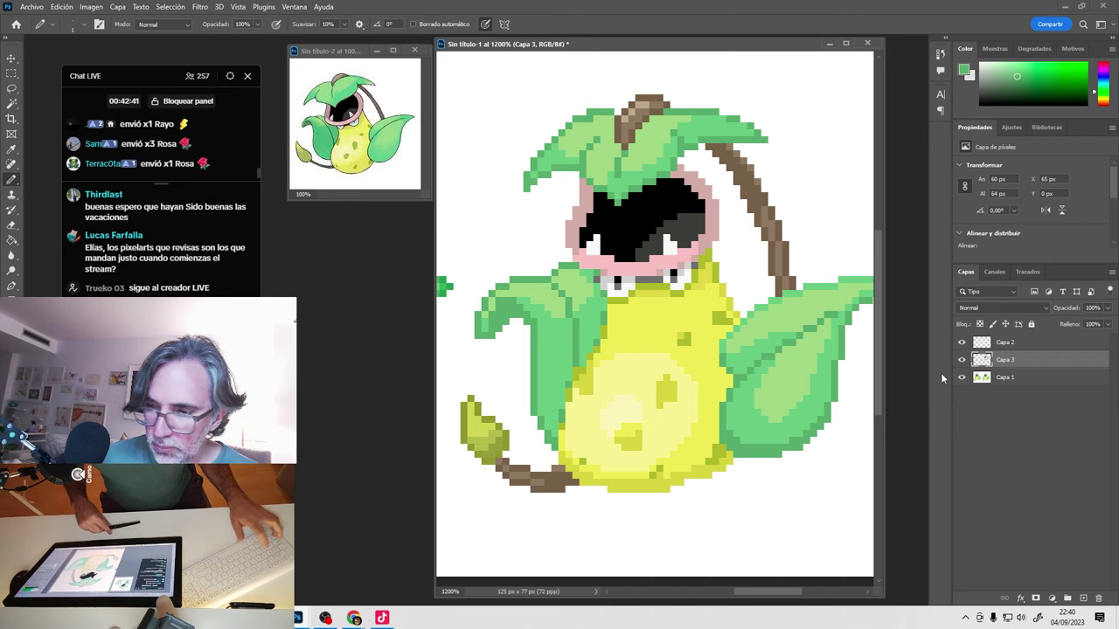
# Save the finished Victreebel document on drive D as 04-09-2023 02.psd with the default format options.
pyautogui.hotkey('ctrl', 's')
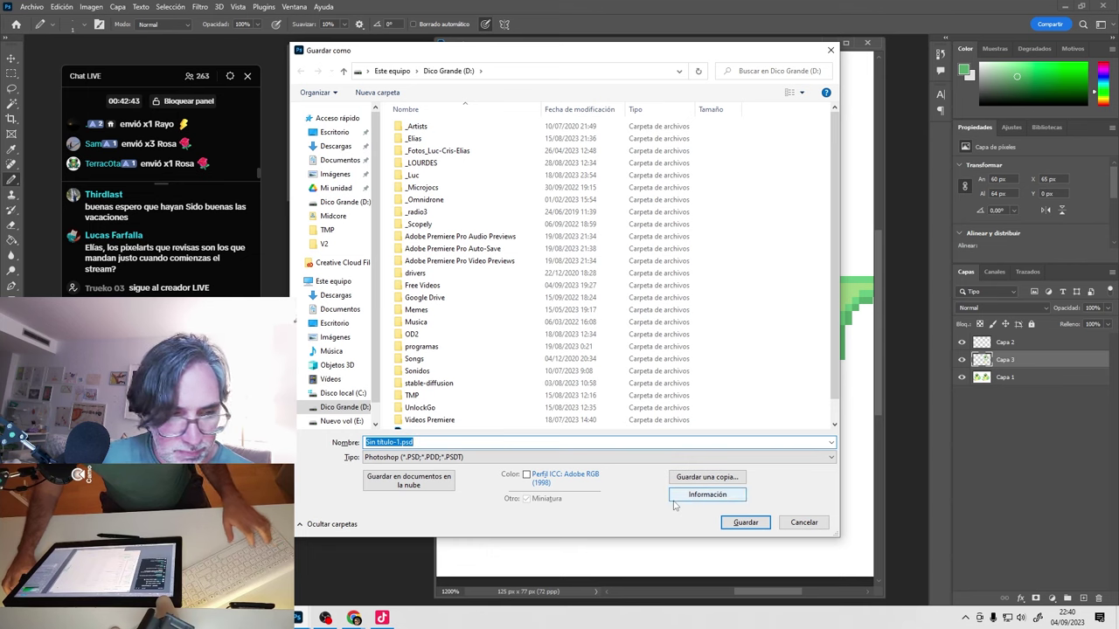
pyautogui.press('BackSpace')
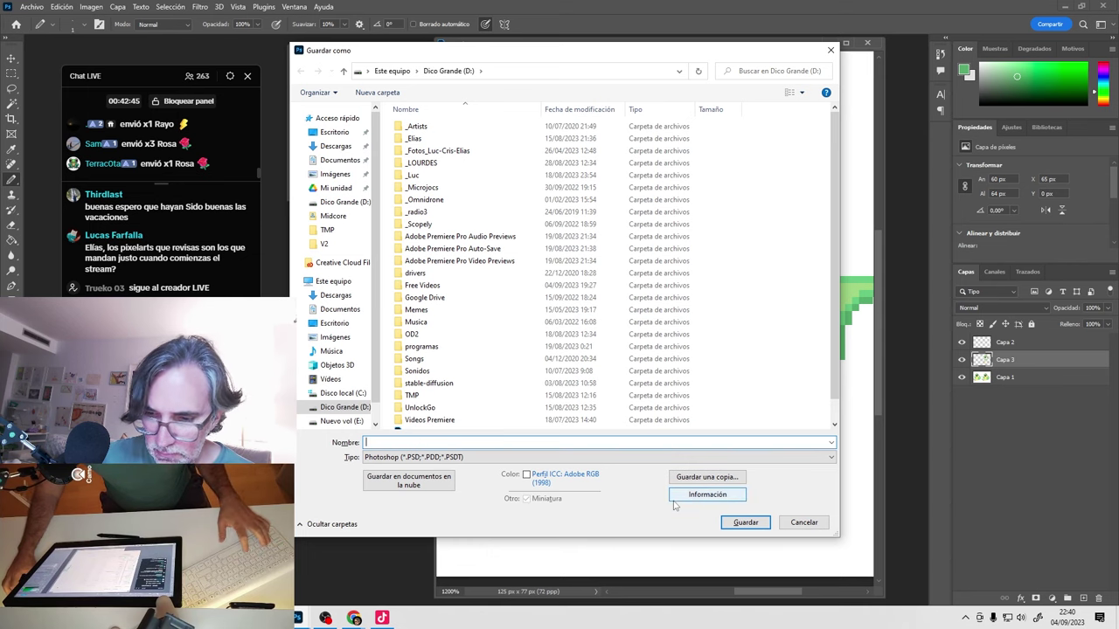
pyautogui.scroll(-1, 434, 419)
pyautogui.click(432, 410)
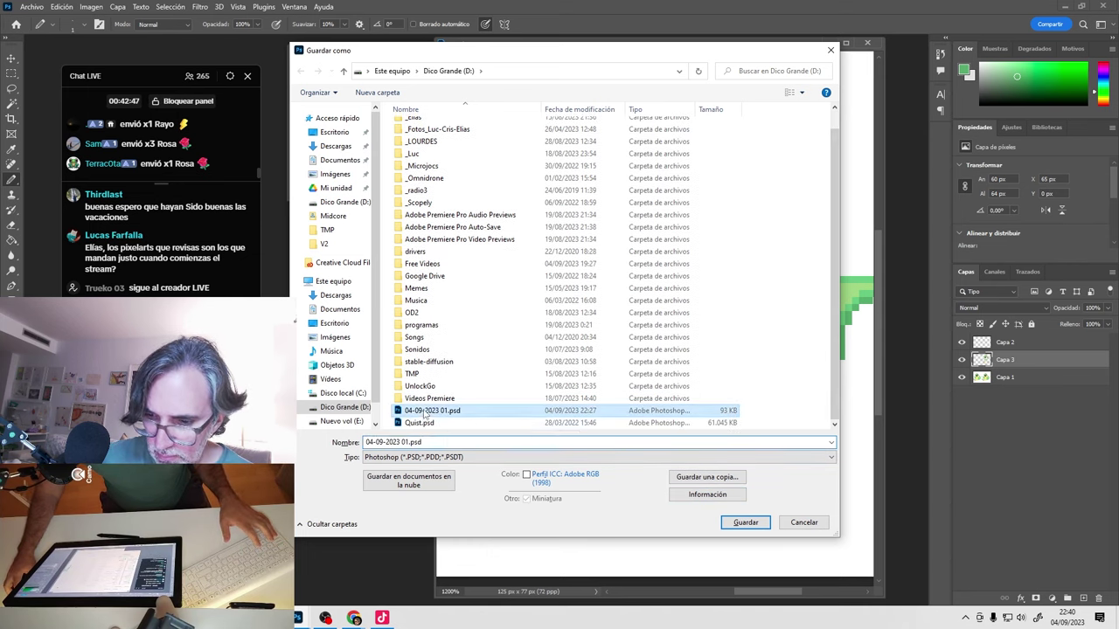
pyautogui.click(403, 442)
pyautogui.press('Delete')
pyautogui.write('2')
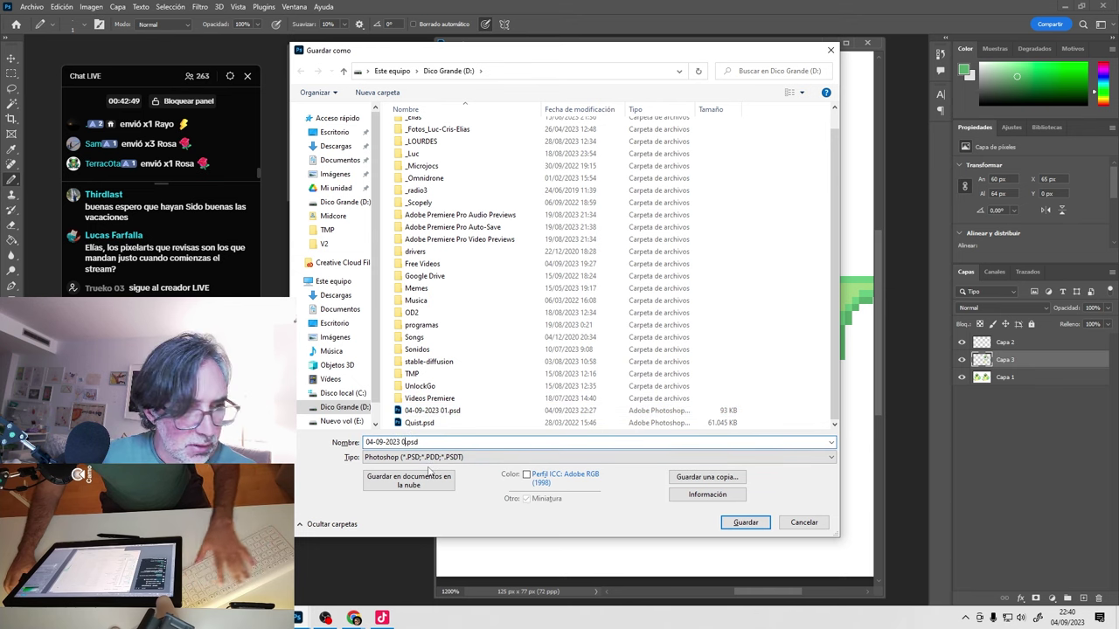
pyautogui.press('Return')
pyautogui.press('Return')
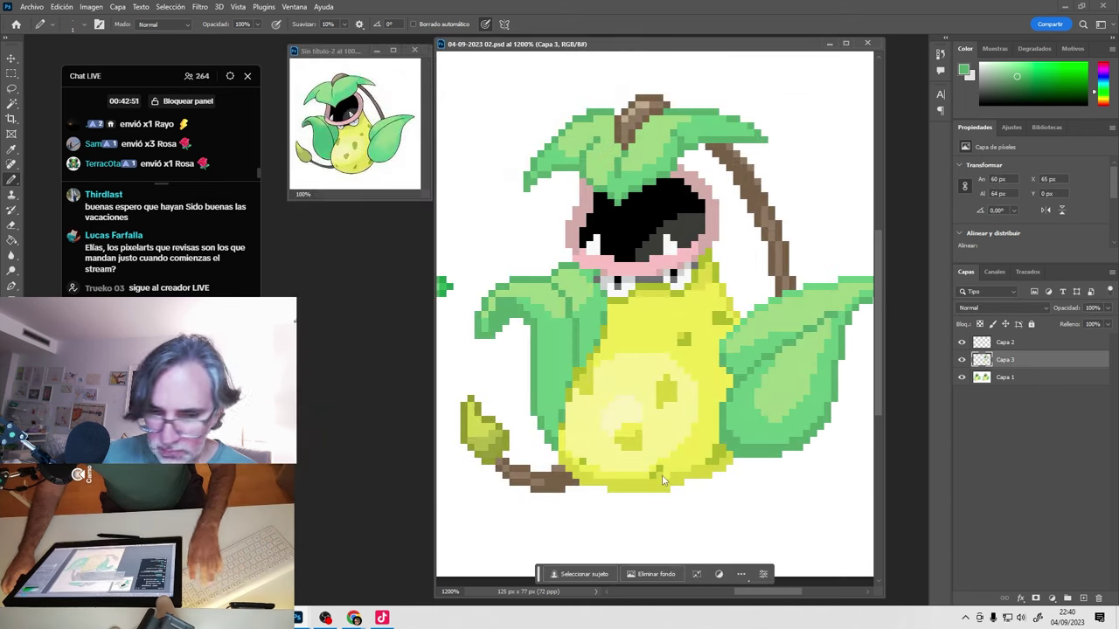
pyautogui.hotkey('ctrl', 'alt', 's')
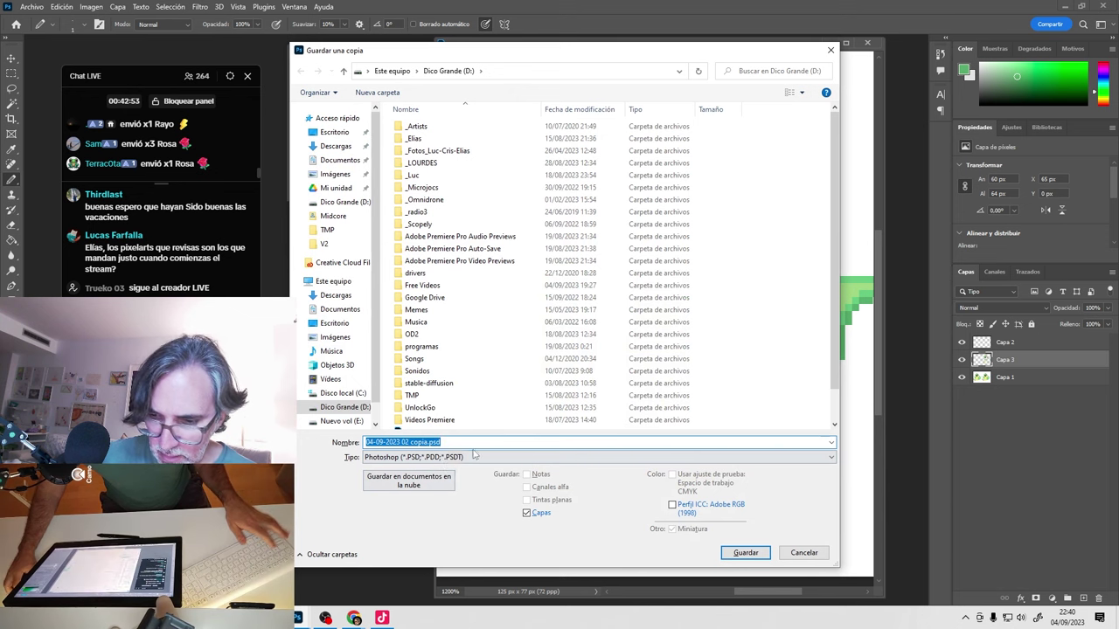
pyautogui.click(412, 457)
pyautogui.click(427, 395)
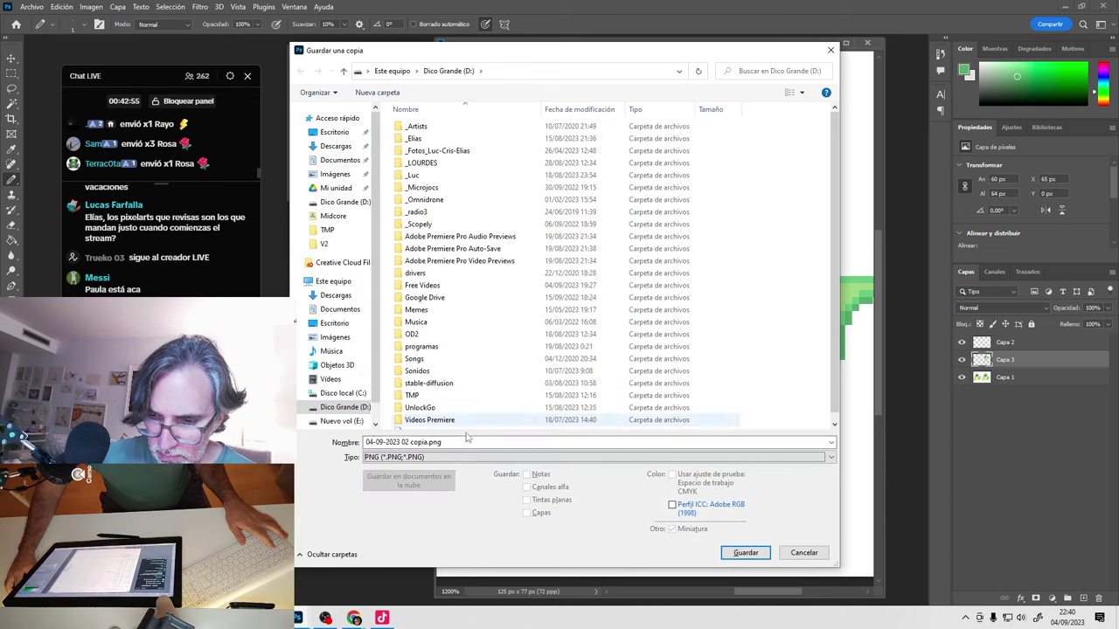
pyautogui.click(746, 553)
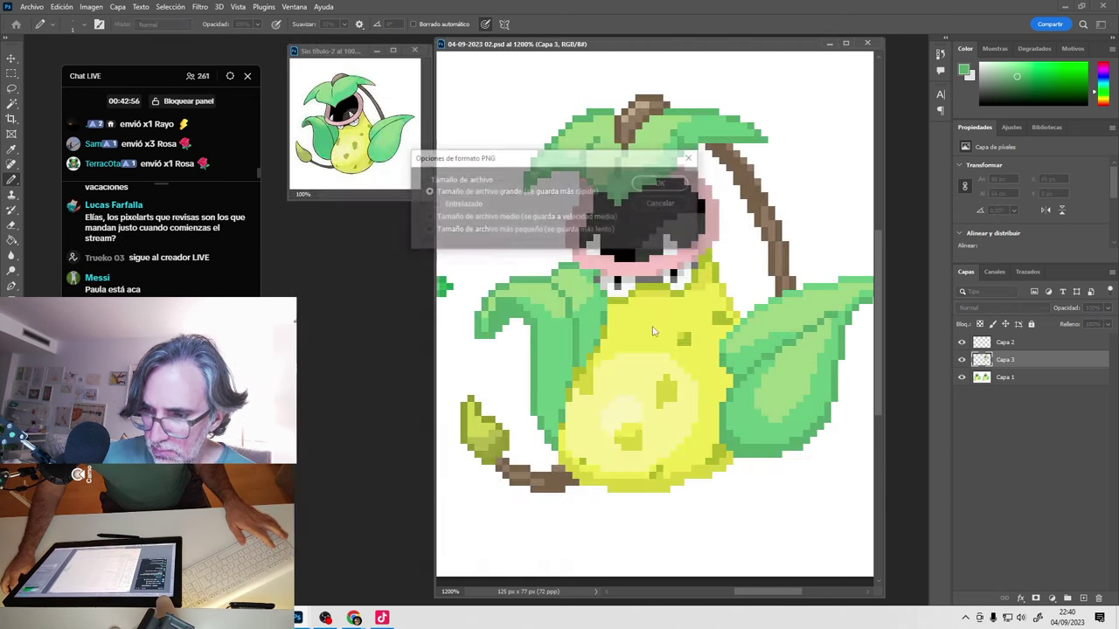
pyautogui.click(660, 185)
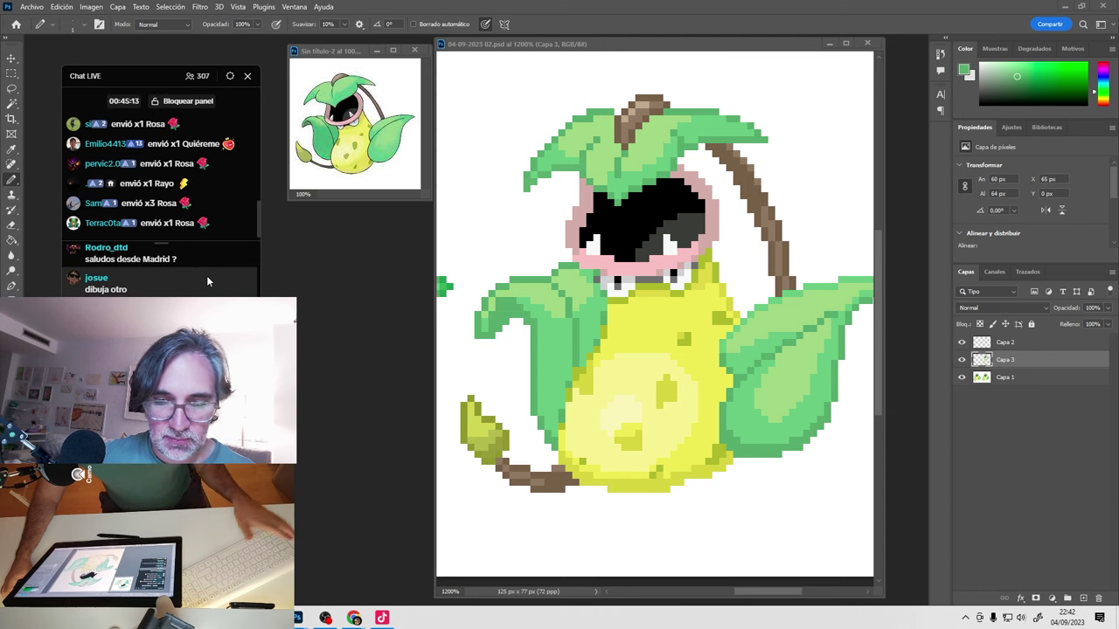
# Close the Victreebel reference image without saving its changes, and close the saved sprite document.
pyautogui.click(414, 50)
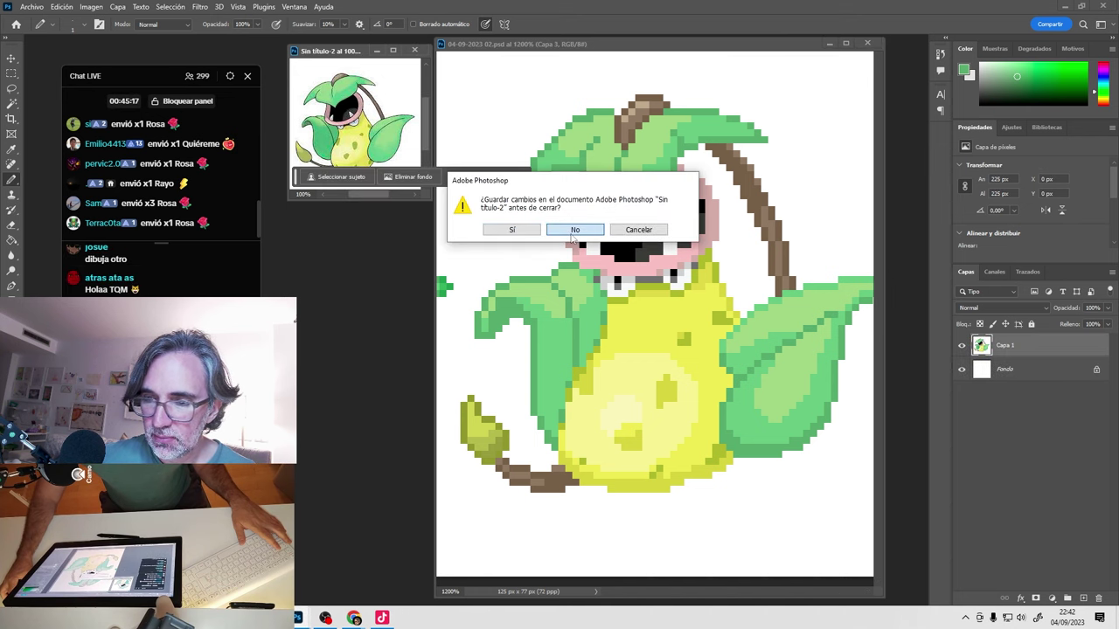
pyautogui.click(574, 230)
pyautogui.click(866, 43)
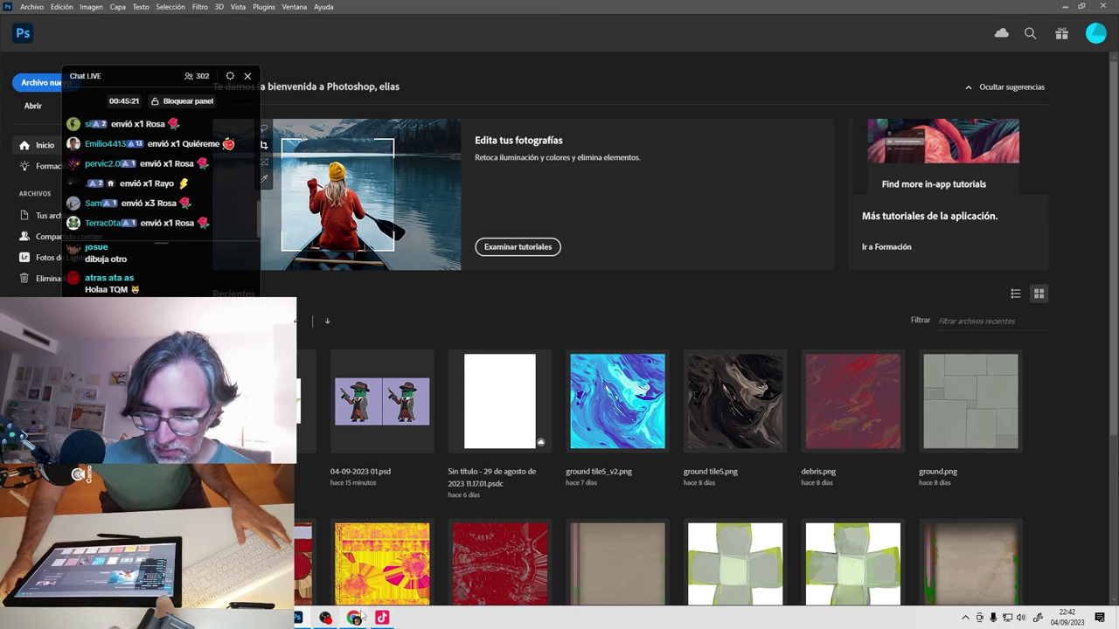
# Switch to Discord in Chrome, close the Victreebel thread and open the Escala 1-1 thread of the yellow-vested man sprite.
pyautogui.moveTo(353, 618)
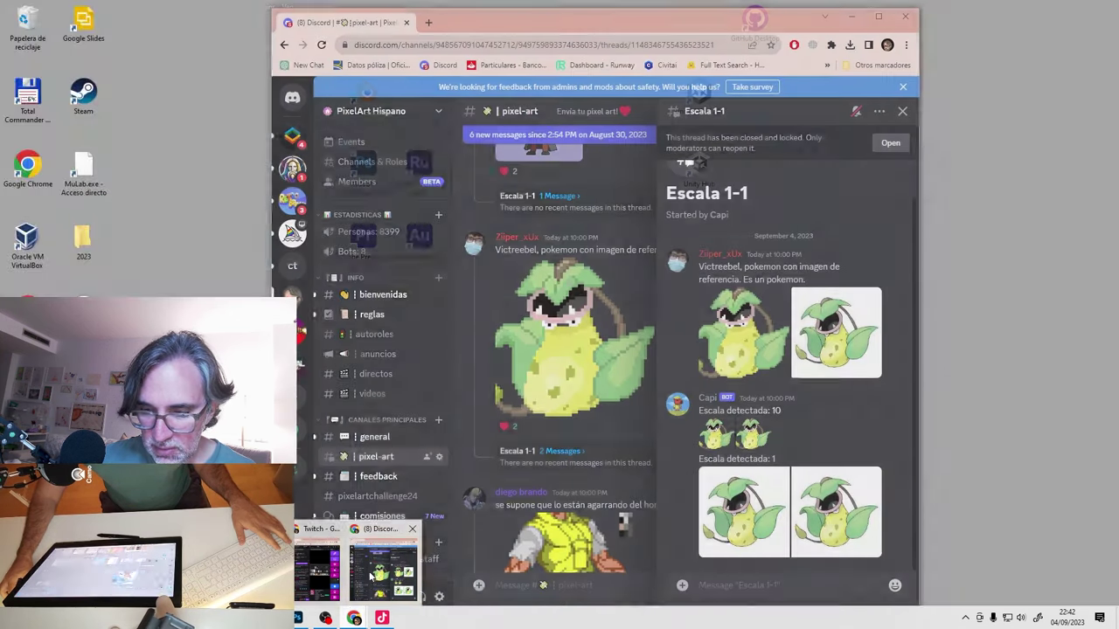
pyautogui.click(371, 575)
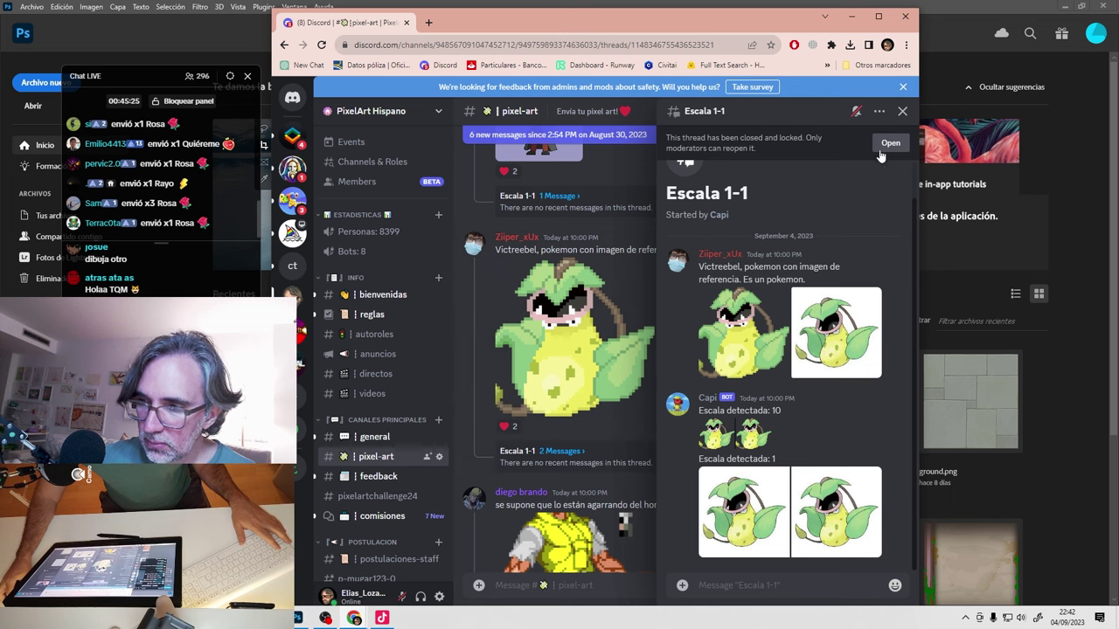
pyautogui.click(902, 111)
pyautogui.scroll(-4, 598, 368)
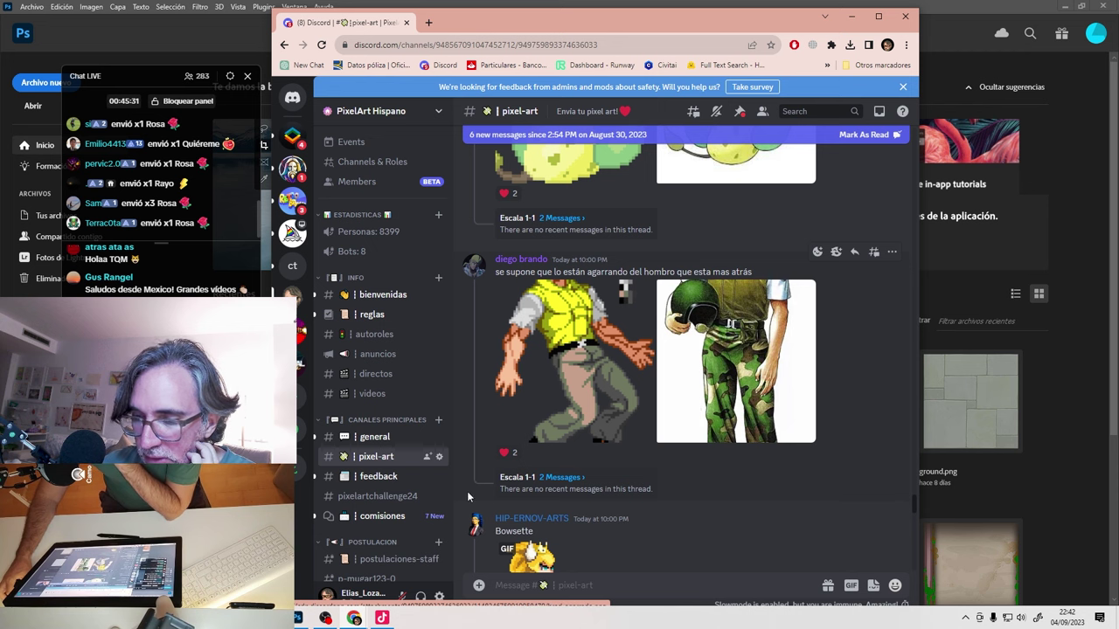
pyautogui.click(556, 478)
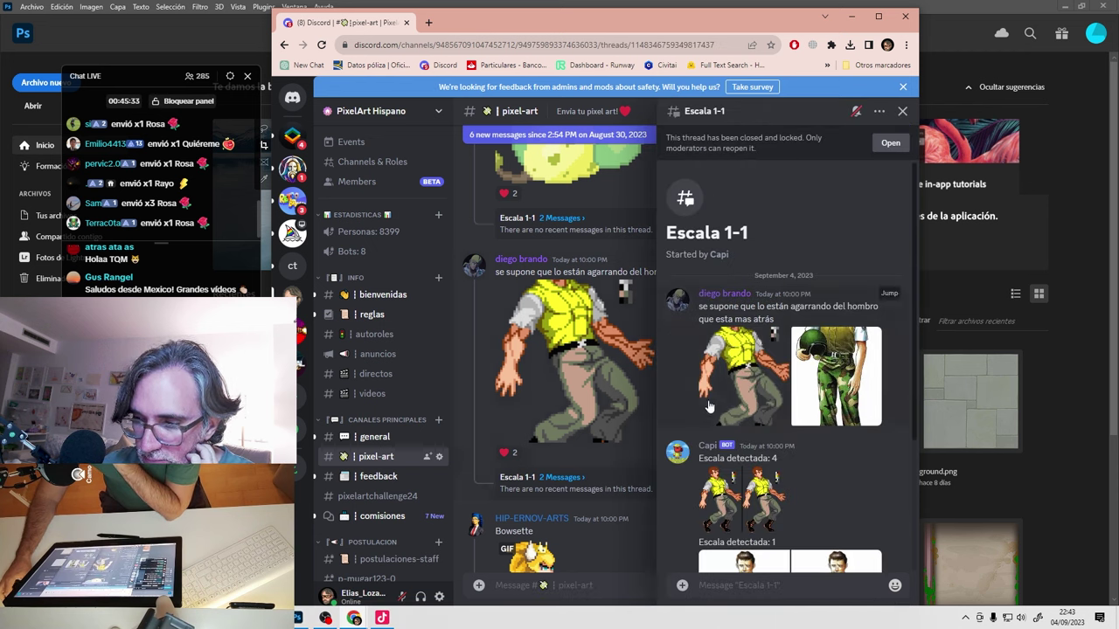
# Open the thread's "Escala detectada: 4" sprite image in the browser and copy it.
pyautogui.click(751, 334)
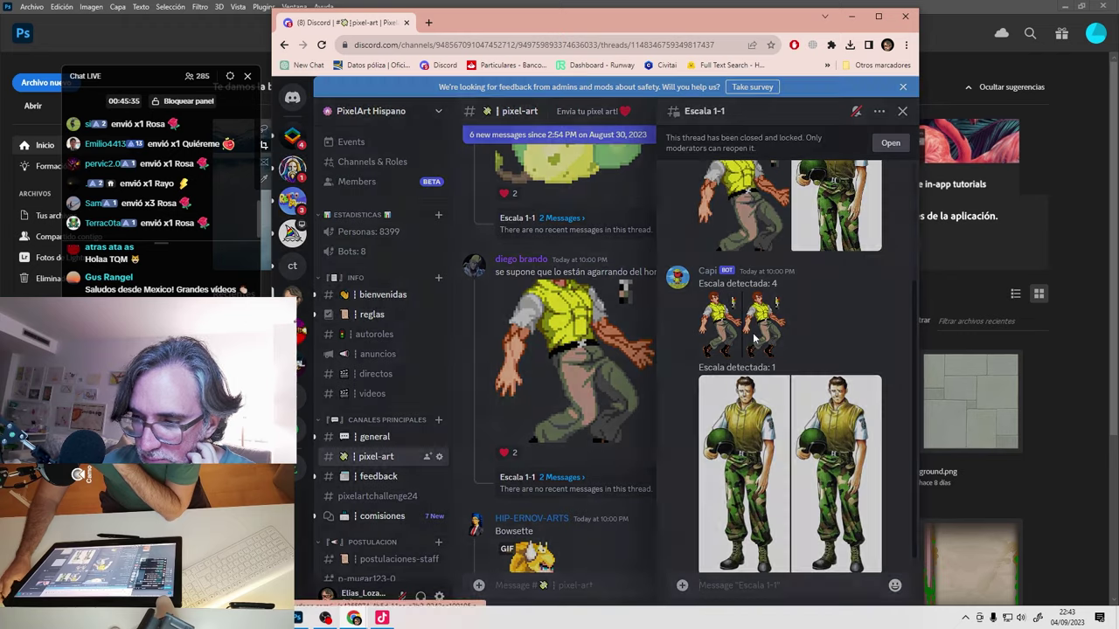
pyautogui.click(580, 387)
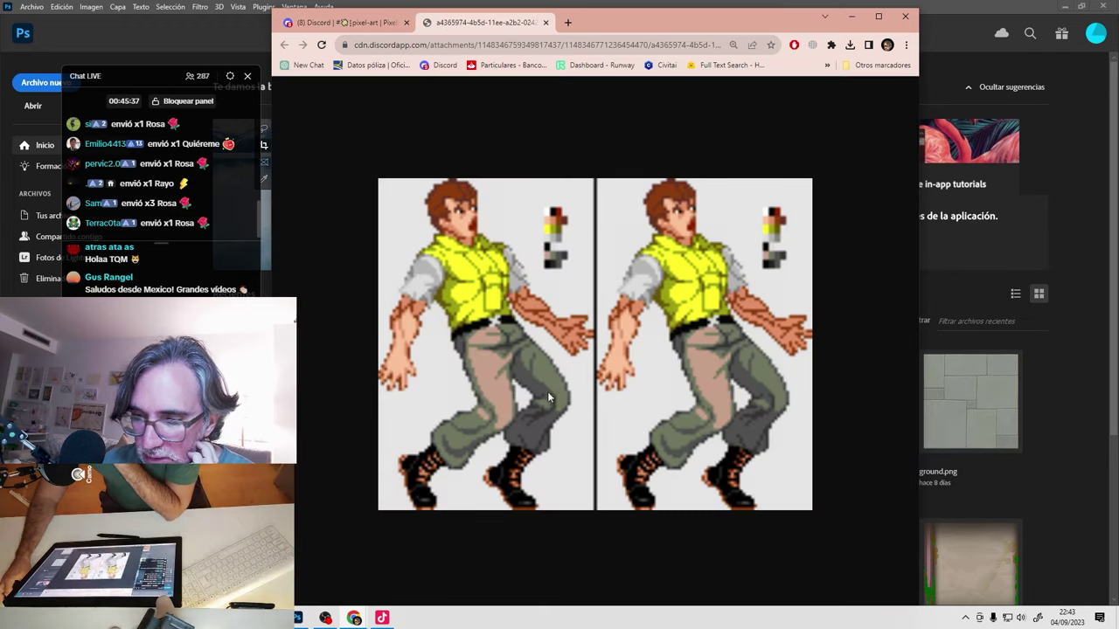
pyautogui.rightClick(529, 397)
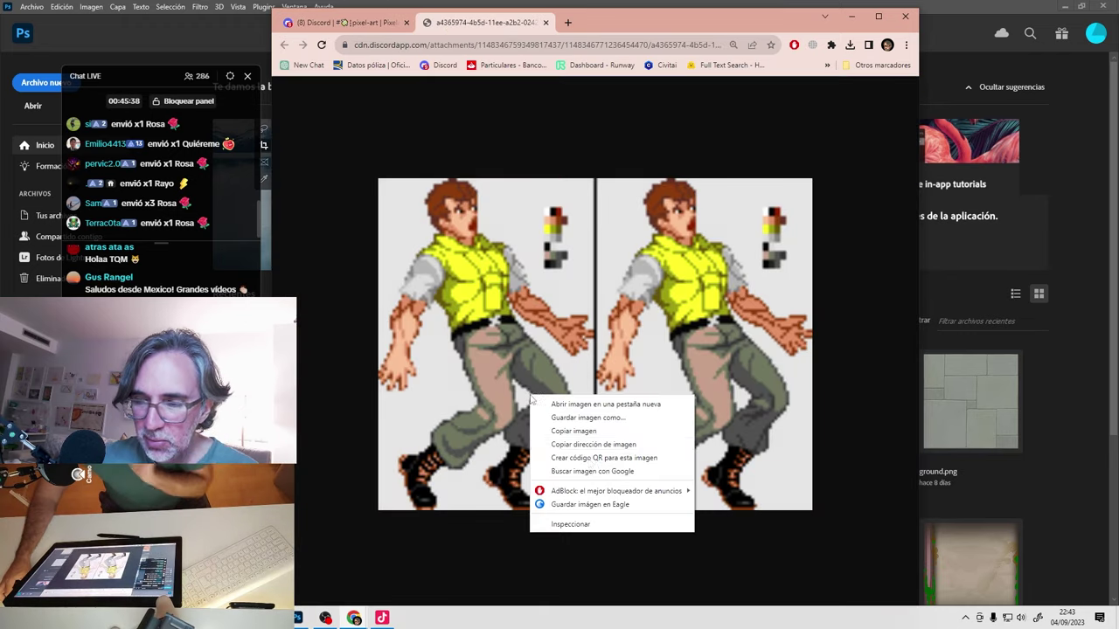
pyautogui.click(600, 433)
# Switch to Photoshop, create a new 149 x 114 px document from the clipboard preset and paste the copied sprite into it.
pyautogui.hotkey('alt', 'Tab')
pyautogui.hotkey('ctrl', 'n')
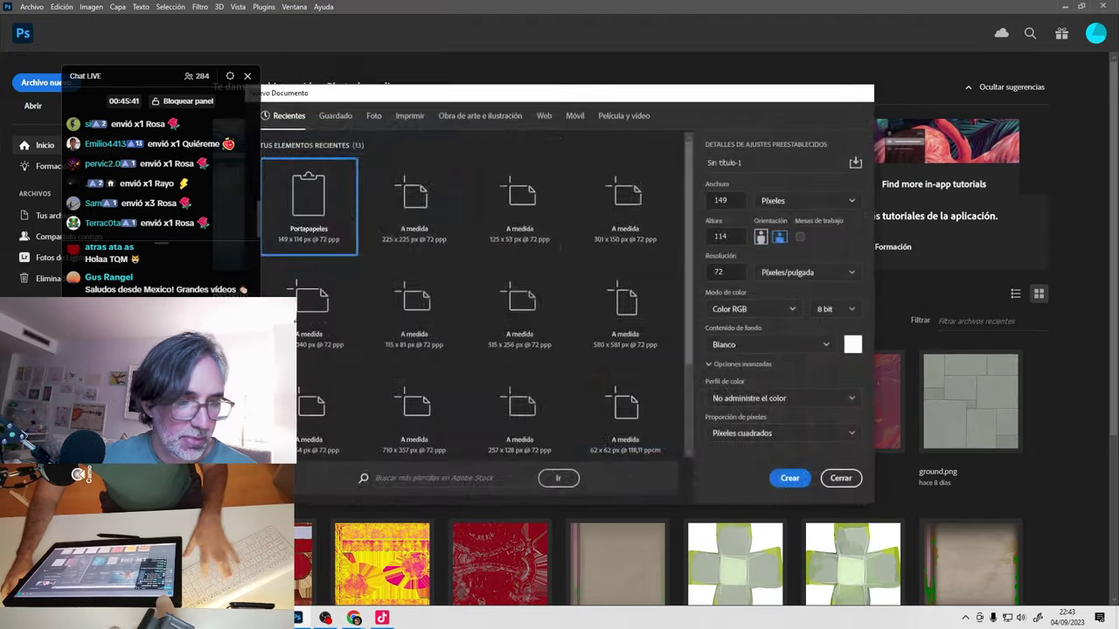
pyautogui.press('Return')
pyautogui.hotkey('ctrl', 'v')
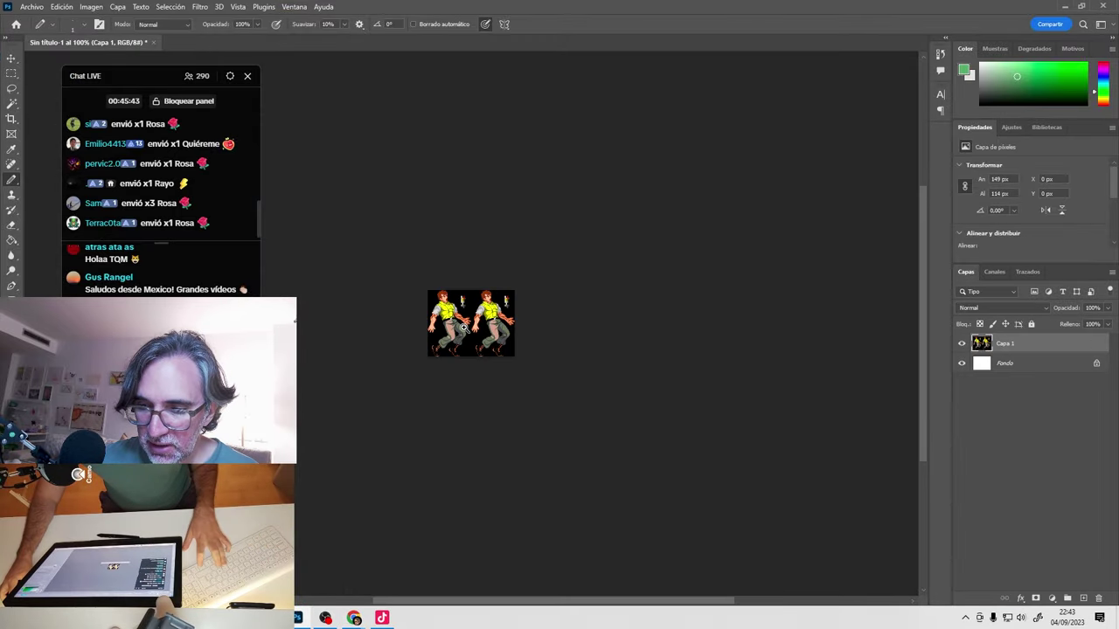
pyautogui.keyDown('ctrl'); pyautogui.click(463, 328); pyautogui.keyUp('ctrl')
pyautogui.keyDown('ctrl'); pyautogui.click(463, 329); pyautogui.keyUp('ctrl')
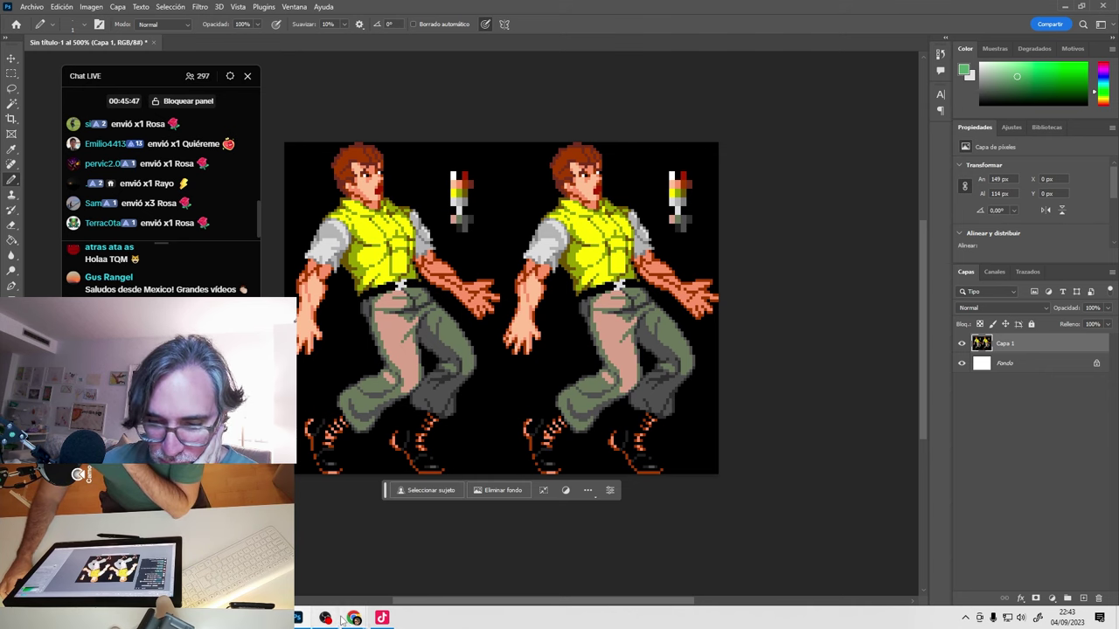
# Return to the Discord thread in Chrome, enlarge the soldier reference picture and copy it.
pyautogui.moveTo(352, 618)
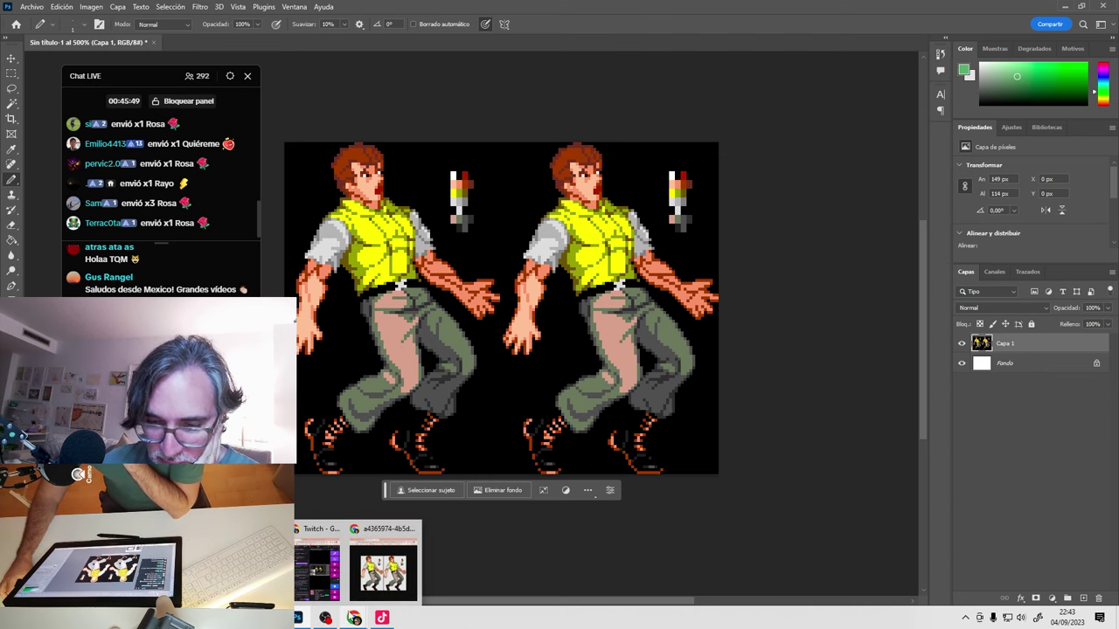
pyautogui.click(404, 527)
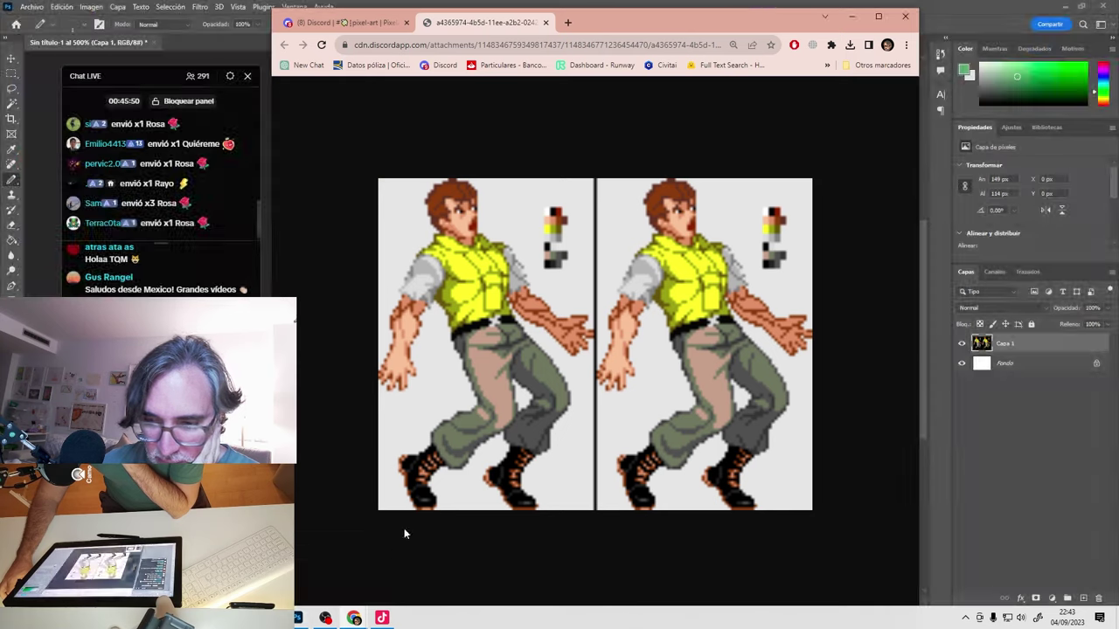
pyautogui.click(343, 22)
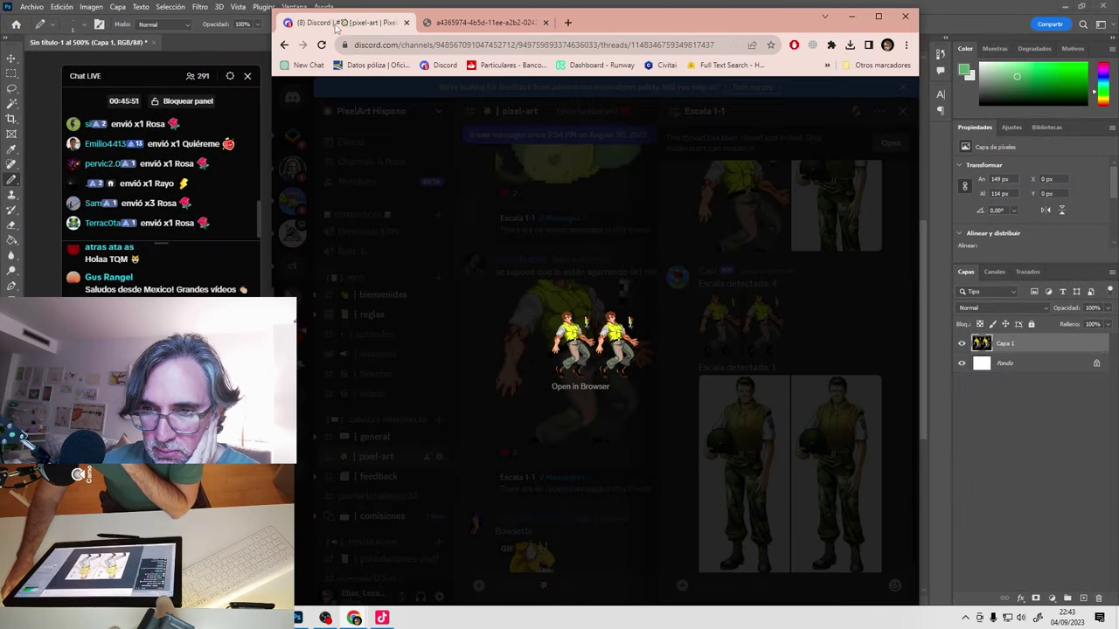
pyautogui.click(768, 429)
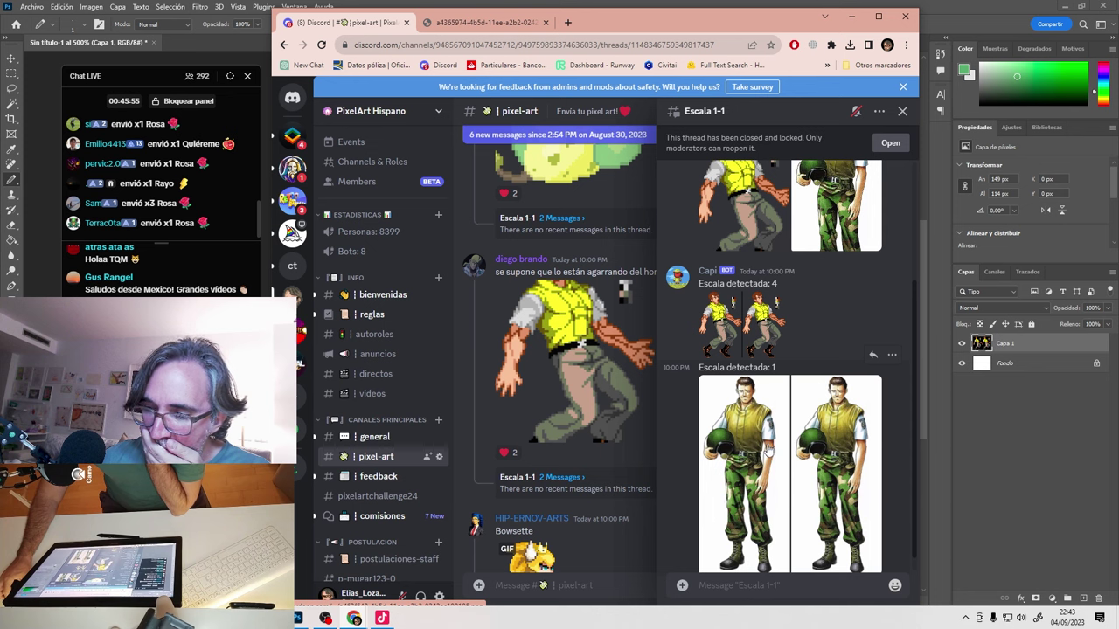
pyautogui.click(839, 212)
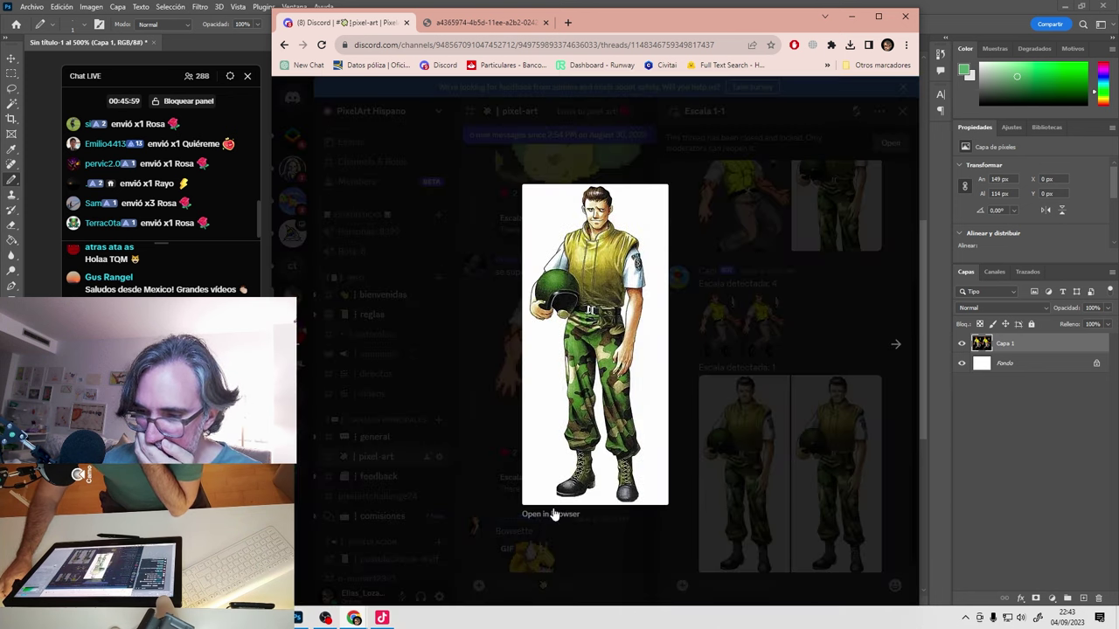
pyautogui.rightClick(582, 448)
pyautogui.click(634, 477)
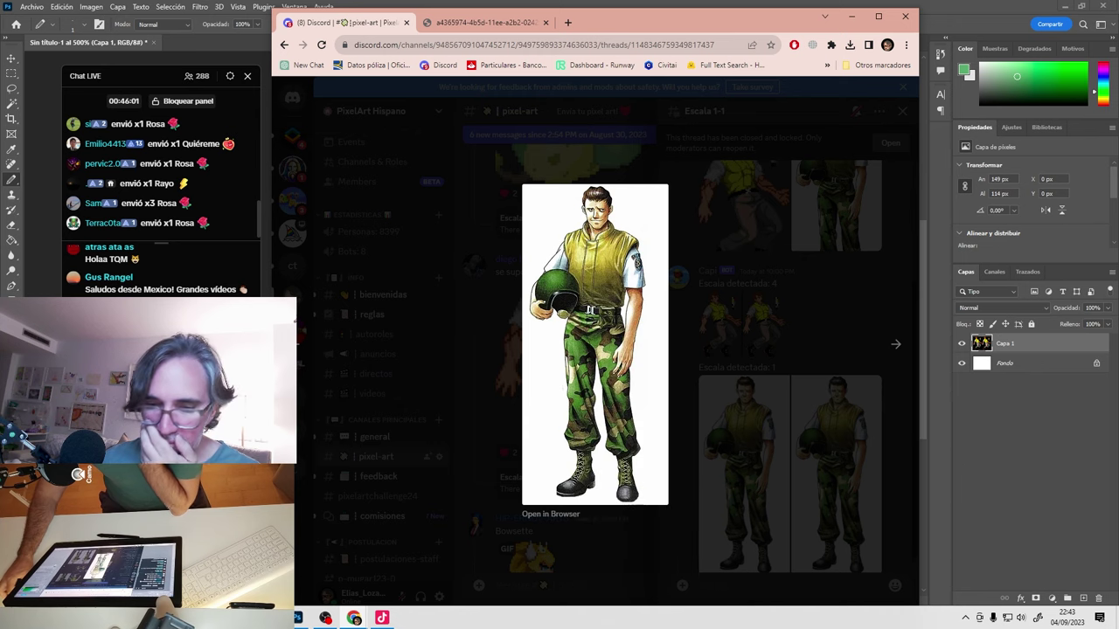
# Back in Photoshop, float the sprite document in its own window and paste the soldier reference into a new clipboard-sized document.
pyautogui.hotkey('alt', 'Tab')
pyautogui.moveTo(116, 45); pyautogui.dragTo(654, 150)
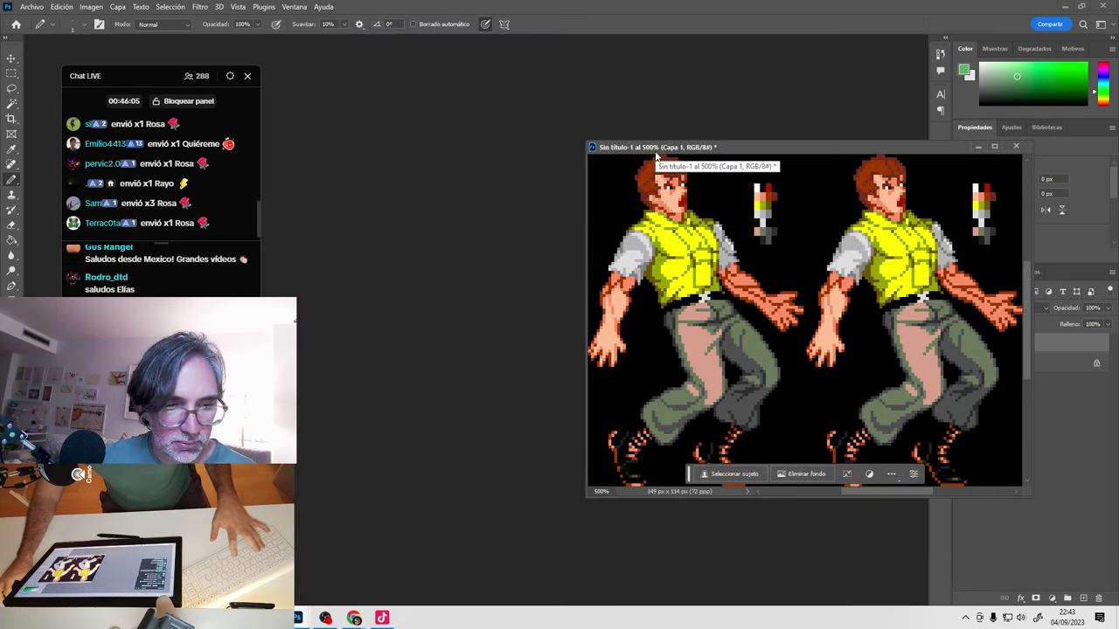
pyautogui.hotkey('ctrl', 'n')
pyautogui.press('Return')
pyautogui.hotkey('ctrl', 'v')
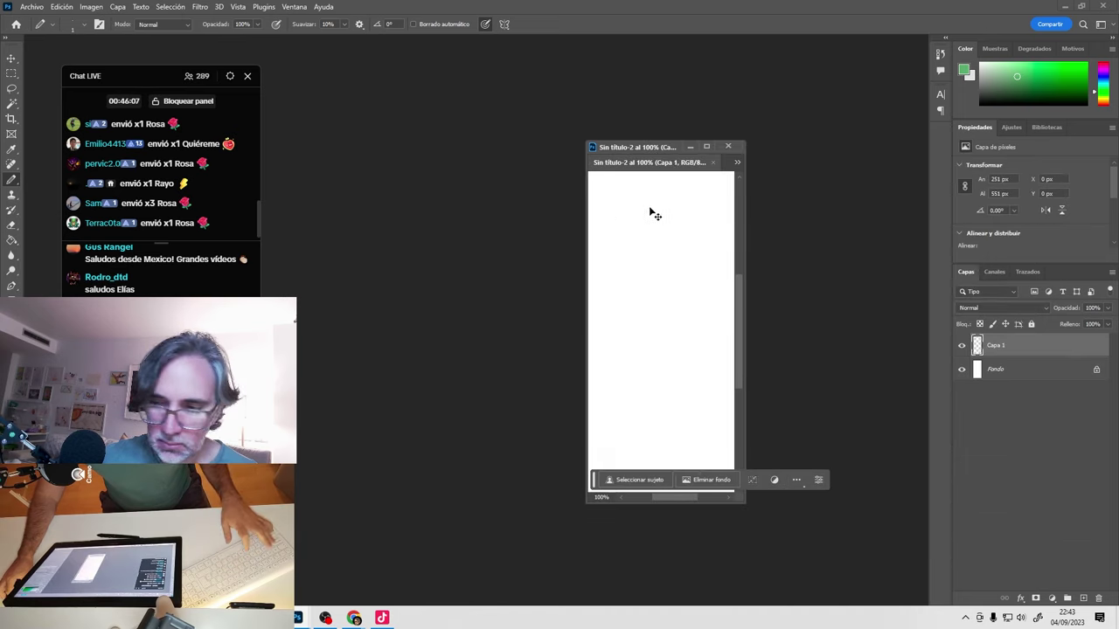
# Arrange the reference and sprite documents as separate windows side by side, and enlarge the sprite's window.
pyautogui.moveTo(672, 164); pyautogui.dragTo(348, 45)
pyautogui.moveTo(660, 151); pyautogui.dragTo(505, 57)
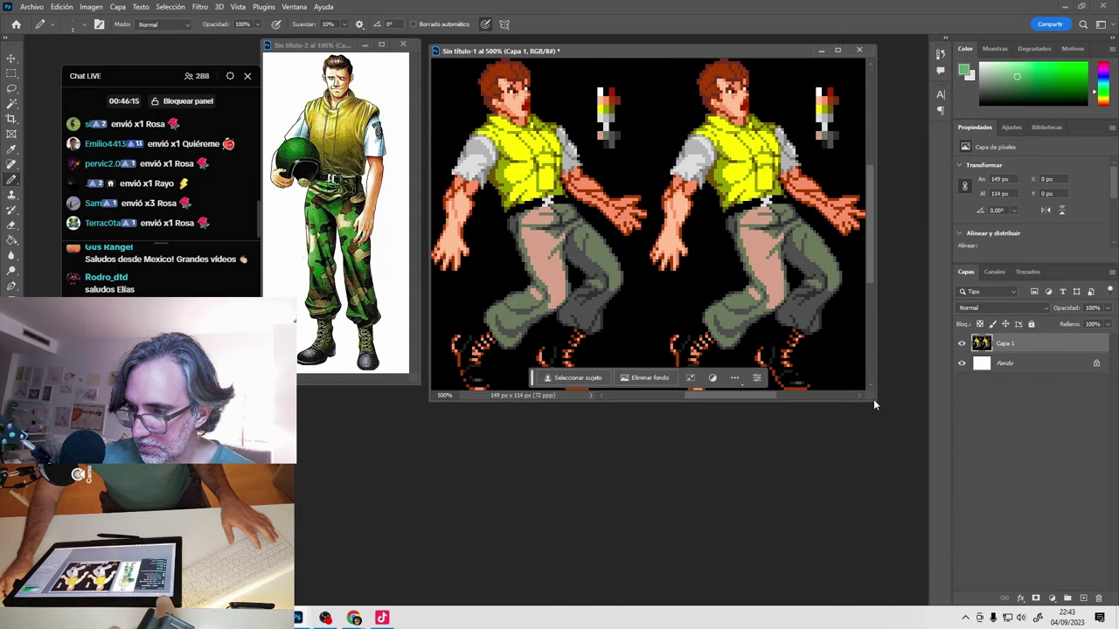
pyautogui.moveTo(873, 400); pyautogui.dragTo(901, 576)
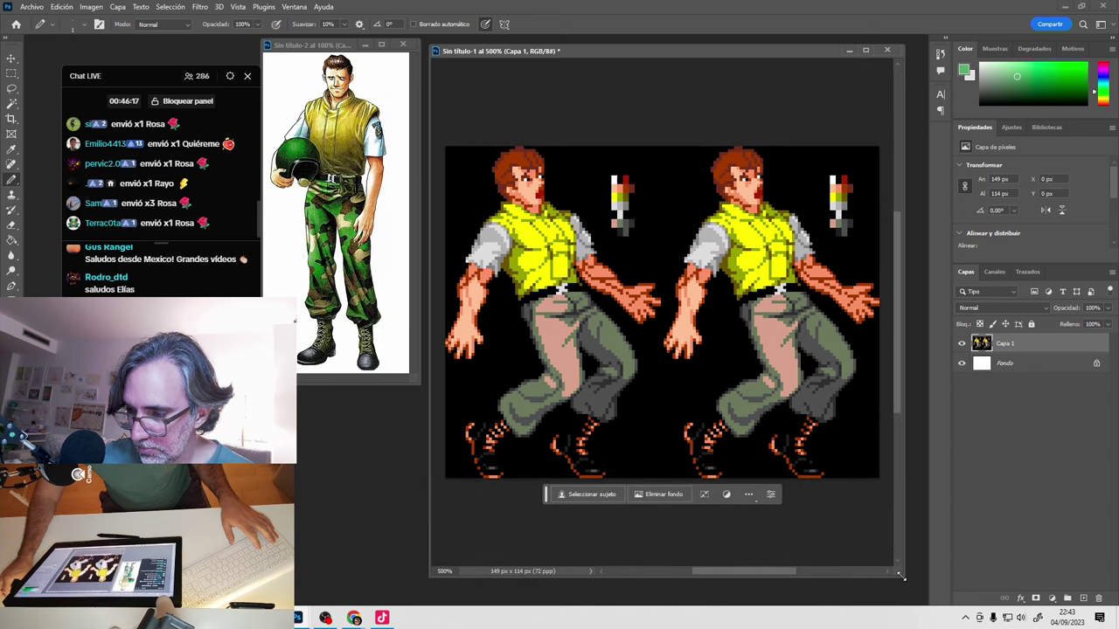
# Extend the sprite document's canvas vertically to 149 x 134 px with the Crop tool.
pyautogui.scroll(3, 795, 303)
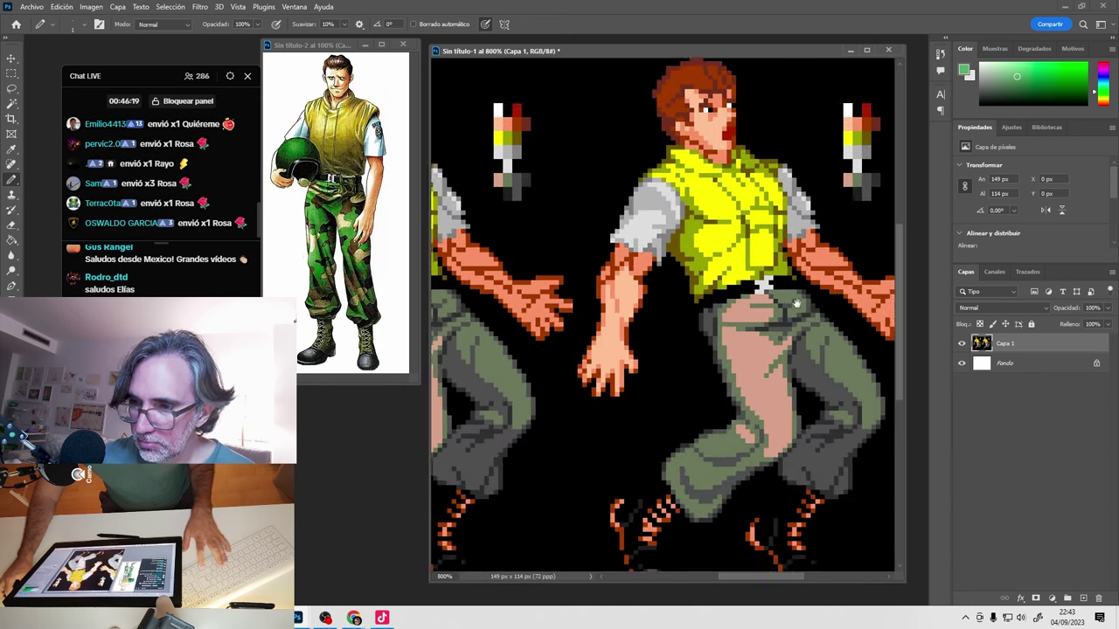
pyautogui.scroll(-1, 795, 303)
pyautogui.press('v')
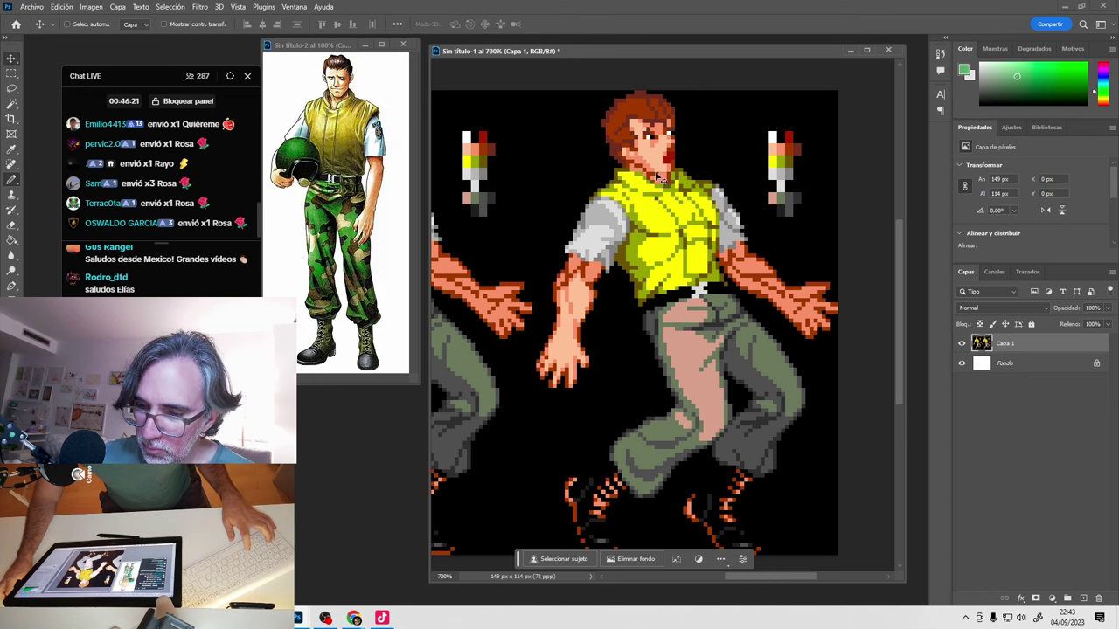
pyautogui.press('c')
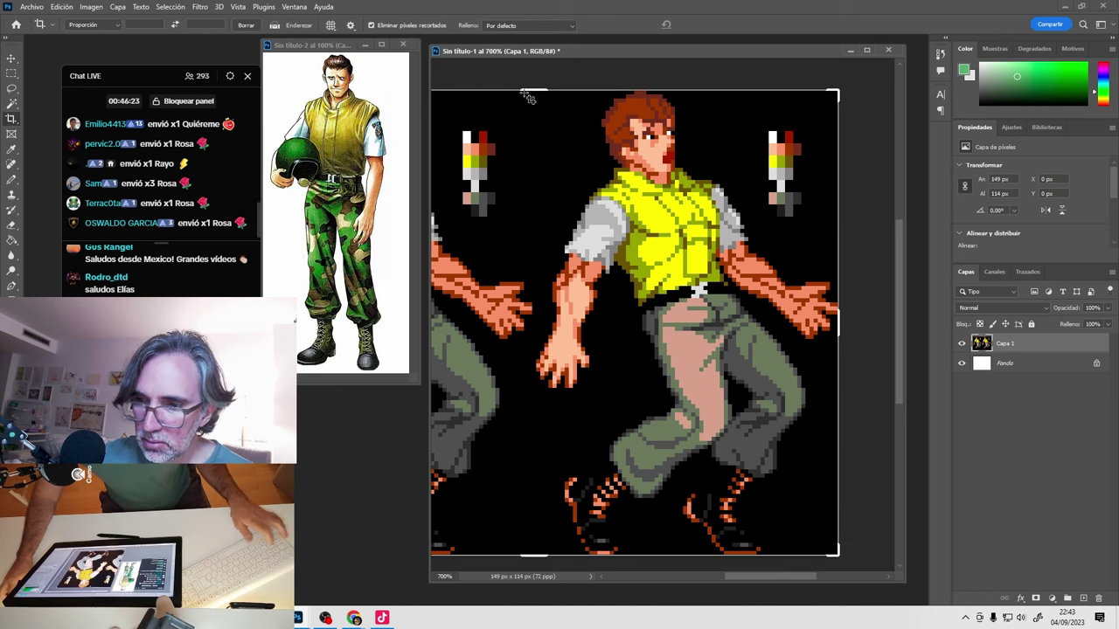
pyautogui.moveTo(533, 91); pyautogui.dragTo(544, 57)
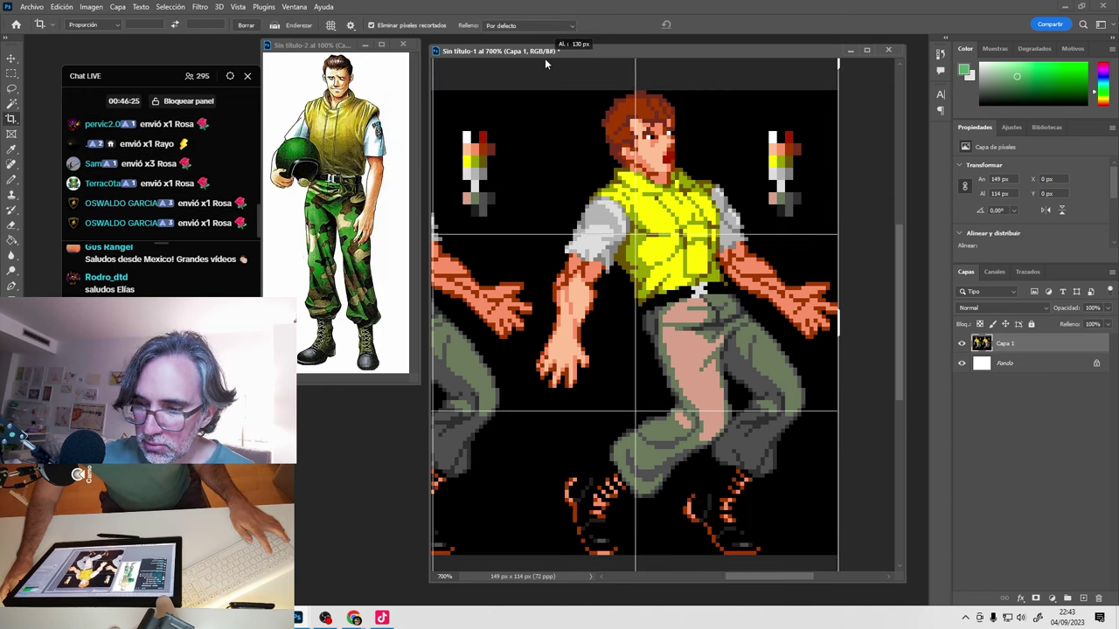
pyautogui.press('Return')
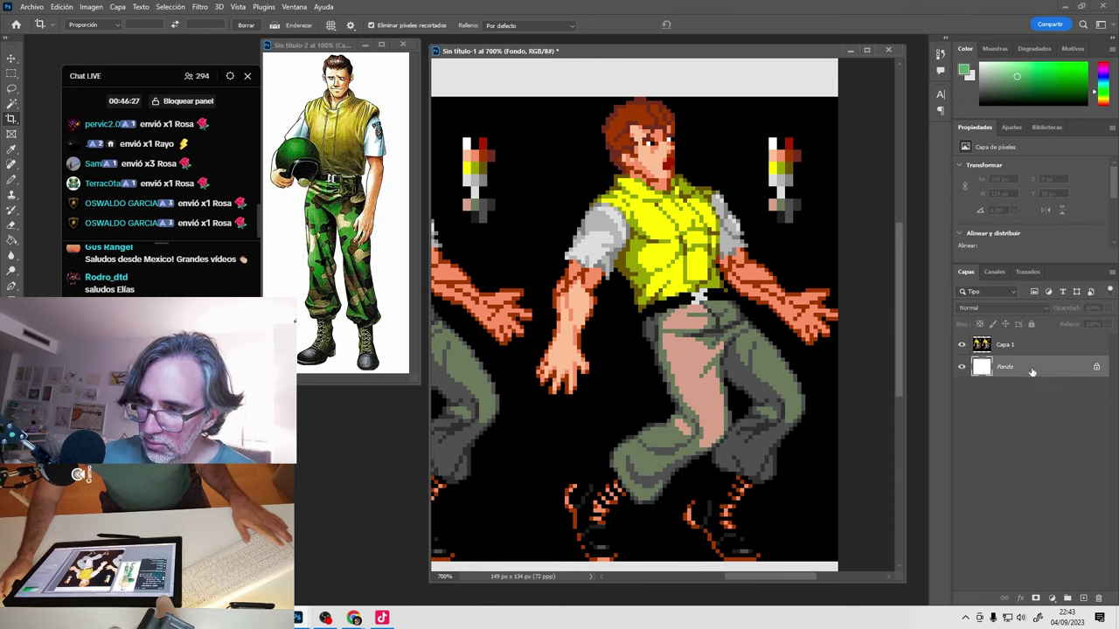
# Fill the white Fondo layer with the default black using the Paint Bucket.
pyautogui.click(13, 241)
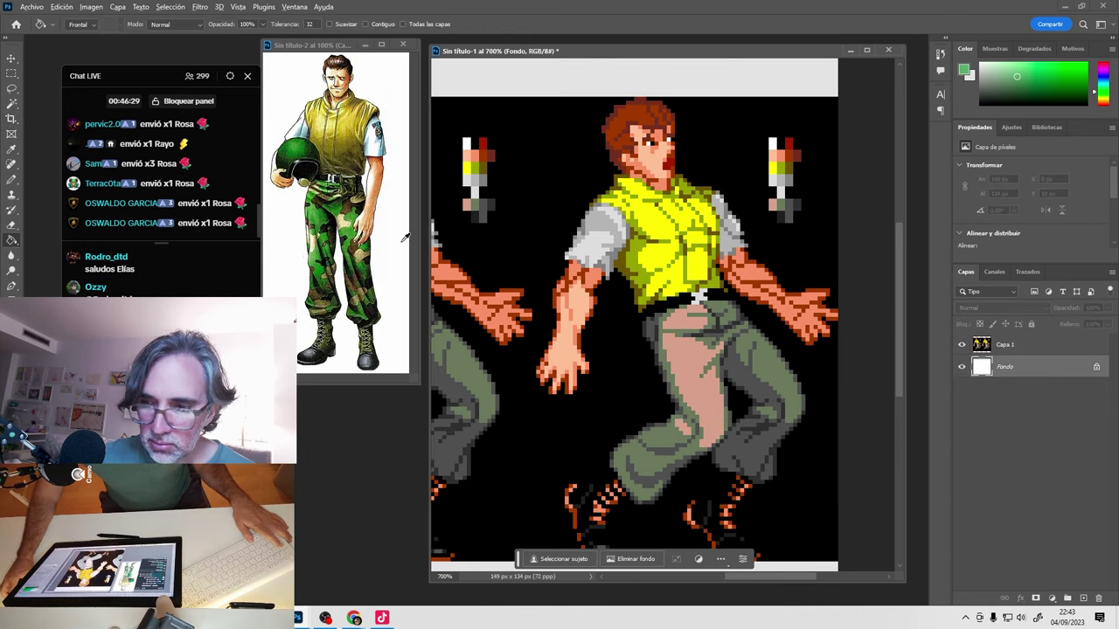
pyautogui.press('d')
pyautogui.click(590, 82)
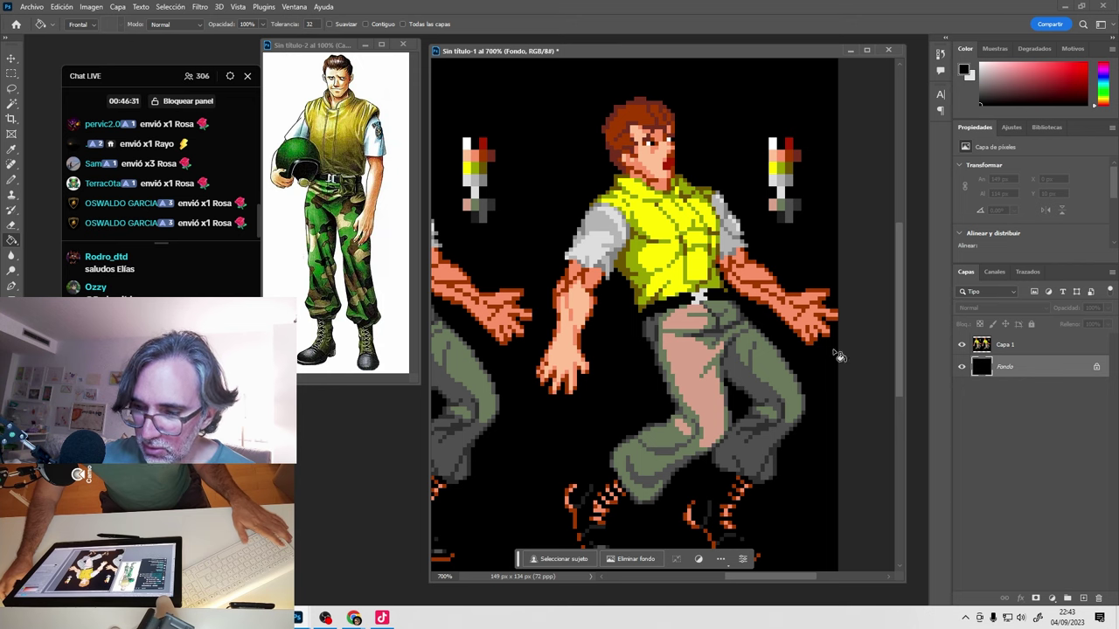
# Try to select the black area around the sprites on Capa 1 with the Magic Wand at tolerance 5.
pyautogui.click(998, 341)
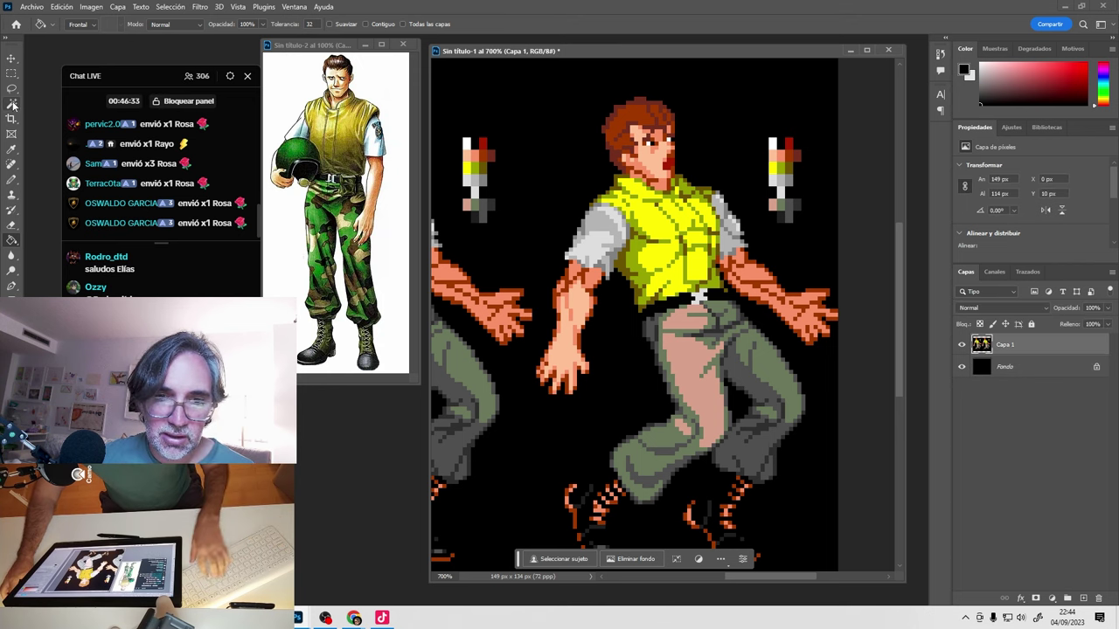
pyautogui.press('w')
pyautogui.click(569, 155)
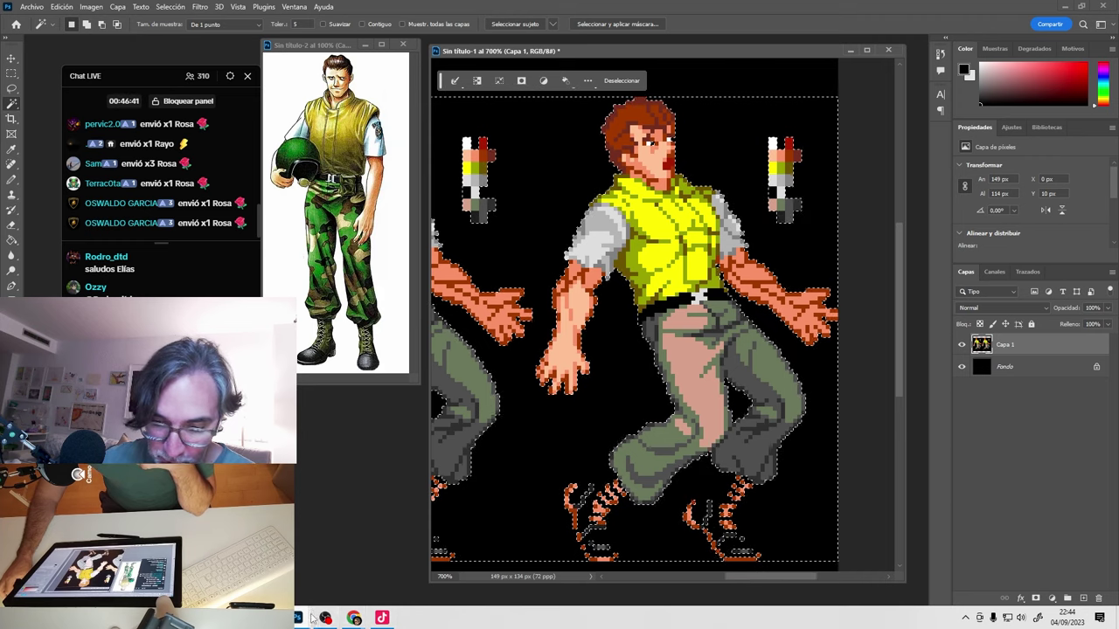
# Switch to the Discord thread in Chrome, enlarge the bot's rescaled sprite image to inspect it, and return to Photoshop.
pyautogui.moveTo(353, 618)
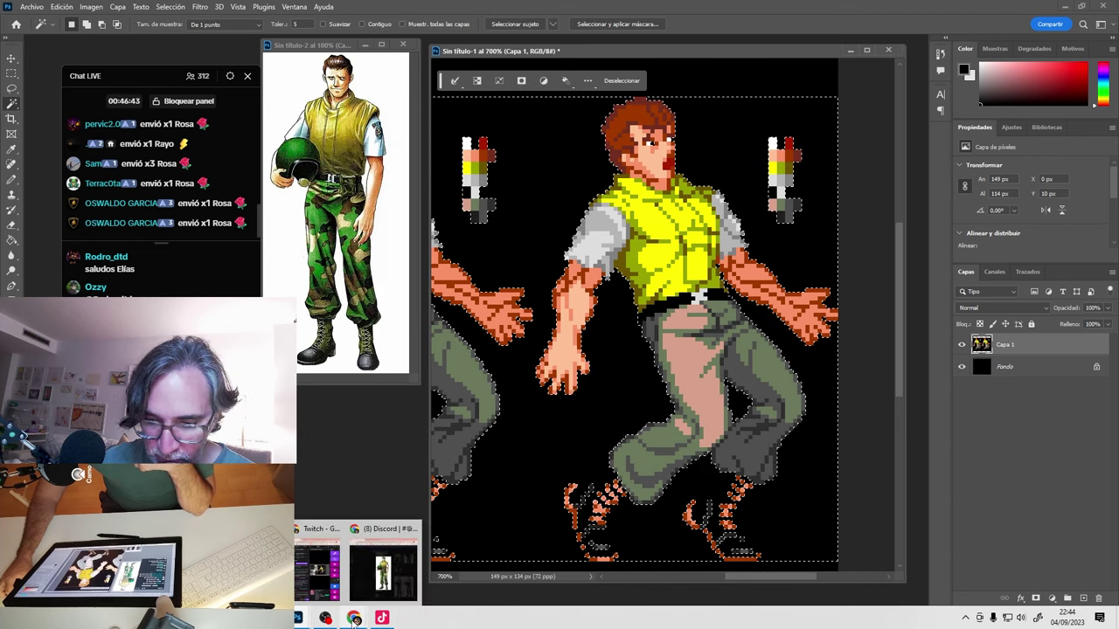
pyautogui.click(405, 561)
pyautogui.click(823, 328)
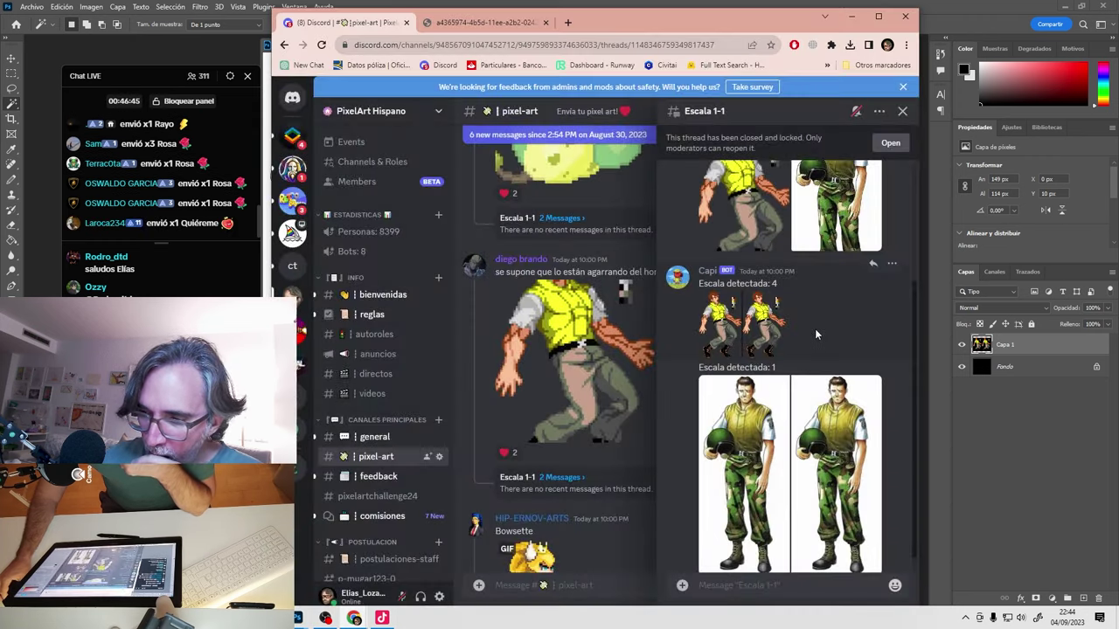
pyautogui.click(766, 339)
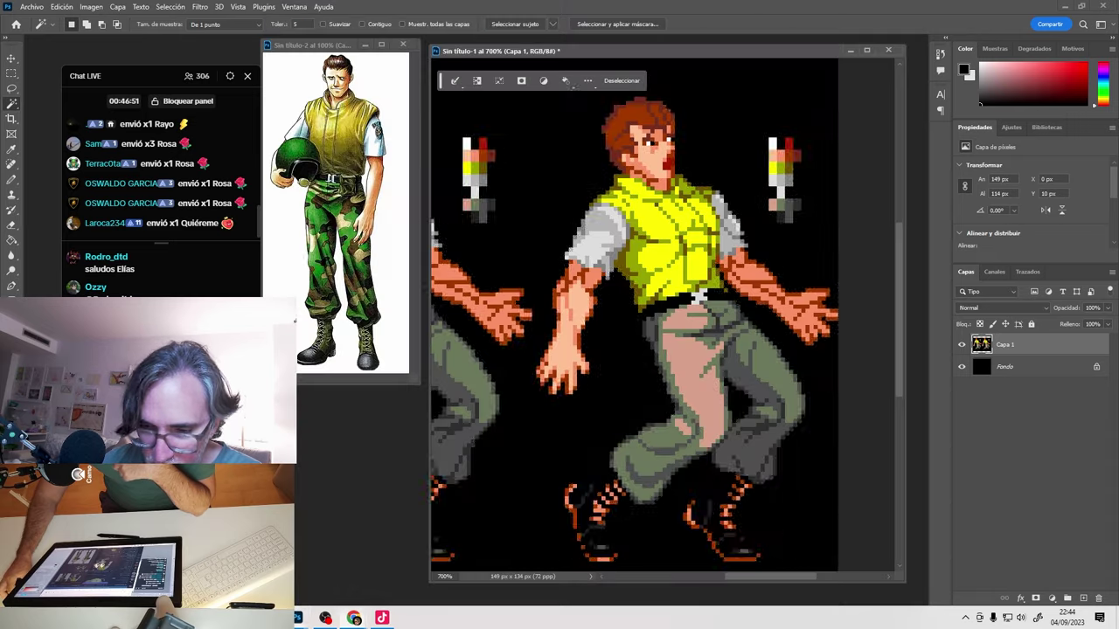
pyautogui.hotkey('alt', 'Tab')
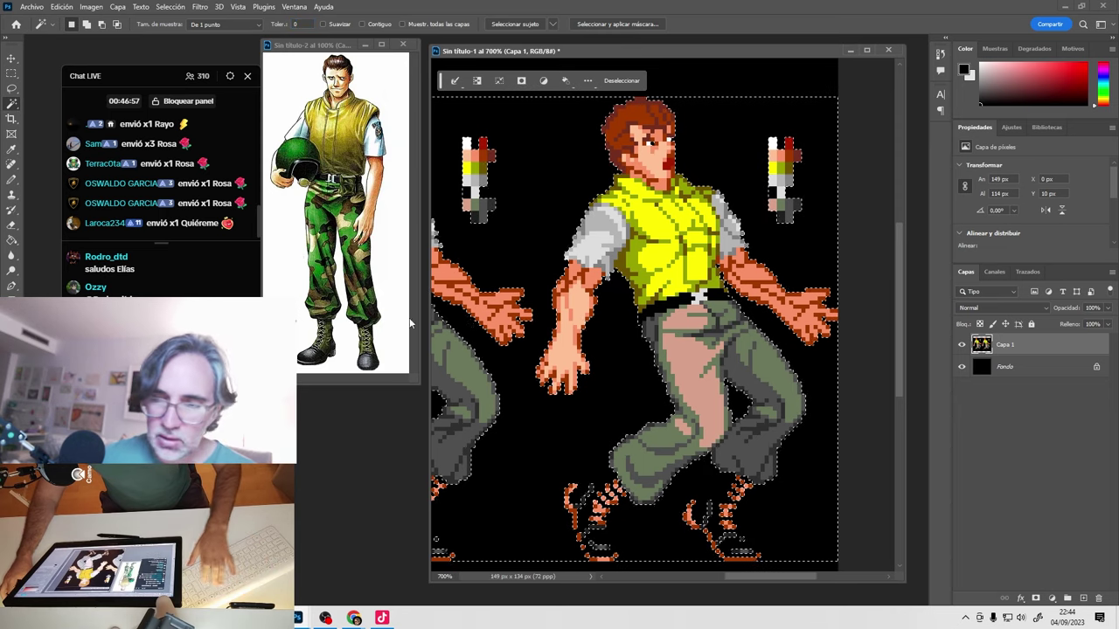
# Try selecting the black area on Capa 1 again with the Magic Wand at tolerance 0, and clear the selection.
pyautogui.hotkey('ctrl', 'd')
pyautogui.click(537, 219)
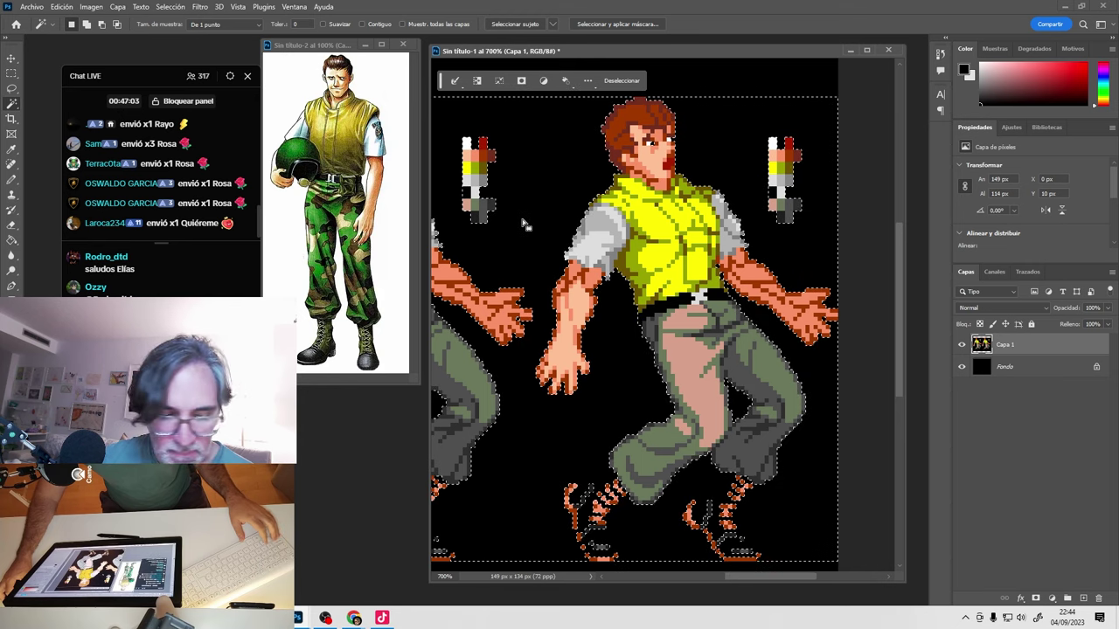
pyautogui.hotkey('ctrl', 'd')
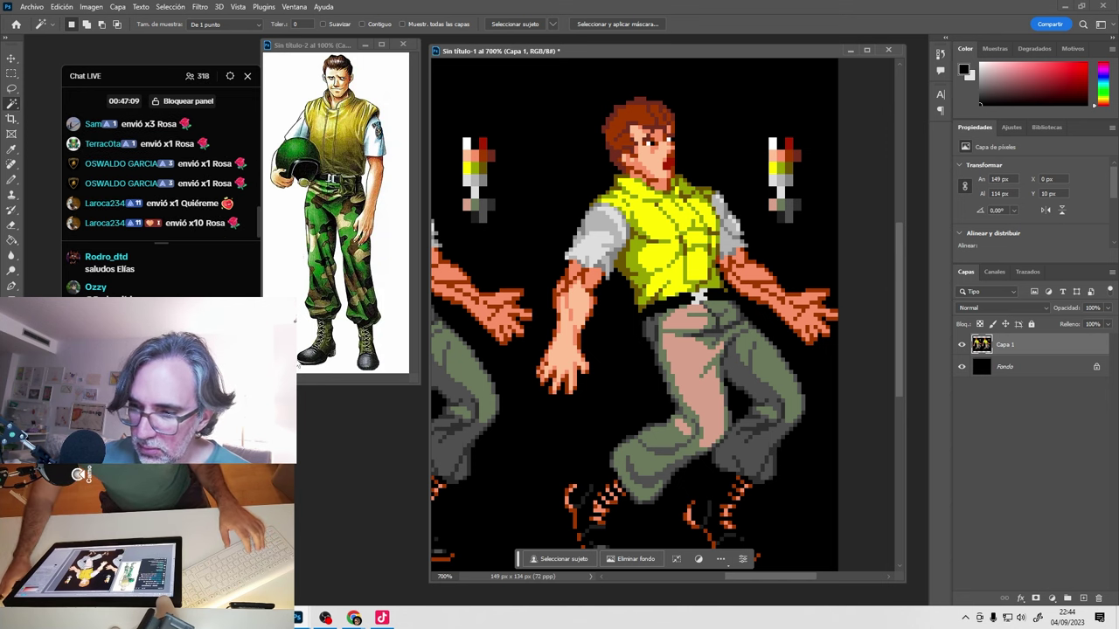
# In Chrome, close the Escala 1-1 thread, read the author's comment on the sprite in the pixel-art channel, and return to Photoshop.
pyautogui.moveTo(353, 618)
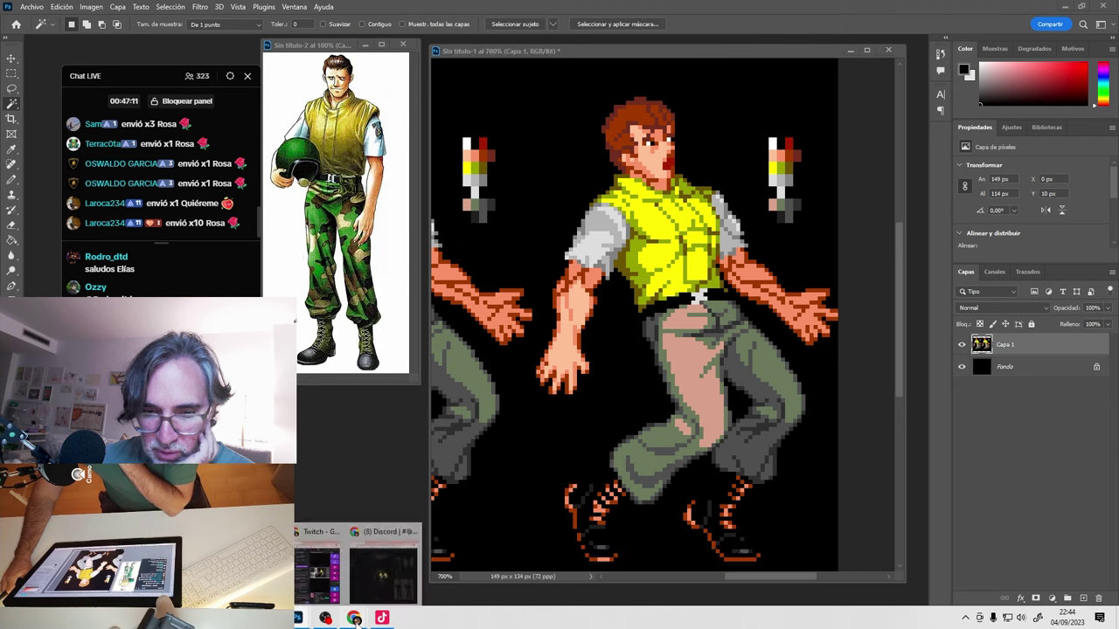
pyautogui.click(405, 585)
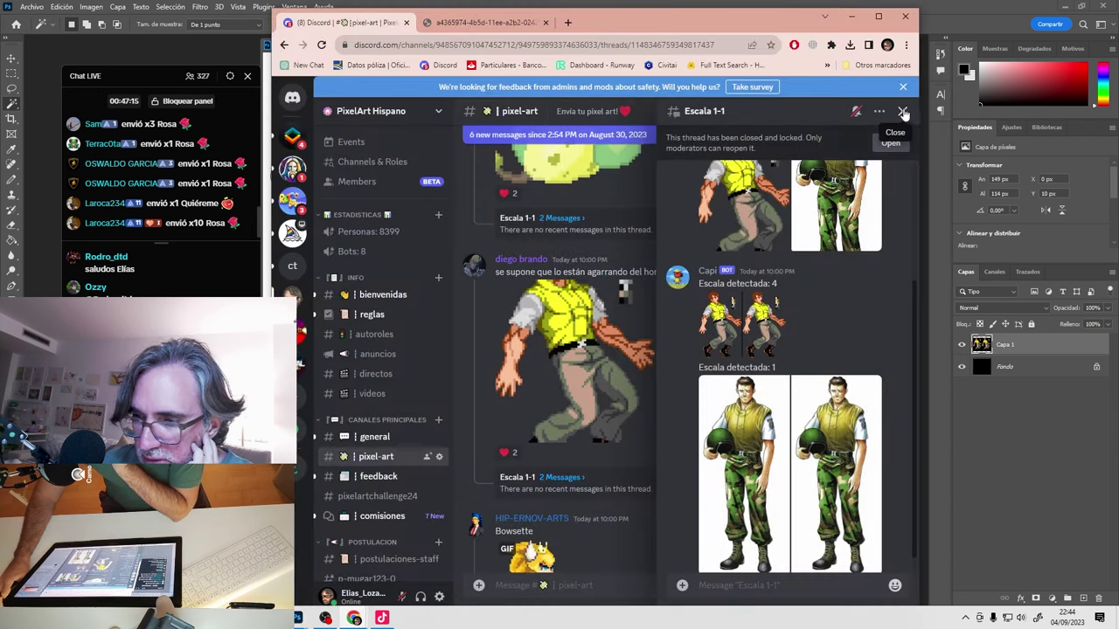
pyautogui.click(902, 111)
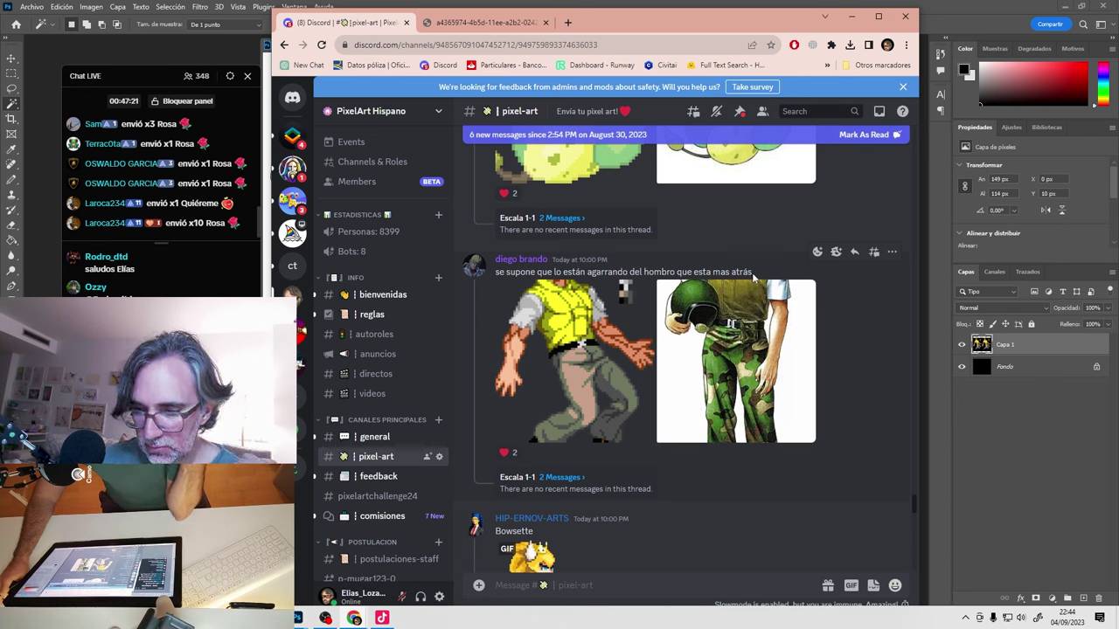
pyautogui.scroll(3, 708, 373)
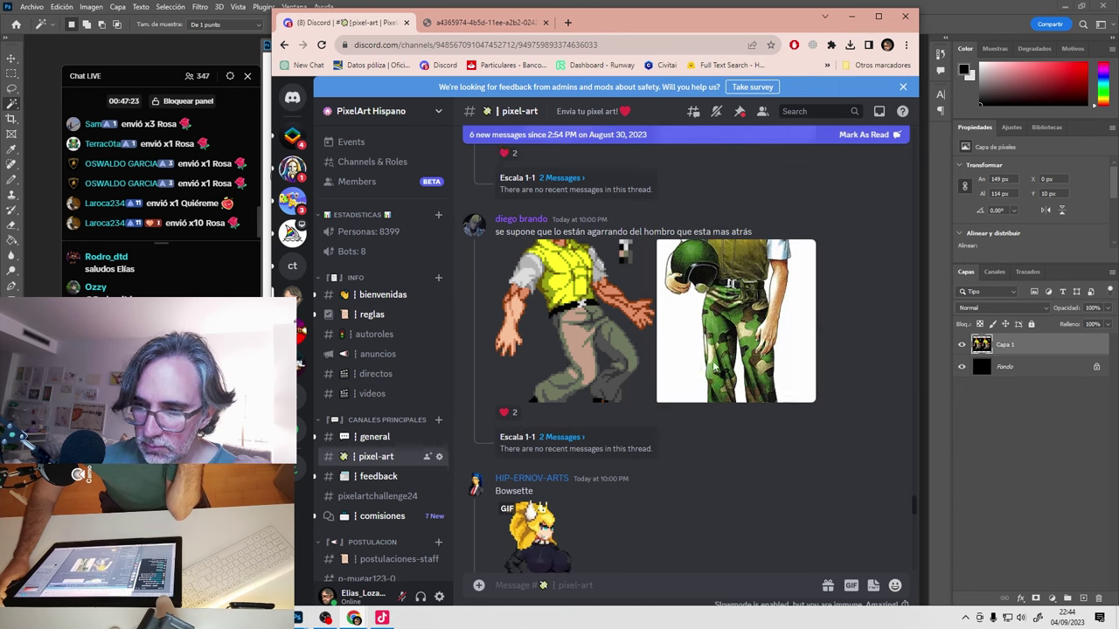
pyautogui.scroll(-1, 707, 372)
pyautogui.hotkey('alt', 'Tab')
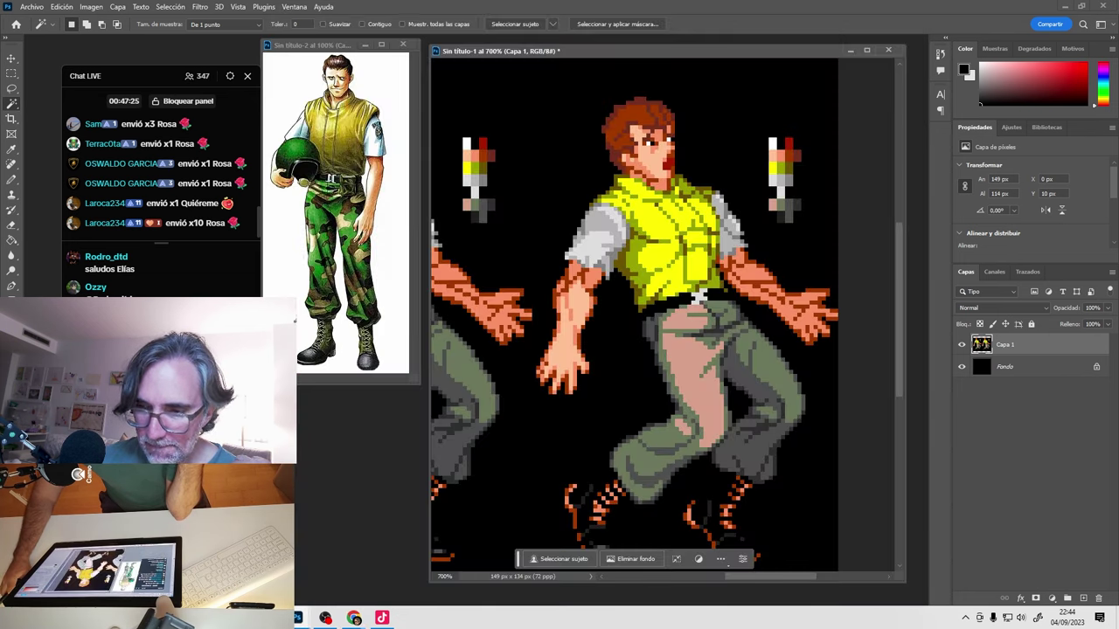
# Enlarge the sprite canvas evenly on all sides to 201 x 178 px with the Crop tool.
pyautogui.scroll(-1, 577, 388)
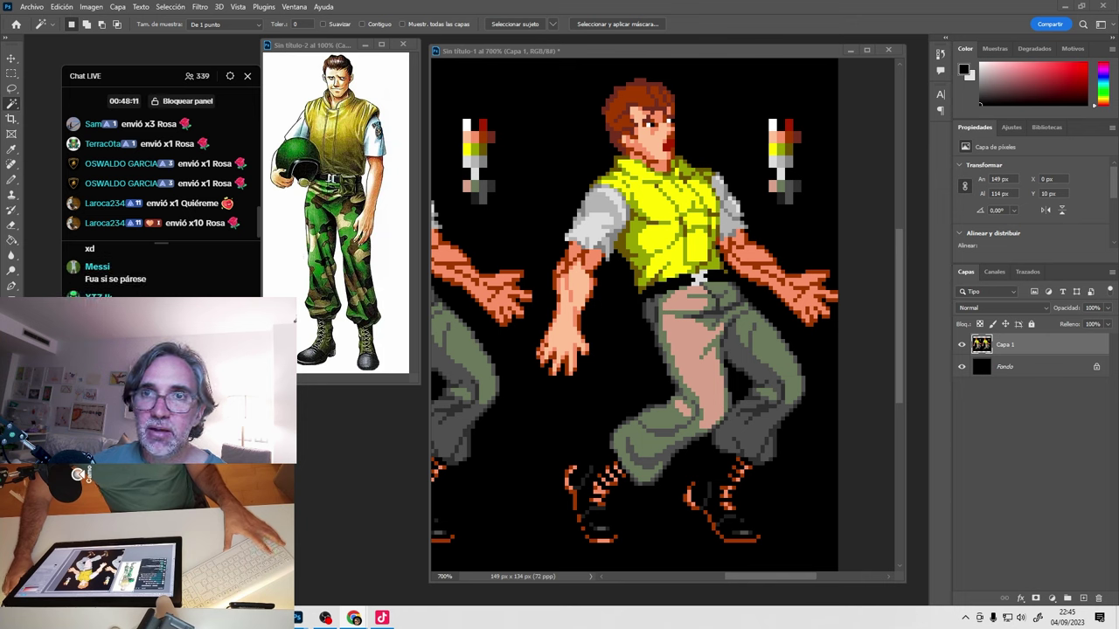
pyautogui.click(643, 57)
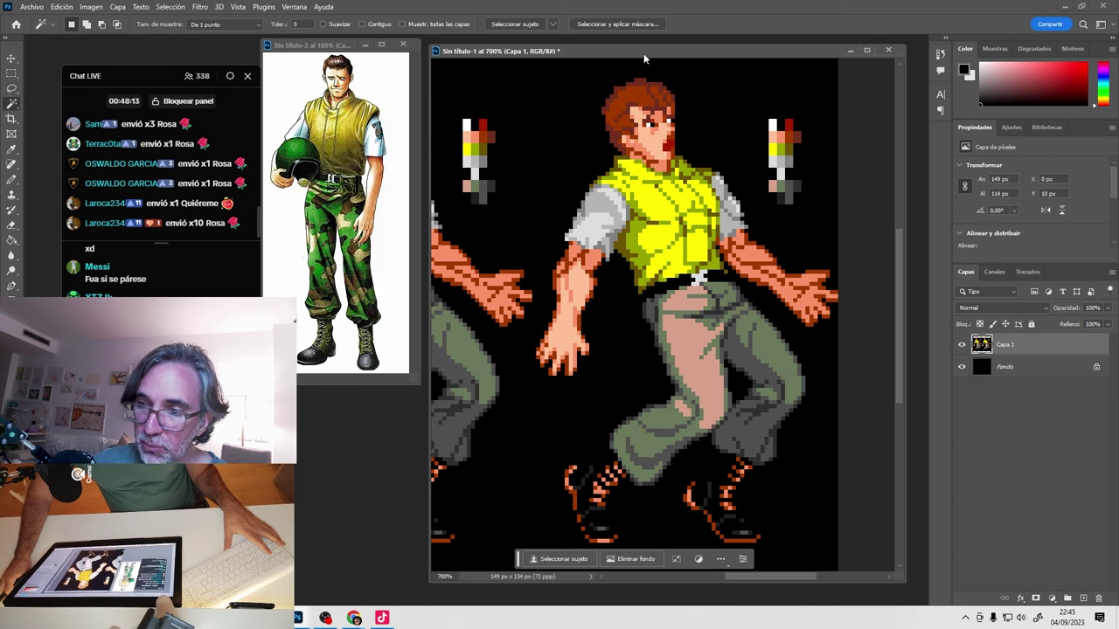
pyautogui.keyDown('alt'); pyautogui.click(664, 233); pyautogui.keyUp('alt')
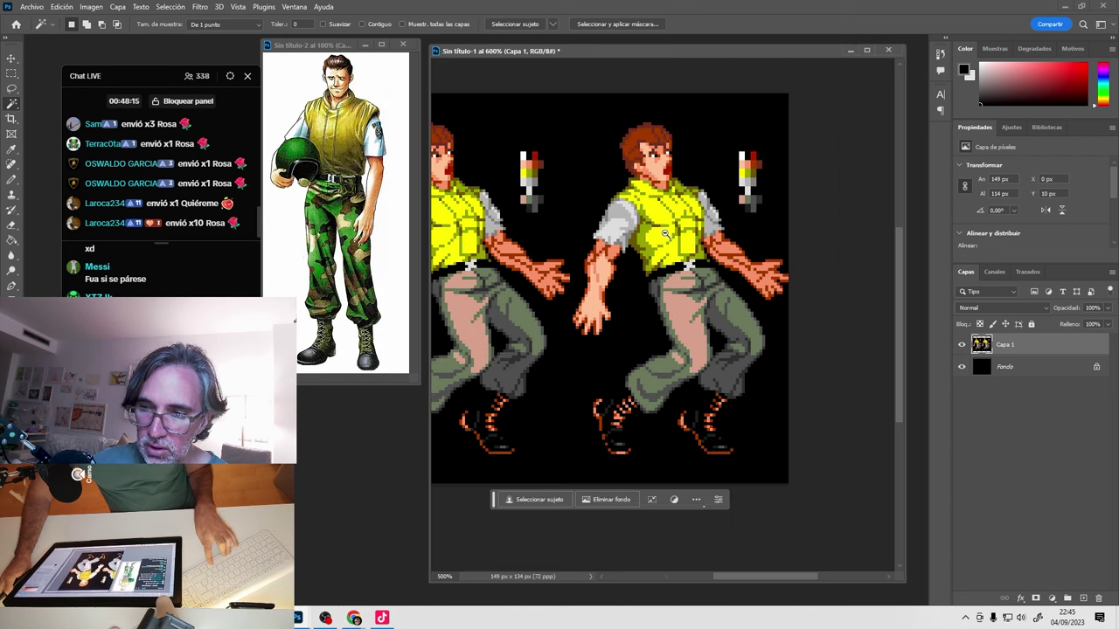
pyautogui.keyDown('alt'); pyautogui.click(664, 233); pyautogui.keyUp('alt')
pyautogui.keyDown('alt'); pyautogui.click(612, 263); pyautogui.keyUp('alt')
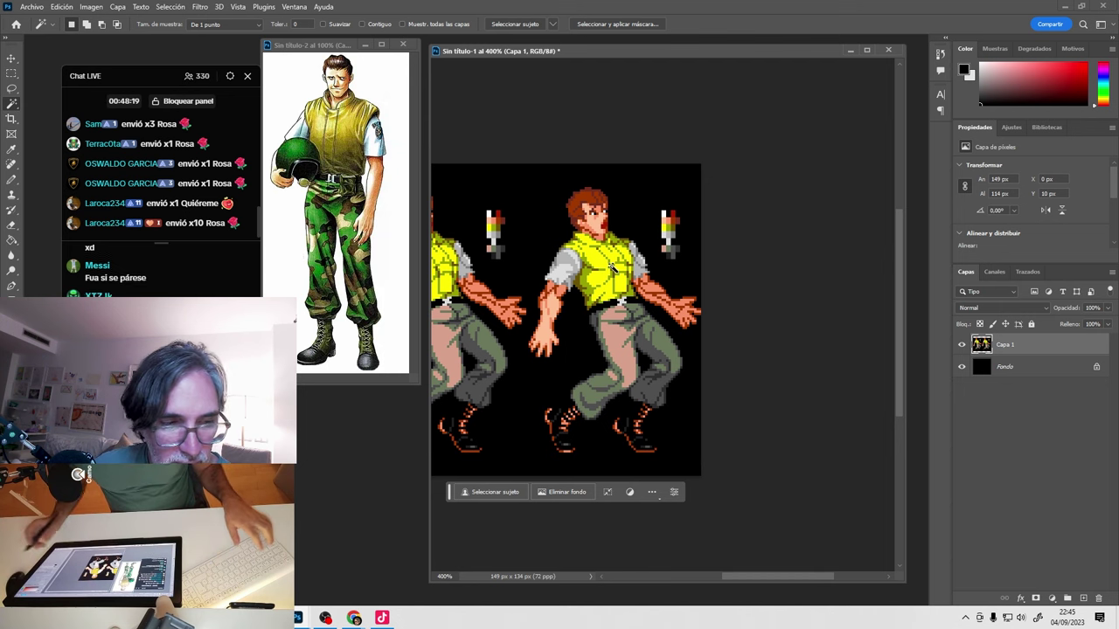
pyautogui.press('c')
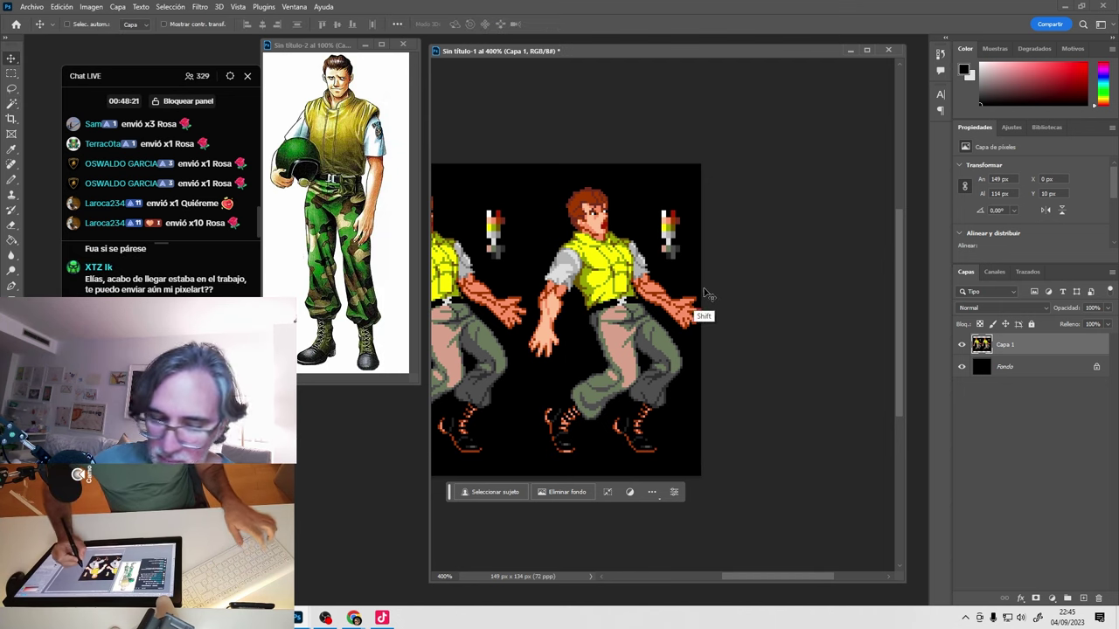
pyautogui.moveTo(709, 175); pyautogui.dragTo(764, 114)
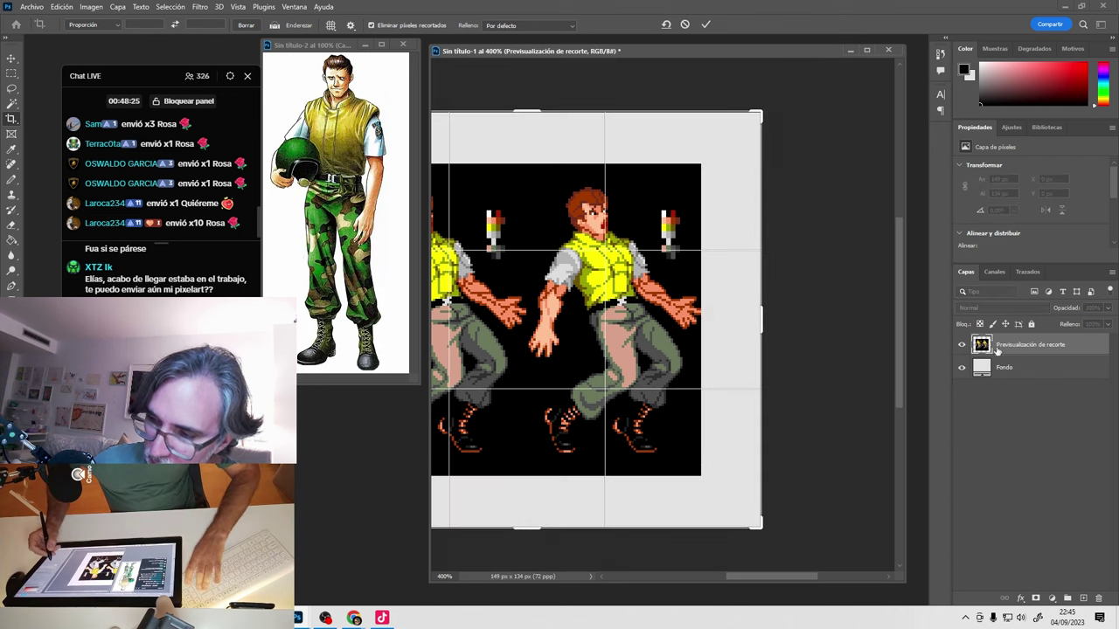
pyautogui.press('Return')
# Fill the newly added margin of the Fondo layer with black to match the rest of the background.
pyautogui.press('g')
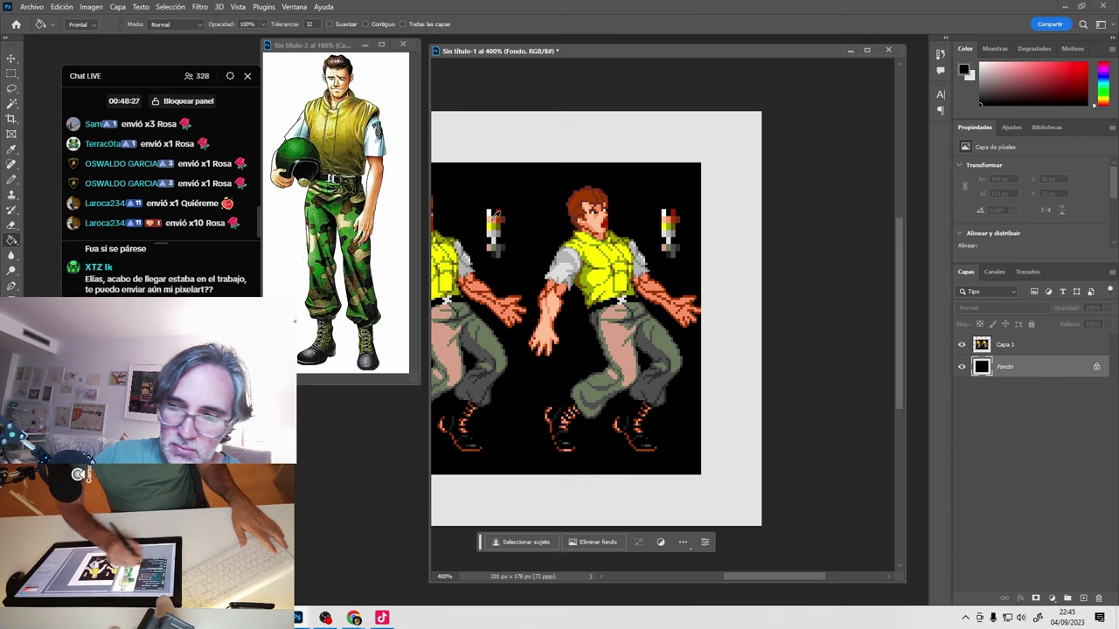
pyautogui.keyDown('alt'); pyautogui.click(650, 187); pyautogui.keyUp('alt')
pyautogui.click(761, 204)
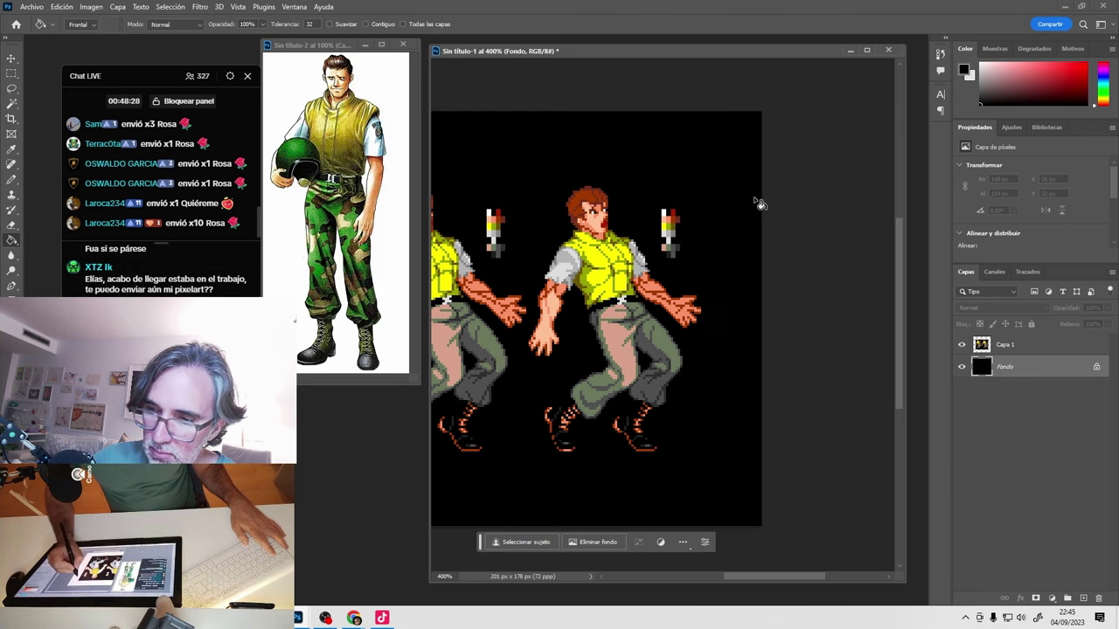
# Add a layer above Capa 1 and paint a red silhouette's torso, head and arms, with one hand gripping the man's rear shoulder.
pyautogui.click(1022, 347)
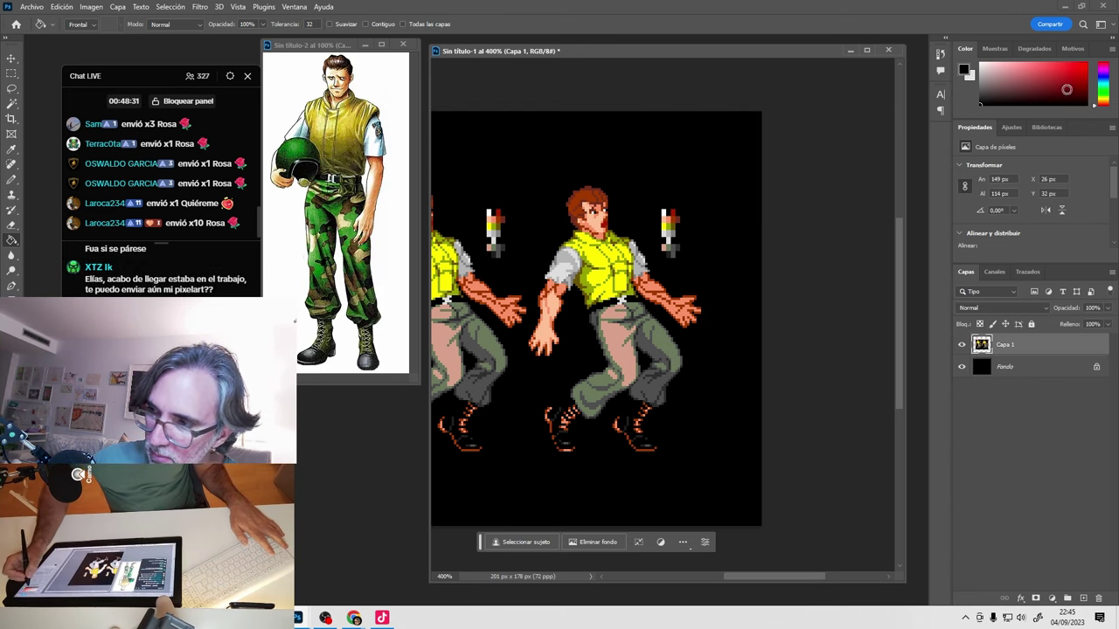
pyautogui.click(1084, 598)
pyautogui.press('b')
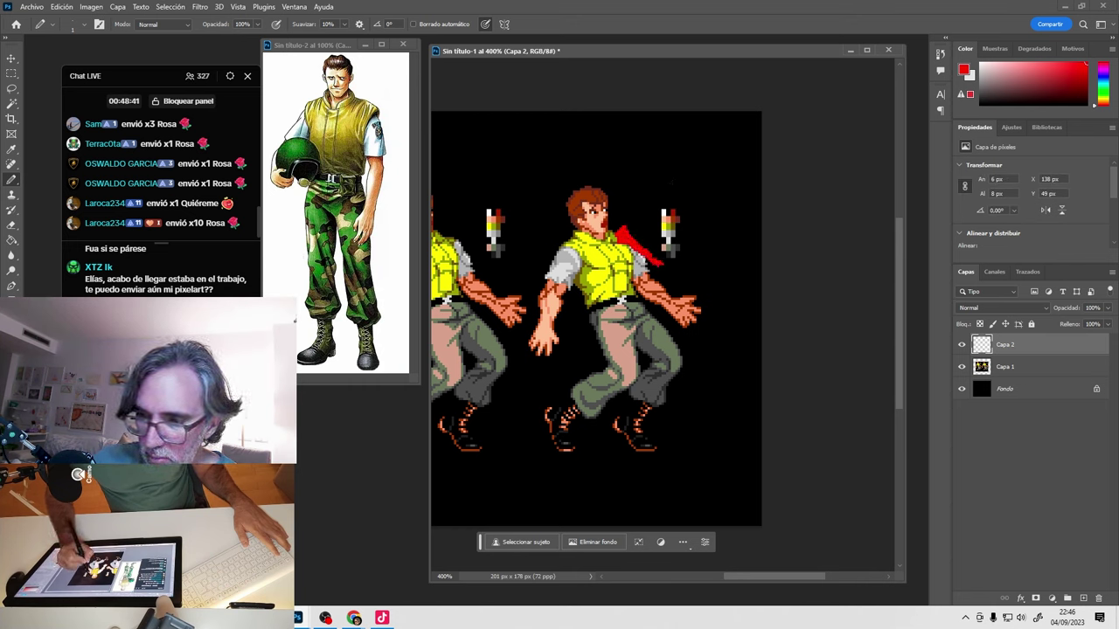
pyautogui.moveTo(631, 251)
pyautogui.mouseDown()
pyautogui.moveTo(703, 286)
pyautogui.moveTo(648, 271)
pyautogui.moveTo(698, 292)
pyautogui.moveTo(702, 319)
pyautogui.moveTo(715, 319)
pyautogui.moveTo(694, 340)
pyautogui.moveTo(710, 382)
pyautogui.mouseUp()
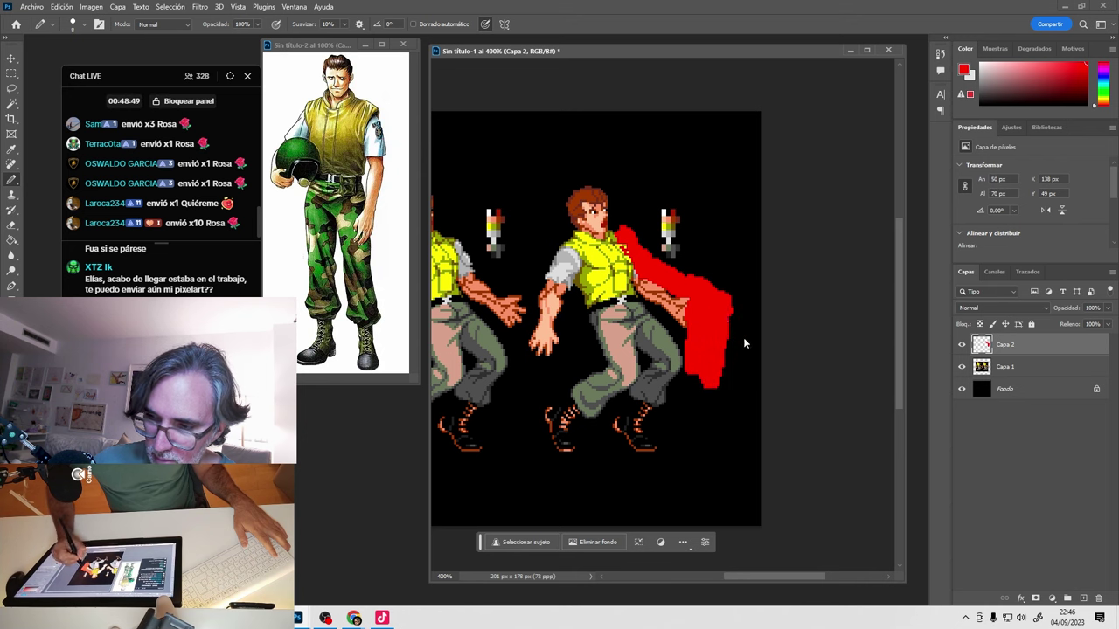
pyautogui.moveTo(744, 344)
pyautogui.mouseDown()
pyautogui.moveTo(708, 257)
pyautogui.moveTo(722, 254)
pyautogui.mouseUp()
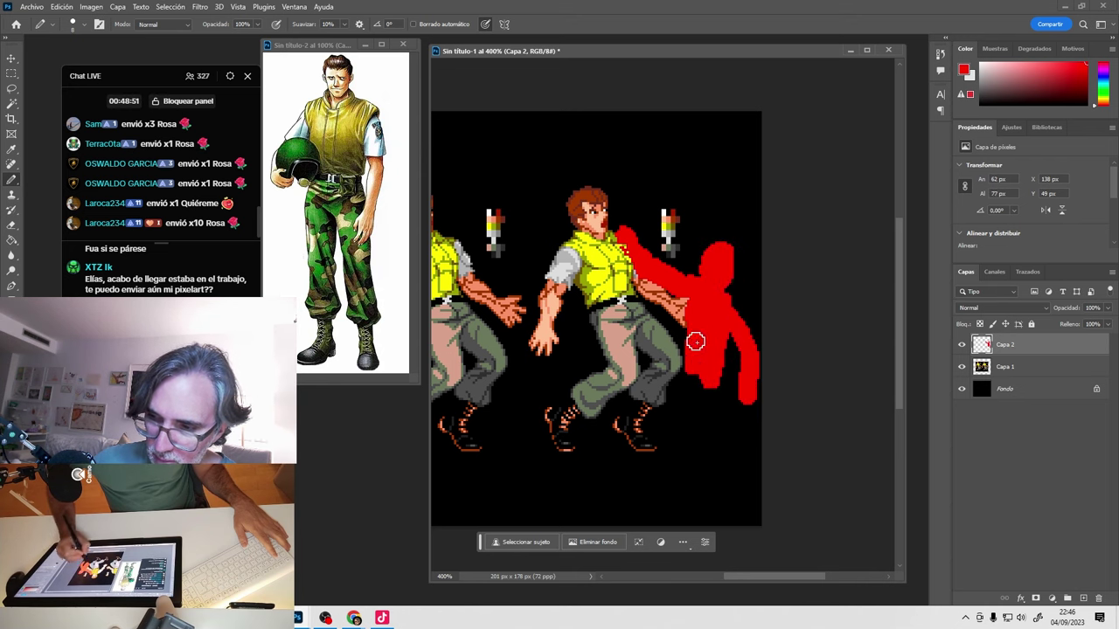
# Paint the red silhouette's two thick legs down to the bottom edge of the canvas.
pyautogui.moveTo(694, 341)
pyautogui.mouseDown()
pyautogui.moveTo(711, 369)
pyautogui.moveTo(696, 404)
pyautogui.moveTo(692, 514)
pyautogui.mouseUp()
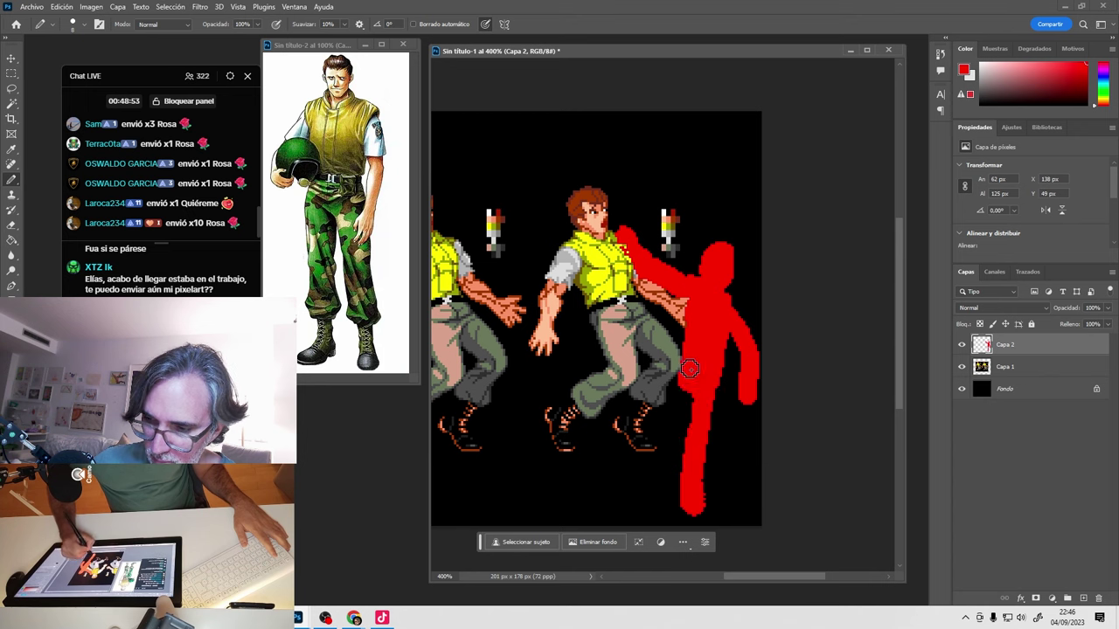
pyautogui.moveTo(690, 368)
pyautogui.mouseDown()
pyautogui.moveTo(645, 458)
pyautogui.moveTo(645, 512)
pyautogui.mouseUp()
pyautogui.moveTo(699, 414); pyautogui.dragTo(712, 510)
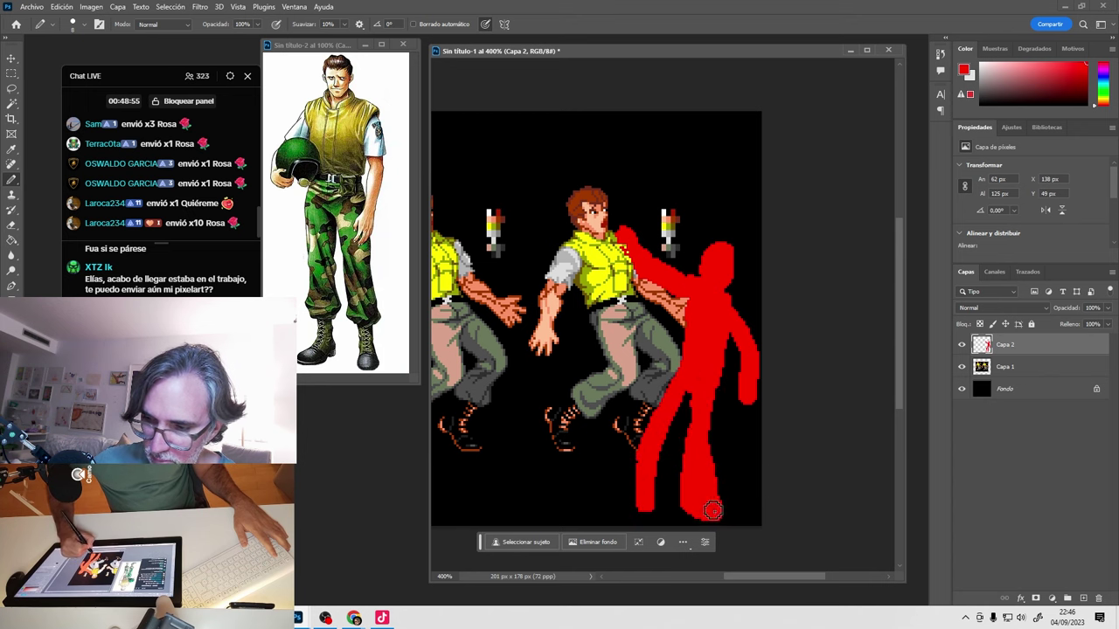
pyautogui.moveTo(692, 393); pyautogui.dragTo(714, 495)
pyautogui.moveTo(657, 439)
pyautogui.mouseDown()
pyautogui.moveTo(660, 511)
pyautogui.moveTo(649, 521)
pyautogui.mouseUp()
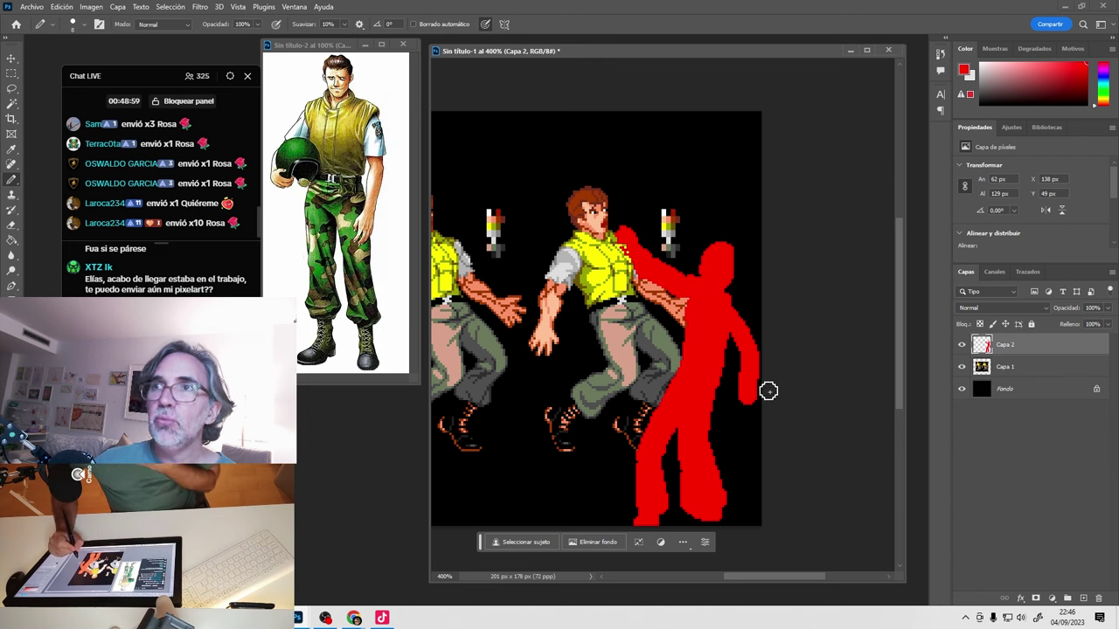
# Try extending the red gripping hand and tracing the man's collar, shoulder and lowered arm with thin red strokes.
pyautogui.click(609, 234)
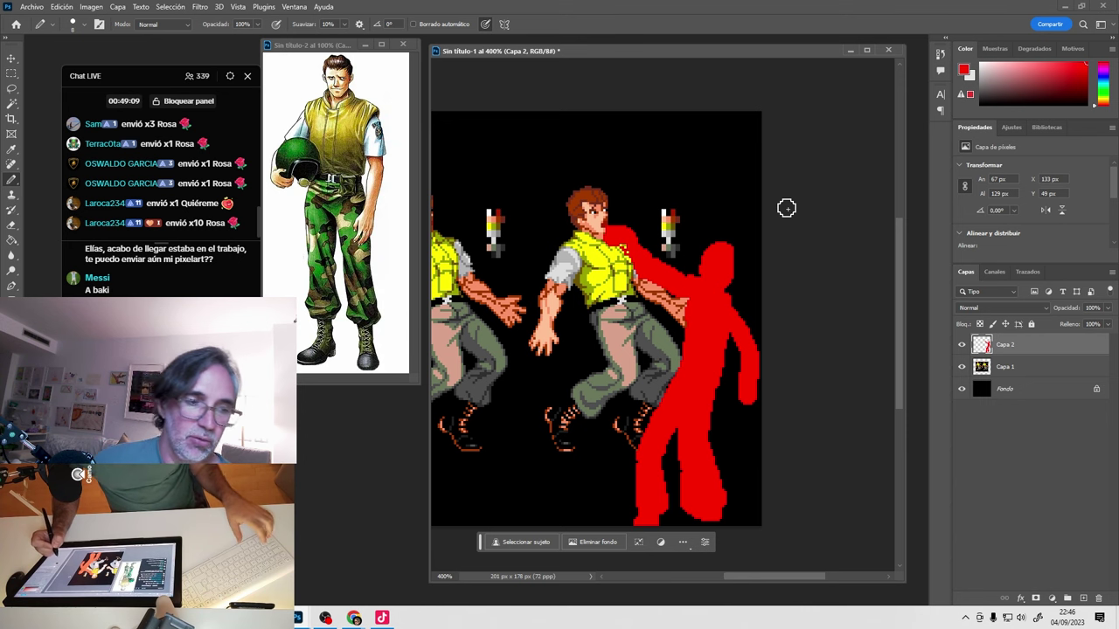
pyautogui.hotkey('ctrl', 'z')
pyautogui.hotkey('ctrl', 'z')
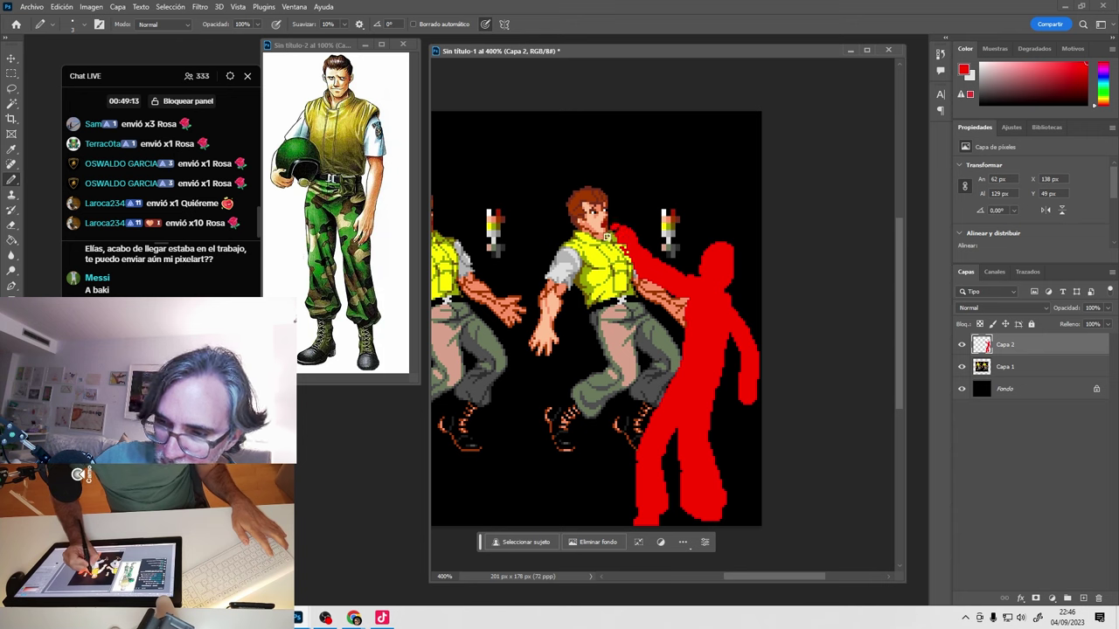
pyautogui.moveTo(605, 236)
pyautogui.mouseDown()
pyautogui.moveTo(569, 281)
pyautogui.moveTo(546, 342)
pyautogui.mouseUp()
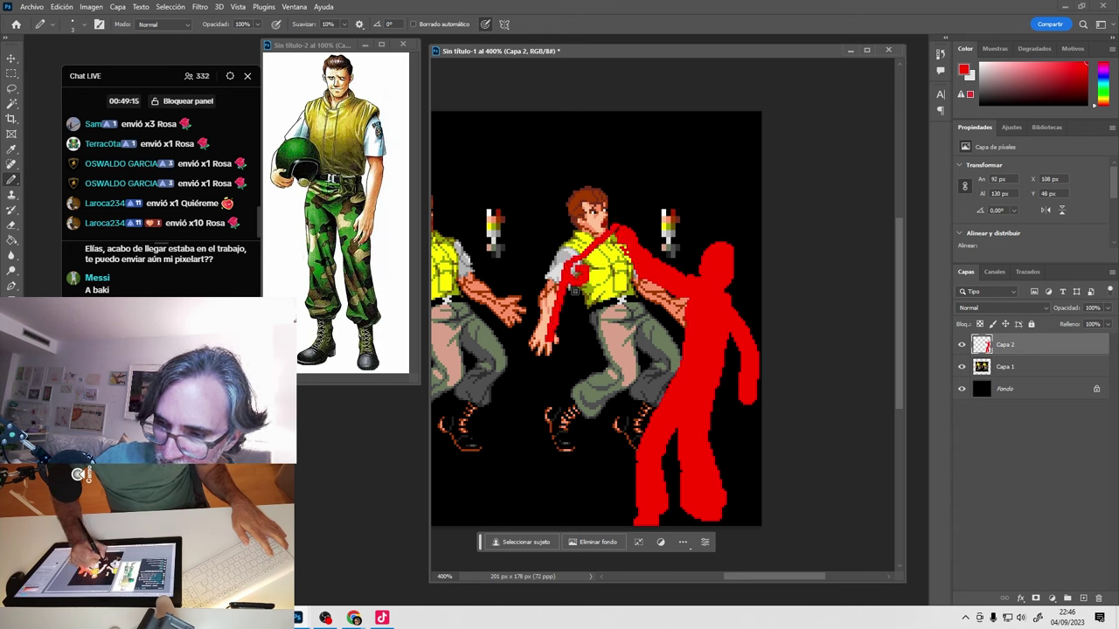
pyautogui.moveTo(575, 278); pyautogui.dragTo(579, 350)
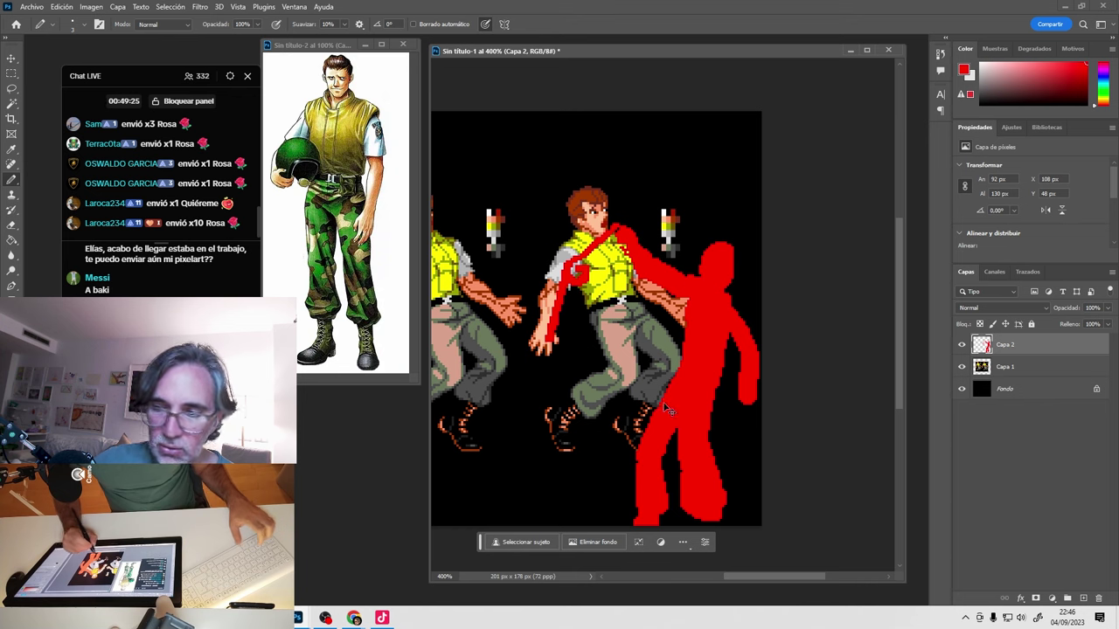
pyautogui.hotkey('ctrl', 'a')
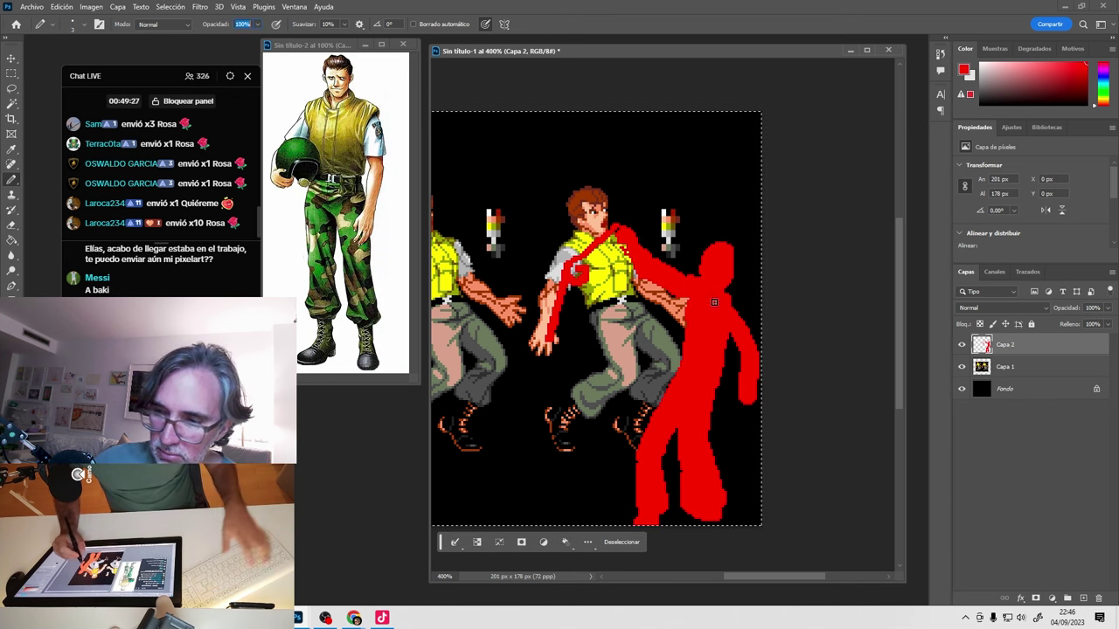
pyautogui.press('Return')
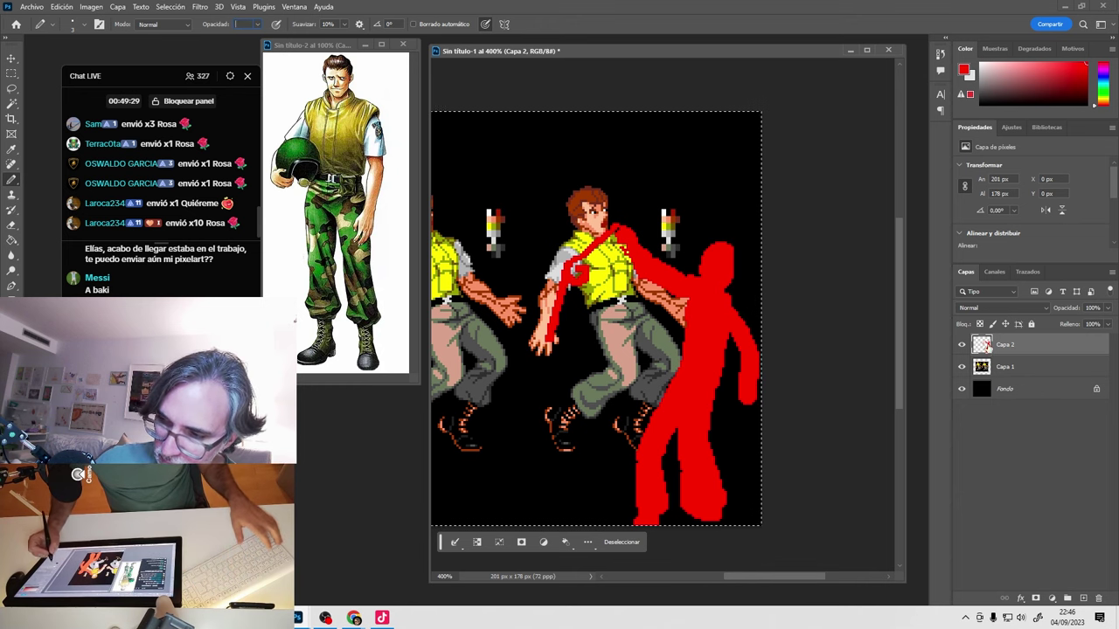
pyautogui.click(979, 344)
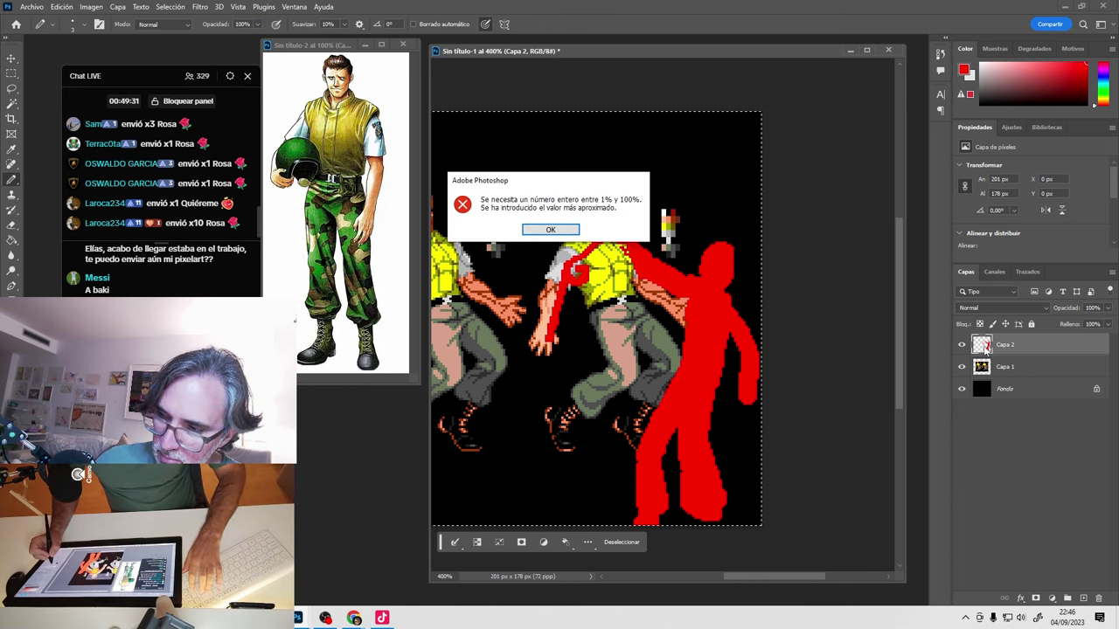
pyautogui.press('Return')
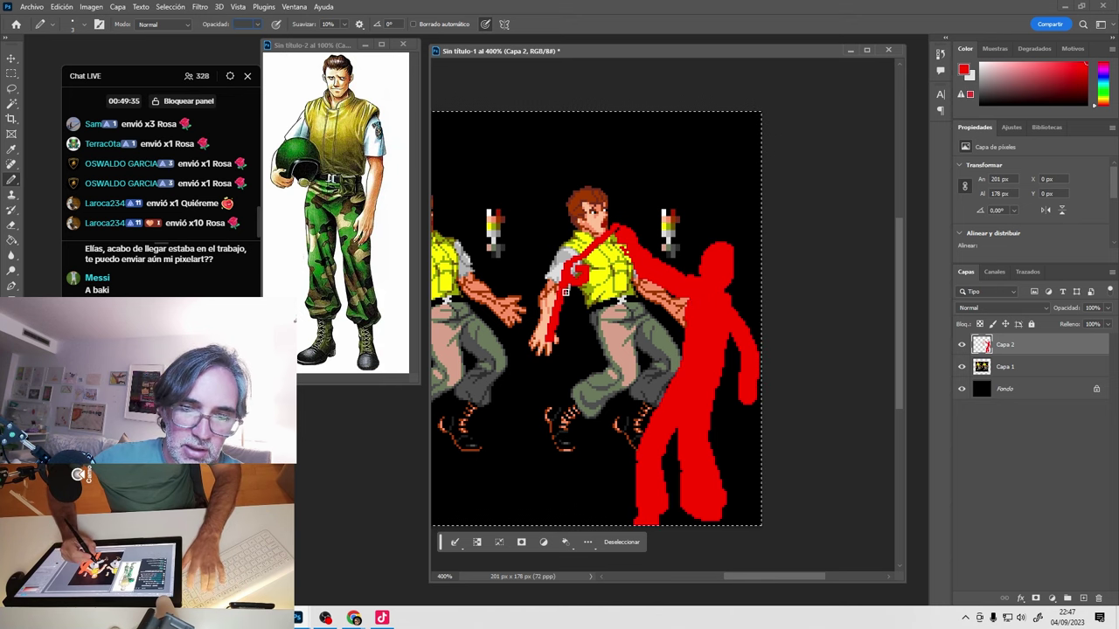
pyautogui.click(963, 346)
pyautogui.press('Return')
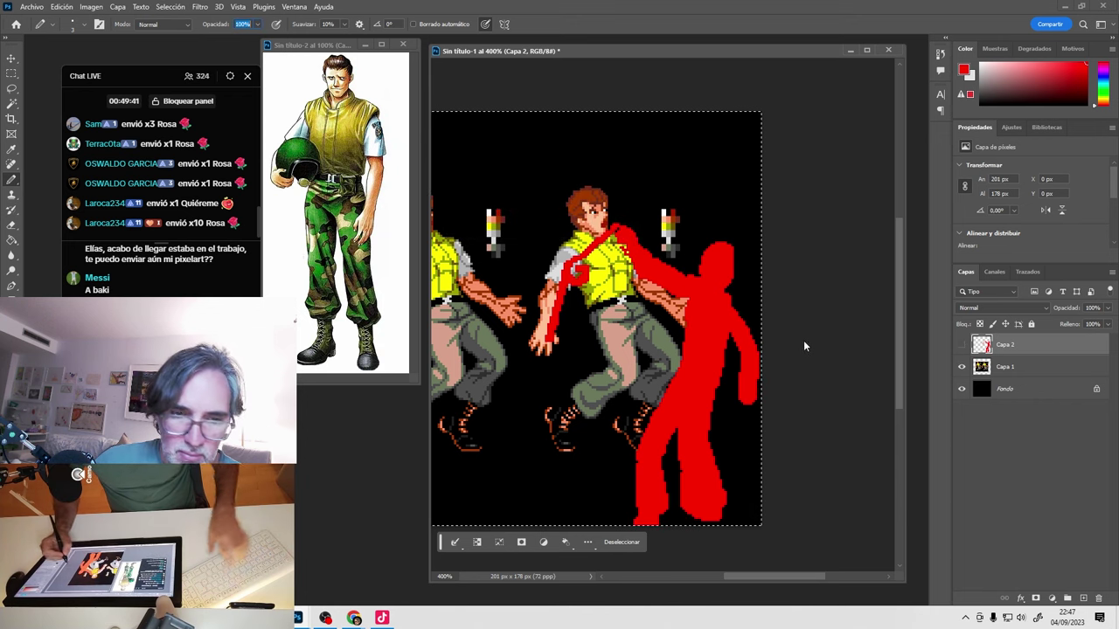
pyautogui.hotkey('ctrl', ',')
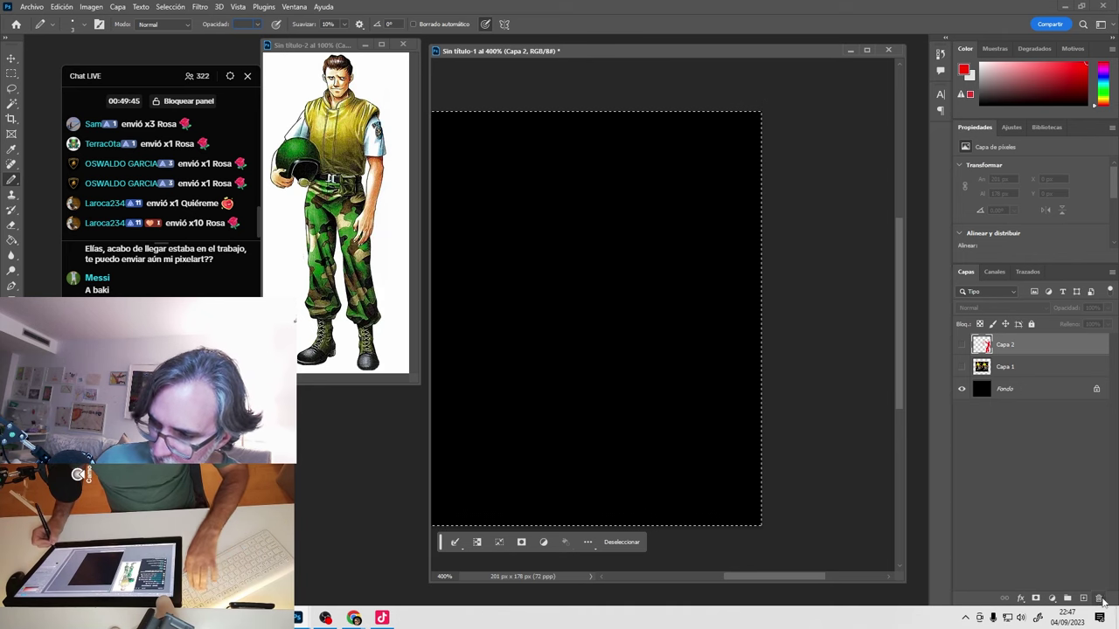
pyautogui.press('Return')
pyautogui.press('Return')
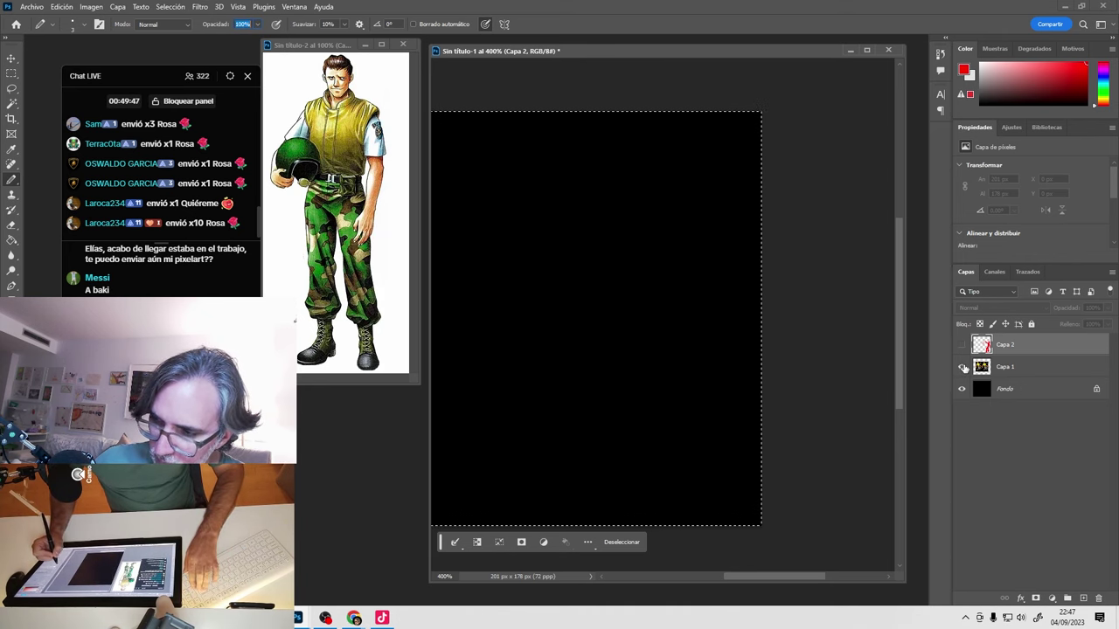
pyautogui.click(962, 367)
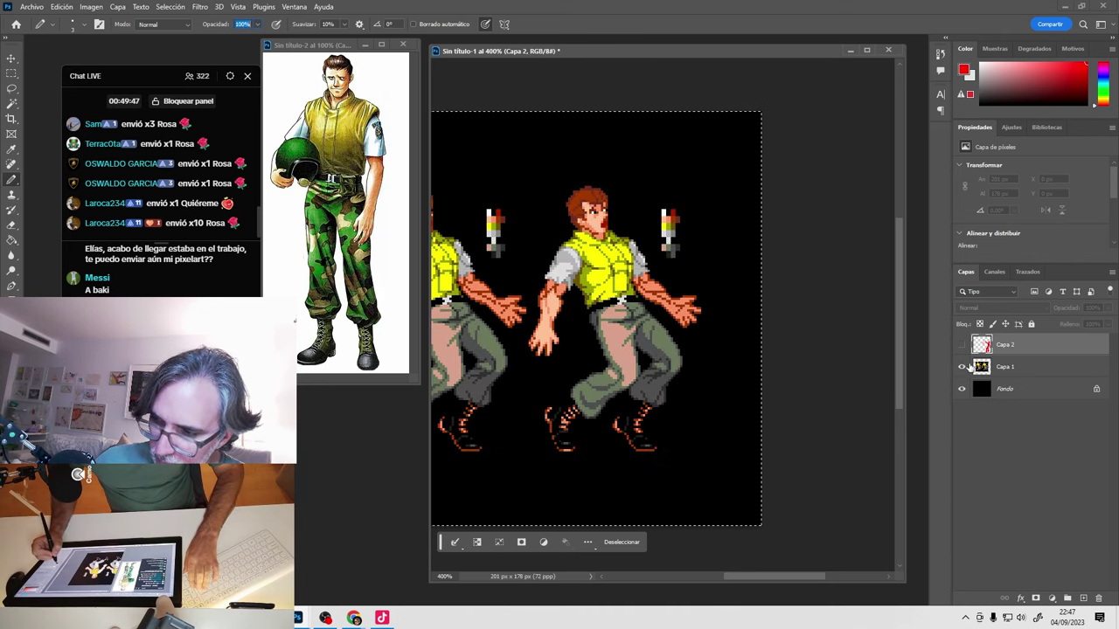
# Delete the red silhouette layer Capa 2 and add a new empty layer above Capa 1.
pyautogui.click(1098, 599)
pyautogui.press('Return')
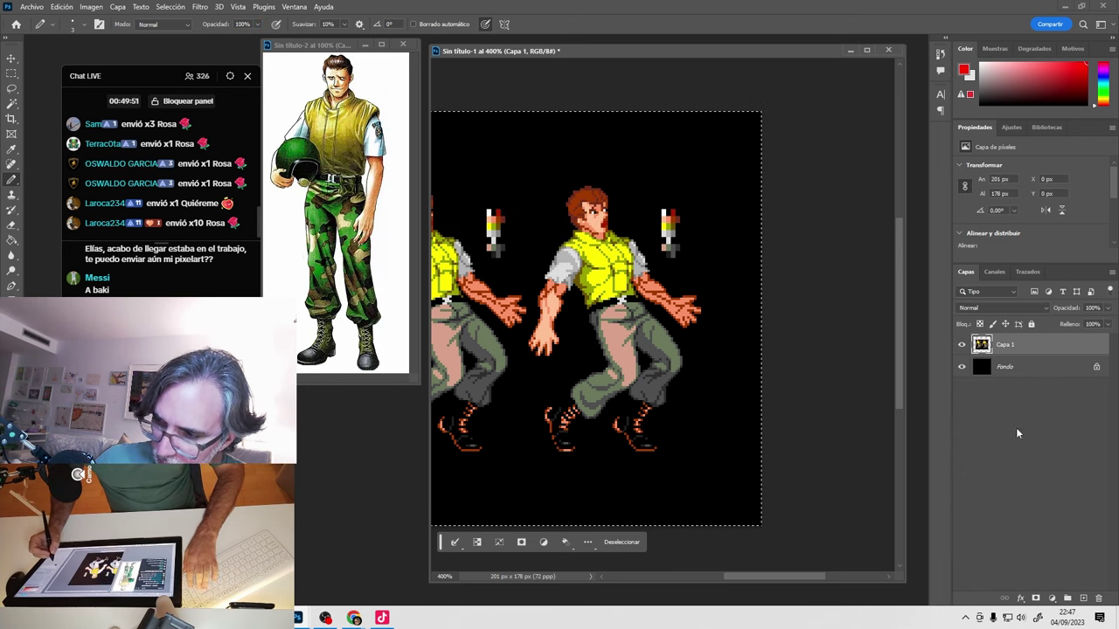
pyautogui.click(1083, 599)
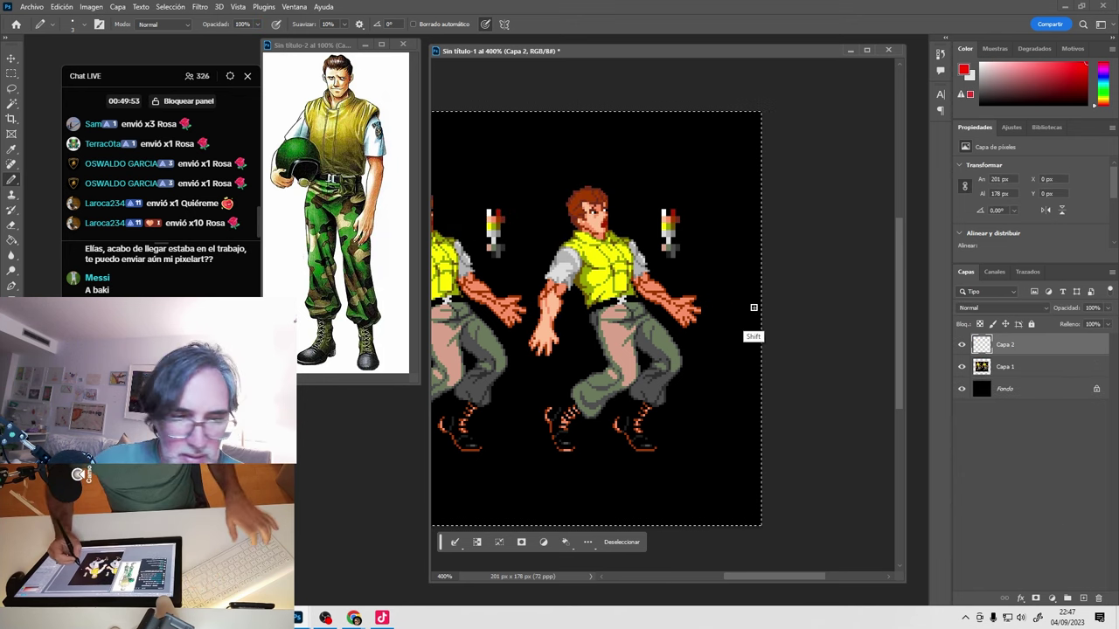
# Widen the canvas on the side the man faces to 245 x 178 px with the Crop tool.
pyautogui.press('c')
pyautogui.moveTo(762, 316); pyautogui.dragTo(810, 315)
pyautogui.press('Return')
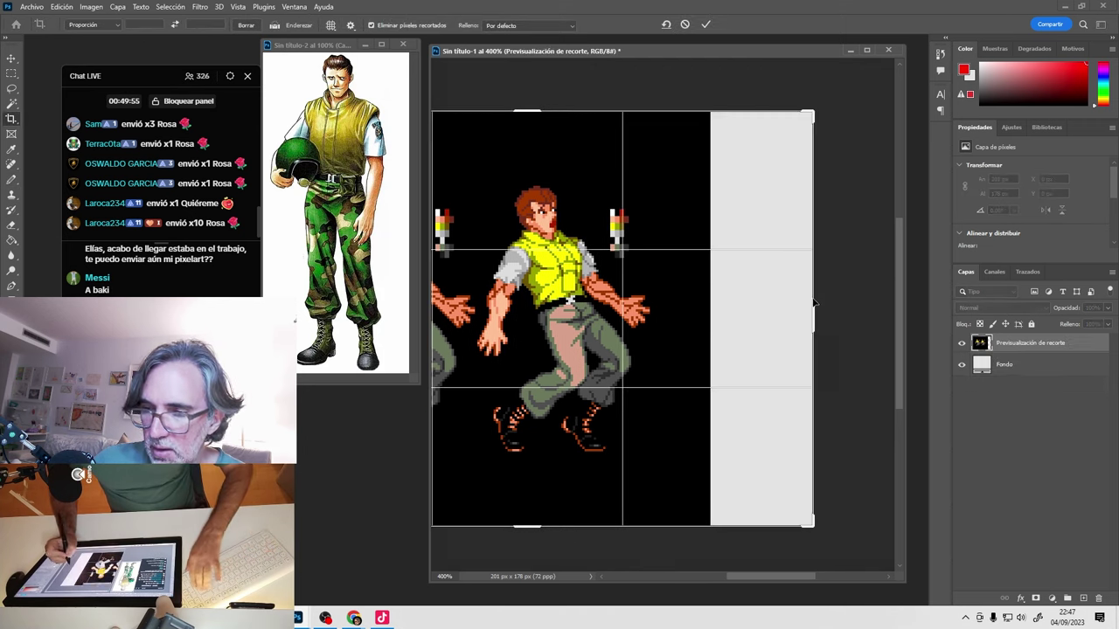
# Fill the light margin added to the Fondo layer with black.
pyautogui.click(1005, 381)
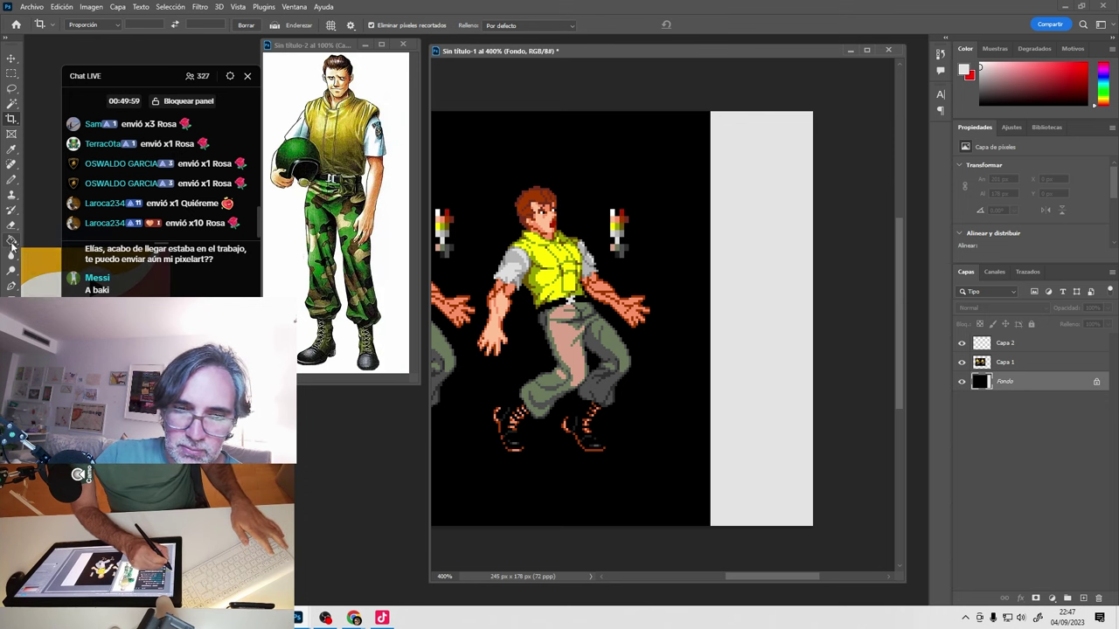
pyautogui.click(12, 305)
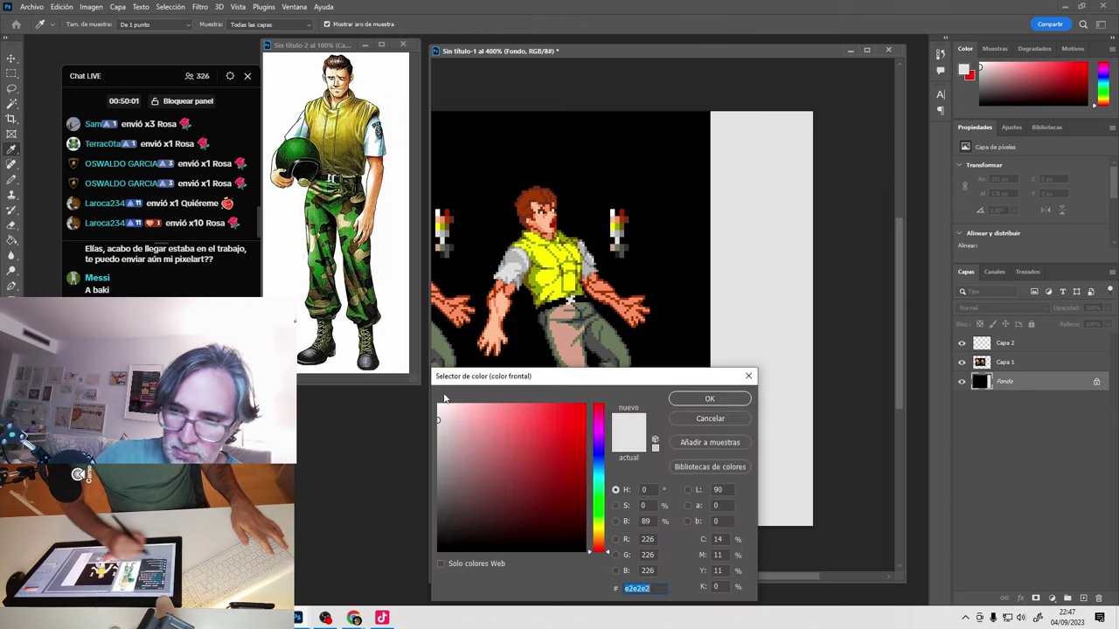
pyautogui.click(709, 399)
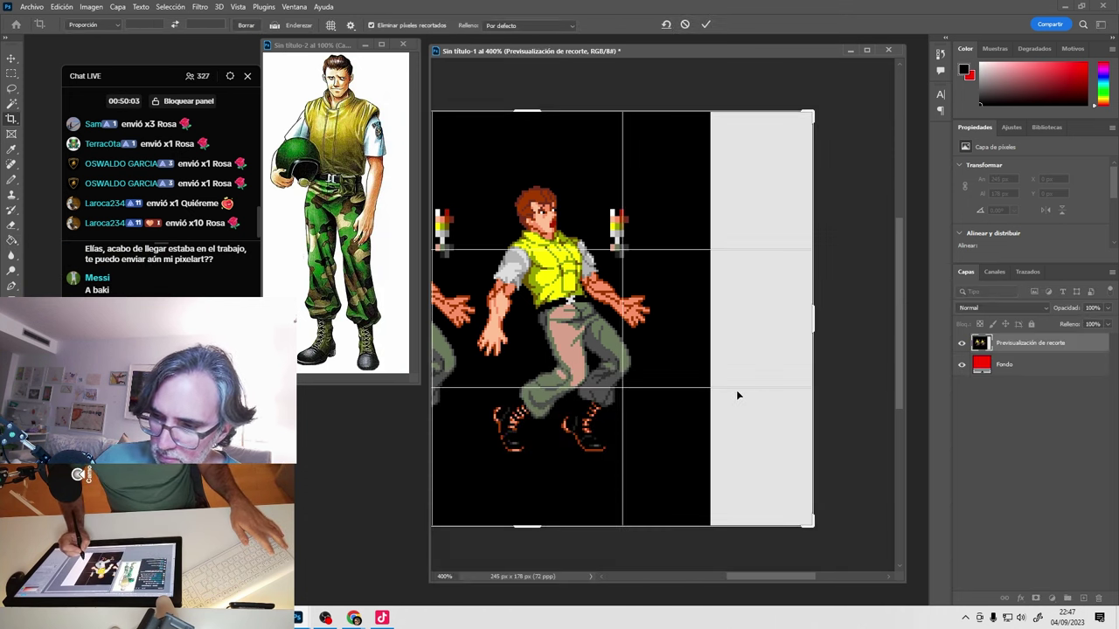
pyautogui.click(736, 401)
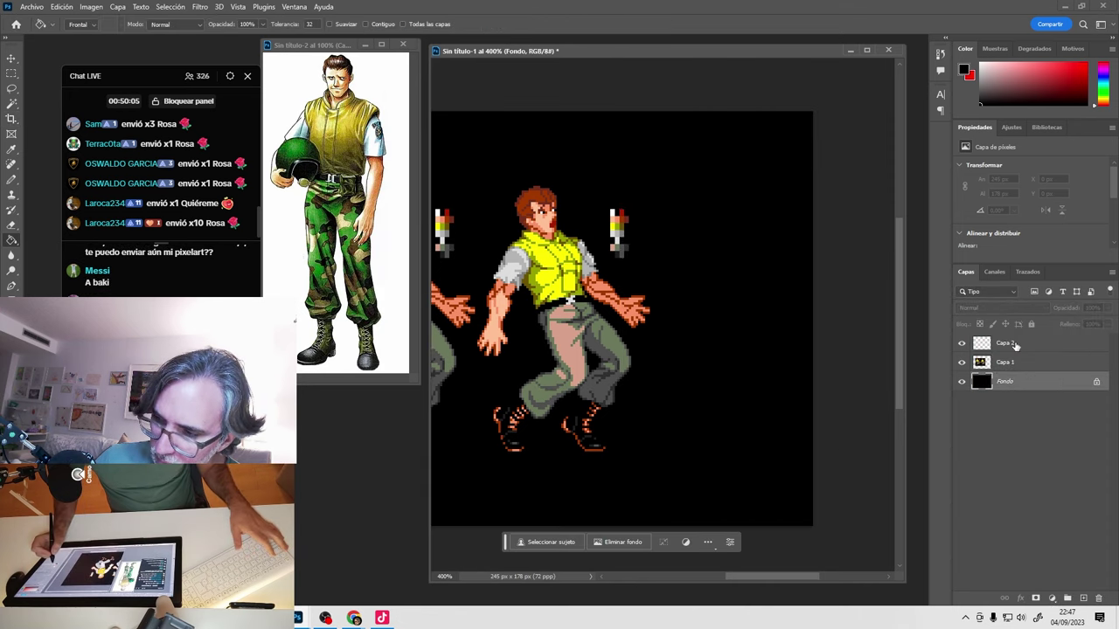
# On Capa 2, paint a red standing silhouette facing the man, with head, torso, legs and one arm stretched straight to his neck.
pyautogui.click(1005, 343)
pyautogui.press('b')
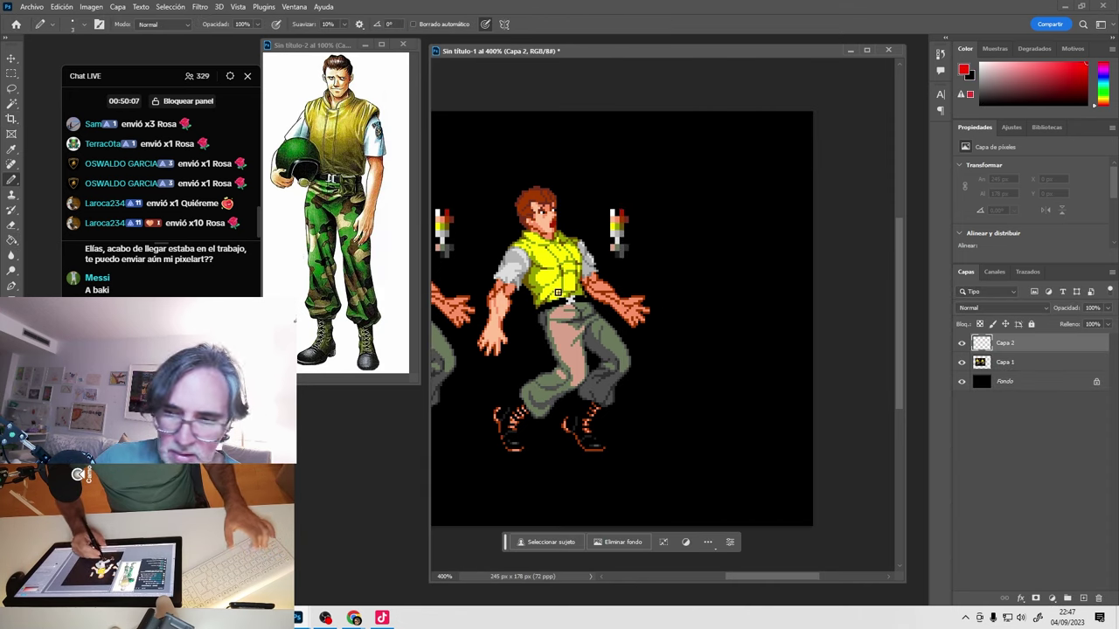
pyautogui.moveTo(562, 236)
pyautogui.mouseDown()
pyautogui.moveTo(654, 238)
pyautogui.moveTo(587, 240)
pyautogui.moveTo(671, 258)
pyautogui.moveTo(670, 240)
pyautogui.moveTo(668, 280)
pyautogui.moveTo(712, 264)
pyautogui.moveTo(674, 249)
pyautogui.moveTo(699, 243)
pyautogui.moveTo(714, 277)
pyautogui.moveTo(722, 240)
pyautogui.moveTo(763, 309)
pyautogui.mouseUp()
pyautogui.moveTo(693, 262)
pyautogui.mouseDown()
pyautogui.moveTo(670, 332)
pyautogui.moveTo(704, 322)
pyautogui.moveTo(719, 261)
pyautogui.moveTo(684, 263)
pyautogui.moveTo(658, 332)
pyautogui.moveTo(661, 352)
pyautogui.moveTo(694, 350)
pyautogui.moveTo(657, 361)
pyautogui.moveTo(640, 481)
pyautogui.mouseUp()
pyautogui.moveTo(697, 334)
pyautogui.mouseDown()
pyautogui.moveTo(715, 449)
pyautogui.moveTo(678, 367)
pyautogui.moveTo(655, 359)
pyautogui.moveTo(639, 464)
pyautogui.mouseUp()
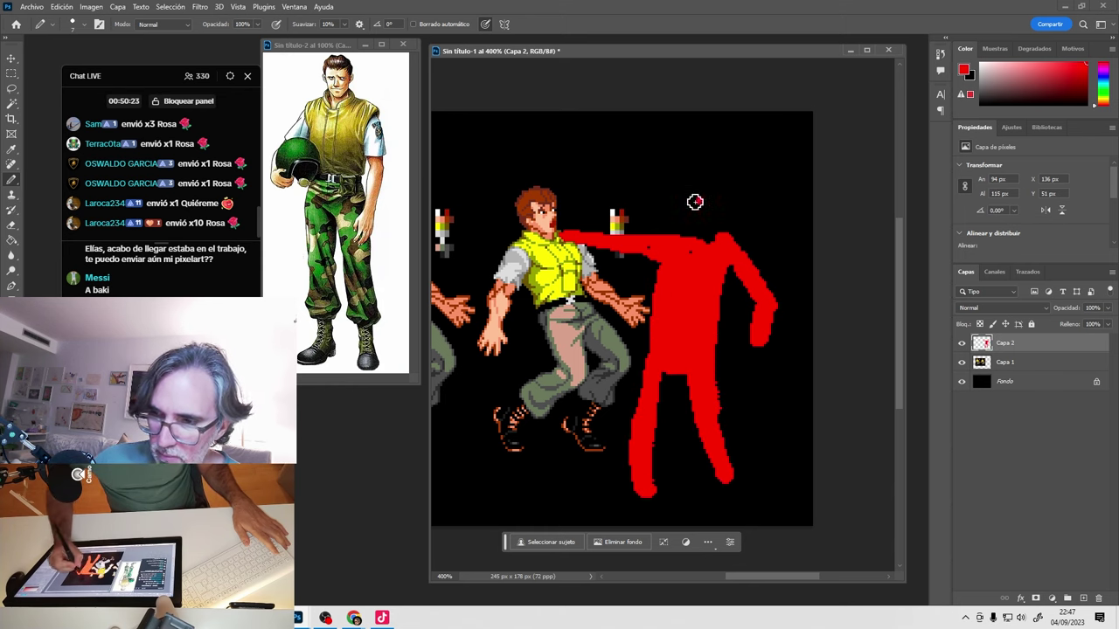
pyautogui.moveTo(694, 200)
pyautogui.mouseDown()
pyautogui.moveTo(694, 187)
pyautogui.moveTo(691, 215)
pyautogui.moveTo(706, 215)
pyautogui.mouseUp()
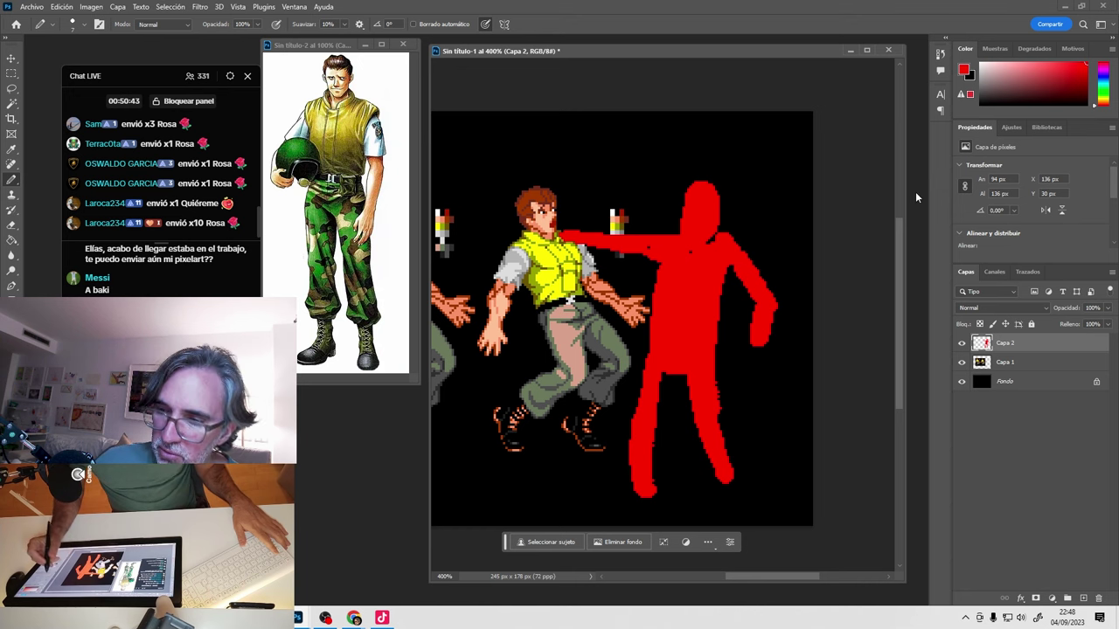
# Lower the opacity of the silhouette layer Capa 2 to about 38% and add a new layer above it.
pyautogui.hotkey('ctrl', '+')
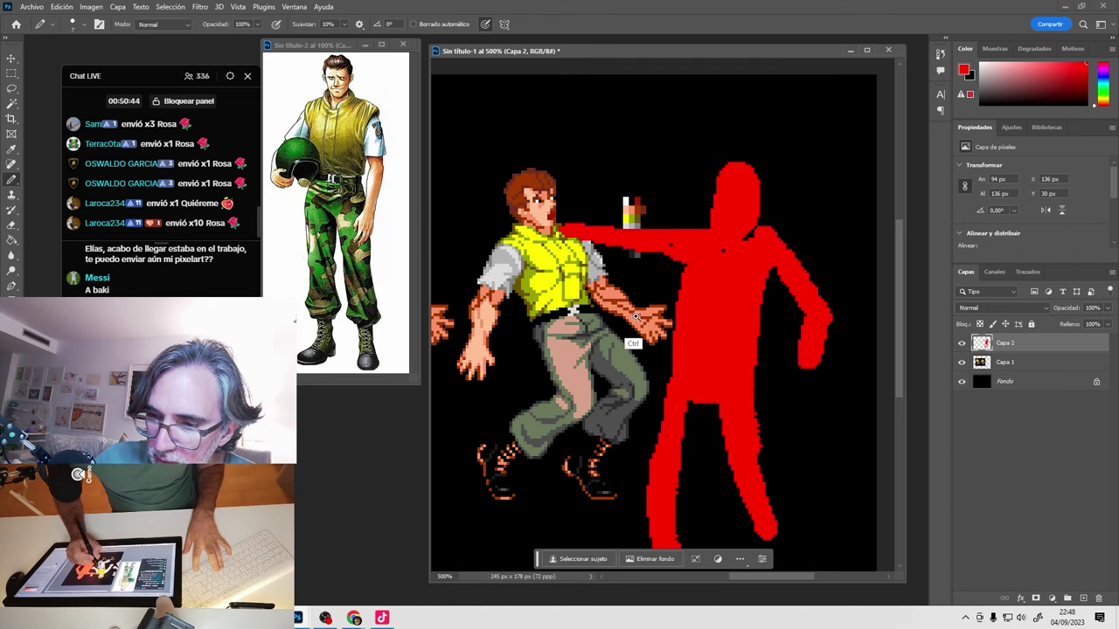
pyautogui.click(1107, 307)
pyautogui.moveTo(1080, 326); pyautogui.dragTo(1076, 324)
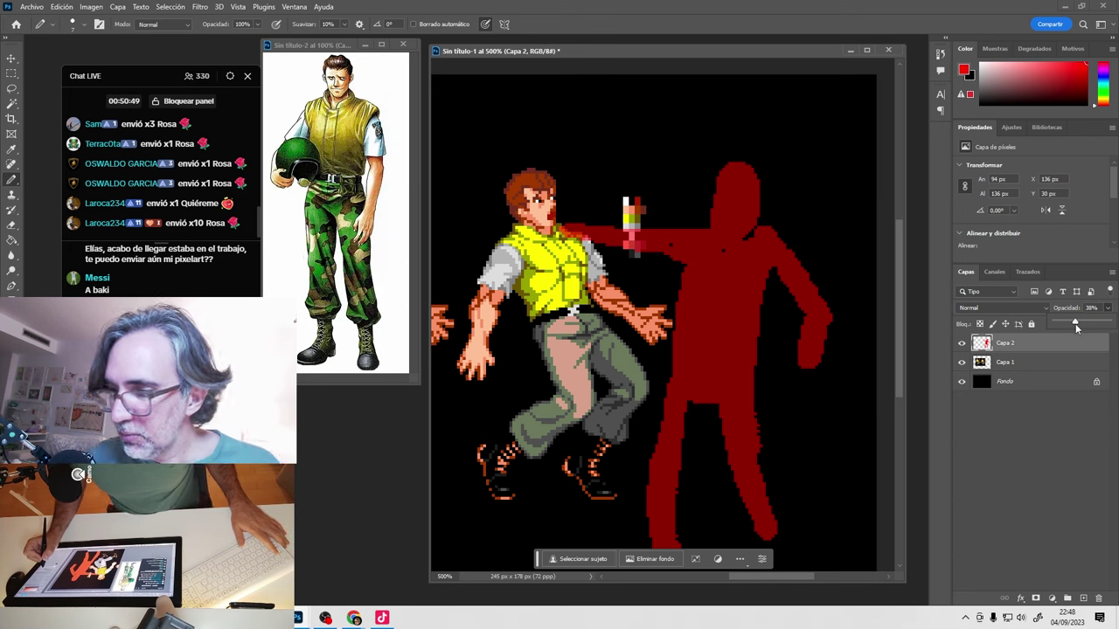
pyautogui.click(1083, 598)
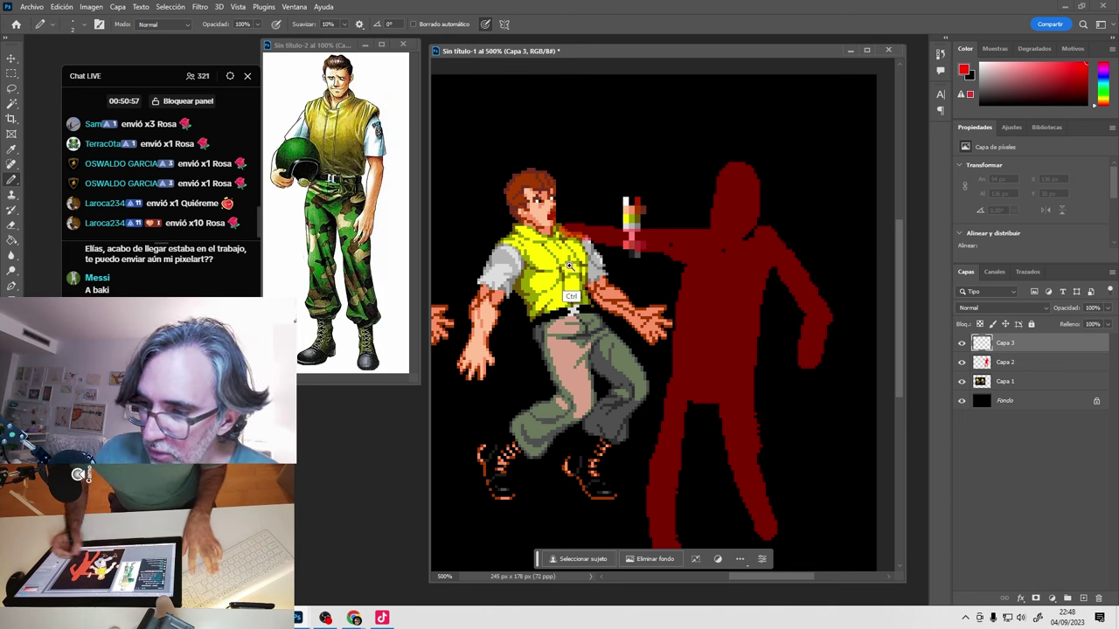
# Paint a solid red hand shape wrapping around the man's neck and collar on Capa 3.
pyautogui.hotkey('ctrl', '+')
pyautogui.hotkey('ctrl', '+')
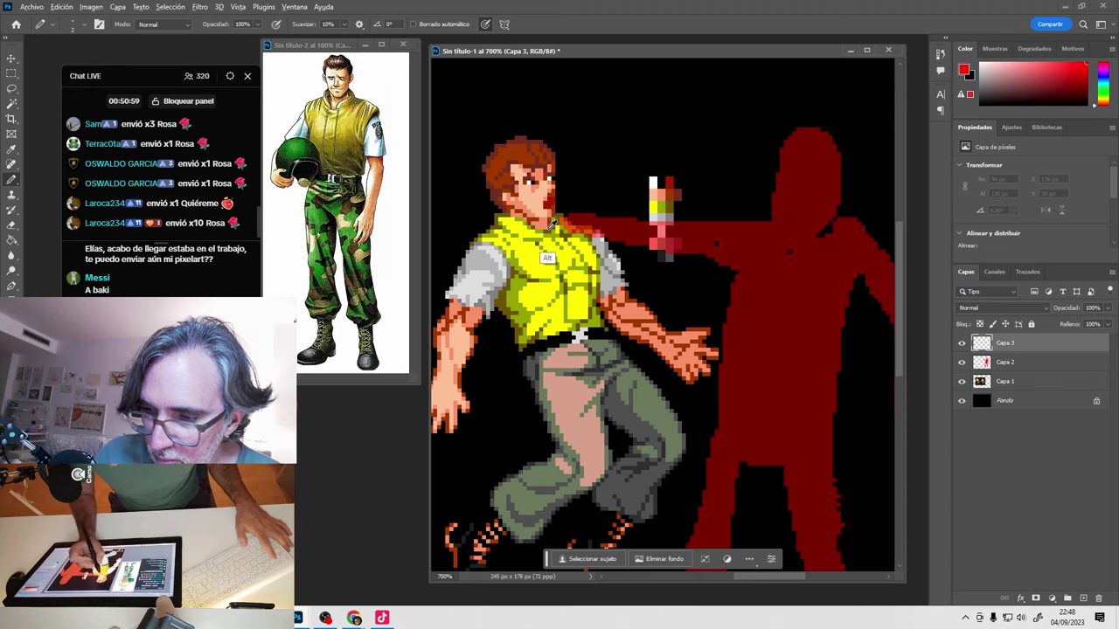
pyautogui.moveTo(557, 230); pyautogui.dragTo(537, 236)
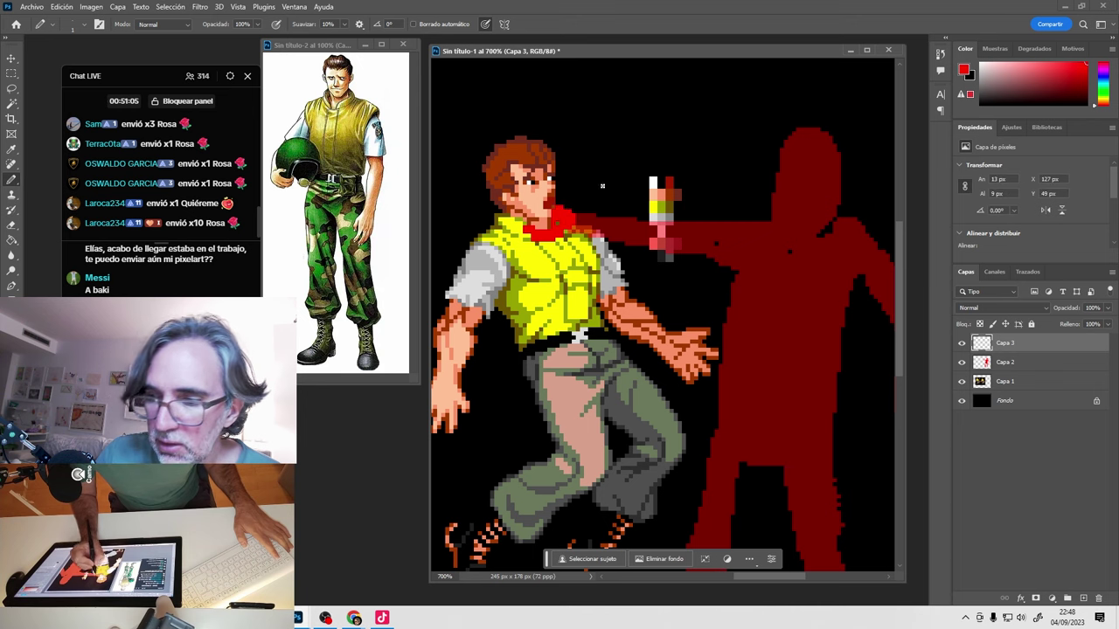
pyautogui.moveTo(554, 234); pyautogui.dragTo(574, 225)
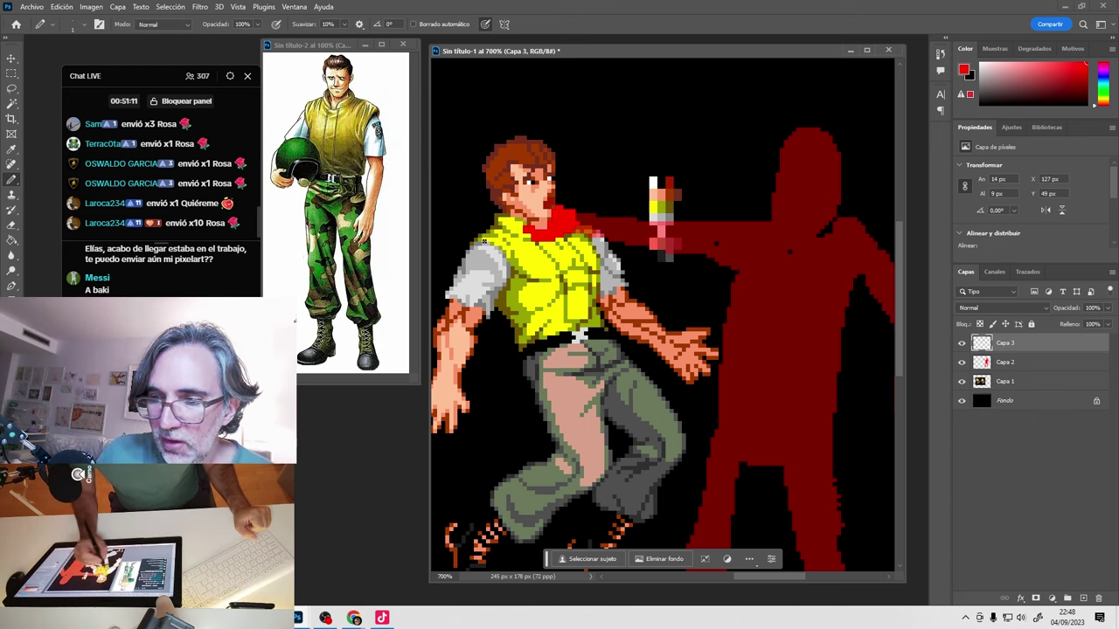
# Clear the red shape painted around the neck from Capa 3.
pyautogui.moveTo(669, 379); pyautogui.dragTo(676, 355)
pyautogui.click(961, 345)
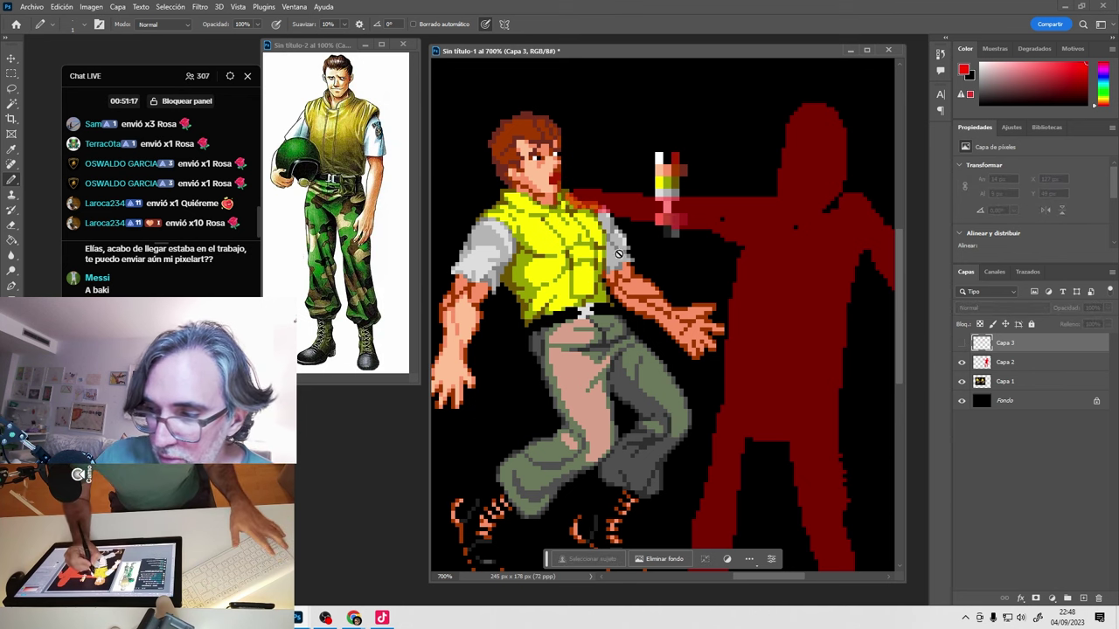
pyautogui.click(961, 344)
pyautogui.hotkey('ctrl', 'a')
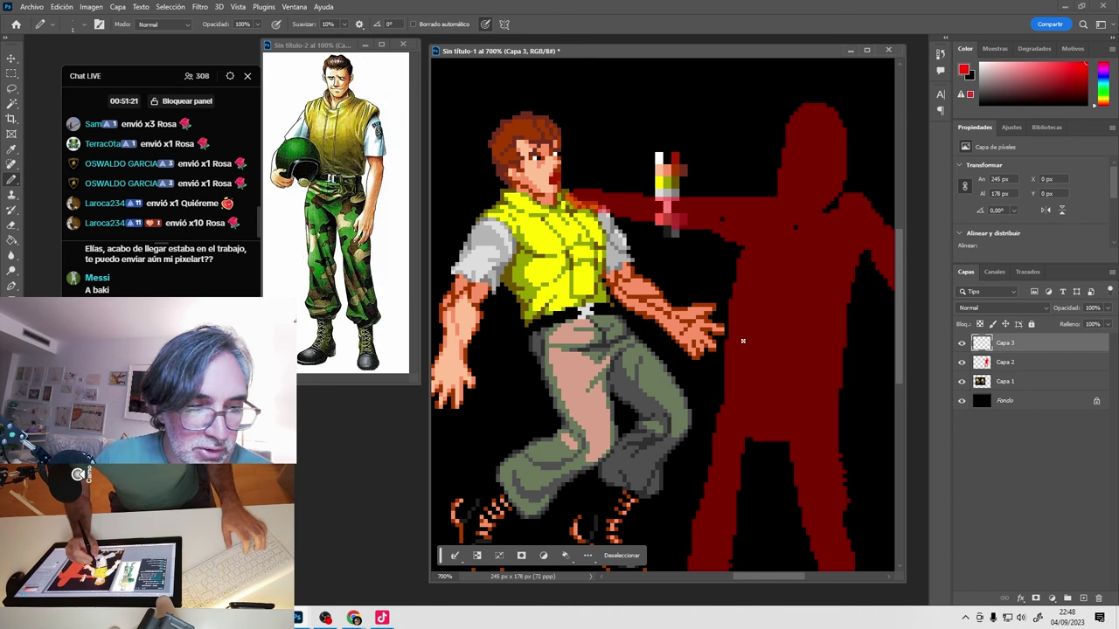
pyautogui.hotkey('ctrl', 'd')
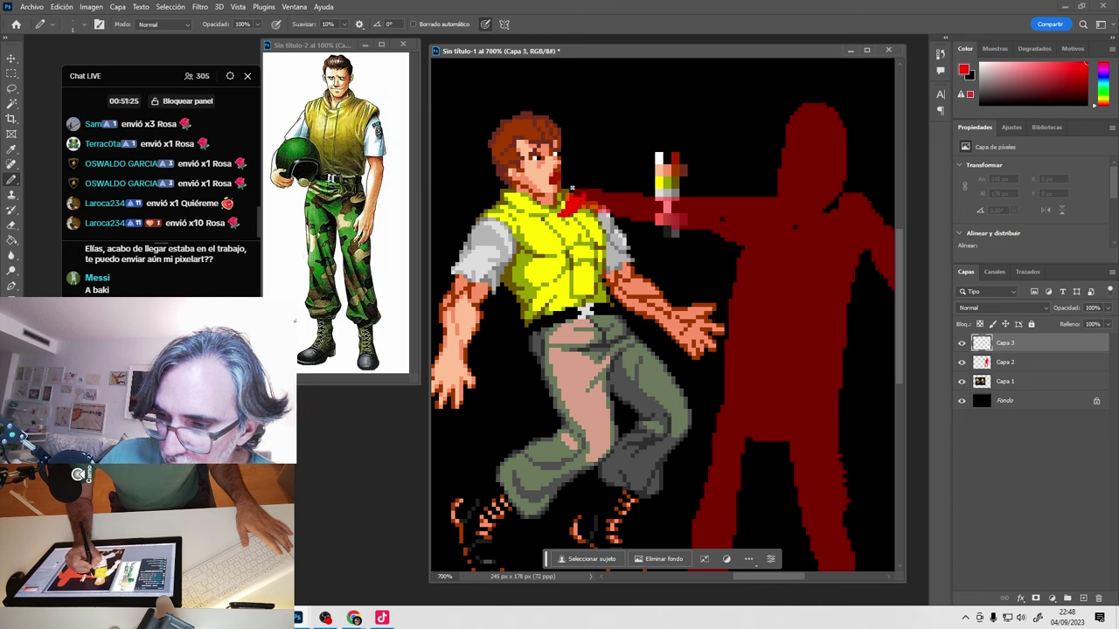
# On Capa 3, paint a compact red fist gripping the man's collar and red guide lines over his shoulder and down the lowered arm.
pyautogui.click(576, 188)
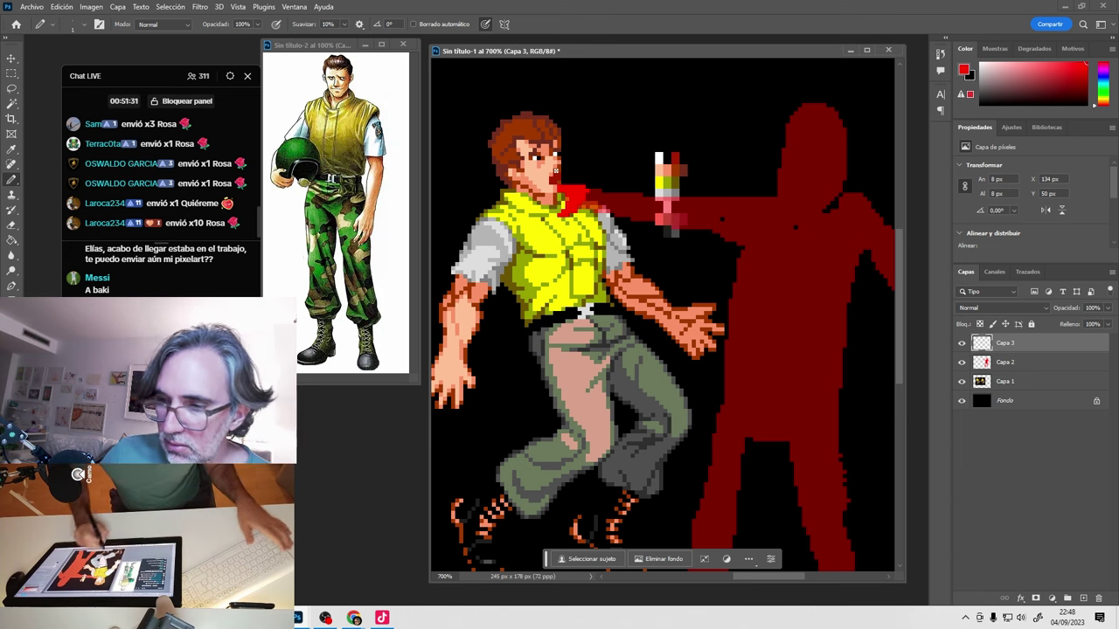
pyautogui.moveTo(571, 217); pyautogui.dragTo(574, 203)
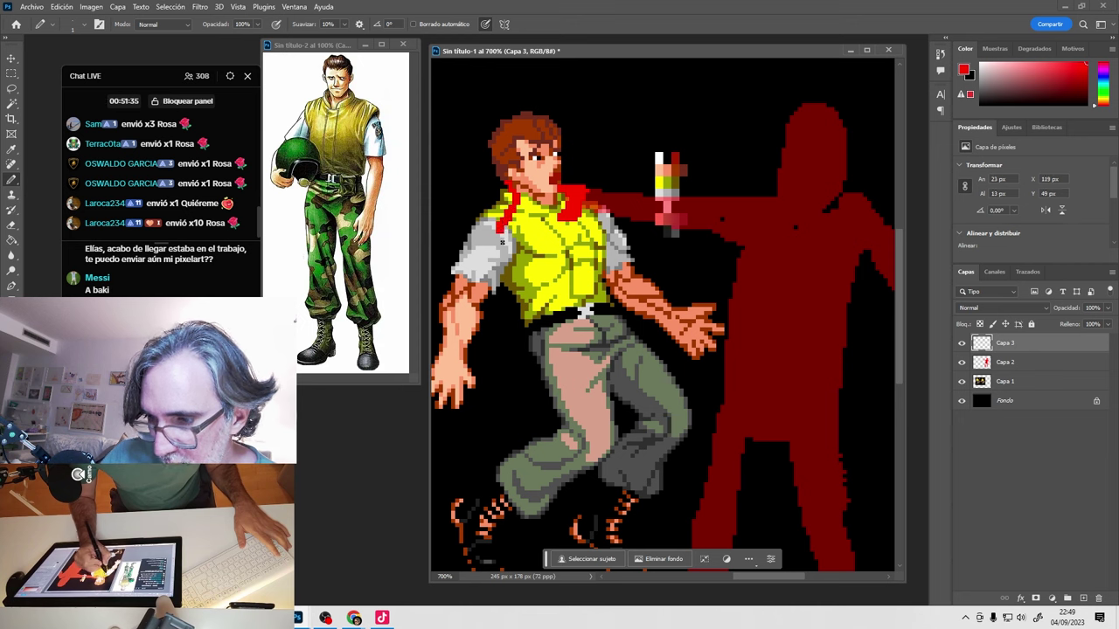
pyautogui.moveTo(509, 229)
pyautogui.mouseDown()
pyautogui.moveTo(524, 285)
pyautogui.moveTo(483, 262)
pyautogui.moveTo(481, 323)
pyautogui.mouseUp()
pyautogui.moveTo(522, 273); pyautogui.dragTo(502, 396)
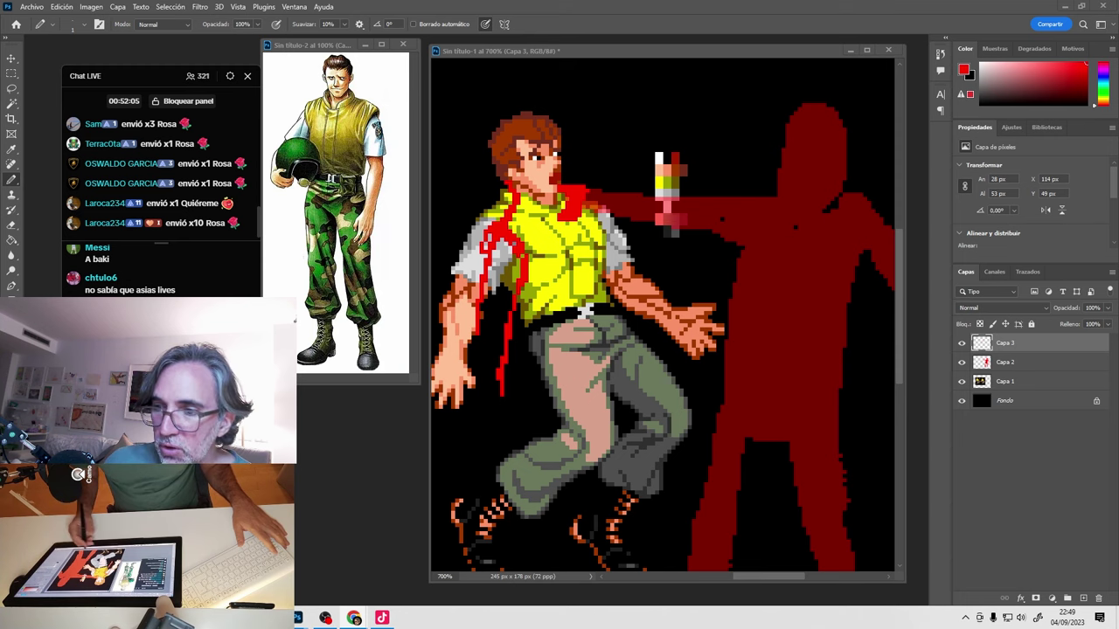
# Hide the red guide layers Capa 3 and Capa 2.
pyautogui.click(961, 342)
pyautogui.click(961, 362)
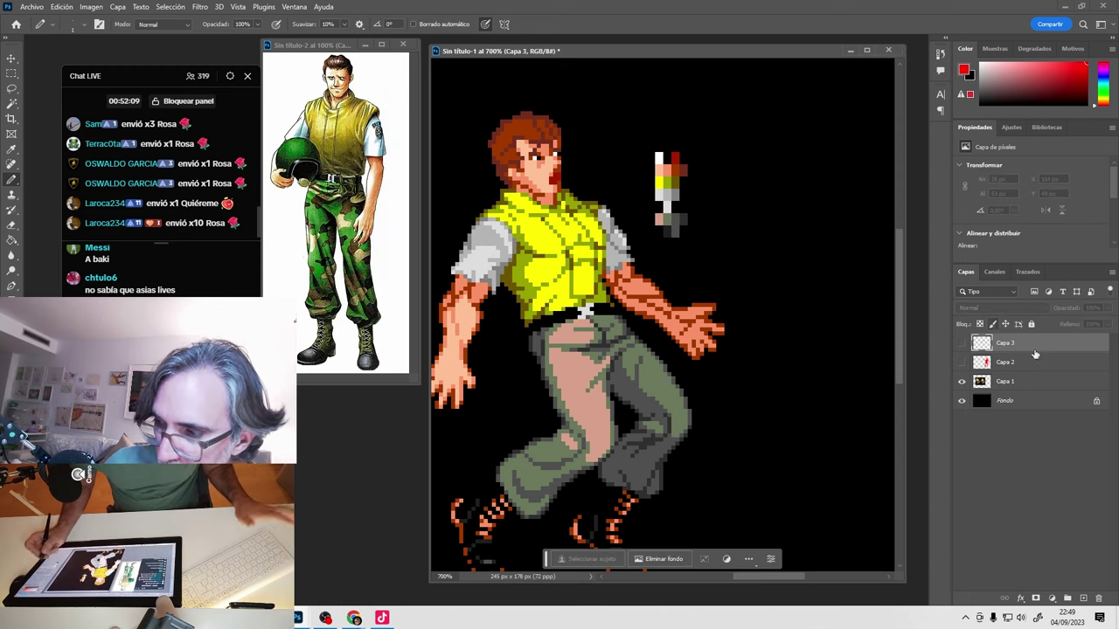
# Add a new empty layer directly above Capa 1, with the outstretched forearm in close view.
pyautogui.click(1018, 381)
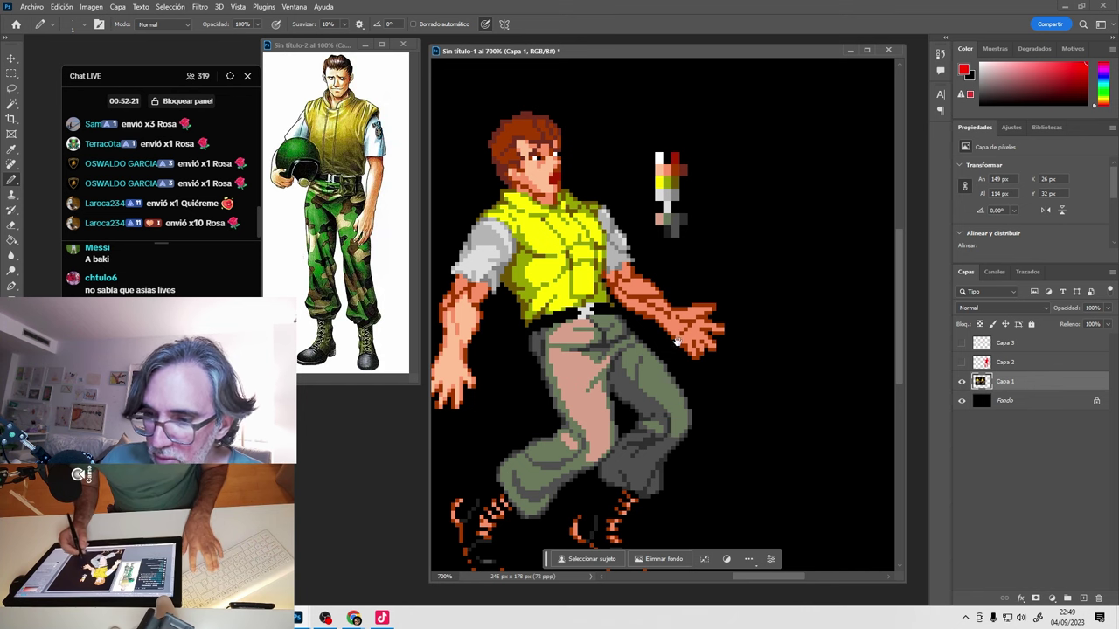
pyautogui.keyDown('ctrl'); pyautogui.click(645, 323); pyautogui.keyUp('ctrl')
pyautogui.keyDown('ctrl'); pyautogui.click(638, 308); pyautogui.keyUp('ctrl')
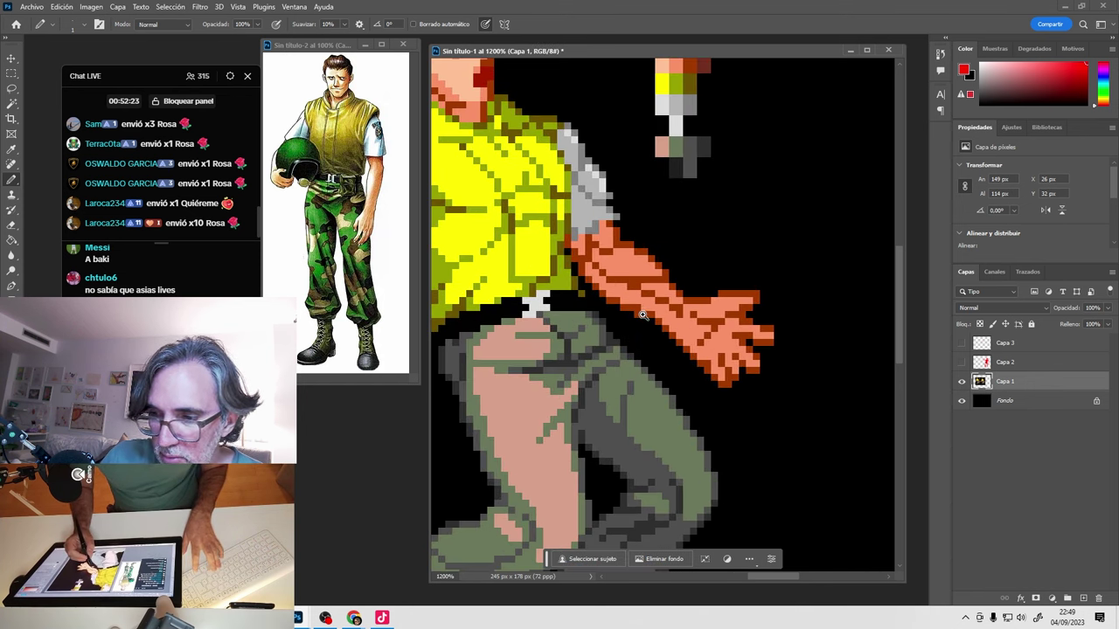
pyautogui.keyDown('ctrl'); pyautogui.click(639, 311); pyautogui.keyUp('ctrl')
pyautogui.click(1081, 598)
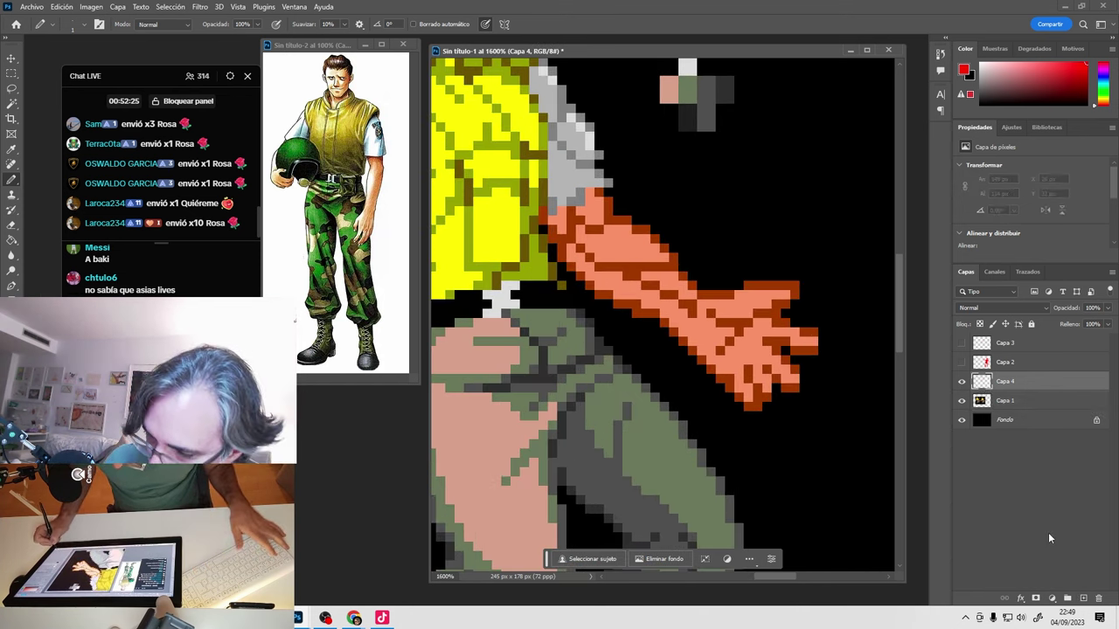
# Sample the dark outline colour of the outstretched arm and desaturate it to a softer brown, #915e3f, as the foreground colour.
pyautogui.moveTo(670, 327); pyautogui.dragTo(635, 354)
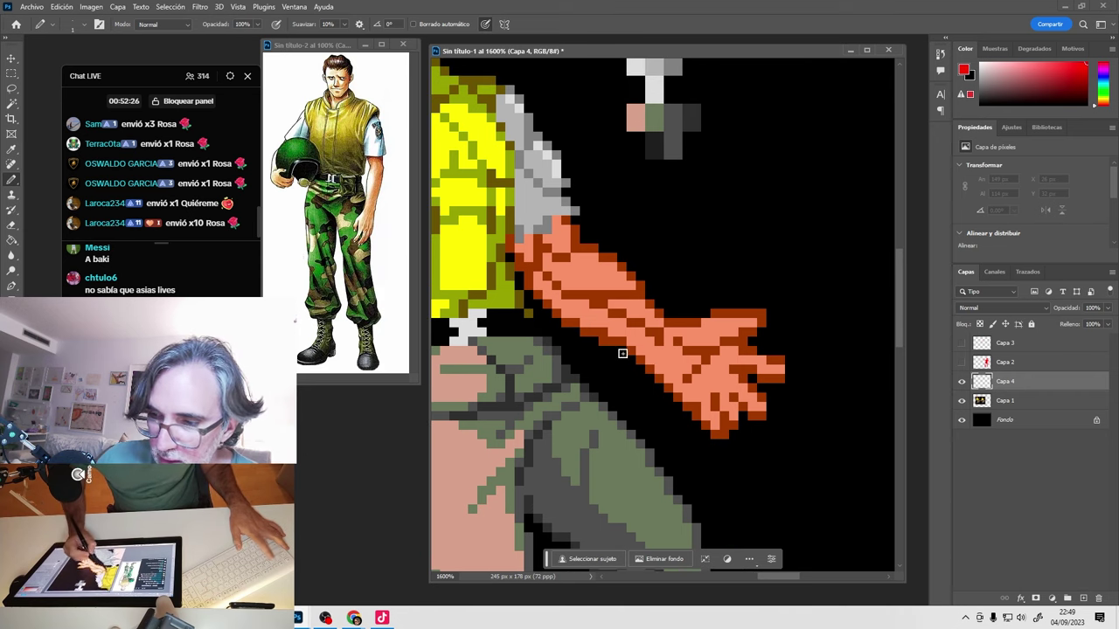
pyautogui.keyDown('alt'); pyautogui.click(578, 267); pyautogui.keyUp('alt')
pyautogui.press('i')
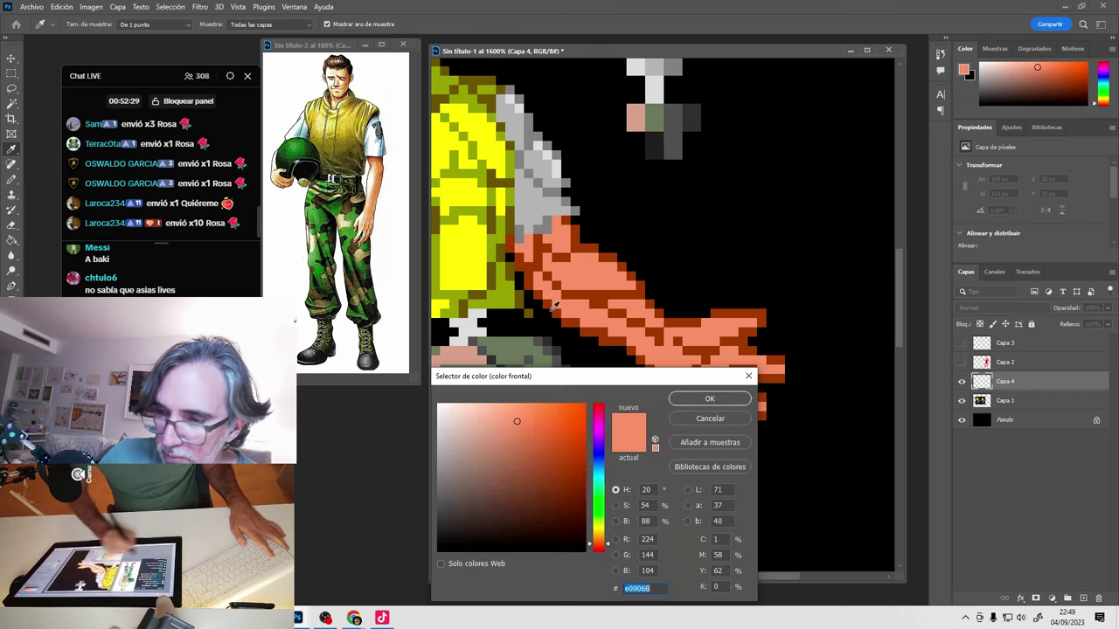
pyautogui.moveTo(607, 291); pyautogui.dragTo(603, 281)
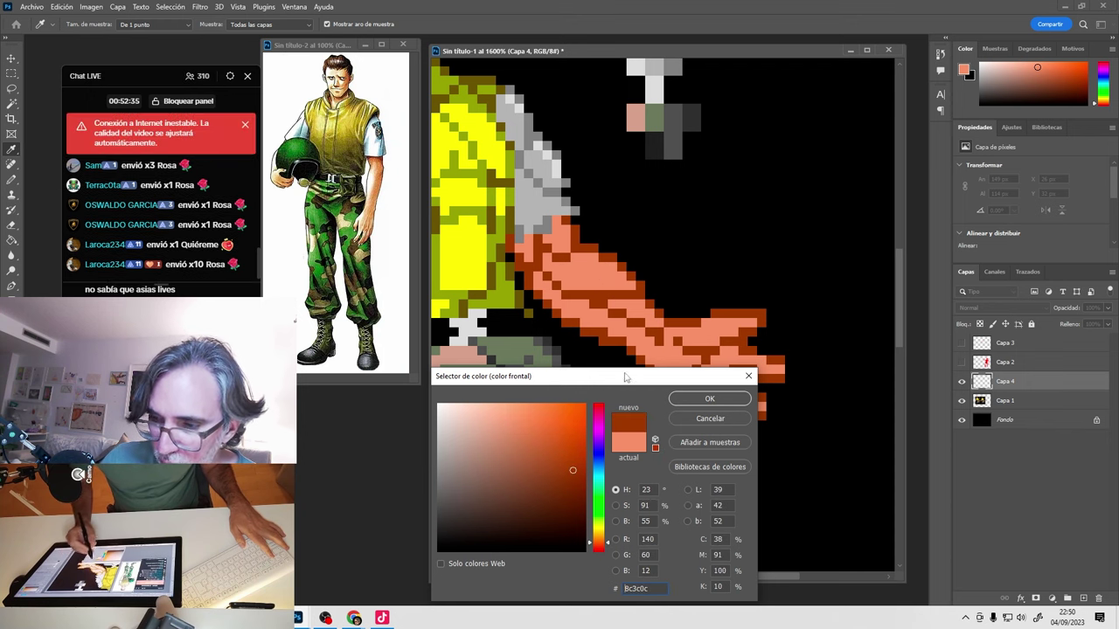
pyautogui.moveTo(574, 468); pyautogui.dragTo(533, 468)
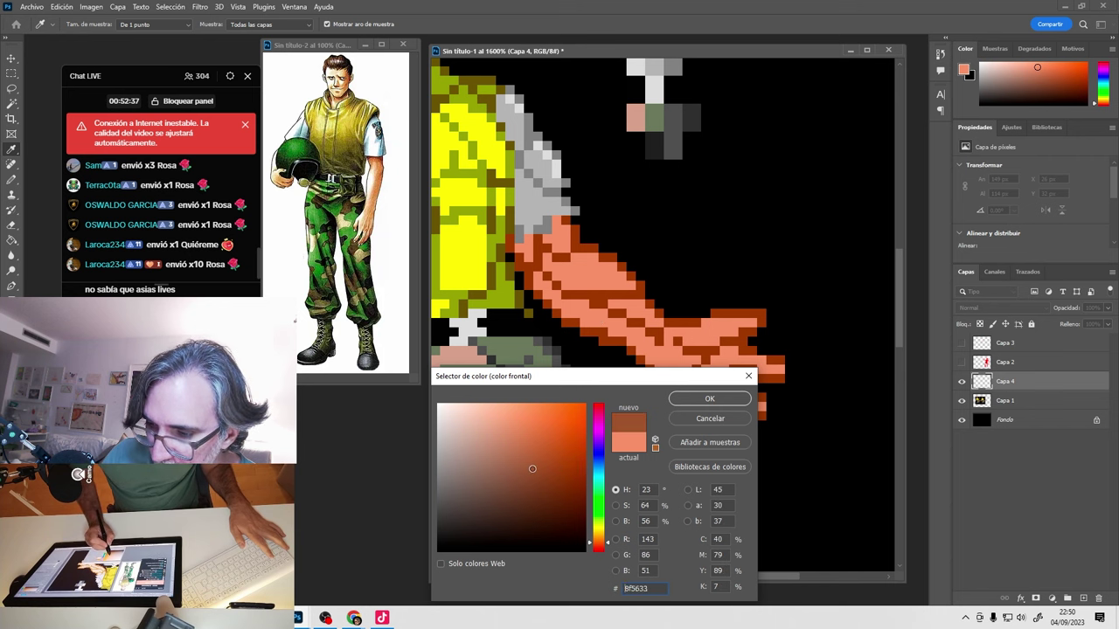
pyautogui.click(710, 398)
# Duplicate Capa 1 and fill the arm's dark outline pixels on the copy with the softer brown.
pyautogui.click(1029, 400)
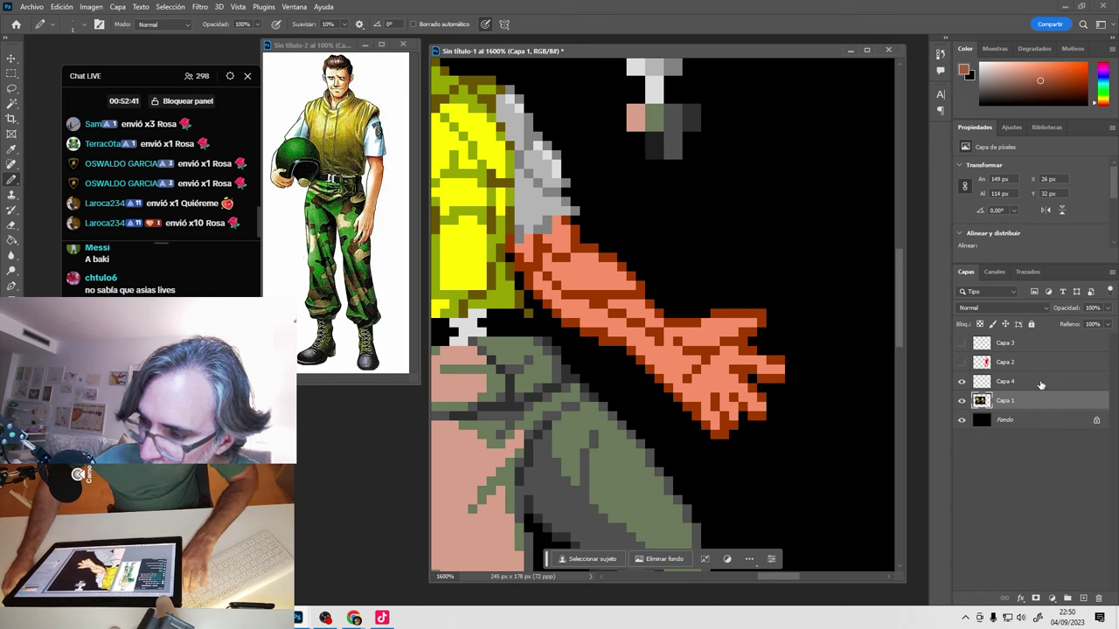
pyautogui.rightClick(1029, 402)
pyautogui.click(926, 196)
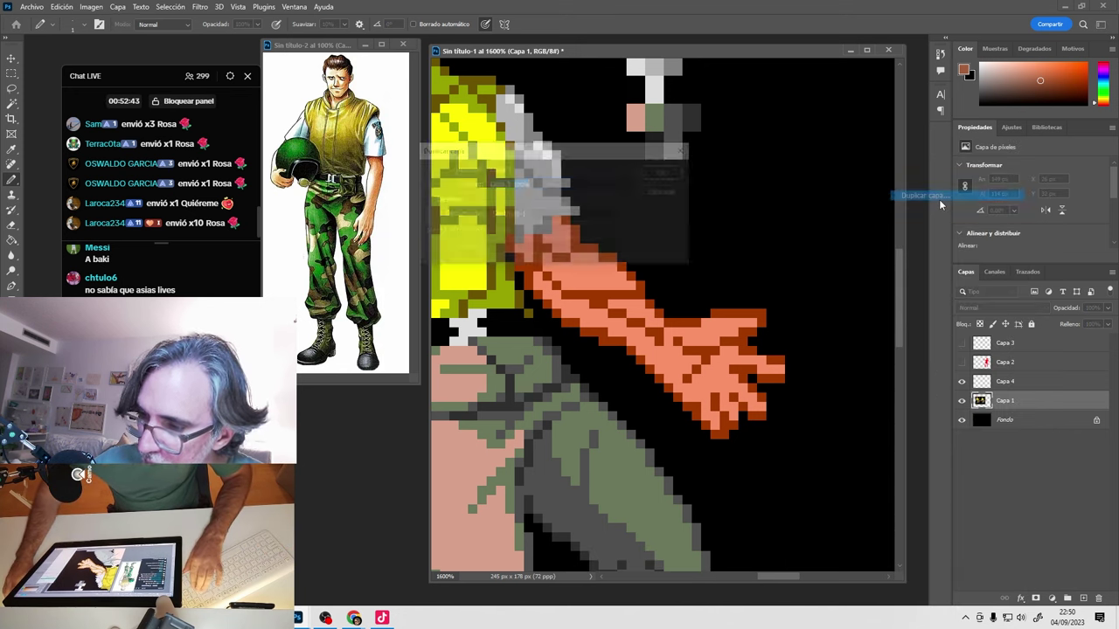
pyautogui.click(648, 172)
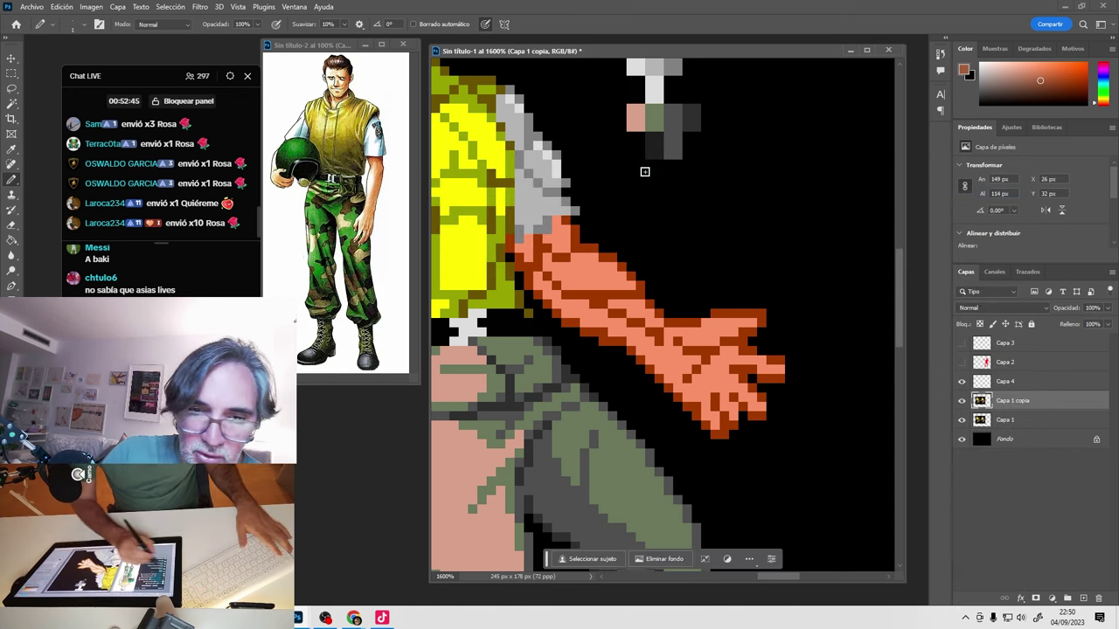
pyautogui.press('g')
pyautogui.click(596, 301)
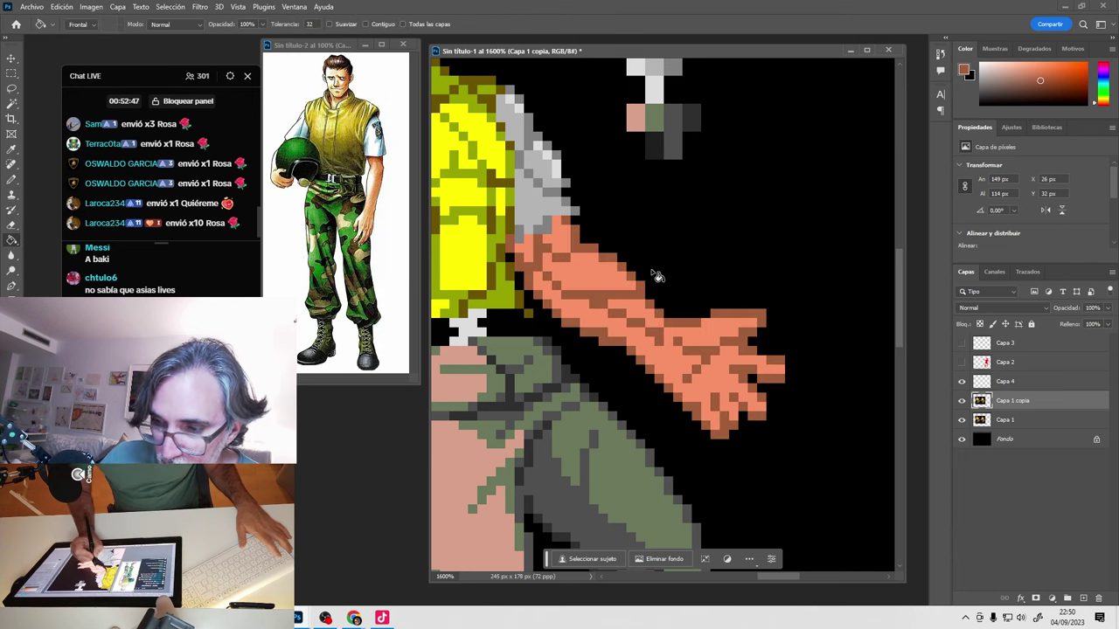
pyautogui.press('b')
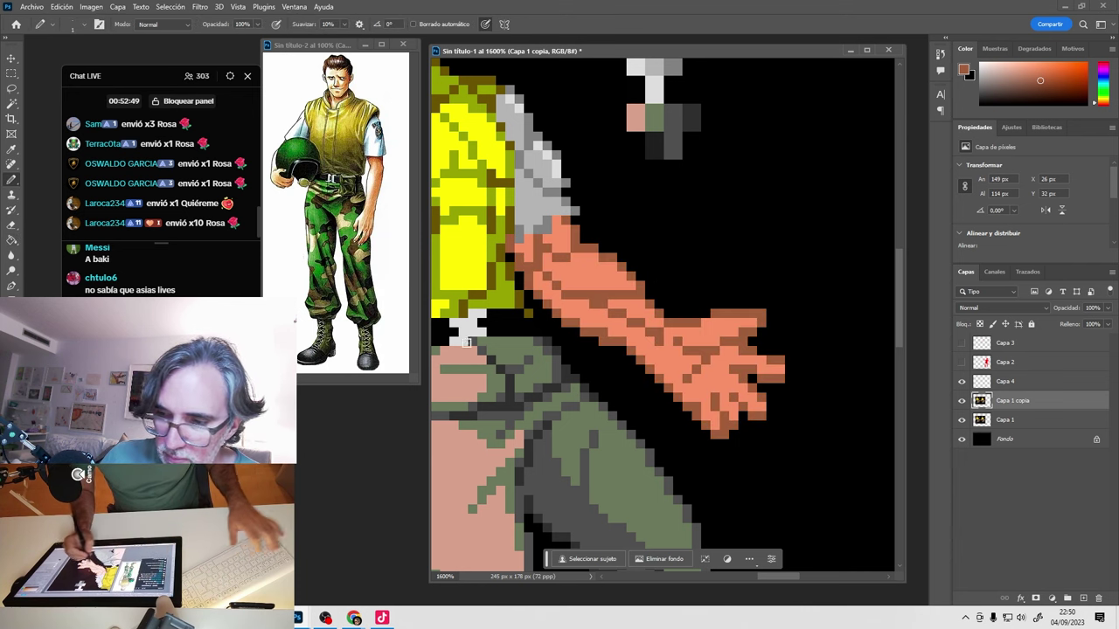
# Try mixing a paler skin tone, #d7a37e, from the arm's salmon base colour.
pyautogui.press('i')
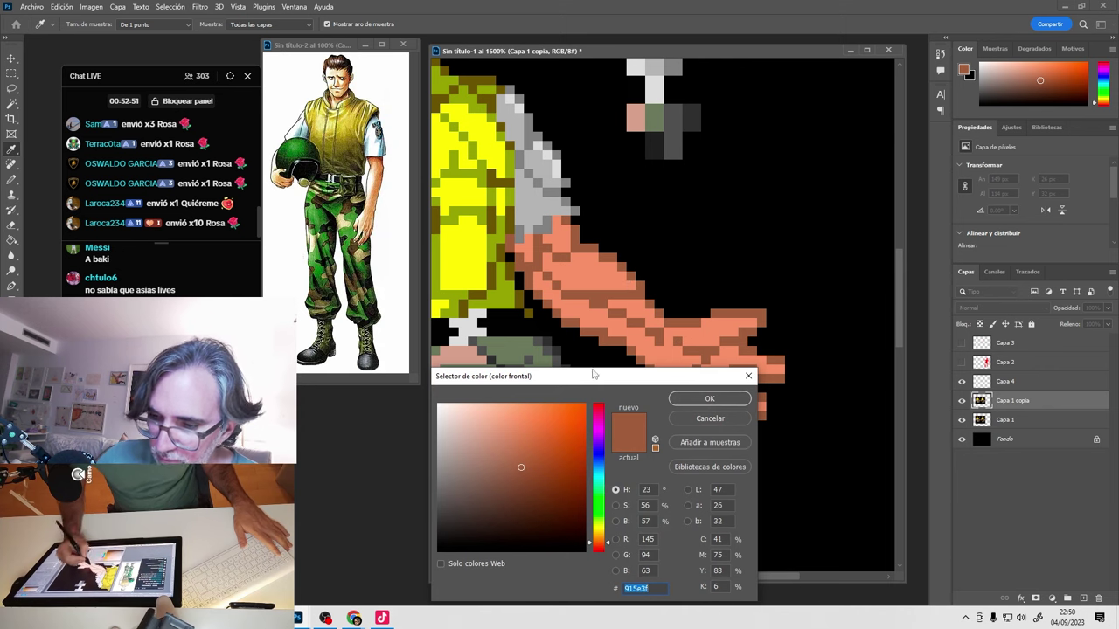
pyautogui.click(599, 313)
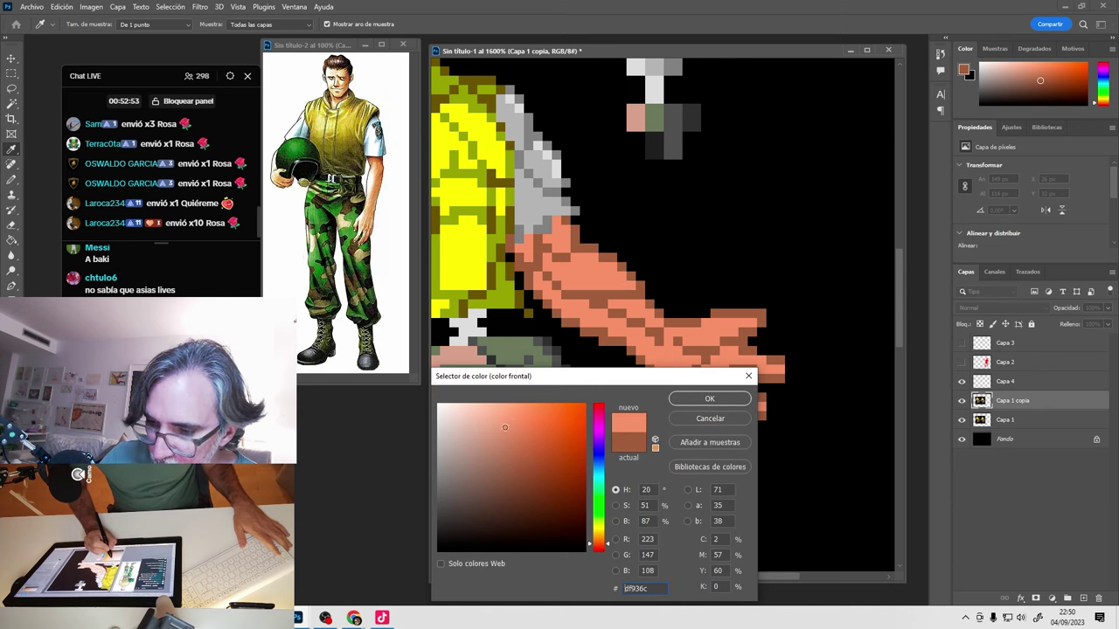
pyautogui.moveTo(602, 543); pyautogui.dragTo(600, 542)
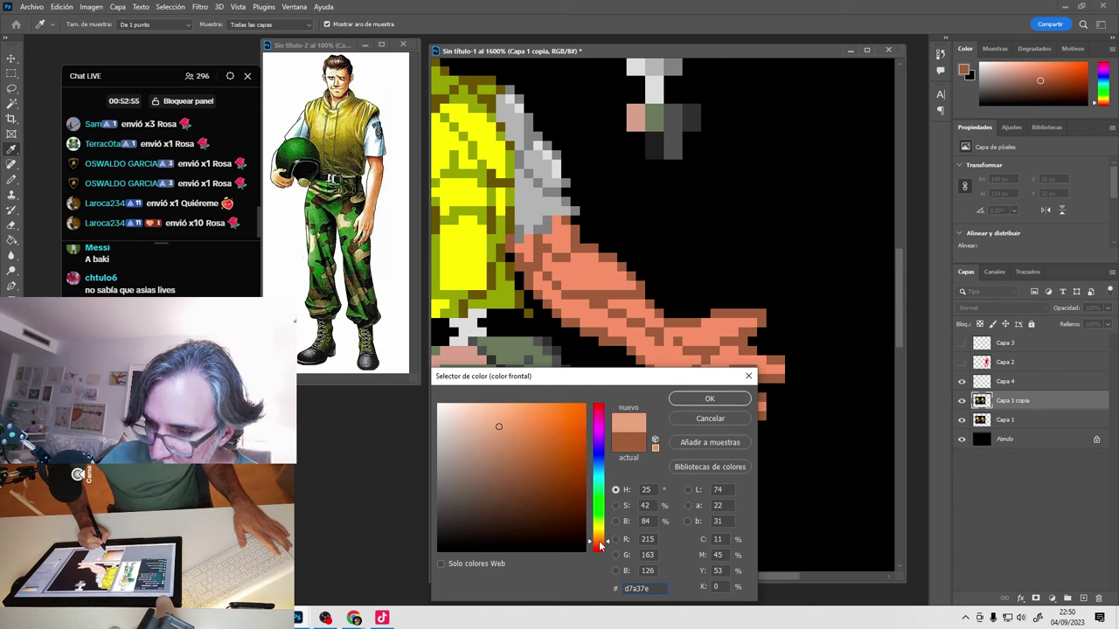
pyautogui.click(707, 399)
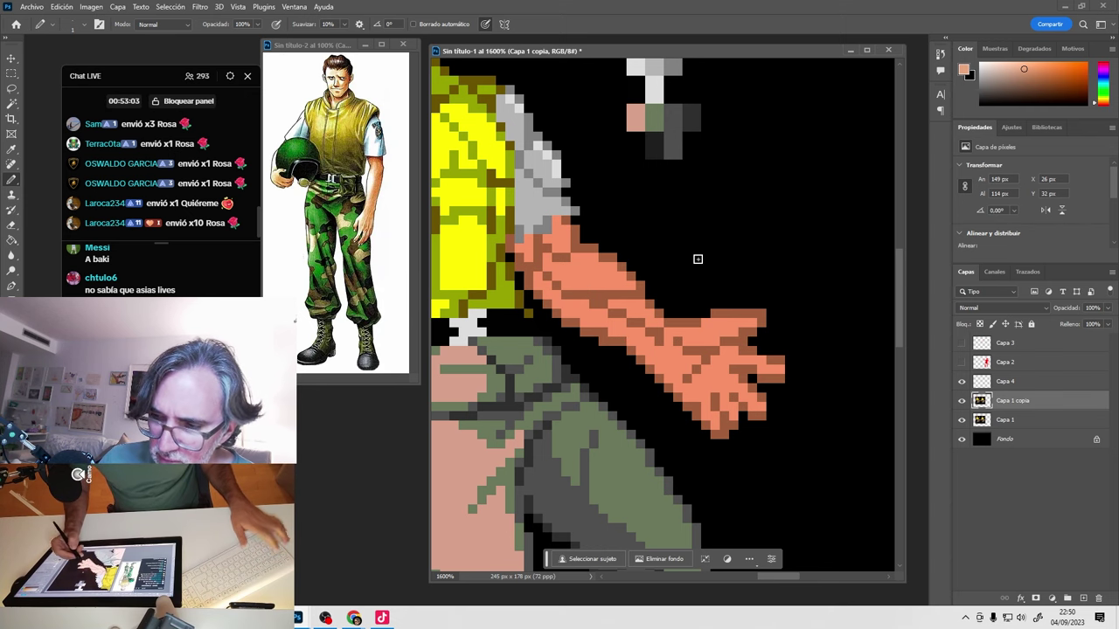
pyautogui.keyDown('alt'); pyautogui.click(590, 315); pyautogui.keyUp('alt')
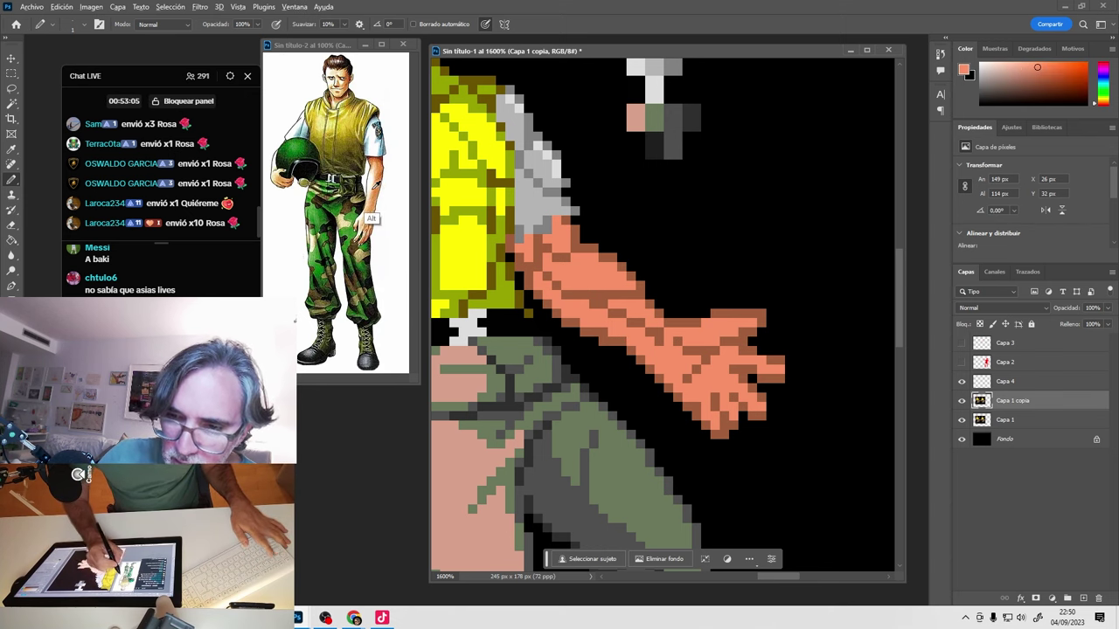
# Sample the reference soldier's arm, adjust the colour to #dca76e and fill the sprite arm's salmon base with it on Capa 1 copia.
pyautogui.keyDown('alt'); pyautogui.click(373, 225); pyautogui.keyUp('alt')
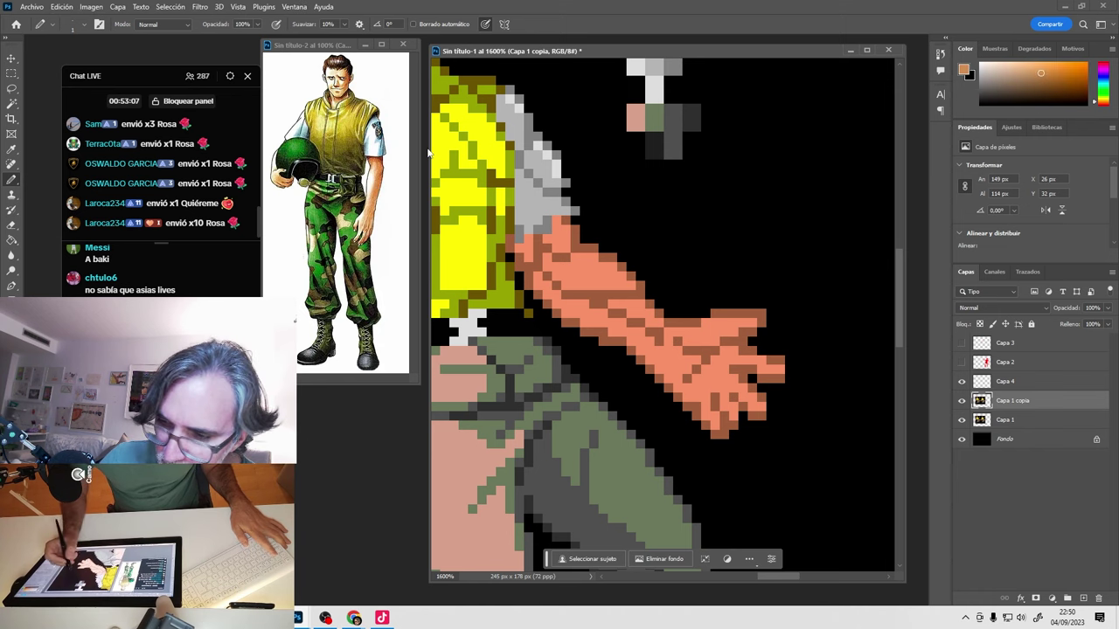
pyautogui.keyDown('alt'); pyautogui.click(373, 220); pyautogui.keyUp('alt')
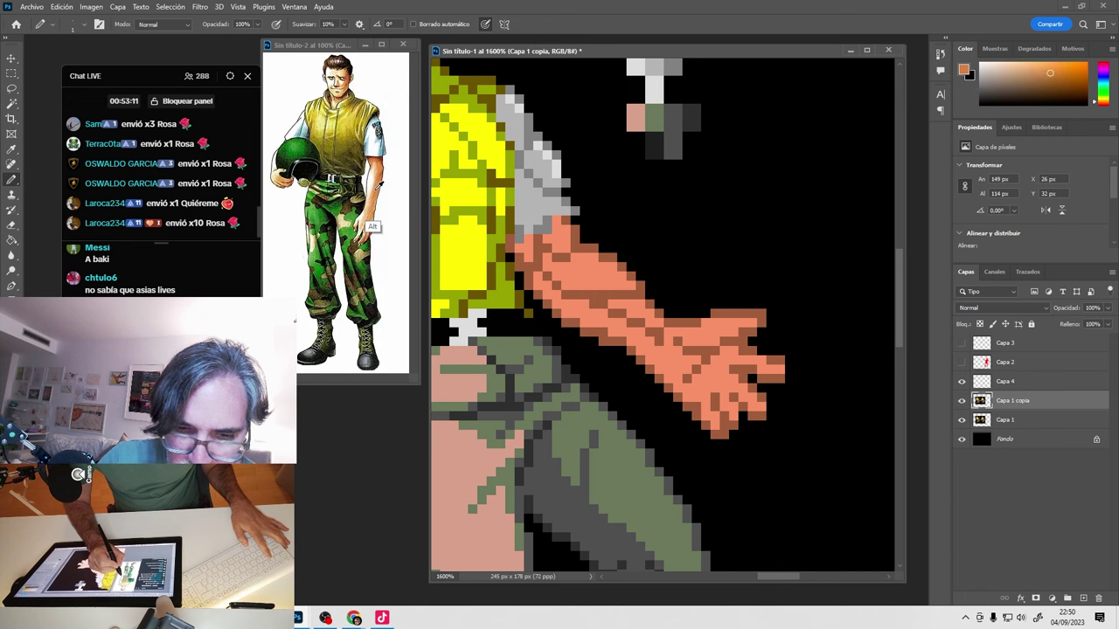
pyautogui.click(963, 70)
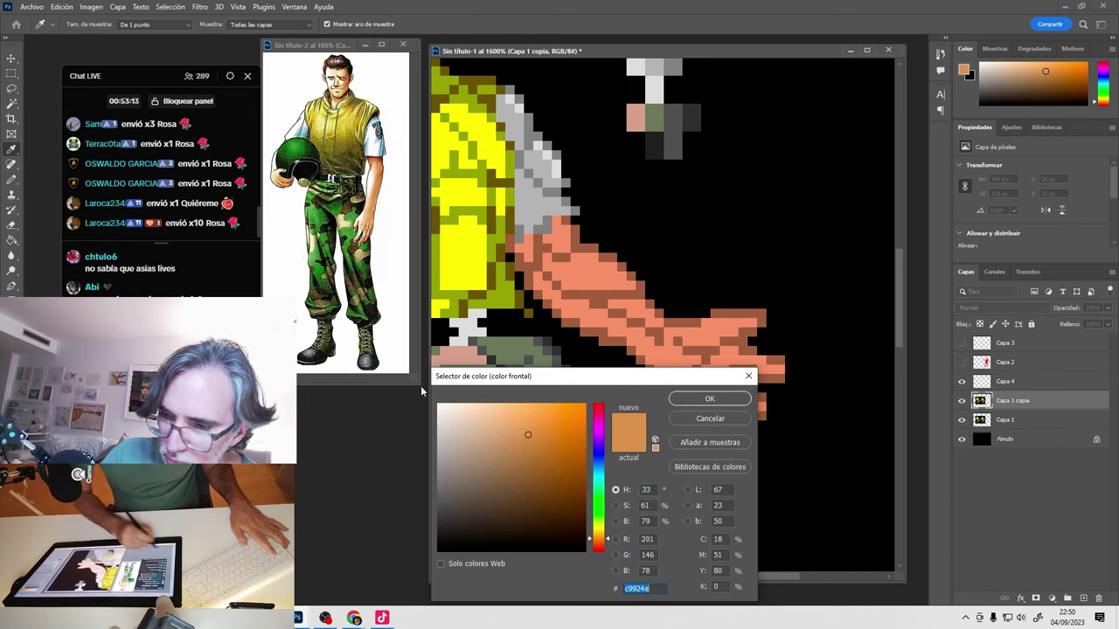
pyautogui.click(512, 423)
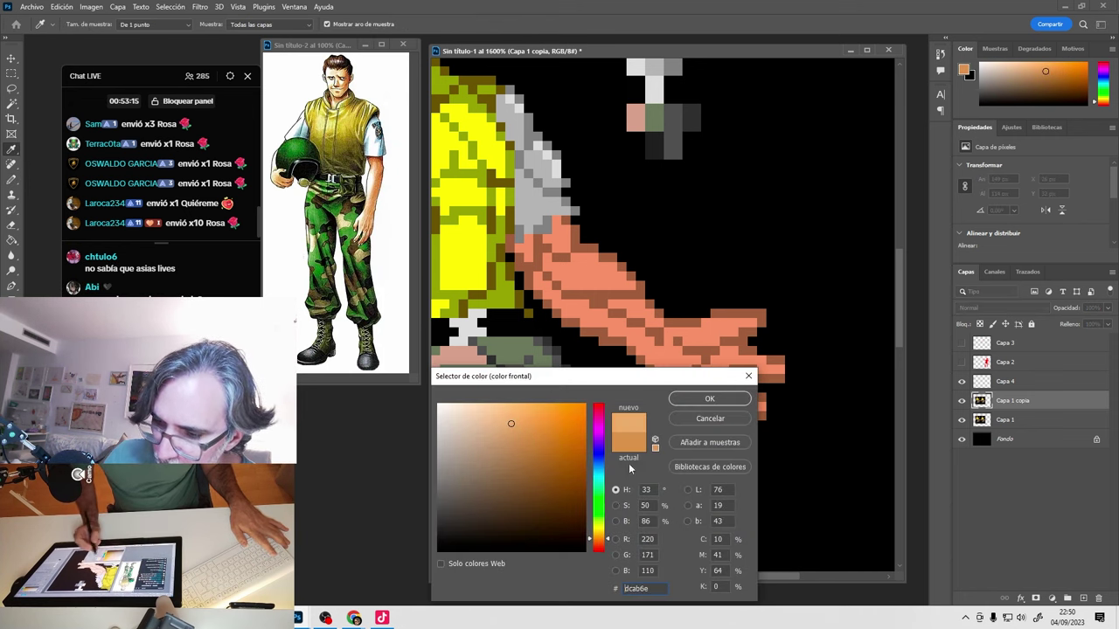
pyautogui.click(599, 543)
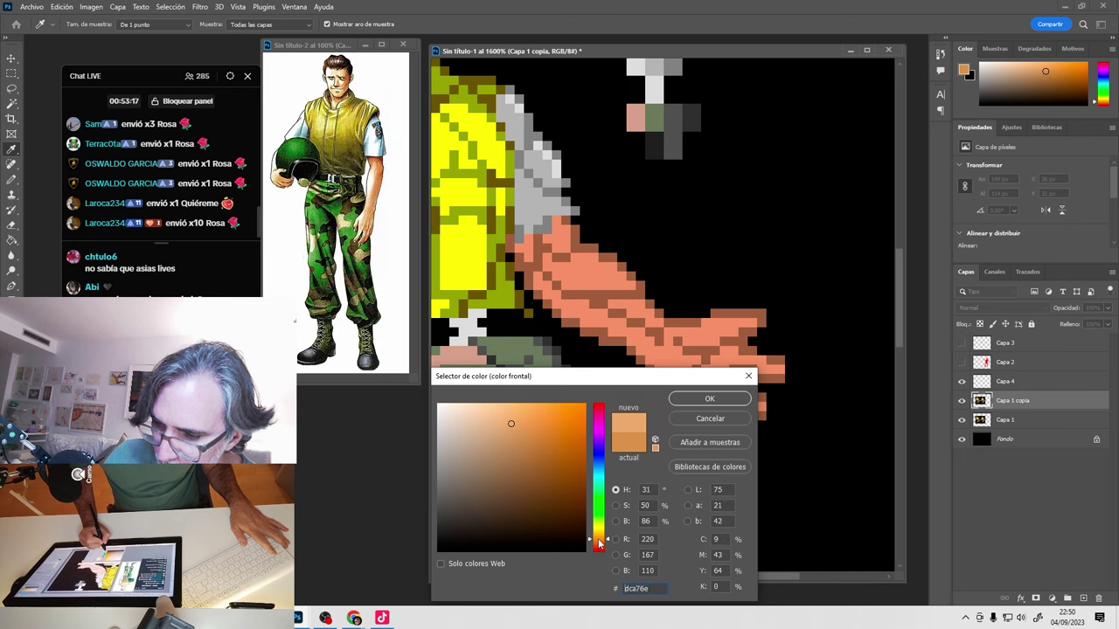
pyautogui.click(710, 399)
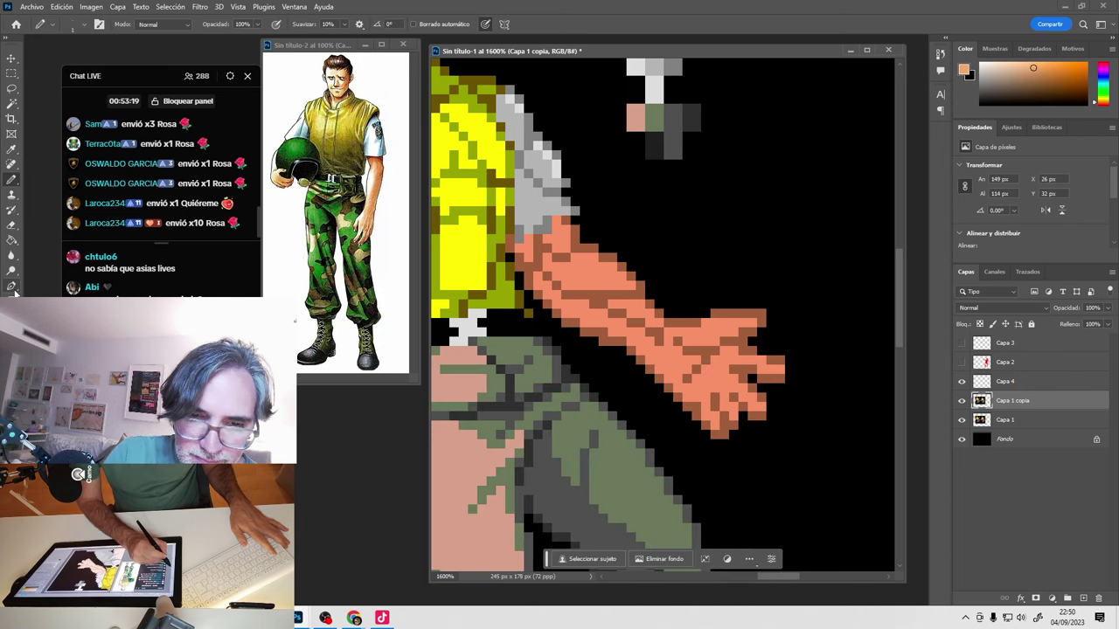
pyautogui.click(12, 245)
pyautogui.click(616, 280)
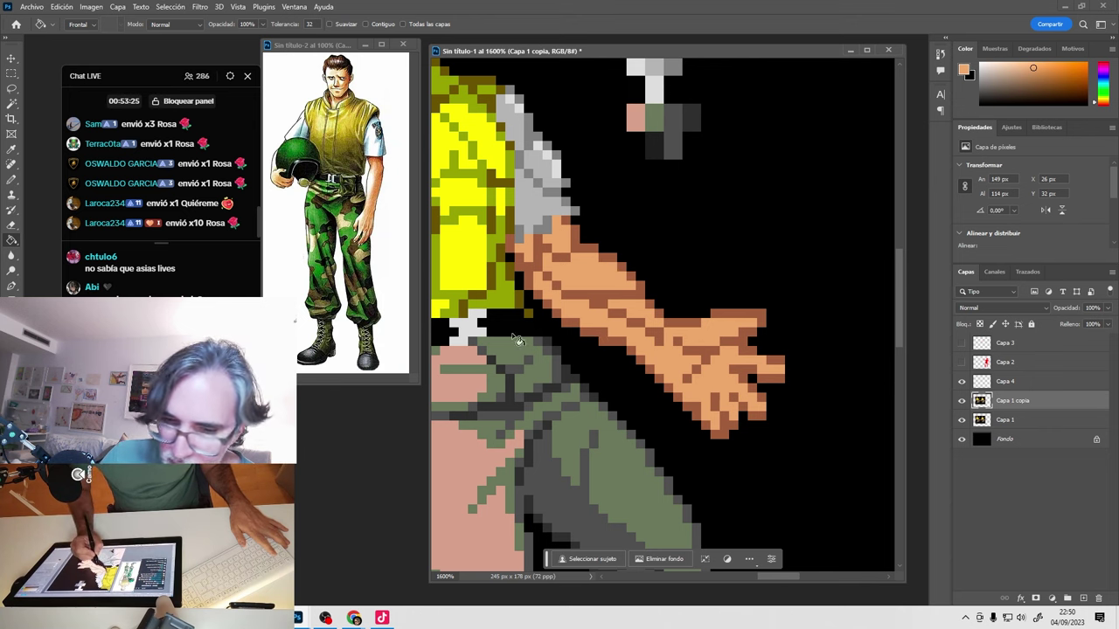
# Lighten the sampled brown of the arm's outline to #d29069 and fill the outline pixels with it.
pyautogui.press('i')
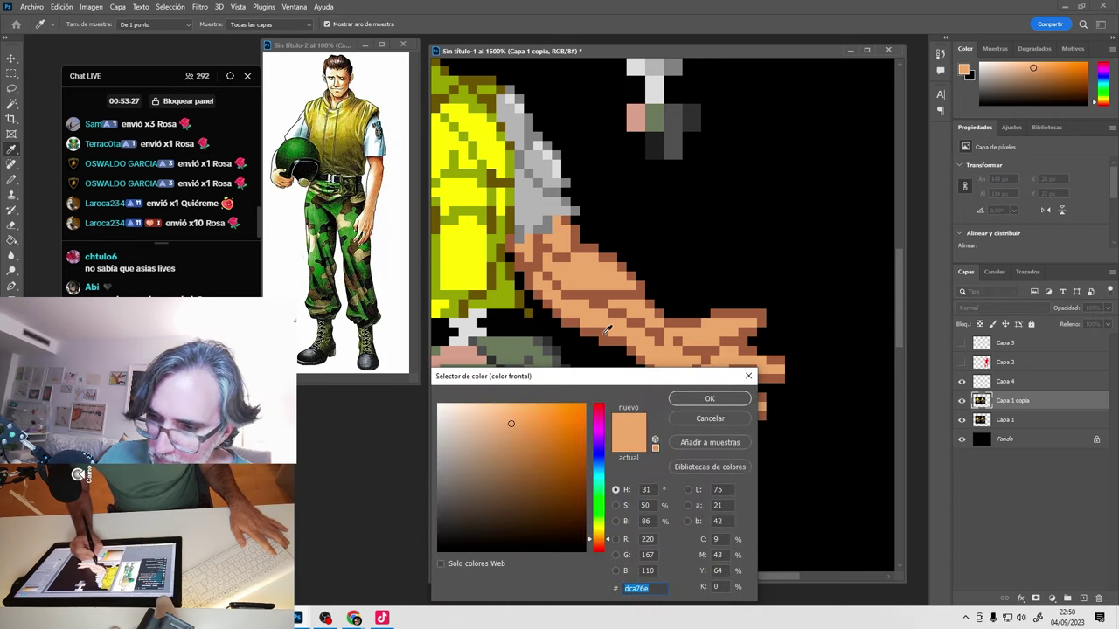
pyautogui.click(606, 329)
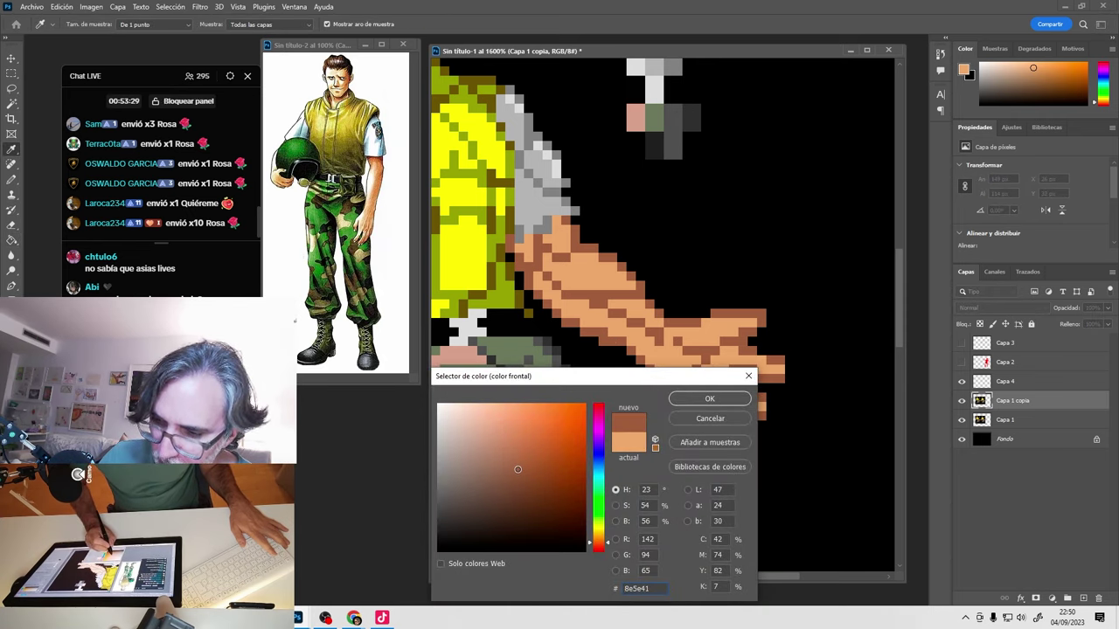
pyautogui.moveTo(517, 469); pyautogui.dragTo(513, 429)
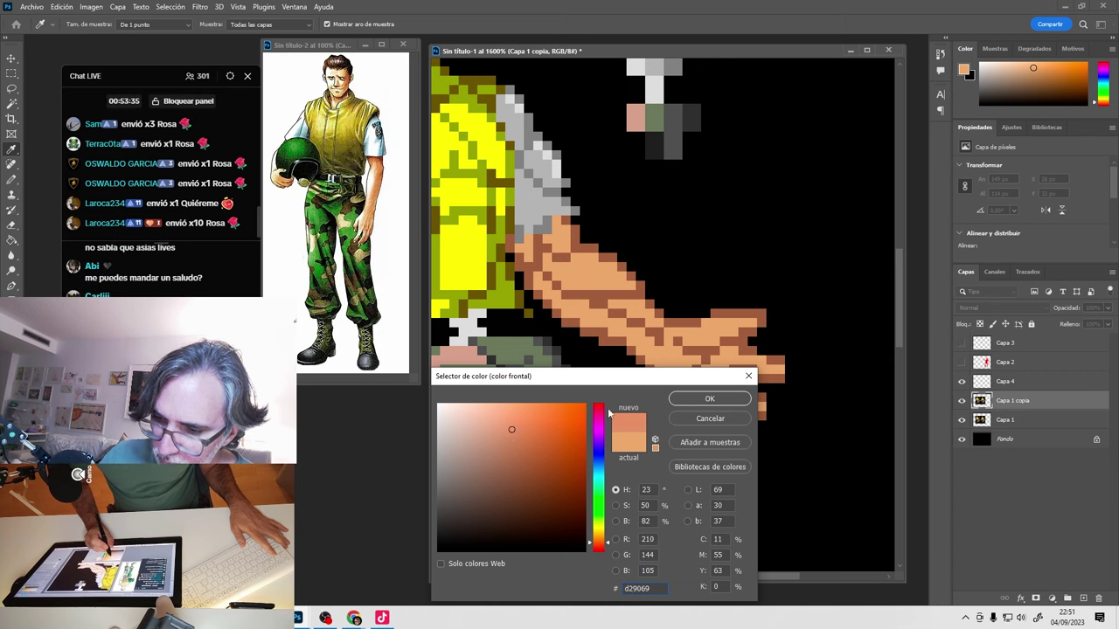
pyautogui.click(709, 399)
pyautogui.press('g')
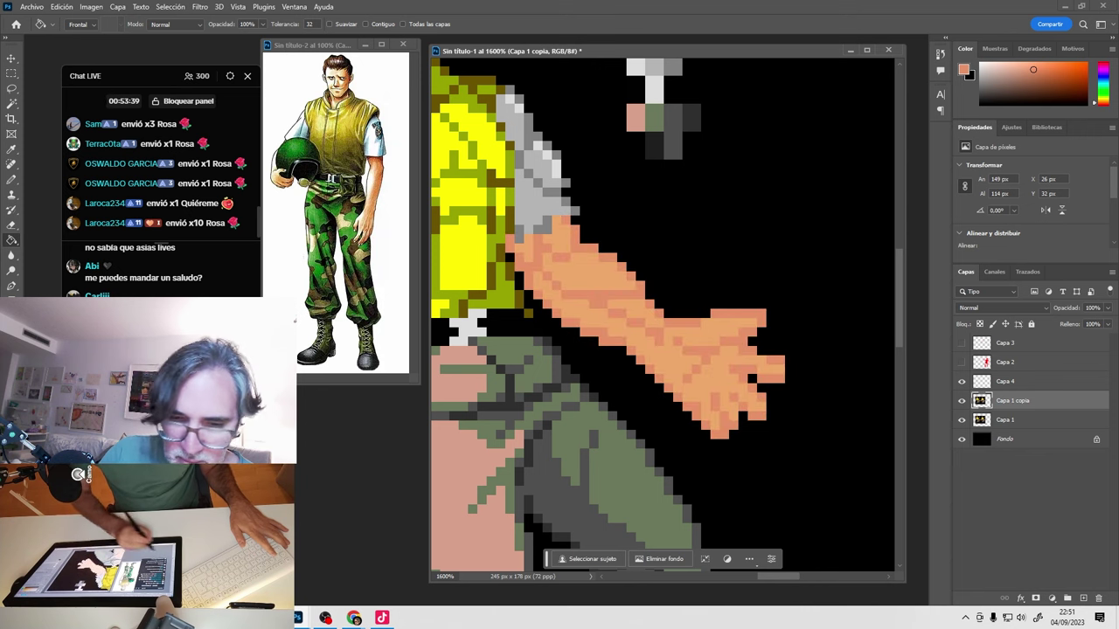
# Darken the foreground colour to a deeper skin shade, #bd7b52.
pyautogui.press('i')
pyautogui.click(964, 70)
pyautogui.moveTo(509, 430); pyautogui.dragTo(509, 443)
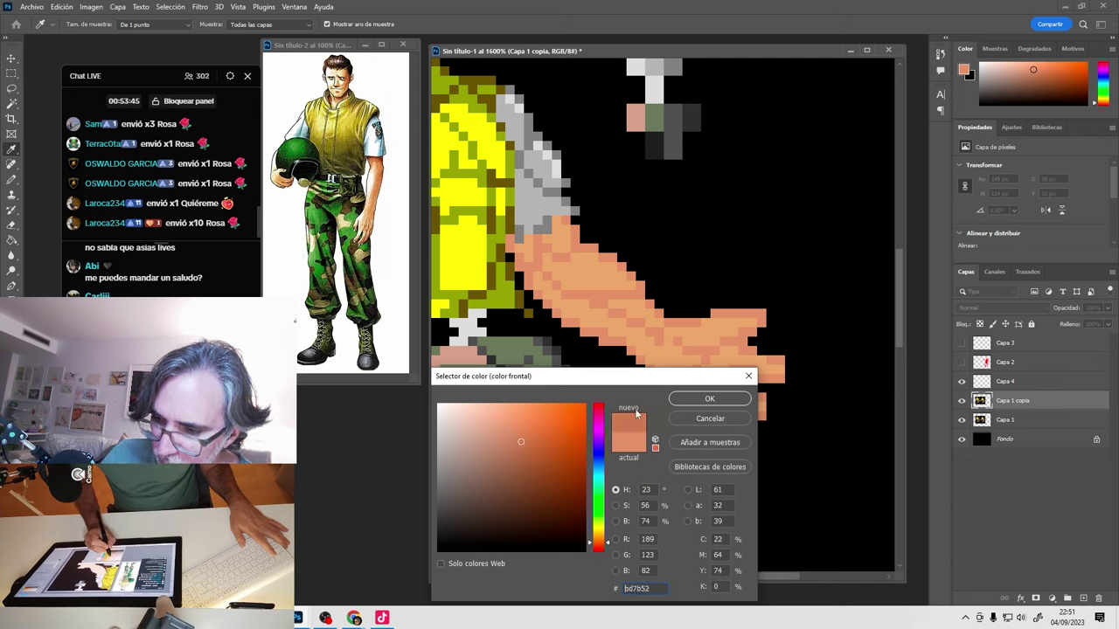
pyautogui.click(709, 399)
# Try filling the arm with the deeper skin shade, undo the fill and compare Capa 1 copia with the original by toggling its visibility.
pyautogui.press('g')
pyautogui.click(707, 354)
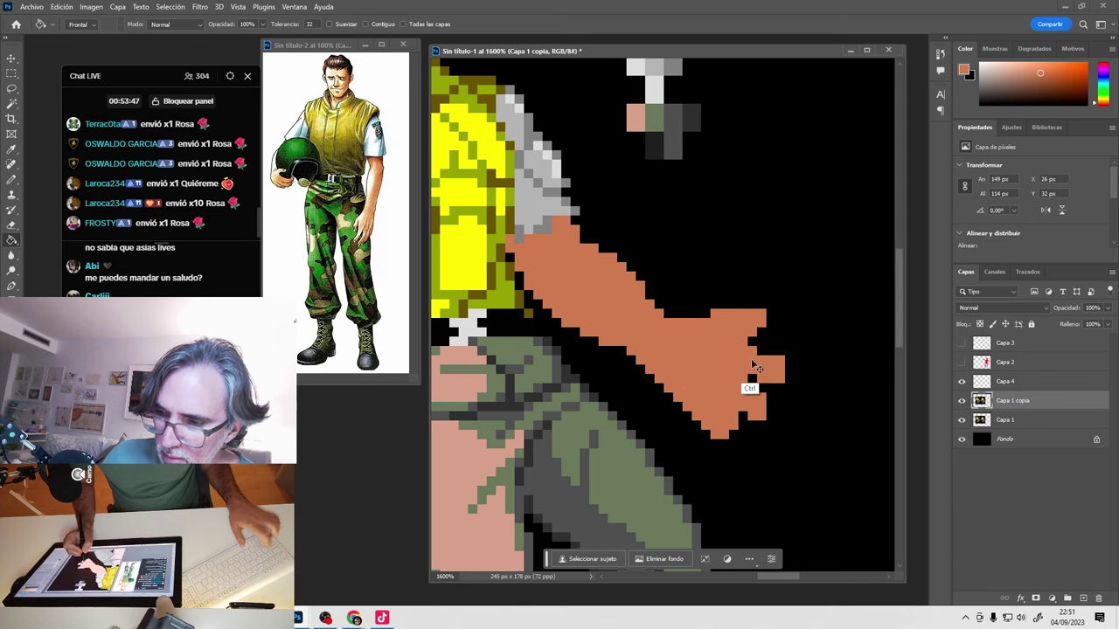
pyautogui.hotkey('ctrl', 'z')
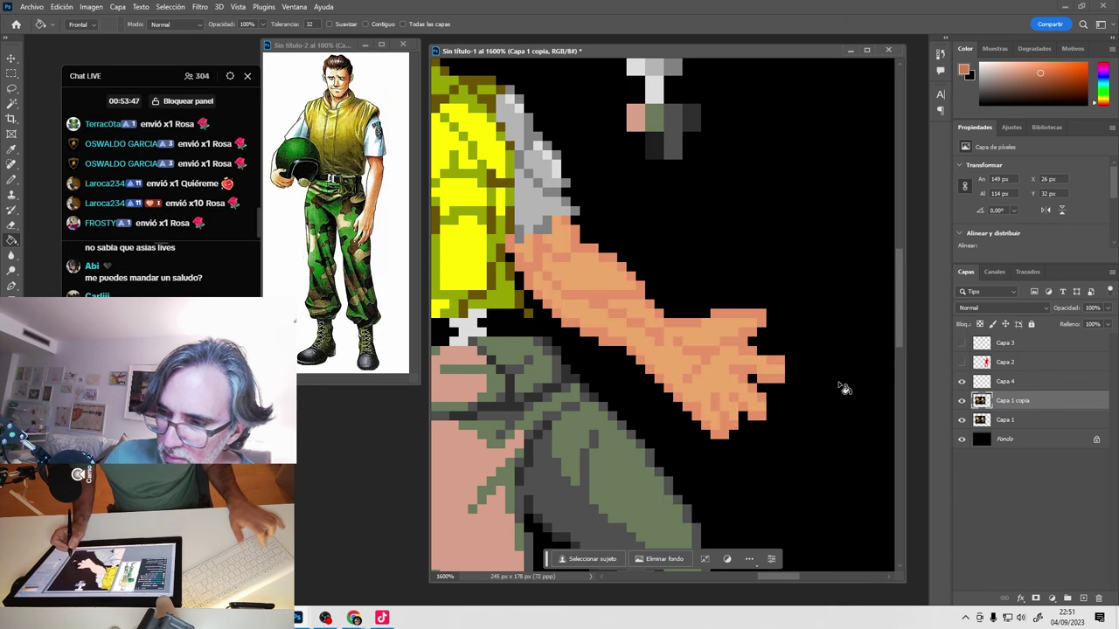
pyautogui.click(961, 401)
pyautogui.click(961, 401)
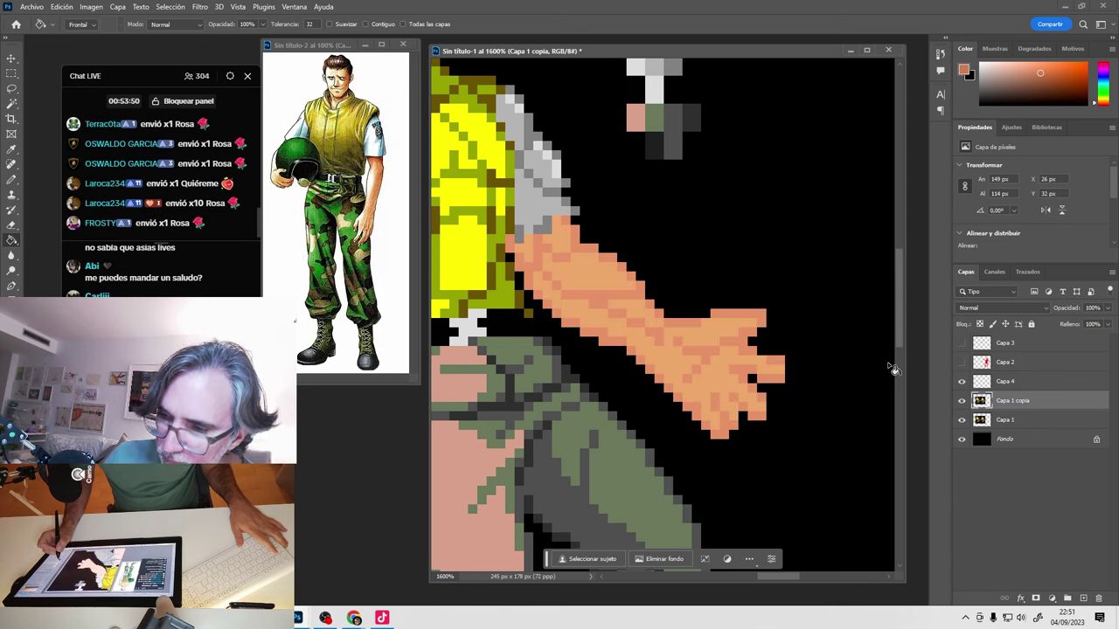
# Limit the Paint Bucket to contiguous pixels with tolerance 0 and fill the forearm's long inner crease with the deeper skin shade.
pyautogui.click(366, 24)
pyautogui.click(310, 23)
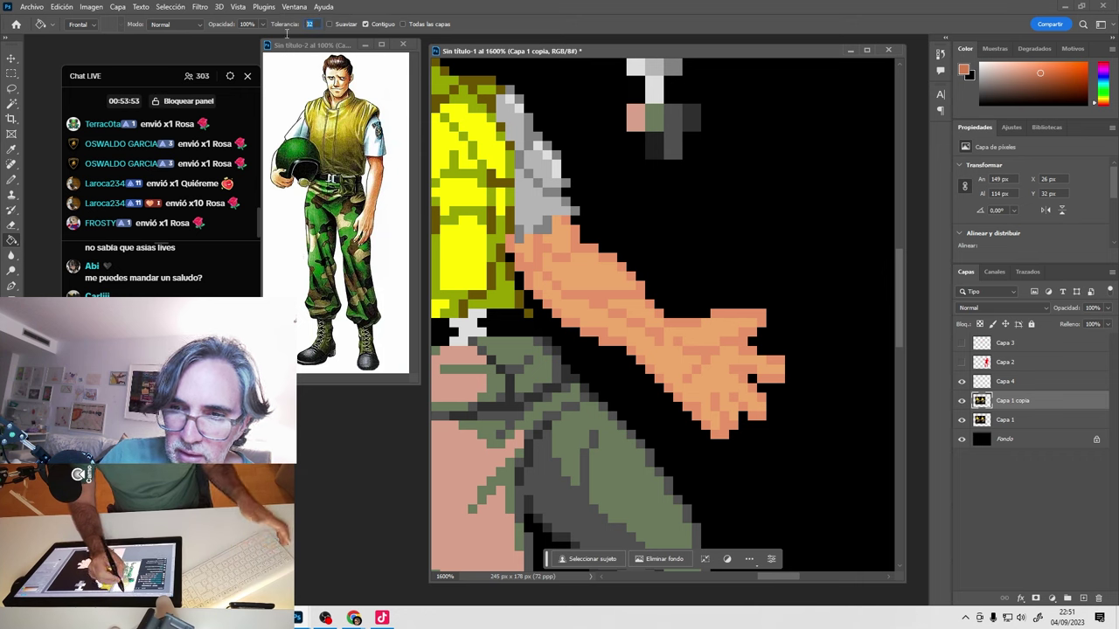
pyautogui.write('0')
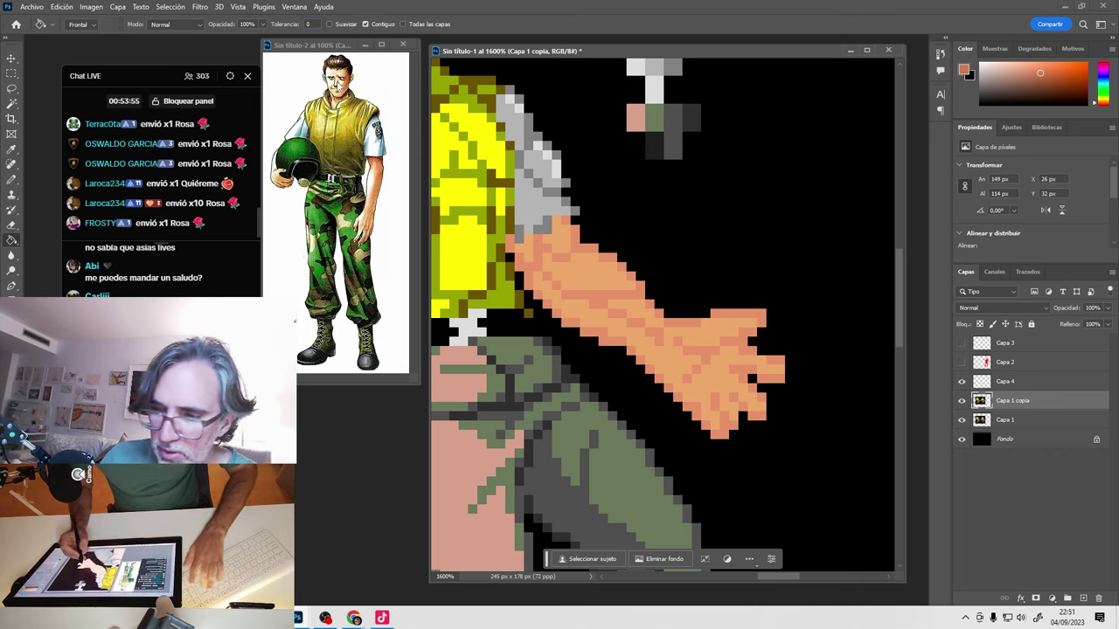
pyautogui.click(637, 300)
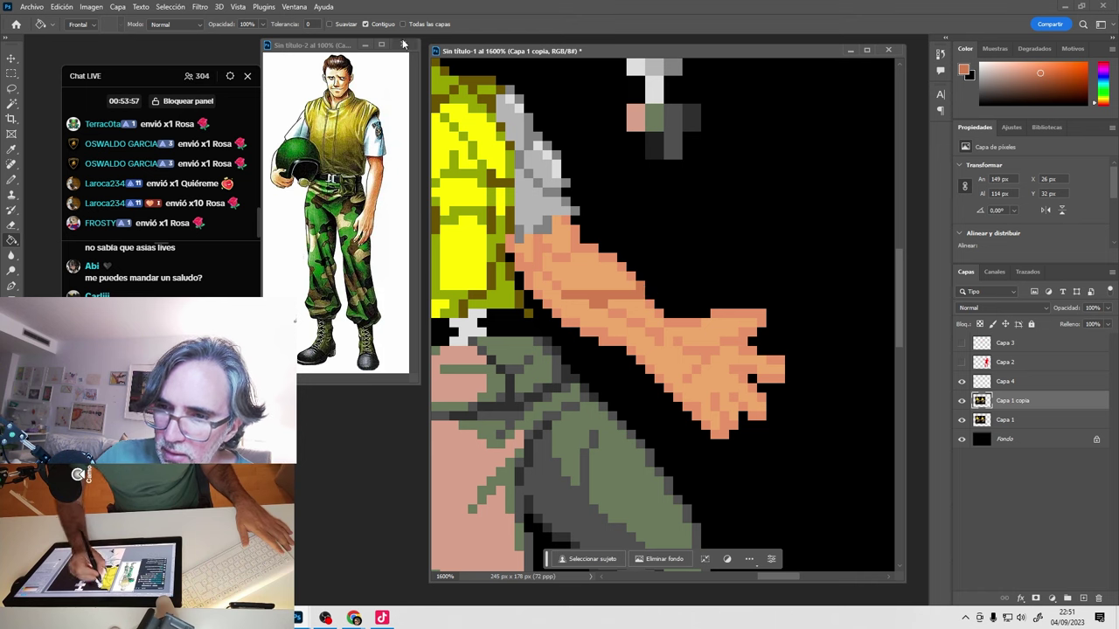
# Fill all matching arm outline pixels with the deeper skin shade and compare Capa 1 copia with the original by toggling its visibility.
pyautogui.click(619, 317)
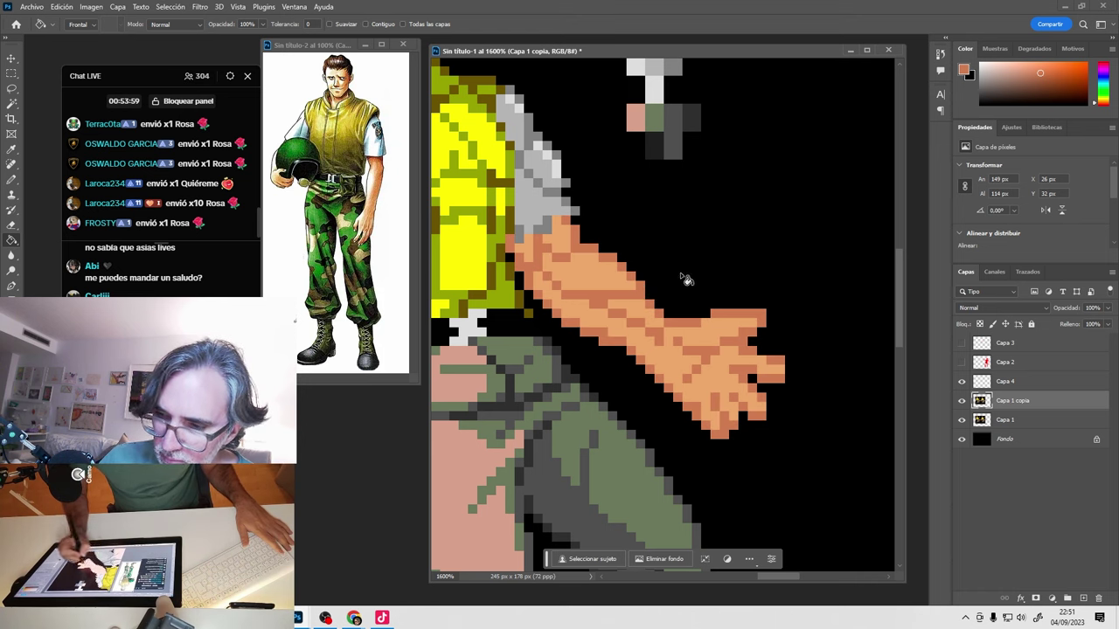
pyautogui.click(962, 400)
pyautogui.click(961, 400)
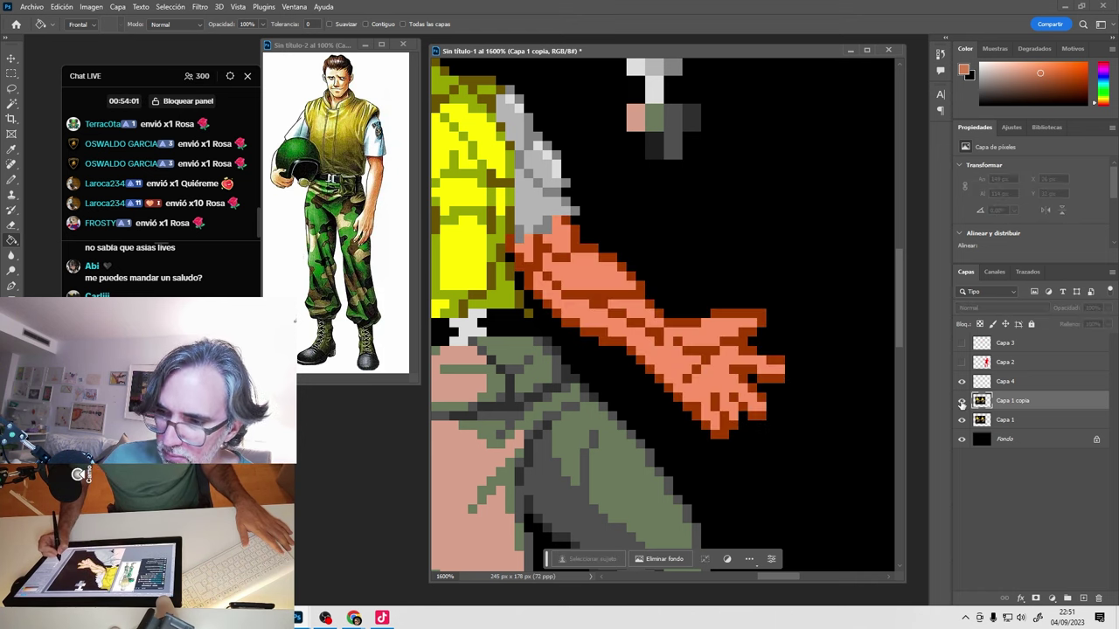
pyautogui.scroll(-2, 681, 362)
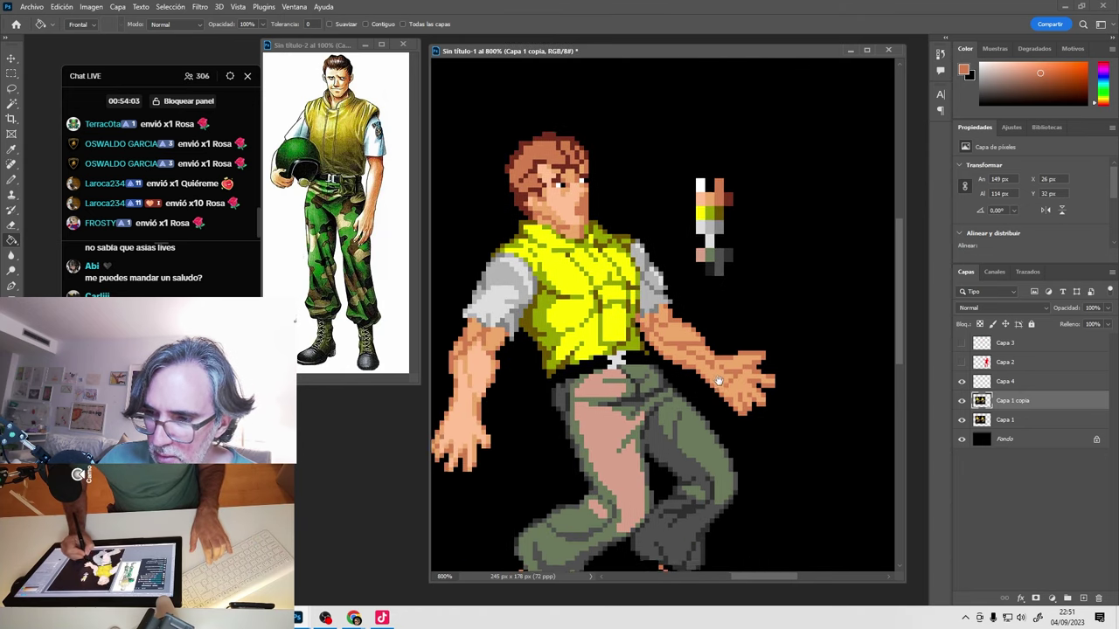
pyautogui.click(962, 400)
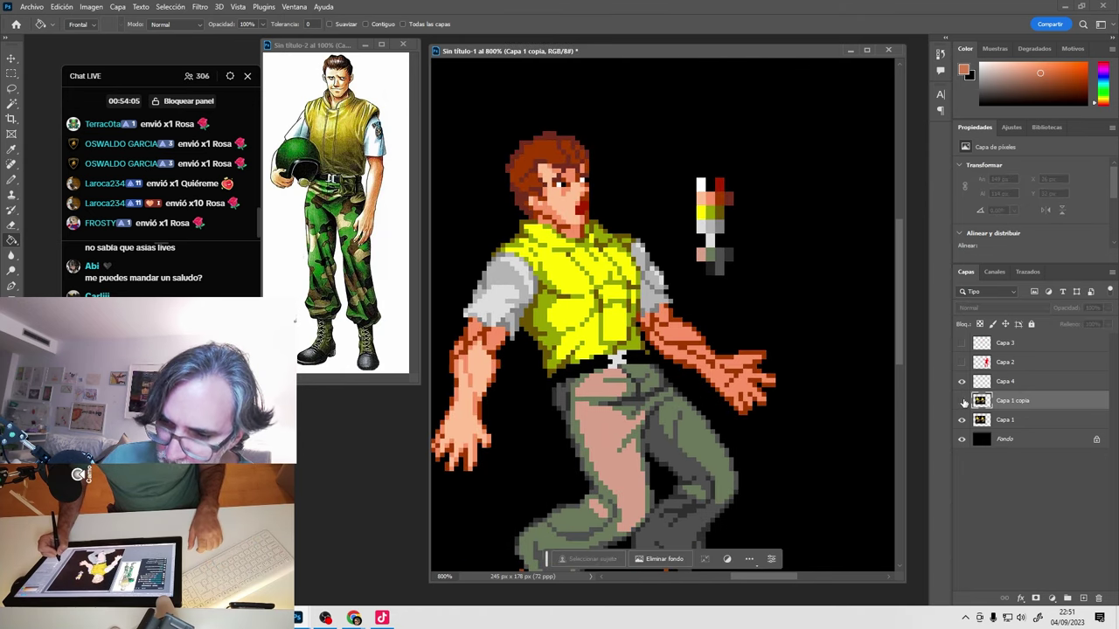
pyautogui.click(962, 400)
pyautogui.click(962, 400)
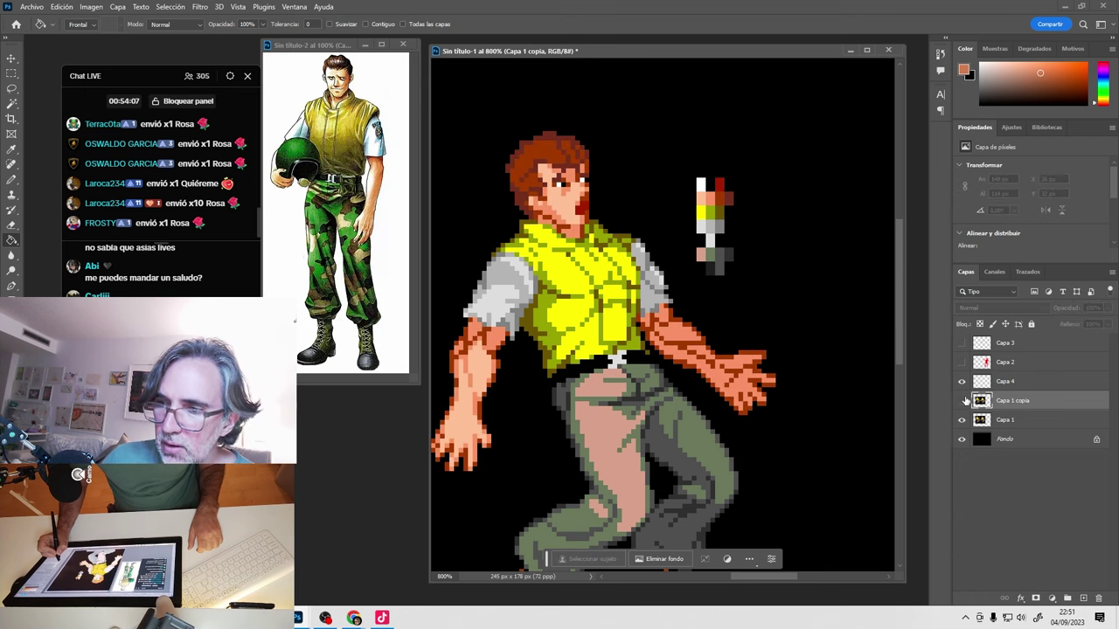
pyautogui.click(963, 400)
# Repaint the mouth with the Pencil in the original layer's dark red and compare Capa 1 copia with the original.
pyautogui.keyDown('ctrl'); pyautogui.click(592, 196); pyautogui.keyUp('ctrl')
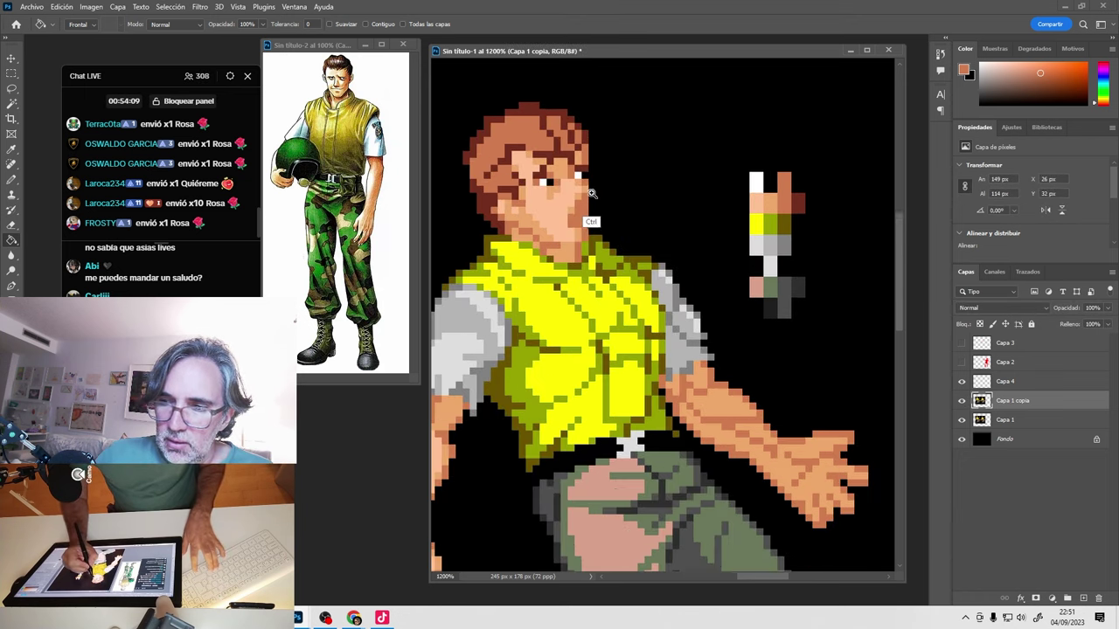
pyautogui.keyDown('ctrl'); pyautogui.click(591, 196); pyautogui.keyUp('ctrl')
pyautogui.press('b')
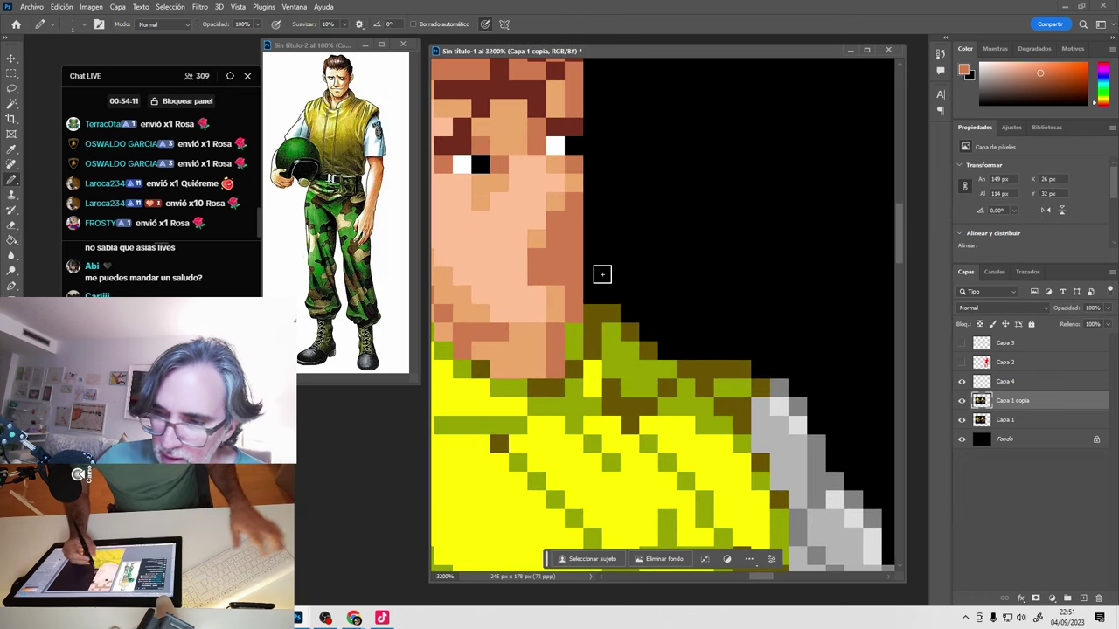
pyautogui.click(963, 401)
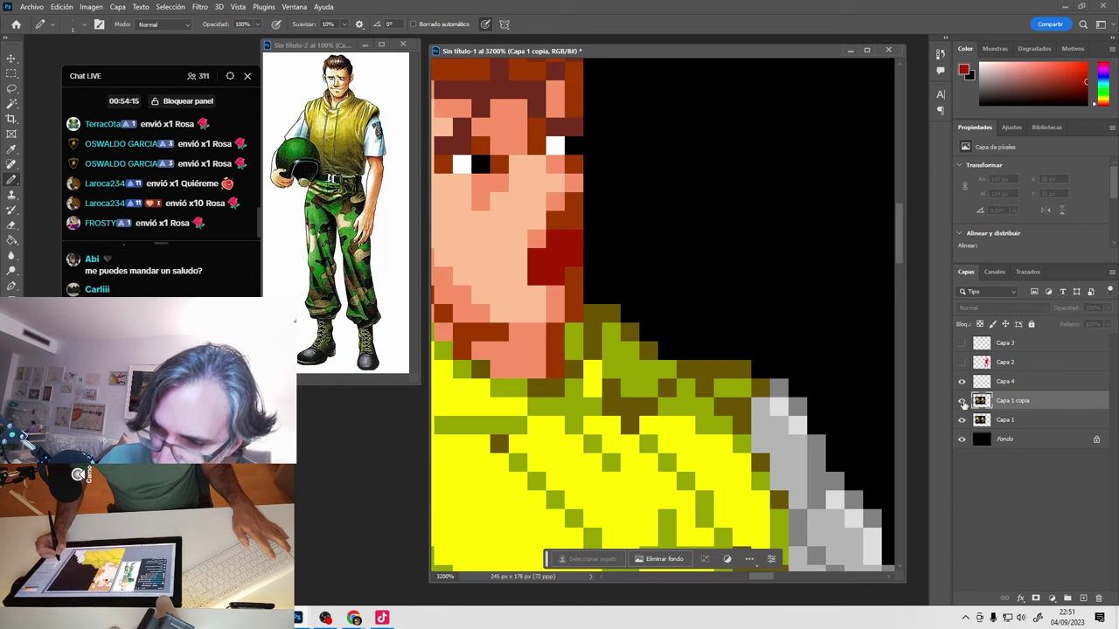
pyautogui.click(962, 401)
pyautogui.moveTo(564, 277); pyautogui.dragTo(549, 277)
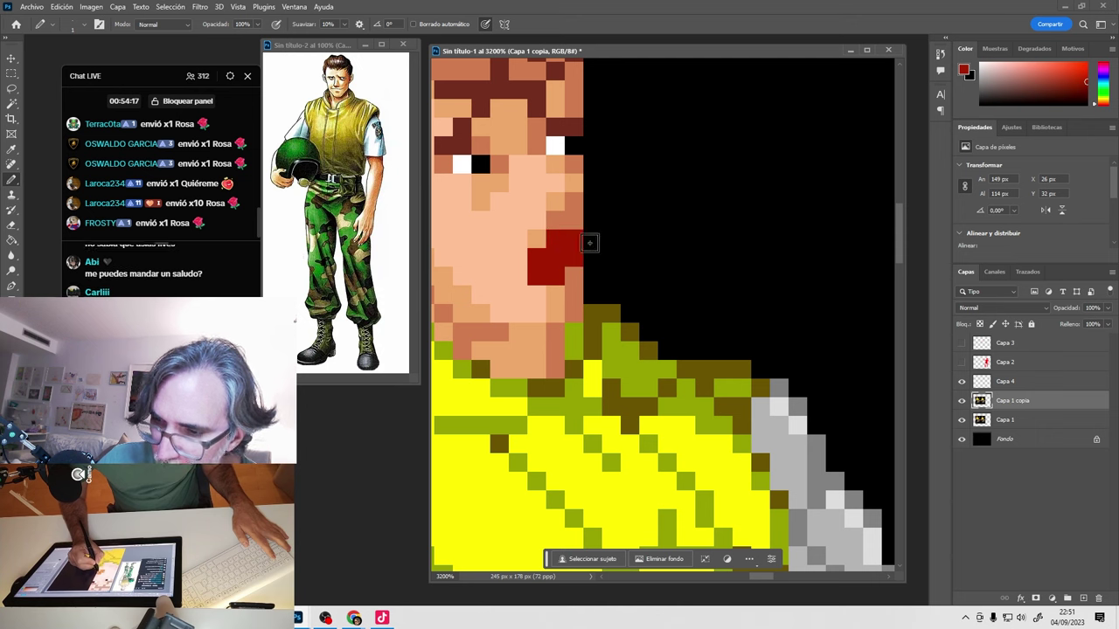
pyautogui.keyDown('ctrl'); pyautogui.keyDown('alt'); pyautogui.click(616, 310); pyautogui.keyUp('alt'); pyautogui.keyUp('ctrl')
pyautogui.moveTo(617, 306); pyautogui.dragTo(651, 388)
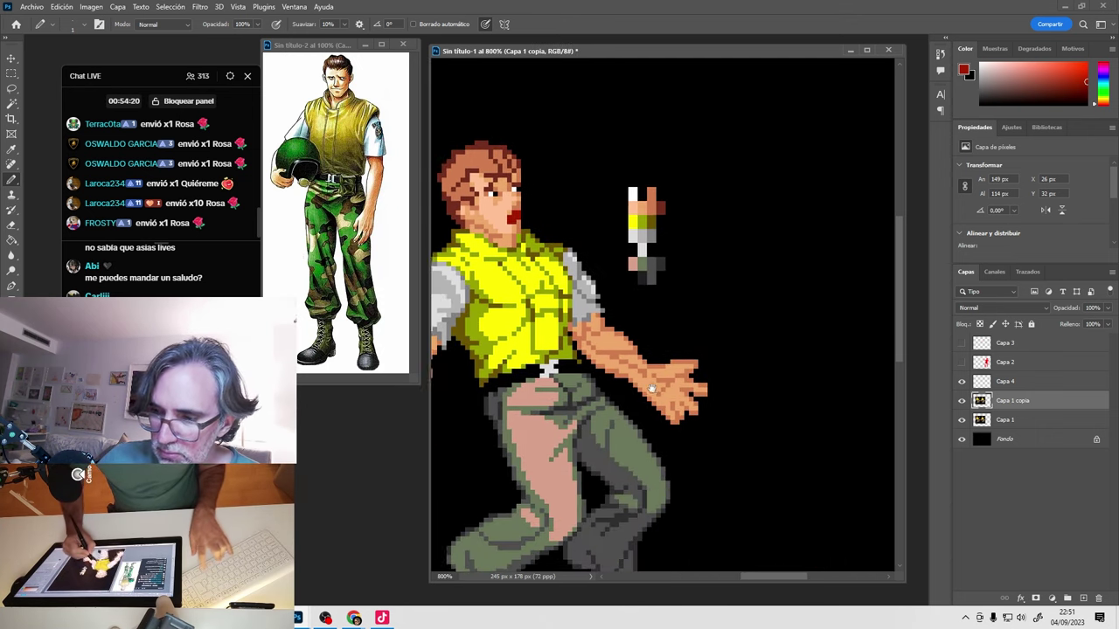
pyautogui.click(962, 400)
pyautogui.click(962, 400)
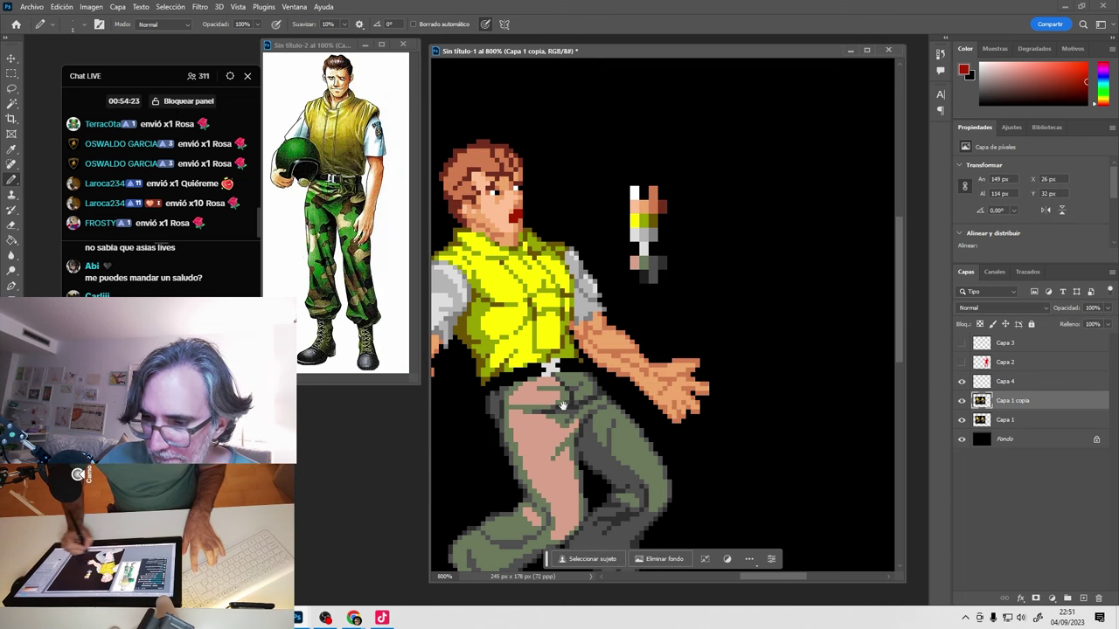
# Paint highlights along the outstretched forearm's upper edge with the sampled light peach and mid skin tones, softening its dark outline.
pyautogui.keyDown('alt'); pyautogui.click(509, 324); pyautogui.keyUp('alt')
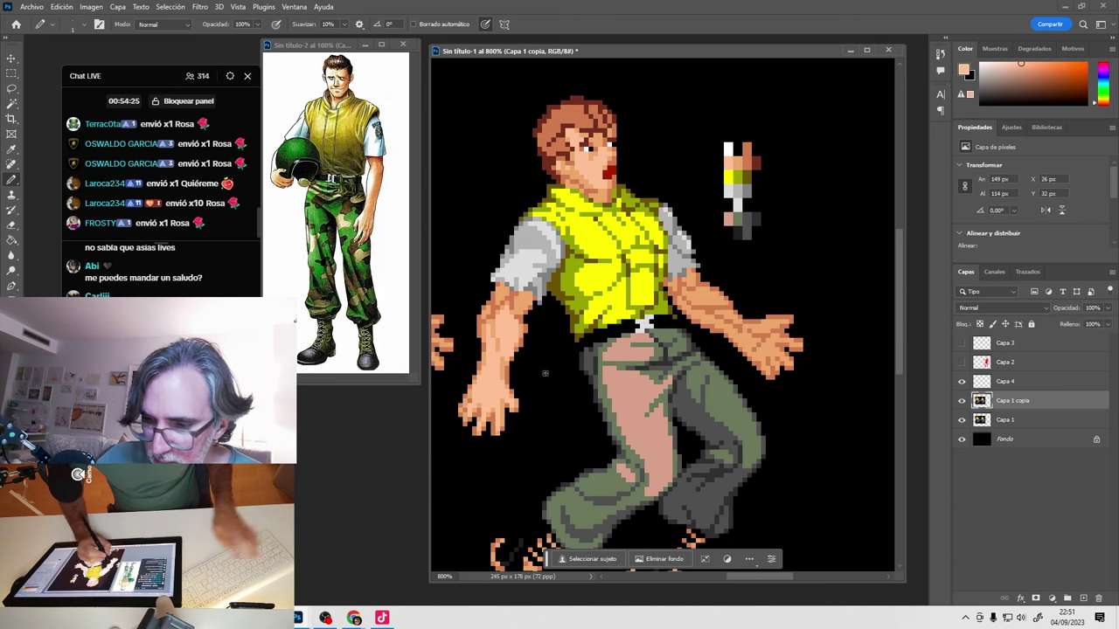
pyautogui.hotkey('ctrl', '+')
pyautogui.hotkey('ctrl', '+')
pyautogui.moveTo(648, 393); pyautogui.dragTo(562, 441)
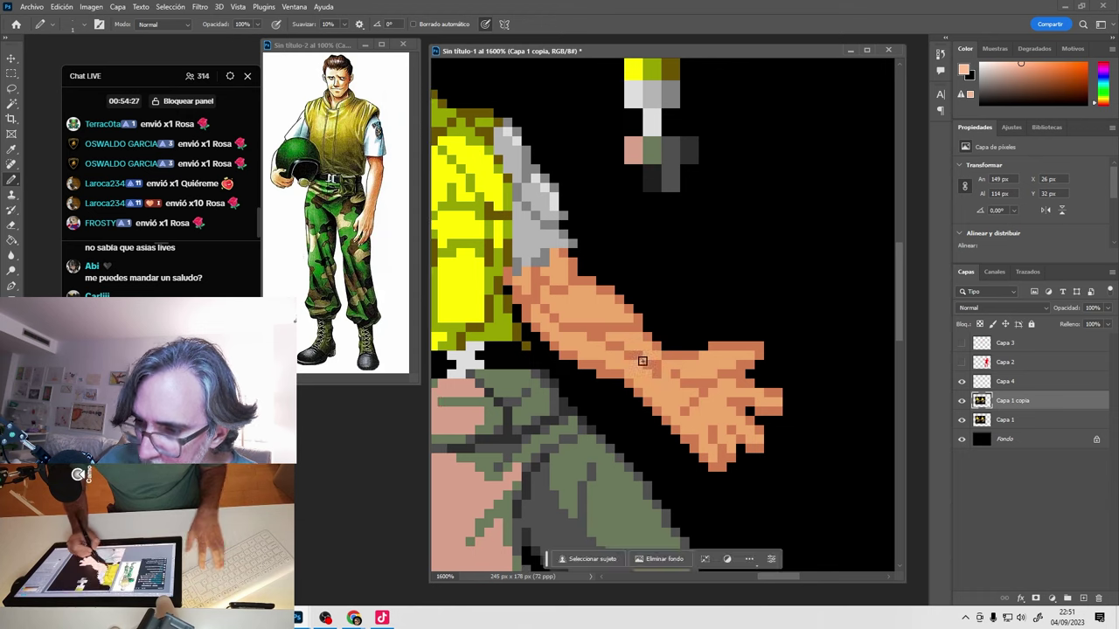
pyautogui.keyDown('alt'); pyautogui.click(585, 304); pyautogui.keyUp('alt')
pyautogui.moveTo(575, 287); pyautogui.dragTo(597, 288)
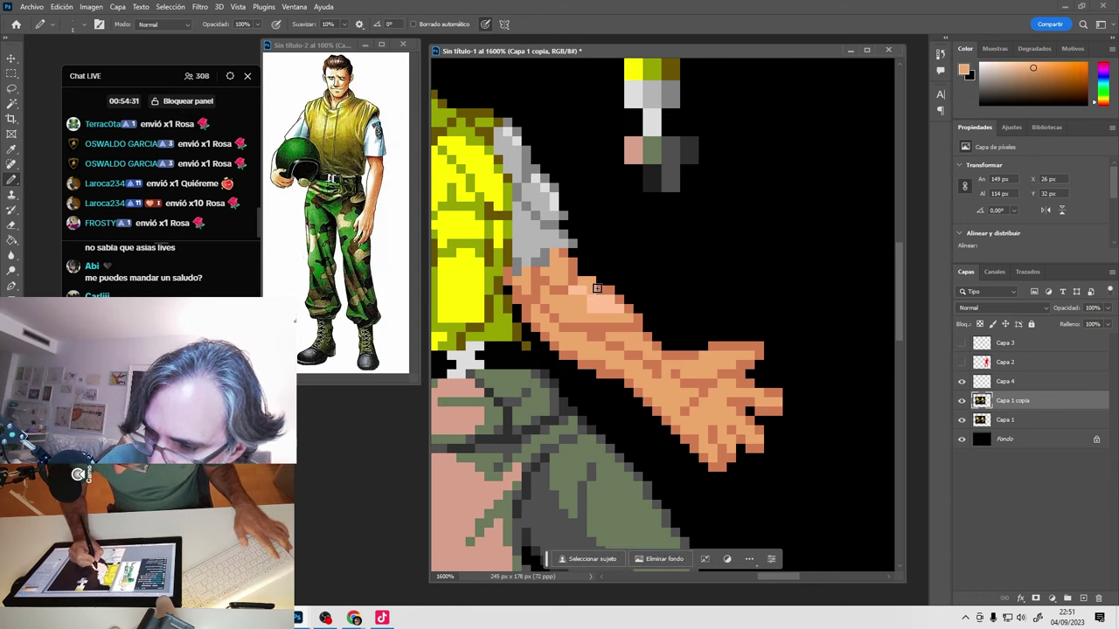
pyautogui.keyDown('alt'); pyautogui.click(618, 319); pyautogui.keyUp('alt')
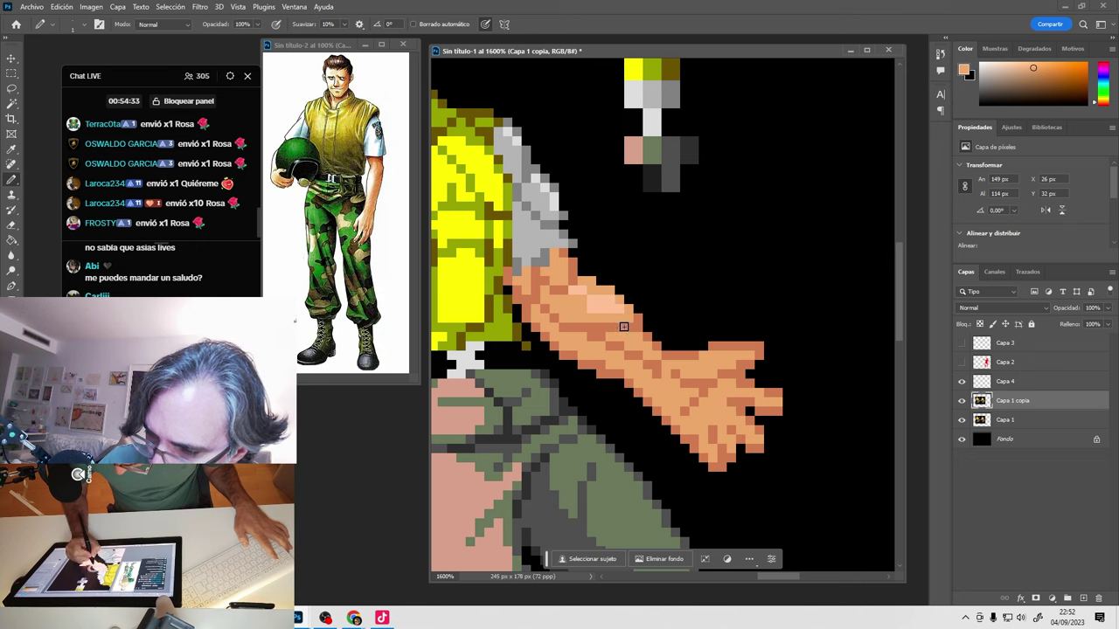
pyautogui.keyDown('alt'); pyautogui.click(611, 334); pyautogui.keyUp('alt')
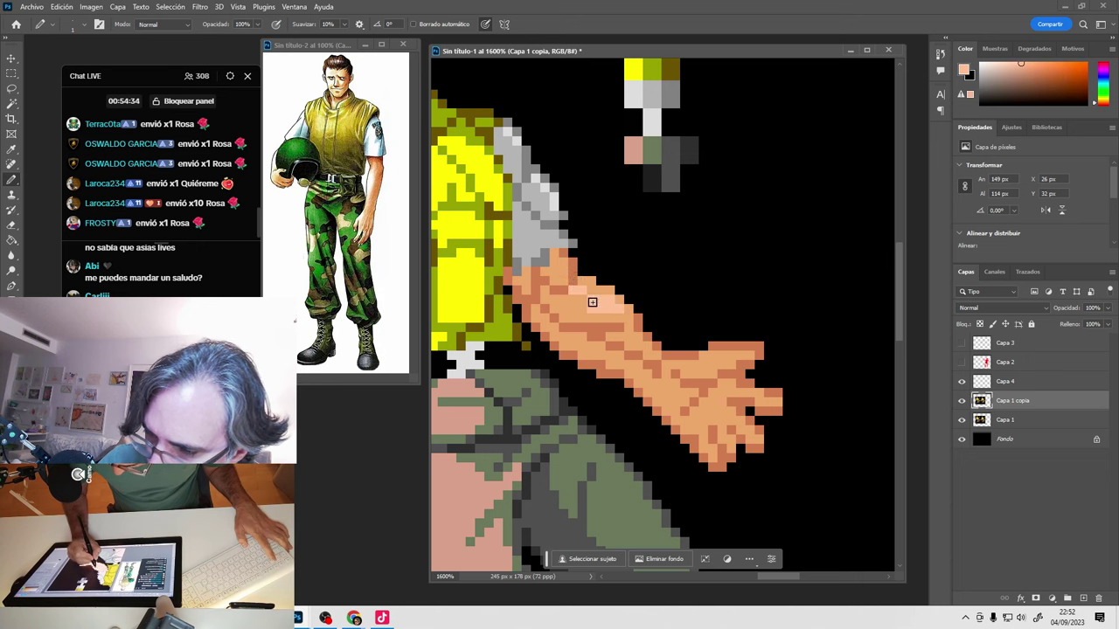
pyautogui.keyDown('alt'); pyautogui.click(553, 254); pyautogui.keyUp('alt')
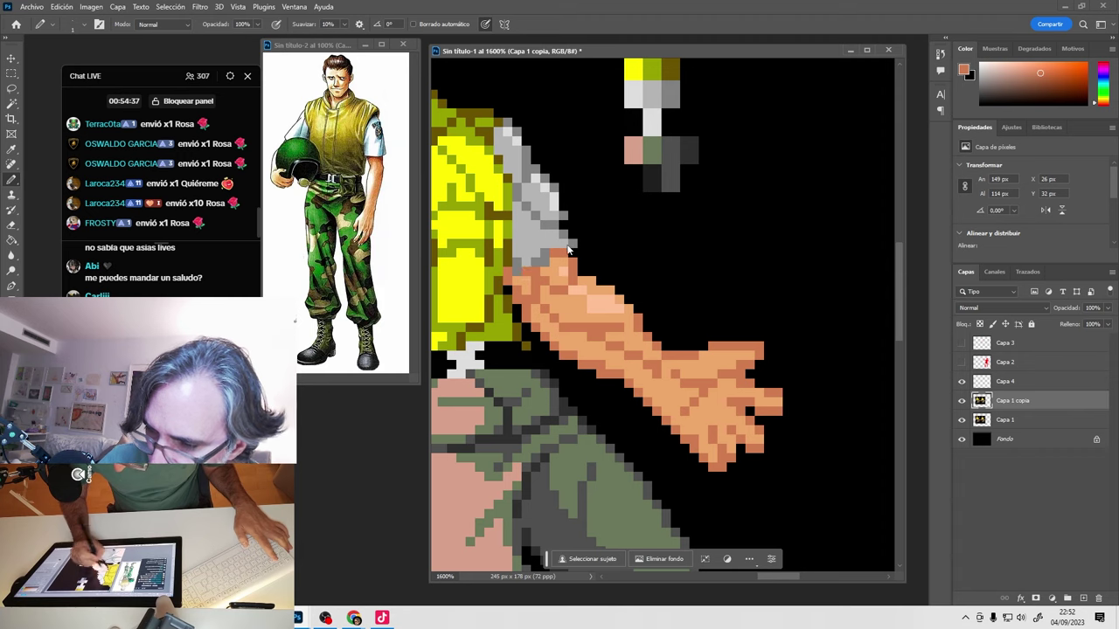
# Lighten the outstretched hand's thumb with a mid skin tone along its upper edge and a light peach highlight beneath.
pyautogui.moveTo(612, 315); pyautogui.dragTo(539, 247)
pyautogui.keyDown('alt'); pyautogui.click(535, 247); pyautogui.keyUp('alt')
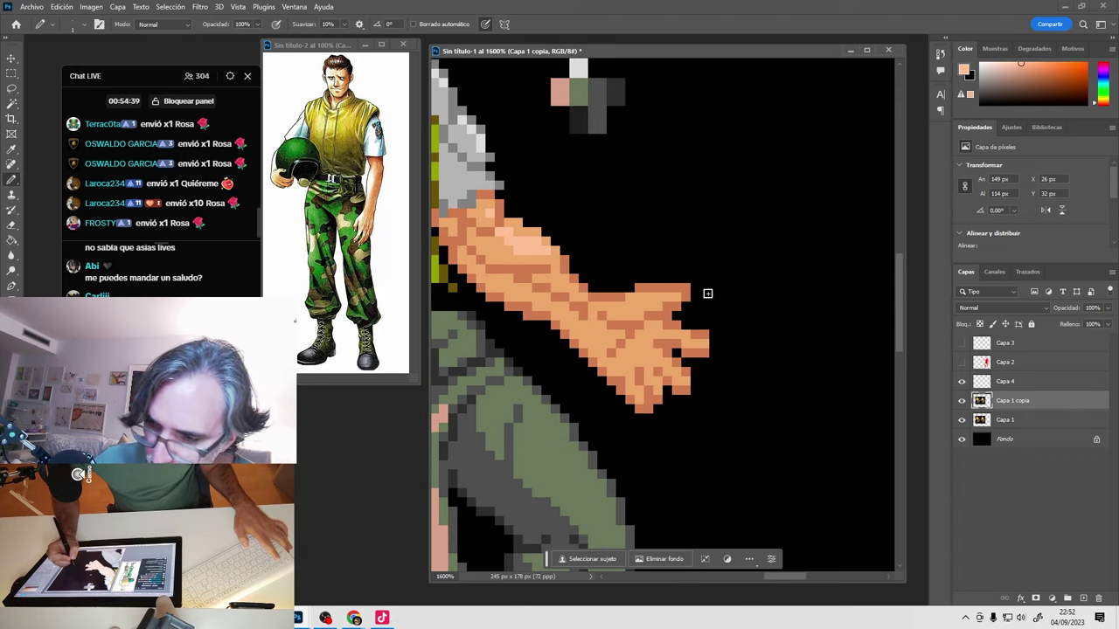
pyautogui.moveTo(641, 300); pyautogui.dragTo(691, 297)
pyautogui.keyDown('alt'); pyautogui.click(658, 293); pyautogui.keyUp('alt')
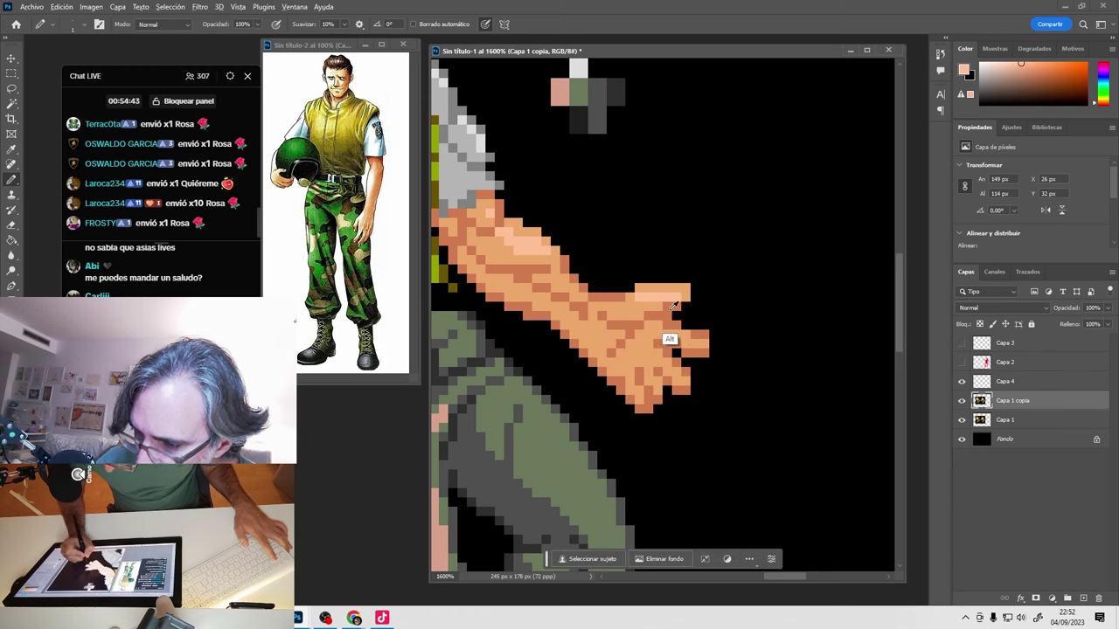
pyautogui.keyDown('alt'); pyautogui.click(659, 304); pyautogui.keyUp('alt')
pyautogui.keyDown('alt'); pyautogui.click(656, 306); pyautogui.keyUp('alt')
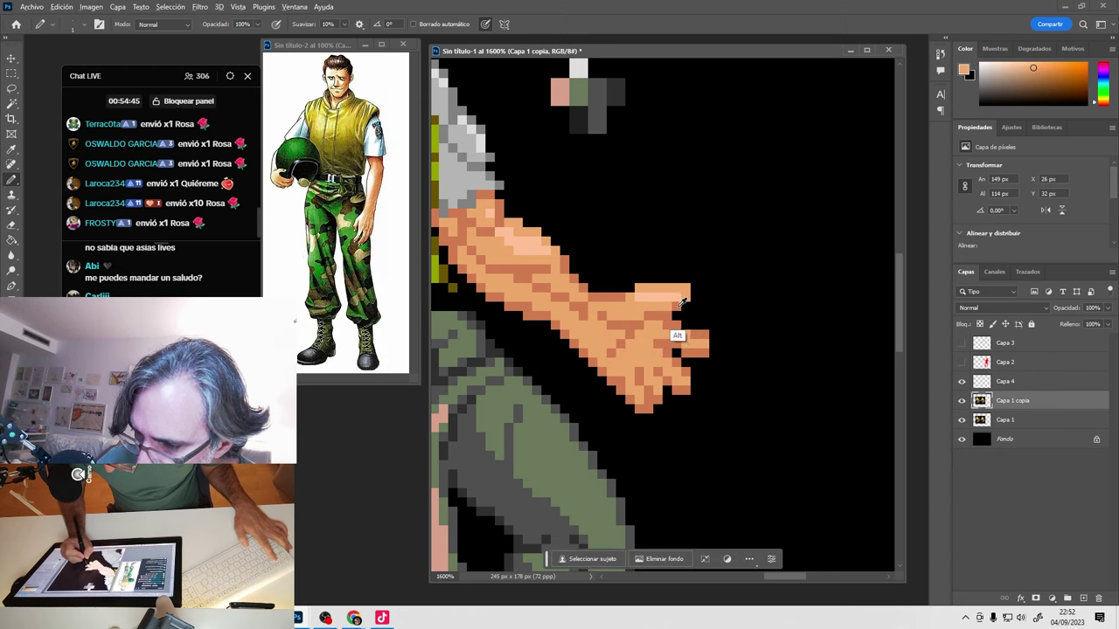
pyautogui.keyDown('alt'); pyautogui.click(681, 301); pyautogui.keyUp('alt')
pyautogui.keyDown('alt'); pyautogui.click(660, 300); pyautogui.keyUp('alt')
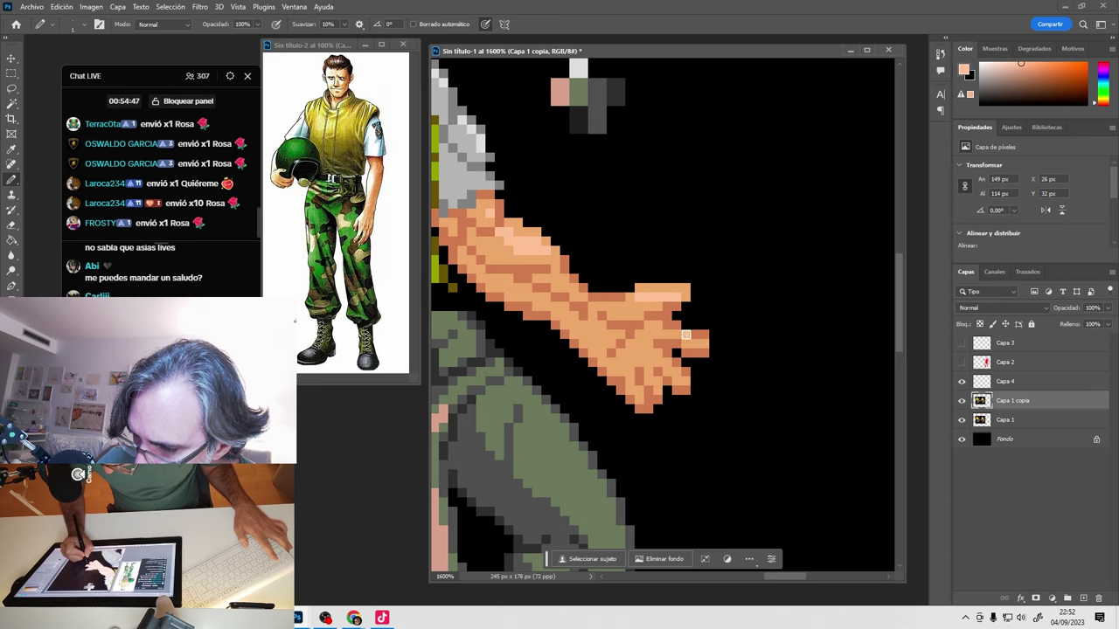
# Lighten the finger below the thumb with sampled light peach and mid skin tone pixels.
pyautogui.click(705, 349)
pyautogui.keyDown('alt'); pyautogui.click(690, 342); pyautogui.keyUp('alt')
pyautogui.click(705, 335)
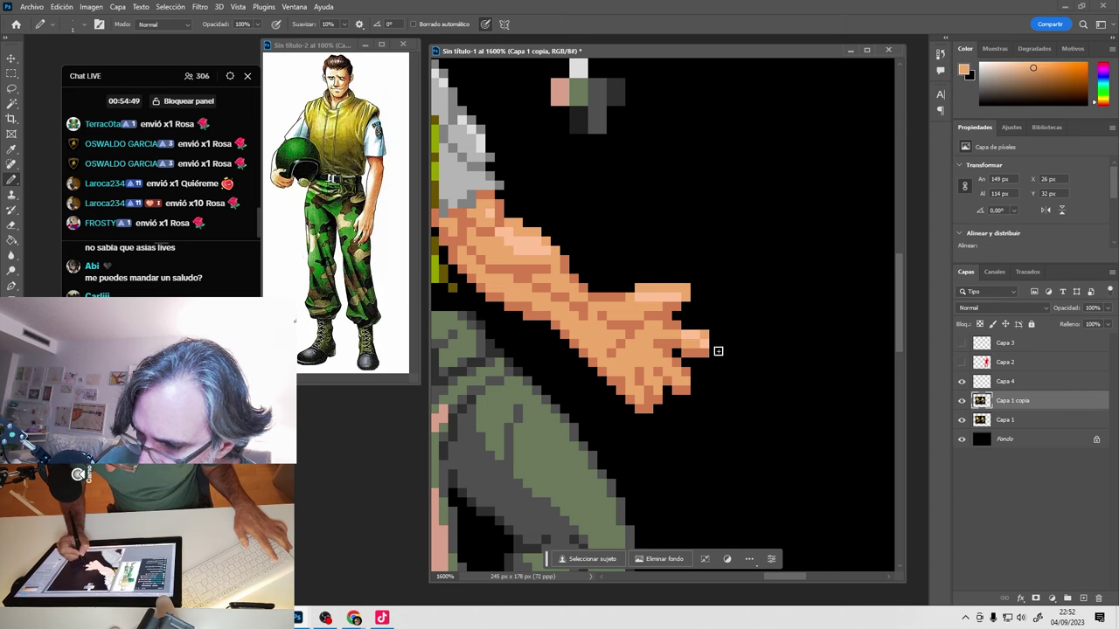
pyautogui.keyDown('alt'); pyautogui.click(676, 336); pyautogui.keyUp('alt')
pyautogui.scroll(-1, 642, 294)
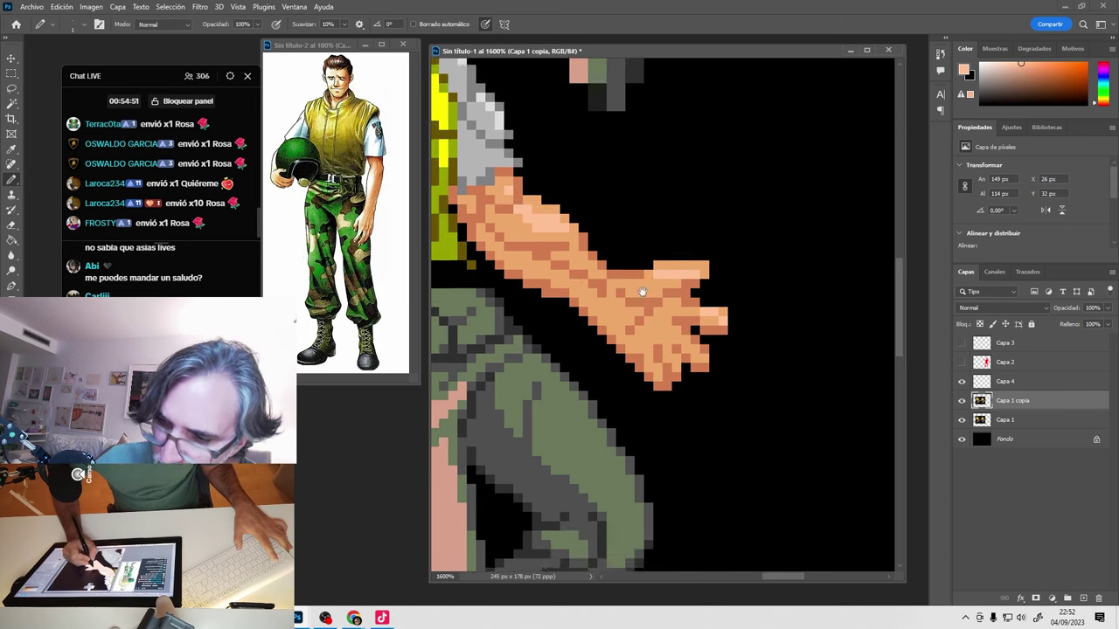
# Shade the underside of the outstretched arm from elbow to wrist with the deeper skin shade and compare Capa 1 copia with the original.
pyautogui.keyDown('alt'); pyautogui.click(614, 321); pyautogui.keyUp('alt')
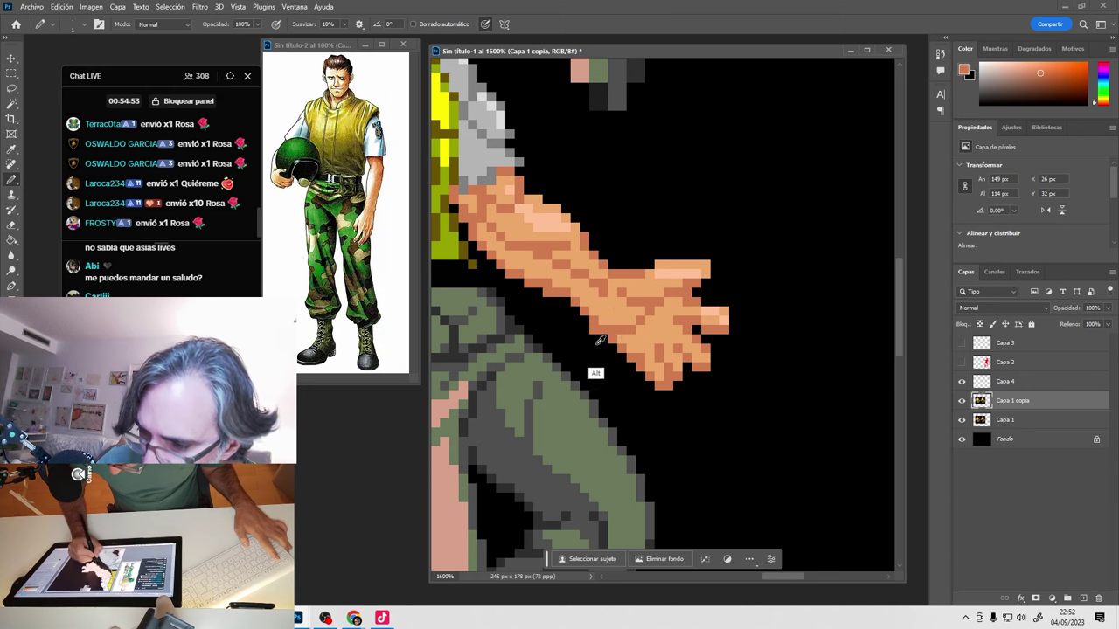
pyautogui.keyDown('alt'); pyautogui.click(622, 332); pyautogui.keyUp('alt')
pyautogui.moveTo(629, 324)
pyautogui.mouseDown()
pyautogui.moveTo(597, 320)
pyautogui.moveTo(574, 295)
pyautogui.mouseUp()
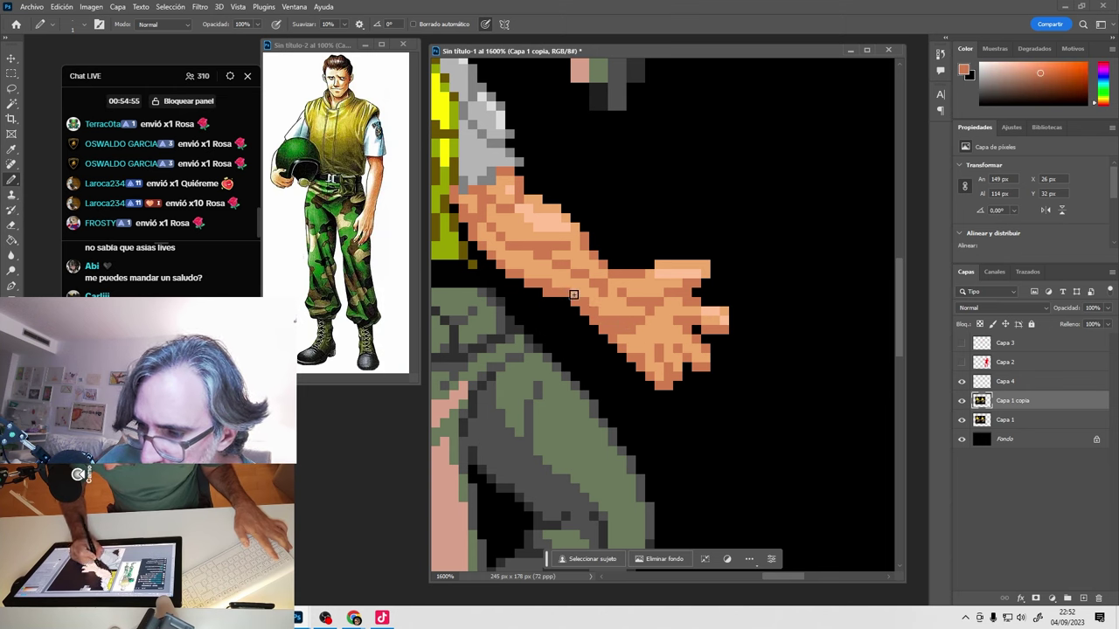
pyautogui.moveTo(480, 226); pyautogui.dragTo(505, 255)
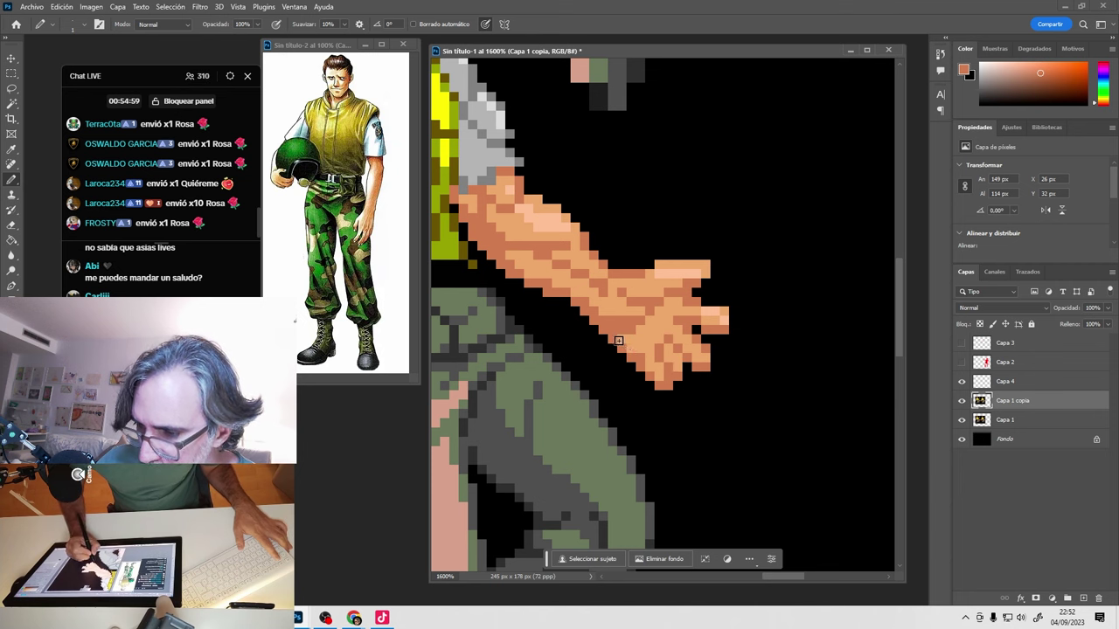
pyautogui.scroll(-3, 603, 288)
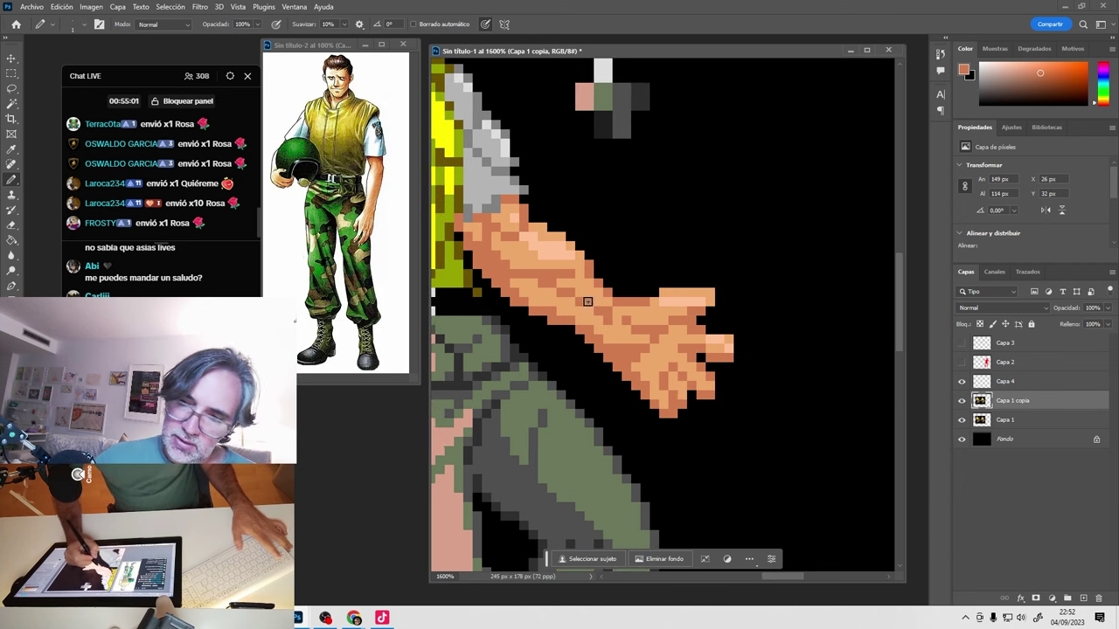
pyautogui.scroll(-1, 647, 347)
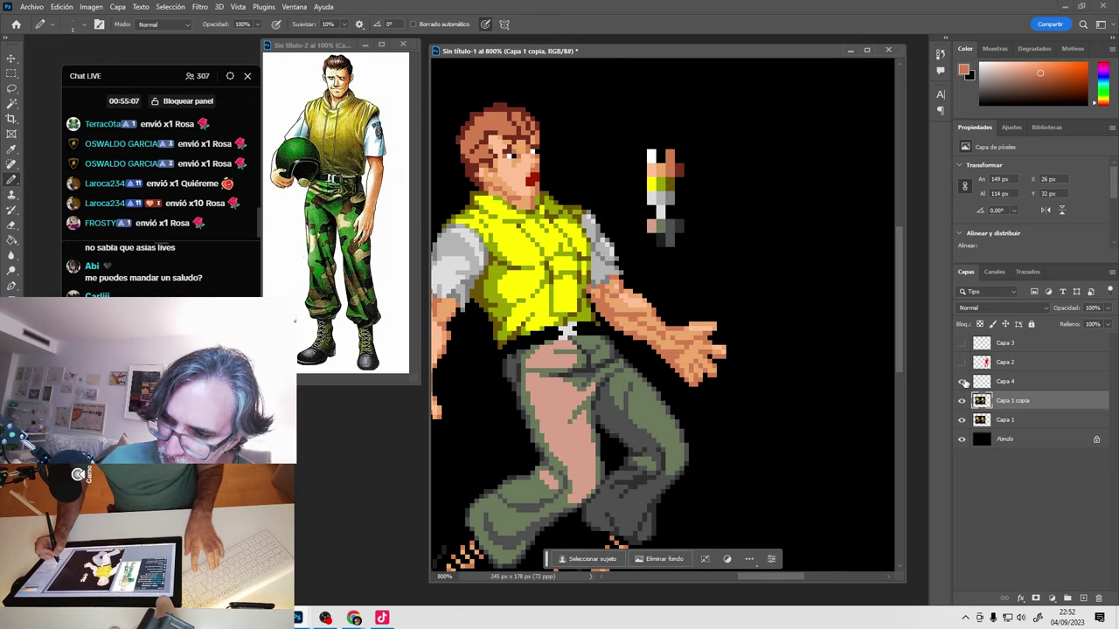
pyautogui.click(963, 401)
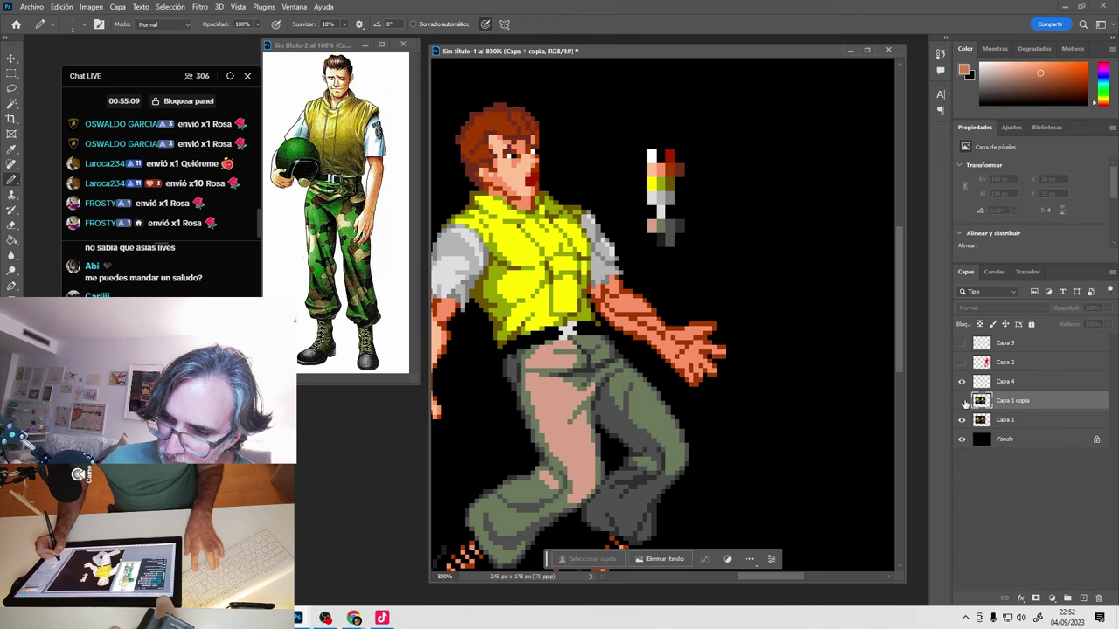
pyautogui.click(963, 401)
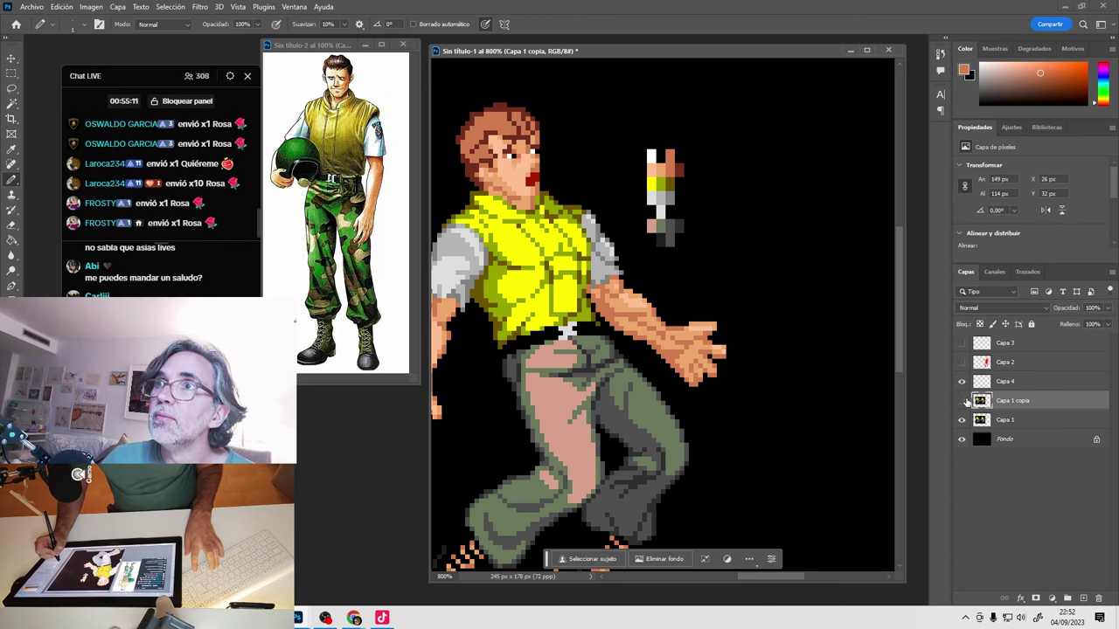
pyautogui.click(963, 401)
pyautogui.click(963, 401)
pyautogui.hotkey('ctrl', 'z')
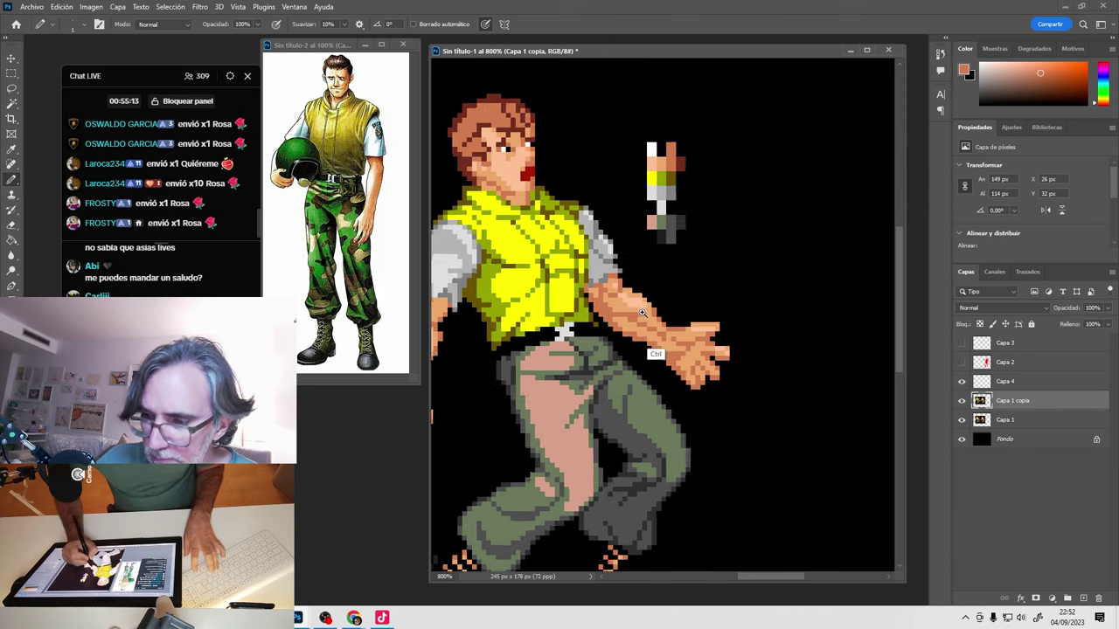
# Extend the deeper skin shade across the forearm's lower half and heel of the hand, adding mid-tone pixels within the shadow.
pyautogui.scroll(2, 643, 312)
pyautogui.keyDown('alt'); pyautogui.click(653, 355); pyautogui.keyUp('alt')
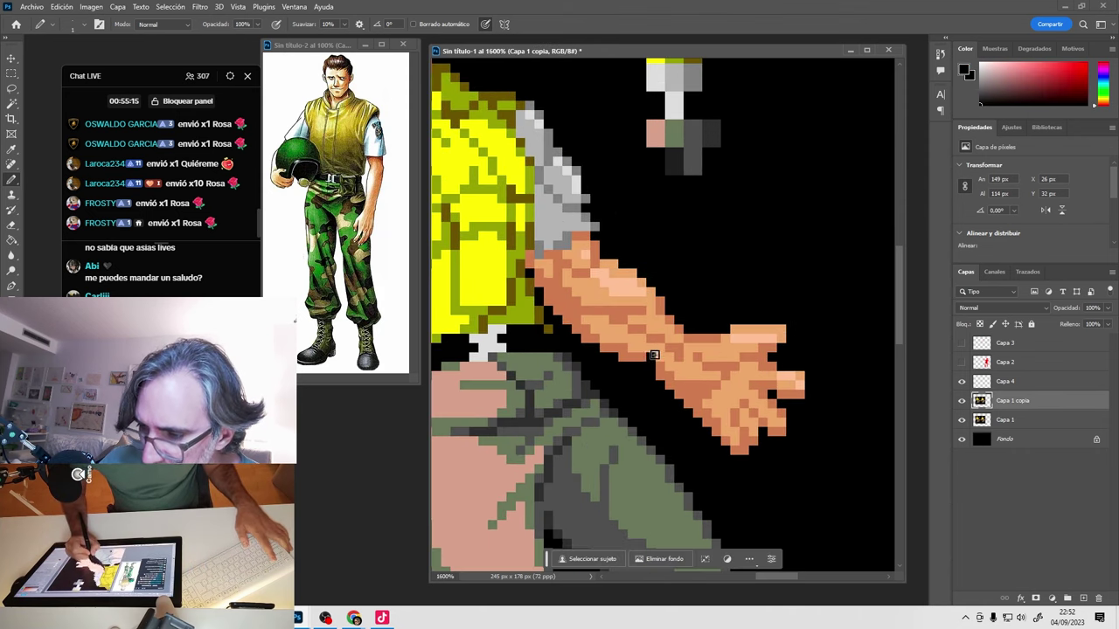
pyautogui.keyDown('alt'); pyautogui.click(686, 393); pyautogui.keyUp('alt')
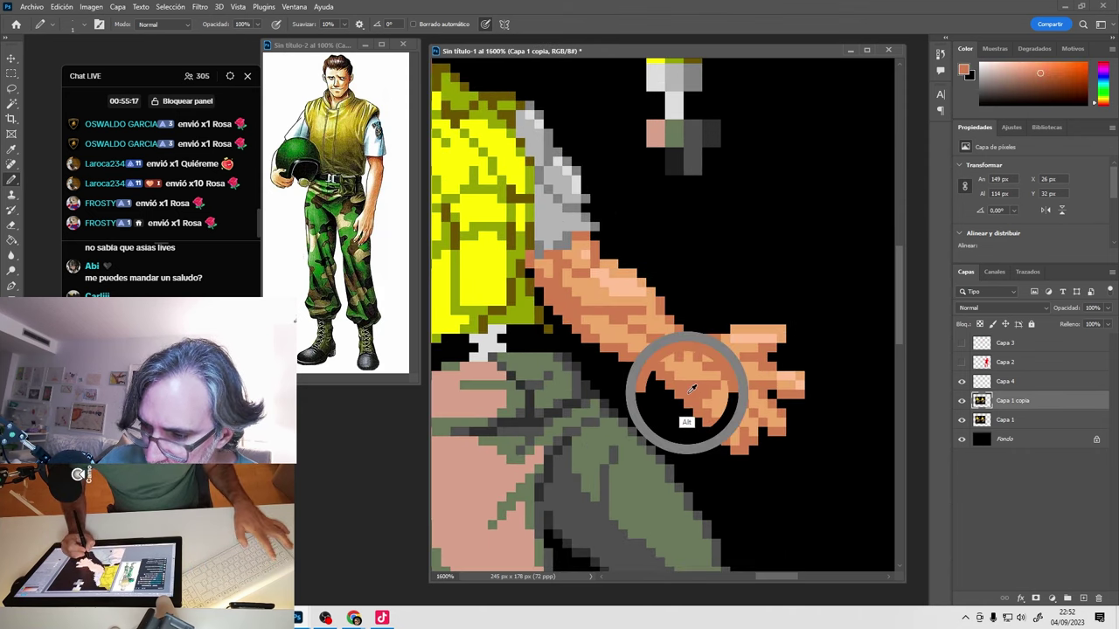
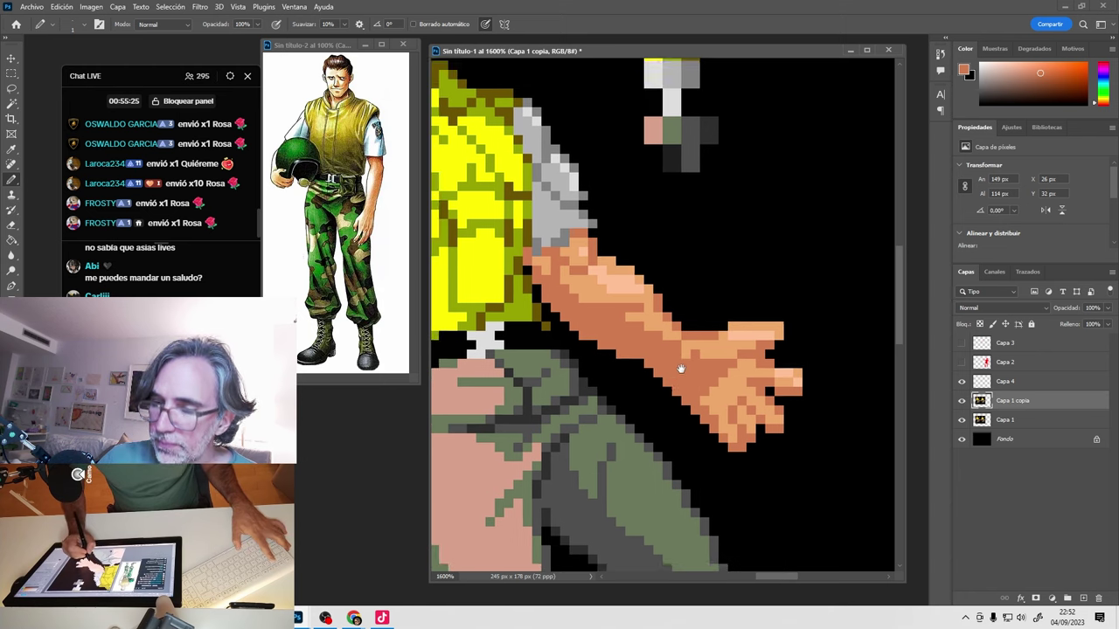
pyautogui.moveTo(621, 317); pyautogui.dragTo(614, 302)
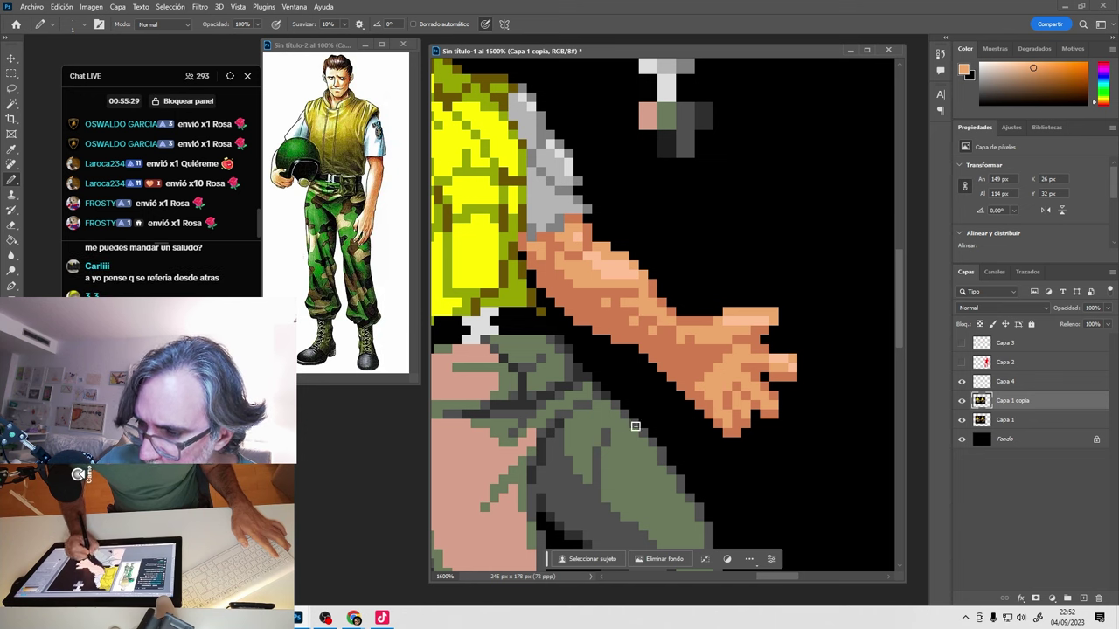
# Compare Capa 1 copia with the original arm and retouch the palm with sampled deeper and mid skin tones.
pyautogui.moveTo(690, 436); pyautogui.dragTo(645, 427)
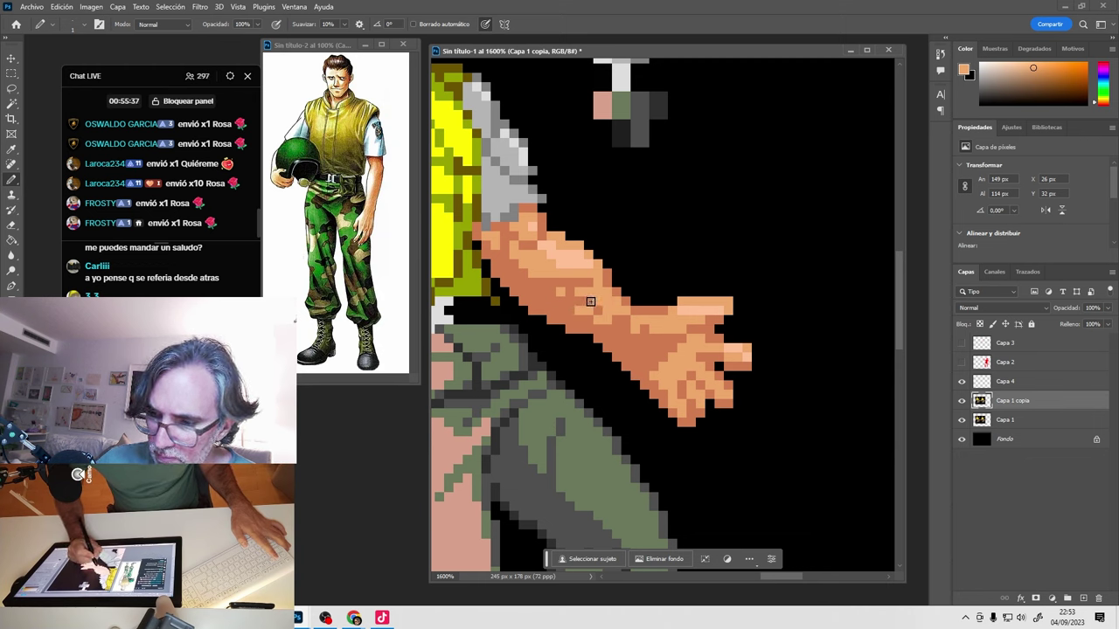
pyautogui.click(962, 400)
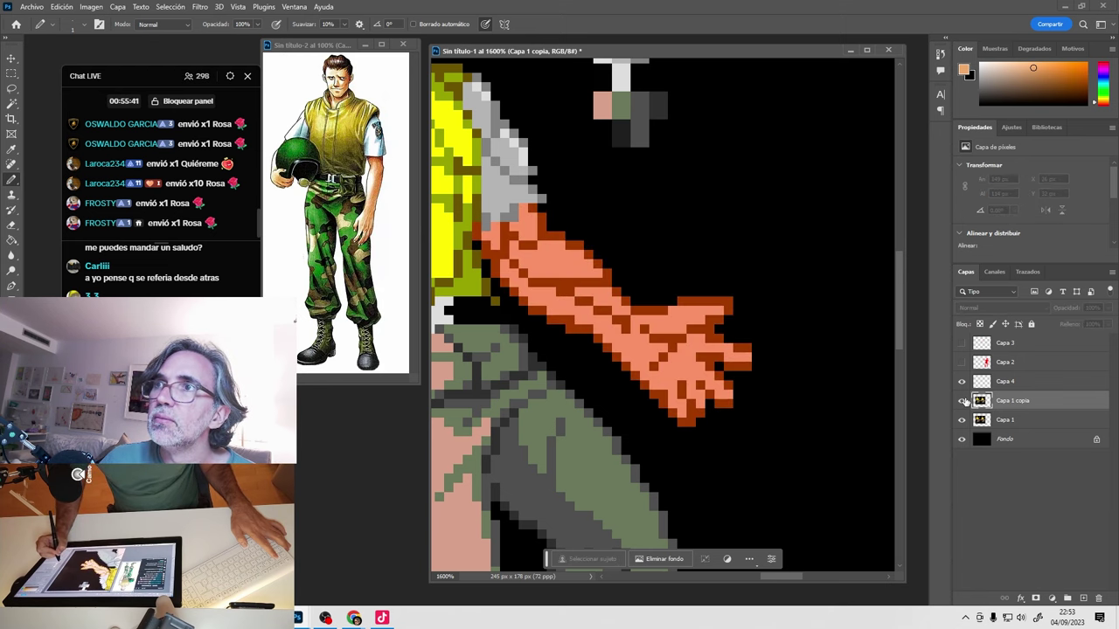
pyautogui.click(963, 400)
pyautogui.keyDown('alt'); pyautogui.click(662, 376); pyautogui.keyUp('alt')
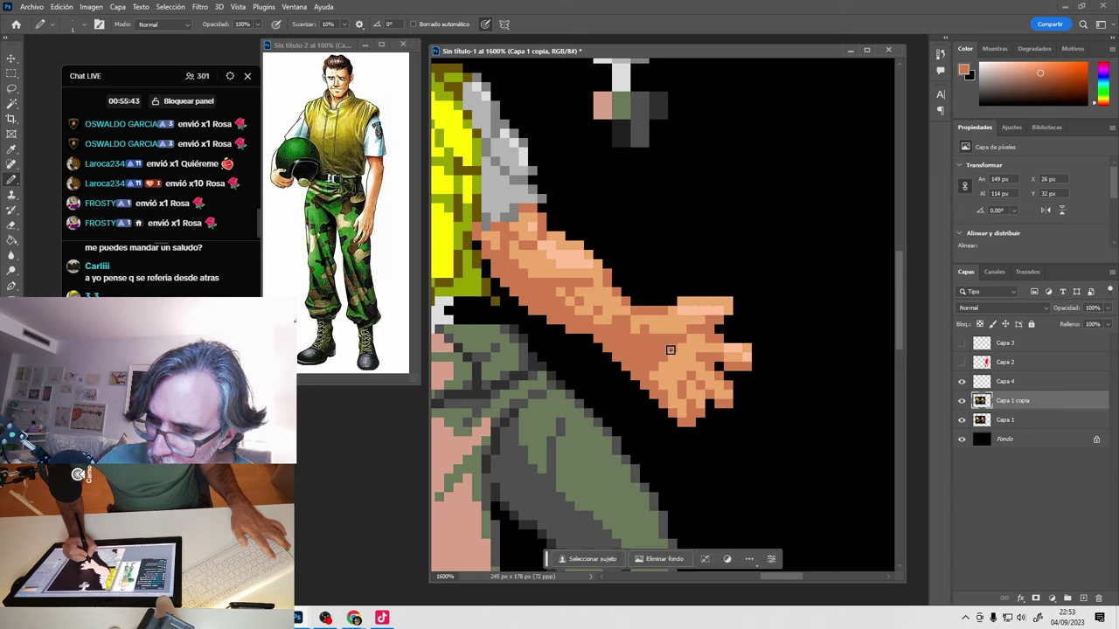
pyautogui.keyDown('alt'); pyautogui.click(668, 361); pyautogui.keyUp('alt')
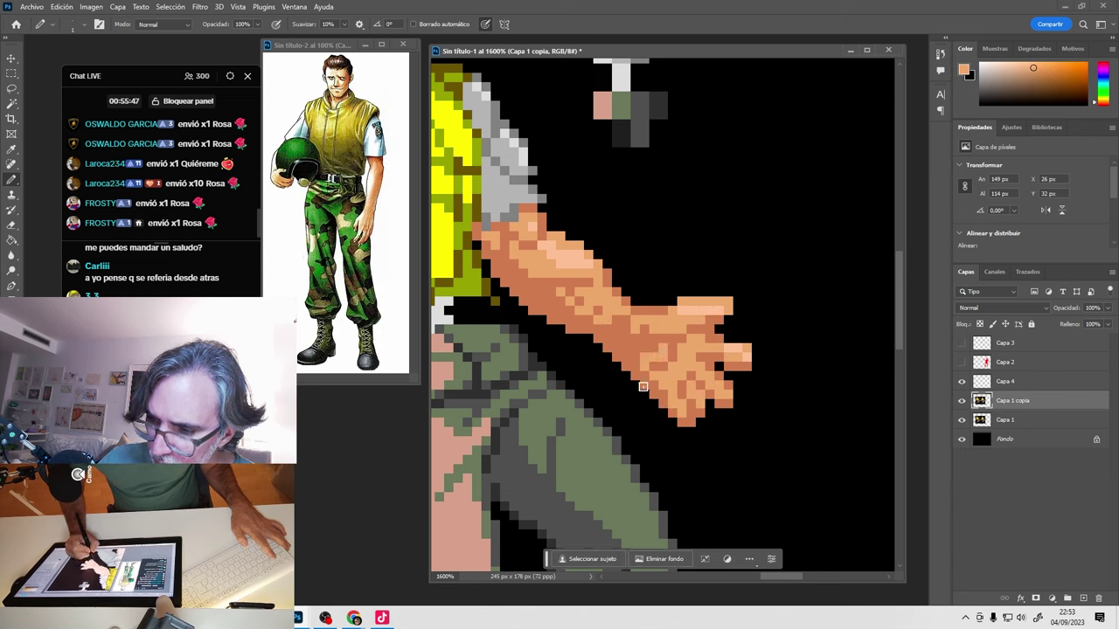
pyautogui.press('alt')
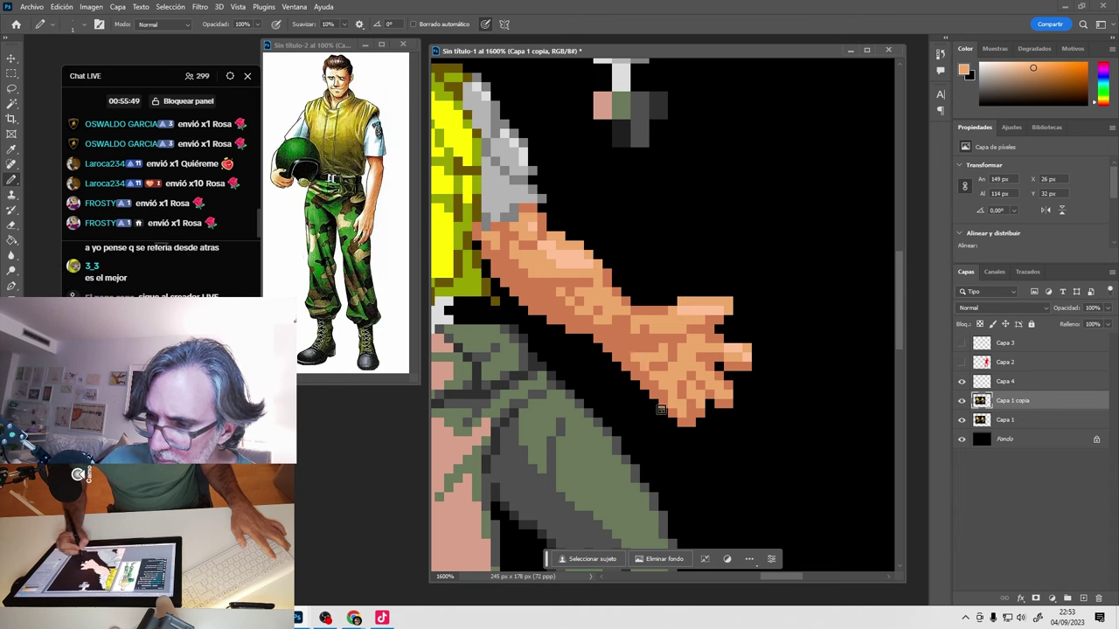
# Trim the outer edge of the hand's heel and lowest finger with sampled black pixels.
pyautogui.keyDown('alt'); pyautogui.click(651, 402); pyautogui.keyUp('alt')
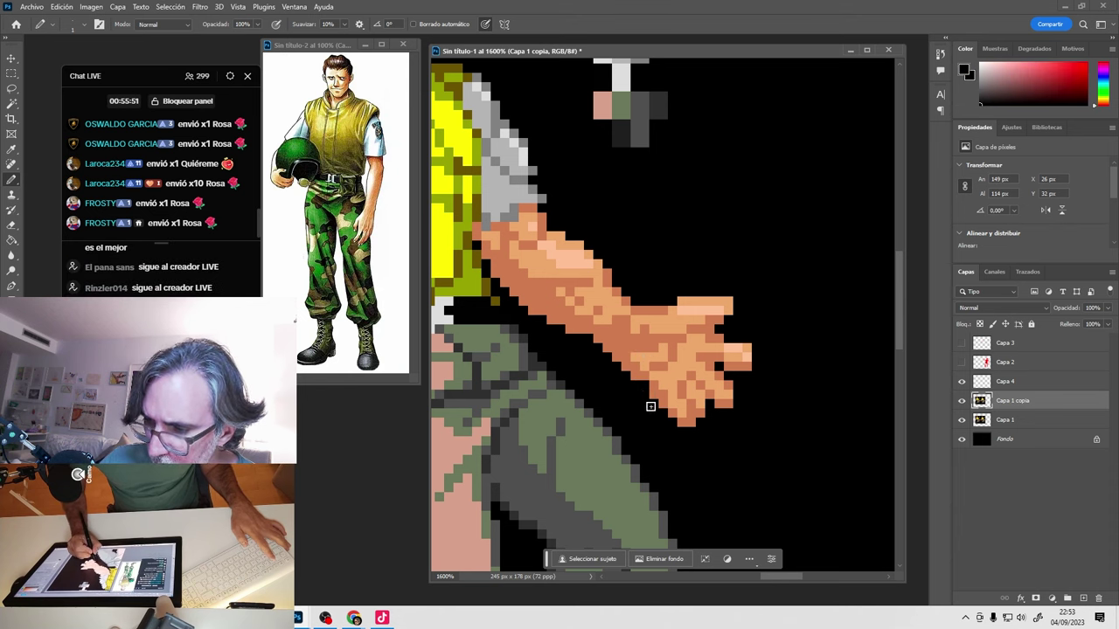
pyautogui.click(669, 420)
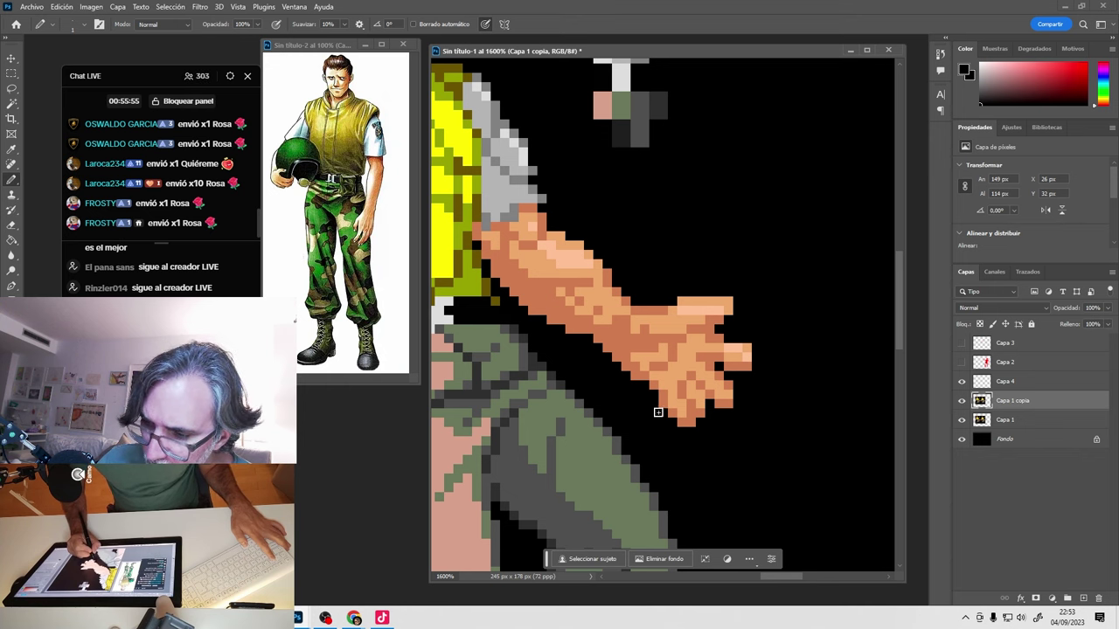
pyautogui.keyDown('alt'); pyautogui.click(672, 411); pyautogui.keyUp('alt')
pyautogui.keyDown('alt'); pyautogui.click(667, 428); pyautogui.keyUp('alt')
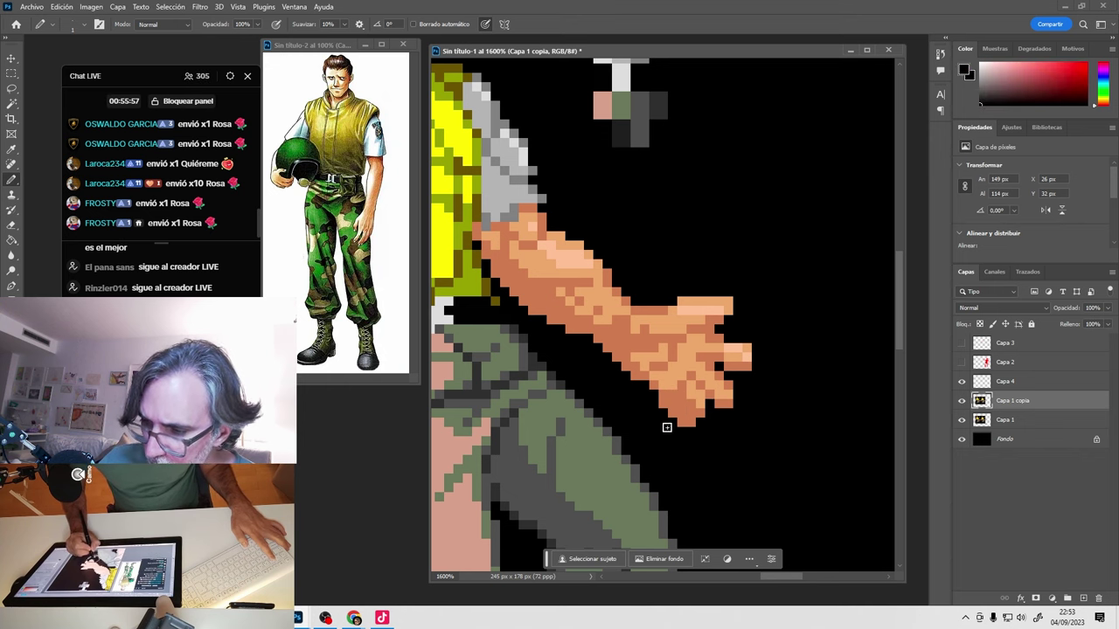
pyautogui.keyDown('alt'); pyautogui.click(704, 426); pyautogui.keyUp('alt')
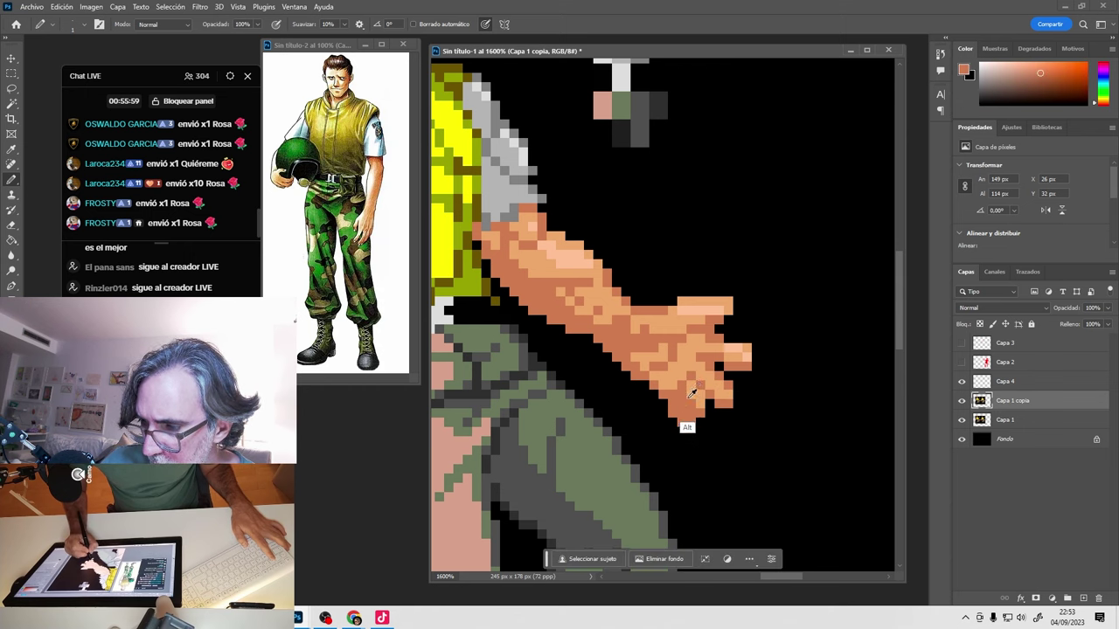
# Rework the palm's shading with sampled mid and deeper skin tones and compare Capa 1 copia with the original.
pyautogui.keyDown('alt'); pyautogui.click(694, 385); pyautogui.keyUp('alt')
pyautogui.keyDown('alt'); pyautogui.click(675, 422); pyautogui.keyUp('alt')
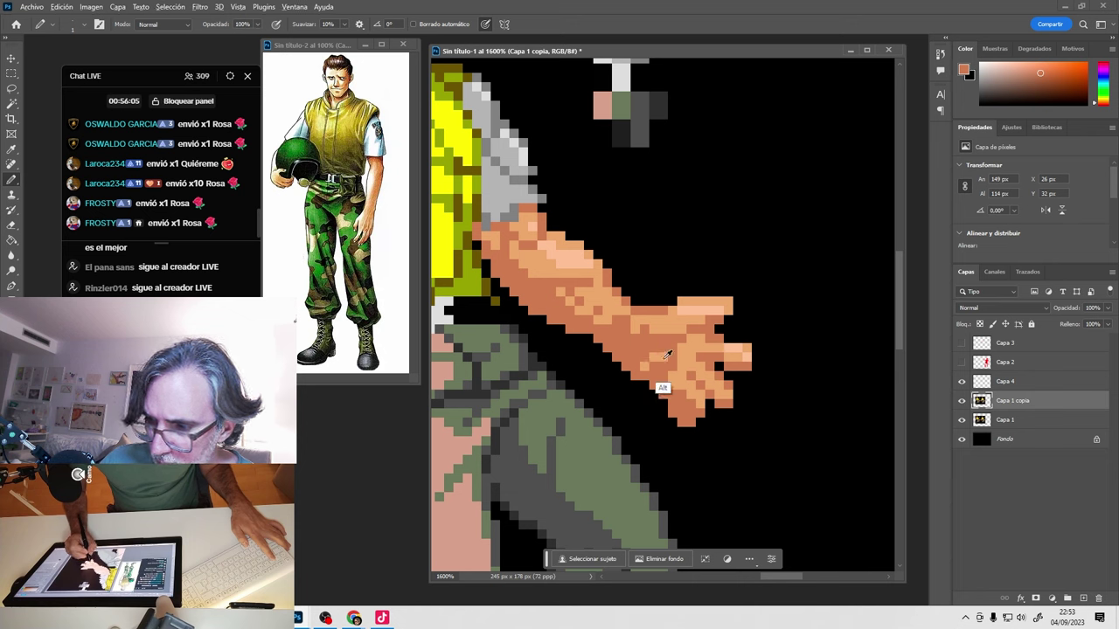
pyautogui.keyDown('alt'); pyautogui.click(662, 357); pyautogui.keyUp('alt')
pyautogui.keyDown('alt'); pyautogui.click(678, 385); pyautogui.keyUp('alt')
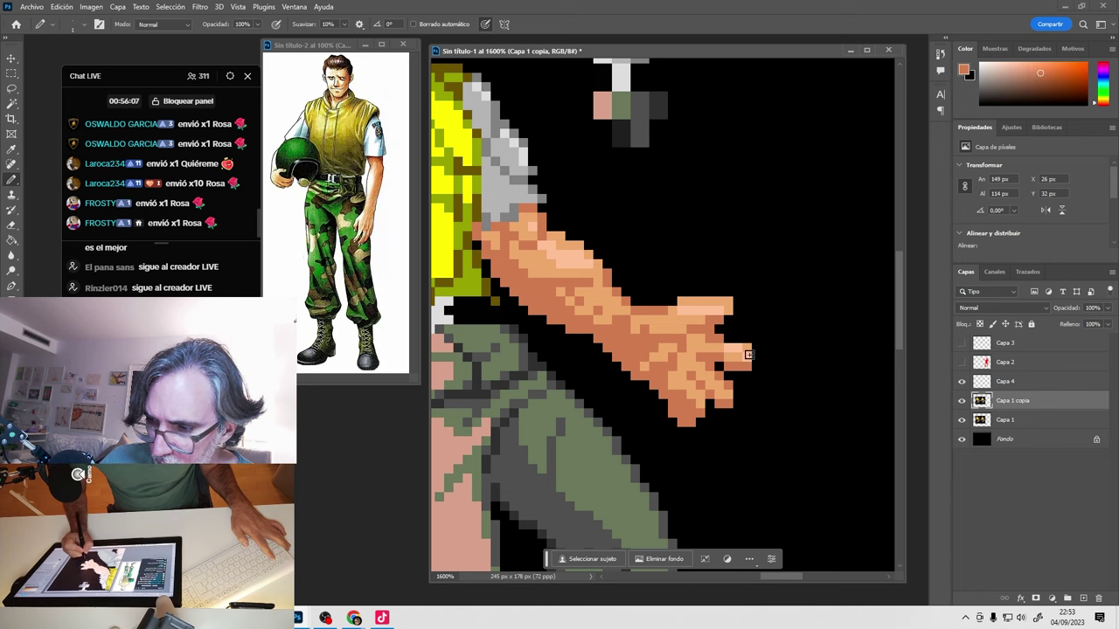
pyautogui.keyDown('alt'); pyautogui.click(657, 359); pyautogui.keyUp('alt')
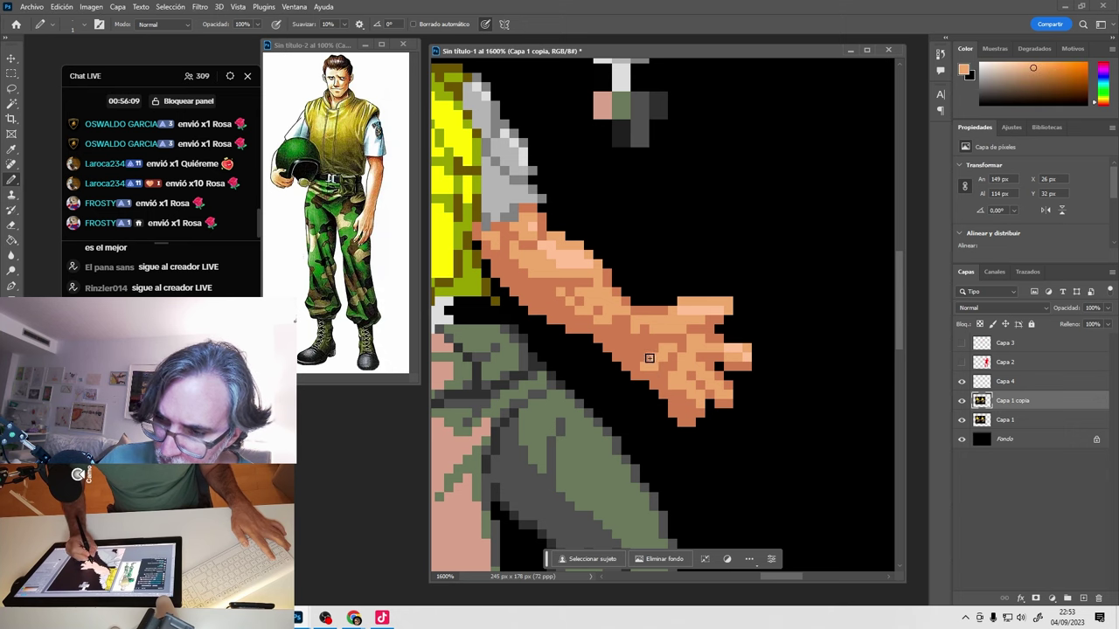
pyautogui.keyDown('alt'); pyautogui.click(637, 357); pyautogui.keyUp('alt')
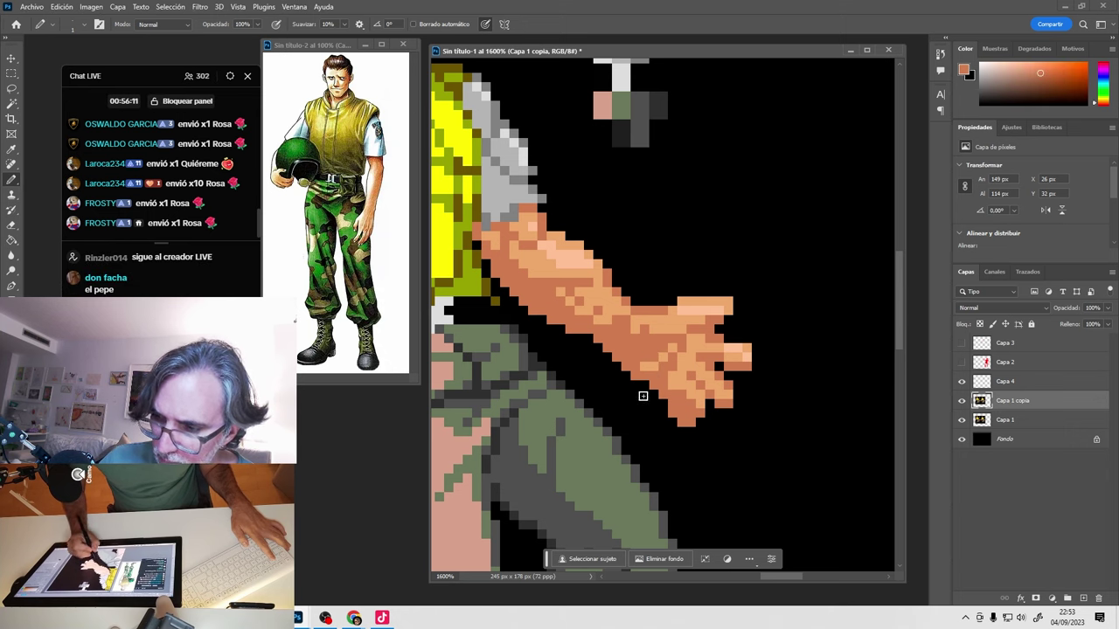
pyautogui.click(963, 400)
pyautogui.click(963, 400)
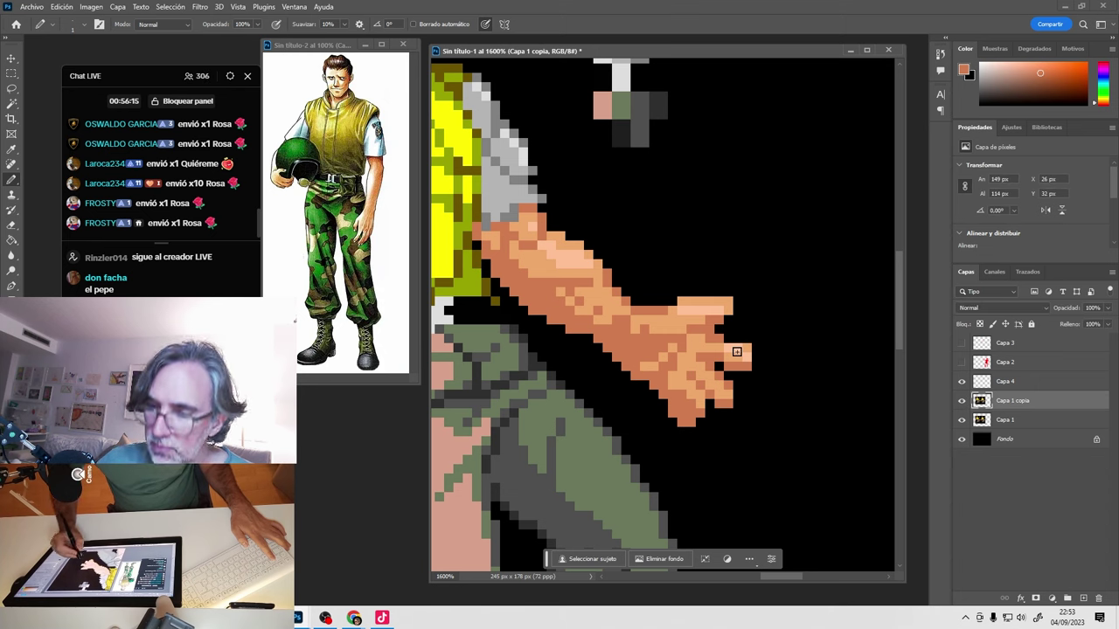
# Carve a black gap between the two lowest fingertips and lengthen the neighbouring finger with the mid skin tone.
pyautogui.keyDown('alt'); pyautogui.click(696, 424); pyautogui.keyUp('alt')
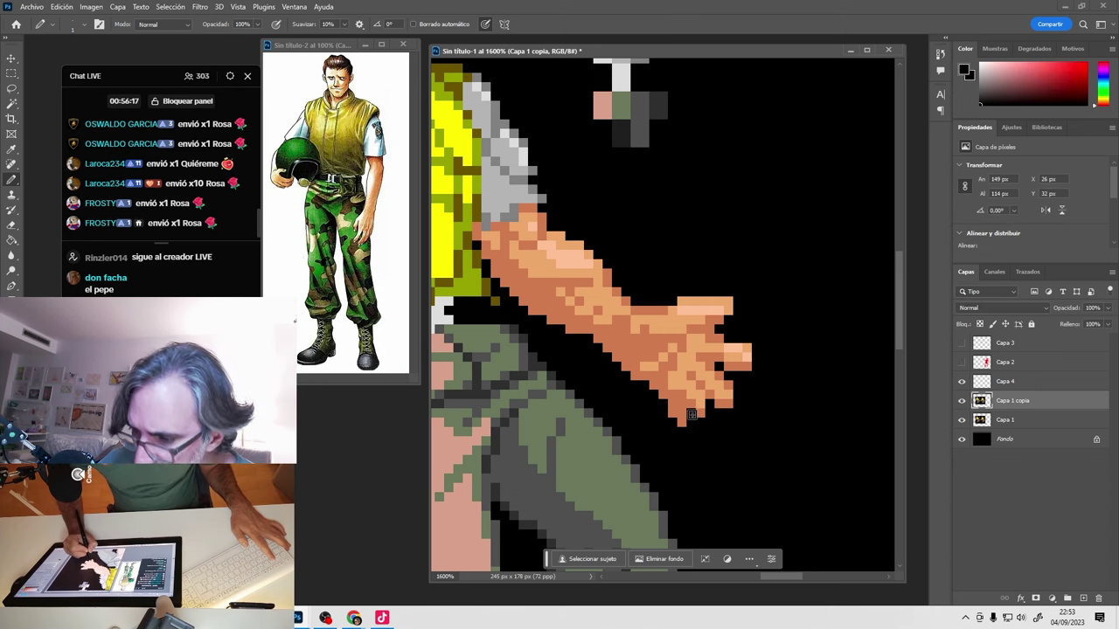
pyautogui.keyDown('alt'); pyautogui.click(697, 409); pyautogui.keyUp('alt')
pyautogui.keyDown('alt'); pyautogui.click(693, 420); pyautogui.keyUp('alt')
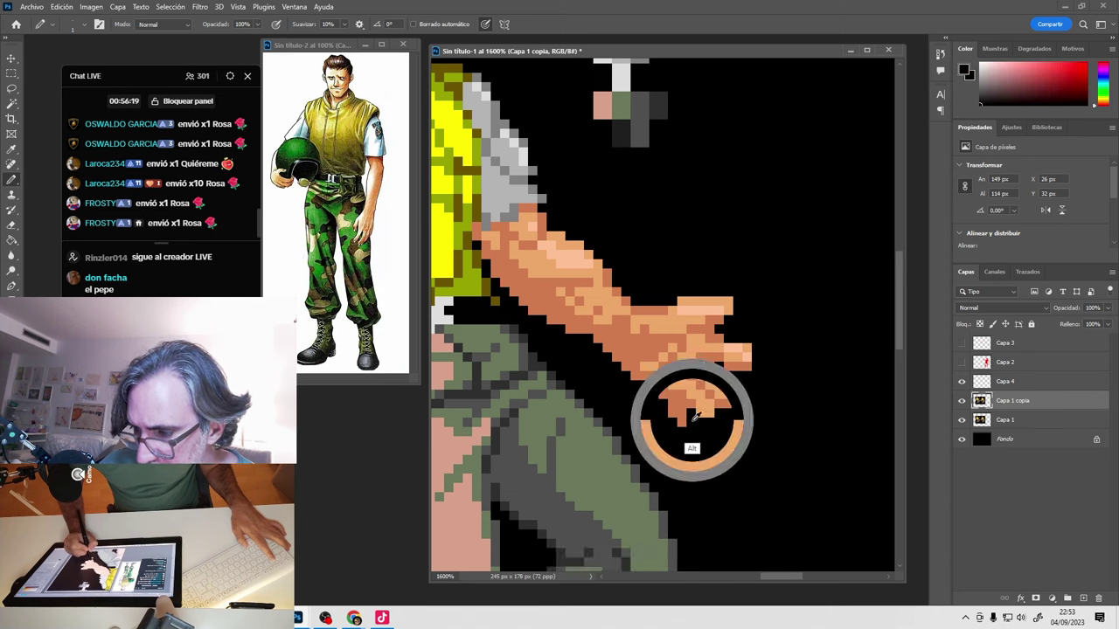
pyautogui.click(691, 406)
pyautogui.keyDown('alt'); pyautogui.click(678, 411); pyautogui.keyUp('alt')
pyautogui.click(678, 422)
pyautogui.click(704, 423)
pyautogui.keyDown('alt'); pyautogui.click(691, 426); pyautogui.keyUp('alt')
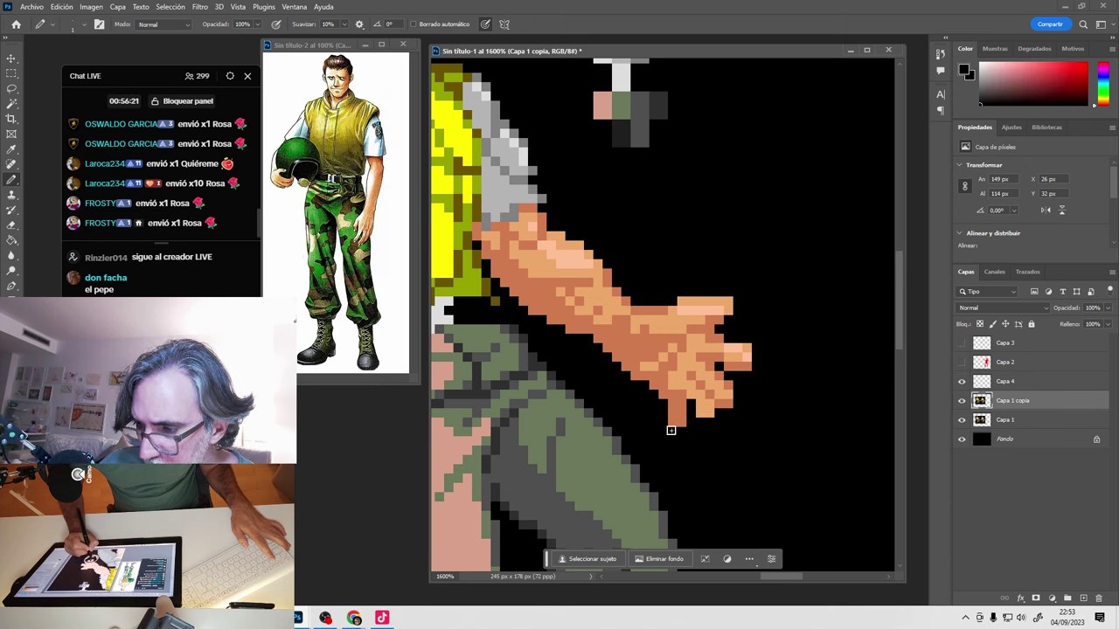
# Rebuild the lowest fingertip with the deeper skin shade and fill the black gap beside it.
pyautogui.moveTo(686, 420); pyautogui.dragTo(670, 426)
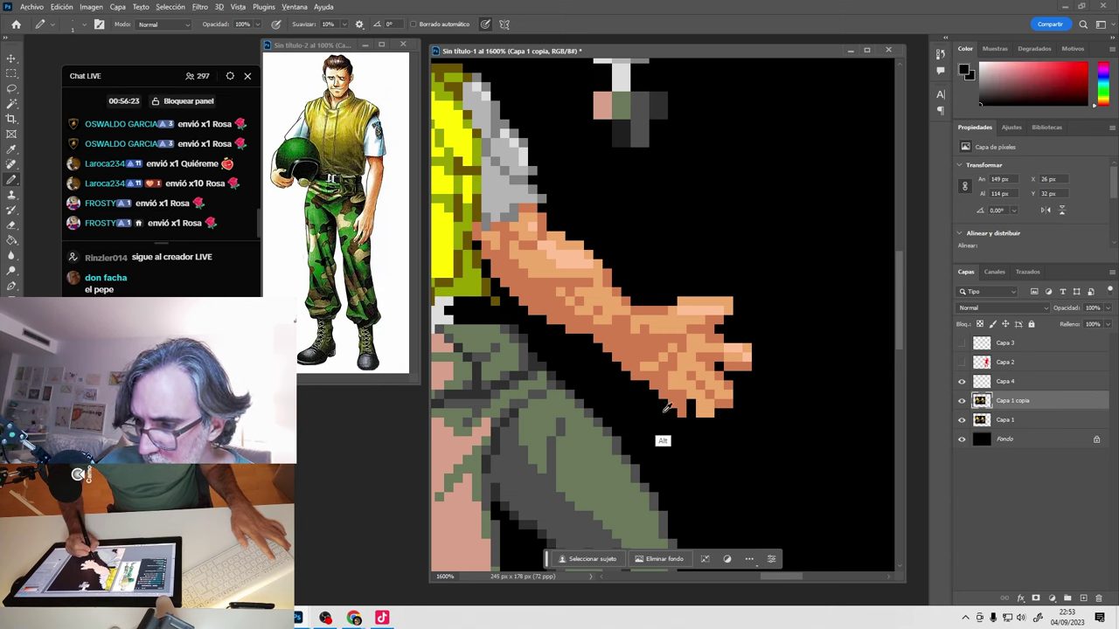
pyautogui.keyDown('alt'); pyautogui.click(688, 418); pyautogui.keyUp('alt')
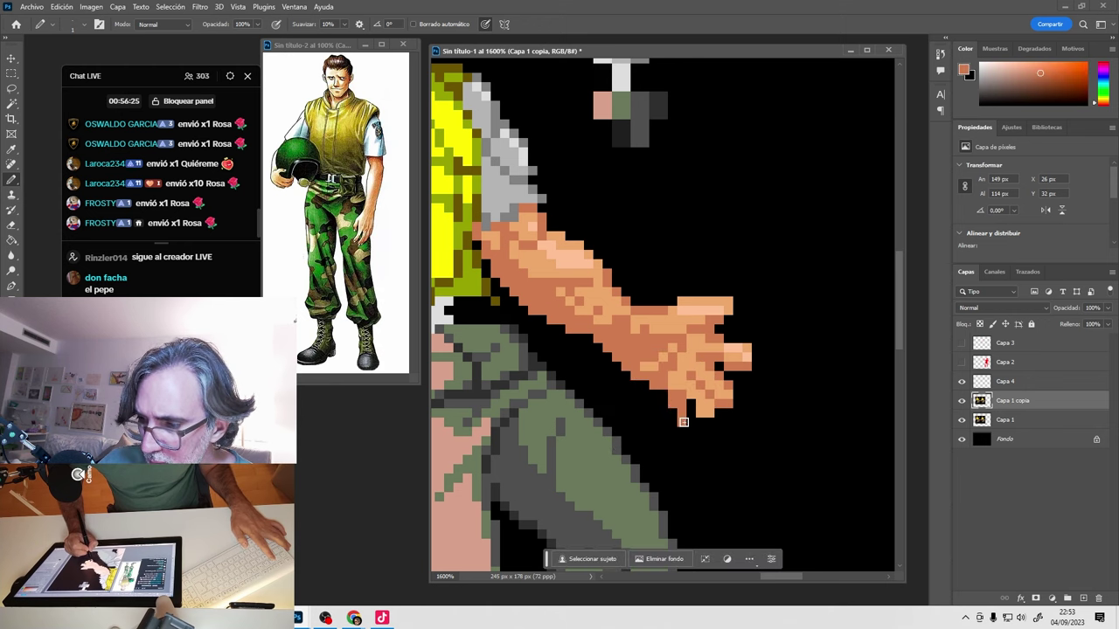
pyautogui.keyDown('alt'); pyautogui.click(724, 426); pyautogui.keyUp('alt')
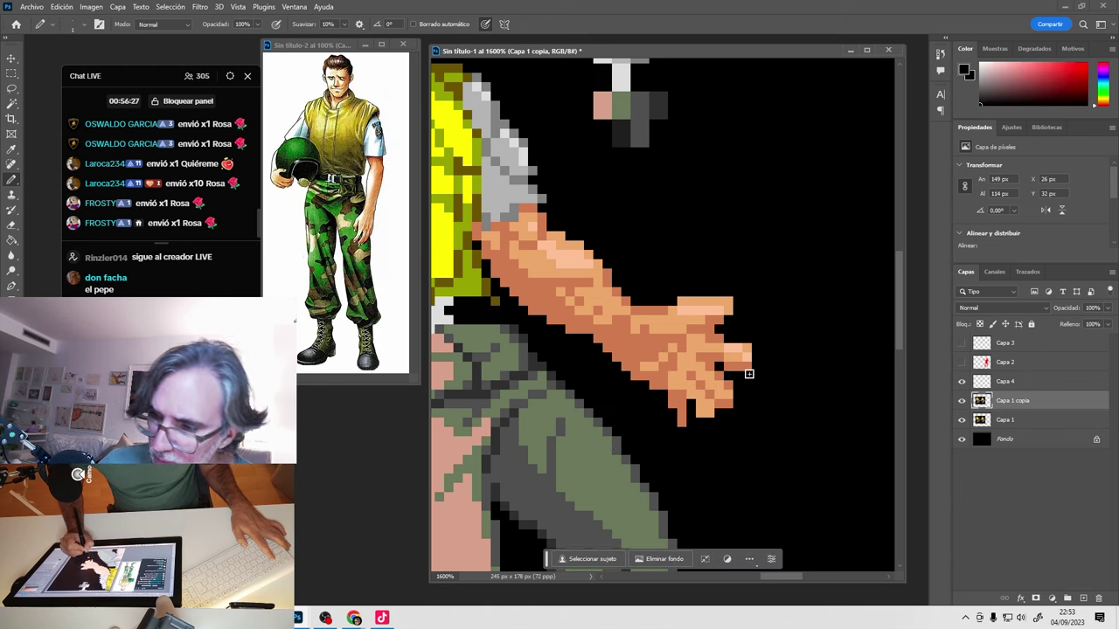
pyautogui.keyDown('alt'); pyautogui.click(690, 405); pyautogui.keyUp('alt')
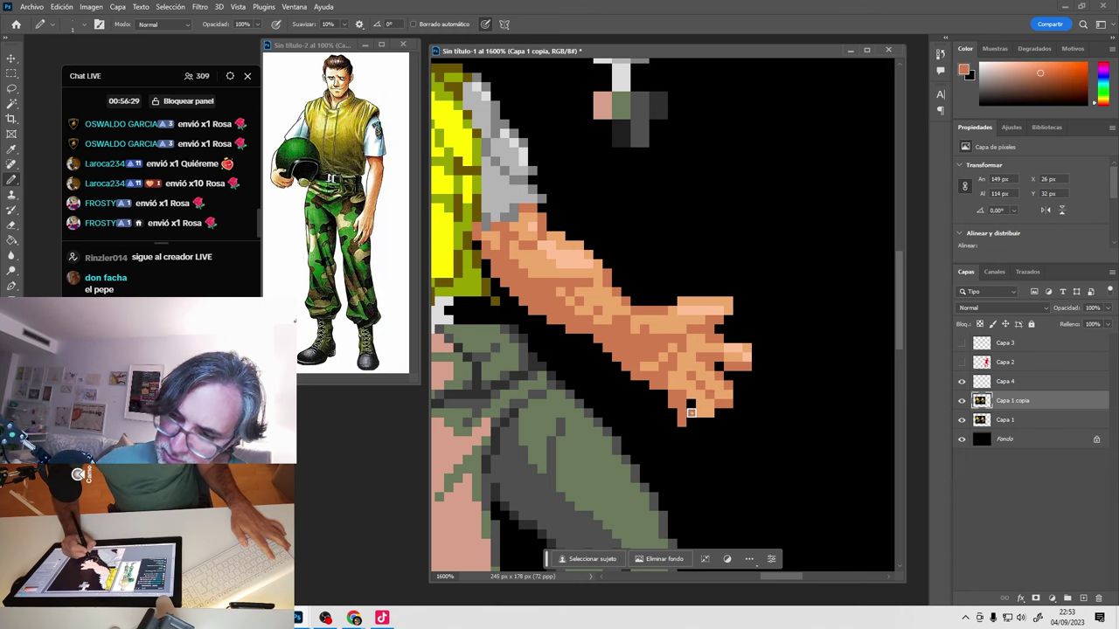
pyautogui.keyDown('alt'); pyautogui.click(695, 393); pyautogui.keyUp('alt')
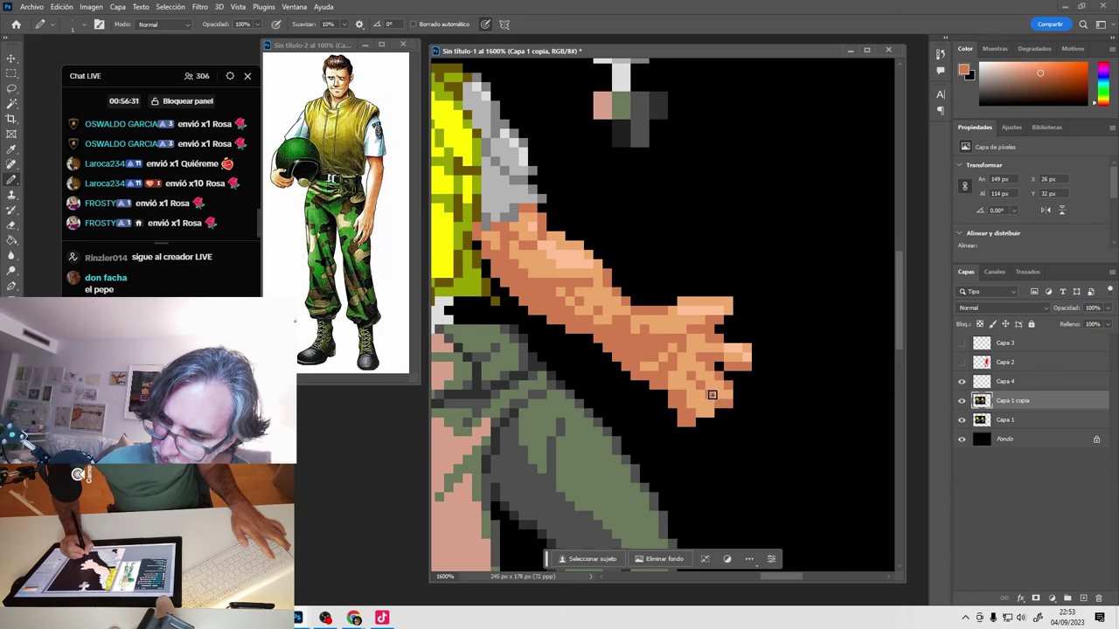
# Reshape the second-lowest fingertips with mid and deeper skin tones, trimming their lower edge with black.
pyautogui.keyDown('alt'); pyautogui.click(720, 410); pyautogui.keyUp('alt')
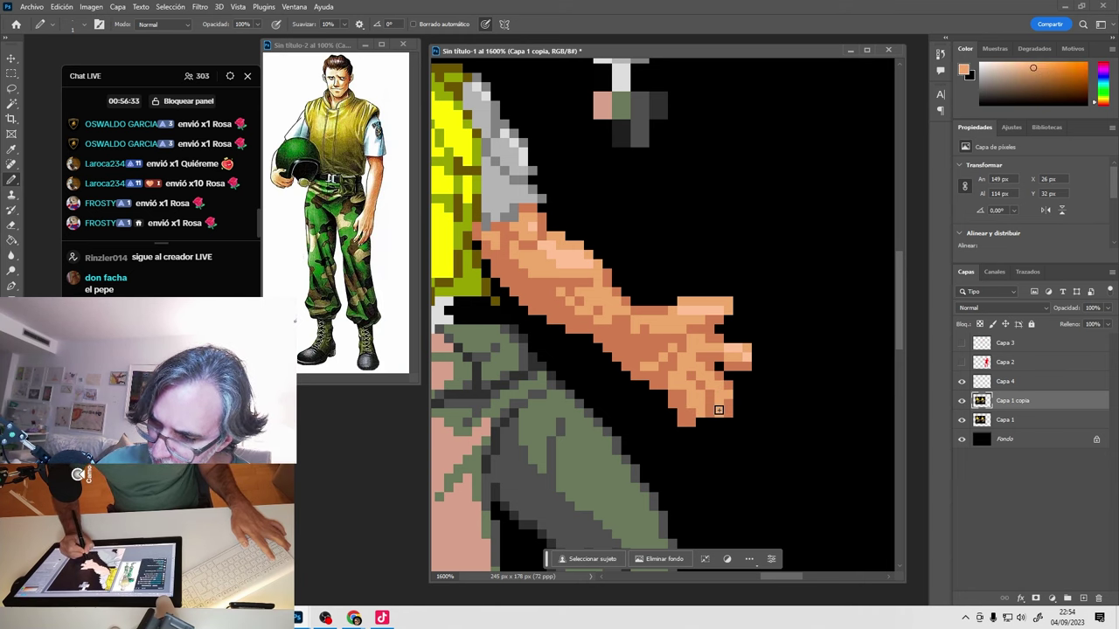
pyautogui.keyDown('alt'); pyautogui.click(732, 388); pyautogui.keyUp('alt')
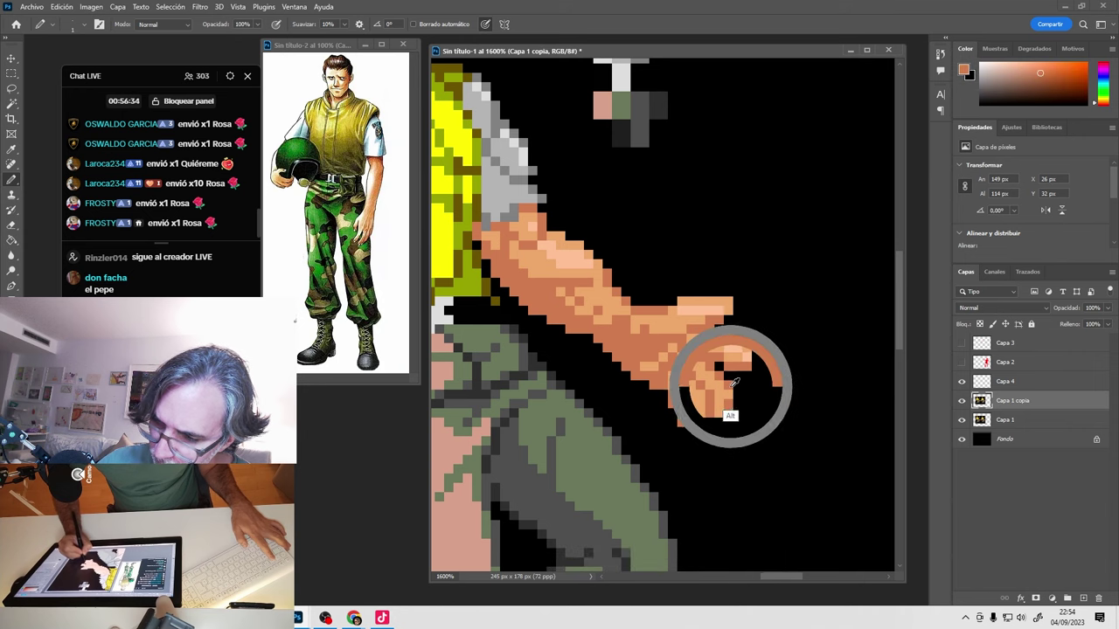
pyautogui.keyDown('alt'); pyautogui.click(698, 418); pyautogui.keyUp('alt')
pyautogui.keyDown('alt'); pyautogui.click(722, 421); pyautogui.keyUp('alt')
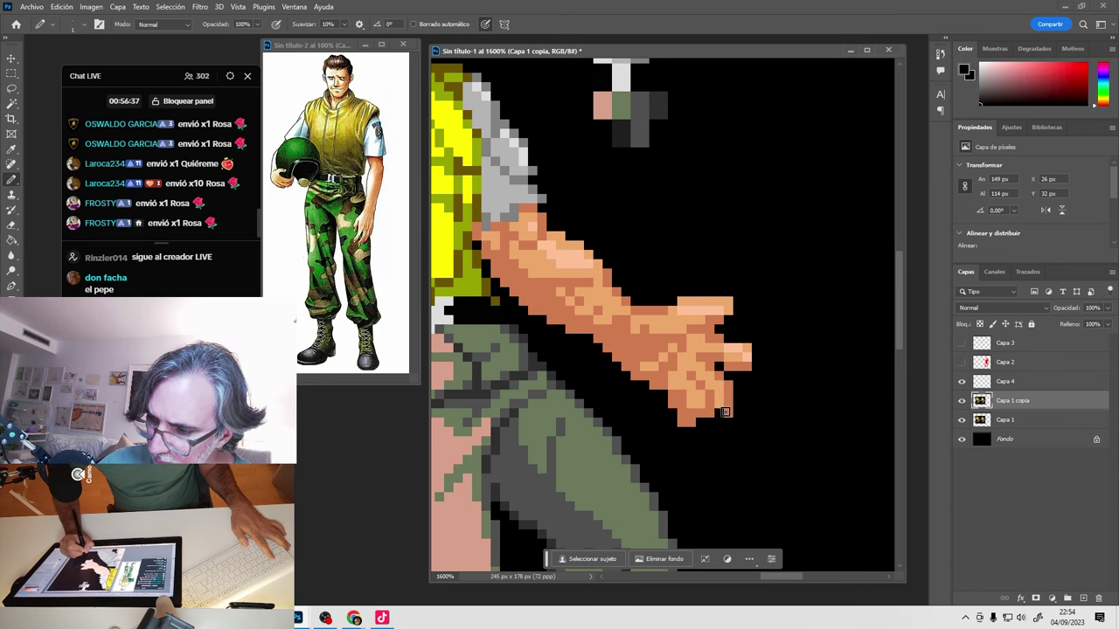
pyautogui.keyDown('alt'); pyautogui.click(734, 400); pyautogui.keyUp('alt')
pyautogui.keyDown('alt'); pyautogui.click(727, 404); pyautogui.keyUp('alt')
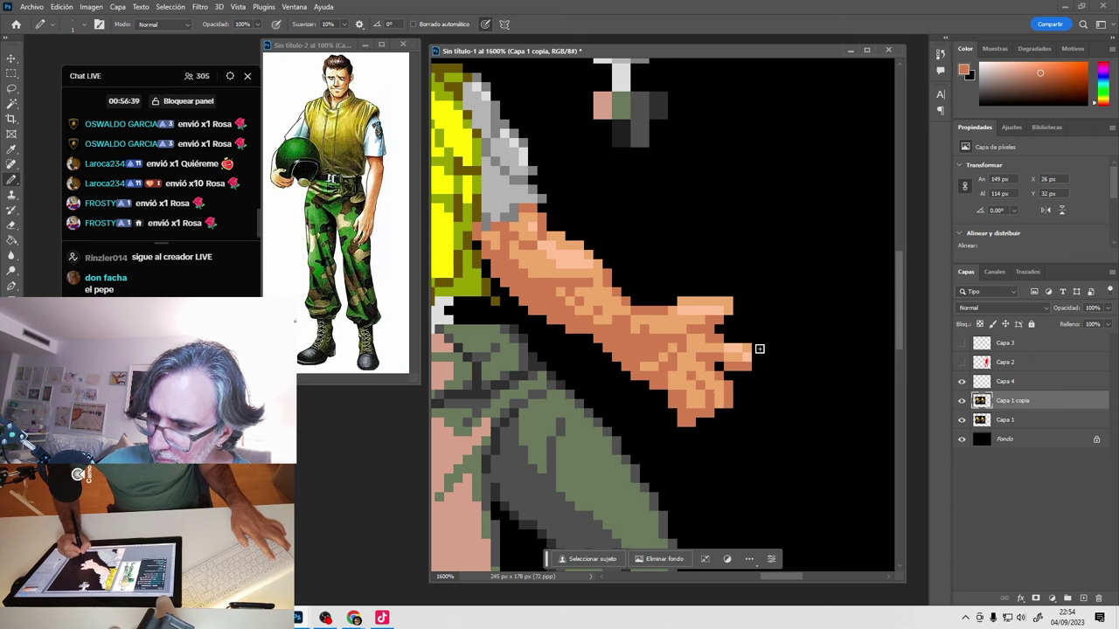
# Taper the tip of the finger below the thumb with black and retouch its underside with sampled skin tones.
pyautogui.click(732, 368)
pyautogui.keyDown('alt'); pyautogui.click(731, 366); pyautogui.keyUp('alt')
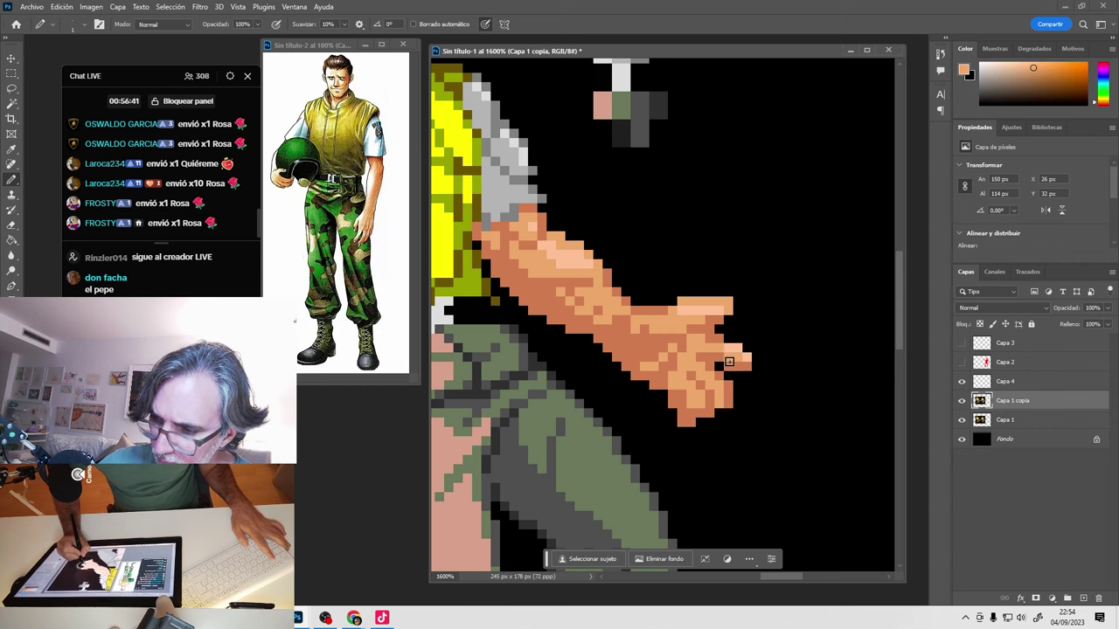
pyautogui.keyDown('alt'); pyautogui.click(713, 353); pyautogui.keyUp('alt')
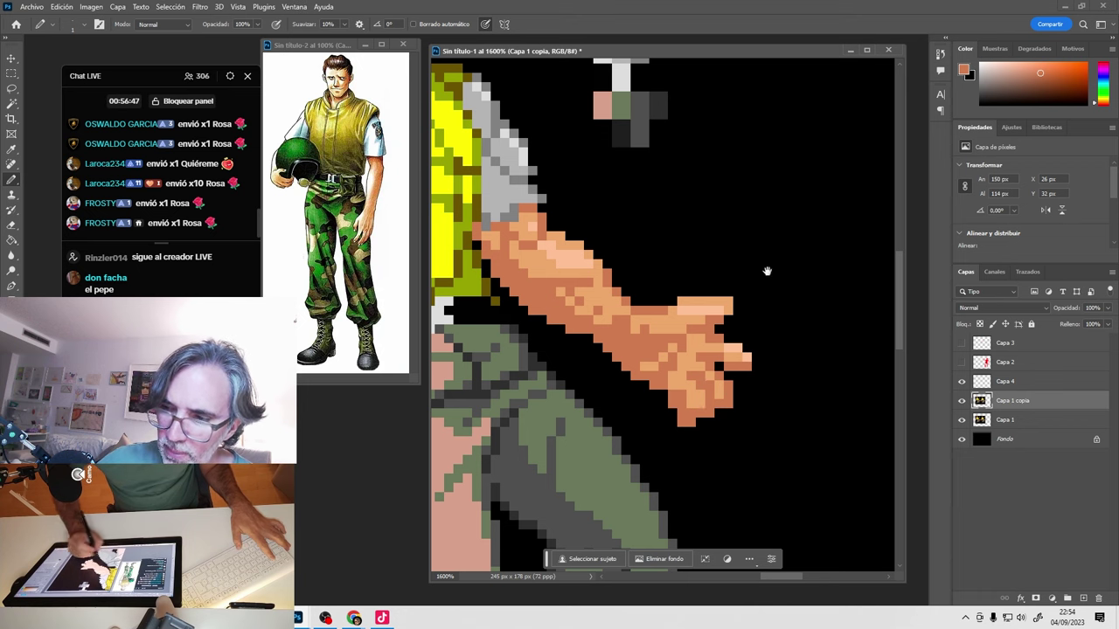
# Add light peach highlight pixels to the knuckle and upper edge of the finger second below the thumb.
pyautogui.keyDown('alt'); pyautogui.click(713, 338); pyautogui.keyUp('alt')
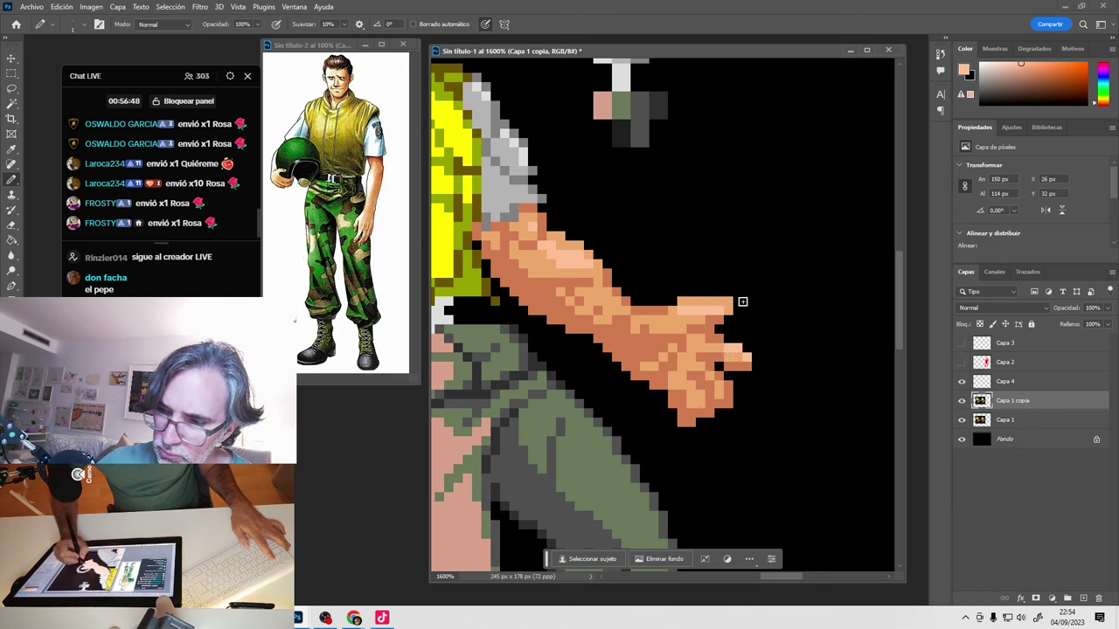
pyautogui.keyDown('alt'); pyautogui.click(718, 377); pyautogui.keyUp('alt')
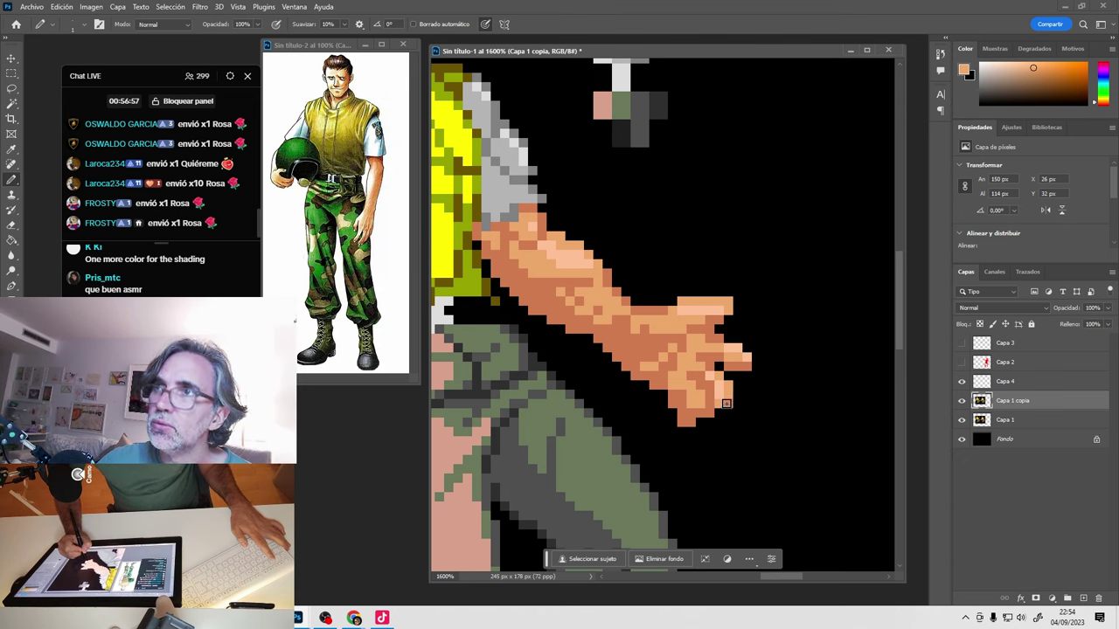
# Reshade the lowest finger and its knuckle with sampled deeper and mid skin tones, comparing the retouch with the Capa 1 copia layer hidden.
pyautogui.keyDown('alt'); pyautogui.click(686, 411); pyautogui.keyUp('alt')
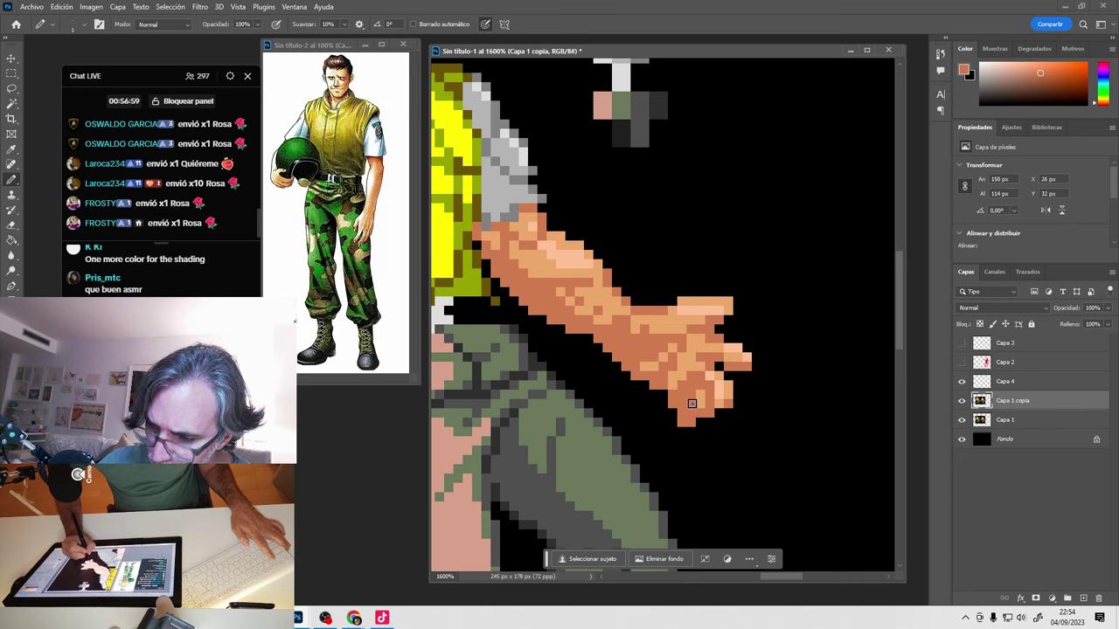
pyautogui.keyDown('alt'); pyautogui.click(686, 377); pyautogui.keyUp('alt')
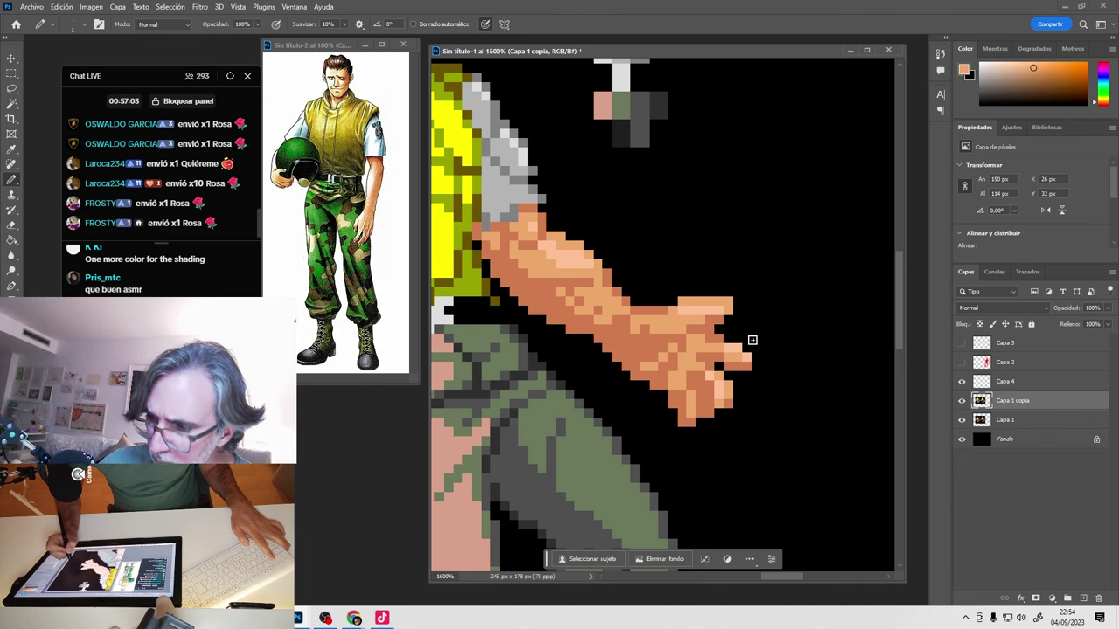
pyautogui.keyDown('alt'); pyautogui.click(688, 397); pyautogui.keyUp('alt')
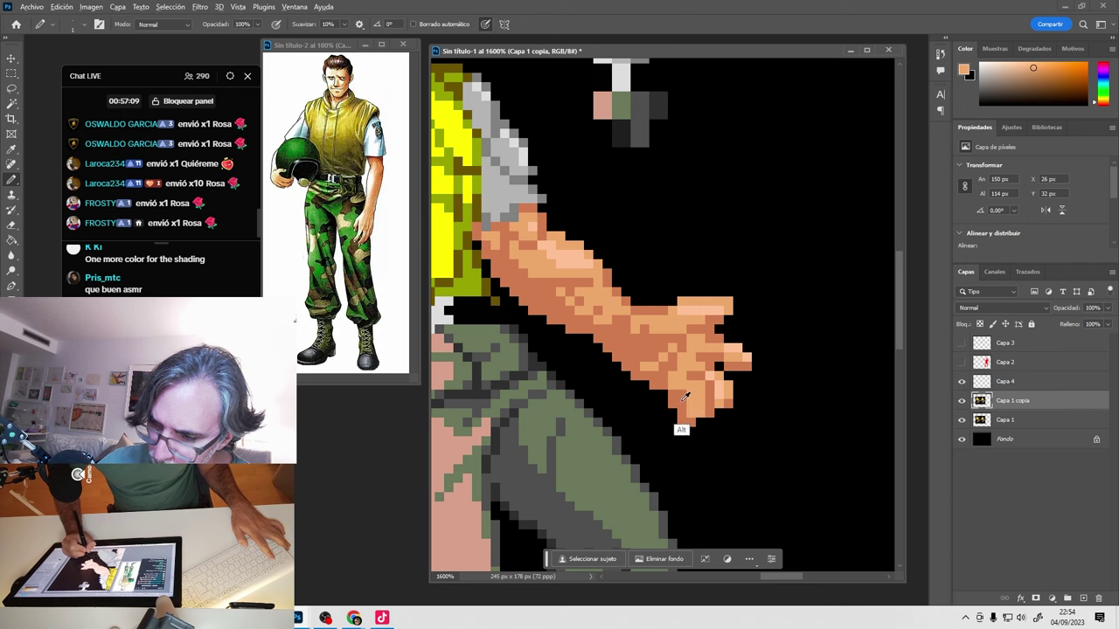
pyautogui.keyDown('alt'); pyautogui.click(684, 413); pyautogui.keyUp('alt')
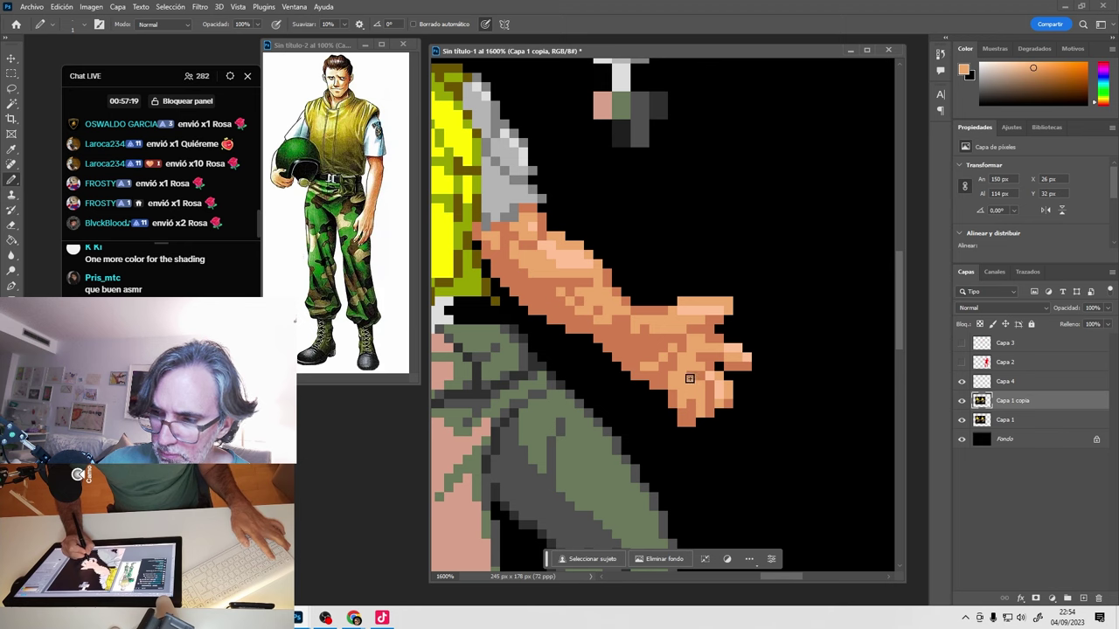
pyautogui.keyDown('alt'); pyautogui.click(722, 385); pyautogui.keyUp('alt')
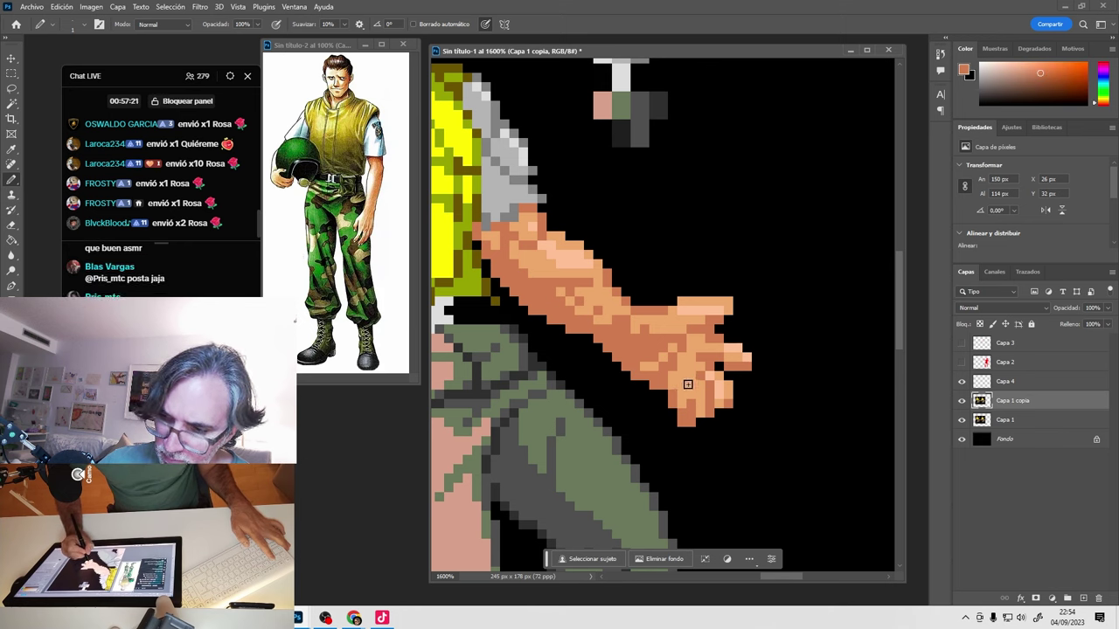
pyautogui.keyDown('alt'); pyautogui.click(681, 390); pyautogui.keyUp('alt')
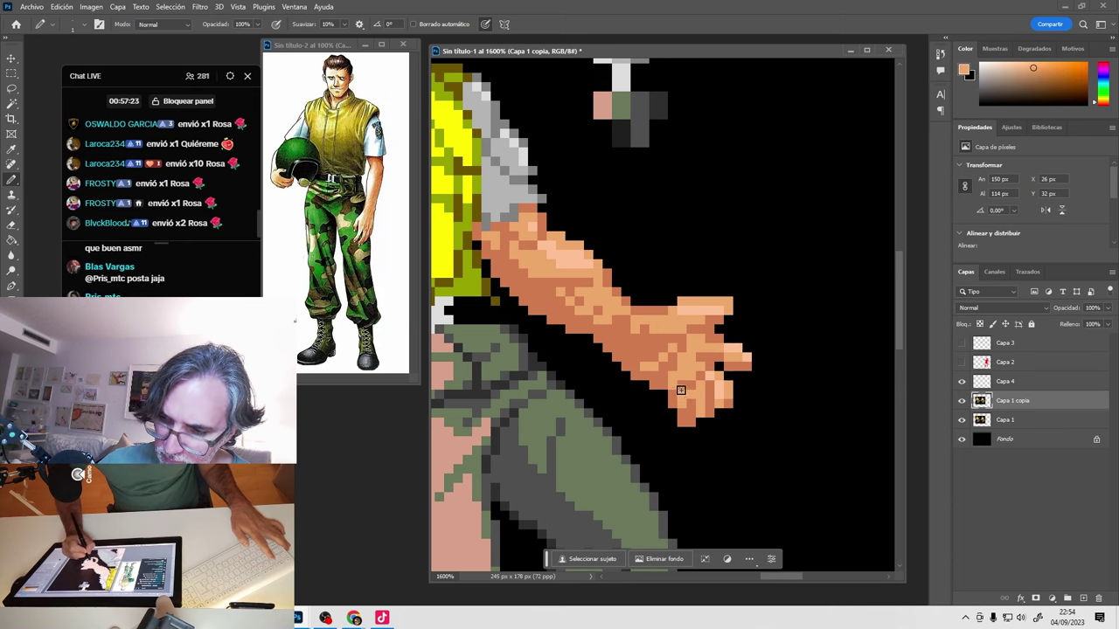
pyautogui.keyDown('alt'); pyautogui.click(695, 410); pyautogui.keyUp('alt')
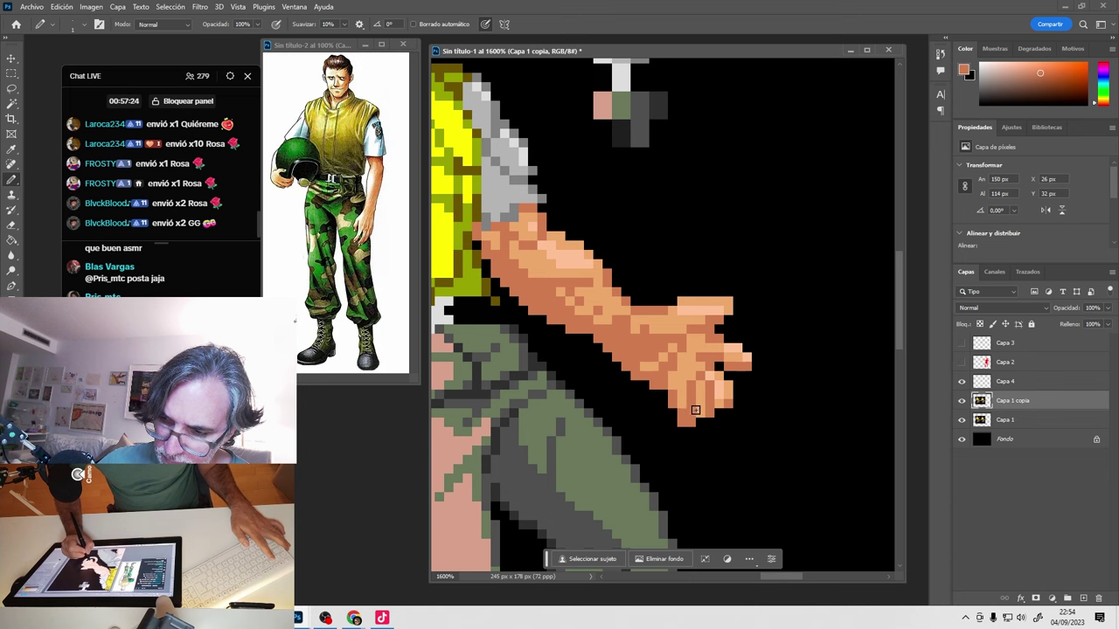
pyautogui.click(962, 400)
pyautogui.click(961, 400)
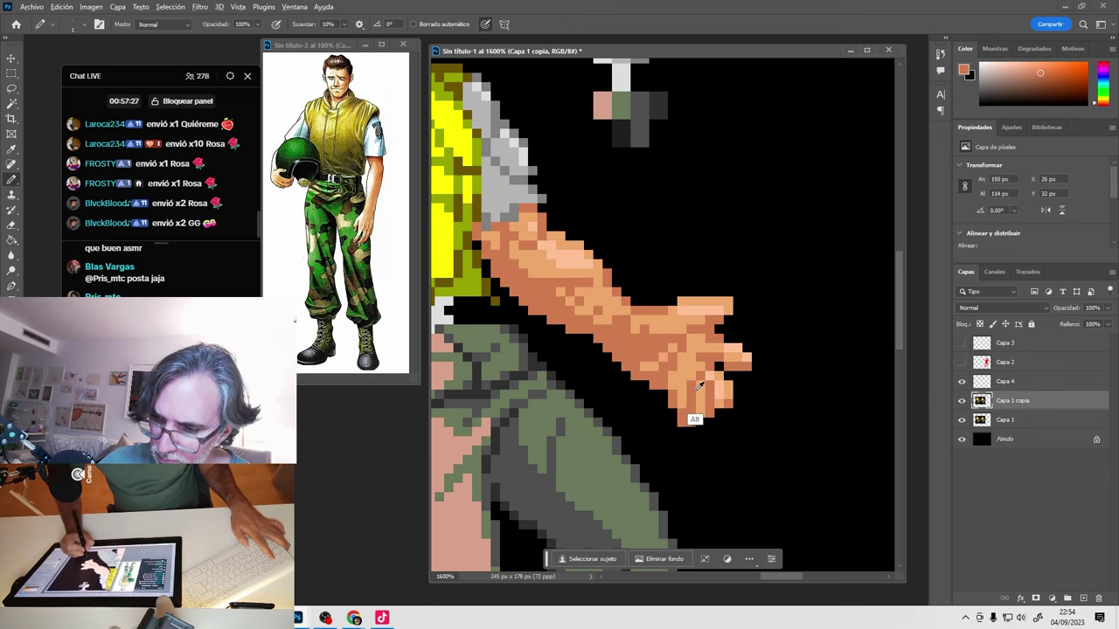
pyautogui.keyDown('alt'); pyautogui.click(685, 400); pyautogui.keyUp('alt')
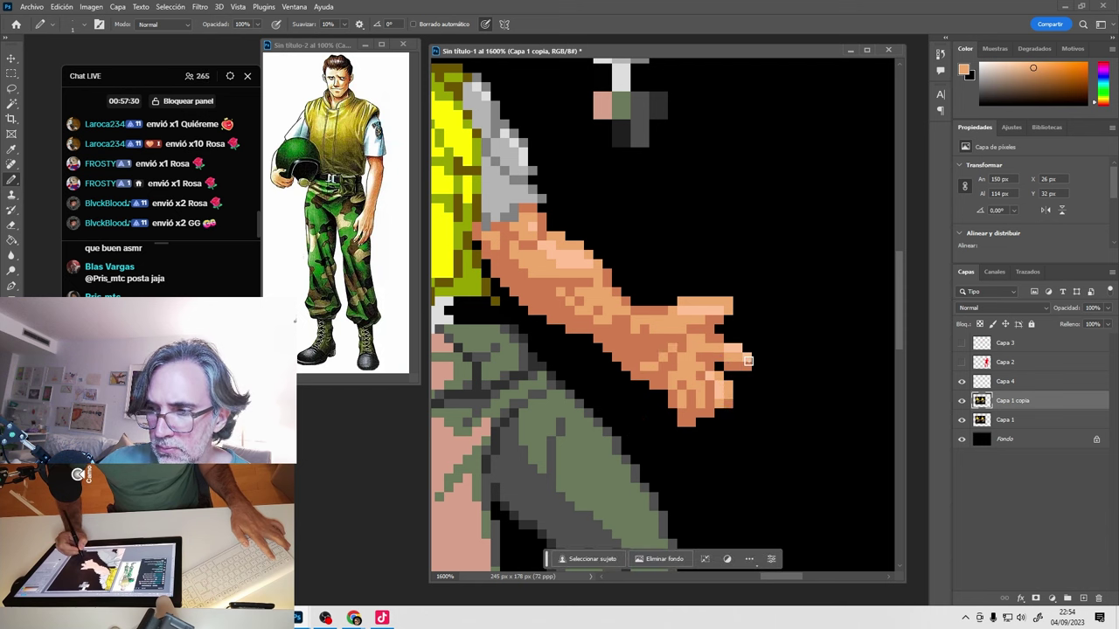
# Trim the outer edge of the lowest finger with black and rebuild its tip with deeper and mid skin tones.
pyautogui.keyDown('alt'); pyautogui.click(672, 429); pyautogui.keyUp('alt')
pyautogui.click(675, 413)
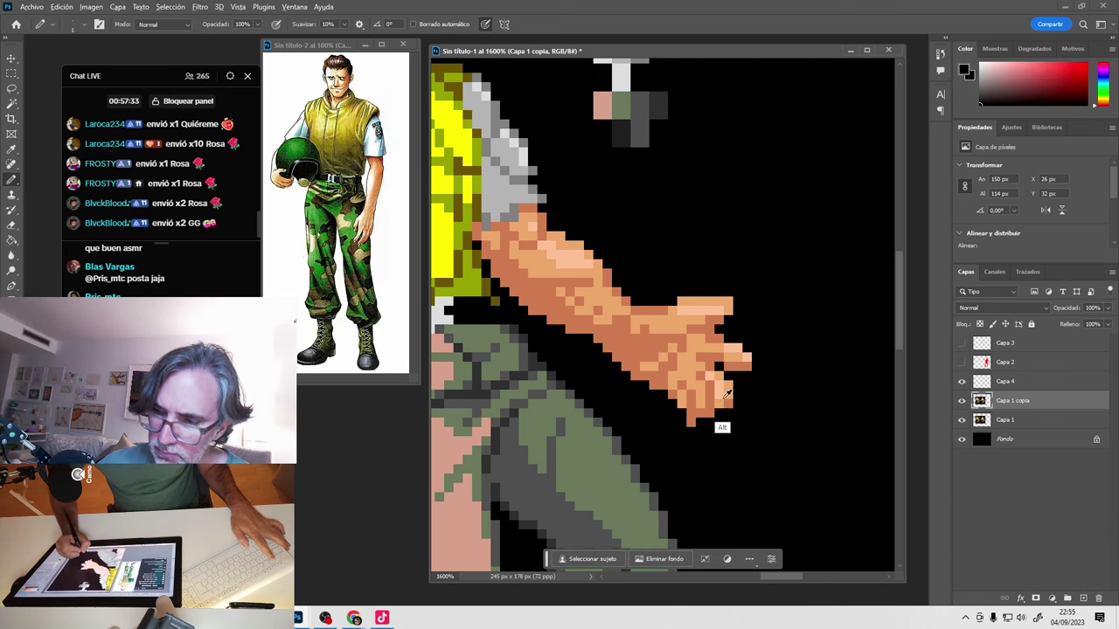
pyautogui.keyDown('alt'); pyautogui.click(700, 395); pyautogui.keyUp('alt')
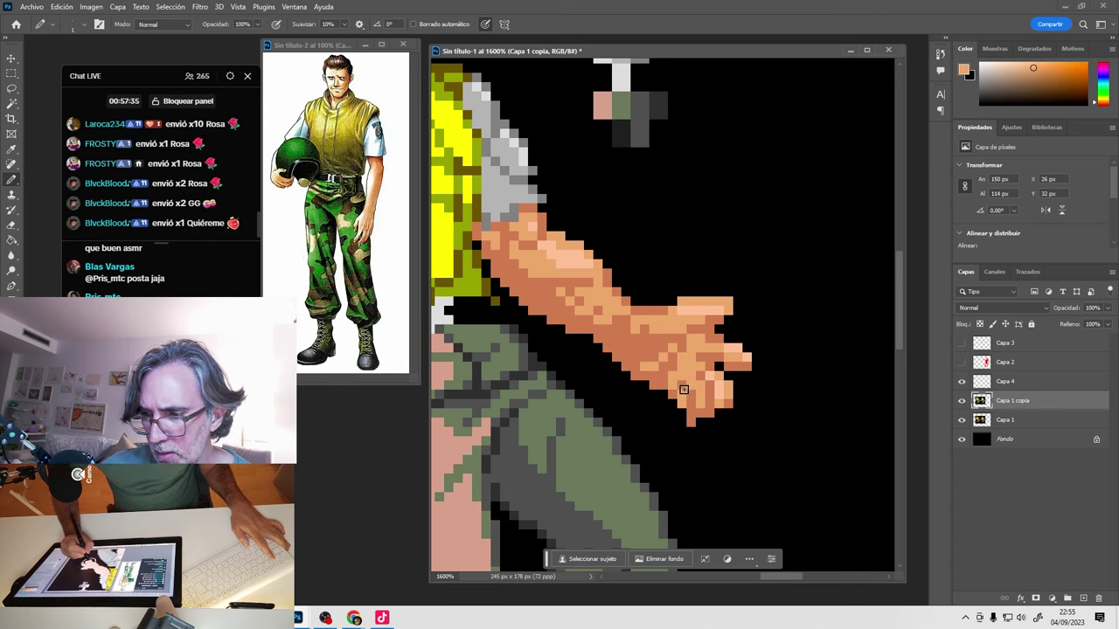
pyautogui.keyDown('alt'); pyautogui.click(672, 396); pyautogui.keyUp('alt')
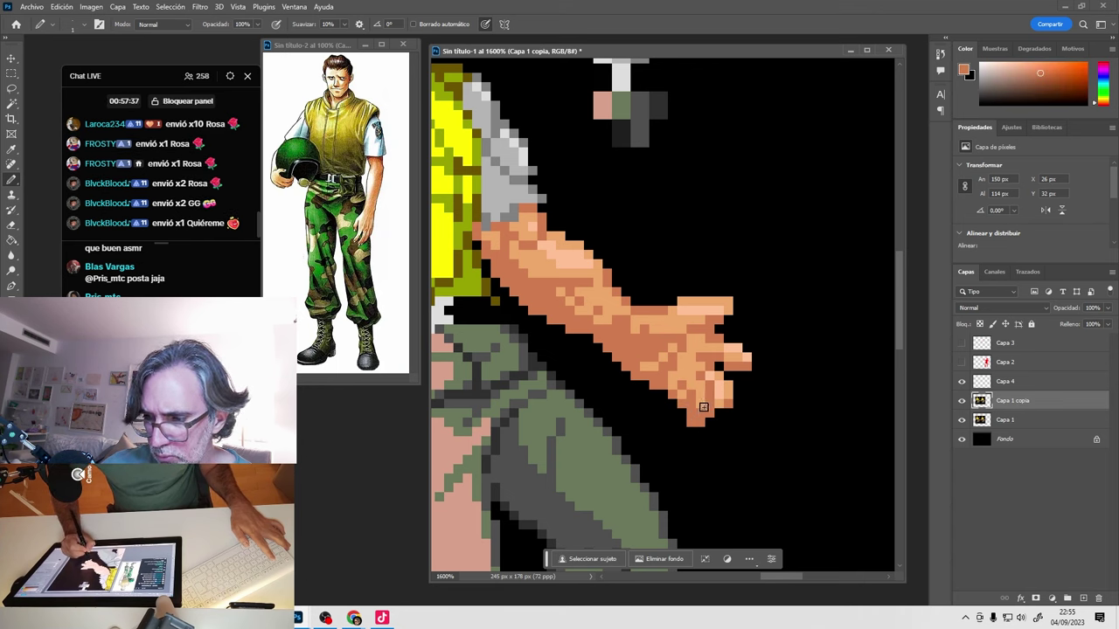
pyautogui.keyDown('alt'); pyautogui.click(696, 424); pyautogui.keyUp('alt')
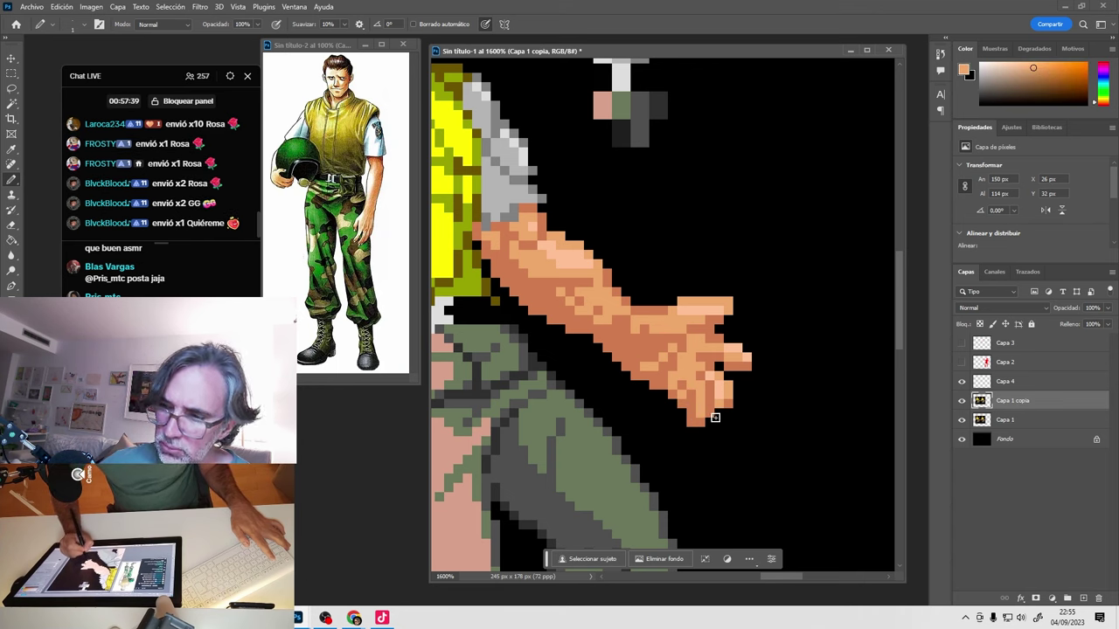
# Cut back the upper edge at the thumb's base with black and retouch the thumb with sampled peach and mid skin tones.
pyautogui.keyDown('alt'); pyautogui.click(705, 284); pyautogui.keyUp('alt')
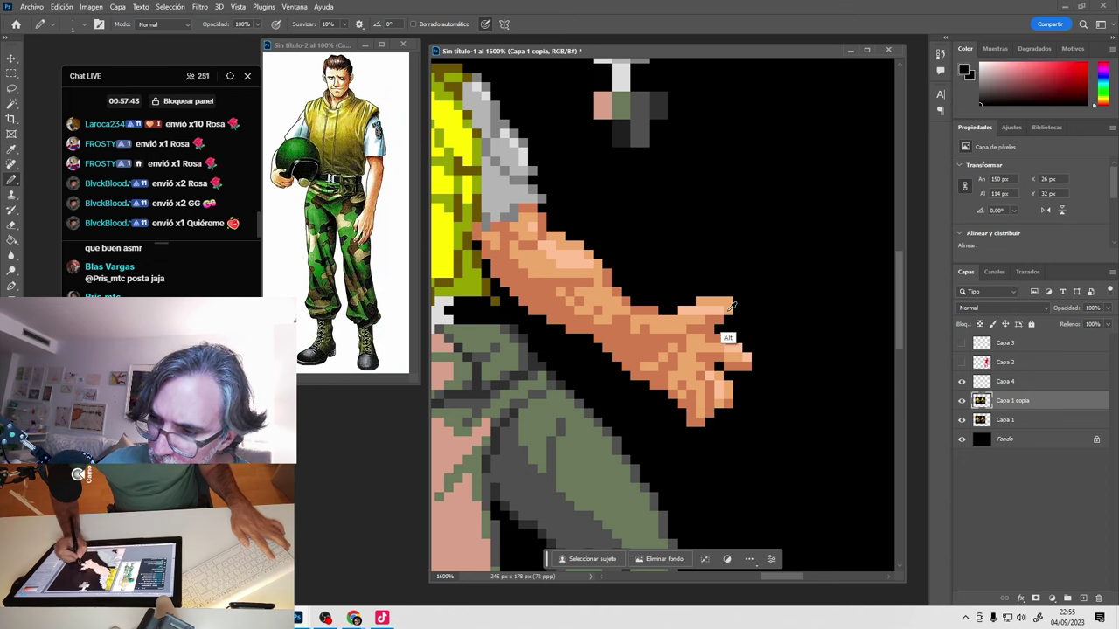
pyautogui.keyDown('alt'); pyautogui.click(712, 306); pyautogui.keyUp('alt')
pyautogui.keyDown('alt'); pyautogui.click(705, 299); pyautogui.keyUp('alt')
pyautogui.keyDown('alt'); pyautogui.click(706, 298); pyautogui.keyUp('alt')
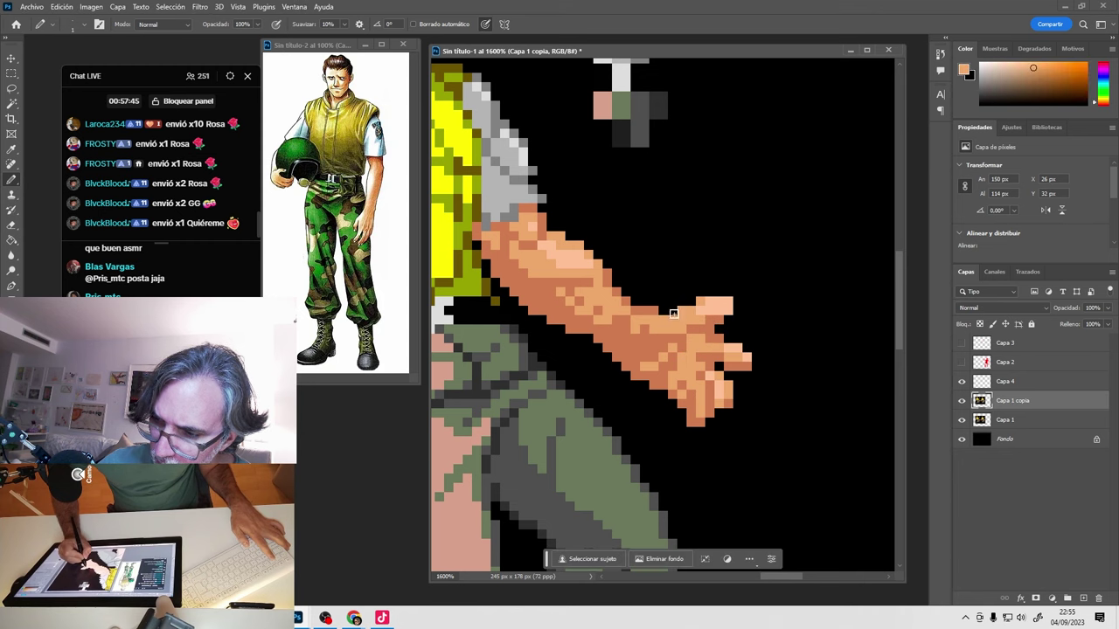
# Trim the hand's upper edge between wrist and thumb with black and shade the thumb with the mid skin tone.
pyautogui.keyDown('alt'); pyautogui.click(670, 321); pyautogui.keyUp('alt')
pyautogui.keyDown('alt'); pyautogui.click(655, 308); pyautogui.keyUp('alt')
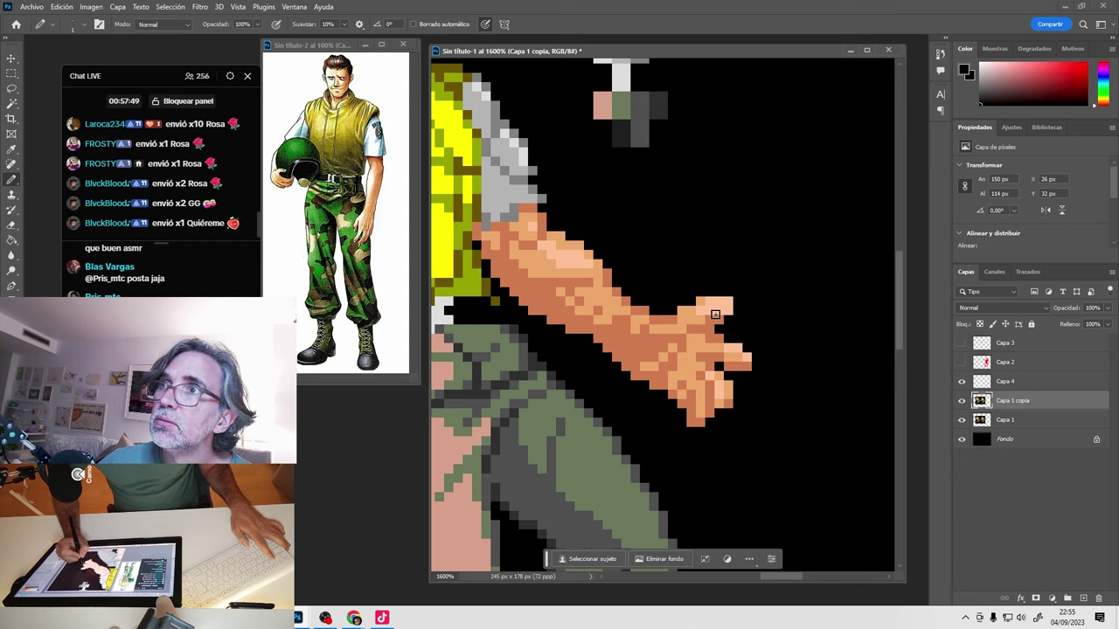
pyautogui.keyDown('alt'); pyautogui.click(702, 332); pyautogui.keyUp('alt')
pyautogui.click(706, 309)
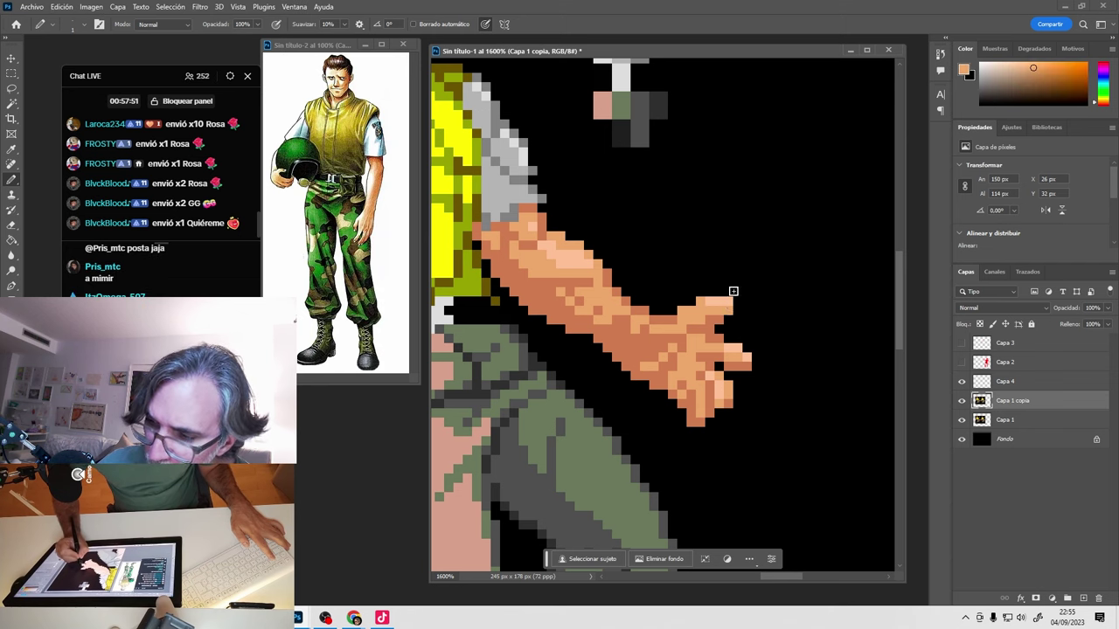
# Clean up the underside of the sprite's thumb with sampled black and fill its base with the mid skin tone.
pyautogui.keyDown('alt'); pyautogui.click(731, 292); pyautogui.keyUp('alt')
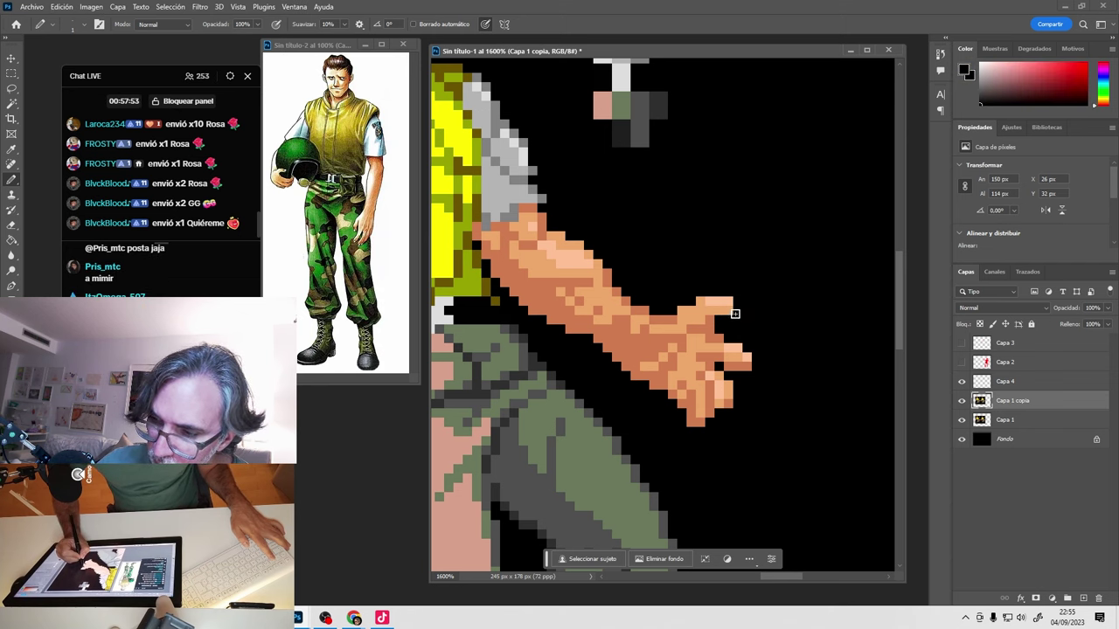
pyautogui.keyDown('alt'); pyautogui.click(706, 322); pyautogui.keyUp('alt')
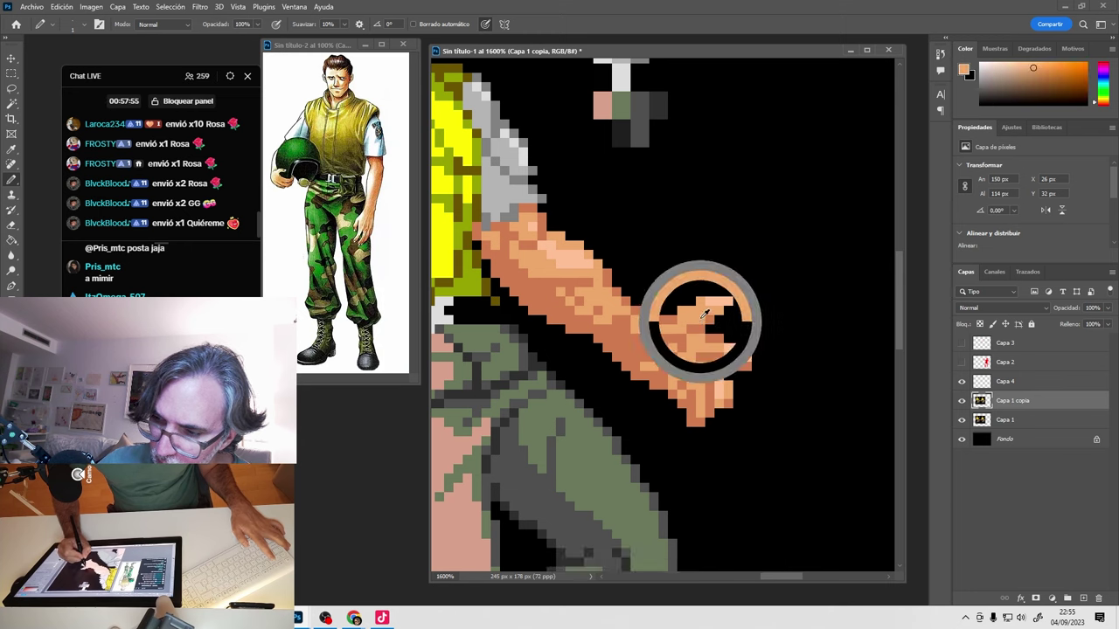
pyautogui.keyDown('alt'); pyautogui.click(697, 331); pyautogui.keyUp('alt')
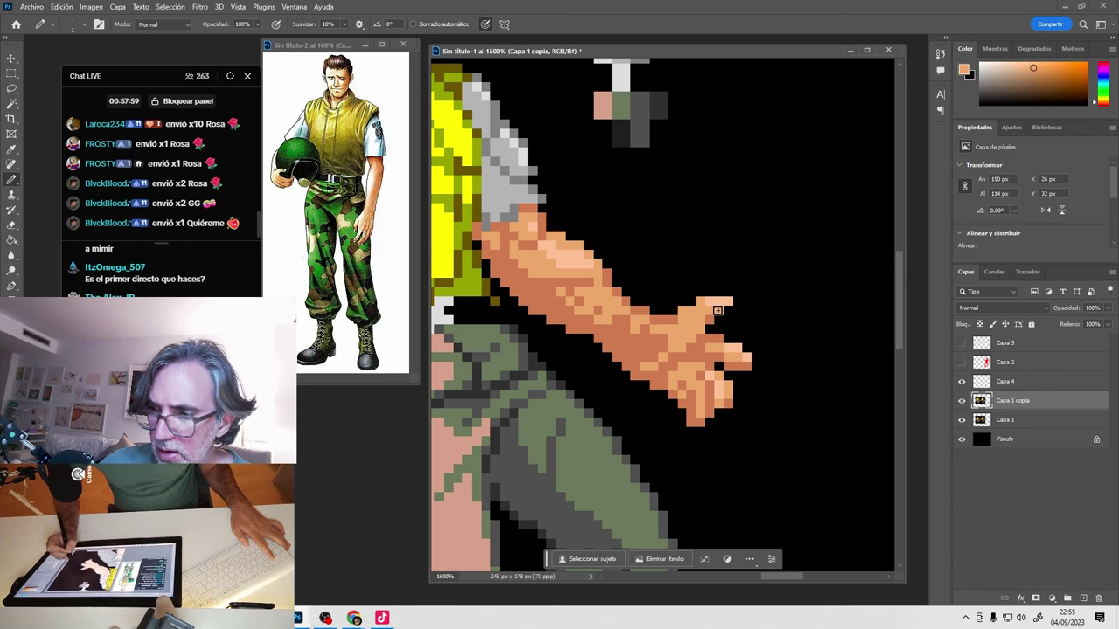
# Rework the shading across the hand and wrist, alternating the sampled dark and mid skin tones.
pyautogui.keyDown('alt'); pyautogui.click(681, 369); pyautogui.keyUp('alt')
pyautogui.keyDown('alt'); pyautogui.click(698, 352); pyautogui.keyUp('alt')
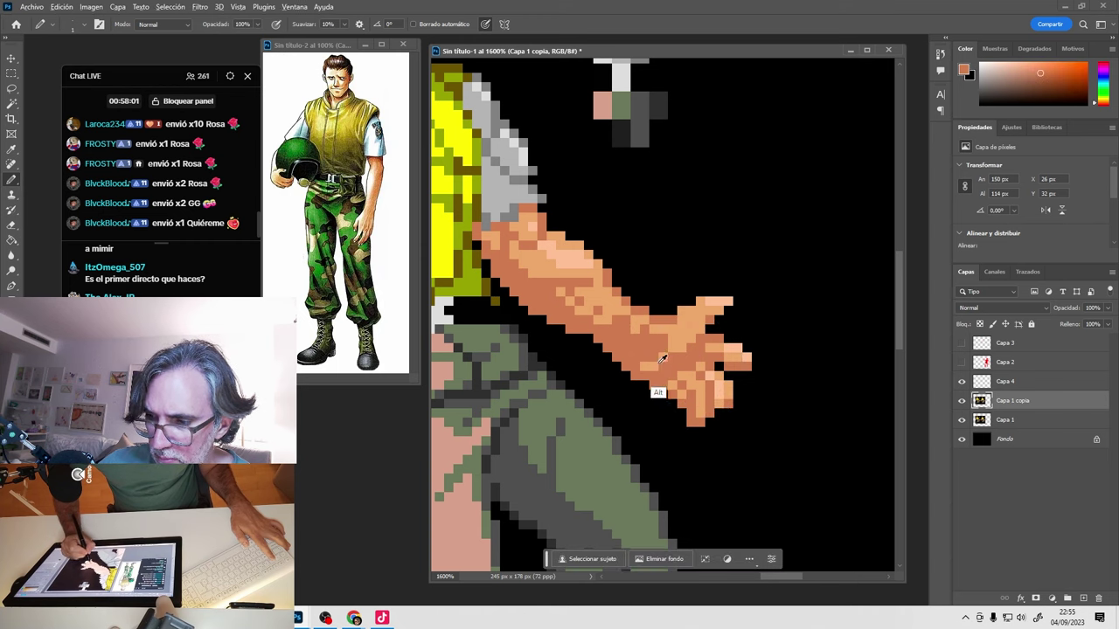
pyautogui.keyDown('alt'); pyautogui.click(662, 358); pyautogui.keyUp('alt')
pyautogui.keyDown('alt'); pyautogui.click(658, 357); pyautogui.keyUp('alt')
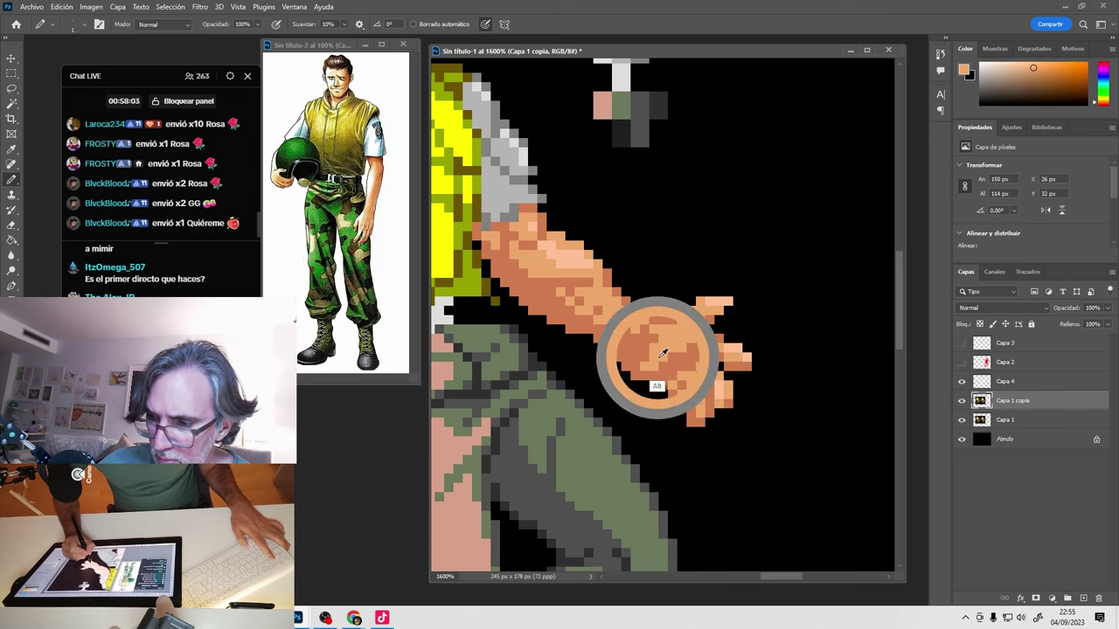
pyautogui.keyDown('alt'); pyautogui.click(698, 340); pyautogui.keyUp('alt')
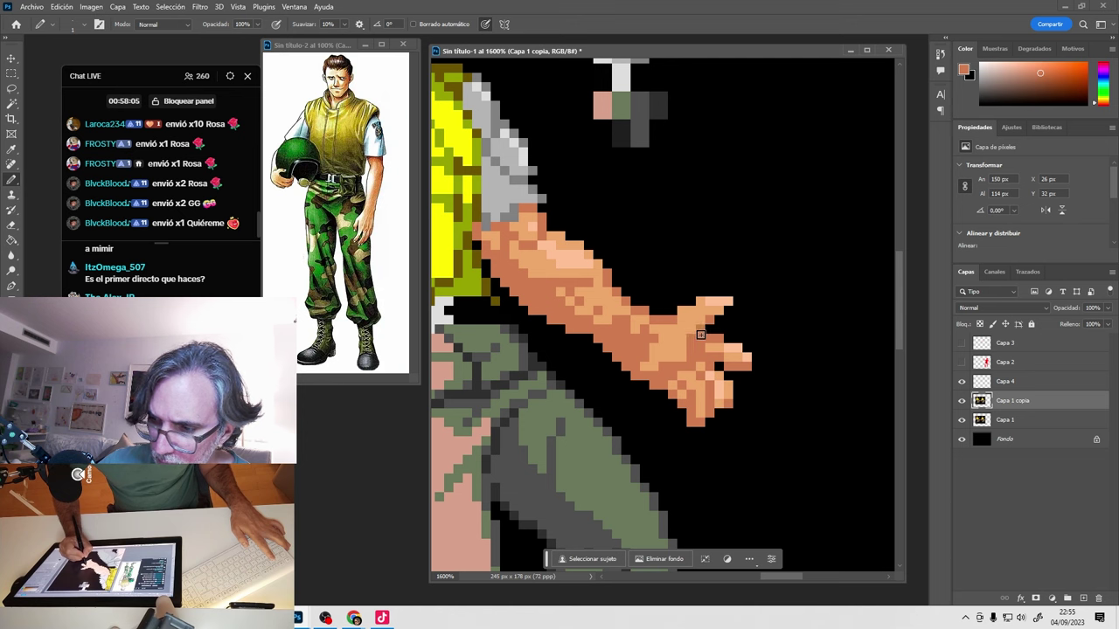
pyautogui.keyDown('alt'); pyautogui.click(658, 375); pyautogui.keyUp('alt')
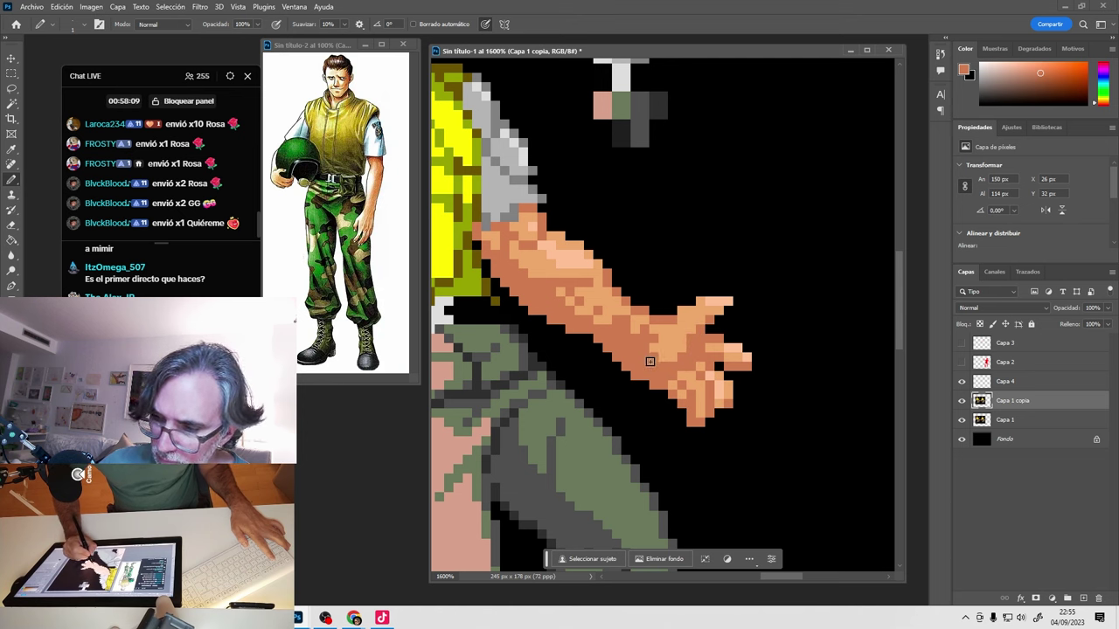
pyautogui.keyDown('alt'); pyautogui.click(643, 344); pyautogui.keyUp('alt')
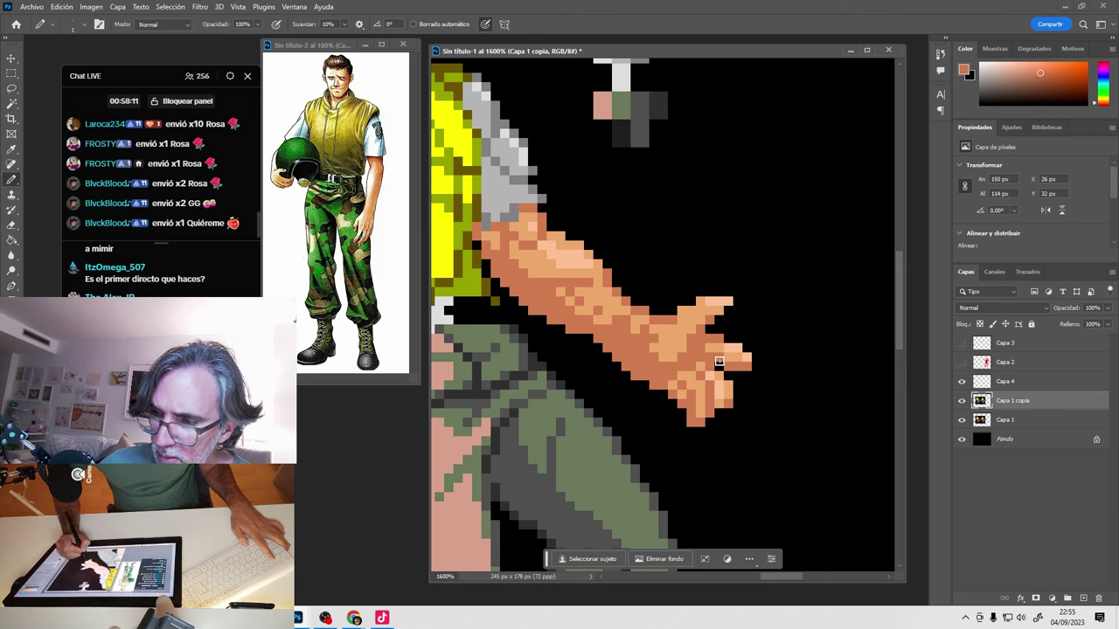
# Trim the thumb's tip and upper edge with the sampled black background colour.
pyautogui.keyDown('alt'); pyautogui.click(732, 296); pyautogui.keyUp('alt')
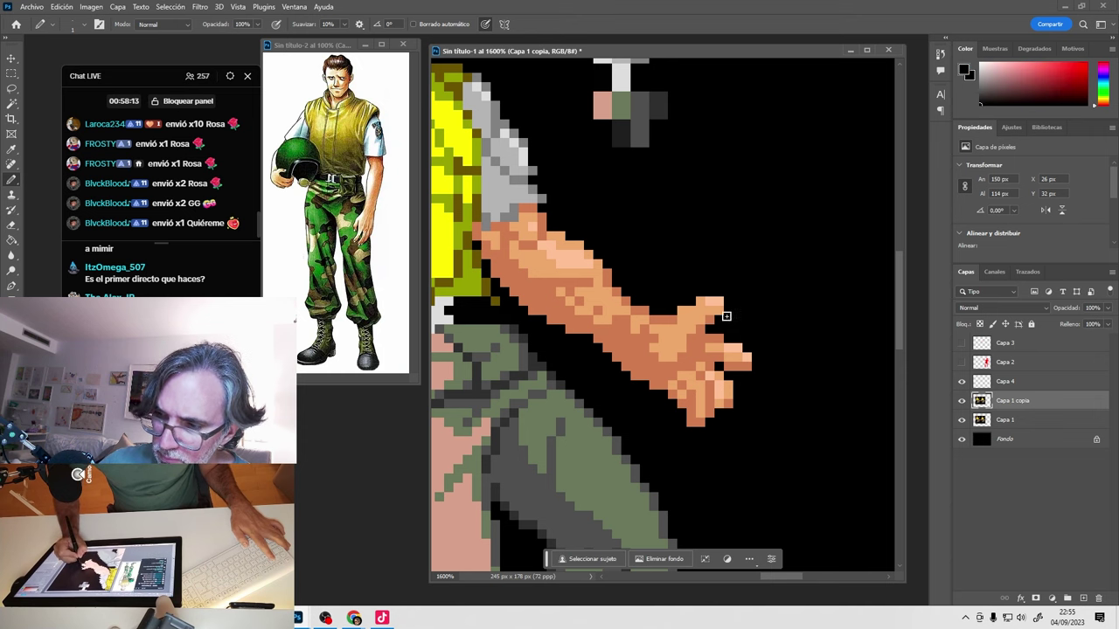
pyautogui.click(700, 302)
pyautogui.keyDown('alt'); pyautogui.click(699, 293); pyautogui.keyUp('alt')
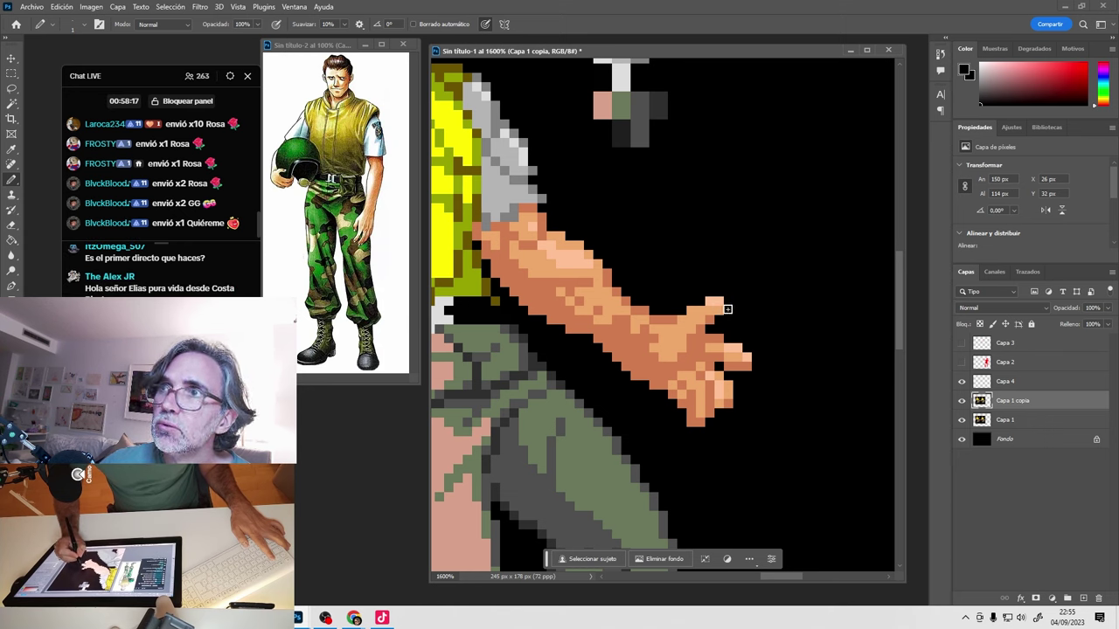
# Toggle the visibility of the layer Capa 1 copia to compare the repainted arm with the original.
pyautogui.click(963, 400)
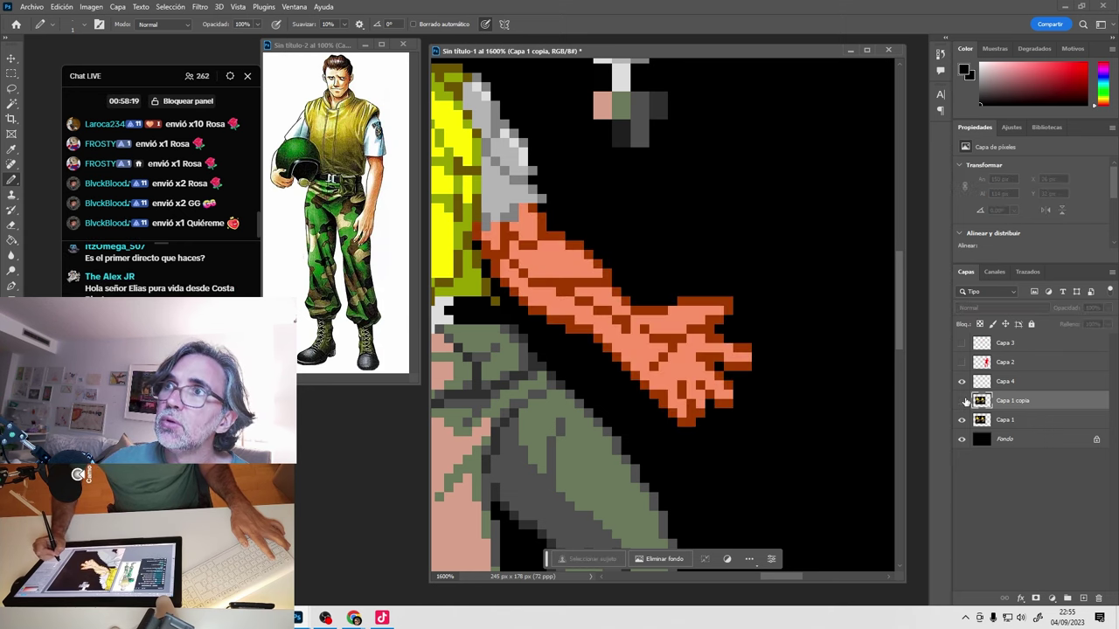
pyautogui.click(962, 400)
pyautogui.click(962, 400)
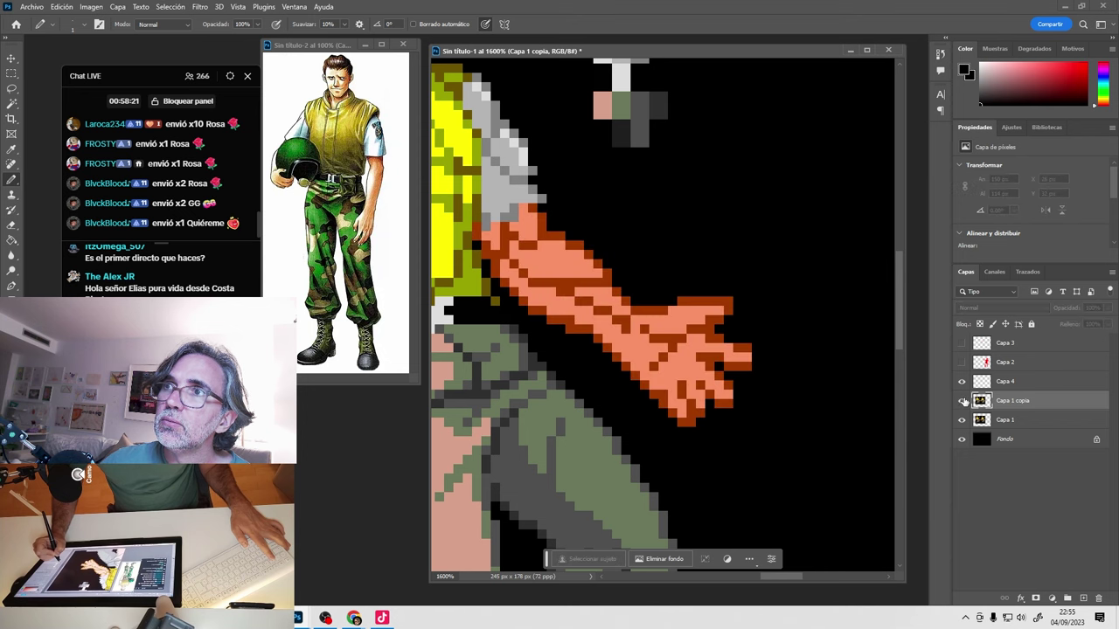
pyautogui.click(961, 400)
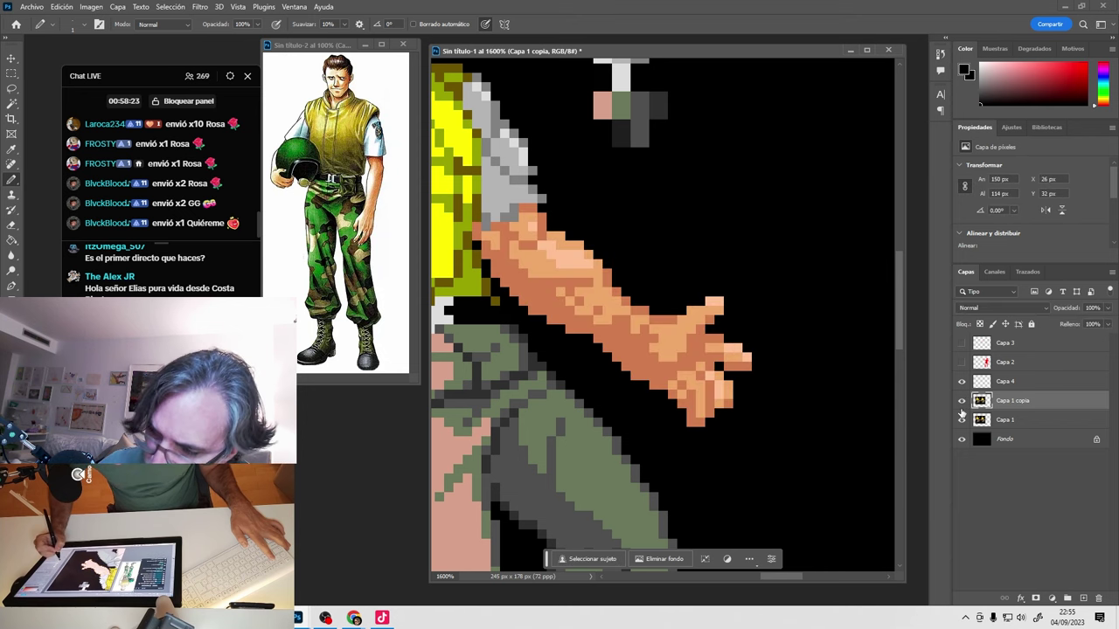
pyautogui.click(962, 401)
pyautogui.click(962, 400)
# Redraw the thumb one pixel lower, erasing its top with black and blending its base with sampled skin tones, checking against the original layer.
pyautogui.keyDown('alt'); pyautogui.click(710, 306); pyautogui.keyUp('alt')
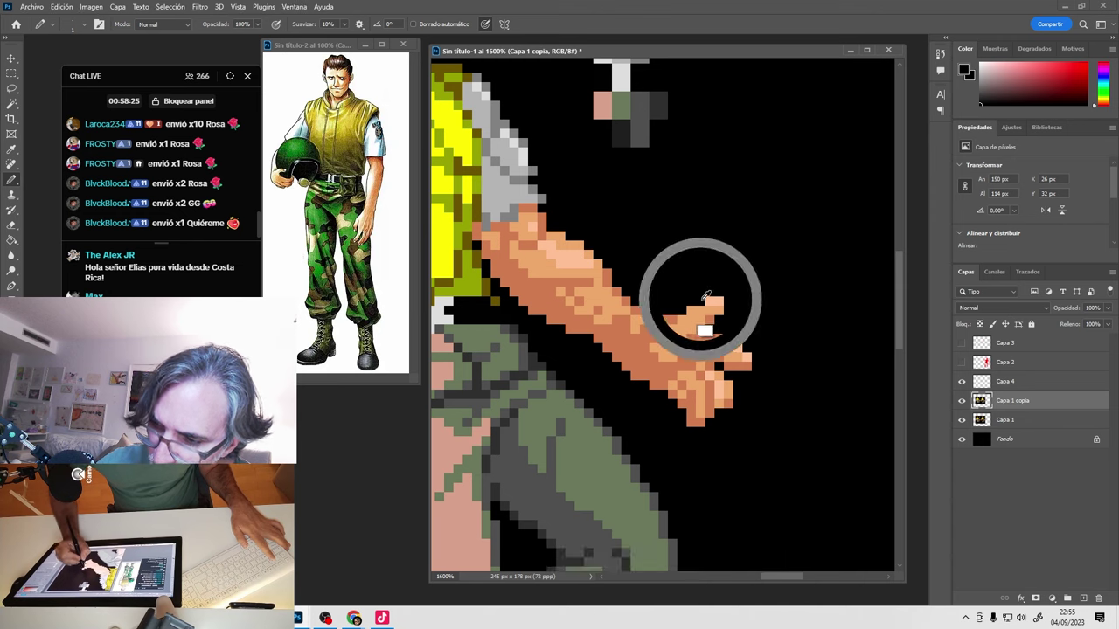
pyautogui.keyDown('alt'); pyautogui.click(721, 290); pyautogui.keyUp('alt')
pyautogui.click(714, 300)
pyautogui.keyDown('alt'); pyautogui.click(682, 315); pyautogui.keyUp('alt')
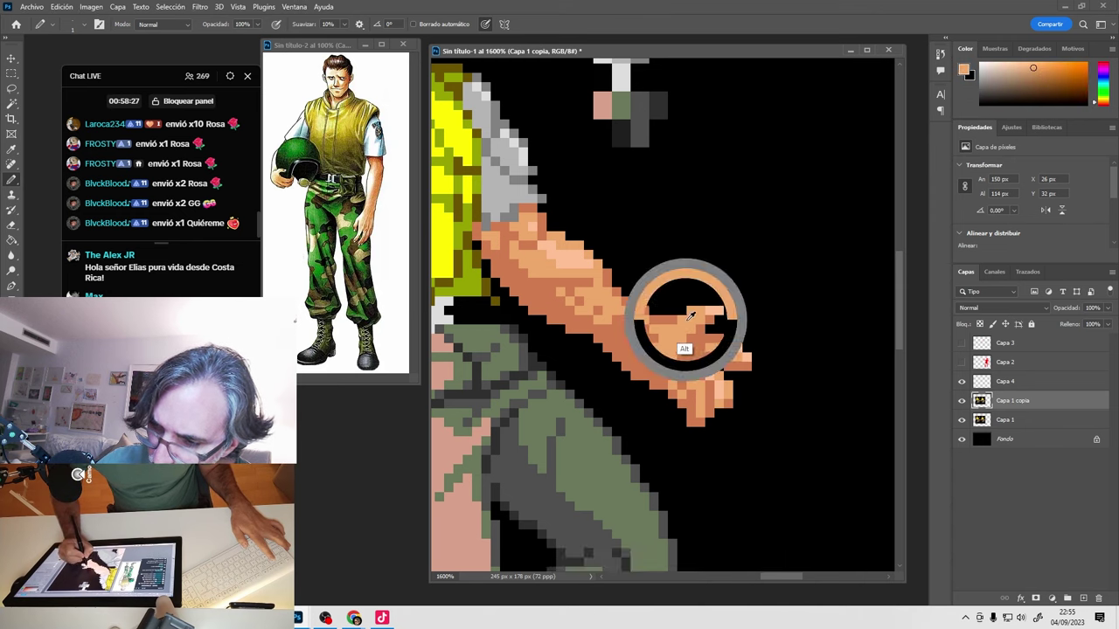
pyautogui.click(696, 311)
pyautogui.keyDown('alt'); pyautogui.click(695, 312); pyautogui.keyUp('alt')
pyautogui.keyDown('alt'); pyautogui.click(664, 320); pyautogui.keyUp('alt')
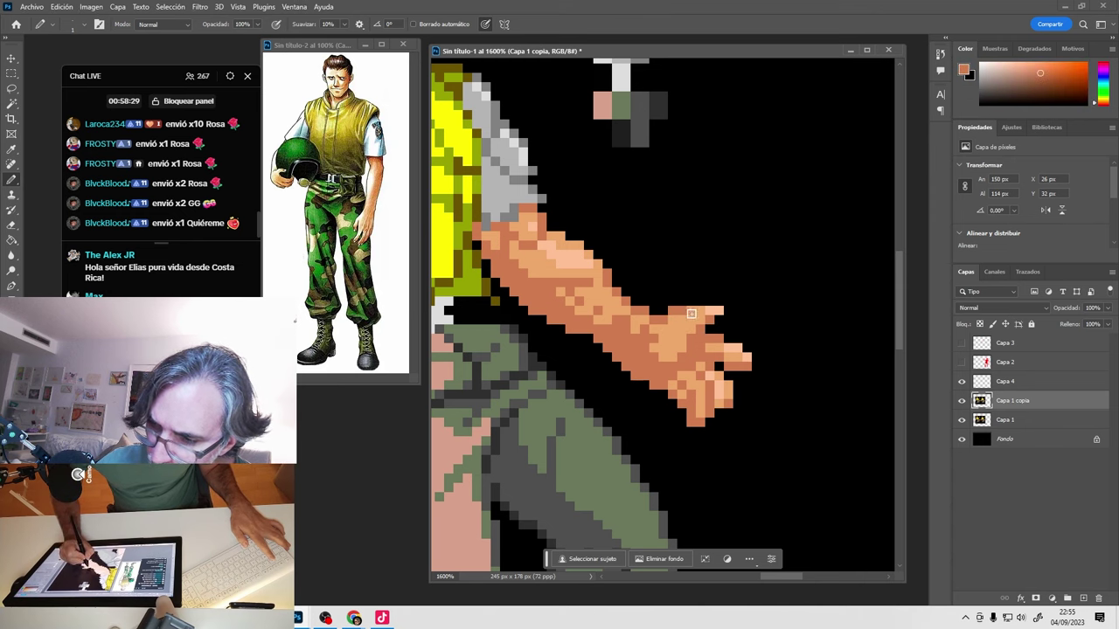
pyautogui.keyDown('alt'); pyautogui.click(690, 321); pyautogui.keyUp('alt')
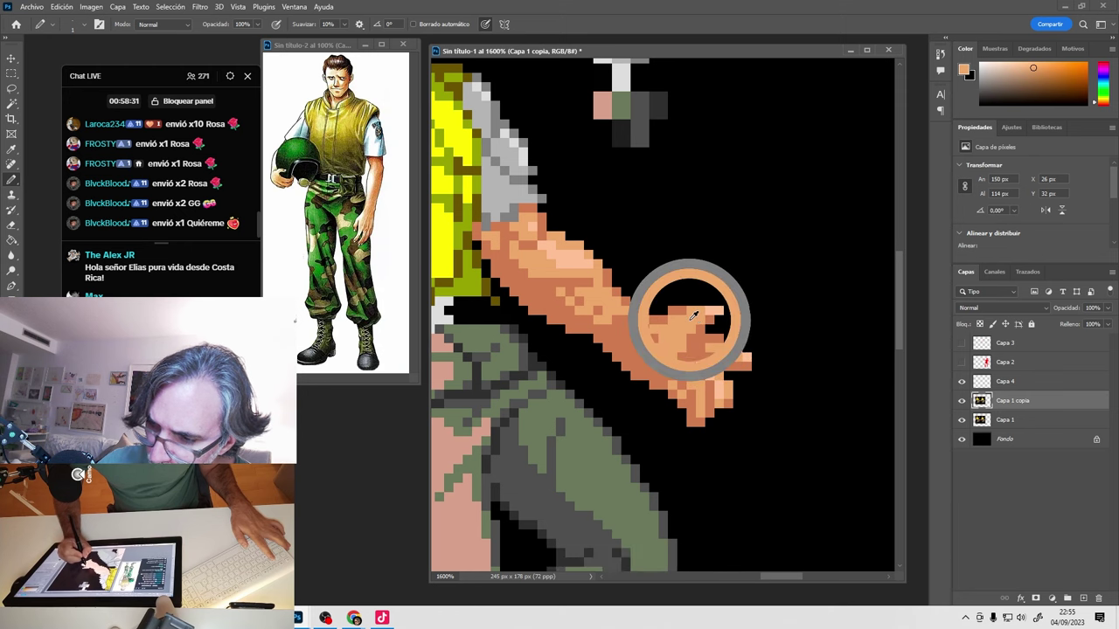
pyautogui.click(962, 400)
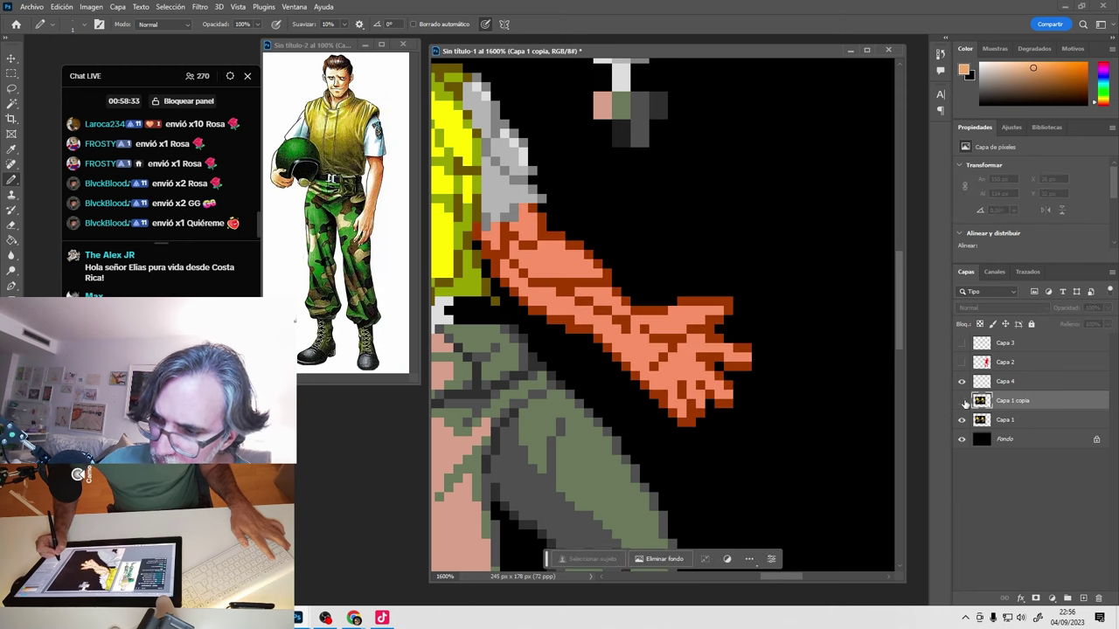
pyautogui.click(962, 400)
pyautogui.keyDown('alt'); pyautogui.click(705, 321); pyautogui.keyUp('alt')
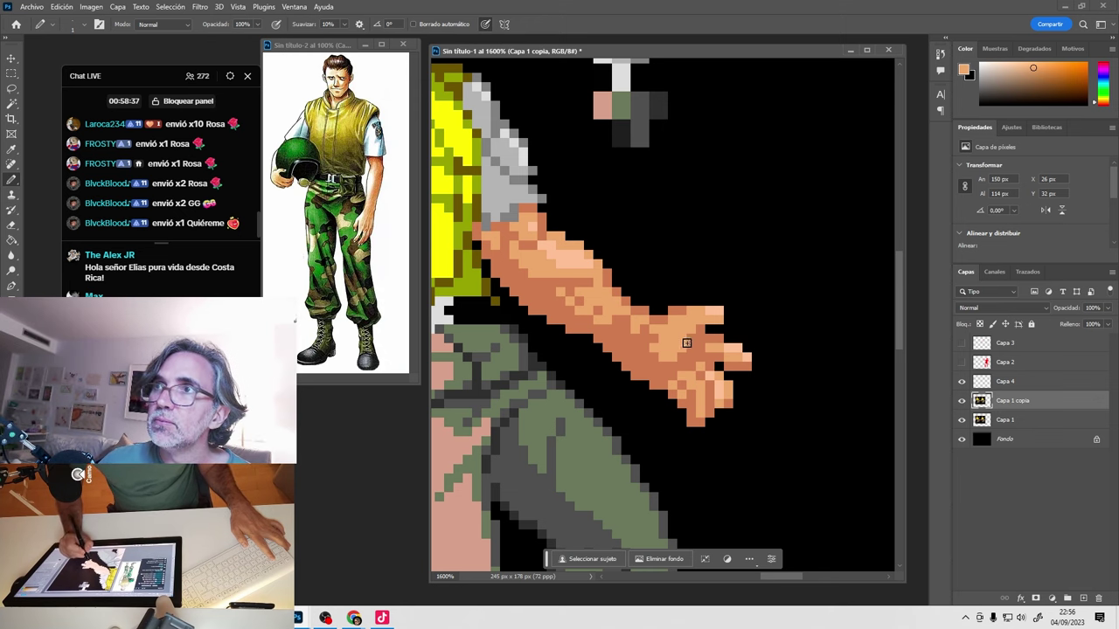
# Reshape and shade the fingertips below the thumb with sampled black and lighter skin tones, and compare with the original layer.
pyautogui.keyDown('alt'); pyautogui.click(739, 411); pyautogui.keyUp('alt')
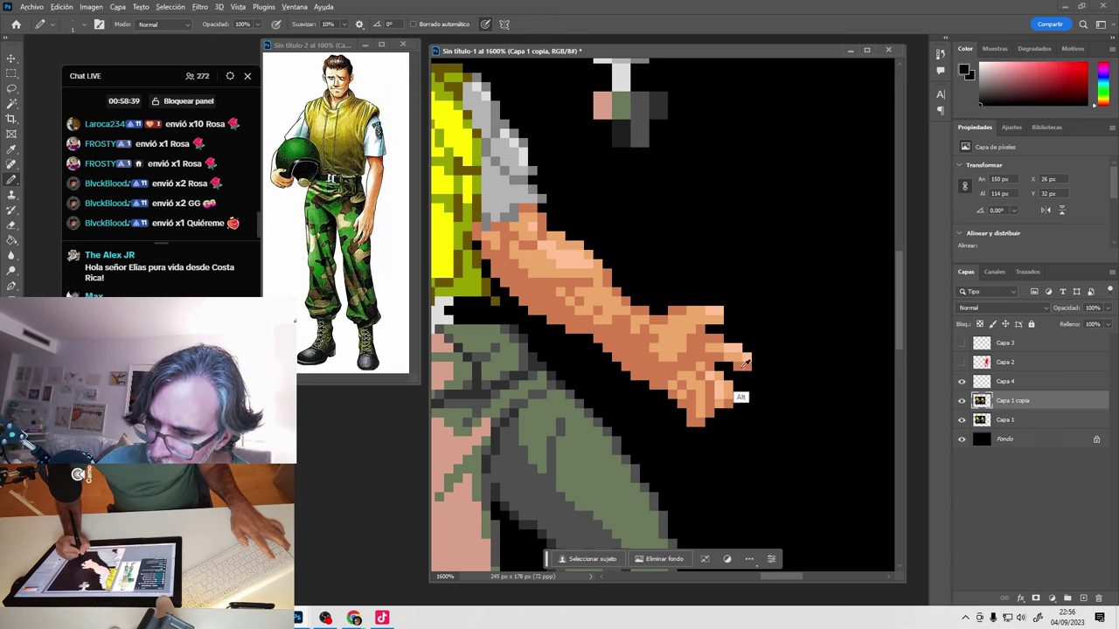
pyautogui.keyDown('alt'); pyautogui.click(745, 365); pyautogui.keyUp('alt')
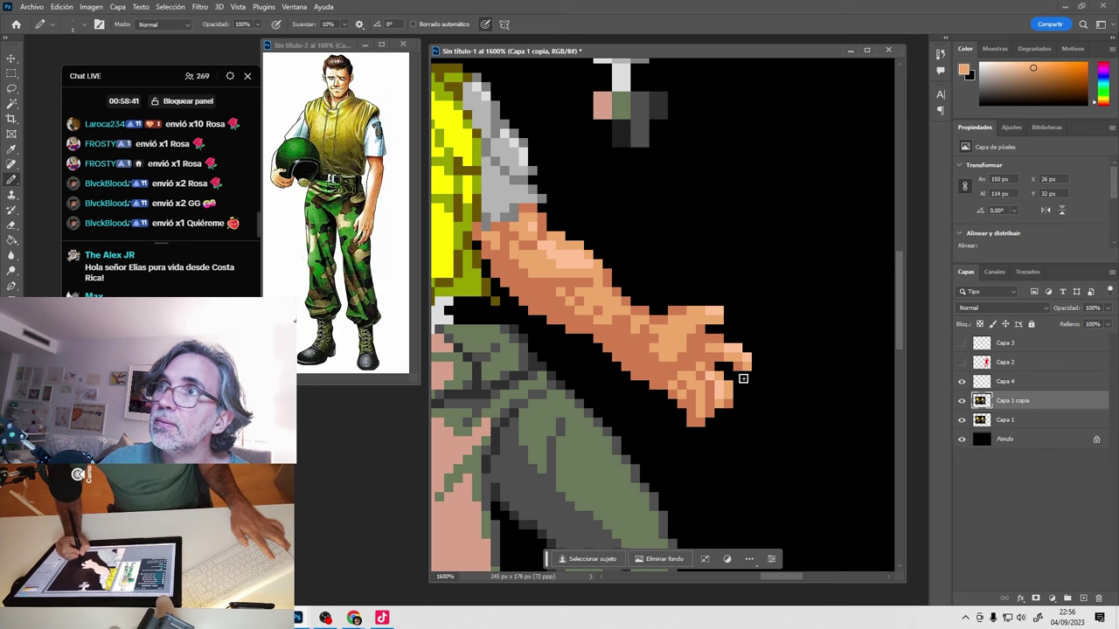
pyautogui.keyDown('alt'); pyautogui.click(721, 416); pyautogui.keyUp('alt')
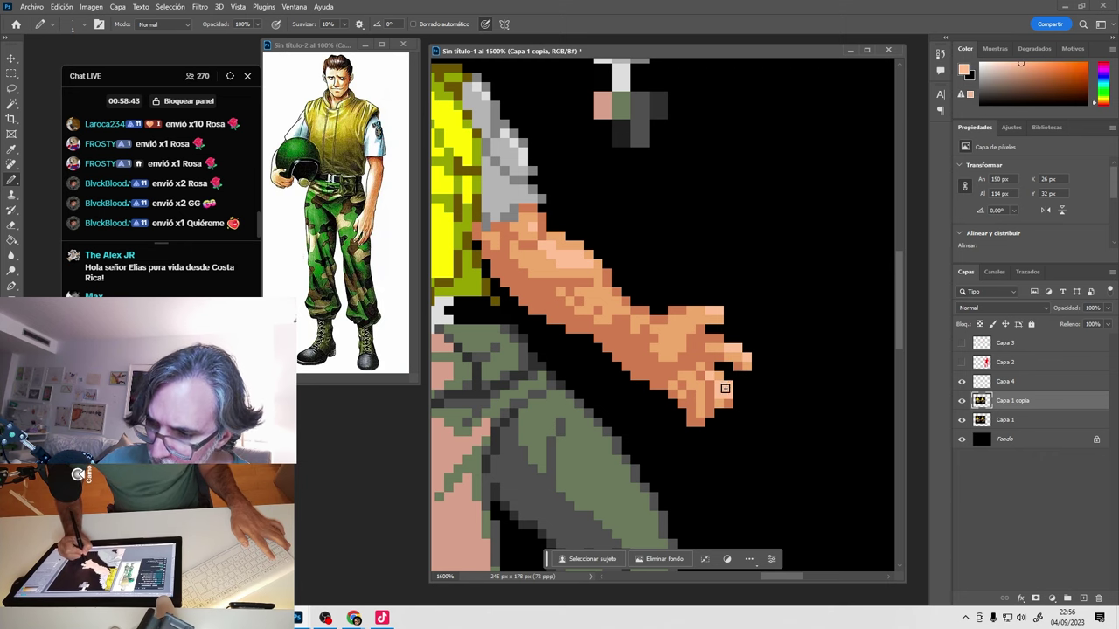
pyautogui.keyDown('alt'); pyautogui.click(724, 399); pyautogui.keyUp('alt')
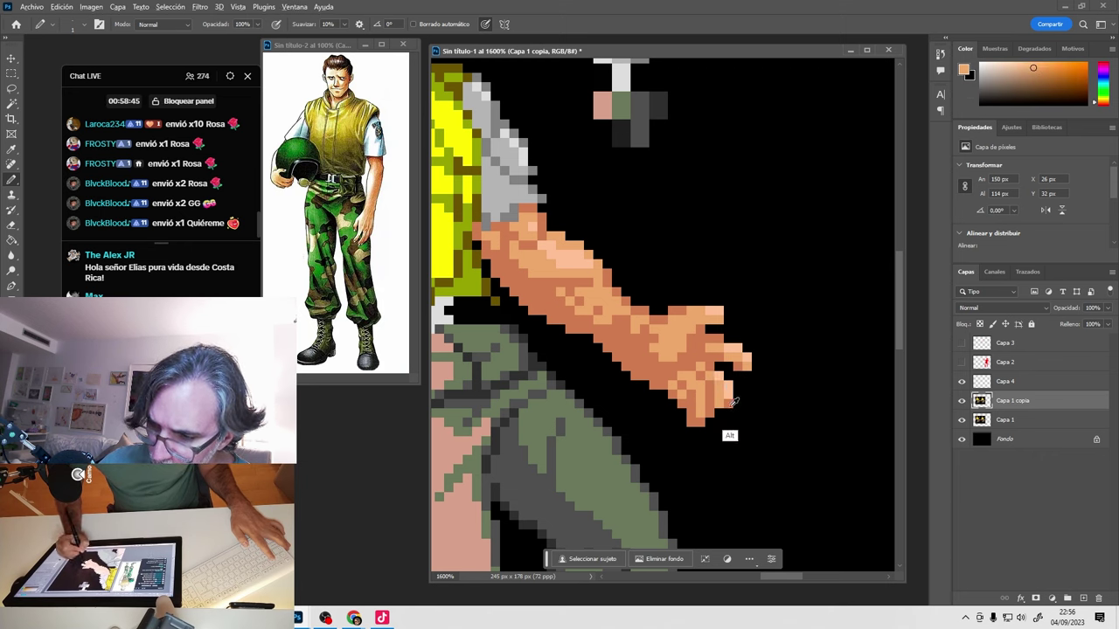
pyautogui.keyDown('alt'); pyautogui.click(721, 403); pyautogui.keyUp('alt')
pyautogui.keyDown('alt'); pyautogui.click(729, 404); pyautogui.keyUp('alt')
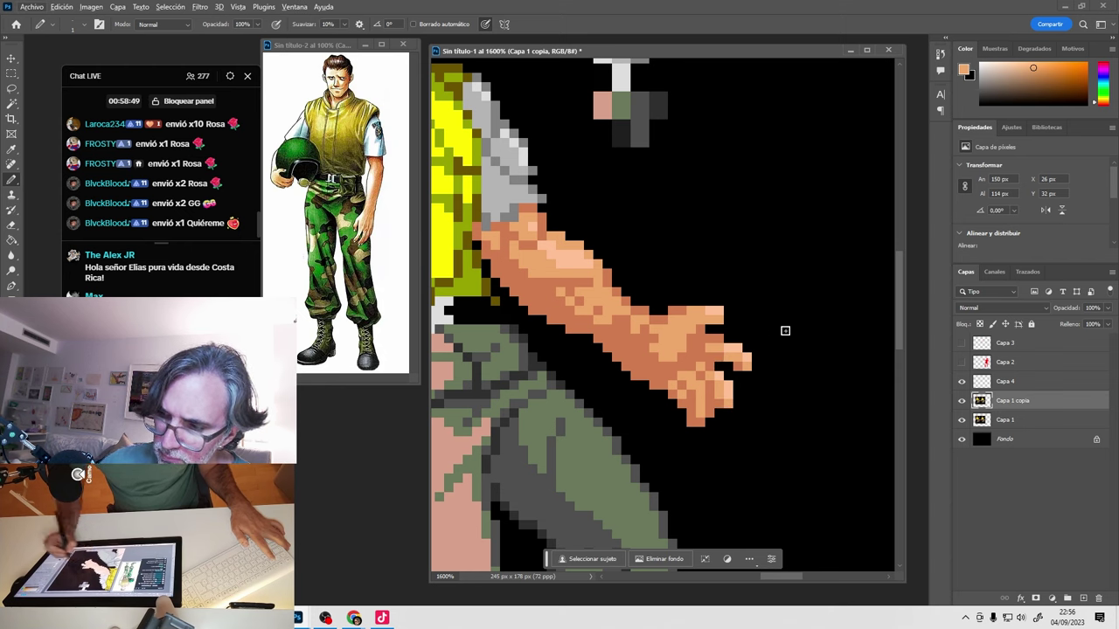
pyautogui.click(964, 402)
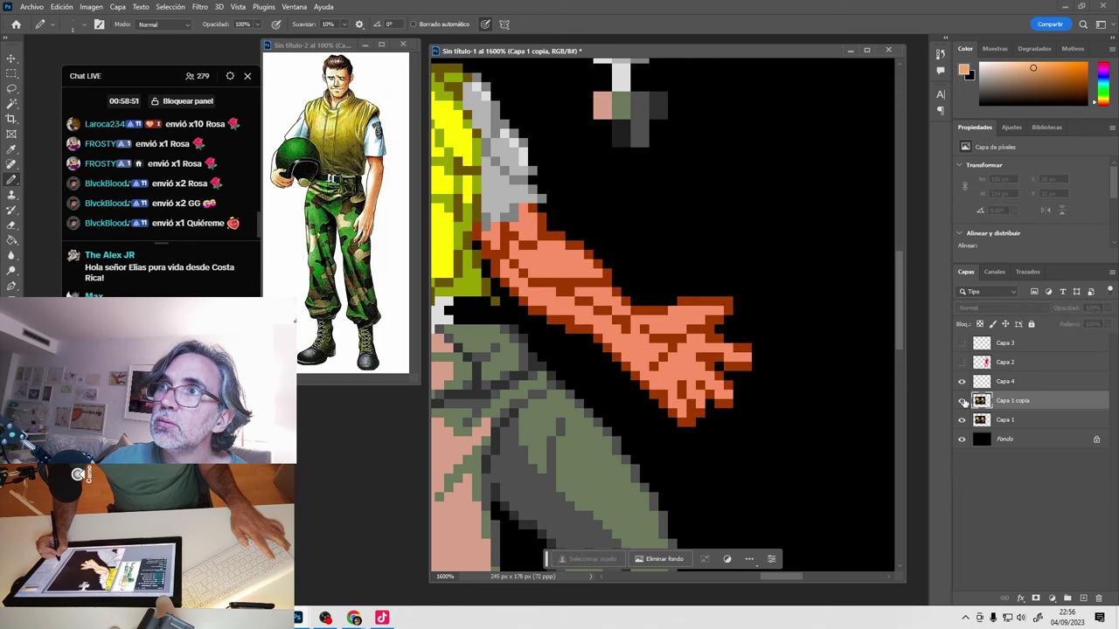
pyautogui.click(962, 402)
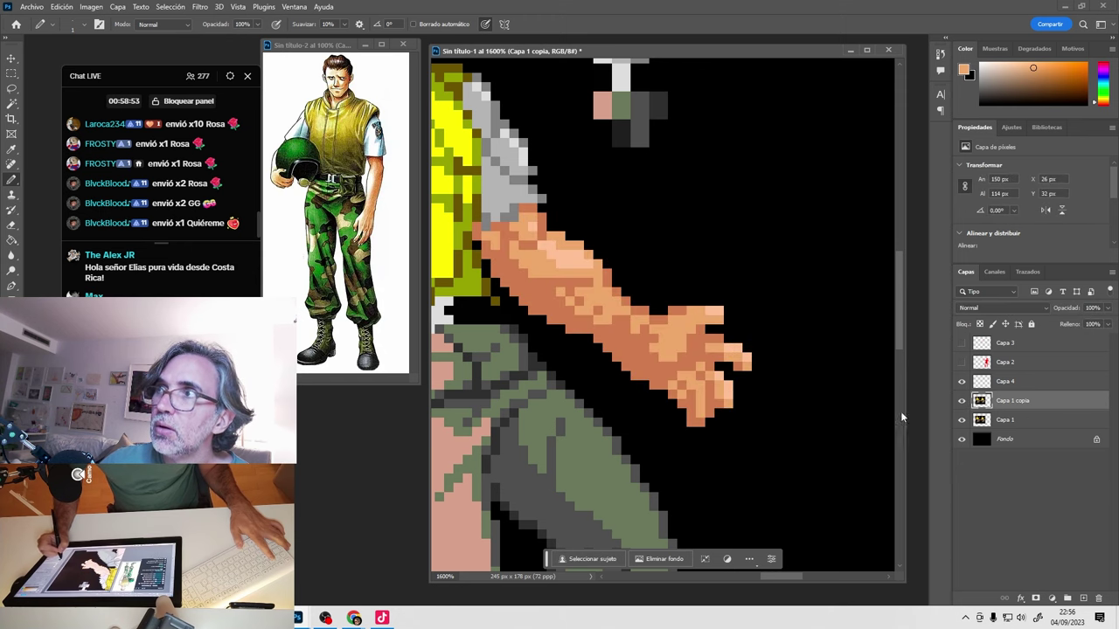
# Trim the lower contour of the wrist and hand with sampled black and touch up its edge in the dark skin tone.
pyautogui.keyDown('alt'); pyautogui.click(616, 393); pyautogui.keyUp('alt')
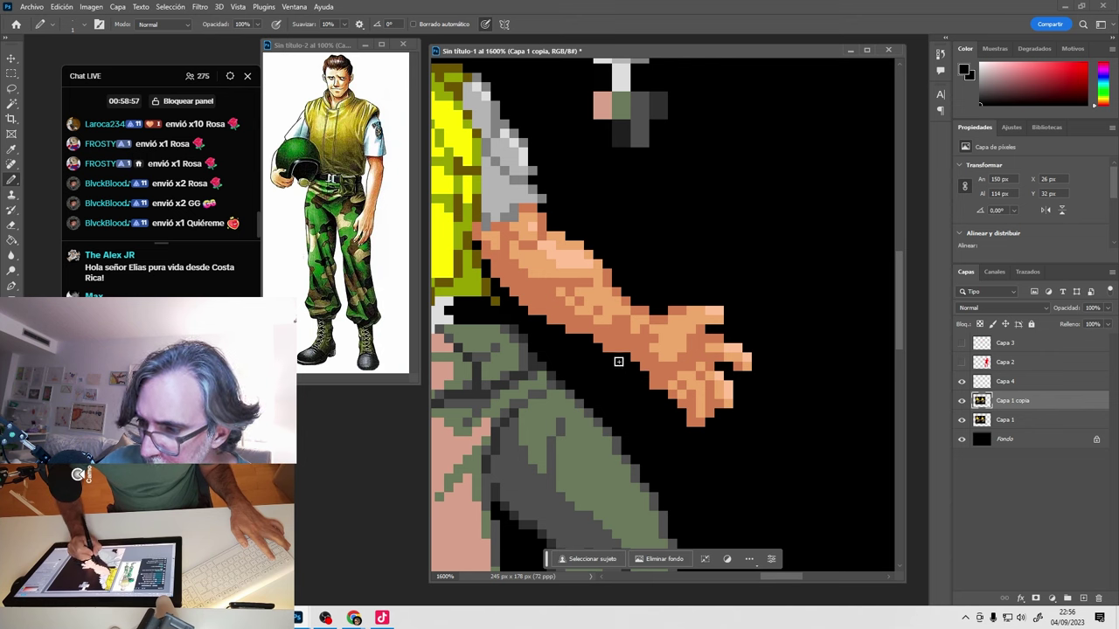
pyautogui.keyDown('alt'); pyautogui.click(620, 351); pyautogui.keyUp('alt')
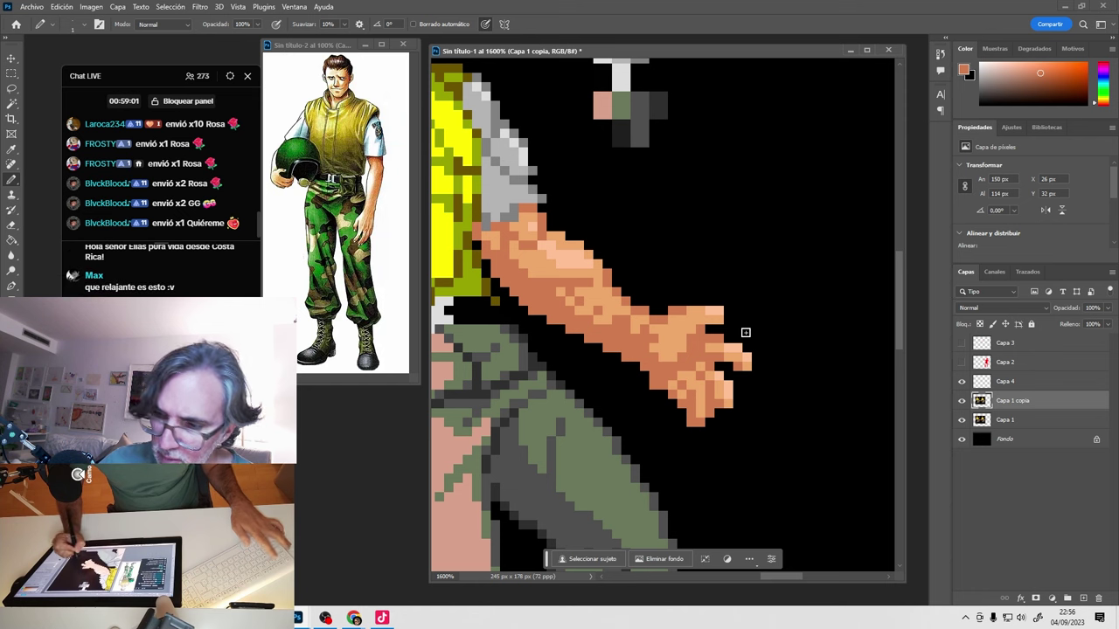
pyautogui.keyDown('alt'); pyautogui.click(648, 401); pyautogui.keyUp('alt')
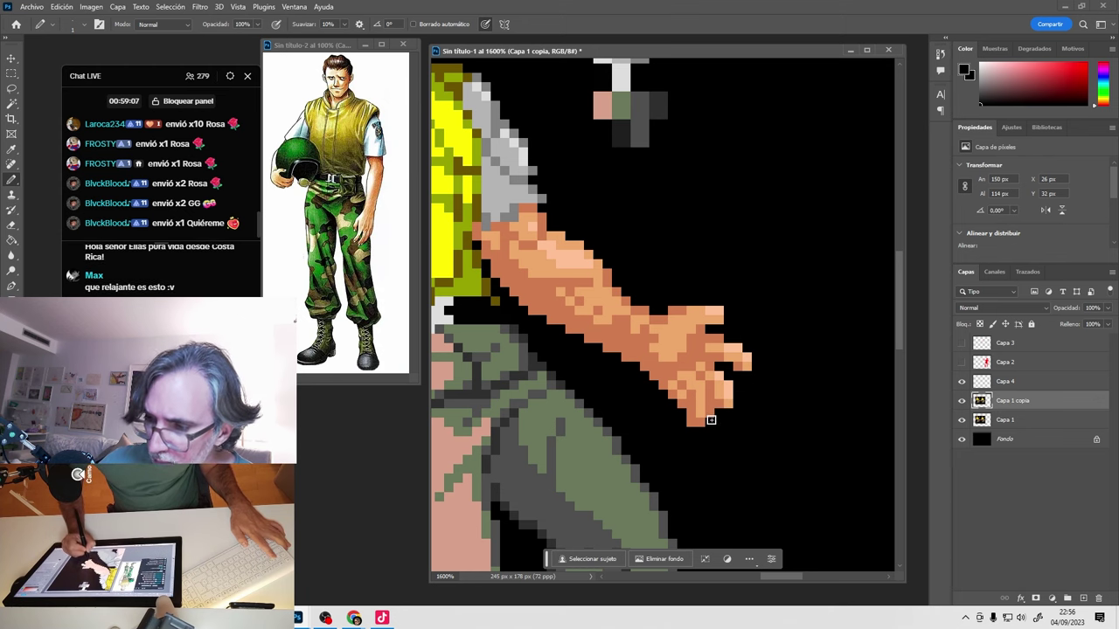
# Shorten the lowest finger by painting its tip black, and close its end with dark skin-tone pixels.
pyautogui.moveTo(706, 415); pyautogui.dragTo(690, 424)
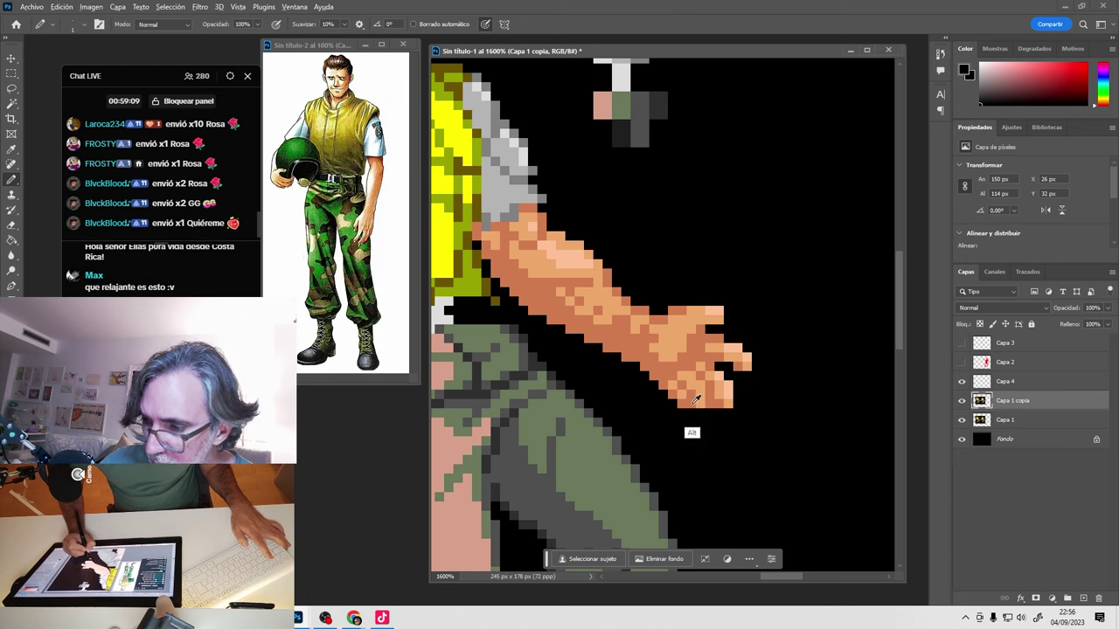
pyautogui.keyDown('alt'); pyautogui.click(690, 407); pyautogui.keyUp('alt')
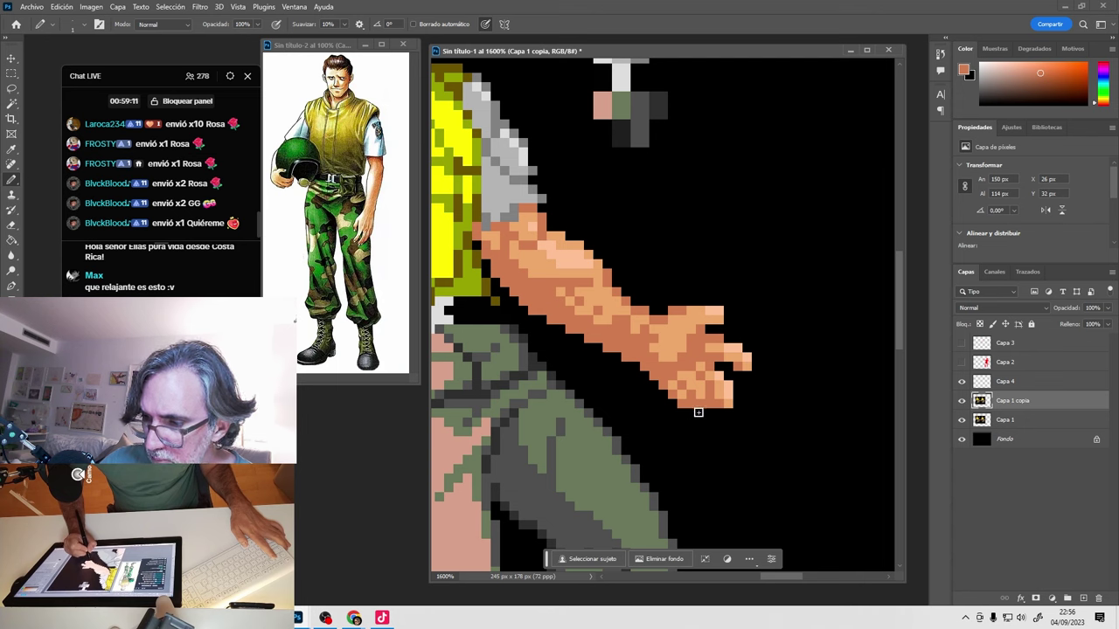
pyautogui.click(700, 410)
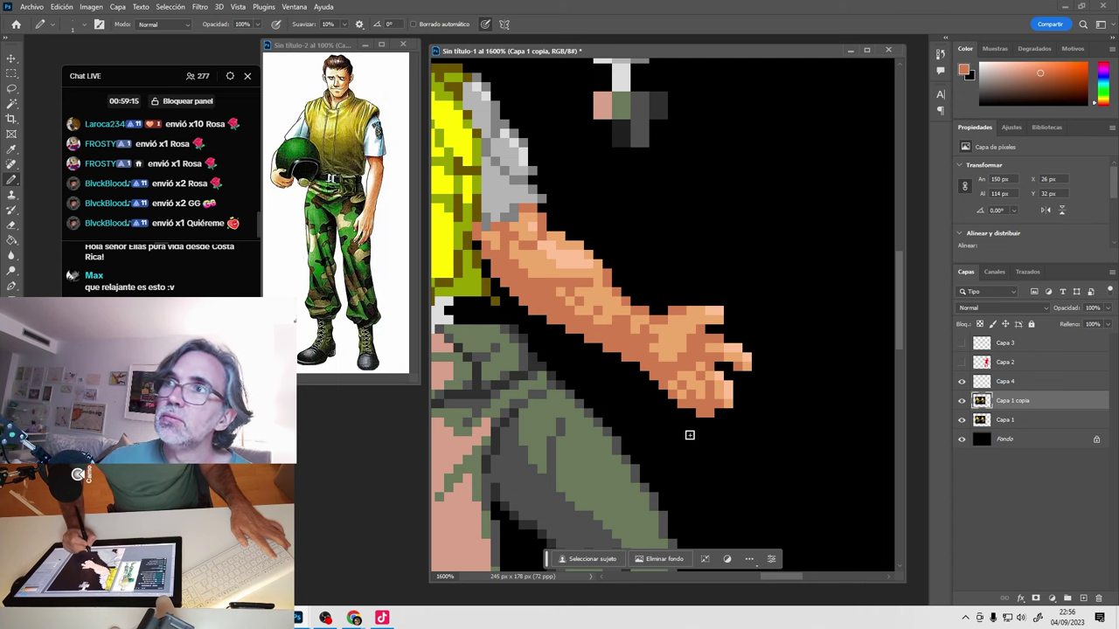
# Refine the shading on the lower part of the hand with sampled mid and dark skin-tone pixels.
pyautogui.keyDown('alt'); pyautogui.click(652, 360); pyautogui.keyUp('alt')
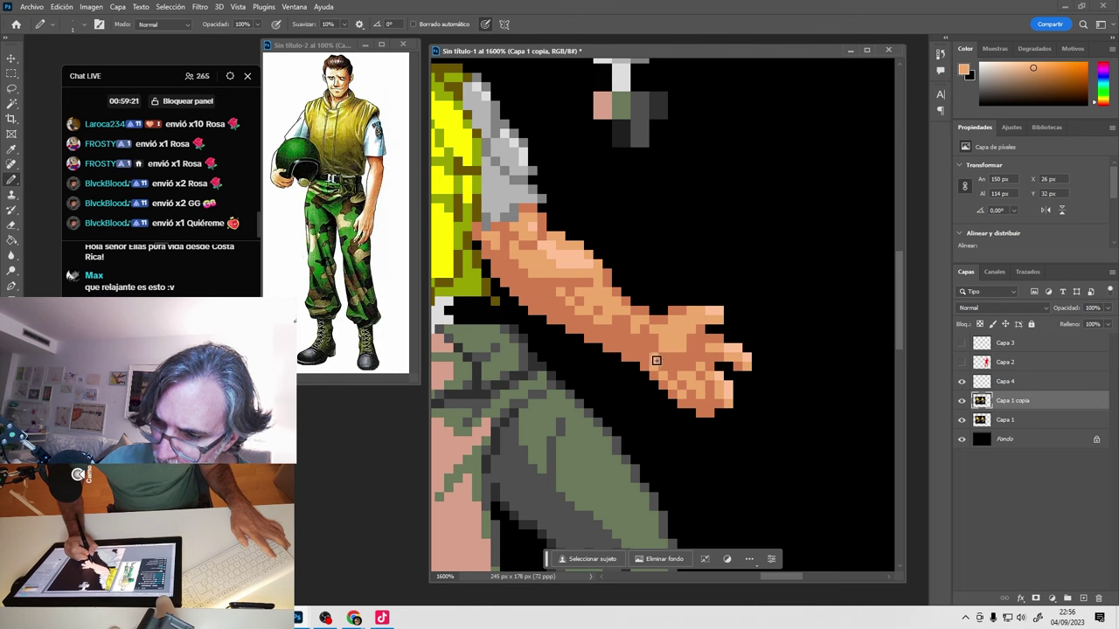
pyautogui.keyDown('alt'); pyautogui.click(679, 386); pyautogui.keyUp('alt')
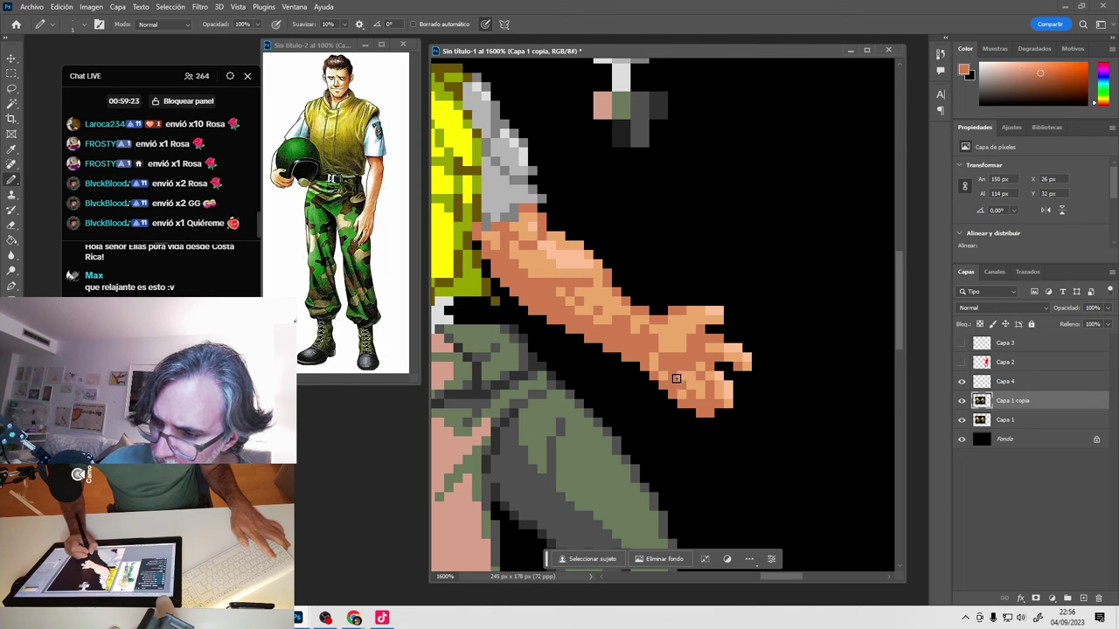
pyautogui.keyDown('alt'); pyautogui.click(682, 381); pyautogui.keyUp('alt')
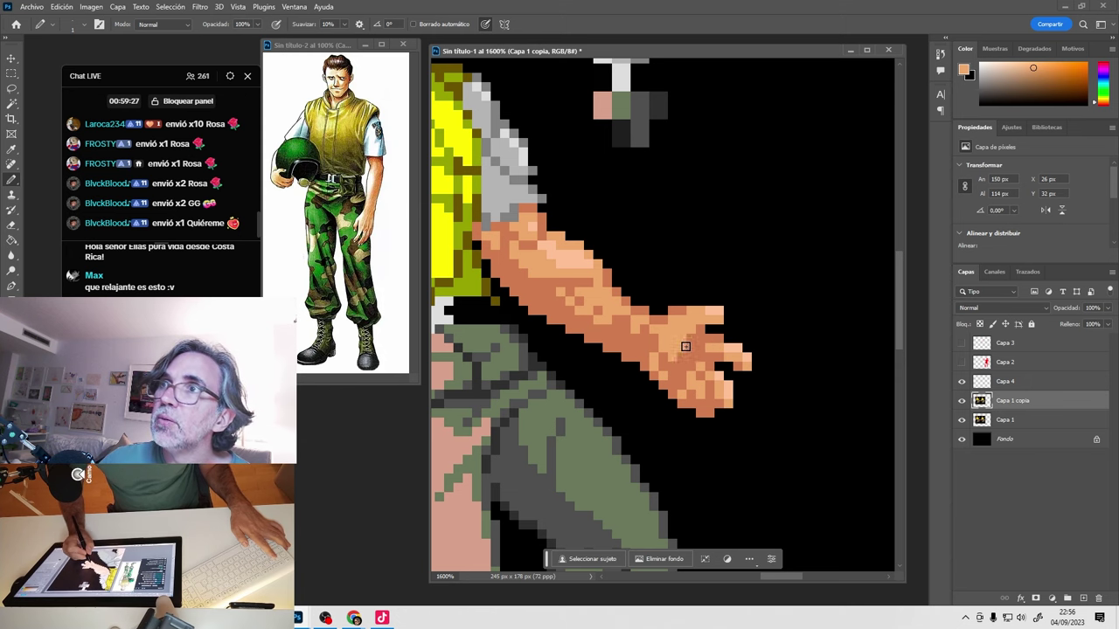
# Touch up the palm shading with sampled dark and mid skin tones, and clean the contour beside the thumb with black.
pyautogui.keyDown('alt'); pyautogui.click(682, 385); pyautogui.keyUp('alt')
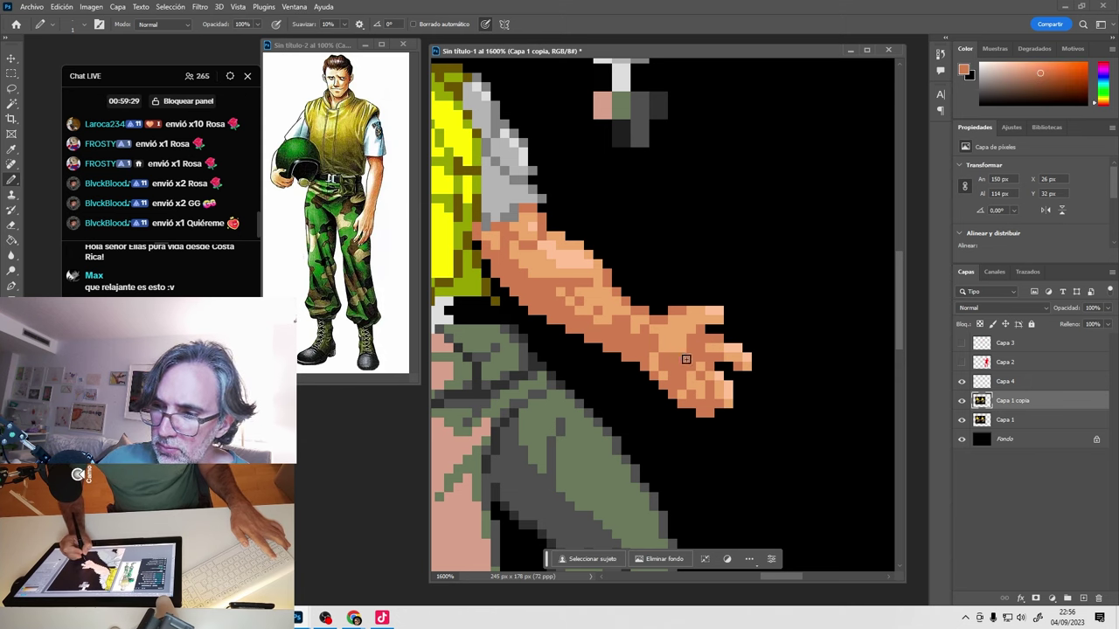
pyautogui.keyDown('alt'); pyautogui.click(676, 362); pyautogui.keyUp('alt')
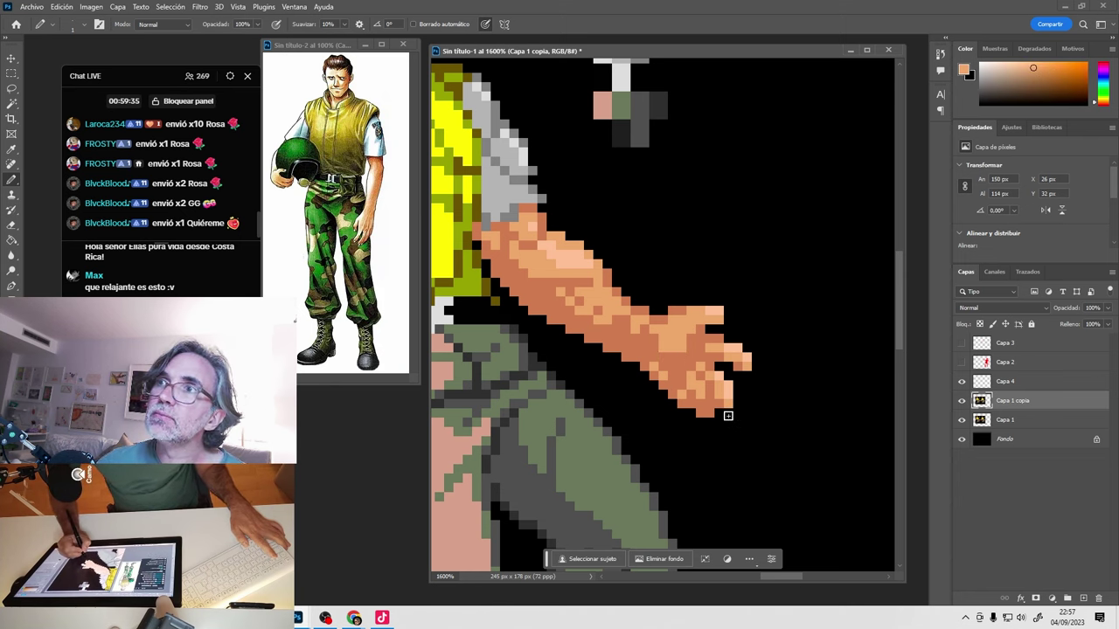
pyautogui.keyDown('alt'); pyautogui.click(673, 297); pyautogui.keyUp('alt')
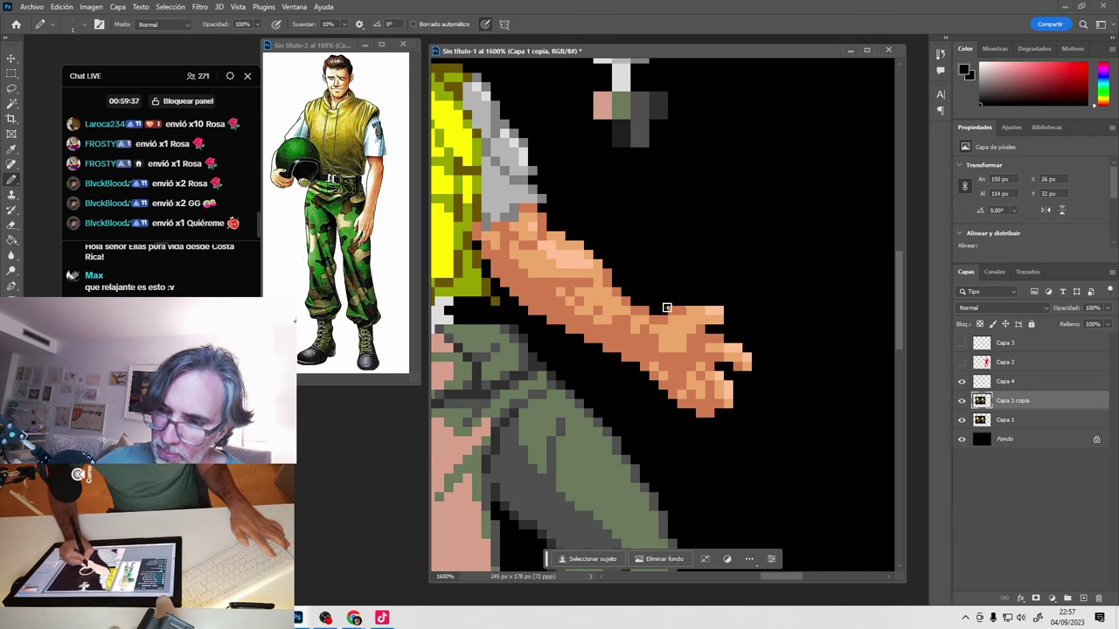
pyautogui.moveTo(644, 387); pyautogui.dragTo(655, 401)
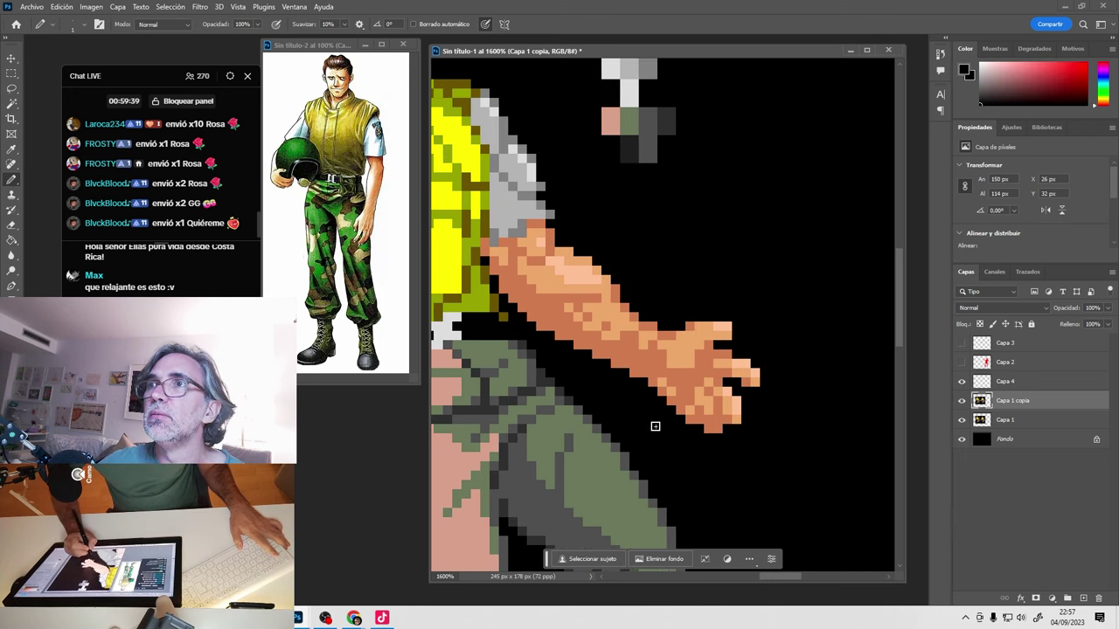
# Refine the lower edge of the wrist and forearm with sampled mid and dark skin-tone pixels.
pyautogui.keyDown('alt'); pyautogui.click(574, 262); pyautogui.keyUp('alt')
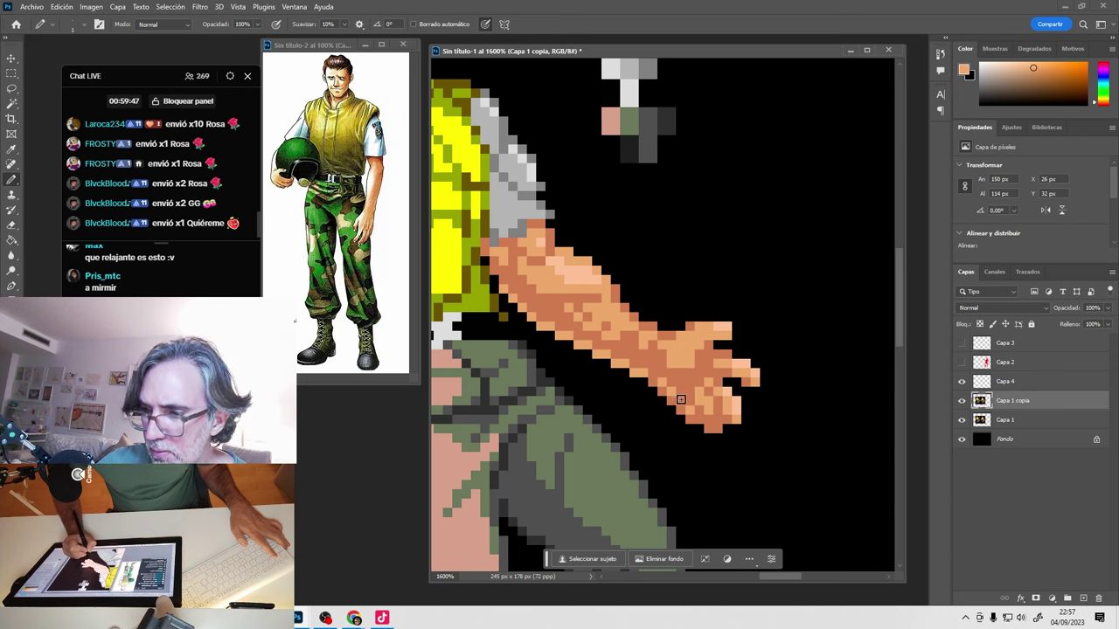
pyautogui.moveTo(676, 405); pyautogui.dragTo(670, 409)
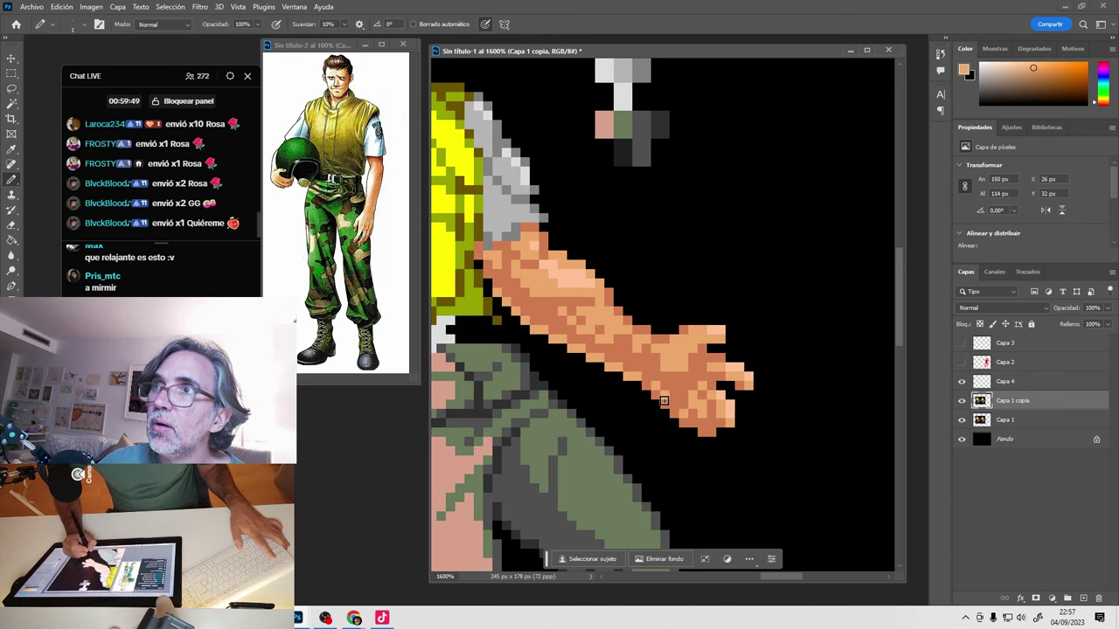
pyautogui.keyDown('alt'); pyautogui.click(612, 374); pyautogui.keyUp('alt')
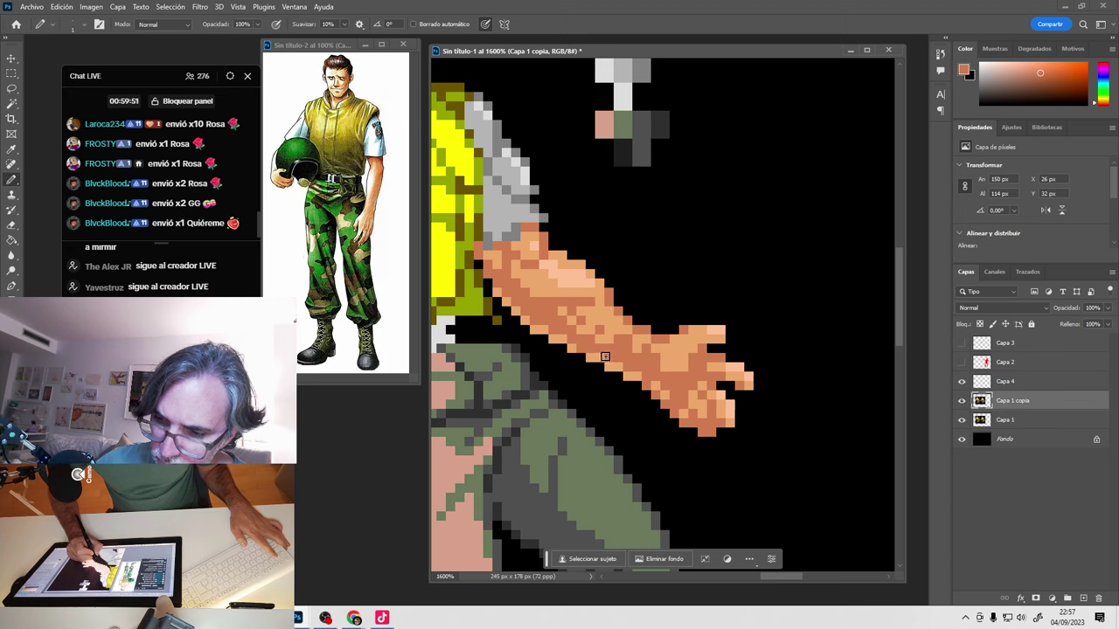
pyautogui.hscroll(2, 646, 394)
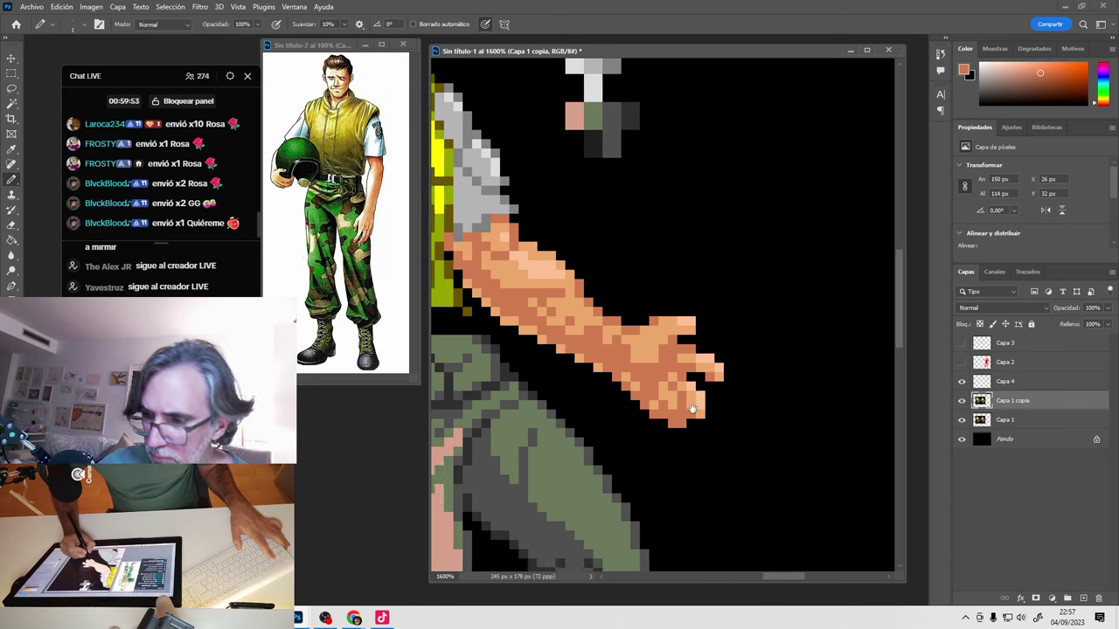
# Trim the underside of the hand with sampled black and extend the lower fingertip outward with lighter skin-tone pixels.
pyautogui.keyDown('alt'); pyautogui.click(670, 443); pyautogui.keyUp('alt')
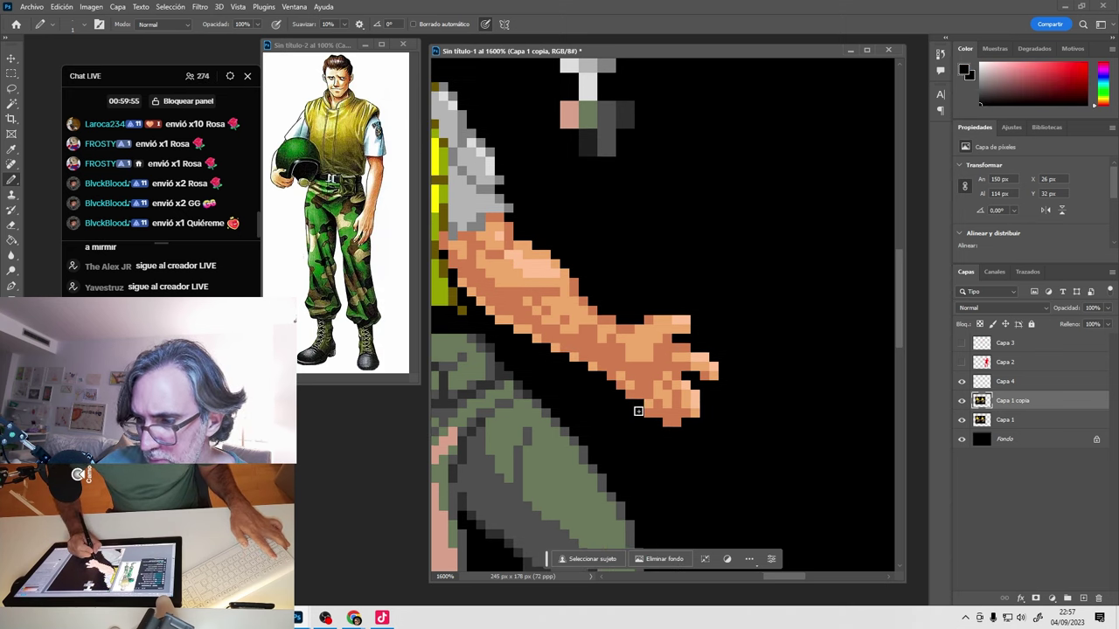
pyautogui.keyDown('alt'); pyautogui.click(644, 396); pyautogui.keyUp('alt')
pyautogui.keyDown('alt'); pyautogui.click(656, 421); pyautogui.keyUp('alt')
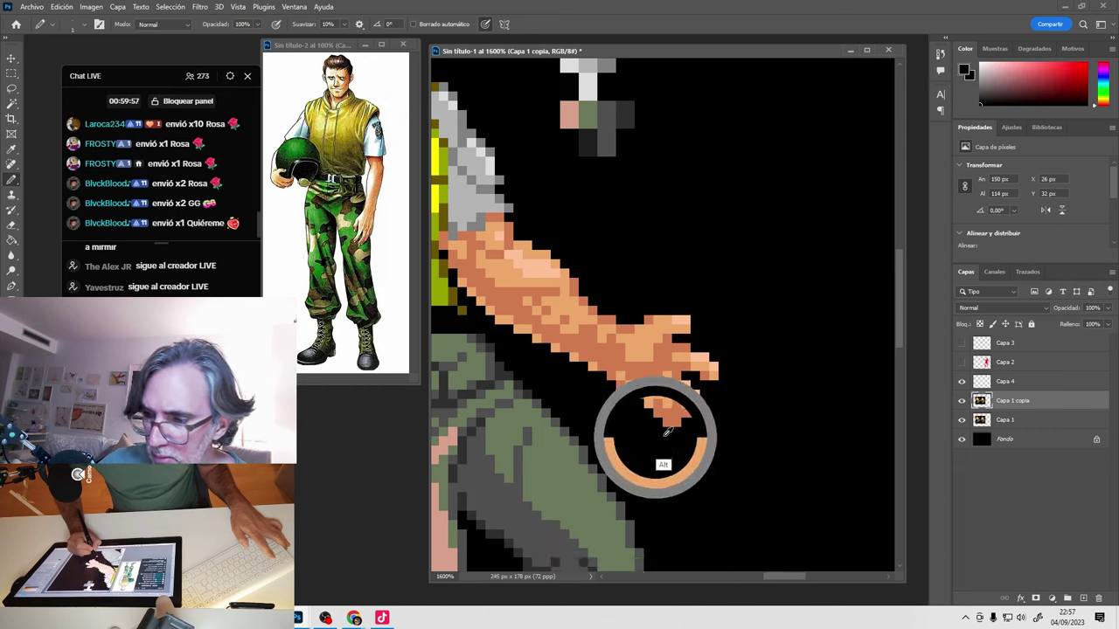
pyautogui.keyDown('alt'); pyautogui.click(696, 379); pyautogui.keyUp('alt')
pyautogui.keyDown('alt'); pyautogui.click(700, 409); pyautogui.keyUp('alt')
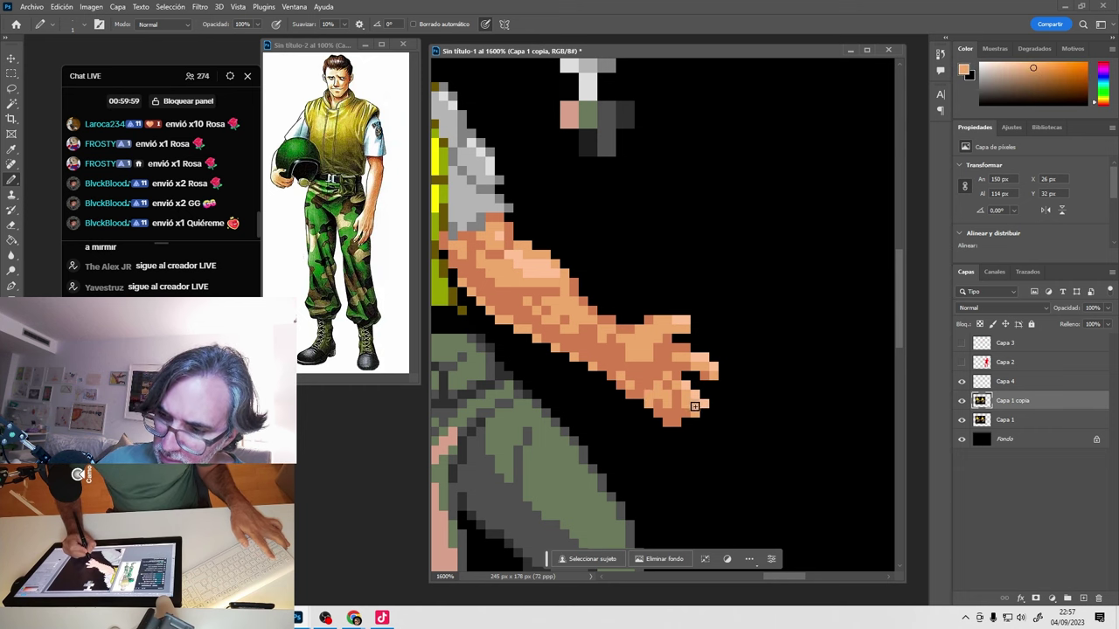
# Reshape the lower fingertip and its underside with sampled black and skin tones, and compare the hand with the original layer.
pyautogui.keyDown('alt'); pyautogui.click(686, 404); pyautogui.keyUp('alt')
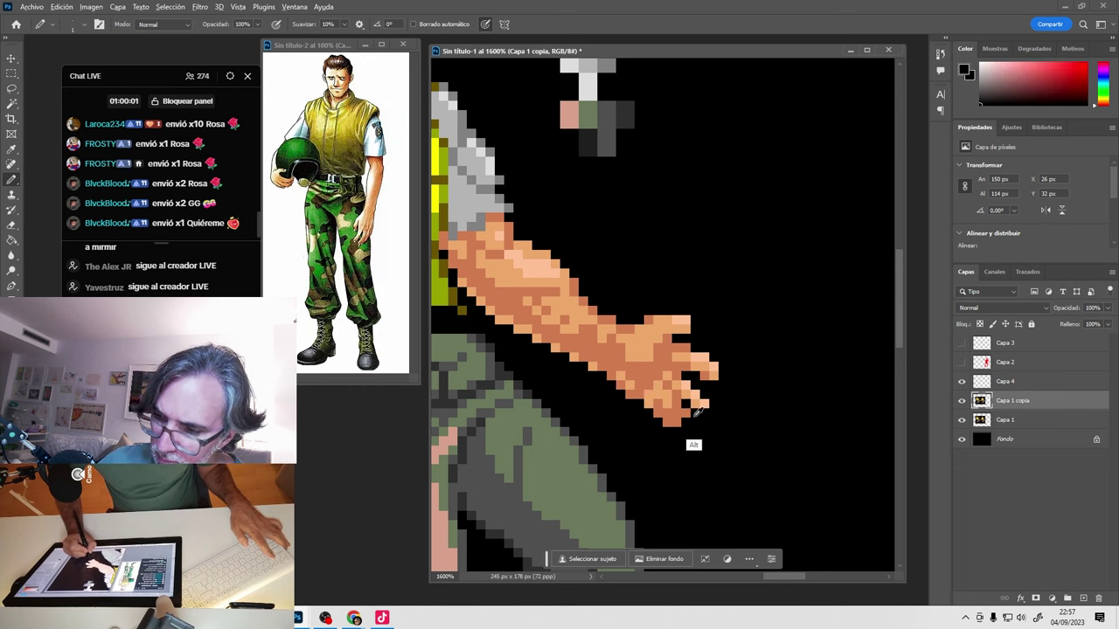
pyautogui.keyDown('alt'); pyautogui.click(685, 415); pyautogui.keyUp('alt')
pyautogui.keyDown('alt'); pyautogui.click(696, 403); pyautogui.keyUp('alt')
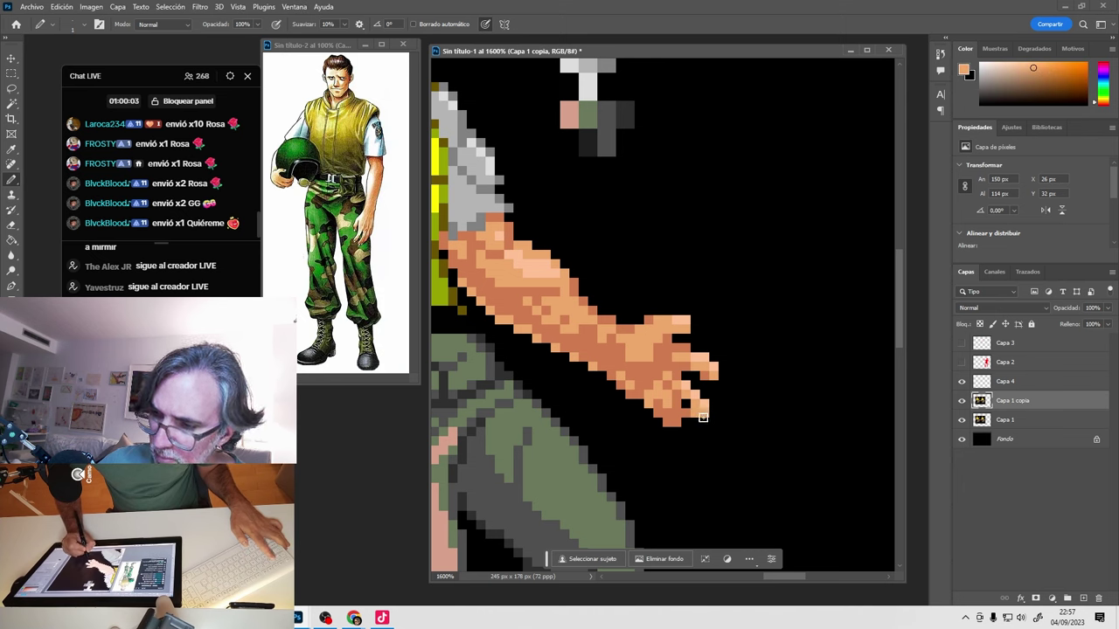
pyautogui.keyDown('alt'); pyautogui.click(702, 416); pyautogui.keyUp('alt')
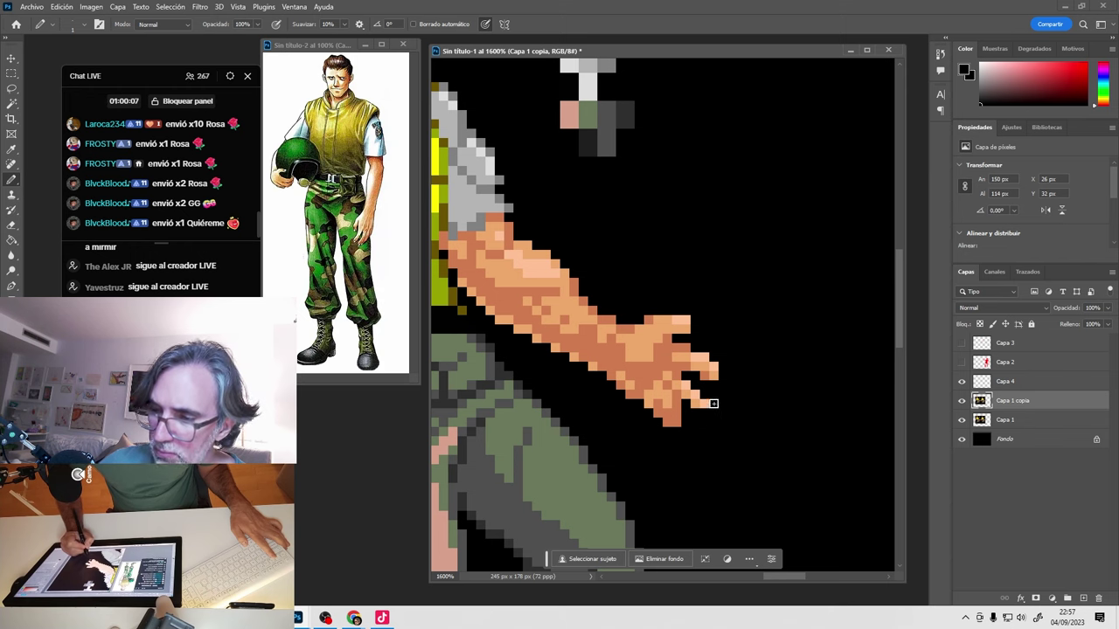
pyautogui.keyDown('alt'); pyautogui.click(686, 404); pyautogui.keyUp('alt')
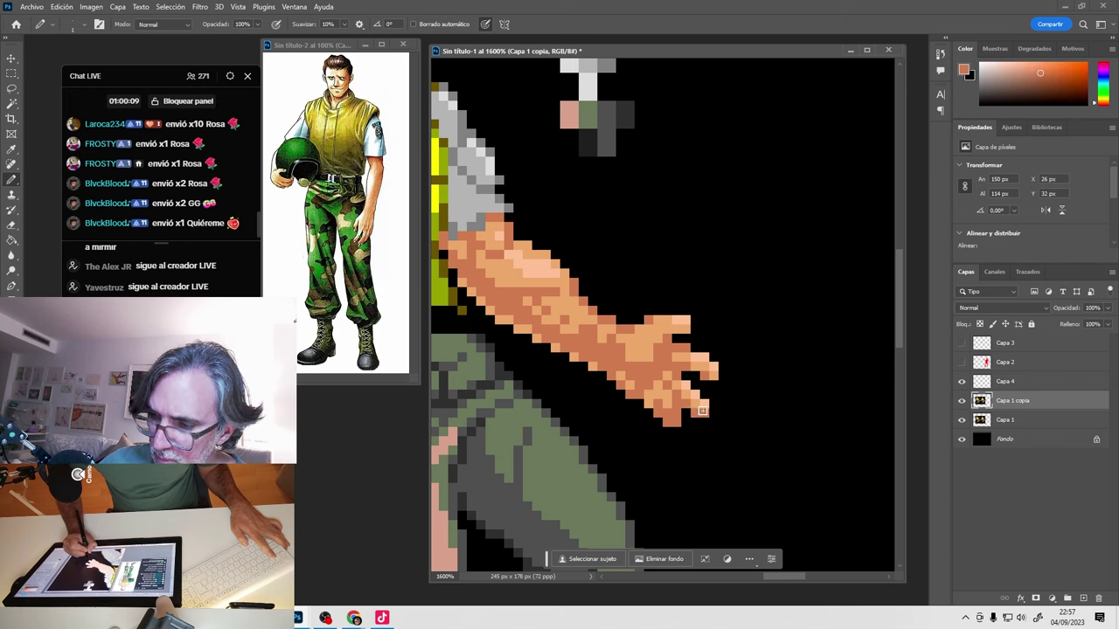
pyautogui.hscroll(-2, 701, 416)
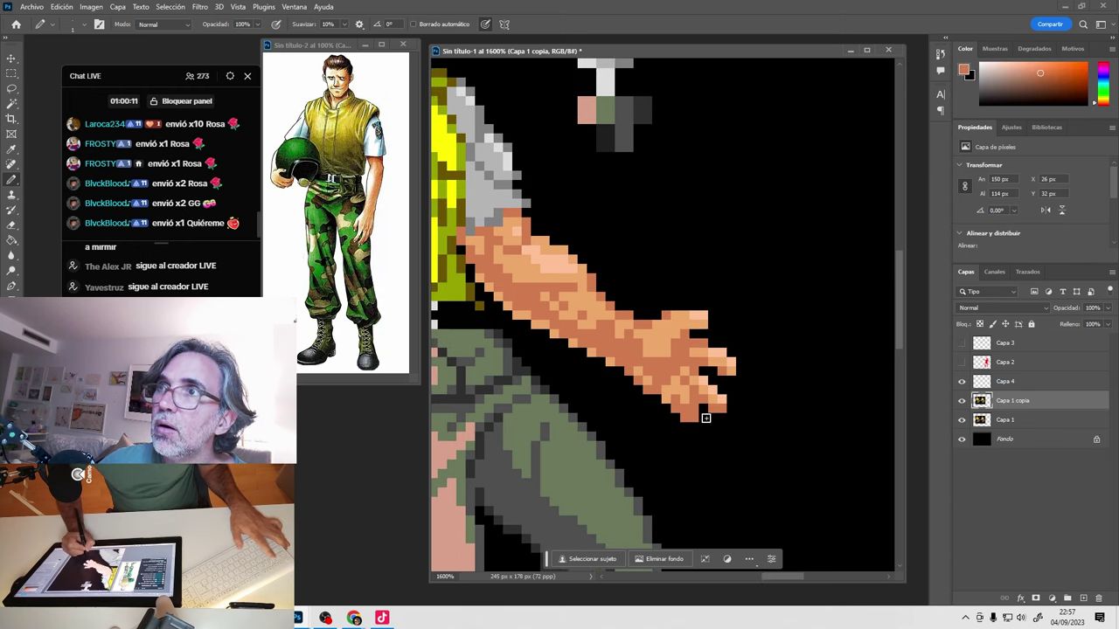
pyautogui.click(961, 400)
pyautogui.click(961, 400)
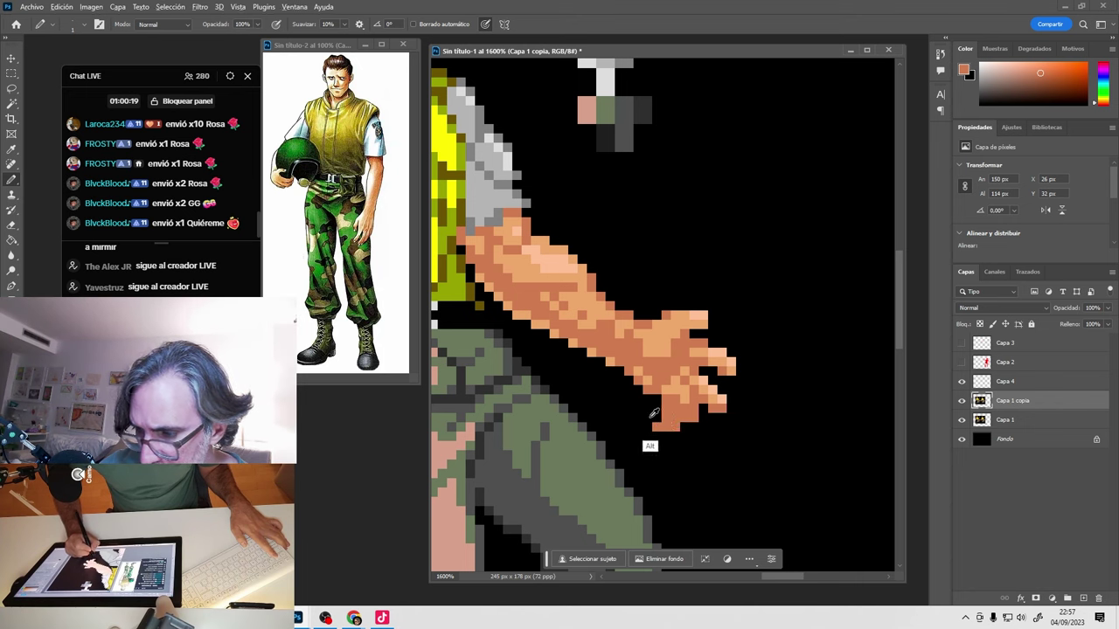
# Shape a small lowest finger below the palm in the dark skin tone, trimming its sides with sampled black.
pyautogui.keyDown('alt'); pyautogui.click(650, 446); pyautogui.keyUp('alt')
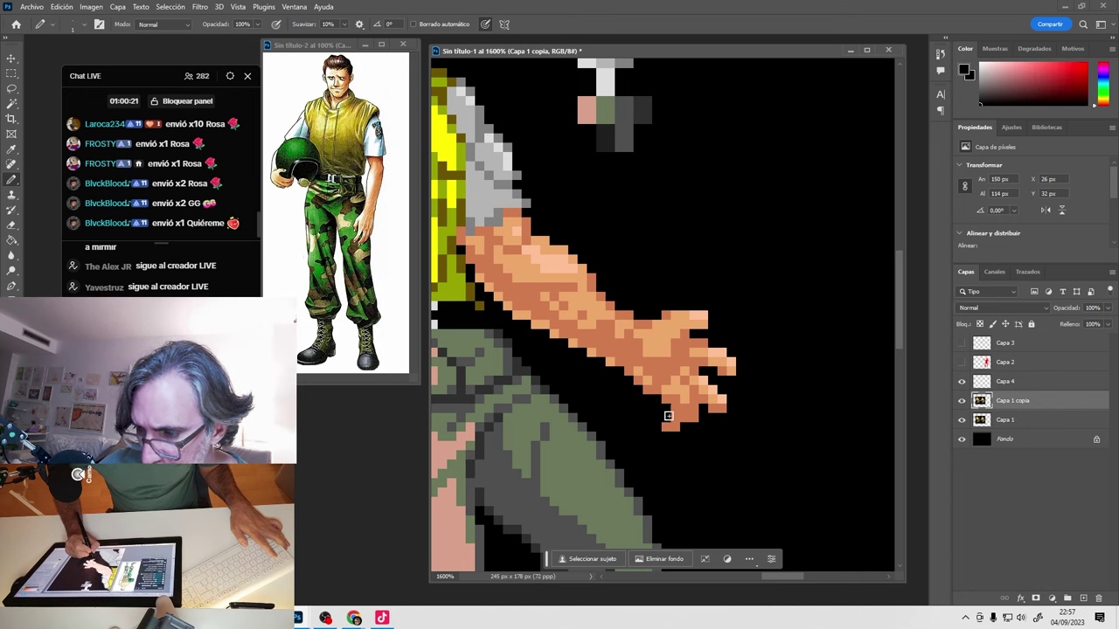
pyautogui.keyDown('alt'); pyautogui.click(679, 414); pyautogui.keyUp('alt')
pyautogui.keyDown('alt'); pyautogui.click(674, 427); pyautogui.keyUp('alt')
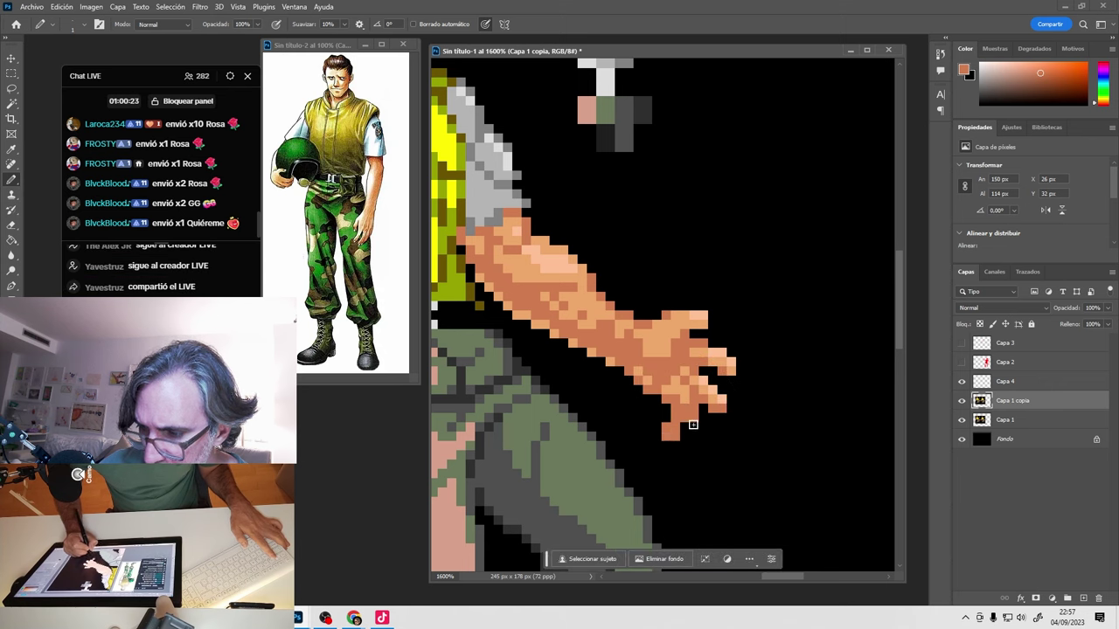
pyautogui.keyDown('alt'); pyautogui.click(680, 459); pyautogui.keyUp('alt')
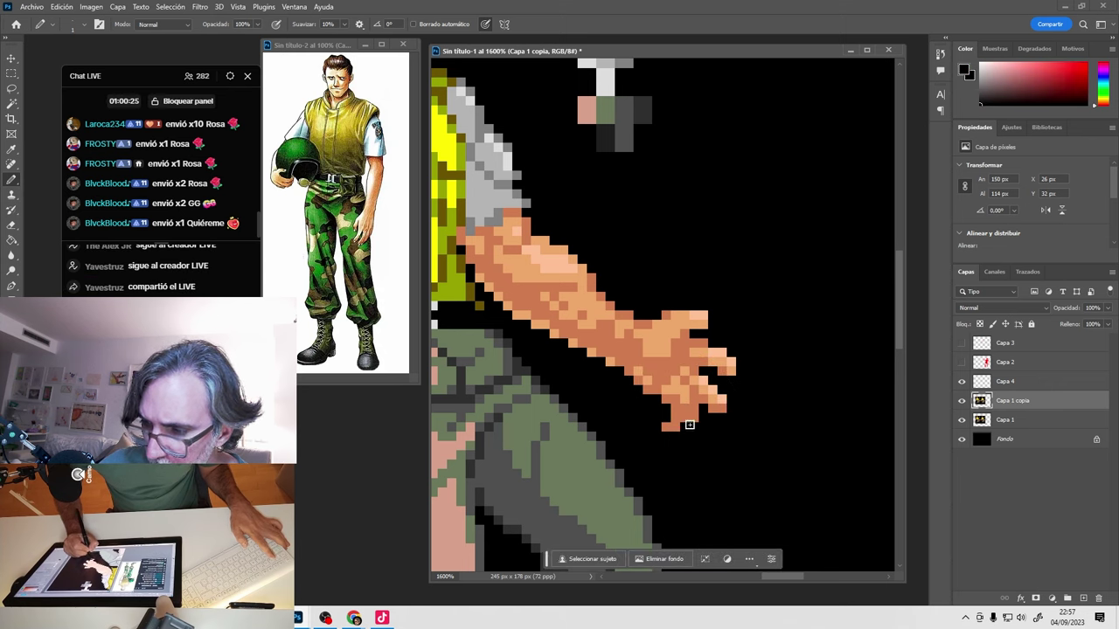
pyautogui.keyDown('alt'); pyautogui.click(690, 408); pyautogui.keyUp('alt')
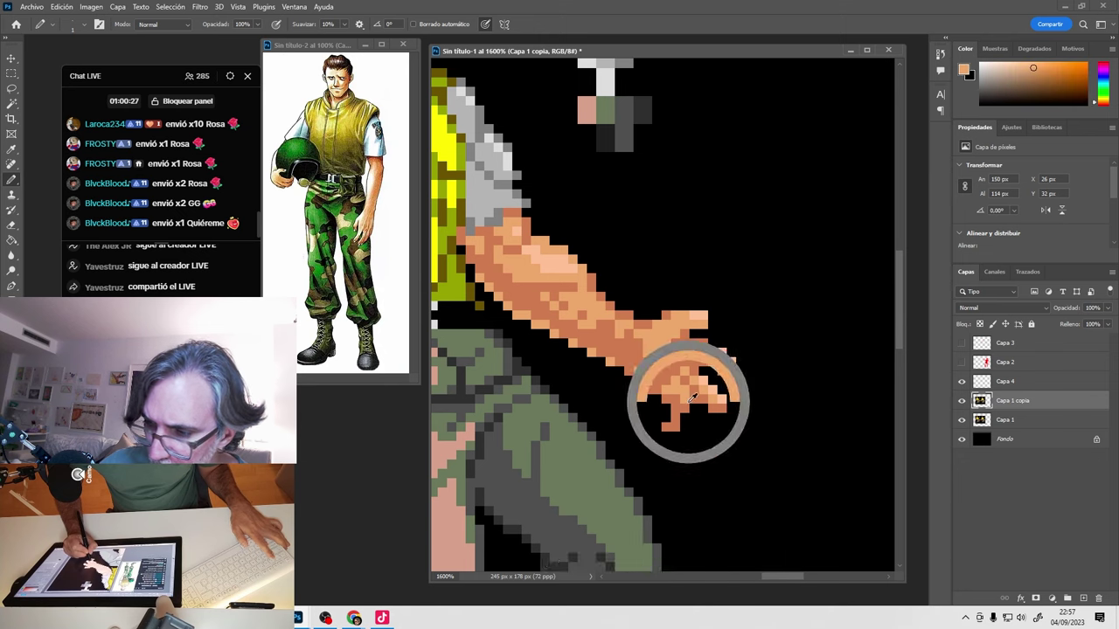
pyautogui.keyDown('alt'); pyautogui.click(711, 403); pyautogui.keyUp('alt')
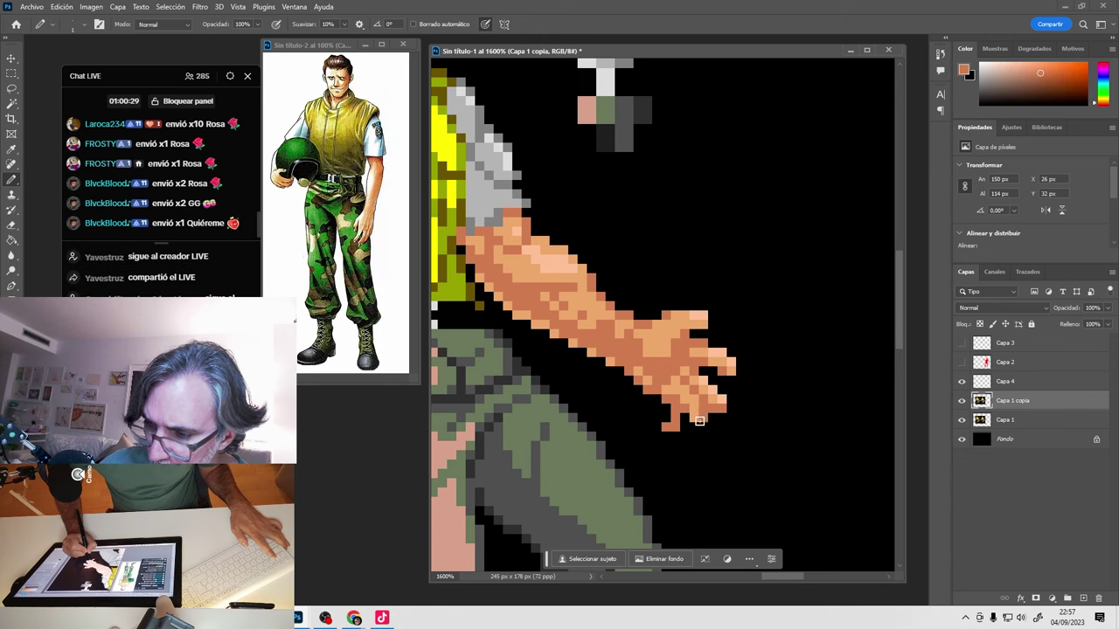
# Thin the lowest finger with black, widen the gap beside it, and thicken the neighbouring fingertip's underside in the dark skin tone.
pyautogui.keyDown('alt'); pyautogui.click(661, 448); pyautogui.keyUp('alt')
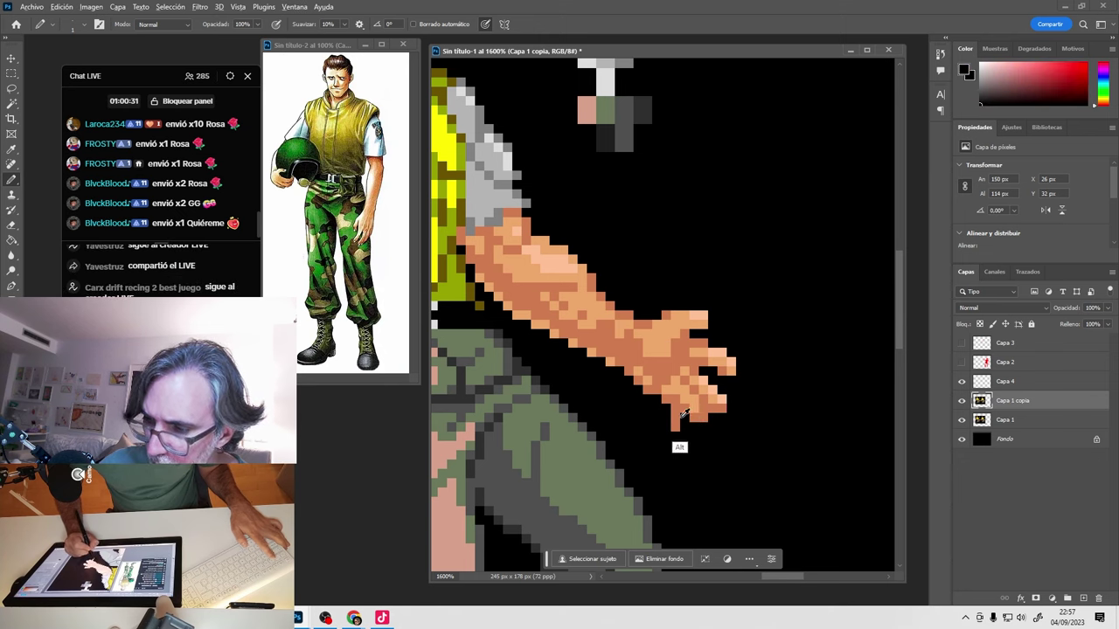
pyautogui.keyDown('alt'); pyautogui.click(682, 416); pyautogui.keyUp('alt')
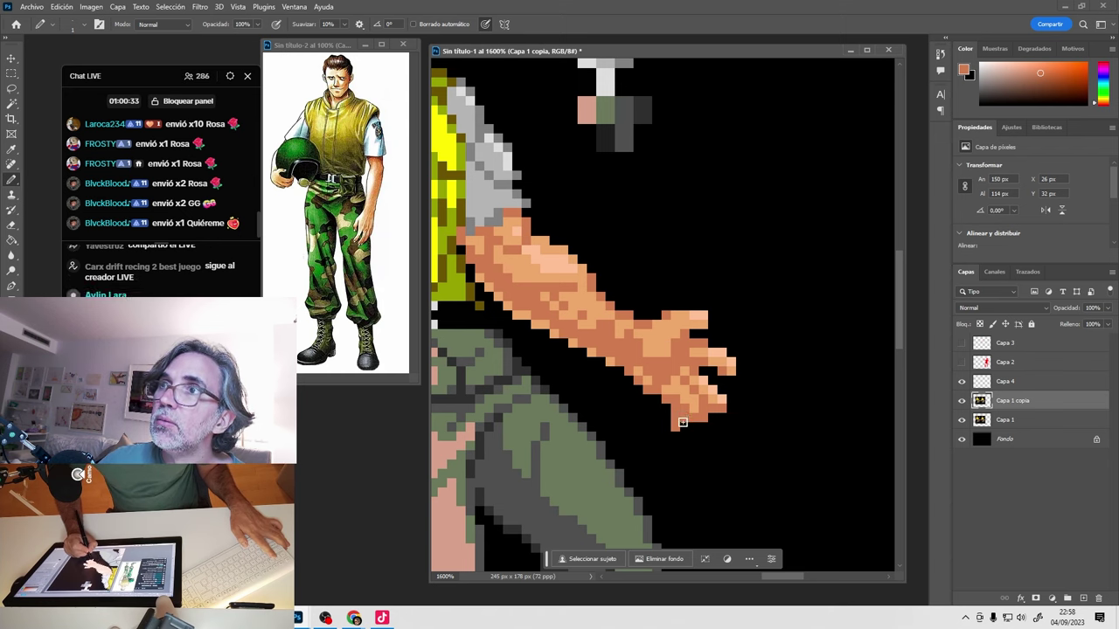
pyautogui.keyDown('alt'); pyautogui.click(676, 440); pyautogui.keyUp('alt')
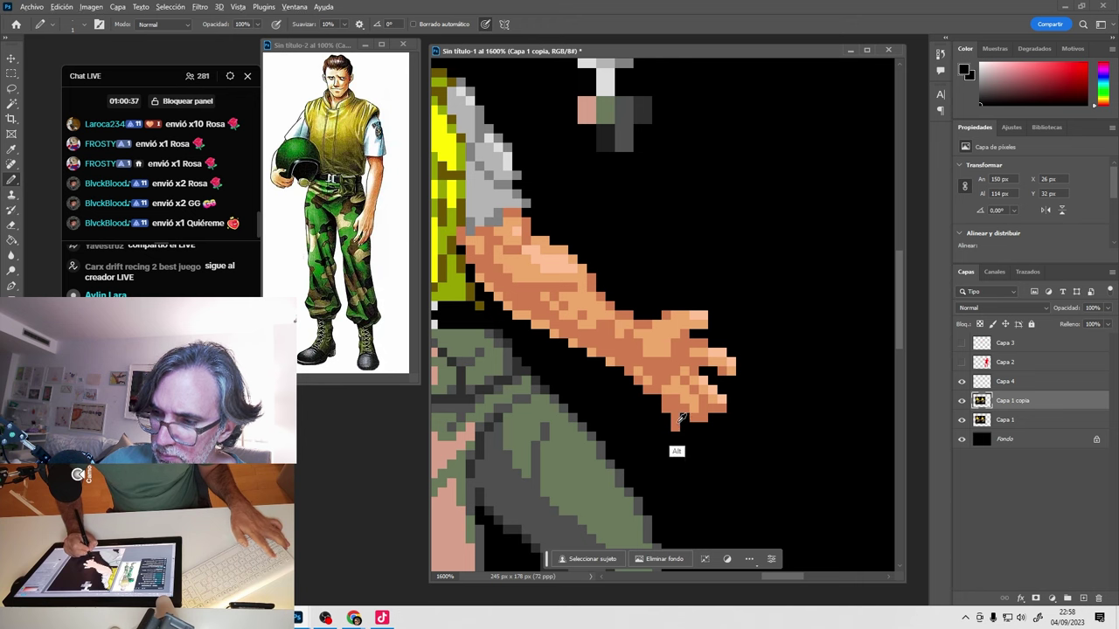
pyautogui.keyDown('alt'); pyautogui.click(688, 432); pyautogui.keyUp('alt')
pyautogui.click(684, 414)
pyautogui.keyDown('alt'); pyautogui.click(693, 417); pyautogui.keyUp('alt')
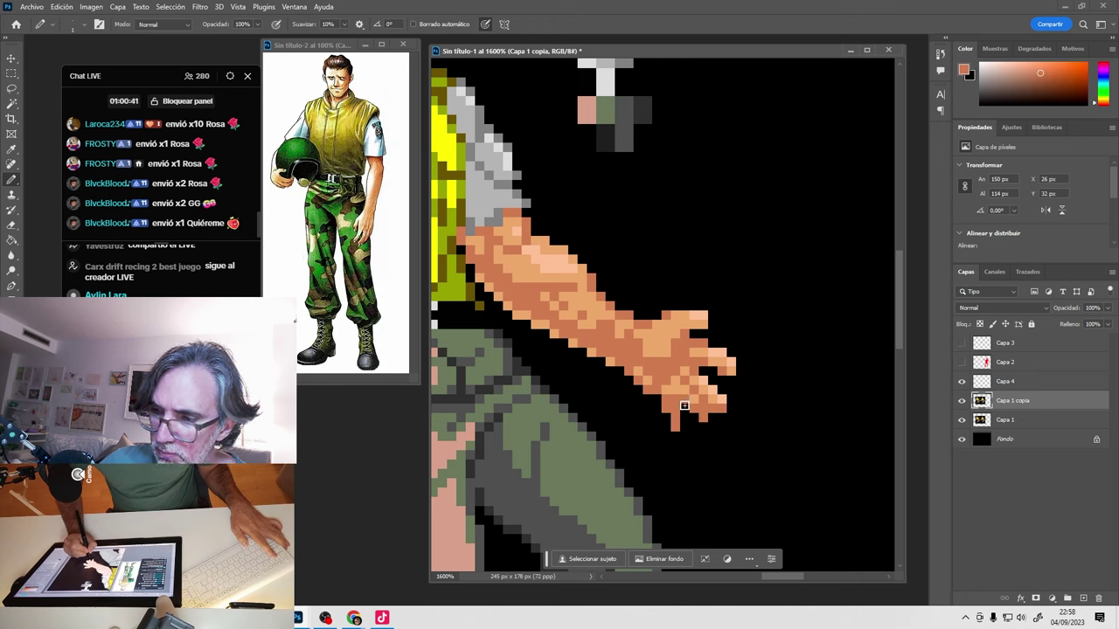
pyautogui.keyDown('alt'); pyautogui.click(709, 417); pyautogui.keyUp('alt')
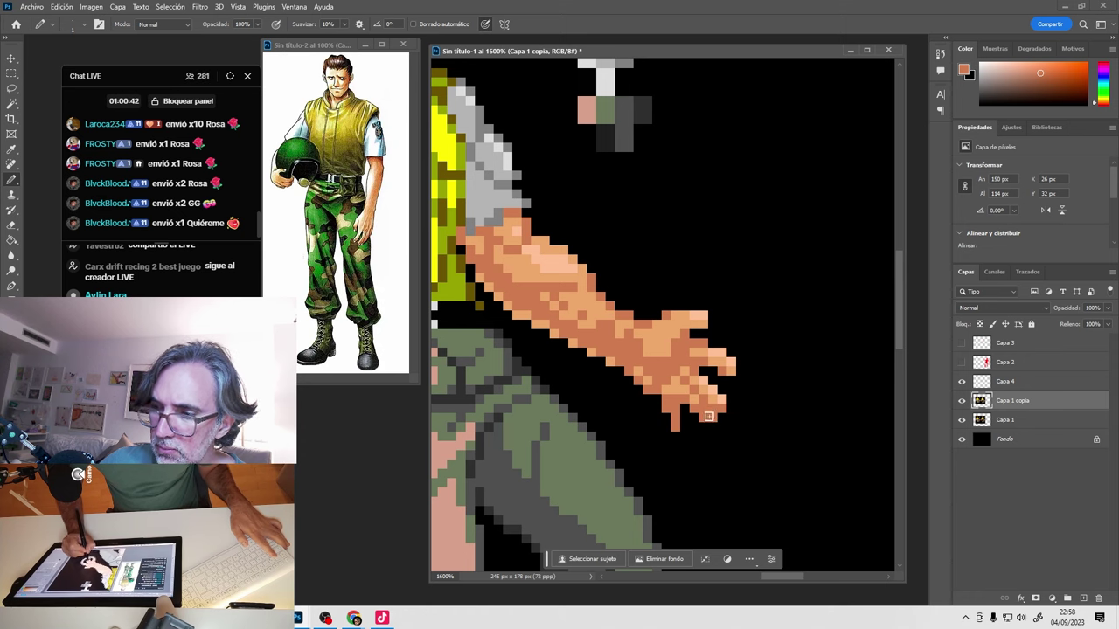
# Merge the lowest finger into a rounded lower hand edge by filling the gap with dark skin tone and painting its tip black.
pyautogui.keyDown('alt'); pyautogui.click(671, 439); pyautogui.keyUp('alt')
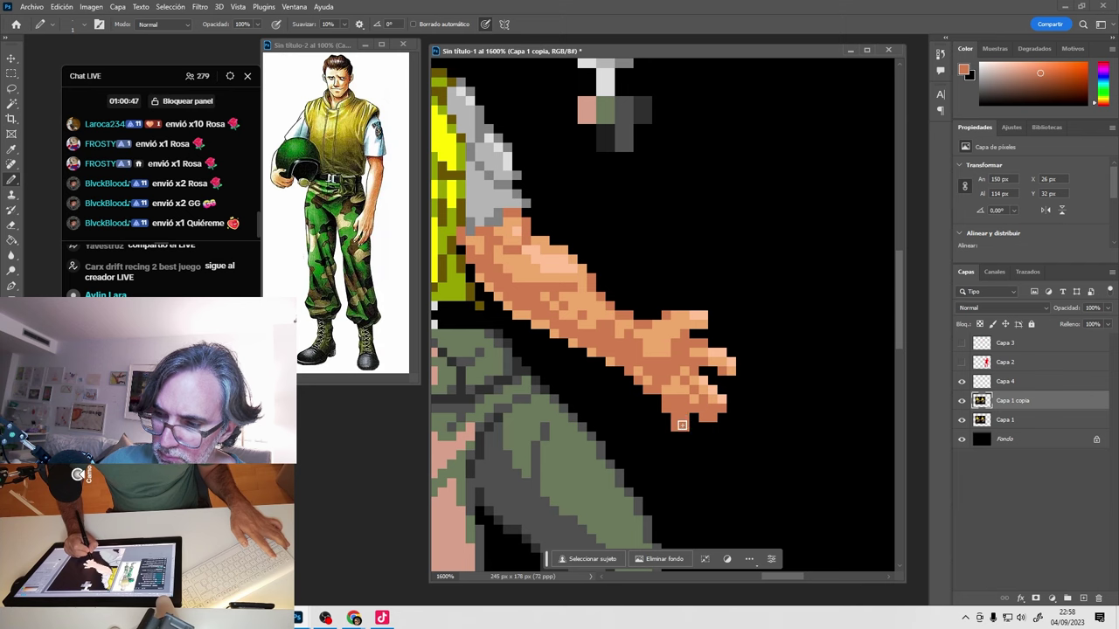
pyautogui.keyDown('alt'); pyautogui.click(670, 429); pyautogui.keyUp('alt')
pyautogui.keyDown('alt'); pyautogui.click(692, 413); pyautogui.keyUp('alt')
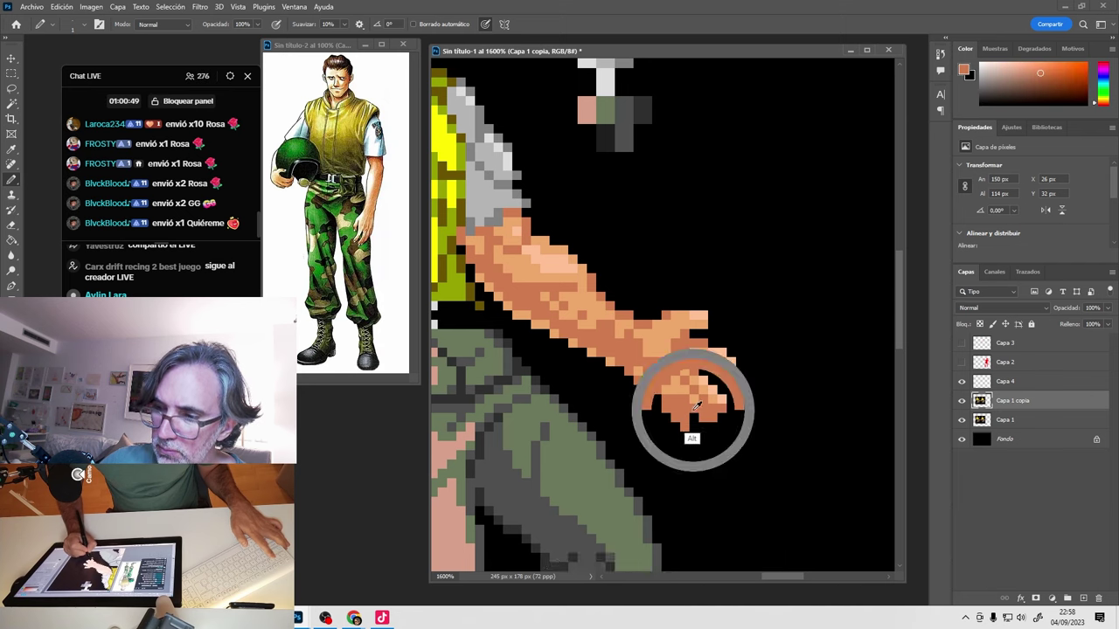
pyautogui.keyDown('alt'); pyautogui.click(667, 432); pyautogui.keyUp('alt')
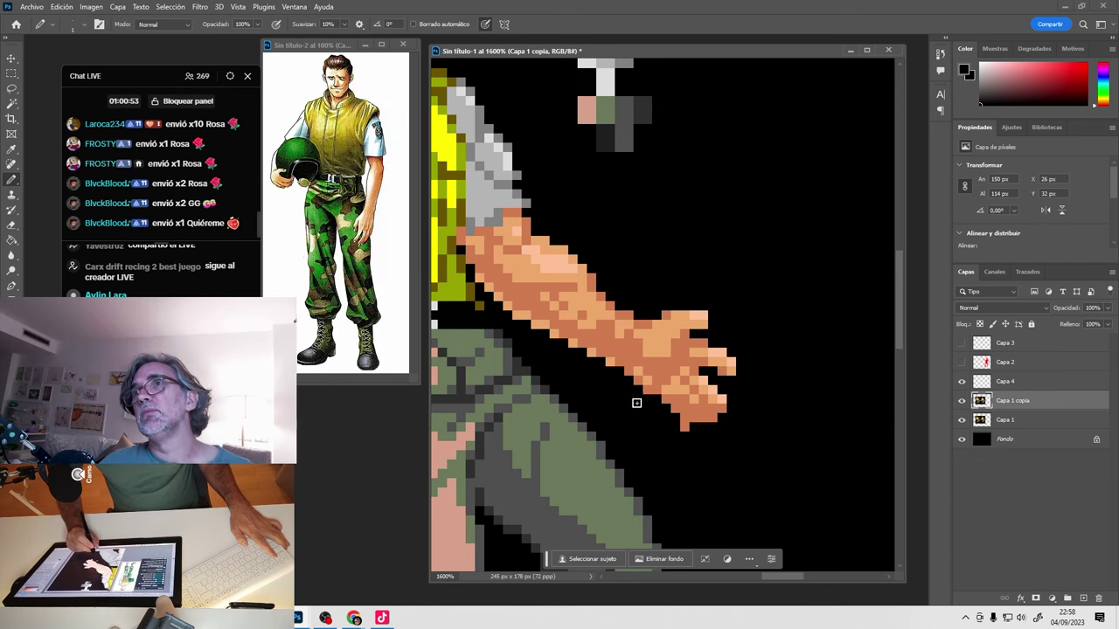
pyautogui.keyDown('alt'); pyautogui.click(682, 402); pyautogui.keyUp('alt')
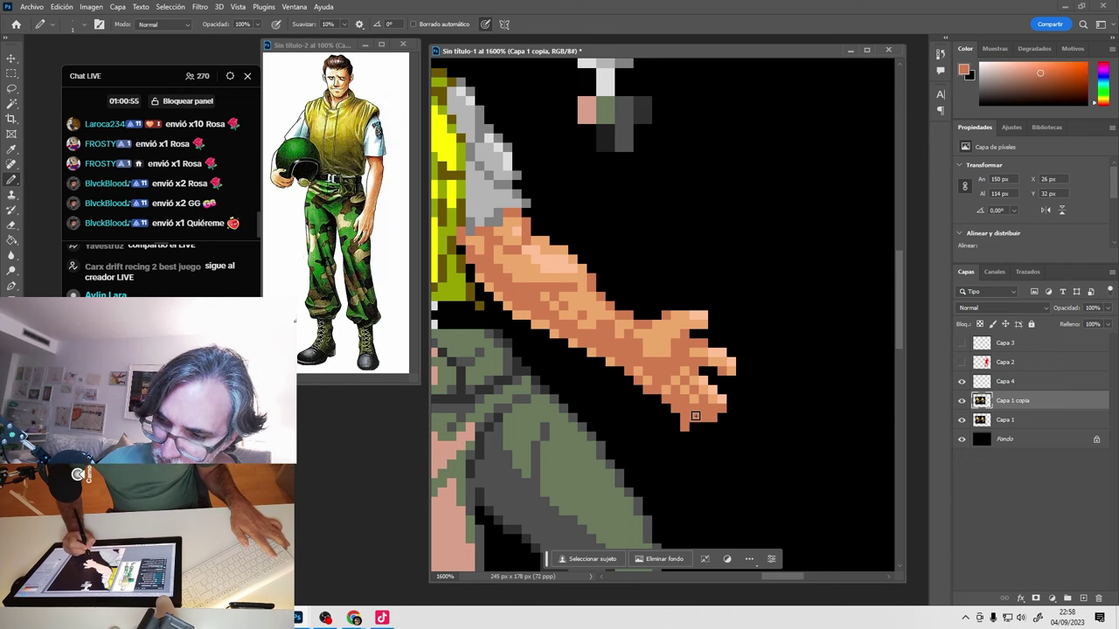
pyautogui.keyDown('alt'); pyautogui.click(702, 435); pyautogui.keyUp('alt')
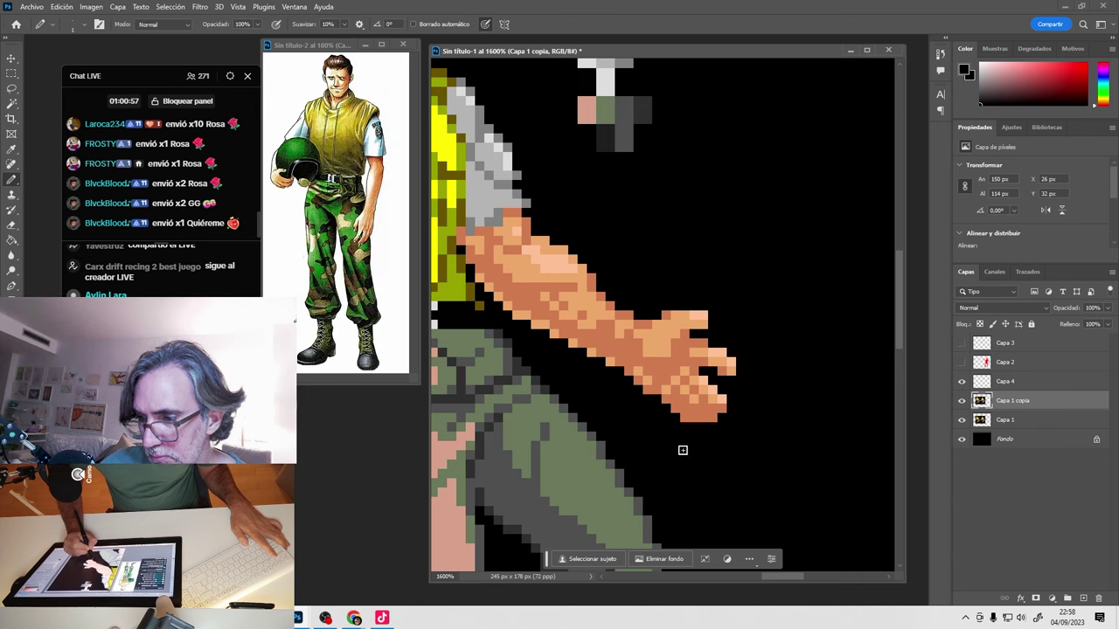
# Compare the repainted hand with the original layer and review it on the whole sprite.
pyautogui.click(961, 400)
pyautogui.click(961, 400)
pyautogui.click(962, 400)
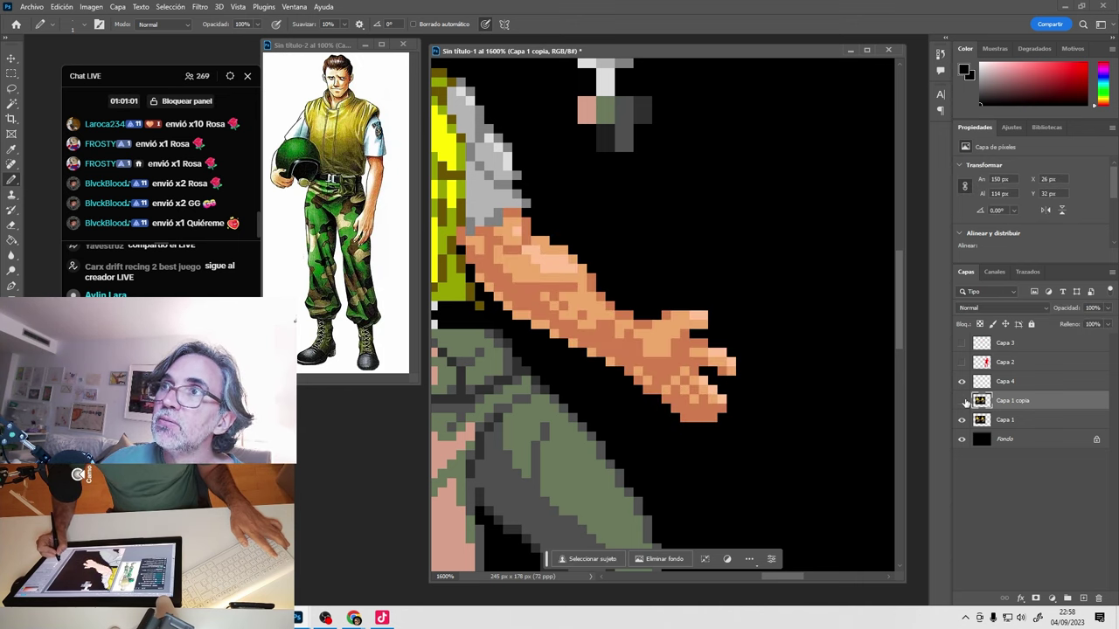
pyautogui.click(961, 400)
pyautogui.scroll(-5, 726, 407)
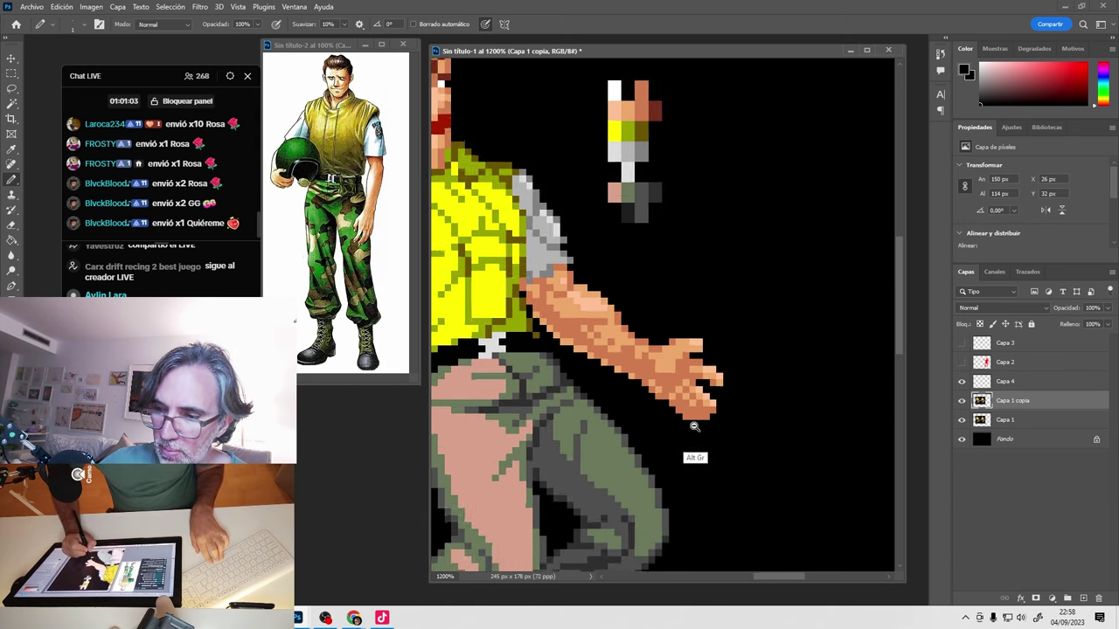
pyautogui.scroll(1, 720, 453)
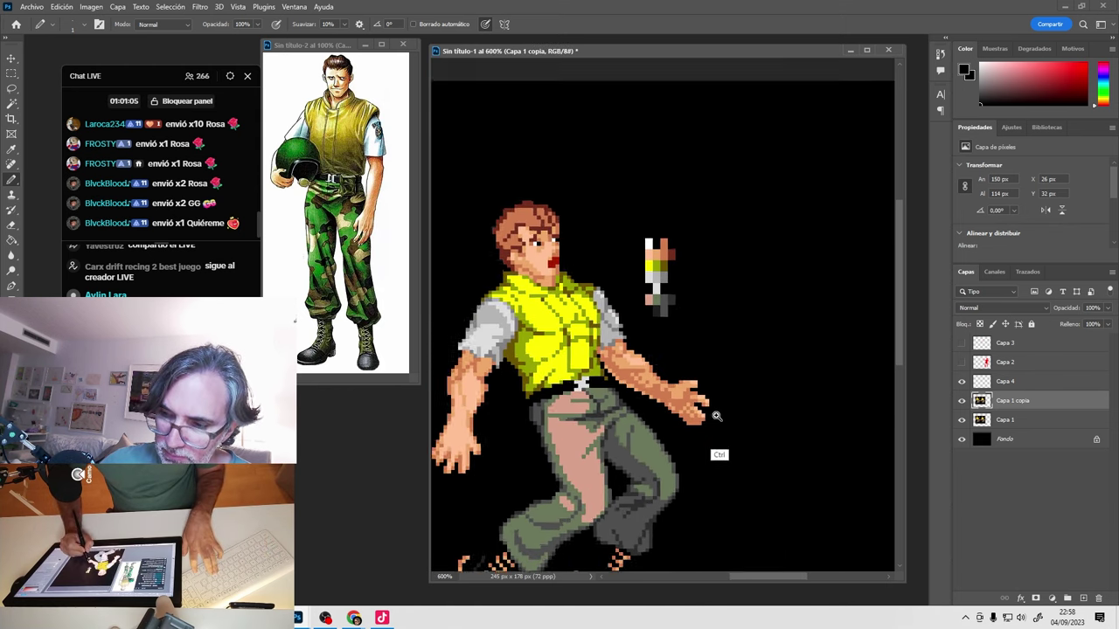
# Add light skin highlights across the back of the hand and fingertips, and clean the fingertip edge with sampled black.
pyautogui.click(962, 400)
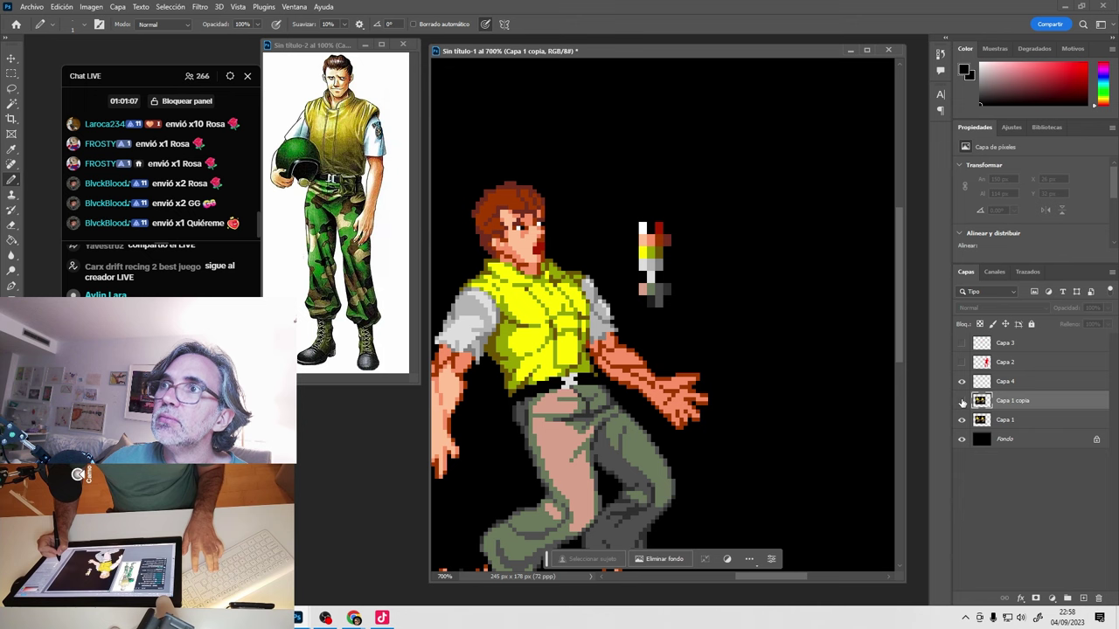
pyautogui.click(962, 401)
pyautogui.scroll(1, 696, 407)
pyautogui.scroll(3, 696, 408)
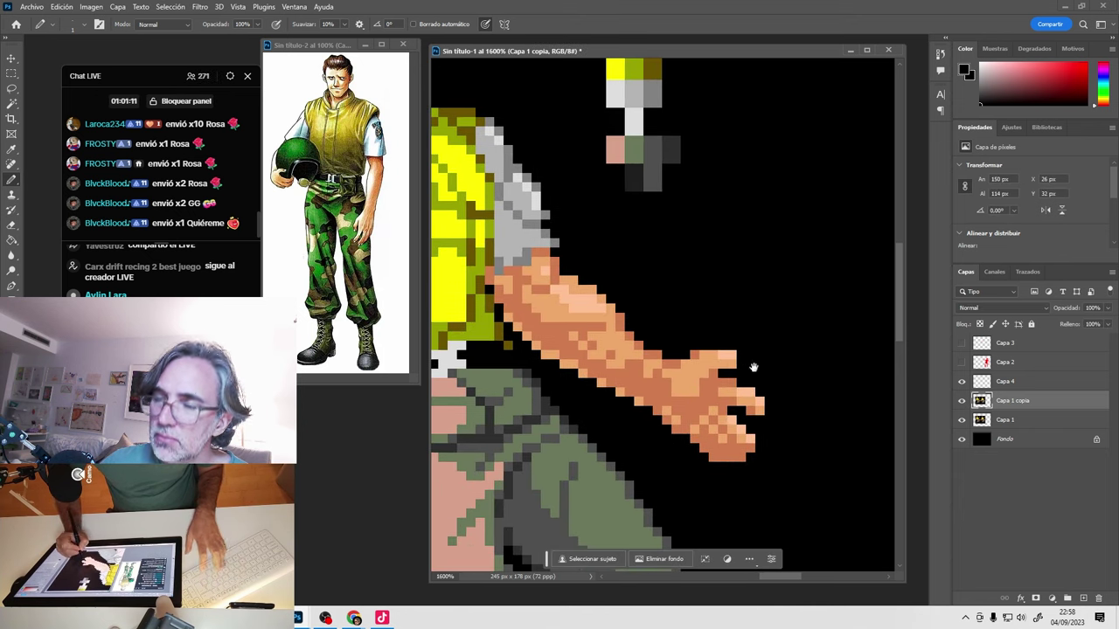
pyautogui.moveTo(732, 417); pyautogui.dragTo(715, 392)
pyautogui.keyDown('alt'); pyautogui.click(709, 357); pyautogui.keyUp('alt')
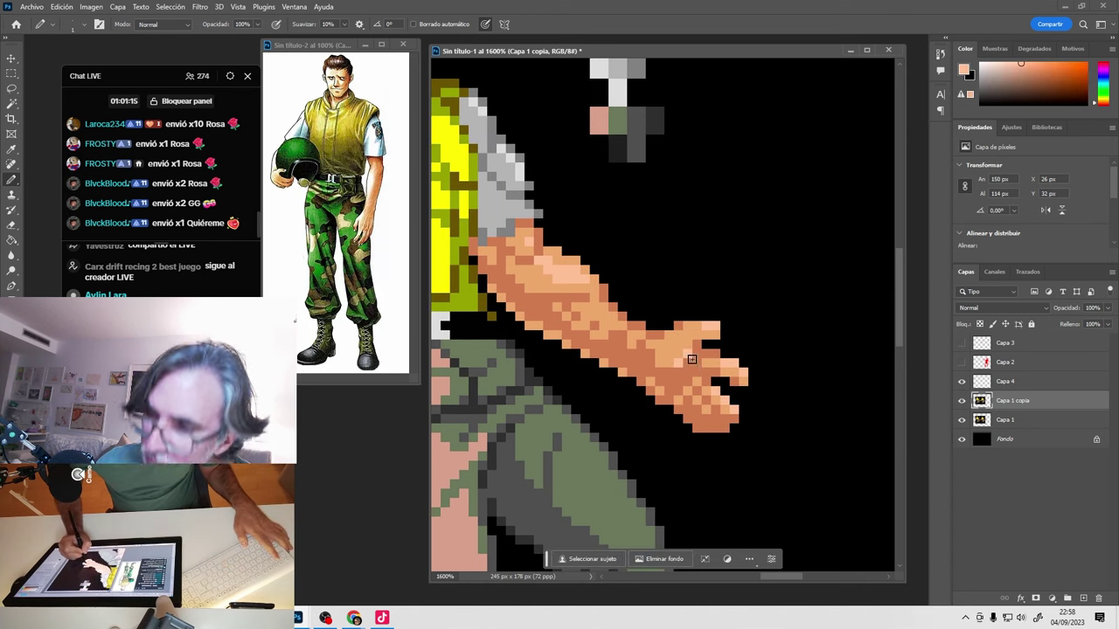
pyautogui.moveTo(686, 415); pyautogui.dragTo(675, 403)
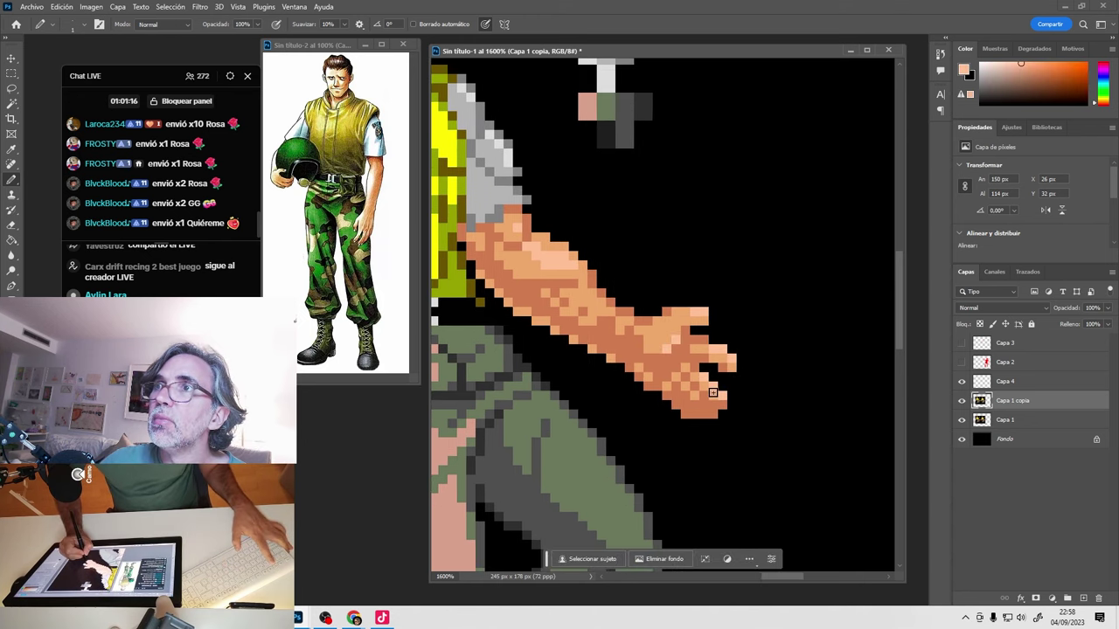
pyautogui.click(657, 400)
pyautogui.moveTo(739, 387); pyautogui.dragTo(726, 426)
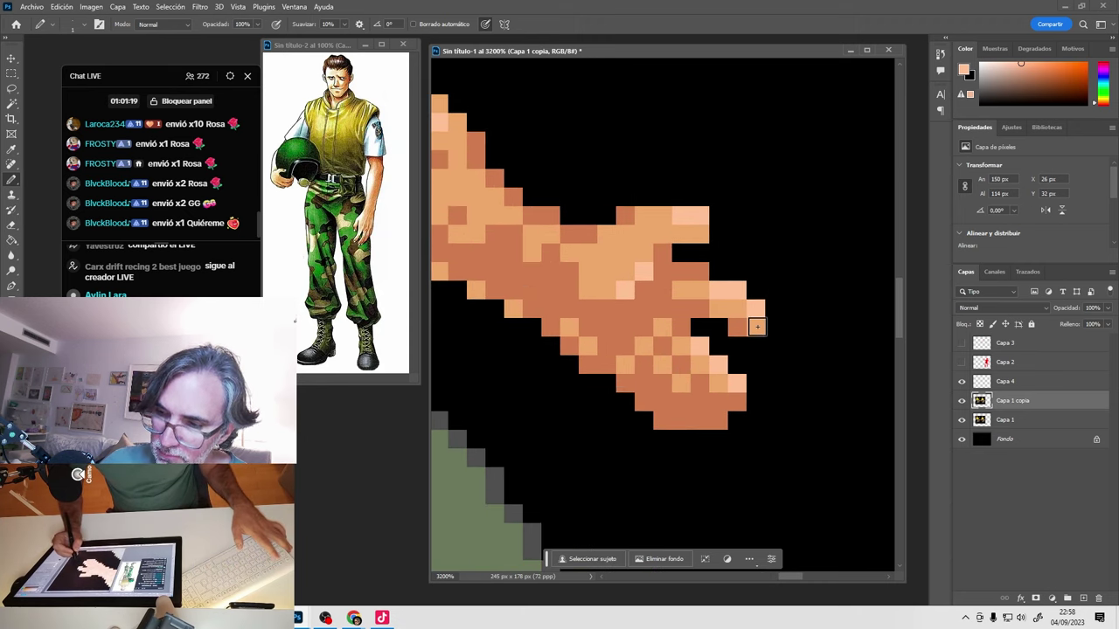
pyautogui.click(757, 327)
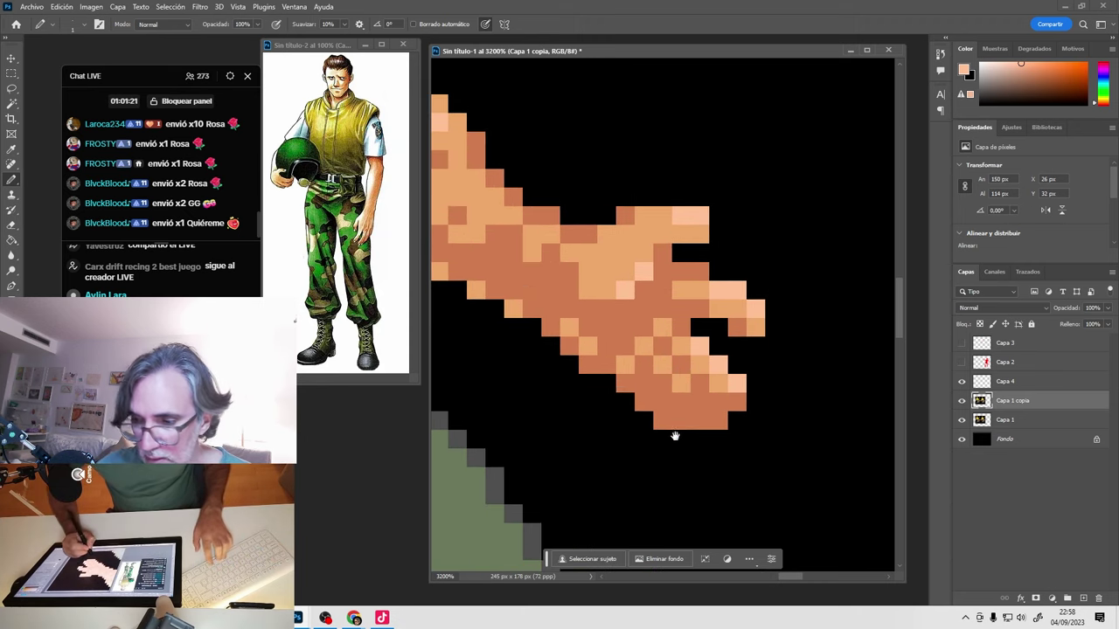
pyautogui.keyDown('alt'); pyautogui.click(687, 445); pyautogui.keyUp('alt')
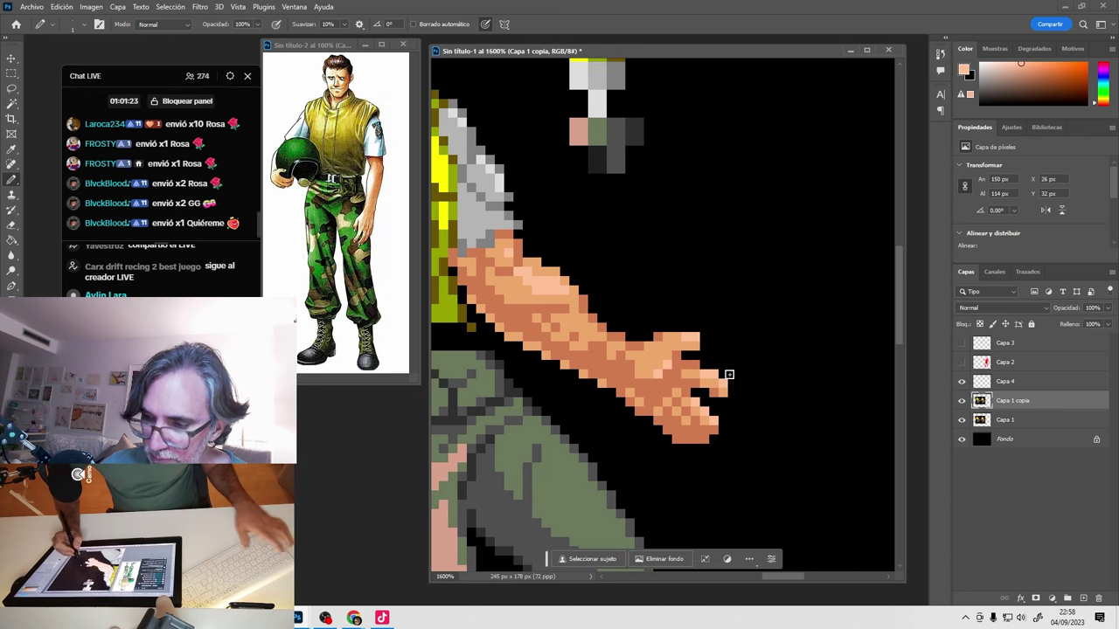
pyautogui.keyDown('alt'); pyautogui.click(678, 484); pyautogui.keyUp('alt')
pyautogui.click(725, 425)
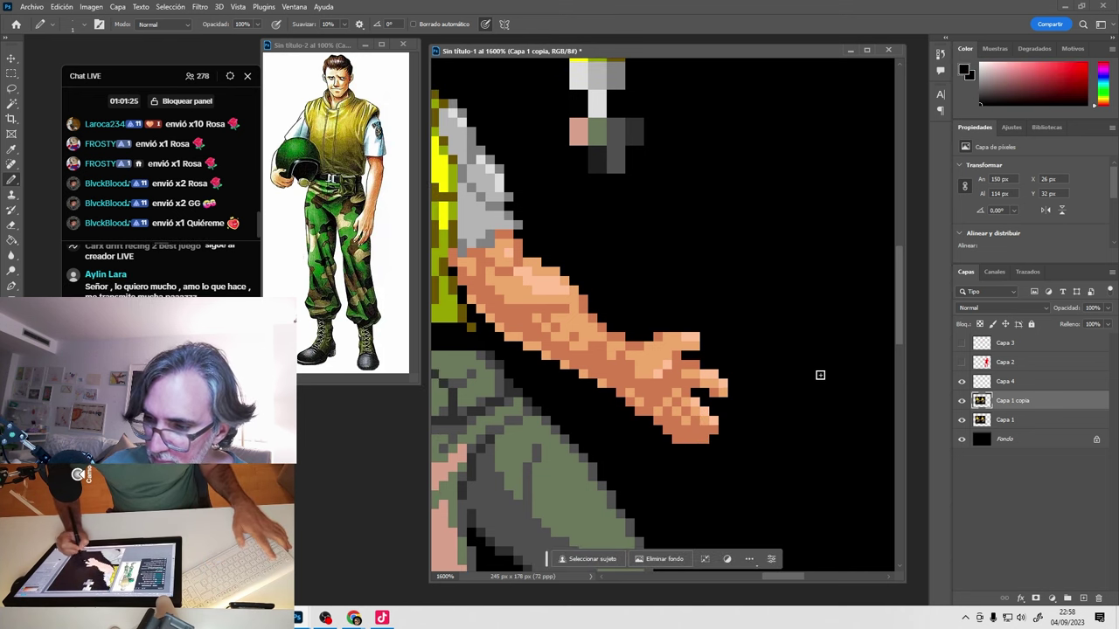
# Compare the repainted arms and hands with the original layer across the whole sprite.
pyautogui.keyDown('alt'); pyautogui.click(664, 454); pyautogui.keyUp('alt')
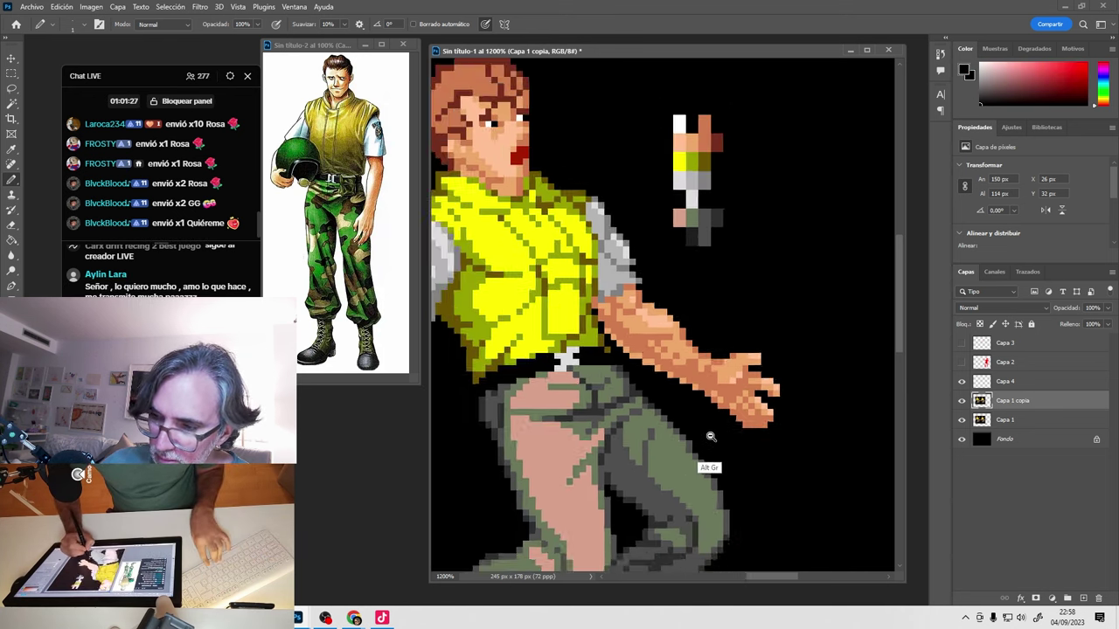
pyautogui.keyDown('alt'); pyautogui.click(710, 436); pyautogui.keyUp('alt')
pyautogui.keyDown('alt'); pyautogui.click(710, 436); pyautogui.keyUp('alt')
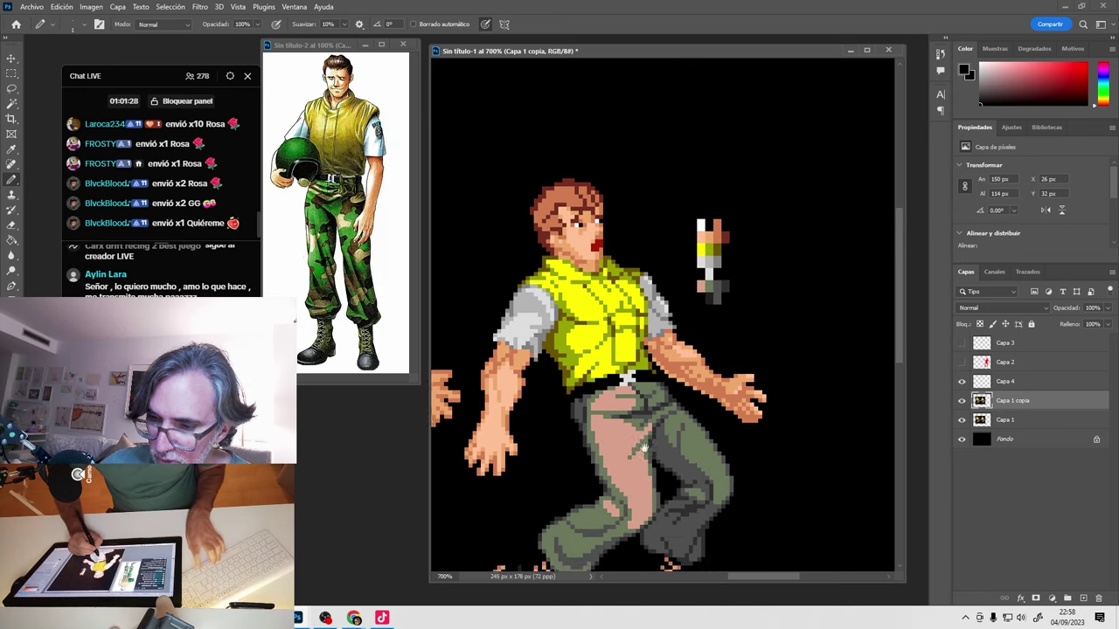
pyautogui.click(962, 401)
pyautogui.click(962, 400)
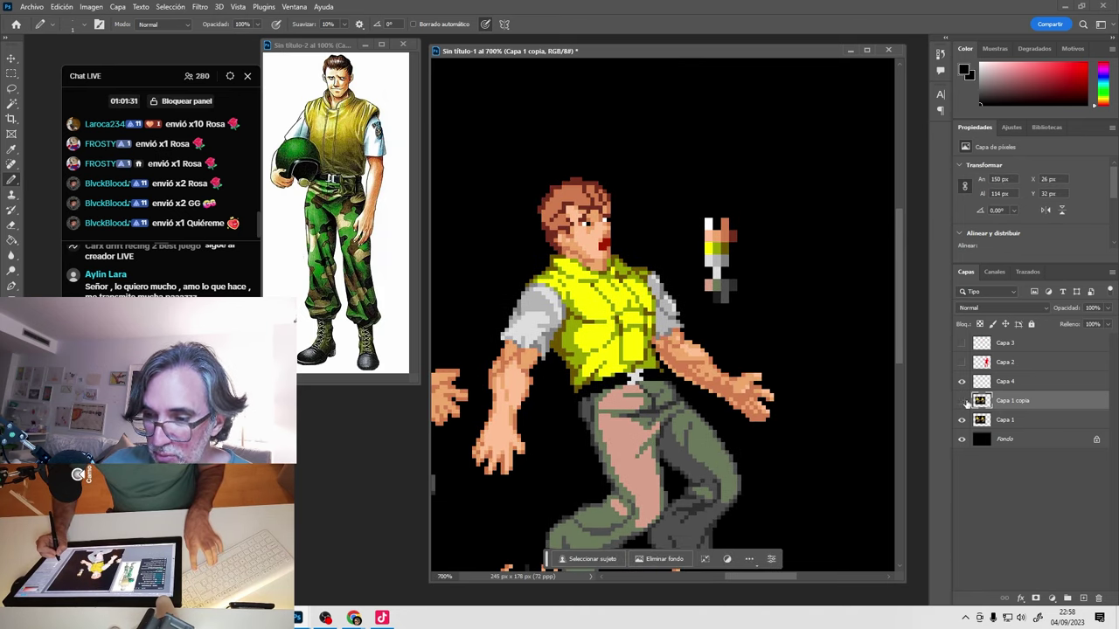
pyautogui.click(962, 400)
pyautogui.click(962, 400)
pyautogui.click(962, 401)
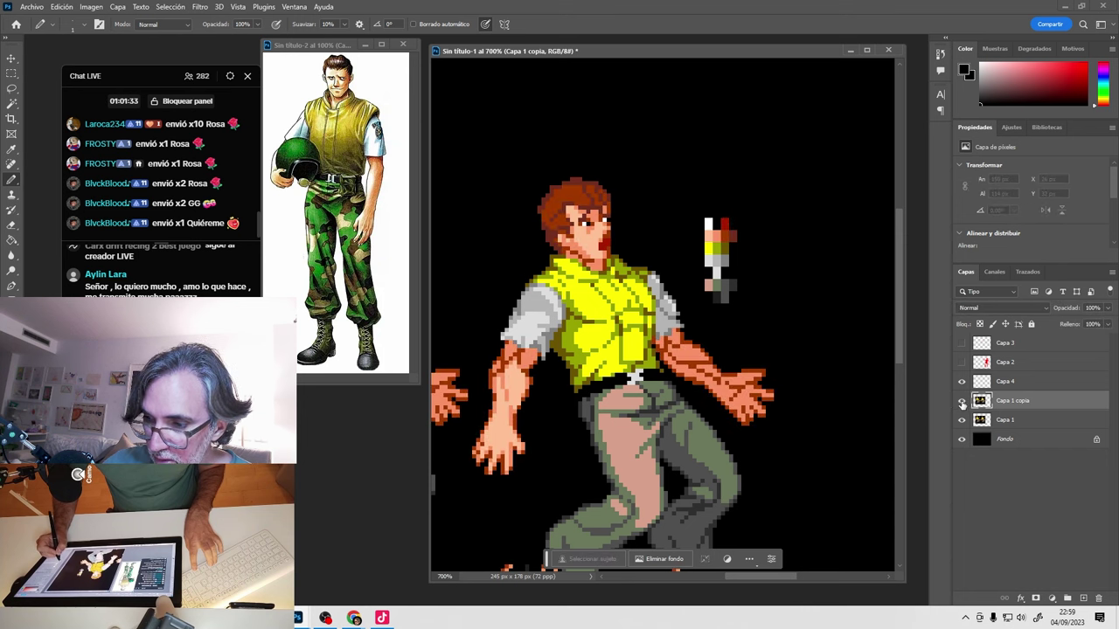
pyautogui.click(962, 400)
pyautogui.keyDown('ctrl'); pyautogui.click(528, 431); pyautogui.keyUp('ctrl')
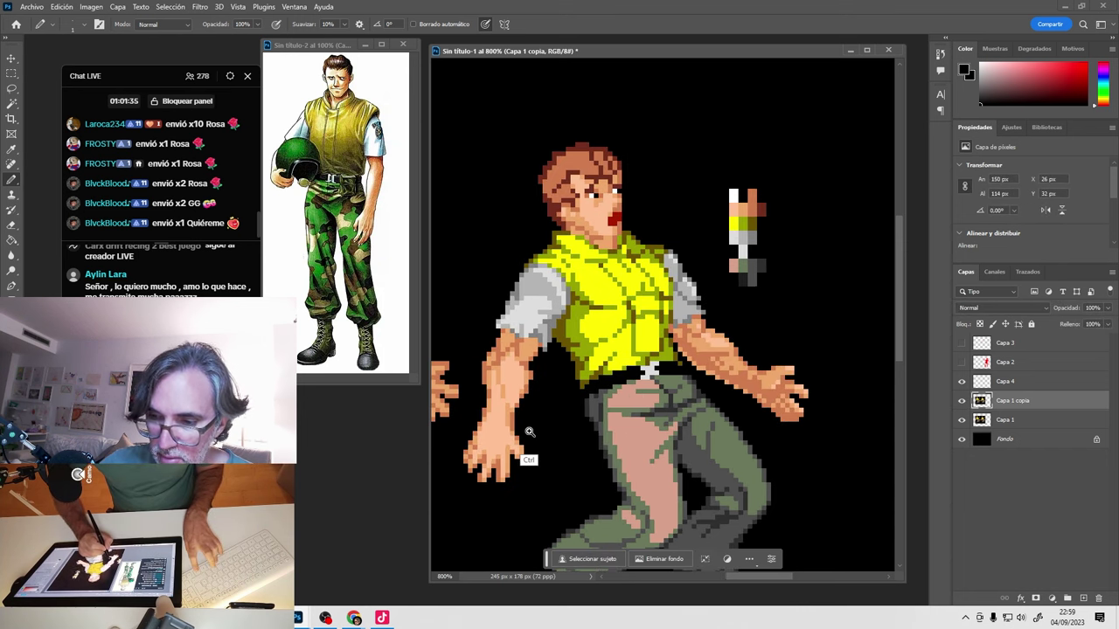
pyautogui.keyDown('ctrl'); pyautogui.click(529, 431); pyautogui.keyUp('ctrl')
pyautogui.moveTo(545, 427); pyautogui.dragTo(489, 472)
pyautogui.moveTo(524, 437); pyautogui.dragTo(566, 420)
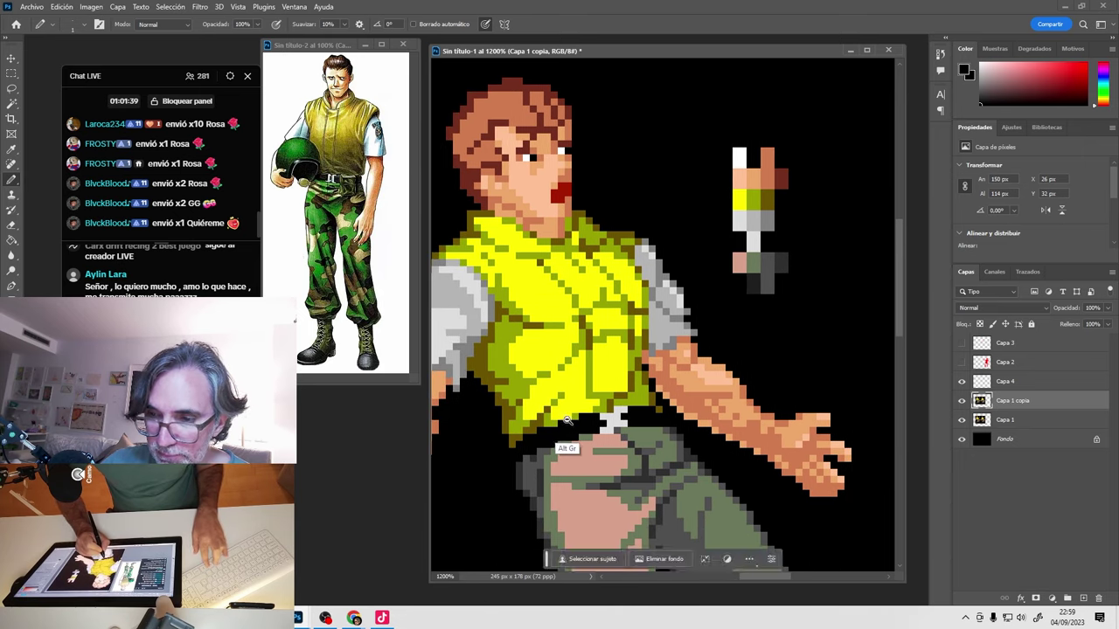
pyautogui.keyDown('alt'); pyautogui.click(566, 421); pyautogui.keyUp('alt')
# Paint over the soldier's hair with the dark reddish brown sampled from its strands.
pyautogui.keyDown('ctrl'); pyautogui.click(552, 287); pyautogui.keyUp('ctrl')
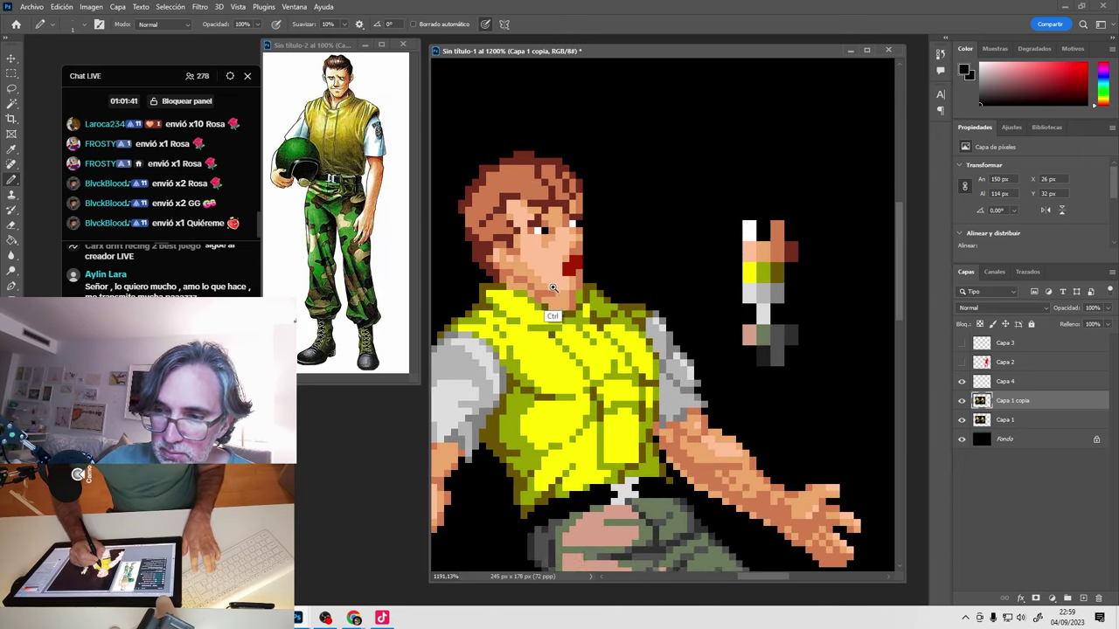
pyautogui.keyDown('ctrl'); pyautogui.click(575, 288); pyautogui.keyUp('ctrl')
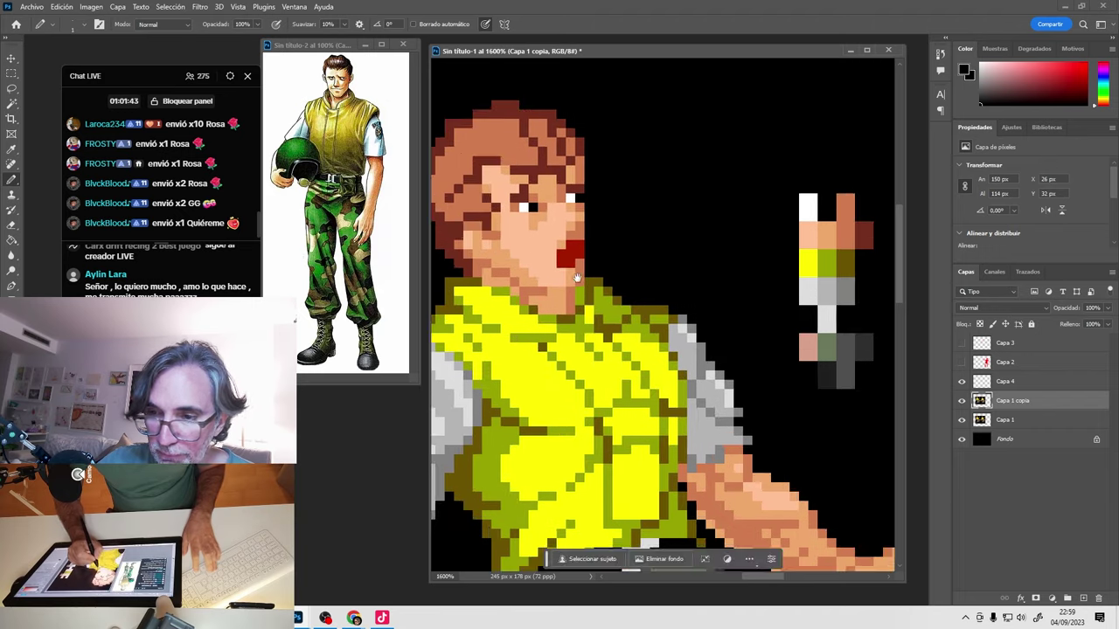
pyautogui.moveTo(577, 278); pyautogui.dragTo(627, 347)
pyautogui.keyDown('alt'); pyautogui.click(575, 233); pyautogui.keyUp('alt')
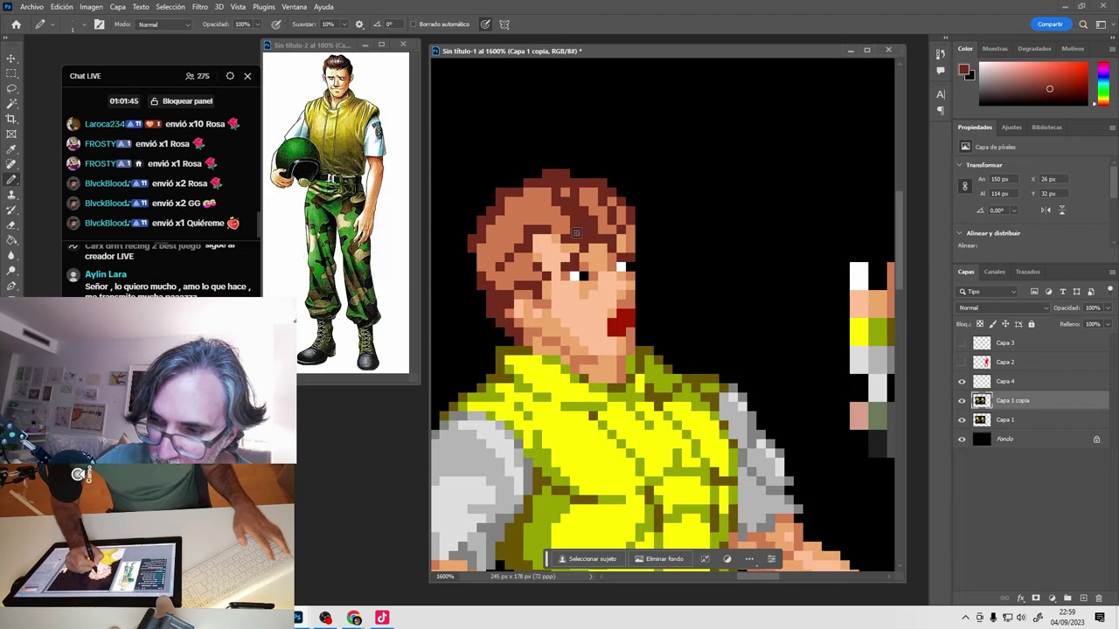
pyautogui.moveTo(543, 201); pyautogui.dragTo(498, 256)
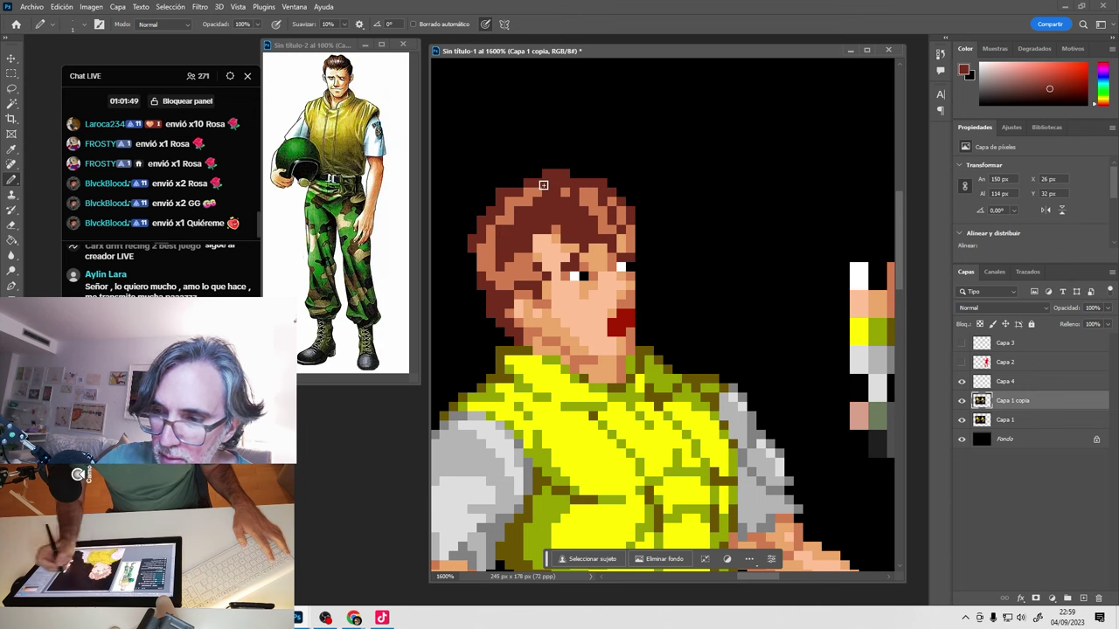
pyautogui.moveTo(523, 203)
pyautogui.mouseDown()
pyautogui.moveTo(483, 241)
pyautogui.moveTo(491, 278)
pyautogui.mouseUp()
pyautogui.moveTo(584, 203); pyautogui.dragTo(586, 191)
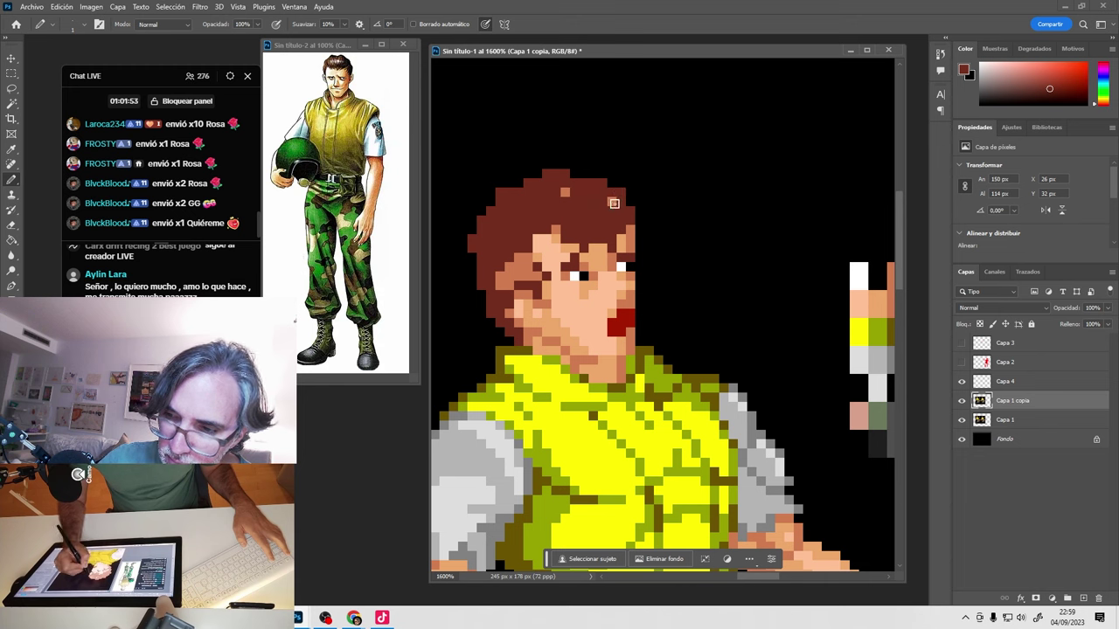
pyautogui.moveTo(511, 266)
pyautogui.mouseDown()
pyautogui.moveTo(500, 284)
pyautogui.moveTo(523, 262)
pyautogui.mouseUp()
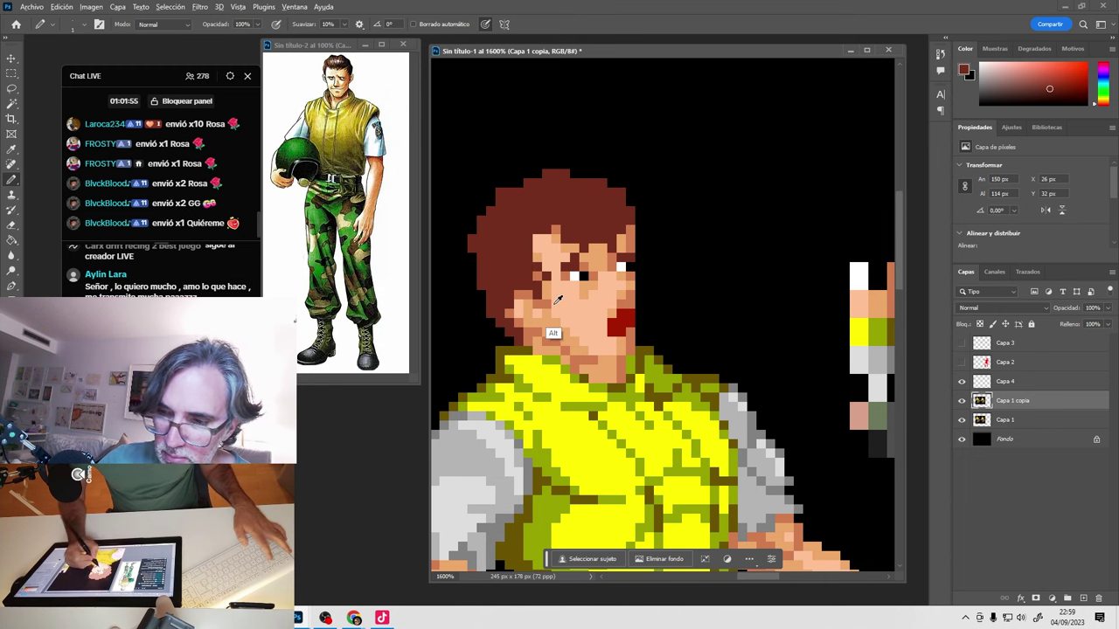
# Paint highlight strands across the crown and fringe in the dark skin tone, checking them against the original layer.
pyautogui.keyDown('alt'); pyautogui.click(559, 291); pyautogui.keyUp('alt')
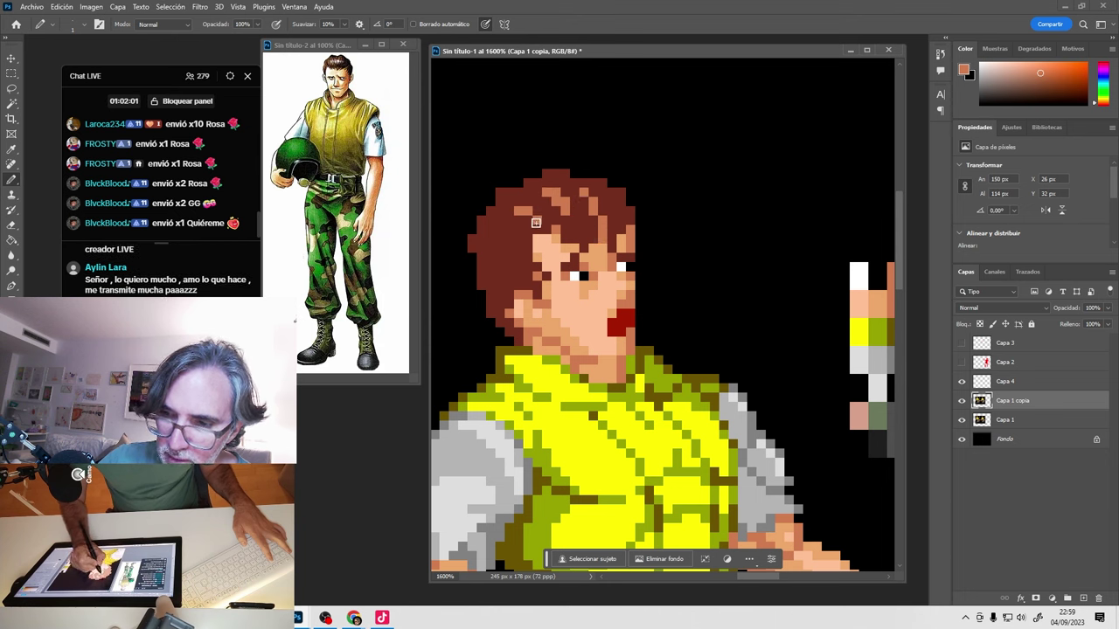
pyautogui.click(961, 401)
pyautogui.click(963, 400)
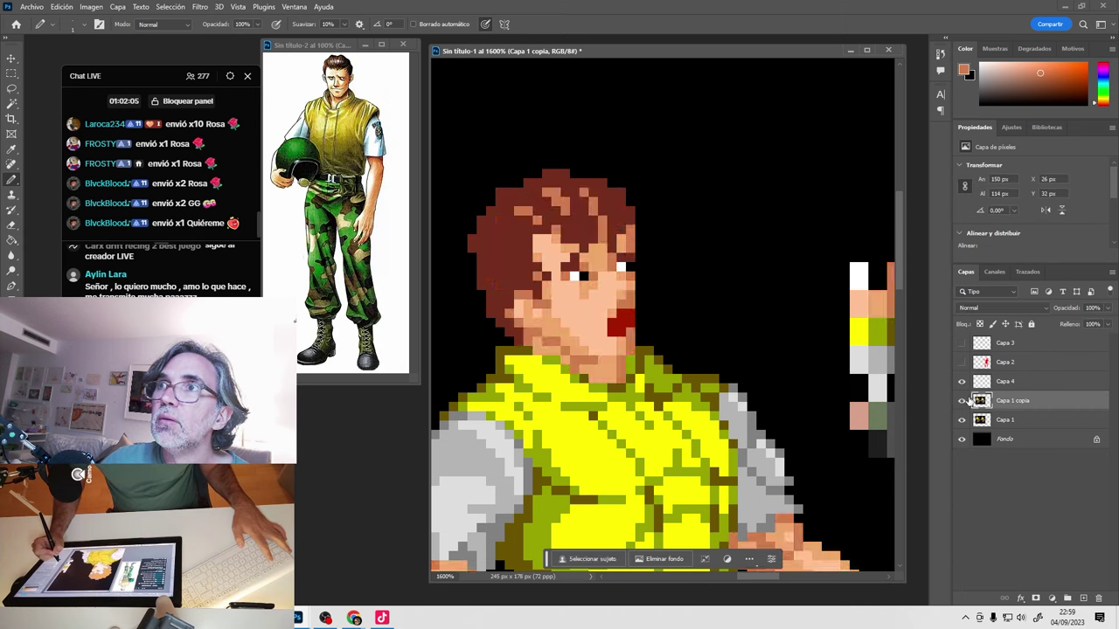
pyautogui.click(962, 400)
pyautogui.click(962, 400)
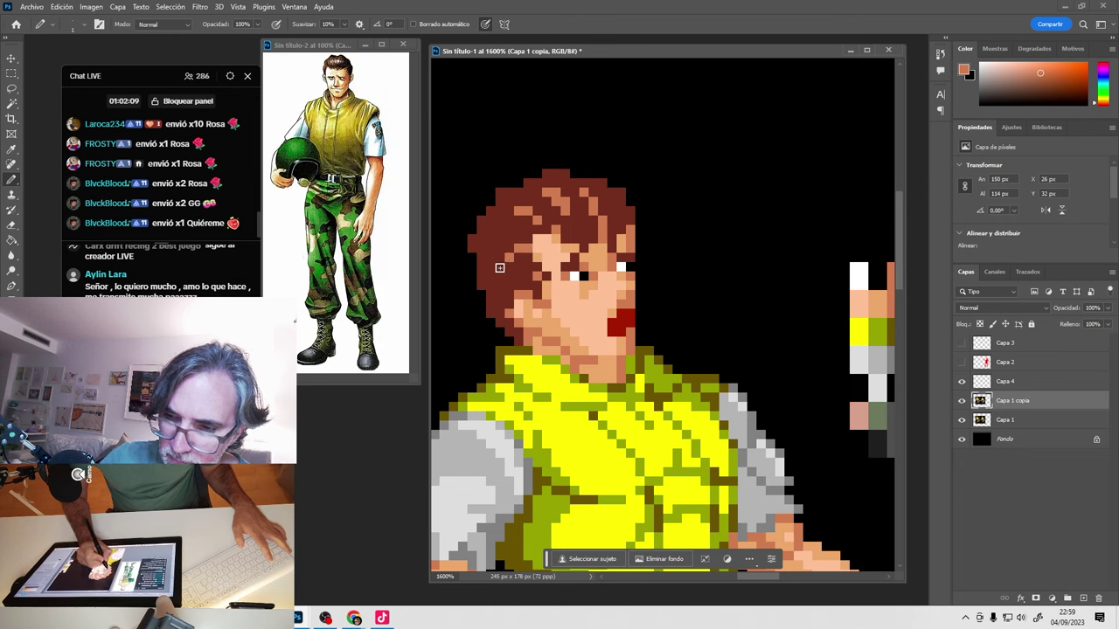
# Extend the dark-skin-tone highlight strands along the front of the fringe, using the original hair as reference.
pyautogui.click(962, 400)
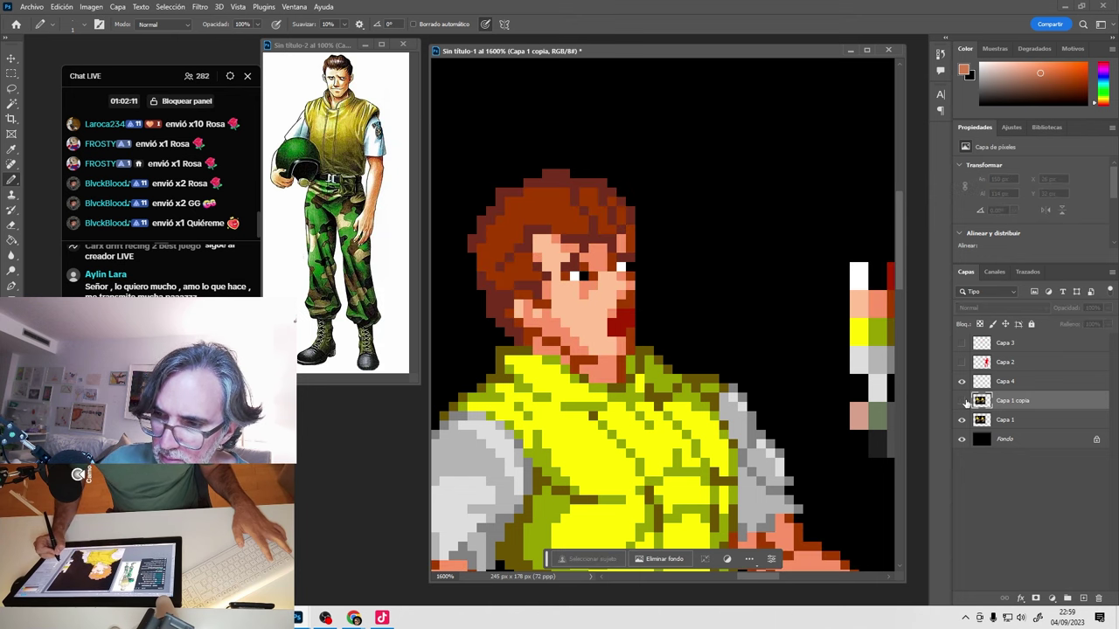
pyautogui.click(963, 400)
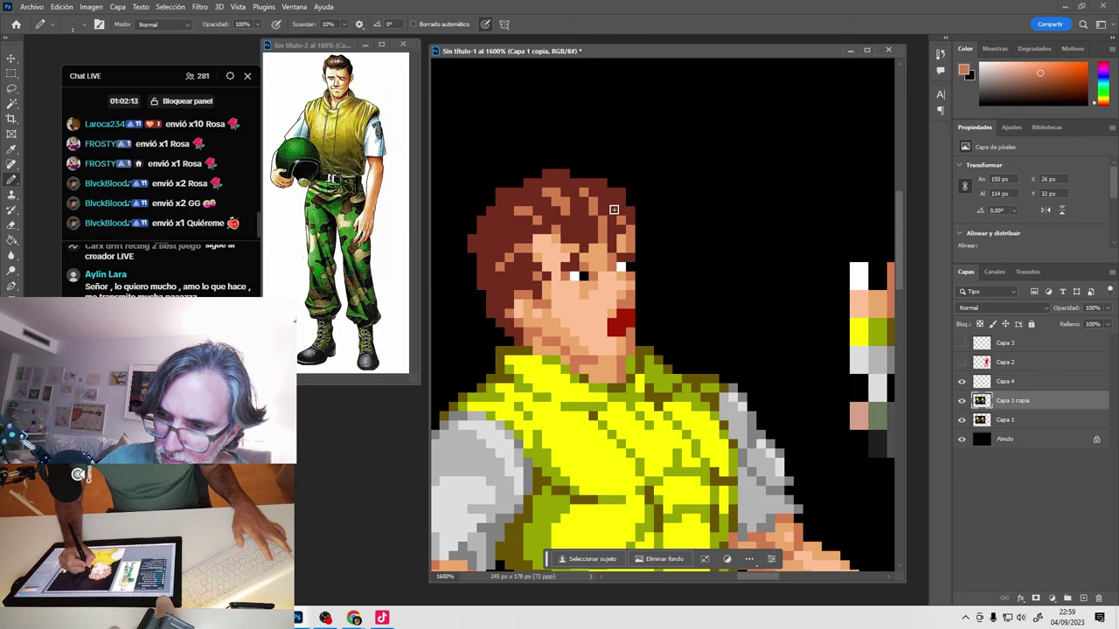
pyautogui.click(962, 401)
pyautogui.click(963, 401)
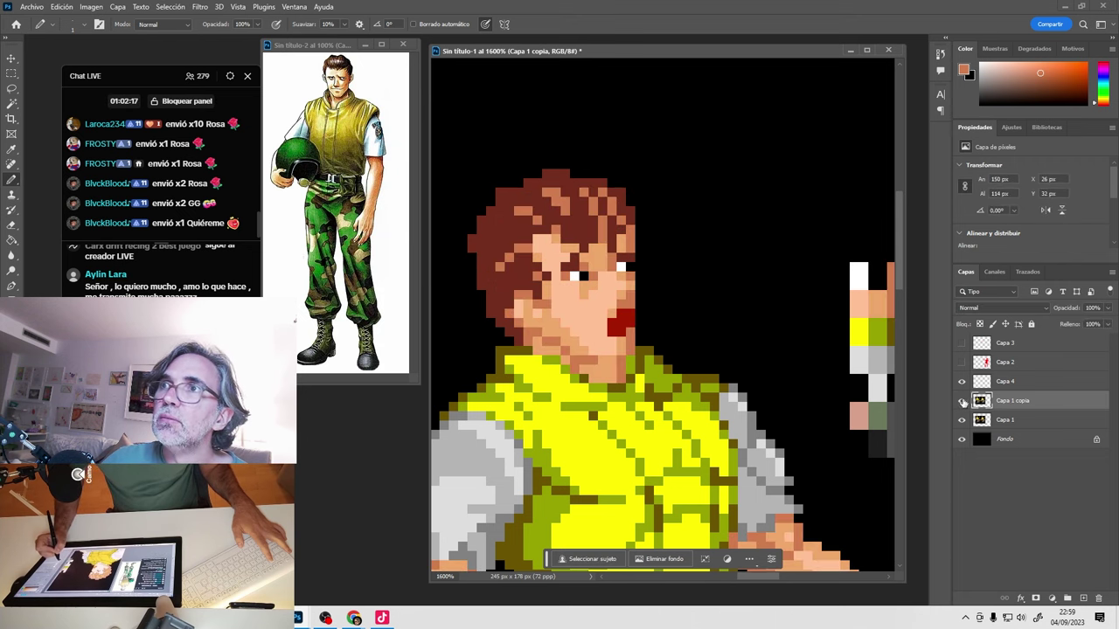
# Sample the orange-brown of the original hair and repaint the crown, back and side hair between the highlight strands.
pyautogui.click(962, 400)
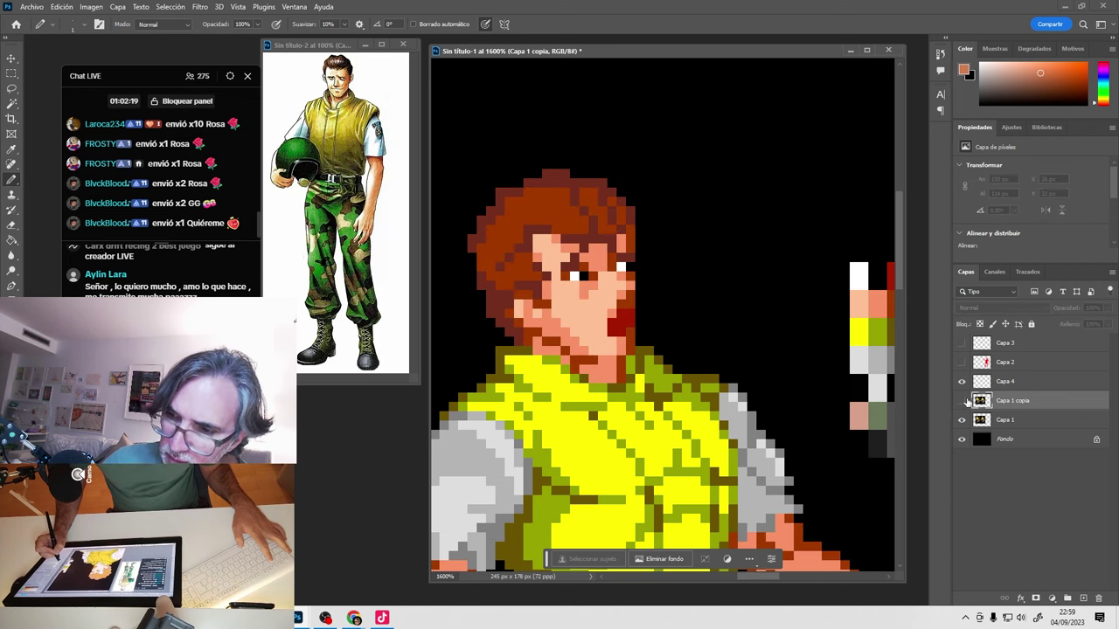
pyautogui.keyDown('alt'); pyautogui.click(597, 237); pyautogui.keyUp('alt')
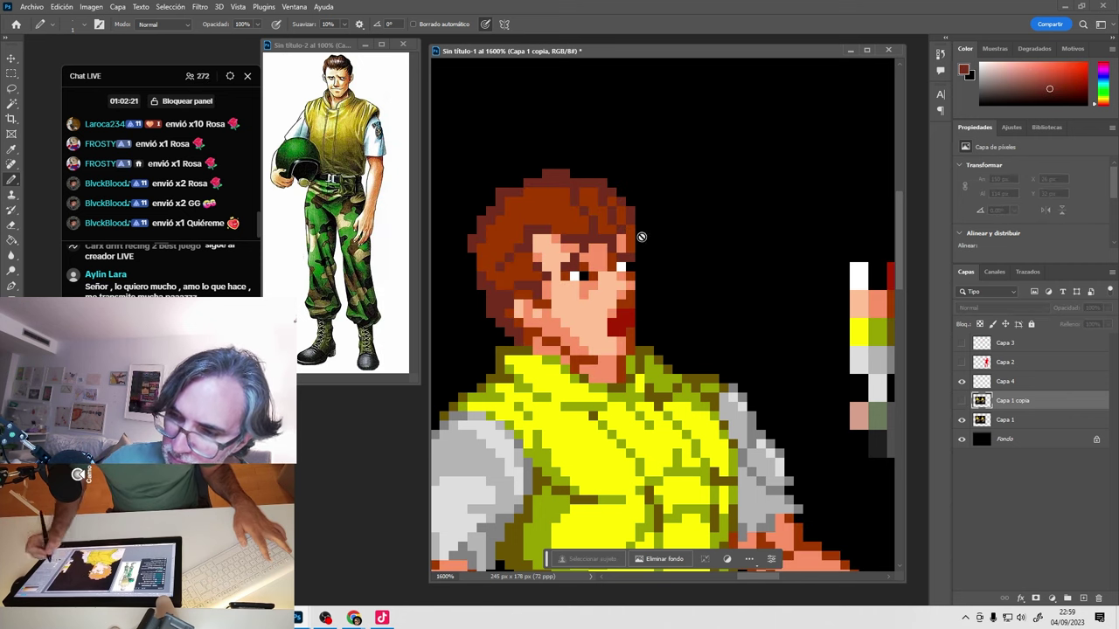
pyautogui.click(962, 400)
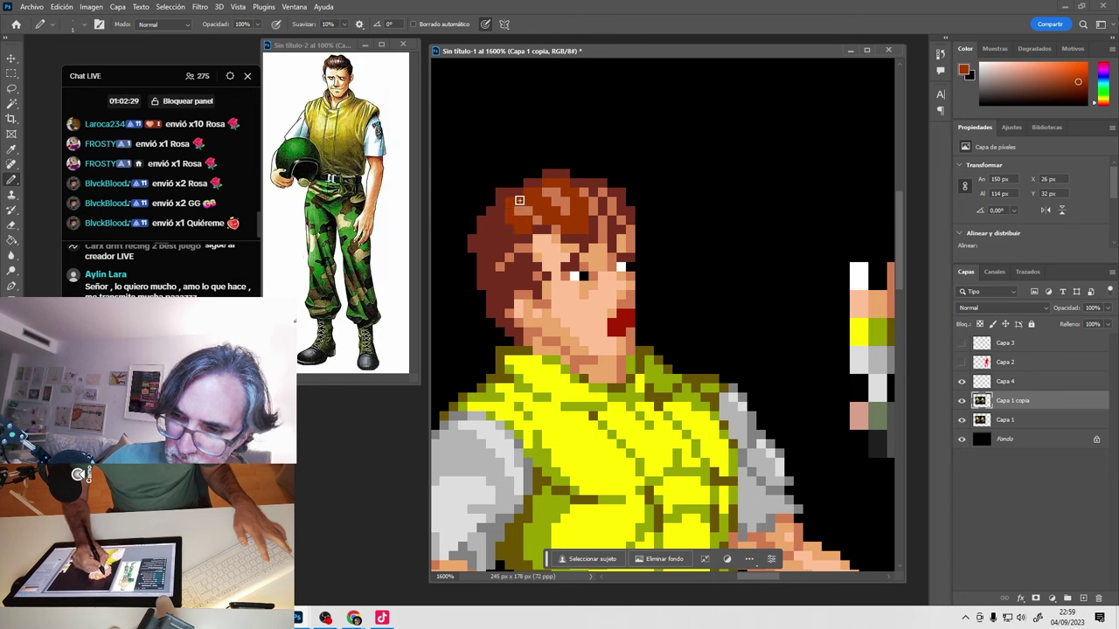
pyautogui.moveTo(495, 226); pyautogui.dragTo(482, 248)
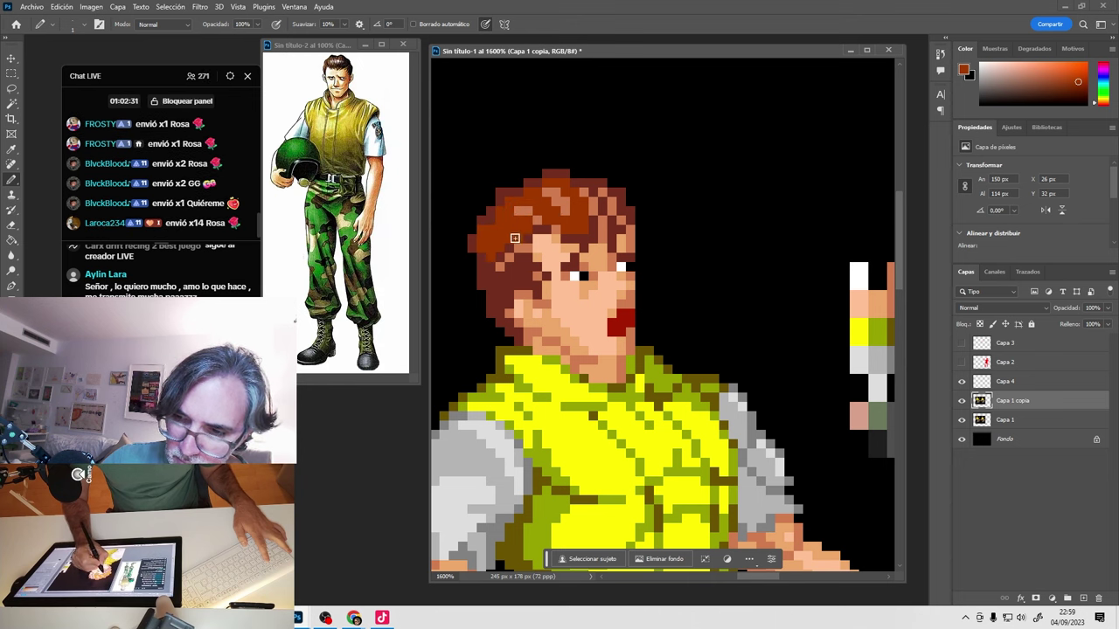
pyautogui.moveTo(493, 288); pyautogui.dragTo(507, 277)
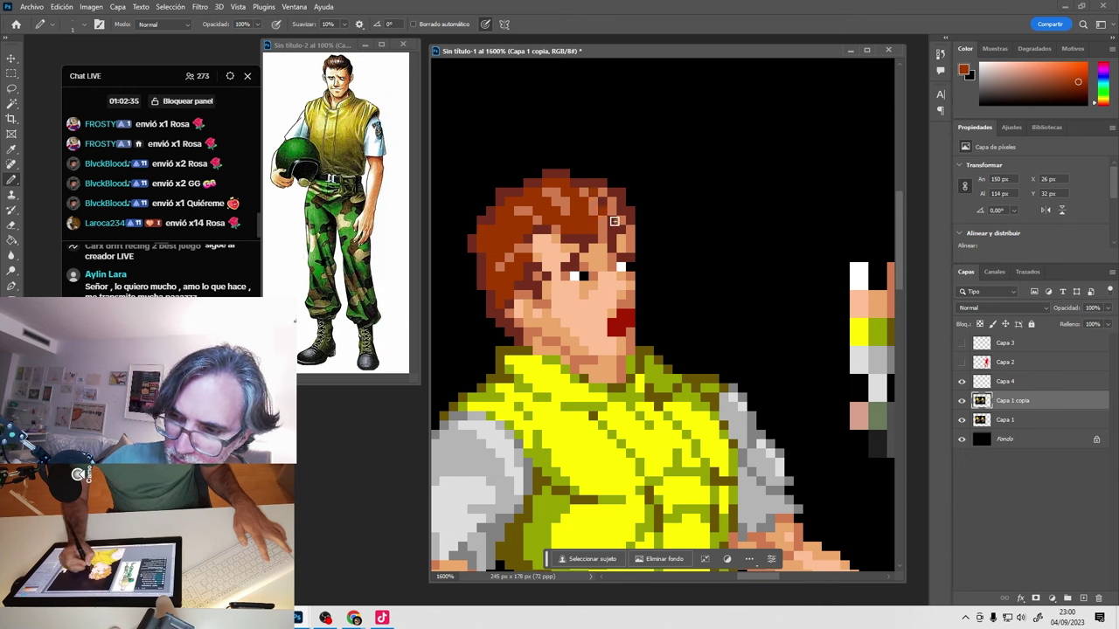
pyautogui.click(963, 400)
pyautogui.click(962, 400)
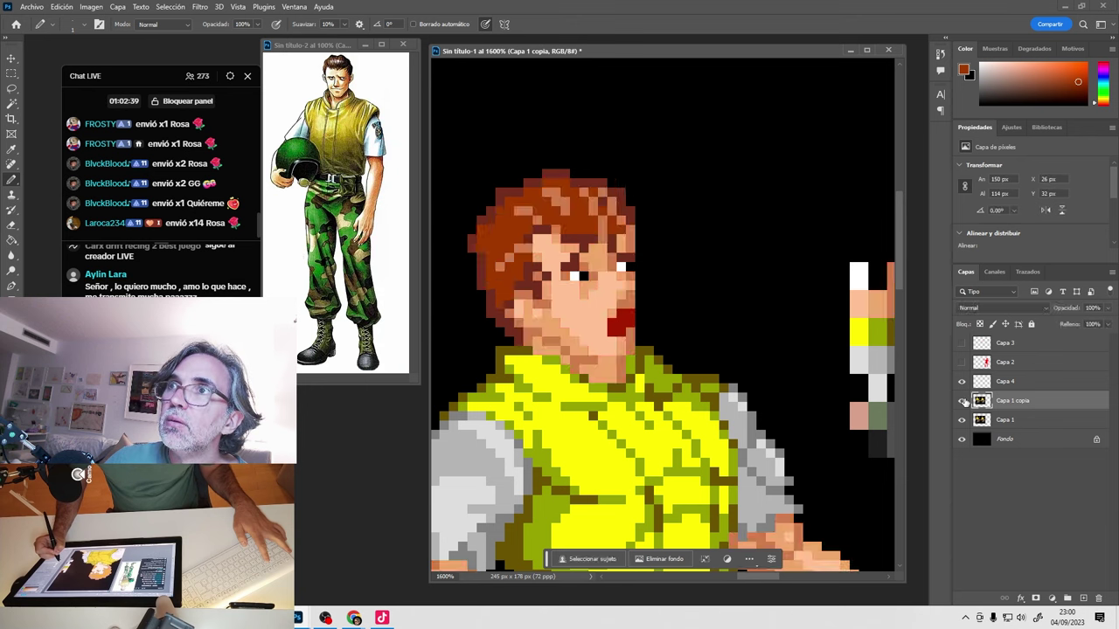
# Repaint the remaining light strands in the crown, fringe and side hair with dark reddish brown and orange-brown, comparing them with the original layer.
pyautogui.keyDown('alt'); pyautogui.click(524, 213); pyautogui.keyUp('alt')
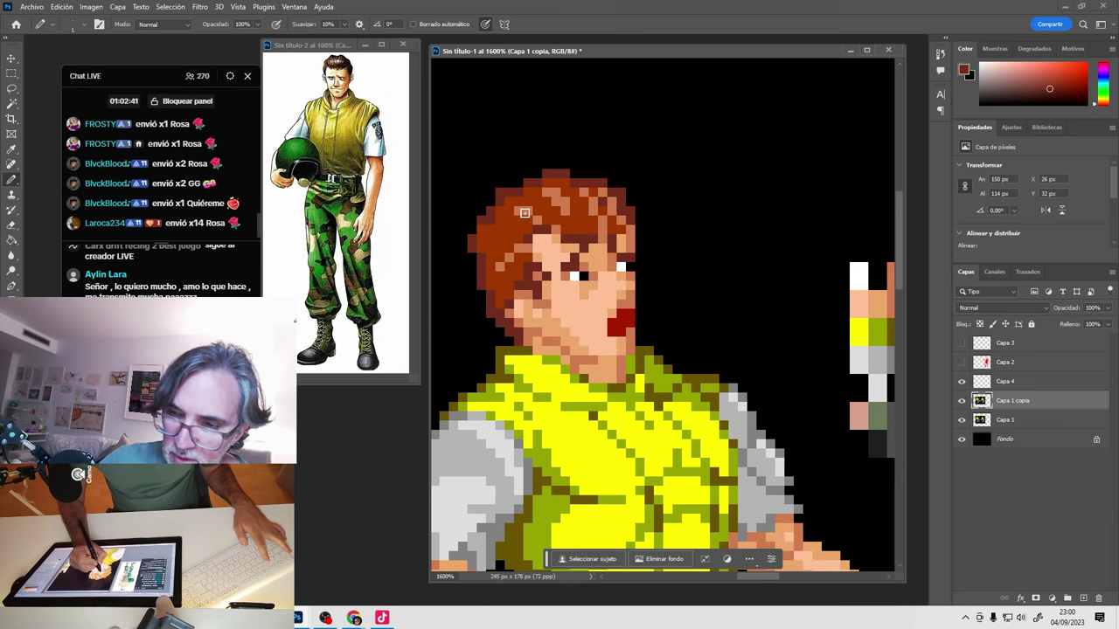
pyautogui.keyDown('alt'); pyautogui.click(563, 207); pyautogui.keyUp('alt')
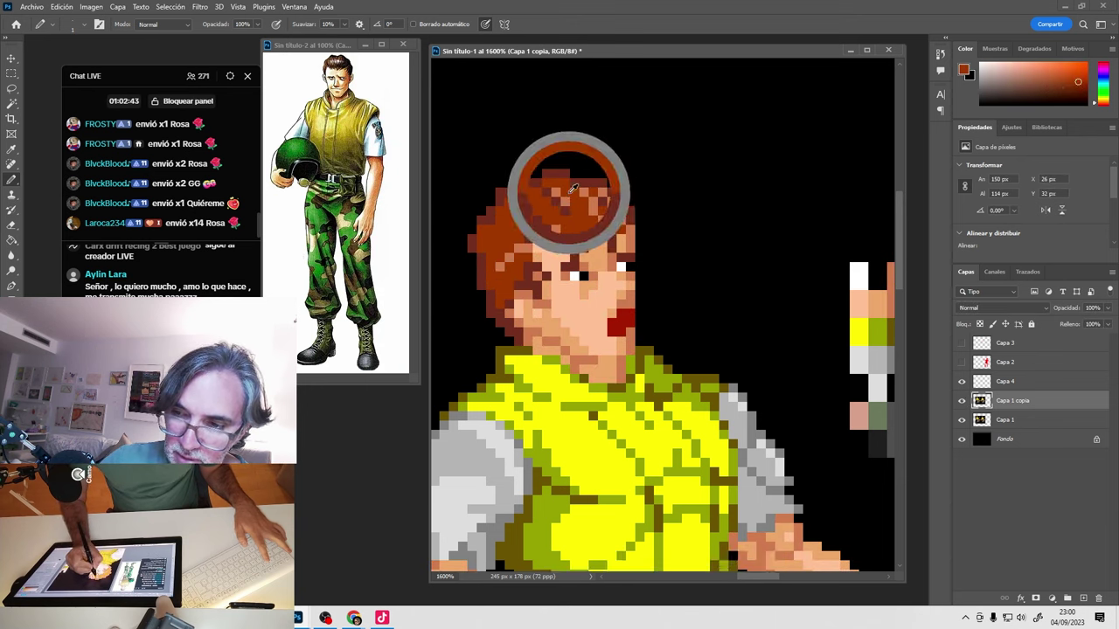
pyautogui.moveTo(568, 210)
pyautogui.mouseDown()
pyautogui.moveTo(584, 194)
pyautogui.moveTo(598, 218)
pyautogui.mouseUp()
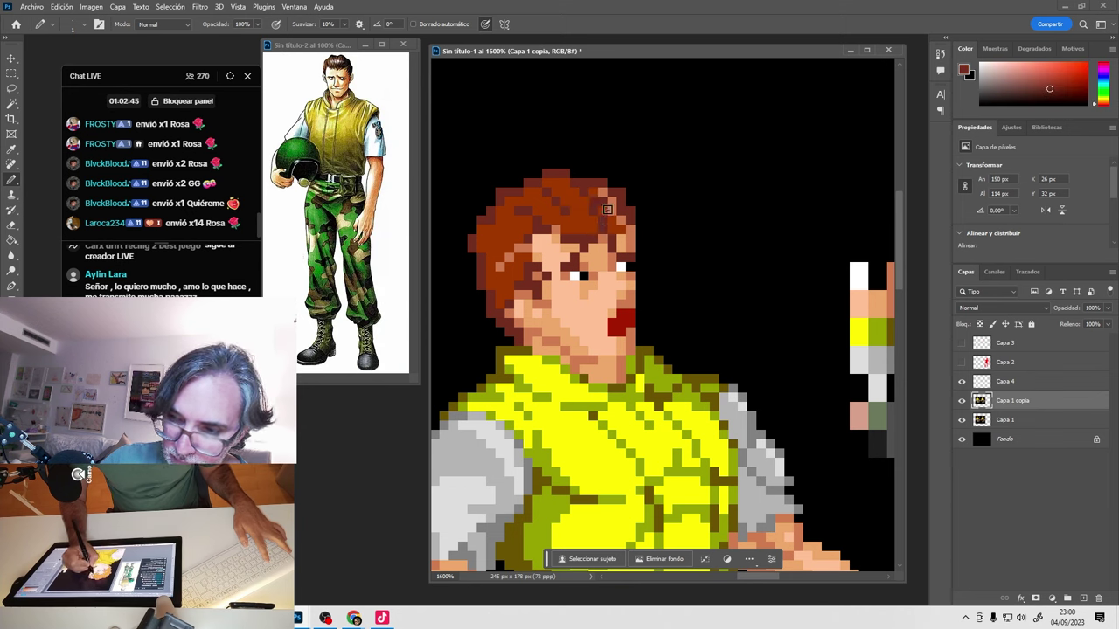
pyautogui.keyDown('alt'); pyautogui.click(613, 225); pyautogui.keyUp('alt')
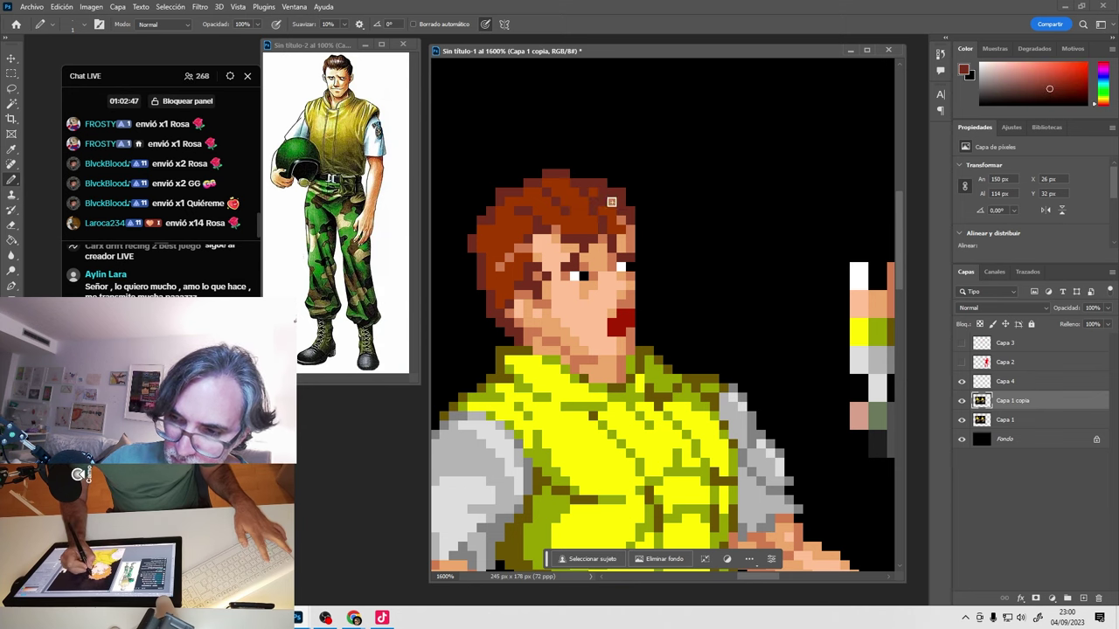
pyautogui.keyDown('alt'); pyautogui.click(621, 218); pyautogui.keyUp('alt')
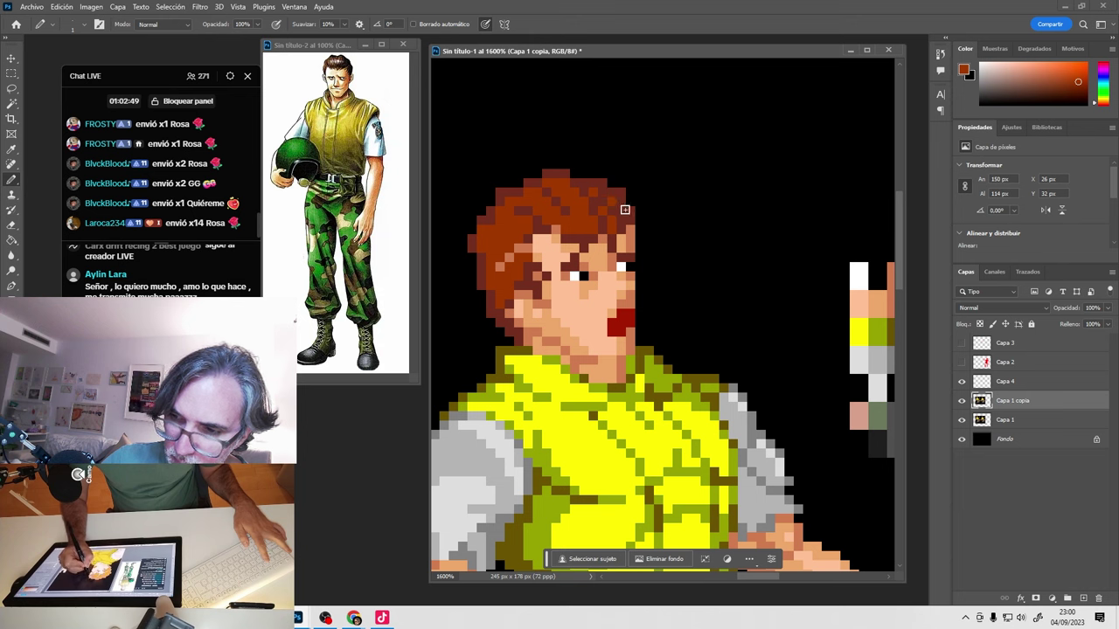
pyautogui.keyDown('alt'); pyautogui.click(561, 252); pyautogui.keyUp('alt')
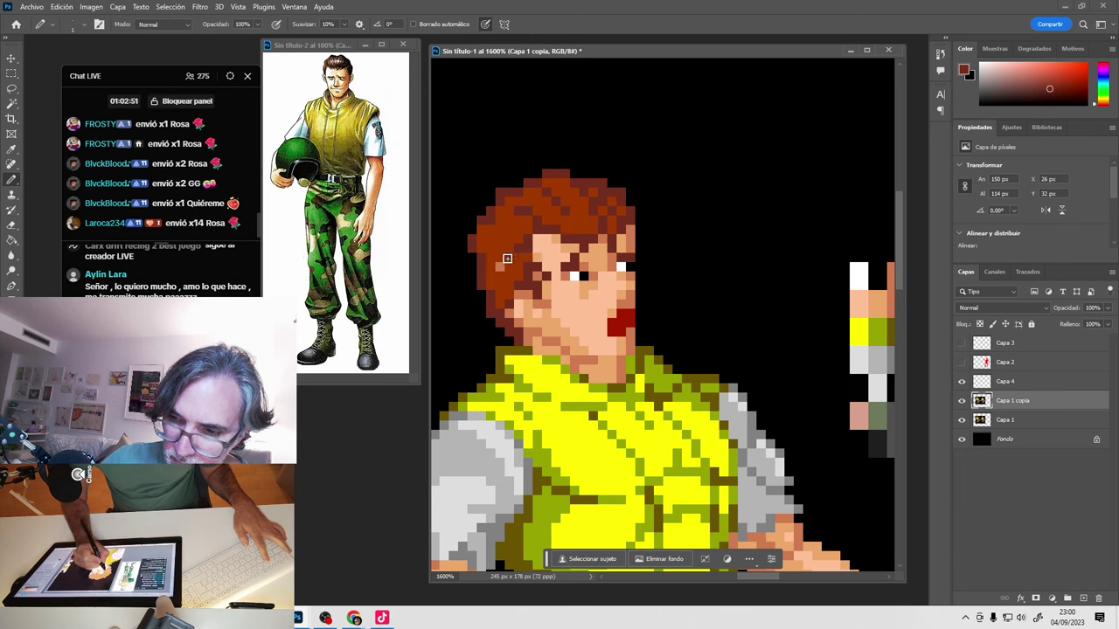
pyautogui.click(961, 401)
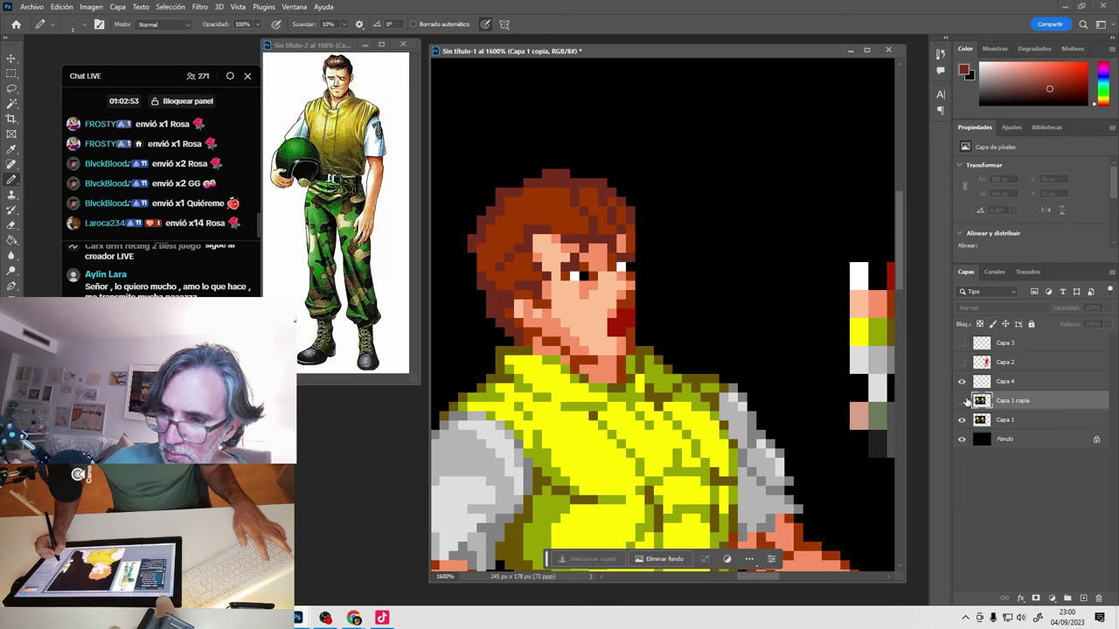
pyautogui.click(962, 400)
pyautogui.click(962, 400)
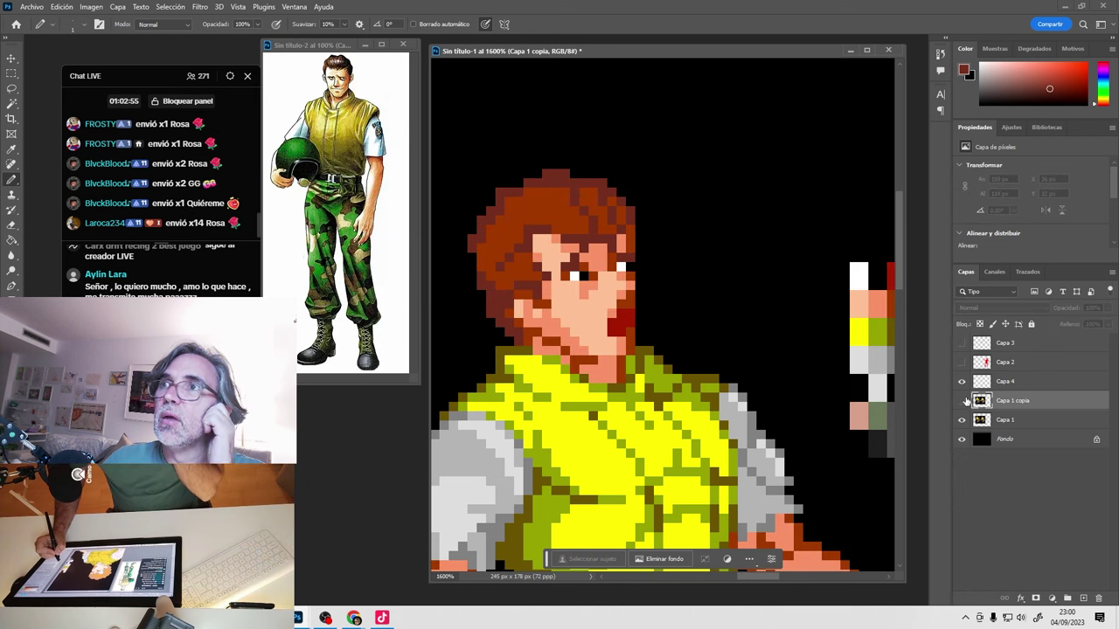
pyautogui.click(962, 401)
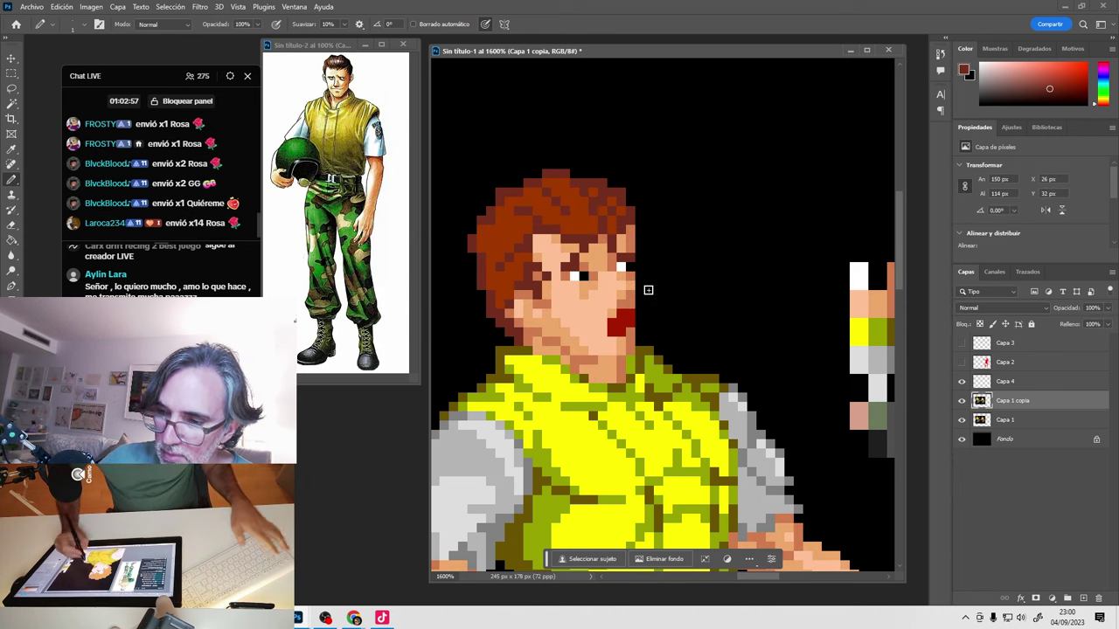
# Cover the protruding edges of the lips with sampled skin tones, reducing the mouth to a compact dark red block.
pyautogui.keyDown('alt'); pyautogui.click(631, 331); pyautogui.keyUp('alt')
pyautogui.click(622, 315)
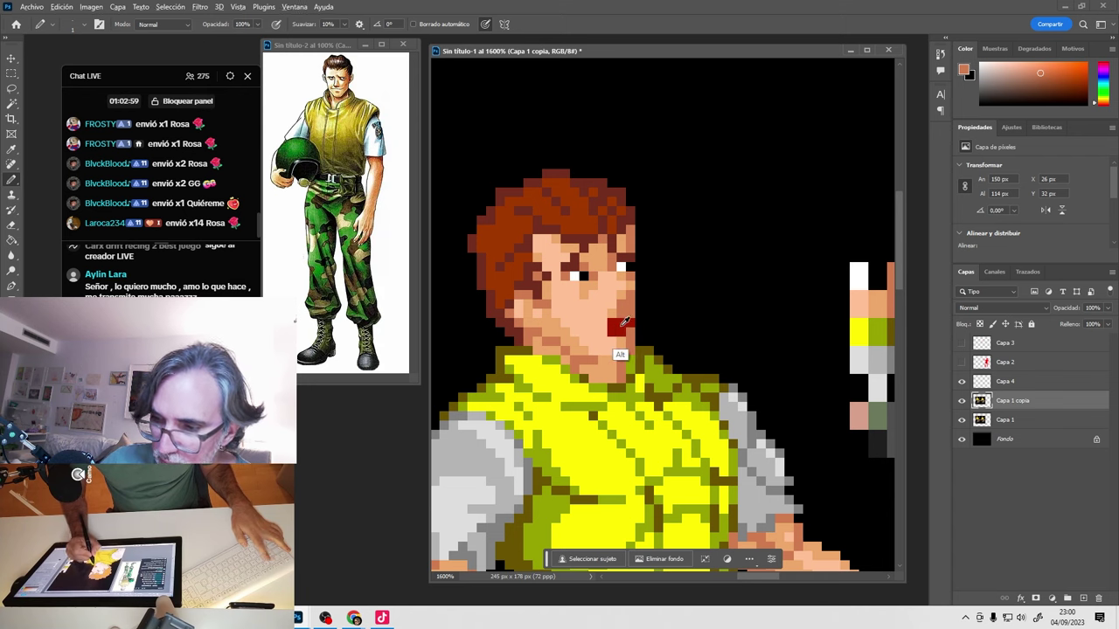
pyautogui.keyDown('alt'); pyautogui.click(624, 329); pyautogui.keyUp('alt')
pyautogui.keyDown('alt'); pyautogui.click(625, 318); pyautogui.keyUp('alt')
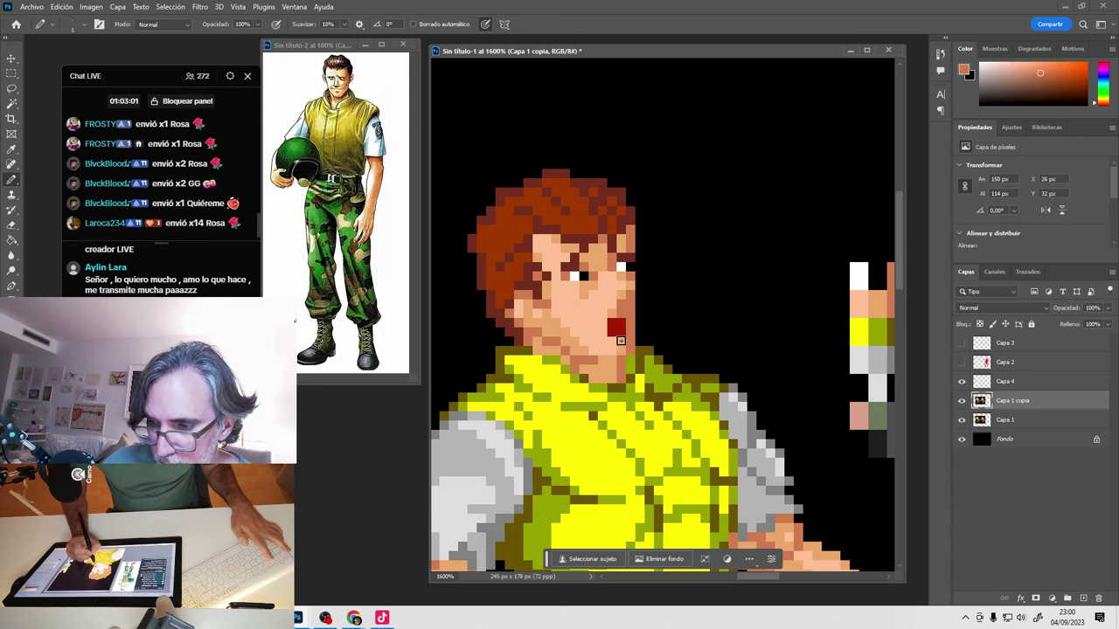
pyautogui.keyDown('alt'); pyautogui.click(607, 328); pyautogui.keyUp('alt')
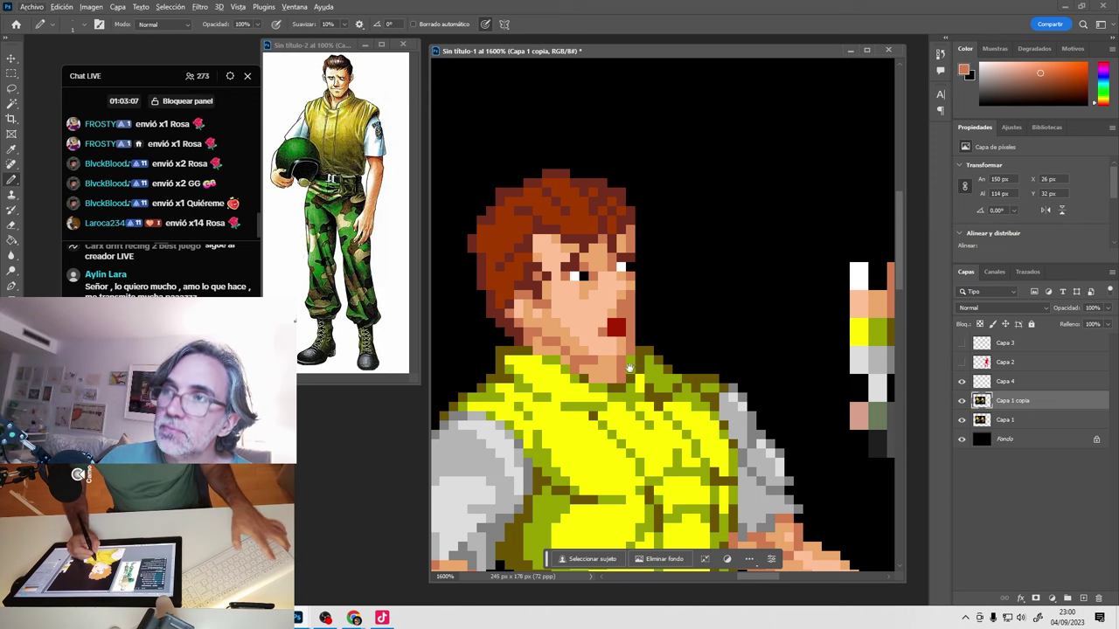
# Refine the mouth's upper edge and the chin around it with the mid and dark skin tones.
pyautogui.moveTo(645, 313); pyautogui.dragTo(651, 271)
pyautogui.keyDown('alt'); pyautogui.click(626, 330); pyautogui.keyUp('alt')
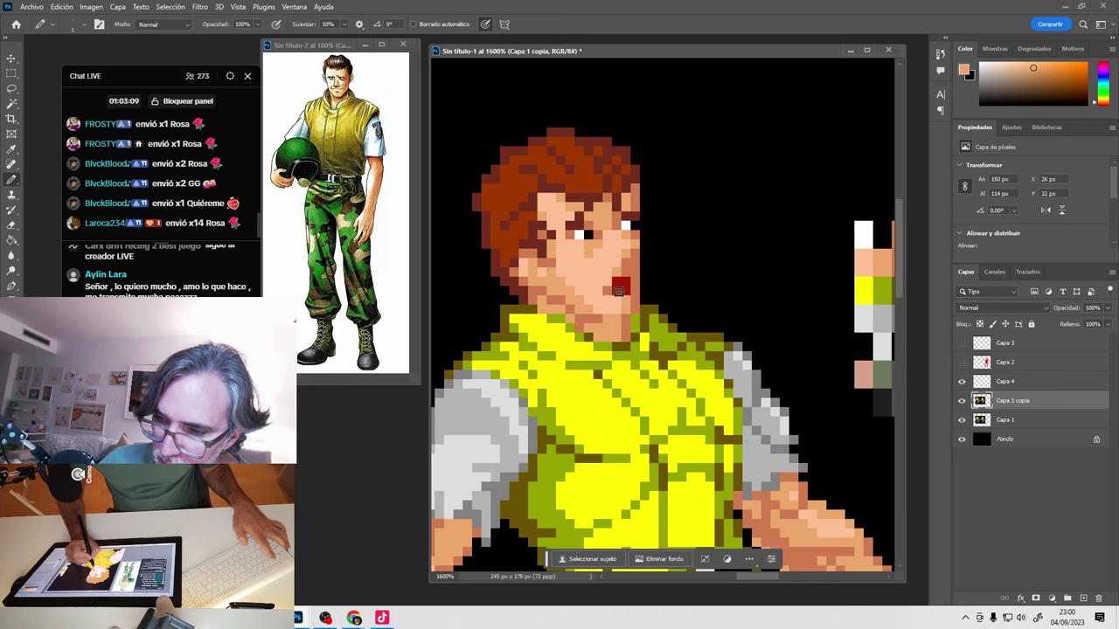
pyautogui.keyDown('alt'); pyautogui.click(629, 274); pyautogui.keyUp('alt')
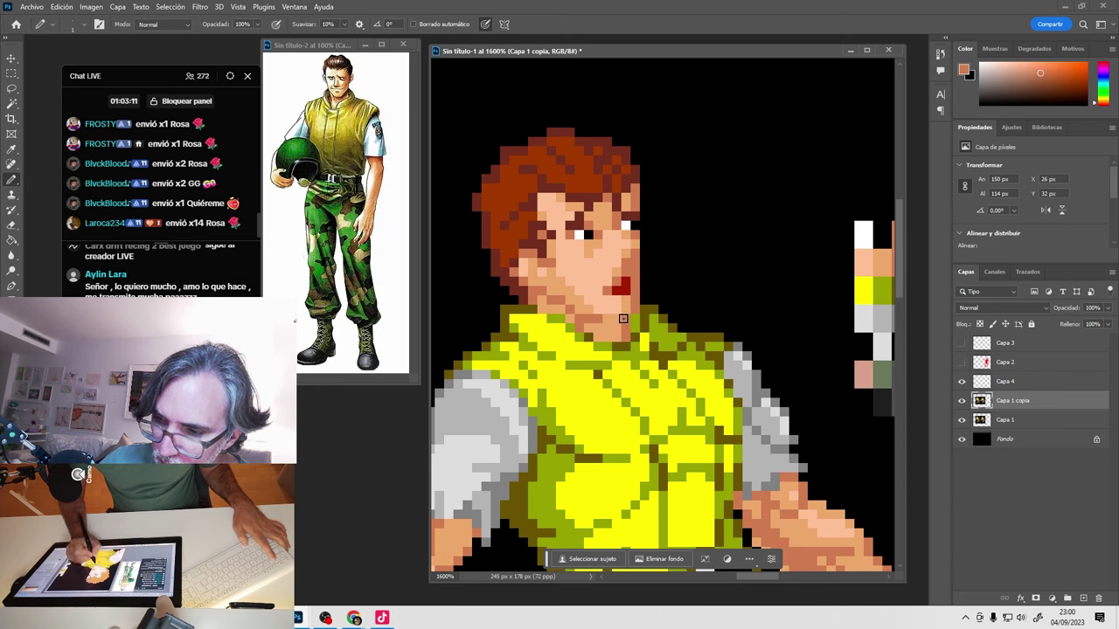
pyautogui.keyDown('alt'); pyautogui.click(604, 321); pyautogui.keyUp('alt')
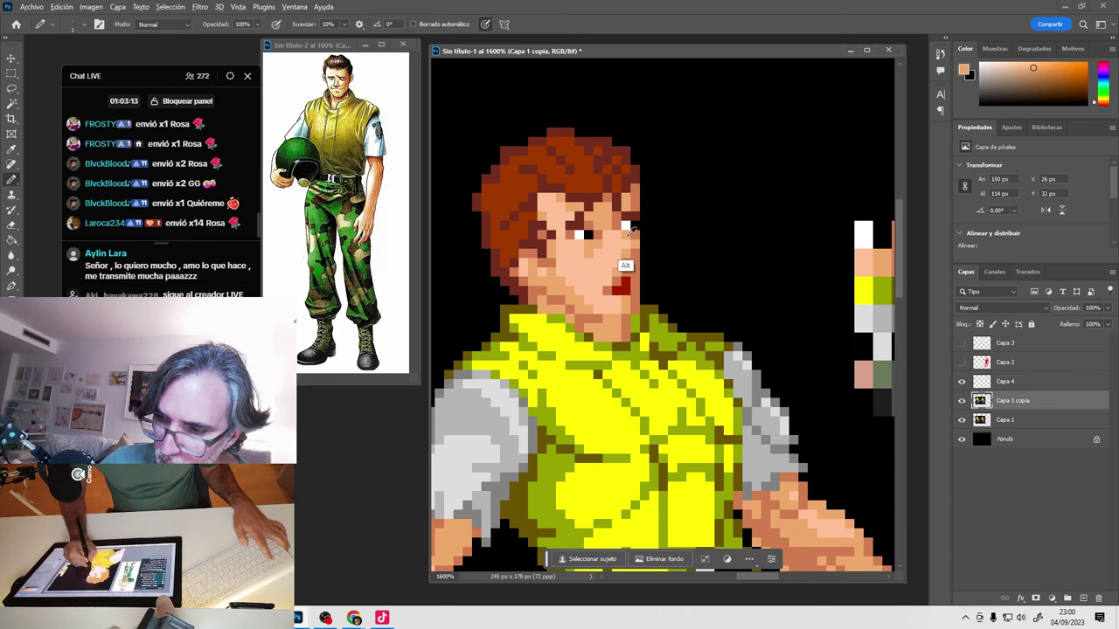
# Paint light grey teeth over the upper mouth and trim their front end with the mid skin tone.
pyautogui.keyDown('alt'); pyautogui.click(865, 231); pyautogui.keyUp('alt')
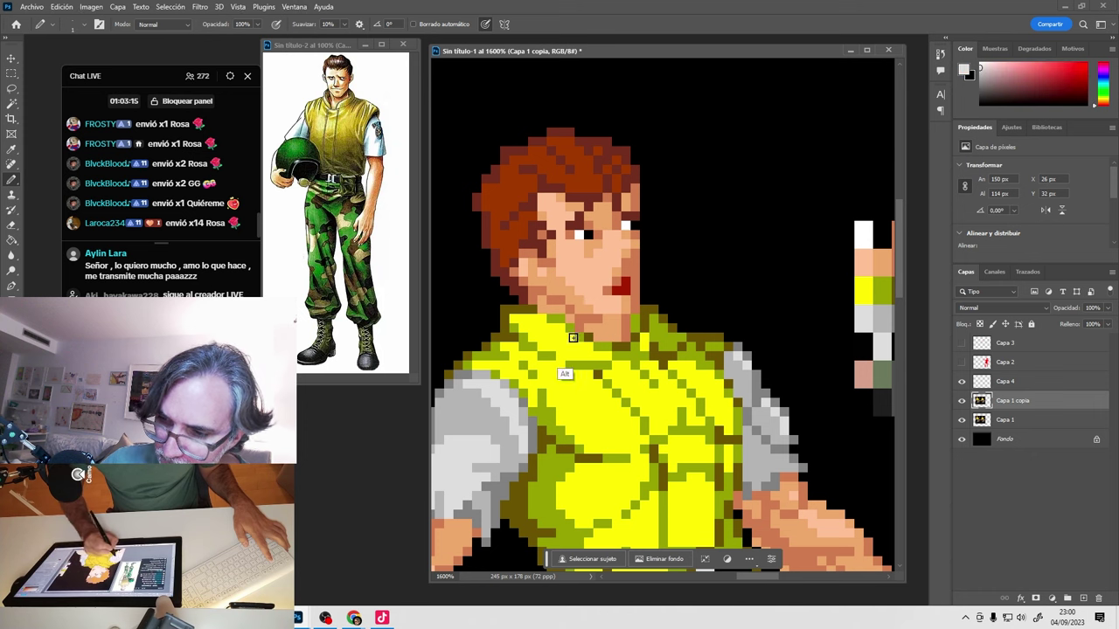
pyautogui.keyDown('alt'); pyautogui.click(621, 290); pyautogui.keyUp('alt')
pyautogui.keyDown('alt'); pyautogui.click(468, 533); pyautogui.keyUp('alt')
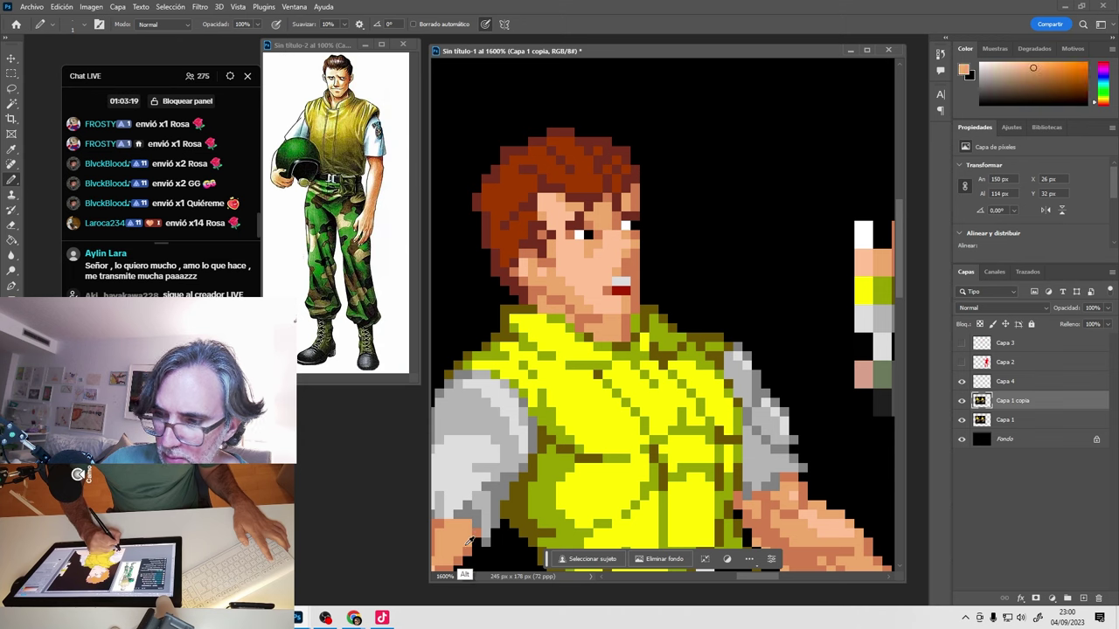
pyautogui.keyDown('alt'); pyautogui.click(624, 298); pyautogui.keyUp('alt')
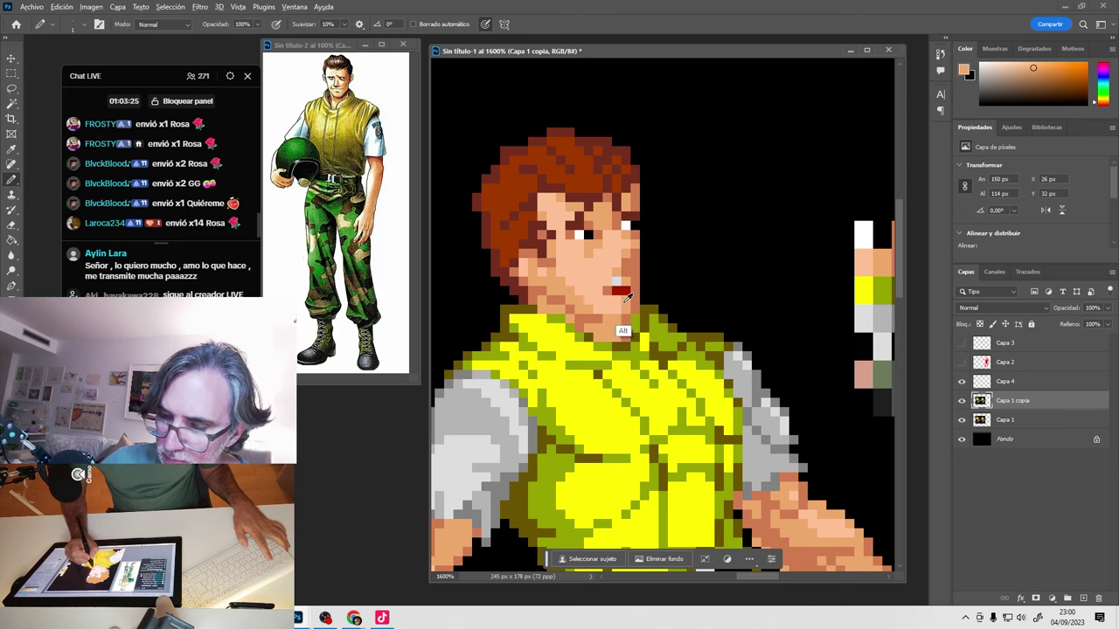
pyautogui.keyDown('alt'); pyautogui.click(625, 298); pyautogui.keyUp('alt')
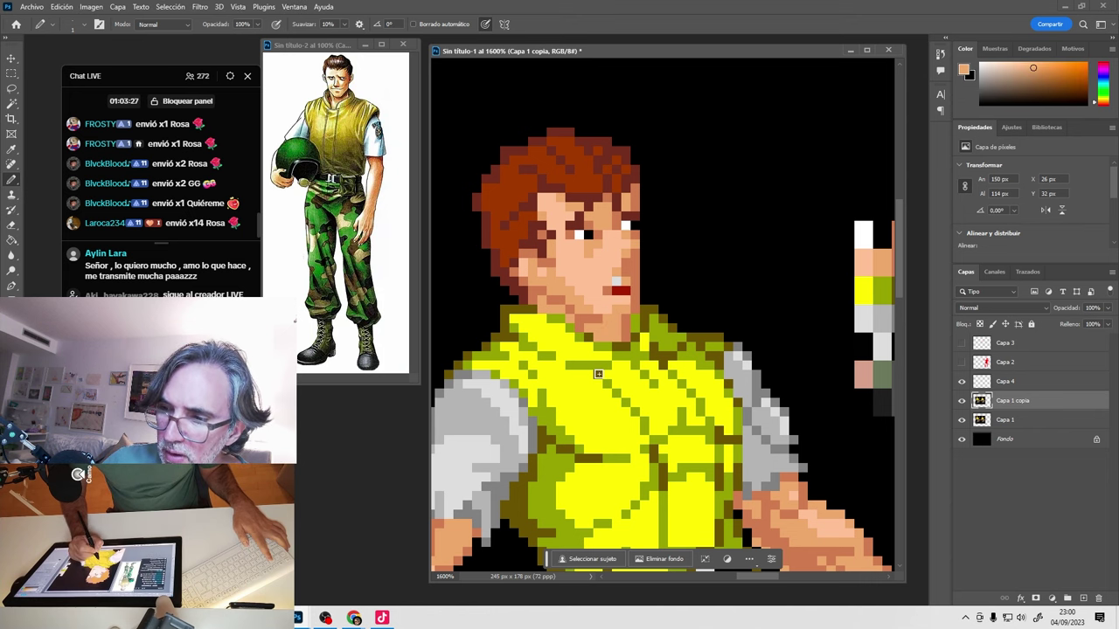
# Extend the mouth opening downward in dark red below the teeth and adjust the surrounding pixels with skin tones.
pyautogui.keyDown('alt'); pyautogui.click(617, 294); pyautogui.keyUp('alt')
pyautogui.click(619, 301)
pyautogui.keyDown('alt'); pyautogui.click(618, 299); pyautogui.keyUp('alt')
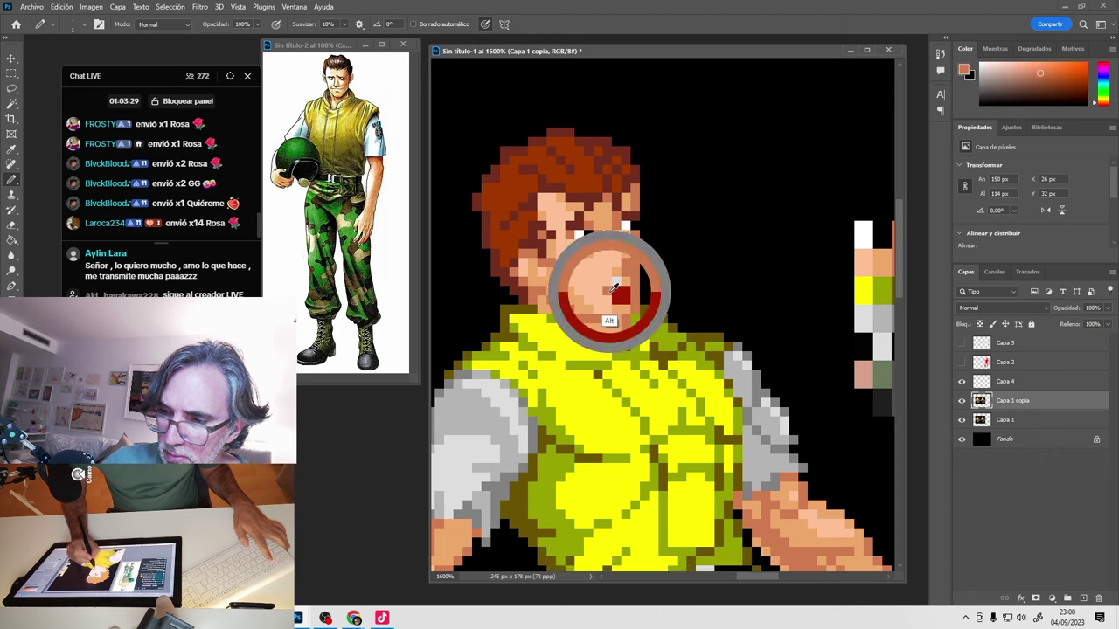
pyautogui.keyDown('alt'); pyautogui.click(615, 306); pyautogui.keyUp('alt')
pyautogui.keyDown('alt'); pyautogui.click(616, 301); pyautogui.keyUp('alt')
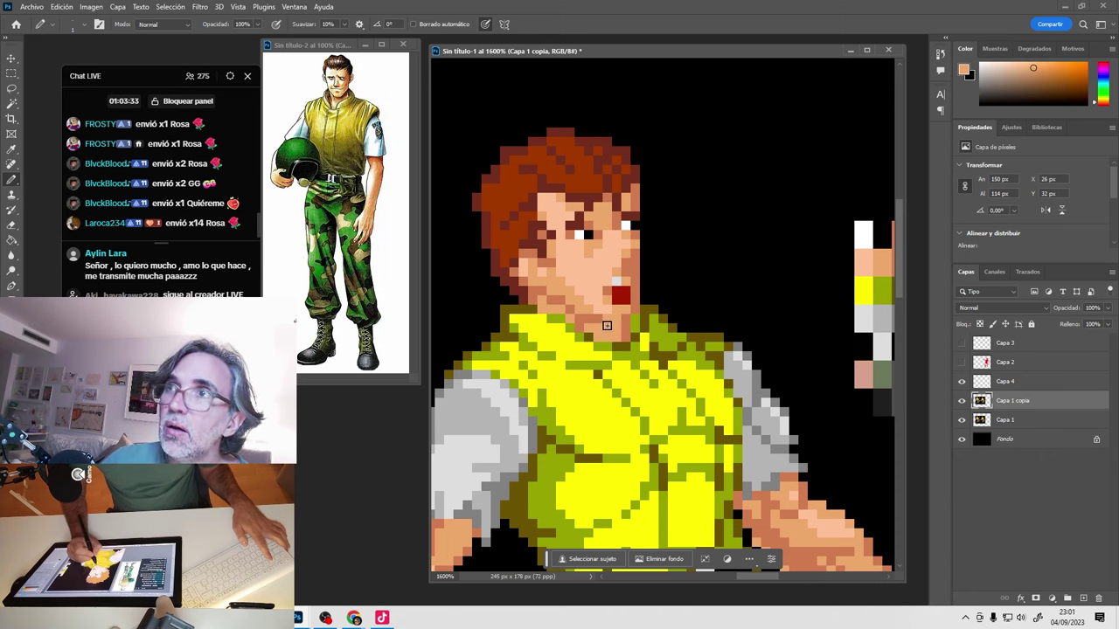
# Try placing the light grey teeth one pixel lower inside the dark red mouth.
pyautogui.keyDown('alt'); pyautogui.click(619, 285); pyautogui.keyUp('alt')
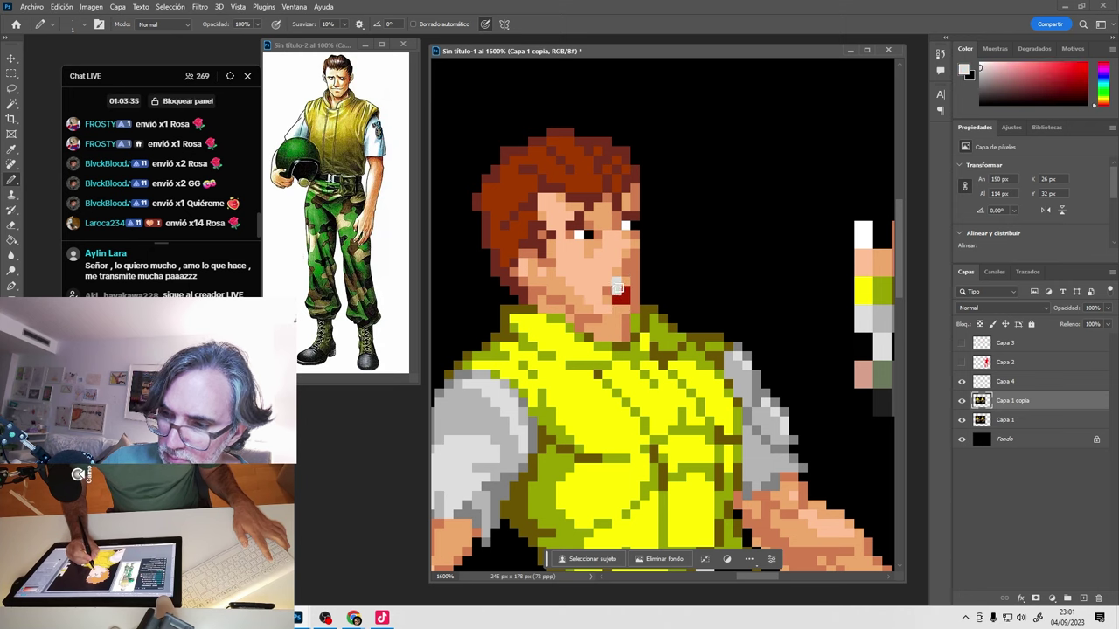
pyautogui.keyDown('alt'); pyautogui.click(630, 282); pyautogui.keyUp('alt')
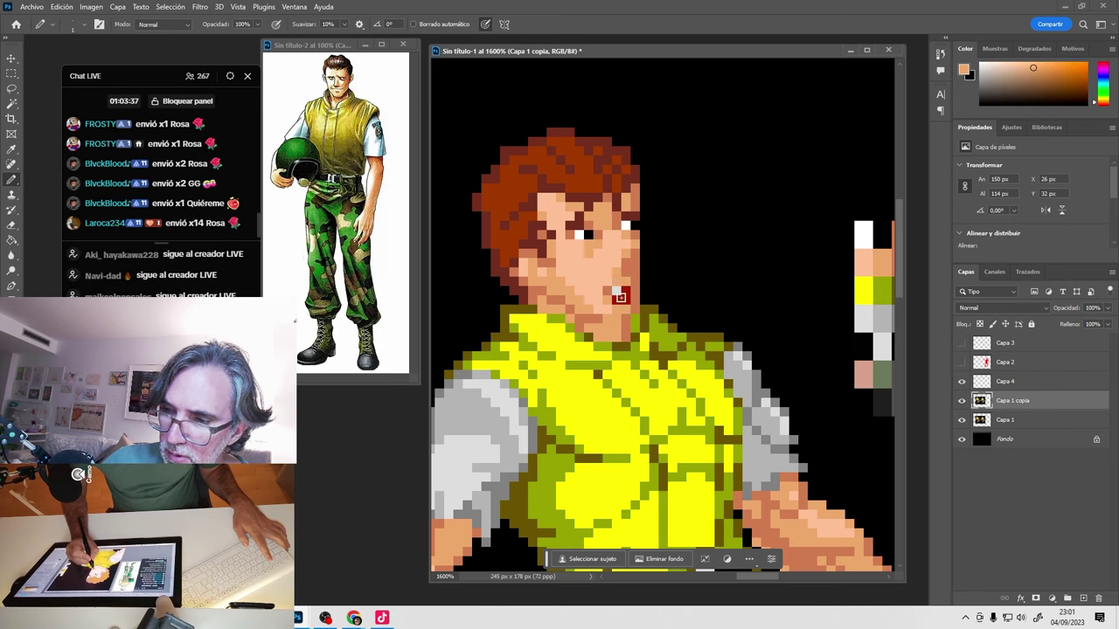
pyautogui.keyDown('alt'); pyautogui.click(617, 292); pyautogui.keyUp('alt')
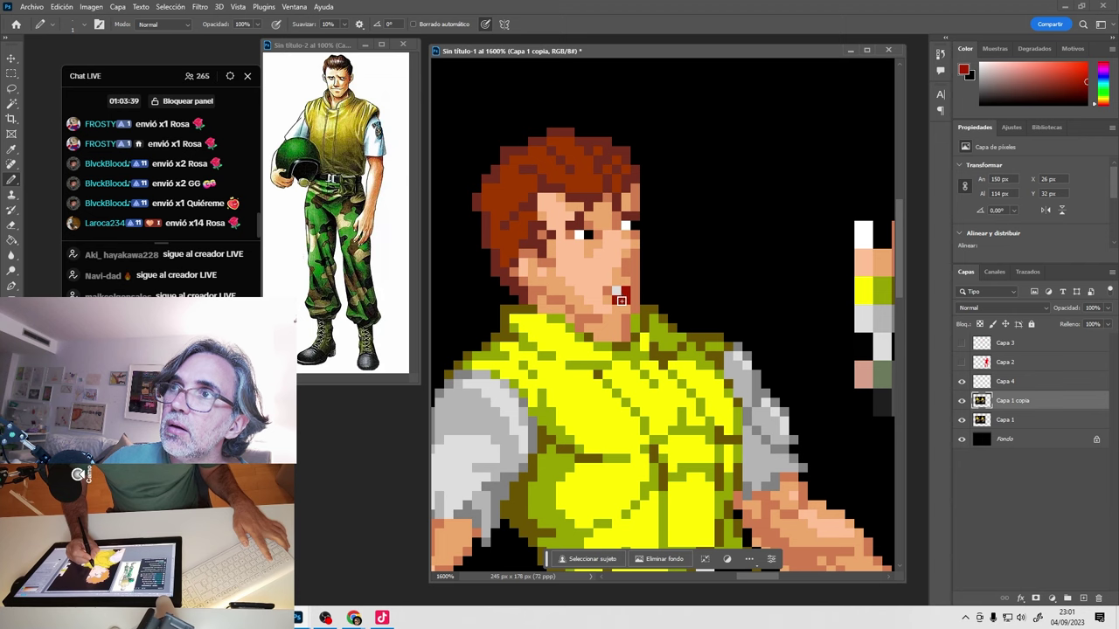
pyautogui.keyDown('alt'); pyautogui.click(618, 288); pyautogui.keyUp('alt')
pyautogui.keyDown('alt'); pyautogui.click(624, 297); pyautogui.keyUp('alt')
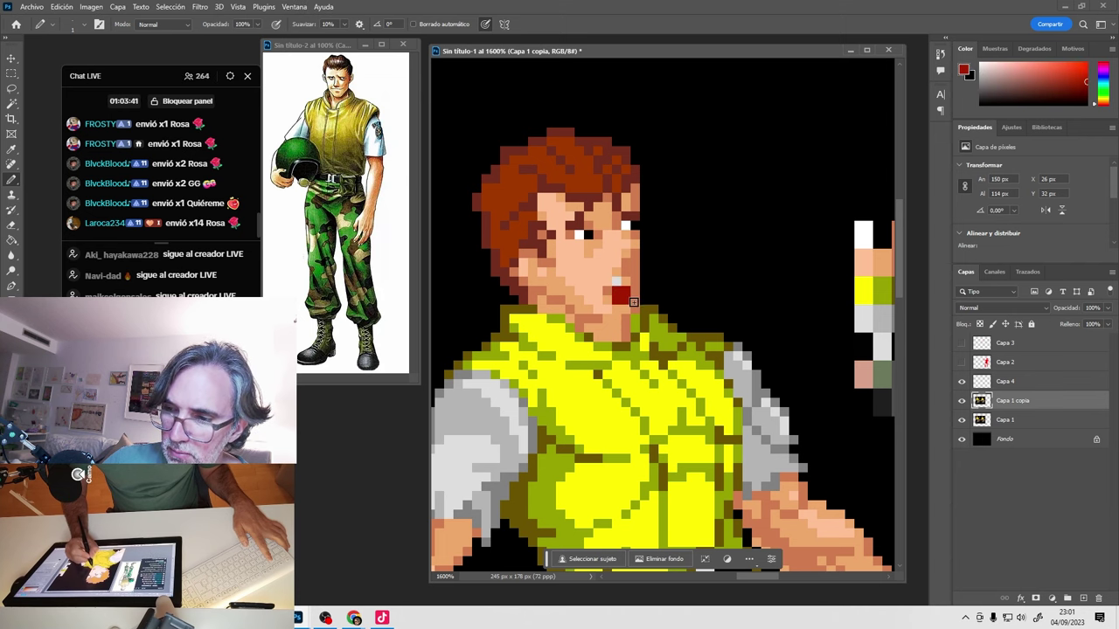
# Add a dark reddish brown shadow inside the mouth and compare the face with the original layer.
pyautogui.keyDown('alt'); pyautogui.click(623, 295); pyautogui.keyUp('alt')
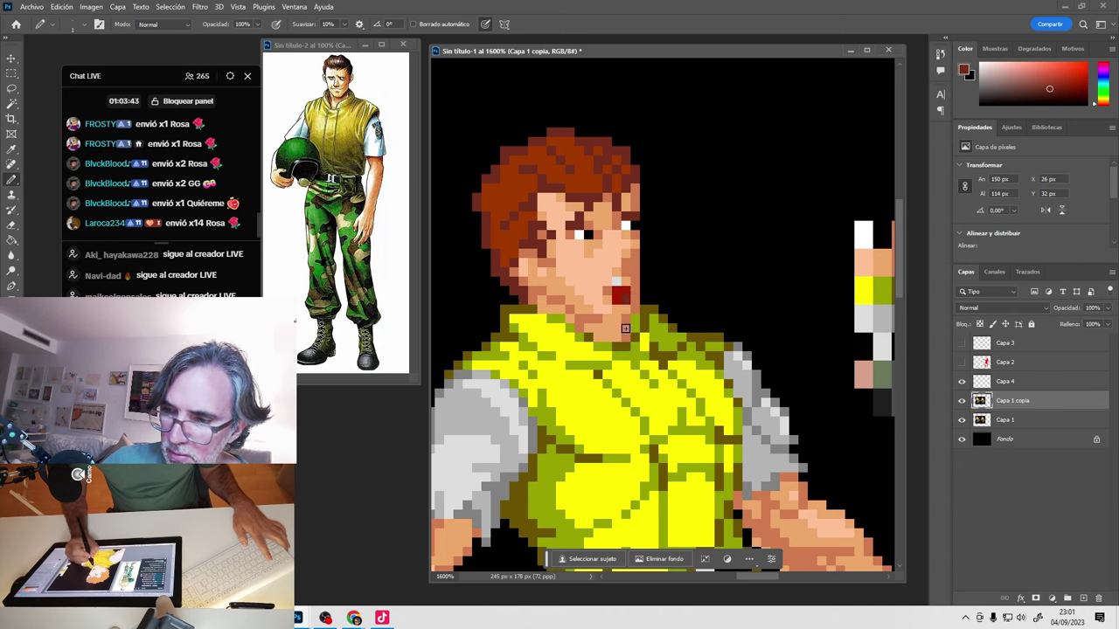
pyautogui.click(963, 402)
pyautogui.click(963, 402)
pyautogui.click(963, 402)
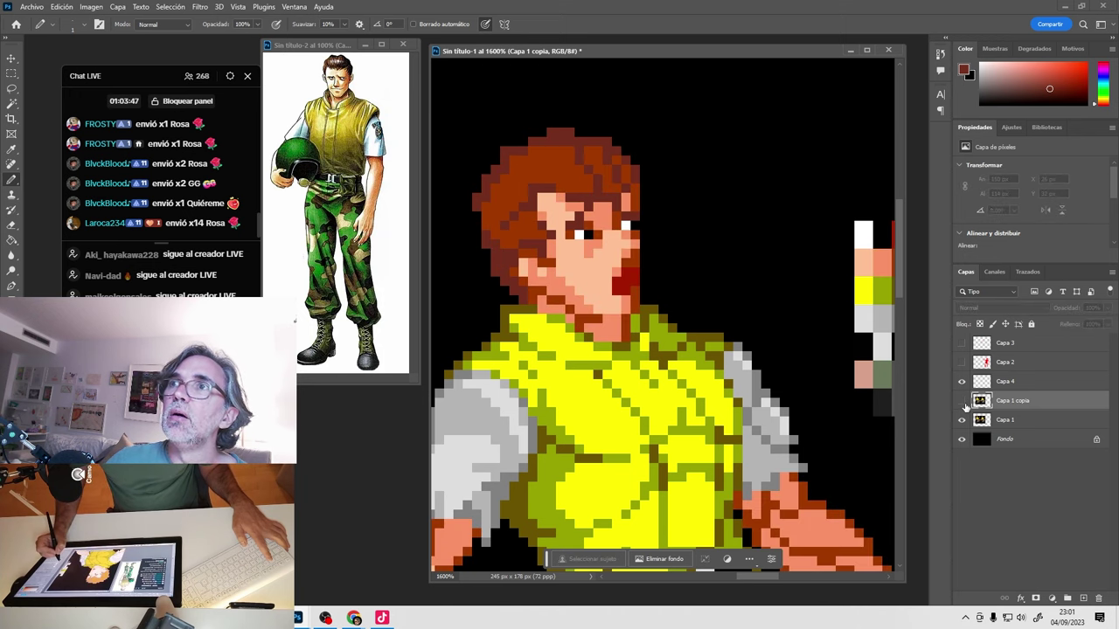
pyautogui.click(963, 402)
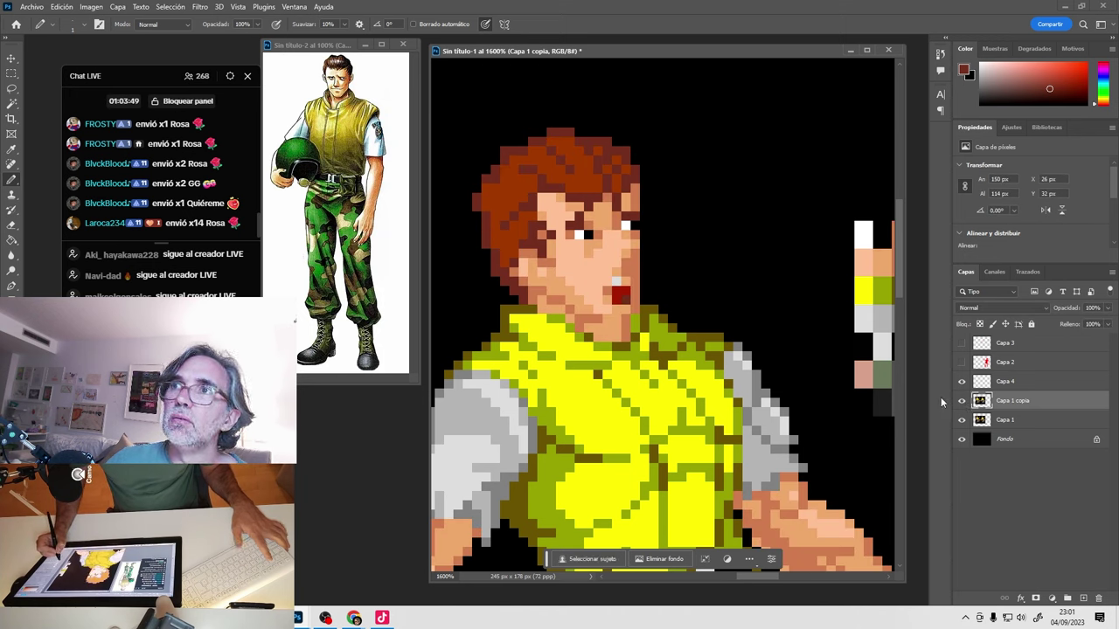
# Shade the neck under the jaw in the dark skin tone and refine the chin with the mid and light skin tones.
pyautogui.moveTo(691, 329); pyautogui.dragTo(687, 311)
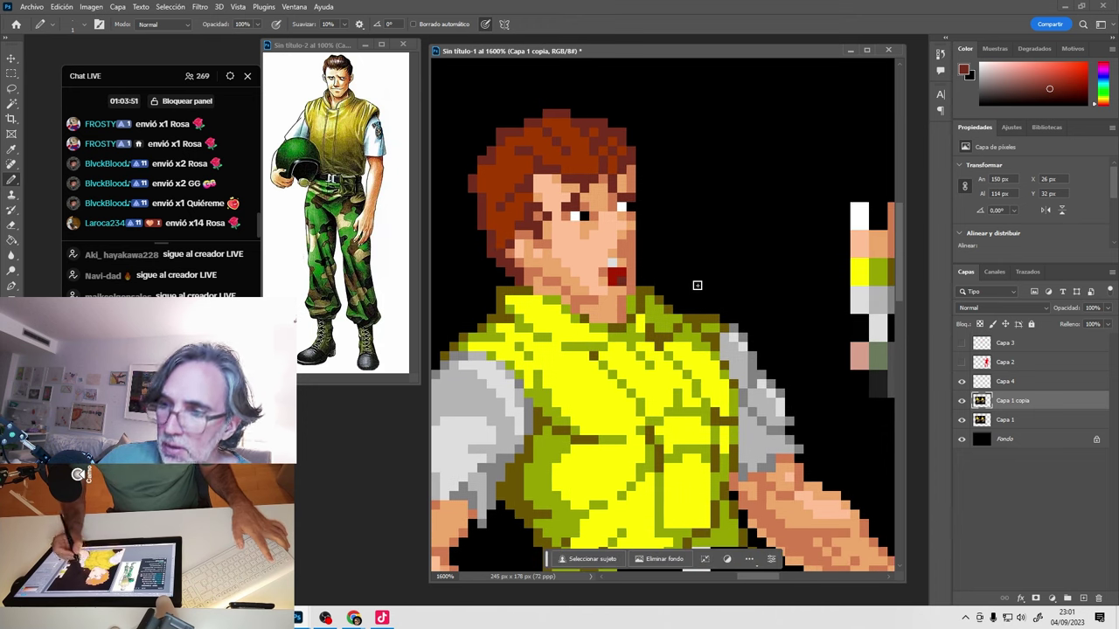
pyautogui.keyDown('alt'); pyautogui.click(614, 305); pyautogui.keyUp('alt')
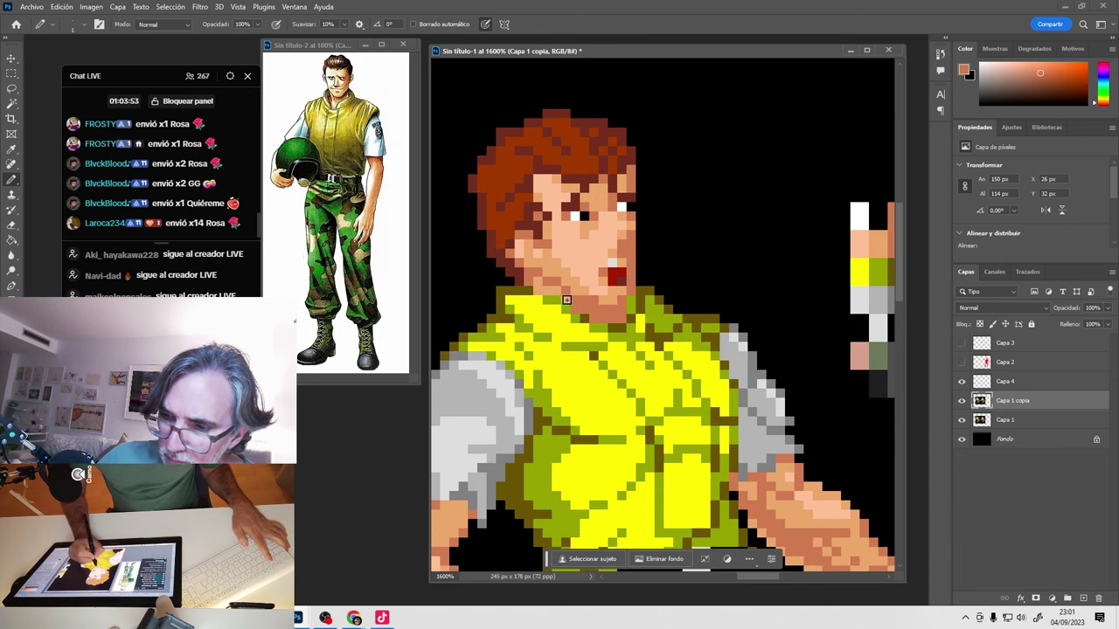
pyautogui.keyDown('alt'); pyautogui.click(607, 301); pyautogui.keyUp('alt')
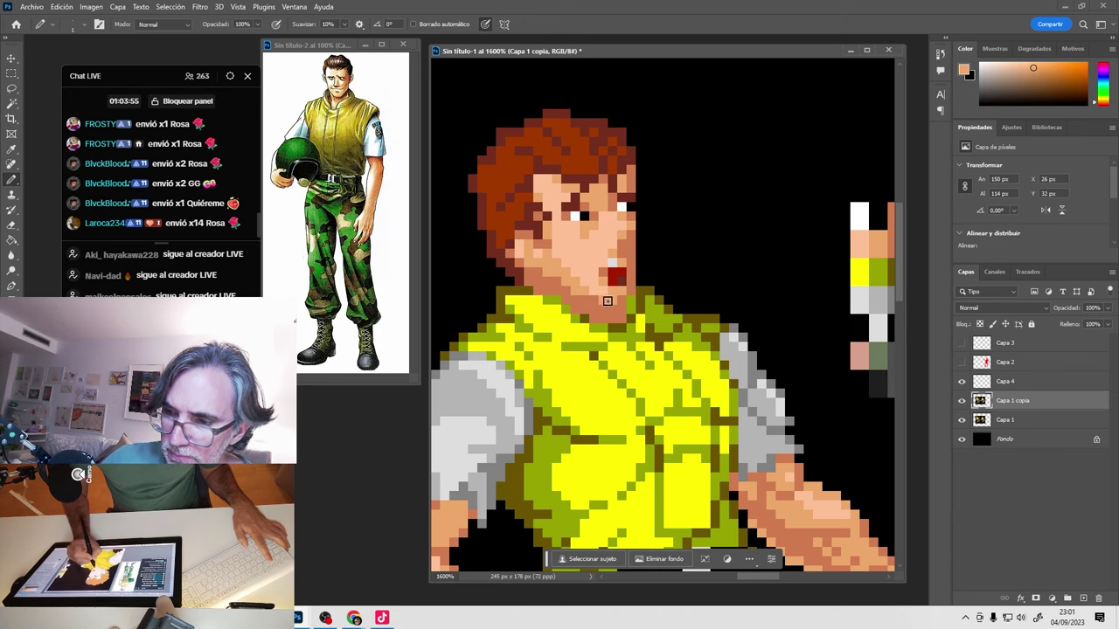
pyautogui.keyDown('alt'); pyautogui.click(594, 276); pyautogui.keyUp('alt')
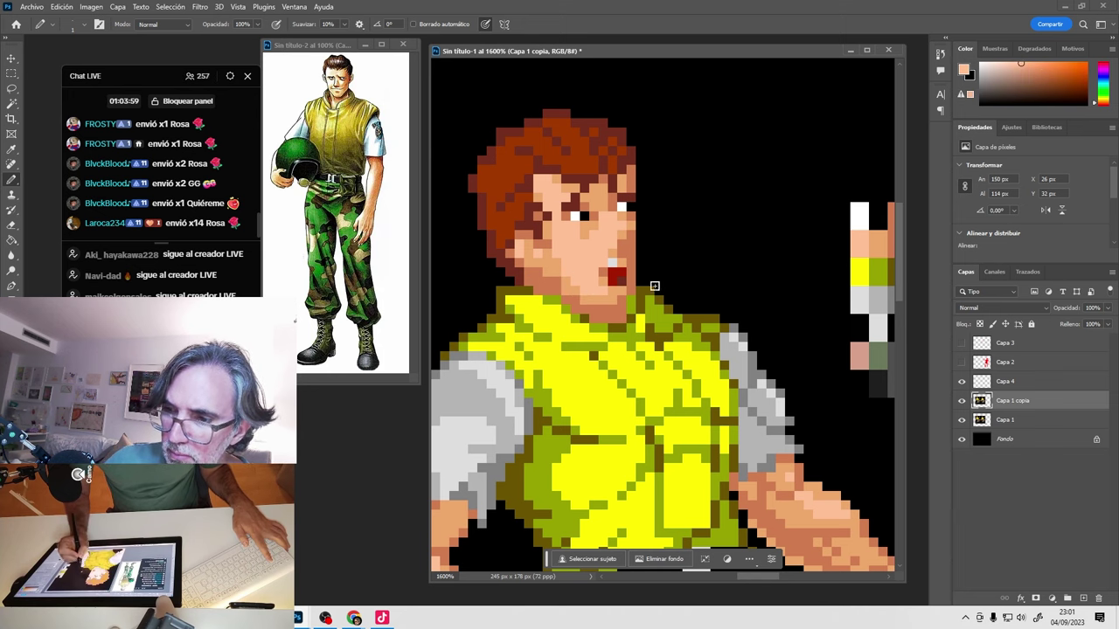
# Touch up the ear's shading with the dark and mid skin tones, and sample the orange-brown from the side hair.
pyautogui.keyDown('alt'); pyautogui.click(542, 253); pyautogui.keyUp('alt')
pyautogui.click(537, 248)
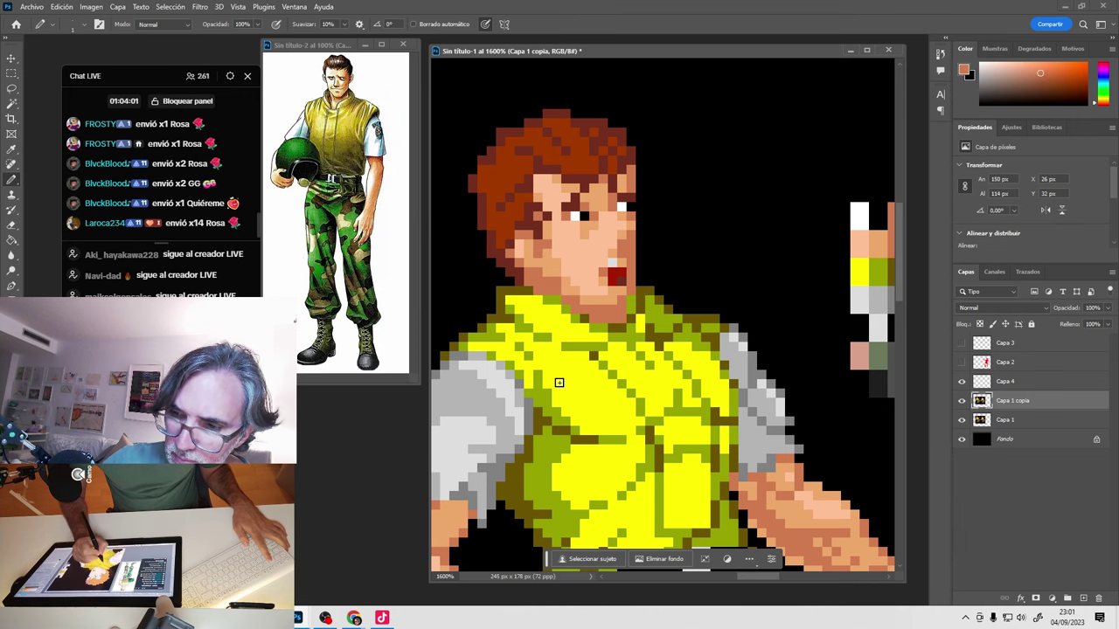
pyautogui.keyDown('alt'); pyautogui.click(544, 247); pyautogui.keyUp('alt')
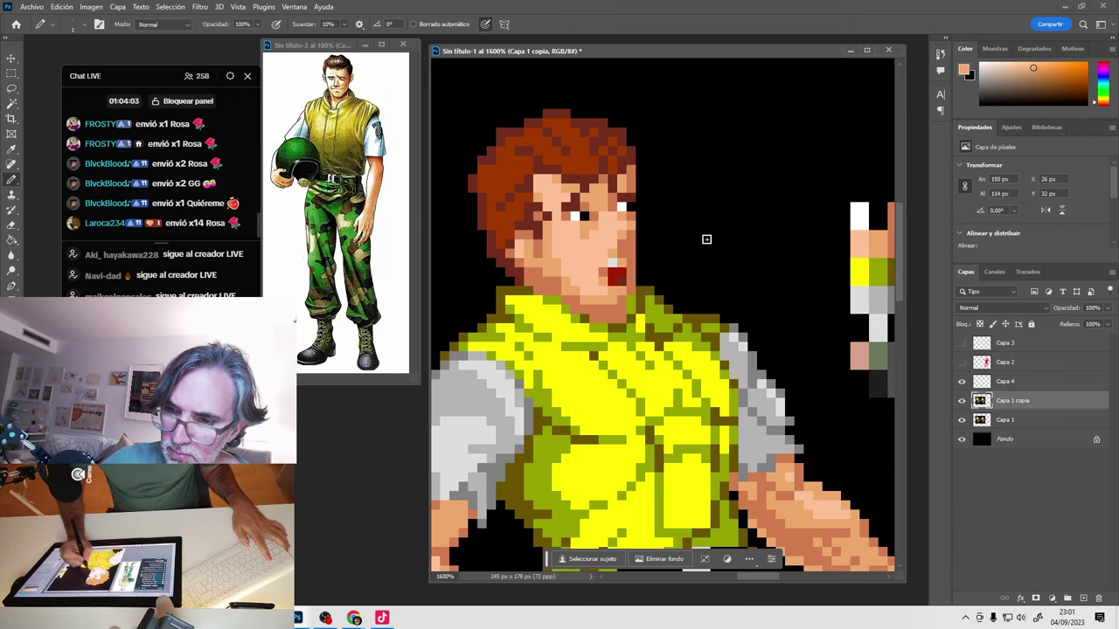
pyautogui.keyDown('alt'); pyautogui.click(527, 200); pyautogui.keyUp('alt')
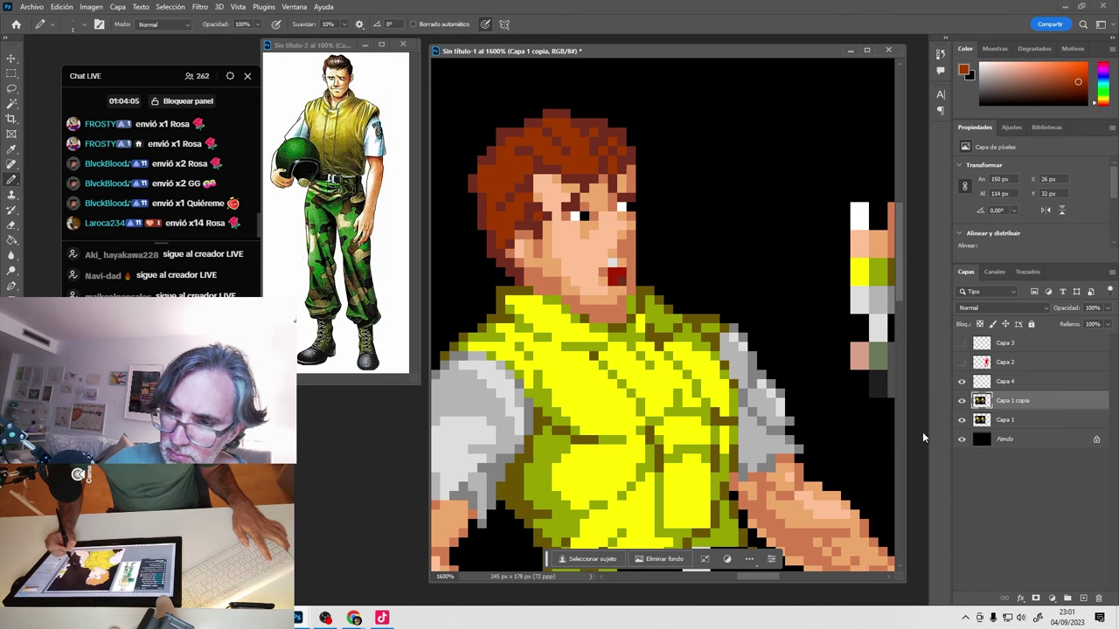
# Compare the repainted face and arm with the original layer and sample the skin and orange-brown tones.
pyautogui.click(962, 401)
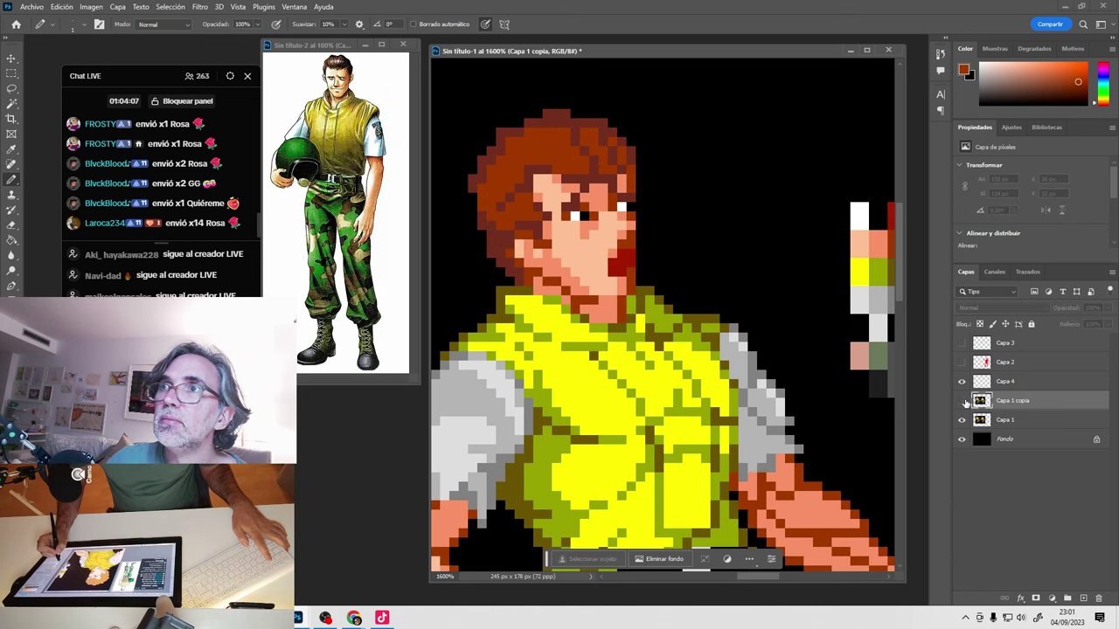
pyautogui.click(963, 401)
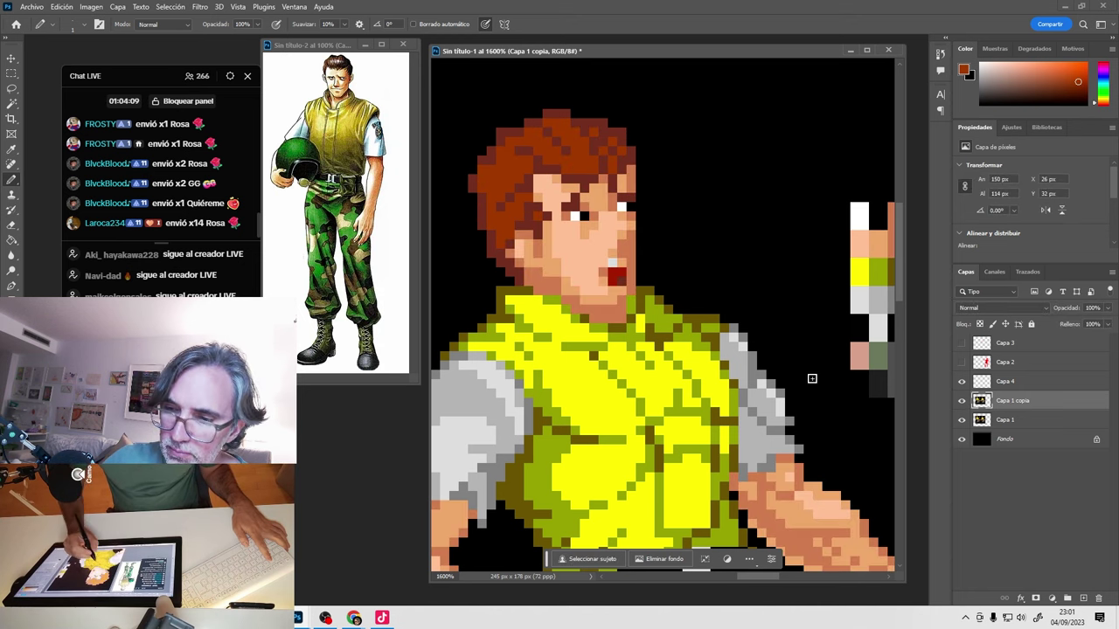
pyautogui.moveTo(519, 297)
pyautogui.mouseDown()
pyautogui.moveTo(519, 206)
pyautogui.moveTo(542, 223)
pyautogui.mouseUp()
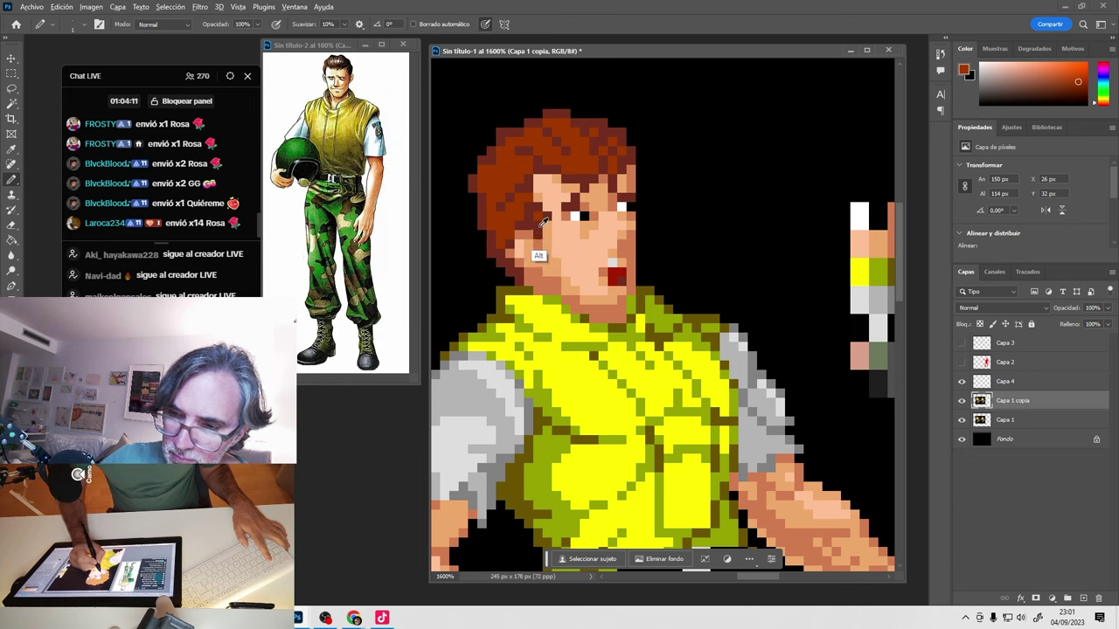
pyautogui.keyDown('alt'); pyautogui.click(623, 236); pyautogui.keyUp('alt')
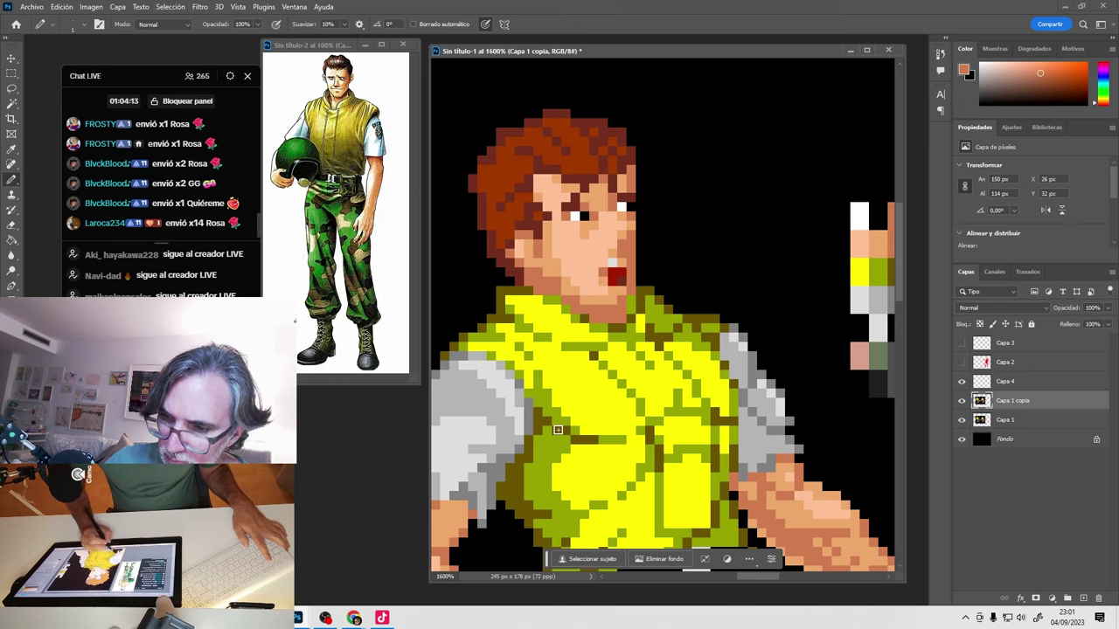
pyautogui.keyDown('alt'); pyautogui.click(794, 535); pyautogui.keyUp('alt')
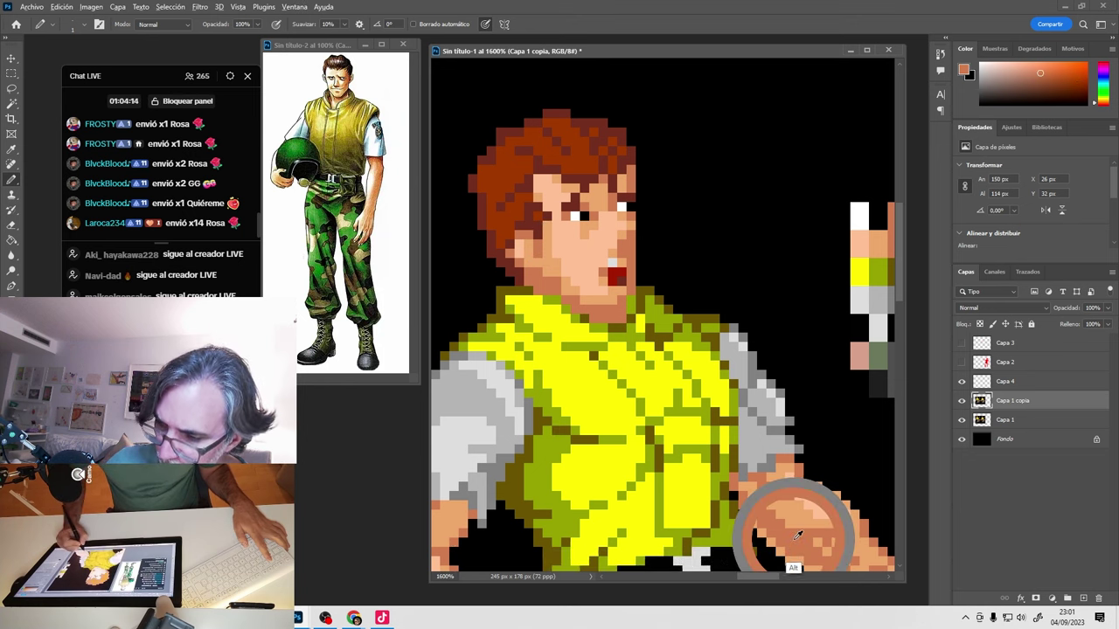
pyautogui.click(962, 401)
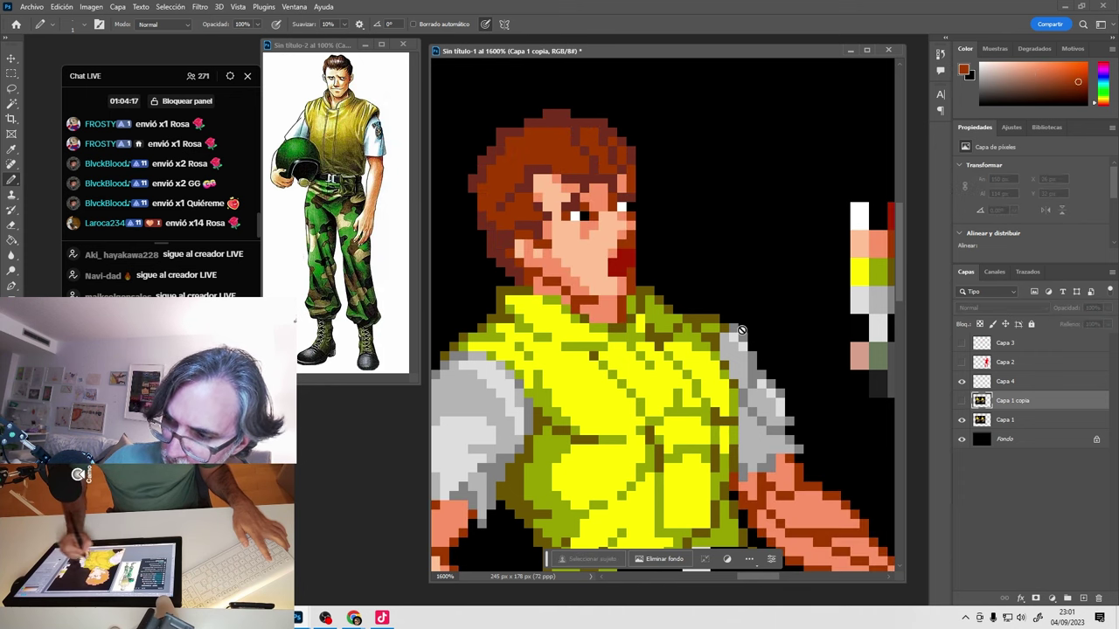
pyautogui.click(962, 401)
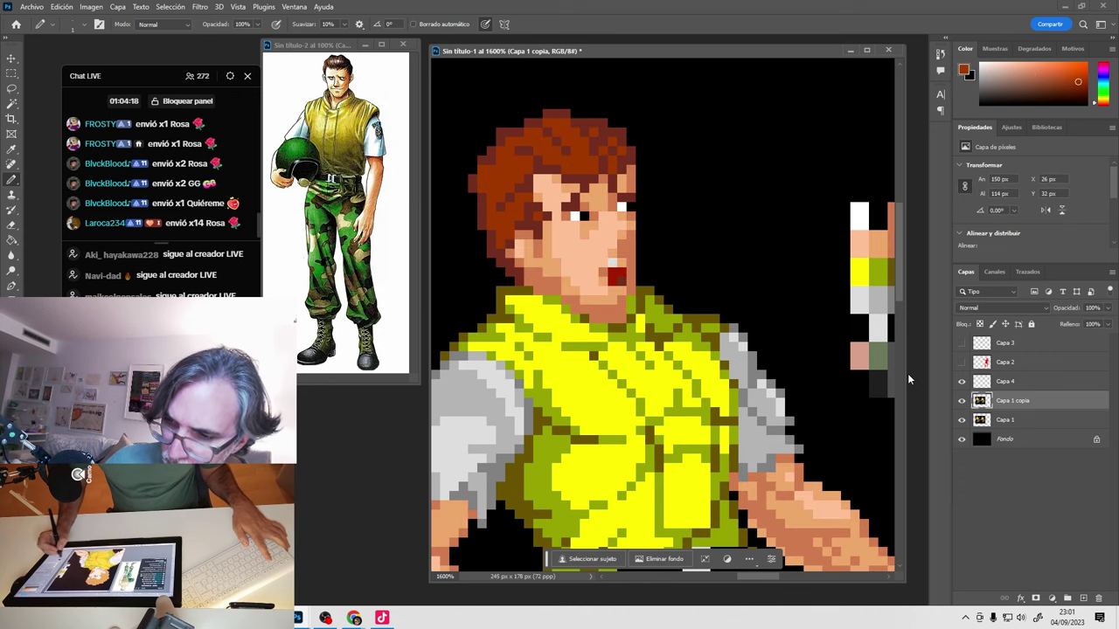
# Add orange-brown shadow pixels along the jaw and neck, balance them with the dark skin tone, and compare with the original layer.
pyautogui.click(529, 274)
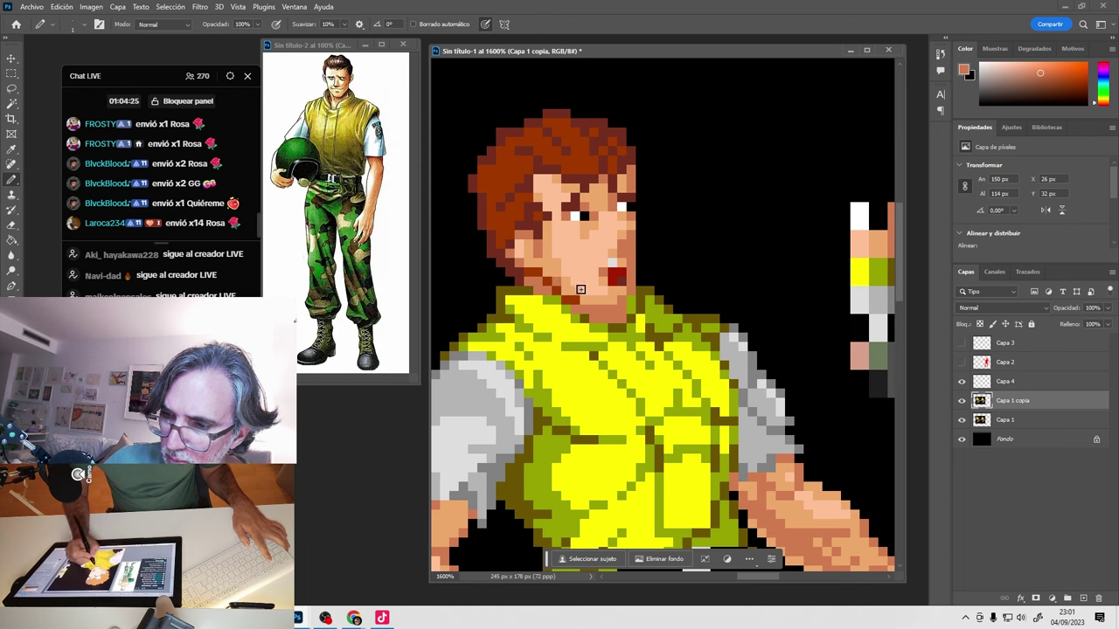
pyautogui.keyDown('alt'); pyautogui.click(527, 272); pyautogui.keyUp('alt')
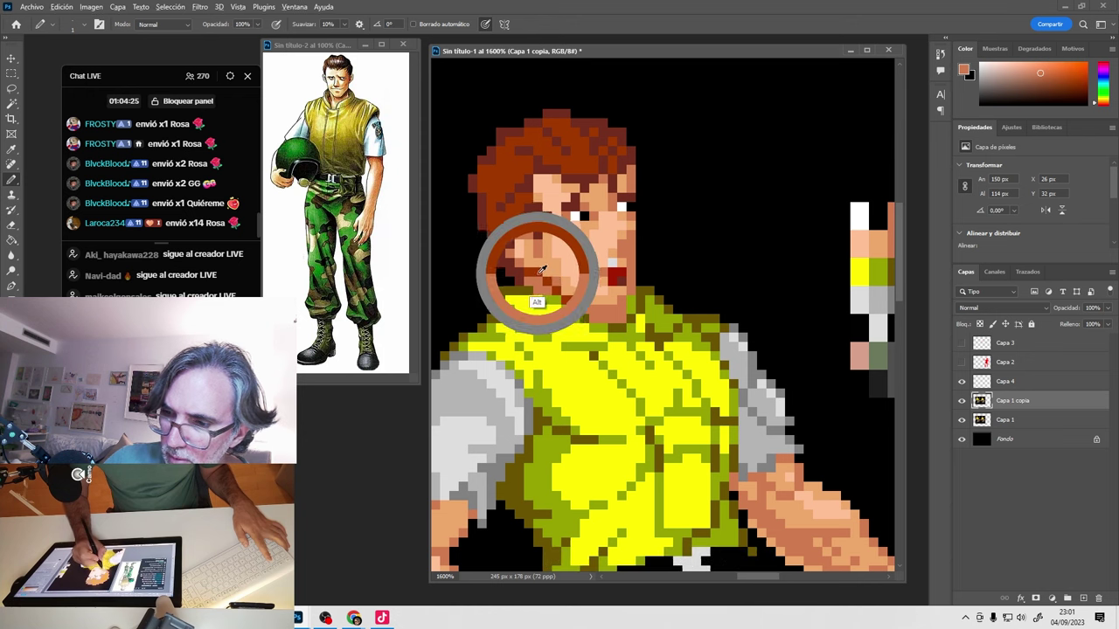
pyautogui.click(962, 400)
pyautogui.click(963, 401)
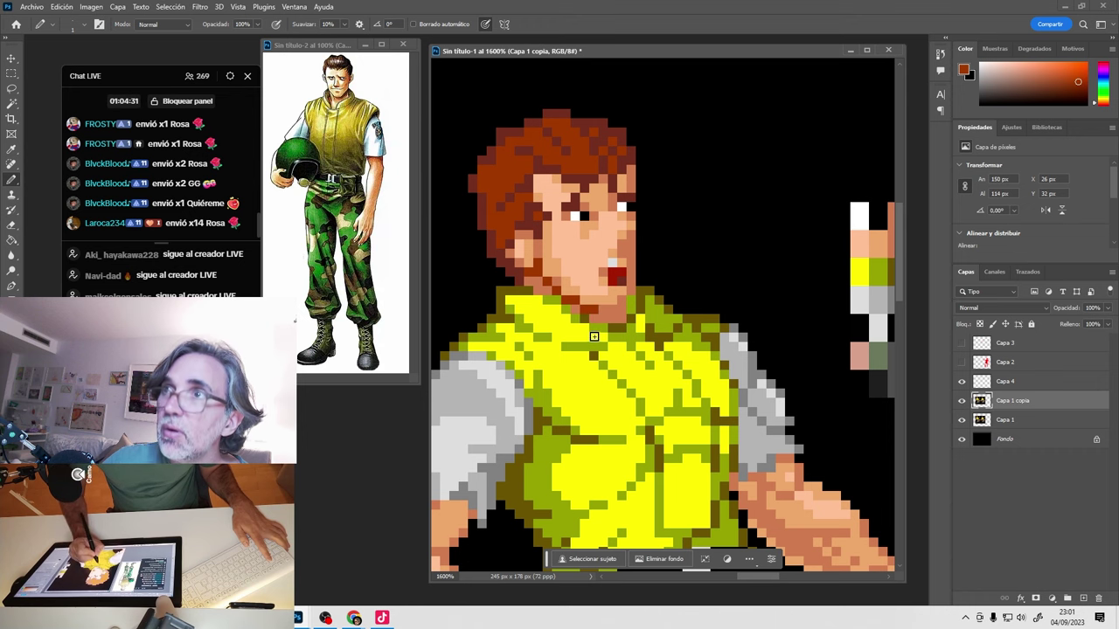
# Add an orange-brown cast shadow on the lowered arm just beneath the grey sleeve, blending with the dark skin tone.
pyautogui.moveTo(594, 341); pyautogui.dragTo(603, 96)
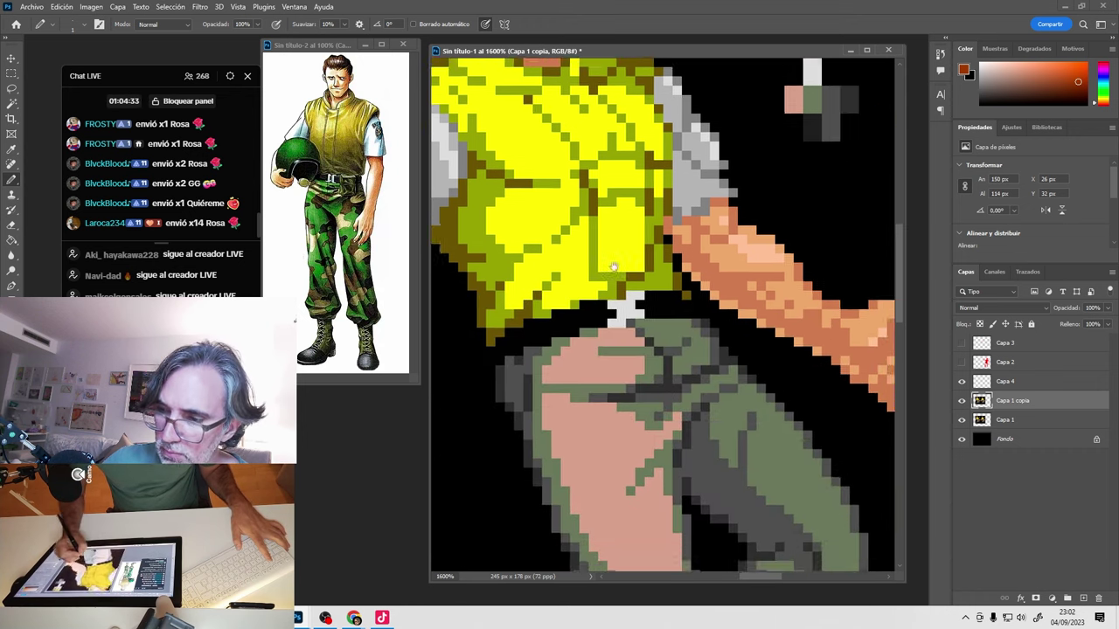
pyautogui.moveTo(691, 402); pyautogui.dragTo(771, 442)
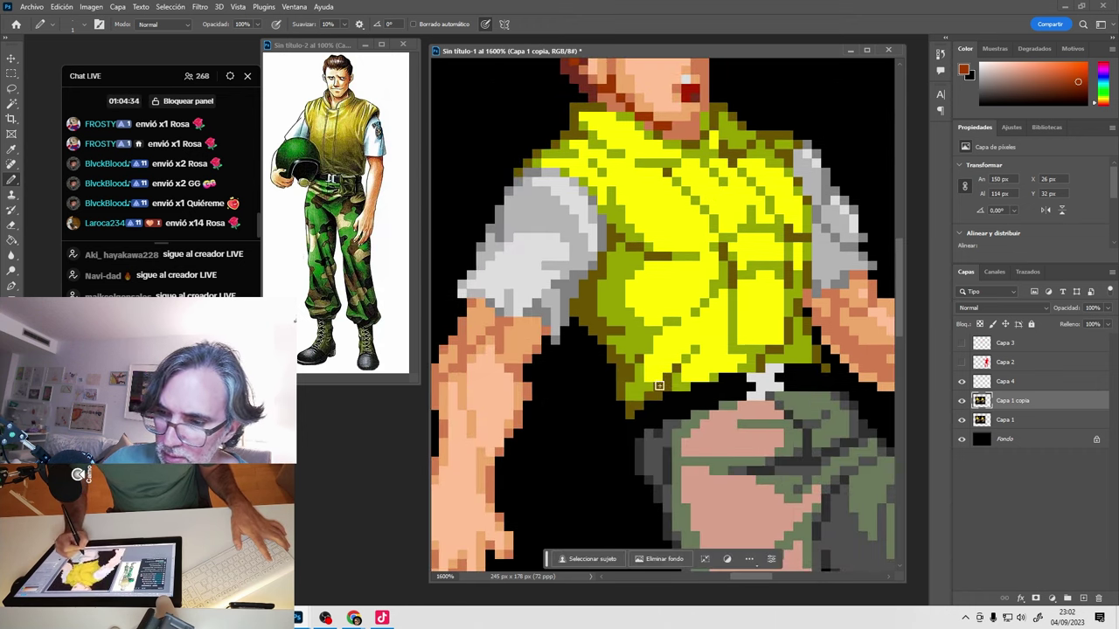
pyautogui.keyDown('alt'); pyautogui.click(477, 317); pyautogui.keyUp('alt')
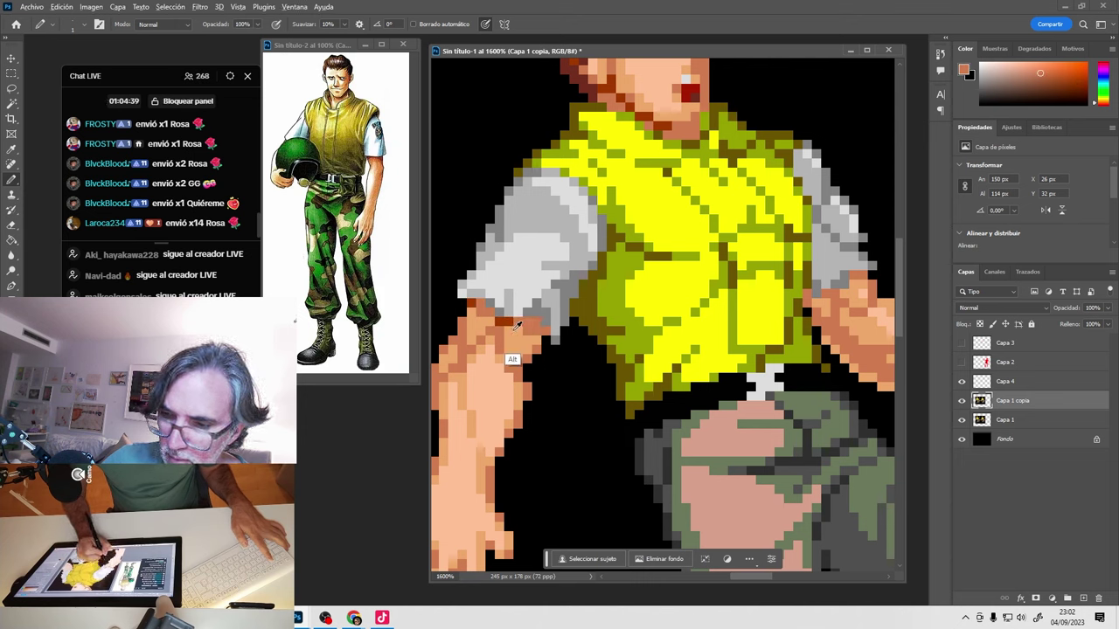
pyautogui.keyDown('alt'); pyautogui.click(504, 321); pyautogui.keyUp('alt')
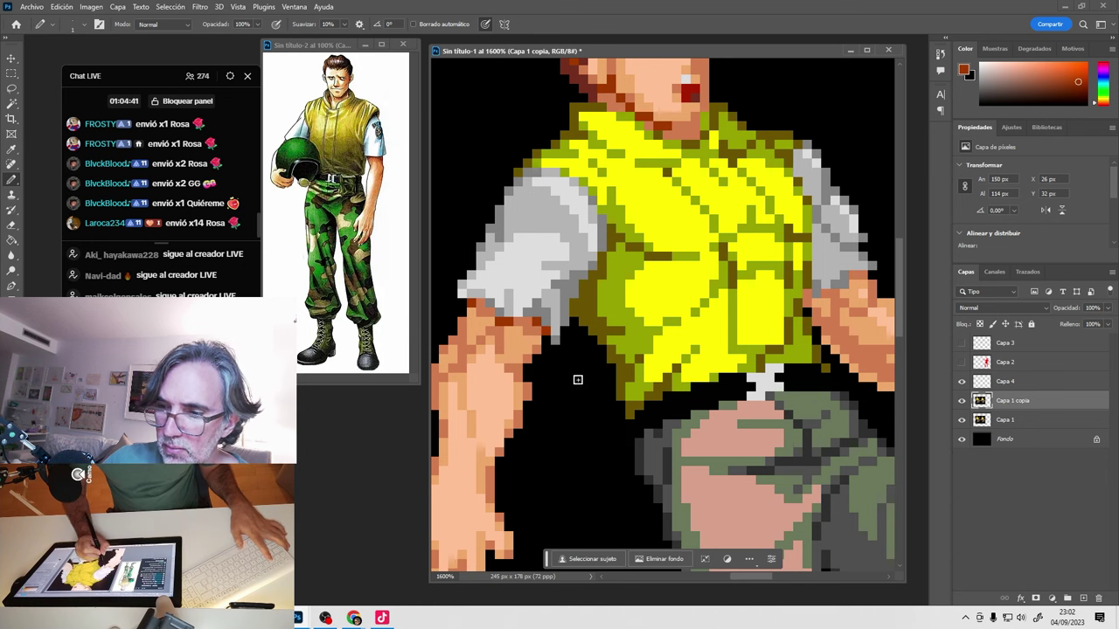
# Add orange-brown shadow pixels on the outstretched arm along the sleeve's edge and retouch them with the dark skin tone.
pyautogui.hscroll(5, 577, 381)
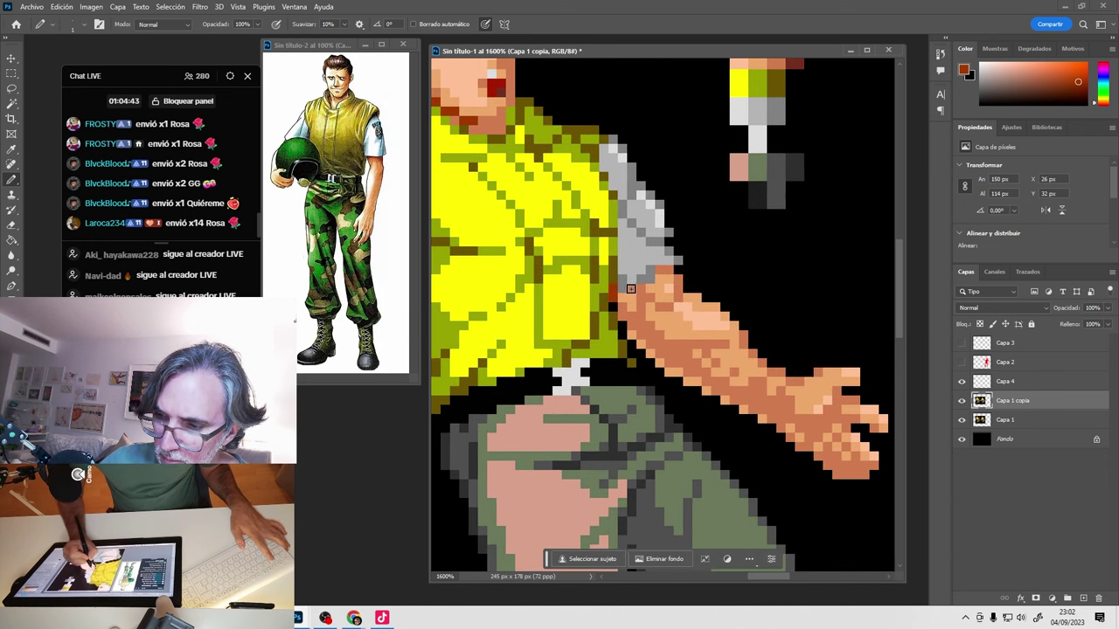
pyautogui.keyDown('alt'); pyautogui.click(642, 290); pyautogui.keyUp('alt')
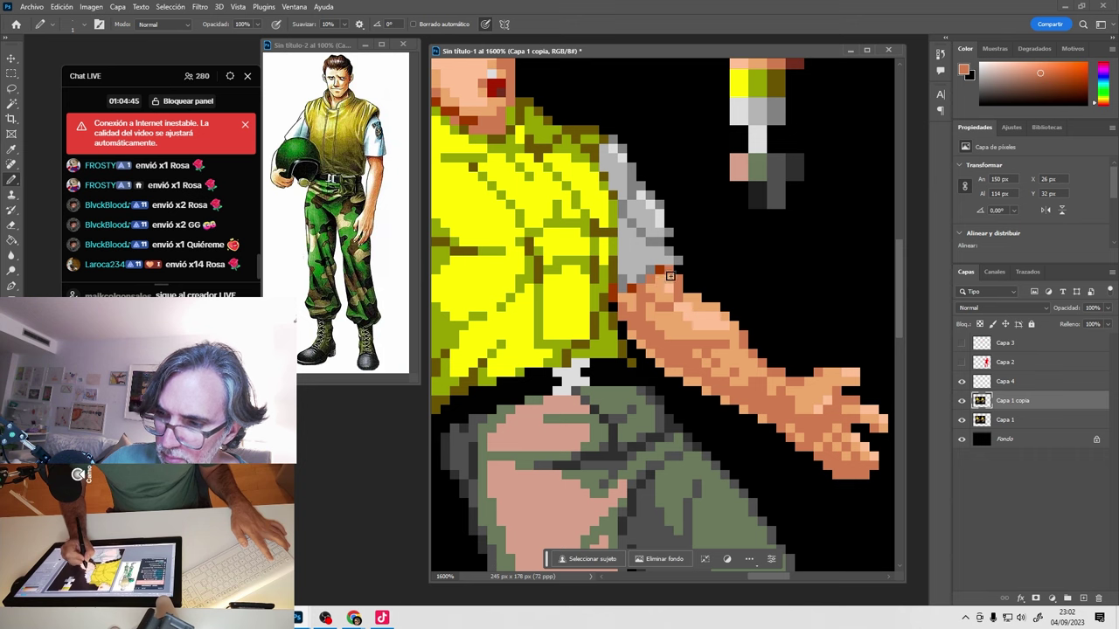
pyautogui.keyDown('alt'); pyautogui.click(667, 267); pyautogui.keyUp('alt')
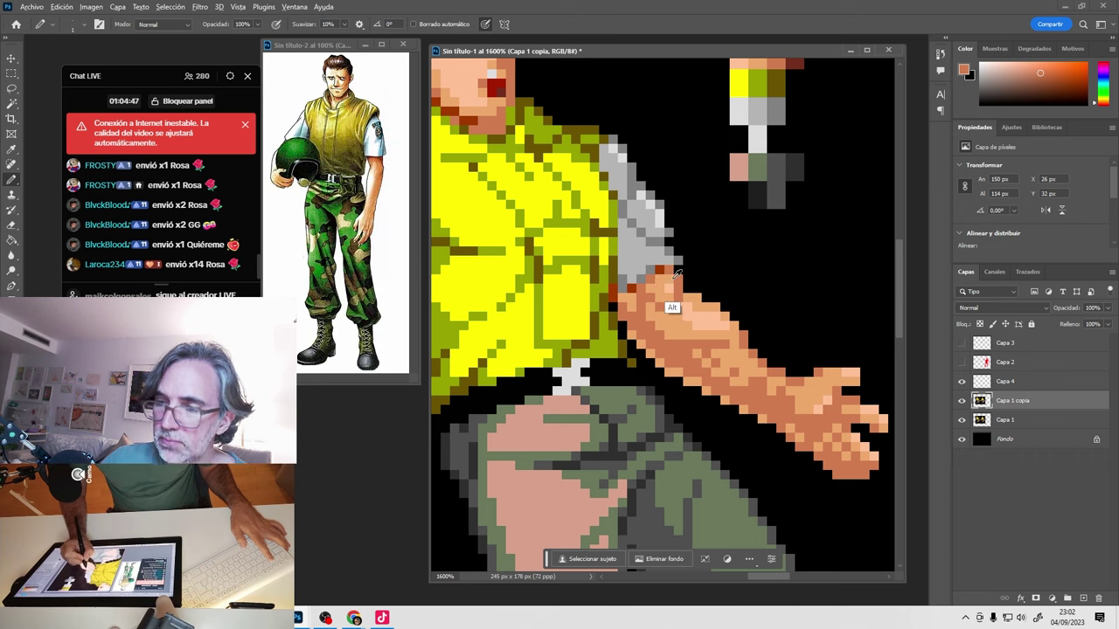
pyautogui.moveTo(668, 270); pyautogui.dragTo(657, 269)
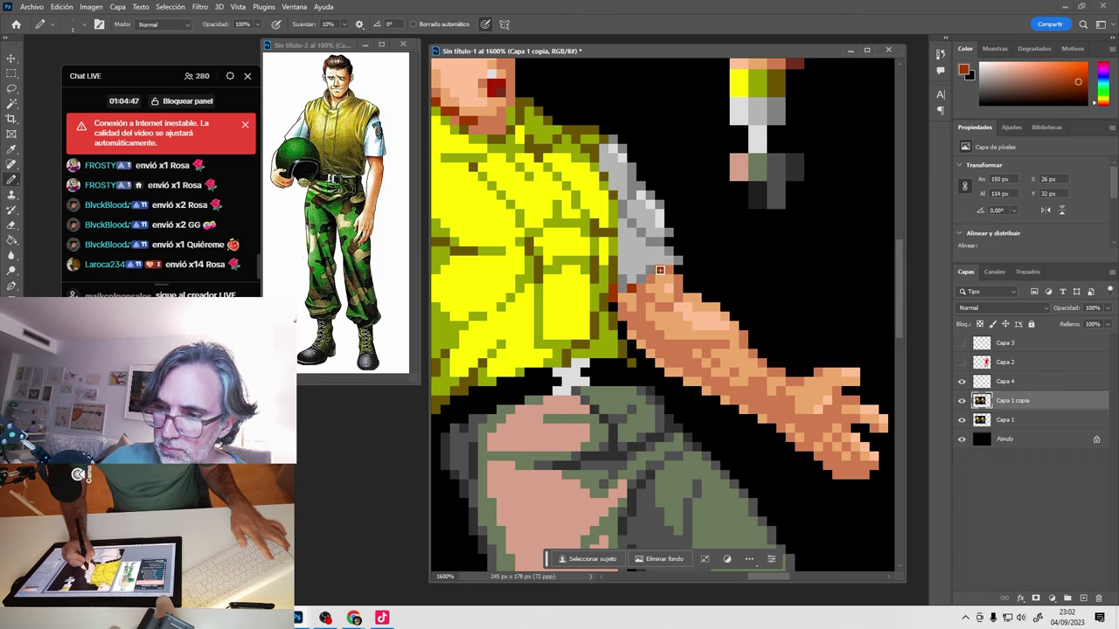
pyautogui.keyDown('alt'); pyautogui.click(630, 308); pyautogui.keyUp('alt')
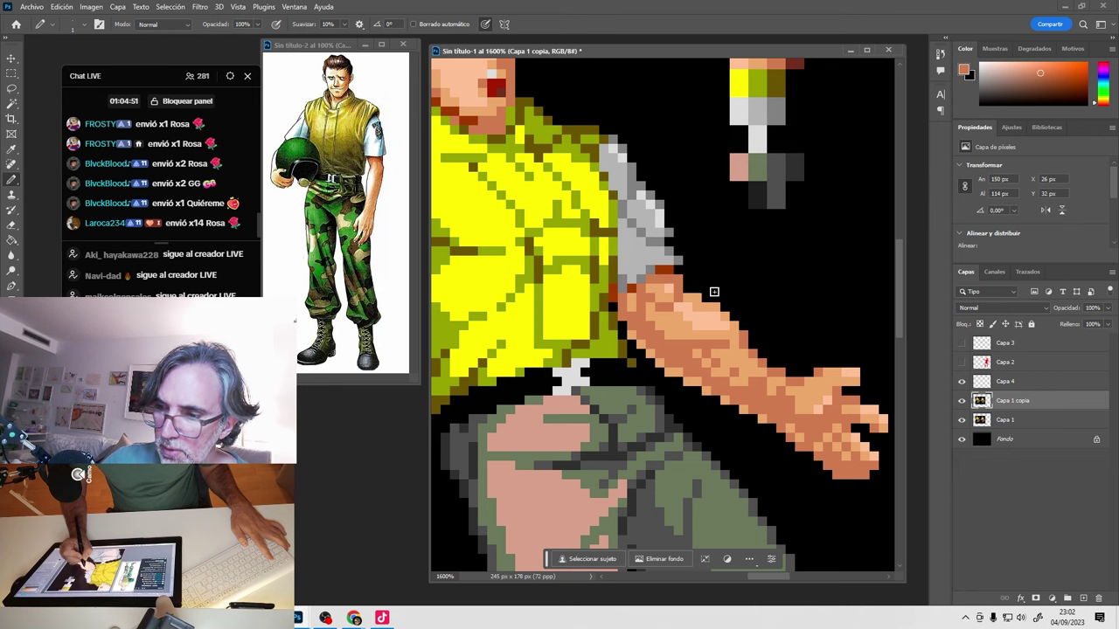
# Try orange-brown shadow lines across the palm of the outstretched hand.
pyautogui.scroll(-2, 673, 367)
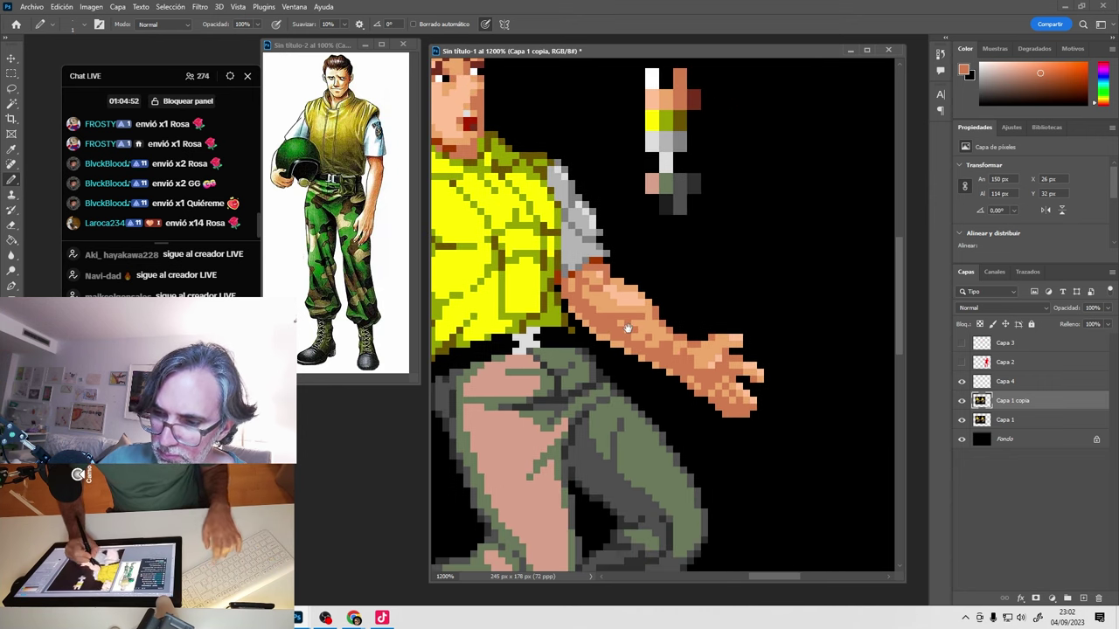
pyautogui.keyDown('alt'); pyautogui.click(599, 260); pyautogui.keyUp('alt')
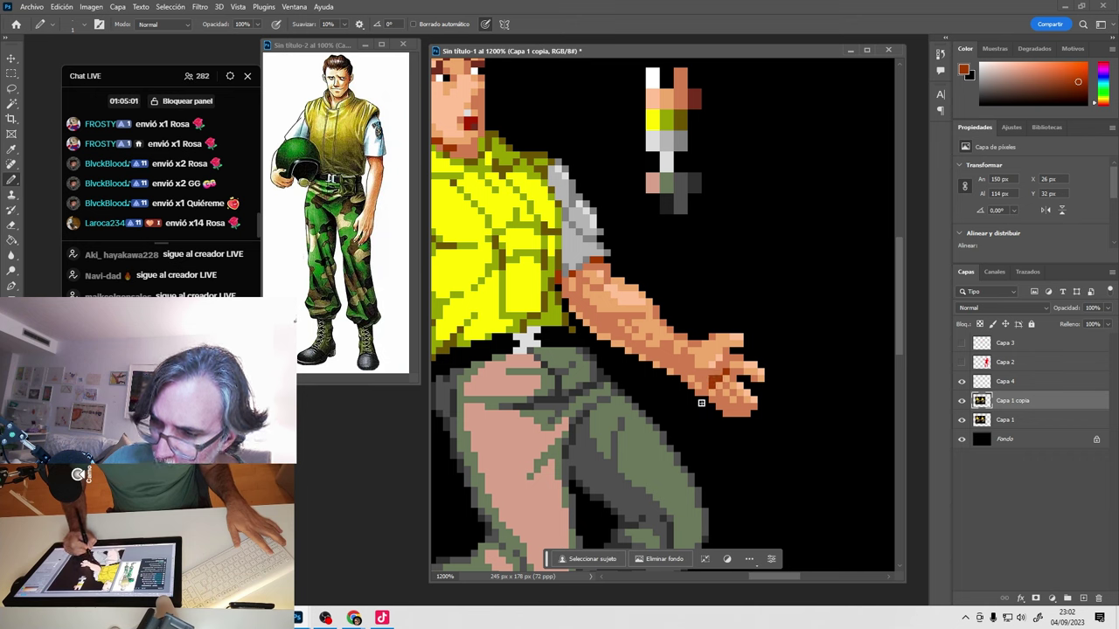
pyautogui.keyDown('alt'); pyautogui.click(704, 379); pyautogui.keyUp('alt')
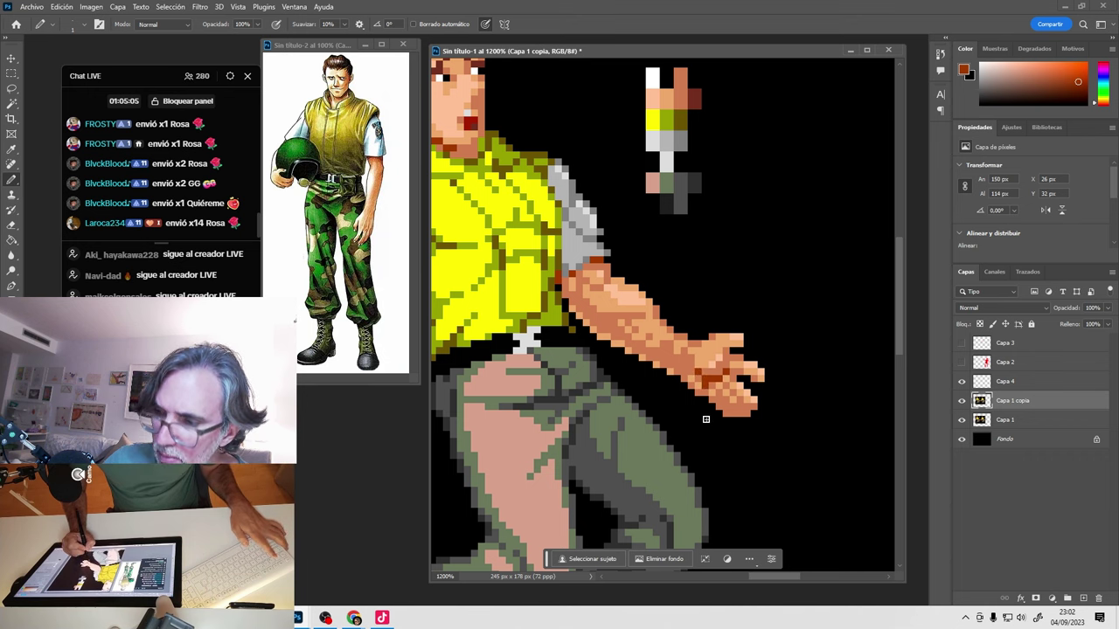
pyautogui.hscroll(2, 708, 406)
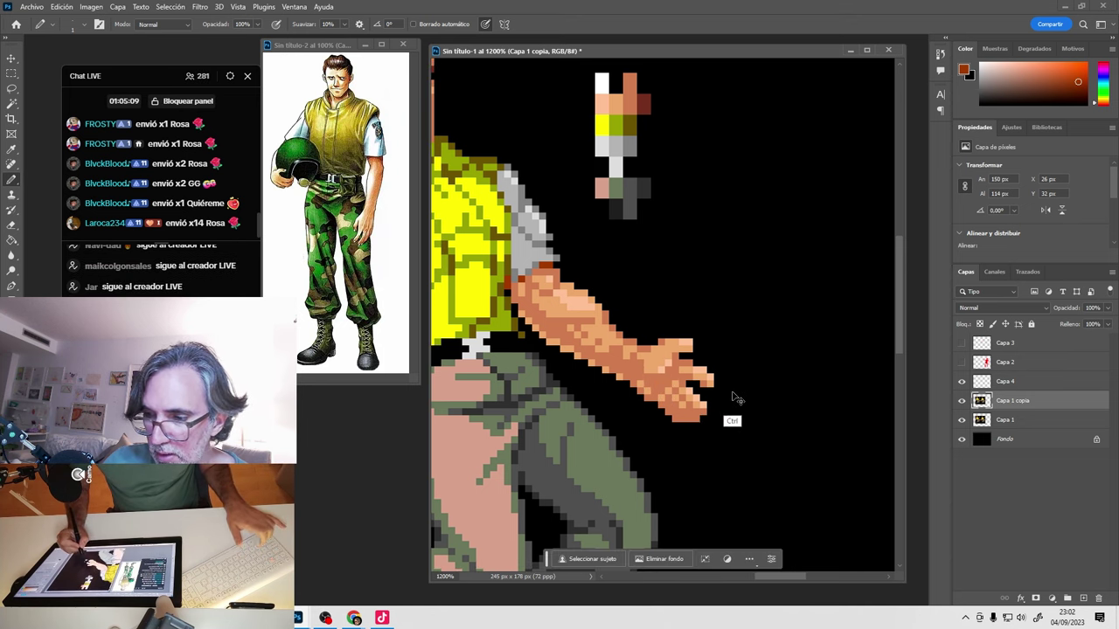
# Compare the whole repainted figure with the original by repeatedly toggling the visibility of the Capa 1 copia layer.
pyautogui.scroll(-1, 668, 416)
pyautogui.scroll(-1, 669, 425)
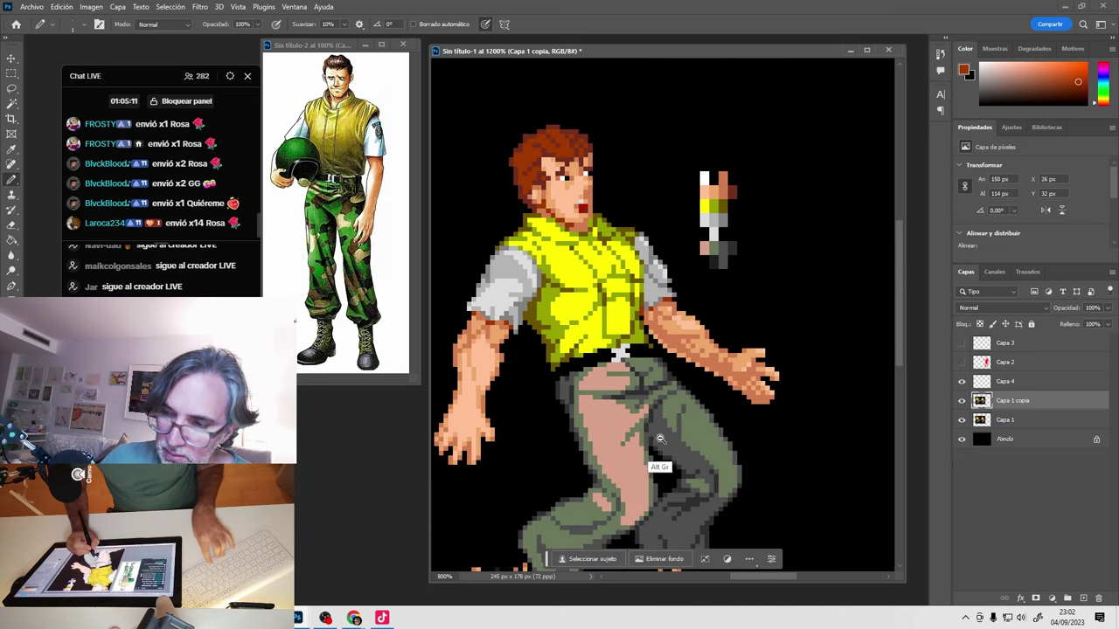
pyautogui.scroll(-1, 669, 407)
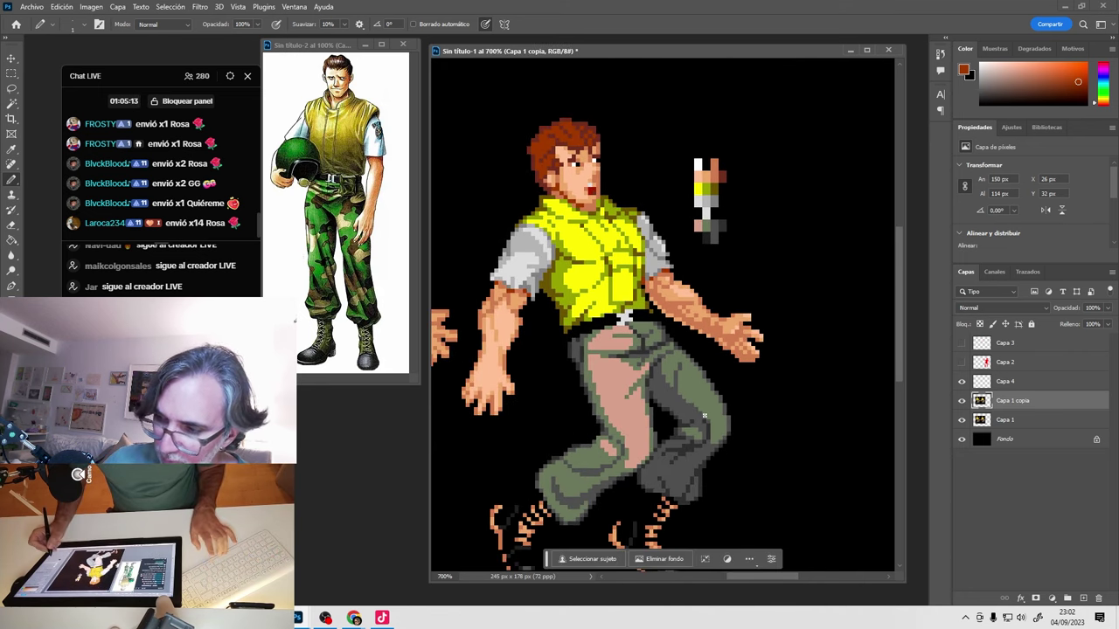
pyautogui.click(962, 402)
pyautogui.click(962, 402)
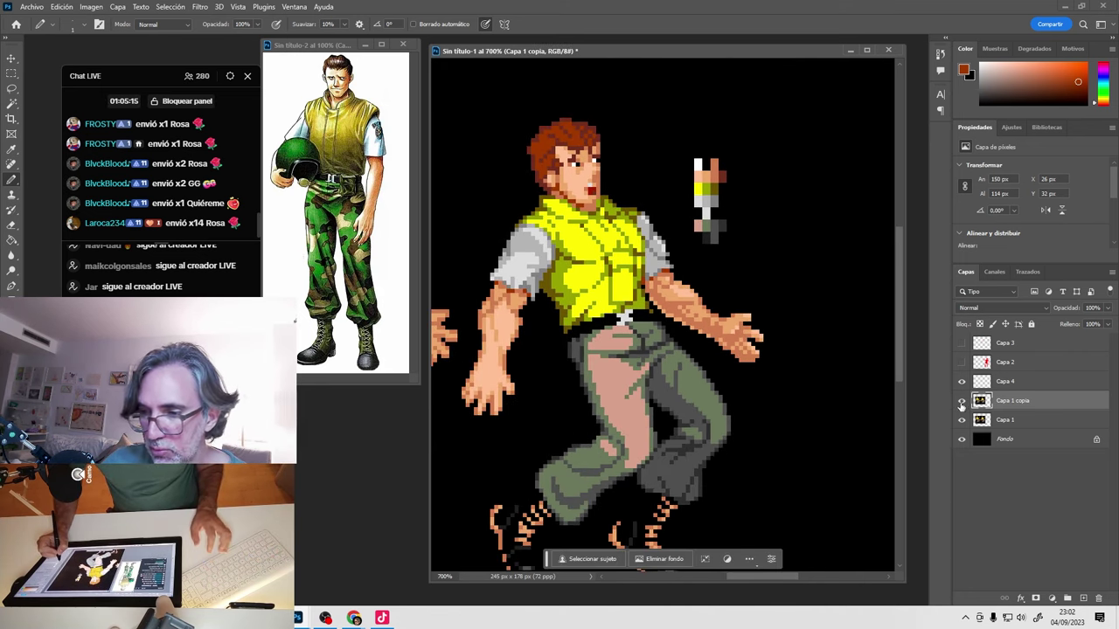
pyautogui.click(961, 404)
pyautogui.click(961, 405)
pyautogui.click(962, 404)
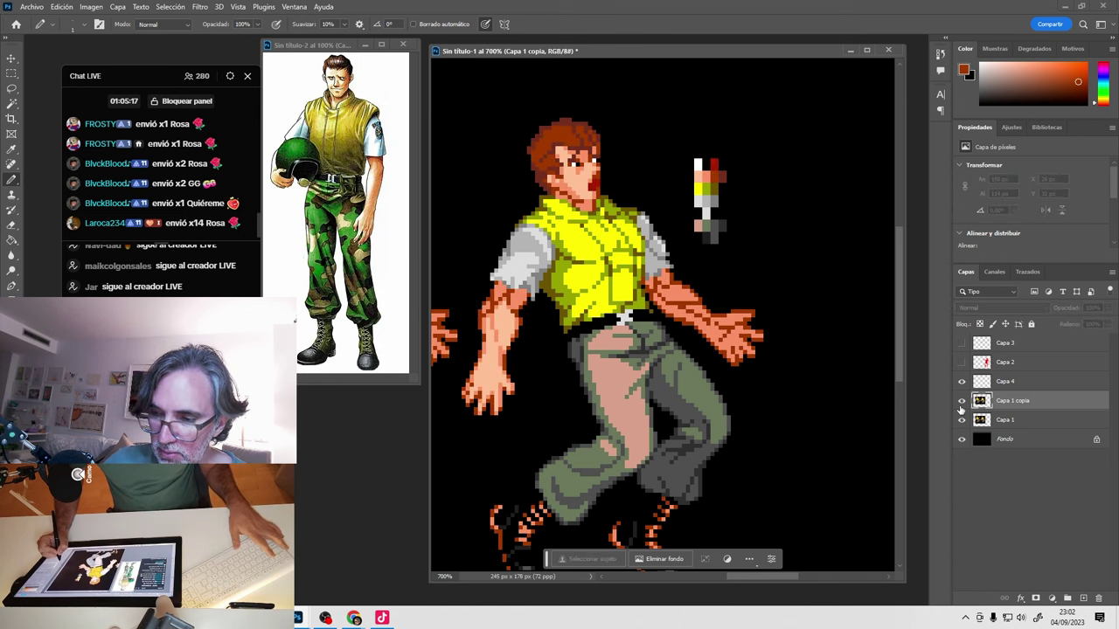
pyautogui.click(961, 403)
pyautogui.click(963, 404)
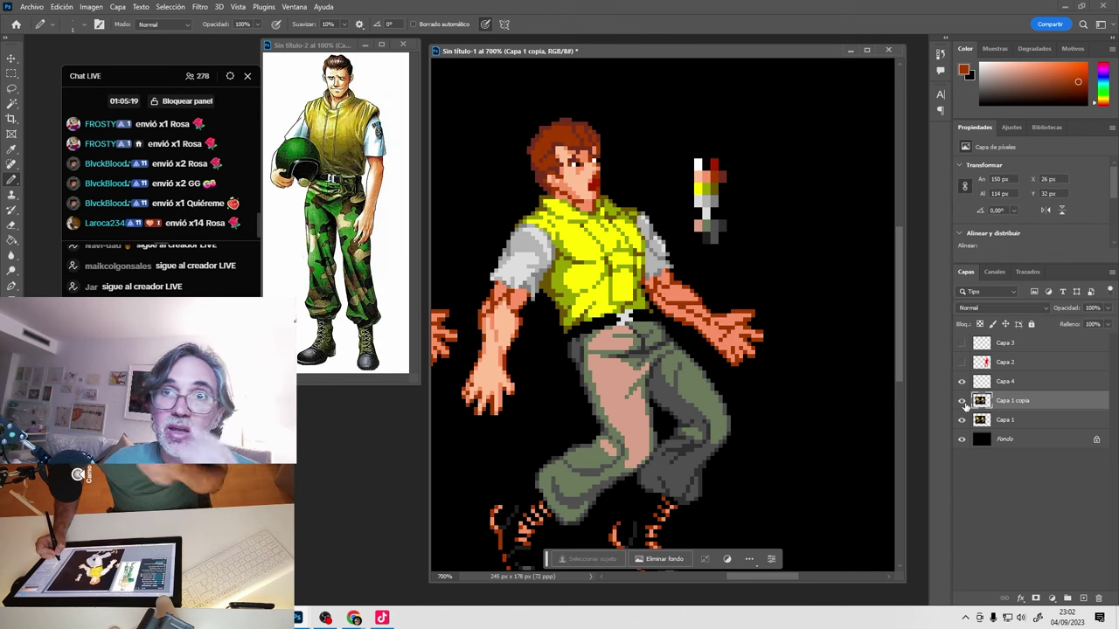
pyautogui.click(962, 404)
pyautogui.click(961, 403)
pyautogui.click(961, 404)
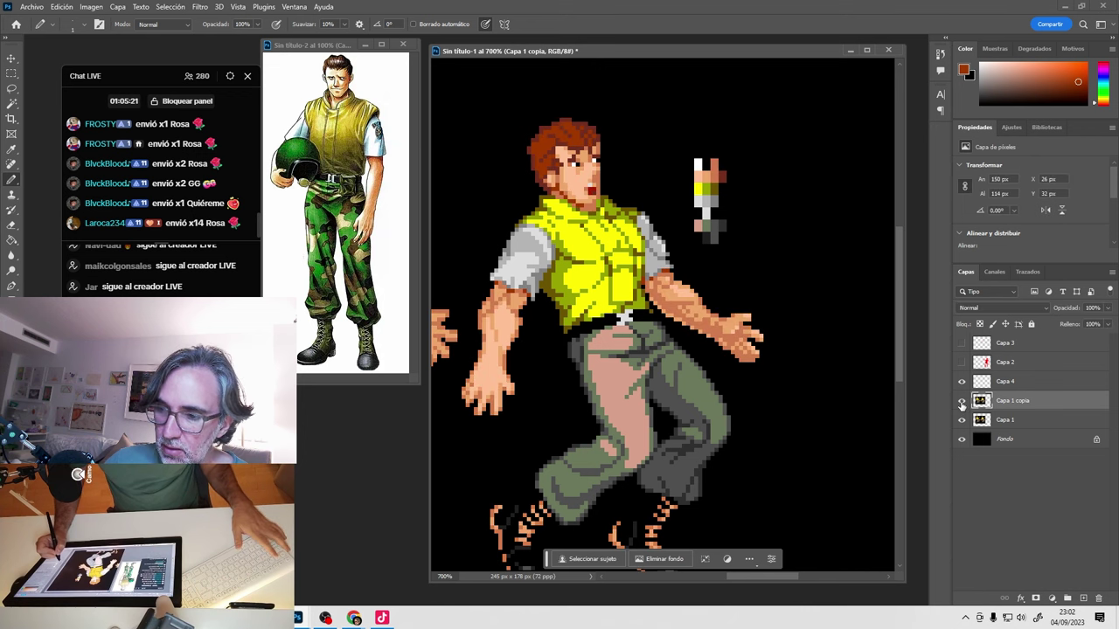
pyautogui.click(961, 404)
pyautogui.click(961, 404)
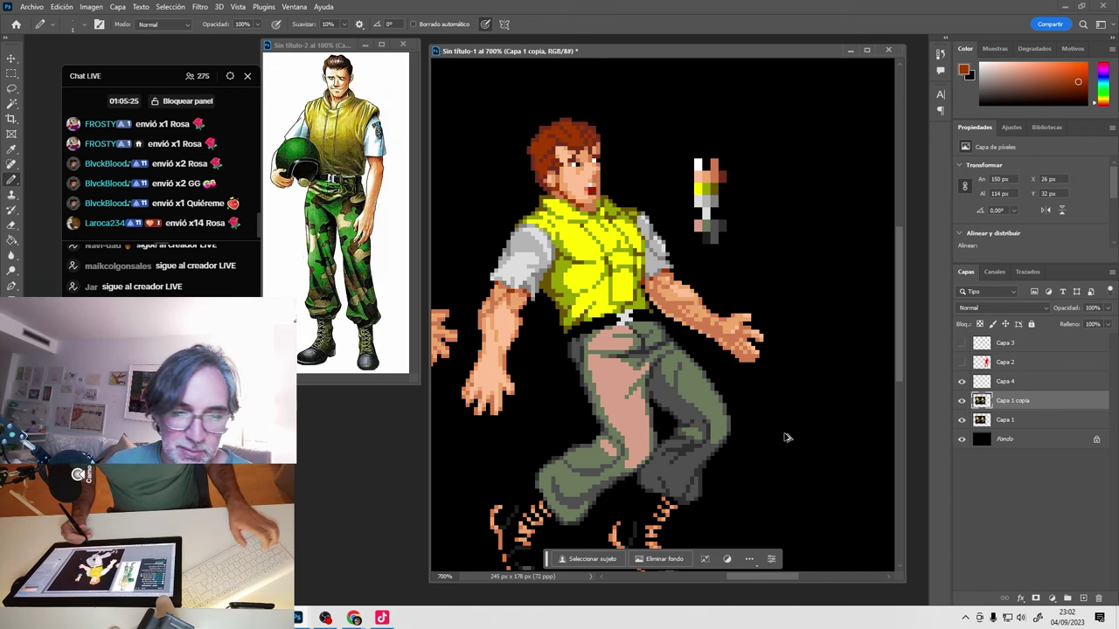
# Save a Photoshop copy with layers as 04-09-2023 03.psd on the Dico Grande (D:) drive.
pyautogui.hotkey('ctrl', 'alt', 's')
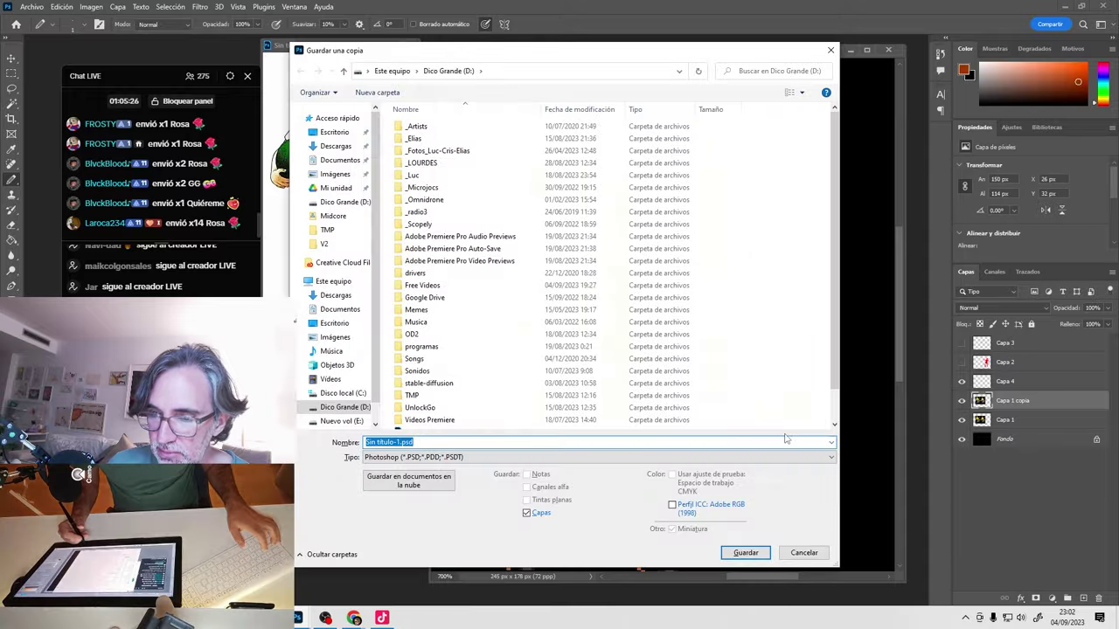
pyautogui.click(472, 456)
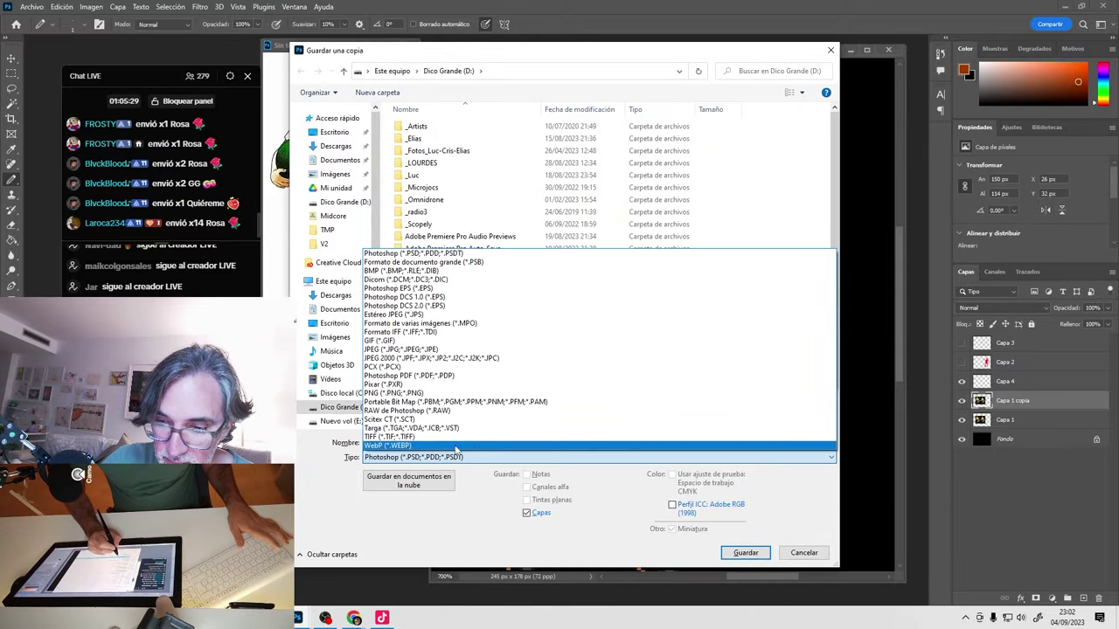
pyautogui.click(419, 520)
pyautogui.click(411, 442)
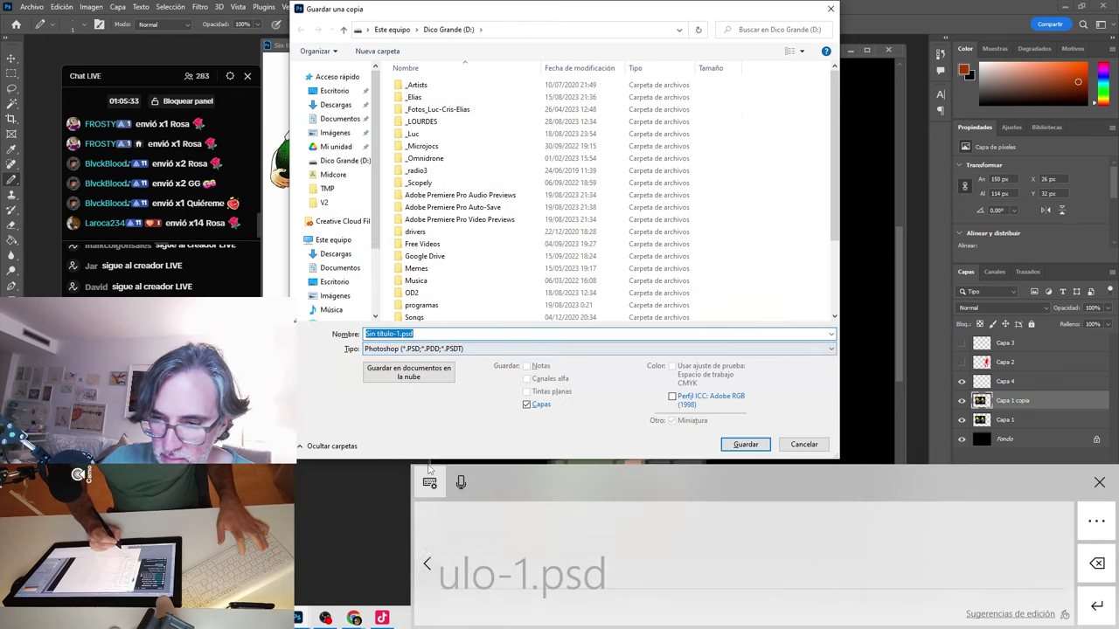
pyautogui.press('BackSpace')
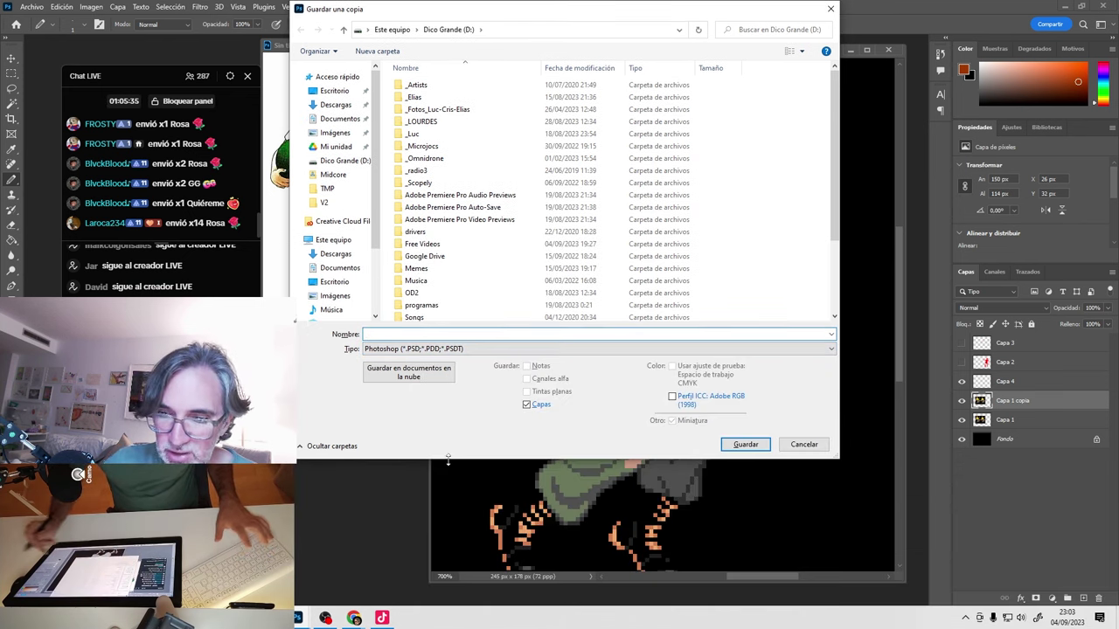
pyautogui.rightClick(387, 333)
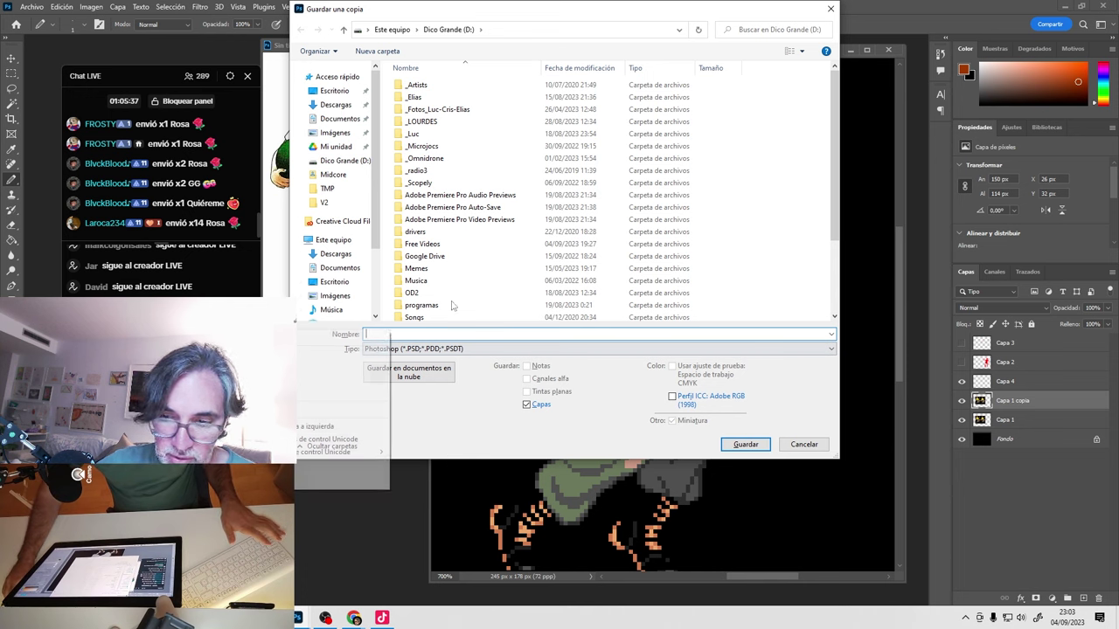
pyautogui.scroll(-3, 481, 280)
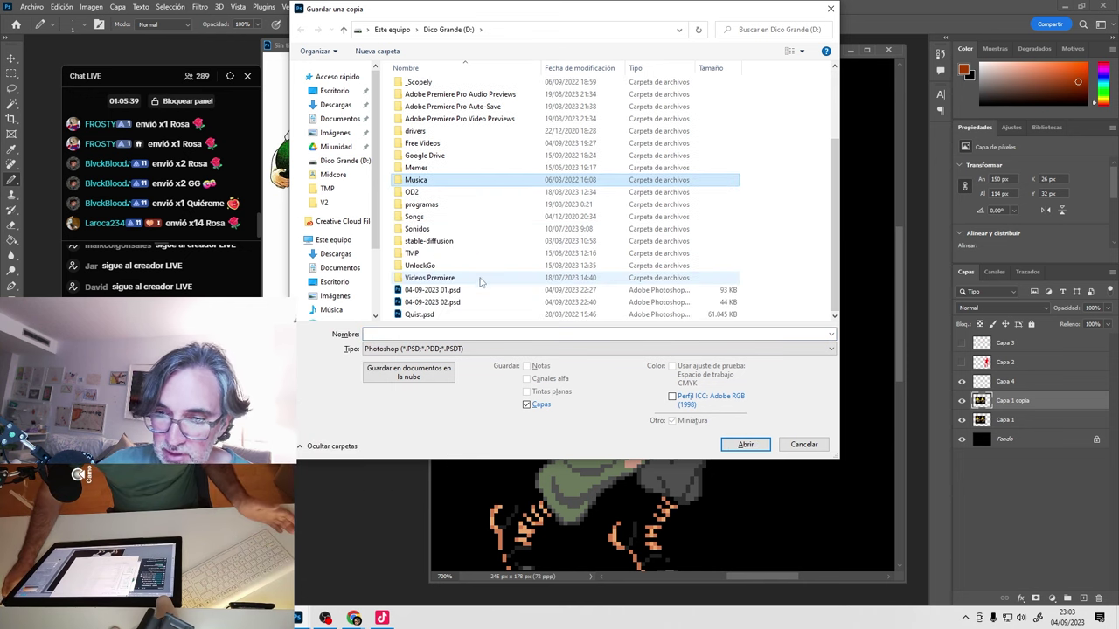
pyautogui.click(453, 302)
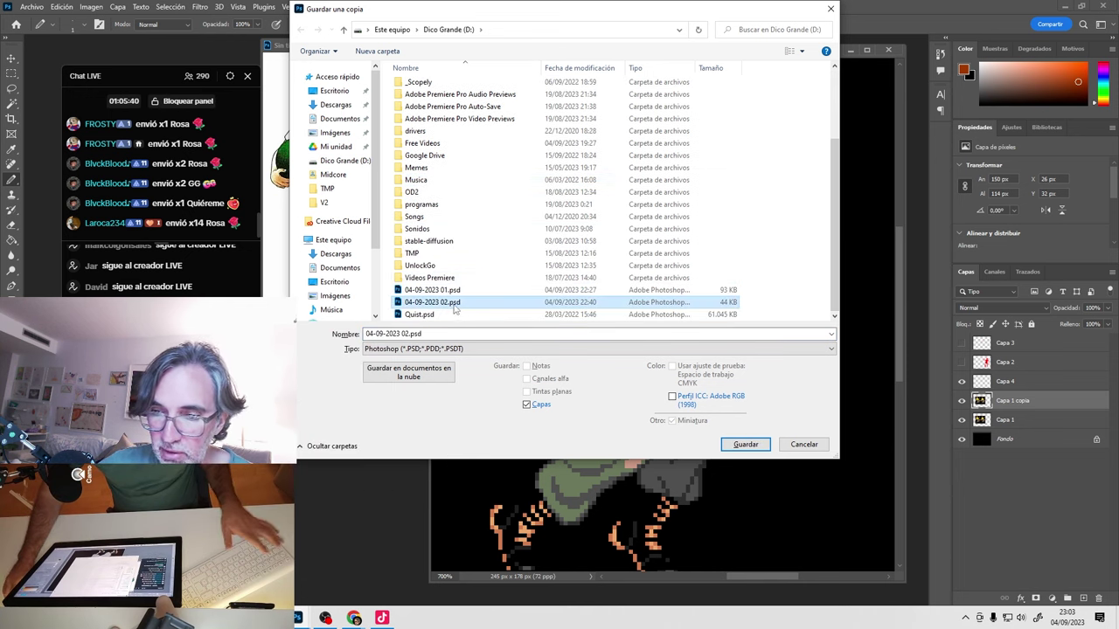
pyautogui.click(408, 334)
pyautogui.click(408, 334)
pyautogui.press('BackSpace')
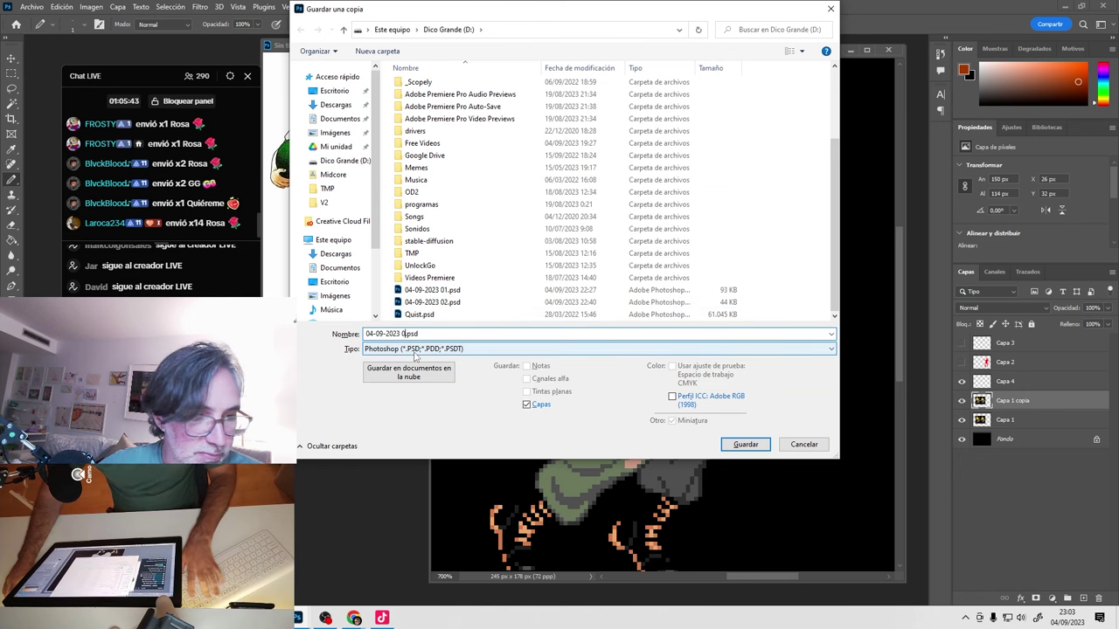
pyautogui.write('3')
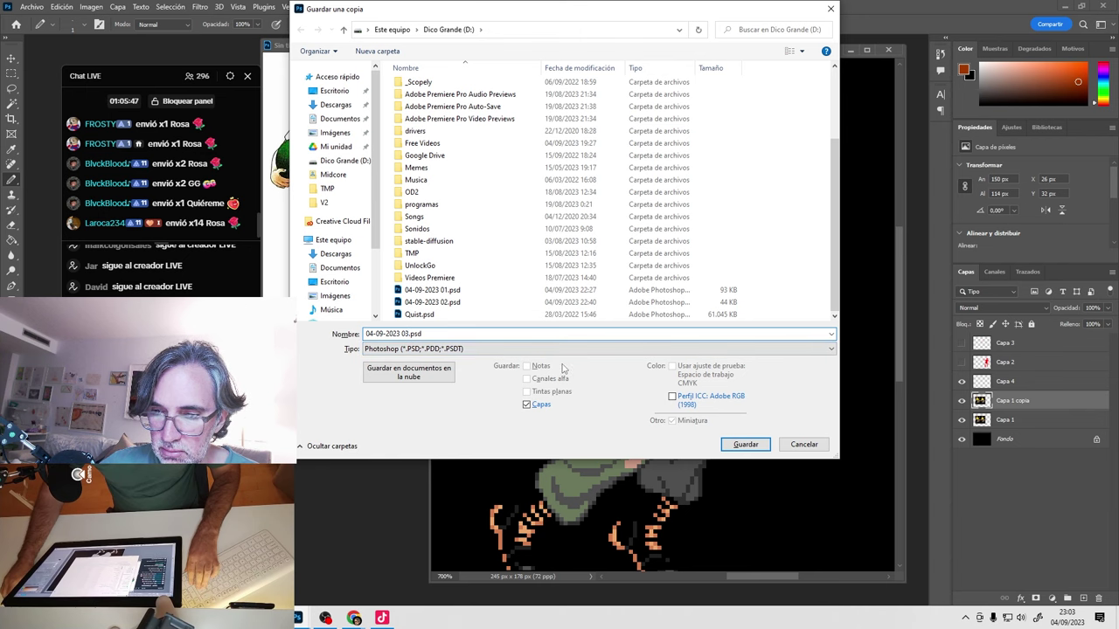
pyautogui.press('Return')
pyautogui.press('Return')
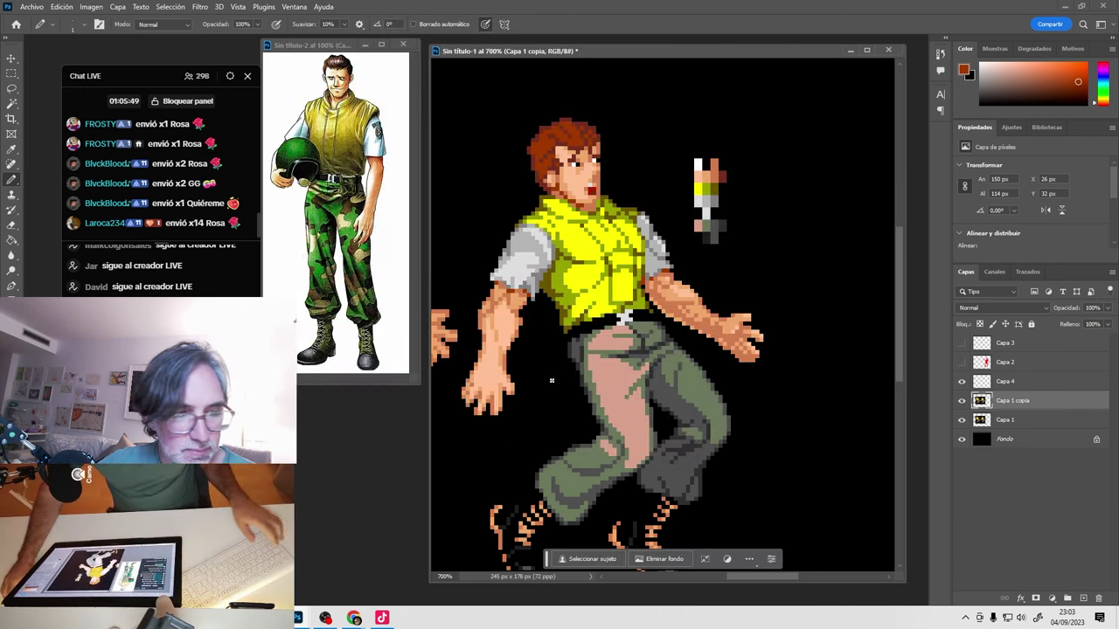
pyautogui.hotkey('ctrl', 'alt', 's')
pyautogui.click(409, 457)
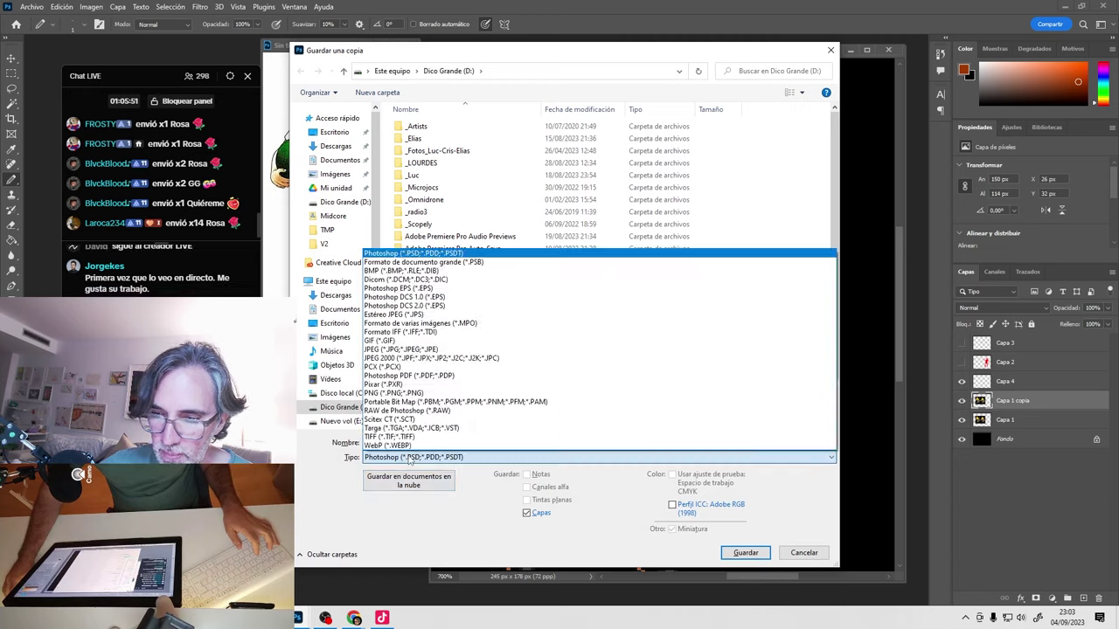
pyautogui.click(429, 393)
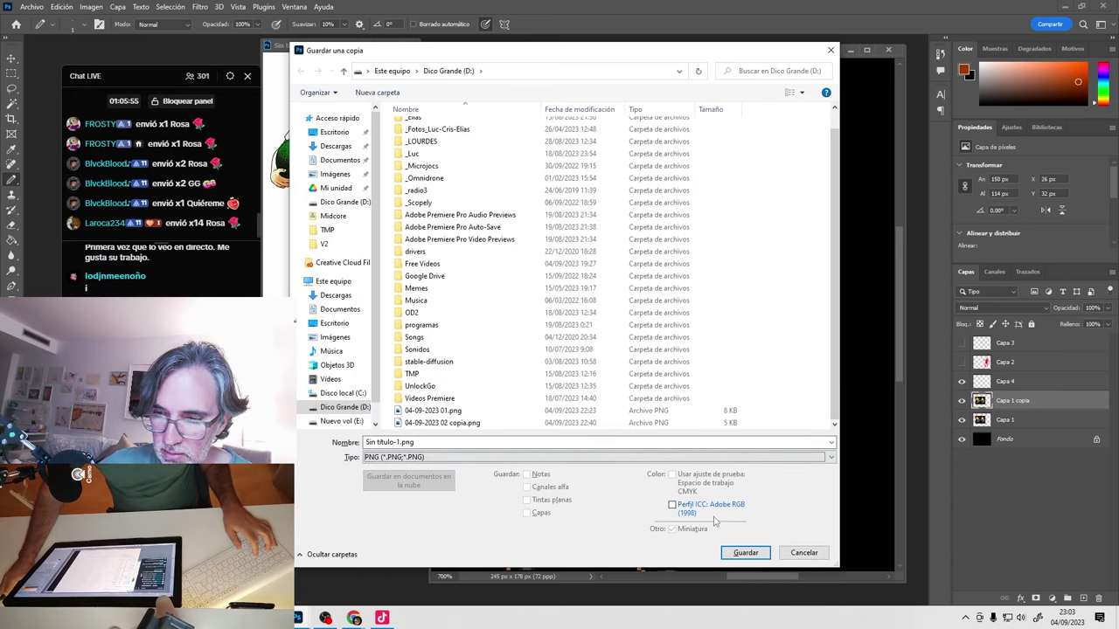
pyautogui.click(433, 422)
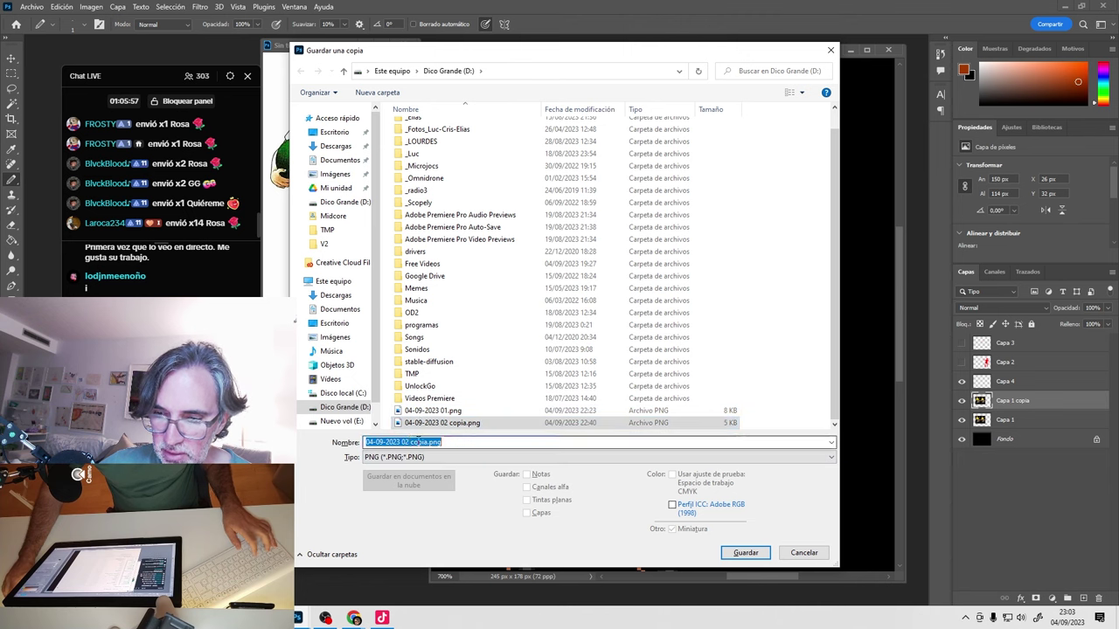
pyautogui.click(412, 441)
pyautogui.press('BackSpace')
pyautogui.write('3')
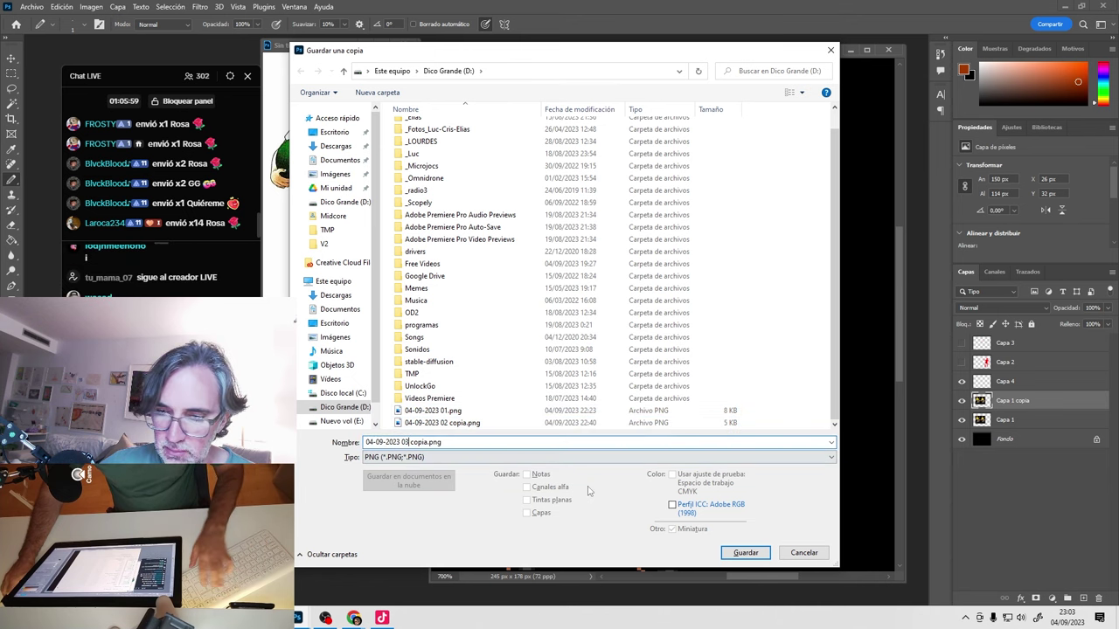
pyautogui.click(745, 552)
pyautogui.press('Return')
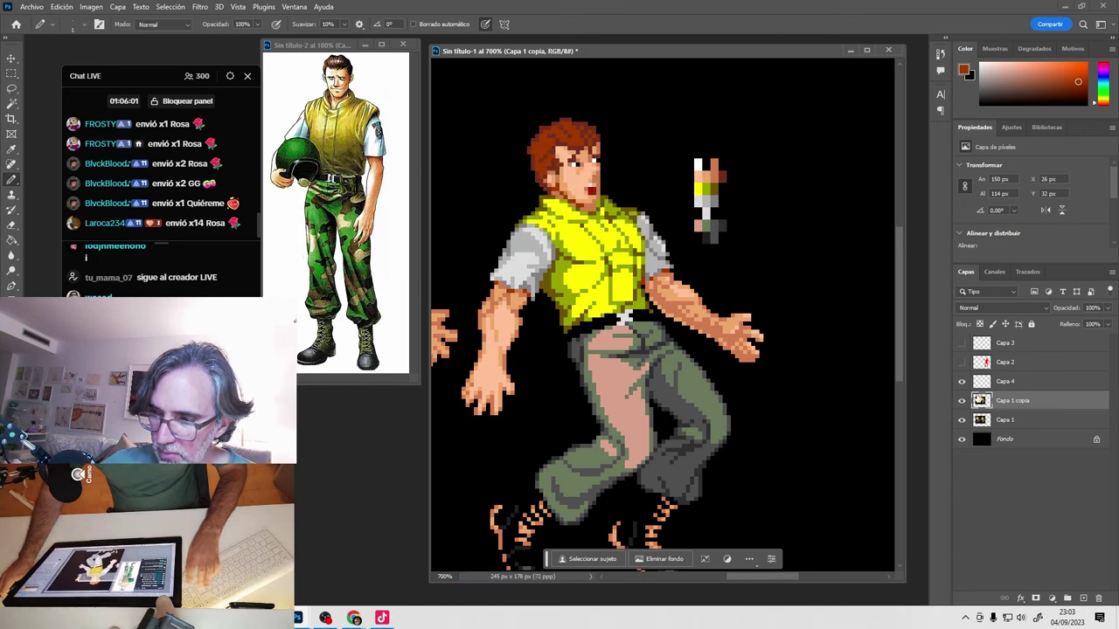
# Merge the layers from Capa 1 copia up to Capa 3 into a single layer.
pyautogui.keyDown('shift'); pyautogui.click(1004, 346); pyautogui.keyUp('shift')
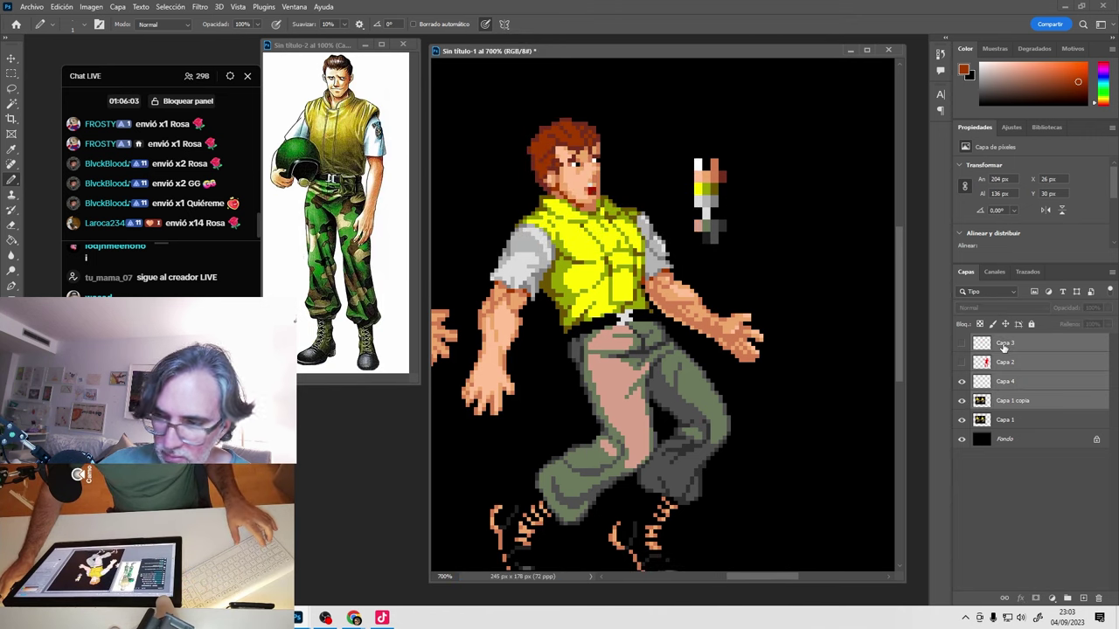
pyautogui.hotkey('ctrl', 'e')
# Compare the merged repaint with the original sprite by repeatedly toggling the visibility of the Capa 3 layer.
pyautogui.click(962, 343)
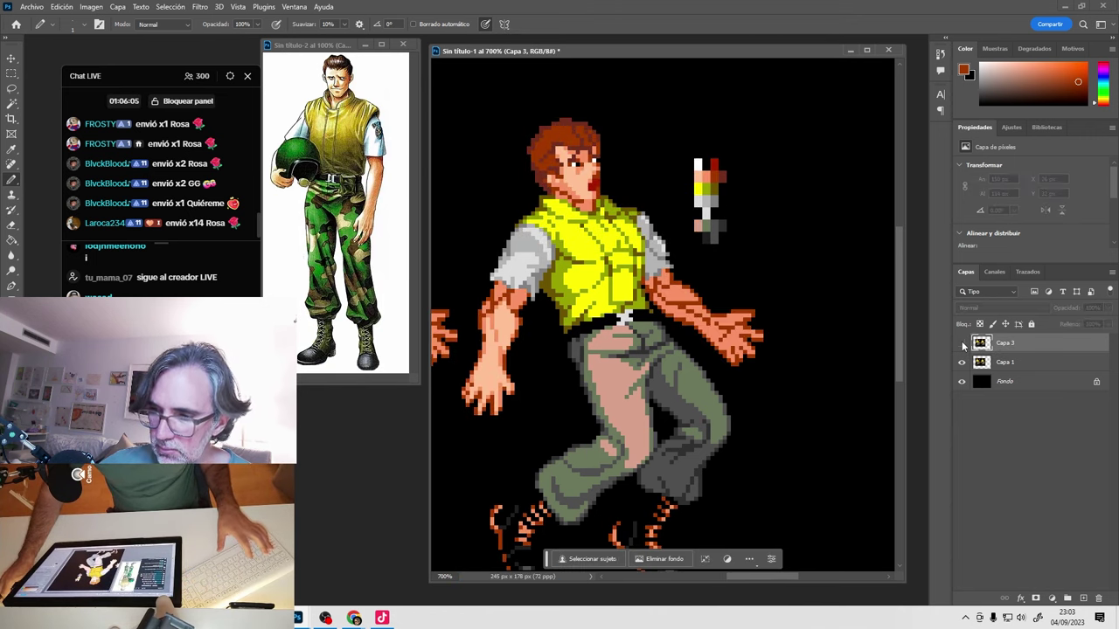
pyautogui.click(963, 343)
pyautogui.click(962, 344)
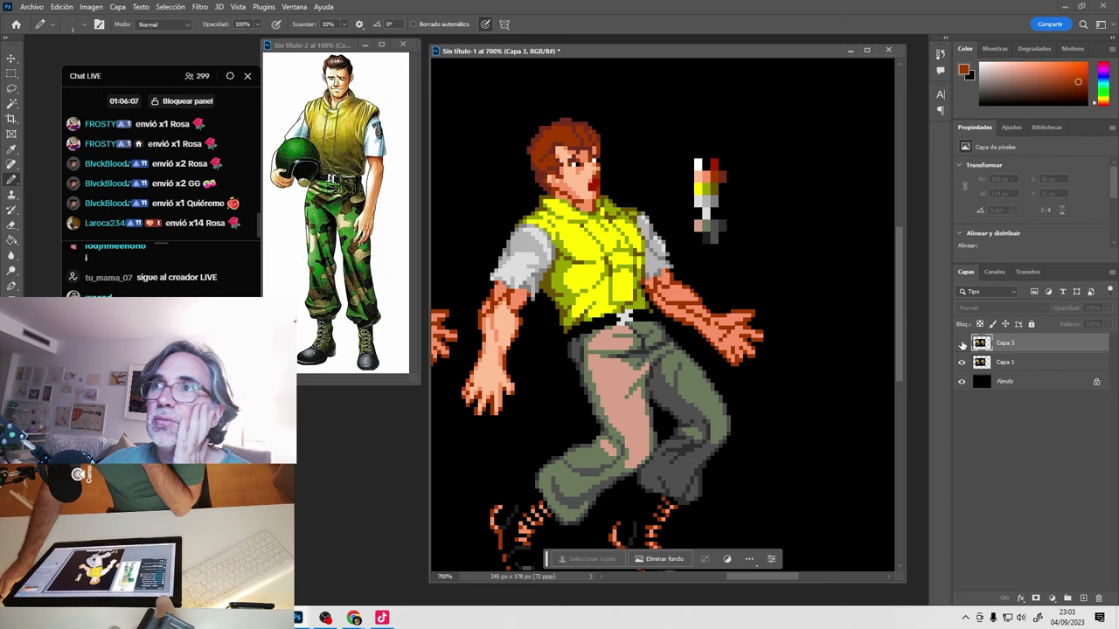
pyautogui.click(962, 343)
pyautogui.click(963, 343)
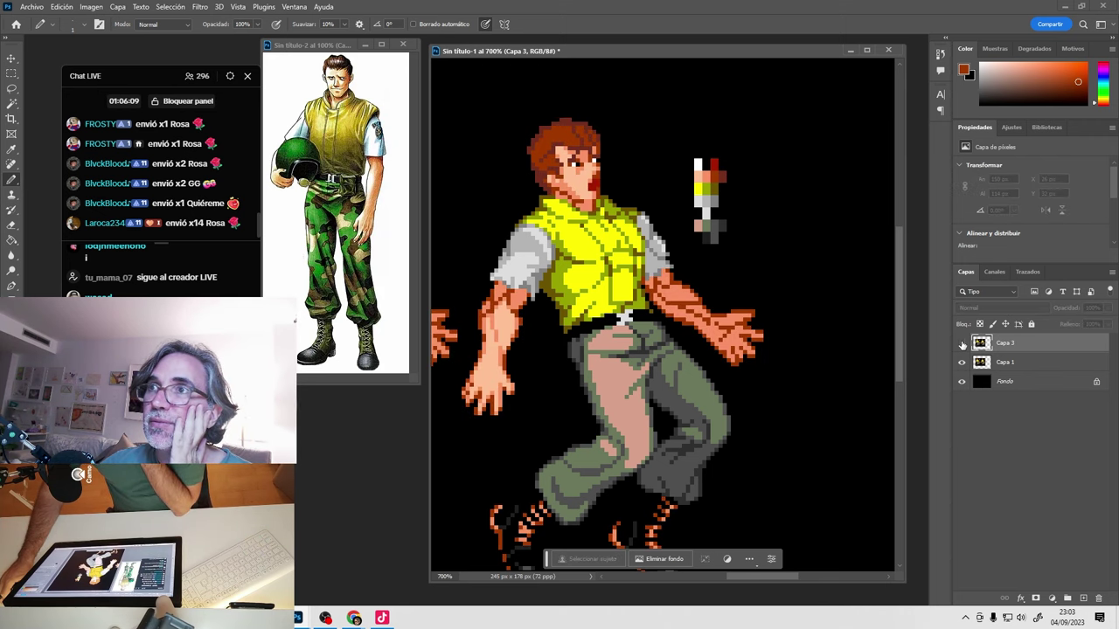
pyautogui.click(963, 344)
pyautogui.click(962, 343)
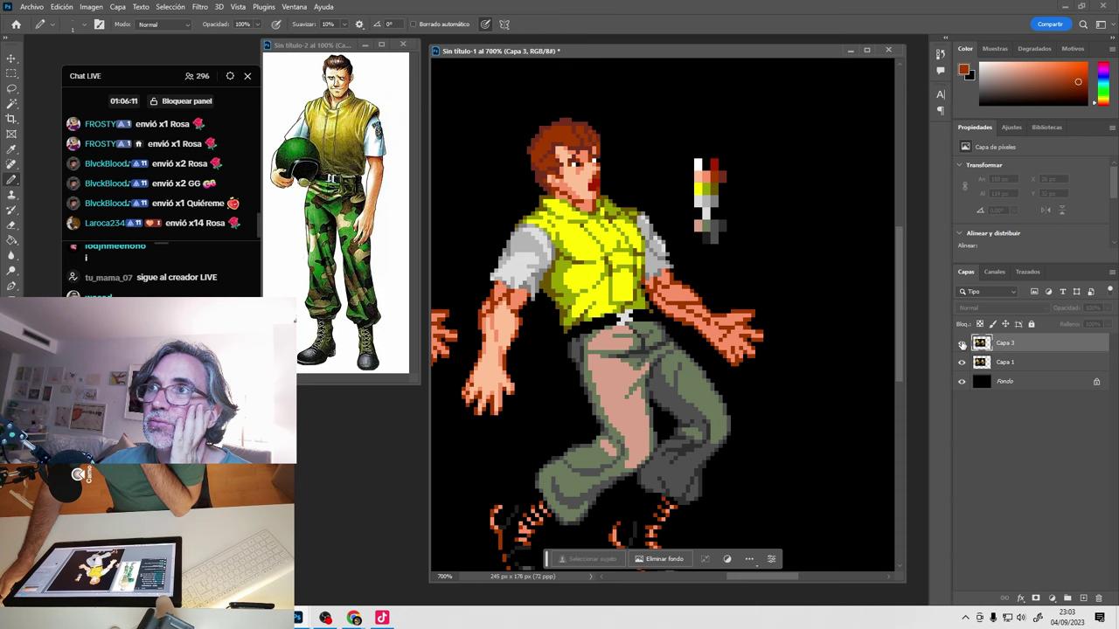
pyautogui.click(962, 343)
pyautogui.click(962, 344)
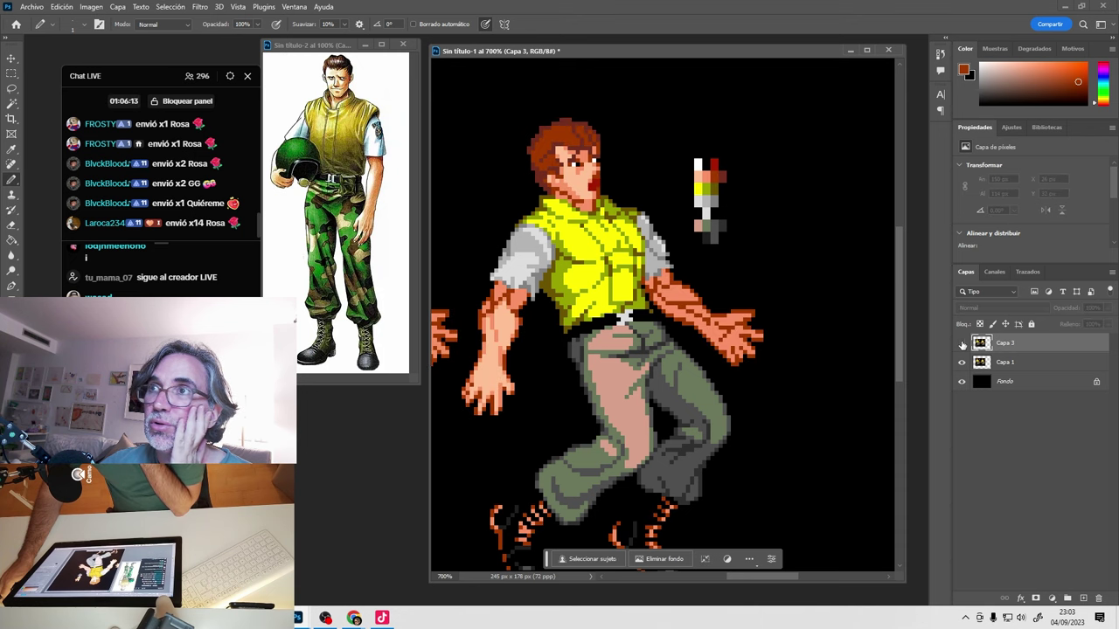
pyautogui.click(962, 344)
pyautogui.click(963, 343)
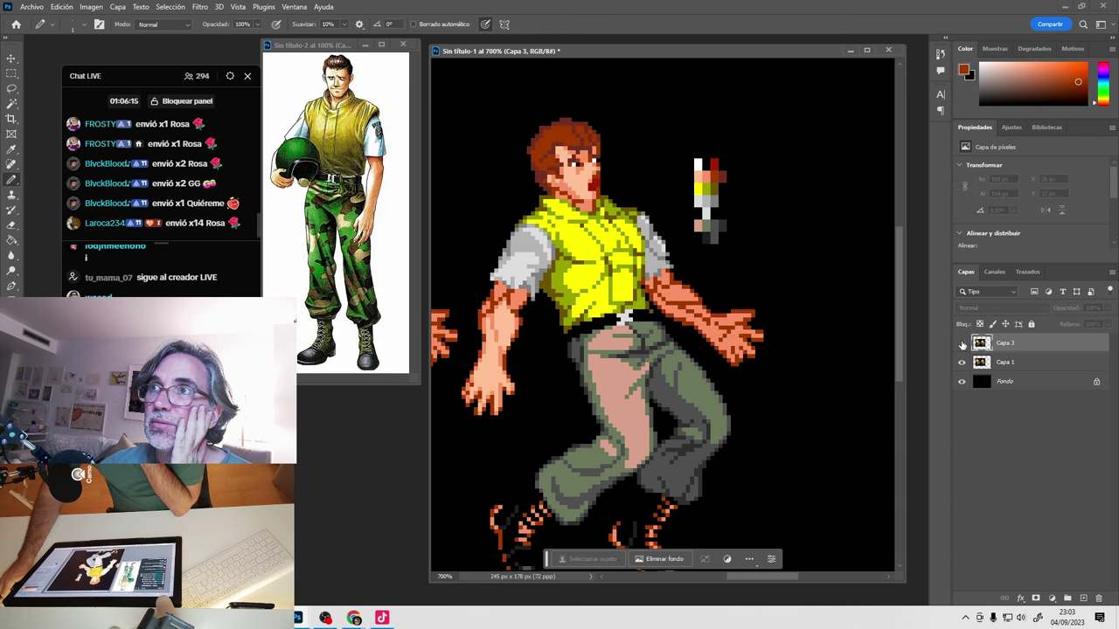
pyautogui.click(962, 344)
pyautogui.click(962, 344)
pyautogui.click(962, 343)
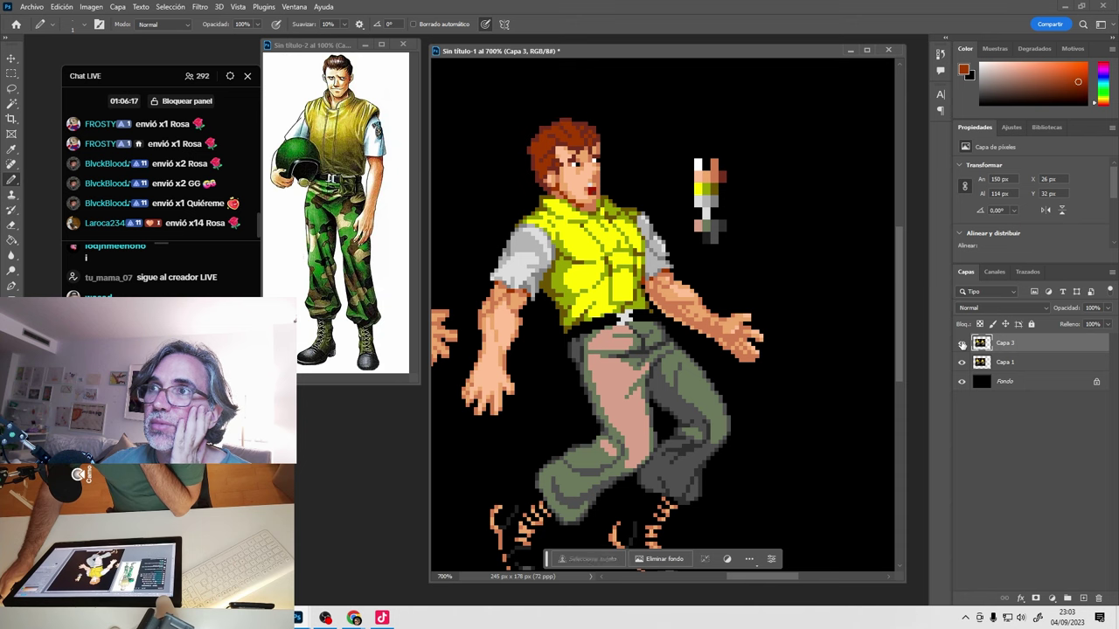
pyautogui.click(962, 343)
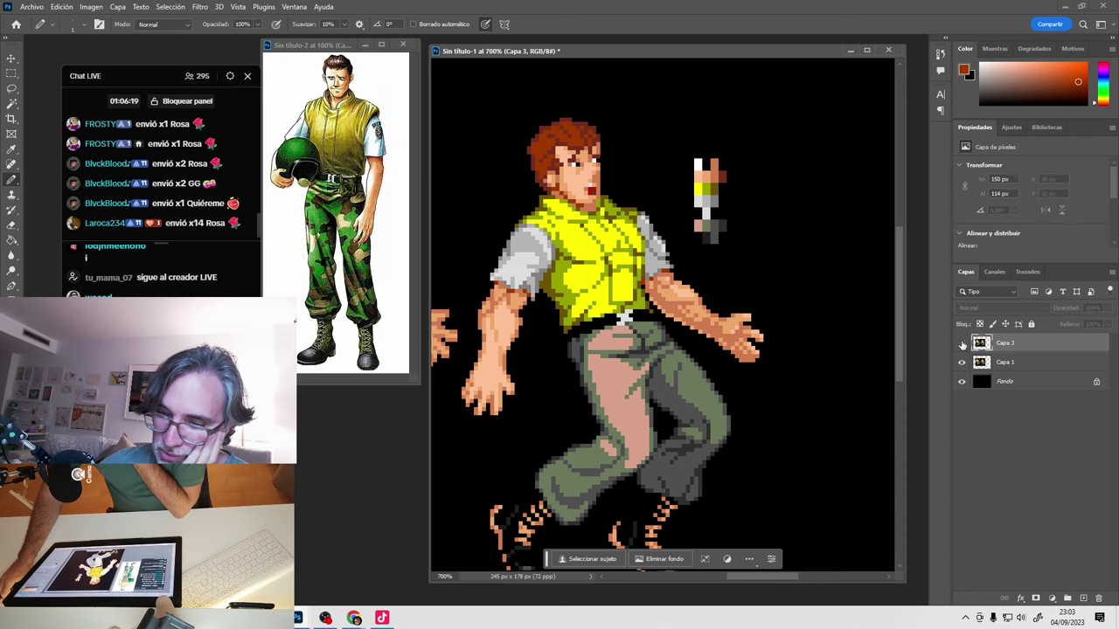
pyautogui.click(962, 343)
pyautogui.click(962, 344)
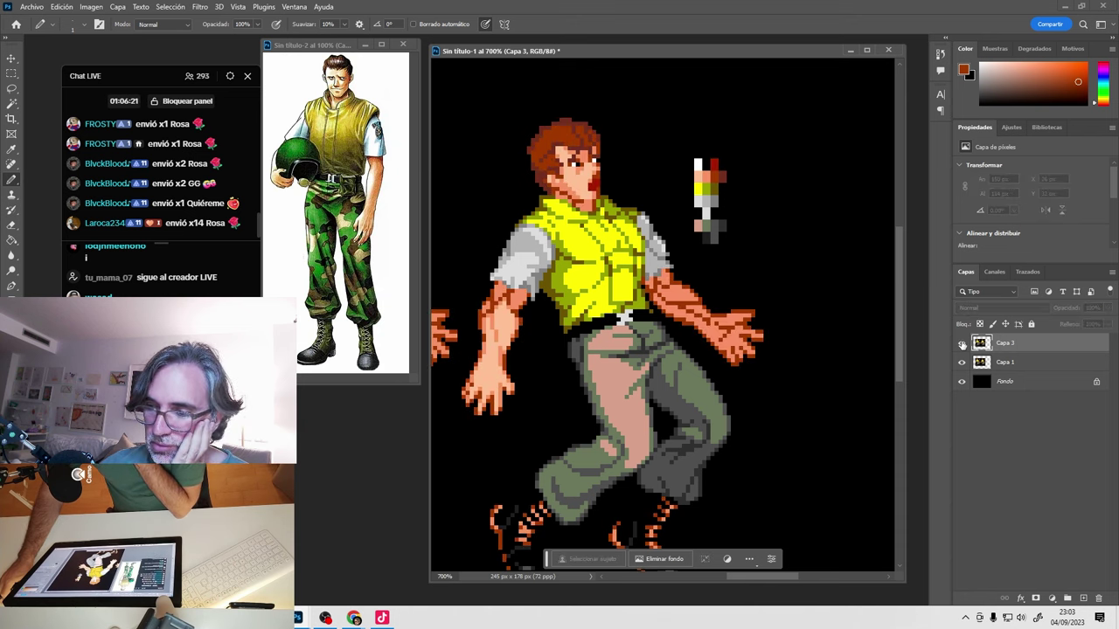
pyautogui.click(963, 343)
pyautogui.click(962, 344)
pyautogui.click(962, 343)
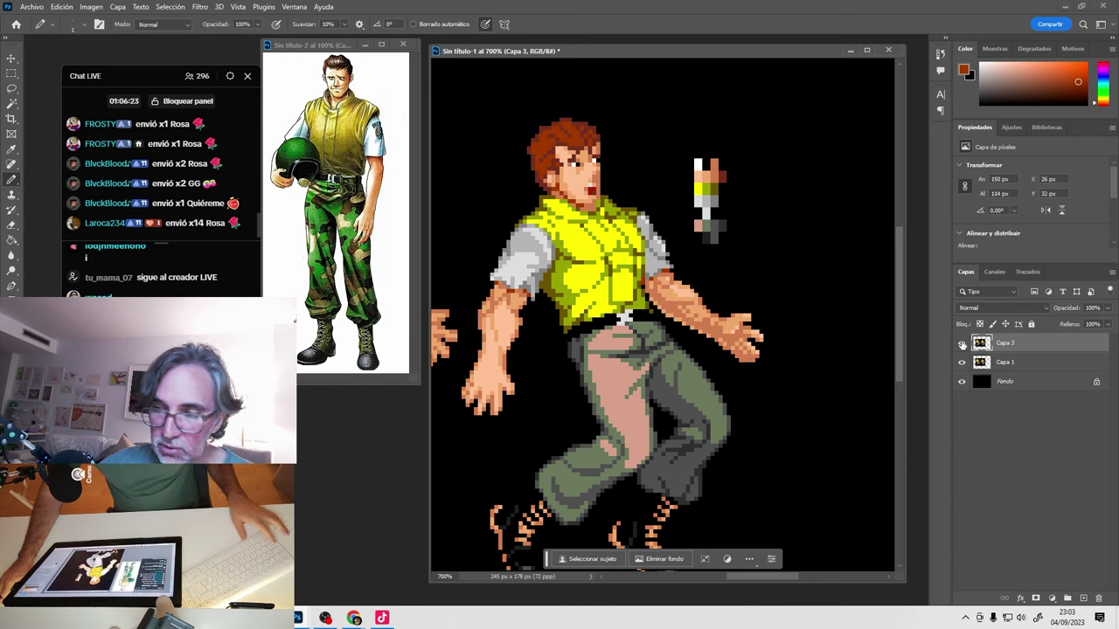
# Close the sprite document and the soldier reference document without saving changes to either.
pyautogui.hotkey('ctrl', 'w')
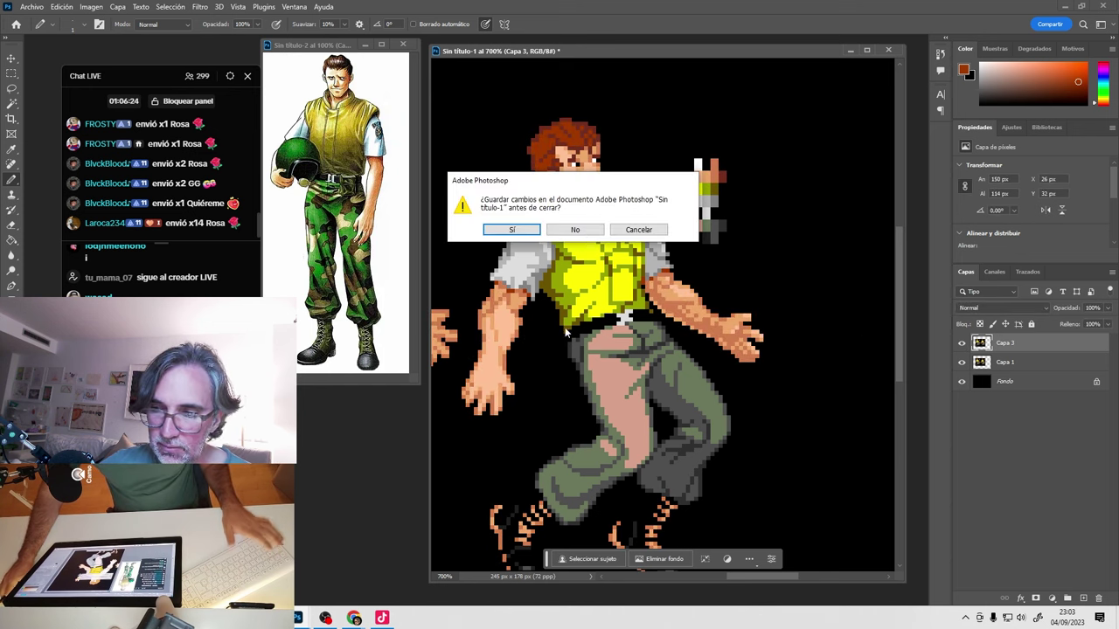
pyautogui.click(574, 228)
pyautogui.click(402, 44)
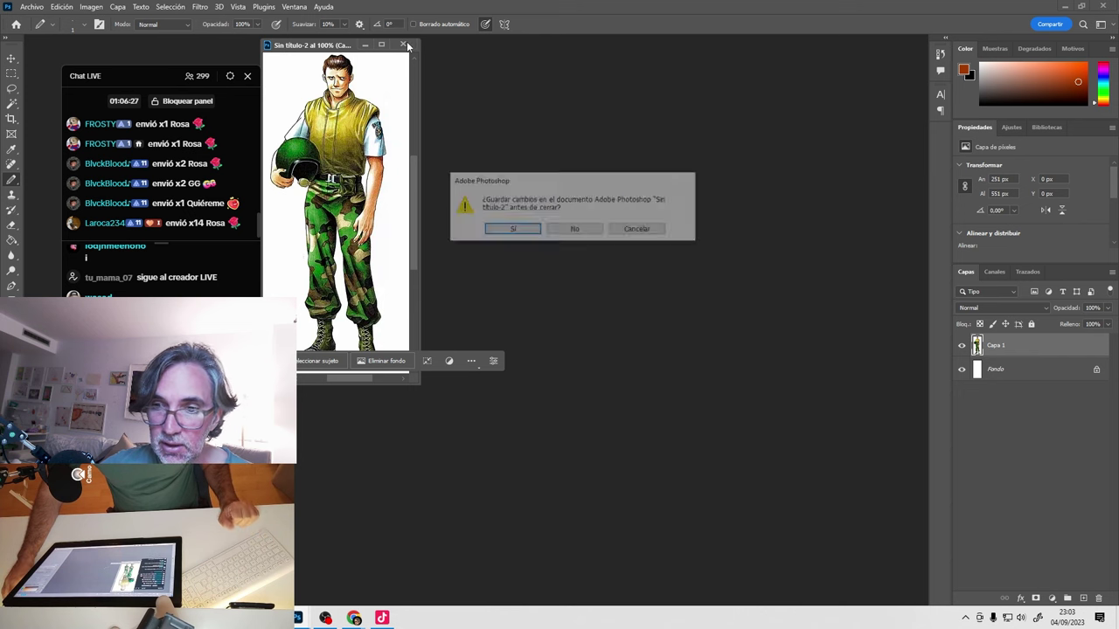
pyautogui.click(575, 229)
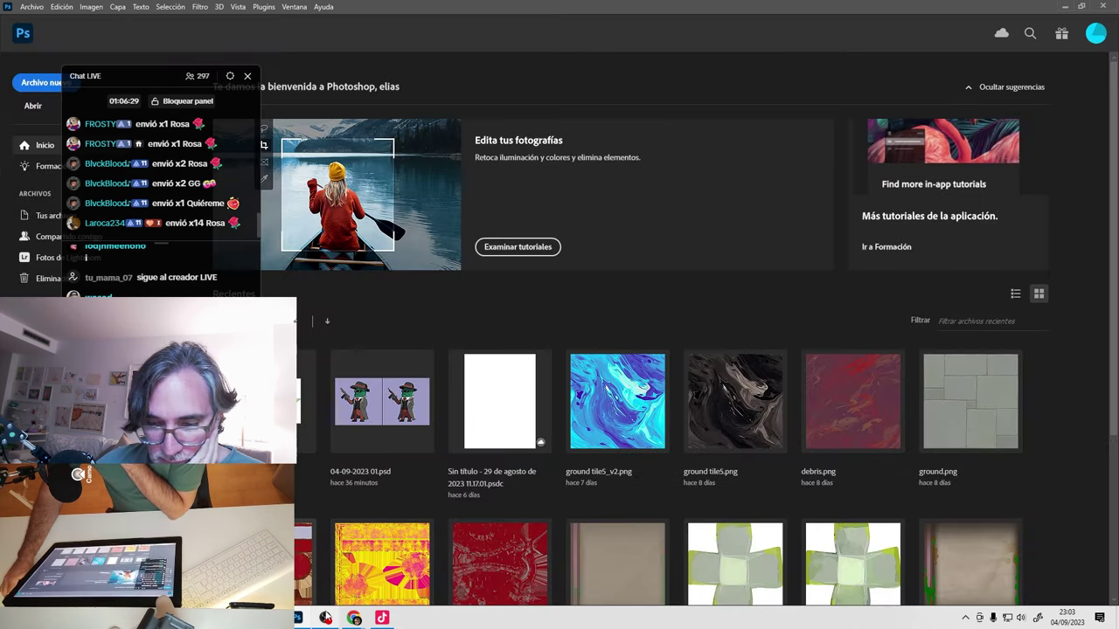
# Switch to the pixel-art channel of Discord in Chrome and find the Bowsette sprite post.
pyautogui.moveTo(354, 618)
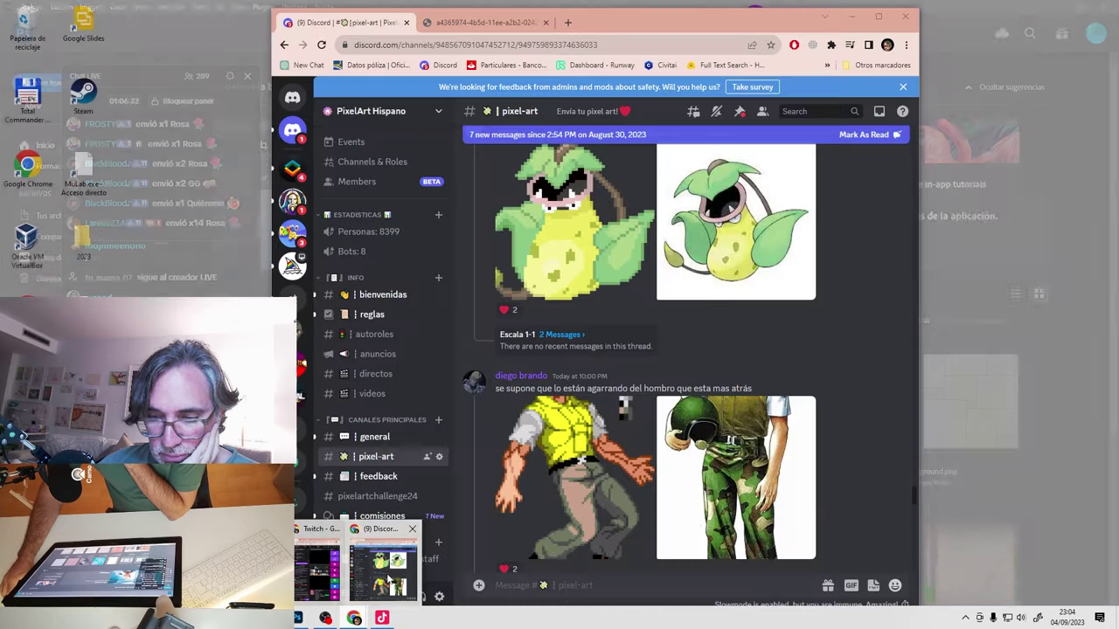
pyautogui.click(387, 581)
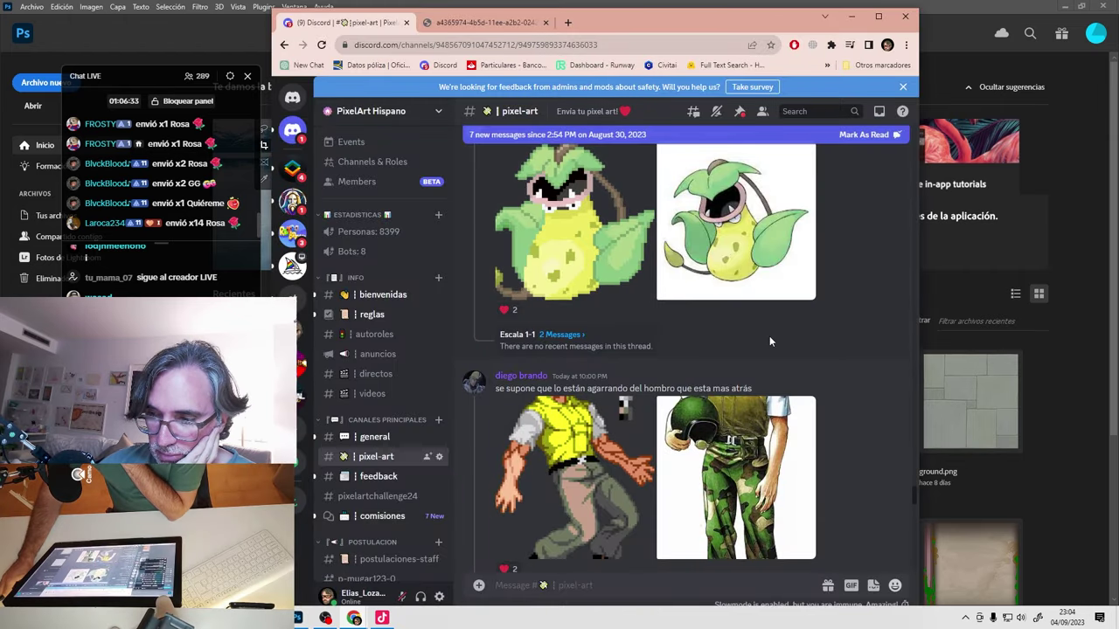
pyautogui.scroll(-5, 681, 372)
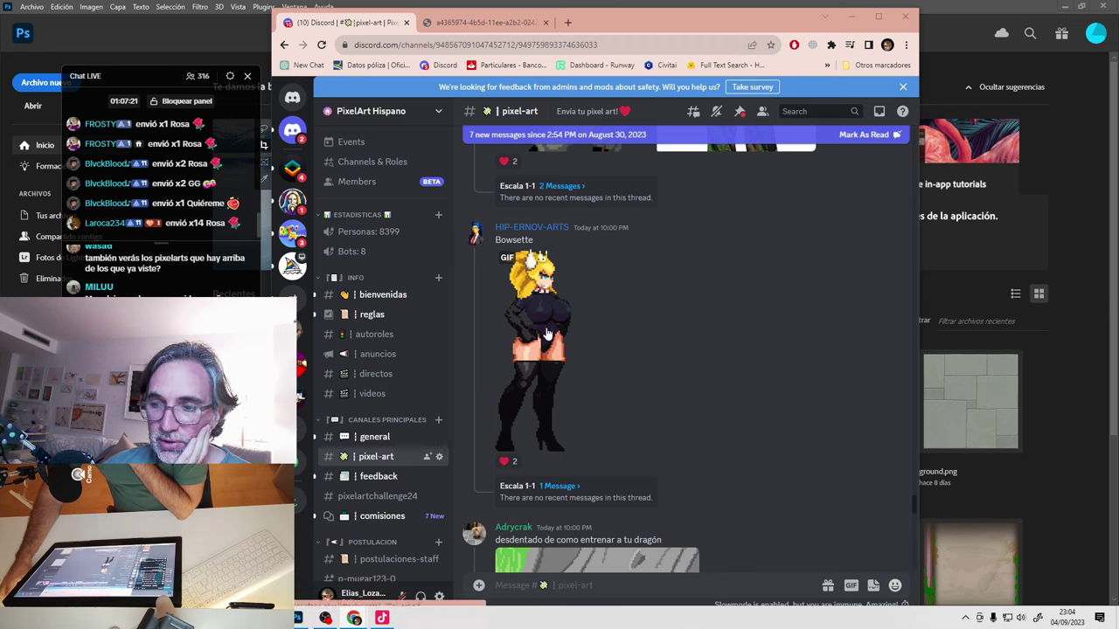
# Open the Bowsette GIF full size in the browser, save it as Bowset.gif on the Dico Grande (D:) drive, and switch to Photoshop.
pyautogui.click(546, 330)
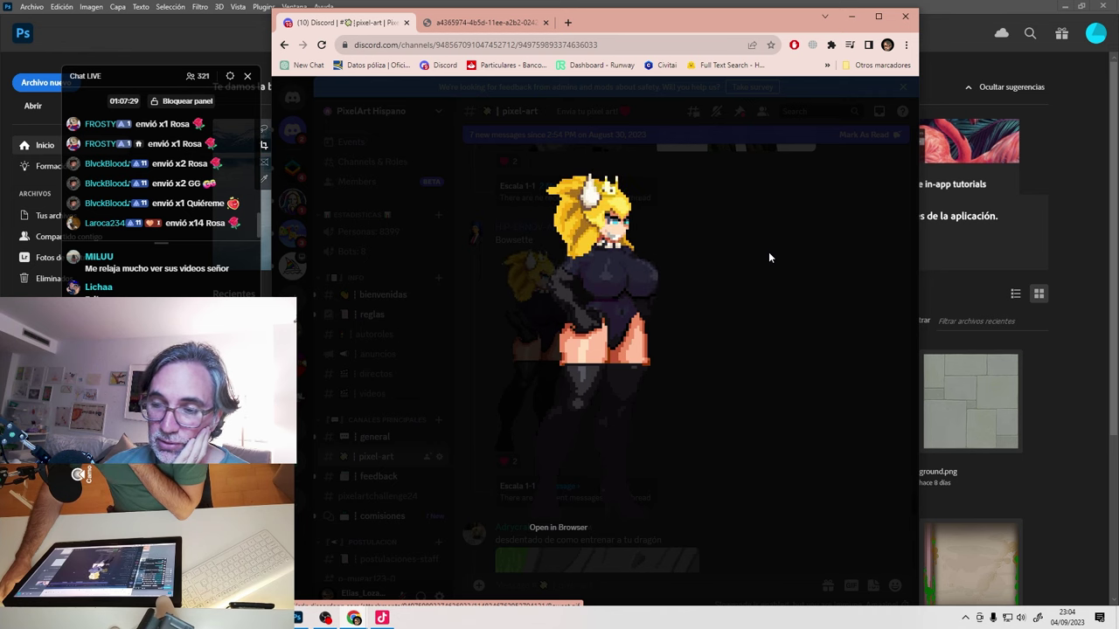
pyautogui.click(563, 528)
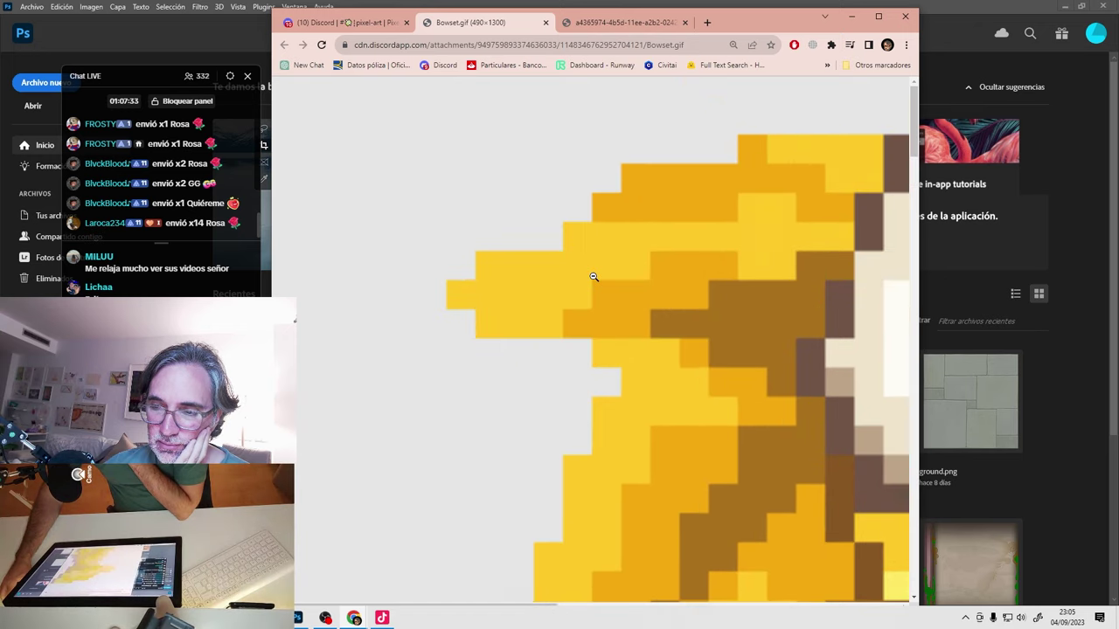
pyautogui.rightClick(593, 279)
pyautogui.click(664, 299)
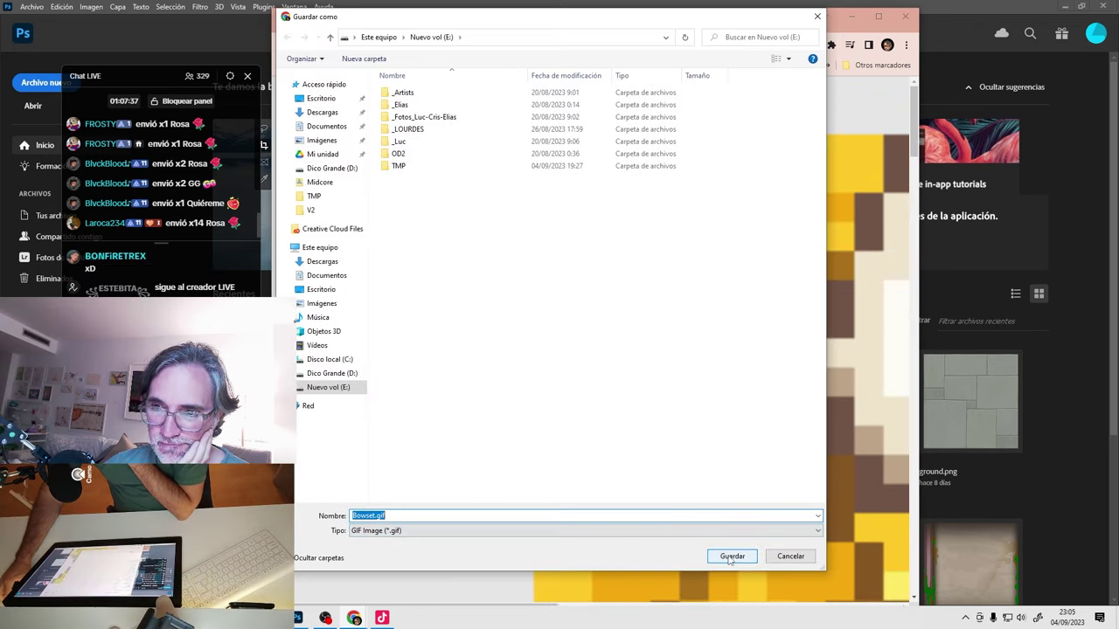
pyautogui.click(332, 373)
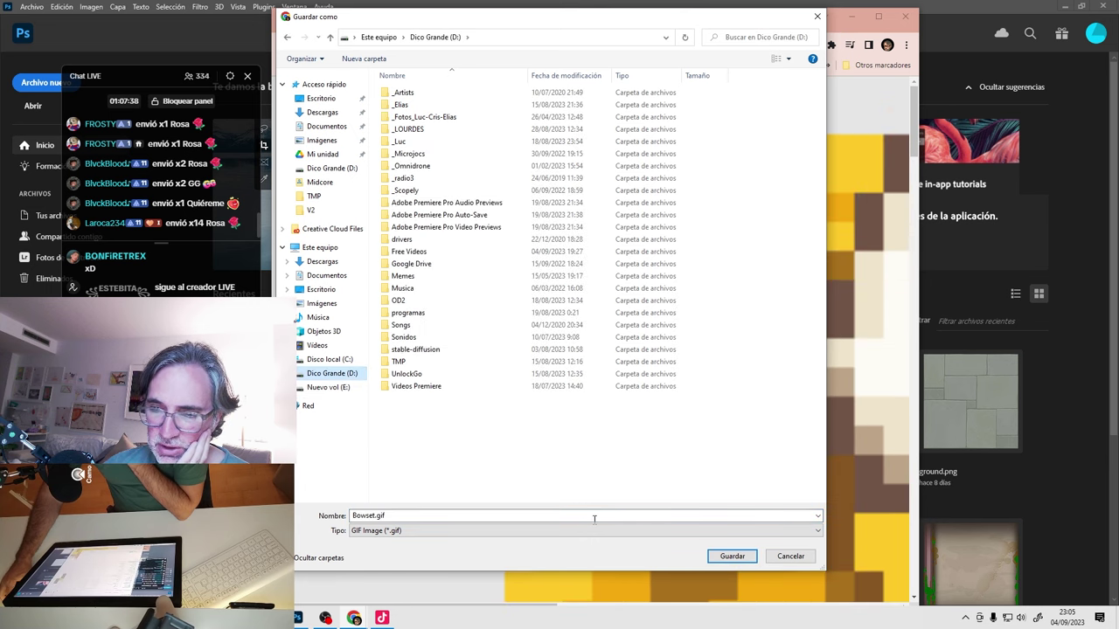
pyautogui.click(730, 556)
pyautogui.hotkey('alt', 'Tab')
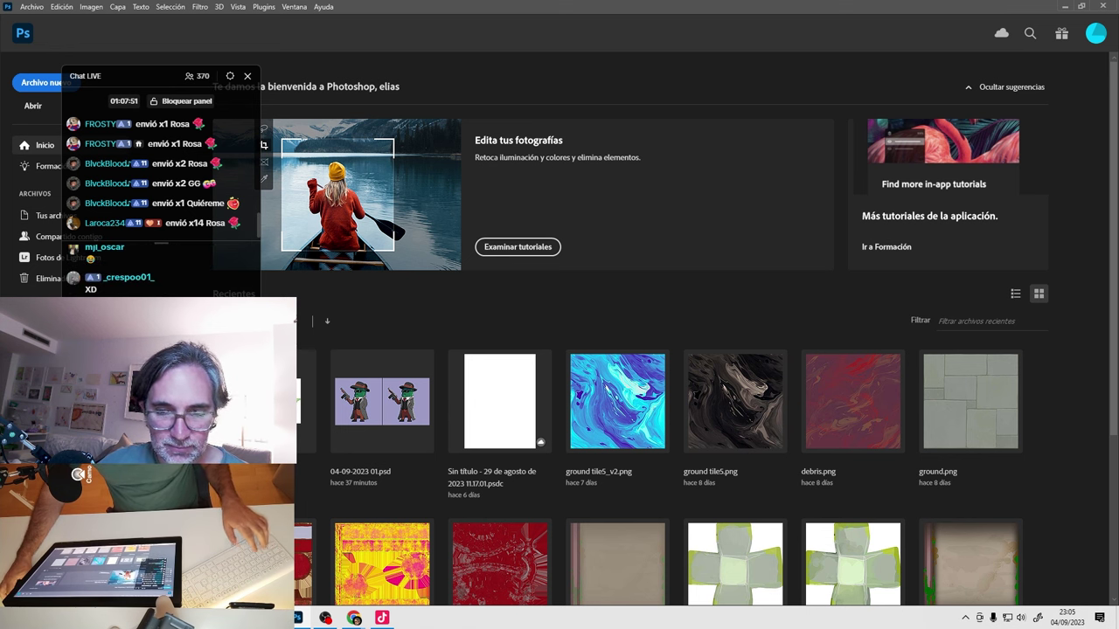
pyautogui.hotkey('ctrl', 'n')
pyautogui.press('Return')
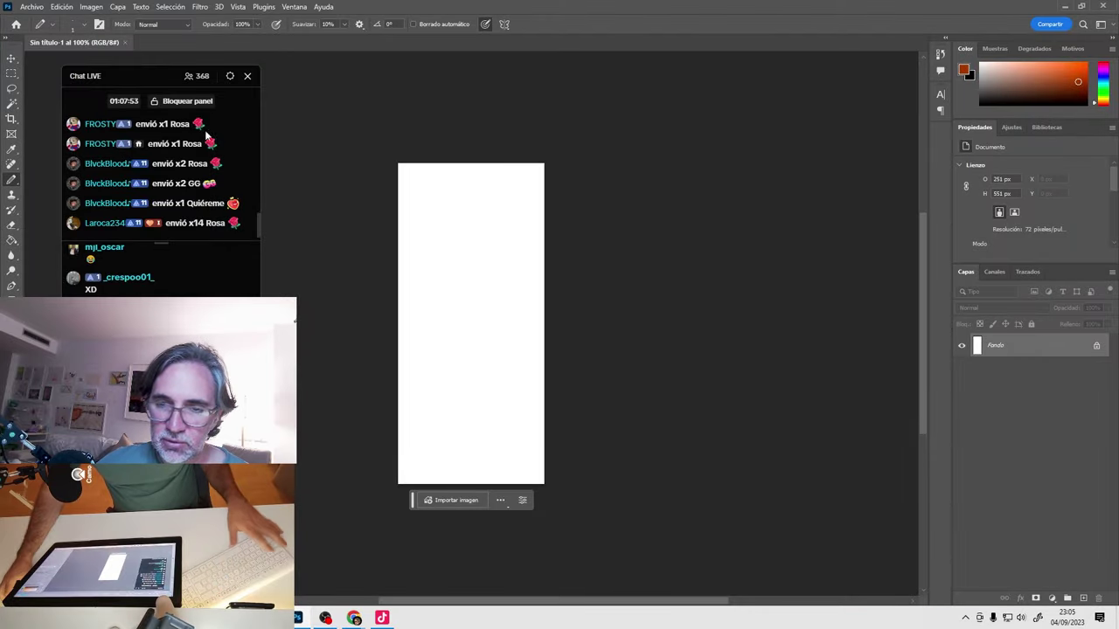
pyautogui.hotkey('ctrl', 'w')
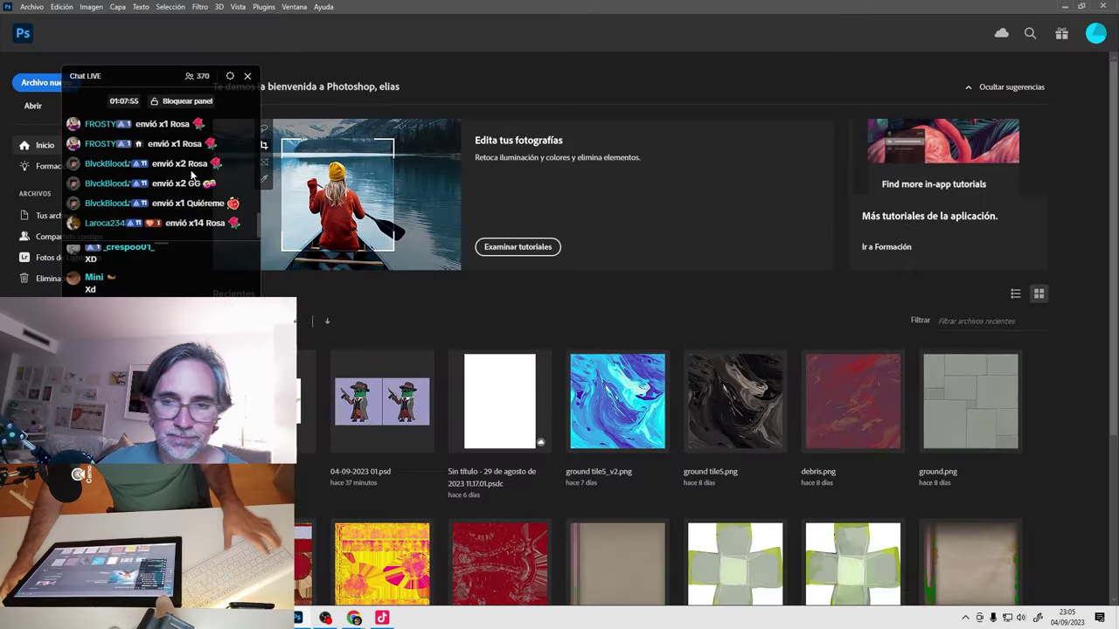
# Open Bowset.gif from the Dico Grande (D:) drive, leaving its colour profile unmodified.
pyautogui.click(35, 7)
pyautogui.click(39, 30)
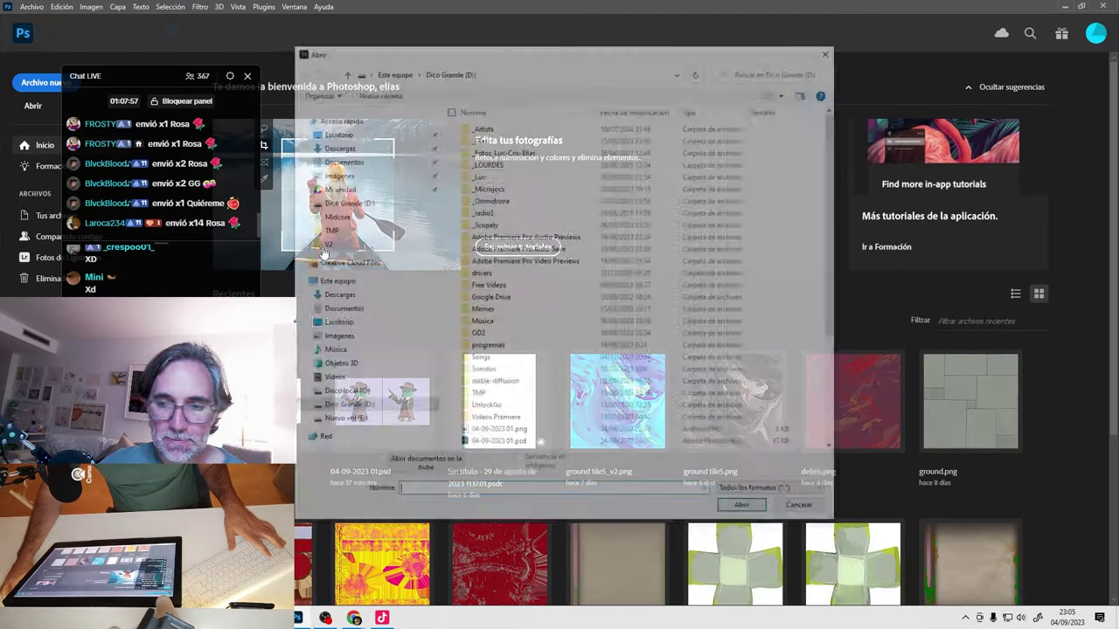
pyautogui.scroll(-1, 510, 418)
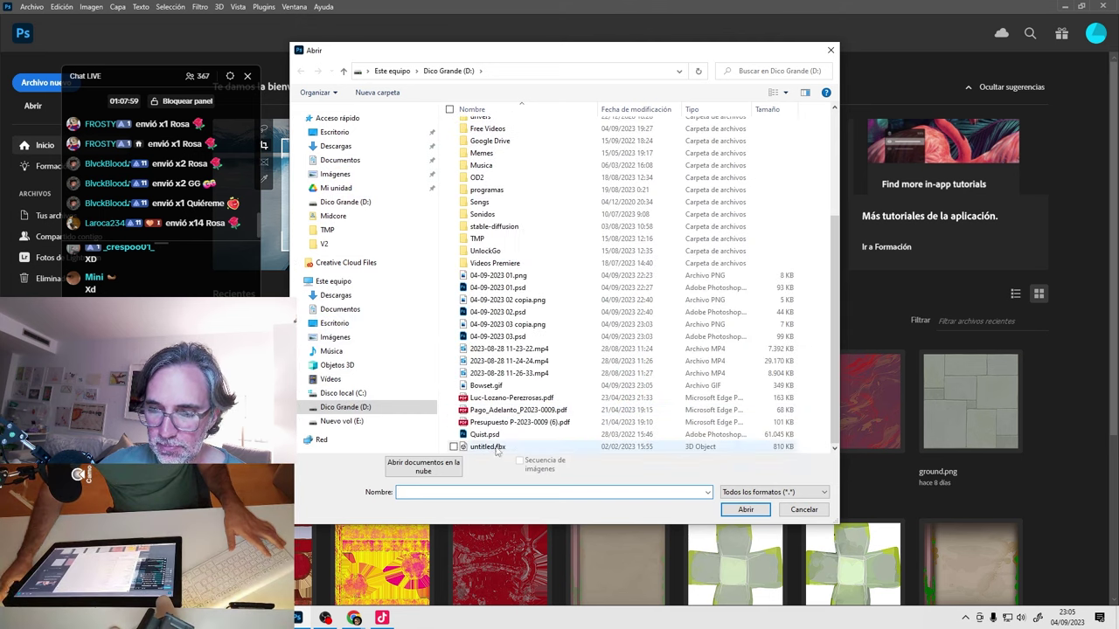
pyautogui.click(345, 407)
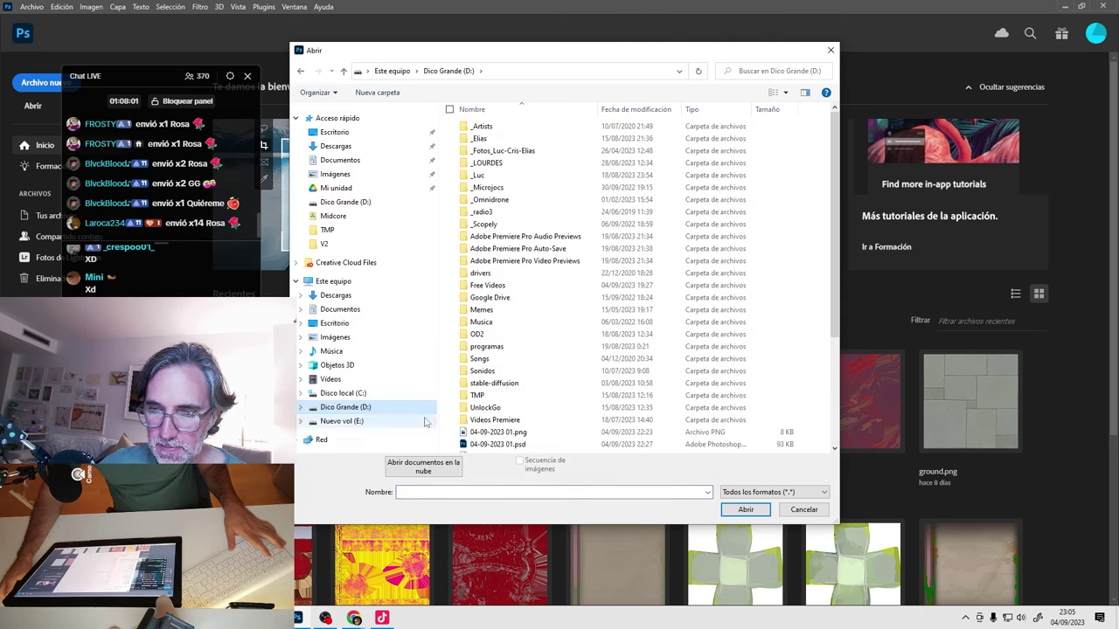
pyautogui.scroll(-5, 542, 419)
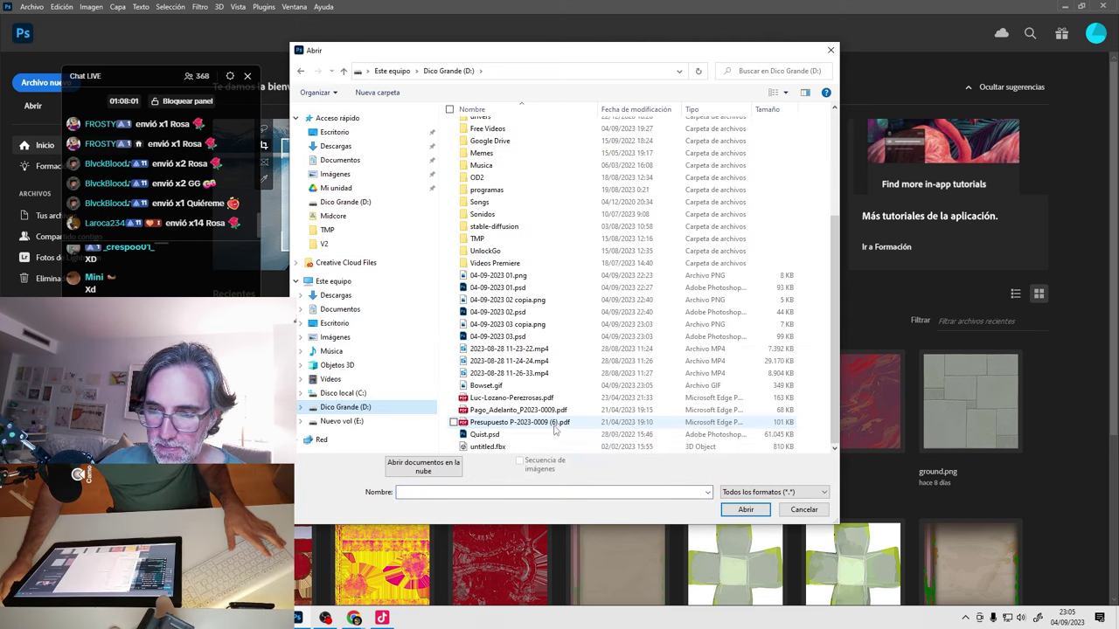
pyautogui.doubleClick(500, 386)
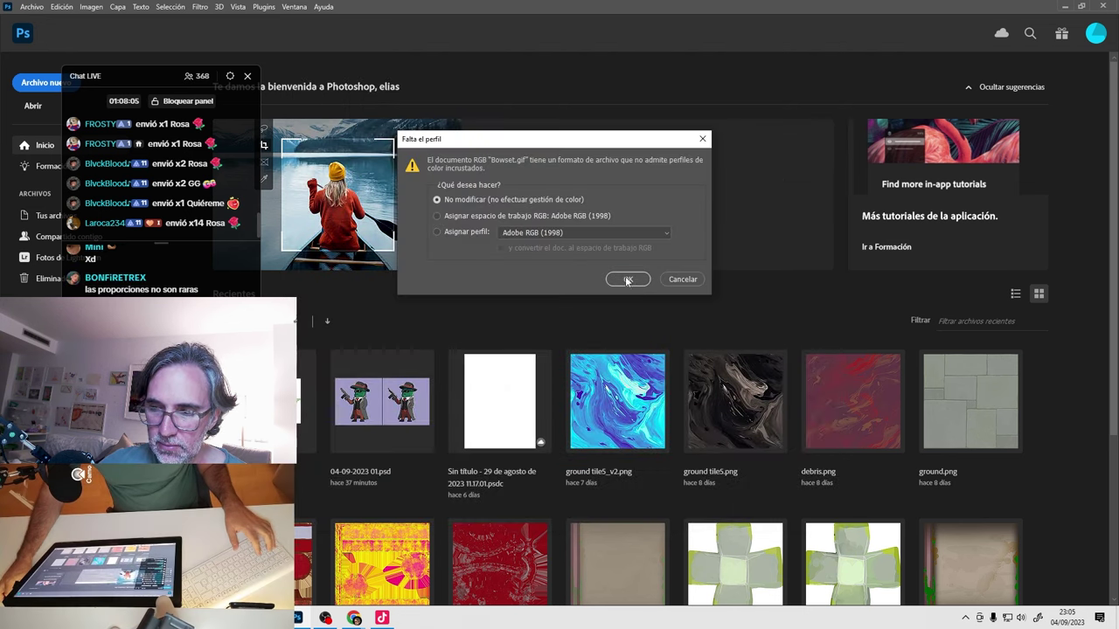
pyautogui.click(622, 278)
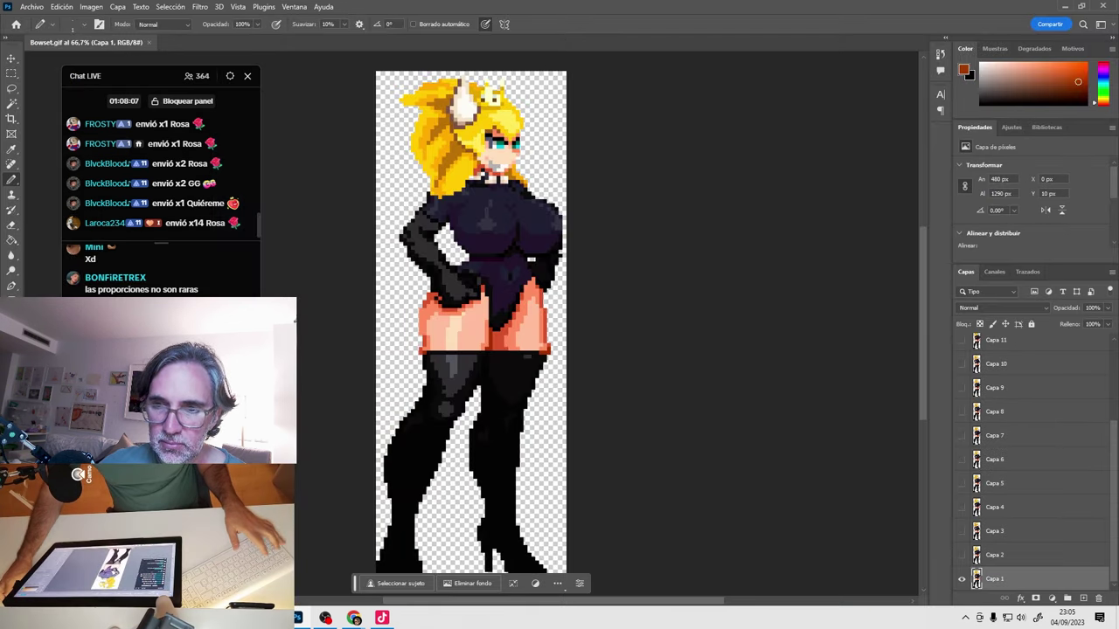
# Show the animation timeline and move it lower so the sprite's head and torso stay uncovered.
pyautogui.click(297, 7)
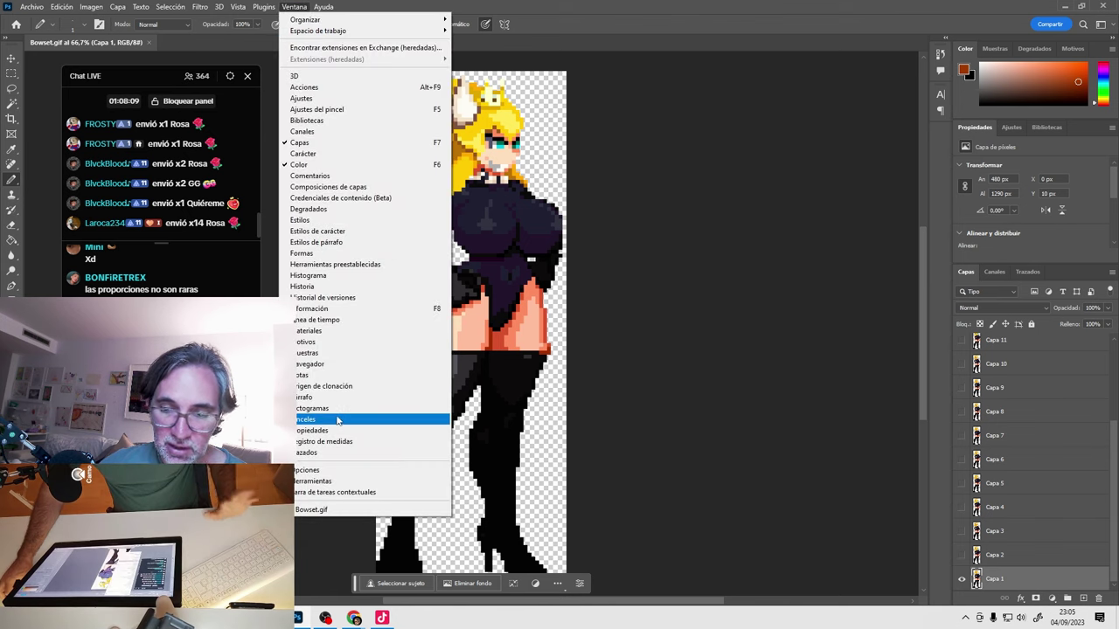
pyautogui.click(345, 320)
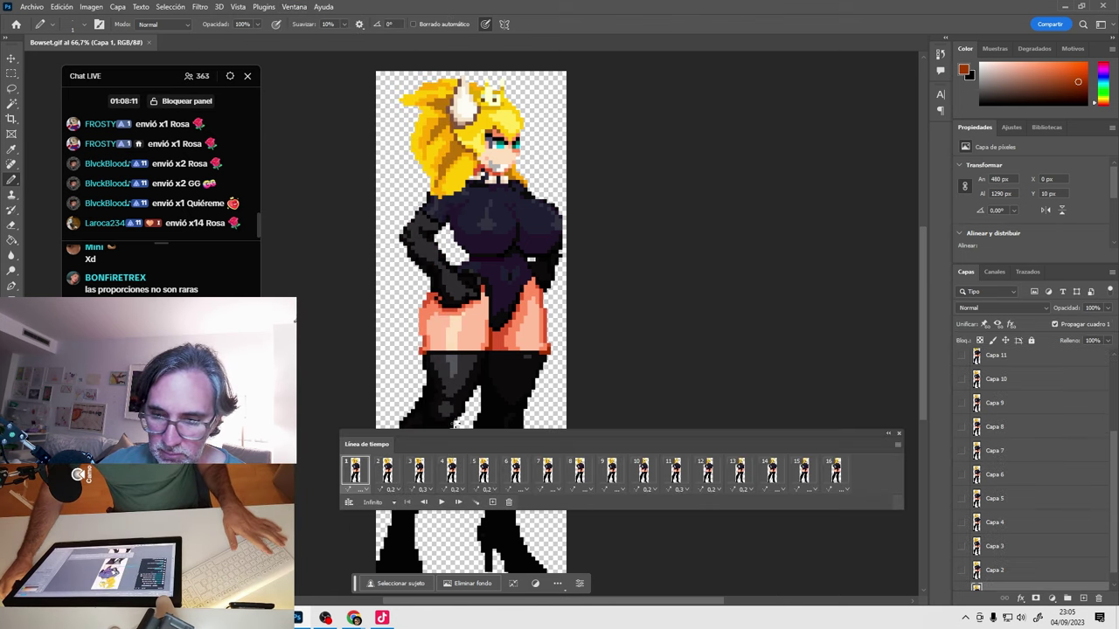
pyautogui.moveTo(454, 434); pyautogui.dragTo(372, 482)
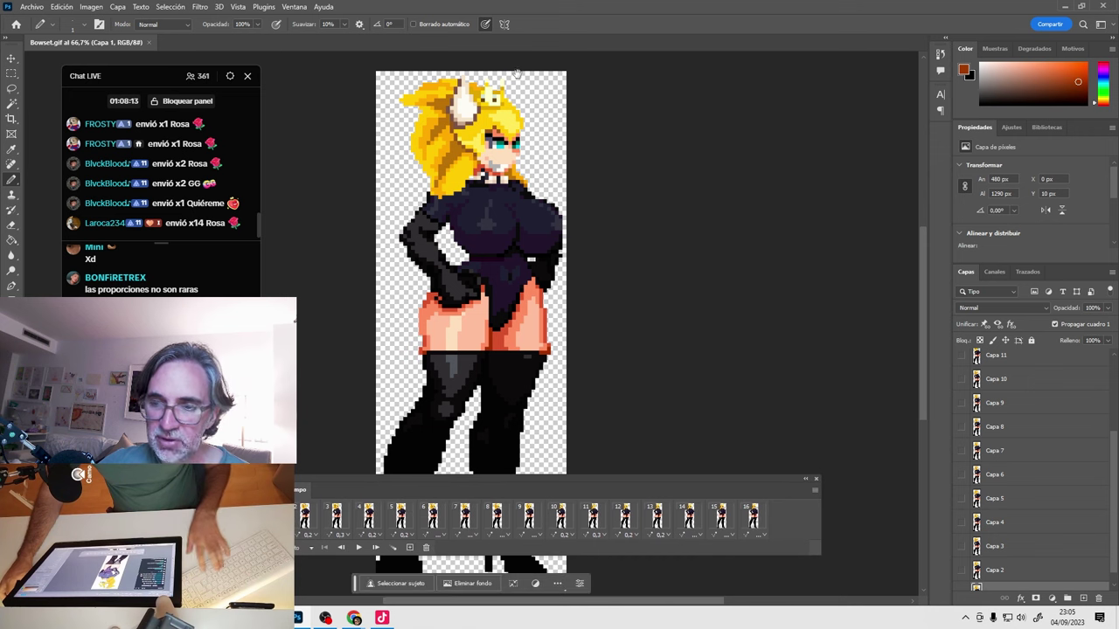
pyautogui.scroll(2, 516, 75)
pyautogui.moveTo(564, 202); pyautogui.dragTo(714, 299)
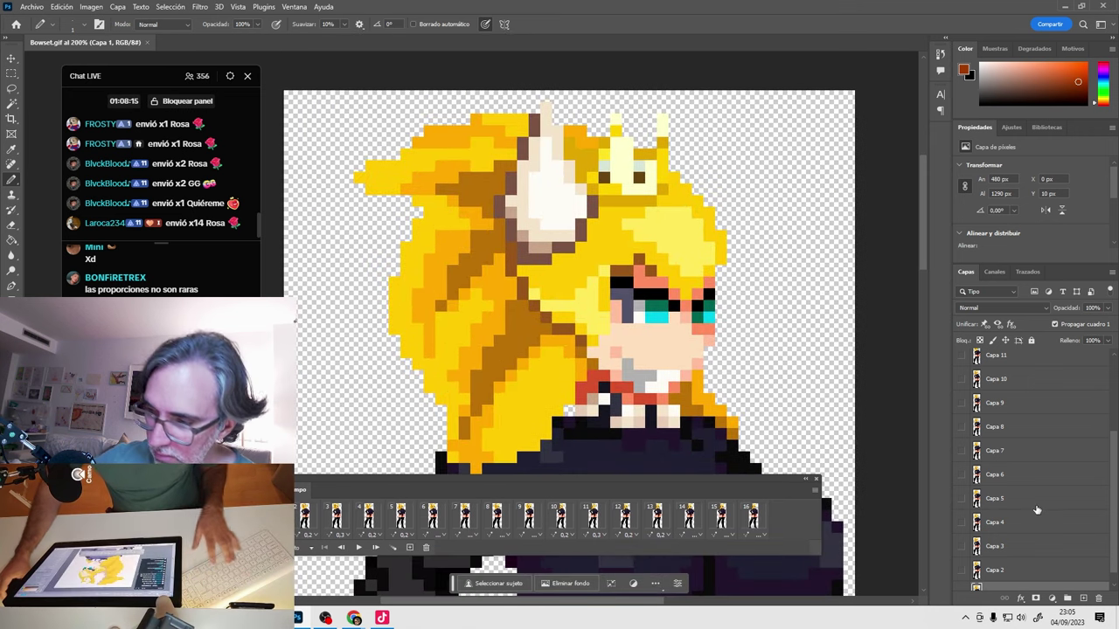
# Create a new layer and place it beneath Capa 1 as a backdrop for the sprite.
pyautogui.scroll(-1, 1036, 520)
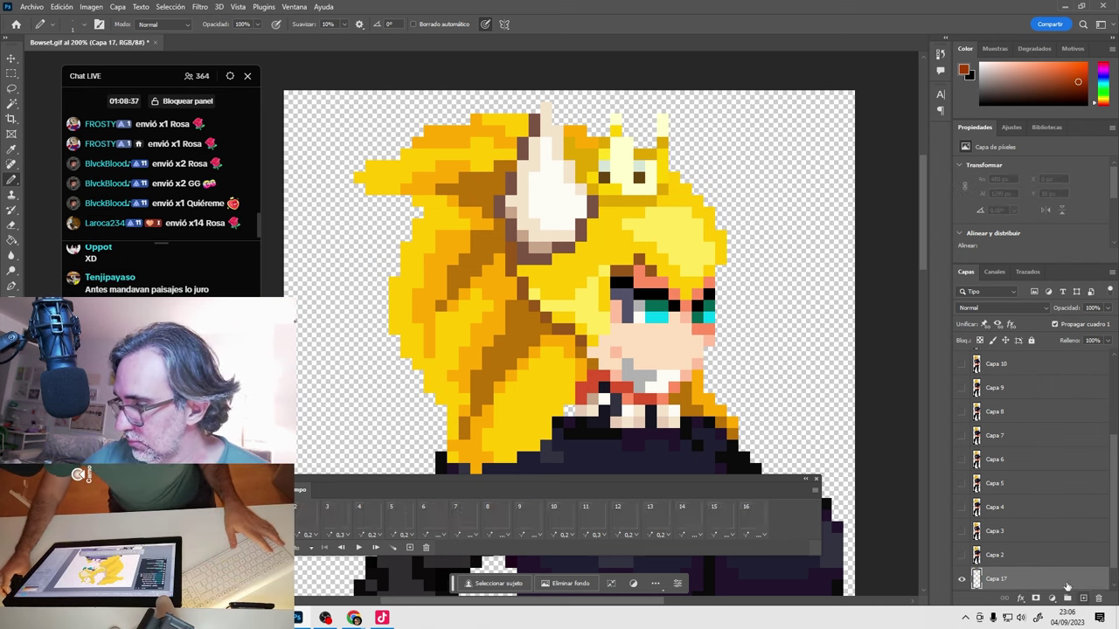
pyautogui.hotkey('ctrl', 'shift', 'alt', 'n')
pyautogui.moveTo(1002, 581); pyautogui.dragTo(1013, 589)
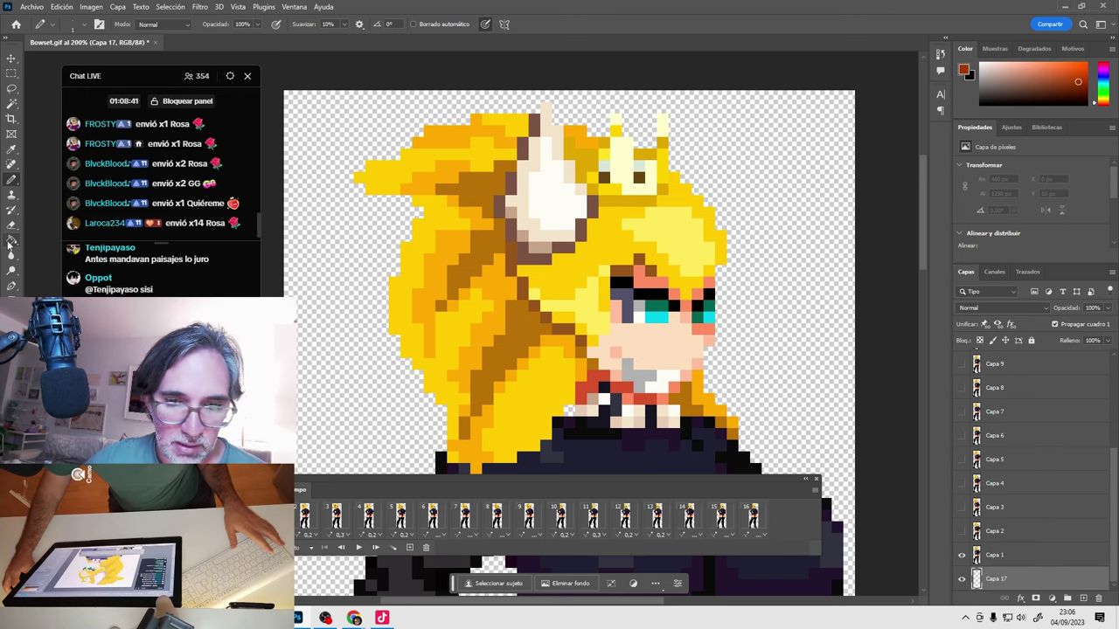
# Fill the empty backdrop layer with black using the Paint Bucket, and change the fill to white.
pyautogui.press('g')
pyautogui.press('x')
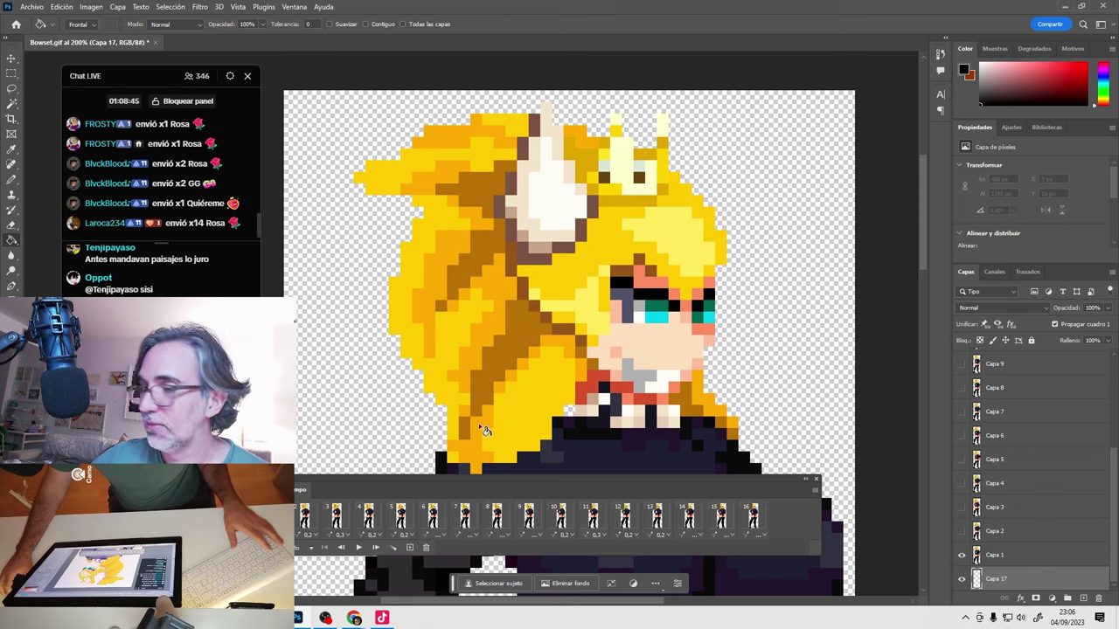
pyautogui.click(363, 370)
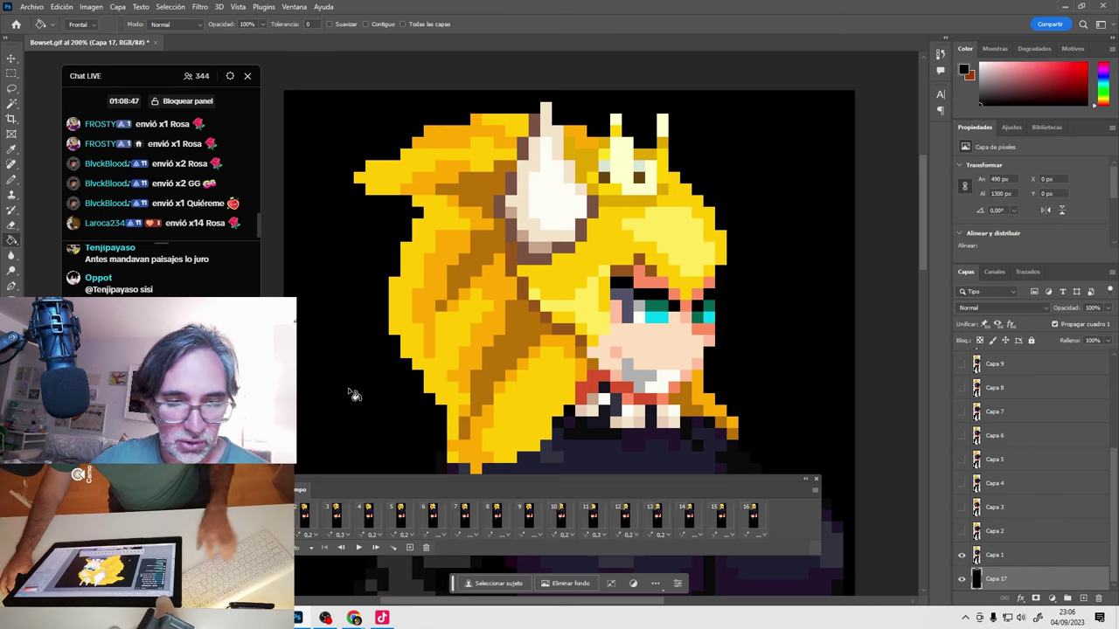
pyautogui.hotkey('ctrl', 'z')
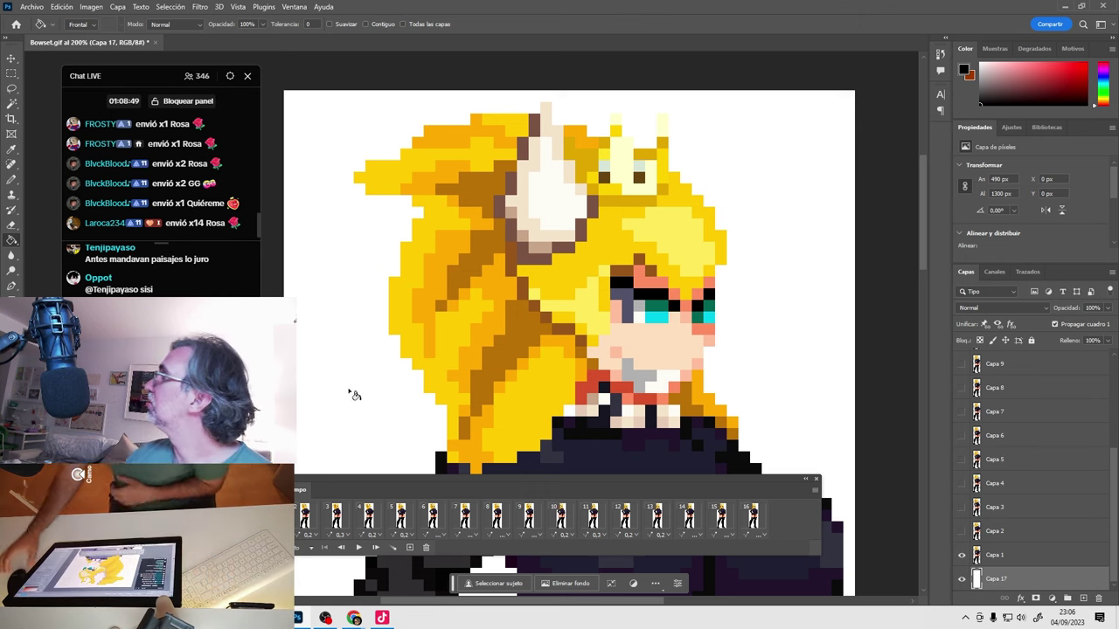
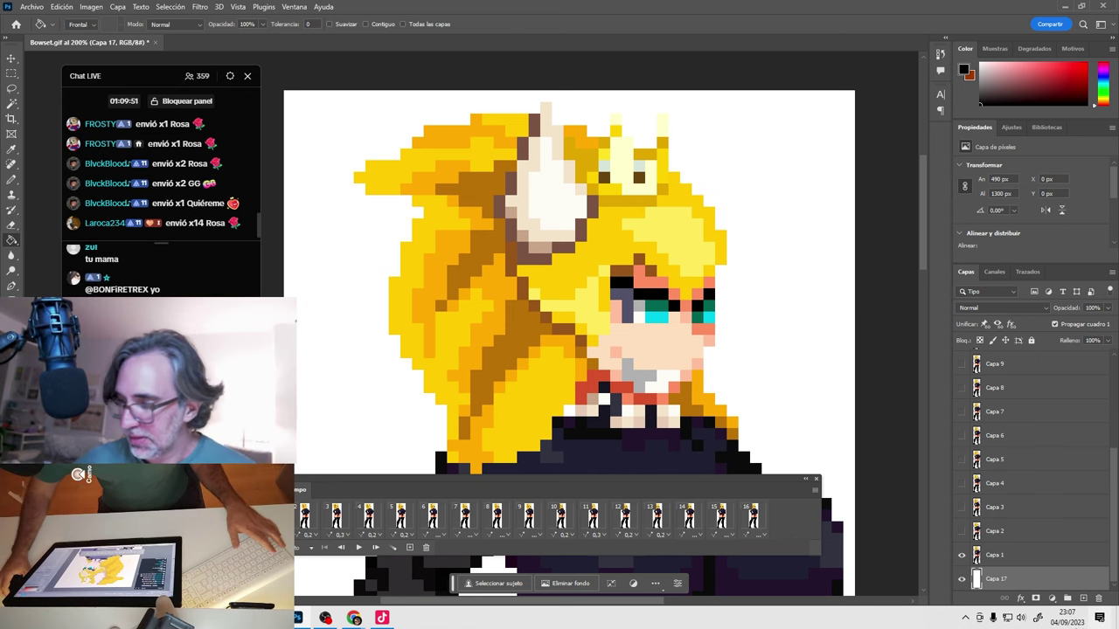
# Darken the white backdrop layer to a dark grey with a colour adjustment.
pyautogui.hotkey('ctrl', 'u')
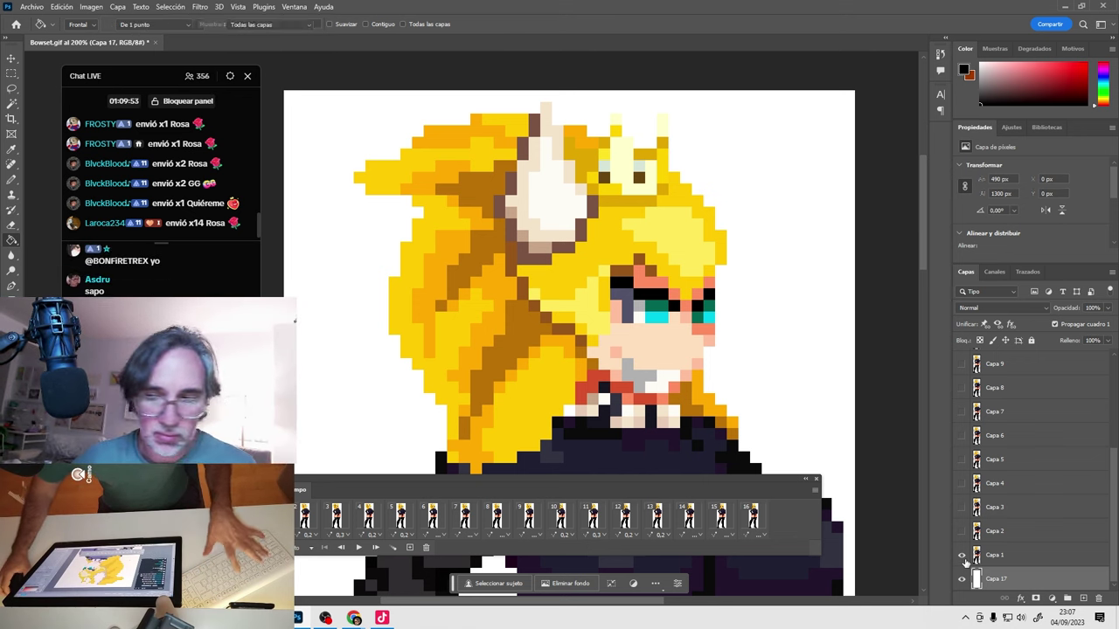
pyautogui.moveTo(814, 332); pyautogui.dragTo(773, 333)
pyautogui.click(968, 234)
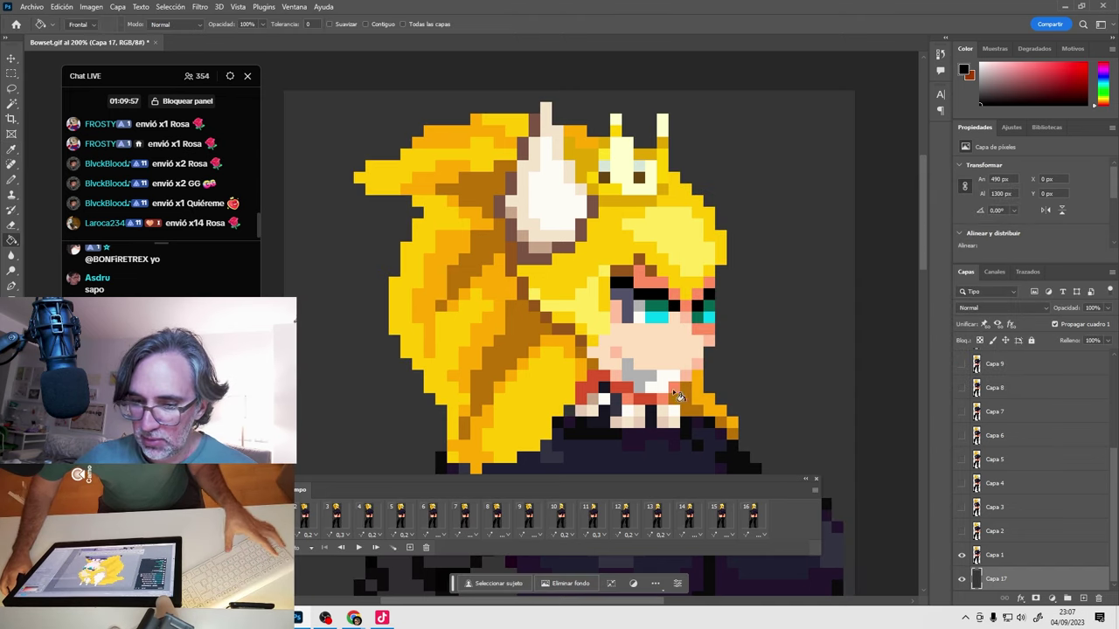
# Play and stop the Bowsette animation repeatedly at different magnifications to review its movement against the grey backdrop.
pyautogui.press('space')
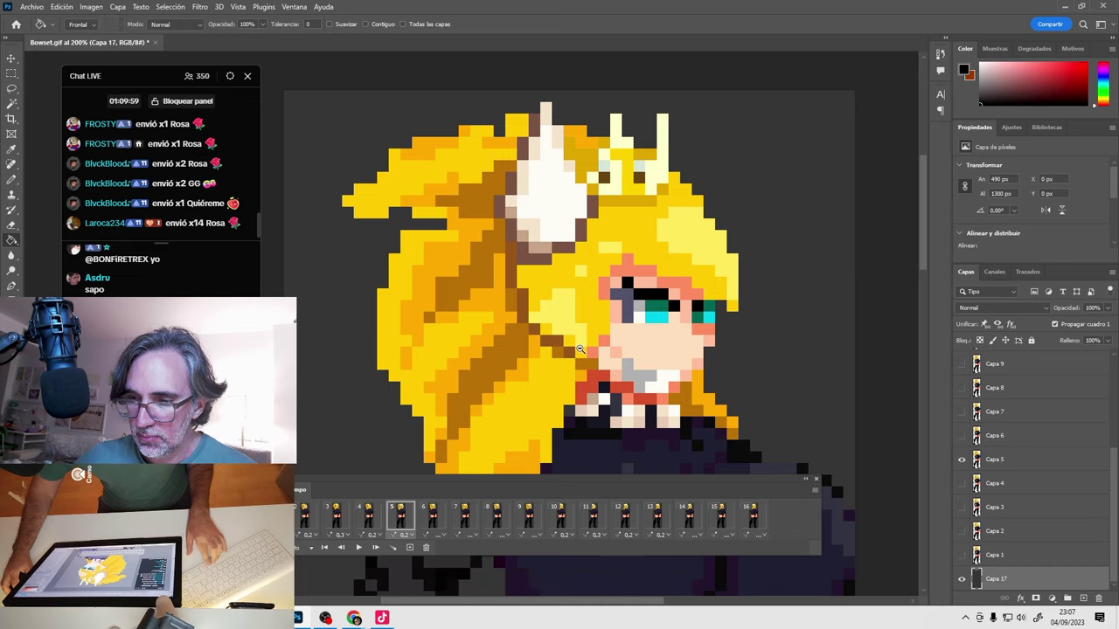
pyautogui.hotkey('ctrl', '-')
pyautogui.press('space')
pyautogui.moveTo(665, 314); pyautogui.dragTo(653, 288)
pyautogui.press('space')
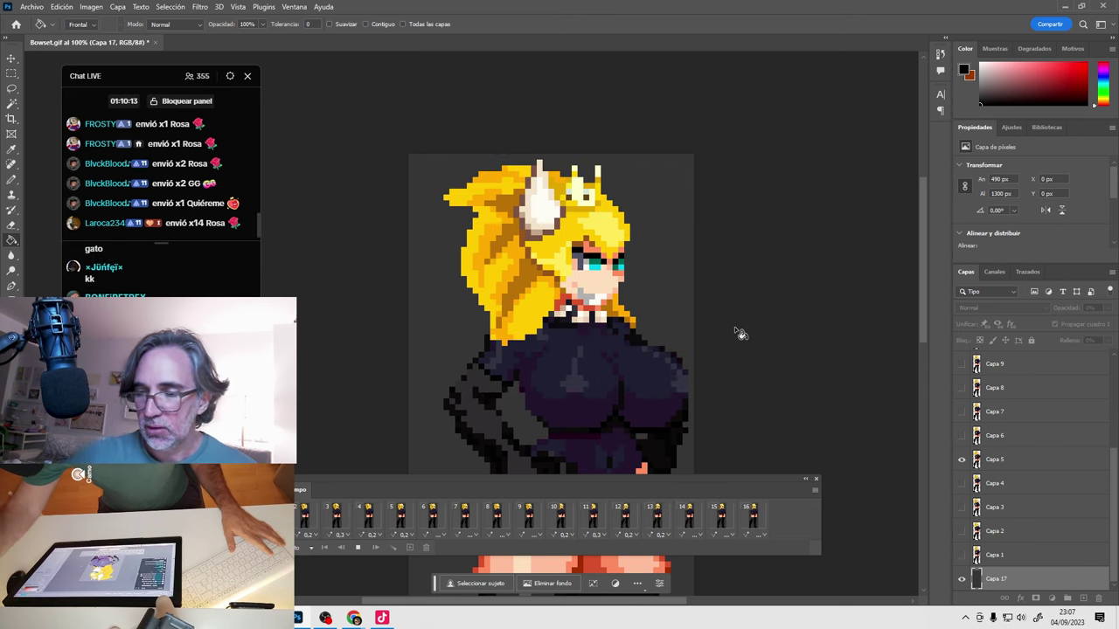
pyautogui.press('space')
pyautogui.hotkey('ctrl', '-')
pyautogui.hotkey('ctrl', '-')
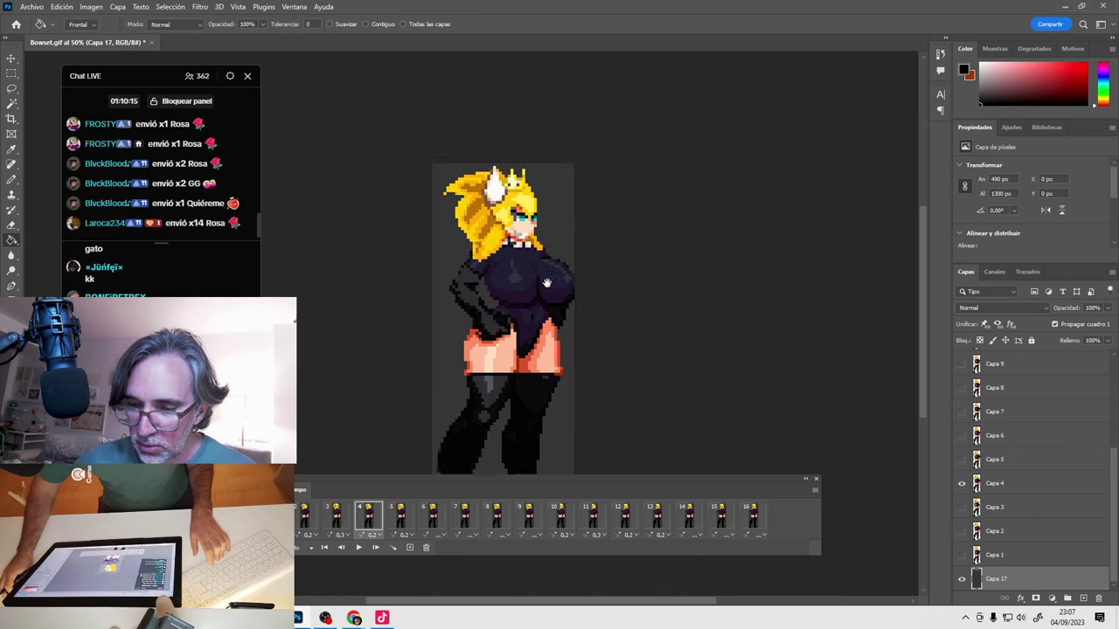
pyautogui.press('space')
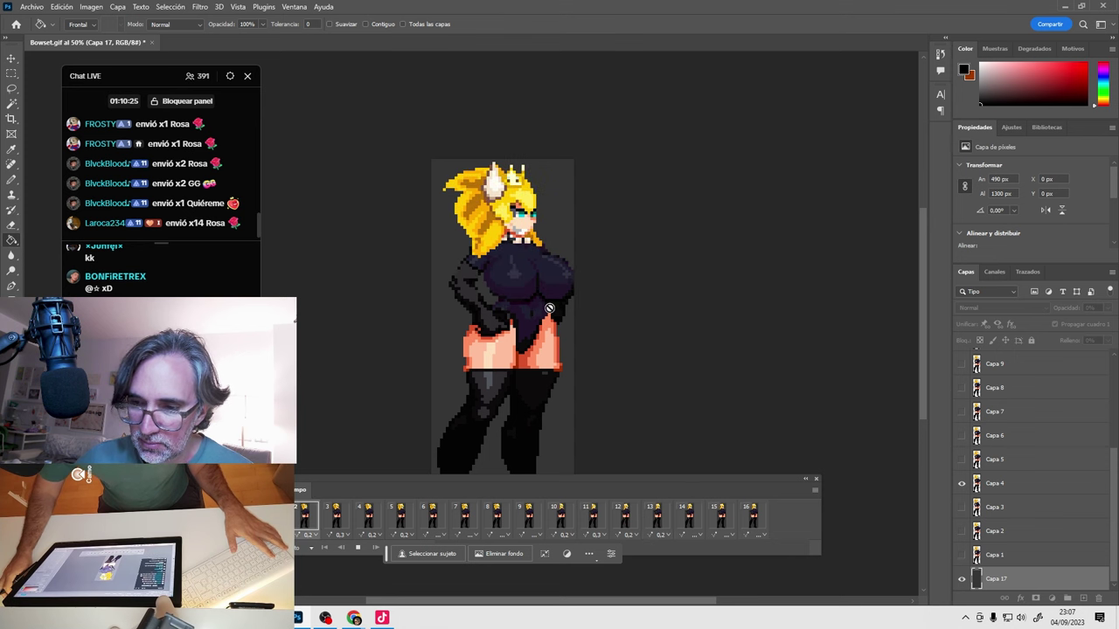
pyautogui.press('space')
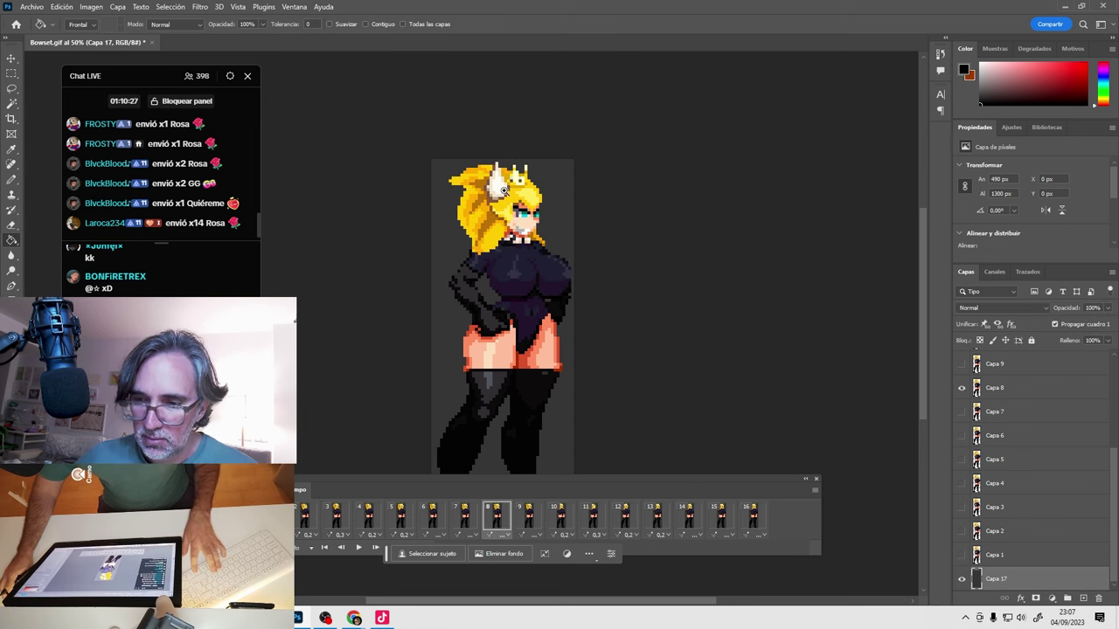
# Compare the sprite's poses in the first four animation frames by selecting them one after another.
pyautogui.scroll(8, 504, 191)
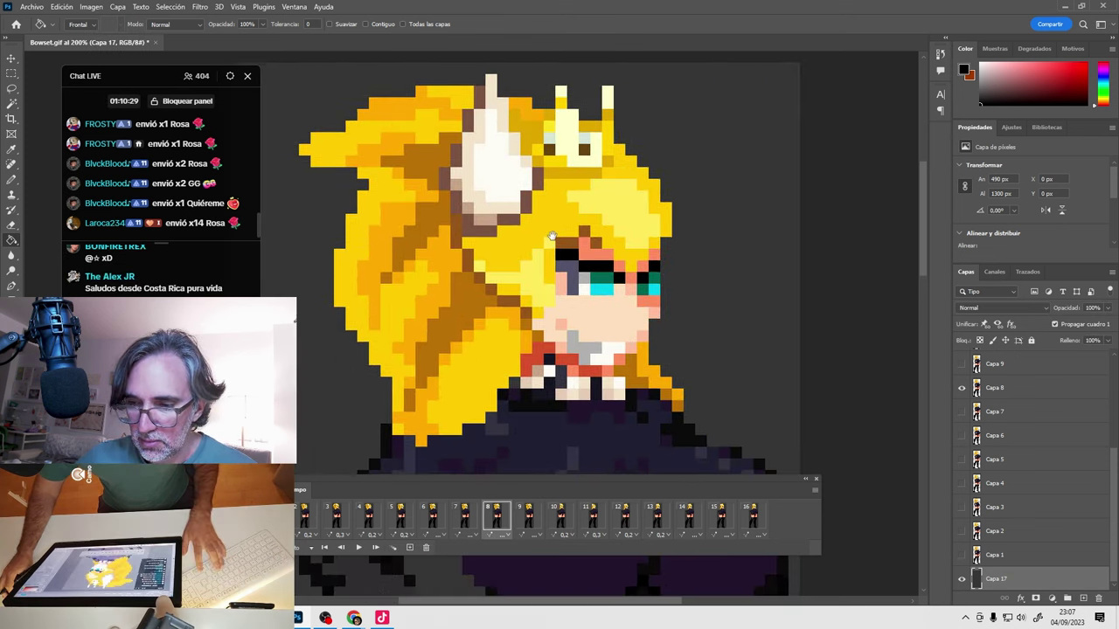
pyautogui.scroll(-4, 551, 236)
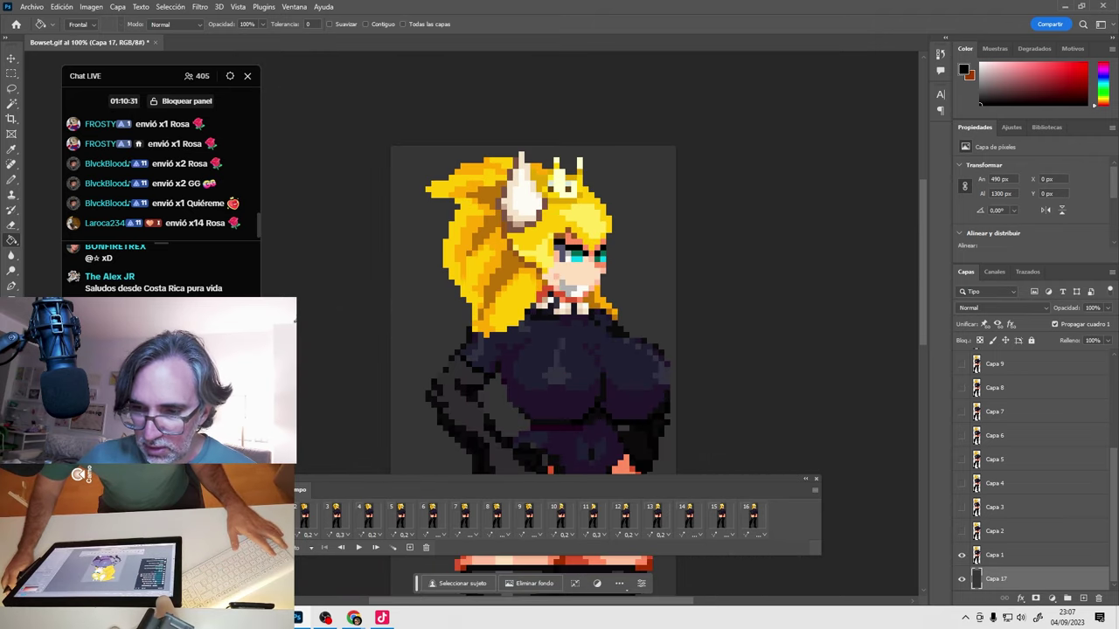
pyautogui.click(300, 517)
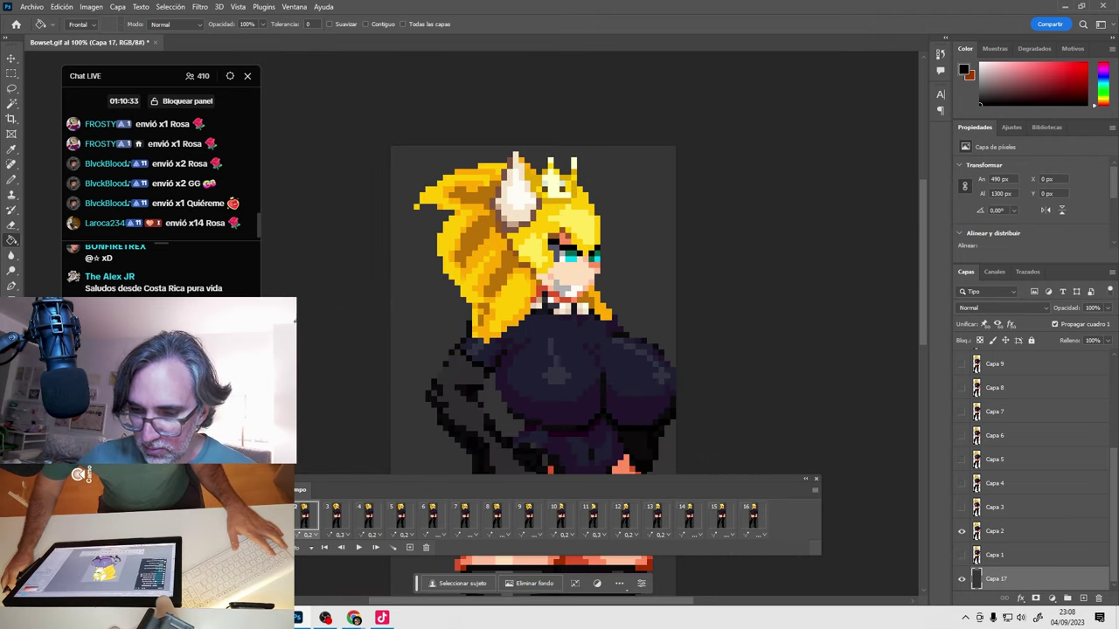
pyautogui.click(306, 518)
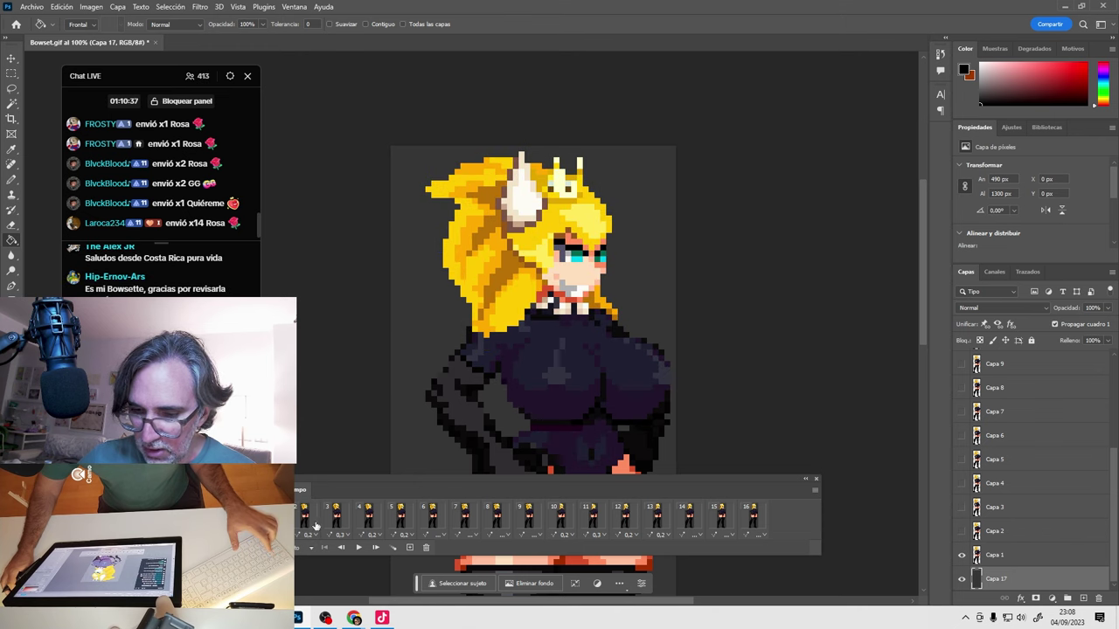
pyautogui.click(336, 518)
pyautogui.click(366, 520)
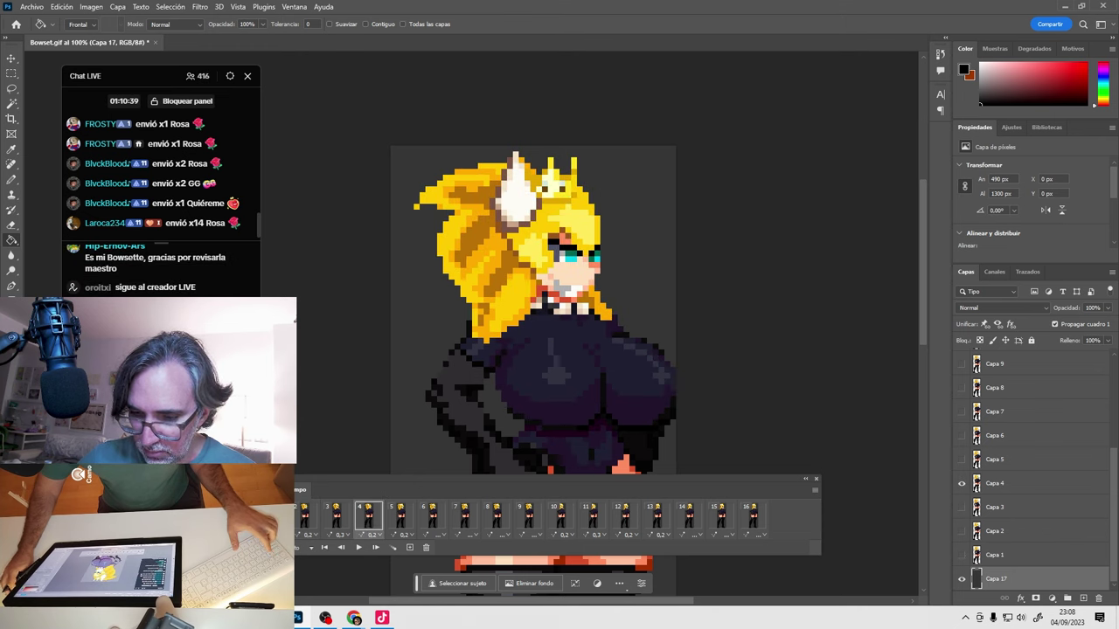
# Compare the sprite's poses in animation frames 2 to 9 by selecting them one after another.
pyautogui.click(274, 518)
pyautogui.click(298, 520)
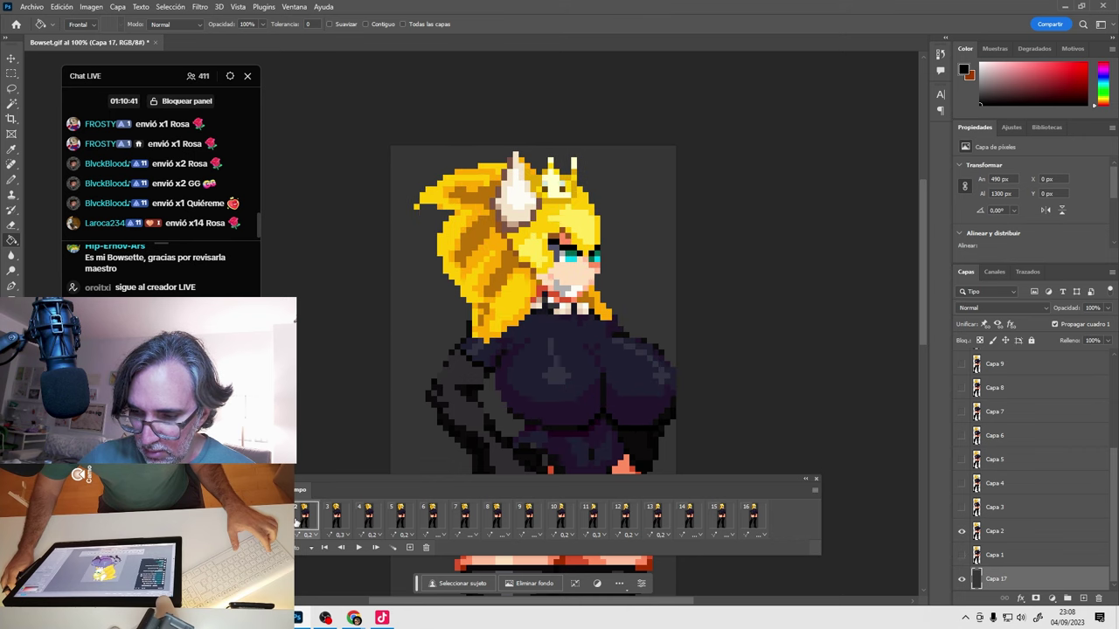
pyautogui.click(335, 514)
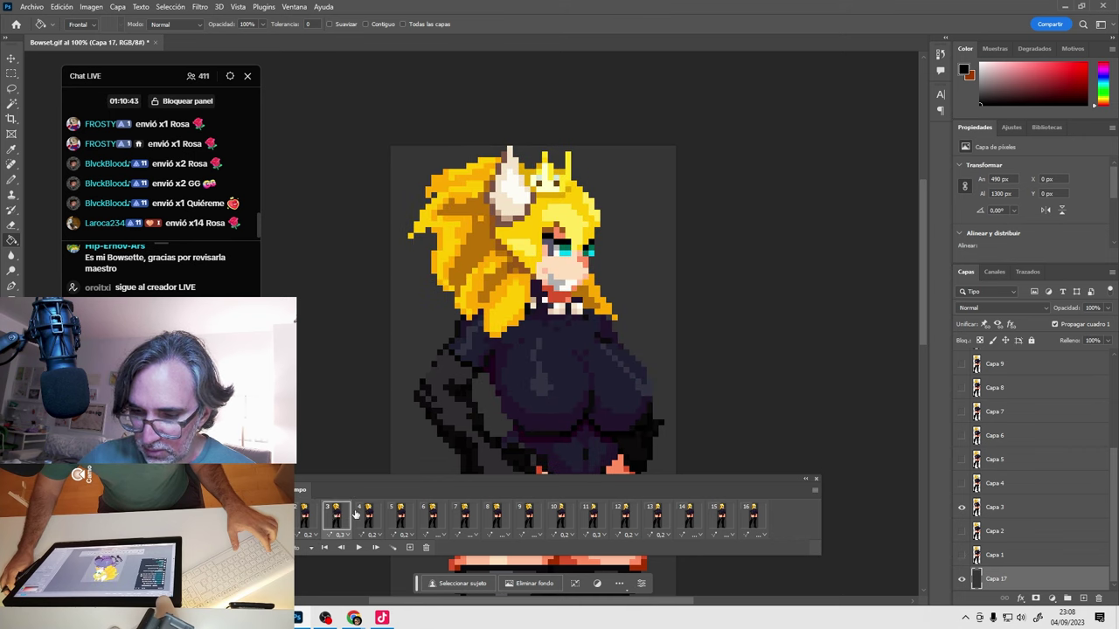
pyautogui.click(399, 518)
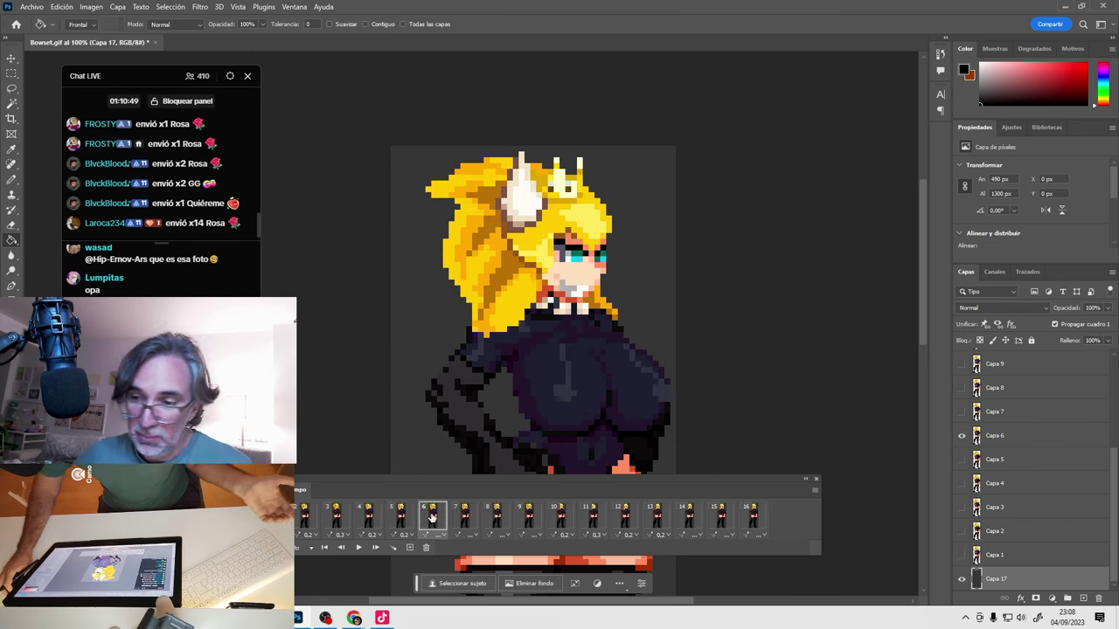
pyautogui.click(464, 517)
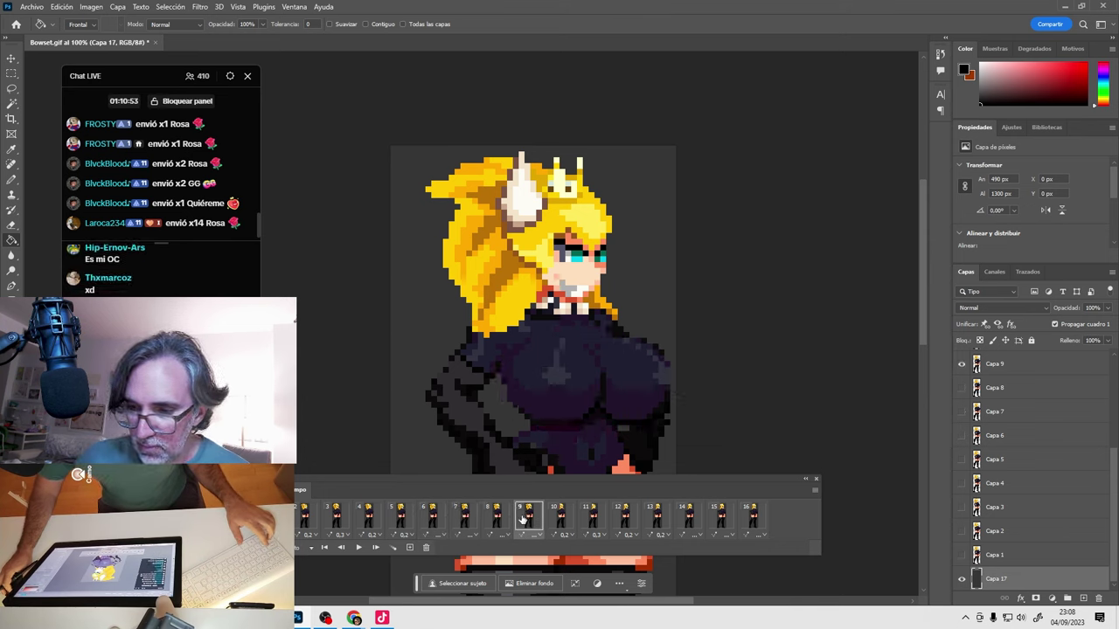
pyautogui.click(468, 521)
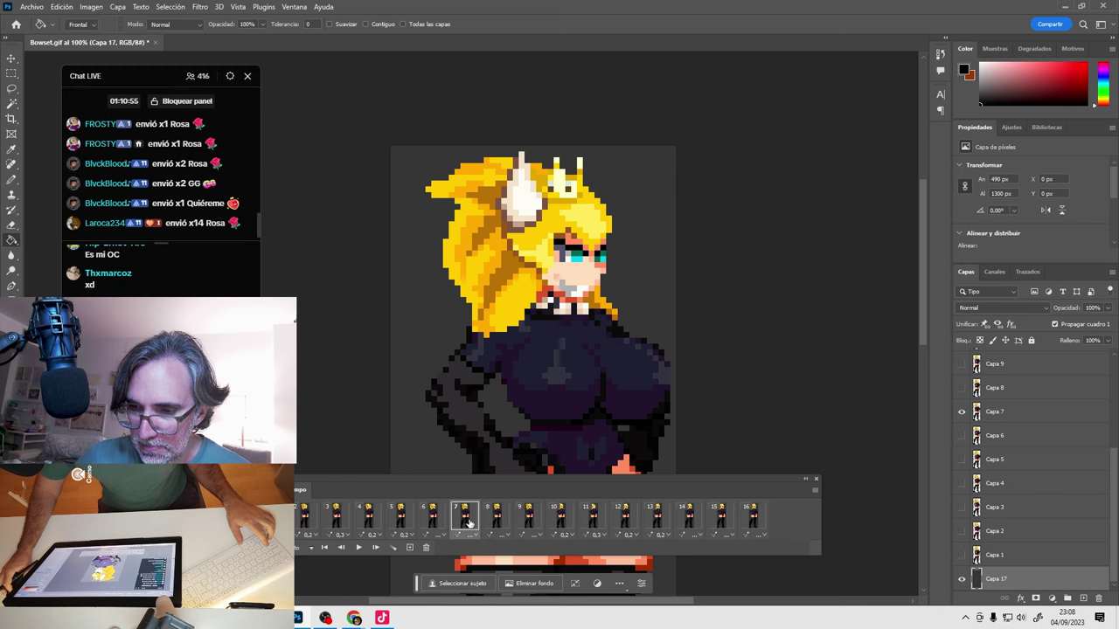
# Marquee-select the head and hair in frame 7 without the shoulder area, and copy them to a new layer on top of the stack.
pyautogui.press('m')
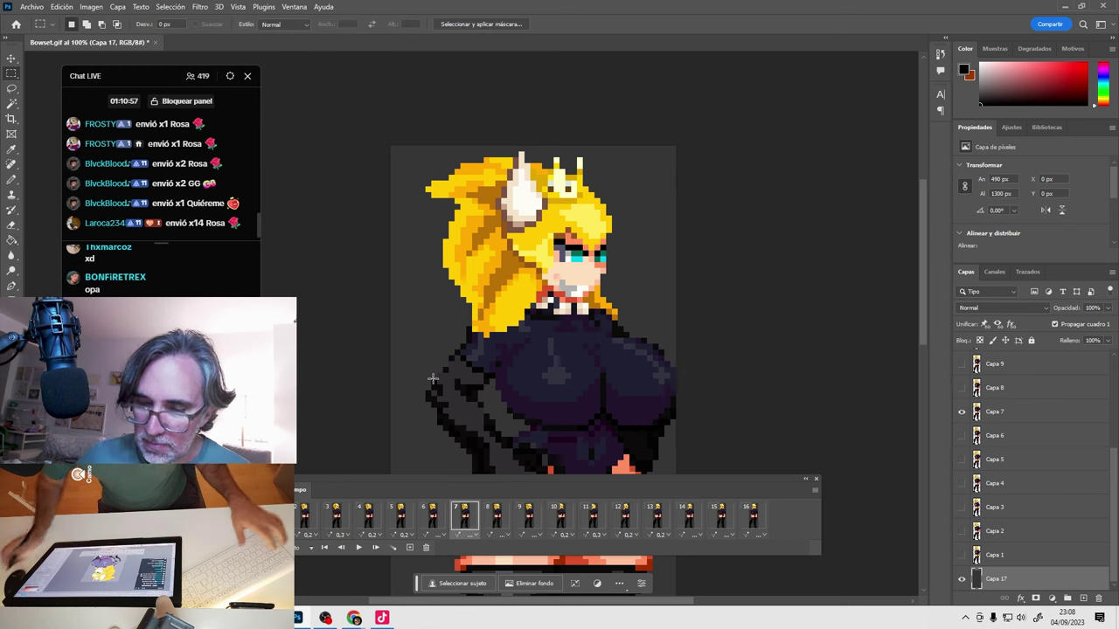
pyautogui.moveTo(403, 147)
pyautogui.mouseDown()
pyautogui.moveTo(661, 319)
pyautogui.moveTo(662, 335)
pyautogui.mouseUp()
pyautogui.moveTo(530, 312); pyautogui.dragTo(681, 358)
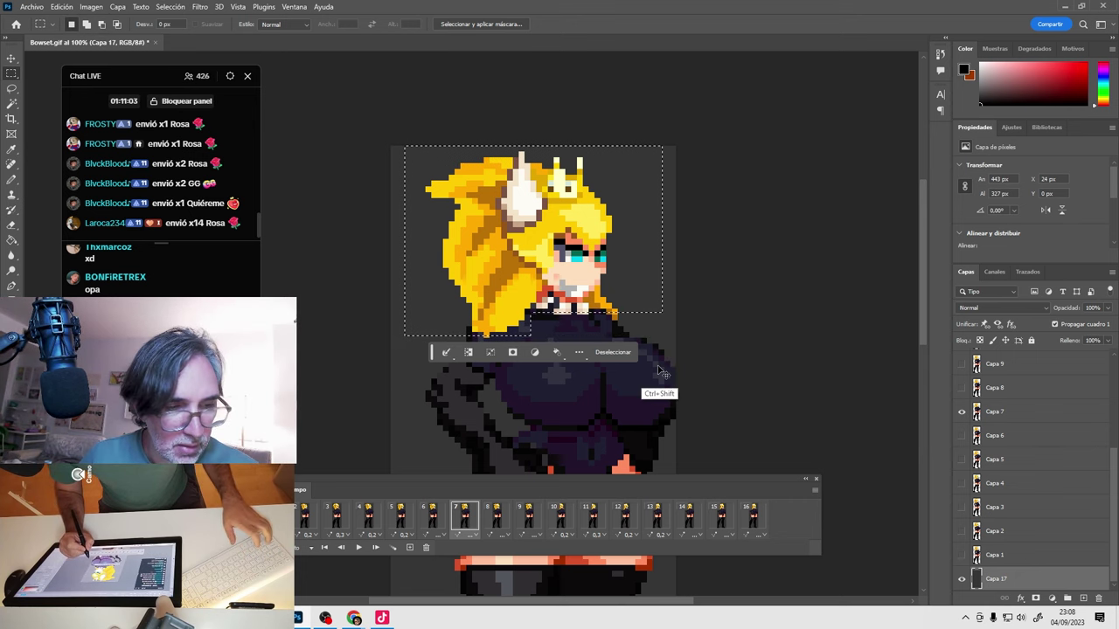
pyautogui.scroll(4, 1114, 469)
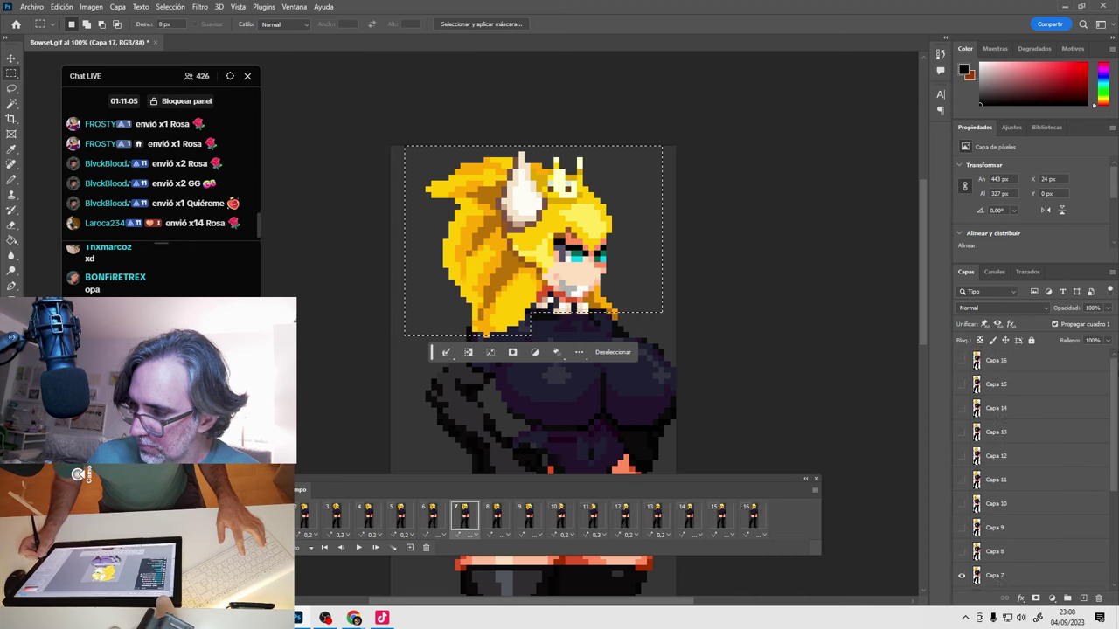
pyautogui.hotkey('ctrl', 'j')
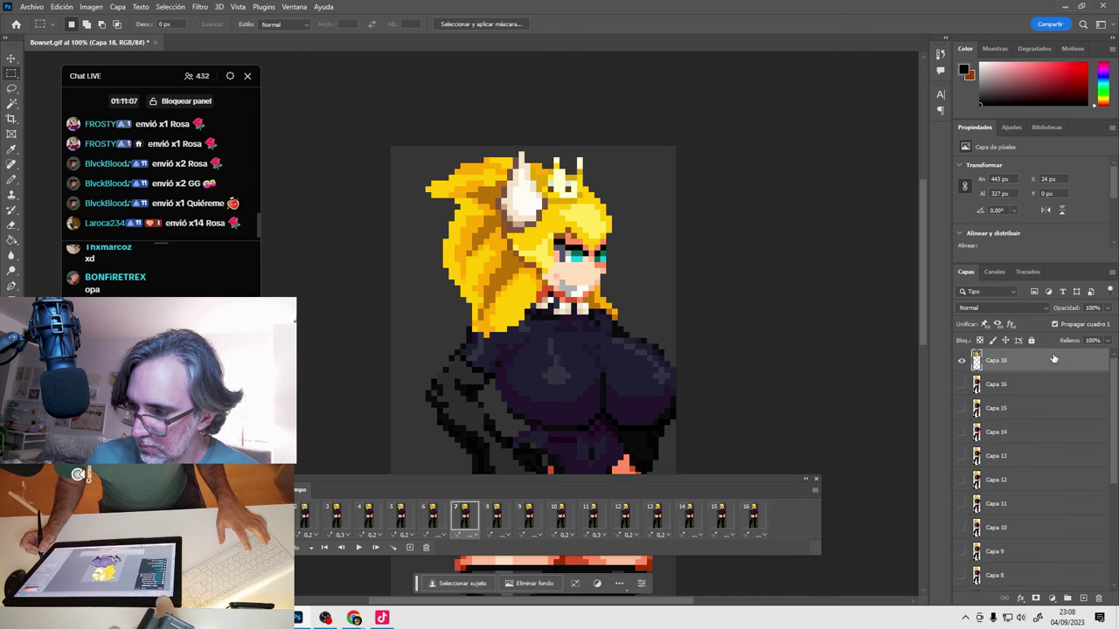
# Move the copied head 5 px down in animation frame 2.
pyautogui.press('v')
pyautogui.hotkey('shift', 'Left')
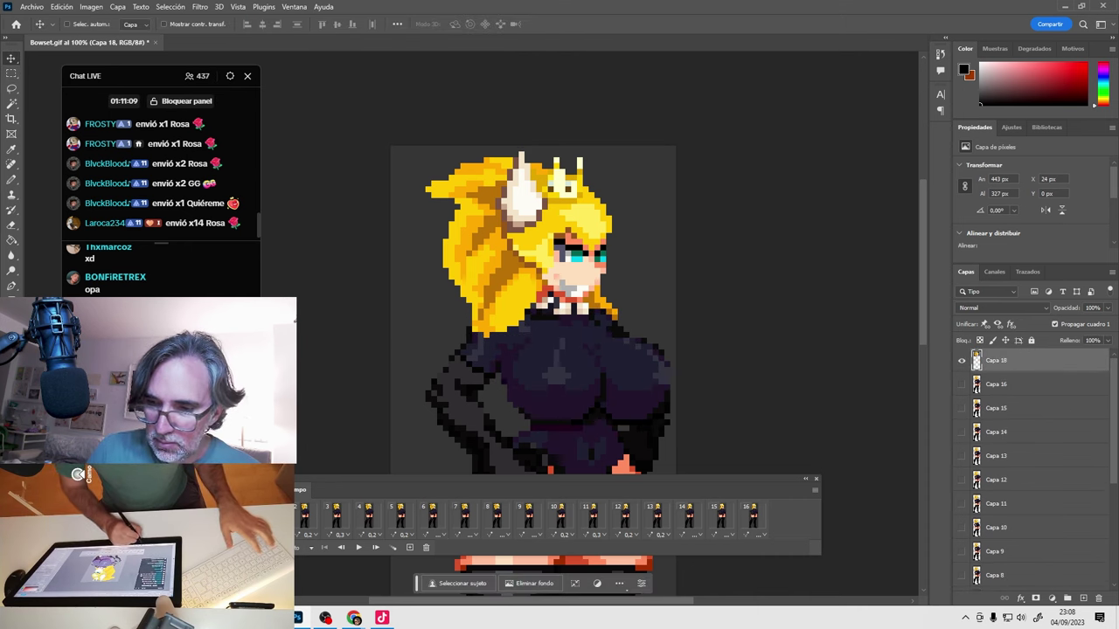
pyautogui.click(304, 516)
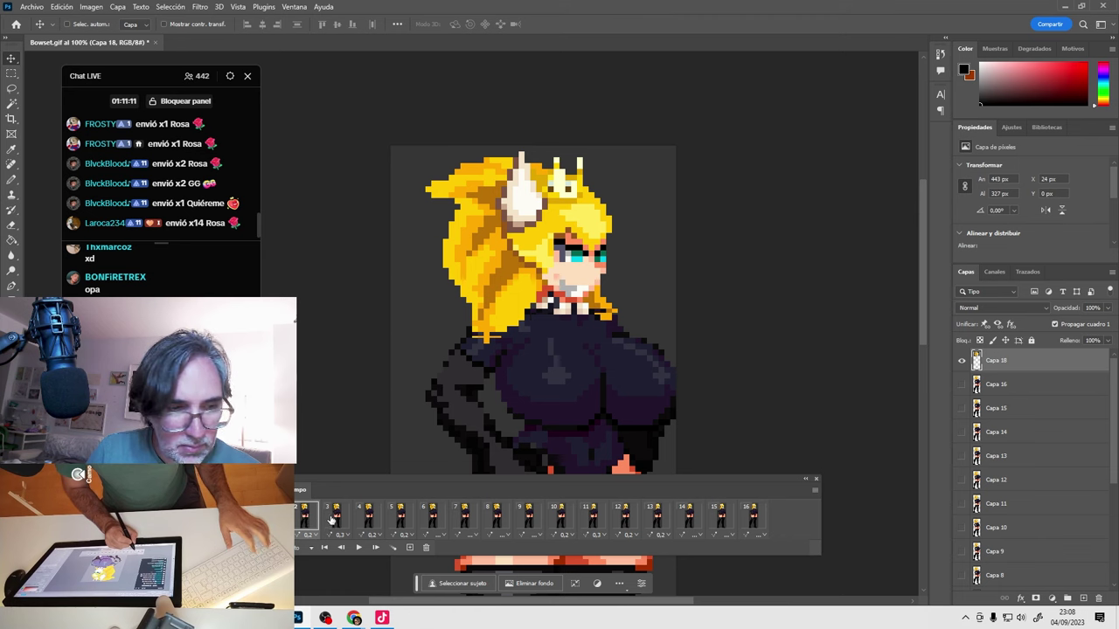
pyautogui.press('Down')
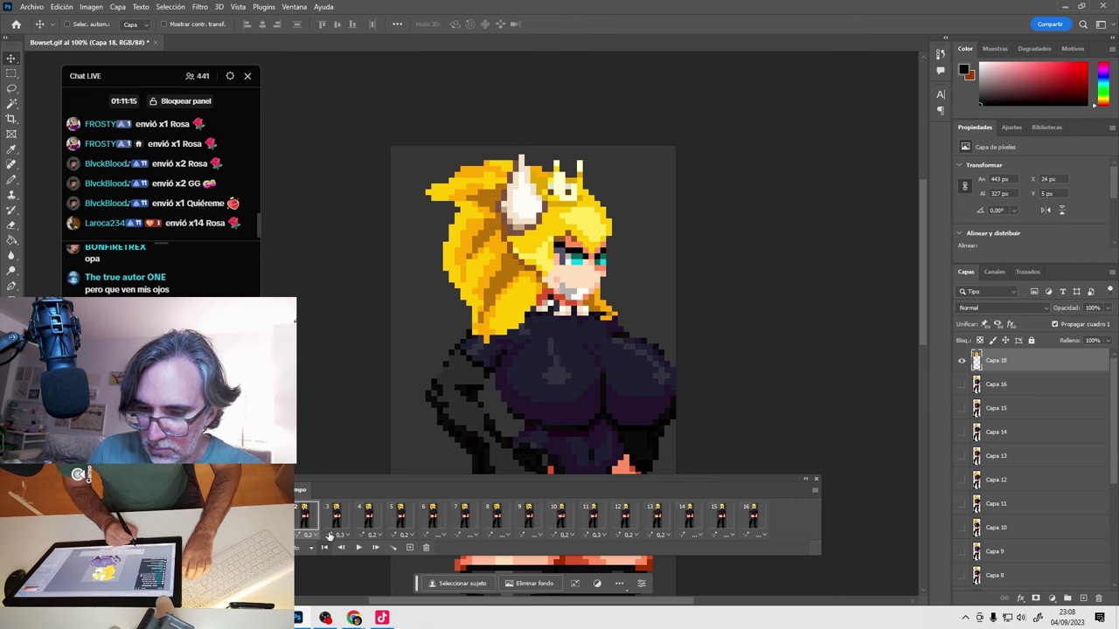
pyautogui.press('Down')
pyautogui.press('Down')
pyautogui.press('Down')
pyautogui.press('Down')
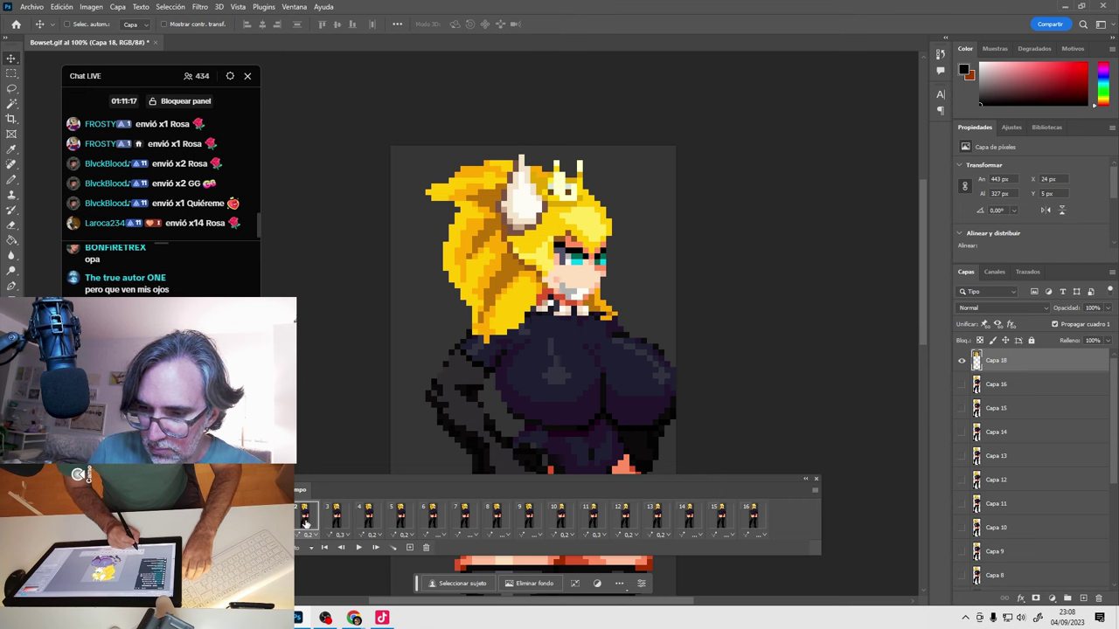
# Shift the copied head 10 px to the left in frame 2, following the original head's position.
pyautogui.press('Left')
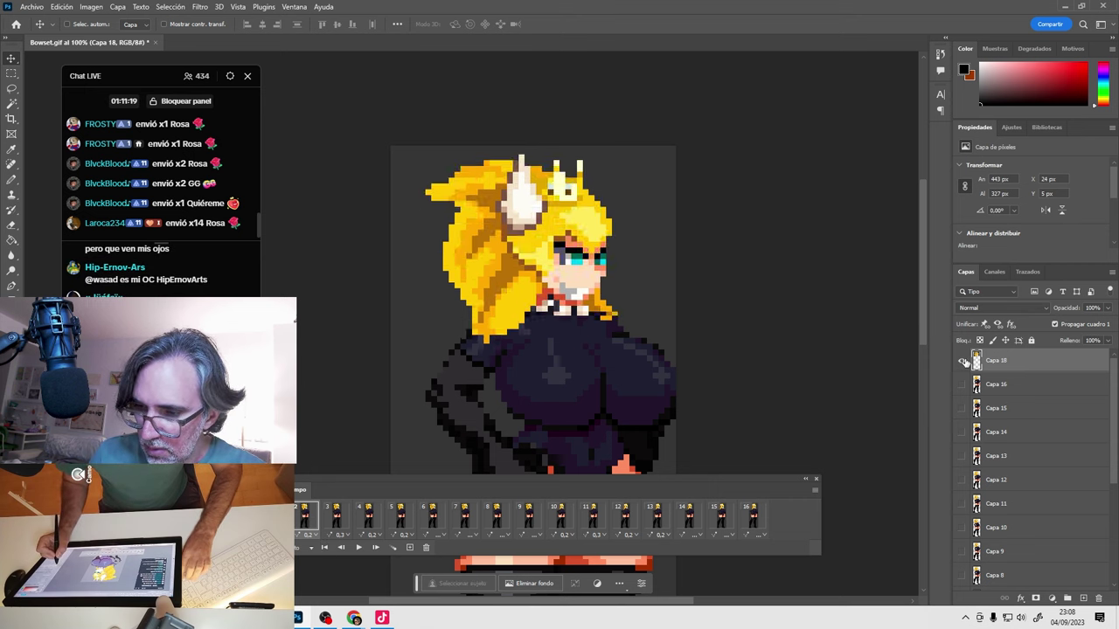
pyautogui.press('Left')
pyautogui.press('Left')
pyautogui.press('Left')
pyautogui.press('Left')
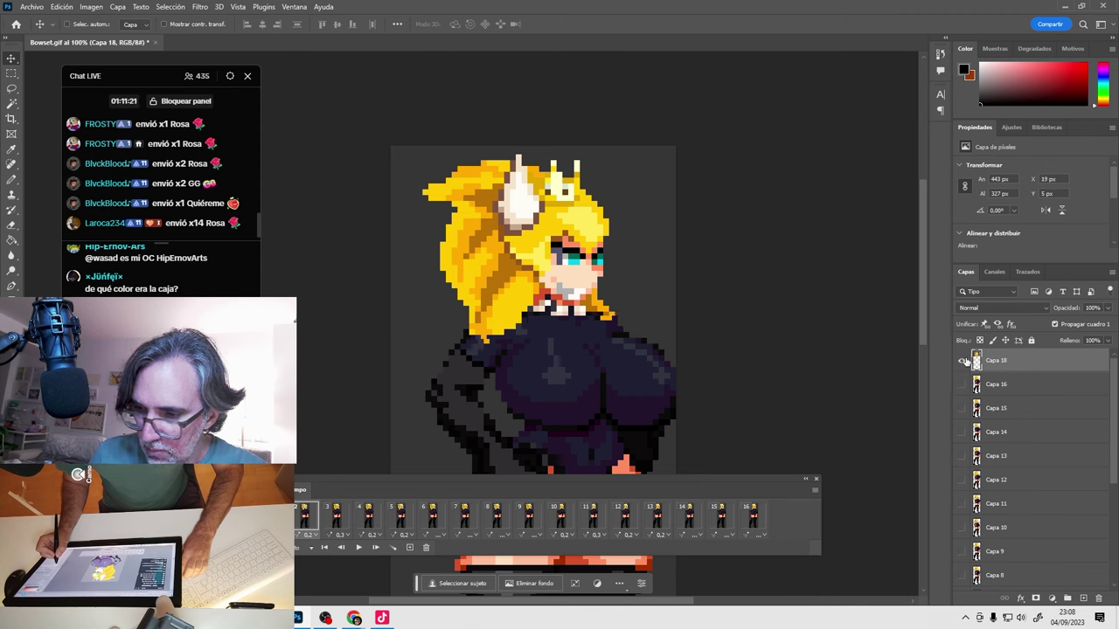
pyautogui.press('Left')
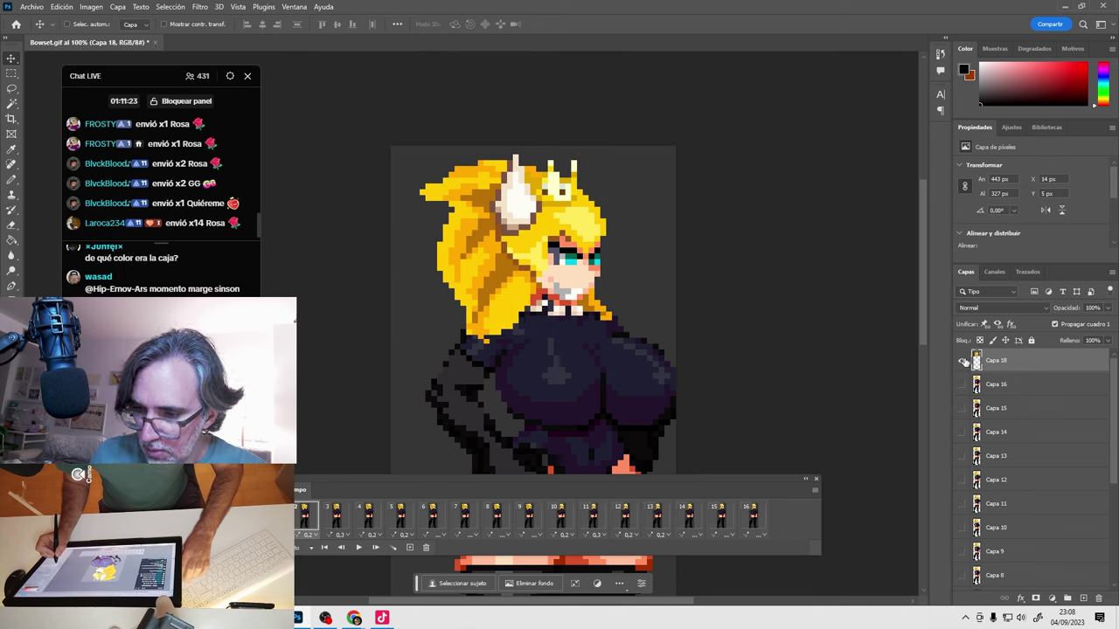
pyautogui.press('Up')
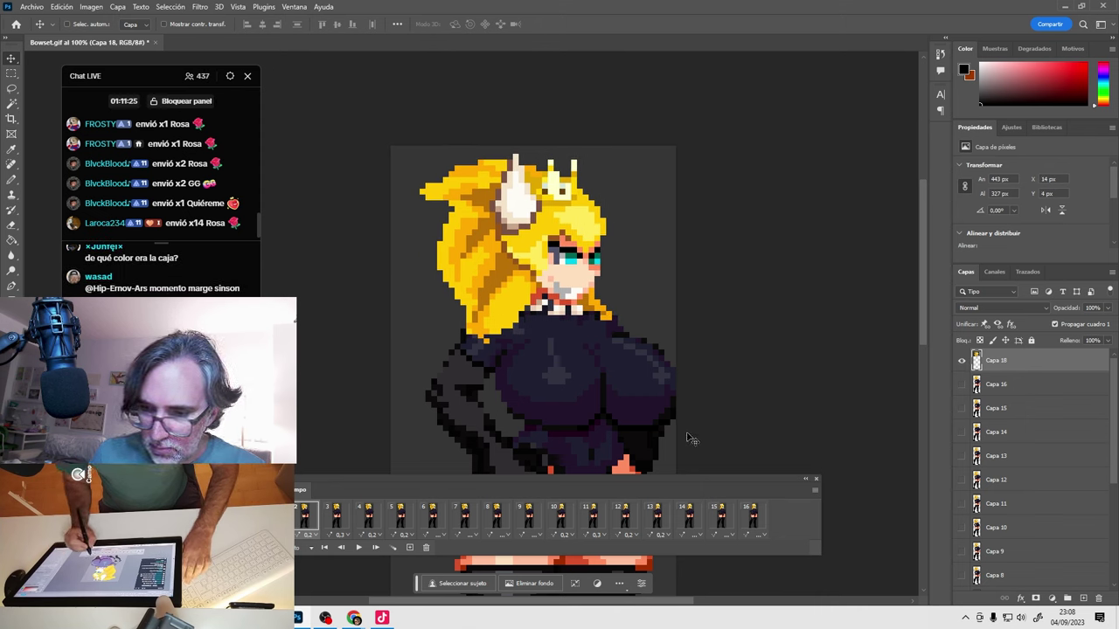
pyautogui.press('Down')
# Compare the copied head with the original by toggling its layer's visibility and switching between the first three frames.
pyautogui.click(964, 364)
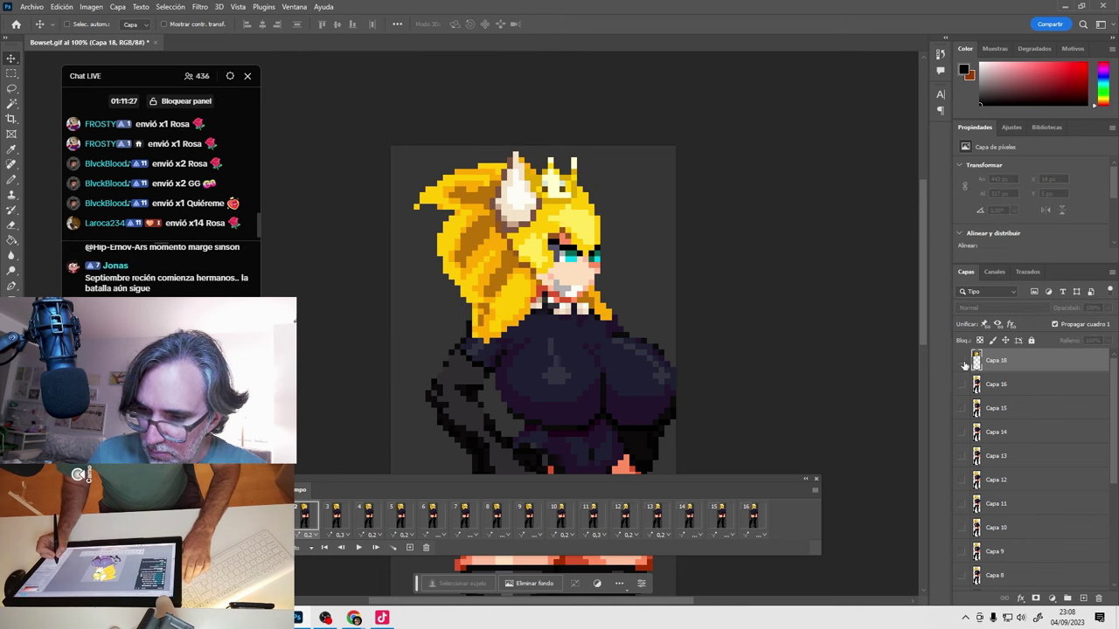
pyautogui.click(965, 364)
pyautogui.click(965, 365)
pyautogui.click(965, 365)
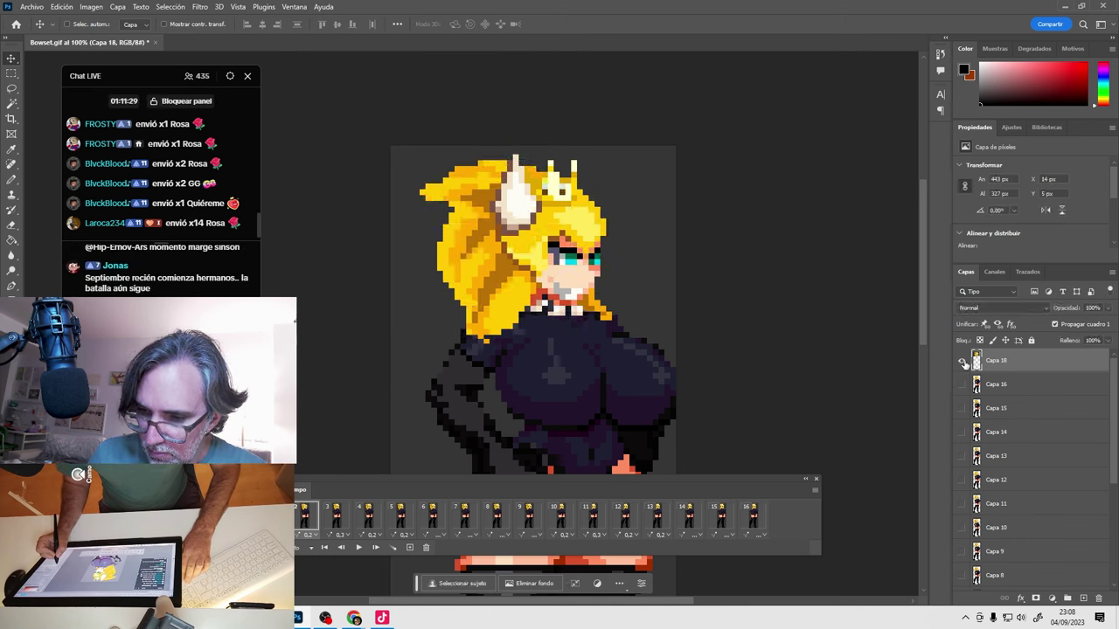
pyautogui.moveTo(864, 369); pyautogui.dragTo(869, 368)
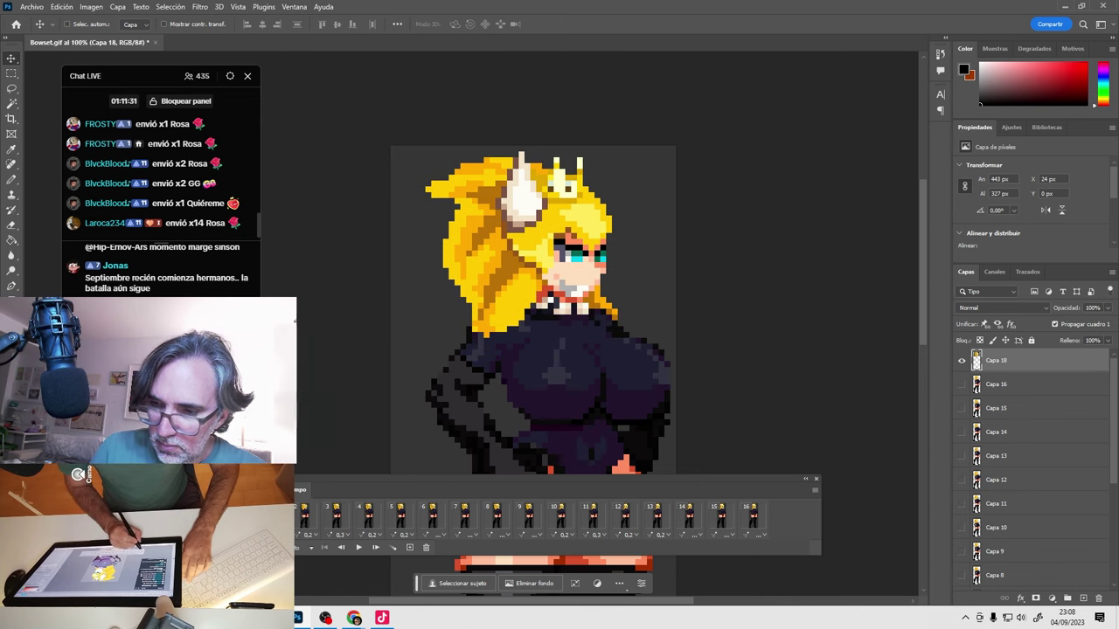
pyautogui.hotkey('ctrl', 'z')
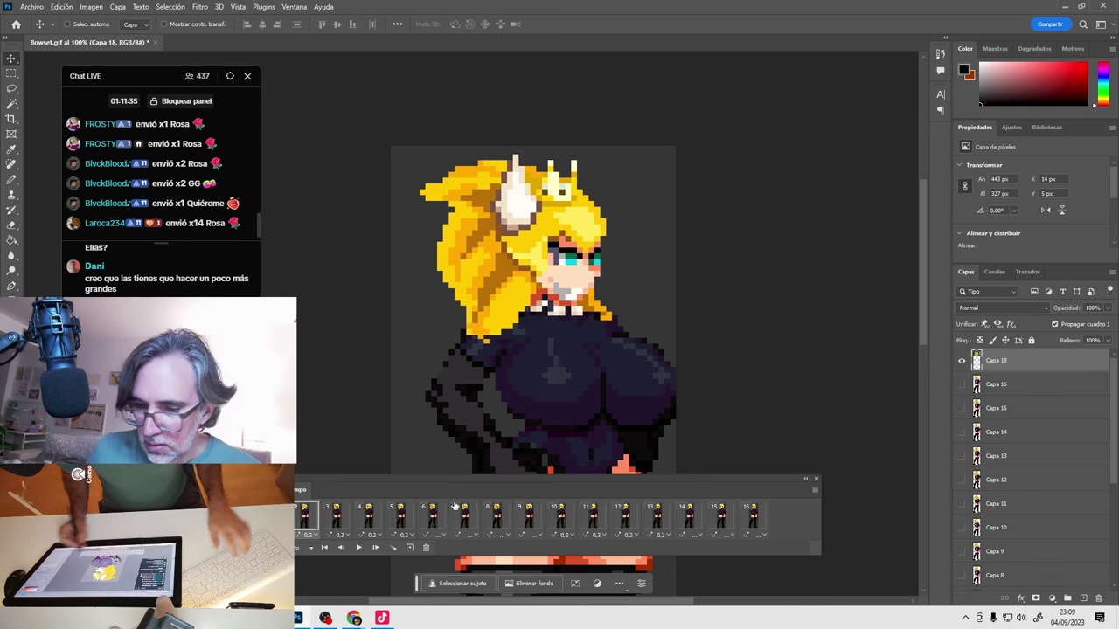
pyautogui.moveTo(910, 410); pyautogui.dragTo(916, 406)
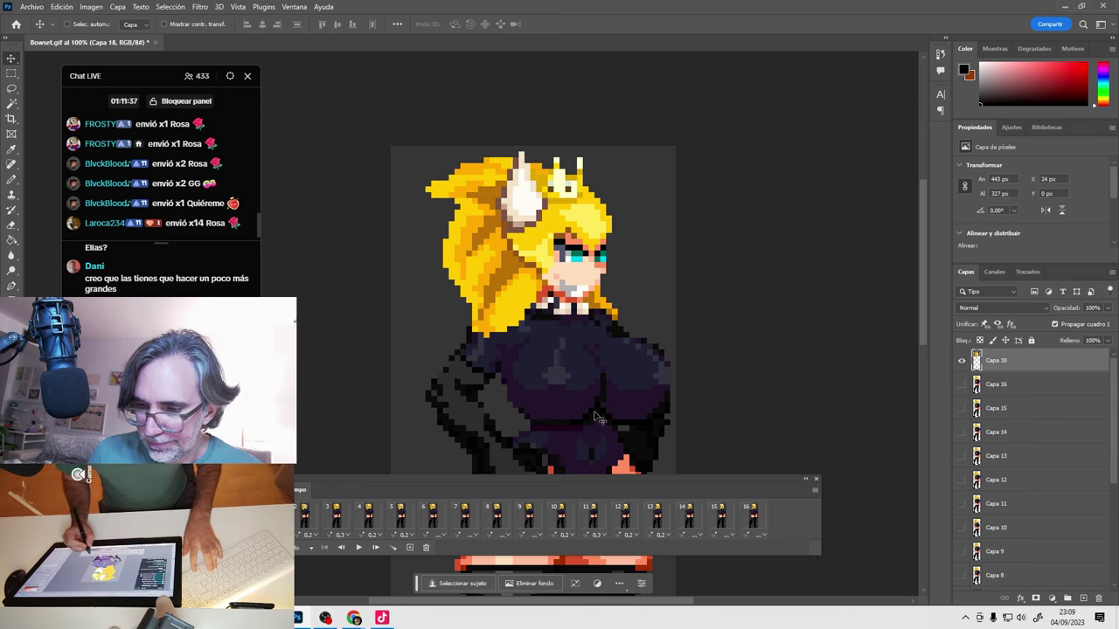
pyautogui.click(334, 517)
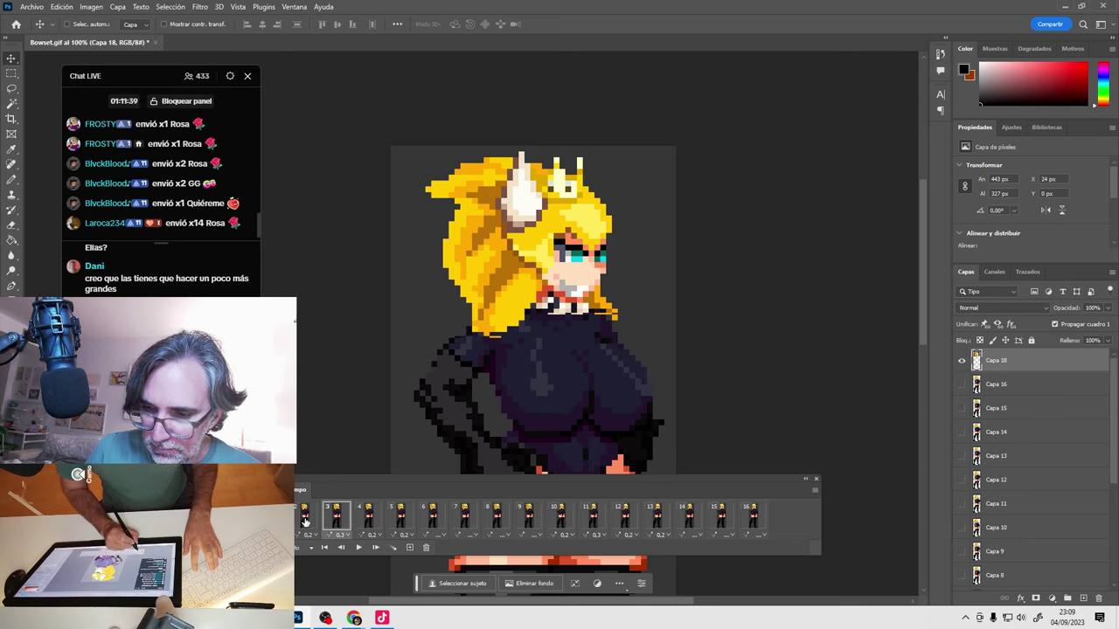
pyautogui.click(304, 516)
# Play back the animation briefly and delete the copied head layer.
pyautogui.press('space')
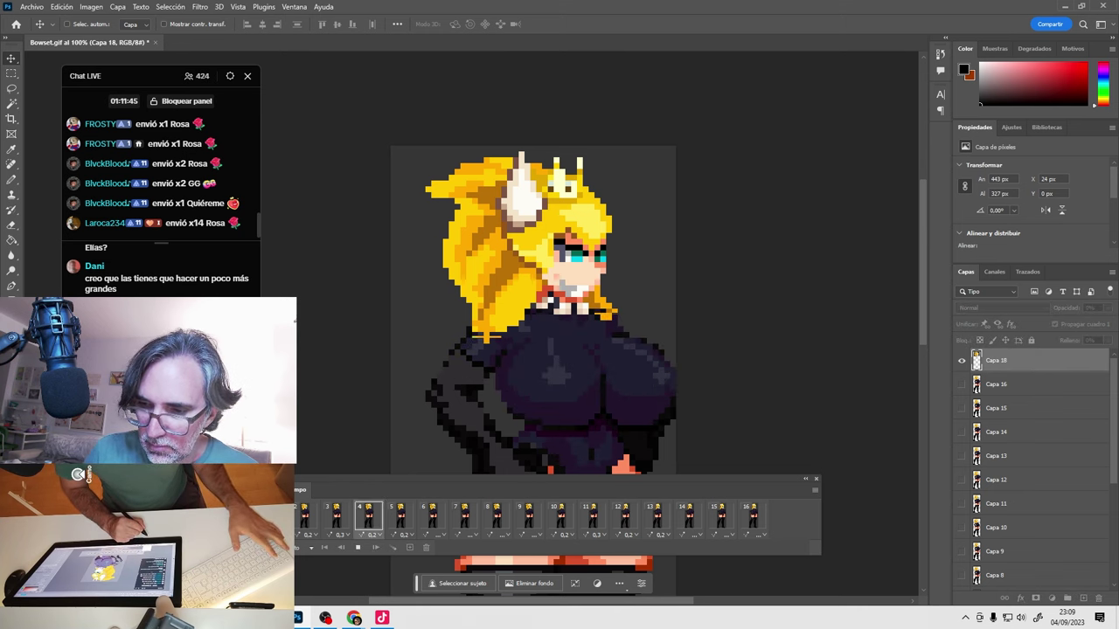
pyautogui.press('space')
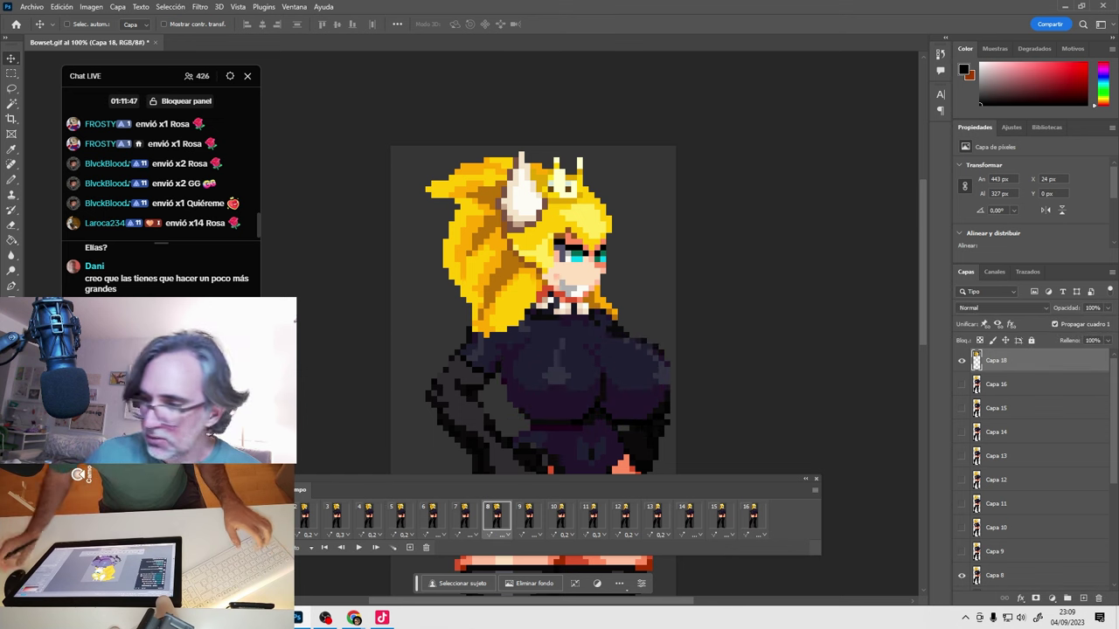
pyautogui.click(1098, 597)
pyautogui.press('Return')
# Measure the size of one art pixel by marquee-selecting a single dark block of the arm's outline.
pyautogui.press('m')
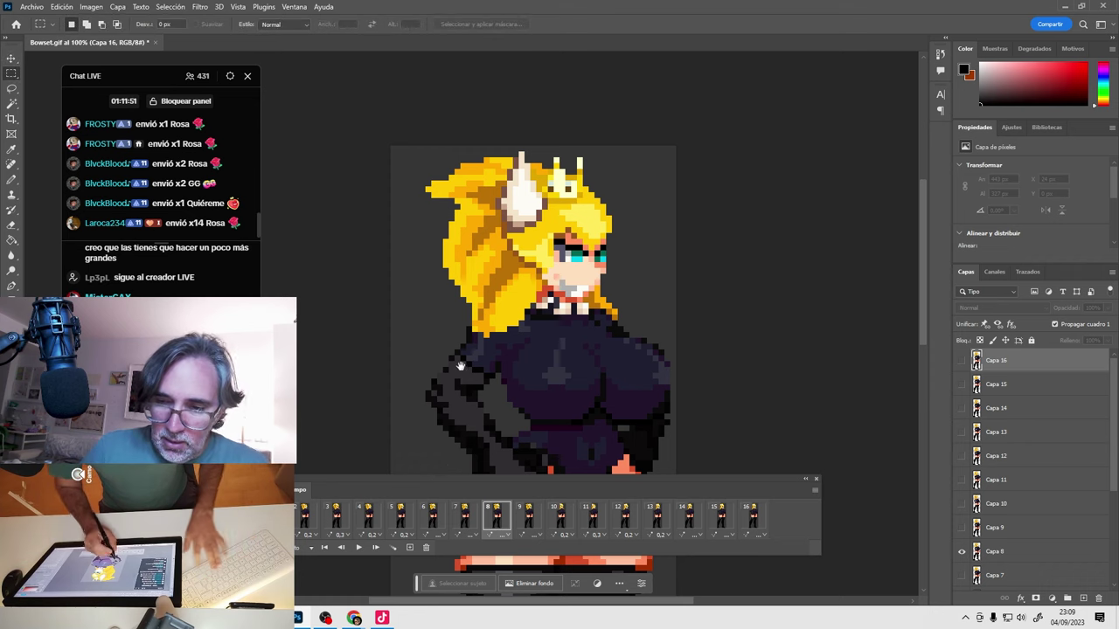
pyautogui.moveTo(474, 362)
pyautogui.mouseDown()
pyautogui.moveTo(537, 288)
pyautogui.moveTo(449, 327)
pyautogui.moveTo(486, 368)
pyautogui.mouseUp()
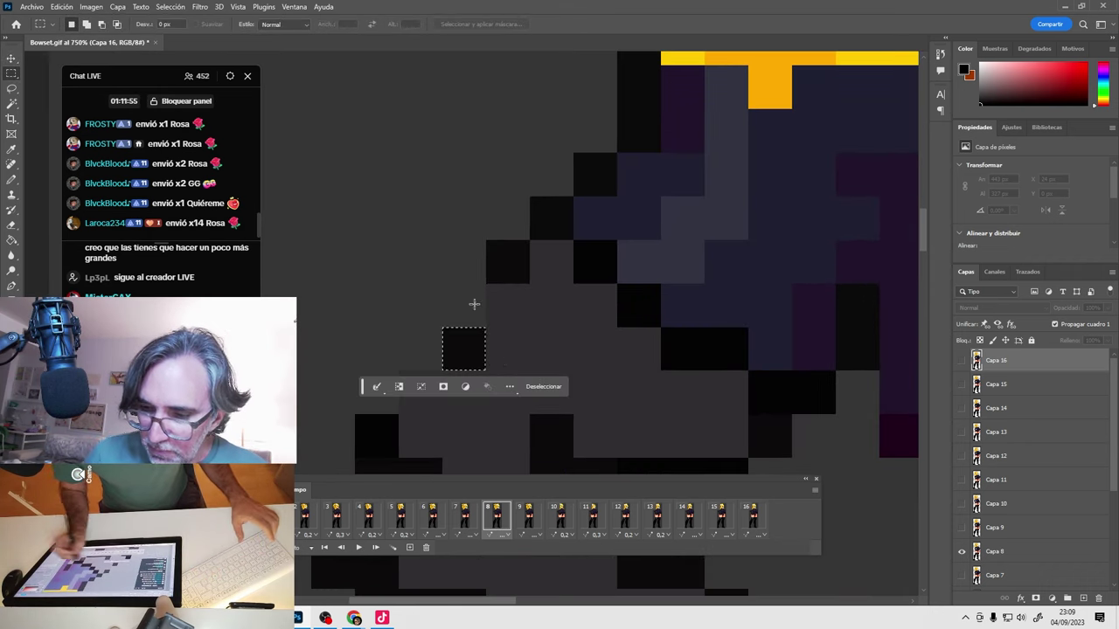
pyautogui.moveTo(444, 327); pyautogui.dragTo(486, 367)
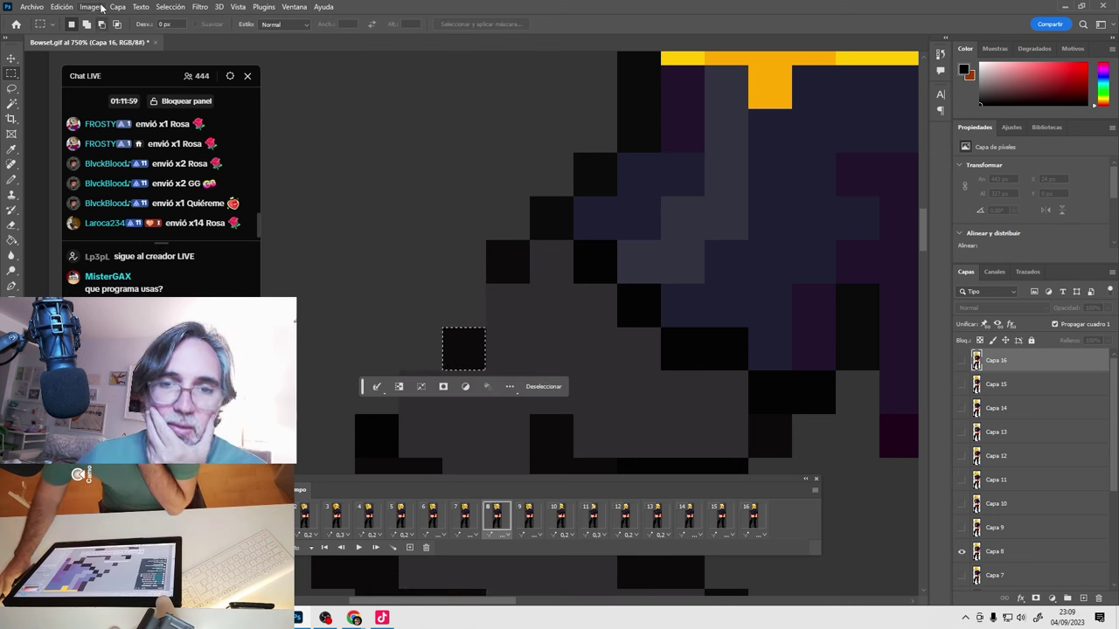
# Resize the image to 10 percent in width and height, keeping nearest-neighbour resampling with hard edges.
pyautogui.click(102, 7)
pyautogui.click(114, 93)
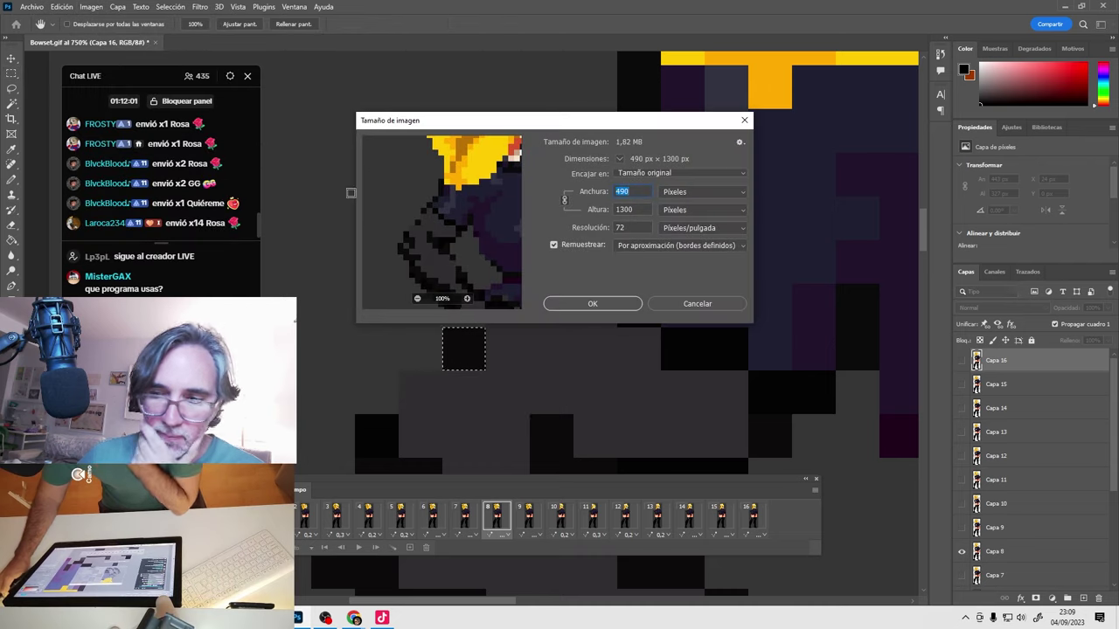
pyautogui.click(739, 193)
pyautogui.click(689, 203)
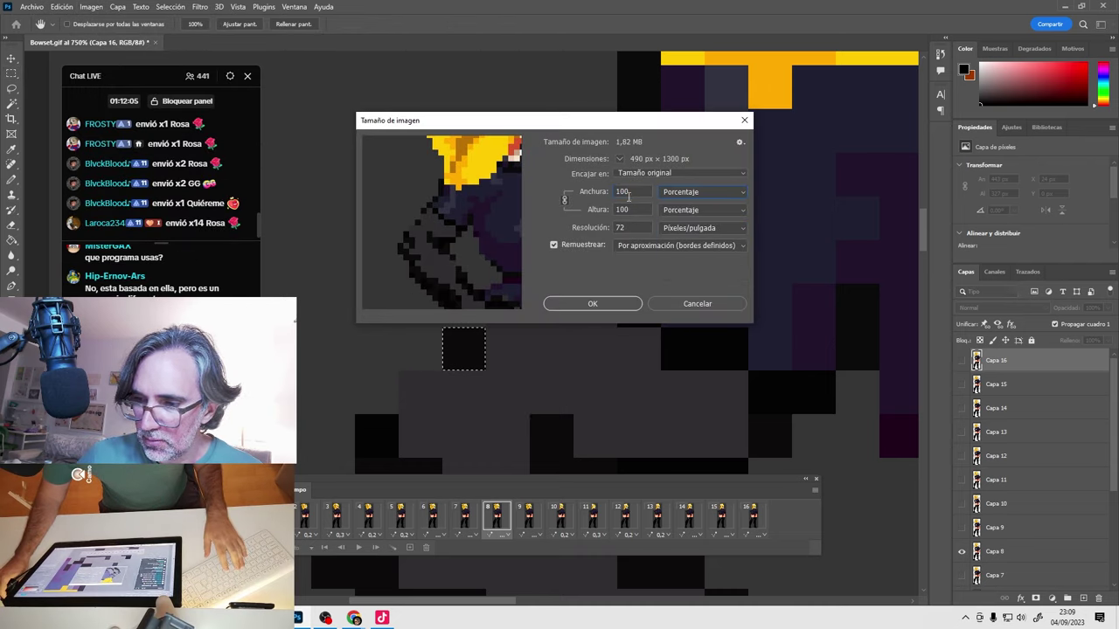
pyautogui.write('10')
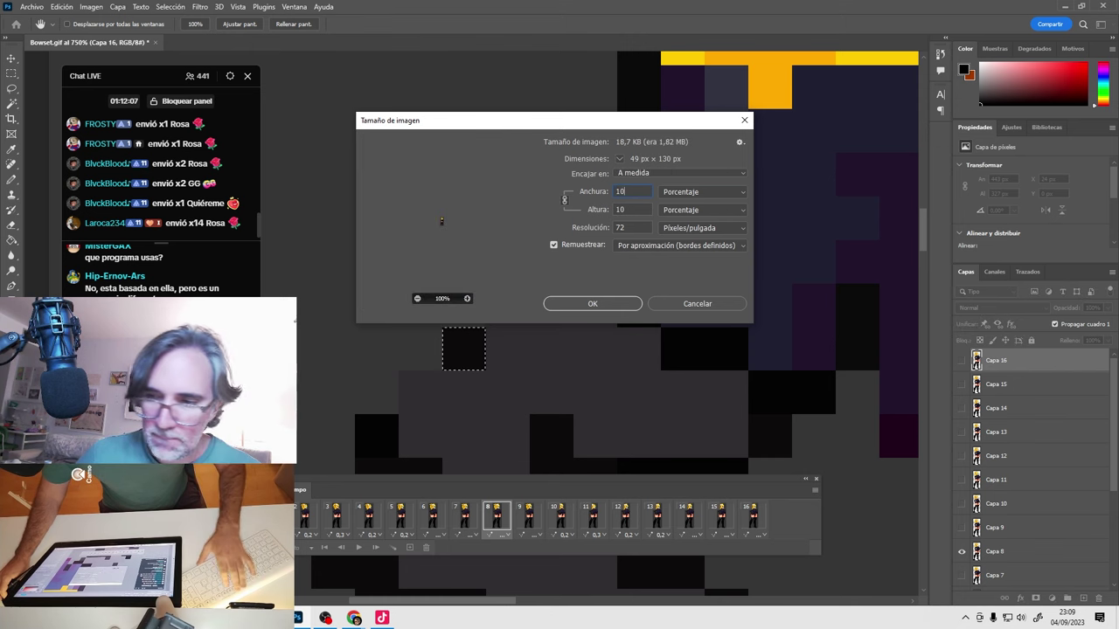
pyautogui.click(592, 305)
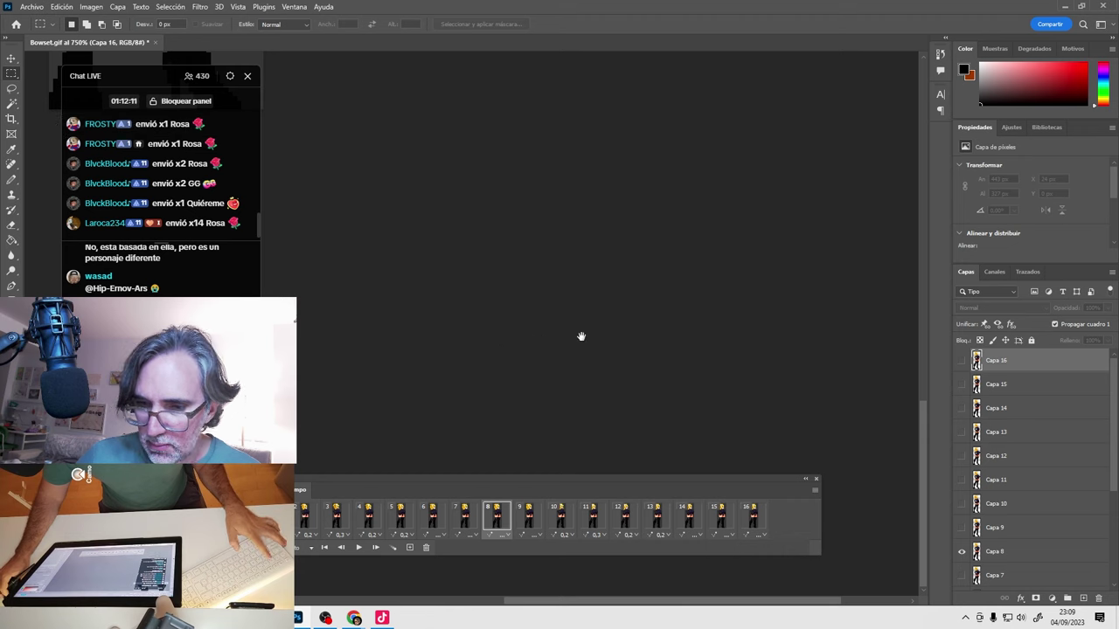
# Marquee-select the head and hair of the reduced sprite, subtracting the shoulder and chest area from the selection.
pyautogui.moveTo(366, 132); pyautogui.dragTo(562, 117)
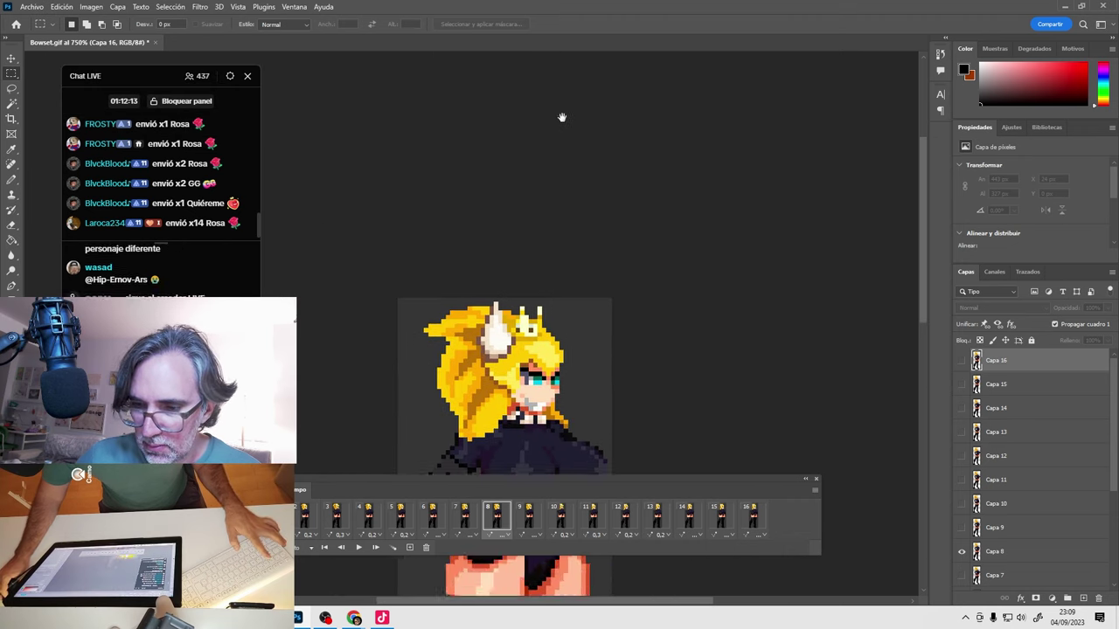
pyautogui.moveTo(559, 292); pyautogui.dragTo(556, 180)
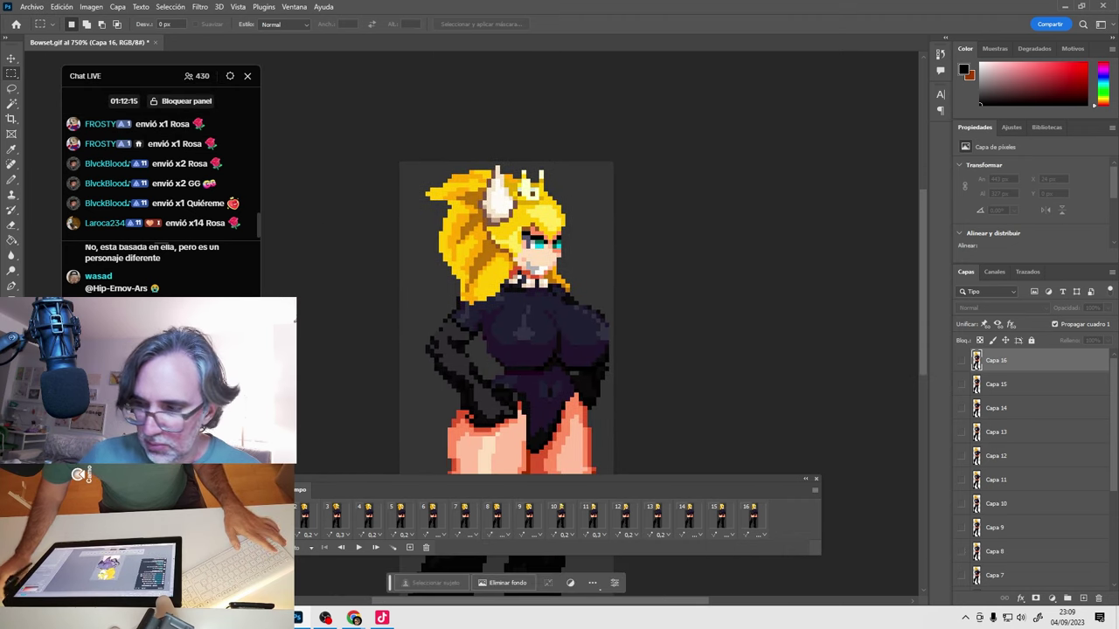
pyautogui.moveTo(399, 162); pyautogui.dragTo(648, 306)
pyautogui.moveTo(502, 282); pyautogui.dragTo(642, 328)
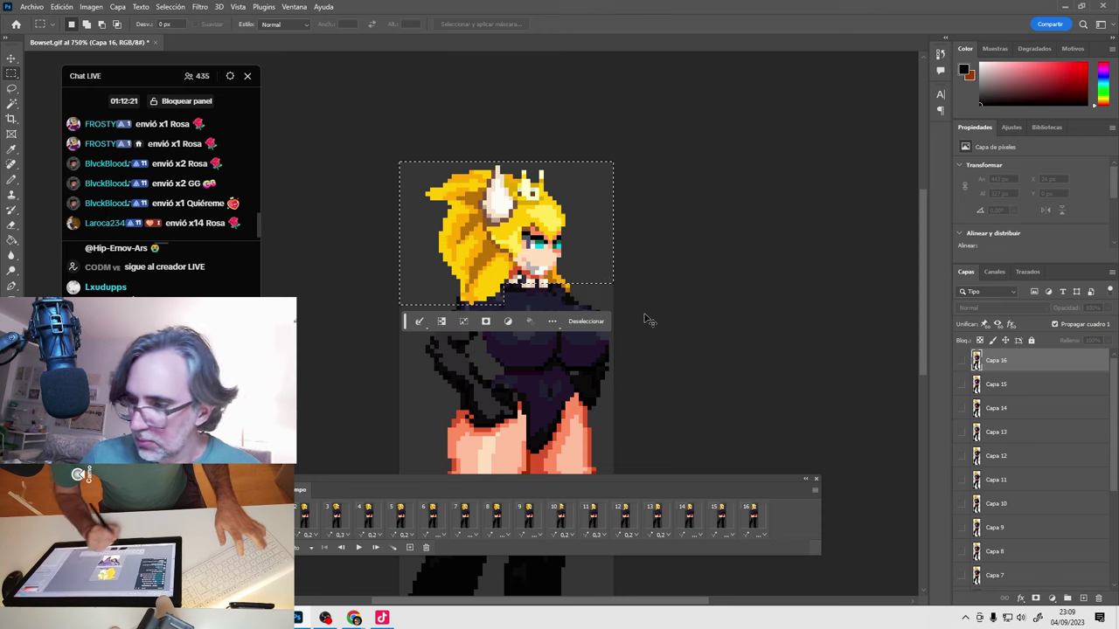
# Copy the selected head to its own layer and play the animation briefly to check it over the moving body.
pyautogui.hotkey('ctrl', 'j')
pyautogui.click(358, 547)
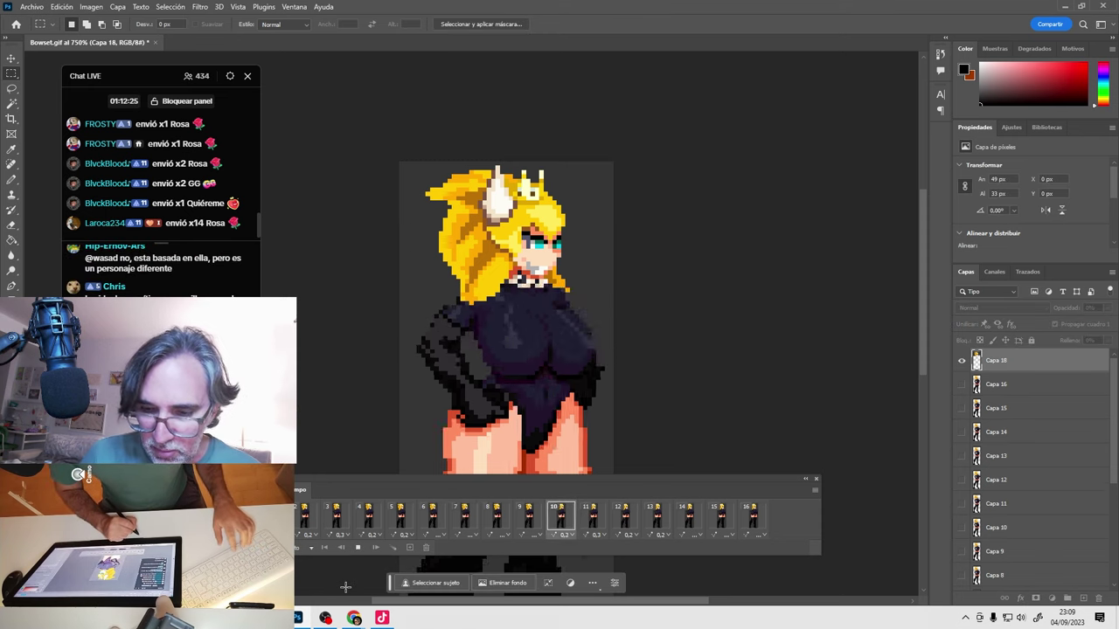
pyautogui.press('space')
pyautogui.click(303, 517)
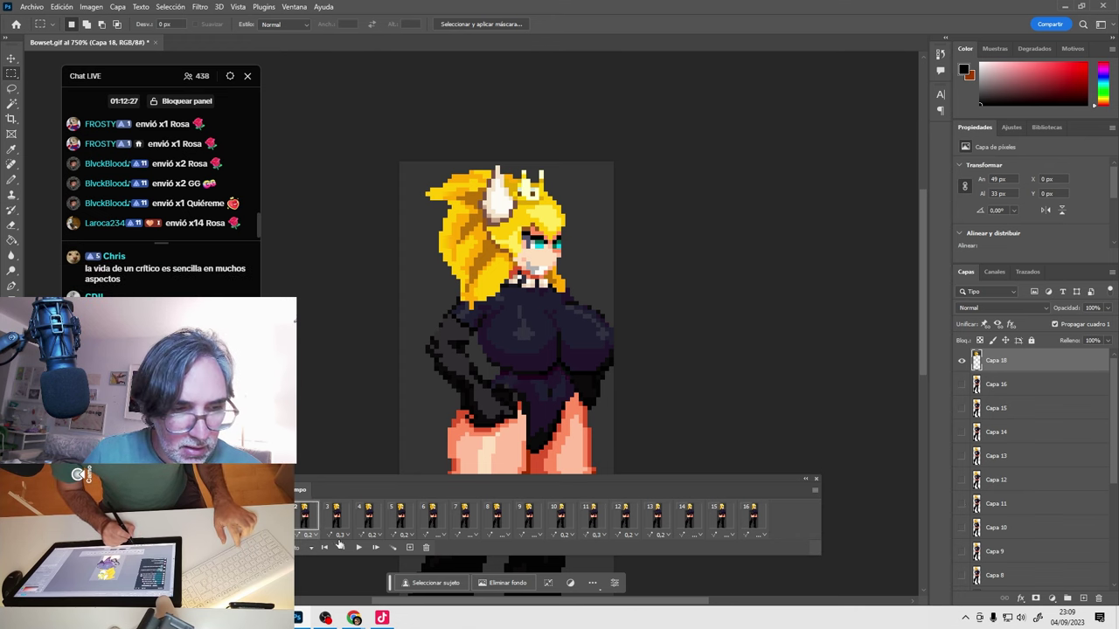
# Shift the copied head 1 px to the left in frame 3, compare it with the neighbouring frames and play the animation.
pyautogui.press('v')
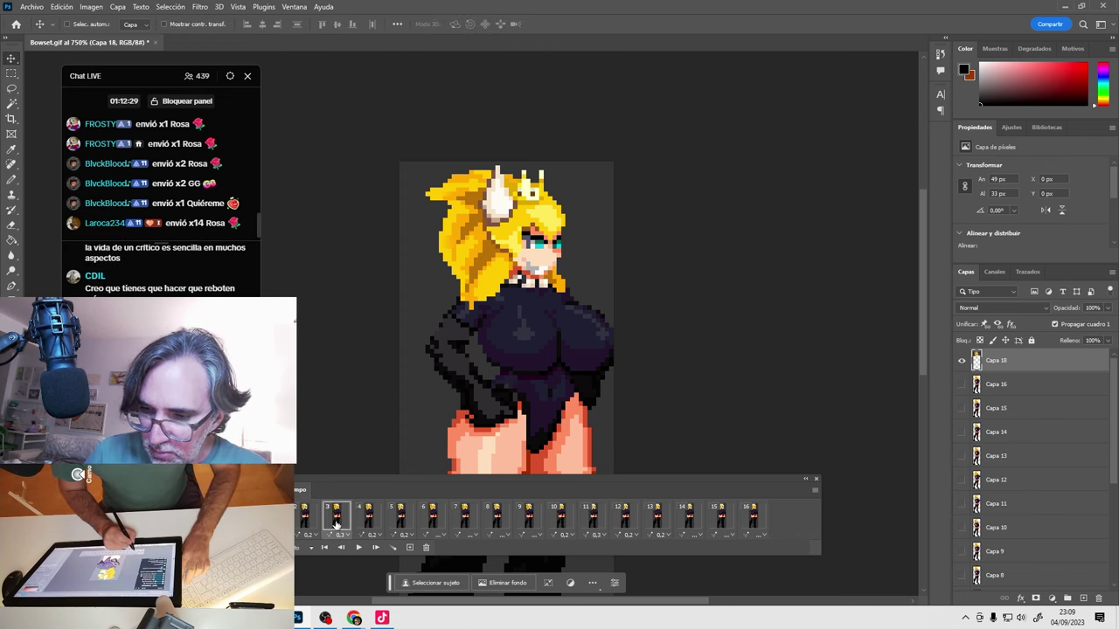
pyautogui.click(336, 523)
pyautogui.press('Left')
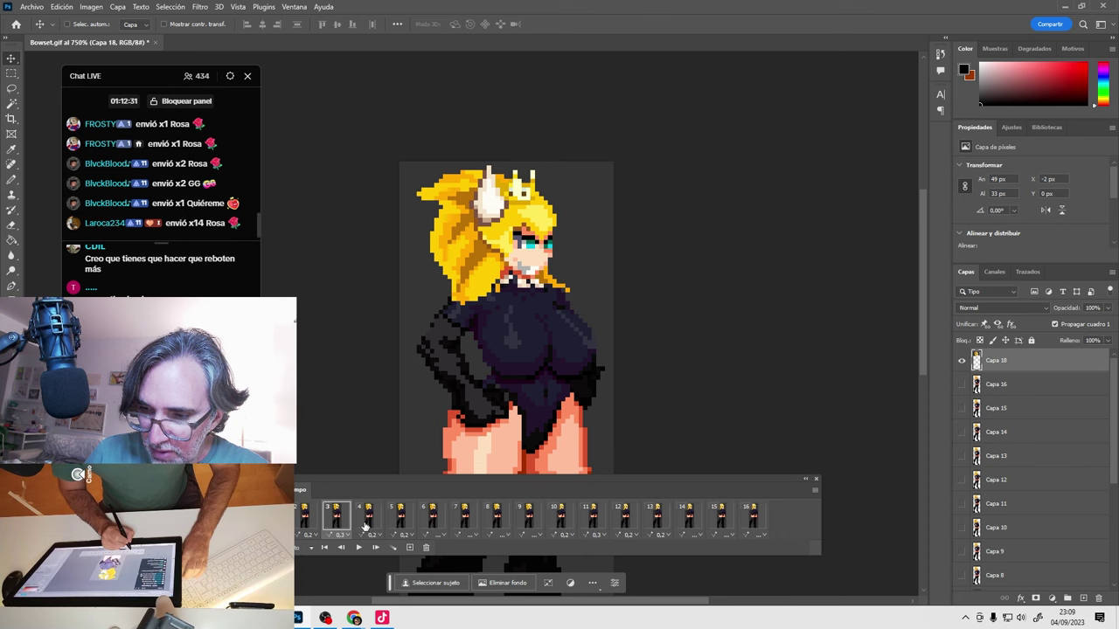
pyautogui.click(306, 520)
pyautogui.click(337, 521)
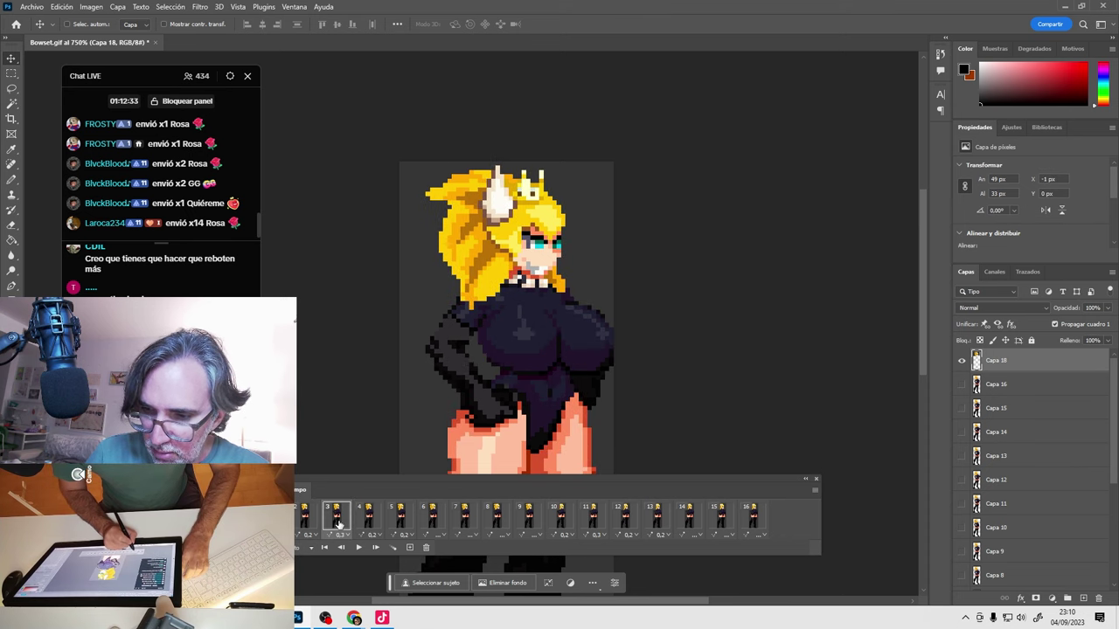
pyautogui.click(370, 519)
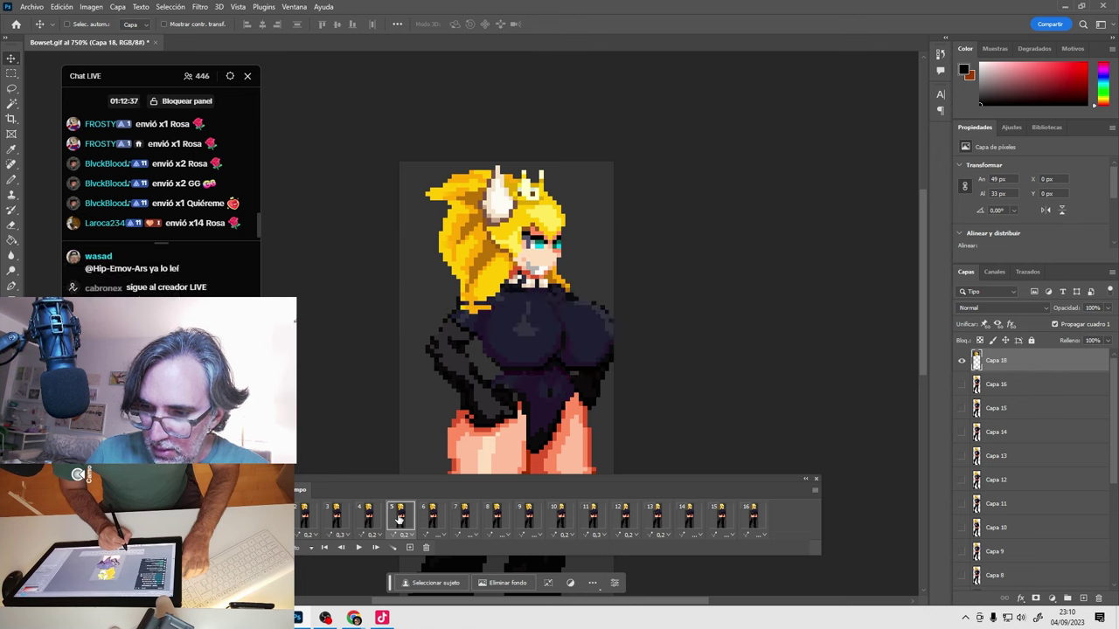
pyautogui.press('space')
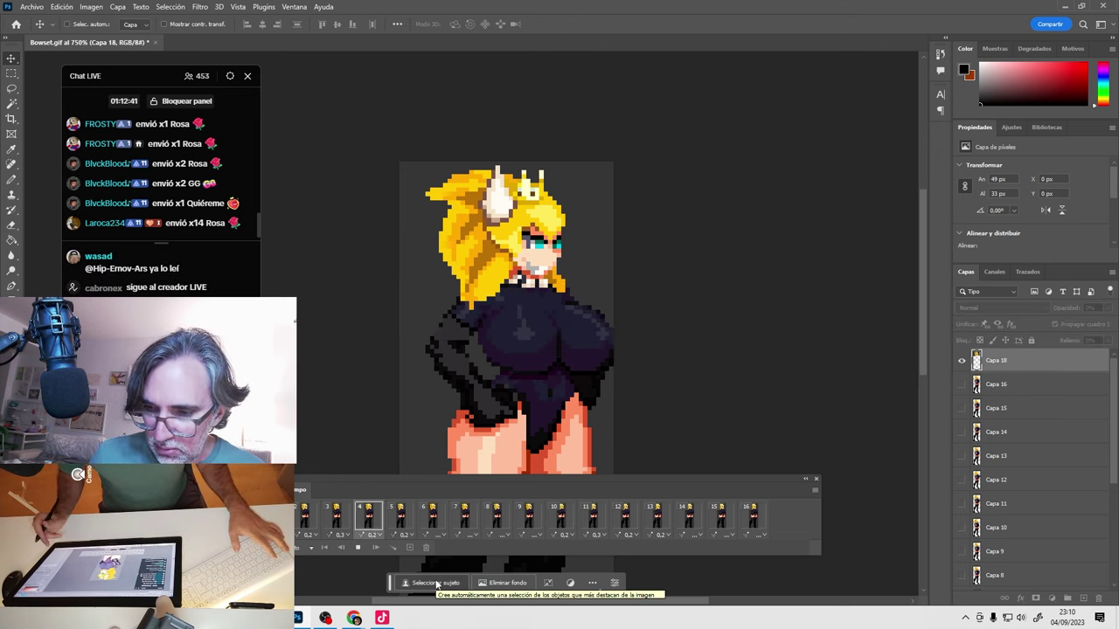
pyautogui.press('space')
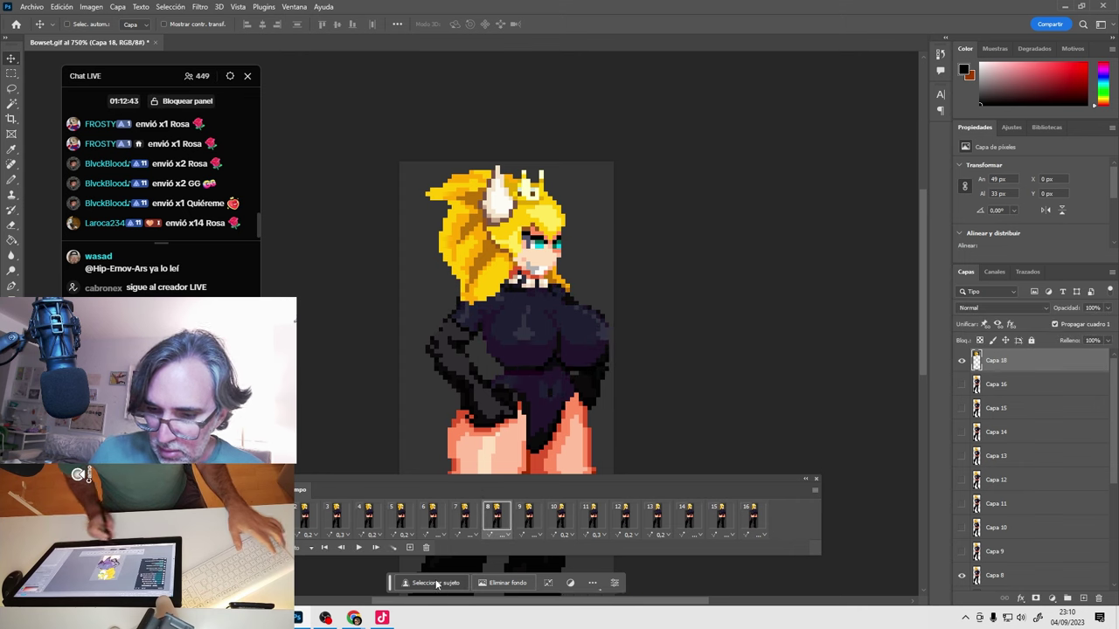
# Delete frames 9 to 16 from the animation and play back the remaining frames.
pyautogui.click(492, 521)
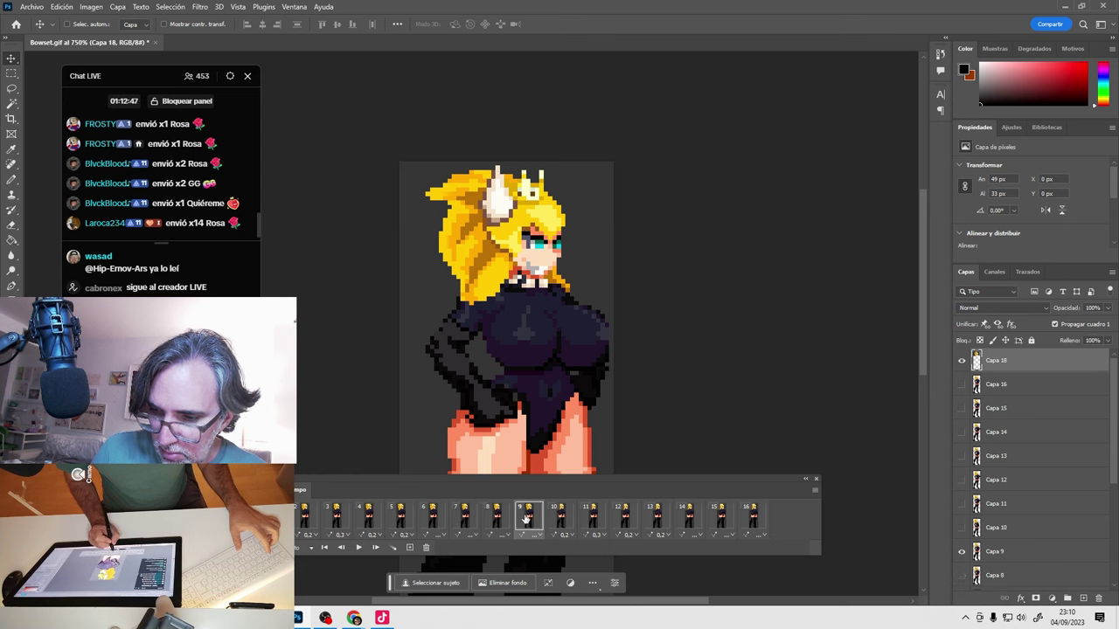
pyautogui.keyDown('shift'); pyautogui.click(741, 521); pyautogui.keyUp('shift')
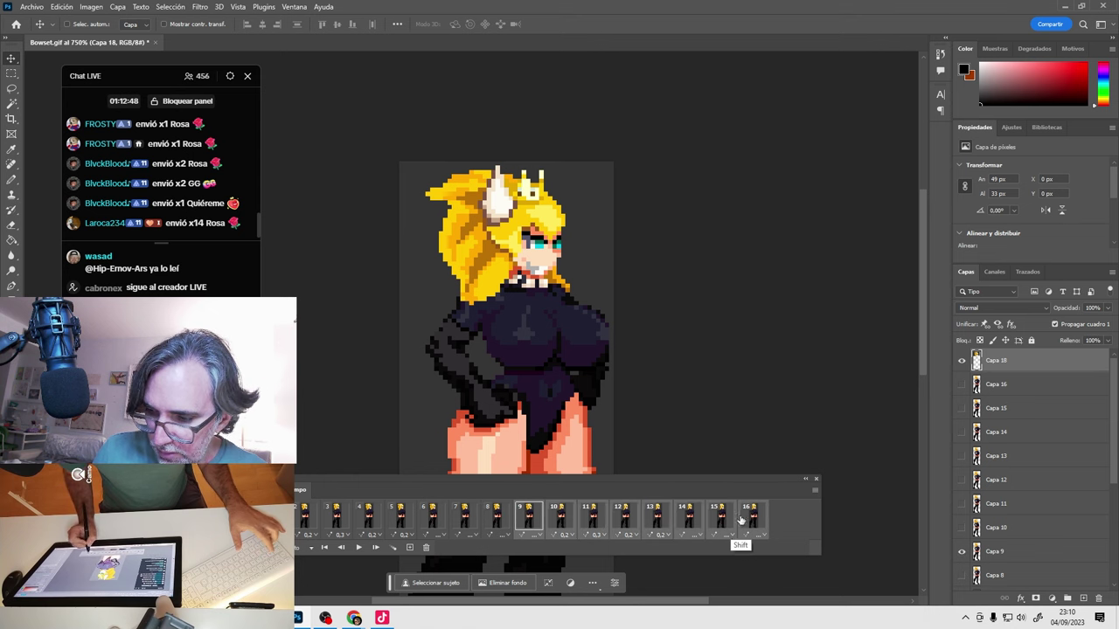
pyautogui.click(425, 547)
pyautogui.press('Return')
pyautogui.press('space')
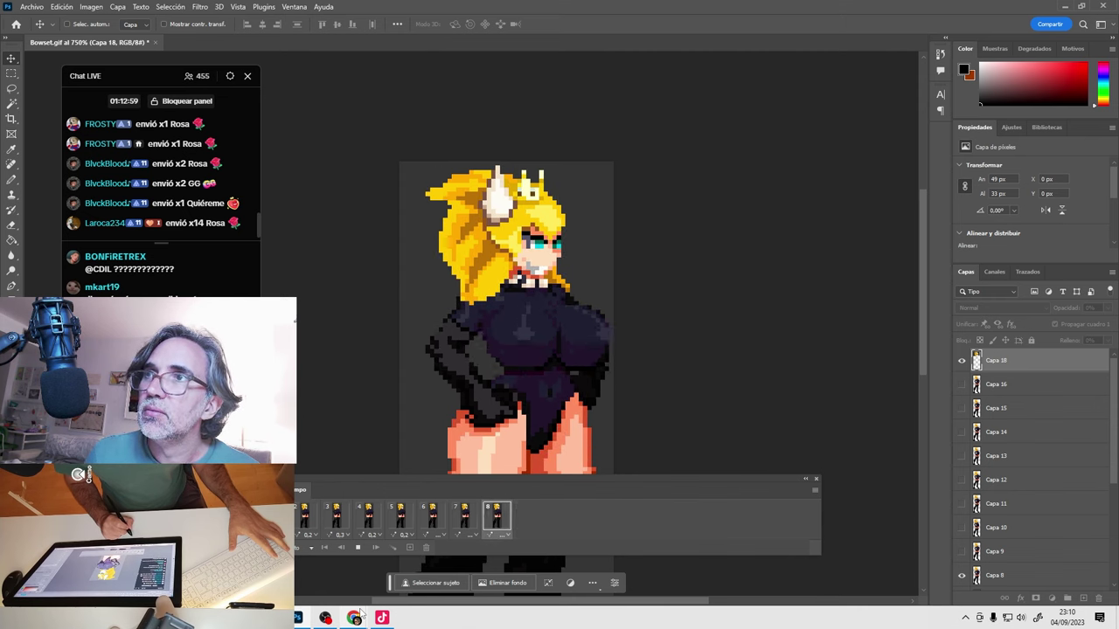
pyautogui.press('space')
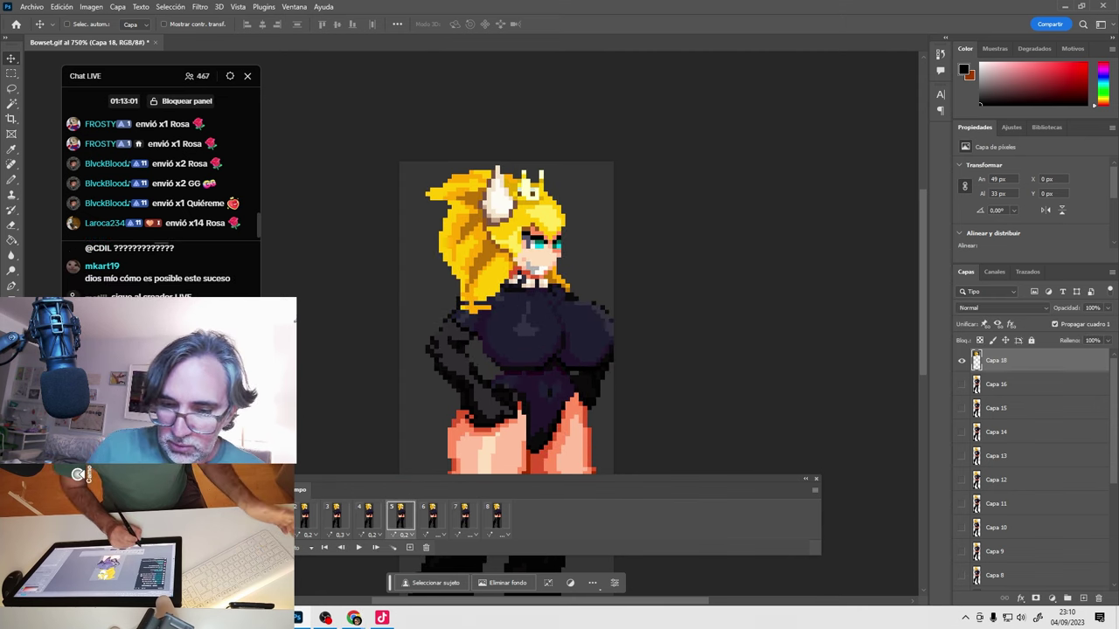
# Compare the first frames, duplicate the head layer on frame 3, and hide the duplicate in frame 1.
pyautogui.click(271, 516)
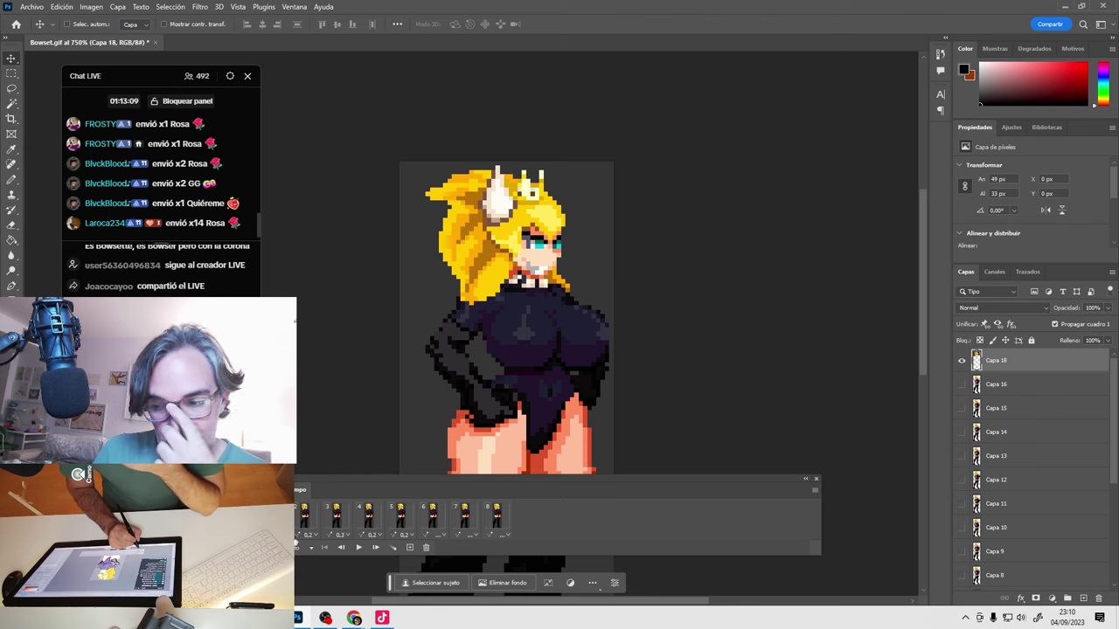
pyautogui.click(304, 522)
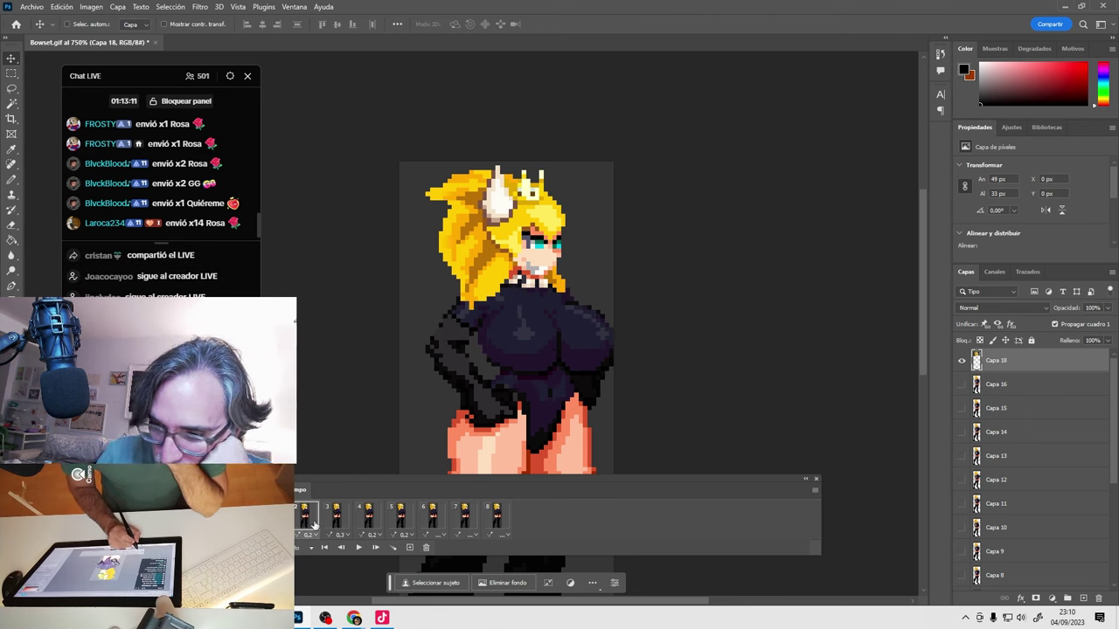
pyautogui.click(272, 522)
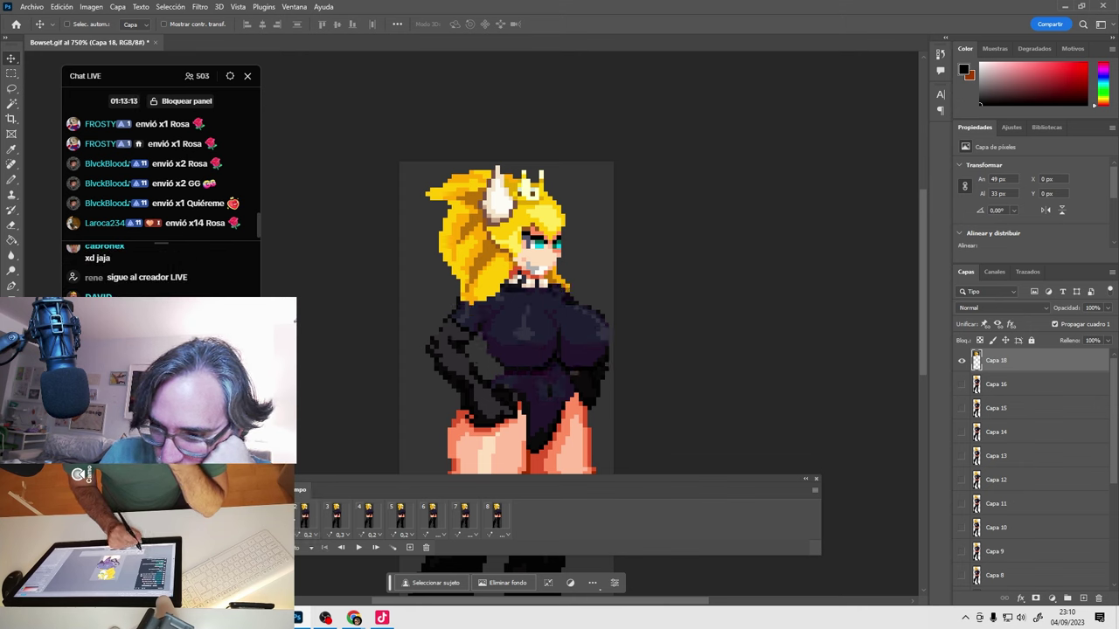
pyautogui.click(306, 519)
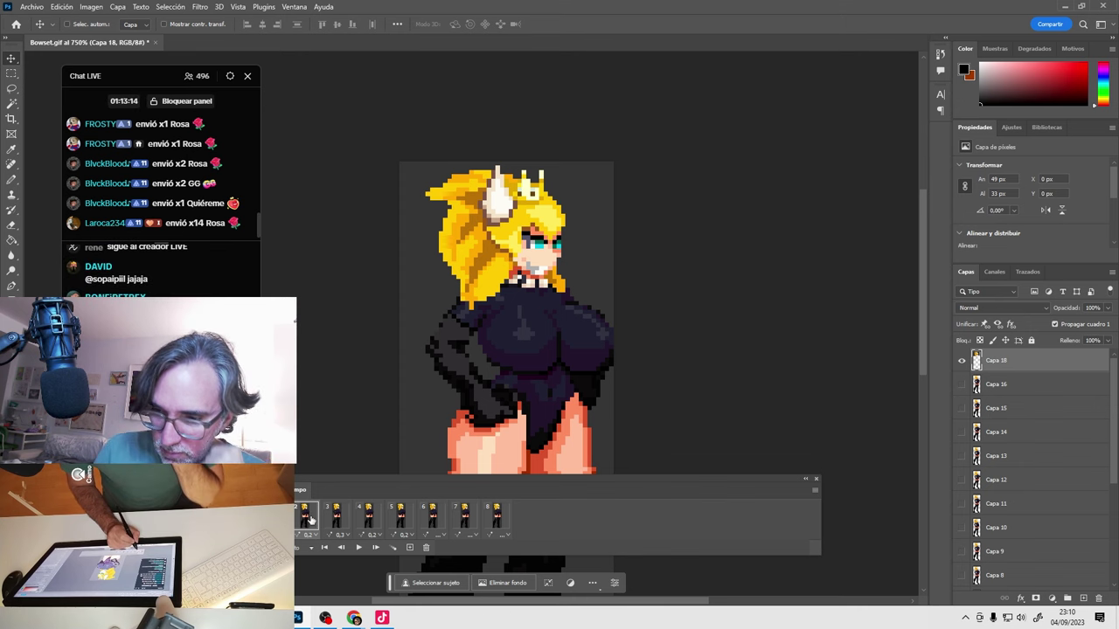
pyautogui.press('b')
pyautogui.click(335, 515)
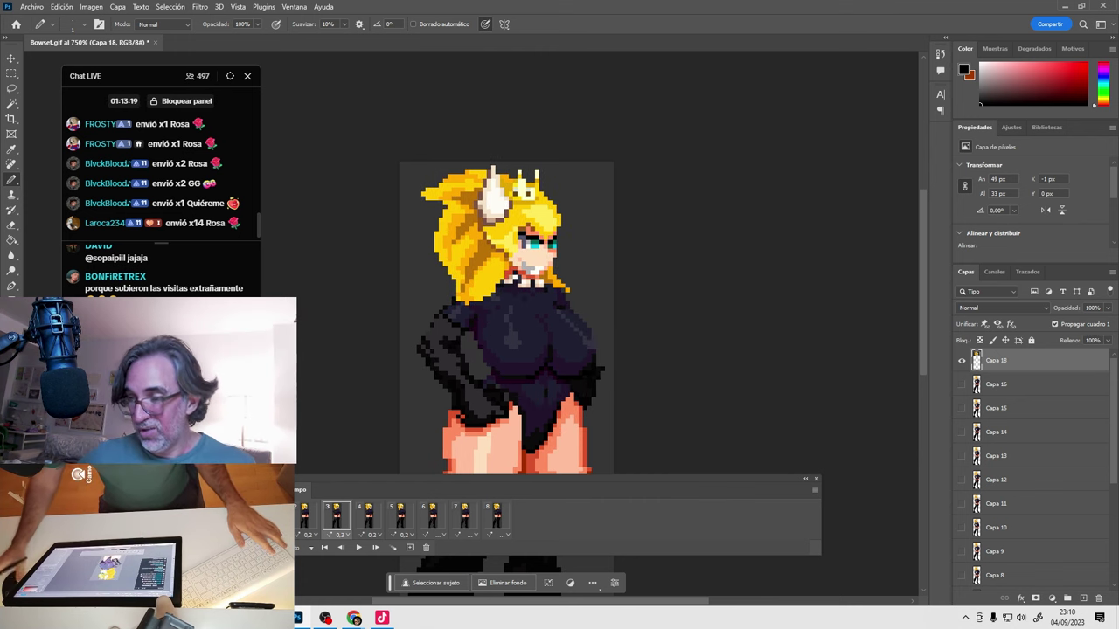
pyautogui.rightClick(1008, 364)
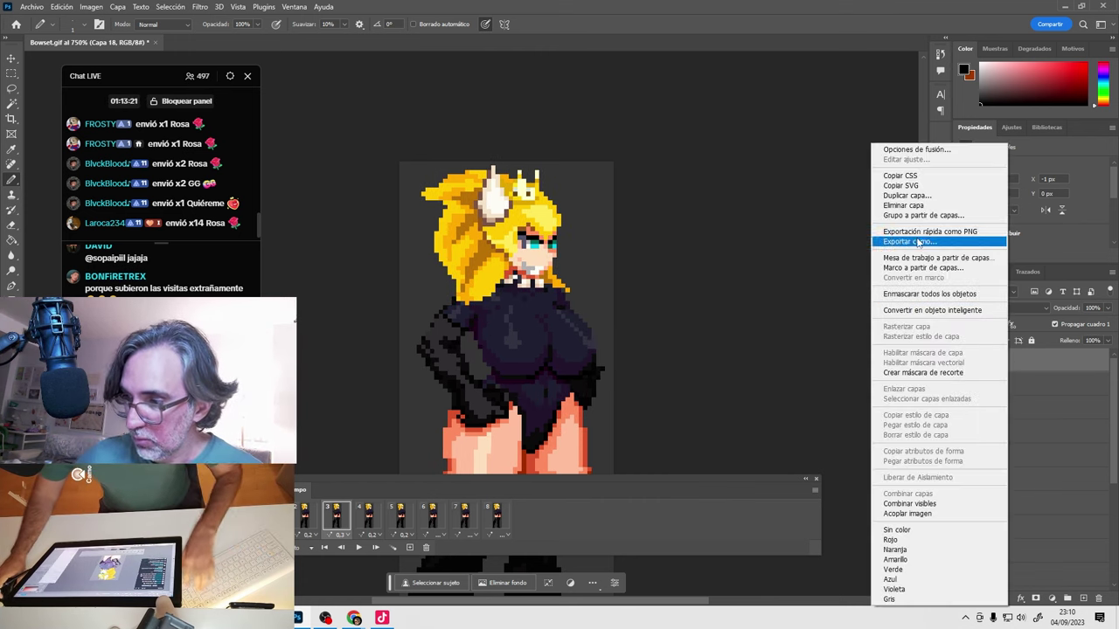
pyautogui.click(895, 198)
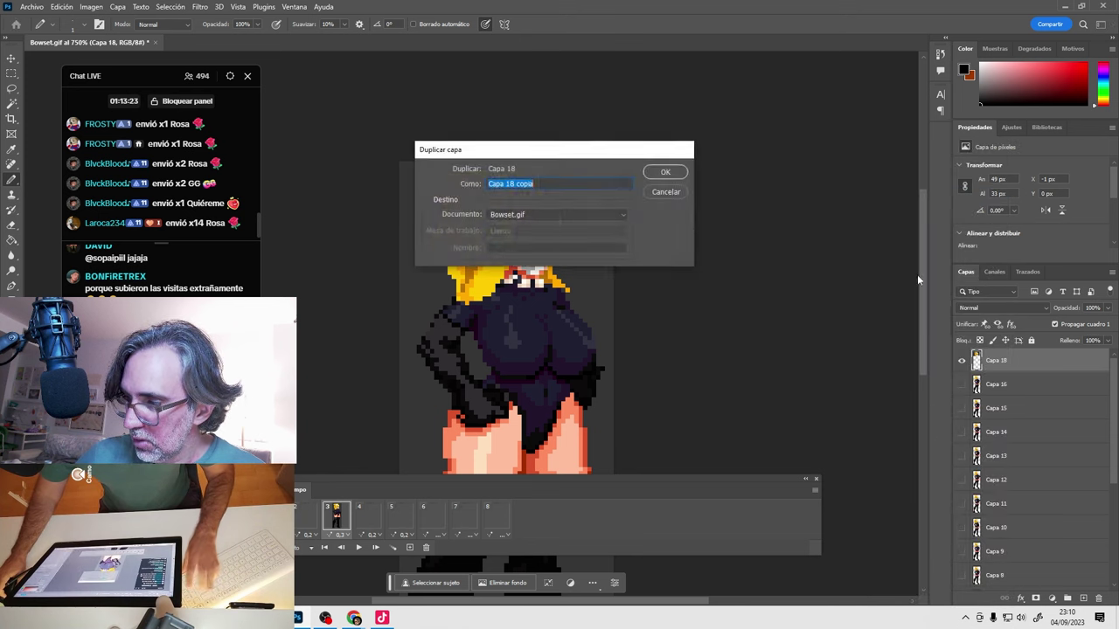
pyautogui.press('Return')
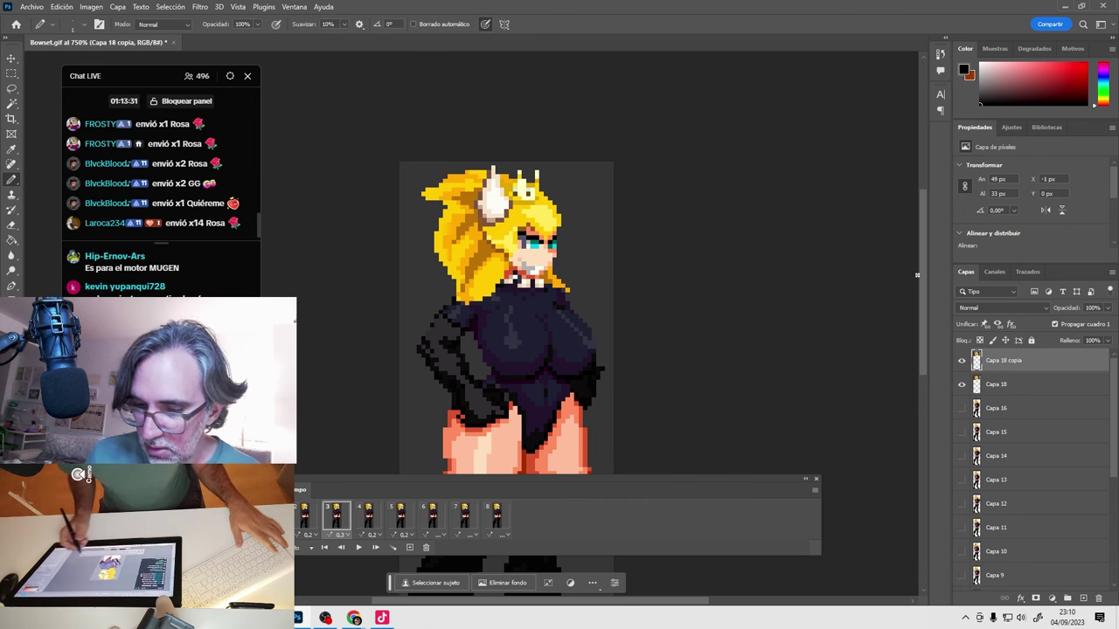
pyautogui.click(324, 547)
pyautogui.click(961, 361)
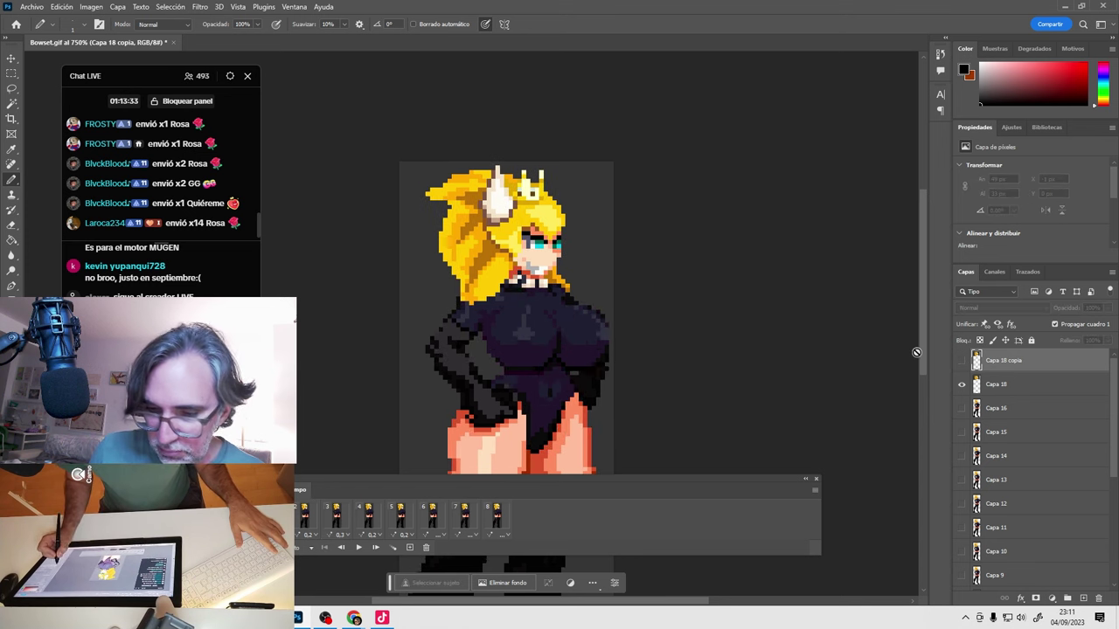
pyautogui.click(339, 513)
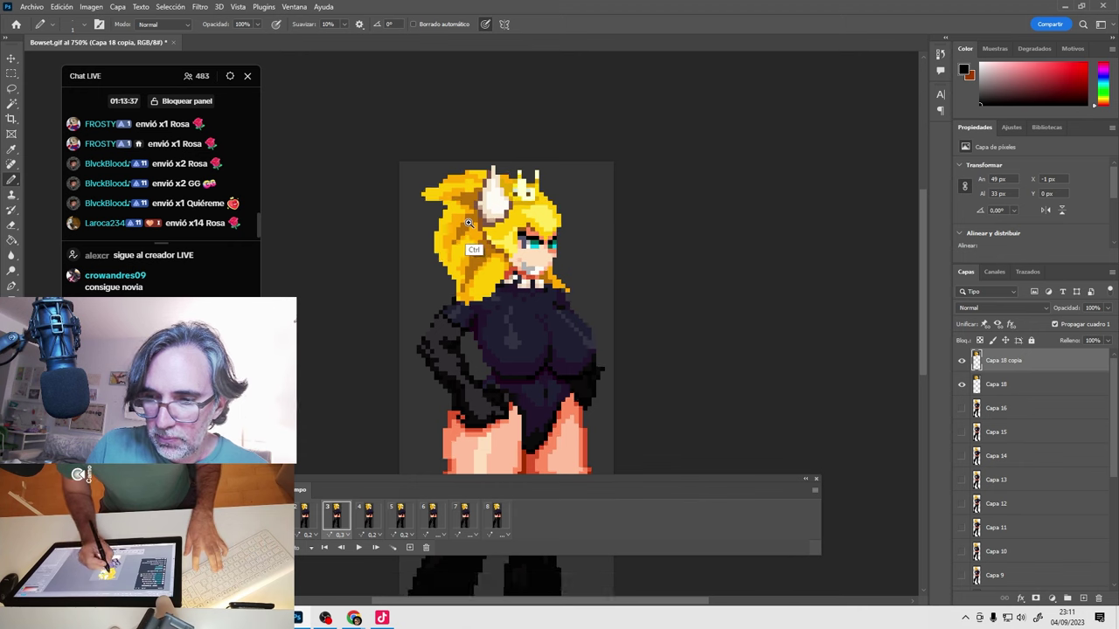
# Repaint the shading of the lower hair lock on frame 3's duplicated head with pencil pixels in sampled brown and orange.
pyautogui.scroll(2, 479, 253)
pyautogui.scroll(1, 449, 197)
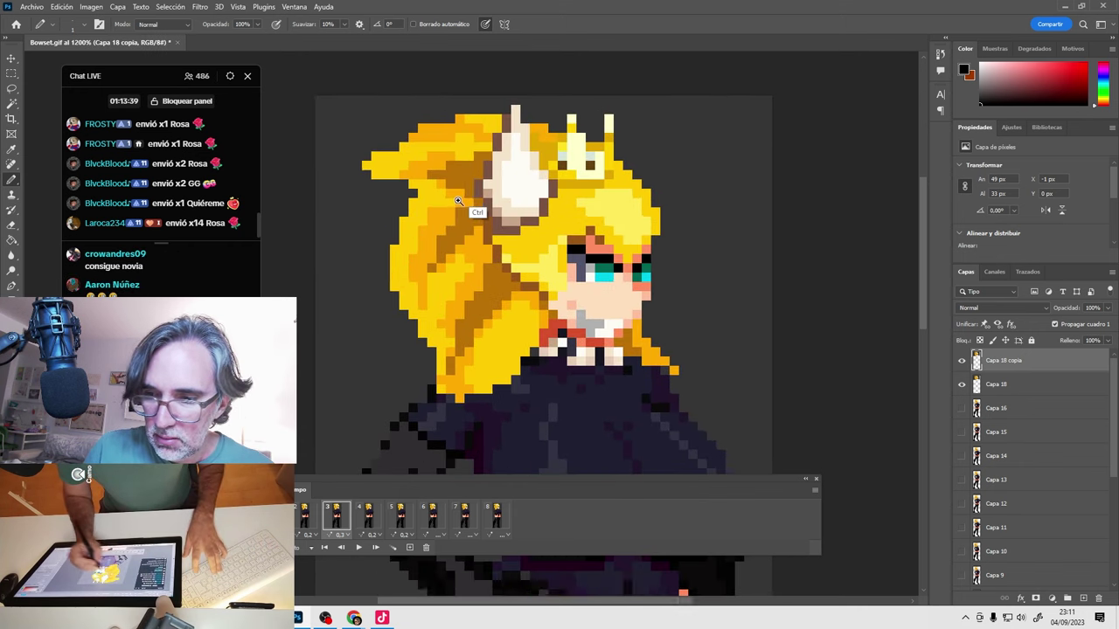
pyautogui.scroll(-1, 500, 263)
pyautogui.keyDown('alt'); pyautogui.click(500, 263); pyautogui.keyUp('alt')
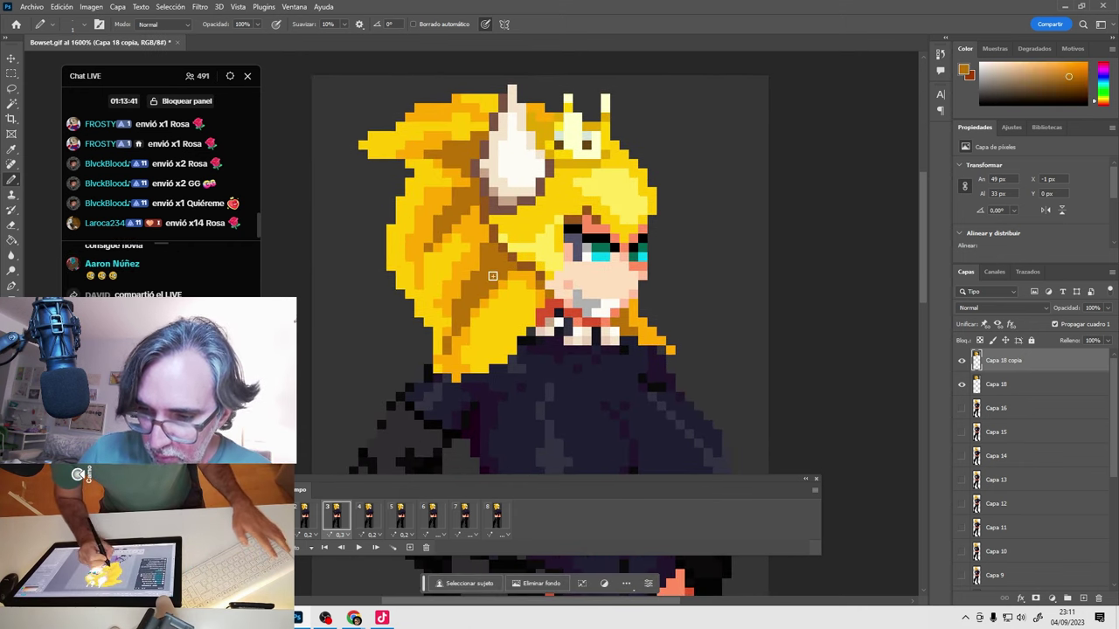
pyautogui.moveTo(474, 304); pyautogui.dragTo(472, 320)
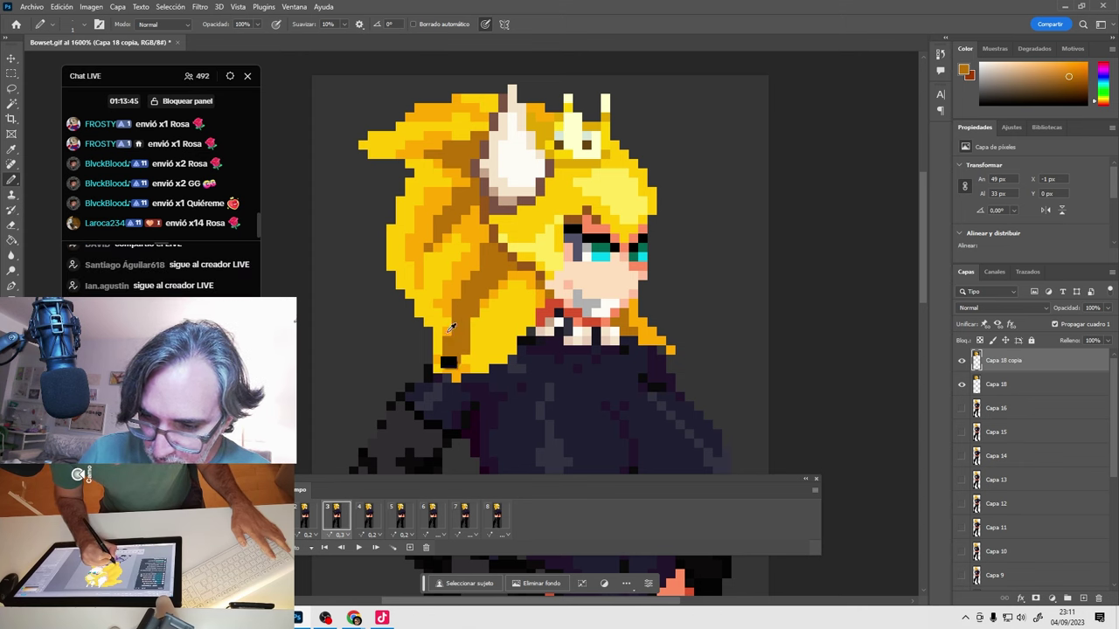
pyautogui.keyDown('alt'); pyautogui.click(451, 327); pyautogui.keyUp('alt')
pyautogui.click(448, 362)
# Trim the back edge of the hair lock's lower tip with sampled suit and outline colours, and rework its edge in orange.
pyautogui.keyDown('alt'); pyautogui.click(452, 368); pyautogui.keyUp('alt')
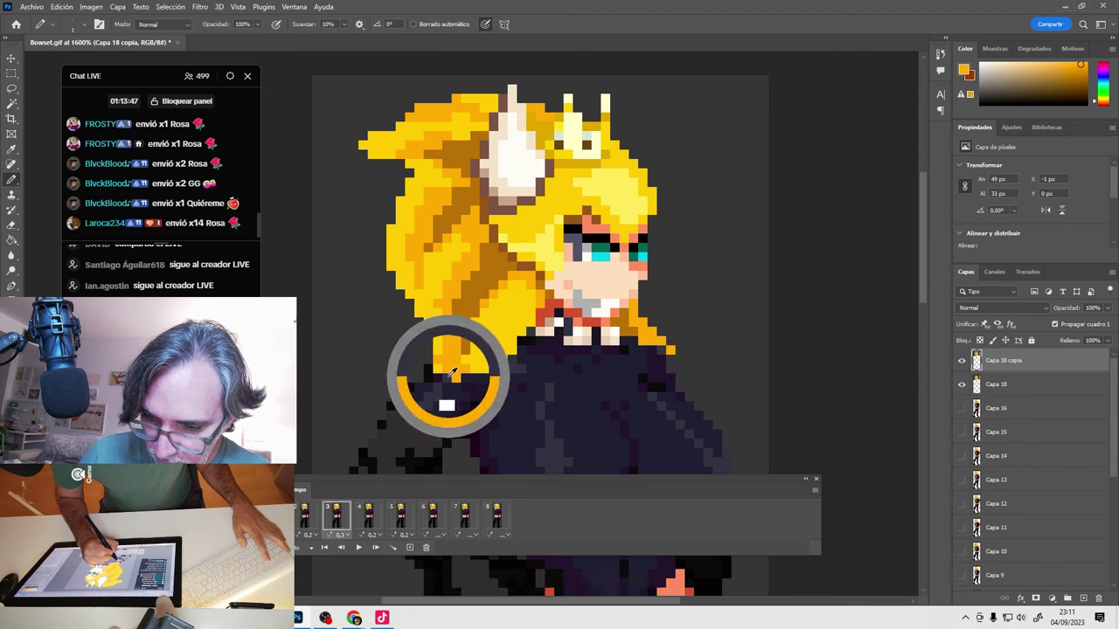
pyautogui.keyDown('alt'); pyautogui.click(438, 376); pyautogui.keyUp('alt')
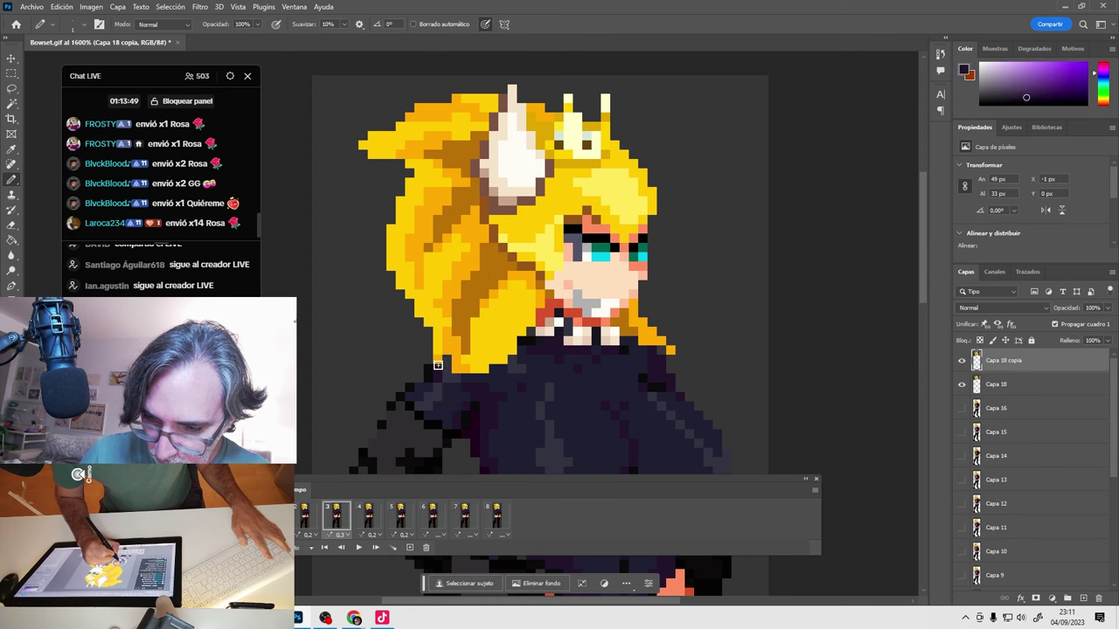
pyautogui.keyDown('alt'); pyautogui.click(431, 359); pyautogui.keyUp('alt')
pyautogui.keyDown('alt'); pyautogui.click(454, 261); pyautogui.keyUp('alt')
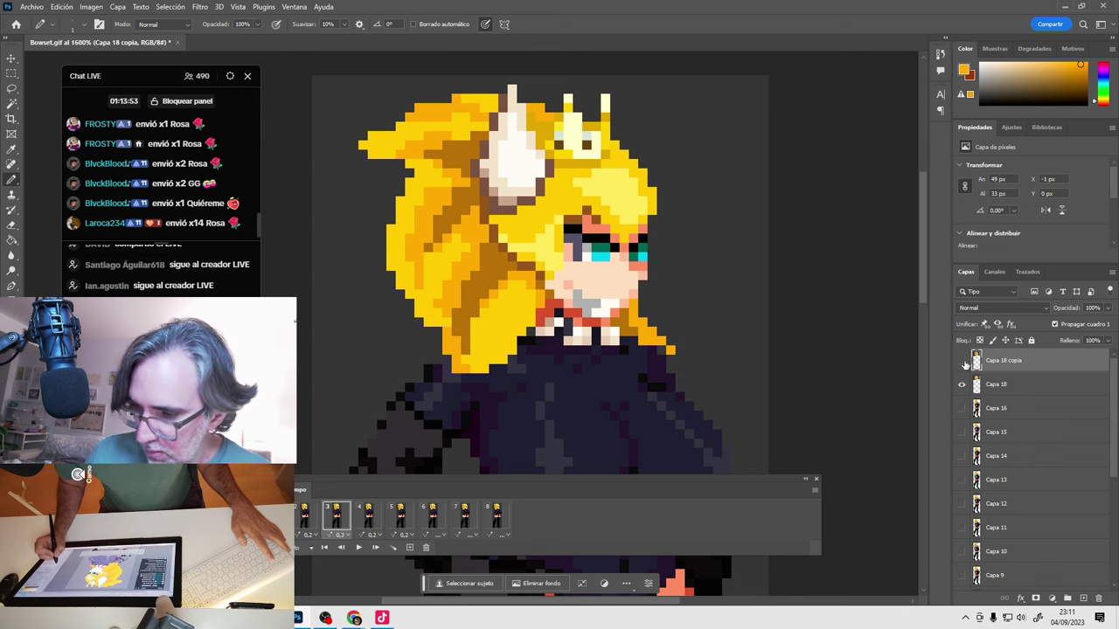
pyautogui.moveTo(465, 332); pyautogui.dragTo(444, 379)
pyautogui.hotkey('ctrl', 'z')
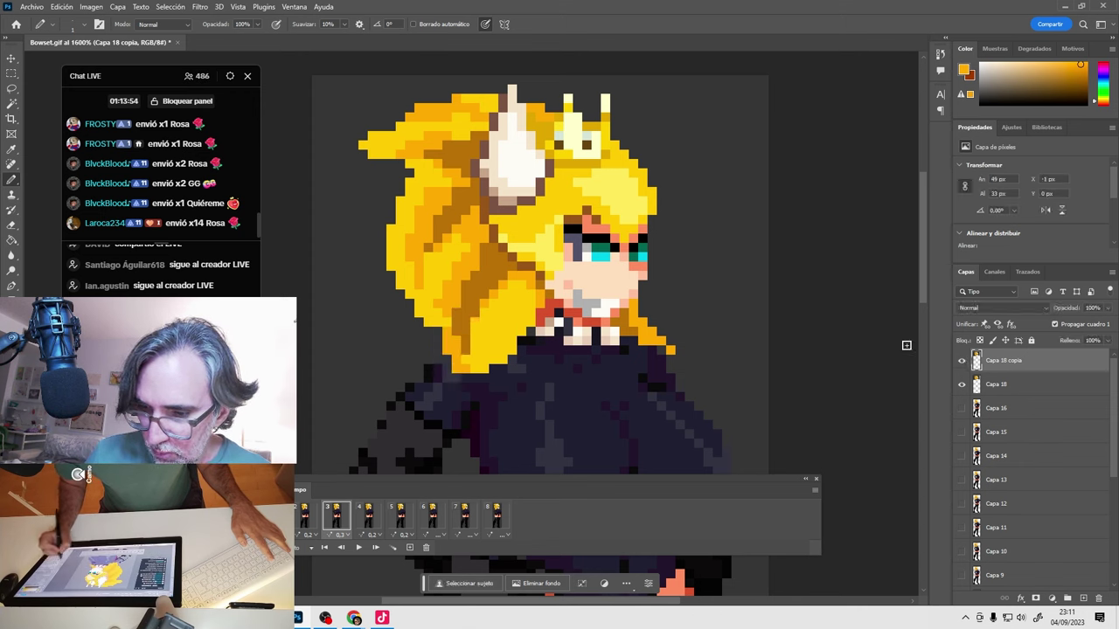
# Fill out the front edge of the large lock's tip in yellow and raise the tip of the hair strand beside the neck.
pyautogui.keyDown('alt'); pyautogui.click(511, 341); pyautogui.keyUp('alt')
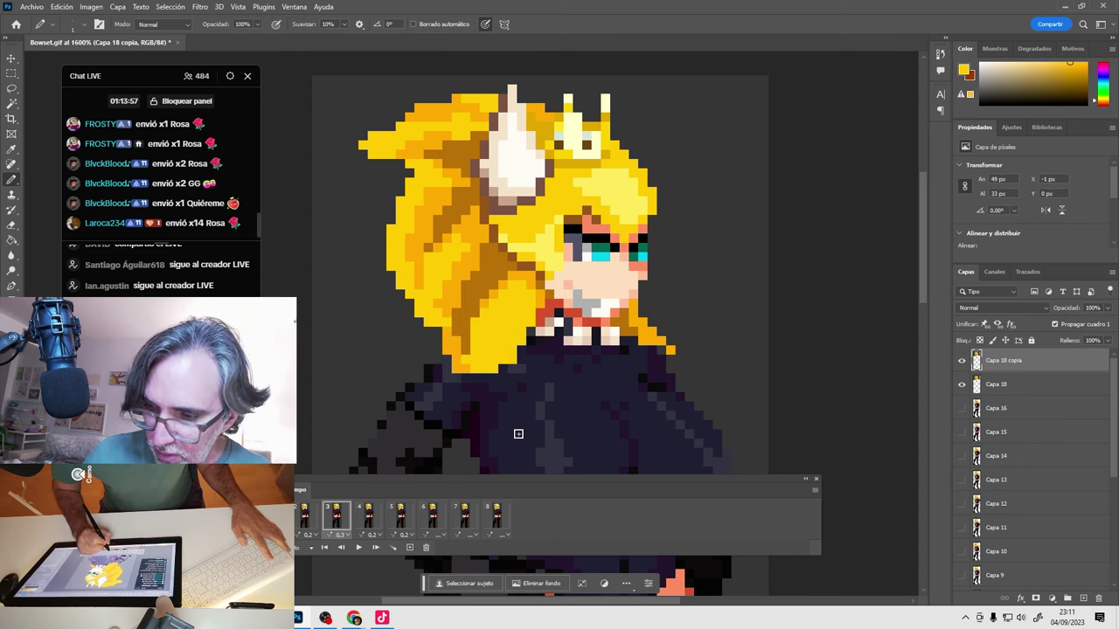
pyautogui.keyDown('alt'); pyautogui.click(647, 328); pyautogui.keyUp('alt')
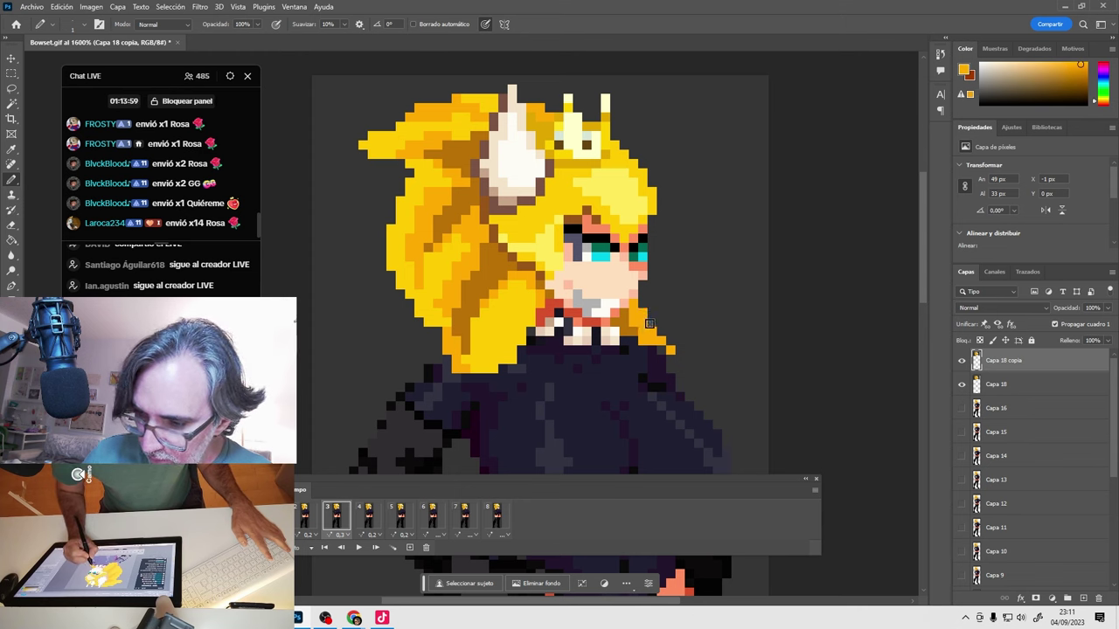
pyautogui.click(669, 342)
pyautogui.keyDown('alt'); pyautogui.click(668, 350); pyautogui.keyUp('alt')
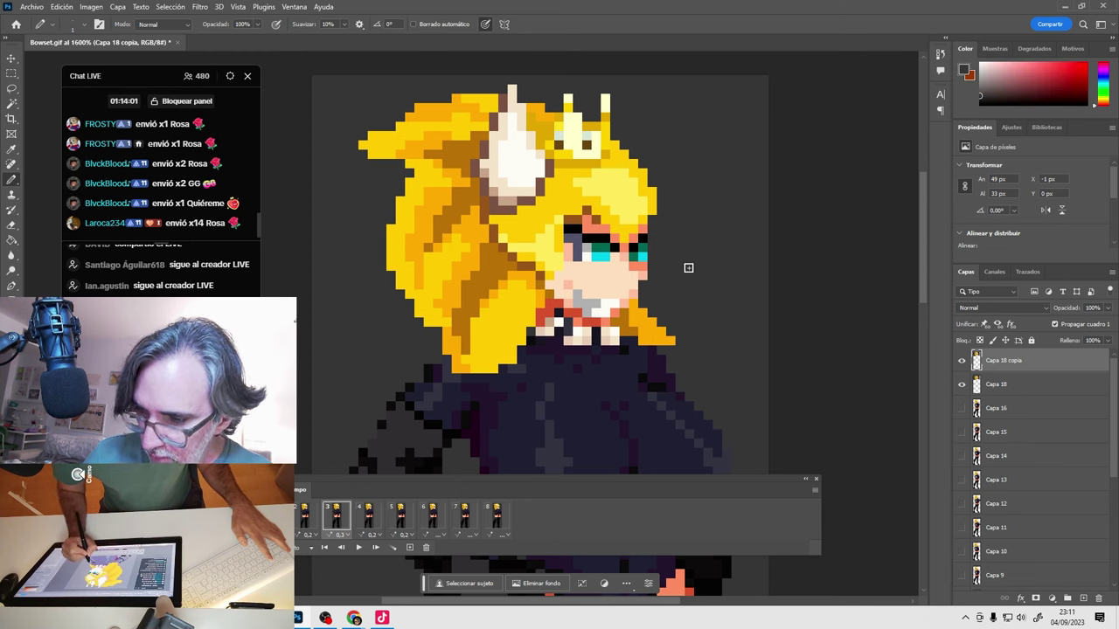
# Retouch the fringe highlight and rework the large back lock's shading and outer edge with sampled brown, orange, yellow and background colours.
pyautogui.keyDown('alt'); pyautogui.click(656, 186); pyautogui.keyUp('alt')
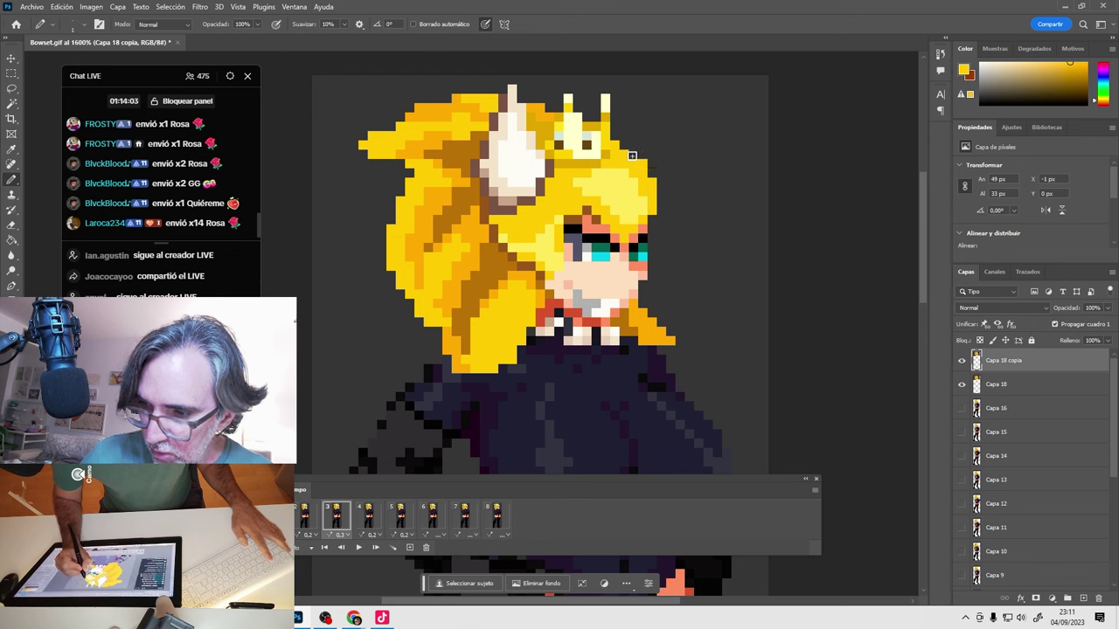
pyautogui.keyDown('alt'); pyautogui.click(644, 189); pyautogui.keyUp('alt')
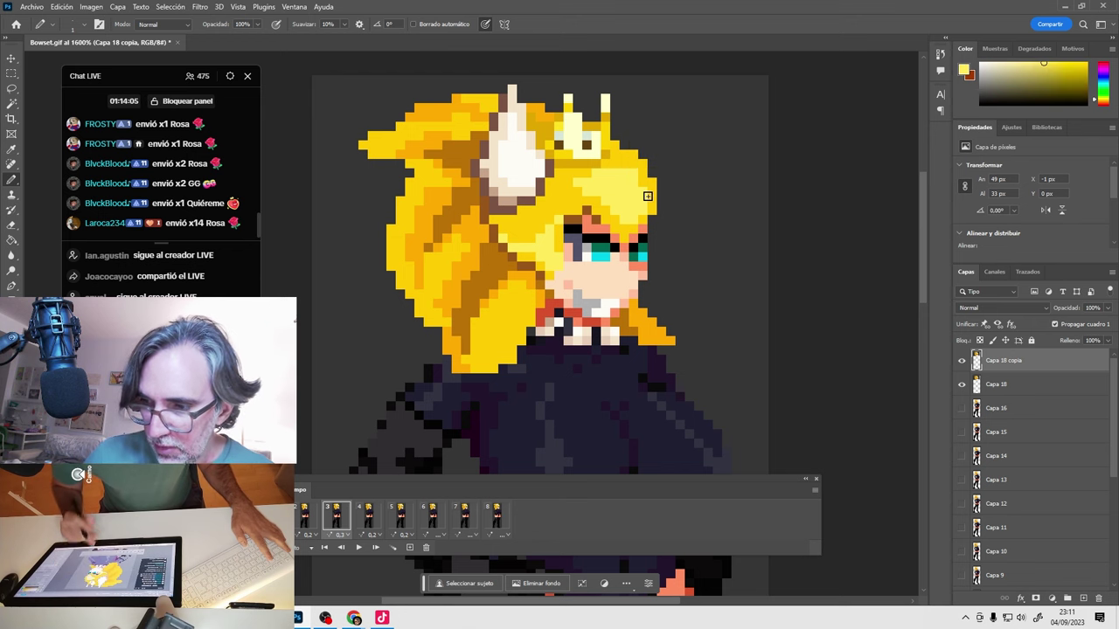
pyautogui.keyDown('alt'); pyautogui.click(452, 221); pyautogui.keyUp('alt')
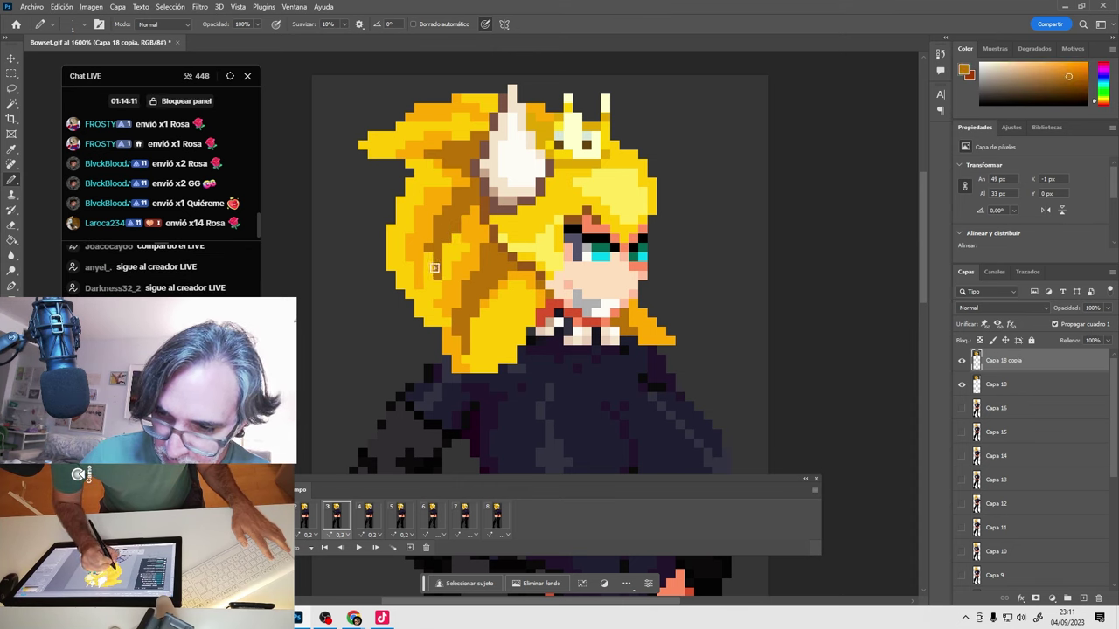
pyautogui.keyDown('alt'); pyautogui.click(425, 270); pyautogui.keyUp('alt')
pyautogui.keyDown('alt'); pyautogui.click(425, 289); pyautogui.keyUp('alt')
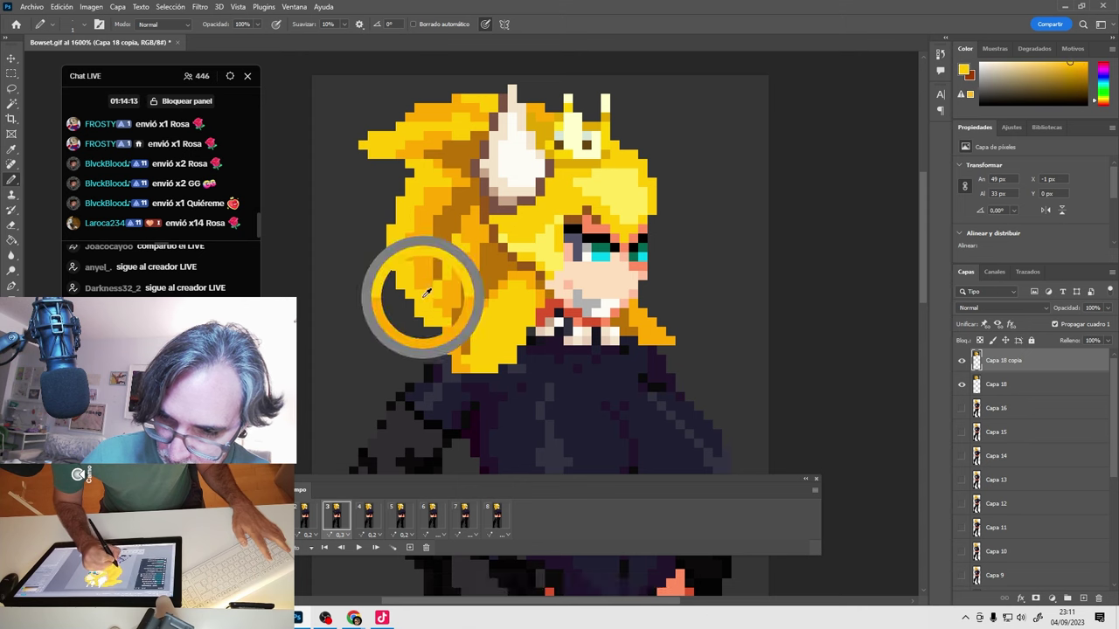
pyautogui.keyDown('alt'); pyautogui.click(398, 199); pyautogui.keyUp('alt')
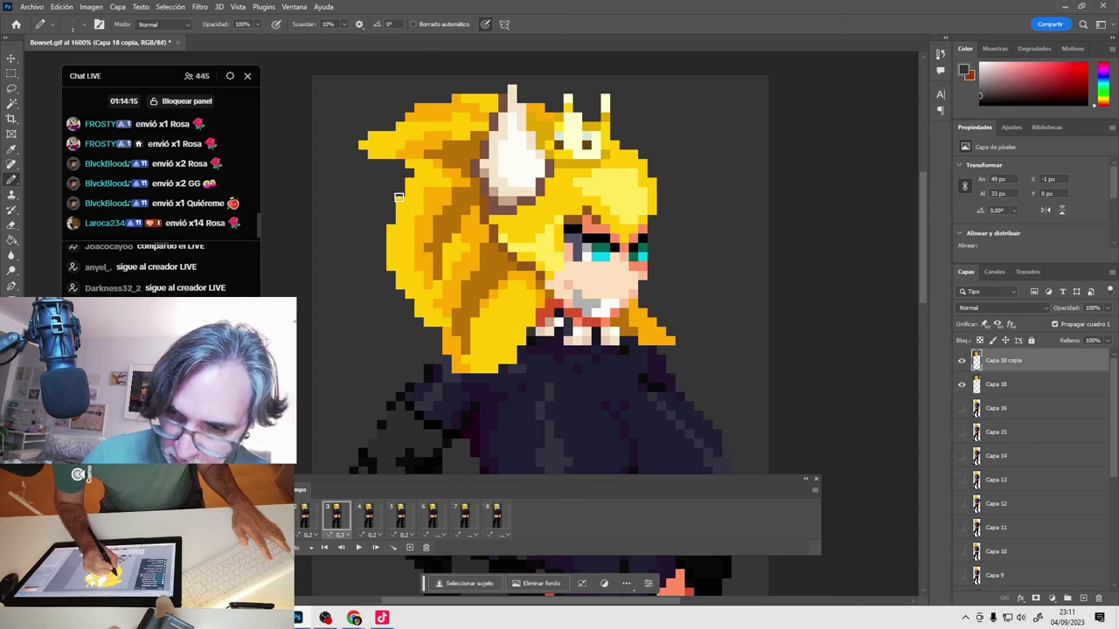
pyautogui.keyDown('alt'); pyautogui.click(398, 254); pyautogui.keyUp('alt')
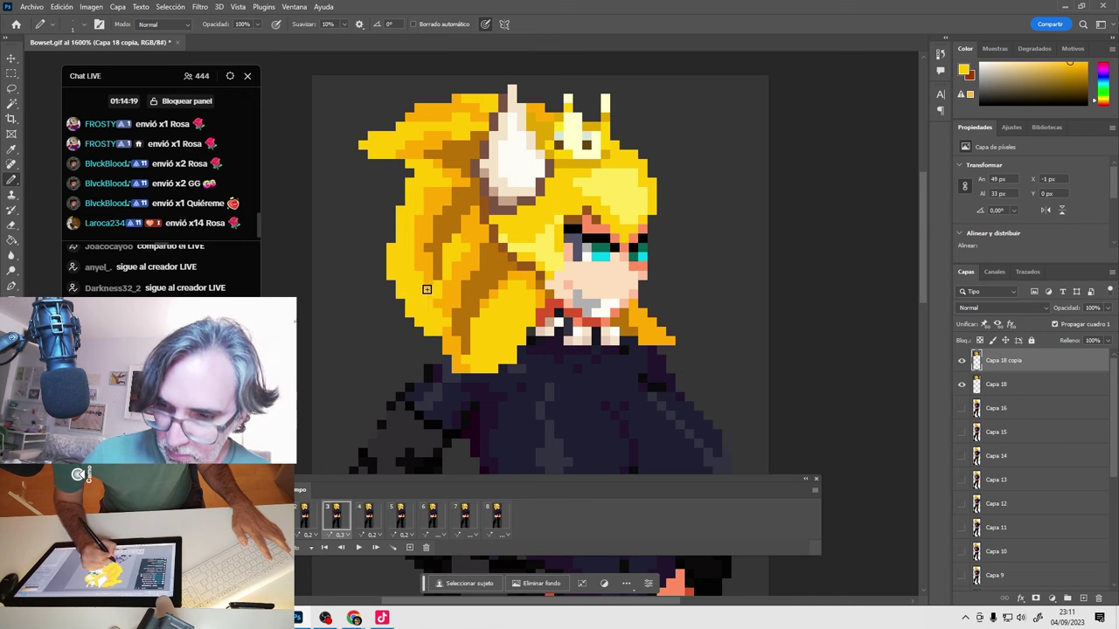
# Redraw the tip of the upper back hair lock so it curls downward, using sampled background and yellow pixels.
pyautogui.scroll(2, 389, 166)
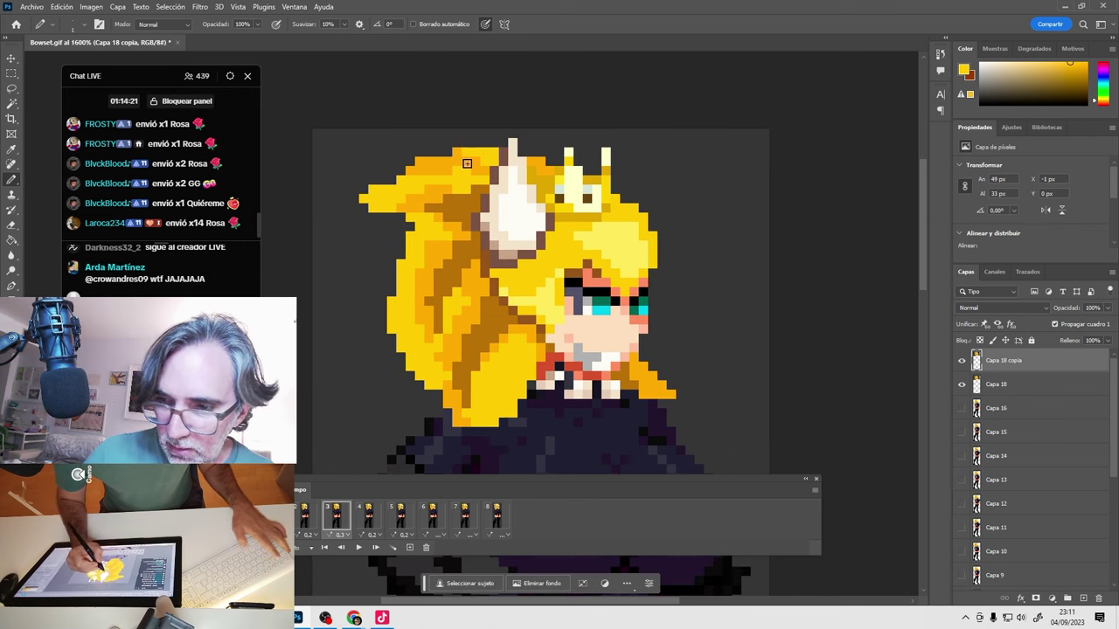
pyautogui.keyDown('alt'); pyautogui.click(362, 206); pyautogui.keyUp('alt')
pyautogui.moveTo(365, 194)
pyautogui.mouseDown()
pyautogui.moveTo(377, 189)
pyautogui.moveTo(395, 209)
pyautogui.mouseUp()
pyautogui.keyDown('alt'); pyautogui.click(400, 207); pyautogui.keyUp('alt')
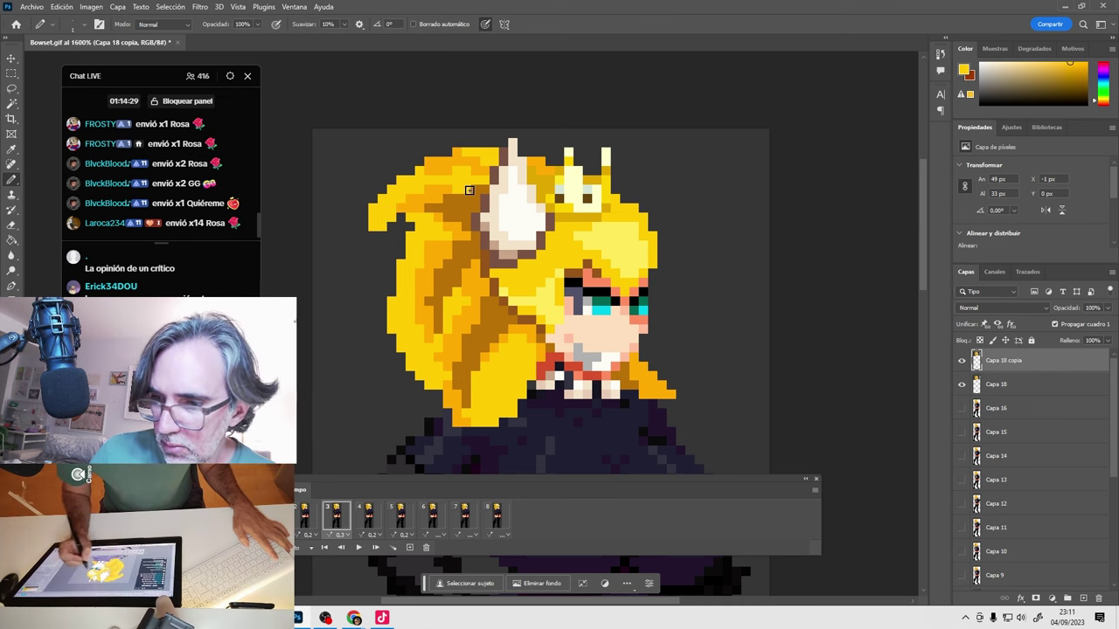
# Reshade the underside of the upper lock in sampled orange and brown, and clean the notch below it with the background colour.
pyautogui.keyDown('alt'); pyautogui.click(440, 165); pyautogui.keyUp('alt')
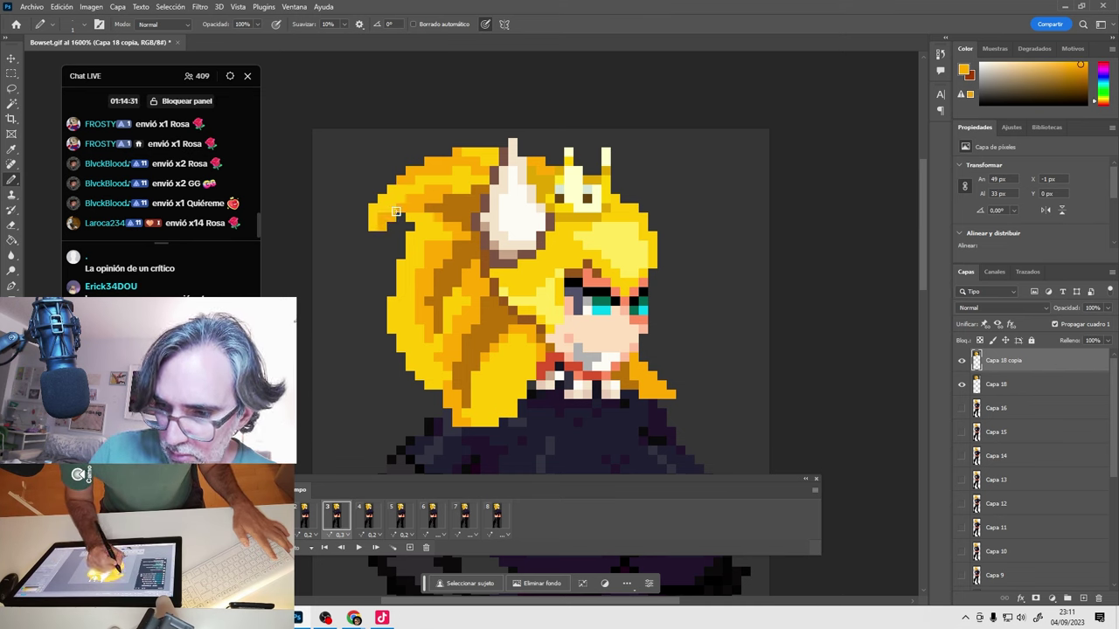
pyautogui.keyDown('alt'); pyautogui.click(467, 220); pyautogui.keyUp('alt')
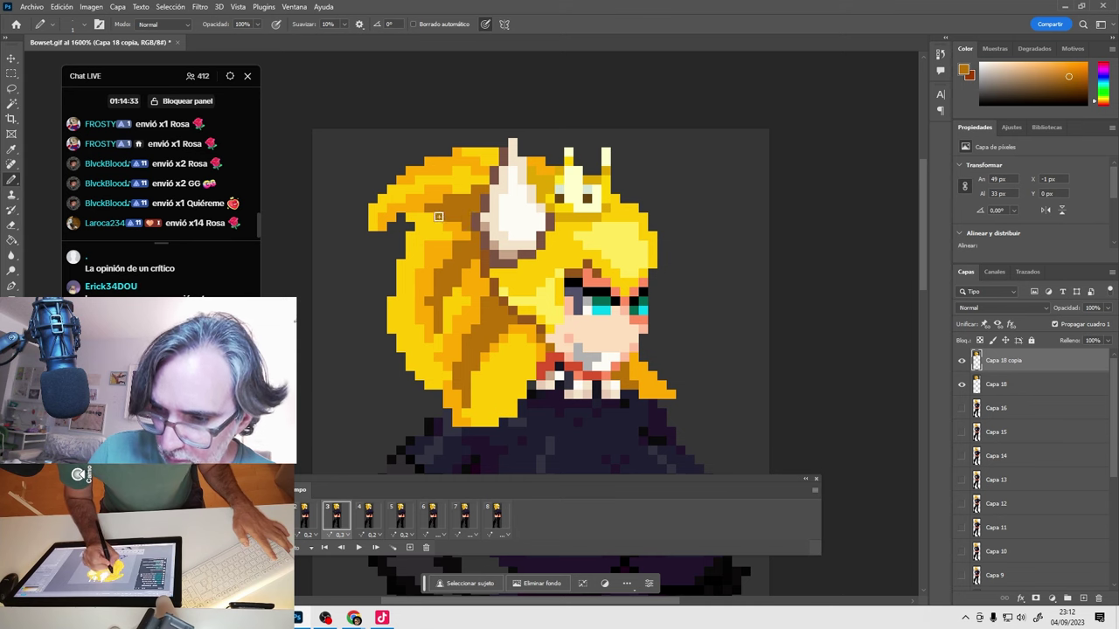
pyautogui.keyDown('alt'); pyautogui.click(418, 223); pyautogui.keyUp('alt')
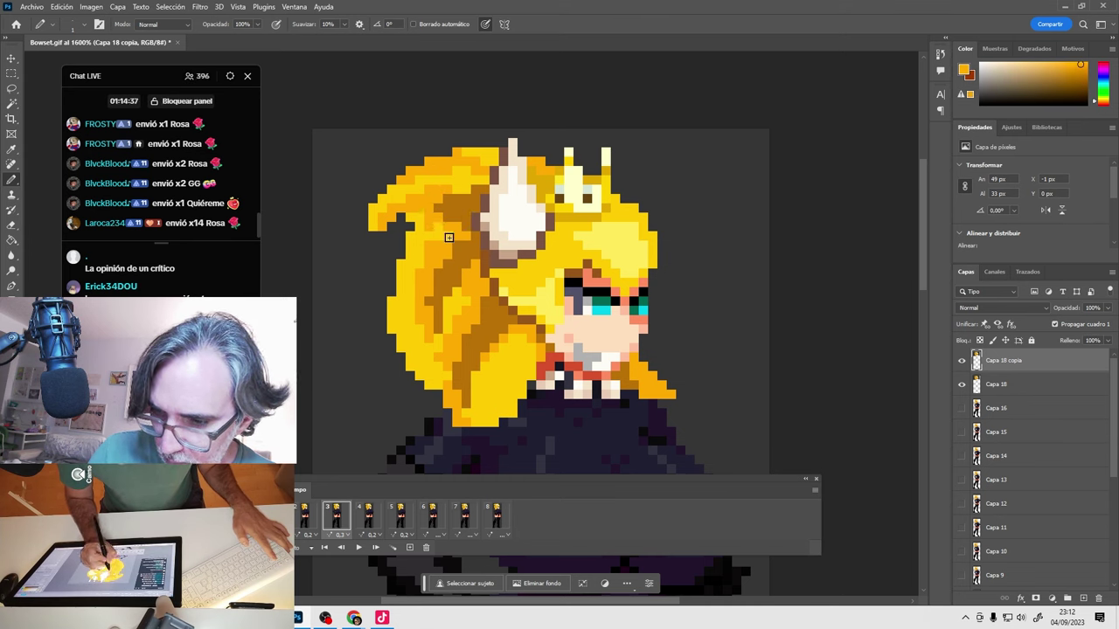
pyautogui.keyDown('alt'); pyautogui.click(452, 224); pyautogui.keyUp('alt')
pyautogui.keyDown('alt'); pyautogui.click(407, 225); pyautogui.keyUp('alt')
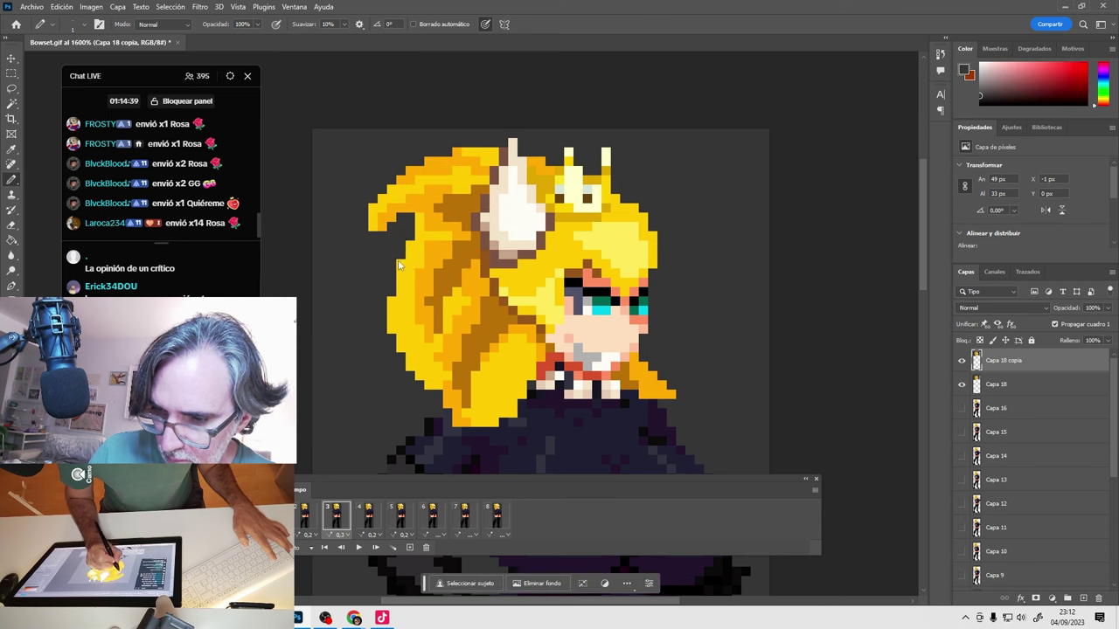
# Compare the redrawn hair with the original head by toggling the visibility of the Capa 18 copia layer.
pyautogui.click(961, 361)
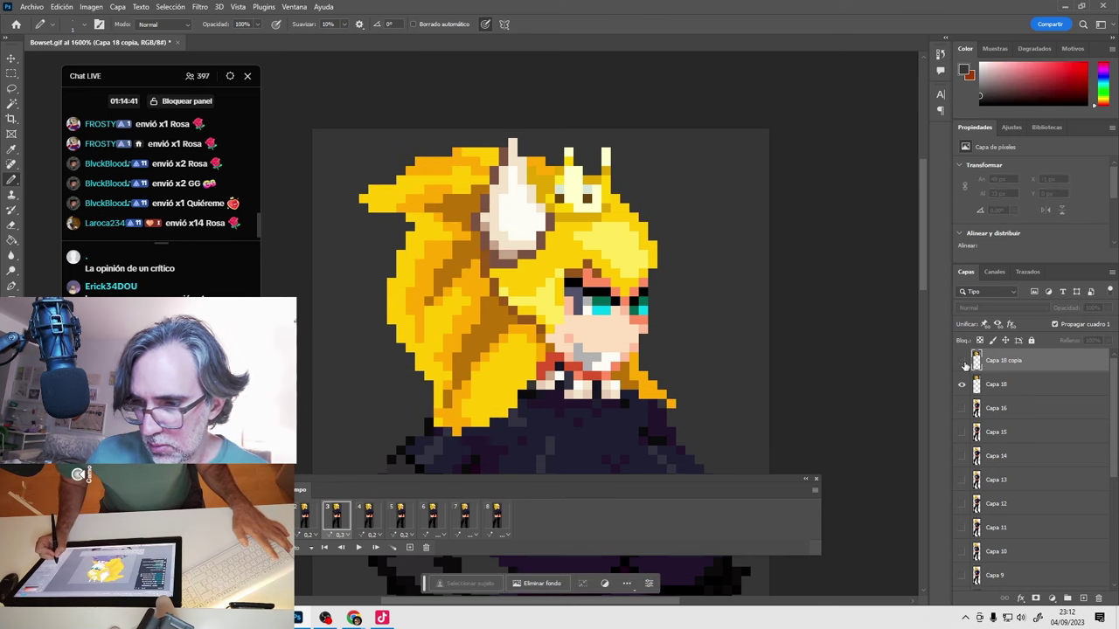
pyautogui.click(962, 361)
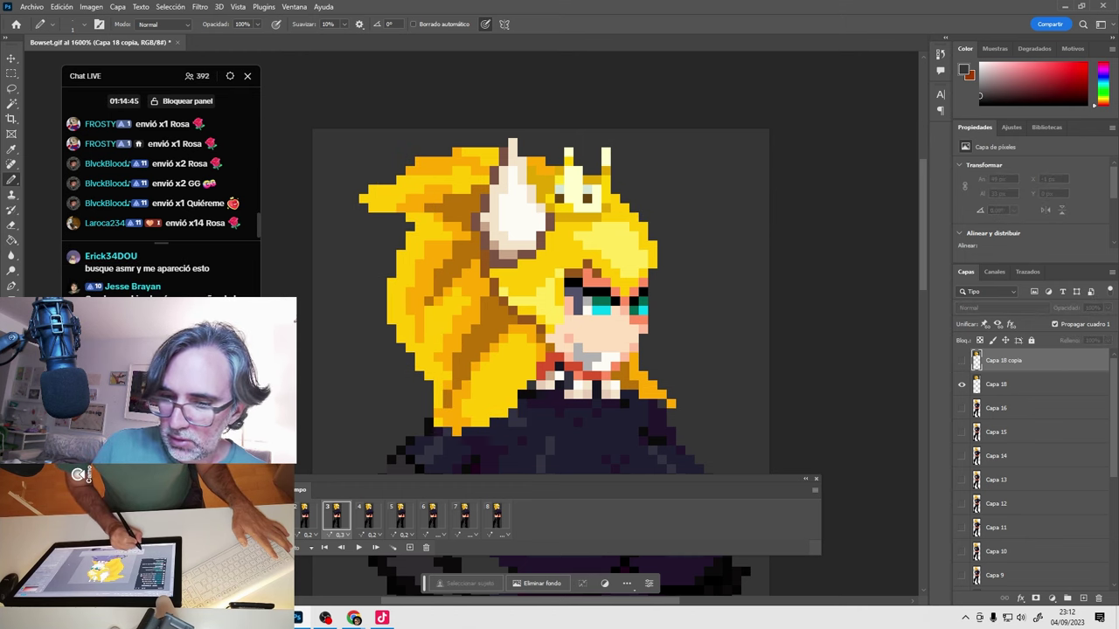
pyautogui.click(961, 361)
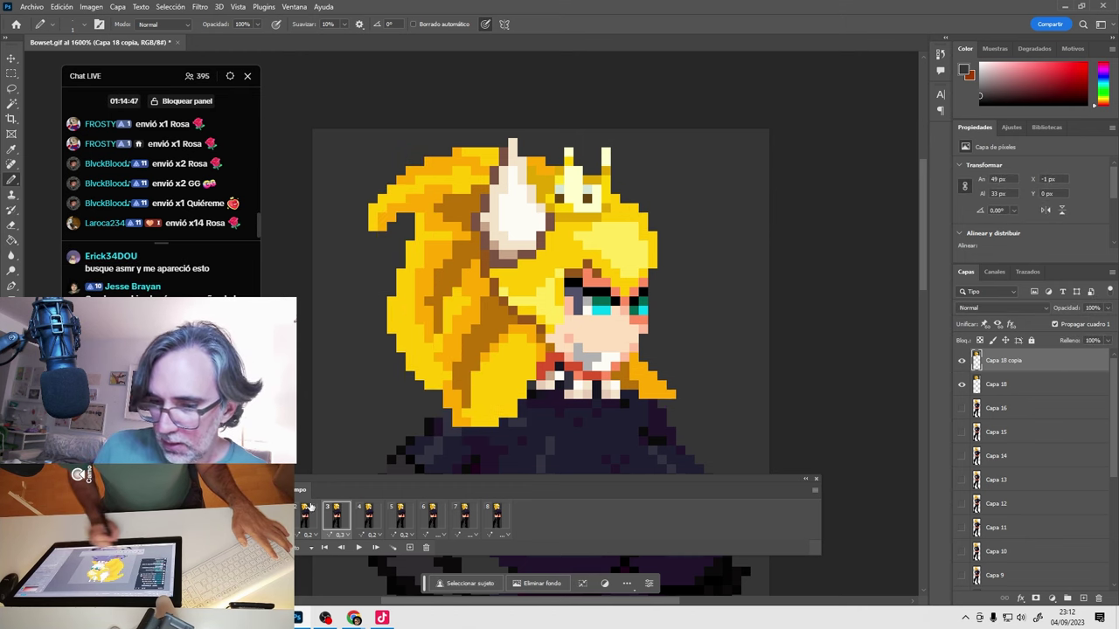
# Flip between frames 2, 3 and 4 to check how the redrawn hair moves from frame to frame.
pyautogui.click(298, 527)
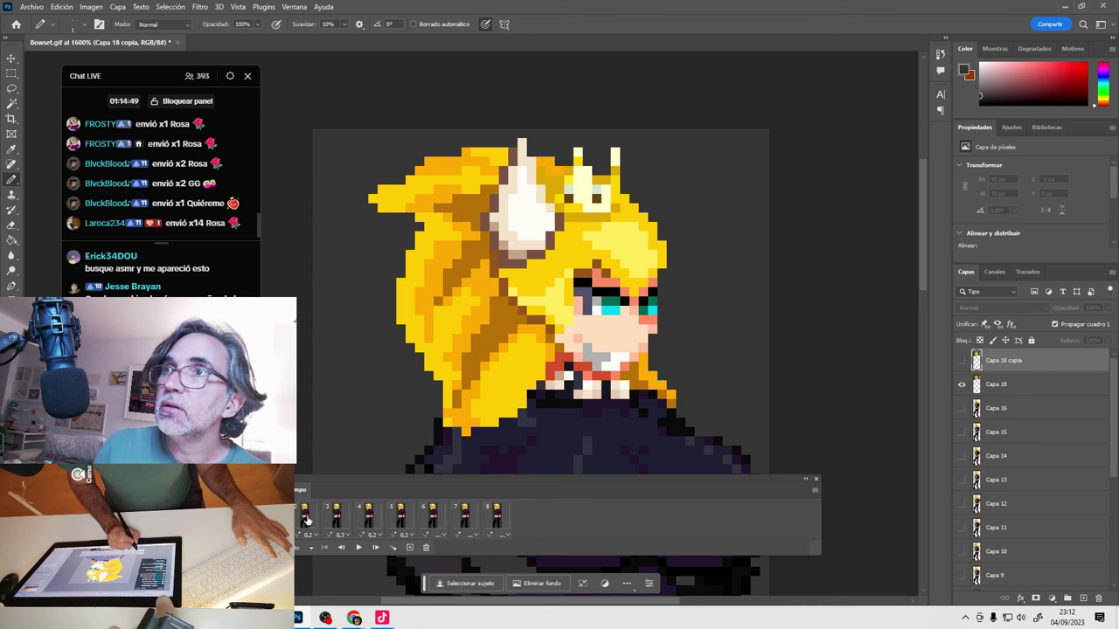
pyautogui.click(306, 521)
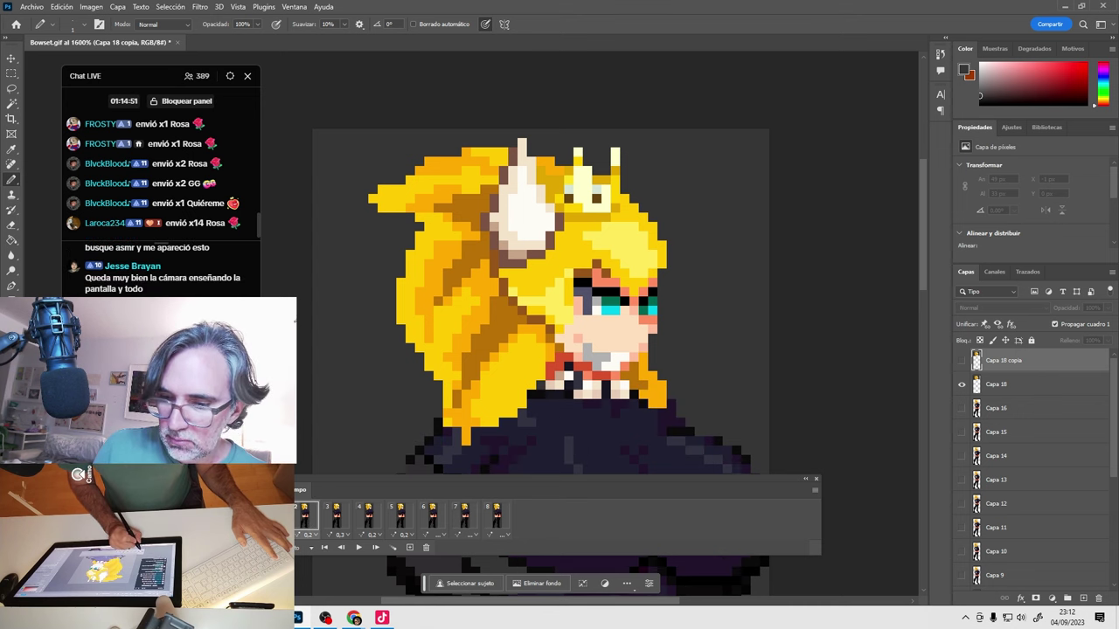
pyautogui.scroll(-1, 578, 363)
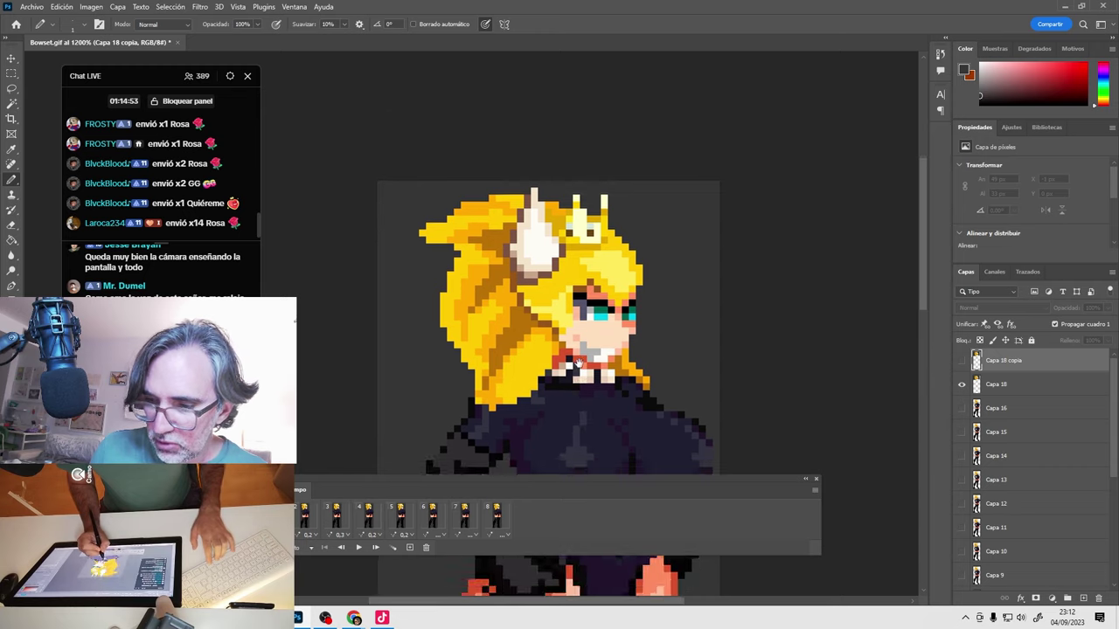
pyautogui.moveTo(579, 363); pyautogui.dragTo(589, 262)
pyautogui.click(305, 522)
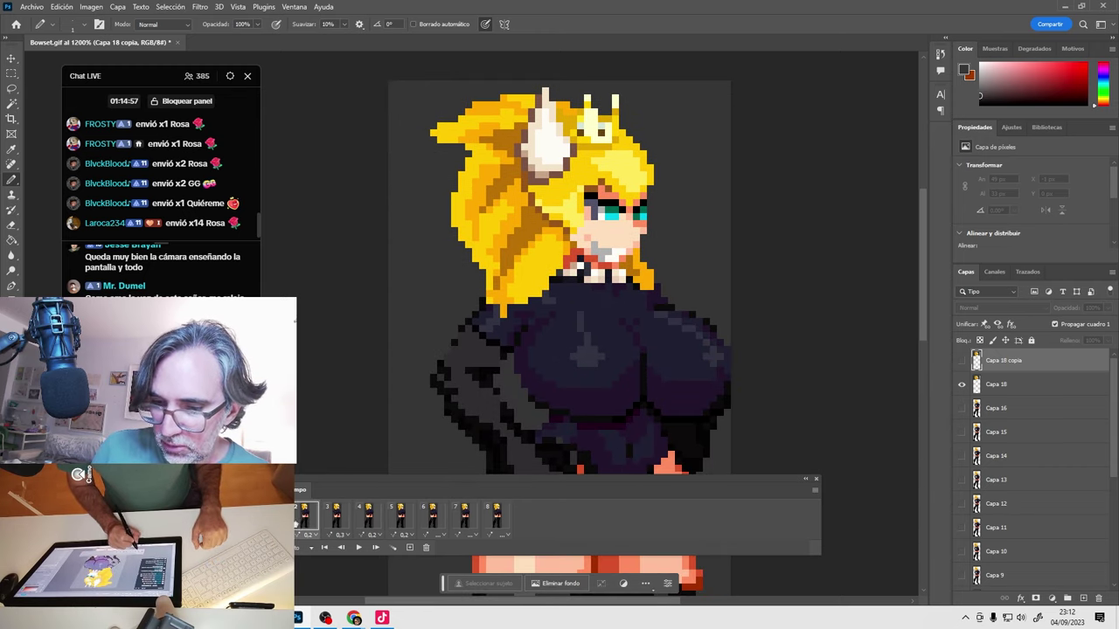
pyautogui.click(335, 518)
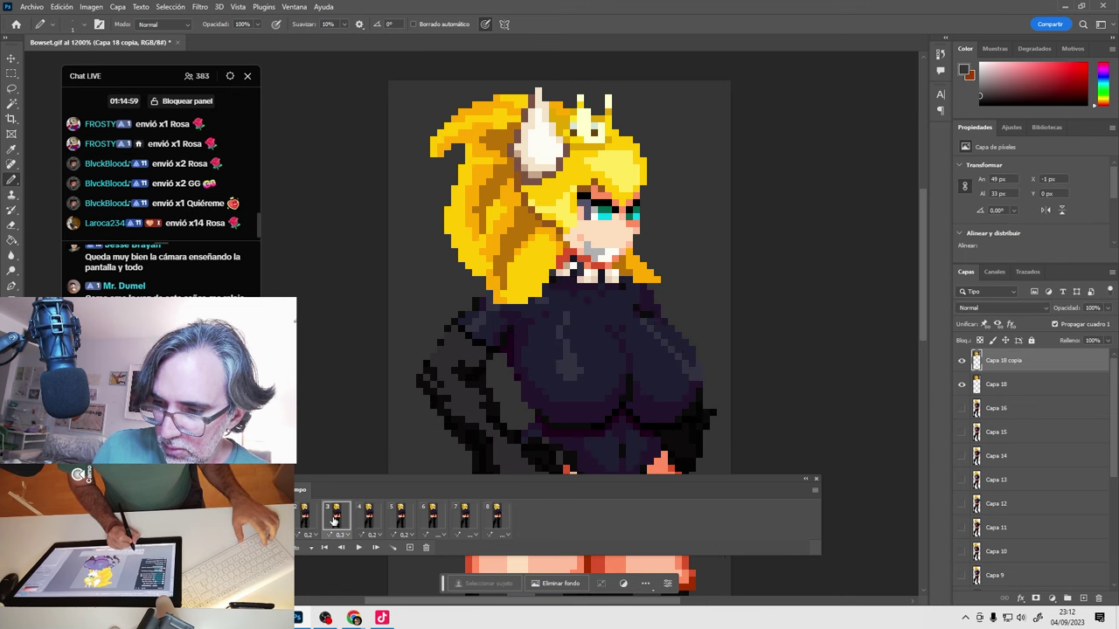
pyautogui.click(333, 523)
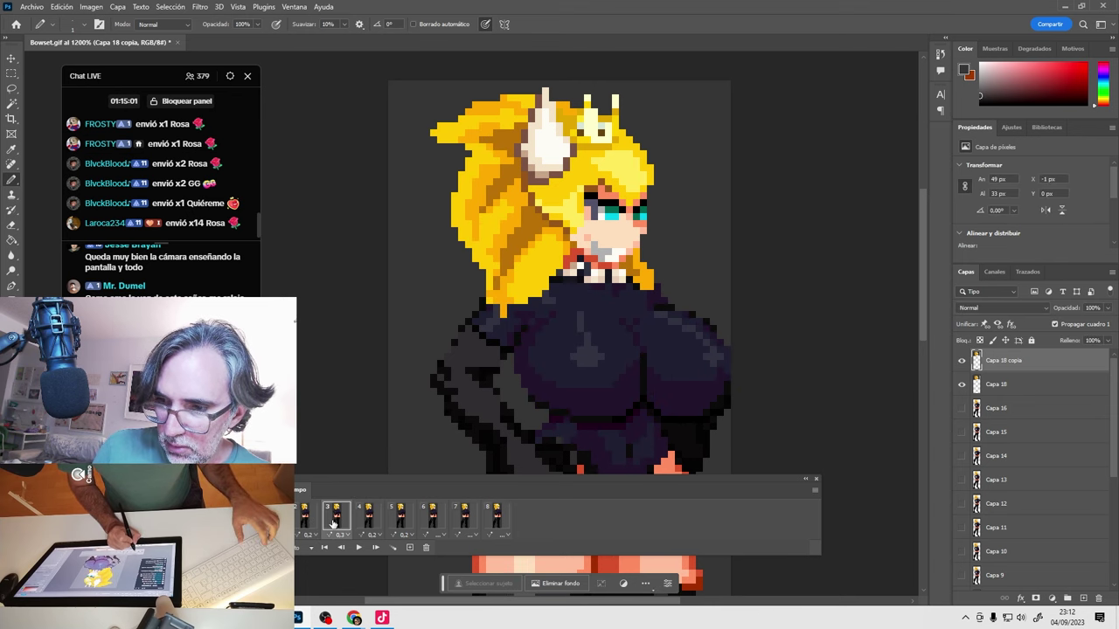
pyautogui.click(334, 522)
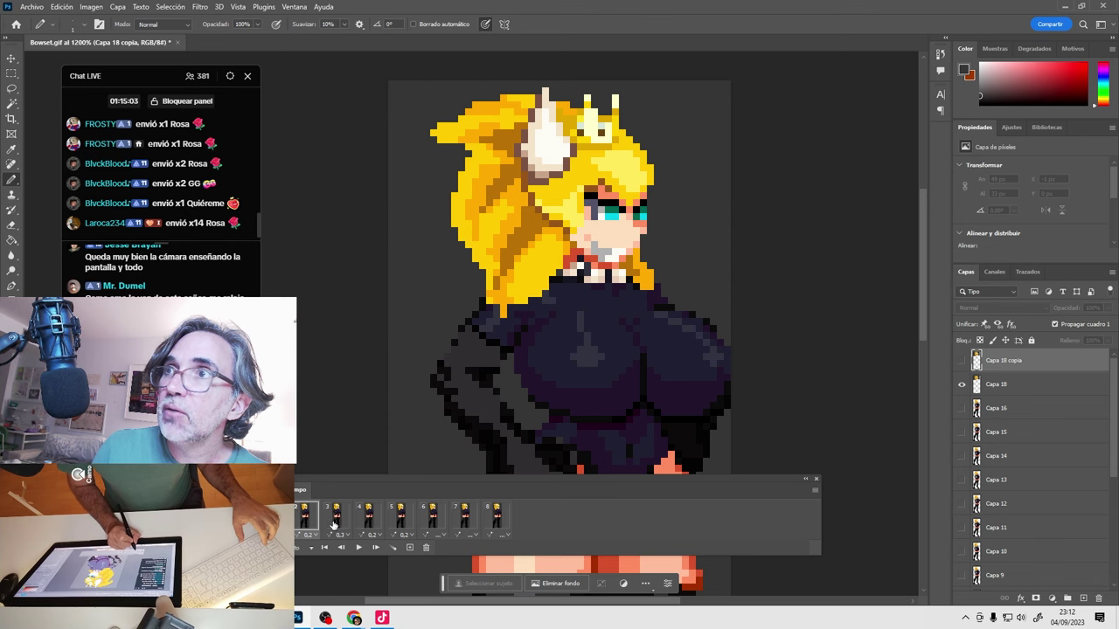
pyautogui.click(335, 524)
pyautogui.click(334, 525)
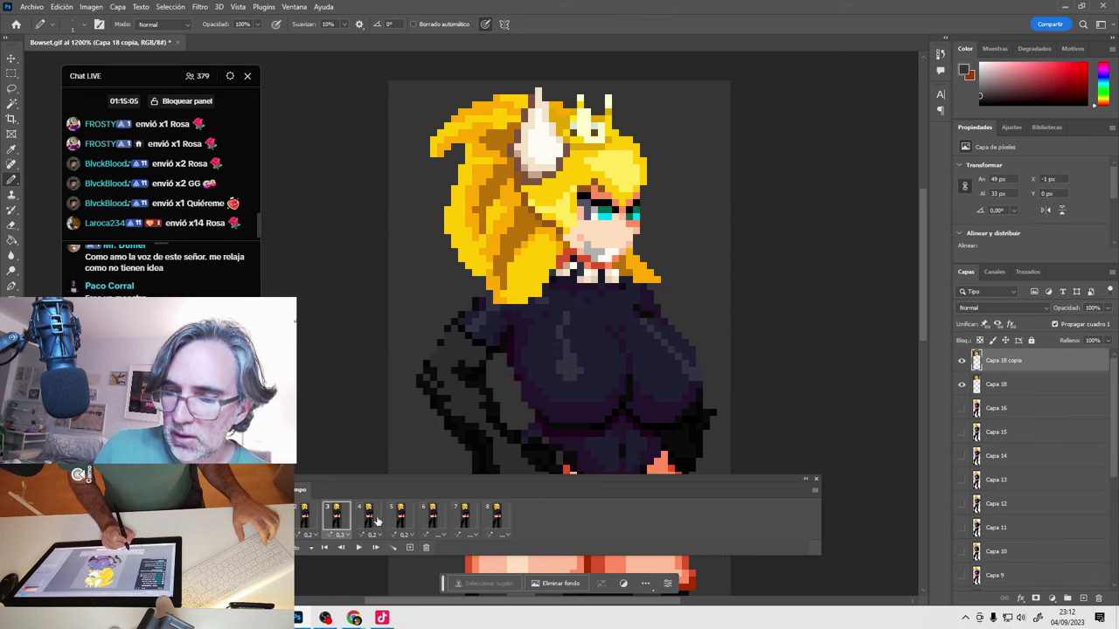
pyautogui.click(368, 522)
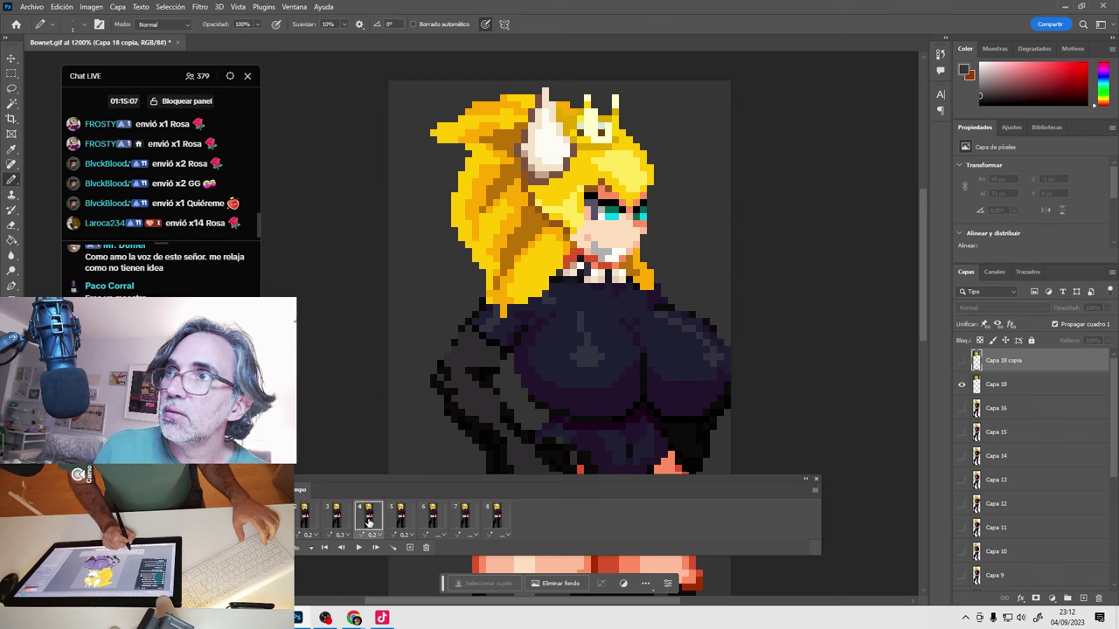
pyautogui.click(366, 522)
pyautogui.click(367, 523)
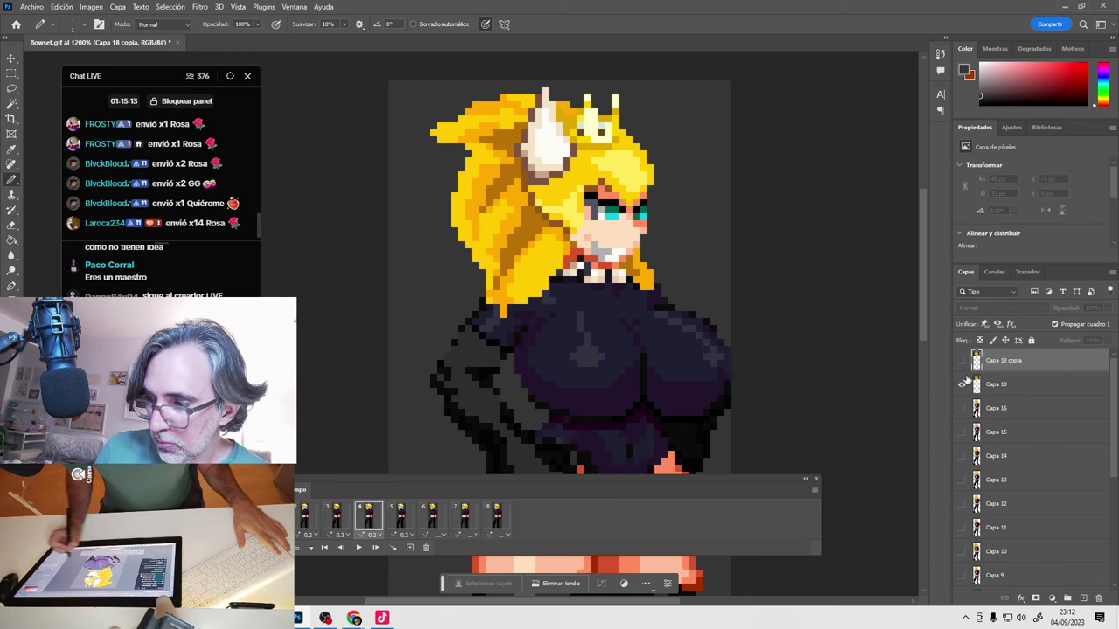
# Show the Capa 18 copia head layer in frame 5 and nudge it 1 px to the right.
pyautogui.click(402, 521)
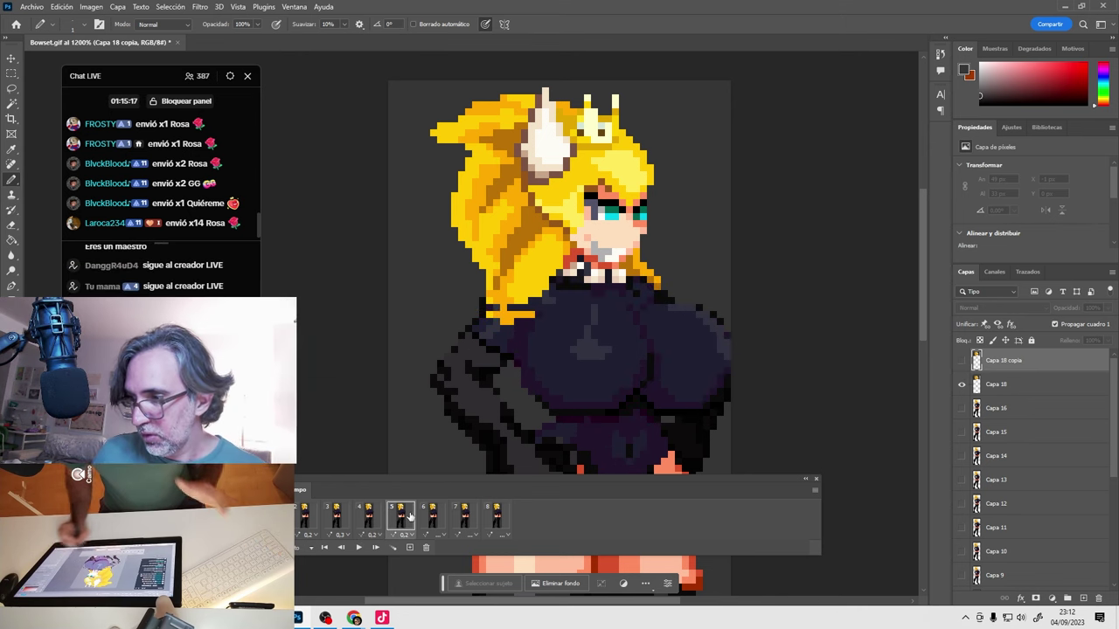
pyautogui.click(963, 361)
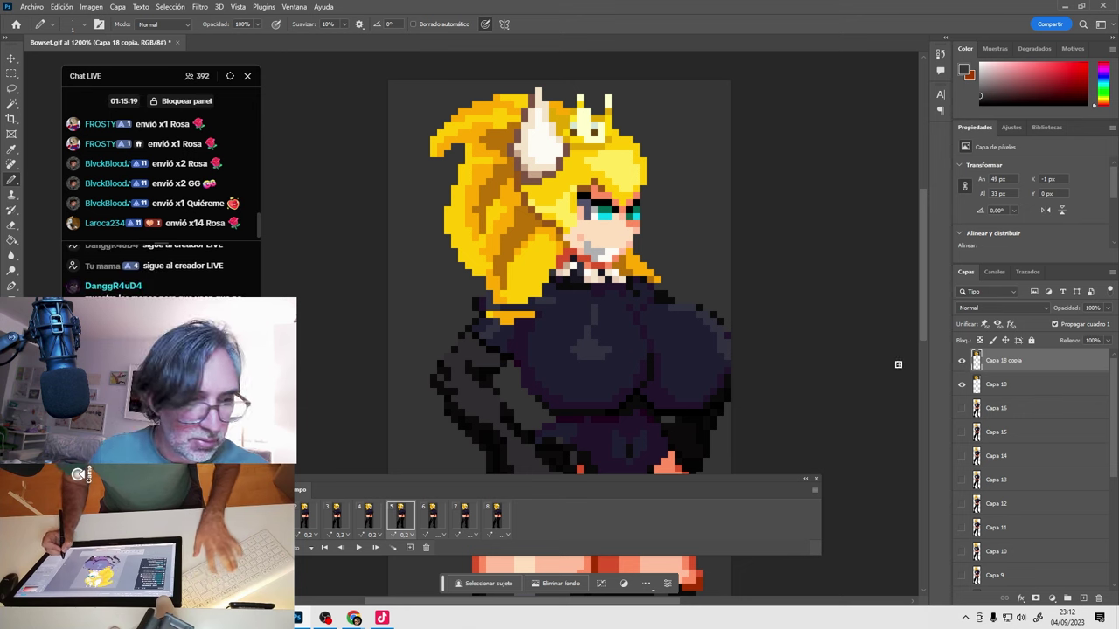
pyautogui.press('v')
pyautogui.press('Right')
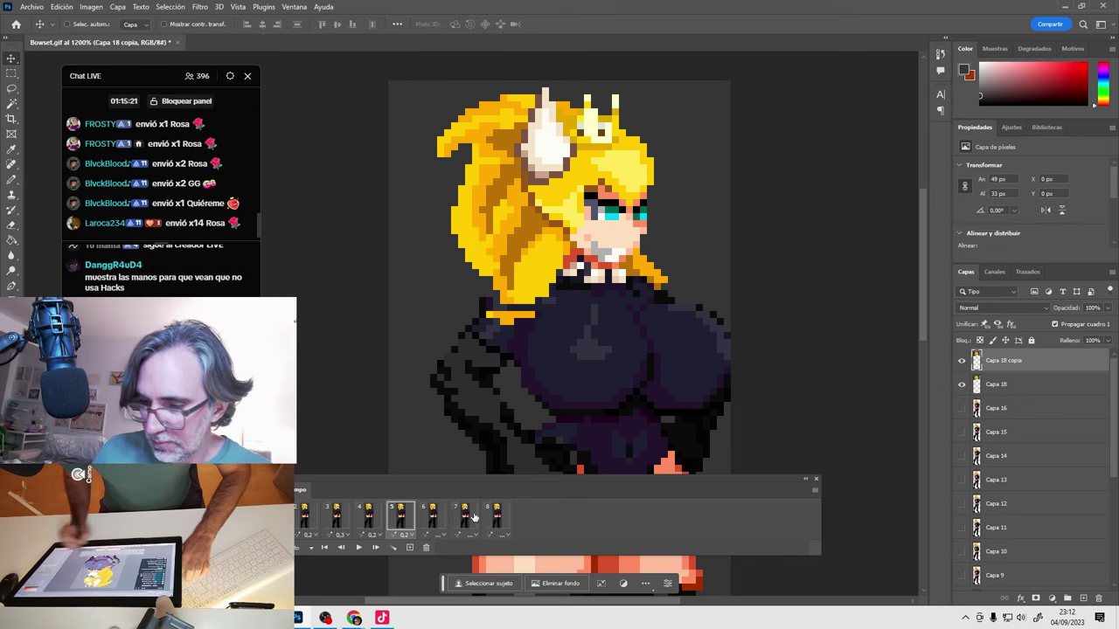
# Compare frames 4 and 5, and play the animation to review the hair movement before stopping it.
pyautogui.click(368, 518)
pyautogui.click(392, 521)
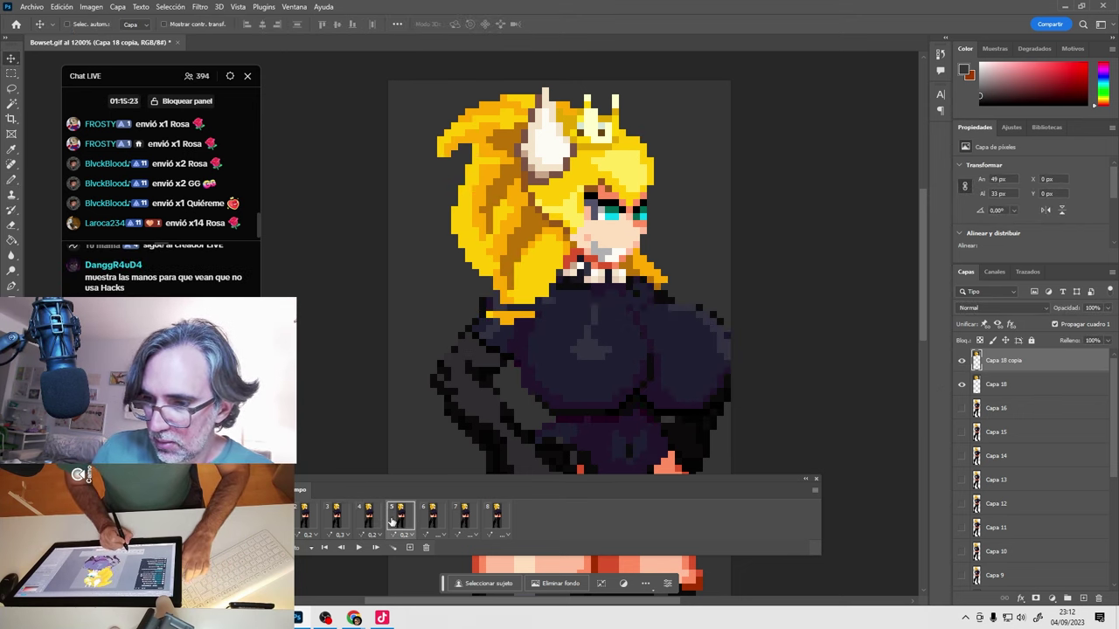
pyautogui.press('space')
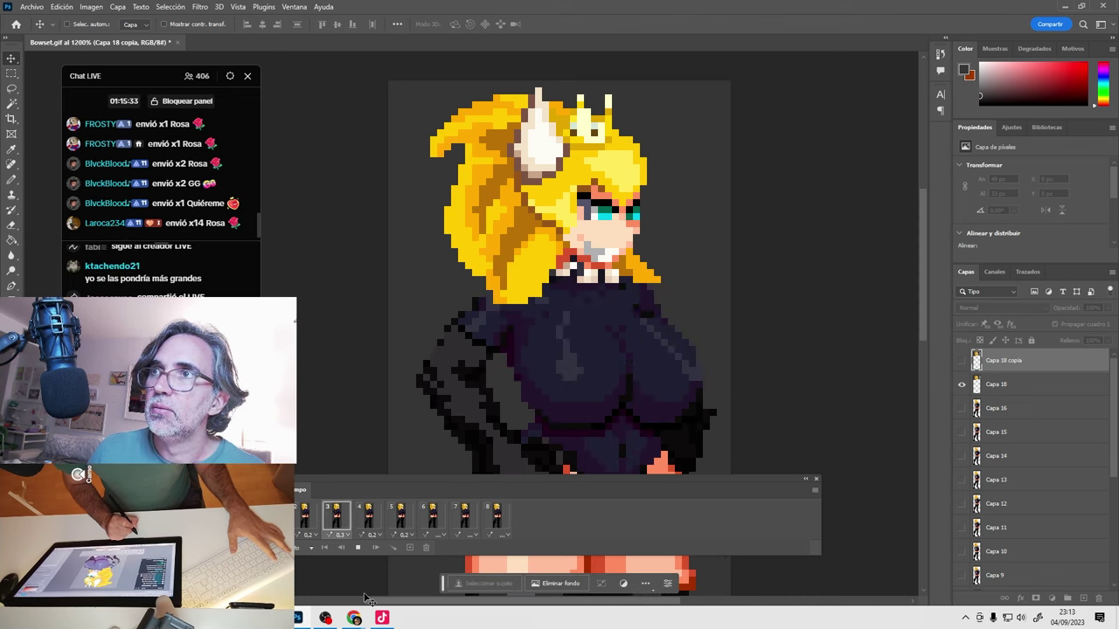
pyautogui.click(358, 547)
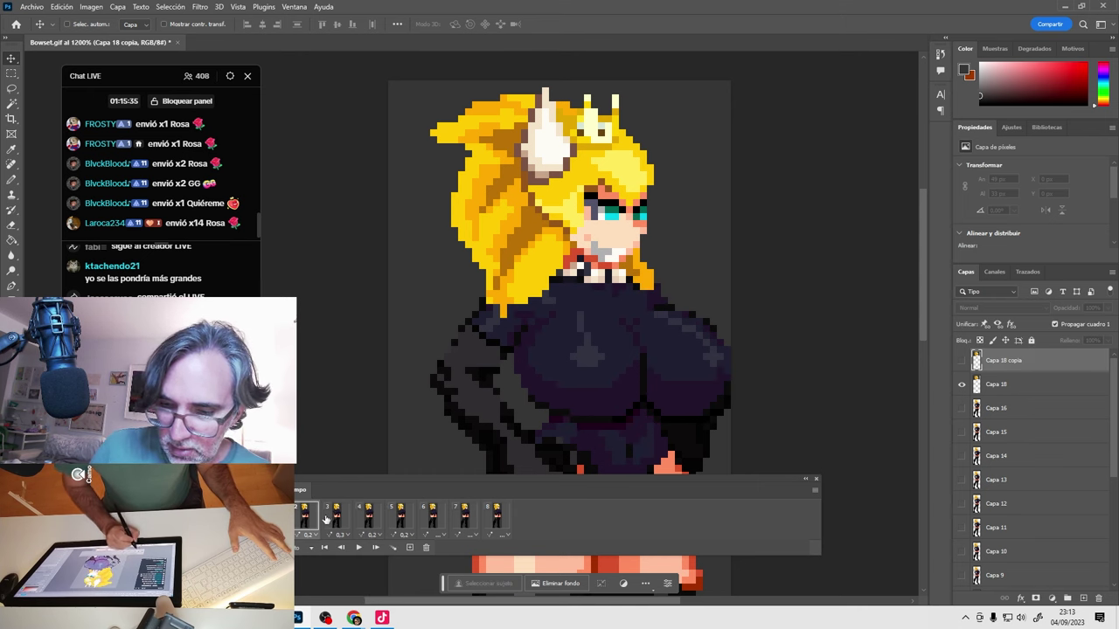
# Alternate between frames 2 and 3 to examine the change in the hair's shape and the head's position.
pyautogui.click(337, 516)
pyautogui.click(306, 519)
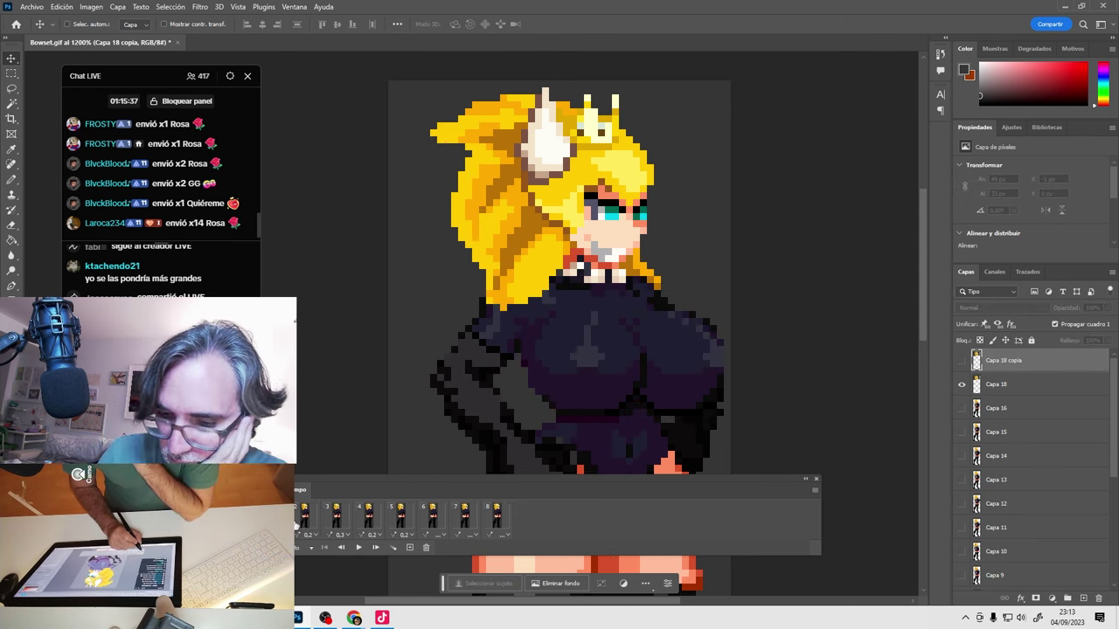
pyautogui.click(335, 517)
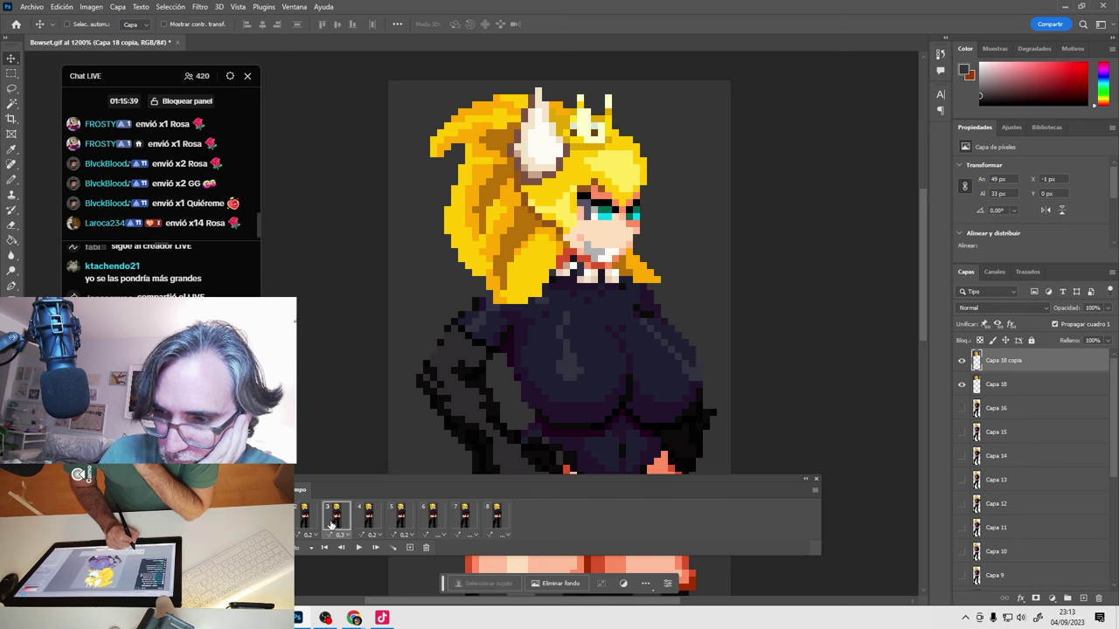
pyautogui.click(306, 518)
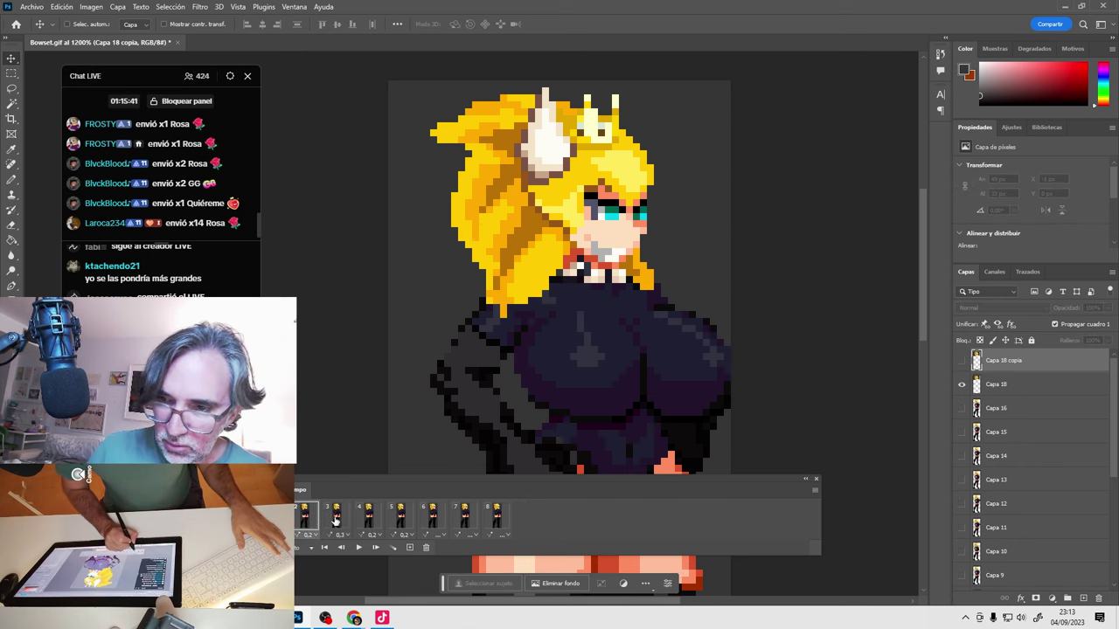
pyautogui.click(336, 520)
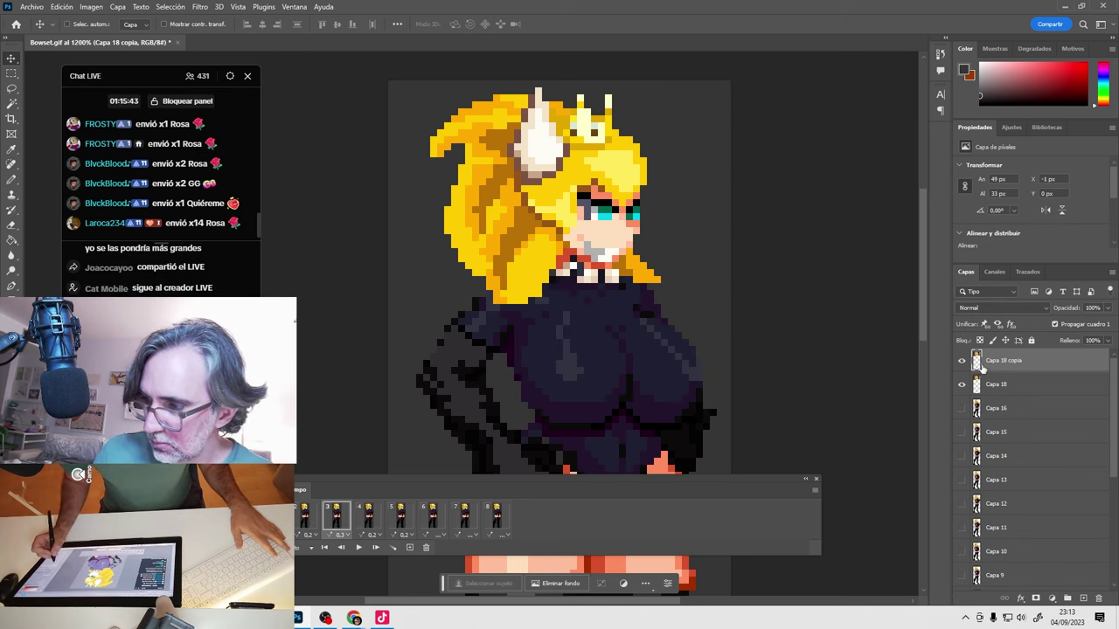
# Redraw the tip of the upper back hair lock on Capa 18 copia in frame 3 so it curls upward, using sampled hair and background colours.
pyautogui.moveTo(448, 168); pyautogui.dragTo(448, 168)
pyautogui.press('b')
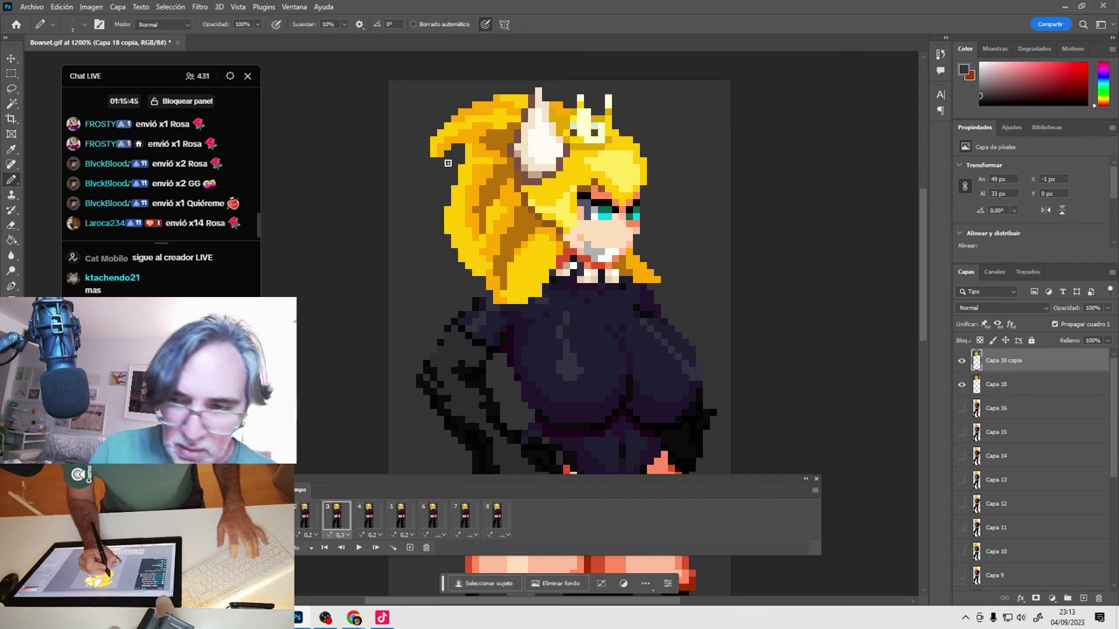
pyautogui.keyDown('alt'); pyautogui.click(432, 147); pyautogui.keyUp('alt')
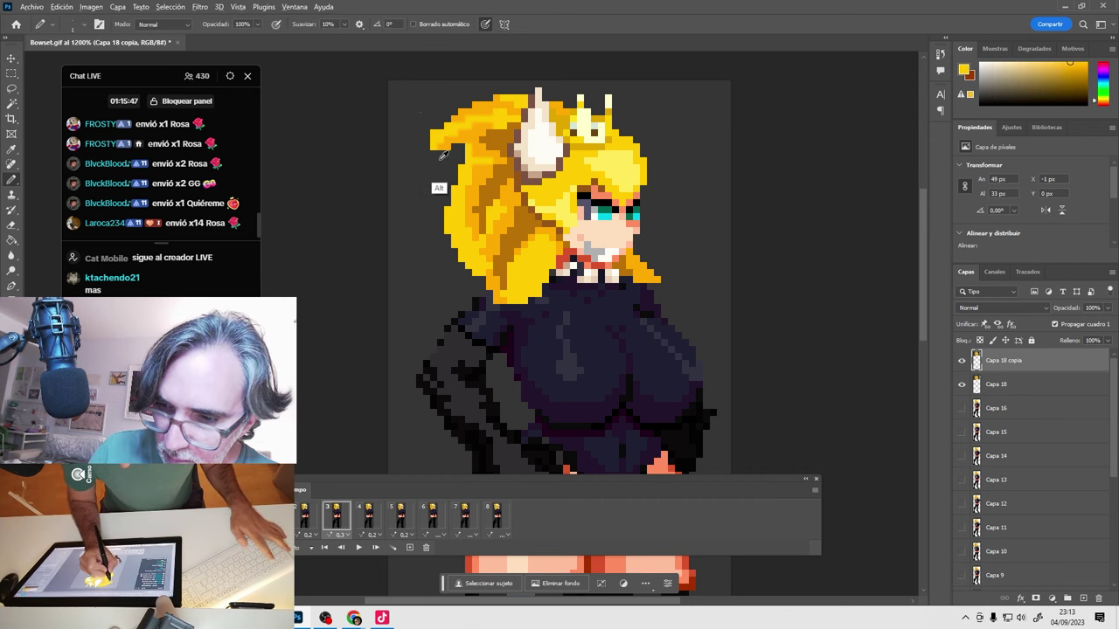
pyautogui.hotkey('ctrl', 'z')
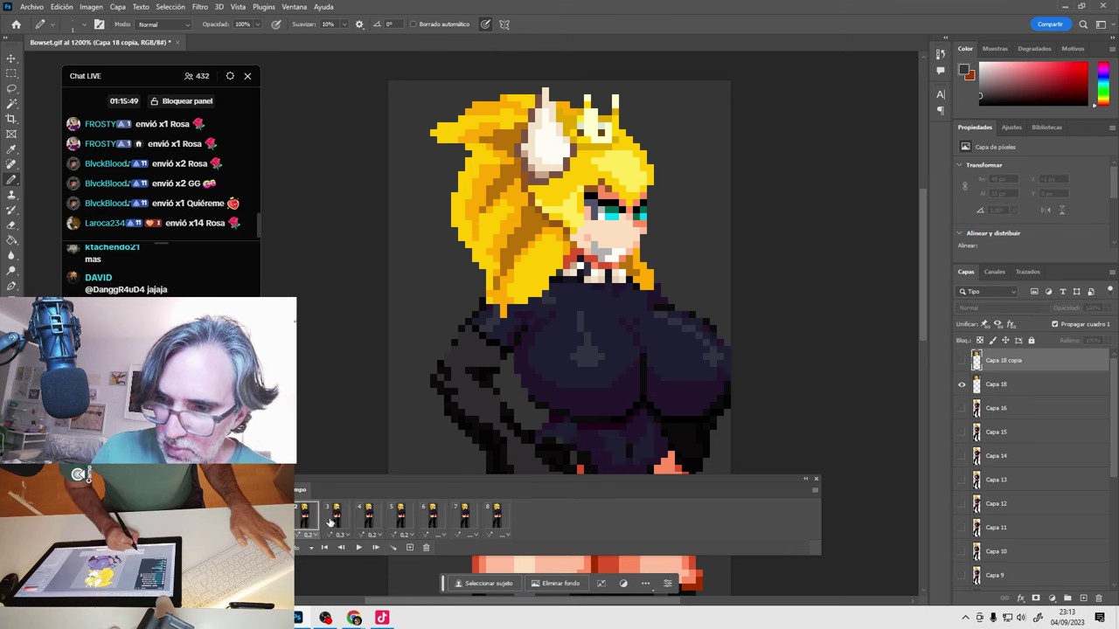
pyautogui.hotkey('ctrl', 'shift', 'z')
pyautogui.keyDown('alt'); pyautogui.click(442, 118); pyautogui.keyUp('alt')
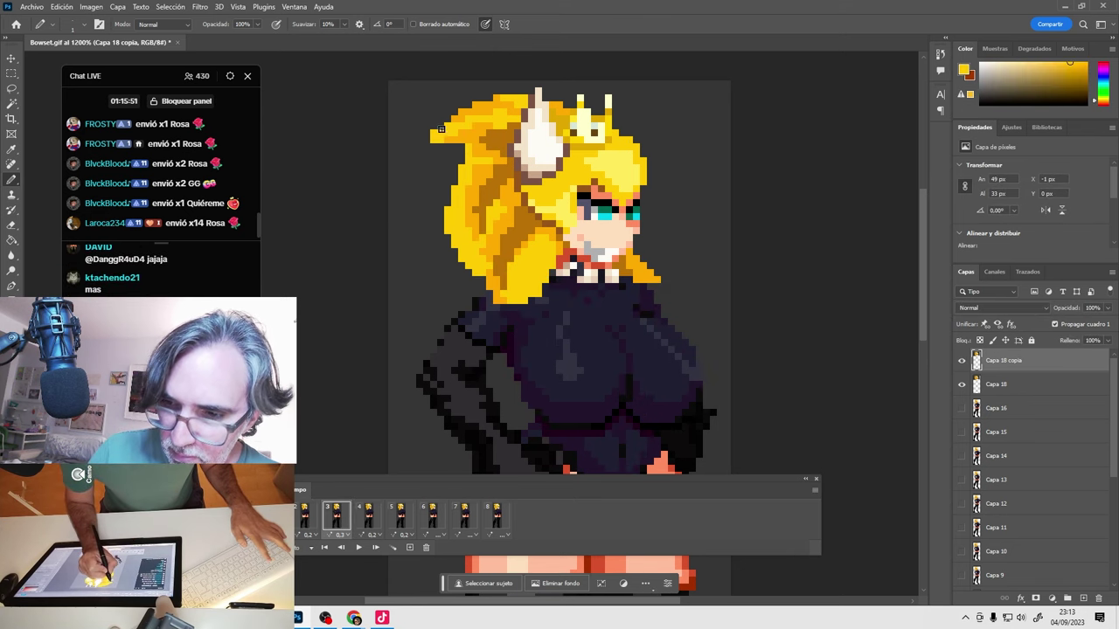
pyautogui.keyDown('alt'); pyautogui.click(437, 146); pyautogui.keyUp('alt')
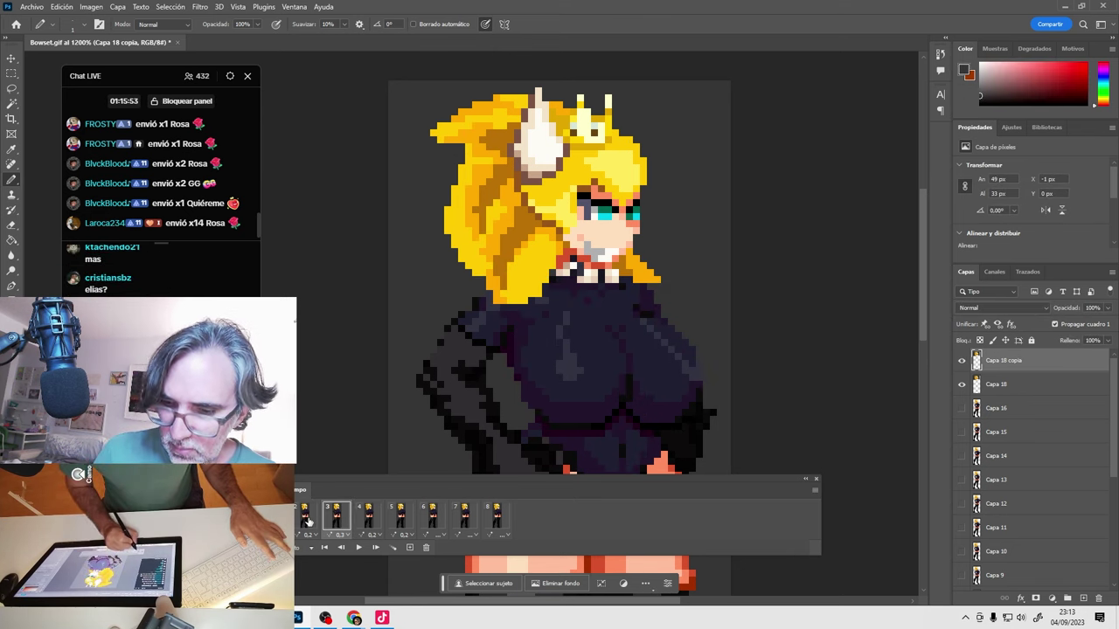
pyautogui.click(337, 519)
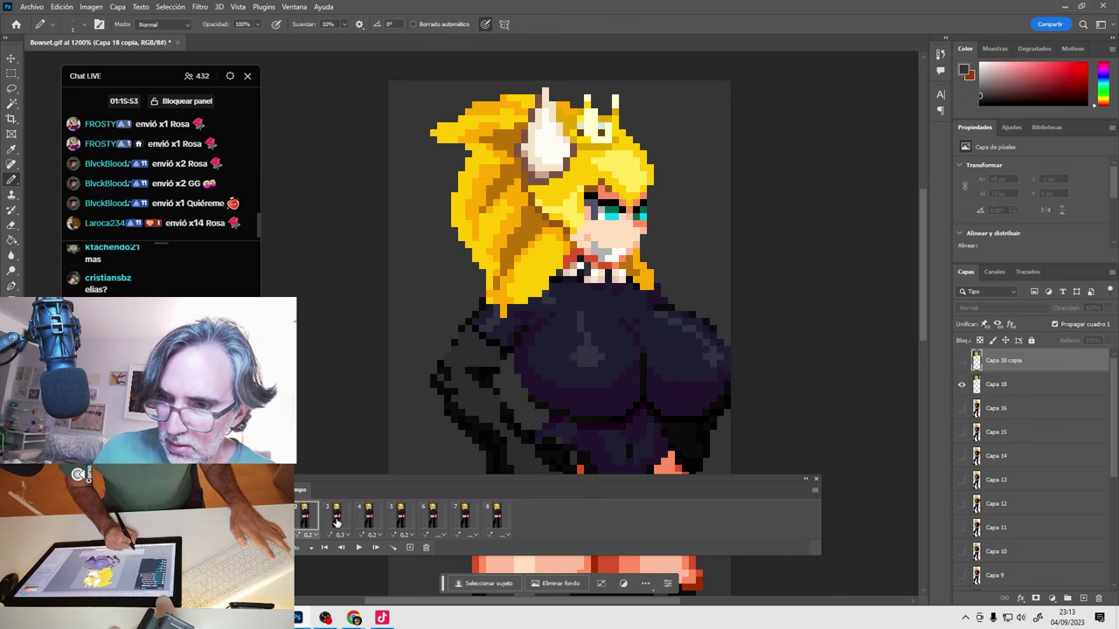
pyautogui.keyDown('alt'); pyautogui.click(433, 133); pyautogui.keyUp('alt')
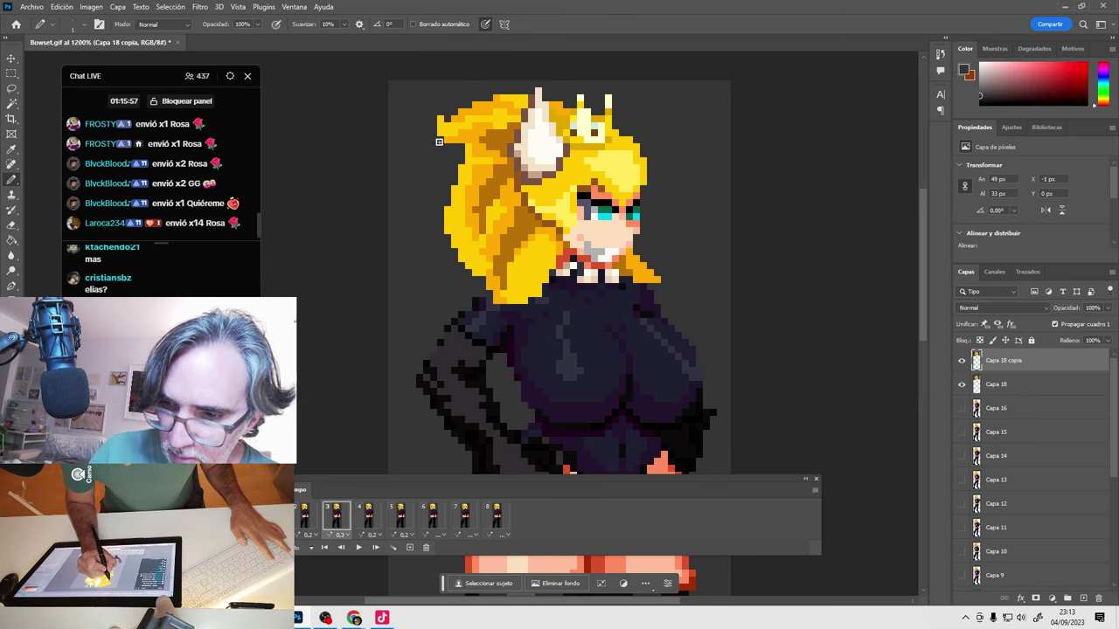
pyautogui.keyDown('alt'); pyautogui.click(436, 125); pyautogui.keyUp('alt')
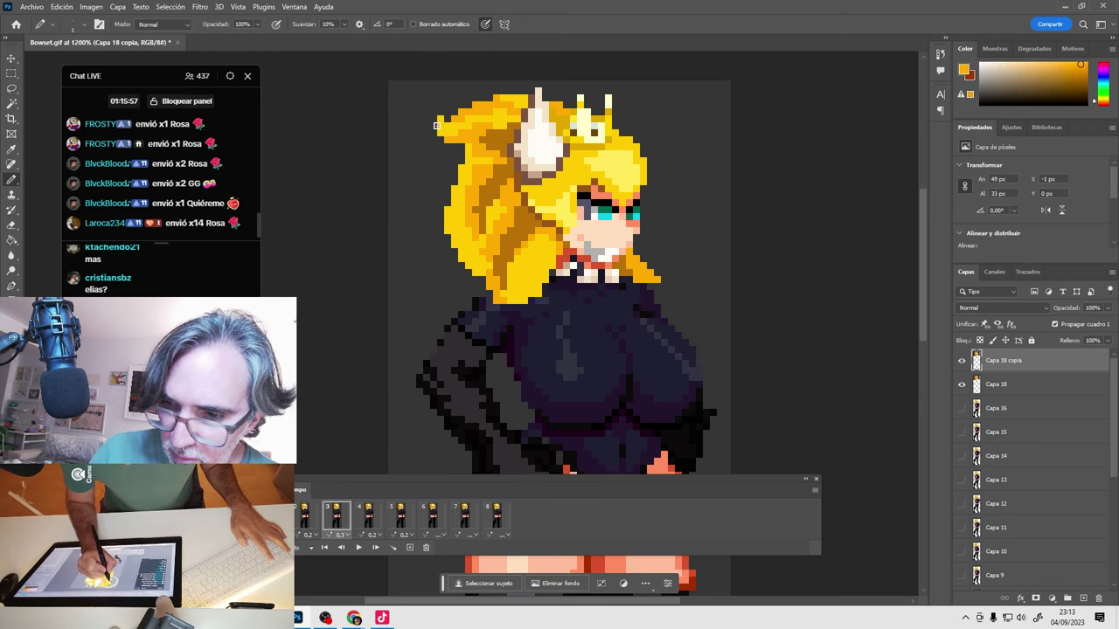
# Compare frames 2 to 5 and play the animation to review the hair tip's motion, ending on frame 3.
pyautogui.click(305, 521)
pyautogui.click(339, 521)
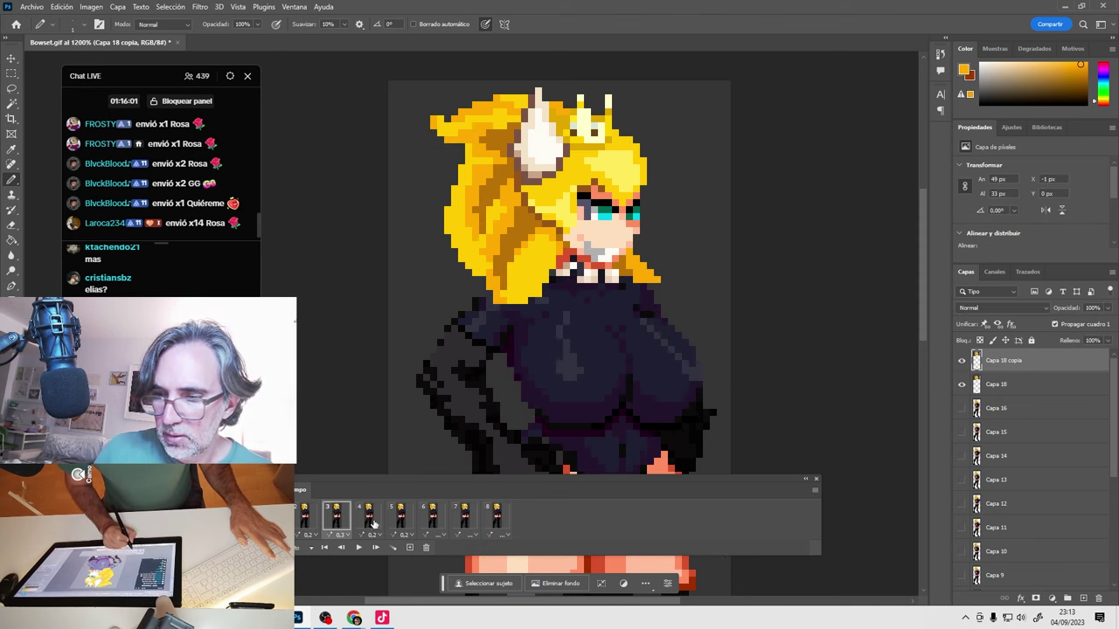
pyautogui.click(368, 520)
pyautogui.click(399, 518)
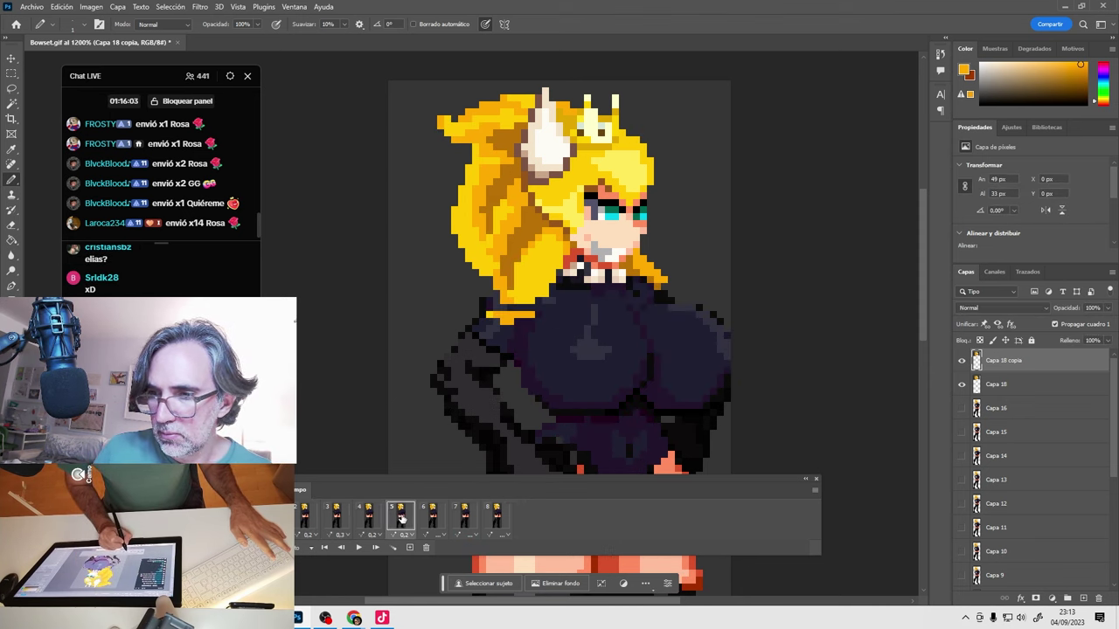
pyautogui.click(357, 547)
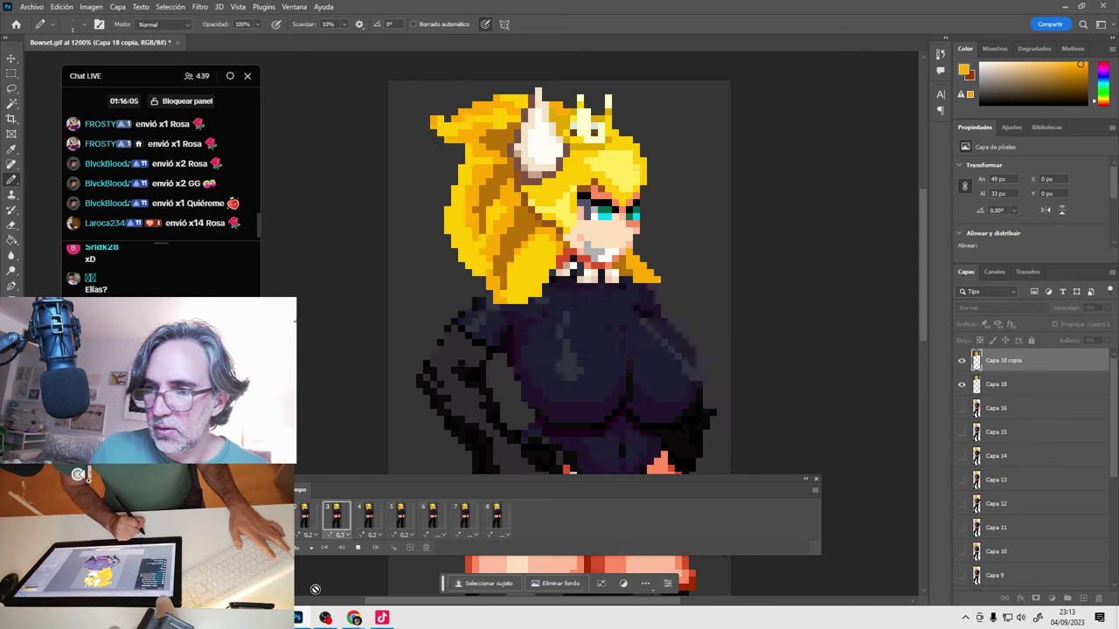
pyautogui.click(340, 522)
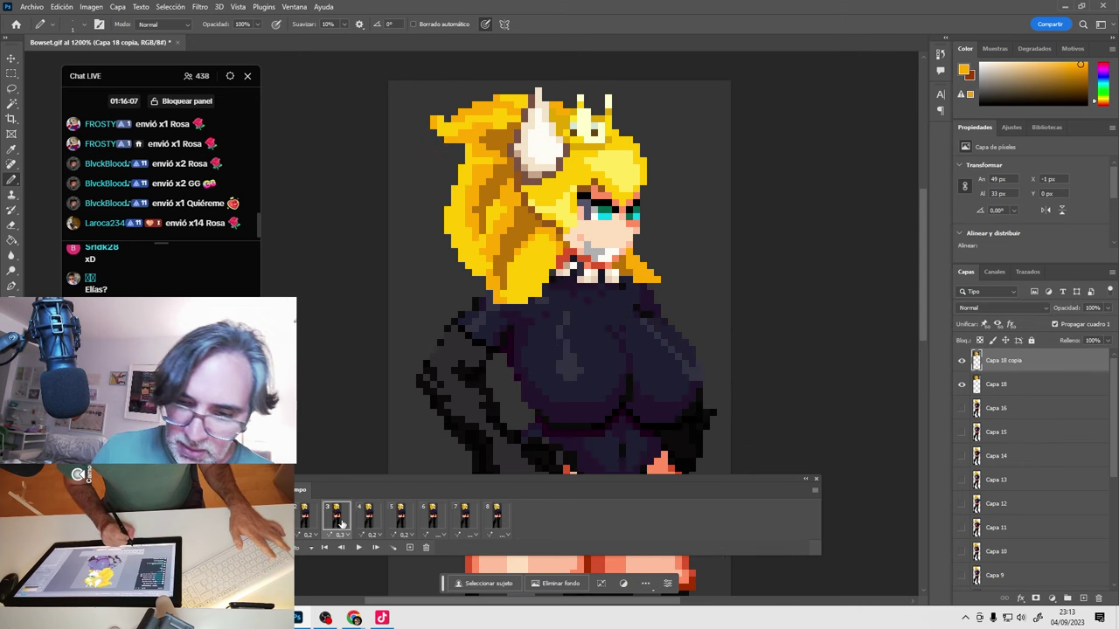
# Redraw the tip of the upper back hair lock on the Capa 18 layer so it bends downward, trimming its edge with the background grey.
pyautogui.click(301, 516)
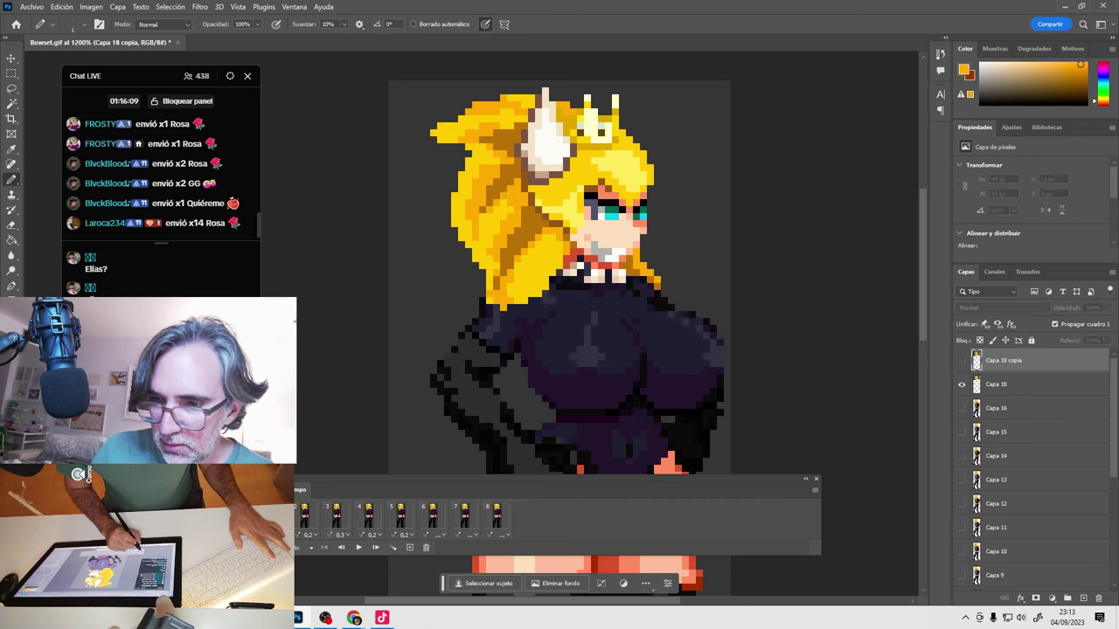
pyautogui.click(446, 131)
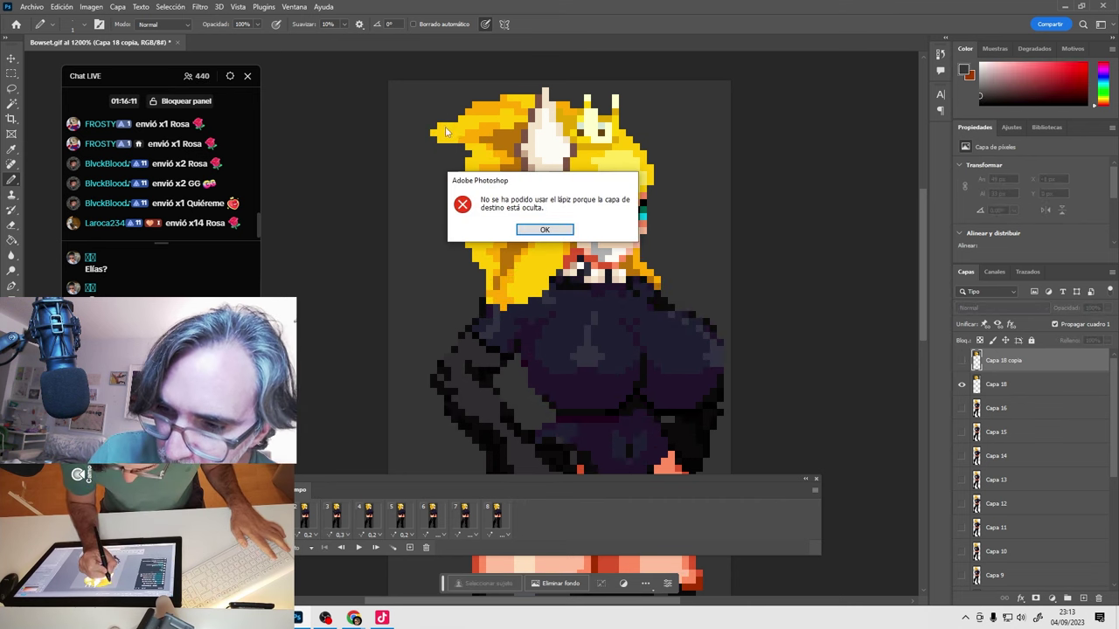
pyautogui.press('Return')
pyautogui.click(996, 383)
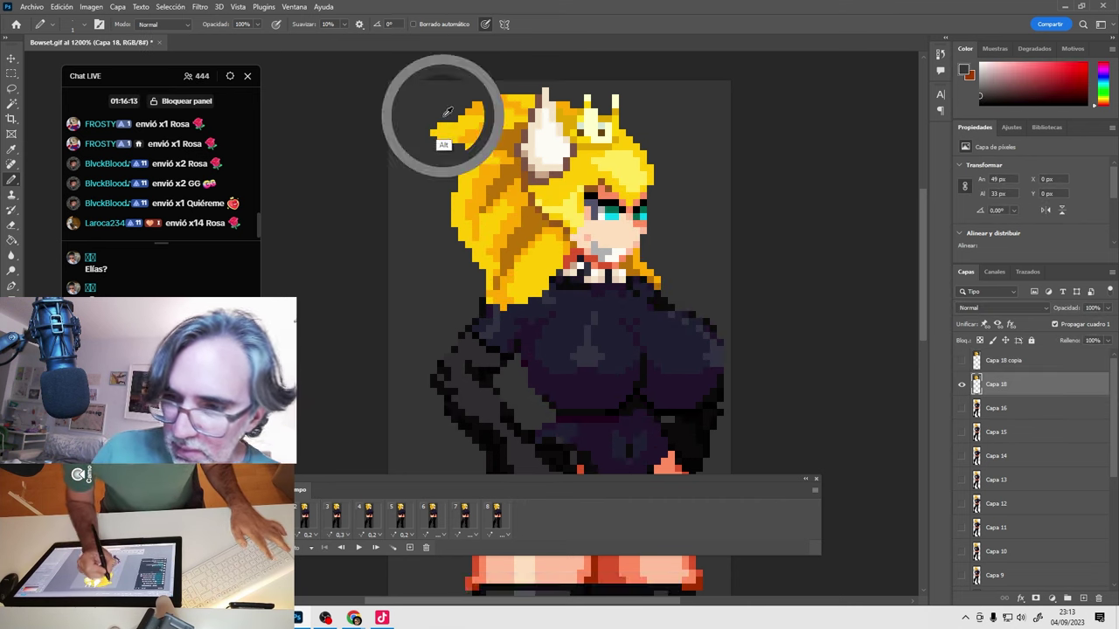
pyautogui.click(448, 139)
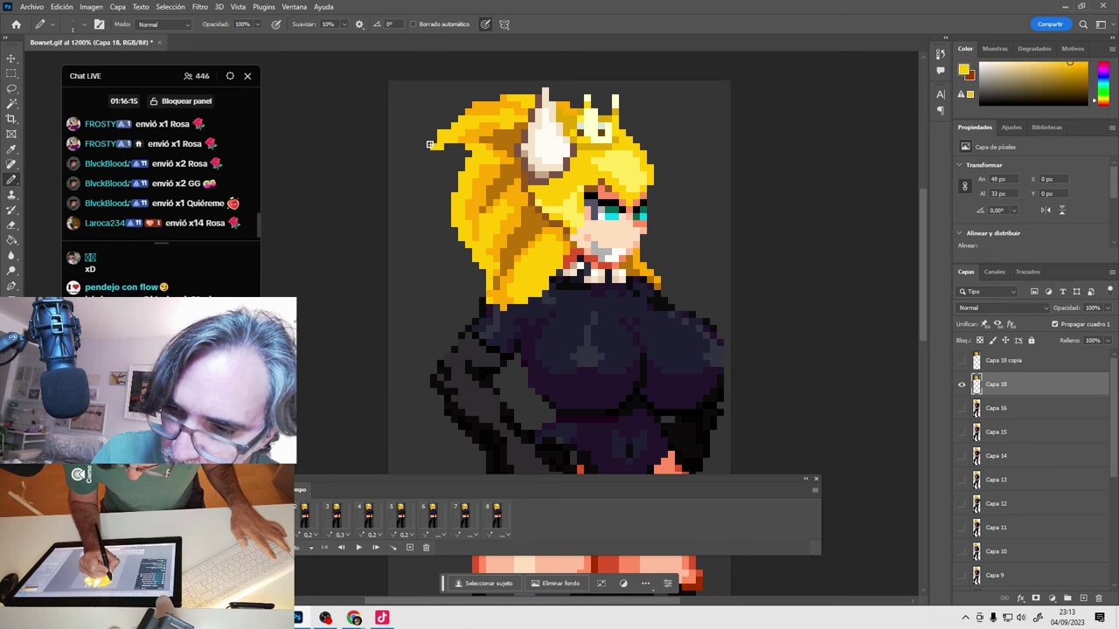
pyautogui.click(444, 125)
pyautogui.keyDown('alt'); pyautogui.click(434, 147); pyautogui.keyUp('alt')
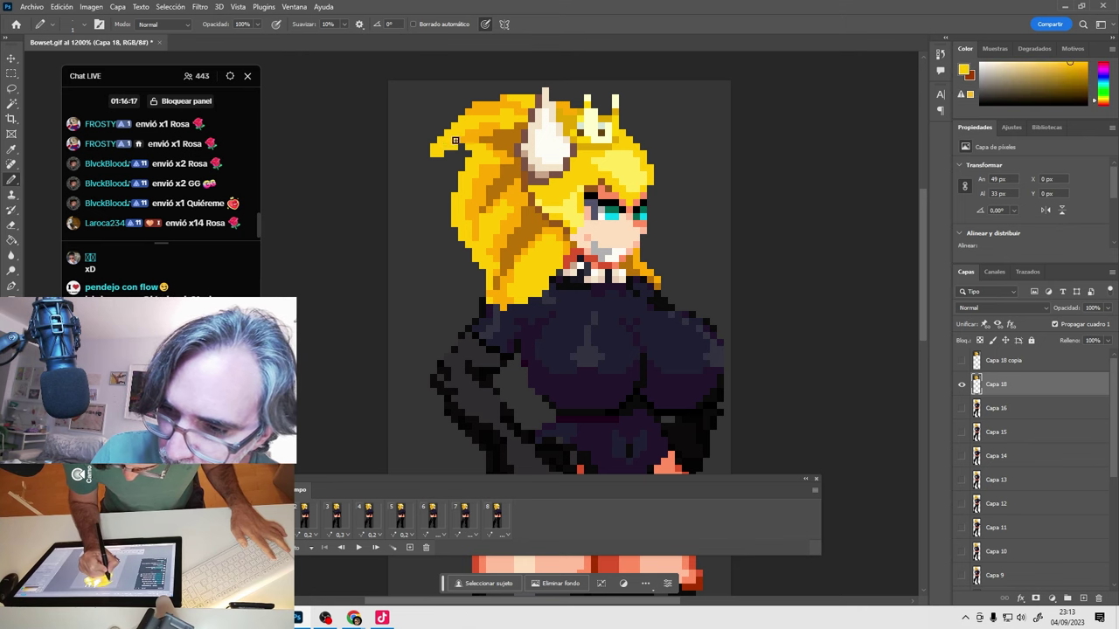
# Bend the upper back hair lock's tip on Capa 18 copia downward in frame 3, checking its shape against frame 2.
pyautogui.click(304, 516)
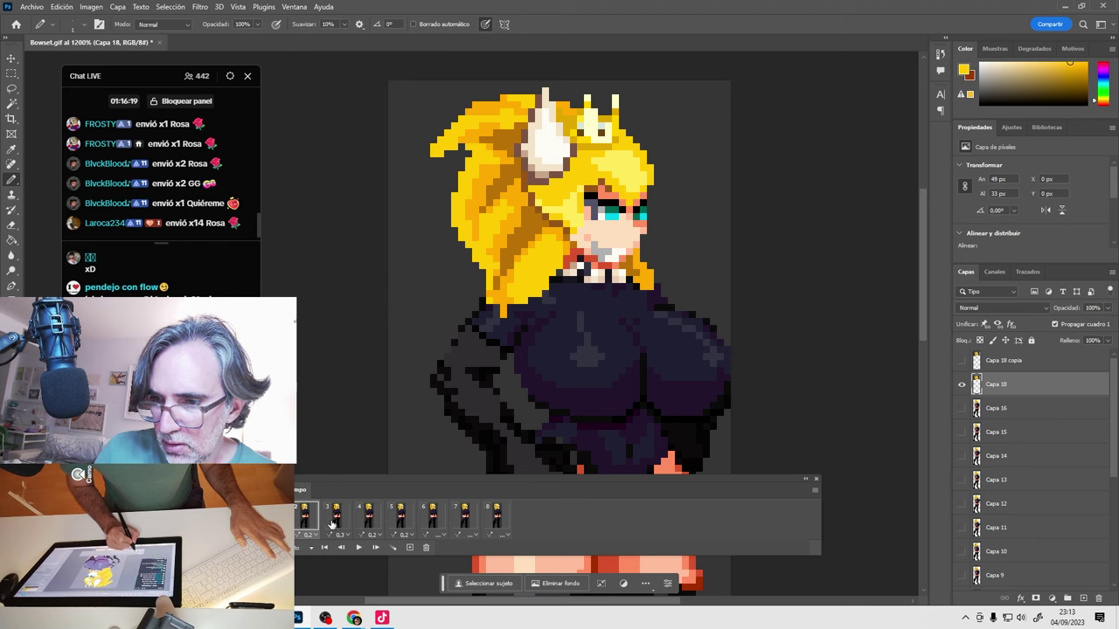
pyautogui.click(334, 519)
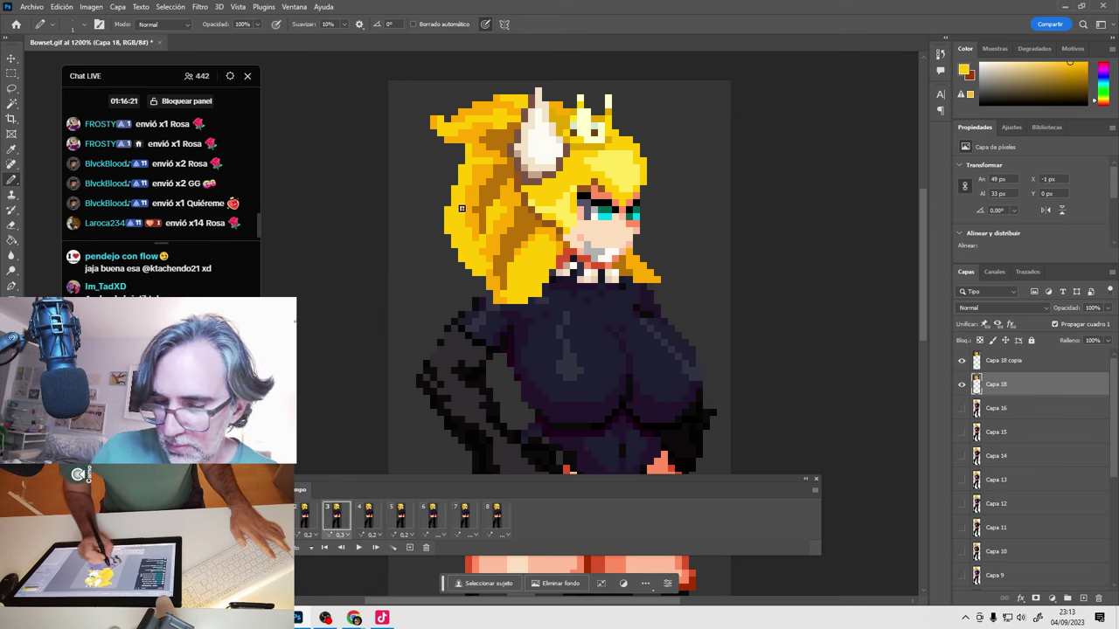
pyautogui.click(1005, 360)
pyautogui.keyDown('alt'); pyautogui.click(451, 111); pyautogui.keyUp('alt')
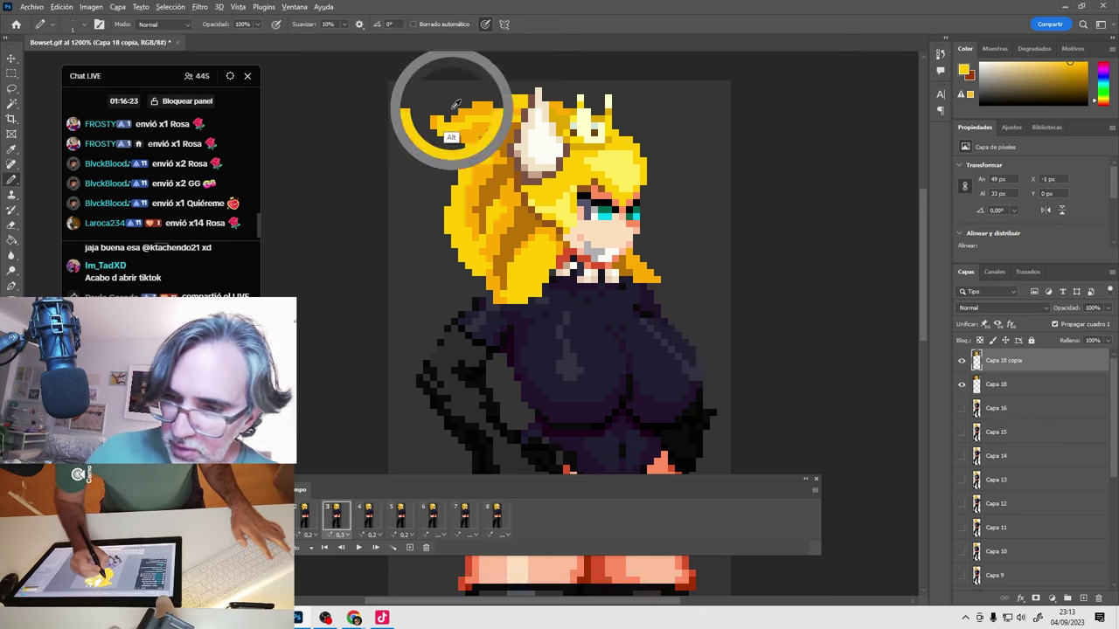
pyautogui.click(434, 121)
pyautogui.keyDown('alt'); pyautogui.click(456, 127); pyautogui.keyUp('alt')
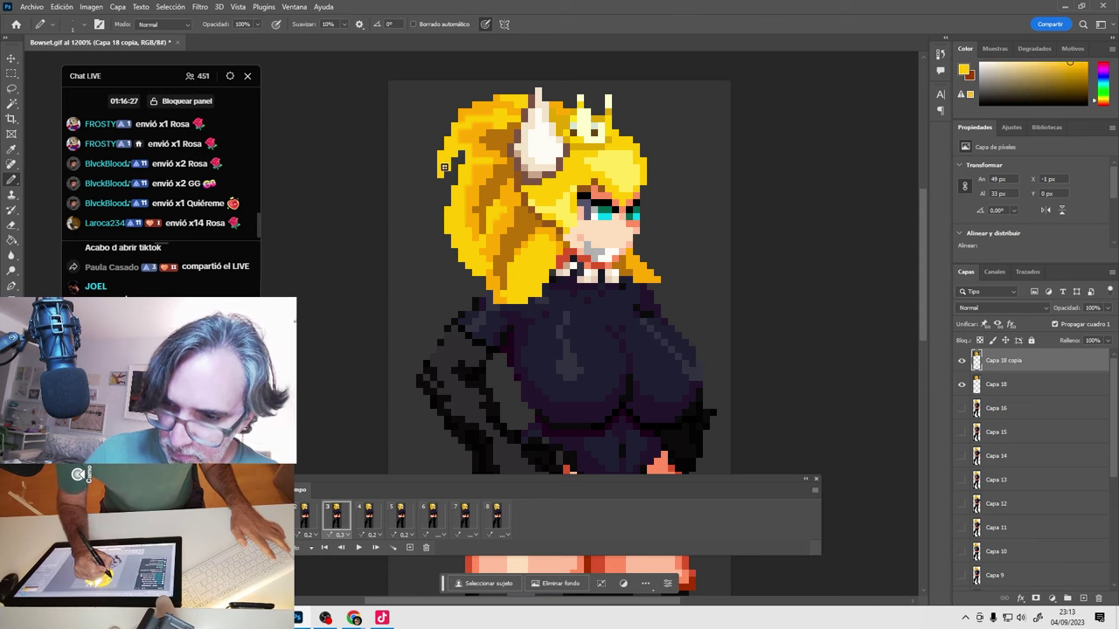
pyautogui.click(304, 519)
pyautogui.click(334, 519)
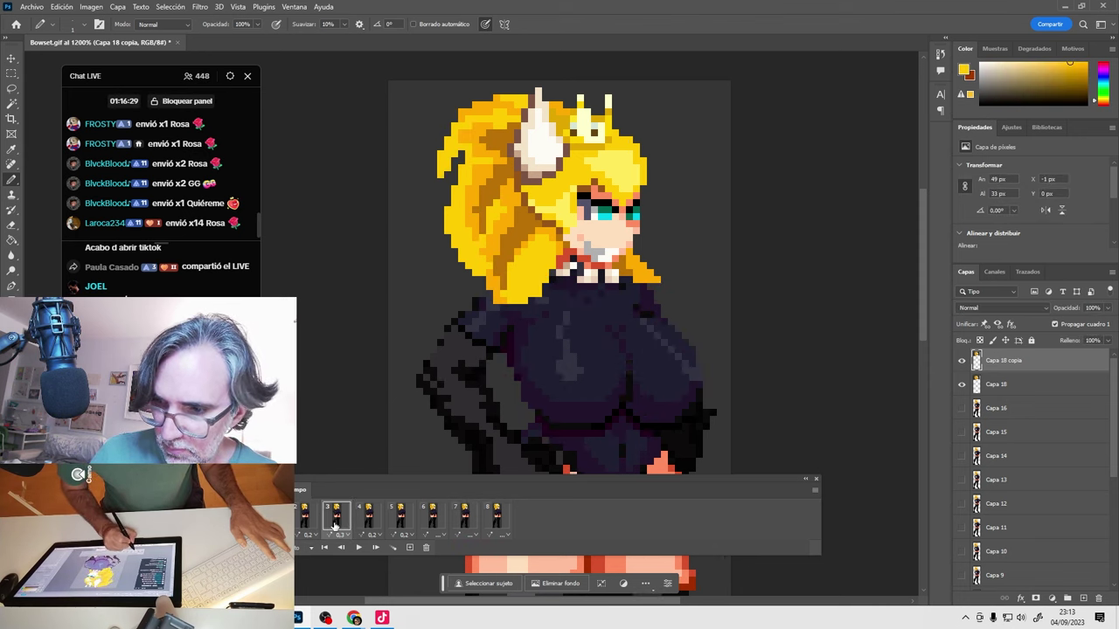
# Extend the downward hair tip outward in frame 3, thin it with the background grey and add orange shading along the lock.
pyautogui.moveTo(434, 166); pyautogui.dragTo(440, 151)
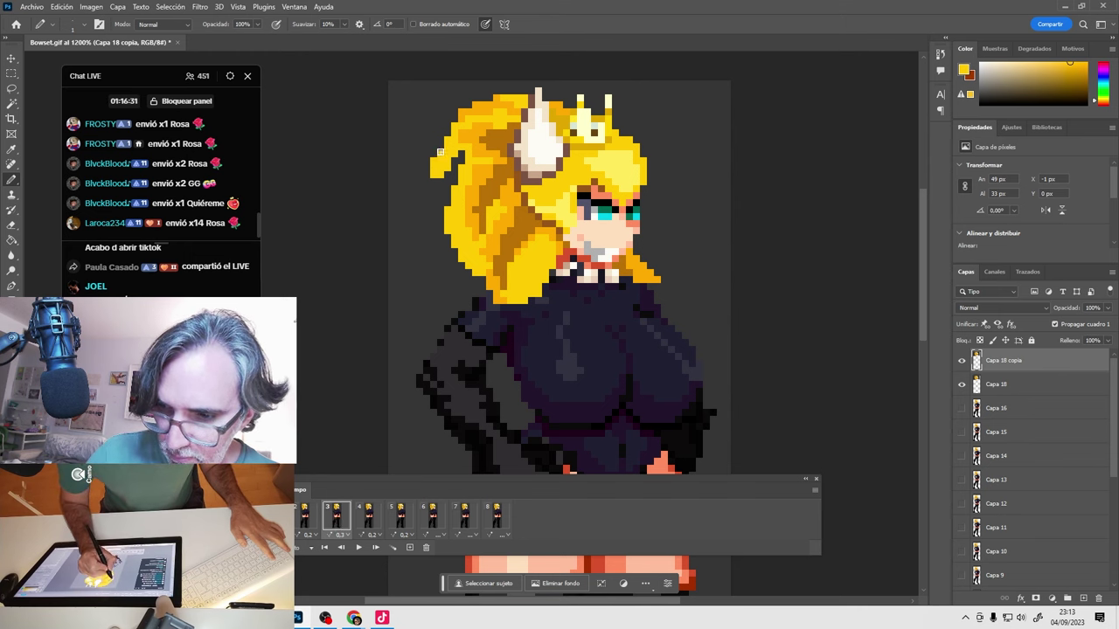
pyautogui.keyDown('alt'); pyautogui.click(435, 179); pyautogui.keyUp('alt')
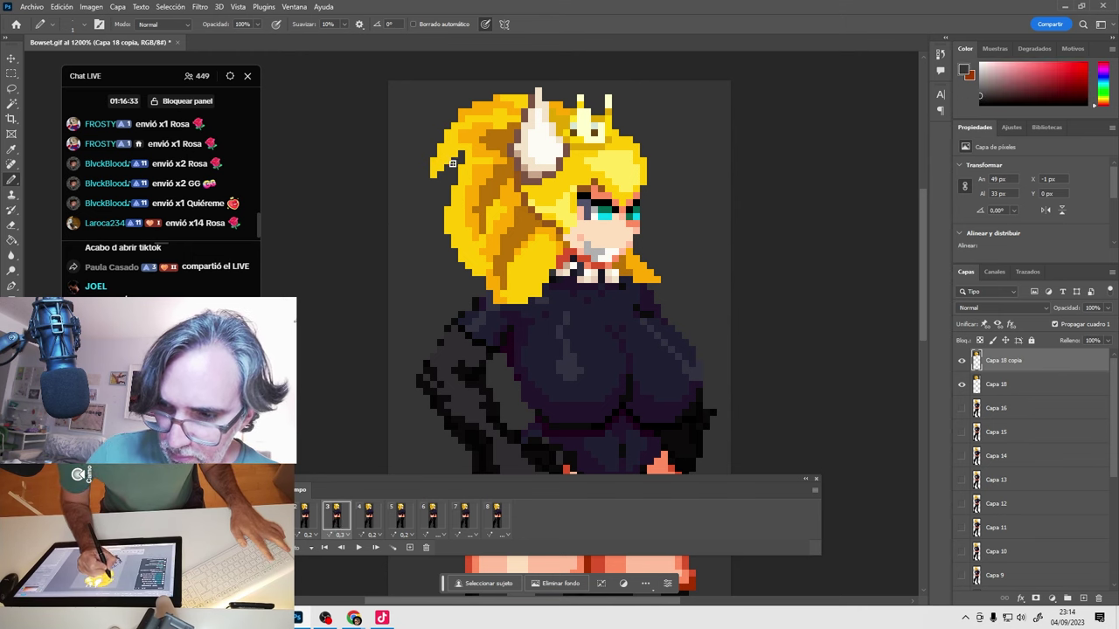
pyautogui.click(307, 521)
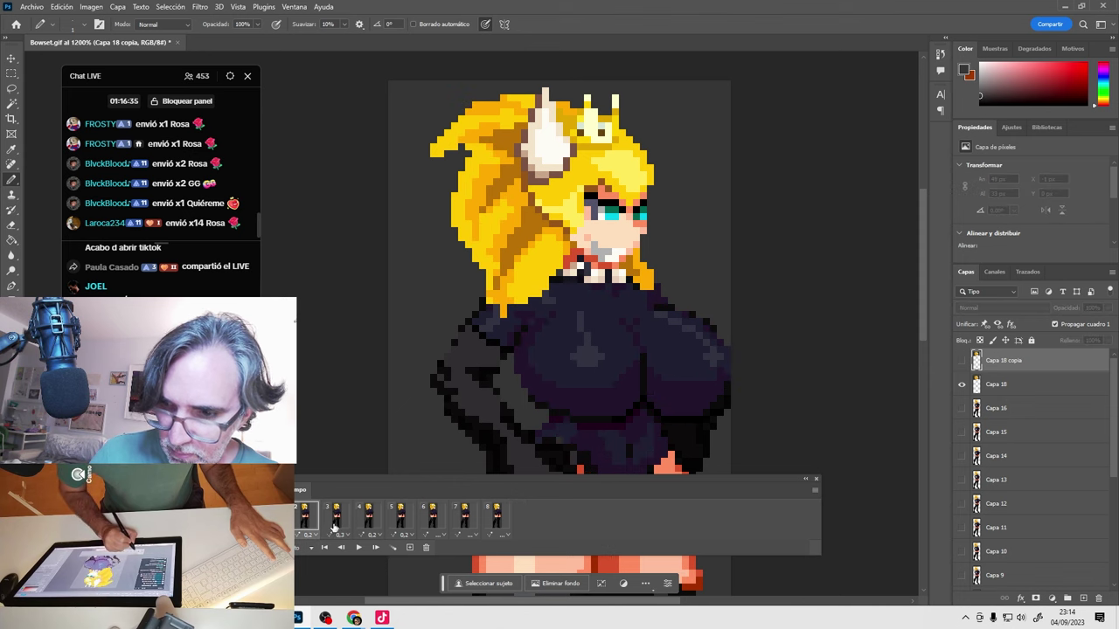
pyautogui.click(333, 525)
pyautogui.keyDown('alt'); pyautogui.click(479, 110); pyautogui.keyUp('alt')
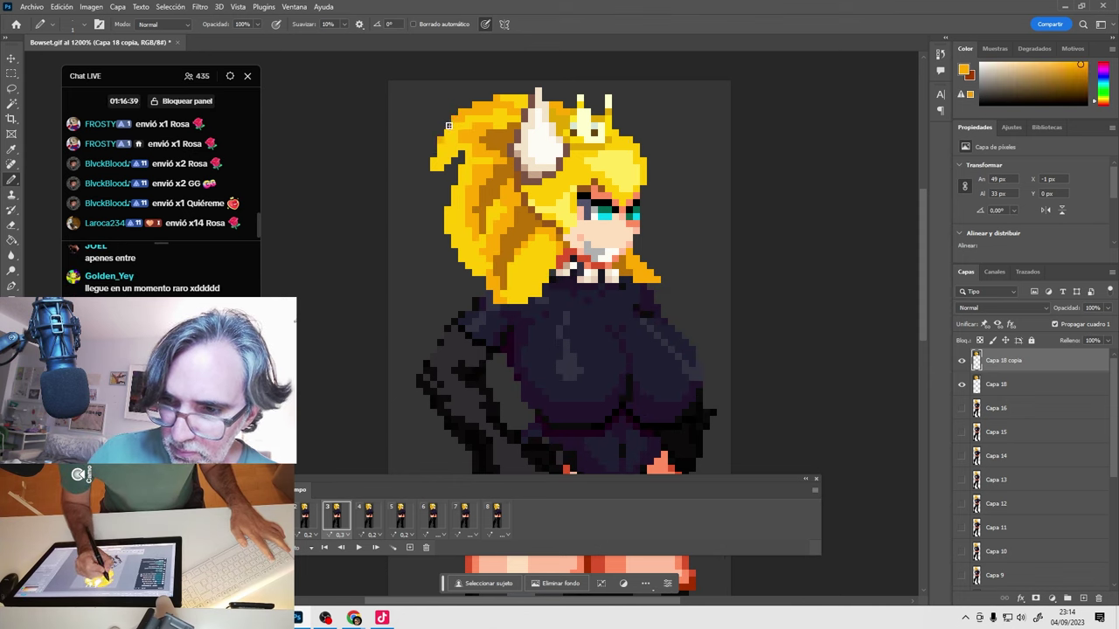
pyautogui.click(337, 522)
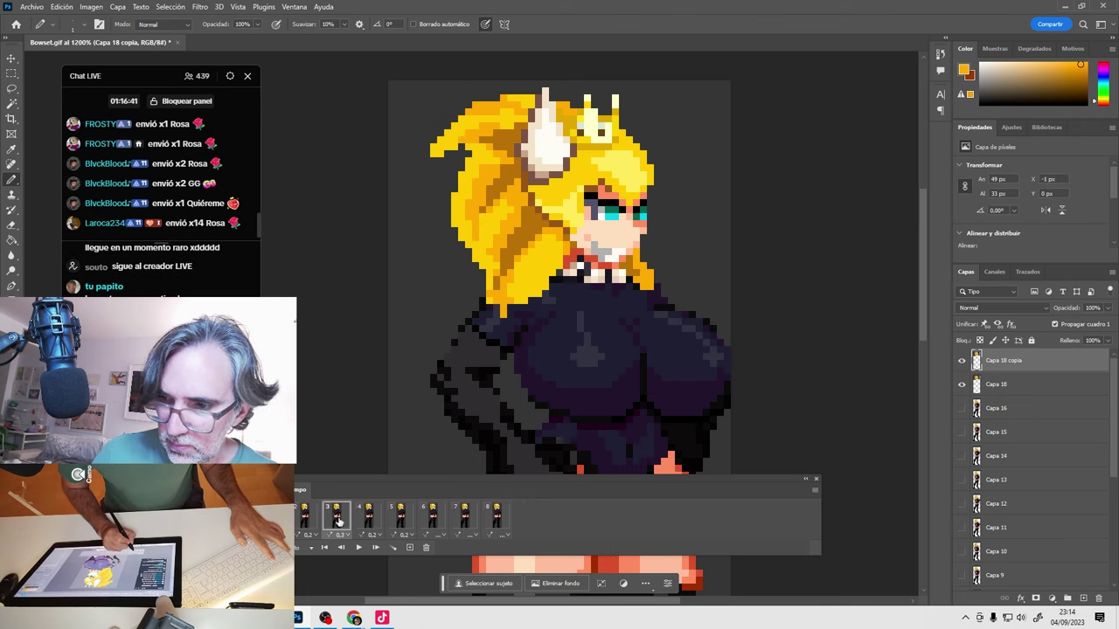
pyautogui.click(337, 521)
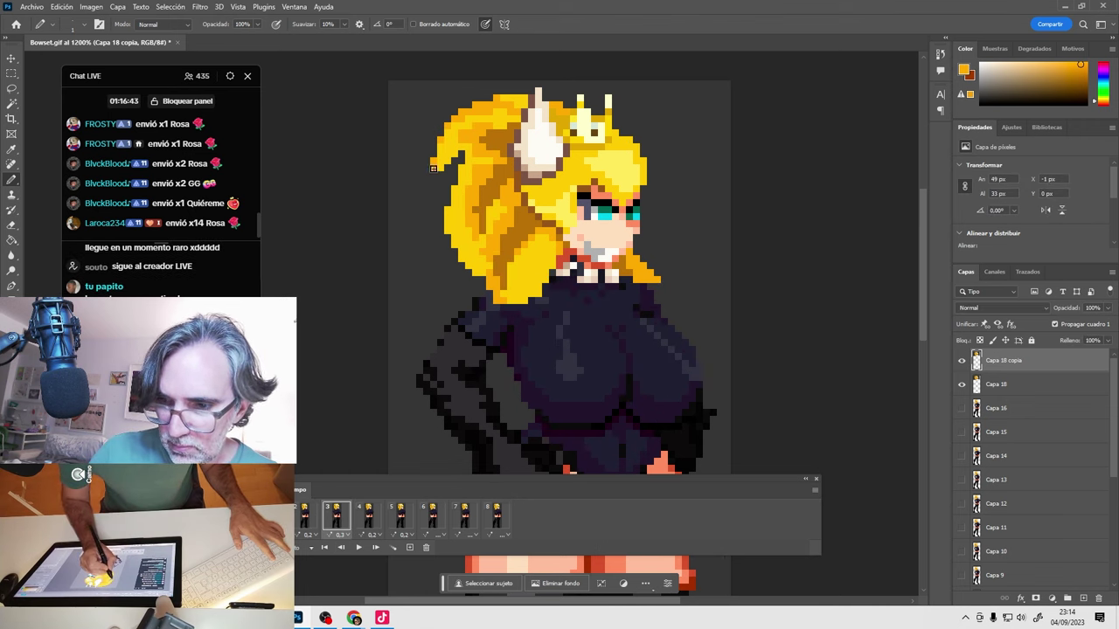
# Play the animation and step through frames 2 to 5 to examine how the redrawn hair tips move.
pyautogui.press('space')
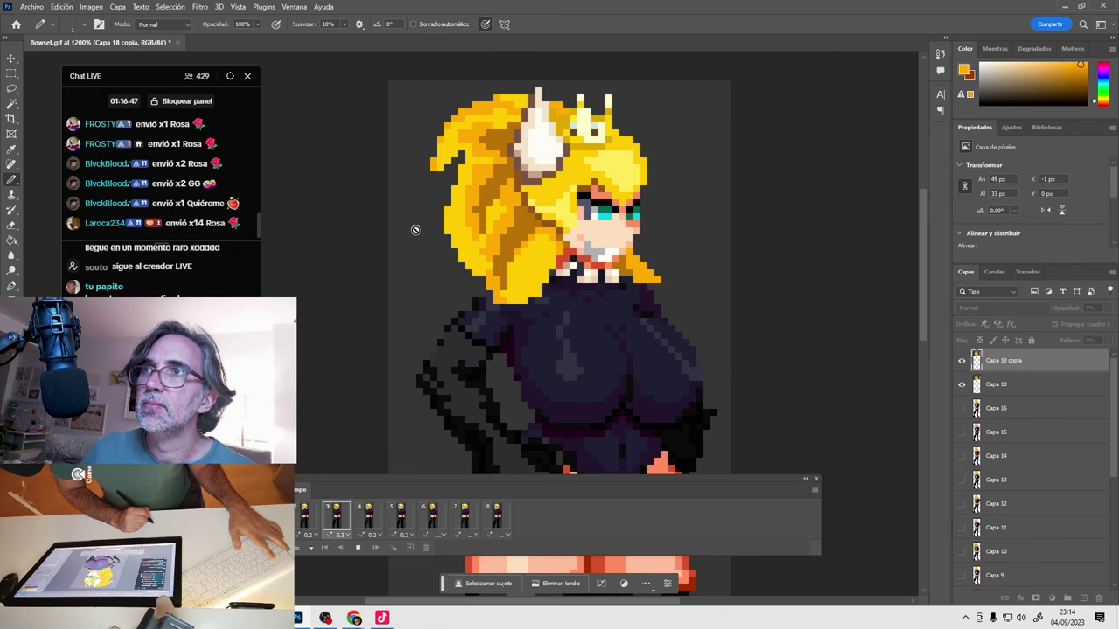
pyautogui.press('space')
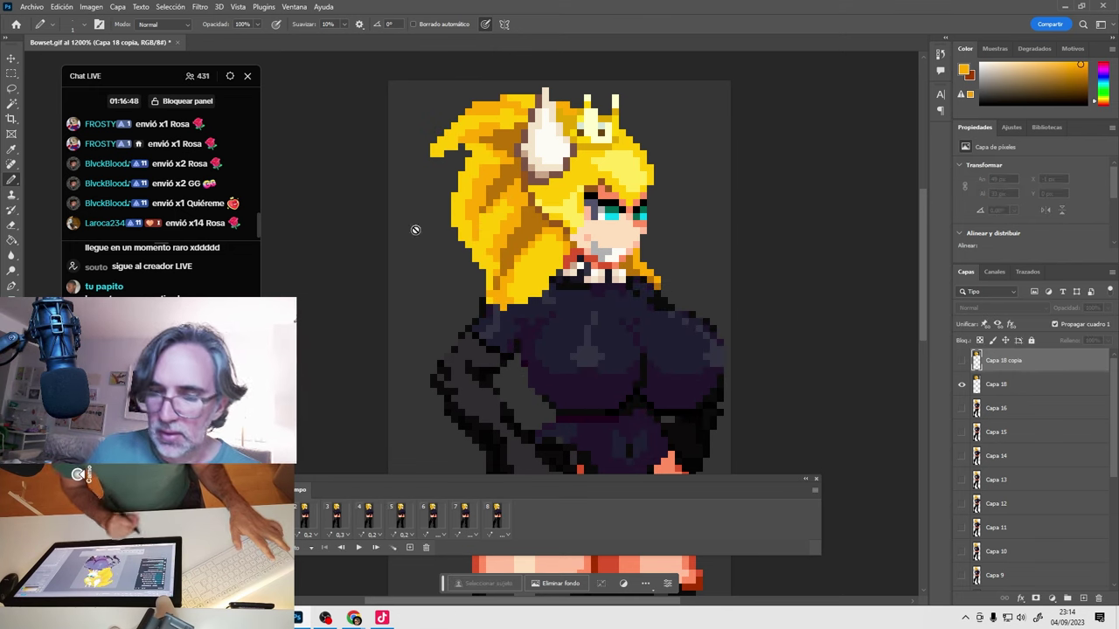
pyautogui.click(303, 516)
pyautogui.click(338, 515)
pyautogui.click(368, 517)
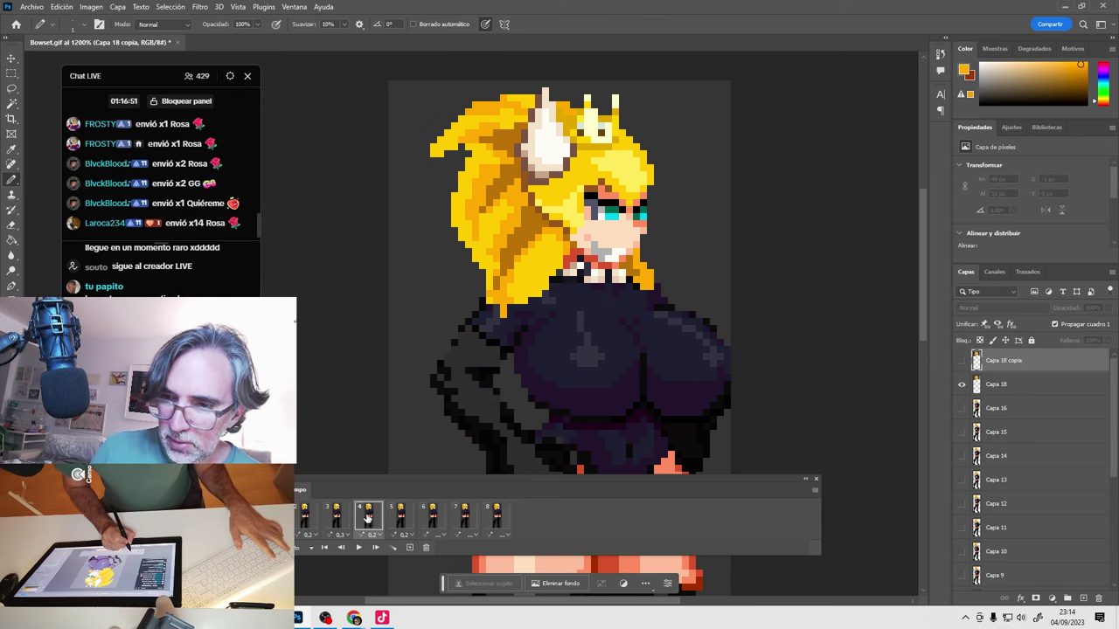
pyautogui.click(399, 517)
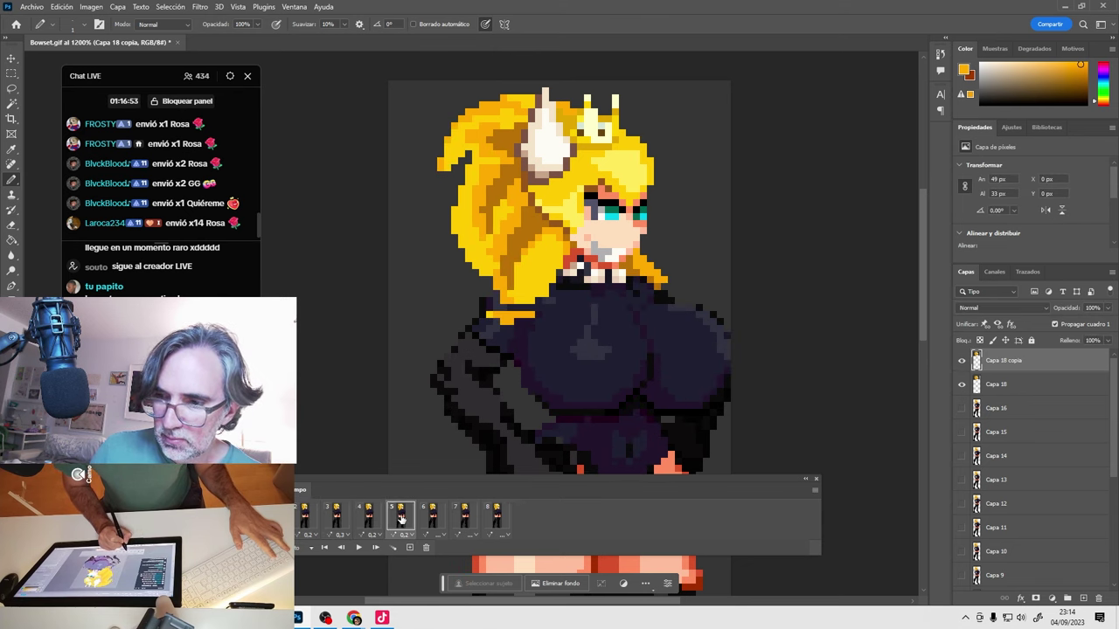
pyautogui.click(368, 517)
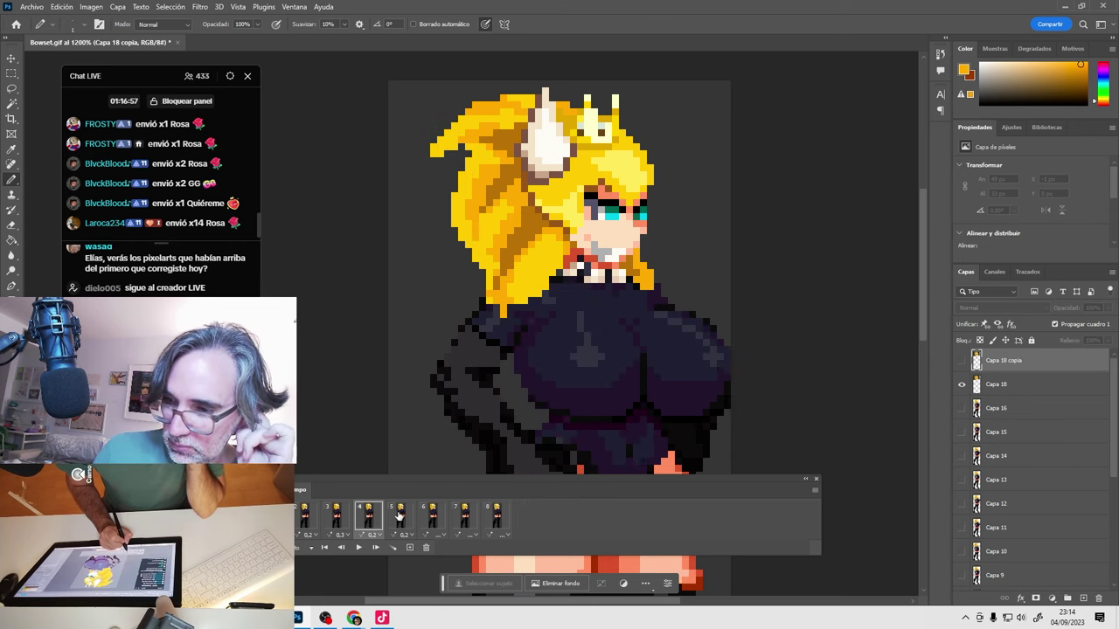
pyautogui.click(336, 518)
pyautogui.click(316, 523)
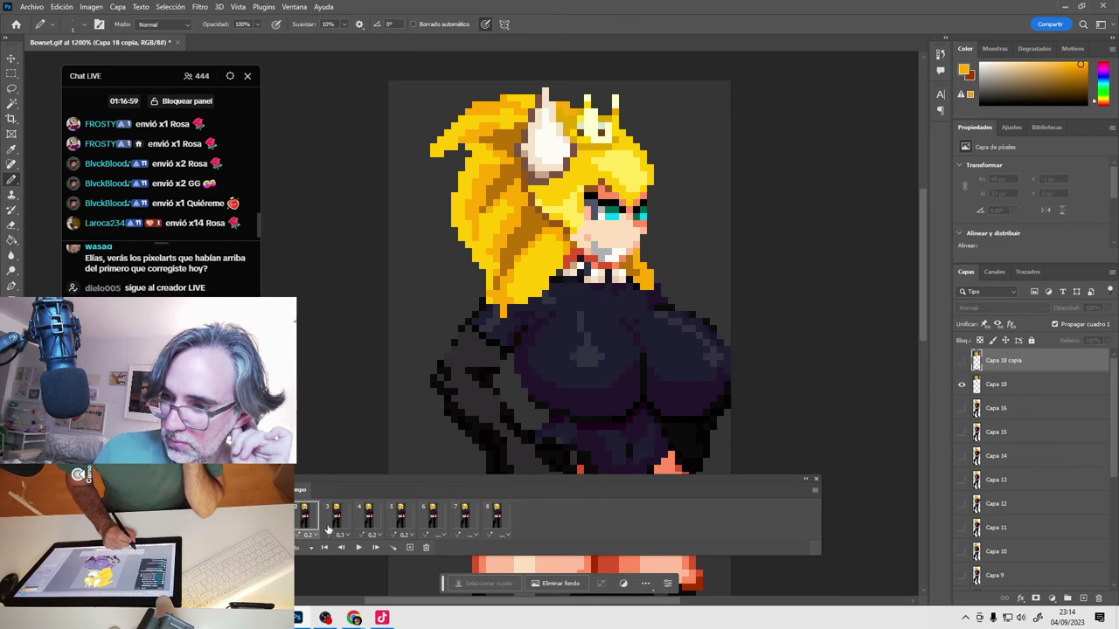
pyautogui.click(322, 521)
pyautogui.click(317, 521)
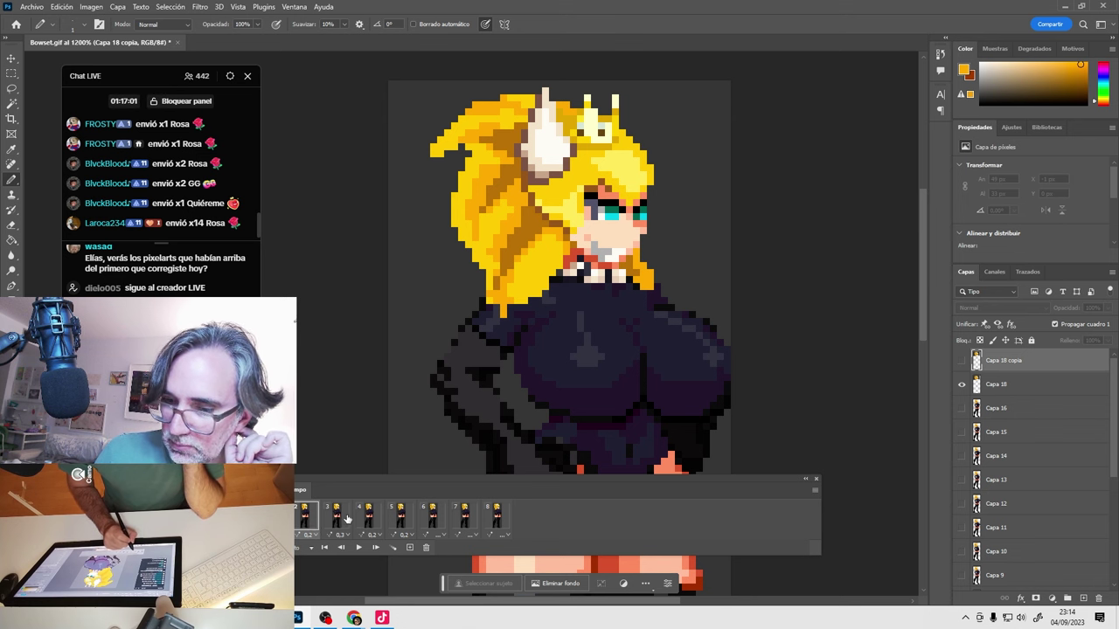
# Touch up the fringe and front hair lock in frame 3 with sampled hair yellows, checking against frame 2.
pyautogui.click(344, 519)
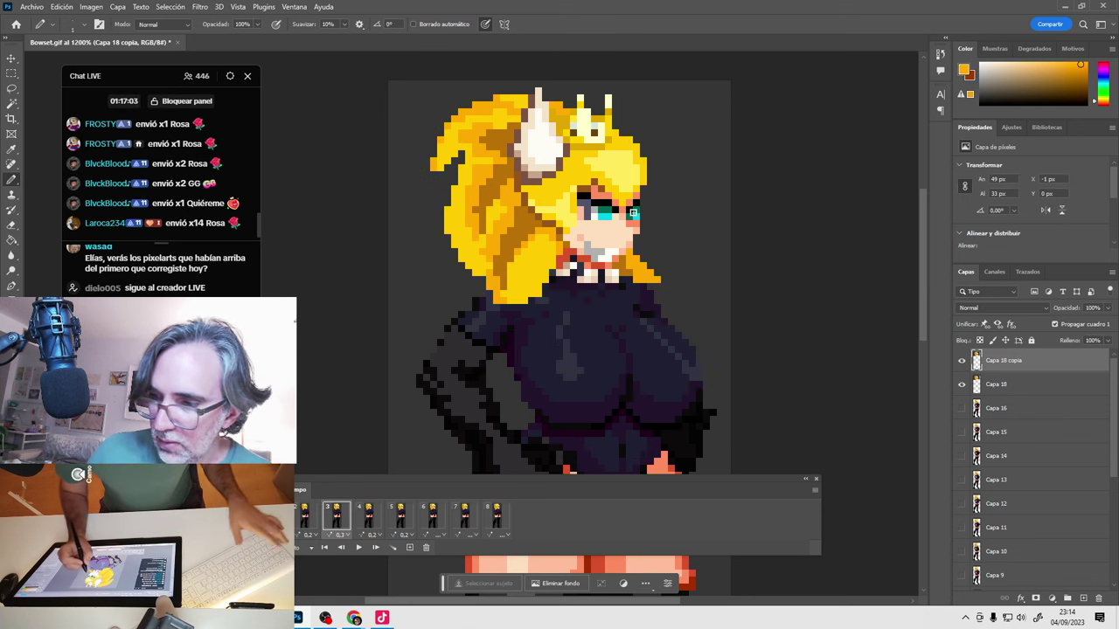
pyautogui.scroll(1, 637, 214)
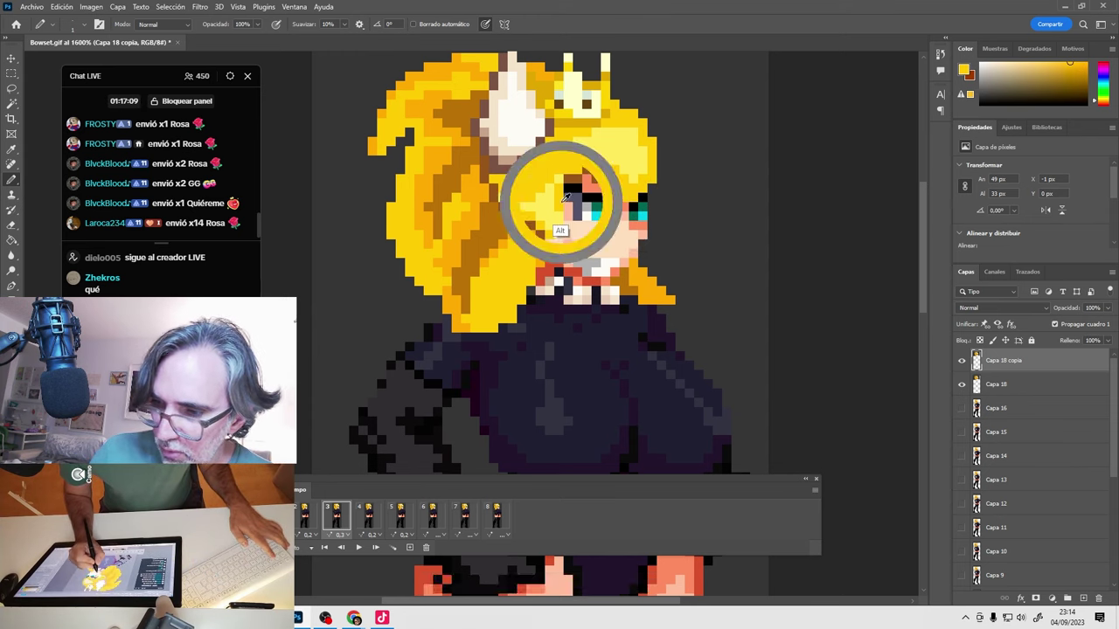
pyautogui.keyDown('alt'); pyautogui.click(557, 222); pyautogui.keyUp('alt')
pyautogui.keyDown('alt'); pyautogui.click(543, 225); pyautogui.keyUp('alt')
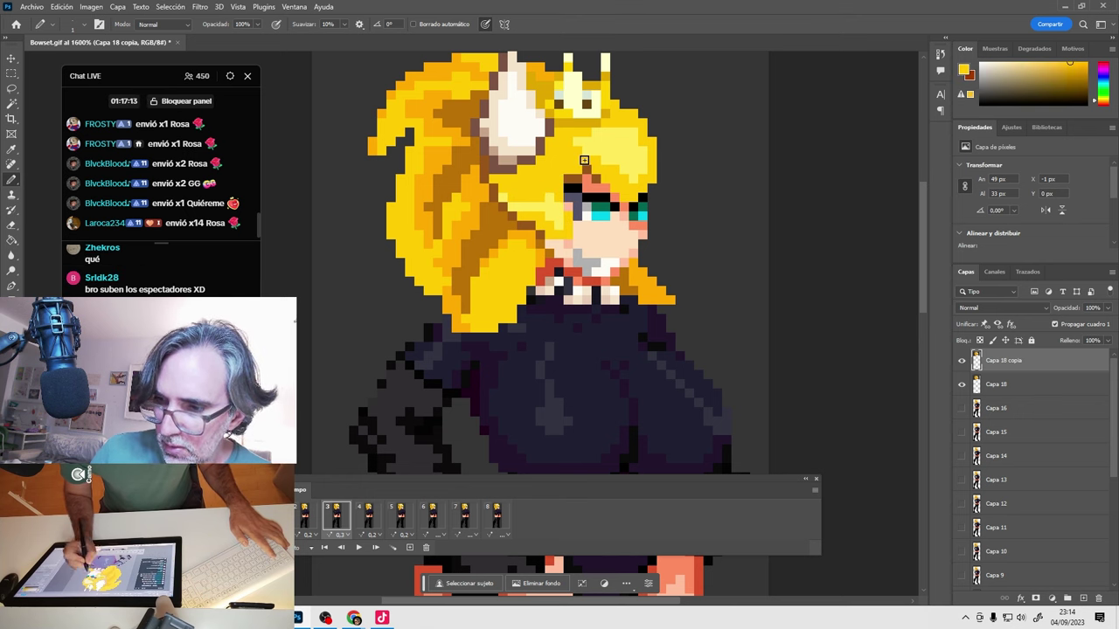
pyautogui.click(306, 518)
pyautogui.click(337, 525)
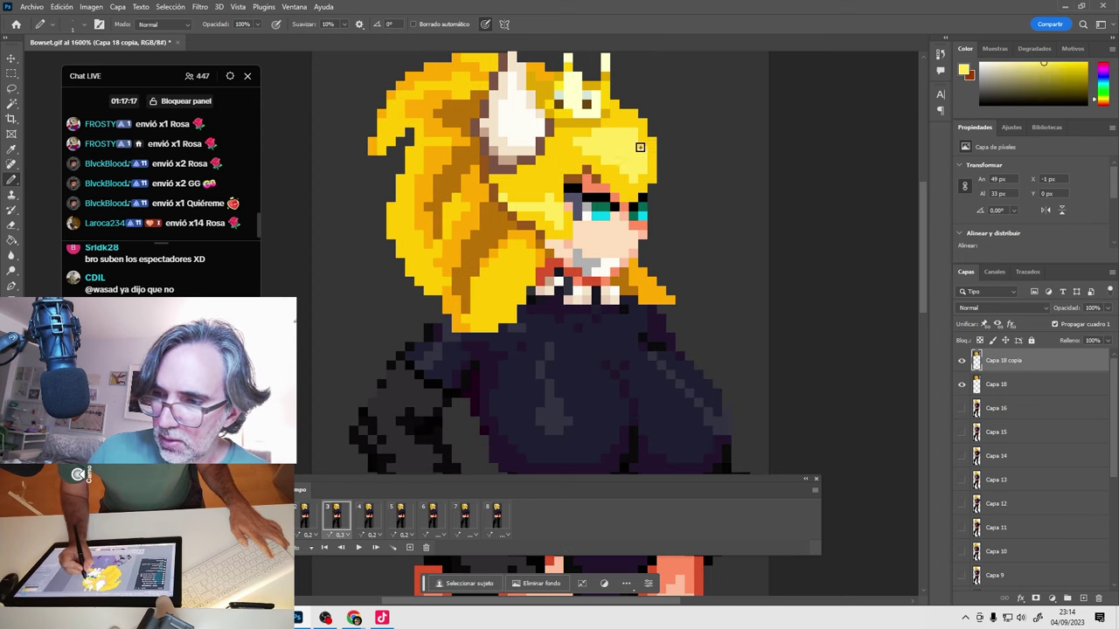
# Alternate between frames 2, 3 and 4 to compare the head position and the movement of the hair.
pyautogui.click(306, 518)
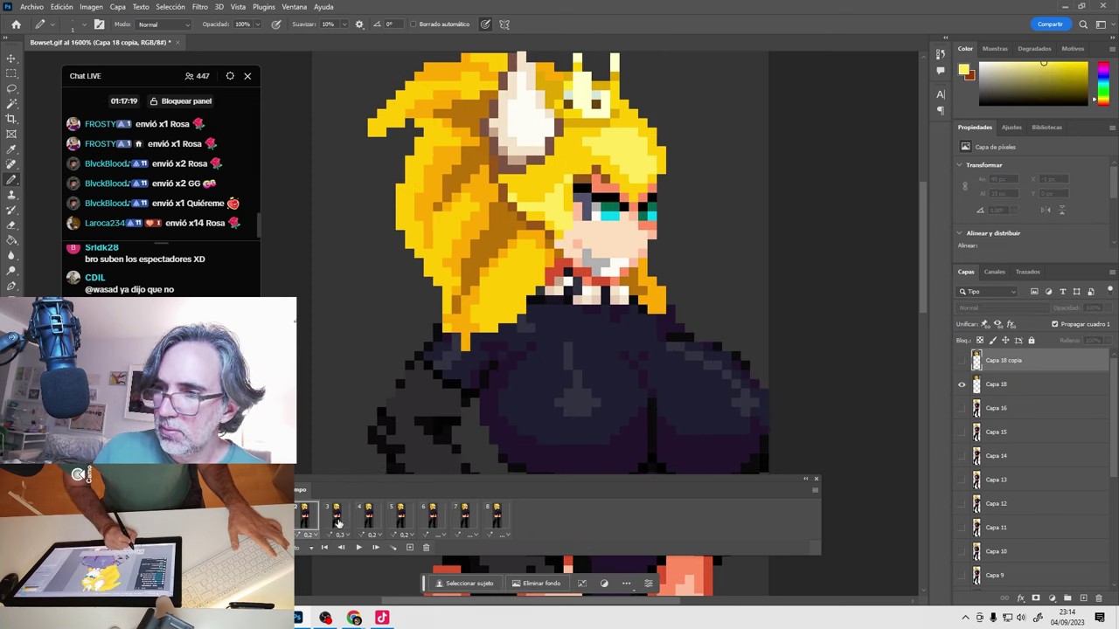
pyautogui.click(337, 523)
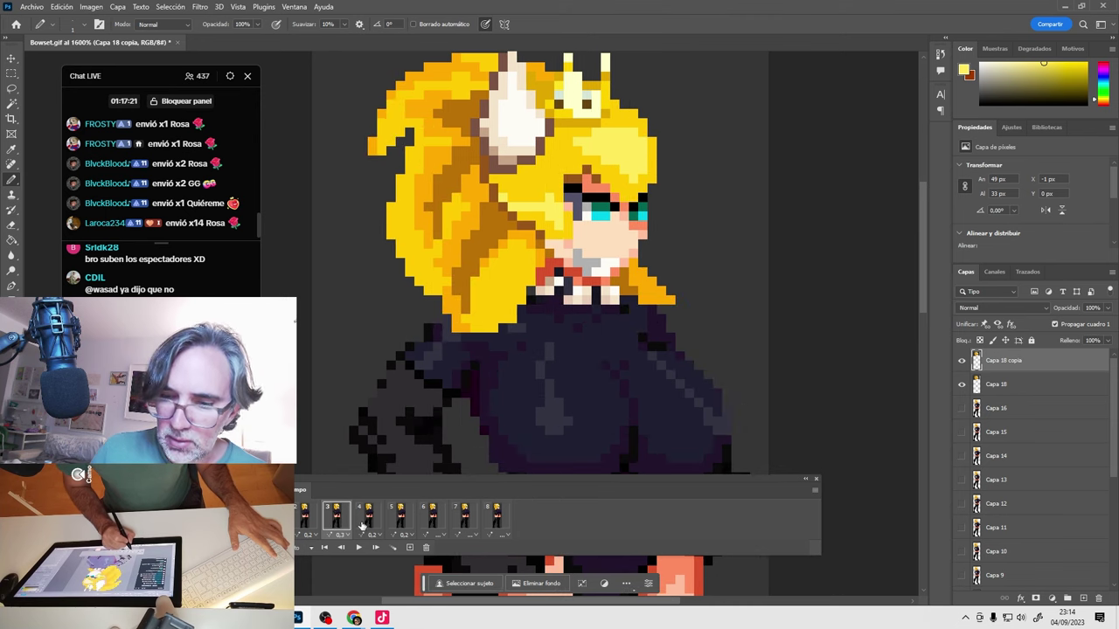
pyautogui.click(368, 518)
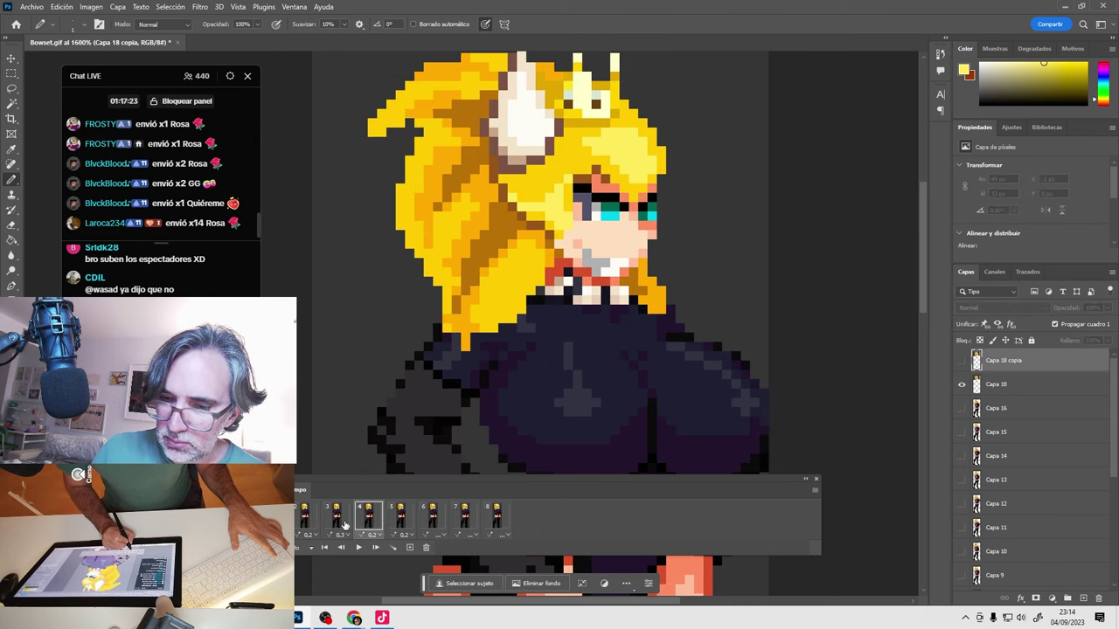
pyautogui.click(343, 522)
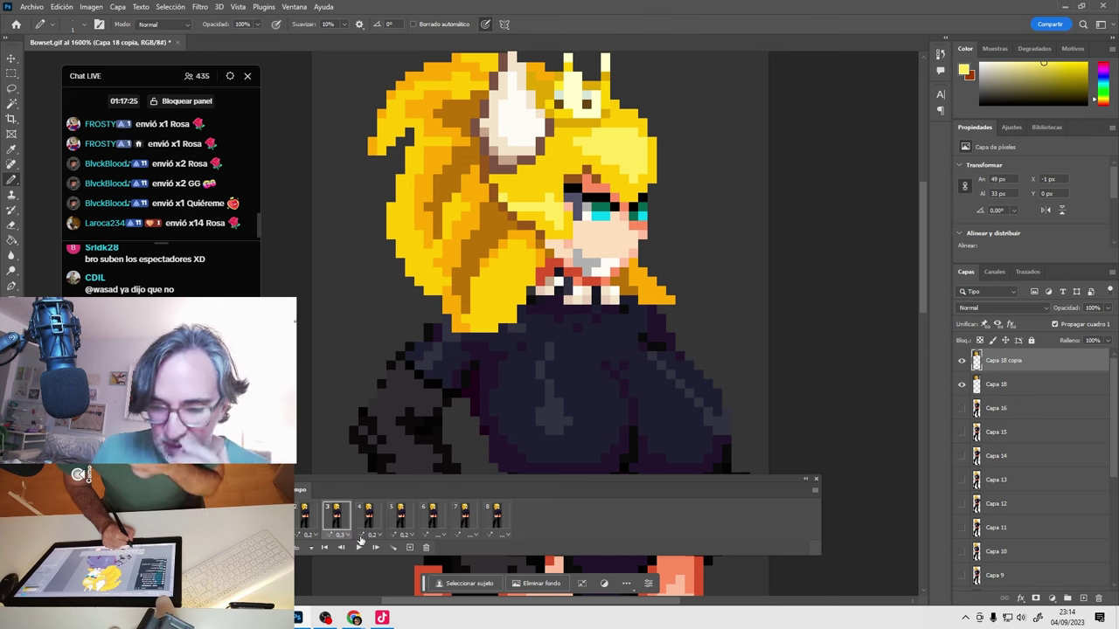
pyautogui.click(368, 518)
pyautogui.click(338, 521)
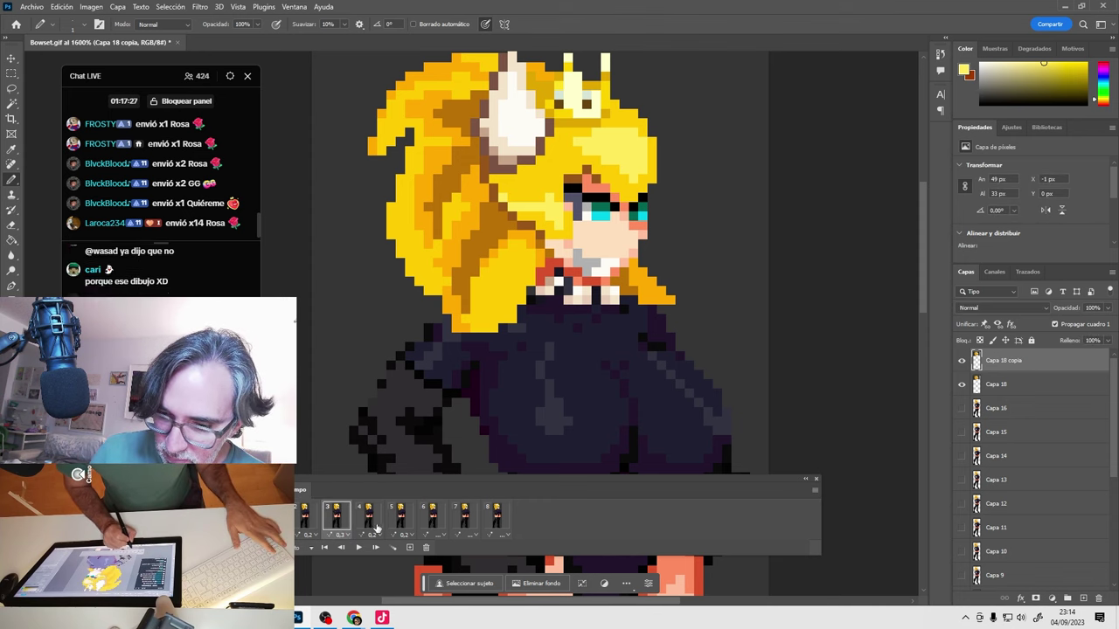
pyautogui.click(370, 519)
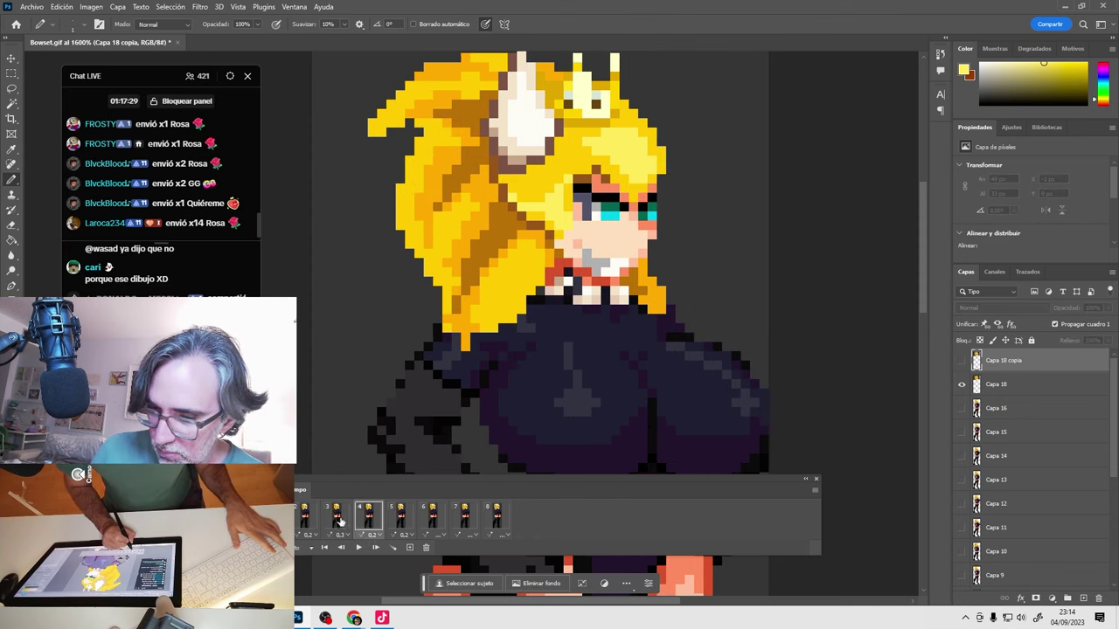
pyautogui.click(339, 521)
pyautogui.click(368, 518)
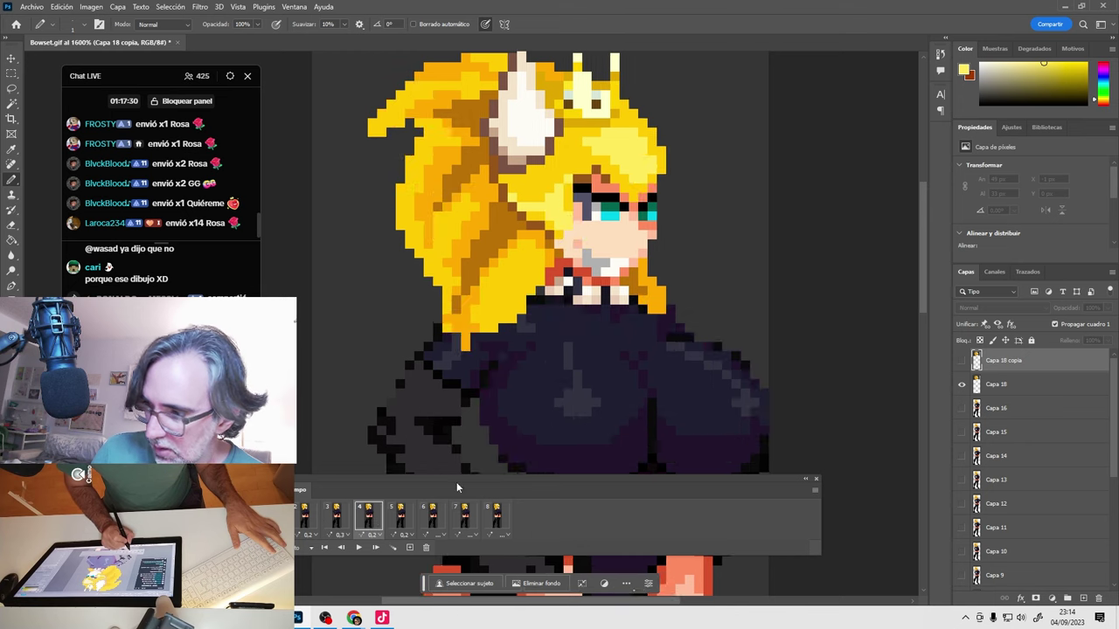
# Step through frames 2 to 6 and check the visibility of the Capa 18 copia layer in frames 4 and 5.
pyautogui.click(962, 361)
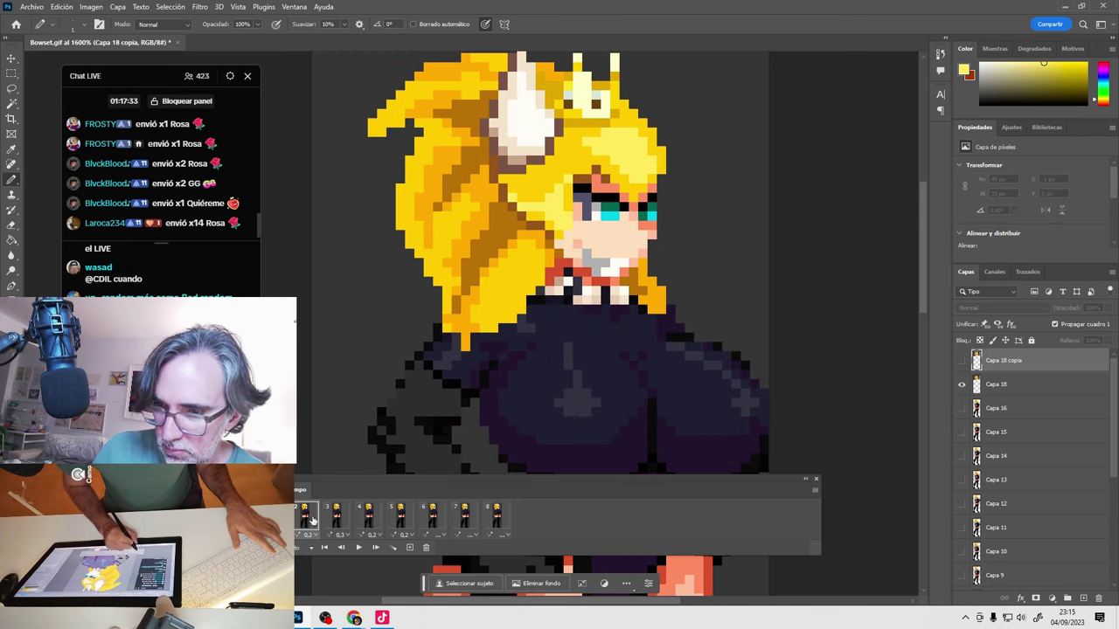
pyautogui.click(336, 520)
pyautogui.click(368, 520)
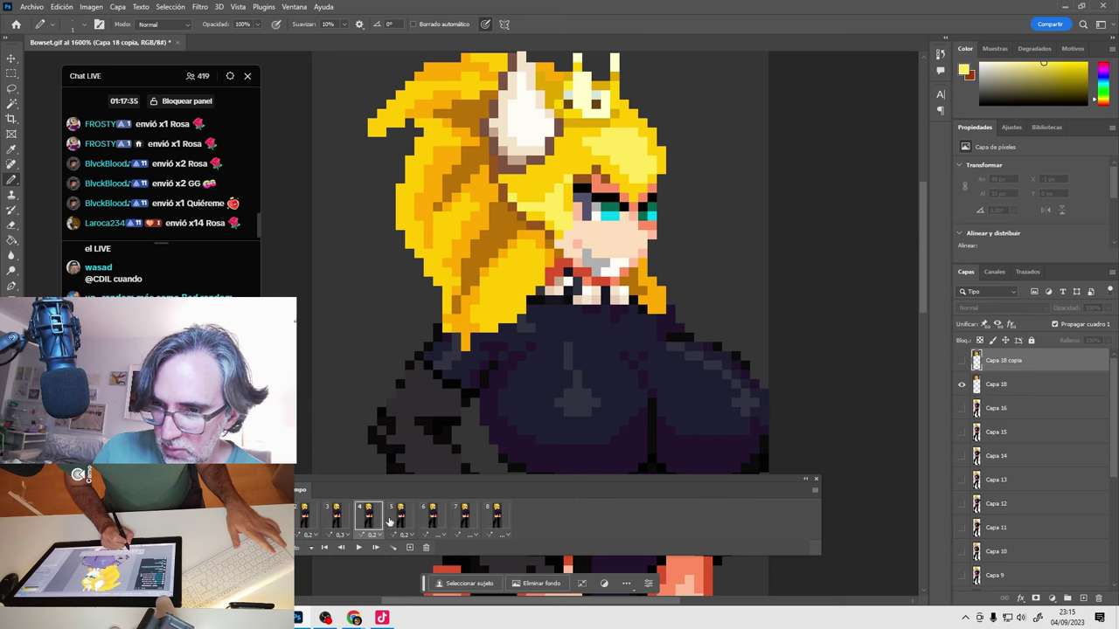
pyautogui.click(399, 519)
pyautogui.click(963, 360)
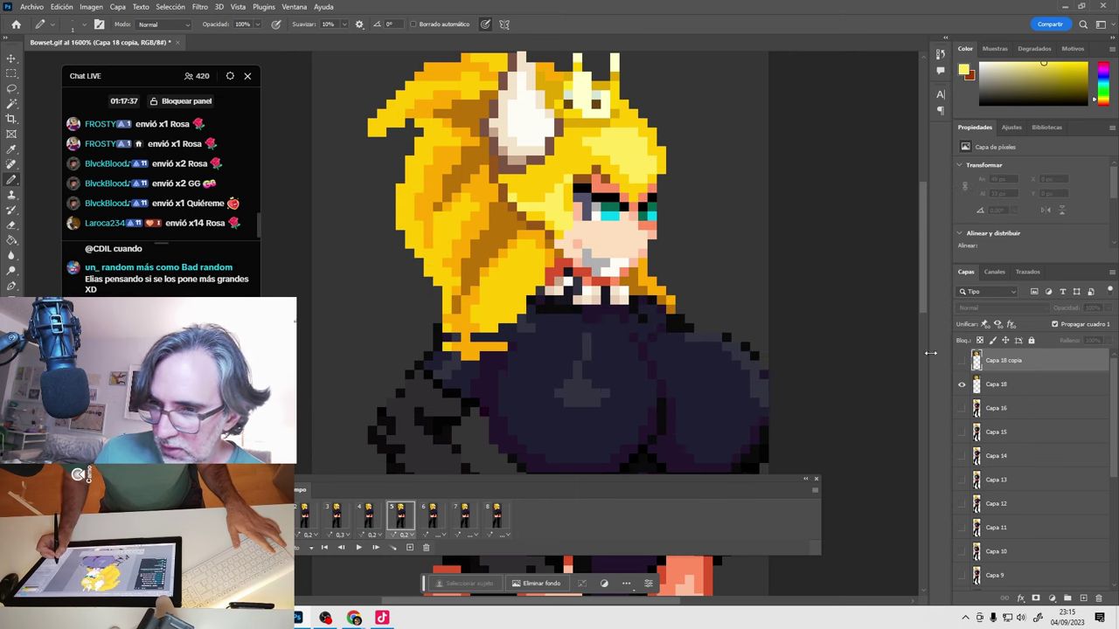
pyautogui.click(432, 519)
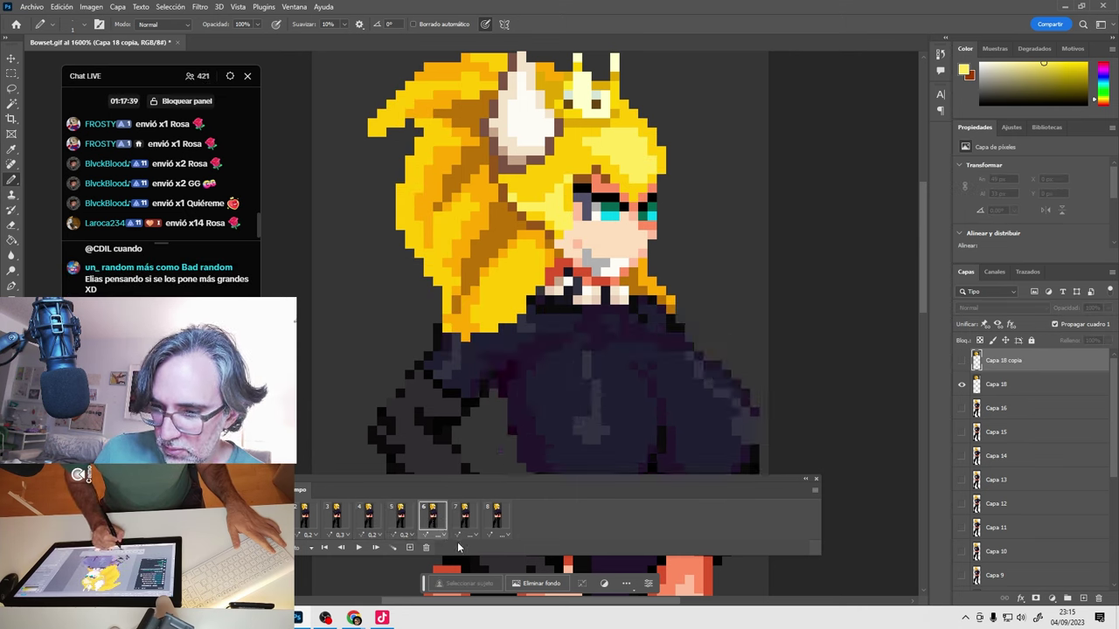
# Set the delay of all frames through frame 8 to 0,1 seconds, play the animation at that speed, and return to frame 3.
pyautogui.hotkey('ctrl', '-')
pyautogui.hotkey('ctrl', '-')
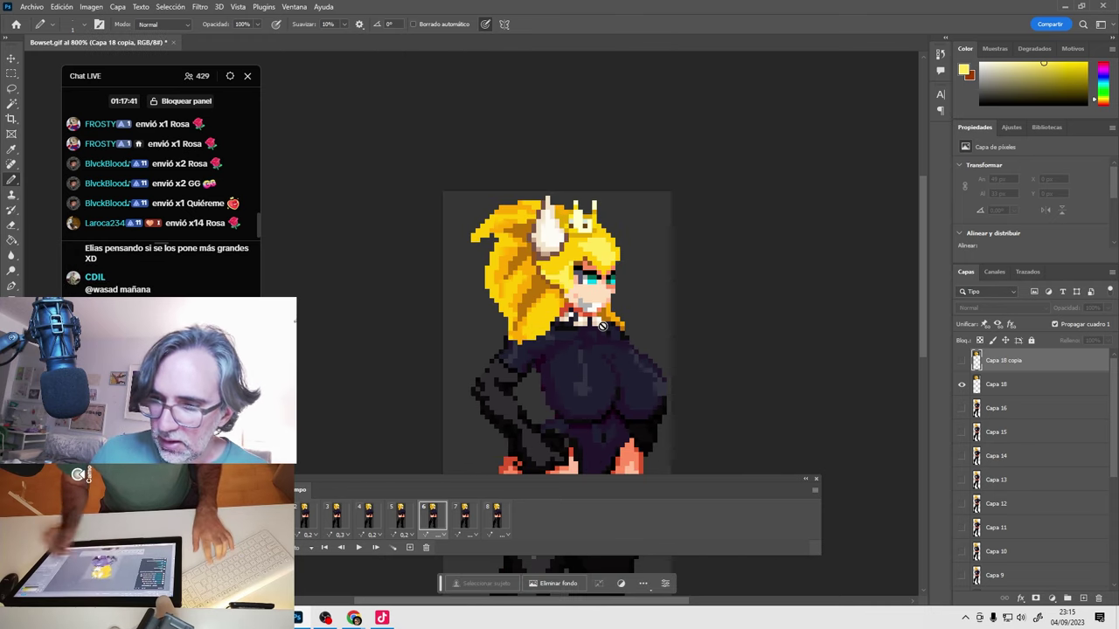
pyautogui.click(497, 519)
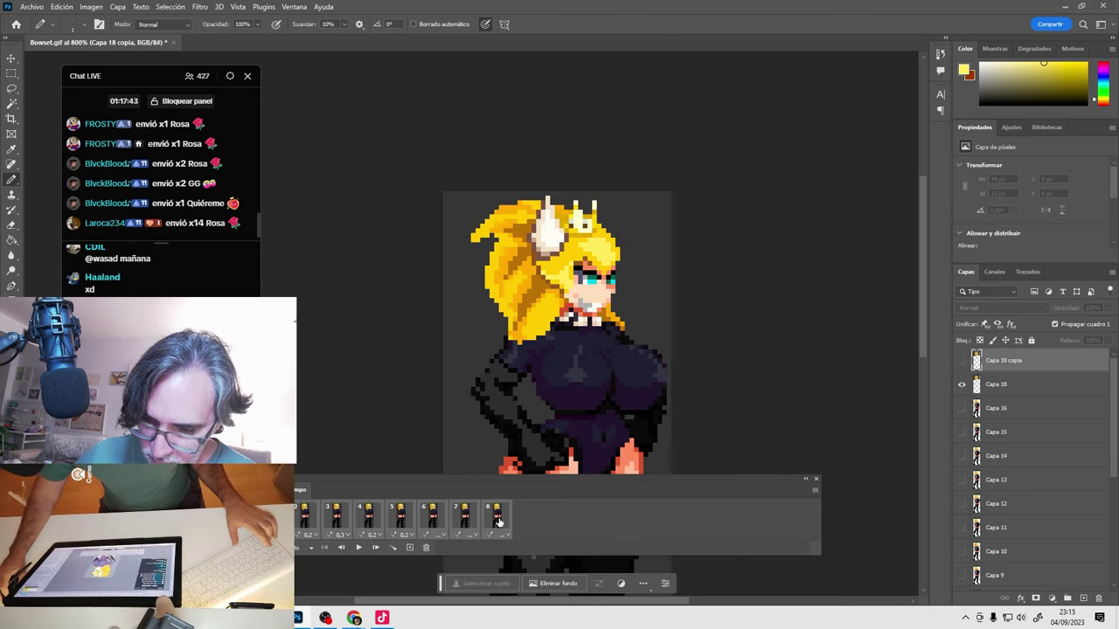
pyautogui.click(499, 534)
pyautogui.click(533, 432)
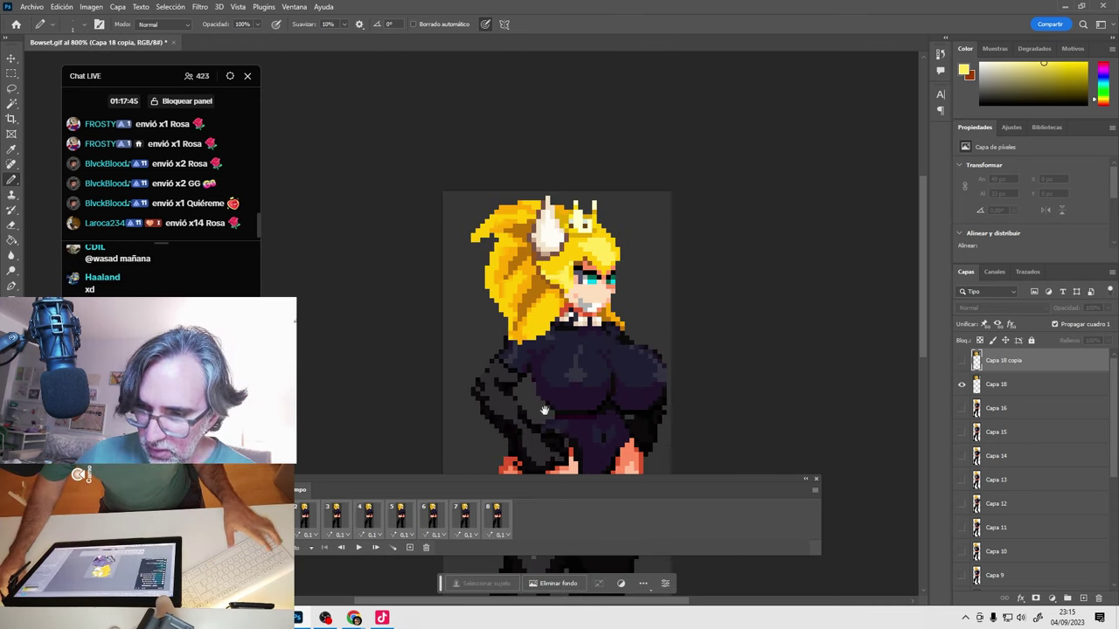
pyautogui.press('space')
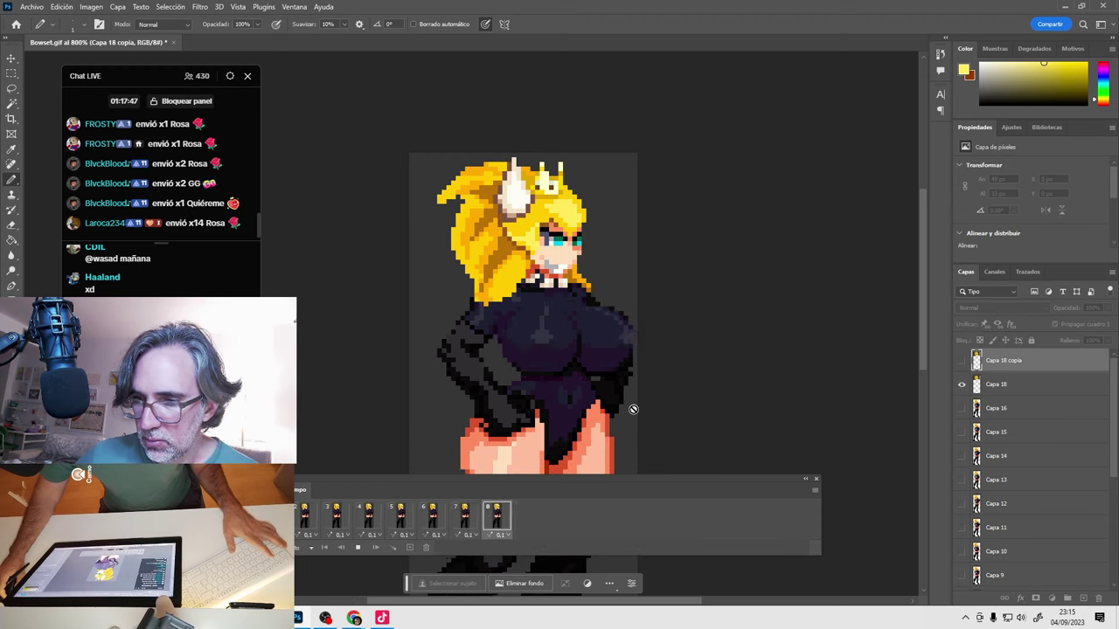
pyautogui.press('space')
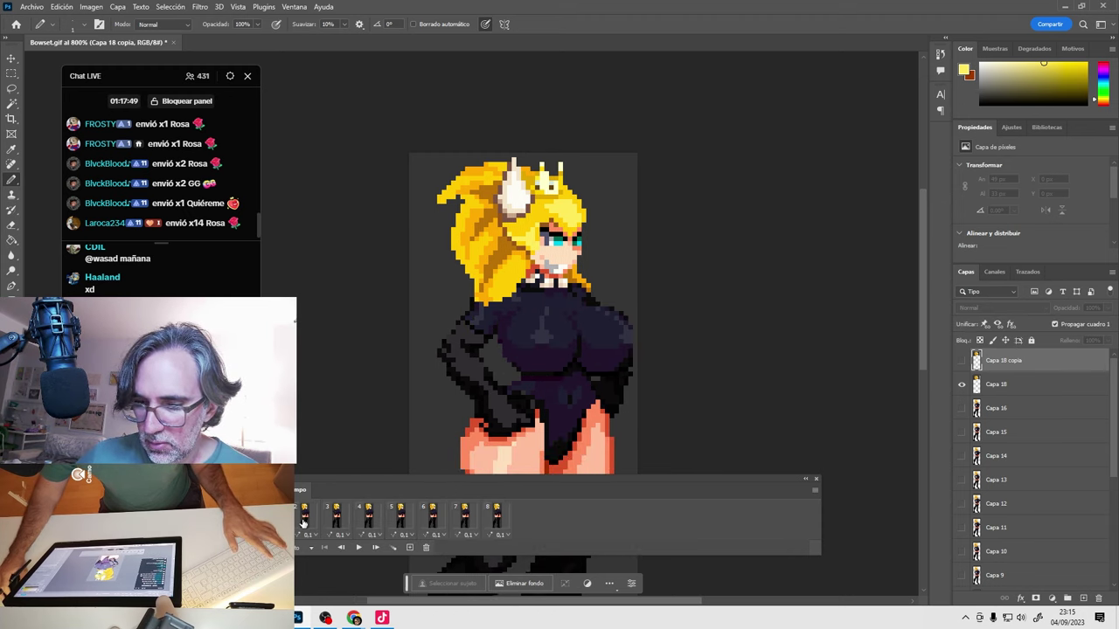
pyautogui.click(336, 519)
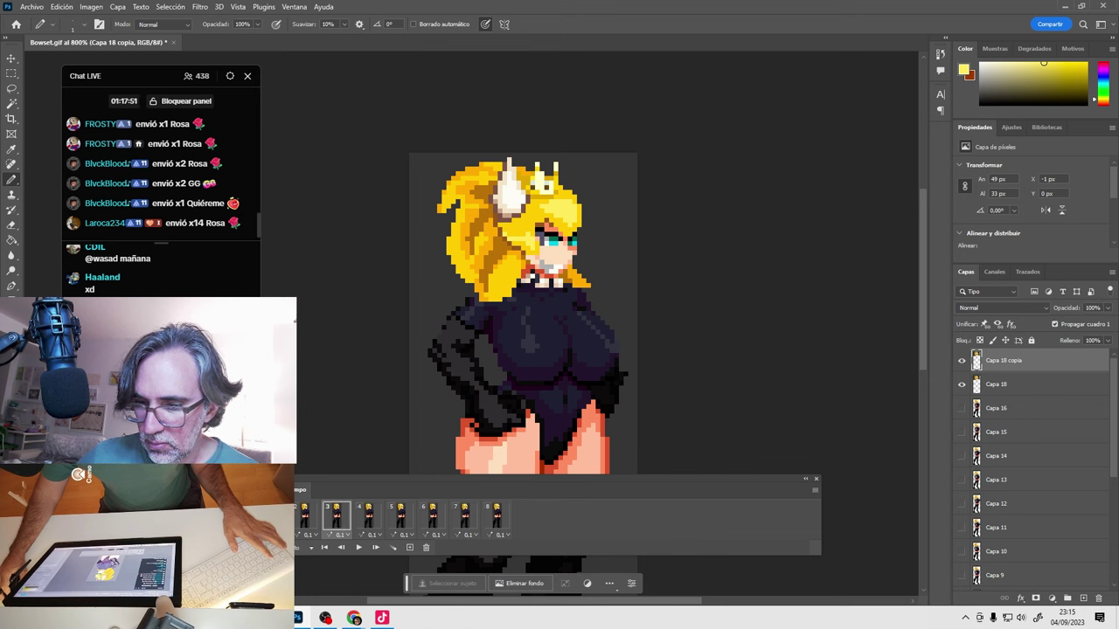
# Compare the sprite's hair and pose across the animation frames, especially frames 2 to 5 and frame 8.
pyautogui.click(304, 517)
pyautogui.click(325, 519)
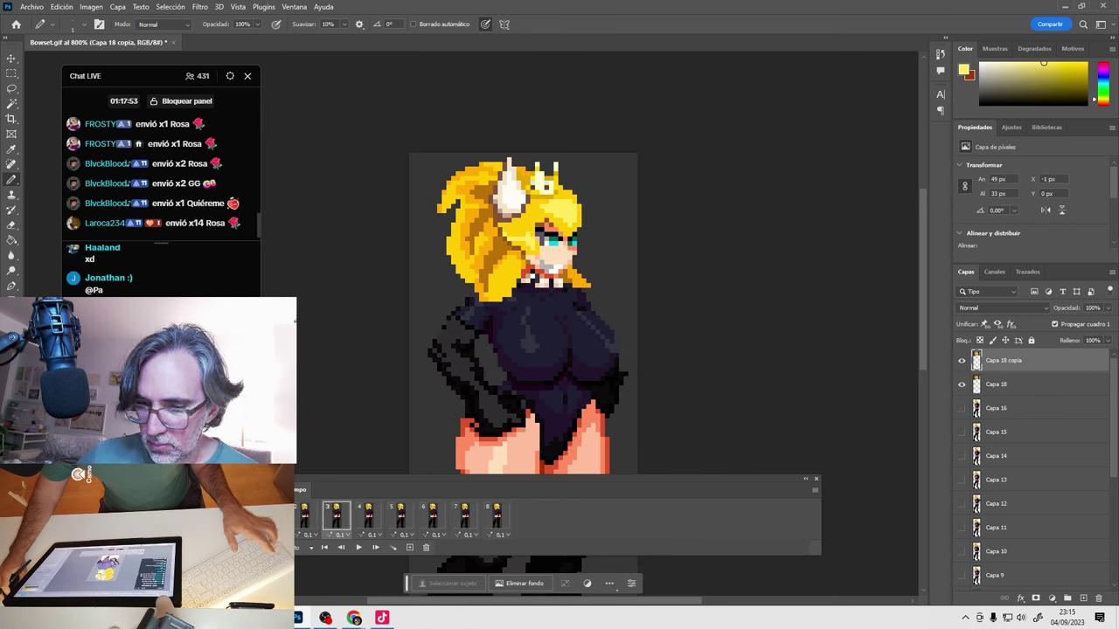
pyautogui.click(497, 517)
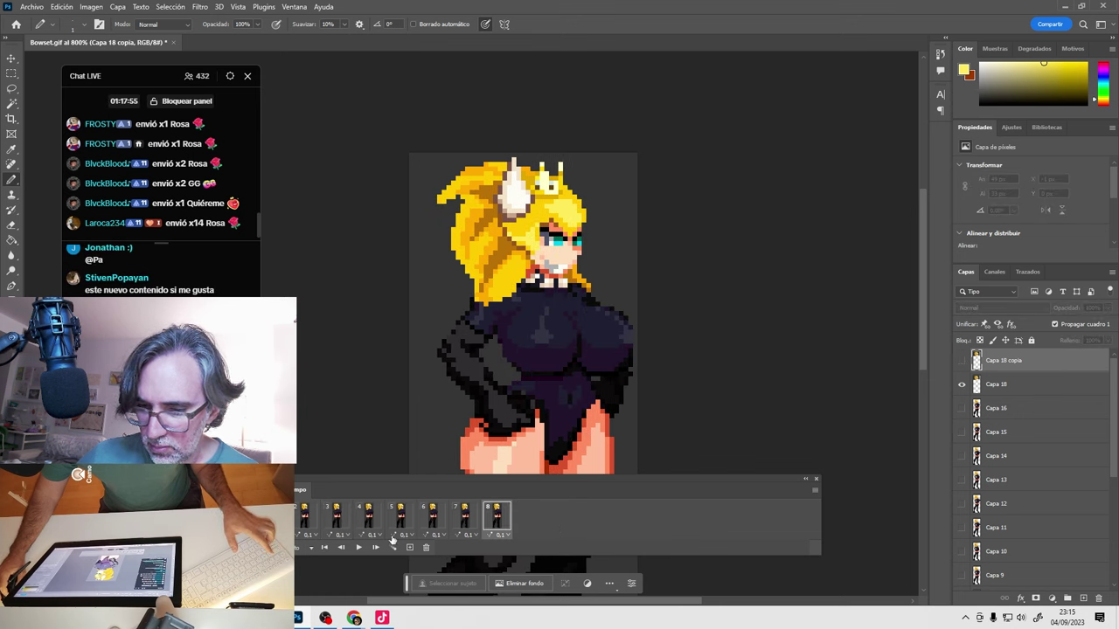
pyautogui.press('space')
pyautogui.click(307, 521)
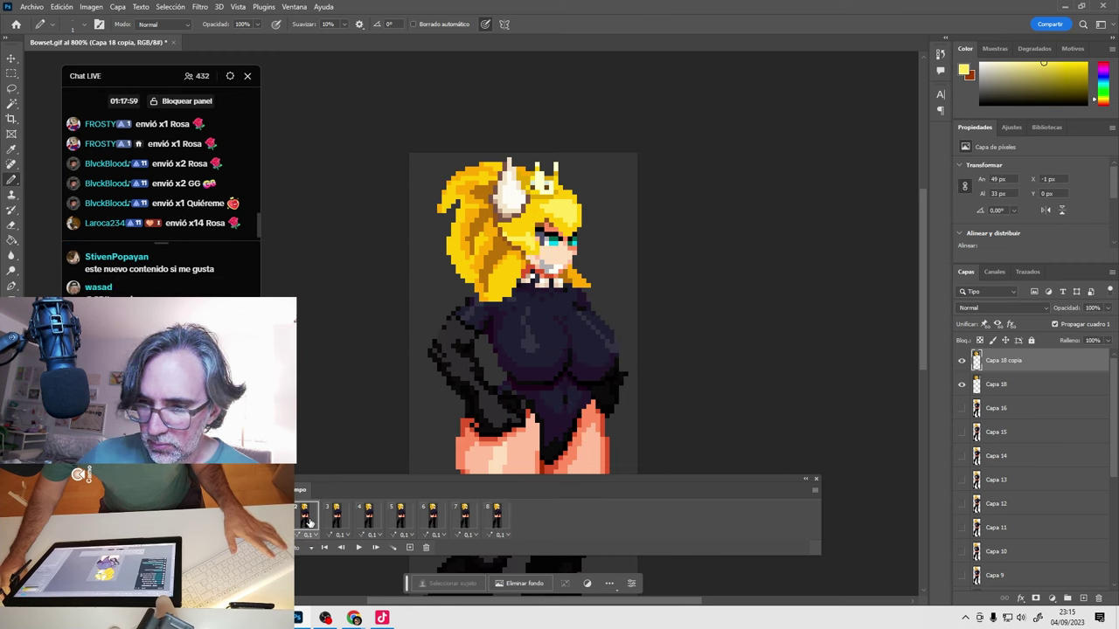
pyautogui.click(337, 516)
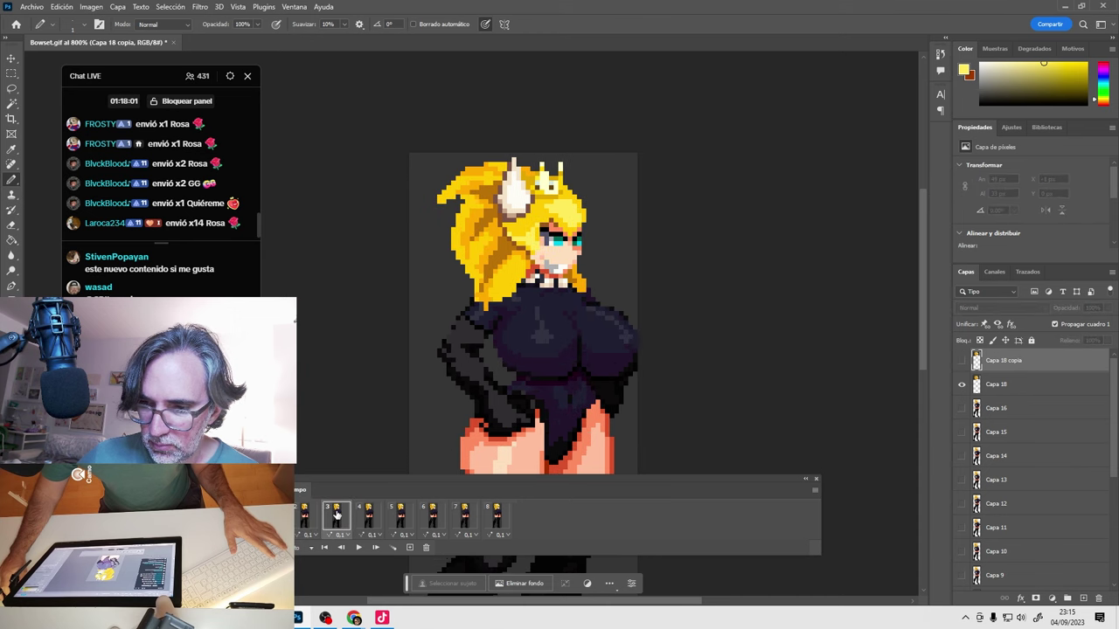
pyautogui.click(368, 514)
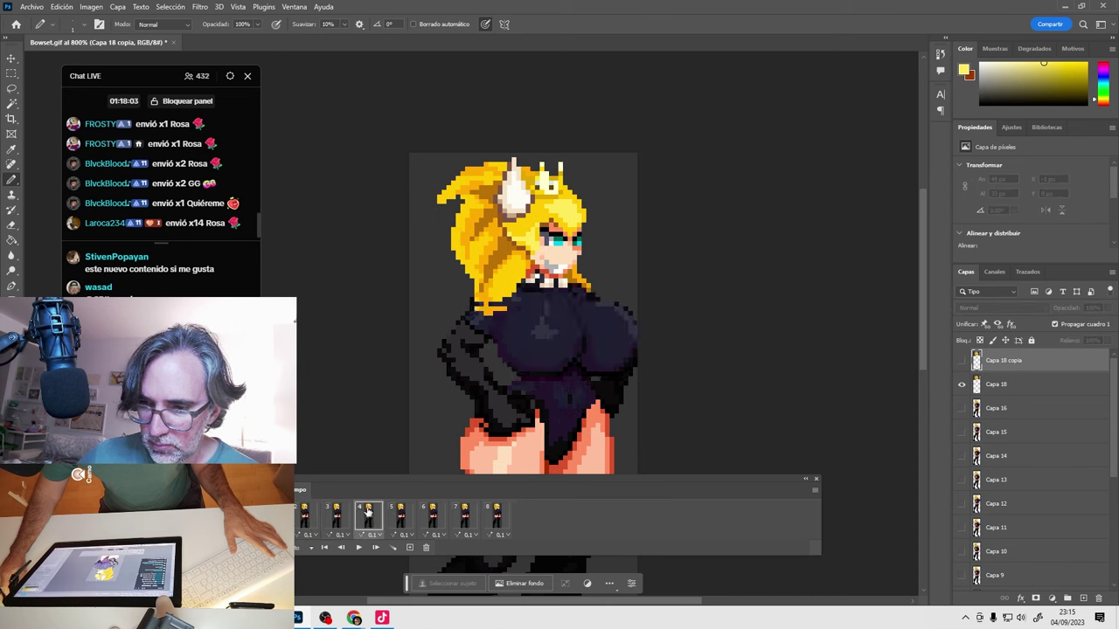
pyautogui.click(398, 520)
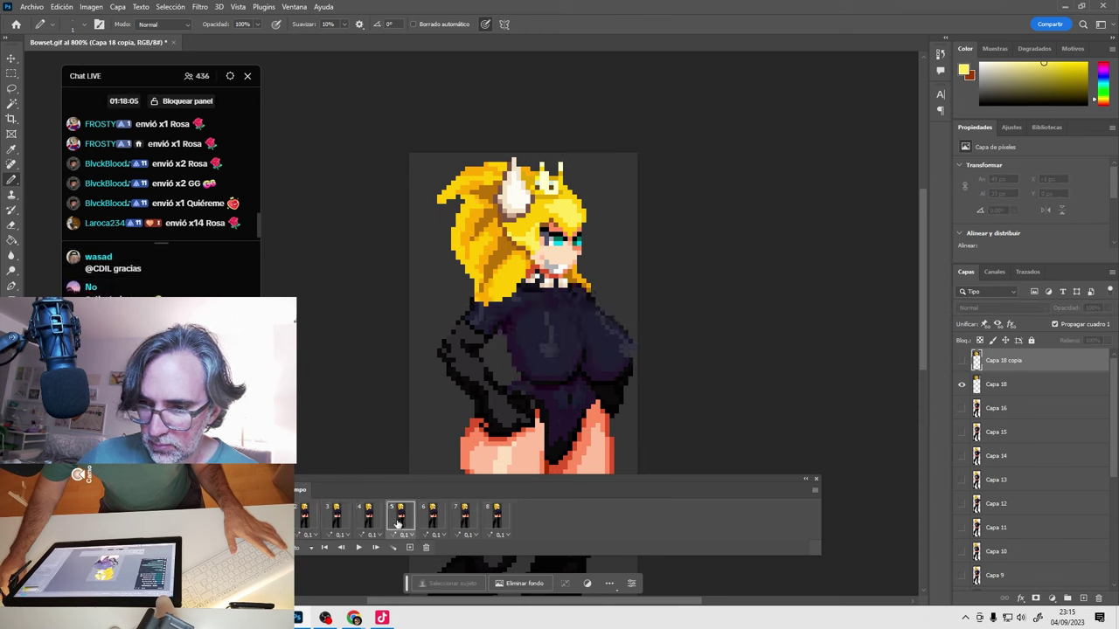
pyautogui.click(342, 519)
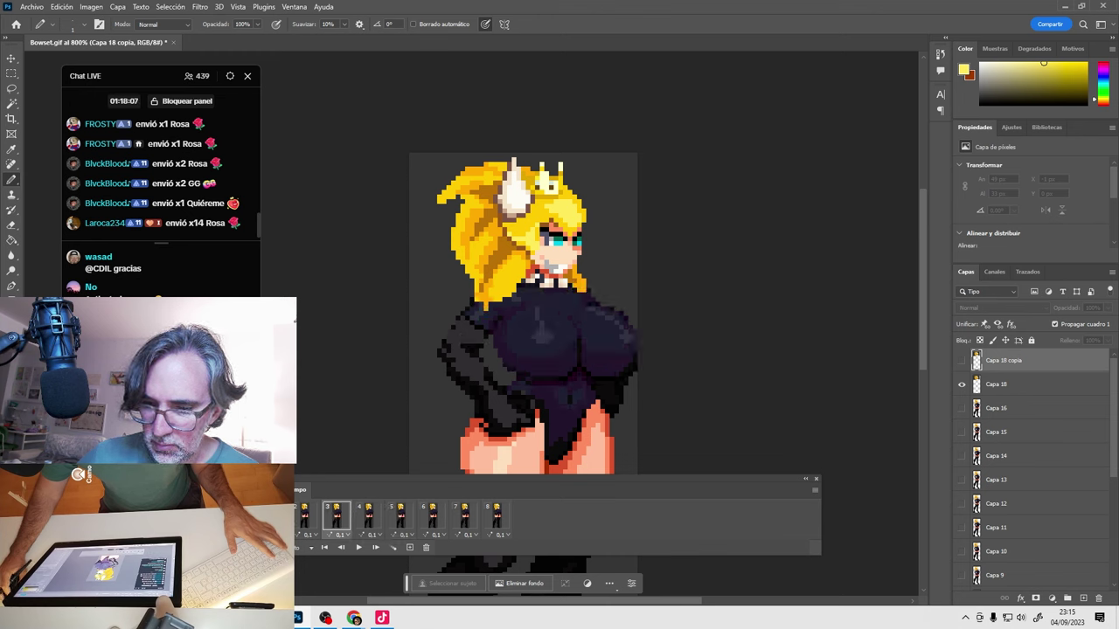
pyautogui.click(300, 520)
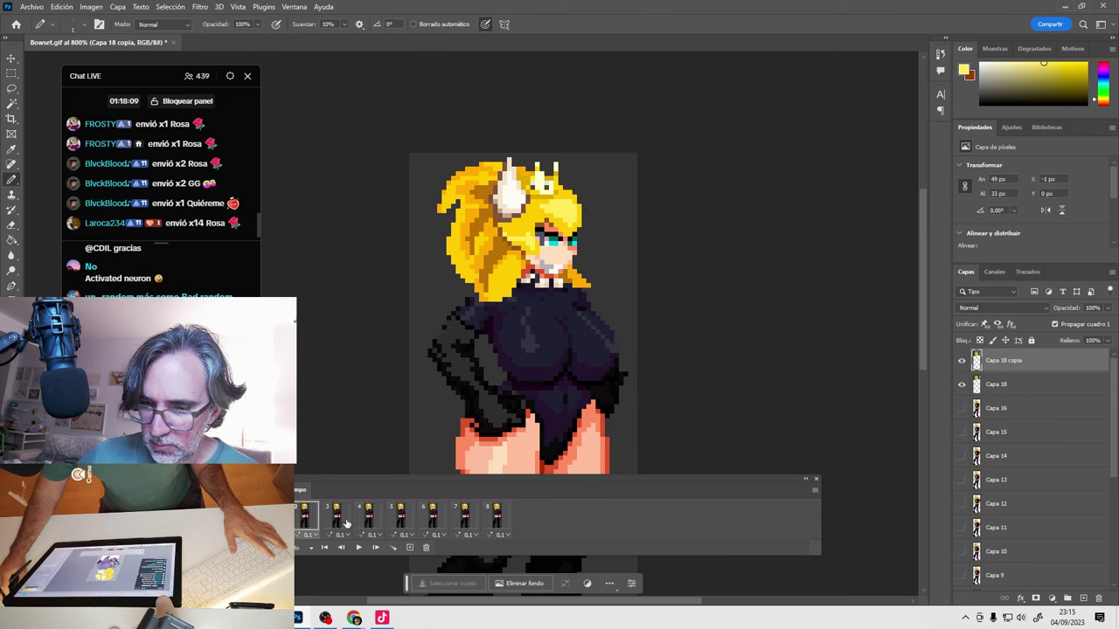
pyautogui.click(346, 522)
# Duplicate the layer Capa 18 in frame 4 and leave the copy visible for editing.
pyautogui.click(369, 520)
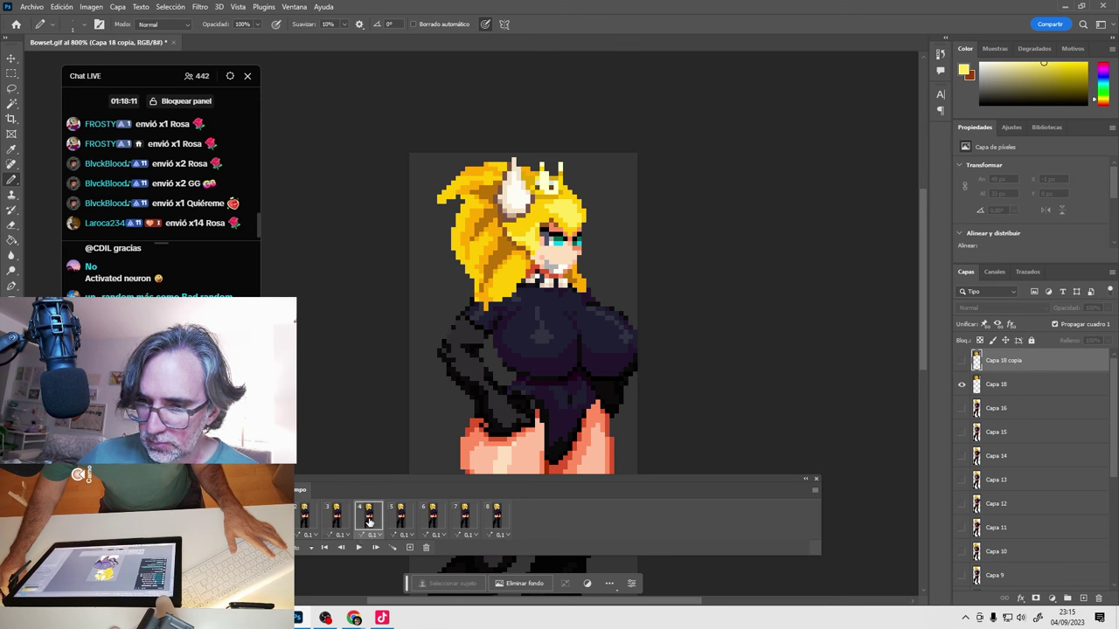
pyautogui.rightClick(994, 387)
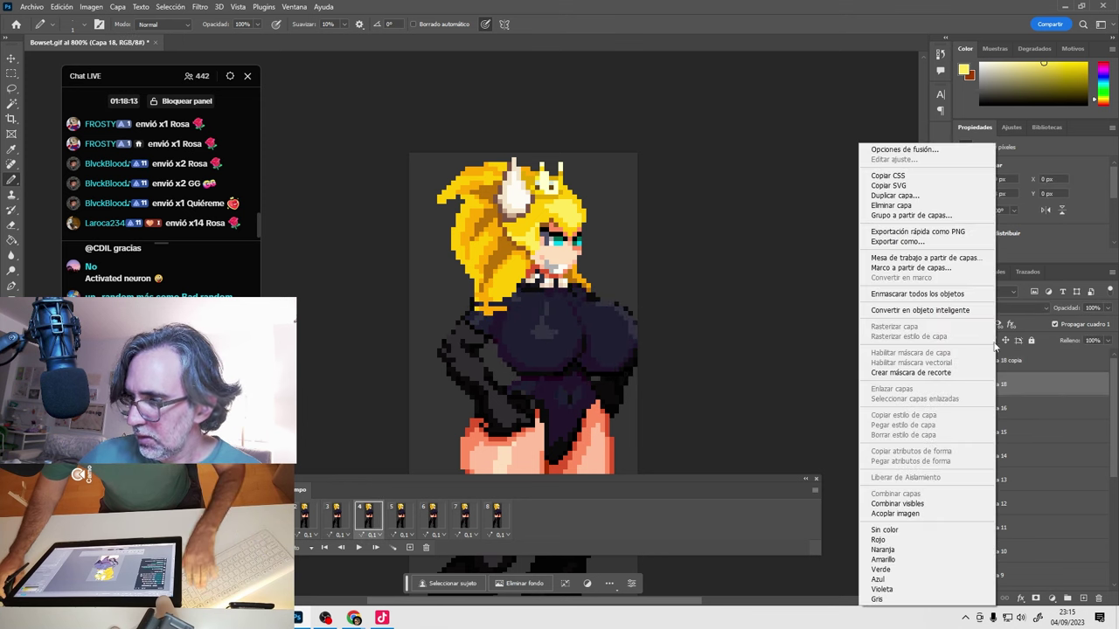
pyautogui.click(907, 195)
pyautogui.press('Return')
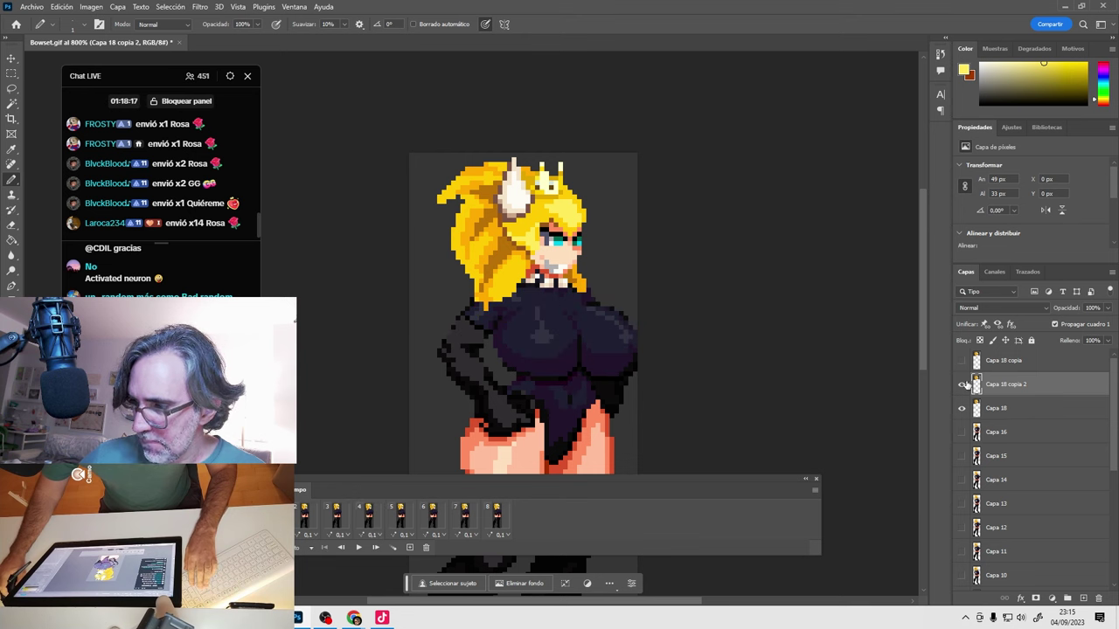
pyautogui.click(963, 385)
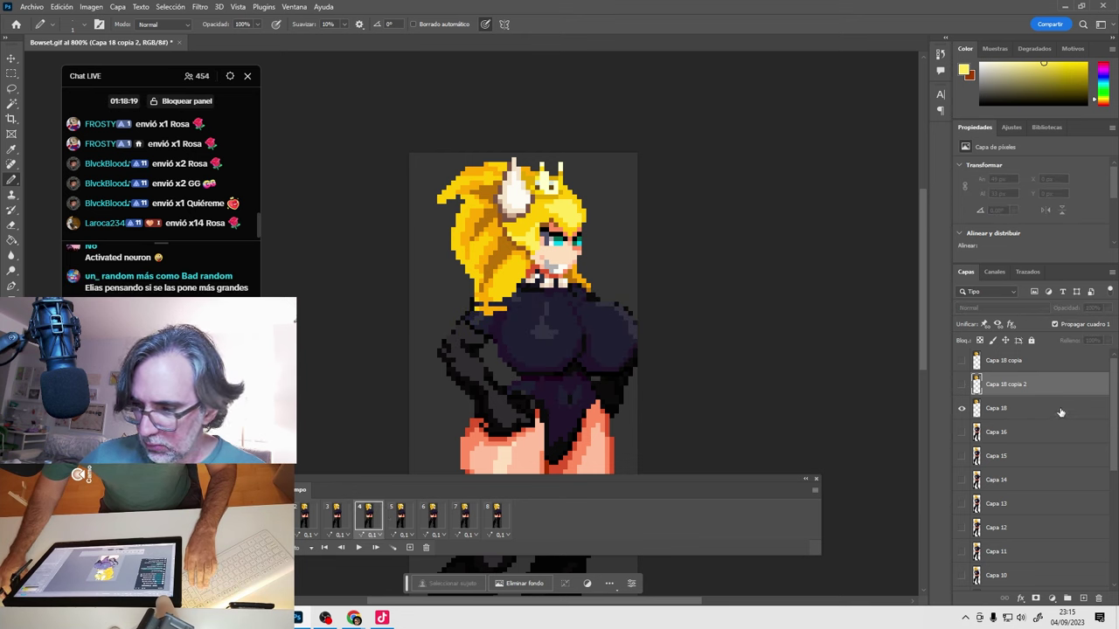
pyautogui.click(962, 384)
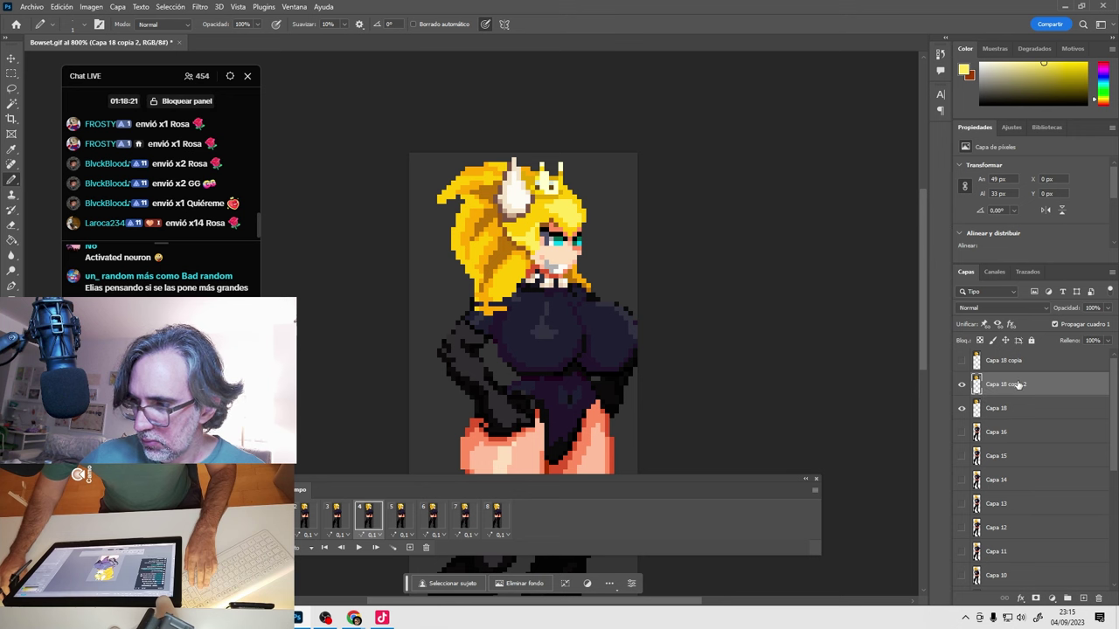
# Paint over the orange pixels below the ponytail's lower end with dark colours sampled from the suit.
pyautogui.keyDown('ctrl'); pyautogui.click(491, 299); pyautogui.keyUp('ctrl')
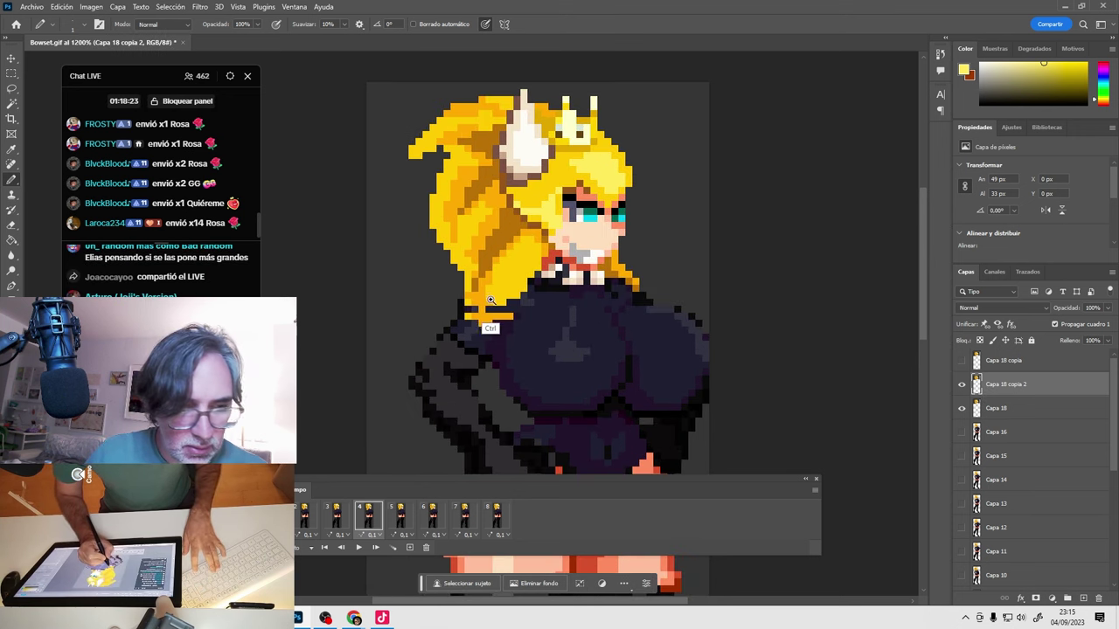
pyautogui.keyDown('alt'); pyautogui.click(489, 329); pyautogui.keyUp('alt')
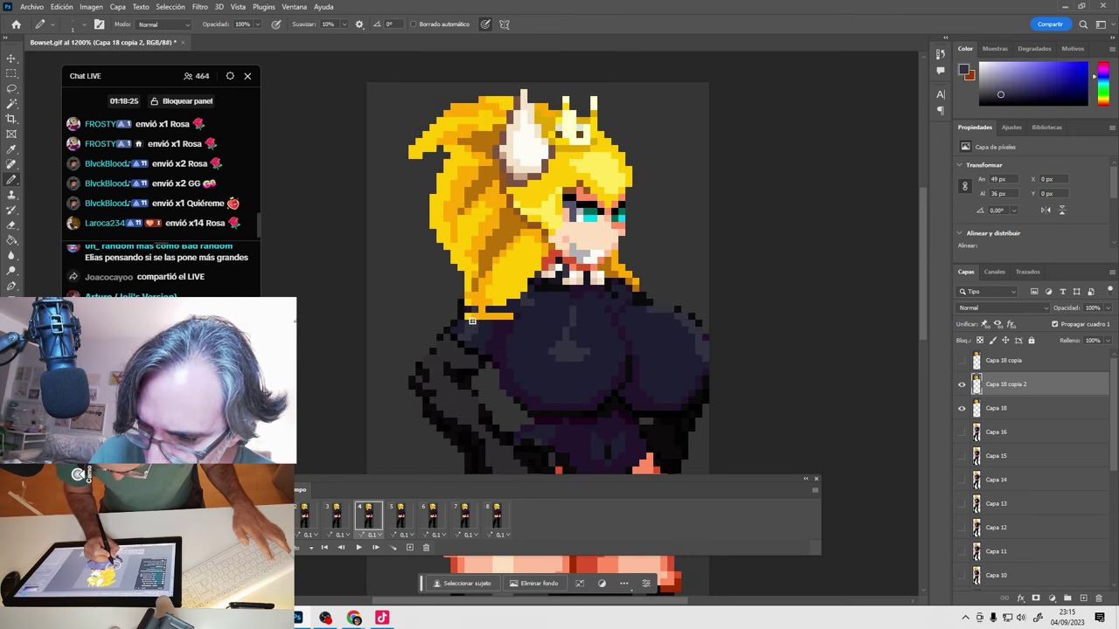
pyautogui.keyDown('alt'); pyautogui.click(468, 319); pyautogui.keyUp('alt')
pyautogui.keyDown('alt'); pyautogui.click(492, 329); pyautogui.keyUp('alt')
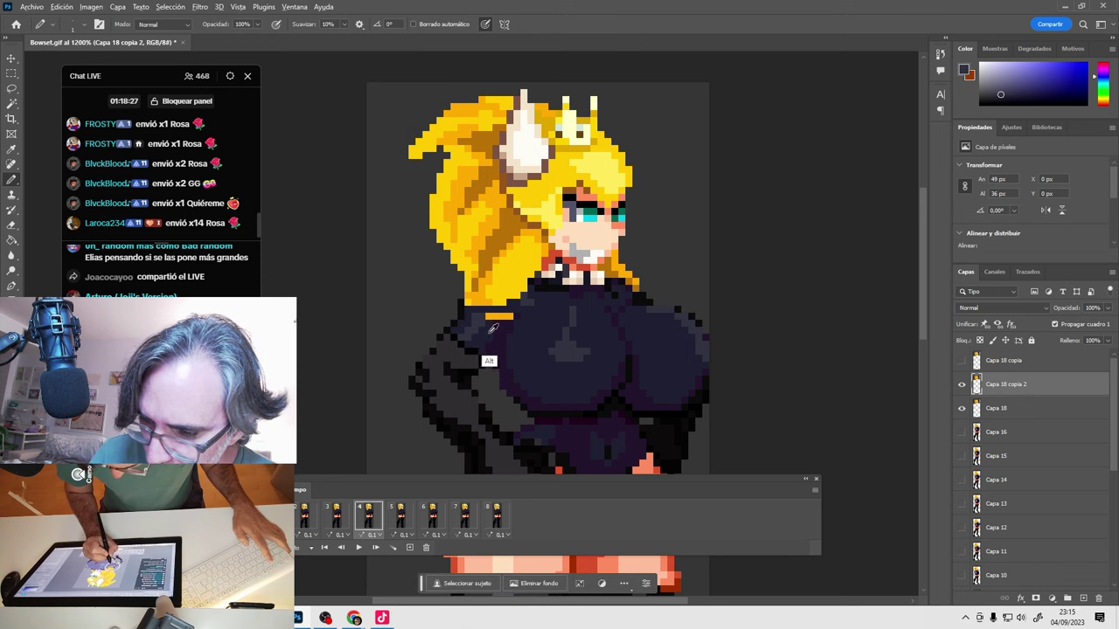
pyautogui.keyDown('alt'); pyautogui.click(506, 328); pyautogui.keyUp('alt')
# Extend the ponytail's upper tip outward in yellow, trim beneath it with background grey, and shade its underside orange.
pyautogui.moveTo(583, 299); pyautogui.dragTo(558, 371)
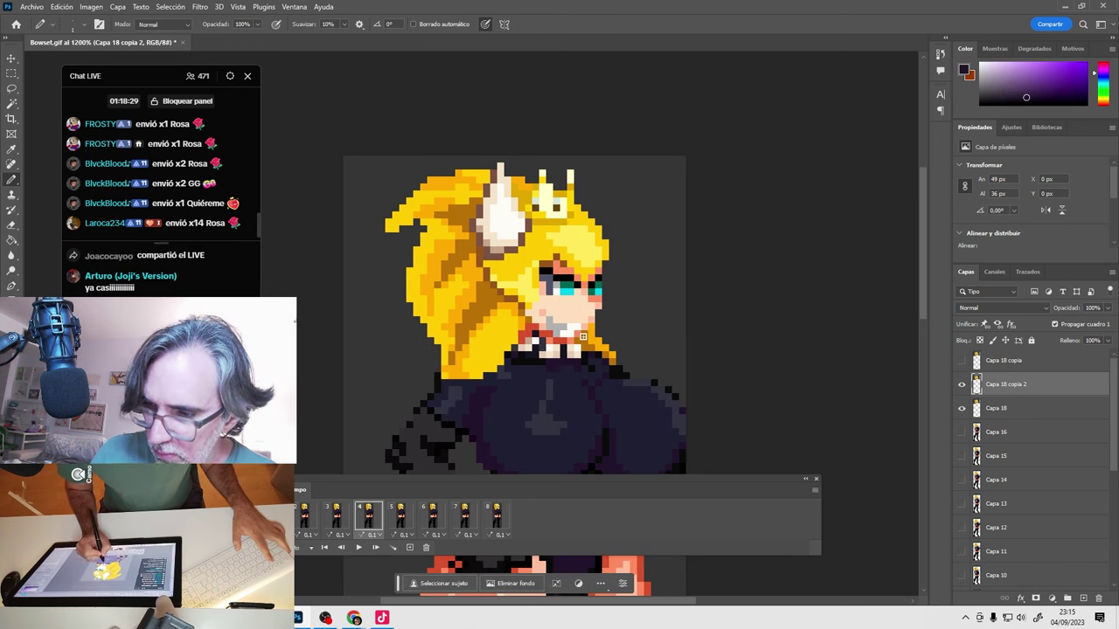
pyautogui.keyDown('alt'); pyautogui.scroll(1, 420, 234); pyautogui.keyUp('alt')
pyautogui.keyDown('alt'); pyautogui.click(415, 204); pyautogui.keyUp('alt')
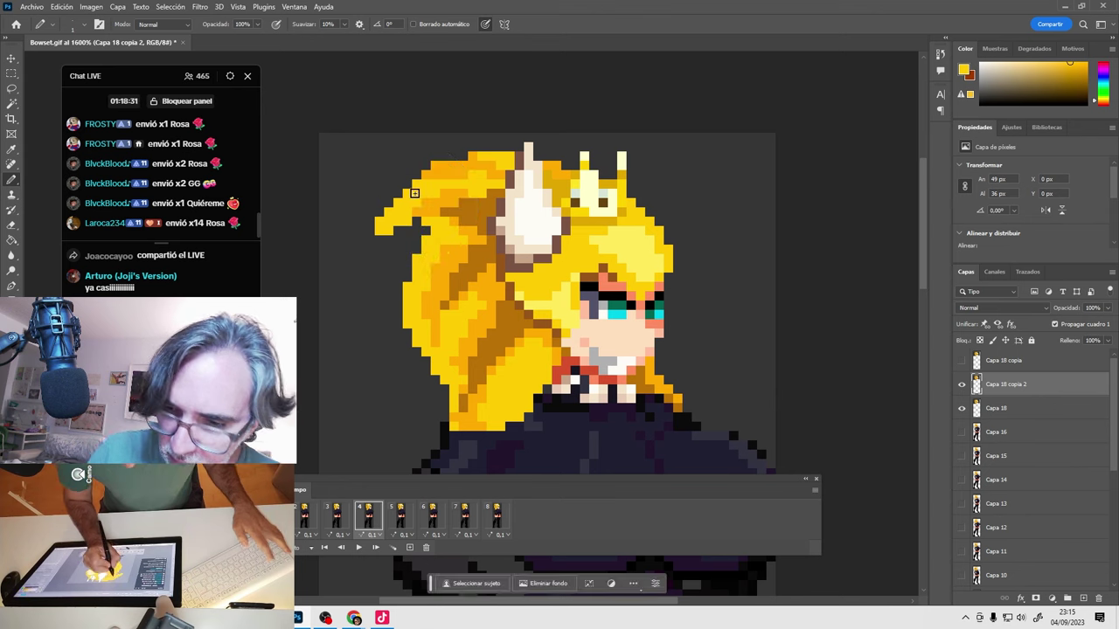
pyautogui.keyDown('alt'); pyautogui.click(365, 235); pyautogui.keyUp('alt')
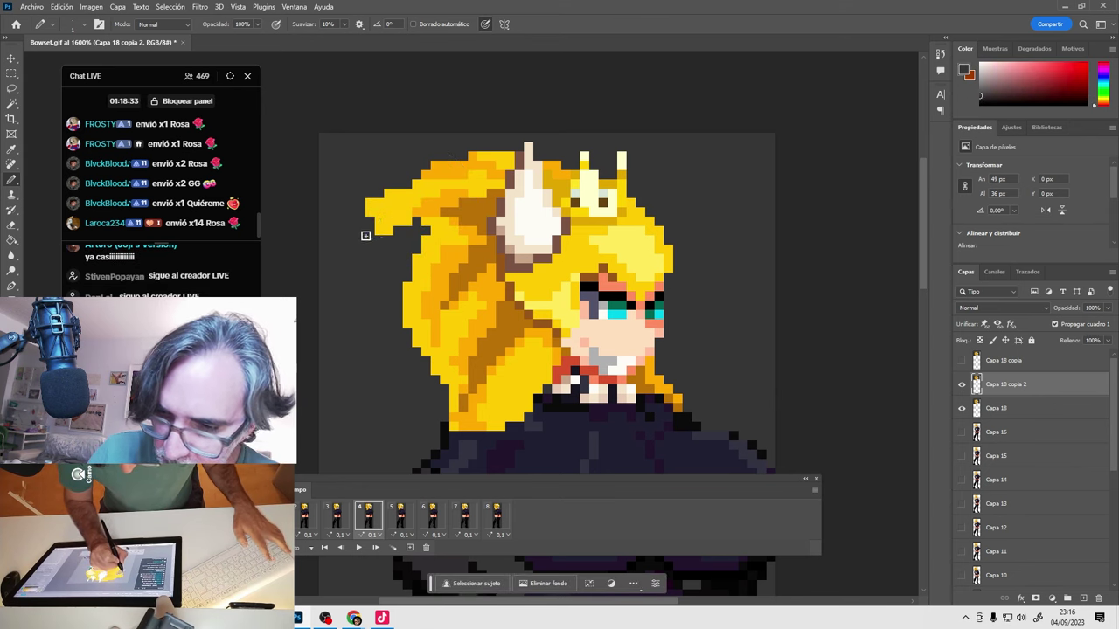
pyautogui.keyDown('alt'); pyautogui.click(421, 210); pyautogui.keyUp('alt')
pyautogui.moveTo(375, 217); pyautogui.dragTo(392, 220)
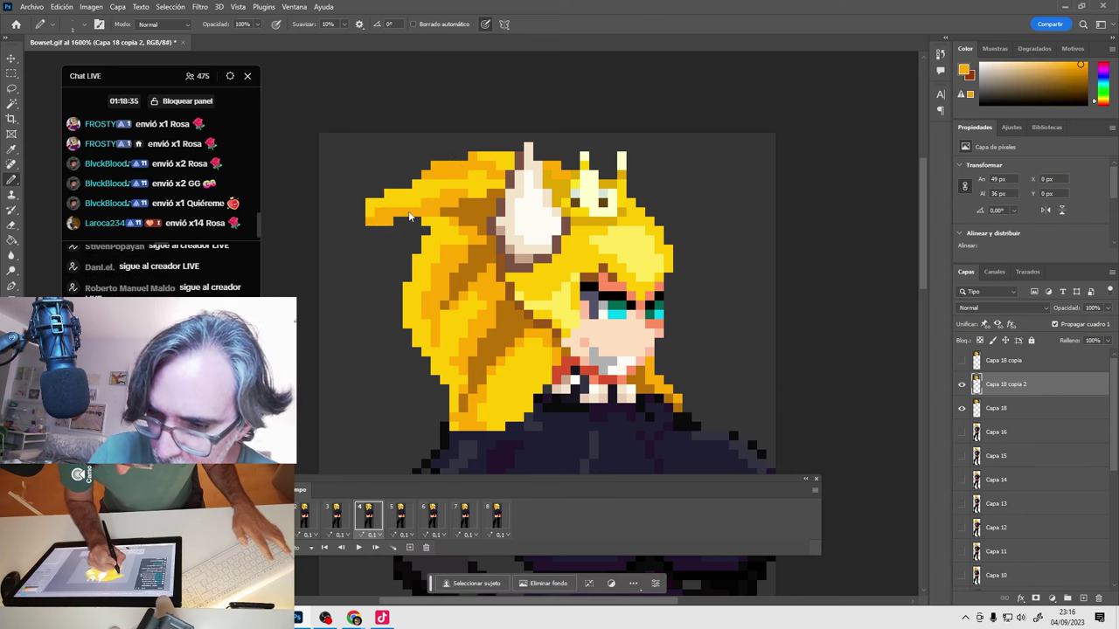
# Refine the outline of the ponytail's upper tip with sampled background grey and hair tones, checking it against frame 3.
pyautogui.keyDown('alt'); pyautogui.click(420, 193); pyautogui.keyUp('alt')
pyautogui.keyDown('alt'); pyautogui.click(434, 158); pyautogui.keyUp('alt')
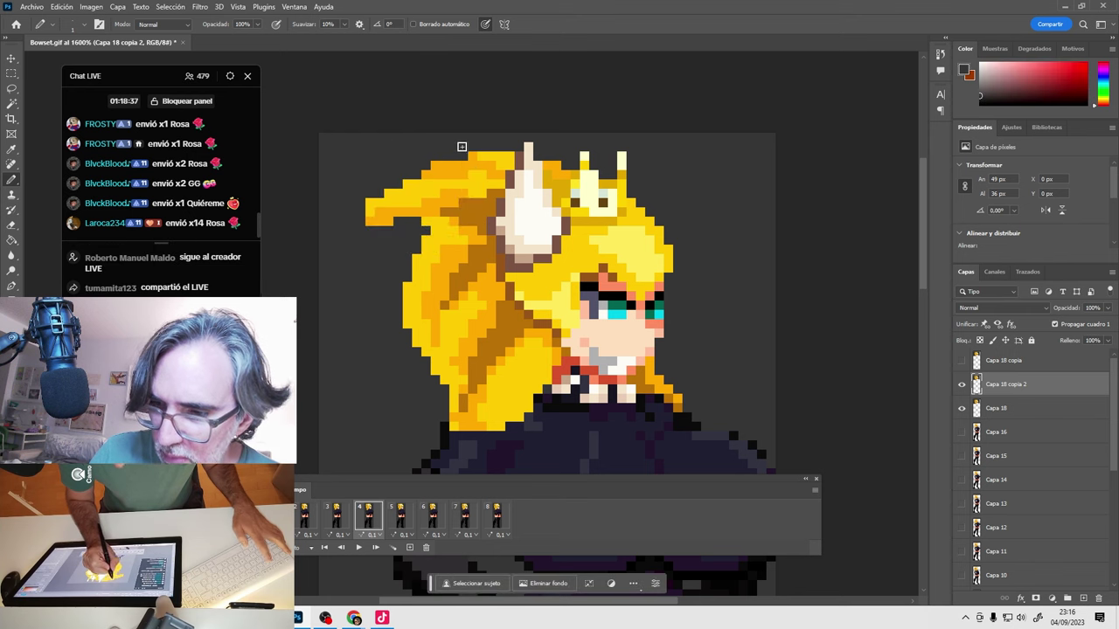
pyautogui.keyDown('alt'); pyautogui.click(396, 225); pyautogui.keyUp('alt')
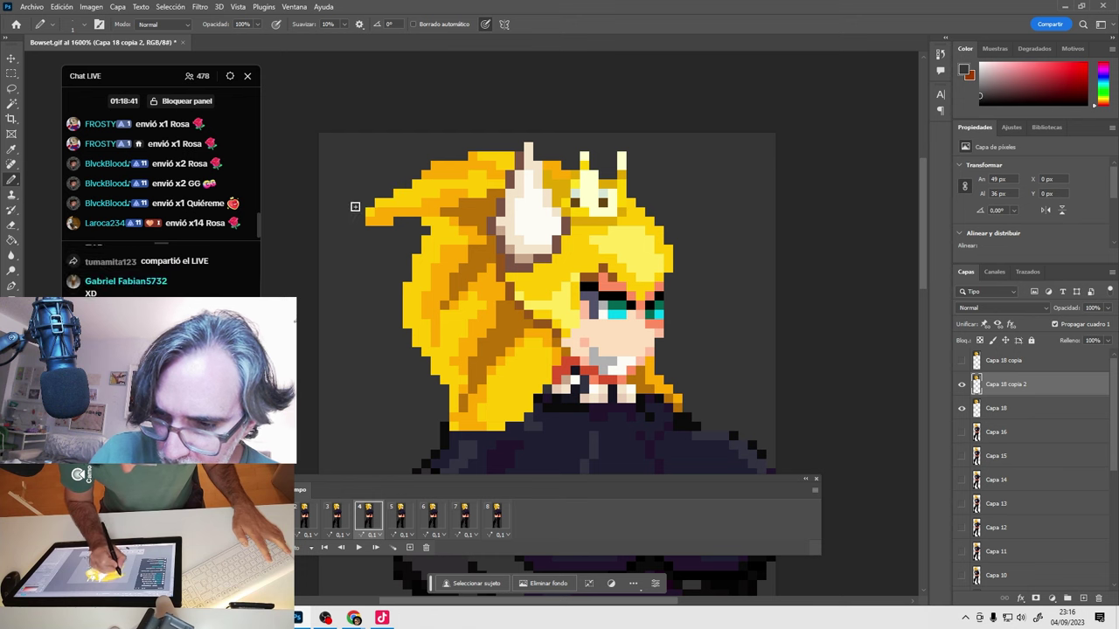
pyautogui.keyDown('alt'); pyautogui.click(390, 227); pyautogui.keyUp('alt')
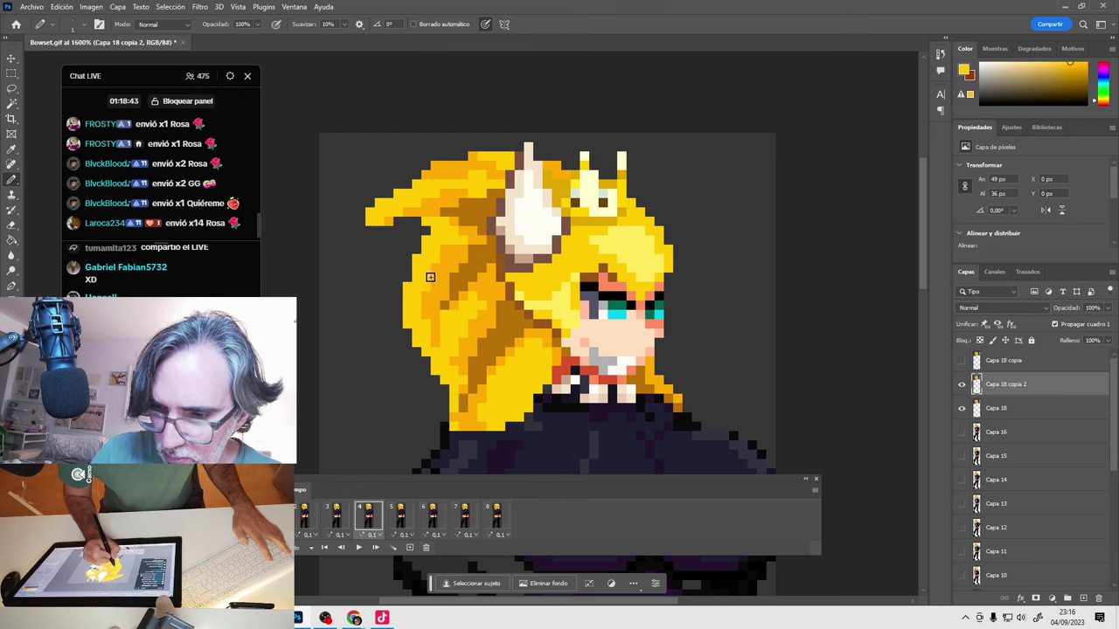
pyautogui.keyDown('alt'); pyautogui.click(437, 190); pyautogui.keyUp('alt')
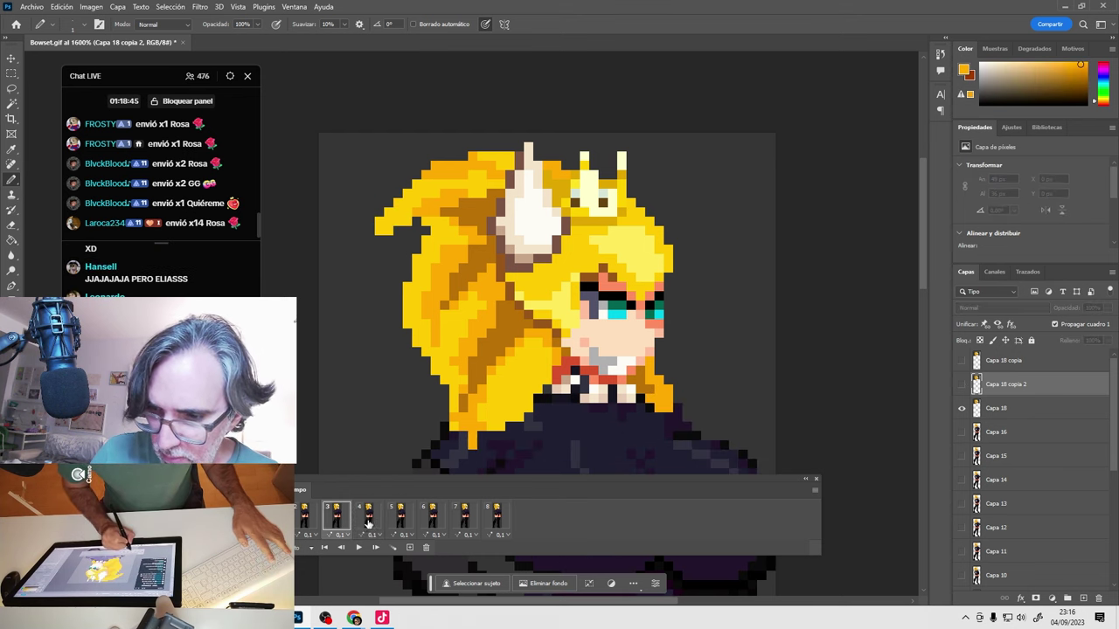
pyautogui.keyDown('alt'); pyautogui.click(444, 149); pyautogui.keyUp('alt')
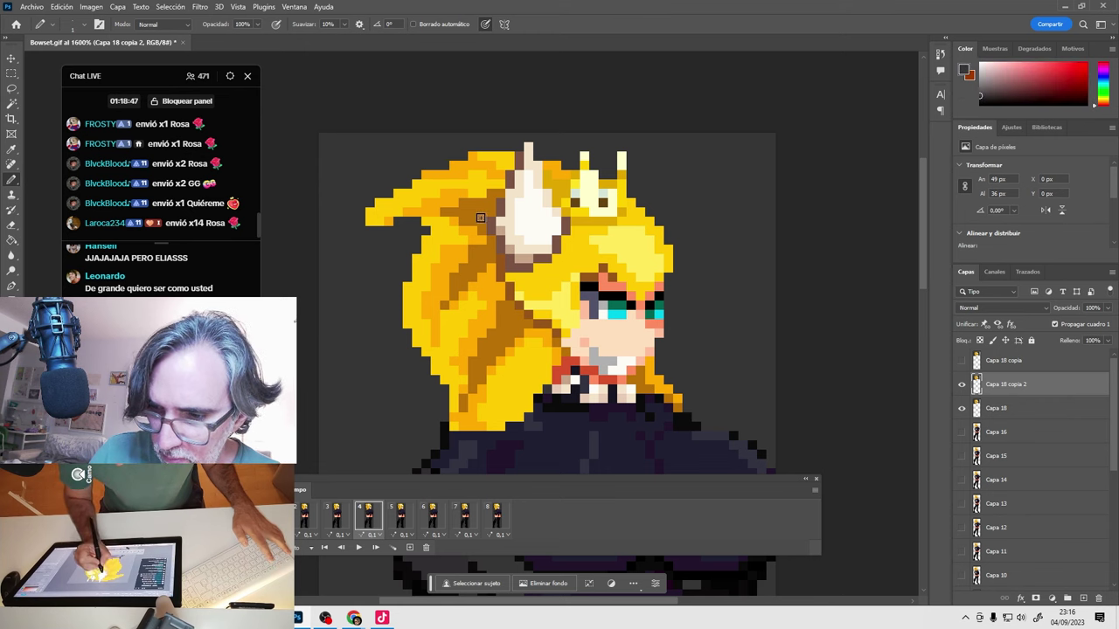
# Reshape the brown shadow in the upper hair lock using sampled brown and orange, comparing frame 4 with frame 3.
pyautogui.keyDown('alt'); pyautogui.click(455, 208); pyautogui.keyUp('alt')
pyautogui.keyDown('alt'); pyautogui.click(431, 212); pyautogui.keyUp('alt')
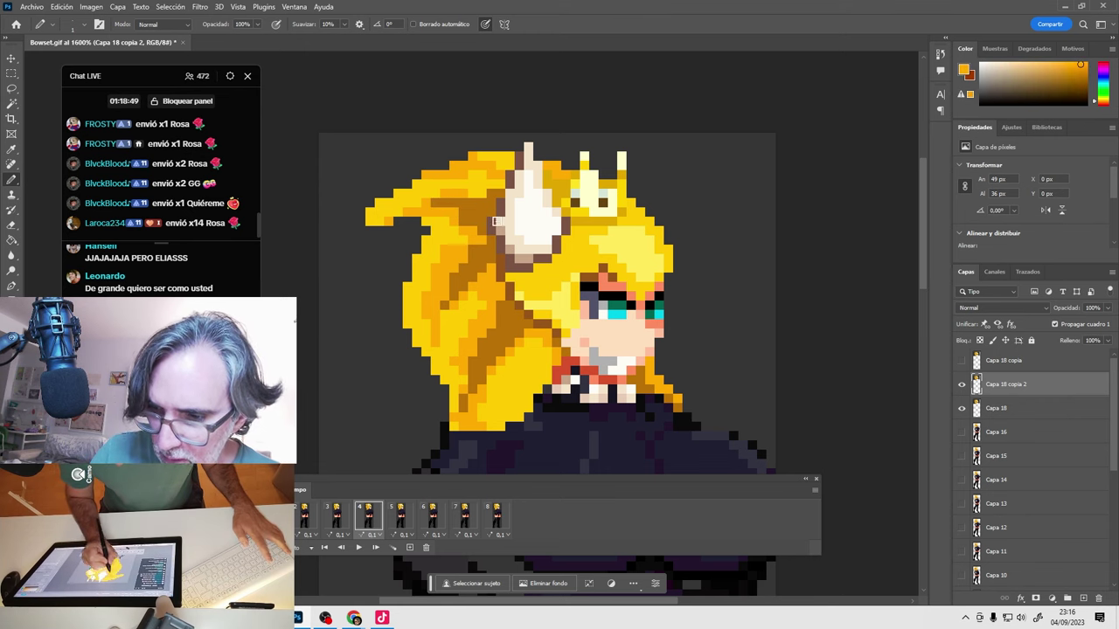
pyautogui.keyDown('alt'); pyautogui.click(456, 220); pyautogui.keyUp('alt')
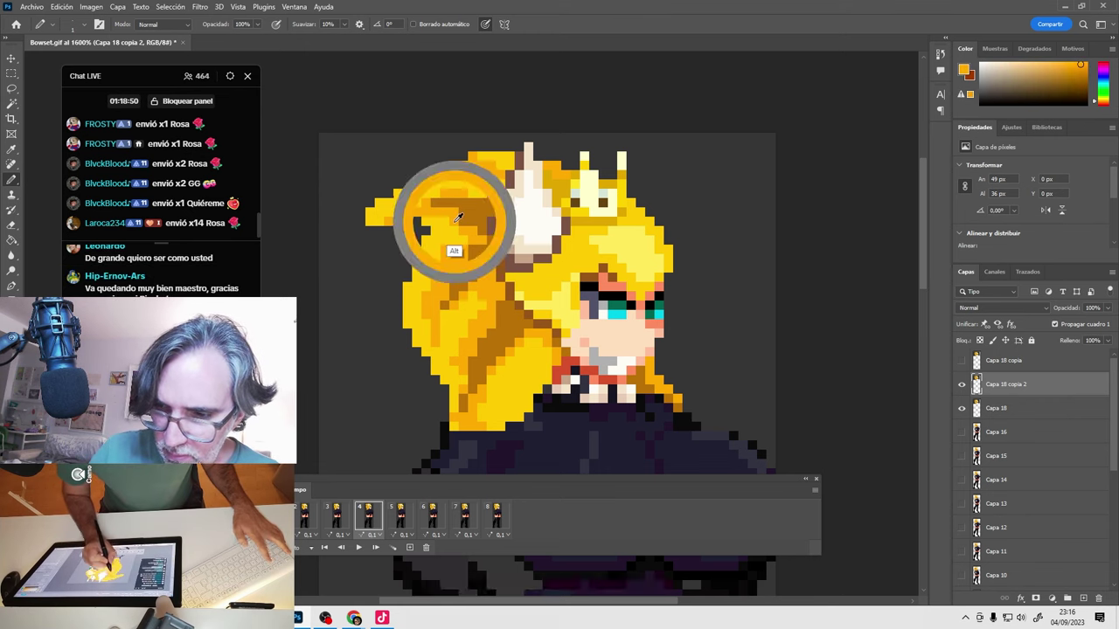
pyautogui.click(338, 518)
pyautogui.click(368, 518)
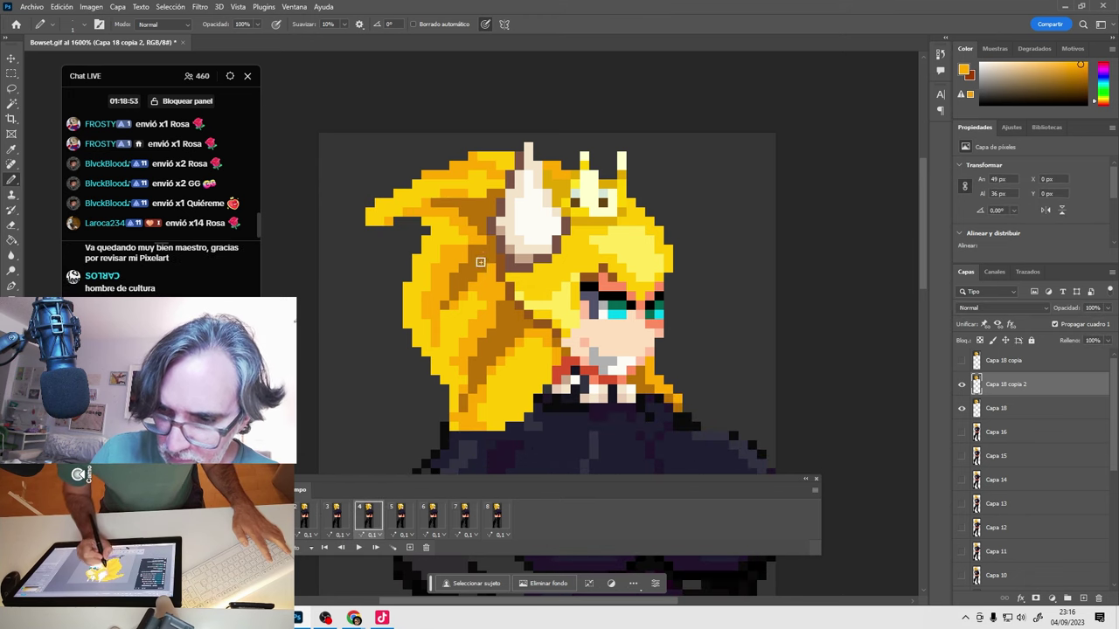
# Widen the ponytail's outer curve below the upper tip with yellow and clean its edge with background grey.
pyautogui.keyDown('alt'); pyautogui.click(430, 256); pyautogui.keyUp('alt')
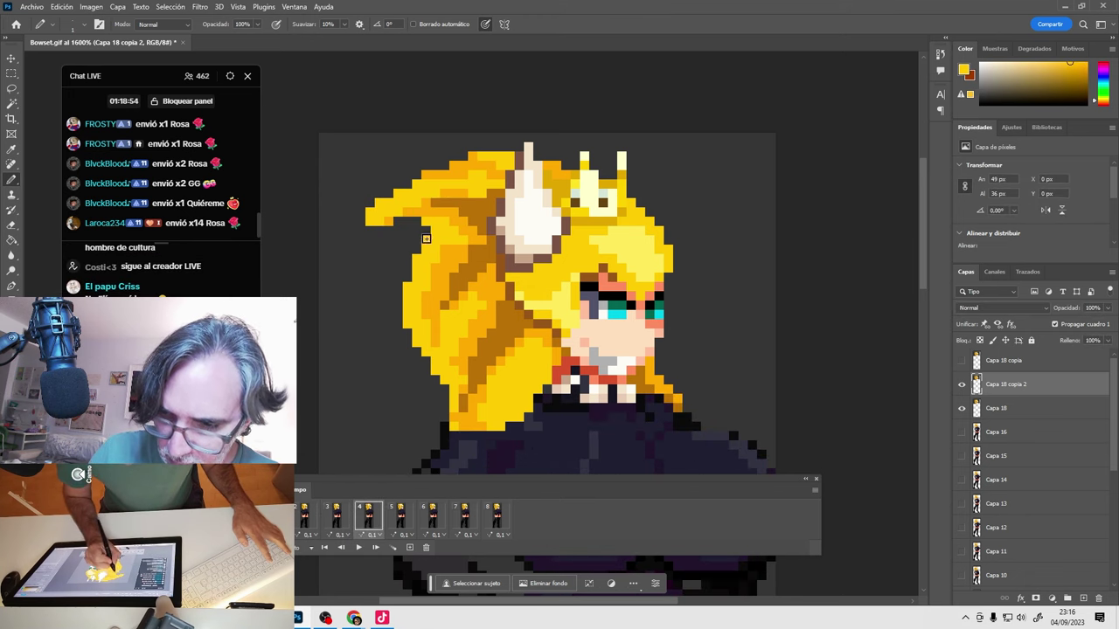
pyautogui.moveTo(398, 298); pyautogui.dragTo(386, 251)
pyautogui.keyDown('alt'); pyautogui.click(385, 256); pyautogui.keyUp('alt')
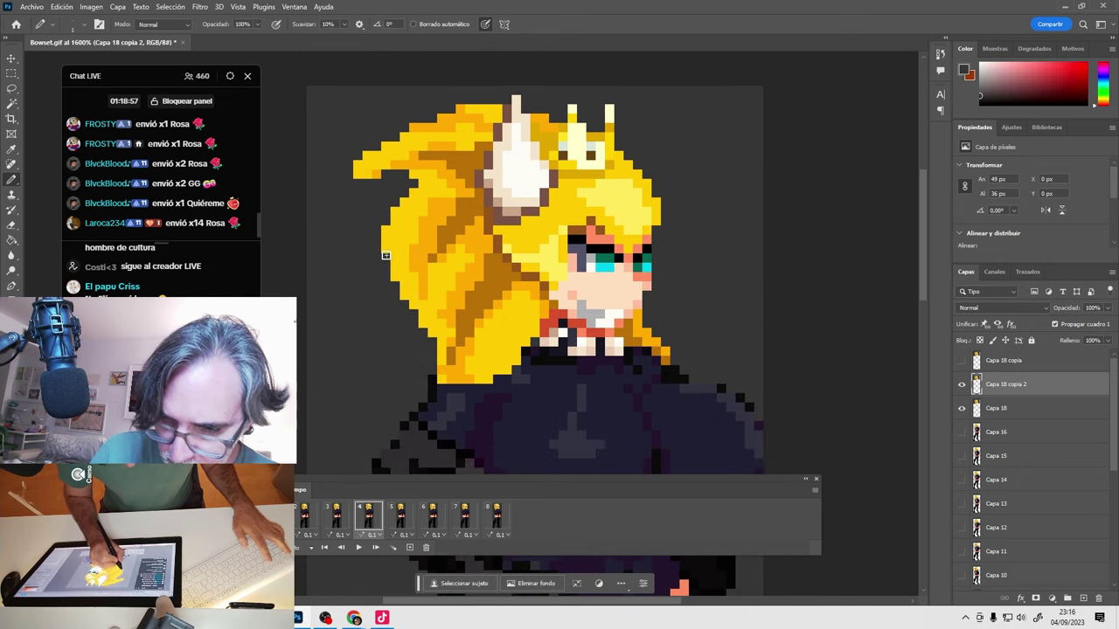
# Shade the ponytail's outer curve and upper lock with sampled orange, comparing frame 4 with frame 3.
pyautogui.keyDown('alt'); pyautogui.click(415, 263); pyautogui.keyUp('alt')
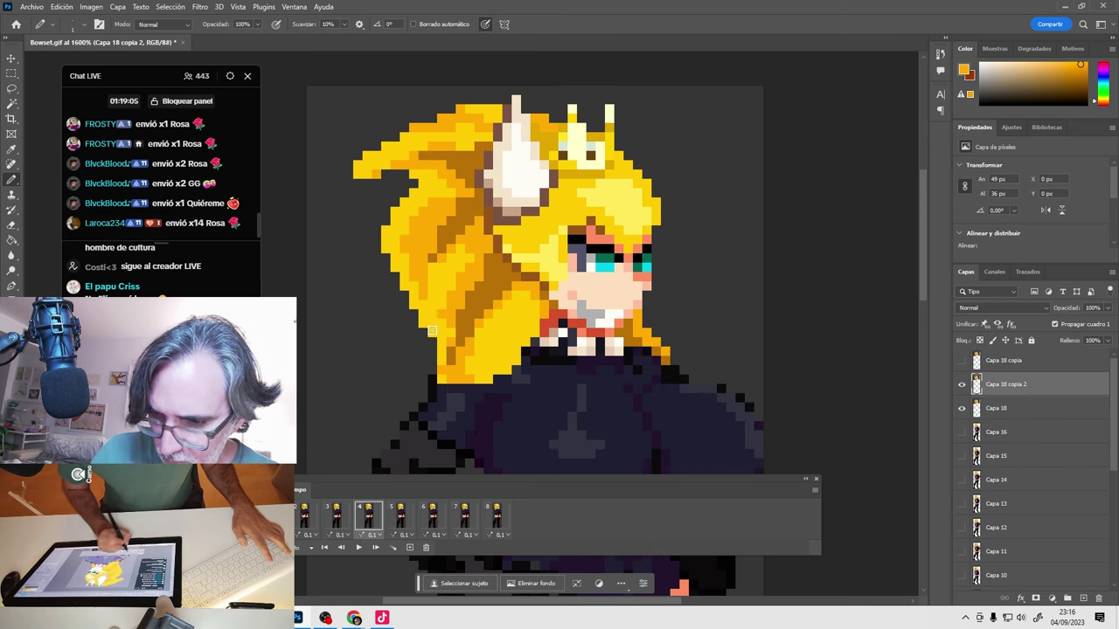
pyautogui.keyDown('alt'); pyautogui.click(443, 242); pyautogui.keyUp('alt')
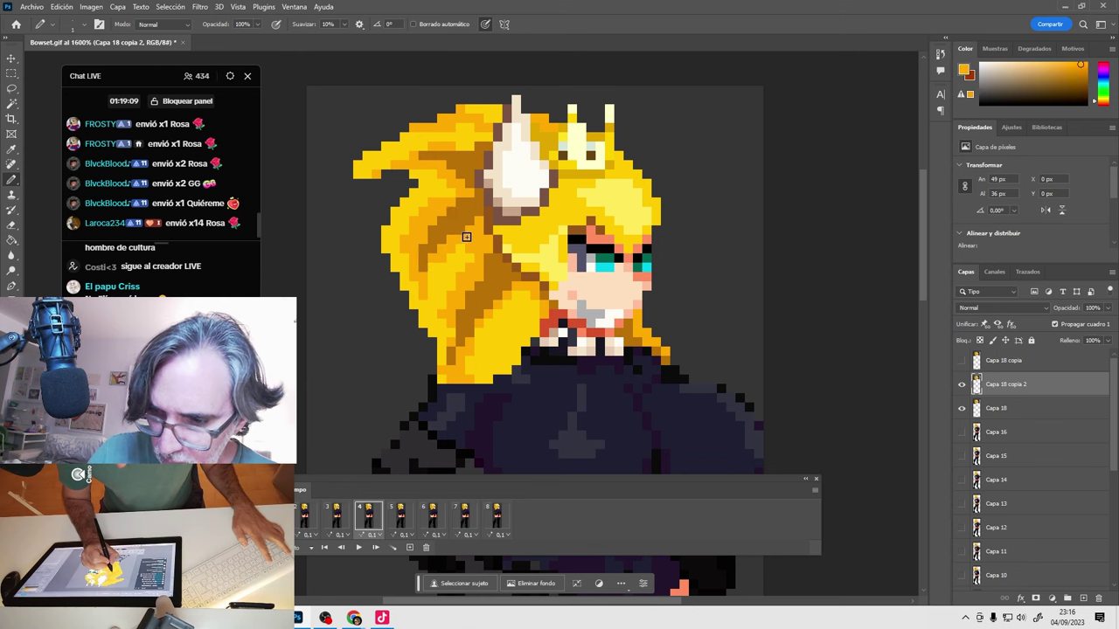
pyautogui.click(336, 517)
pyautogui.click(369, 520)
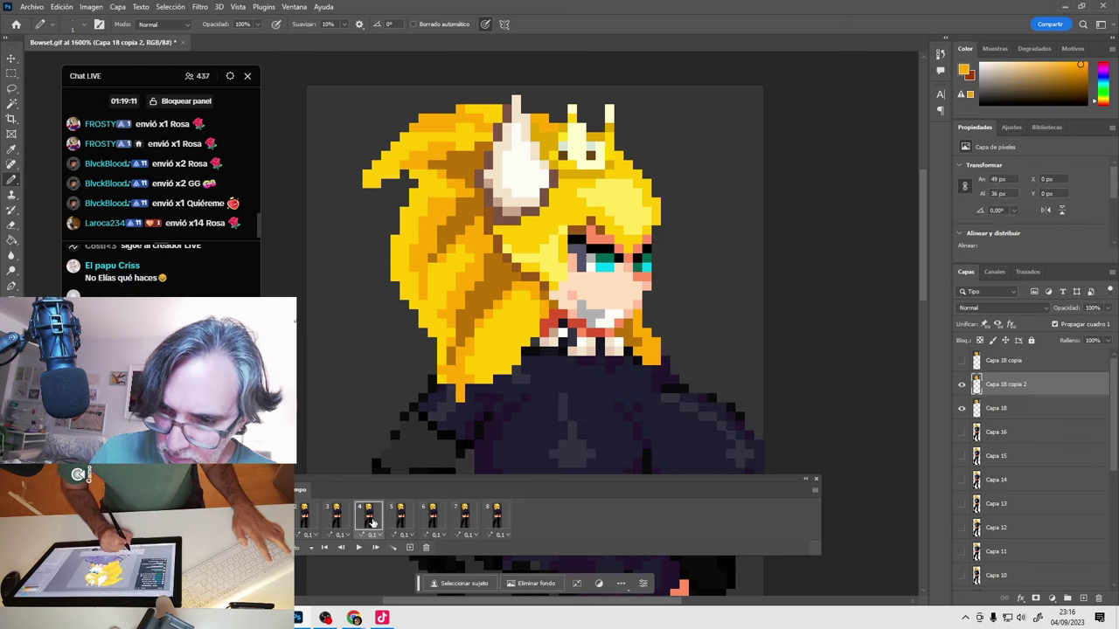
# Refine the yellow and orange tones around the upper lock's brown shadow, checking them against frame 3.
pyautogui.keyDown('alt'); pyautogui.click(426, 293); pyautogui.keyUp('alt')
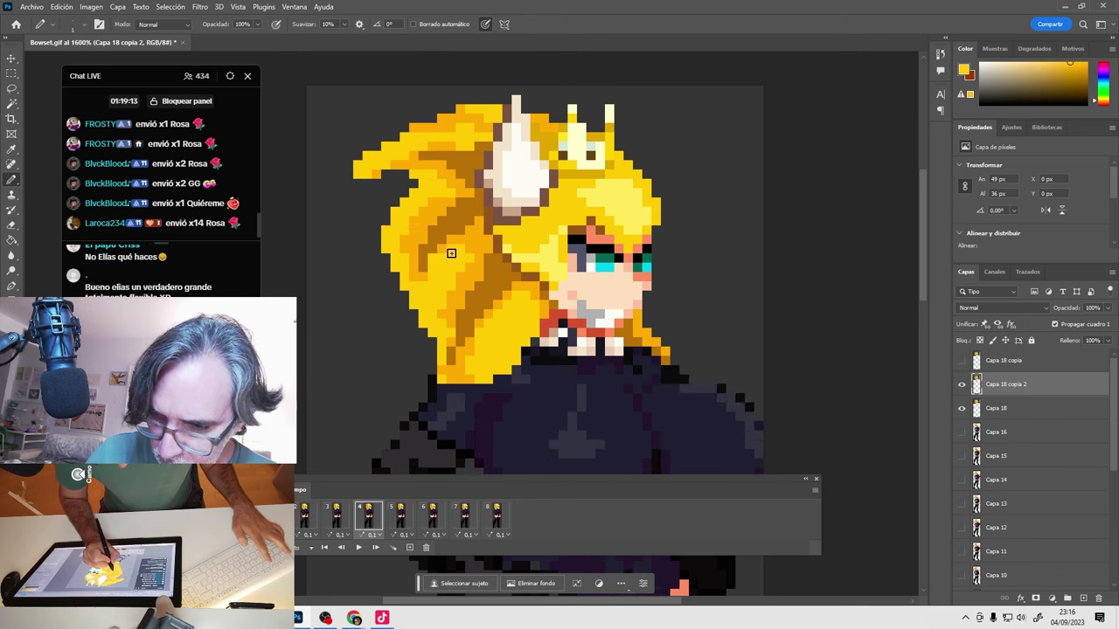
pyautogui.keyDown('alt'); pyautogui.click(442, 278); pyautogui.keyUp('alt')
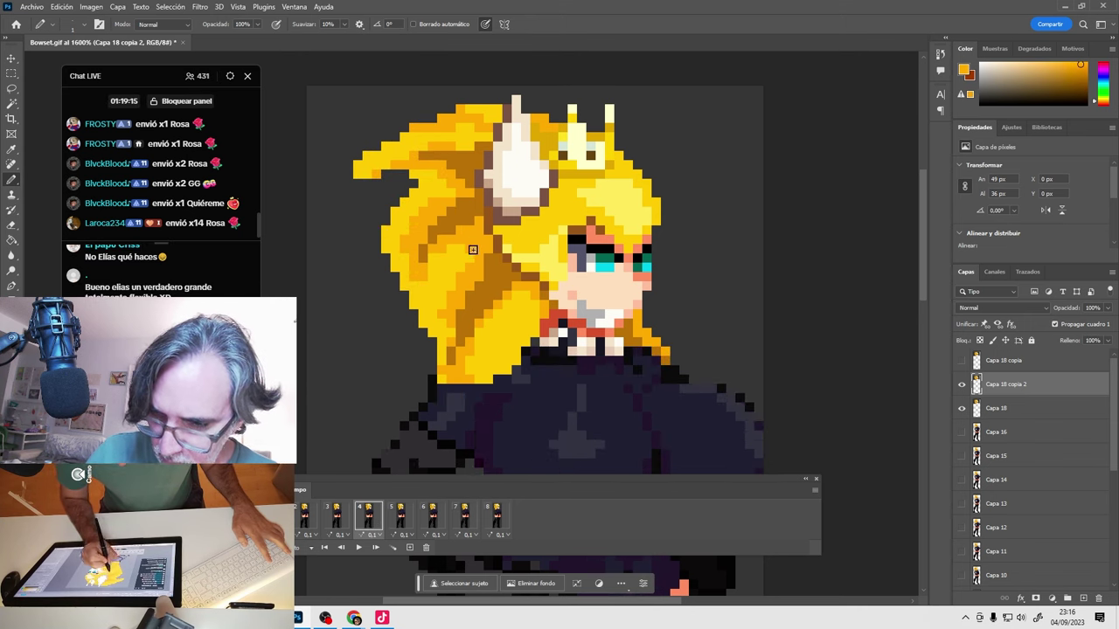
pyautogui.click(339, 517)
pyautogui.click(369, 517)
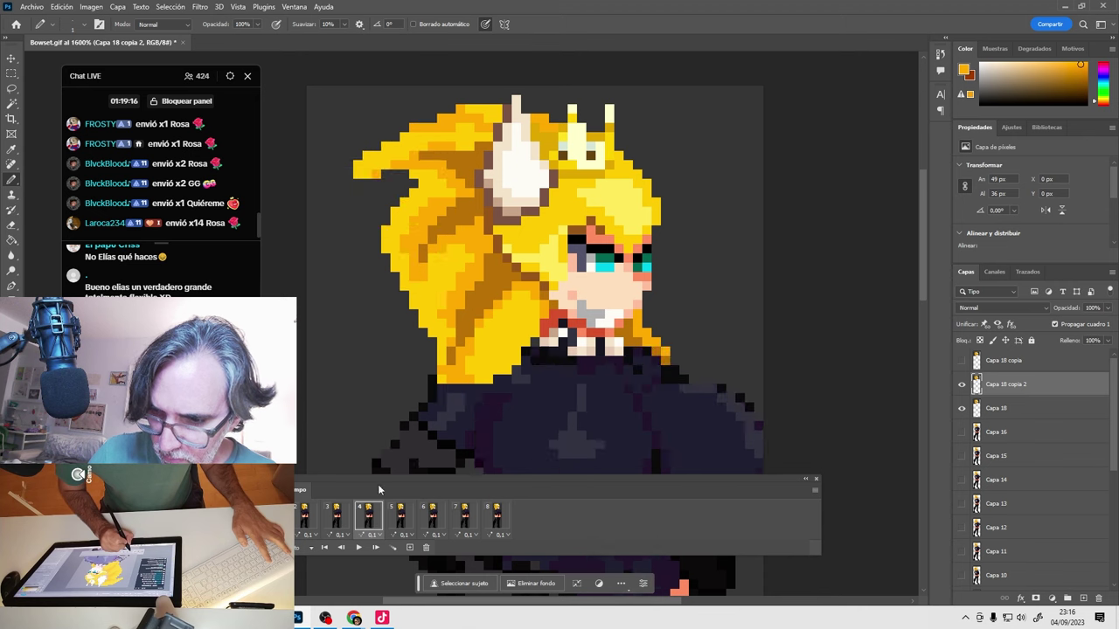
# Reshape the lower lock's shadow with sampled brown, orange and yellow, comparing frame 4 with frame 3.
pyautogui.keyDown('alt'); pyautogui.click(483, 296); pyautogui.keyUp('alt')
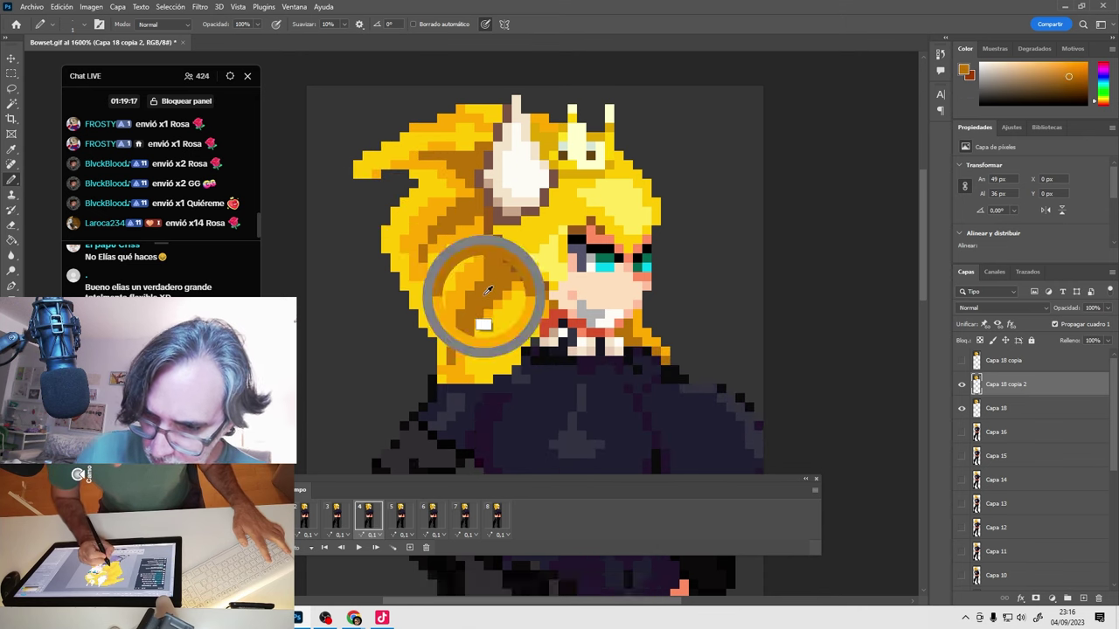
pyautogui.keyDown('alt'); pyautogui.click(458, 347); pyautogui.keyUp('alt')
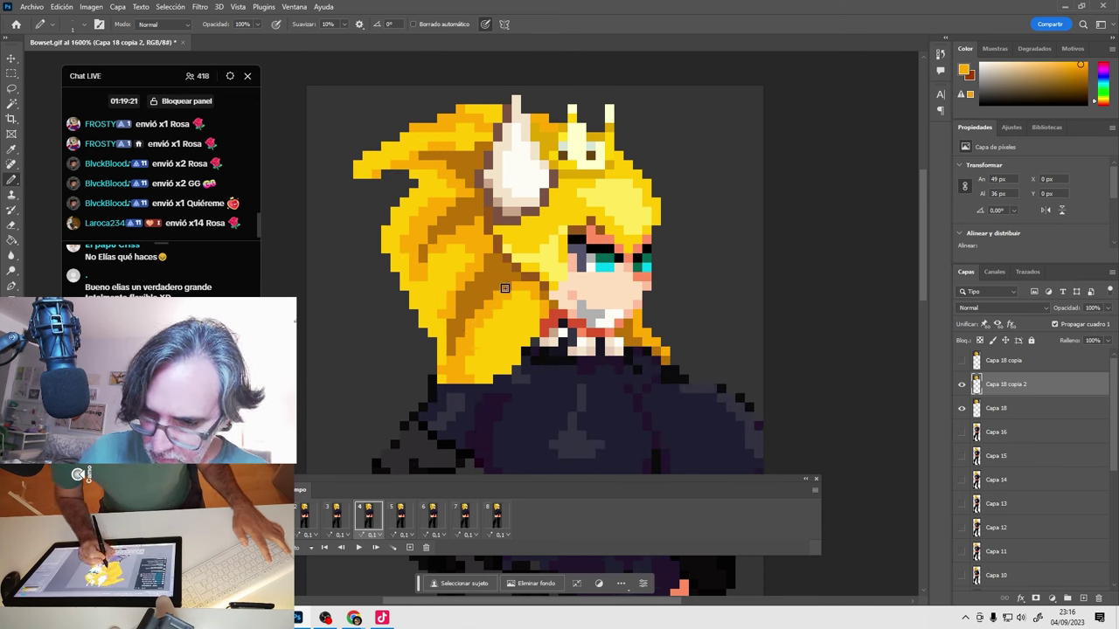
pyautogui.keyDown('alt'); pyautogui.click(466, 281); pyautogui.keyUp('alt')
pyautogui.keyDown('alt'); pyautogui.click(484, 350); pyautogui.keyUp('alt')
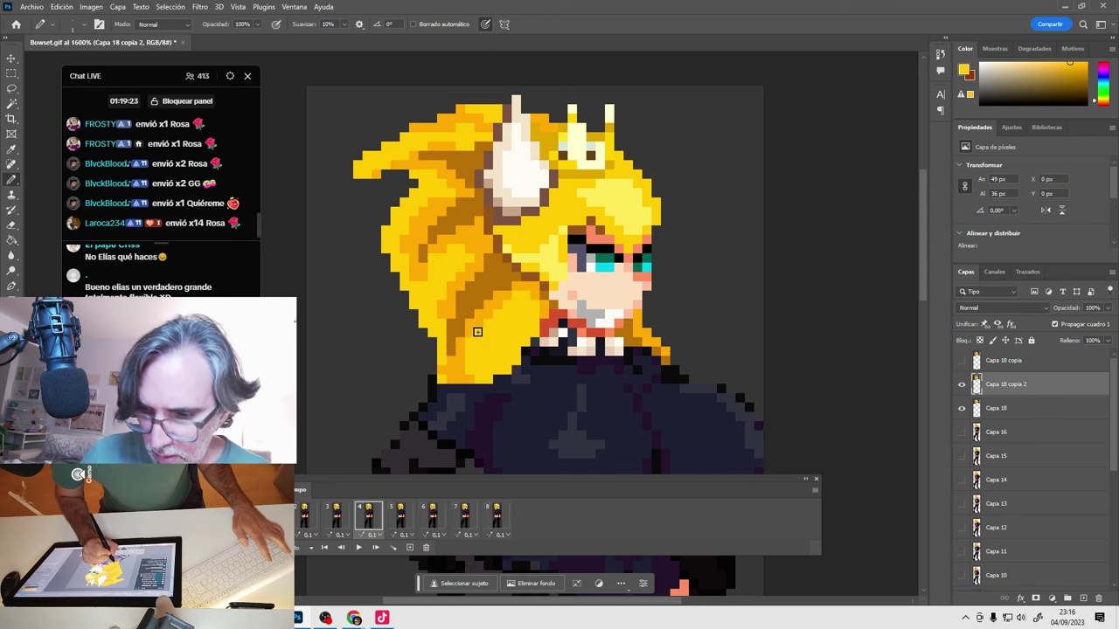
pyautogui.click(340, 517)
pyautogui.click(371, 519)
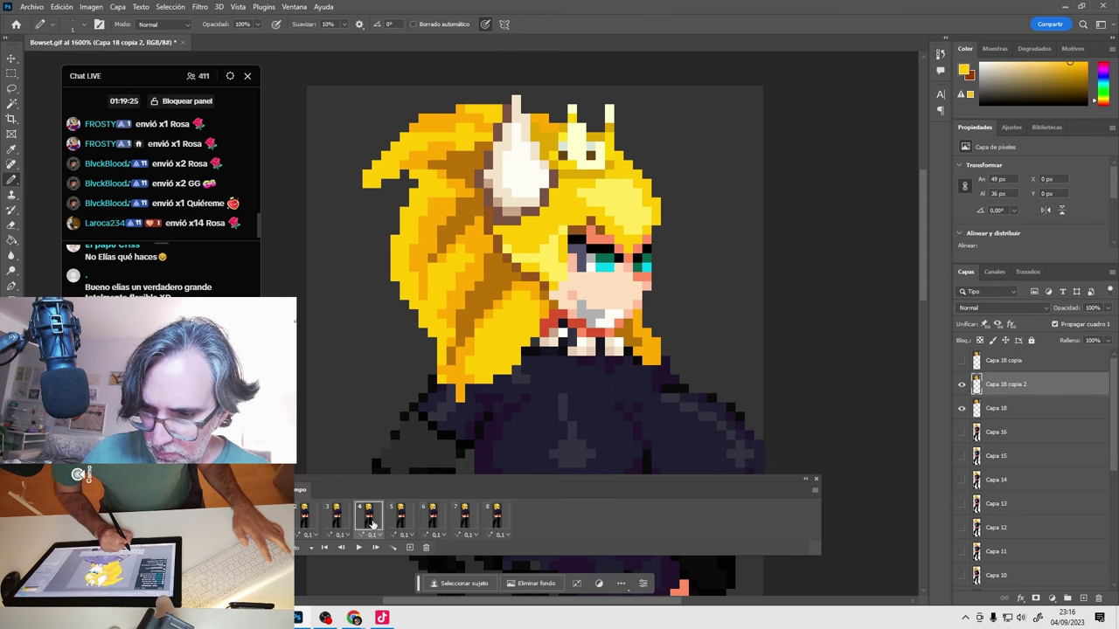
pyautogui.click(340, 518)
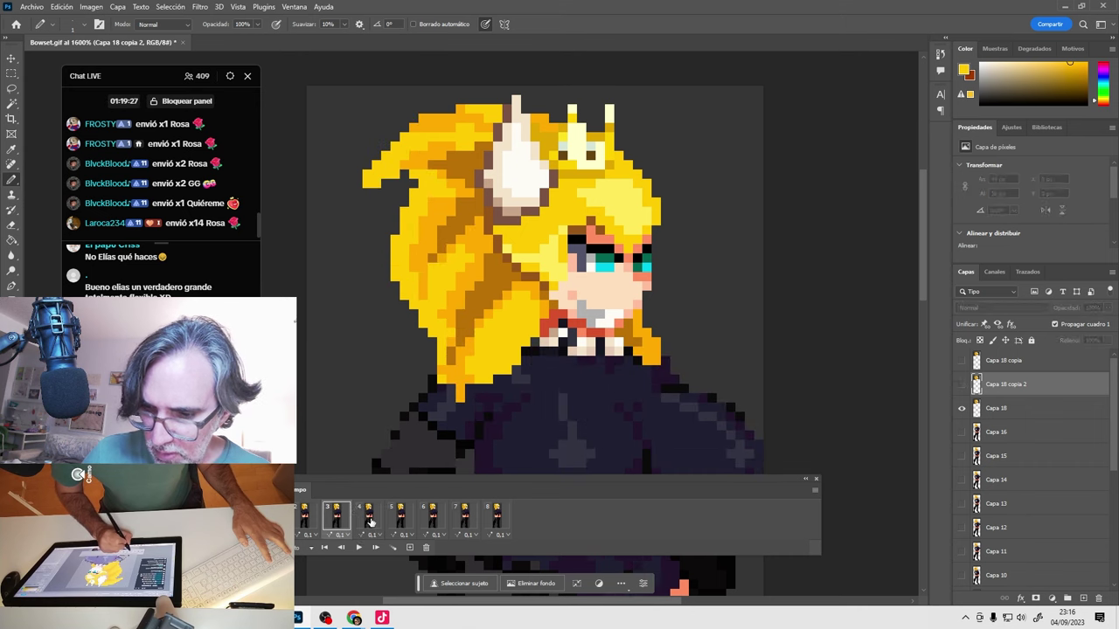
pyautogui.click(371, 519)
# Clean the ponytail's lower outer edge with sampled background grey and compare it with frame 3.
pyautogui.keyDown('alt'); pyautogui.click(418, 378); pyautogui.keyUp('alt')
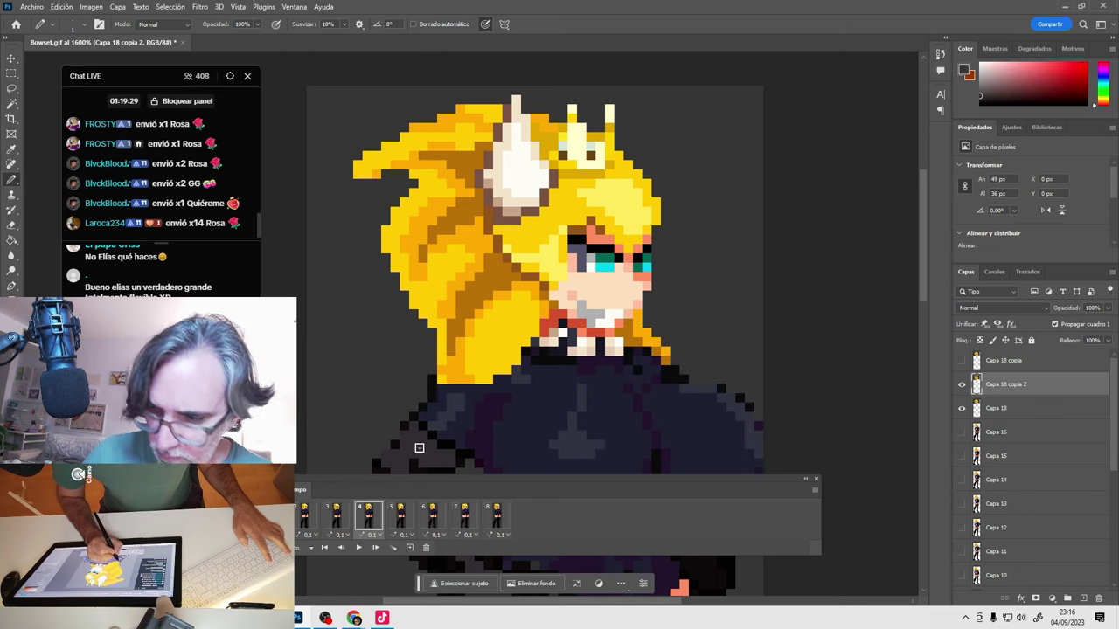
pyautogui.click(340, 518)
pyautogui.click(364, 521)
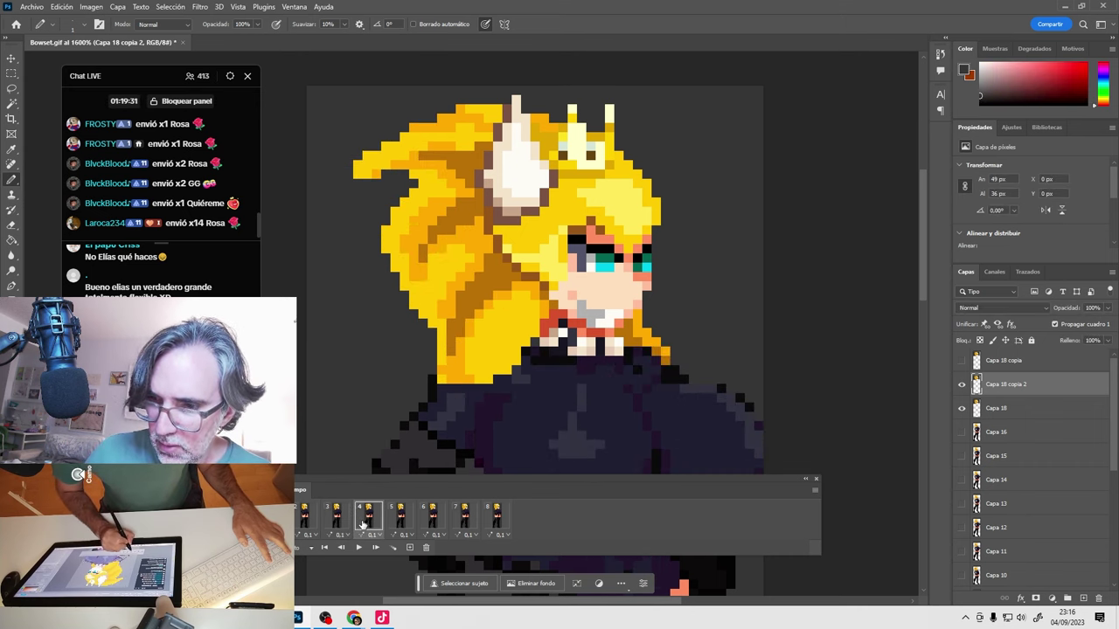
# Round out the hair above the forehead in sampled yellow and reshape the fringe's light highlight.
pyautogui.keyDown('alt'); pyautogui.click(642, 167); pyautogui.keyUp('alt')
pyautogui.keyDown('alt'); pyautogui.click(638, 189); pyautogui.keyUp('alt')
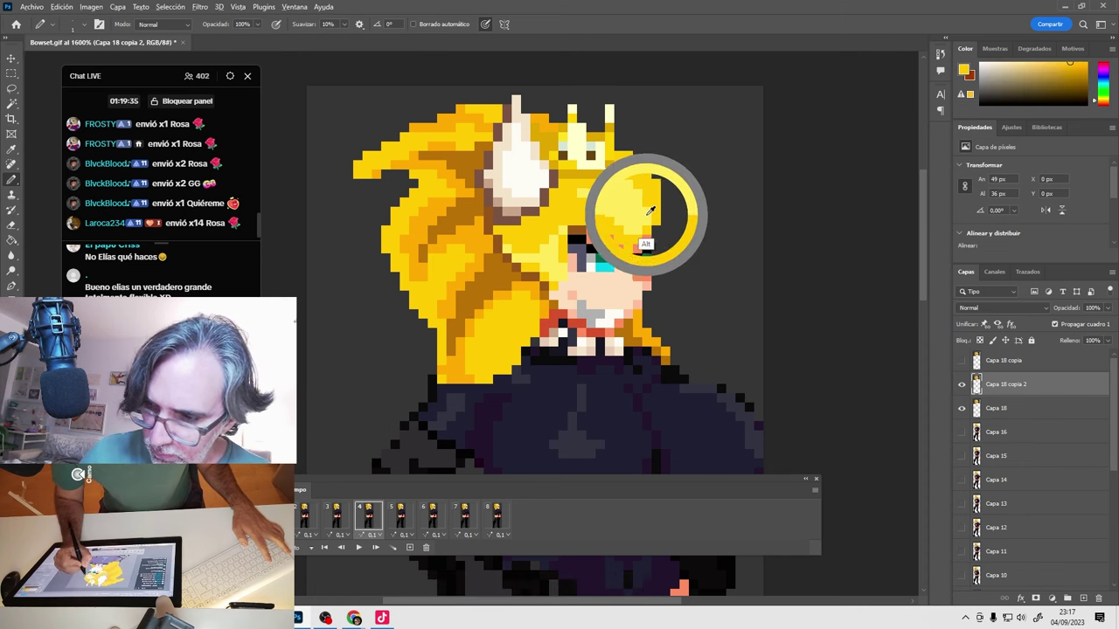
pyautogui.keyDown('alt'); pyautogui.click(615, 223); pyautogui.keyUp('alt')
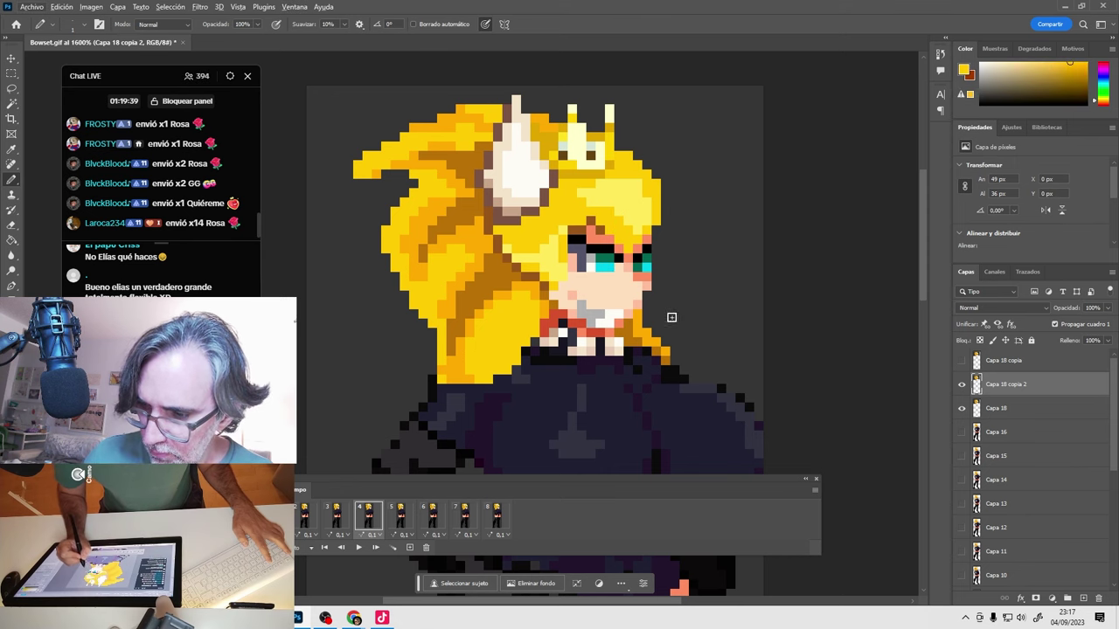
# Extend the hair lock beside the neck outward in sampled orange and brown, and play the animation from frame 3.
pyautogui.keyDown('alt'); pyautogui.click(645, 320); pyautogui.keyUp('alt')
pyautogui.keyDown('alt'); pyautogui.click(668, 356); pyautogui.keyUp('alt')
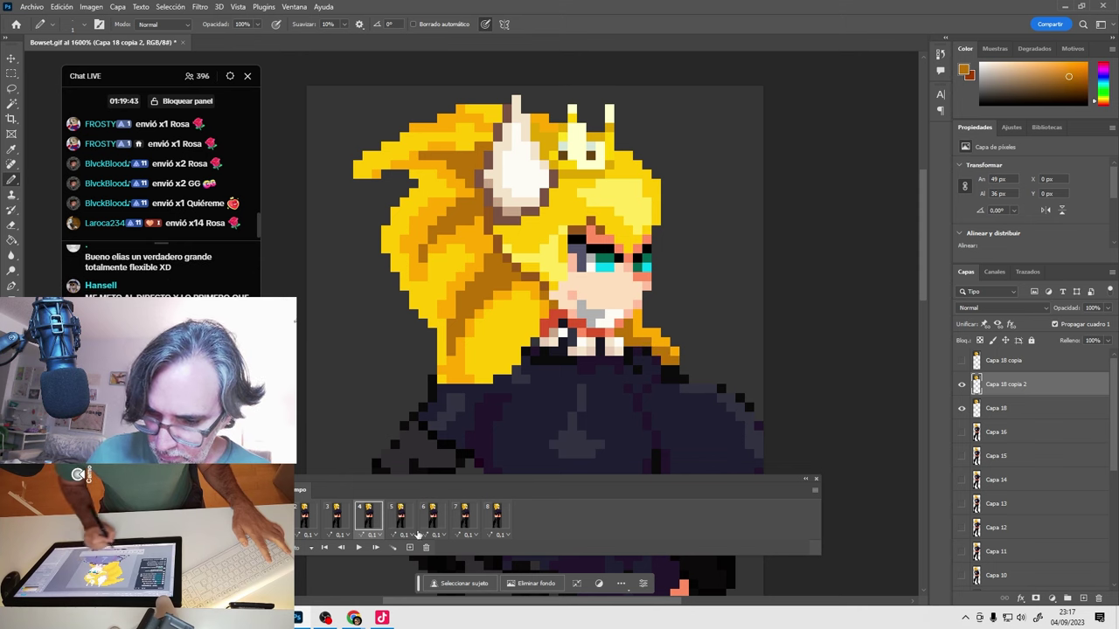
pyautogui.click(337, 517)
pyautogui.click(358, 547)
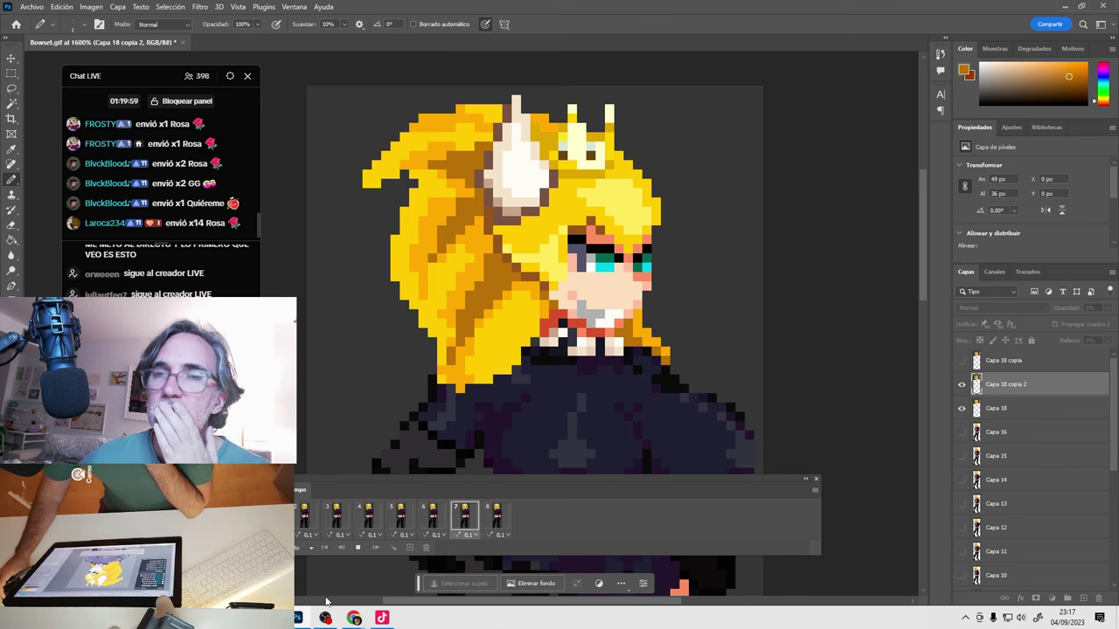
# Crop the canvas to the head and ponytail, about 49 by 37 px, and clear the selection.
pyautogui.press('m')
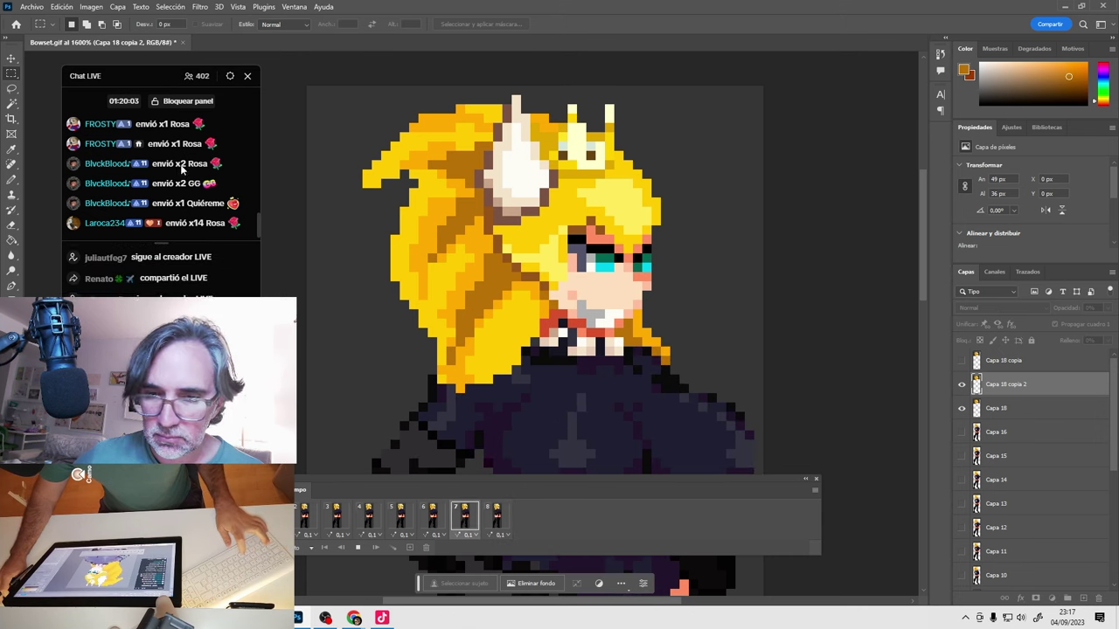
pyautogui.hotkey('ctrl', 'a')
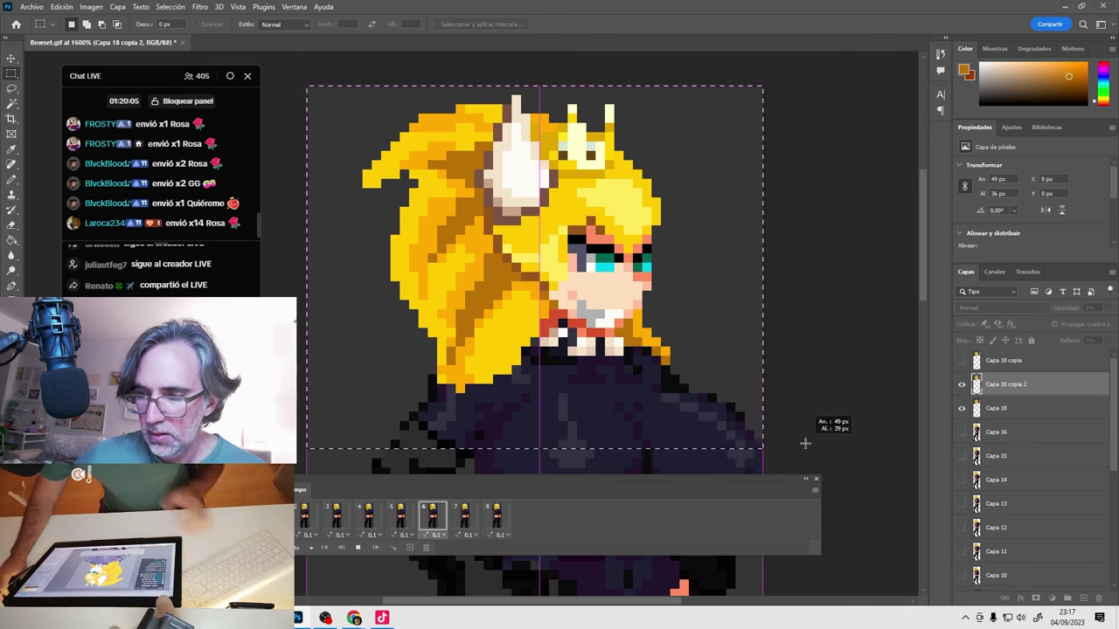
pyautogui.click(91, 7)
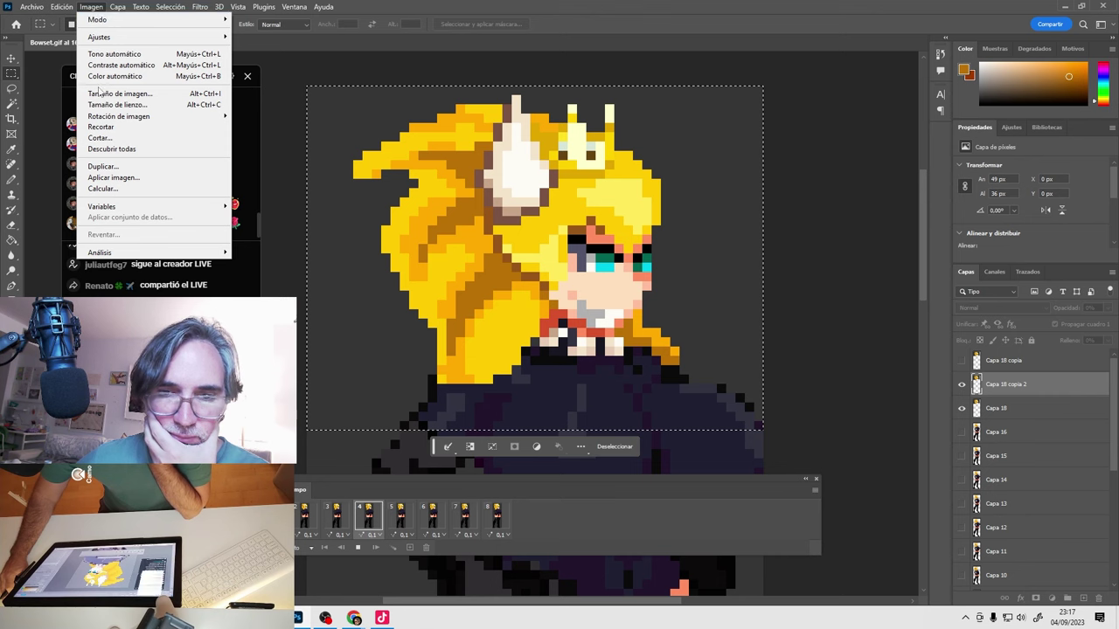
pyautogui.click(159, 119)
pyautogui.hotkey('ctrl', 'd')
pyautogui.press('space')
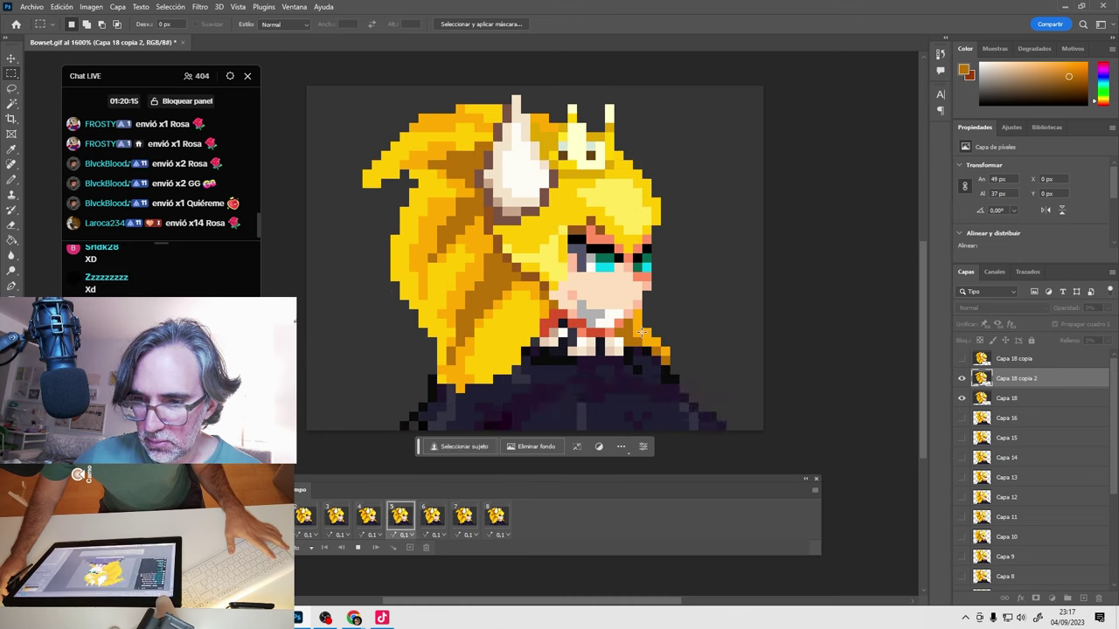
# Compare the hair layers across neighbouring frames and show Capa 18 copia 2 in frame 3.
pyautogui.click(310, 521)
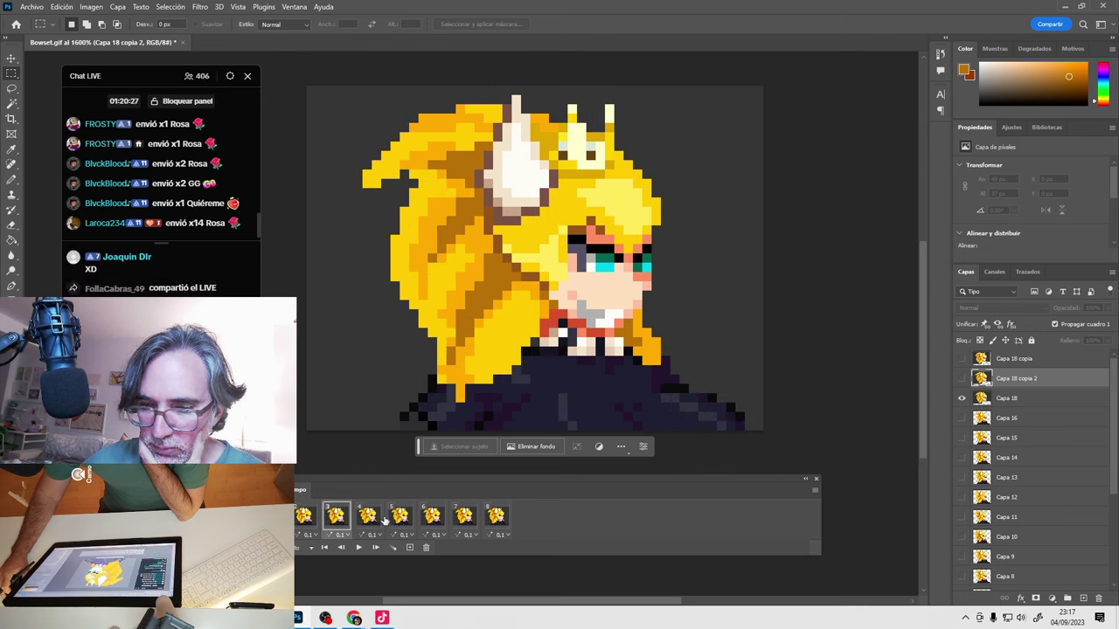
pyautogui.click(366, 519)
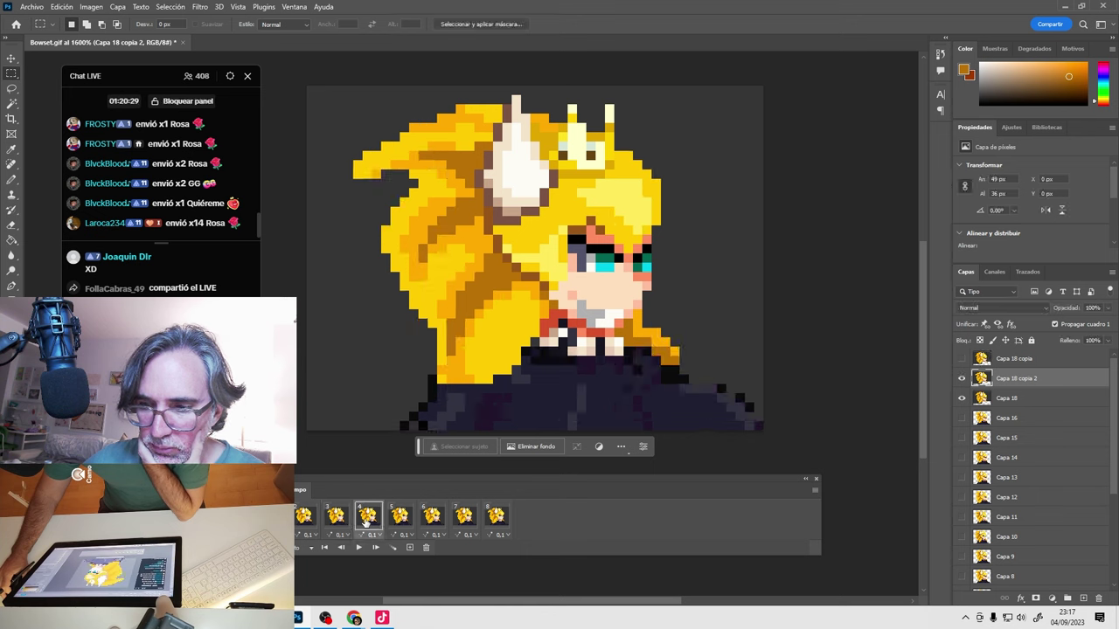
pyautogui.click(336, 521)
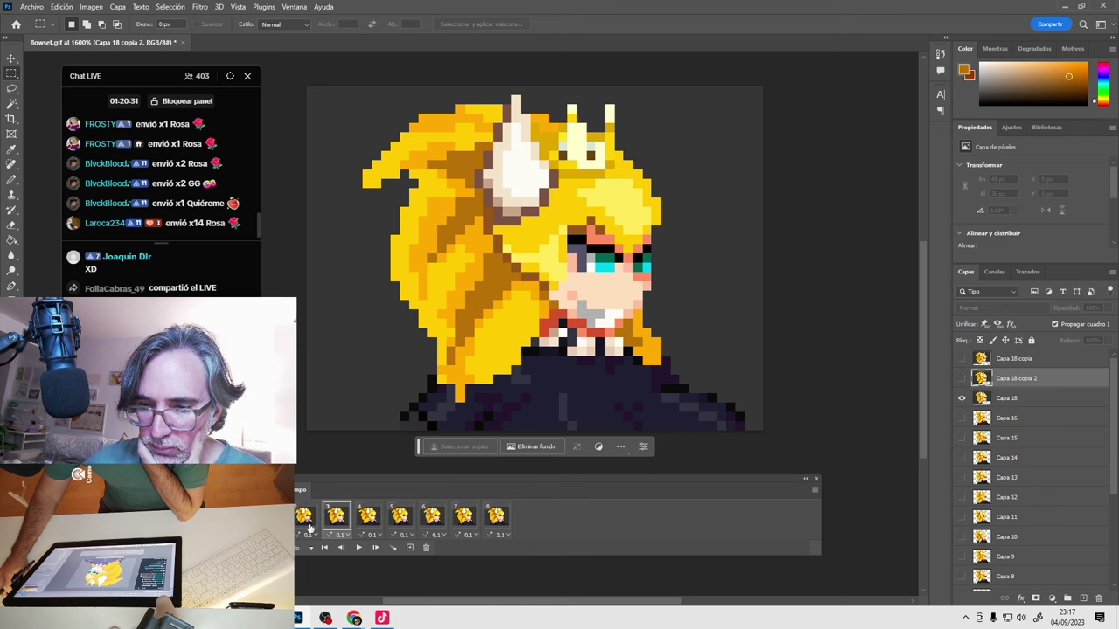
pyautogui.click(960, 360)
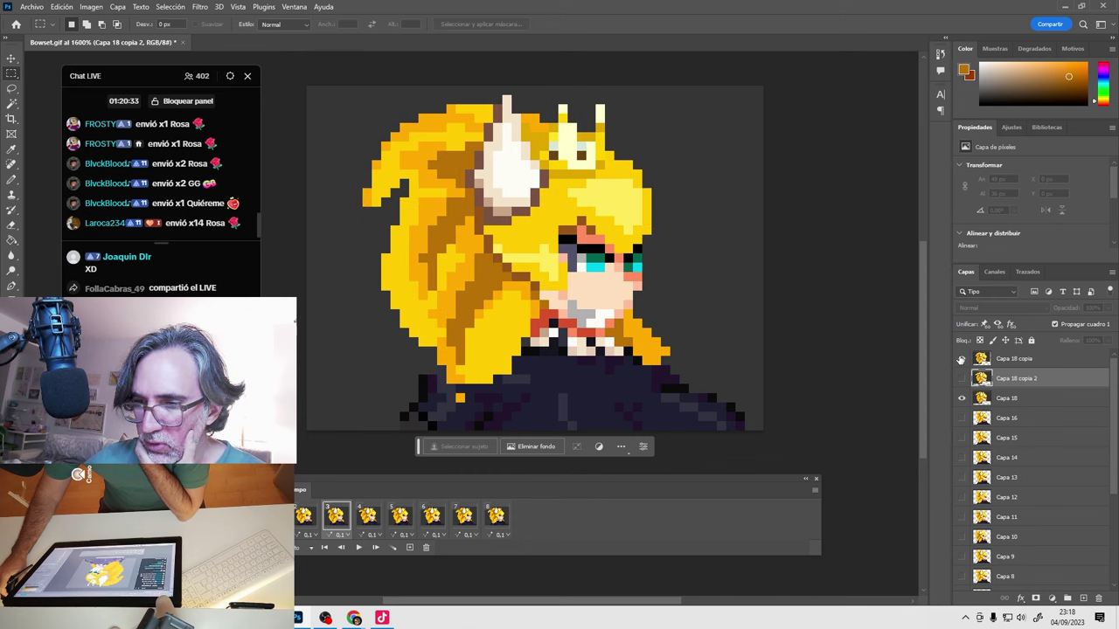
pyautogui.click(960, 360)
pyautogui.click(962, 379)
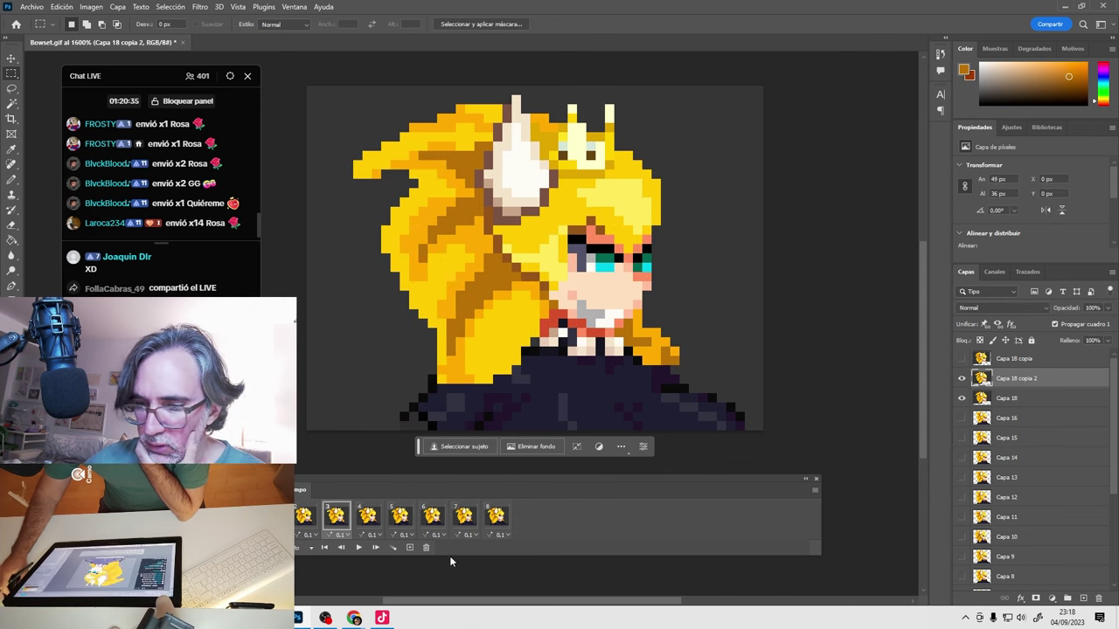
# Show the Capa 18 copia hair layer in frame 6.
pyautogui.click(370, 520)
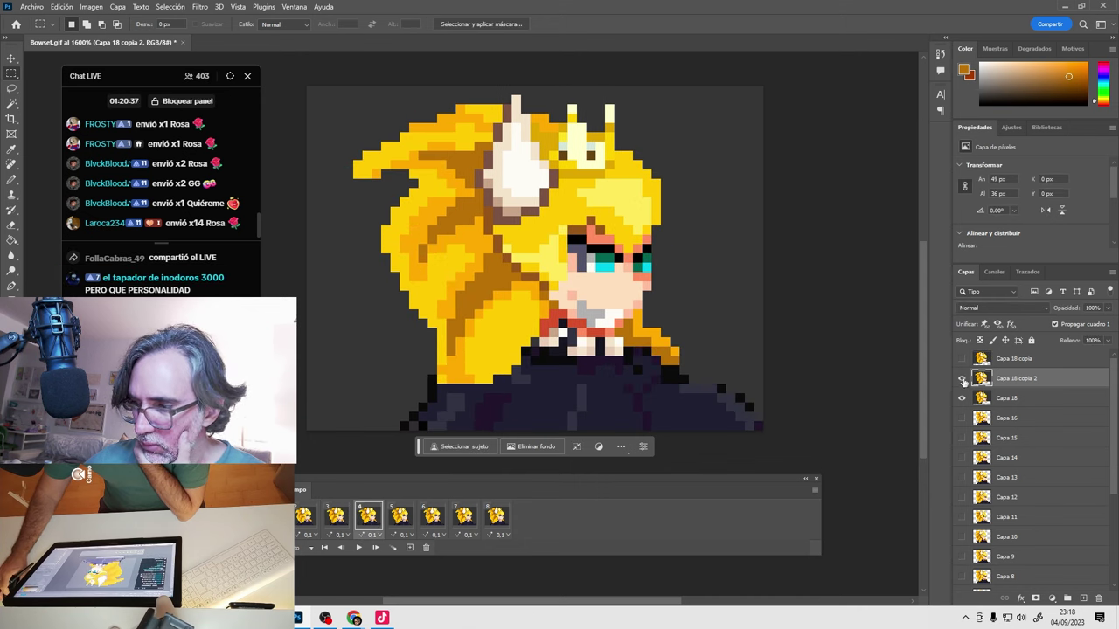
pyautogui.click(407, 520)
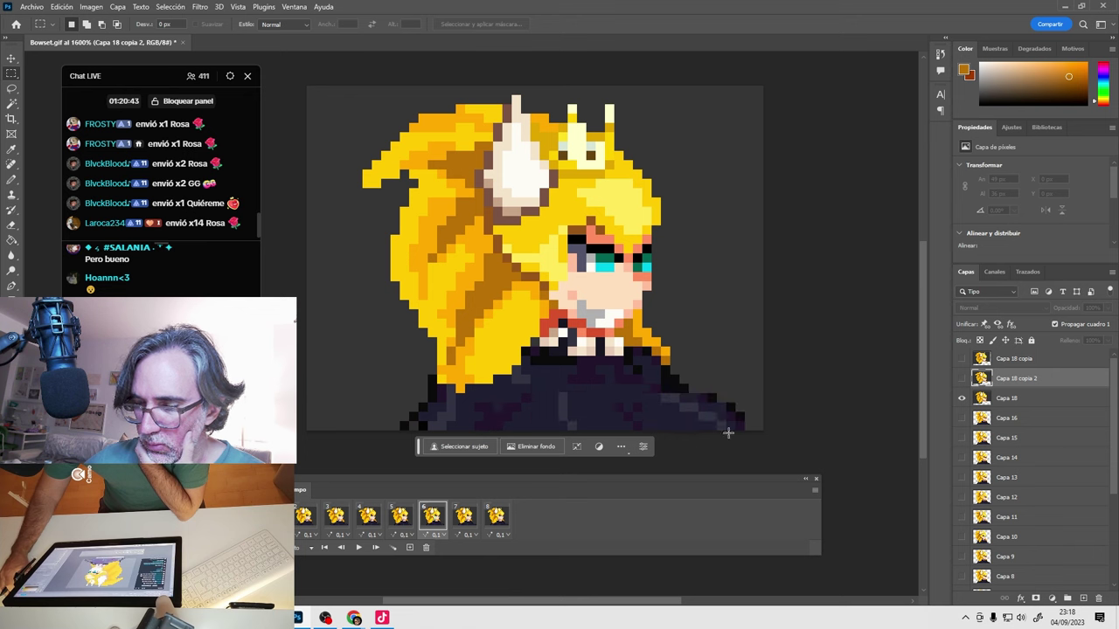
pyautogui.click(961, 359)
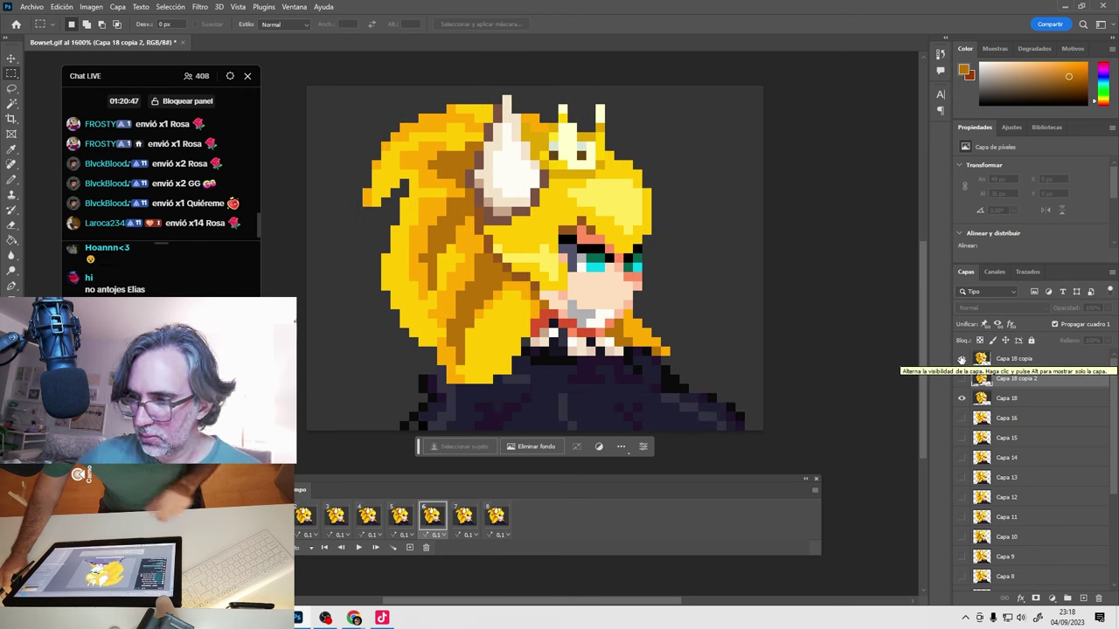
# Try to nudge the Capa 18 copia layer one step to the right in frame 6.
pyautogui.click(12, 58)
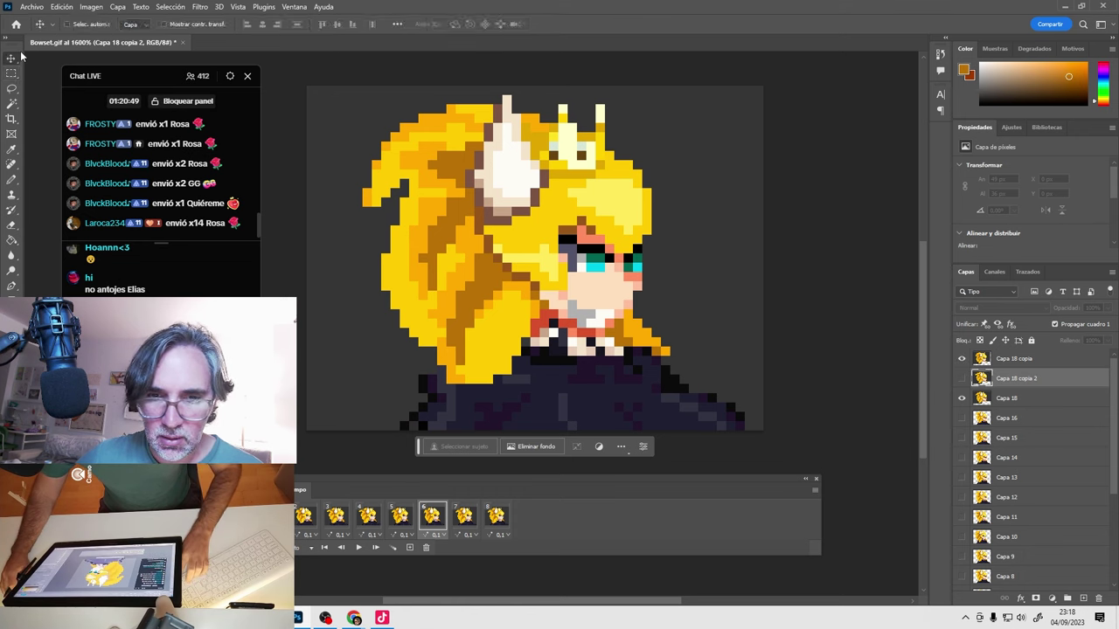
pyautogui.click(1011, 358)
pyautogui.press('Right')
pyautogui.hotkey('ctrl', 'z')
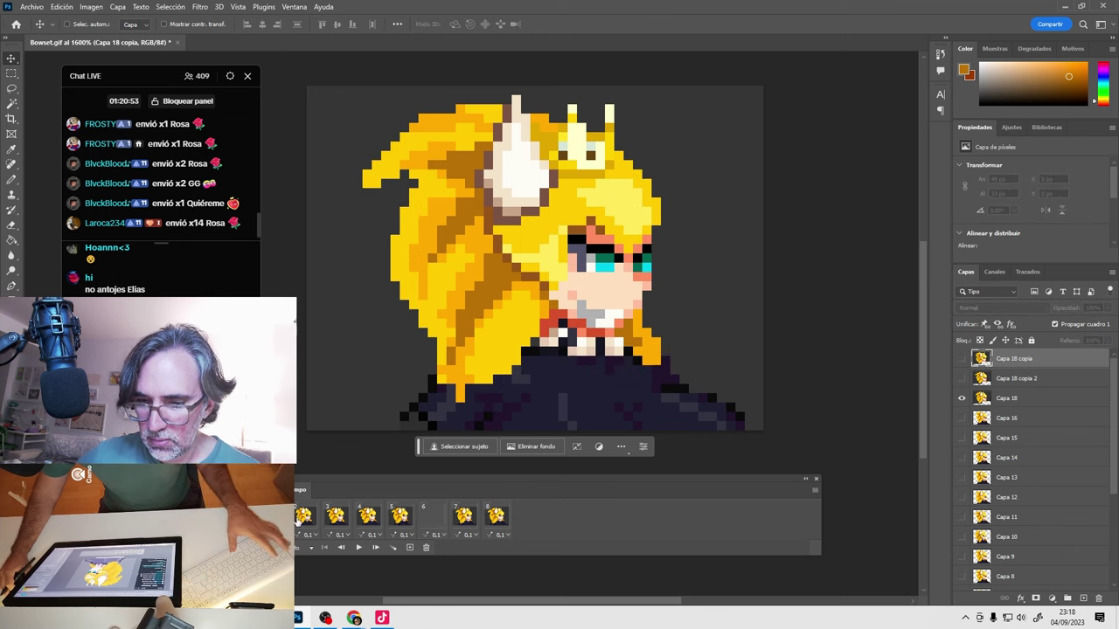
# Play the cropped animation and compare the hair across frames 2, 3 and 4.
pyautogui.press('space')
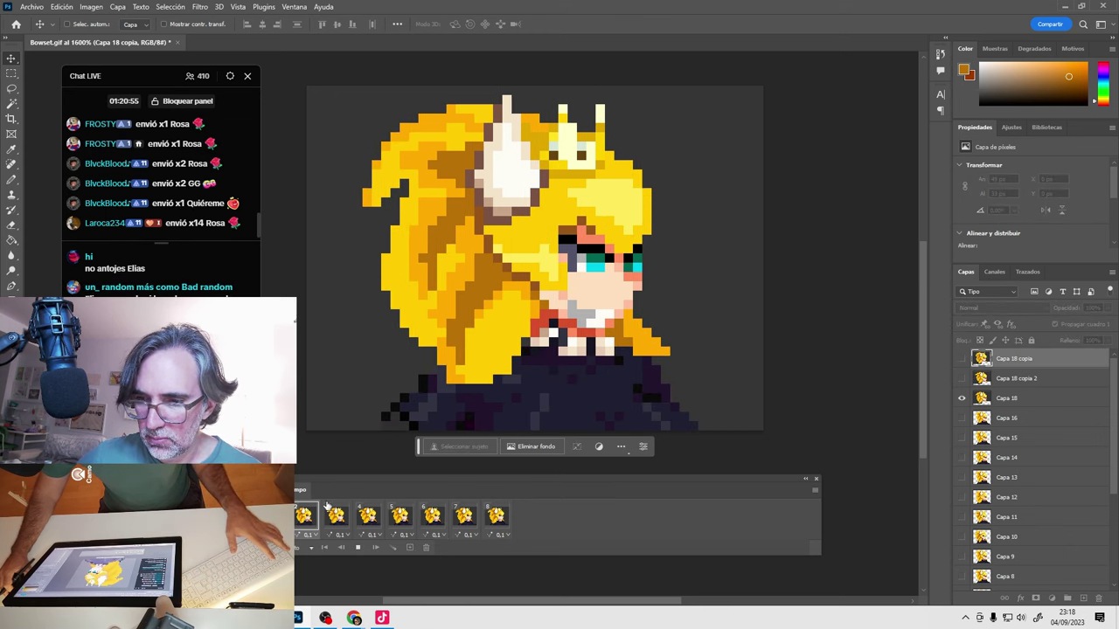
pyautogui.press('space')
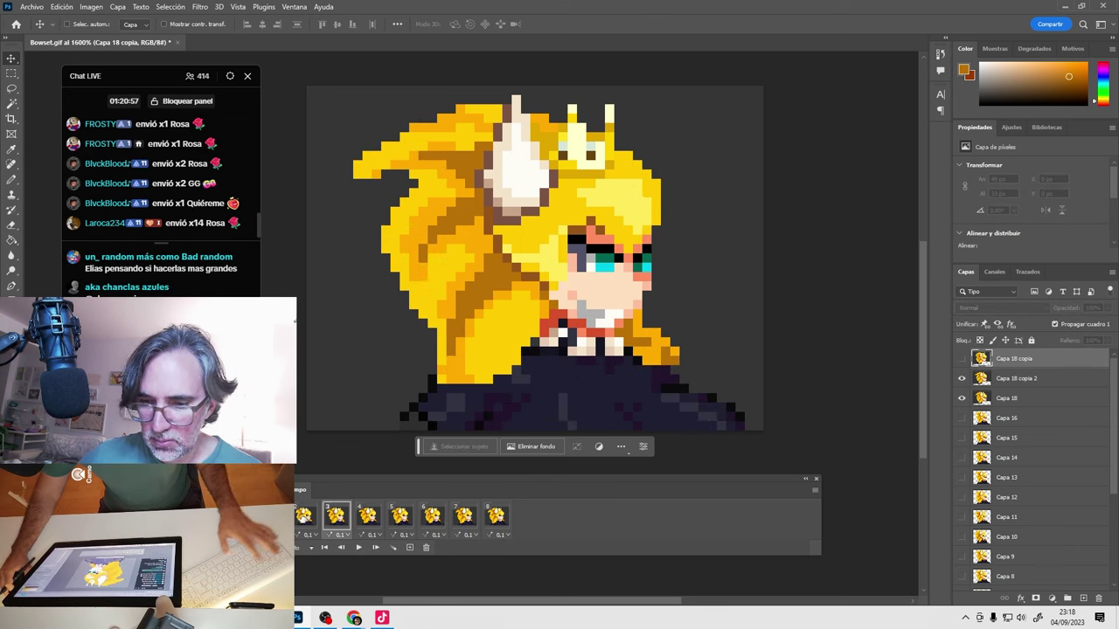
pyautogui.click(336, 524)
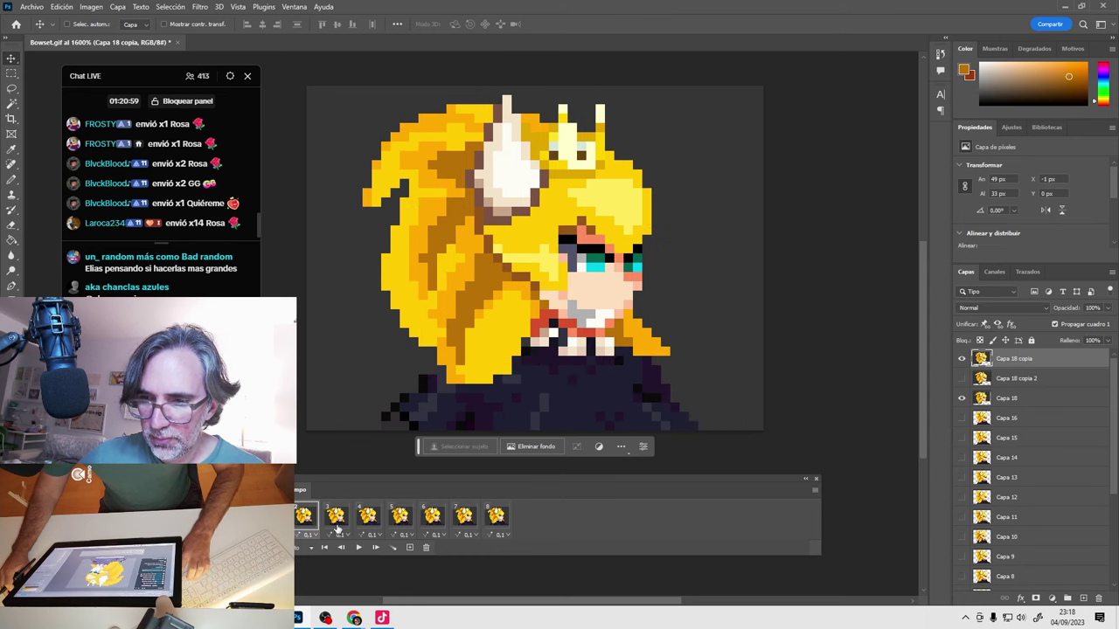
pyautogui.click(337, 522)
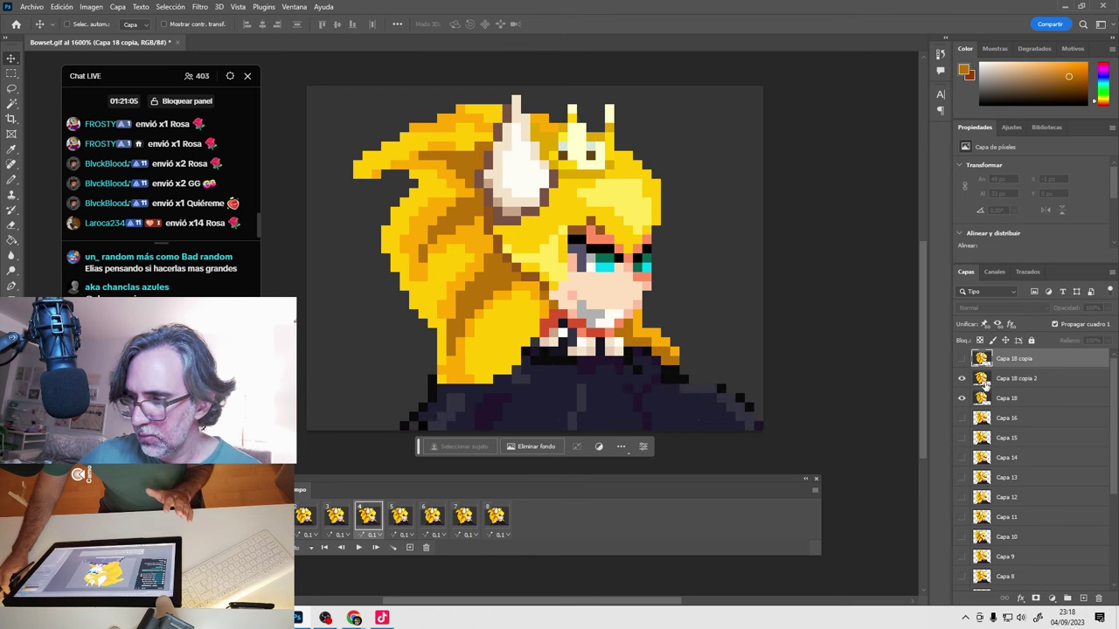
# Show the Capa 18 copia hair layer in frame 4, checking it with and without Capa 18 copia 2.
pyautogui.click(961, 359)
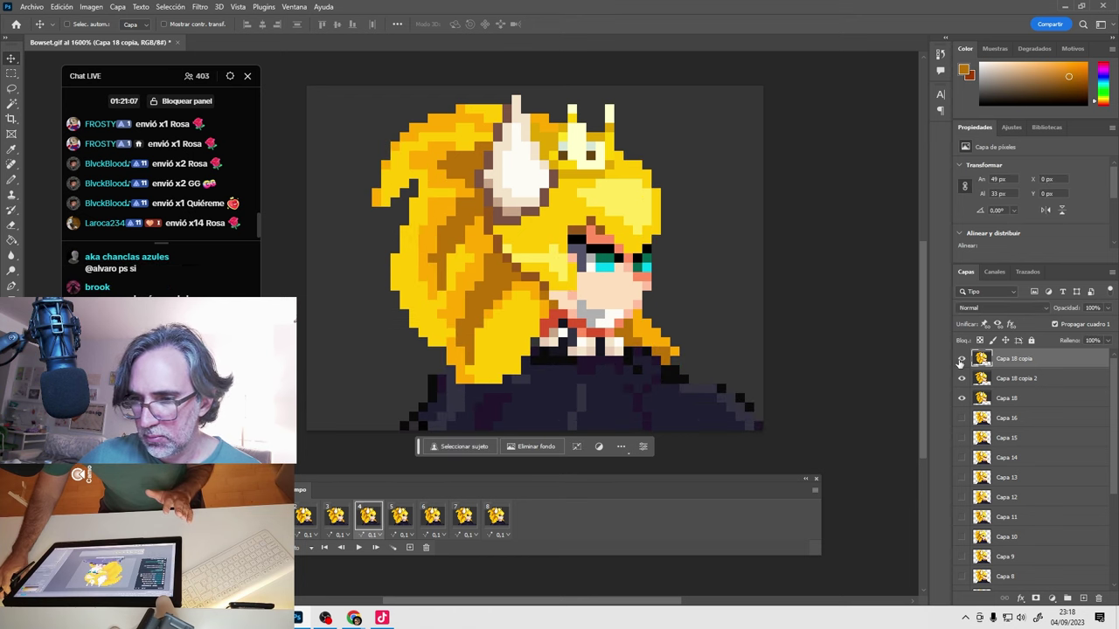
pyautogui.click(961, 378)
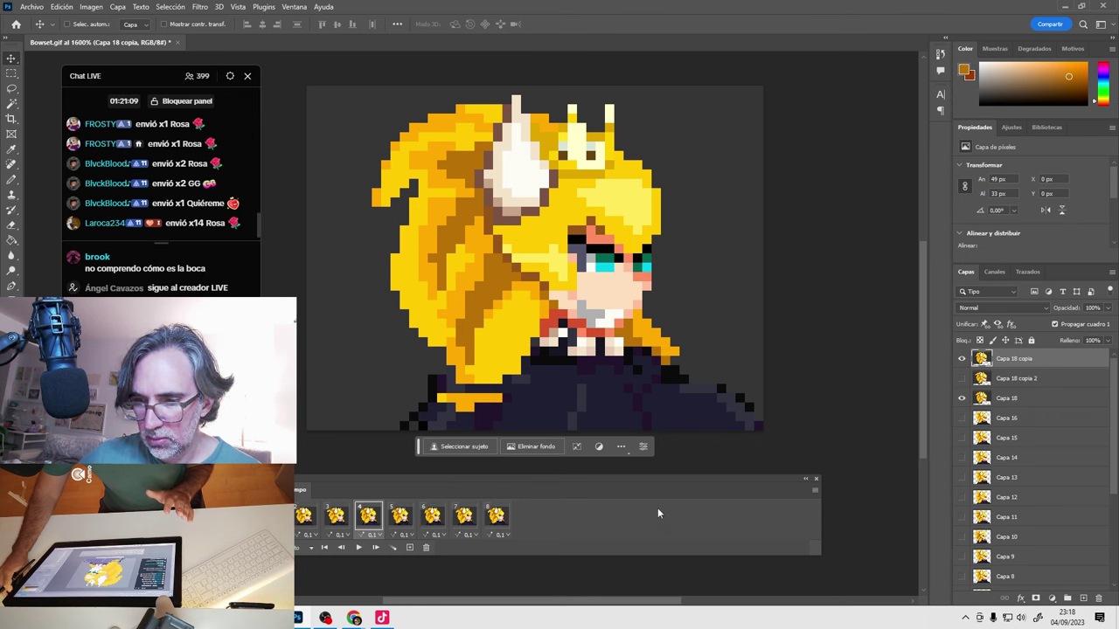
pyautogui.click(962, 378)
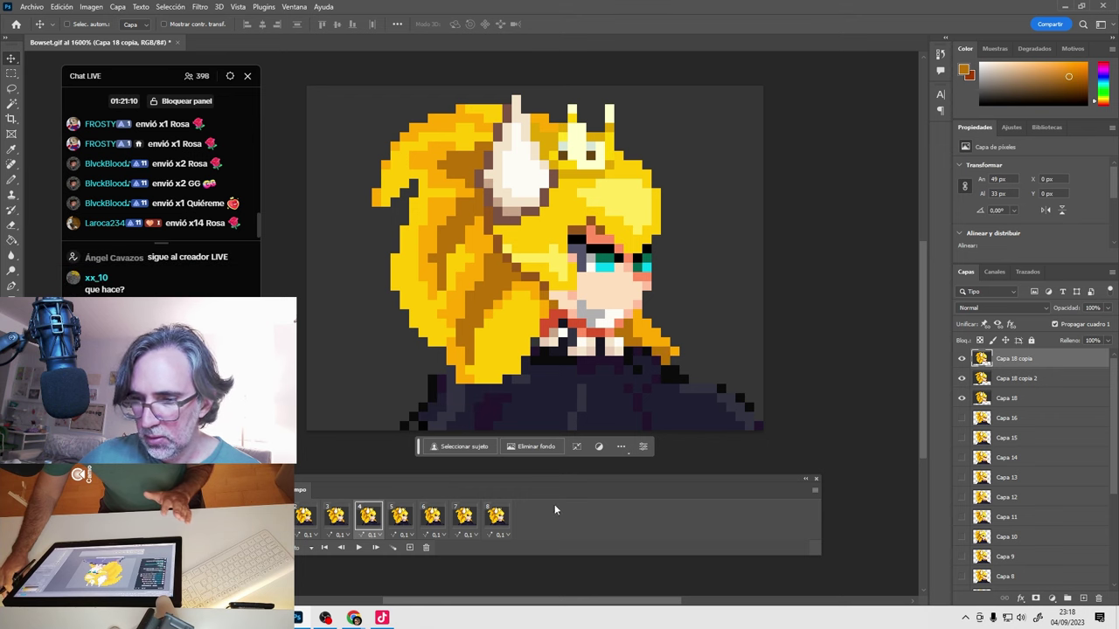
# Hide the Capa 18 copia layer in frame 6 and play the animation to check the change.
pyautogui.click(401, 517)
pyautogui.click(432, 517)
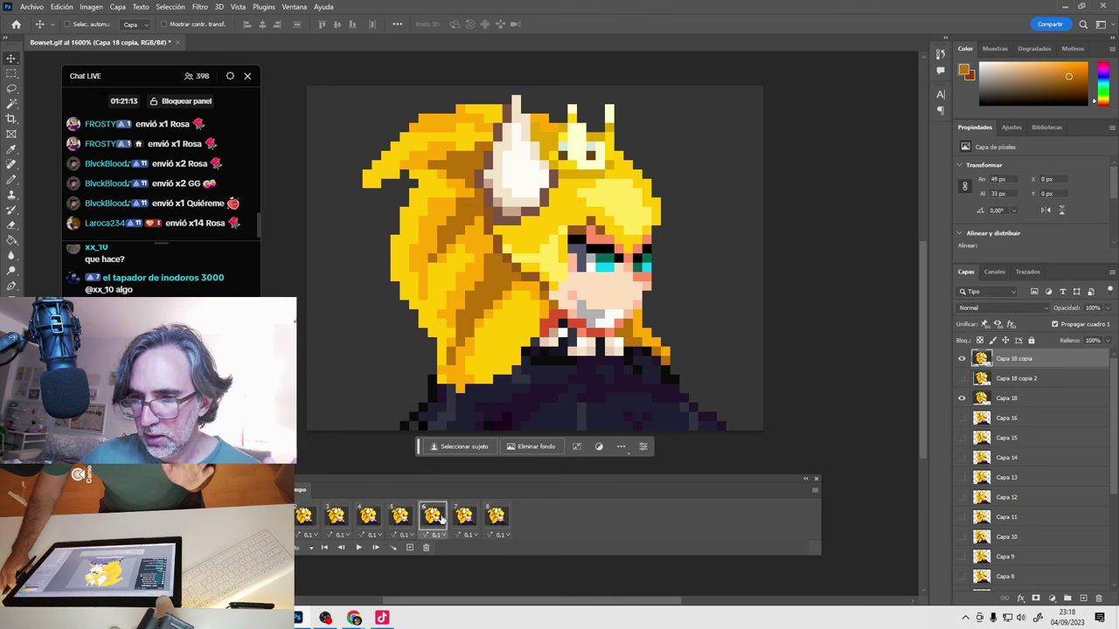
pyautogui.click(961, 358)
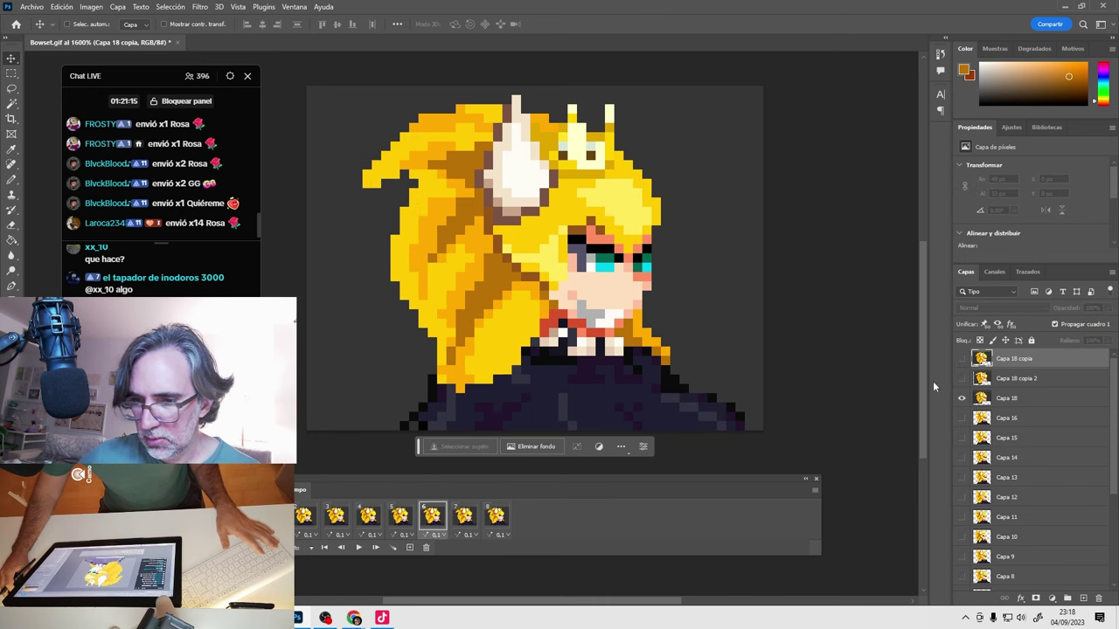
pyautogui.click(478, 517)
pyautogui.press('space')
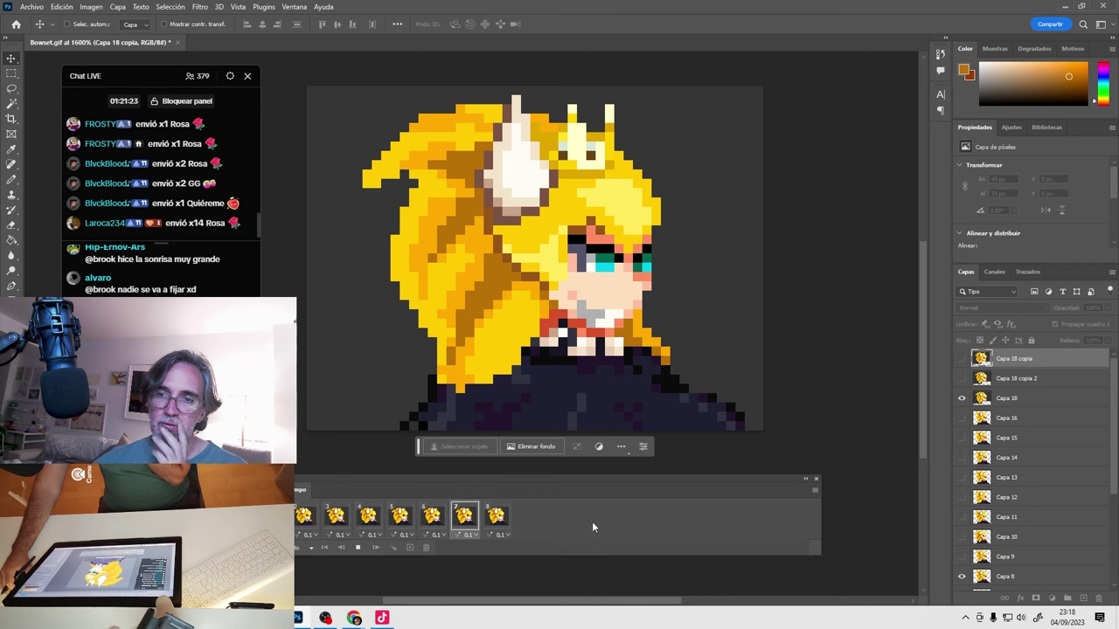
# Nudge the Capa 18 copia layer 1 px to the right in frame 4.
pyautogui.click(329, 520)
pyautogui.click(368, 517)
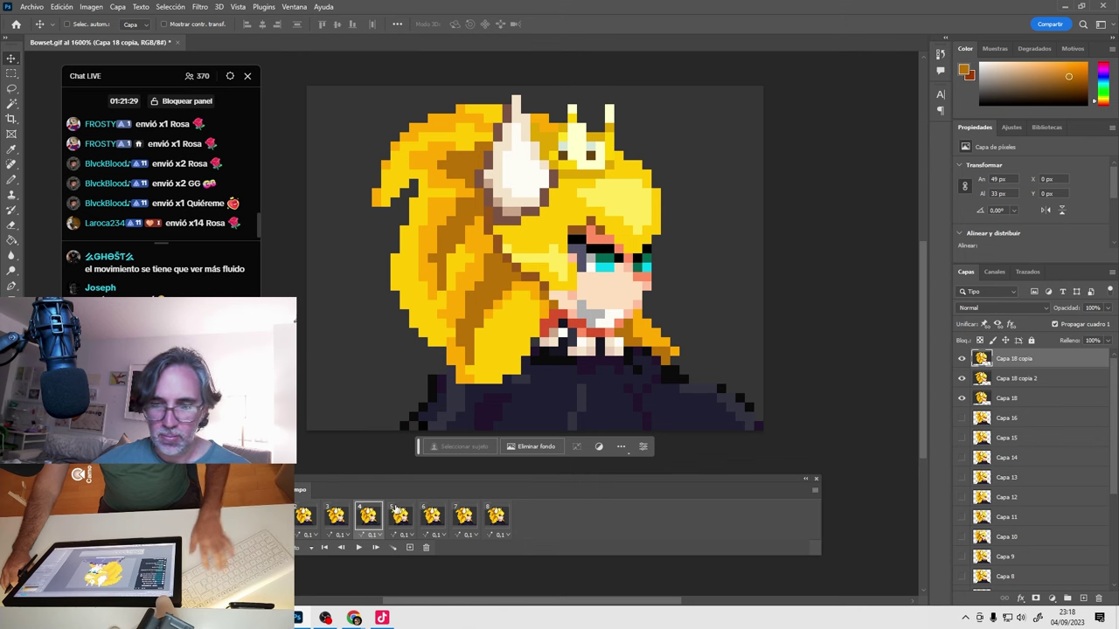
pyautogui.press('Right')
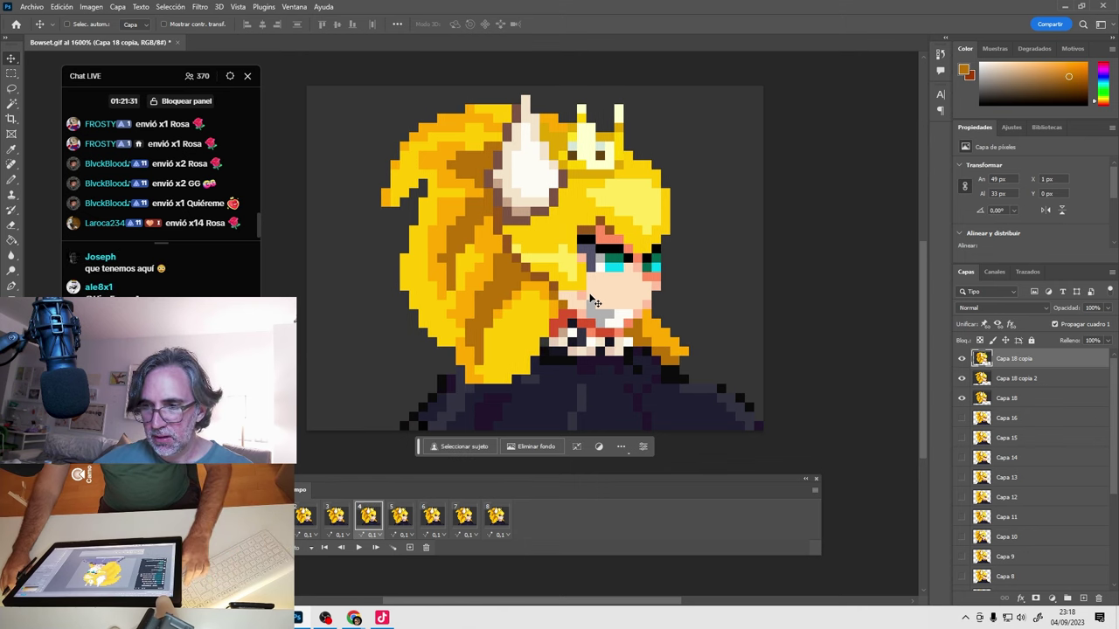
# Compare the hair and head position across frames 2 to 5, and play the animation.
pyautogui.click(357, 546)
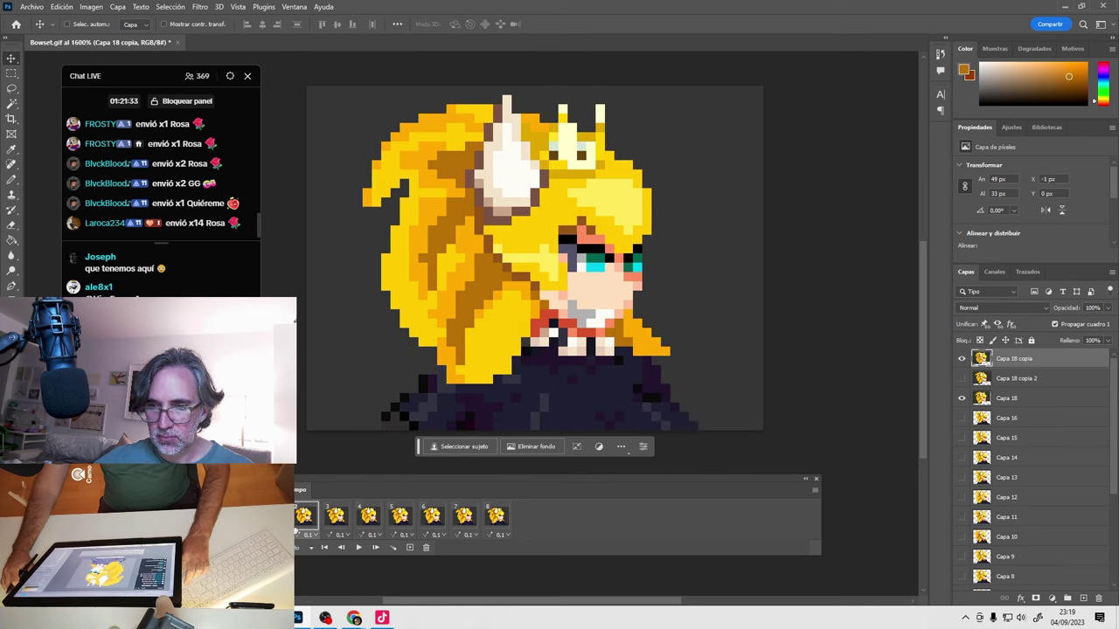
pyautogui.click(305, 517)
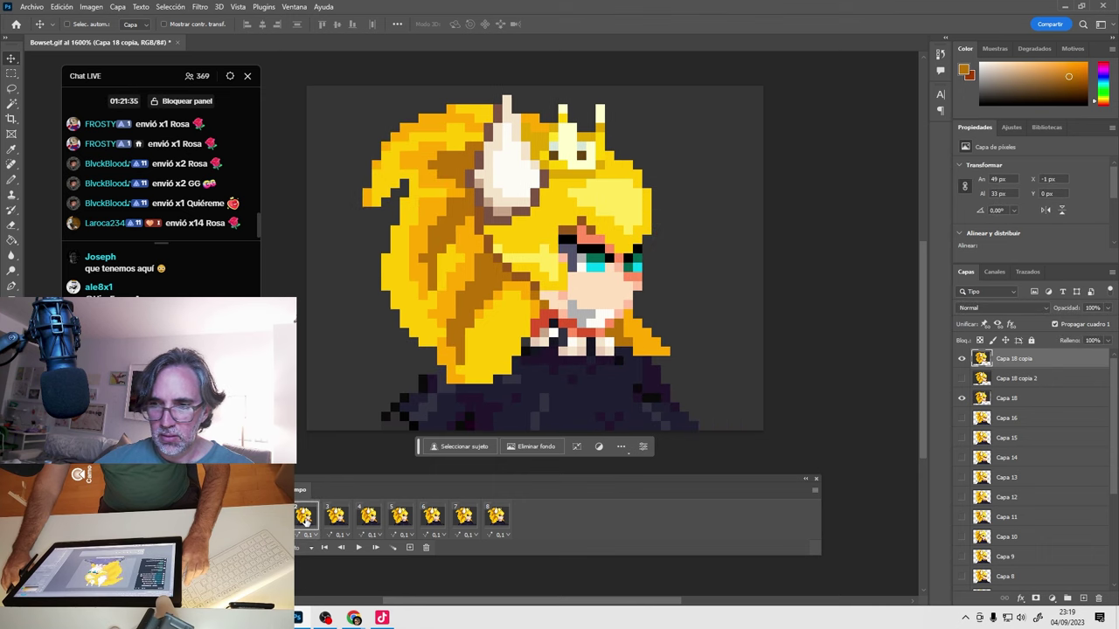
pyautogui.click(336, 518)
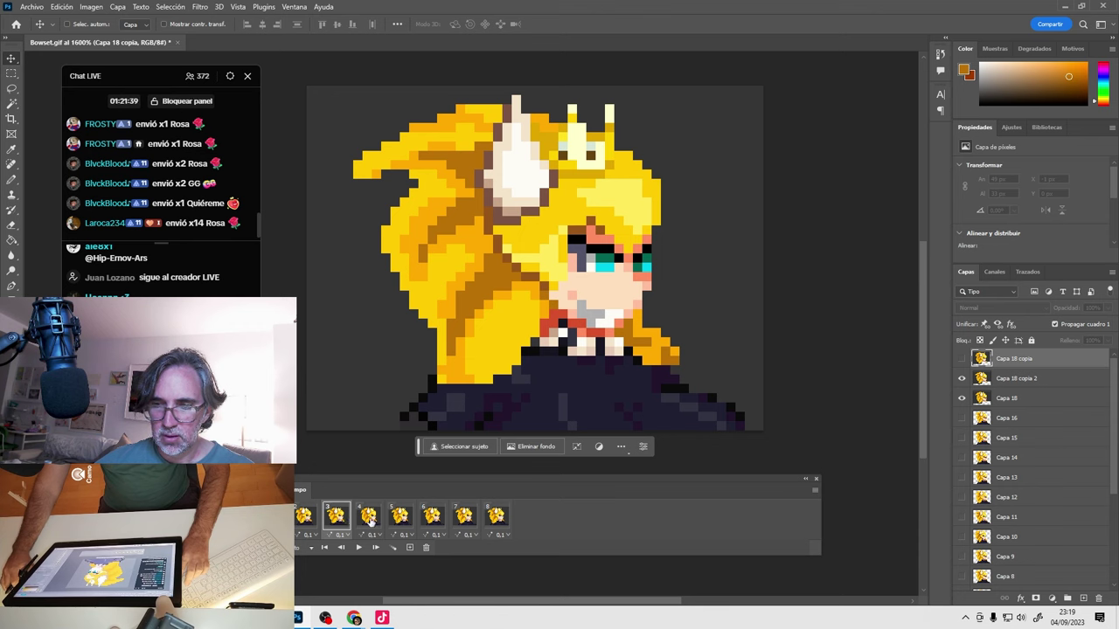
pyautogui.click(369, 517)
pyautogui.click(399, 517)
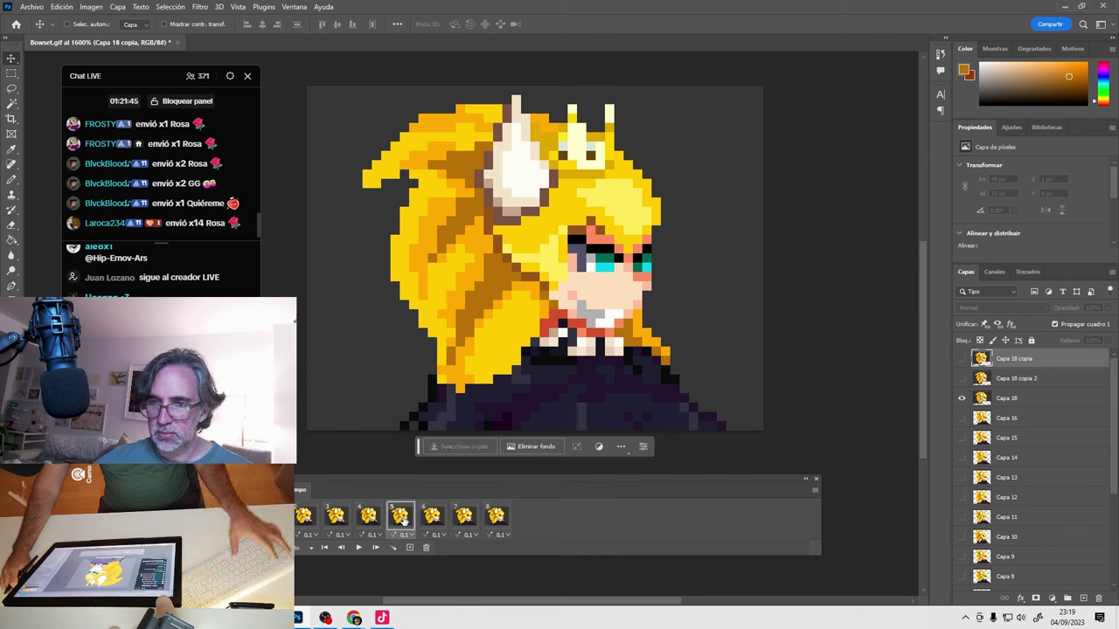
pyautogui.press('space')
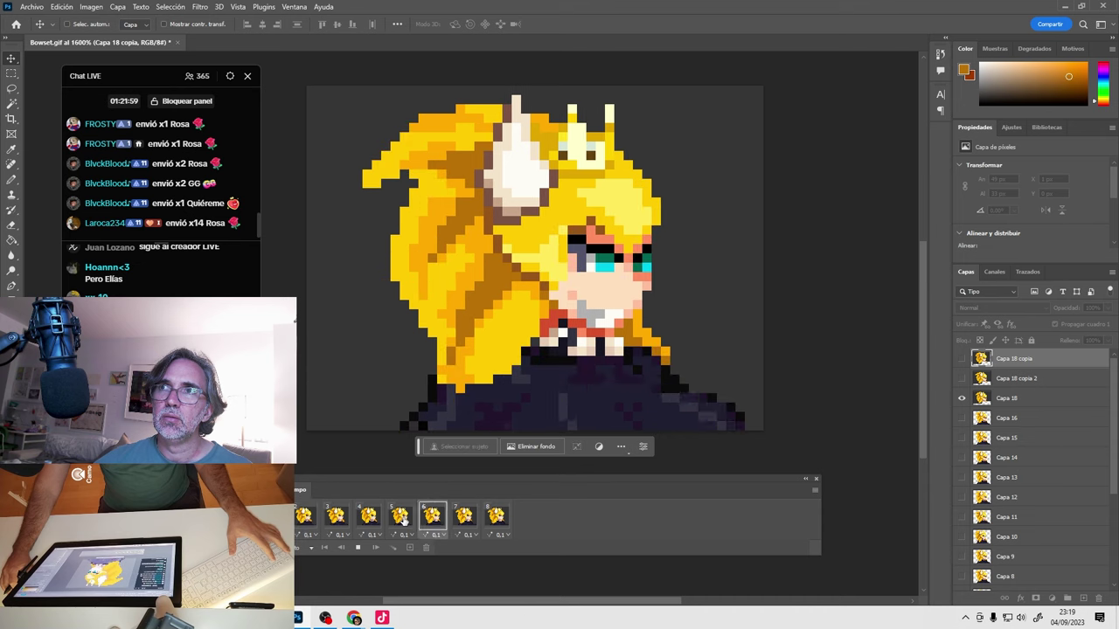
pyautogui.press('space')
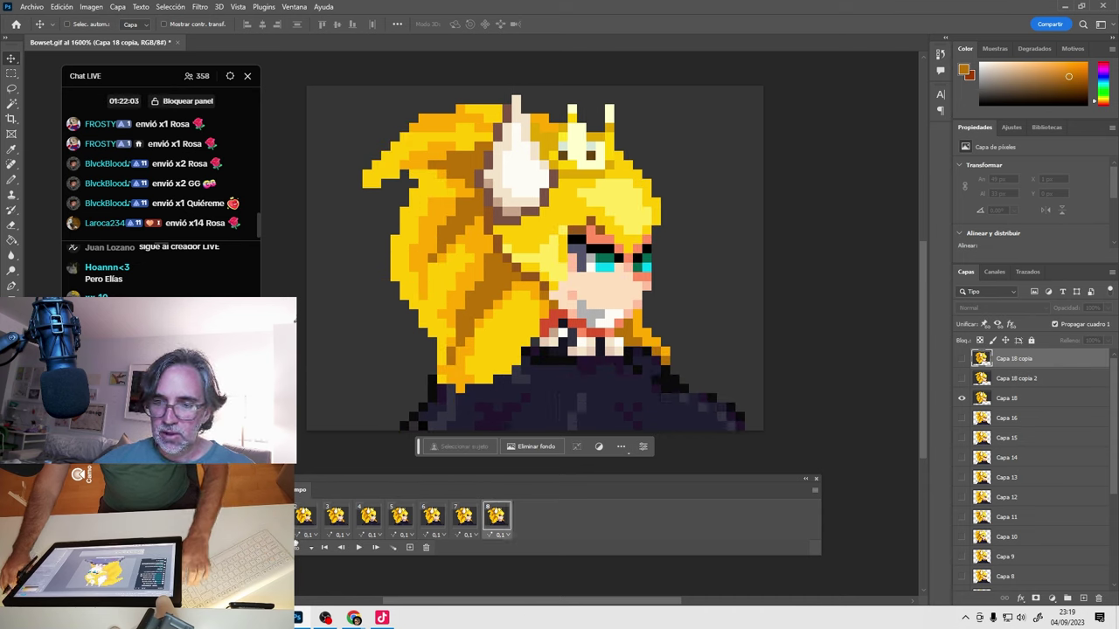
# Hide the Capa 18 copia layer in frame 2 and play the animation to check the hair movement.
pyautogui.click(302, 516)
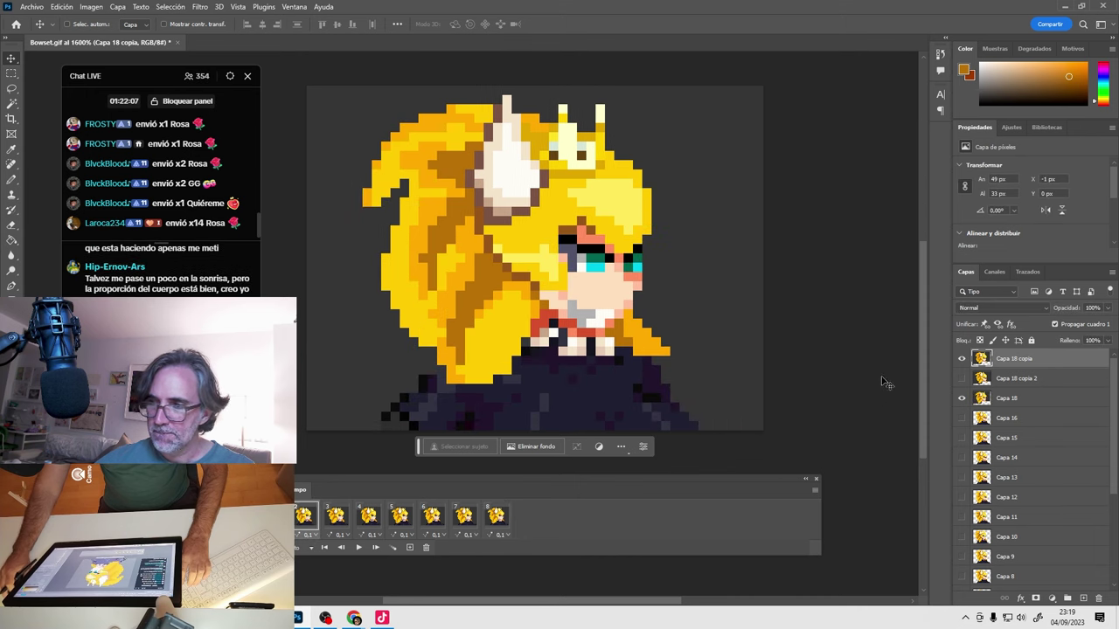
pyautogui.click(961, 362)
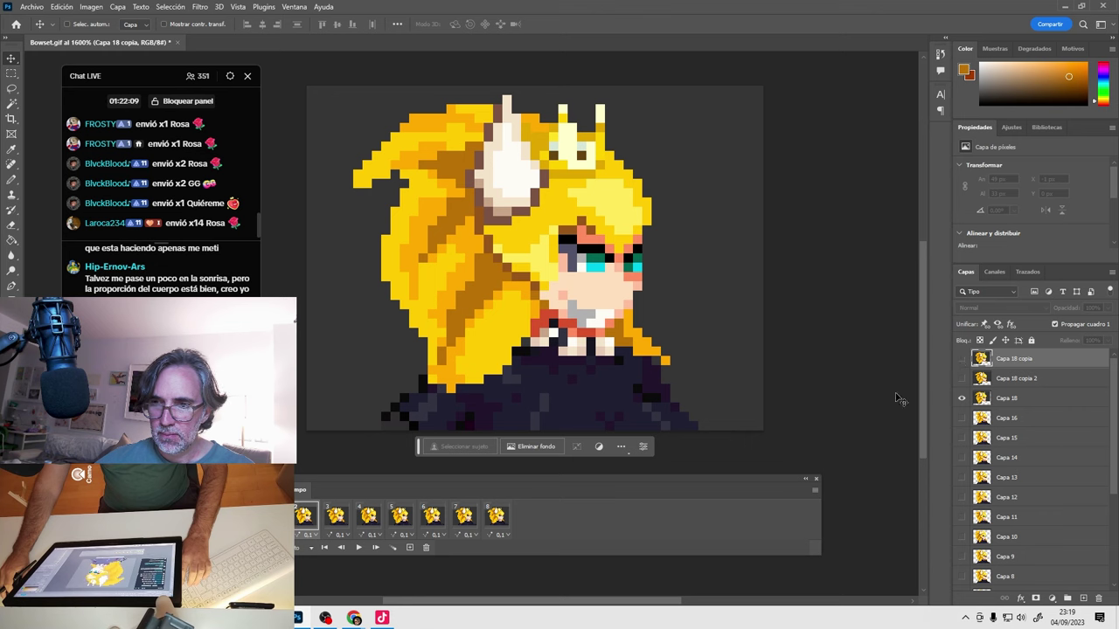
pyautogui.press('space')
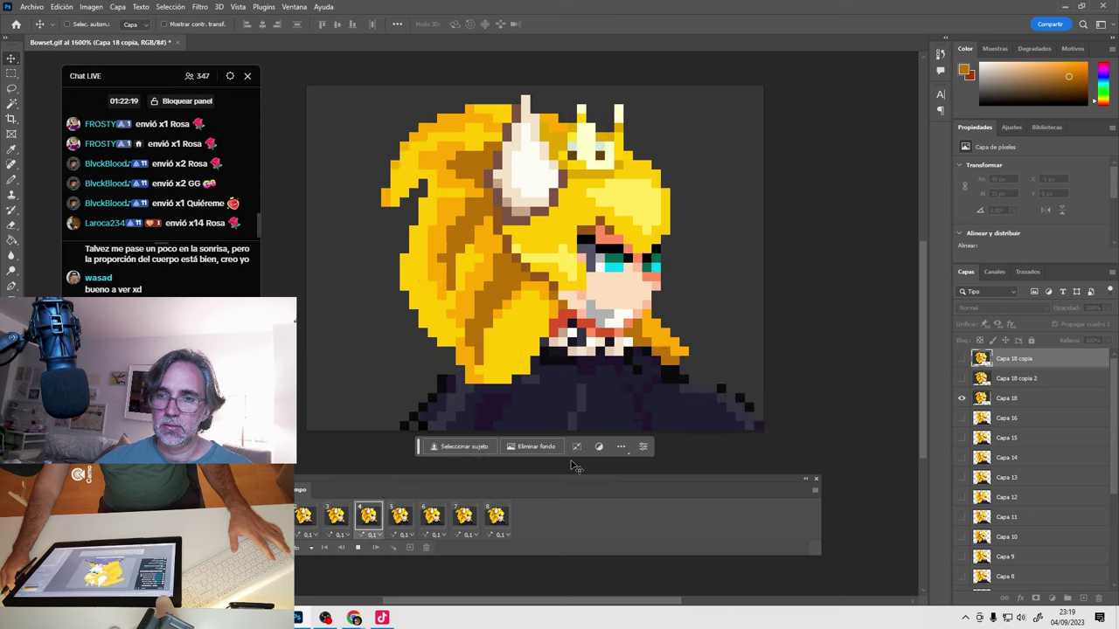
pyautogui.press('space')
# Replay the animation at a smaller view size to judge how smoothly the ponytail moves.
pyautogui.scroll(-3, 572, 332)
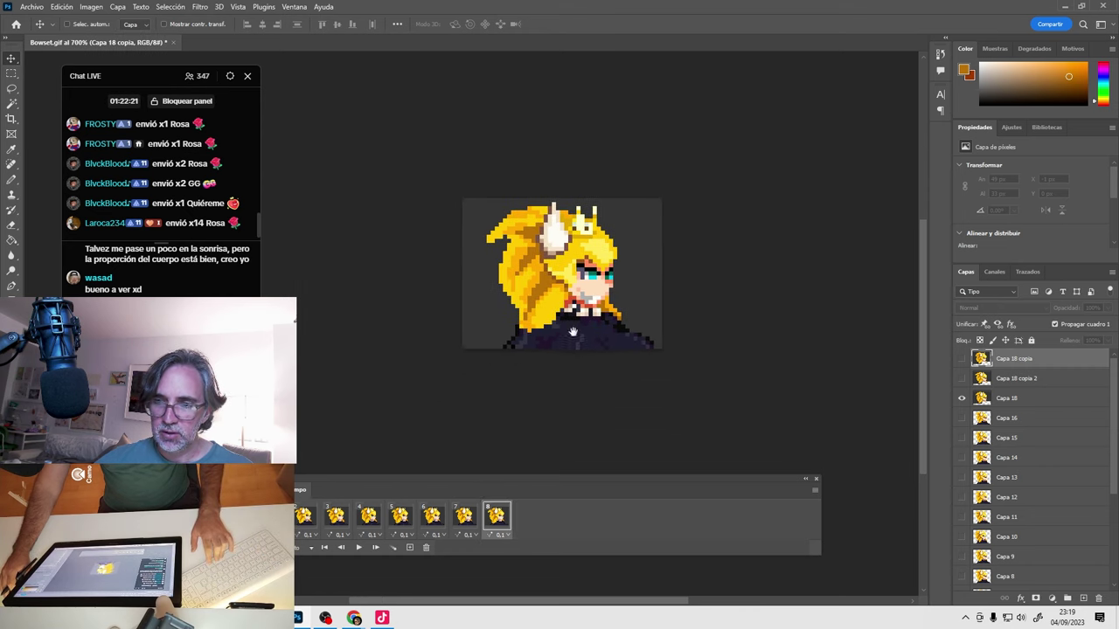
pyautogui.press('space')
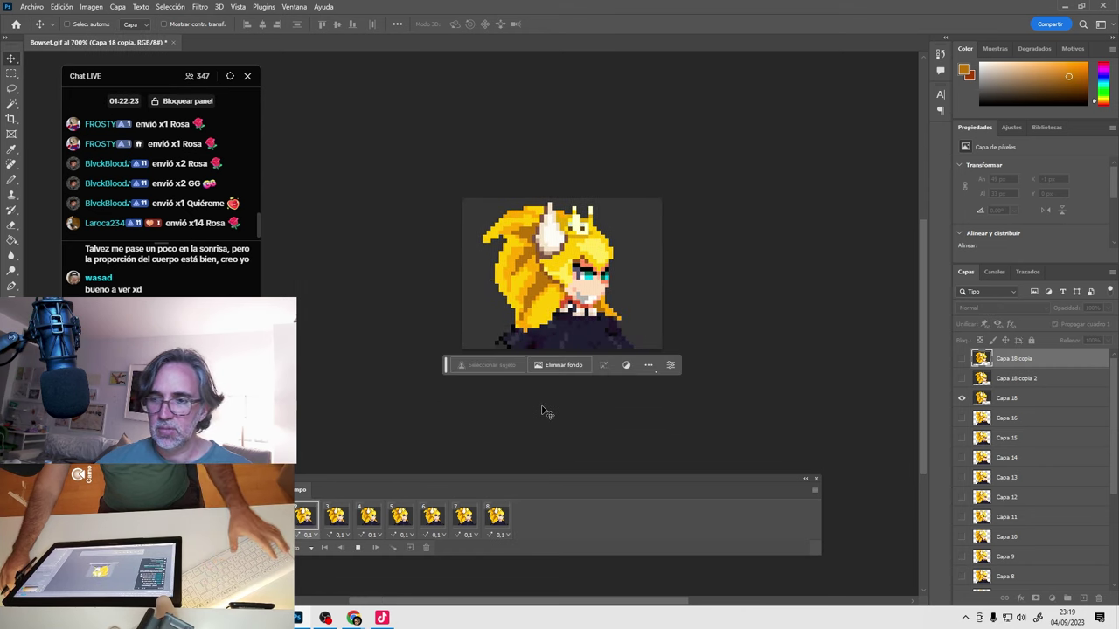
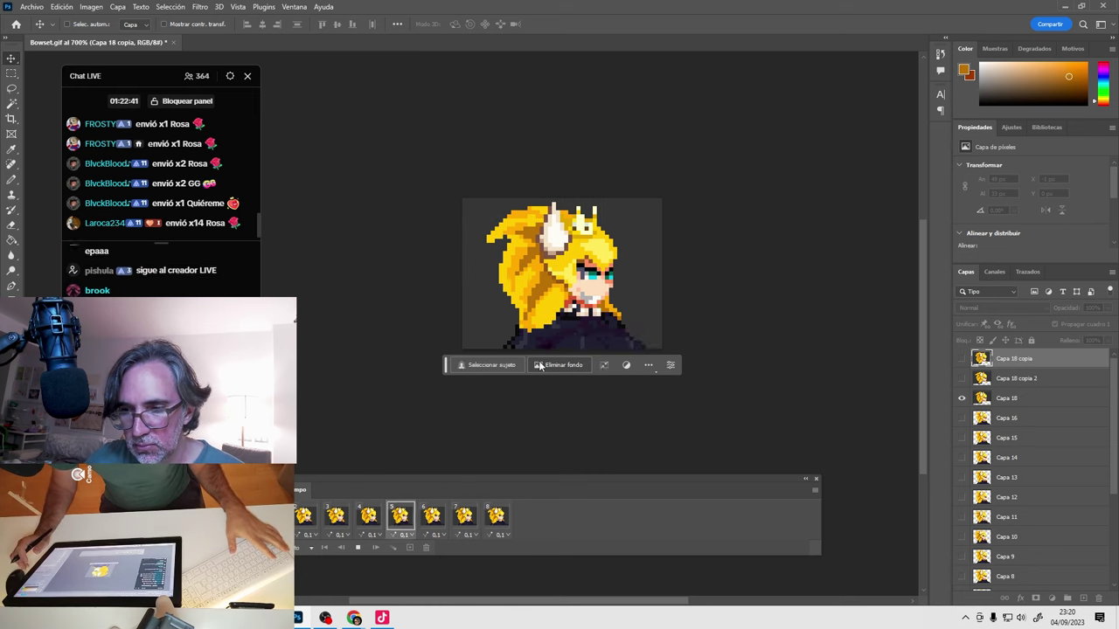
pyautogui.press('space')
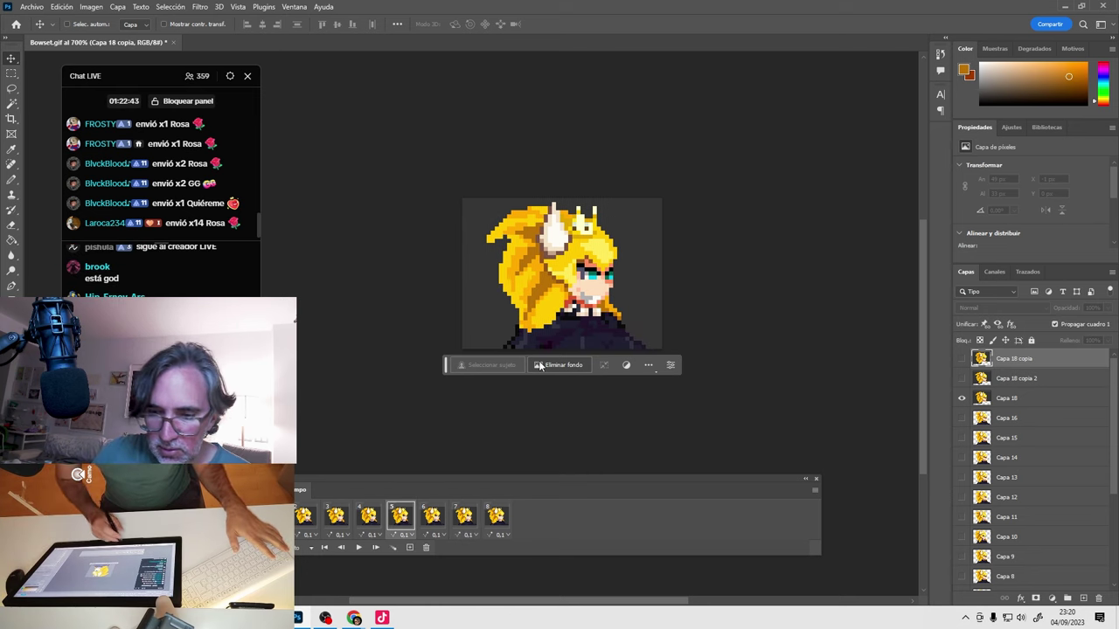
pyautogui.press('space')
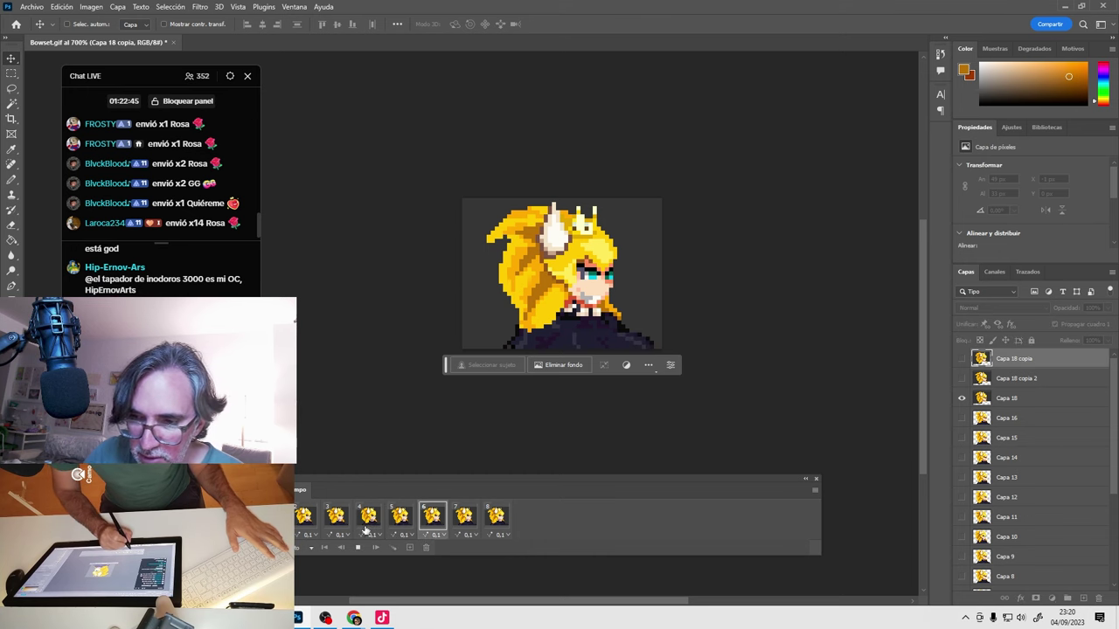
pyautogui.press('space')
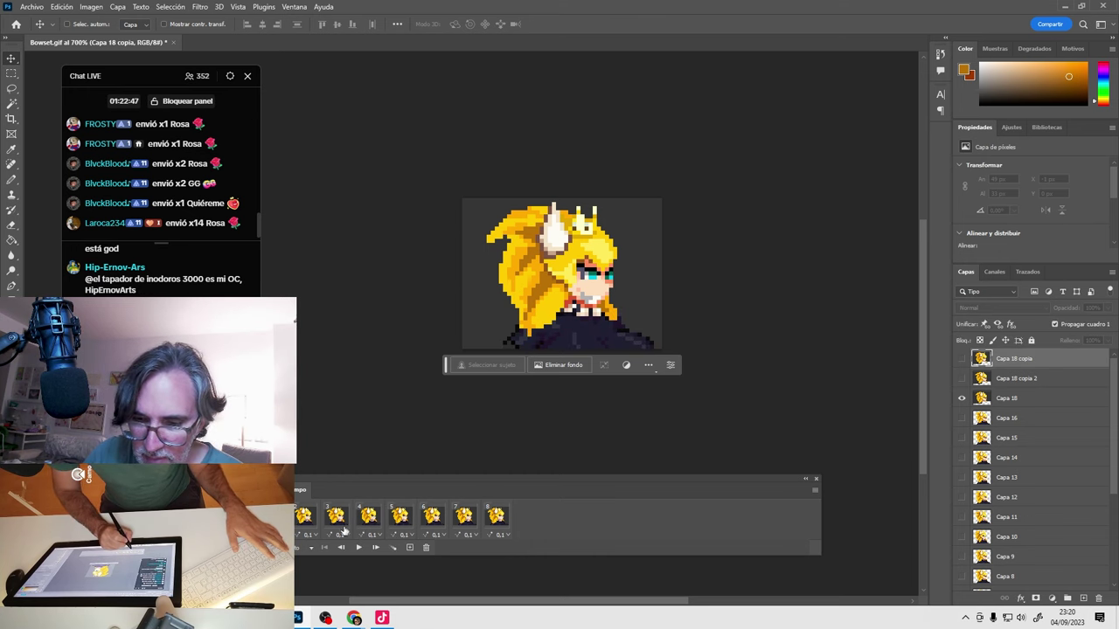
# Step back and forth through frames 2 to 6 to examine the ponytail's transitions, especially between frames 4 and 5.
pyautogui.click(306, 521)
pyautogui.click(348, 523)
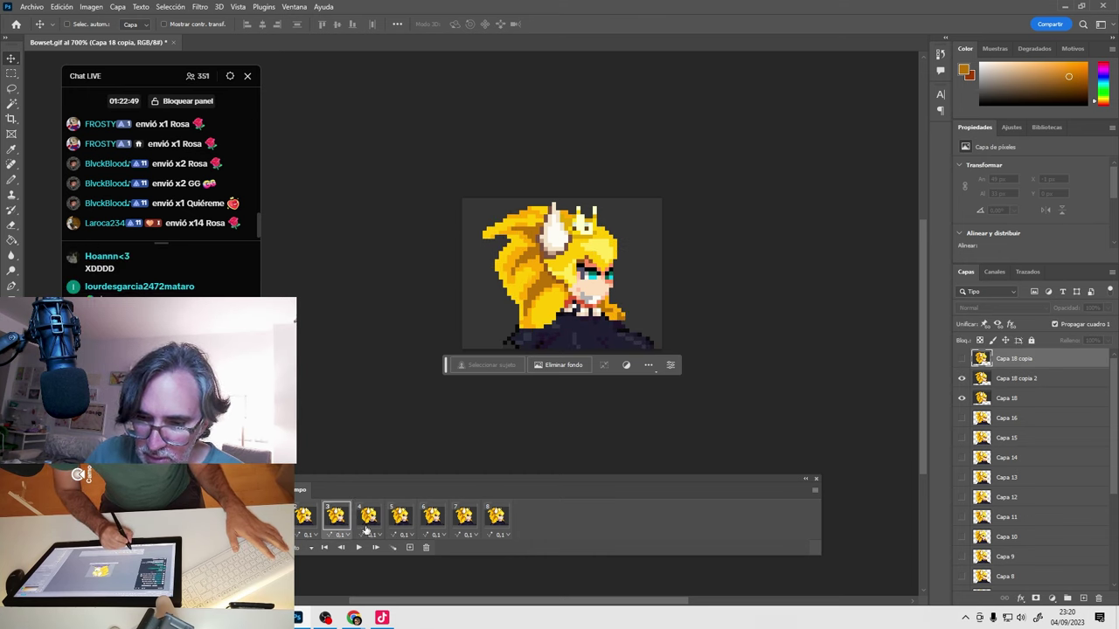
pyautogui.click(367, 520)
pyautogui.click(400, 521)
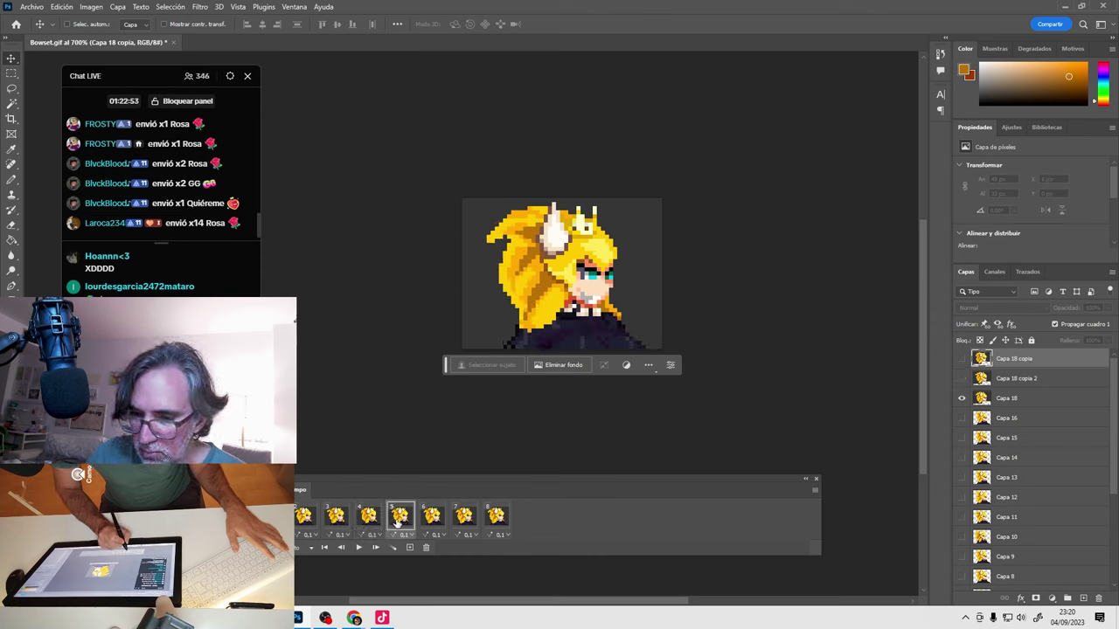
pyautogui.click(432, 517)
pyautogui.click(402, 521)
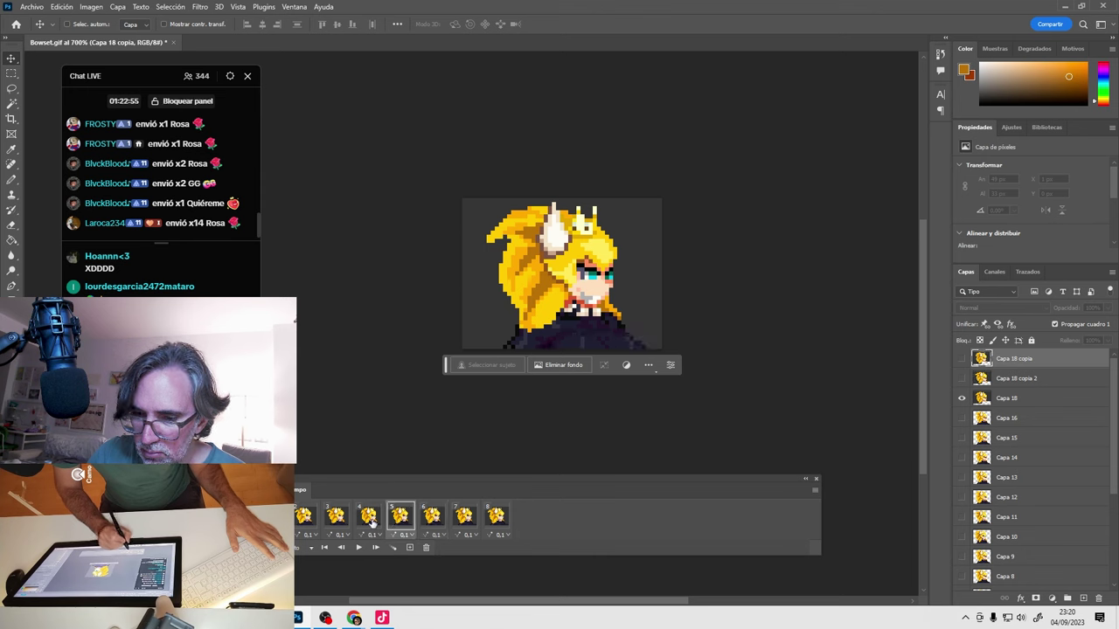
pyautogui.click(372, 522)
pyautogui.click(397, 521)
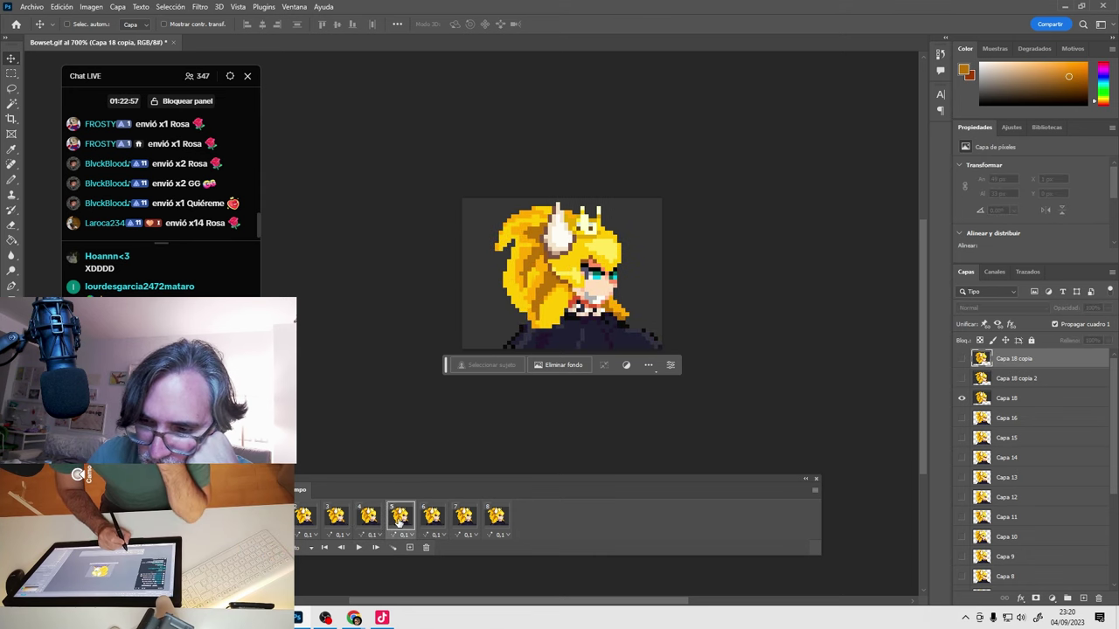
pyautogui.click(372, 520)
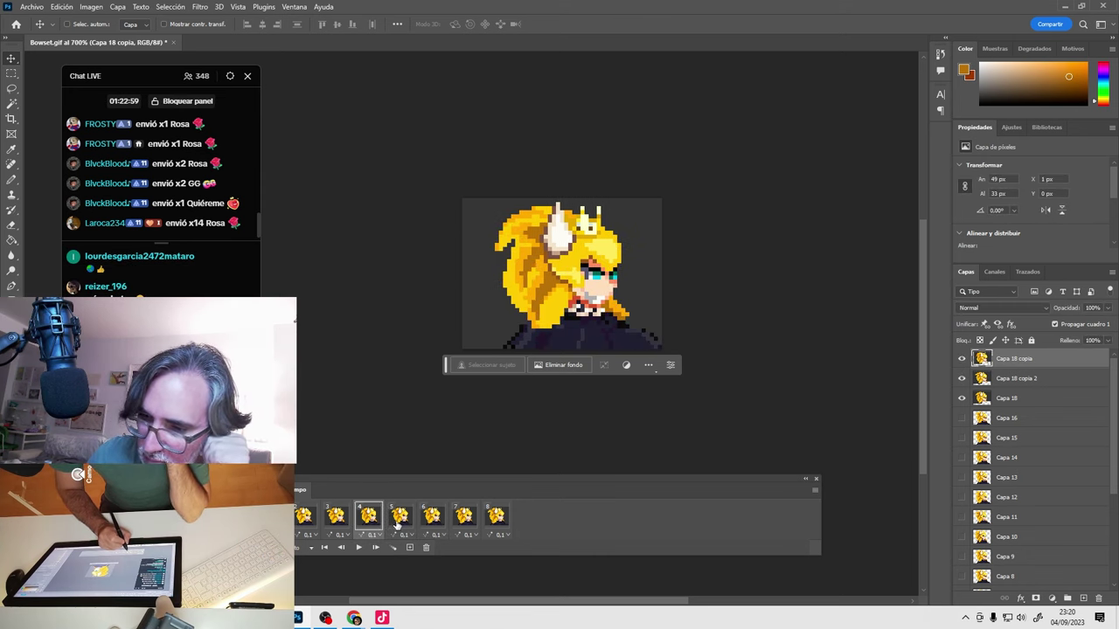
pyautogui.click(400, 522)
pyautogui.click(373, 521)
pyautogui.click(400, 521)
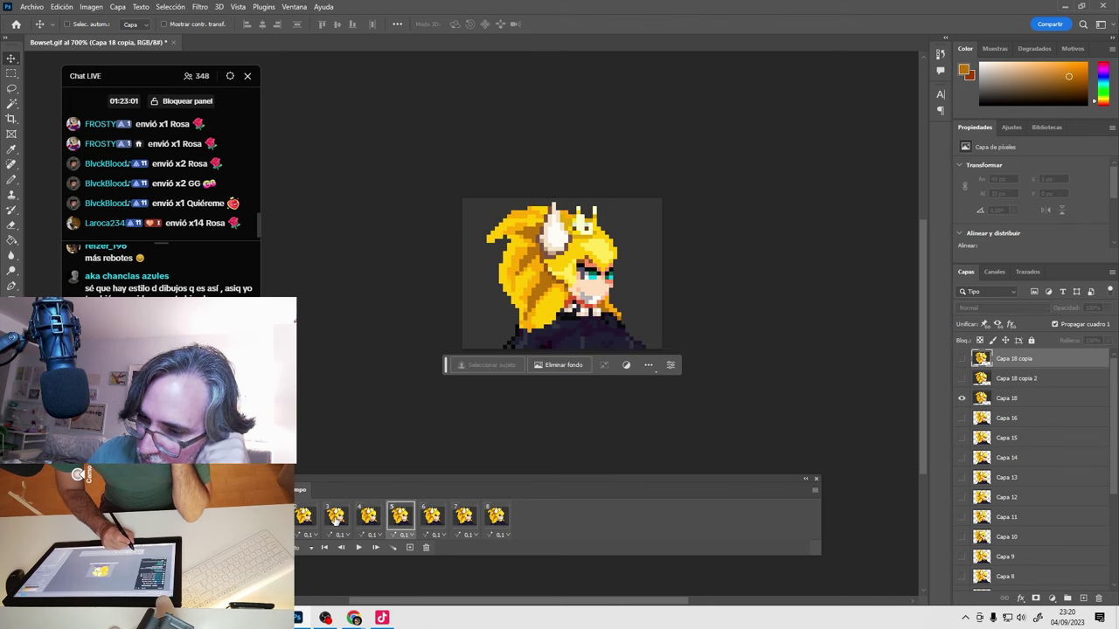
pyautogui.click(337, 521)
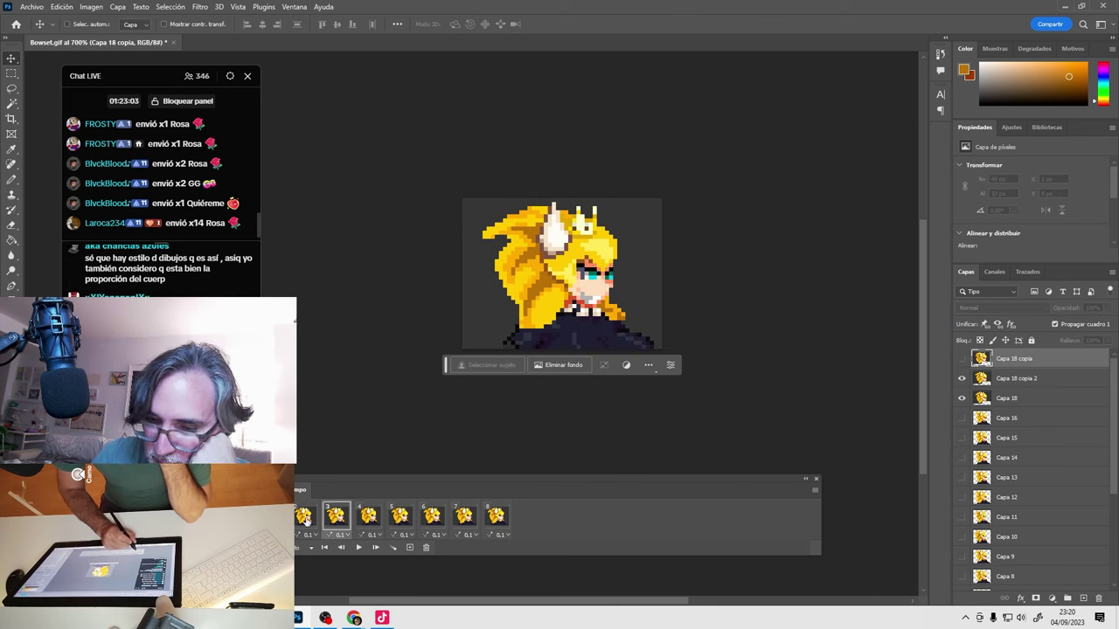
pyautogui.click(305, 521)
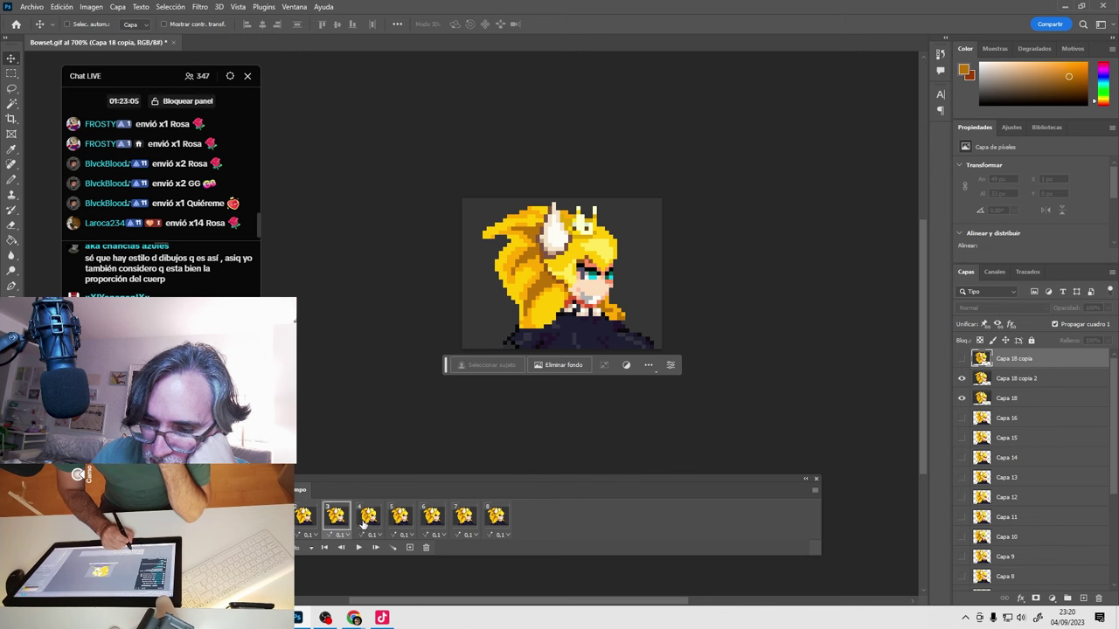
pyautogui.click(305, 521)
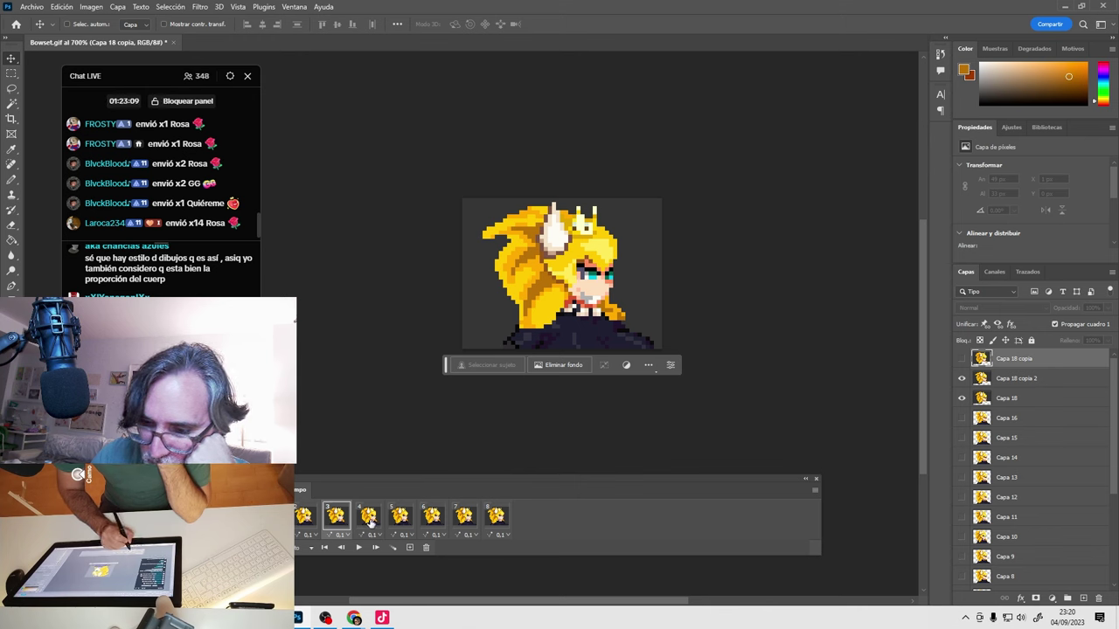
pyautogui.click(369, 519)
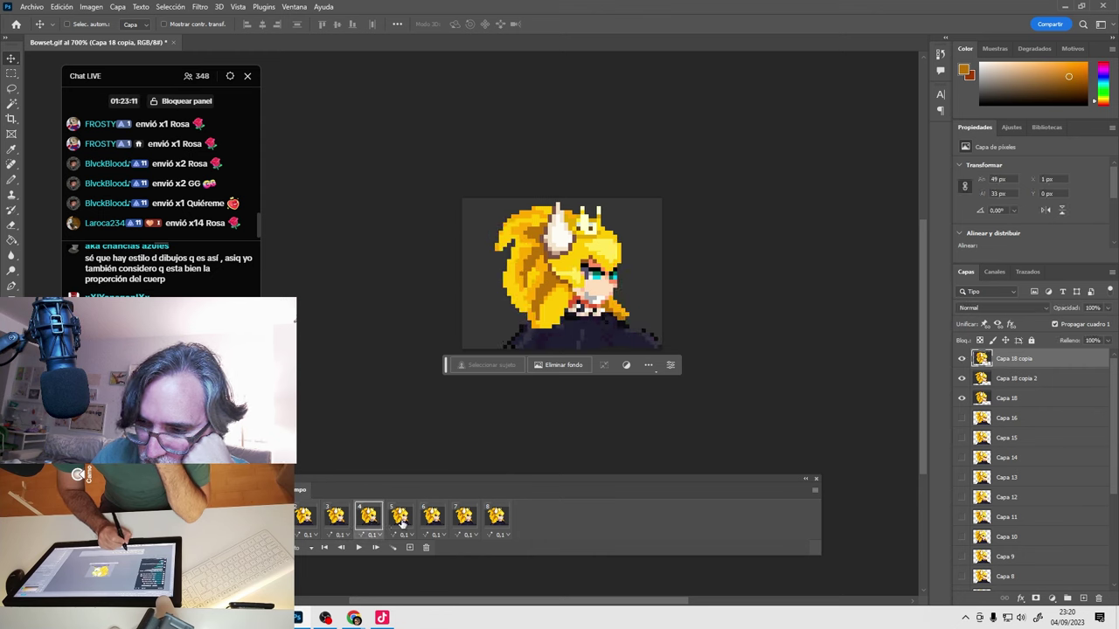
pyautogui.click(401, 519)
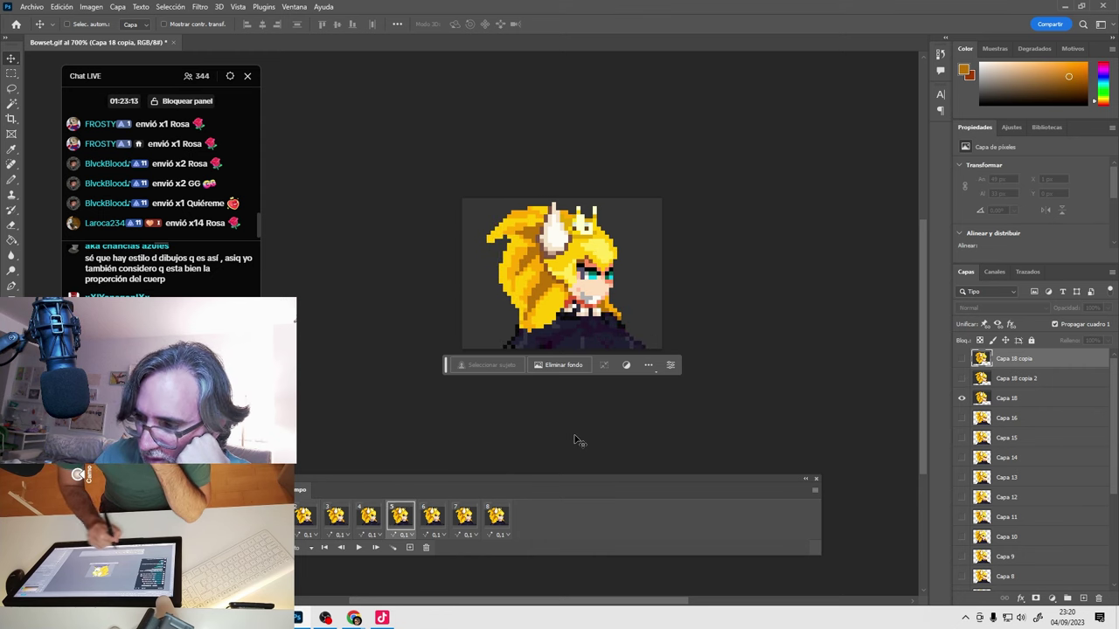
pyautogui.click(434, 519)
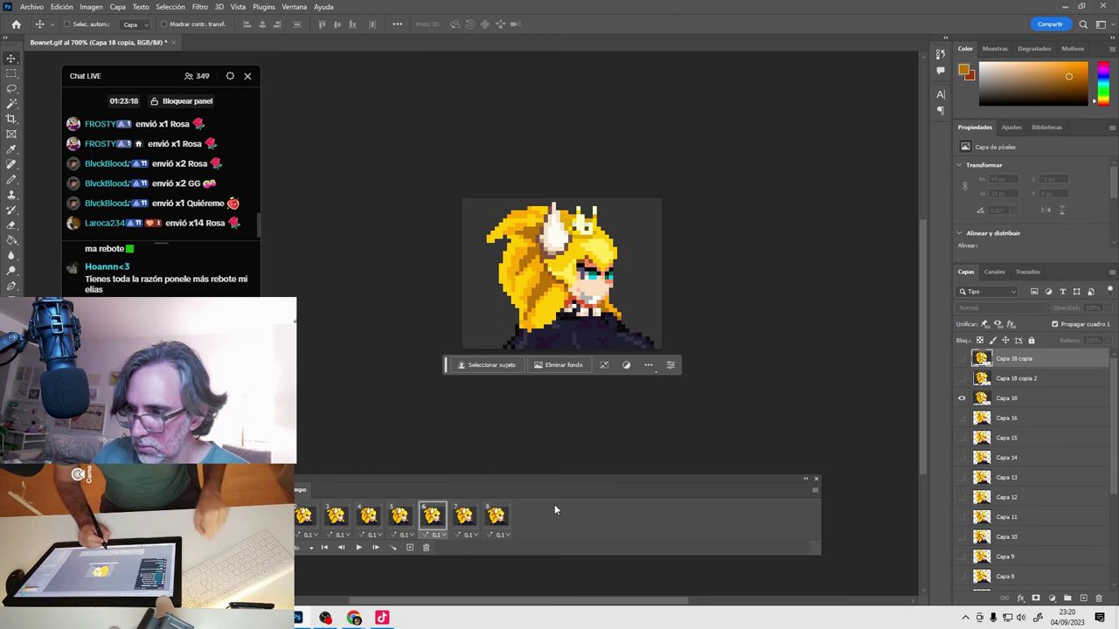
# Step back and forth through frames 3 to 6 to compare the ponytail's shape and head position between neighbouring poses.
pyautogui.click(462, 520)
pyautogui.click(336, 517)
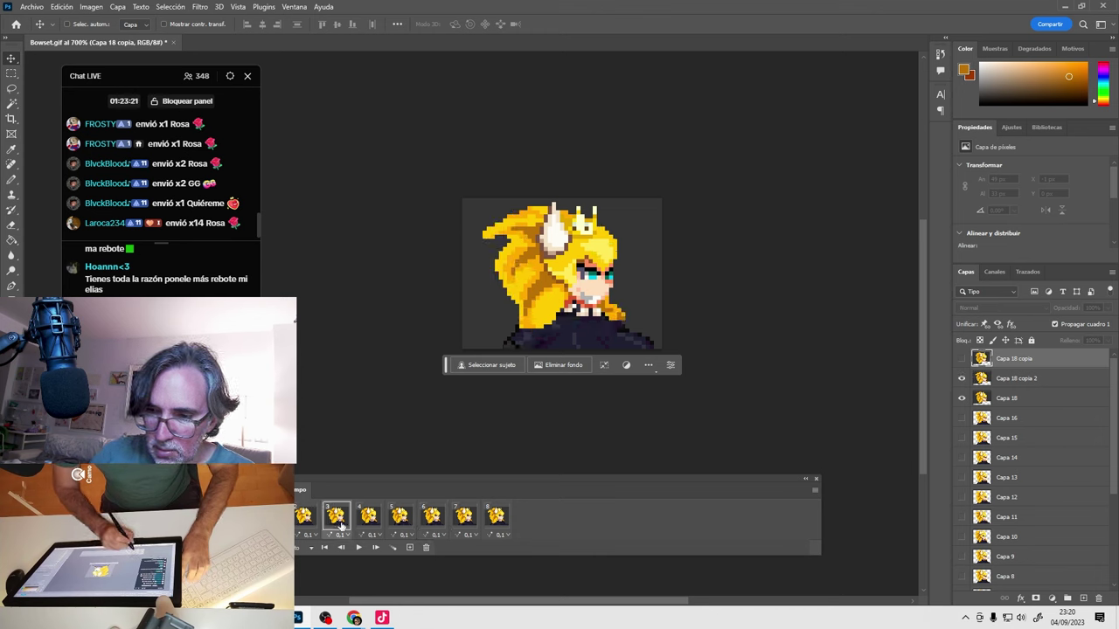
pyautogui.click(368, 521)
pyautogui.click(401, 522)
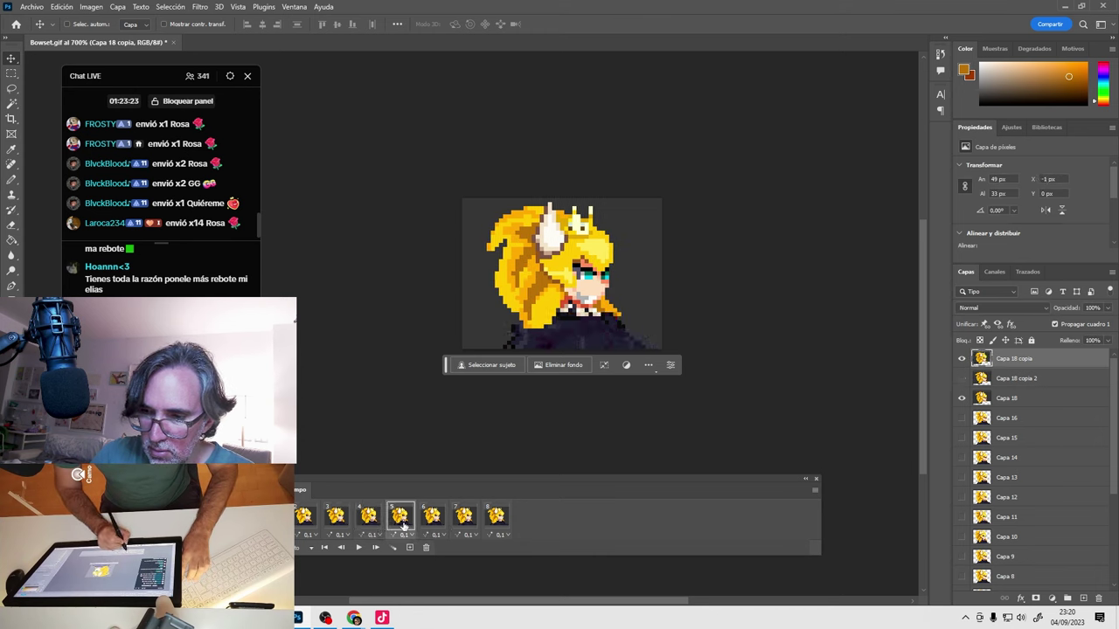
pyautogui.click(430, 521)
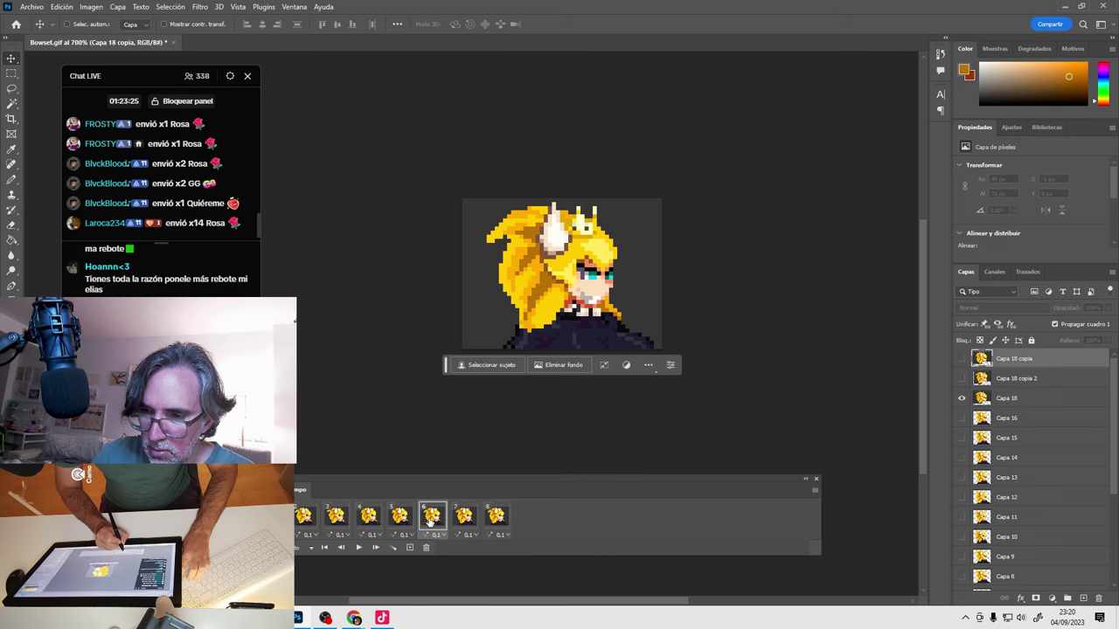
pyautogui.click(401, 522)
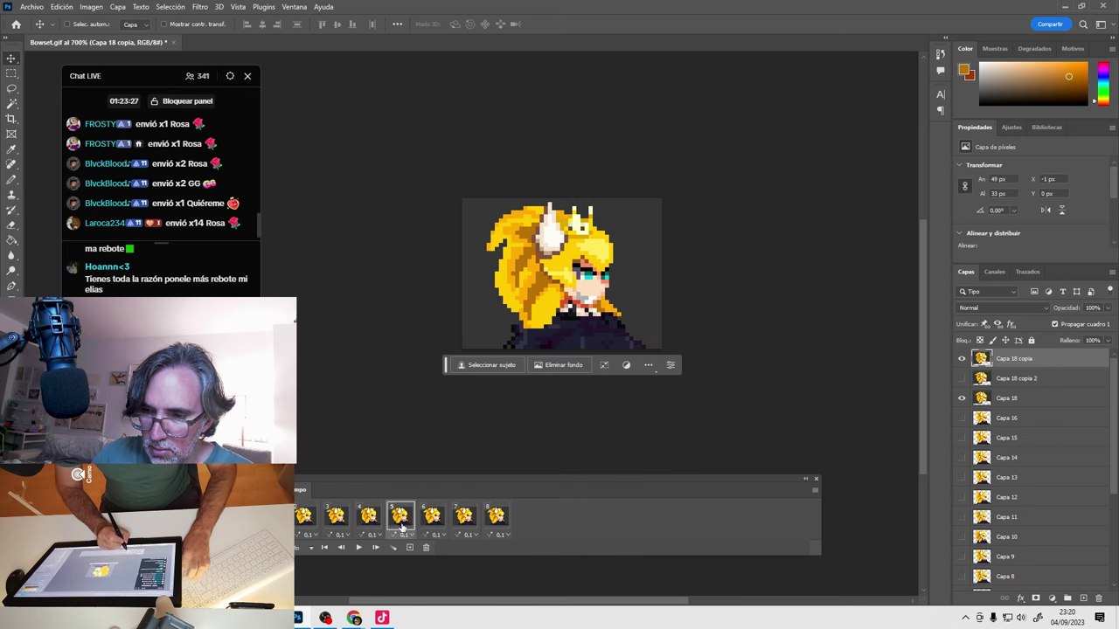
pyautogui.click(370, 520)
pyautogui.press('Right')
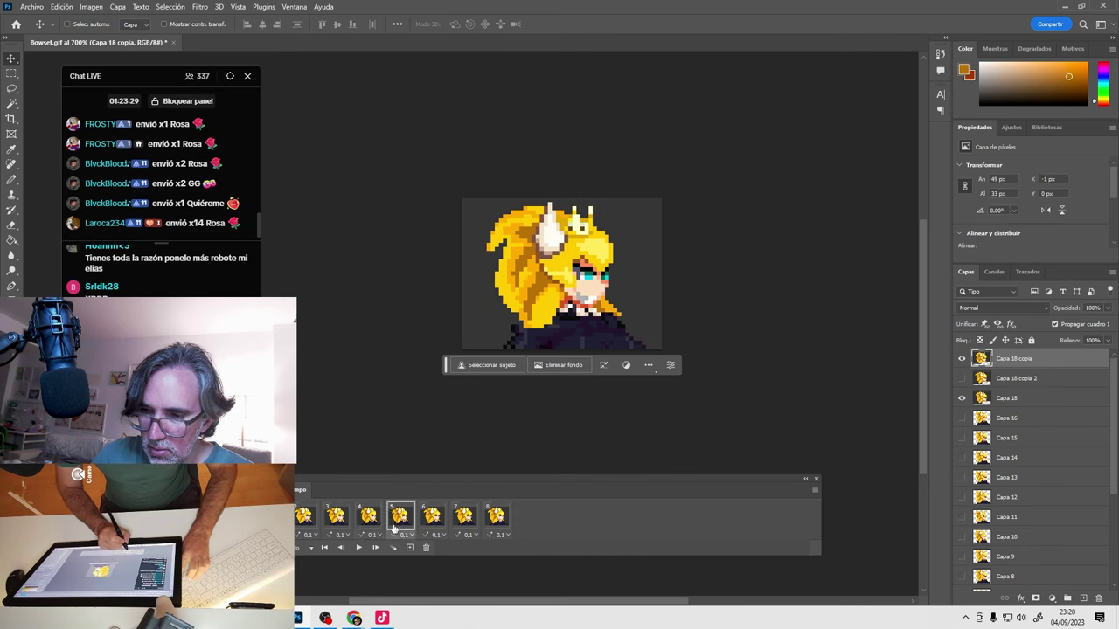
pyautogui.click(374, 523)
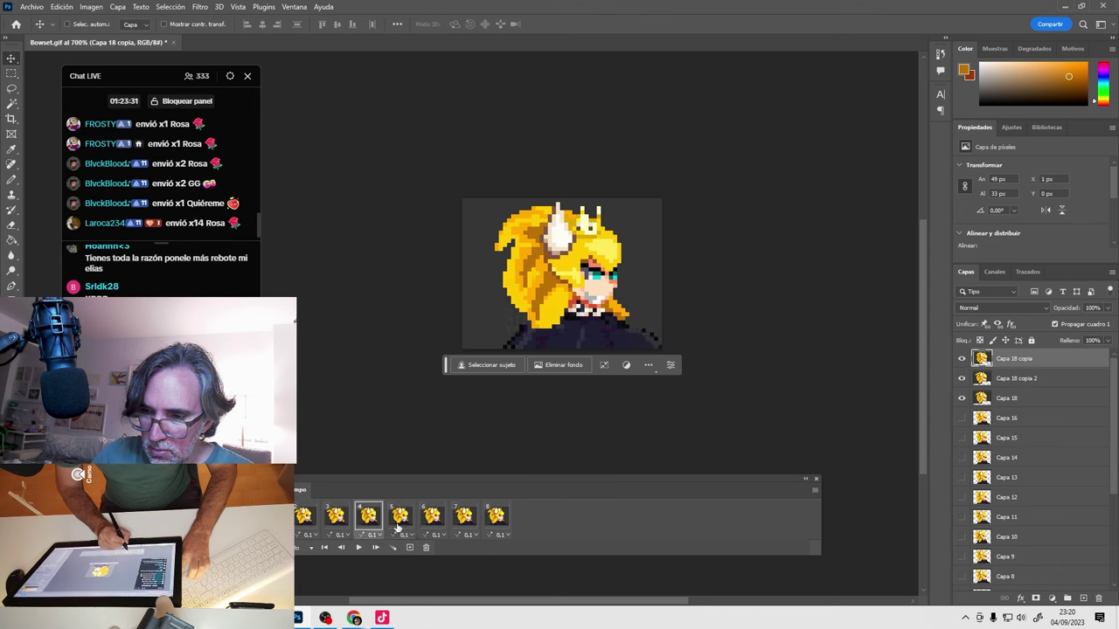
pyautogui.click(367, 517)
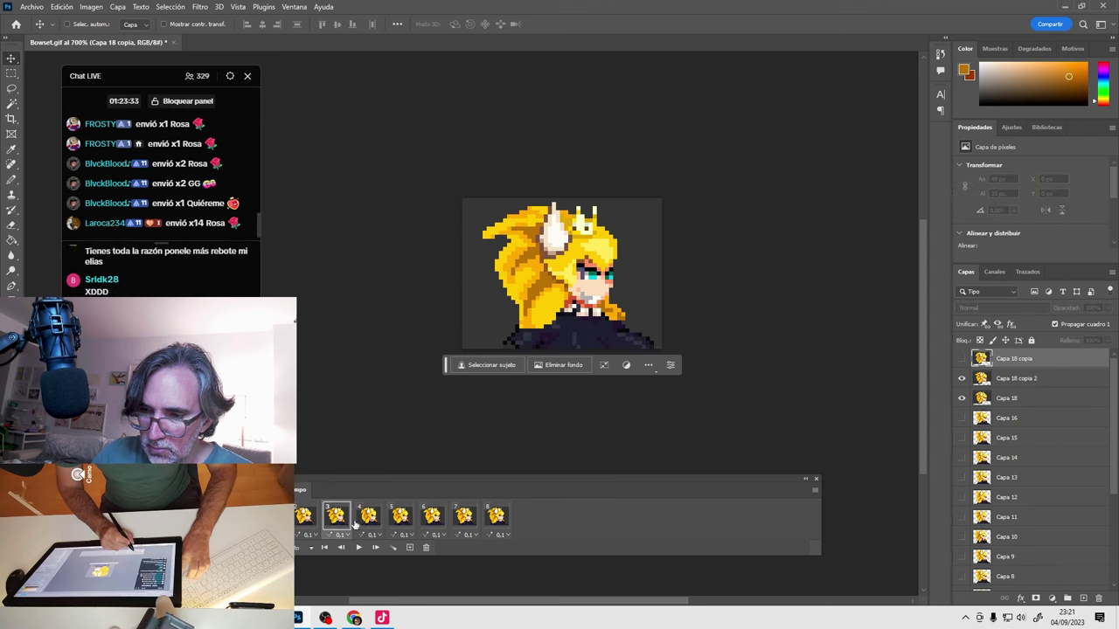
pyautogui.click(401, 522)
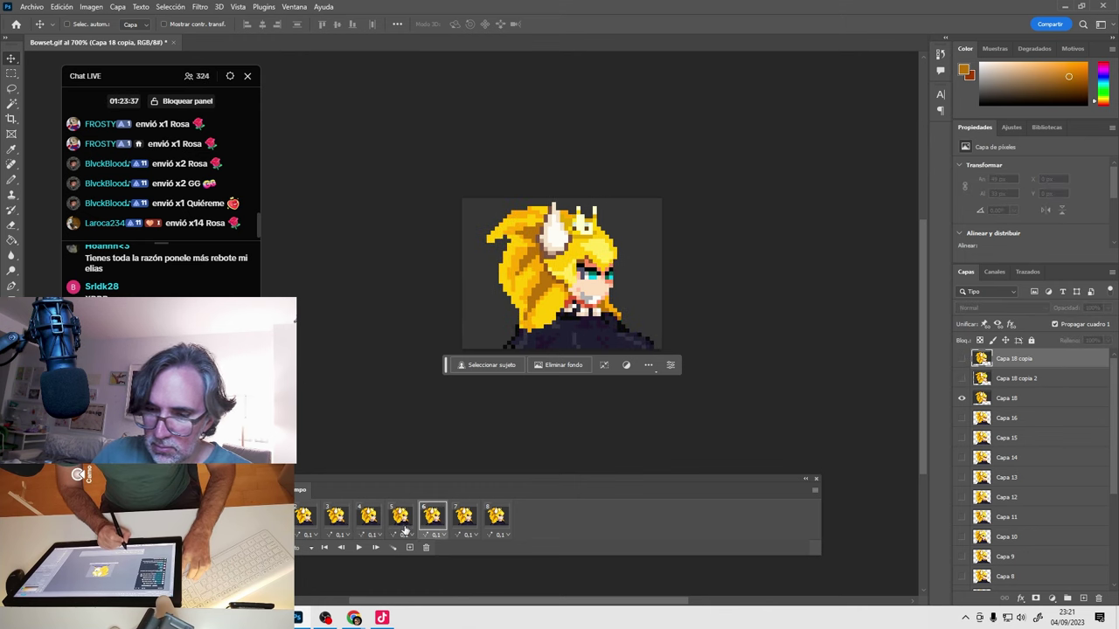
# Play the animation twice to judge the ponytail's bounce, selecting layers Capa 18 through Capa 18 copia between playbacks.
pyautogui.press('space')
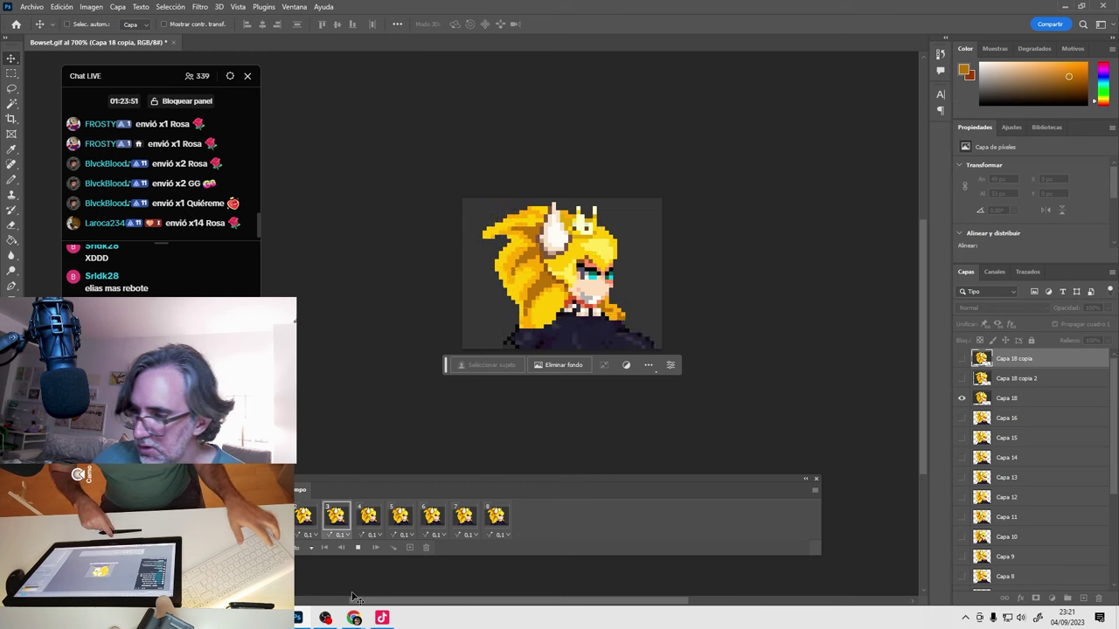
pyautogui.press('space')
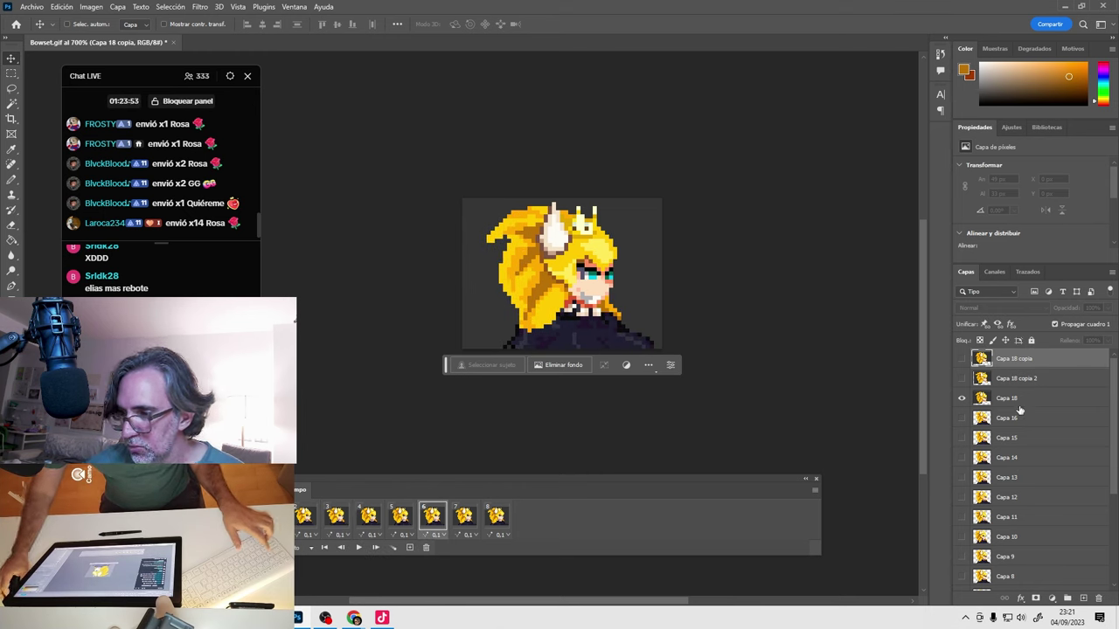
pyautogui.click(1018, 400)
pyautogui.keyDown('shift'); pyautogui.click(1016, 363); pyautogui.keyUp('shift')
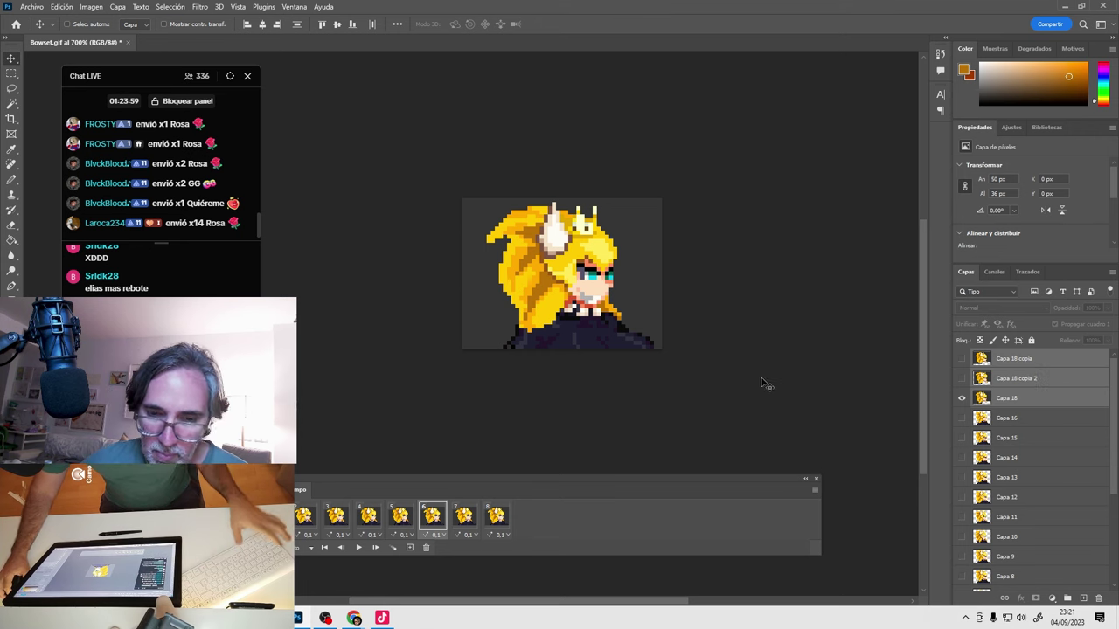
pyautogui.press('space')
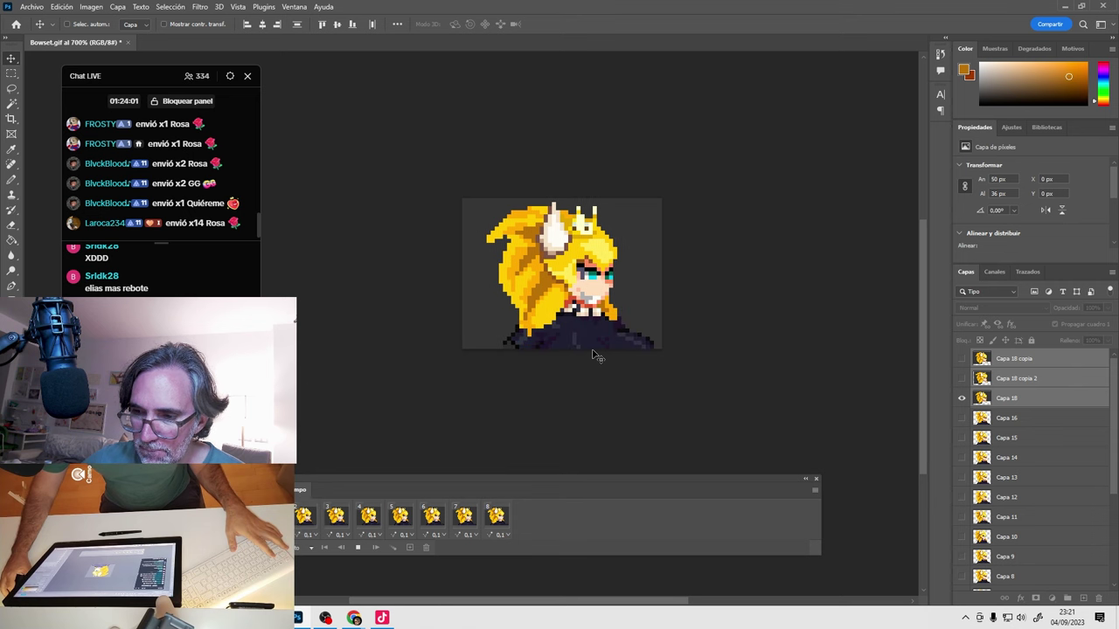
pyautogui.press('space')
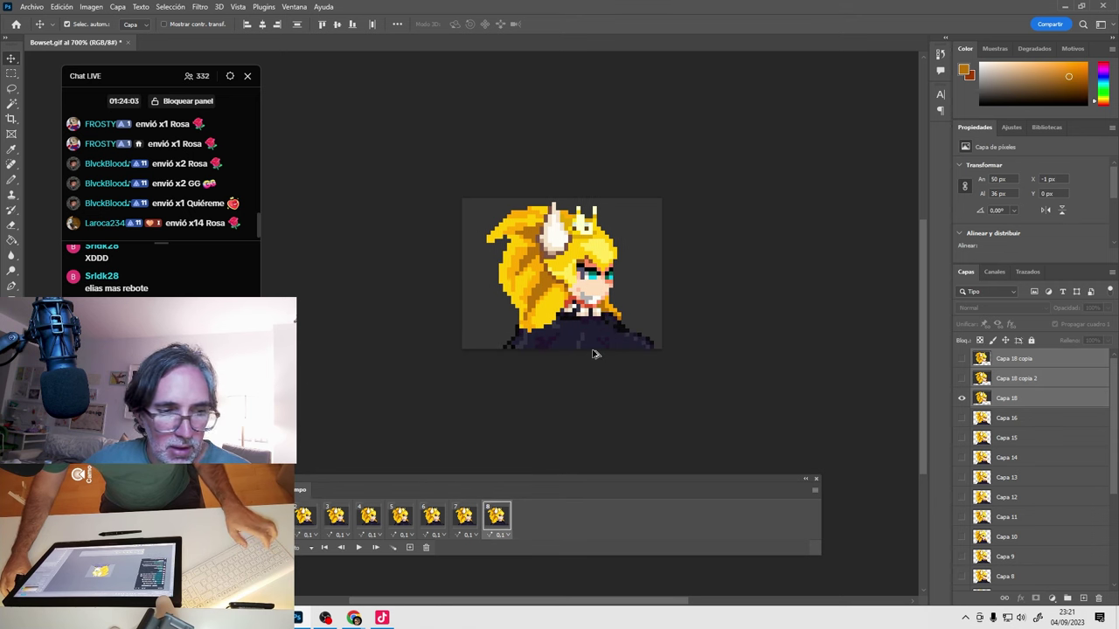
pyautogui.hotkey('ctrl', 'alt', 'shift', 's')
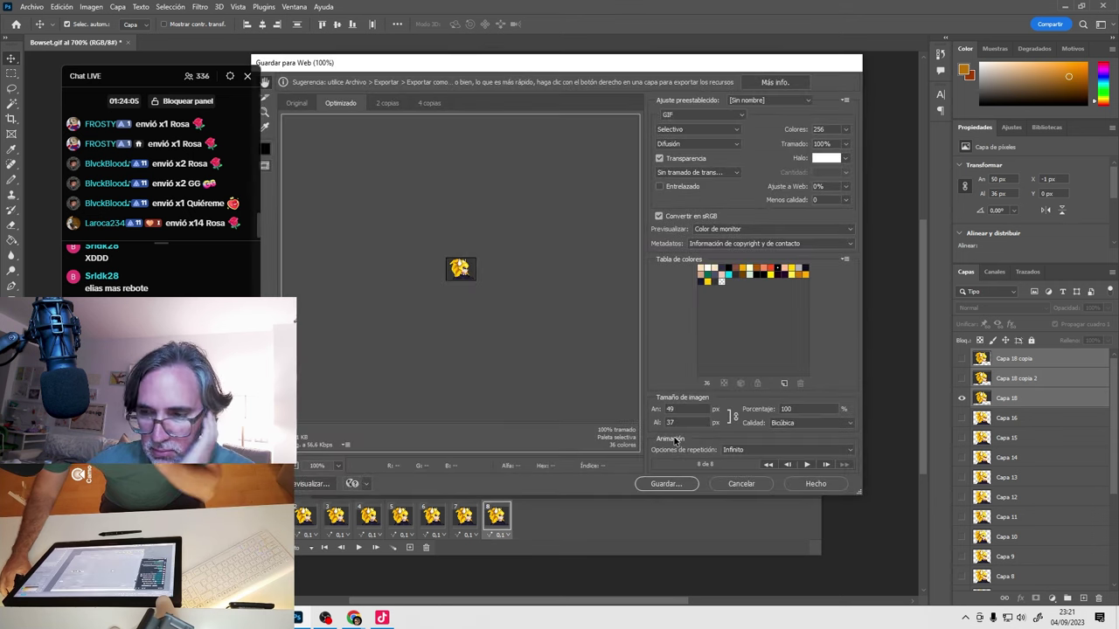
pyautogui.click(666, 484)
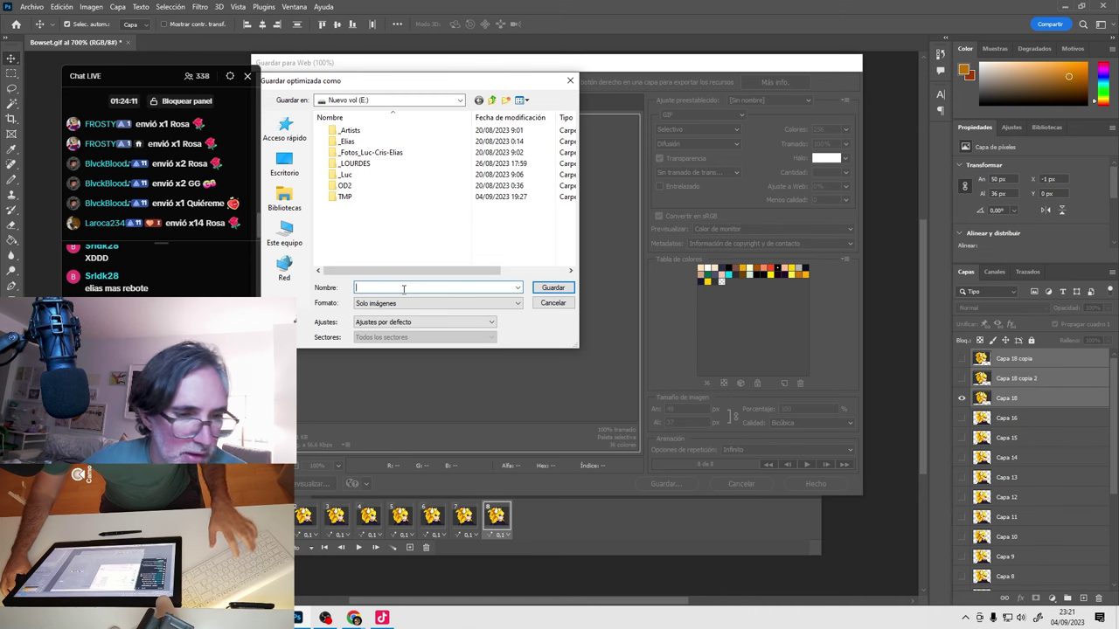
pyautogui.write('04')
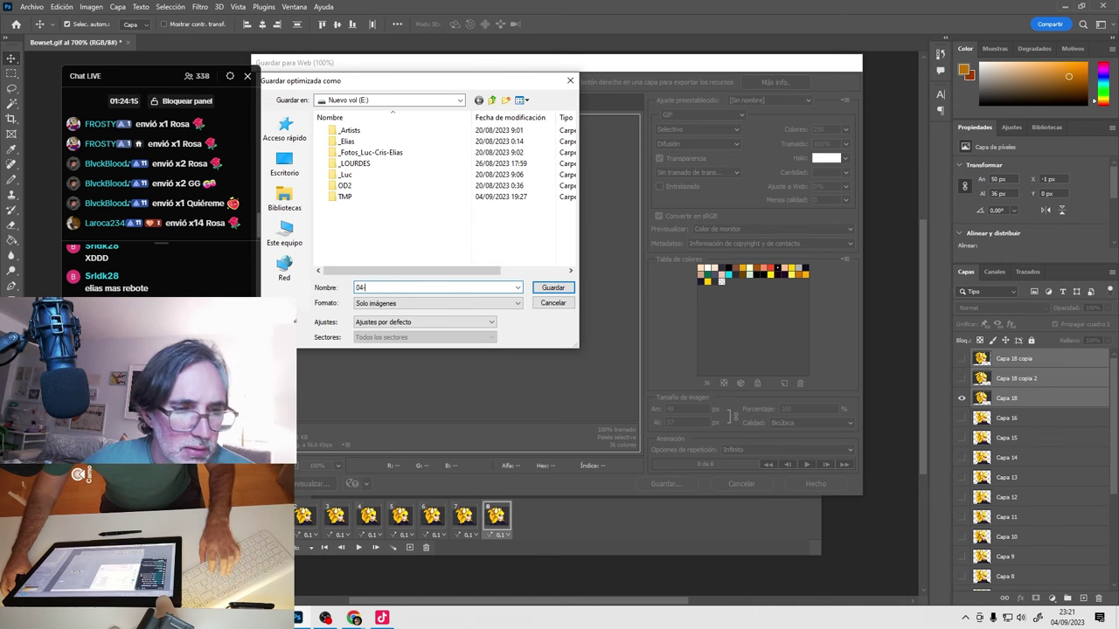
pyautogui.write('-09-20')
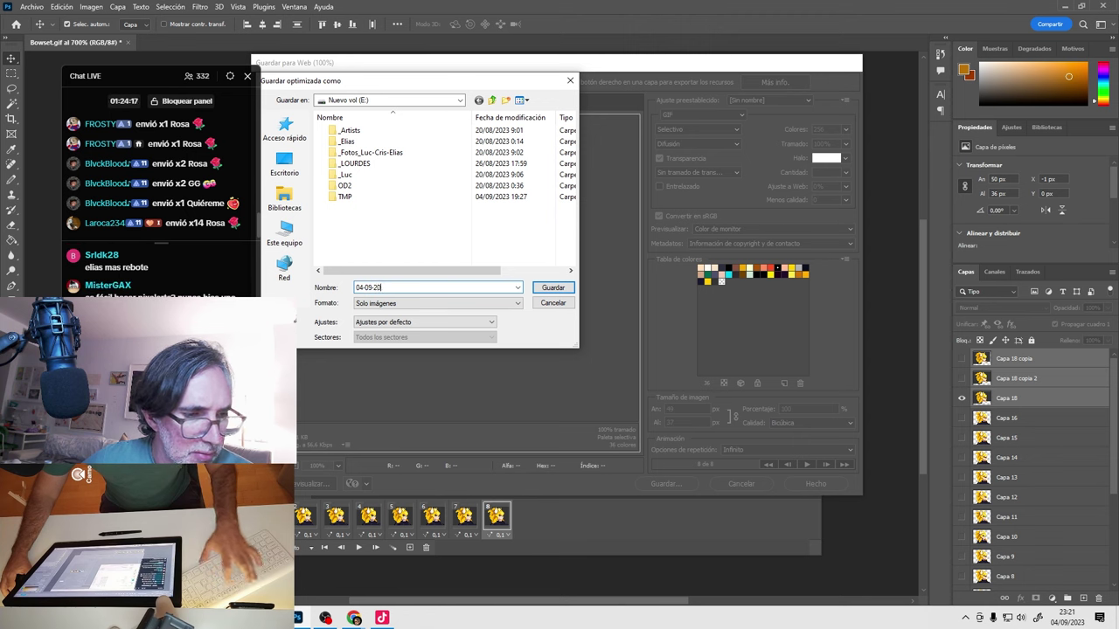
pyautogui.write('23 ')
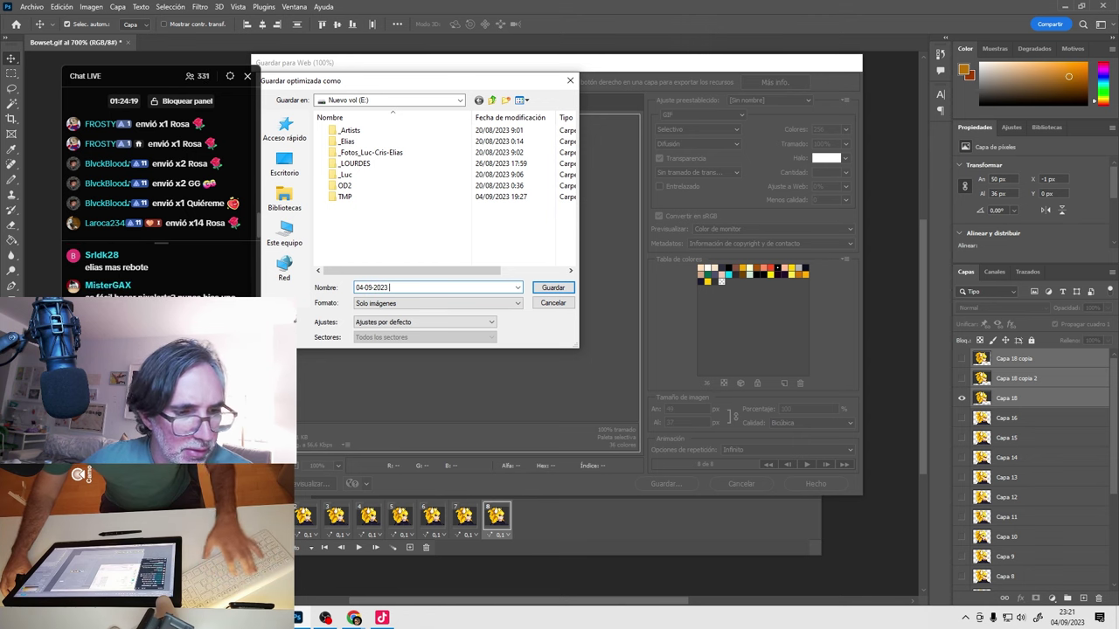
pyautogui.write('04')
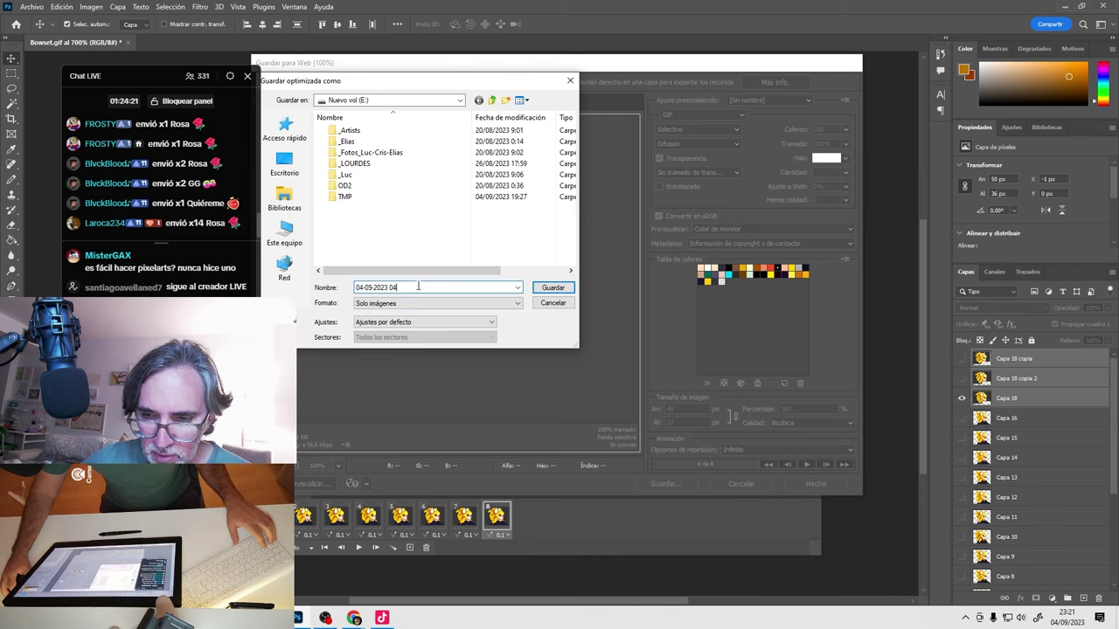
pyautogui.hotkey('ctrl', 'a')
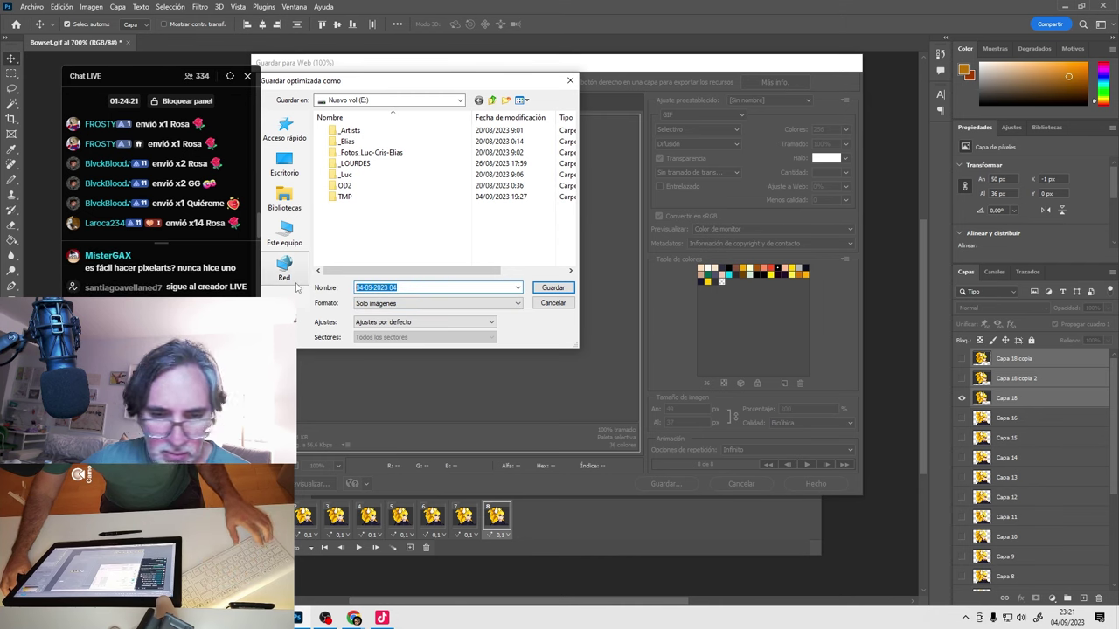
pyautogui.click(558, 289)
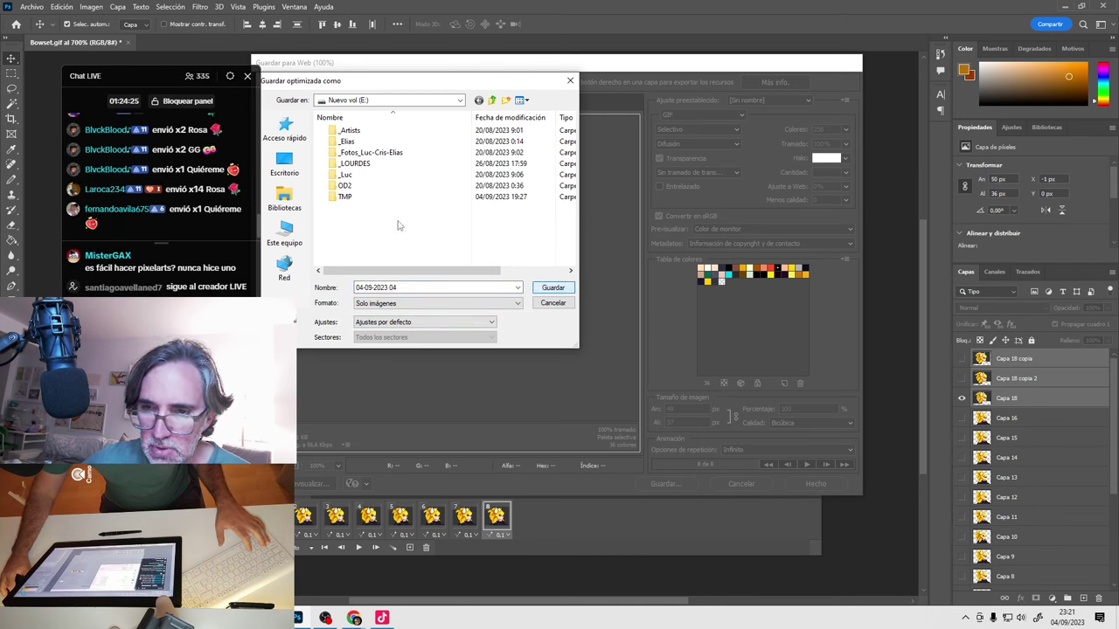
# Save the exported GIF 04-09-2023 04.gif on the Dico Grande (D:) drive.
pyautogui.click(287, 208)
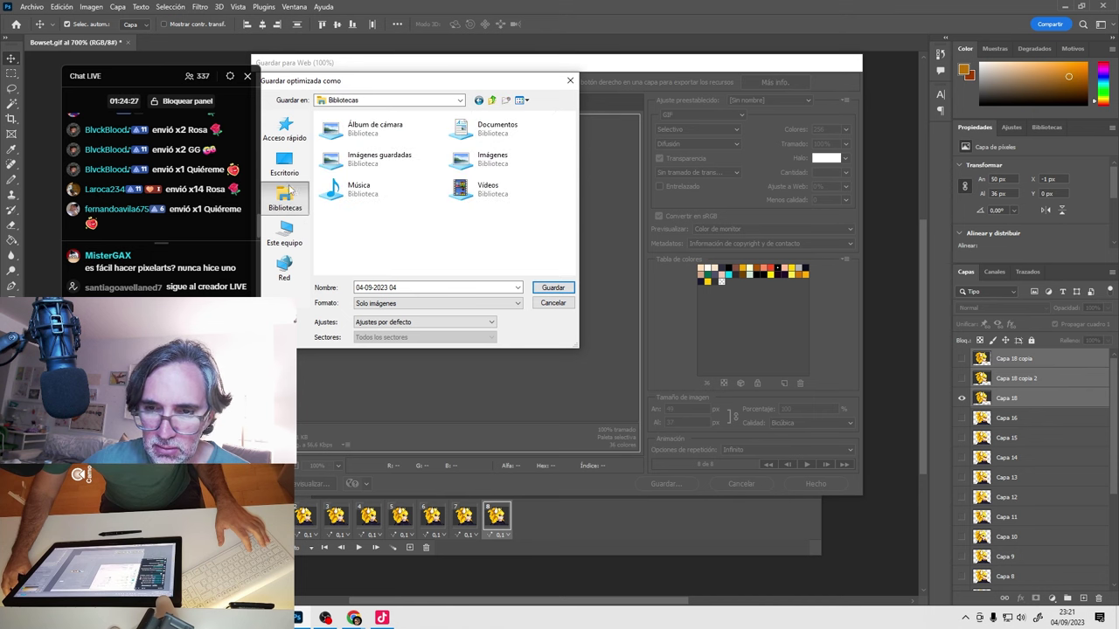
pyautogui.click(283, 244)
pyautogui.scroll(-3, 402, 236)
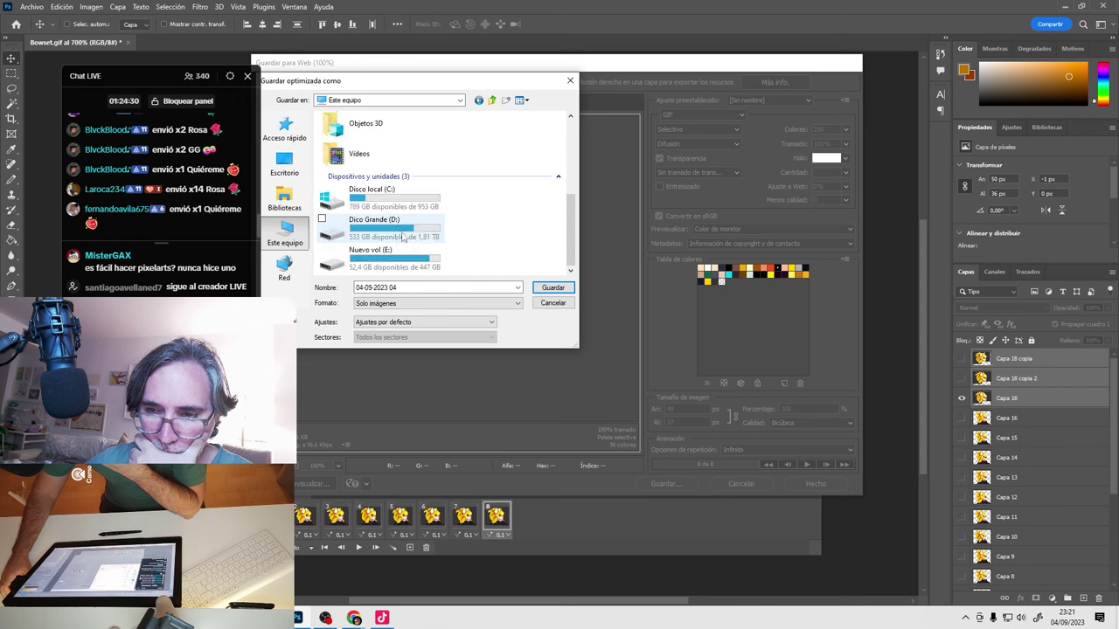
pyautogui.doubleClick(399, 229)
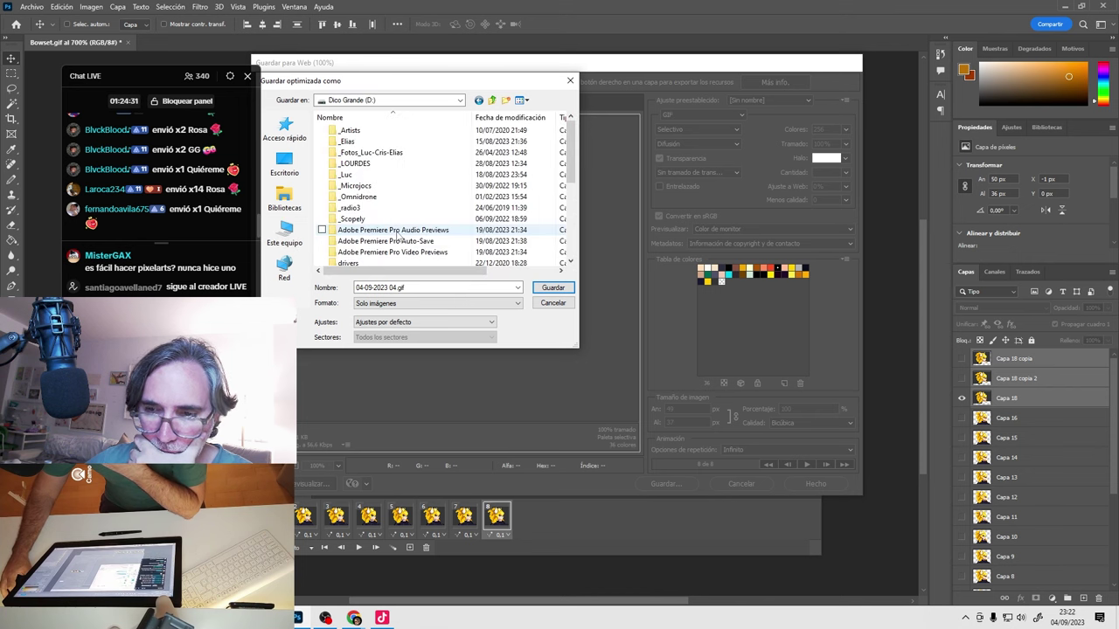
pyautogui.click(553, 288)
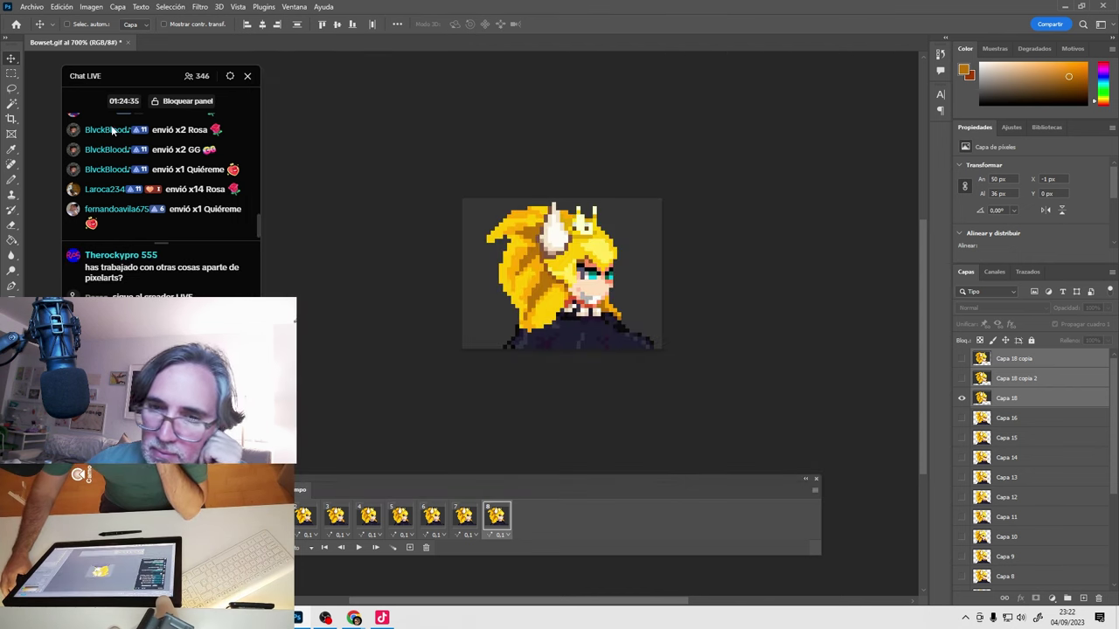
# Float the Bowset.gif window and, with all frames selected, convert layers Capa 18 copia through Capa 1 into one smart object.
pyautogui.moveTo(97, 44); pyautogui.dragTo(664, 199)
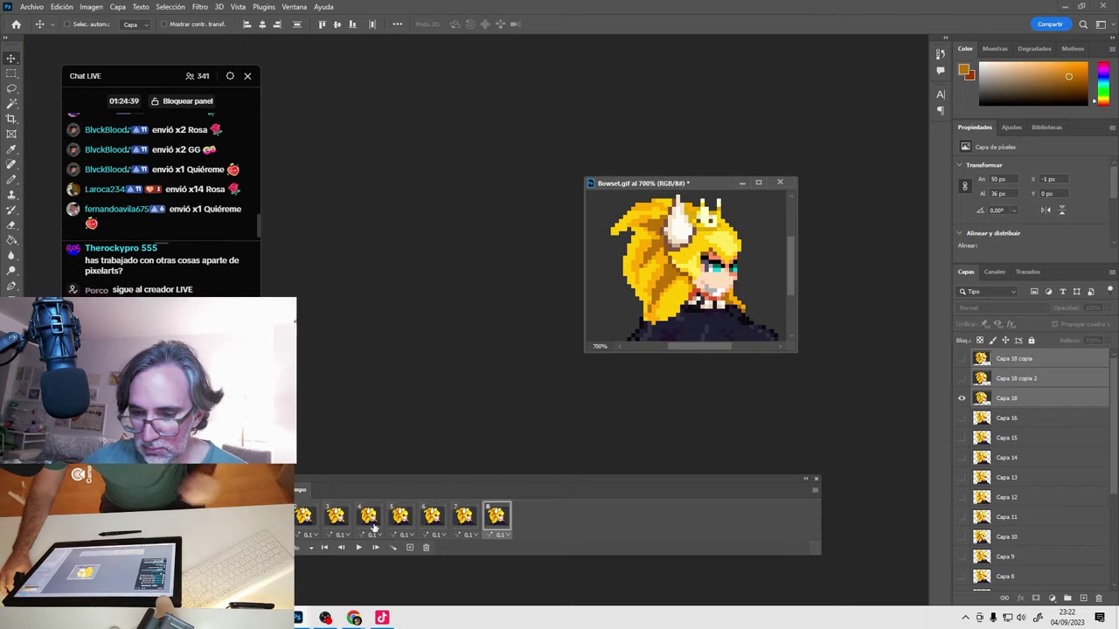
pyautogui.click(465, 521)
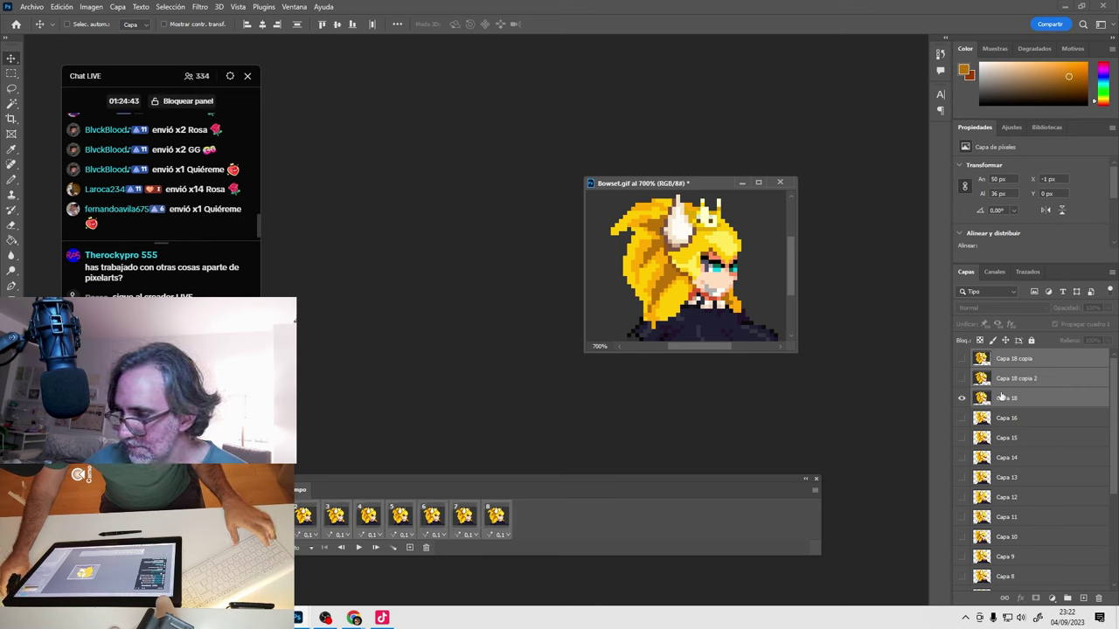
pyautogui.click(1011, 361)
pyautogui.scroll(-3, 1042, 483)
pyautogui.keyDown('shift'); pyautogui.click(1027, 564); pyautogui.keyUp('shift')
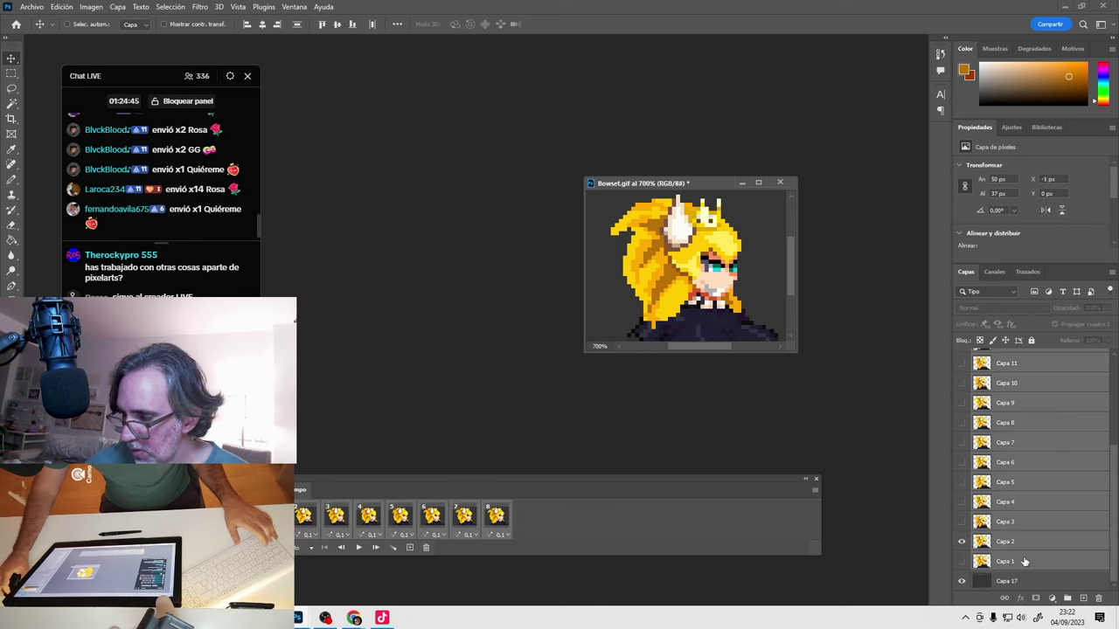
pyautogui.rightClick(1027, 564)
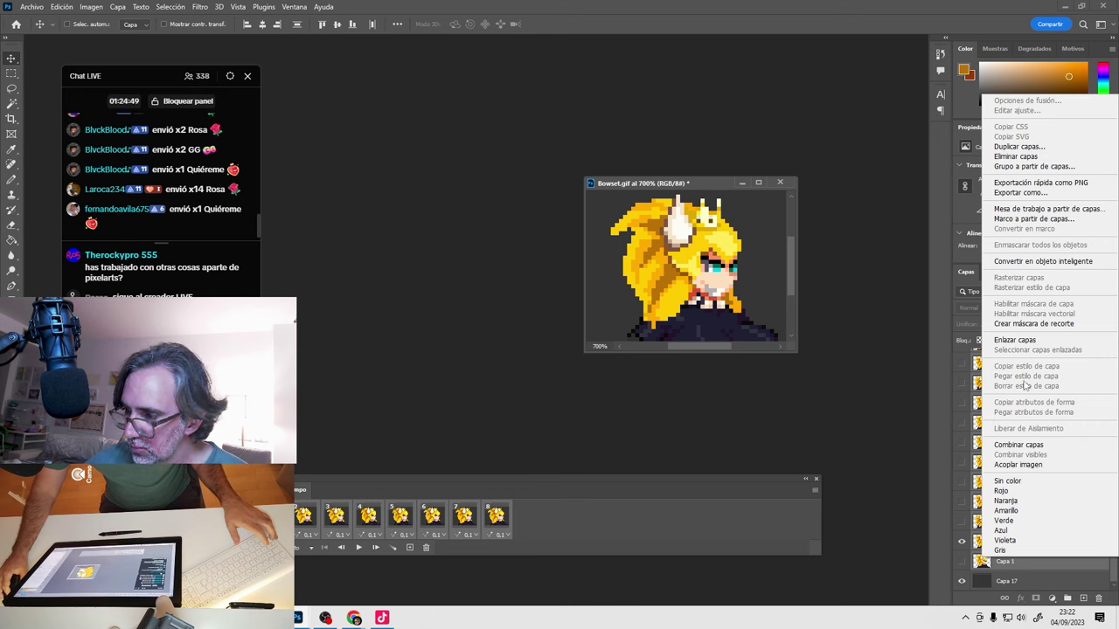
pyautogui.click(1041, 261)
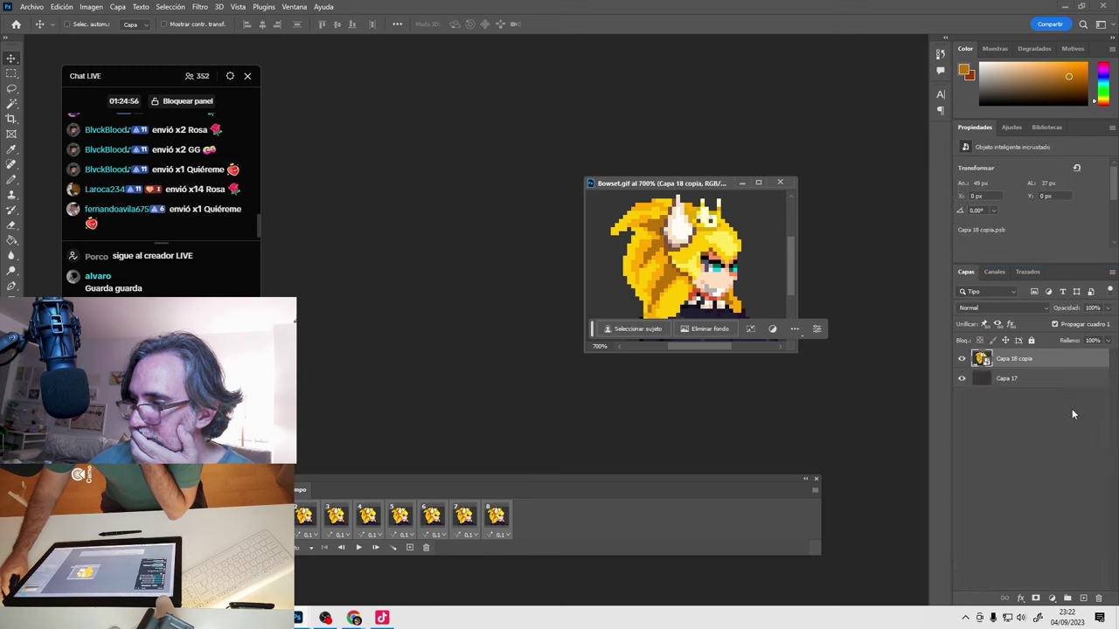
# Open the contents of the Capa 18 copia smart object to check its layers and timeline, and close them again.
pyautogui.doubleClick(979, 360)
pyautogui.click(624, 270)
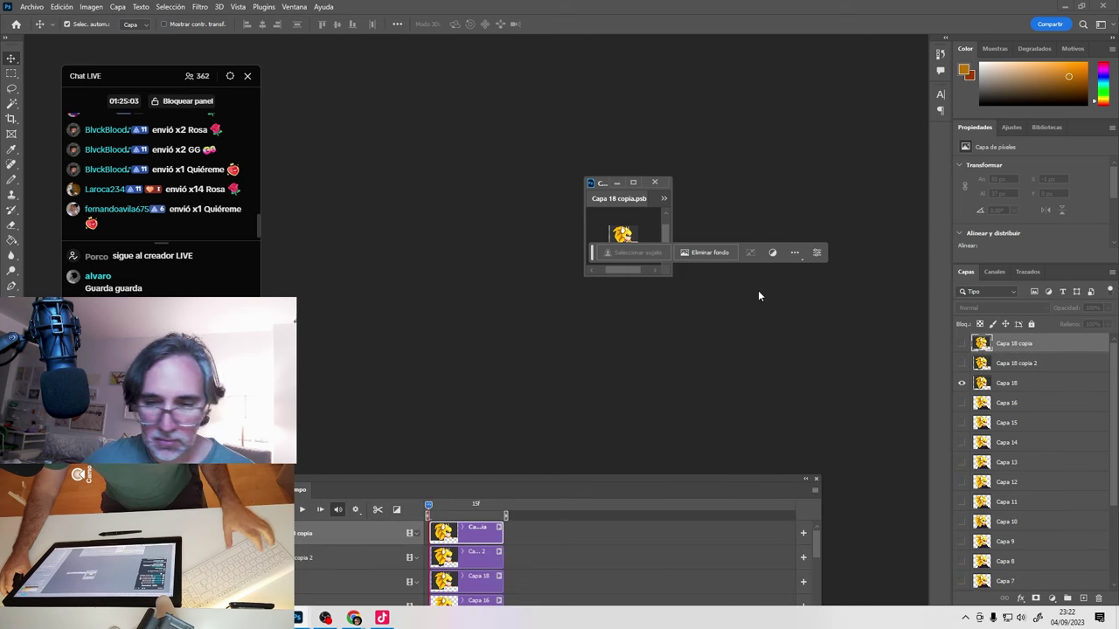
pyautogui.hotkey('ctrl', 'w')
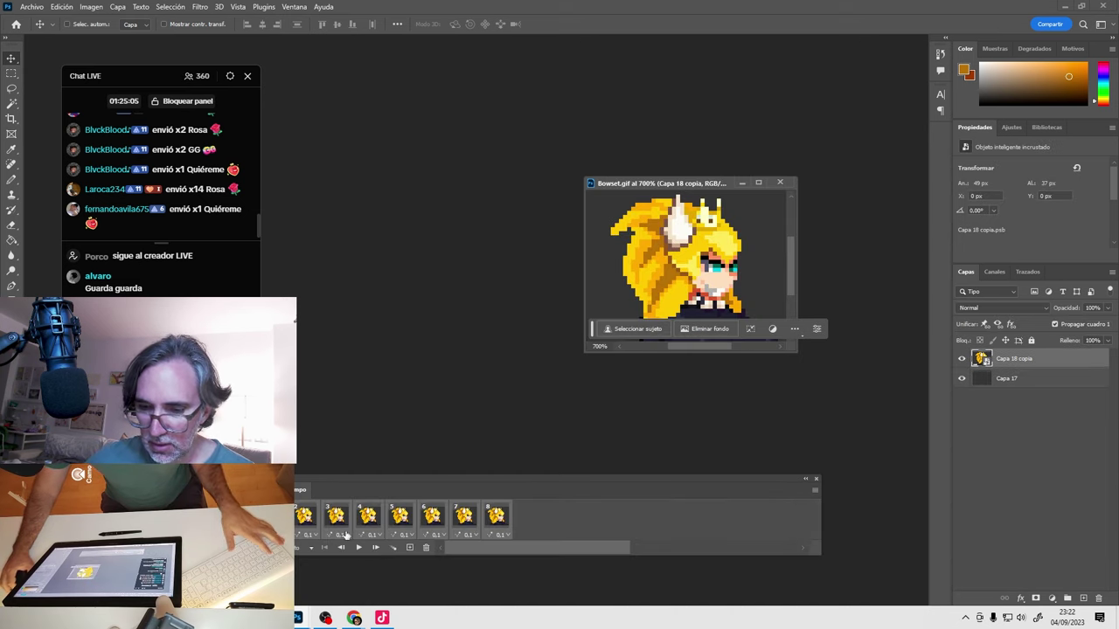
# Convert the frame animation to a video timeline, scrub through it, and look at the playback resolution options before playing it.
pyautogui.click(281, 547)
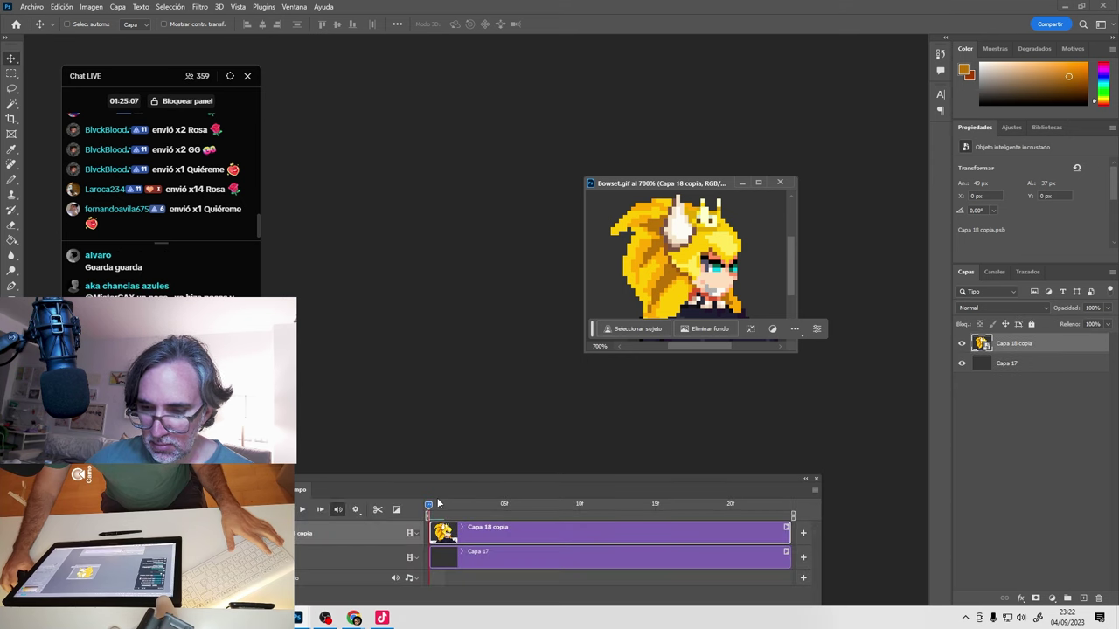
pyautogui.moveTo(442, 511); pyautogui.dragTo(588, 506)
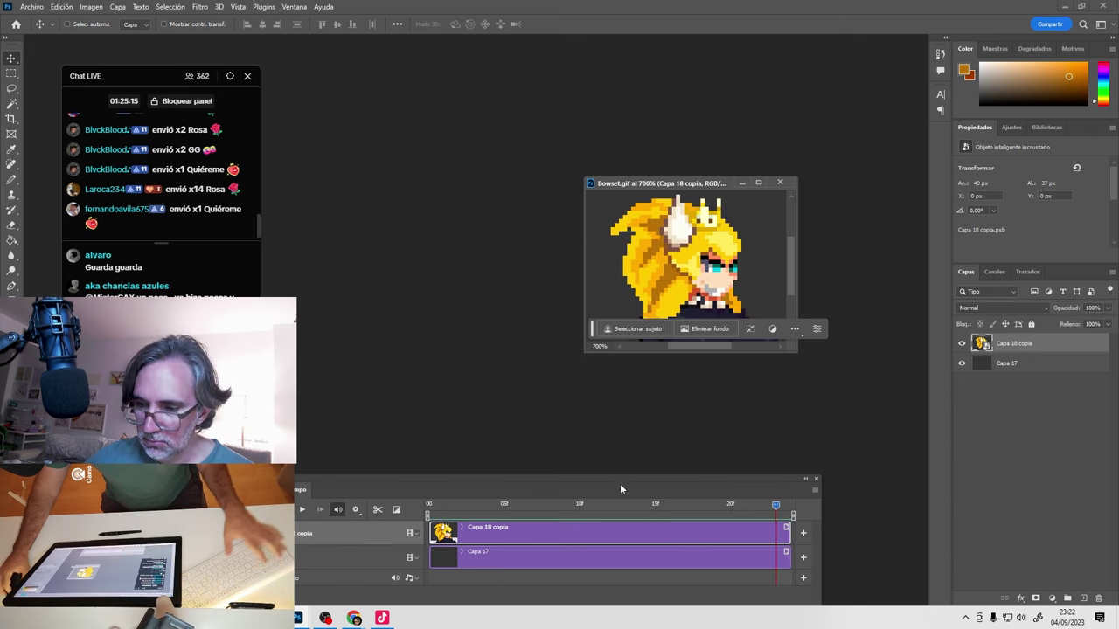
pyautogui.click(356, 511)
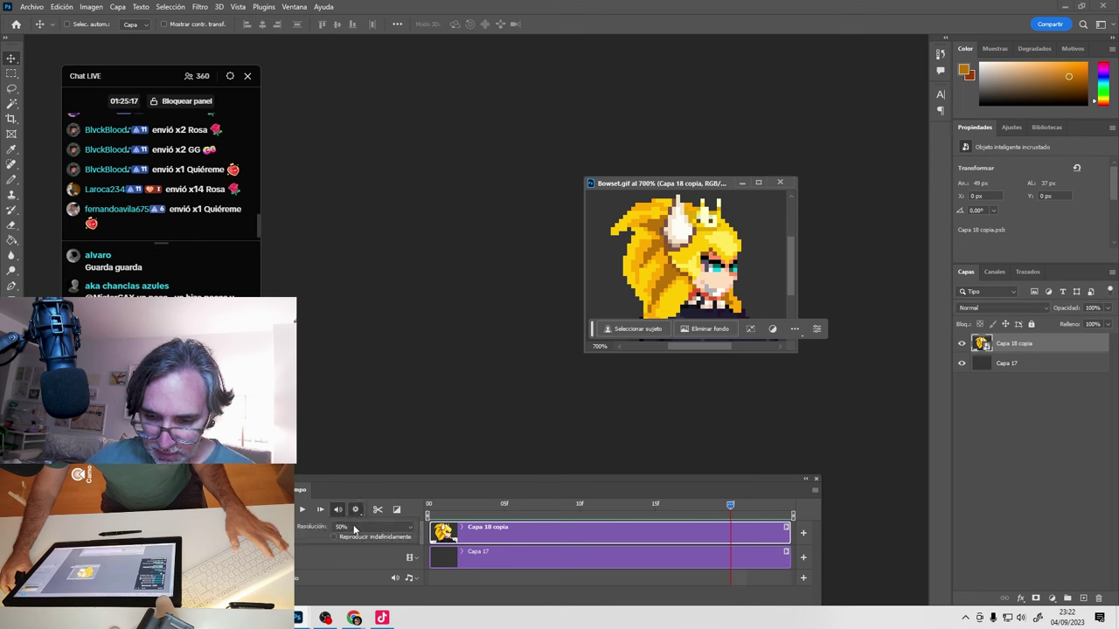
pyautogui.click(354, 529)
pyautogui.click(528, 519)
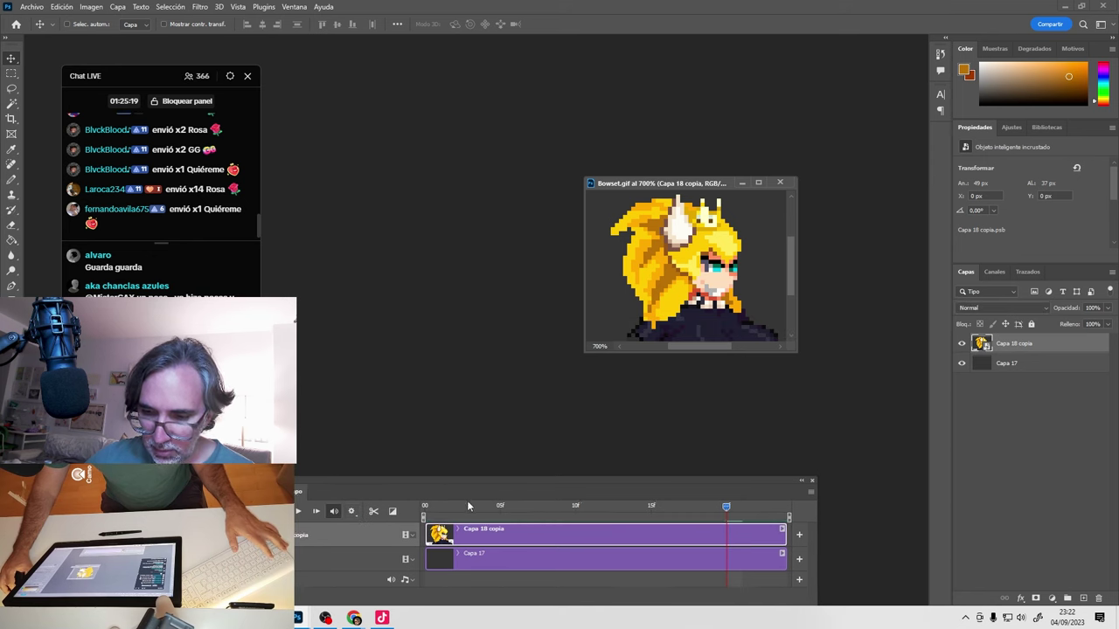
pyautogui.press('space')
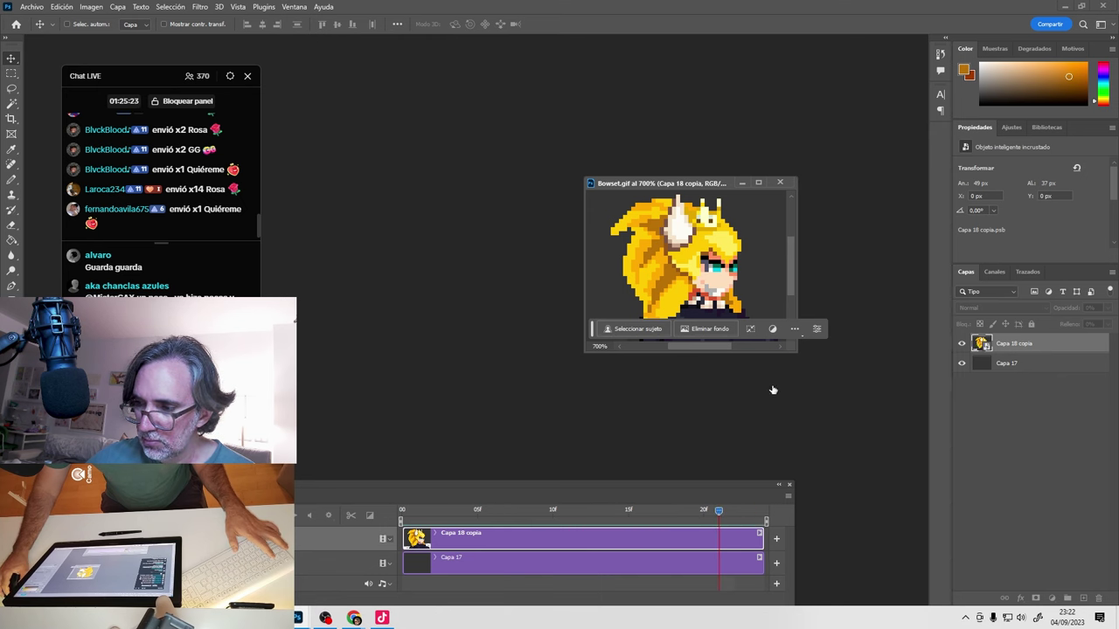
# Open the contents of the Capa 18 copia smart object, scrub its timeline, and close the document saving the changes.
pyautogui.doubleClick(982, 343)
pyautogui.click(627, 271)
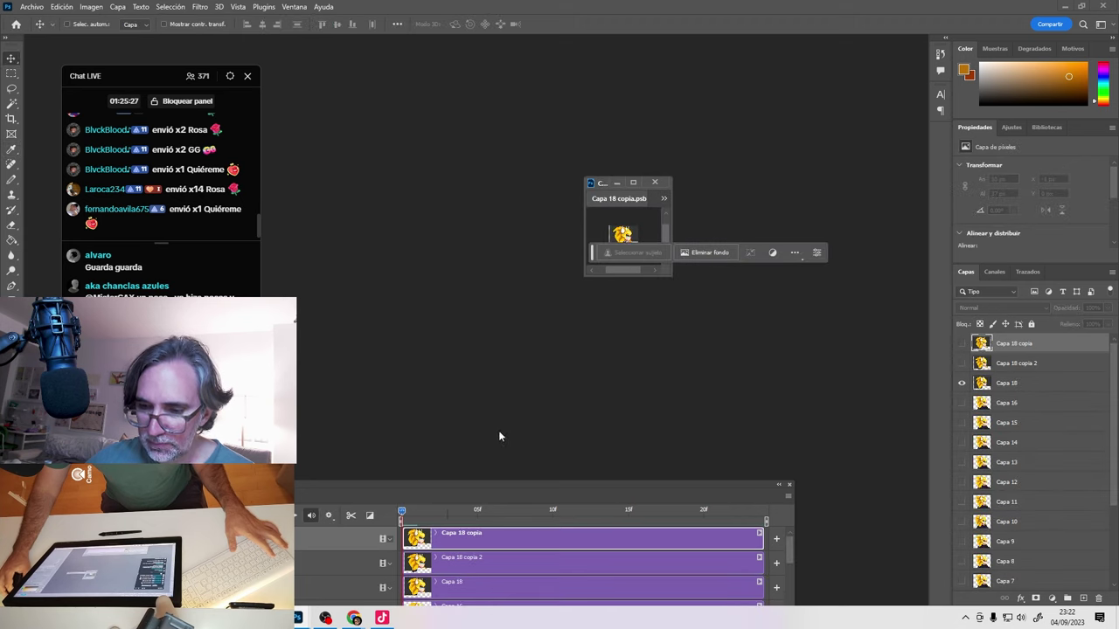
pyautogui.moveTo(448, 511); pyautogui.dragTo(600, 516)
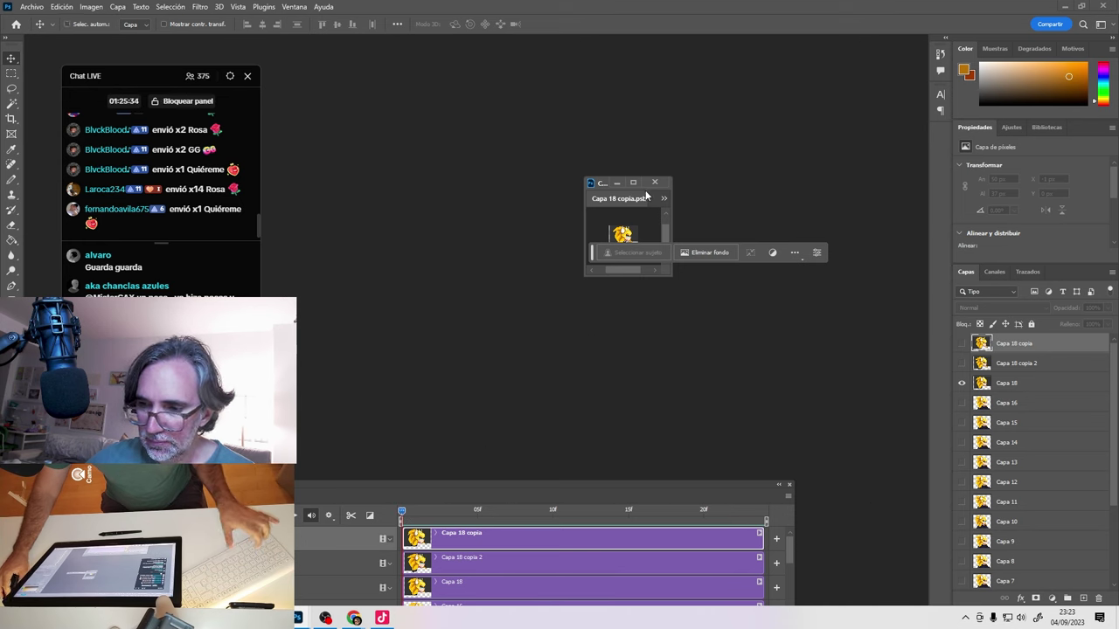
pyautogui.hotkey('ctrl', 'w')
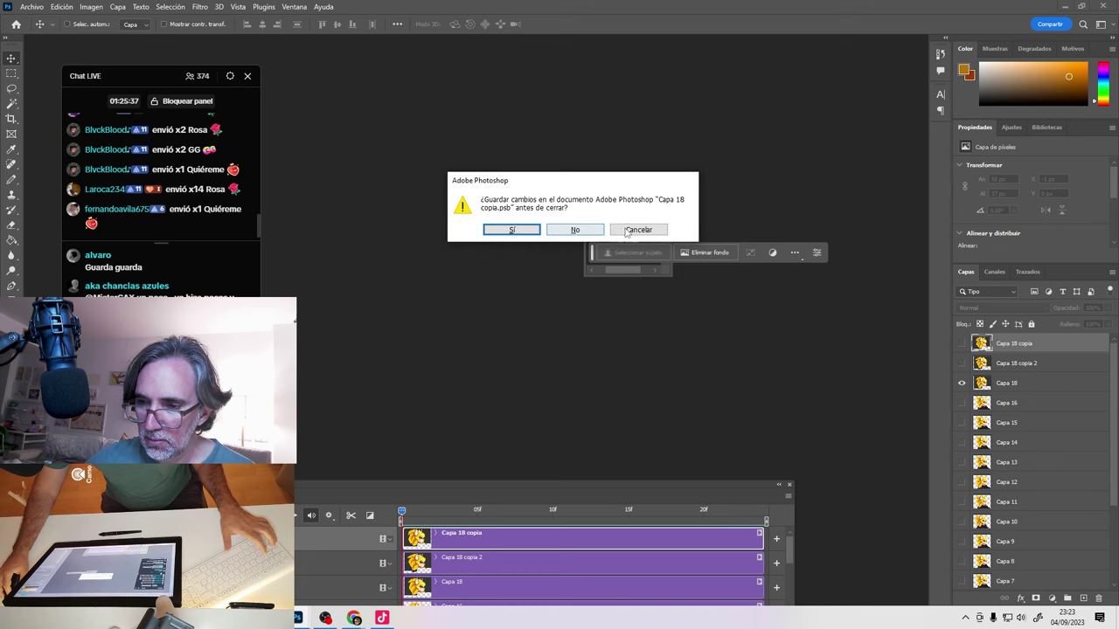
pyautogui.click(639, 229)
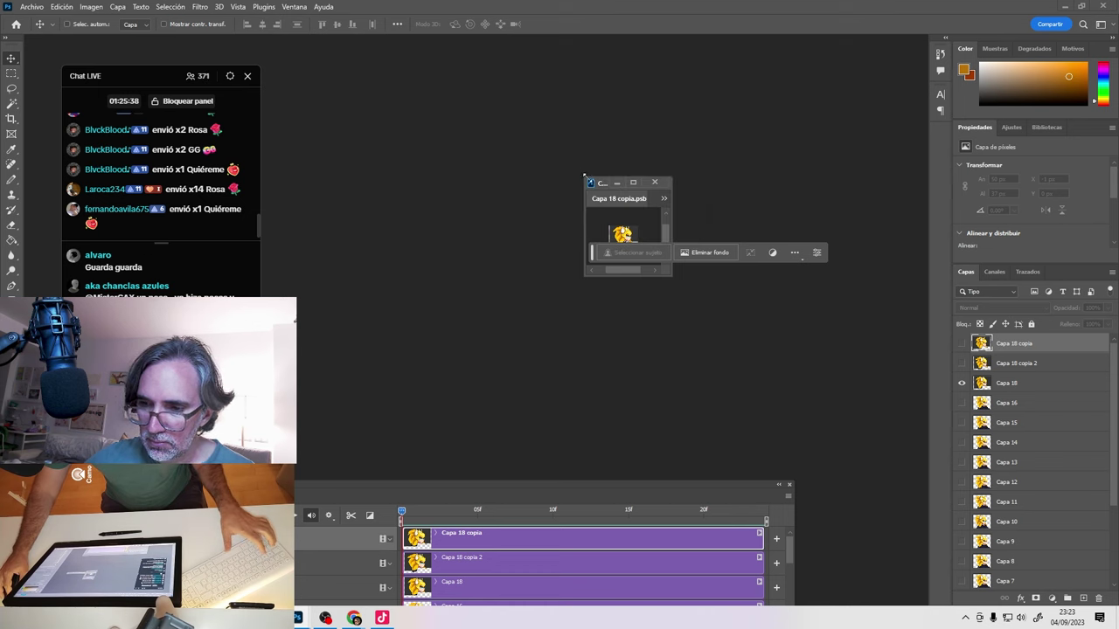
pyautogui.moveTo(584, 174); pyautogui.dragTo(343, 105)
pyautogui.click(631, 127)
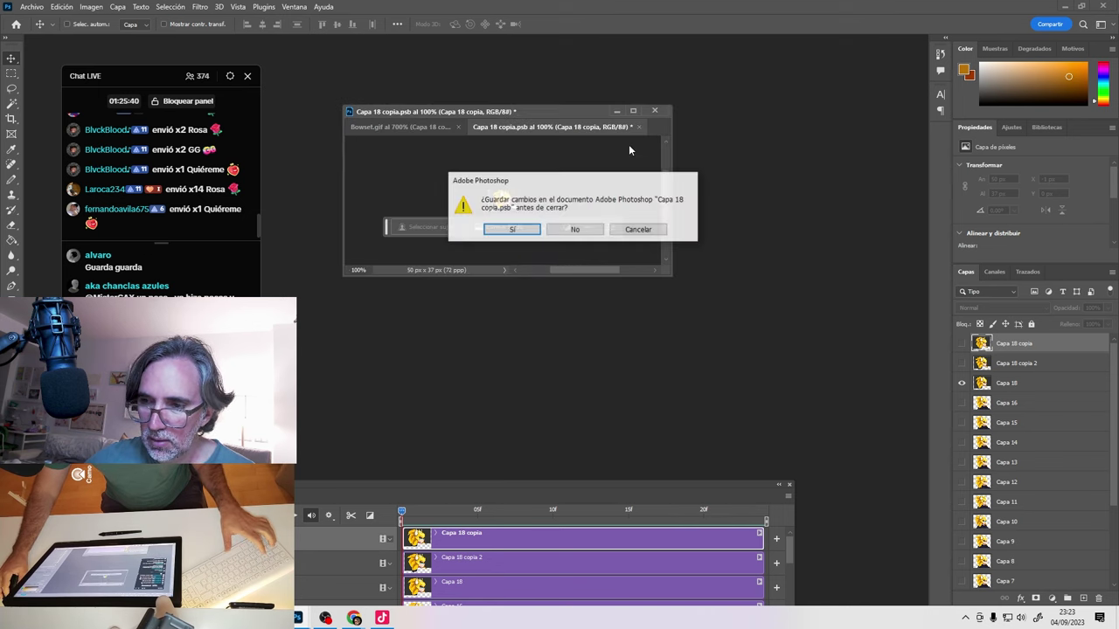
pyautogui.click(533, 227)
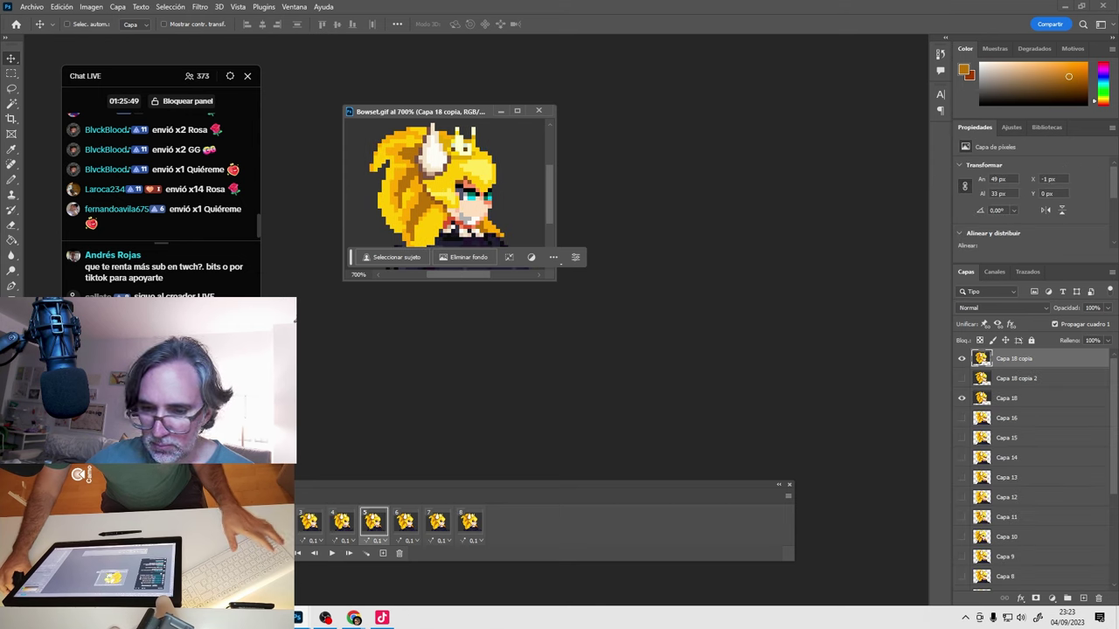
# Play the Bowset.gif frame animation and compare the character's position in frames 4, 5 and 6.
pyautogui.press('space')
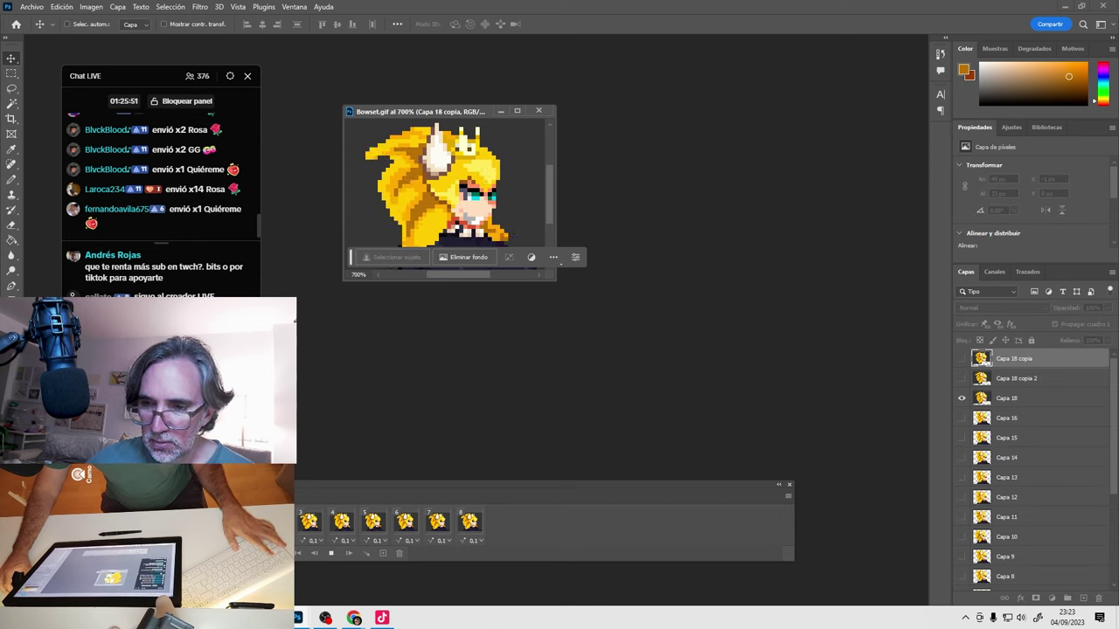
pyautogui.press('space')
pyautogui.click(348, 524)
pyautogui.click(372, 523)
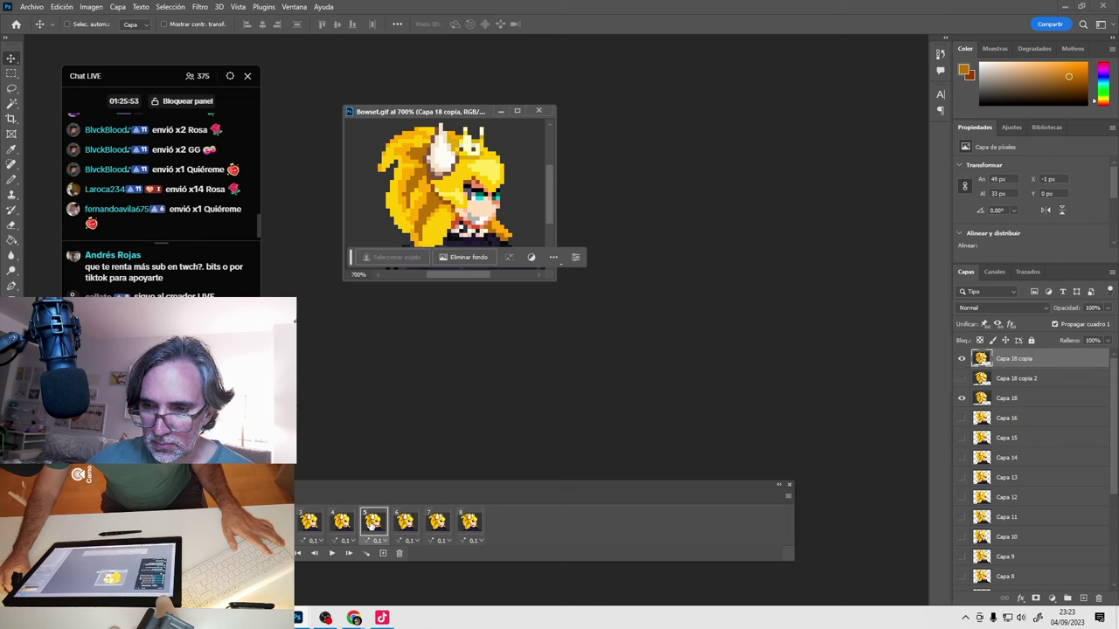
pyautogui.click(403, 522)
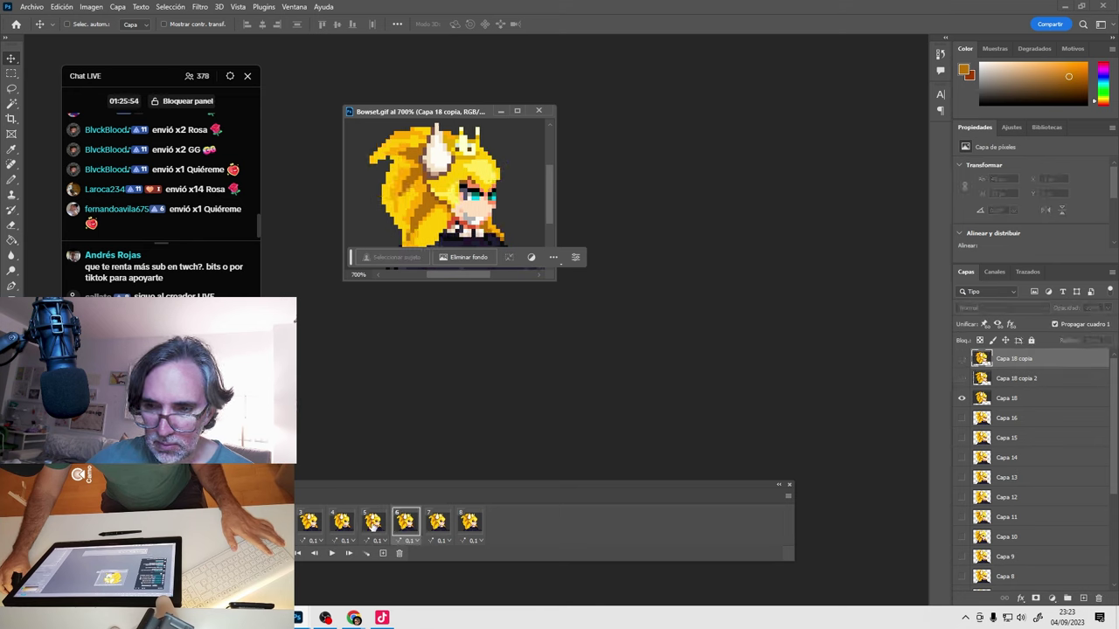
pyautogui.click(371, 523)
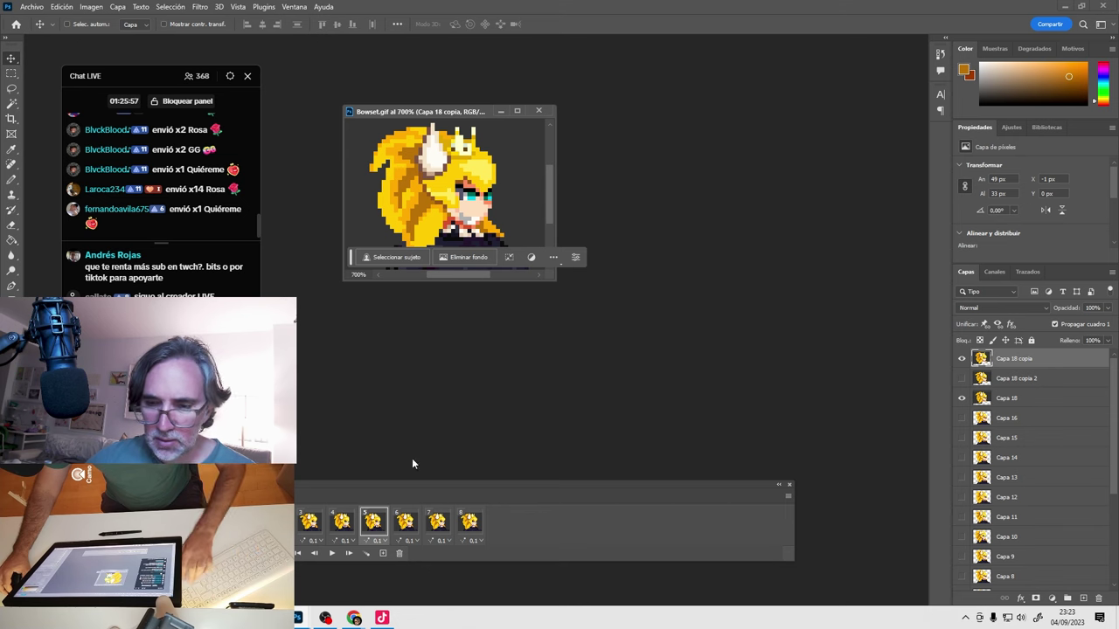
# Nudge the Capa 18 copia artwork in frame 5 slightly to the right and check frames 3 to 6 and playback.
pyautogui.moveTo(444, 222); pyautogui.dragTo(450, 222)
pyautogui.click(318, 522)
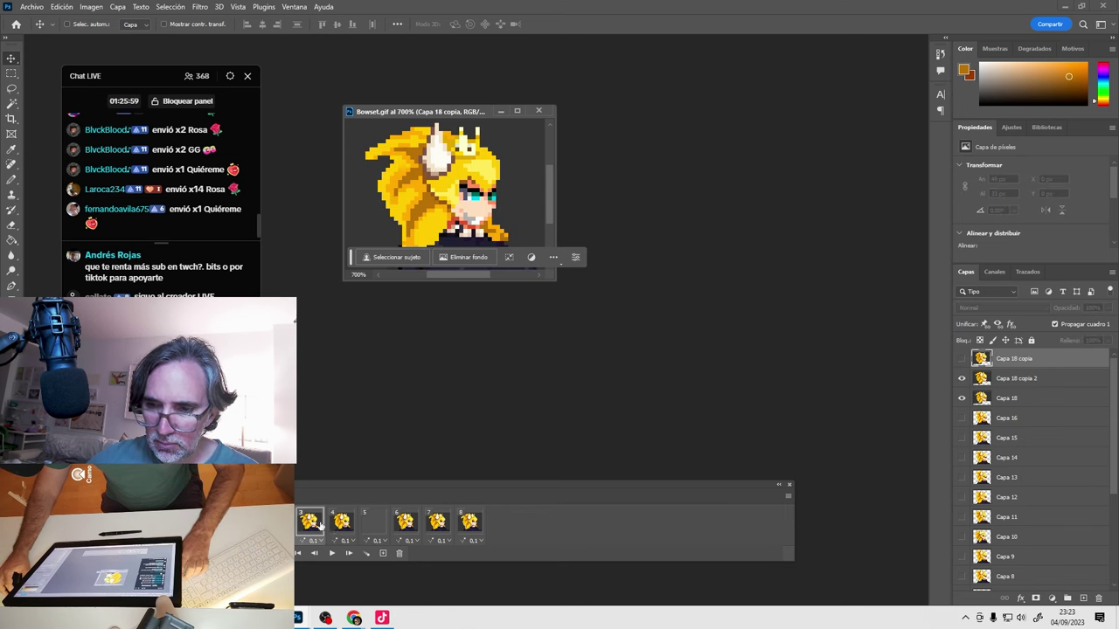
pyautogui.click(340, 523)
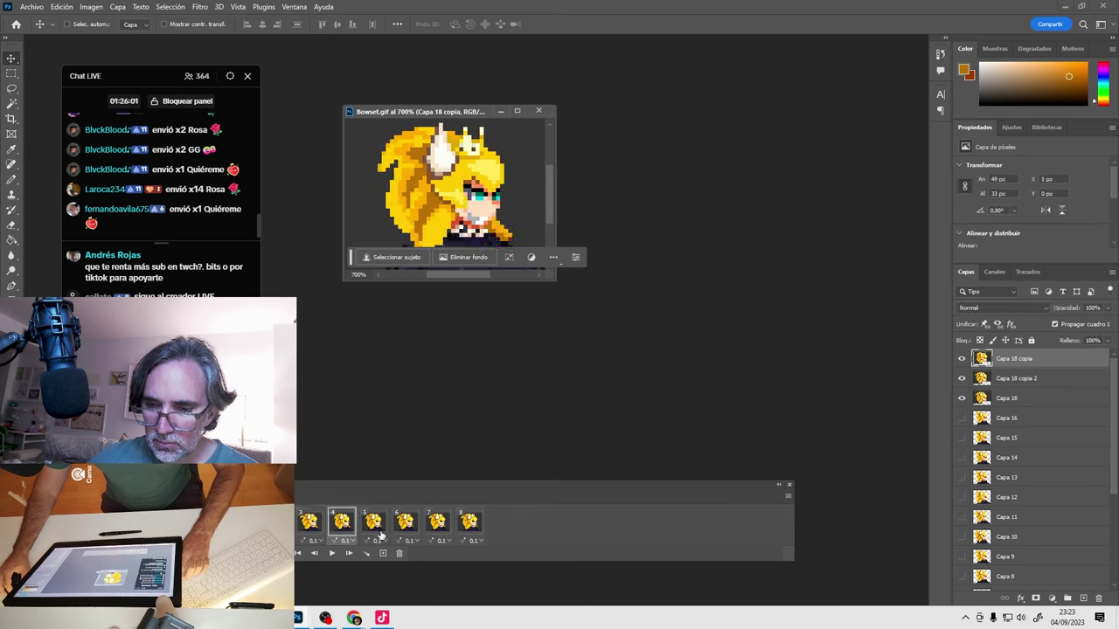
pyautogui.click(374, 525)
pyautogui.click(403, 522)
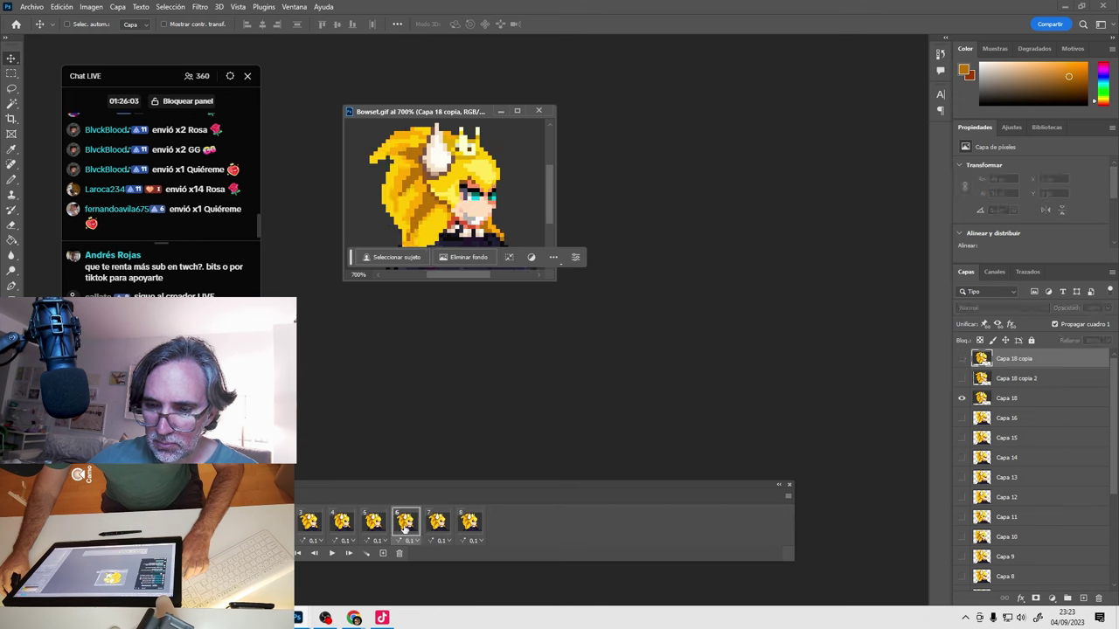
pyautogui.press('space')
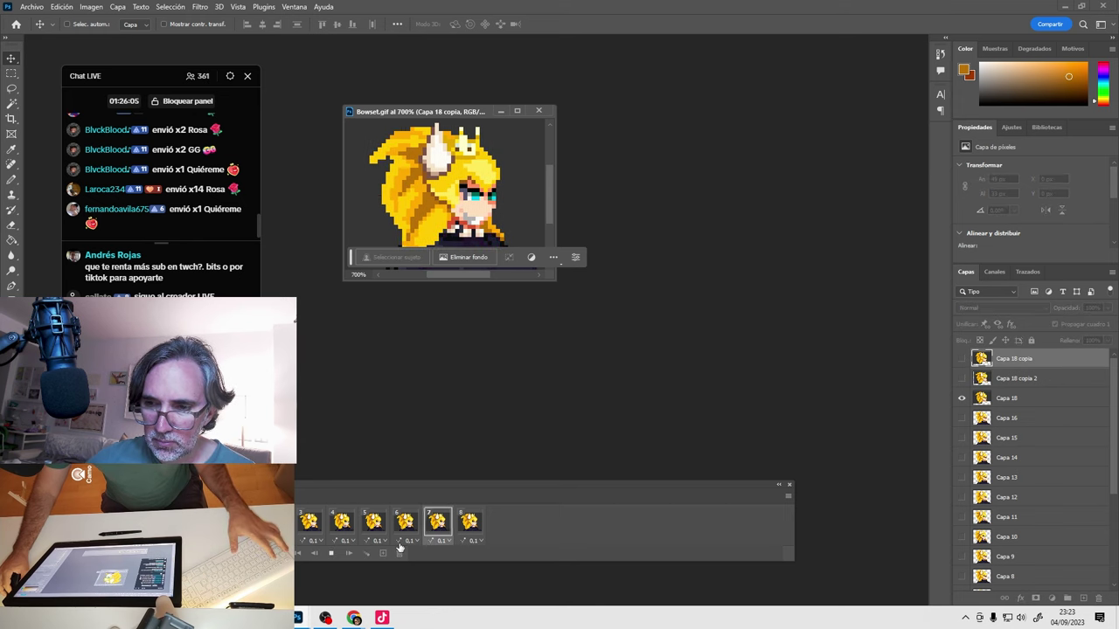
pyautogui.press('space')
# Reposition the Bowset.gif window, convert the frame animation to a video timeline, and play it.
pyautogui.moveTo(453, 111); pyautogui.dragTo(562, 139)
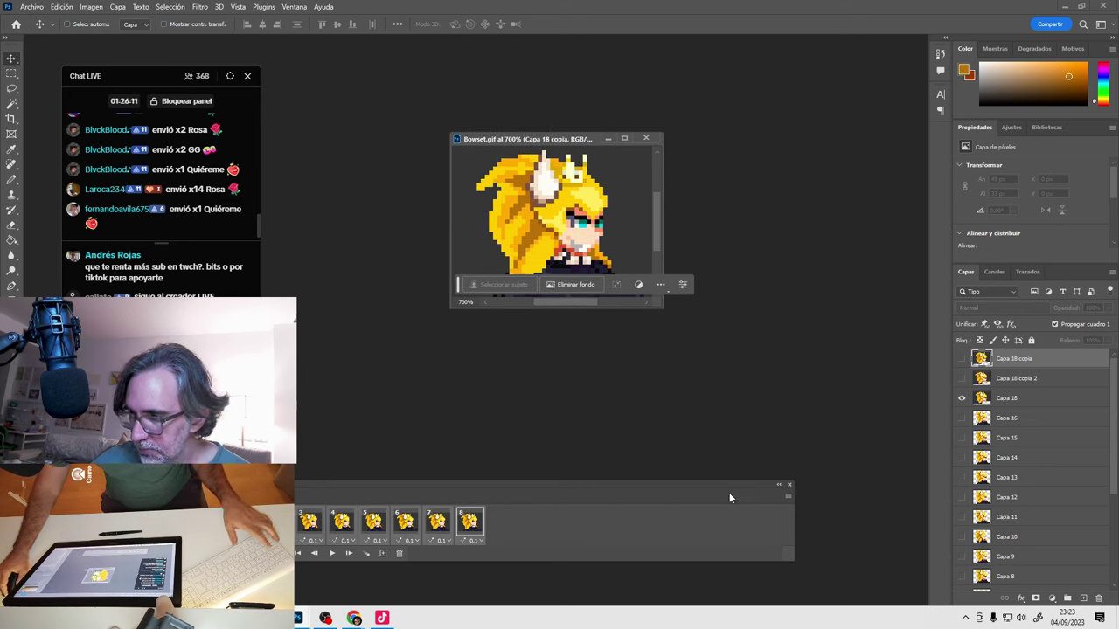
pyautogui.click(262, 554)
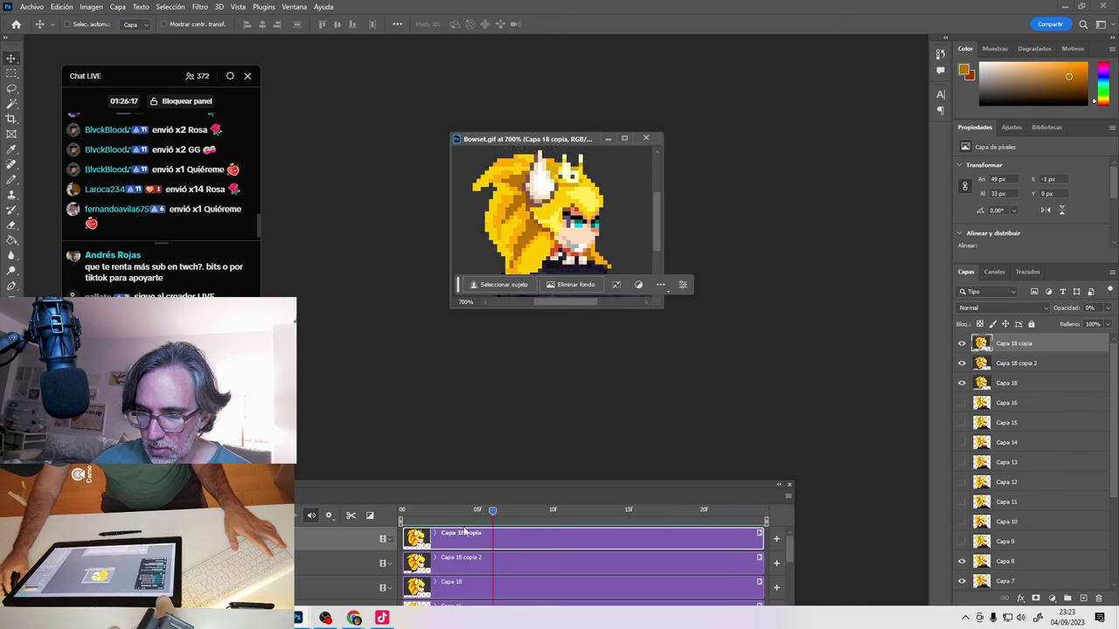
pyautogui.press('space')
pyautogui.press('space')
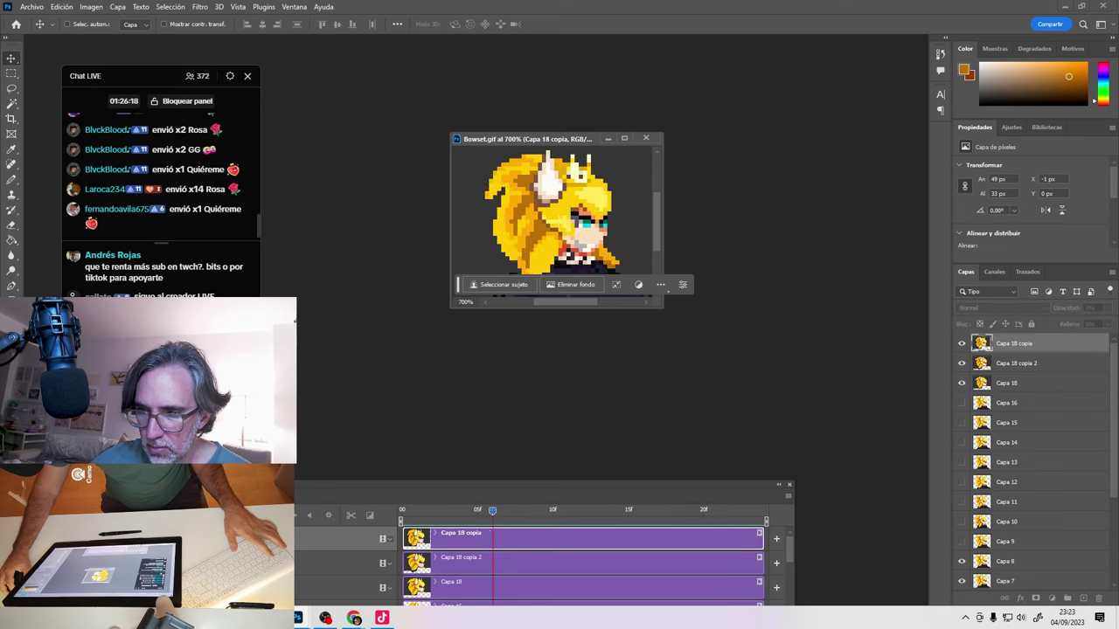
# Convert layers Capa 18 copia through Capa 1 into one smart object, leaving Capa 17 out, and play the timeline.
pyautogui.scroll(-5, 1049, 490)
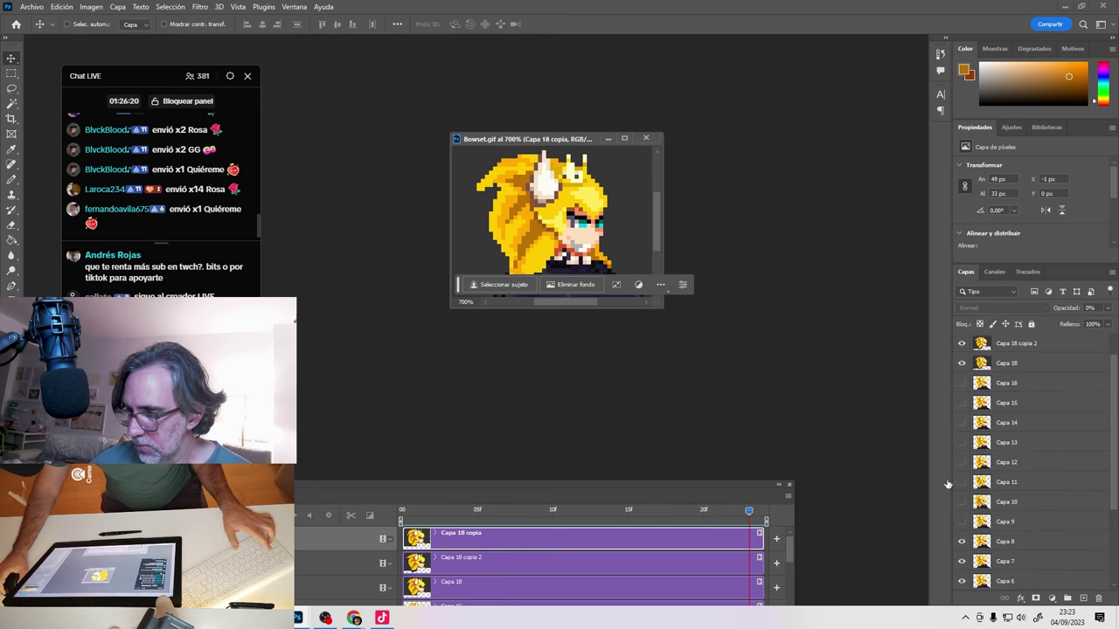
pyautogui.press('space')
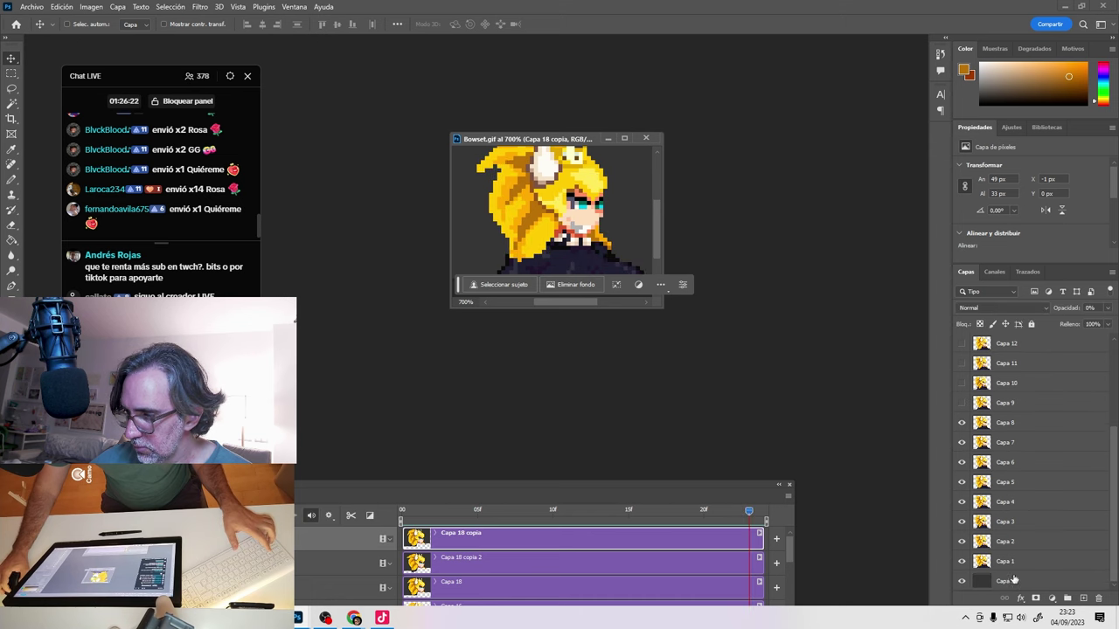
pyautogui.click(1014, 562)
pyautogui.scroll(5, 1016, 569)
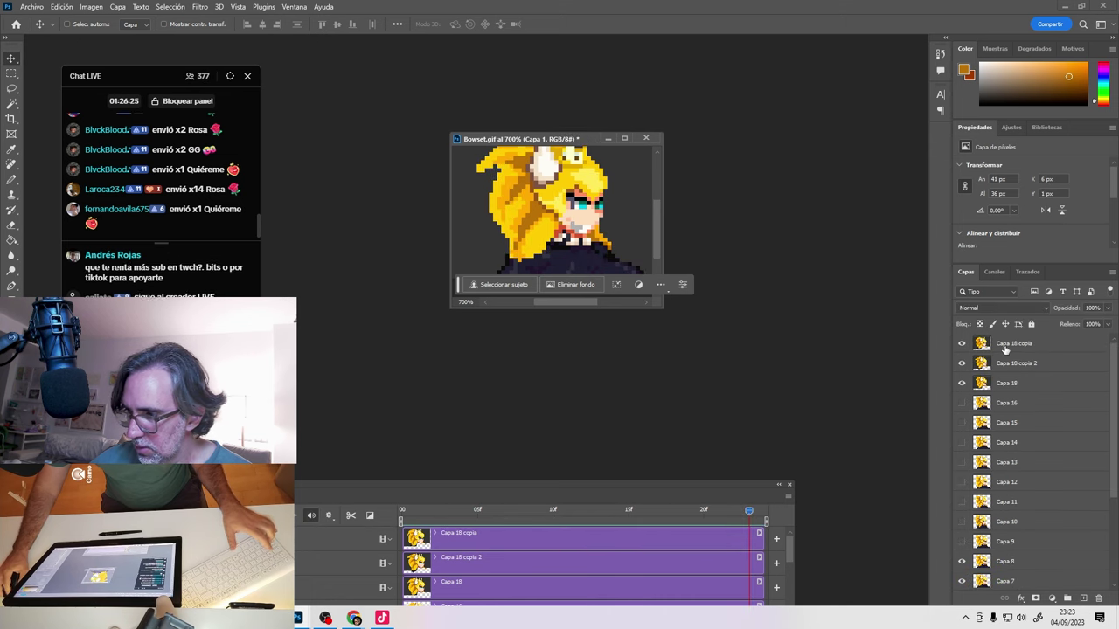
pyautogui.hotkey('ctrl', 'alt', 'a')
pyautogui.rightClick(1014, 500)
pyautogui.click(940, 312)
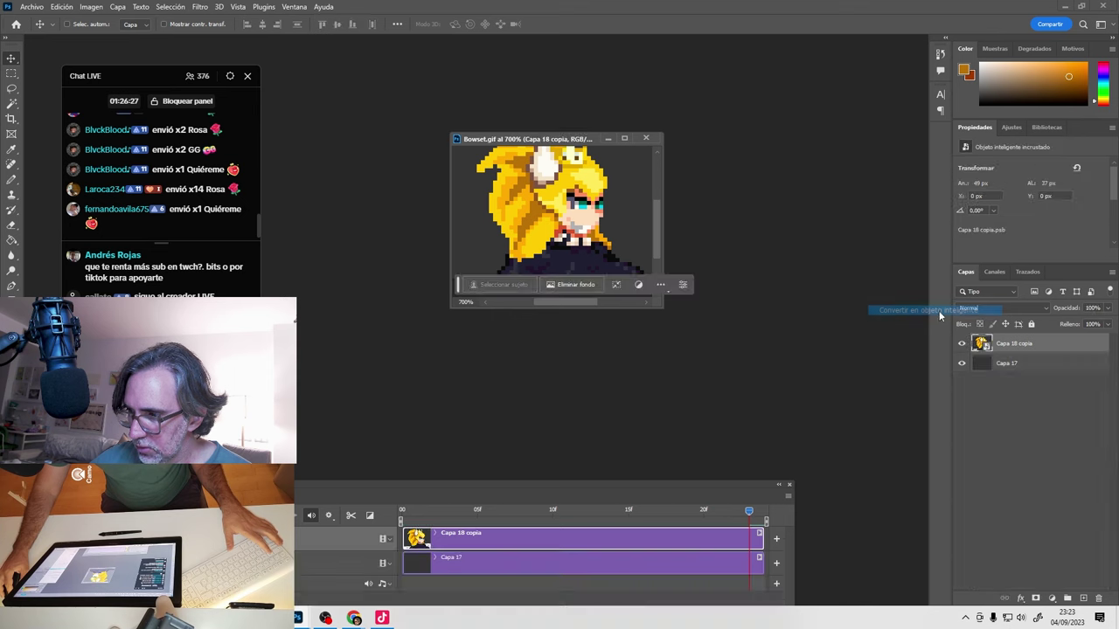
pyautogui.press('space')
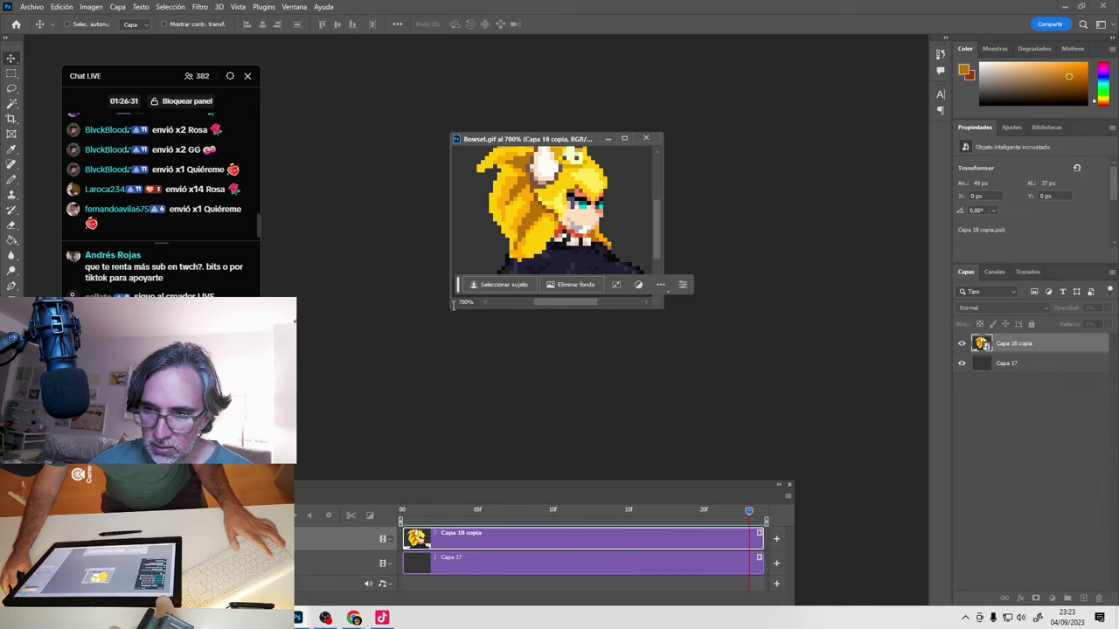
# Enlarge the document window and extend the canvas upward and to the left with the Crop tool, to 97 x 42 px.
pyautogui.moveTo(451, 307); pyautogui.dragTo(331, 475)
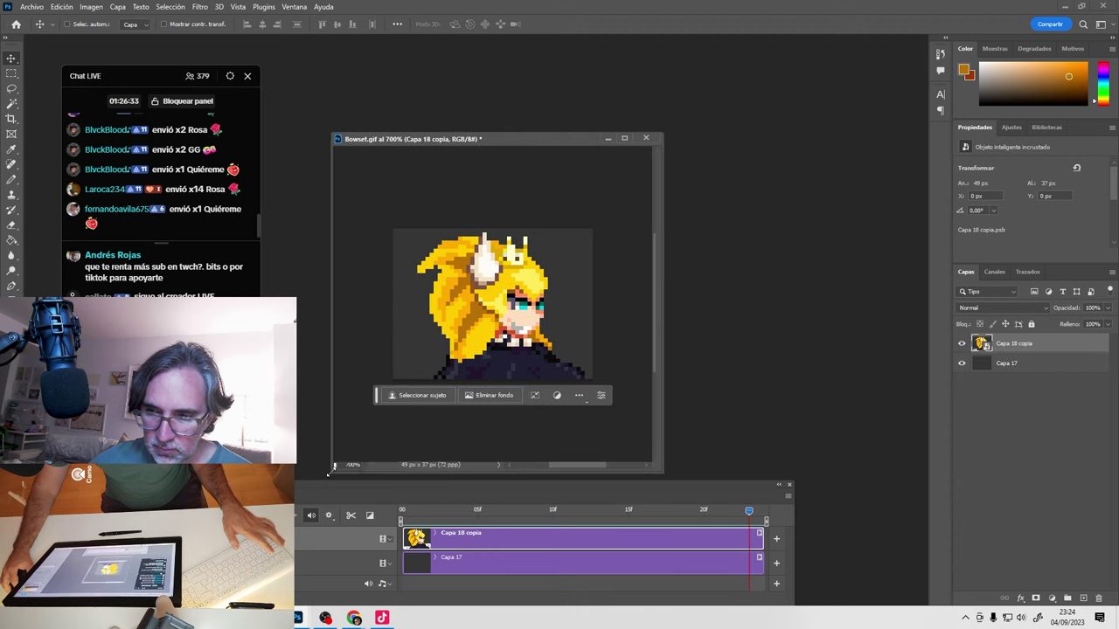
pyautogui.press('c')
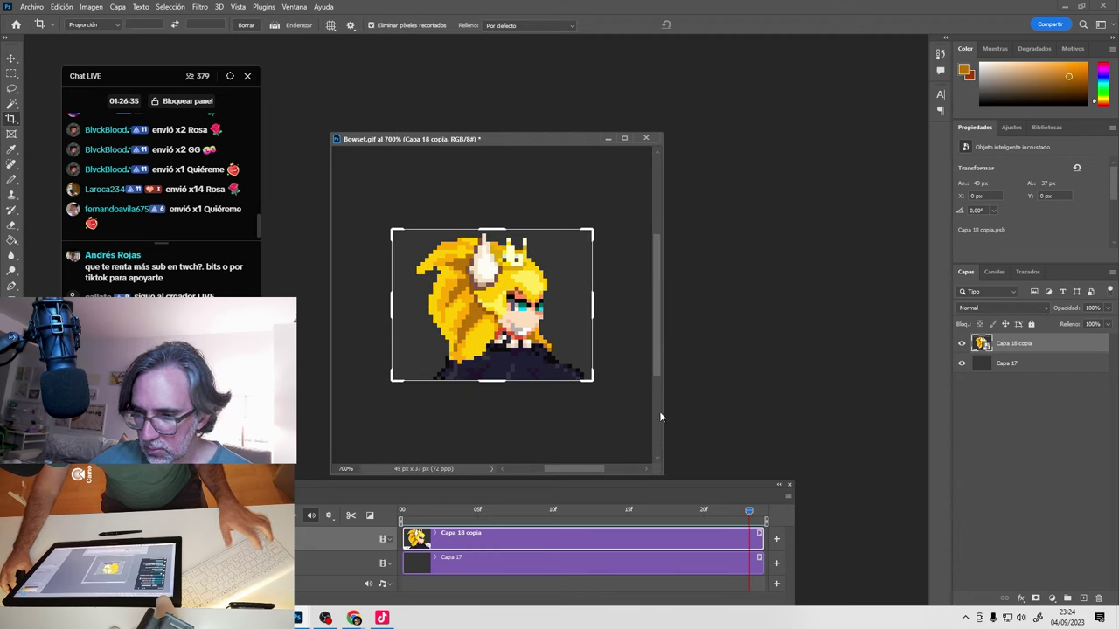
pyautogui.moveTo(491, 229); pyautogui.dragTo(491, 221)
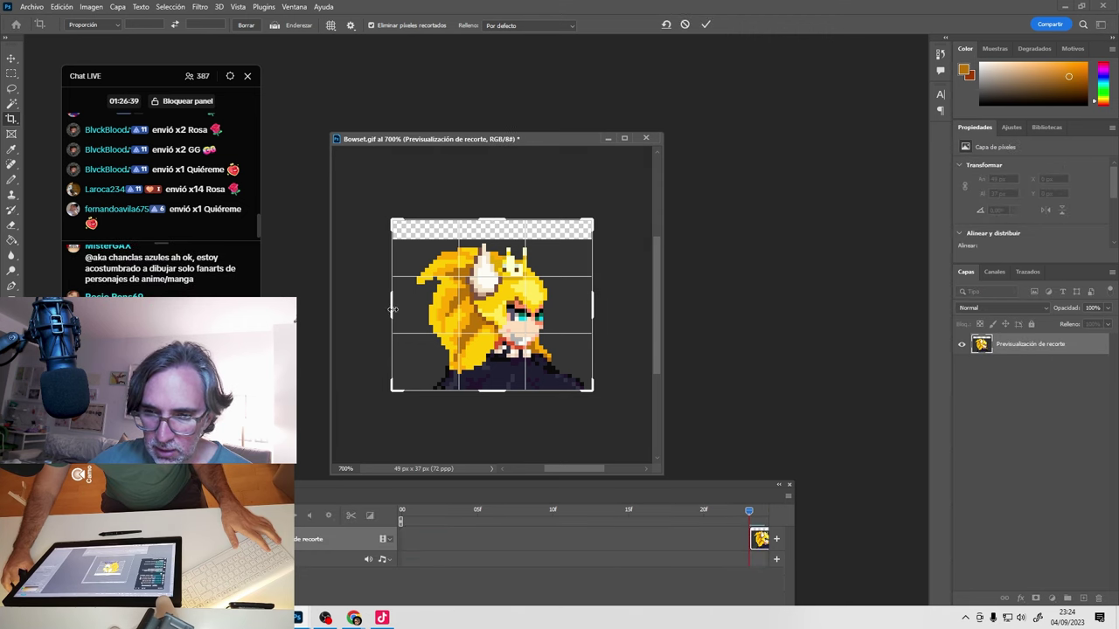
pyautogui.moveTo(390, 308)
pyautogui.mouseDown()
pyautogui.moveTo(337, 302)
pyautogui.moveTo(439, 300)
pyautogui.moveTo(397, 312)
pyautogui.mouseUp()
pyautogui.press('Return')
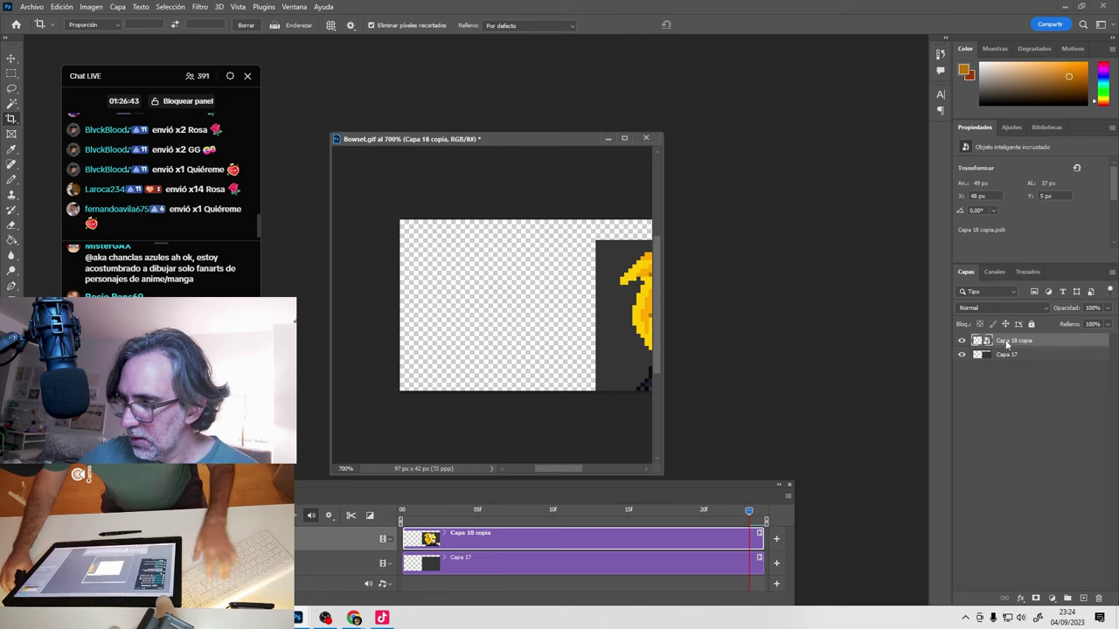
pyautogui.rightClick(1005, 344)
pyautogui.click(890, 247)
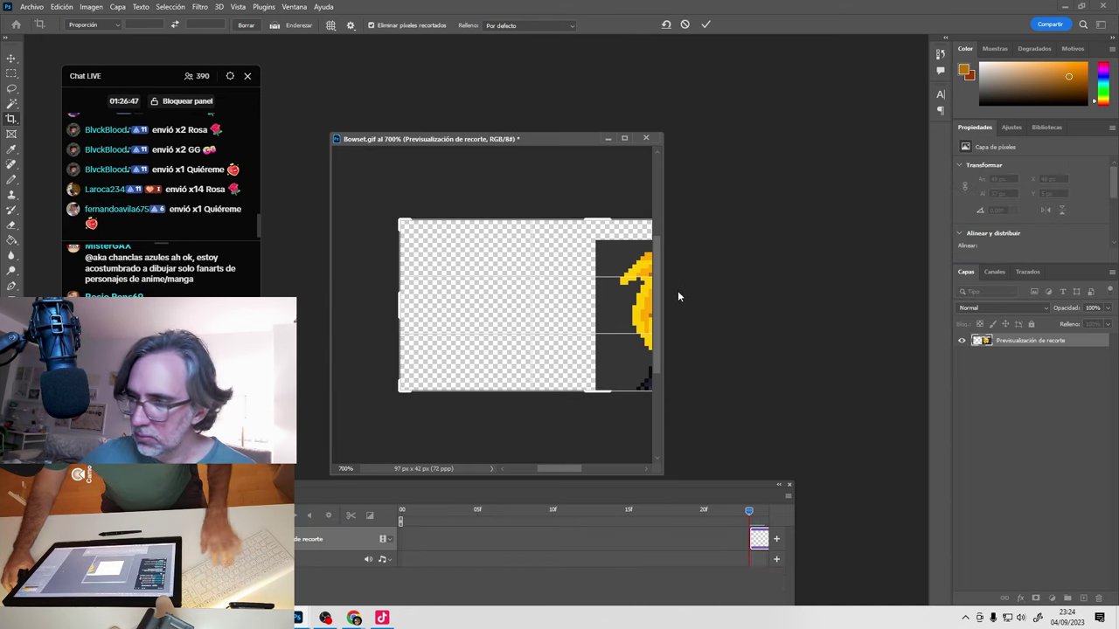
pyautogui.press('Return')
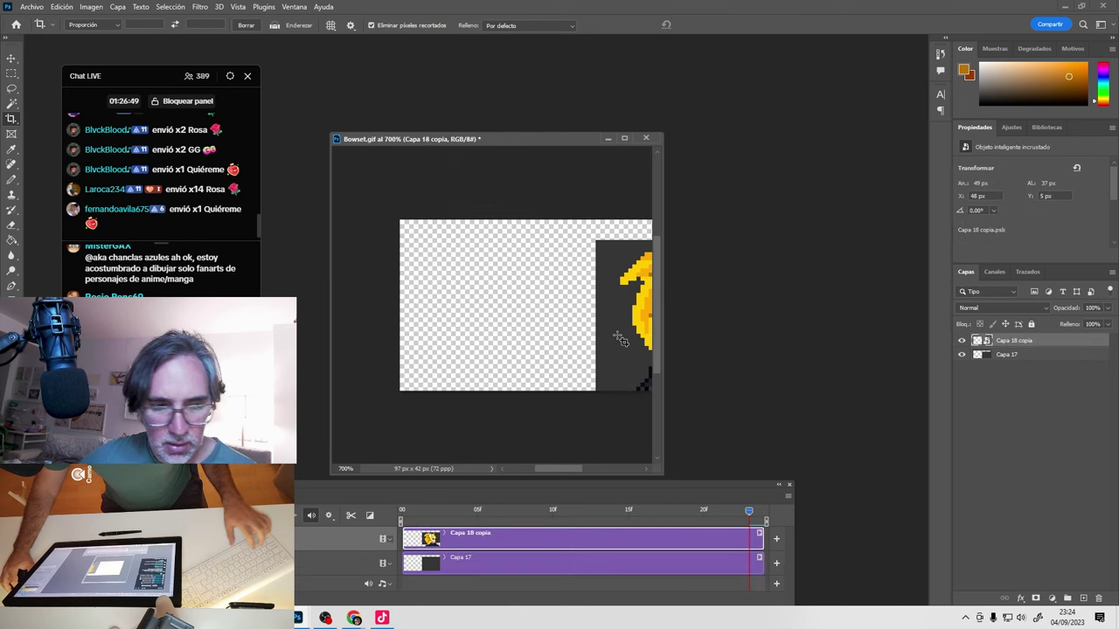
# Duplicate smart object Capa 18 copia as a new smart object via copy and move it to the canvas's empty left half, at X 0 px.
pyautogui.press('v')
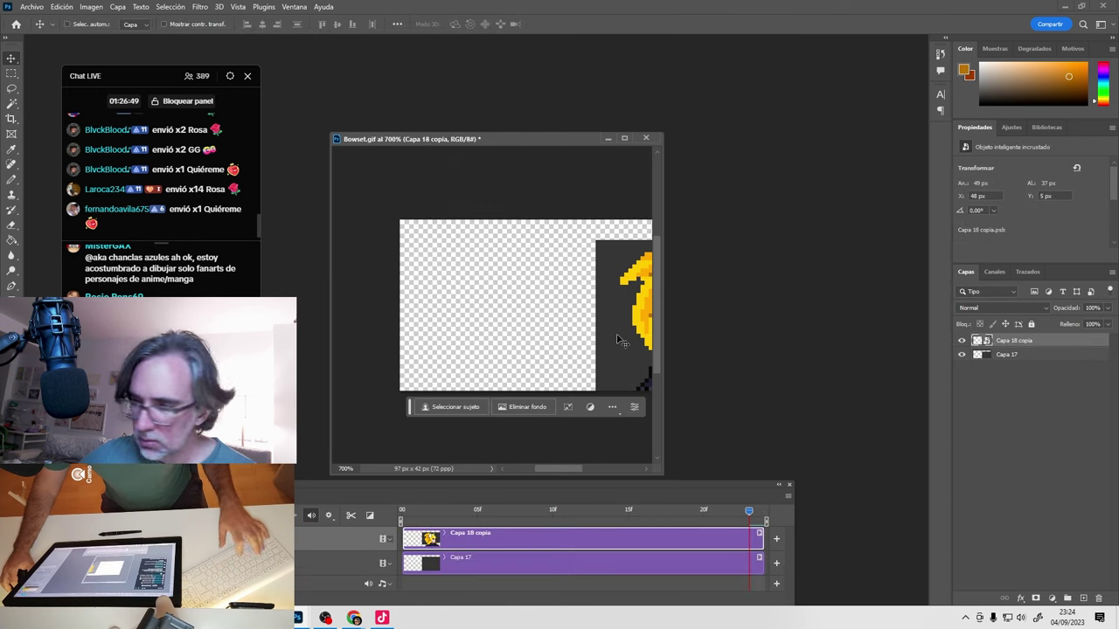
pyautogui.rightClick(1009, 342)
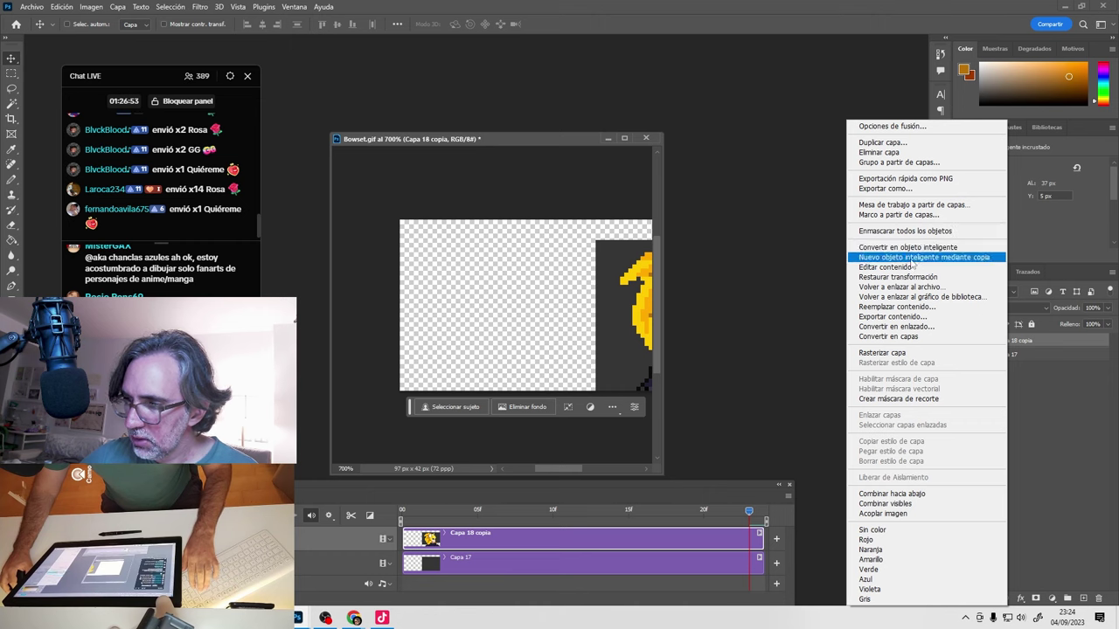
pyautogui.click(912, 259)
pyautogui.moveTo(610, 332); pyautogui.dragTo(411, 335)
pyautogui.press('i')
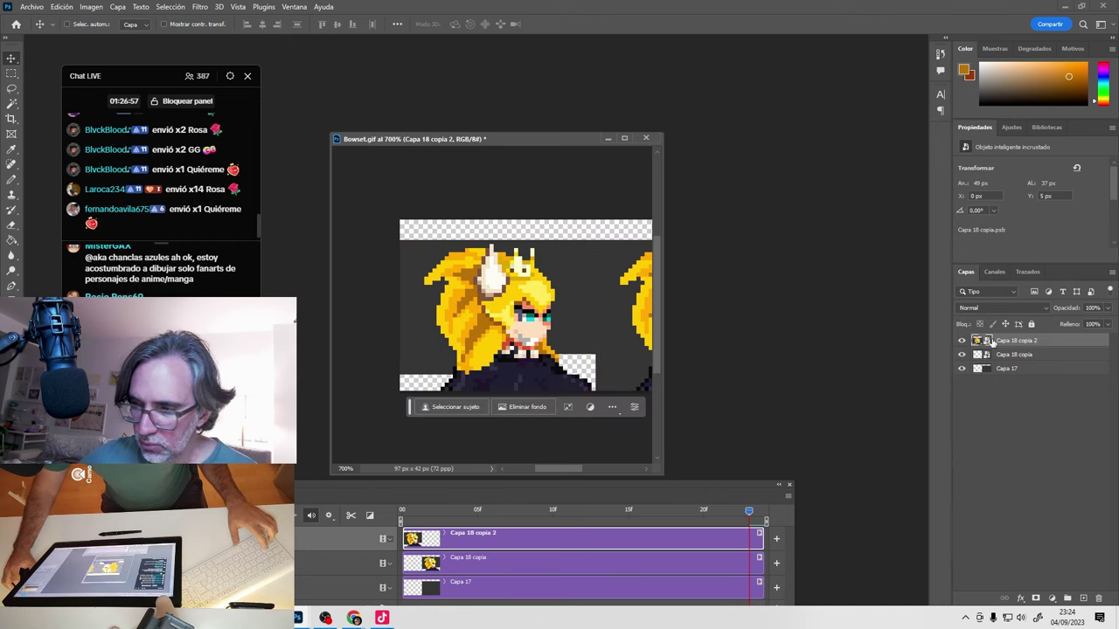
# Open the contents of smart object Capa 18 copia 2 down to its nested frame layers, leaving the colour profiles unmodified.
pyautogui.doubleClick(979, 342)
pyautogui.click(639, 273)
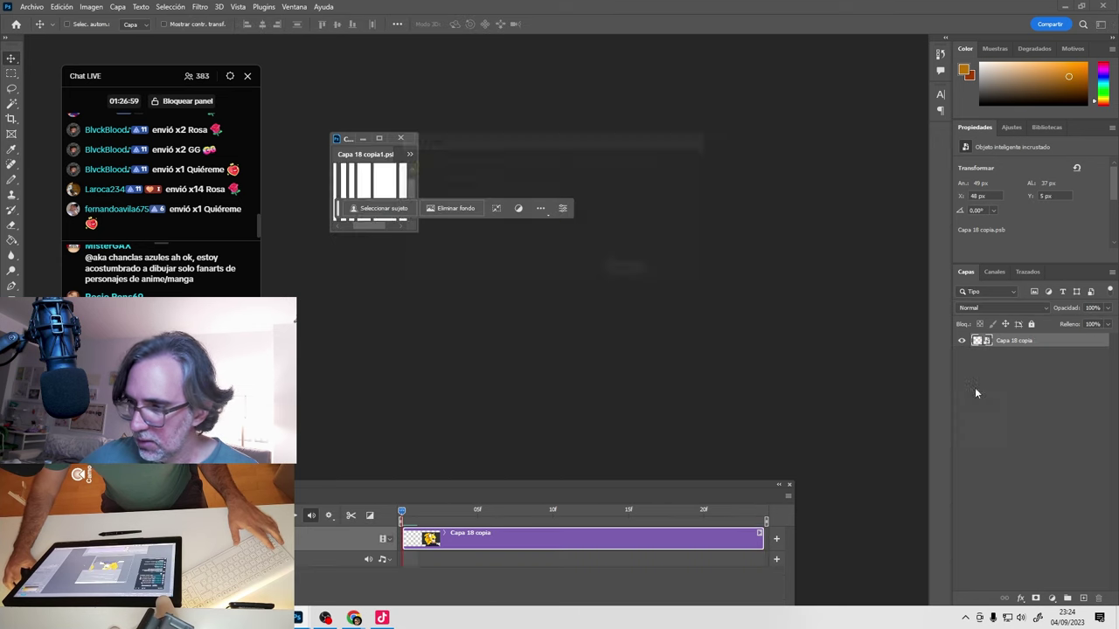
pyautogui.press('v')
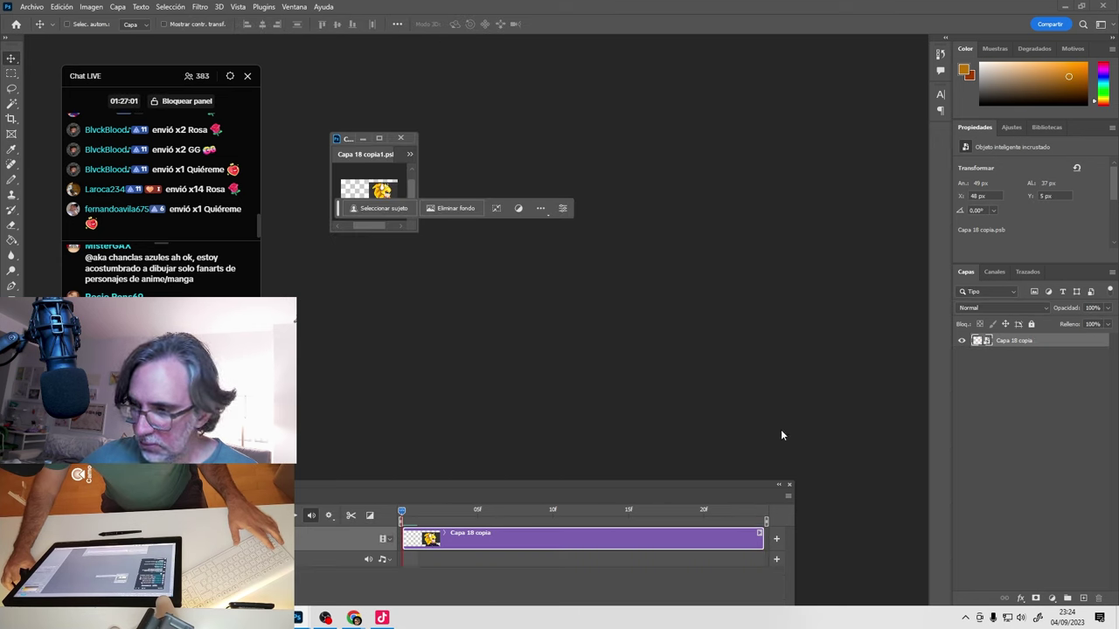
pyautogui.press('i')
pyautogui.doubleClick(979, 343)
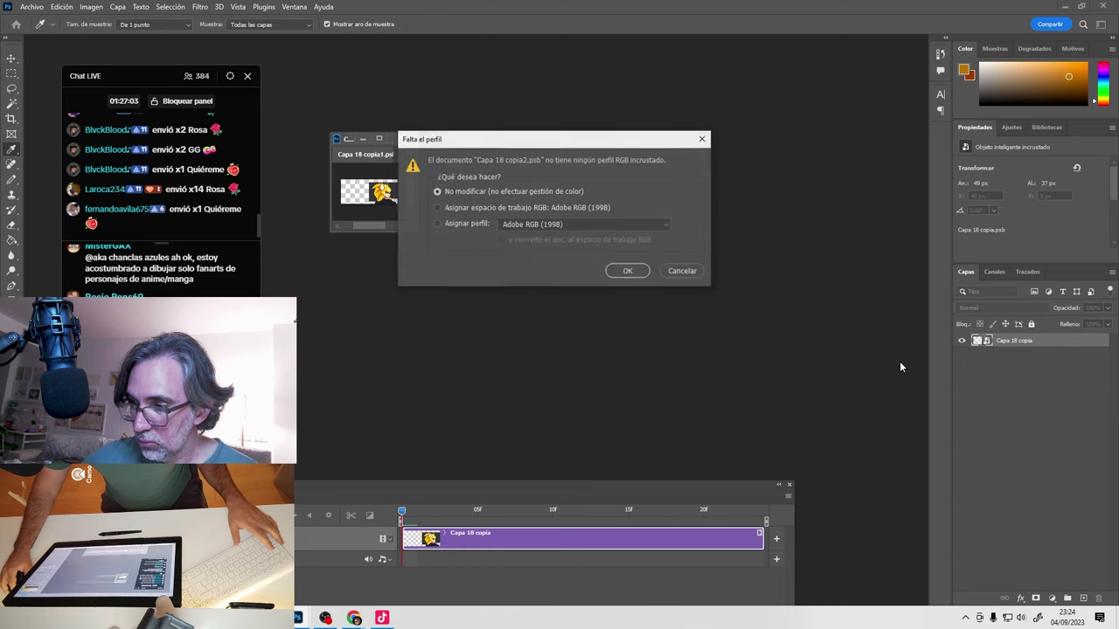
pyautogui.click(634, 272)
pyautogui.press('v')
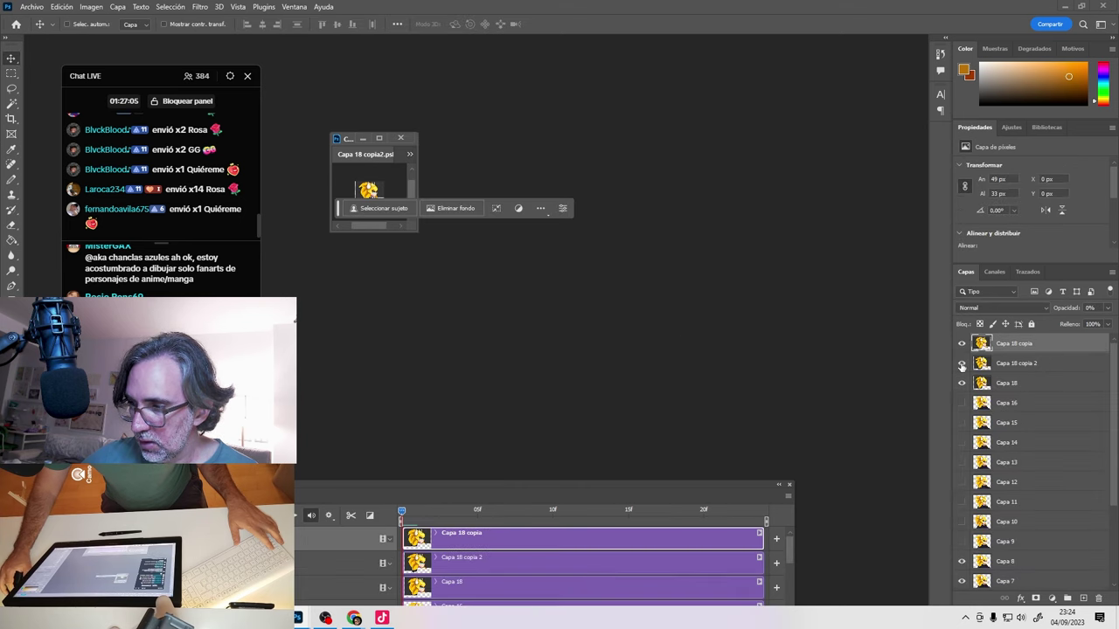
# Delete layers Capa 18 copia, Capa 18 copia 2 and Capa 18 from the nested file, check playback, and return to Bowset.gif.
pyautogui.keyDown('shift'); pyautogui.click(1000, 383); pyautogui.keyUp('shift')
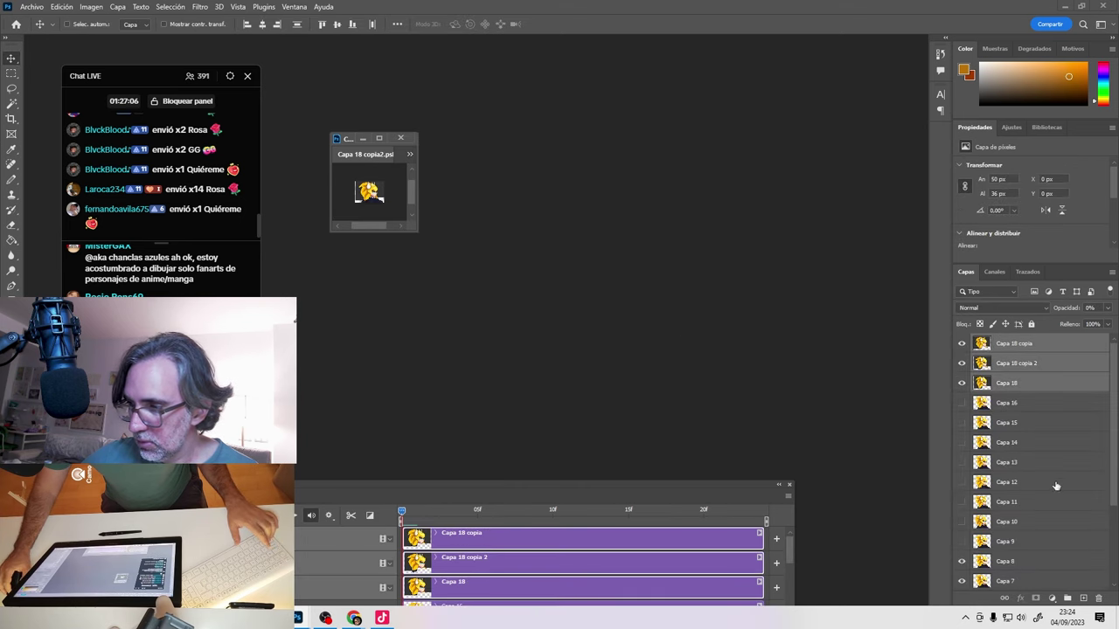
pyautogui.click(1102, 600)
pyautogui.press('Return')
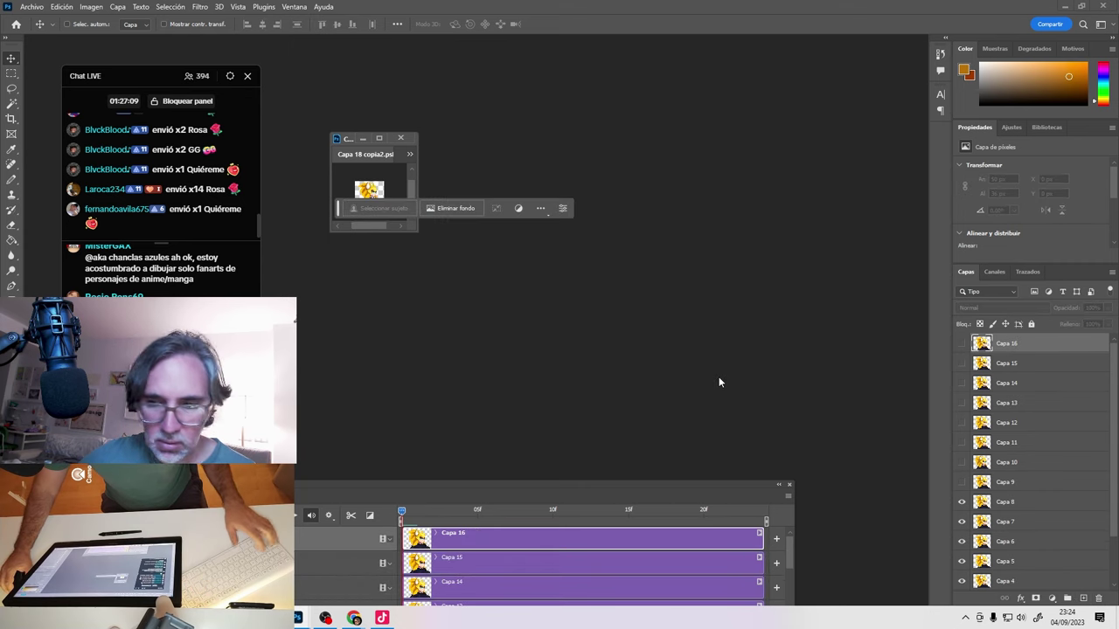
pyautogui.press('space')
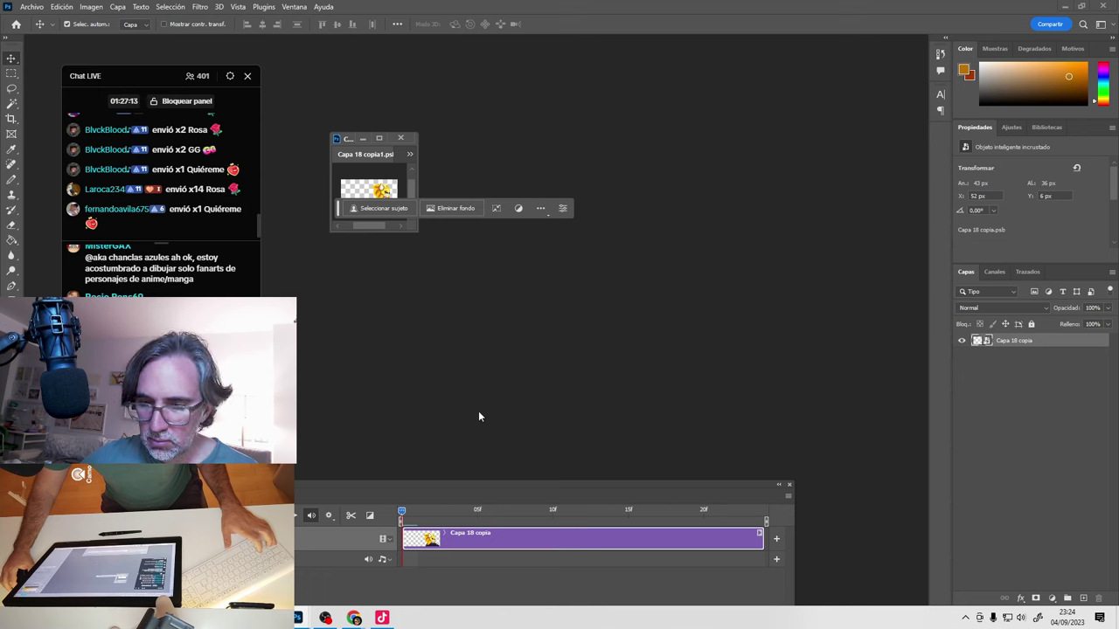
pyautogui.press('space')
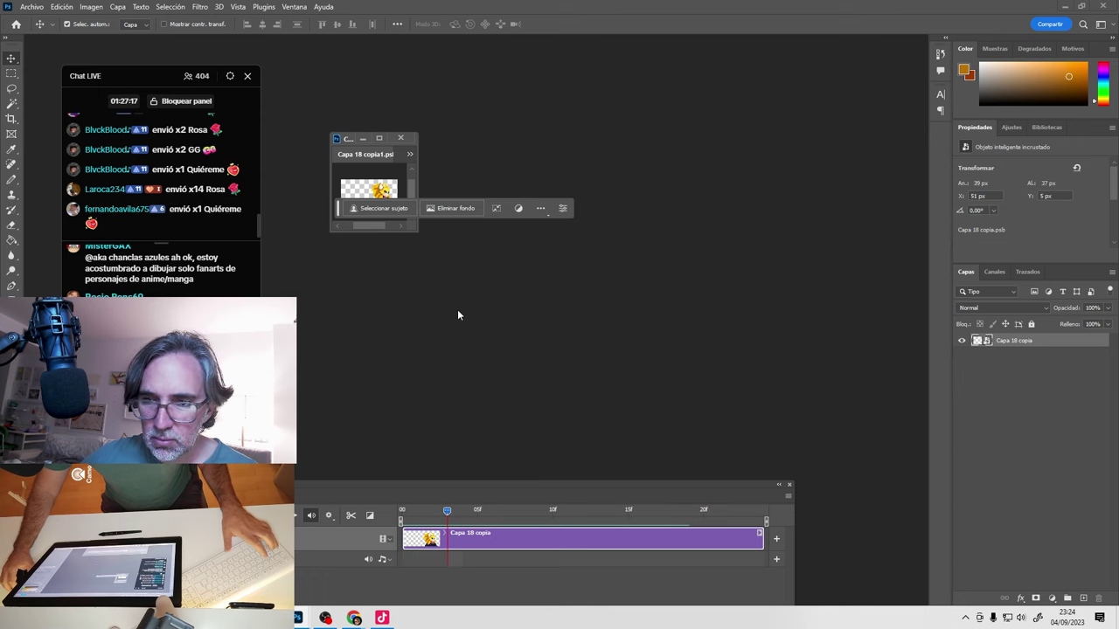
pyautogui.hotkey('ctrl', 'w')
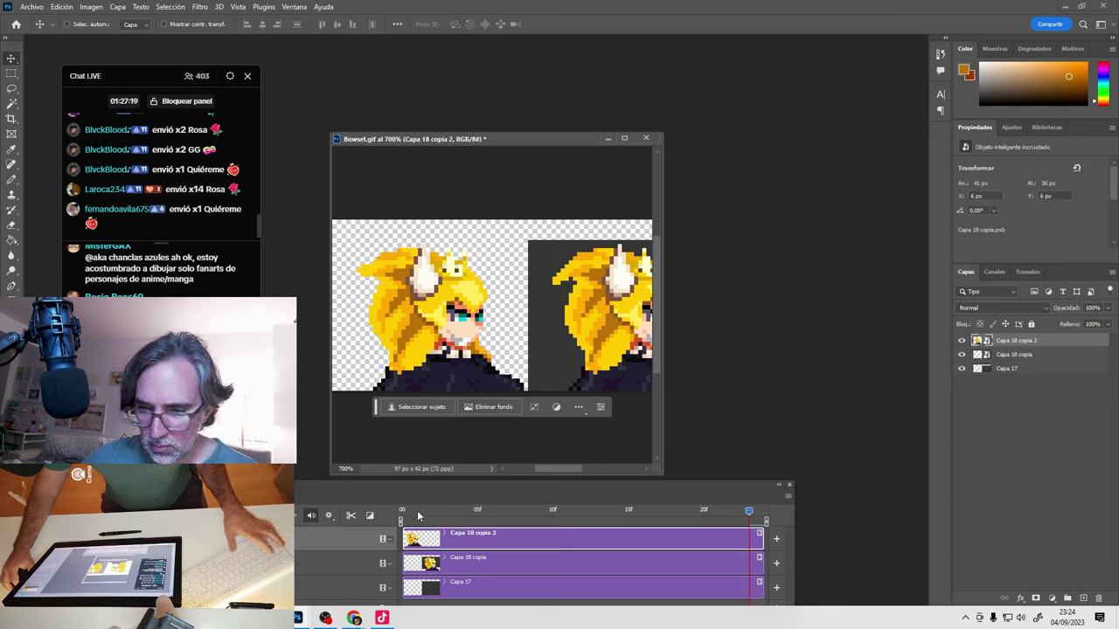
# Widen the document window to show both characters and fill the transparent area of layer Capa 17 with dark grey using the Paint Bucket.
pyautogui.moveTo(419, 516); pyautogui.dragTo(390, 514)
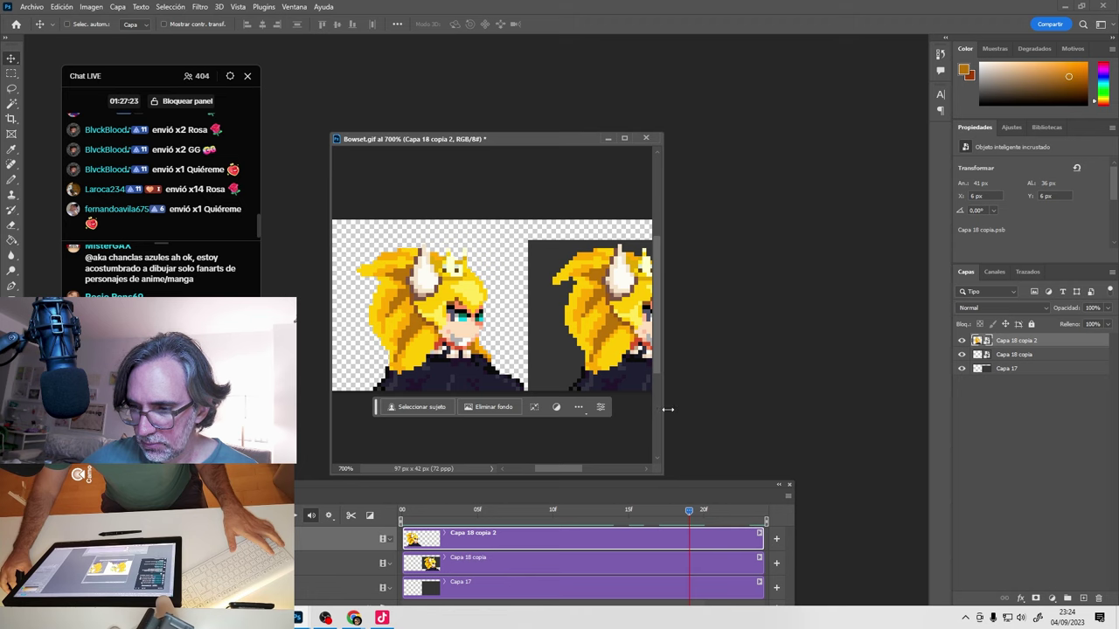
pyautogui.moveTo(664, 408); pyautogui.dragTo(865, 433)
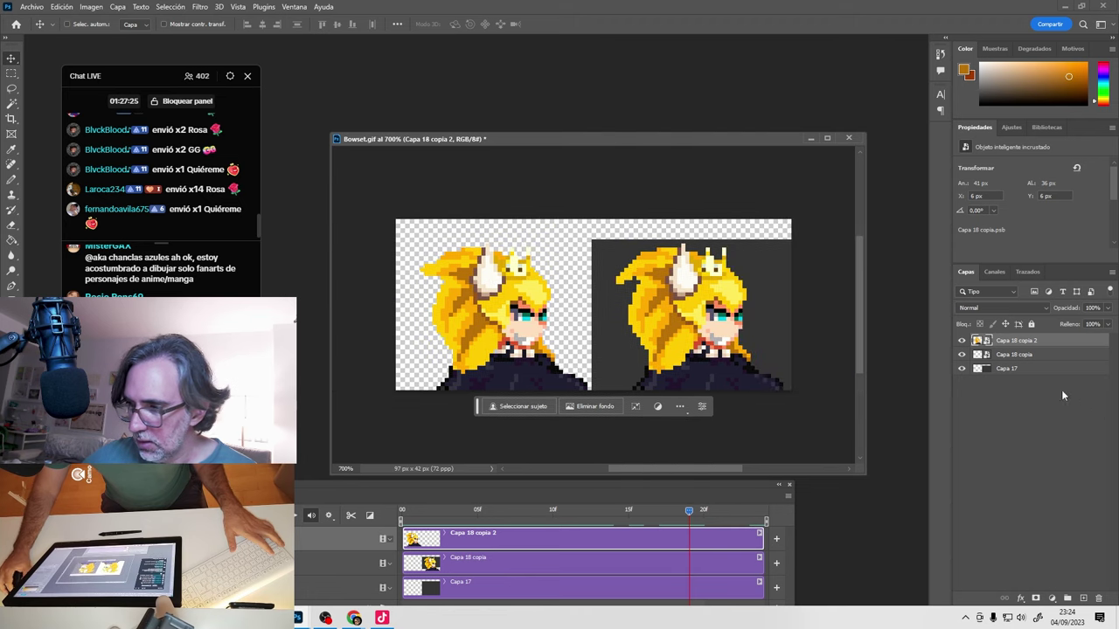
pyautogui.click(1005, 368)
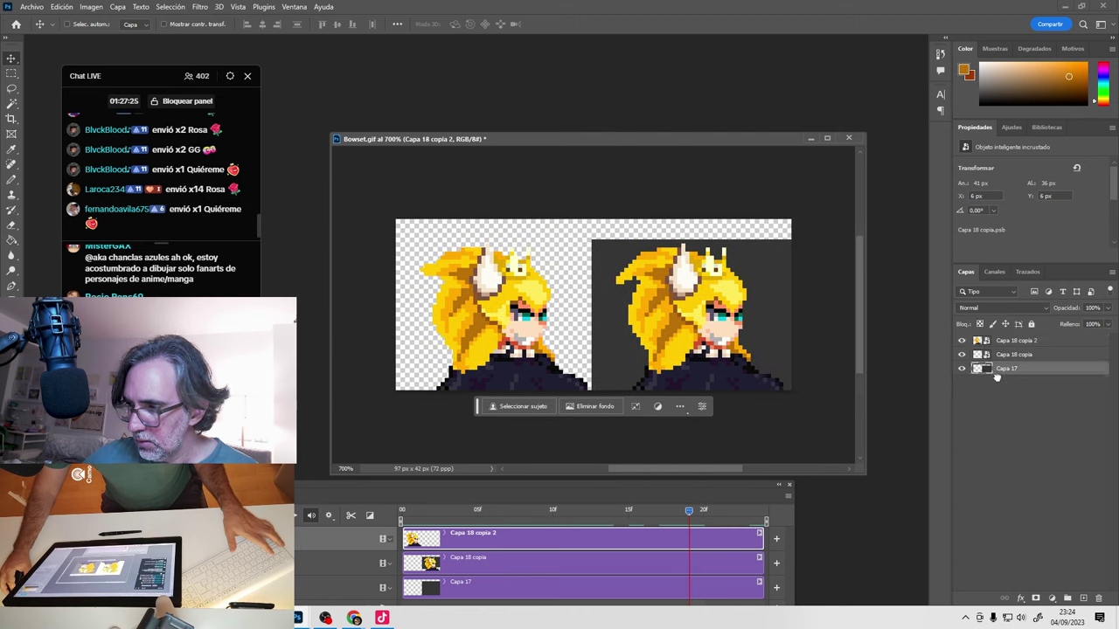
pyautogui.click(12, 239)
pyautogui.click(563, 329)
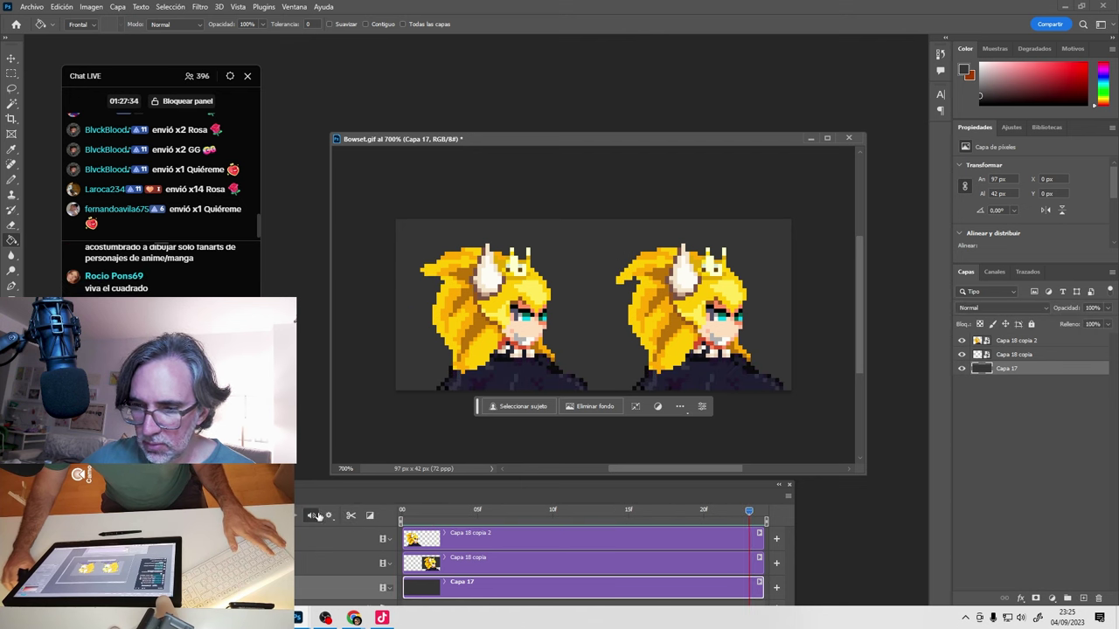
# Save a copy on Dico Grande (D:) in Photoshop format as 04-09-2023 04.psd, with maximum compatibility.
pyautogui.hotkey('ctrl', 'alt', 's')
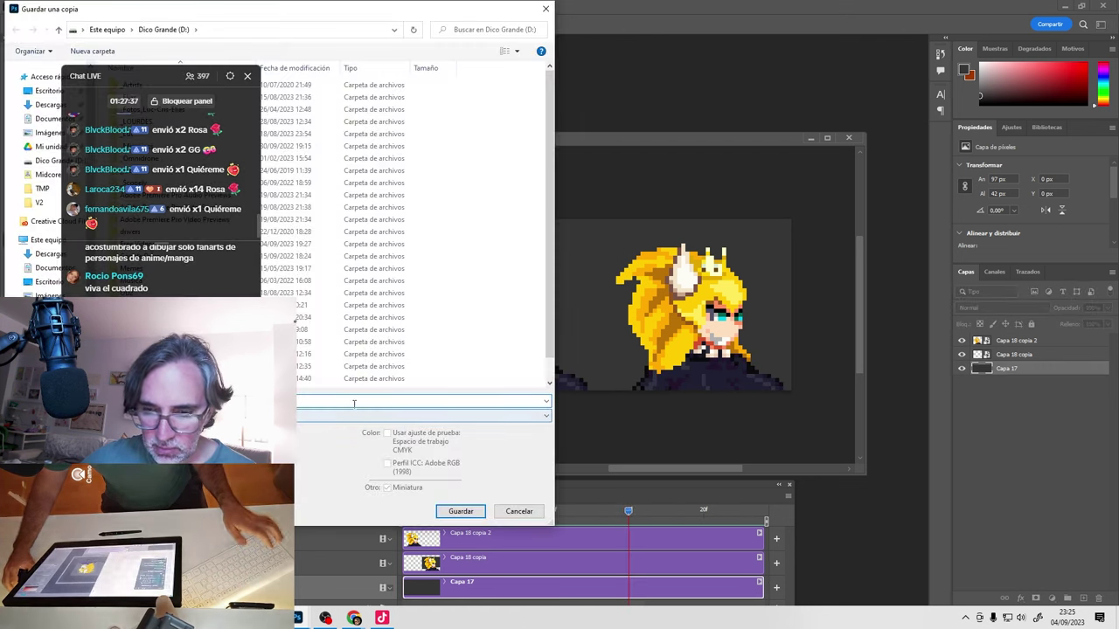
pyautogui.moveTo(357, 19); pyautogui.dragTo(711, 45)
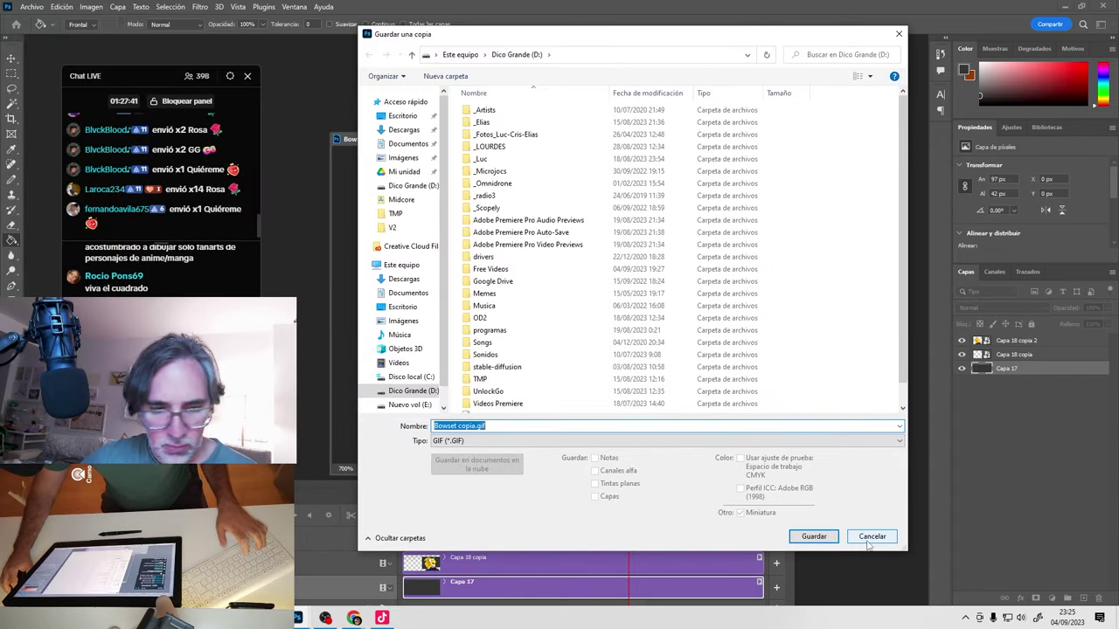
pyautogui.write('04-09-2023 04')
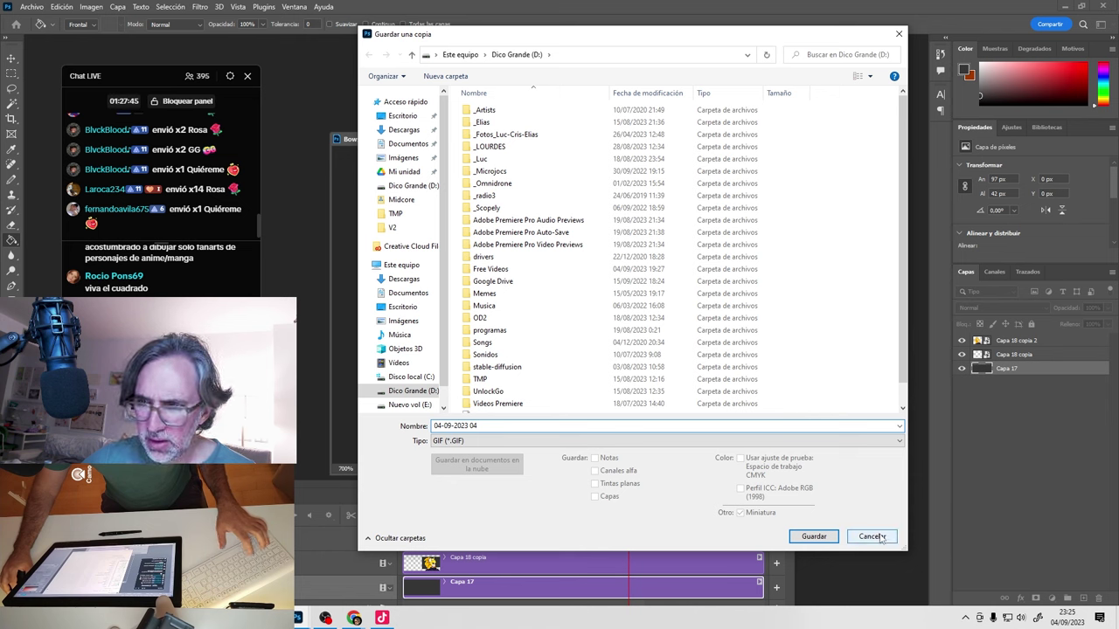
pyautogui.click(531, 443)
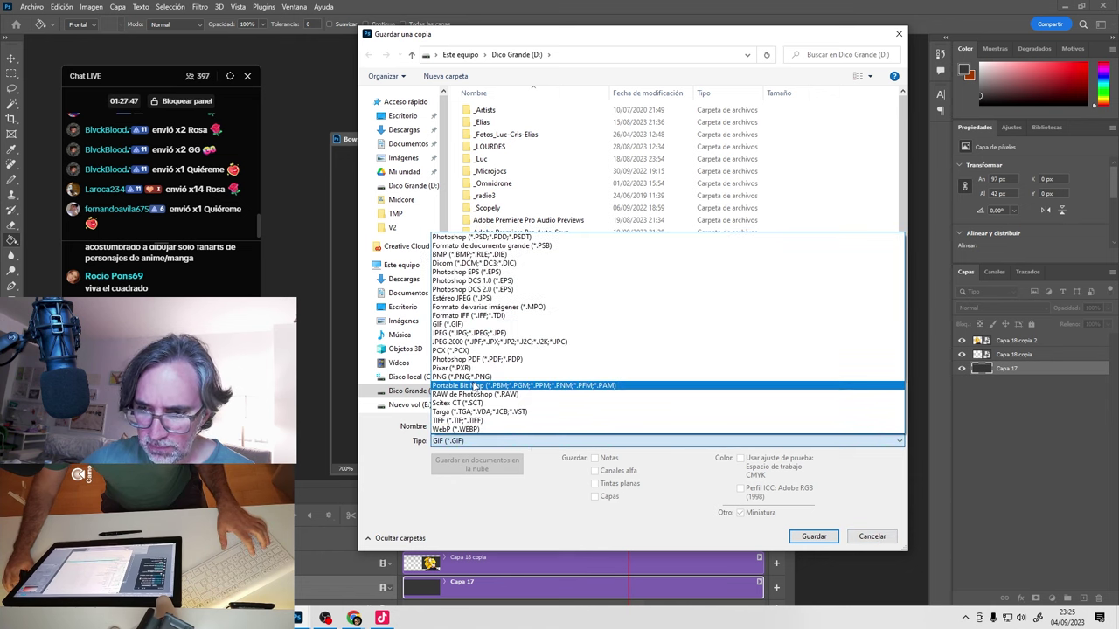
pyautogui.click(479, 238)
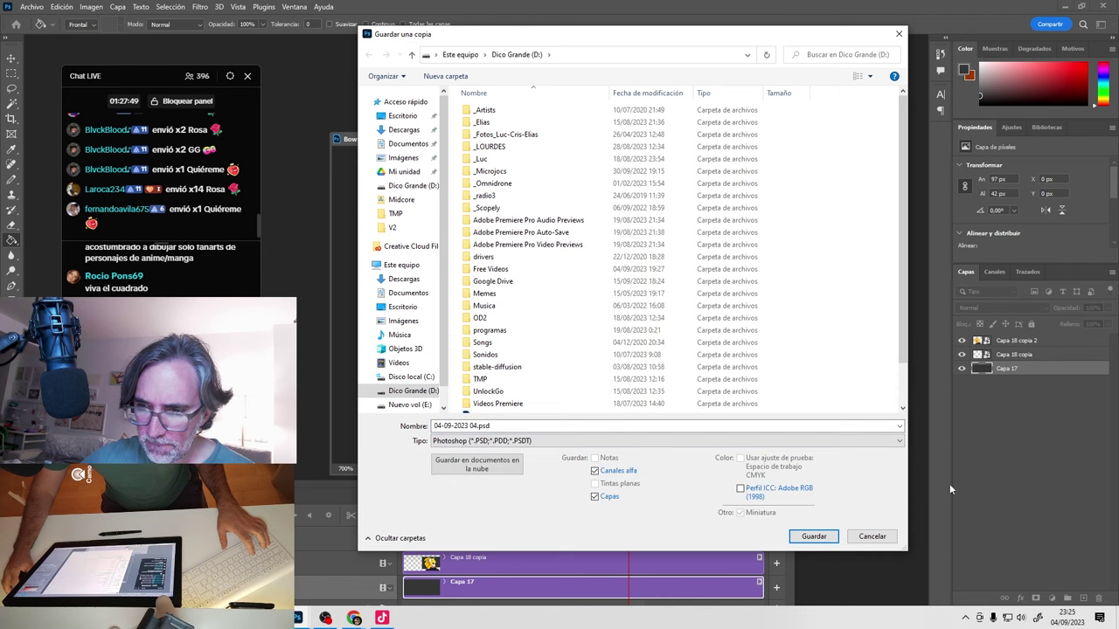
pyautogui.click(813, 537)
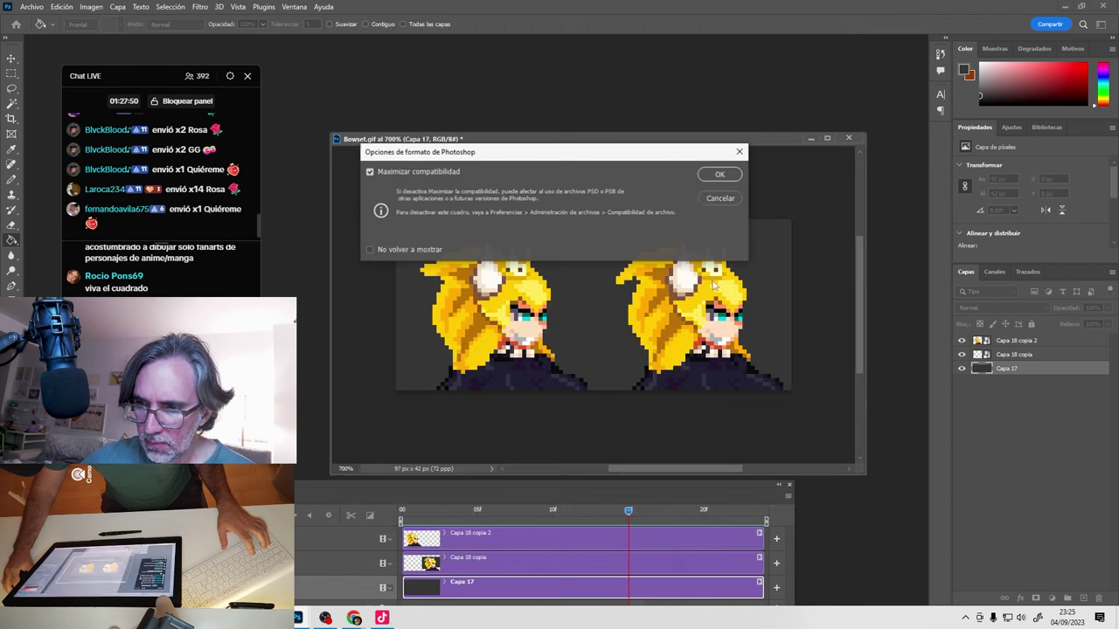
pyautogui.click(730, 177)
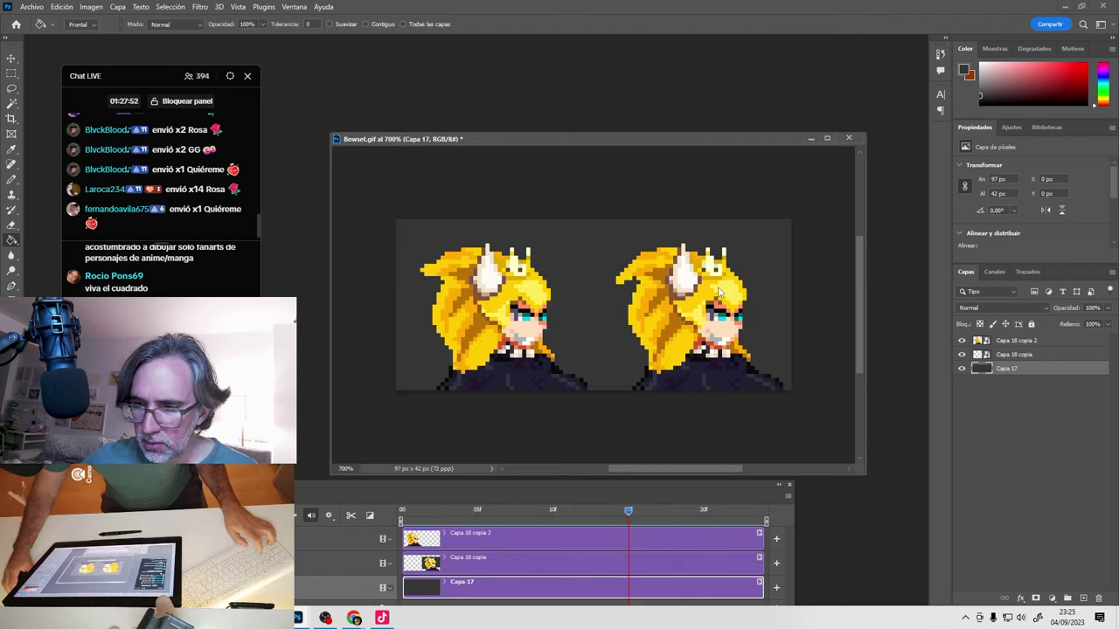
pyautogui.hotkey('ctrl', 'shift', 's')
pyautogui.click(872, 535)
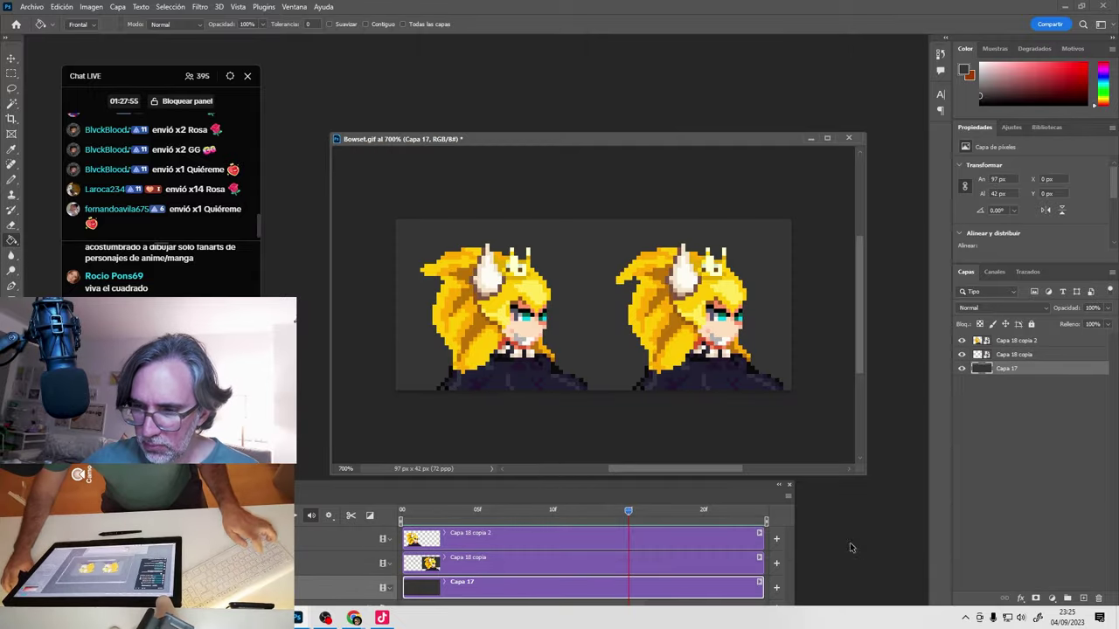
# Set up a Save for Web GIF export, enlarge its preview to 800% with both characters in view, and play the animation.
pyautogui.hotkey('ctrl', 'alt', 'shift', 's')
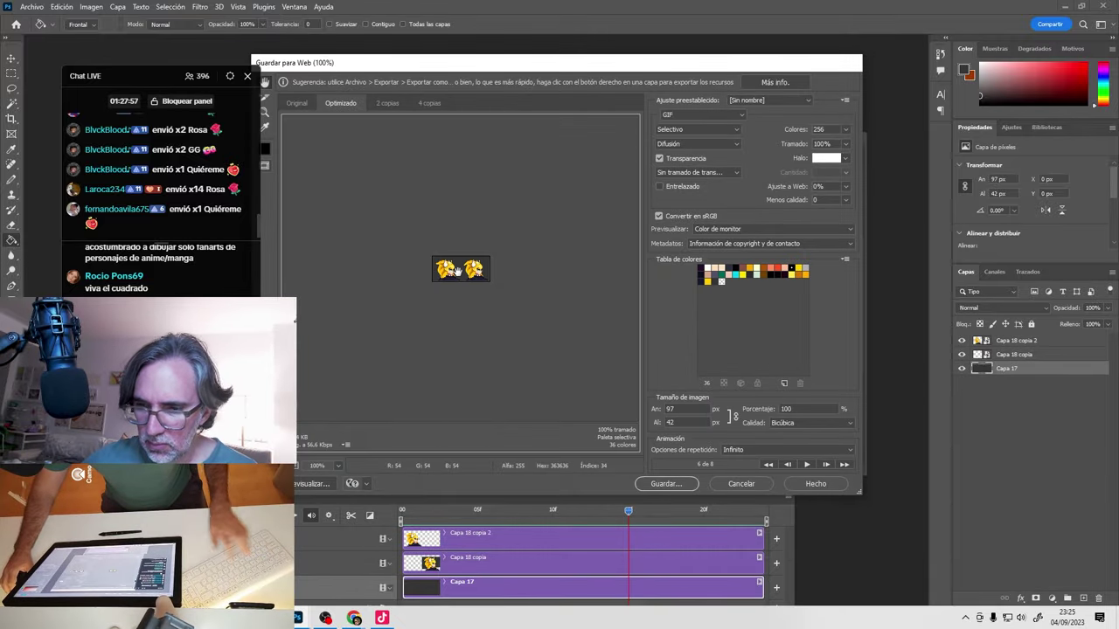
pyautogui.click(461, 269)
pyautogui.click(461, 269)
pyautogui.click(485, 218)
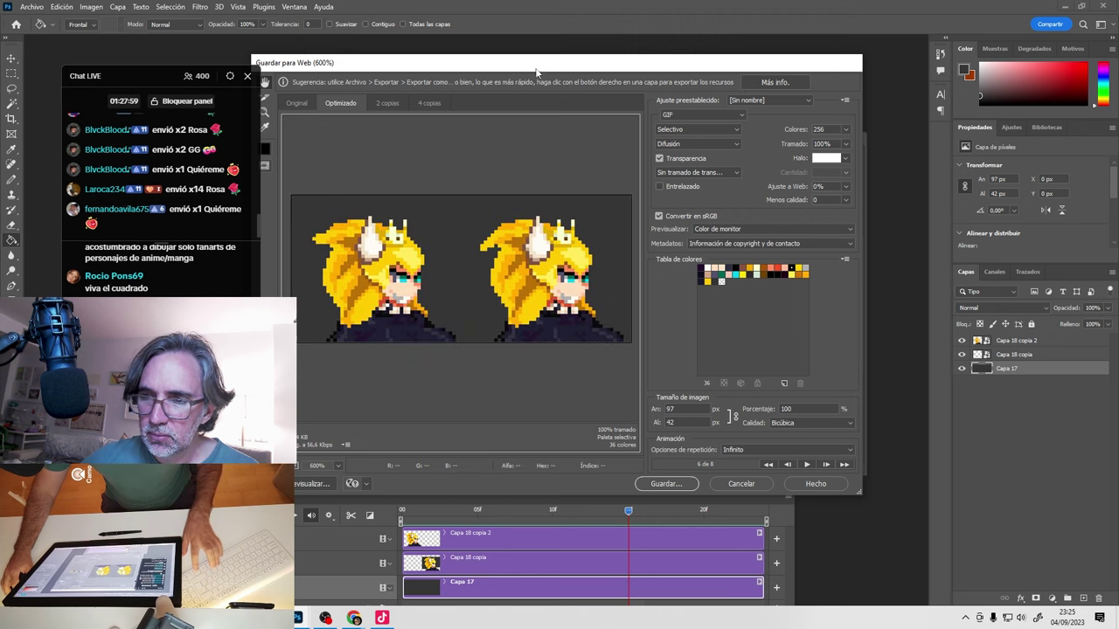
pyautogui.moveTo(538, 68); pyautogui.dragTo(645, 84)
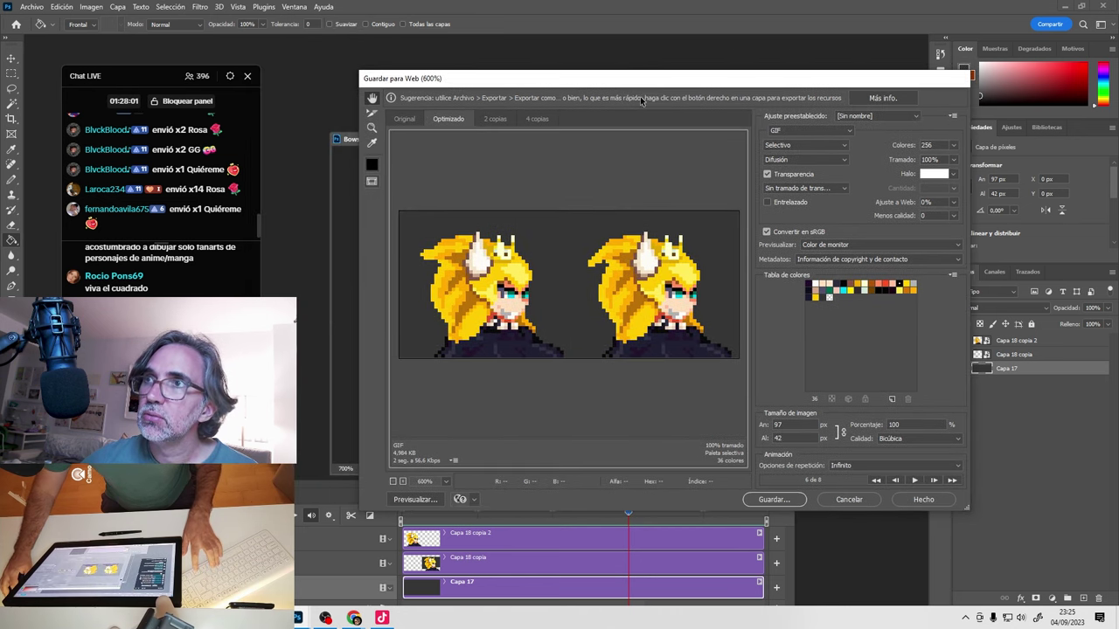
pyautogui.click(554, 283)
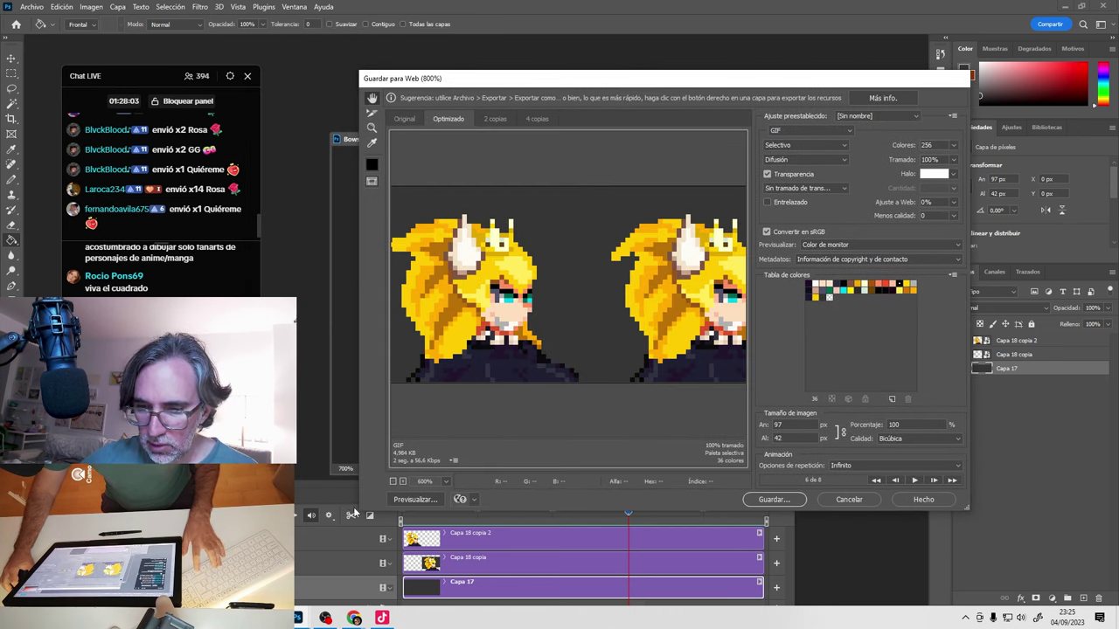
pyautogui.moveTo(356, 507); pyautogui.dragTo(197, 506)
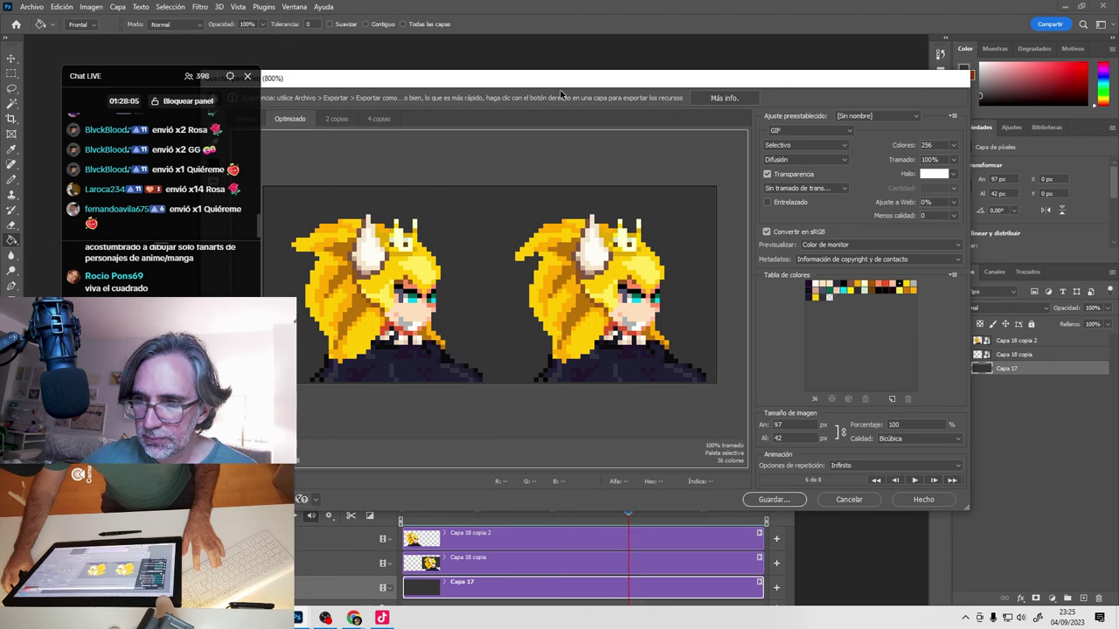
pyautogui.moveTo(566, 84); pyautogui.dragTo(601, 80)
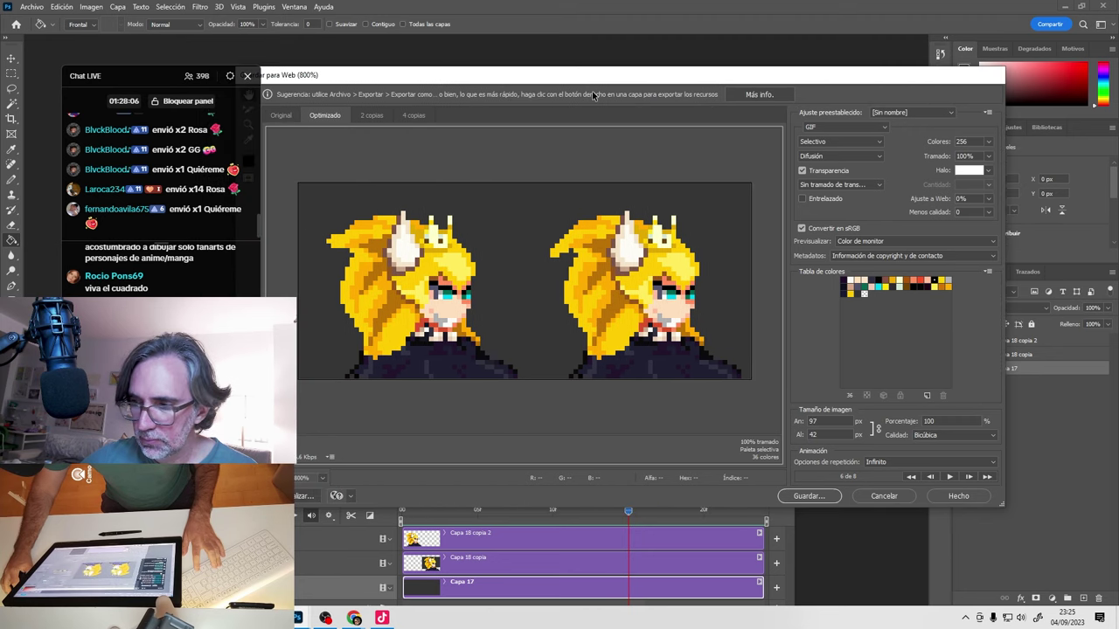
pyautogui.click(949, 477)
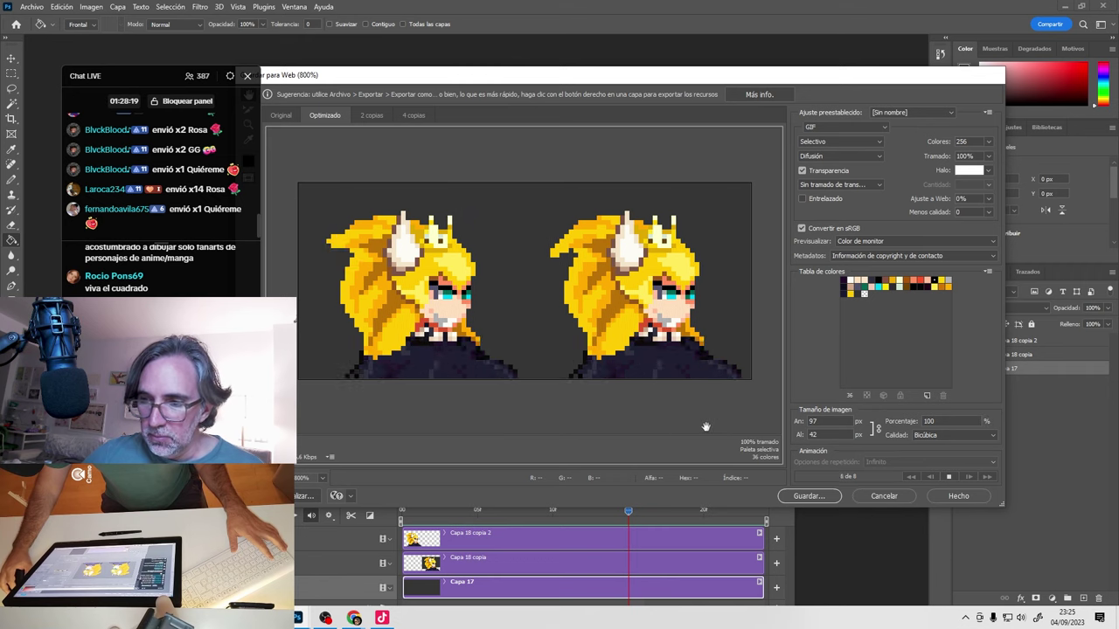
pyautogui.click(804, 496)
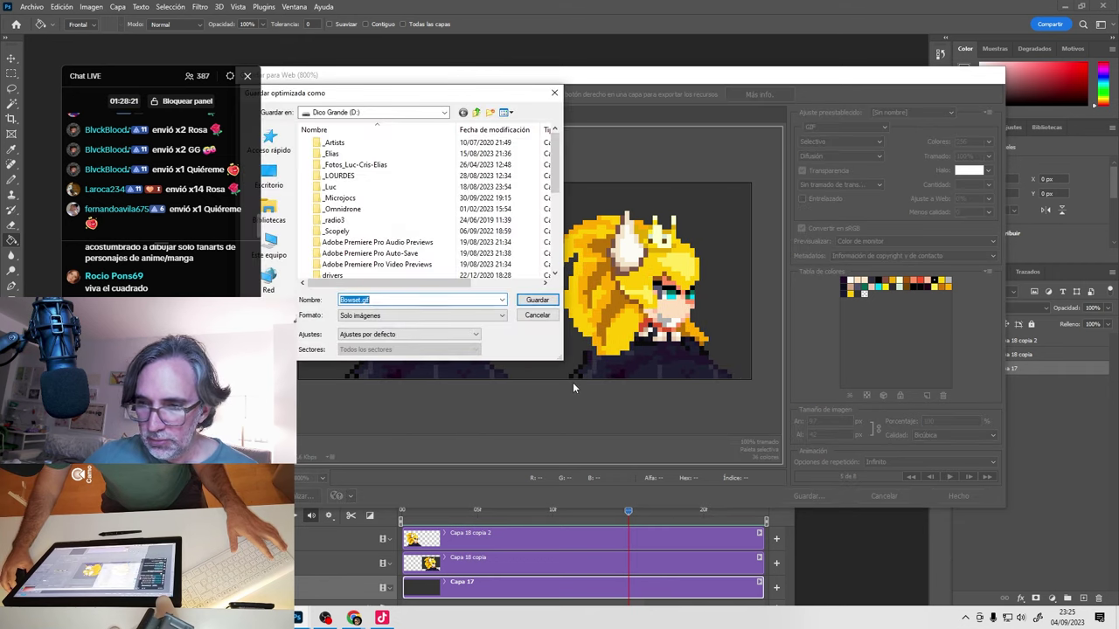
pyautogui.write('04-09-2023 04')
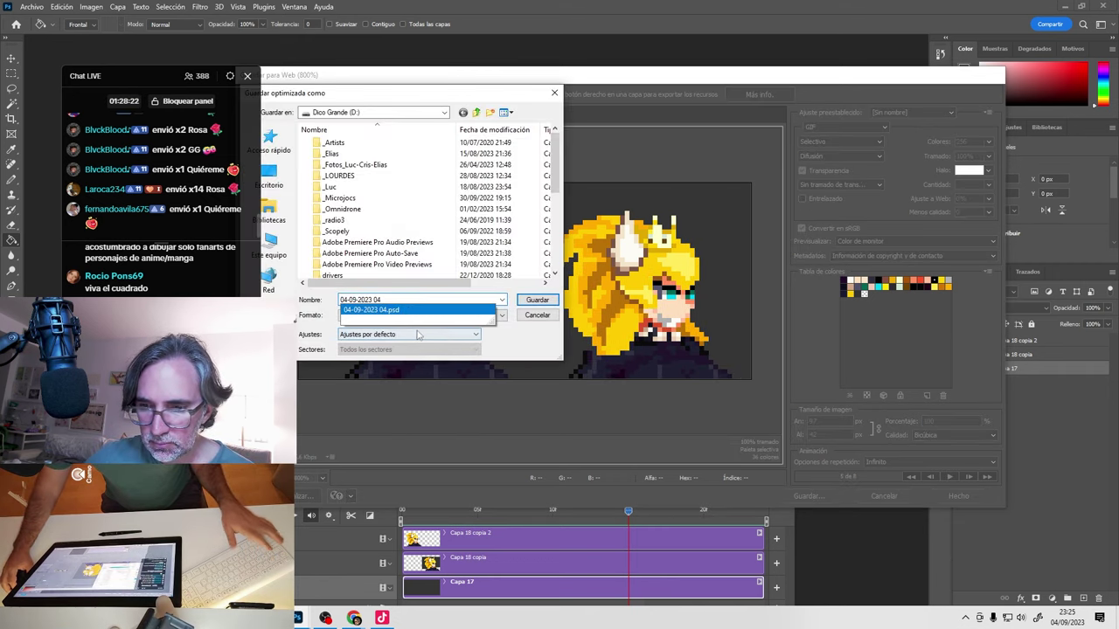
pyautogui.click(518, 352)
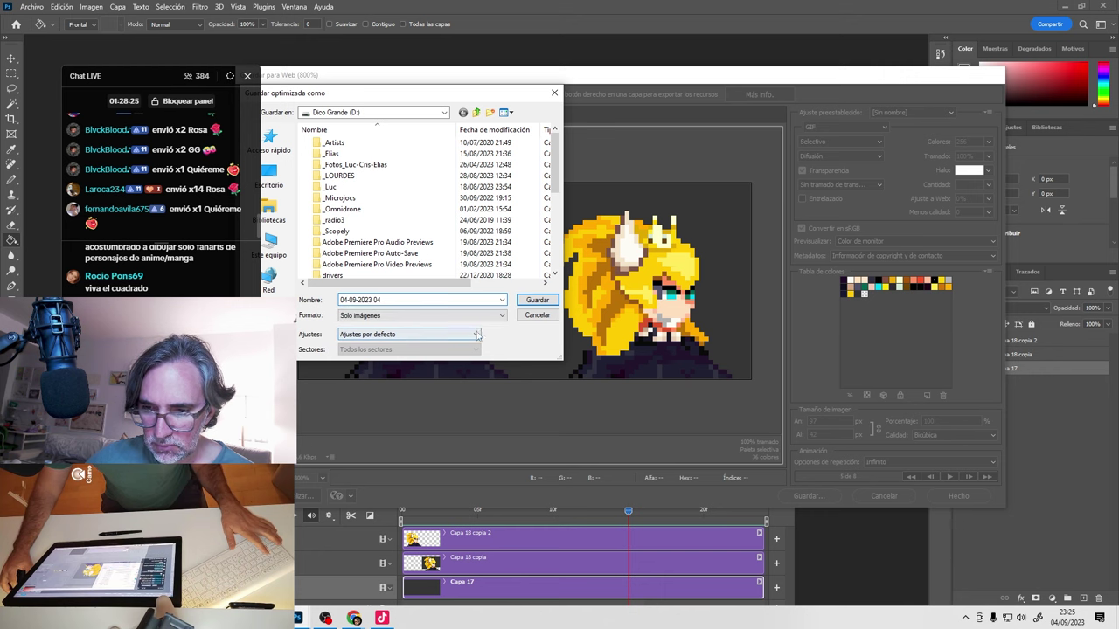
pyautogui.click(548, 303)
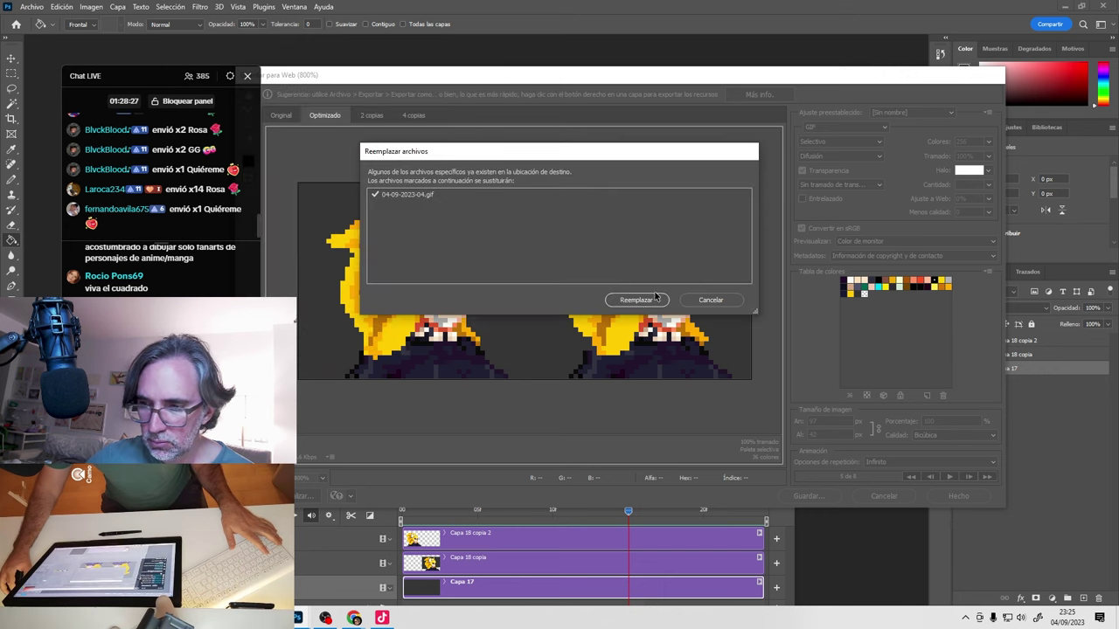
pyautogui.click(642, 300)
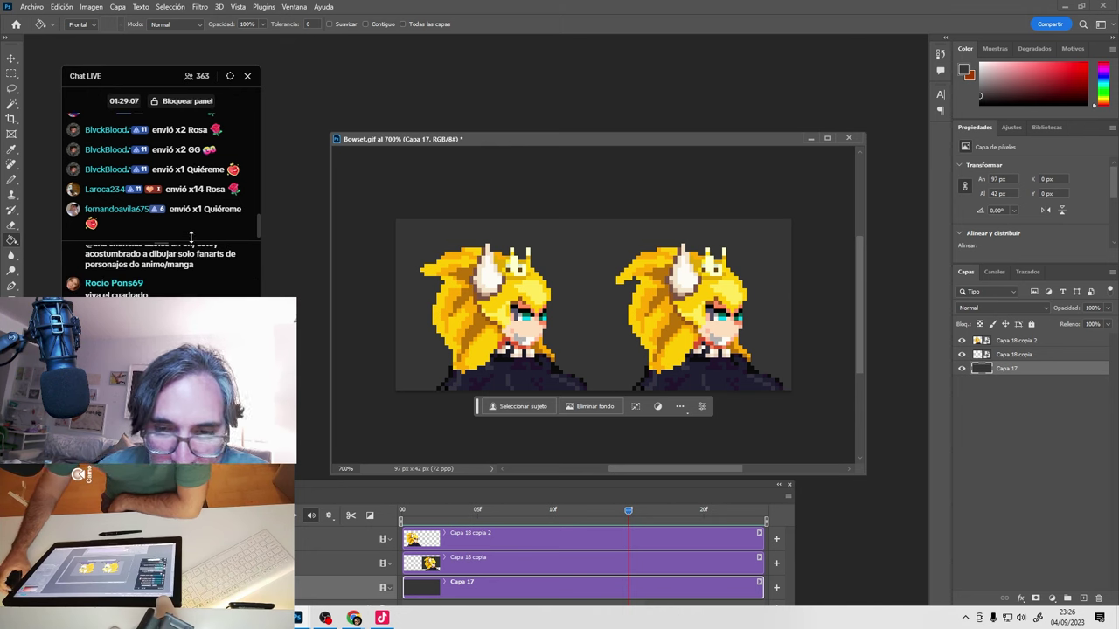
# Enlarge the message area of the live chat, read it, and close Bowset.gif without saving changes.
pyautogui.moveTo(189, 237); pyautogui.dragTo(194, 147)
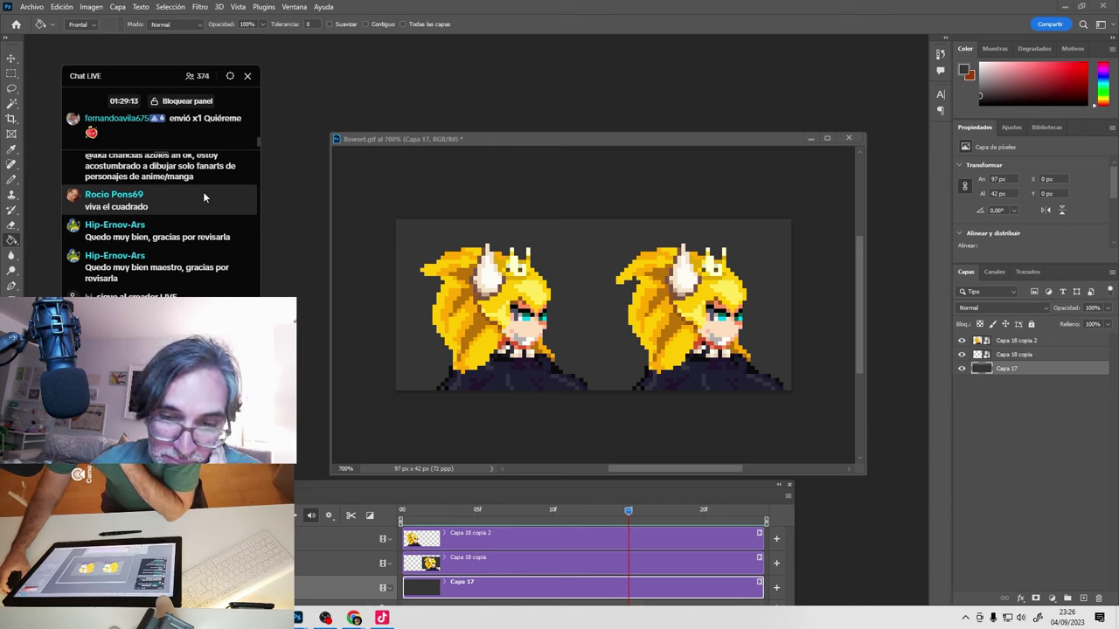
pyautogui.scroll(2, 203, 191)
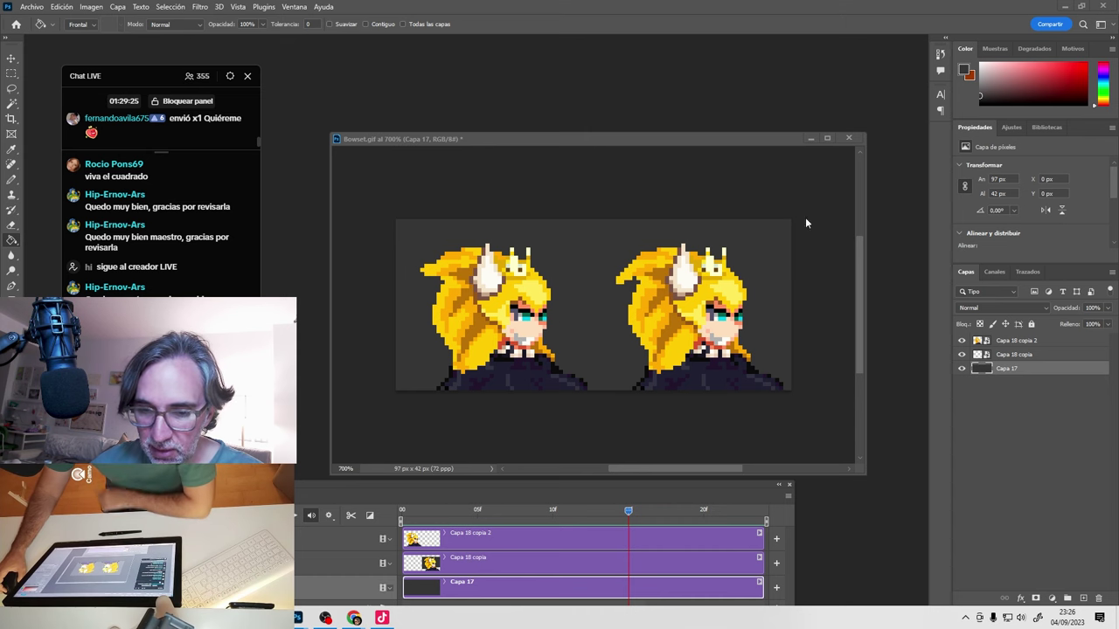
pyautogui.click(848, 138)
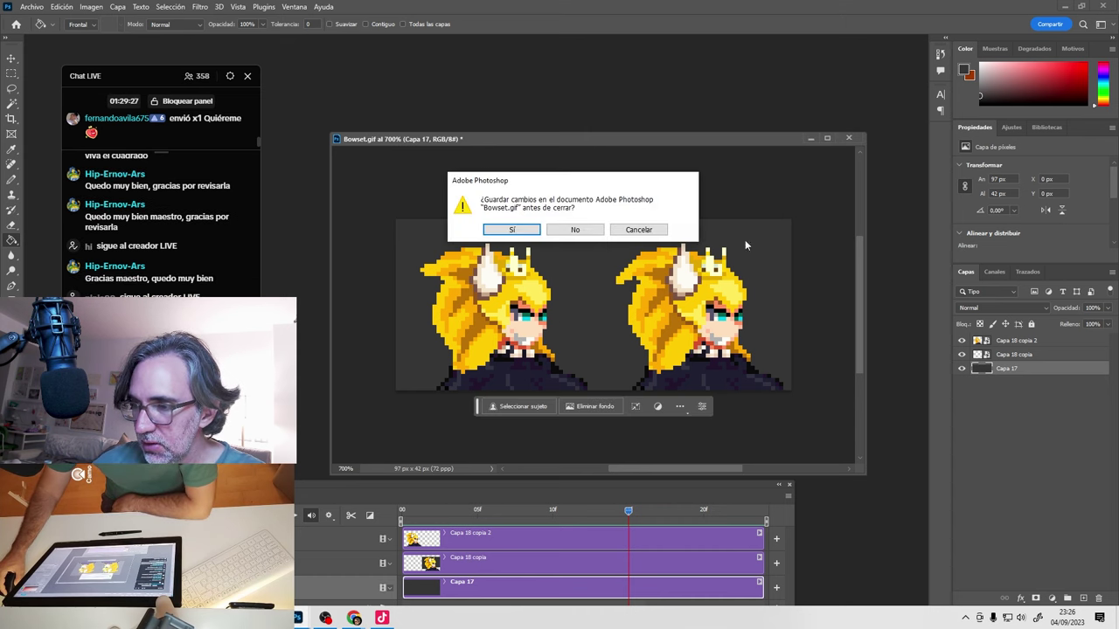
pyautogui.click(577, 229)
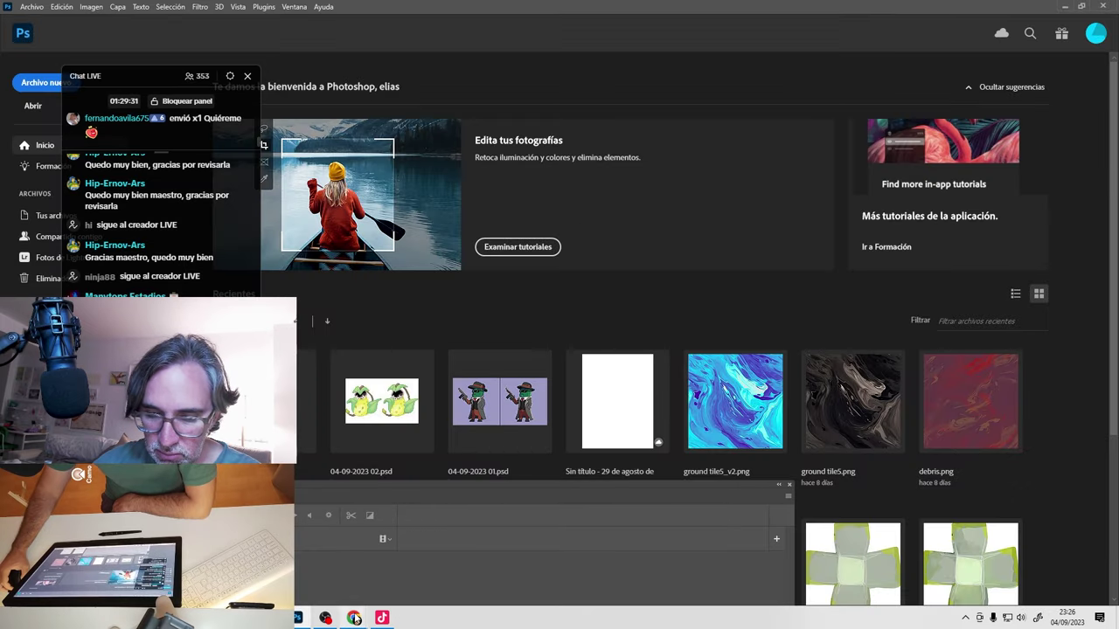
# Switch to Chrome, close the two finished image pages, and go to the dragon post in Discord's pixel-art channel.
pyautogui.moveTo(354, 617)
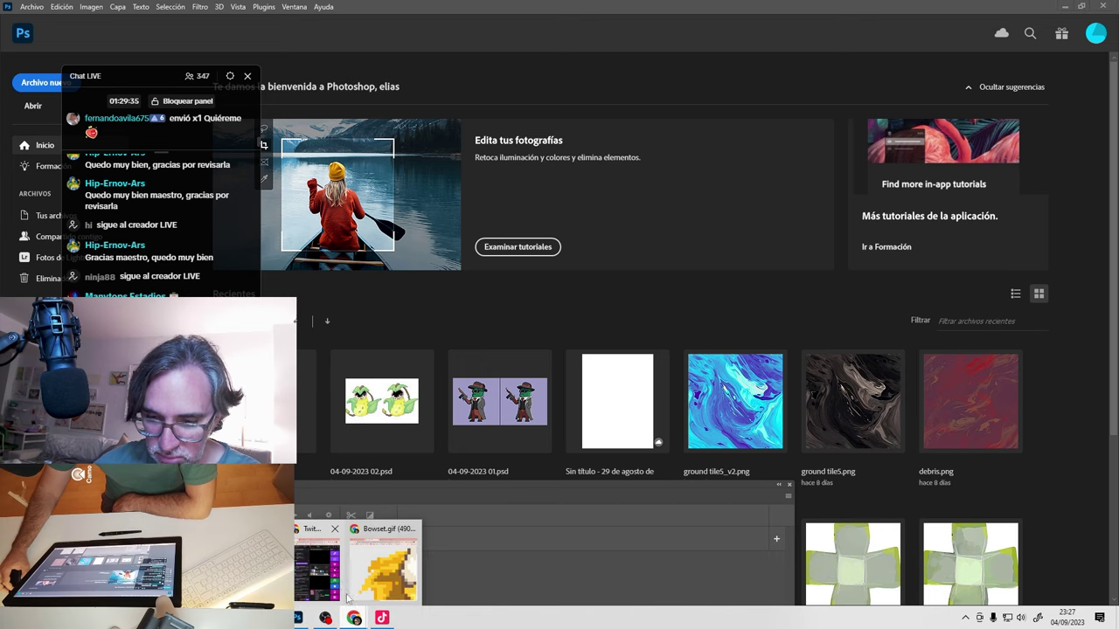
pyautogui.click(375, 575)
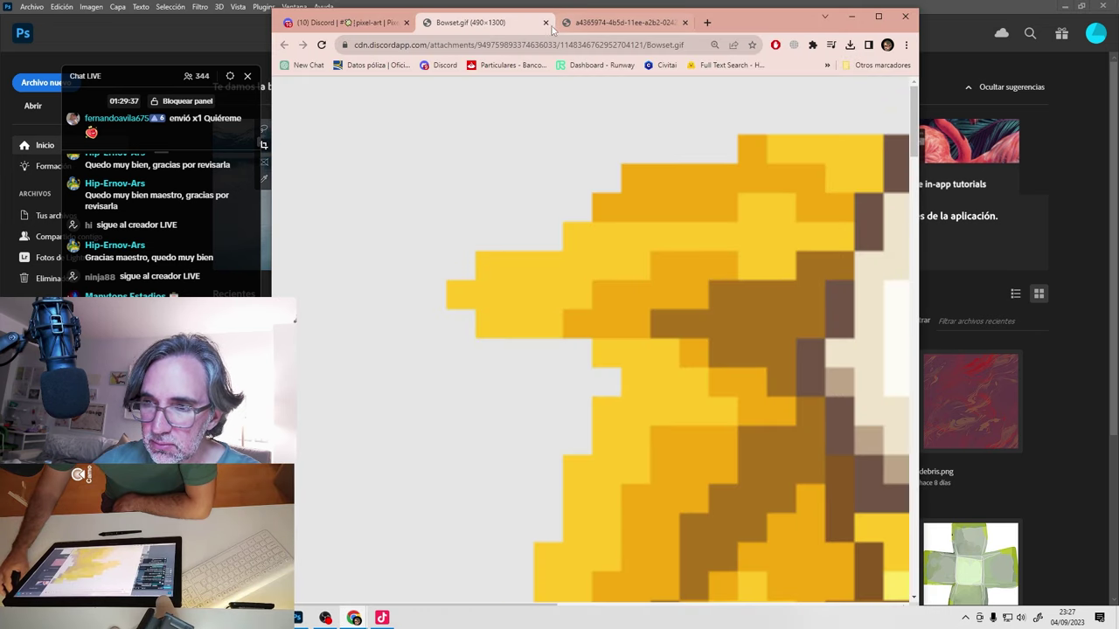
pyautogui.click(545, 21)
pyautogui.click(545, 22)
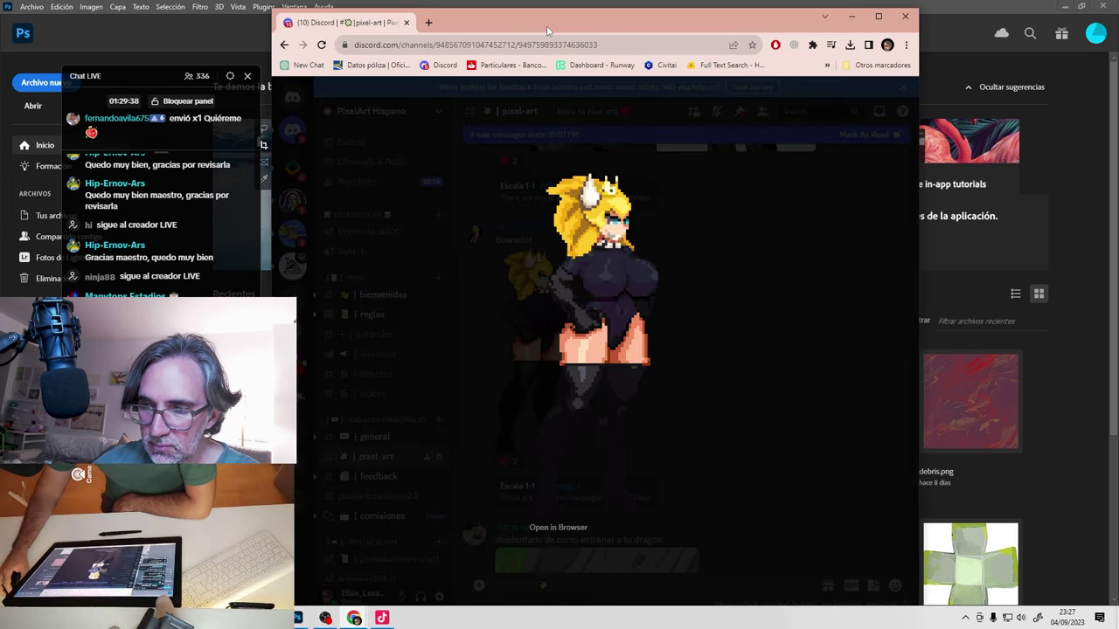
pyautogui.click(738, 272)
pyautogui.scroll(-3, 708, 300)
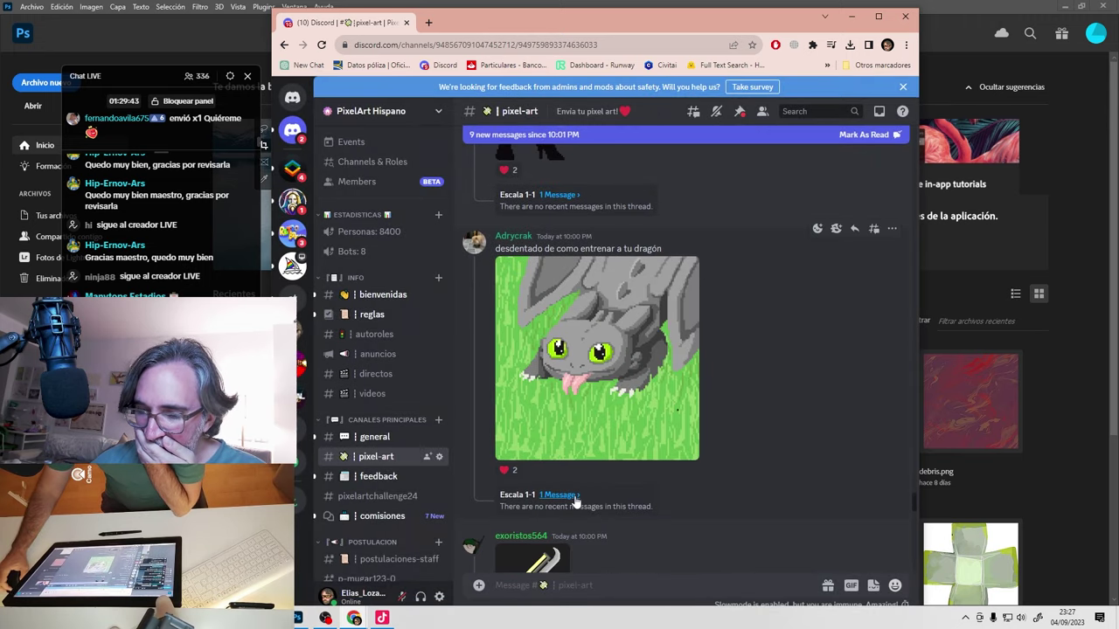
# Open the dragon post's Escala 1-1 thread, open its 1:1 scaled image in the browser, and copy the image.
pyautogui.click(559, 495)
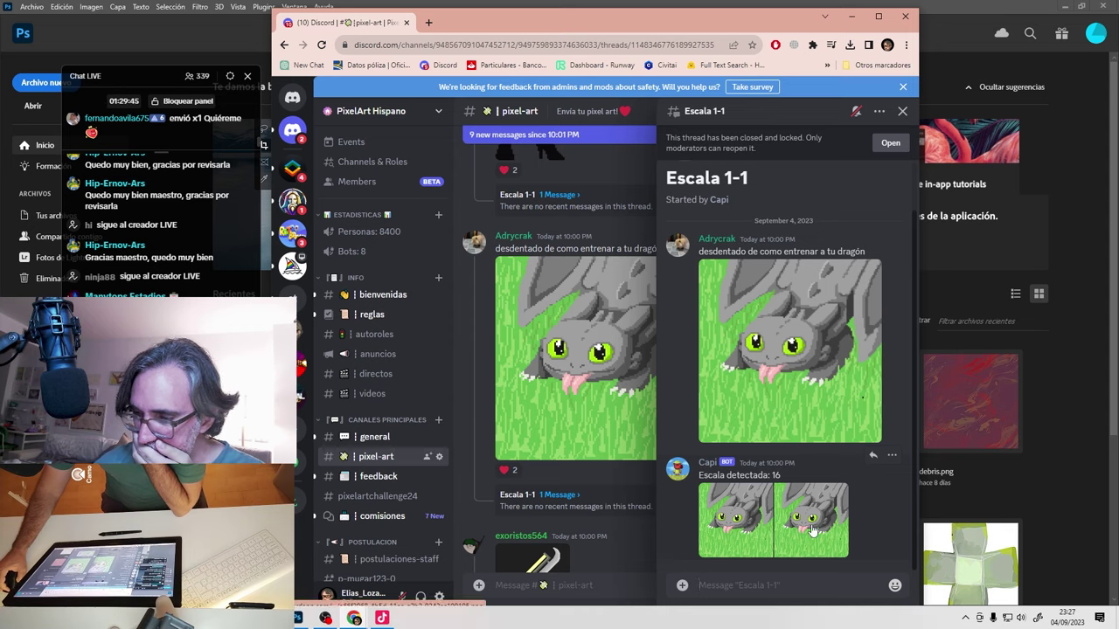
pyautogui.click(831, 512)
pyautogui.click(551, 391)
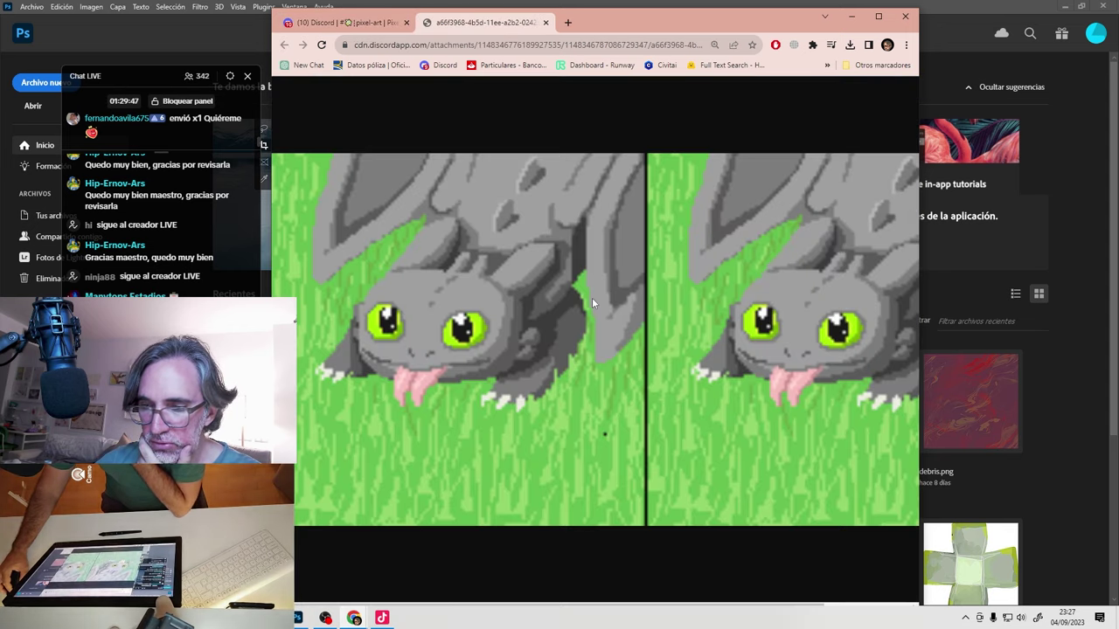
pyautogui.rightClick(592, 297)
pyautogui.click(612, 336)
# In Photoshop, create a 257 x 128 px document, paste the dragon image into it, and close the timeline.
pyautogui.hotkey('alt', 'Tab')
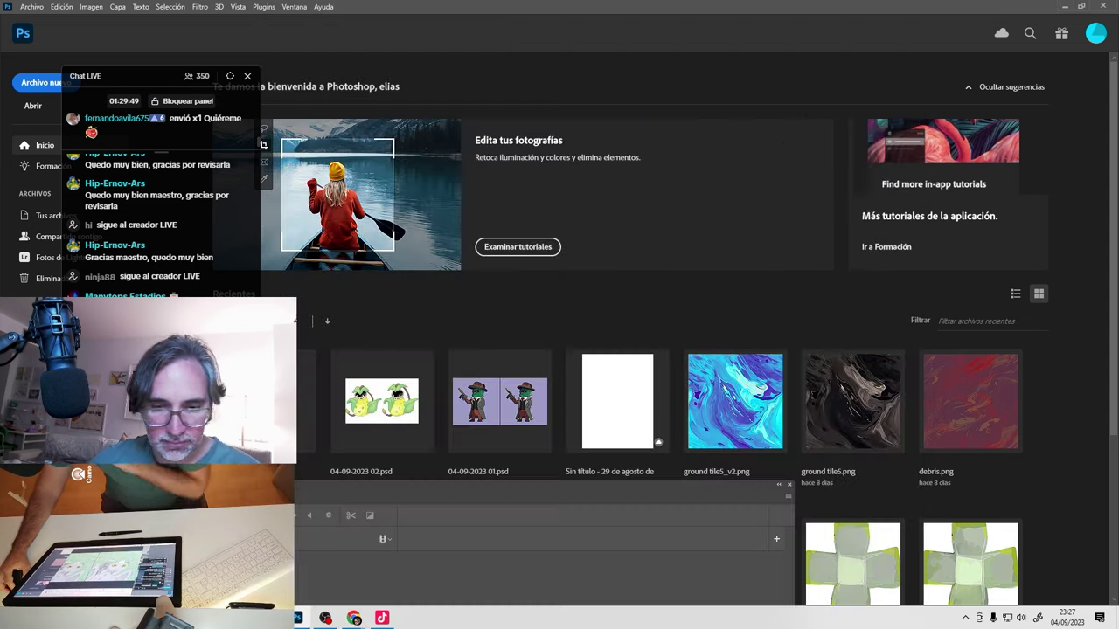
pyautogui.hotkey('ctrl', 'n')
pyautogui.press('Return')
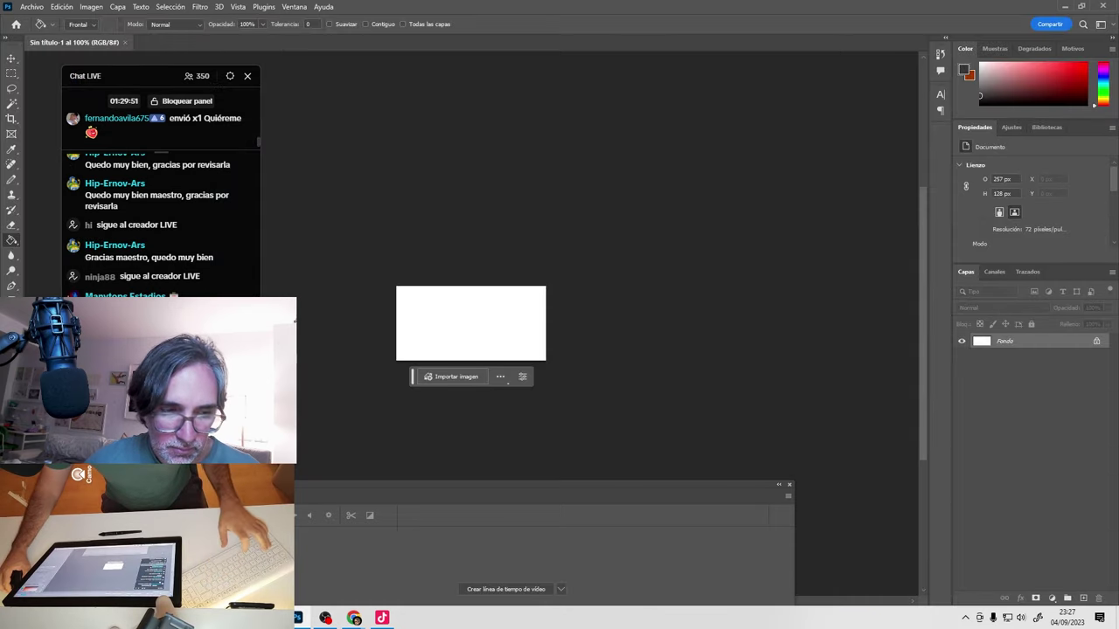
pyautogui.hotkey('ctrl', 'v')
pyautogui.moveTo(485, 333); pyautogui.dragTo(789, 492)
pyautogui.click(789, 488)
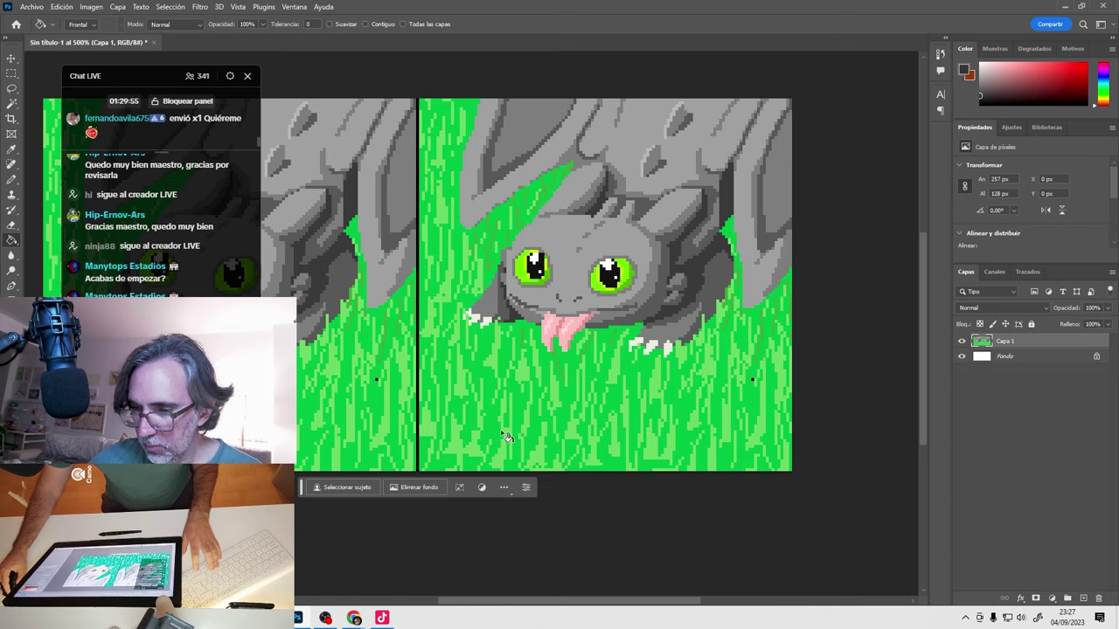
pyautogui.moveTo(536, 392); pyautogui.dragTo(600, 432)
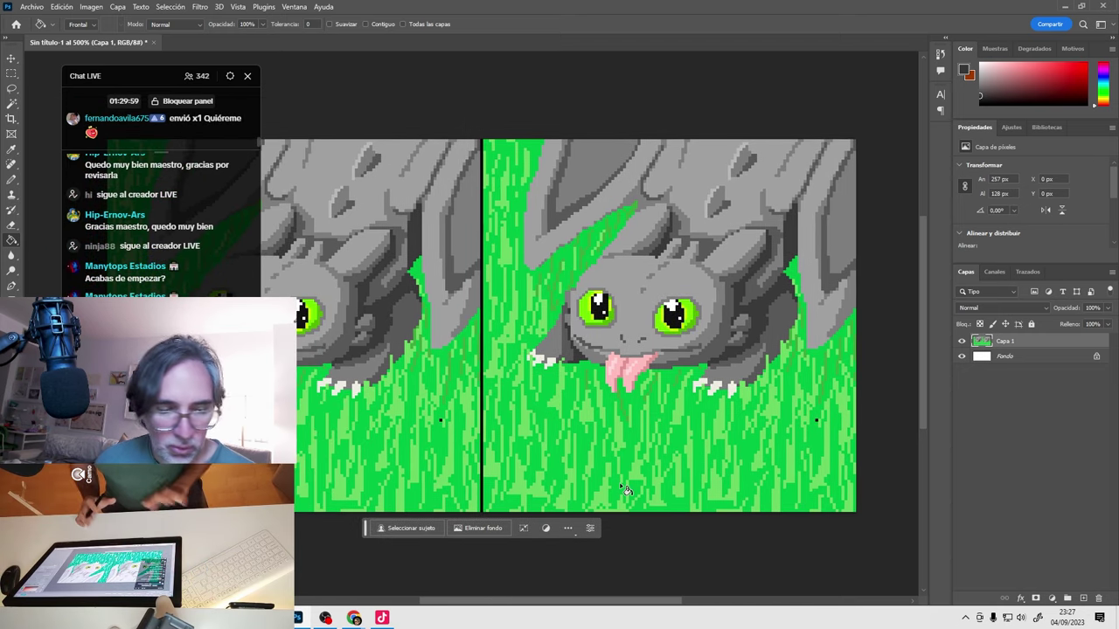
# Activate the Pencil tool and add an empty layer above the dragon image.
pyautogui.press('b')
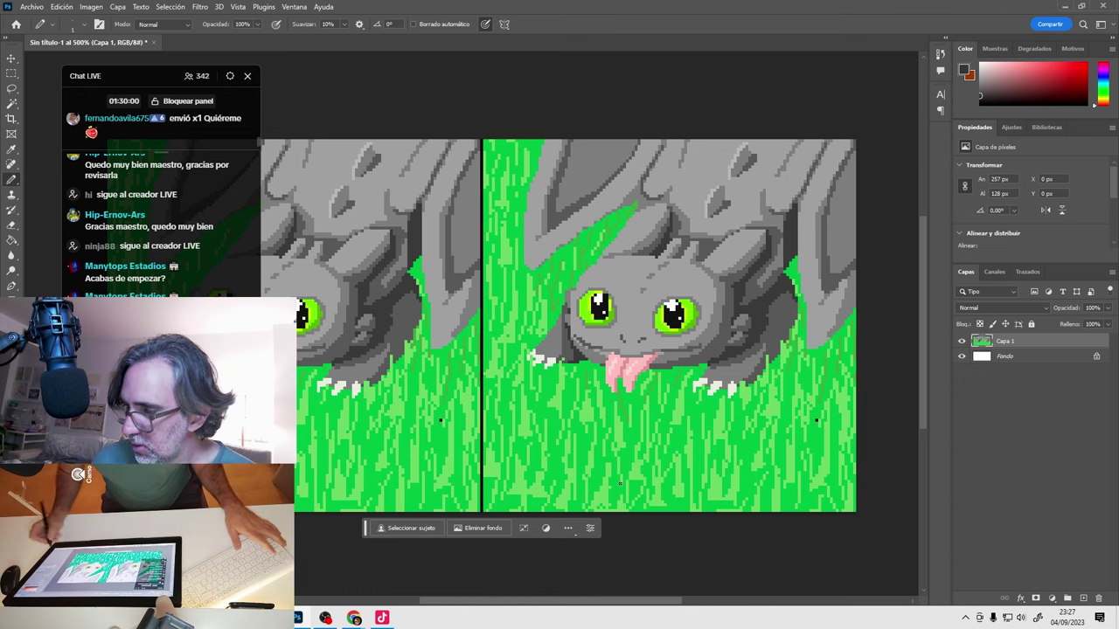
pyautogui.click(1083, 597)
pyautogui.moveTo(701, 430); pyautogui.dragTo(654, 437)
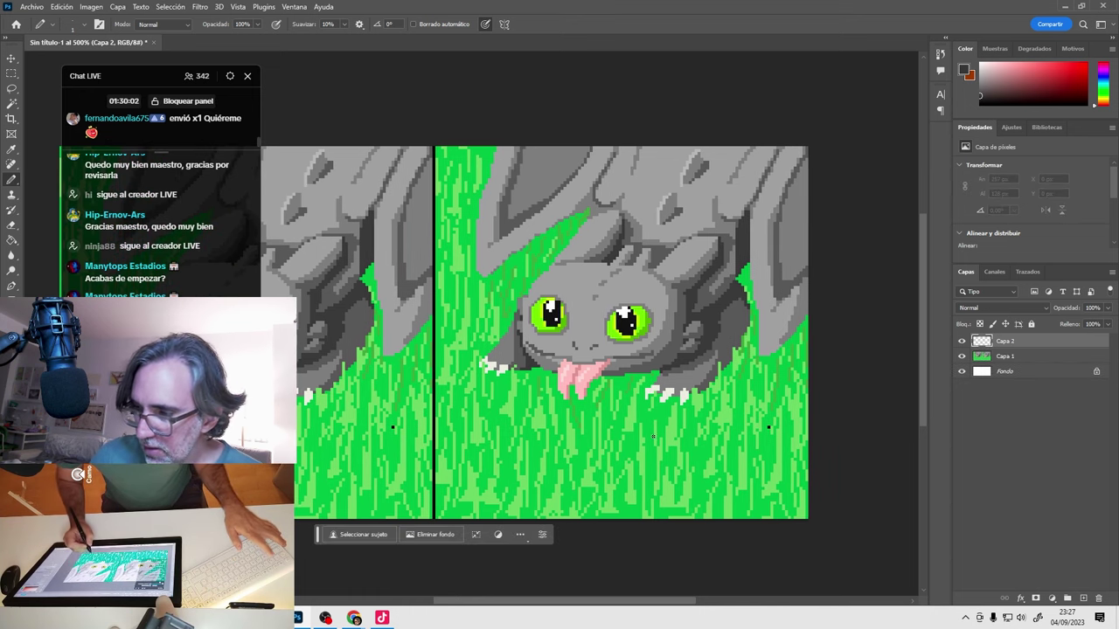
# Duplicate the dragon layer Capa 1.
pyautogui.click(1048, 352)
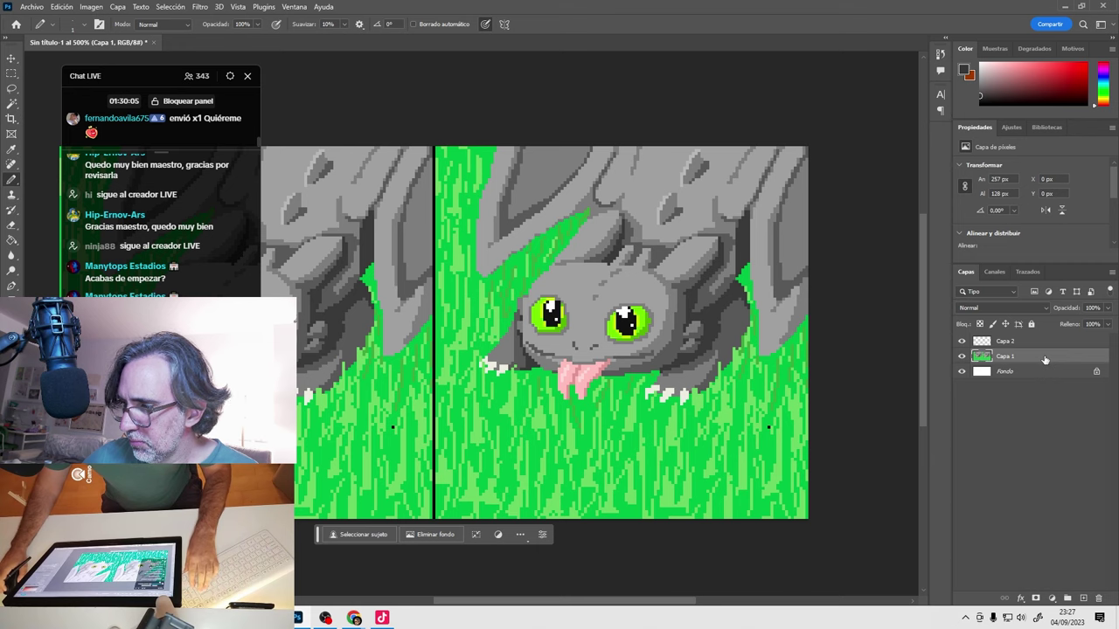
pyautogui.rightClick(1045, 359)
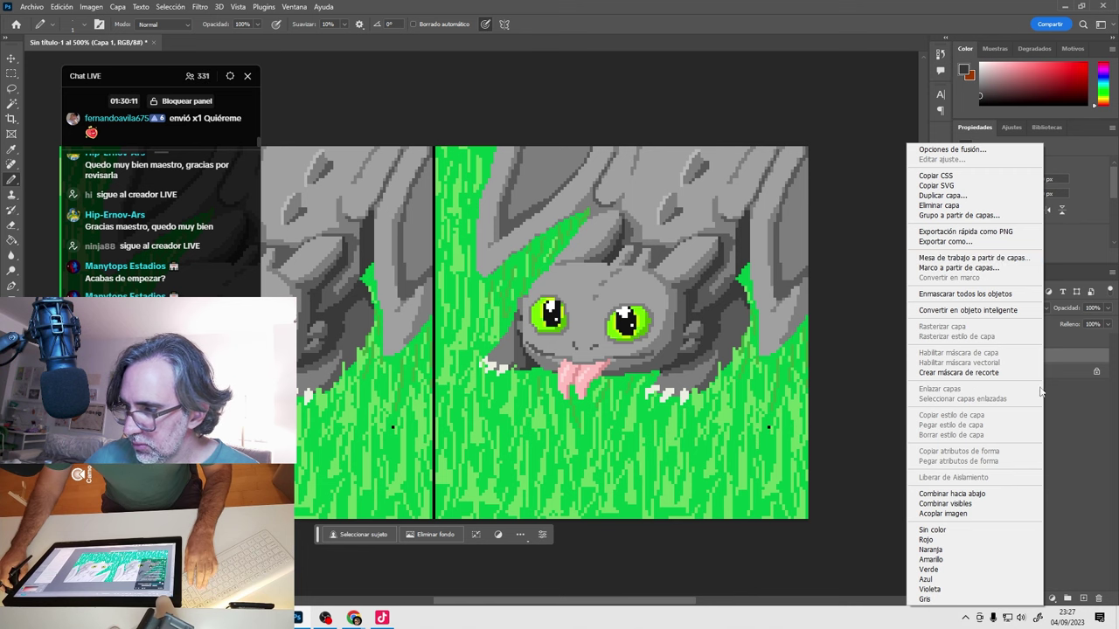
pyautogui.click(1093, 415)
pyautogui.rightClick(1019, 355)
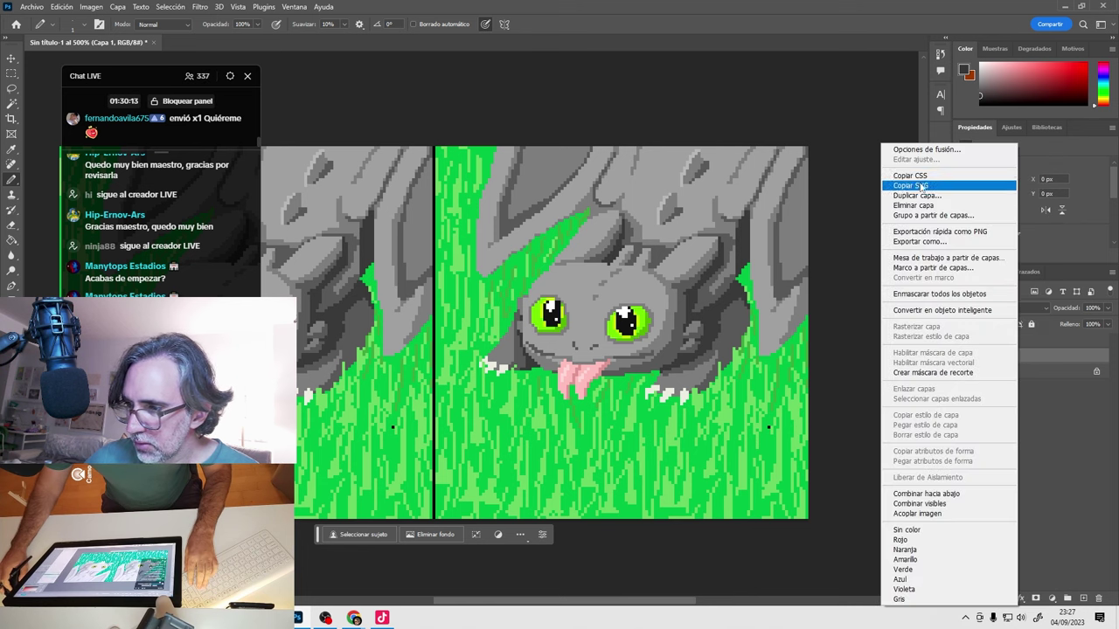
pyautogui.click(932, 205)
pyautogui.press('Return')
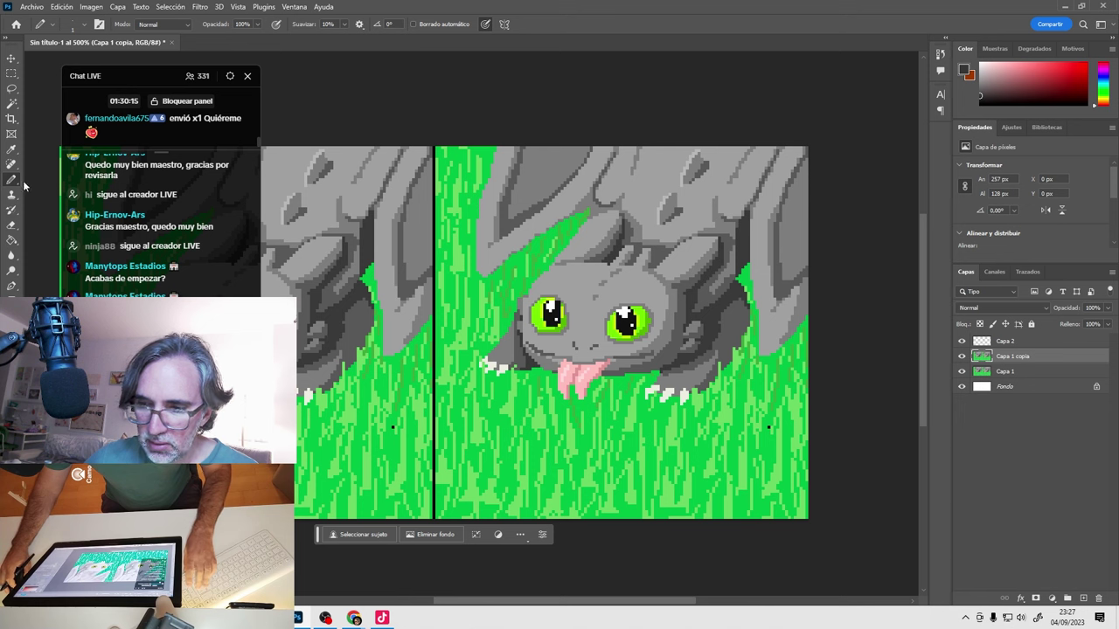
# Select the grass greens on Capa 1 copia with the Magic Wand and set saturation to +37 and lightness to -33.
pyautogui.click(12, 103)
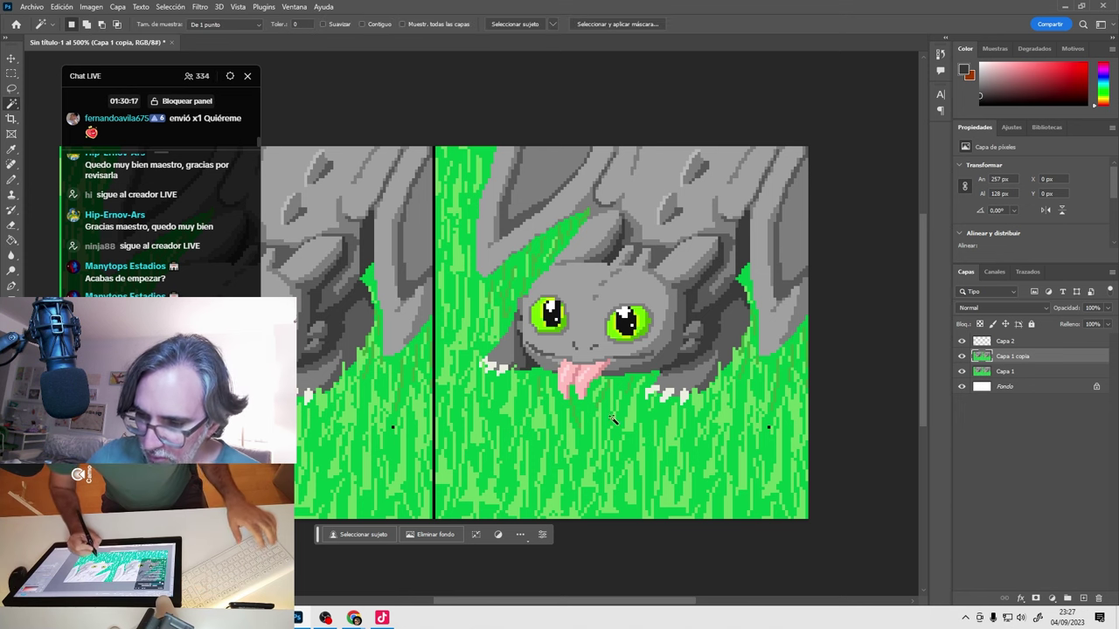
pyautogui.click(578, 428)
pyautogui.keyDown('shift'); pyautogui.click(578, 428); pyautogui.keyUp('shift')
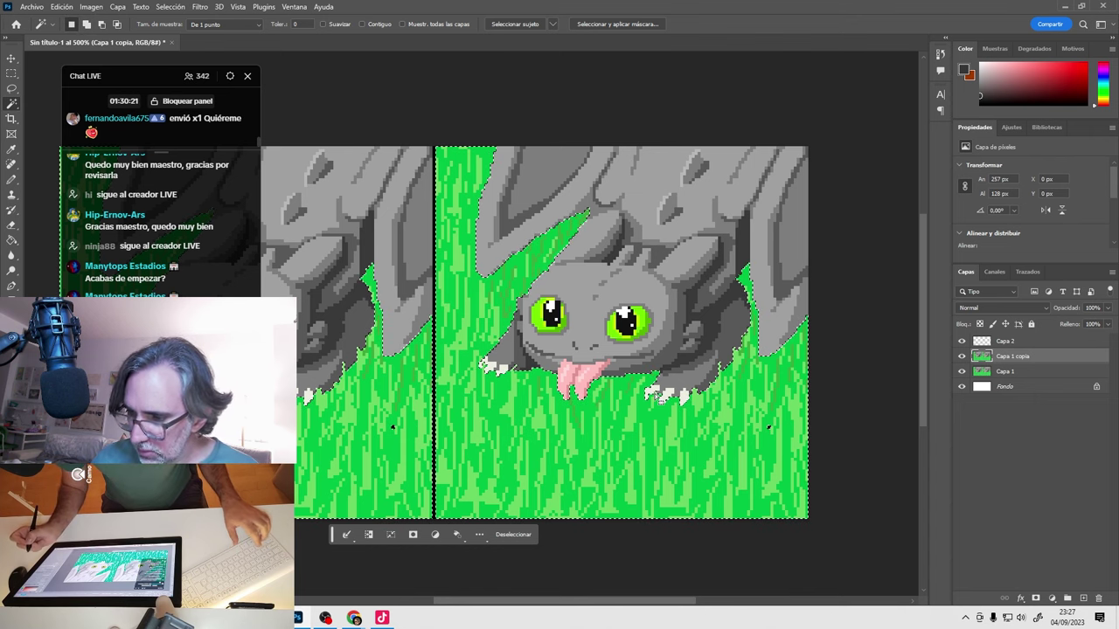
pyautogui.hotkey('ctrl', 'u')
pyautogui.moveTo(816, 328); pyautogui.dragTo(836, 300)
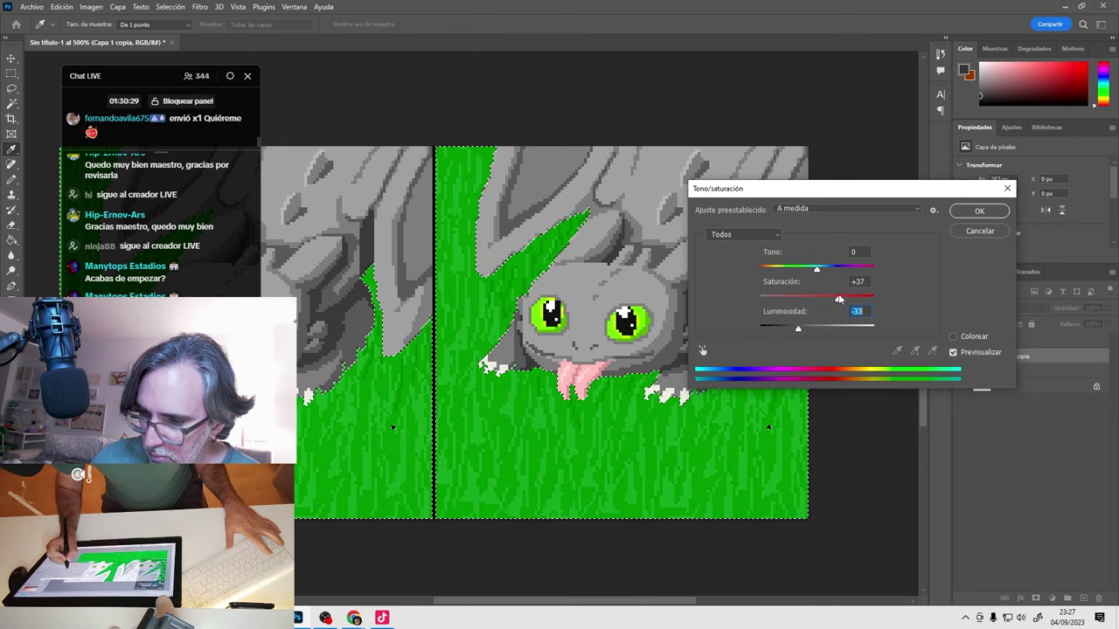
pyautogui.click(972, 211)
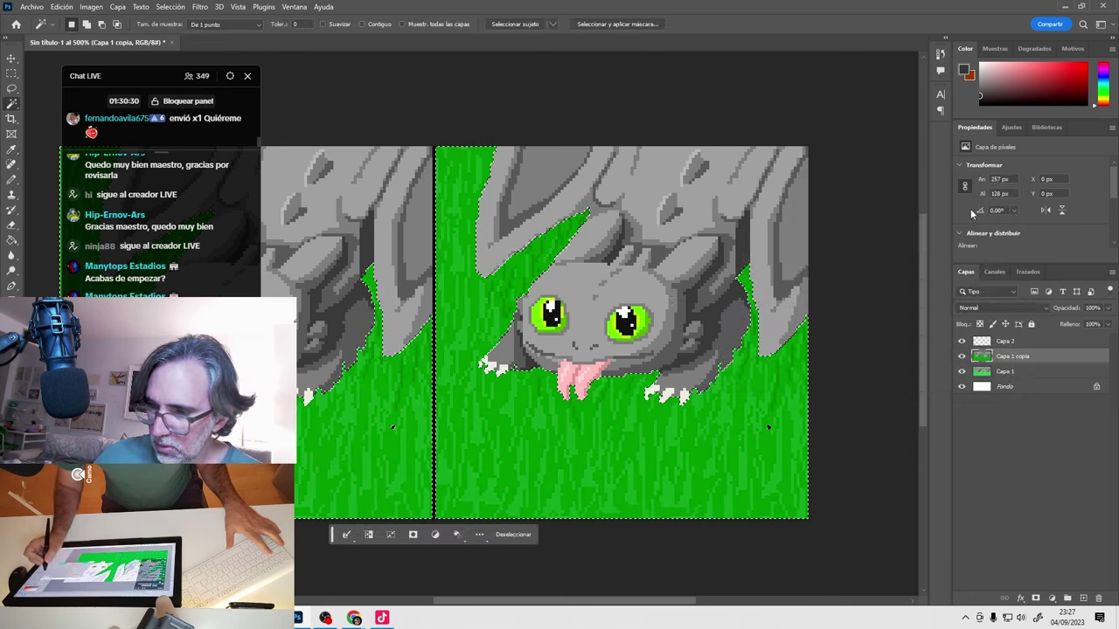
# Select all the dragon's grey tones with the Magic Wand and copy them to a new layer.
pyautogui.keyDown('shift'); pyautogui.click(710, 323); pyautogui.keyUp('shift')
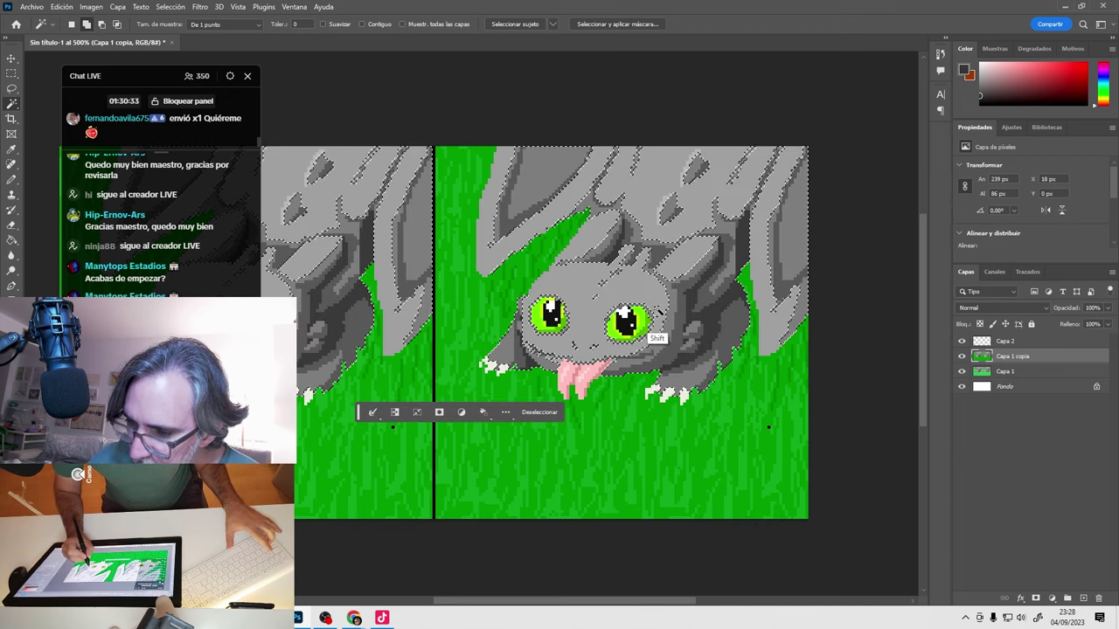
pyautogui.keyDown('shift'); pyautogui.click(659, 216); pyautogui.keyUp('shift')
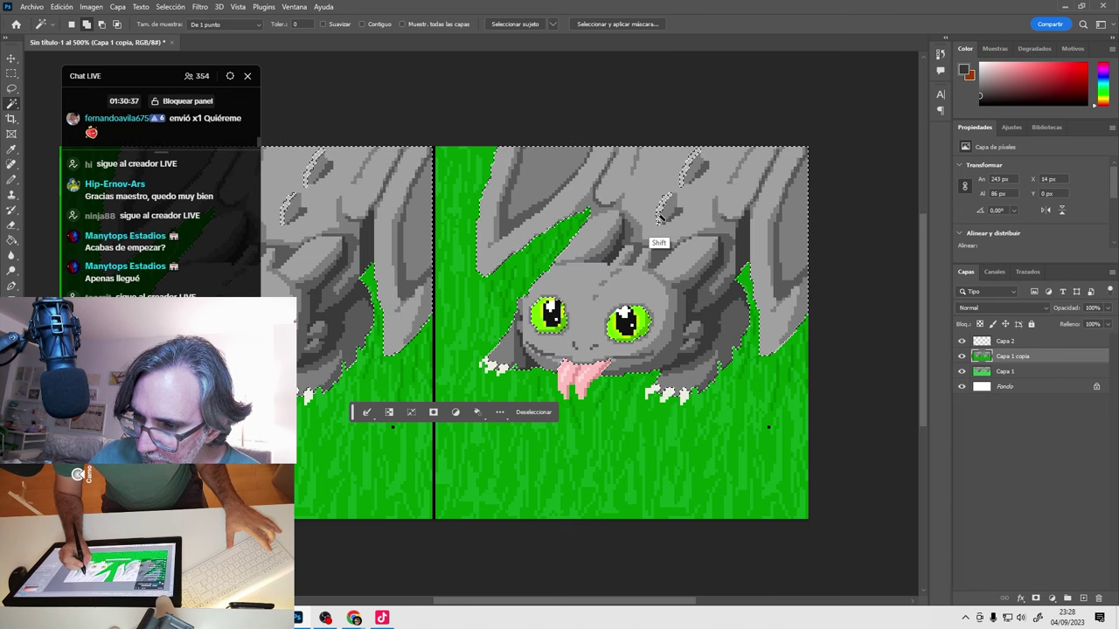
pyautogui.keyDown('shift'); pyautogui.click(659, 216); pyautogui.keyUp('shift')
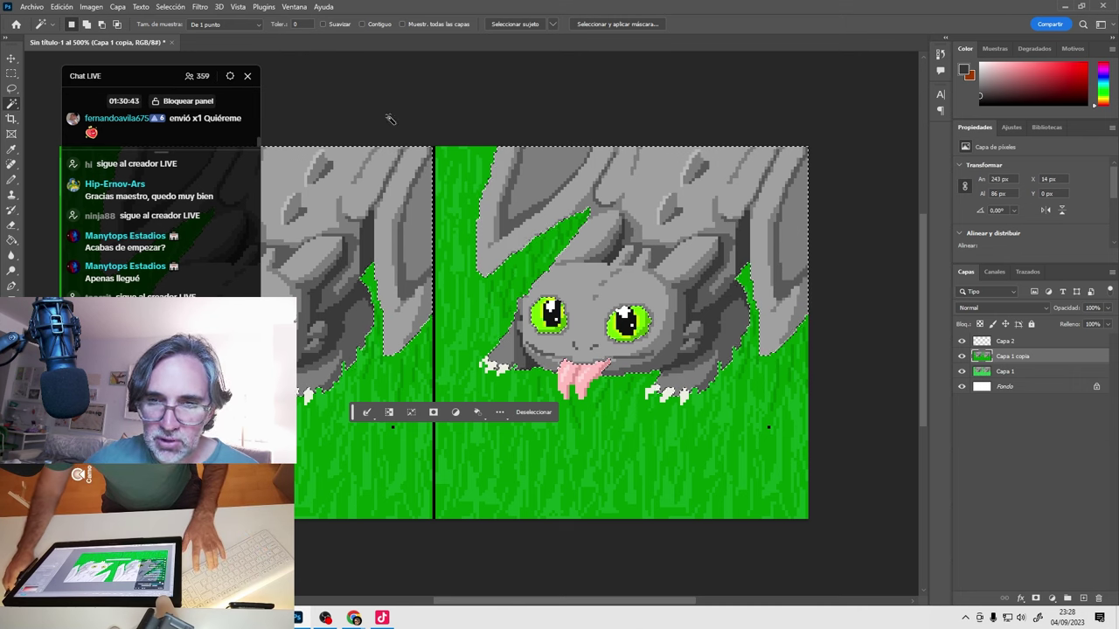
pyautogui.hotkey('ctrl', 'j')
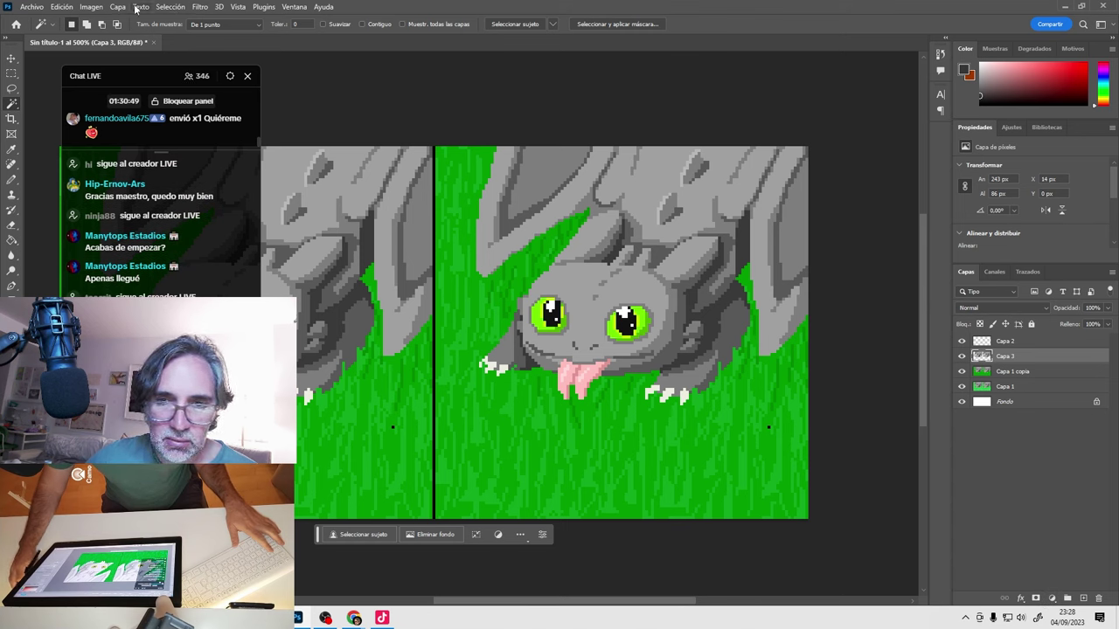
# Darken the dragon's grey tones on Capa 3 with Brightness/Contrast, using brightness about -86 and contrast -19.
pyautogui.click(91, 6)
pyautogui.moveTo(201, 36)
pyautogui.click(296, 42)
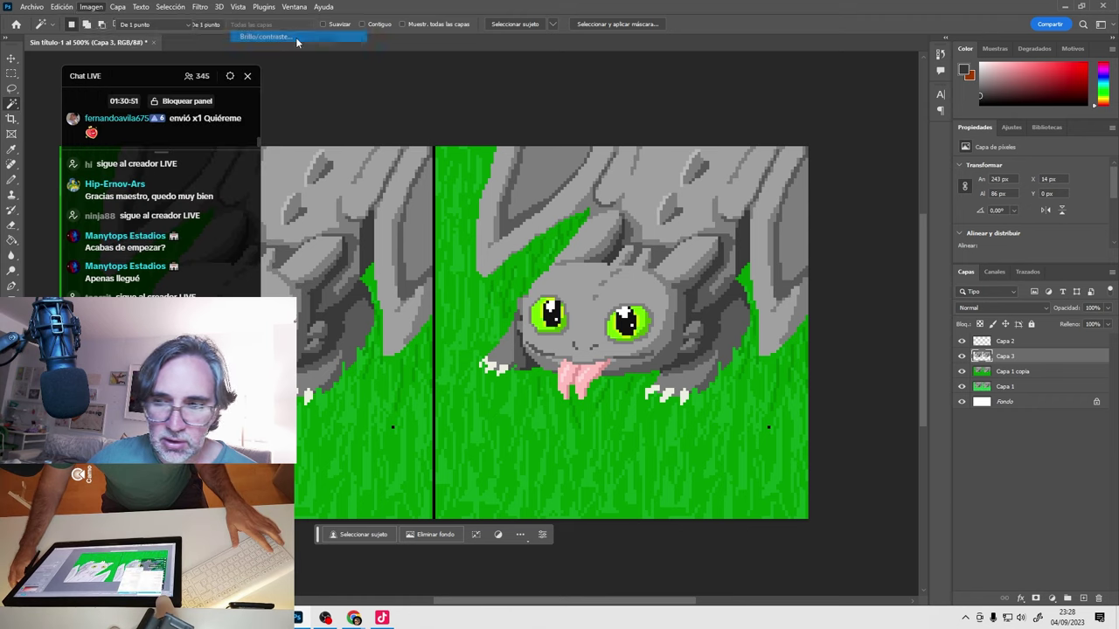
pyautogui.moveTo(533, 142); pyautogui.dragTo(881, 178)
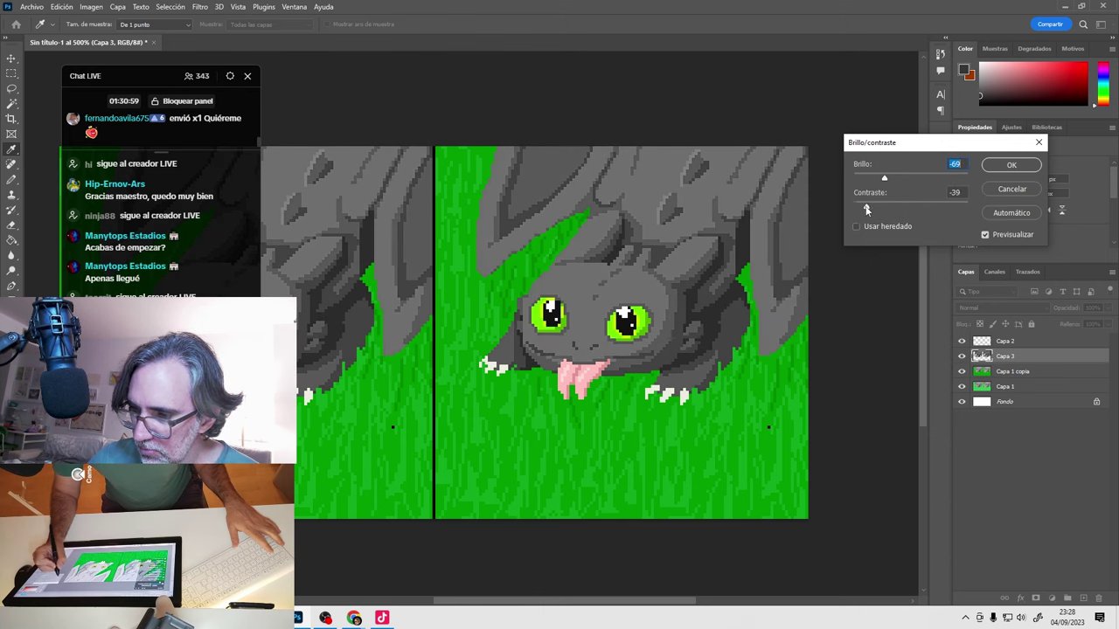
pyautogui.moveTo(898, 206); pyautogui.dragTo(872, 180)
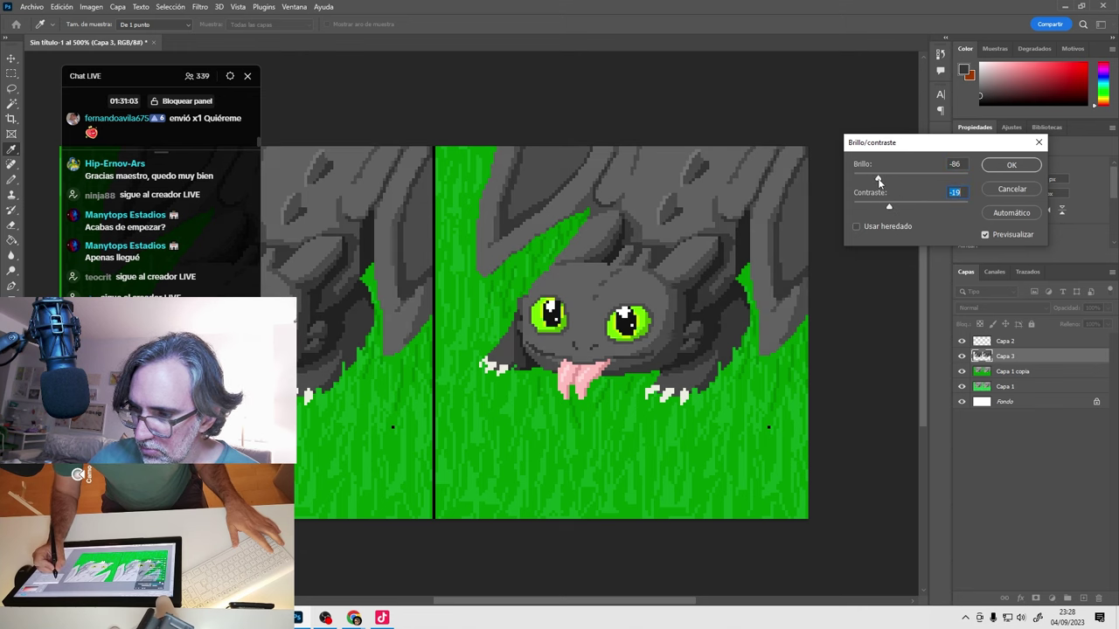
pyautogui.click(1011, 164)
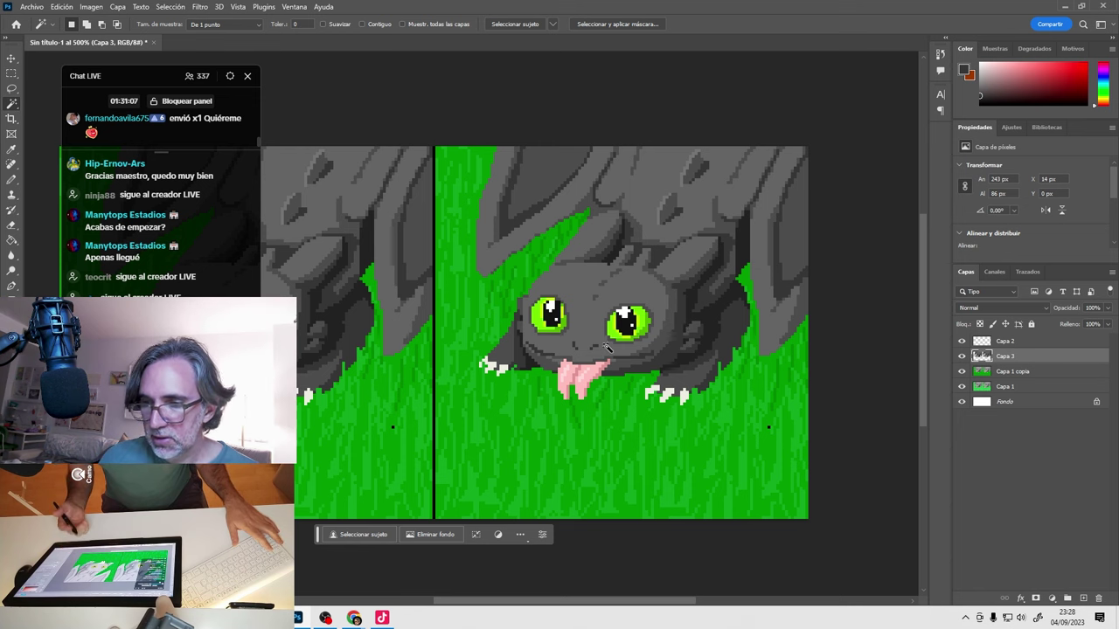
# Merge Capa 3 with Capa 1 copia and compare the recoloured dragon with the original by toggling the merged layer's visibility.
pyautogui.keyDown('shift'); pyautogui.click(981, 371); pyautogui.keyUp('shift')
pyautogui.hotkey('ctrl', 'e')
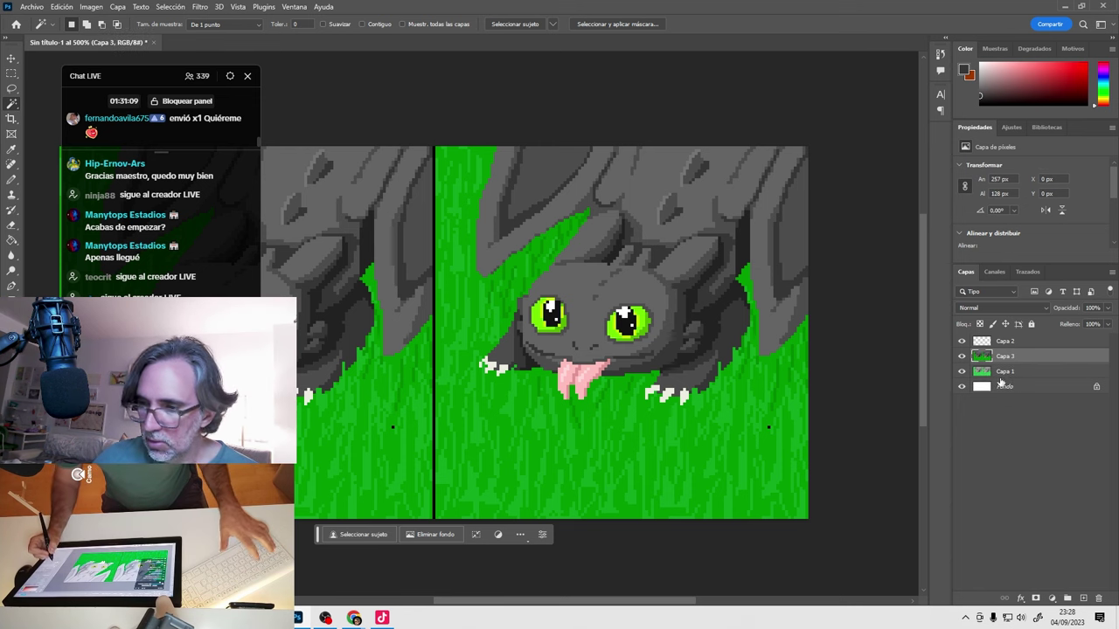
pyautogui.click(961, 357)
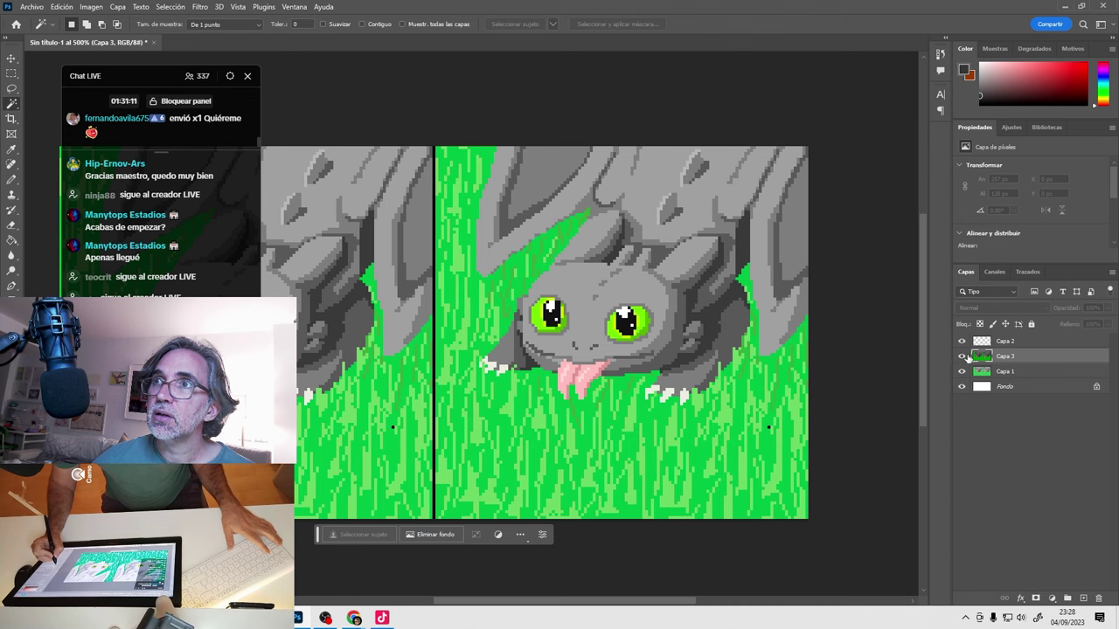
pyautogui.click(961, 356)
# Select the tongue's pink tones on Capa 3 with the Magic Wand and set saturation to about +59 and lightness to -48.
pyautogui.press('b')
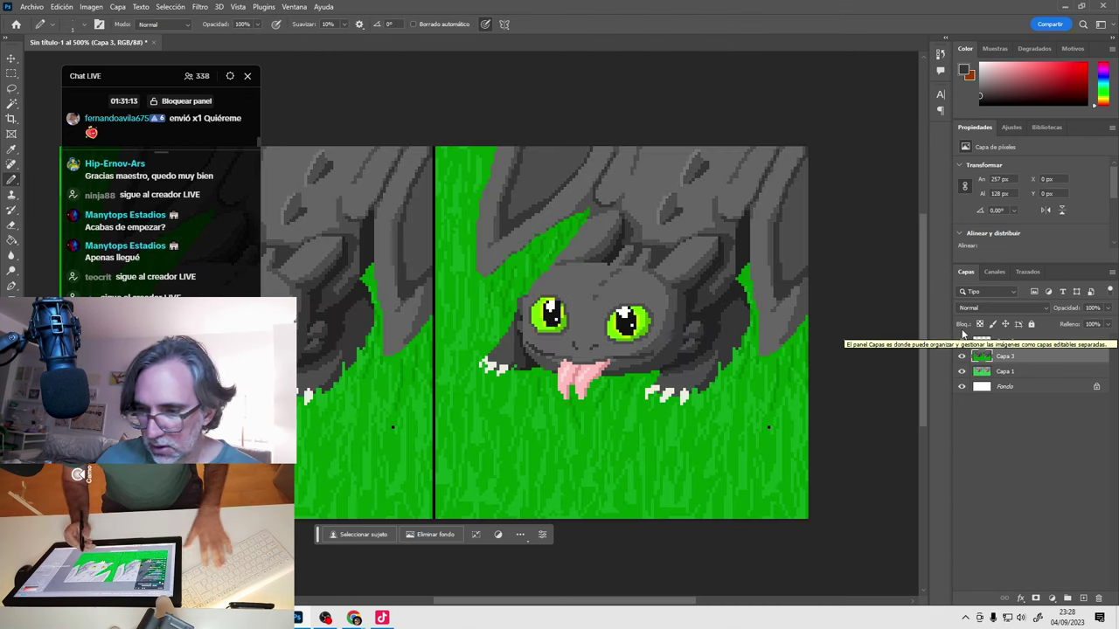
pyautogui.keyDown('ctrl'); pyautogui.click(597, 382); pyautogui.keyUp('ctrl')
pyautogui.keyDown('ctrl'); pyautogui.click(598, 387); pyautogui.keyUp('ctrl')
pyautogui.keyDown('ctrl'); pyautogui.click(599, 387); pyautogui.keyUp('ctrl')
pyautogui.press('w')
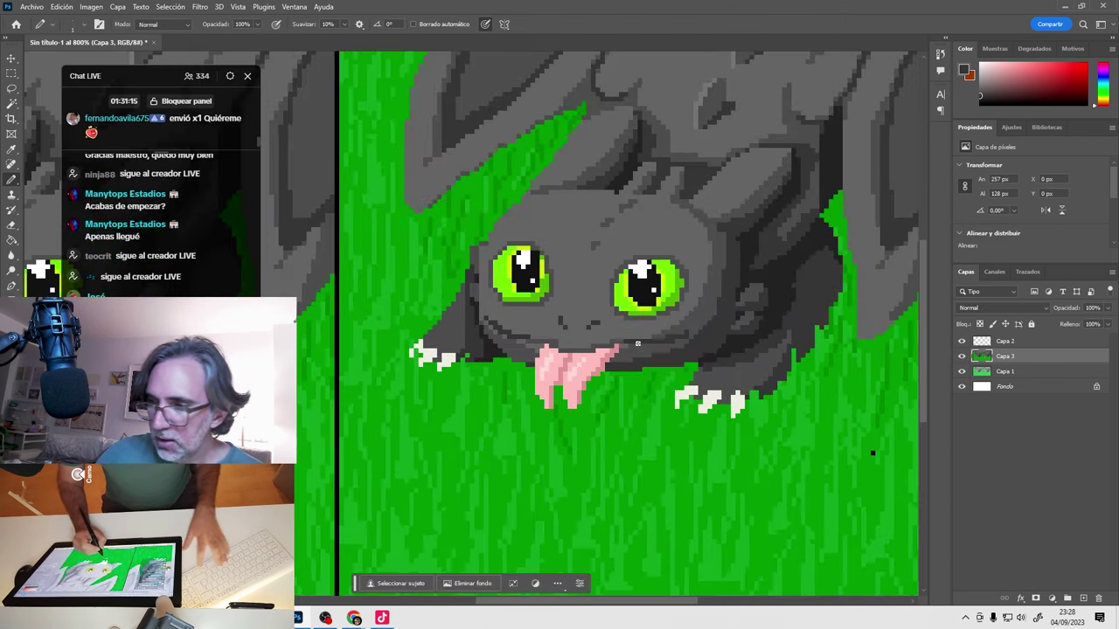
pyautogui.click(575, 372)
pyautogui.keyDown('shift'); pyautogui.click(601, 365); pyautogui.keyUp('shift')
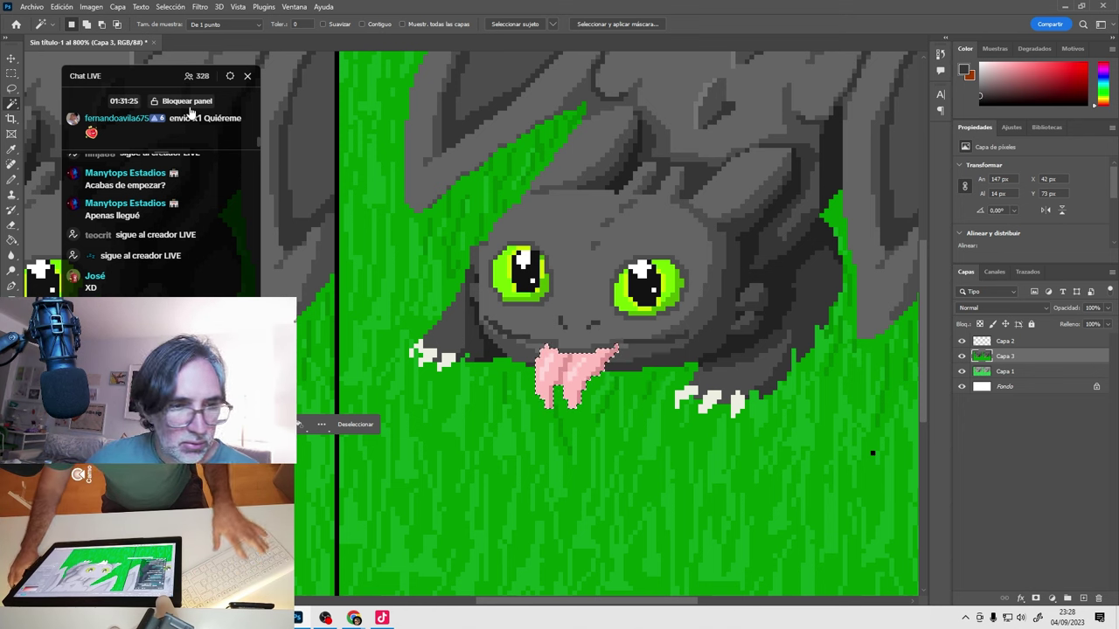
pyautogui.hotkey('ctrl', 'u')
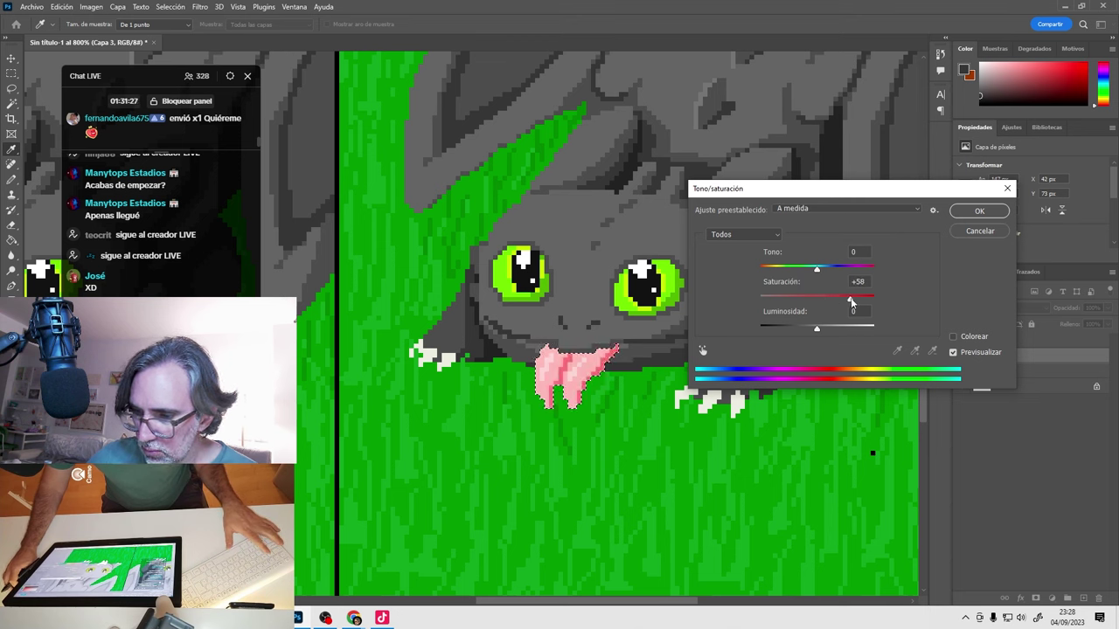
pyautogui.moveTo(816, 332); pyautogui.dragTo(805, 331)
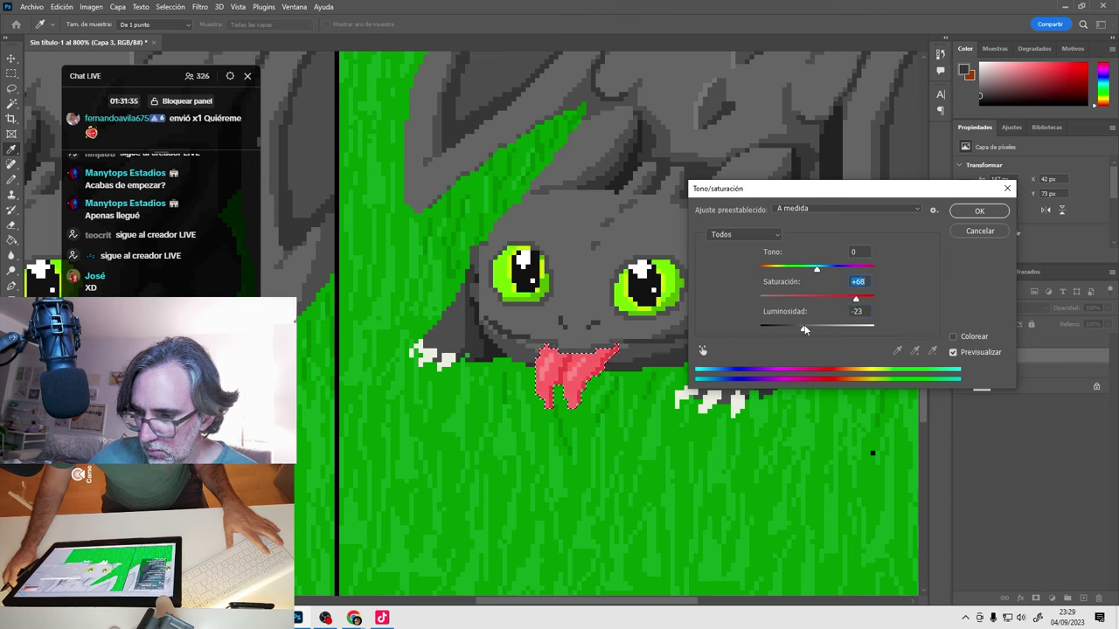
pyautogui.moveTo(804, 329); pyautogui.dragTo(795, 328)
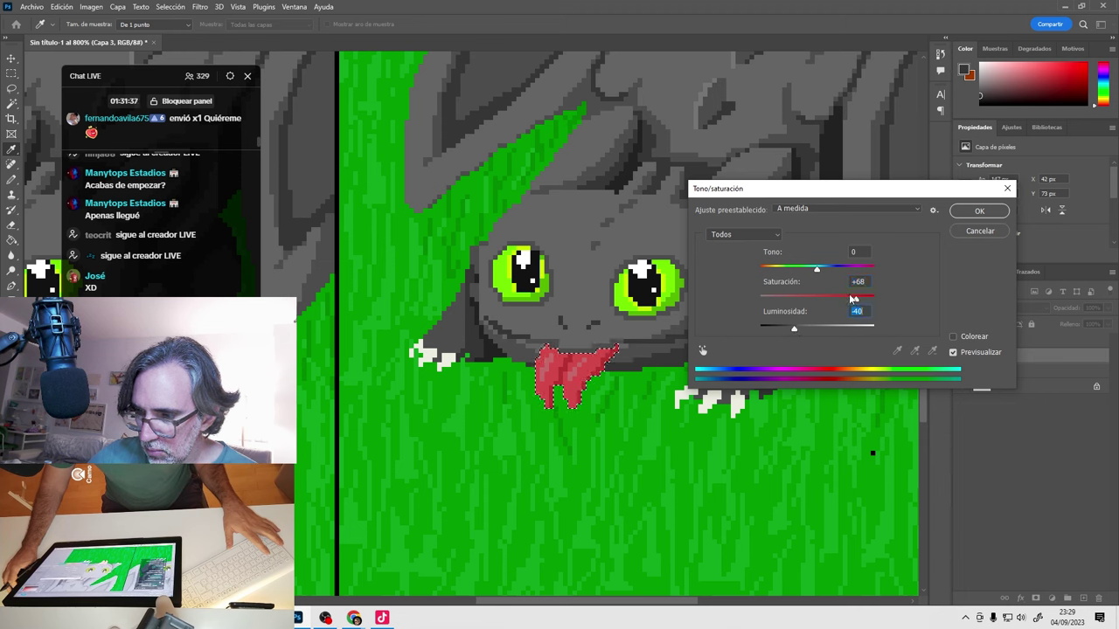
pyautogui.moveTo(873, 300); pyautogui.dragTo(860, 300)
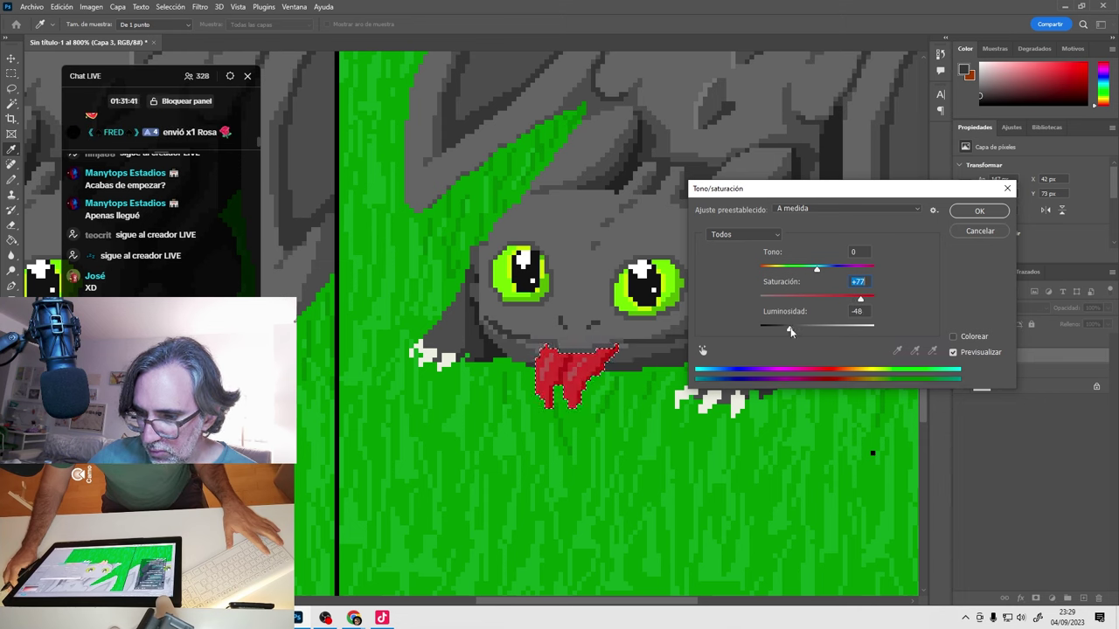
pyautogui.moveTo(791, 332)
pyautogui.mouseDown()
pyautogui.moveTo(780, 333)
pyautogui.moveTo(790, 330)
pyautogui.mouseUp()
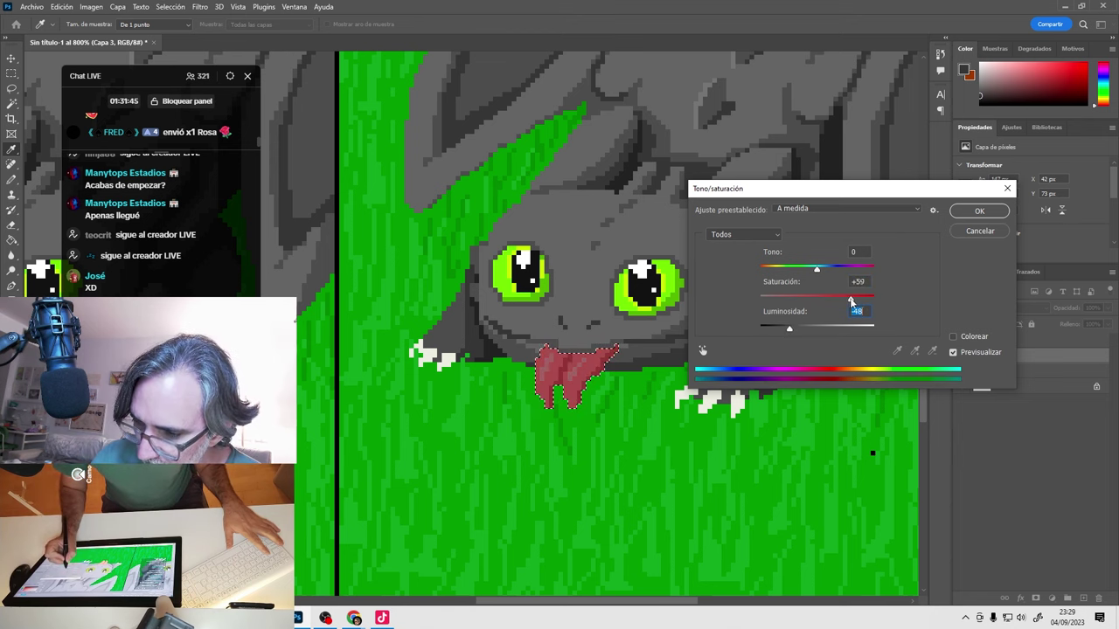
pyautogui.click(979, 211)
# Pick a brighter pinkish red based on the tongue's colour and repaint both tongue highlights with the Pencil.
pyautogui.moveTo(580, 381); pyautogui.dragTo(624, 374)
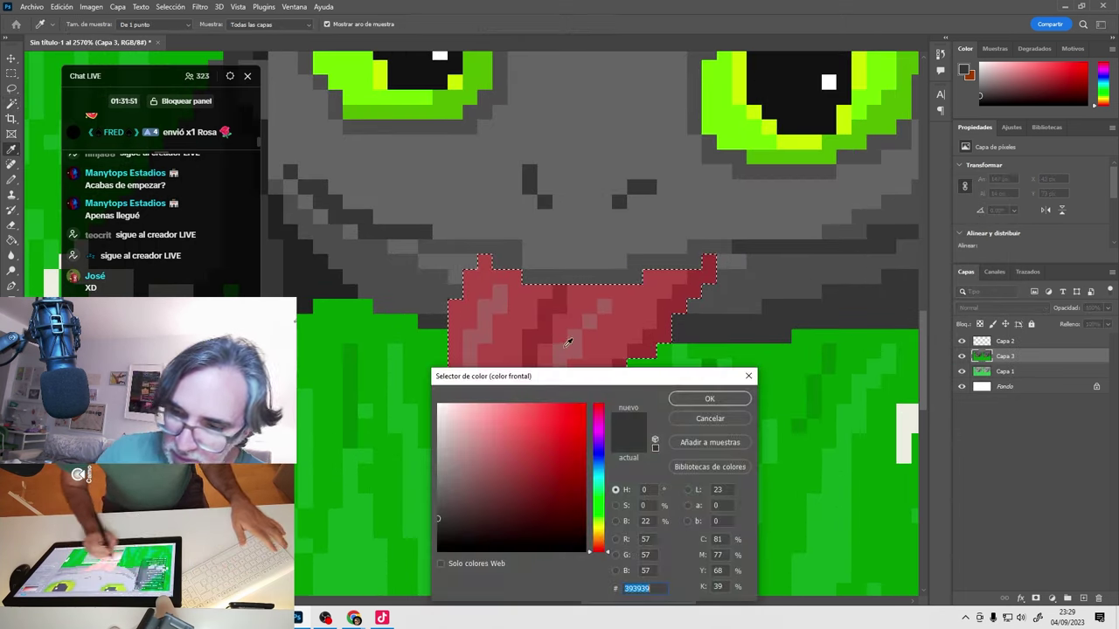
pyautogui.click(585, 344)
pyautogui.moveTo(492, 462)
pyautogui.mouseDown()
pyautogui.moveTo(498, 476)
pyautogui.moveTo(524, 406)
pyautogui.mouseUp()
pyautogui.click(708, 398)
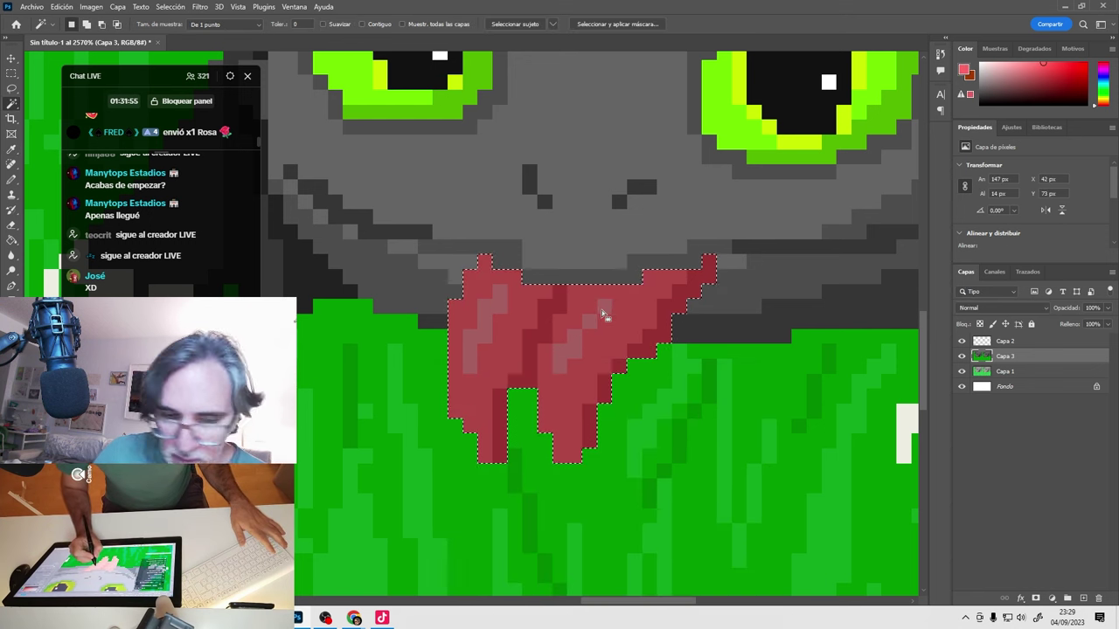
pyautogui.press('b')
pyautogui.moveTo(602, 306); pyautogui.dragTo(559, 366)
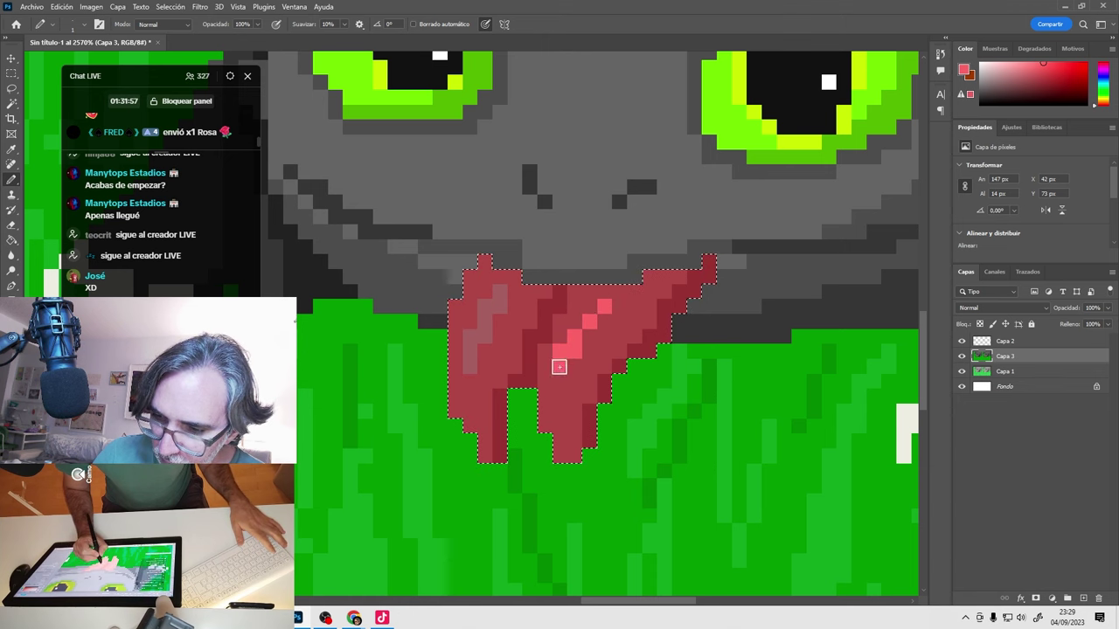
pyautogui.moveTo(470, 365); pyautogui.dragTo(484, 314)
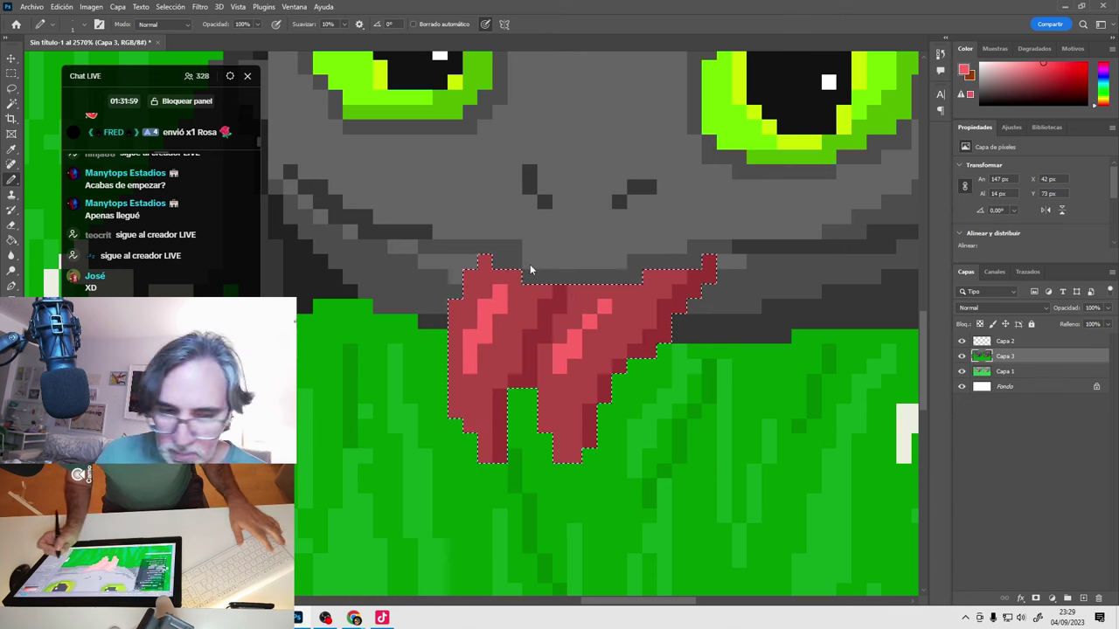
# Examine the recoloured dragon at several zoom levels and compare it with the original by toggling Capa 3's visibility.
pyautogui.scroll(-8, 596, 457)
pyautogui.scroll(-3, 594, 458)
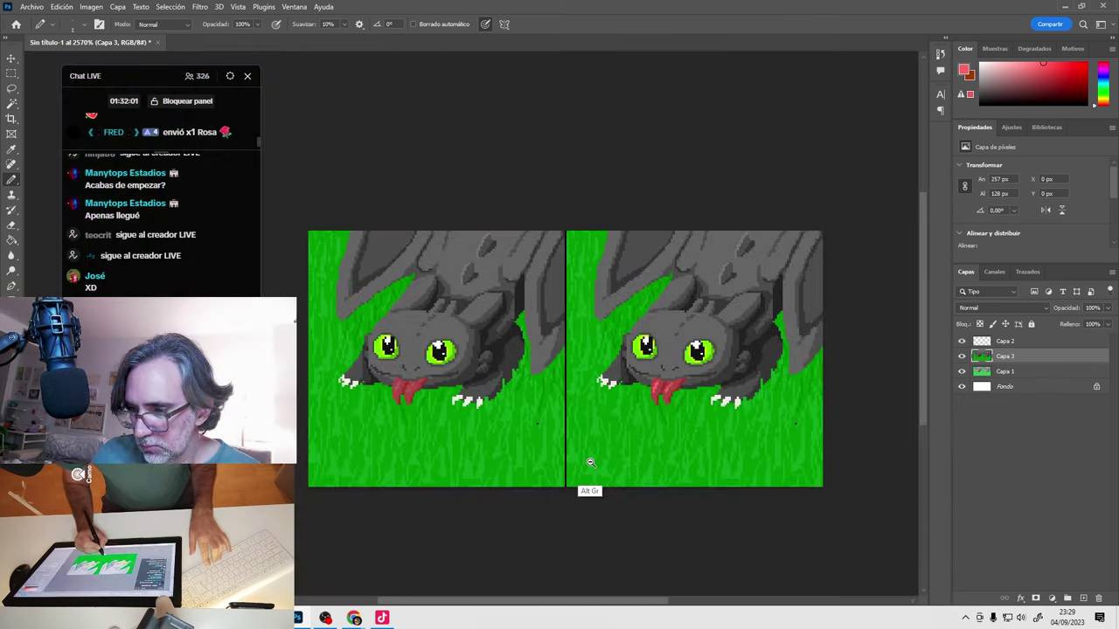
pyautogui.scroll(10, 589, 460)
pyautogui.scroll(-8, 674, 366)
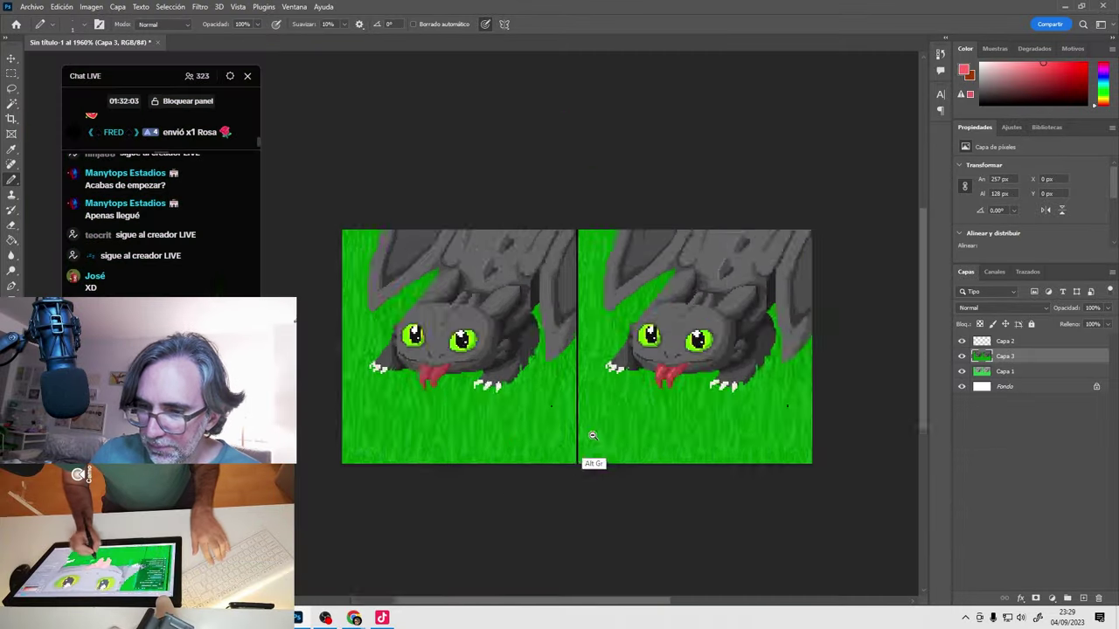
pyautogui.scroll(5, 584, 407)
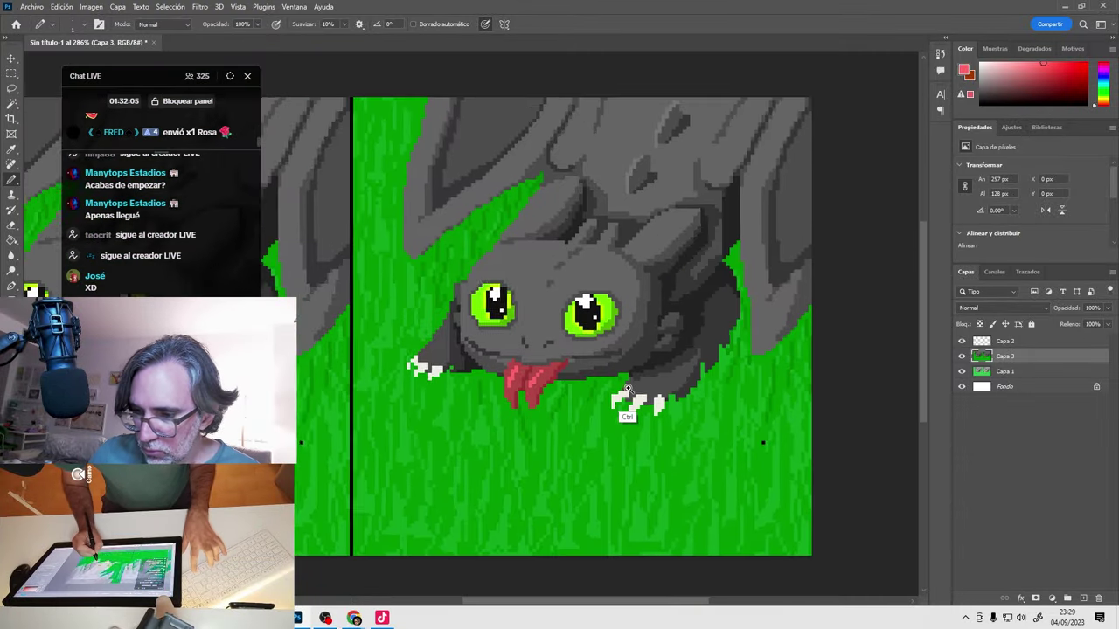
pyautogui.click(962, 357)
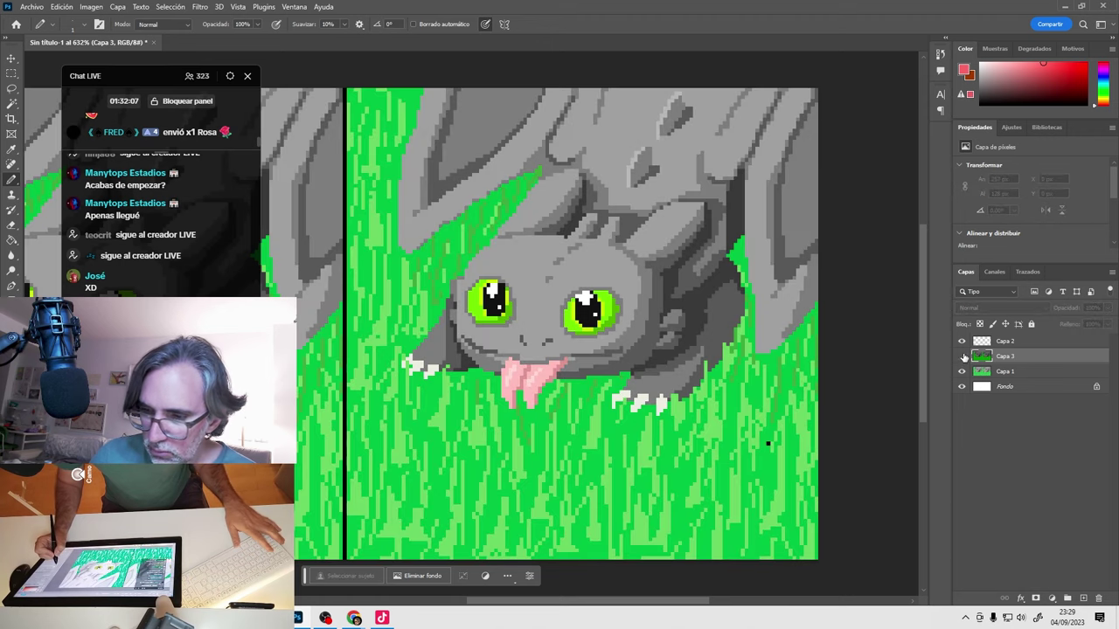
pyautogui.click(962, 356)
pyautogui.click(963, 356)
pyautogui.click(963, 356)
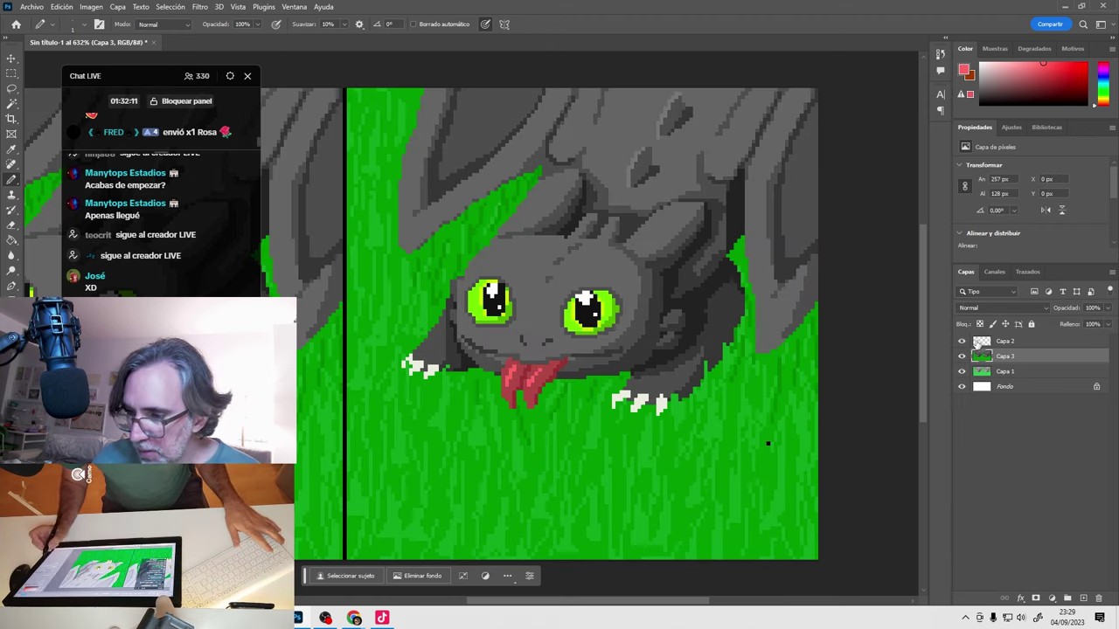
# Add an empty layer above Capa 3, select all the grass greens from Capa 3, and make the new layer active.
pyautogui.click(1084, 598)
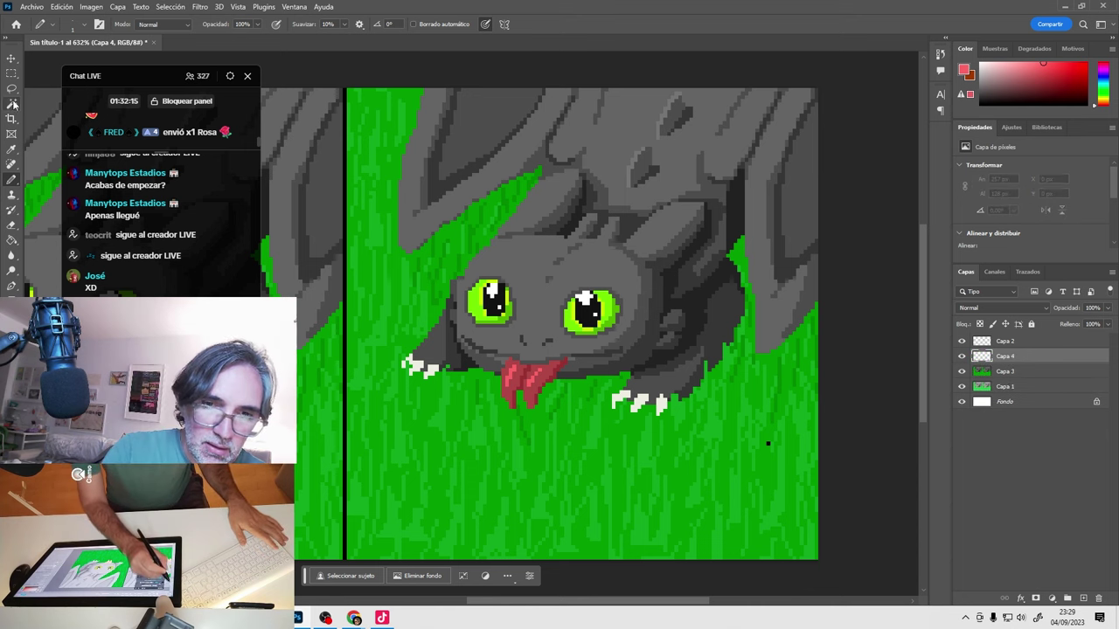
pyautogui.press('w')
pyautogui.click(554, 398)
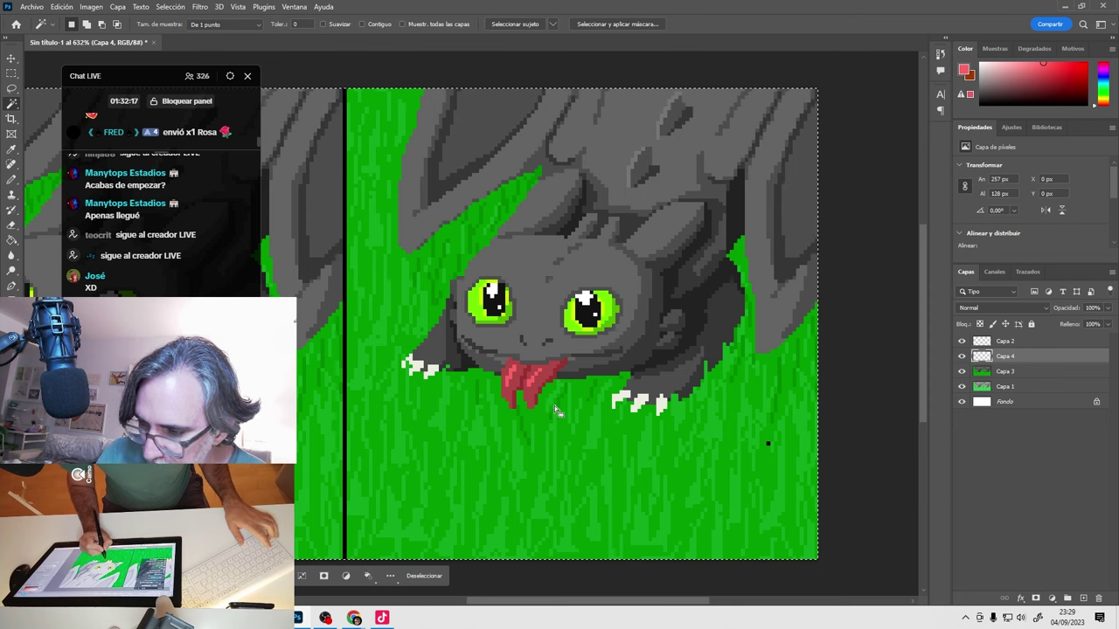
pyautogui.hotkey('alt', '[')
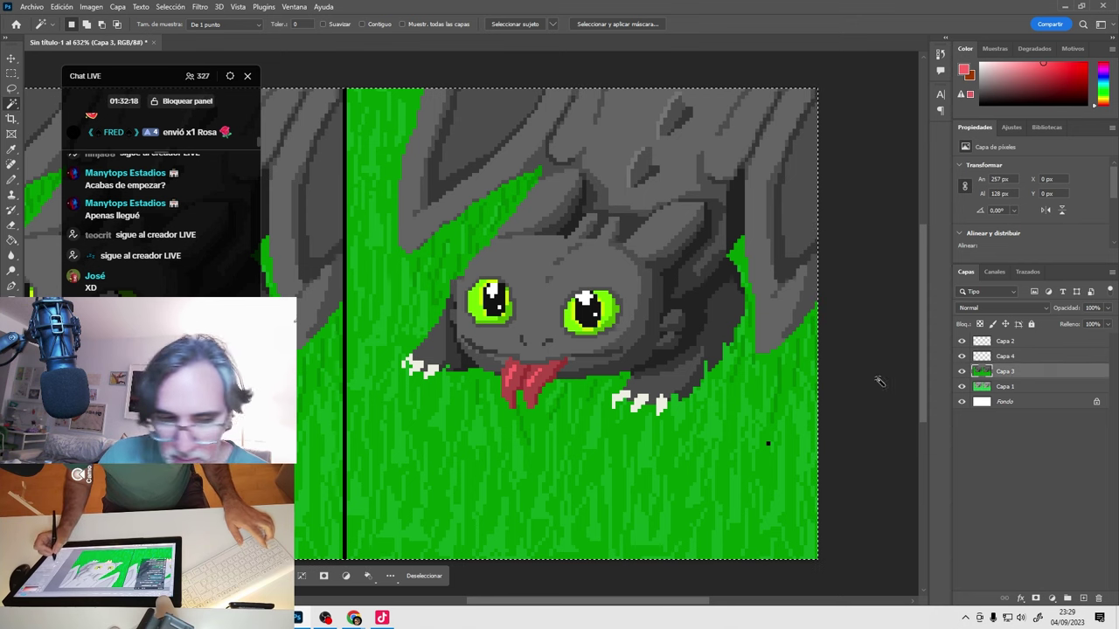
pyautogui.click(678, 423)
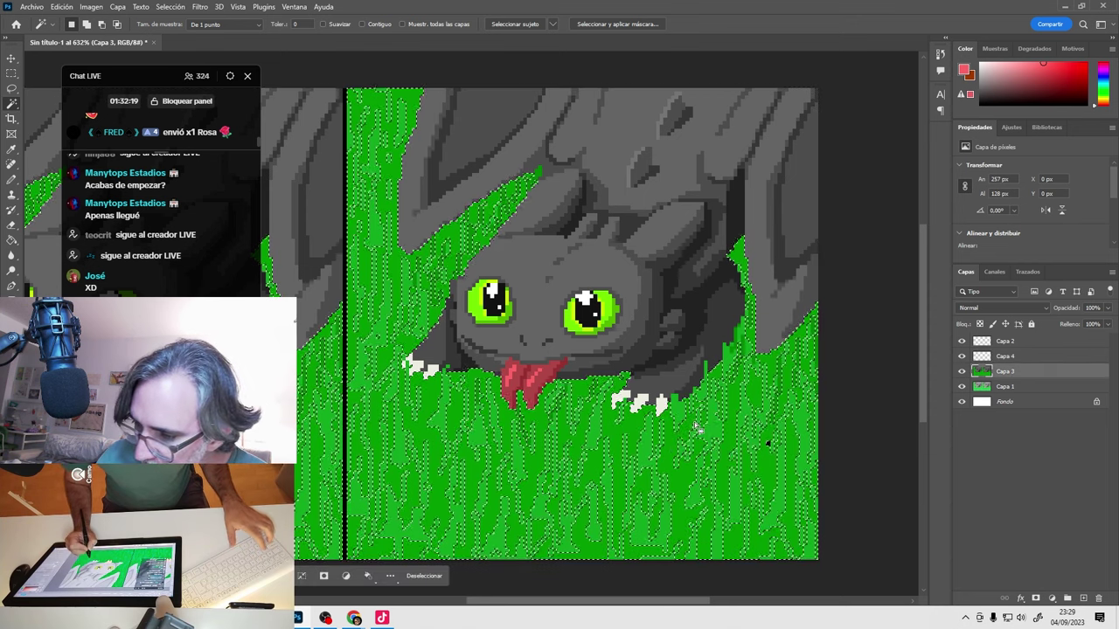
pyautogui.keyDown('shift'); pyautogui.click(554, 427); pyautogui.keyUp('shift')
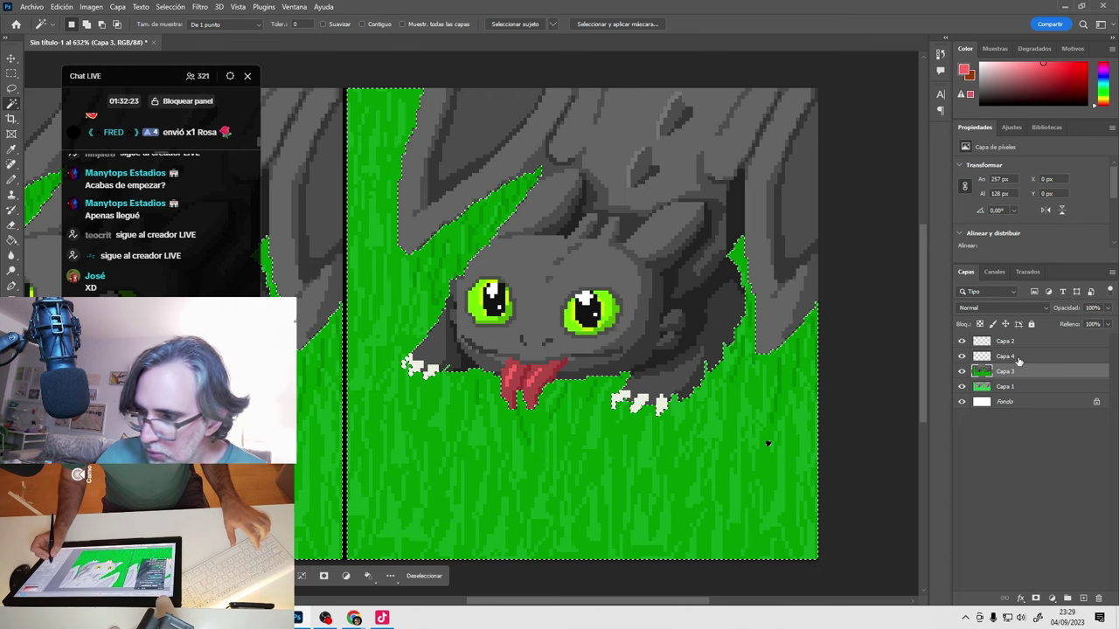
pyautogui.hotkey('alt', ']')
# Sample the dragon's dark grey and pencil short vertical grass shadows around the front claws and beneath the chin and tongue.
pyautogui.press('b')
pyautogui.keyDown('alt'); pyautogui.click(463, 355); pyautogui.keyUp('alt')
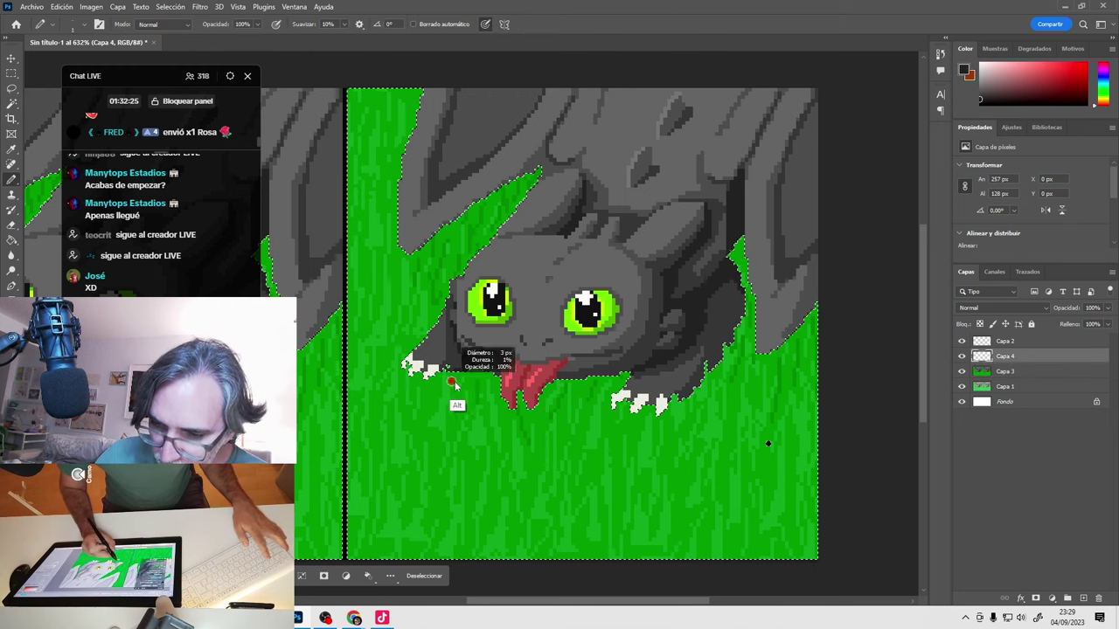
pyautogui.scroll(1, 509, 395)
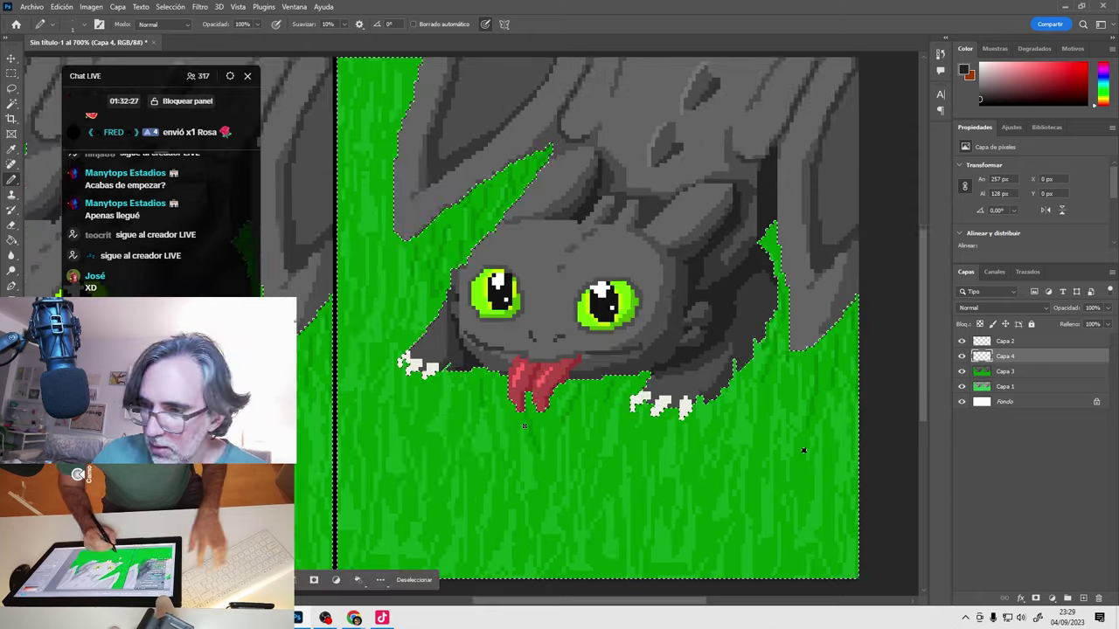
pyautogui.moveTo(404, 371); pyautogui.dragTo(404, 381)
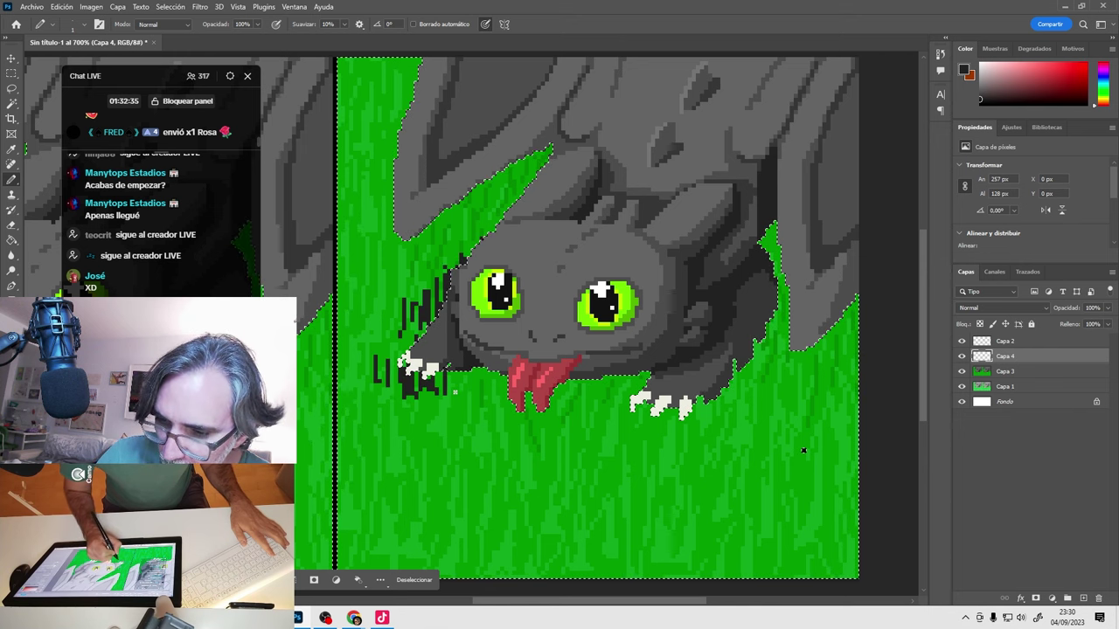
pyautogui.moveTo(451, 372); pyautogui.dragTo(453, 390)
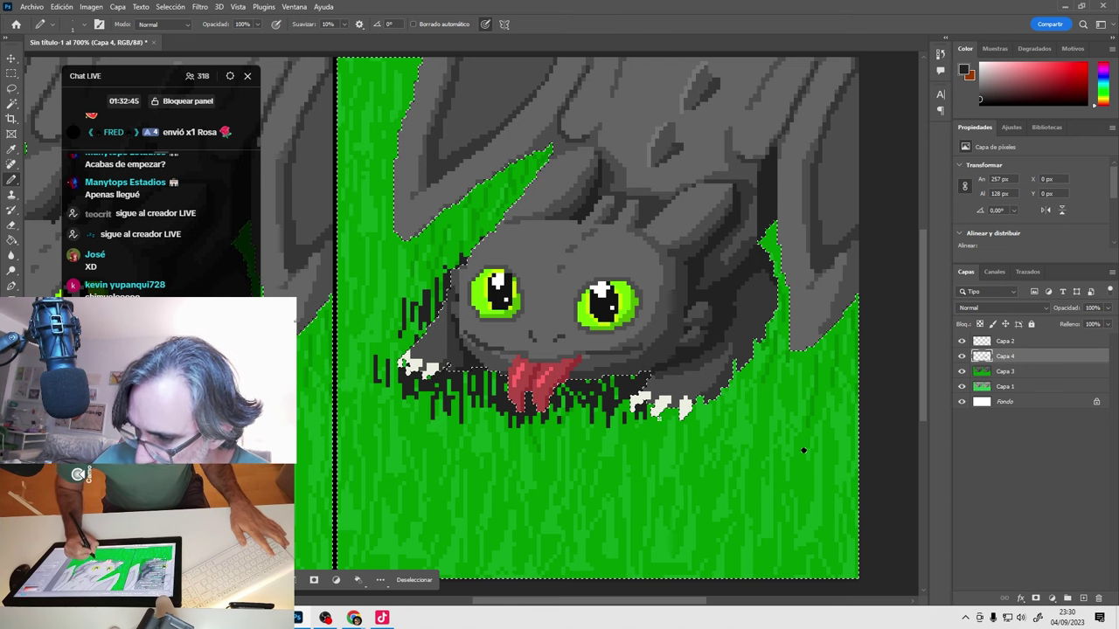
pyautogui.moveTo(726, 389); pyautogui.dragTo(726, 408)
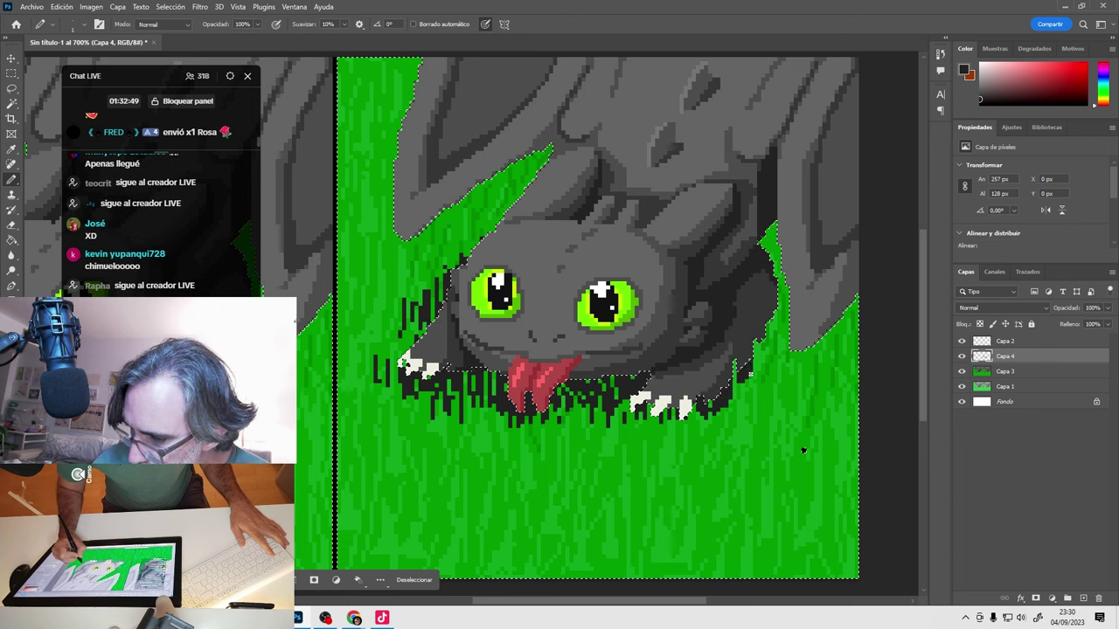
# Pencil dark vertical grass shadows beside the dragon's hind body and below the wing tip on Capa 4.
pyautogui.moveTo(773, 324)
pyautogui.mouseDown()
pyautogui.moveTo(776, 354)
pyautogui.moveTo(749, 402)
pyautogui.mouseUp()
pyautogui.moveTo(803, 351)
pyautogui.mouseDown()
pyautogui.moveTo(802, 393)
pyautogui.moveTo(823, 388)
pyautogui.mouseUp()
pyautogui.moveTo(832, 360); pyautogui.dragTo(832, 395)
pyautogui.moveTo(789, 314); pyautogui.dragTo(780, 339)
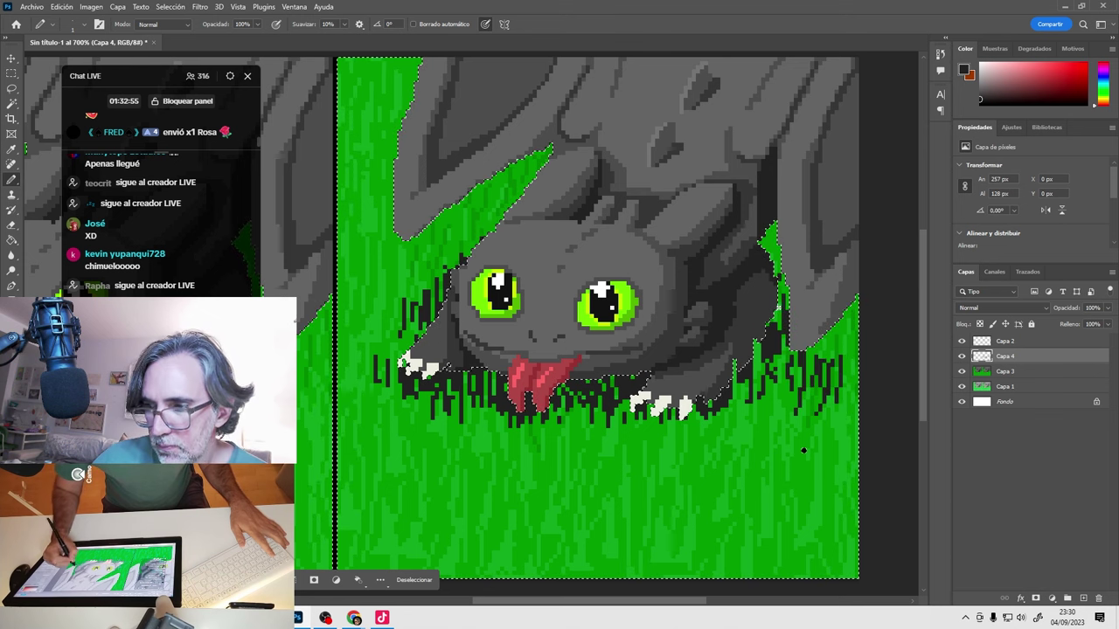
pyautogui.moveTo(812, 385); pyautogui.dragTo(812, 411)
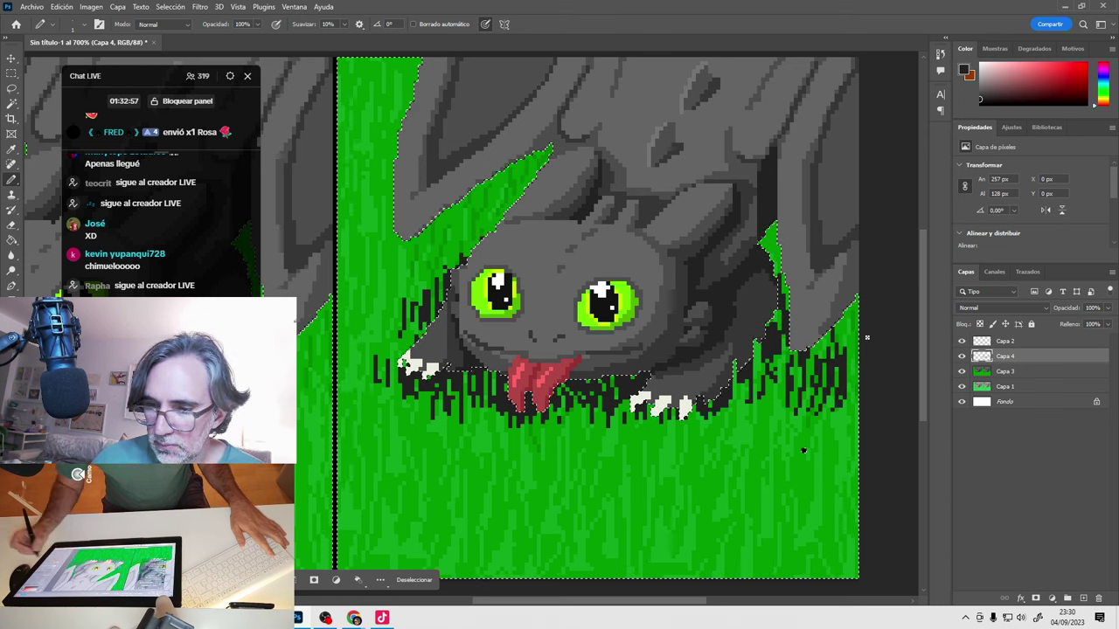
# Deselect, set Capa 4's blend mode to Superponer at 58% opacity, and compare the grass shadows by toggling the layer's visibility.
pyautogui.hotkey('ctrl', 'd')
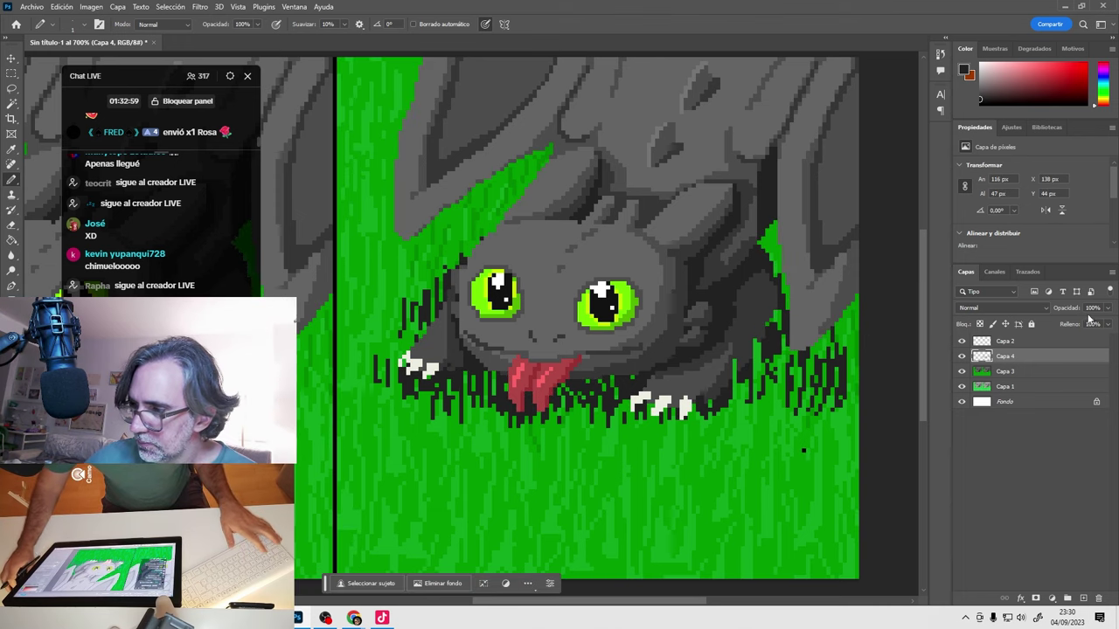
pyautogui.click(1034, 310)
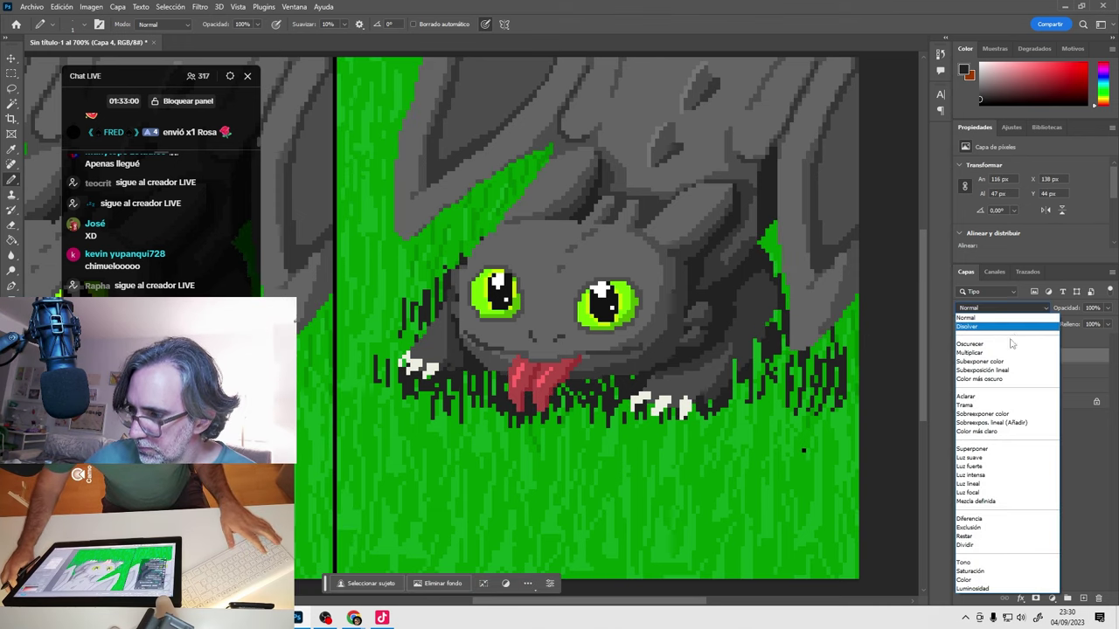
pyautogui.click(984, 451)
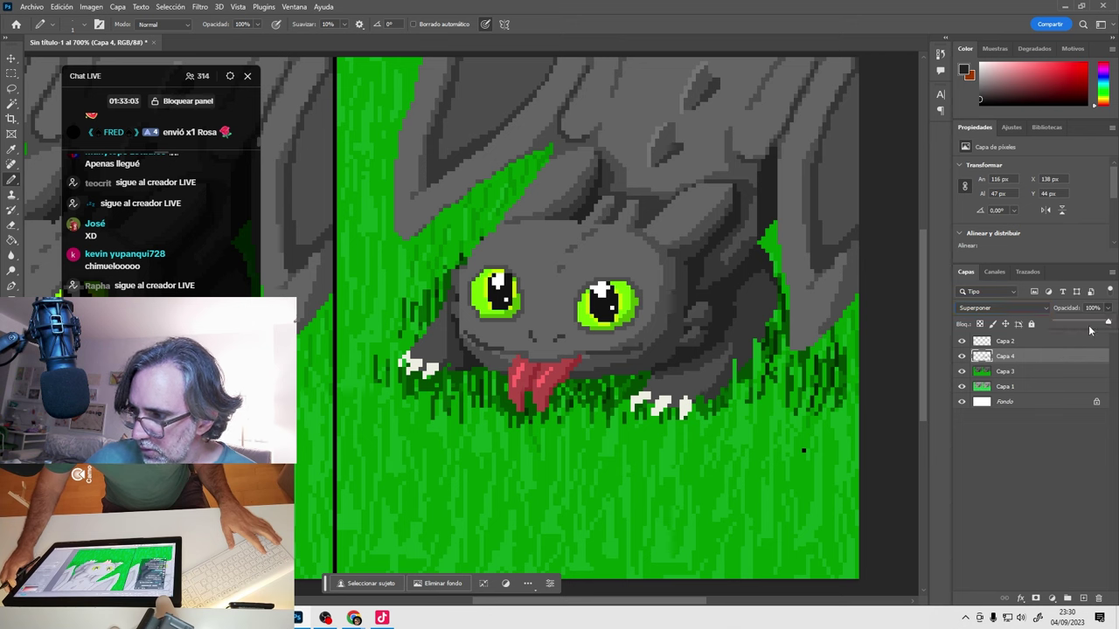
pyautogui.moveTo(1071, 329); pyautogui.dragTo(1086, 328)
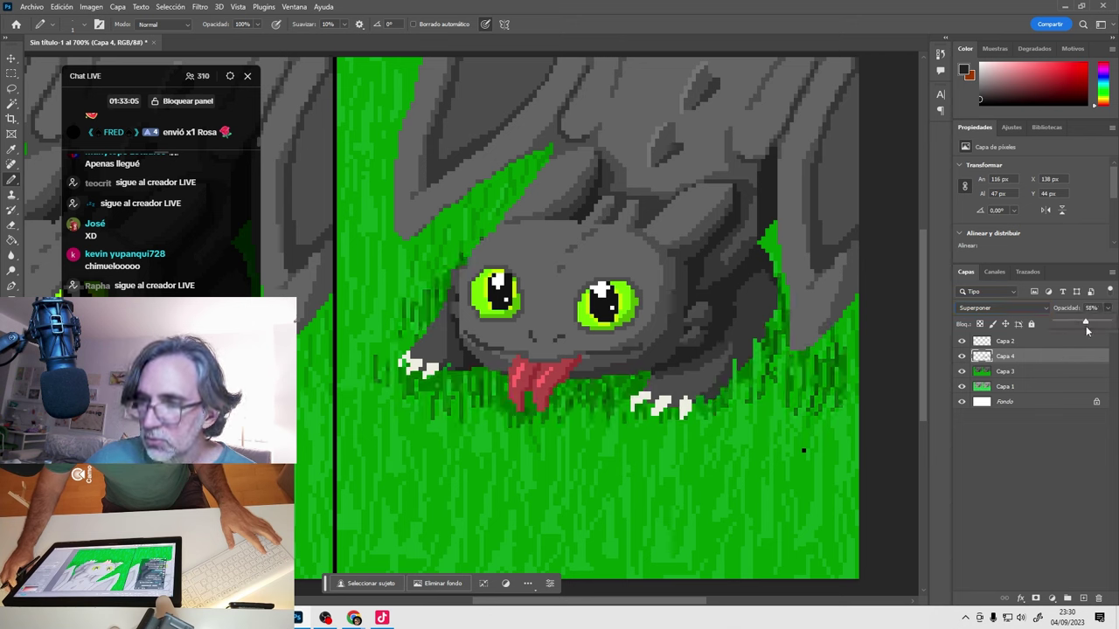
pyautogui.click(972, 356)
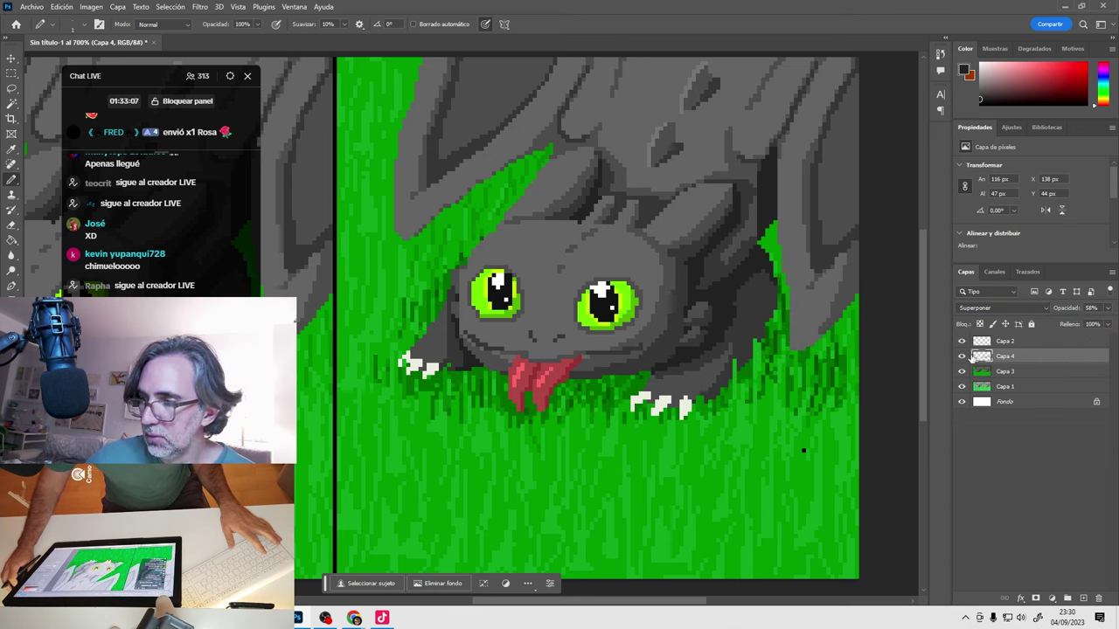
pyautogui.click(961, 358)
pyautogui.click(961, 357)
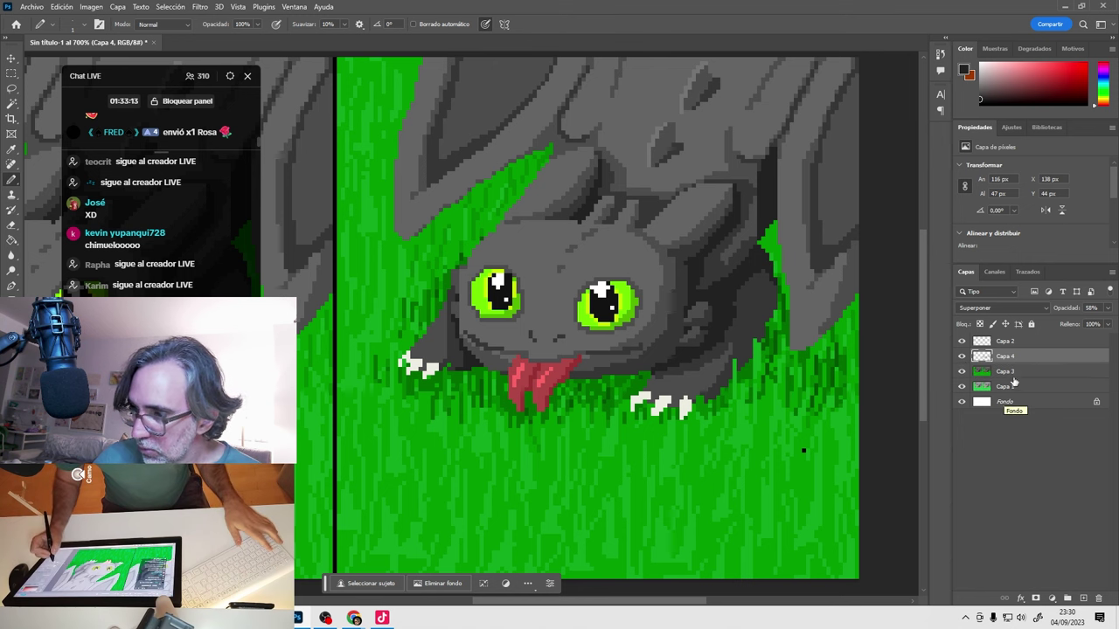
# Select all the dragon's body greys from Capa 3 and add an empty layer above it for pencilling.
pyautogui.click(1005, 372)
pyautogui.press('w')
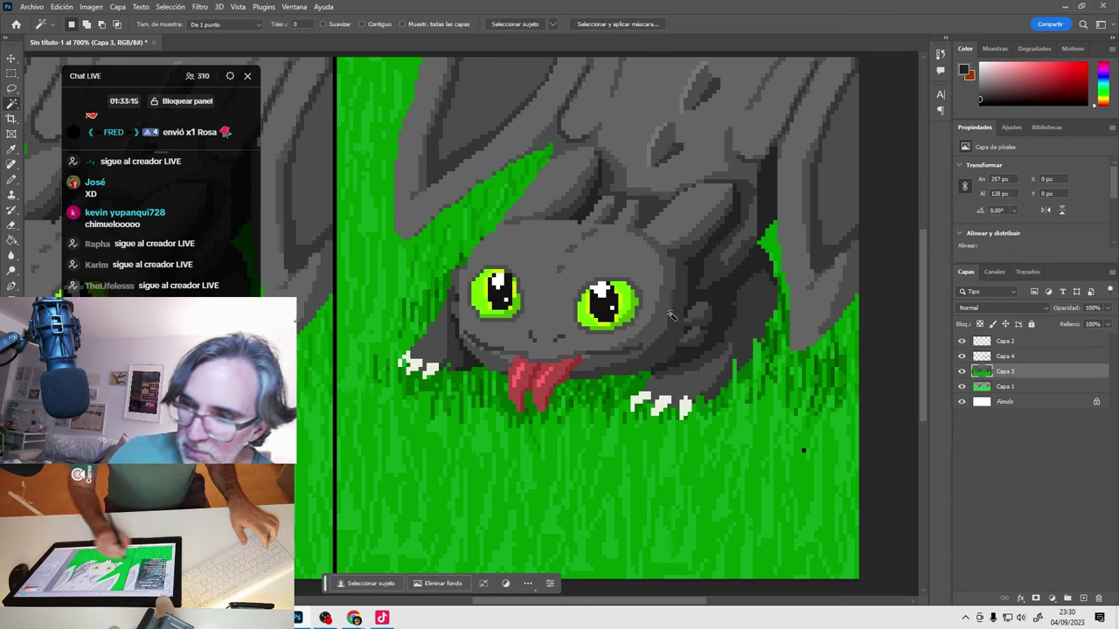
pyautogui.click(735, 317)
pyautogui.click(712, 340)
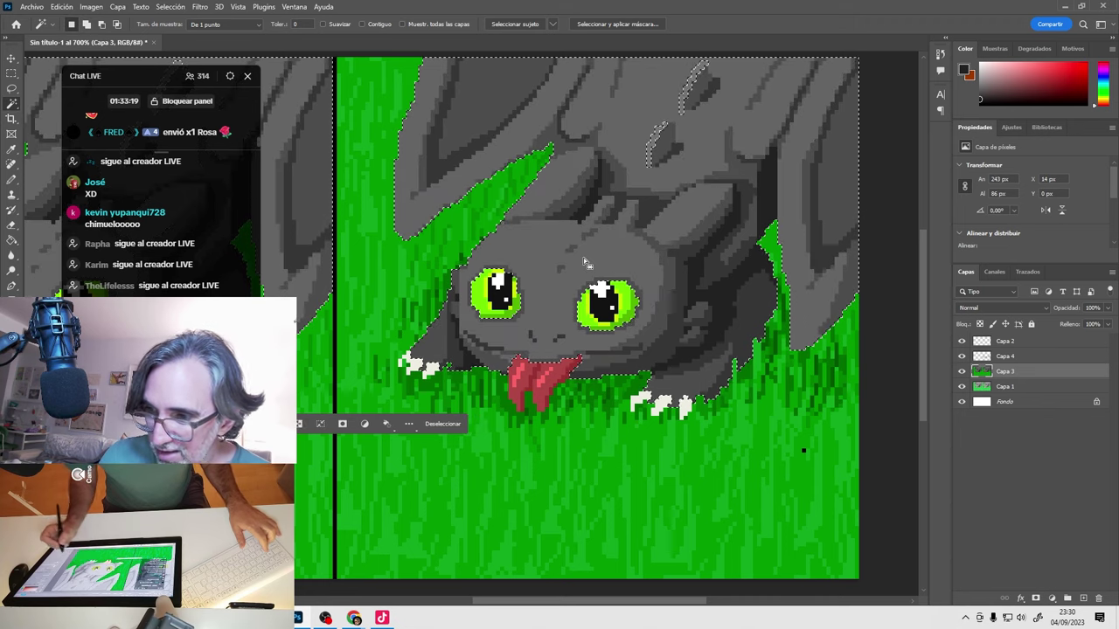
pyautogui.keyDown('shift'); pyautogui.click(682, 99); pyautogui.keyUp('shift')
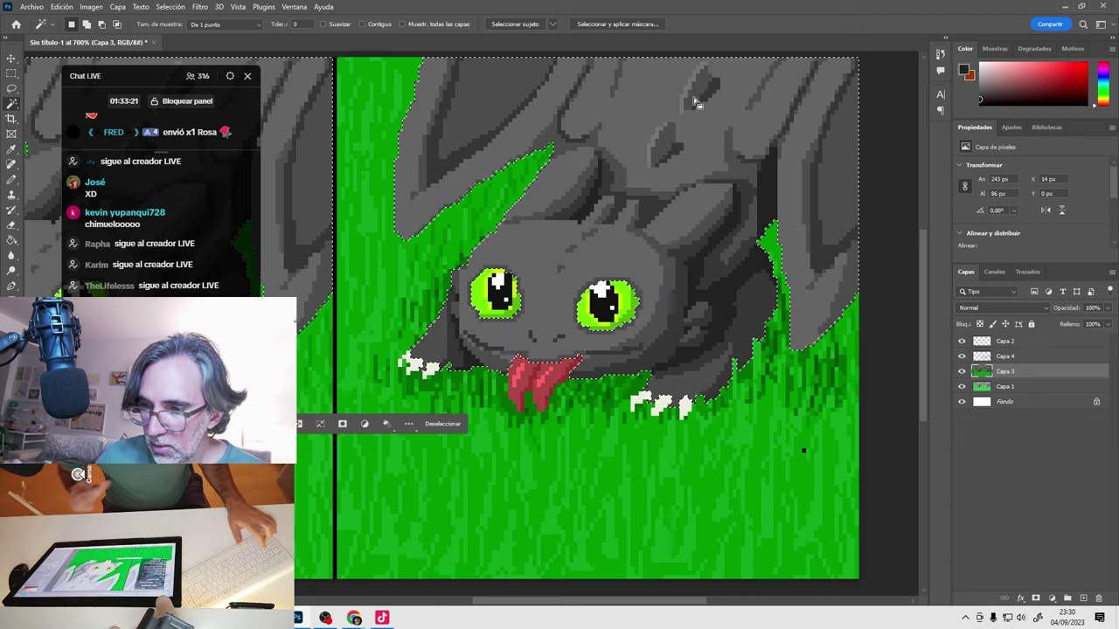
pyautogui.click(1082, 598)
pyautogui.press('b')
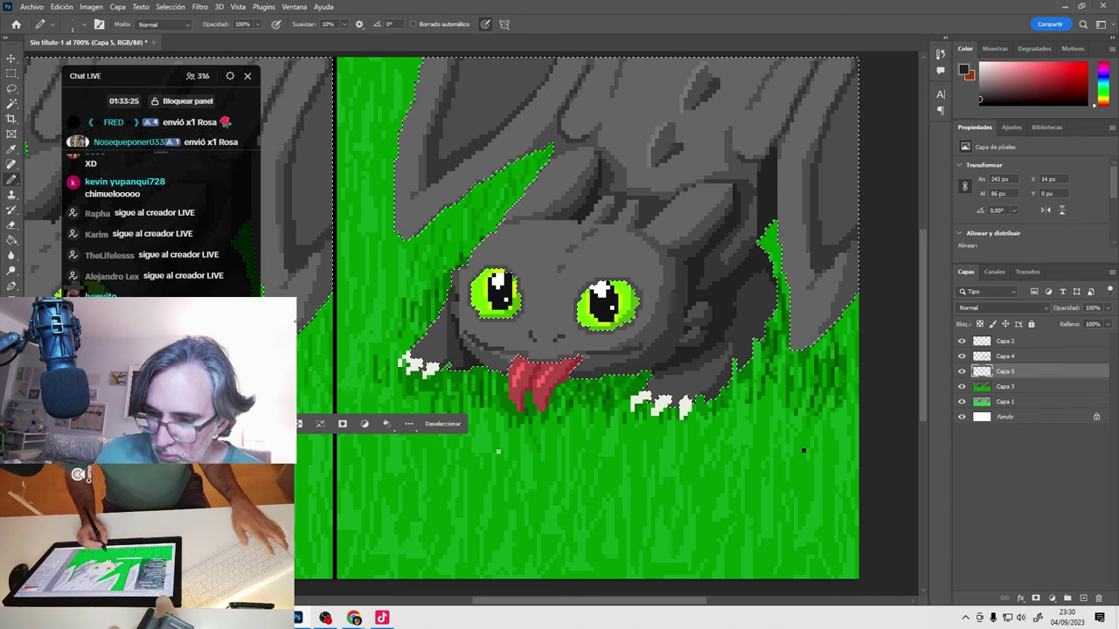
# Sample the grass green and pencil a reflected-light band along the underside of the dragon's jaw on Capa 5.
pyautogui.keyDown('alt'); pyautogui.click(491, 397); pyautogui.keyUp('alt')
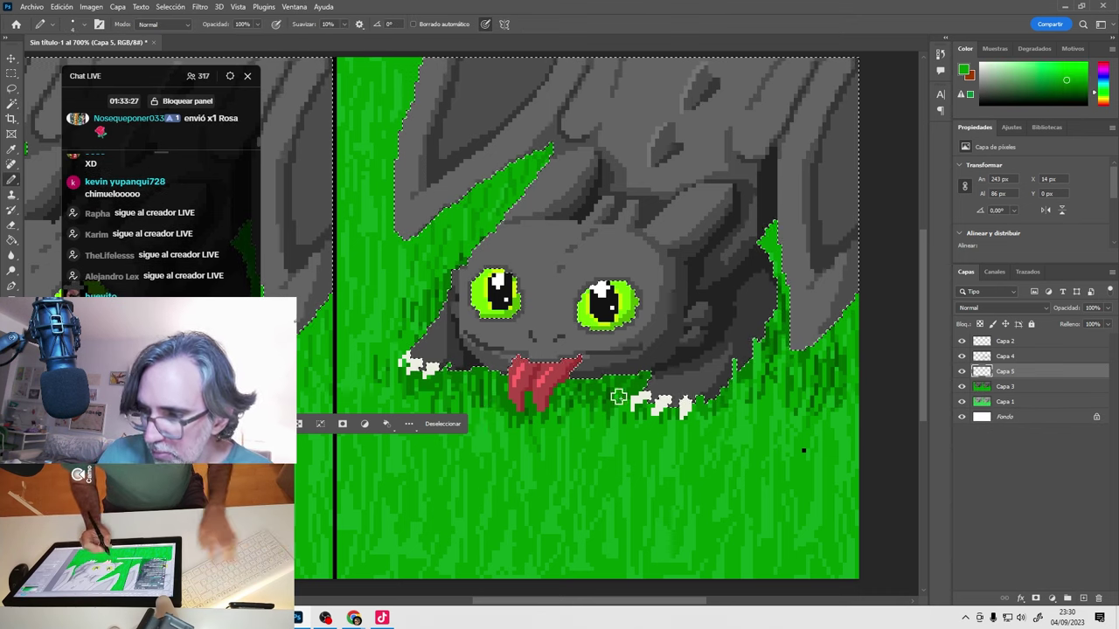
pyautogui.hotkey('ctrl', '+')
pyautogui.keyDown('alt'); pyautogui.rightClick(586, 401); pyautogui.keyUp('alt')
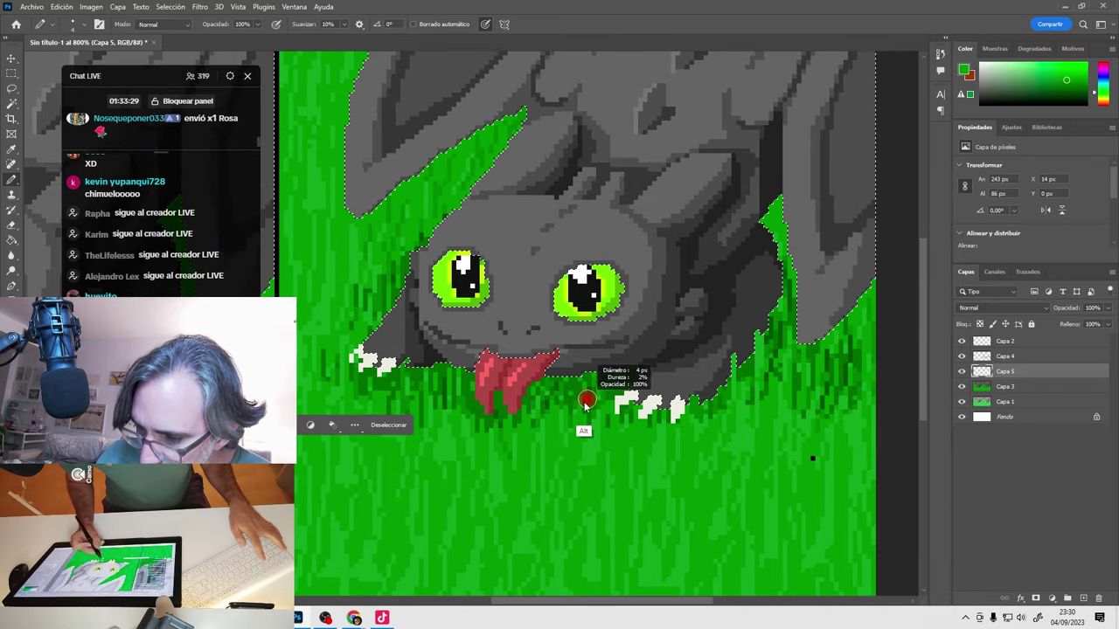
pyautogui.keyDown('alt'); pyautogui.rightClick(541, 381); pyautogui.keyUp('alt')
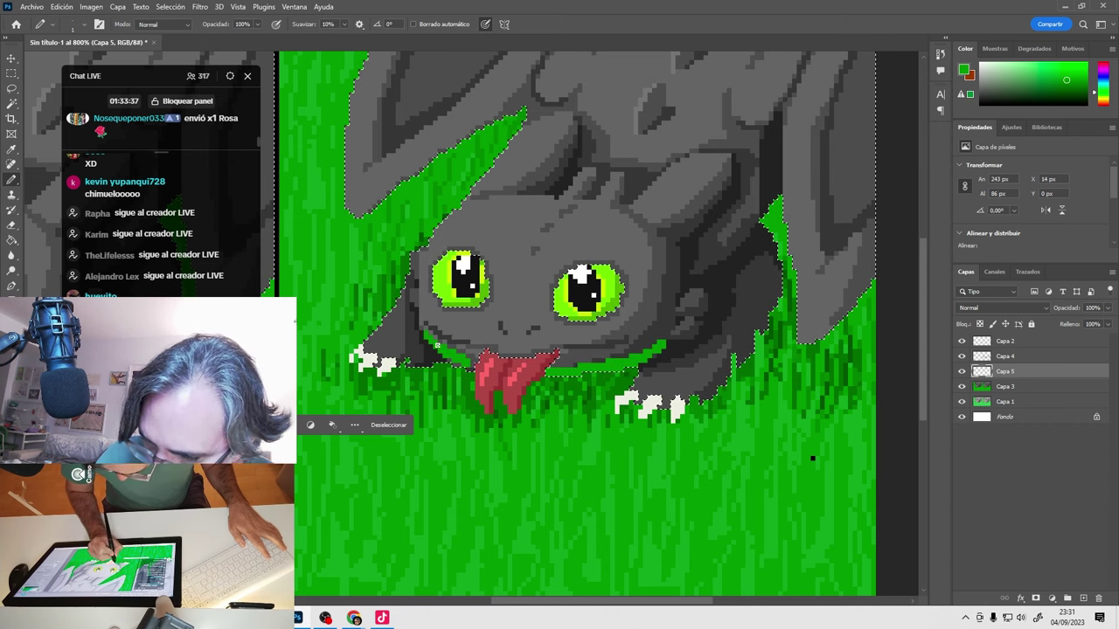
# Pencil green reflections along the dragon's lower flank, the side of the jaw and the wing edges bordering the grass.
pyautogui.moveTo(773, 285); pyautogui.dragTo(624, 308)
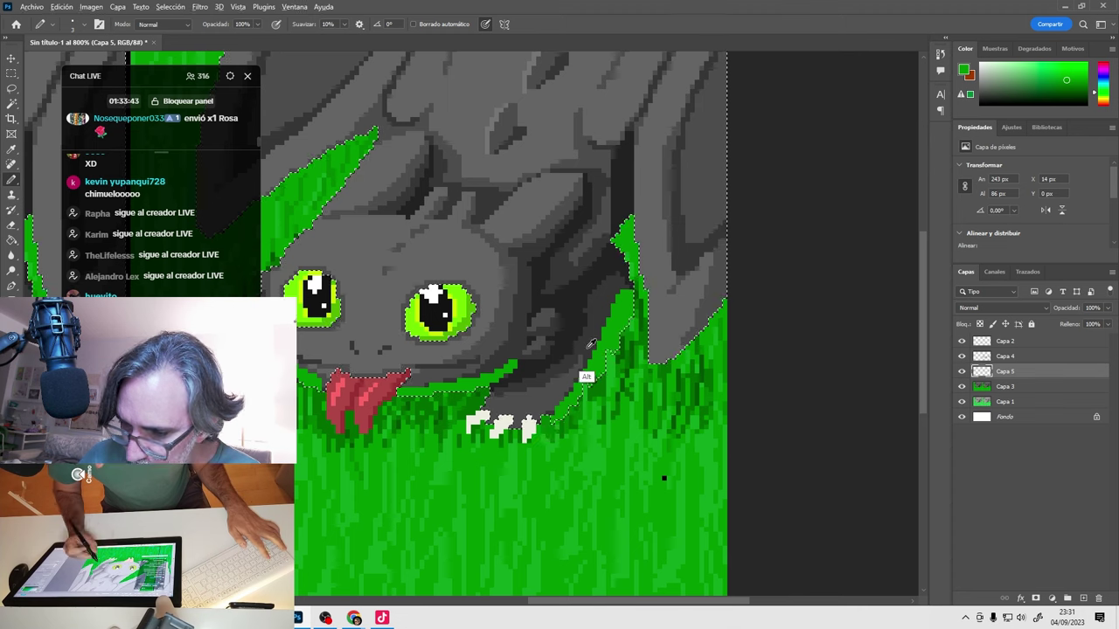
pyautogui.moveTo(519, 357); pyautogui.dragTo(544, 353)
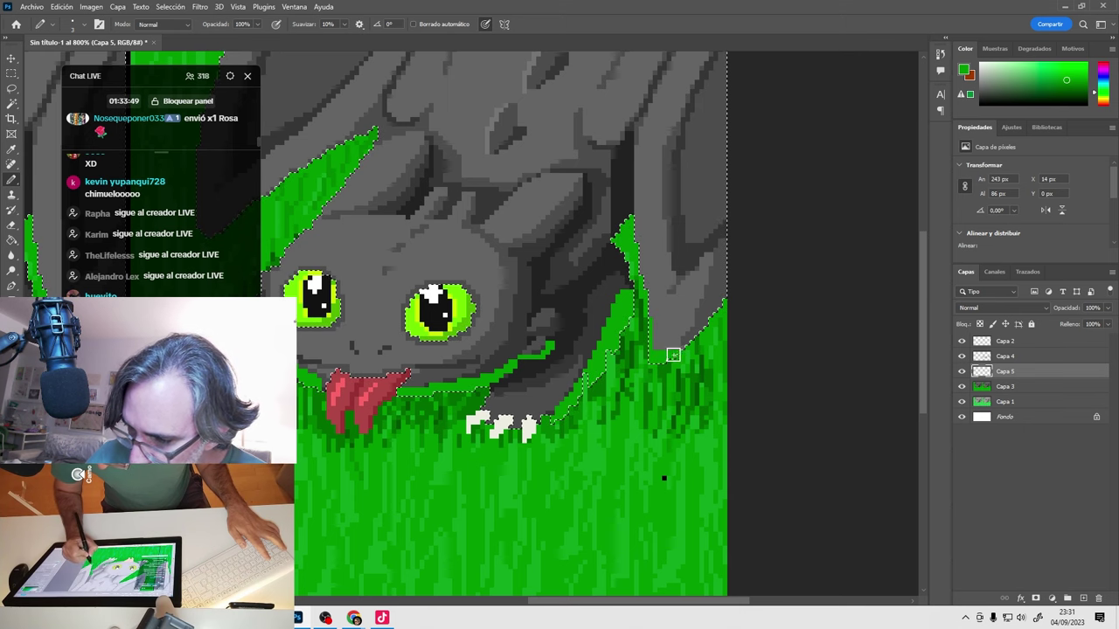
pyautogui.moveTo(360, 147); pyautogui.dragTo(591, 183)
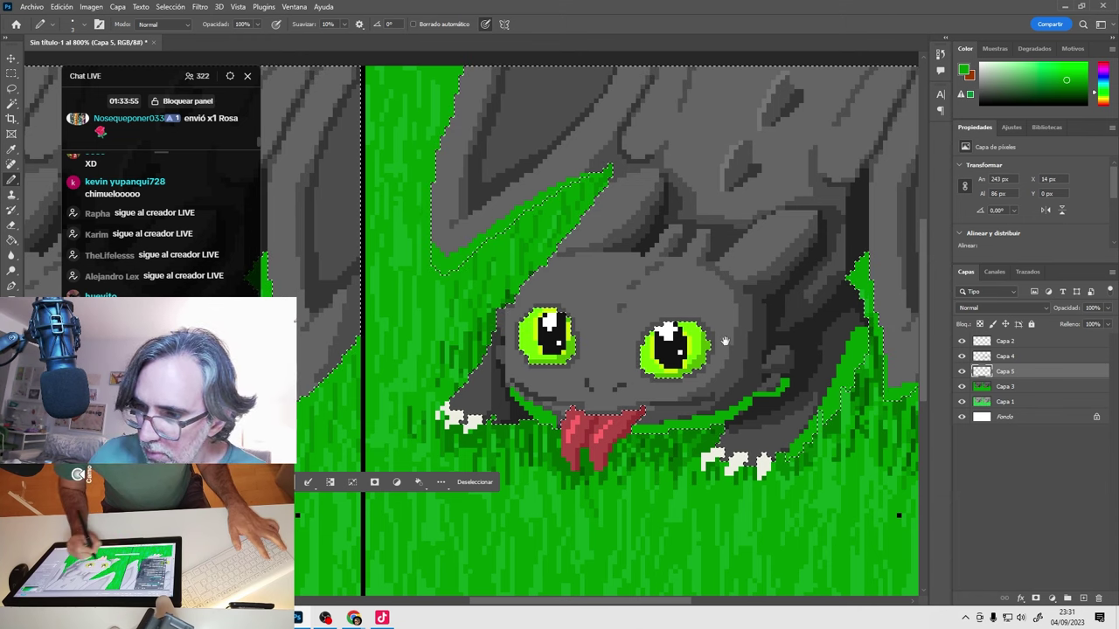
# Choose a bright cyan foreground colour and add another empty layer above Capa 5 for pencilling.
pyautogui.moveTo(718, 340)
pyautogui.mouseDown()
pyautogui.moveTo(615, 370)
pyautogui.moveTo(632, 349)
pyautogui.mouseUp()
pyautogui.press('i')
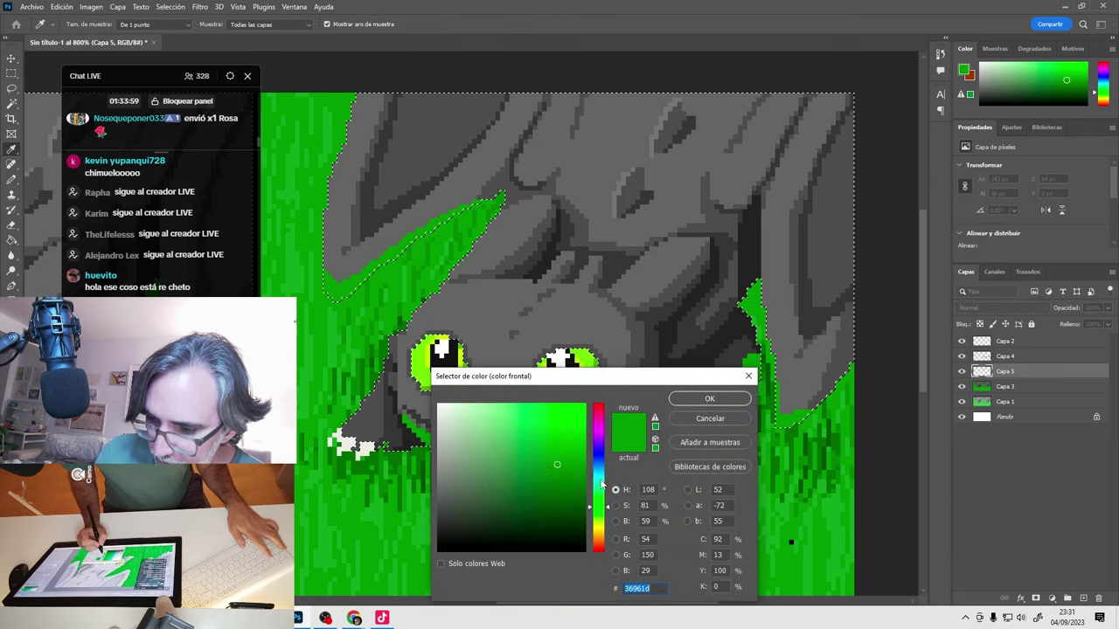
pyautogui.click(598, 478)
pyautogui.moveTo(572, 467); pyautogui.dragTo(614, 385)
pyautogui.press('Return')
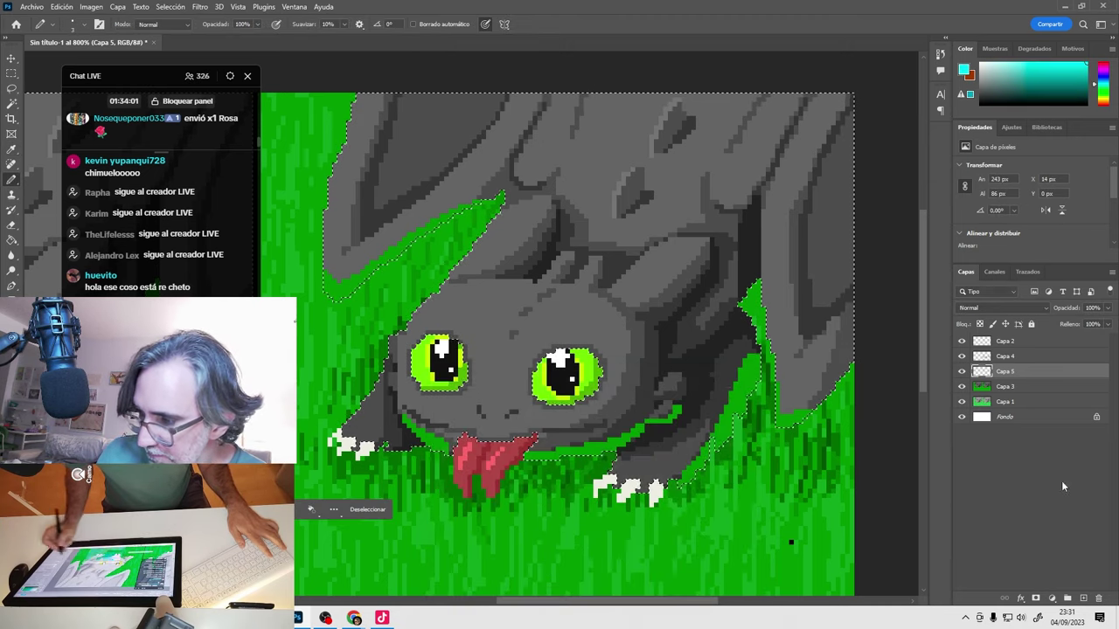
pyautogui.press('b')
pyautogui.hotkey('ctrl', 'shift', 'alt', 'n')
# Pencil a solid cyan area over the top of the dragon's head, following the upper contours of both eyes.
pyautogui.moveTo(901, 492)
pyautogui.mouseDown()
pyautogui.moveTo(579, 382)
pyautogui.moveTo(702, 248)
pyautogui.moveTo(510, 363)
pyautogui.moveTo(459, 357)
pyautogui.mouseUp()
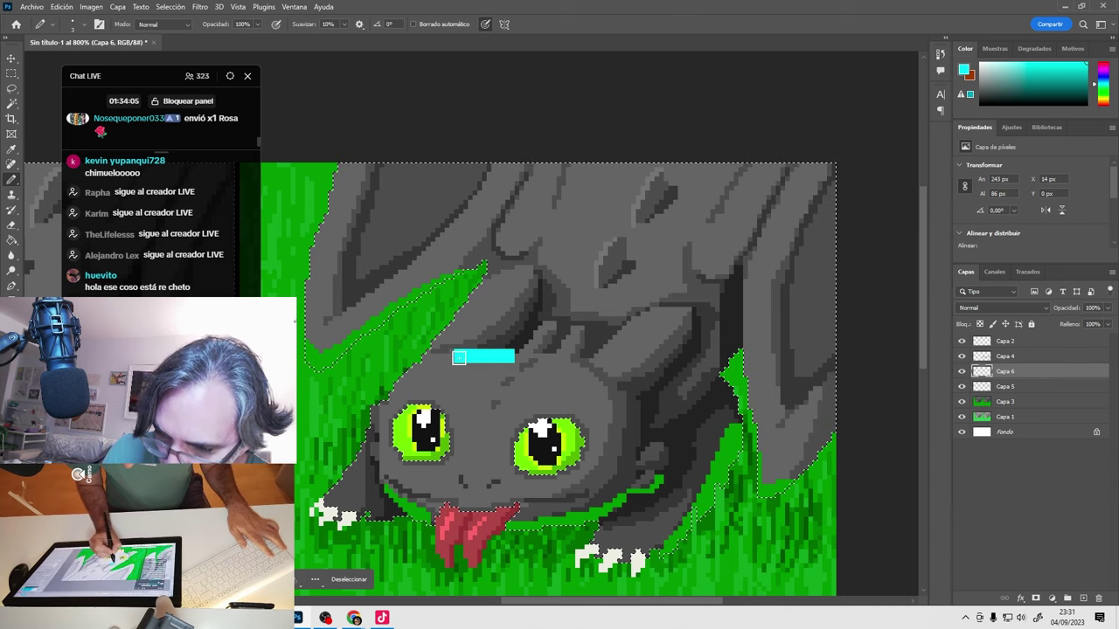
pyautogui.moveTo(448, 396); pyautogui.dragTo(448, 396)
pyautogui.moveTo(449, 398); pyautogui.dragTo(497, 434)
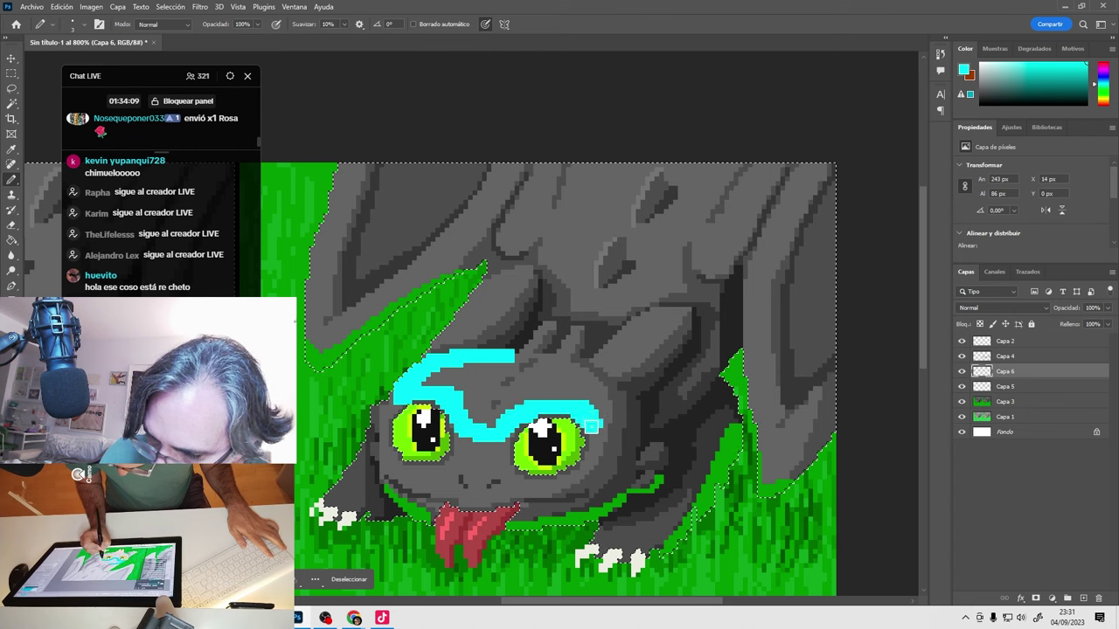
pyautogui.moveTo(603, 418)
pyautogui.mouseDown()
pyautogui.moveTo(596, 390)
pyautogui.moveTo(551, 366)
pyautogui.moveTo(454, 368)
pyautogui.moveTo(523, 372)
pyautogui.moveTo(519, 391)
pyautogui.moveTo(490, 405)
pyautogui.moveTo(595, 407)
pyautogui.mouseUp()
# Fill the upper faces of both large ears and the two small spines between them with cyan pencil strokes.
pyautogui.click(479, 313)
pyautogui.moveTo(494, 308)
pyautogui.mouseDown()
pyautogui.moveTo(521, 273)
pyautogui.moveTo(462, 319)
pyautogui.moveTo(472, 326)
pyautogui.mouseUp()
pyautogui.moveTo(619, 359)
pyautogui.mouseDown()
pyautogui.moveTo(668, 319)
pyautogui.moveTo(646, 322)
pyautogui.moveTo(621, 352)
pyautogui.mouseUp()
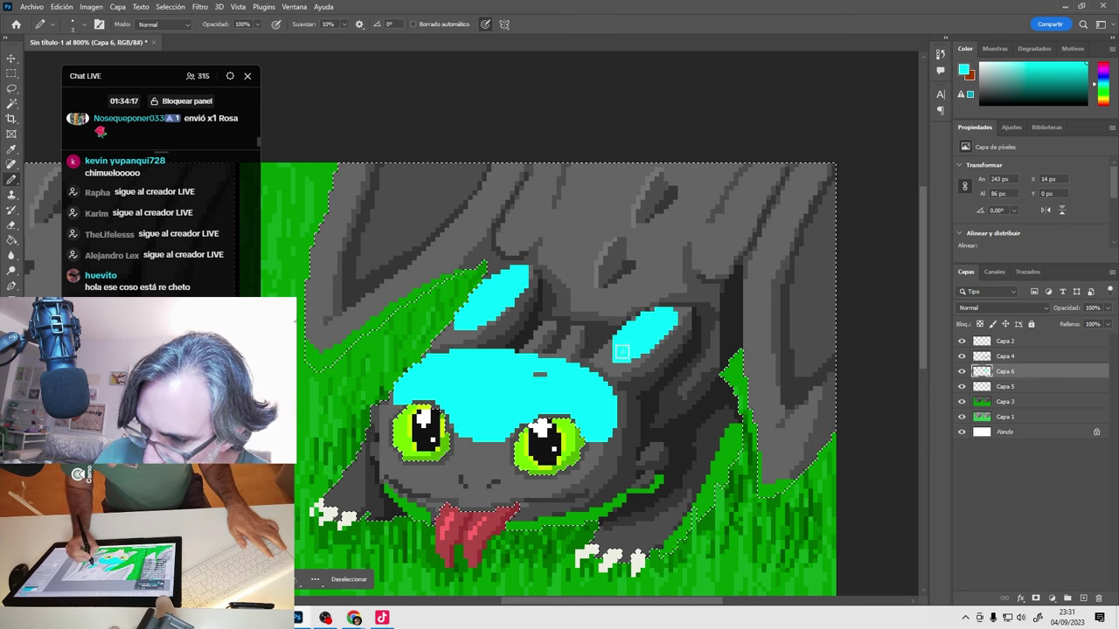
pyautogui.click(540, 334)
pyautogui.moveTo(568, 340); pyautogui.dragTo(575, 333)
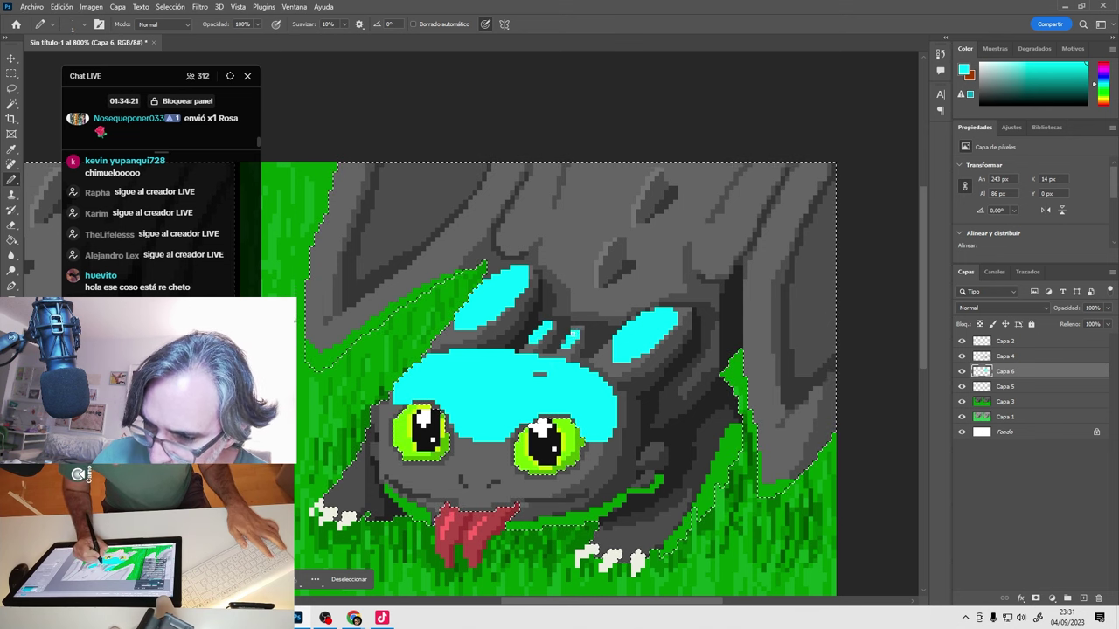
# Pencil cyan highlights on the upper wing ridge and across the upper back around the dorsal spines.
pyautogui.moveTo(705, 412); pyautogui.dragTo(709, 340)
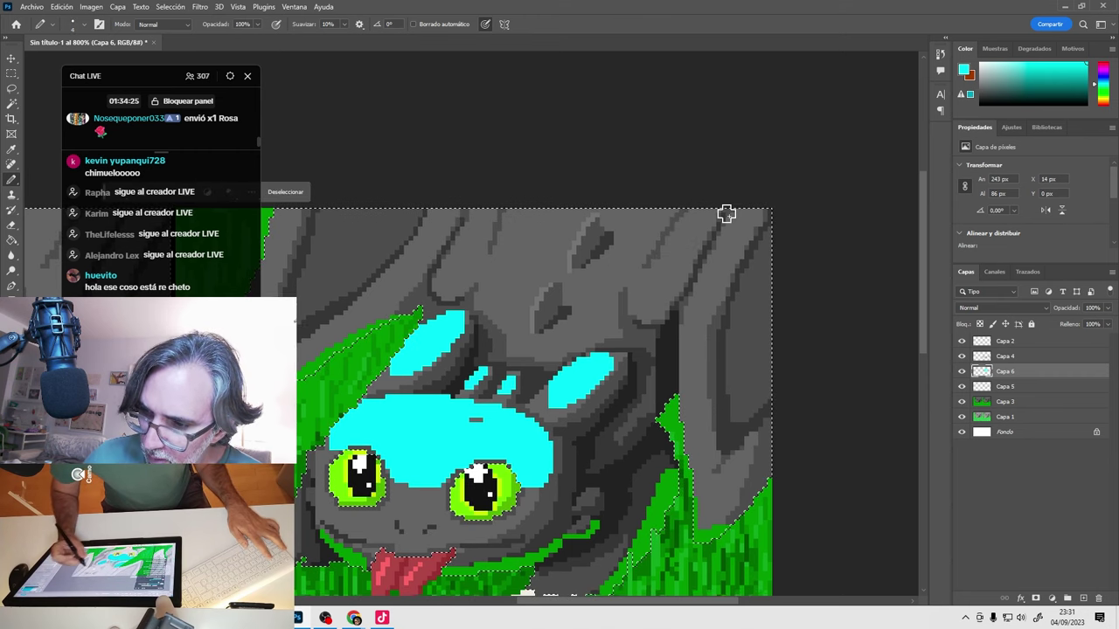
pyautogui.moveTo(743, 213)
pyautogui.mouseDown()
pyautogui.moveTo(711, 250)
pyautogui.moveTo(712, 292)
pyautogui.moveTo(741, 200)
pyautogui.moveTo(449, 305)
pyautogui.moveTo(530, 305)
pyautogui.mouseUp()
pyautogui.moveTo(513, 243); pyautogui.dragTo(661, 352)
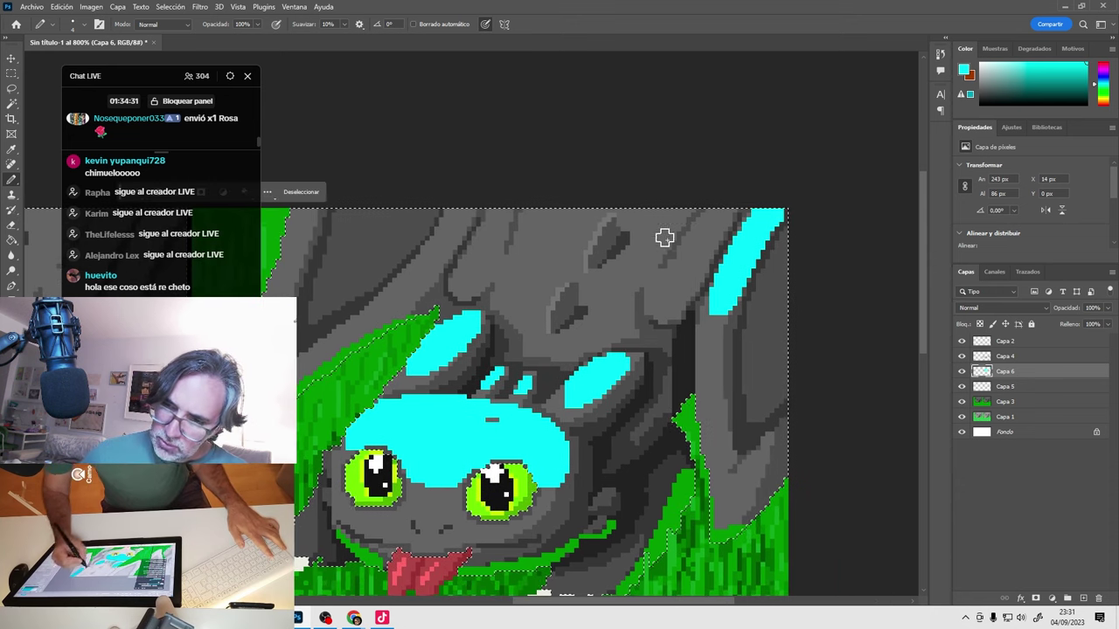
pyautogui.moveTo(690, 210)
pyautogui.mouseDown()
pyautogui.moveTo(604, 310)
pyautogui.moveTo(609, 279)
pyautogui.moveTo(651, 233)
pyautogui.moveTo(632, 221)
pyautogui.moveTo(646, 209)
pyautogui.moveTo(605, 206)
pyautogui.moveTo(538, 305)
pyautogui.moveTo(525, 301)
pyautogui.moveTo(582, 212)
pyautogui.moveTo(512, 287)
pyautogui.moveTo(566, 213)
pyautogui.mouseUp()
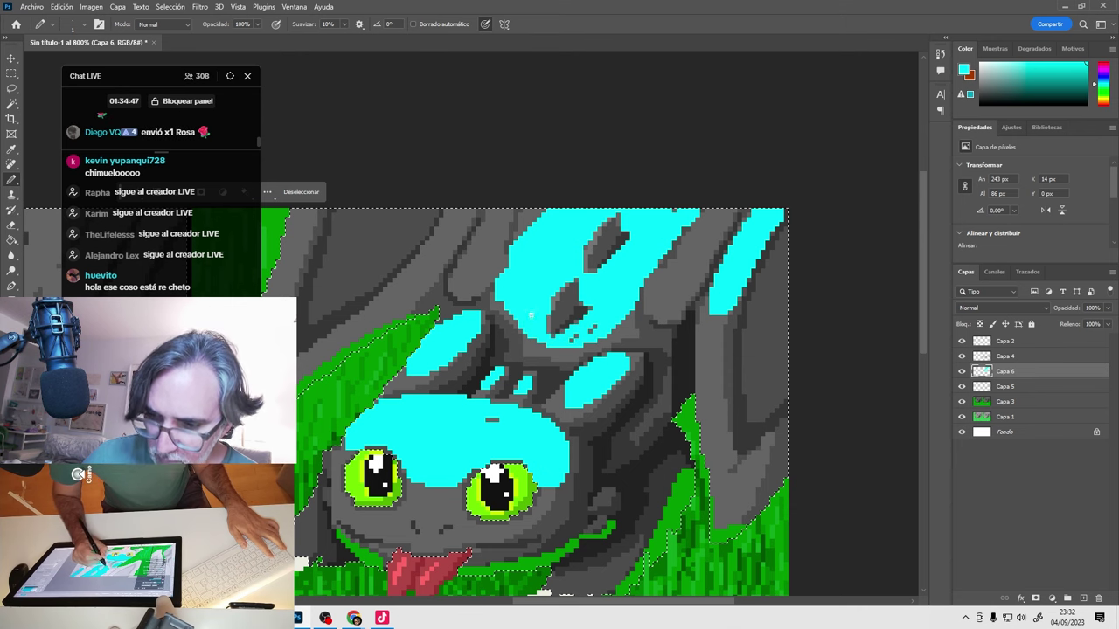
# Lower the opacity of Capa 5, the green reflections layer, to 15%.
pyautogui.scroll(-3, 551, 257)
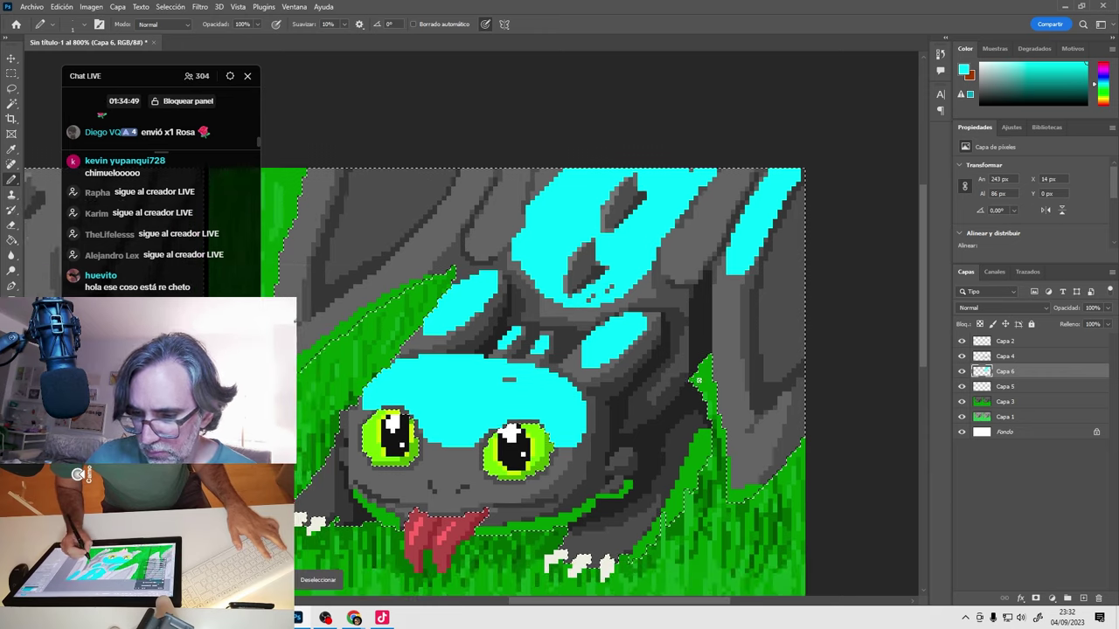
pyautogui.scroll(3, 776, 350)
pyautogui.scroll(-3, 776, 350)
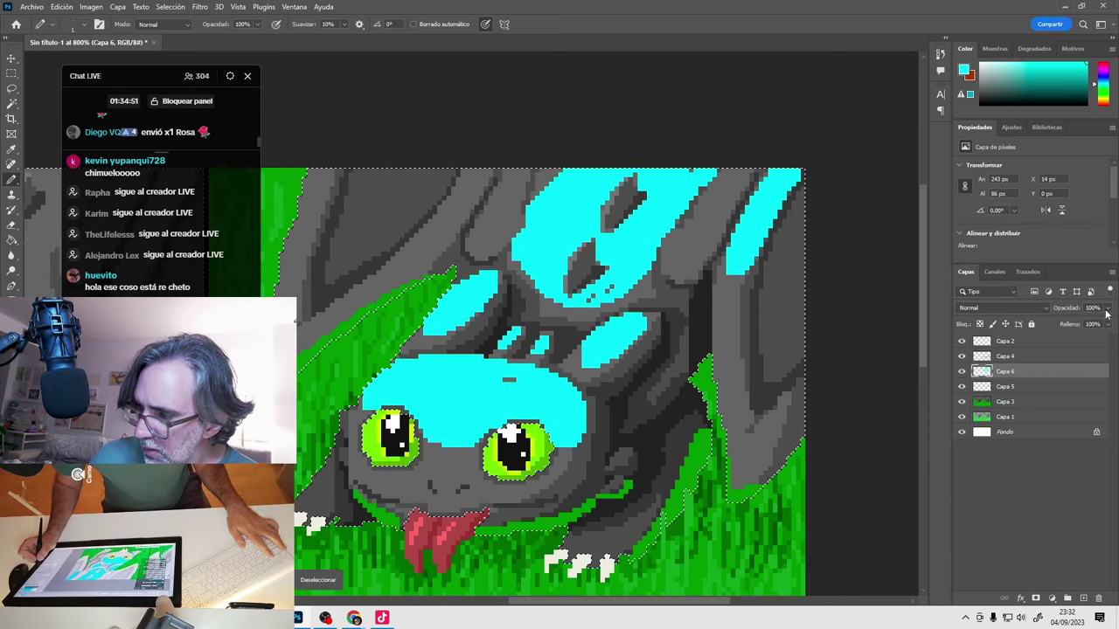
pyautogui.scroll(3, 776, 350)
pyautogui.click(1005, 386)
pyautogui.moveTo(1108, 308); pyautogui.dragTo(1062, 324)
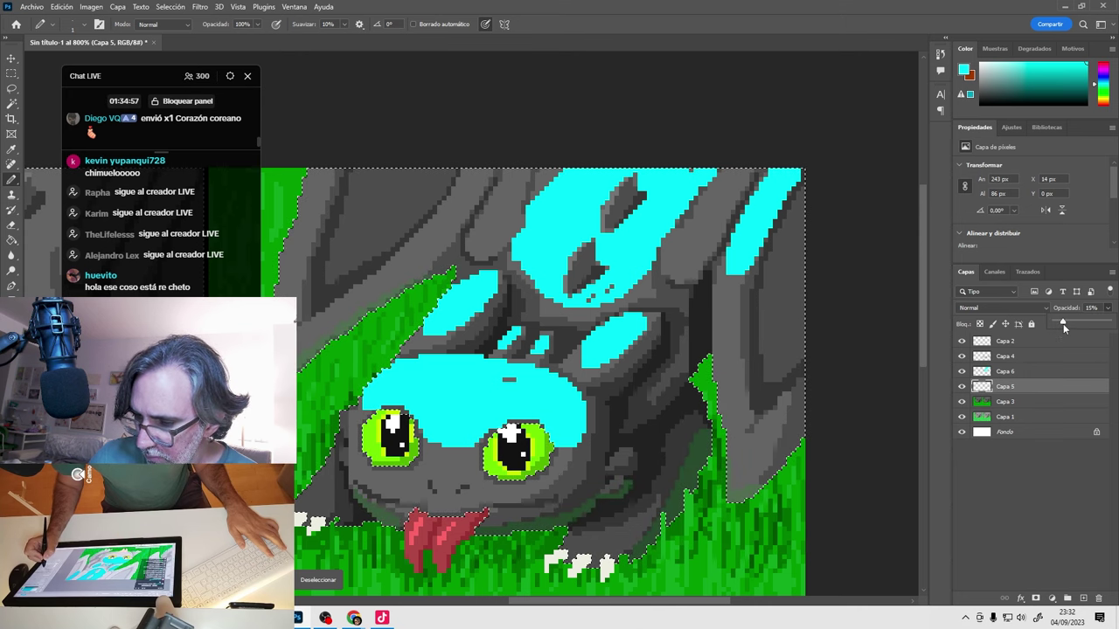
# Set the cyan highlights layer, Capa 6, to the Aclarar blend mode with 10% opacity.
pyautogui.click(1040, 371)
pyautogui.click(1003, 307)
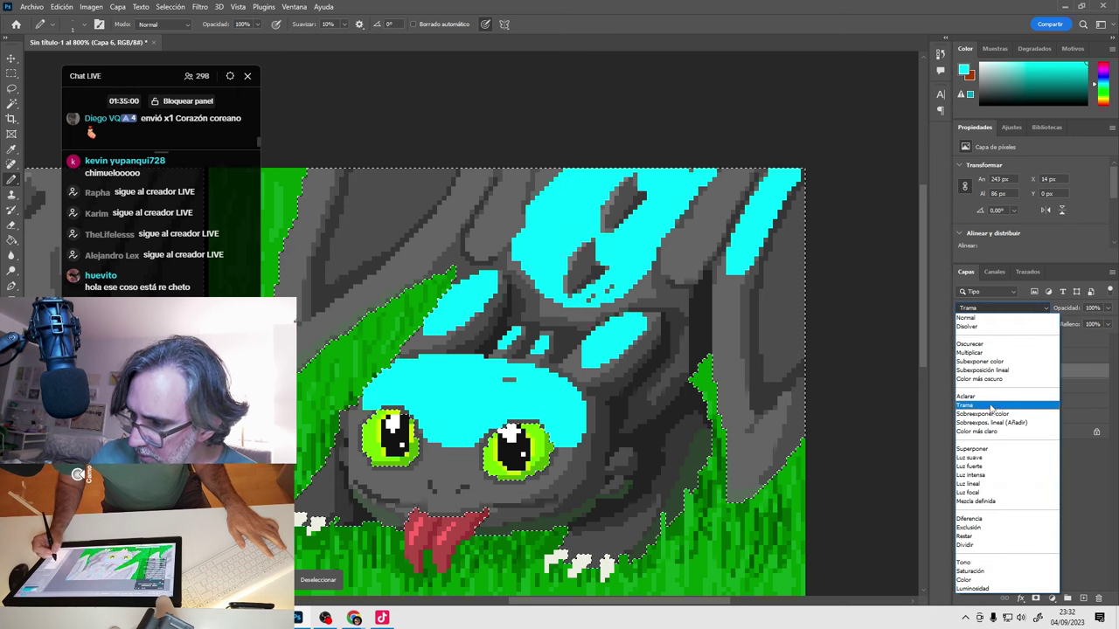
pyautogui.click(992, 398)
pyautogui.click(1107, 307)
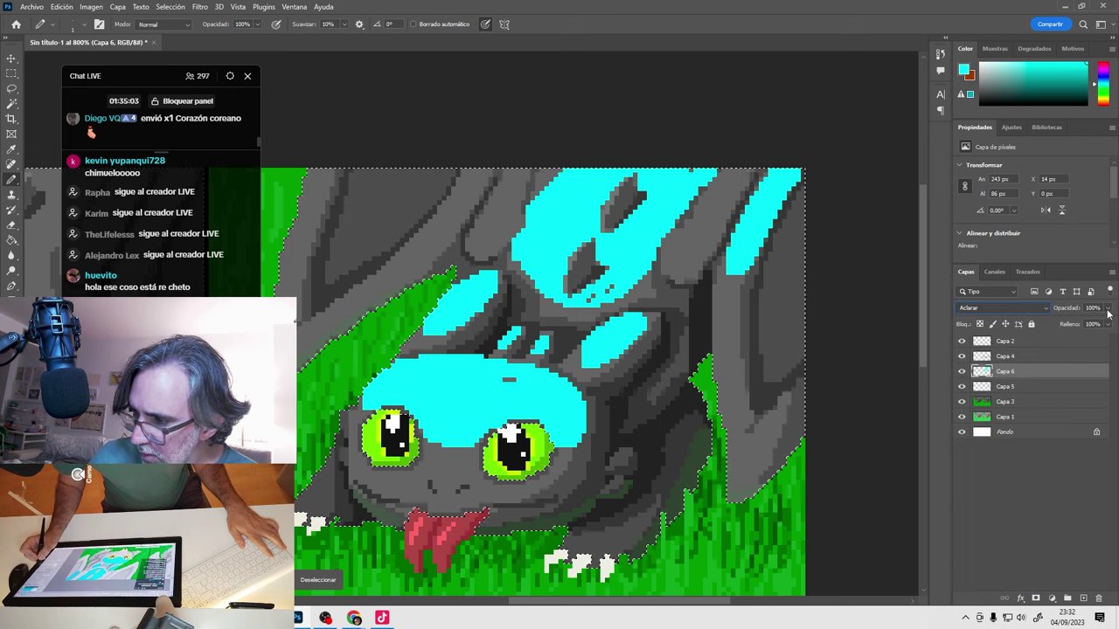
pyautogui.moveTo(1108, 322); pyautogui.dragTo(1060, 326)
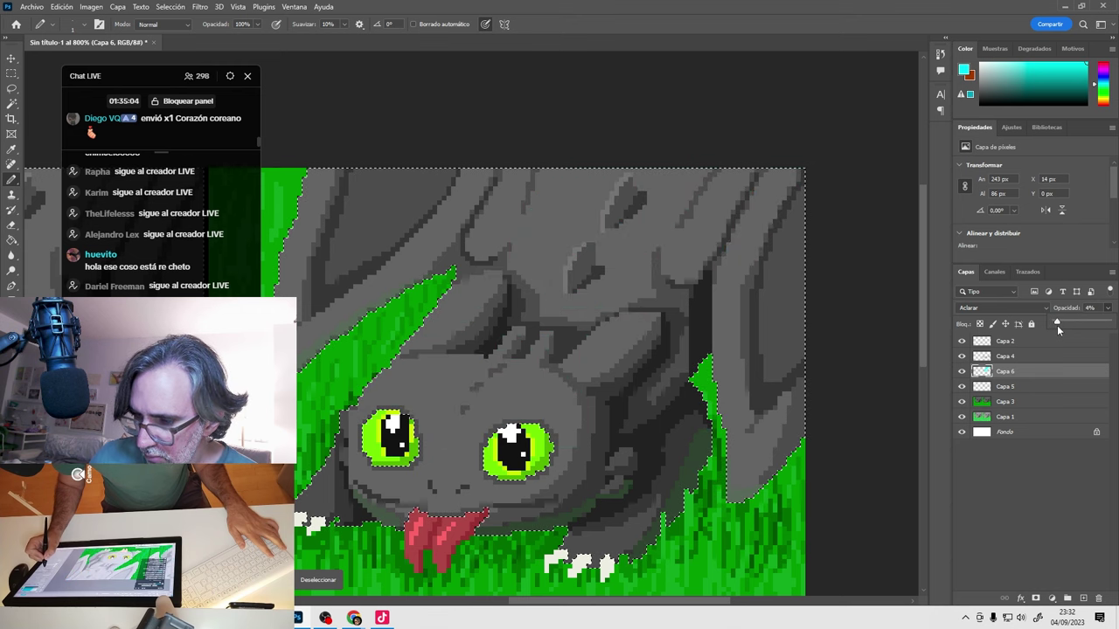
pyautogui.moveTo(1056, 325); pyautogui.dragTo(1057, 325)
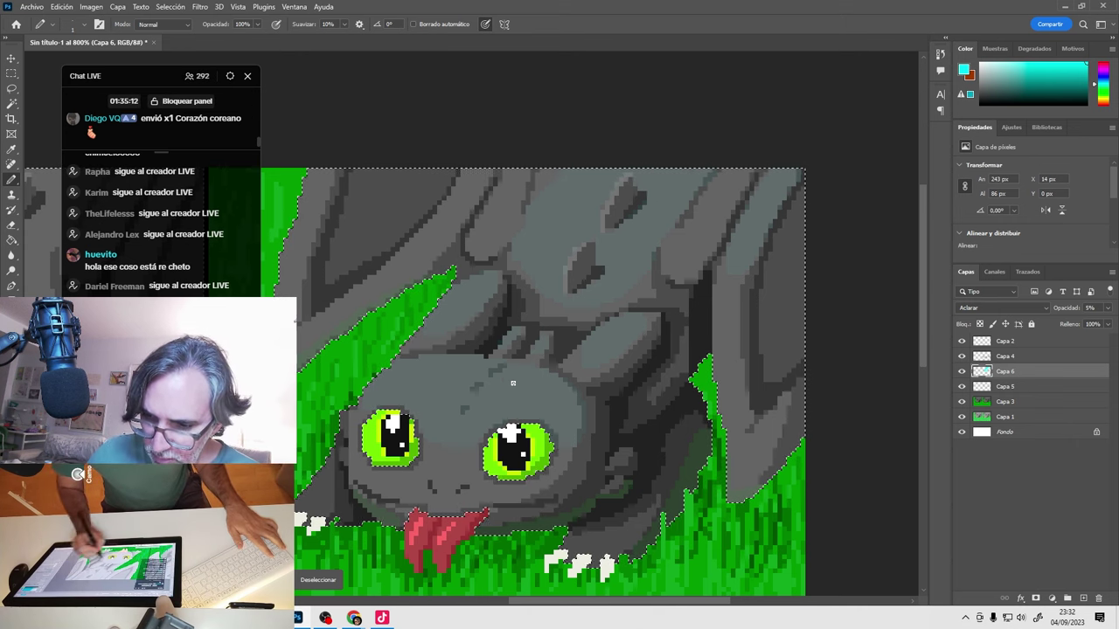
pyautogui.hotkey('ctrl', '-')
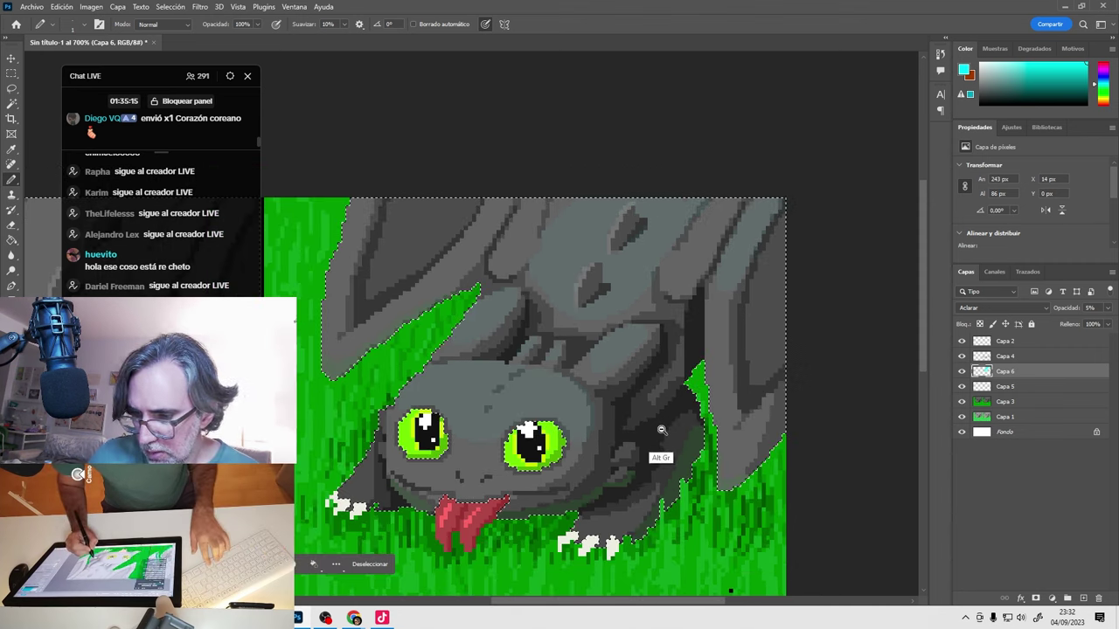
pyautogui.write('10')
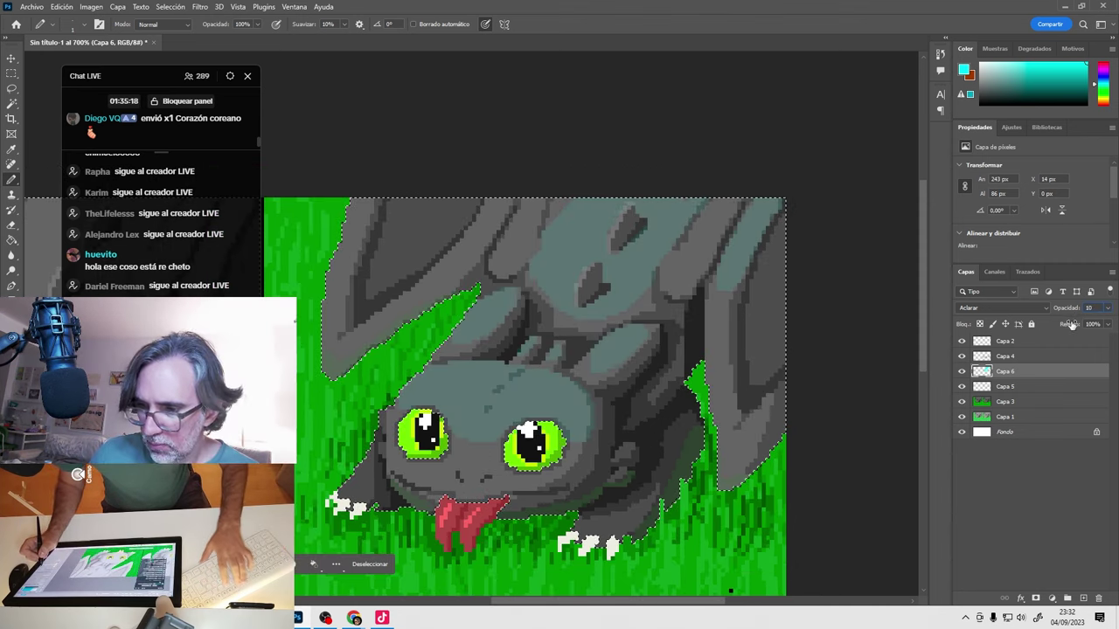
pyautogui.press('Return')
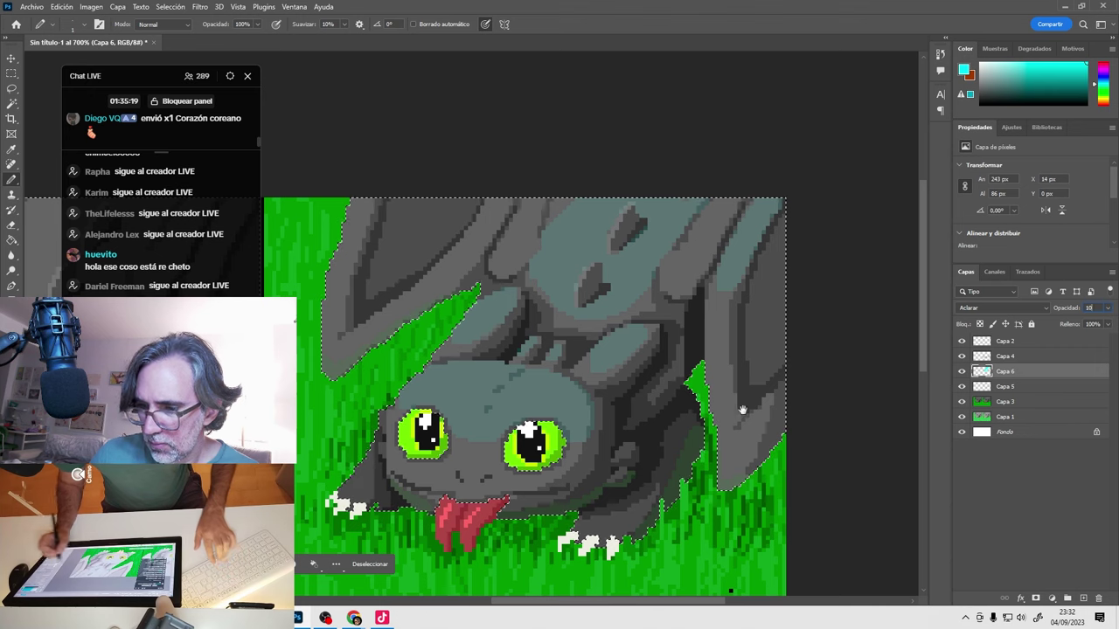
# Pencil cyan highlights along the ridge and membrane border of the dragon's left-hand wing.
pyautogui.hotkey('ctrl', '-')
pyautogui.moveTo(679, 436); pyautogui.dragTo(674, 401)
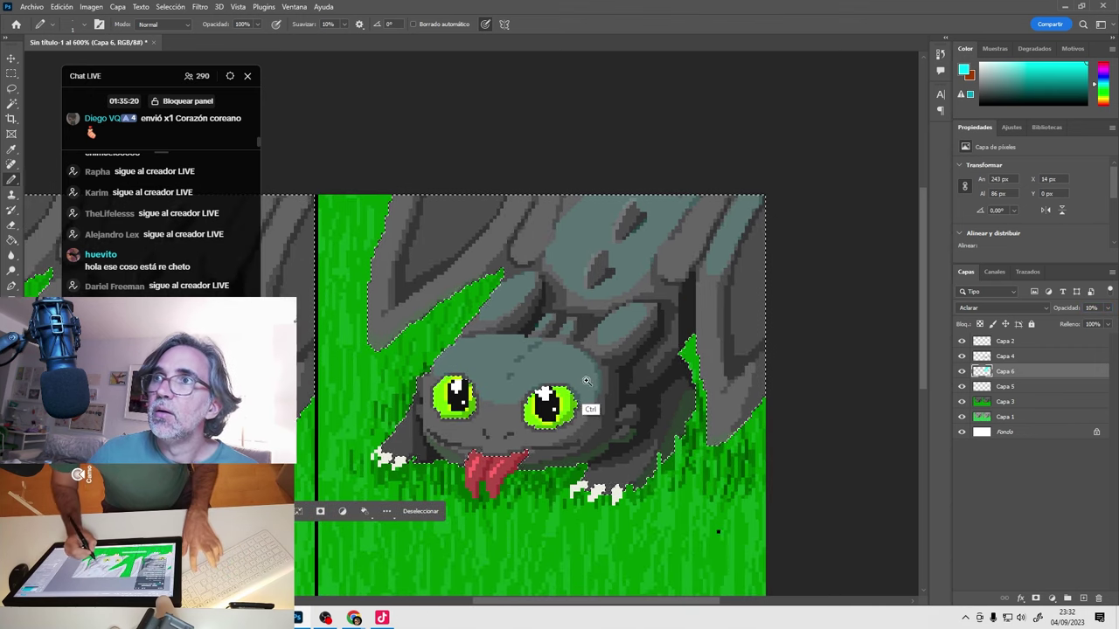
pyautogui.scroll(2, 586, 408)
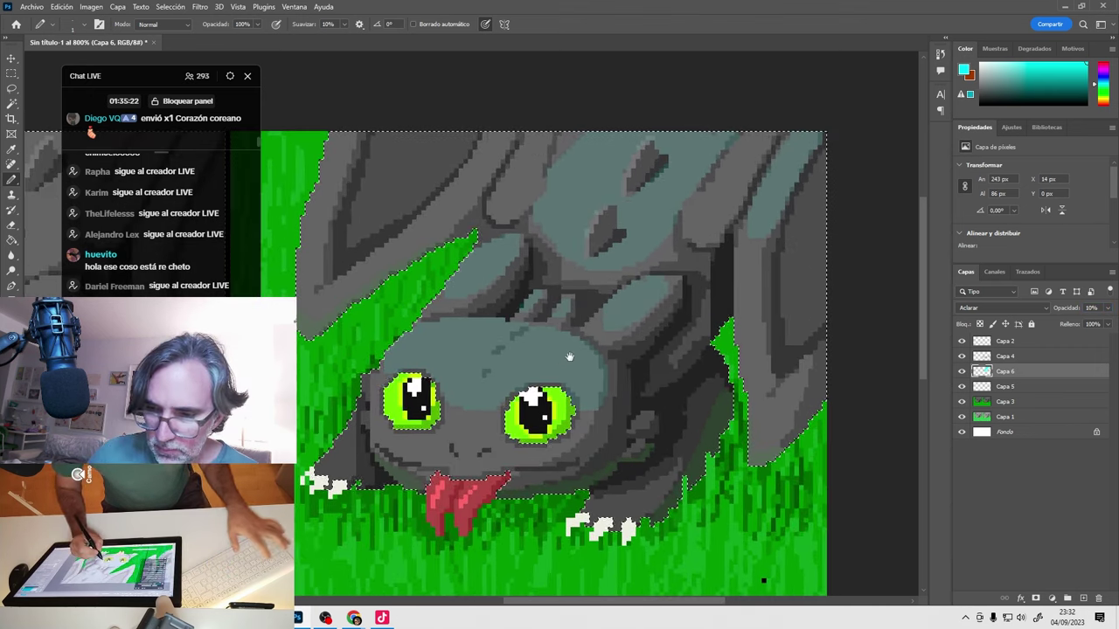
pyautogui.moveTo(435, 480); pyautogui.dragTo(492, 504)
pyautogui.moveTo(470, 285); pyautogui.dragTo(449, 366)
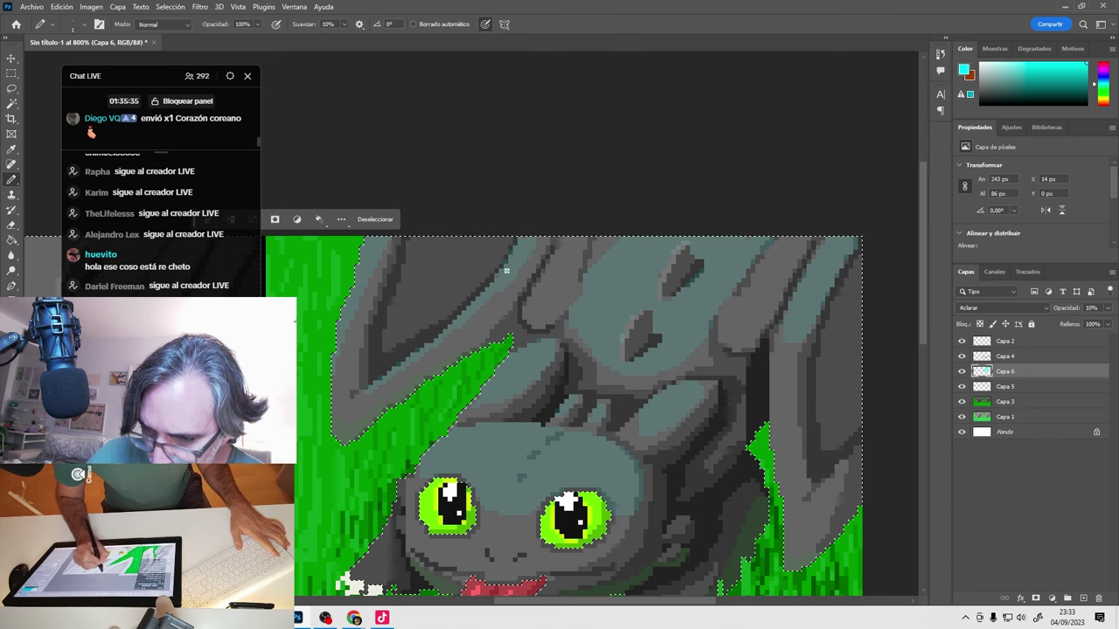
# Extend the cyan highlight down the front ridge of the dragon's right-hand wing, beside the membrane.
pyautogui.moveTo(713, 288); pyautogui.dragTo(612, 288)
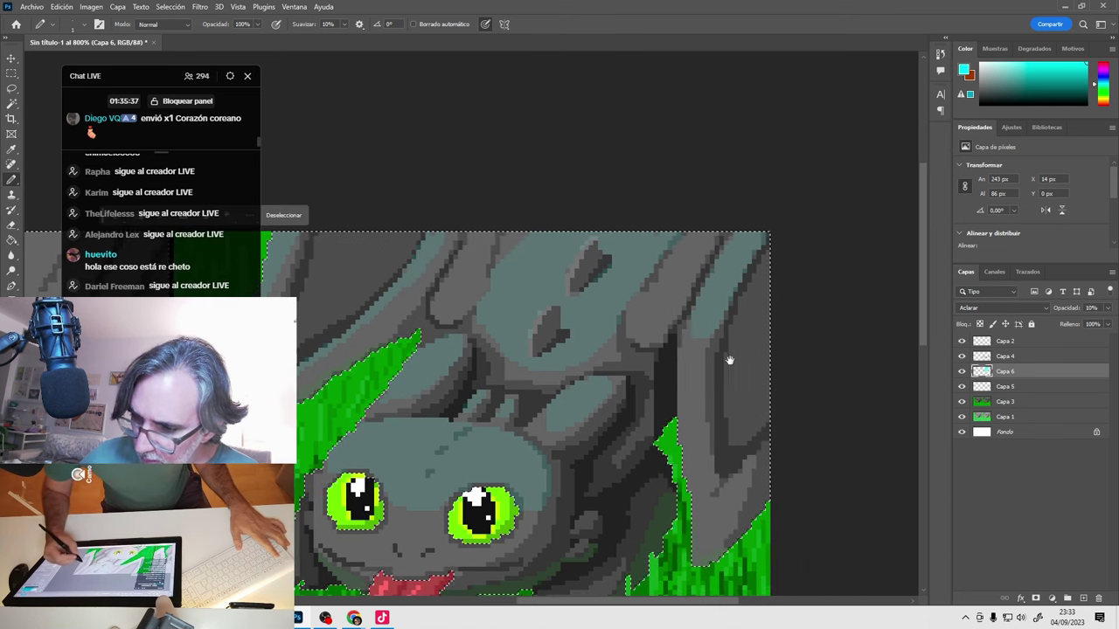
pyautogui.moveTo(700, 399); pyautogui.dragTo(698, 350)
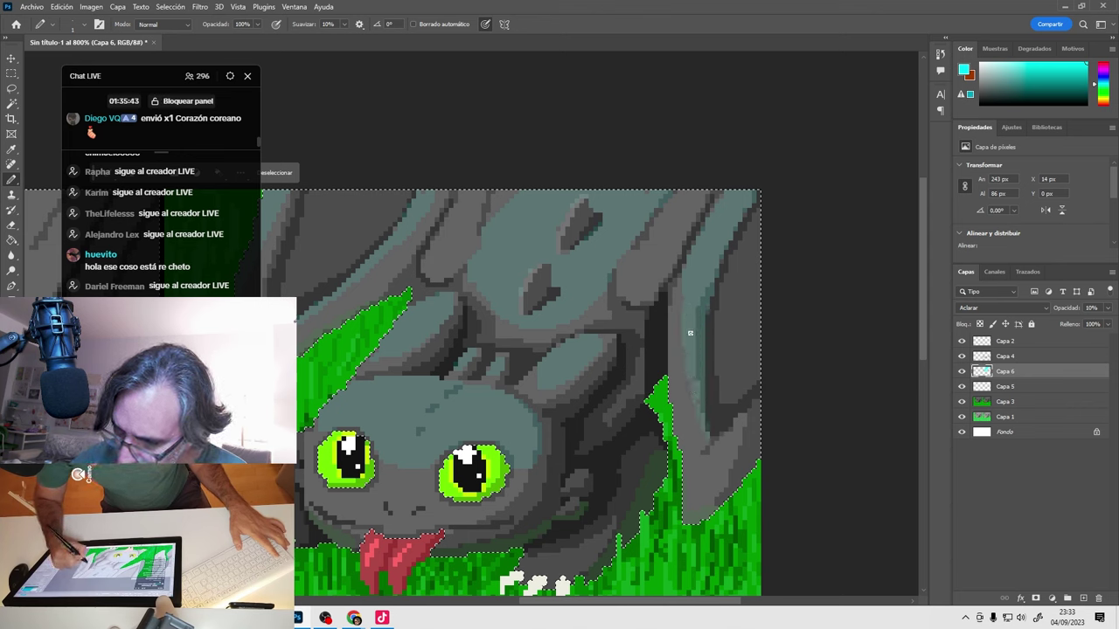
pyautogui.moveTo(690, 394); pyautogui.dragTo(599, 268)
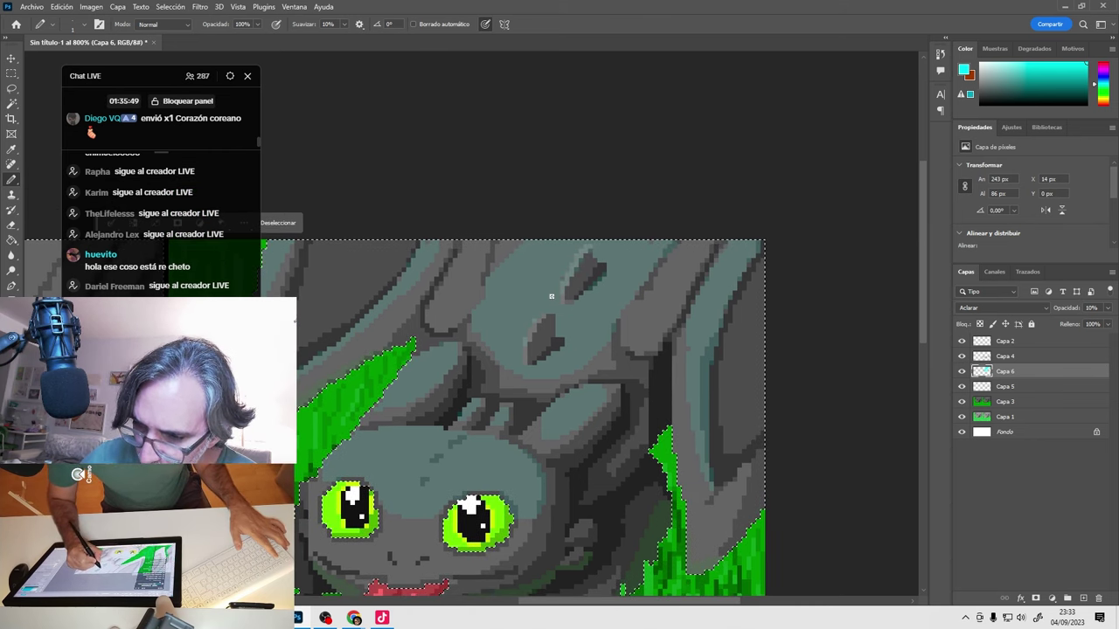
# Pencil cyan on the lit edges of the two dorsal spines and fill the top of the nose.
pyautogui.moveTo(551, 296); pyautogui.dragTo(537, 322)
pyautogui.moveTo(552, 274); pyautogui.dragTo(549, 287)
pyautogui.moveTo(524, 408); pyautogui.dragTo(487, 476)
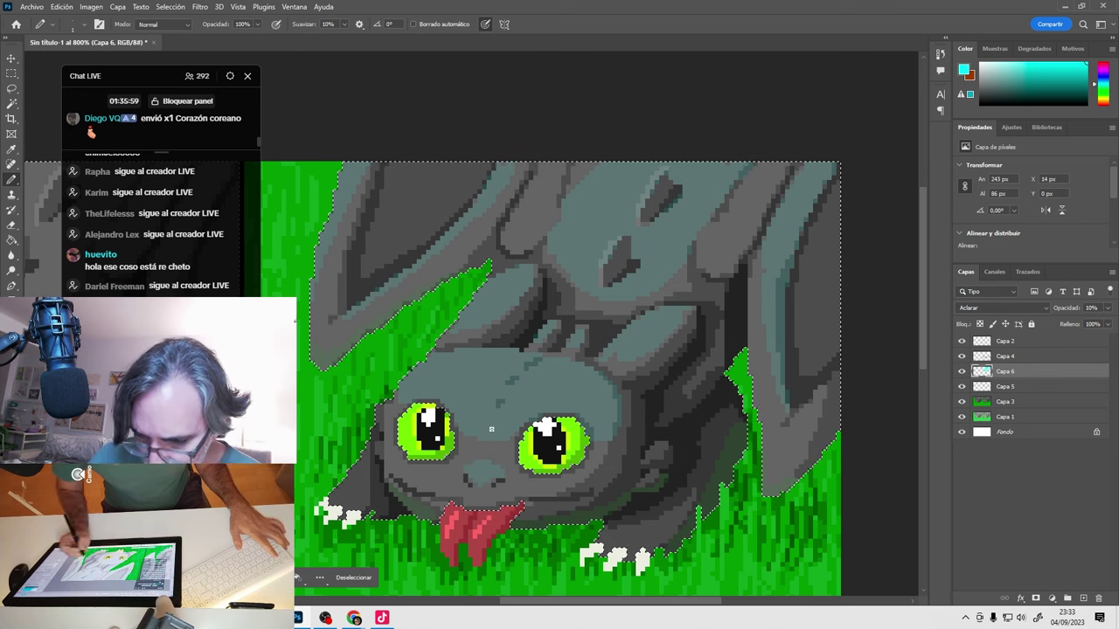
pyautogui.moveTo(491, 430); pyautogui.dragTo(342, 462)
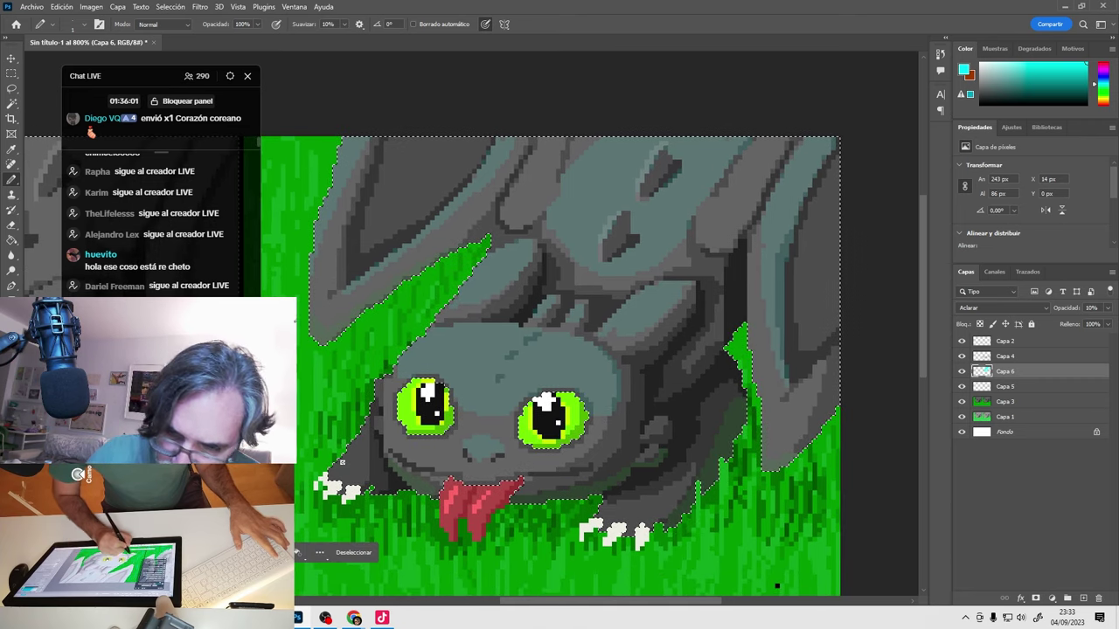
# Continue the cyan edge lights around the lower membrane border of the right-hand wing and along the left-hand wing's ridge.
pyautogui.moveTo(365, 422); pyautogui.dragTo(736, 439)
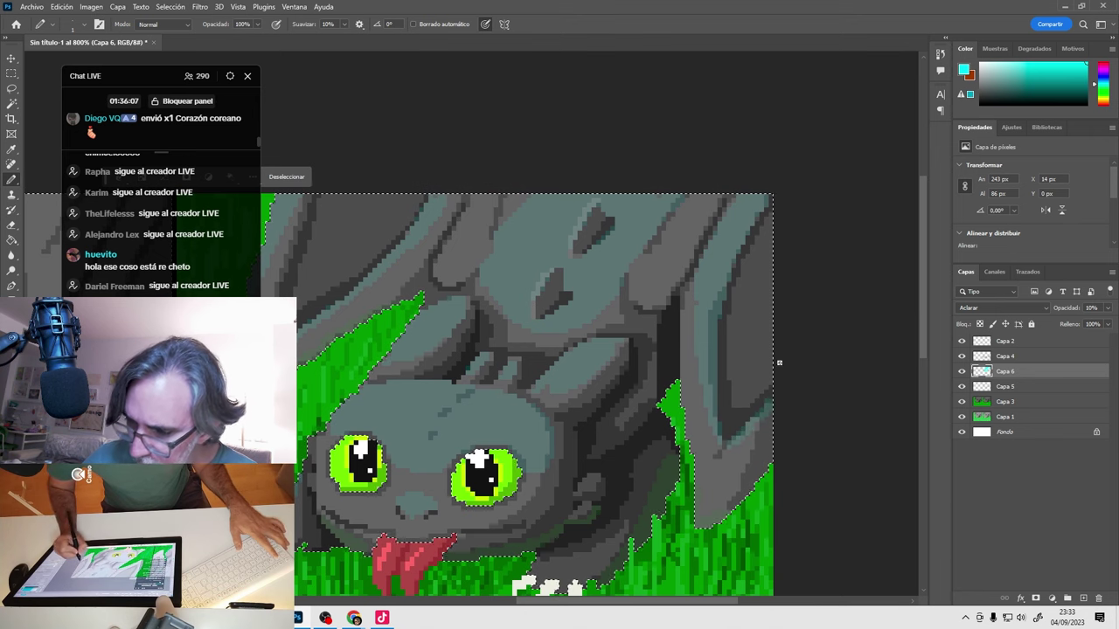
pyautogui.moveTo(779, 361); pyautogui.dragTo(637, 320)
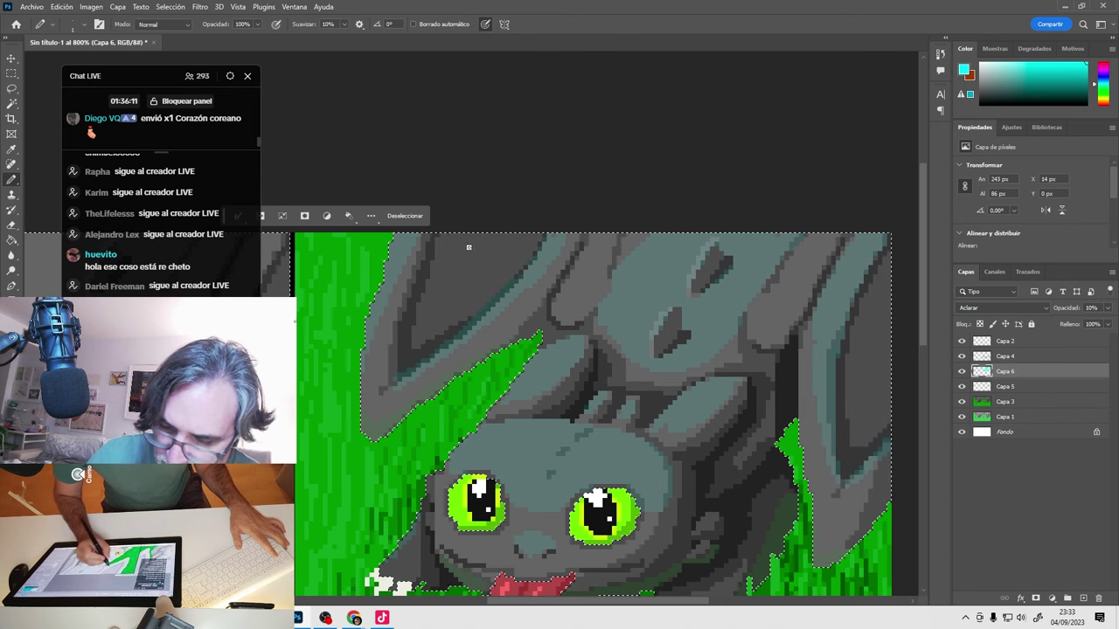
pyautogui.moveTo(474, 245); pyautogui.dragTo(495, 309)
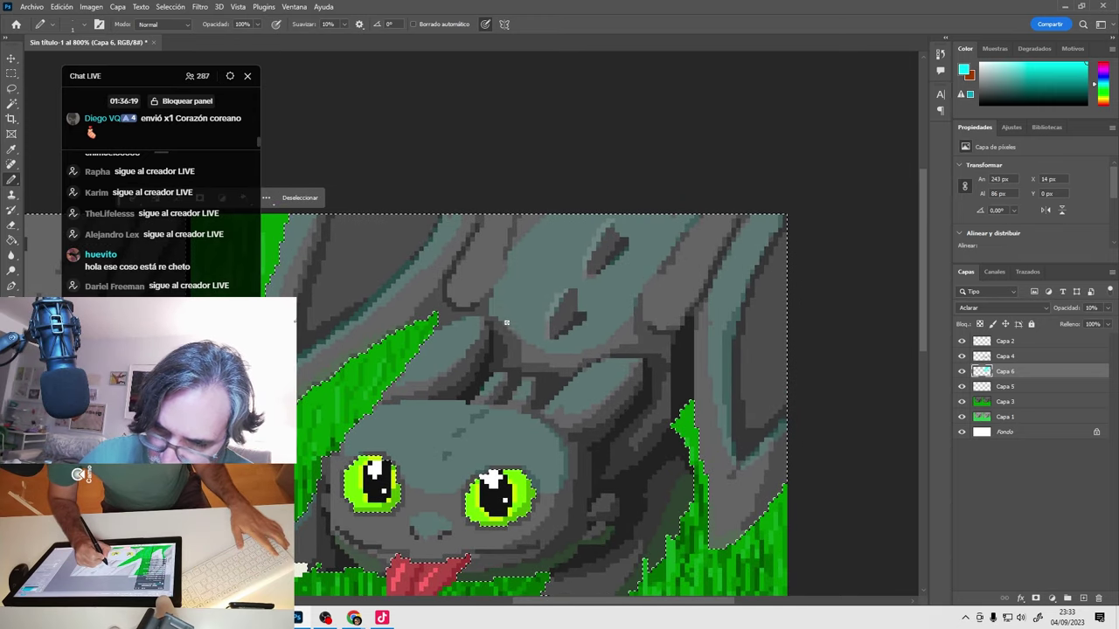
# Extend the cyan down the lower back and fill the upper faces of the two limbs flanking the back.
pyautogui.moveTo(525, 344); pyautogui.dragTo(564, 348)
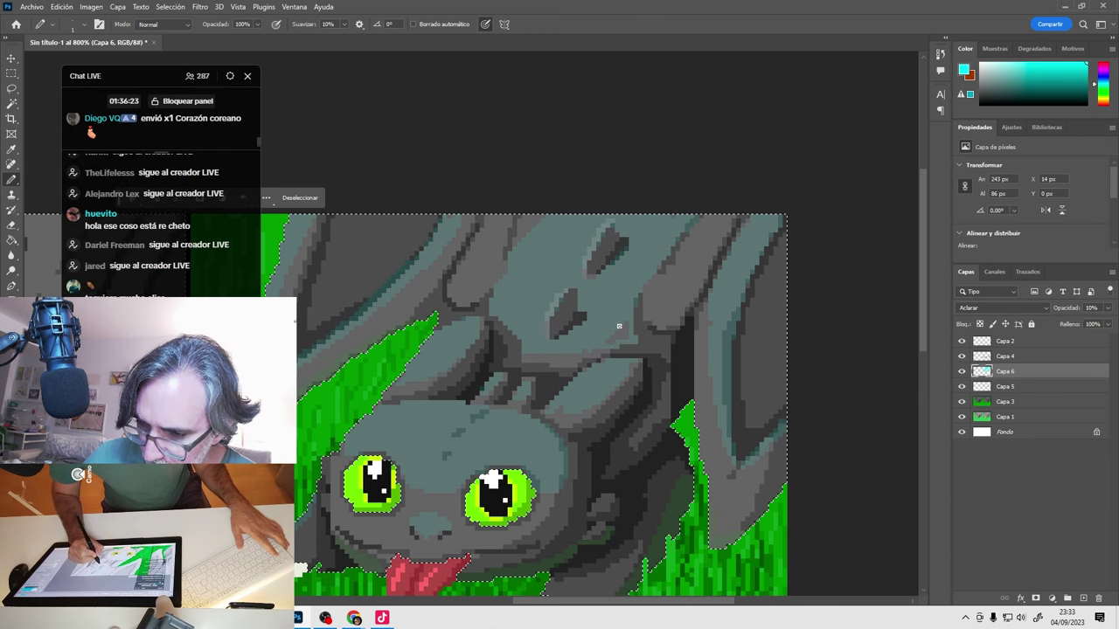
pyautogui.moveTo(600, 352); pyautogui.dragTo(560, 363)
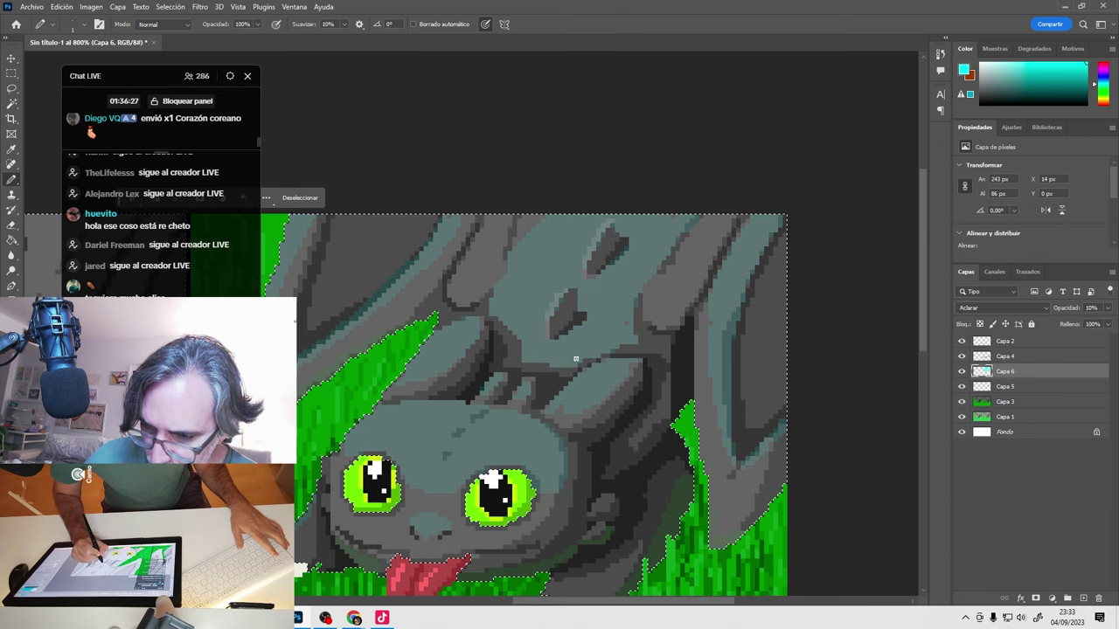
pyautogui.moveTo(634, 300); pyautogui.dragTo(599, 261)
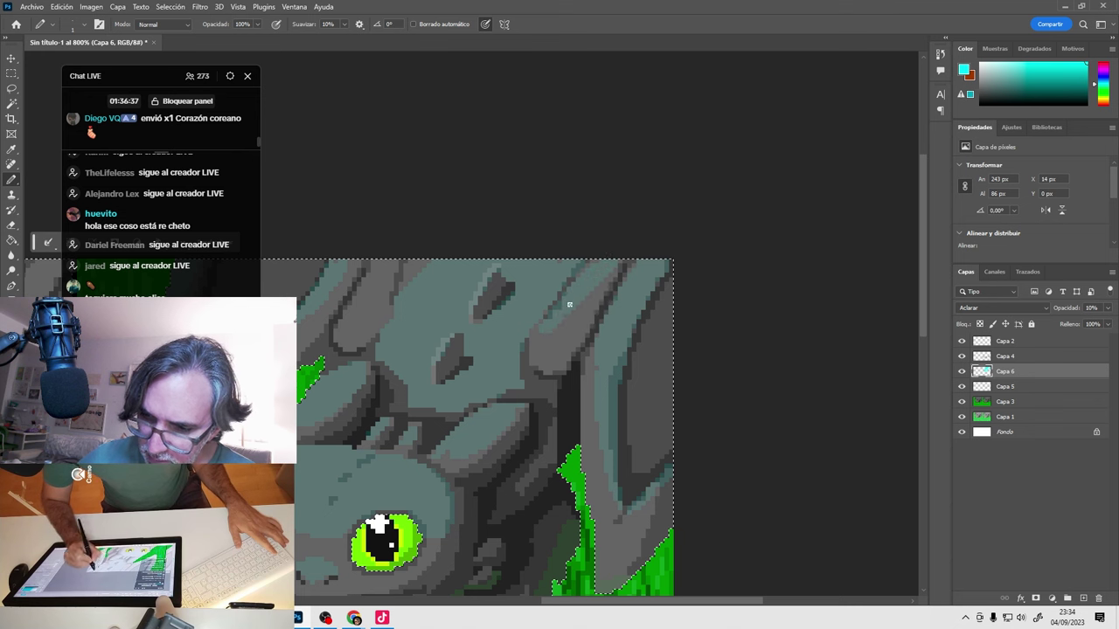
pyautogui.moveTo(573, 294); pyautogui.dragTo(496, 254)
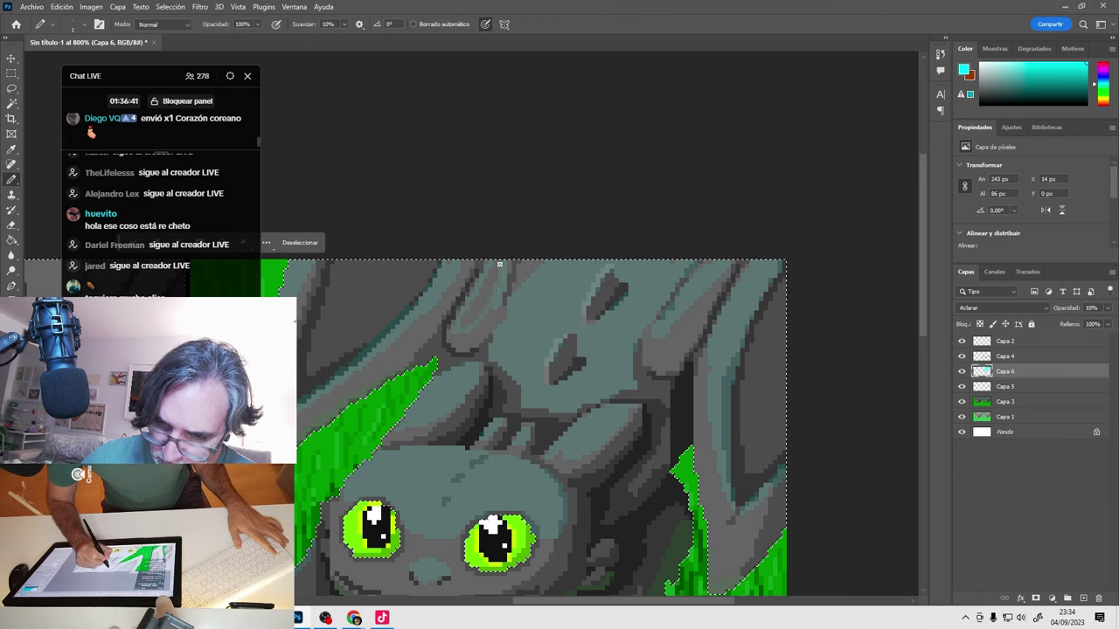
pyautogui.moveTo(533, 221); pyautogui.dragTo(664, 318)
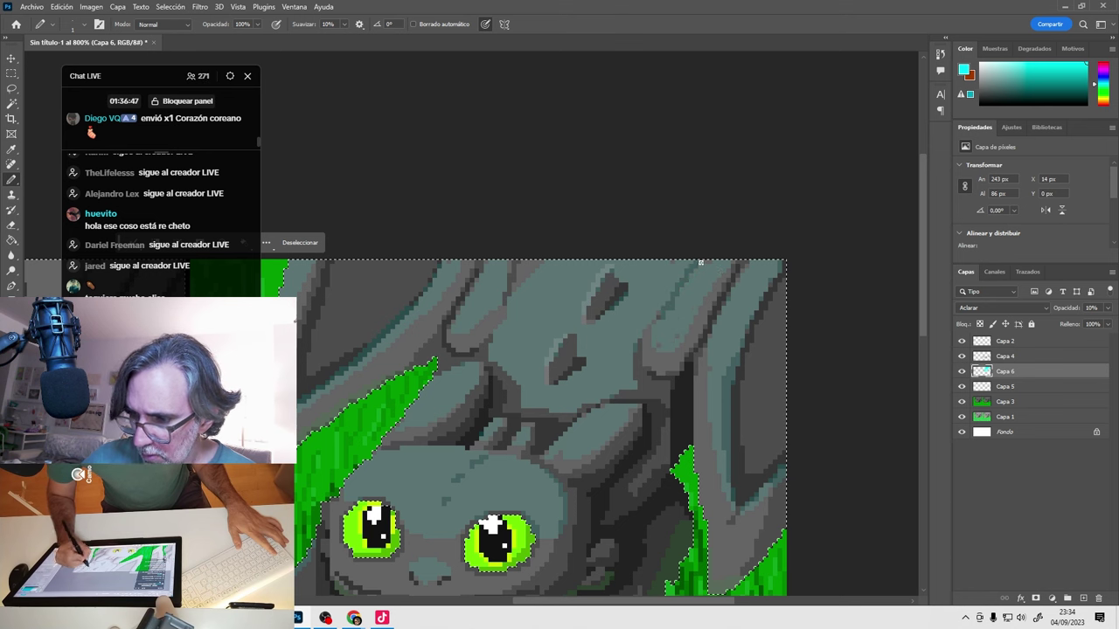
pyautogui.moveTo(625, 307); pyautogui.dragTo(599, 422)
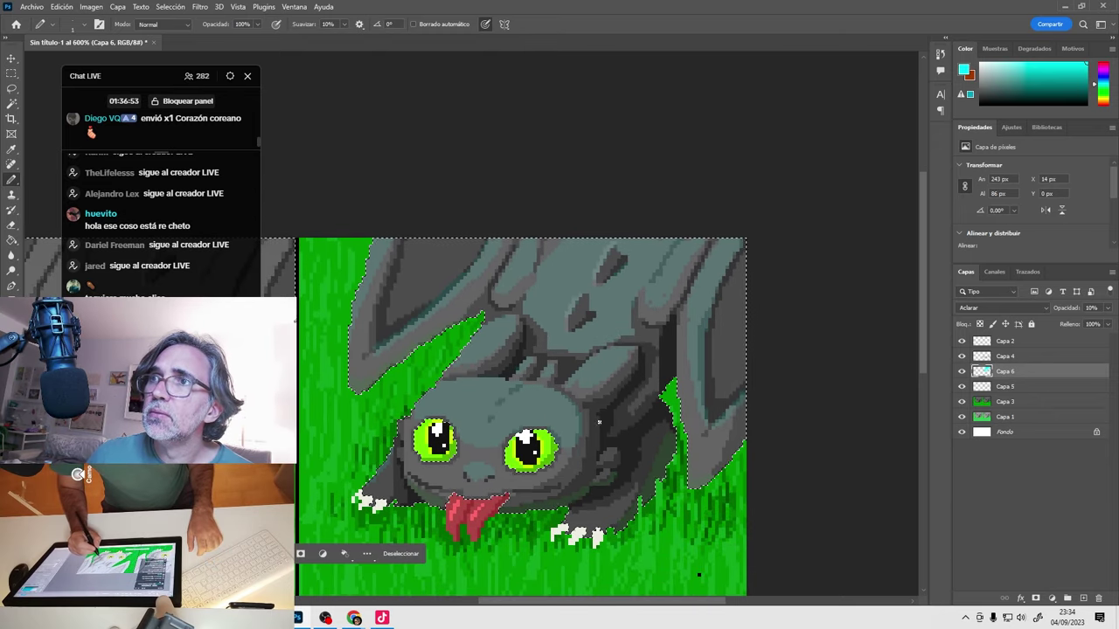
# Group the cyan and green light layers, Capa 6 and Capa 5, and toggle the group's visibility to compare the dragon.
pyautogui.keyDown('shift'); pyautogui.click(1014, 387); pyautogui.keyUp('shift')
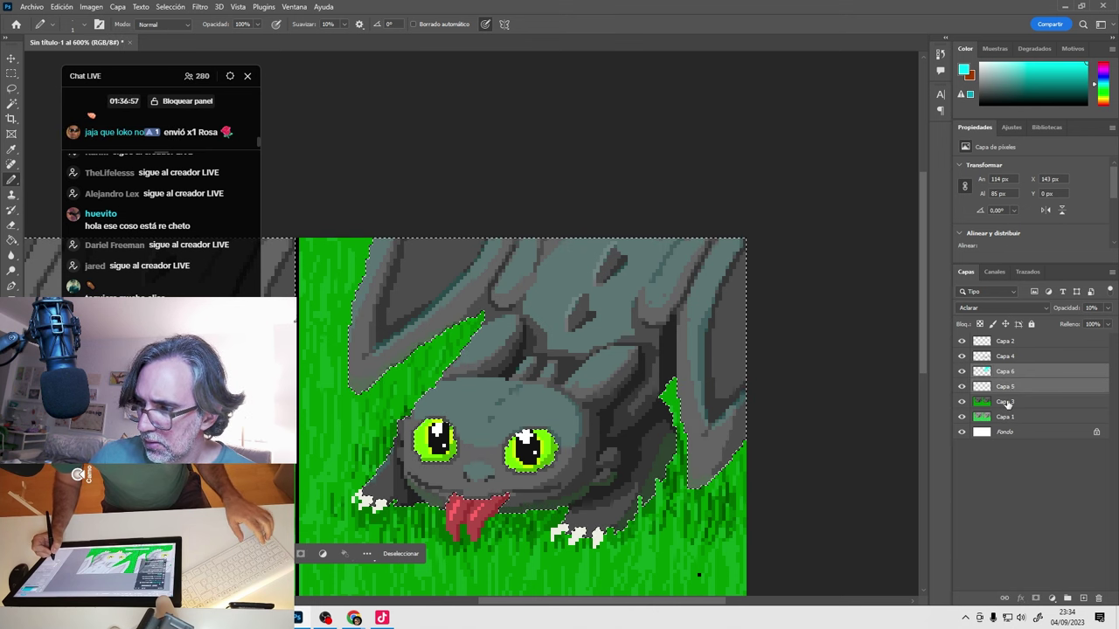
pyautogui.keyDown('ctrl'); pyautogui.click(1007, 402); pyautogui.keyUp('ctrl')
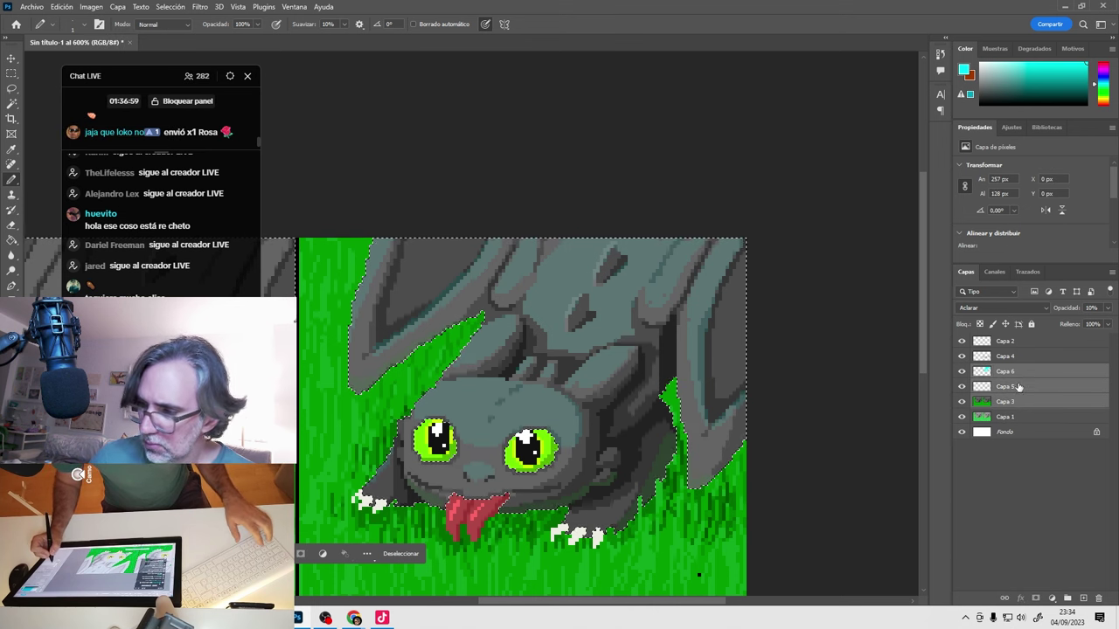
pyautogui.keyDown('ctrl'); pyautogui.click(1009, 388); pyautogui.keyUp('ctrl')
pyautogui.hotkey('ctrl', 'g')
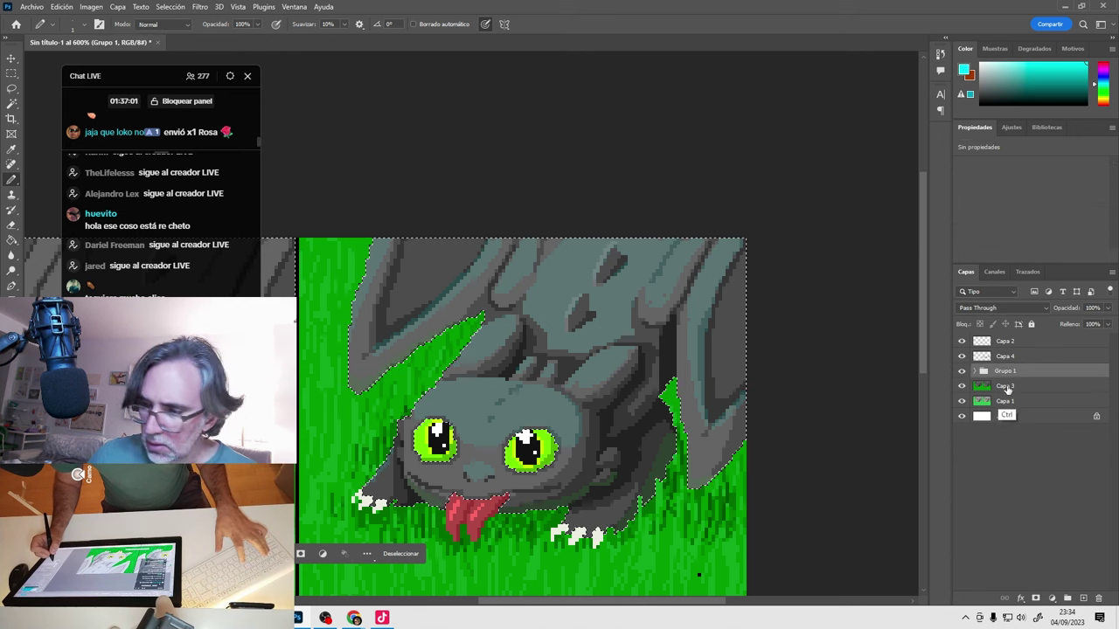
pyautogui.click(962, 371)
pyautogui.click(962, 371)
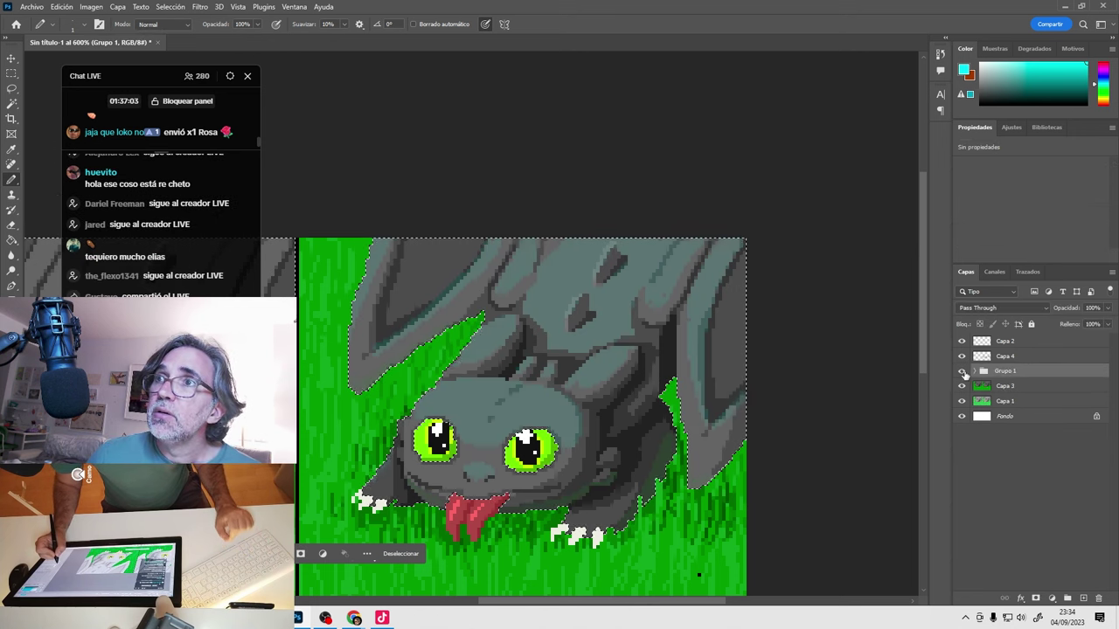
pyautogui.click(961, 371)
pyautogui.click(961, 371)
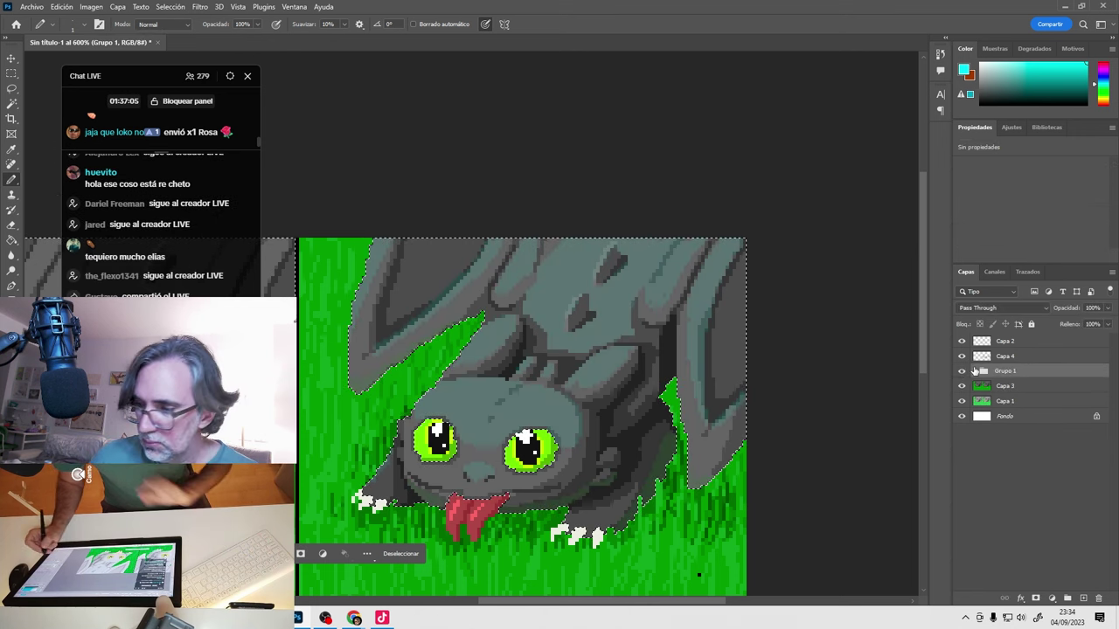
# Add a new layer above Capa 6 inside the group and set the pencil colour to white.
pyautogui.click(978, 372)
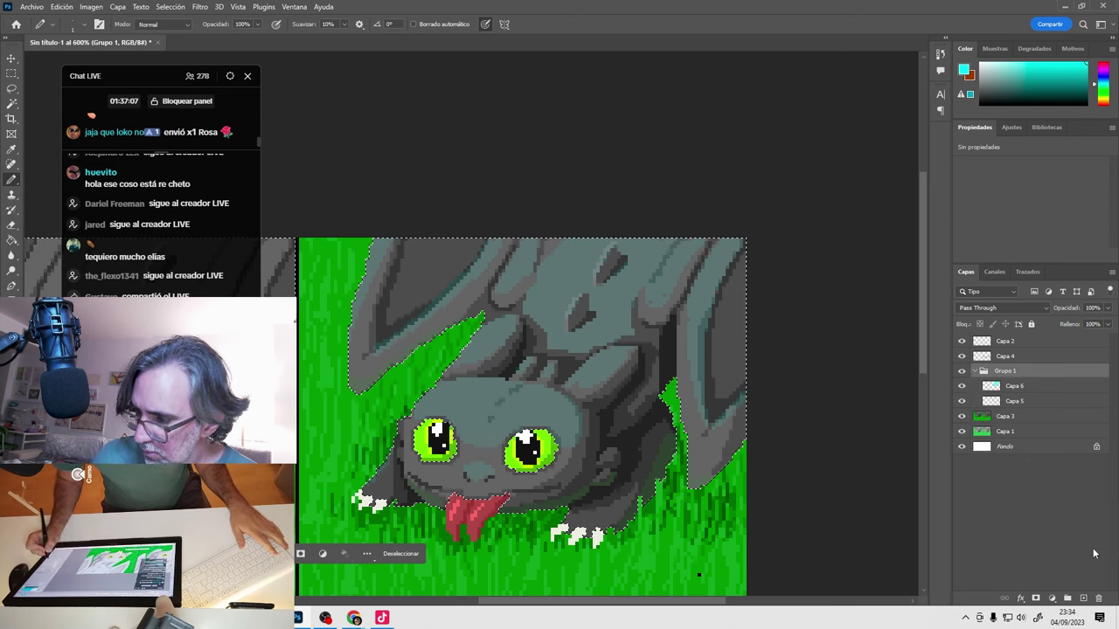
pyautogui.click(1034, 395)
pyautogui.click(1083, 598)
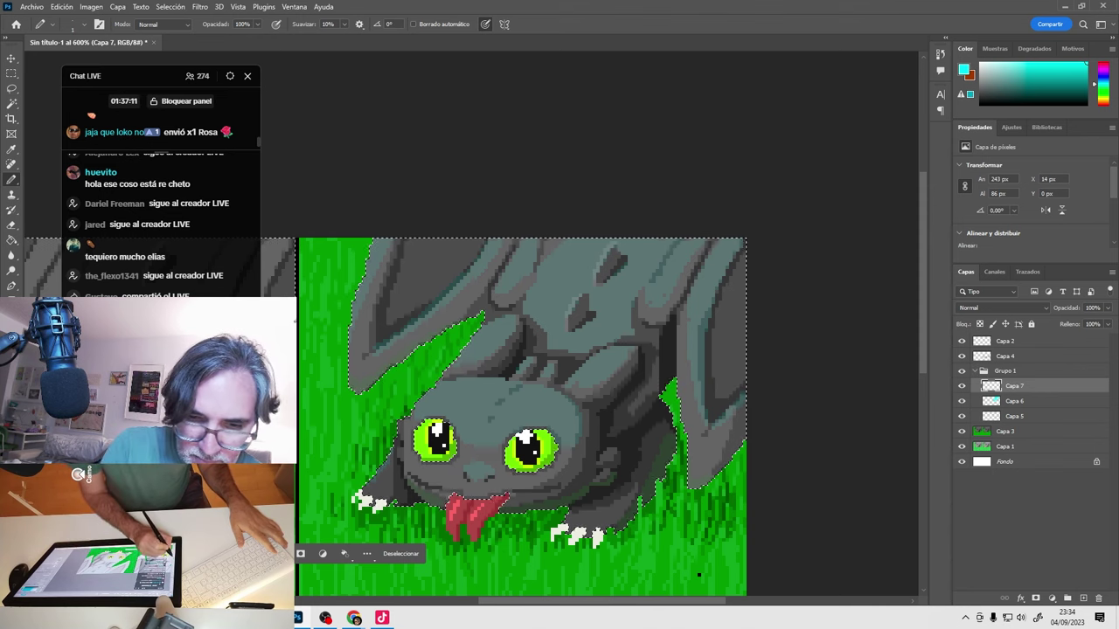
pyautogui.click(12, 524)
pyautogui.click(728, 402)
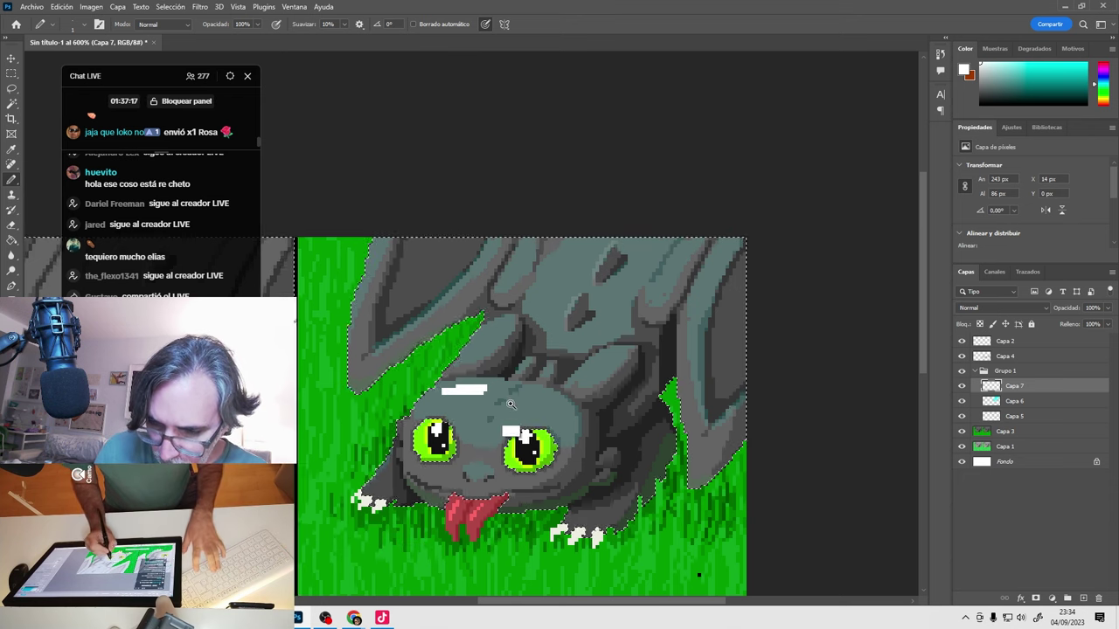
# Pencil white shine strokes on the forehead and along the upper edges of both large ears.
pyautogui.scroll(2, 488, 374)
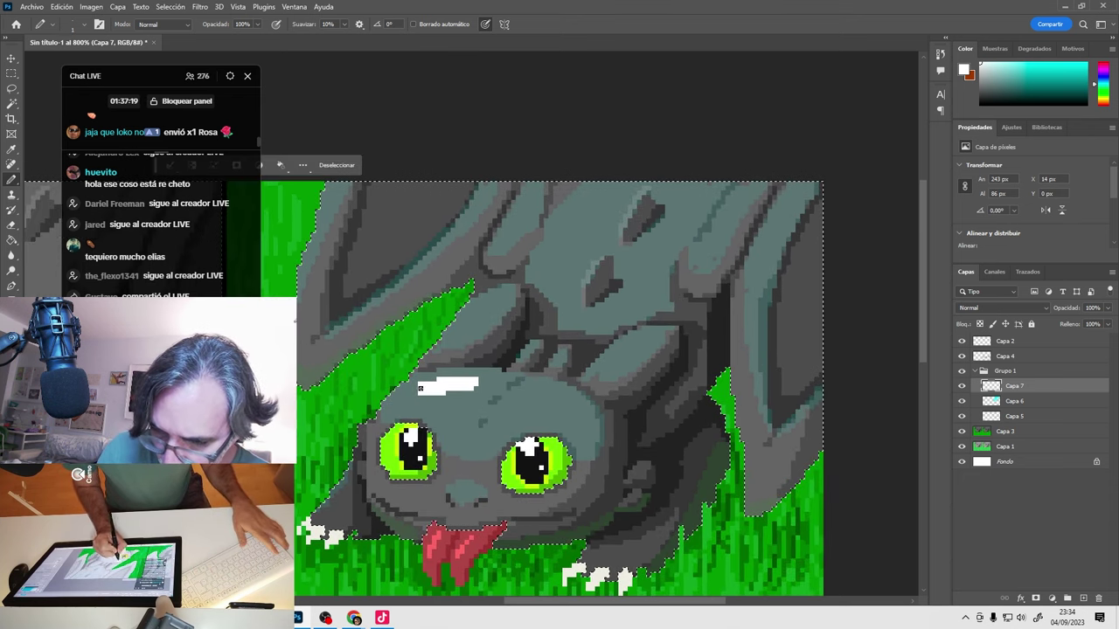
pyautogui.press('h')
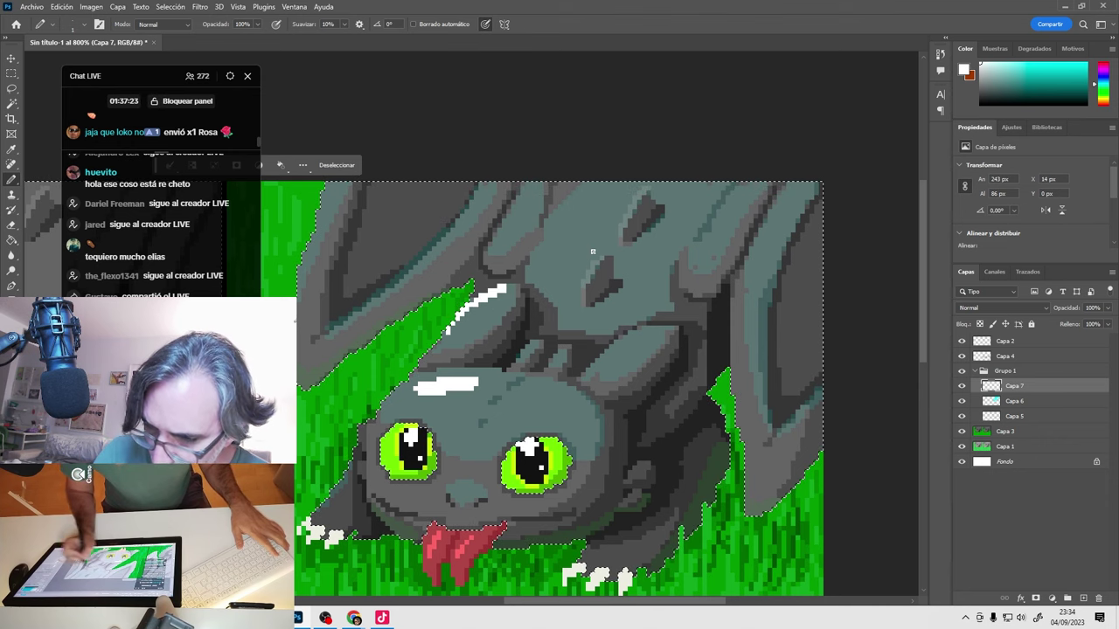
pyautogui.press('h')
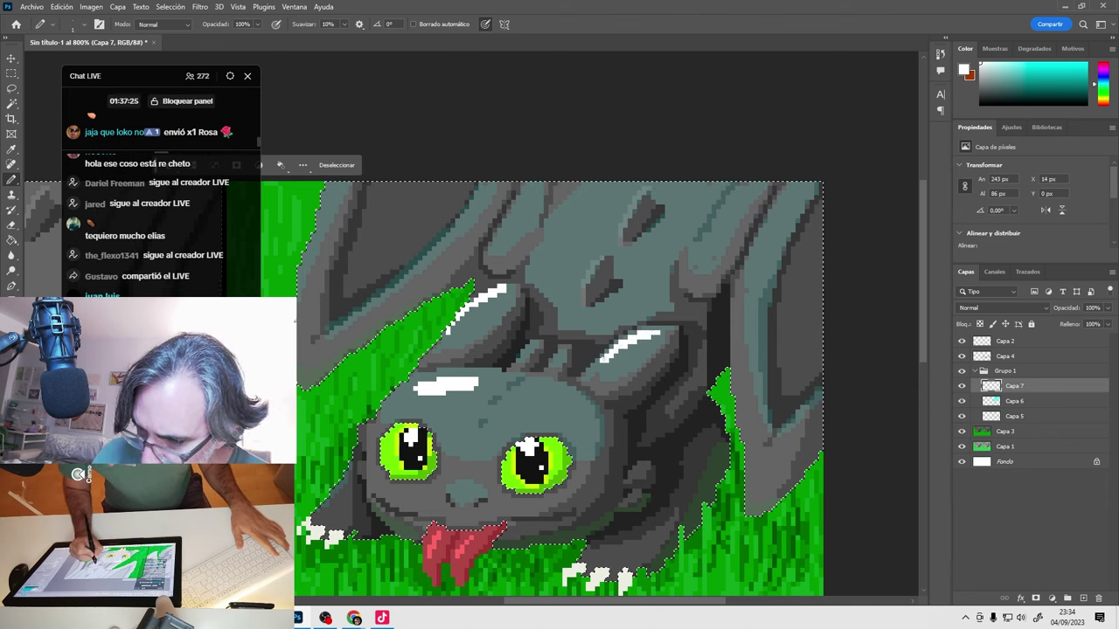
# Pencil short white shines on the lit edges of the two dorsal spines.
pyautogui.press('h')
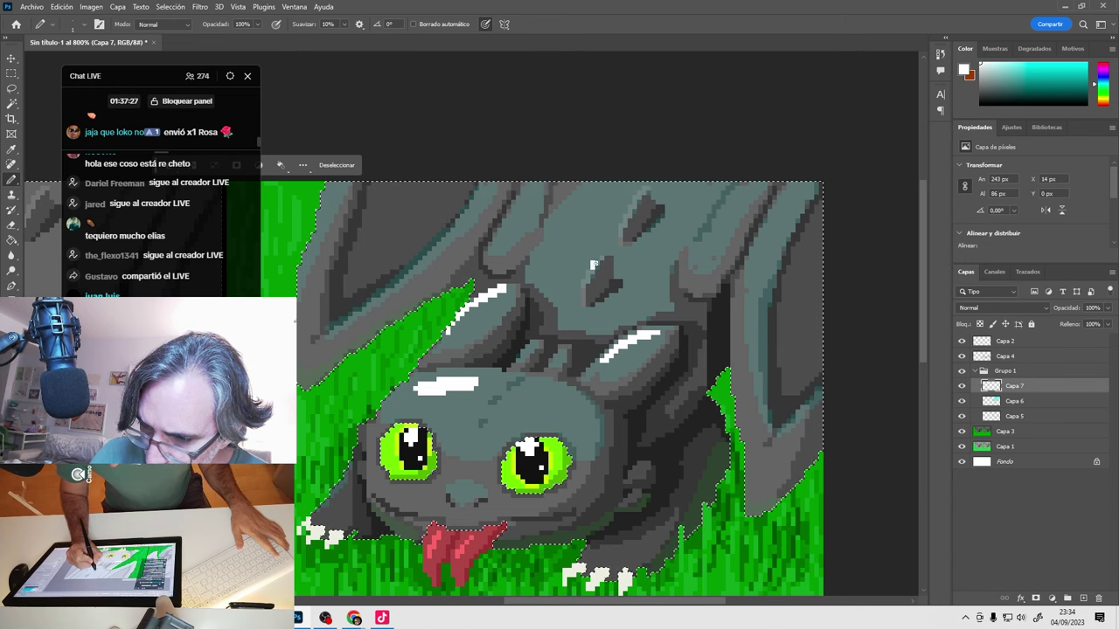
pyautogui.press('h')
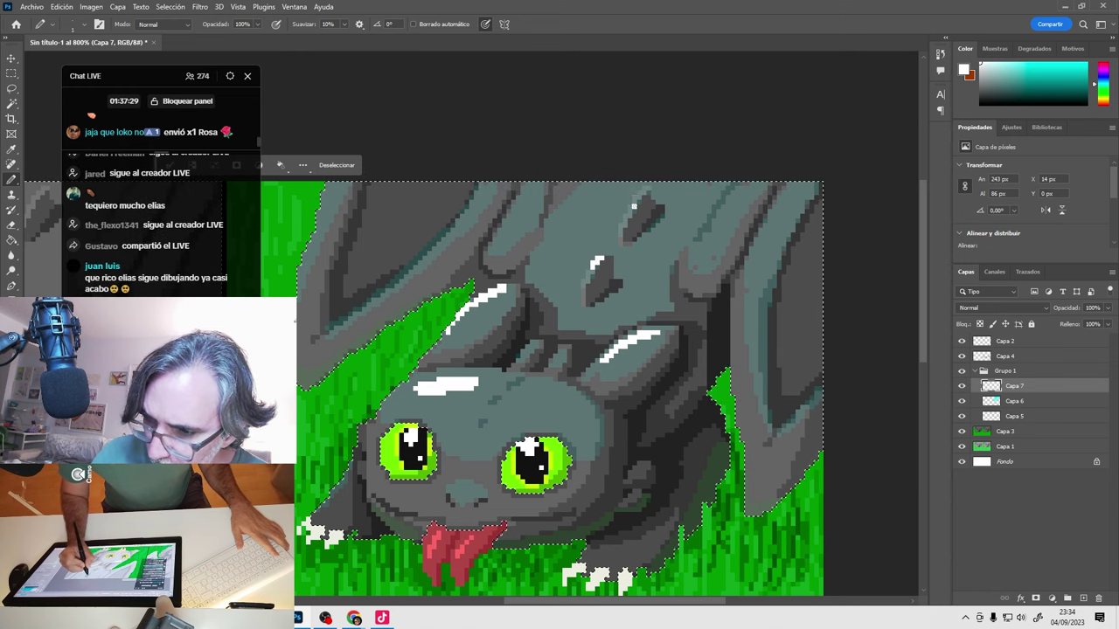
pyautogui.press('h')
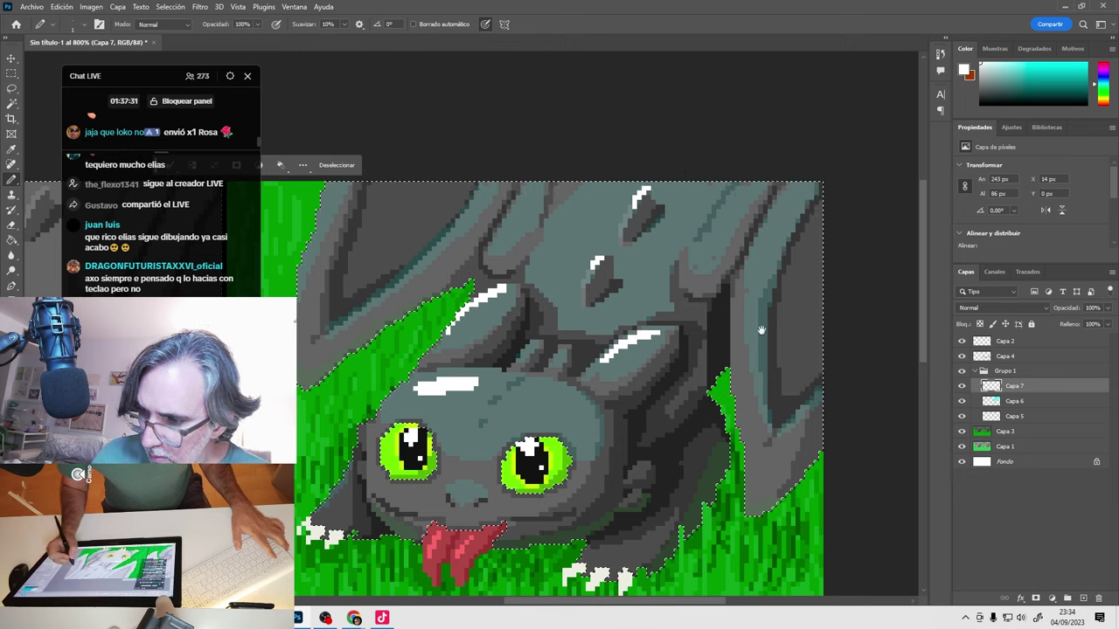
# Draw a thin white shine line along the membrane-side ridge of the left-hand wing.
pyautogui.press('h')
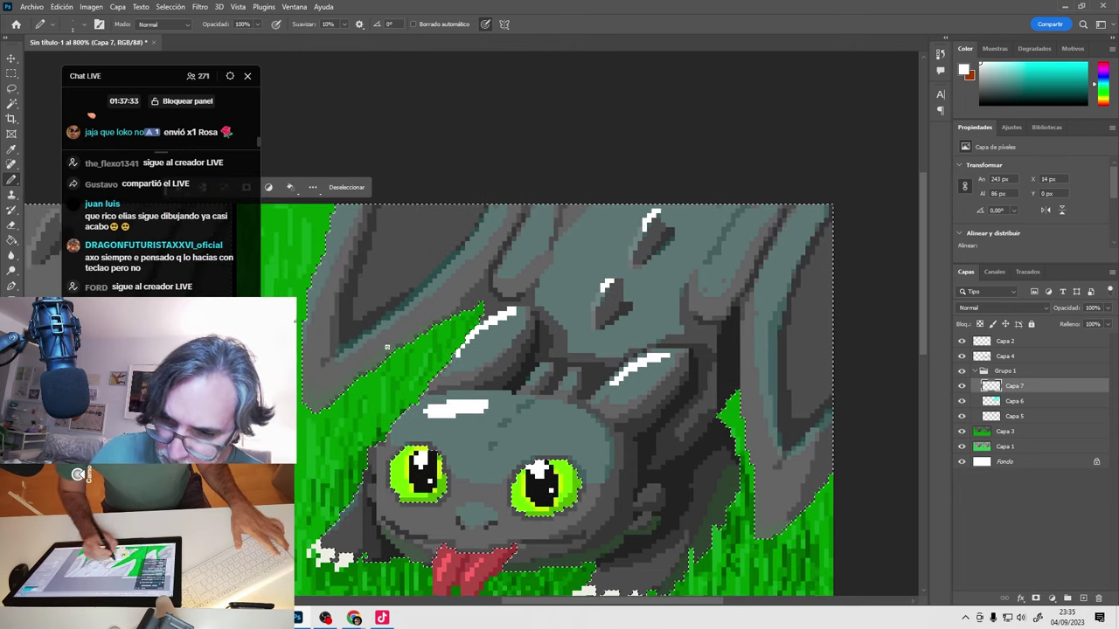
pyautogui.moveTo(367, 335); pyautogui.dragTo(450, 266)
pyautogui.press('h')
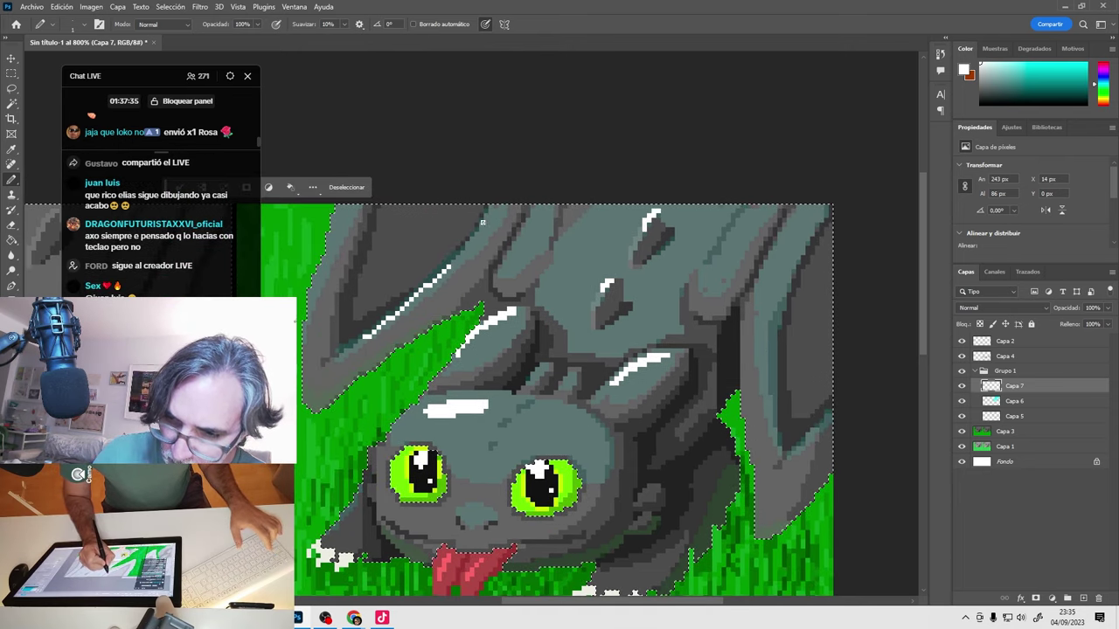
pyautogui.moveTo(485, 221); pyautogui.dragTo(471, 241)
pyautogui.press('h')
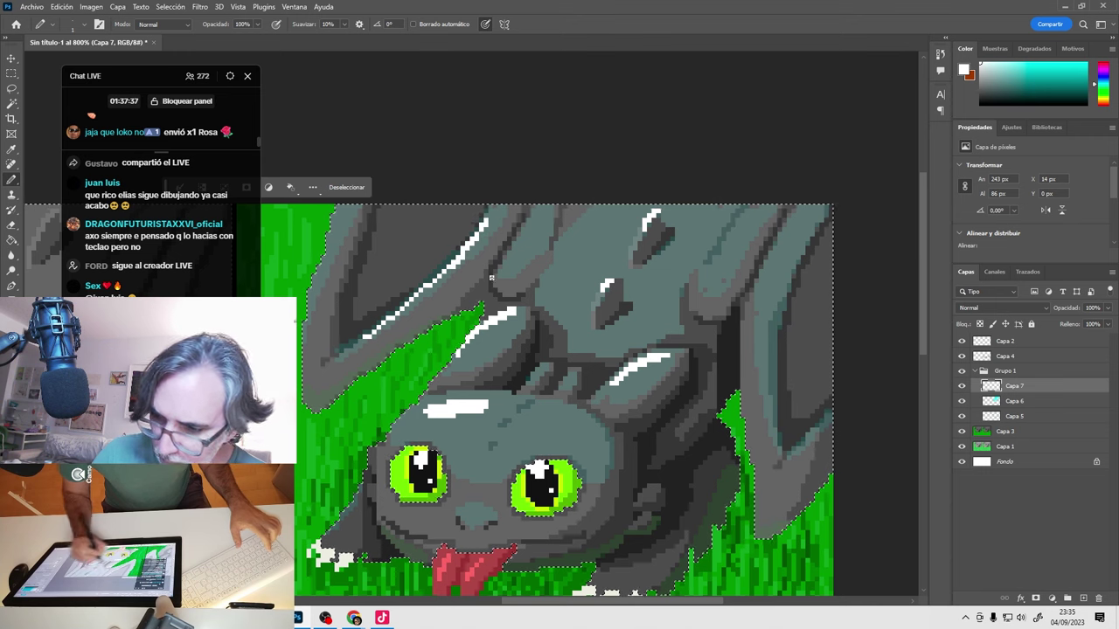
pyautogui.press('h')
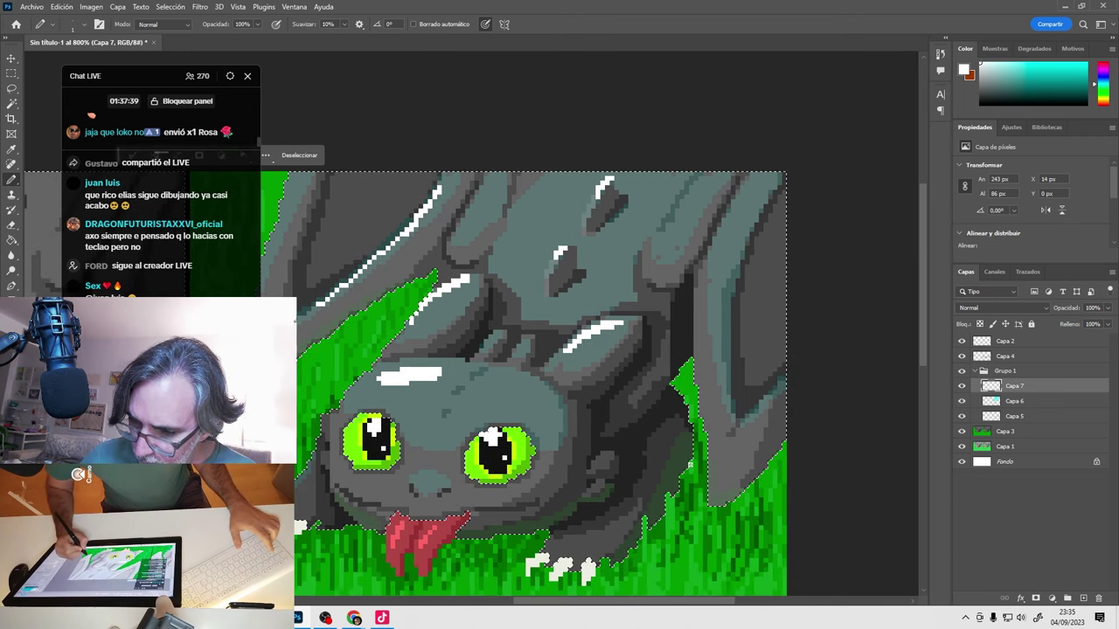
# Blend the white shine layer Capa 7 with the Superponer mode and set its opacity to 20%.
pyautogui.press('h')
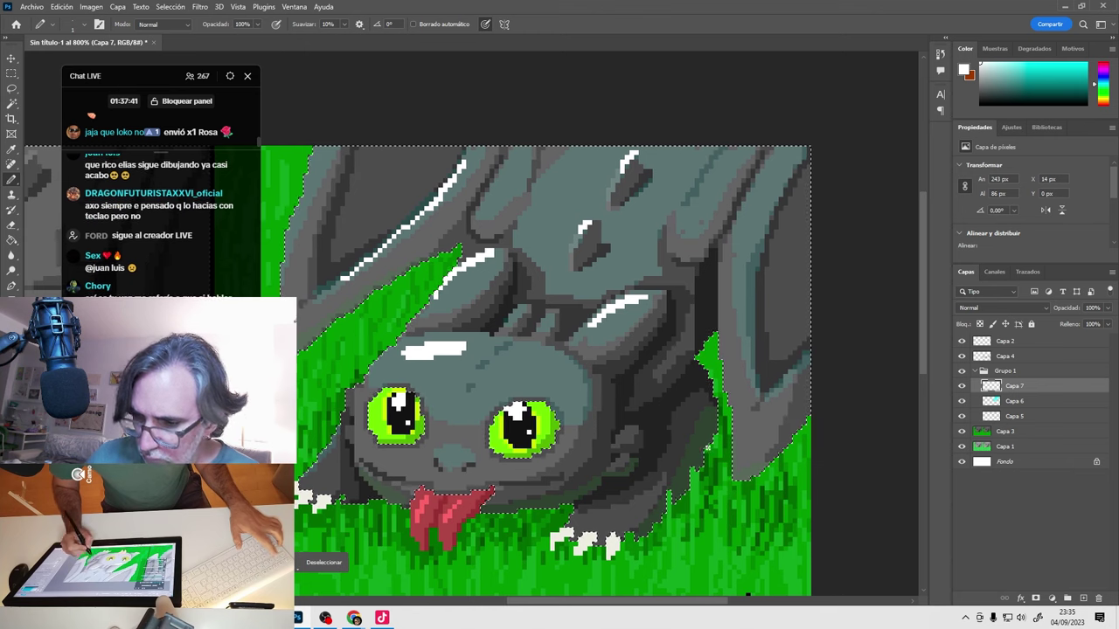
pyautogui.click(1042, 309)
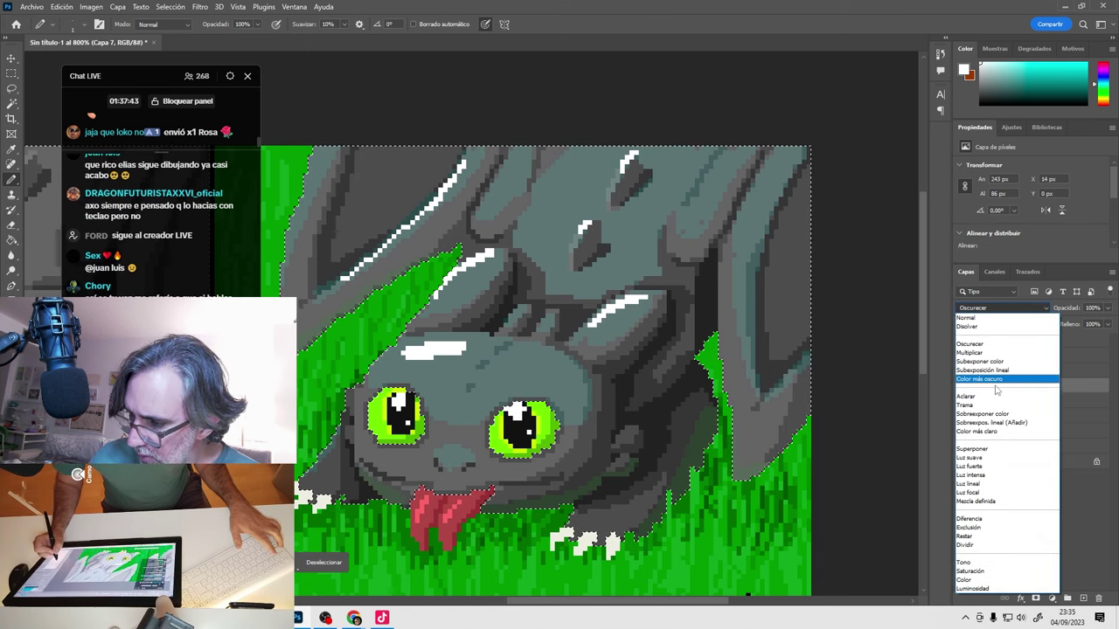
pyautogui.click(974, 449)
pyautogui.click(1108, 309)
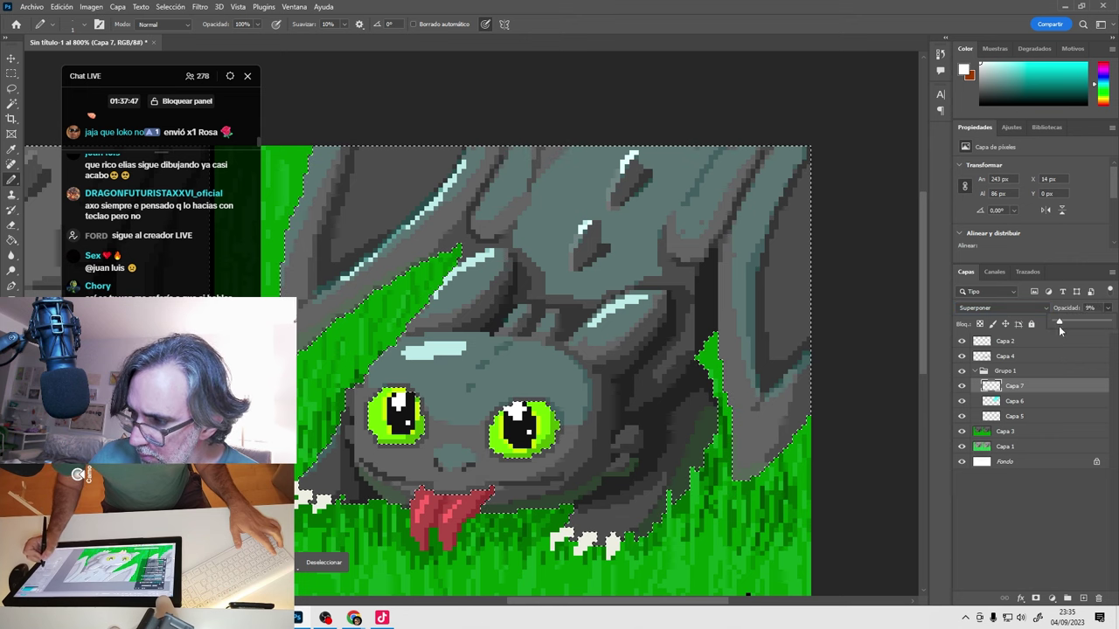
pyautogui.moveTo(1058, 325); pyautogui.dragTo(1058, 325)
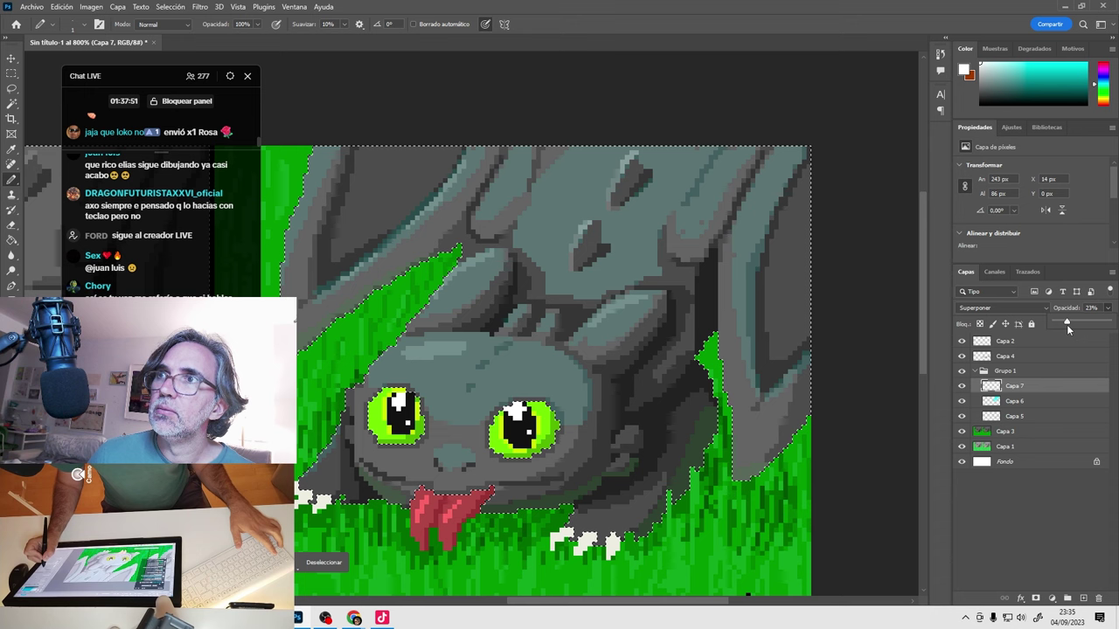
pyautogui.moveTo(1066, 324); pyautogui.dragTo(1064, 324)
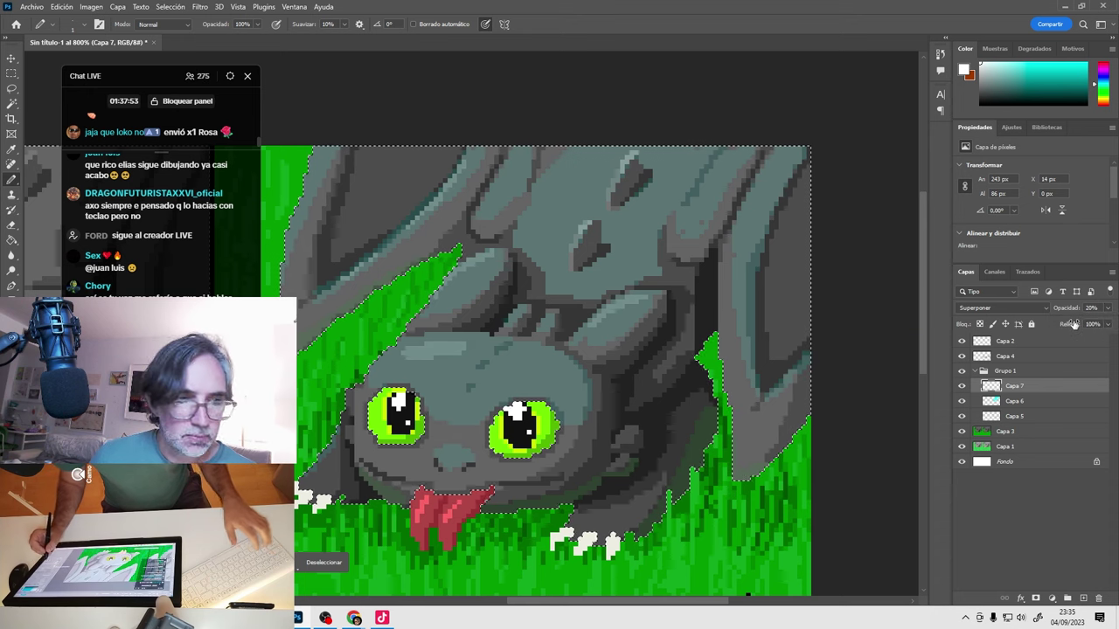
# Clear the dragon selection and compare the drawing with Grupo 1 hidden and shown.
pyautogui.hotkey('ctrl', 'd')
pyautogui.scroll(-3, 681, 423)
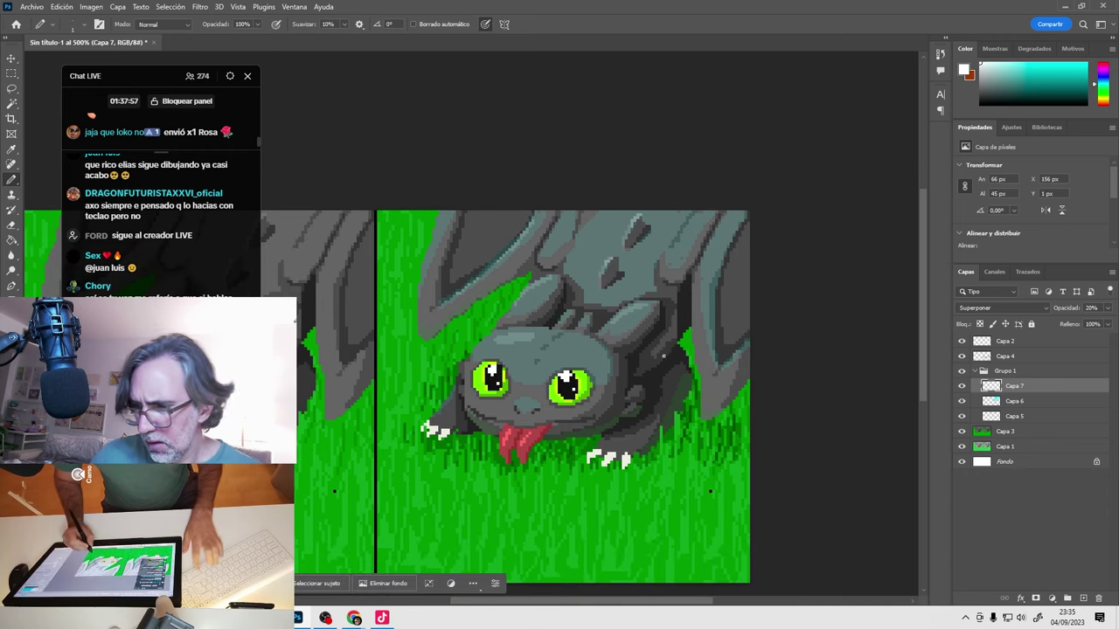
pyautogui.scroll(1, 639, 384)
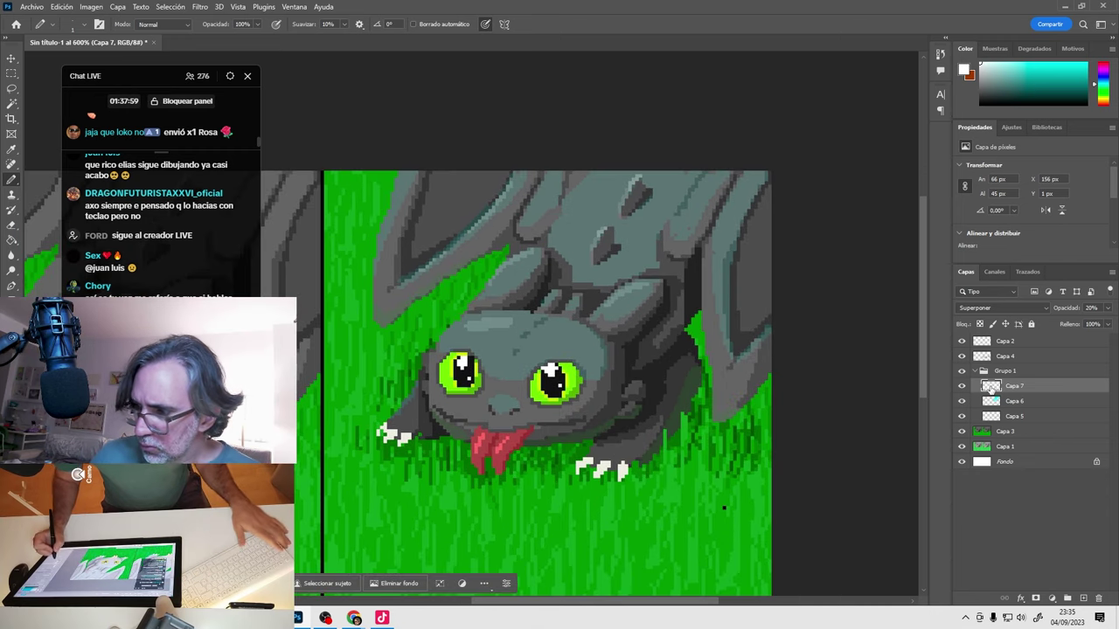
pyautogui.click(962, 372)
pyautogui.click(962, 372)
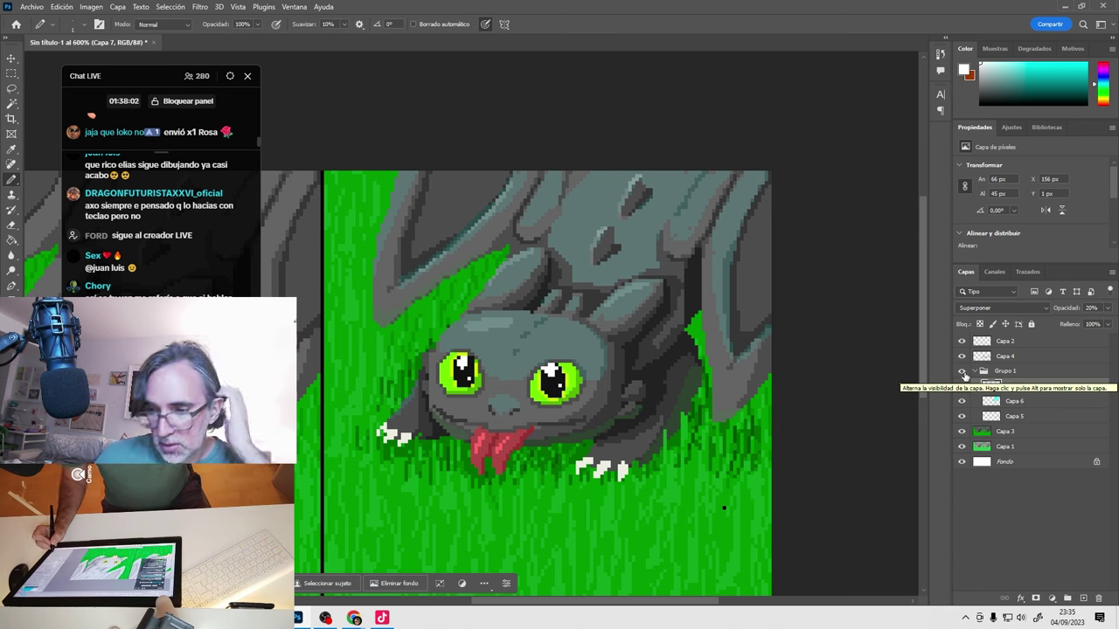
# Add a new layer above Capa 7 inside Grupo 1 and set the pencil colour to dark violet-blue.
pyautogui.click(1081, 598)
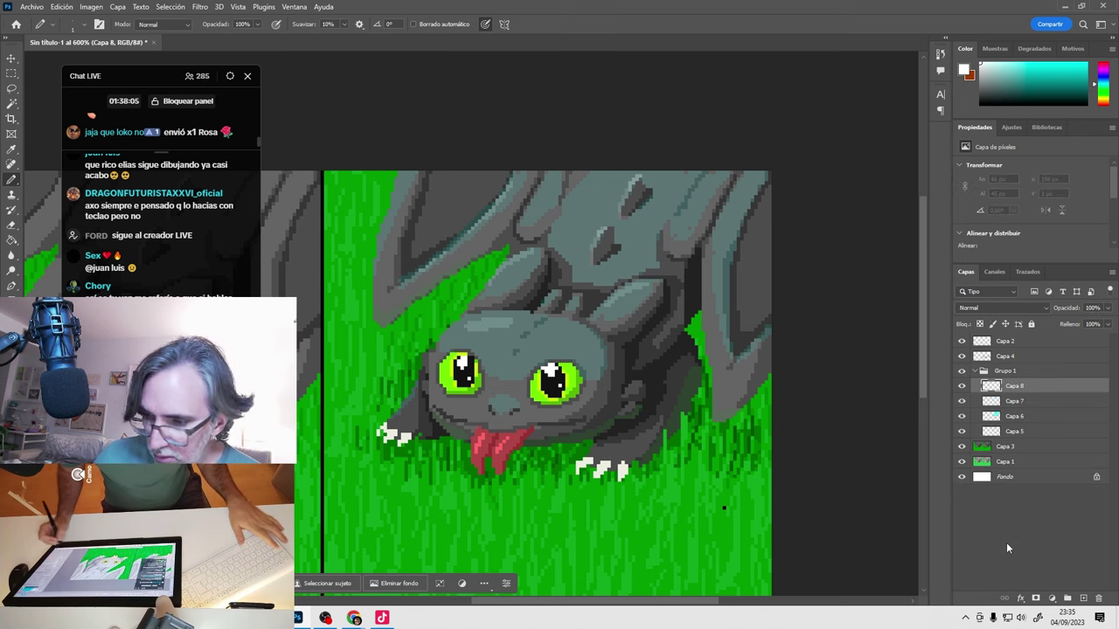
pyautogui.scroll(3, 645, 461)
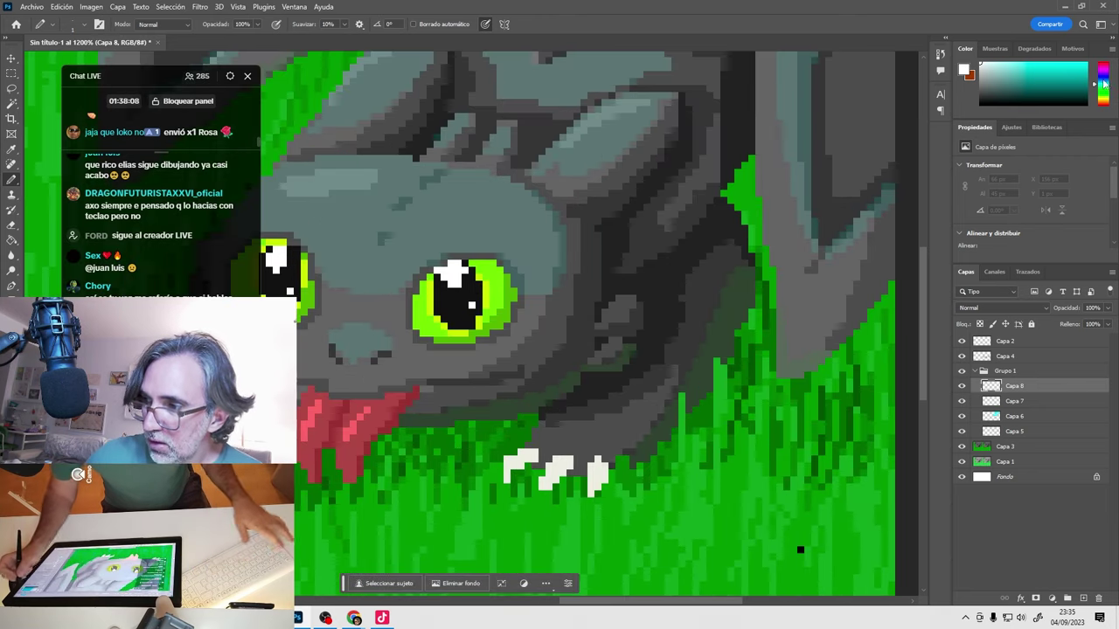
pyautogui.moveTo(1103, 83); pyautogui.dragTo(1105, 77)
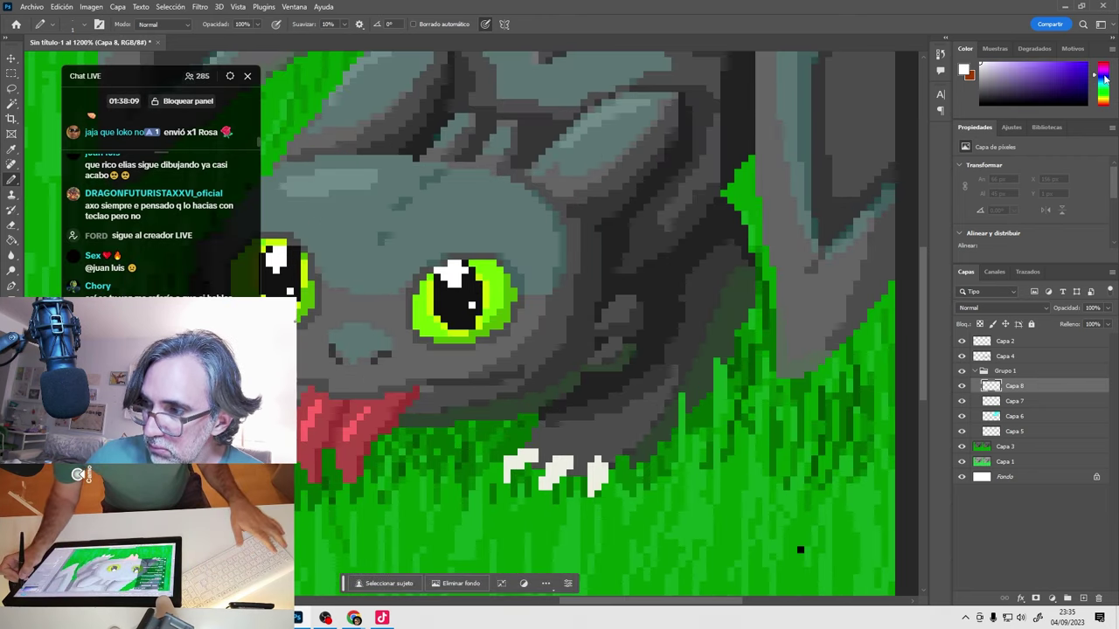
pyautogui.click(1070, 84)
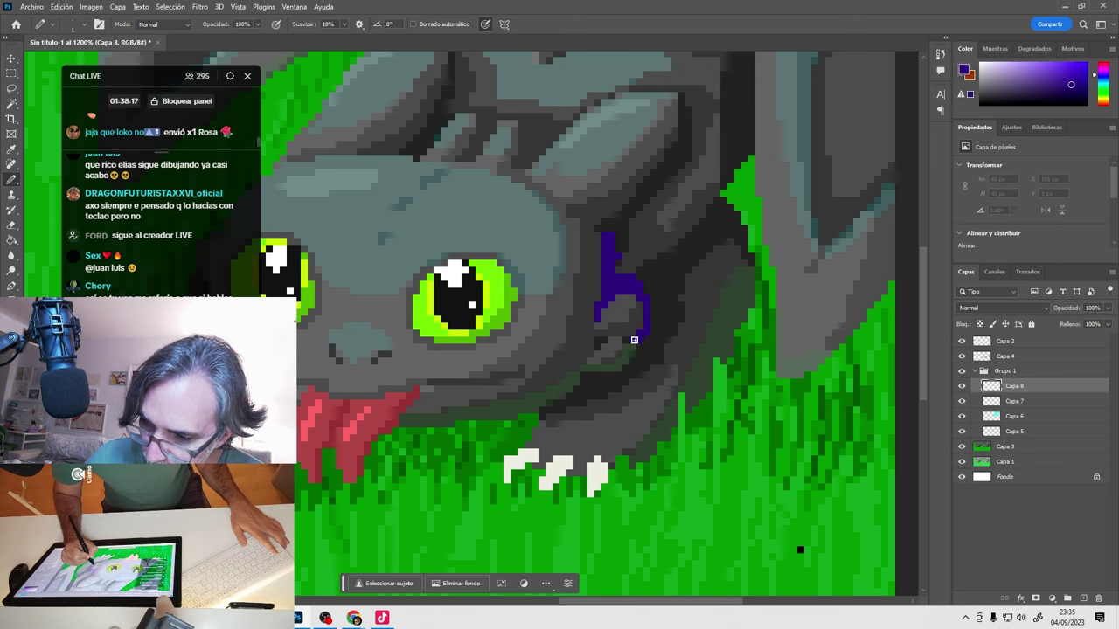
# Pencil dark violet over the shadow behind the right-hand cheek, down to the foreleg and up beneath the ear.
pyautogui.moveTo(636, 339); pyautogui.dragTo(619, 376)
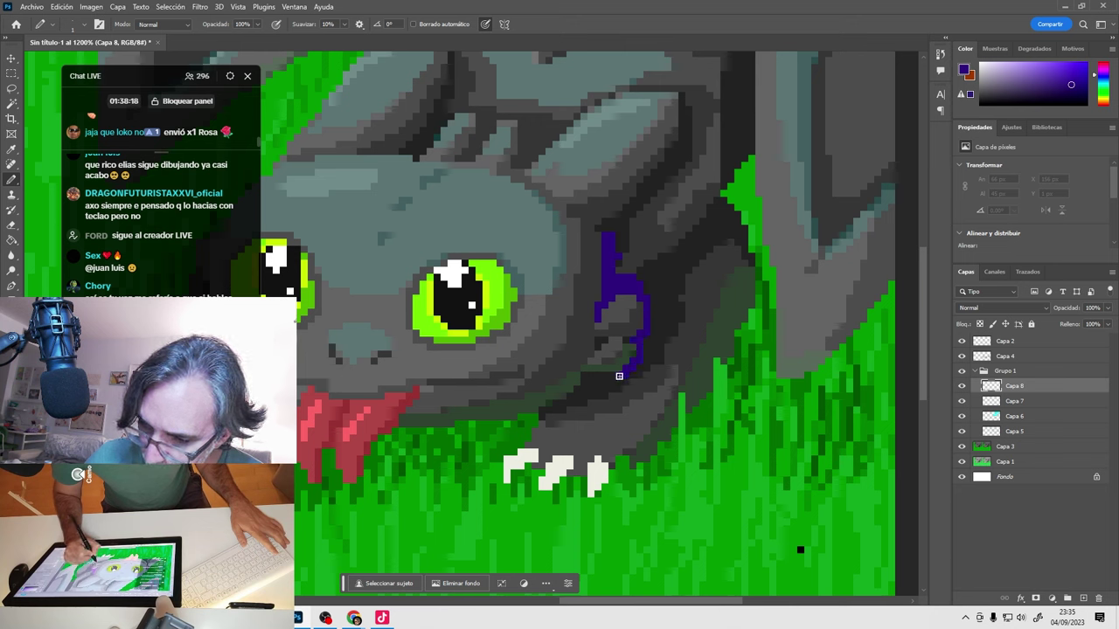
pyautogui.moveTo(564, 403); pyautogui.dragTo(614, 381)
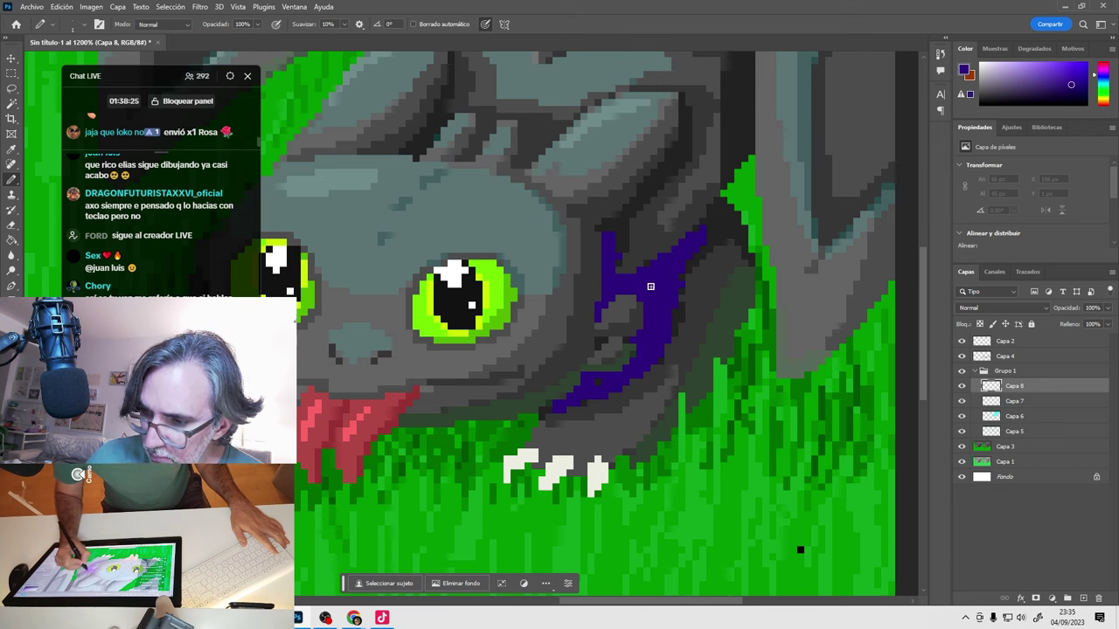
pyautogui.moveTo(677, 165); pyautogui.dragTo(637, 208)
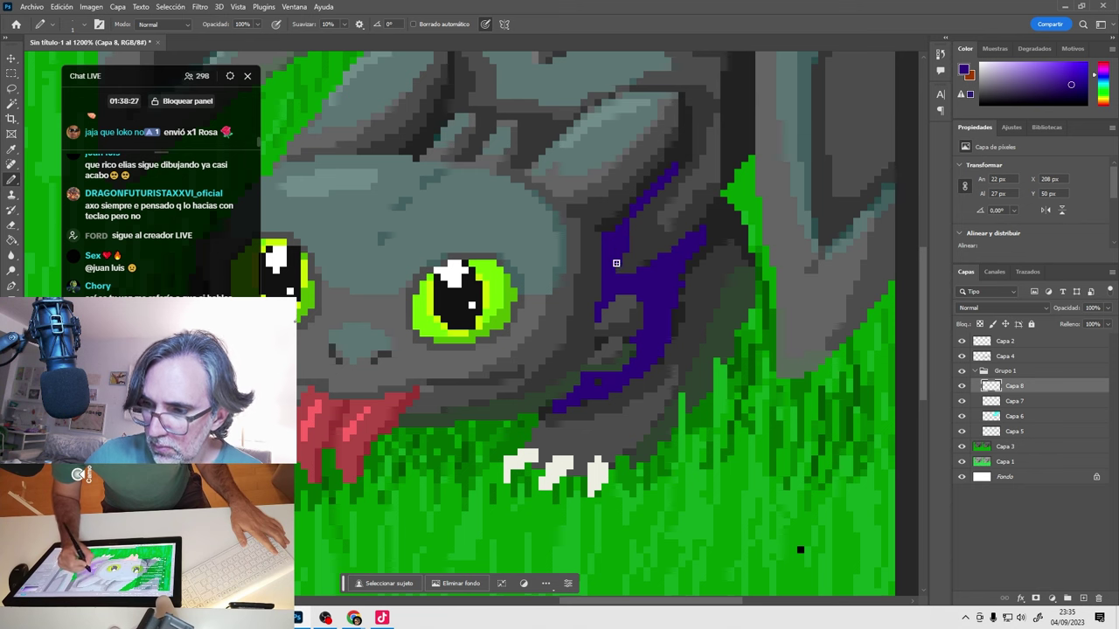
# Pencil dark violet into the shadows behind the left-hand ear, on both wings and beside the left-hand edge of the head.
pyautogui.hotkey('ctrl', '-')
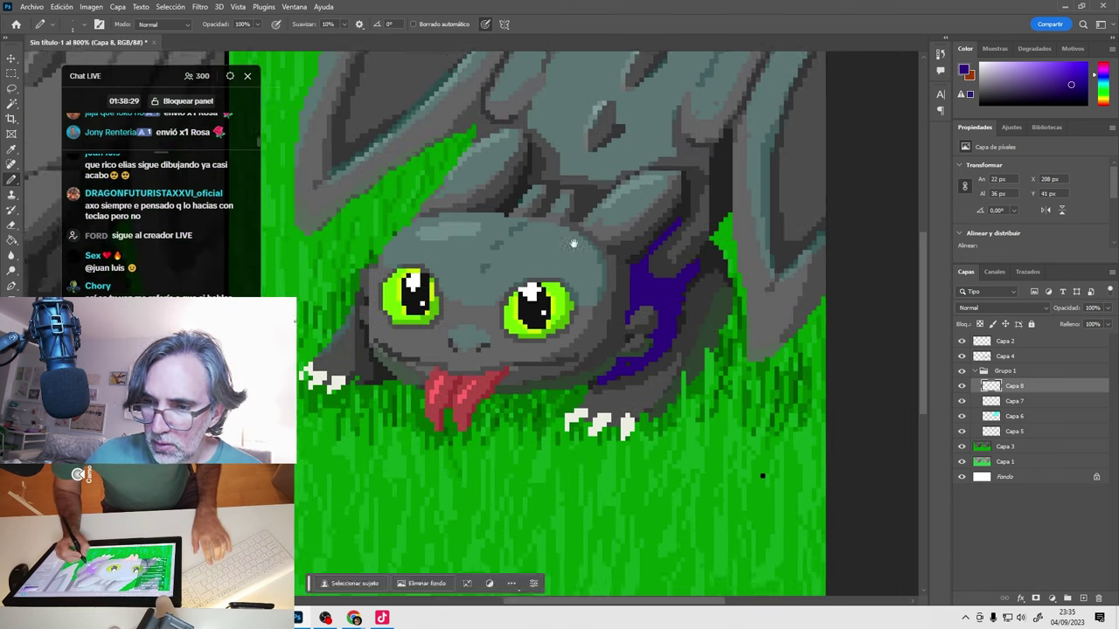
pyautogui.moveTo(546, 256); pyautogui.dragTo(547, 326)
pyautogui.moveTo(527, 231); pyautogui.dragTo(505, 284)
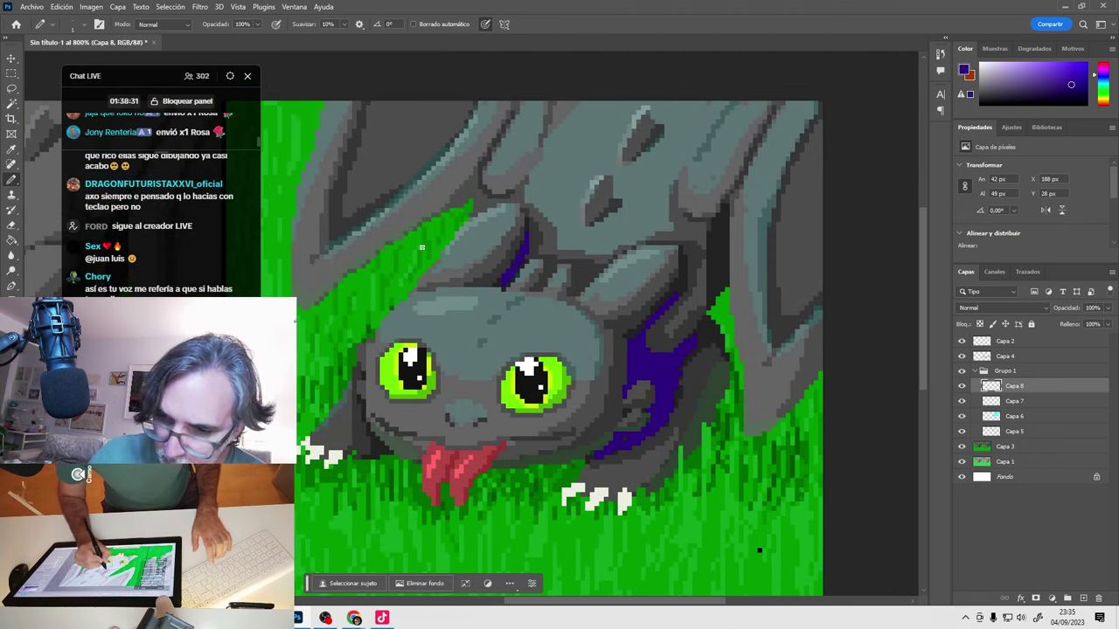
pyautogui.moveTo(355, 137); pyautogui.dragTo(330, 235)
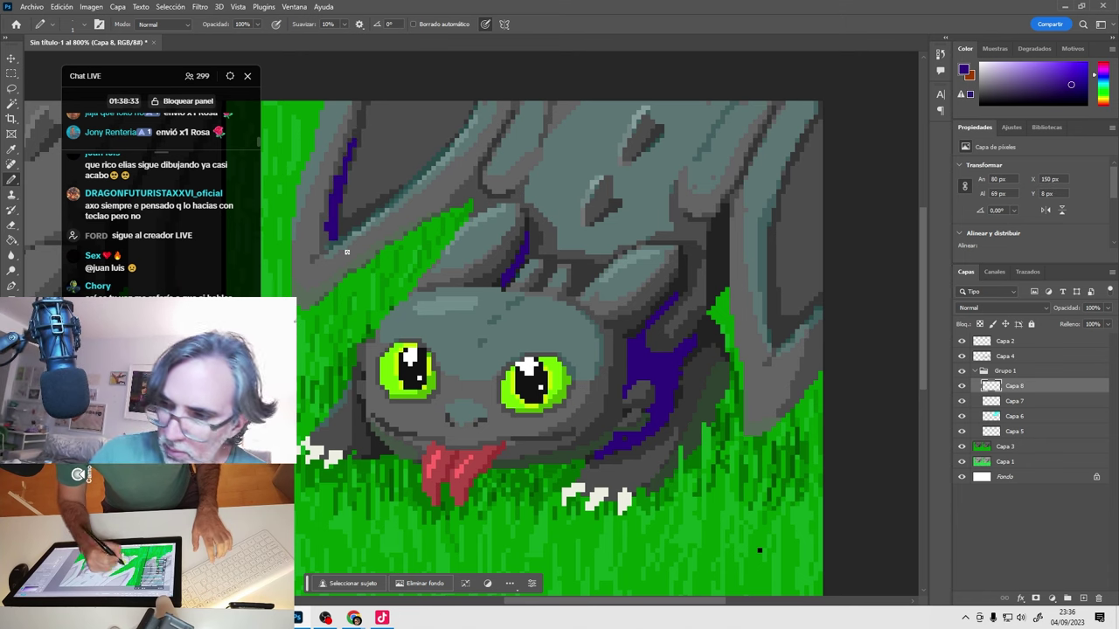
pyautogui.moveTo(729, 215)
pyautogui.mouseDown()
pyautogui.moveTo(718, 284)
pyautogui.moveTo(711, 272)
pyautogui.moveTo(774, 336)
pyautogui.mouseUp()
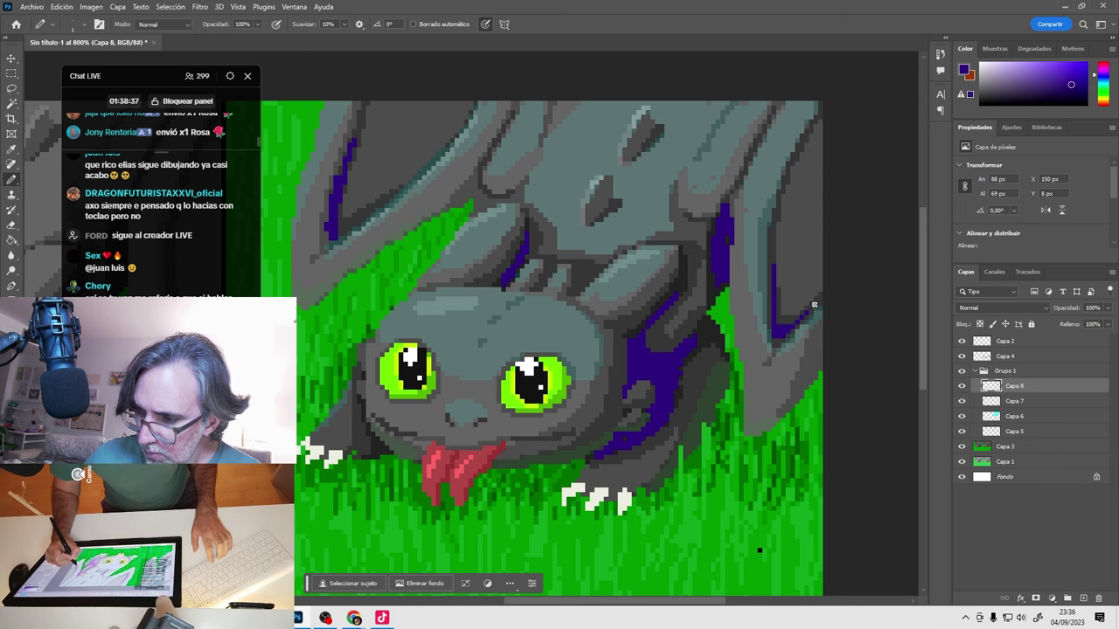
pyautogui.scroll(-1, 712, 384)
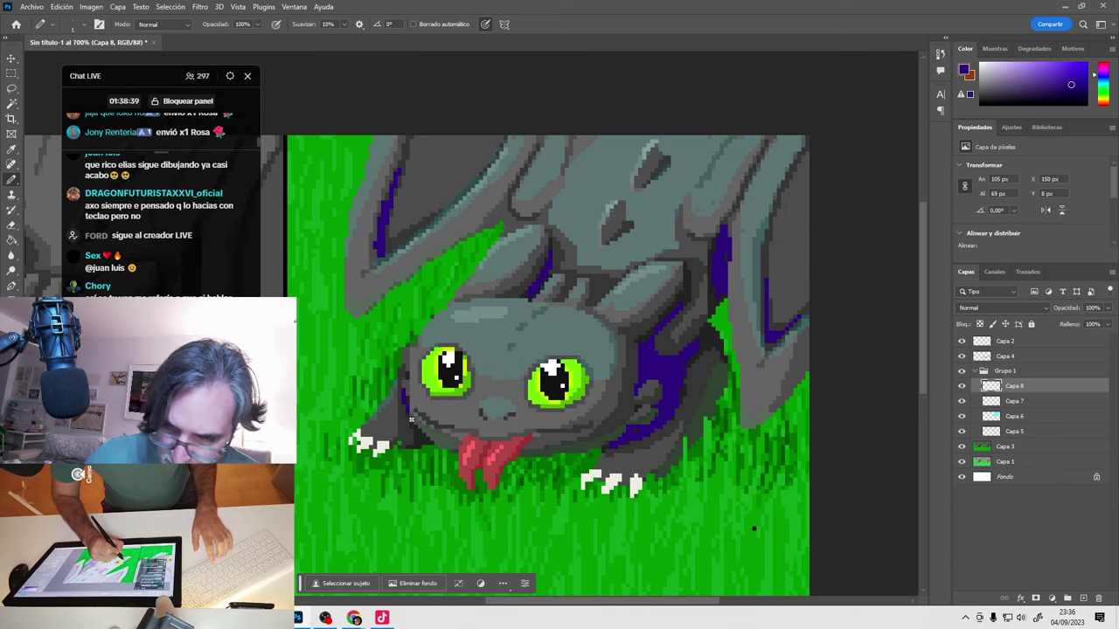
pyautogui.scroll(-1, 658, 428)
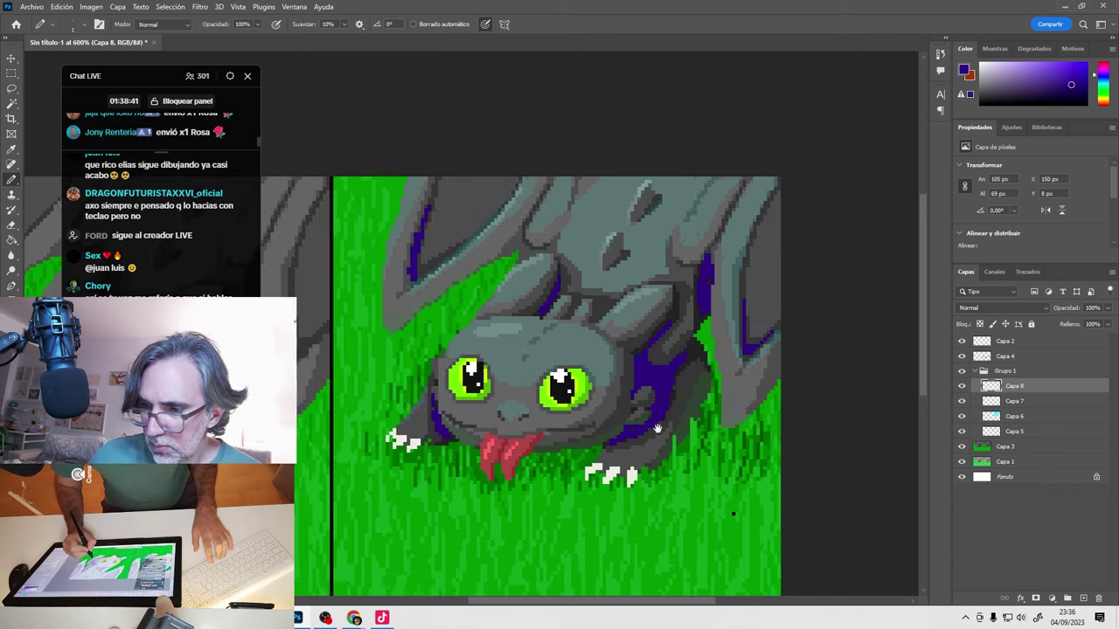
# Try the Superponer and Tono blend modes on Capa 8 with its opacity at 30%.
pyautogui.moveTo(657, 428); pyautogui.dragTo(590, 402)
pyautogui.click(1005, 308)
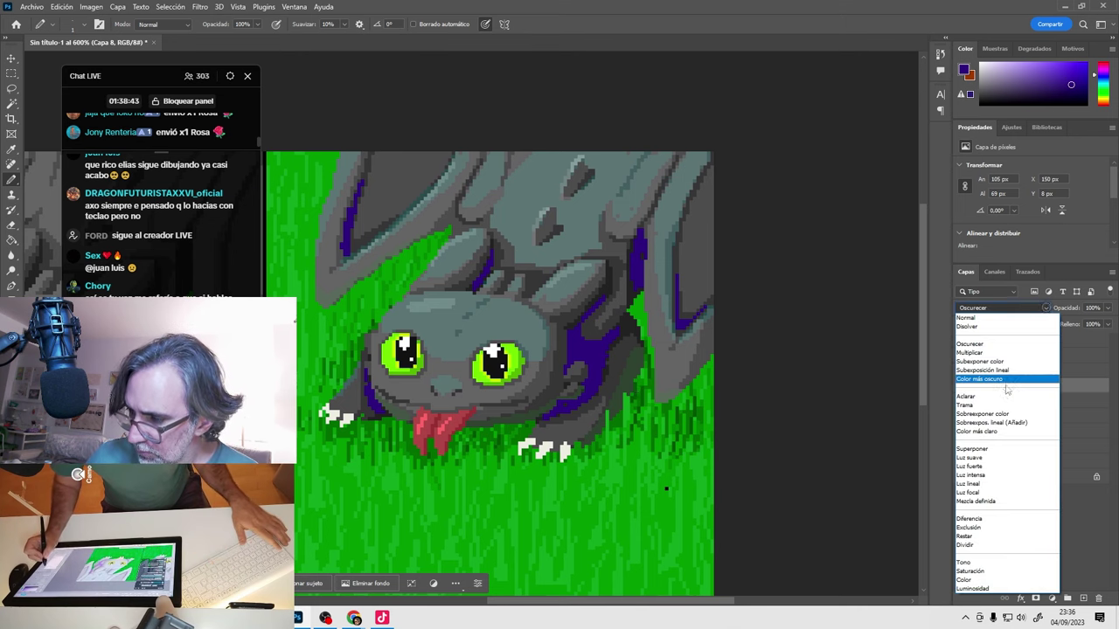
pyautogui.click(999, 447)
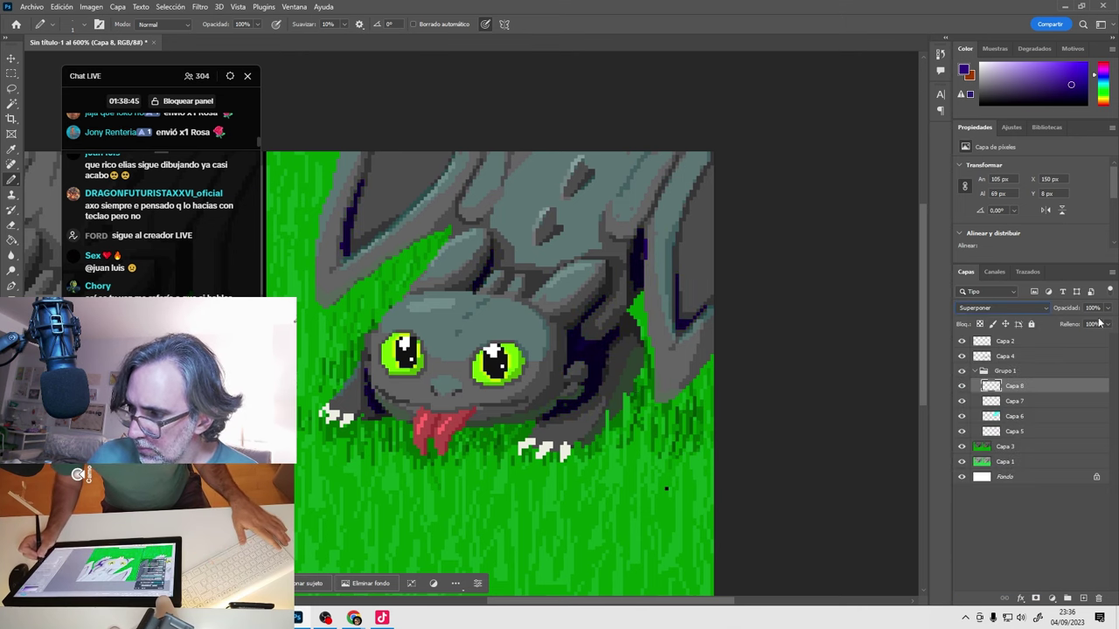
pyautogui.moveTo(1070, 326); pyautogui.dragTo(1058, 328)
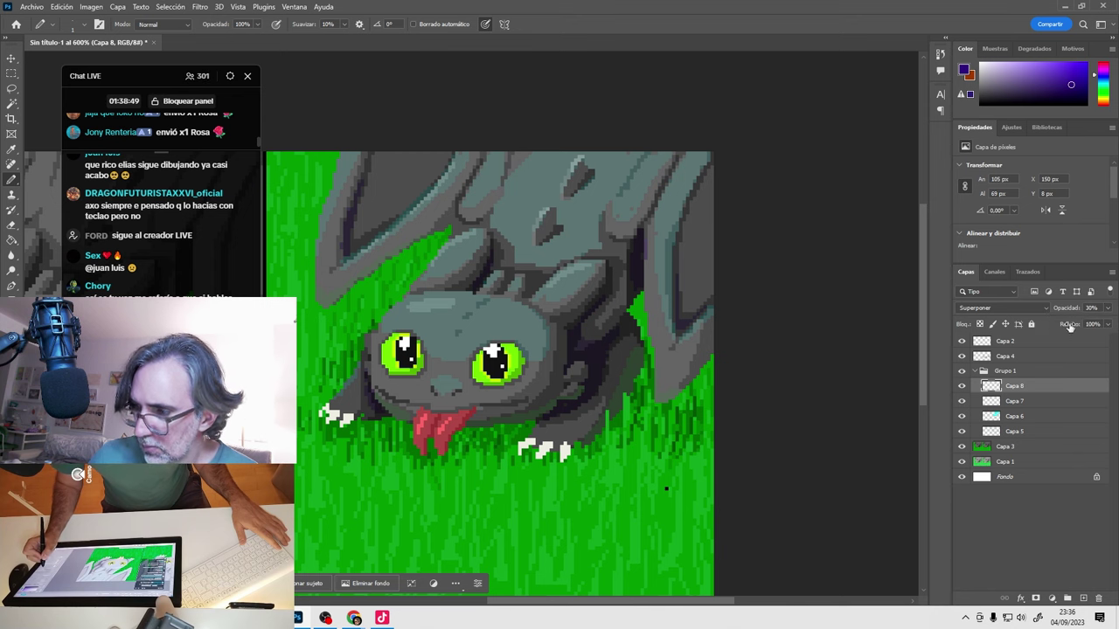
pyautogui.click(1001, 308)
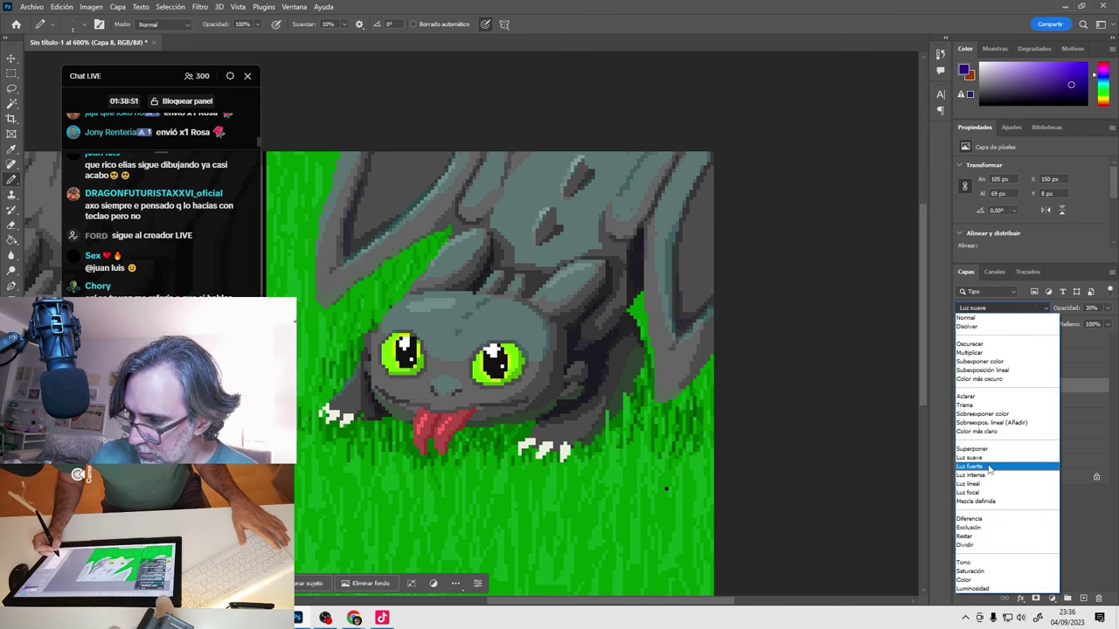
pyautogui.click(983, 563)
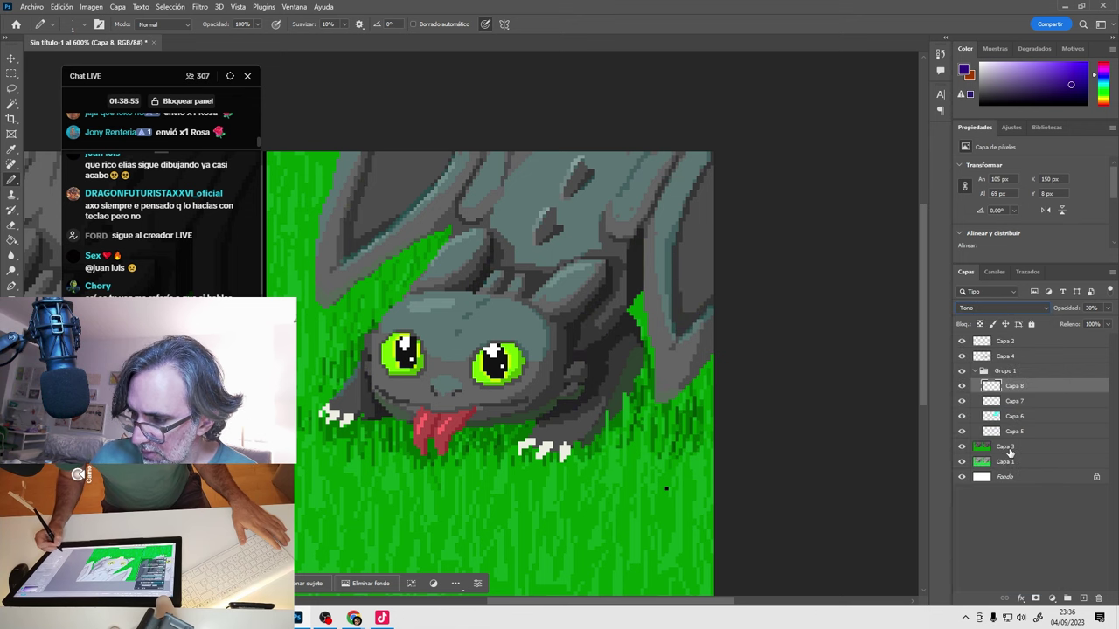
# Set Capa 8's blend mode to Color and readjust its opacity for a stronger violet tint.
pyautogui.click(1027, 307)
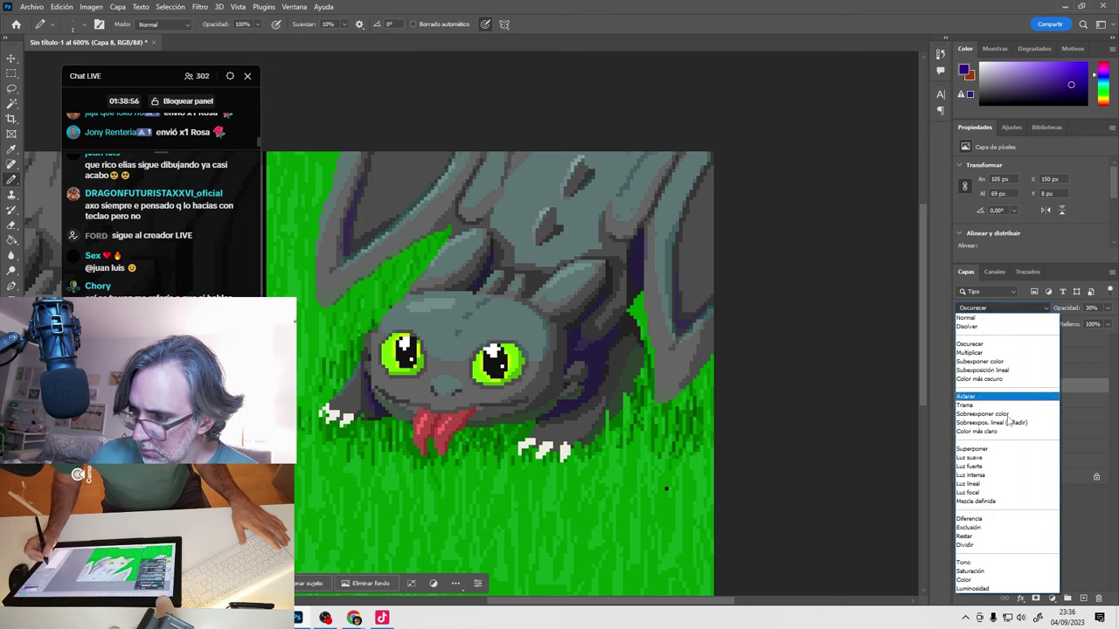
pyautogui.click(987, 582)
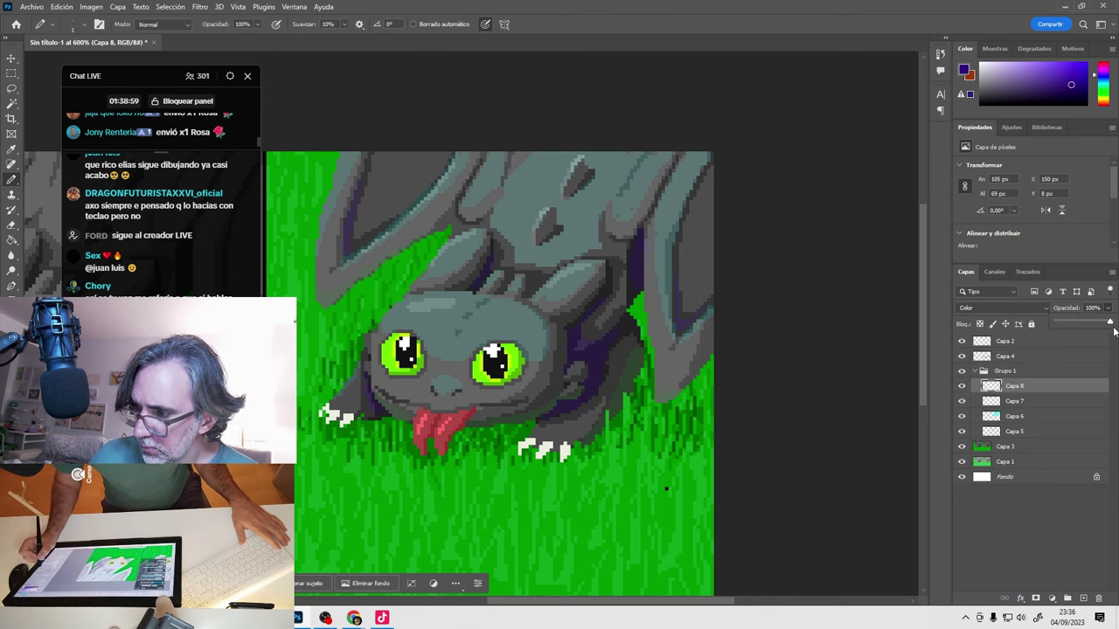
pyautogui.moveTo(1114, 325); pyautogui.dragTo(1095, 330)
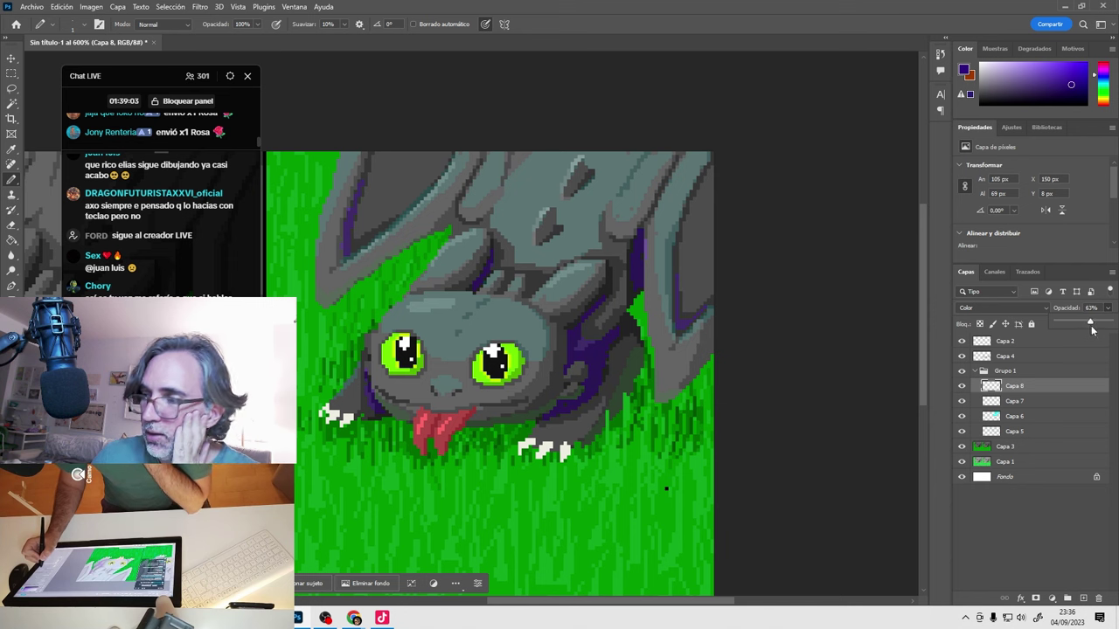
pyautogui.moveTo(1092, 329); pyautogui.dragTo(1065, 331)
# Shift the hue of Capa 8's violet shadows by -60 and set the layer's opacity to 29%.
pyautogui.hotkey('ctrl', 'u')
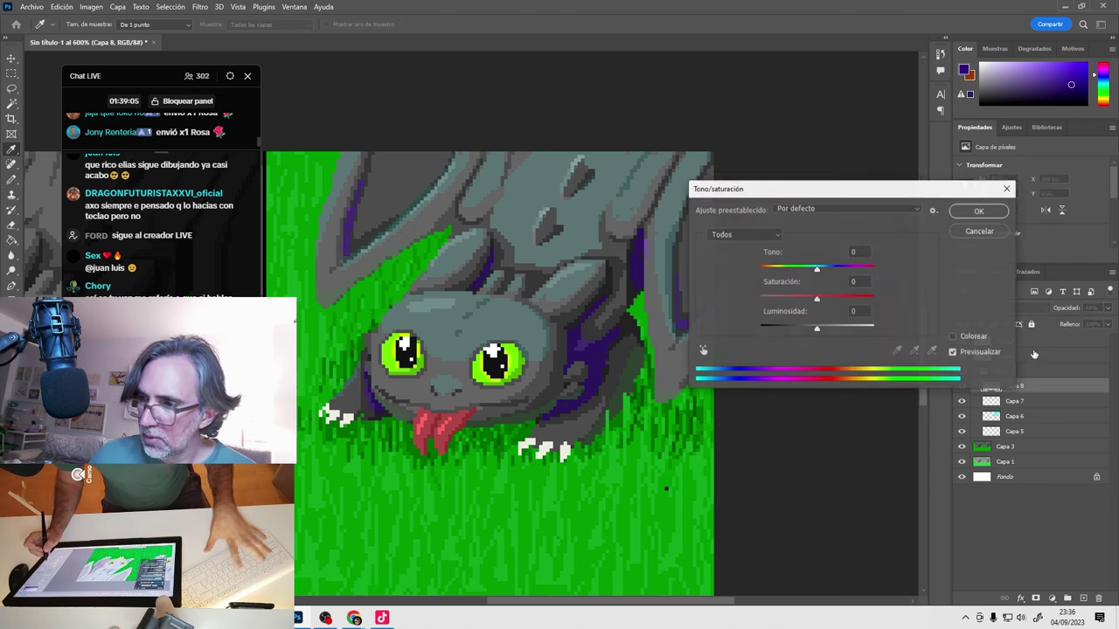
pyautogui.moveTo(817, 268); pyautogui.dragTo(787, 271)
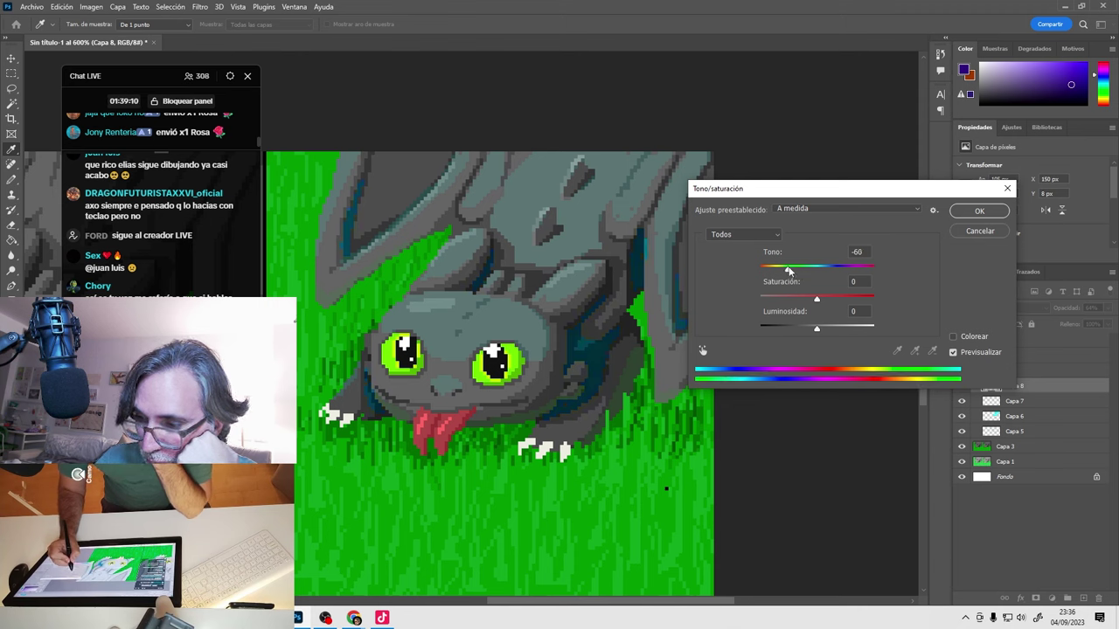
pyautogui.click(979, 210)
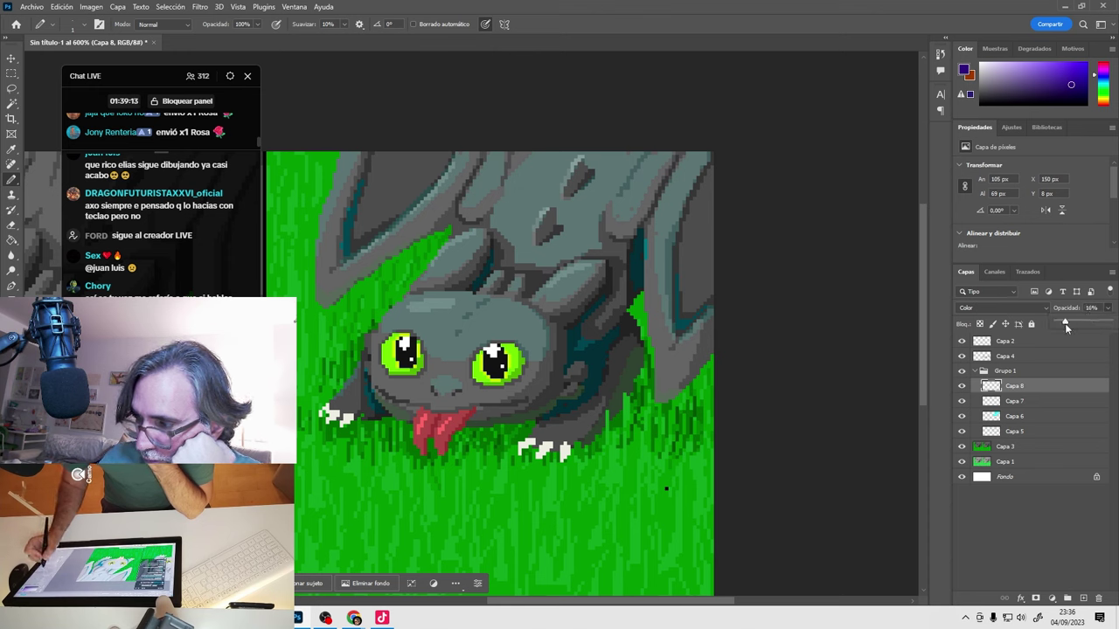
pyautogui.moveTo(1066, 324); pyautogui.dragTo(1069, 323)
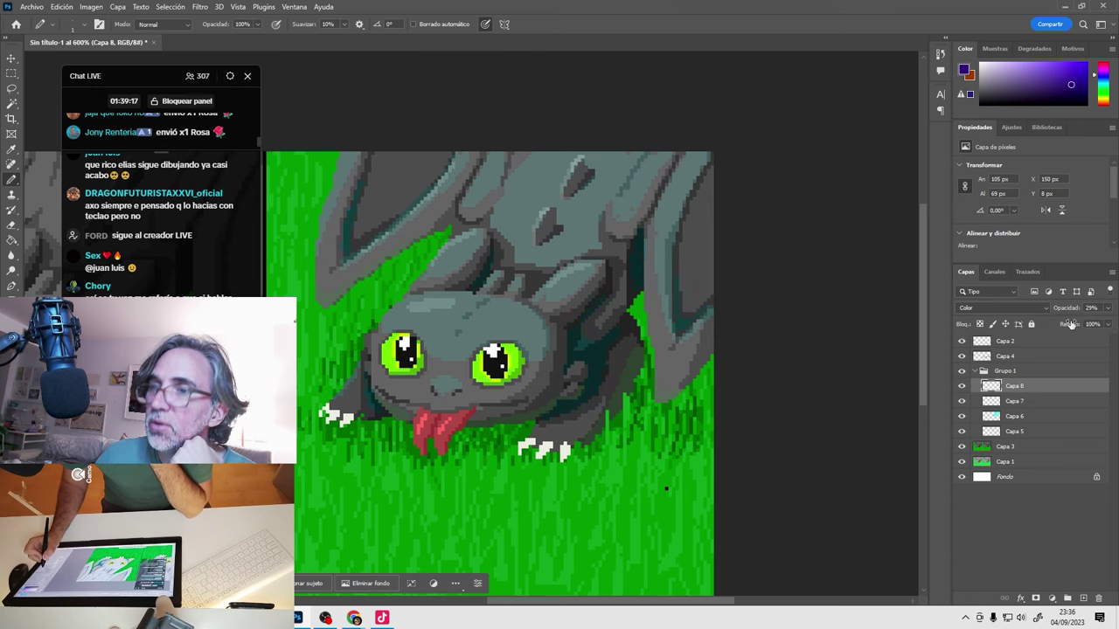
# Set Capa 8's blend mode to Luz suave and its opacity to 60%.
pyautogui.click(962, 387)
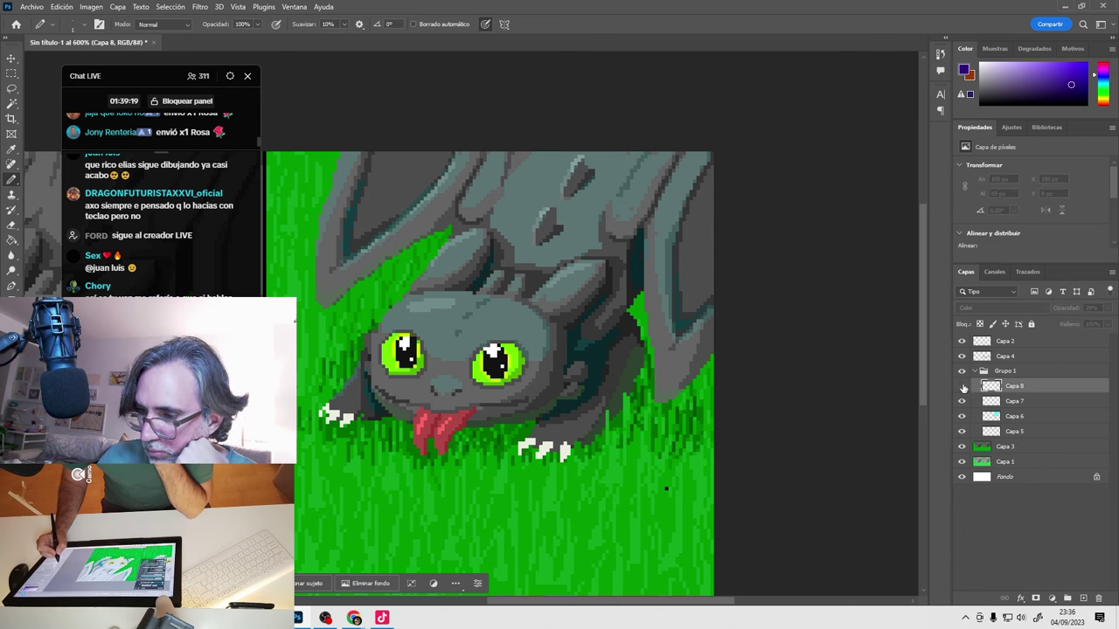
pyautogui.click(962, 386)
pyautogui.click(1000, 308)
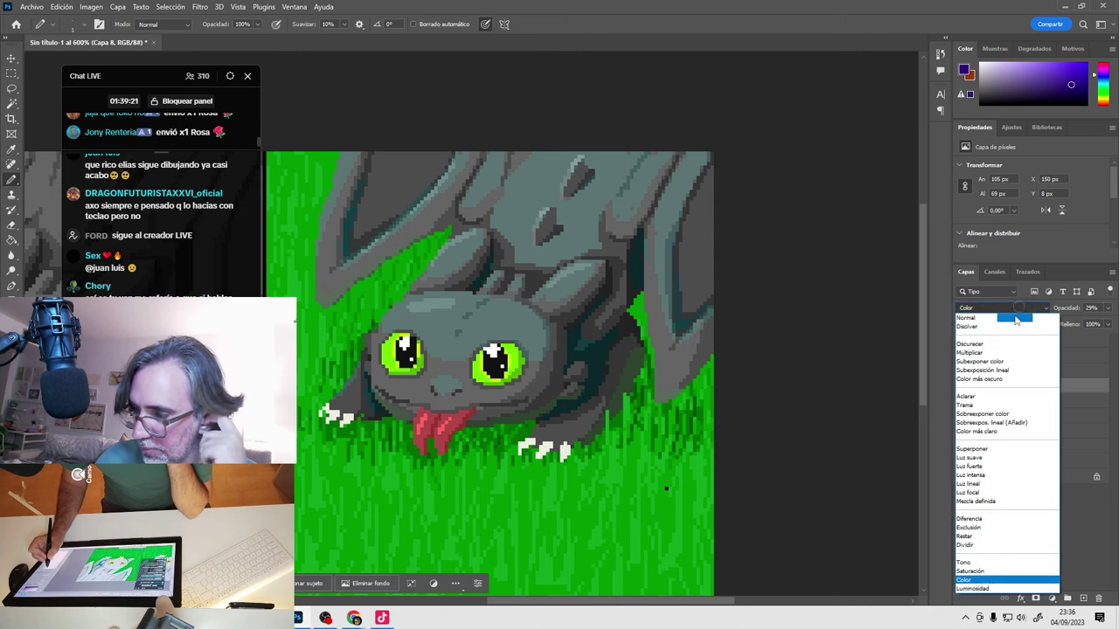
pyautogui.click(986, 458)
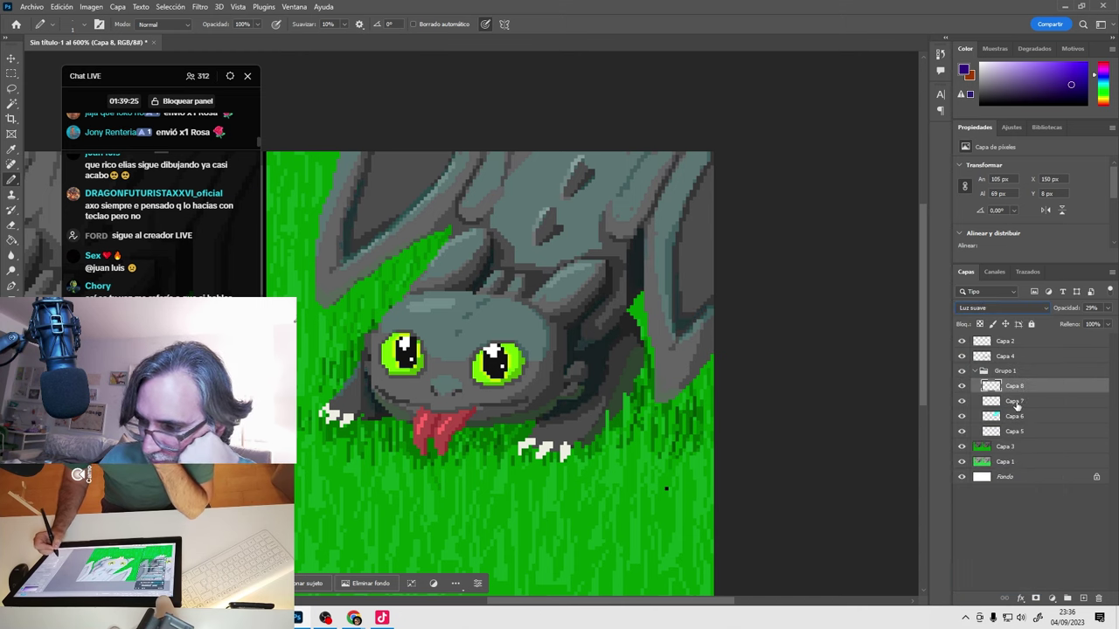
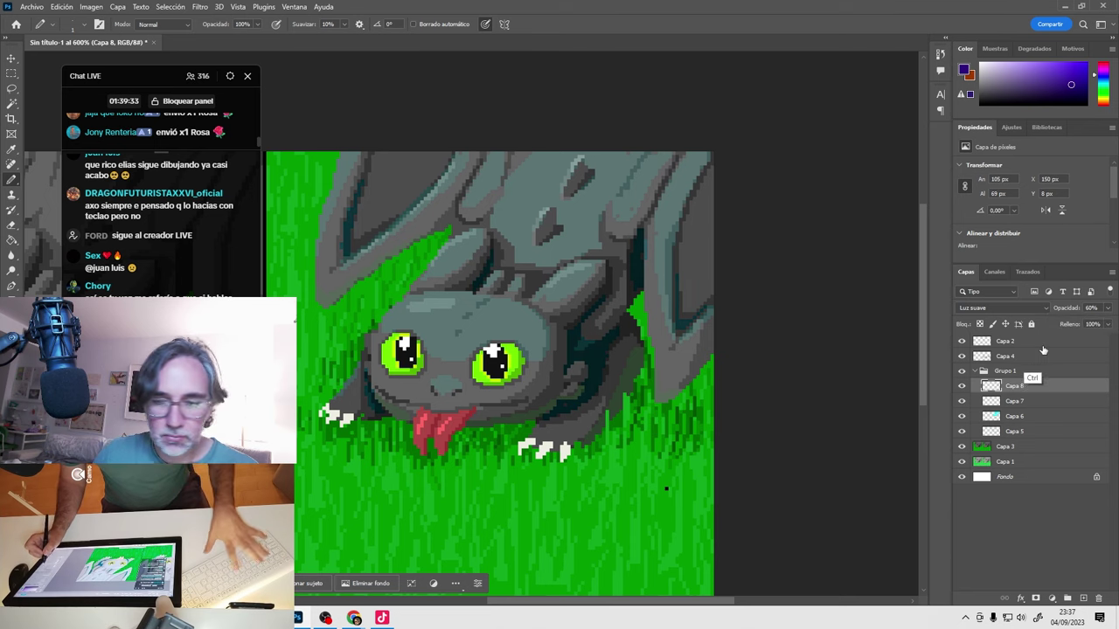
# Adjust Capa 8's violet shadows with saturation +18 and lightness +24, then compare the image with and without the layer.
pyautogui.hotkey('ctrl', 'u')
pyautogui.moveTo(820, 327); pyautogui.dragTo(830, 327)
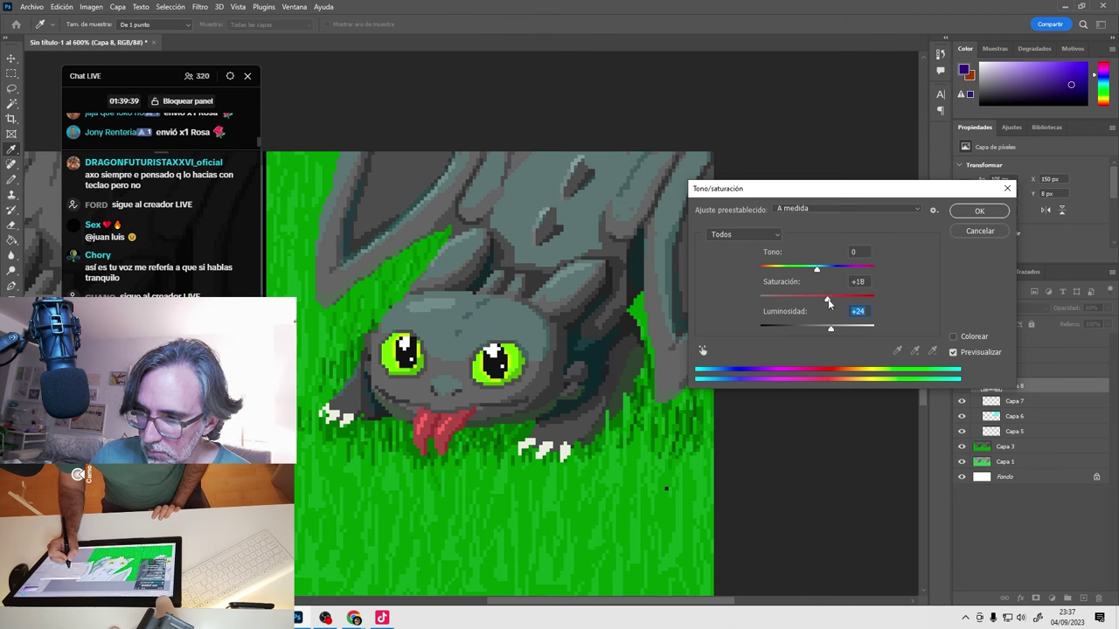
pyautogui.click(827, 297)
pyautogui.click(979, 212)
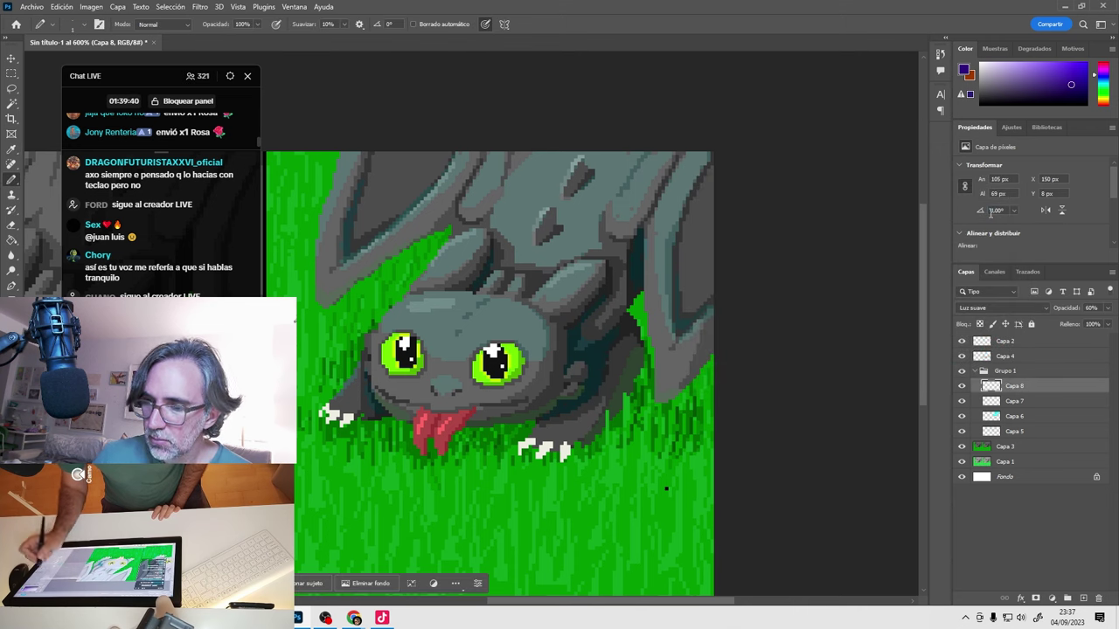
pyautogui.click(962, 386)
pyautogui.click(962, 386)
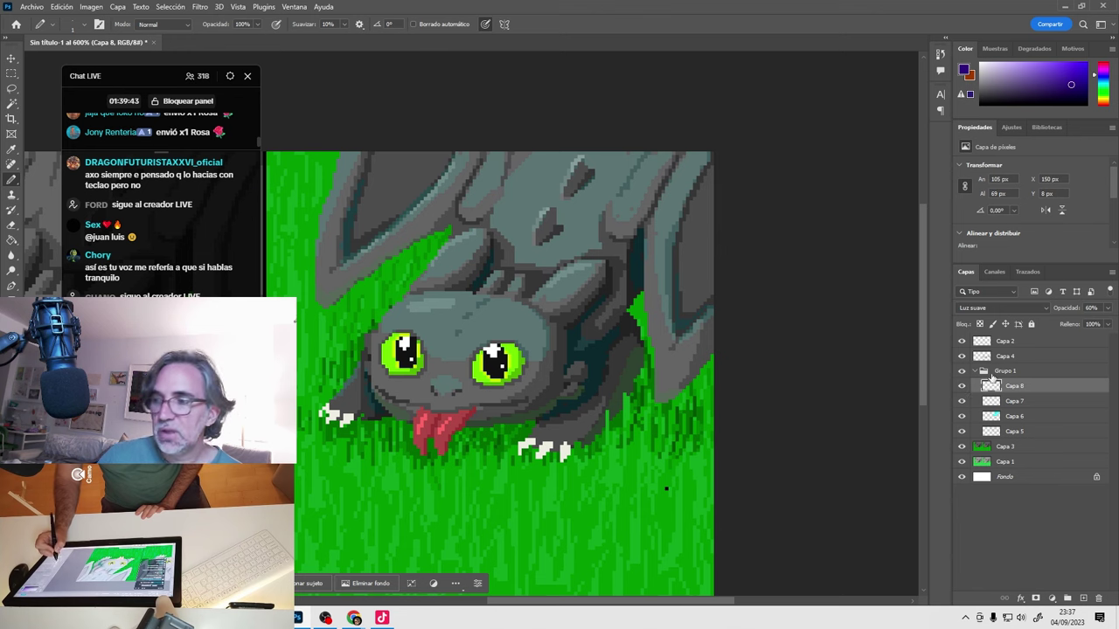
# Compare the dragon with and without Grupo 1, then merge Grupo 1 and Capa 3 into a single layer.
pyautogui.click(963, 372)
pyautogui.click(963, 372)
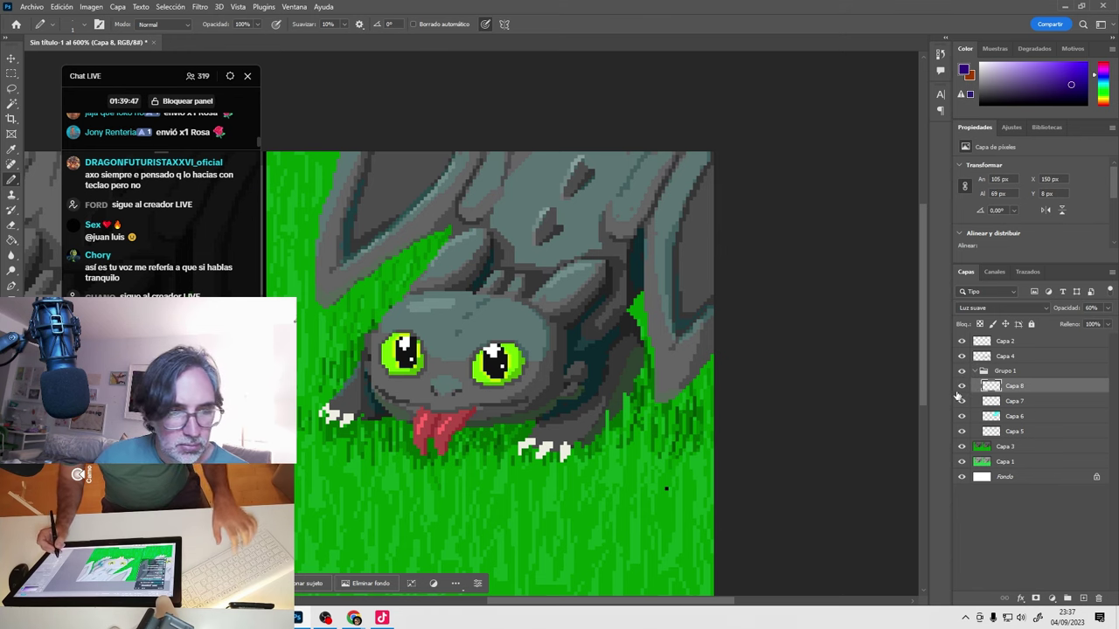
pyautogui.moveTo(607, 374); pyautogui.dragTo(686, 395)
pyautogui.scroll(2, 616, 402)
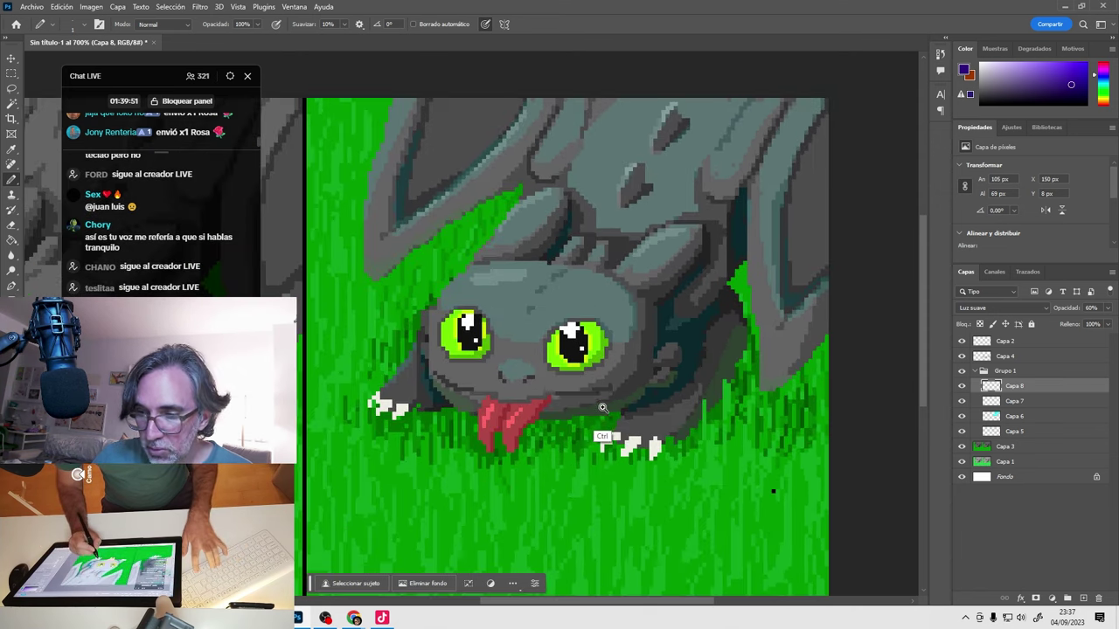
pyautogui.click(1014, 372)
pyautogui.hotkey('ctrl', 'e')
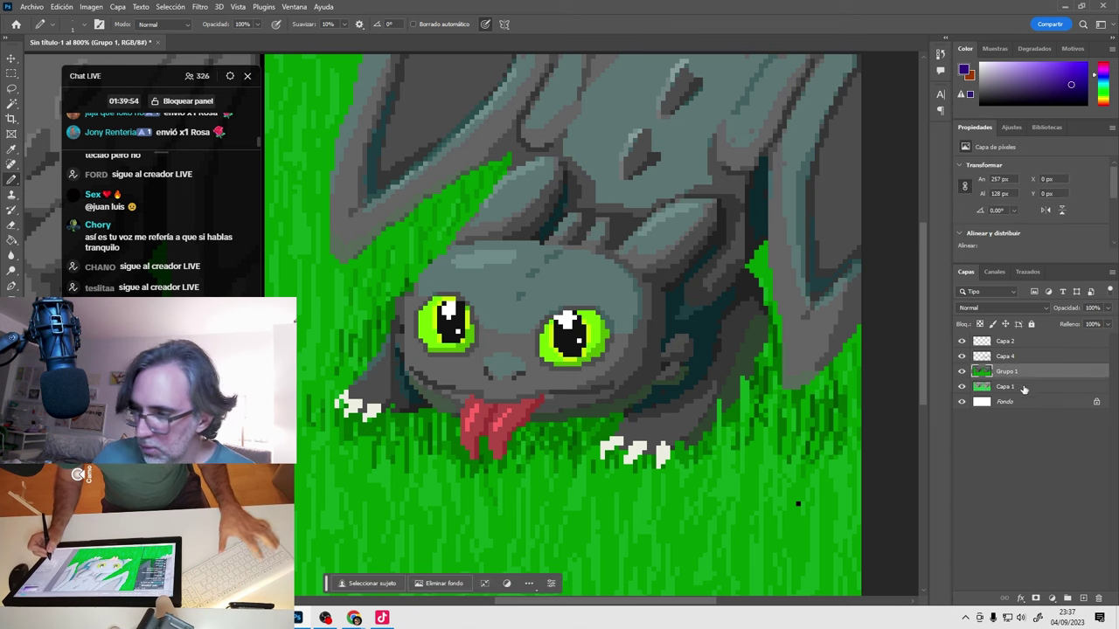
pyautogui.click(962, 372)
pyautogui.click(962, 373)
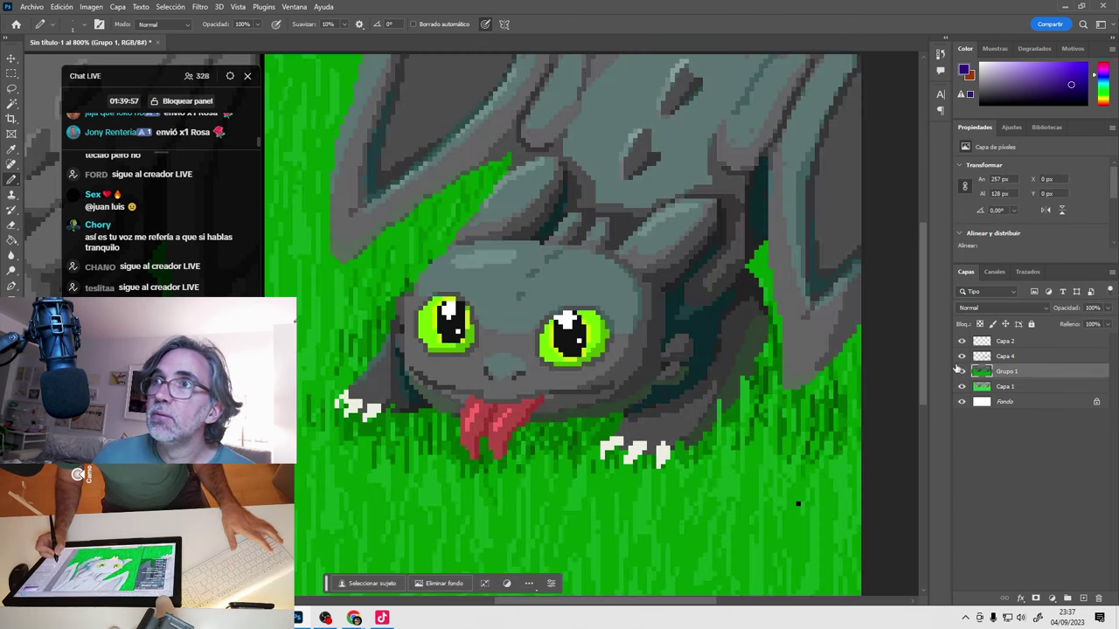
# Pencil the dark teal sampled from the forehead marks along the upper lip above the tongue.
pyautogui.scroll(3, 398, 380)
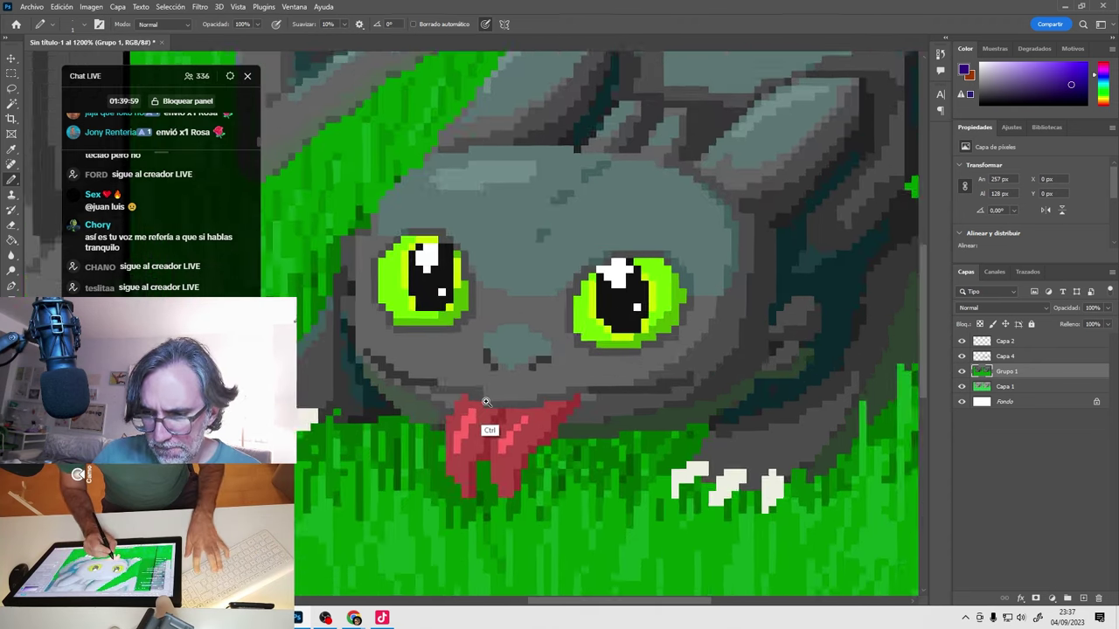
pyautogui.keyDown('alt'); pyautogui.click(603, 262); pyautogui.keyUp('alt')
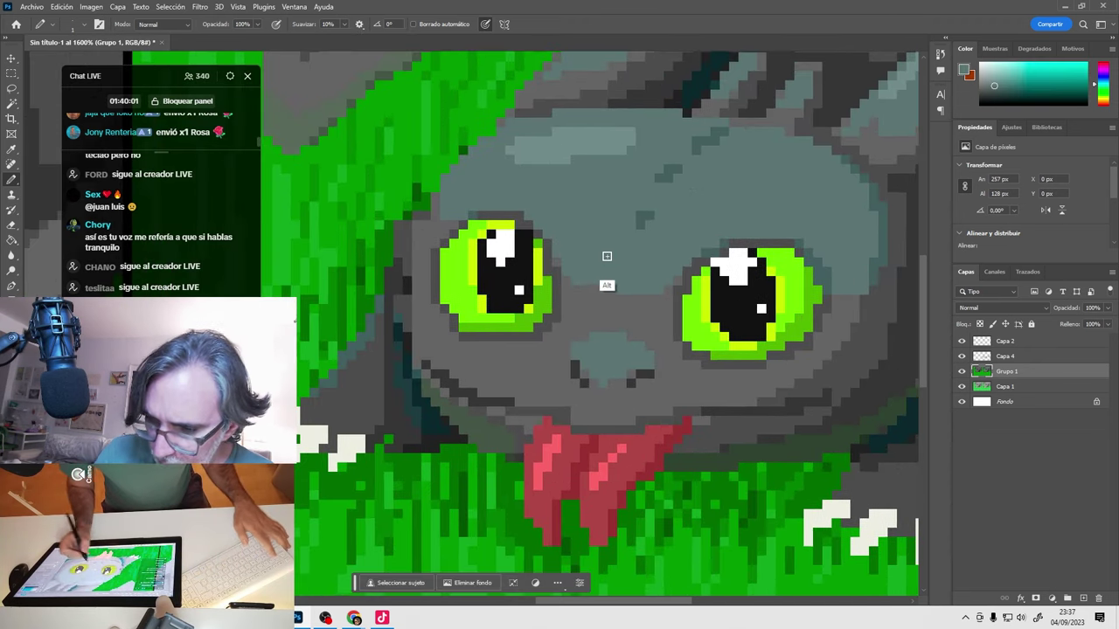
pyautogui.click(645, 219)
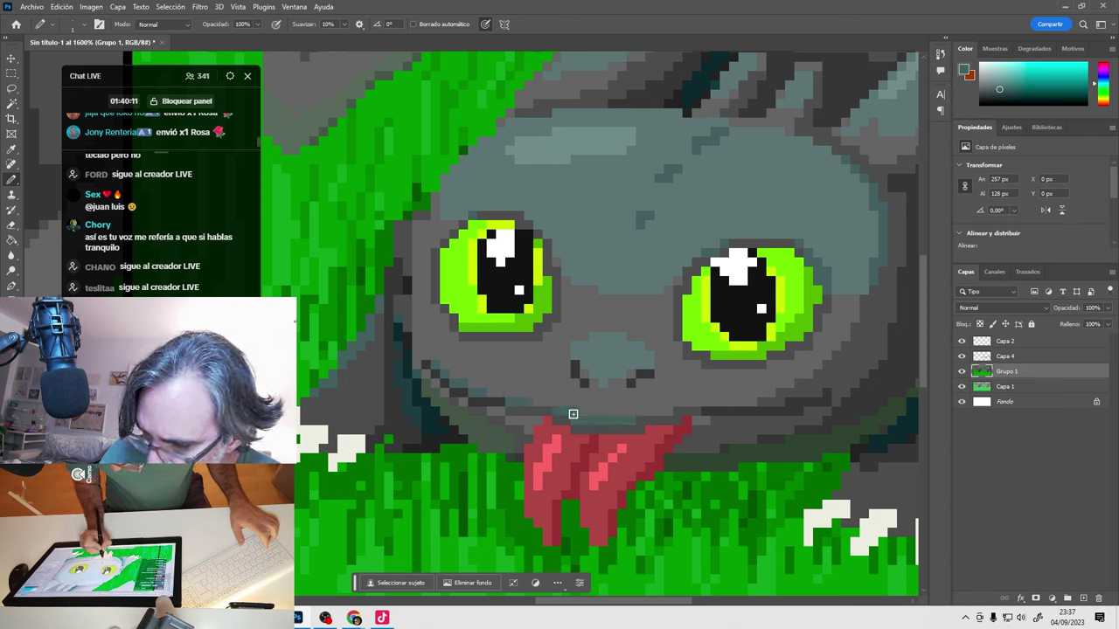
pyautogui.moveTo(571, 415); pyautogui.dragTo(740, 402)
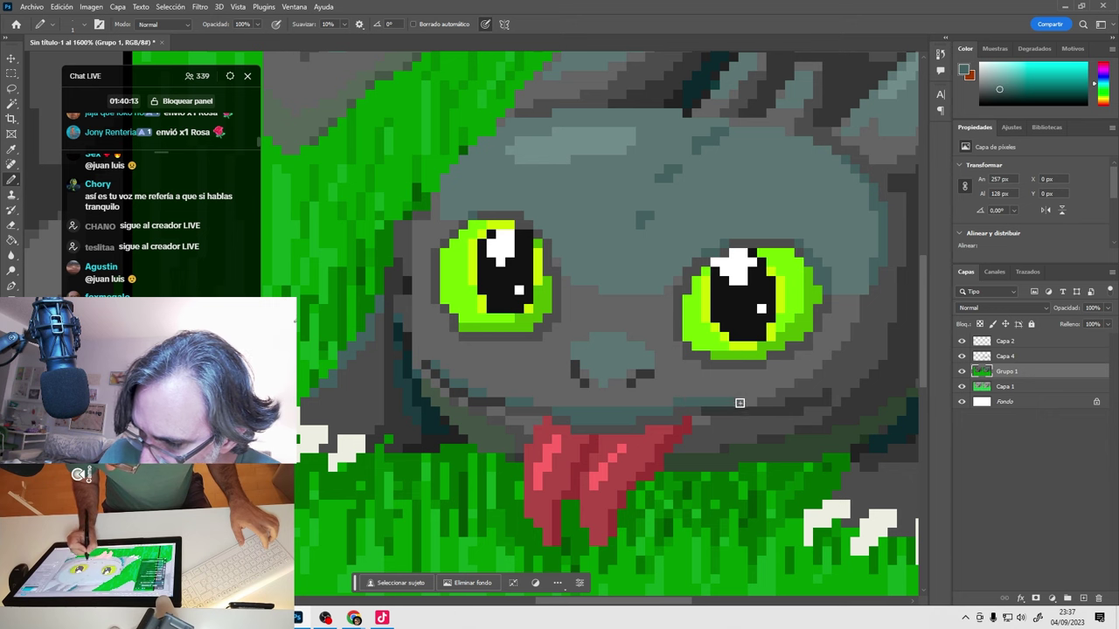
# Clean up both side edges of the dragon's forehead with grey and teal pixels sampled from the head.
pyautogui.keyDown('alt'); pyautogui.click(880, 277); pyautogui.keyUp('alt')
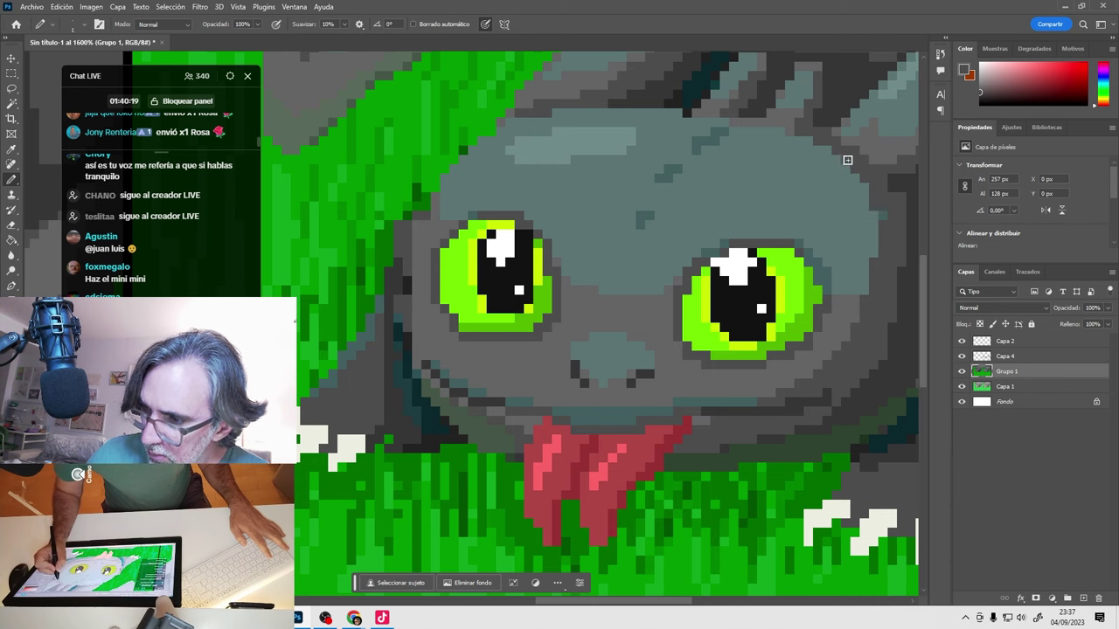
pyautogui.keyDown('alt'); pyautogui.click(856, 302); pyautogui.keyUp('alt')
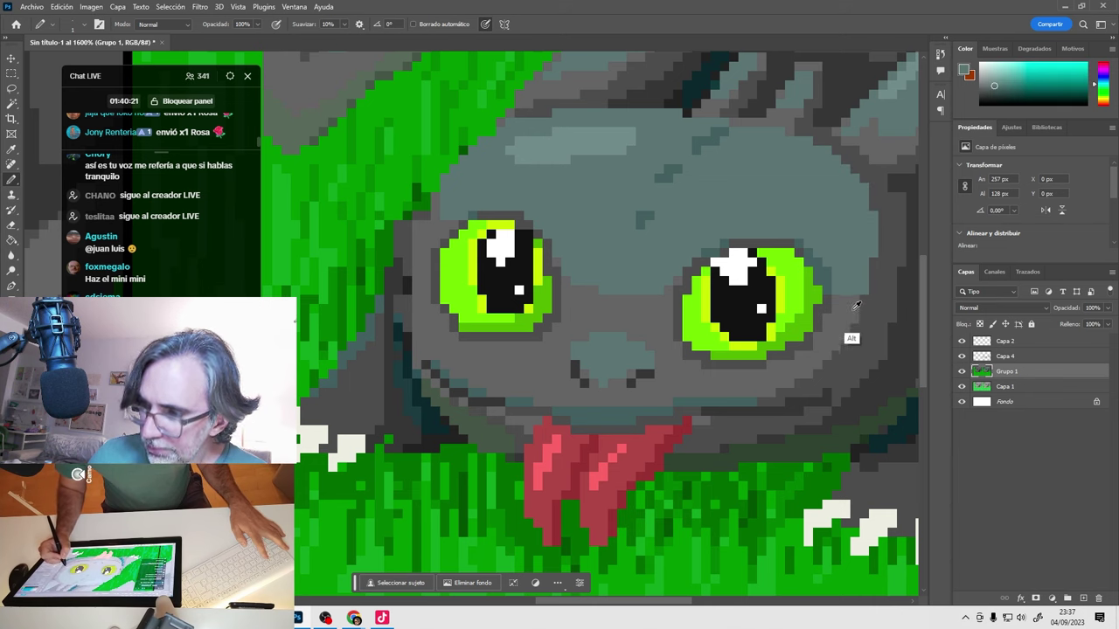
pyautogui.moveTo(846, 312); pyautogui.dragTo(855, 305)
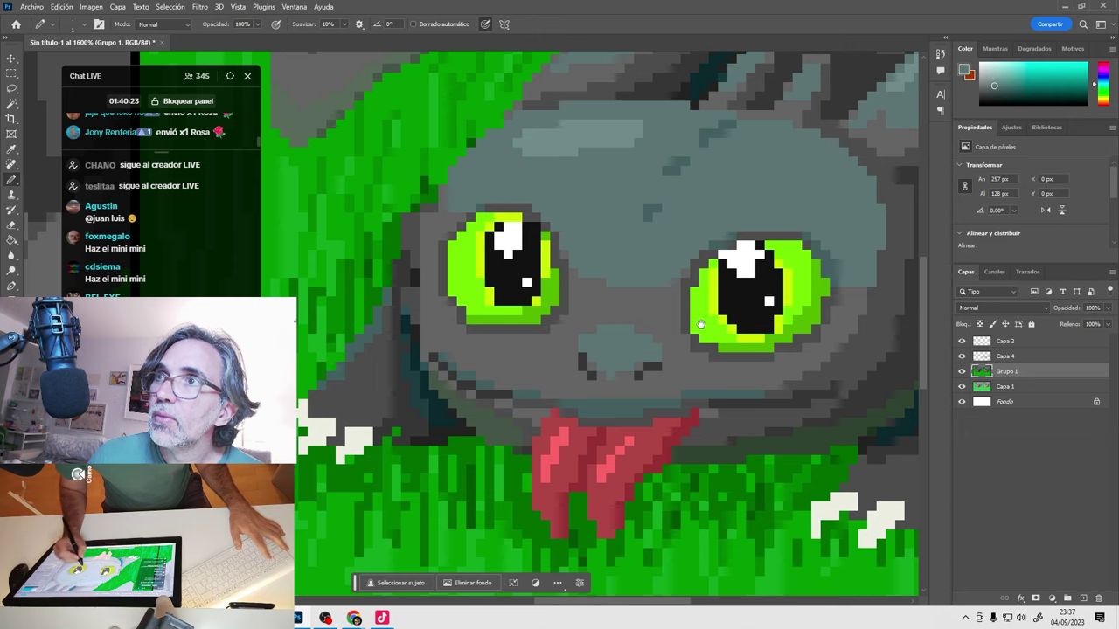
pyautogui.moveTo(700, 325); pyautogui.dragTo(701, 331)
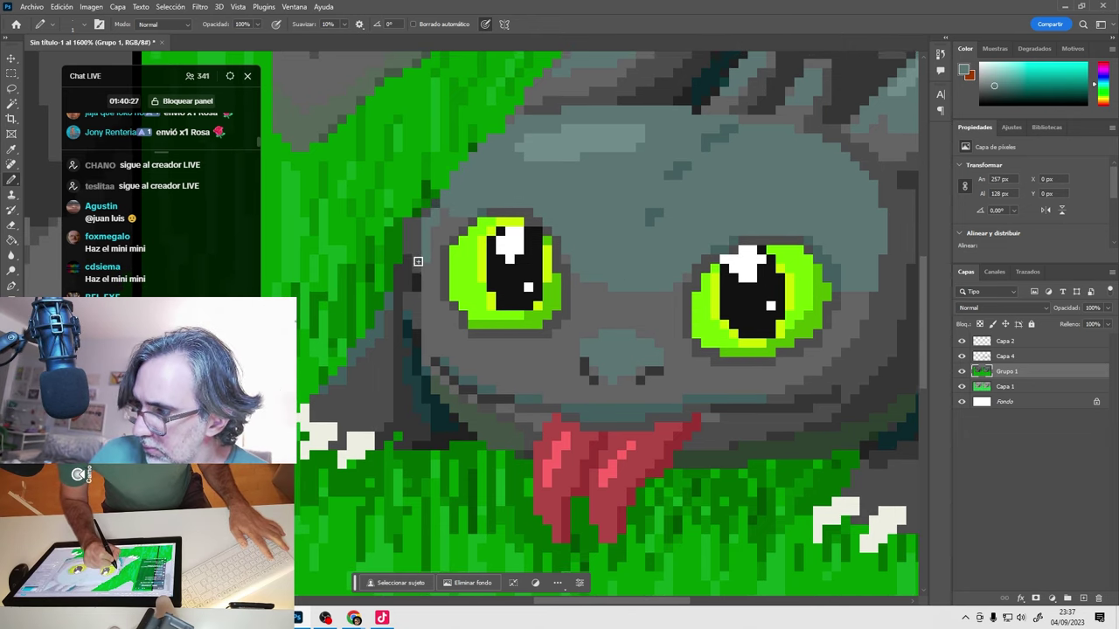
pyautogui.keyDown('alt'); pyautogui.click(408, 235); pyautogui.keyUp('alt')
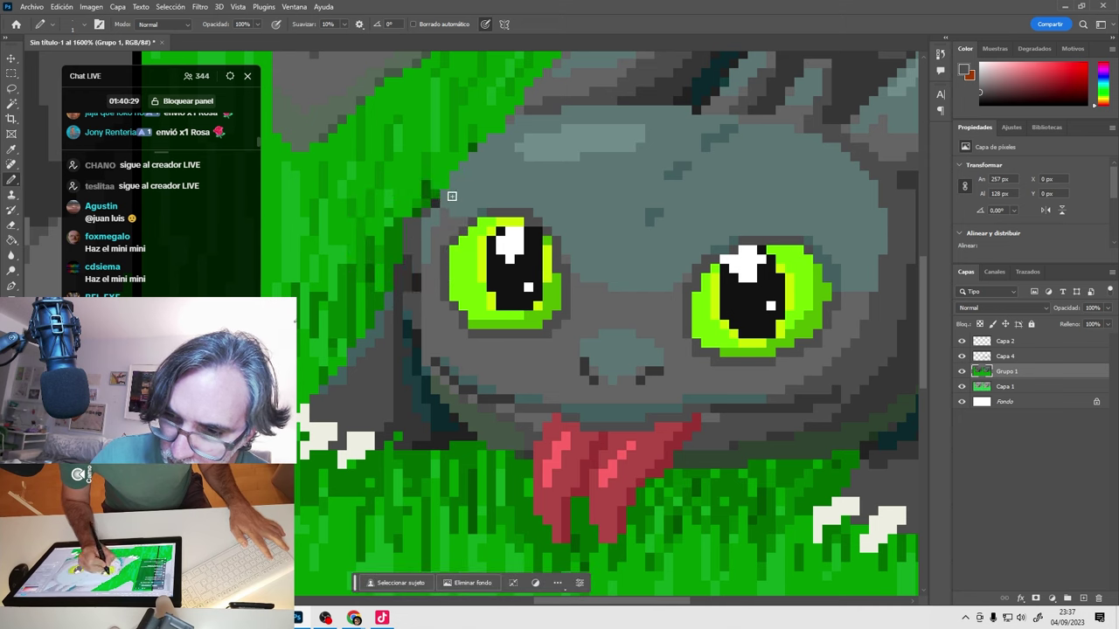
pyautogui.keyDown('alt'); pyautogui.click(438, 204); pyautogui.keyUp('alt')
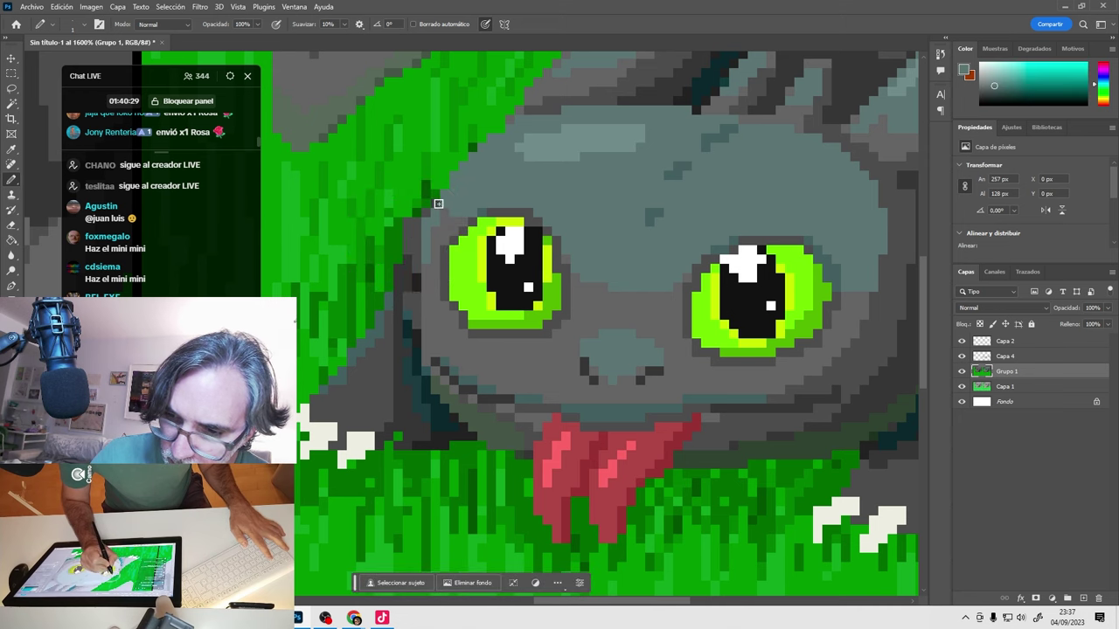
# Check the grass shadows on Capa 4, then merge Capa 4 with the Grupo 1 layer.
pyautogui.click(1005, 357)
pyautogui.click(962, 356)
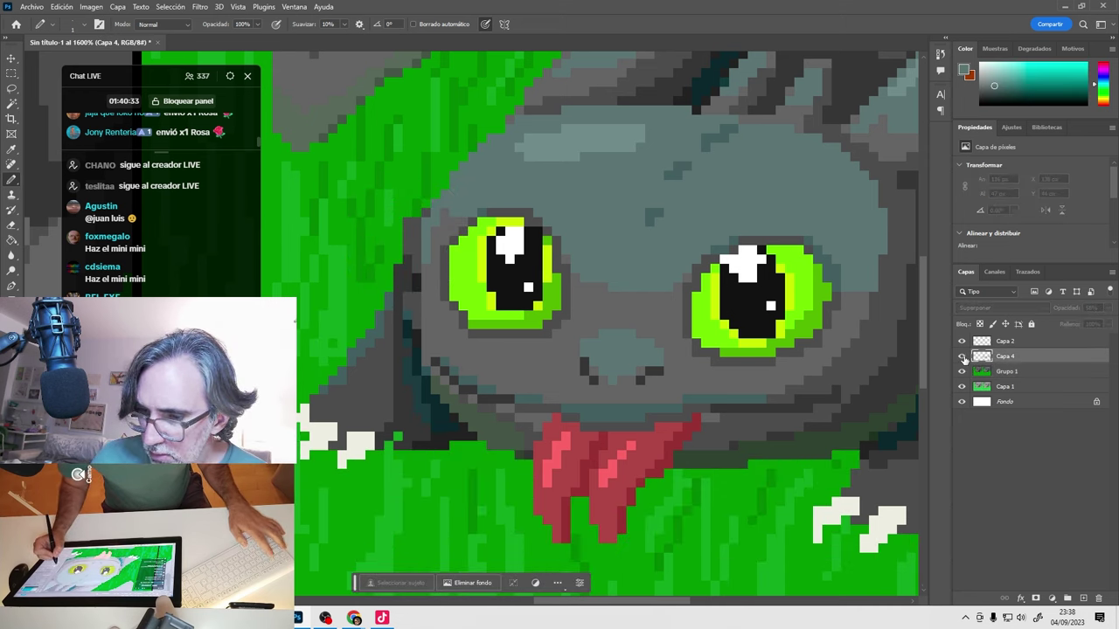
pyautogui.click(962, 357)
pyautogui.keyDown('shift'); pyautogui.click(1007, 372); pyautogui.keyUp('shift')
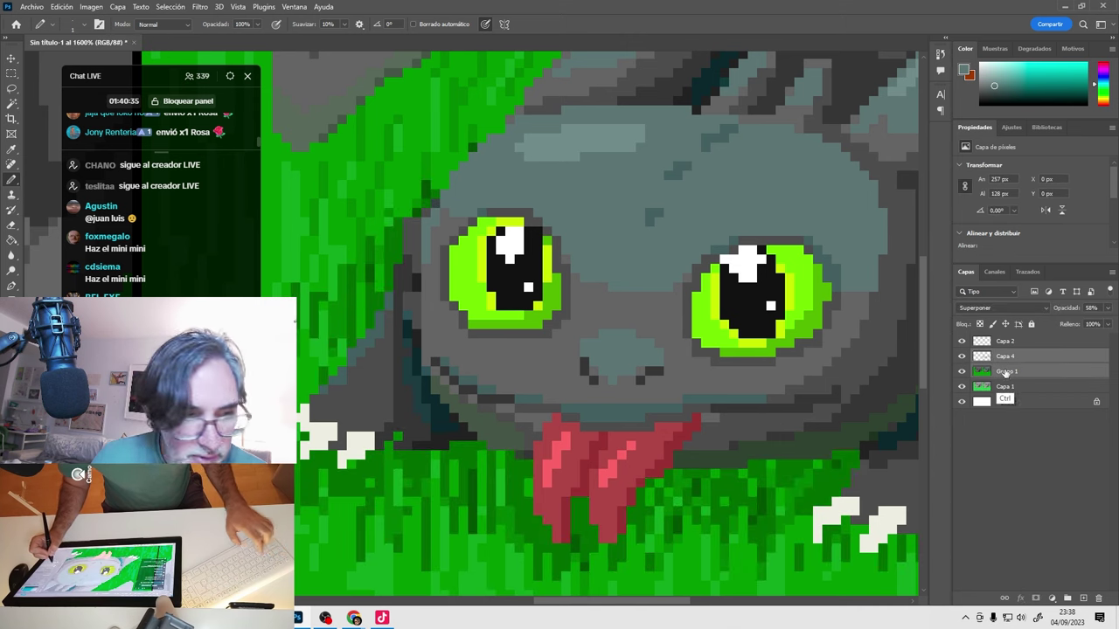
pyautogui.hotkey('ctrl', 'e')
# Sample the teal of the forehead and the darker teal of its marks for retouching the face.
pyautogui.keyDown('alt'); pyautogui.click(458, 190); pyautogui.keyUp('alt')
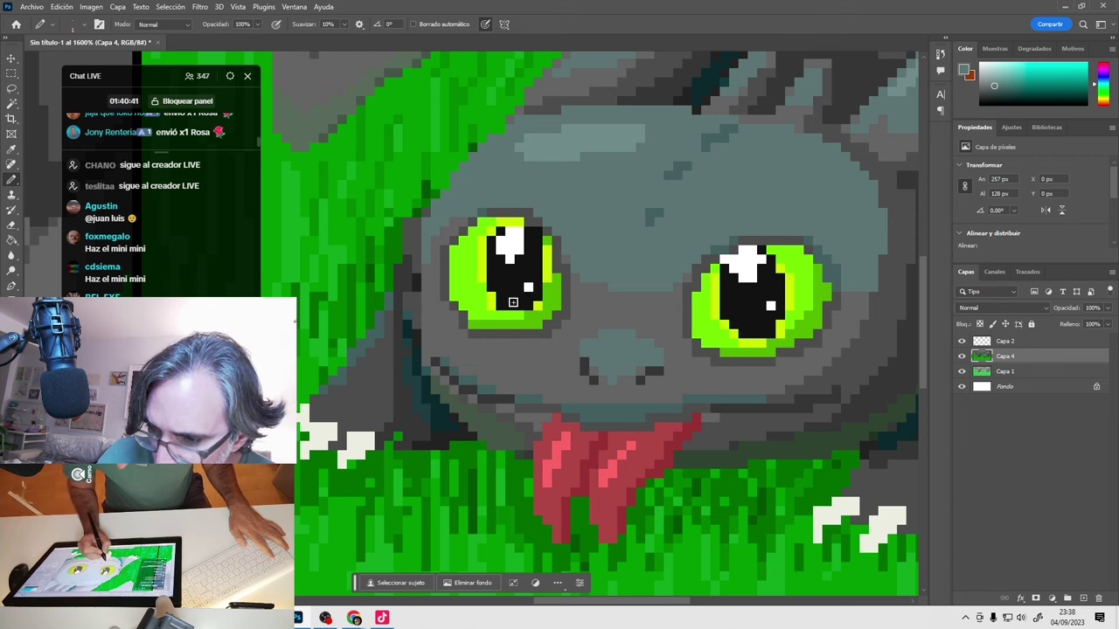
pyautogui.keyDown('alt'); pyautogui.click(652, 216); pyautogui.keyUp('alt')
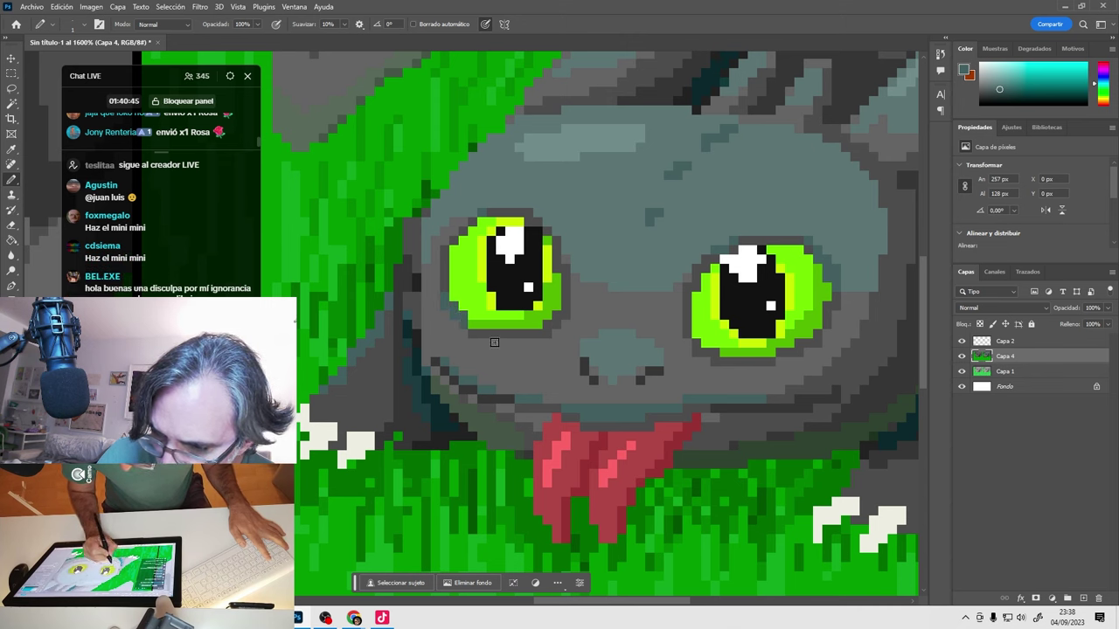
# Touch up the edge of the dragon's left-hand eye with sampled greens and grey-blue.
pyautogui.keyDown('alt'); pyautogui.click(466, 263); pyautogui.keyUp('alt')
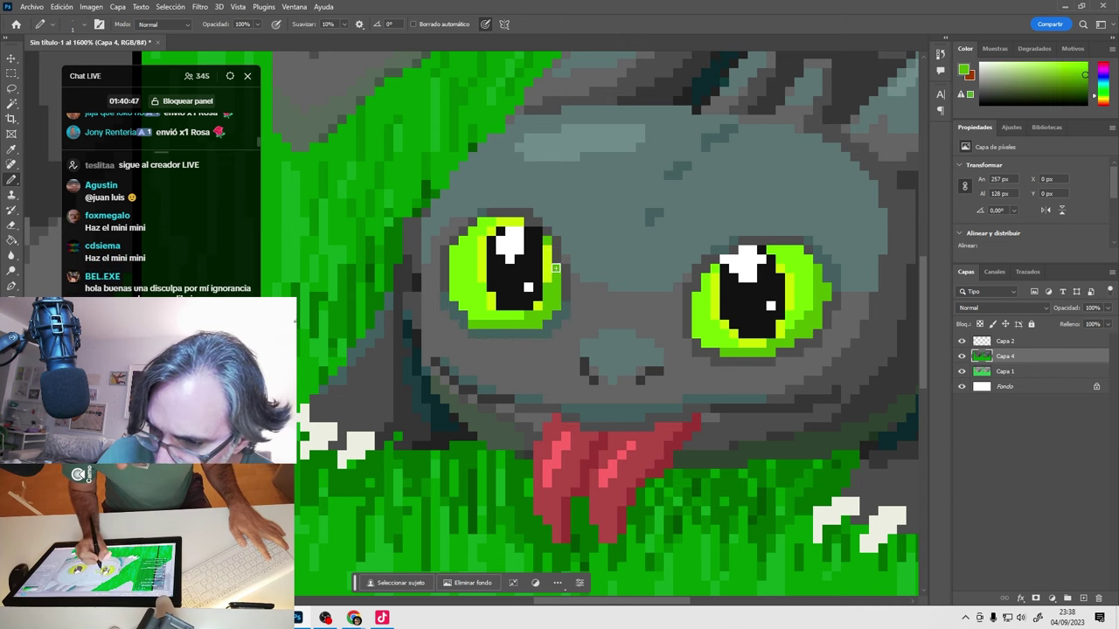
pyautogui.keyDown('alt'); pyautogui.click(454, 285); pyautogui.keyUp('alt')
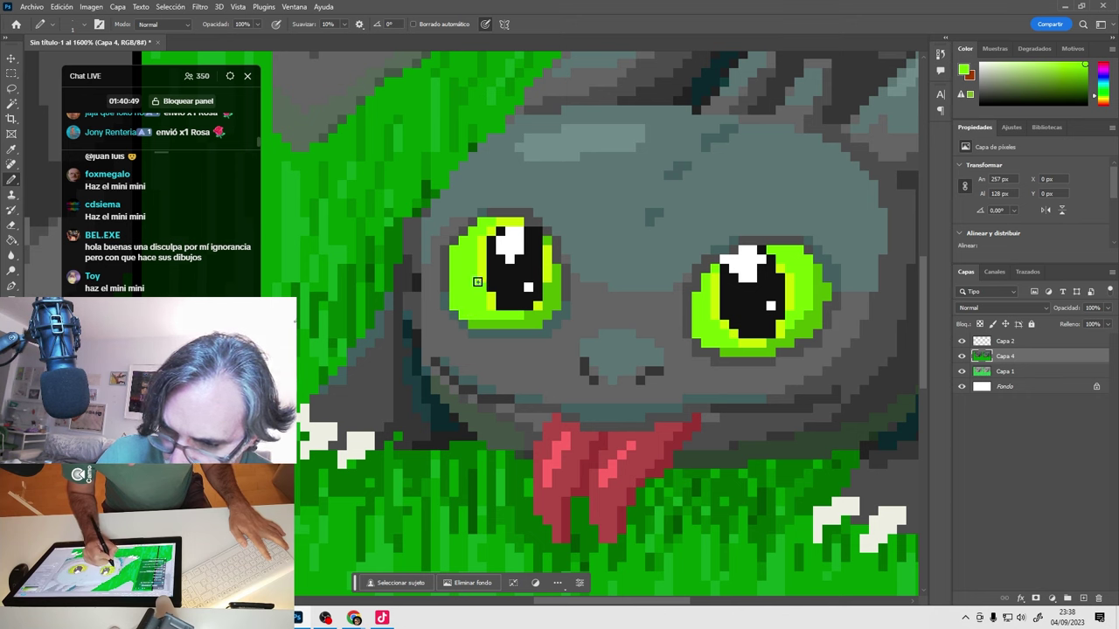
pyautogui.keyDown('alt'); pyautogui.click(555, 324); pyautogui.keyUp('alt')
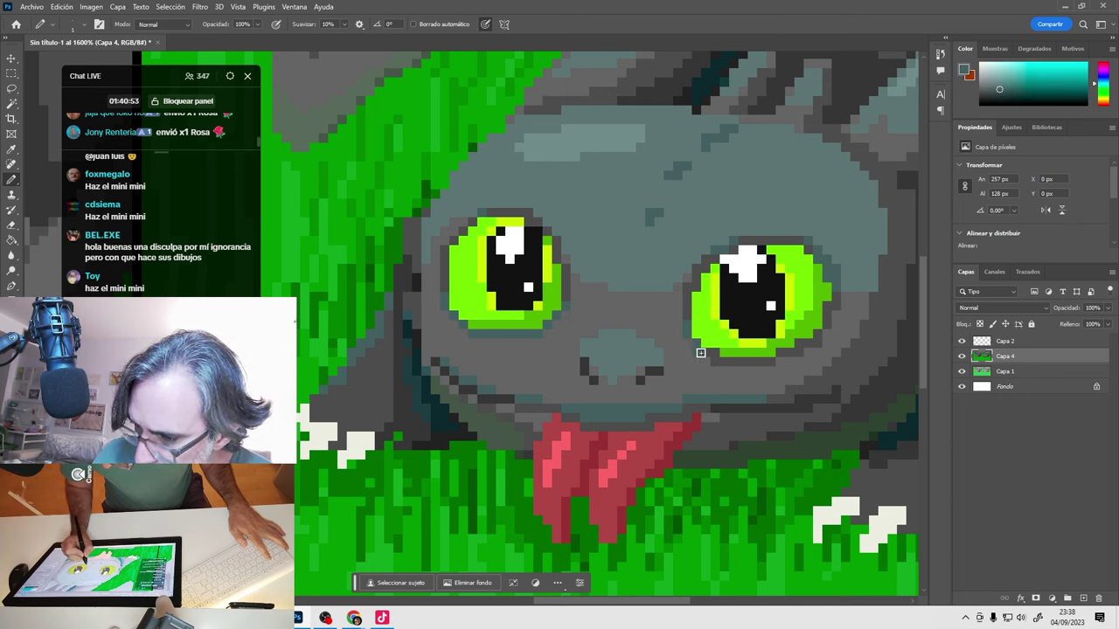
# Paint grey-blue shading pixels beneath the dragon's right-hand eye and retouch its lower edge with sampled green and grey.
pyautogui.moveTo(748, 360); pyautogui.dragTo(781, 352)
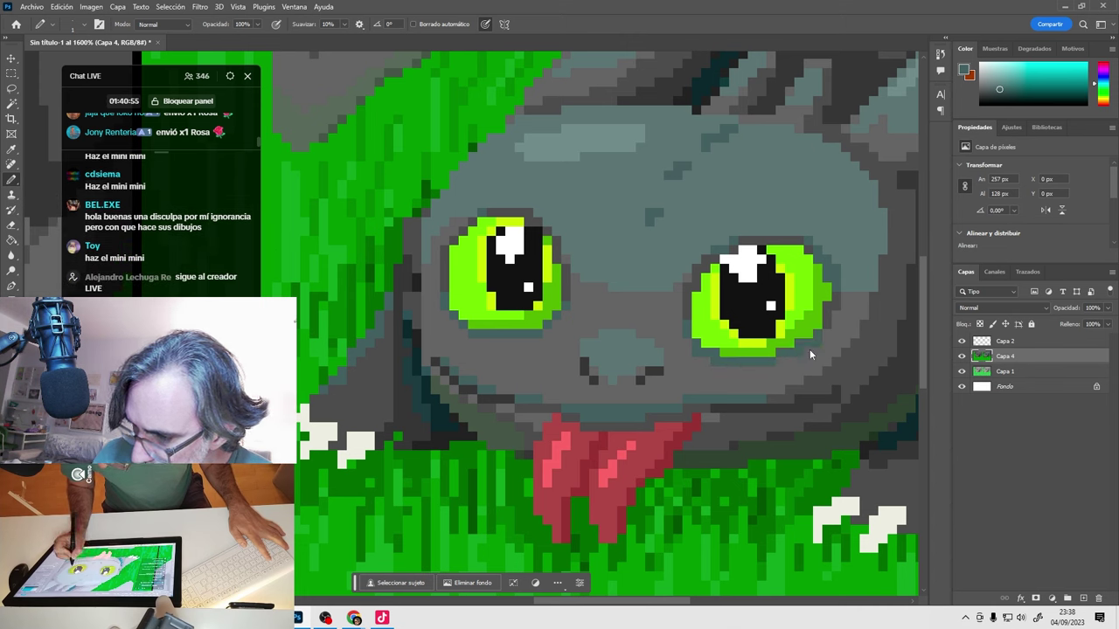
pyautogui.keyDown('alt'); pyautogui.click(814, 355); pyautogui.keyUp('alt')
pyautogui.keyDown('alt'); pyautogui.click(798, 341); pyautogui.keyUp('alt')
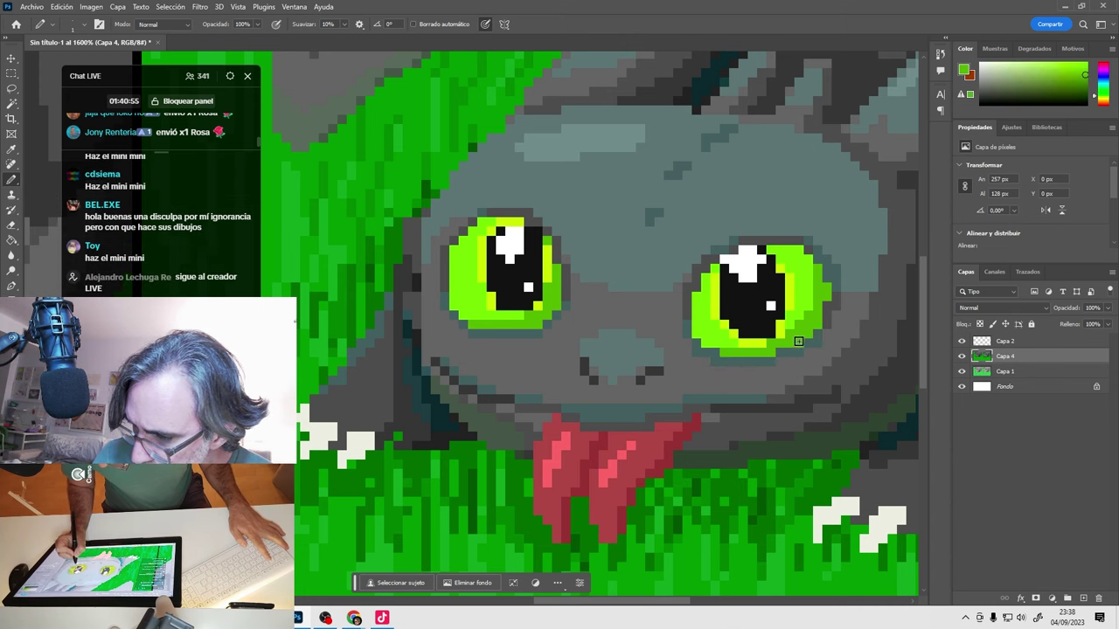
pyautogui.keyDown('alt'); pyautogui.click(703, 368); pyautogui.keyUp('alt')
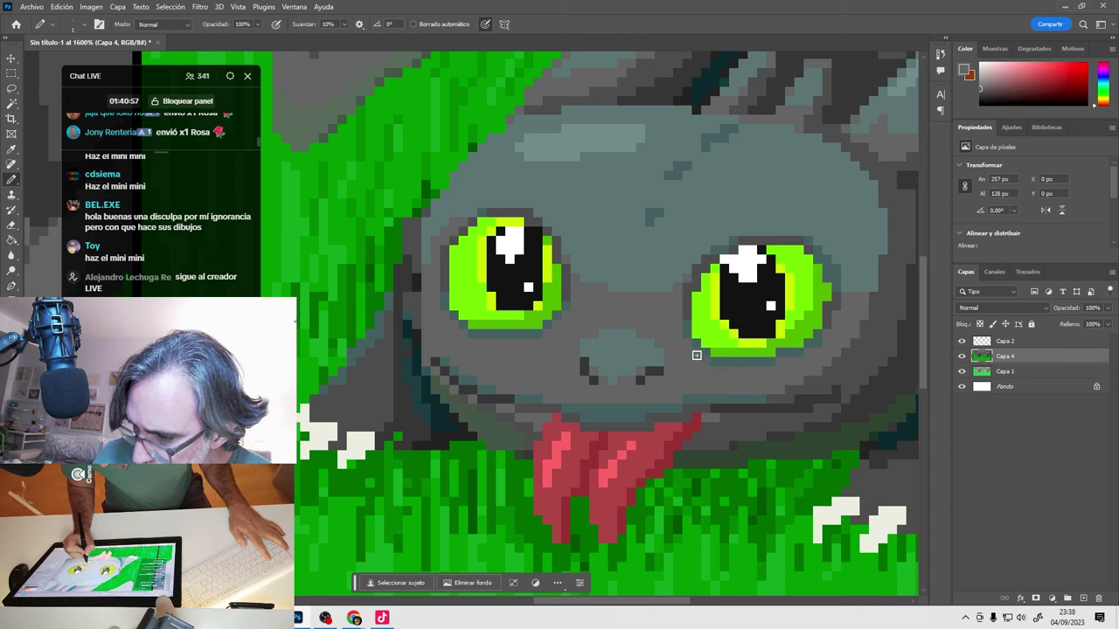
# Retouch the upper and outer outline of the right-hand eye in grey-blue and green, and compare the drawing with Capa 4 hidden and shown.
pyautogui.keyDown('alt'); pyautogui.click(834, 296); pyautogui.keyUp('alt')
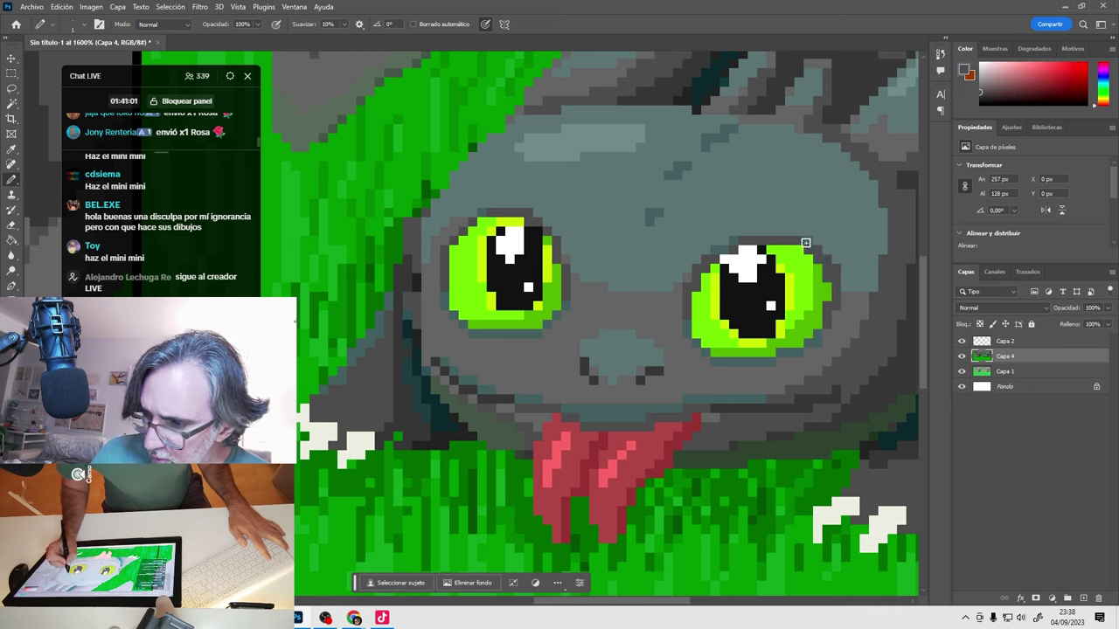
pyautogui.keyDown('alt'); pyautogui.click(845, 249); pyautogui.keyUp('alt')
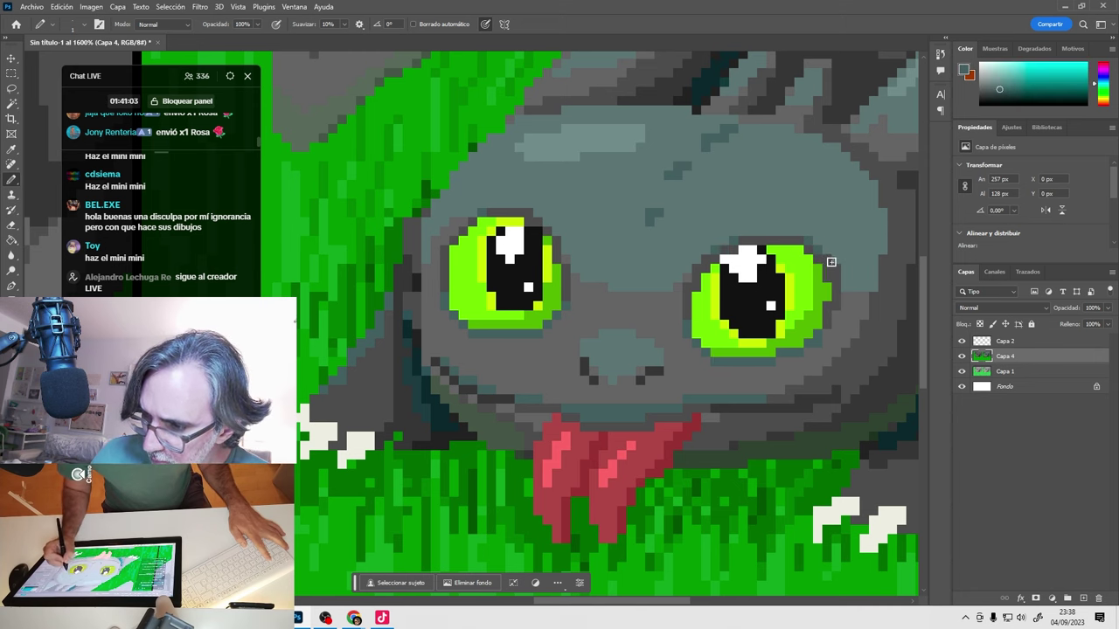
pyautogui.keyDown('alt'); pyautogui.click(828, 295); pyautogui.keyUp('alt')
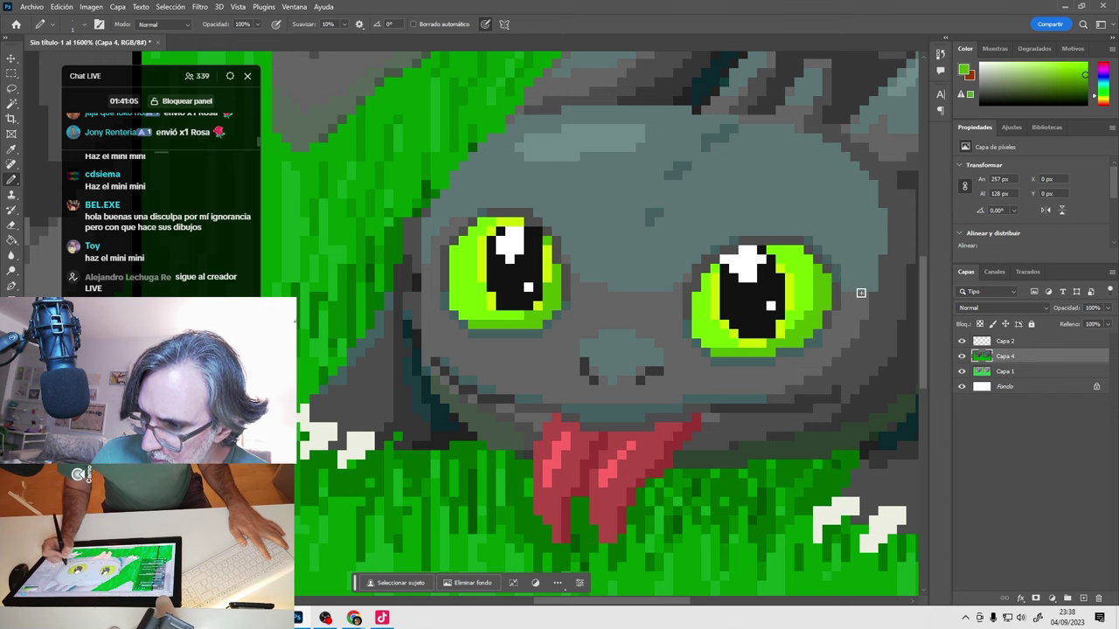
pyautogui.keyDown('alt'); pyautogui.click(485, 204); pyautogui.keyUp('alt')
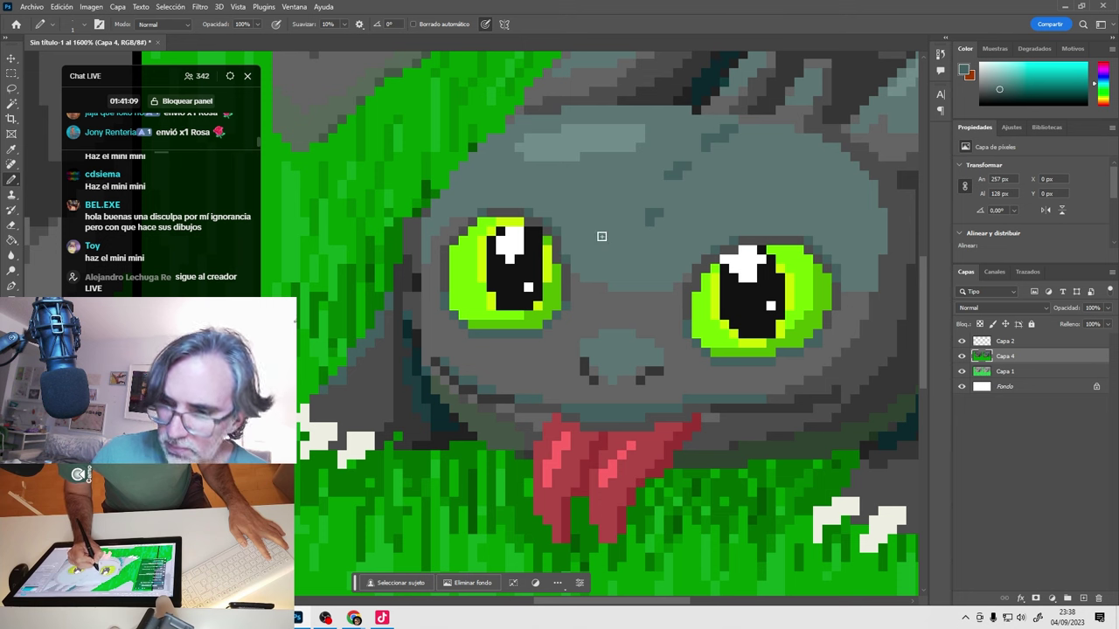
pyautogui.click(962, 357)
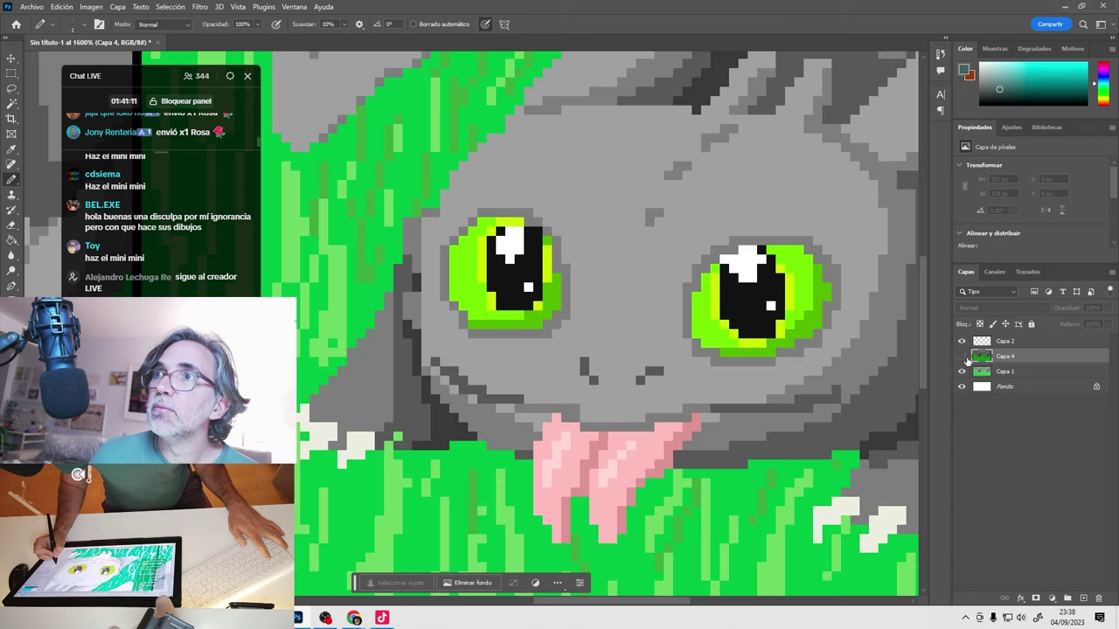
pyautogui.click(962, 357)
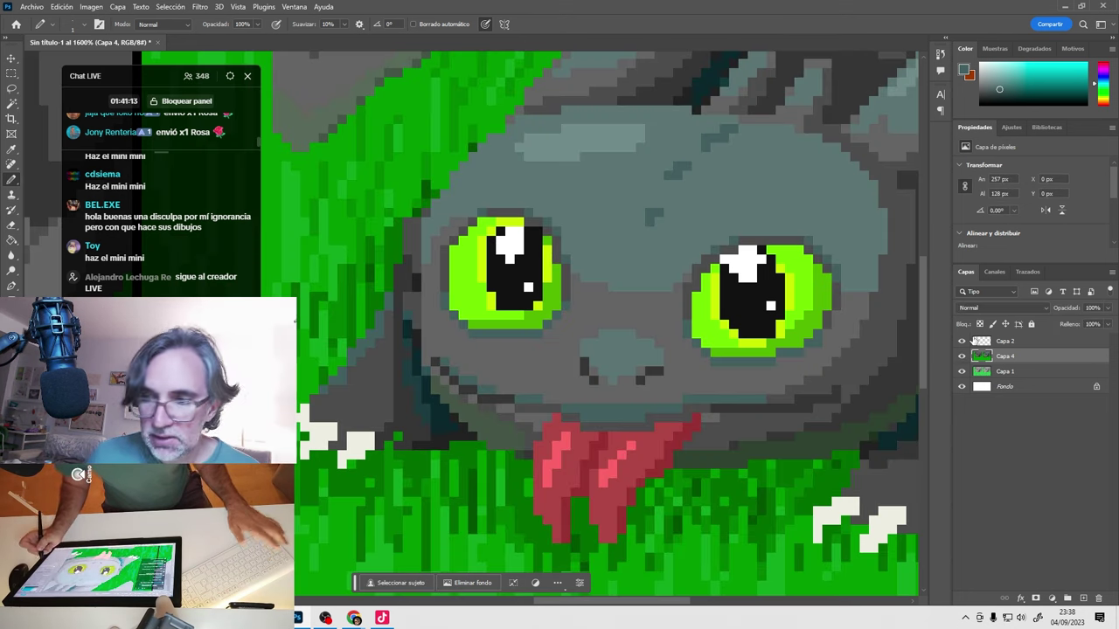
# Deepen the shadow between the dragon's left-hand cheek and front leg with sampled dark teal shades, down to the grass edge.
pyautogui.hotkey('ctrl', '-')
pyautogui.click(478, 373)
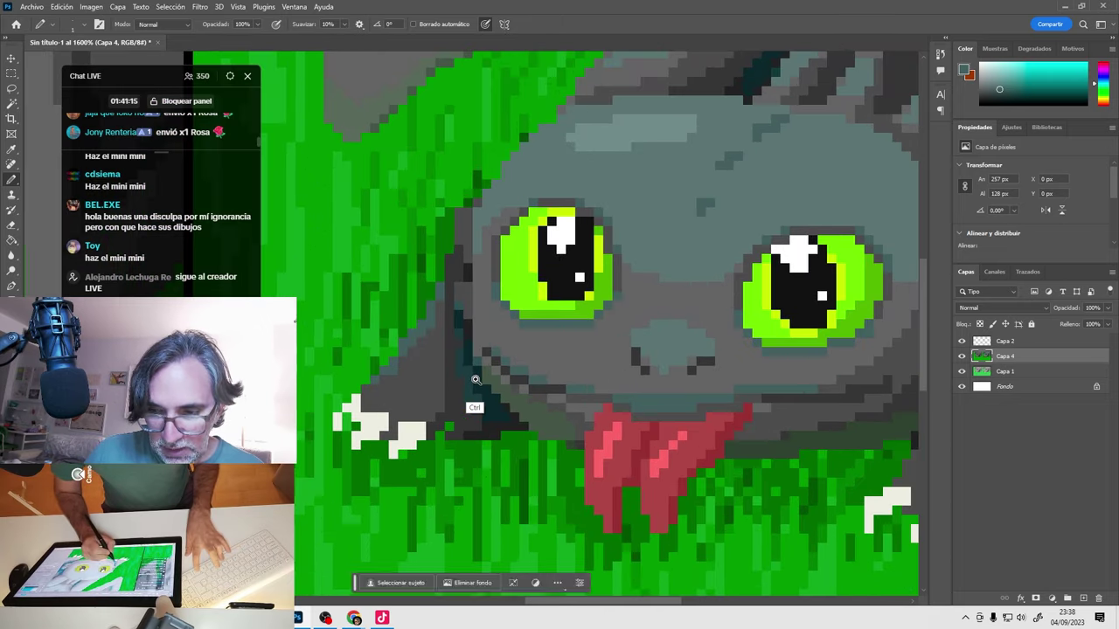
pyautogui.click(474, 400)
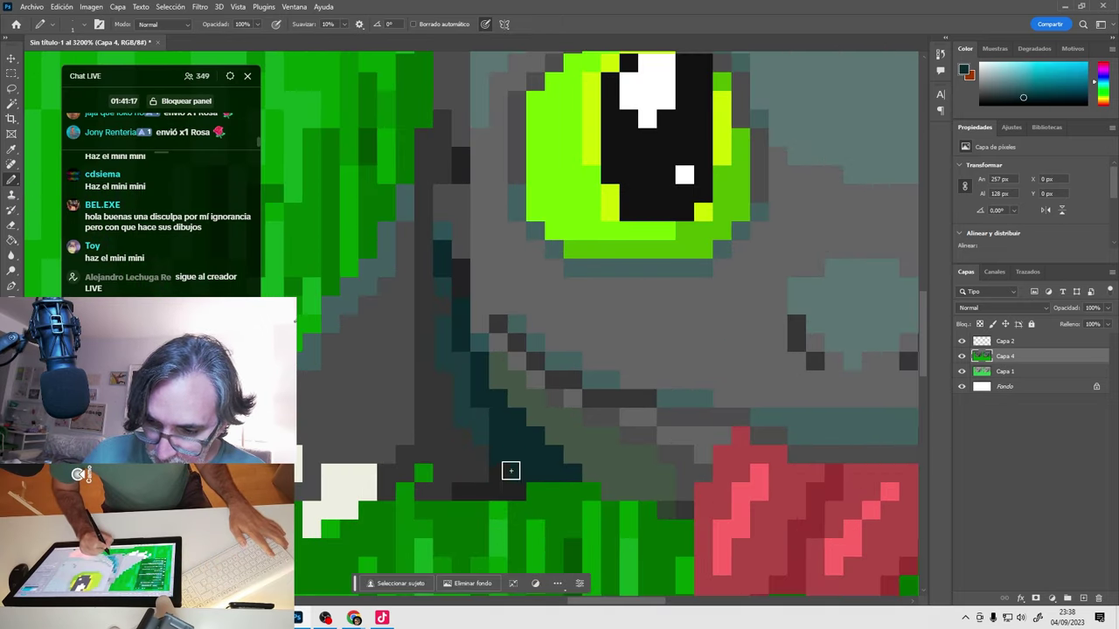
pyautogui.keyDown('alt'); pyautogui.click(474, 432); pyautogui.keyUp('alt')
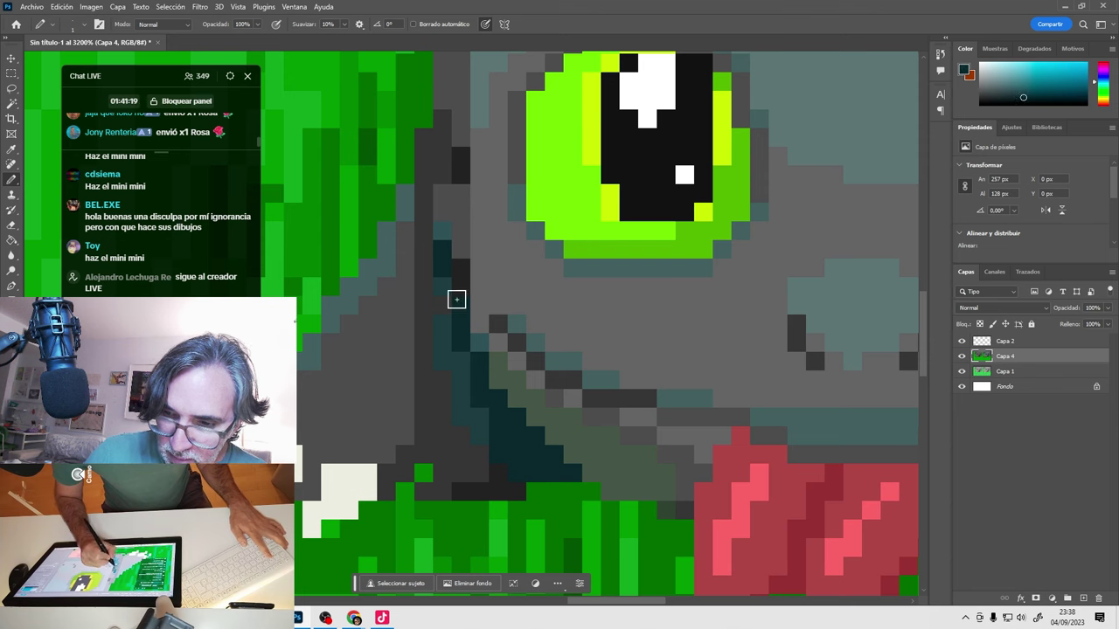
pyautogui.keyDown('alt'); pyautogui.click(457, 230); pyautogui.keyUp('alt')
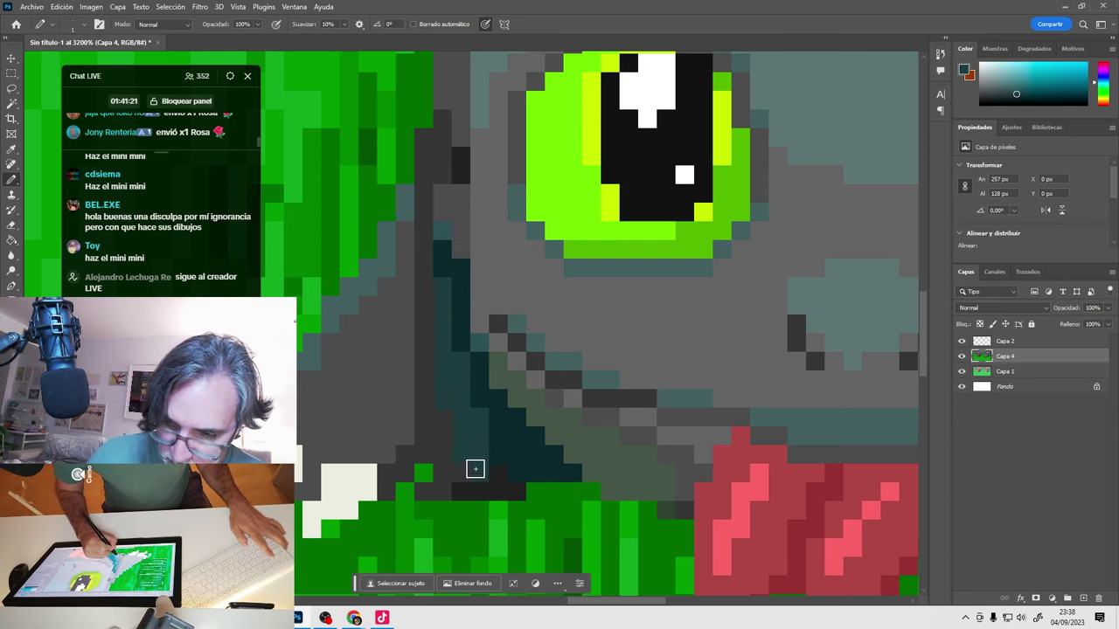
pyautogui.keyDown('alt'); pyautogui.click(503, 456); pyautogui.keyUp('alt')
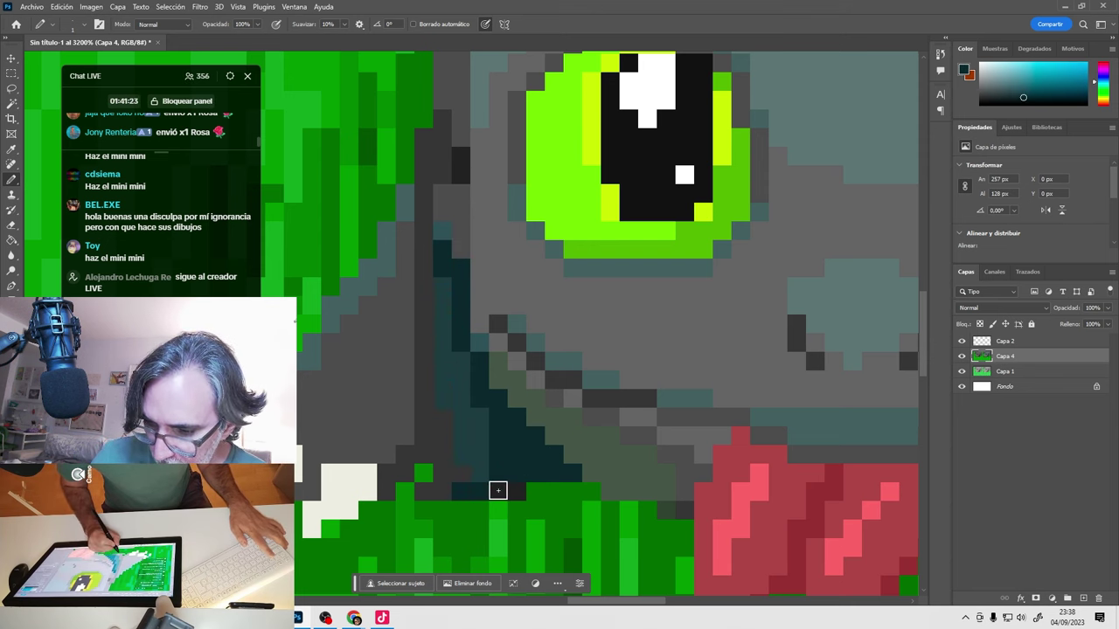
pyautogui.keyDown('alt'); pyautogui.click(470, 456); pyautogui.keyUp('alt')
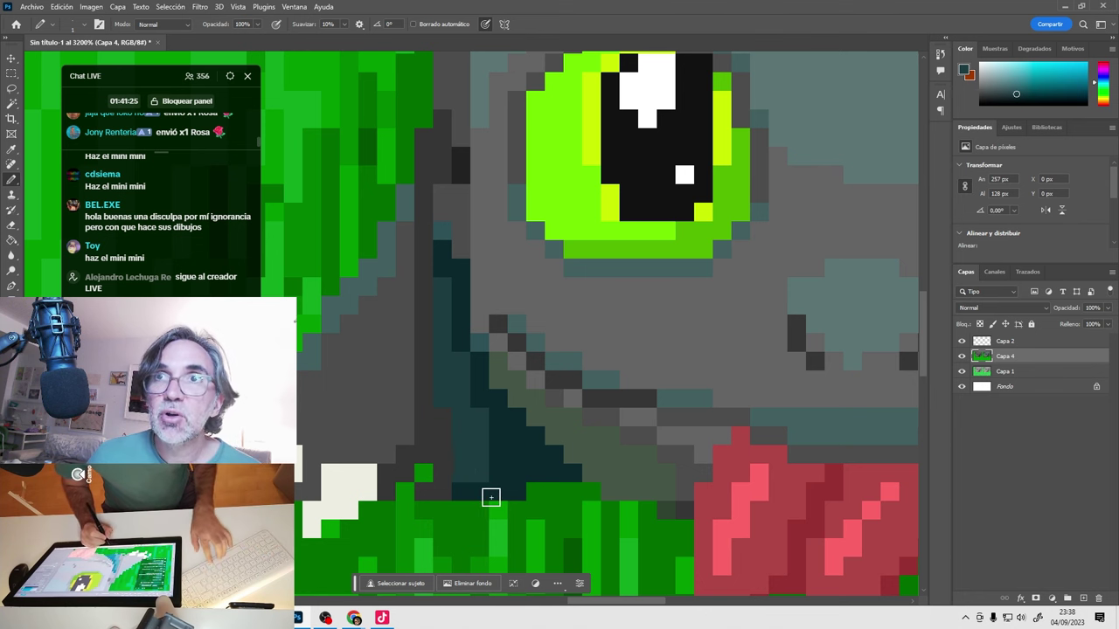
# Retouch the shadows behind the head and above the right-hand front paw with sampled dark teal and dark grey.
pyautogui.scroll(-4, 660, 433)
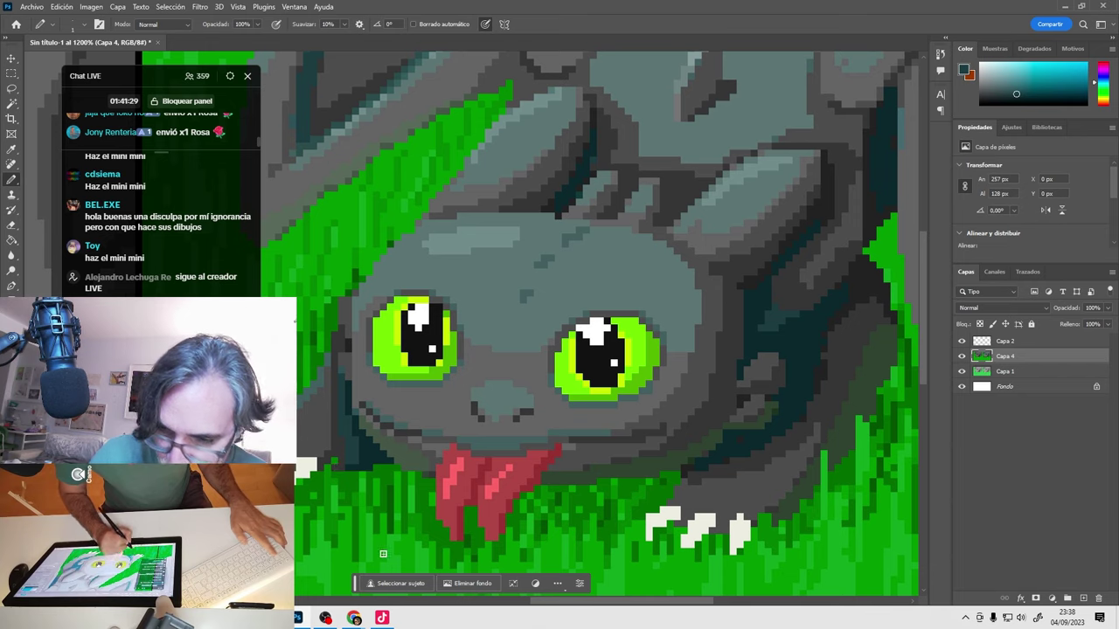
pyautogui.moveTo(787, 459); pyautogui.dragTo(693, 460)
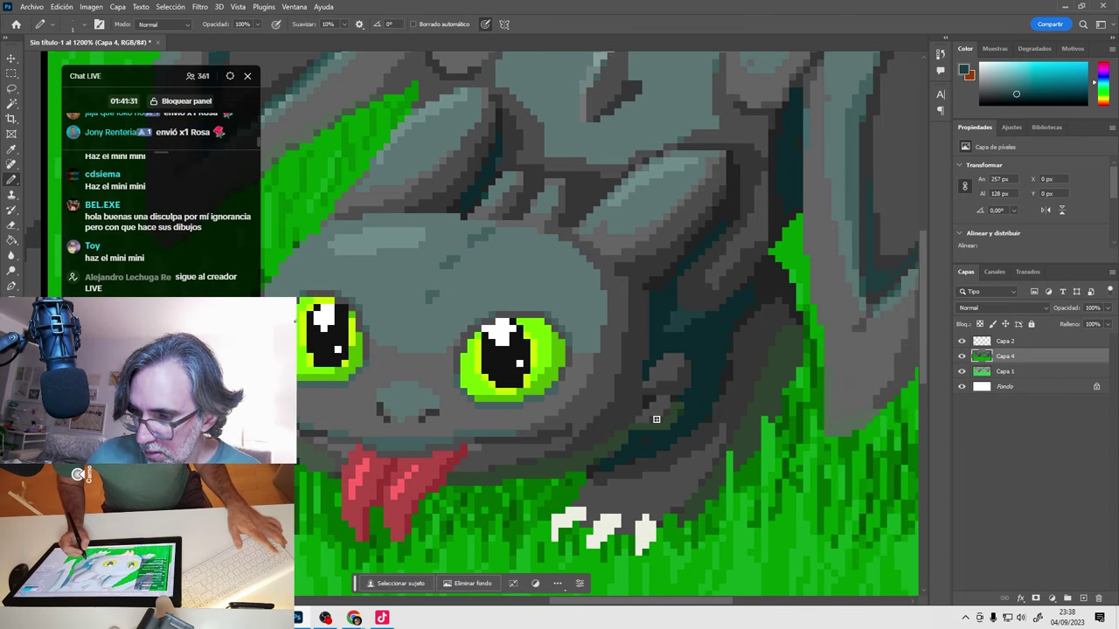
pyautogui.keyDown('alt'); pyautogui.click(739, 314); pyautogui.keyUp('alt')
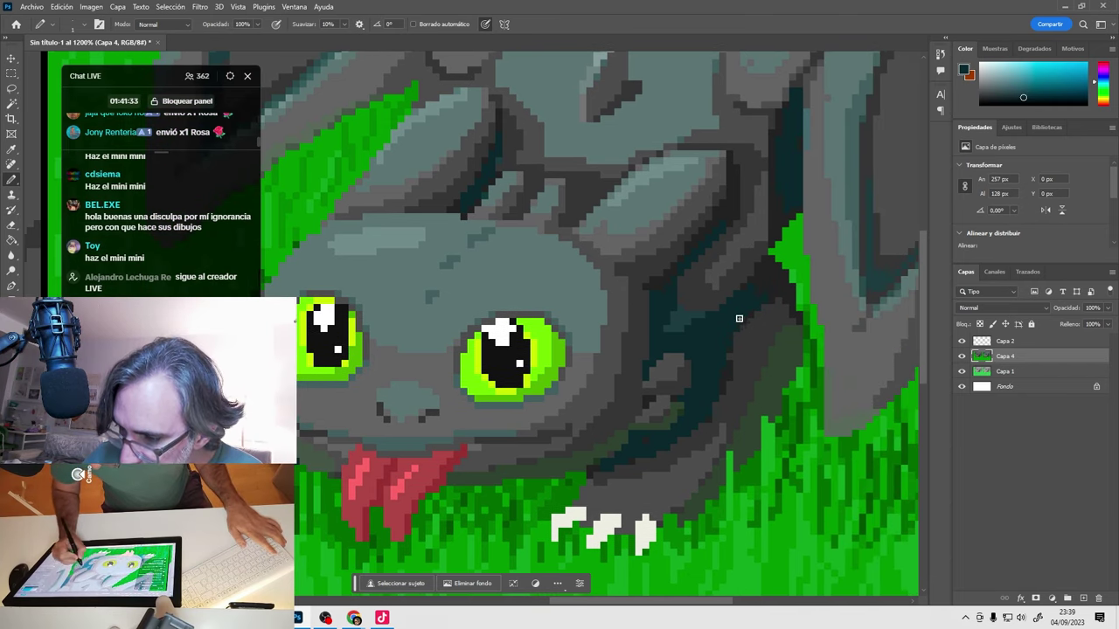
pyautogui.keyDown('alt'); pyautogui.click(733, 399); pyautogui.keyUp('alt')
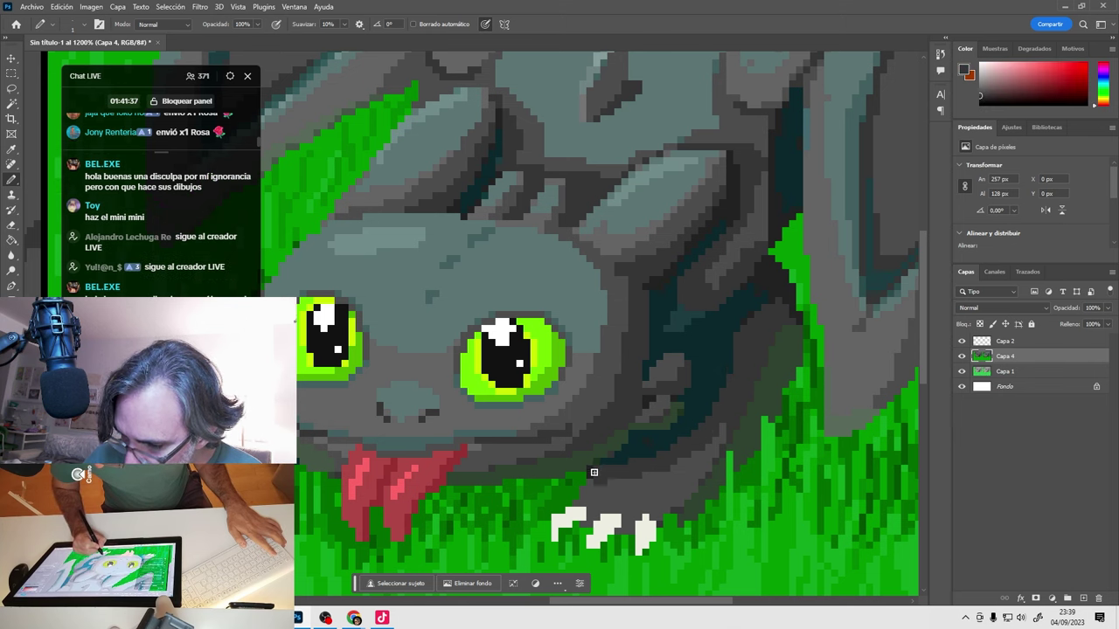
pyautogui.keyDown('alt'); pyautogui.click(641, 472); pyautogui.keyUp('alt')
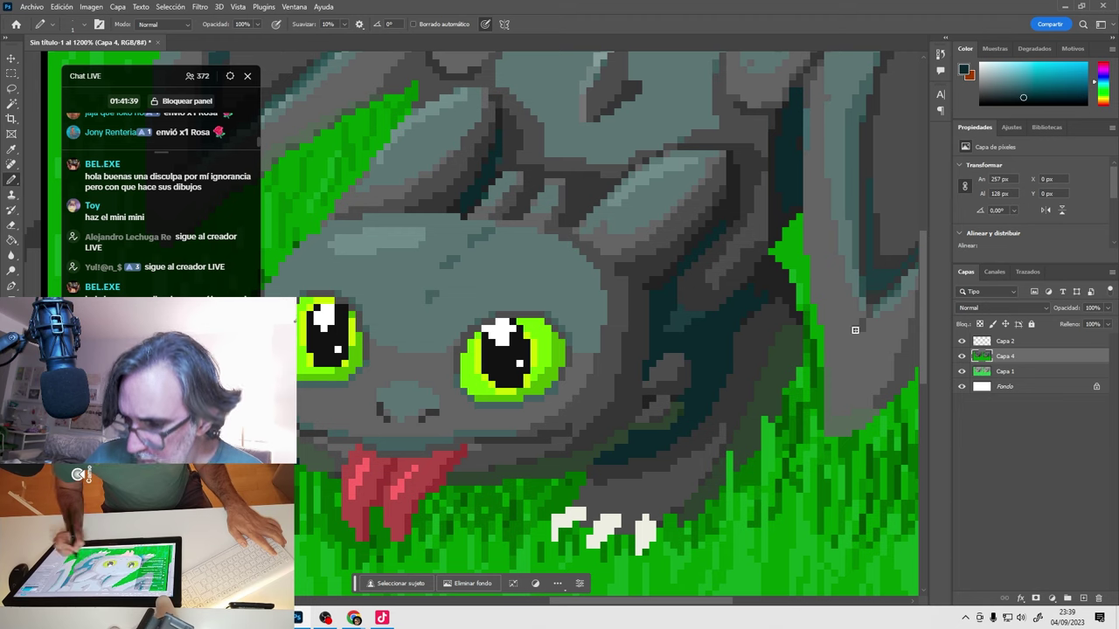
# Select the left-hand dragon image on Capa 4, delete its pixels and clear the selection.
pyautogui.scroll(-3, 696, 454)
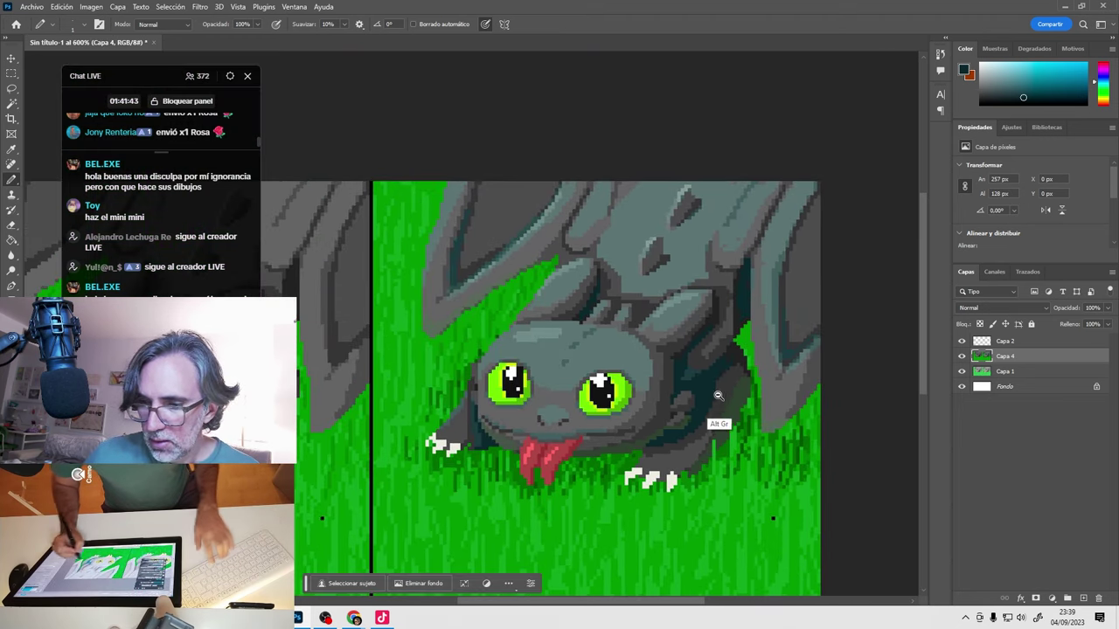
pyautogui.scroll(-1, 718, 396)
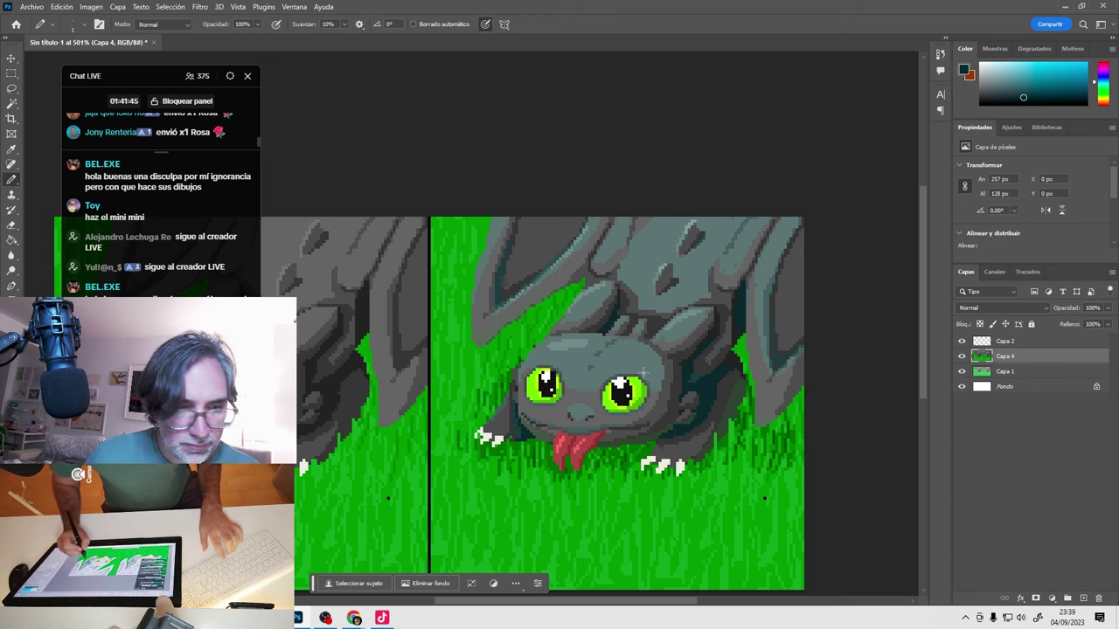
pyautogui.press('m')
pyautogui.scroll(-1, 638, 393)
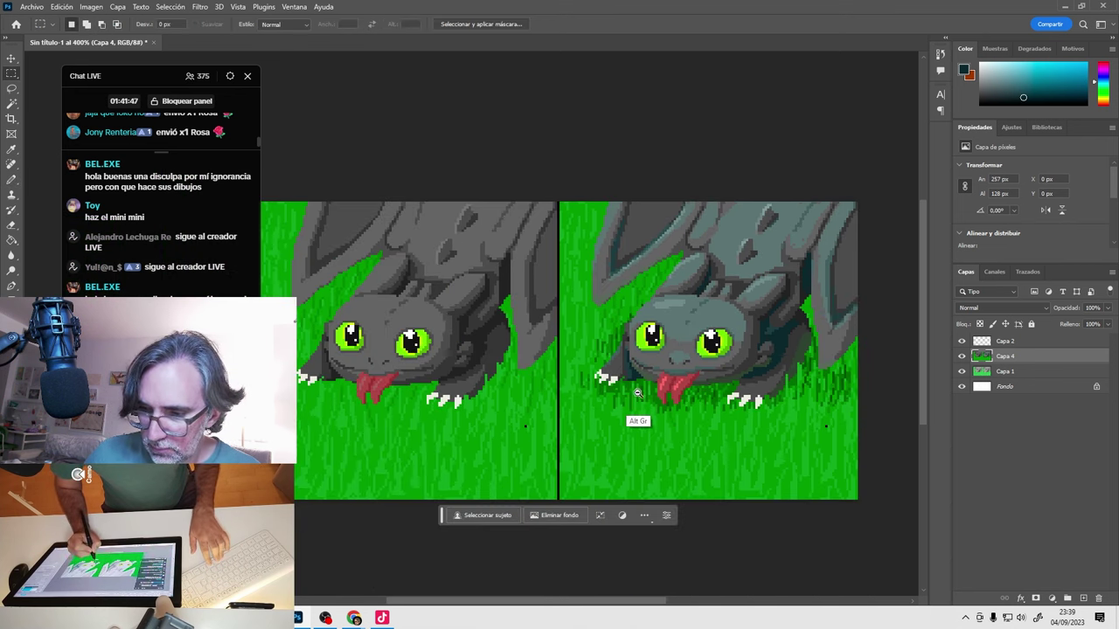
pyautogui.moveTo(559, 202); pyautogui.dragTo(254, 501)
pyautogui.press('Delete')
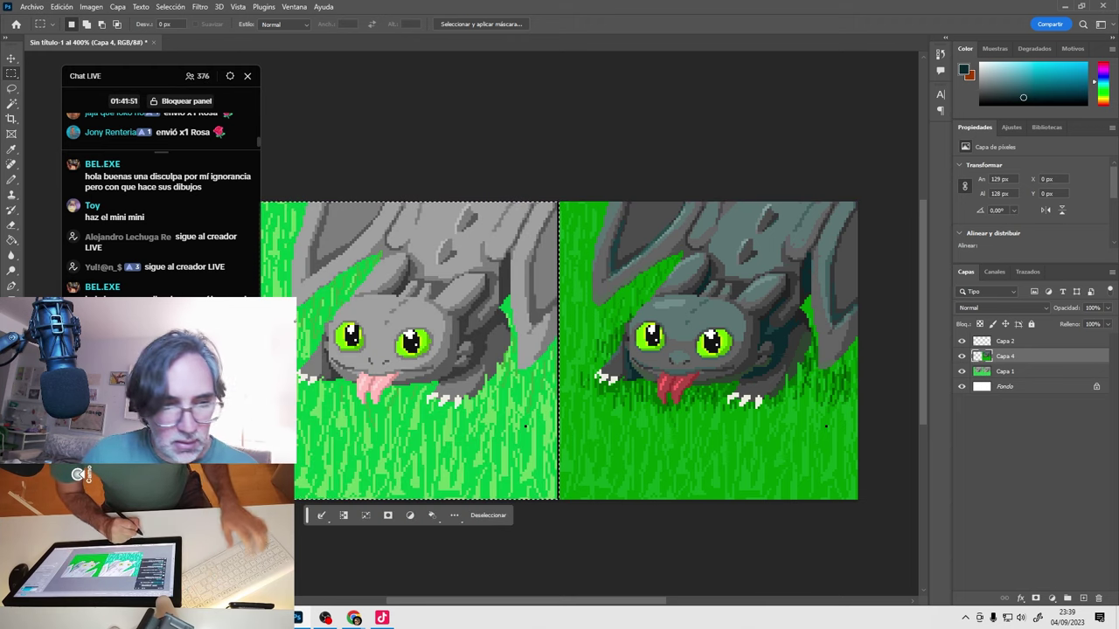
pyautogui.hotkey('ctrl', 'd')
pyautogui.moveTo(658, 417); pyautogui.dragTo(680, 412)
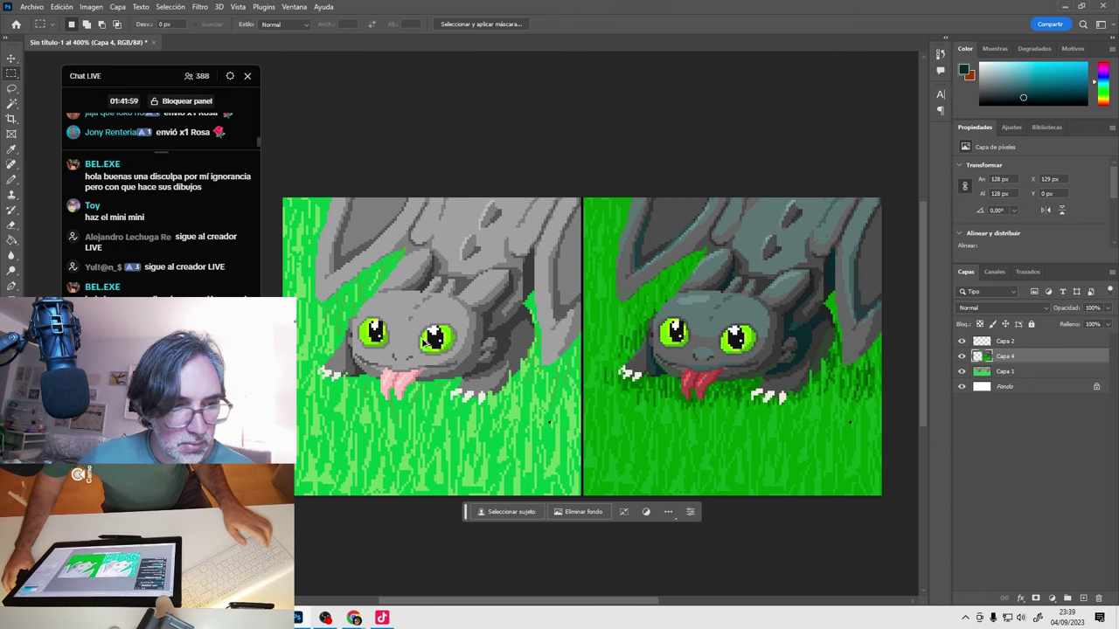
# Save a layered Photoshop copy as 04-09-2023 05.psd on the Dico Grande (D:) drive.
pyautogui.hotkey('ctrl', 'alt', 's')
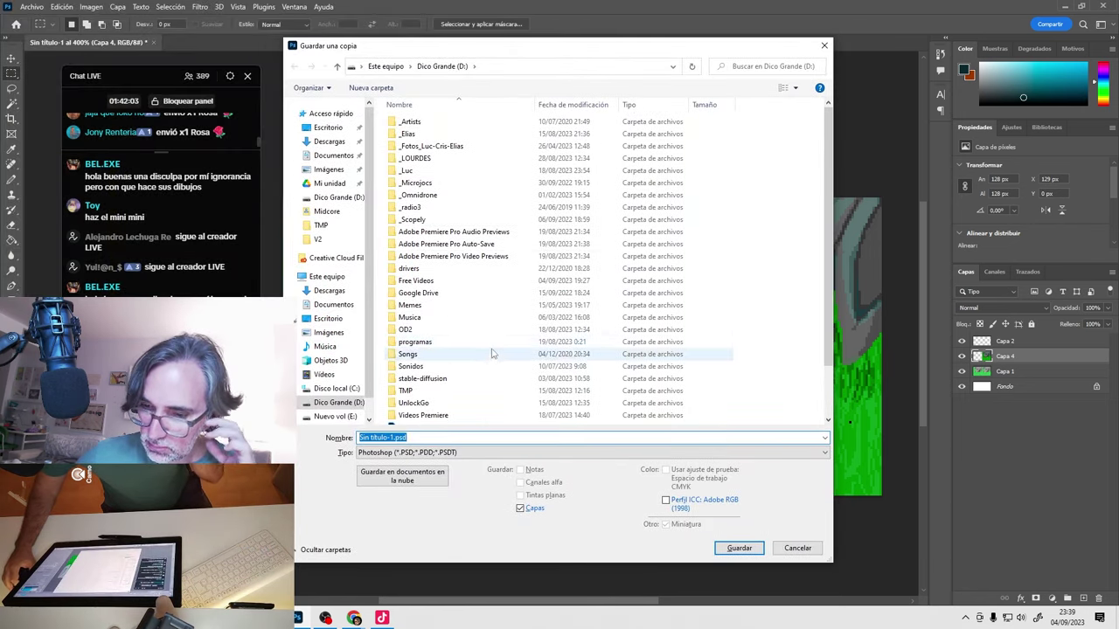
pyautogui.click(428, 406)
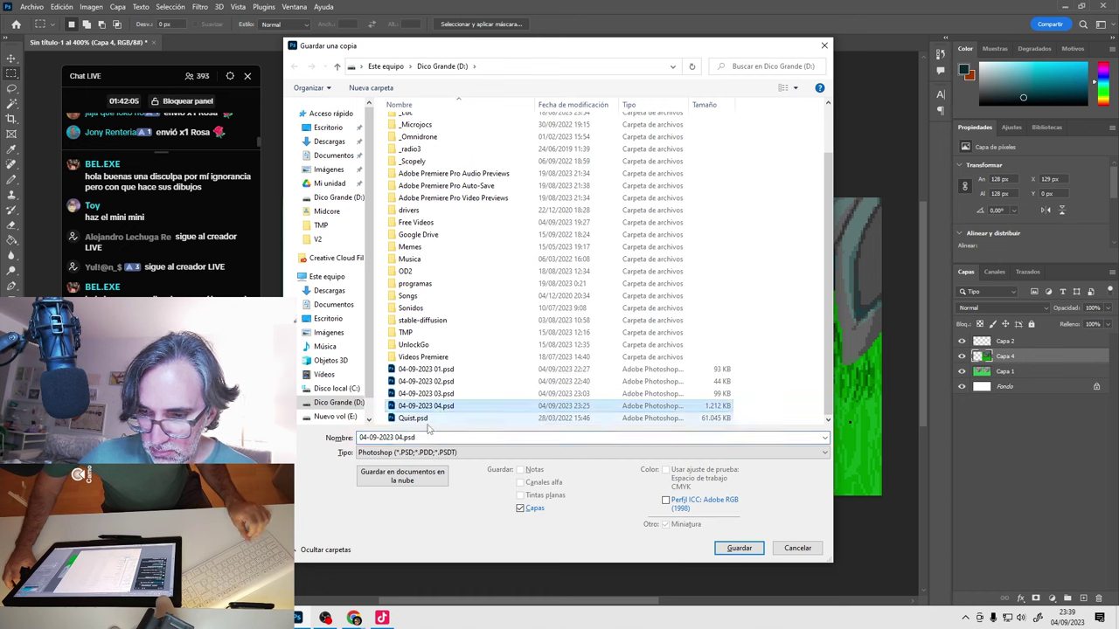
pyautogui.click(422, 436)
pyautogui.click(397, 437)
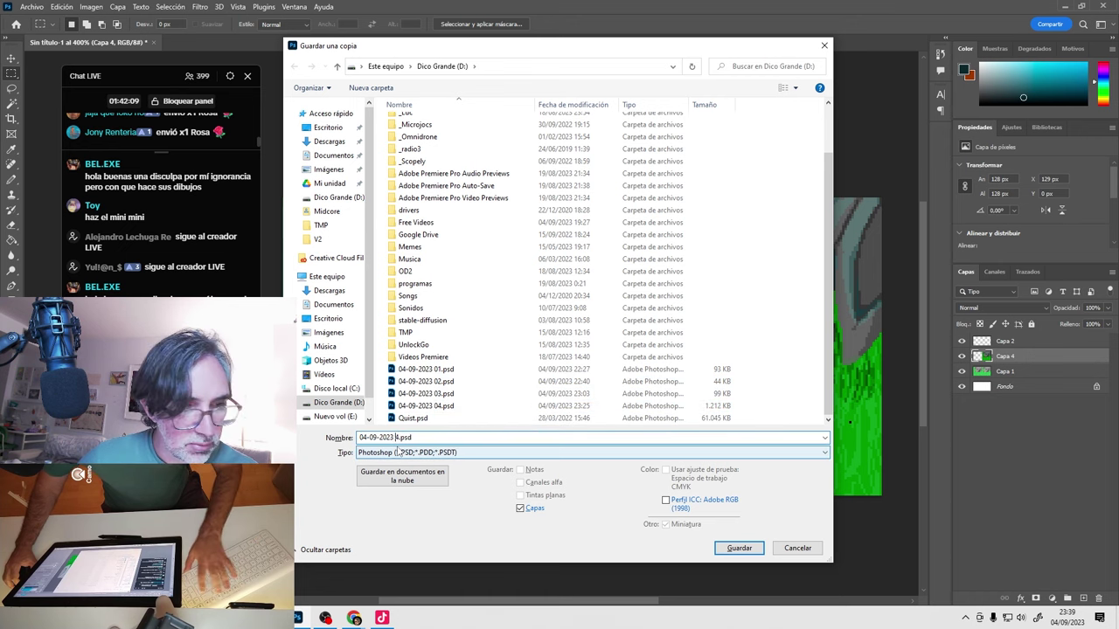
pyautogui.press('BackSpace')
pyautogui.write('5')
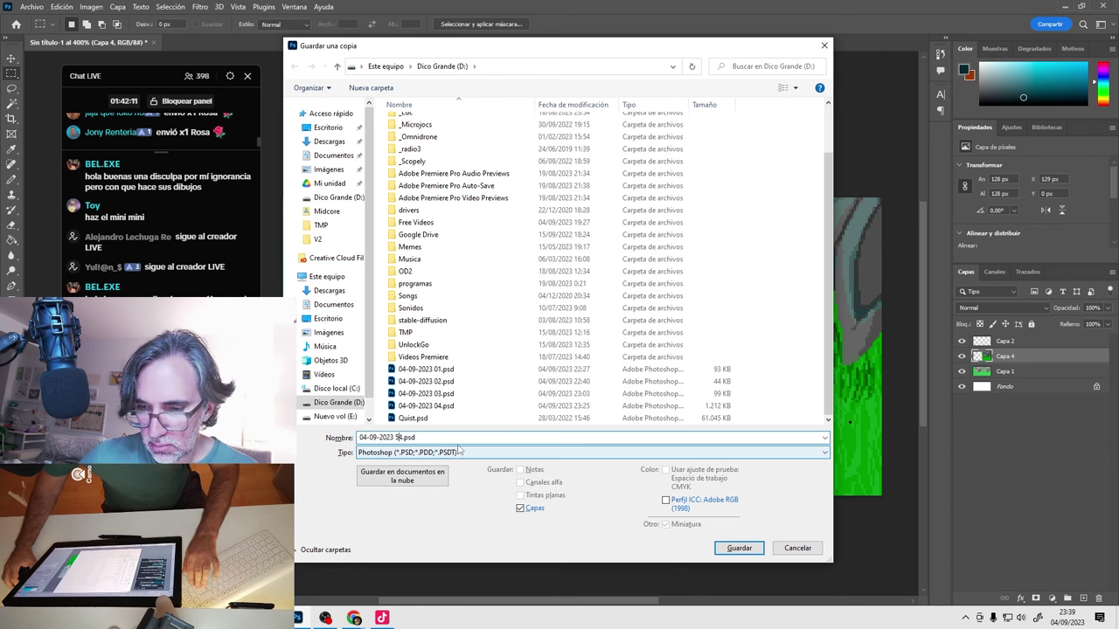
pyautogui.press('Delete')
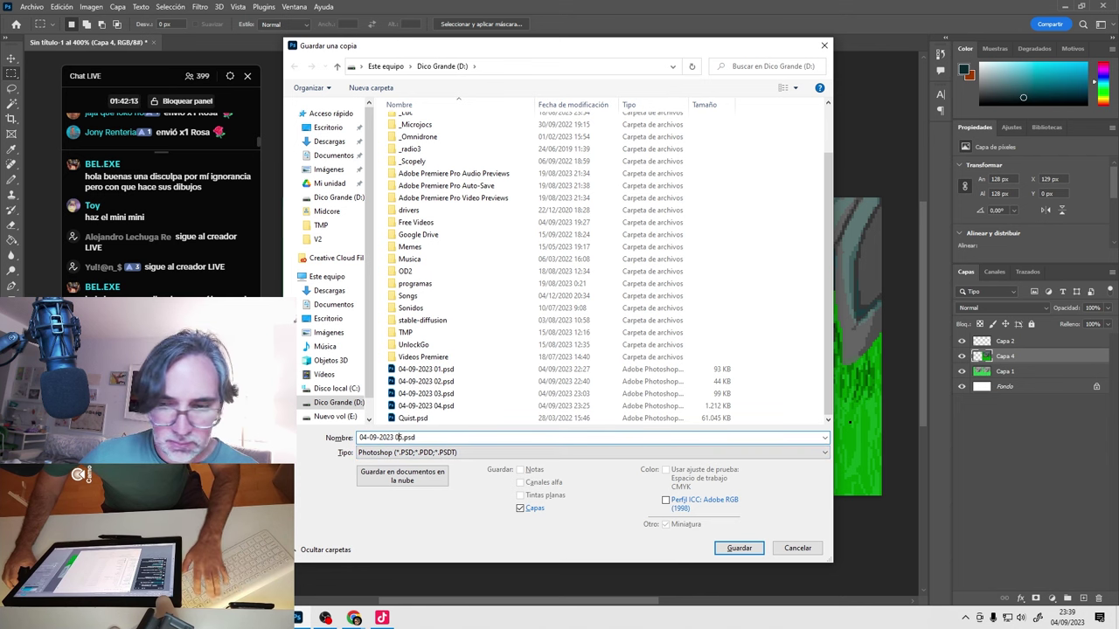
pyautogui.press('Return')
pyautogui.press('Return')
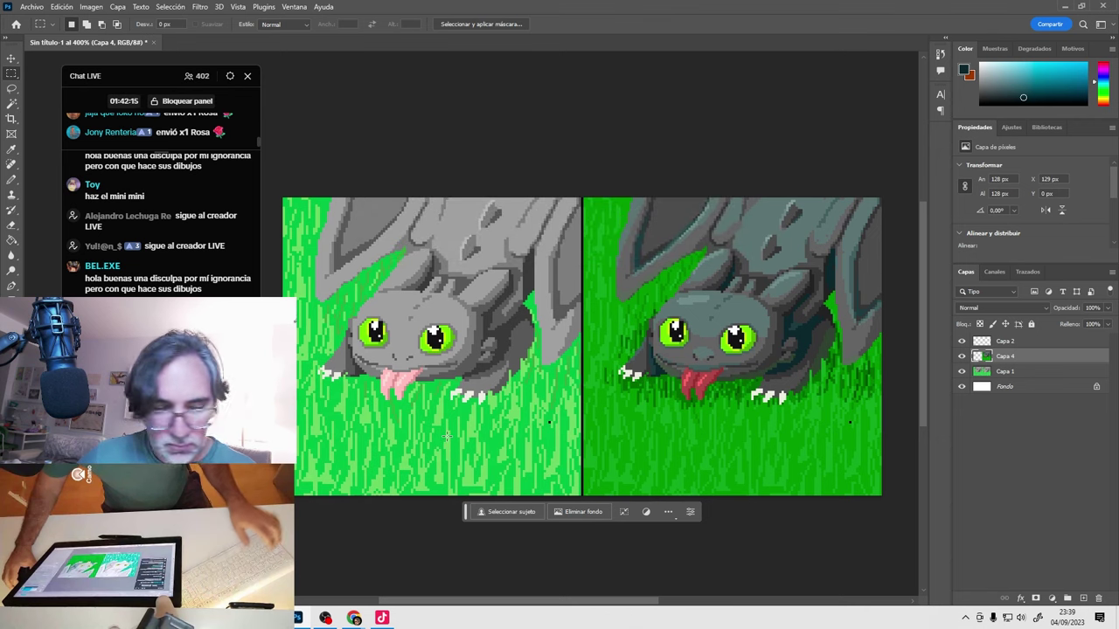
pyautogui.hotkey('ctrl', 'alt', 's')
pyautogui.click(411, 452)
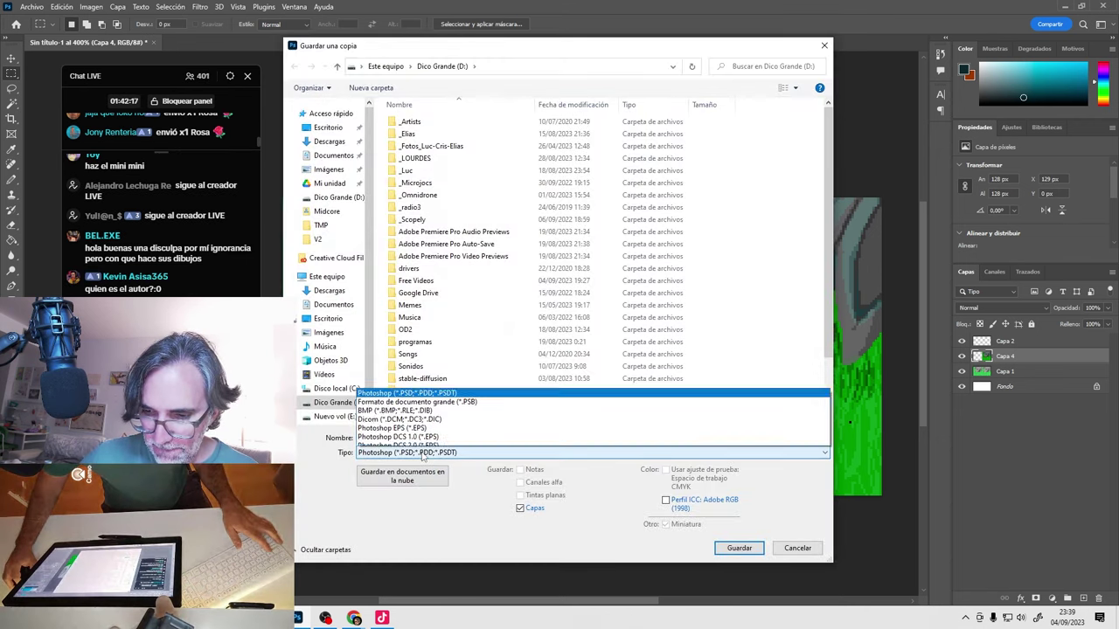
pyautogui.click(411, 388)
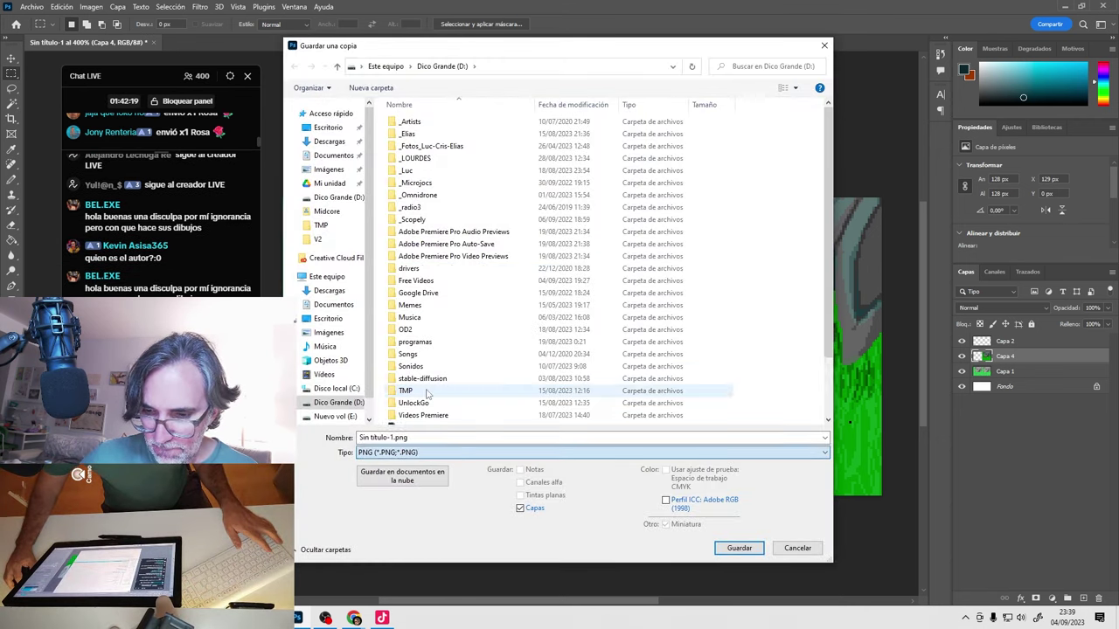
pyautogui.scroll(-1, 436, 411)
pyautogui.click(437, 418)
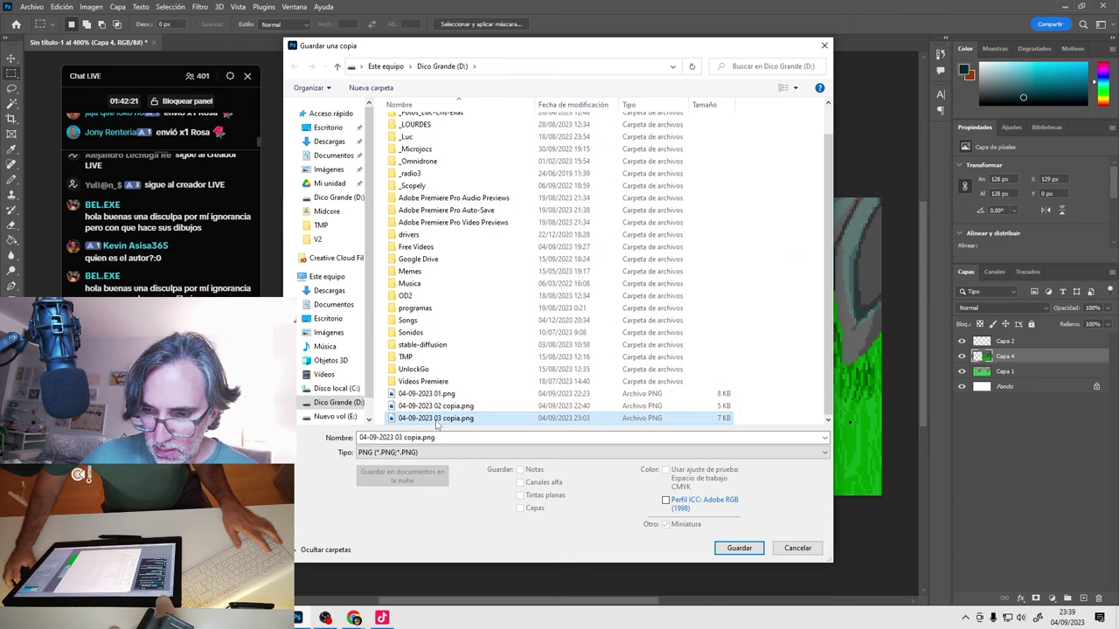
pyautogui.click(411, 437)
pyautogui.click(396, 437)
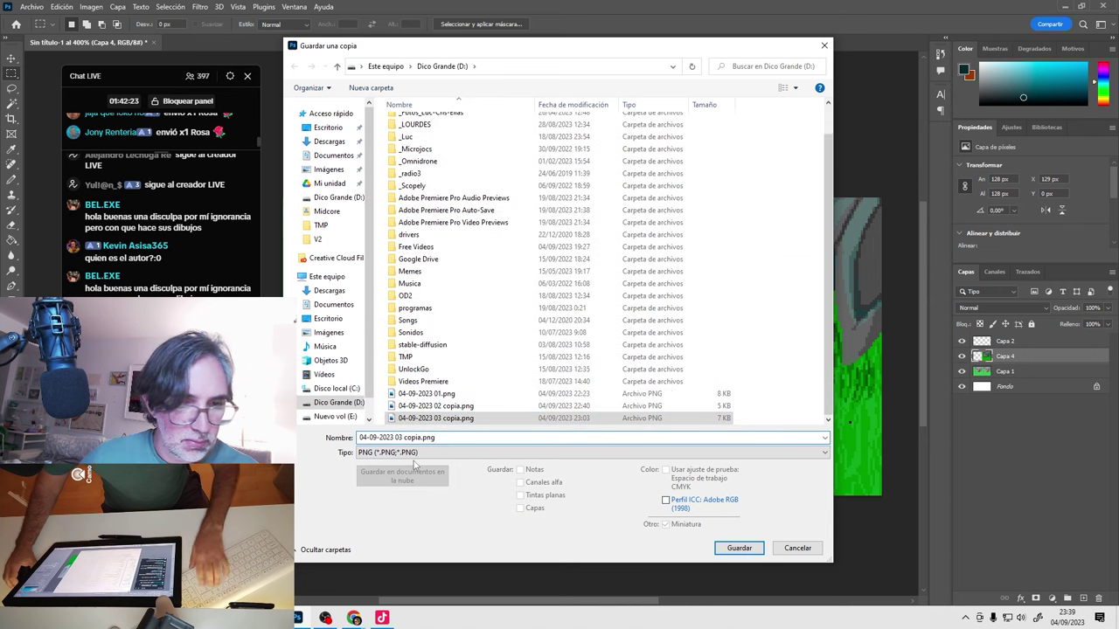
pyautogui.press('Delete')
pyautogui.write('5')
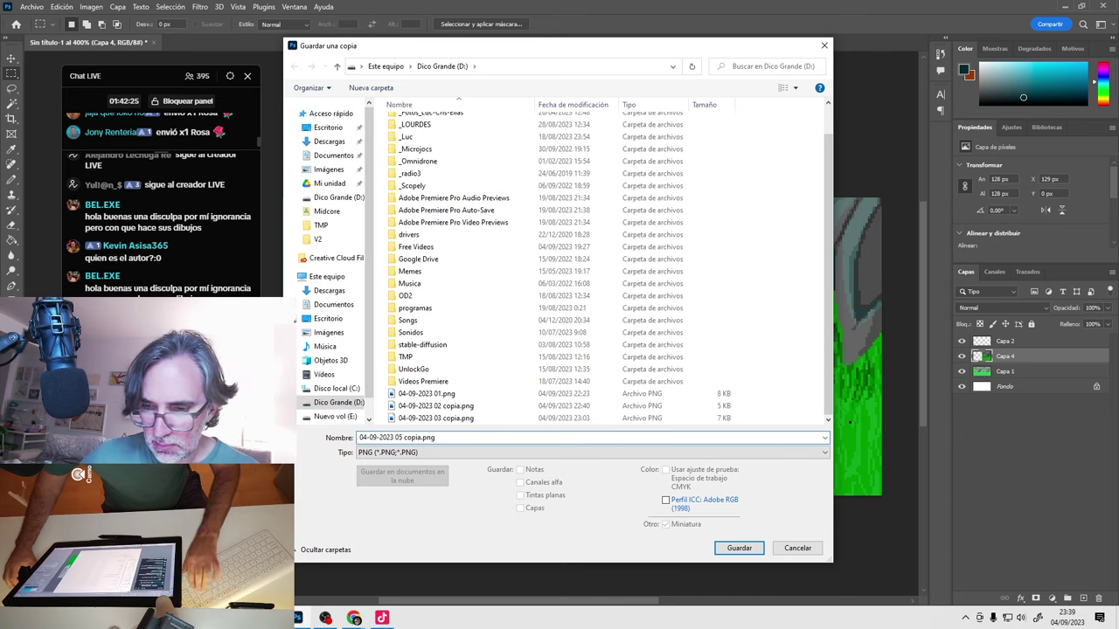
pyautogui.press('Return')
pyautogui.press('Return')
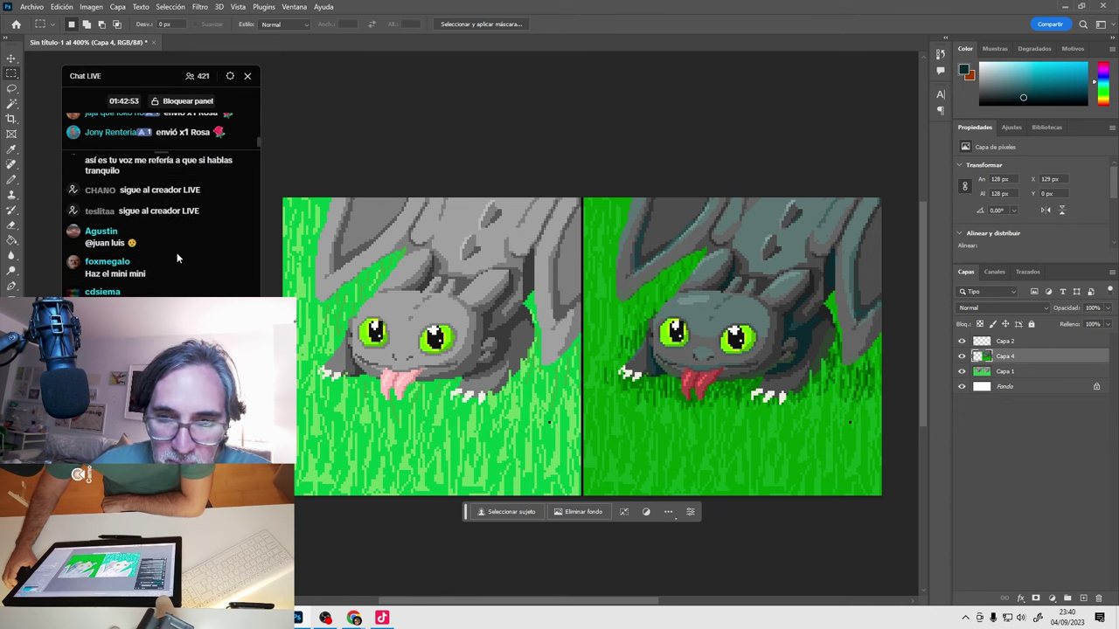
pyautogui.scroll(1, 177, 257)
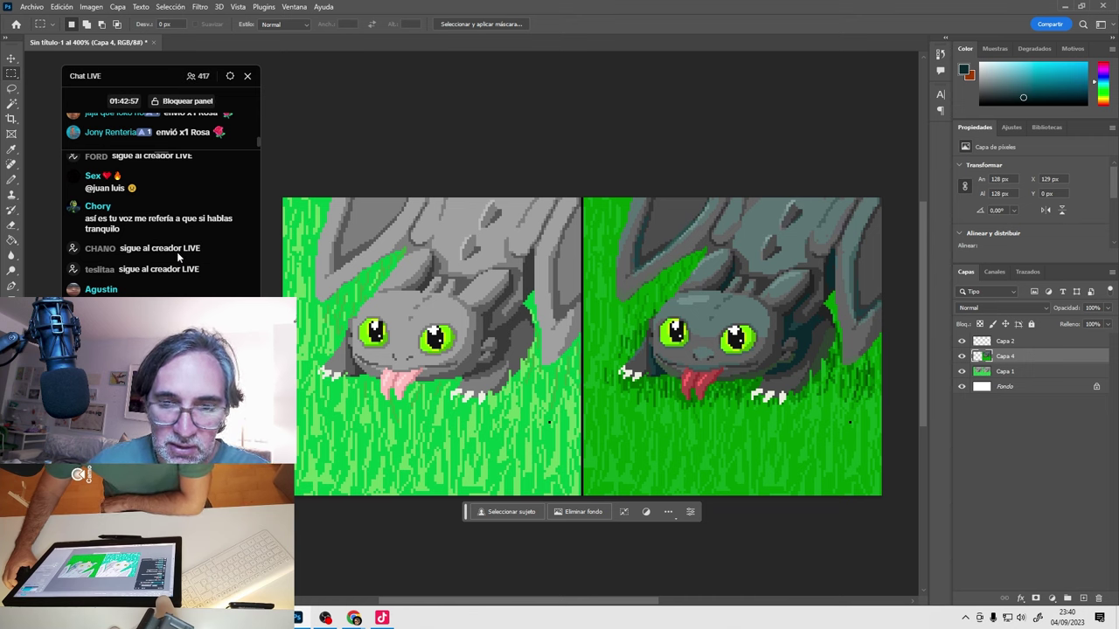
pyautogui.scroll(1, 177, 252)
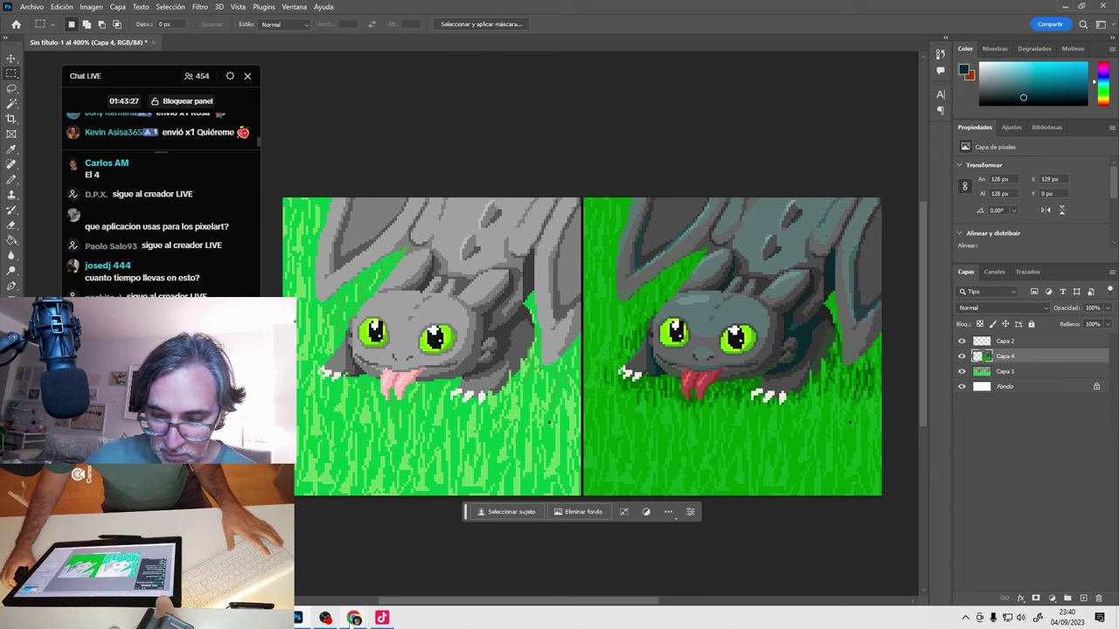
# Switch to Chrome, close the dragon image page and close its Escala 1-1 thread in the Discord pixel-art channel.
pyautogui.moveTo(346, 621)
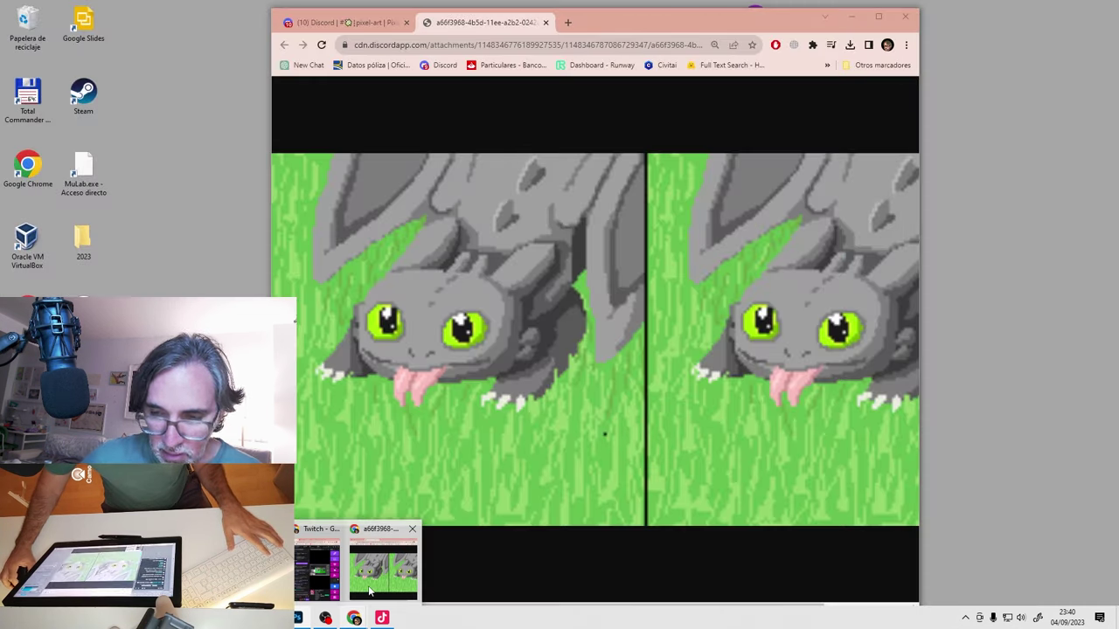
pyautogui.click(383, 568)
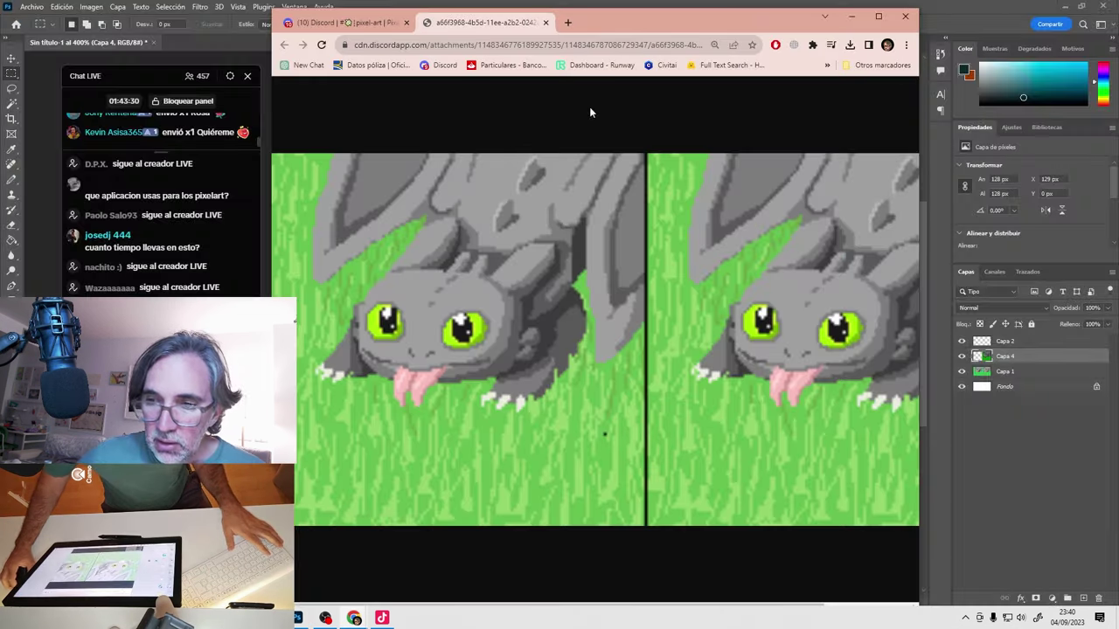
pyautogui.click(544, 23)
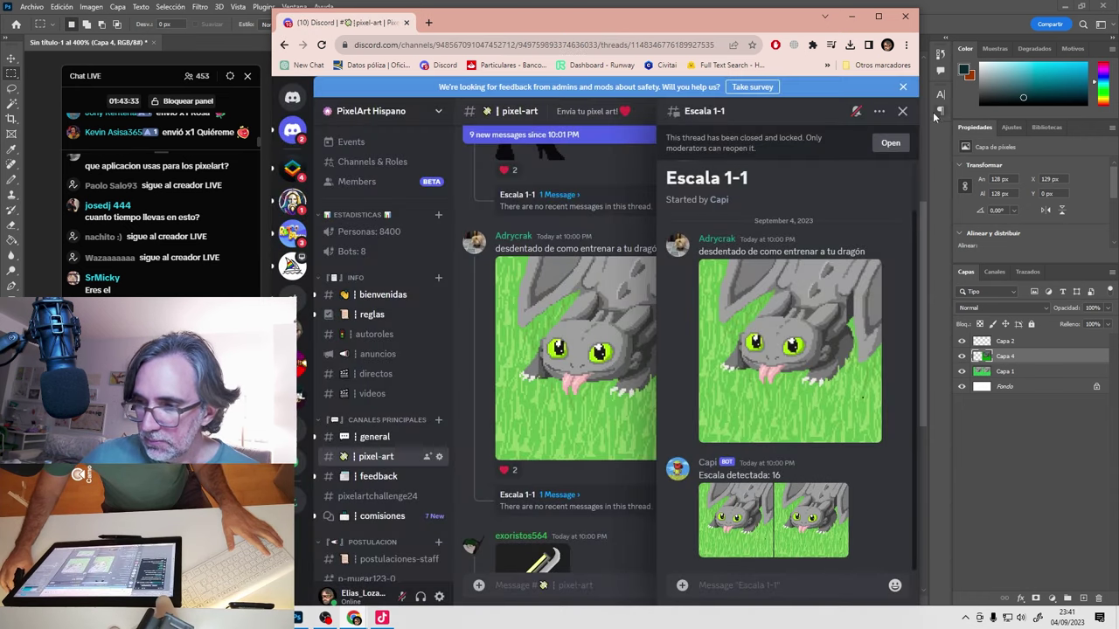
pyautogui.click(901, 111)
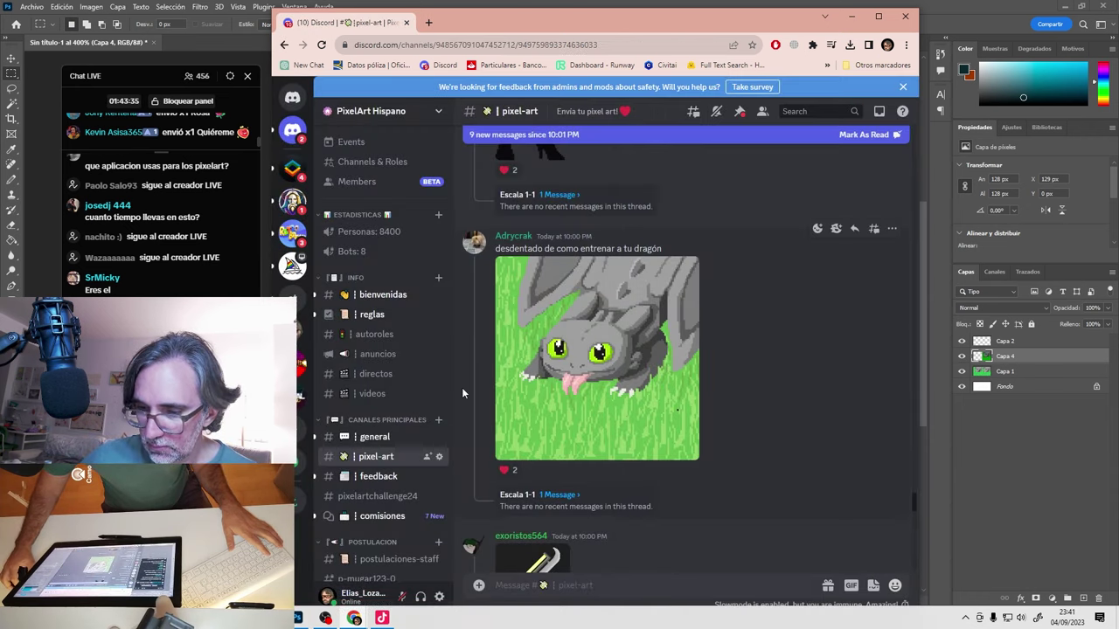
# Open the Escala 1-1 thread of the sword post and show its doubled sword image full size in the browser.
pyautogui.scroll(-5, 463, 394)
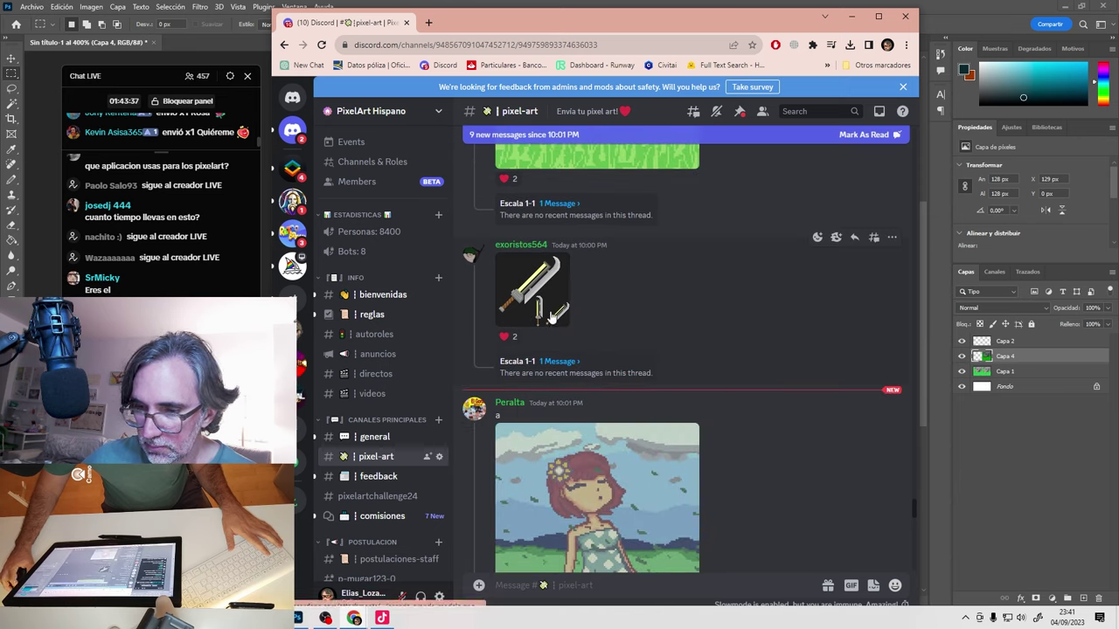
pyautogui.click(561, 362)
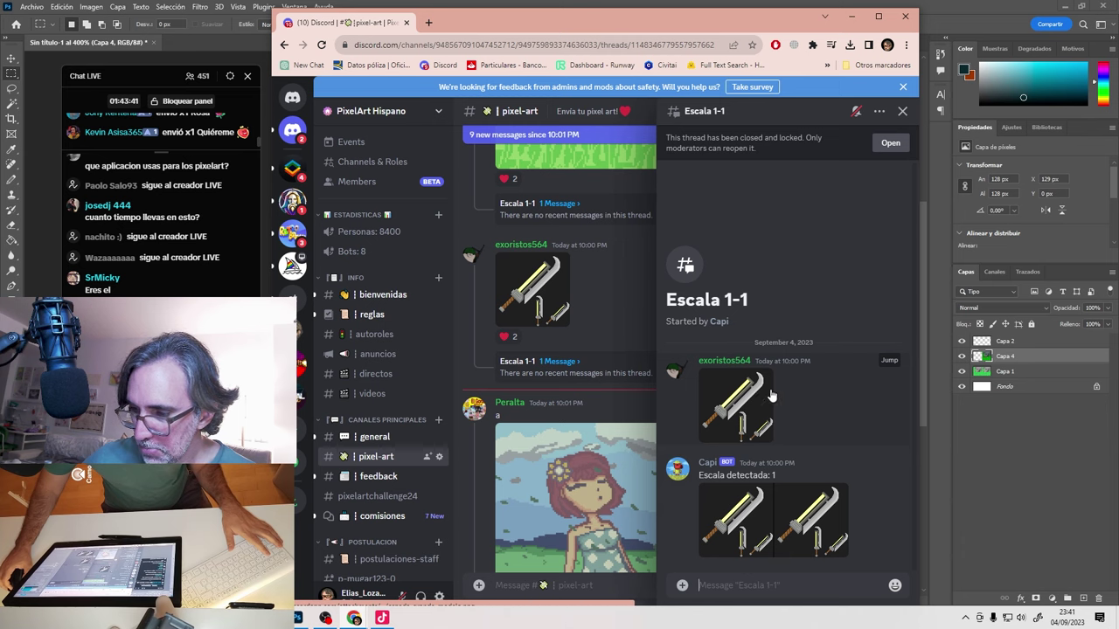
pyautogui.click(740, 524)
pyautogui.click(562, 395)
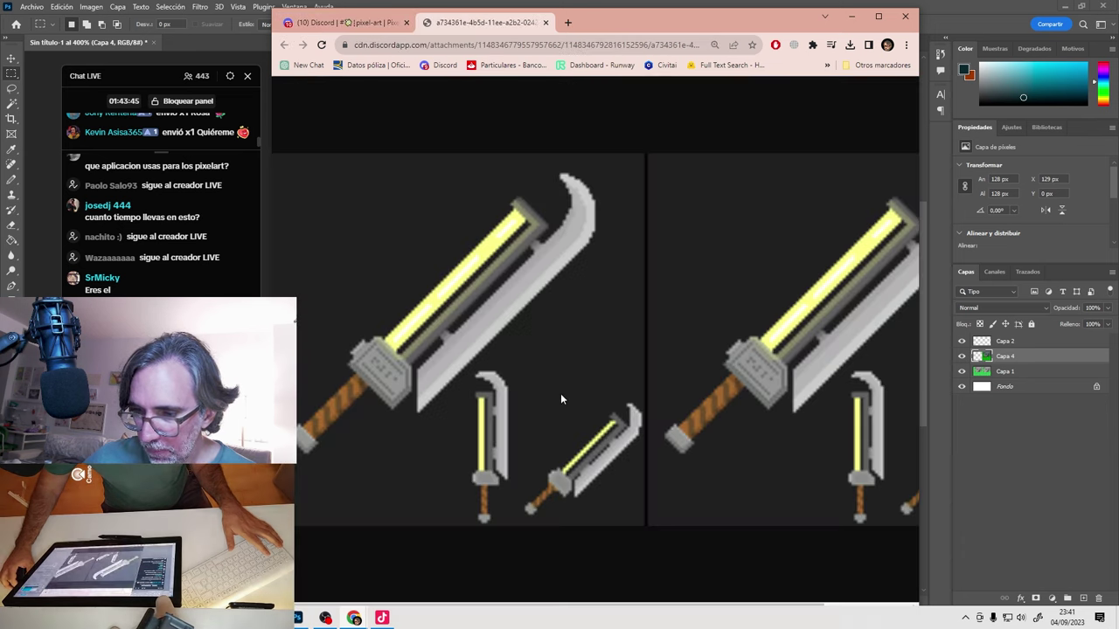
# Copy the doubled sword image and return to Photoshop.
pyautogui.rightClick(532, 345)
pyautogui.click(488, 348)
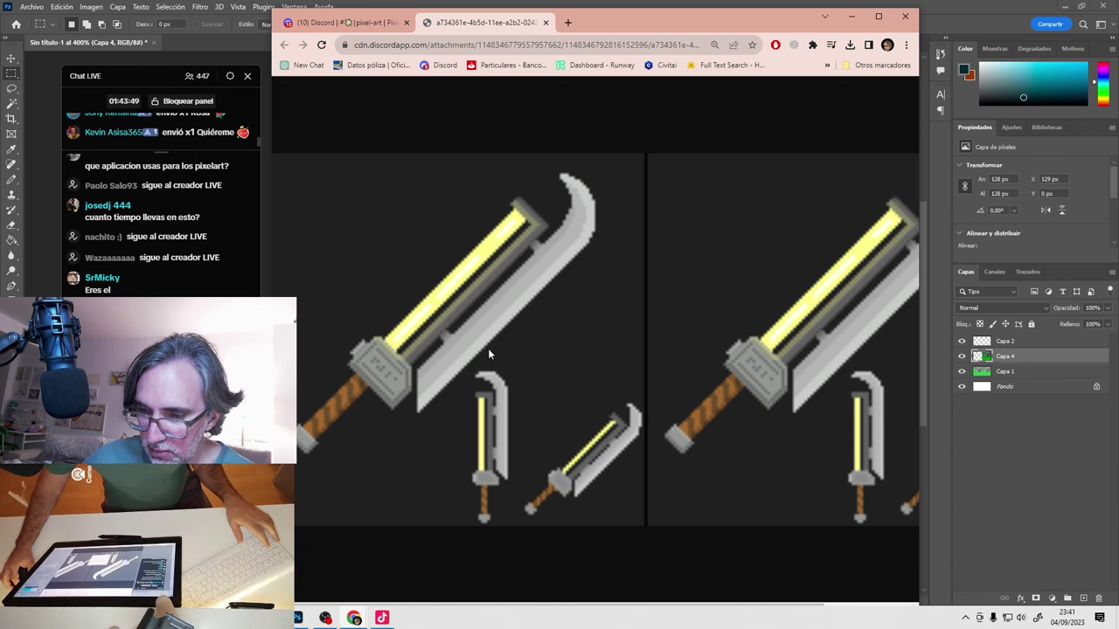
pyautogui.rightClick(540, 372)
pyautogui.click(585, 410)
pyautogui.click(264, 180)
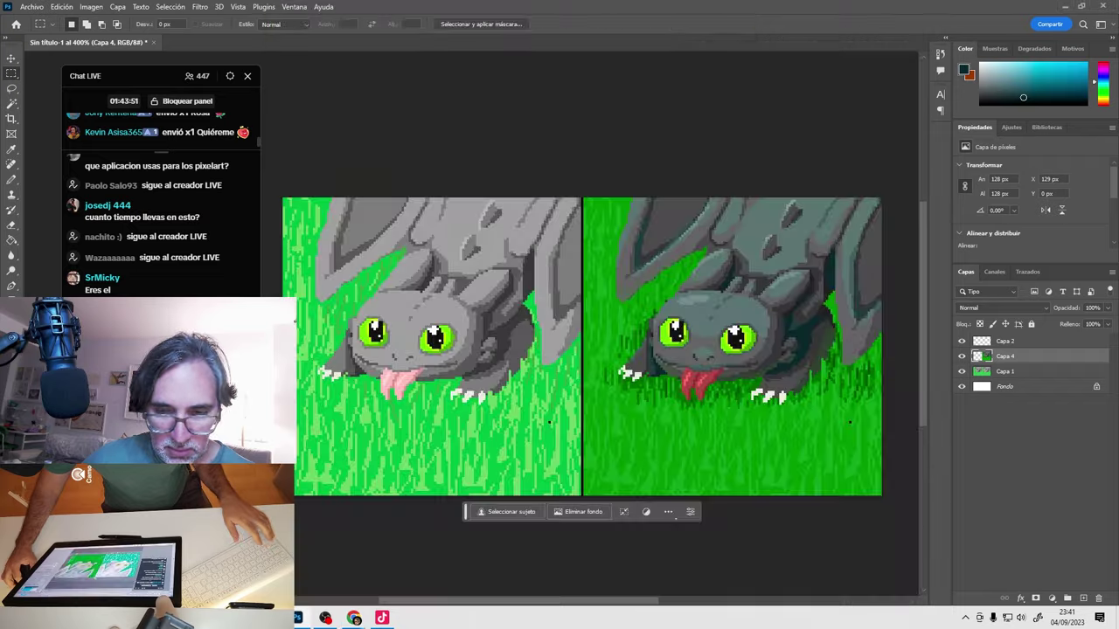
# Close the dragon document without saving and paste the copied sword image into a new 257 × 128 px document.
pyautogui.hotkey('ctrl', 'w')
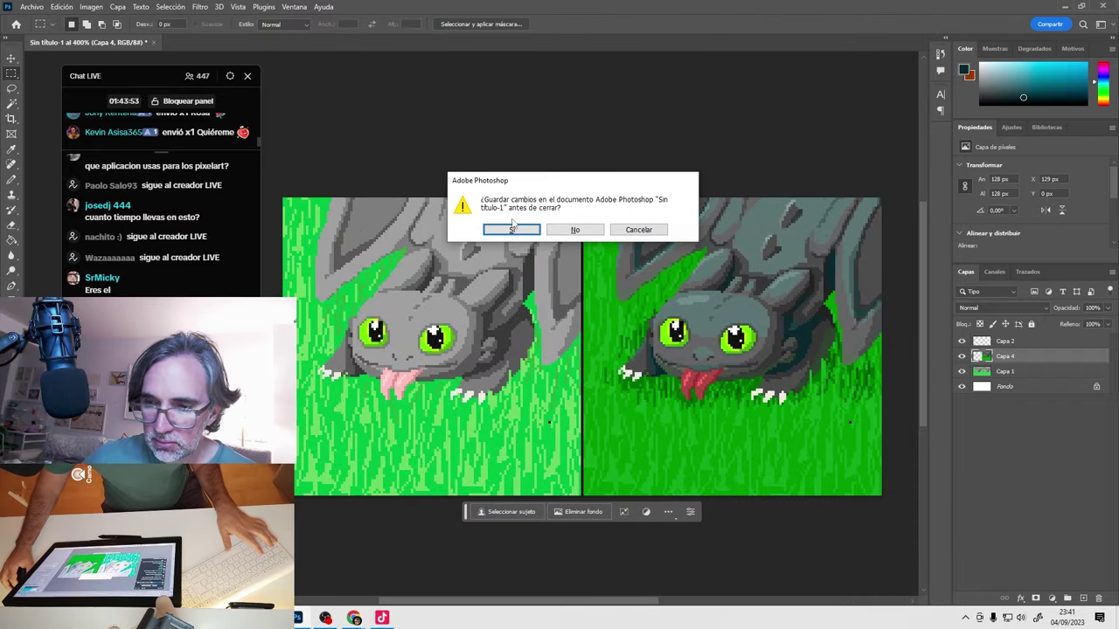
pyautogui.click(574, 230)
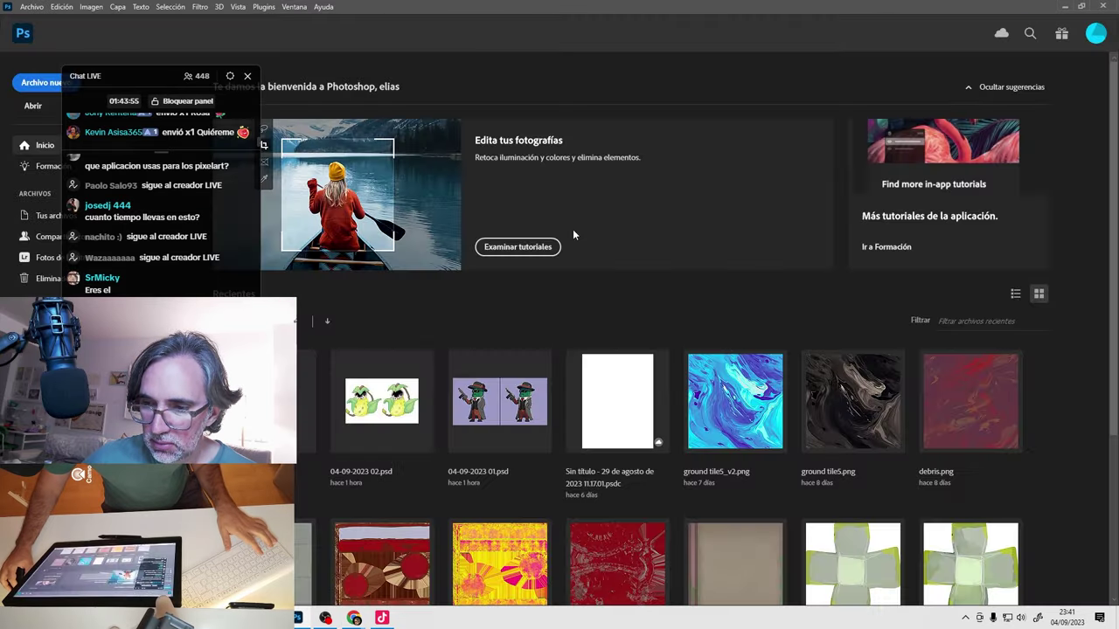
pyautogui.hotkey('ctrl', 'n')
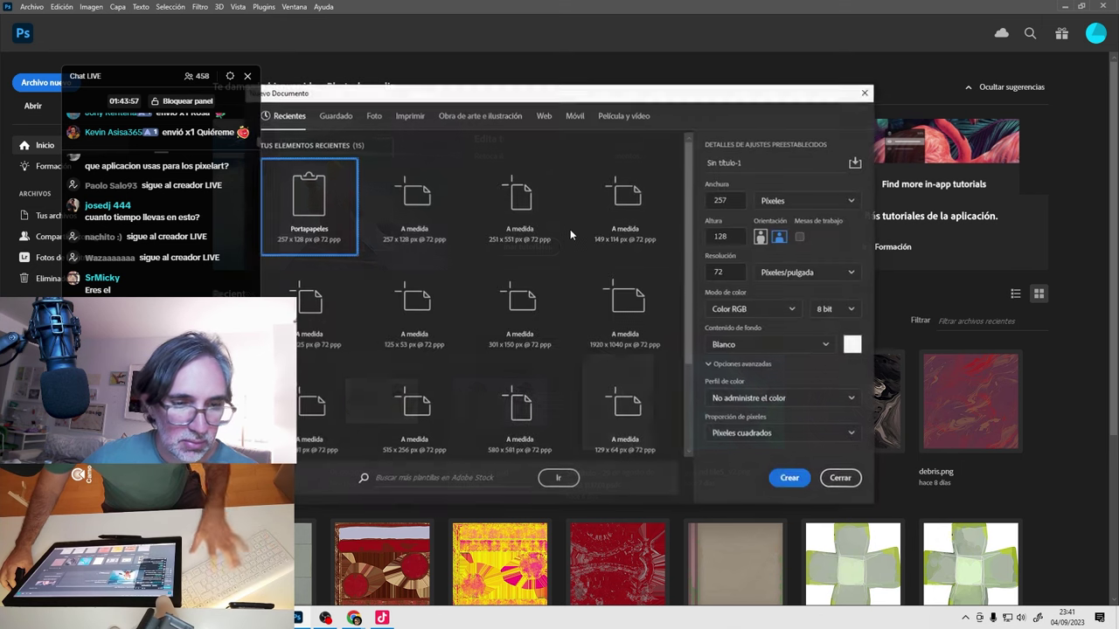
pyautogui.press('Return')
pyautogui.hotkey('ctrl', 'v')
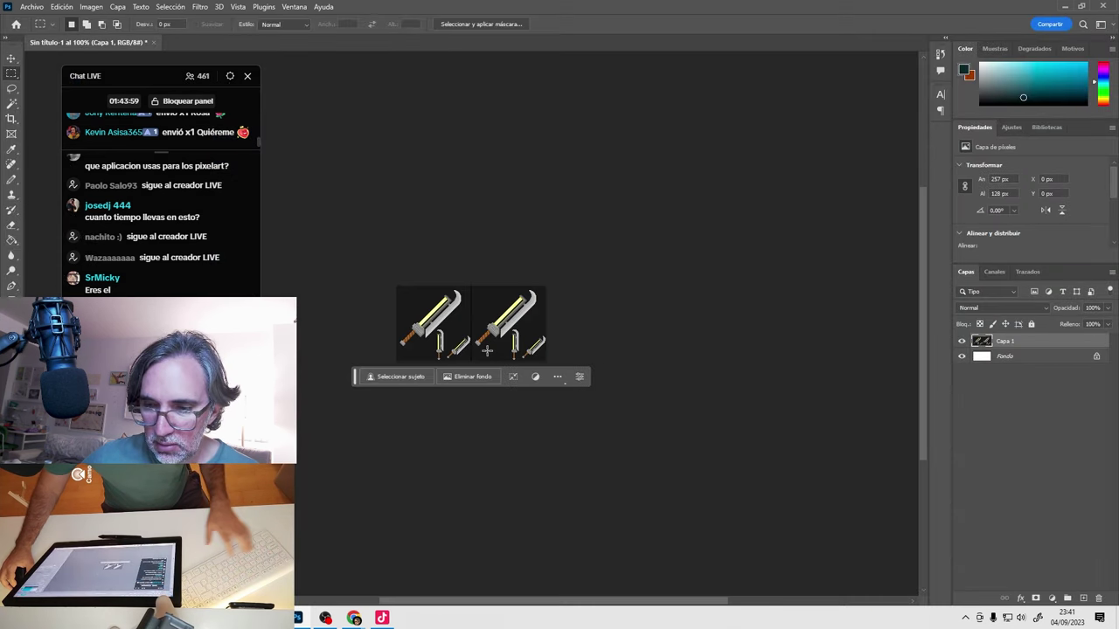
# Add an empty layer above the pasted sword image and activate the Pencil tool.
pyautogui.scroll(6, 511, 332)
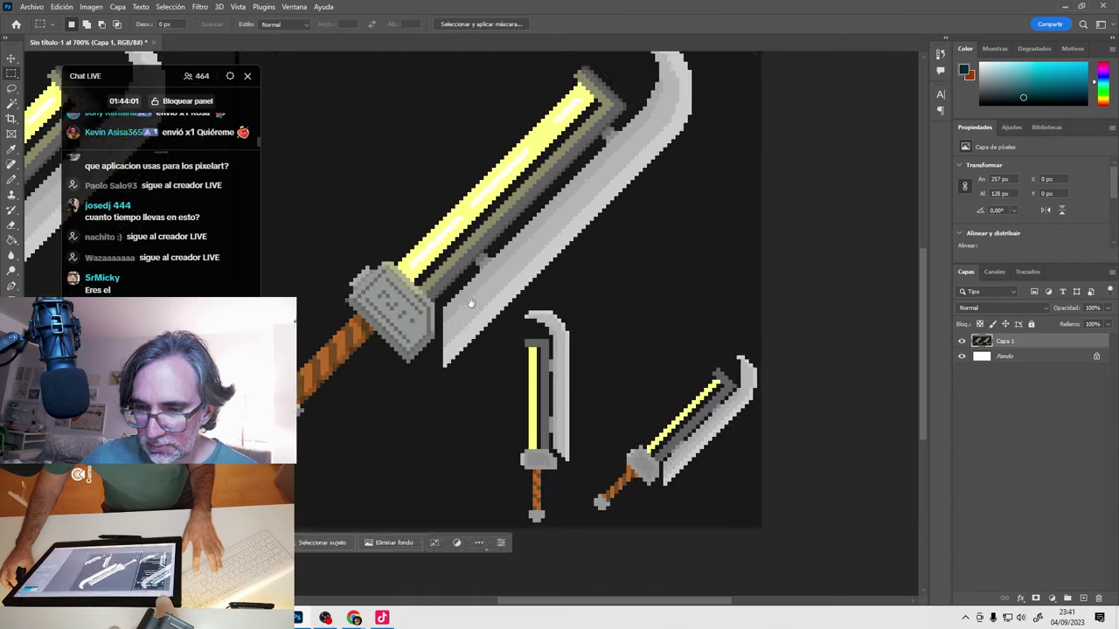
pyautogui.scroll(-2, 515, 312)
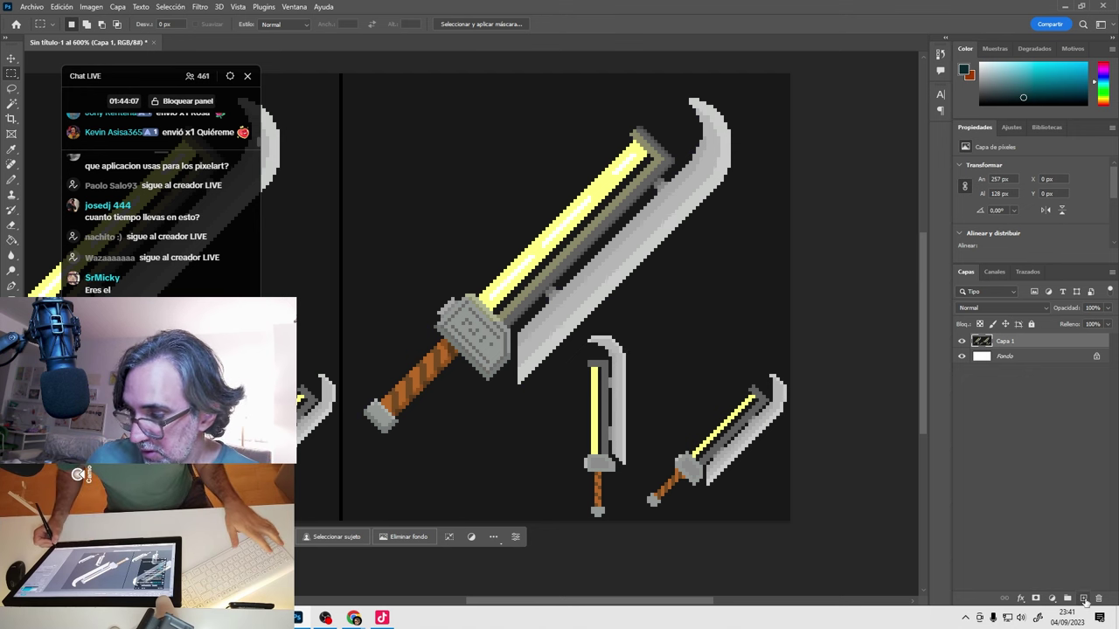
pyautogui.hotkey('ctrl', 'shift', 'alt', 'n')
pyautogui.press('b')
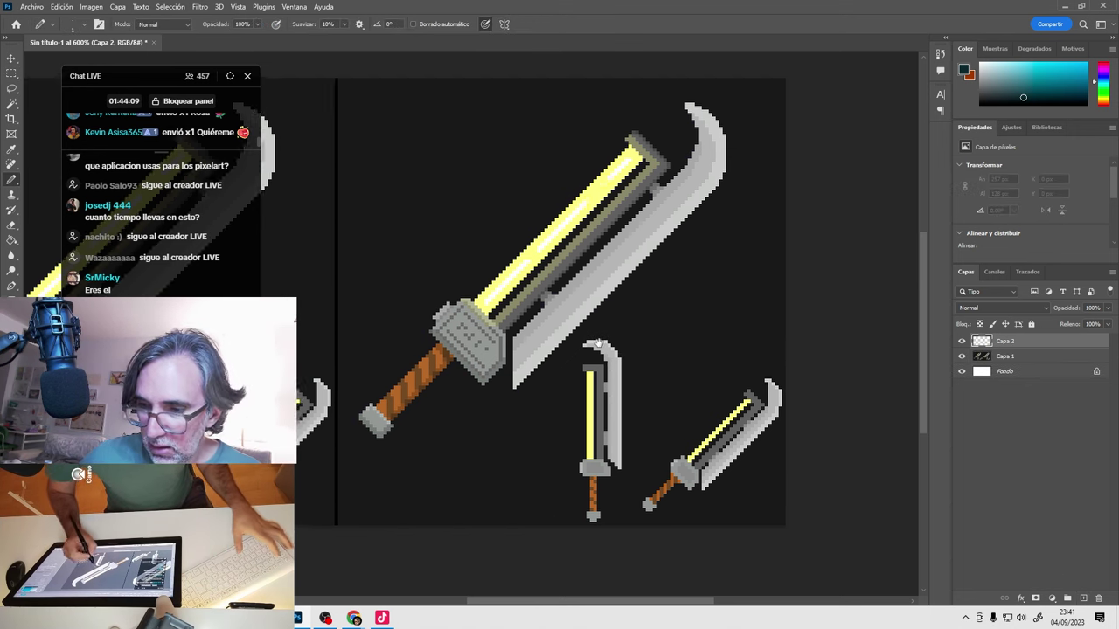
# Draw a one-pixel pale yellow line, sampled from the glowing strip, along the facing edge of the right-hand large sword's dark grey bar.
pyautogui.hotkey('ctrl', '+')
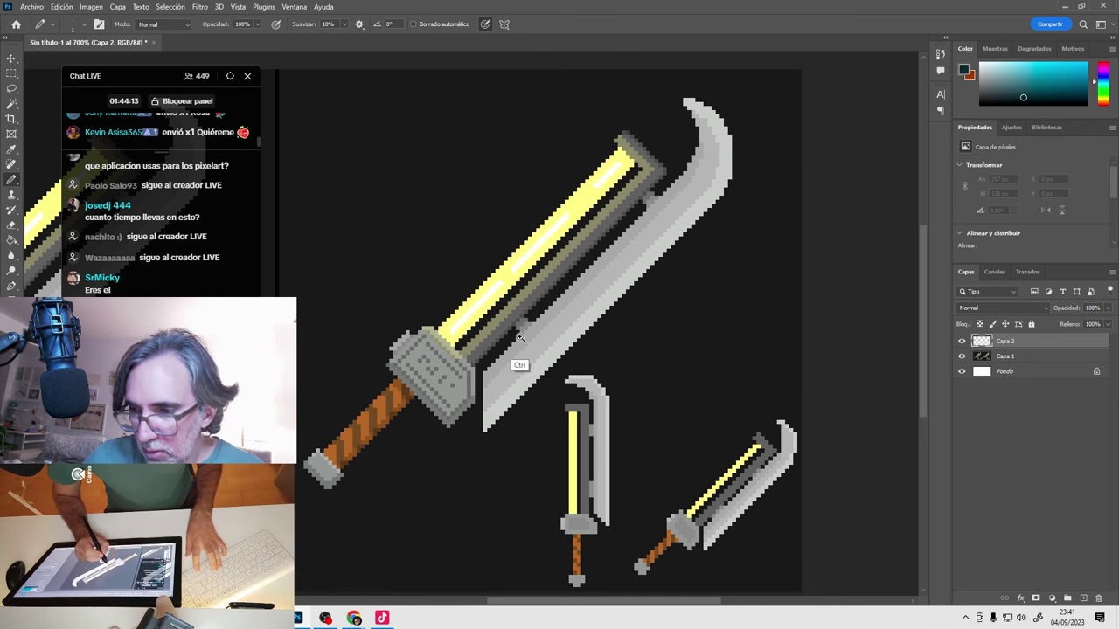
pyautogui.hotkey('ctrl', '+')
pyautogui.hotkey('ctrl', '+')
pyautogui.keyDown('alt'); pyautogui.click(437, 301); pyautogui.keyUp('alt')
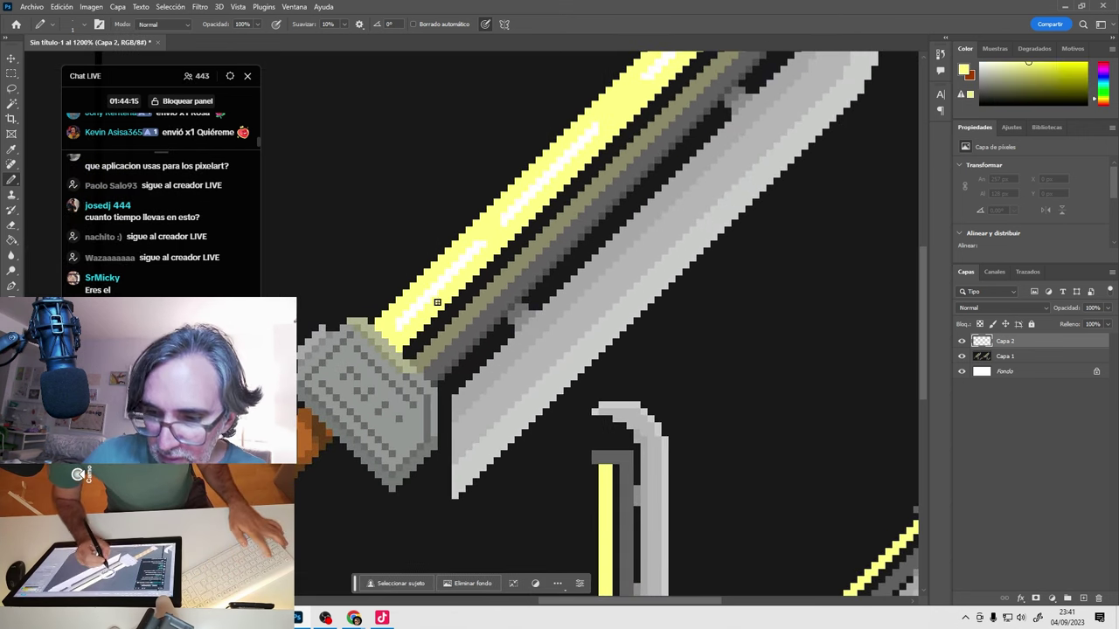
pyautogui.moveTo(676, 111); pyautogui.dragTo(563, 225)
pyautogui.keyDown('shift'); pyautogui.click(573, 219); pyautogui.keyUp('shift')
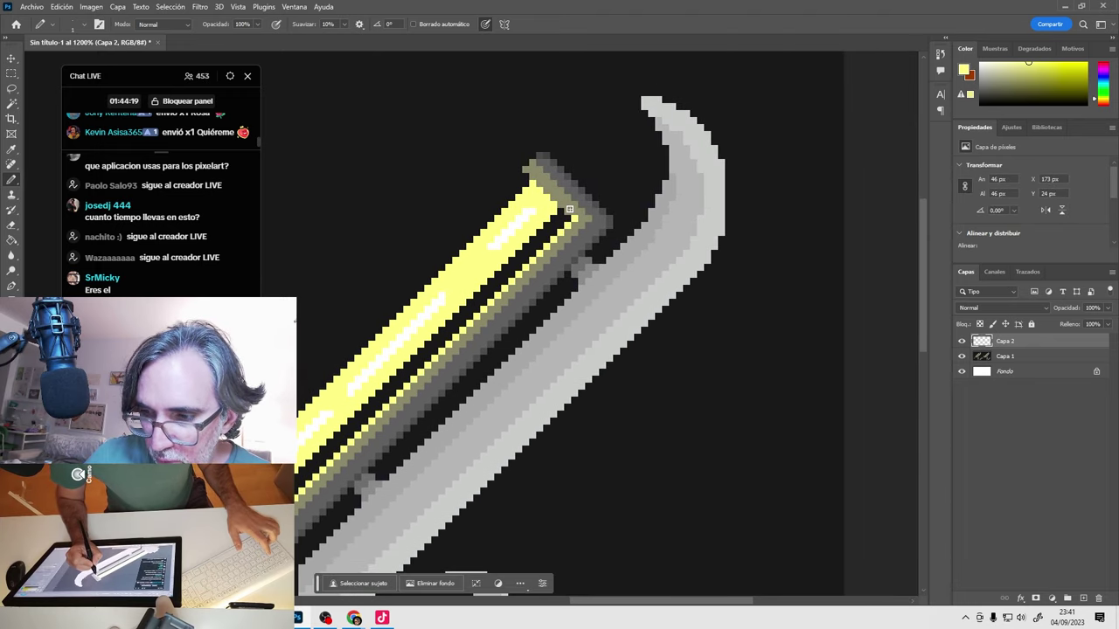
# Draw a one-pixel pale yellow line along the large blade's inner edge, from its lower corner up around the curved tip.
pyautogui.moveTo(406, 399); pyautogui.dragTo(485, 321)
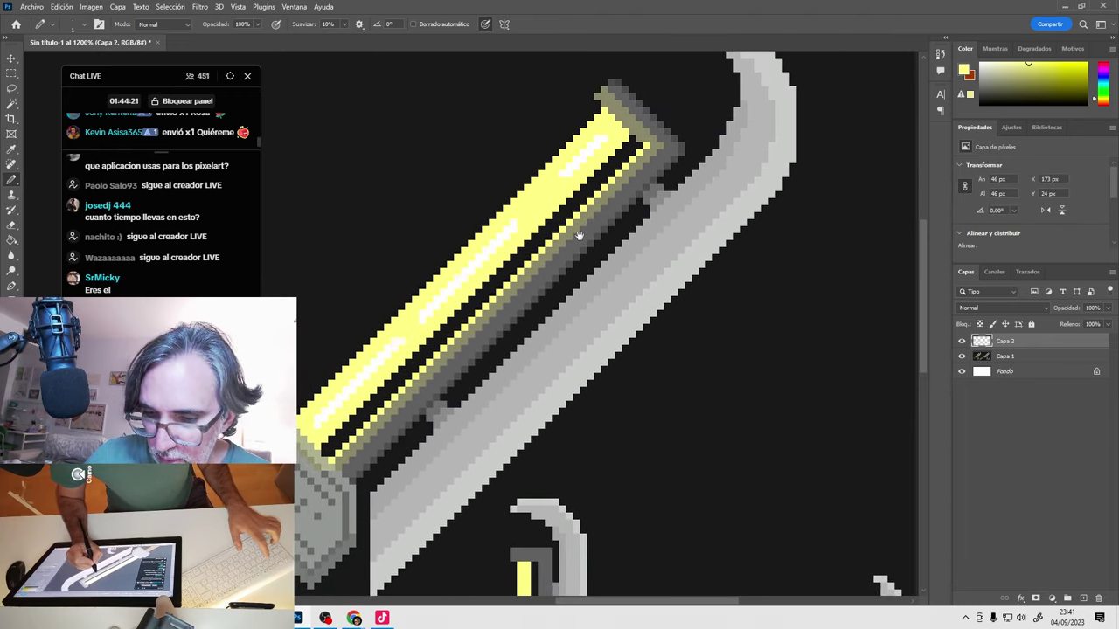
pyautogui.moveTo(400, 413); pyautogui.dragTo(393, 358)
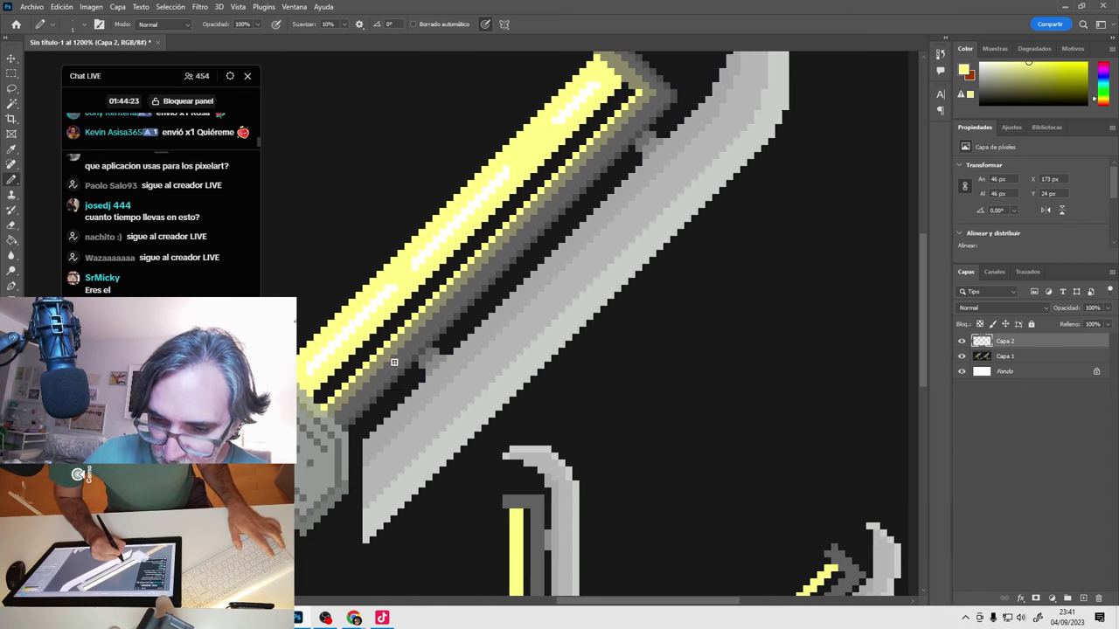
pyautogui.press('ctrl')
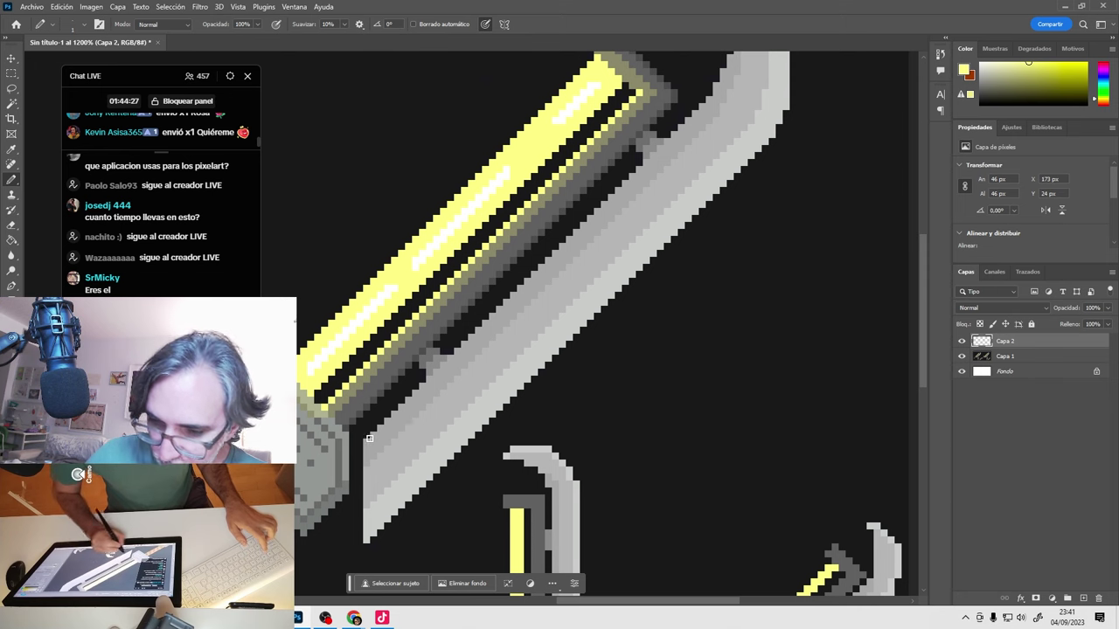
pyautogui.hotkey('ctrl', 'shift', 'z')
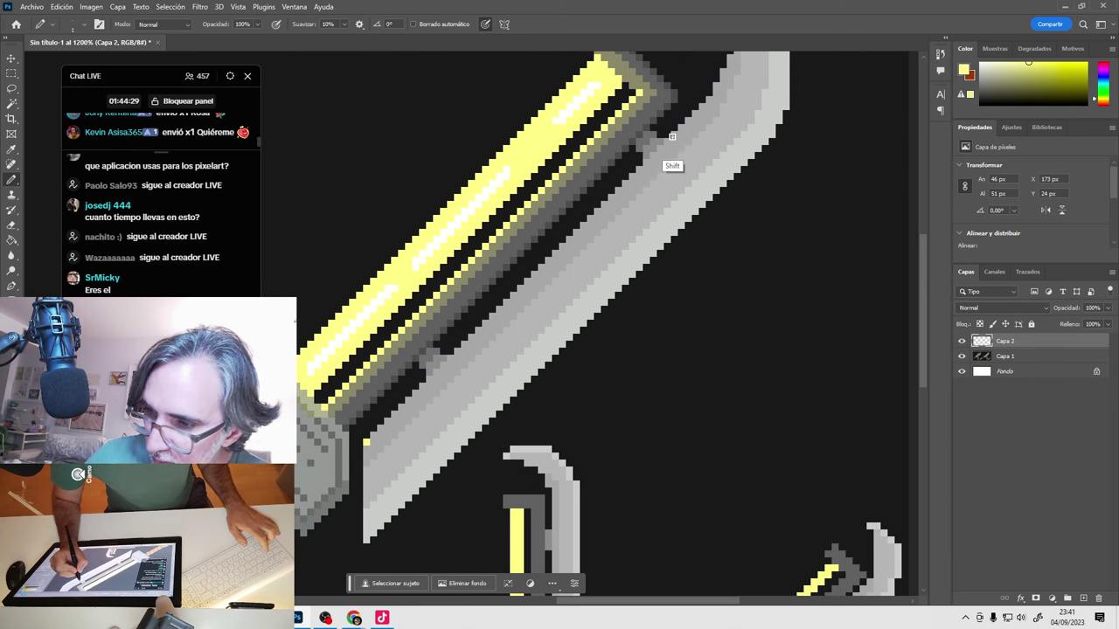
pyautogui.hotkey('ctrl', 'shift', 'z')
pyautogui.moveTo(671, 136); pyautogui.dragTo(577, 268)
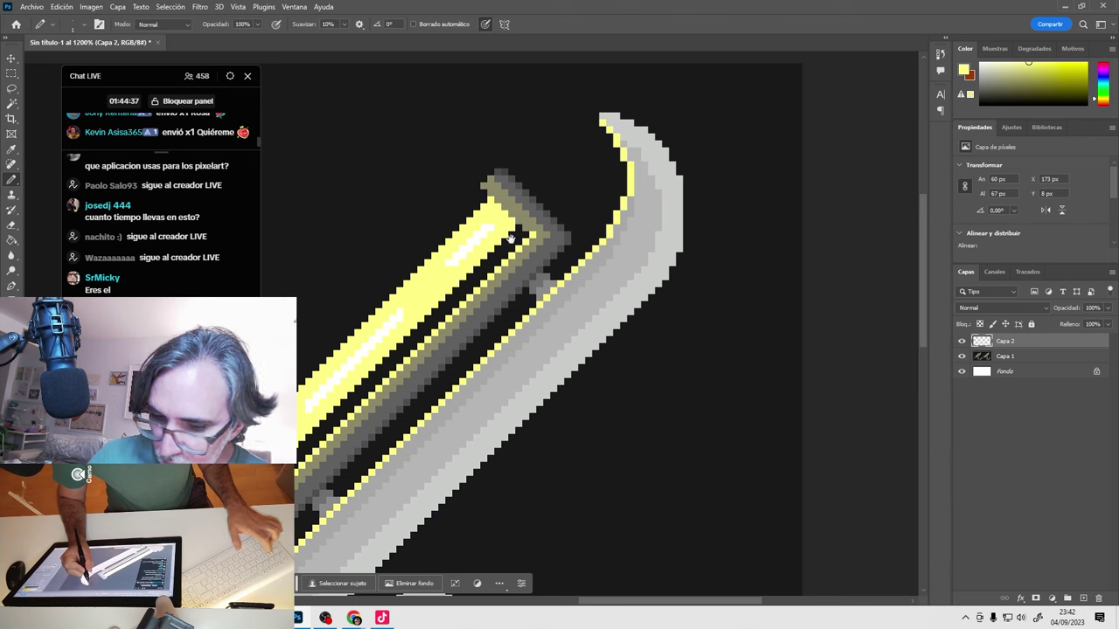
pyautogui.moveTo(510, 238); pyautogui.dragTo(672, 133)
pyautogui.moveTo(362, 448); pyautogui.dragTo(383, 419)
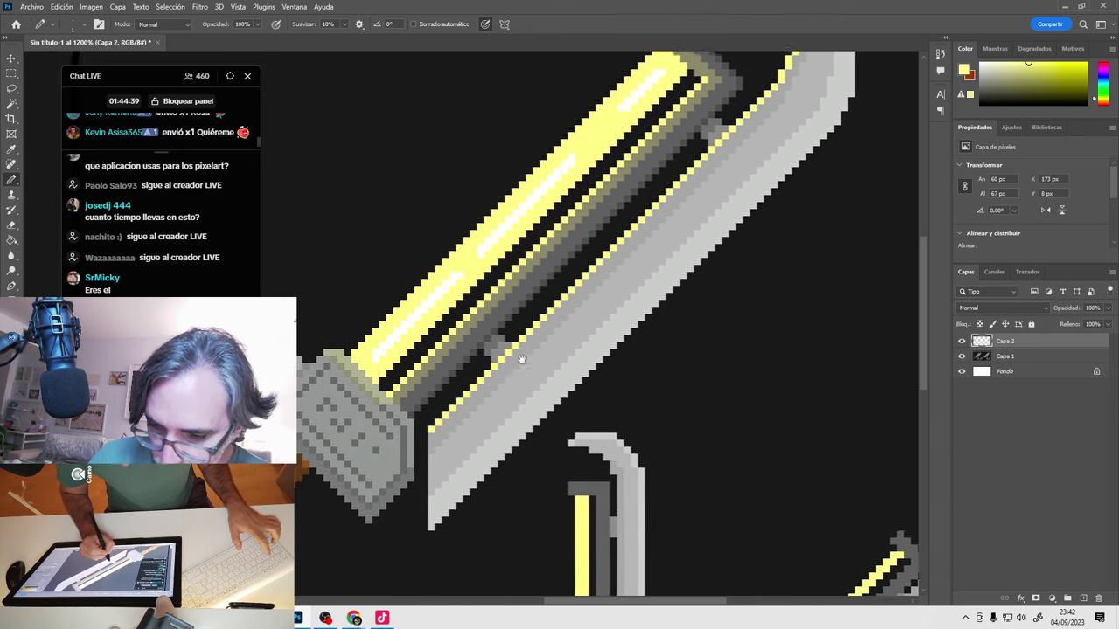
pyautogui.moveTo(615, 447); pyautogui.dragTo(663, 356)
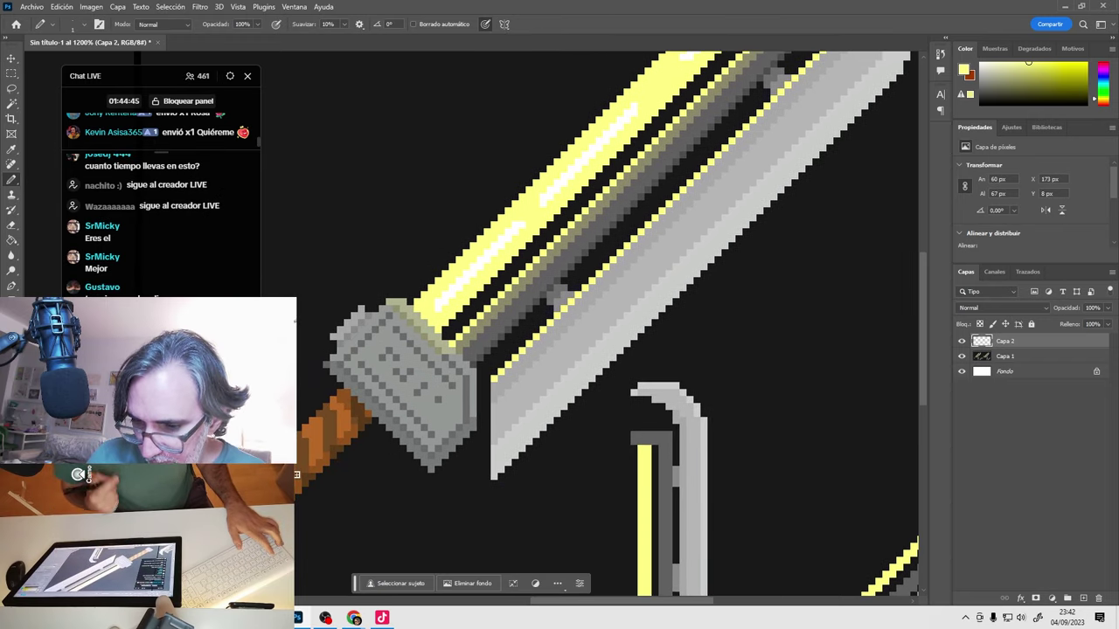
pyautogui.moveTo(477, 301); pyautogui.dragTo(383, 399)
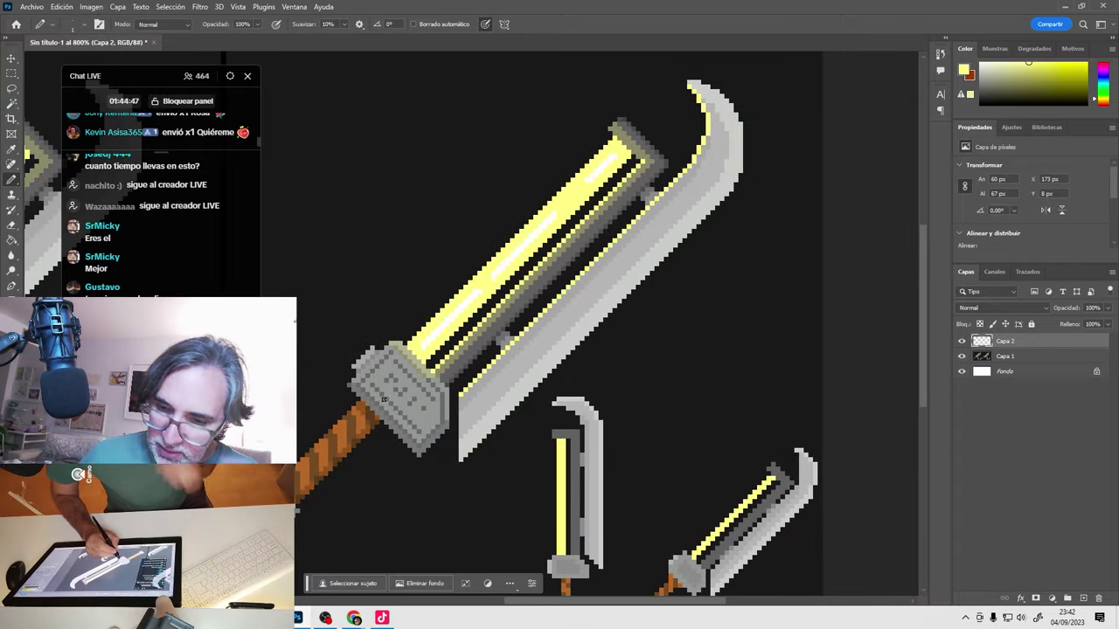
# On a new layer, cover the large sword's guard and handle with dark grey sampled from the bar, using a 3 px pencil.
pyautogui.click(1084, 599)
pyautogui.moveTo(385, 423); pyautogui.dragTo(468, 407)
pyautogui.keyDown('alt'); pyautogui.click(574, 337); pyautogui.keyUp('alt')
pyautogui.keyDown('alt'); pyautogui.rightClick(481, 338); pyautogui.keyUp('alt')
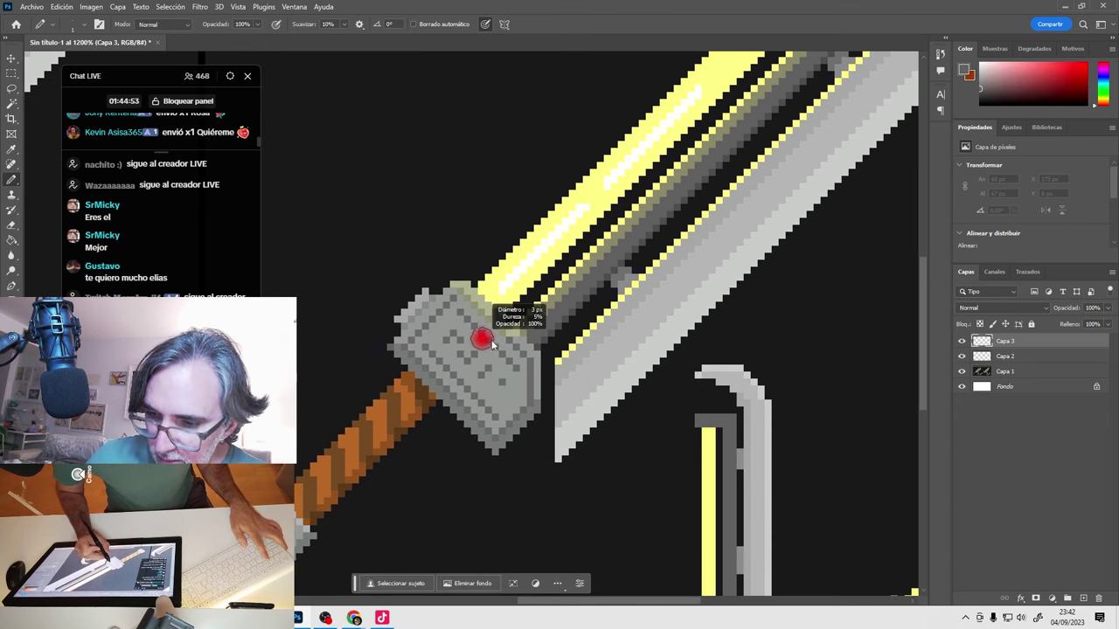
pyautogui.moveTo(472, 315)
pyautogui.mouseDown()
pyautogui.moveTo(441, 294)
pyautogui.moveTo(519, 384)
pyautogui.moveTo(509, 439)
pyautogui.moveTo(506, 416)
pyautogui.moveTo(447, 404)
pyautogui.moveTo(397, 373)
pyautogui.moveTo(415, 312)
pyautogui.moveTo(381, 355)
pyautogui.moveTo(355, 428)
pyautogui.moveTo(348, 471)
pyautogui.moveTo(366, 467)
pyautogui.moveTo(331, 503)
pyautogui.moveTo(321, 460)
pyautogui.moveTo(319, 502)
pyautogui.moveTo(350, 499)
pyautogui.moveTo(300, 575)
pyautogui.mouseUp()
# Select the background on Capa 1 with the Magic Wand, clear that area from Capa 3's grey paint, and deselect.
pyautogui.press('w')
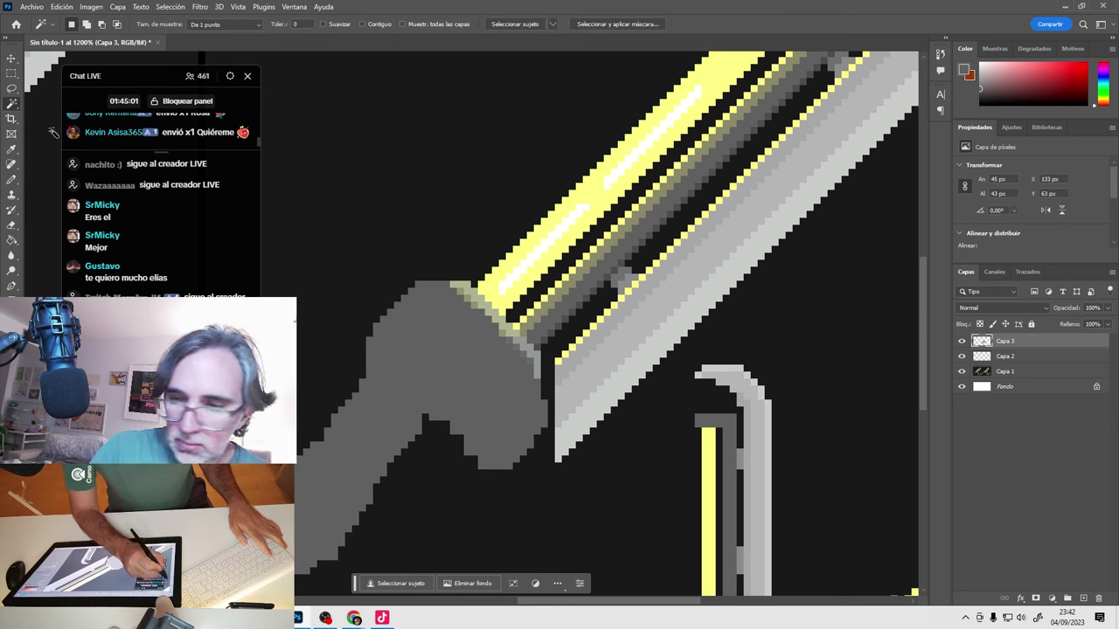
pyautogui.click(1005, 371)
pyautogui.click(616, 475)
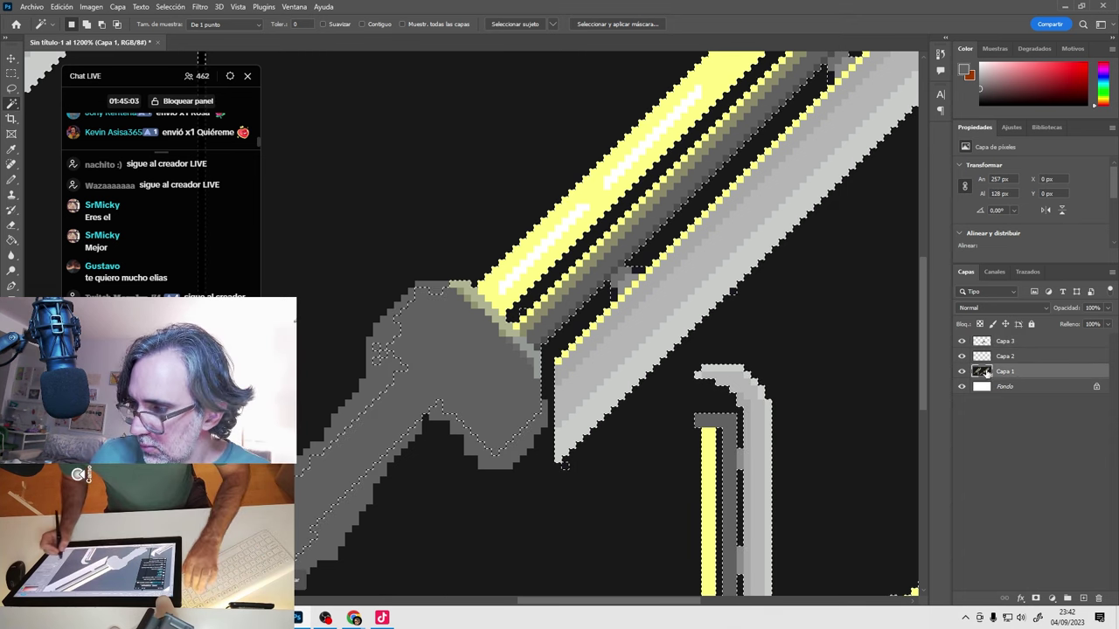
pyautogui.click(1005, 342)
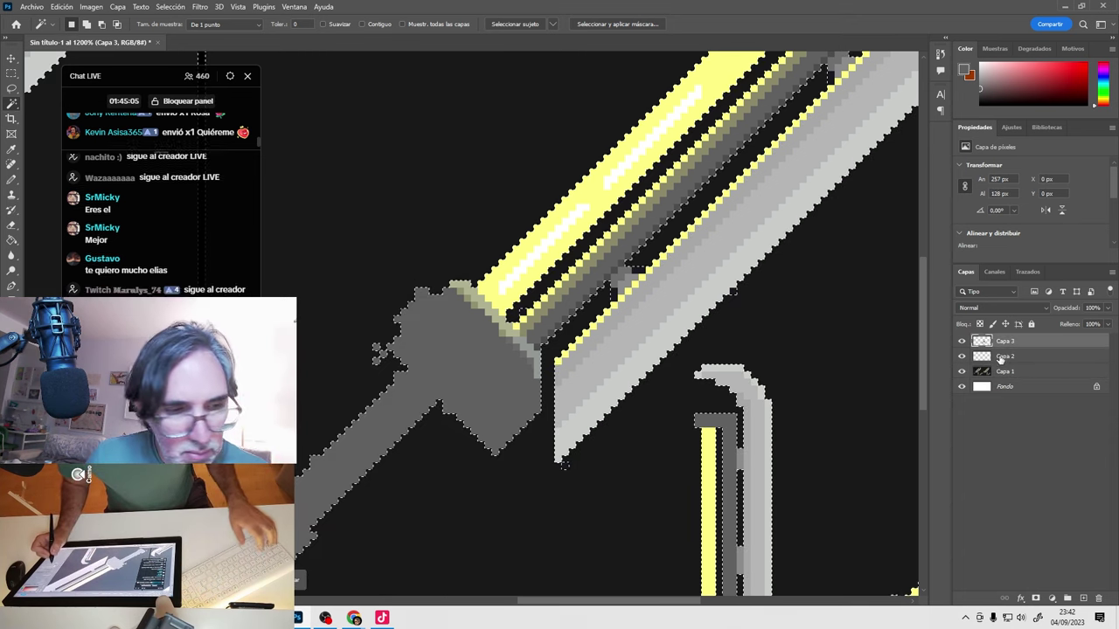
pyautogui.hotkey('ctrl', 'd')
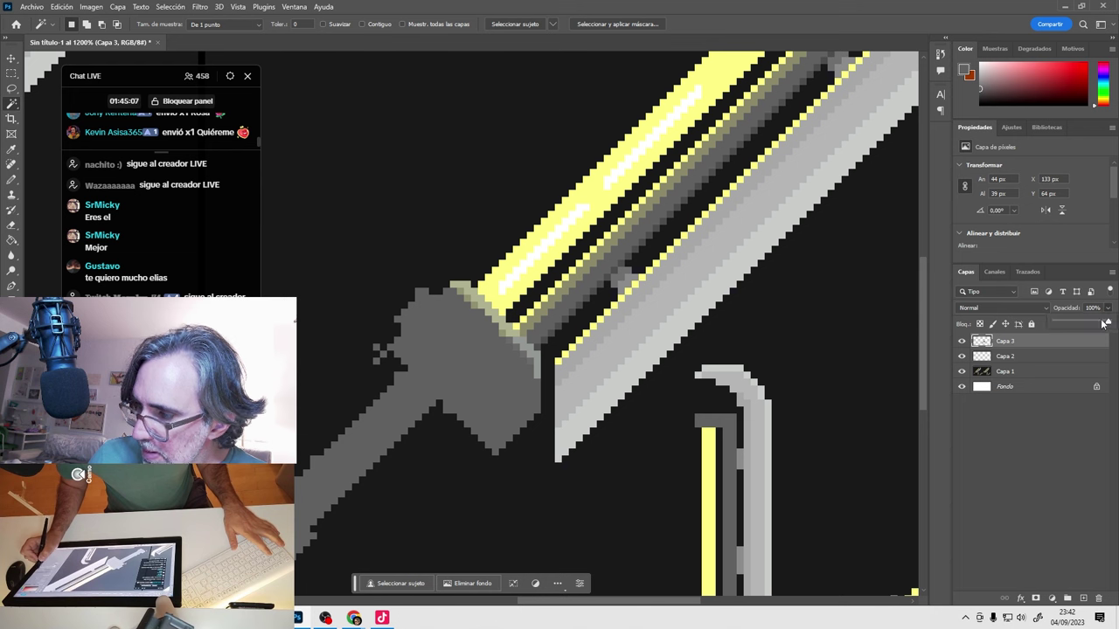
# Turn the grey paint into a shadow by lowering Capa 3's opacity to 27% and setting its Hue/Saturation lightness to -100.
pyautogui.moveTo(1068, 325); pyautogui.dragTo(1068, 324)
pyautogui.hotkey('ctrl', 'u')
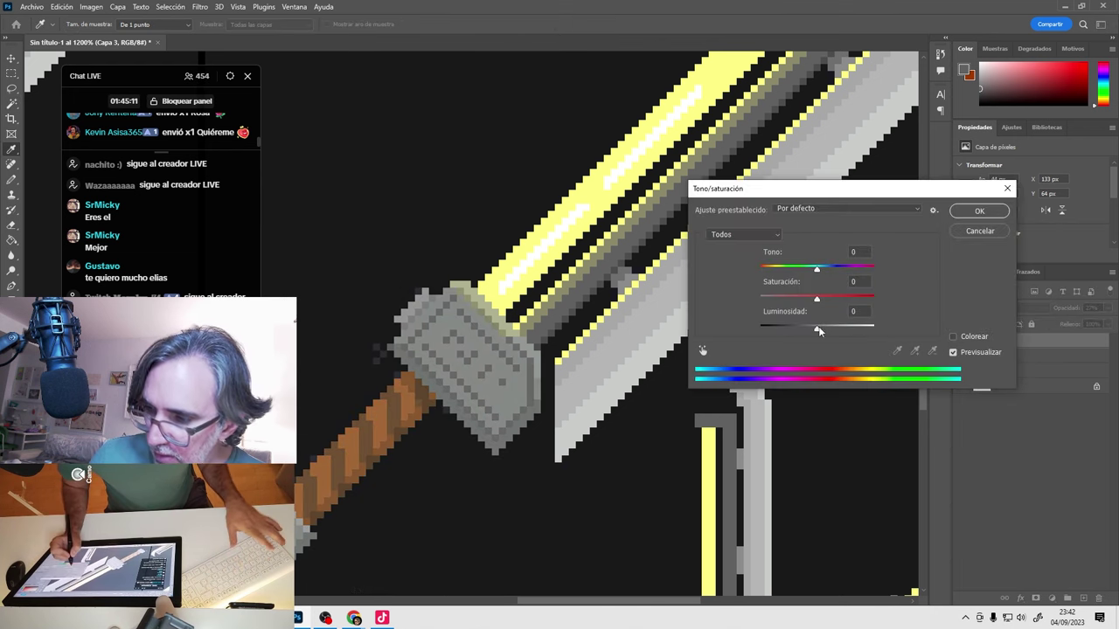
pyautogui.moveTo(818, 331); pyautogui.dragTo(752, 334)
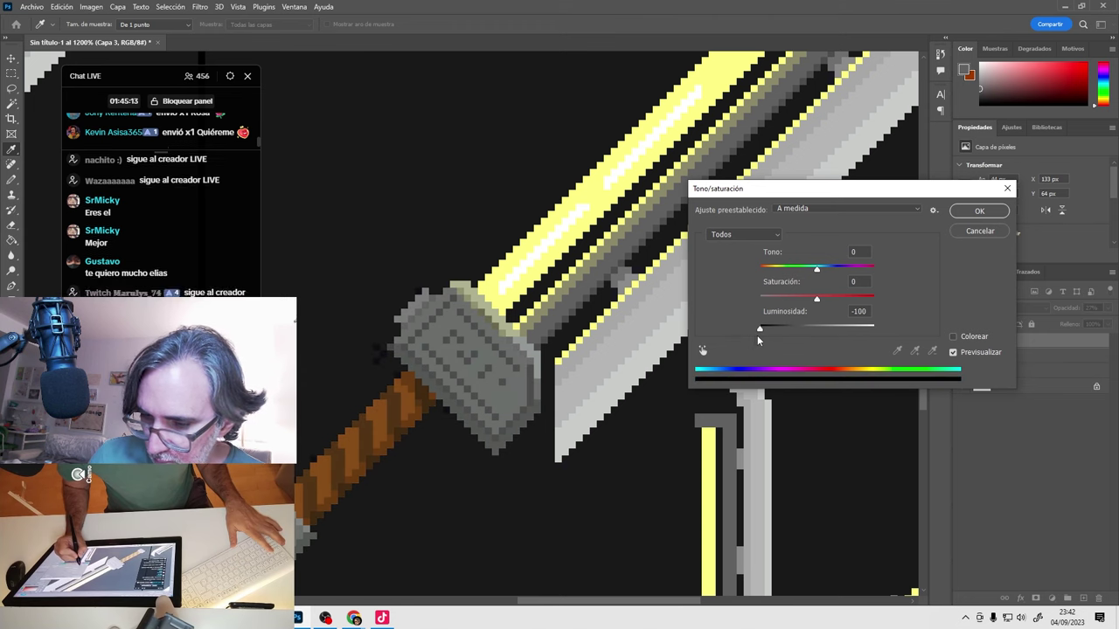
pyautogui.click(979, 210)
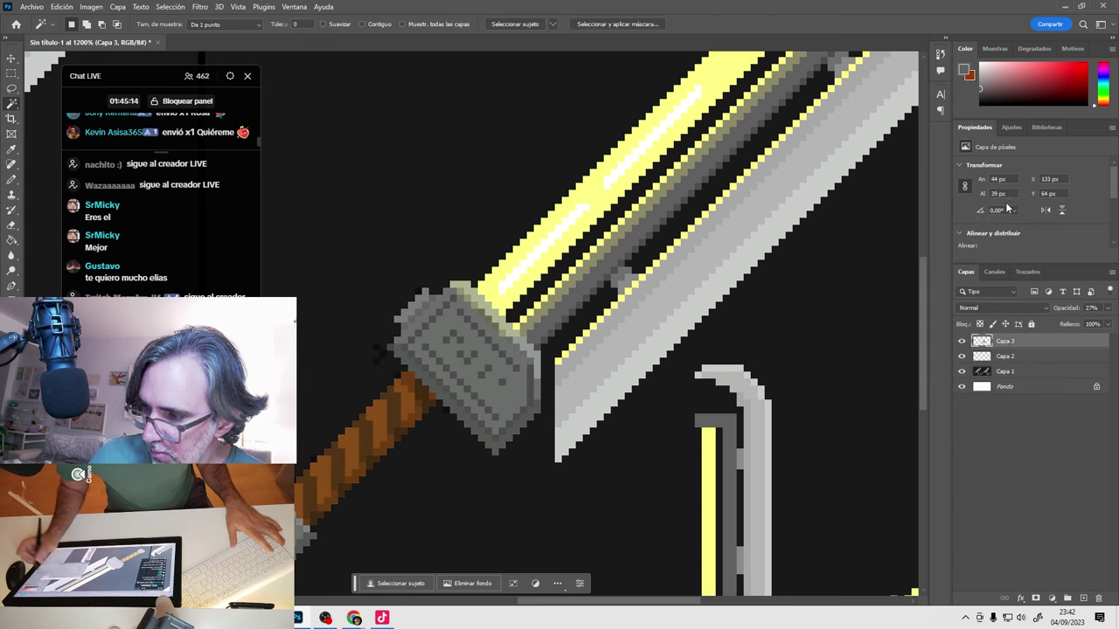
pyautogui.click(962, 342)
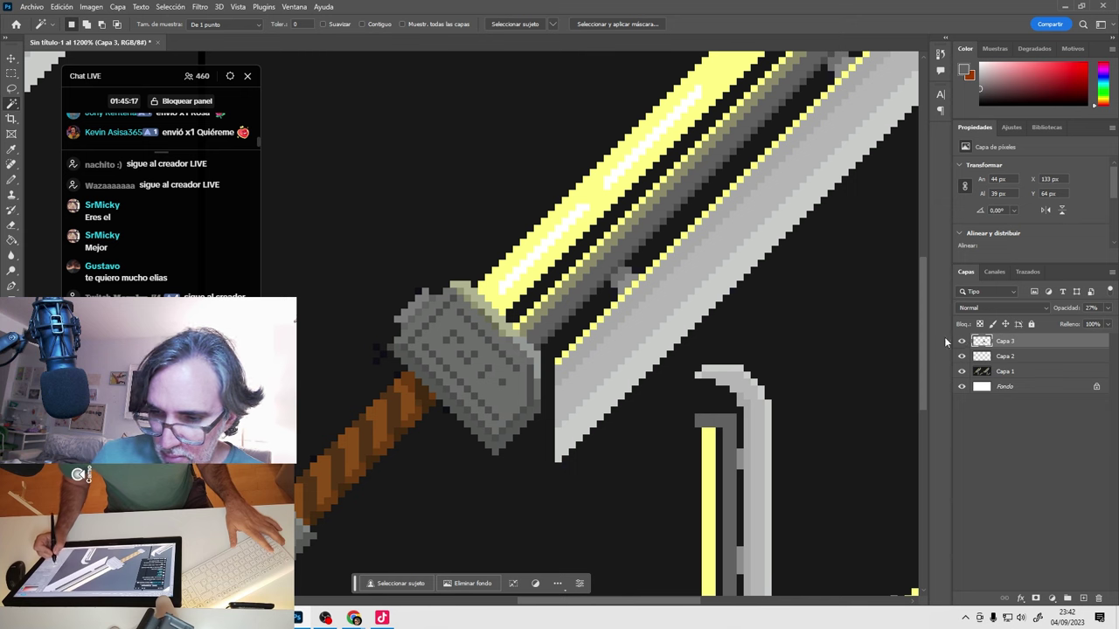
# Delete stray shadow pixels around the handle and guard and at the glowing strip's base, comparing the sword with and without Capa 3.
pyautogui.press('m')
pyautogui.moveTo(385, 345)
pyautogui.mouseDown()
pyautogui.moveTo(366, 368)
pyautogui.moveTo(400, 378)
pyautogui.moveTo(450, 428)
pyautogui.mouseUp()
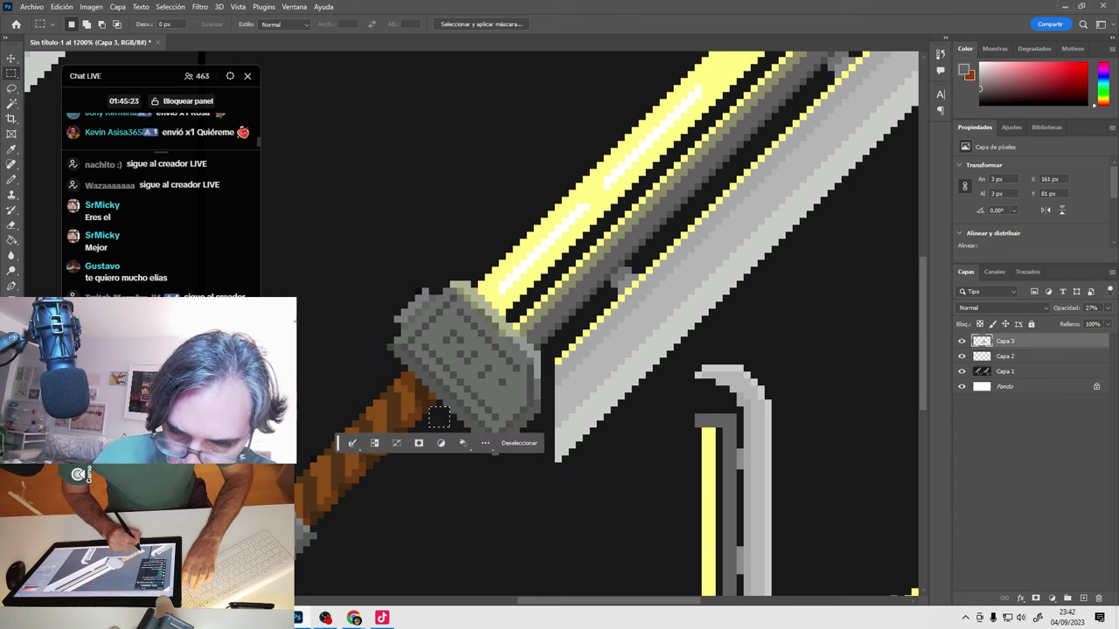
pyautogui.moveTo(240, 498); pyautogui.dragTo(311, 458)
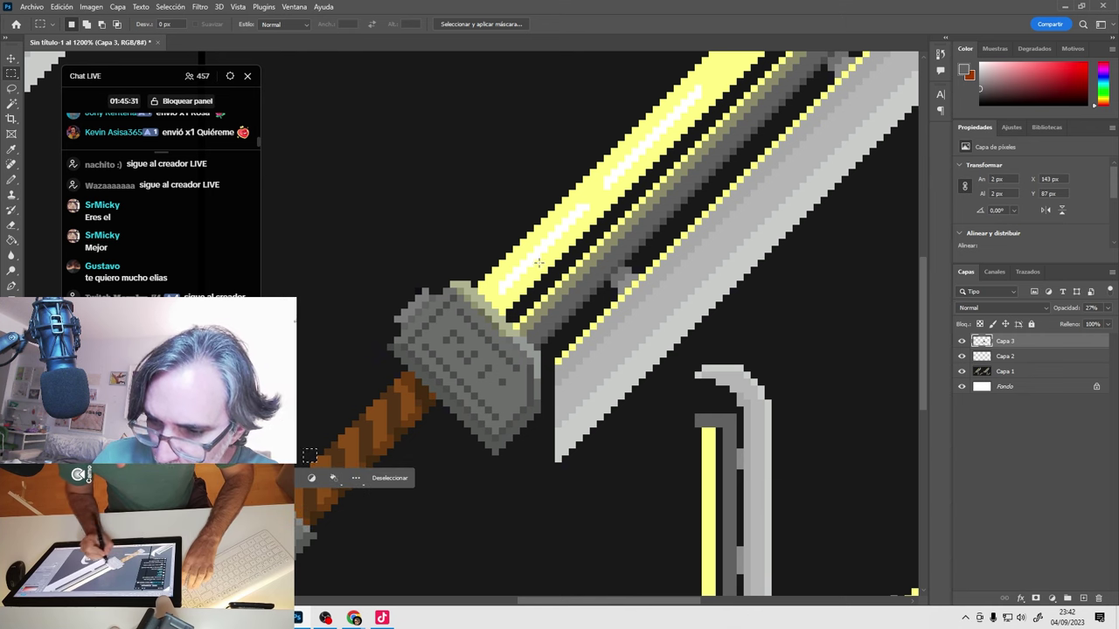
pyautogui.moveTo(407, 276); pyautogui.dragTo(415, 293)
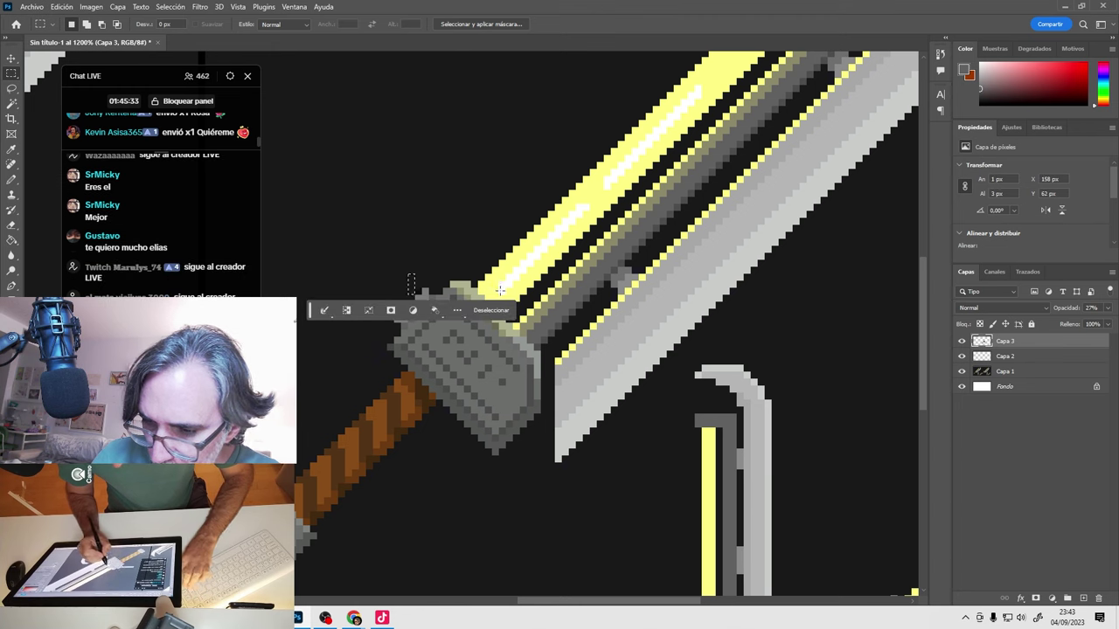
pyautogui.press('Right')
pyautogui.moveTo(519, 290); pyautogui.dragTo(512, 326)
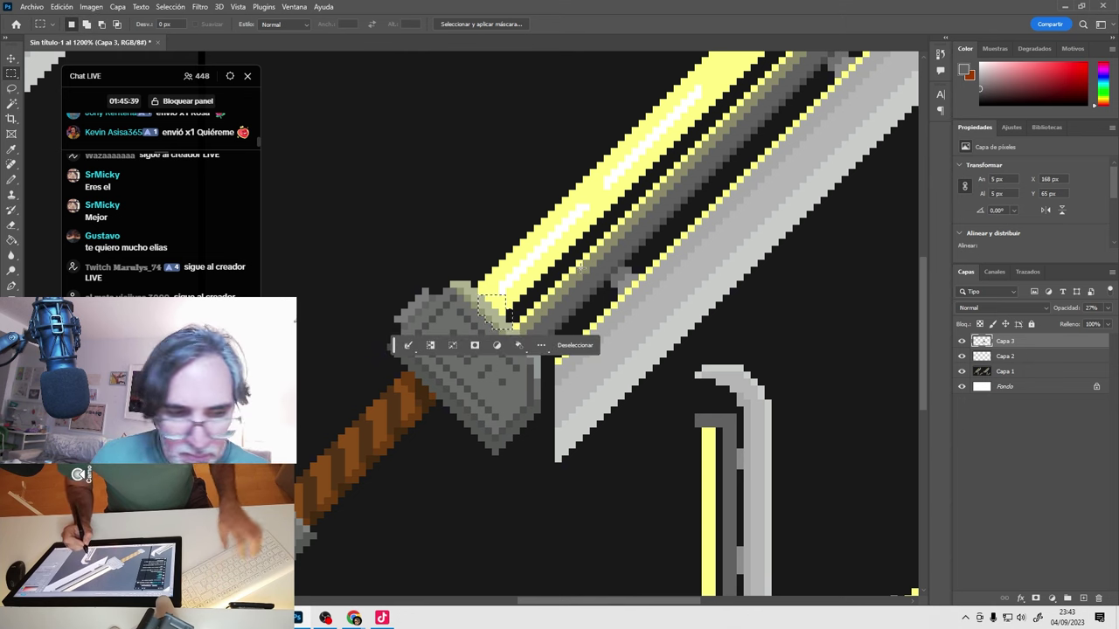
pyautogui.hotkey('ctrl', 'd')
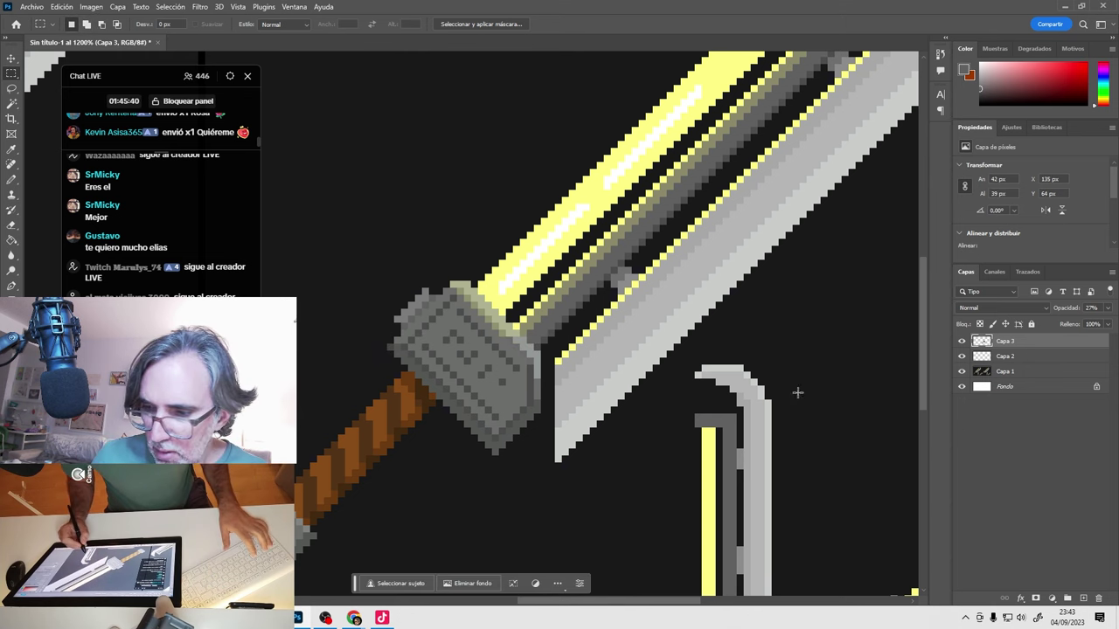
pyautogui.click(962, 342)
pyautogui.click(963, 342)
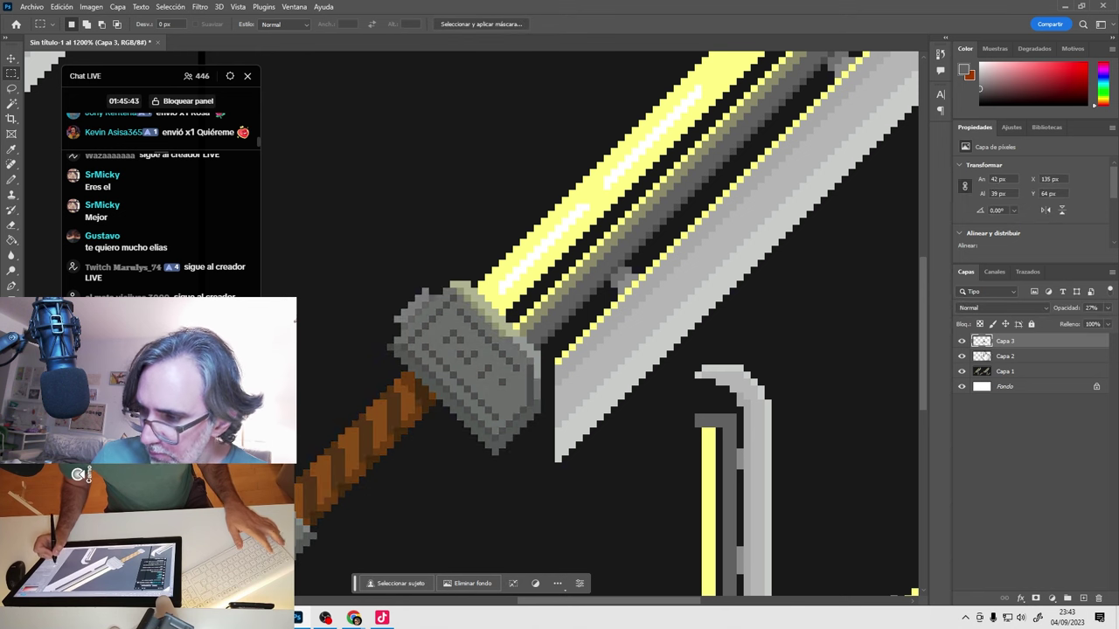
# Duplicate Capa 1 and merge the copy with Capa 2 and Capa 3 into one layer.
pyautogui.click(1005, 370)
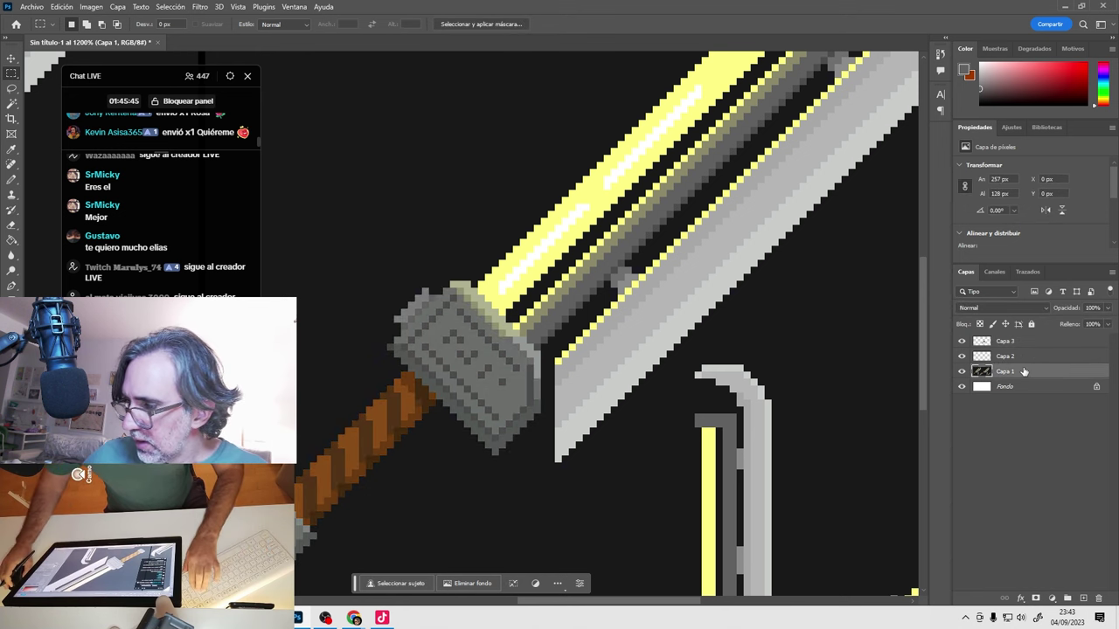
pyautogui.rightClick(1017, 367)
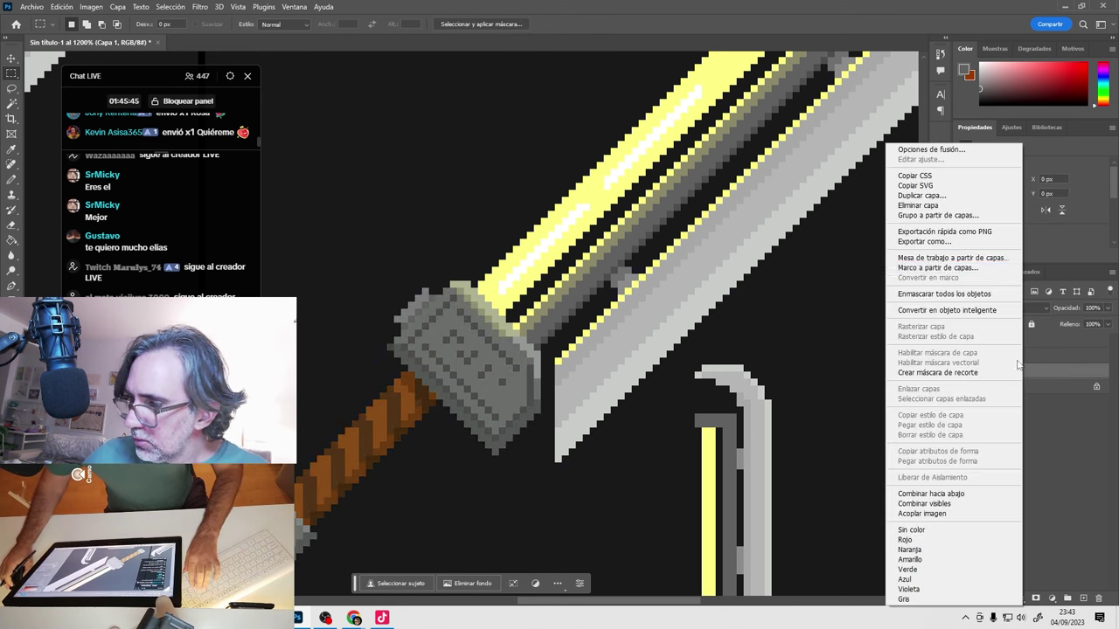
pyautogui.click(953, 195)
pyautogui.press('Return')
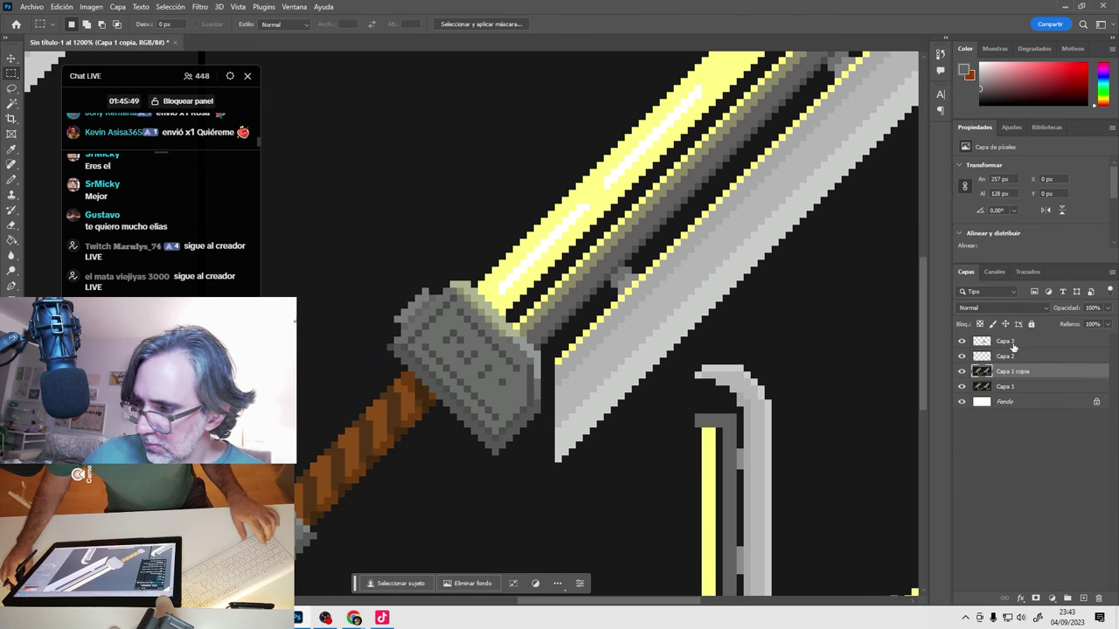
pyautogui.keyDown('shift'); pyautogui.click(1012, 347); pyautogui.keyUp('shift')
pyautogui.hotkey('ctrl', 'e')
# Soften the glow with the Pencil, adding sampled muted yellow pixels along the guard's blade-side edge and beside the blade's yellow line.
pyautogui.press('b')
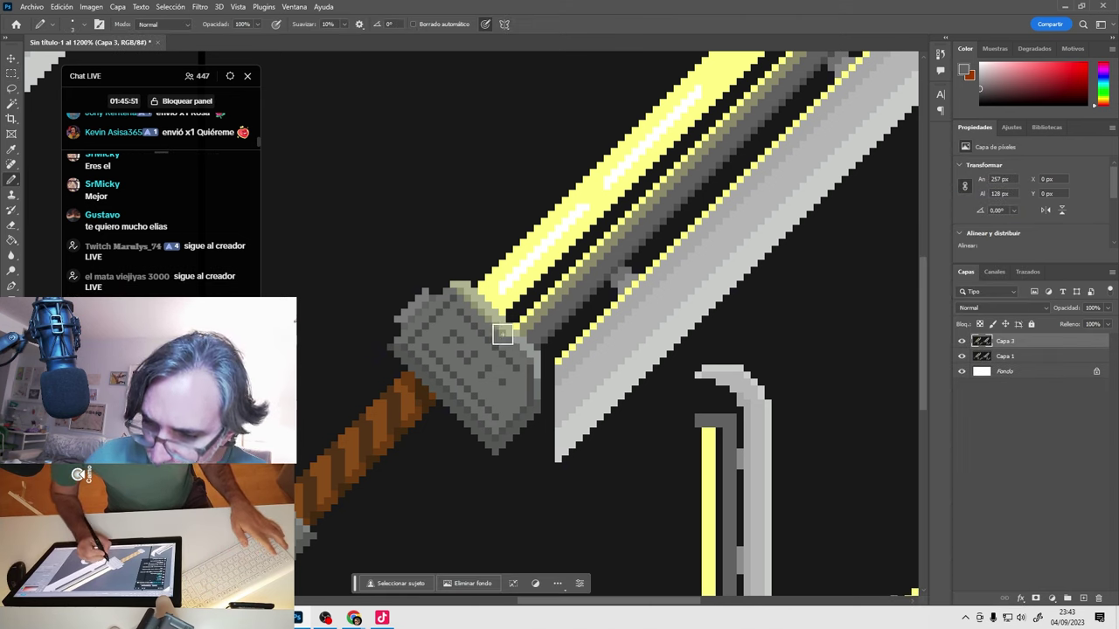
pyautogui.keyDown('alt'); pyautogui.click(499, 306); pyautogui.keyUp('alt')
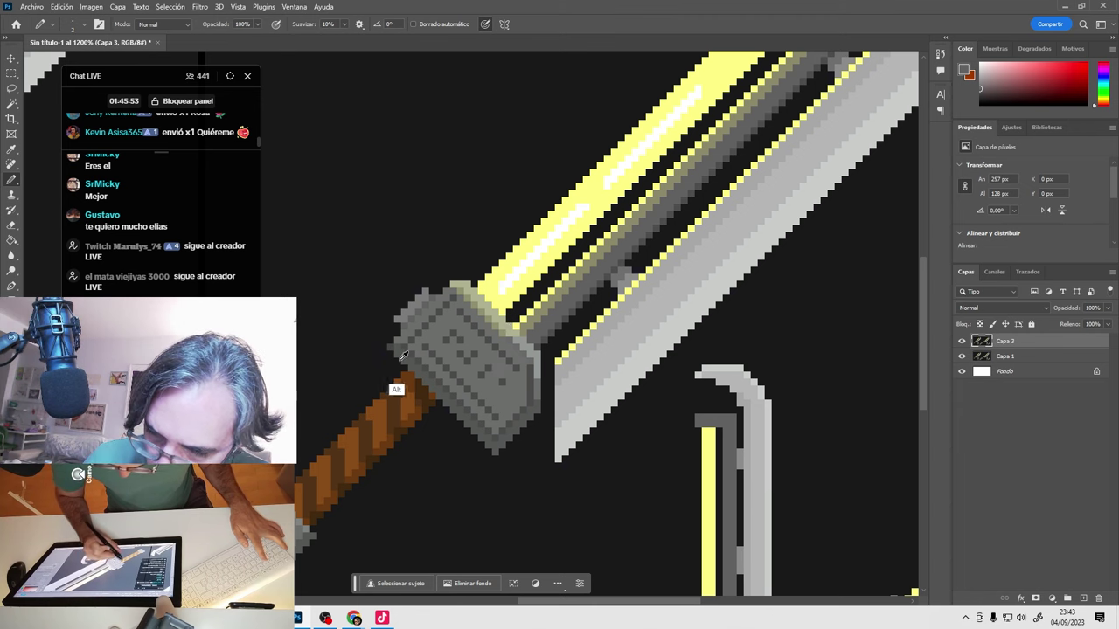
pyautogui.keyDown('alt'); pyautogui.click(508, 331); pyautogui.keyUp('alt')
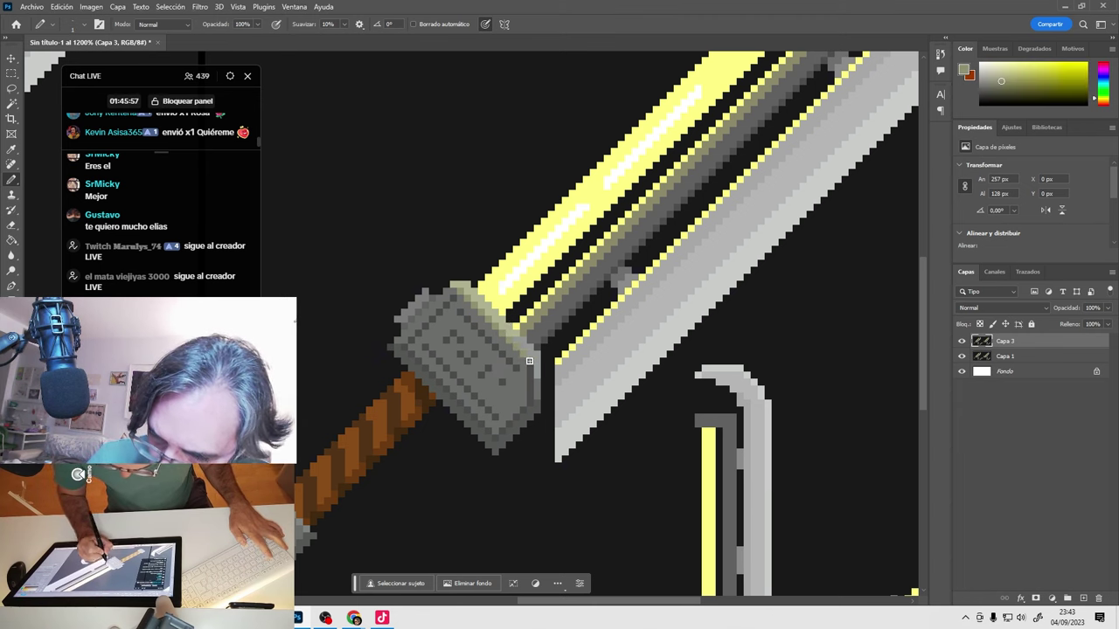
pyautogui.moveTo(619, 337); pyautogui.dragTo(479, 418)
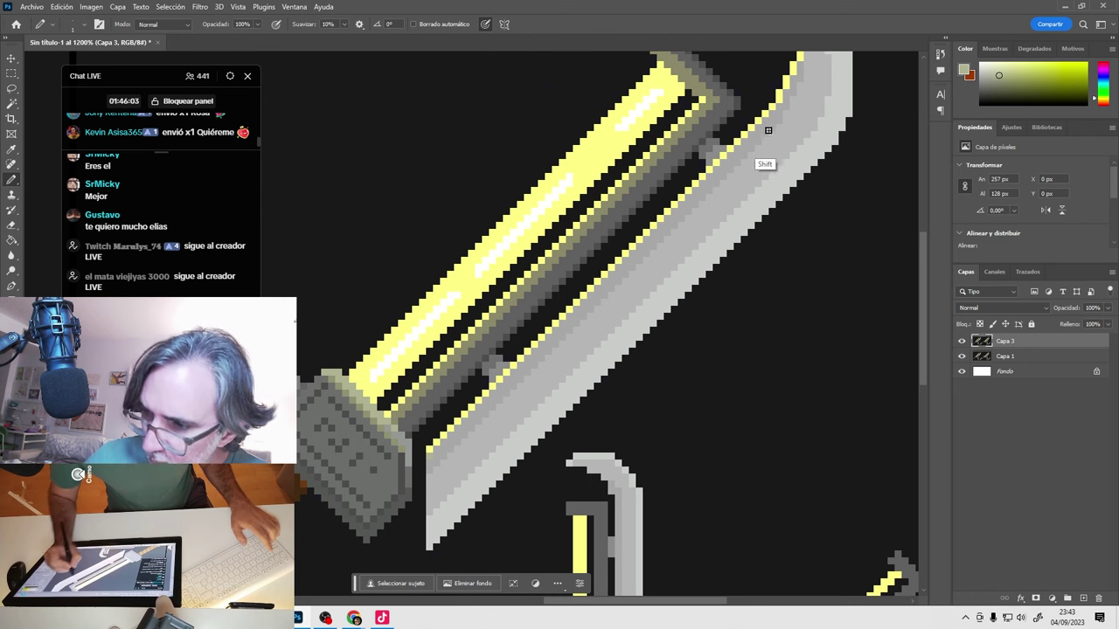
pyautogui.moveTo(786, 110); pyautogui.dragTo(731, 224)
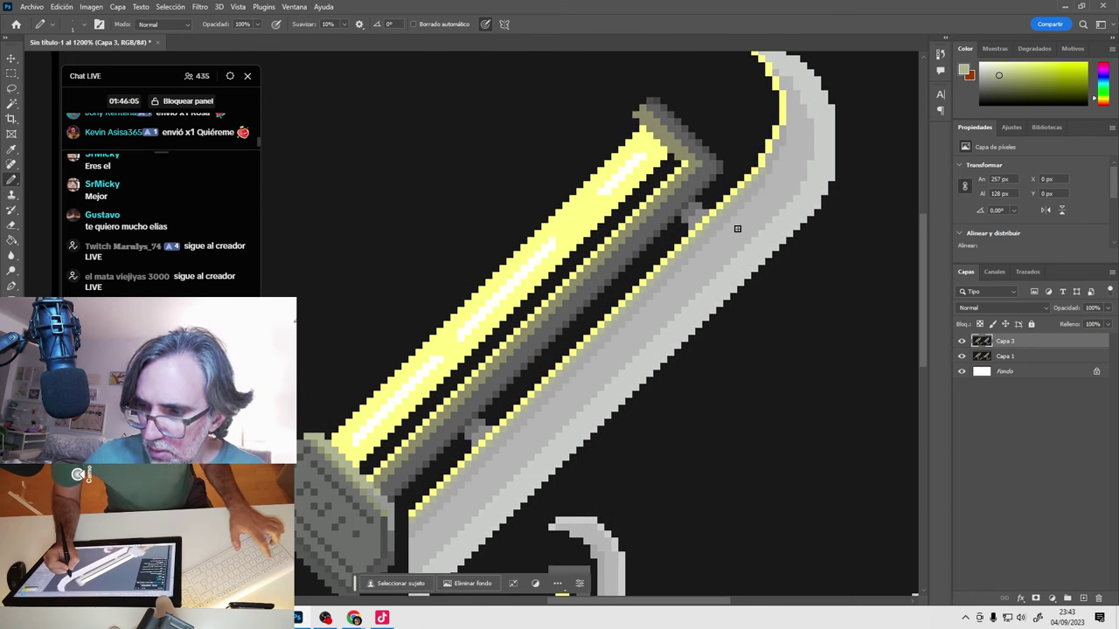
pyautogui.hotkey('ctrl', '-')
pyautogui.hotkey('ctrl', '+')
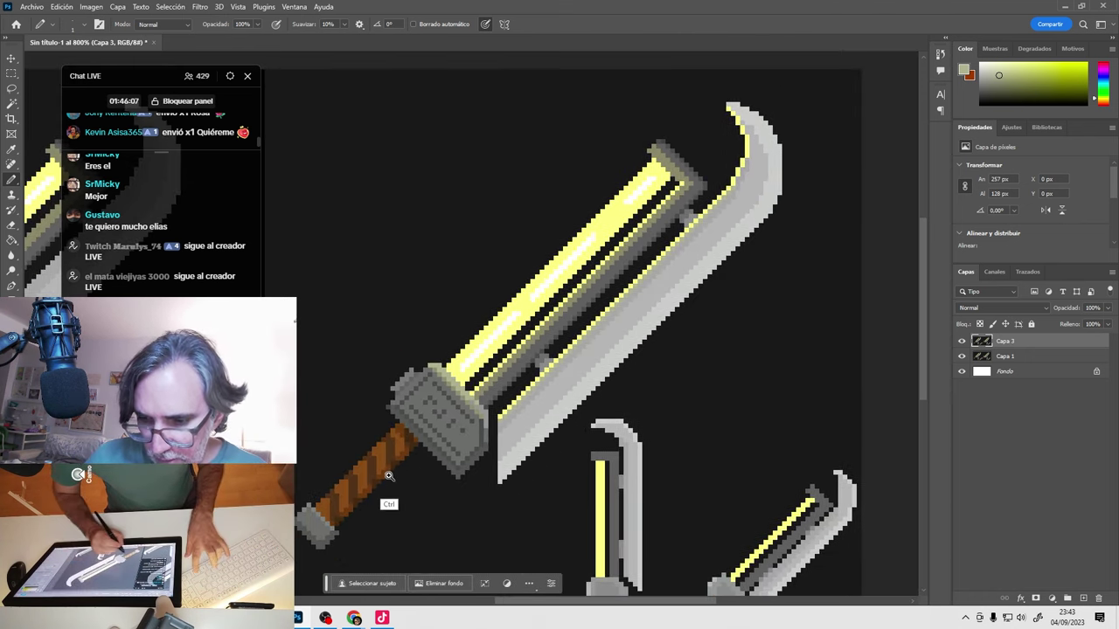
# Repaint the end of the handle beside the guard with sampled darker browns to deepen its shadow.
pyautogui.moveTo(464, 463); pyautogui.dragTo(489, 446)
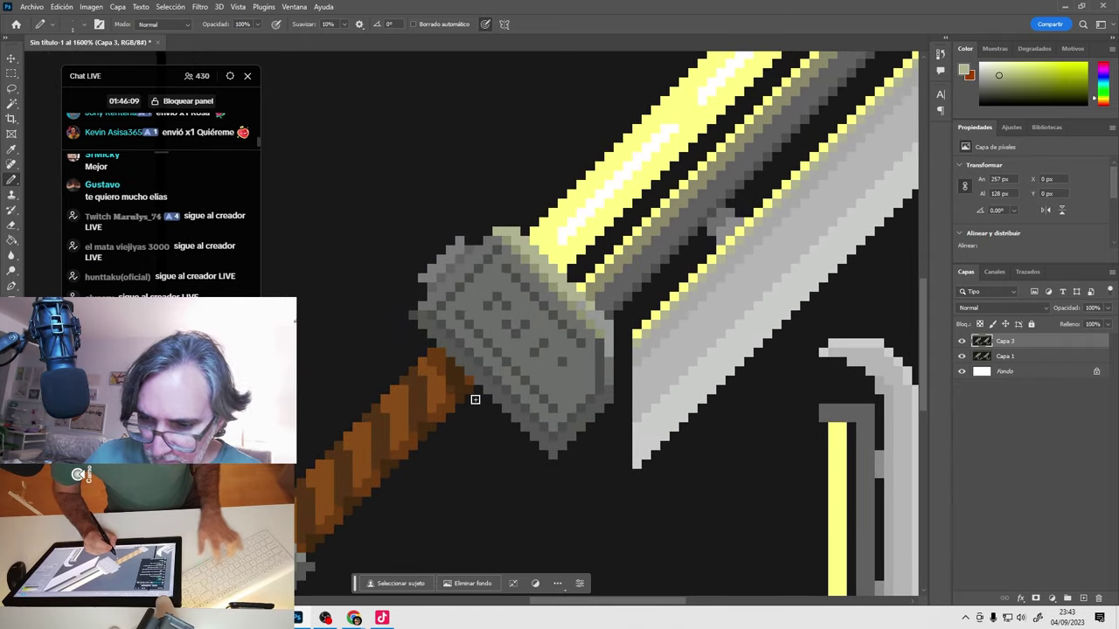
pyautogui.keyDown('alt'); pyautogui.click(446, 356); pyautogui.keyUp('alt')
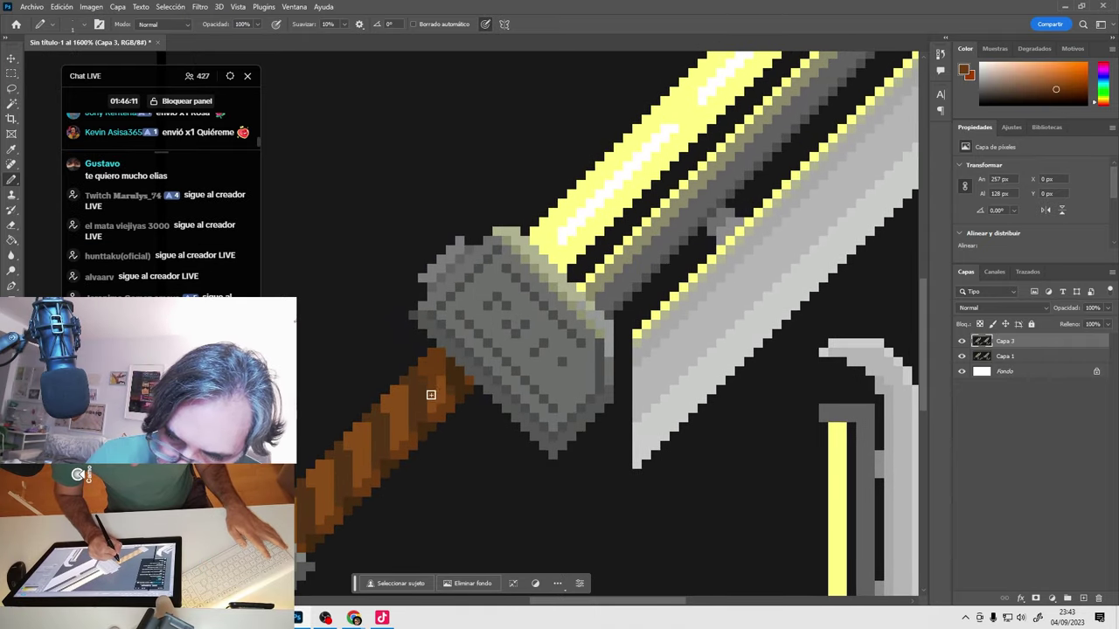
pyautogui.keyDown('alt'); pyautogui.click(454, 379); pyautogui.keyUp('alt')
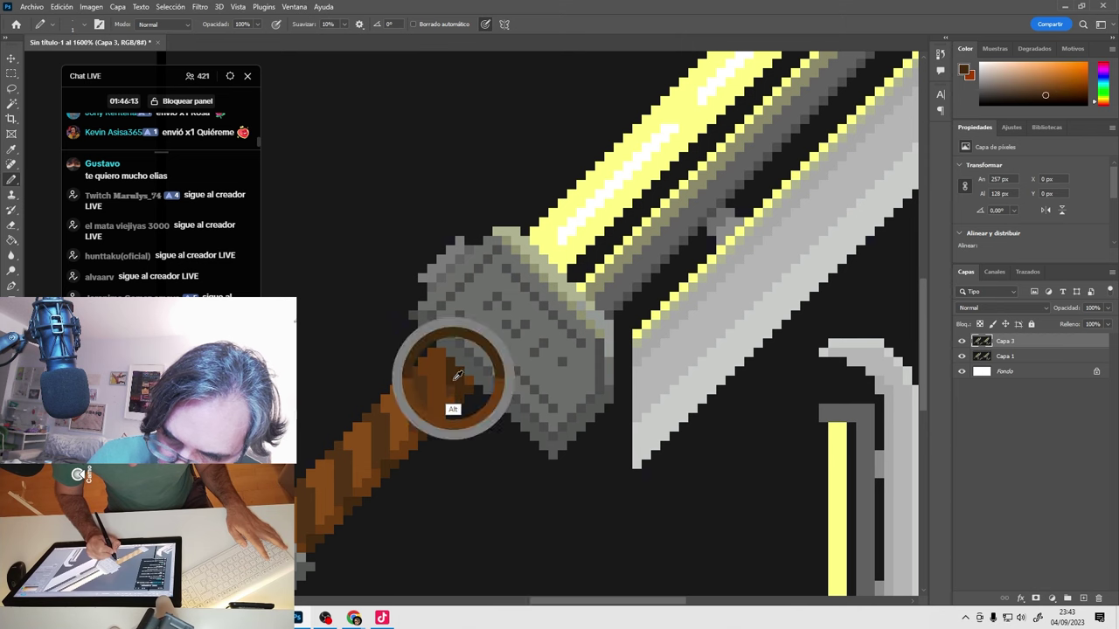
pyautogui.keyDown('alt'); pyautogui.click(440, 402); pyautogui.keyUp('alt')
pyautogui.keyDown('alt'); pyautogui.click(455, 382); pyautogui.keyUp('alt')
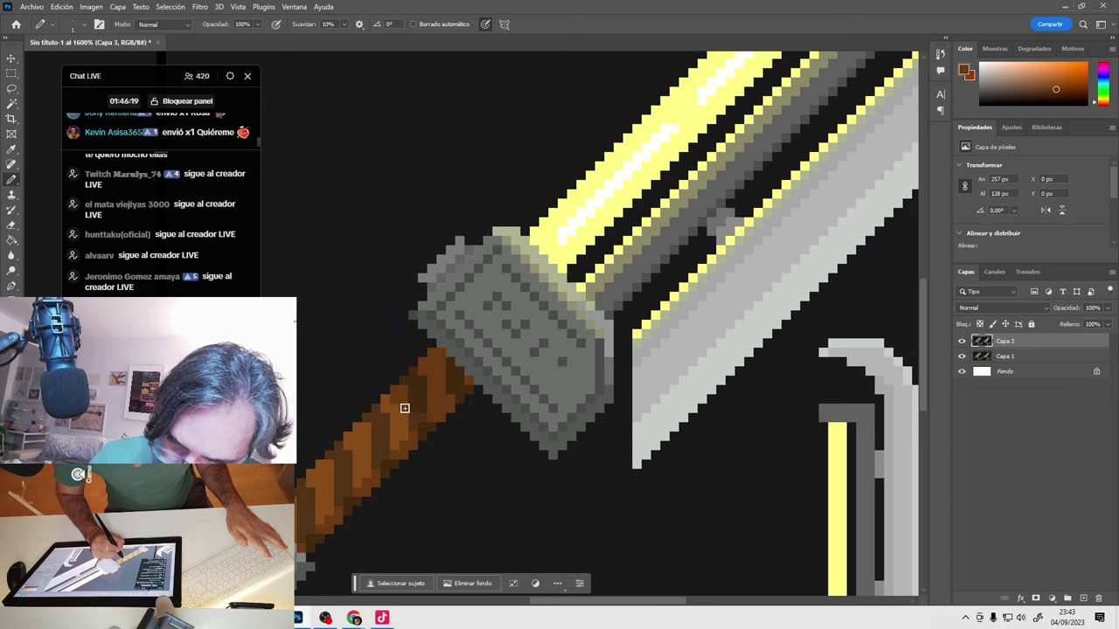
pyautogui.hotkey('ctrl', '-')
pyautogui.hotkey('ctrl', '-')
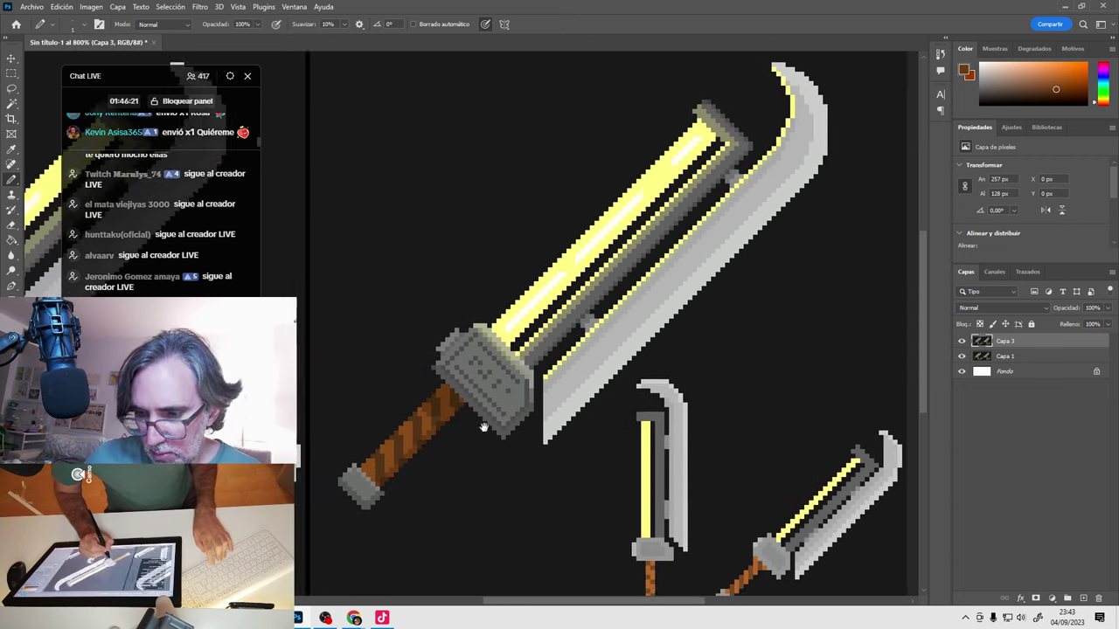
# Sample the greys on the guard's outer corner with the Pencil to touch up the shading there.
pyautogui.keyDown('ctrl'); pyautogui.click(472, 396); pyautogui.keyUp('ctrl')
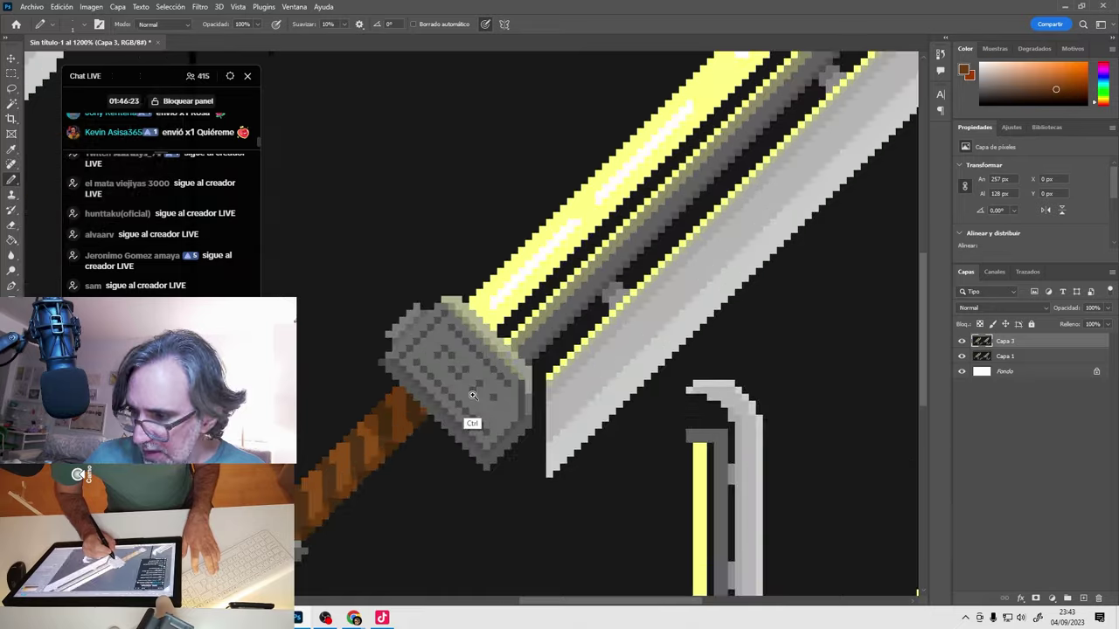
pyautogui.keyDown('ctrl'); pyautogui.click(472, 396); pyautogui.keyUp('ctrl')
pyautogui.keyDown('ctrl'); pyautogui.click(472, 396); pyautogui.keyUp('ctrl')
pyautogui.keyDown('ctrl'); pyautogui.click(472, 396); pyautogui.keyUp('ctrl')
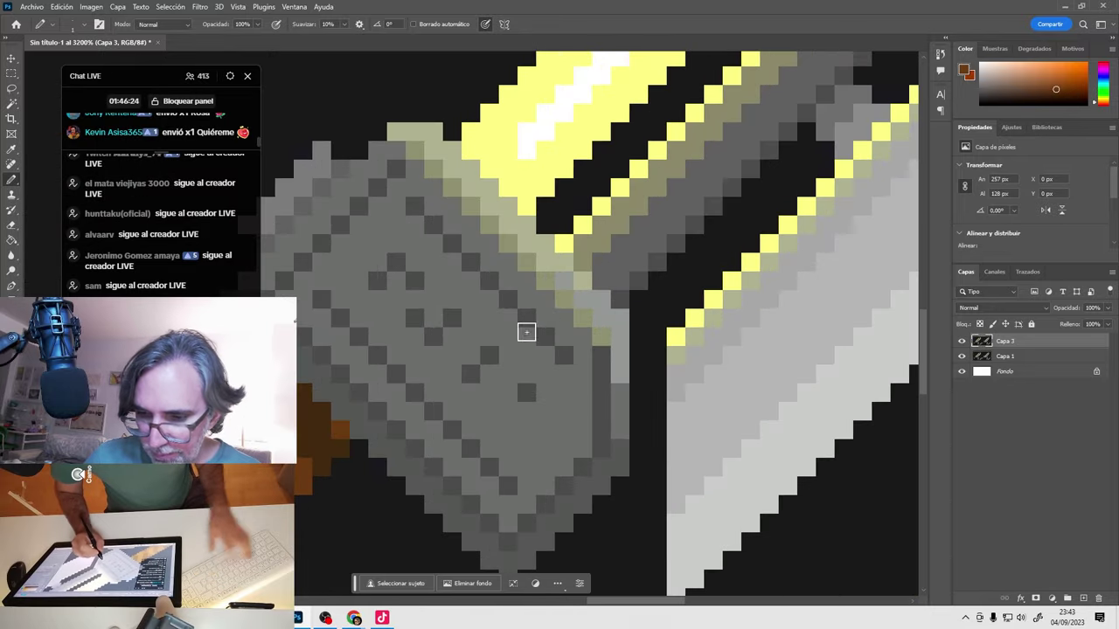
pyautogui.keyDown('alt'); pyautogui.click(472, 394); pyautogui.keyUp('alt')
pyautogui.keyDown('alt'); pyautogui.click(473, 394); pyautogui.keyUp('alt')
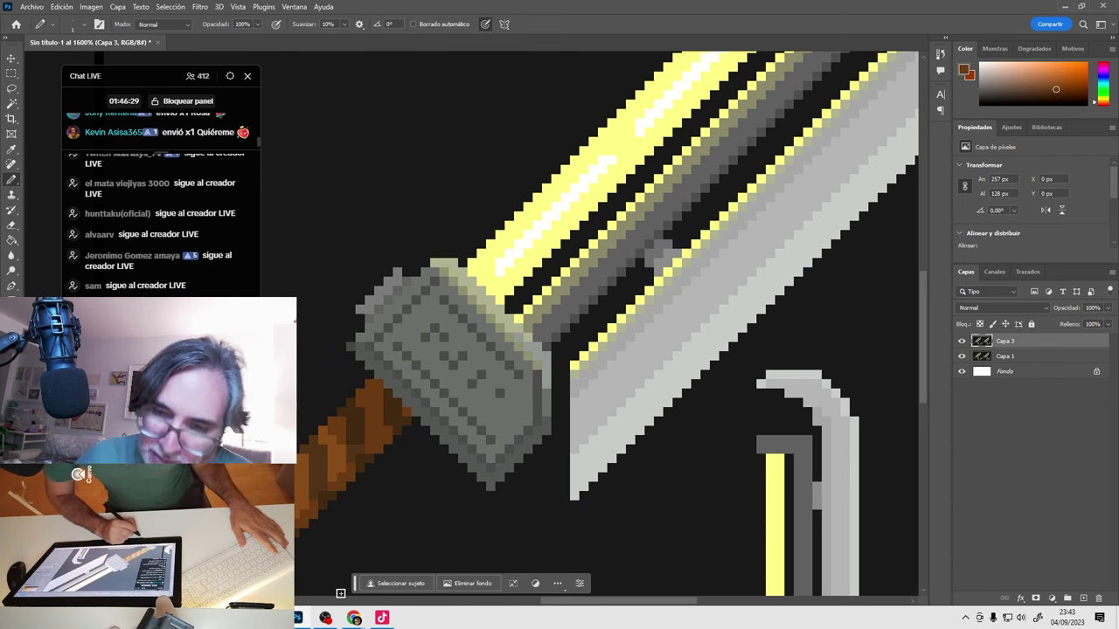
pyautogui.keyDown('alt'); pyautogui.click(394, 298); pyautogui.keyUp('alt')
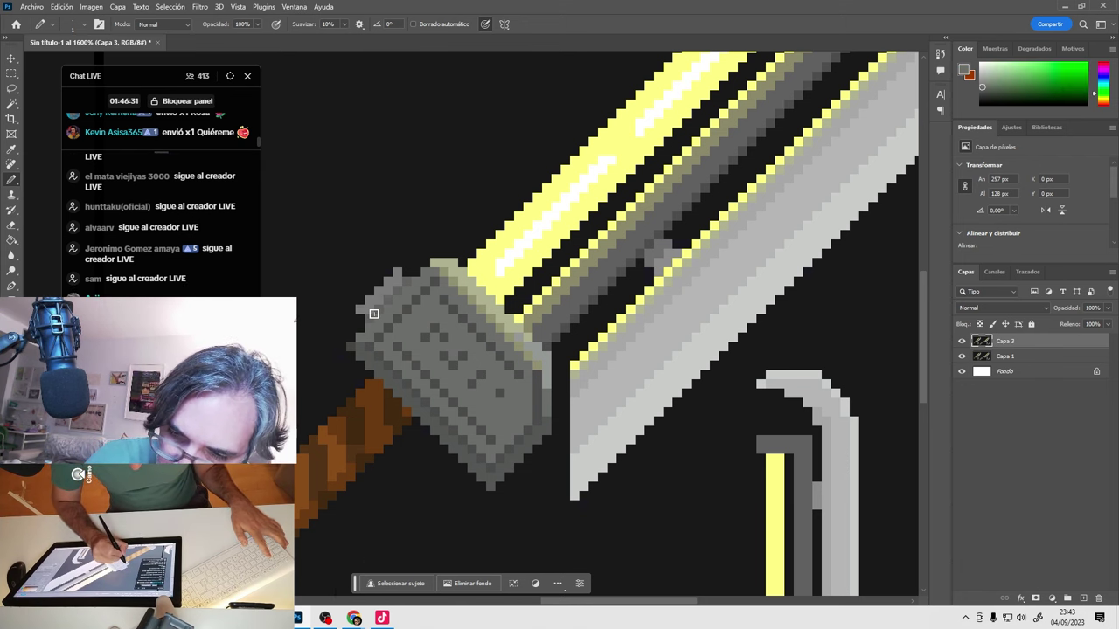
pyautogui.press('shift')
pyautogui.keyDown('alt'); pyautogui.click(388, 329); pyautogui.keyUp('alt')
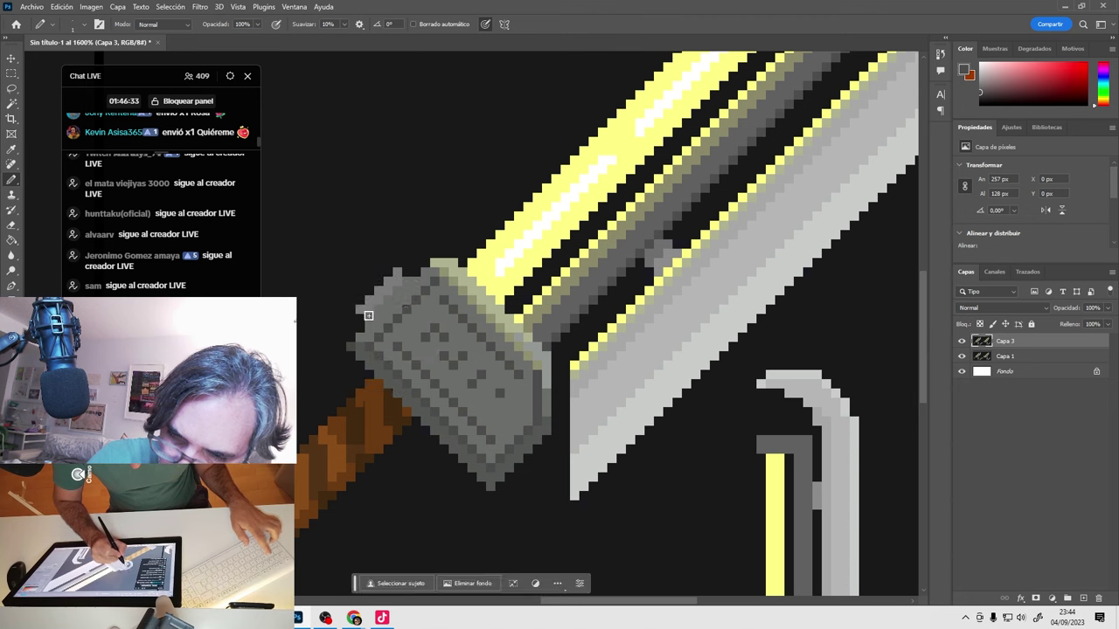
pyautogui.press('shift')
pyautogui.keyDown('alt'); pyautogui.click(369, 356); pyautogui.keyUp('alt')
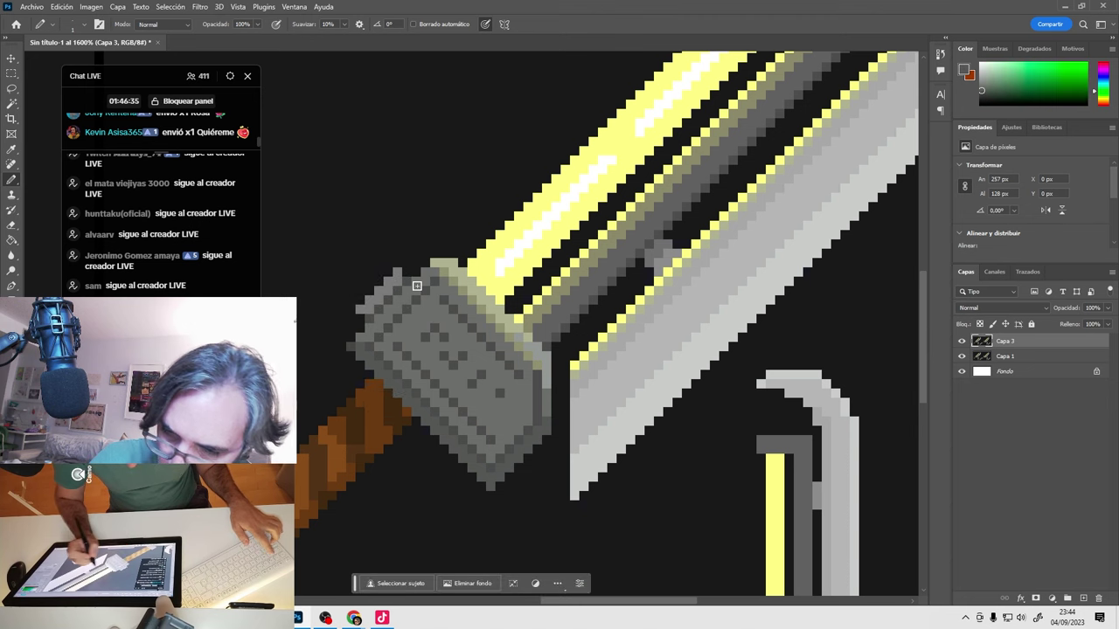
# Fill the guard's face with a slightly greener grey and compare the sword with Capa 3 hidden and shown.
pyautogui.keyDown('alt'); pyautogui.click(418, 325); pyautogui.keyUp('alt')
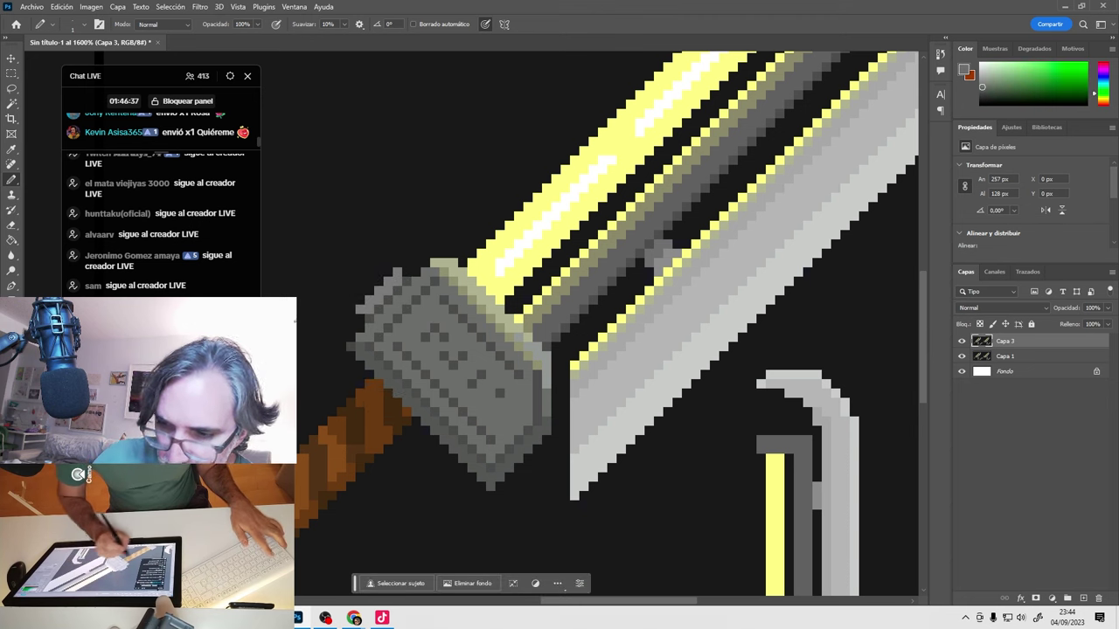
pyautogui.click(965, 71)
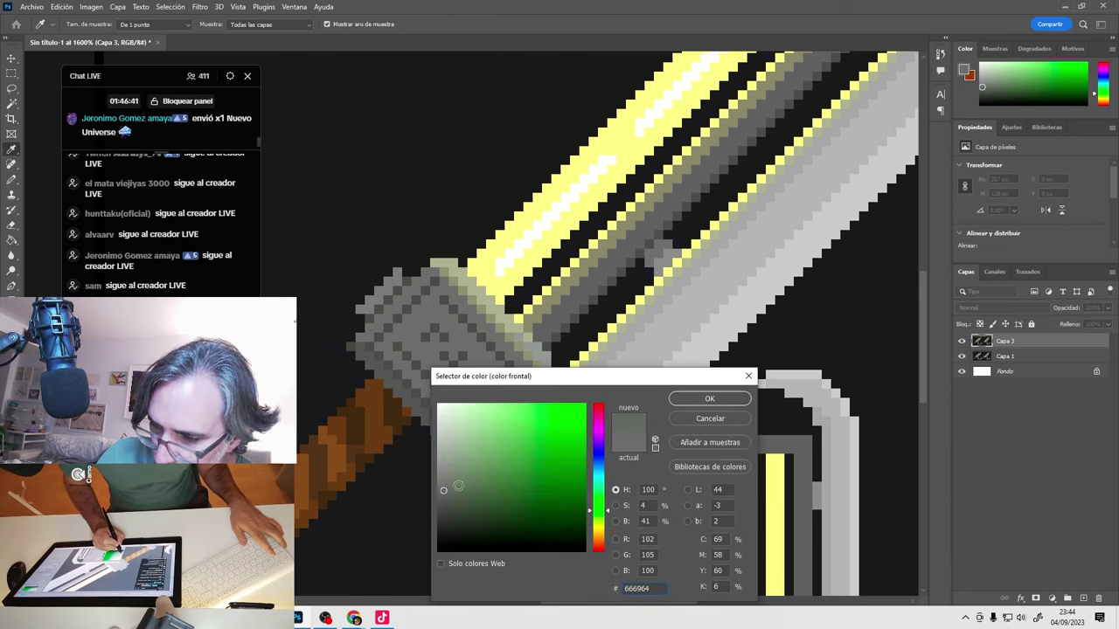
pyautogui.click(710, 399)
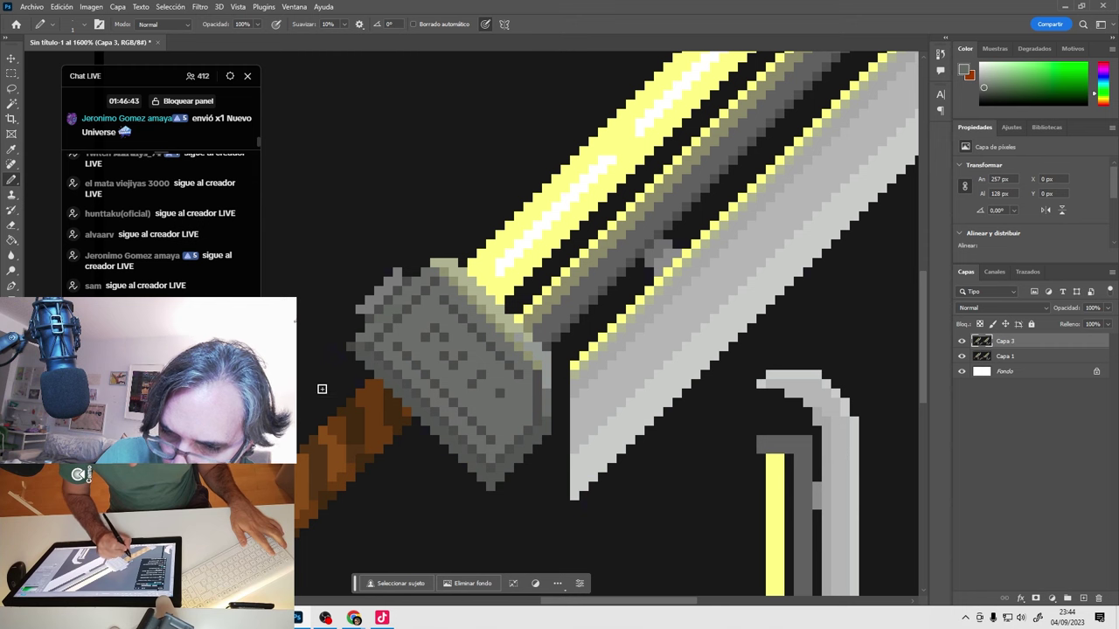
pyautogui.click(10, 241)
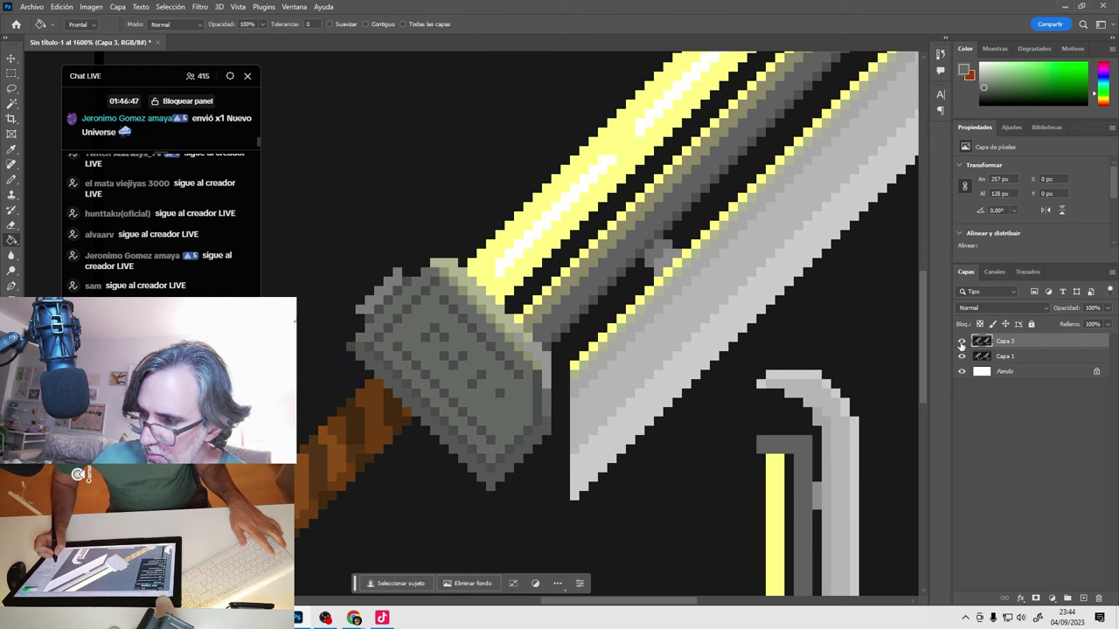
pyautogui.click(961, 341)
pyautogui.click(962, 341)
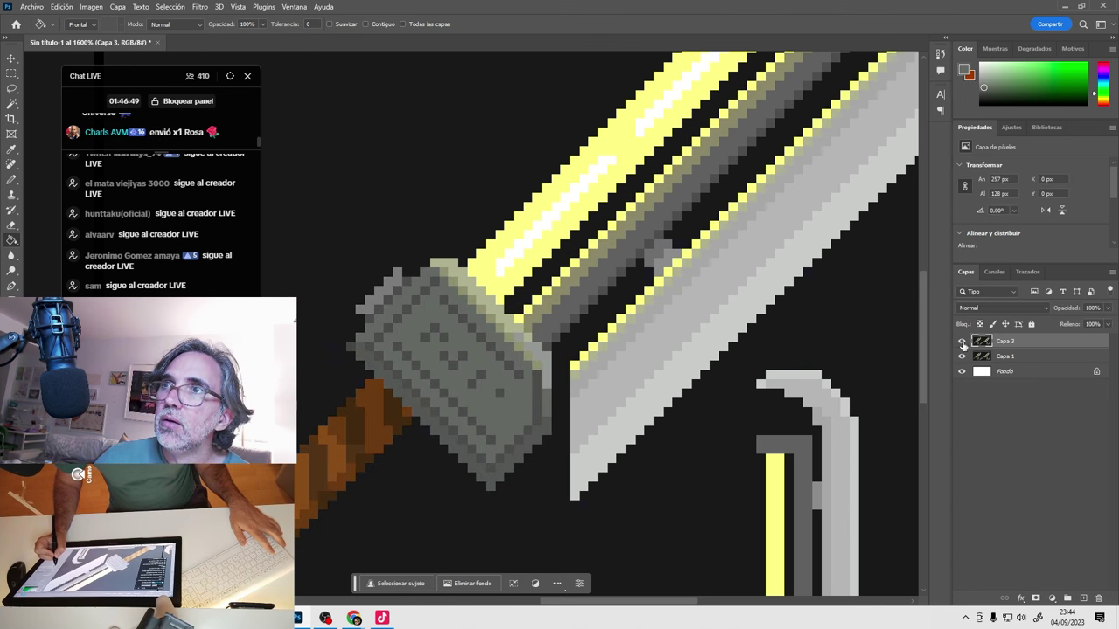
pyautogui.click(961, 340)
pyautogui.click(962, 341)
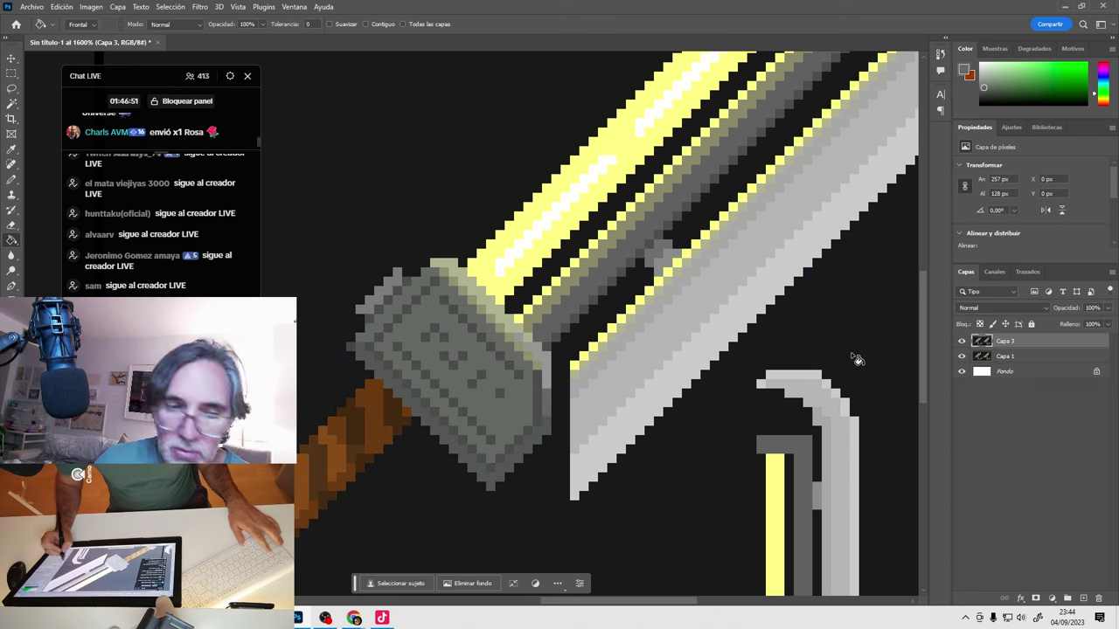
# Add a new layer and set the Pencil colour to a darker mustard yellow, #bcaf57, based on the glowing strip's yellow.
pyautogui.press('b')
pyautogui.scroll(-2, 626, 402)
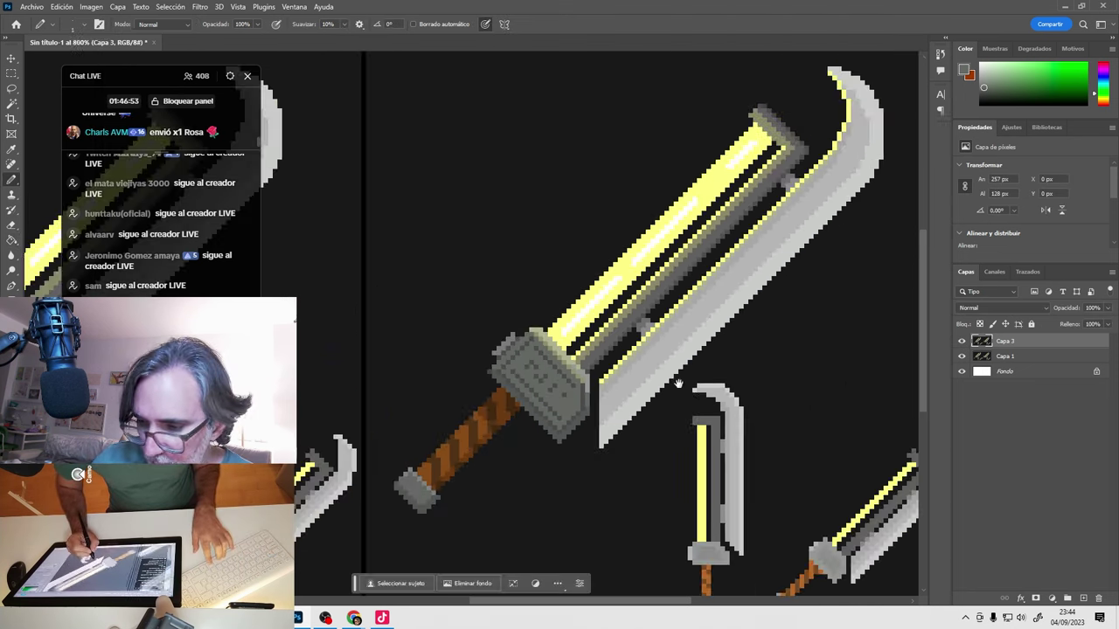
pyautogui.moveTo(678, 384); pyautogui.dragTo(563, 419)
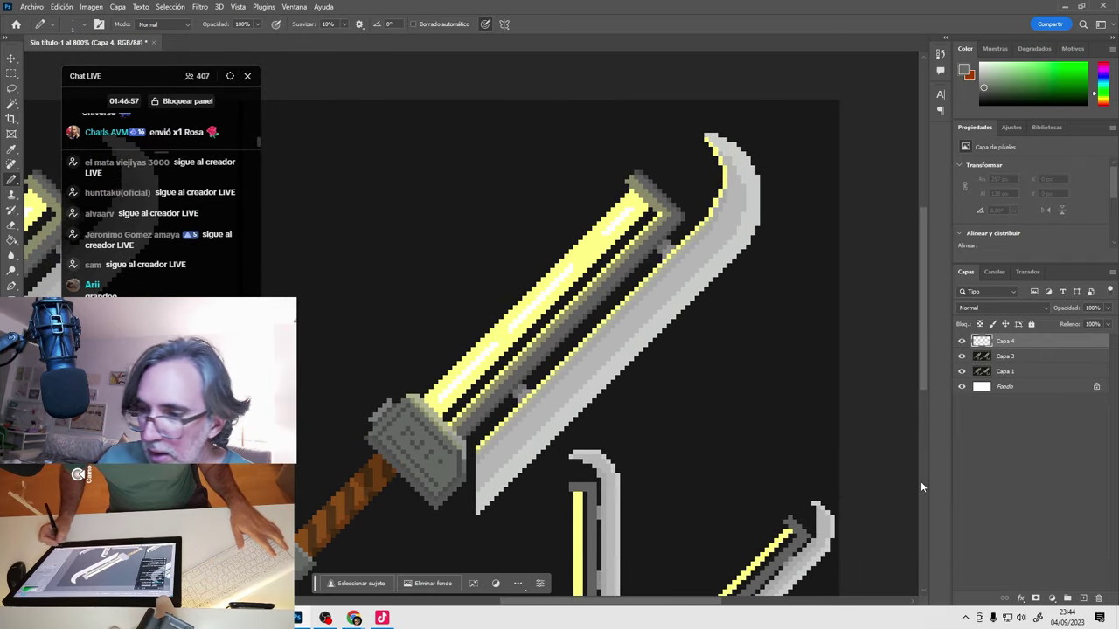
pyautogui.keyDown('ctrl'); pyautogui.click(471, 384); pyautogui.keyUp('ctrl')
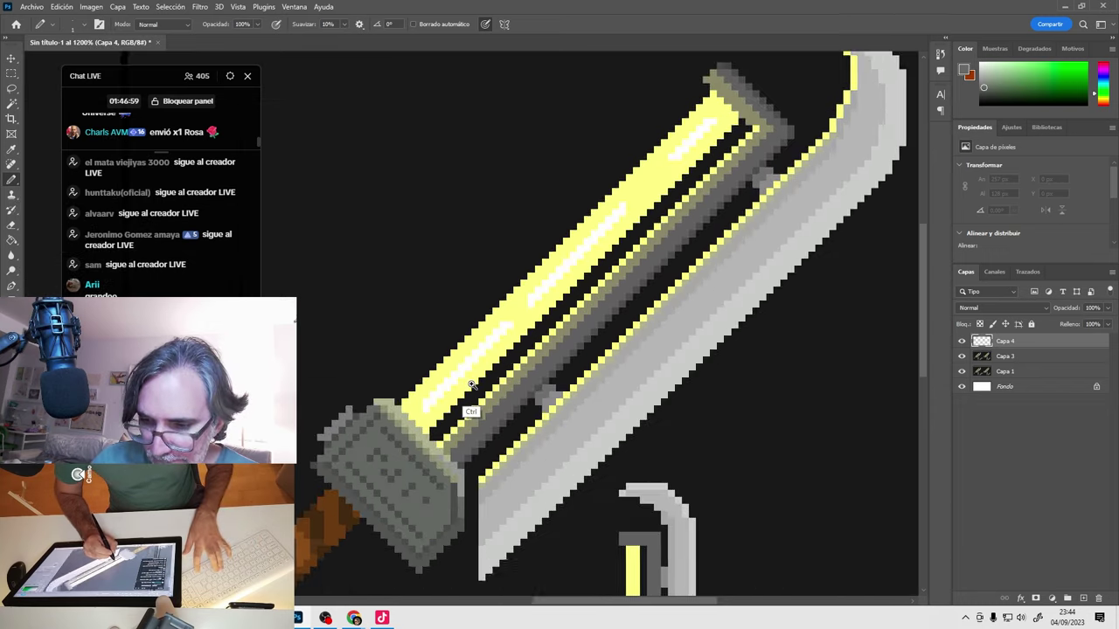
pyautogui.moveTo(470, 385)
pyautogui.mouseDown()
pyautogui.moveTo(475, 412)
pyautogui.moveTo(483, 402)
pyautogui.mouseUp()
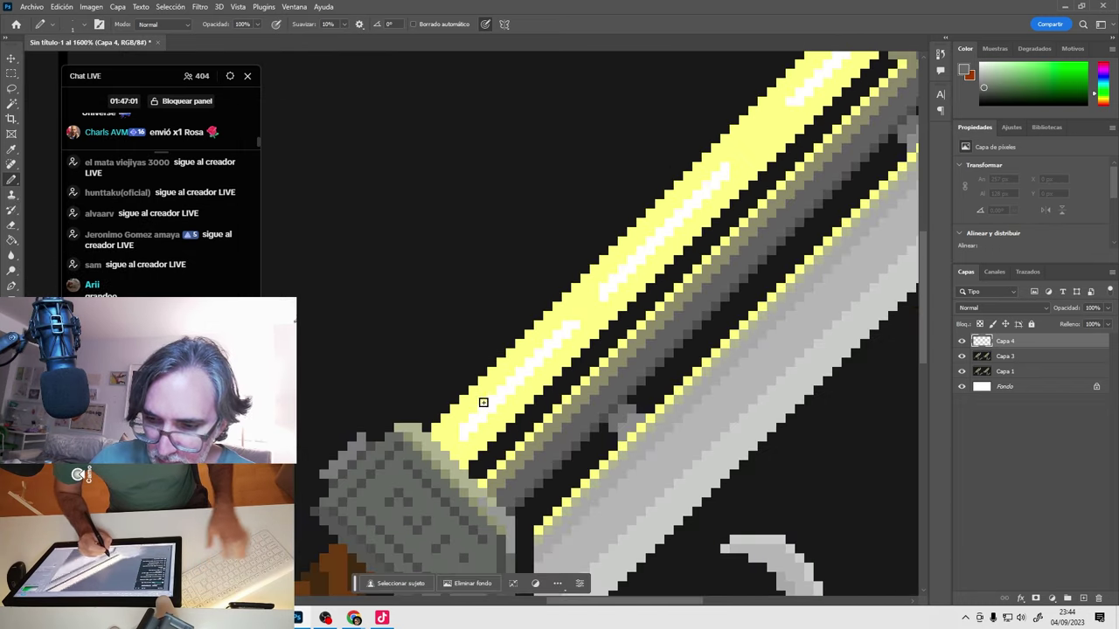
pyautogui.keyDown('alt'); pyautogui.click(464, 441); pyautogui.keyUp('alt')
pyautogui.press('i')
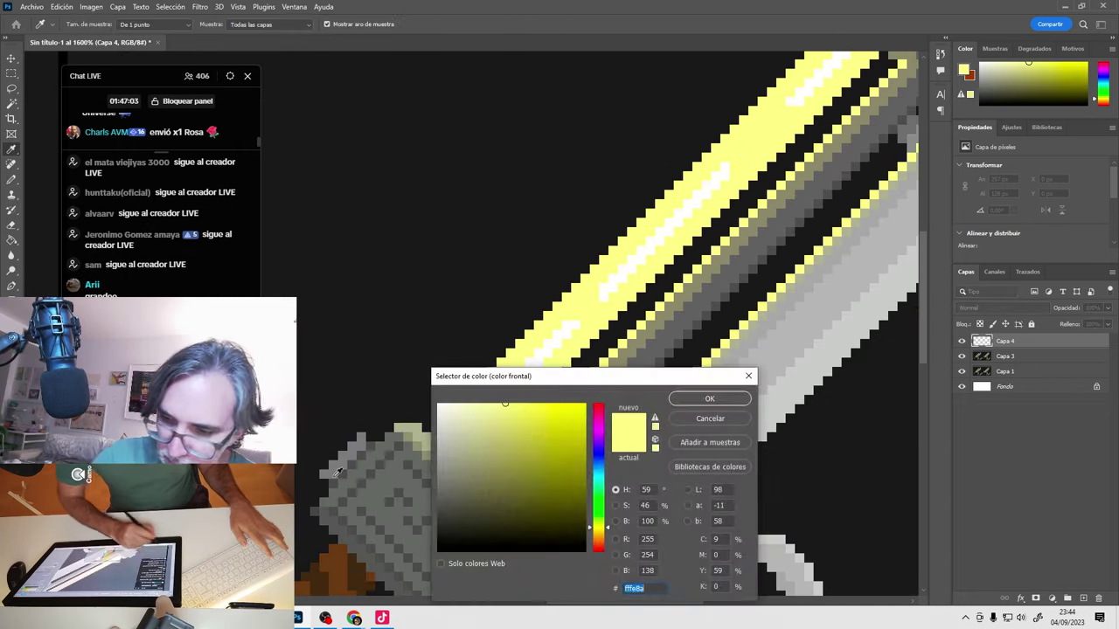
pyautogui.click(511, 421)
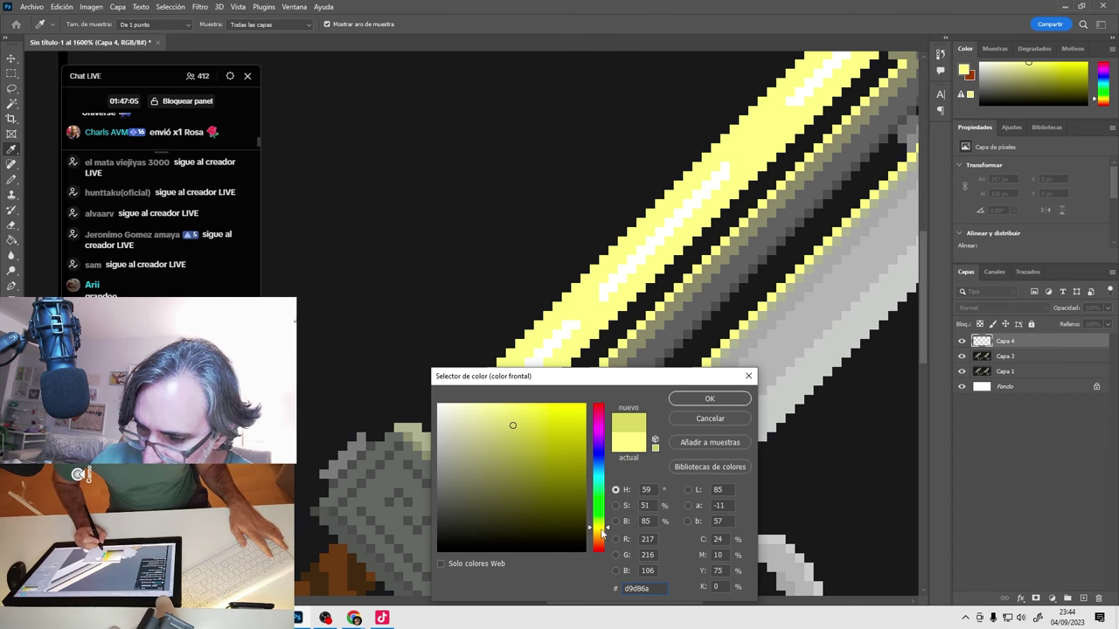
pyautogui.moveTo(600, 533); pyautogui.dragTo(599, 535)
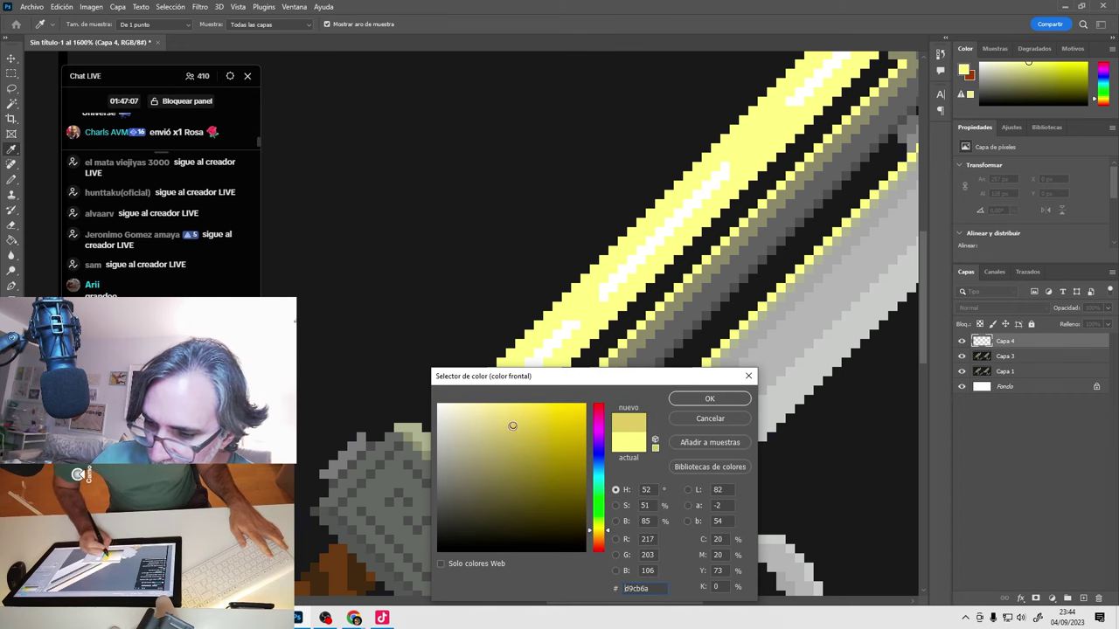
pyautogui.moveTo(512, 425); pyautogui.dragTo(518, 442)
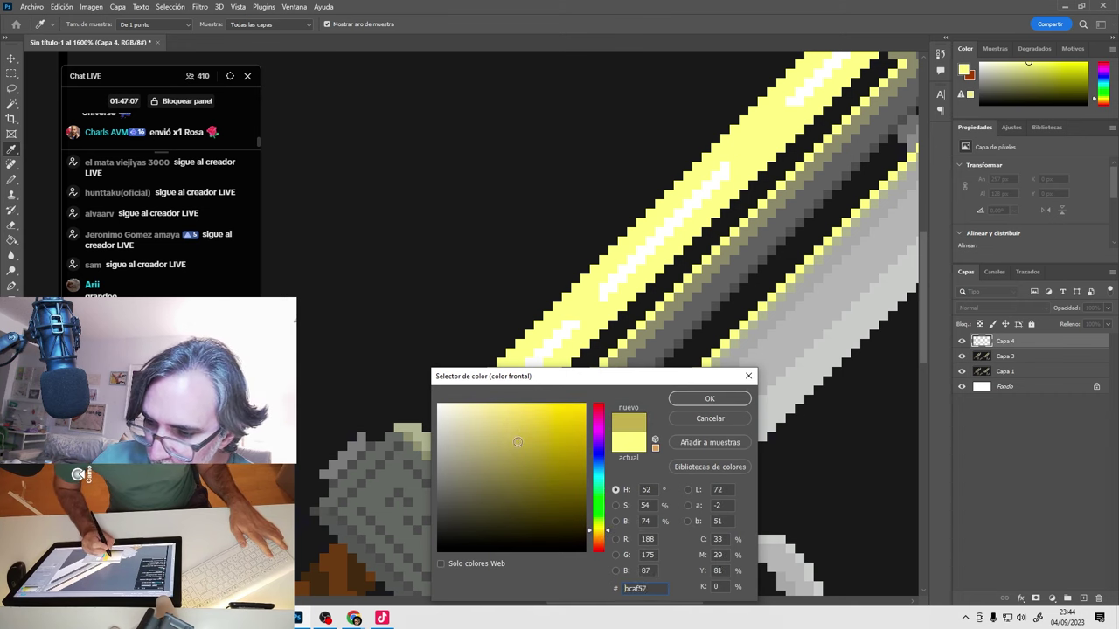
pyautogui.click(699, 400)
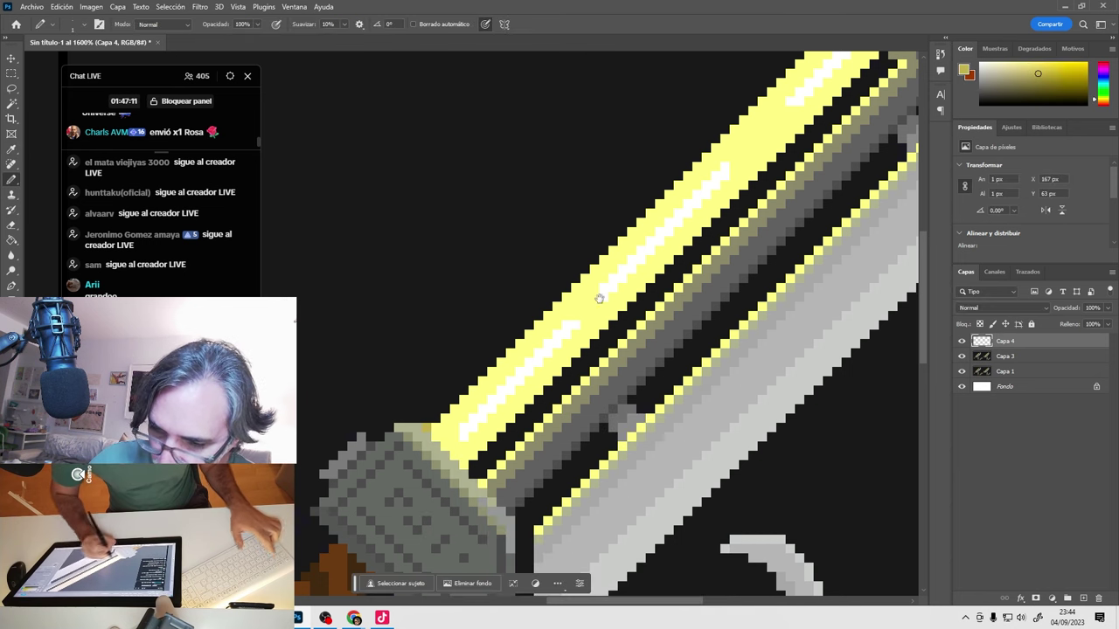
# Draw one-pixel mustard outlines along both long edges and the end edge of the glowing yellow strip.
pyautogui.scroll(5, 646, 197)
pyautogui.hscroll(5, 647, 197)
pyautogui.keyDown('shift'); pyautogui.click(650, 195); pyautogui.keyUp('shift')
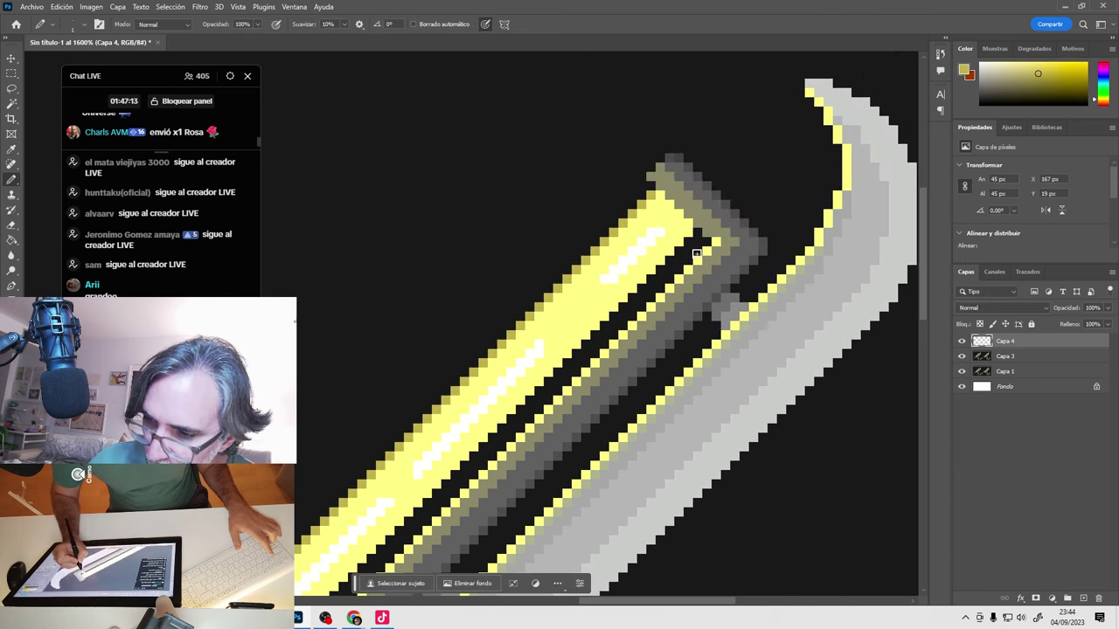
pyautogui.scroll(-2, 687, 250)
pyautogui.hscroll(-3, 687, 249)
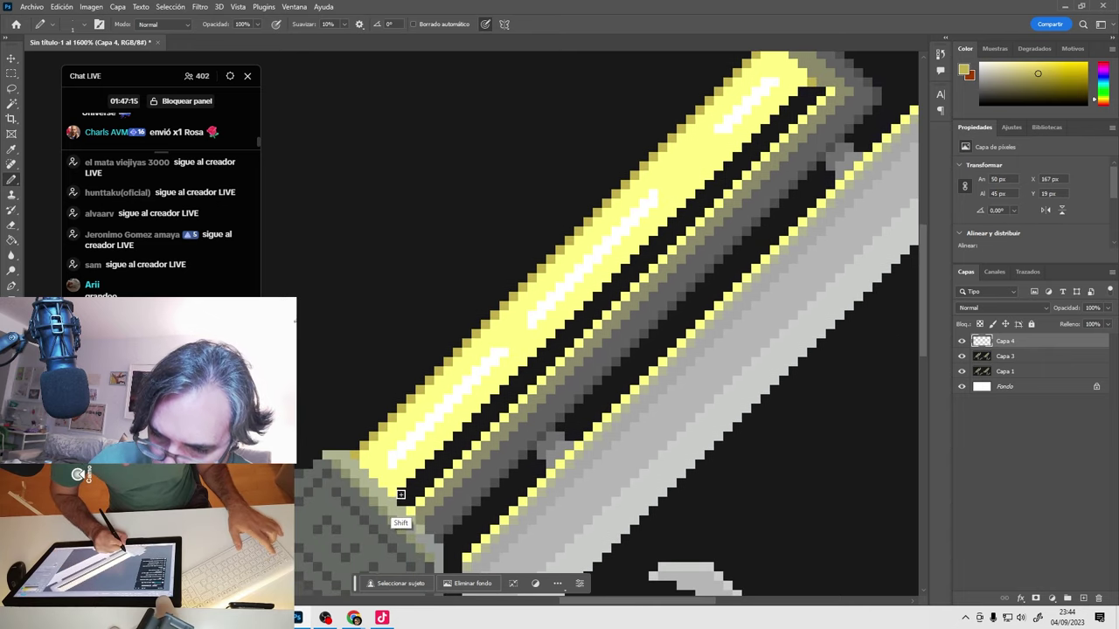
pyautogui.keyDown('shift'); pyautogui.click(401, 519); pyautogui.keyUp('shift')
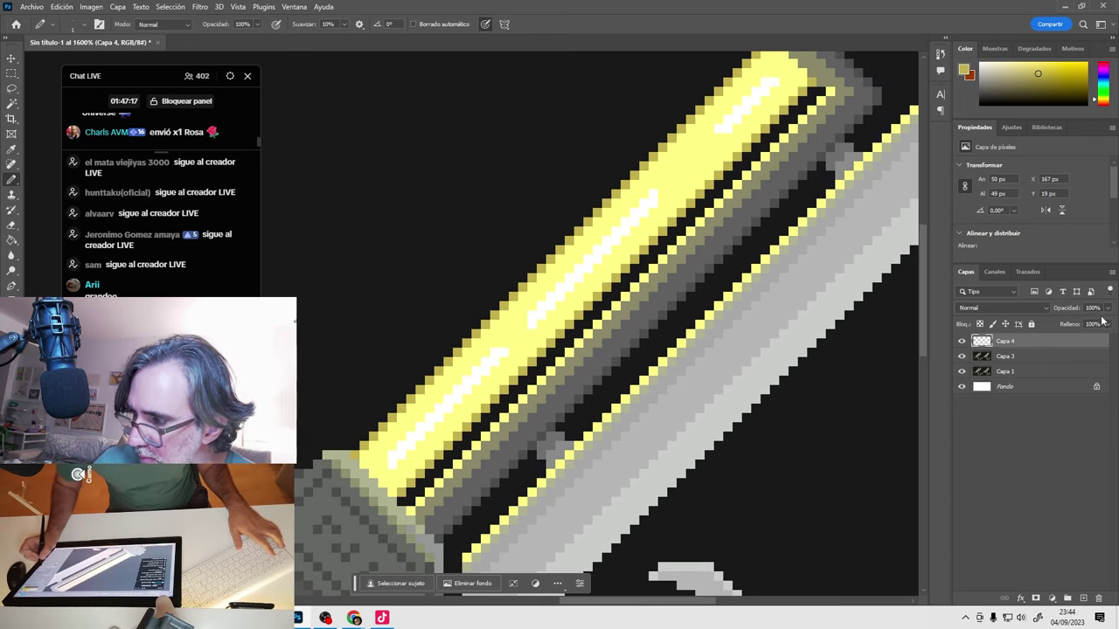
# Lower the outline layer's opacity to 58% and shift its hue by +21 towards green.
pyautogui.moveTo(1096, 330); pyautogui.dragTo(1090, 331)
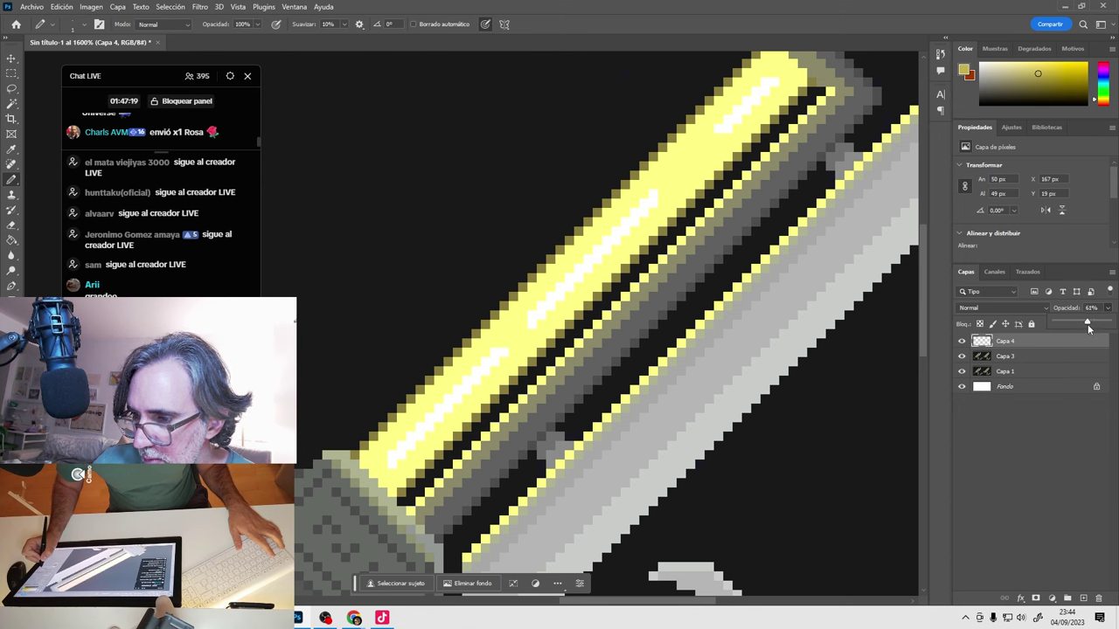
pyautogui.hotkey('ctrl', 'u')
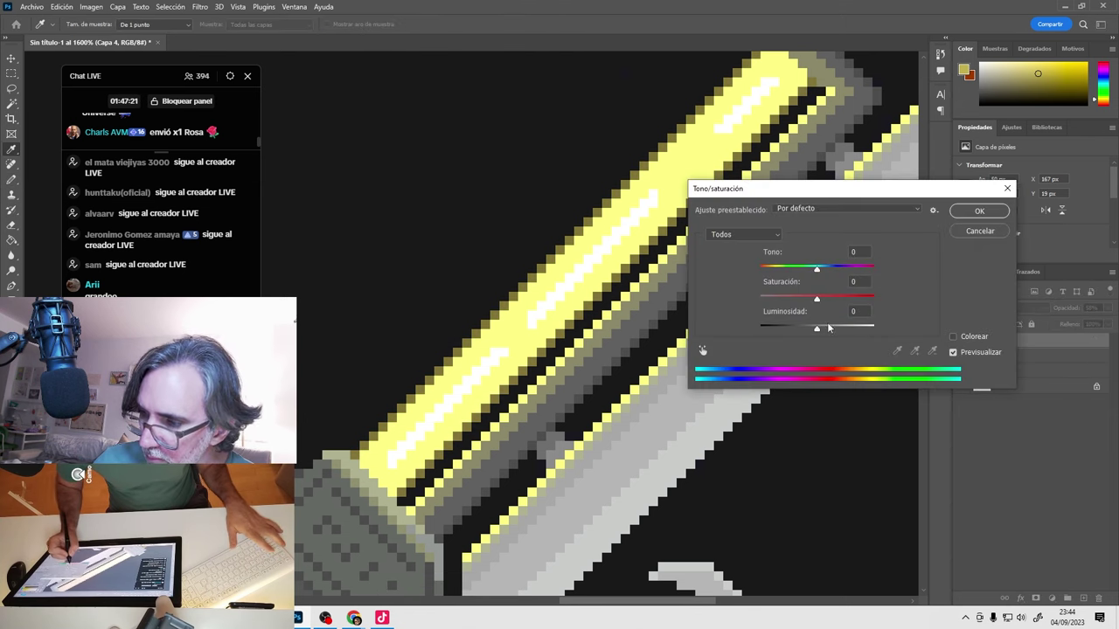
pyautogui.moveTo(823, 272)
pyautogui.mouseDown()
pyautogui.moveTo(837, 268)
pyautogui.moveTo(803, 272)
pyautogui.moveTo(837, 271)
pyautogui.moveTo(820, 274)
pyautogui.mouseUp()
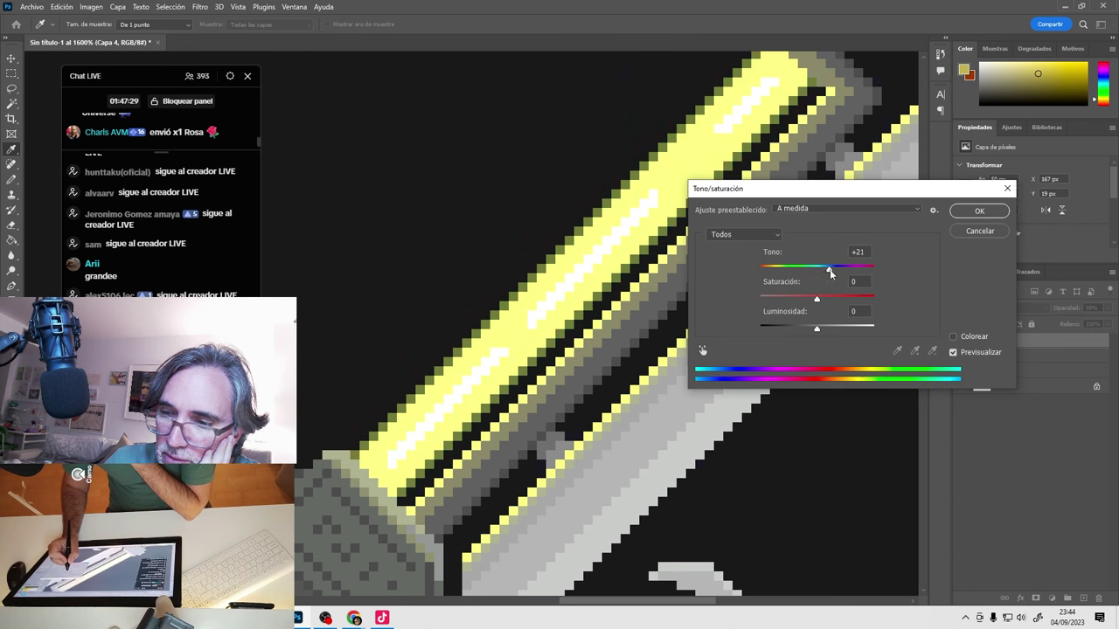
pyautogui.click(978, 212)
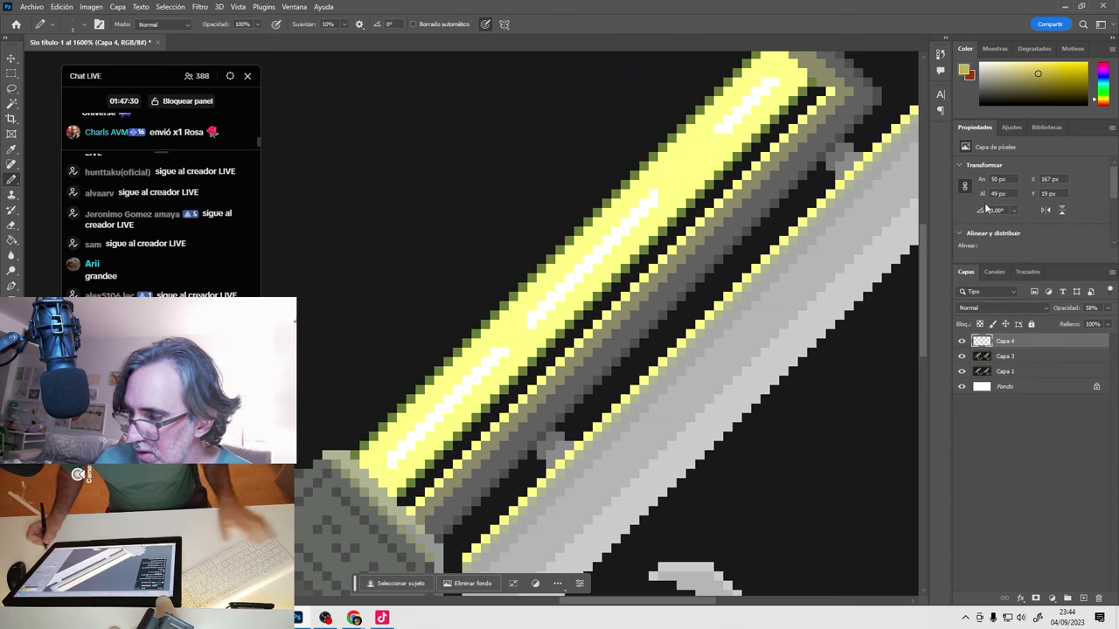
# Add another new layer and set the Pencil colour to a saturated dark green, #008325.
pyautogui.hotkey('ctrl', 'shift', 'alt', 'n')
pyautogui.press('b')
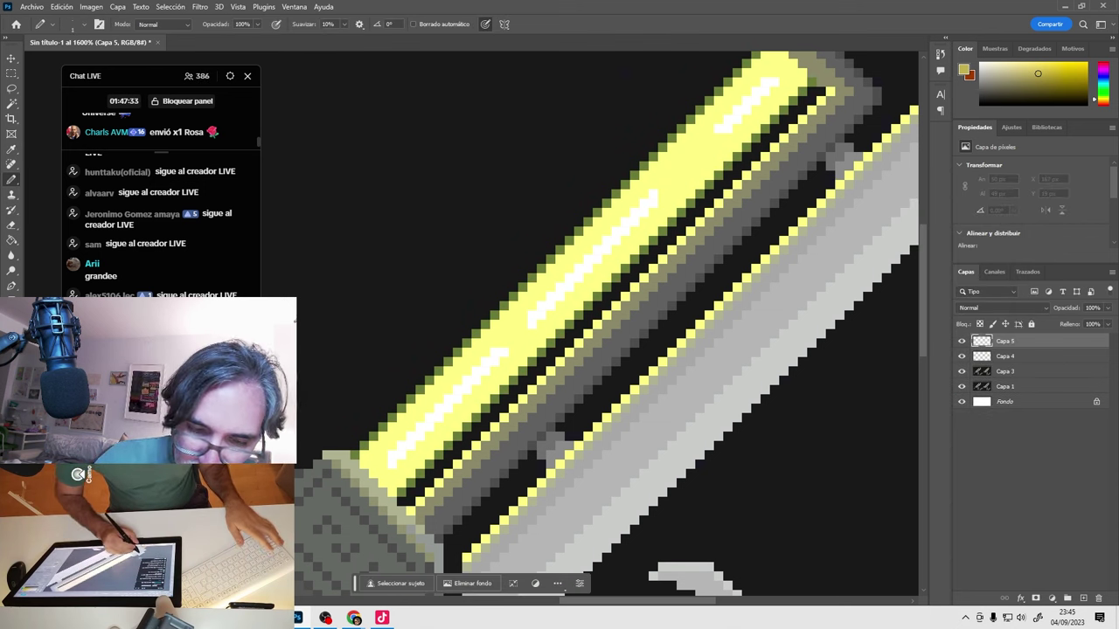
pyautogui.click(11, 395)
pyautogui.click(601, 496)
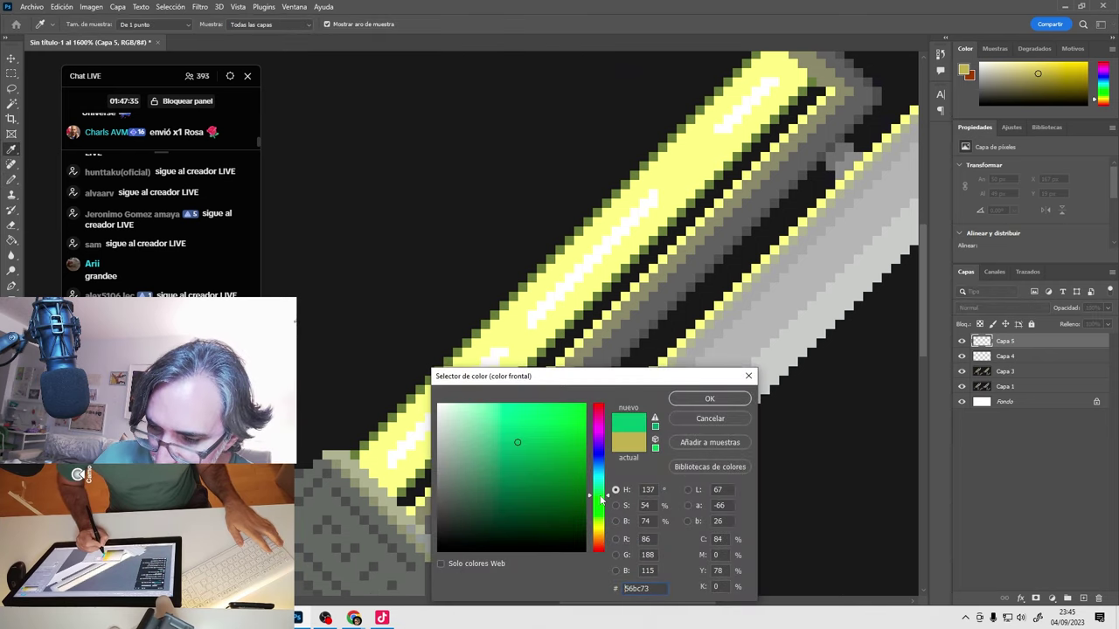
pyautogui.moveTo(583, 477); pyautogui.dragTo(590, 473)
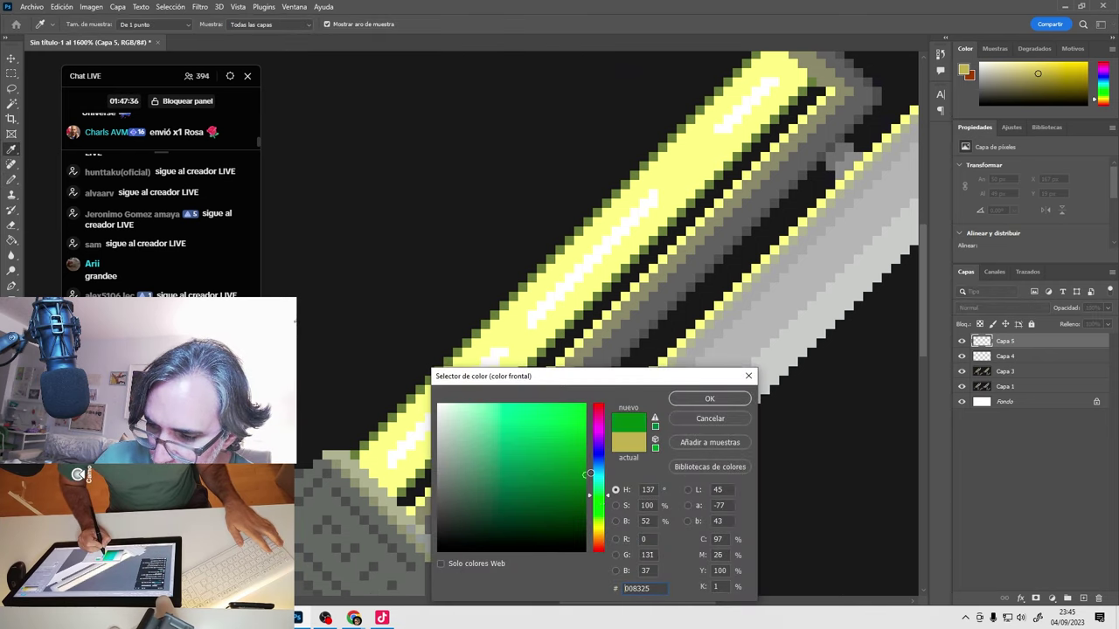
pyautogui.click(707, 399)
pyautogui.press('b')
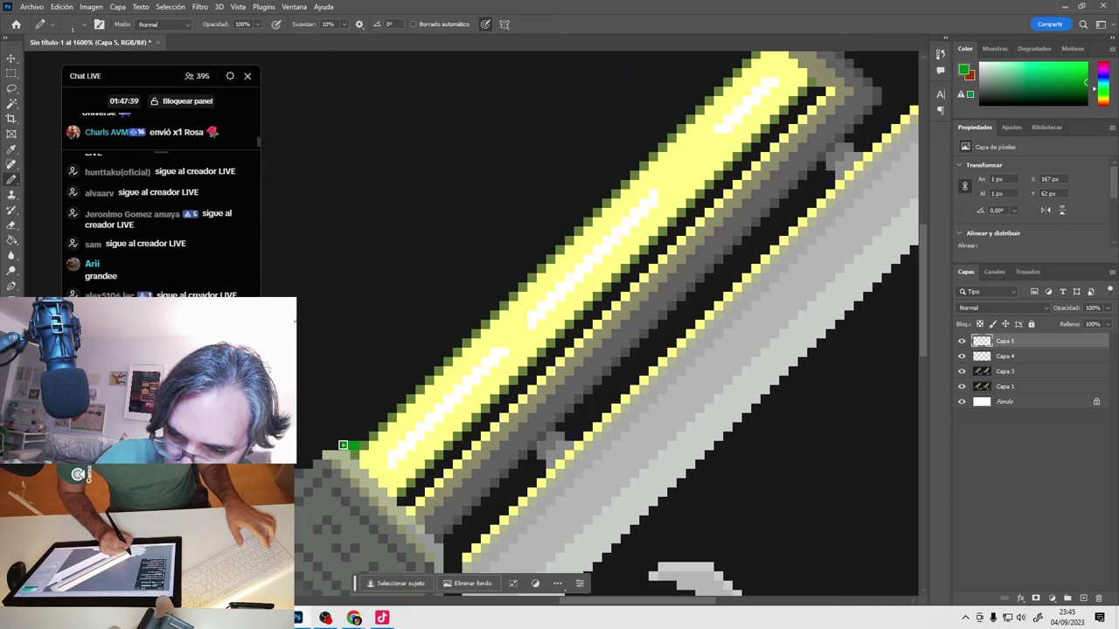
# Draw two parallel one-pixel green lines along the glowing strip's outer edge, from the guard to the blade's end cap.
pyautogui.moveTo(692, 165); pyautogui.dragTo(599, 324)
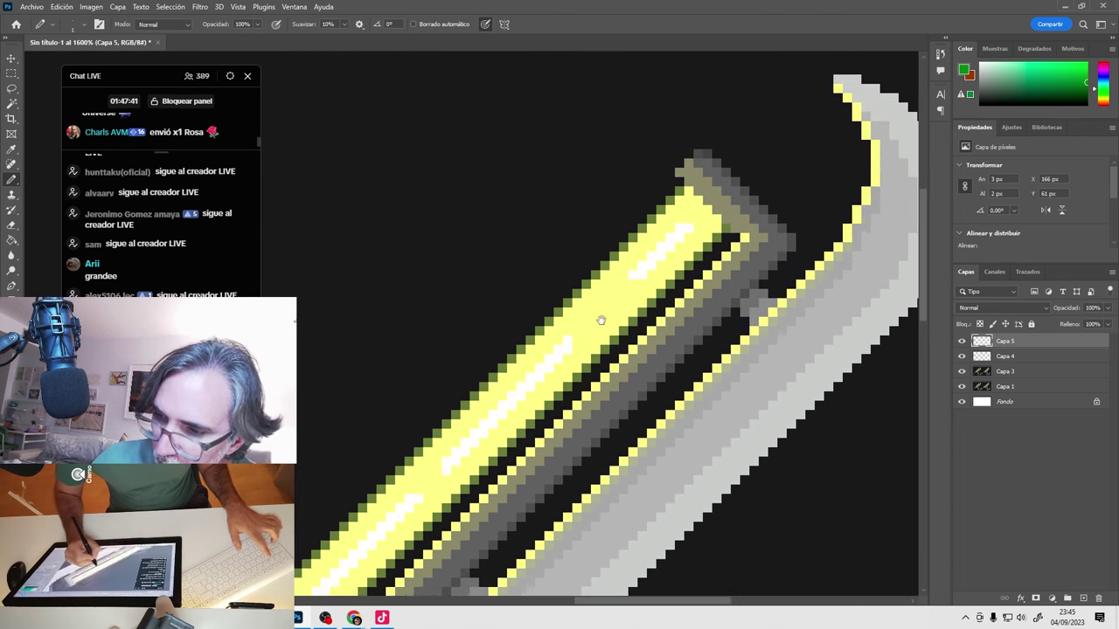
pyautogui.keyDown('shift'); pyautogui.click(677, 173); pyautogui.keyUp('shift')
pyautogui.moveTo(472, 376); pyautogui.dragTo(537, 284)
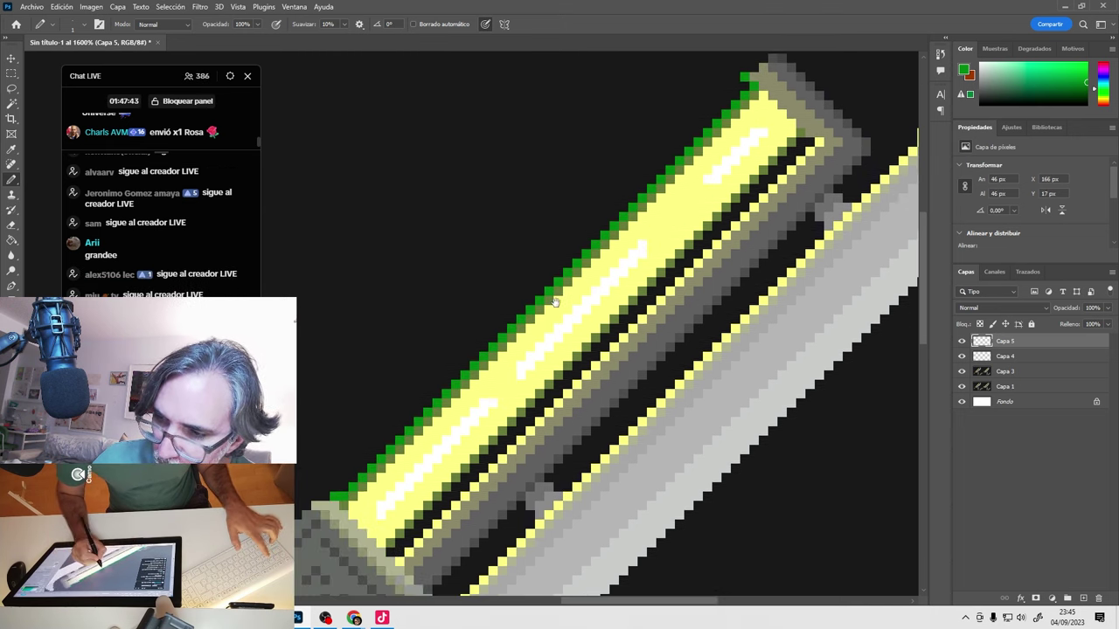
pyautogui.keyDown('shift'); pyautogui.click(333, 488); pyautogui.keyUp('shift')
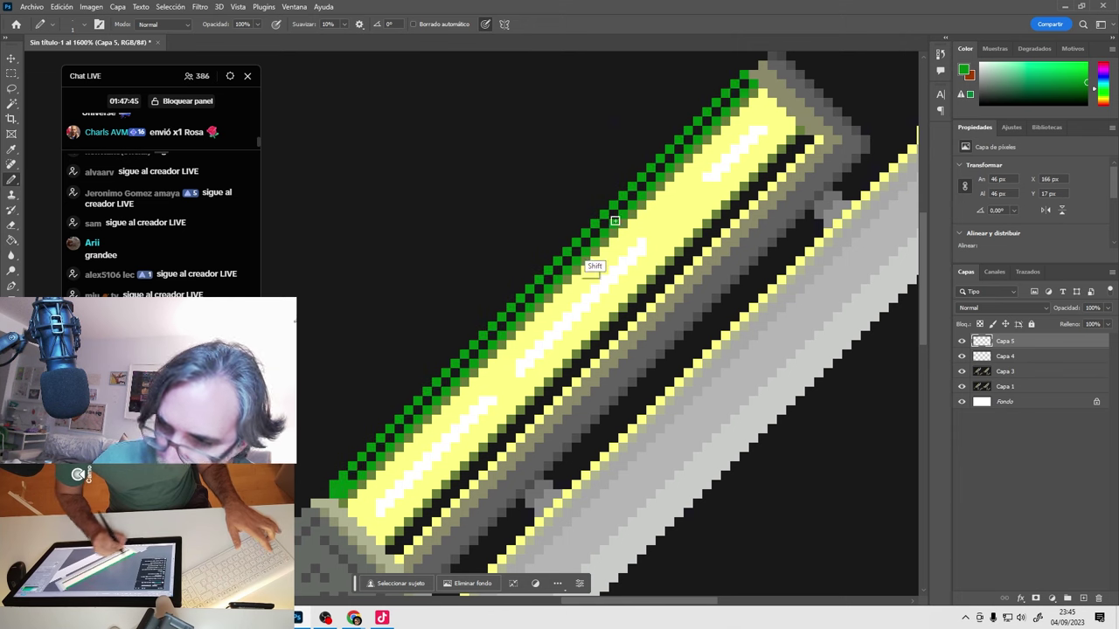
# Complete the solid green band along the strip's outer edge and fill the dark gap along its inner edge with green.
pyautogui.keyDown('shift'); pyautogui.click(744, 83); pyautogui.keyUp('shift')
pyautogui.click(323, 494)
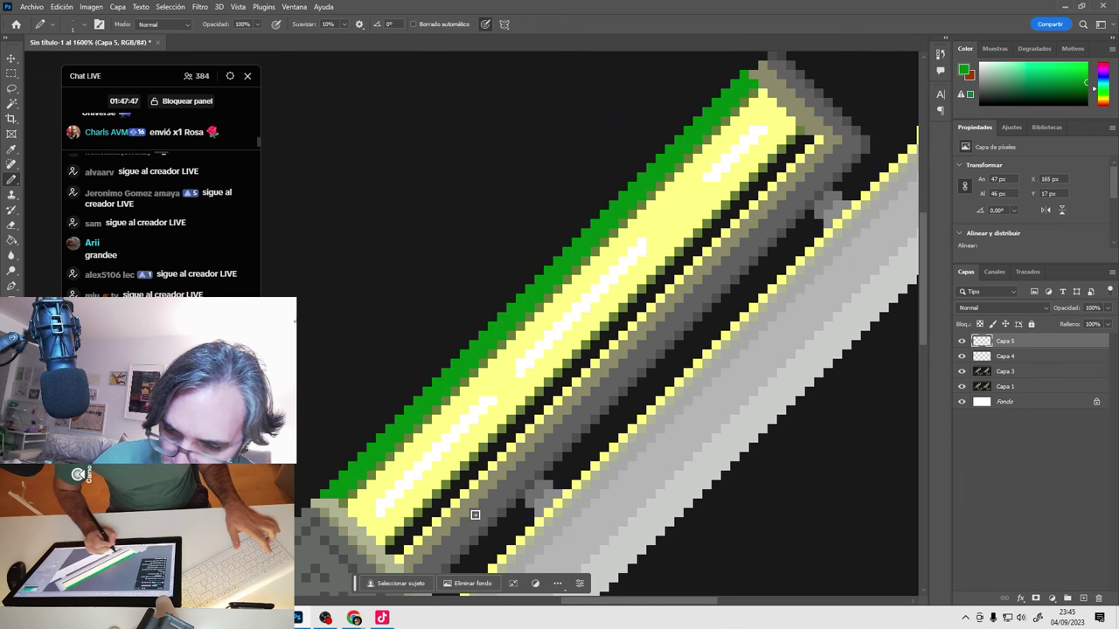
pyautogui.click(390, 549)
pyautogui.keyDown('shift'); pyautogui.click(811, 140); pyautogui.keyUp('shift')
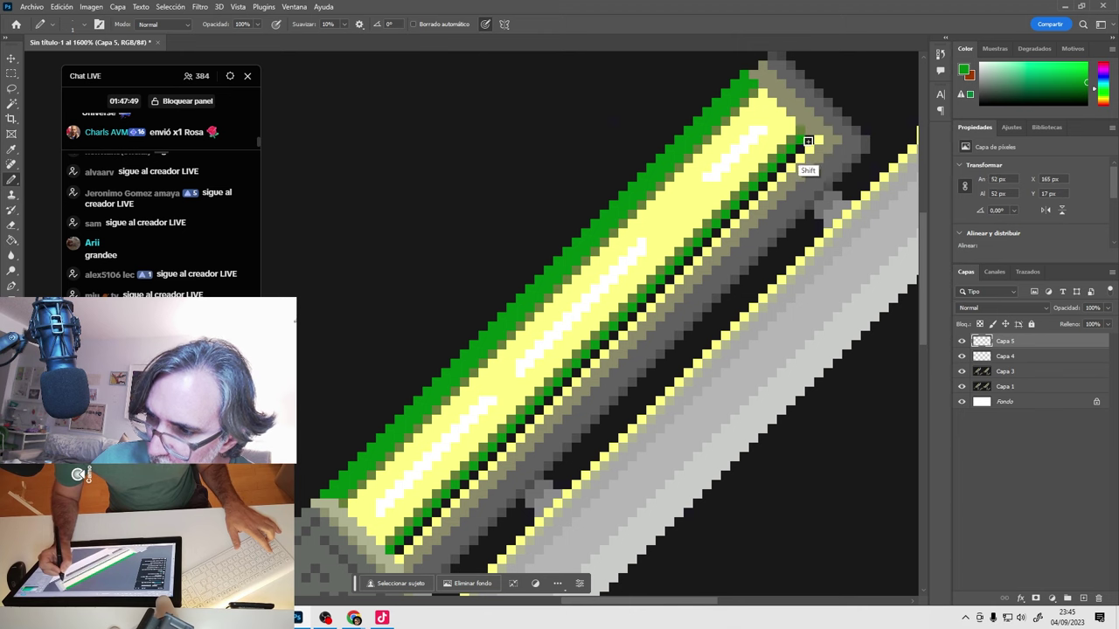
pyautogui.keyDown('shift'); pyautogui.click(411, 537); pyautogui.keyUp('shift')
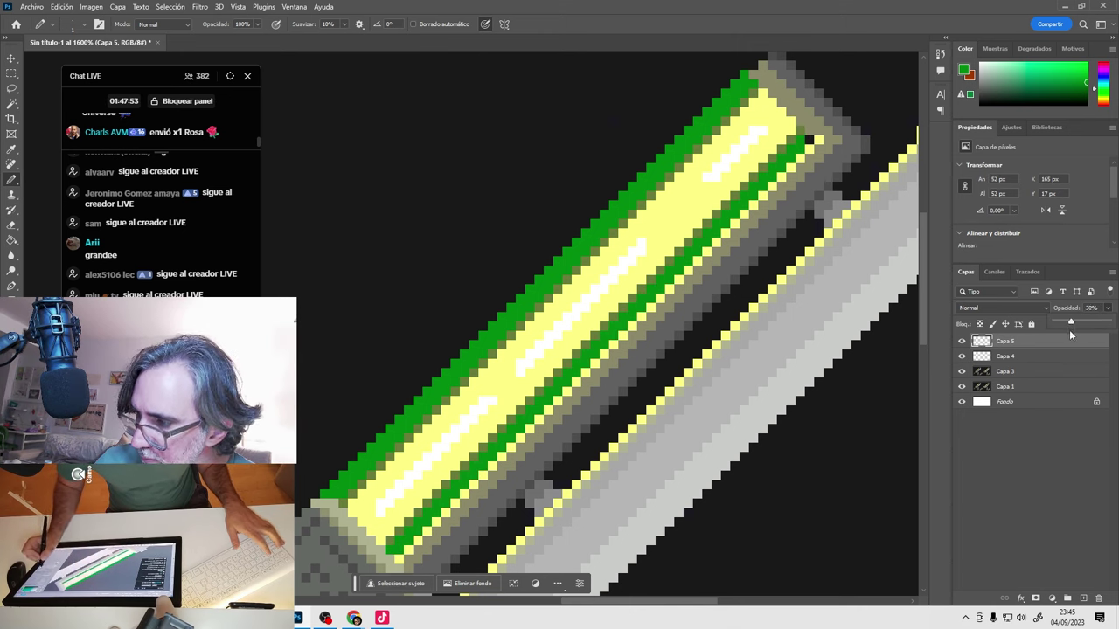
# Lower the green layer's opacity to 22% and shift its hue by -62 towards yellow.
pyautogui.moveTo(1069, 329); pyautogui.dragTo(1059, 329)
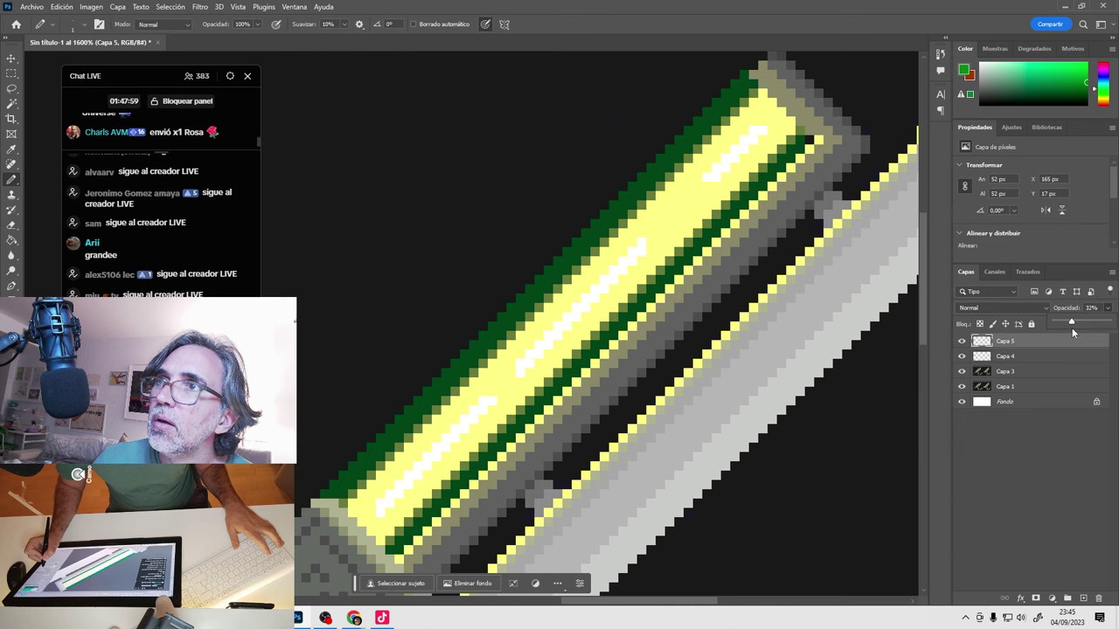
pyautogui.moveTo(1069, 329); pyautogui.dragTo(1068, 328)
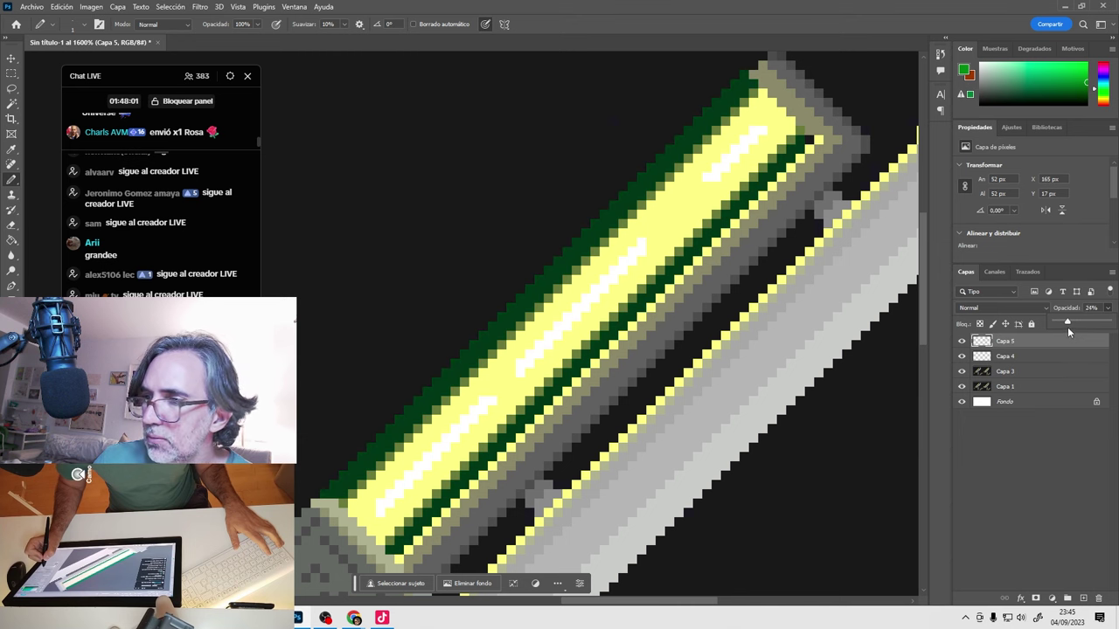
pyautogui.hotkey('ctrl', 'u')
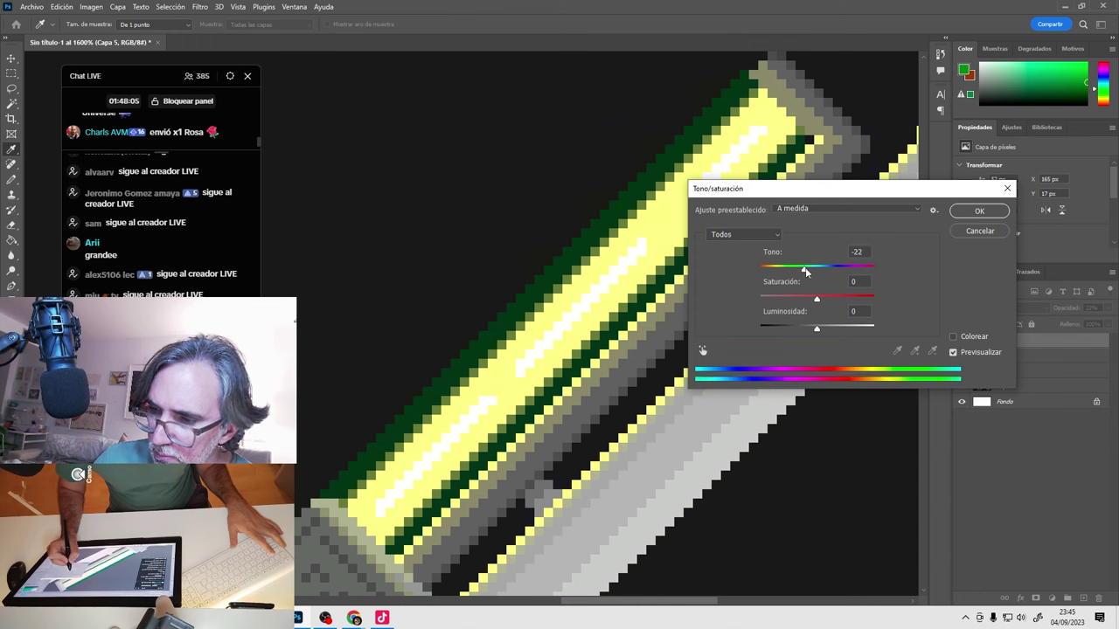
pyautogui.moveTo(805, 272)
pyautogui.mouseDown()
pyautogui.moveTo(835, 271)
pyautogui.moveTo(785, 269)
pyautogui.mouseUp()
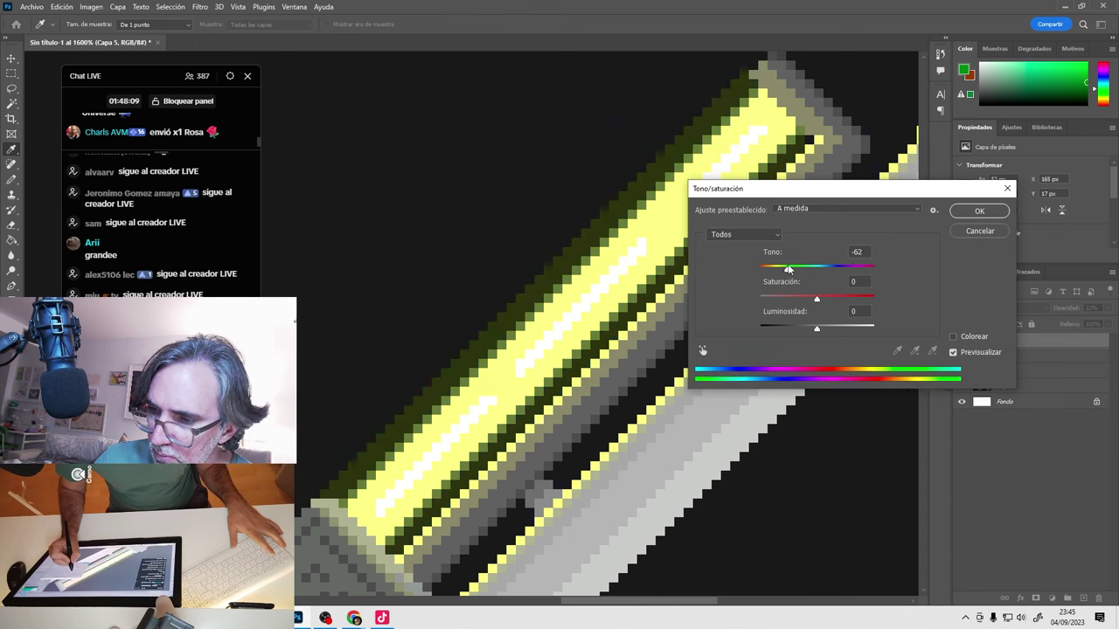
pyautogui.click(996, 210)
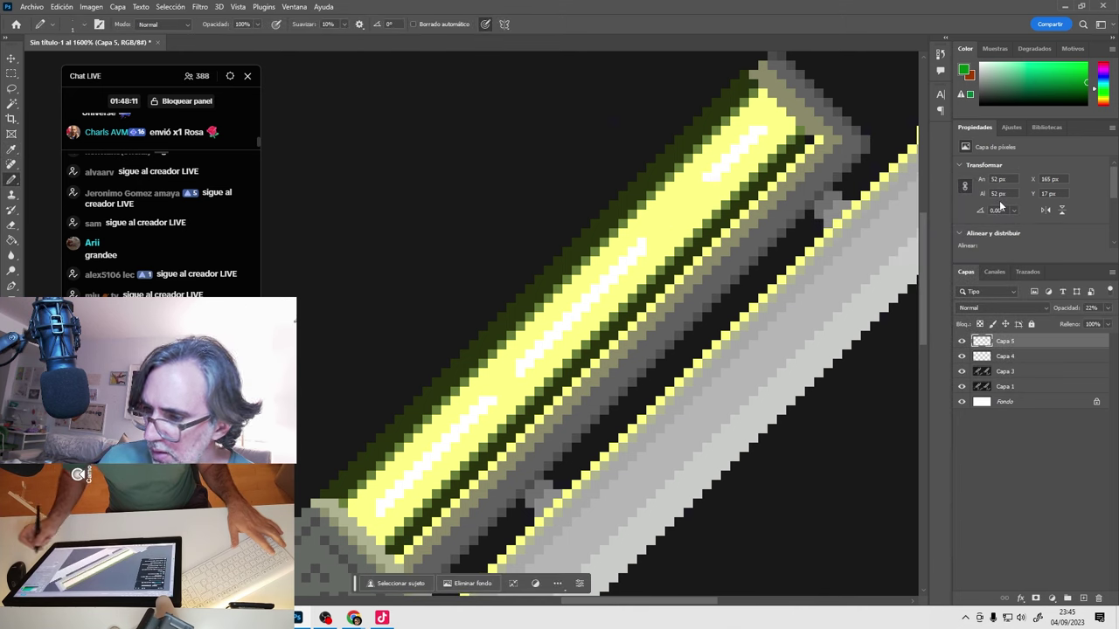
# Add a new layer and draw two parallel one-pixel green lines outside the existing glow, from the guard to the end cap.
pyautogui.click(1081, 597)
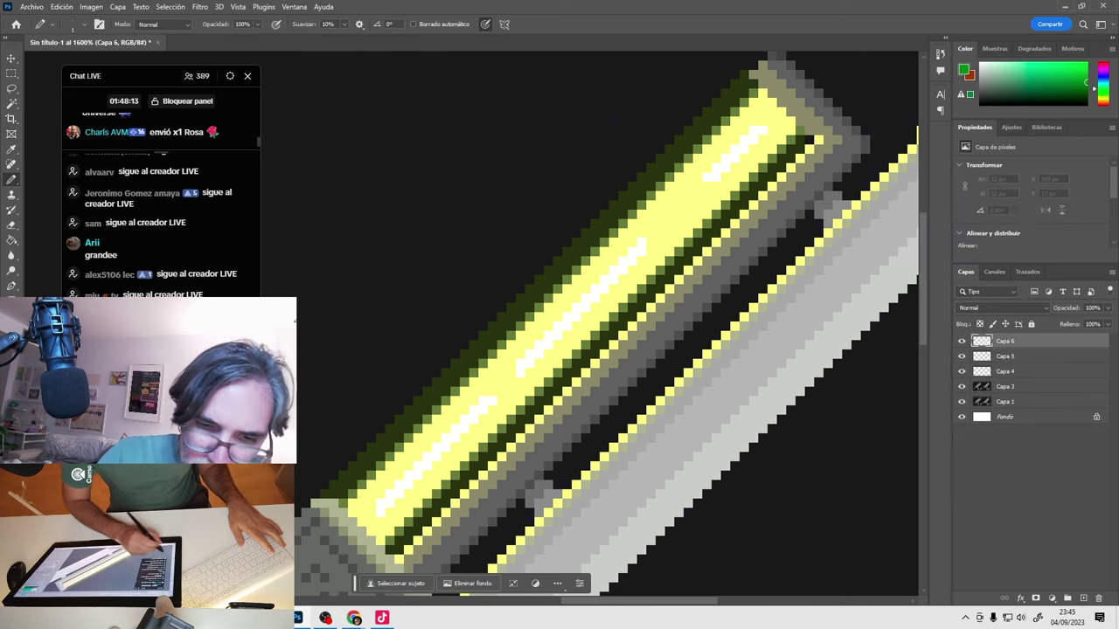
pyautogui.click(315, 496)
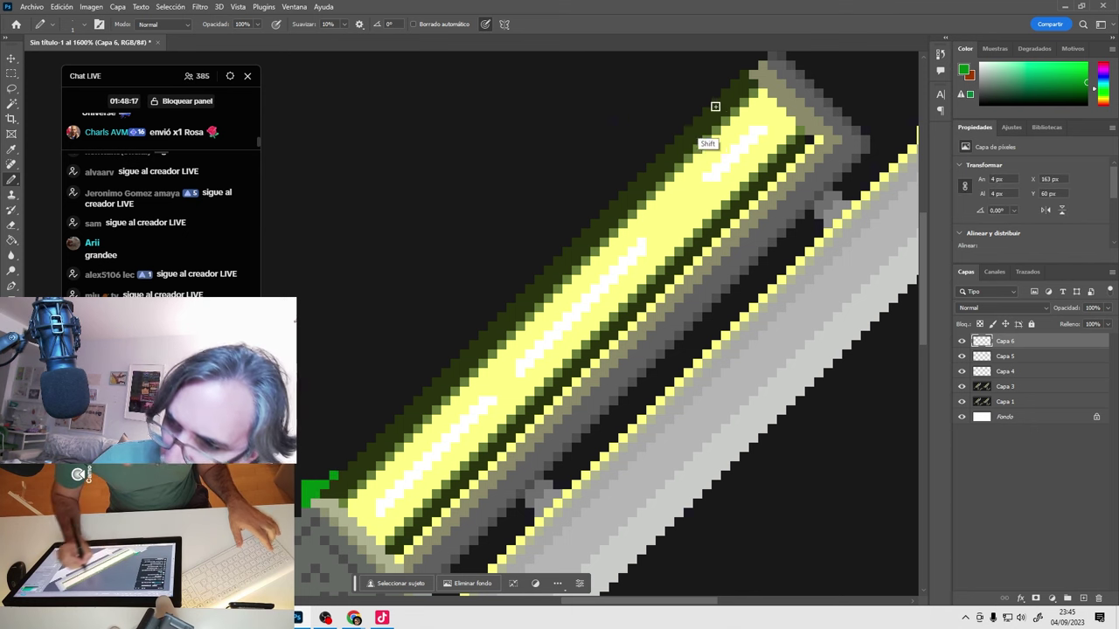
pyautogui.keyDown('shift'); pyautogui.click(734, 83); pyautogui.keyUp('shift')
pyautogui.scroll(2, 738, 129)
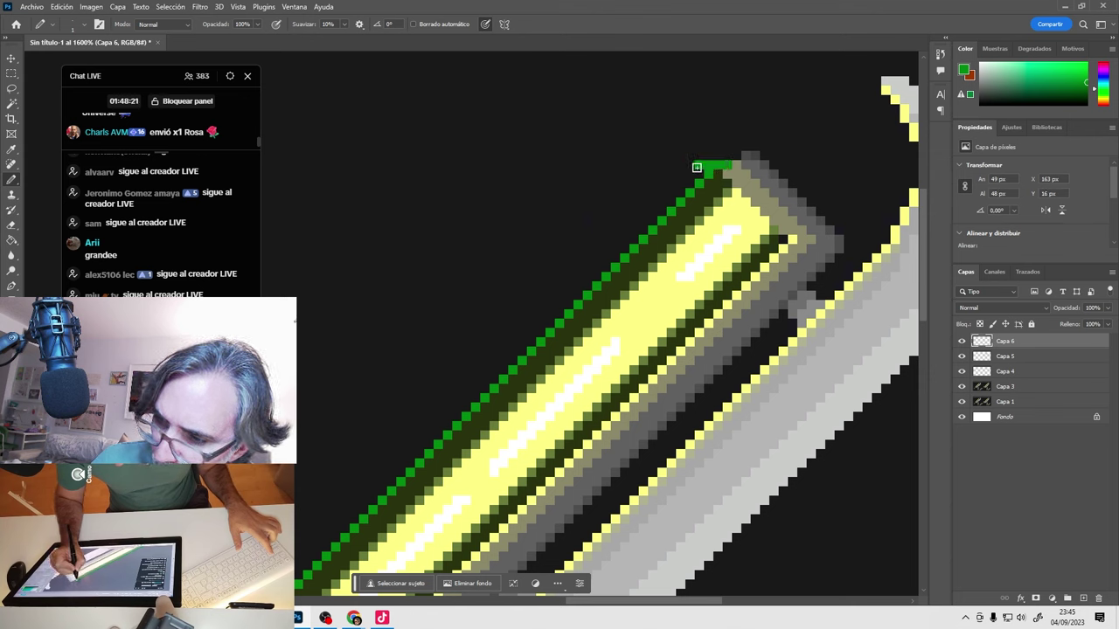
pyautogui.click(697, 167)
pyautogui.keyDown('shift'); pyautogui.click(302, 573); pyautogui.keyUp('shift')
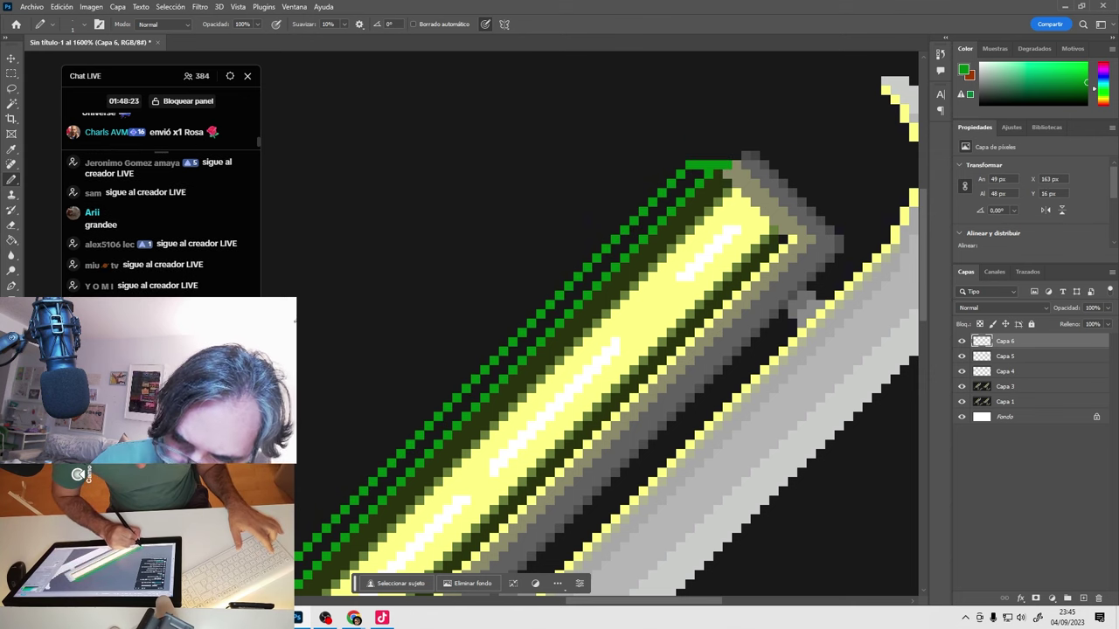
# Fill between the green lines to form a solid band and extend its end beside the blade's end cap.
pyautogui.keyDown('shift'); pyautogui.click(694, 172); pyautogui.keyUp('shift')
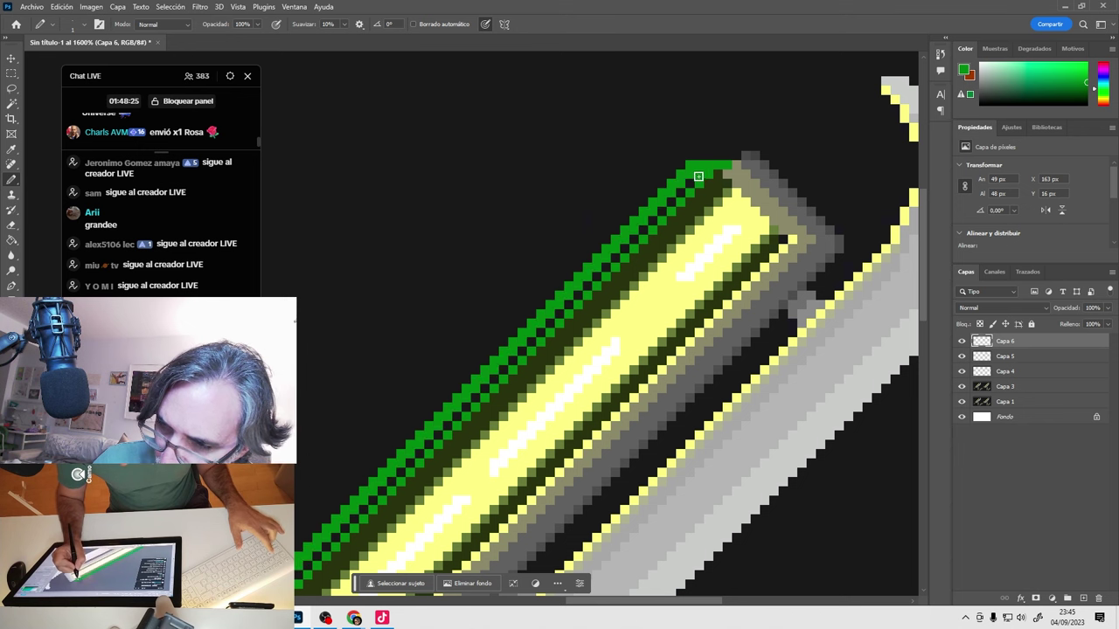
pyautogui.keyDown('shift'); pyautogui.click(304, 576); pyautogui.keyUp('shift')
pyautogui.moveTo(395, 493); pyautogui.dragTo(415, 423)
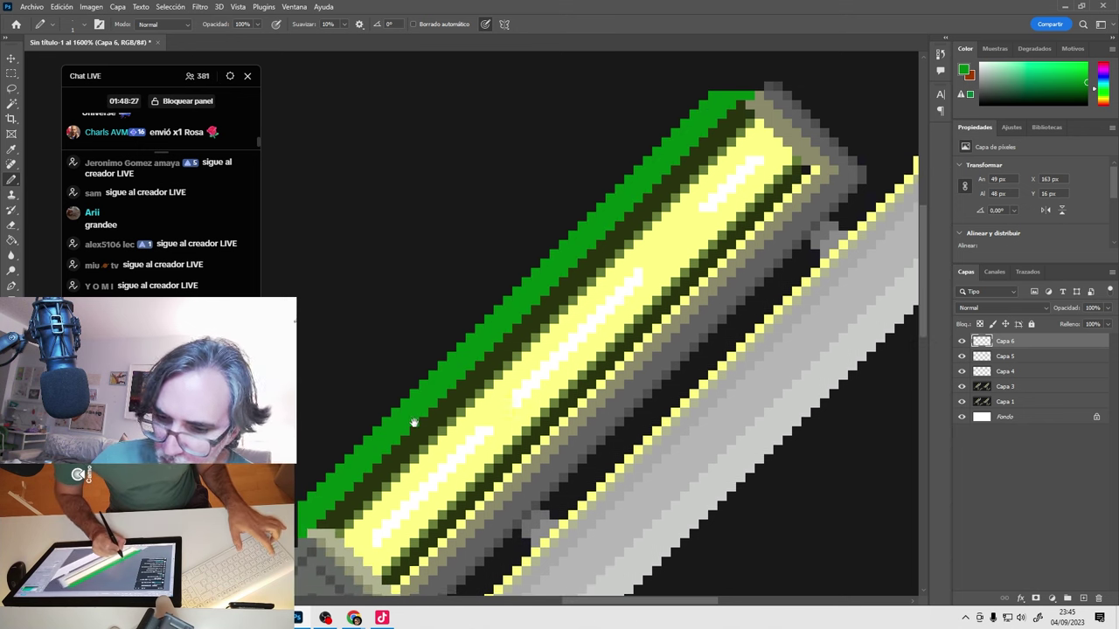
pyautogui.moveTo(517, 323); pyautogui.dragTo(473, 381)
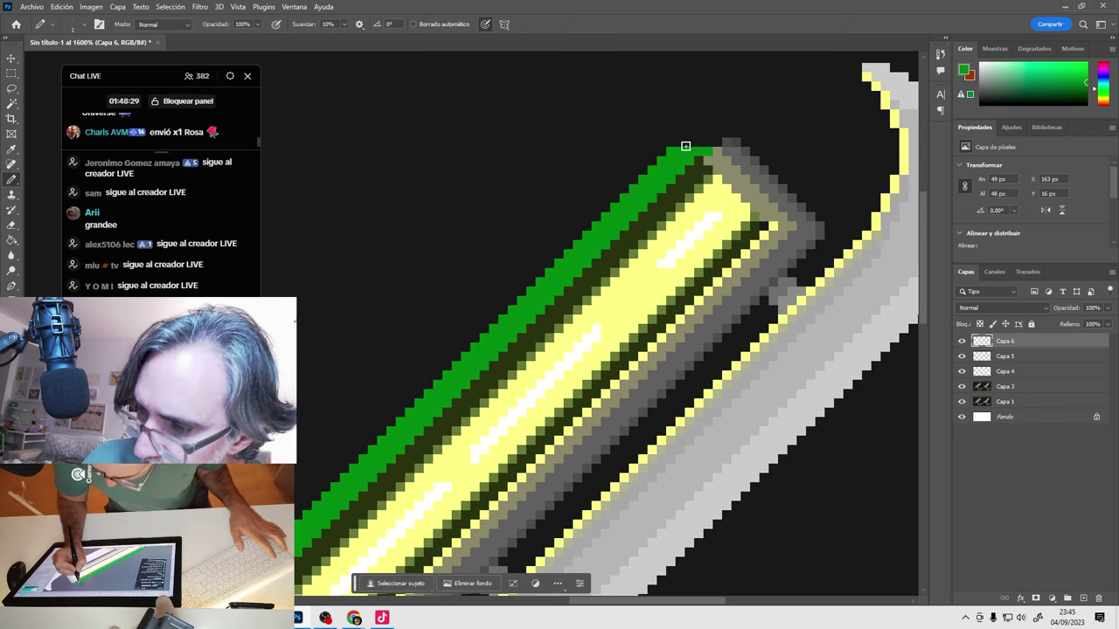
pyautogui.moveTo(697, 145); pyautogui.dragTo(710, 89)
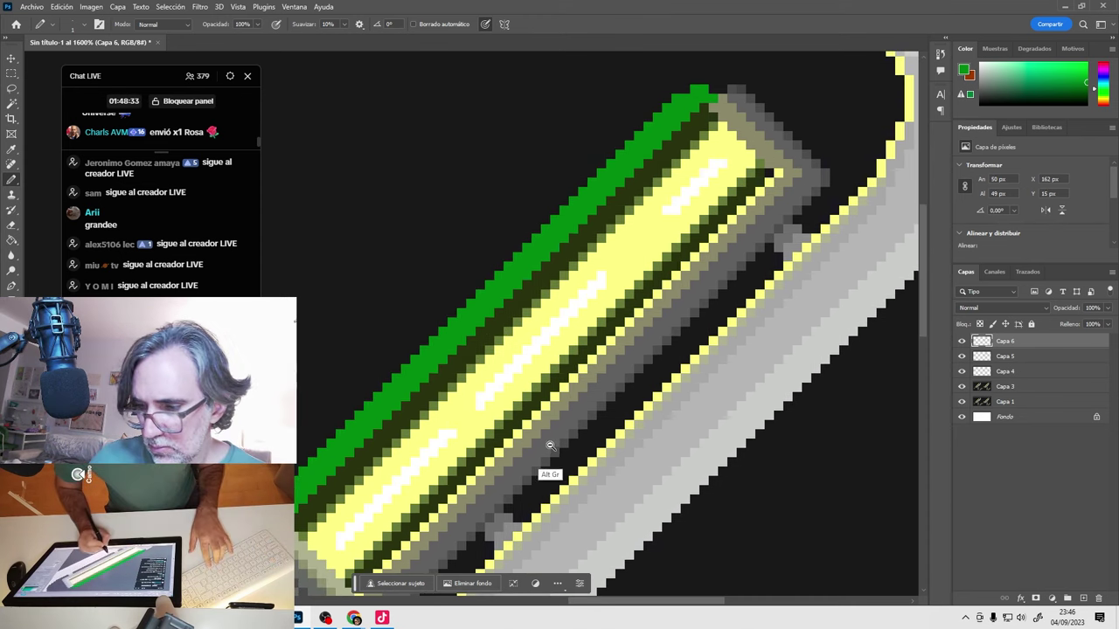
# Set the opacity of the outermost green glow layer to 10%.
pyautogui.keyDown('ctrl'); pyautogui.keyDown('alt'); pyautogui.click(627, 428); pyautogui.keyUp('alt'); pyautogui.keyUp('ctrl')
pyautogui.moveTo(626, 428); pyautogui.dragTo(582, 404)
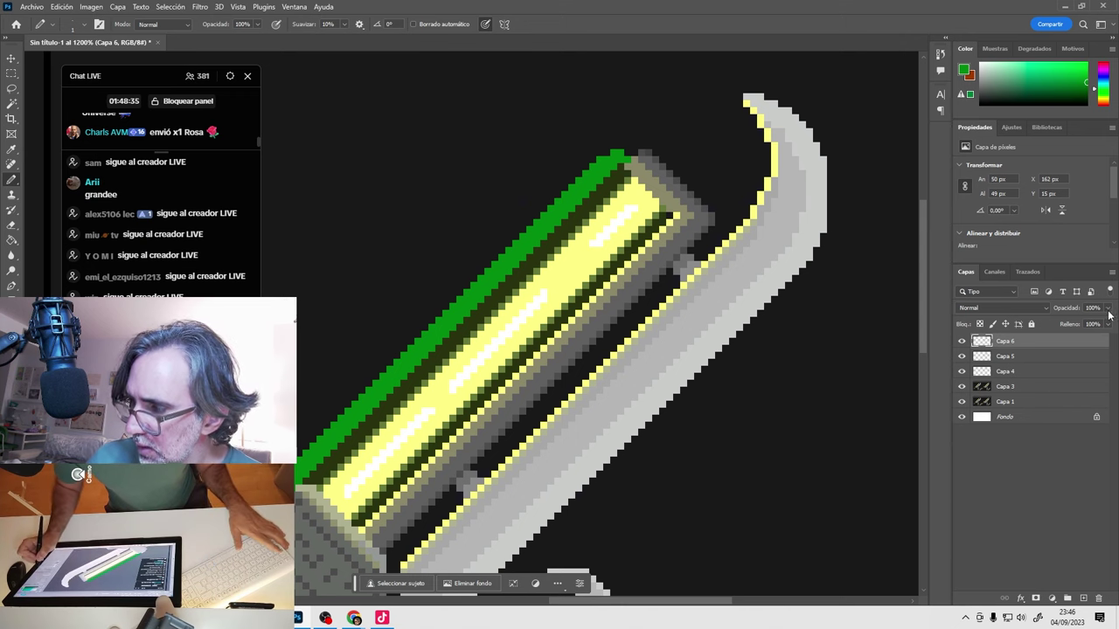
pyautogui.moveTo(1053, 322); pyautogui.dragTo(1058, 325)
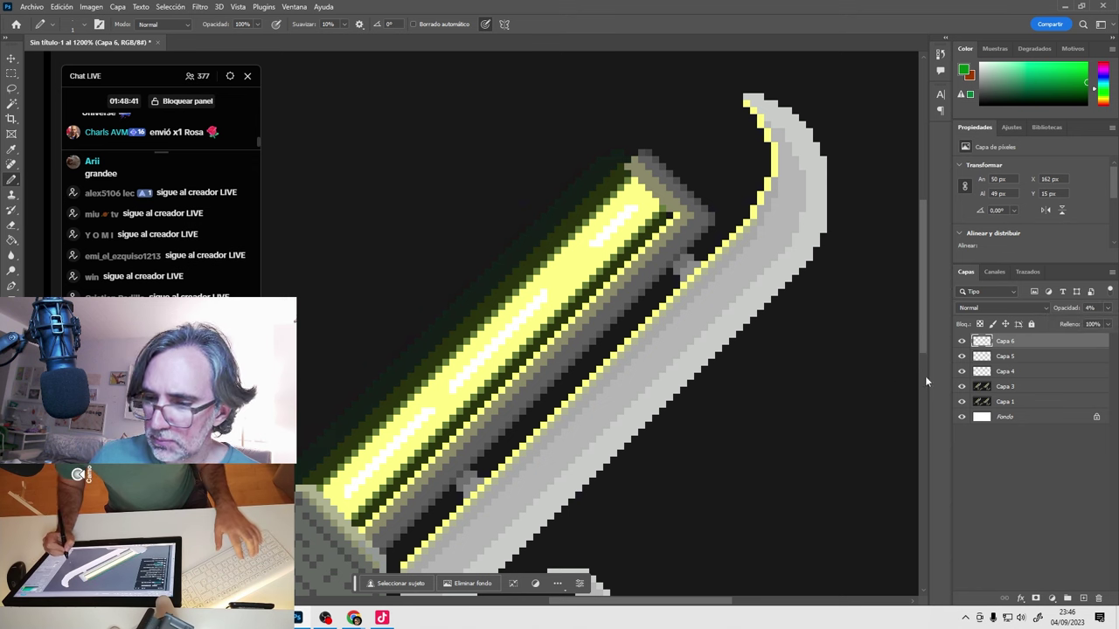
pyautogui.moveTo(1054, 326); pyautogui.dragTo(1051, 331)
pyautogui.write('0')
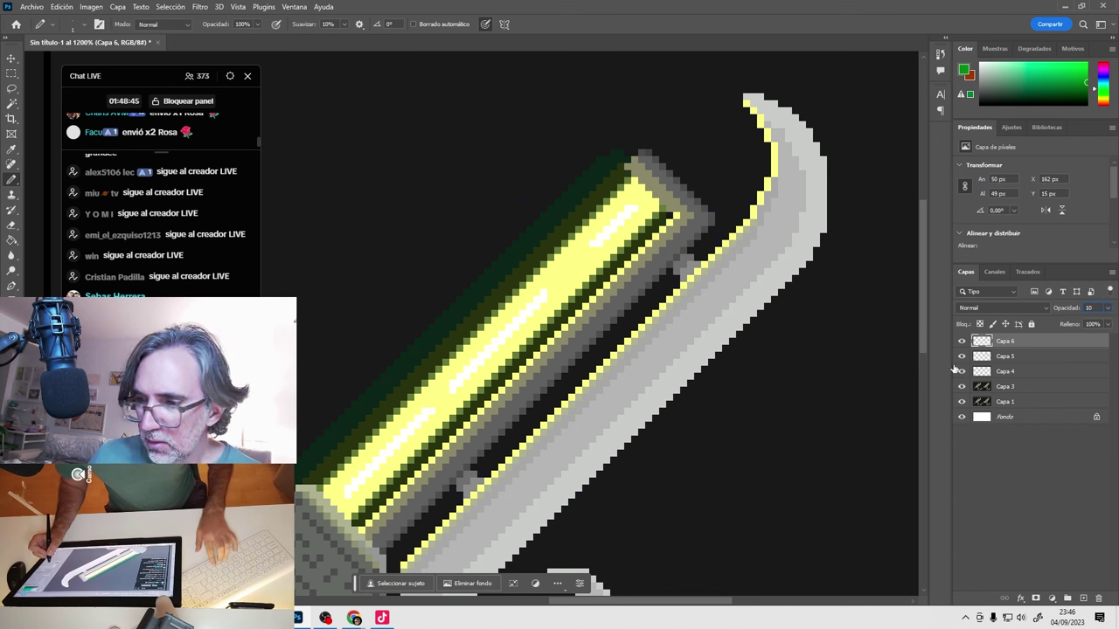
# Compare the whole sword with and without the outermost glow layer.
pyautogui.keyDown('ctrl'); pyautogui.keyDown('alt'); pyautogui.click(546, 423); pyautogui.keyUp('alt'); pyautogui.keyUp('ctrl')
pyautogui.keyDown('ctrl'); pyautogui.keyDown('alt'); pyautogui.click(602, 474); pyautogui.keyUp('alt'); pyautogui.keyUp('ctrl')
pyautogui.keyDown('ctrl'); pyautogui.keyDown('alt'); pyautogui.click(602, 414); pyautogui.keyUp('alt'); pyautogui.keyUp('ctrl')
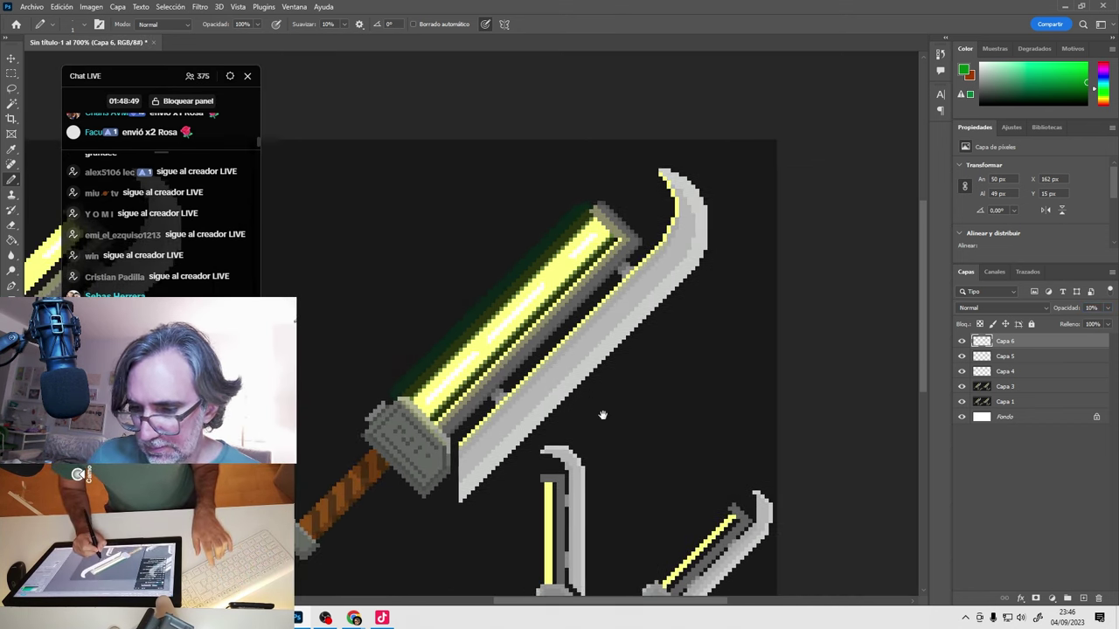
pyautogui.click(962, 341)
pyautogui.click(962, 342)
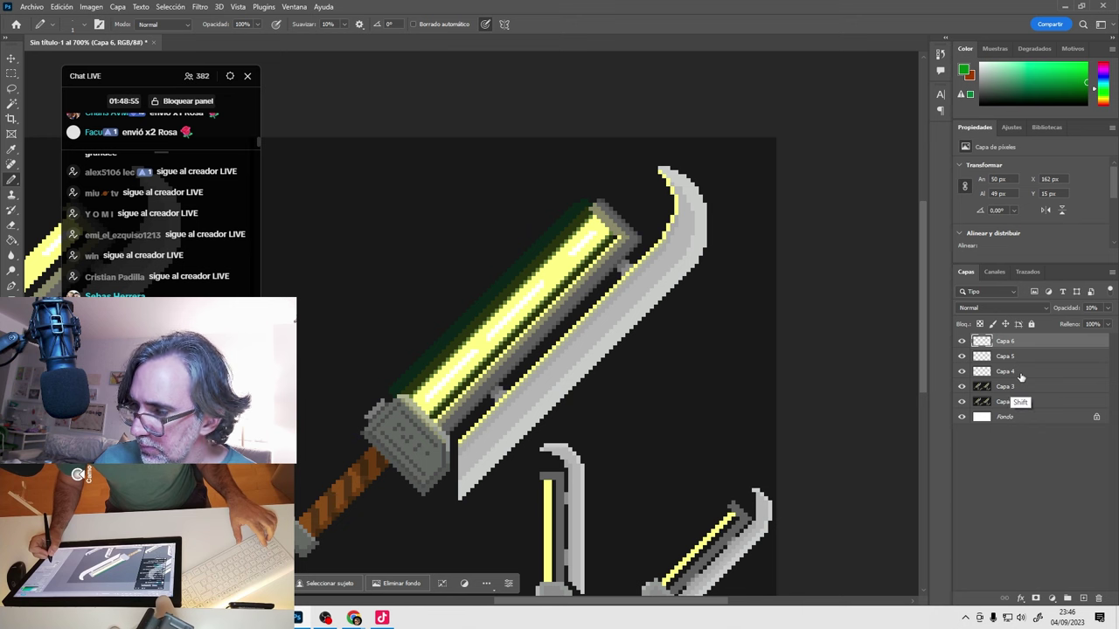
# Merge the glow layers Capa 4, Capa 5 and Capa 6 into one and compare the sword with and without it.
pyautogui.keyDown('shift'); pyautogui.click(1023, 372); pyautogui.keyUp('shift')
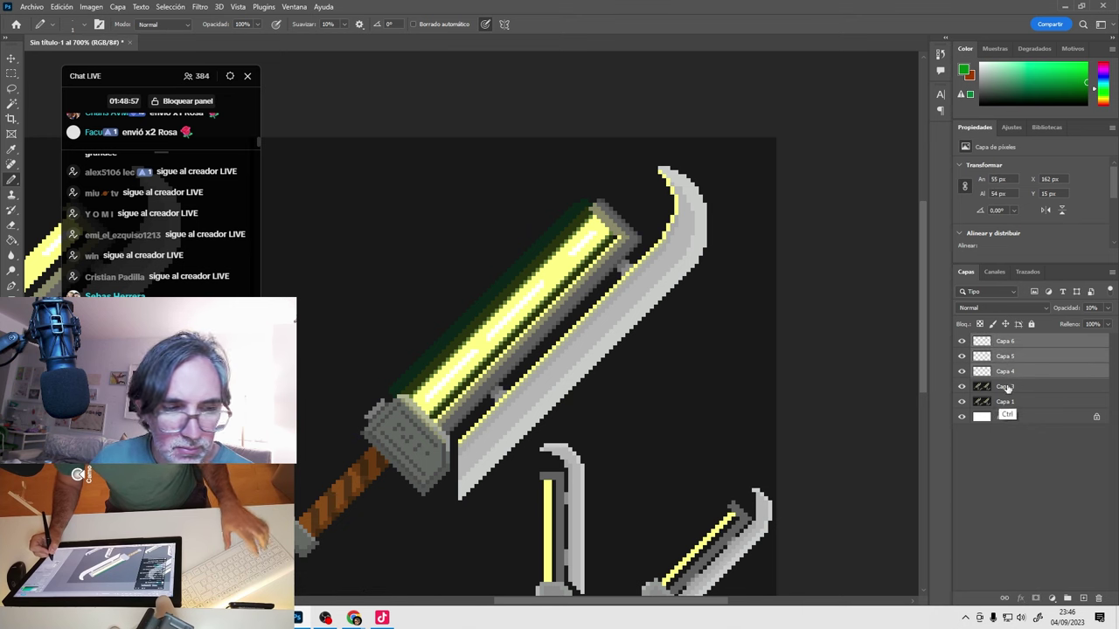
pyautogui.hotkey('ctrl', 'e')
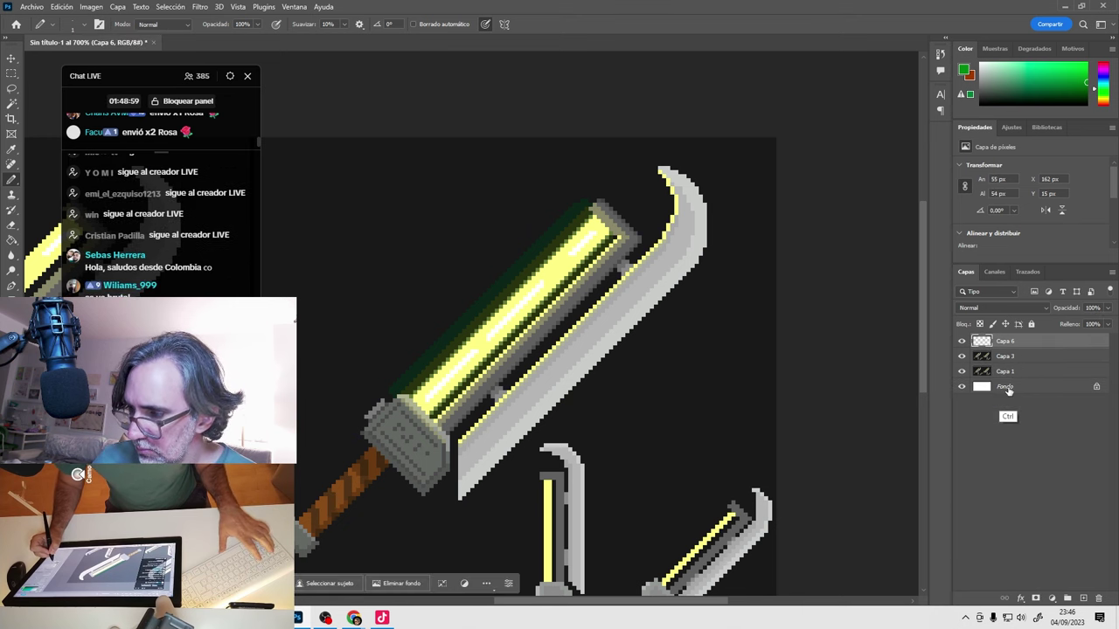
pyautogui.click(962, 341)
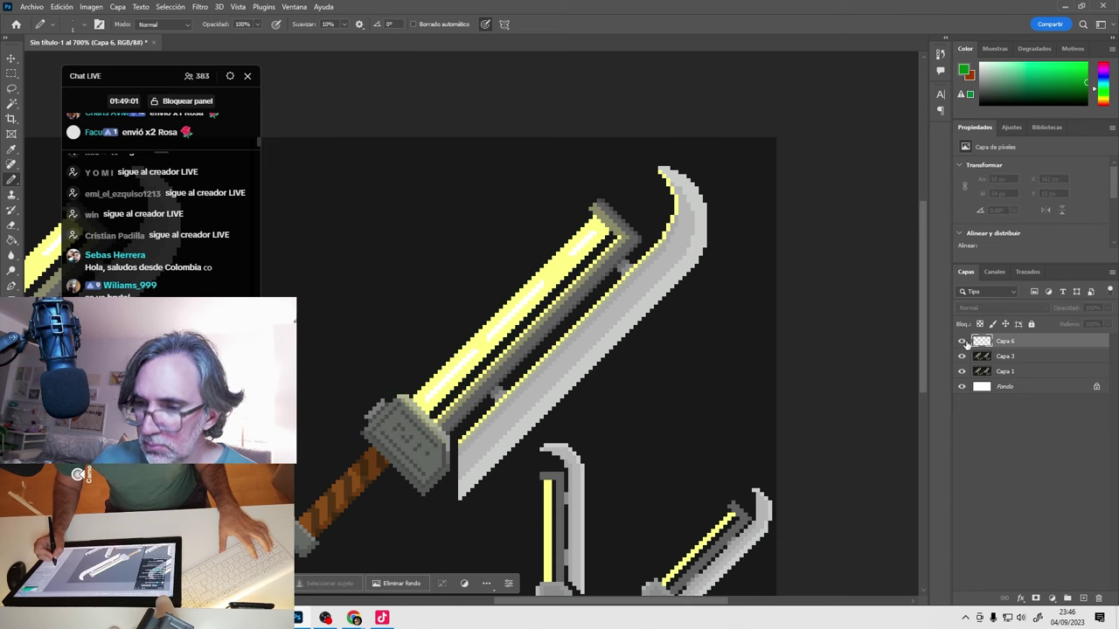
pyautogui.click(962, 342)
pyautogui.click(962, 341)
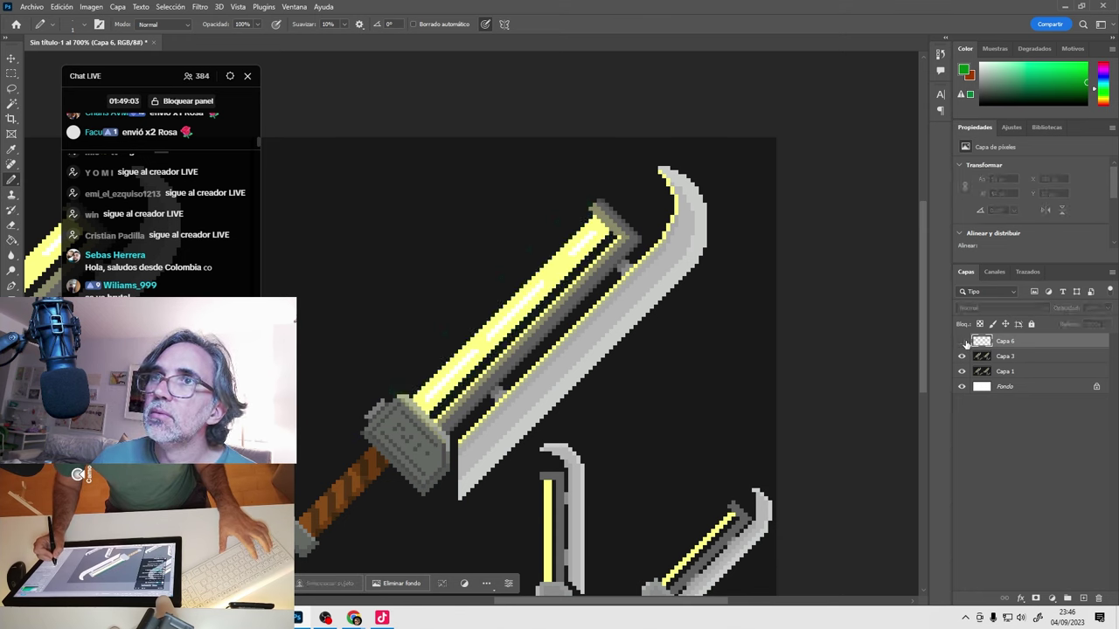
pyautogui.click(962, 342)
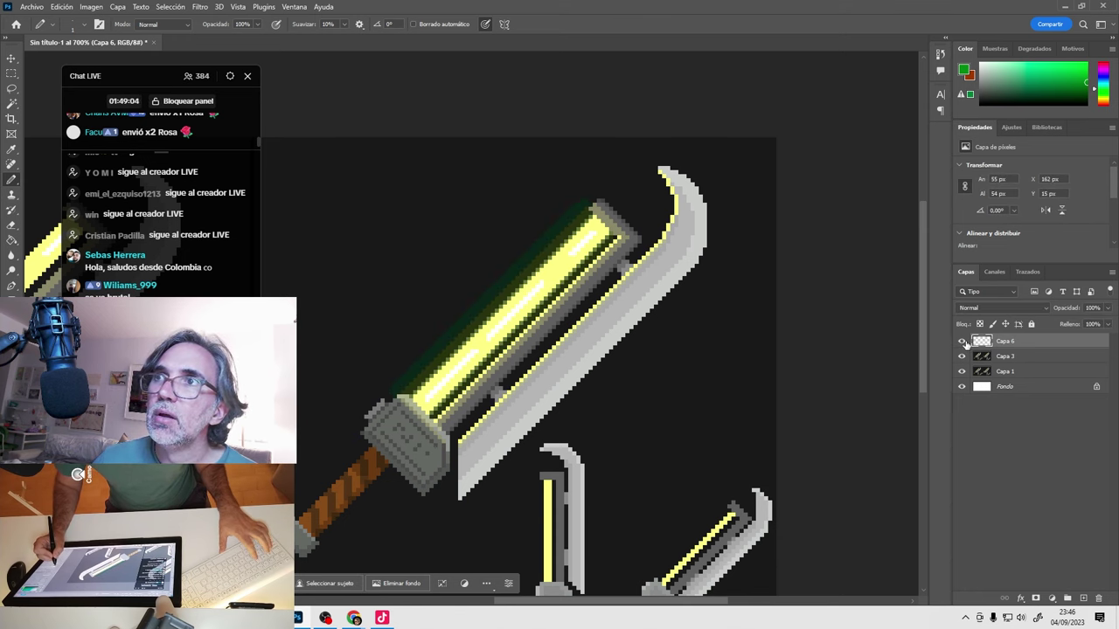
# Merge the combined glow layer with the retouched sword layer Capa 3.
pyautogui.click(1012, 358)
pyautogui.keyDown('shift'); pyautogui.click(1017, 343); pyautogui.keyUp('shift')
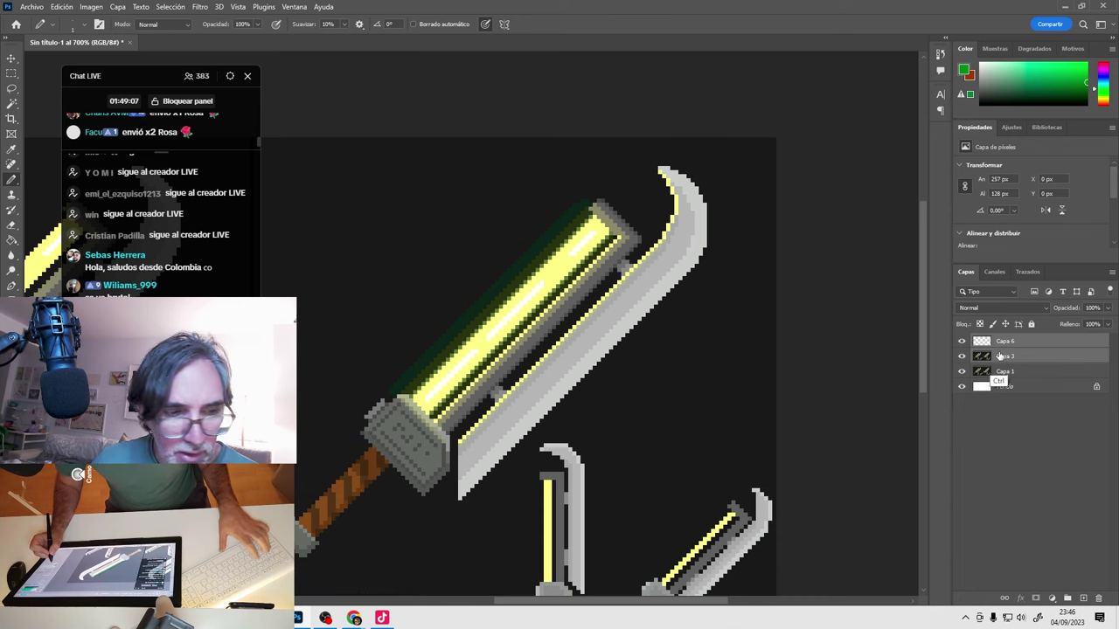
pyautogui.hotkey('ctrl', 'e')
# Compare the merged retouched sword against the original version in Capa 1 by toggling its visibility.
pyautogui.click(962, 343)
pyautogui.click(962, 342)
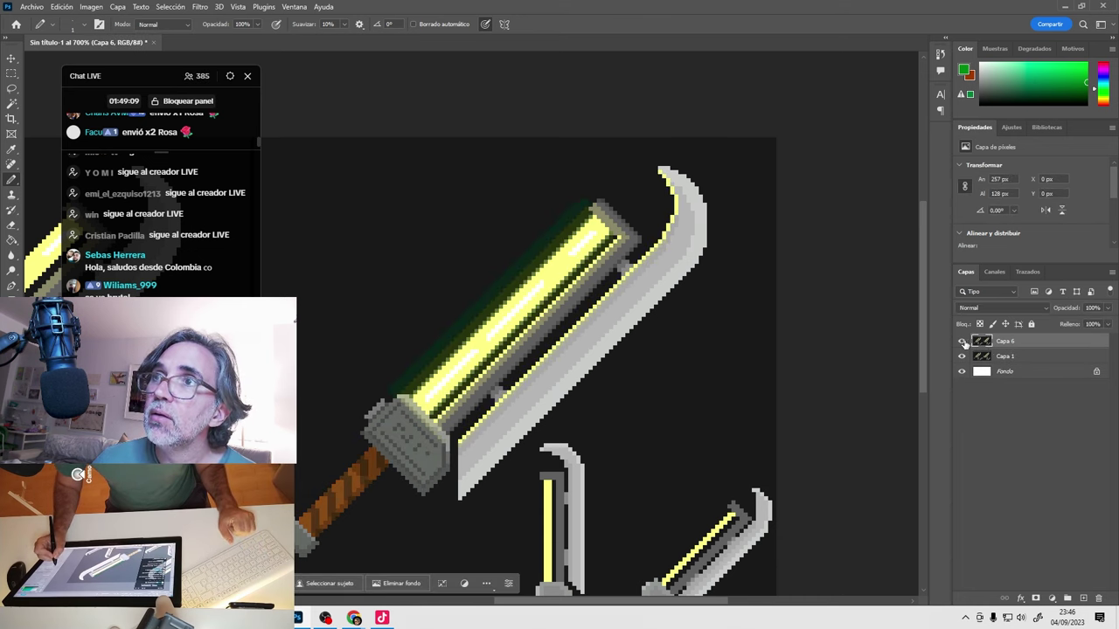
pyautogui.click(963, 341)
pyautogui.click(962, 341)
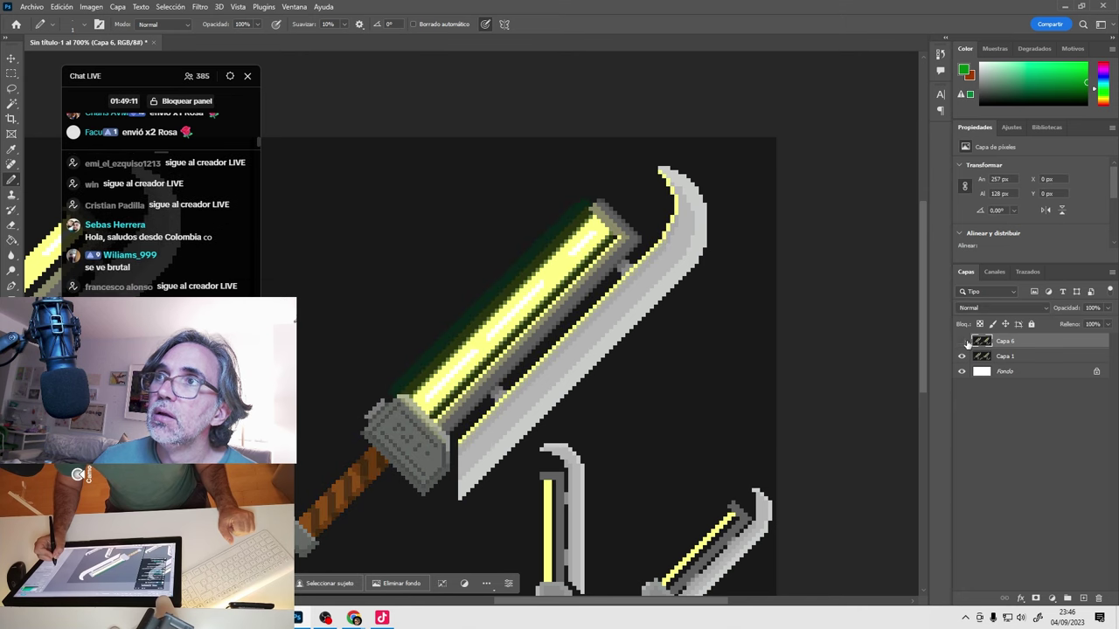
pyautogui.click(962, 342)
pyautogui.click(962, 341)
pyautogui.click(963, 341)
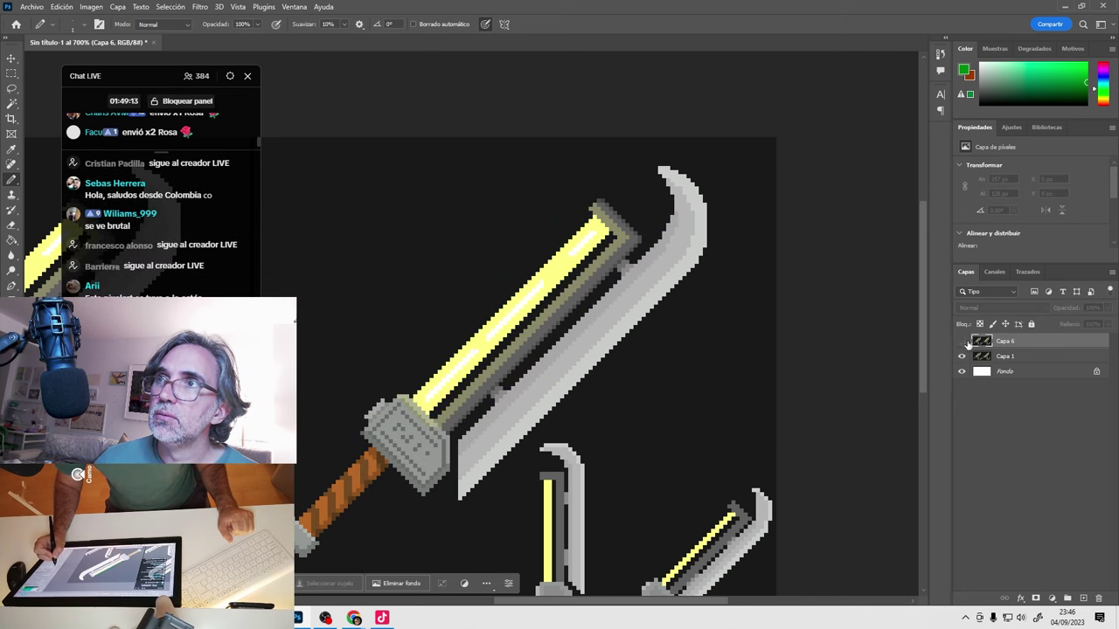
pyautogui.click(962, 341)
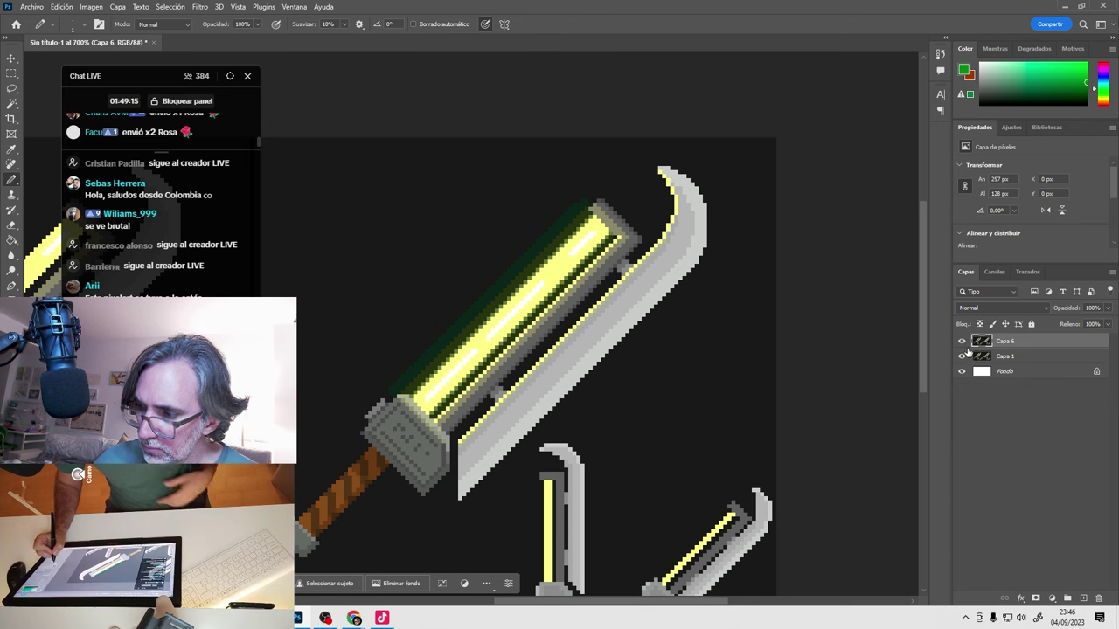
pyautogui.click(963, 342)
pyautogui.click(962, 342)
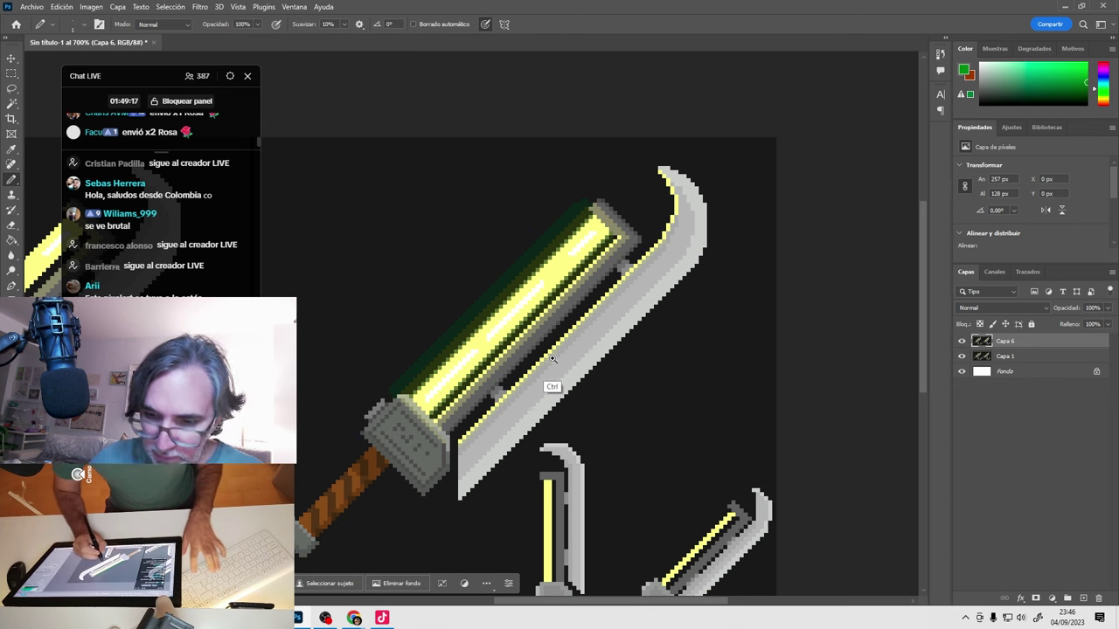
# Add a new layer above the merged sword and sample the glowing strip's light yellow as the Pencil colour.
pyautogui.keyDown('ctrl'); pyautogui.click(536, 394); pyautogui.keyUp('ctrl')
pyautogui.keyDown('ctrl'); pyautogui.click(541, 385); pyautogui.keyUp('ctrl')
pyautogui.keyDown('ctrl'); pyautogui.click(541, 385); pyautogui.keyUp('ctrl')
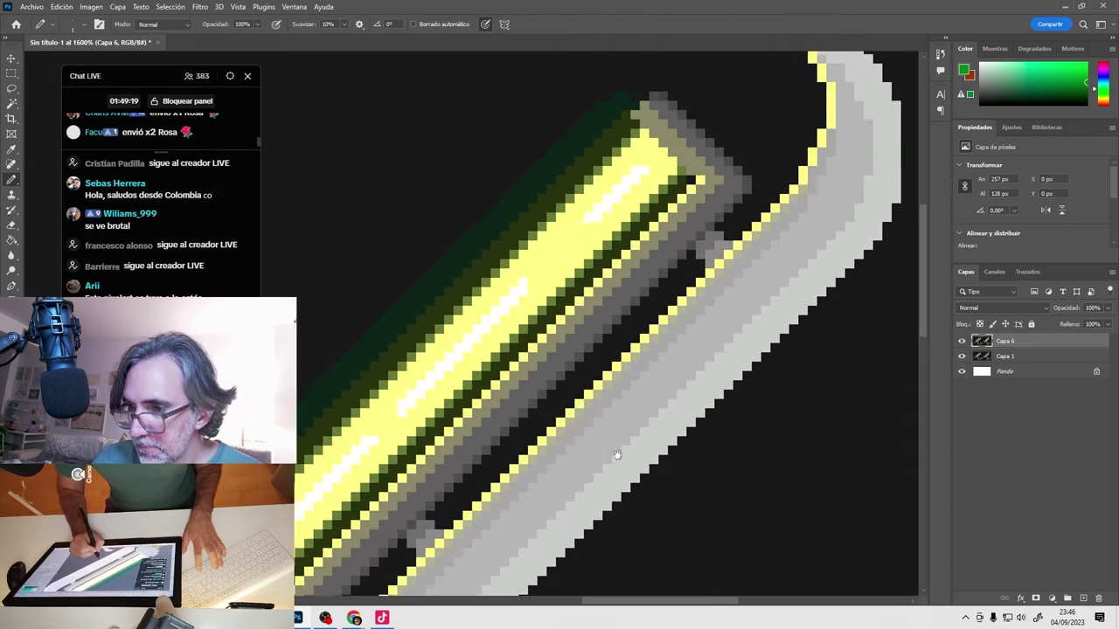
pyautogui.click(1083, 597)
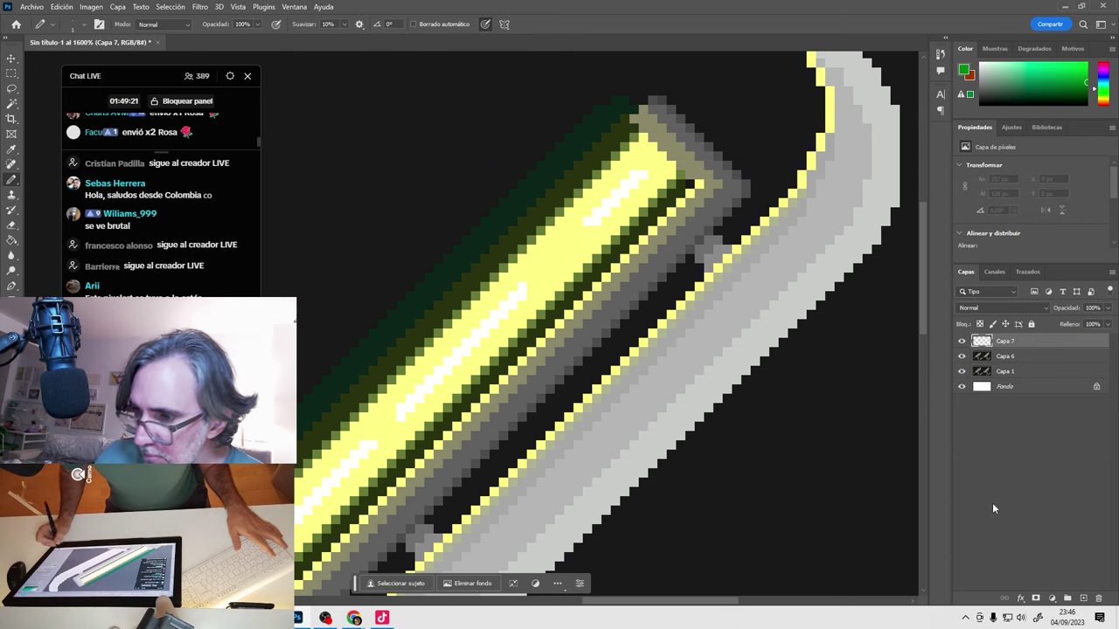
pyautogui.keyDown('alt'); pyautogui.click(646, 136); pyautogui.keyUp('alt')
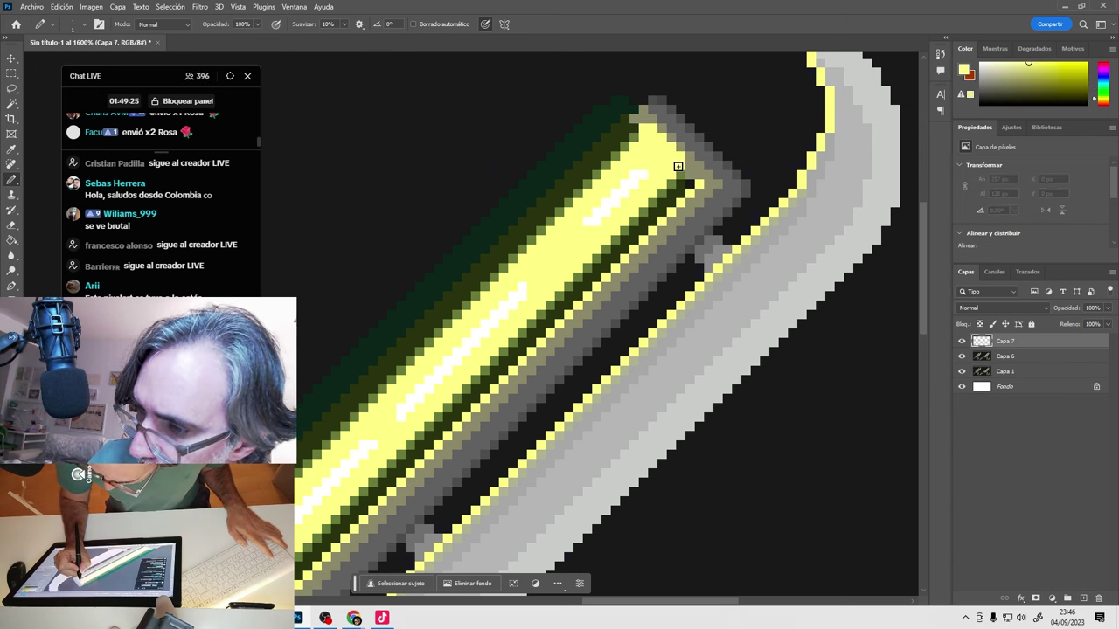
# Pencil light-yellow glow pixels along both ends of the yellow strip on Capa 7 and set the layer's opacity to 57%.
pyautogui.moveTo(679, 166); pyautogui.dragTo(451, 441)
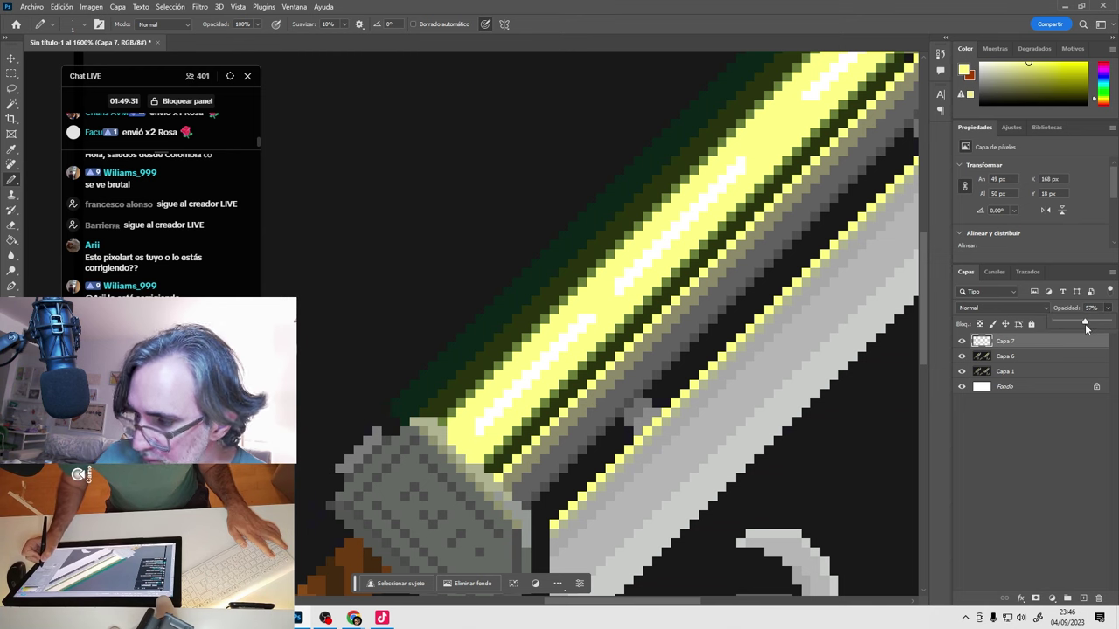
pyautogui.moveTo(1085, 323); pyautogui.dragTo(1085, 323)
pyautogui.moveTo(909, 96); pyautogui.dragTo(662, 237)
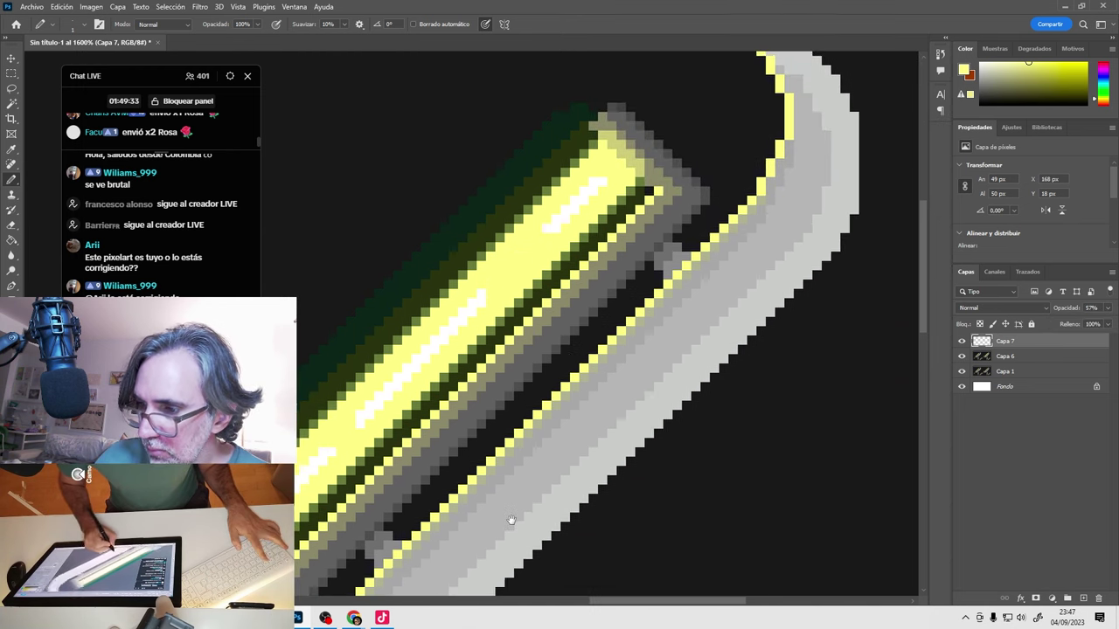
pyautogui.click(962, 341)
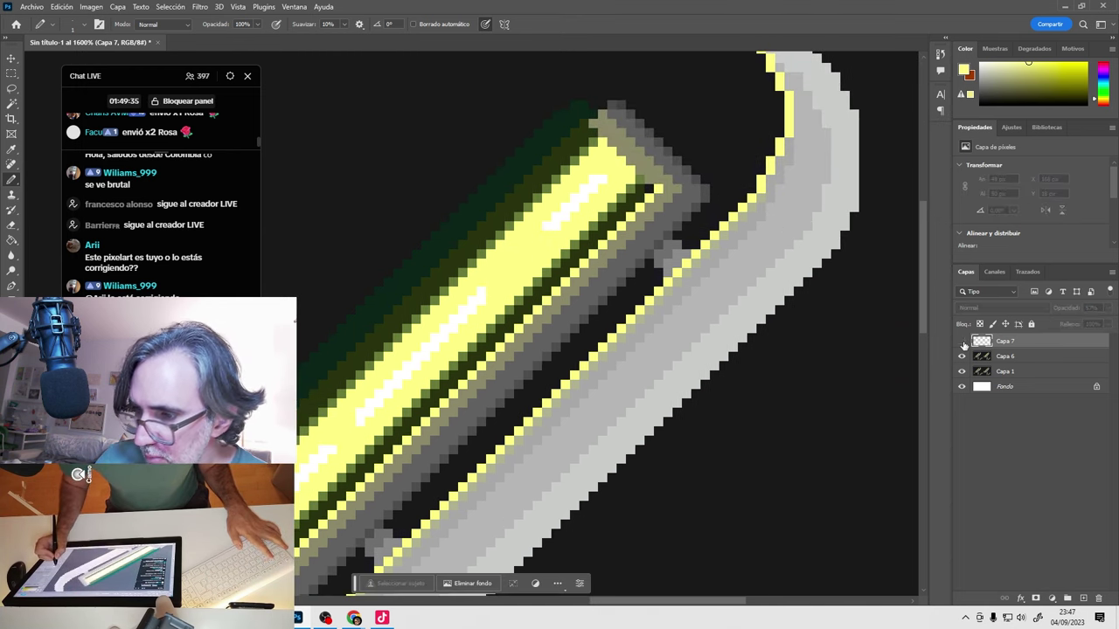
pyautogui.click(962, 341)
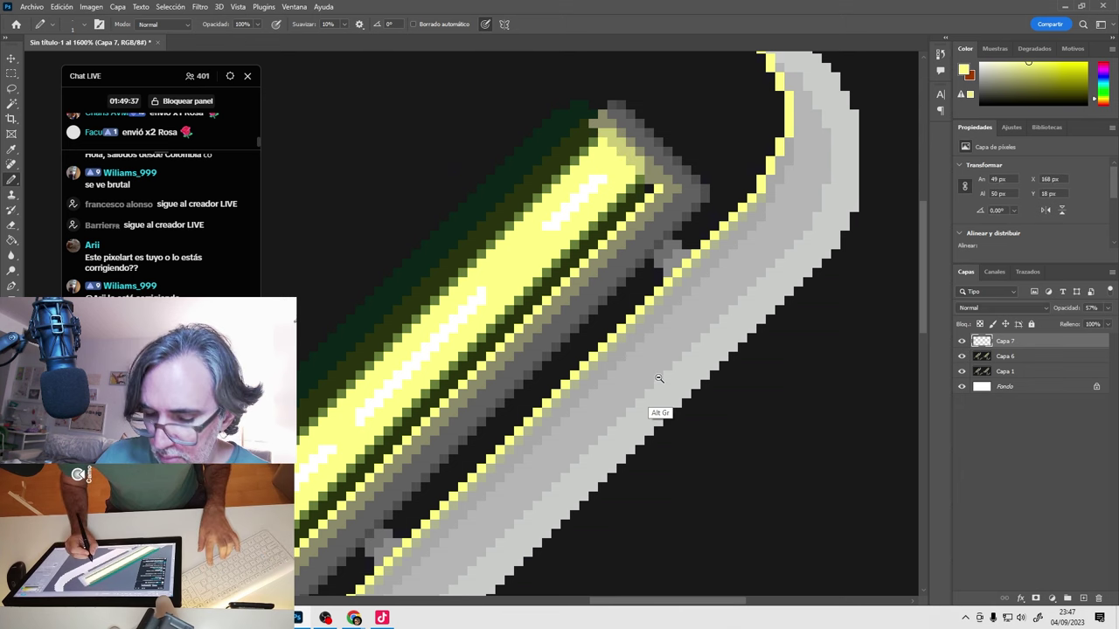
# Pencil a small light-yellow glow at the strip's upper end on a new layer and set its opacity to 40%.
pyautogui.scroll(-1, 664, 409)
pyautogui.scroll(-1, 670, 407)
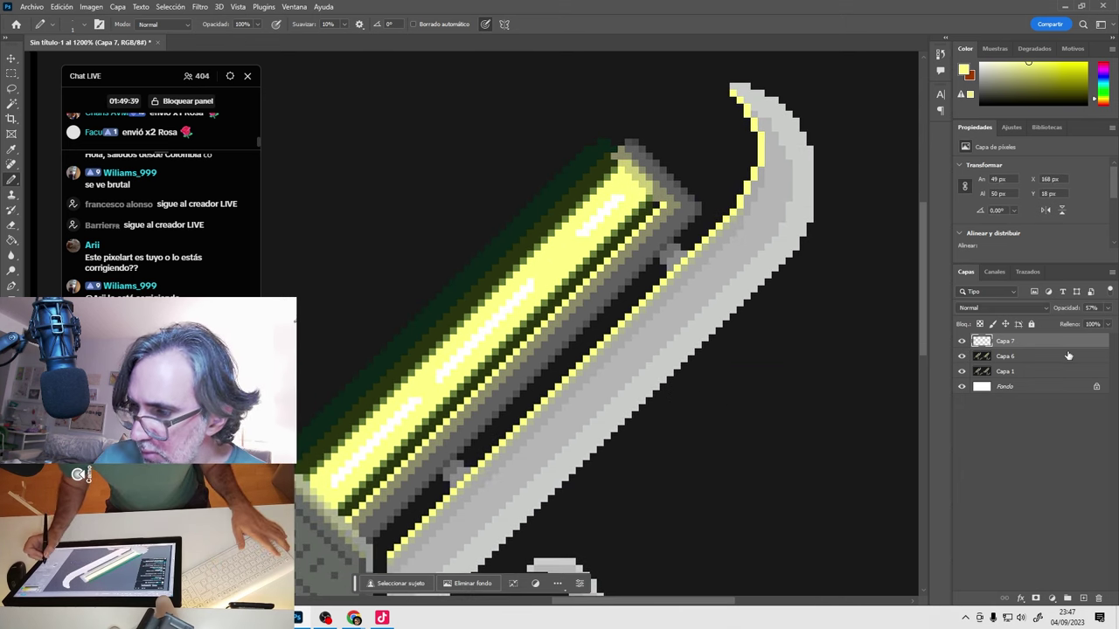
pyautogui.click(1084, 598)
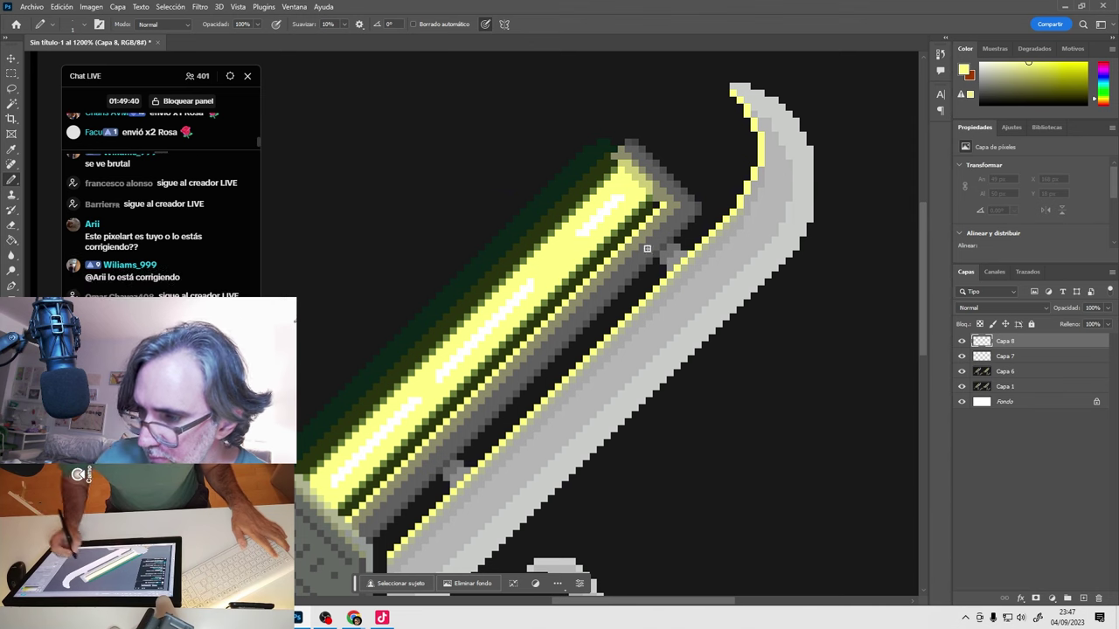
pyautogui.click(647, 189)
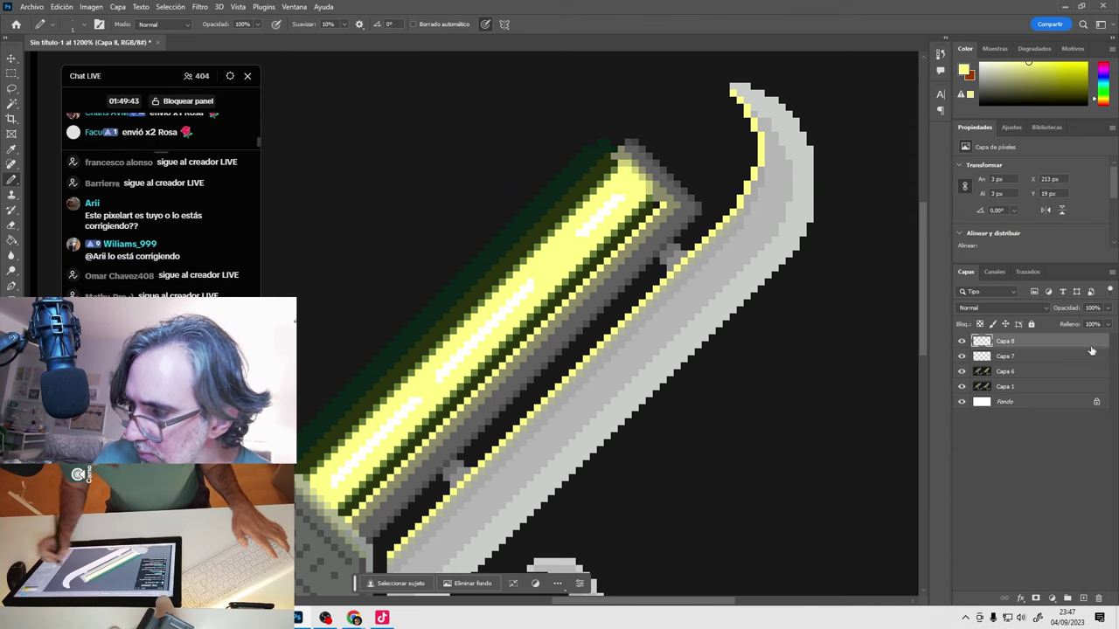
pyautogui.moveTo(1064, 321); pyautogui.dragTo(1056, 327)
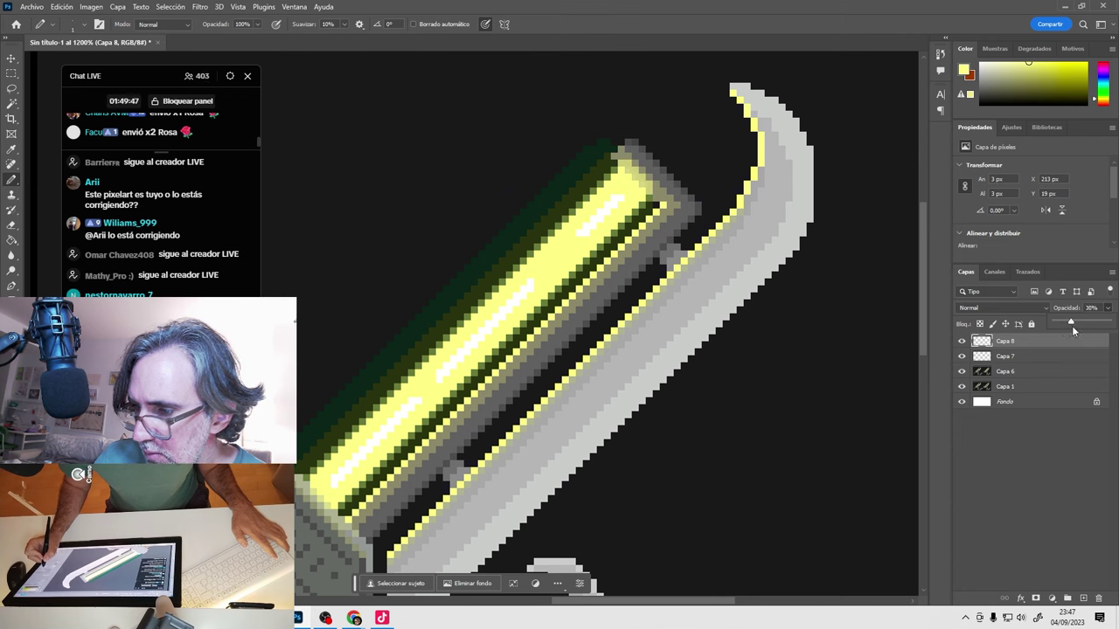
pyautogui.moveTo(1077, 325); pyautogui.dragTo(1076, 325)
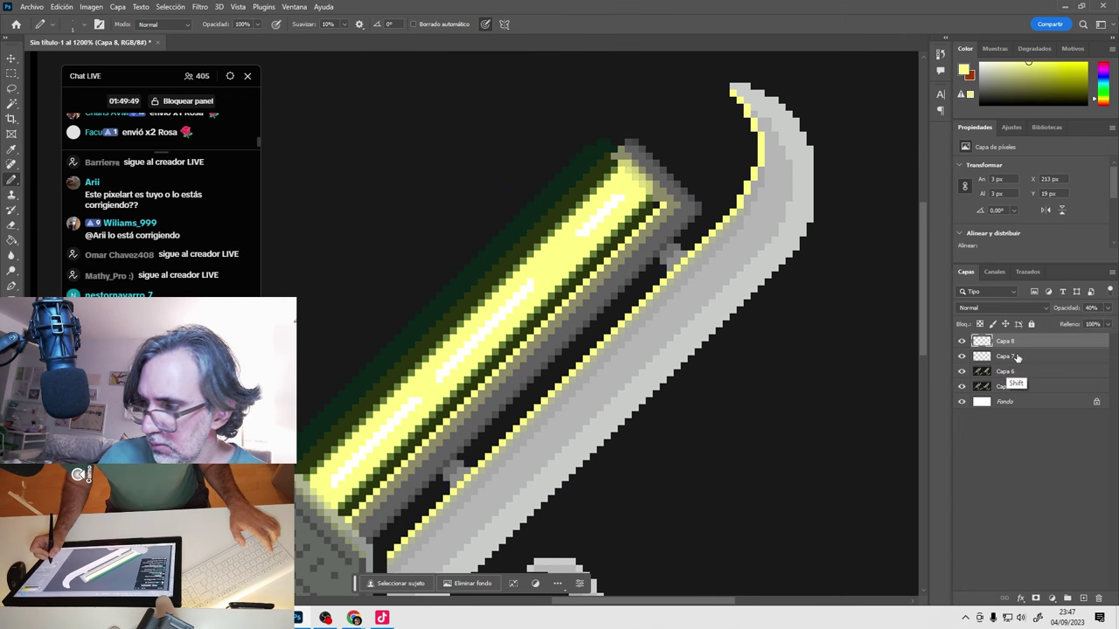
# Merge the glow layers Capa 8 and Capa 7 and compare the strip's ends with and without the merged glow.
pyautogui.keyDown('ctrl'); pyautogui.click(1005, 356); pyautogui.keyUp('ctrl')
pyautogui.hotkey('ctrl', 'e')
pyautogui.click(961, 342)
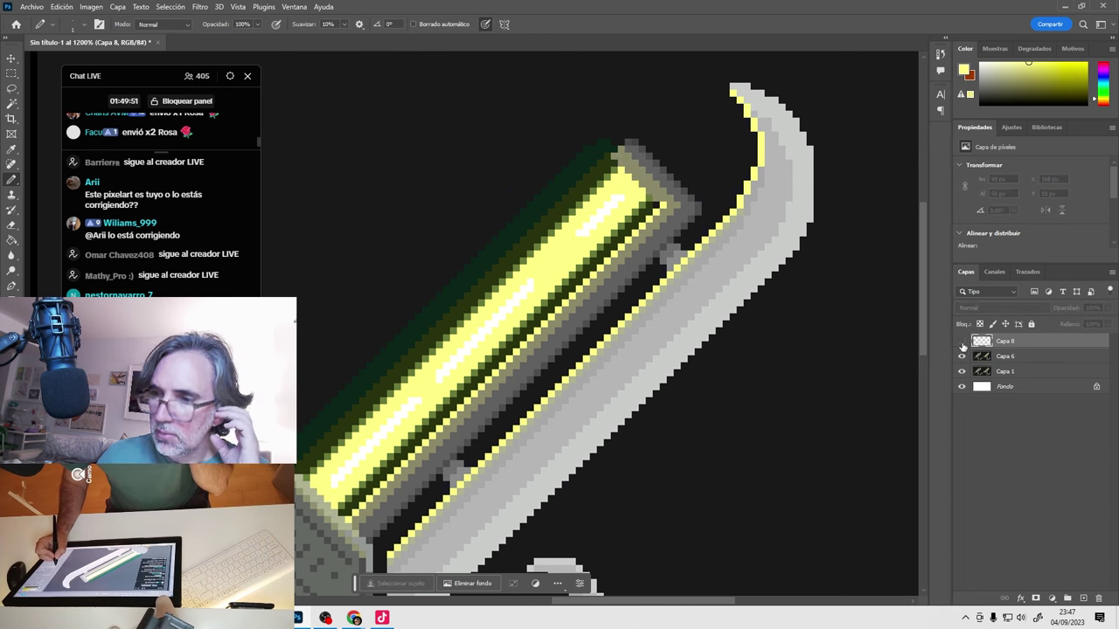
pyautogui.click(961, 342)
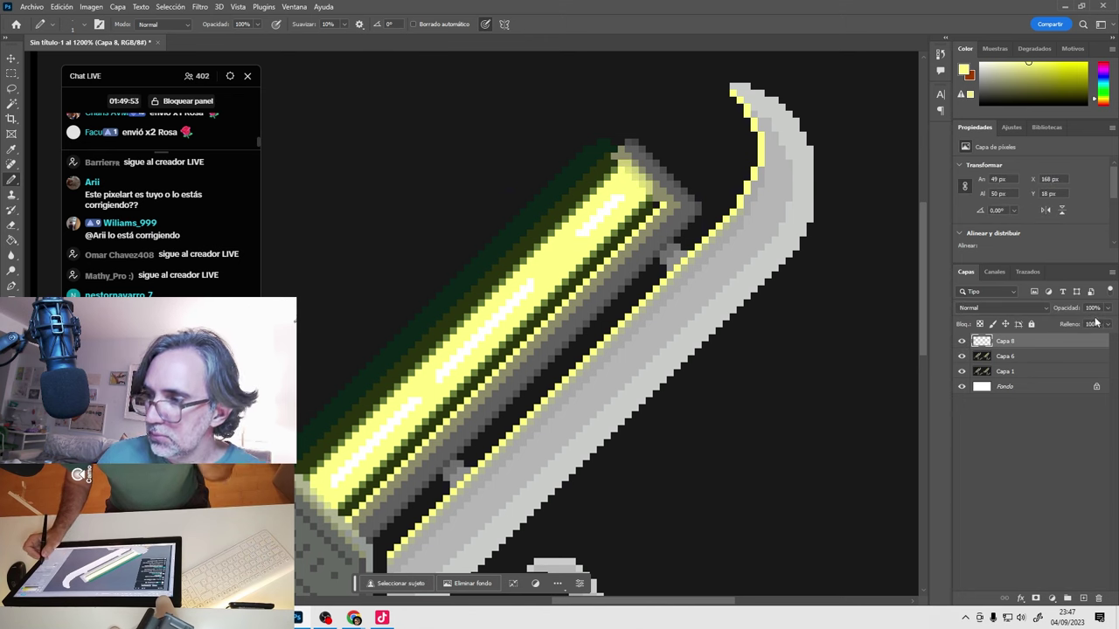
# Set the merged glow layer's opacity to 49% and merge it with the retouched sword layer Capa 6.
pyautogui.click(1107, 308)
pyautogui.moveTo(1108, 323); pyautogui.dragTo(1082, 329)
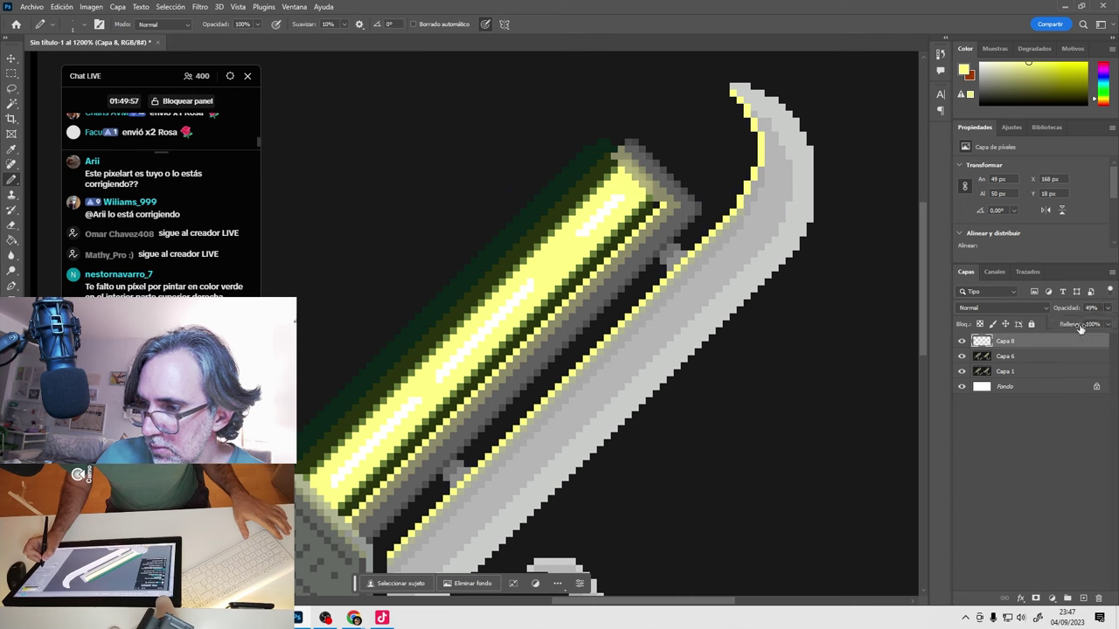
pyautogui.click(962, 342)
pyautogui.click(962, 342)
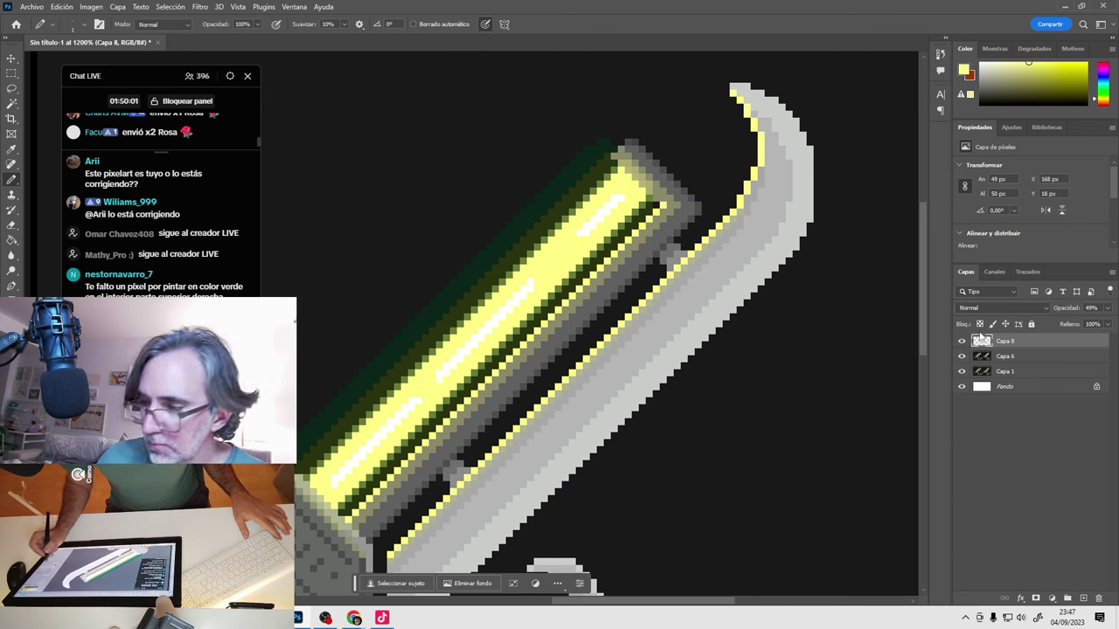
pyautogui.hotkey('ctrl', 'e')
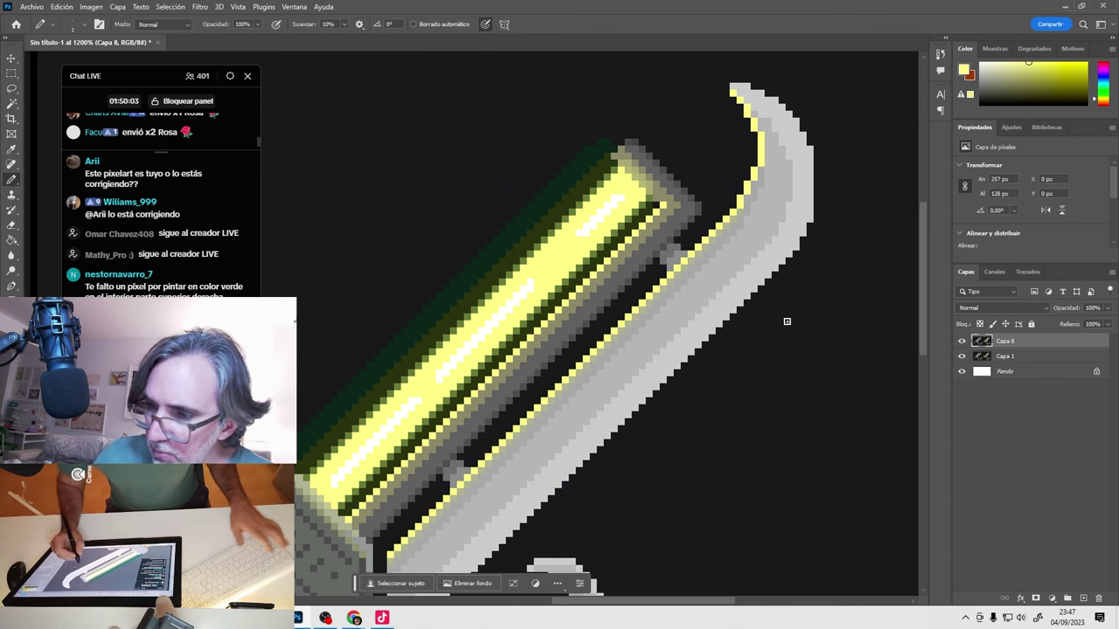
# Sample the blended yellow-grey glow tones at both ends of the strip as the Pencil colour.
pyautogui.keyDown('alt'); pyautogui.click(627, 163); pyautogui.keyUp('alt')
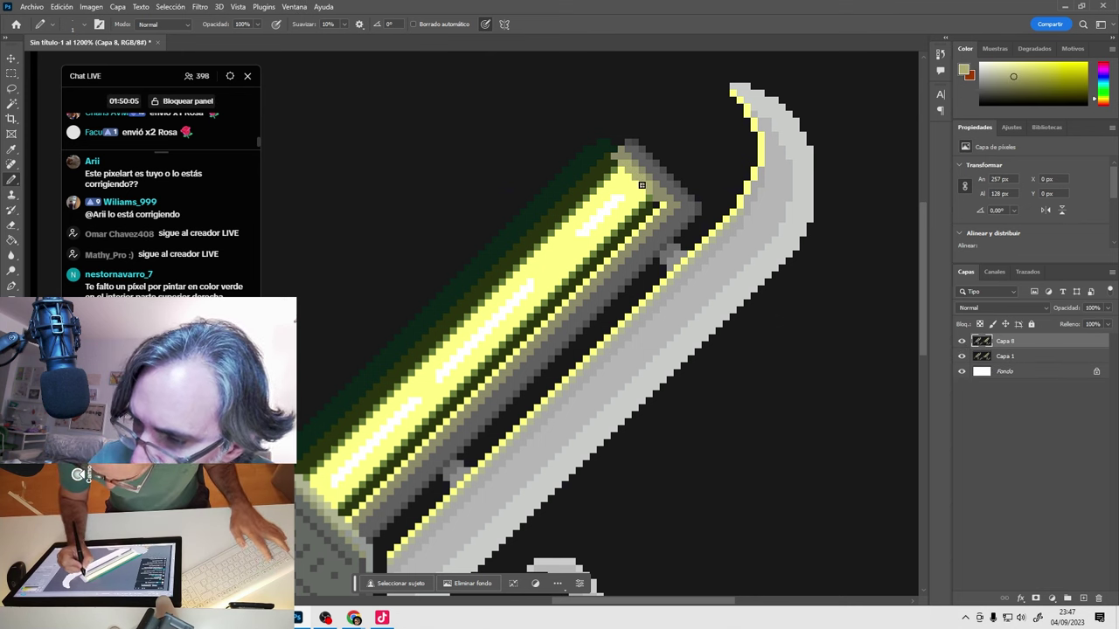
pyautogui.moveTo(328, 513); pyautogui.dragTo(415, 412)
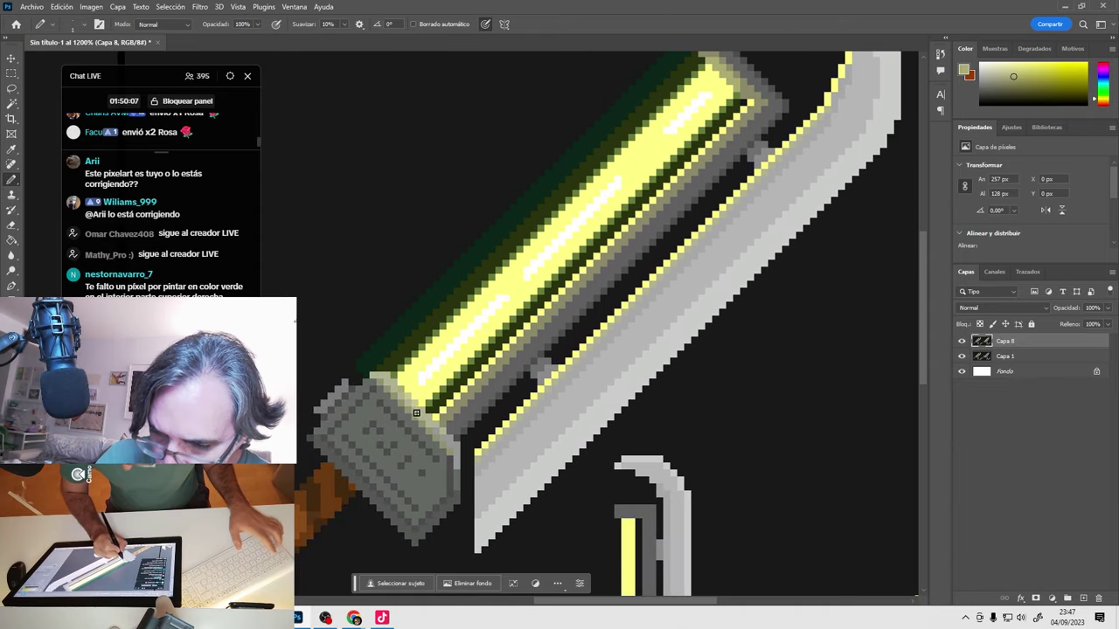
pyautogui.keyDown('alt'); pyautogui.click(410, 401); pyautogui.keyUp('alt')
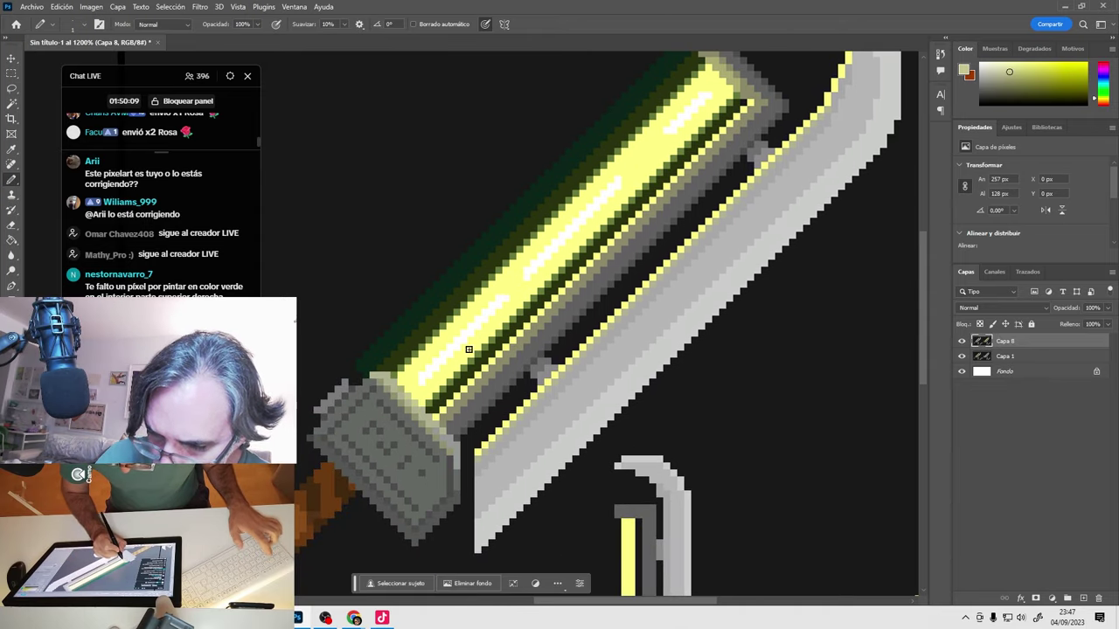
pyautogui.moveTo(468, 349); pyautogui.dragTo(363, 423)
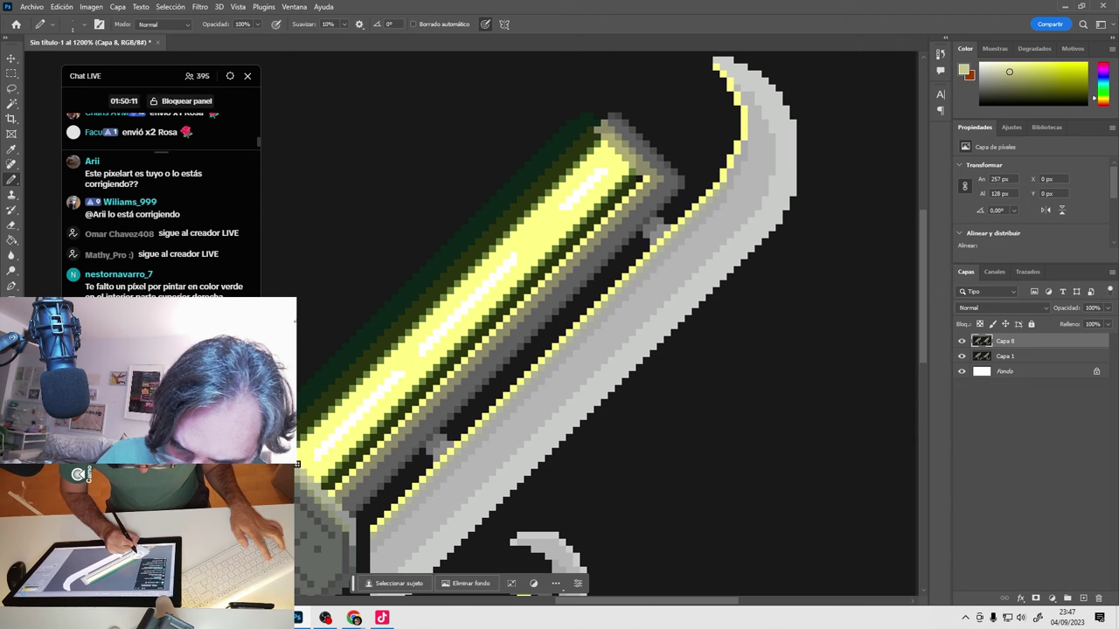
pyautogui.keyDown('alt'); pyautogui.click(614, 131); pyautogui.keyUp('alt')
pyautogui.keyDown('alt'); pyautogui.click(608, 131); pyautogui.keyUp('alt')
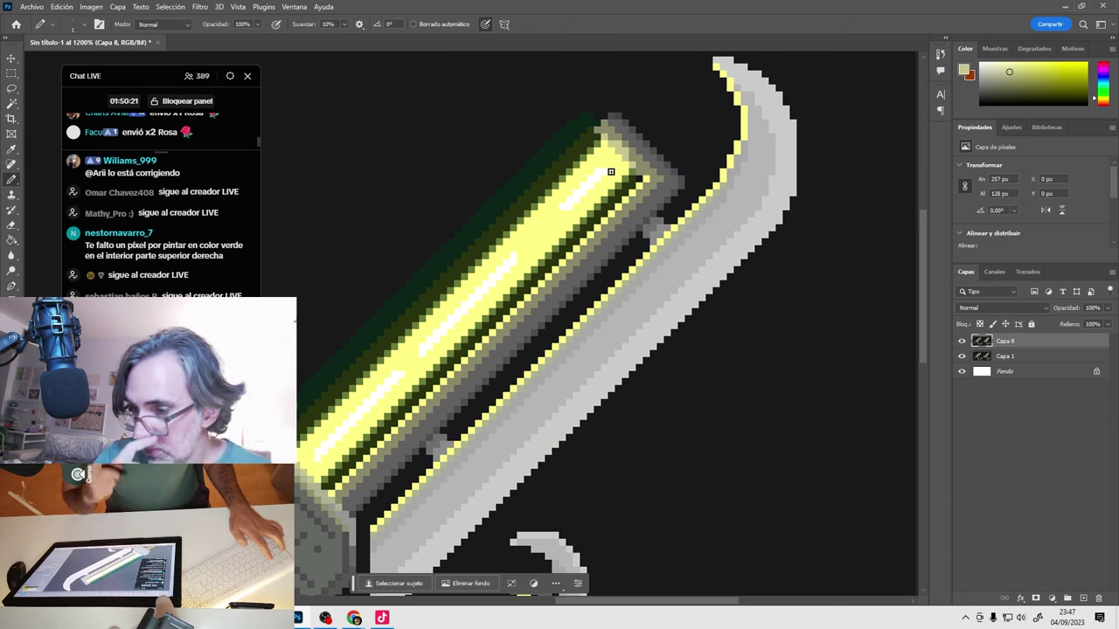
# Compare the whole retouched sword in Capa 8 with the original in Capa 1 by toggling its visibility.
pyautogui.keyDown('alt'); pyautogui.click(650, 187); pyautogui.keyUp('alt')
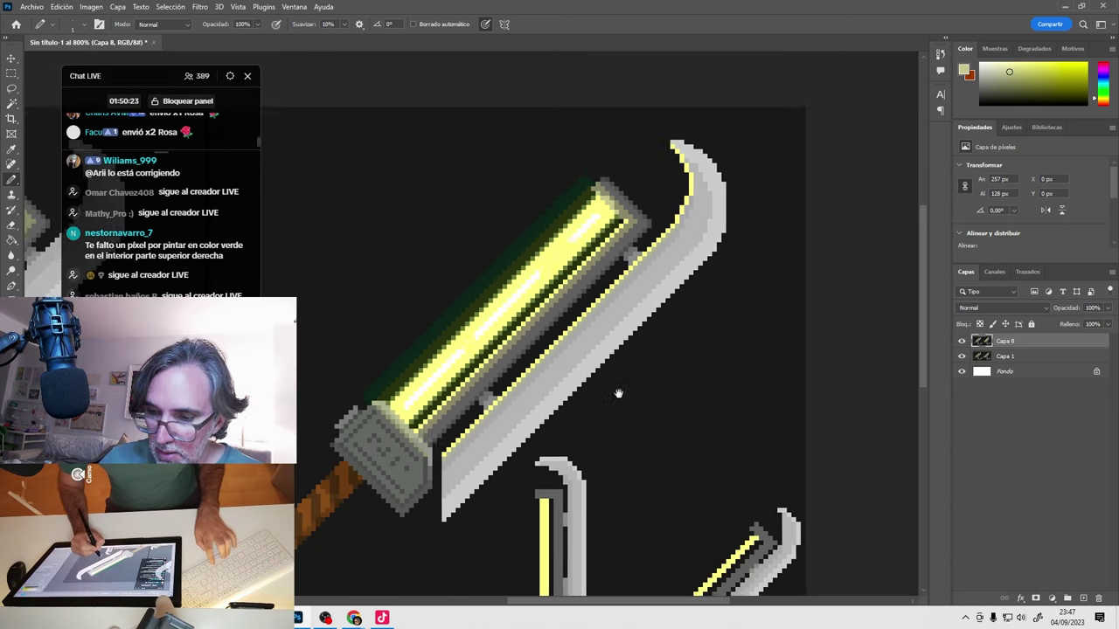
pyautogui.click(963, 341)
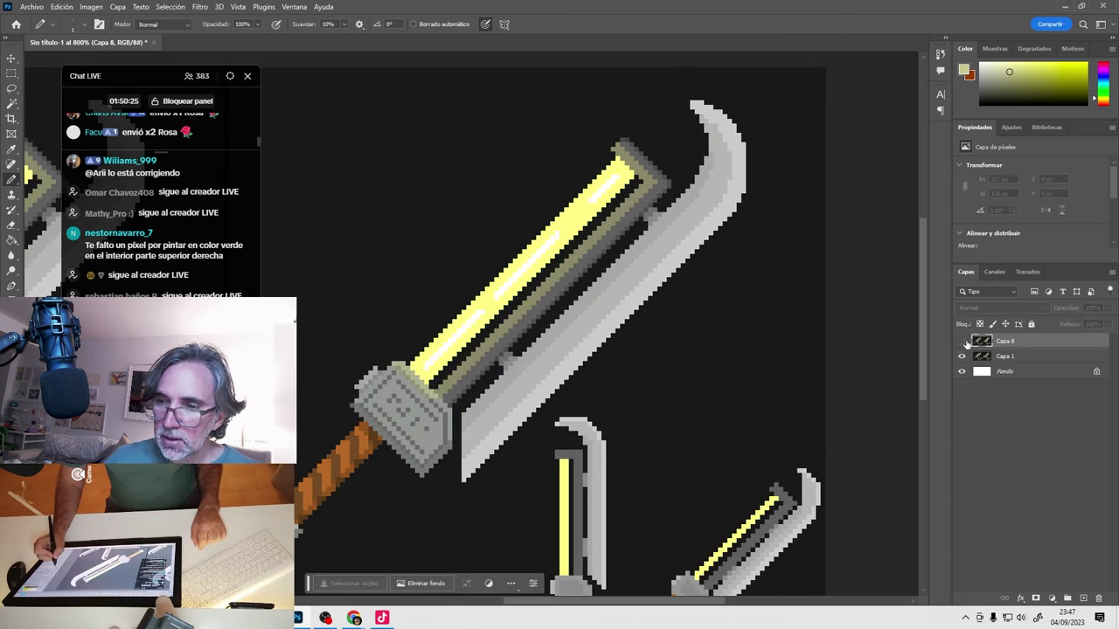
pyautogui.click(963, 341)
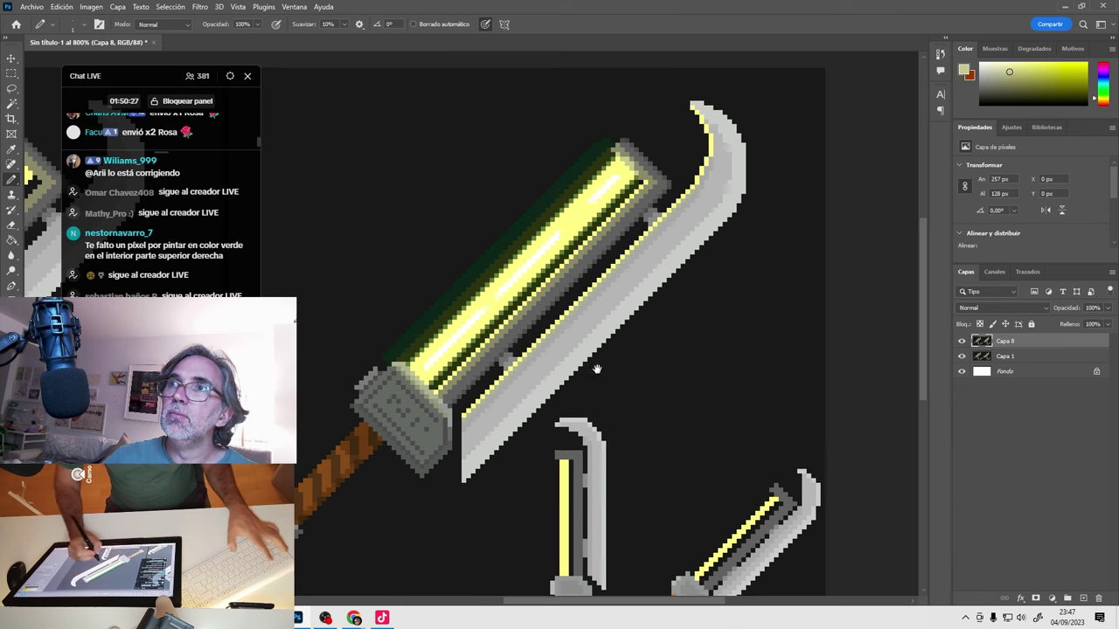
pyautogui.moveTo(595, 370); pyautogui.dragTo(659, 349)
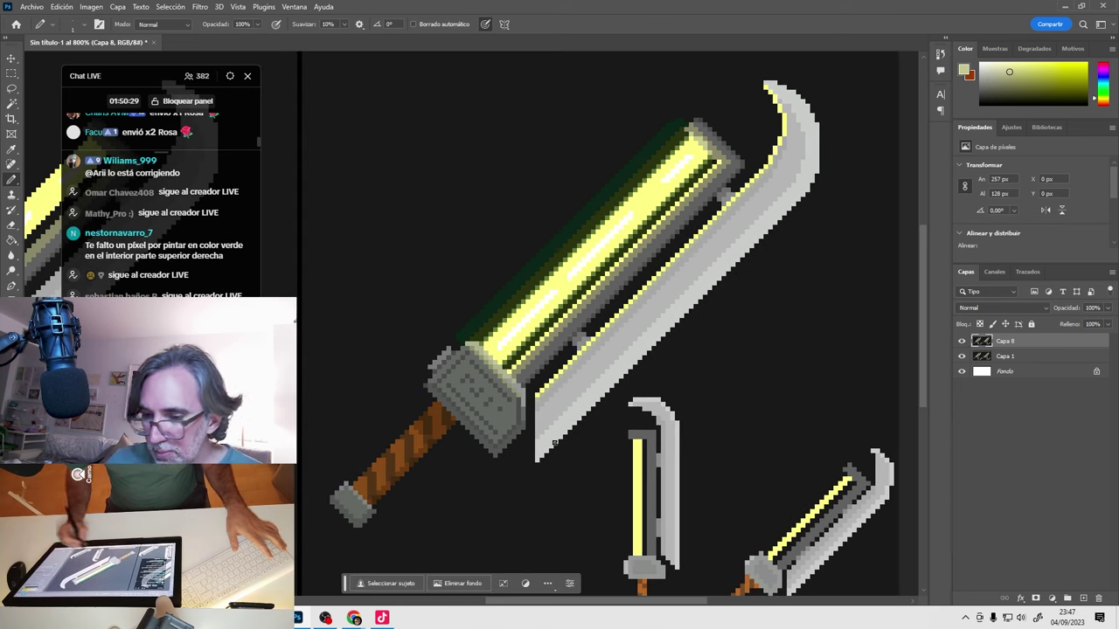
# Add a new layer above the retouched sword and choose a teal foreground colour.
pyautogui.click(1068, 598)
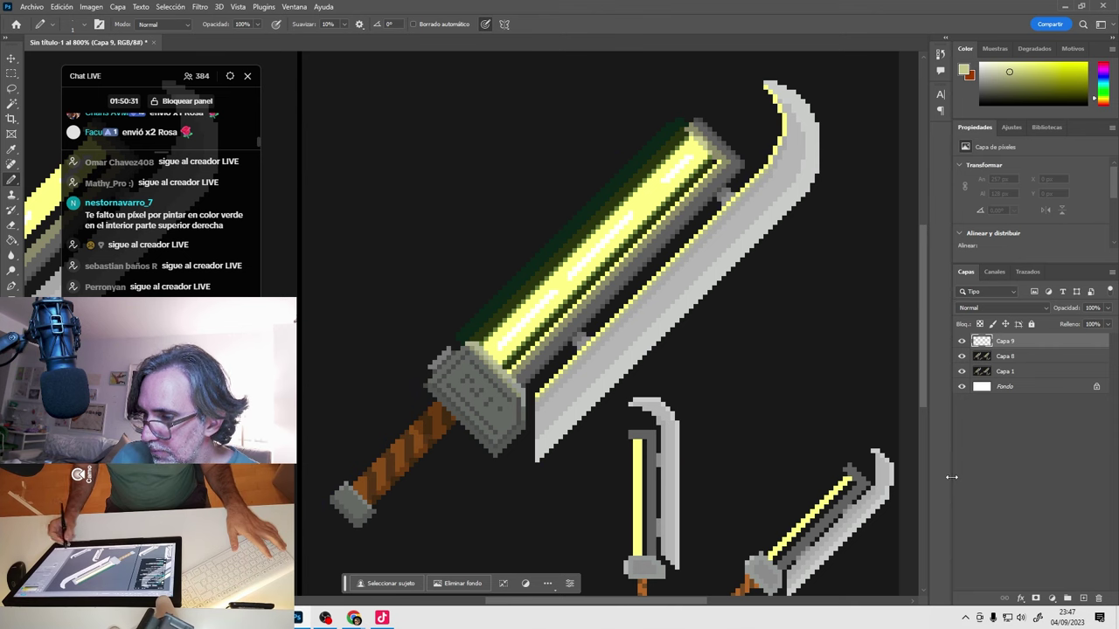
pyautogui.moveTo(686, 449); pyautogui.dragTo(697, 416)
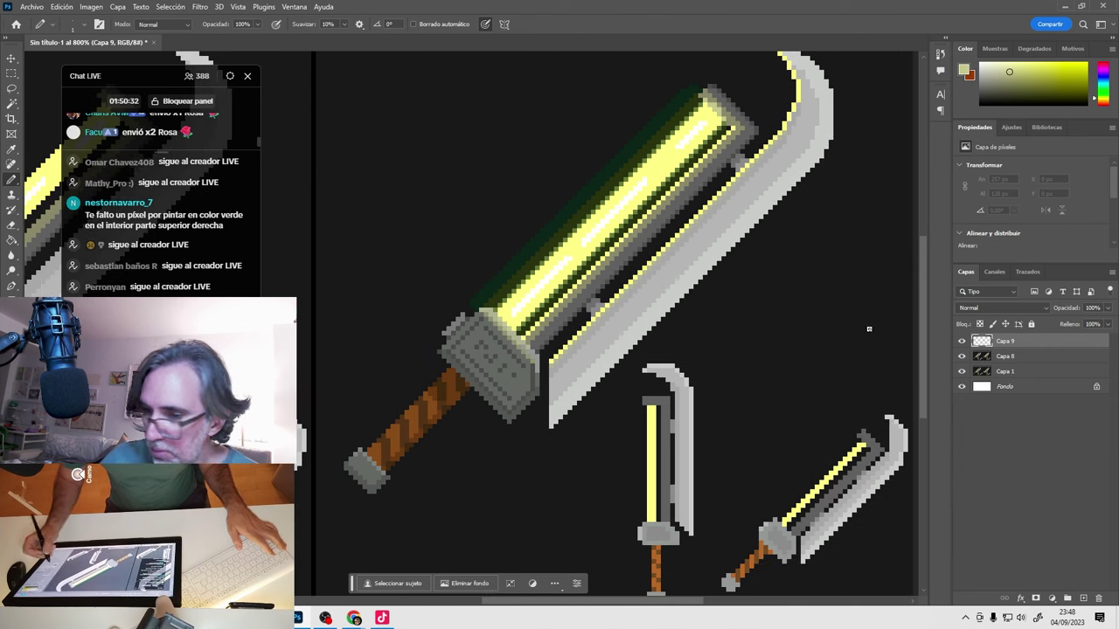
pyautogui.press('i')
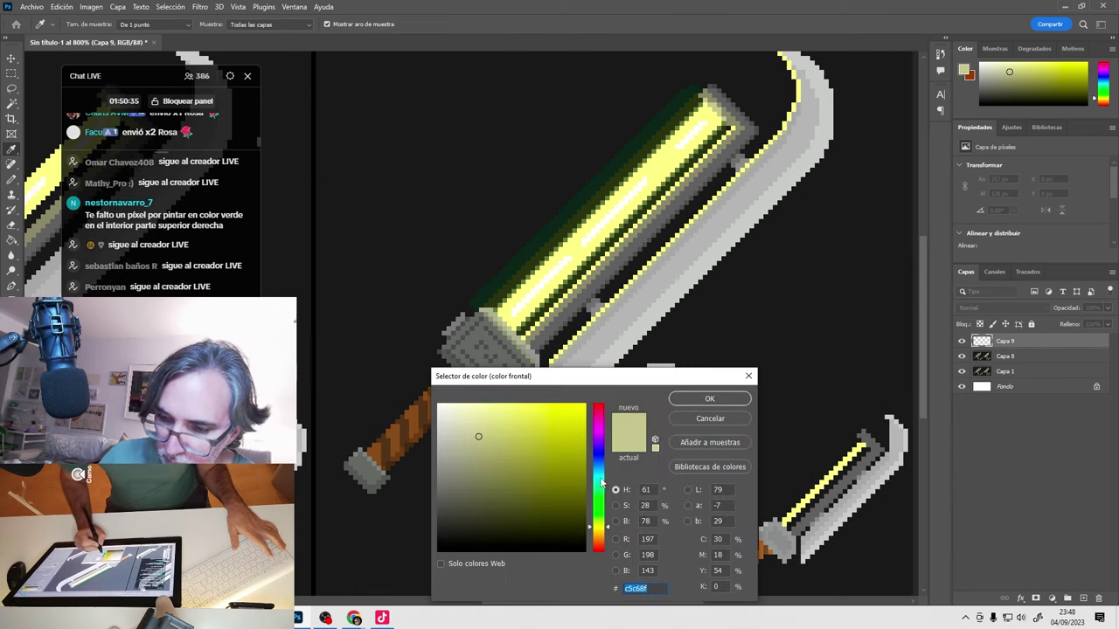
pyautogui.click(602, 476)
pyautogui.click(543, 463)
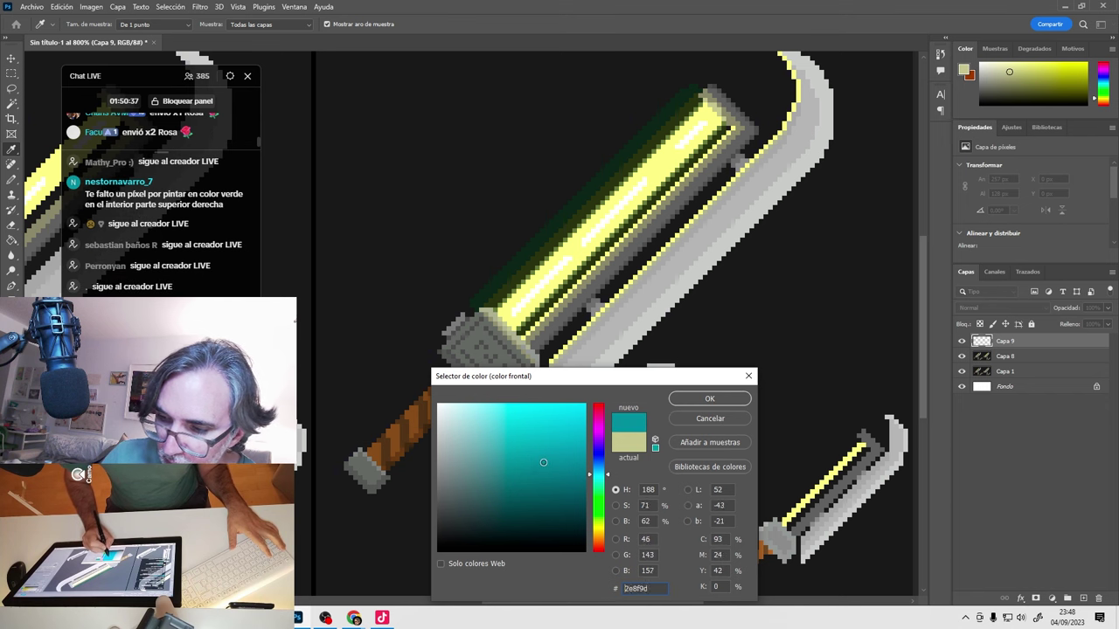
pyautogui.click(703, 400)
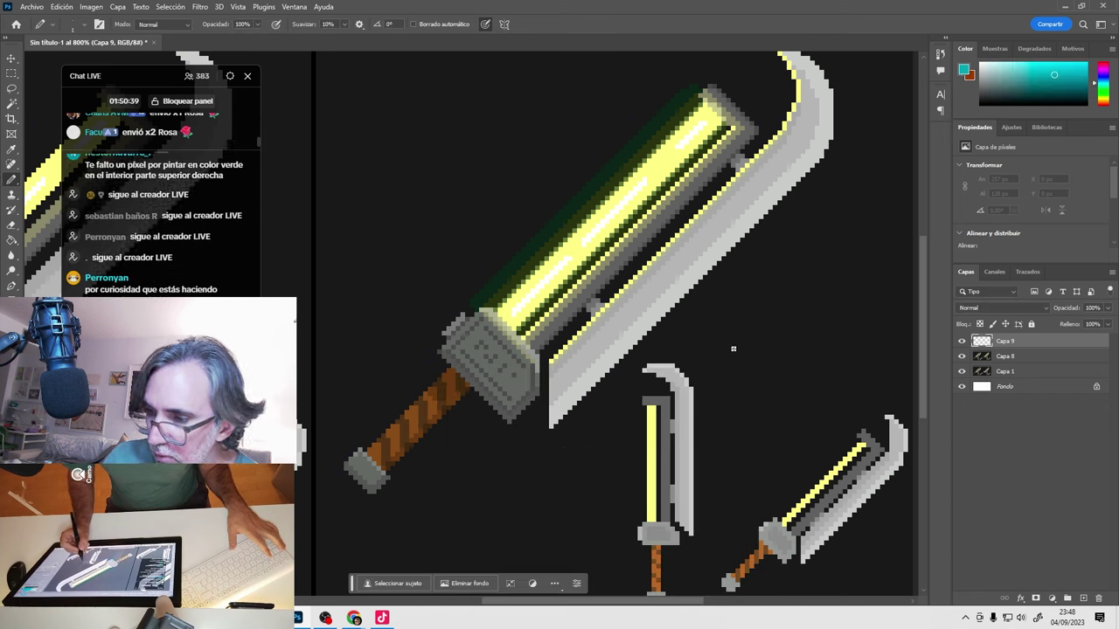
# Enlarge the Pencil and paint teal bands along the lower edges of the blade, guard, handle and pommel on Capa 9.
pyautogui.scroll(2, 691, 377)
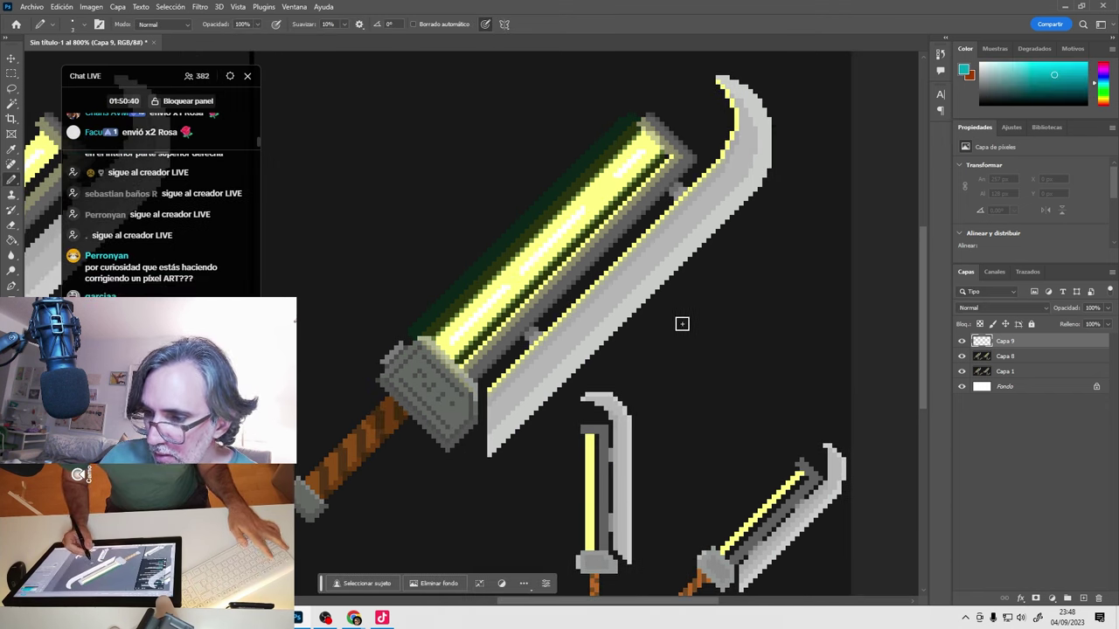
pyautogui.moveTo(740, 250); pyautogui.dragTo(614, 342)
pyautogui.moveTo(536, 400)
pyautogui.mouseDown()
pyautogui.moveTo(485, 451)
pyautogui.moveTo(588, 374)
pyautogui.moveTo(528, 420)
pyautogui.mouseUp()
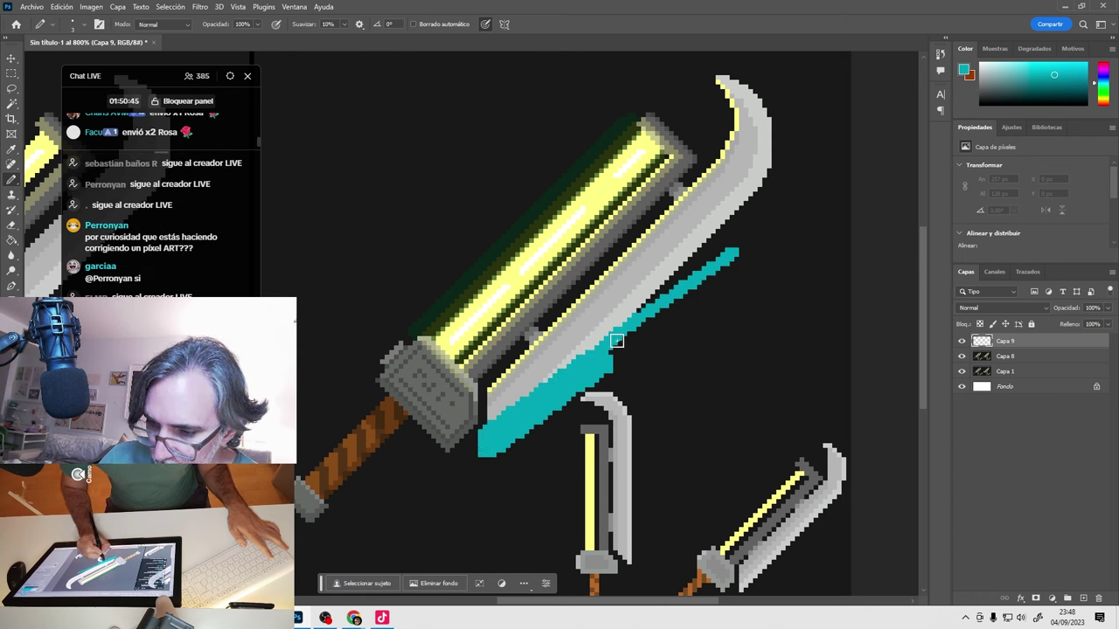
pyautogui.moveTo(616, 340); pyautogui.dragTo(716, 266)
pyautogui.moveTo(511, 393); pyautogui.dragTo(560, 371)
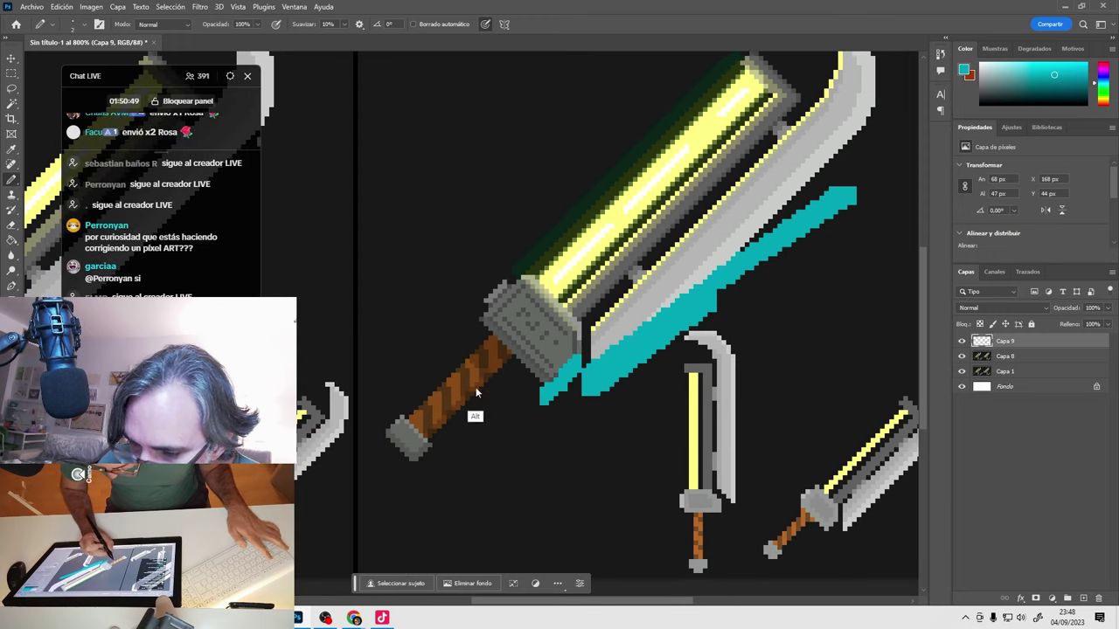
pyautogui.moveTo(475, 412); pyautogui.dragTo(538, 314)
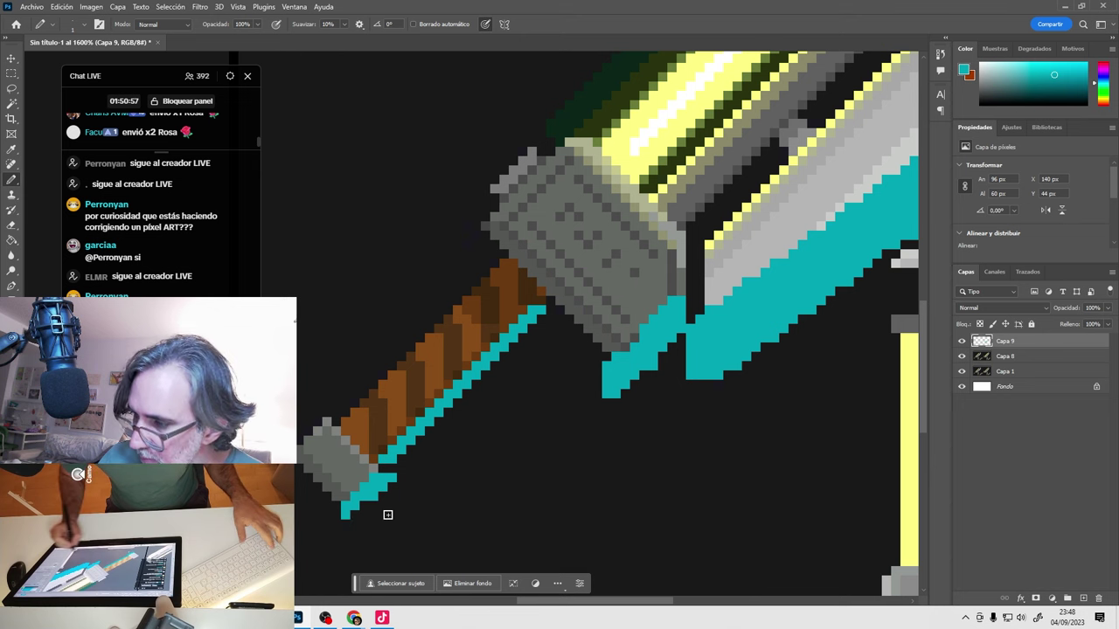
# Select the dark background on Capa 8 with the Magic Wand and delete the teal outside the sword's silhouette from Capa 9.
pyautogui.click(973, 353)
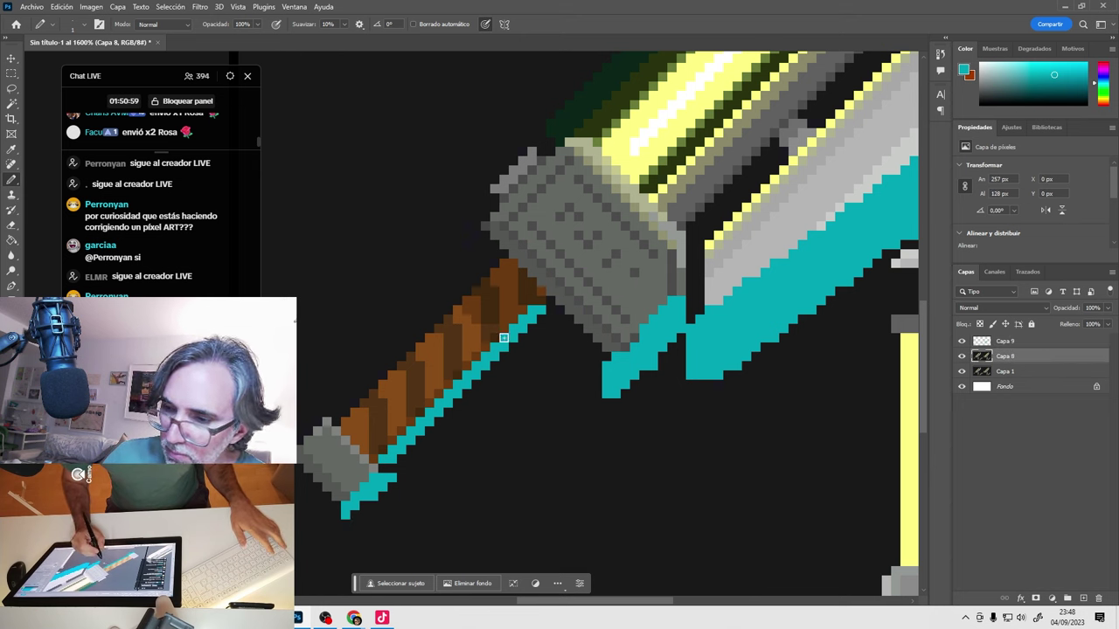
pyautogui.press('w')
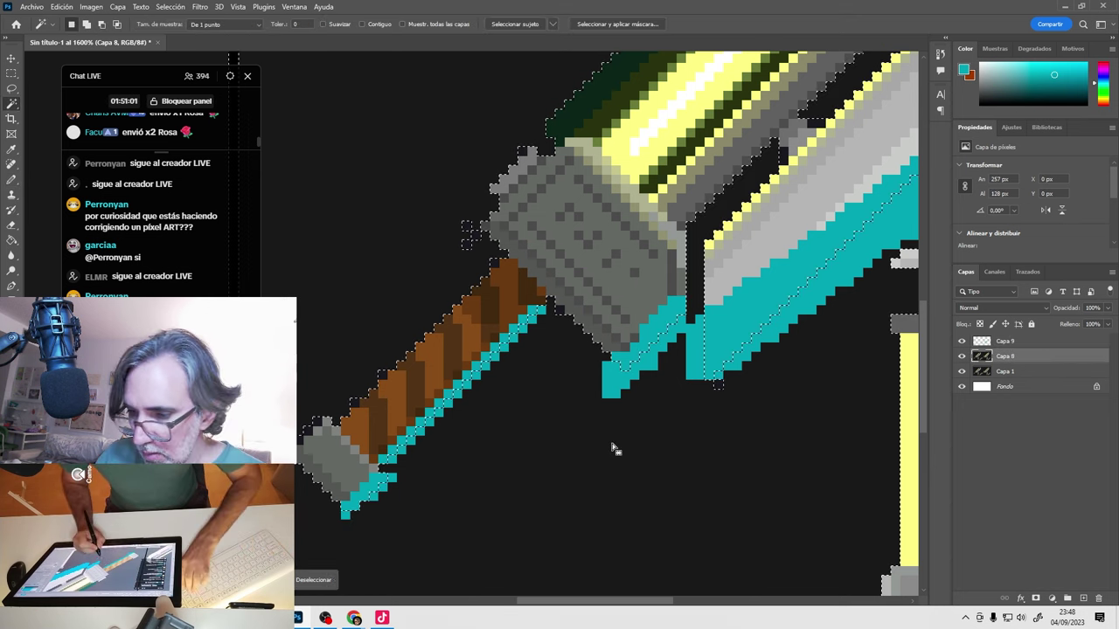
pyautogui.click(747, 407)
pyautogui.press('Delete')
pyautogui.click(996, 341)
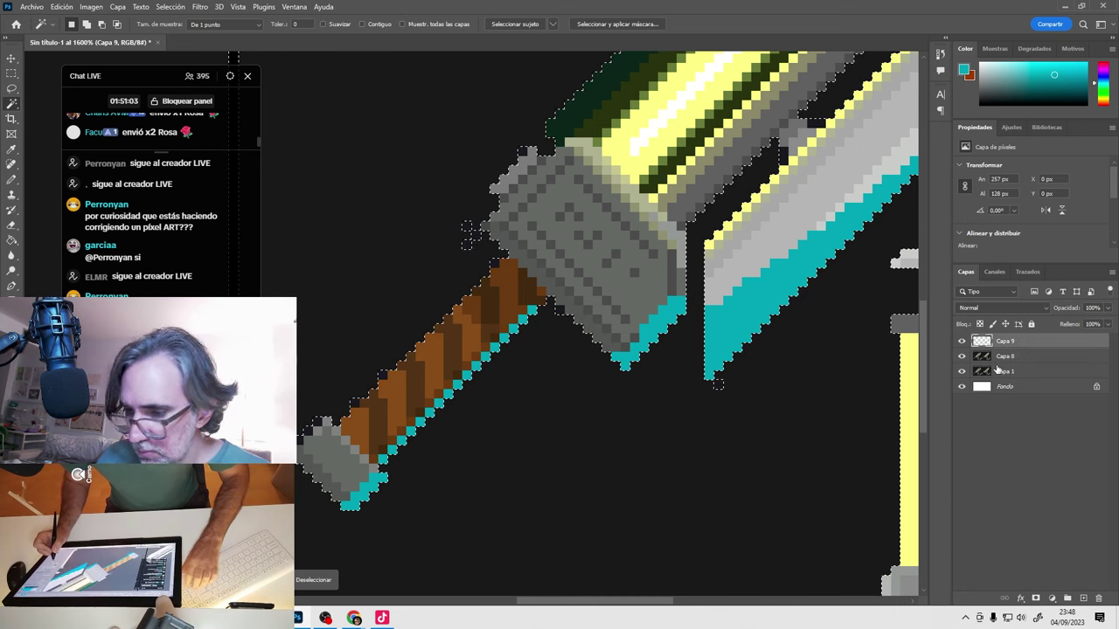
# Clear the selection and even out the upper edge of the blade's teal band on Capa 9 with the Pencil.
pyautogui.hotkey('ctrl', 'd')
pyautogui.press('b')
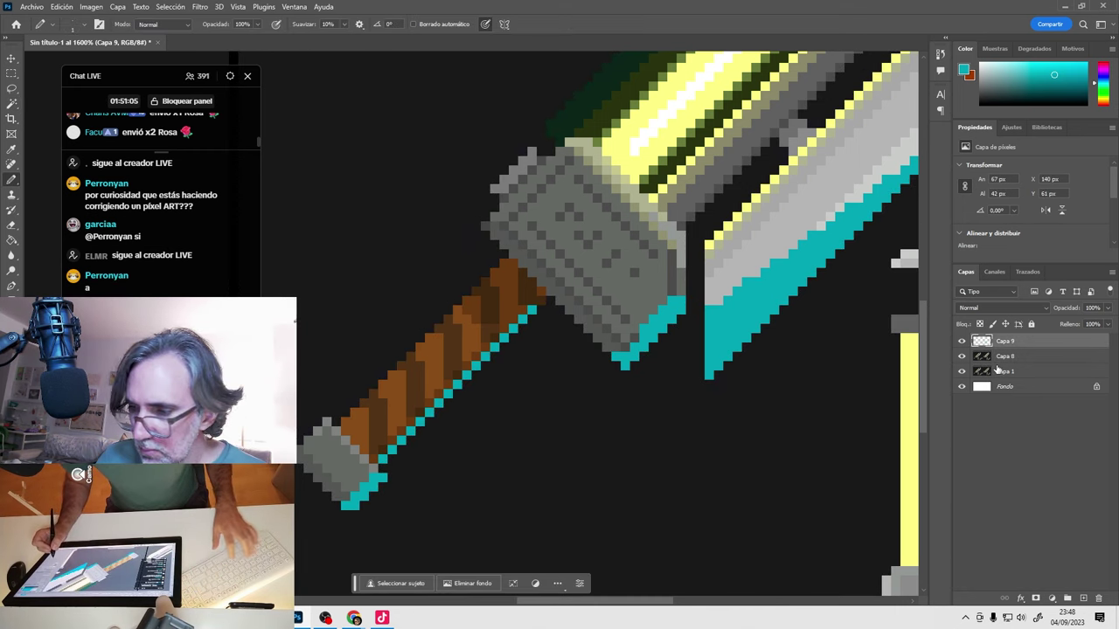
pyautogui.scroll(-5, 759, 409)
pyautogui.scroll(4, 612, 399)
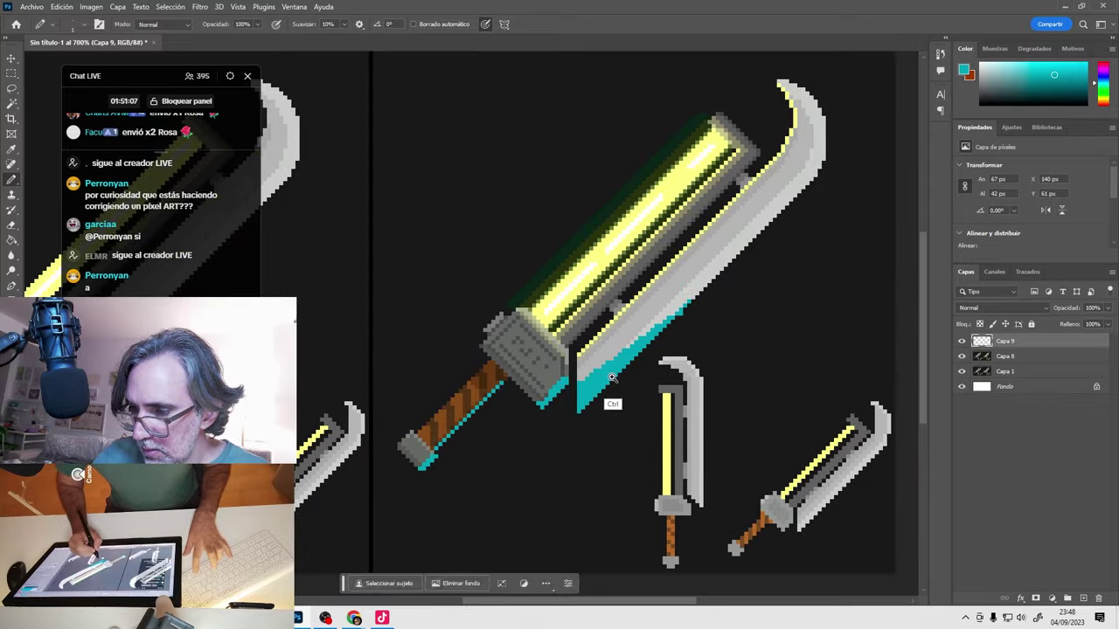
pyautogui.scroll(1, 669, 344)
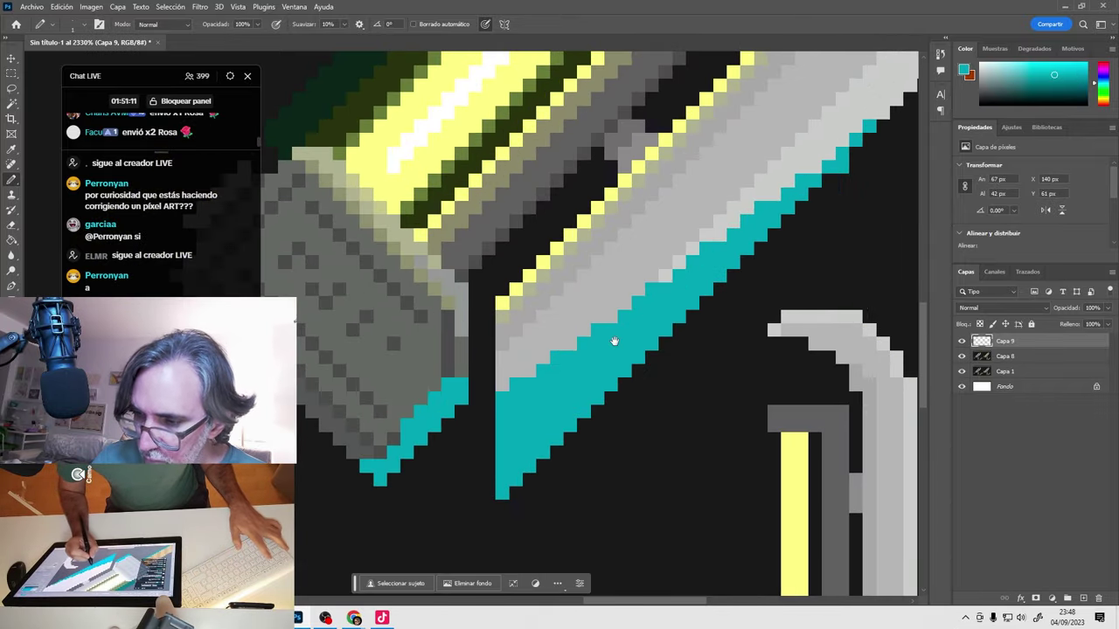
pyautogui.moveTo(615, 341); pyautogui.dragTo(529, 407)
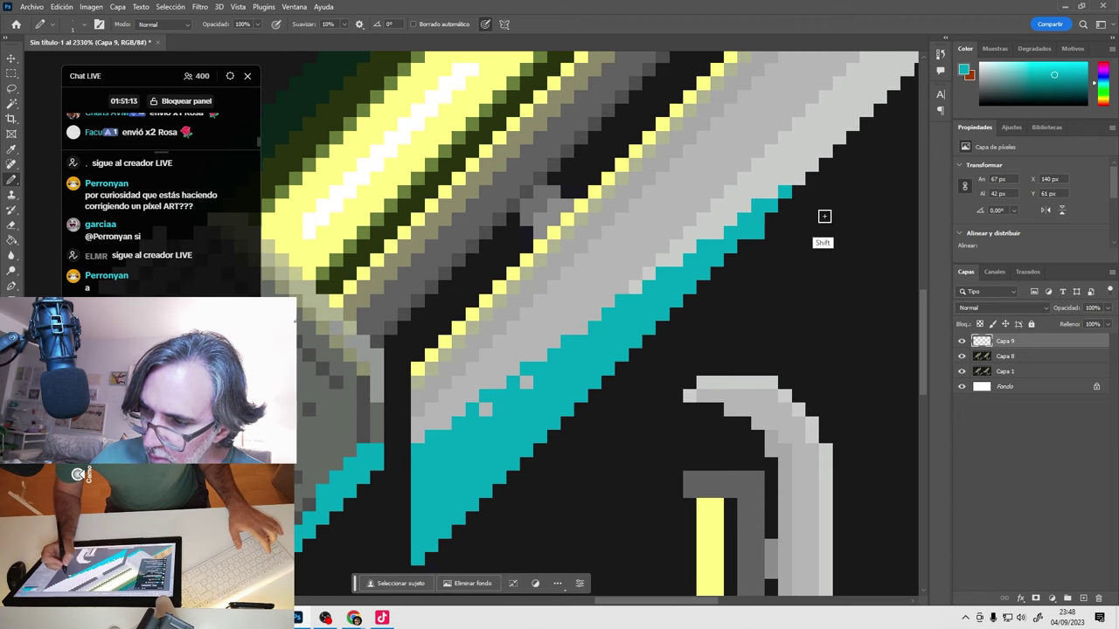
pyautogui.moveTo(503, 406); pyautogui.dragTo(567, 362)
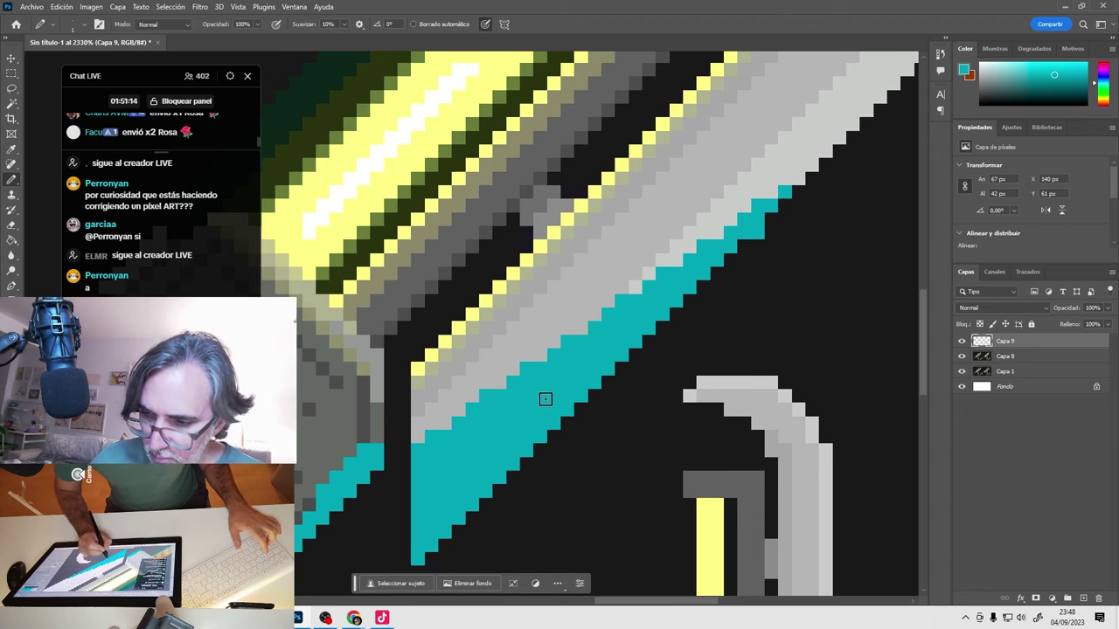
# Select the stray teal pixels below the upper end of the blade's band with the Rectangular Marquee, delete them and deselect.
pyautogui.press('m')
pyautogui.moveTo(752, 226); pyautogui.dragTo(777, 265)
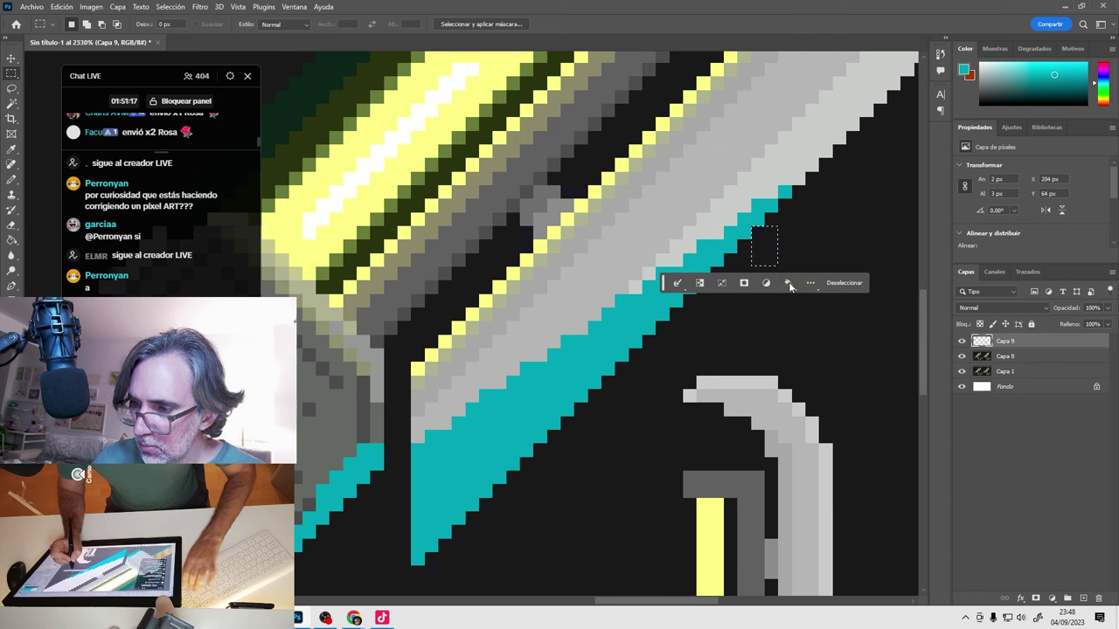
pyautogui.click(817, 271)
pyautogui.hotkey('ctrl', '0')
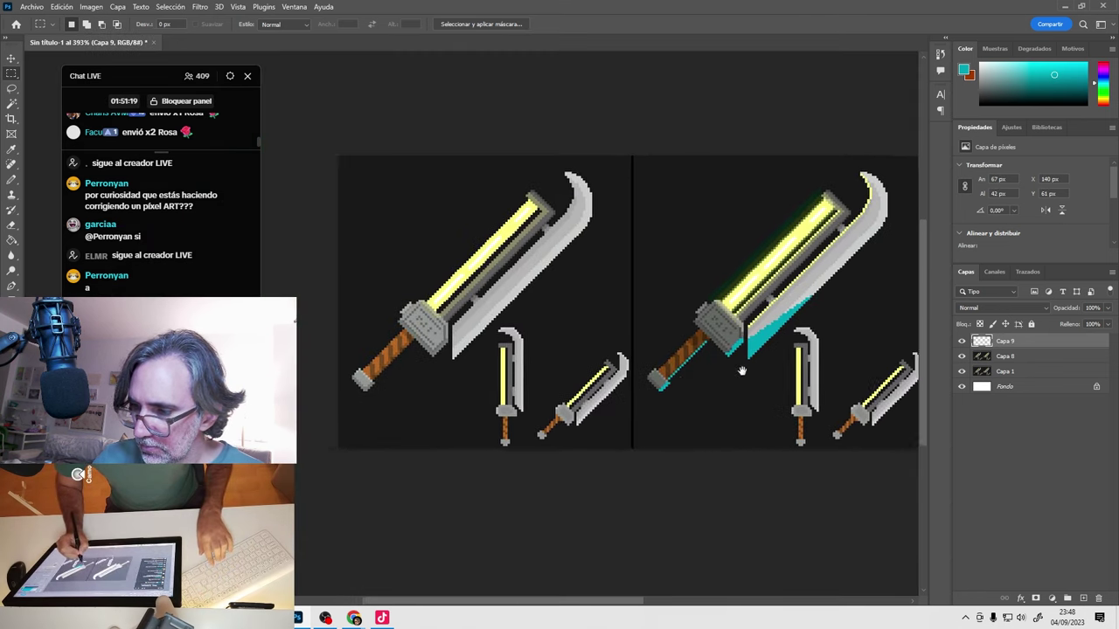
# Try the Sobreexponer color blend mode on Capa 9 with its opacity lowered to about 25%.
pyautogui.scroll(3, 742, 371)
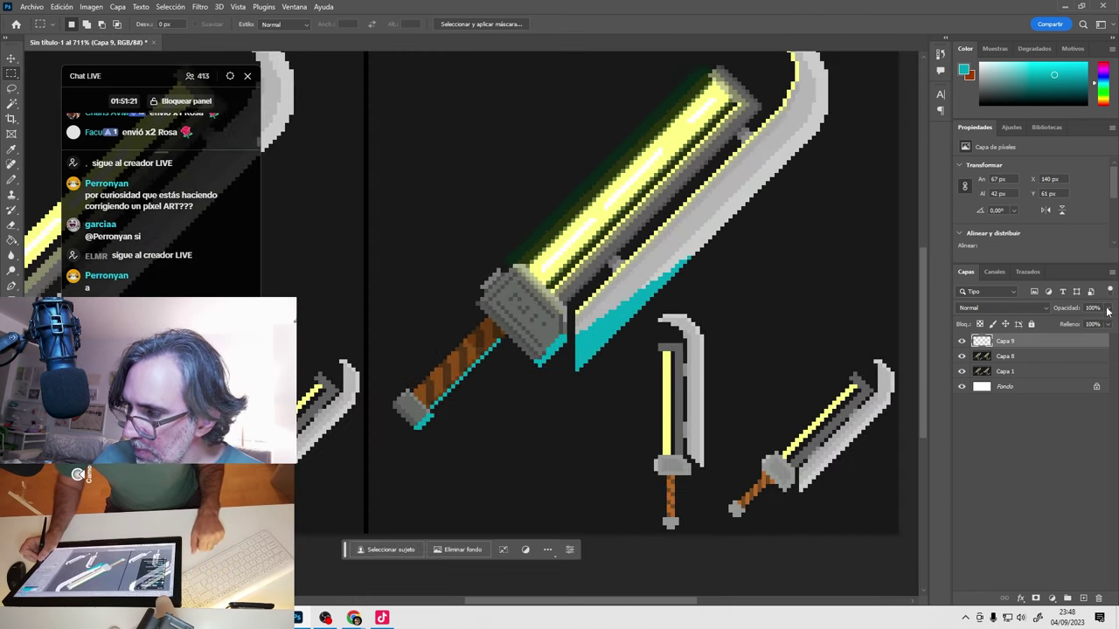
pyautogui.moveTo(1059, 326); pyautogui.dragTo(1047, 326)
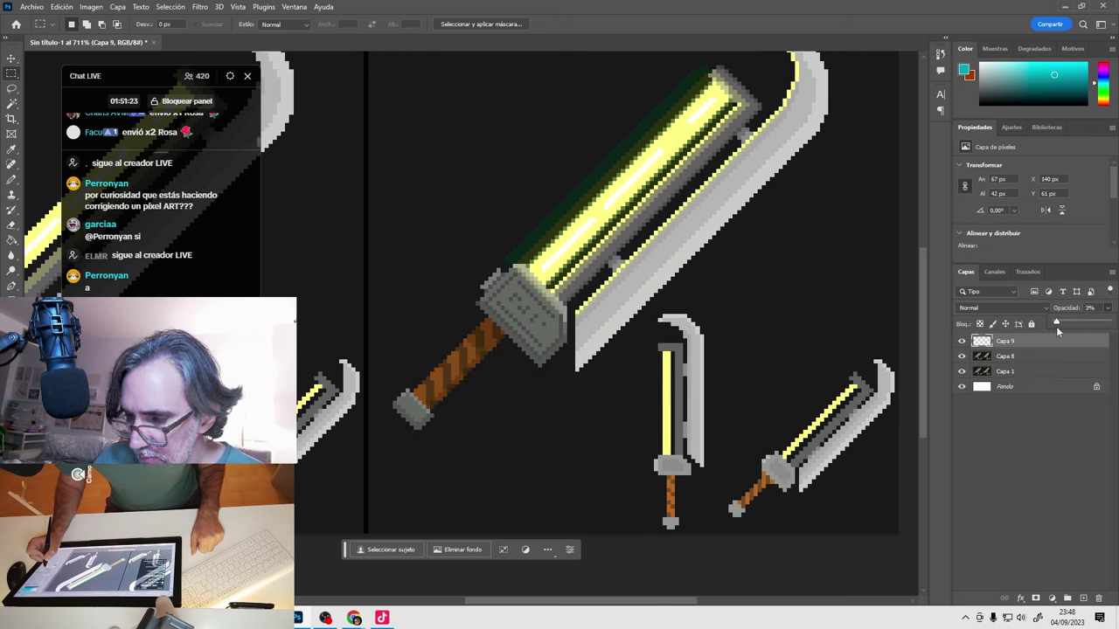
pyautogui.click(1001, 308)
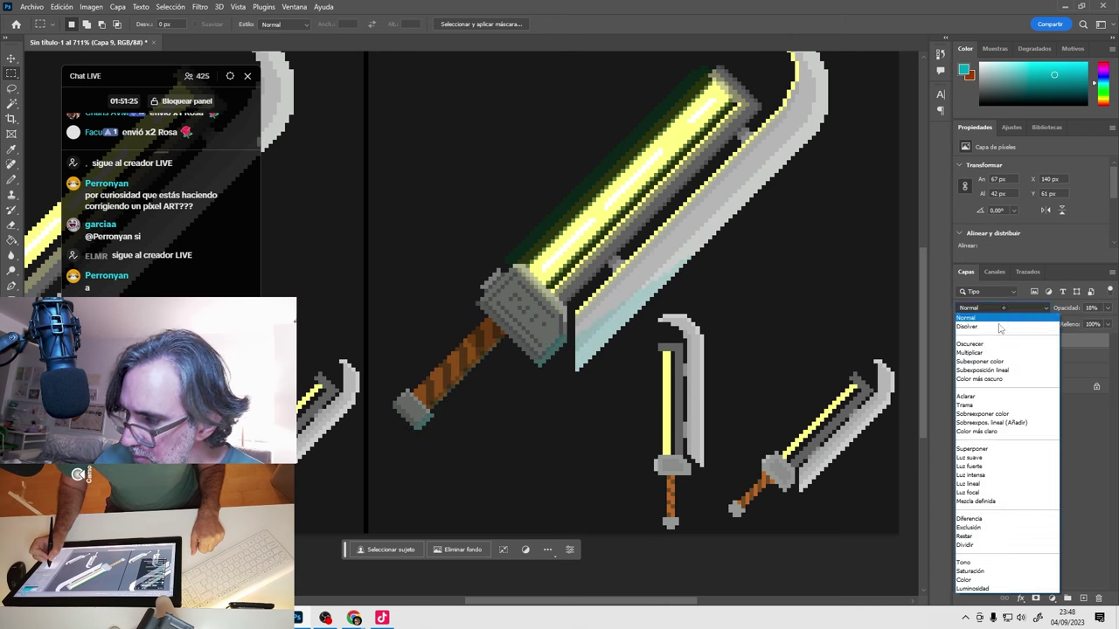
pyautogui.click(988, 415)
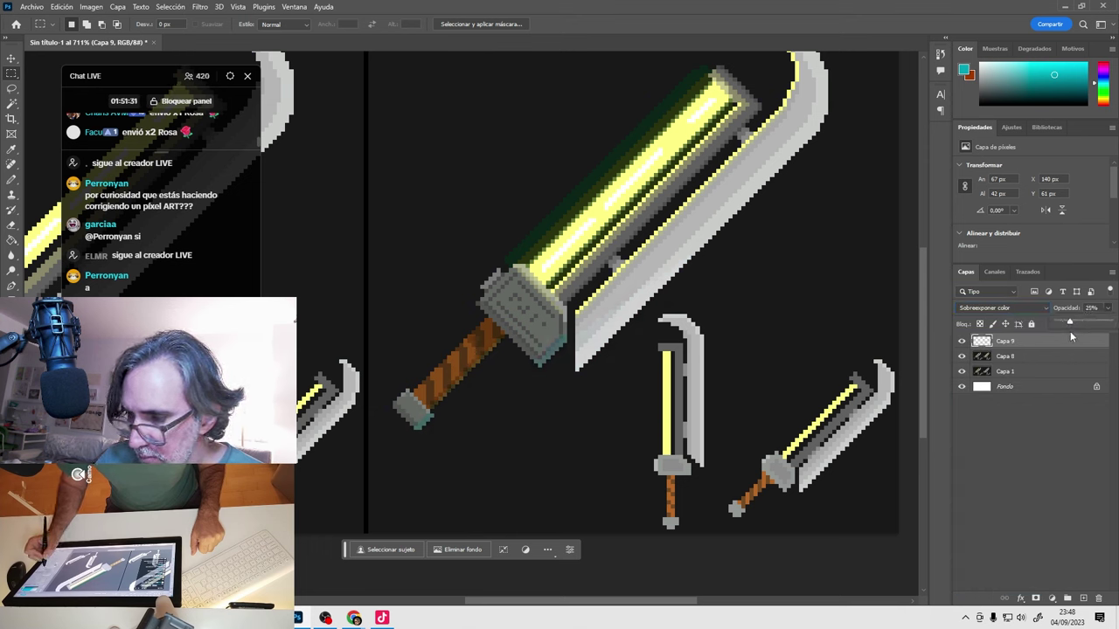
pyautogui.click(1071, 331)
# Set Capa 9's blend mode to Trama and its opacity to 22%.
pyautogui.click(1005, 308)
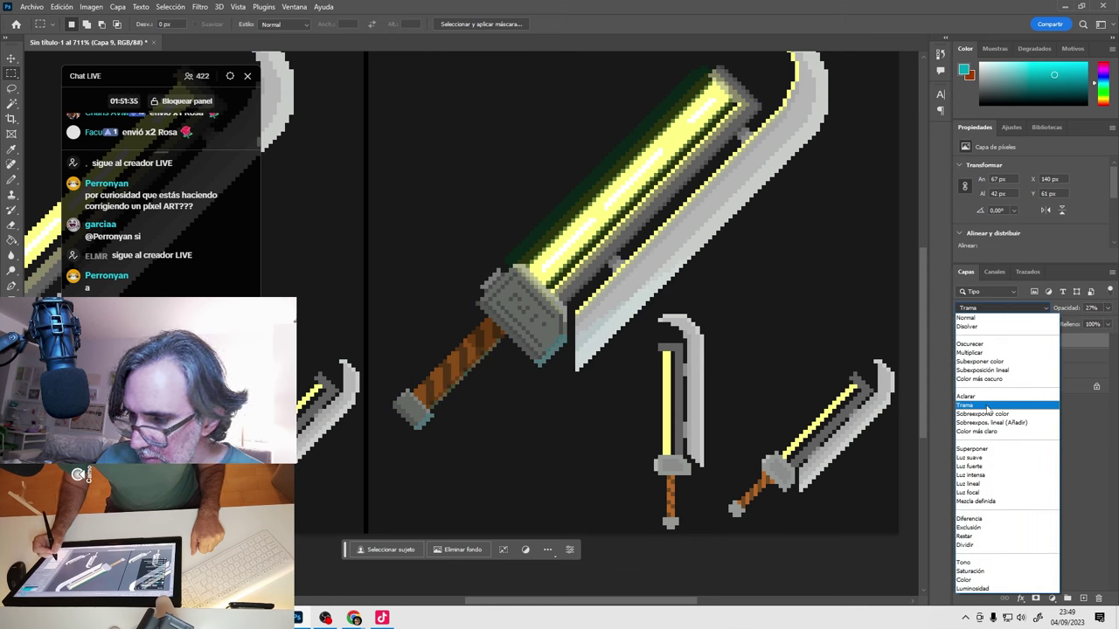
pyautogui.click(991, 405)
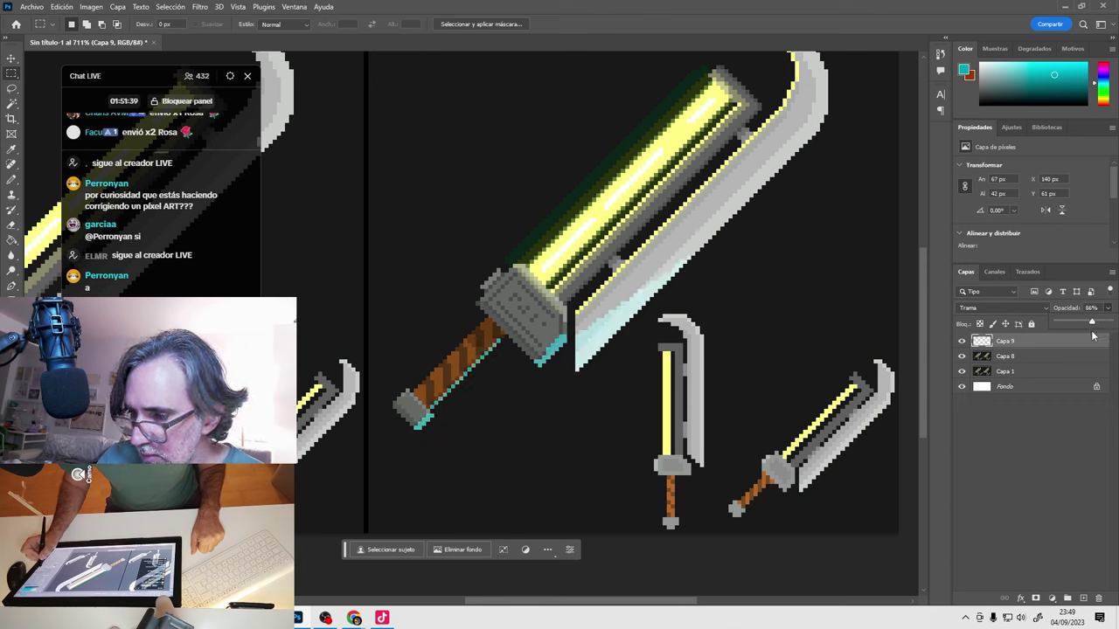
pyautogui.moveTo(1069, 332); pyautogui.dragTo(1067, 333)
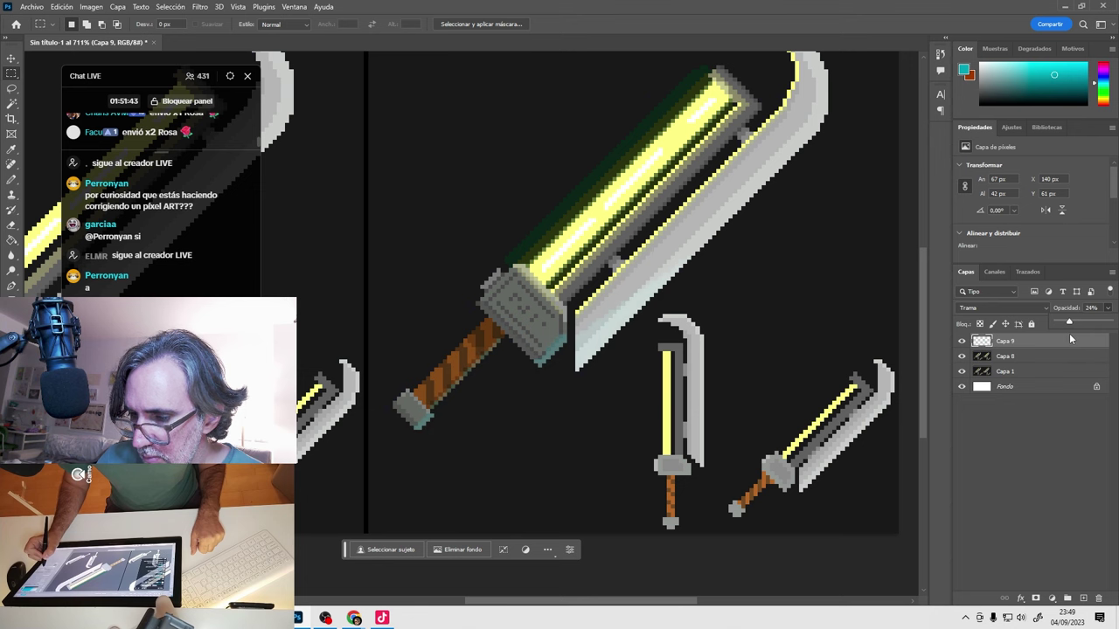
pyautogui.moveTo(1069, 339); pyautogui.dragTo(1067, 340)
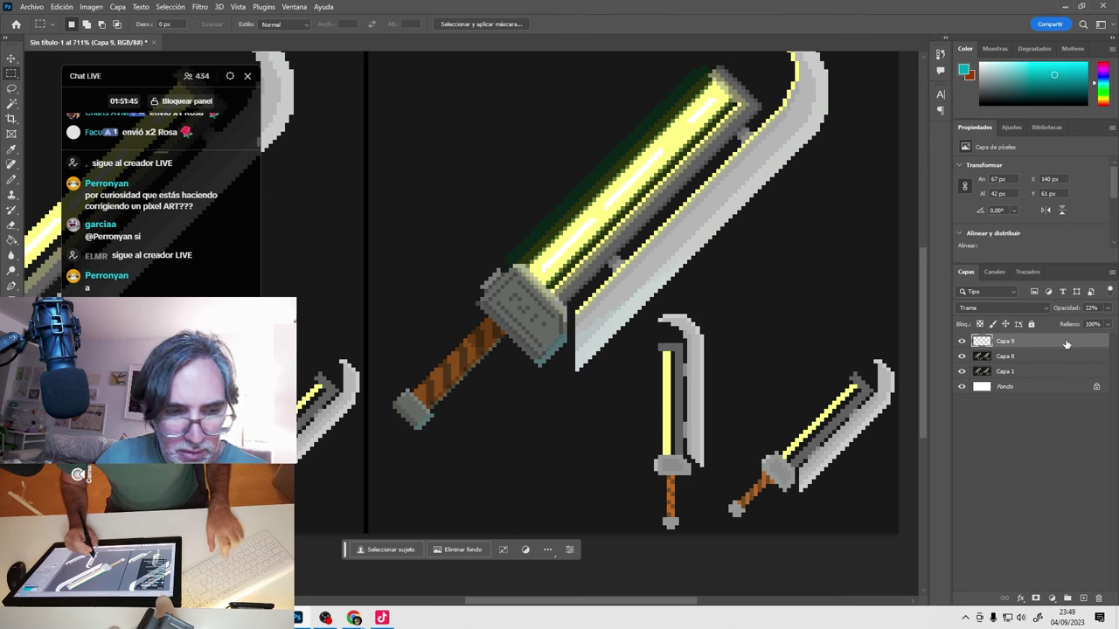
# Delete the inner teal pixels along the guard's lower edge with the Rectangular Marquee so the tint stays on the outer rim.
pyautogui.scroll(6, 568, 356)
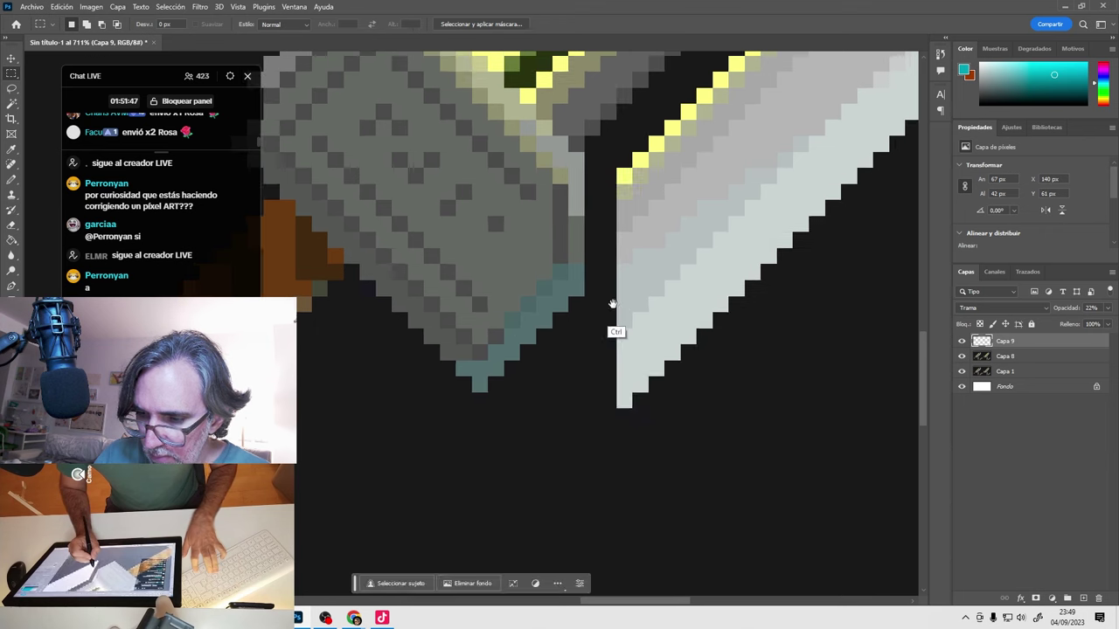
pyautogui.moveTo(537, 295); pyautogui.dragTo(553, 266)
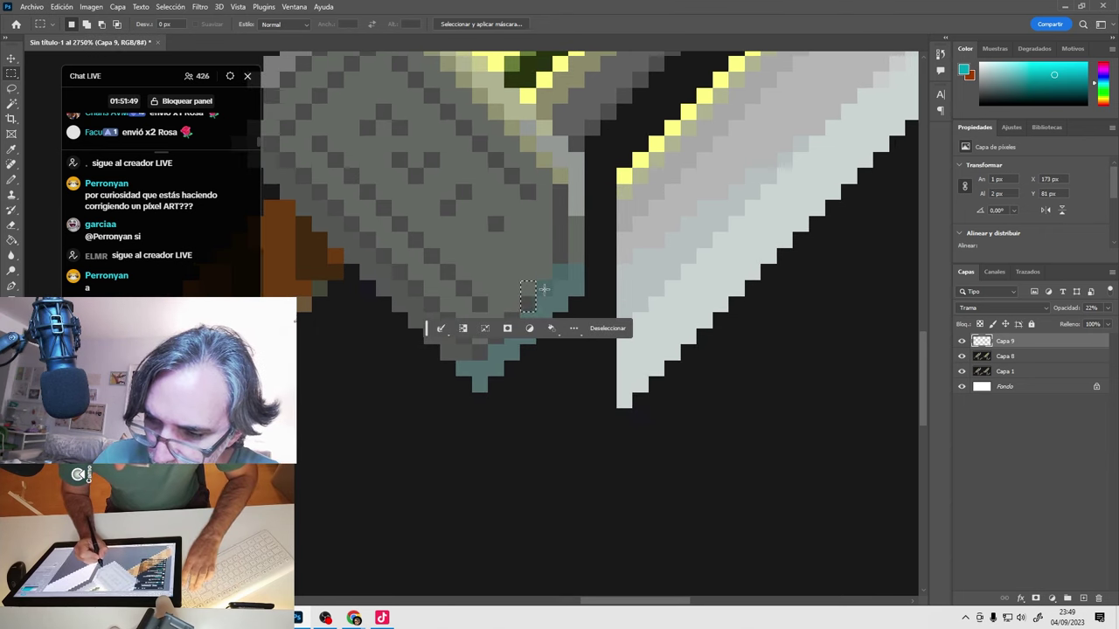
pyautogui.hotkey('ctrl', 'd')
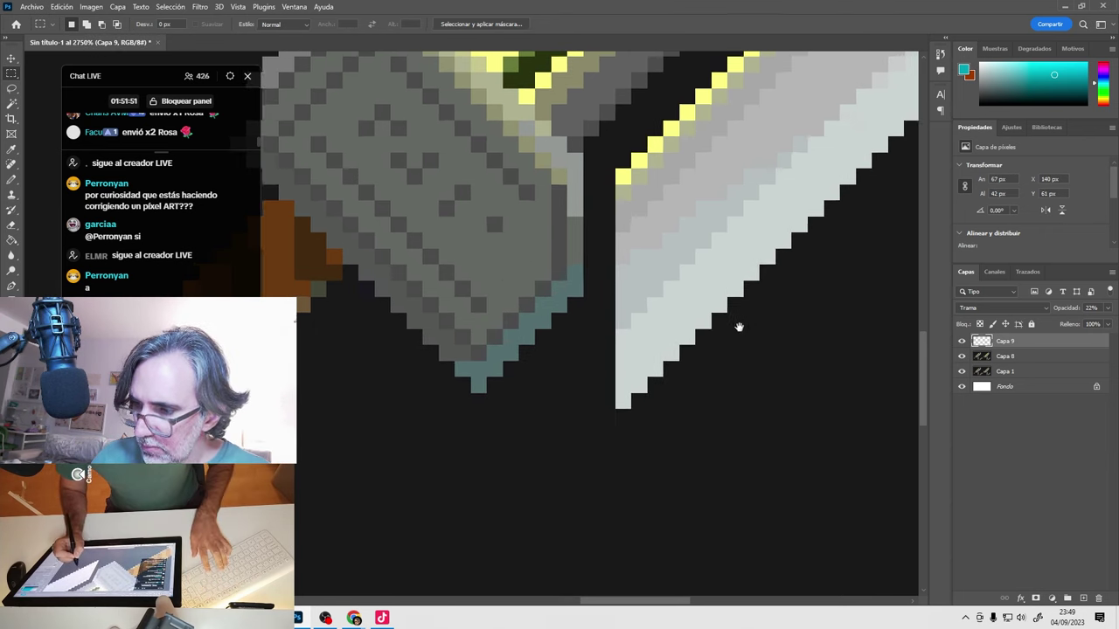
# Delete the teal tint covering the blade's mid-grey band on Capa 9, keeping it only on the light lower edge.
pyautogui.moveTo(739, 324); pyautogui.dragTo(626, 408)
pyautogui.moveTo(659, 229); pyautogui.dragTo(675, 245)
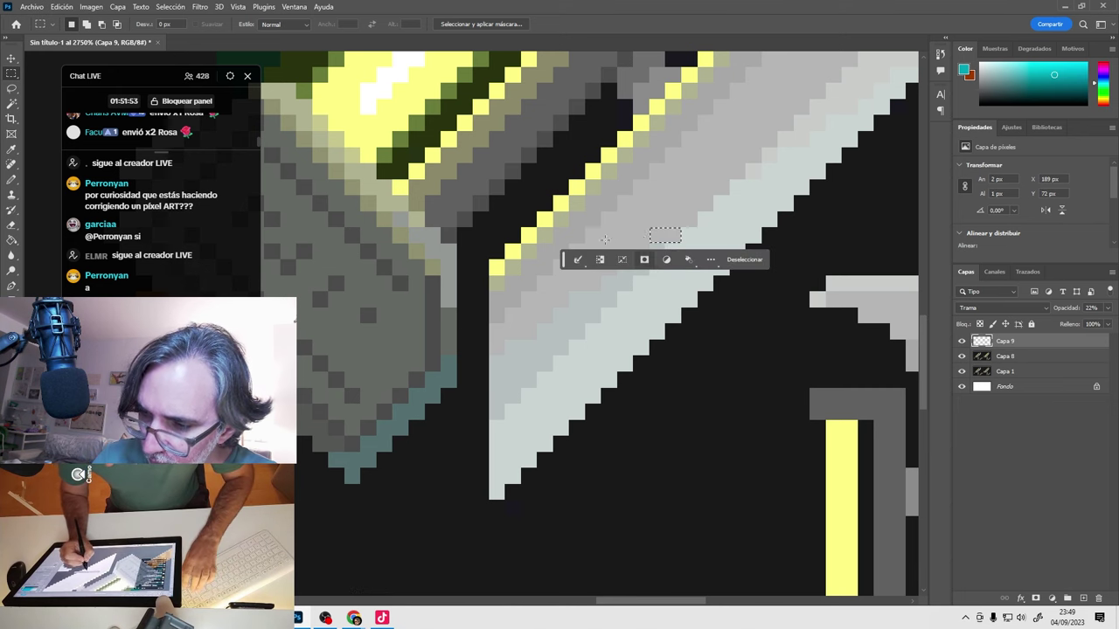
pyautogui.moveTo(603, 229); pyautogui.dragTo(660, 255)
pyautogui.moveTo(570, 246); pyautogui.dragTo(647, 274)
pyautogui.moveTo(570, 275); pyautogui.dragTo(632, 290)
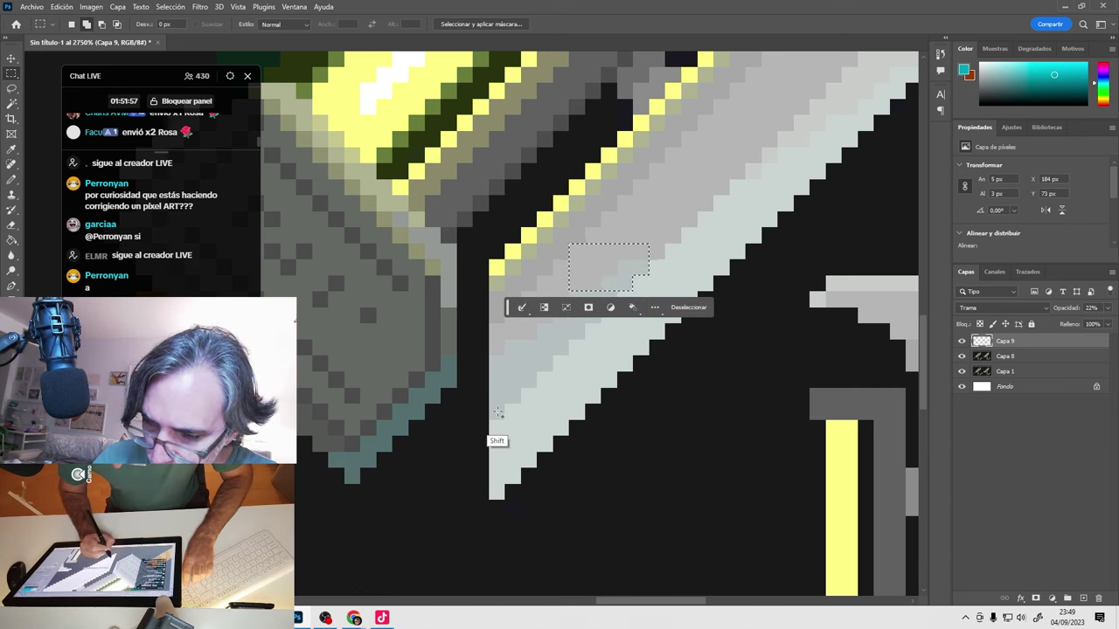
pyautogui.moveTo(490, 419); pyautogui.dragTo(521, 292)
pyautogui.moveTo(622, 267); pyautogui.dragTo(527, 353)
pyautogui.click(654, 404)
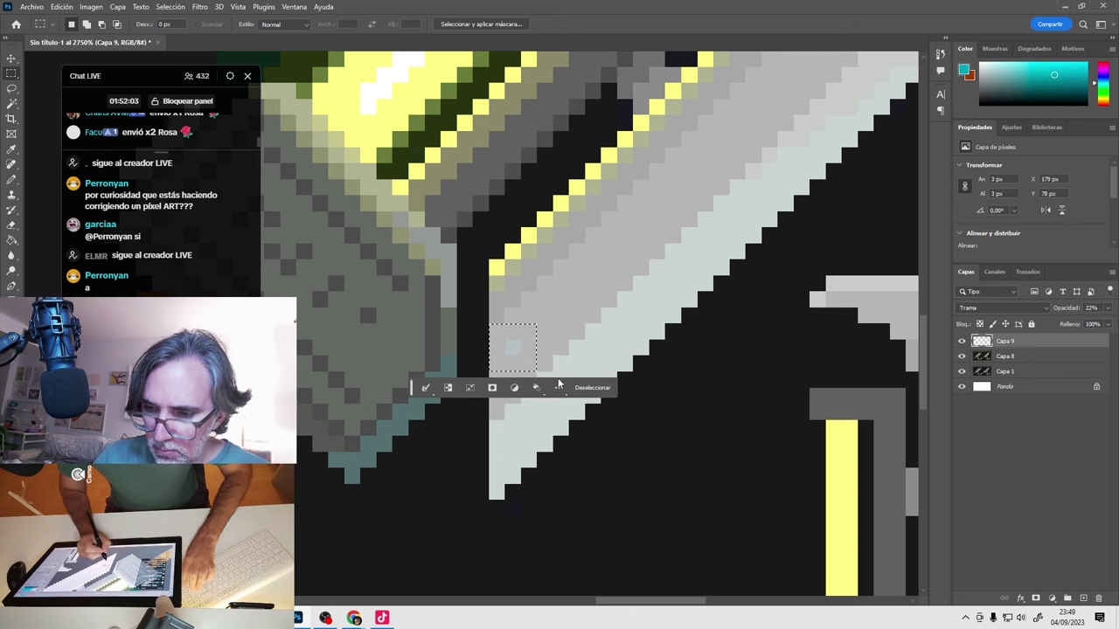
# Sample the pommel's dark grey as the Pencil colour and activate Capa 8 with the selection cleared.
pyautogui.scroll(-5, 682, 388)
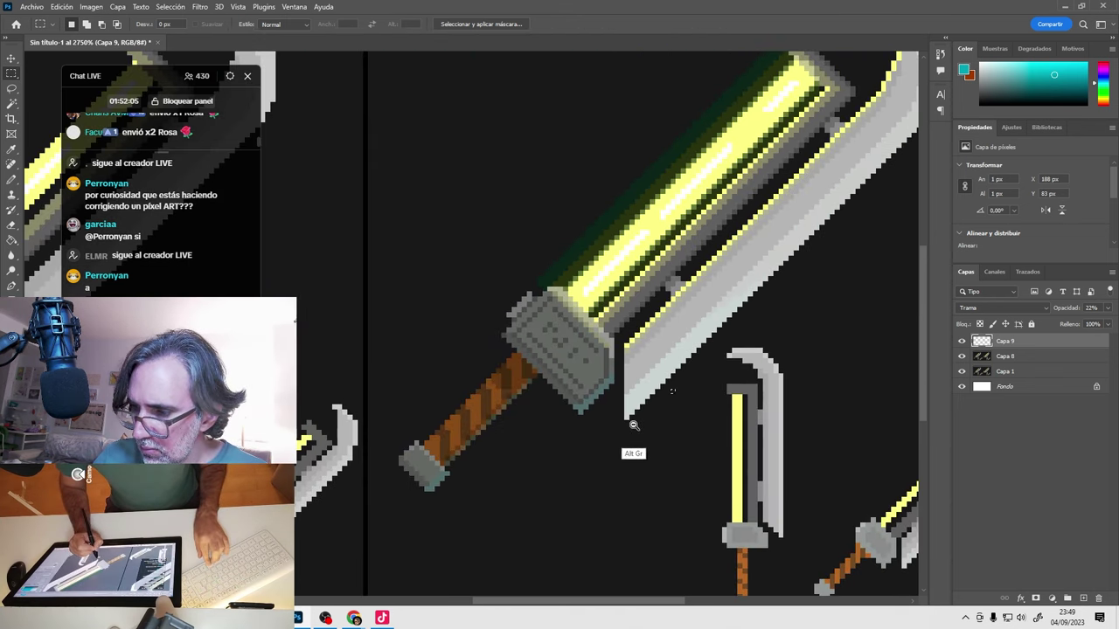
pyautogui.scroll(-2, 696, 386)
pyautogui.scroll(5, 410, 442)
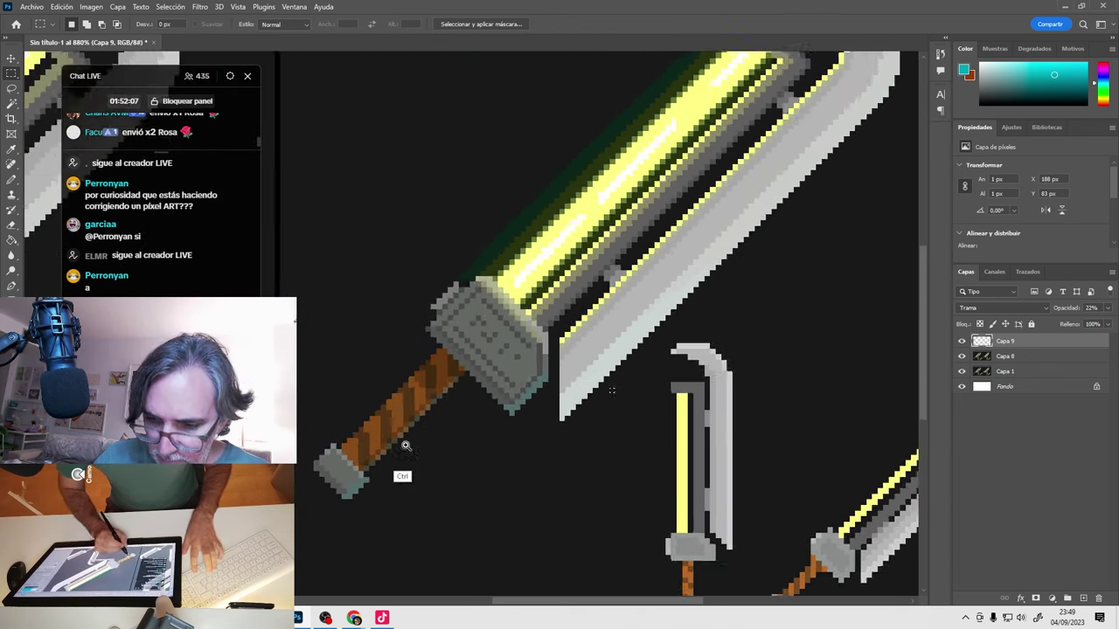
pyautogui.scroll(-3, 432, 427)
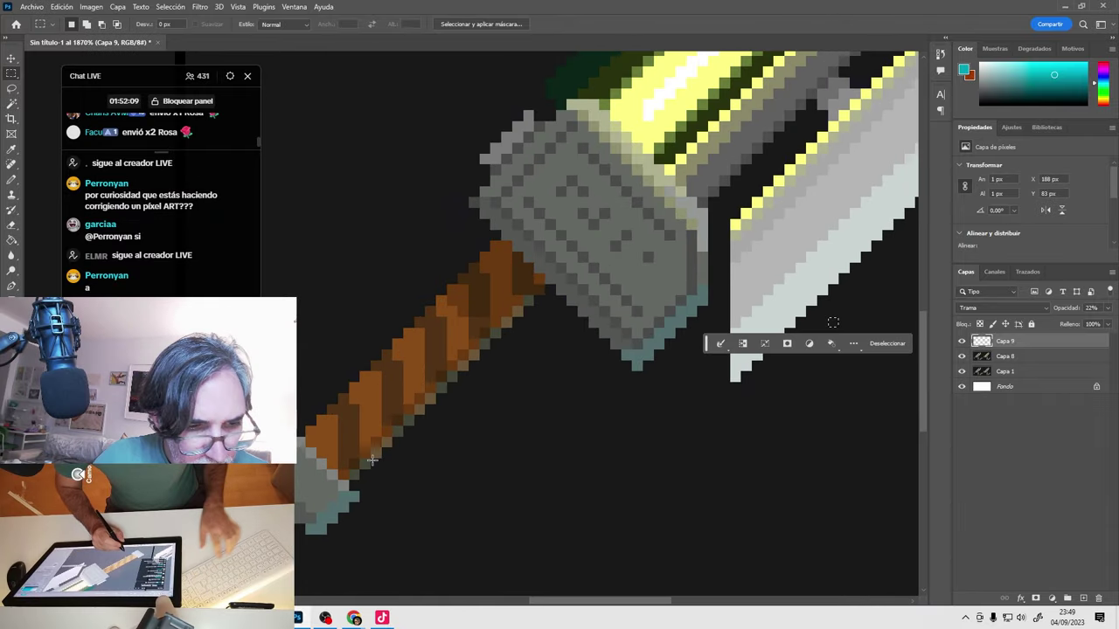
pyautogui.press('b')
pyautogui.moveTo(376, 483); pyautogui.dragTo(475, 432)
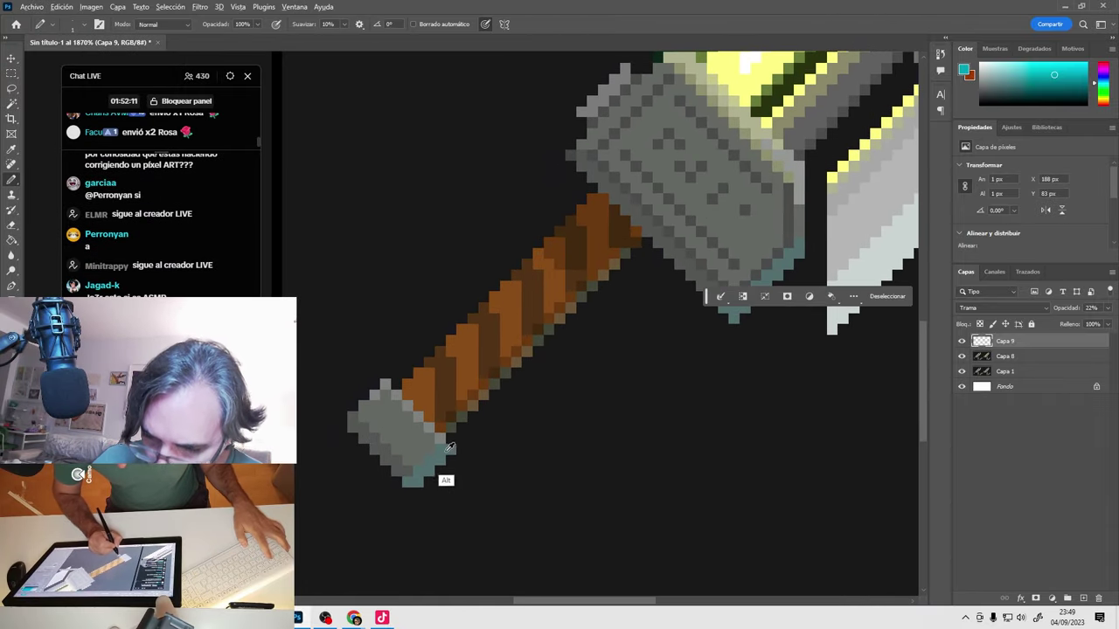
pyautogui.keyDown('alt'); pyautogui.click(446, 450); pyautogui.keyUp('alt')
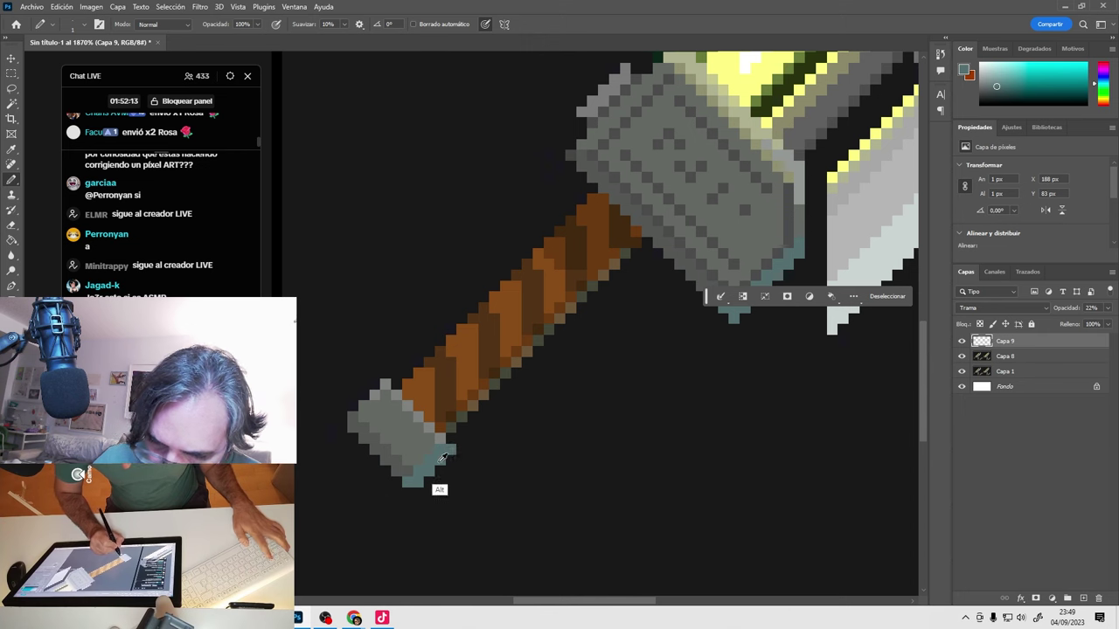
pyautogui.keyDown('alt'); pyautogui.click(407, 474); pyautogui.keyUp('alt')
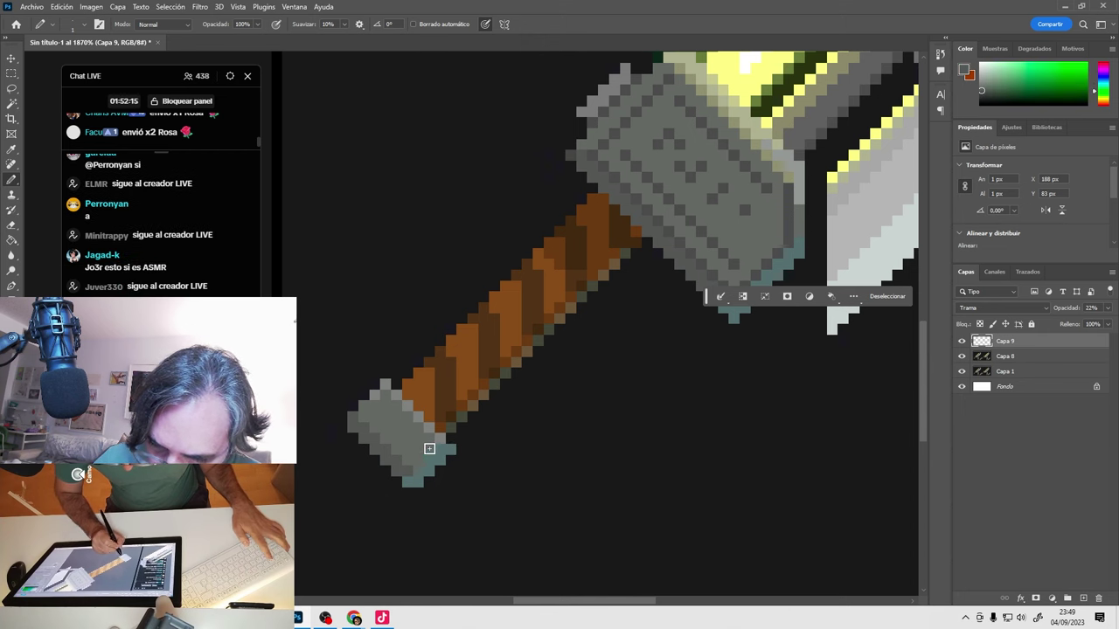
pyautogui.click(1013, 357)
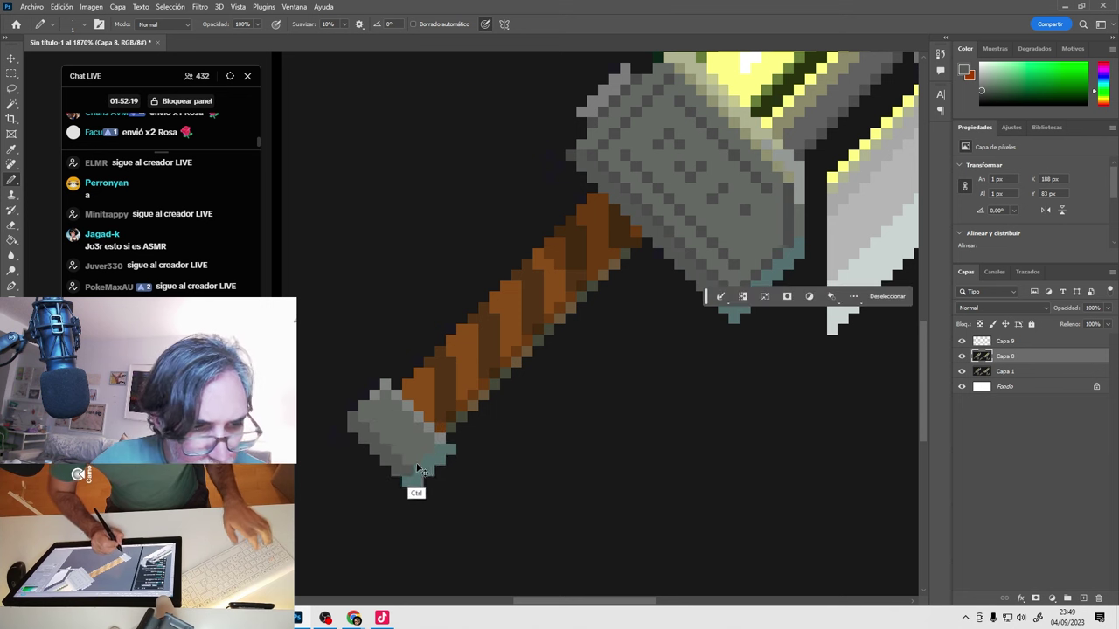
pyautogui.hotkey('ctrl', 'd')
pyautogui.keyDown('alt'); pyautogui.click(425, 455); pyautogui.keyUp('alt')
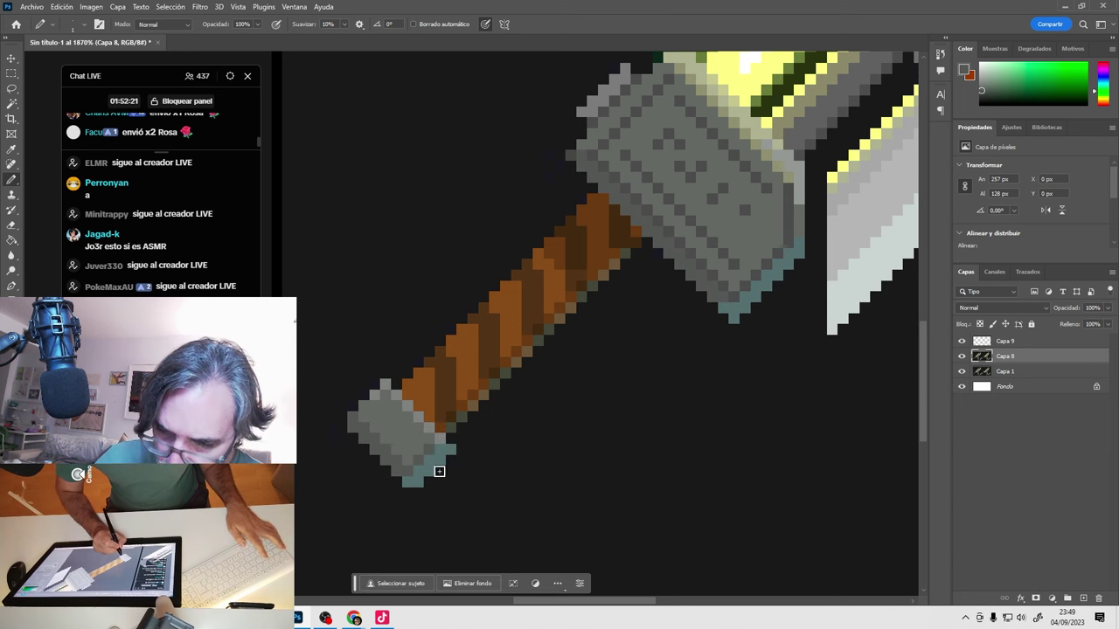
# Merge Capa 9 with Capa 8 into a single layer.
pyautogui.scroll(-5, 539, 449)
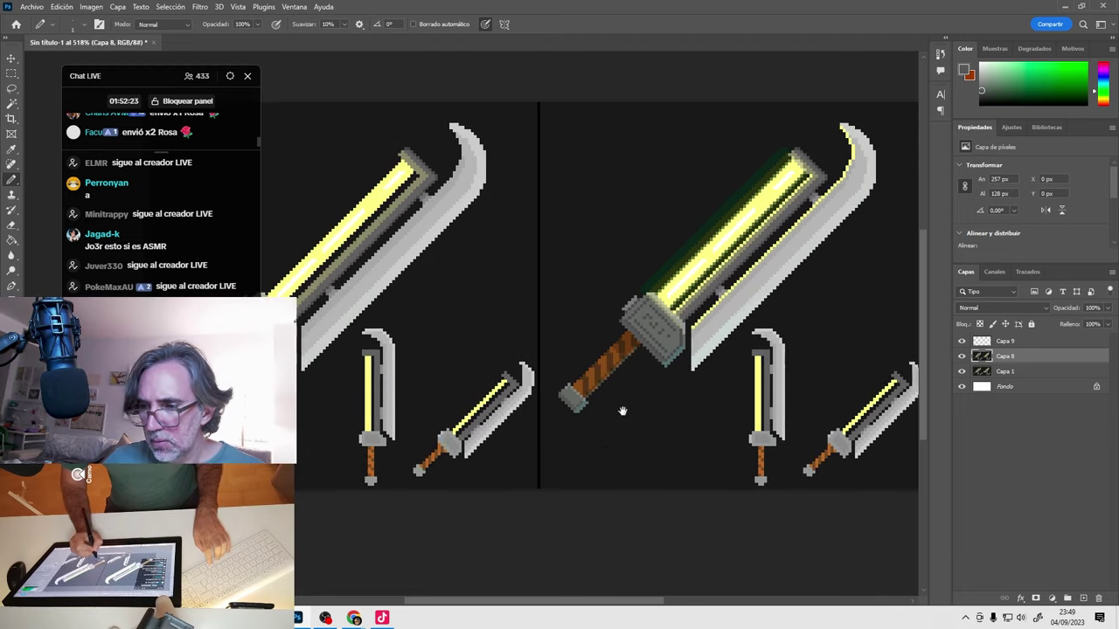
pyautogui.moveTo(622, 411); pyautogui.dragTo(420, 479)
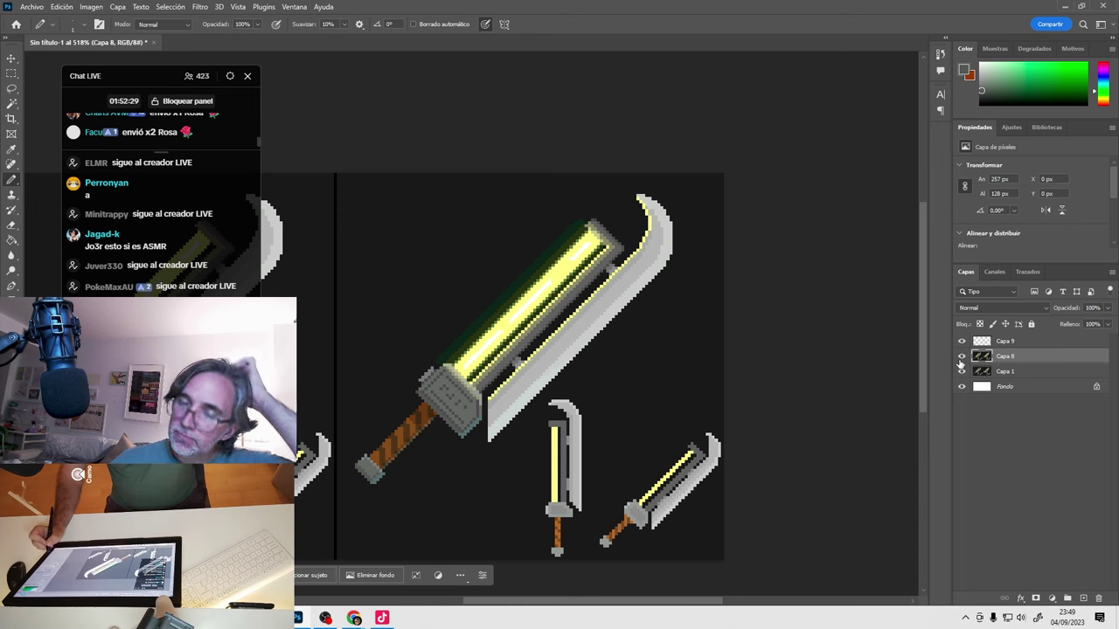
pyautogui.moveTo(465, 467); pyautogui.dragTo(607, 427)
pyautogui.scroll(-1, 606, 427)
pyautogui.scroll(-3, 607, 427)
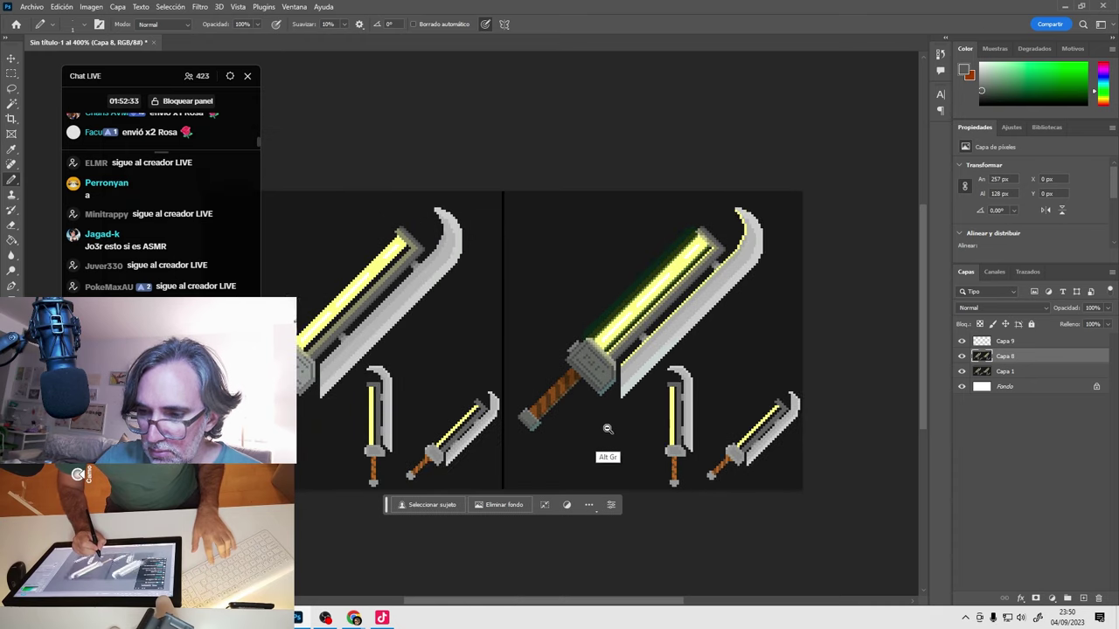
pyautogui.keyDown('shift'); pyautogui.click(1016, 341); pyautogui.keyUp('shift')
pyautogui.hotkey('ctrl', 'e')
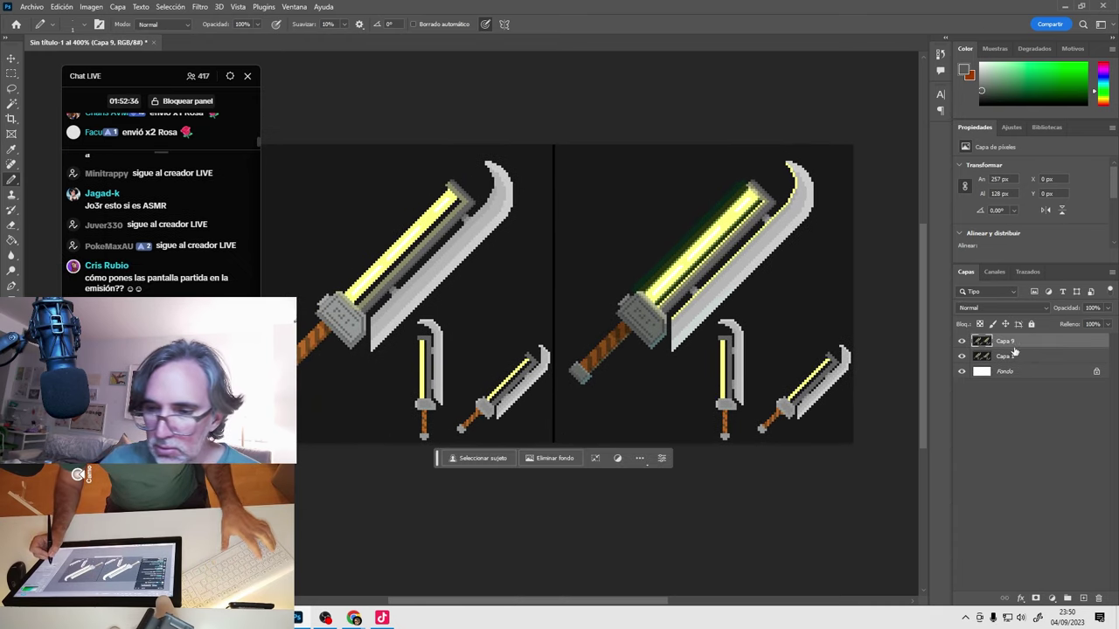
# Compare the finished retouch in the merged layer with the original sword in Capa 1 by toggling its visibility.
pyautogui.click(962, 341)
pyautogui.click(962, 341)
pyautogui.click(962, 342)
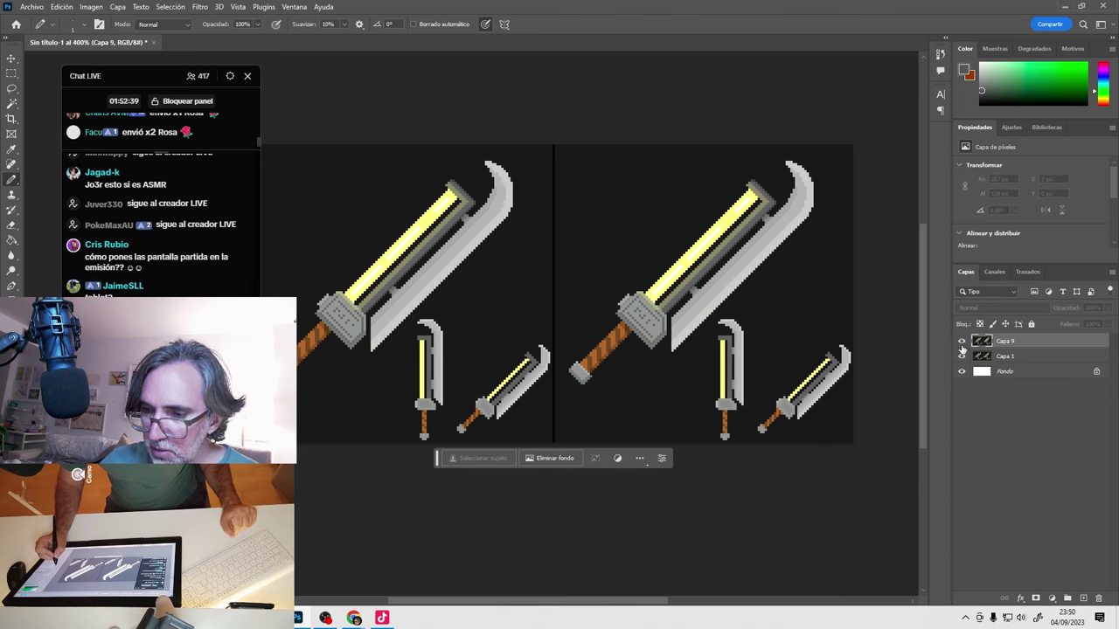
pyautogui.click(962, 343)
pyautogui.click(963, 342)
pyautogui.click(962, 343)
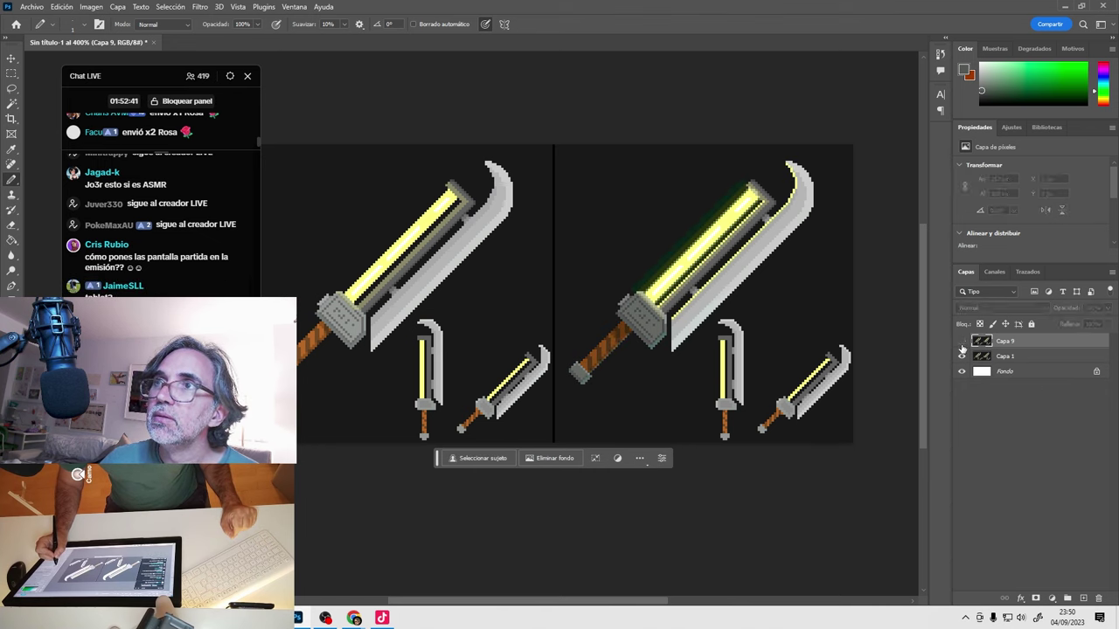
# Hide and show Capa 9 once more to compare the retouched sword with the original.
pyautogui.click(962, 346)
pyautogui.click(962, 346)
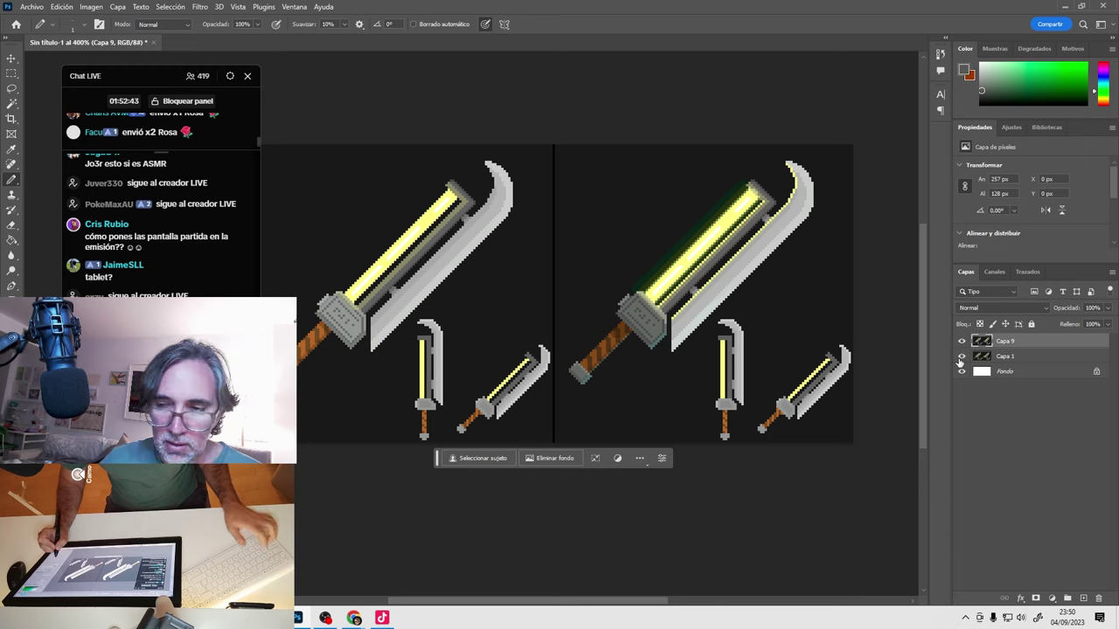
# Save the layered document on drive D: as 04-09-2023 06.psd.
pyautogui.hotkey('ctrl', 'alt', 's')
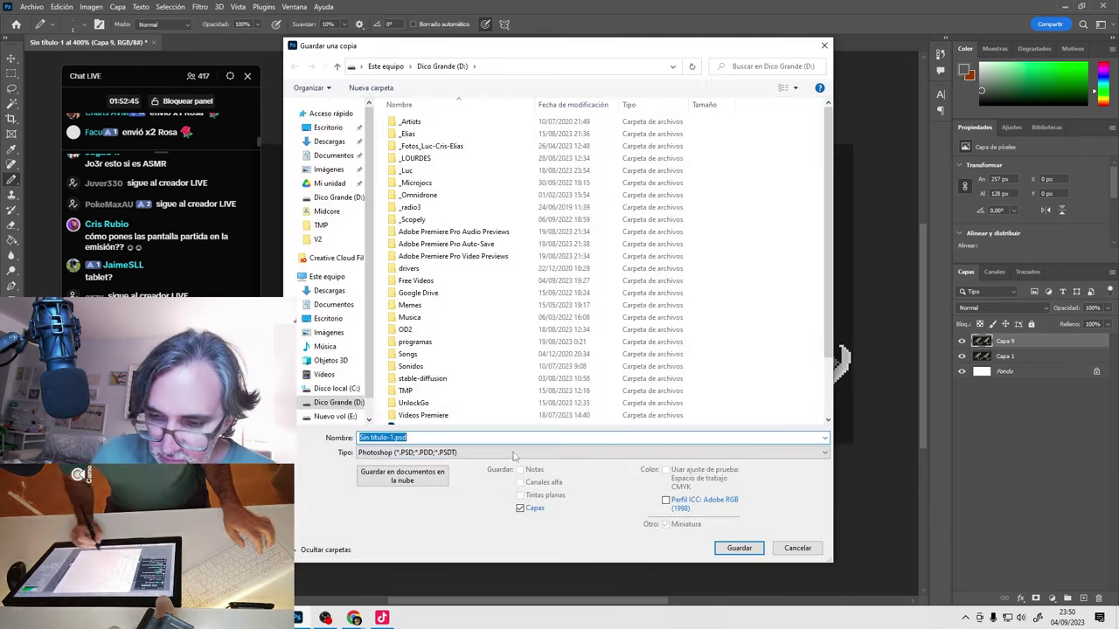
pyautogui.click(793, 548)
pyautogui.hotkey('ctrl', 'shift', 's')
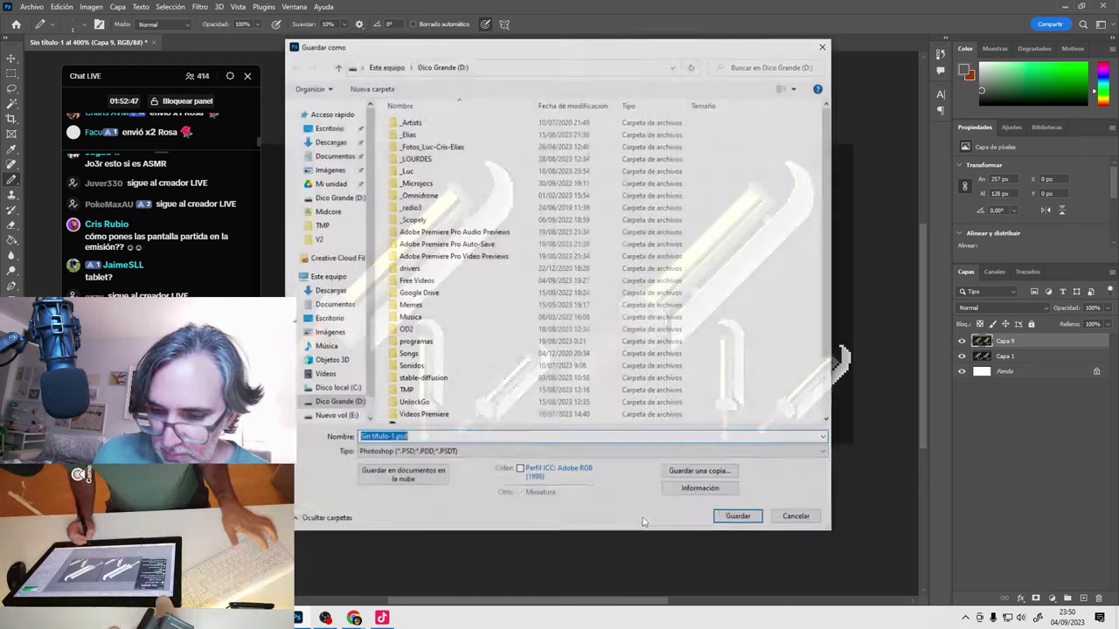
pyautogui.scroll(-2, 610, 411)
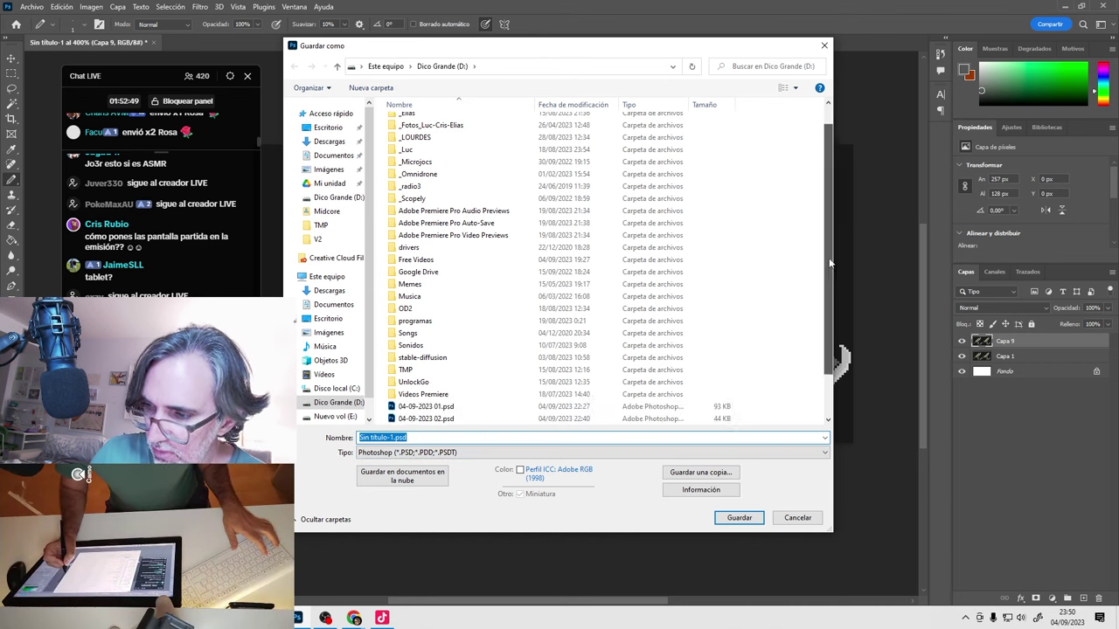
pyautogui.click(610, 405)
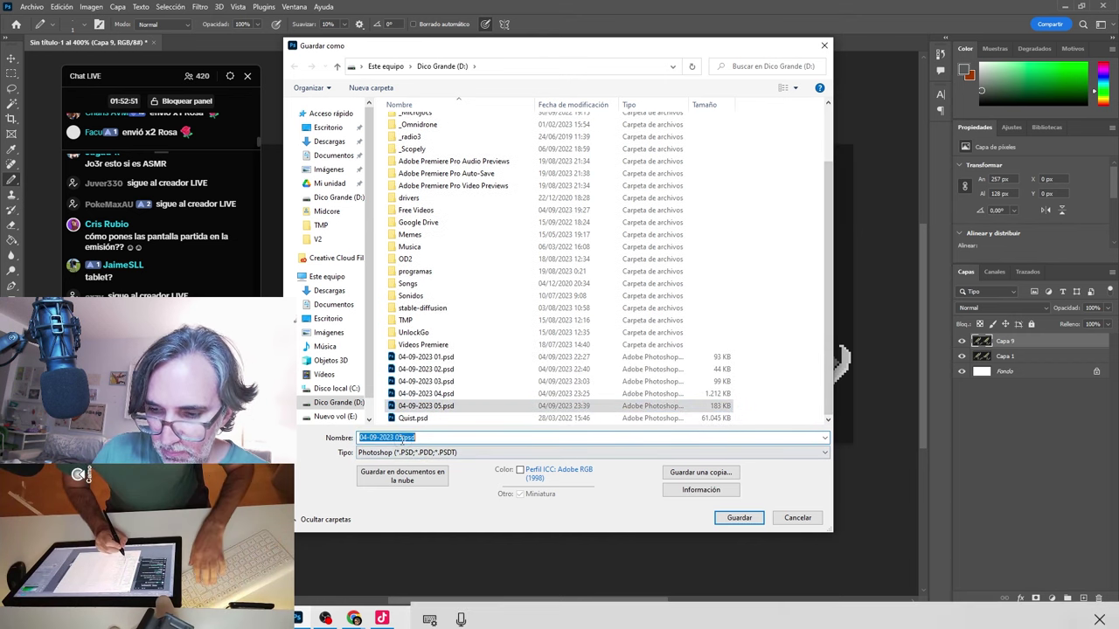
pyautogui.click(398, 437)
pyautogui.press('BackSpace')
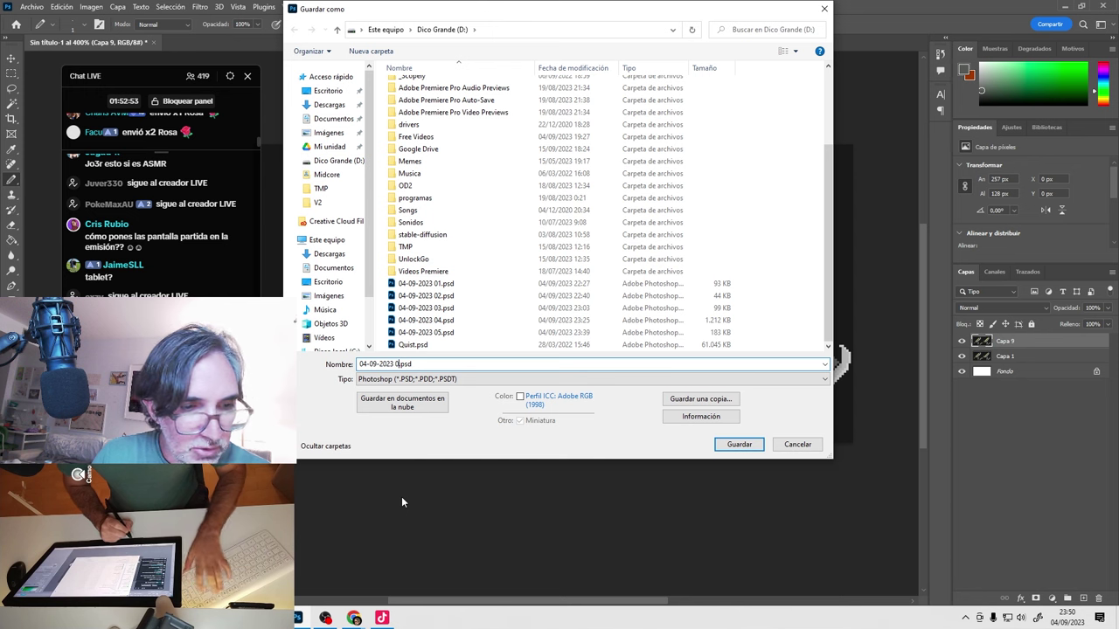
pyautogui.write('6')
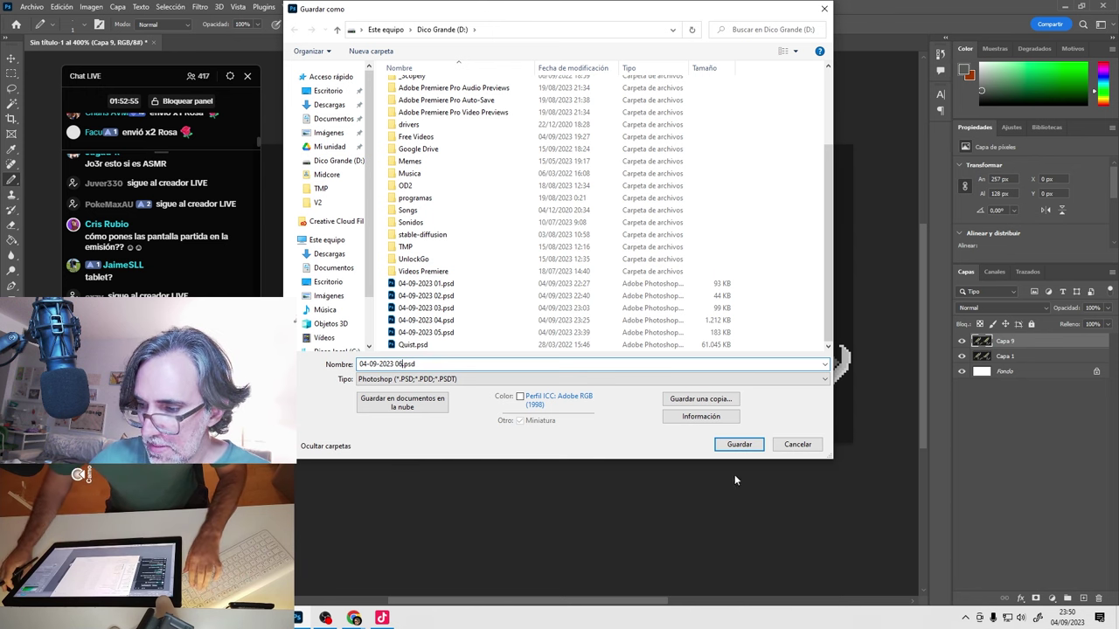
pyautogui.click(739, 445)
pyautogui.press('Return')
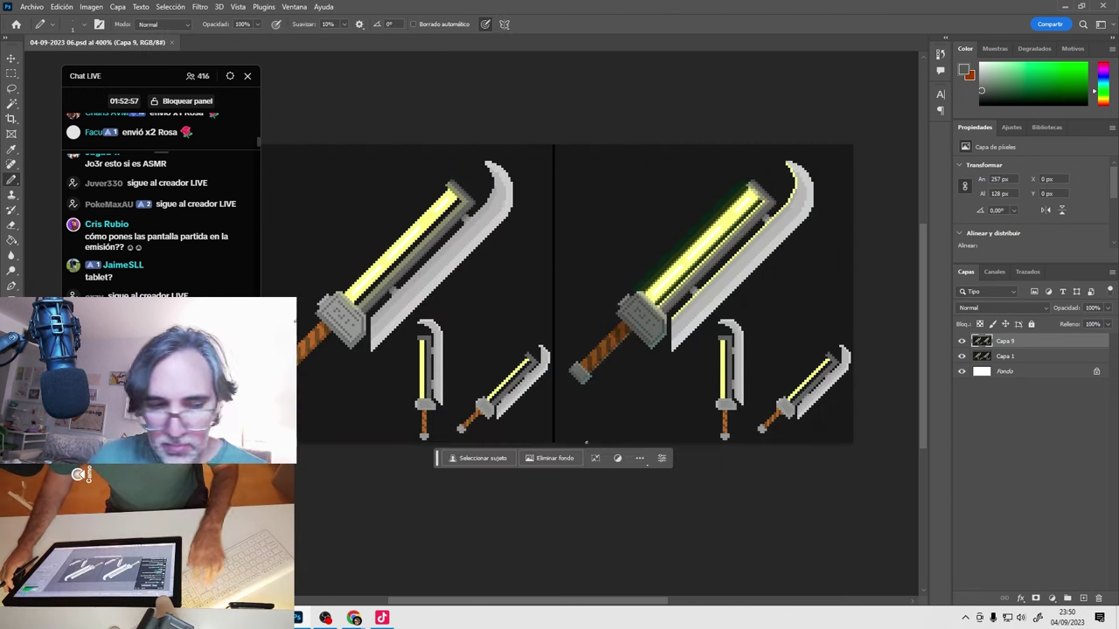
pyautogui.hotkey('ctrl', 'alt', 's')
pyautogui.click(536, 451)
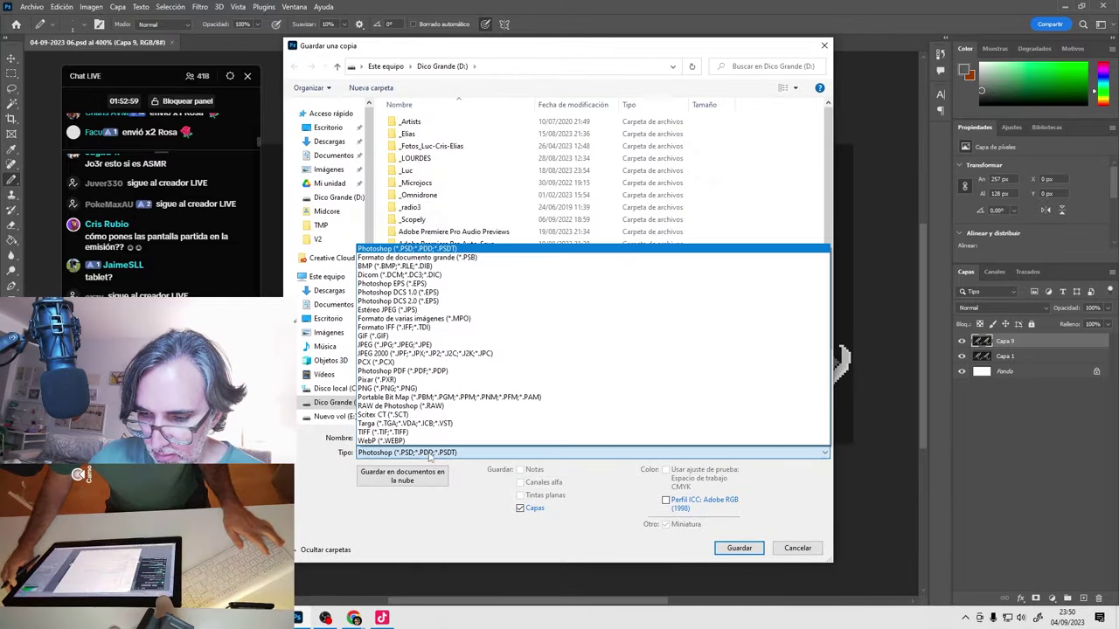
pyautogui.click(426, 390)
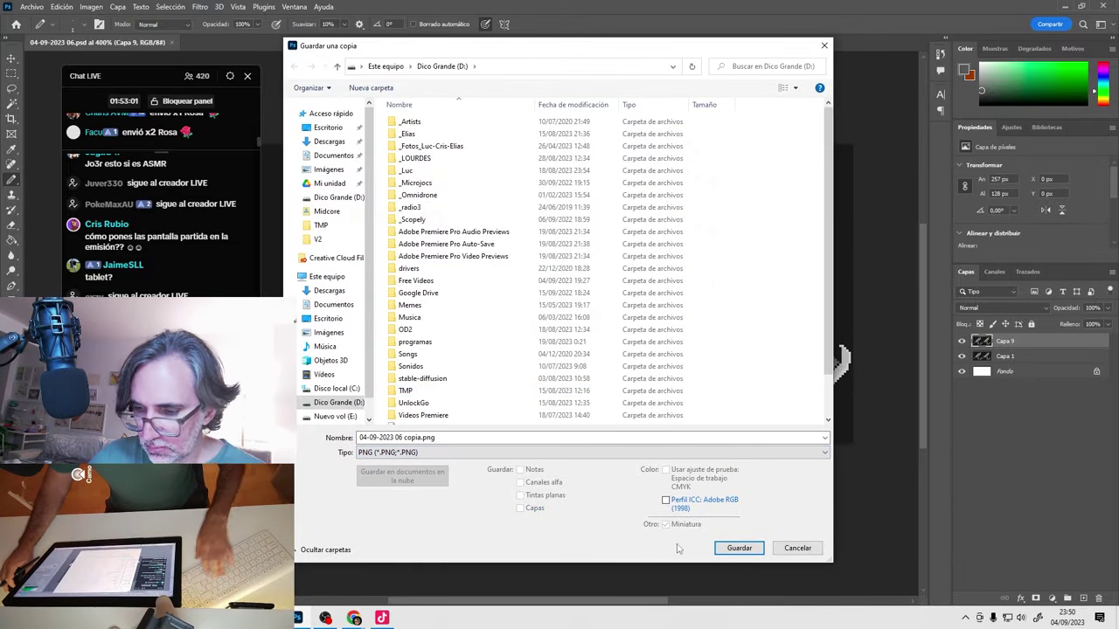
pyautogui.click(738, 548)
pyautogui.press('Return')
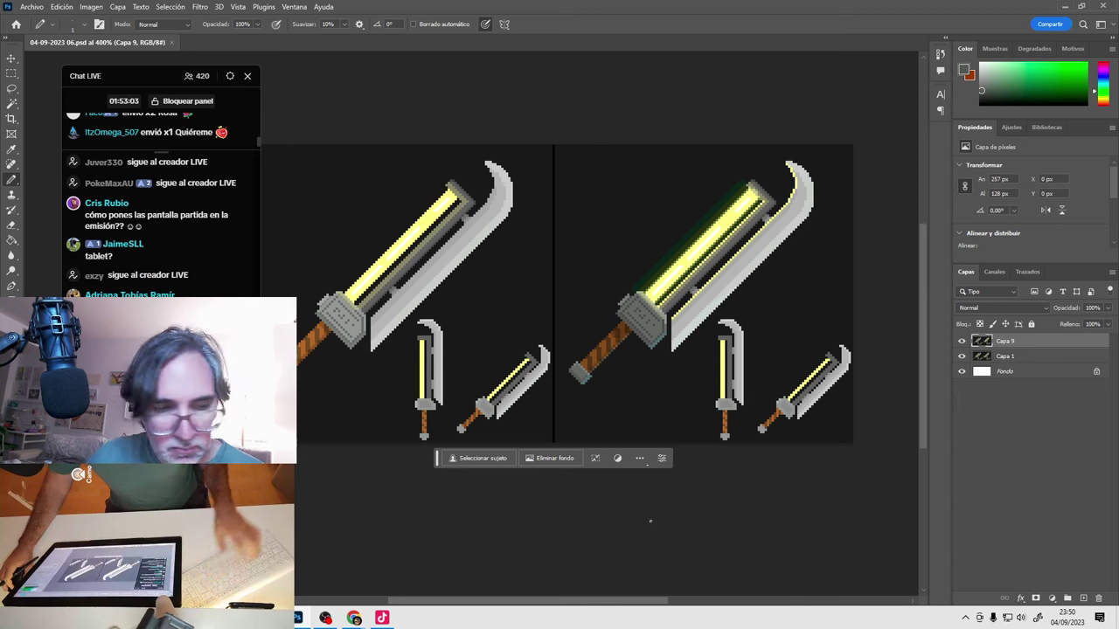
pyautogui.hotkey('ctrl', 'w')
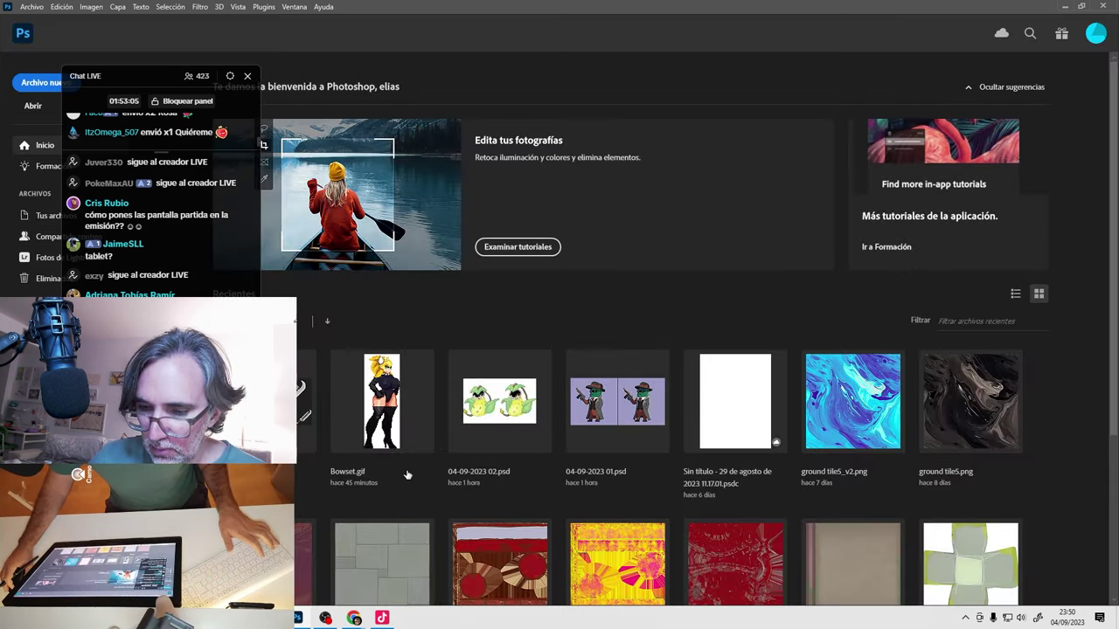
# Switch to Chrome, close the sword image's tab and close the sword's Escala 1-1 thread in Discord.
pyautogui.moveTo(354, 618)
pyautogui.click(395, 564)
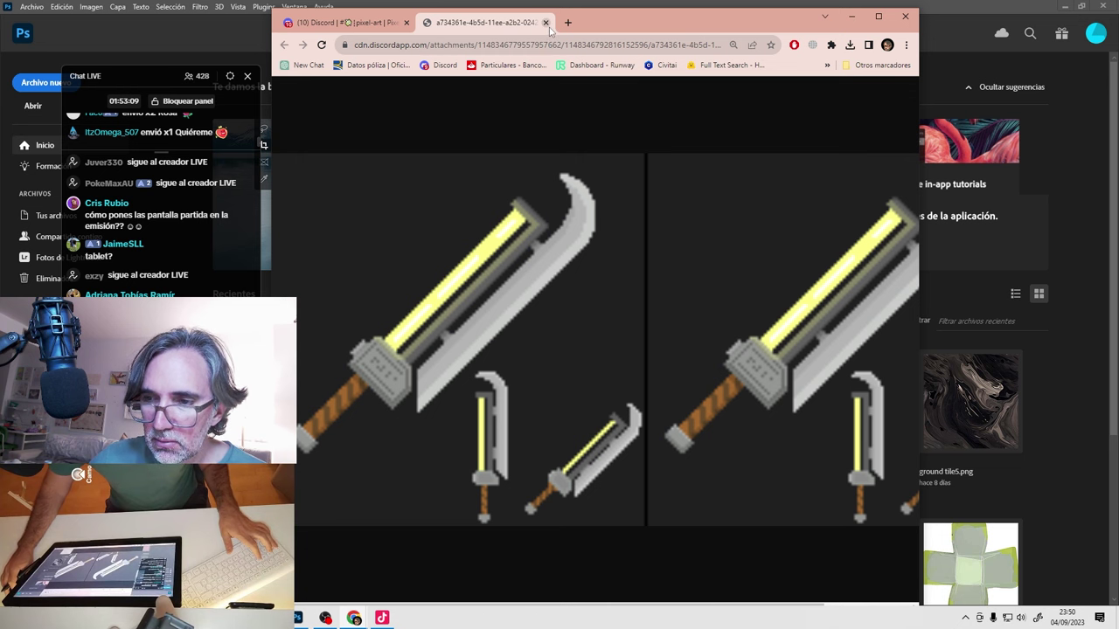
pyautogui.click(546, 22)
pyautogui.click(455, 327)
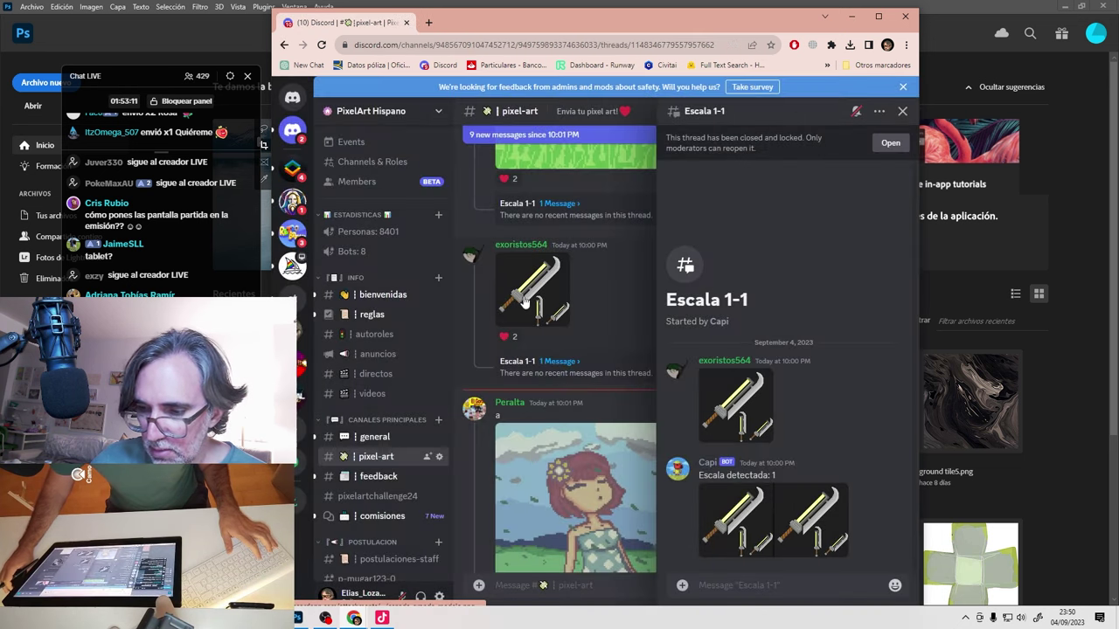
pyautogui.click(902, 111)
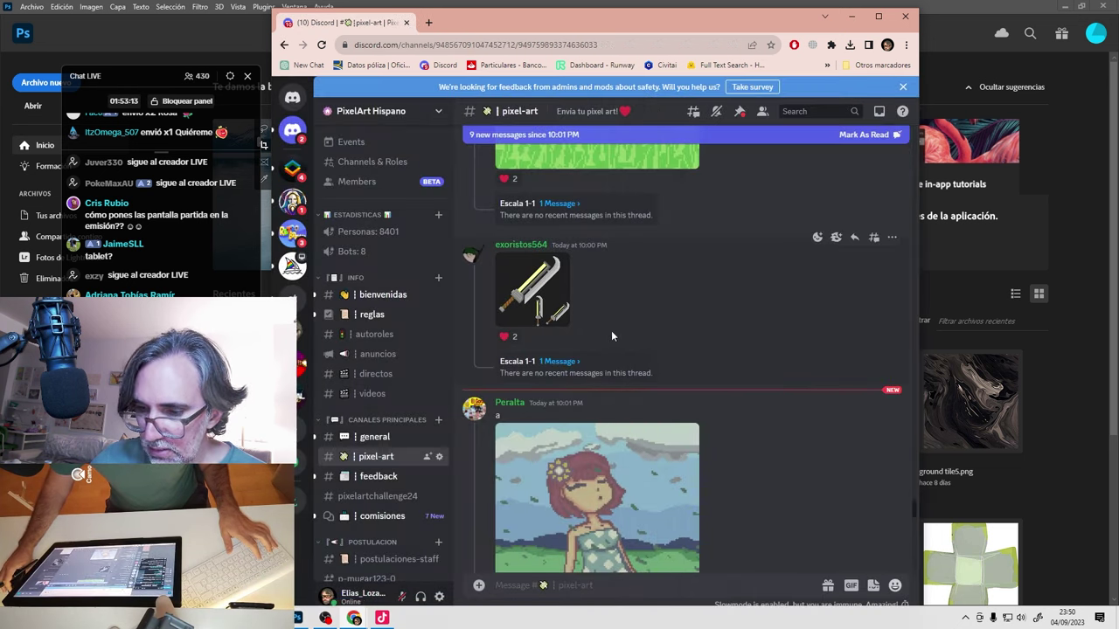
# Copy the full-size side-by-side image from the Escala 1-1 thread of the red-haired girl's pixel-art post.
pyautogui.scroll(-2, 612, 334)
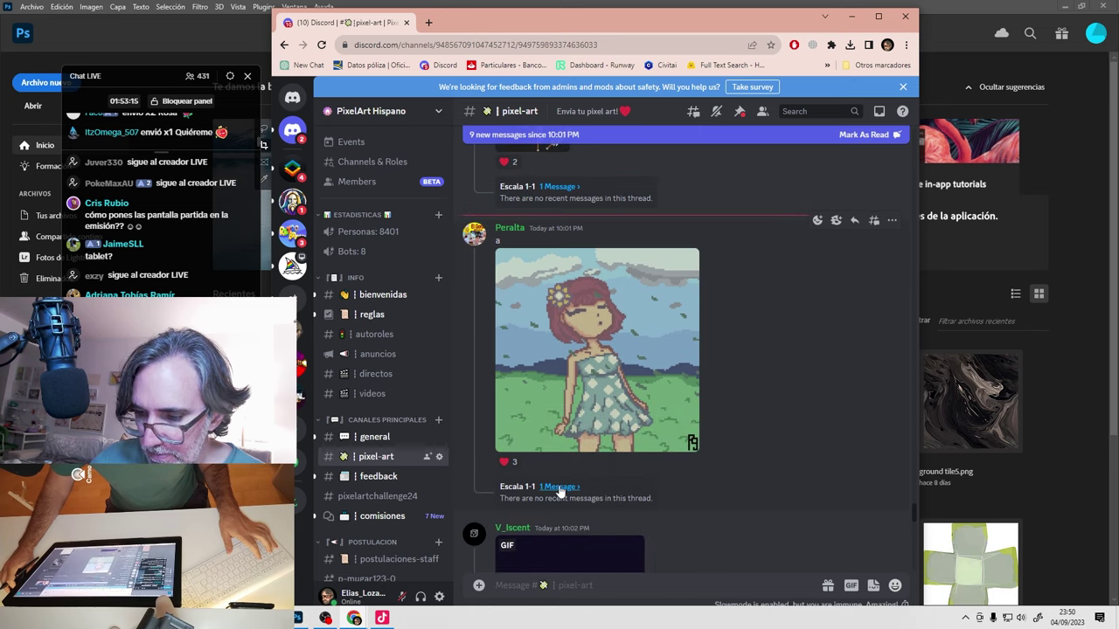
pyautogui.click(560, 486)
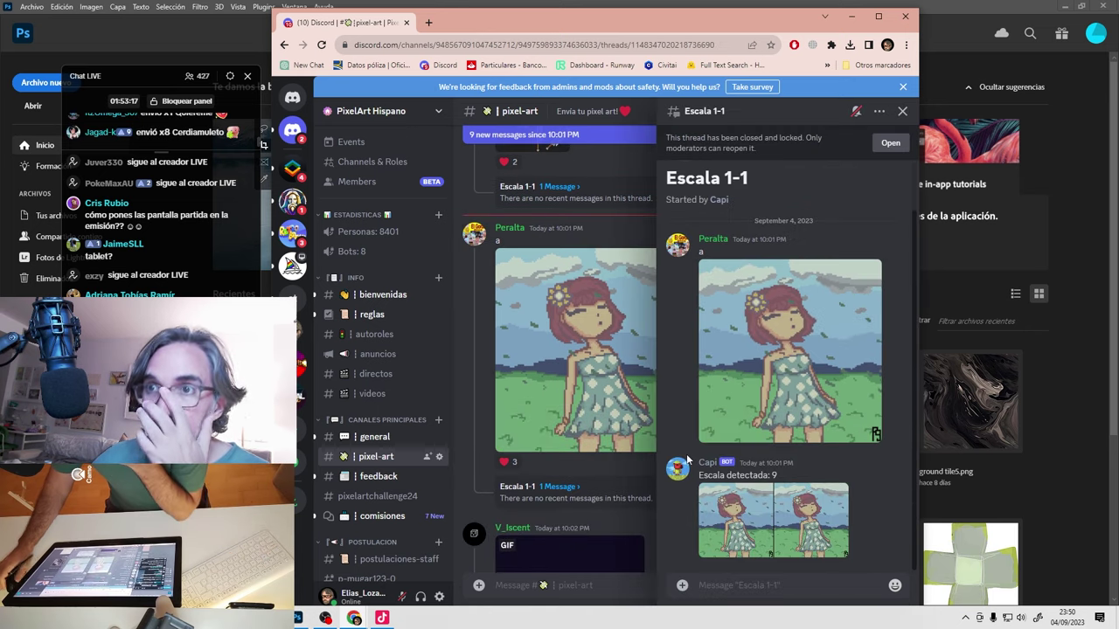
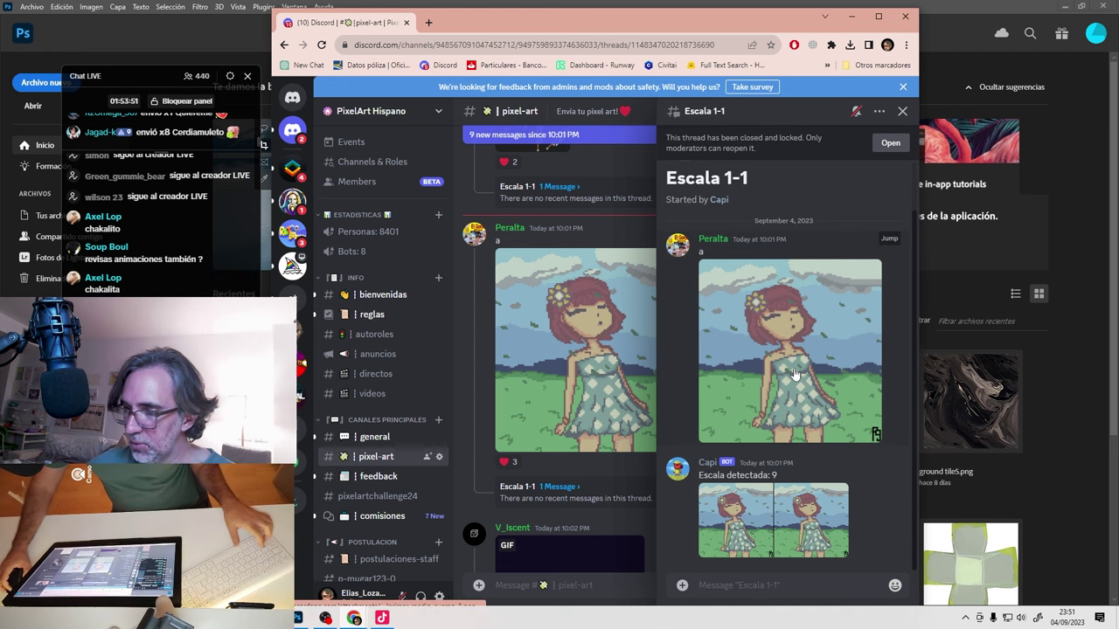
pyautogui.click(744, 528)
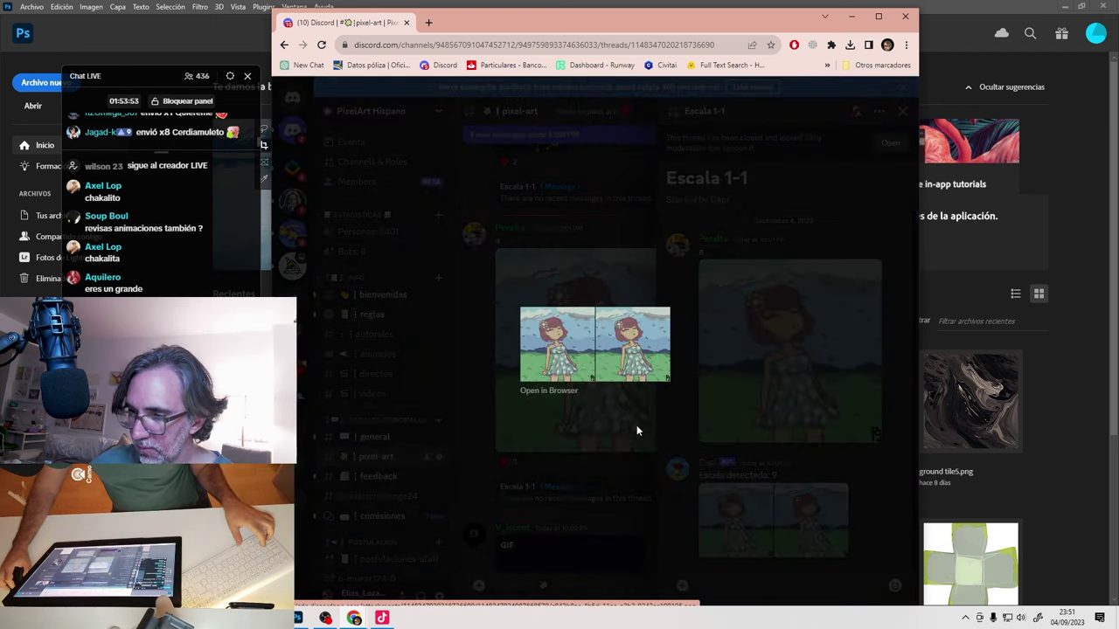
pyautogui.click(551, 391)
pyautogui.rightClick(715, 296)
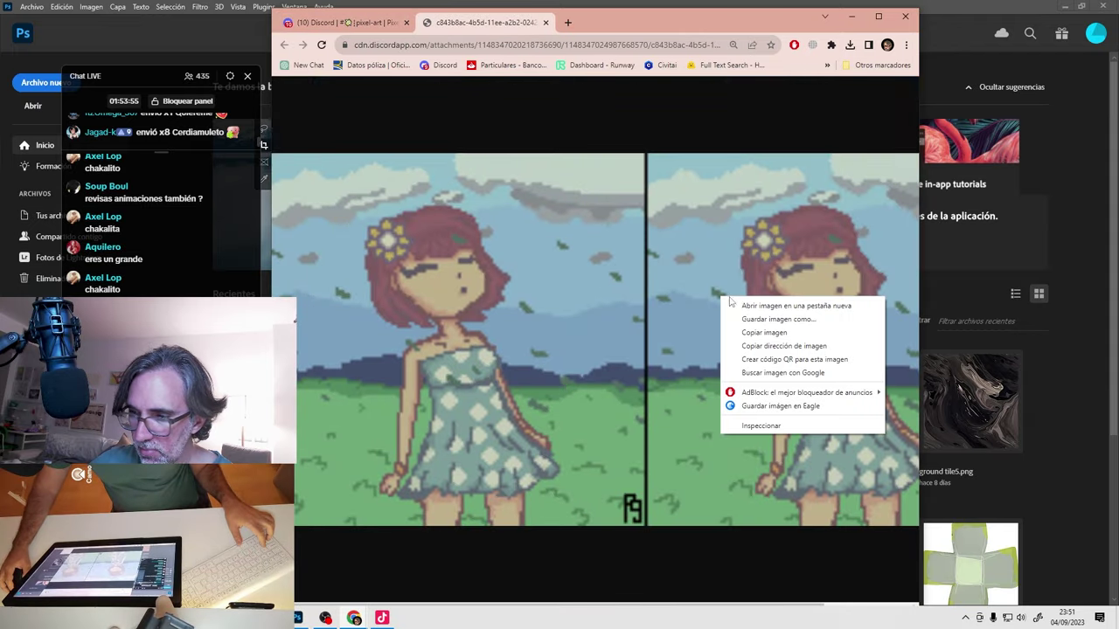
pyautogui.click(751, 334)
# Switch to Photoshop, create a new 257 × 128 px document and paste the copied girl image into it.
pyautogui.hotkey('alt', 'Tab')
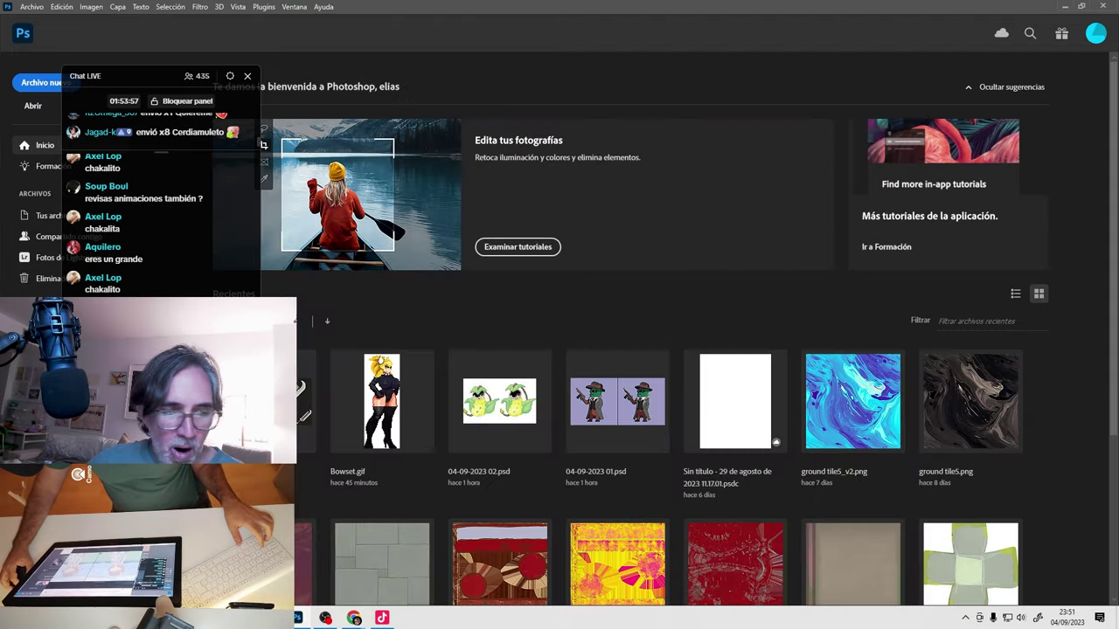
pyautogui.hotkey('ctrl', 'n')
pyautogui.press('Return')
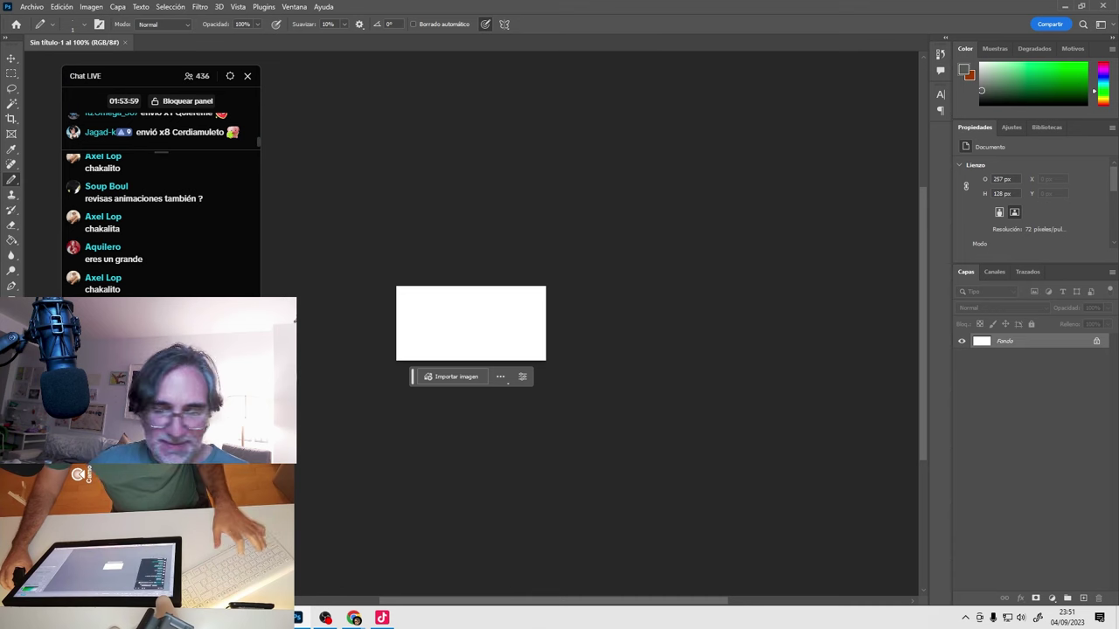
pyautogui.hotkey('ctrl', 'v')
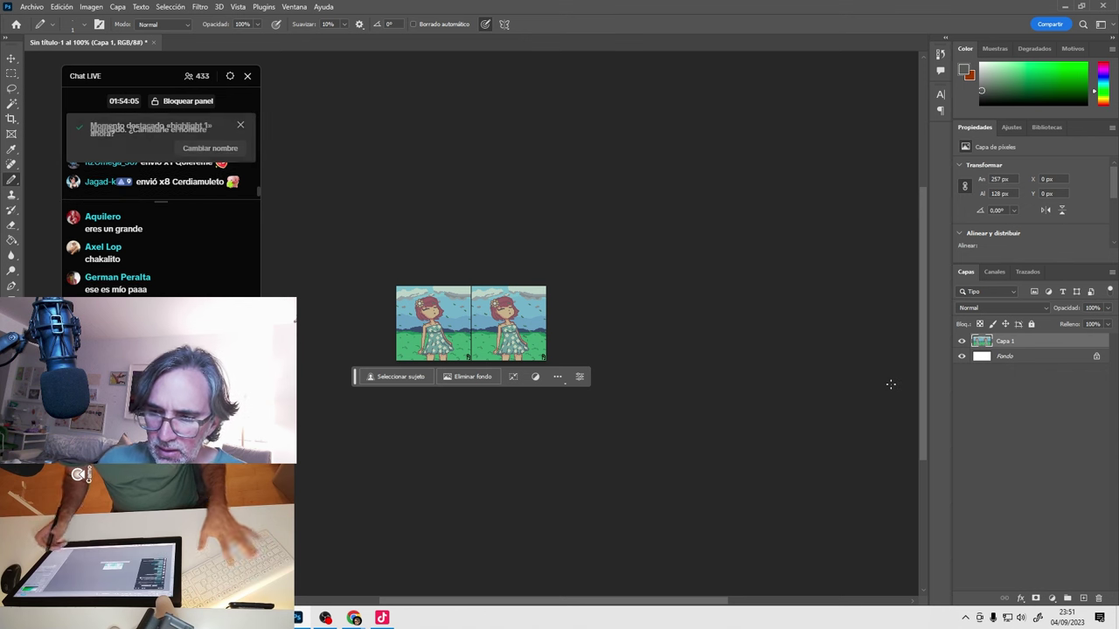
# Add a layer above Capa 1 and repaint the dark outlines of the right-hand girl's neck and shoulders with the sampled pinkish skin shadow.
pyautogui.moveTo(498, 330); pyautogui.dragTo(648, 322)
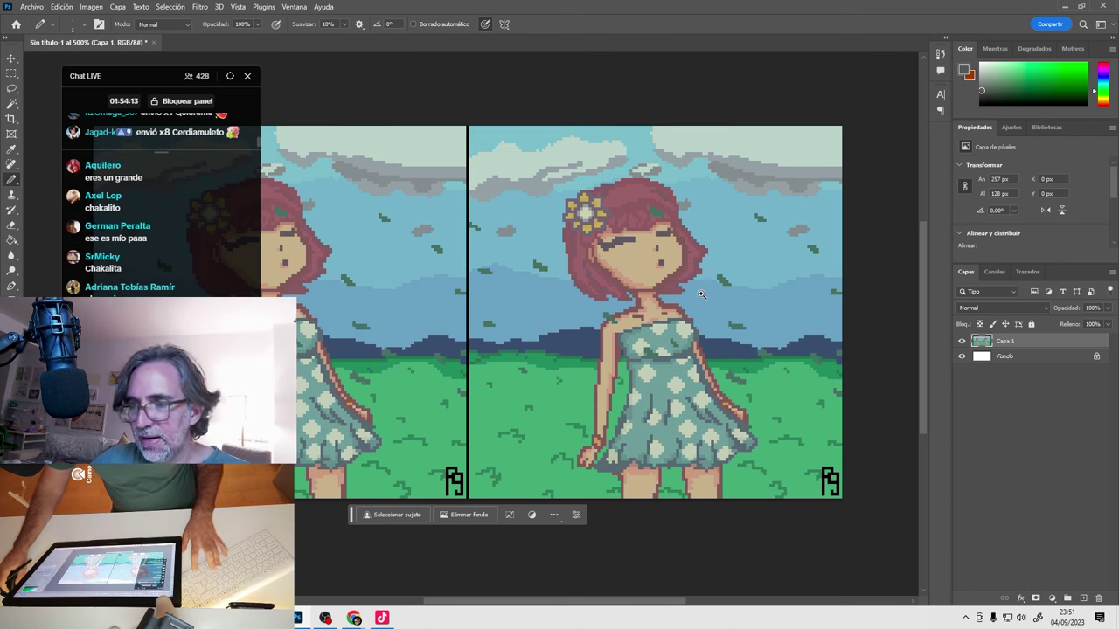
pyautogui.hotkey('ctrl', '+')
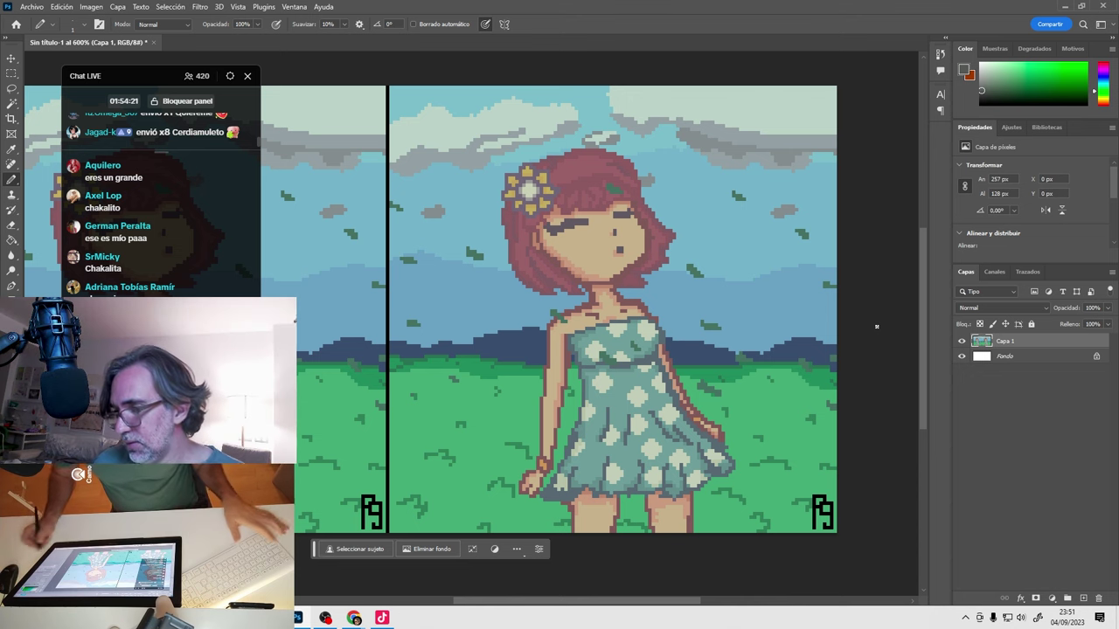
pyautogui.click(1082, 597)
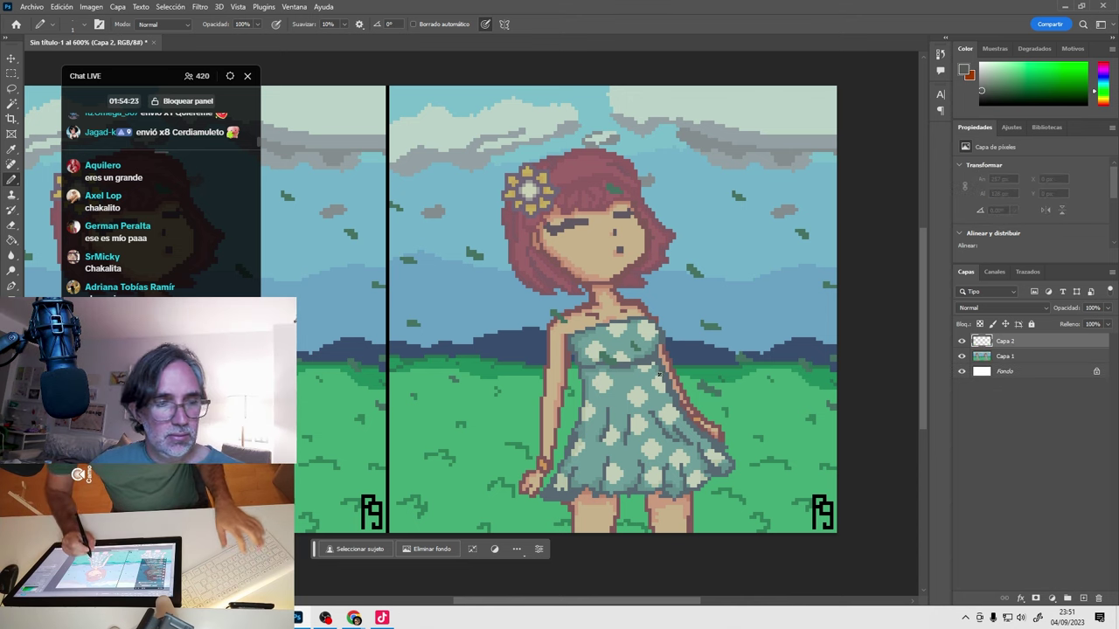
pyautogui.scroll(5, 603, 422)
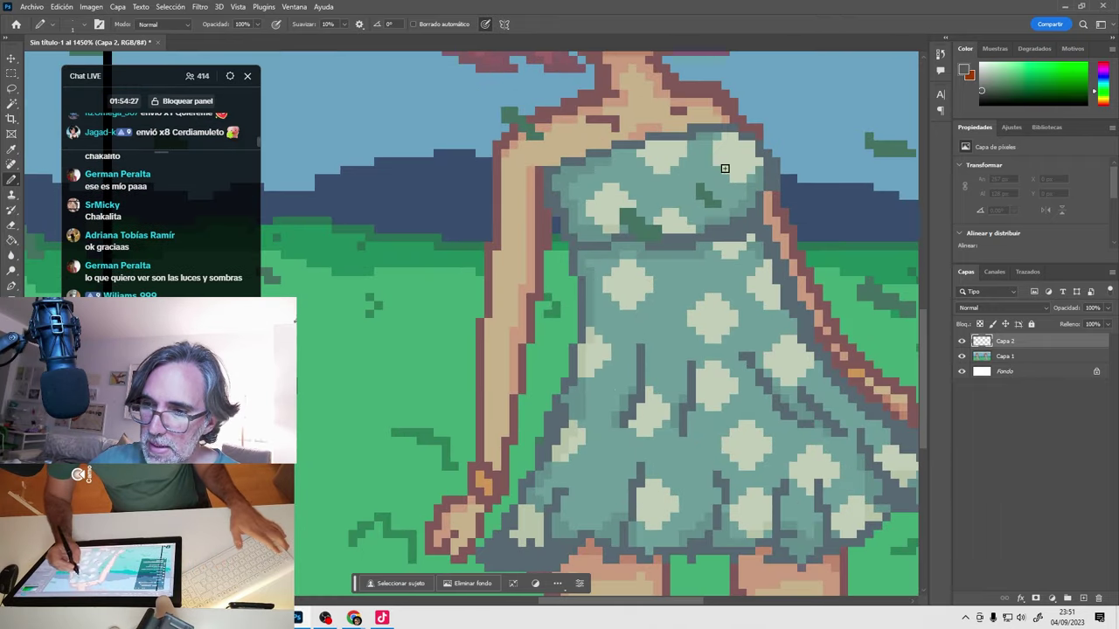
pyautogui.scroll(-1, 575, 288)
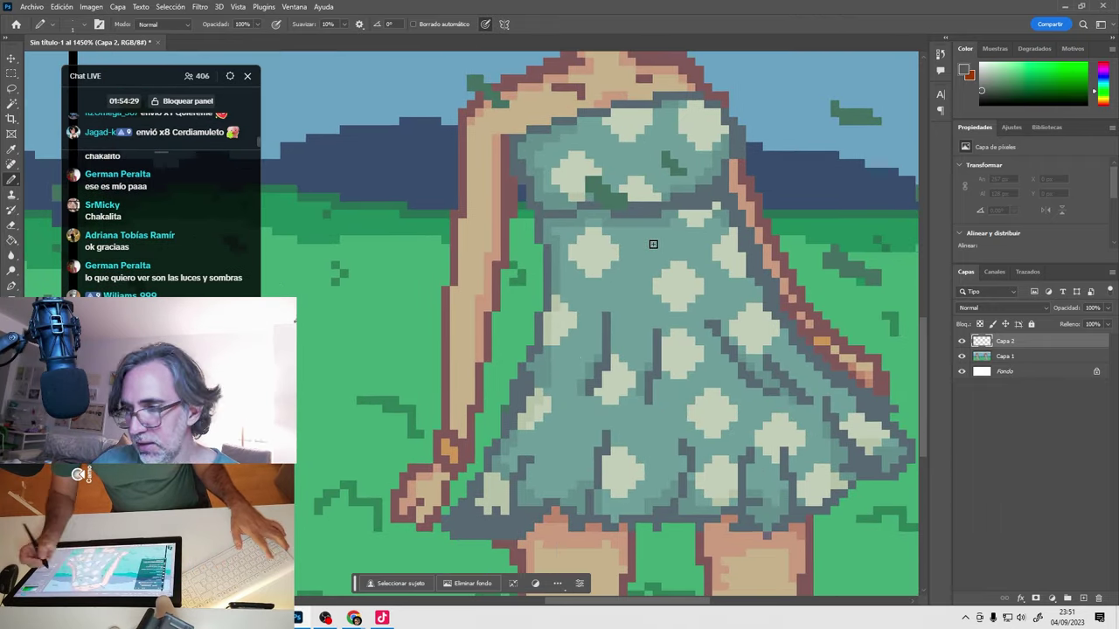
pyautogui.moveTo(831, 349); pyautogui.dragTo(769, 527)
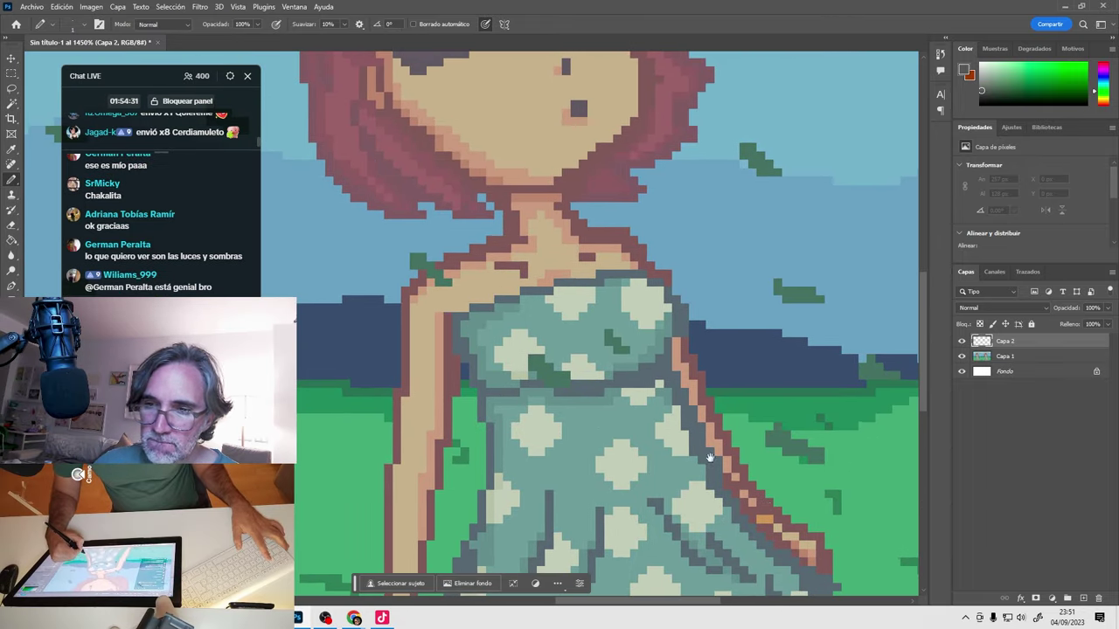
pyautogui.keyDown('alt'); pyautogui.click(446, 137); pyautogui.keyUp('alt')
pyautogui.moveTo(411, 324); pyautogui.dragTo(434, 265)
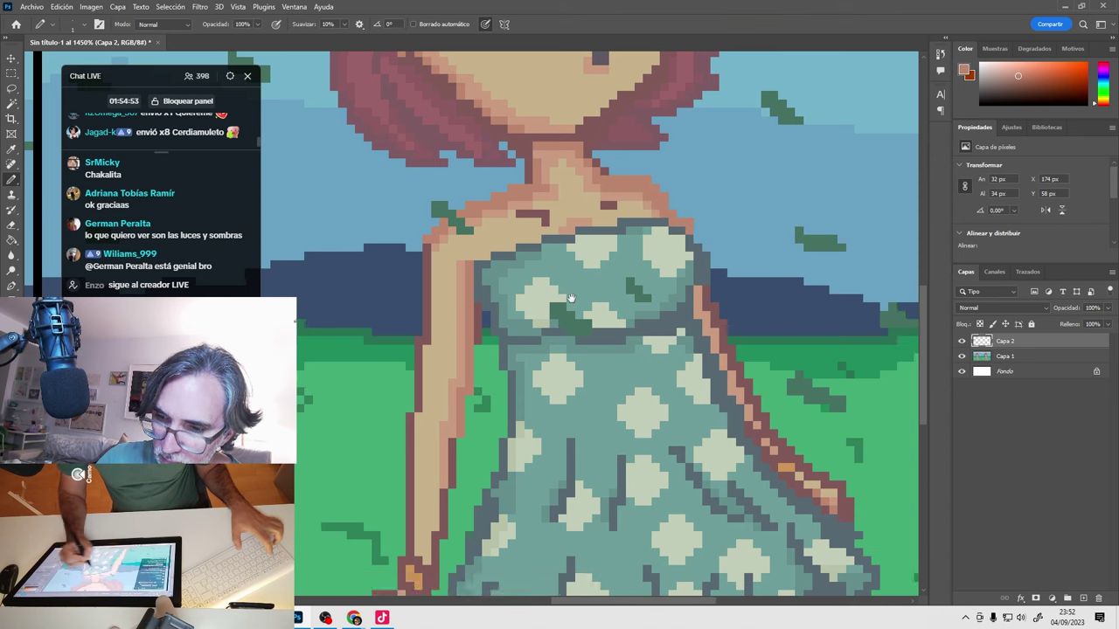
# Repaint the dark outlines of the girl's arms, hand and legs on Capa 2 with the same pinkish skin shadow.
pyautogui.scroll(-3, 611, 350)
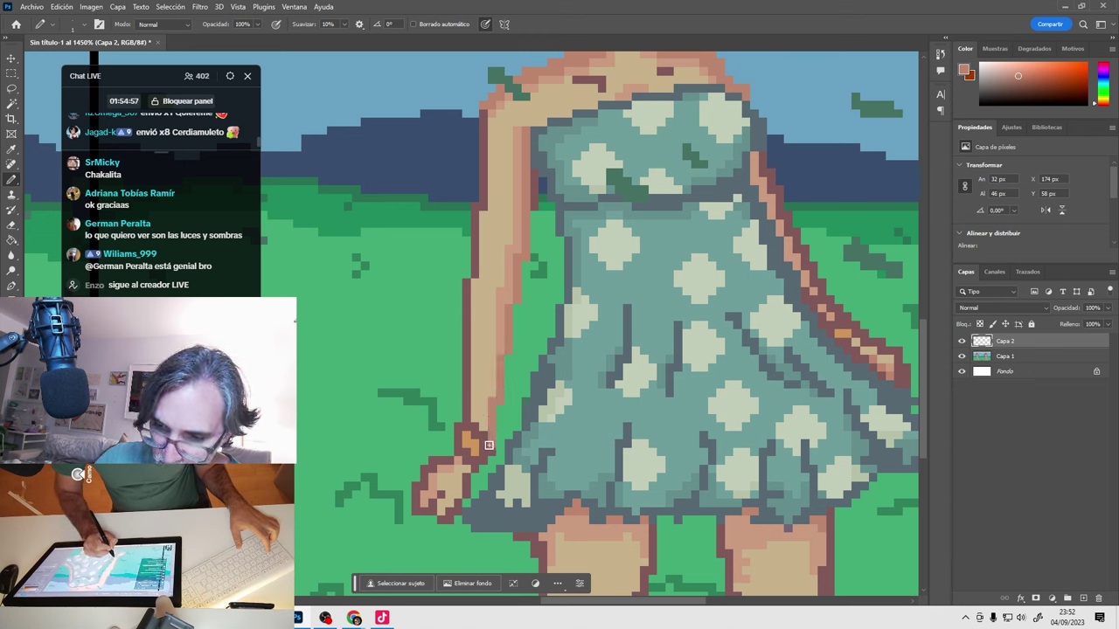
pyautogui.moveTo(468, 377); pyautogui.dragTo(481, 189)
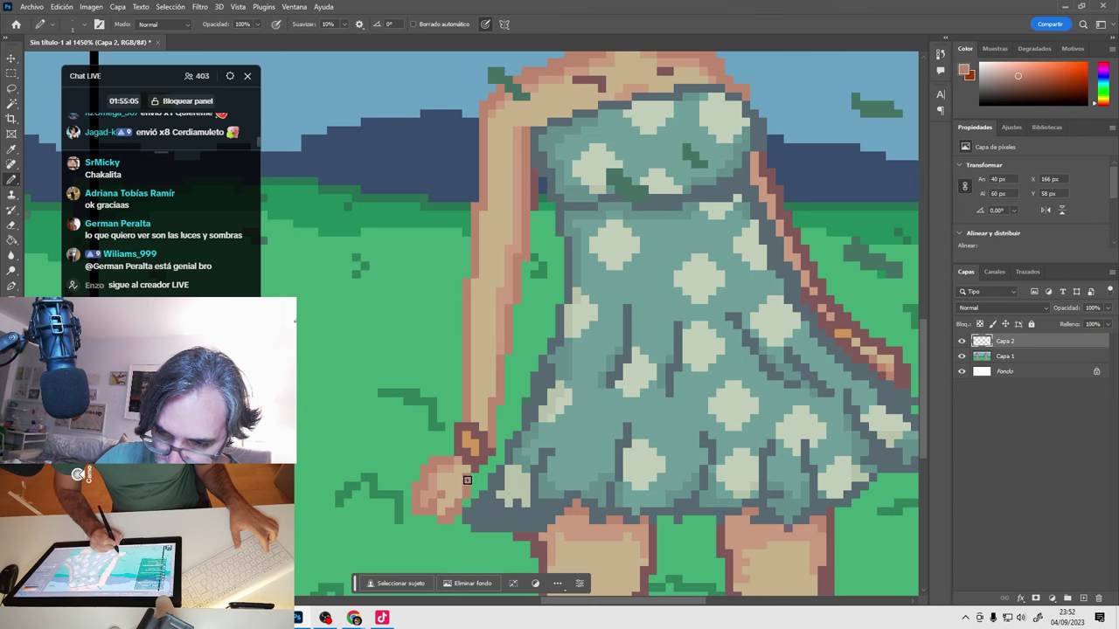
pyautogui.hscroll(6, 490, 456)
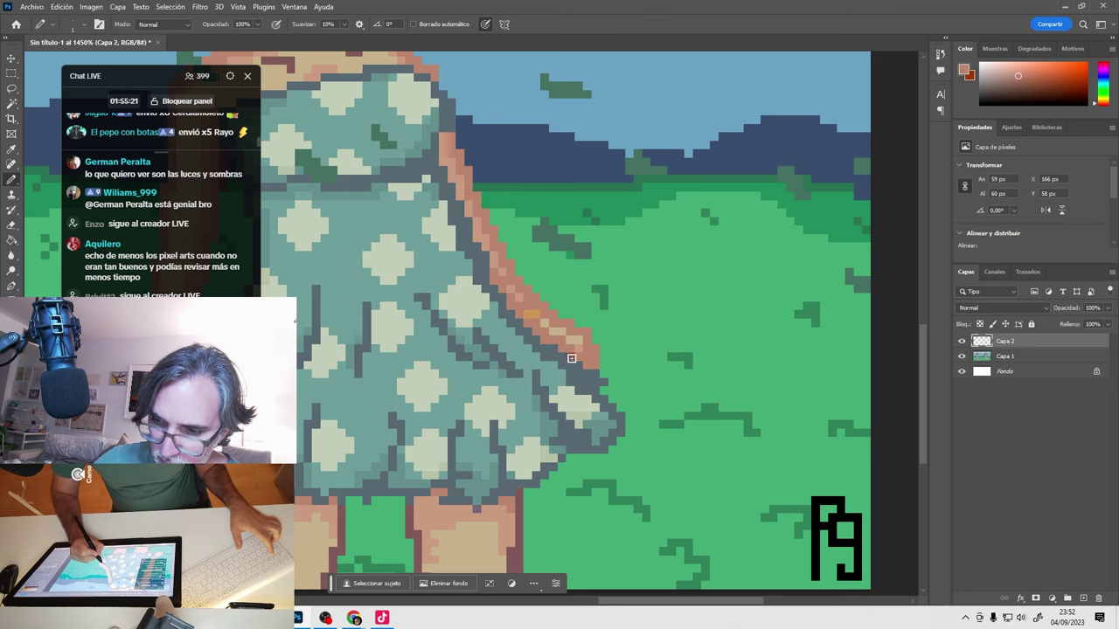
pyautogui.scroll(-5, 572, 360)
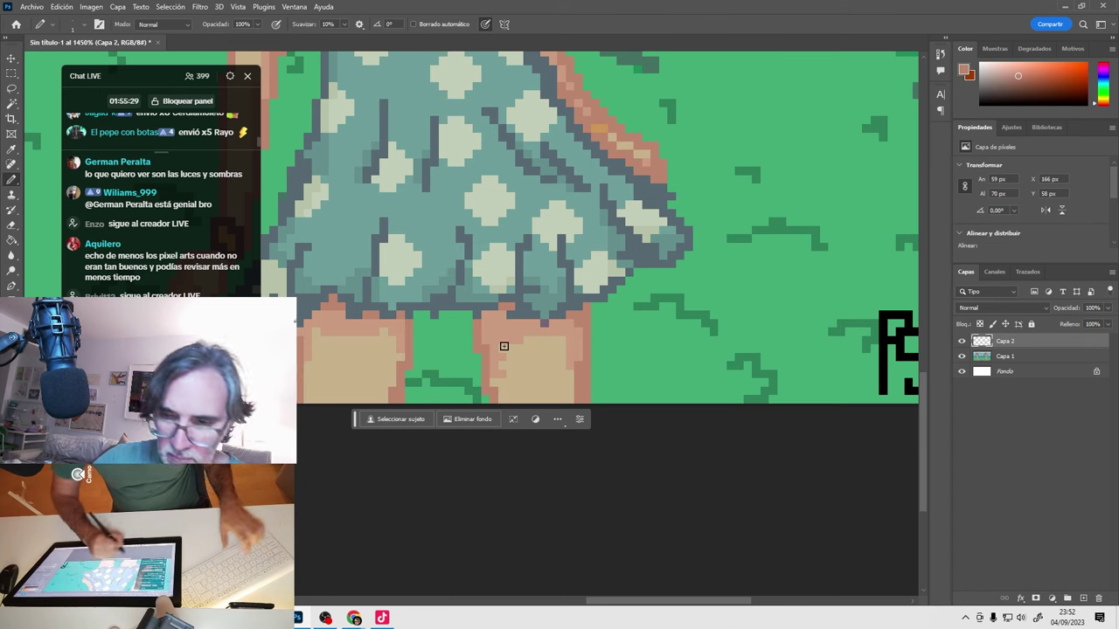
pyautogui.hotkey('ctrl', '-')
pyautogui.hotkey('ctrl', '-')
pyautogui.moveTo(539, 297); pyautogui.dragTo(552, 420)
pyautogui.hotkey('ctrl', '-')
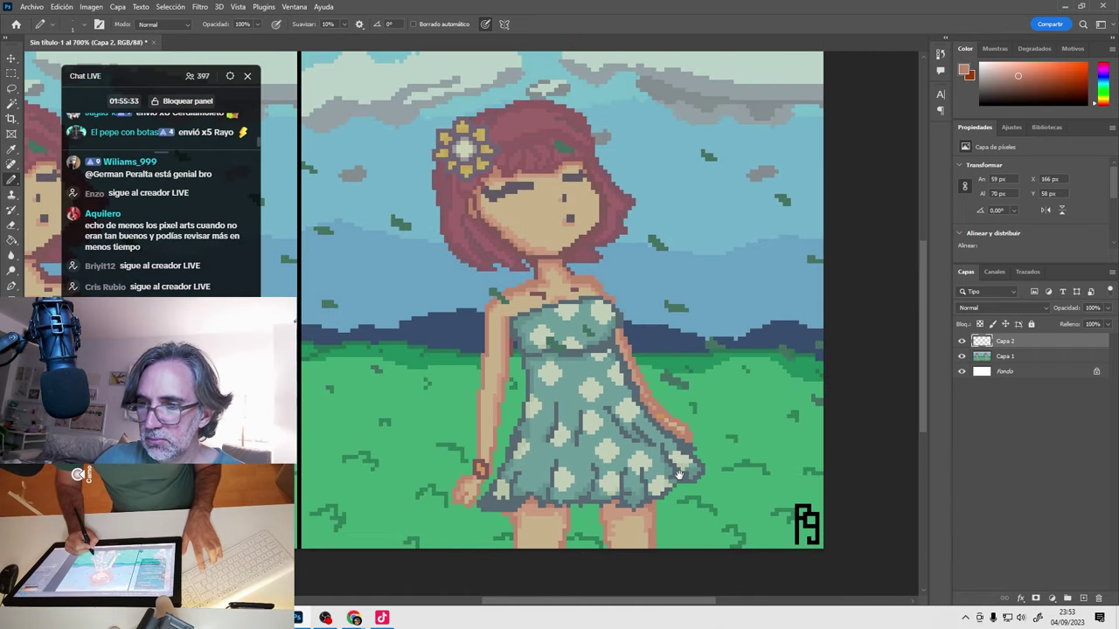
# Compare the girl with Capa 2 hidden and shown, and touch up her arm and leg shading with sampled skin tones.
pyautogui.click(963, 344)
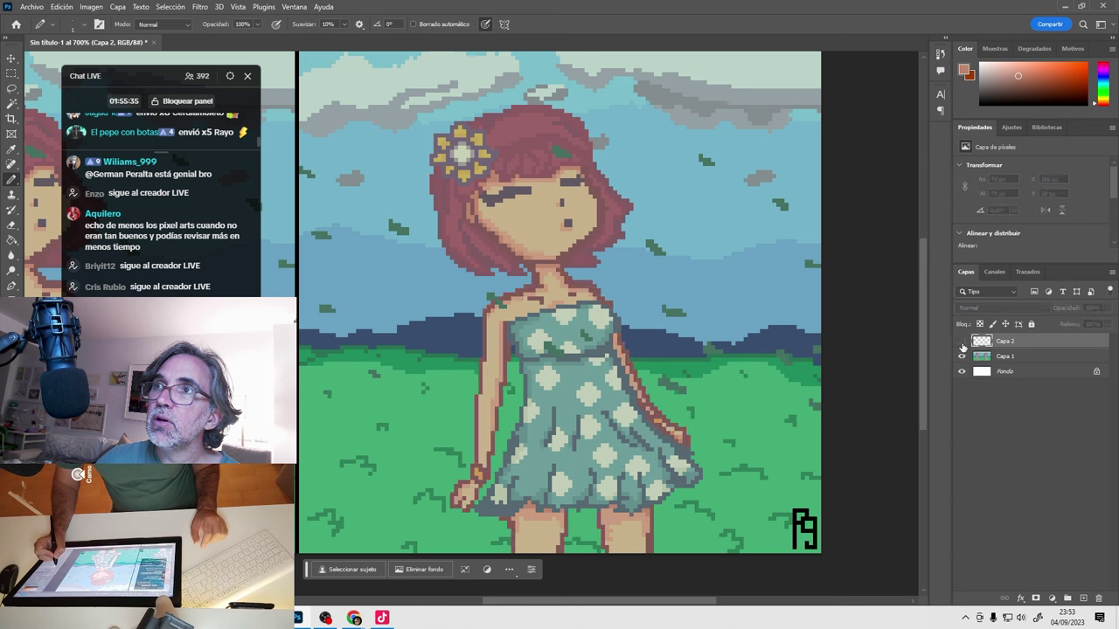
pyautogui.click(962, 344)
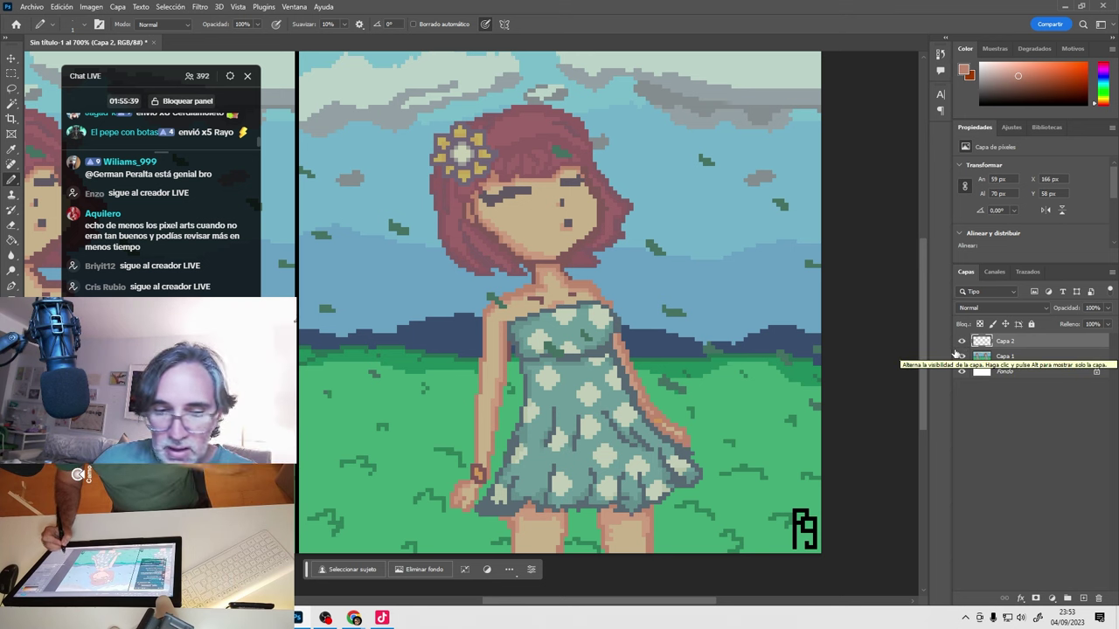
pyautogui.scroll(5, 533, 476)
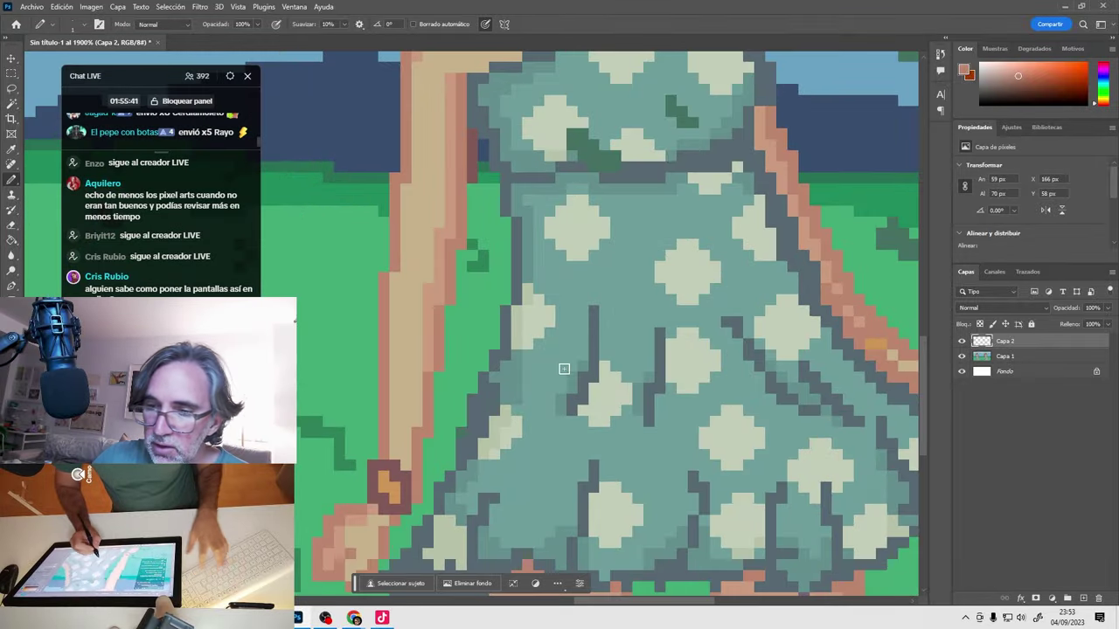
pyautogui.scroll(3, 457, 237)
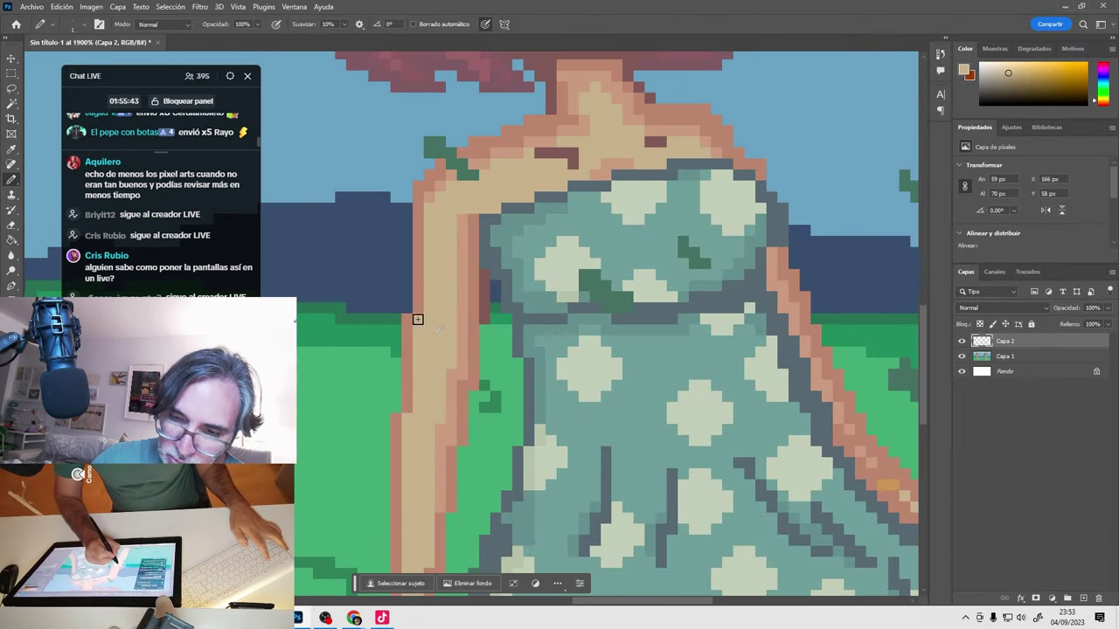
pyautogui.scroll(-4, 463, 437)
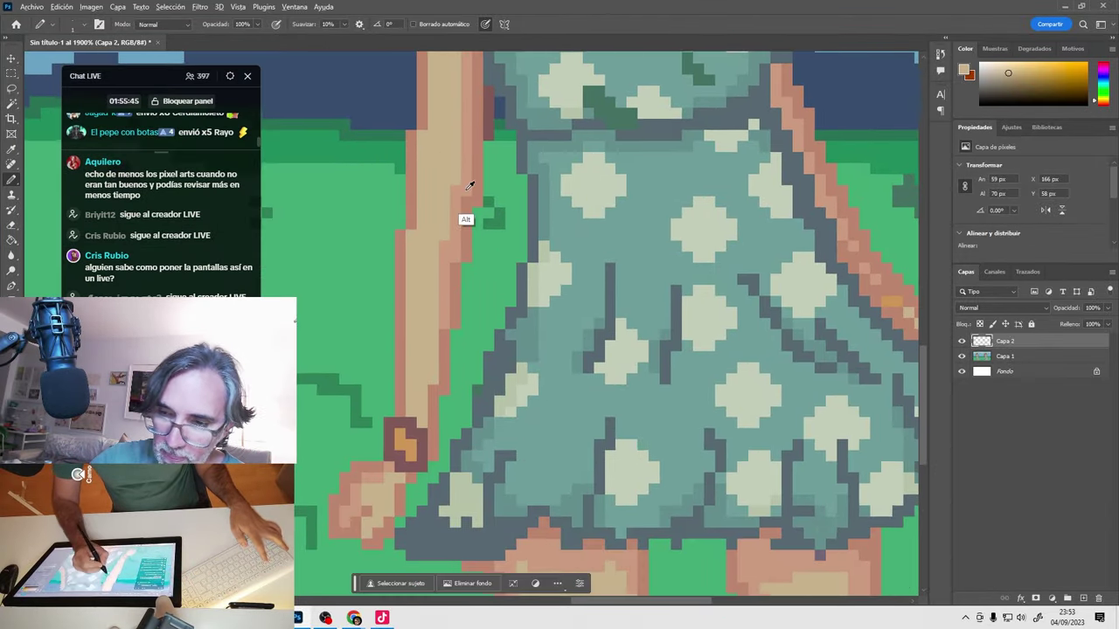
pyautogui.scroll(-3, 493, 253)
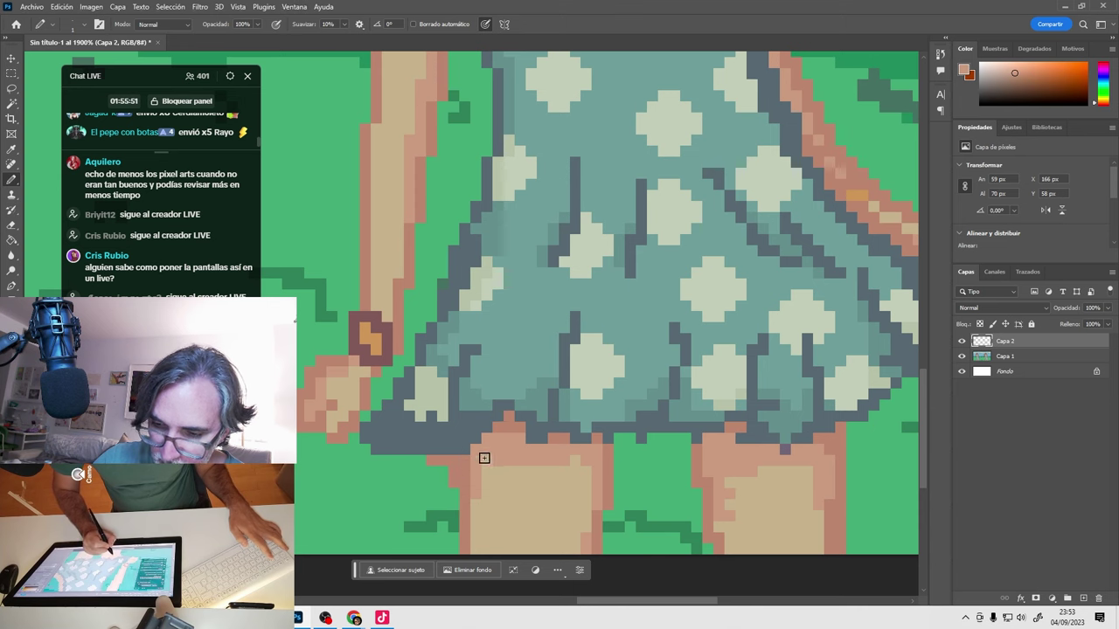
pyautogui.moveTo(749, 482); pyautogui.dragTo(541, 451)
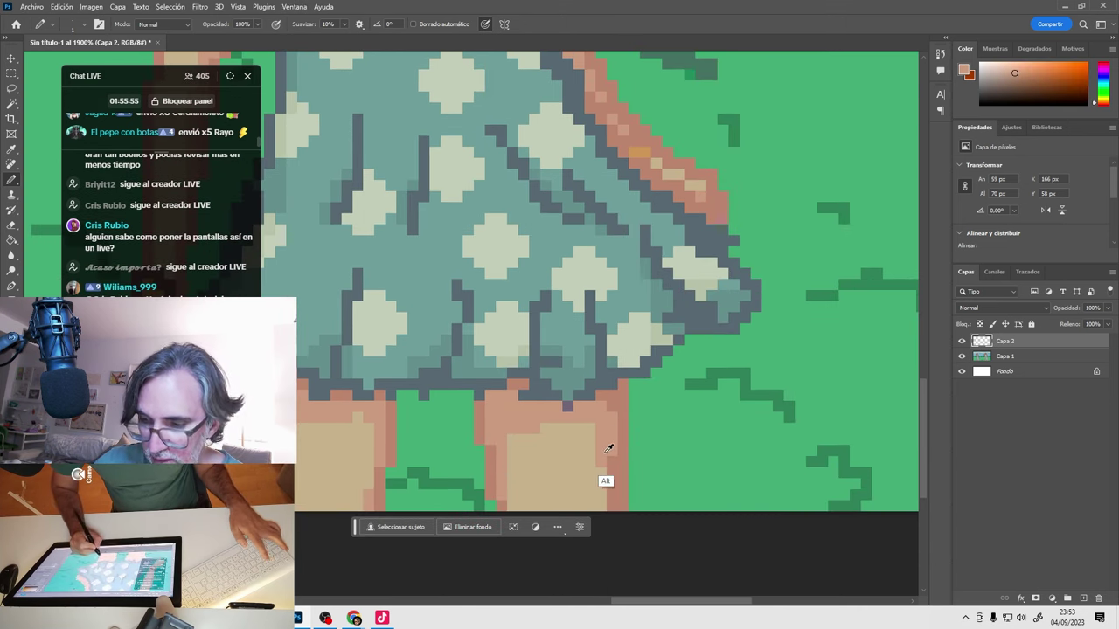
pyautogui.moveTo(687, 314); pyautogui.dragTo(676, 452)
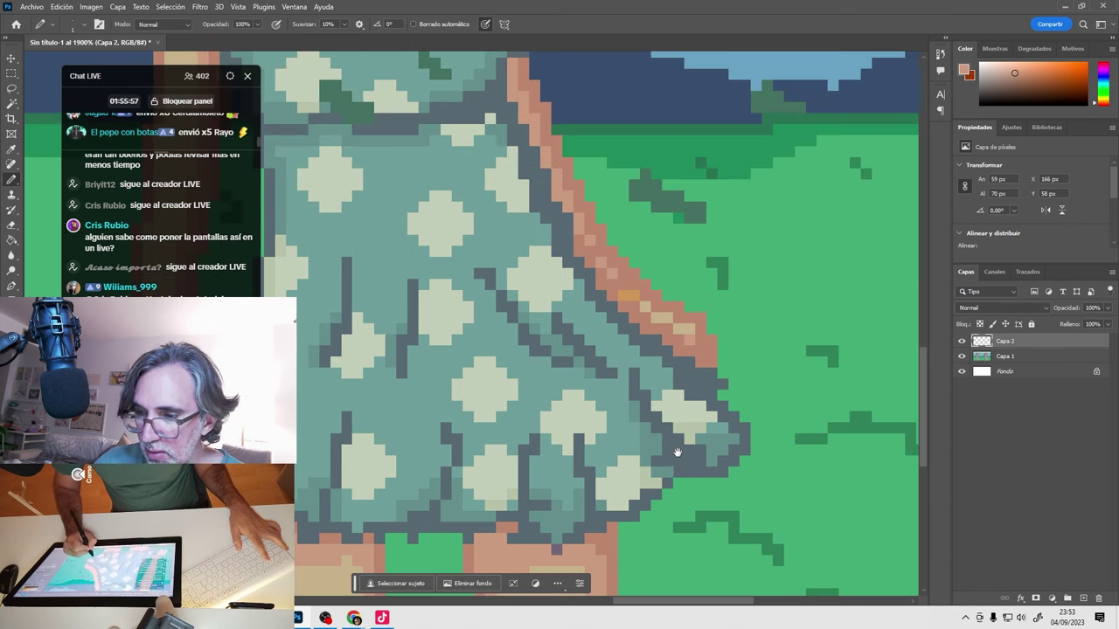
pyautogui.moveTo(502, 371); pyautogui.dragTo(643, 409)
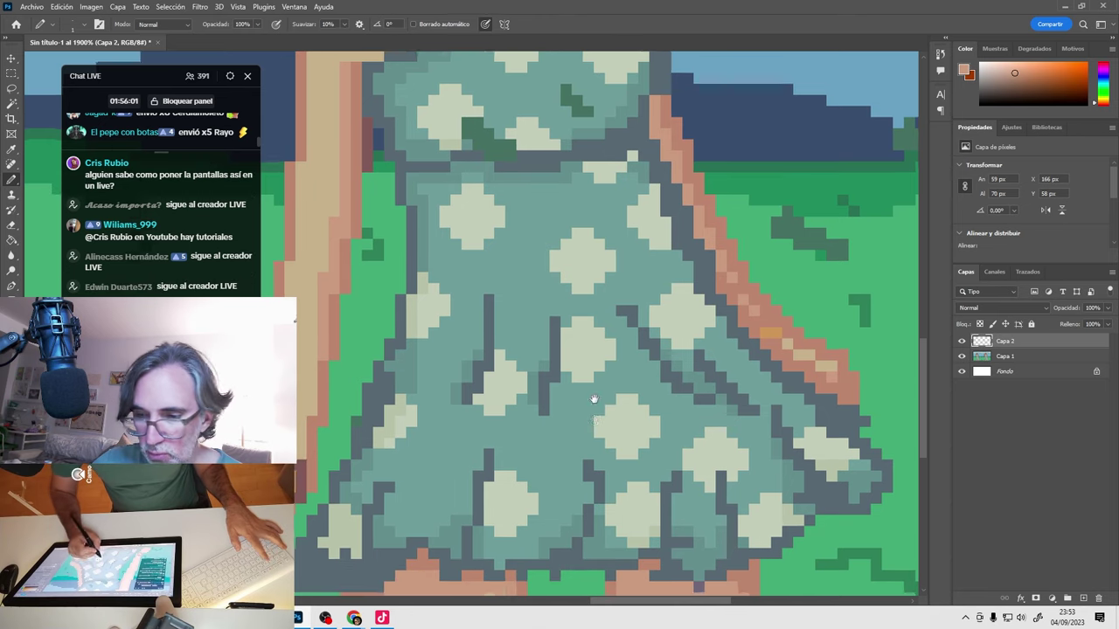
# Trim the dark fold lines on the skirt of the dress using the sampled polka-dot and teal fabric colours.
pyautogui.scroll(-1, 577, 375)
pyautogui.keyDown('alt'); pyautogui.click(560, 368); pyautogui.keyUp('alt')
pyautogui.keyDown('alt'); pyautogui.click(490, 340); pyautogui.keyUp('alt')
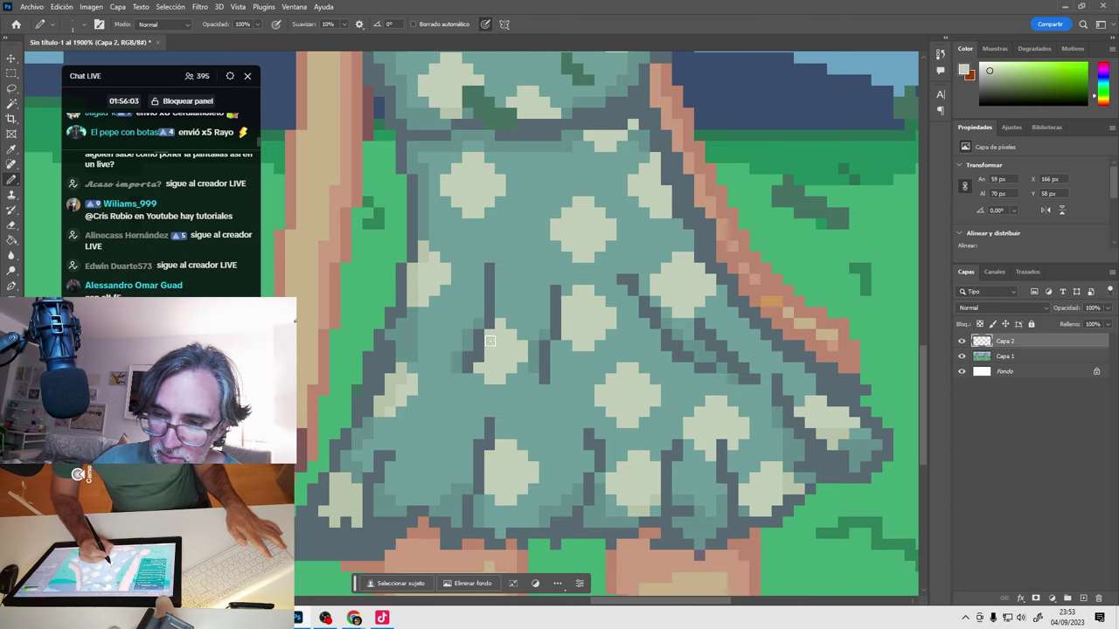
pyautogui.keyDown('alt'); pyautogui.click(664, 290); pyautogui.keyUp('alt')
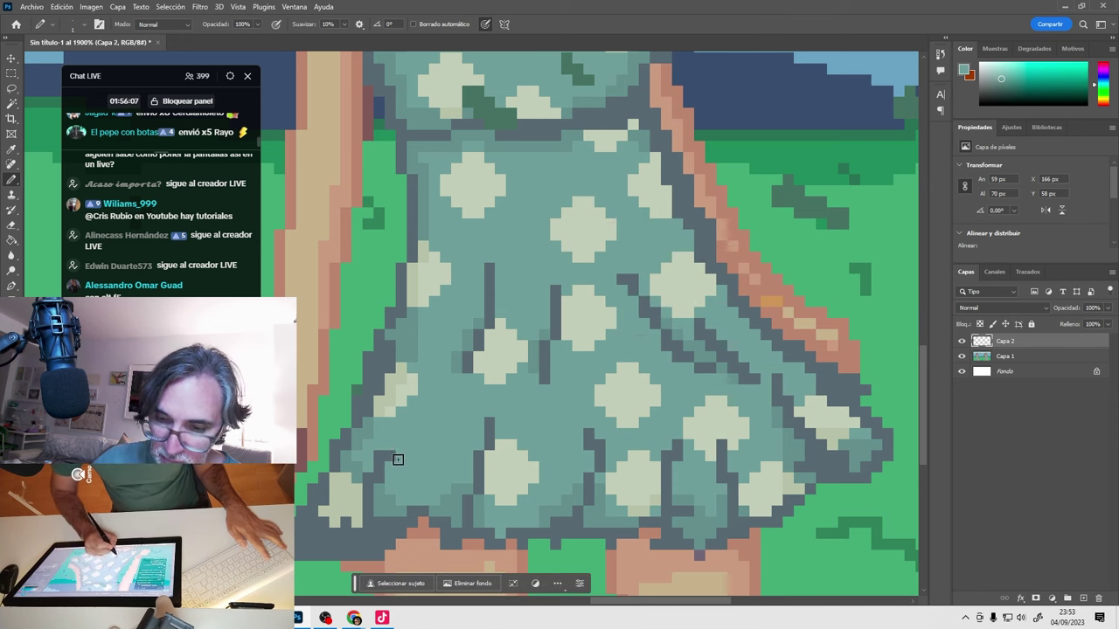
pyautogui.moveTo(366, 464); pyautogui.dragTo(423, 471)
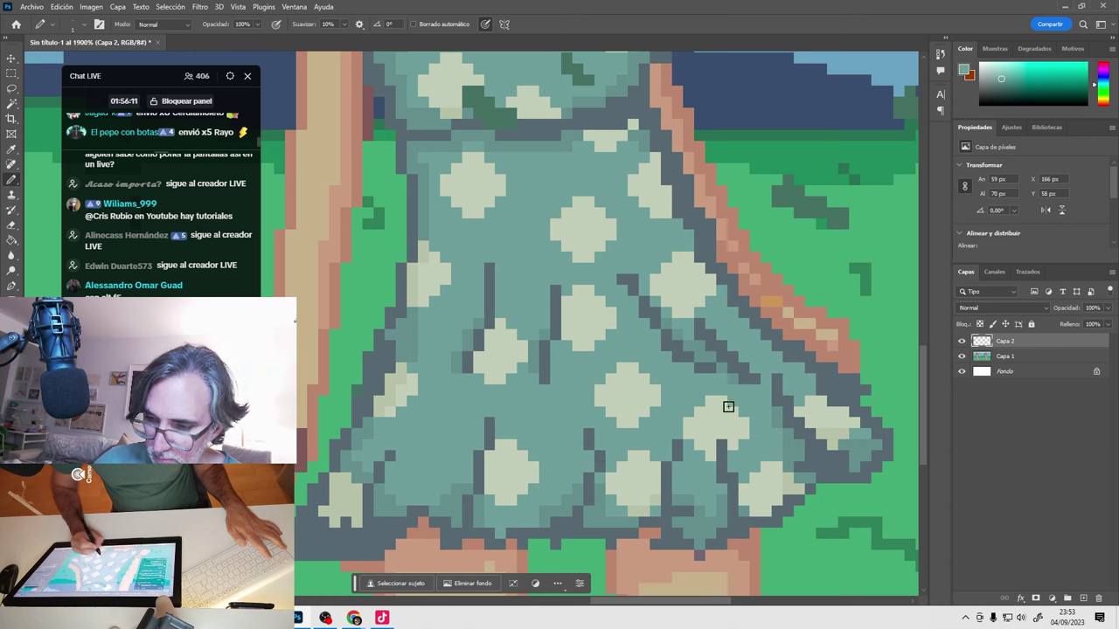
pyautogui.keyDown('alt'); pyautogui.click(774, 411); pyautogui.keyUp('alt')
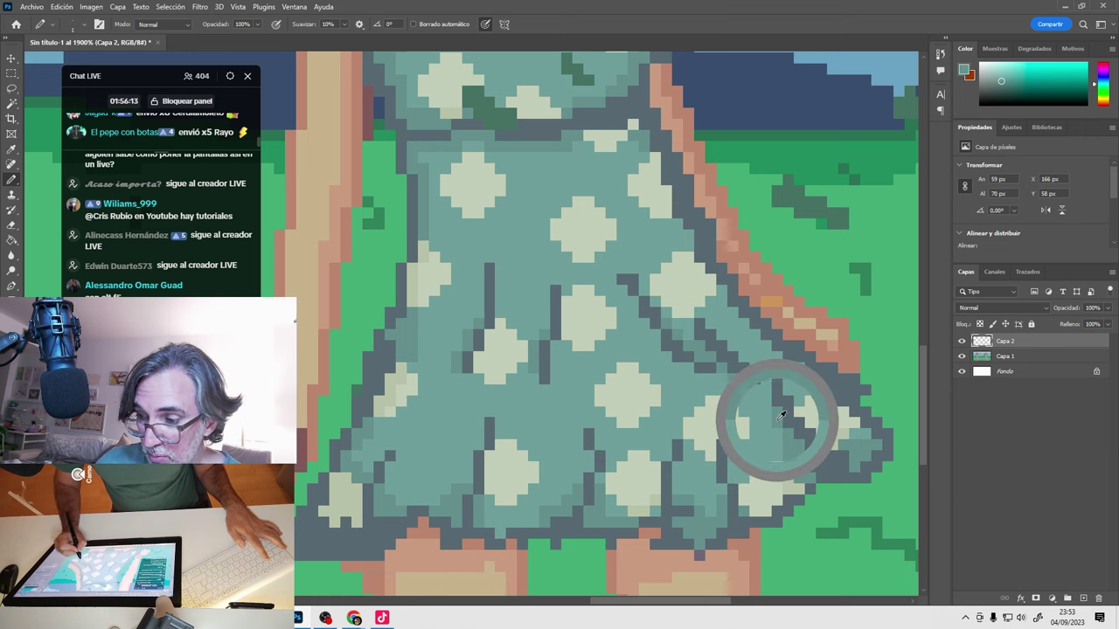
pyautogui.moveTo(755, 380); pyautogui.dragTo(736, 377)
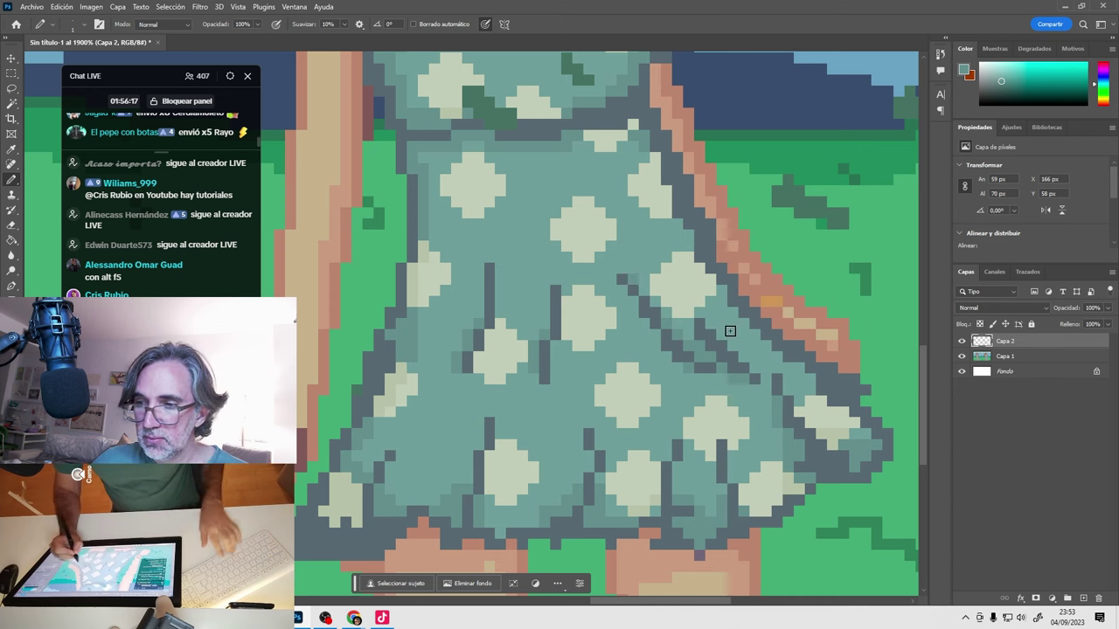
# Fade the upper ends of the skirt's dark fold lines with the sampled darker teal shadow on Capa 2.
pyautogui.scroll(-5, 725, 330)
pyautogui.scroll(-3, 686, 386)
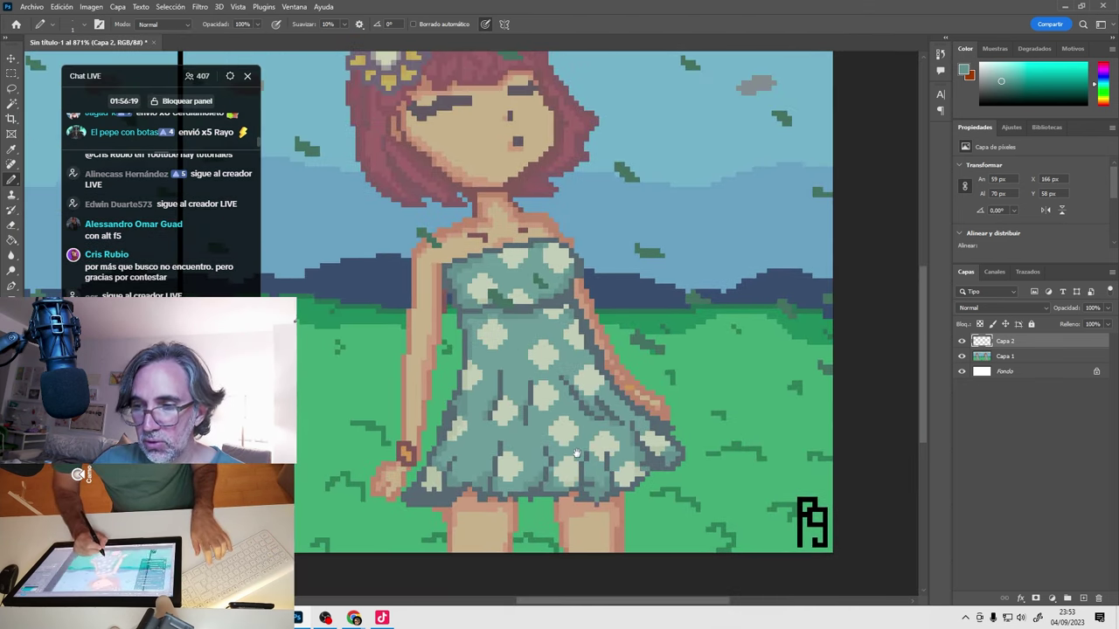
pyautogui.scroll(6, 561, 373)
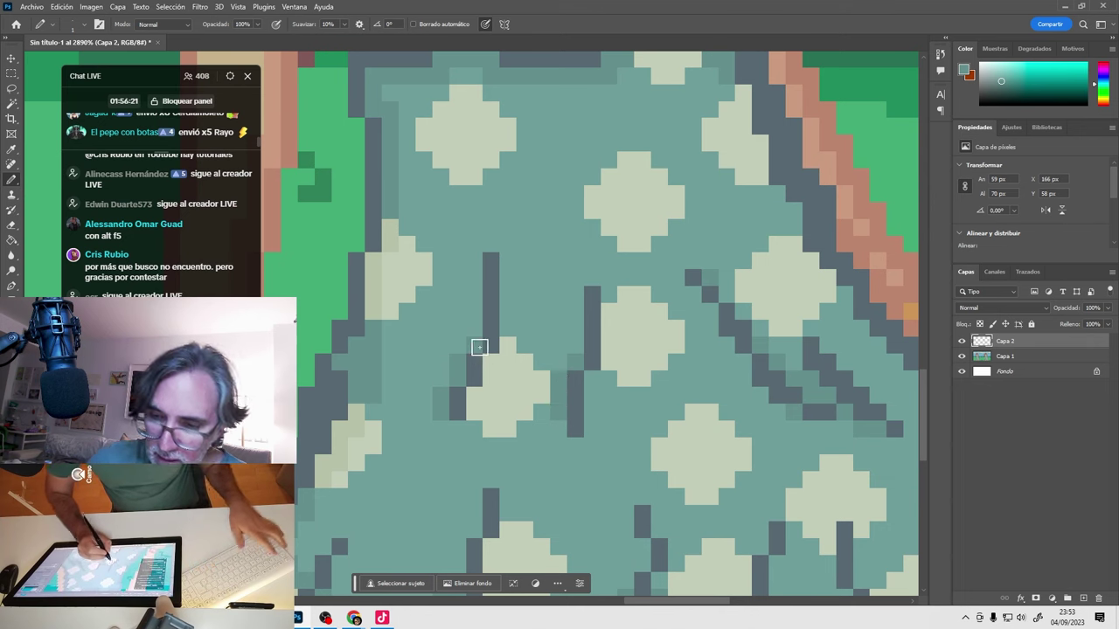
pyautogui.moveTo(491, 260); pyautogui.dragTo(487, 292)
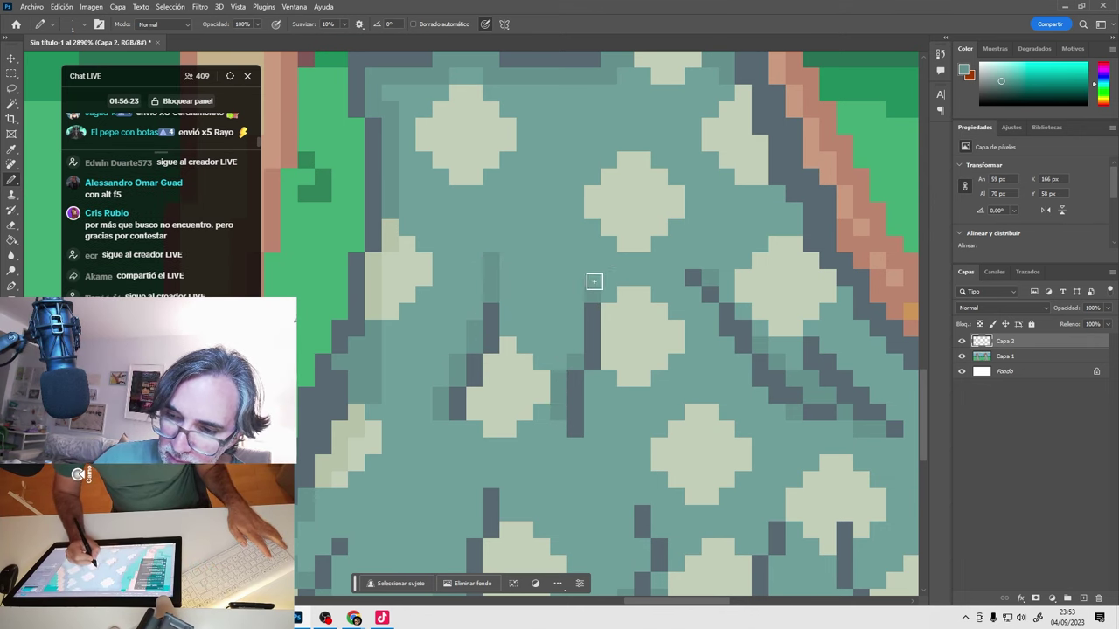
pyautogui.scroll(-3, 742, 244)
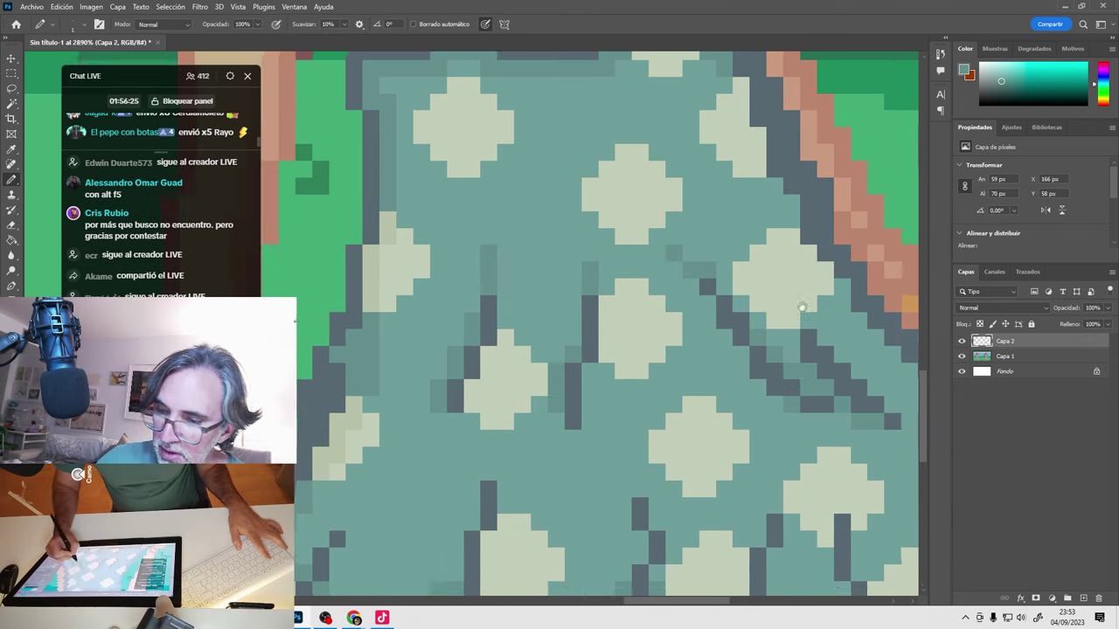
pyautogui.scroll(3, 502, 392)
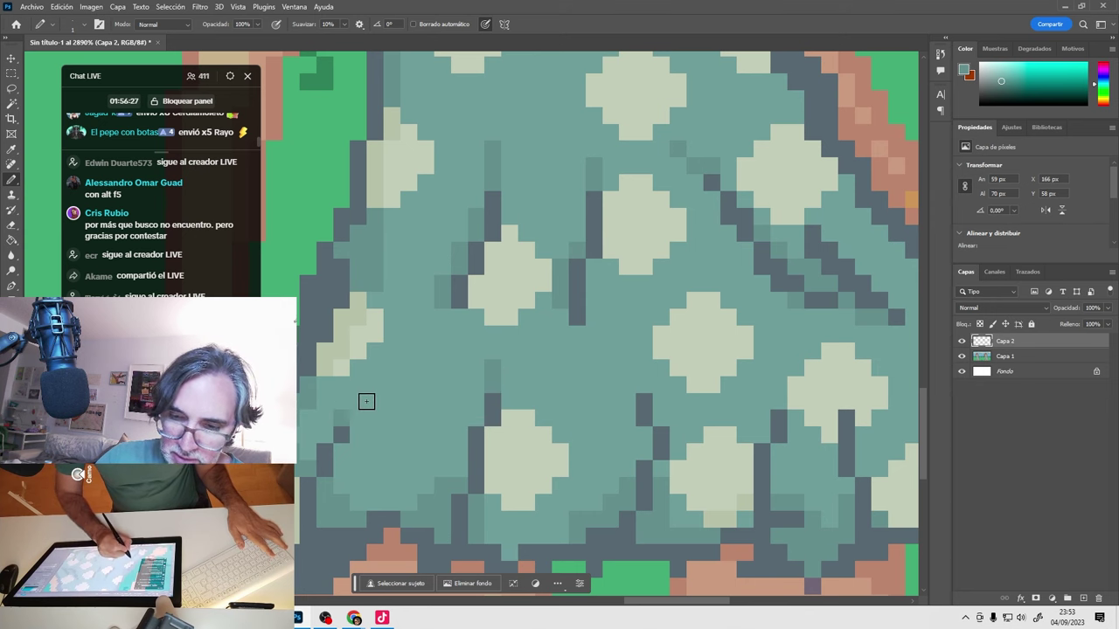
pyautogui.moveTo(644, 385); pyautogui.dragTo(644, 367)
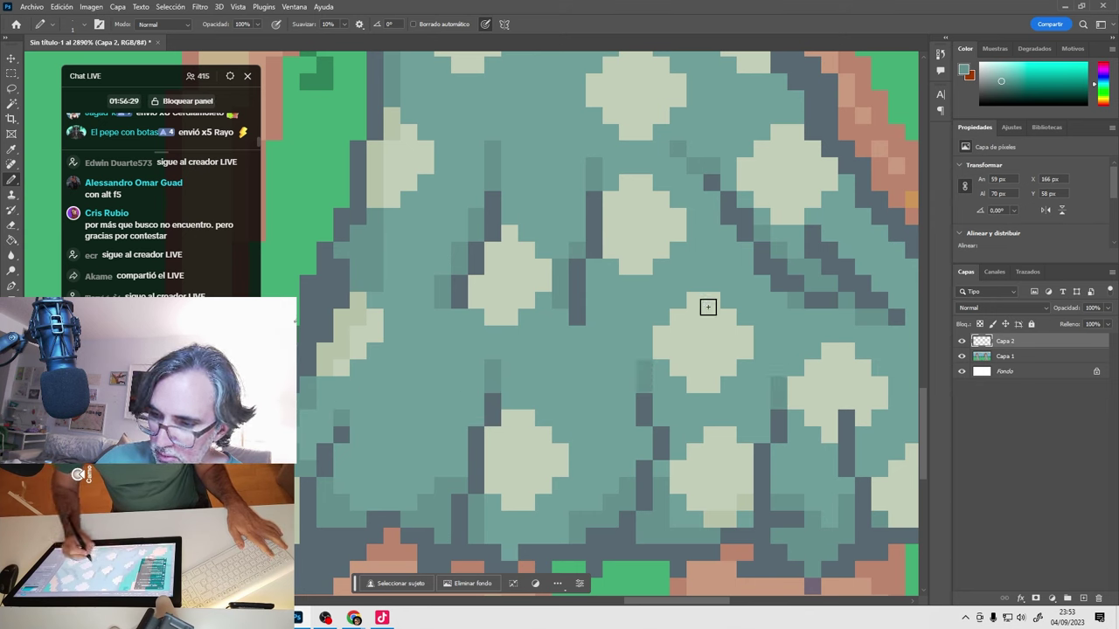
pyautogui.scroll(-3, 848, 403)
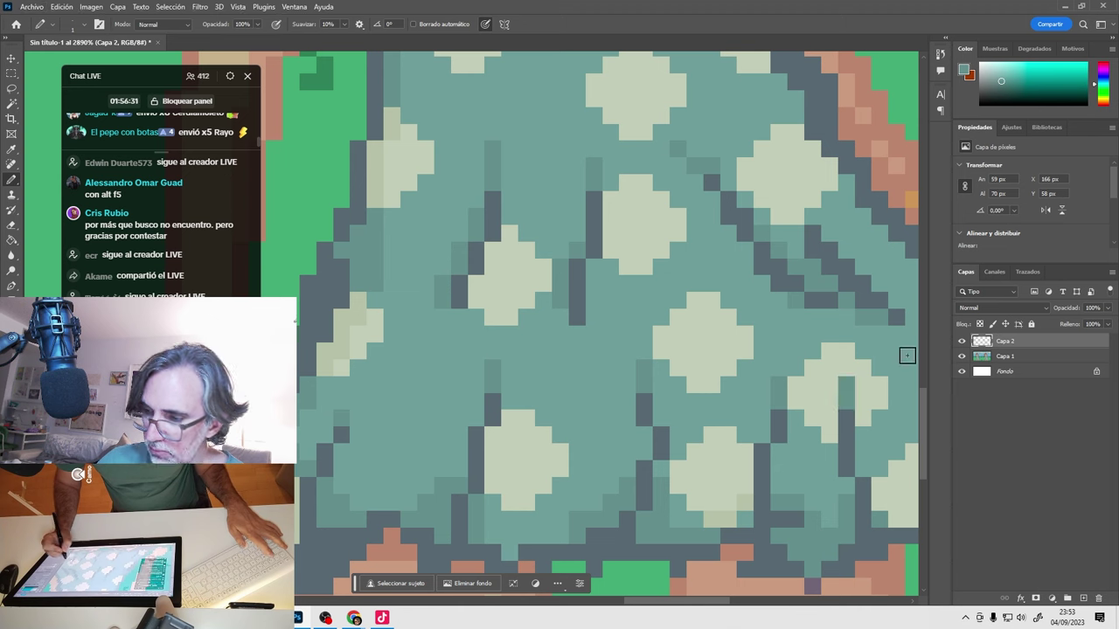
pyautogui.scroll(2, 878, 441)
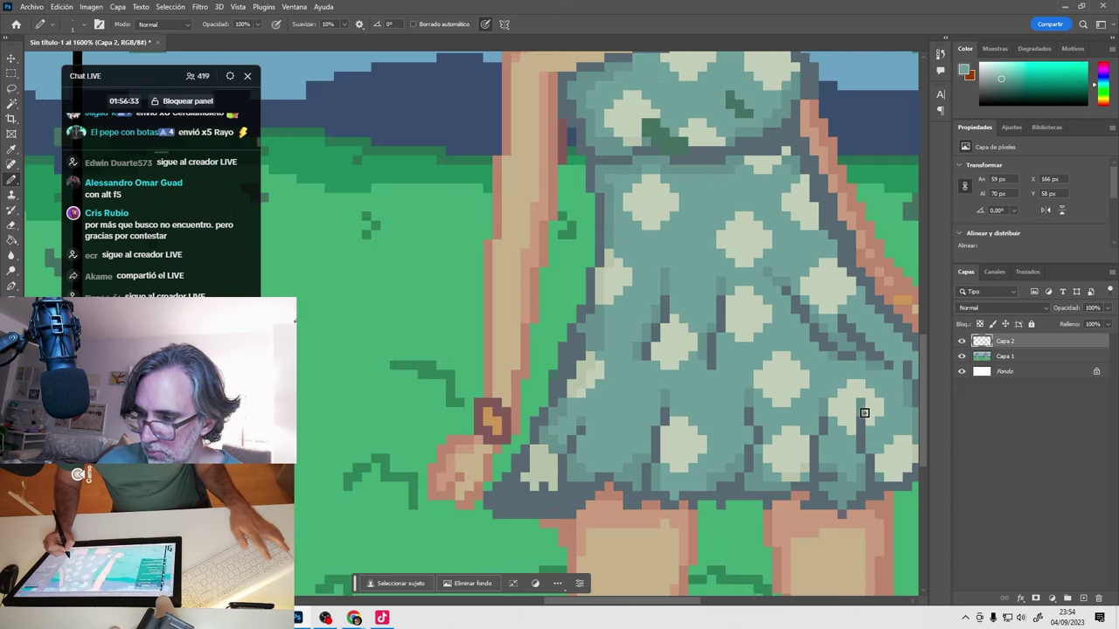
pyautogui.scroll(-2, 899, 398)
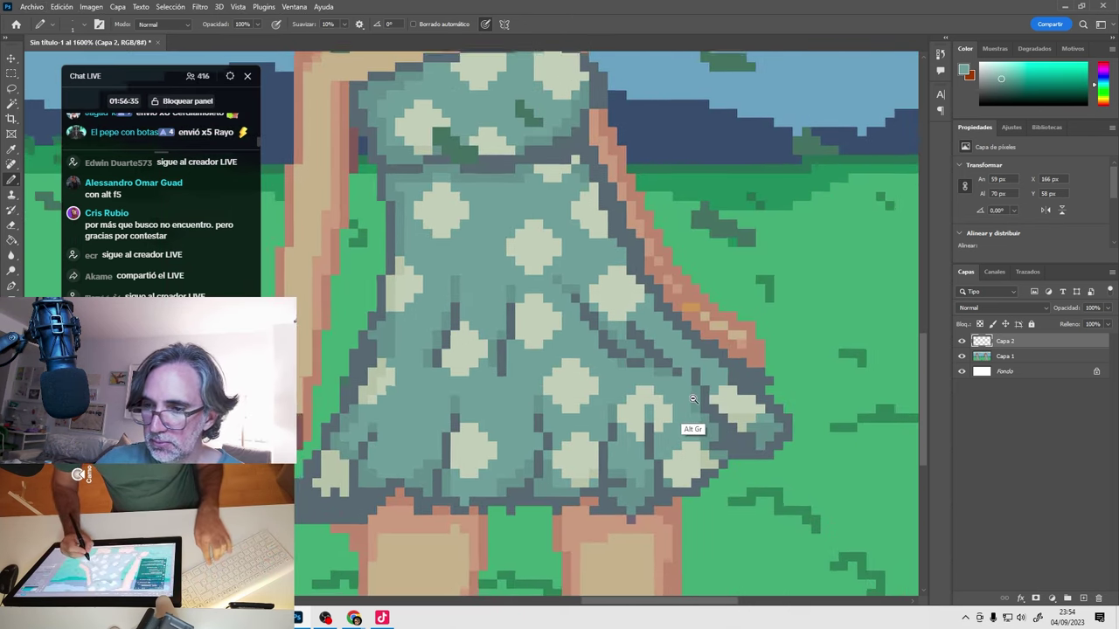
# Hide and show Capa 2 to compare the softened dress folds with the original artwork.
pyautogui.scroll(-2, 701, 390)
pyautogui.scroll(2, 701, 391)
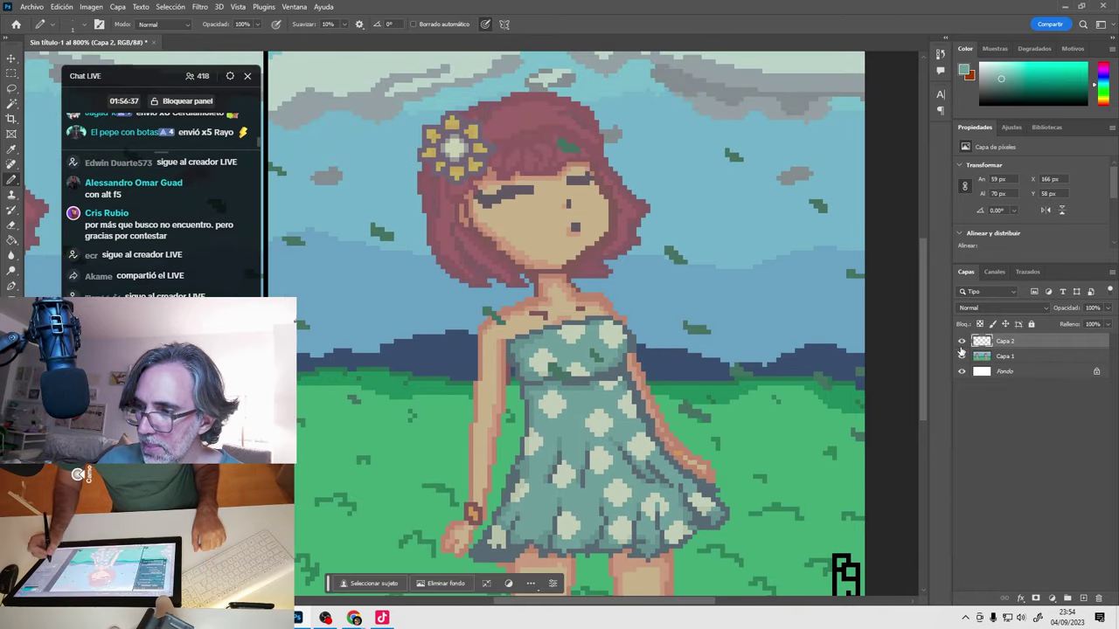
pyautogui.click(962, 344)
pyautogui.click(963, 345)
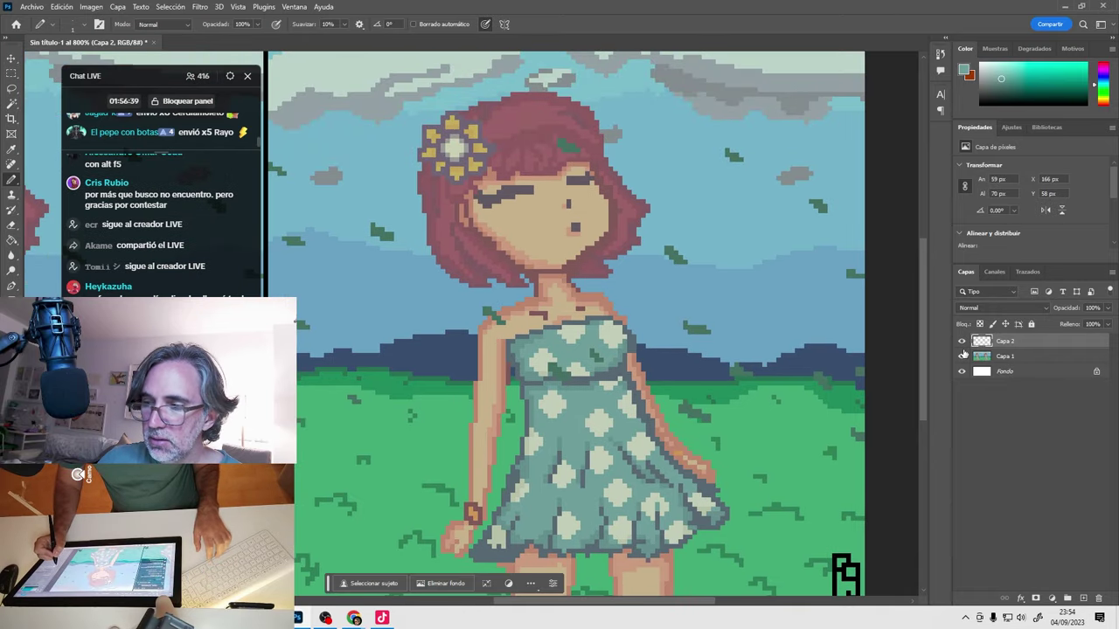
pyautogui.click(962, 345)
pyautogui.click(962, 344)
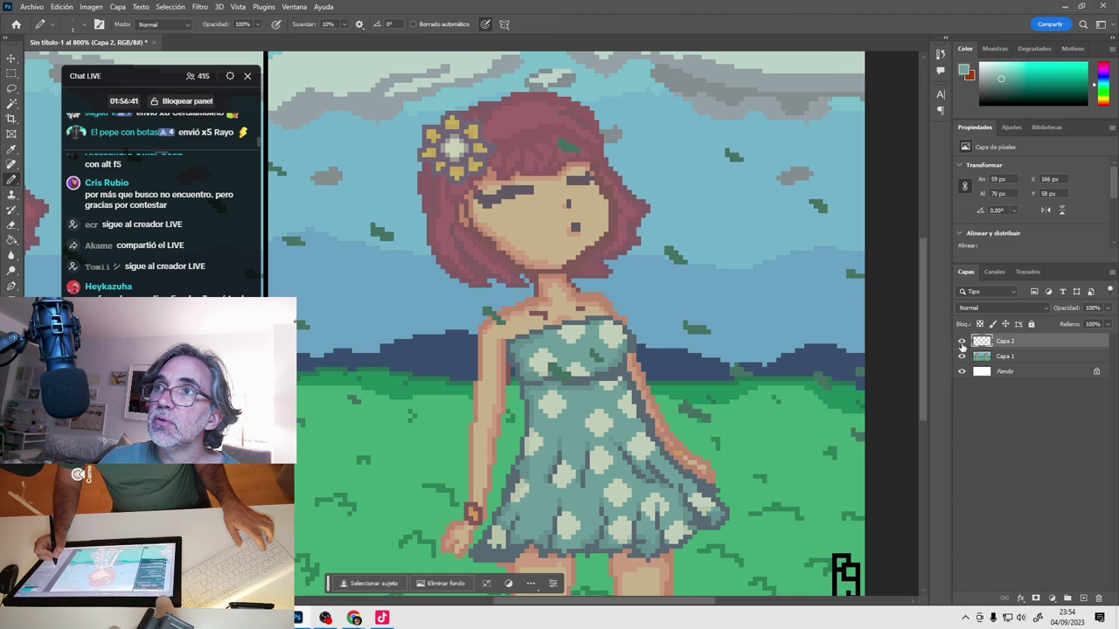
# Soften both sides of the girl's jawline against the hair with sampled pinkish skin shadow tones on Capa 2.
pyautogui.moveTo(666, 457); pyautogui.dragTo(675, 434)
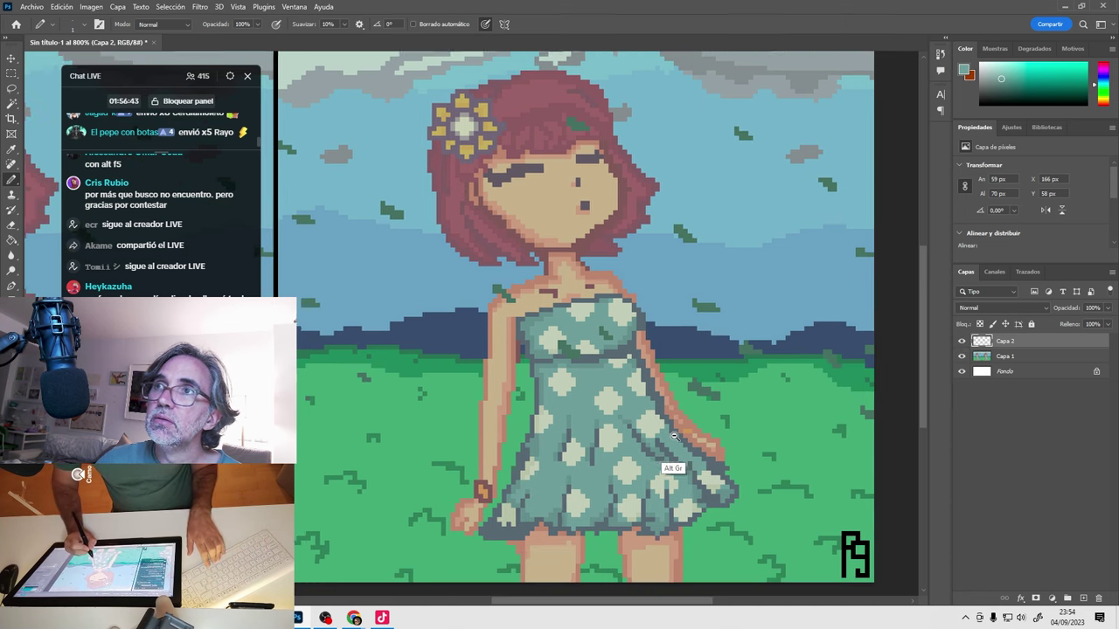
pyautogui.scroll(-1, 669, 454)
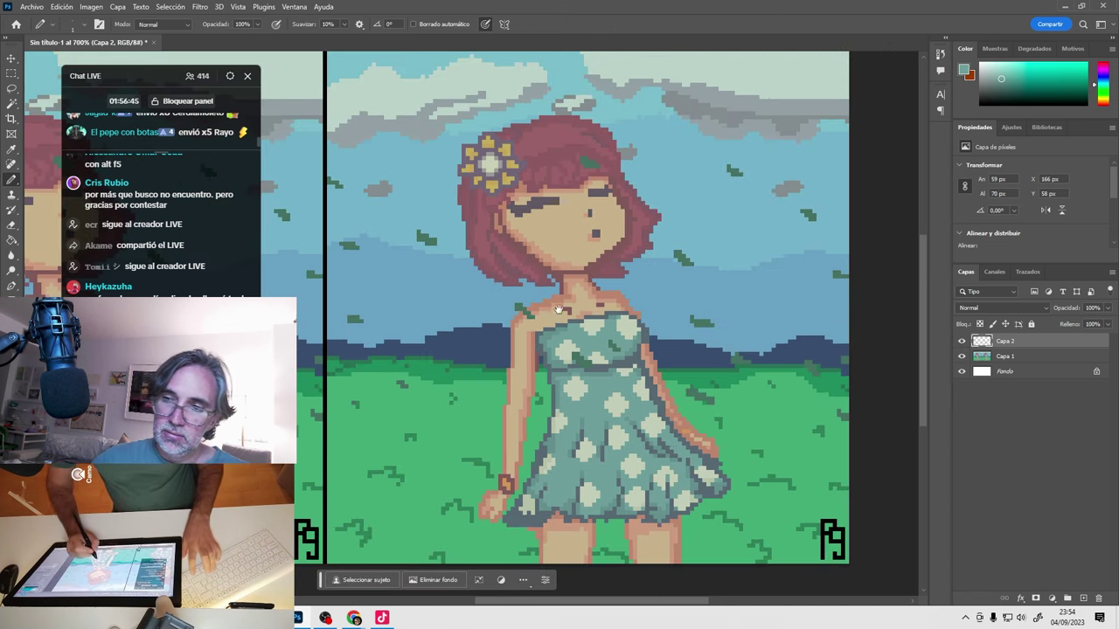
pyautogui.scroll(5, 579, 223)
pyautogui.keyDown('alt'); pyautogui.click(470, 194); pyautogui.keyUp('alt')
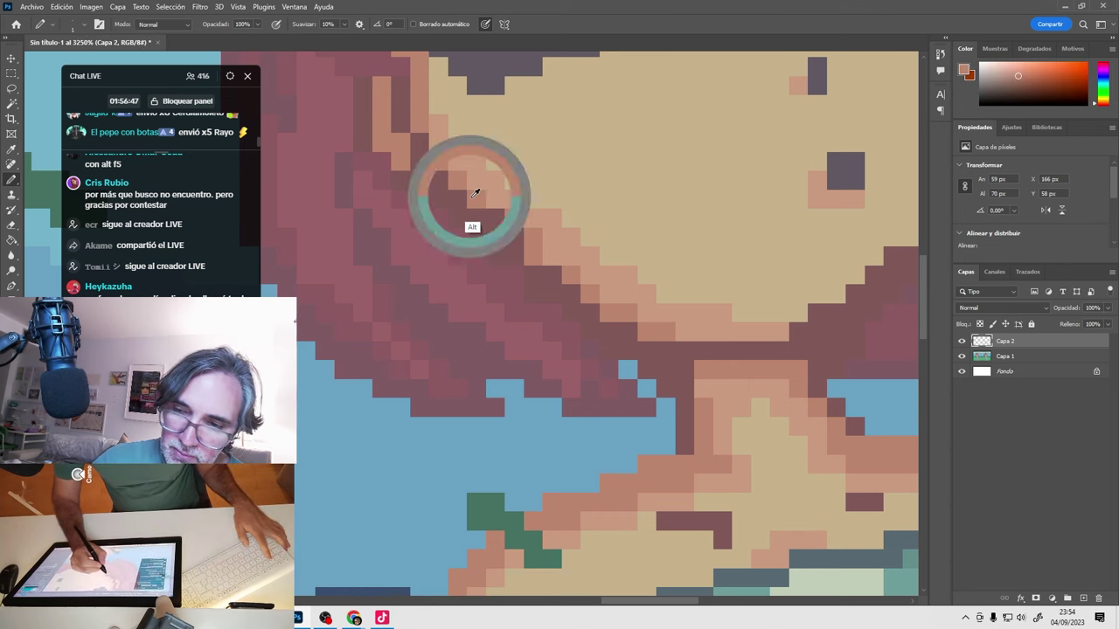
pyautogui.click(552, 273)
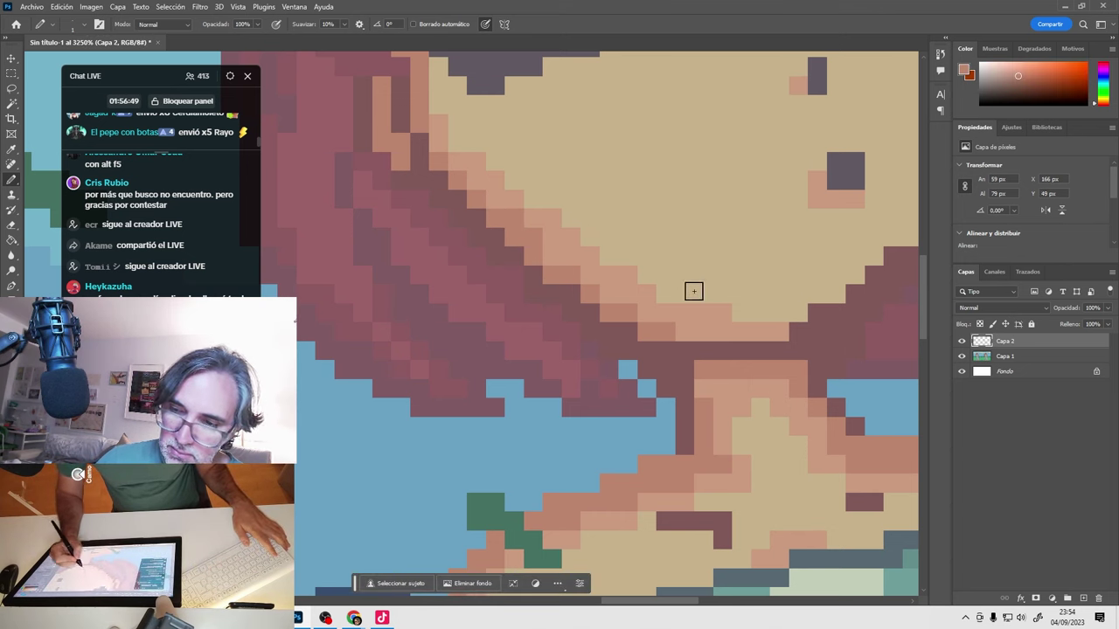
pyautogui.moveTo(757, 393); pyautogui.dragTo(567, 478)
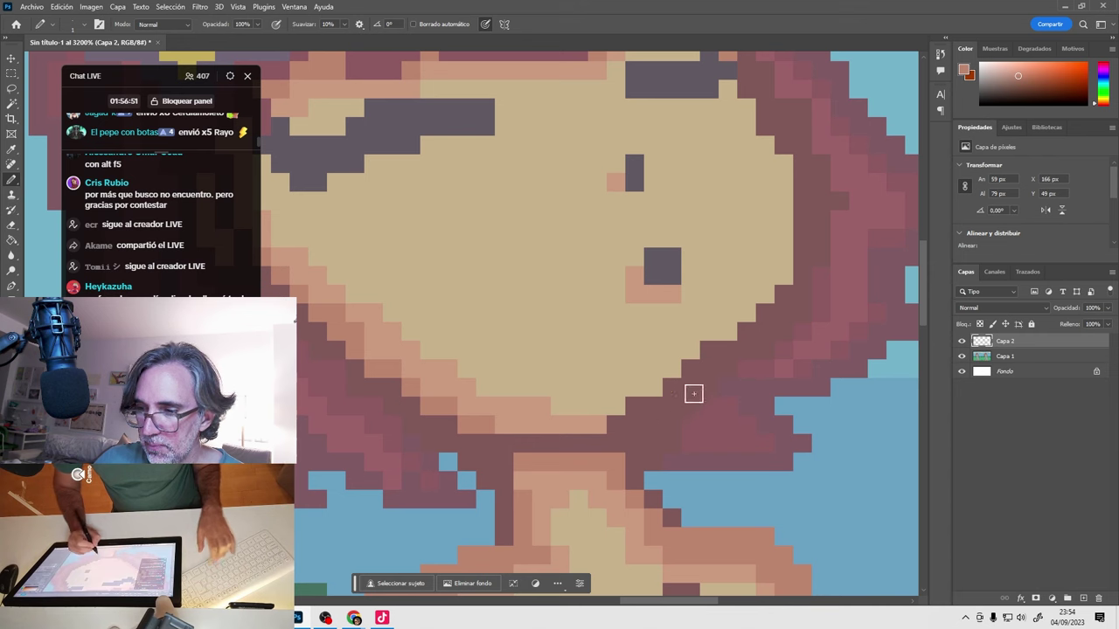
pyautogui.moveTo(684, 382); pyautogui.dragTo(693, 369)
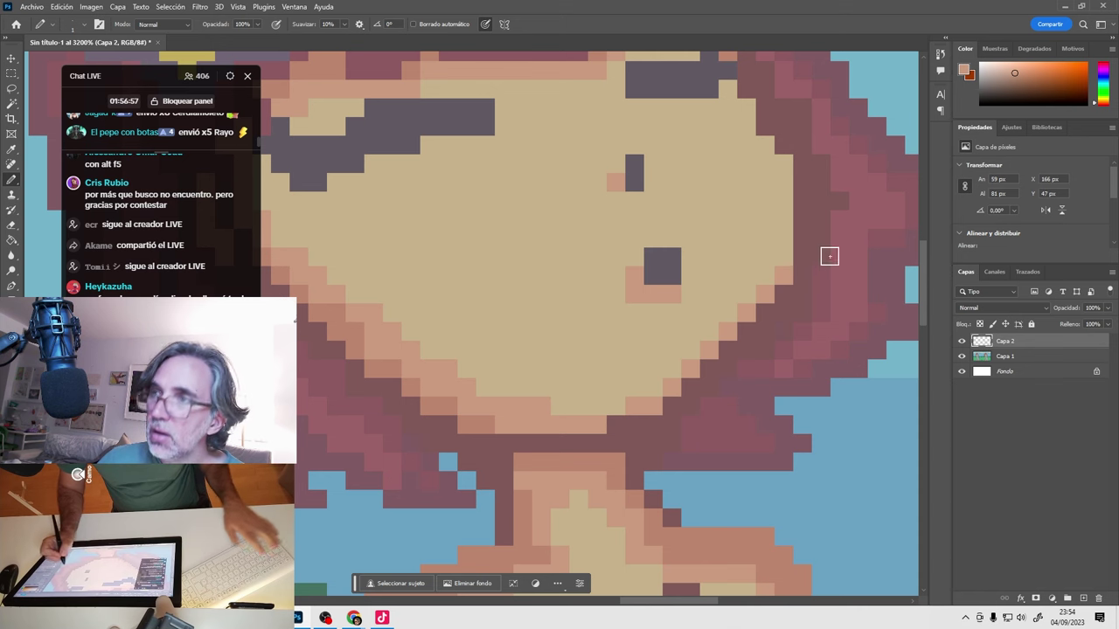
# Examine the retouched face and neck against the original by hiding and showing Capa 2.
pyautogui.hotkey('ctrl', '-')
pyautogui.hotkey('ctrl', '-')
pyautogui.hotkey('ctrl', '-')
pyautogui.hotkey('ctrl', '-')
pyautogui.hotkey('ctrl', '+')
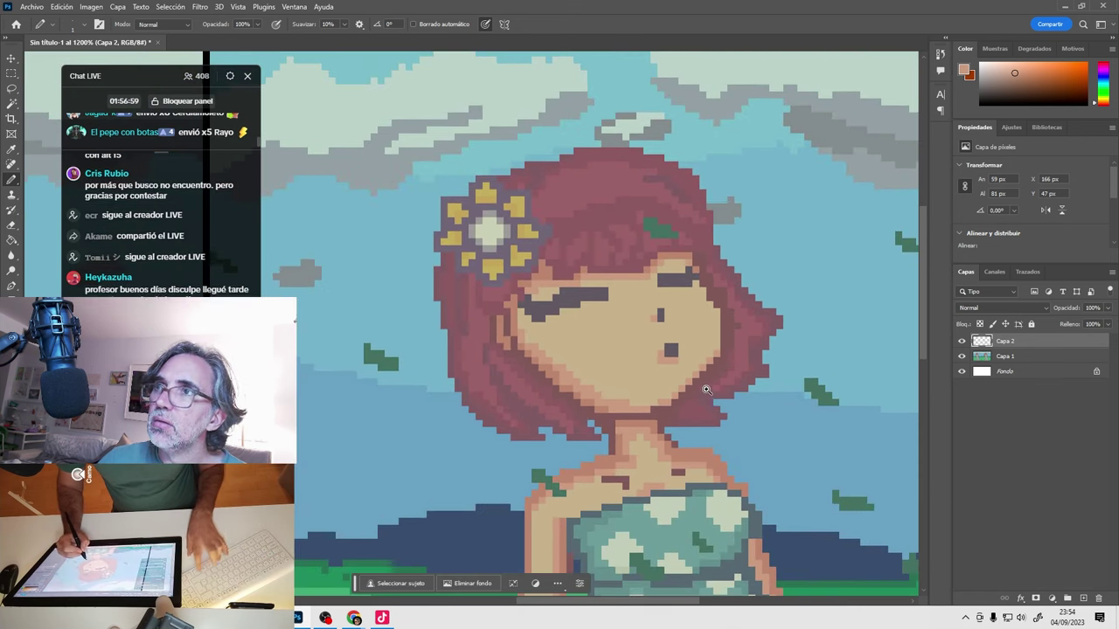
pyautogui.hotkey('ctrl', '+')
pyautogui.click(962, 341)
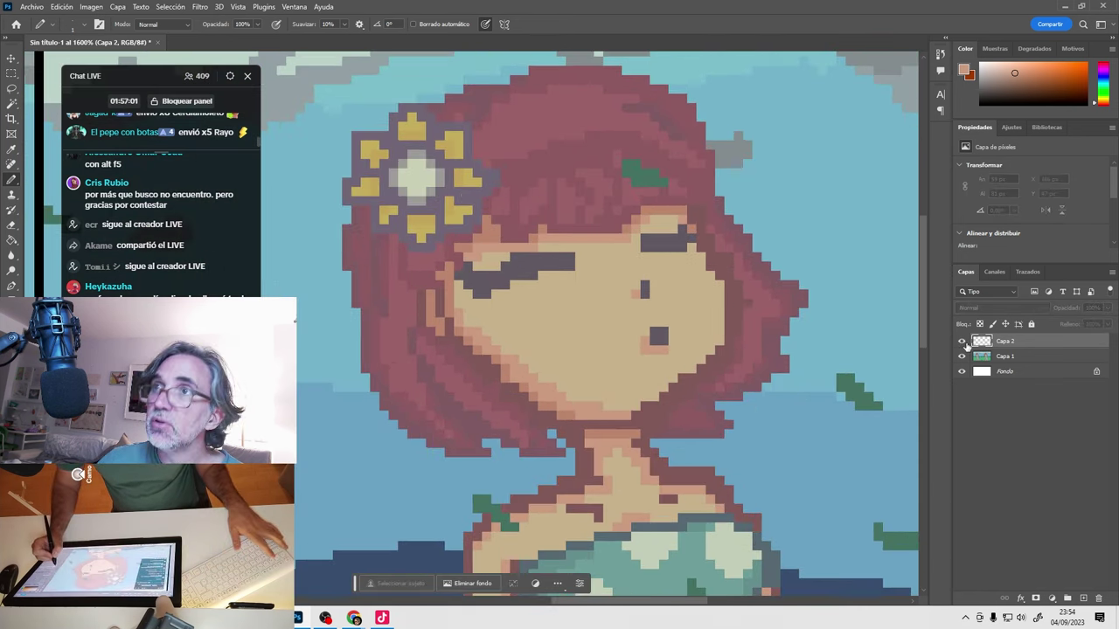
pyautogui.click(962, 342)
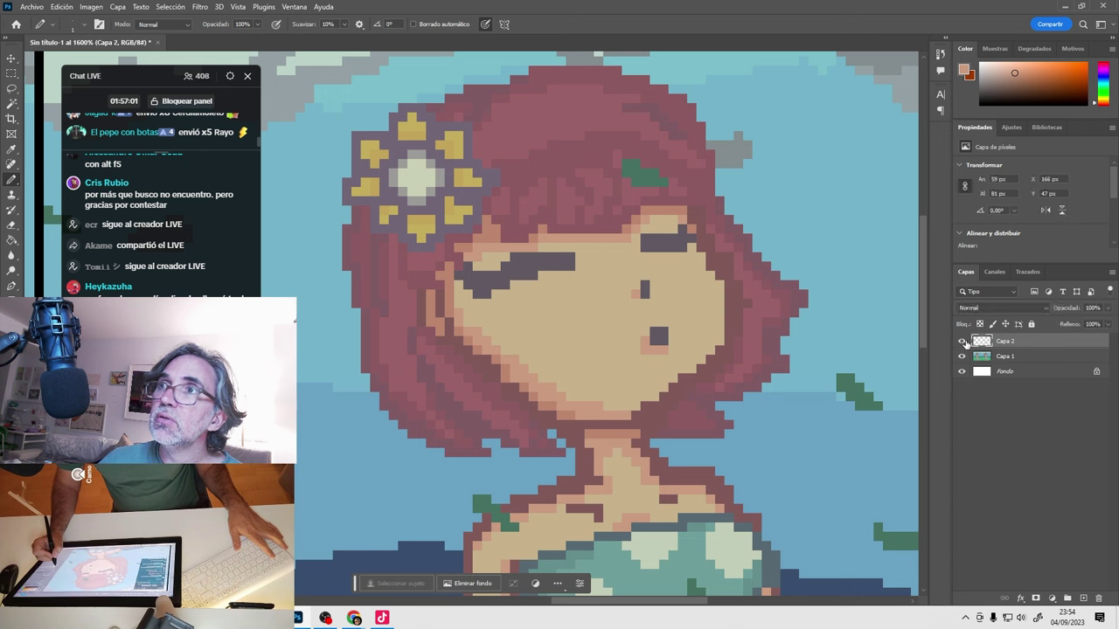
# Soften the face's right edge against the hair with sampled skin and dark hair tones, and compare with the original by toggling Capa 2.
pyautogui.click(718, 338)
pyautogui.click(717, 332)
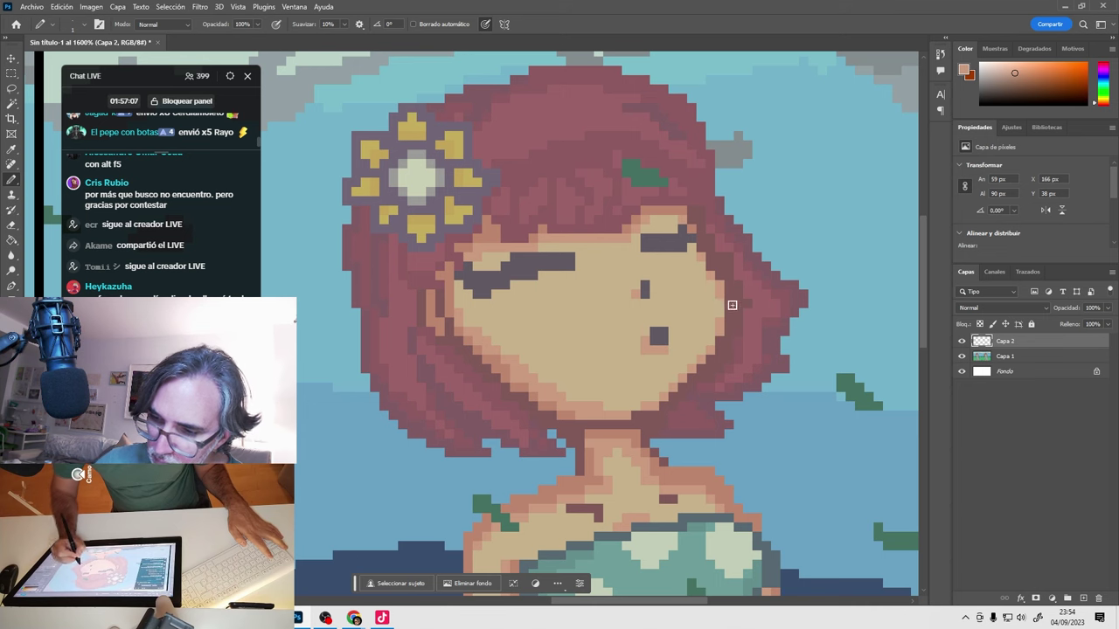
pyautogui.click(568, 414)
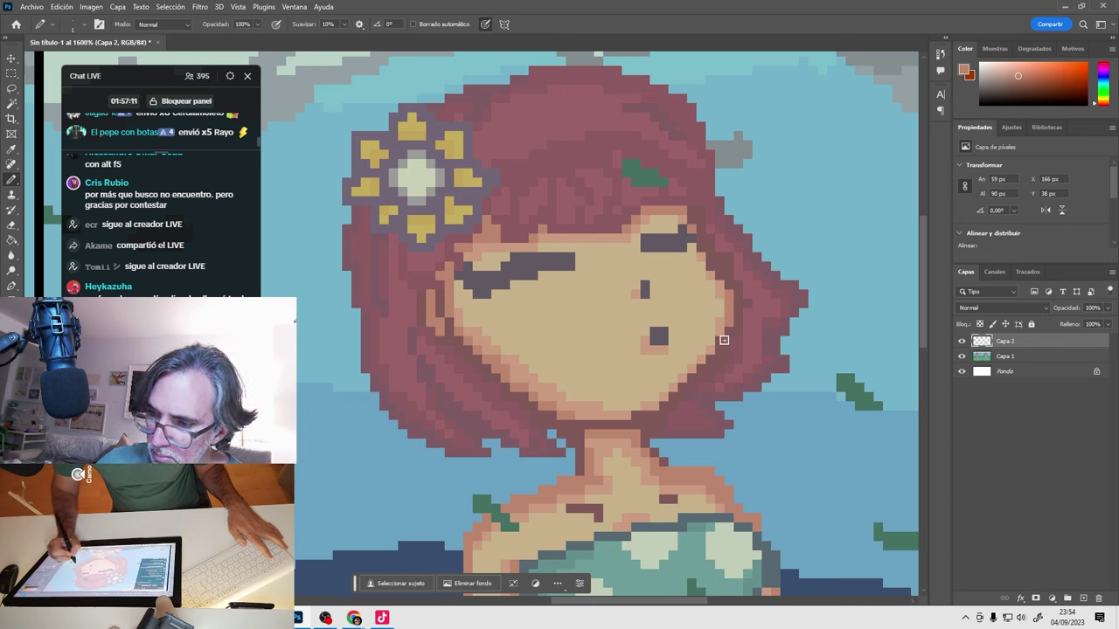
pyautogui.keyDown('alt'); pyautogui.click(734, 281); pyautogui.keyUp('alt')
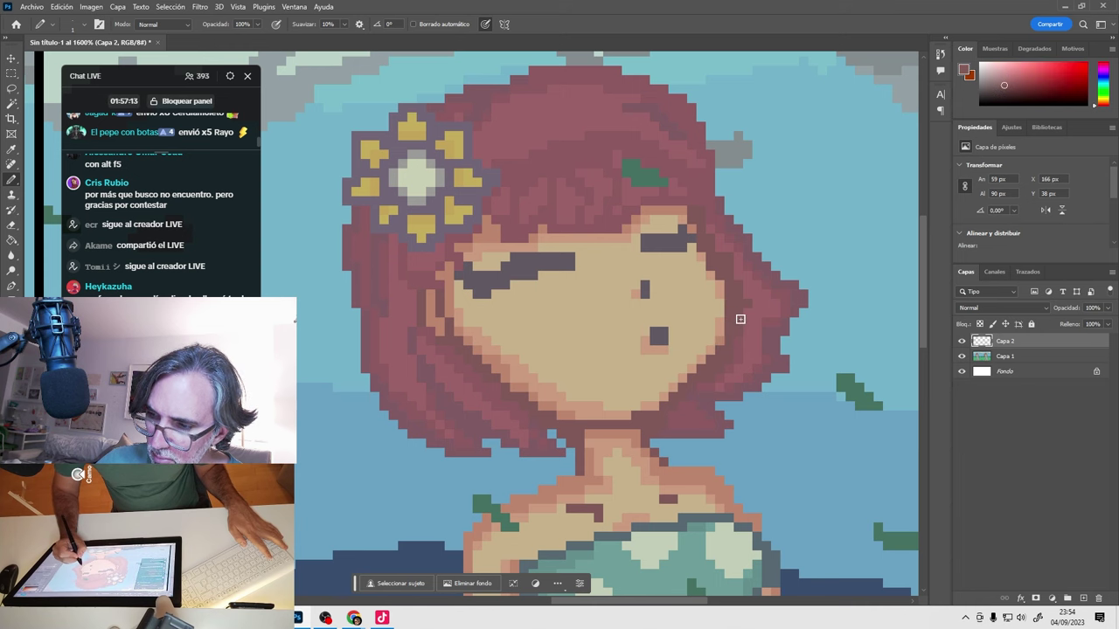
pyautogui.keyDown('alt'); pyautogui.click(559, 487); pyautogui.keyUp('alt')
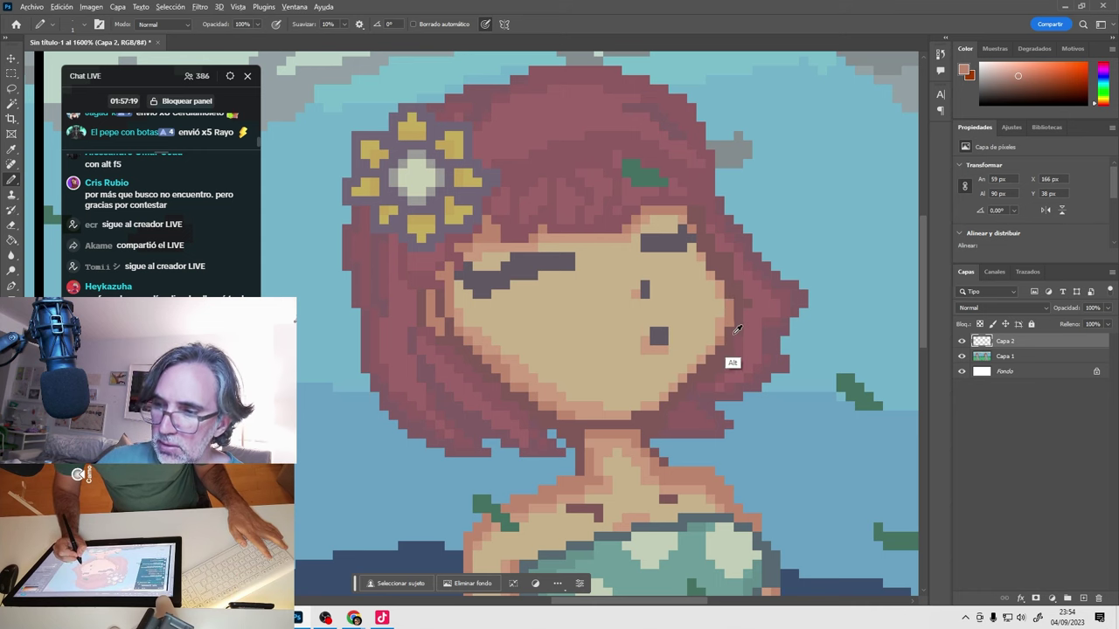
pyautogui.keyDown('alt'); pyautogui.click(734, 331); pyautogui.keyUp('alt')
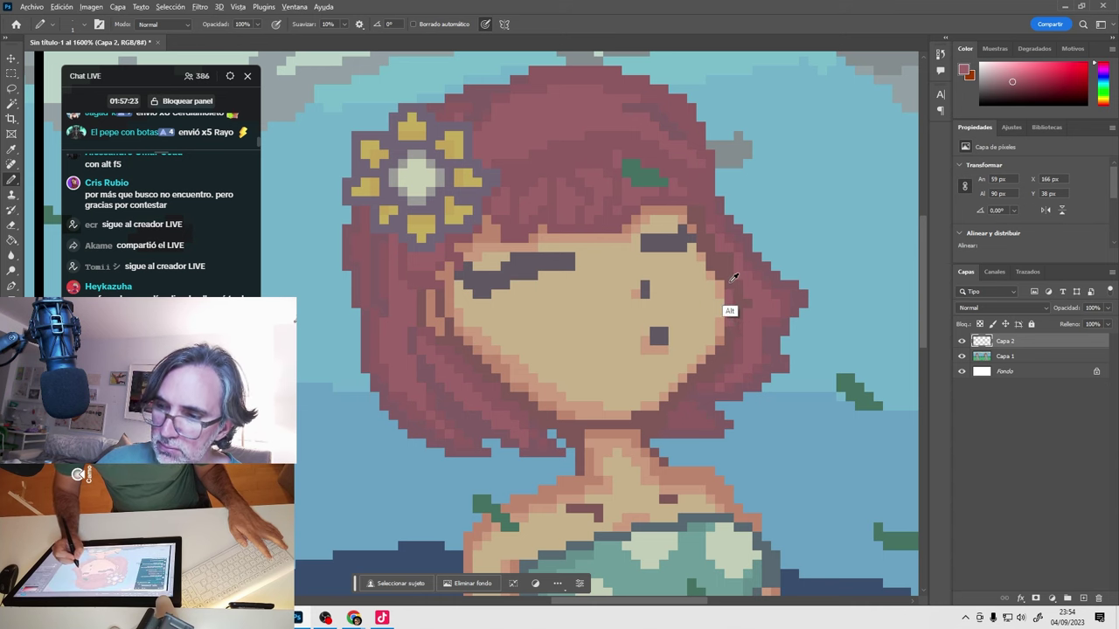
pyautogui.keyDown('alt'); pyautogui.click(732, 329); pyautogui.keyUp('alt')
pyautogui.keyDown('alt'); pyautogui.click(723, 339); pyautogui.keyUp('alt')
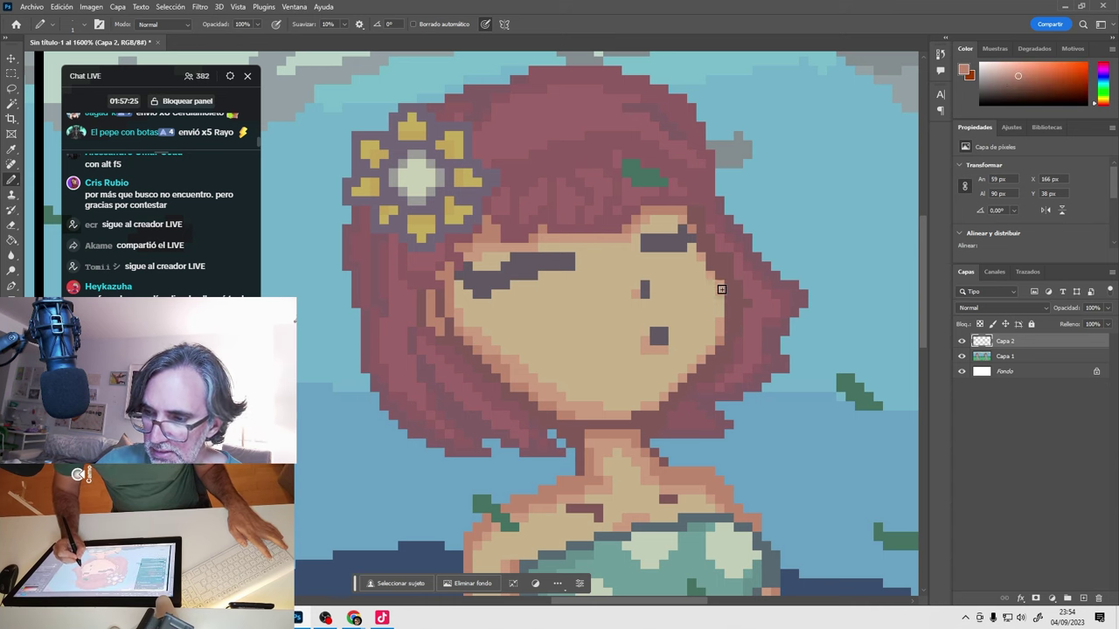
pyautogui.hotkey('ctrl', ',')
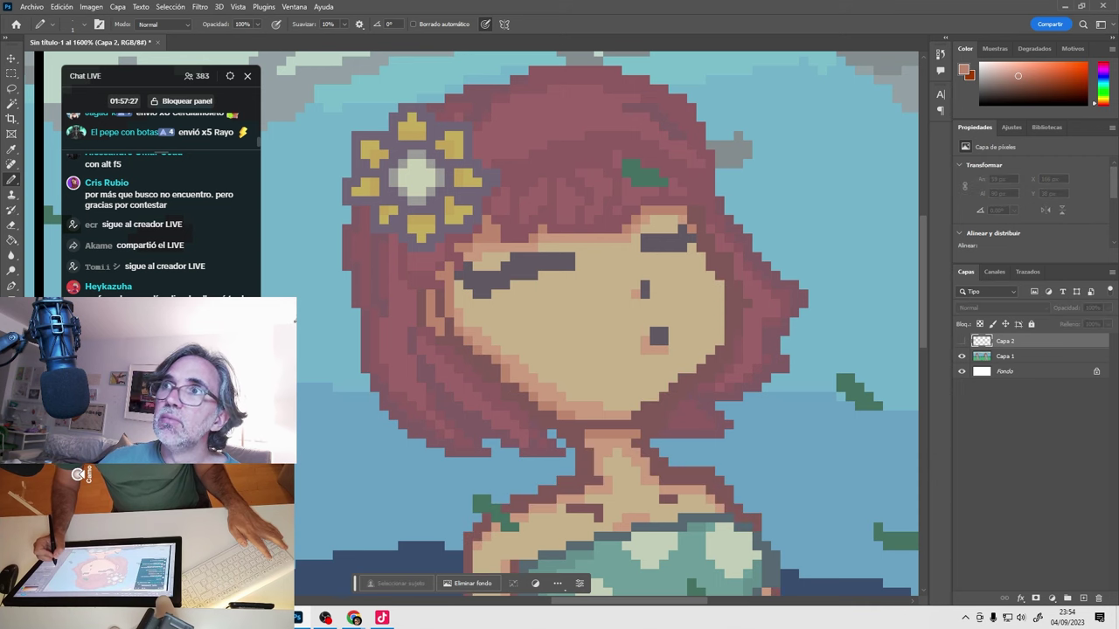
pyautogui.hotkey('ctrl', ',')
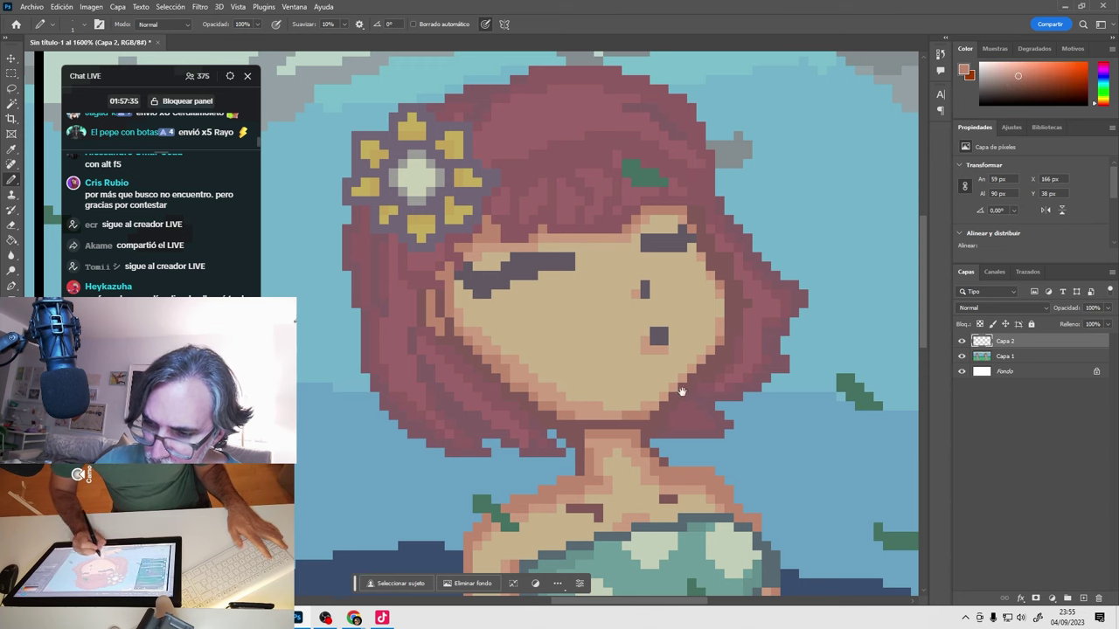
# Touch up the neck's right edge beneath the chin with the sampled dark hair shadow on Capa 2.
pyautogui.scroll(-2, 611, 402)
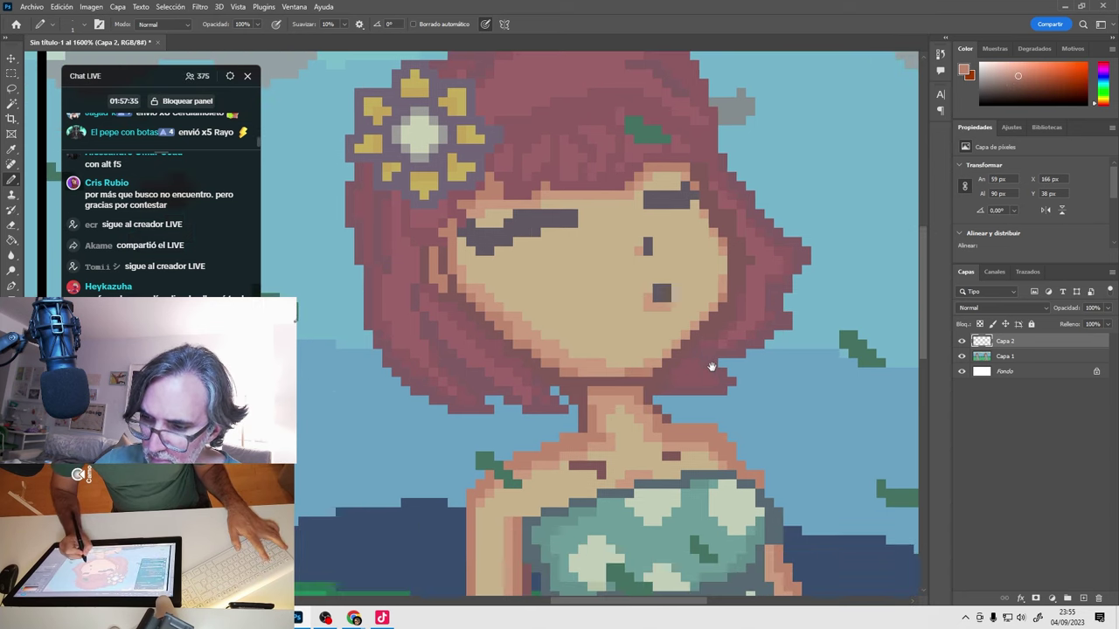
pyautogui.keyDown('alt'); pyautogui.click(645, 379); pyautogui.keyUp('alt')
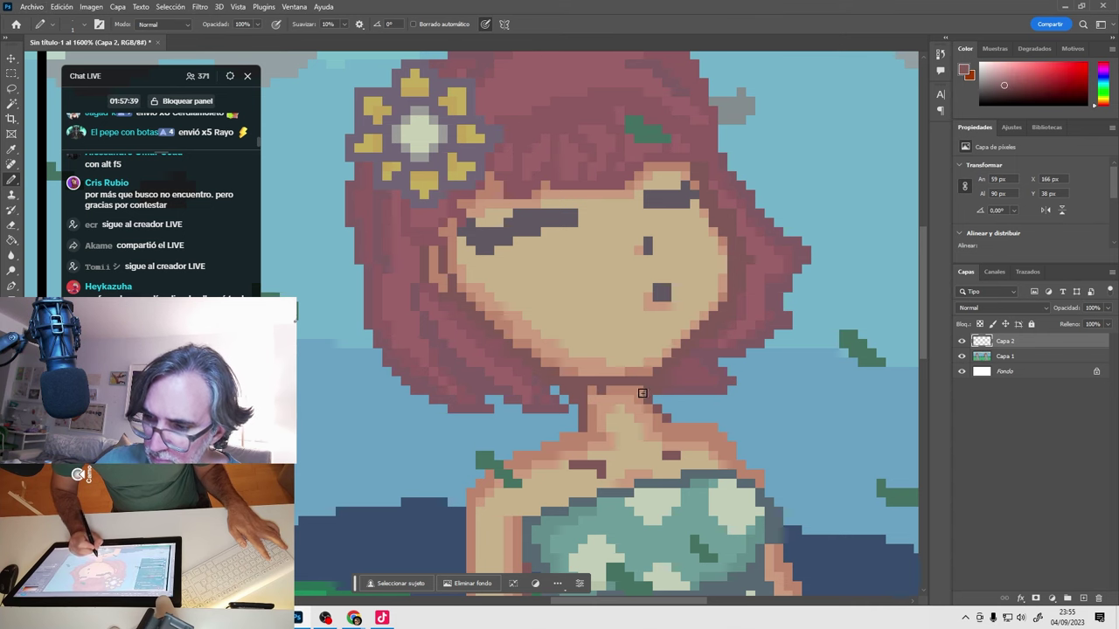
pyautogui.click(657, 398)
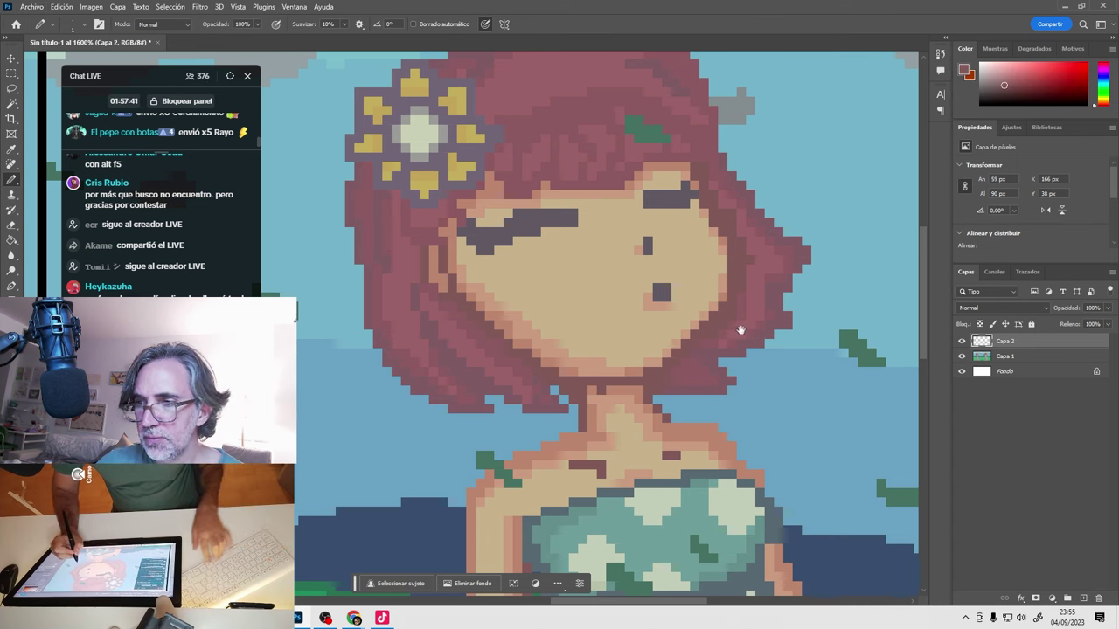
# Add upright blades to the long grass mark in the open meadow left of the girl with the sampled dark green on Capa 2.
pyautogui.scroll(-4, 740, 331)
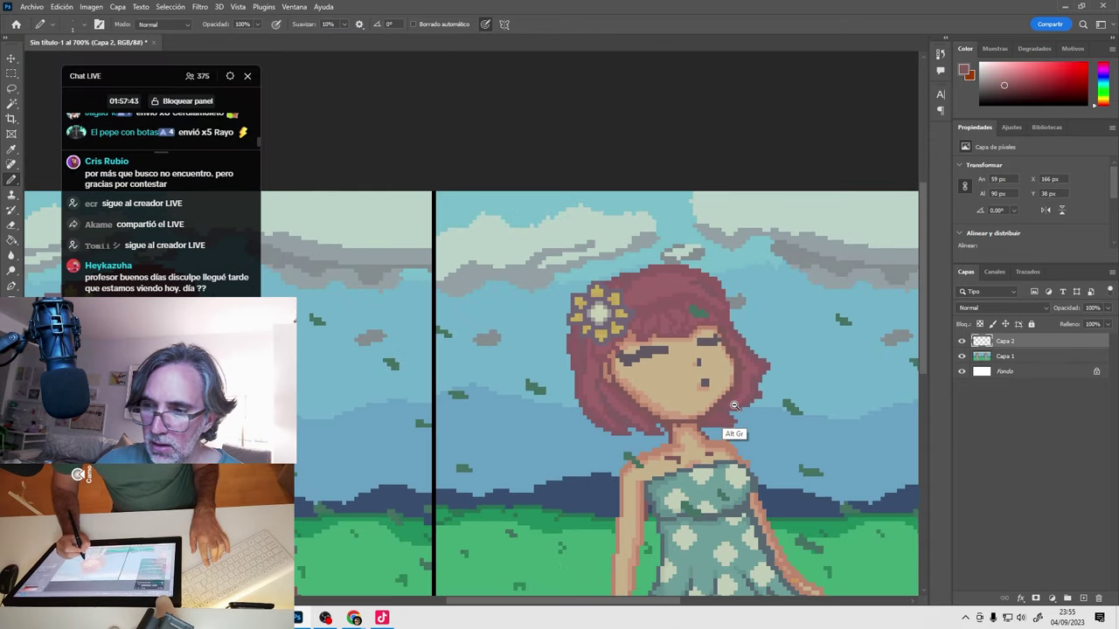
pyautogui.scroll(-1, 734, 405)
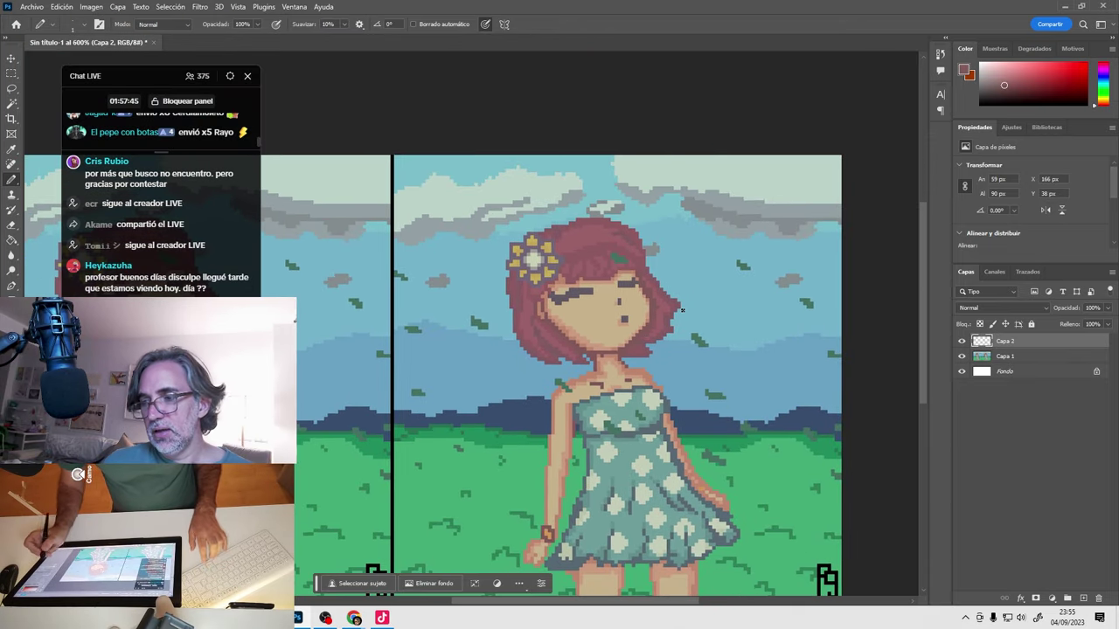
pyautogui.moveTo(725, 451); pyautogui.dragTo(700, 323)
pyautogui.scroll(4, 464, 432)
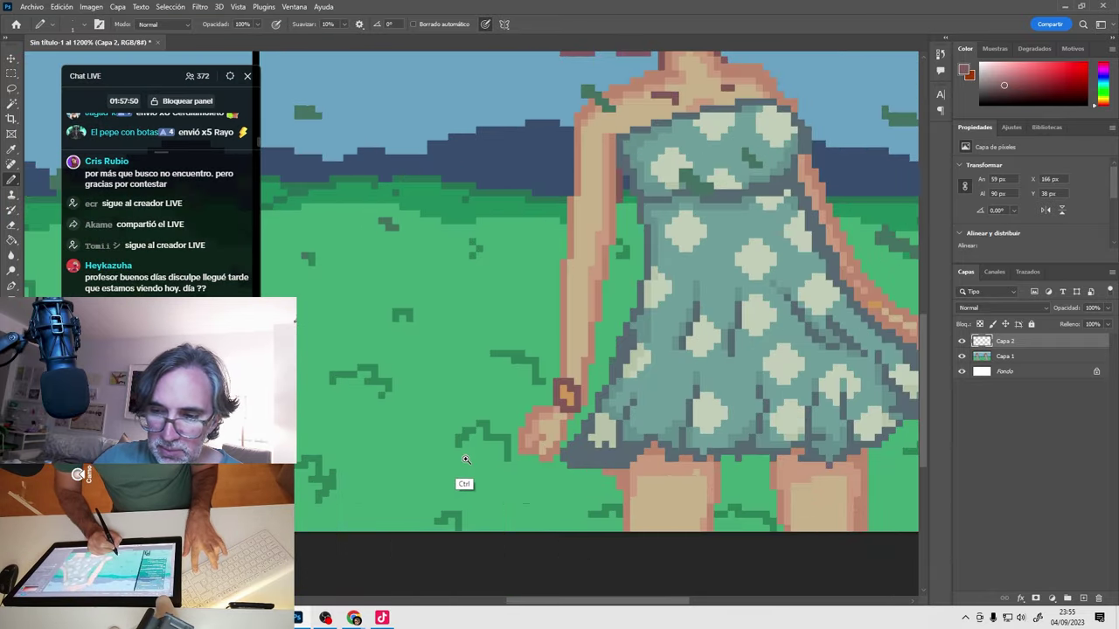
pyautogui.moveTo(464, 431); pyautogui.dragTo(641, 469)
pyautogui.scroll(2, 535, 452)
pyautogui.keyDown('alt'); pyautogui.click(467, 371); pyautogui.keyUp('alt')
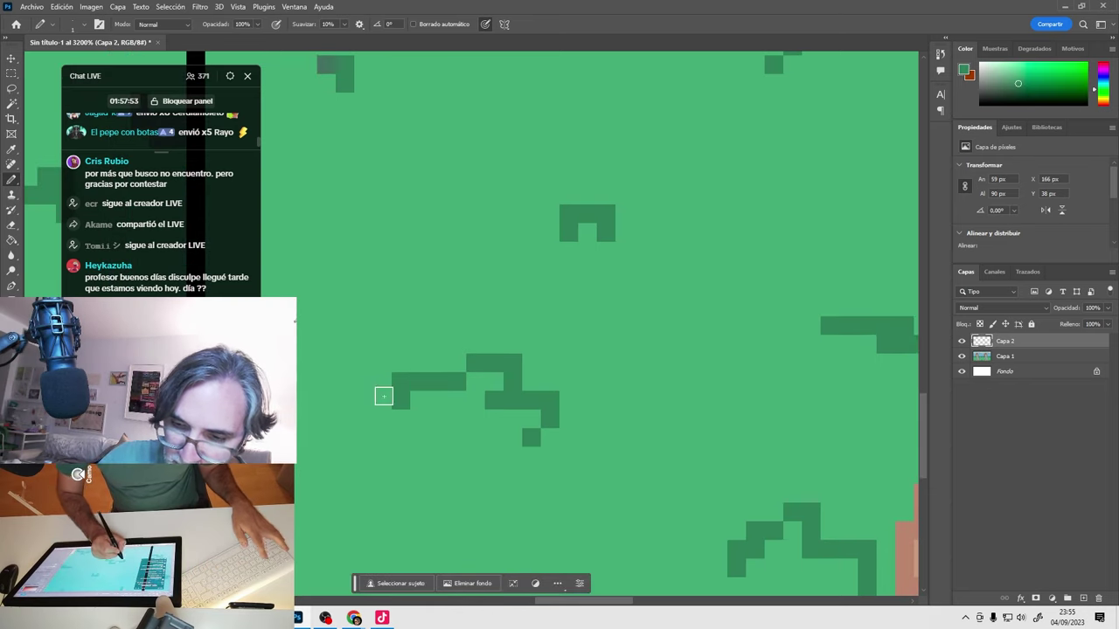
pyautogui.moveTo(364, 382); pyautogui.dragTo(363, 399)
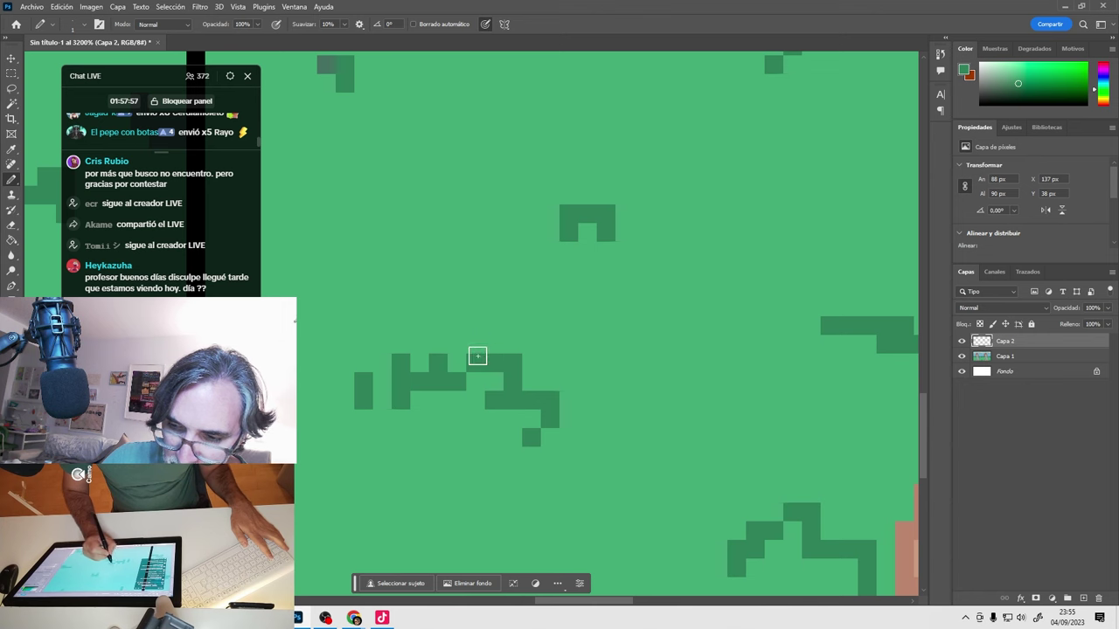
pyautogui.moveTo(441, 340); pyautogui.dragTo(438, 325)
pyautogui.click(513, 344)
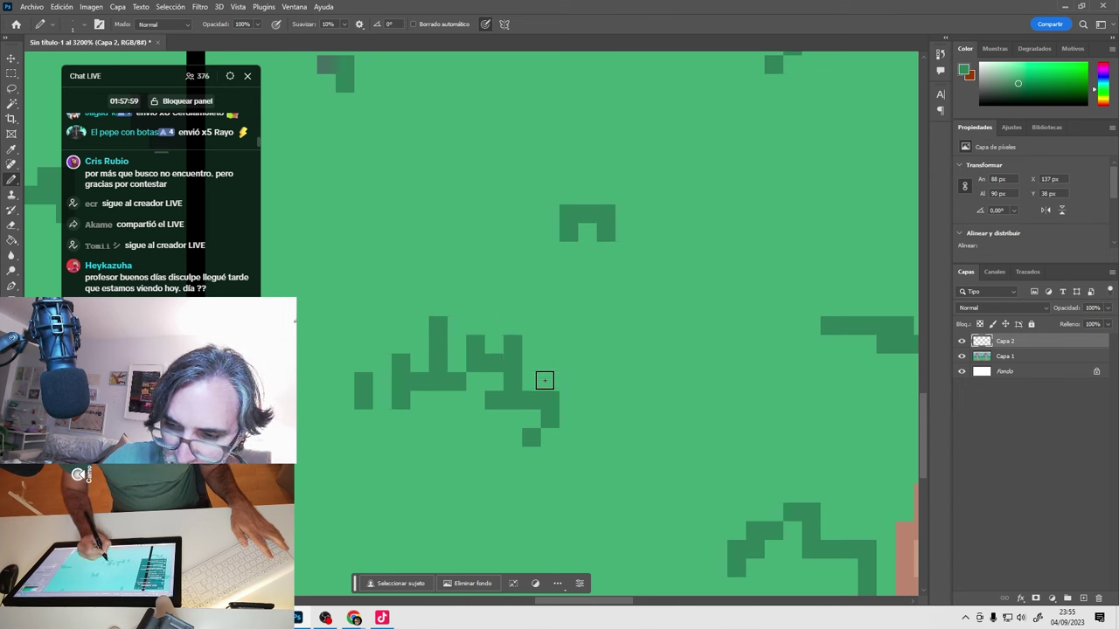
pyautogui.moveTo(587, 381); pyautogui.dragTo(549, 437)
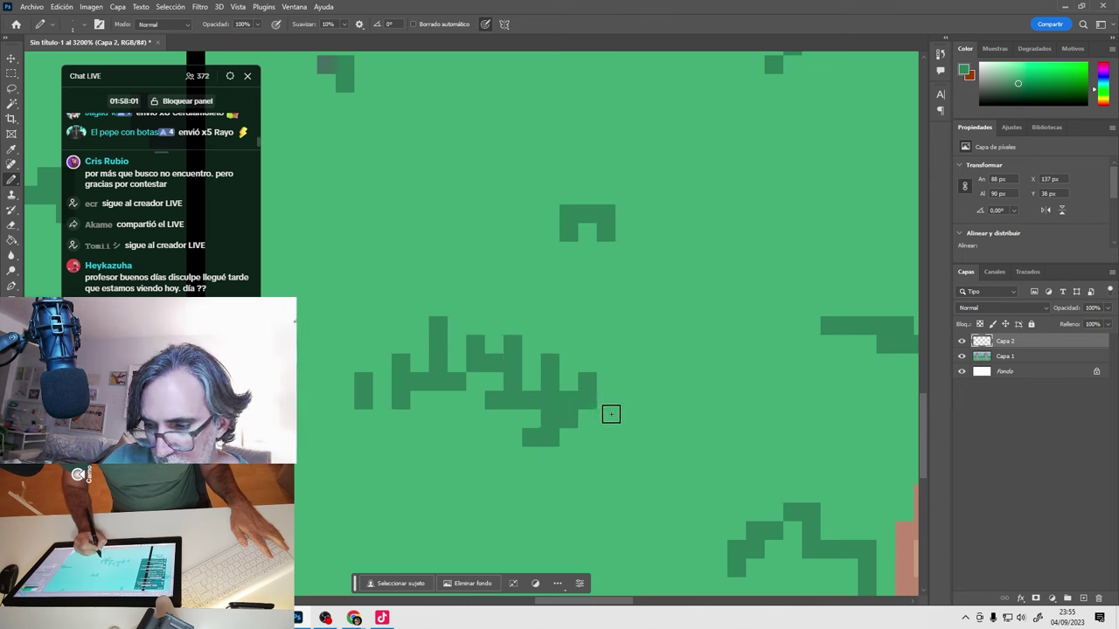
pyautogui.moveTo(623, 403); pyautogui.dragTo(624, 419)
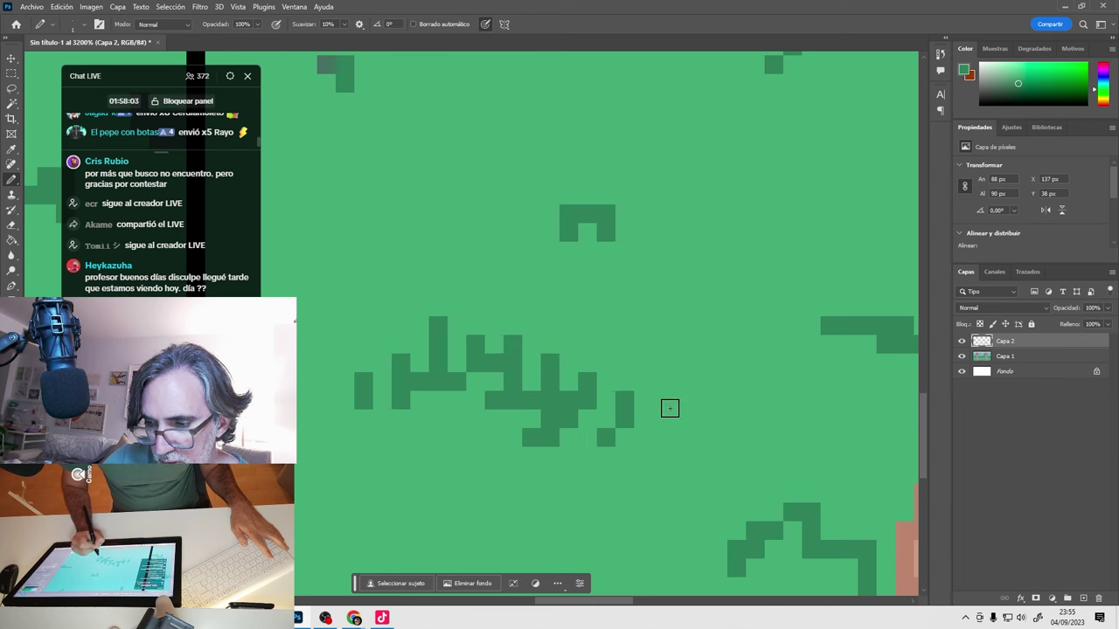
# Add short vertical blades around and on top of the small arch-shaped grass mark above that tuft.
pyautogui.moveTo(525, 217); pyautogui.dragTo(530, 234)
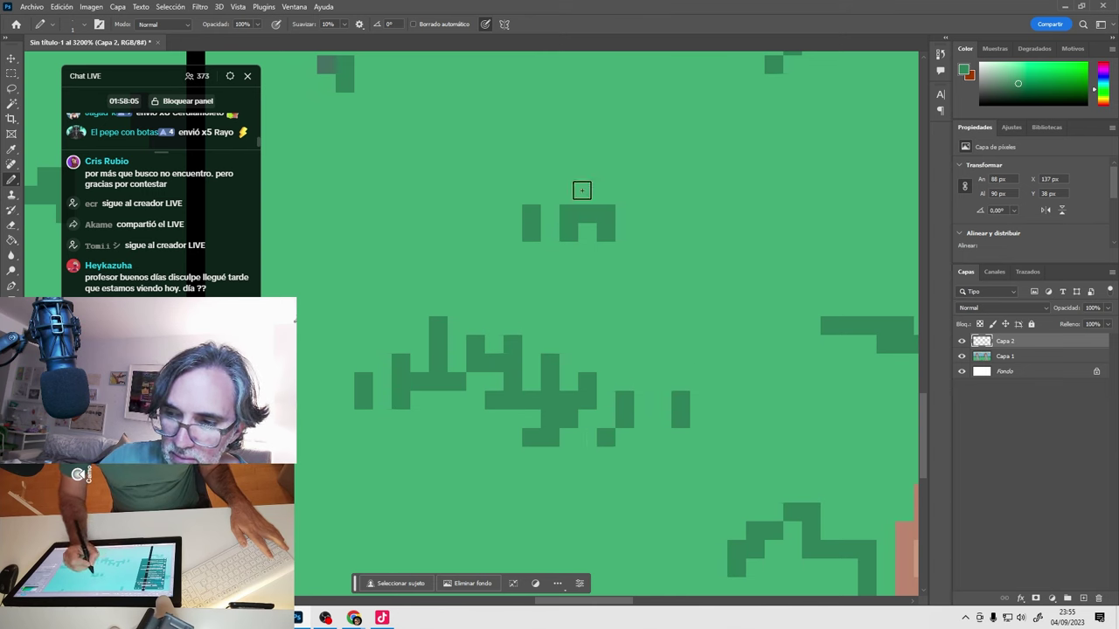
pyautogui.moveTo(643, 227); pyautogui.dragTo(643, 254)
pyautogui.moveTo(679, 209); pyautogui.dragTo(681, 237)
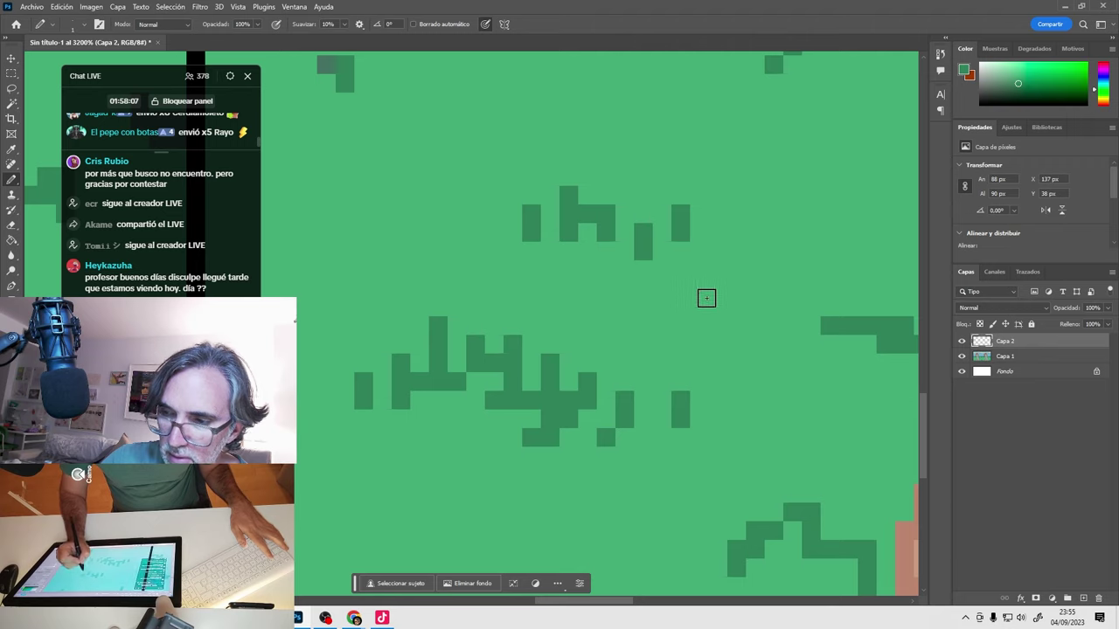
# Break up the stepped grass mark beside the bracelet into a tuft with dark green blades and light green gaps.
pyautogui.moveTo(707, 297)
pyautogui.mouseDown()
pyautogui.moveTo(730, 470)
pyautogui.moveTo(624, 350)
pyautogui.moveTo(463, 268)
pyautogui.moveTo(469, 158)
pyautogui.mouseUp()
pyautogui.click(443, 218)
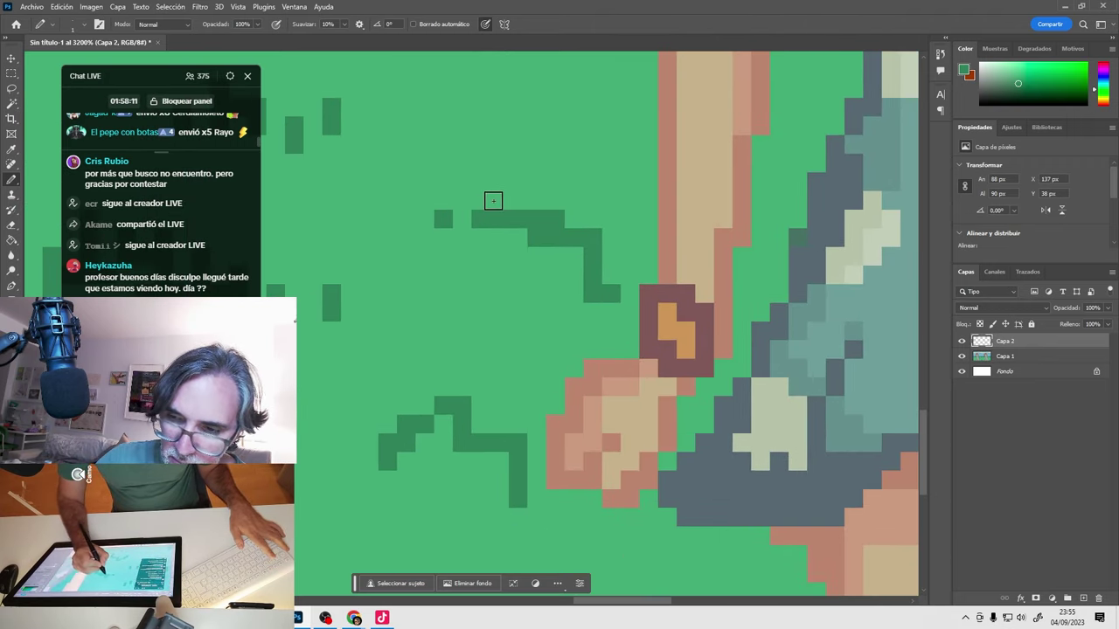
pyautogui.click(480, 200)
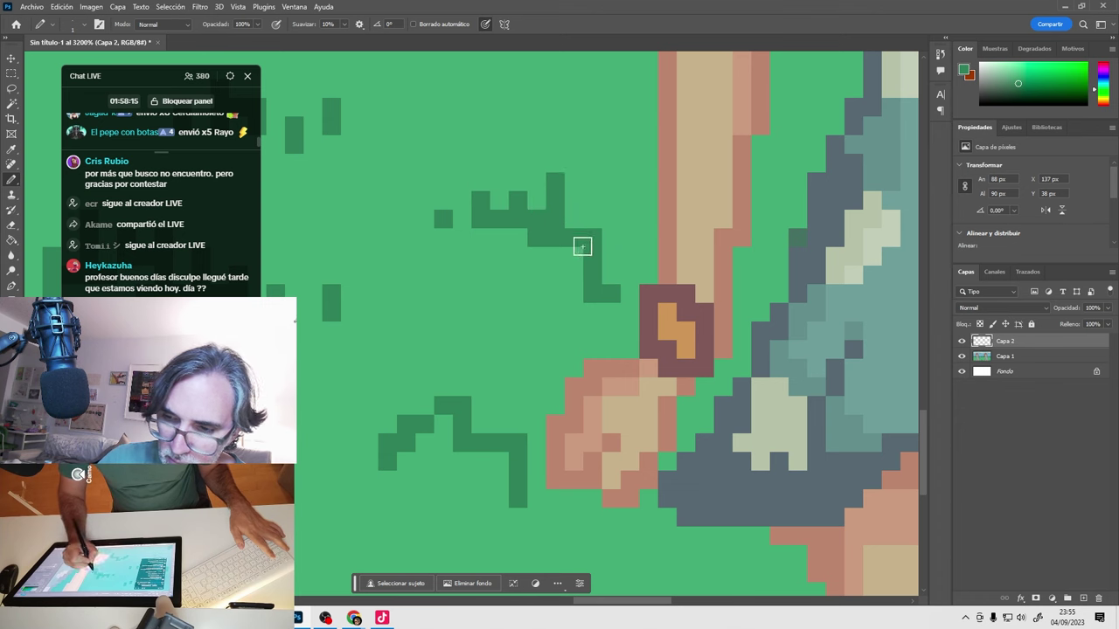
pyautogui.moveTo(622, 252)
pyautogui.mouseDown()
pyautogui.moveTo(597, 217)
pyautogui.moveTo(602, 274)
pyautogui.moveTo(581, 299)
pyautogui.moveTo(555, 266)
pyautogui.moveTo(556, 328)
pyautogui.moveTo(568, 316)
pyautogui.moveTo(552, 281)
pyautogui.moveTo(571, 236)
pyautogui.mouseUp()
pyautogui.keyDown('alt'); pyautogui.click(564, 291); pyautogui.keyUp('alt')
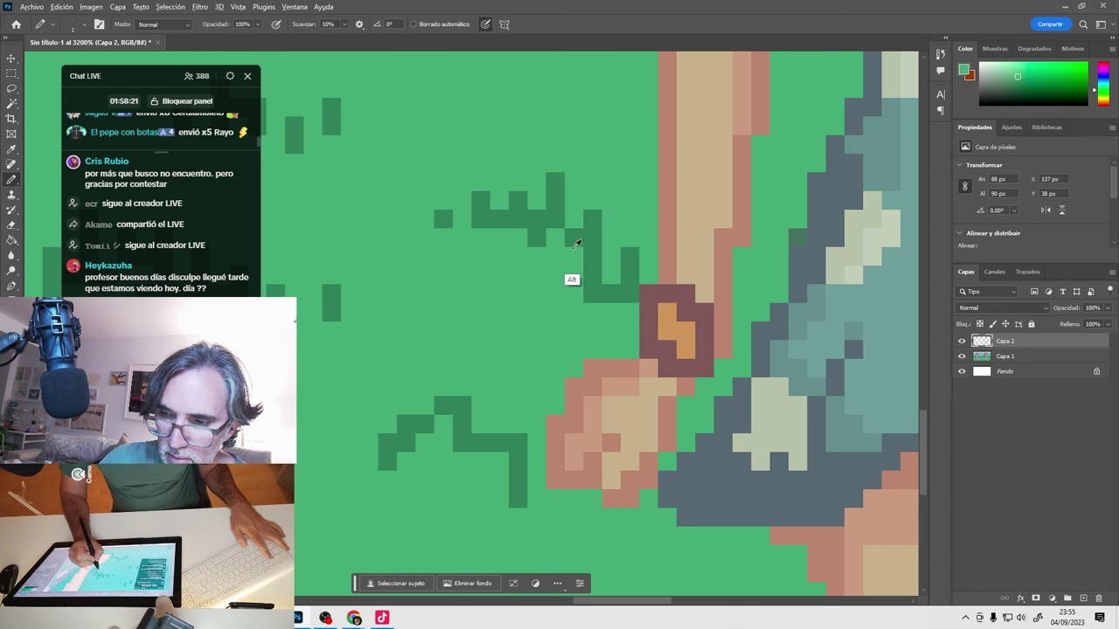
pyautogui.keyDown('alt'); pyautogui.click(574, 237); pyautogui.keyUp('alt')
pyautogui.click(573, 258)
pyautogui.click(499, 237)
pyautogui.keyDown('alt'); pyautogui.click(506, 241); pyautogui.keyUp('alt')
pyautogui.keyDown('alt'); pyautogui.click(500, 222); pyautogui.keyUp('alt')
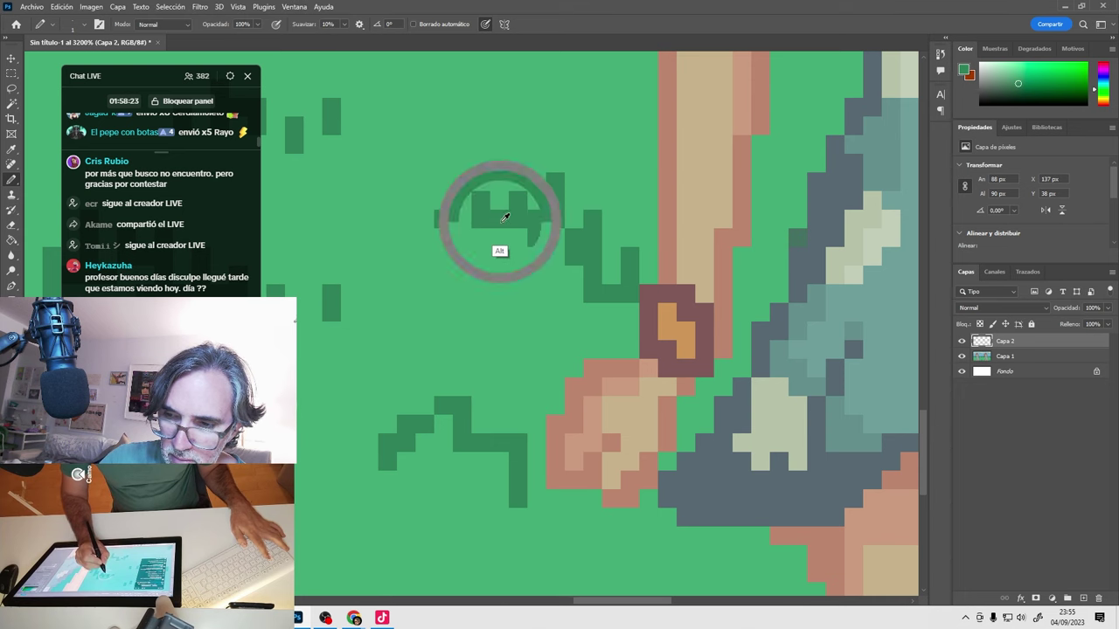
# Reshape the grass mark left of the girl's hand with light green gaps and extra dark green blades.
pyautogui.moveTo(543, 346); pyautogui.dragTo(565, 290)
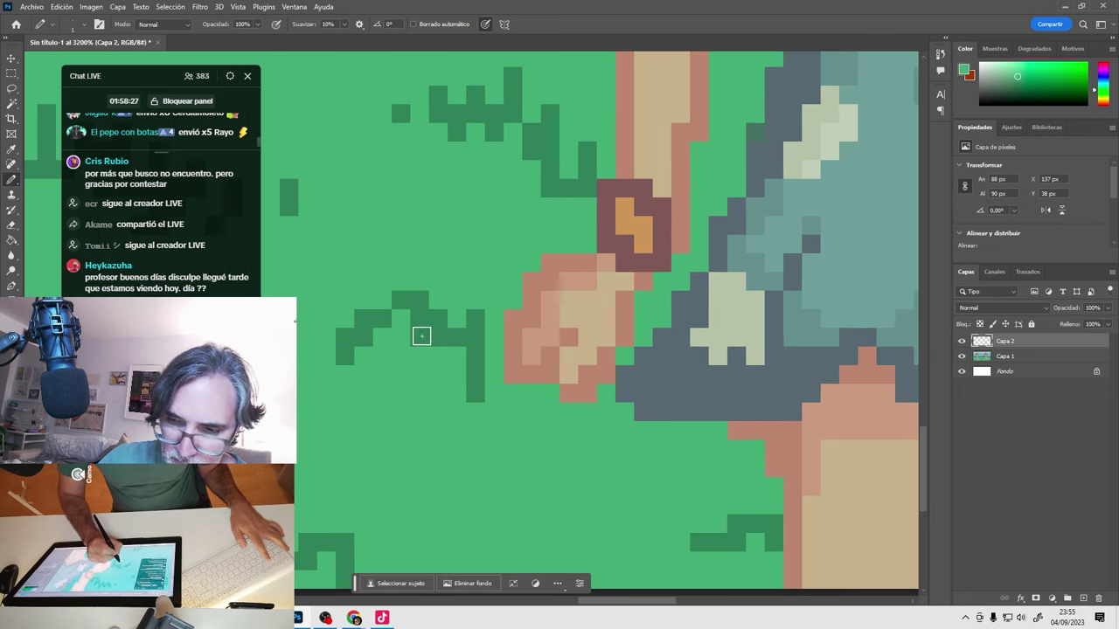
pyautogui.moveTo(419, 319)
pyautogui.mouseDown()
pyautogui.moveTo(436, 347)
pyautogui.moveTo(401, 336)
pyautogui.mouseUp()
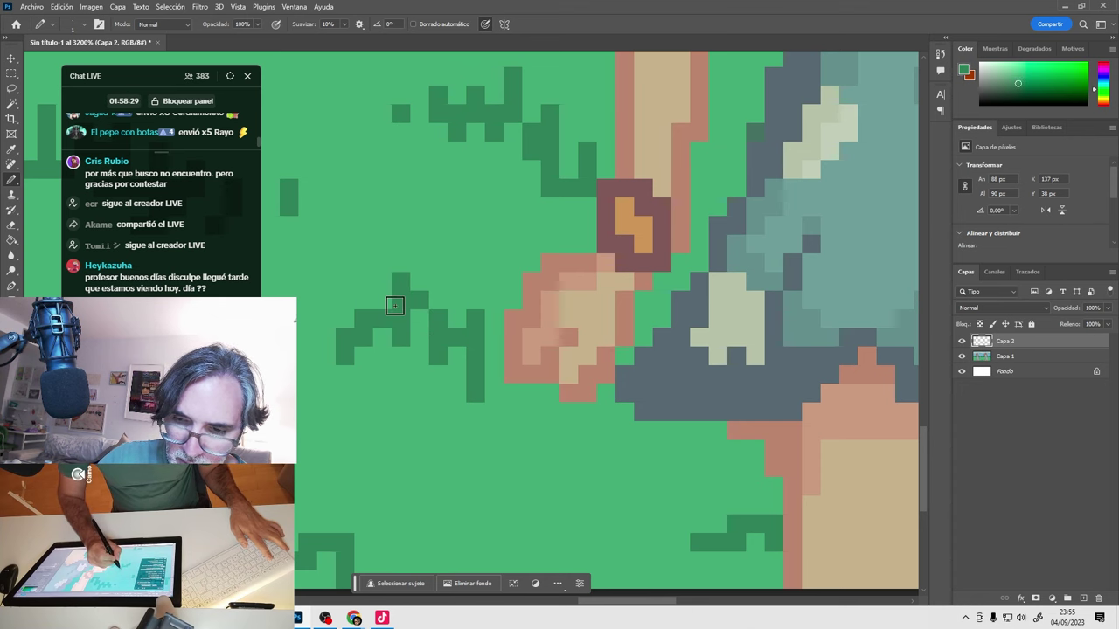
pyautogui.moveTo(312, 324); pyautogui.dragTo(311, 337)
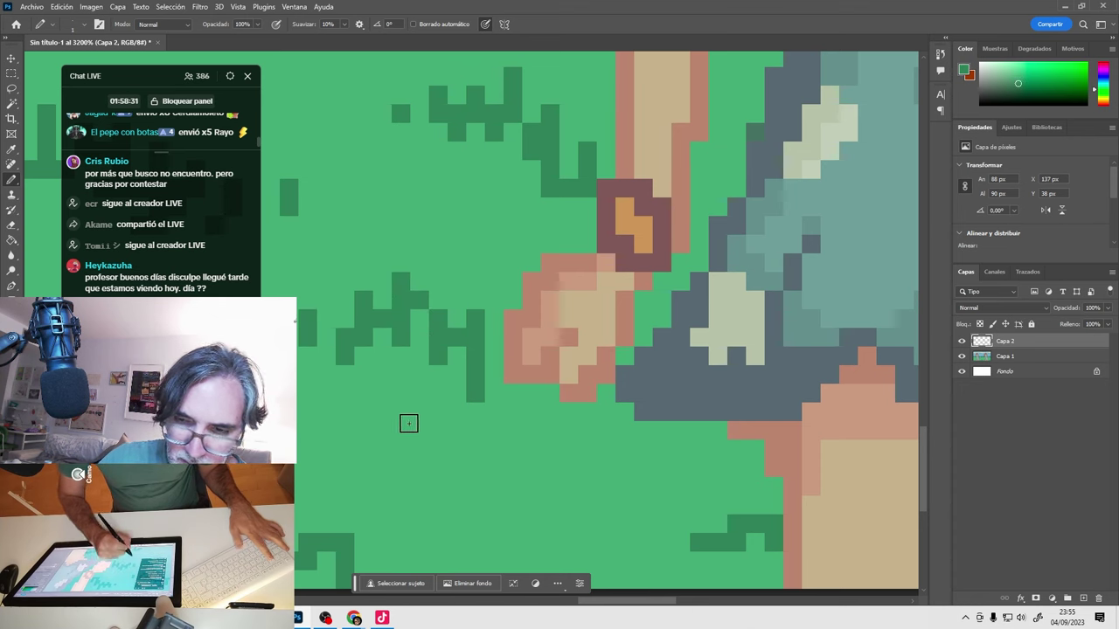
# Add dark green vertical blades around the grass mark at the artwork's lower edge, below the hand.
pyautogui.scroll(-4, 504, 362)
pyautogui.hscroll(-3, 504, 362)
pyautogui.moveTo(501, 330); pyautogui.dragTo(501, 352)
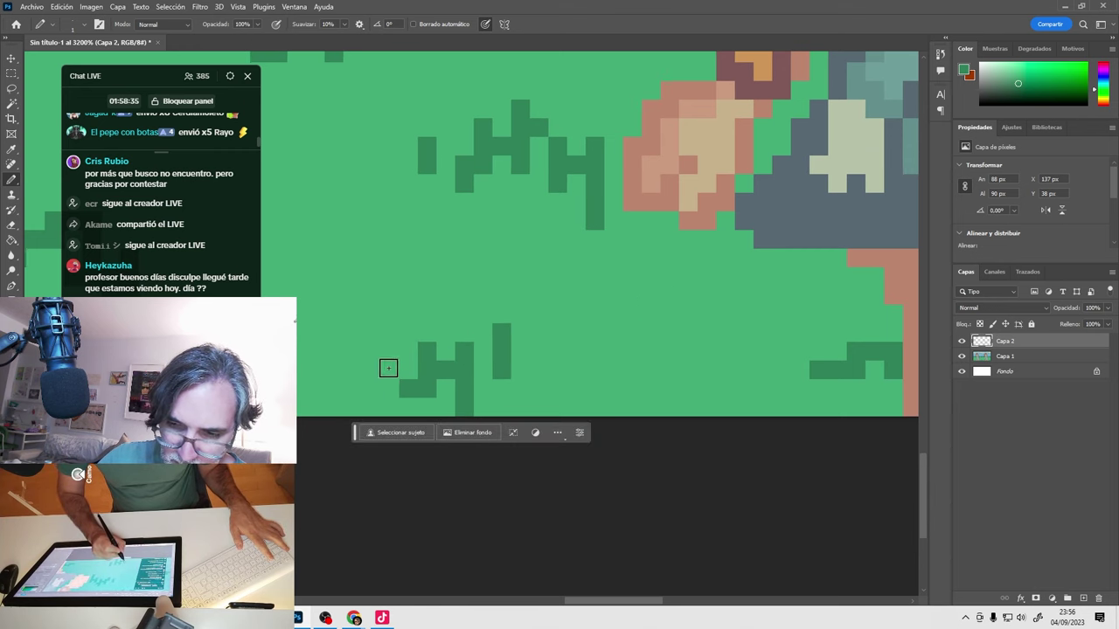
pyautogui.moveTo(388, 368); pyautogui.dragTo(388, 386)
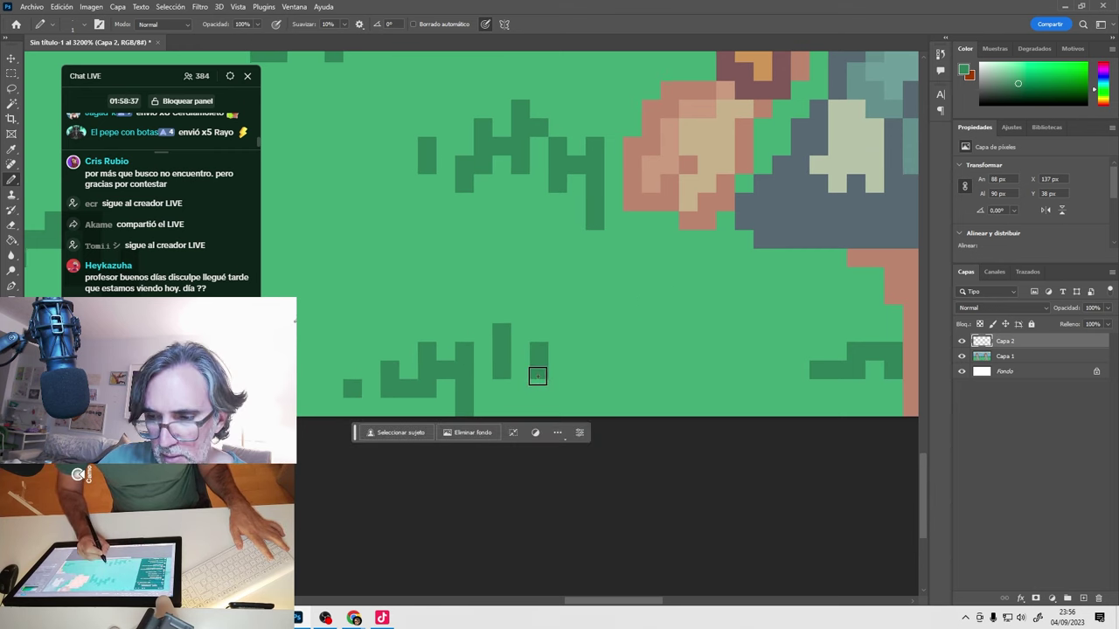
# Add upright dark green blades to the grass mark beside the outer edge of the left thigh, with loose pixels next to it.
pyautogui.hscroll(5, 599, 395)
pyautogui.scroll(-1, 599, 394)
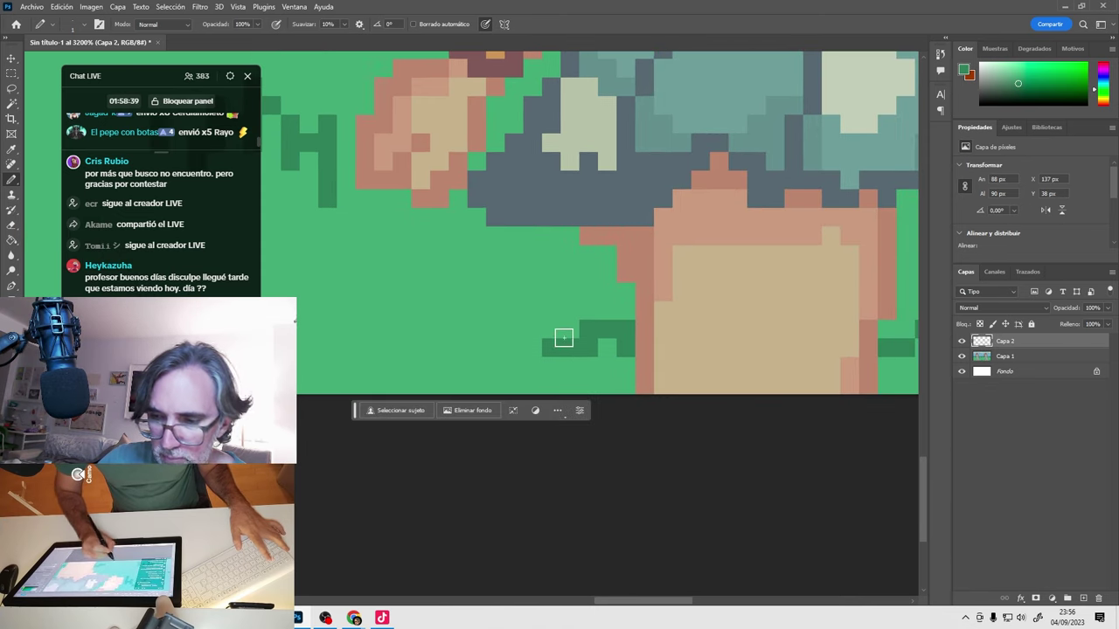
pyautogui.click(588, 311)
pyautogui.click(624, 311)
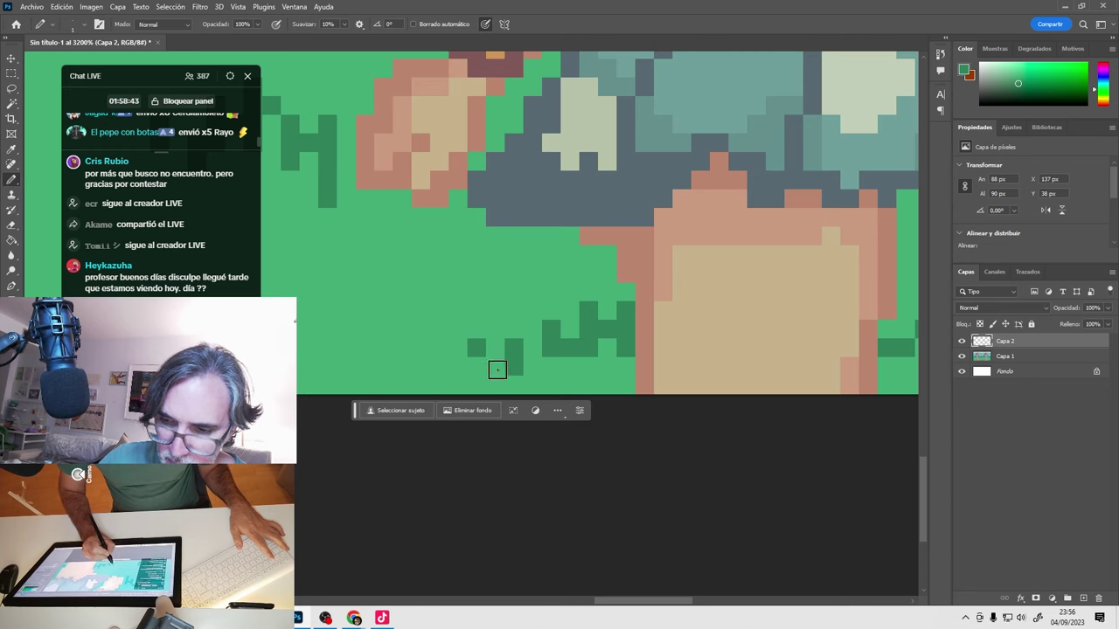
# Reshape the grass mark between the girl's thighs into a tuft with upright dark green blades and a loose blade above it.
pyautogui.hscroll(7, 594, 382)
pyautogui.scroll(1, 594, 382)
pyautogui.moveTo(492, 351)
pyautogui.mouseDown()
pyautogui.moveTo(521, 391)
pyautogui.moveTo(524, 365)
pyautogui.moveTo(521, 404)
pyautogui.moveTo(556, 395)
pyautogui.mouseUp()
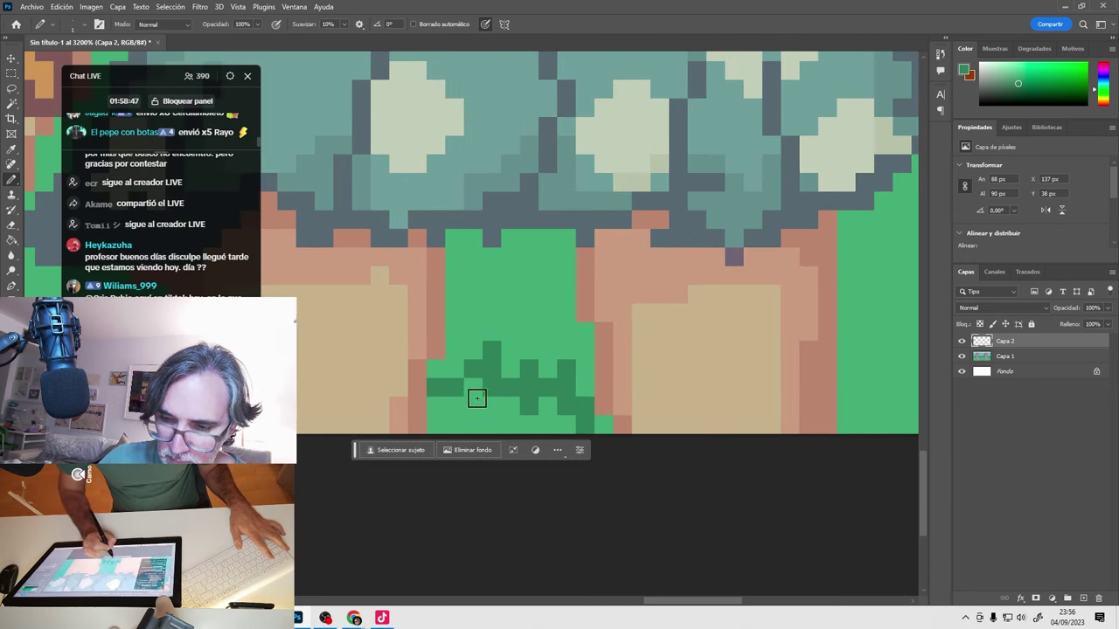
pyautogui.moveTo(528, 331); pyautogui.dragTo(528, 350)
pyautogui.moveTo(445, 382); pyautogui.dragTo(435, 368)
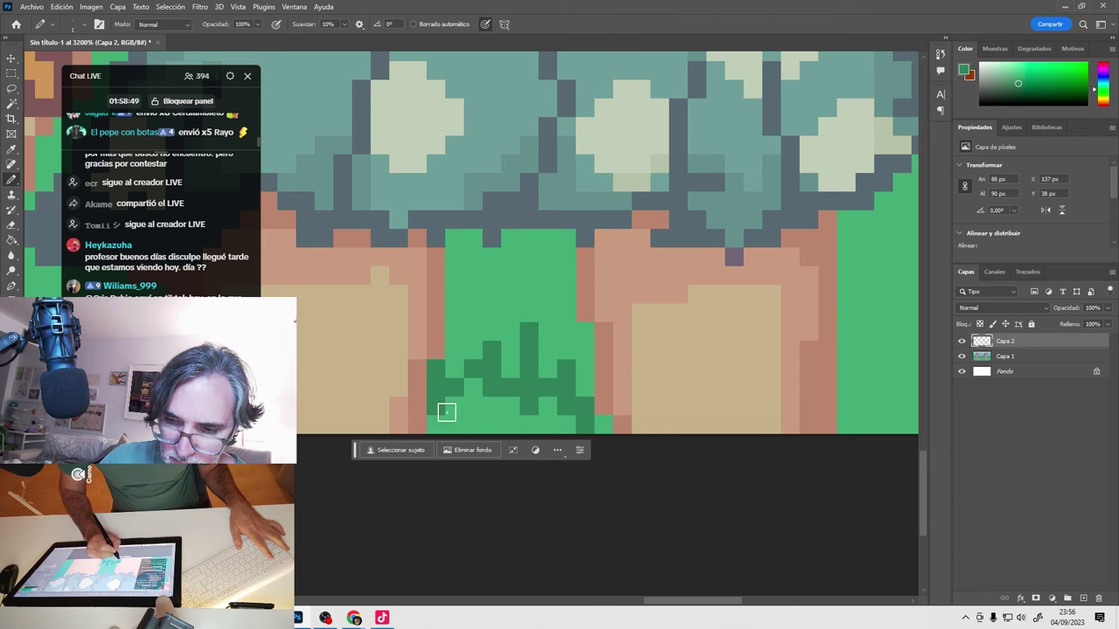
pyautogui.hotkey('ctrl', 'z')
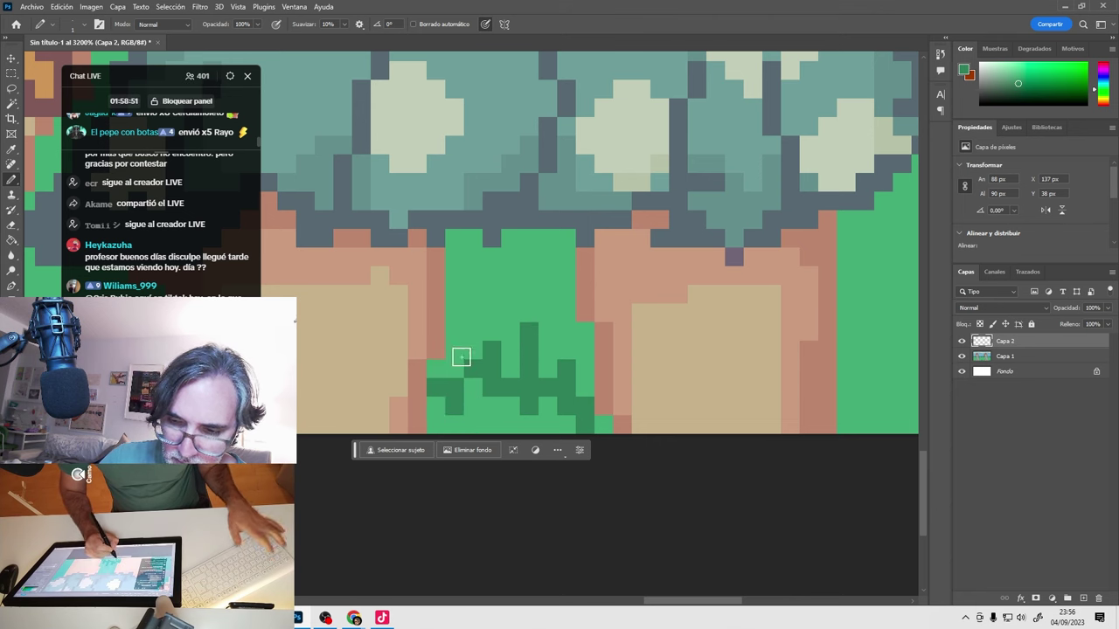
pyautogui.moveTo(456, 319); pyautogui.dragTo(454, 336)
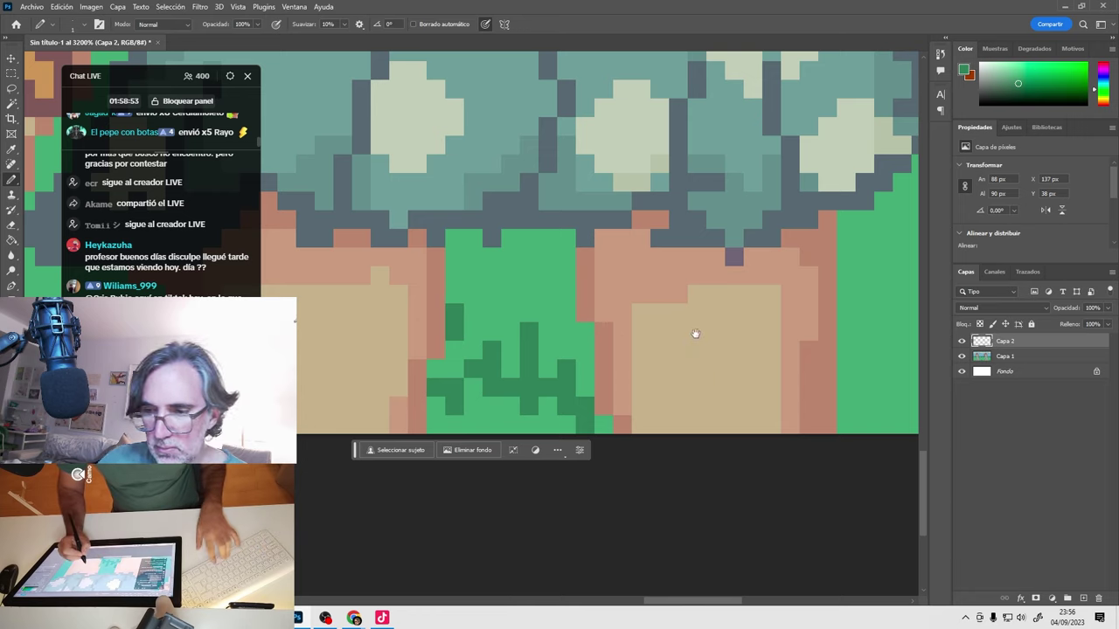
# Turn the grass marks below and beside the dress's outer hem corner into tufts of separate upright dark green blades.
pyautogui.hotkey('ctrl', '-')
pyautogui.moveTo(622, 346); pyautogui.dragTo(500, 357)
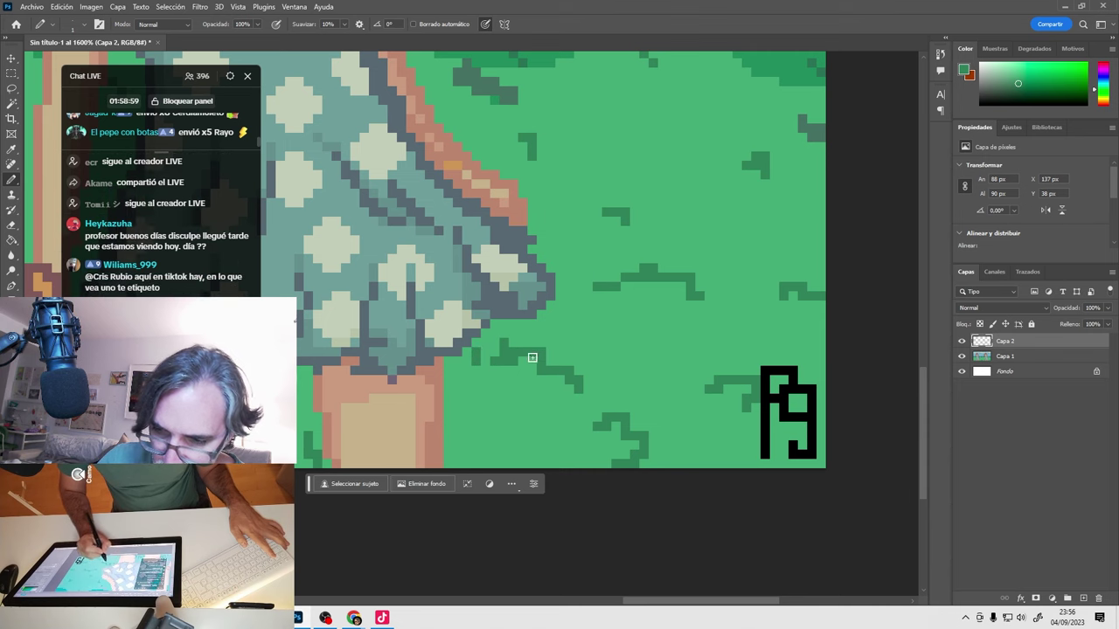
pyautogui.moveTo(530, 344)
pyautogui.mouseDown()
pyautogui.moveTo(543, 354)
pyautogui.moveTo(528, 370)
pyautogui.moveTo(530, 350)
pyautogui.moveTo(542, 354)
pyautogui.mouseUp()
pyautogui.moveTo(565, 393)
pyautogui.mouseDown()
pyautogui.moveTo(574, 399)
pyautogui.moveTo(569, 365)
pyautogui.moveTo(562, 371)
pyautogui.moveTo(592, 364)
pyautogui.moveTo(564, 364)
pyautogui.mouseUp()
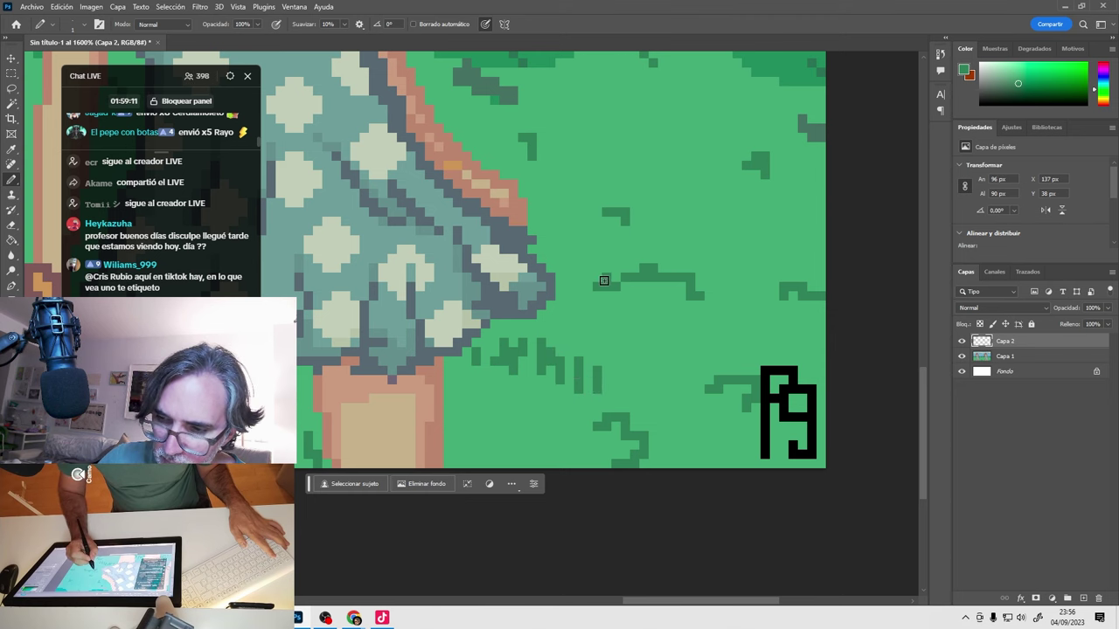
pyautogui.moveTo(603, 281)
pyautogui.mouseDown()
pyautogui.moveTo(644, 261)
pyautogui.moveTo(645, 275)
pyautogui.moveTo(665, 270)
pyautogui.moveTo(667, 288)
pyautogui.moveTo(704, 272)
pyautogui.moveTo(707, 283)
pyautogui.moveTo(693, 265)
pyautogui.moveTo(722, 292)
pyautogui.mouseUp()
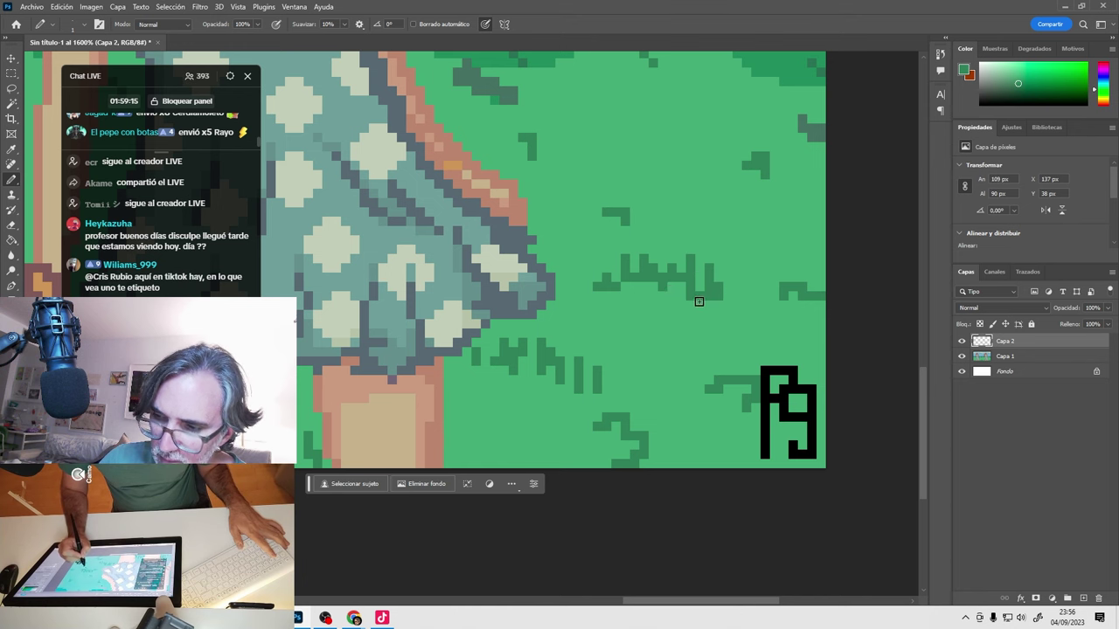
# Compare the whole artwork with and without the Capa 2 retouches by hiding and showing that layer.
pyautogui.keyDown('ctrl'); pyautogui.keyDown('alt'); pyautogui.click(747, 302); pyautogui.keyUp('alt'); pyautogui.keyUp('ctrl')
pyautogui.keyDown('ctrl'); pyautogui.keyDown('alt'); pyautogui.click(750, 328); pyautogui.keyUp('alt'); pyautogui.keyUp('ctrl')
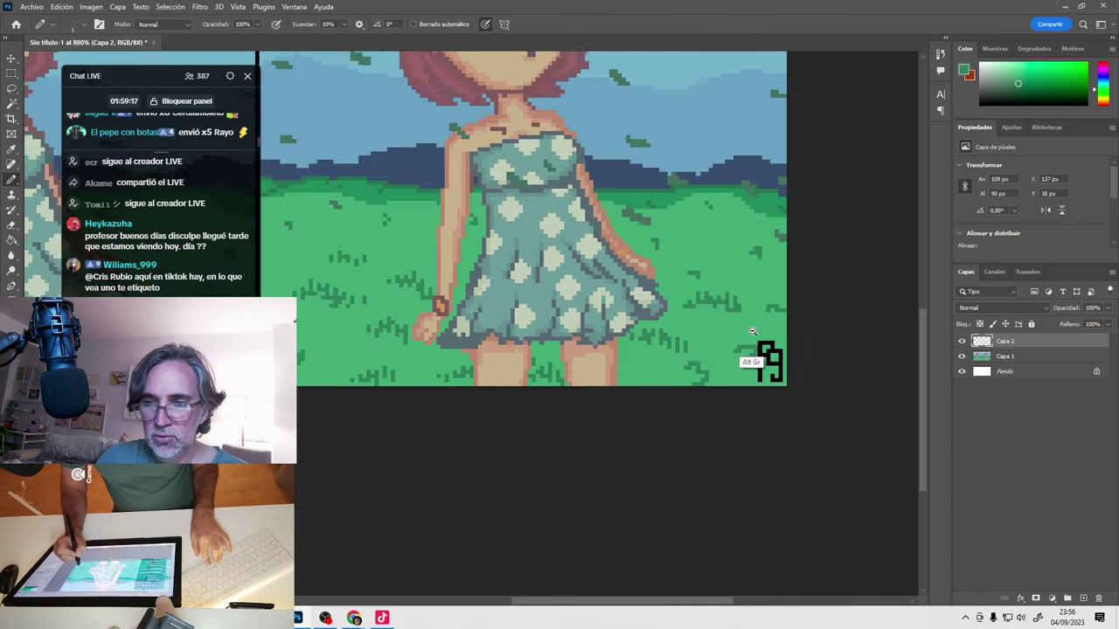
pyautogui.keyDown('ctrl'); pyautogui.keyDown('alt'); pyautogui.click(752, 330); pyautogui.keyUp('alt'); pyautogui.keyUp('ctrl')
pyautogui.keyDown('ctrl'); pyautogui.keyDown('alt'); pyautogui.click(743, 339); pyautogui.keyUp('alt'); pyautogui.keyUp('ctrl')
pyautogui.keyDown('ctrl'); pyautogui.keyDown('alt'); pyautogui.click(732, 348); pyautogui.keyUp('alt'); pyautogui.keyUp('ctrl')
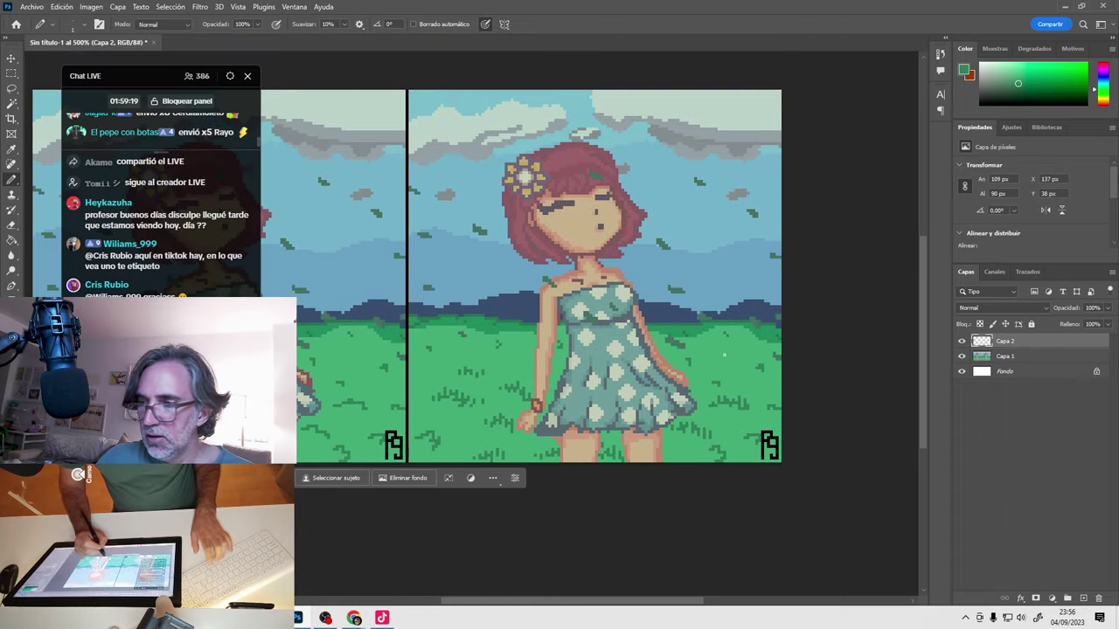
pyautogui.click(962, 341)
pyautogui.click(962, 341)
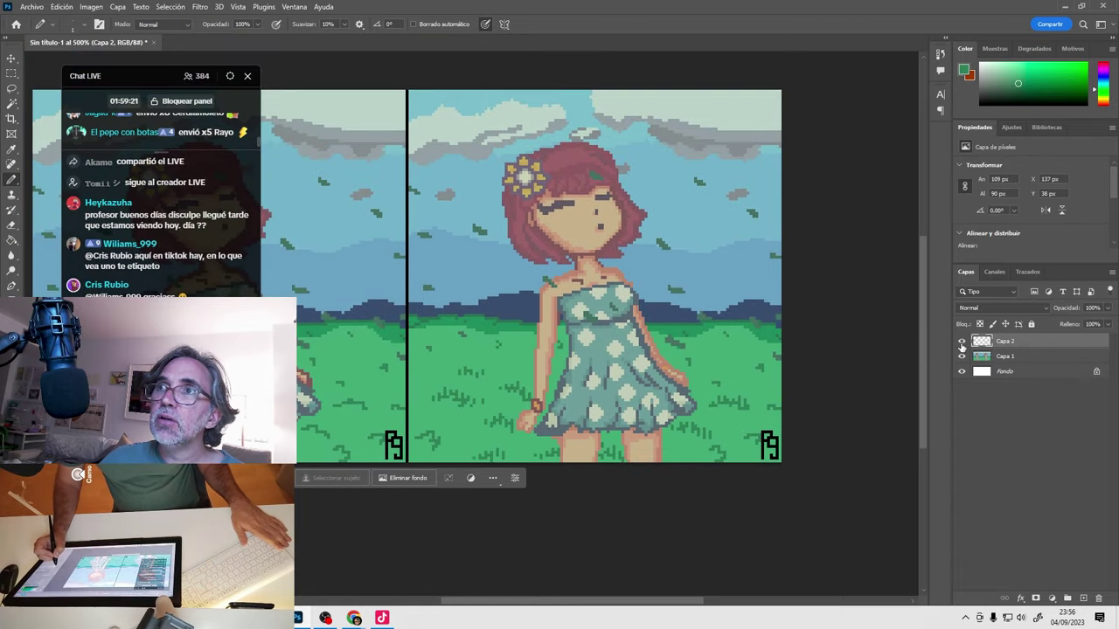
# Recolour some blade tips in the two grass tufts near the black divider with the brighter meadow green.
pyautogui.keyDown('ctrl'); pyautogui.click(441, 403); pyautogui.keyUp('ctrl')
pyautogui.keyDown('ctrl'); pyautogui.click(441, 403); pyautogui.keyUp('ctrl')
pyautogui.keyDown('ctrl'); pyautogui.click(441, 403); pyautogui.keyUp('ctrl')
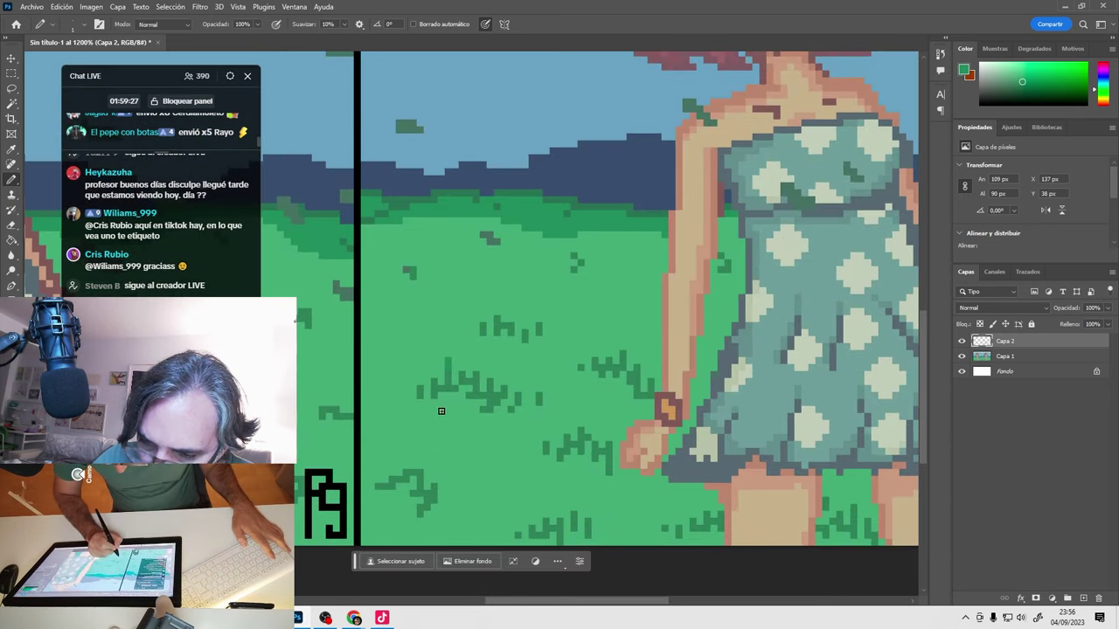
pyautogui.keyDown('ctrl'); pyautogui.click(450, 389); pyautogui.keyUp('ctrl')
pyautogui.keyDown('ctrl'); pyautogui.click(450, 389); pyautogui.keyUp('ctrl')
pyautogui.keyDown('ctrl'); pyautogui.click(450, 389); pyautogui.keyUp('ctrl')
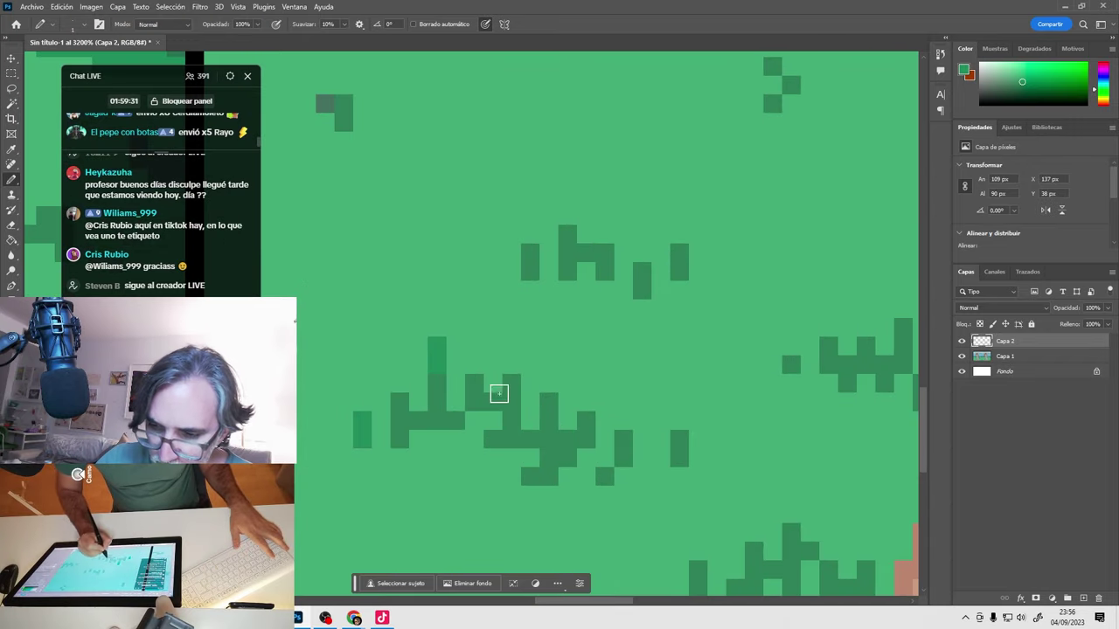
pyautogui.moveTo(478, 397)
pyautogui.mouseDown()
pyautogui.moveTo(531, 430)
pyautogui.moveTo(546, 399)
pyautogui.mouseUp()
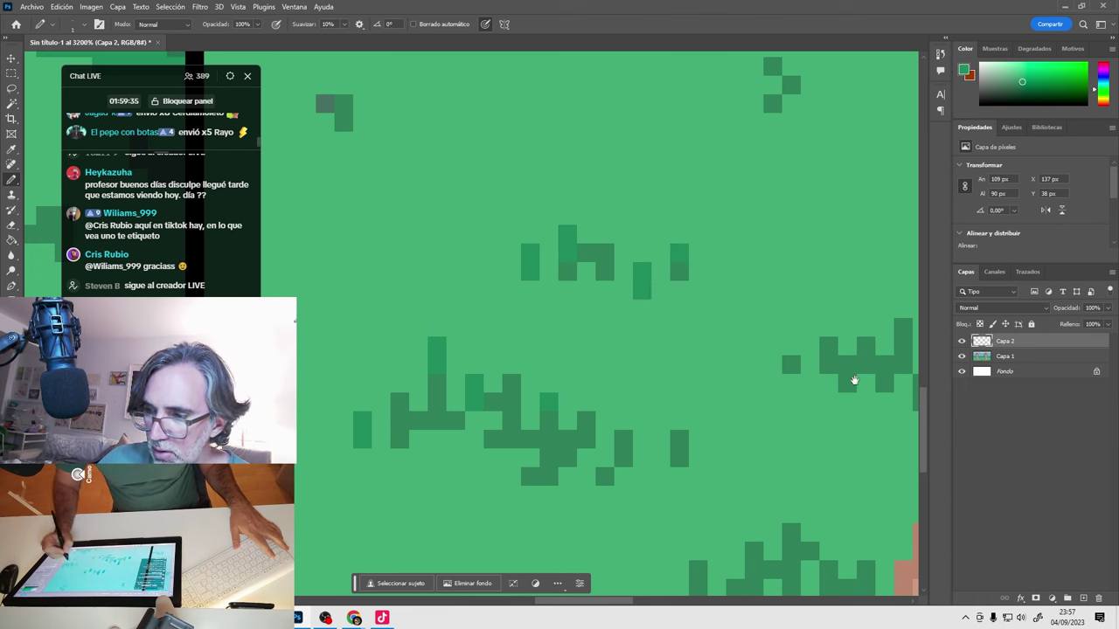
# Recolour several blade tips in the grass tufts beside the bracelet and hand with the same brighter green.
pyautogui.moveTo(854, 380); pyautogui.dragTo(659, 336)
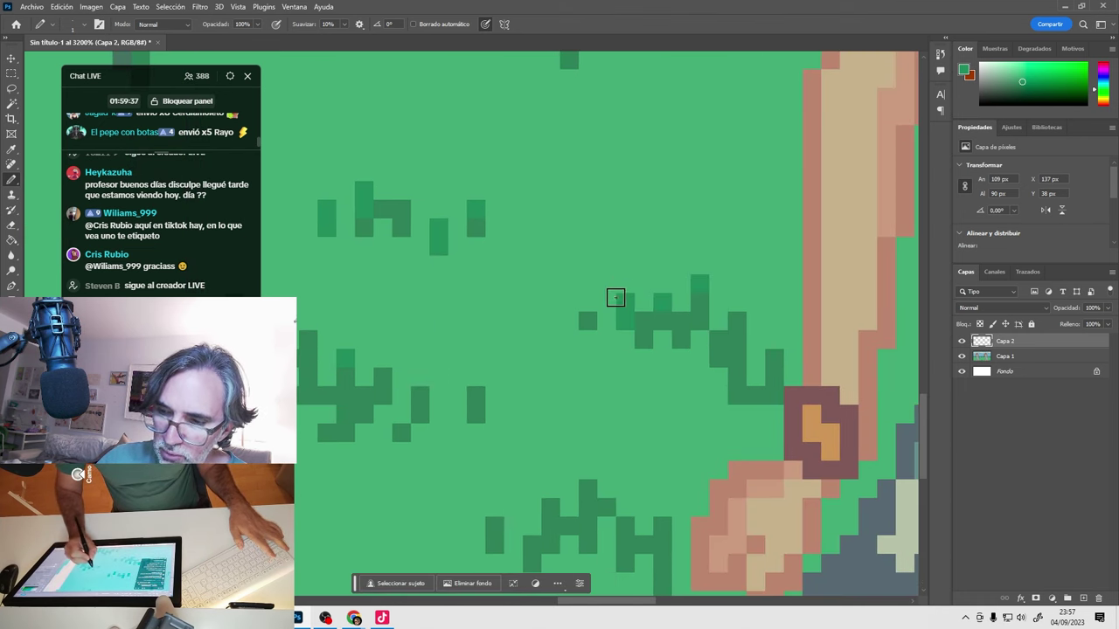
pyautogui.scroll(-5, 672, 390)
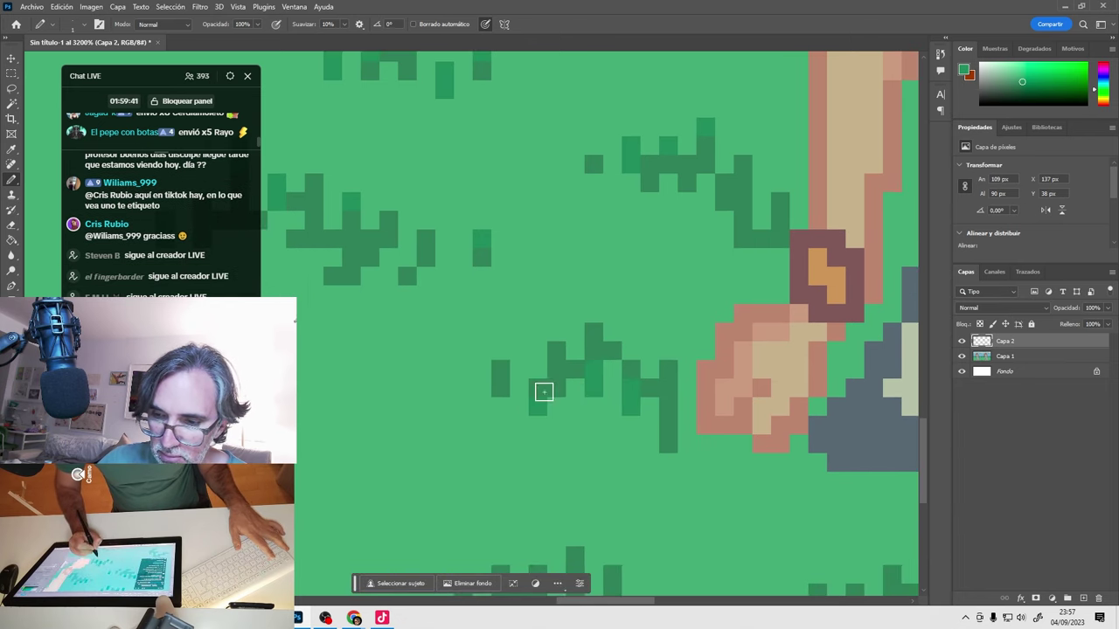
pyautogui.scroll(-5, 453, 446)
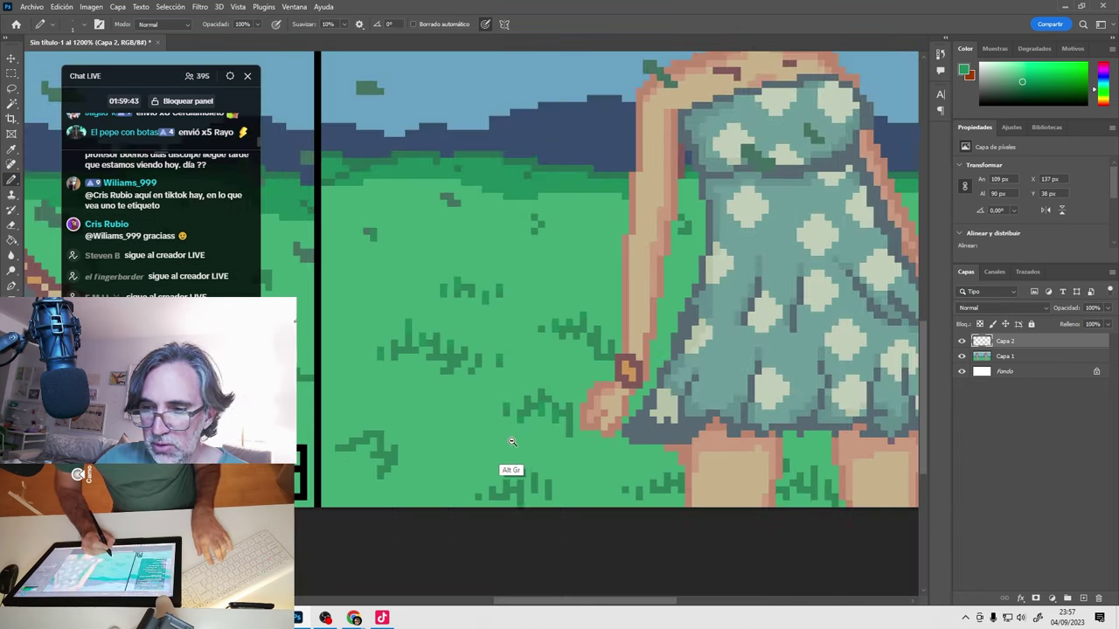
pyautogui.scroll(-1, 516, 437)
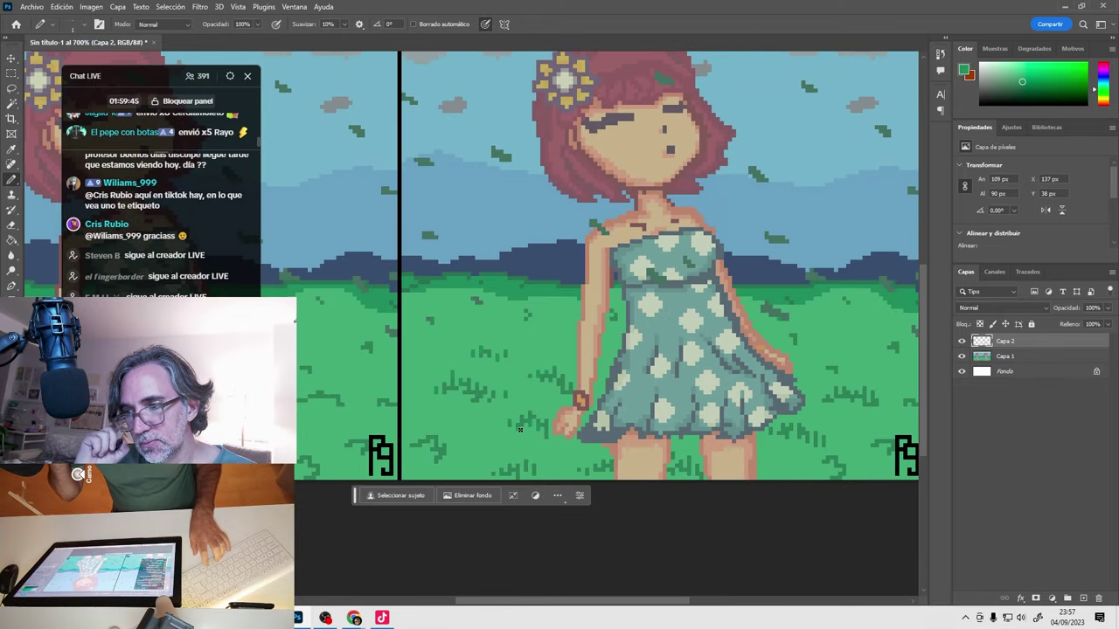
# Add a new layer above Capa 2 and set the painting colour to pure red for marking the clouds.
pyautogui.moveTo(519, 429); pyautogui.dragTo(386, 525)
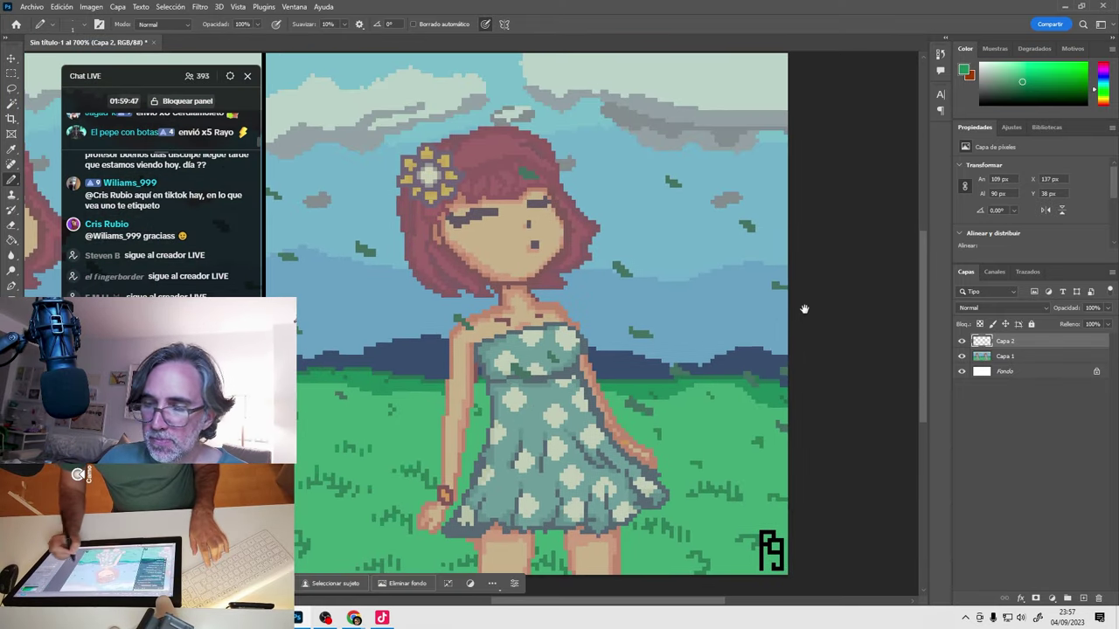
pyautogui.scroll(-2, 693, 392)
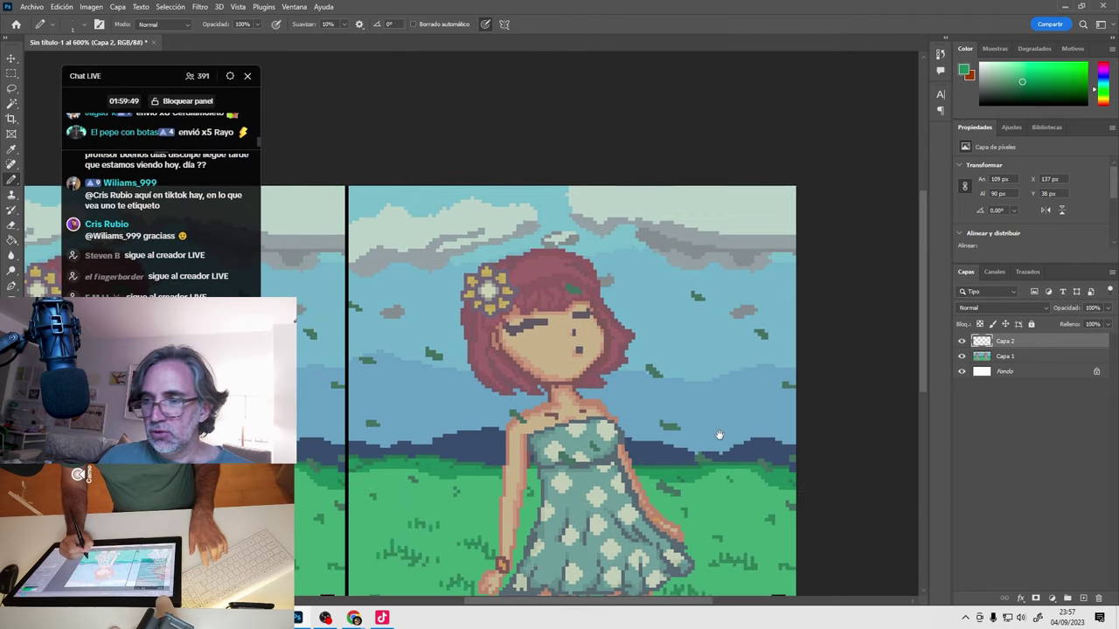
pyautogui.scroll(4, 475, 332)
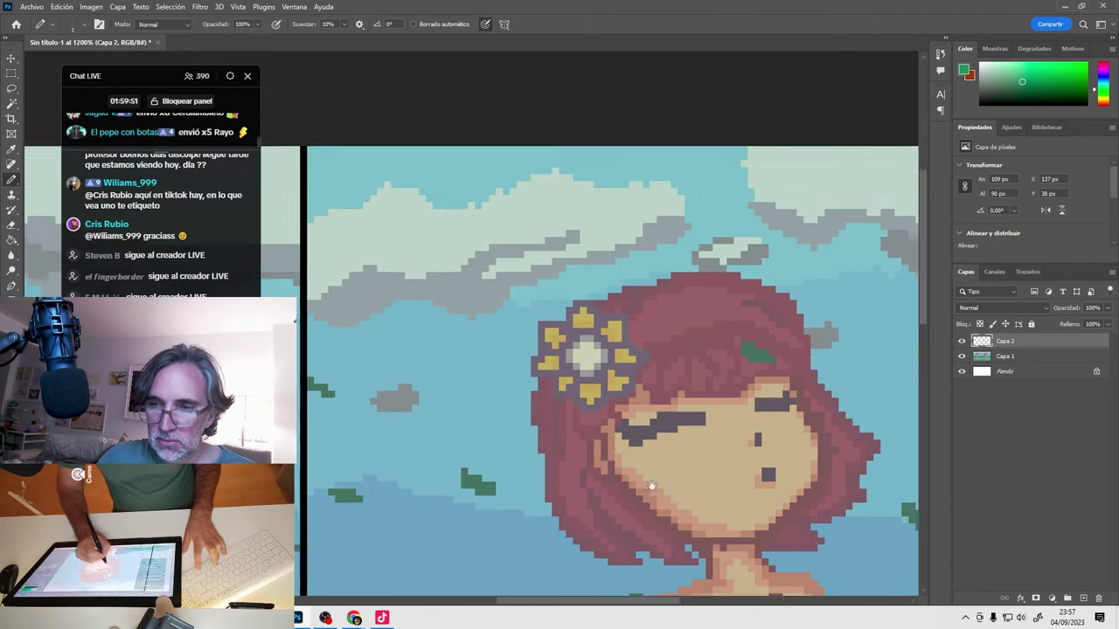
pyautogui.moveTo(652, 486); pyautogui.dragTo(703, 564)
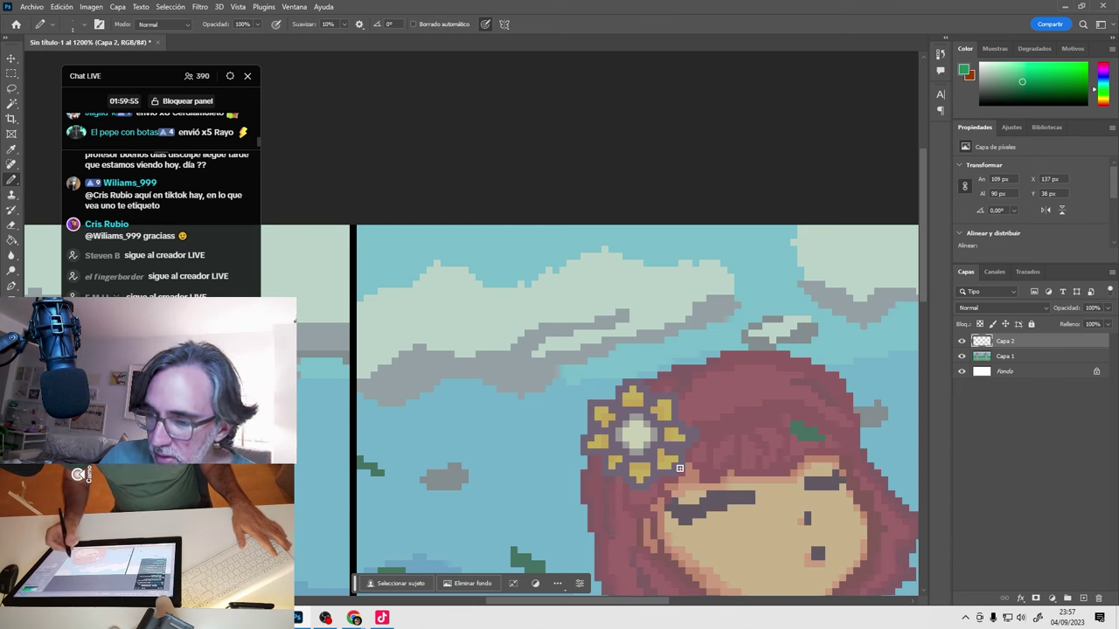
pyautogui.keyDown('alt'); pyautogui.click(679, 291); pyautogui.keyUp('alt')
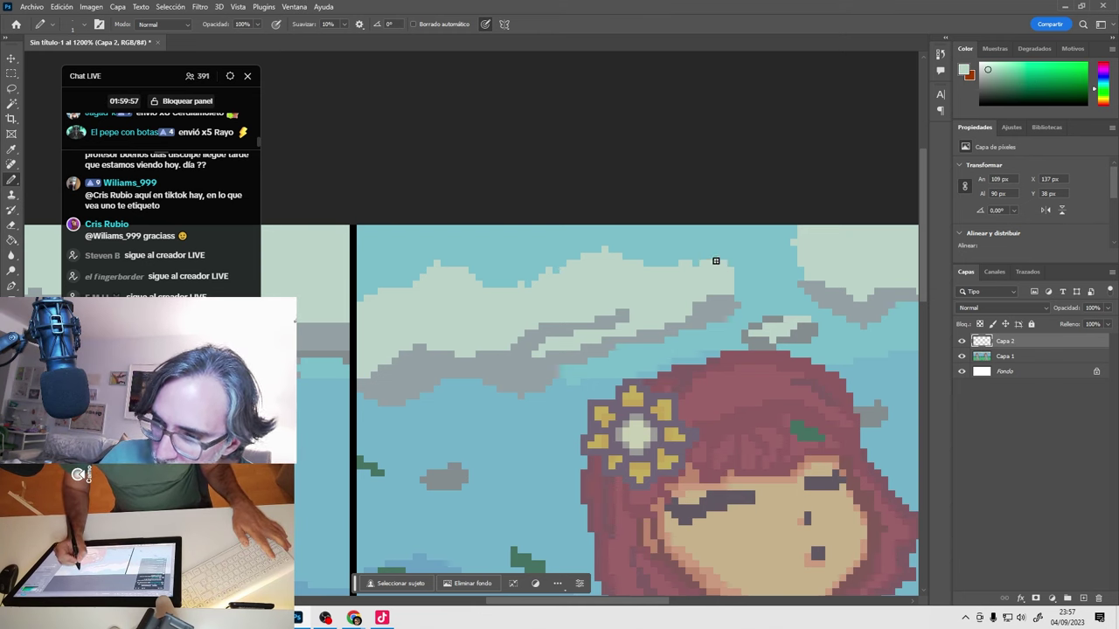
pyautogui.click(1083, 597)
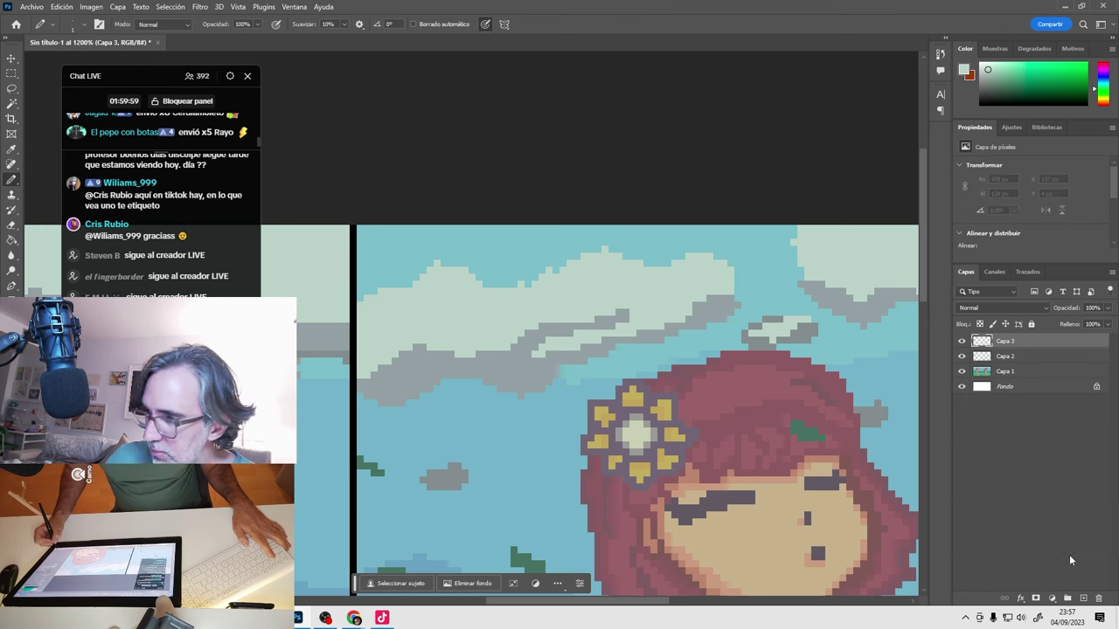
pyautogui.click(1101, 80)
pyautogui.moveTo(1101, 80); pyautogui.dragTo(1101, 64)
pyautogui.click(1086, 64)
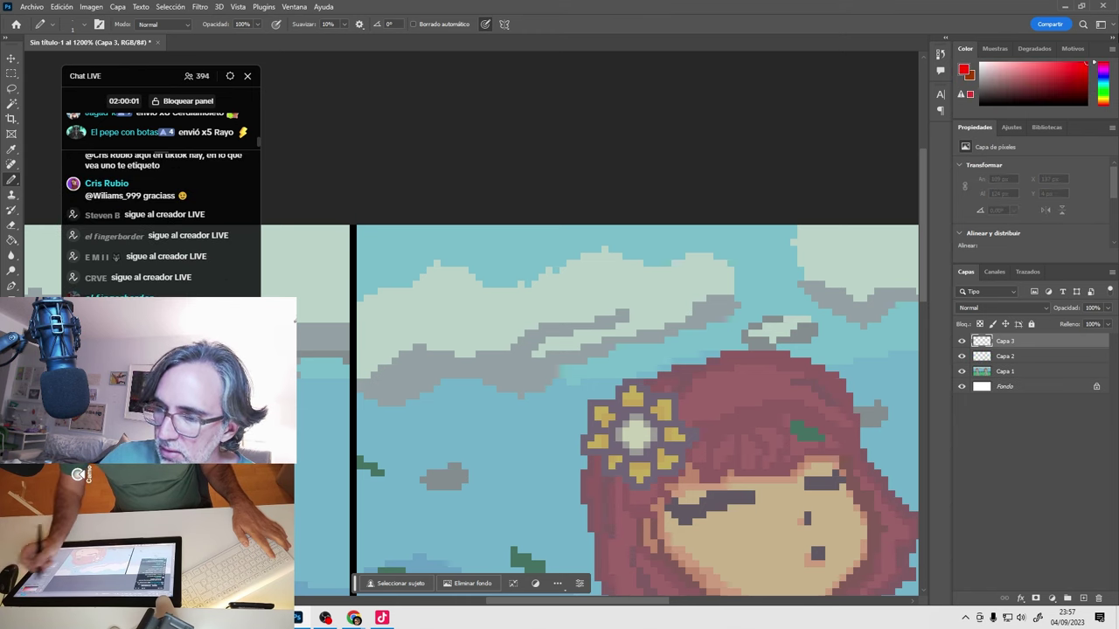
# Draw overlapping red circles over the large cloud above the girl's flower to mark its rounded volumes.
pyautogui.moveTo(705, 251)
pyautogui.mouseDown()
pyautogui.moveTo(666, 277)
pyautogui.moveTo(705, 327)
pyautogui.moveTo(738, 282)
pyautogui.moveTo(696, 251)
pyautogui.moveTo(575, 250)
pyautogui.moveTo(542, 288)
pyautogui.moveTo(658, 321)
pyautogui.mouseUp()
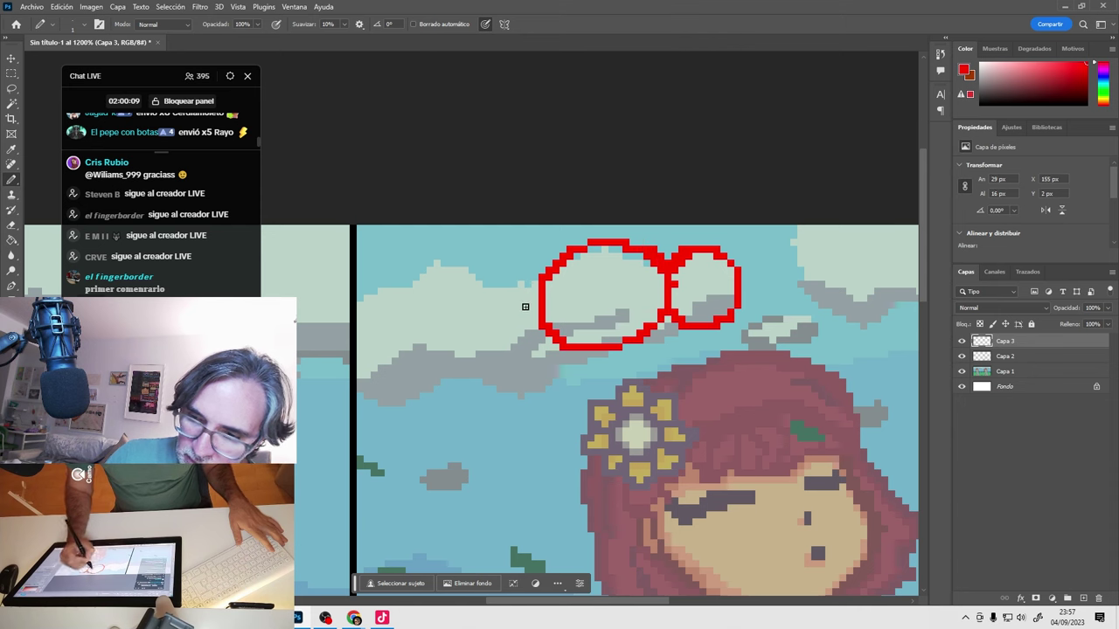
pyautogui.moveTo(483, 313)
pyautogui.mouseDown()
pyautogui.moveTo(440, 260)
pyautogui.moveTo(420, 330)
pyautogui.moveTo(472, 271)
pyautogui.mouseUp()
pyautogui.moveTo(374, 317)
pyautogui.mouseDown()
pyautogui.moveTo(384, 412)
pyautogui.moveTo(374, 318)
pyautogui.mouseUp()
pyautogui.moveTo(539, 283)
pyautogui.mouseDown()
pyautogui.moveTo(486, 299)
pyautogui.moveTo(570, 368)
pyautogui.moveTo(512, 292)
pyautogui.mouseUp()
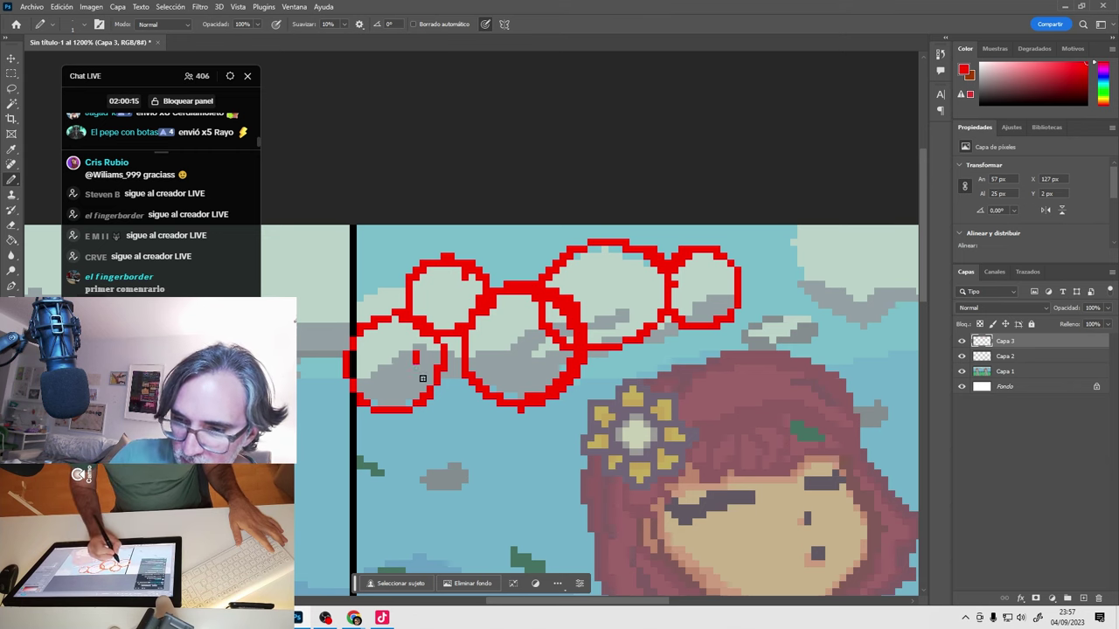
pyautogui.moveTo(422, 377); pyautogui.dragTo(444, 384)
pyautogui.moveTo(494, 315); pyautogui.dragTo(500, 332)
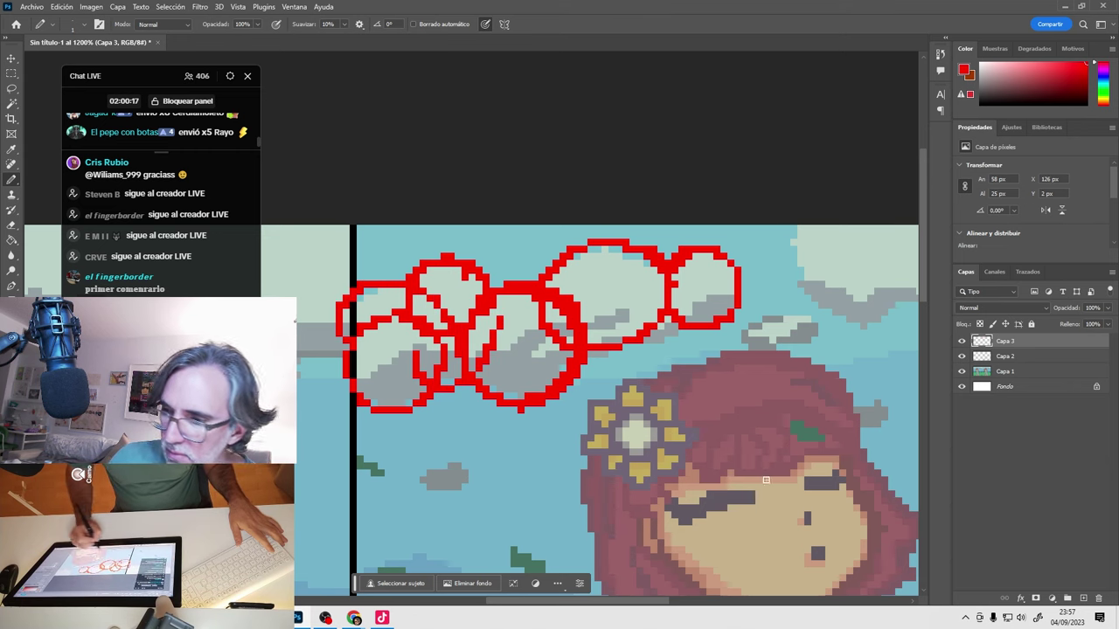
# Delete all the red circles from Capa 3 and clear the selection.
pyautogui.hotkey('ctrl', 'a')
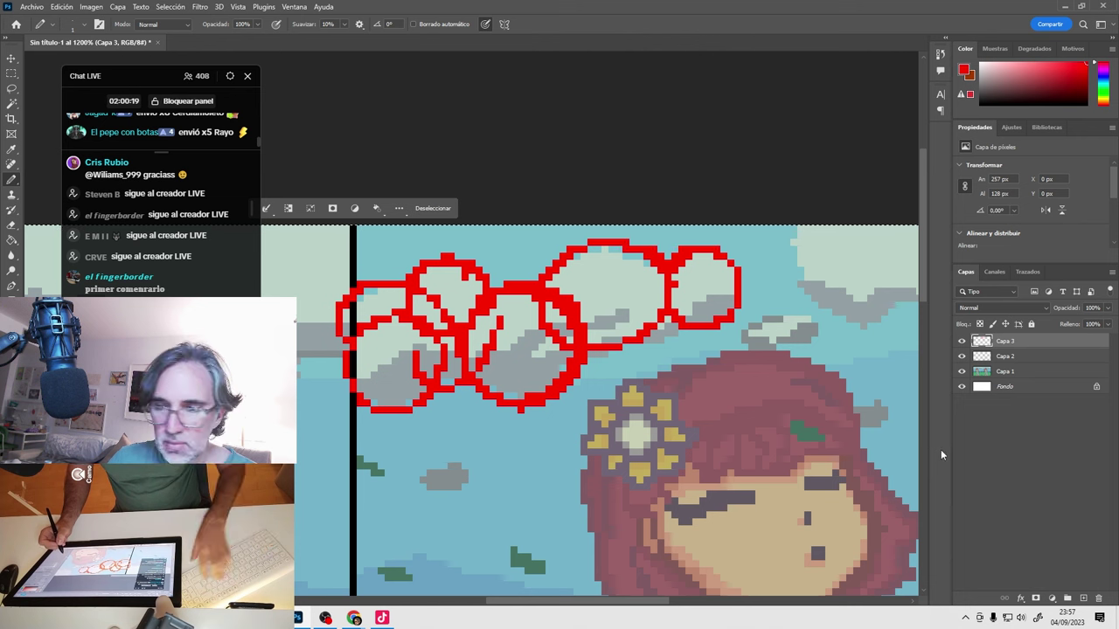
pyautogui.press('Return')
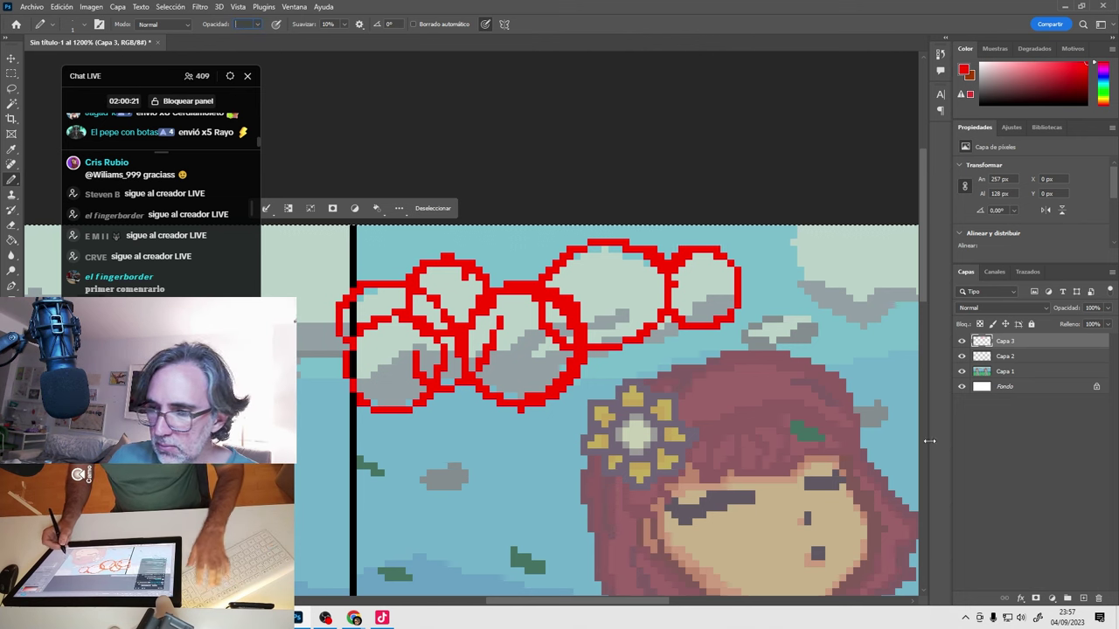
pyautogui.press('Return')
pyautogui.press('Return')
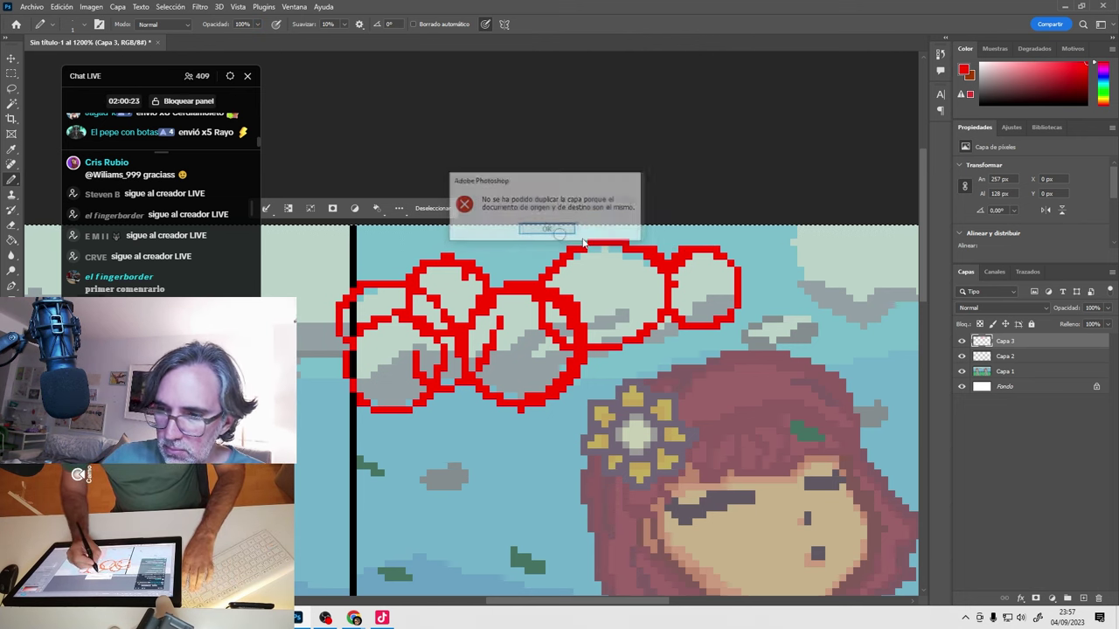
pyautogui.press('Return')
pyautogui.press('Delete')
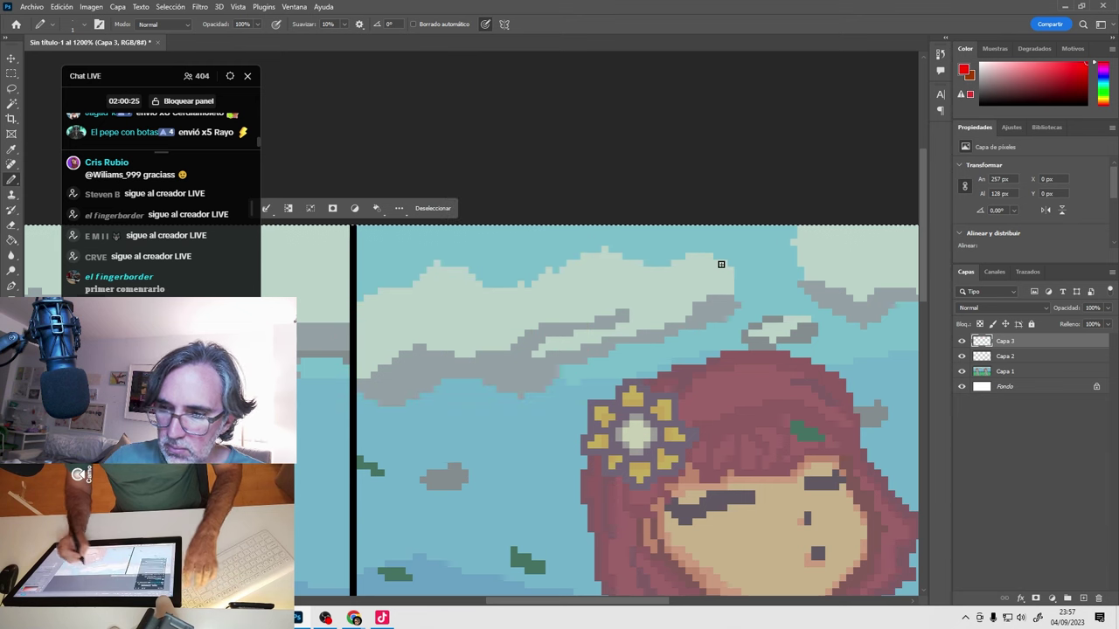
pyautogui.hotkey('ctrl', 'd')
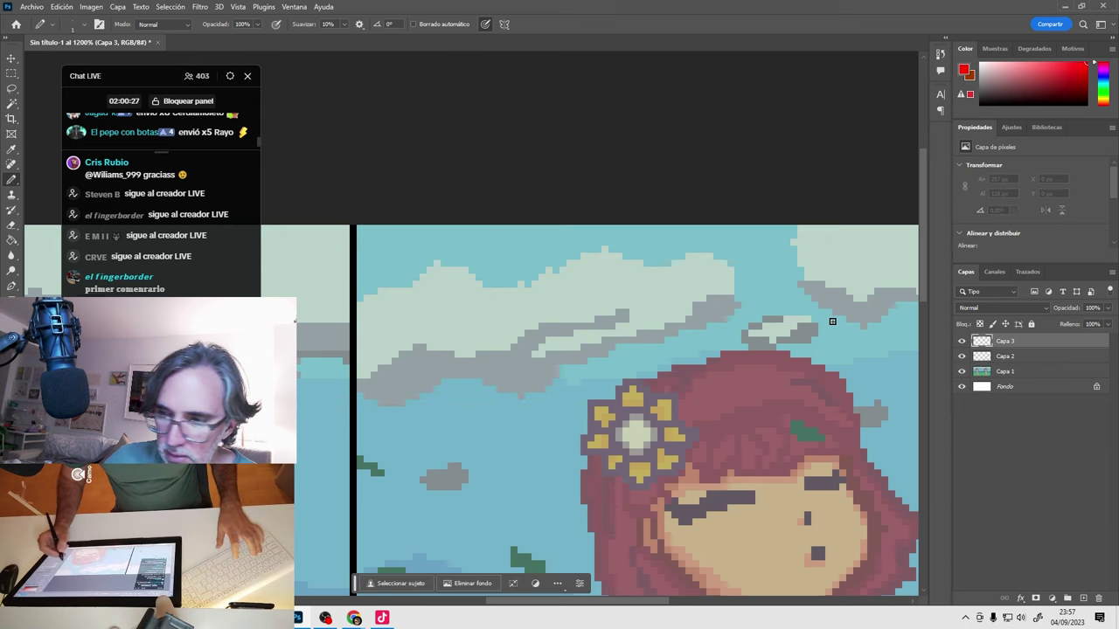
# Round off the large cloud's end nearest the small cloud in its pale colour and add a grey shadow notch beneath it.
pyautogui.keyDown('alt'); pyautogui.click(719, 289); pyautogui.keyUp('alt')
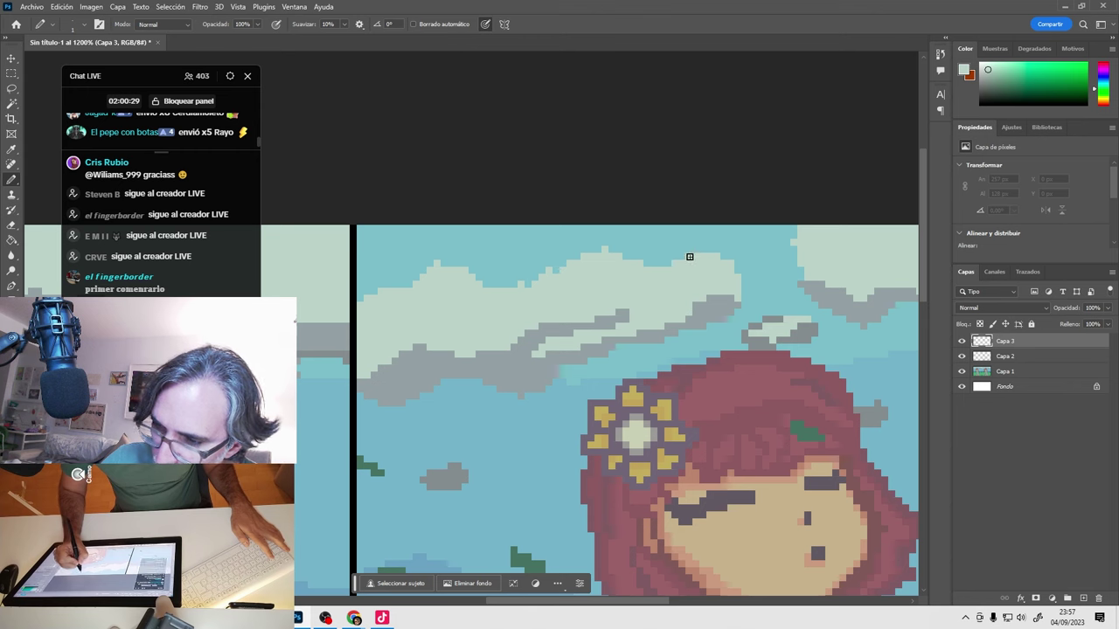
pyautogui.click(734, 294)
pyautogui.keyDown('alt'); pyautogui.click(734, 295); pyautogui.keyUp('alt')
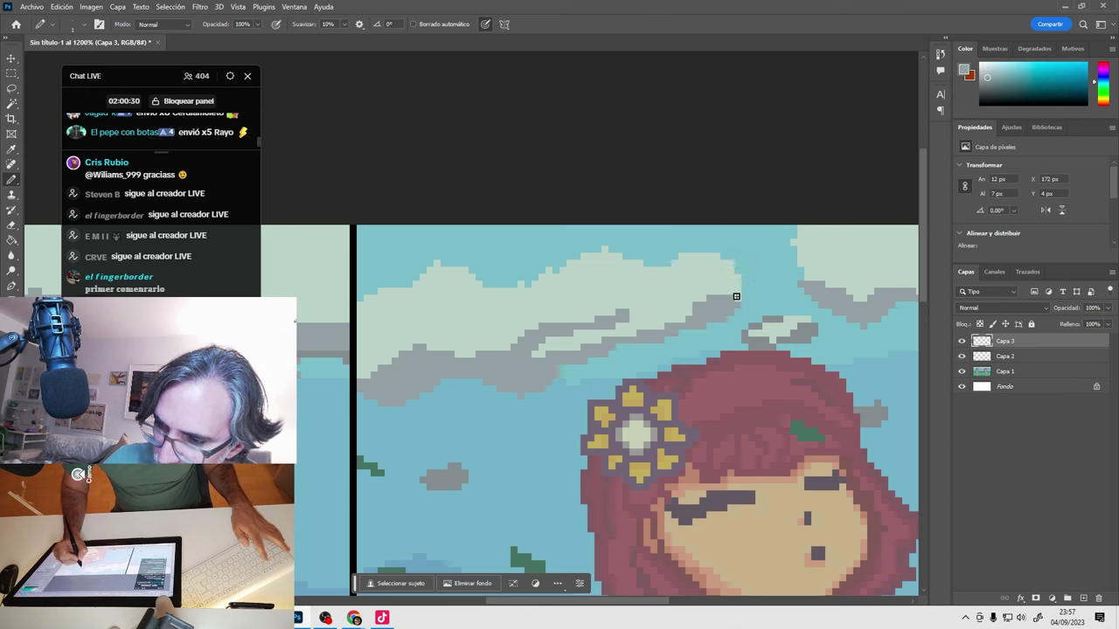
pyautogui.keyDown('alt'); pyautogui.click(690, 305); pyautogui.keyUp('alt')
pyautogui.click(695, 304)
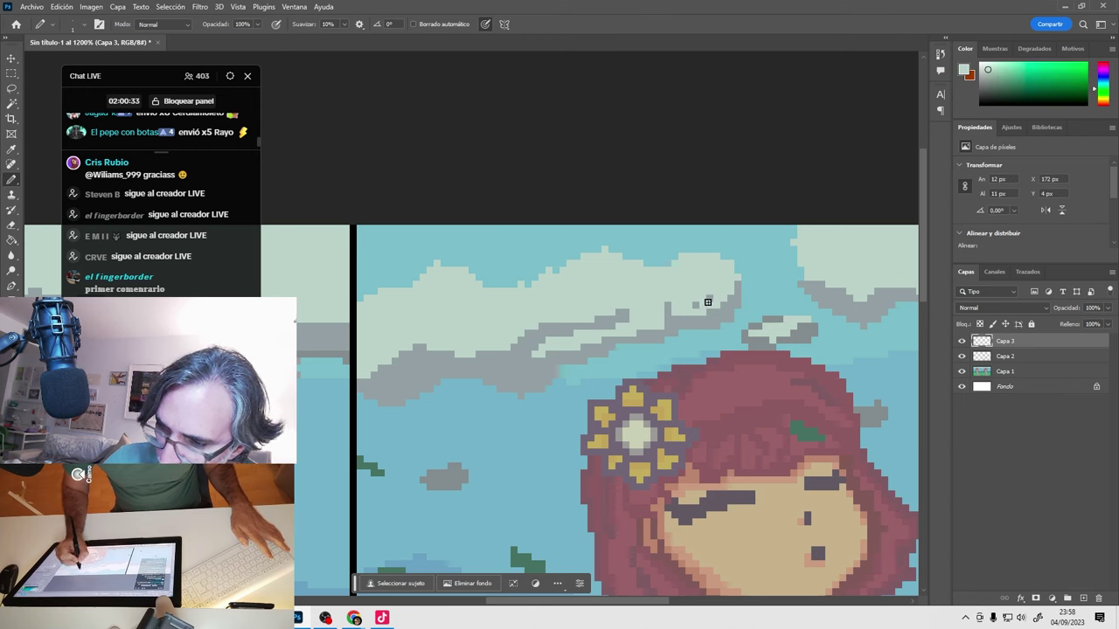
# Reshape the large cloud's top edge into rounded lobes and replace the grey streaks under its middle lobe with shorter shadow notches.
pyautogui.keyDown('alt'); pyautogui.click(645, 292); pyautogui.keyUp('alt')
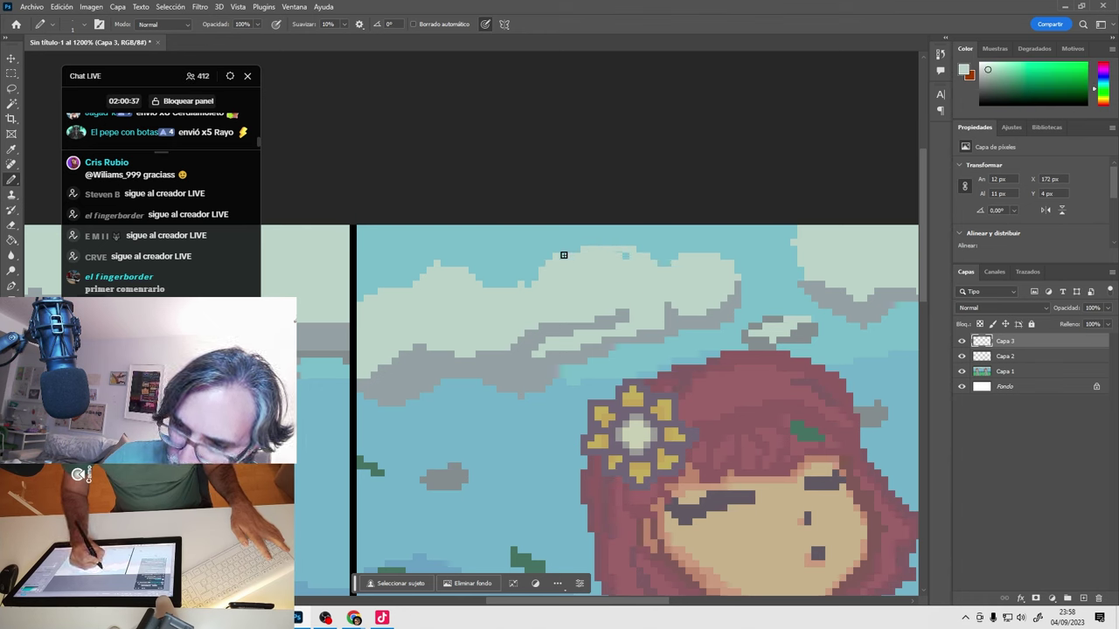
pyautogui.moveTo(657, 280)
pyautogui.mouseDown()
pyautogui.moveTo(532, 298)
pyautogui.moveTo(520, 273)
pyautogui.moveTo(482, 281)
pyautogui.moveTo(535, 287)
pyautogui.moveTo(488, 290)
pyautogui.moveTo(476, 268)
pyautogui.moveTo(441, 263)
pyautogui.mouseUp()
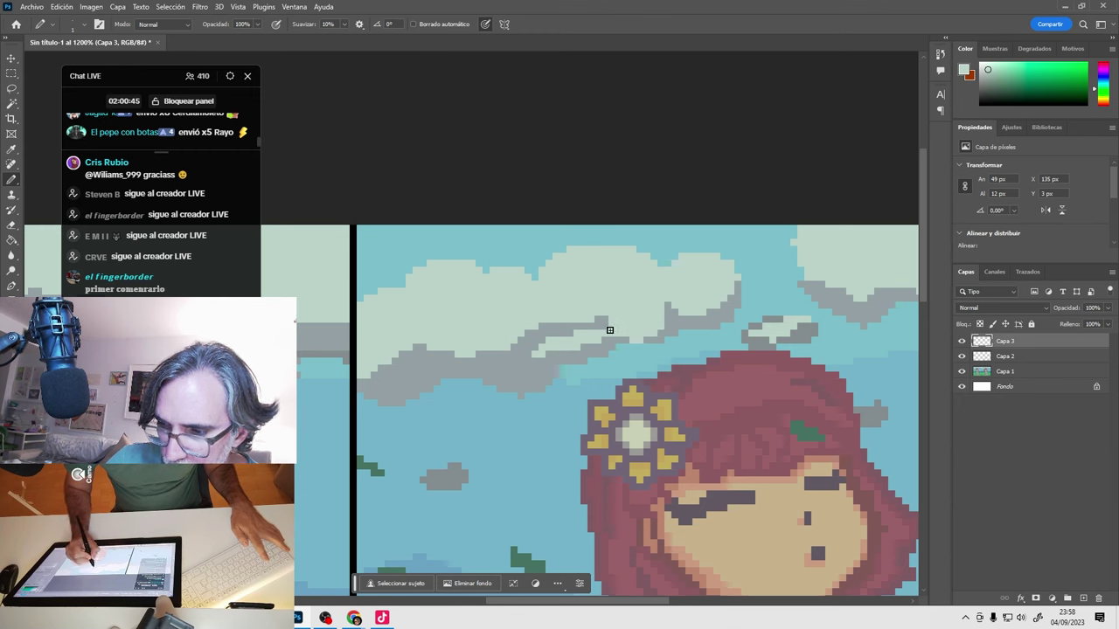
pyautogui.moveTo(609, 331); pyautogui.dragTo(604, 332)
pyautogui.click(636, 340)
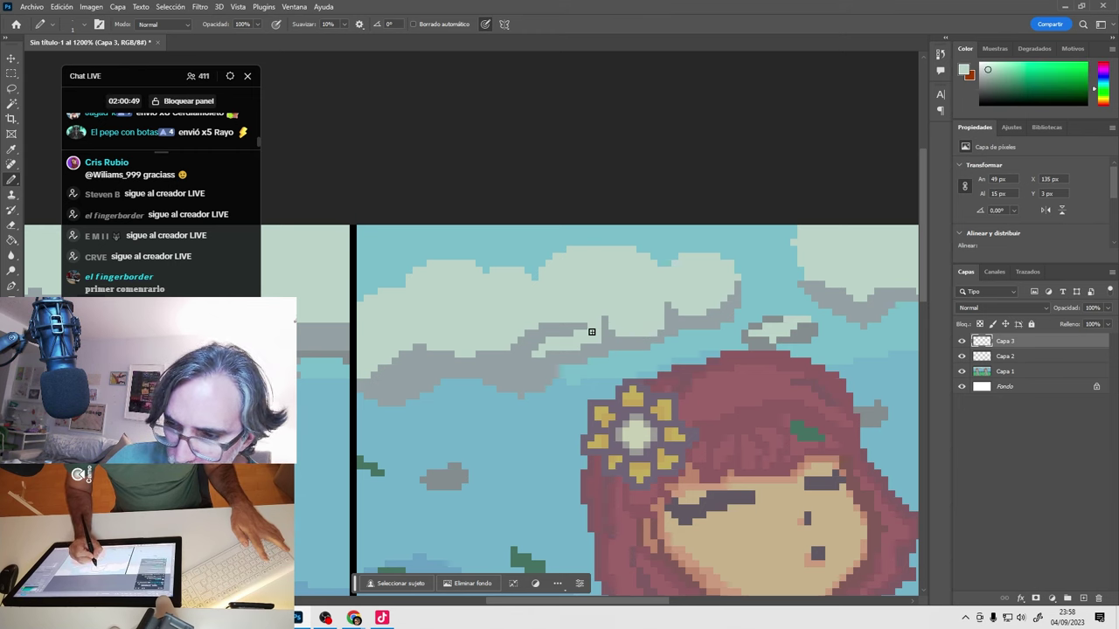
pyautogui.click(535, 303)
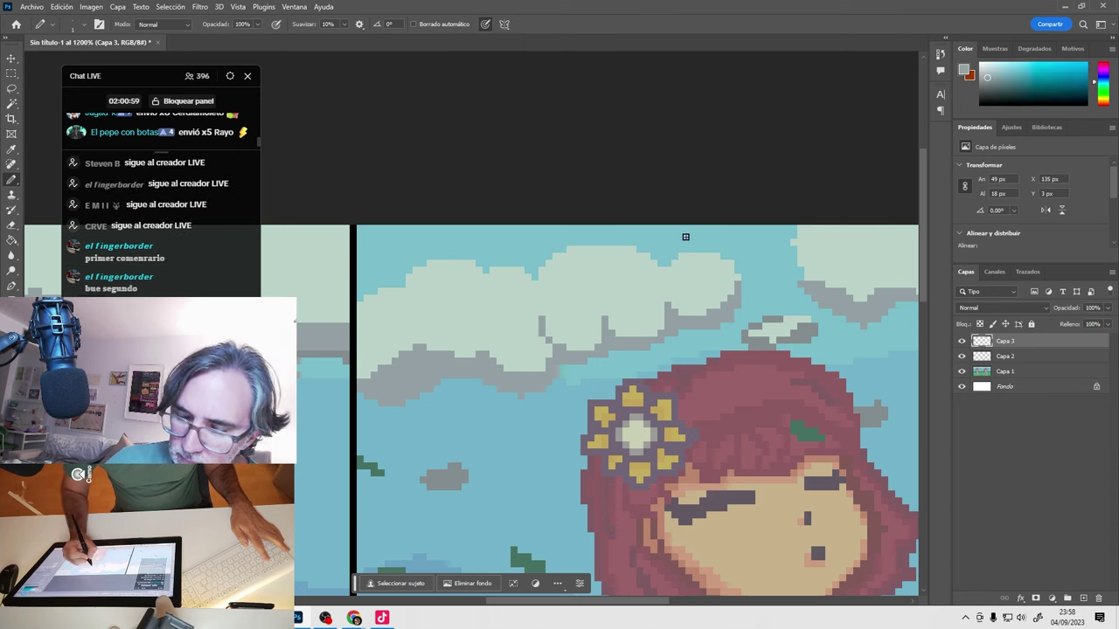
# Paint grey shadow marks inside the large cloud beside the middle lobe and trim them with the pale cloud colour.
pyautogui.moveTo(620, 320); pyautogui.dragTo(653, 307)
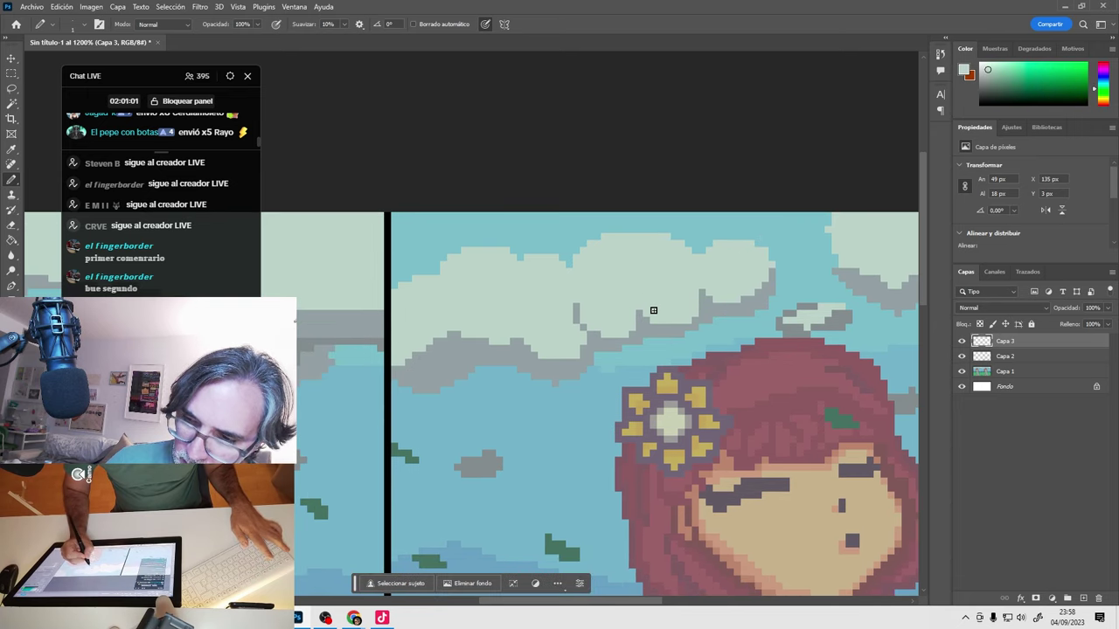
pyautogui.moveTo(532, 350)
pyautogui.mouseDown()
pyautogui.moveTo(613, 349)
pyautogui.moveTo(589, 357)
pyautogui.moveTo(572, 319)
pyautogui.moveTo(591, 324)
pyautogui.moveTo(585, 303)
pyautogui.moveTo(596, 327)
pyautogui.moveTo(587, 315)
pyautogui.moveTo(583, 327)
pyautogui.moveTo(596, 353)
pyautogui.mouseUp()
pyautogui.keyDown('alt'); pyautogui.click(607, 324); pyautogui.keyUp('alt')
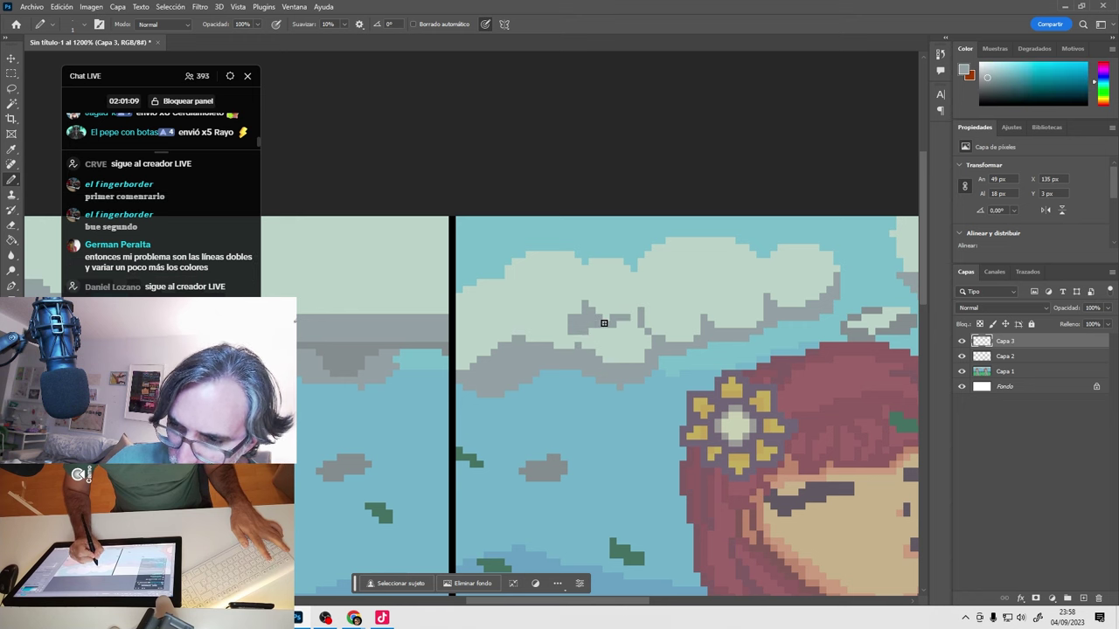
pyautogui.moveTo(634, 302); pyautogui.dragTo(636, 311)
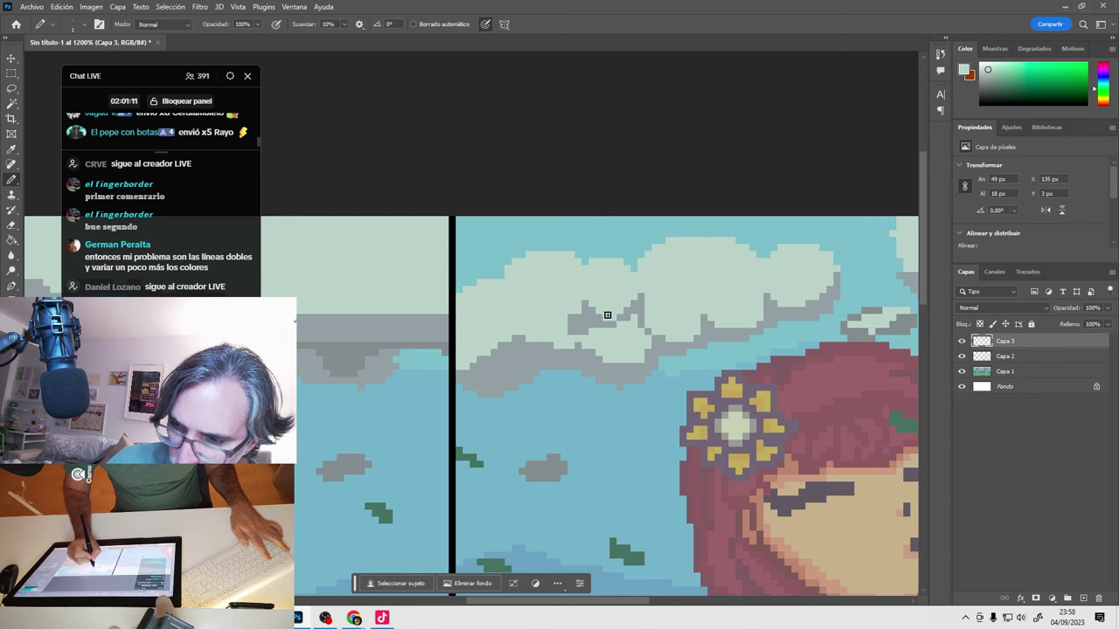
pyautogui.keyDown('alt'); pyautogui.click(605, 320); pyautogui.keyUp('alt')
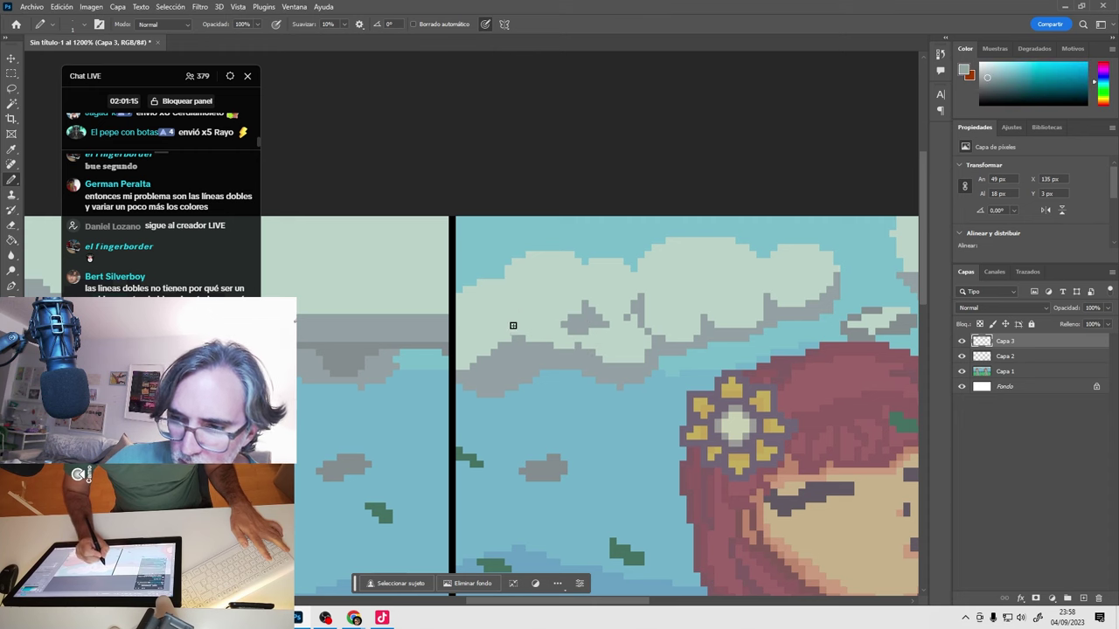
# Add grey notches between the lobes along the cloud's lower edge near the black divider and cover the inner grey patch in pale.
pyautogui.moveTo(514, 318)
pyautogui.mouseDown()
pyautogui.moveTo(507, 343)
pyautogui.moveTo(473, 364)
pyautogui.moveTo(522, 343)
pyautogui.moveTo(569, 358)
pyautogui.mouseUp()
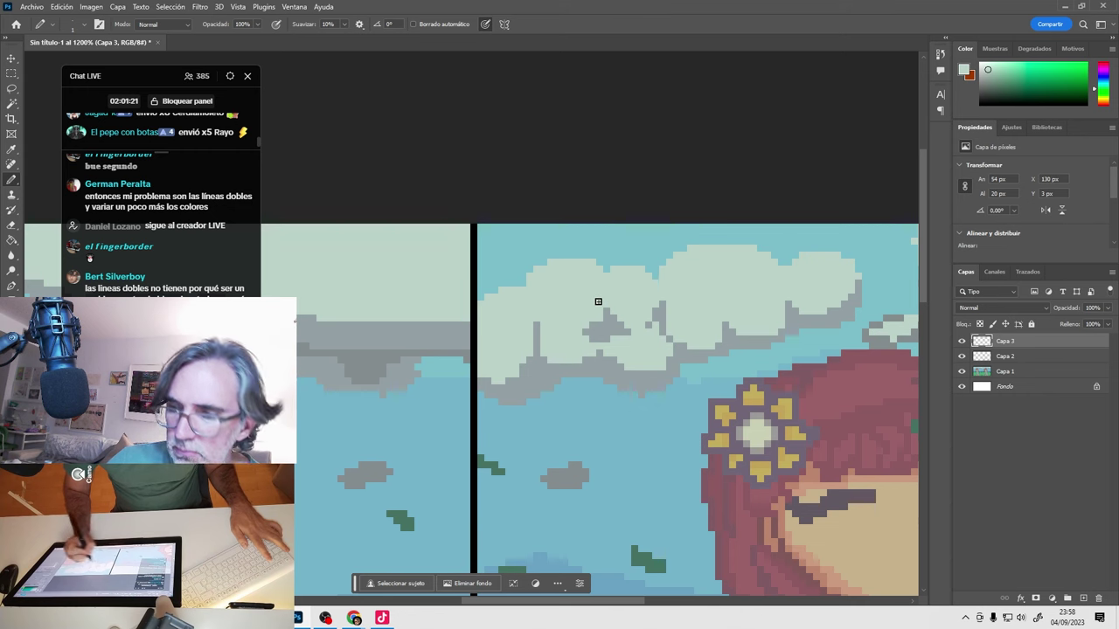
pyautogui.keyDown('alt'); pyautogui.click(599, 360); pyautogui.keyUp('alt')
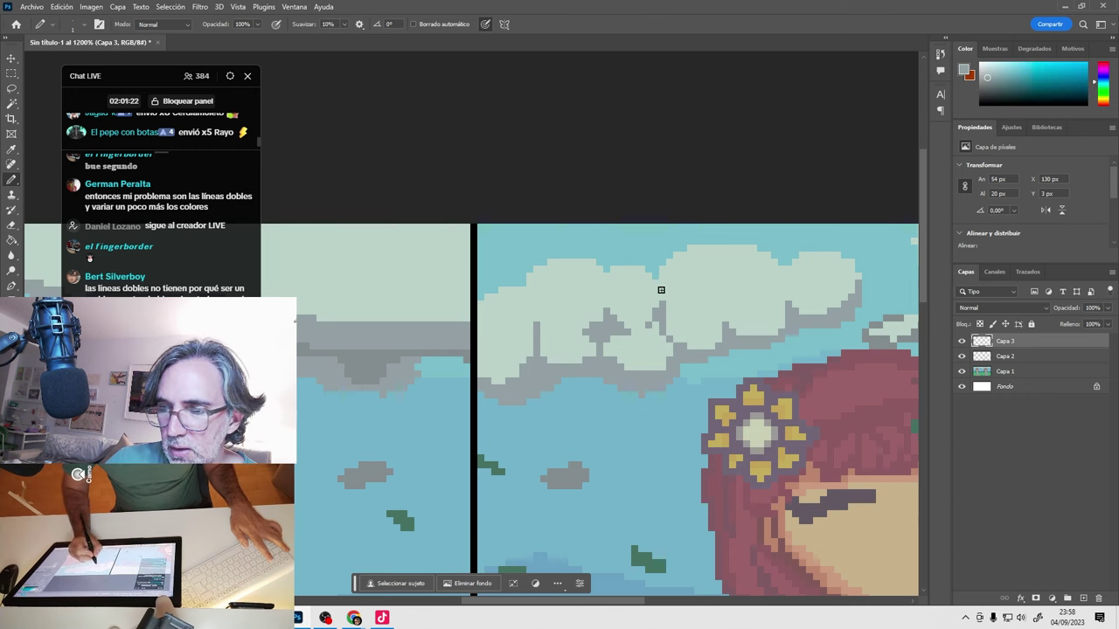
pyautogui.keyDown('alt'); pyautogui.click(586, 342); pyautogui.keyUp('alt')
pyautogui.keyDown('alt'); pyautogui.click(599, 324); pyautogui.keyUp('alt')
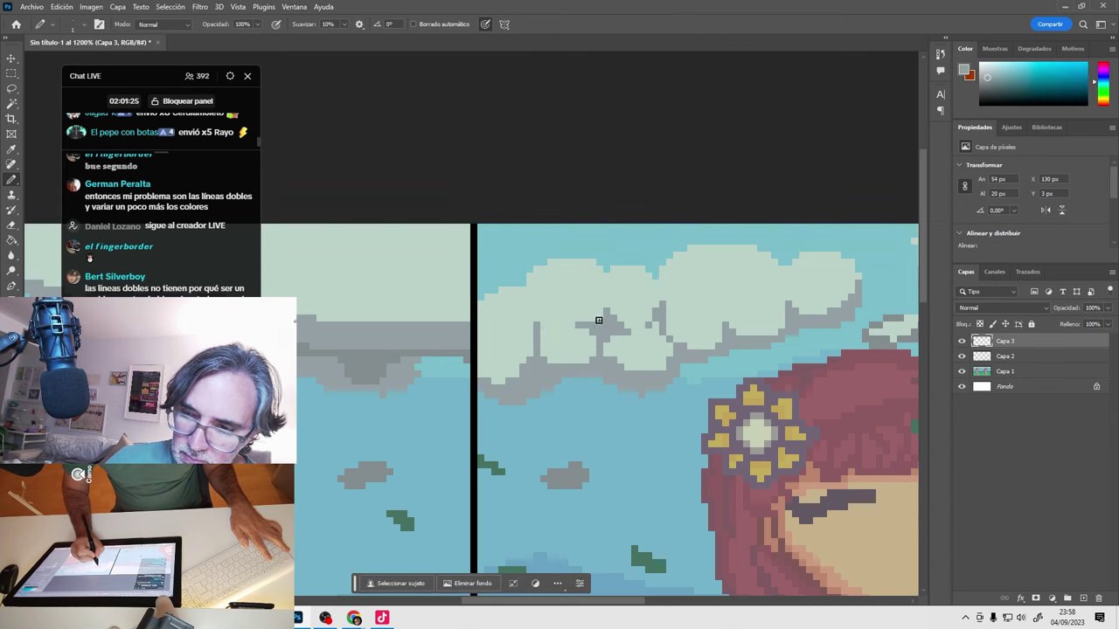
pyautogui.keyDown('alt'); pyautogui.click(636, 348); pyautogui.keyUp('alt')
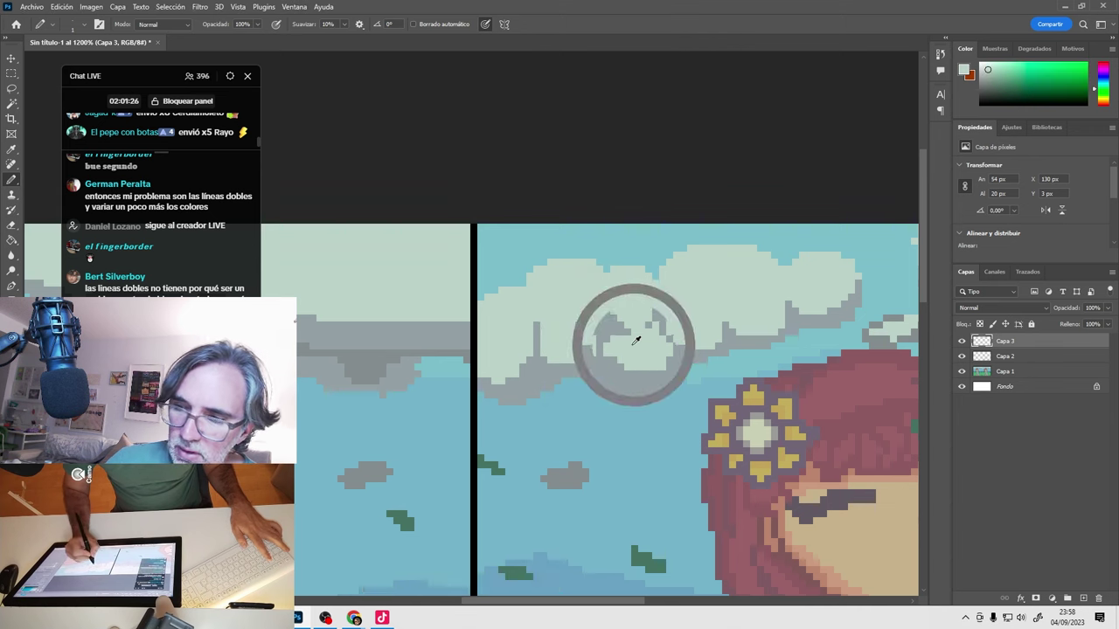
pyautogui.click(578, 325)
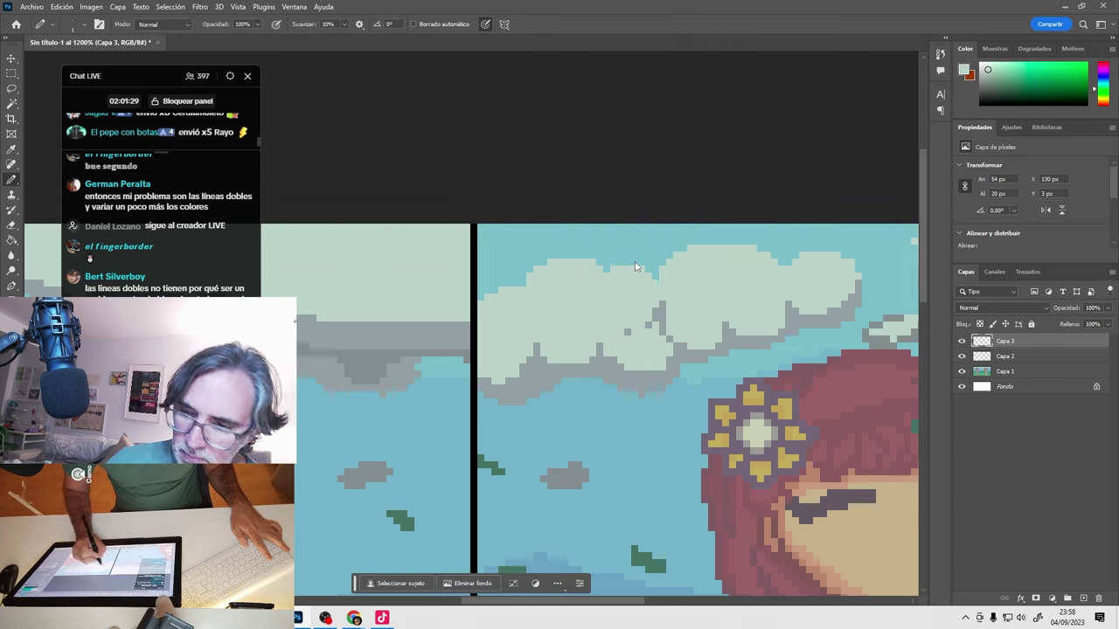
# Touch up the grey shadow along the large cloud's lower edge and check the rounded shape at 600% zoom.
pyautogui.keyDown('alt'); pyautogui.click(481, 374); pyautogui.keyUp('alt')
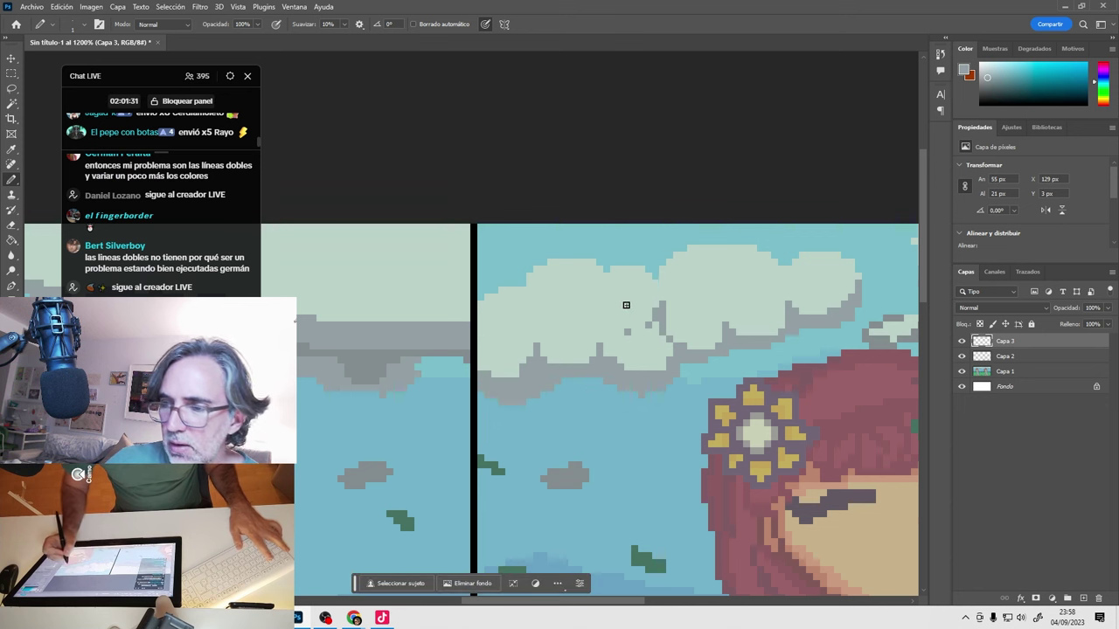
pyautogui.moveTo(731, 357); pyautogui.dragTo(637, 378)
pyautogui.keyDown('ctrl'); pyautogui.click(509, 377); pyautogui.keyUp('ctrl')
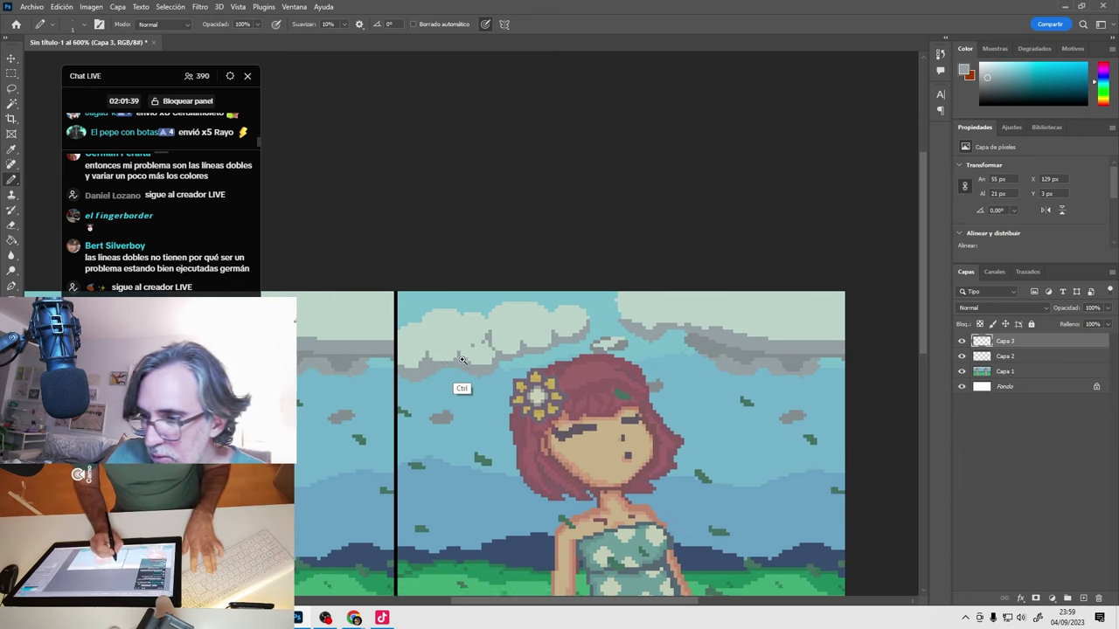
pyautogui.keyDown('ctrl'); pyautogui.moveTo(457, 359); pyautogui.dragTo(495, 350); pyautogui.keyUp('ctrl')
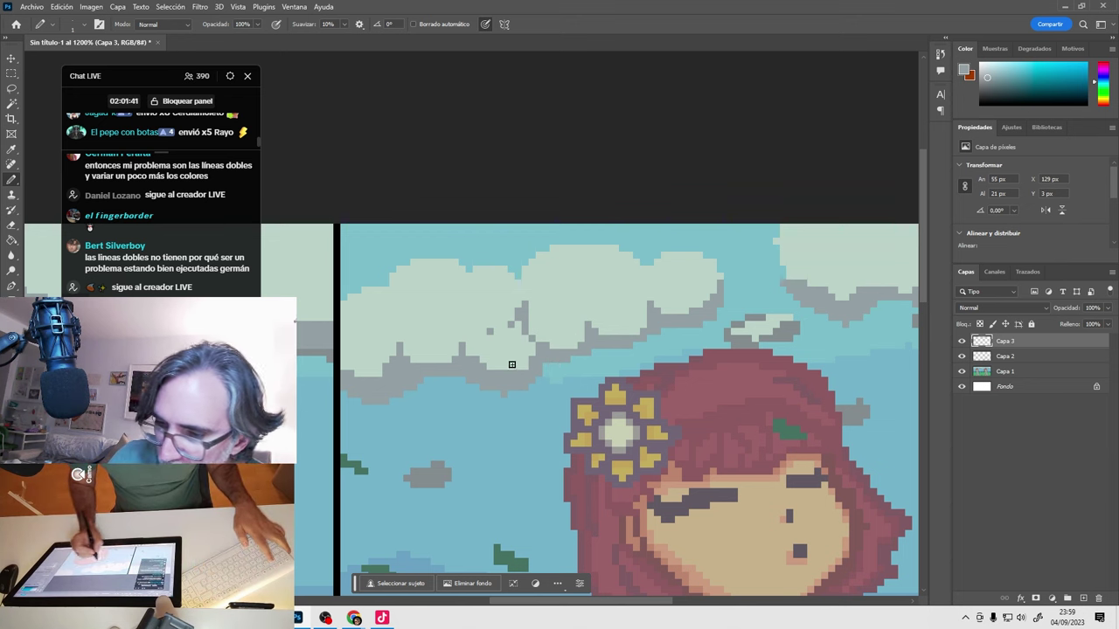
# Sample the cloud's grey shadow colour and shift the foreground colour to a lighter lavender grey, about #abafbc.
pyautogui.keyDown('alt'); pyautogui.click(419, 377); pyautogui.keyUp('alt')
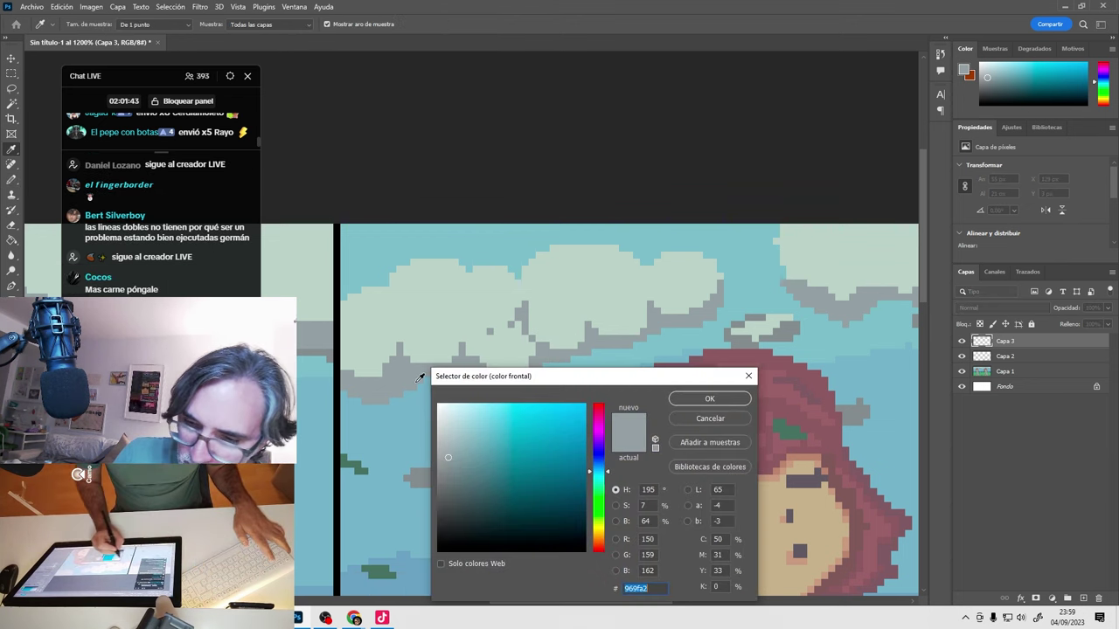
pyautogui.click(539, 343)
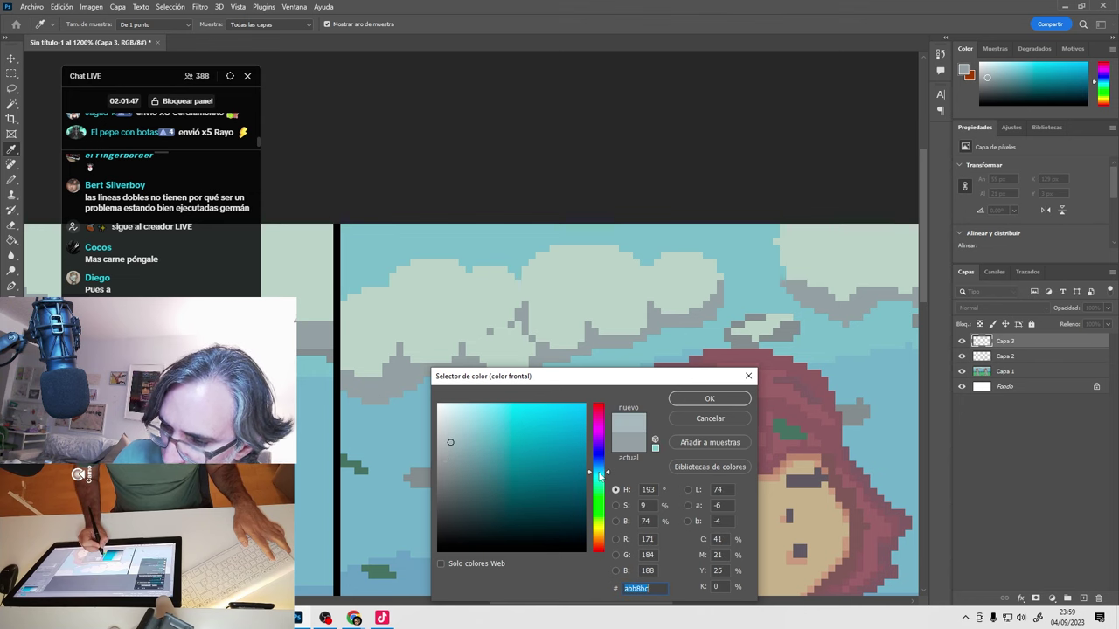
pyautogui.moveTo(599, 474); pyautogui.dragTo(600, 463)
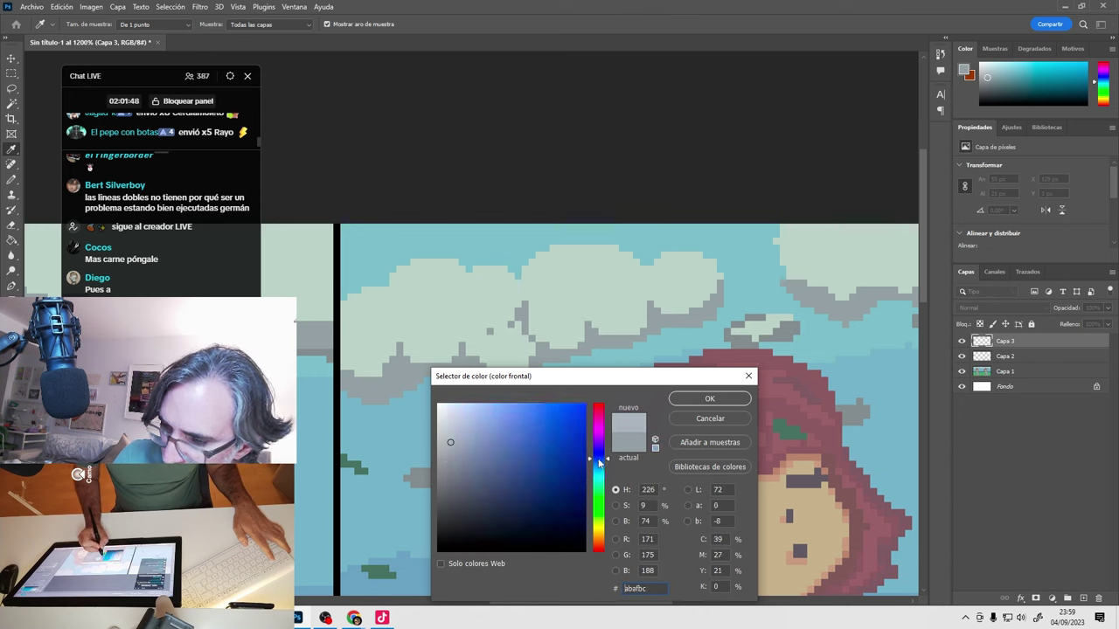
pyautogui.click(709, 398)
pyautogui.press('b')
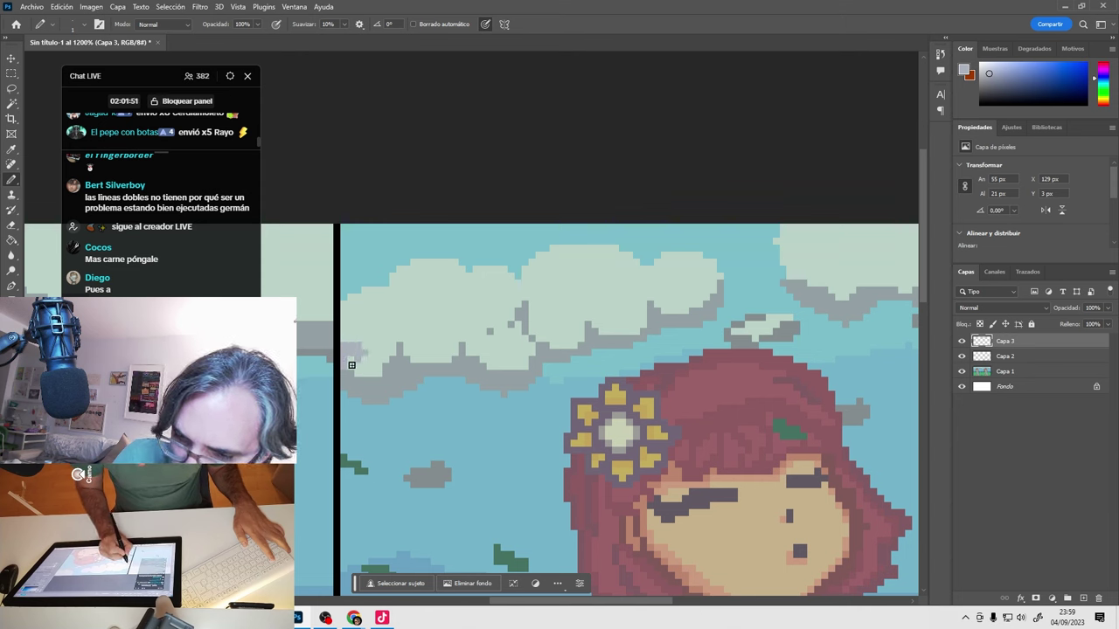
# Outline lavender shading across the long cloud's lobes with the Pencil, and fill the enclosed areas using a contiguous Paint Bucket fill.
pyautogui.moveTo(360, 366)
pyautogui.mouseDown()
pyautogui.moveTo(398, 326)
pyautogui.moveTo(346, 360)
pyautogui.moveTo(368, 374)
pyautogui.moveTo(355, 339)
pyautogui.mouseUp()
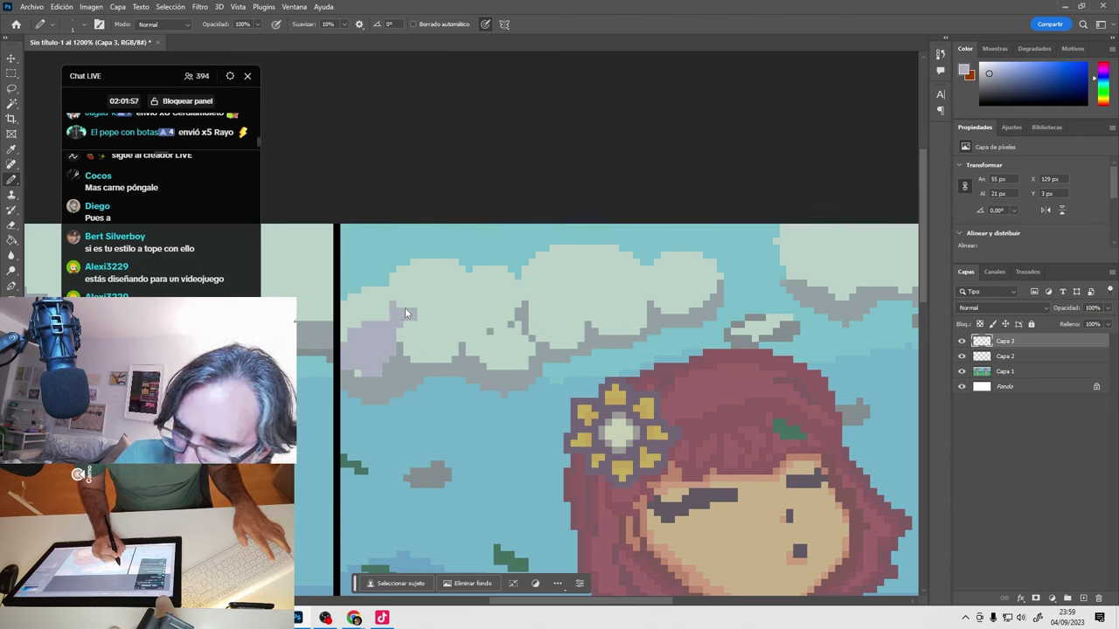
pyautogui.moveTo(456, 301)
pyautogui.mouseDown()
pyautogui.moveTo(423, 301)
pyautogui.moveTo(459, 300)
pyautogui.moveTo(455, 331)
pyautogui.moveTo(409, 330)
pyautogui.moveTo(465, 320)
pyautogui.moveTo(470, 302)
pyautogui.moveTo(513, 300)
pyautogui.mouseUp()
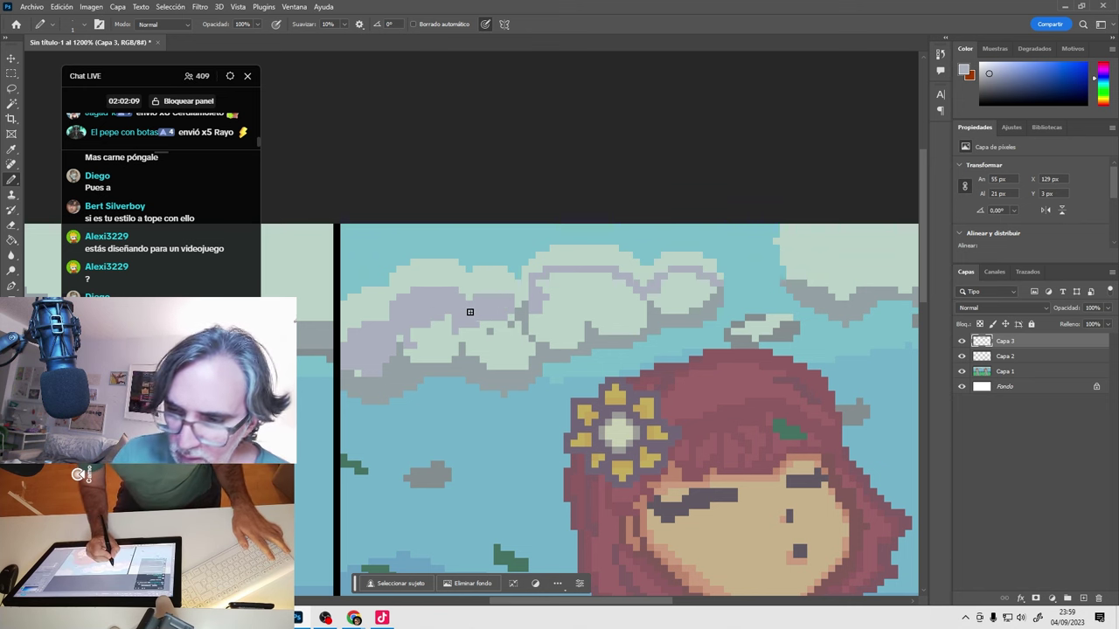
pyautogui.press('g')
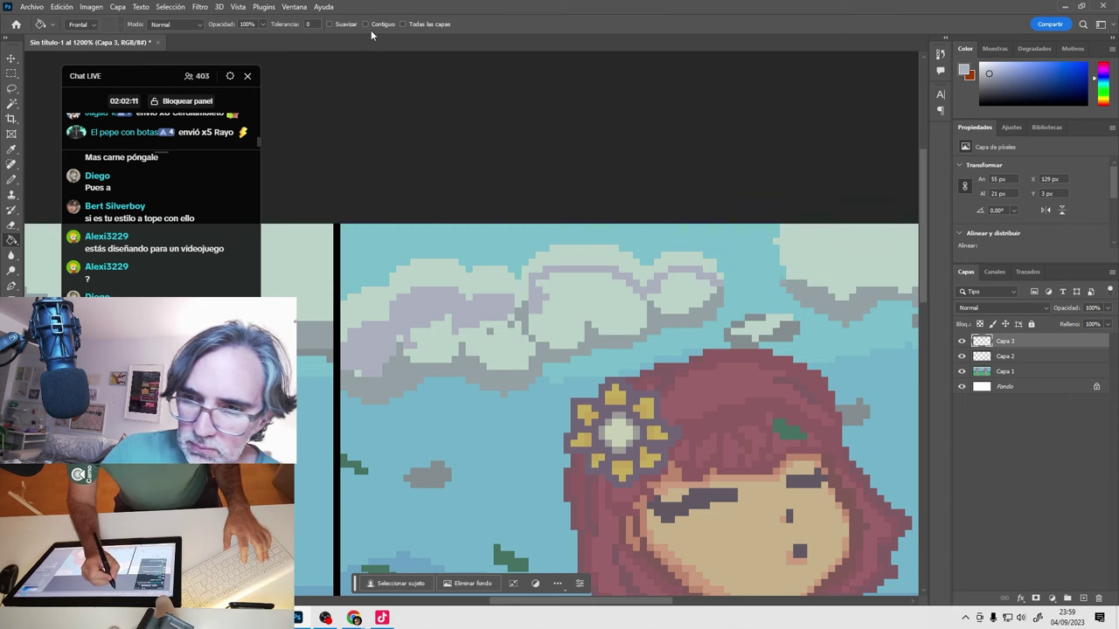
pyautogui.click(516, 350)
pyautogui.click(612, 305)
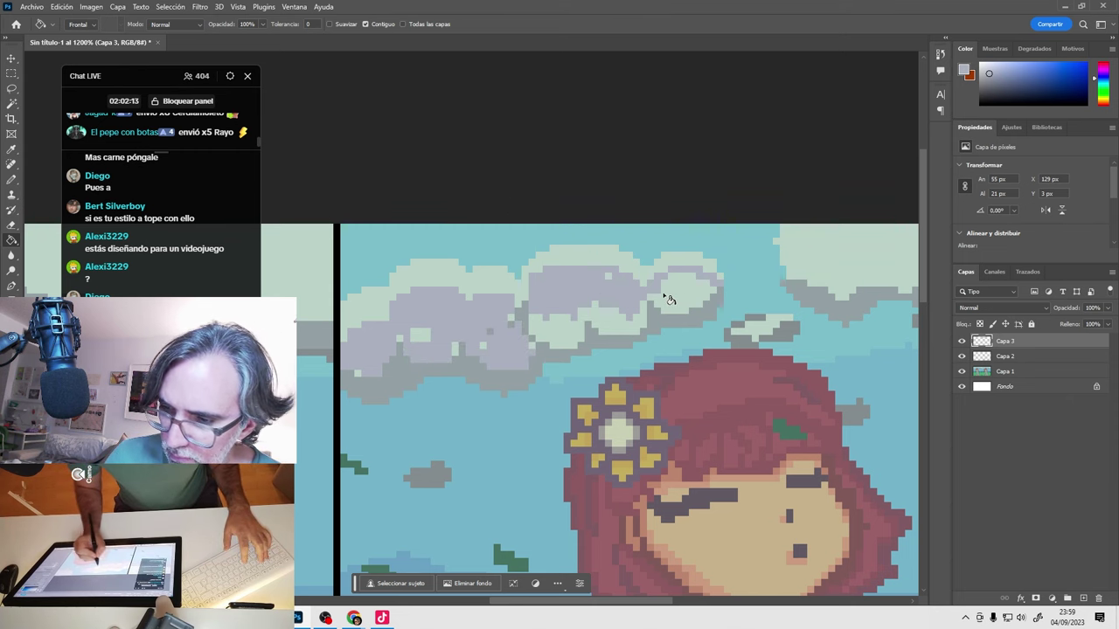
pyautogui.click(680, 293)
pyautogui.click(564, 341)
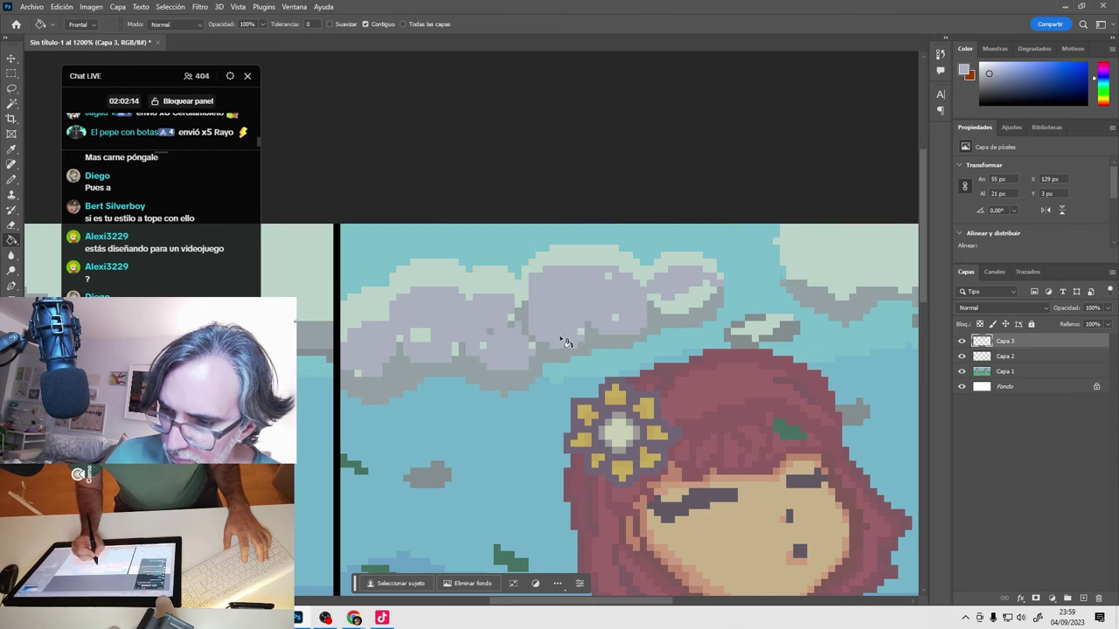
pyautogui.click(685, 306)
# Sample the grey shadow colour and pencil small grey detail pixels between the long cloud's lobes.
pyautogui.press('b')
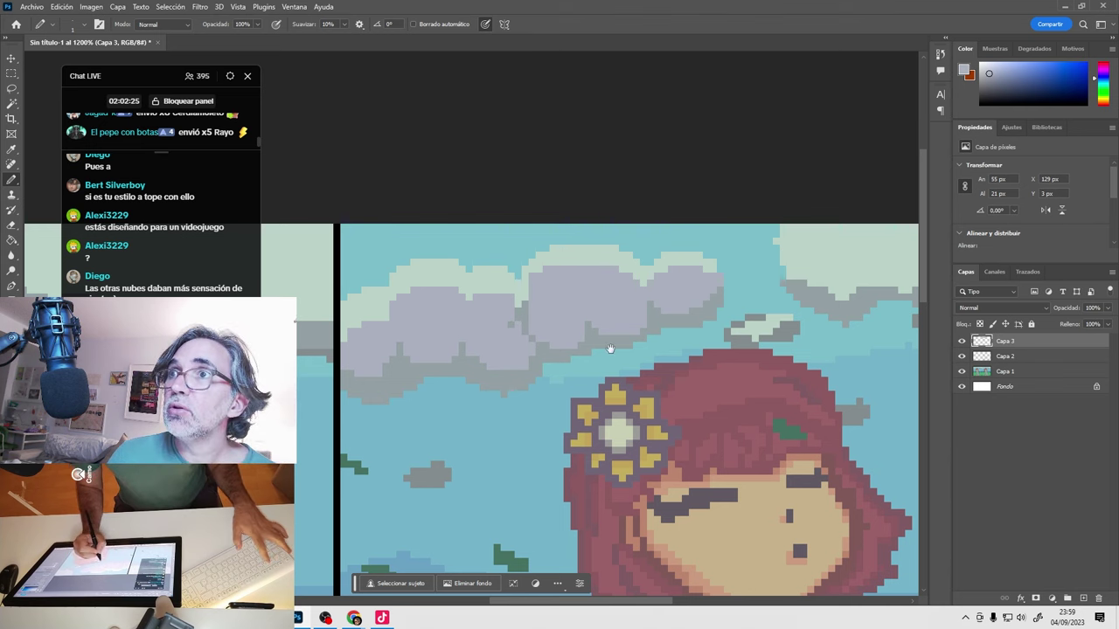
pyautogui.moveTo(607, 344); pyautogui.dragTo(600, 320)
pyautogui.keyDown('alt'); pyautogui.click(537, 327); pyautogui.keyUp('alt')
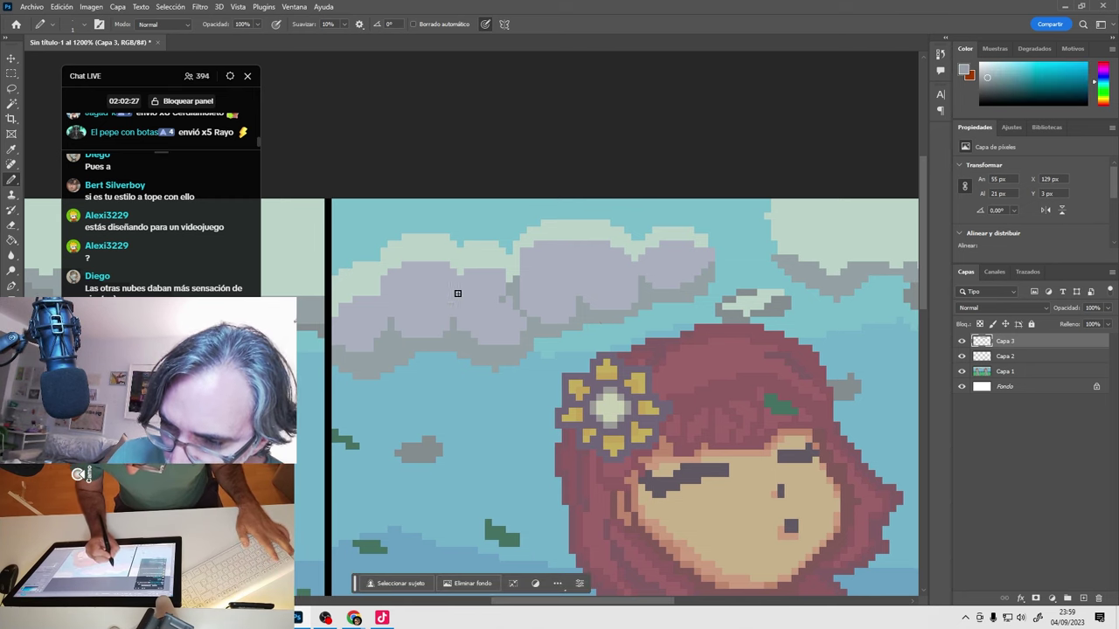
pyautogui.moveTo(461, 243); pyautogui.dragTo(603, 301)
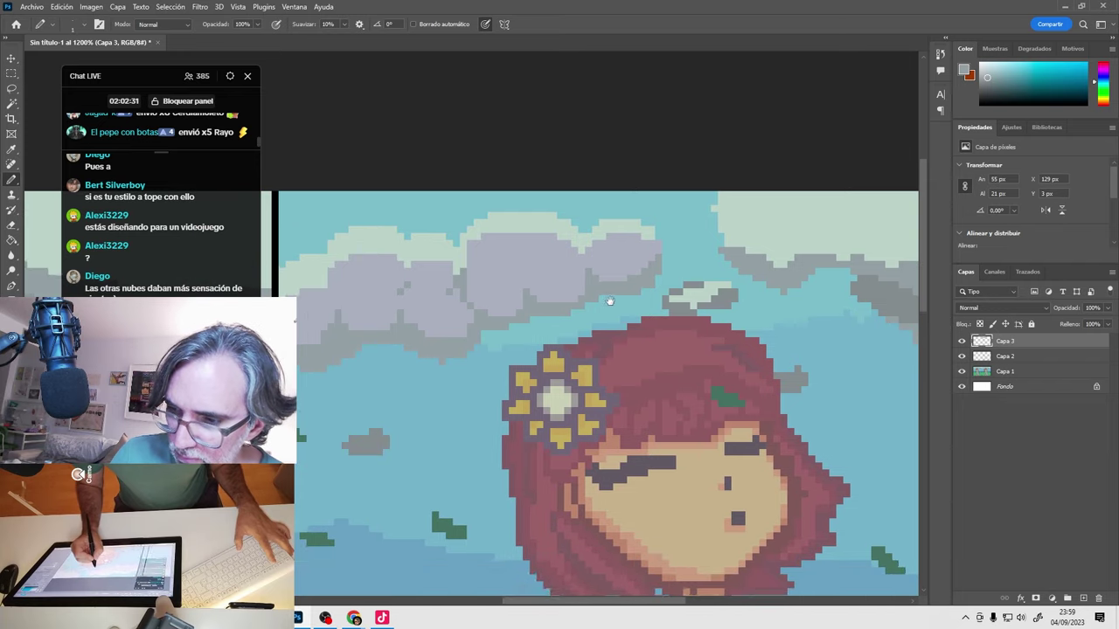
# Sample the pale mint and paint the lit faces of the long cloud's lobes, leaving lavender rims along their undersides.
pyautogui.keyDown('alt'); pyautogui.click(624, 272); pyautogui.keyUp('alt')
pyautogui.keyDown('alt'); pyautogui.click(650, 229); pyautogui.keyUp('alt')
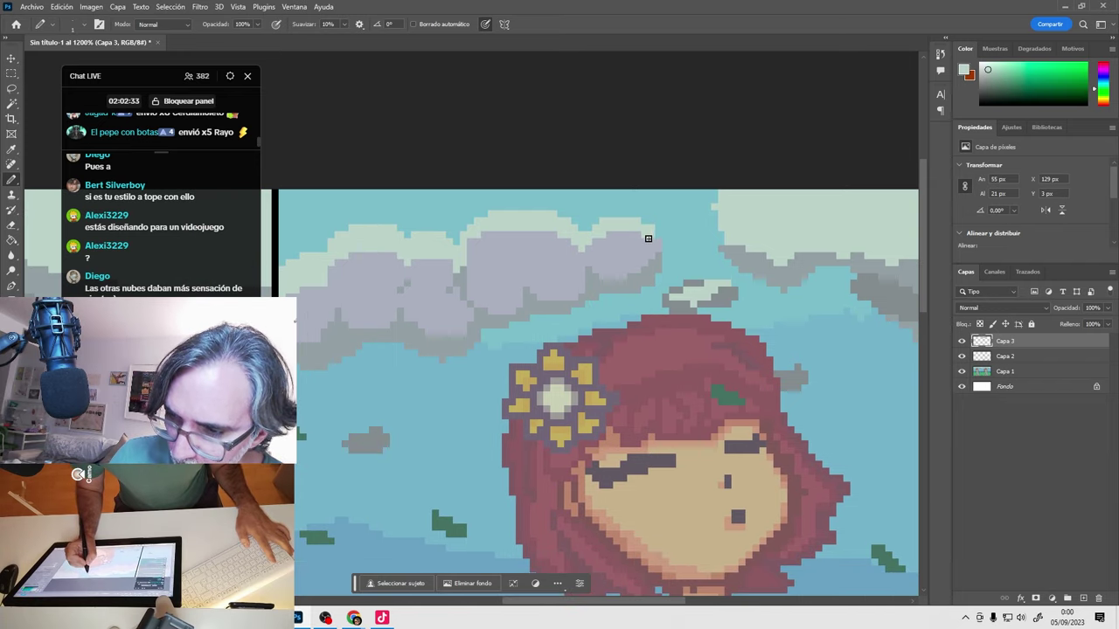
pyautogui.moveTo(646, 237)
pyautogui.mouseDown()
pyautogui.moveTo(612, 260)
pyautogui.moveTo(598, 252)
pyautogui.moveTo(515, 282)
pyautogui.moveTo(485, 272)
pyautogui.moveTo(492, 242)
pyautogui.moveTo(559, 245)
pyautogui.mouseUp()
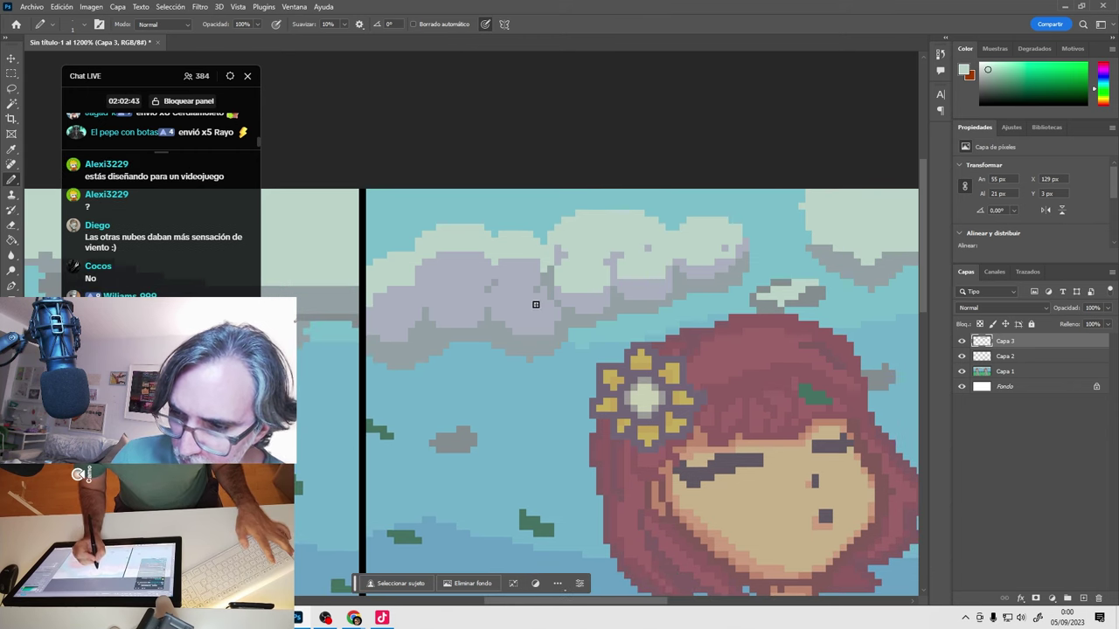
pyautogui.moveTo(517, 291); pyautogui.dragTo(543, 302)
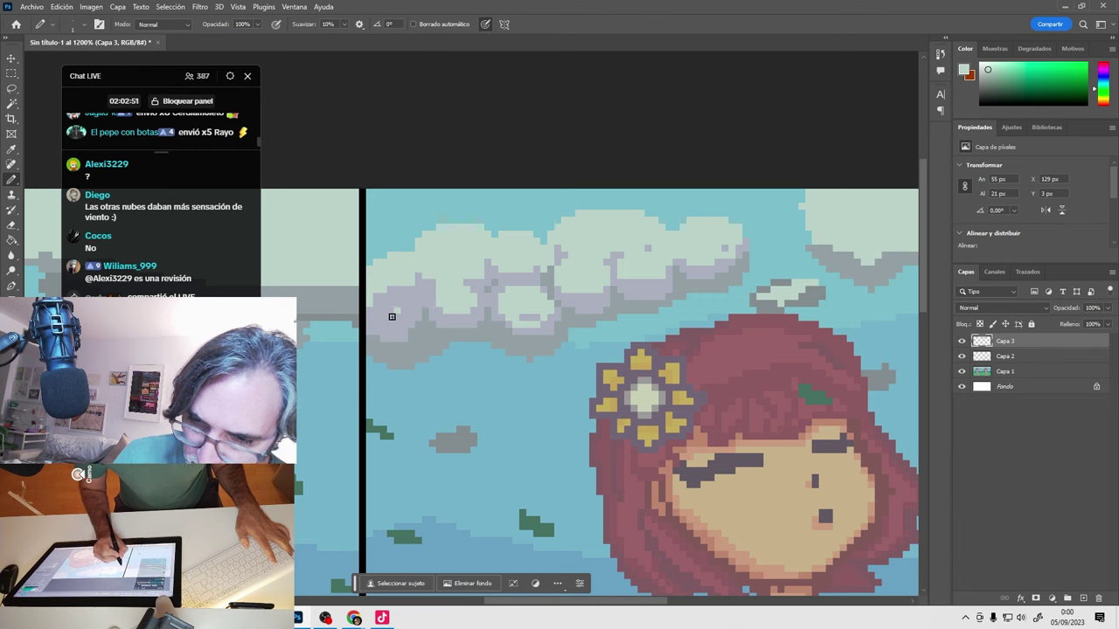
pyautogui.moveTo(395, 314)
pyautogui.mouseDown()
pyautogui.moveTo(392, 298)
pyautogui.moveTo(407, 298)
pyautogui.mouseUp()
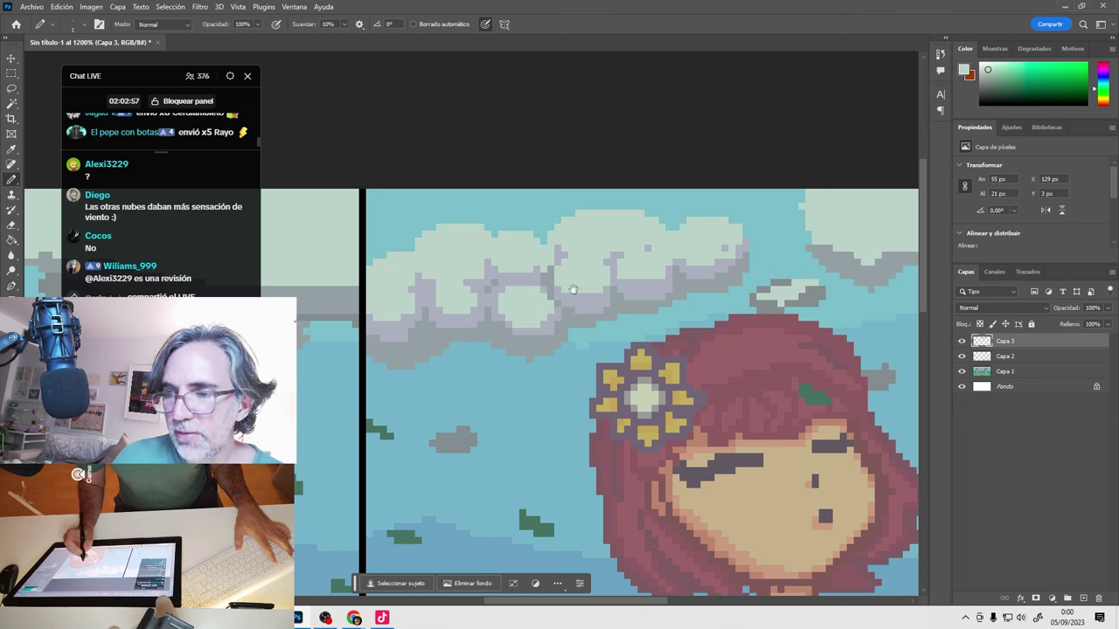
# Paint a thicker grey shadow band along the left edge and underside of the big cloud in the artwork's upper-right corner.
pyautogui.moveTo(687, 341); pyautogui.dragTo(541, 355)
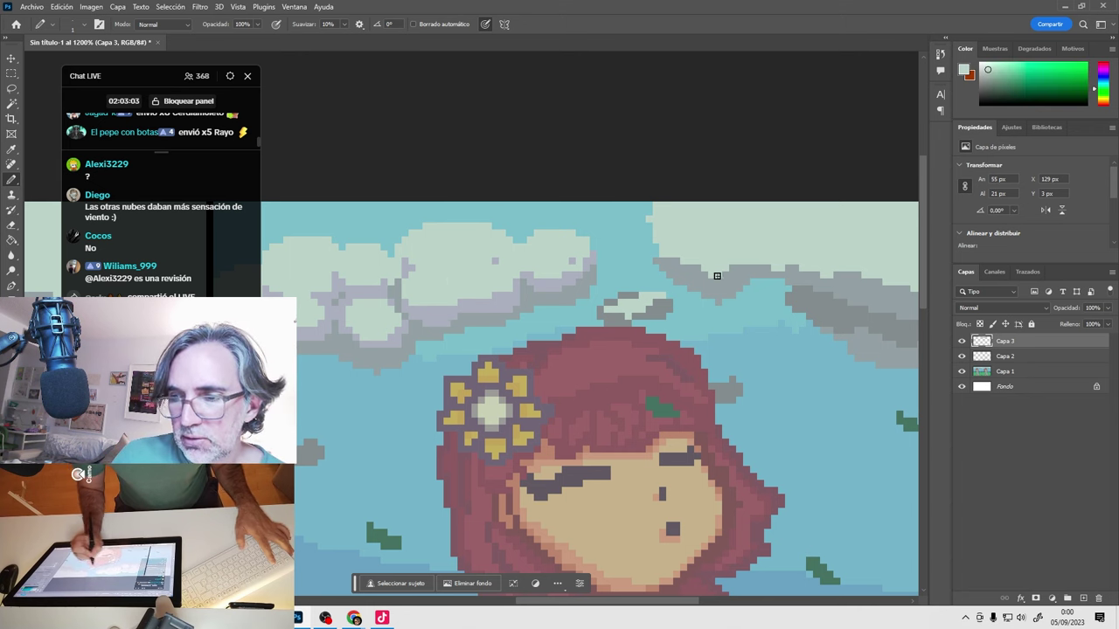
pyautogui.moveTo(717, 275); pyautogui.dragTo(416, 313)
pyautogui.keyDown('alt'); pyautogui.click(419, 319); pyautogui.keyUp('alt')
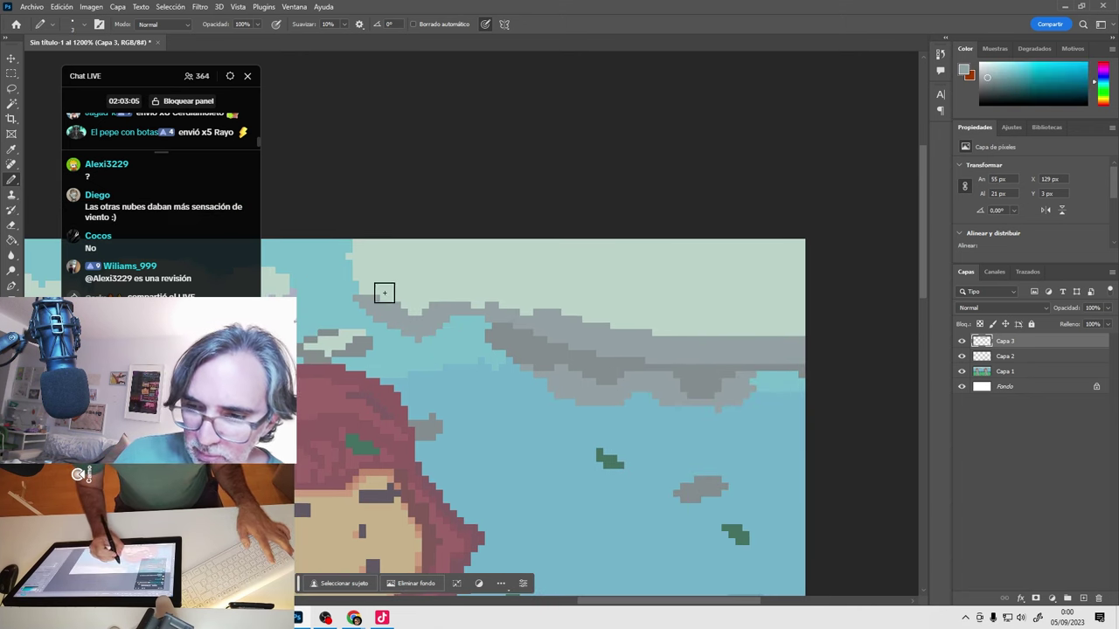
pyautogui.moveTo(378, 251)
pyautogui.mouseDown()
pyautogui.moveTo(361, 290)
pyautogui.moveTo(385, 317)
pyautogui.moveTo(456, 312)
pyautogui.moveTo(392, 319)
pyautogui.moveTo(358, 289)
pyautogui.moveTo(368, 246)
pyautogui.mouseUp()
pyautogui.keyDown('alt'); pyautogui.click(548, 310); pyautogui.keyUp('alt')
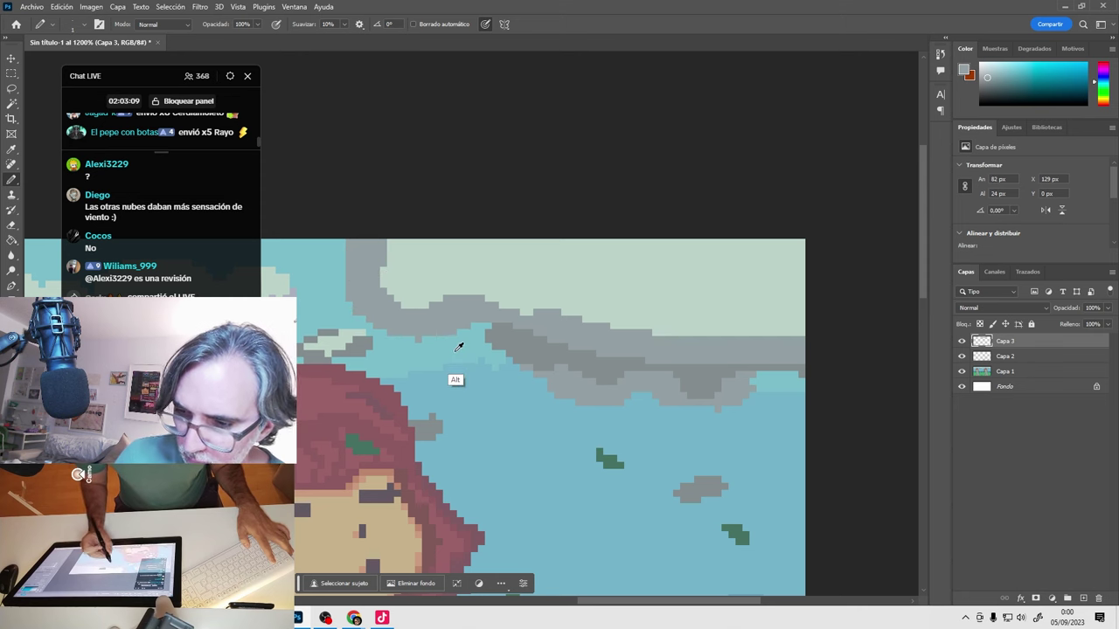
pyautogui.keyDown('alt'); pyautogui.click(407, 321); pyautogui.keyUp('alt')
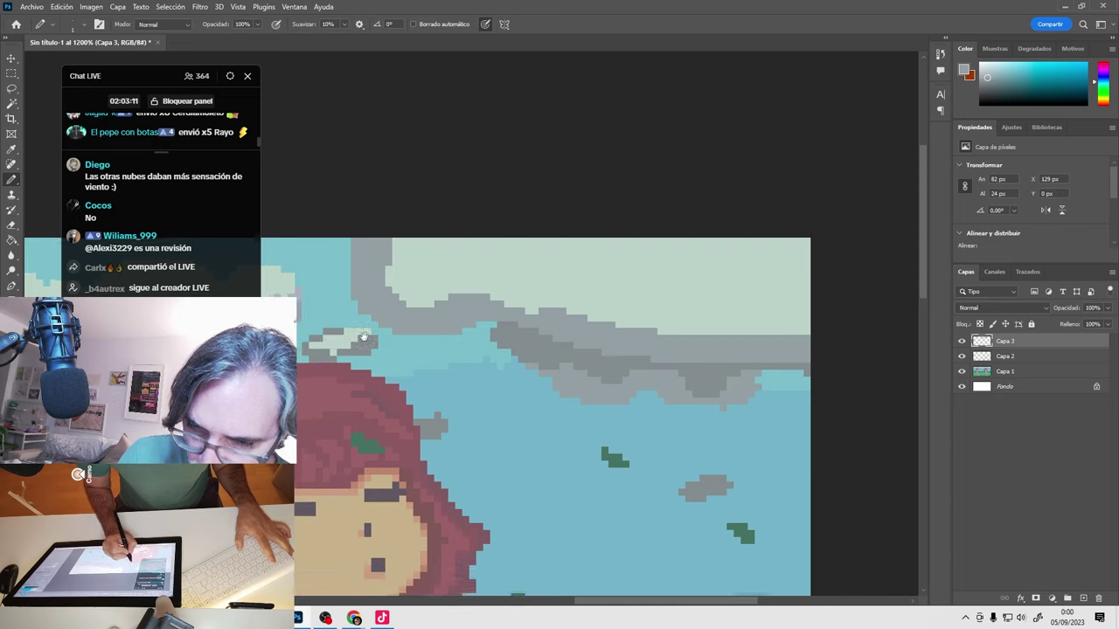
# Repaint the small cloud above the girl's hair in lavender with a pale mint highlight on top.
pyautogui.moveTo(271, 332); pyautogui.dragTo(368, 324)
pyautogui.keyDown('alt'); pyautogui.click(369, 324); pyautogui.keyUp('alt')
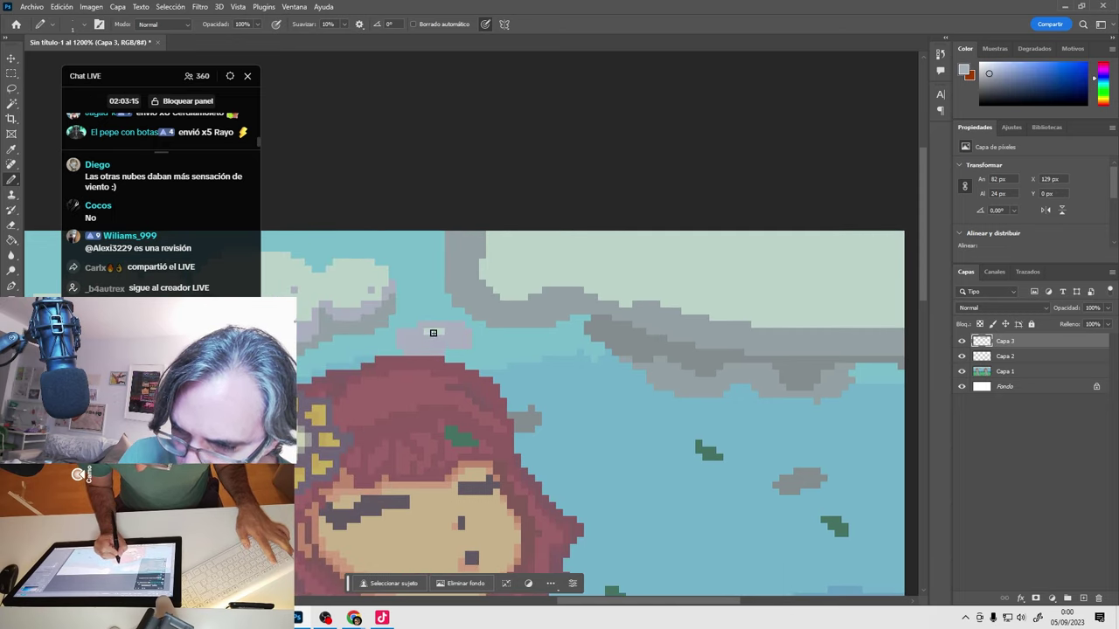
pyautogui.keyDown('alt'); pyautogui.click(432, 333); pyautogui.keyUp('alt')
pyautogui.moveTo(400, 335); pyautogui.dragTo(424, 335)
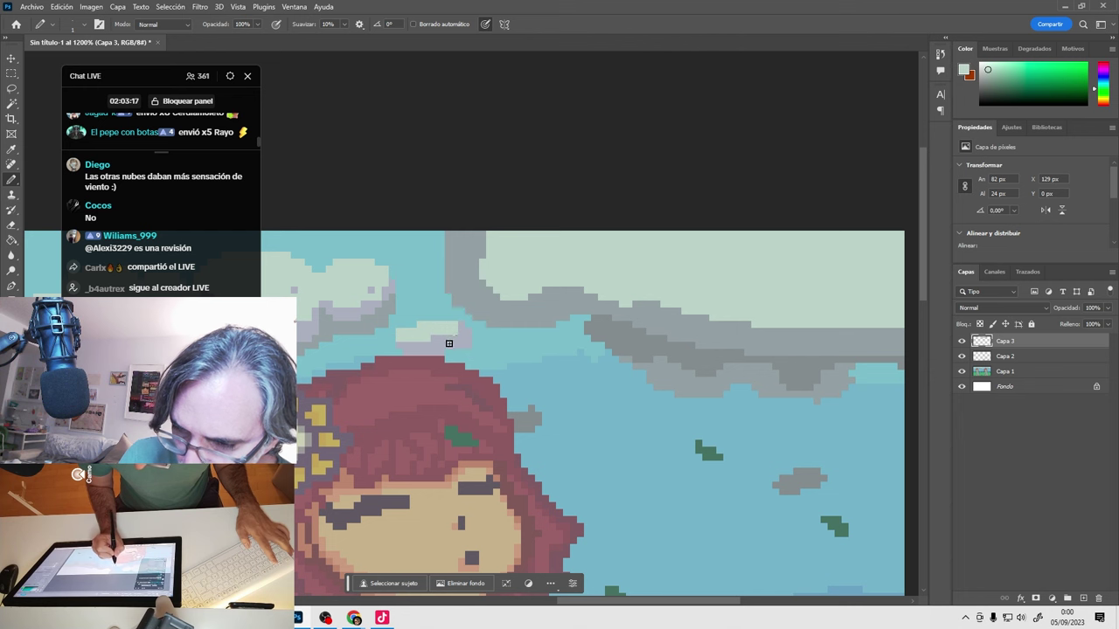
# Sample the small cloud's lavender and paint a broad rounded lobe inside the big cloud's left end with a larger brush.
pyautogui.keyDown('alt'); pyautogui.click(448, 344); pyautogui.keyUp('alt')
pyautogui.moveTo(545, 323); pyautogui.dragTo(405, 309)
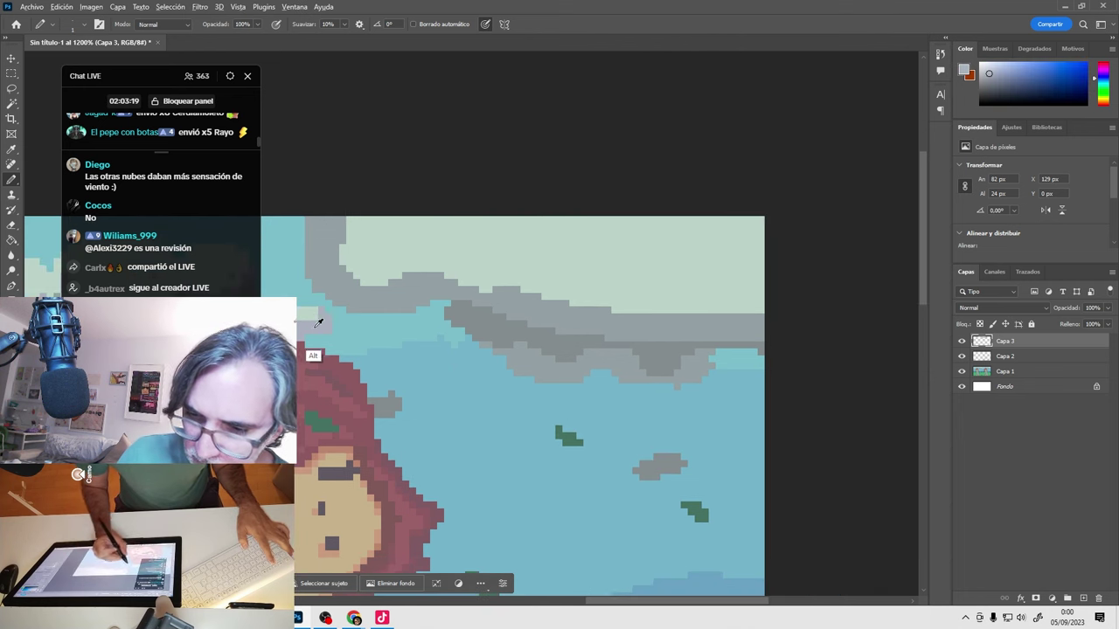
pyautogui.moveTo(329, 247)
pyautogui.mouseDown()
pyautogui.moveTo(353, 221)
pyautogui.moveTo(338, 222)
pyautogui.moveTo(342, 252)
pyautogui.moveTo(368, 270)
pyautogui.moveTo(472, 242)
pyautogui.mouseUp()
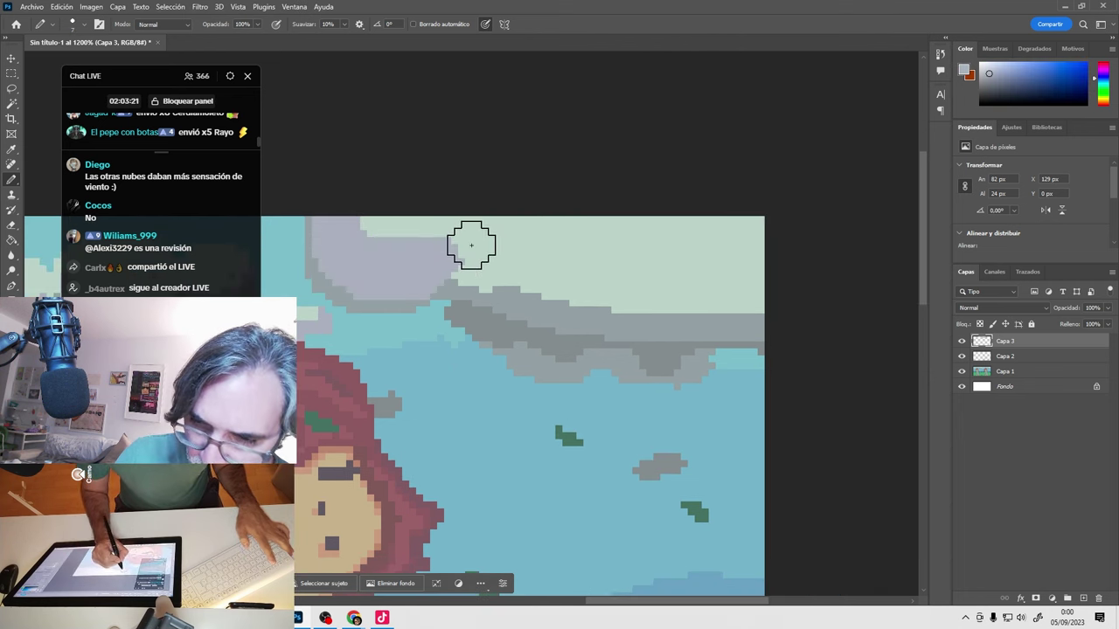
# Repaint the big cloud's lower hanging lobes in lavender, and shape a thick scalloped grey shadow band above them.
pyautogui.keyDown('alt'); pyautogui.click(506, 318); pyautogui.keyUp('alt')
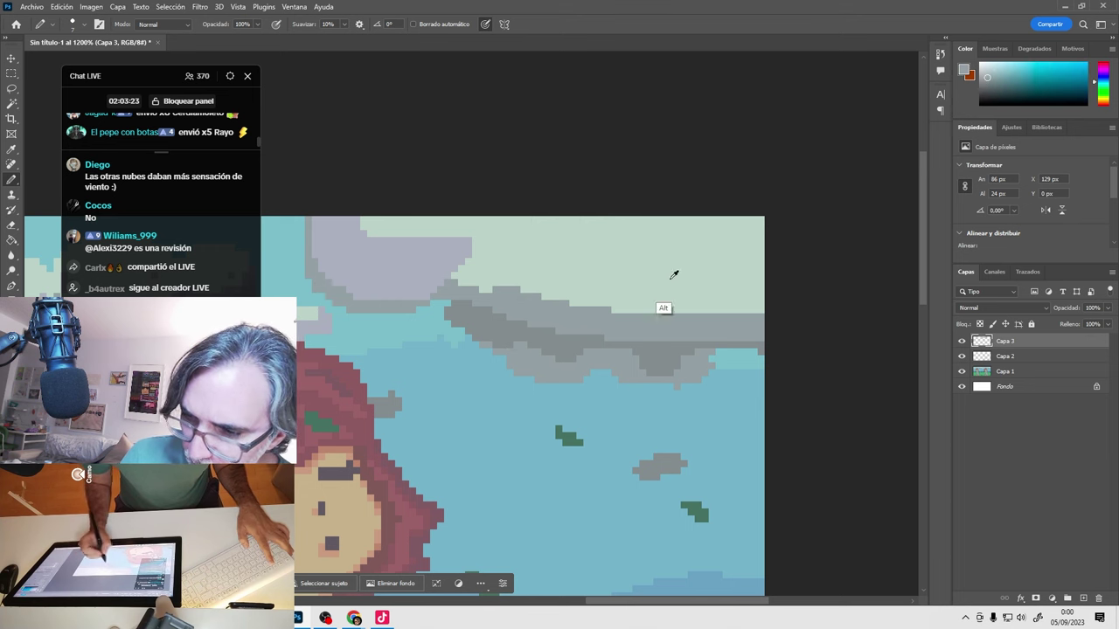
pyautogui.keyDown('alt'); pyautogui.click(501, 350); pyautogui.keyUp('alt')
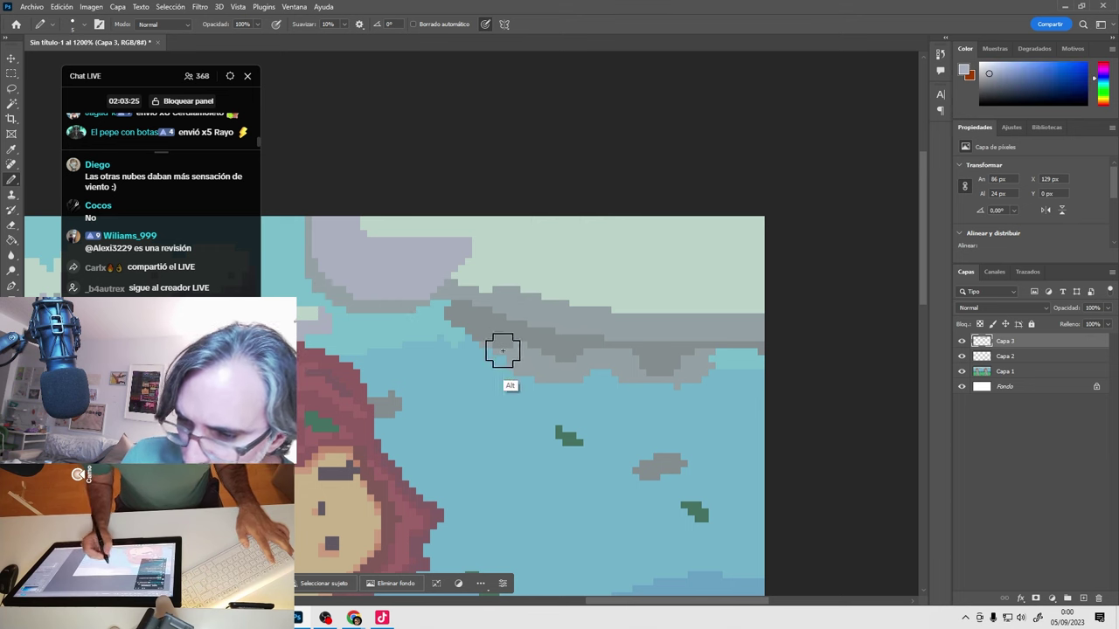
pyautogui.moveTo(458, 318)
pyautogui.mouseDown()
pyautogui.moveTo(497, 333)
pyautogui.moveTo(553, 370)
pyautogui.moveTo(531, 337)
pyautogui.moveTo(512, 347)
pyautogui.moveTo(569, 365)
pyautogui.moveTo(525, 333)
pyautogui.moveTo(614, 347)
pyautogui.moveTo(574, 370)
pyautogui.moveTo(594, 342)
pyautogui.moveTo(585, 356)
pyautogui.moveTo(600, 375)
pyautogui.moveTo(642, 344)
pyautogui.moveTo(616, 368)
pyautogui.moveTo(628, 350)
pyautogui.moveTo(657, 367)
pyautogui.moveTo(659, 350)
pyautogui.moveTo(680, 380)
pyautogui.moveTo(669, 350)
pyautogui.moveTo(693, 353)
pyautogui.moveTo(624, 365)
pyautogui.moveTo(671, 391)
pyautogui.moveTo(706, 341)
pyautogui.mouseUp()
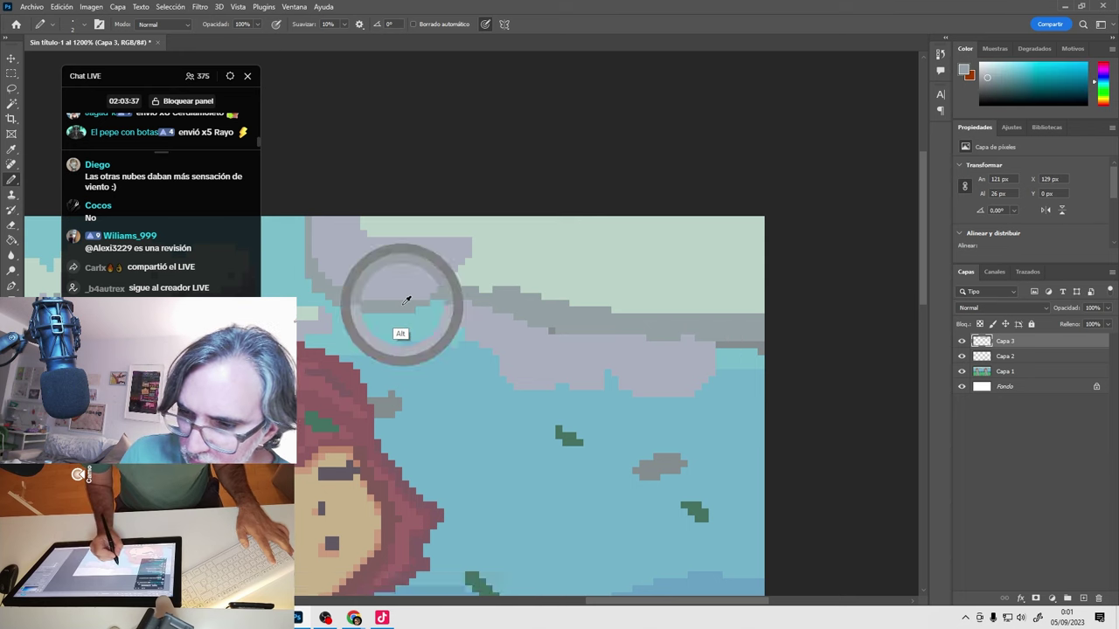
pyautogui.moveTo(408, 292)
pyautogui.mouseDown()
pyautogui.moveTo(504, 299)
pyautogui.moveTo(453, 284)
pyautogui.moveTo(493, 289)
pyautogui.moveTo(470, 296)
pyautogui.moveTo(502, 325)
pyautogui.moveTo(535, 295)
pyautogui.moveTo(518, 320)
pyautogui.moveTo(581, 299)
pyautogui.moveTo(575, 326)
pyautogui.moveTo(552, 315)
pyautogui.moveTo(567, 348)
pyautogui.moveTo(621, 327)
pyautogui.mouseUp()
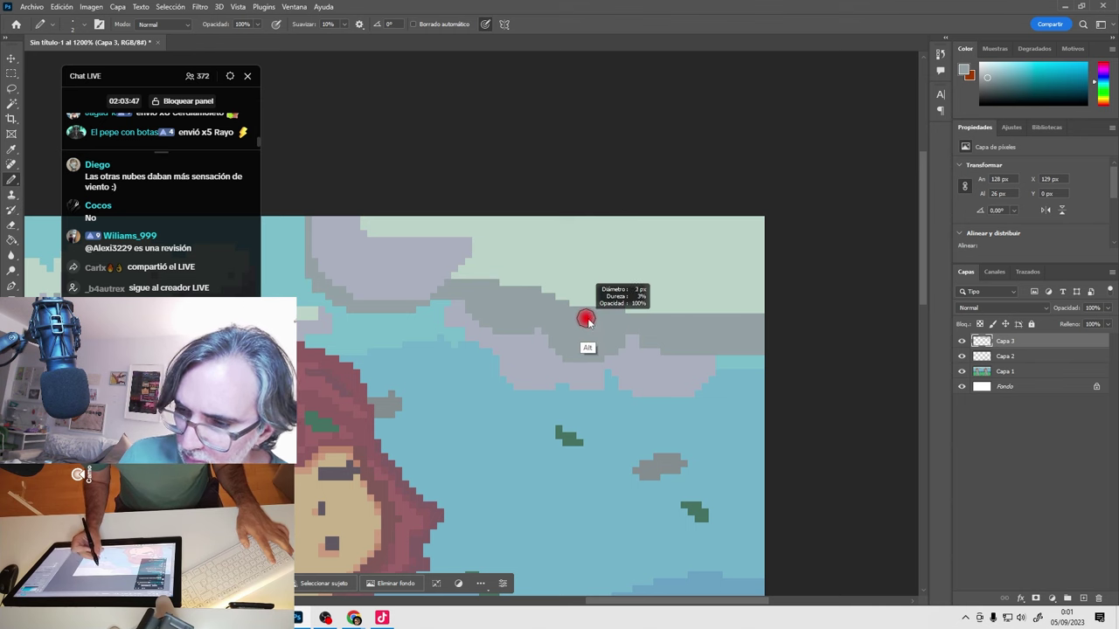
pyautogui.moveTo(471, 262)
pyautogui.mouseDown()
pyautogui.moveTo(417, 293)
pyautogui.moveTo(380, 298)
pyautogui.moveTo(339, 284)
pyautogui.mouseUp()
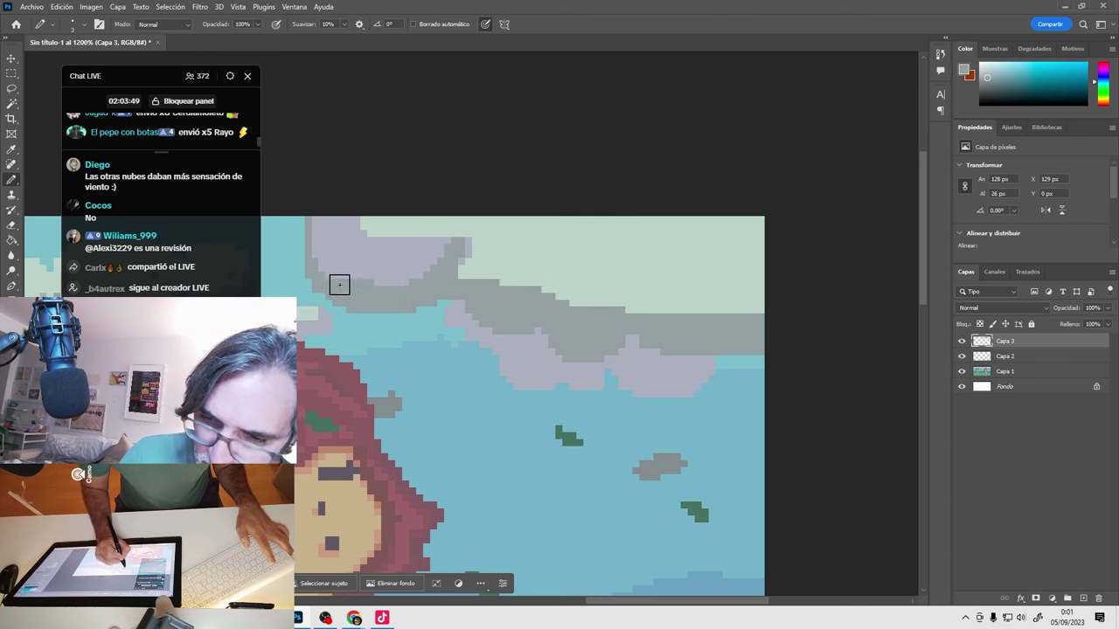
# Paint lavender mid-tone lobes above the big cloud's grey band up to the canvas edge, and refine the grey shadow's contour.
pyautogui.keyDown('alt'); pyautogui.click(354, 245); pyautogui.keyUp('alt')
pyautogui.moveTo(355, 244)
pyautogui.mouseDown()
pyautogui.moveTo(356, 273)
pyautogui.moveTo(424, 267)
pyautogui.moveTo(451, 224)
pyautogui.moveTo(504, 239)
pyautogui.moveTo(478, 252)
pyautogui.moveTo(475, 237)
pyautogui.moveTo(478, 273)
pyautogui.moveTo(514, 280)
pyautogui.moveTo(570, 259)
pyautogui.moveTo(582, 267)
pyautogui.moveTo(563, 318)
pyautogui.moveTo(595, 312)
pyautogui.moveTo(584, 258)
pyautogui.moveTo(571, 296)
pyautogui.moveTo(623, 294)
pyautogui.moveTo(619, 257)
pyautogui.moveTo(591, 288)
pyautogui.mouseUp()
pyautogui.keyDown('alt'); pyautogui.click(569, 294); pyautogui.keyUp('alt')
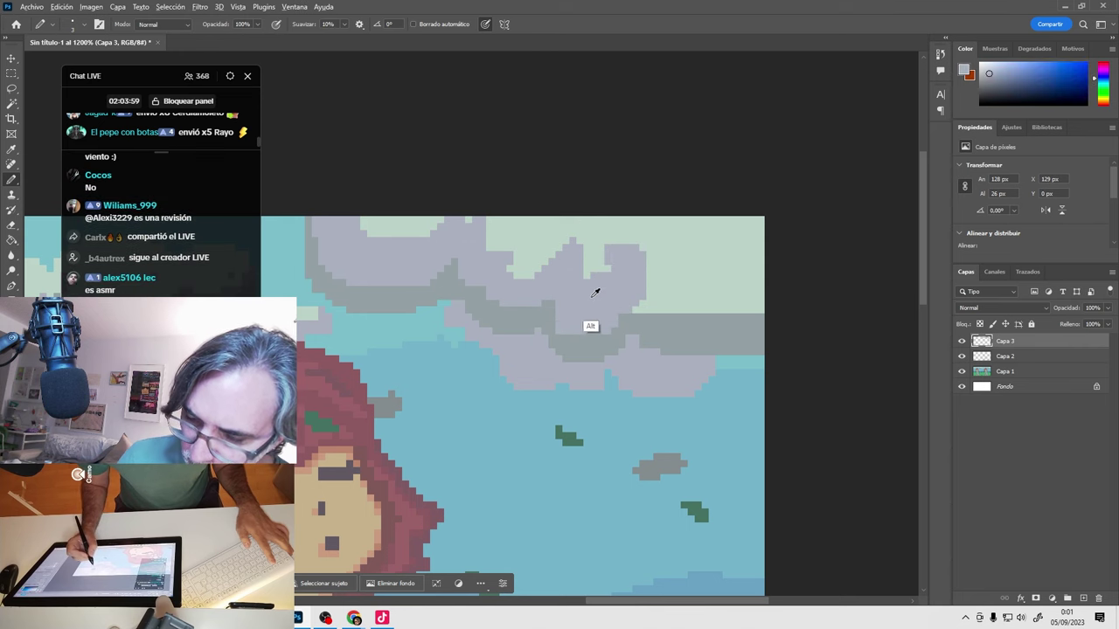
pyautogui.keyDown('alt'); pyautogui.click(564, 353); pyautogui.keyUp('alt')
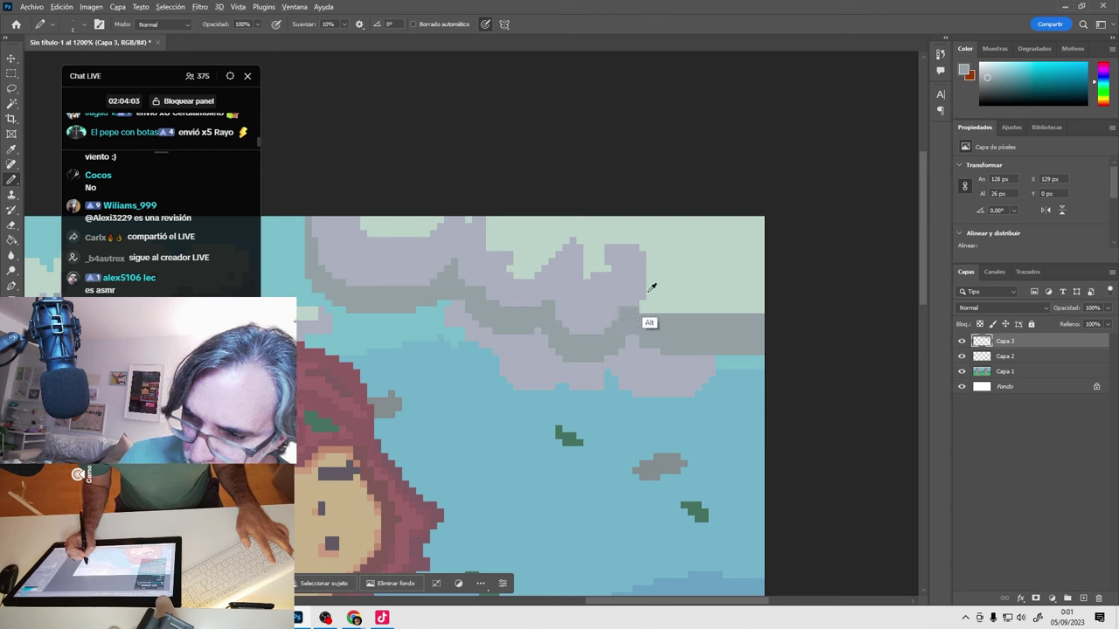
pyautogui.keyDown('alt'); pyautogui.click(648, 264); pyautogui.keyUp('alt')
pyautogui.moveTo(652, 280)
pyautogui.mouseDown()
pyautogui.moveTo(655, 310)
pyautogui.moveTo(691, 322)
pyautogui.moveTo(761, 279)
pyautogui.mouseUp()
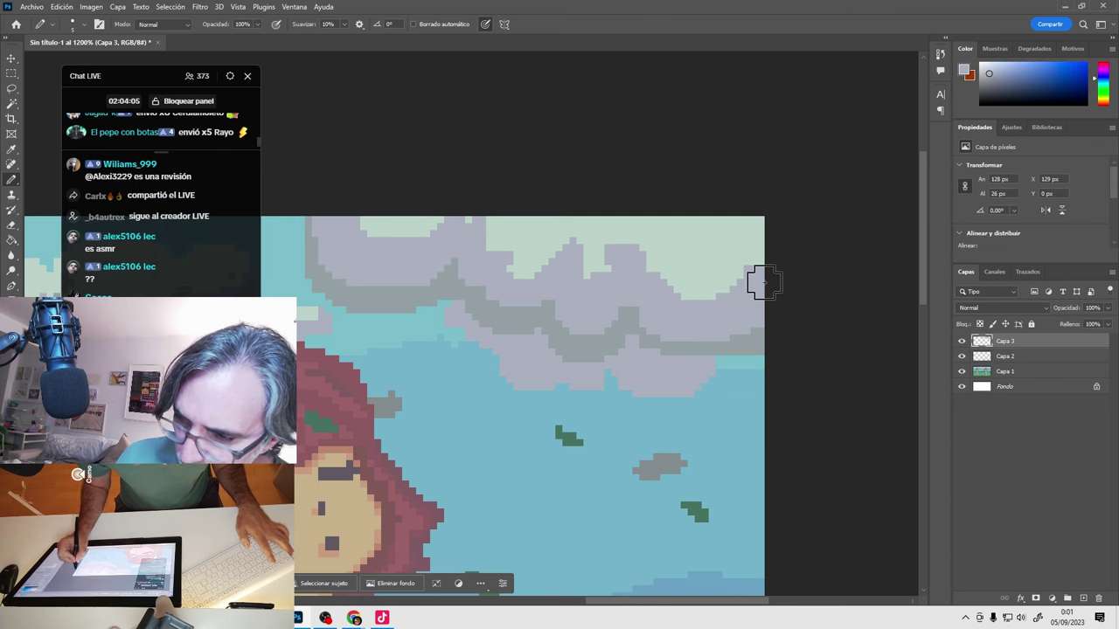
pyautogui.keyDown('alt'); pyautogui.click(762, 320); pyautogui.keyUp('alt')
pyautogui.moveTo(651, 324)
pyautogui.mouseDown()
pyautogui.moveTo(670, 270)
pyautogui.moveTo(665, 298)
pyautogui.moveTo(749, 289)
pyautogui.mouseUp()
# Cover the big cloud's interior with sampled pale mint, leaving a thin lavender rim above the grey shadow.
pyautogui.keyDown('alt'); pyautogui.click(670, 267); pyautogui.keyUp('alt')
pyautogui.keyDown('alt'); pyautogui.click(702, 233); pyautogui.keyUp('alt')
pyautogui.moveTo(661, 273)
pyautogui.mouseDown()
pyautogui.moveTo(769, 262)
pyautogui.moveTo(623, 248)
pyautogui.moveTo(594, 295)
pyautogui.moveTo(583, 255)
pyautogui.moveTo(552, 270)
pyautogui.moveTo(498, 267)
pyautogui.moveTo(495, 232)
pyautogui.moveTo(467, 203)
pyautogui.moveTo(426, 231)
pyautogui.moveTo(373, 233)
pyautogui.moveTo(339, 226)
pyautogui.mouseUp()
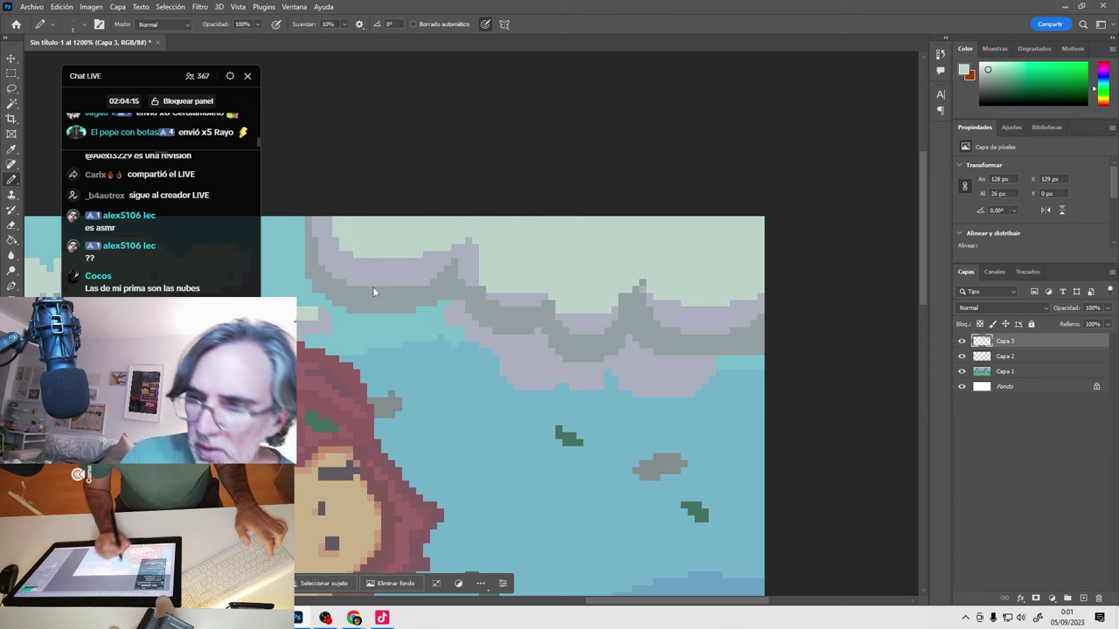
# Add small sampled-lavender peaks along the big cloud's rim where its lobes meet, and resample the pale mint.
pyautogui.keyDown('alt'); pyautogui.click(469, 299); pyautogui.keyUp('alt')
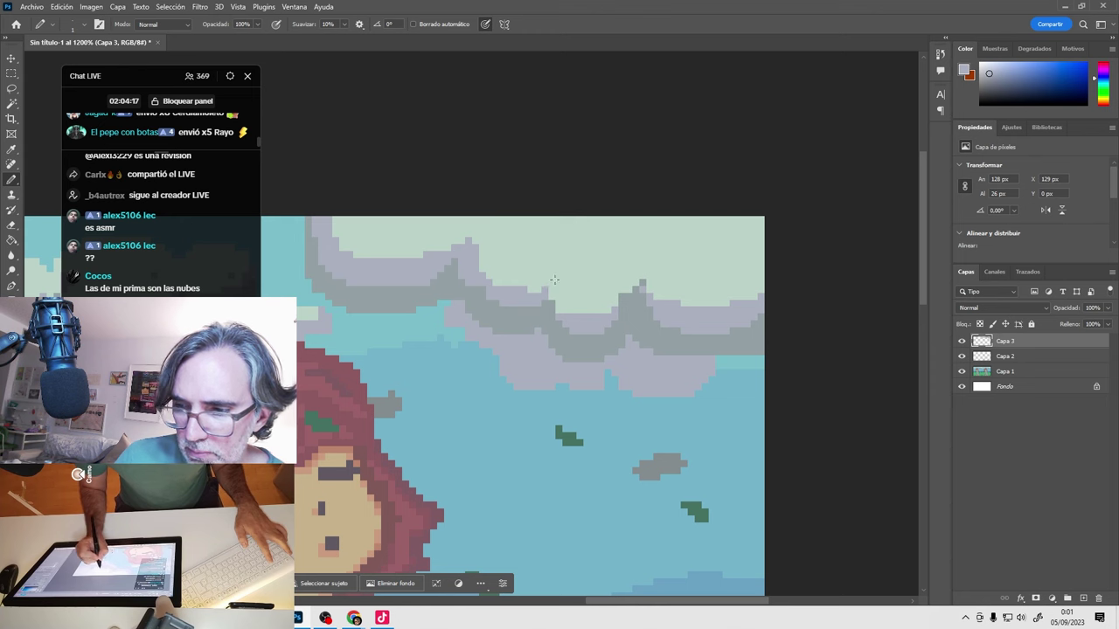
pyautogui.moveTo(553, 280); pyautogui.dragTo(557, 281)
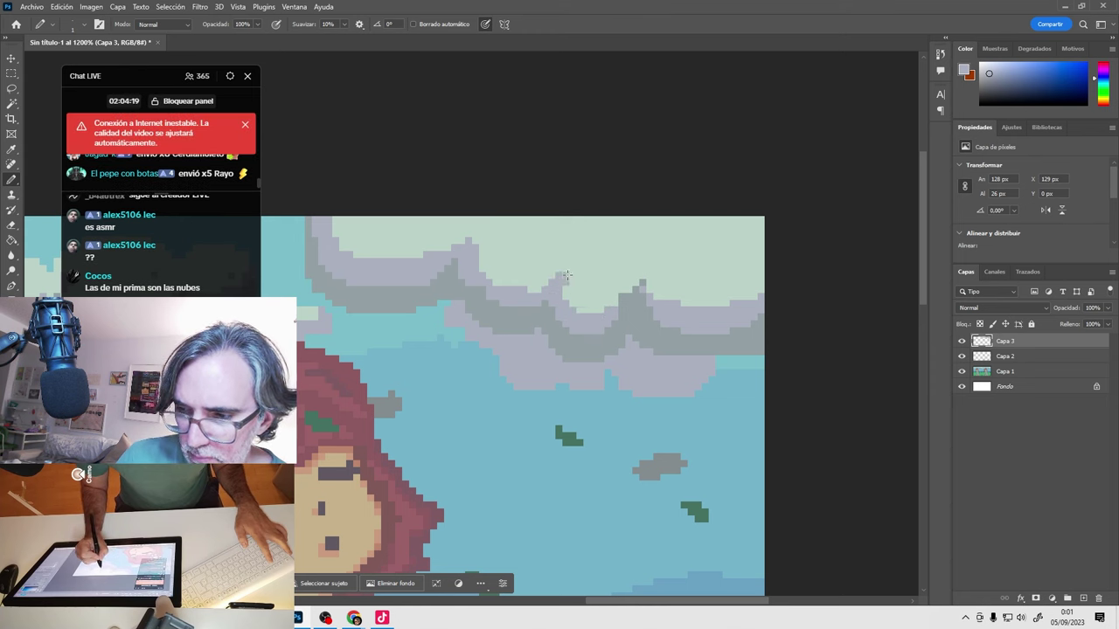
pyautogui.moveTo(641, 281); pyautogui.dragTo(614, 278)
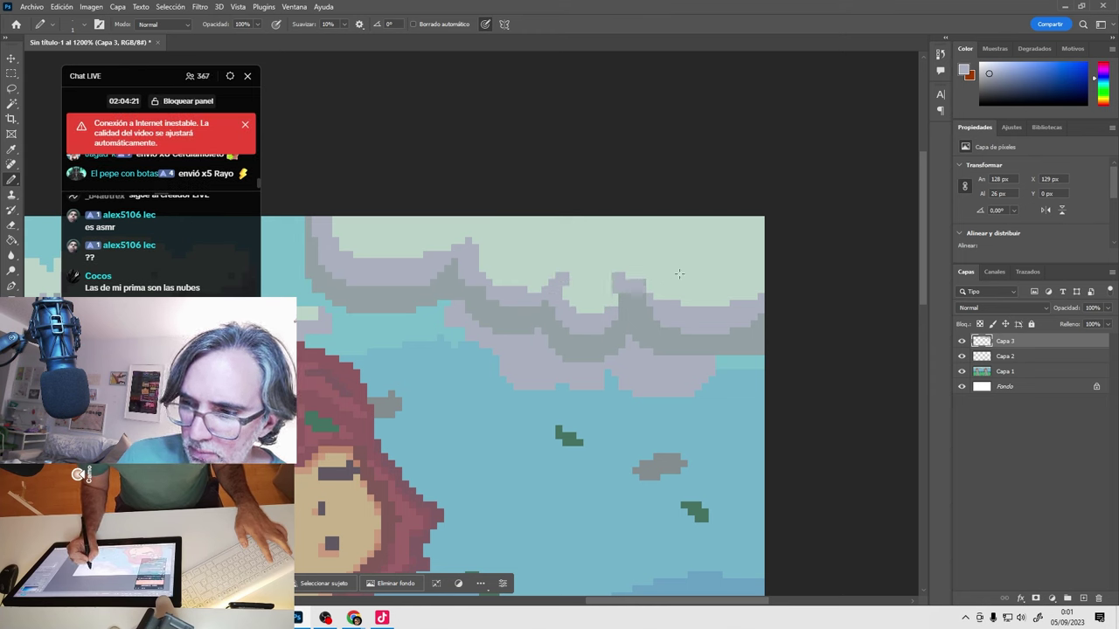
pyautogui.click(653, 270)
pyautogui.click(611, 269)
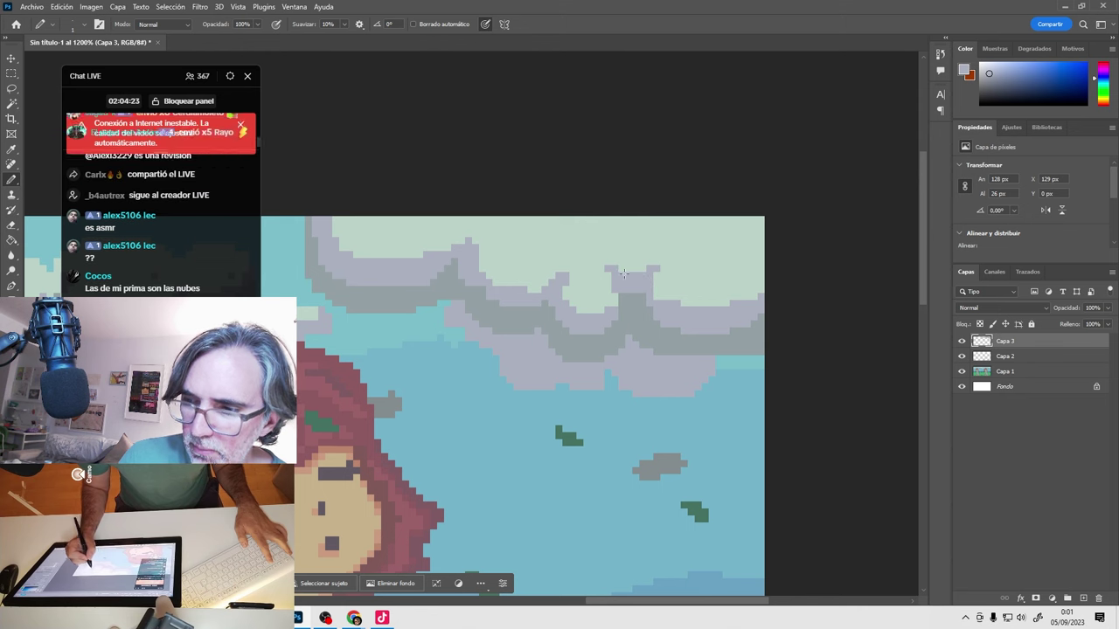
pyautogui.keyDown('alt'); pyautogui.click(601, 287); pyautogui.keyUp('alt')
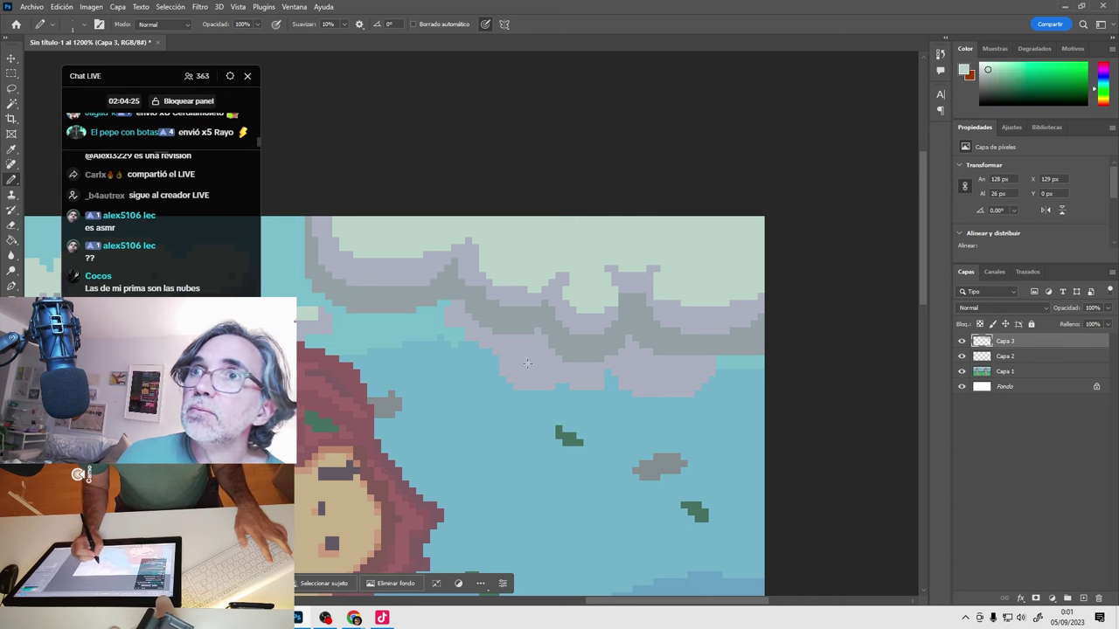
# Compare the illustration with Capa 3 and Capa 2 hidden and shown, and merge the two layers into one.
pyautogui.scroll(-3, 684, 336)
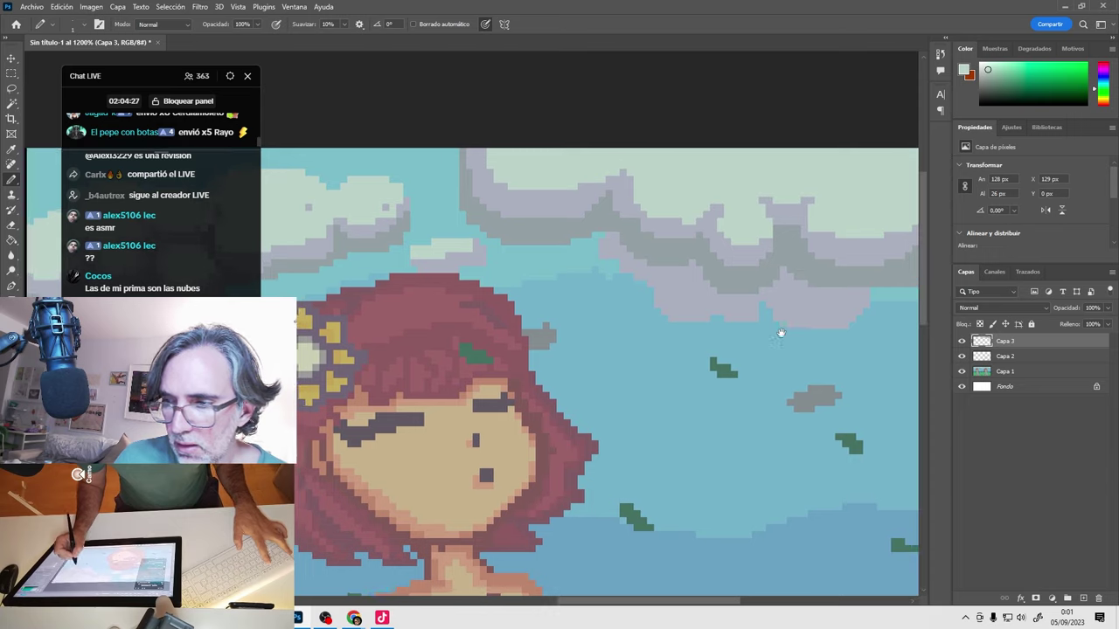
pyautogui.scroll(-3, 610, 396)
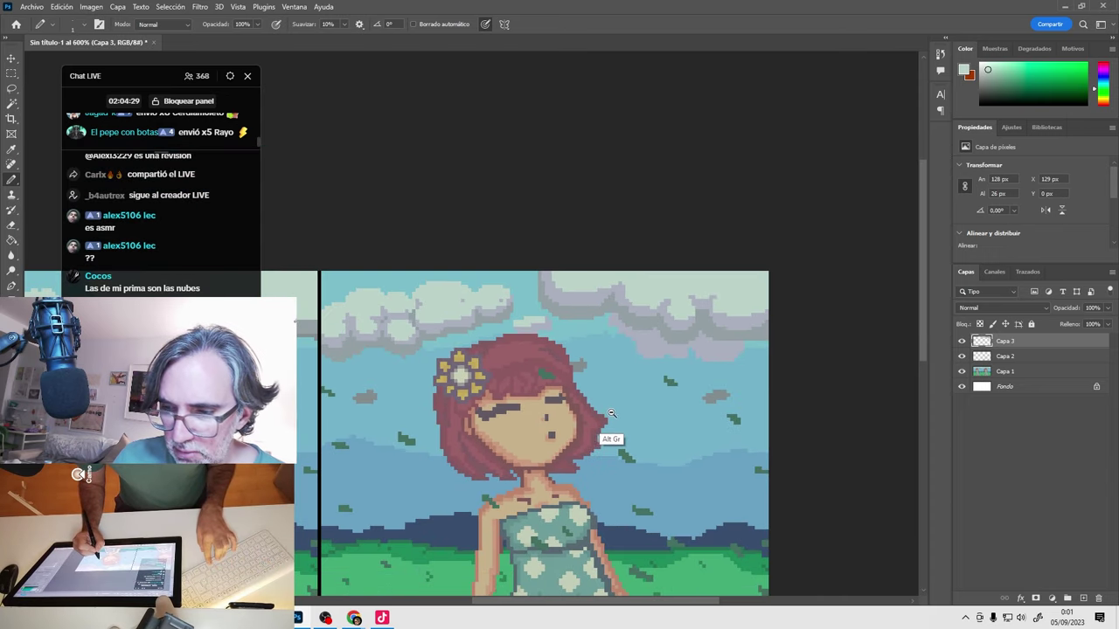
pyautogui.moveTo(611, 417); pyautogui.dragTo(651, 355)
pyautogui.keyDown('alt'); pyautogui.click(494, 221); pyautogui.keyUp('alt')
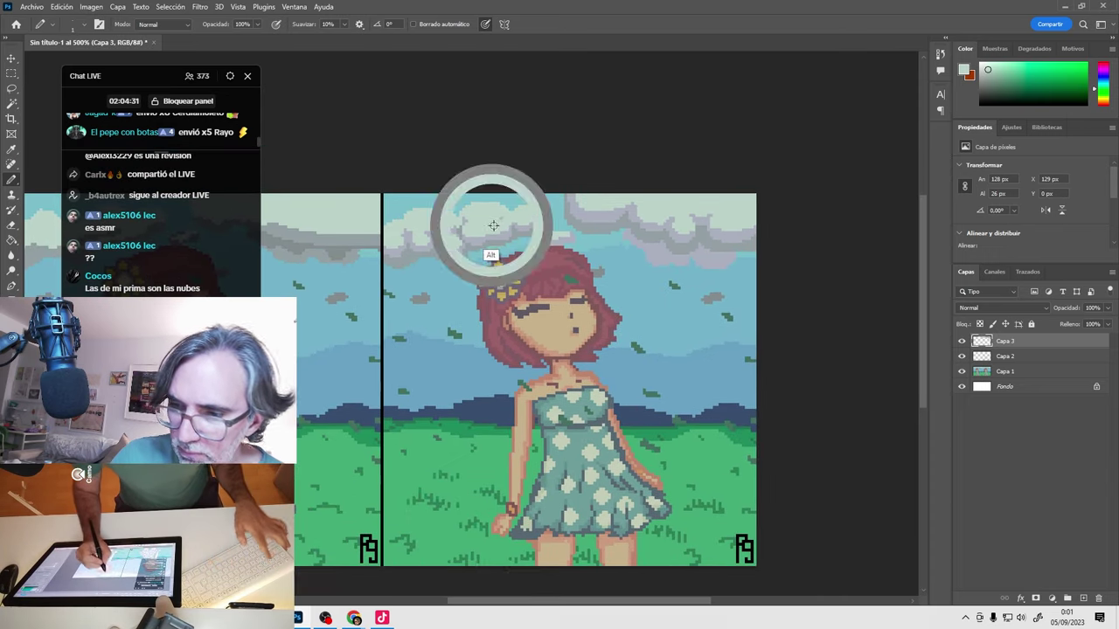
pyautogui.click(962, 341)
pyautogui.click(962, 341)
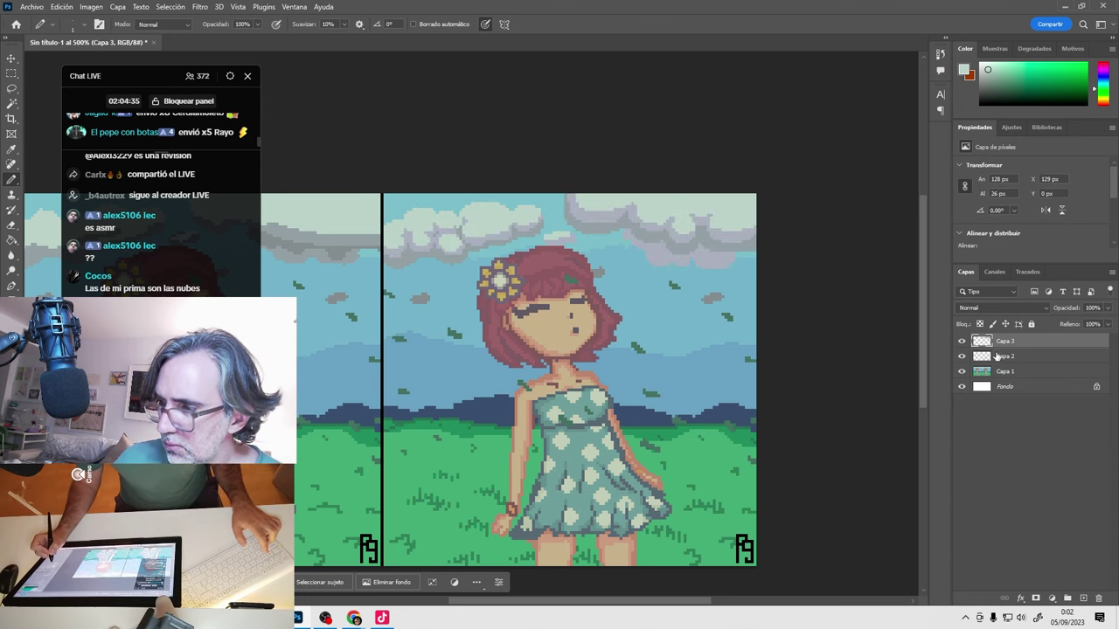
pyautogui.click(961, 357)
pyautogui.click(962, 356)
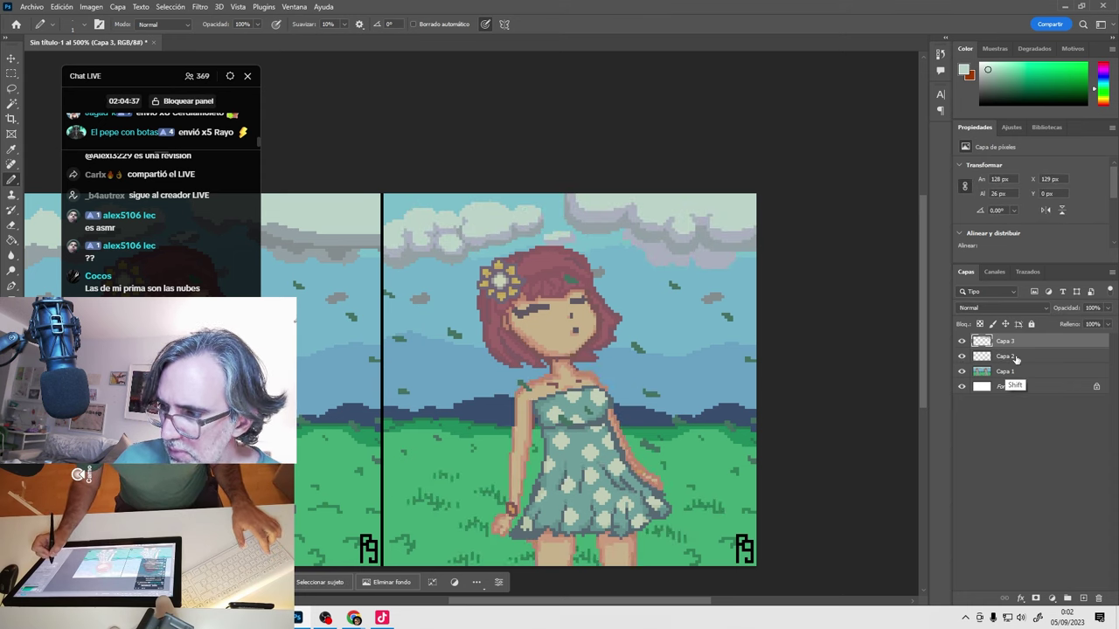
pyautogui.keyDown('ctrl'); pyautogui.click(1004, 359); pyautogui.keyUp('ctrl')
pyautogui.hotkey('ctrl', 'e')
pyautogui.moveTo(763, 426); pyautogui.dragTo(722, 388)
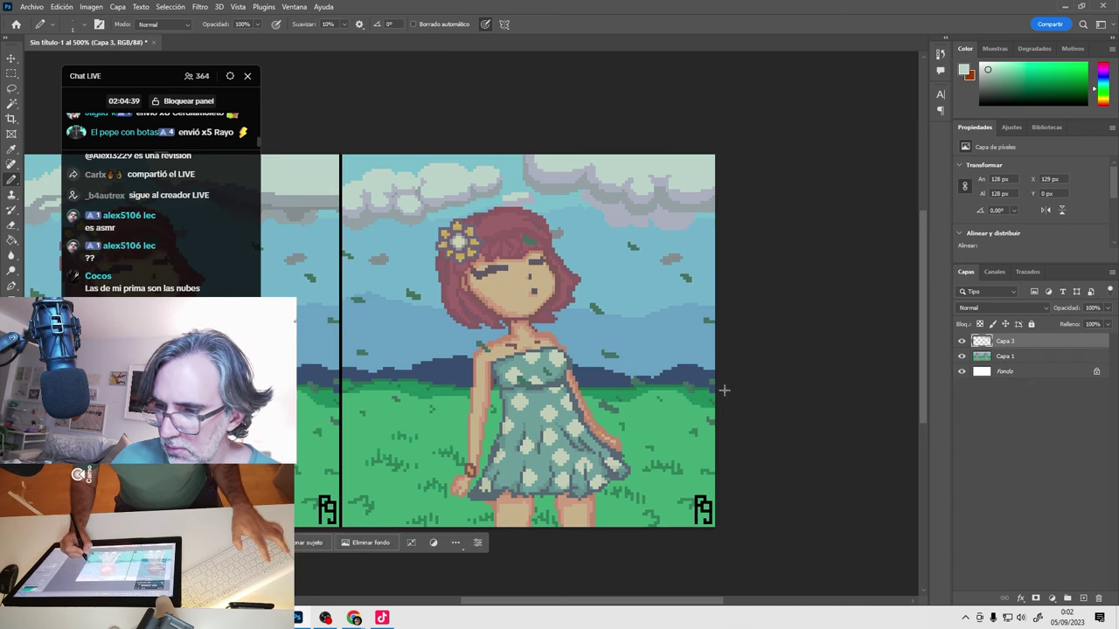
# Compare the repainted clouds with the original version by repeatedly hiding and showing Capa 3.
pyautogui.click(963, 341)
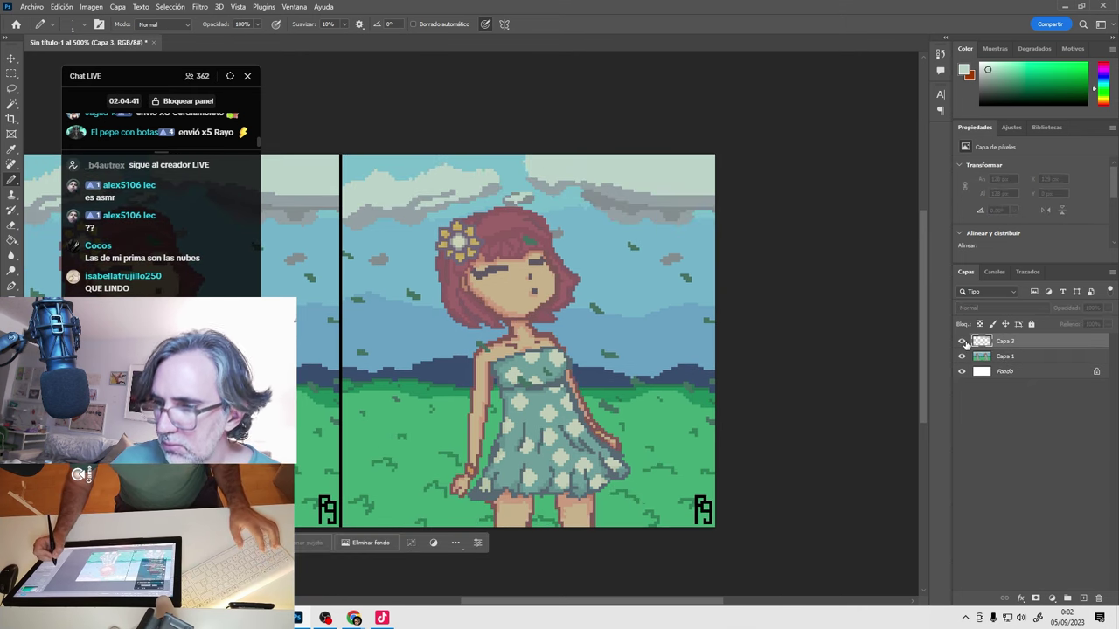
pyautogui.click(962, 340)
pyautogui.click(962, 341)
pyautogui.click(962, 341)
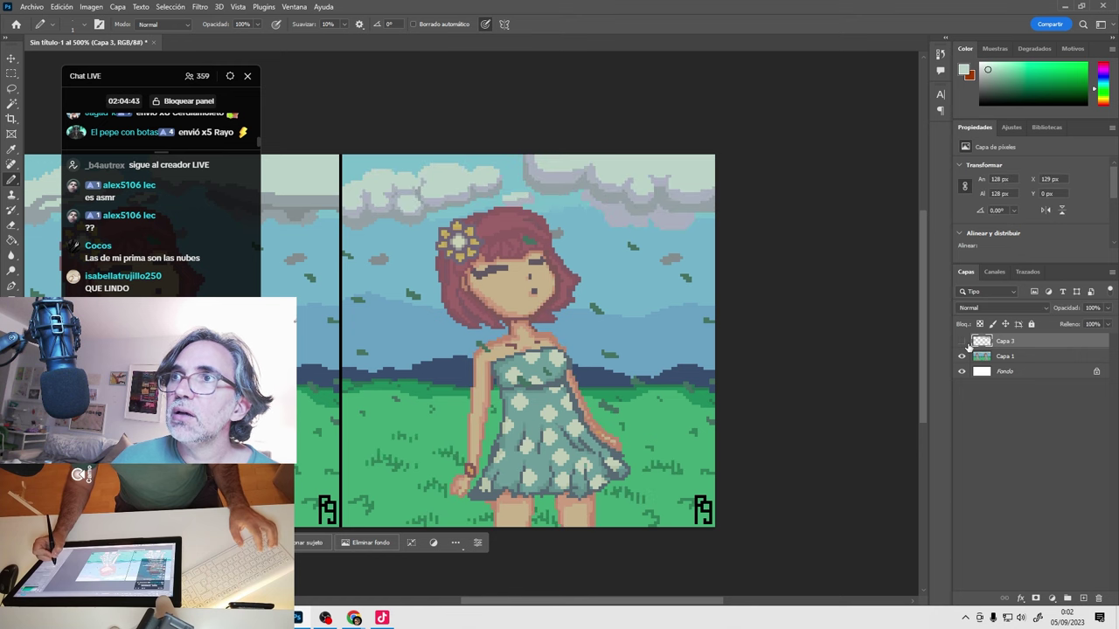
pyautogui.click(962, 341)
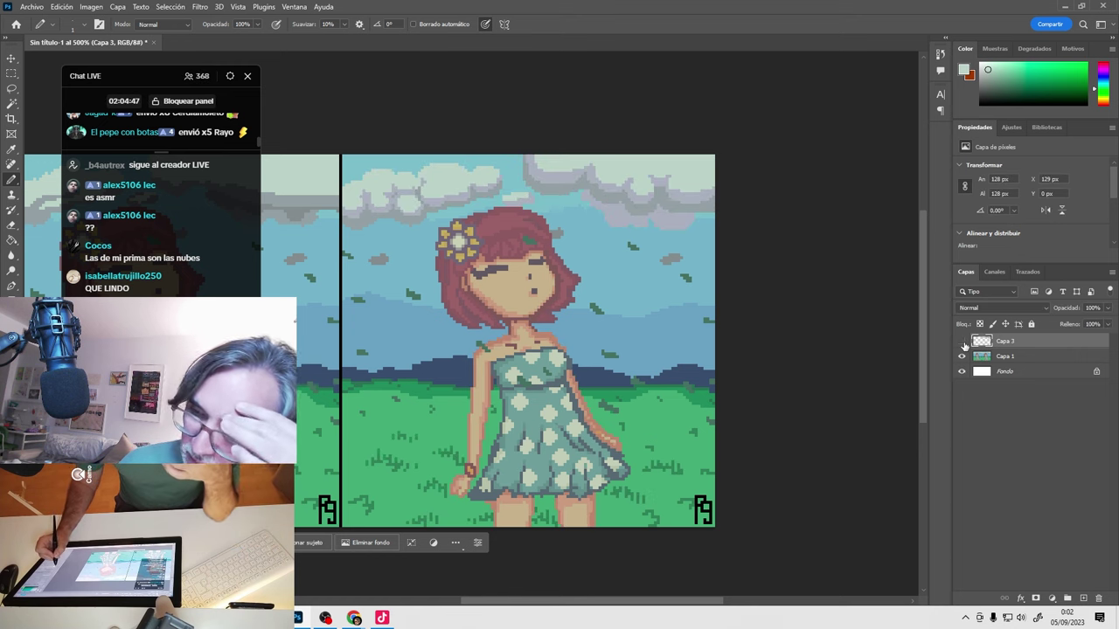
pyautogui.click(962, 341)
pyautogui.click(963, 342)
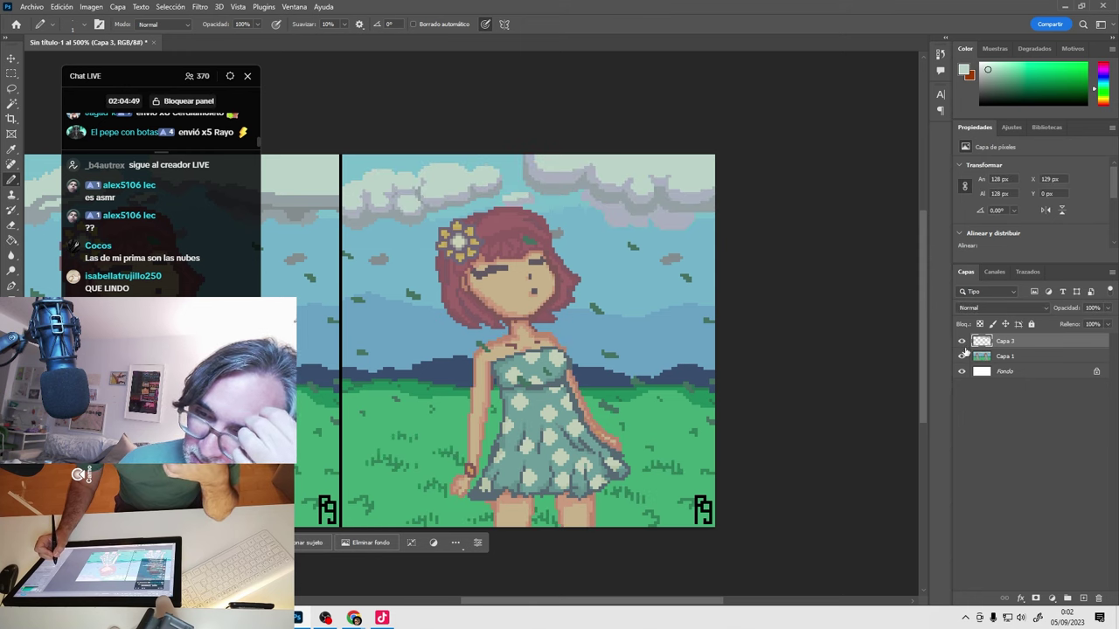
pyautogui.click(962, 341)
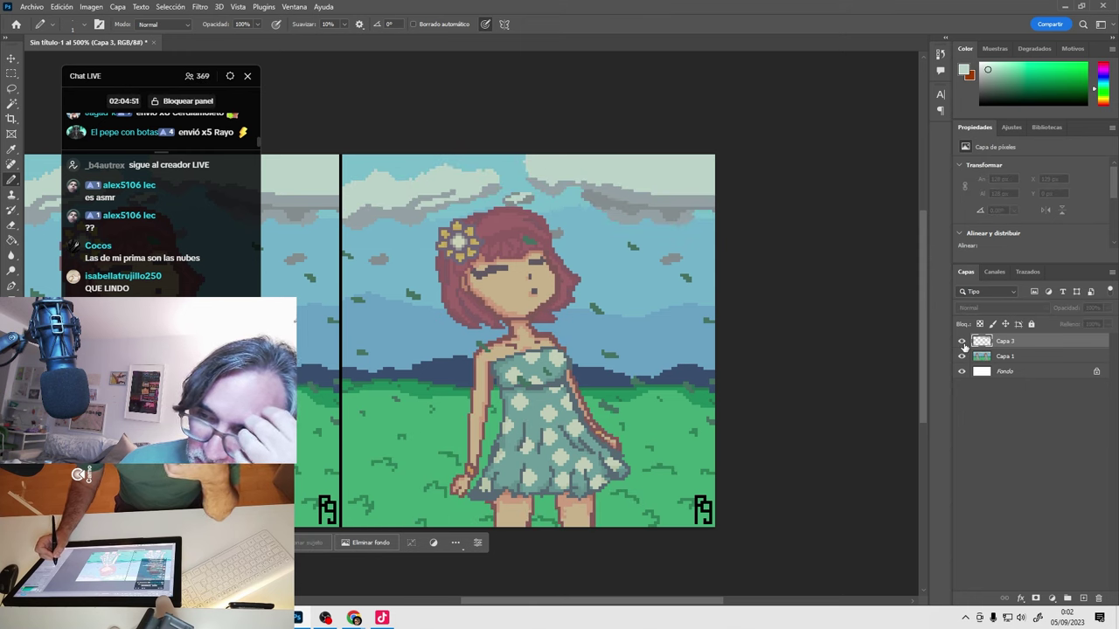
pyautogui.click(962, 342)
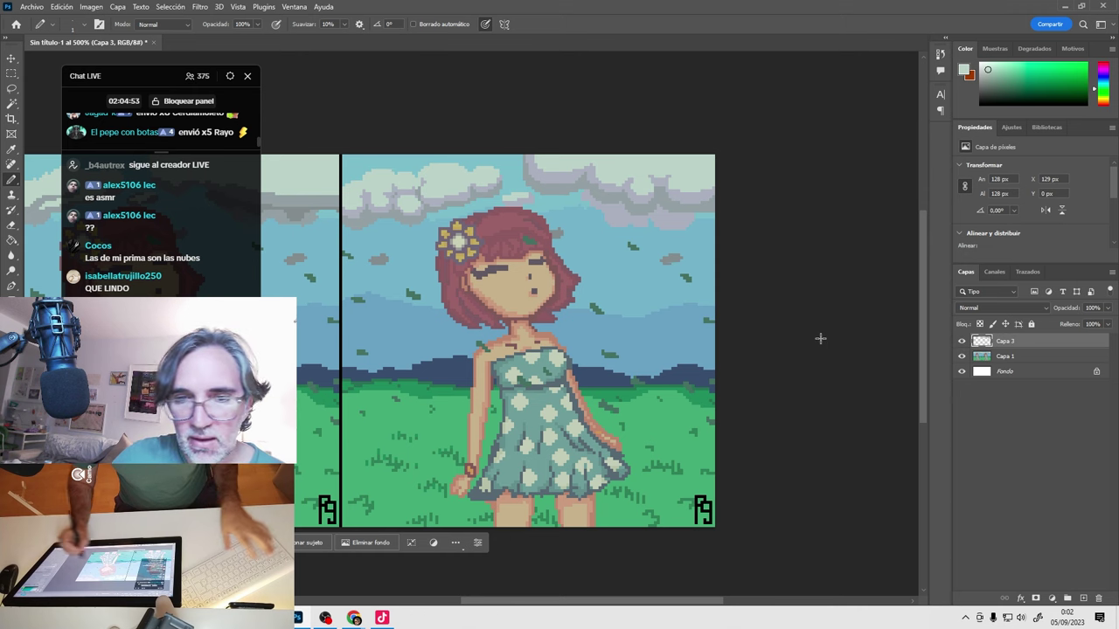
# Try to isolate the painted clouds by selecting the empty area of Capa 3 with the Magic Wand.
pyautogui.press('w')
pyautogui.keyDown('ctrl'); pyautogui.click(398, 251); pyautogui.keyUp('ctrl')
pyautogui.keyDown('ctrl'); pyautogui.click(398, 251); pyautogui.keyUp('ctrl')
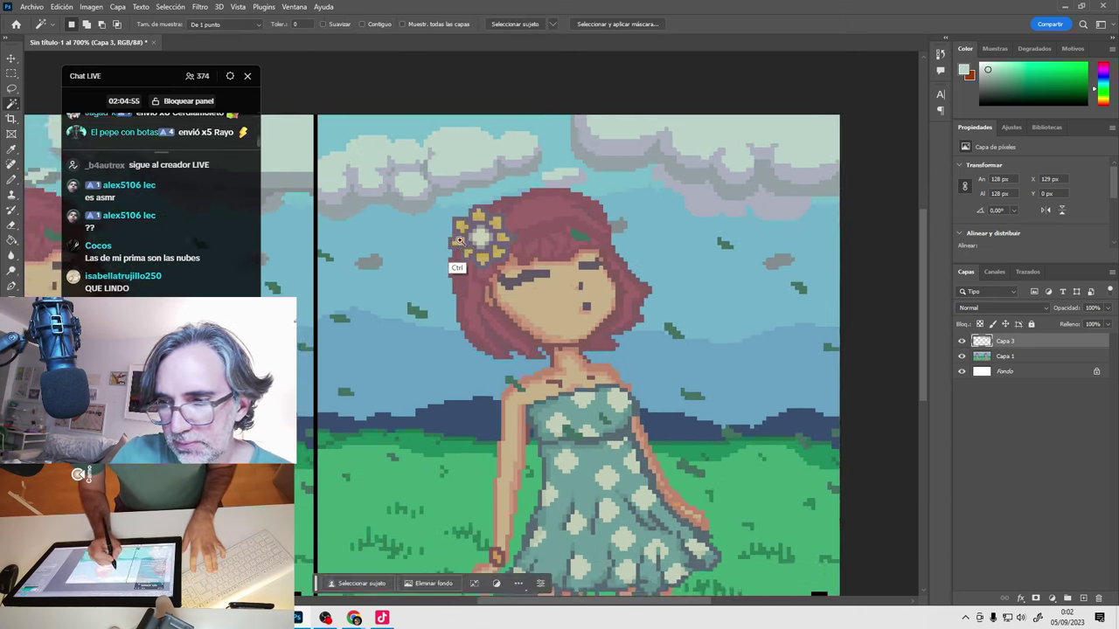
pyautogui.keyDown('ctrl'); pyautogui.click(398, 251); pyautogui.keyUp('ctrl')
pyautogui.click(472, 319)
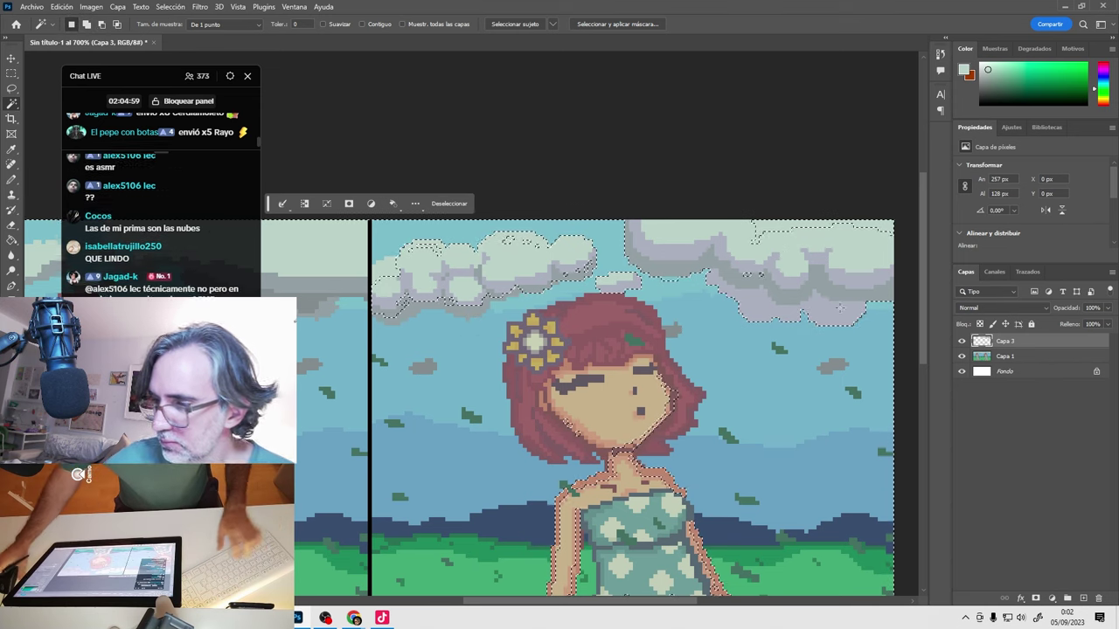
# Duplicate Capa 1 and merge Capa 3 with the copy into a single full-image layer.
pyautogui.rightClick(1029, 357)
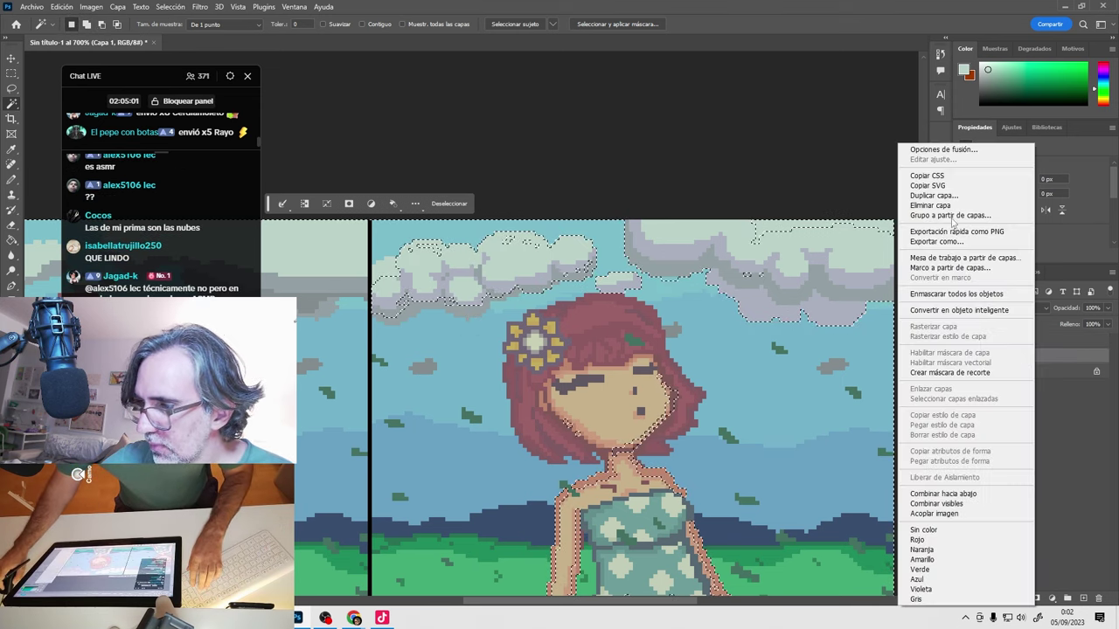
pyautogui.click(931, 195)
pyautogui.press('Return')
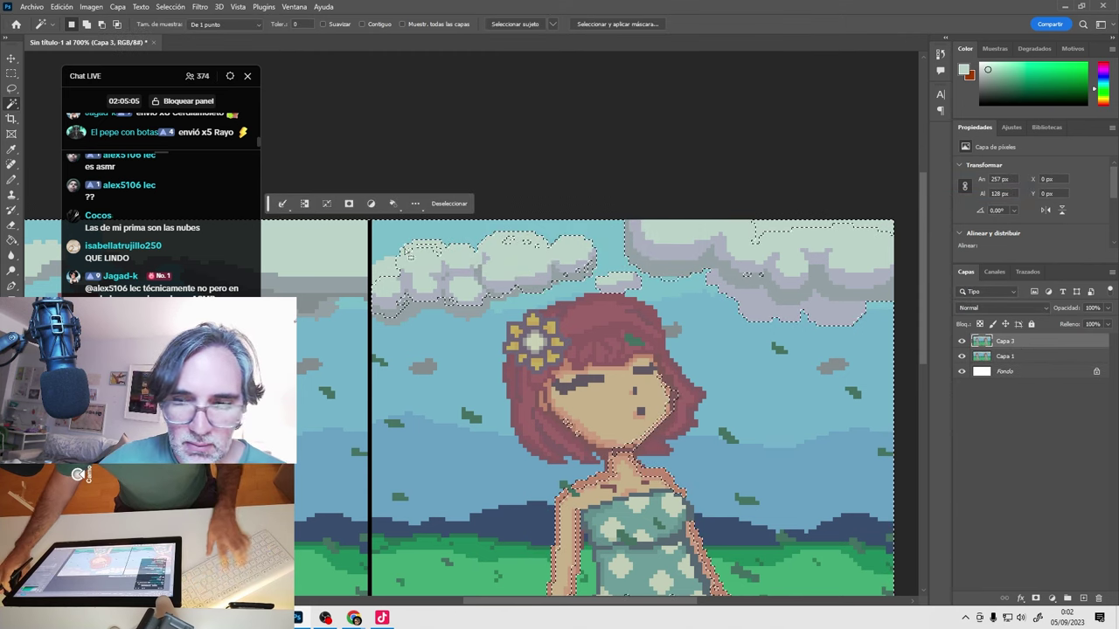
# Select the clouds' pale mint, grey and lavender areas together with the Magic Wand.
pyautogui.click(426, 255)
pyautogui.keyDown('shift'); pyautogui.click(443, 273); pyautogui.keyUp('shift')
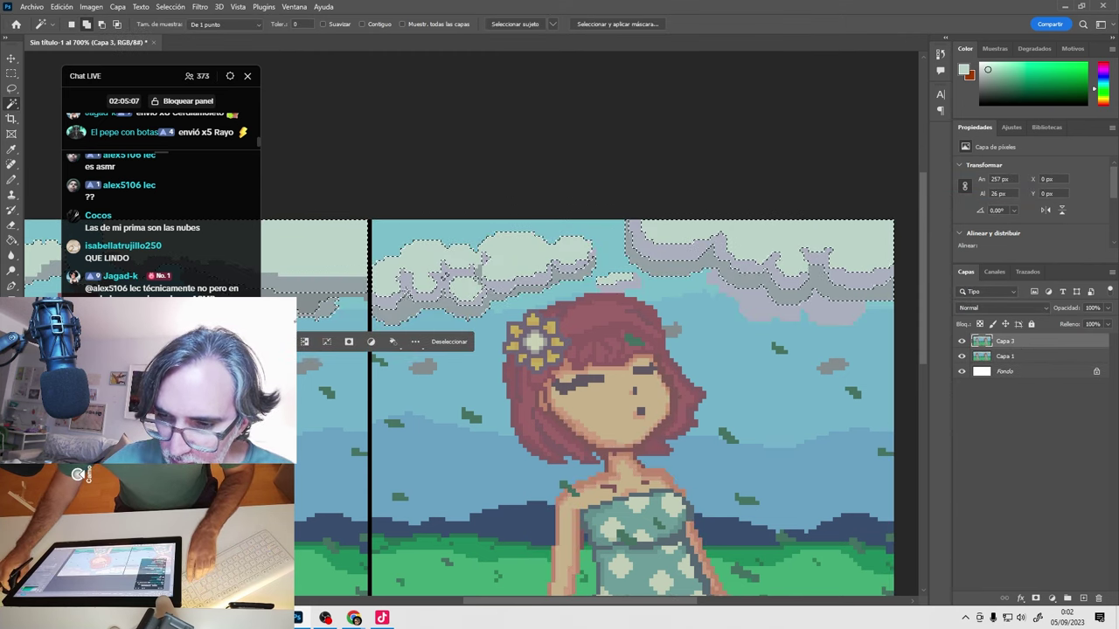
pyautogui.keyDown('shift'); pyautogui.click(492, 297); pyautogui.keyUp('shift')
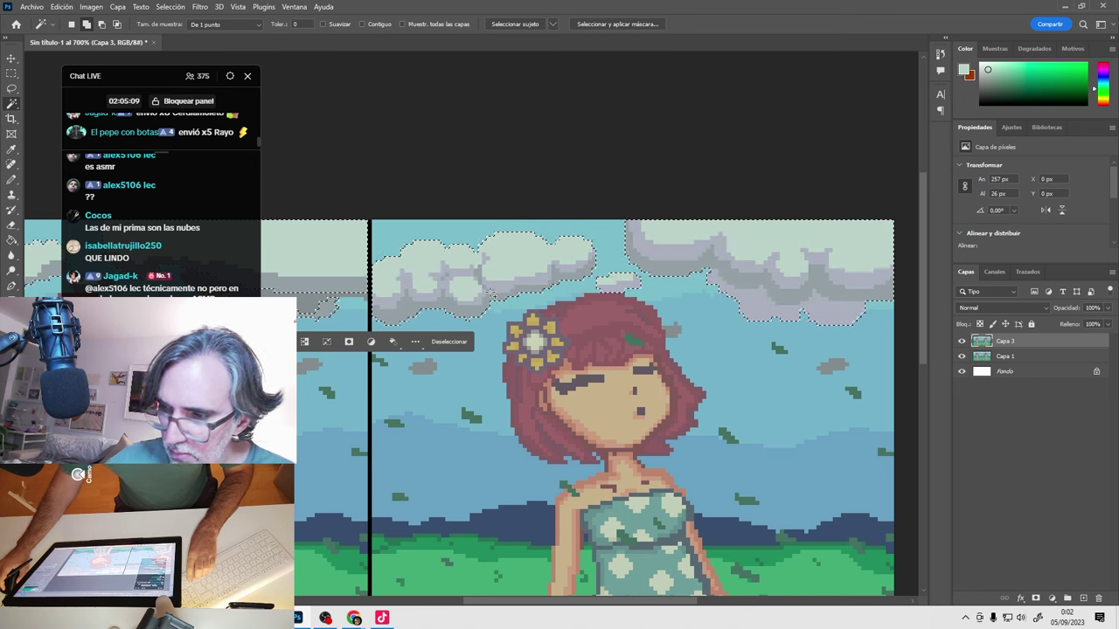
# Paint pale mint over the selected right-panel clouds on a new layer using a larger pencil, and deselect.
pyautogui.press('b')
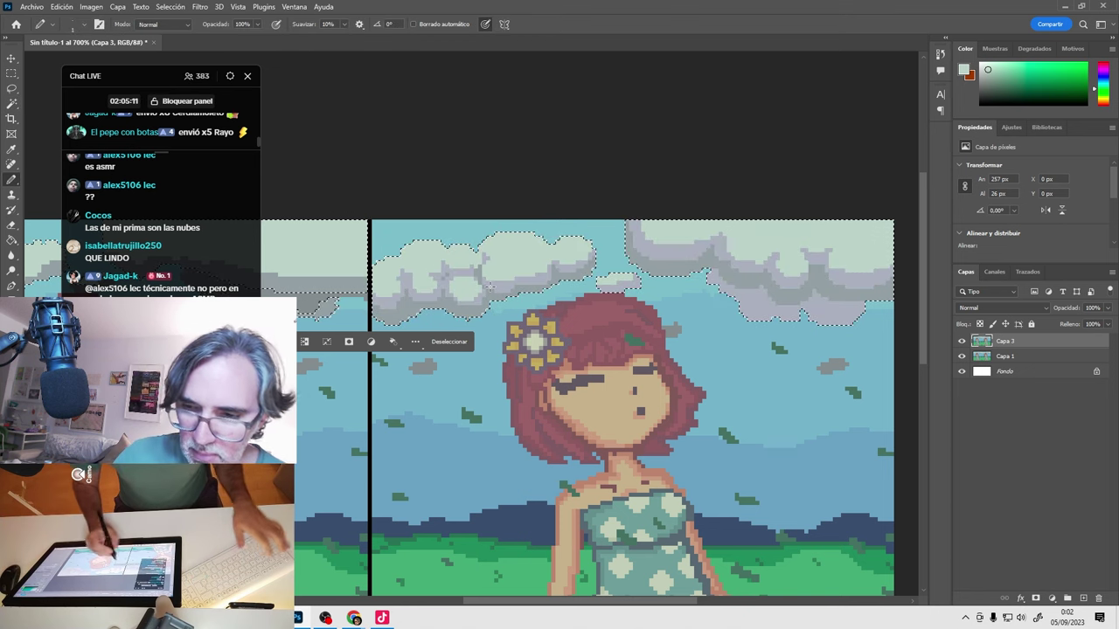
pyautogui.keyDown('alt'); pyautogui.click(416, 280); pyautogui.keyUp('alt')
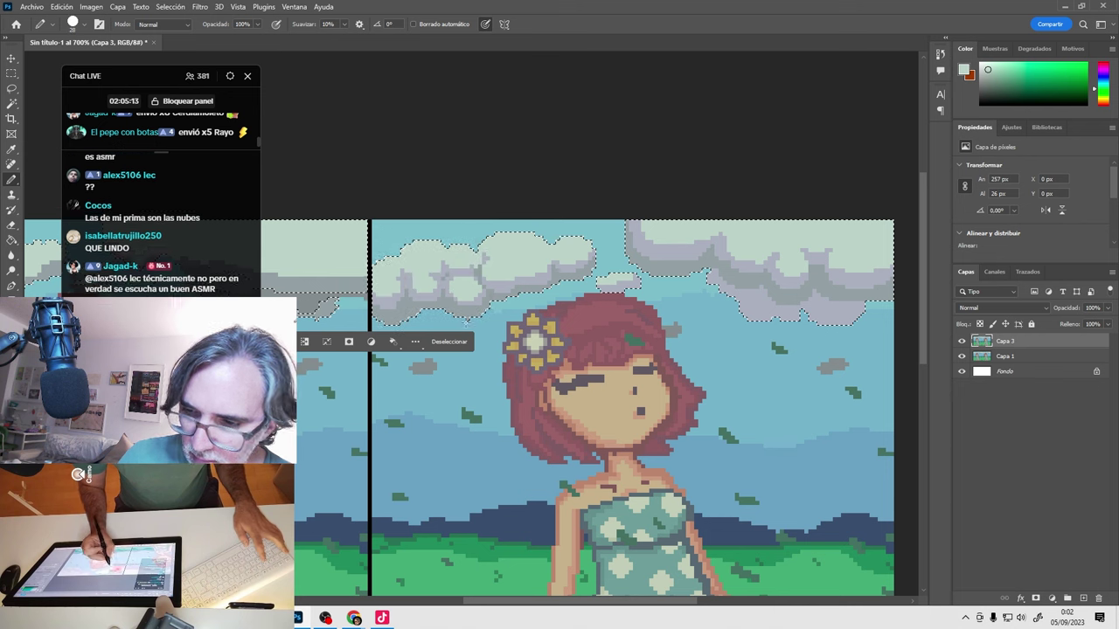
pyautogui.click(1082, 597)
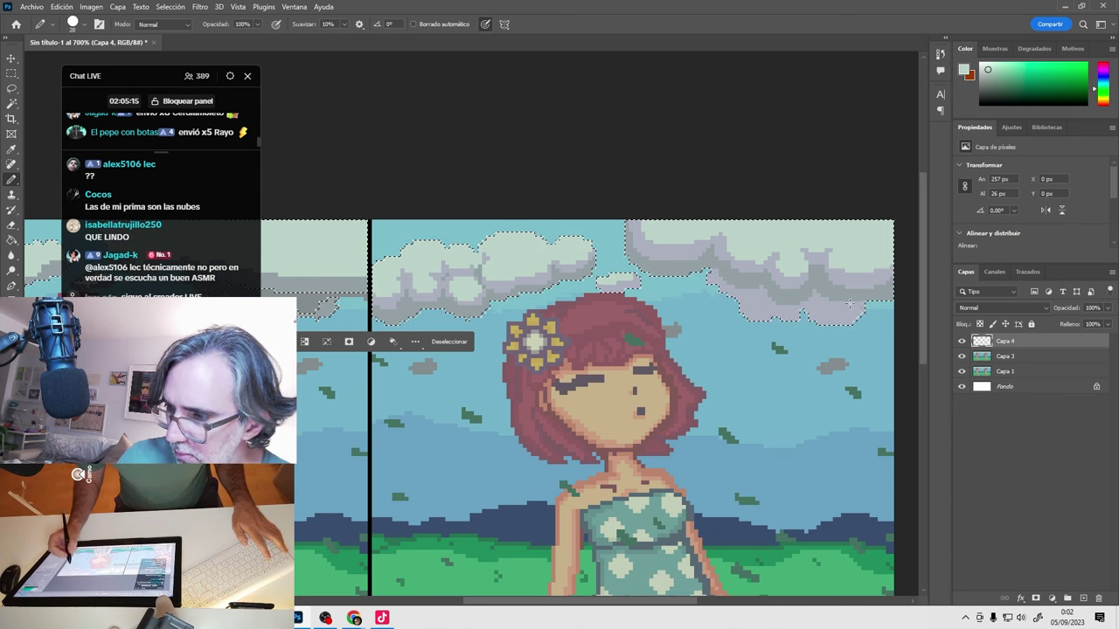
pyautogui.moveTo(832, 304)
pyautogui.mouseDown()
pyautogui.moveTo(759, 228)
pyautogui.moveTo(897, 298)
pyautogui.moveTo(661, 310)
pyautogui.moveTo(824, 299)
pyautogui.mouseUp()
pyautogui.hotkey('ctrl', 'd')
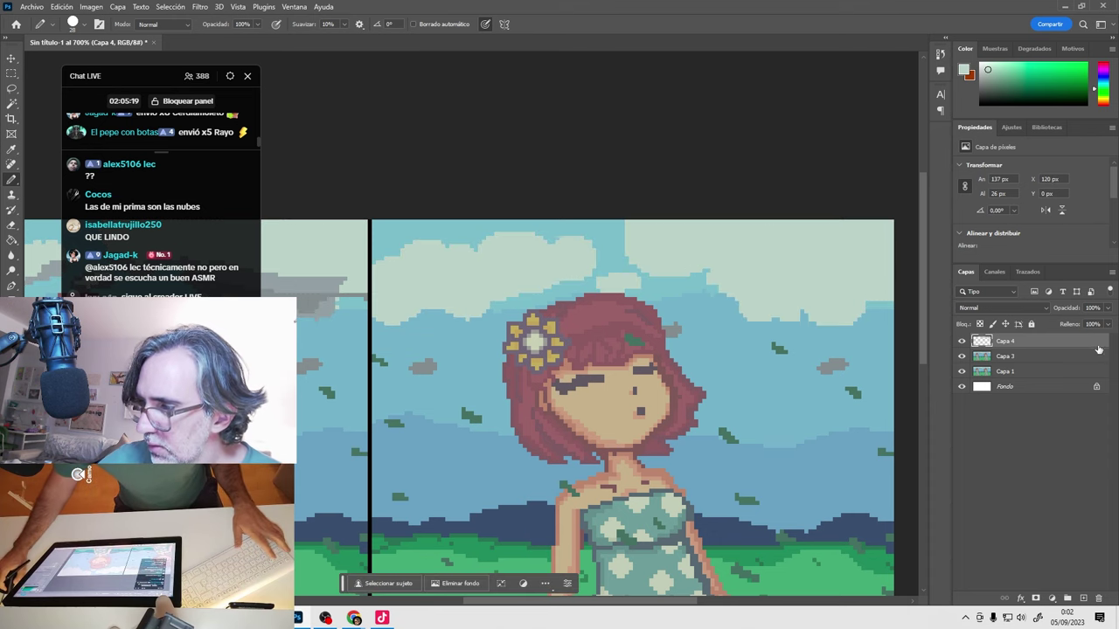
# Lower the mint overlay layer's opacity to 16% and compare the result with Capa 3 hidden and shown.
pyautogui.click(1108, 309)
pyautogui.moveTo(1106, 322); pyautogui.dragTo(1061, 332)
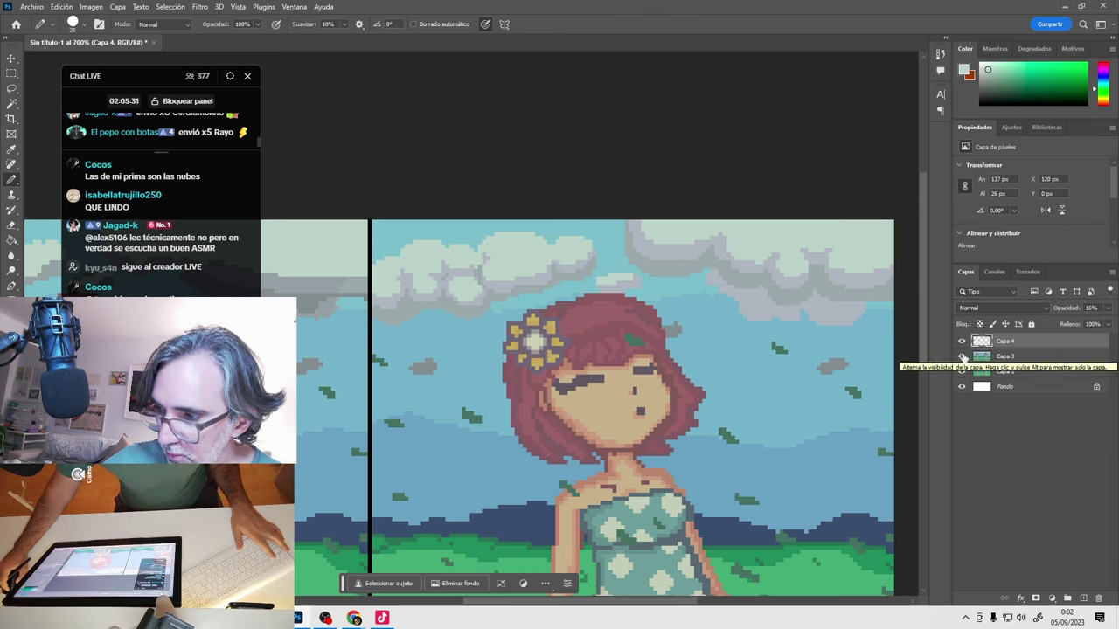
pyautogui.click(962, 357)
pyautogui.click(962, 357)
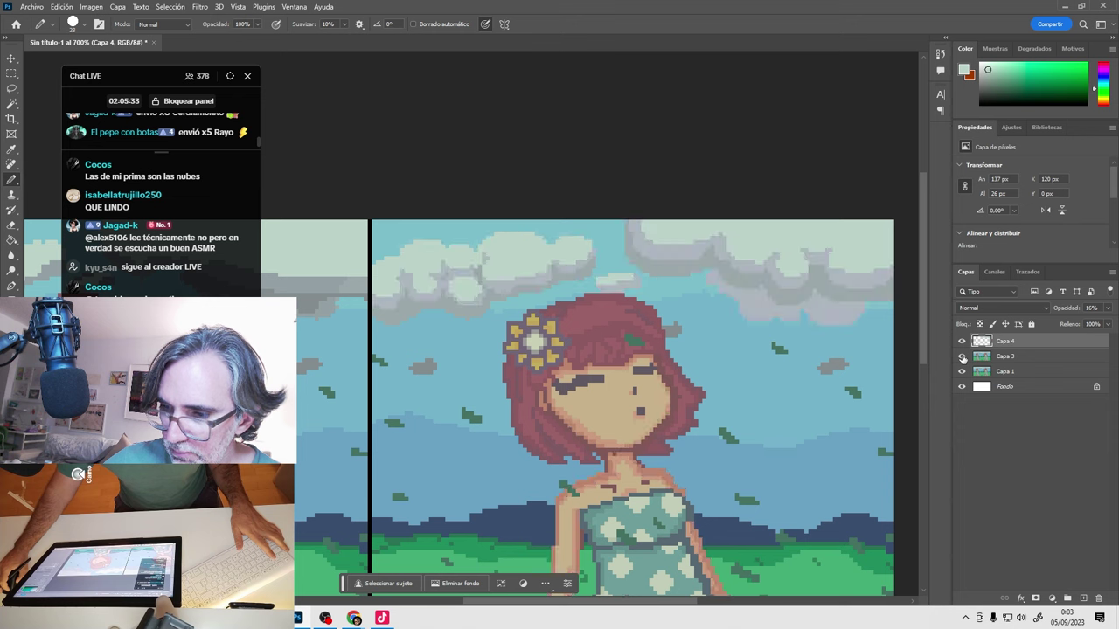
# Marquee-select a tall strip beside the divider in the original panel, and merge Capa 4 with Capa 3.
pyautogui.press('m')
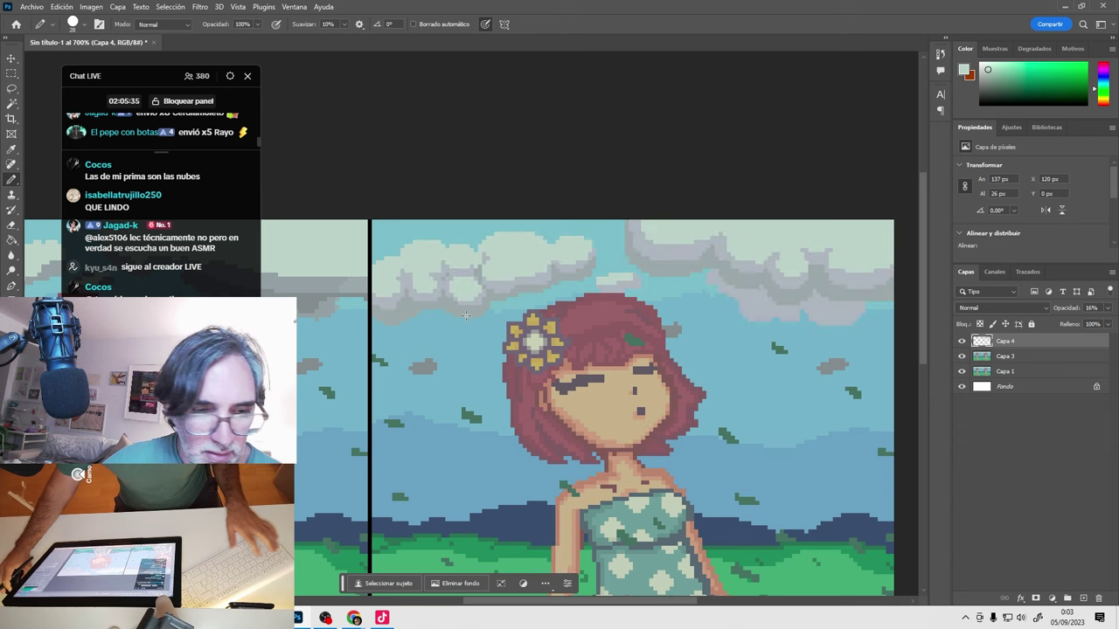
pyautogui.moveTo(311, 245)
pyautogui.mouseDown()
pyautogui.moveTo(349, 265)
pyautogui.moveTo(382, 405)
pyautogui.moveTo(370, 406)
pyautogui.mouseUp()
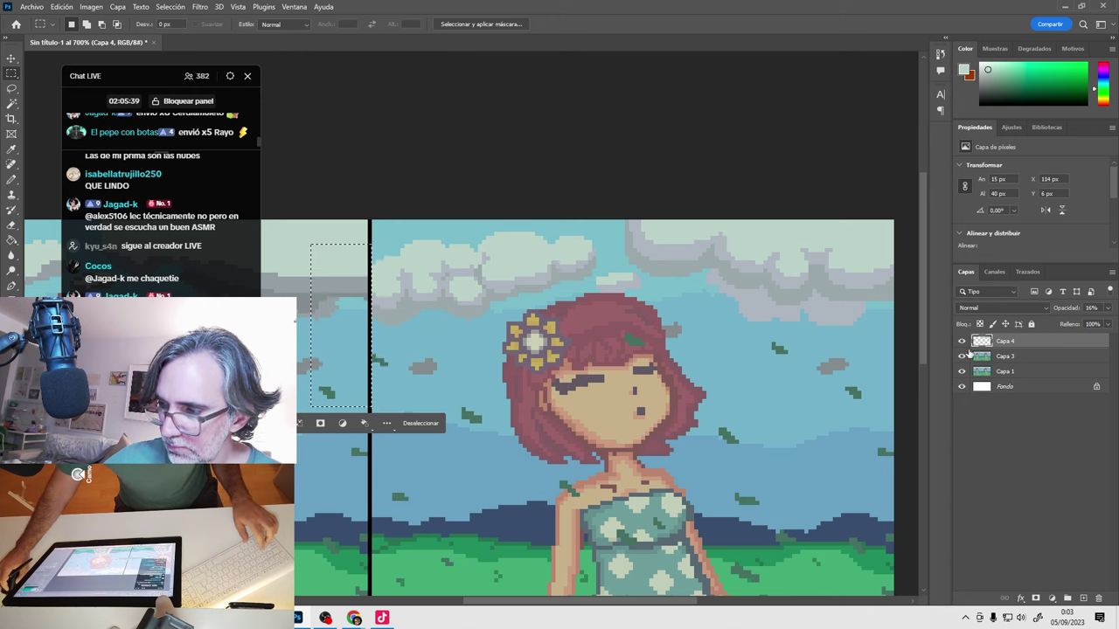
pyautogui.hotkey('ctrl', 'e')
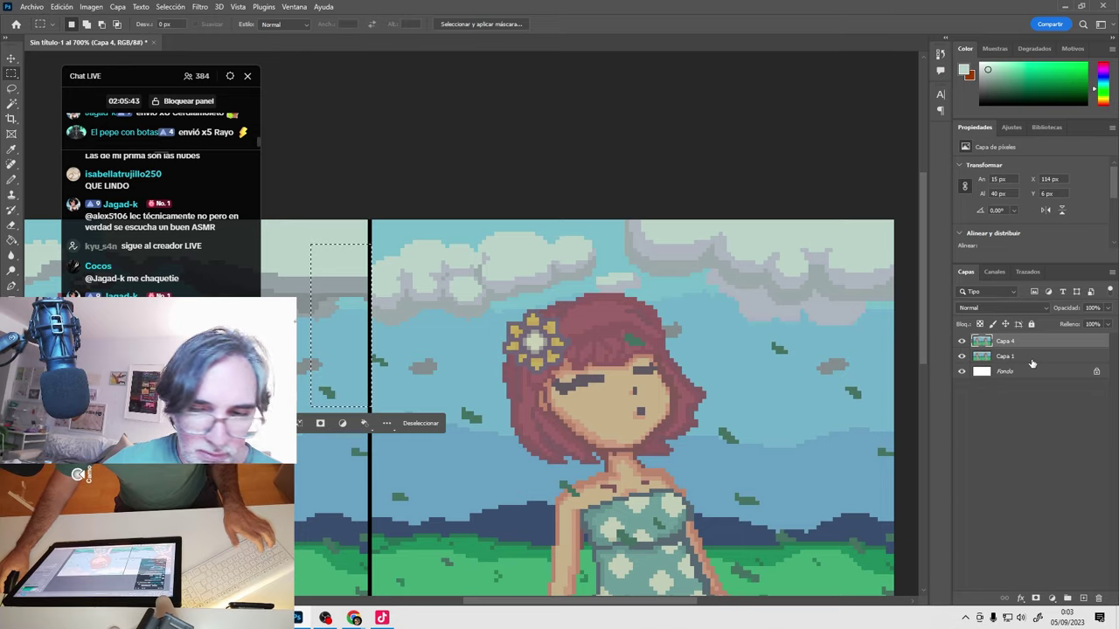
# Save the illustration as 04-09-2023 07.psd on the Dico Grande (D:) drive with the default format options.
pyautogui.hotkey('ctrl', 's')
pyautogui.scroll(-3, 492, 324)
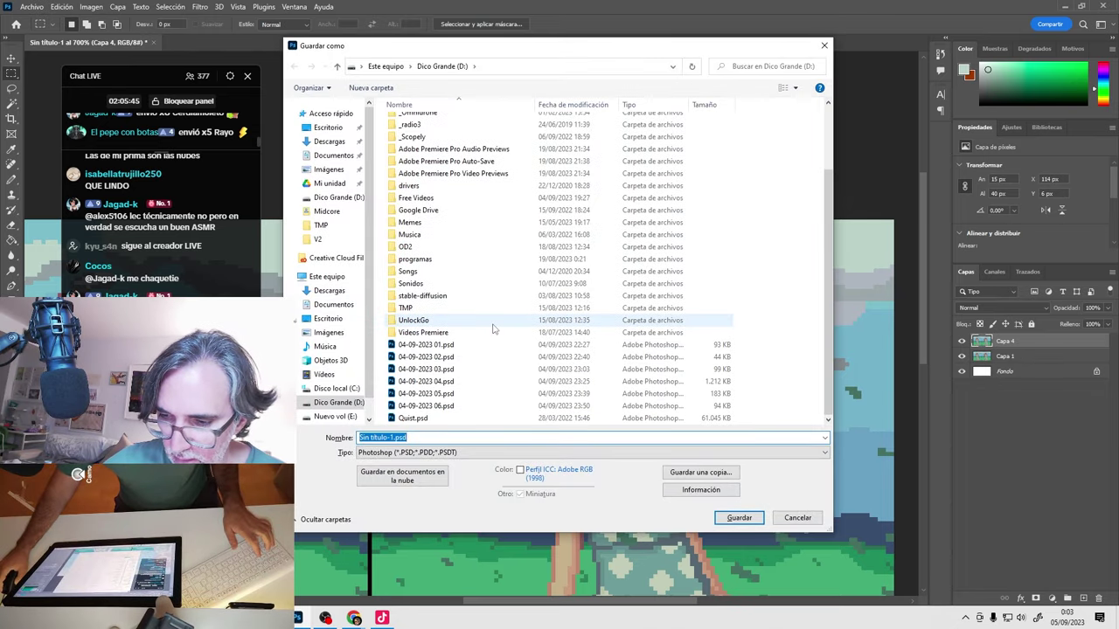
pyautogui.click(445, 405)
pyautogui.click(397, 437)
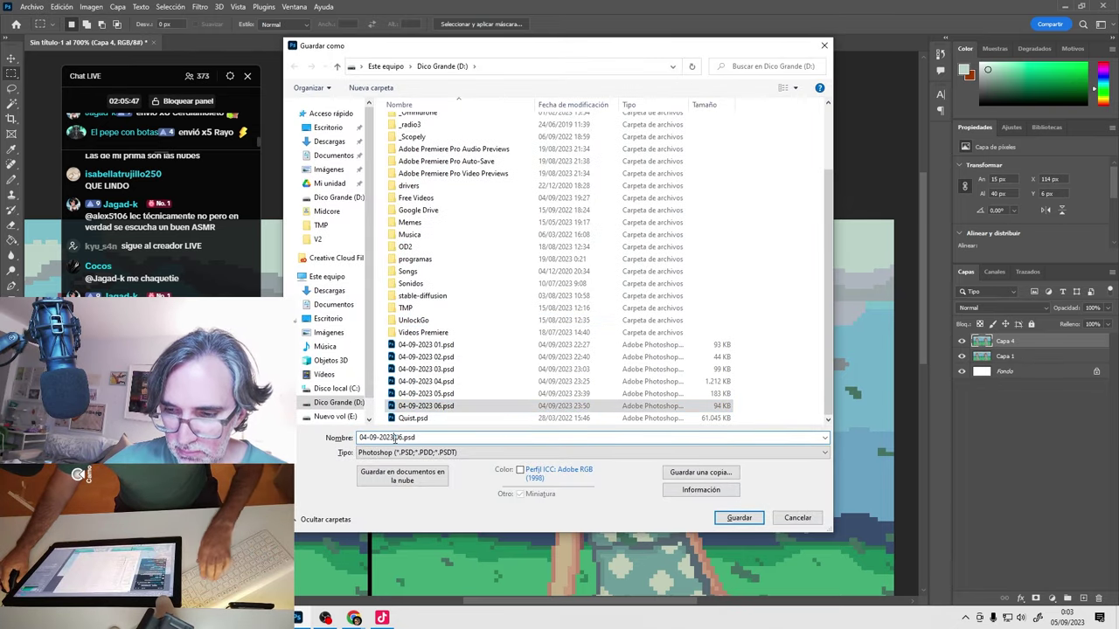
pyautogui.press('BackSpace')
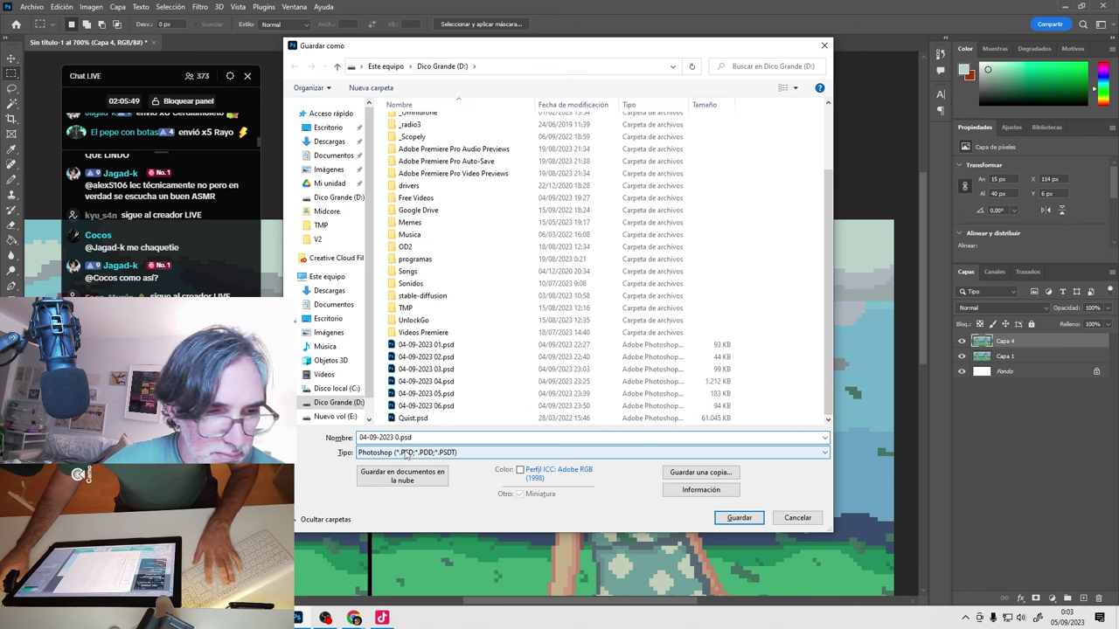
pyautogui.press('Return')
pyautogui.press('Return')
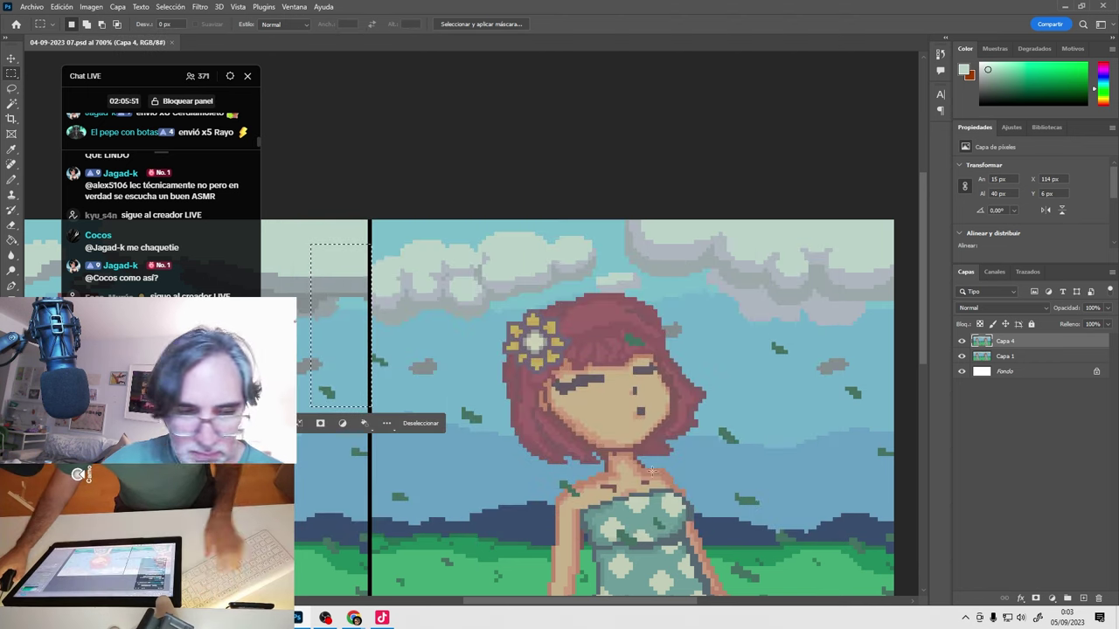
pyautogui.hotkey('ctrl', 'alt', 's')
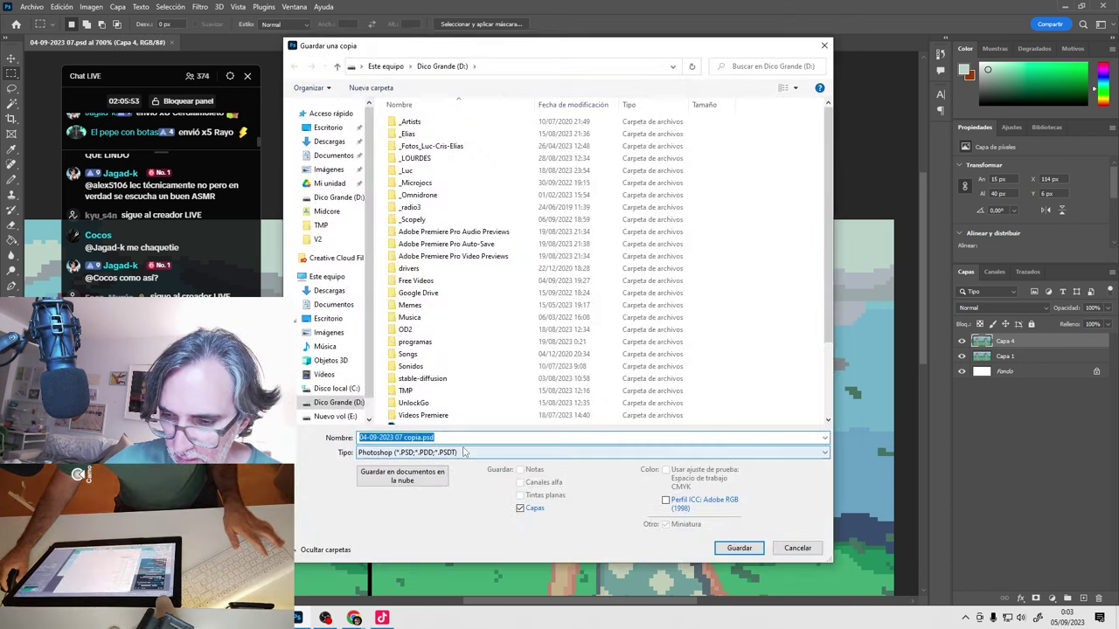
pyautogui.click(419, 452)
pyautogui.click(411, 388)
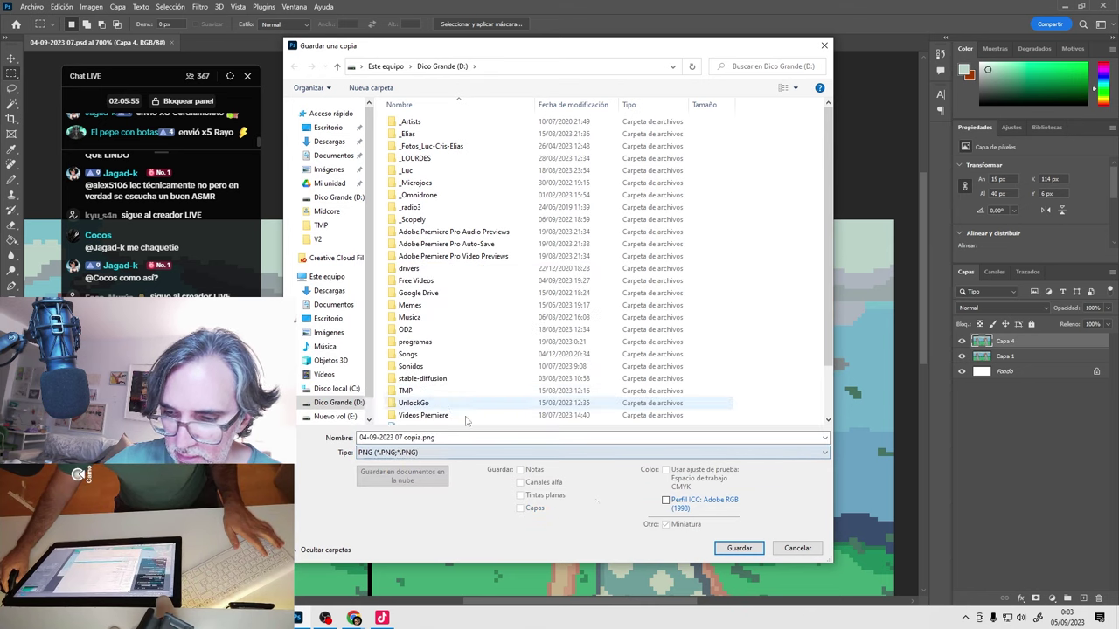
pyautogui.click(733, 548)
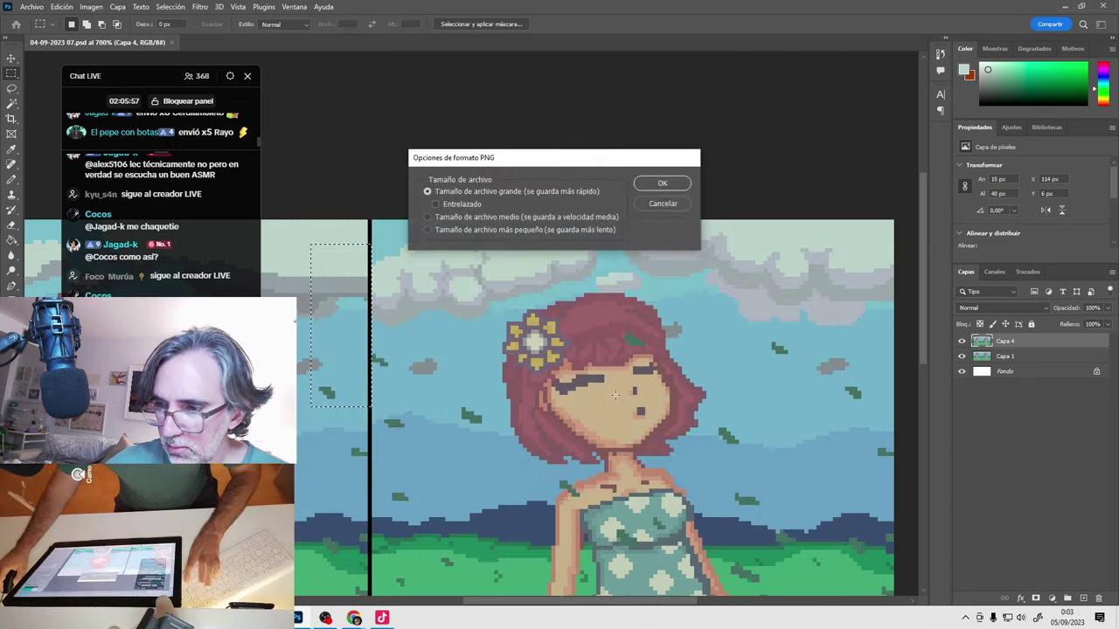
pyautogui.press('Return')
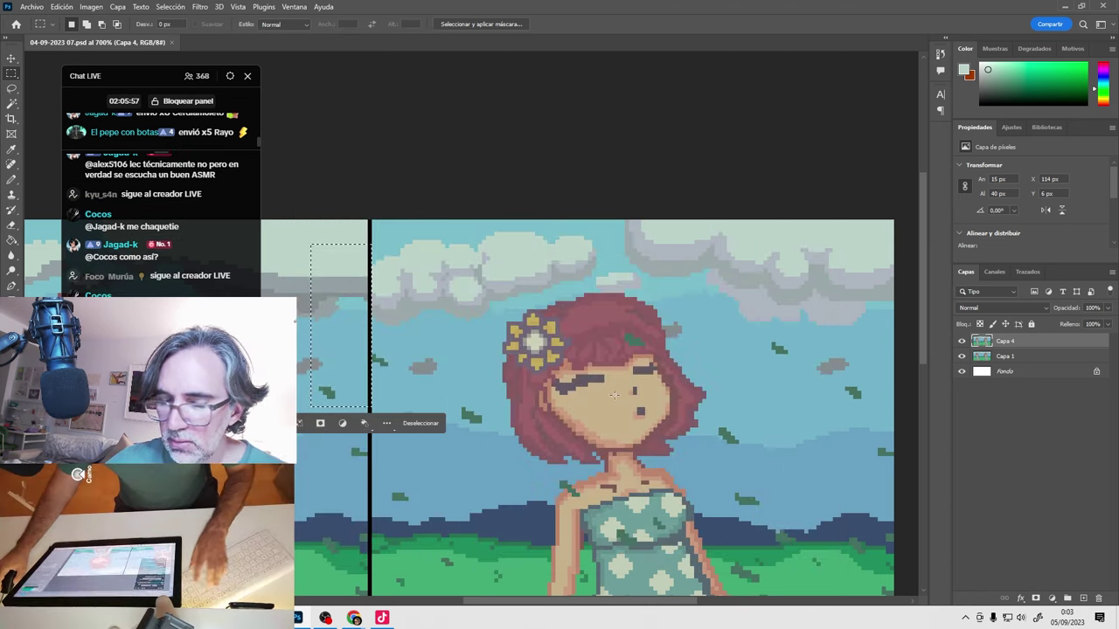
pyautogui.click(171, 42)
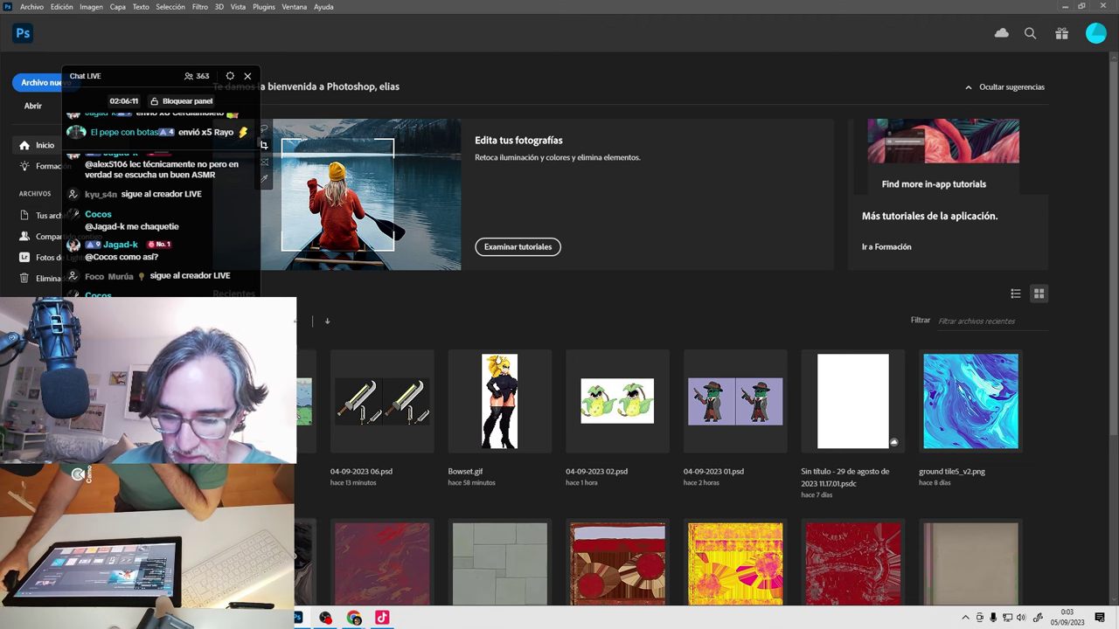
# Switch to the Chrome window with the side-by-side girl illustration and close that image's tab.
pyautogui.moveTo(354, 619)
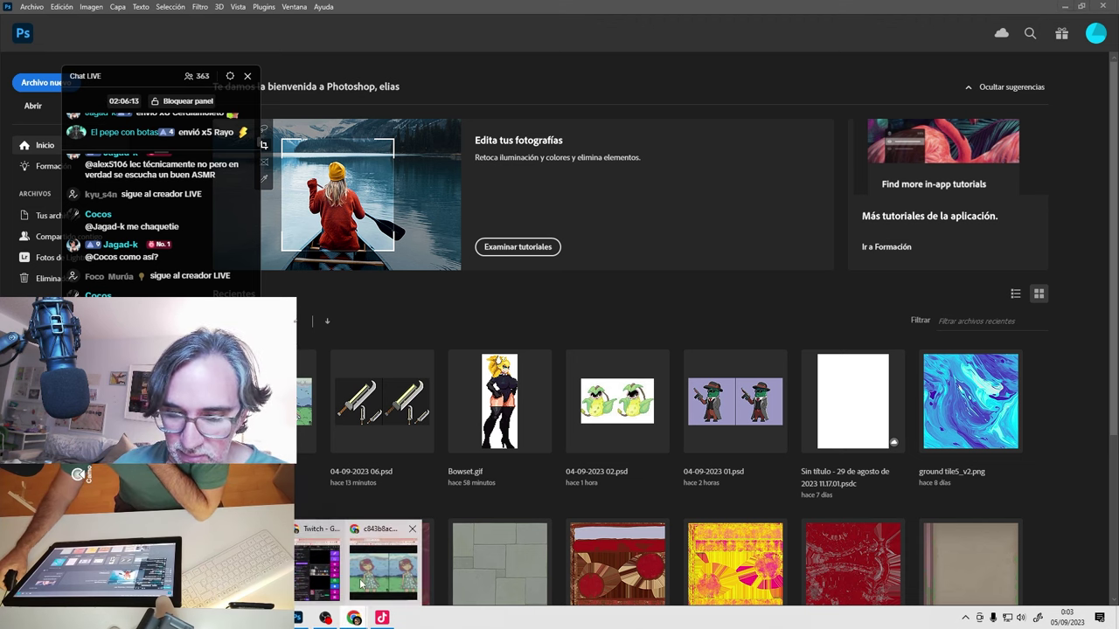
pyautogui.click(393, 568)
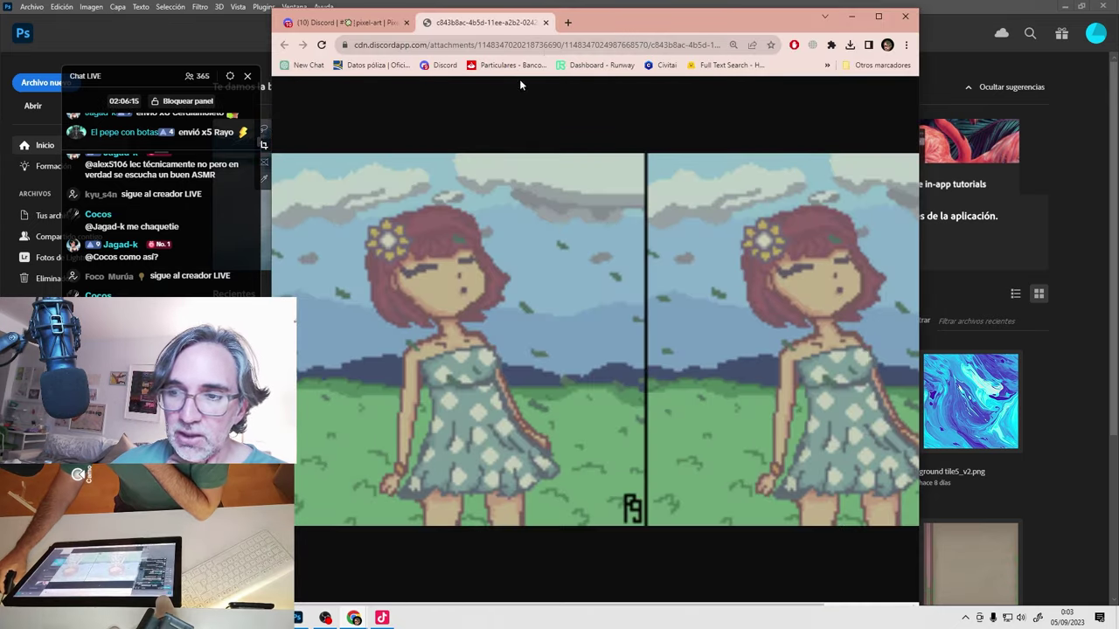
pyautogui.click(546, 22)
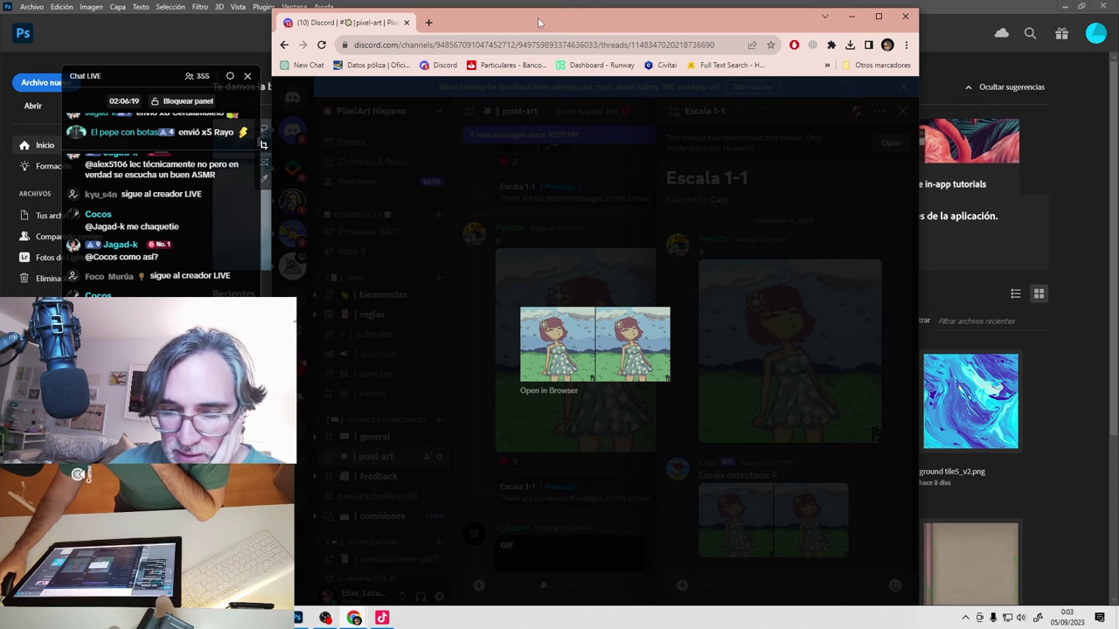
# Read back through the live chat comments about the clouds, double lines and colours, and return to the newer messages.
pyautogui.scroll(3, 205, 200)
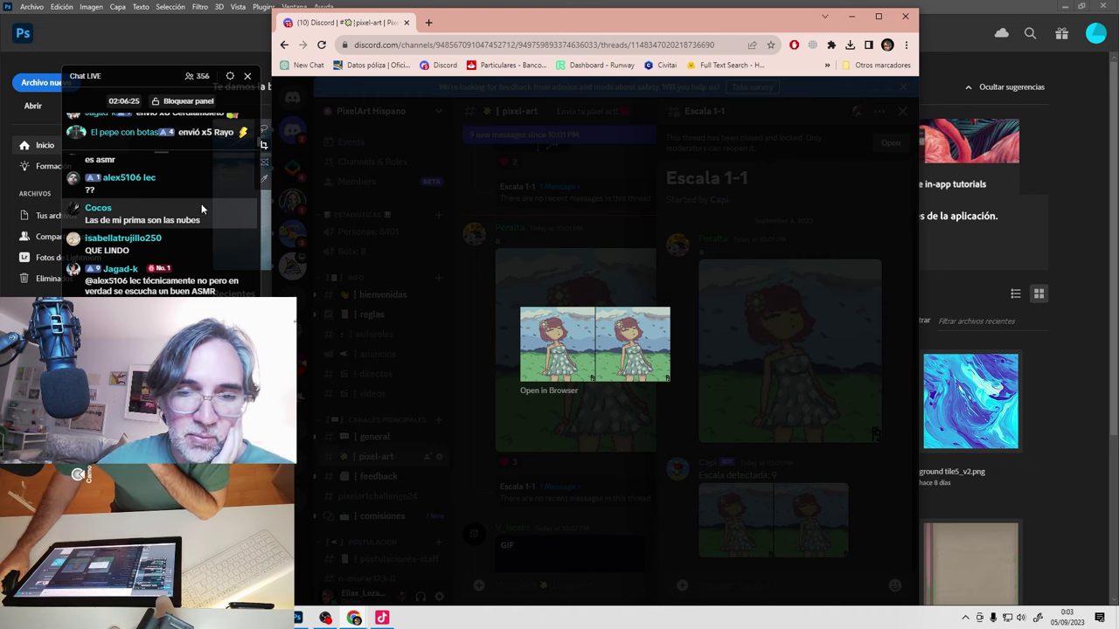
pyautogui.scroll(-5, 201, 208)
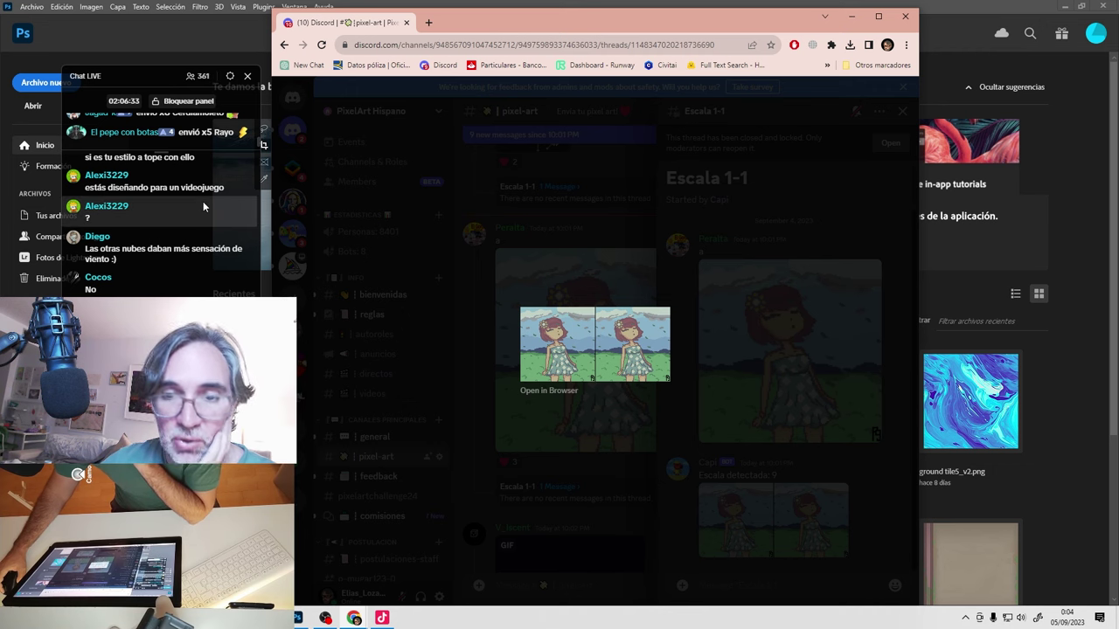
pyautogui.scroll(1, 195, 215)
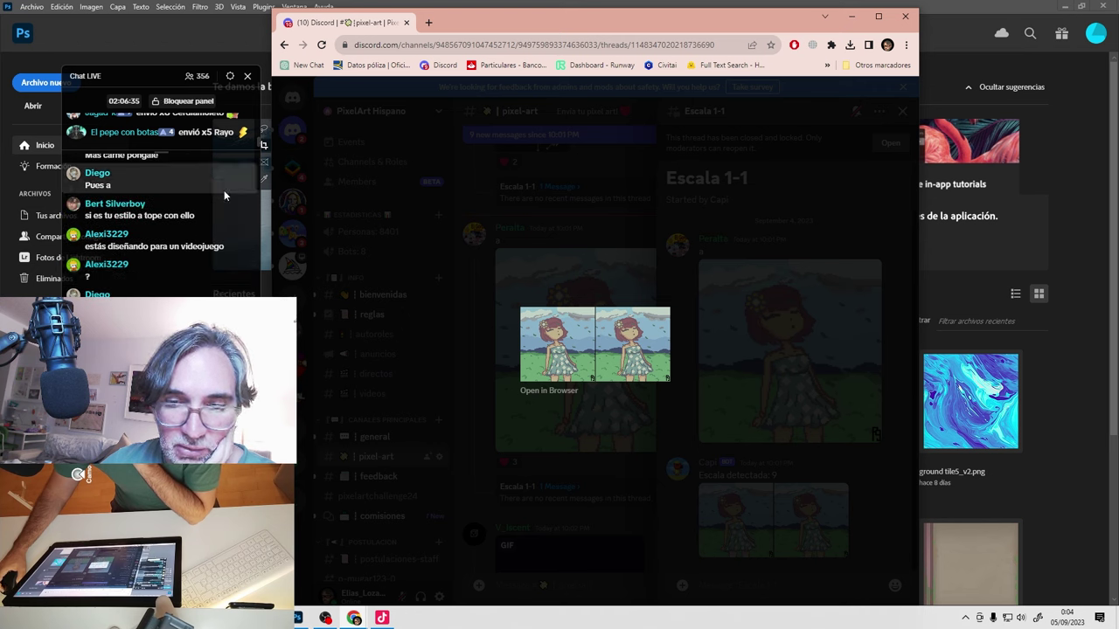
pyautogui.scroll(1, 224, 189)
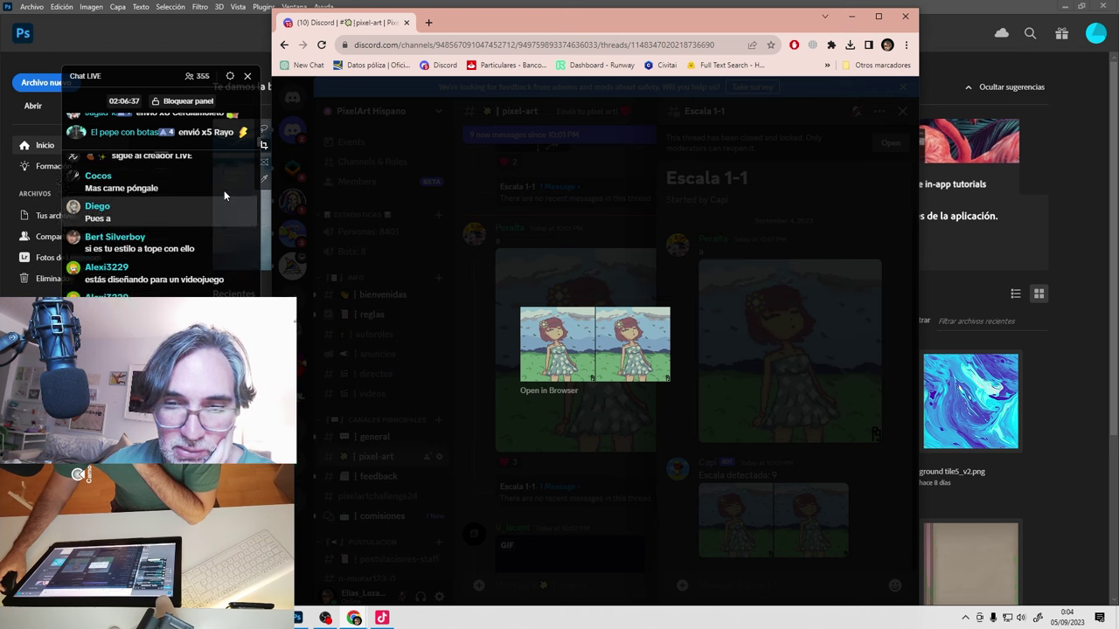
pyautogui.scroll(1, 224, 190)
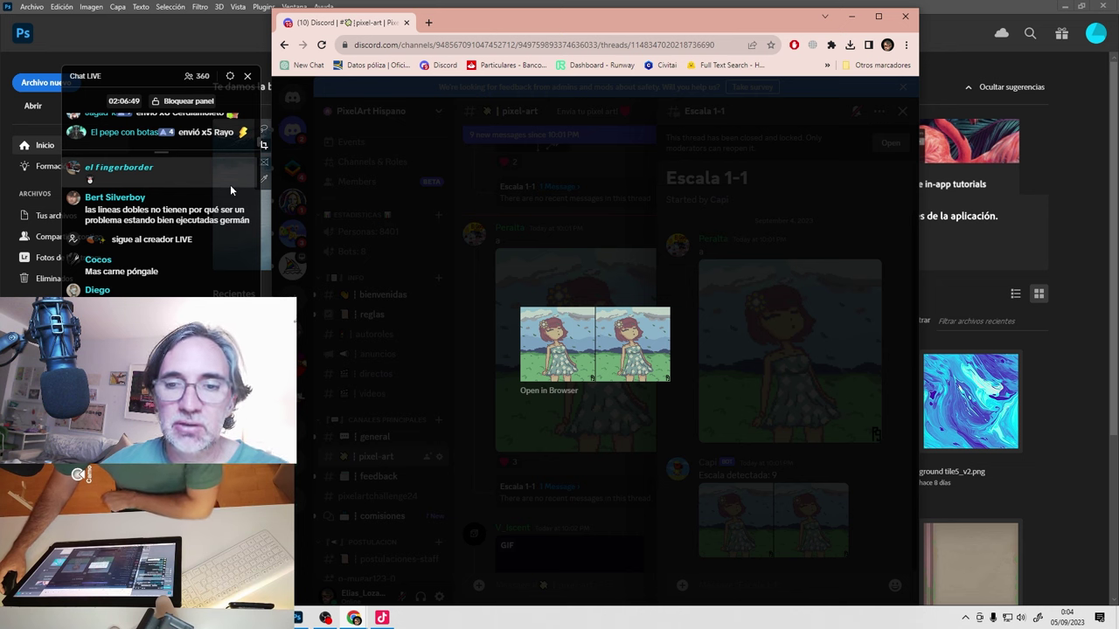
pyautogui.scroll(1, 208, 231)
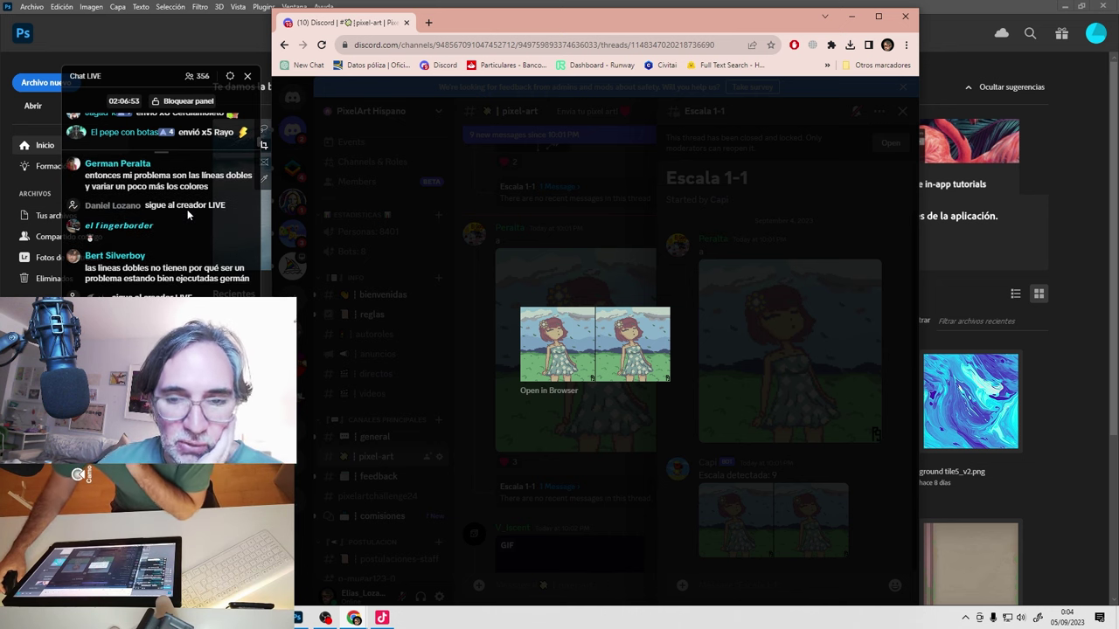
pyautogui.scroll(-3, 187, 208)
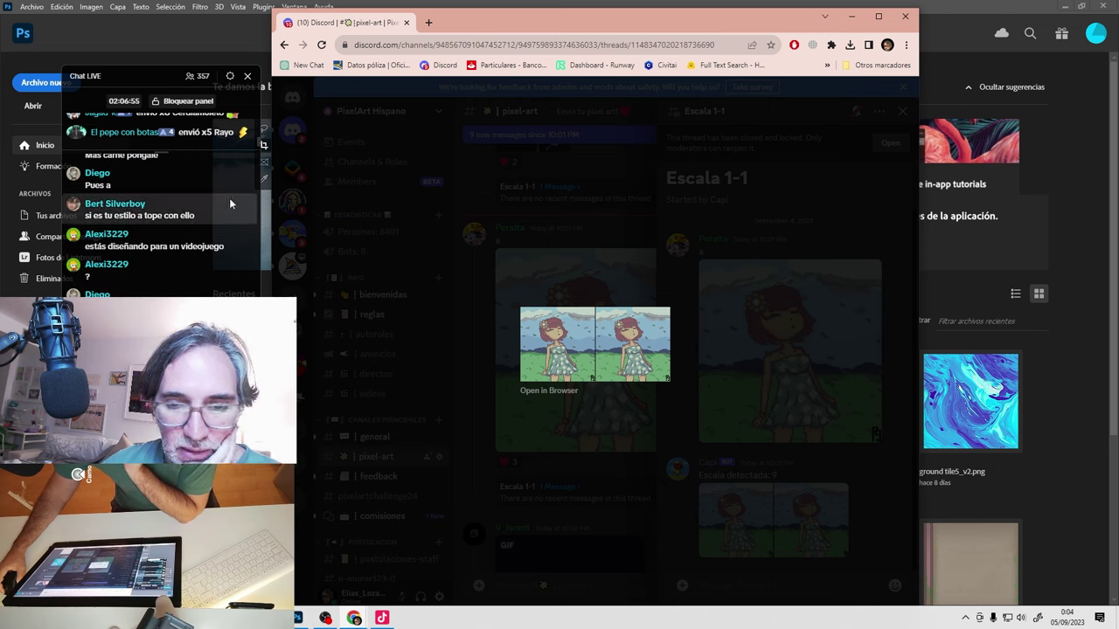
pyautogui.scroll(-1, 224, 203)
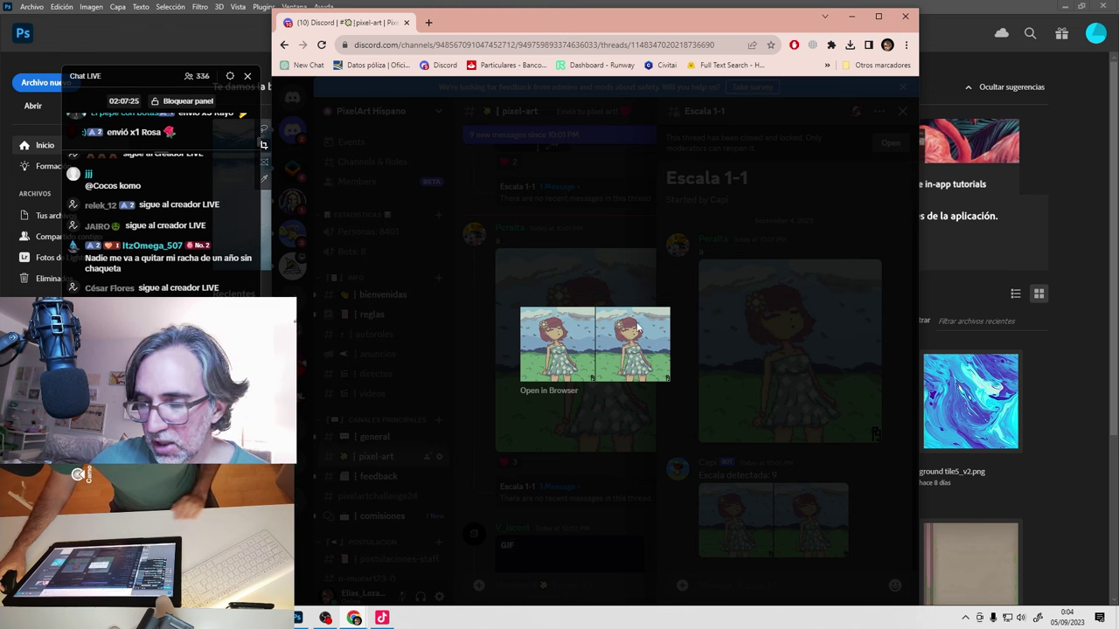
# Close the enlarged image preview and the Escala 1-1 thread in Discord's pixel-art channel.
pyautogui.click(682, 243)
pyautogui.scroll(-3, 505, 266)
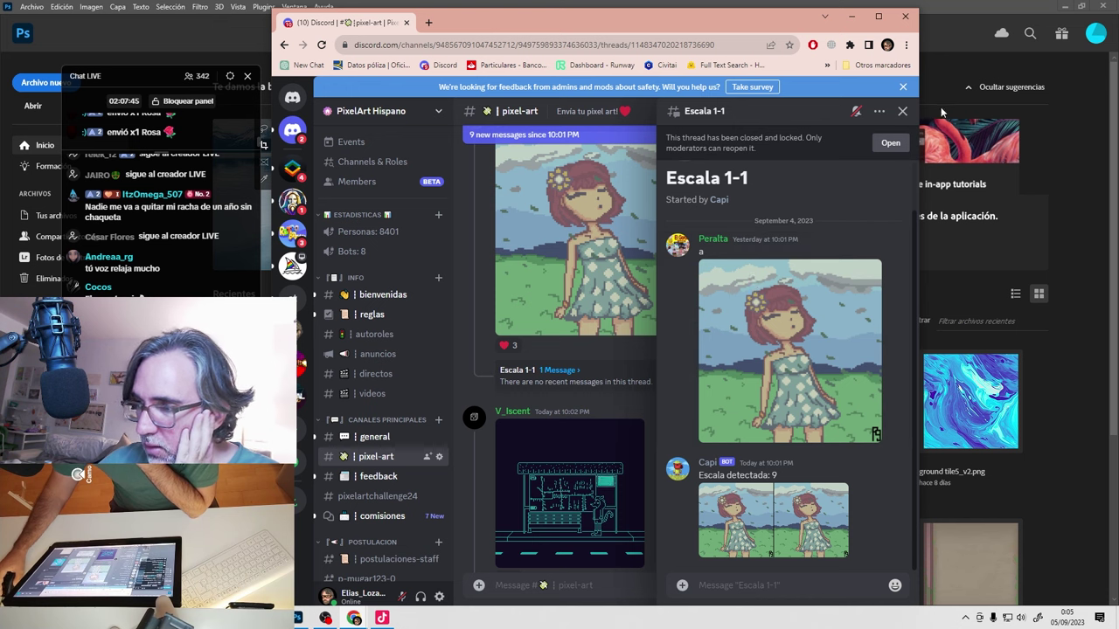
pyautogui.click(902, 111)
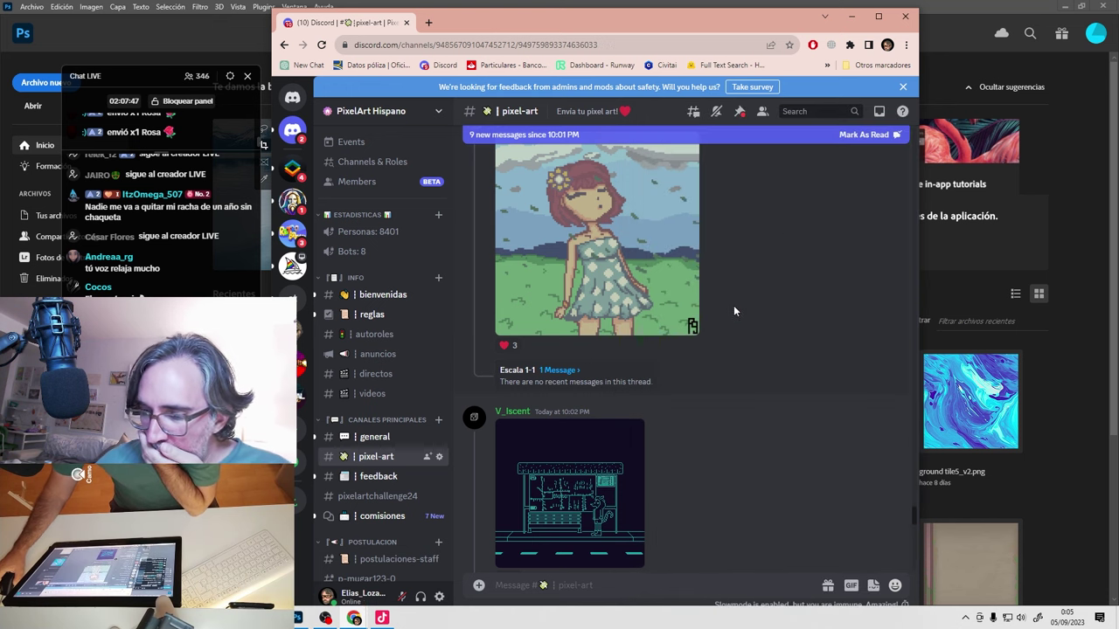
# Open the teal bus-stop GIF from the pixel-art channel in its own tab and widen the browser window around it.
pyautogui.scroll(-4, 743, 292)
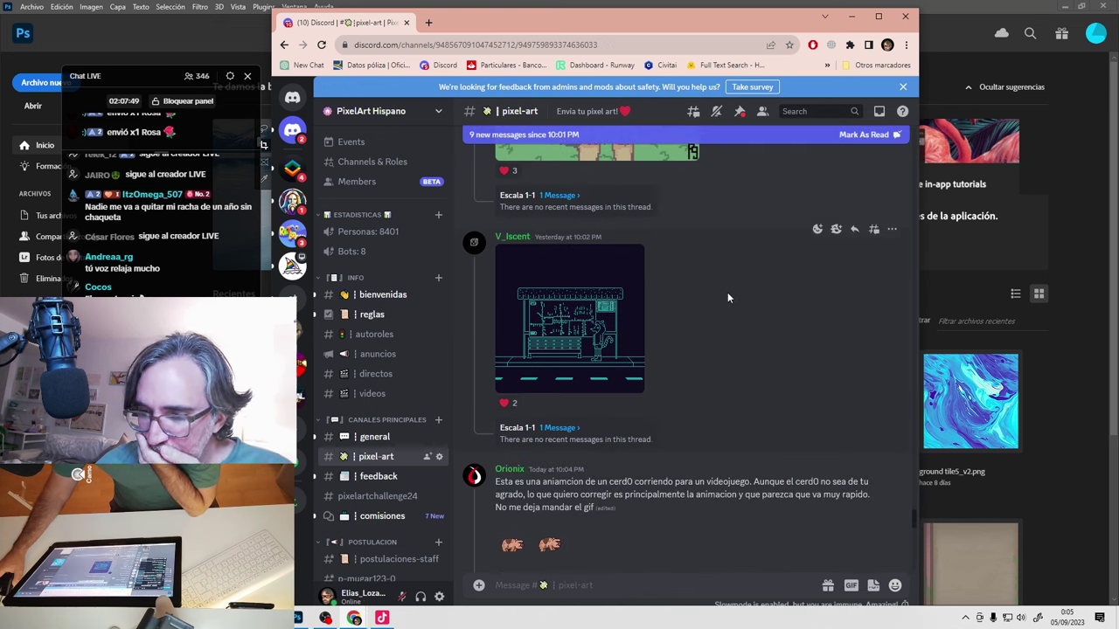
pyautogui.click(579, 356)
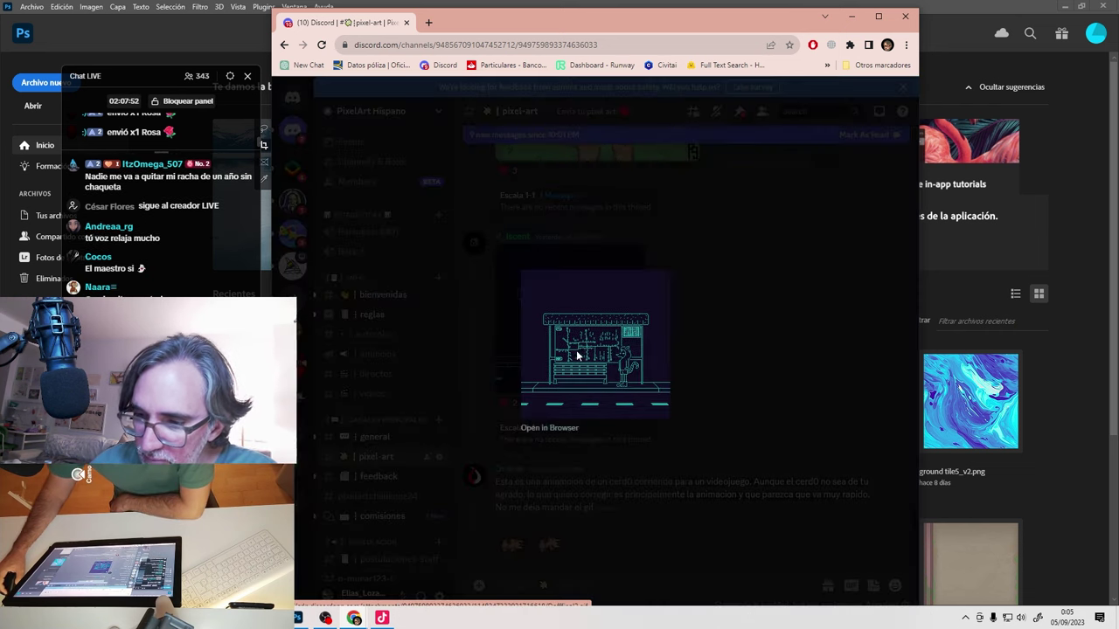
pyautogui.click(549, 428)
pyautogui.scroll(-3, 729, 399)
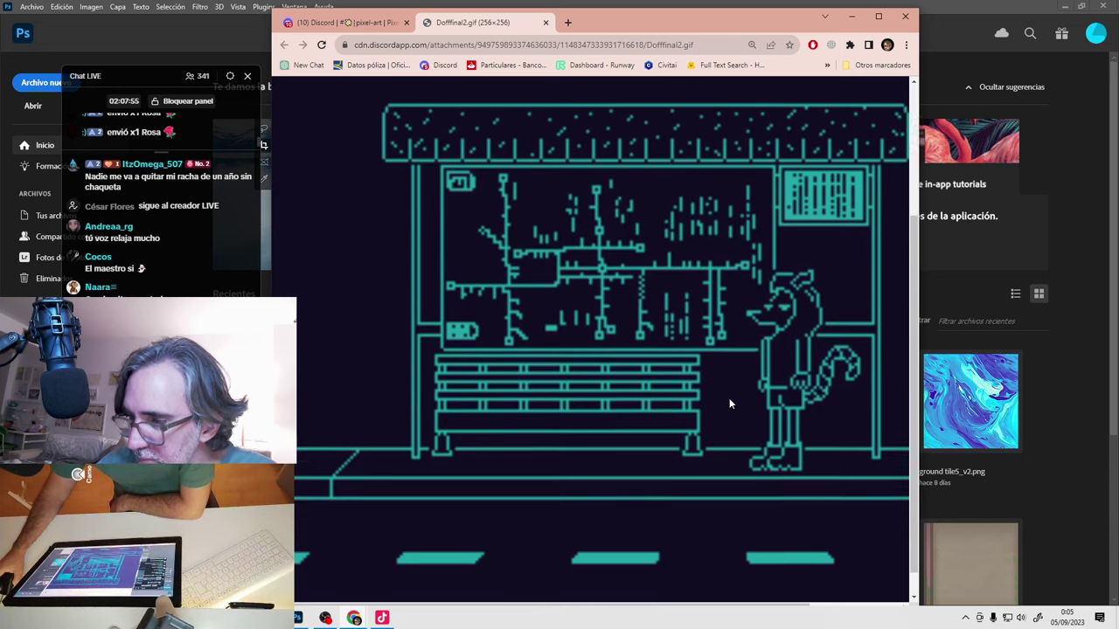
pyautogui.scroll(-1, 729, 398)
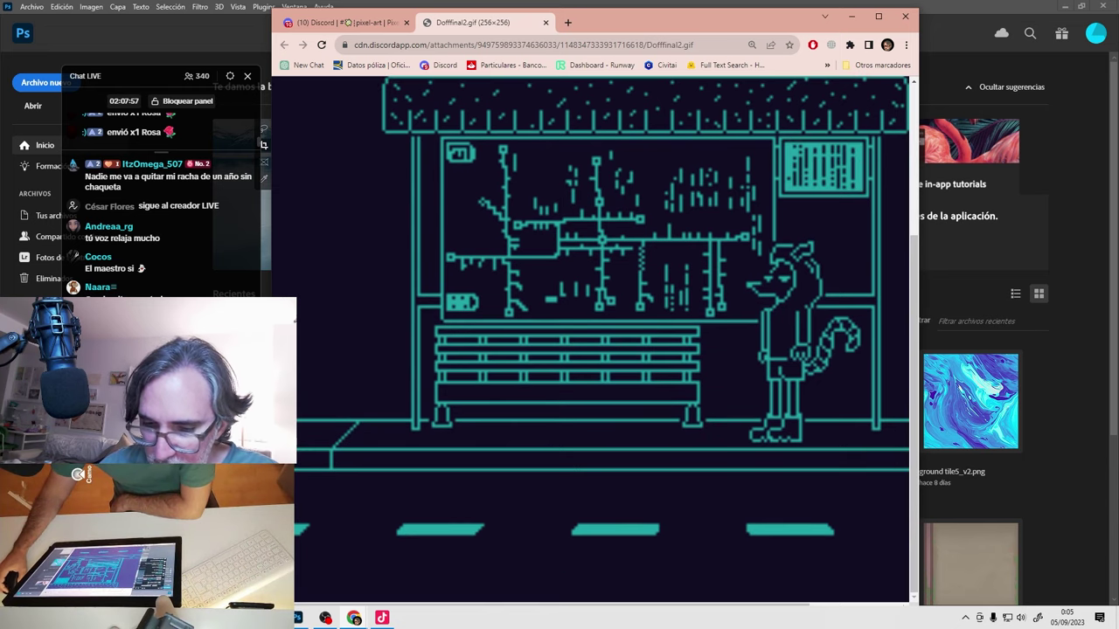
pyautogui.moveTo(271, 218); pyautogui.dragTo(260, 219)
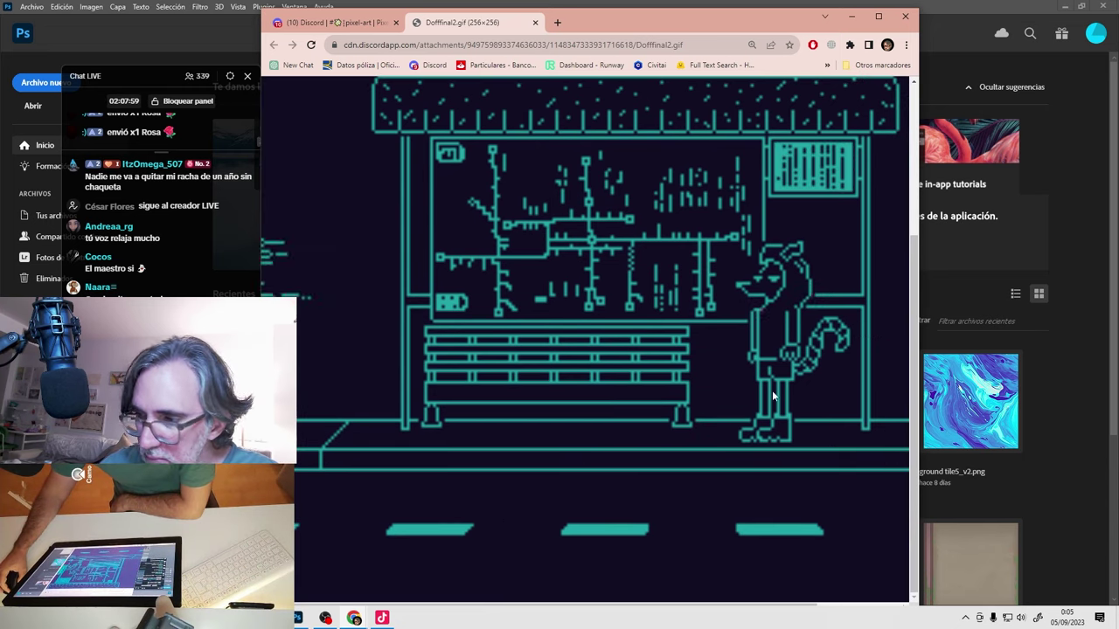
pyautogui.moveTo(919, 316); pyautogui.dragTo(1051, 308)
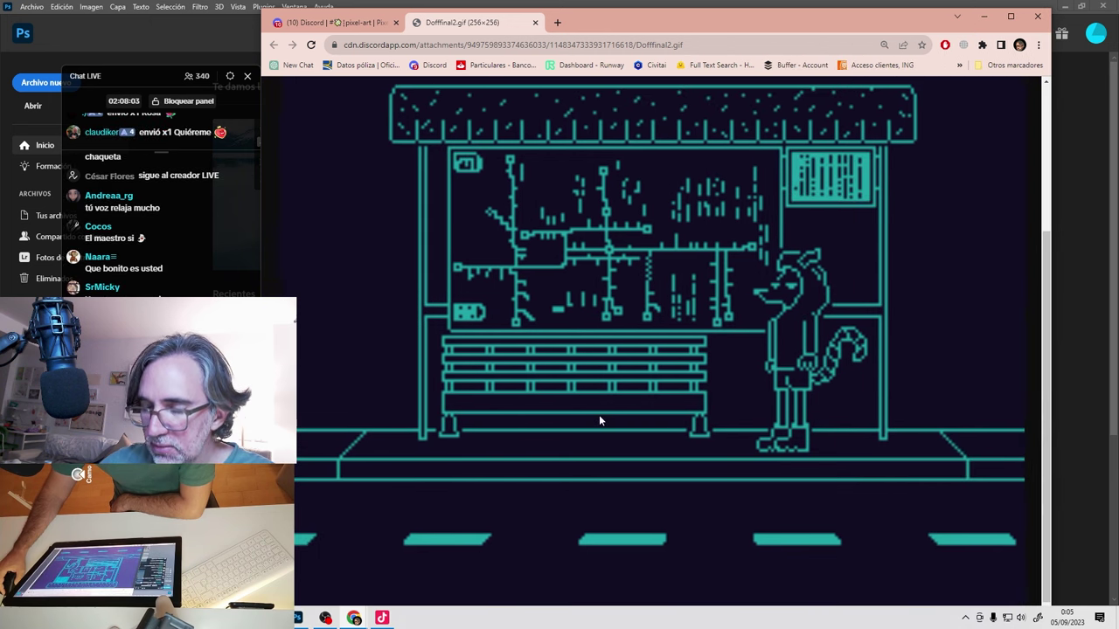
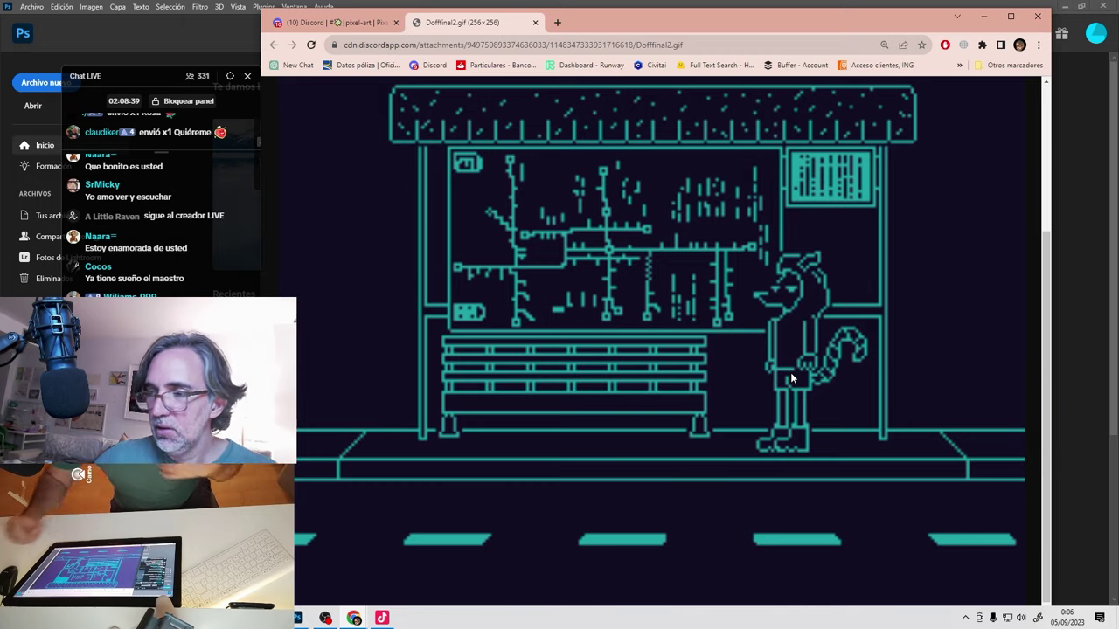
# Close the bus-stop GIF's tab and preview, and move on to the running-pig animation post in the channel.
pyautogui.click(535, 22)
pyautogui.click(911, 321)
pyautogui.scroll(-3, 684, 311)
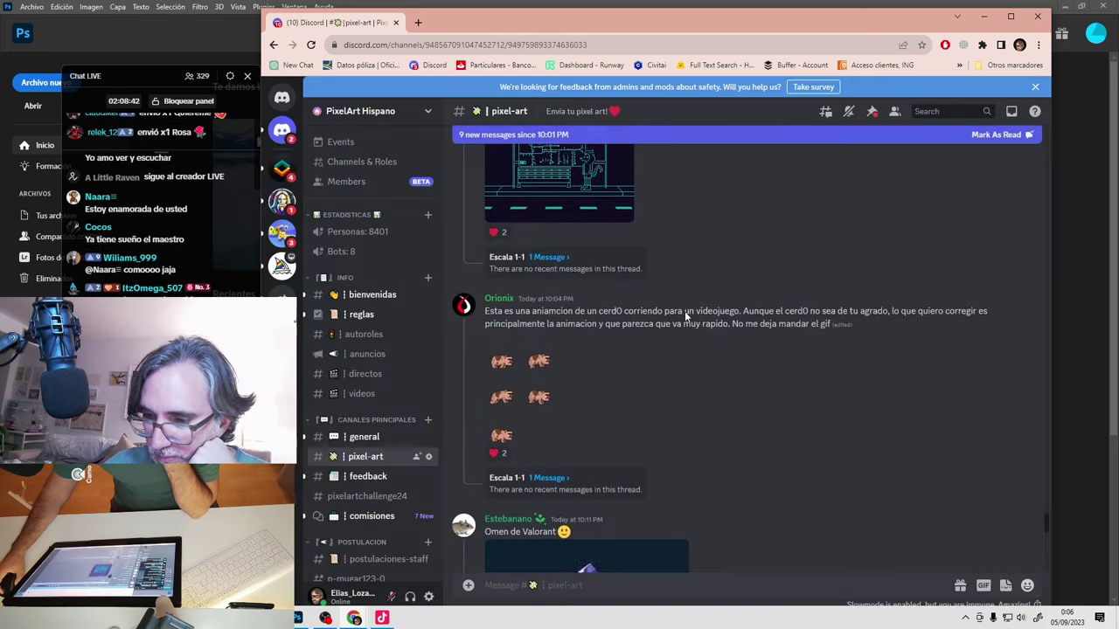
pyautogui.scroll(-1, 684, 312)
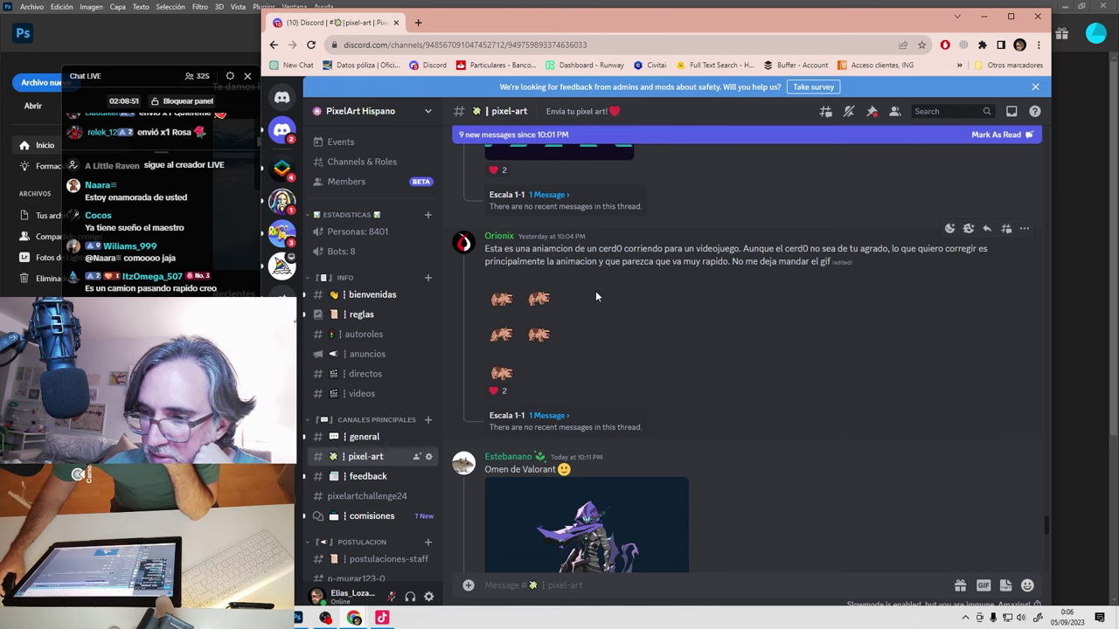
# Open the running-pig sprite sheet in its own tab to examine its frames, and reposition the browser window.
pyautogui.click(520, 350)
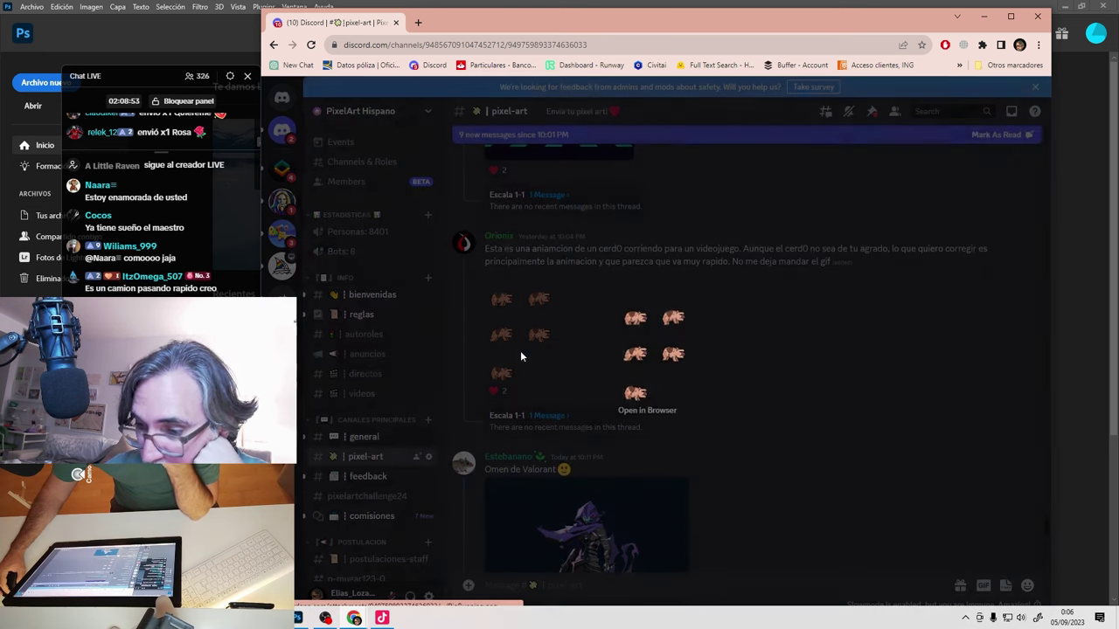
pyautogui.click(657, 408)
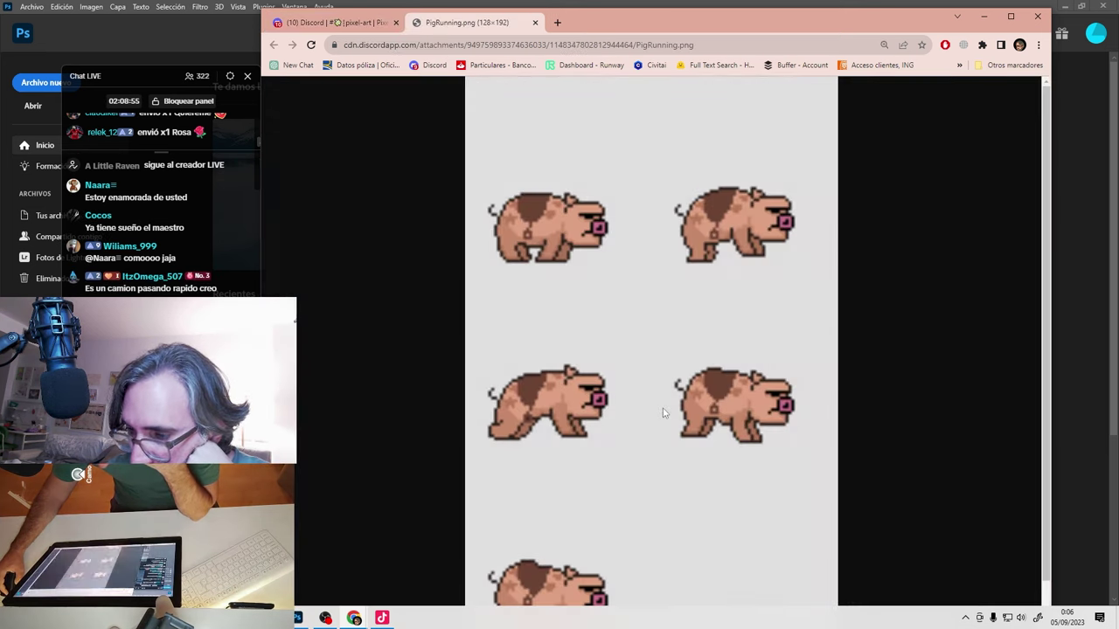
pyautogui.scroll(-1, 883, 275)
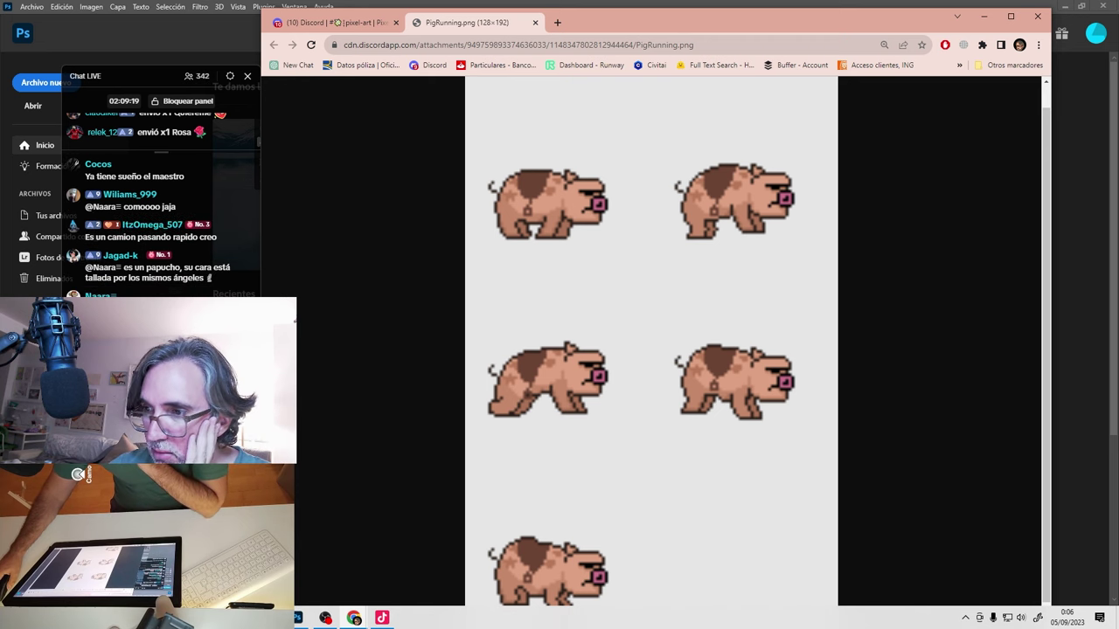
pyautogui.moveTo(717, 10); pyautogui.dragTo(695, 22)
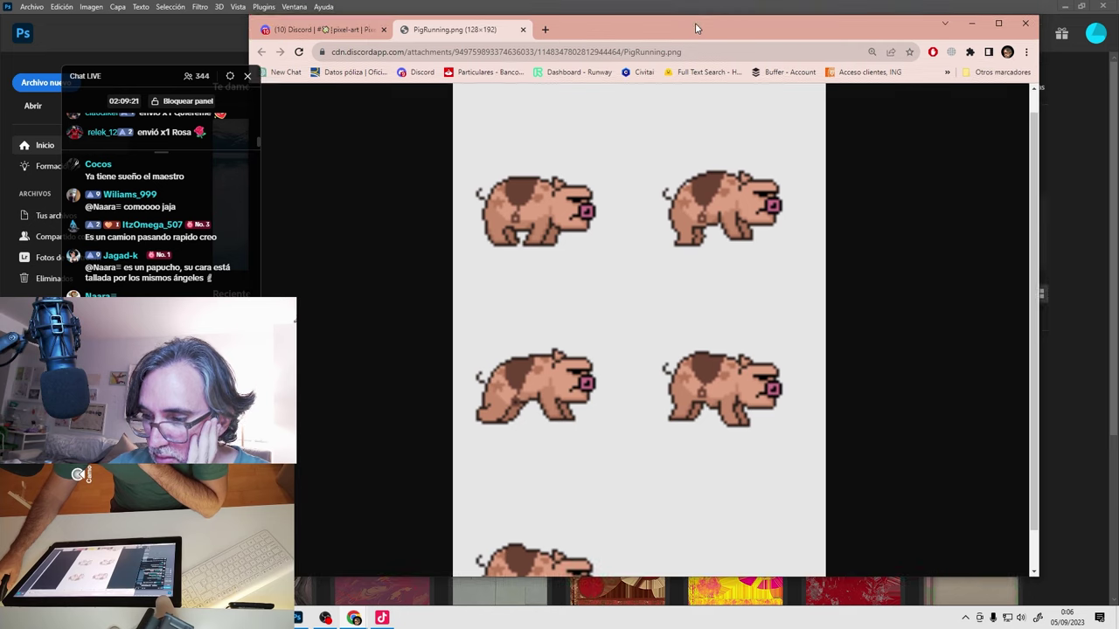
# Finish viewing the running-pig sprite sheet, close its tab and move on to the Omen de Valorant post in the channel.
pyautogui.scroll(-1, 627, 501)
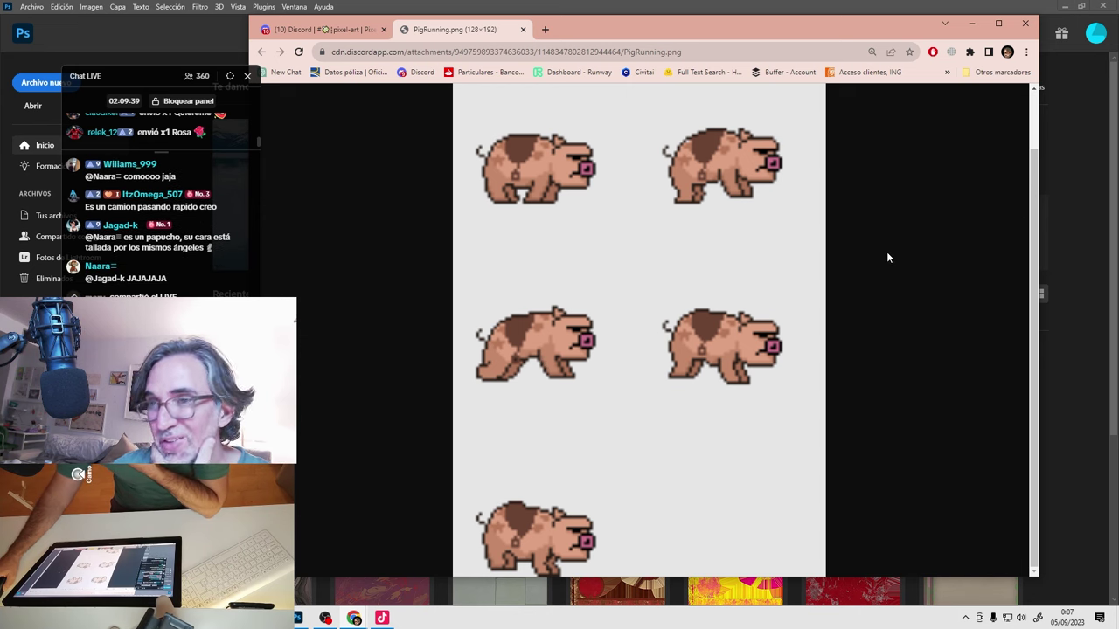
pyautogui.click(522, 29)
pyautogui.scroll(-3, 642, 363)
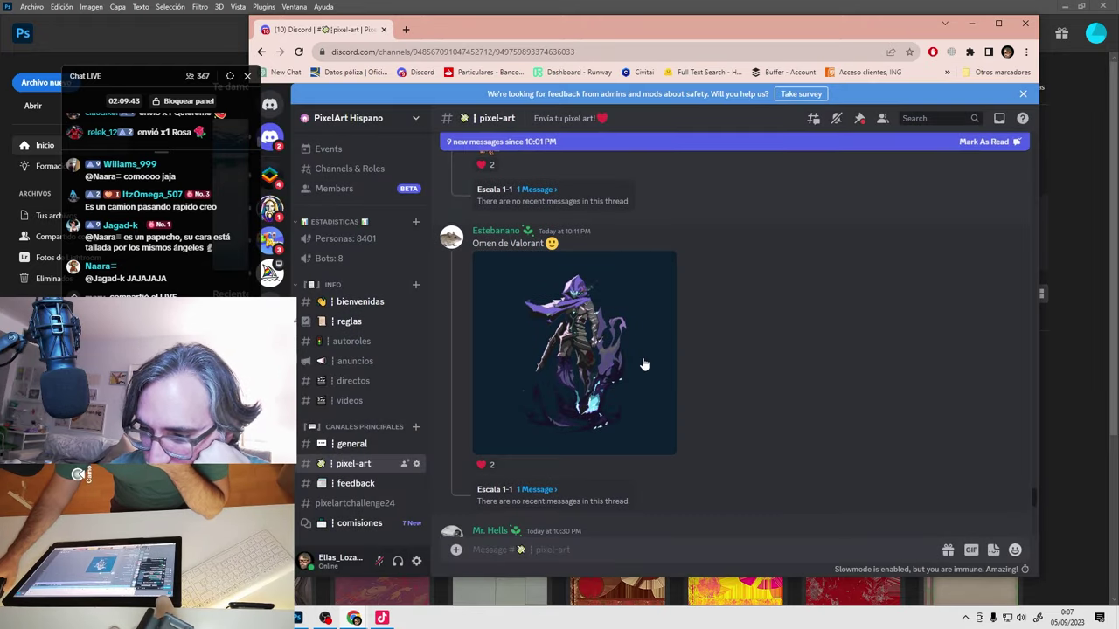
# Open the Omen de Valorant artwork at full size in its own tab and bring the whole figure into view.
pyautogui.click(601, 423)
pyautogui.click(546, 456)
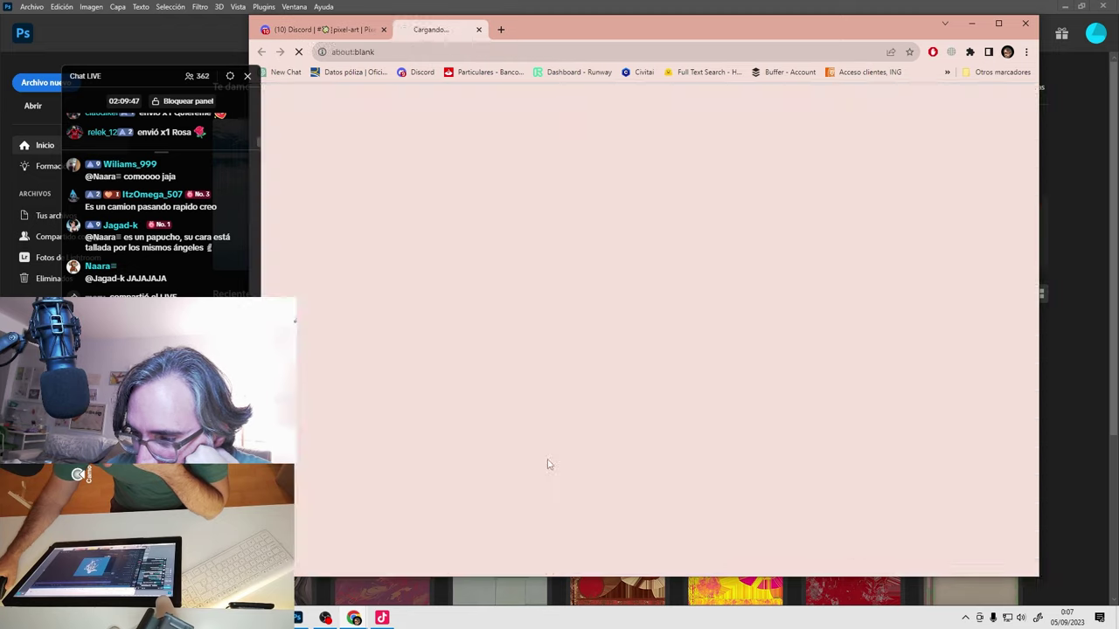
pyautogui.scroll(-2, 762, 363)
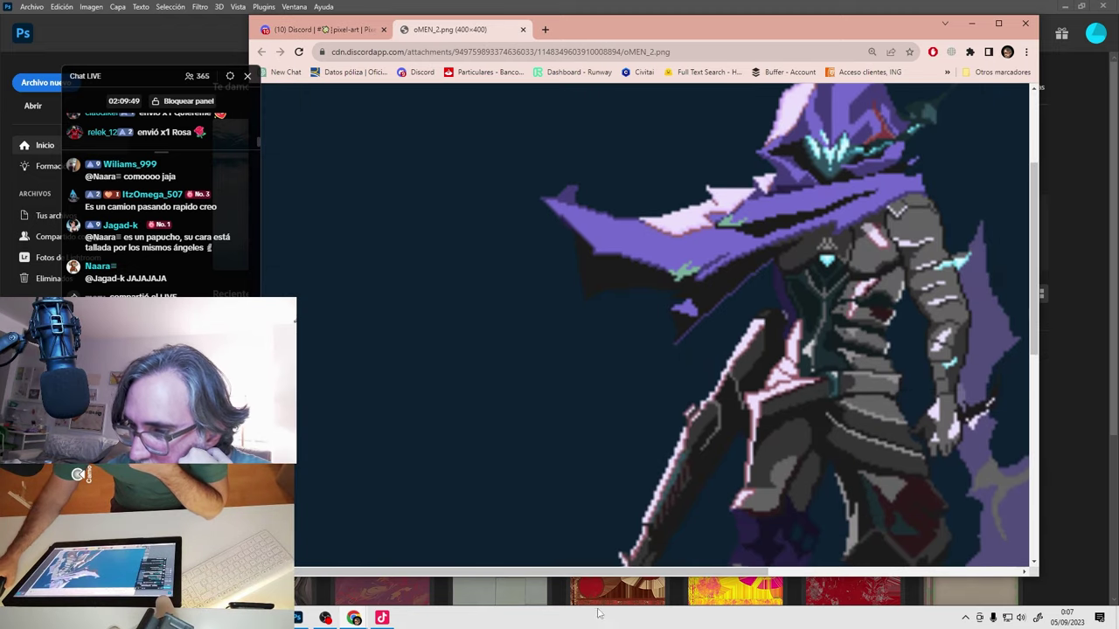
pyautogui.moveTo(606, 573); pyautogui.dragTo(778, 572)
# Examine the Omen artwork closely, from the smoke and cyan glow at the feet up to the hooded head.
pyautogui.scroll(-2, 620, 397)
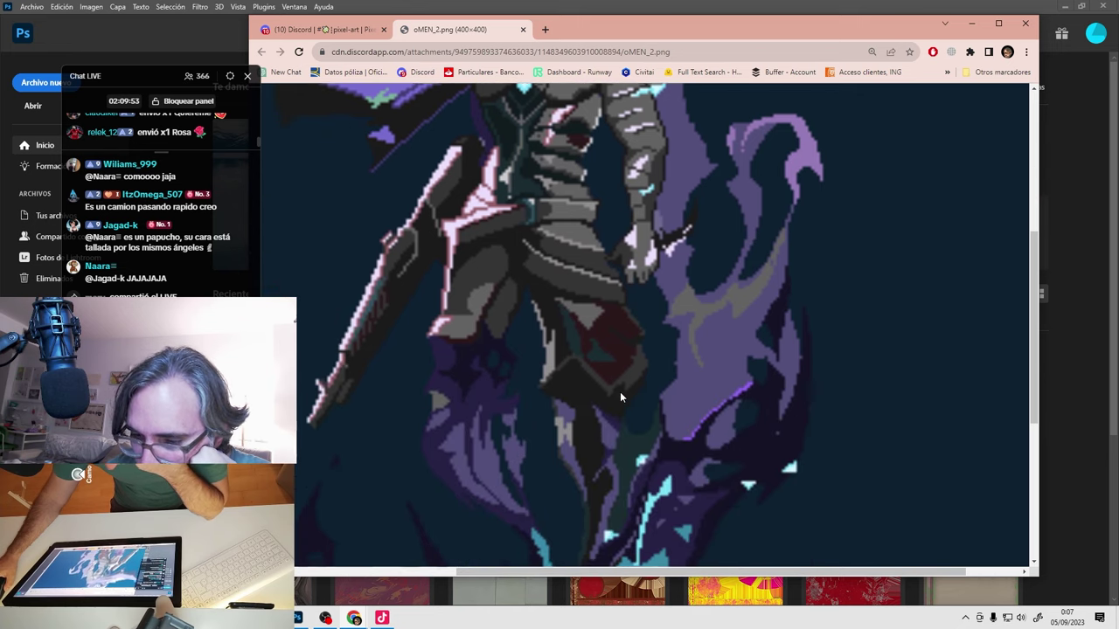
pyautogui.scroll(-2, 619, 398)
pyautogui.scroll(-2, 620, 398)
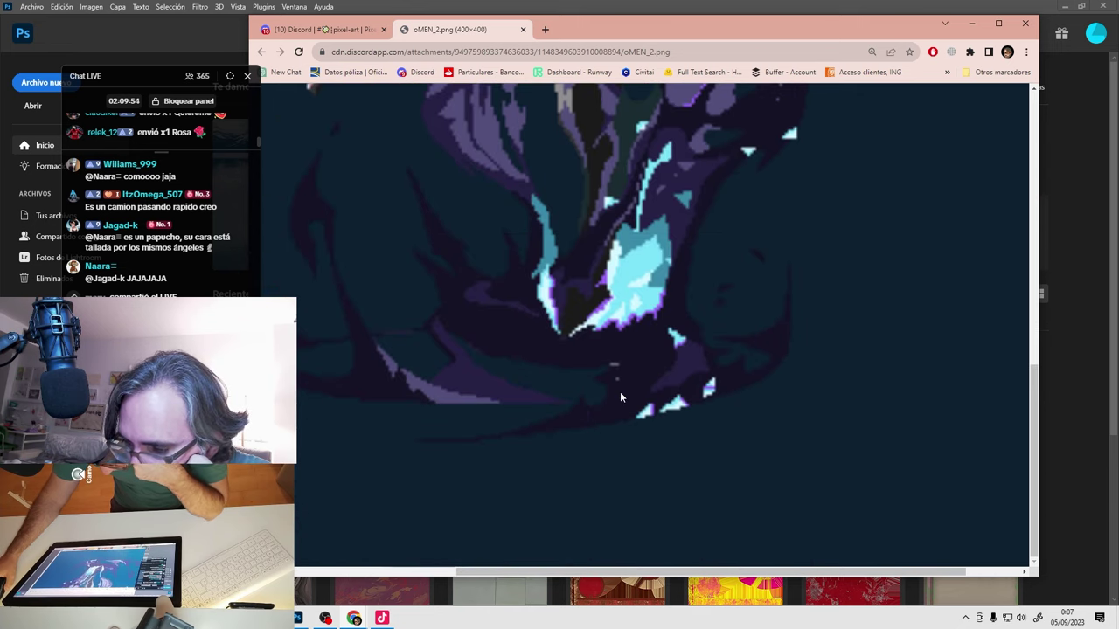
pyautogui.scroll(1, 497, 423)
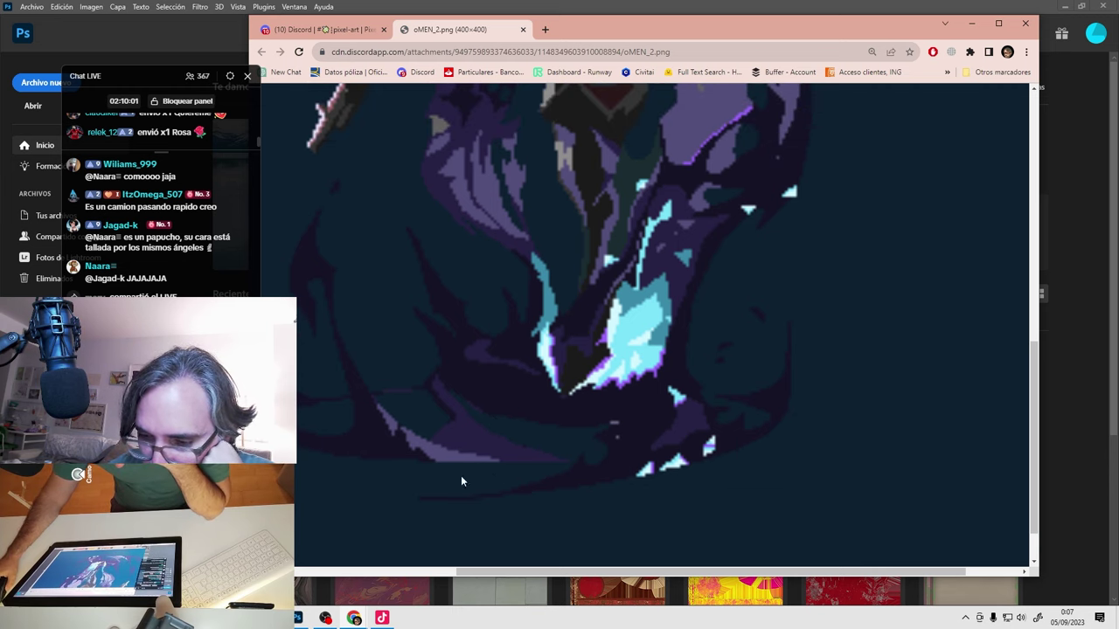
pyautogui.scroll(-1, 578, 433)
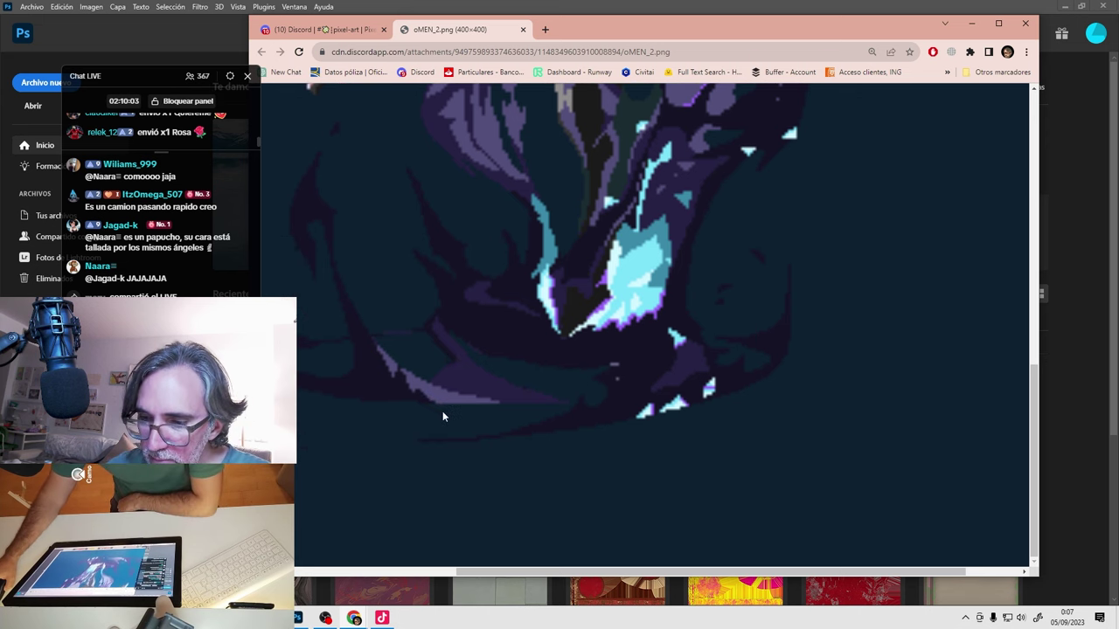
pyautogui.scroll(2, 426, 393)
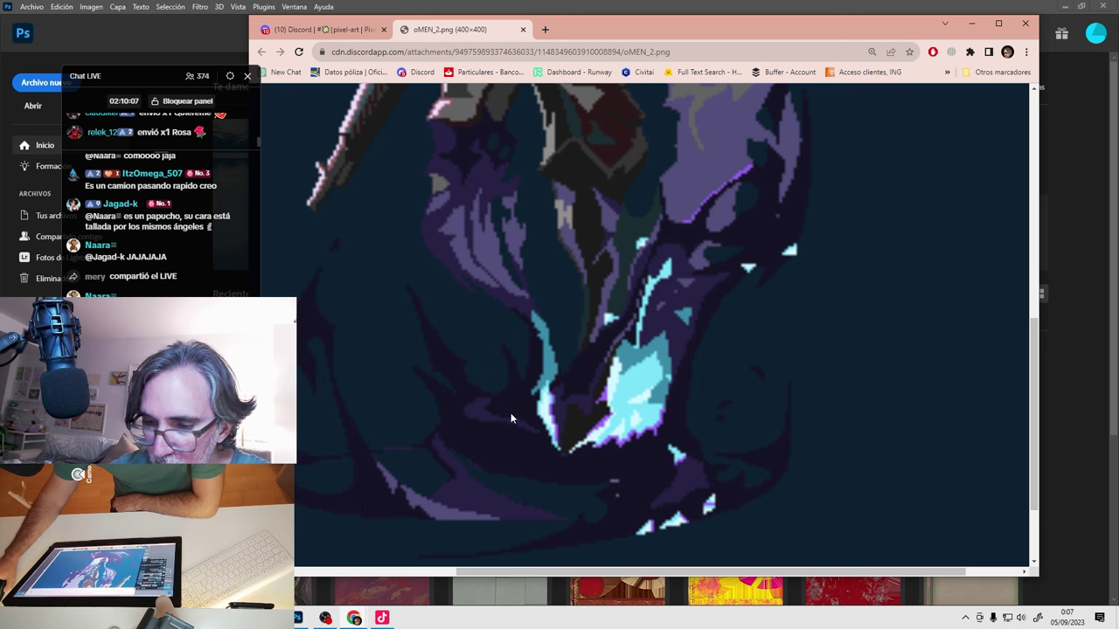
pyautogui.scroll(5, 511, 418)
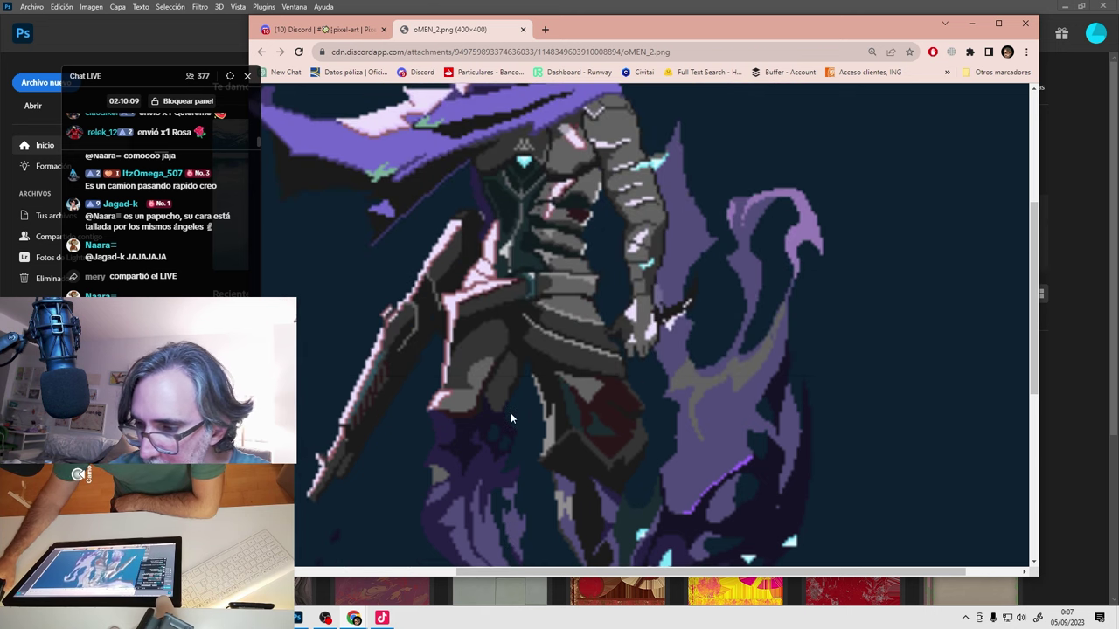
pyautogui.scroll(-2, 510, 418)
pyautogui.scroll(4, 699, 374)
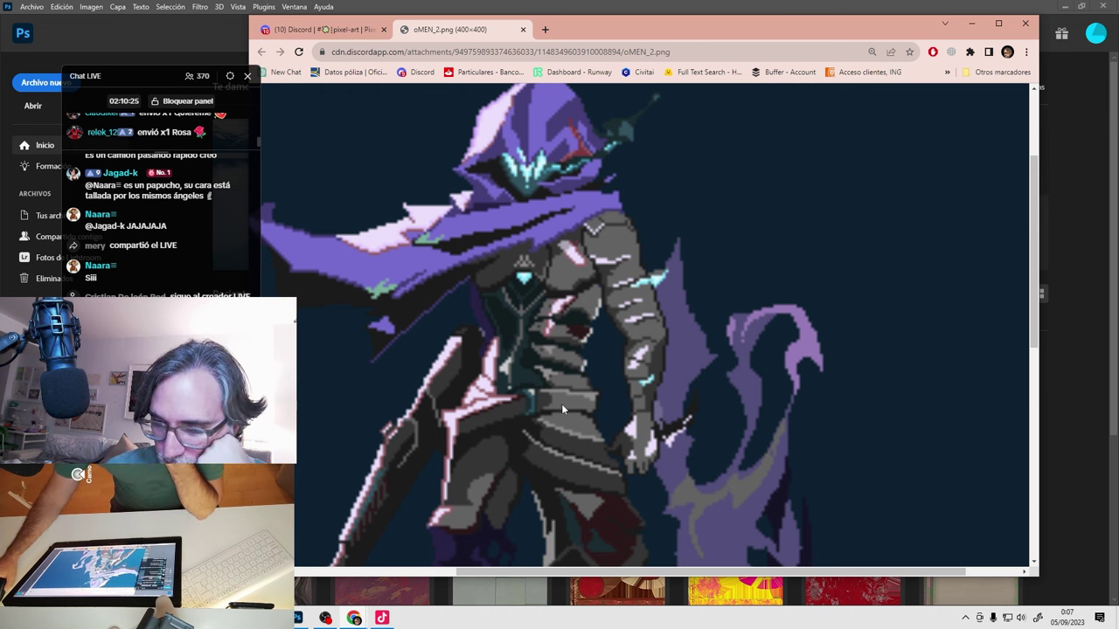
pyautogui.scroll(1, 561, 404)
pyautogui.scroll(2, 562, 401)
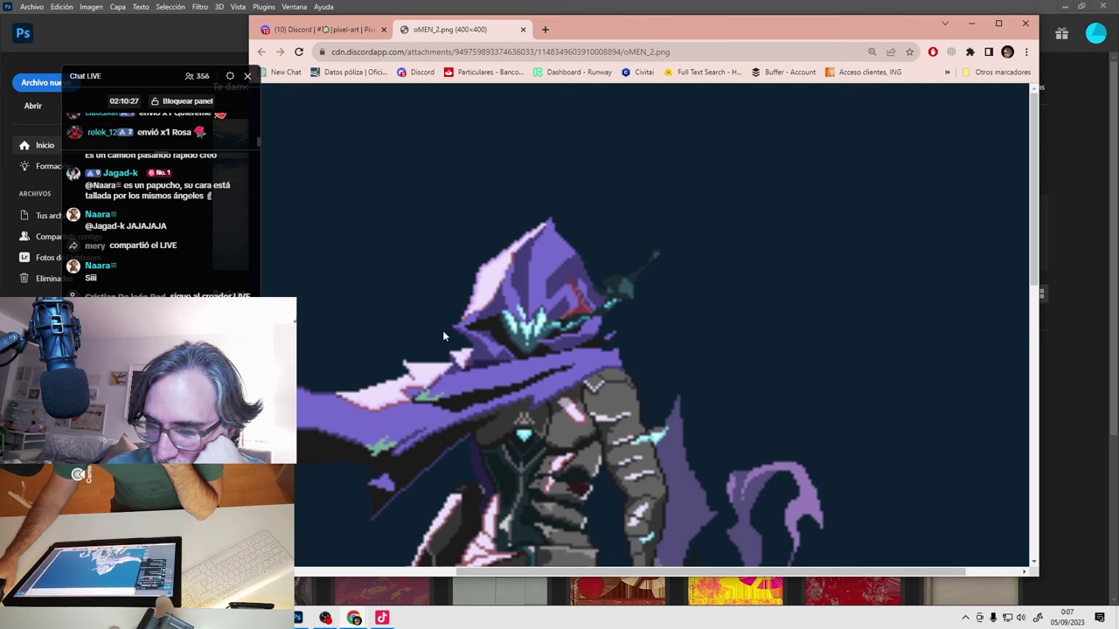
pyautogui.scroll(-3, 376, 365)
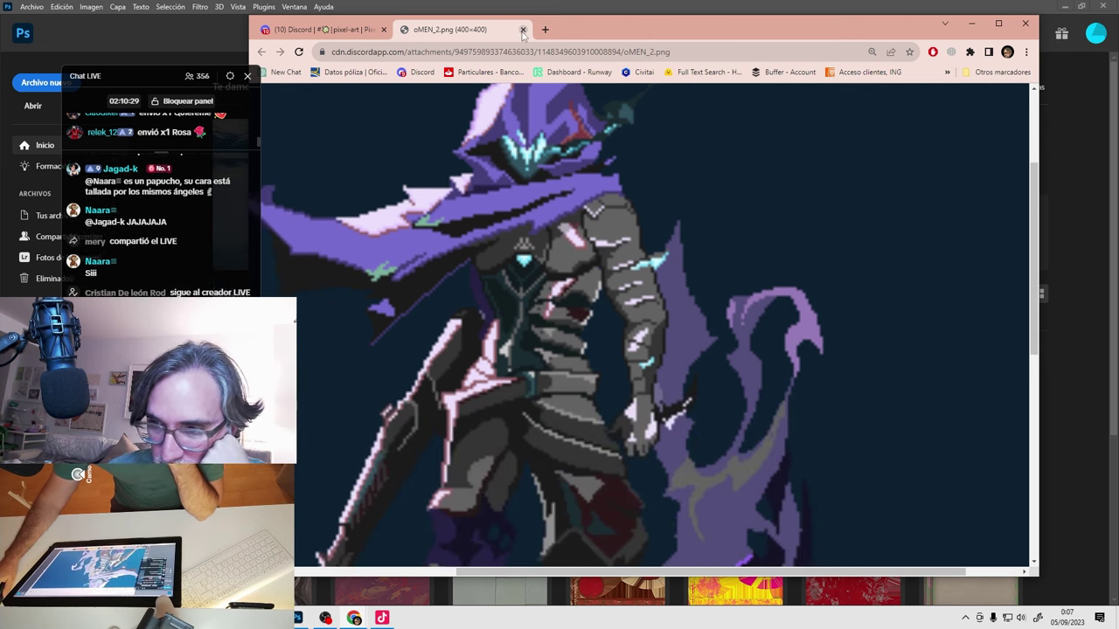
# Close the Omen artwork's tab and preview, and move on to the black-cat pixel art post in the channel.
pyautogui.hotkey('ctrl', 'shift', 'Tab')
pyautogui.click(791, 248)
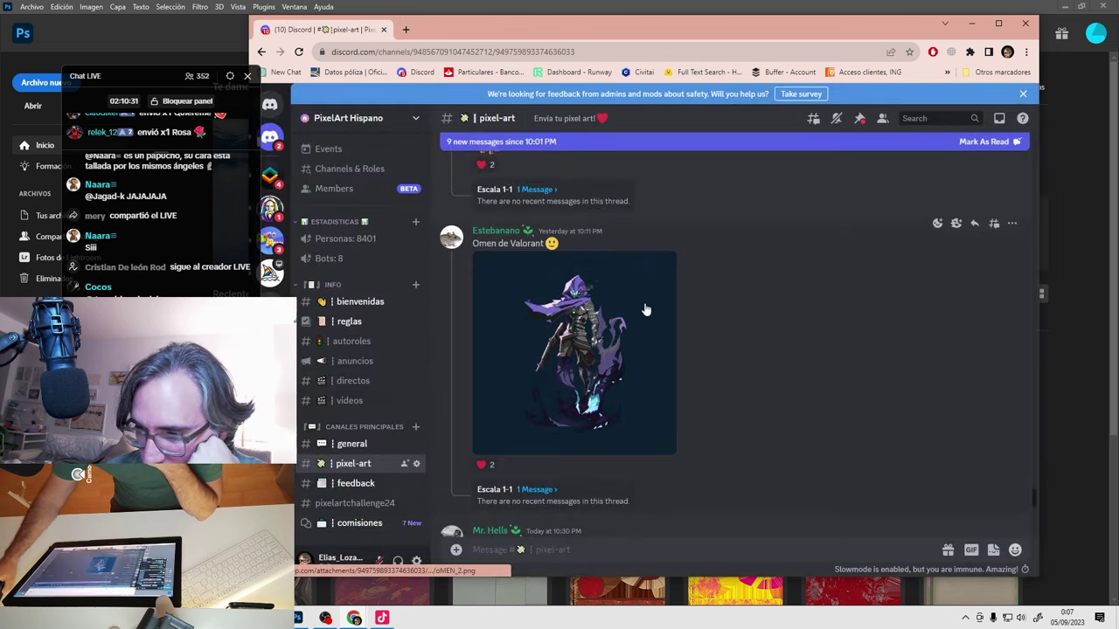
pyautogui.scroll(-2, 600, 313)
pyautogui.scroll(-1, 601, 313)
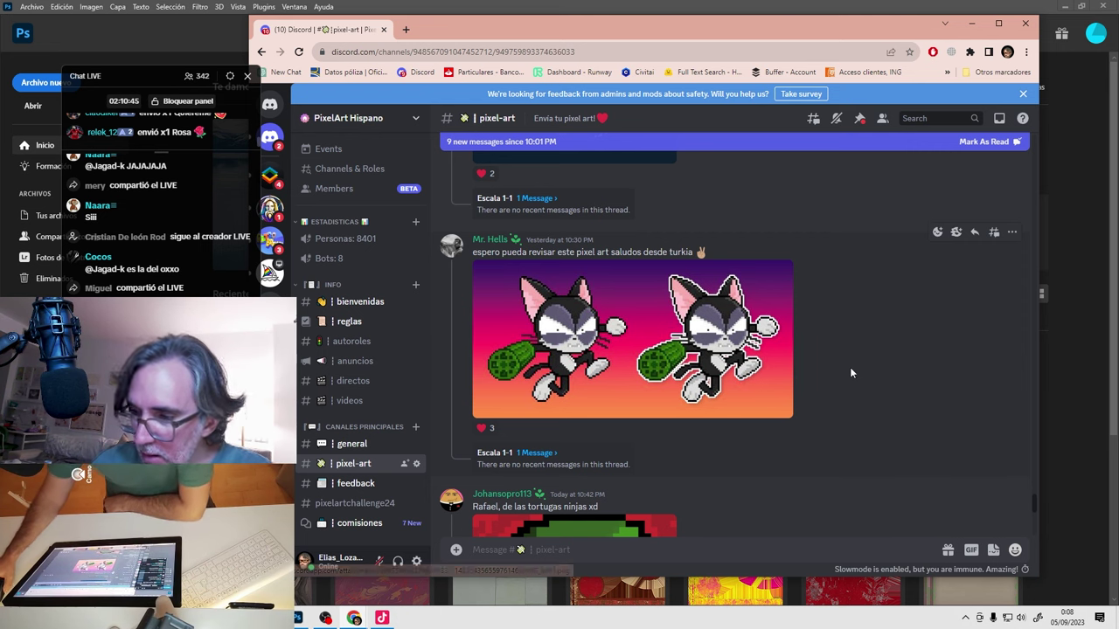
# Examine the black-cat pixel art in an enlarged preview, close it and look over the Rafael ninja turtle post.
pyautogui.click(756, 365)
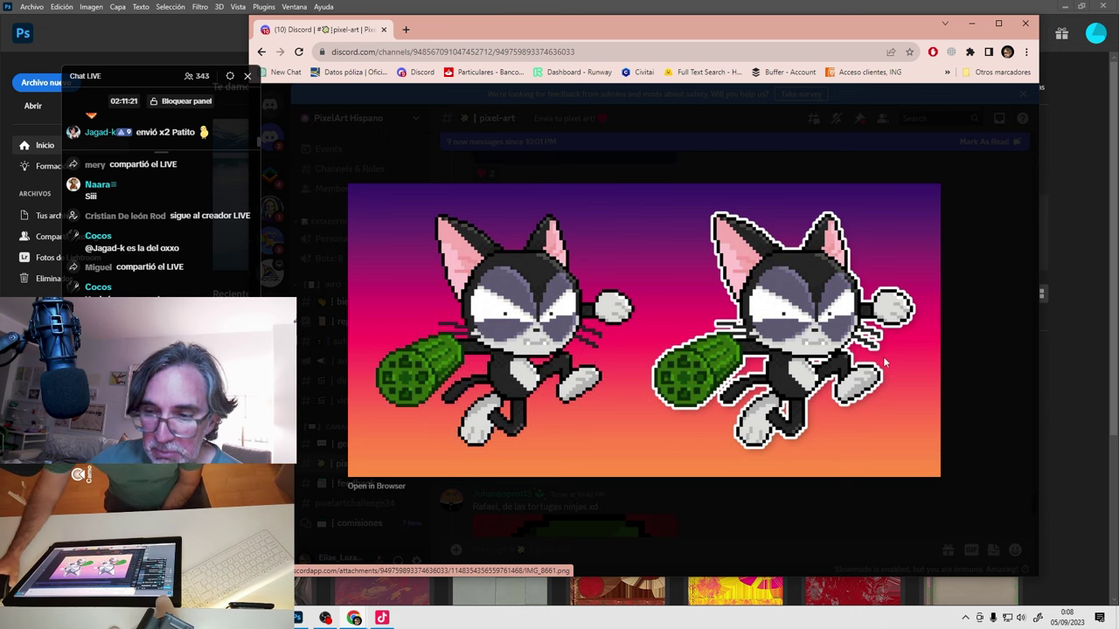
pyautogui.click(984, 306)
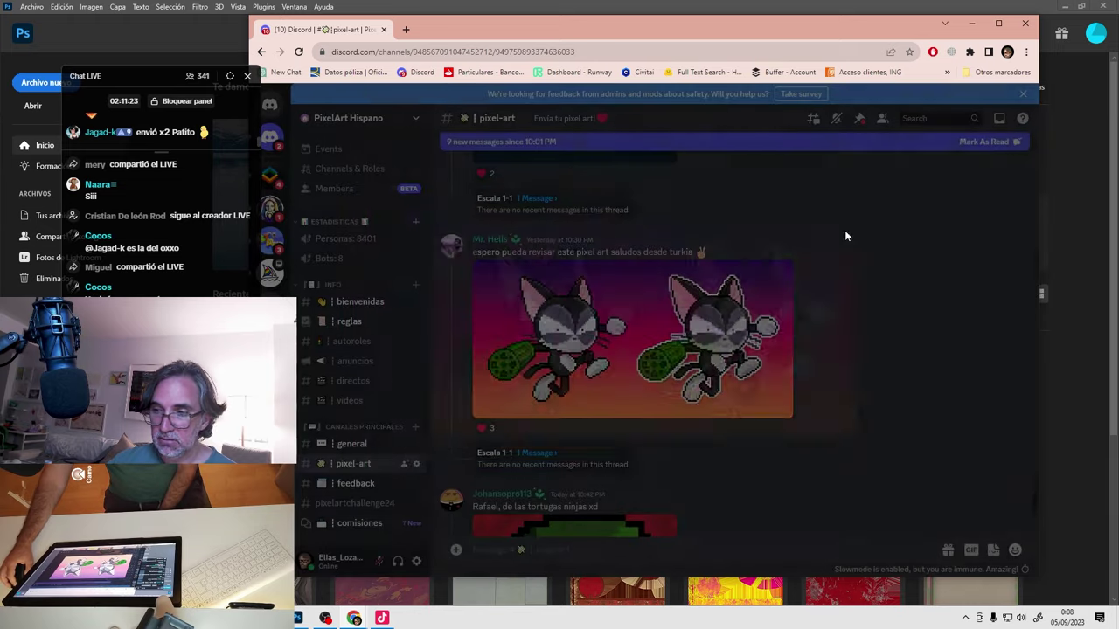
pyautogui.scroll(-3, 830, 289)
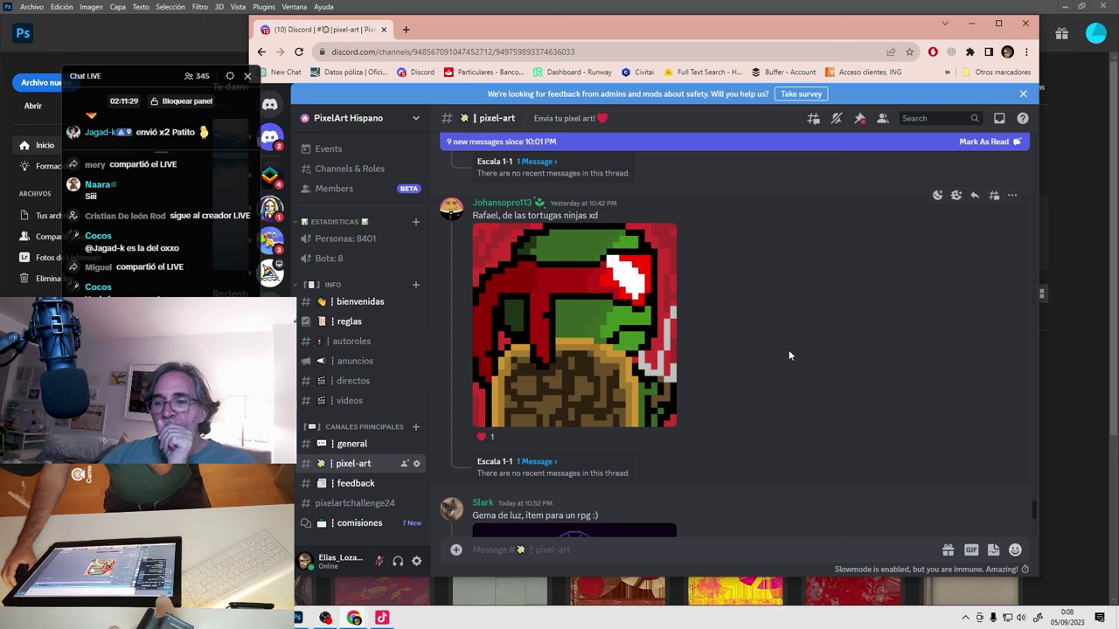
pyautogui.scroll(1, 786, 352)
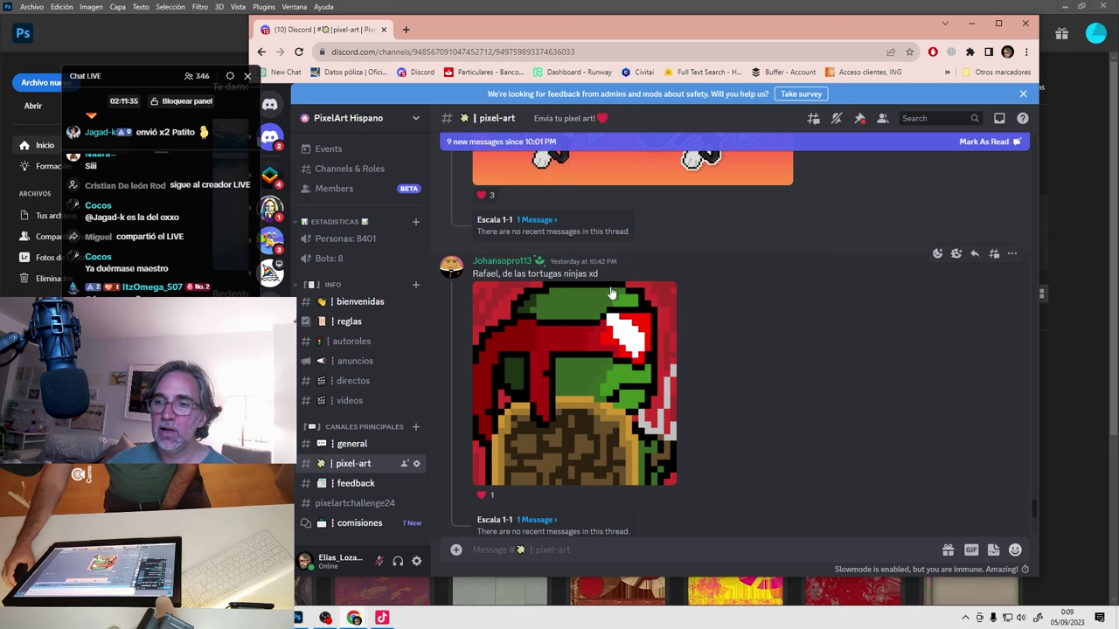
# Move on to the light-gem RPG item post, examine its image in an enlarged preview and close the preview.
pyautogui.scroll(-5, 747, 295)
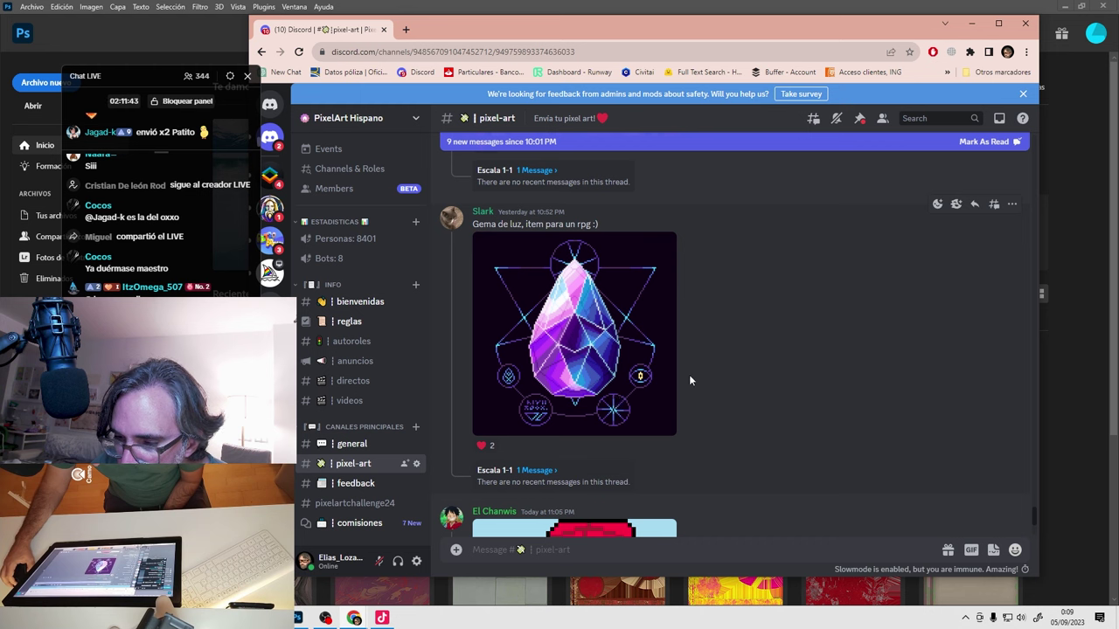
pyautogui.click(627, 364)
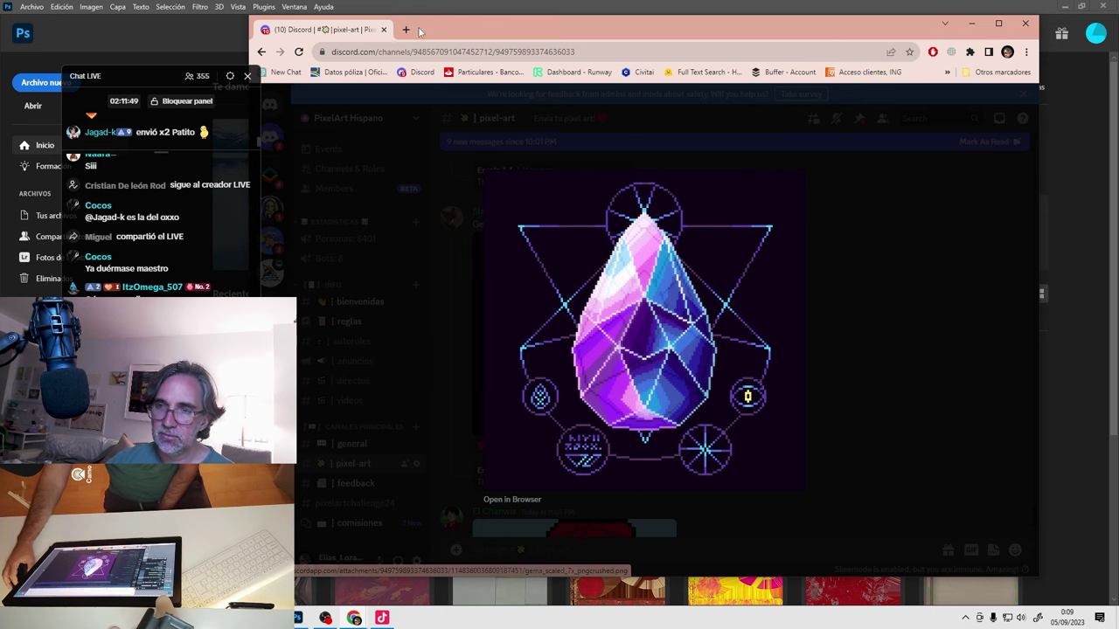
pyautogui.click(357, 166)
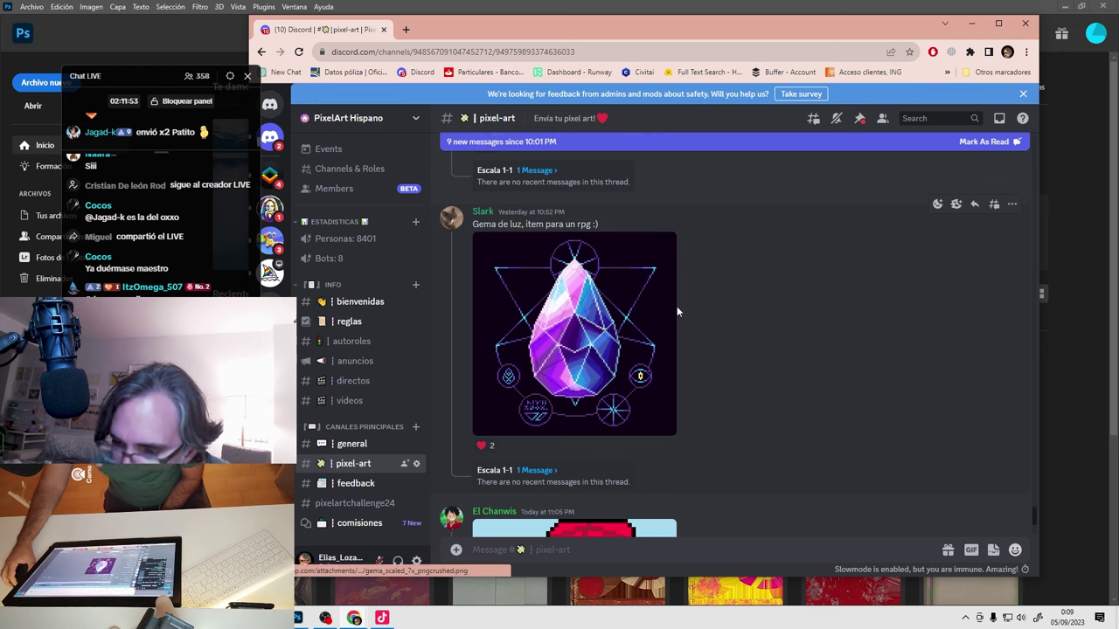
pyautogui.click(633, 348)
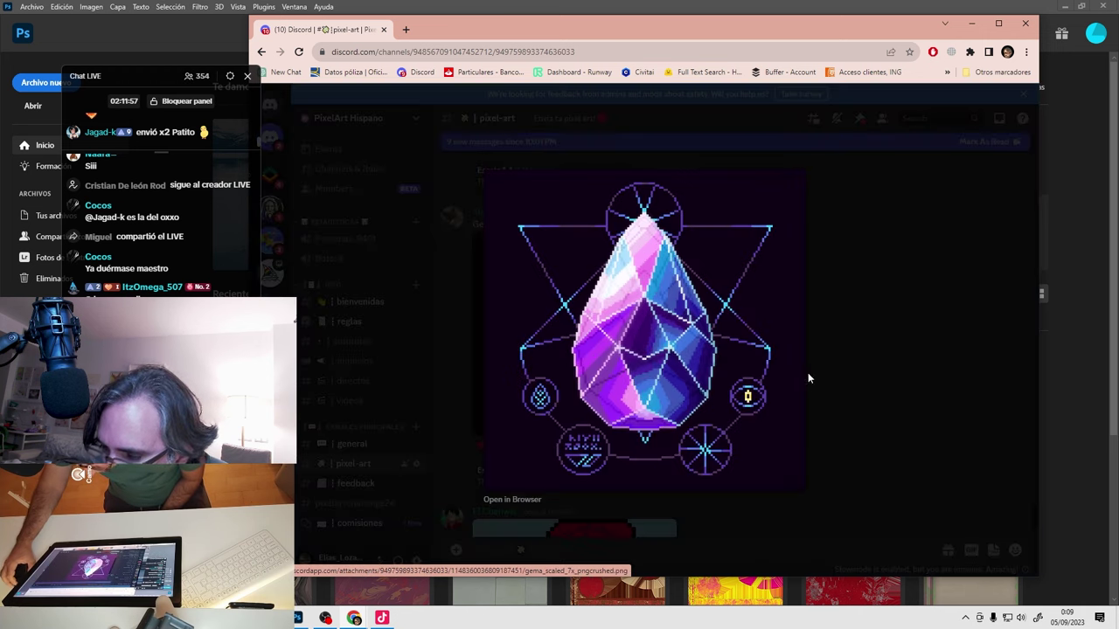
pyautogui.click(832, 306)
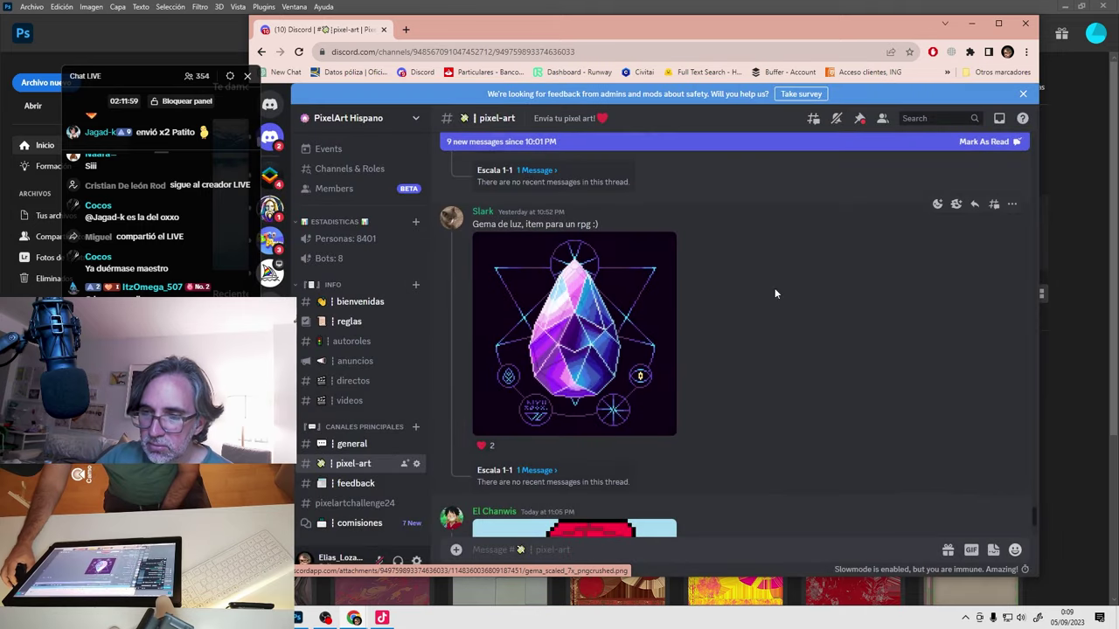
# Look over the Spider-Man portrait post and open the Medusa character from the following post in its own tab.
pyautogui.scroll(-3, 739, 271)
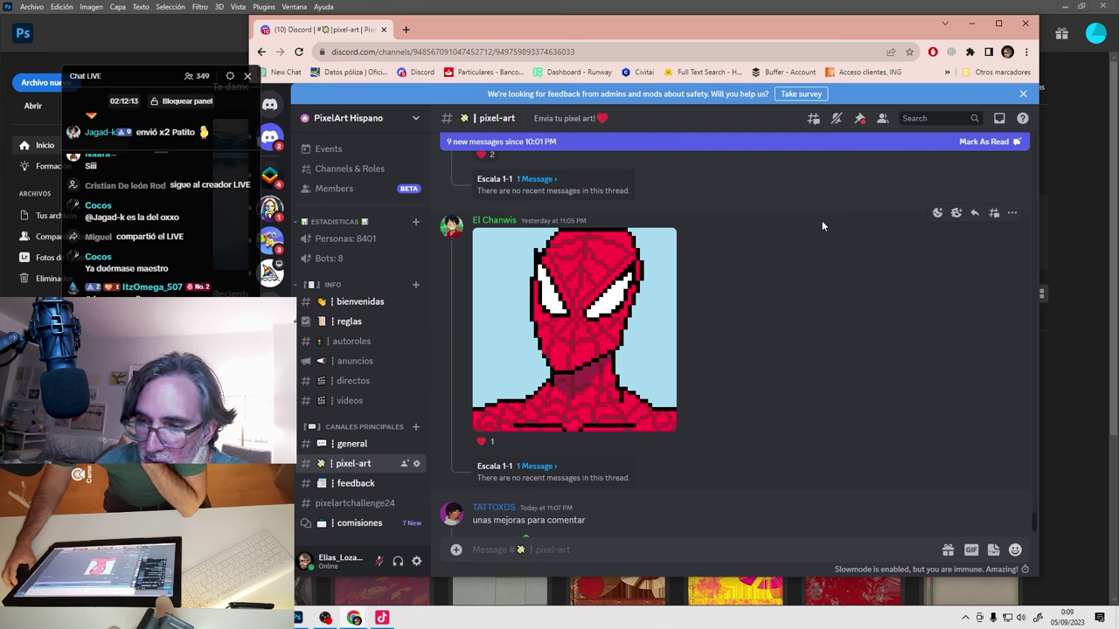
pyautogui.scroll(-3, 822, 220)
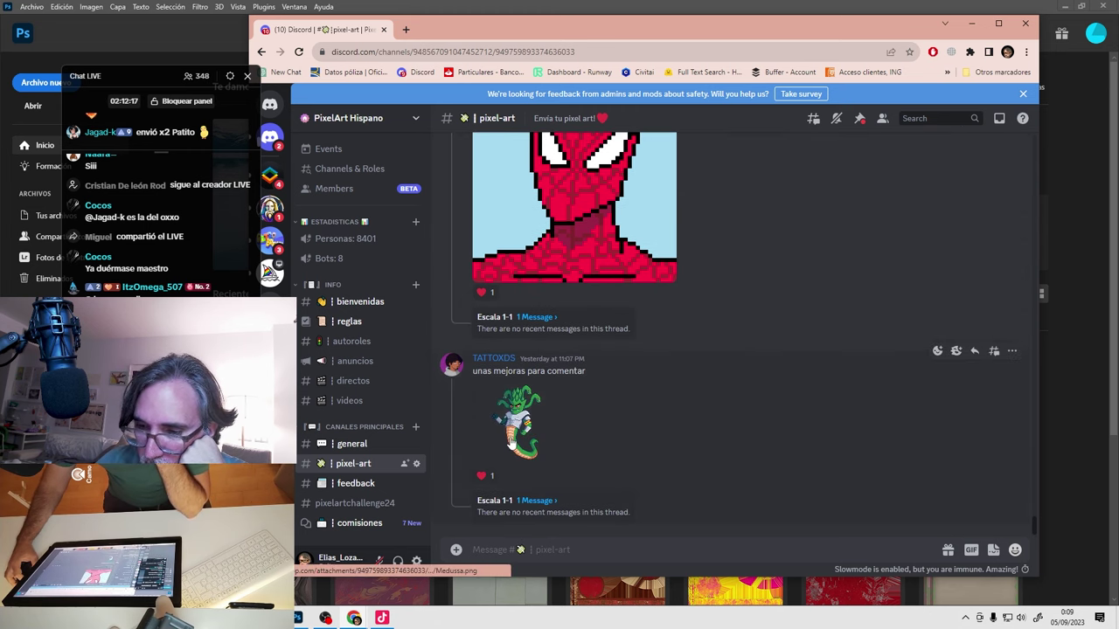
pyautogui.click(513, 444)
pyautogui.click(619, 385)
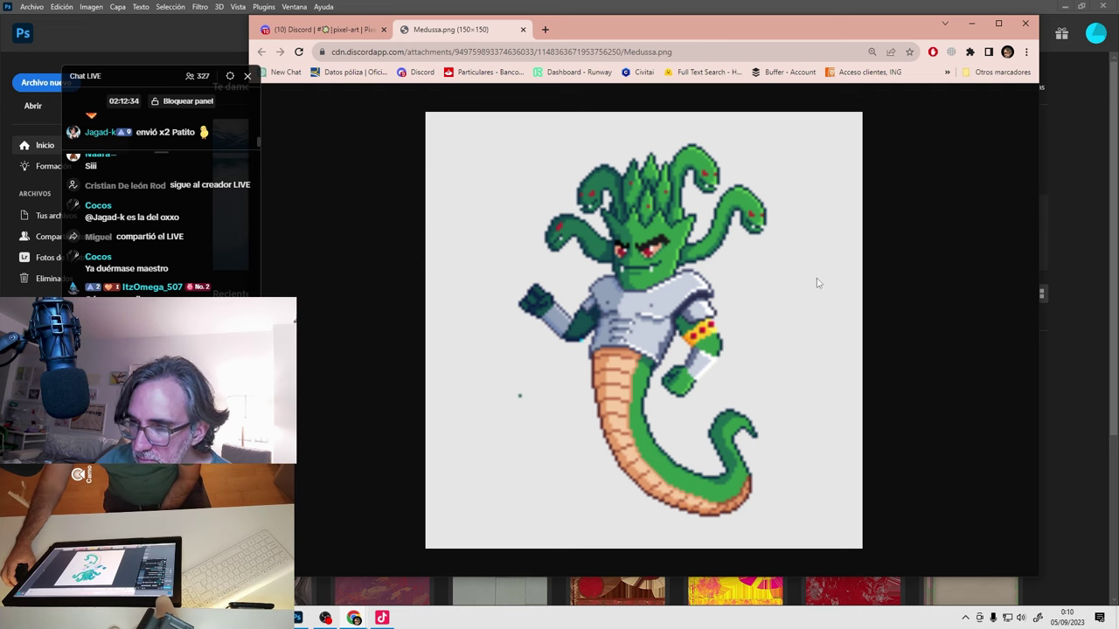
# Close the Medusa image's tab and preview, and close the browser window to return to Photoshop.
pyautogui.click(522, 30)
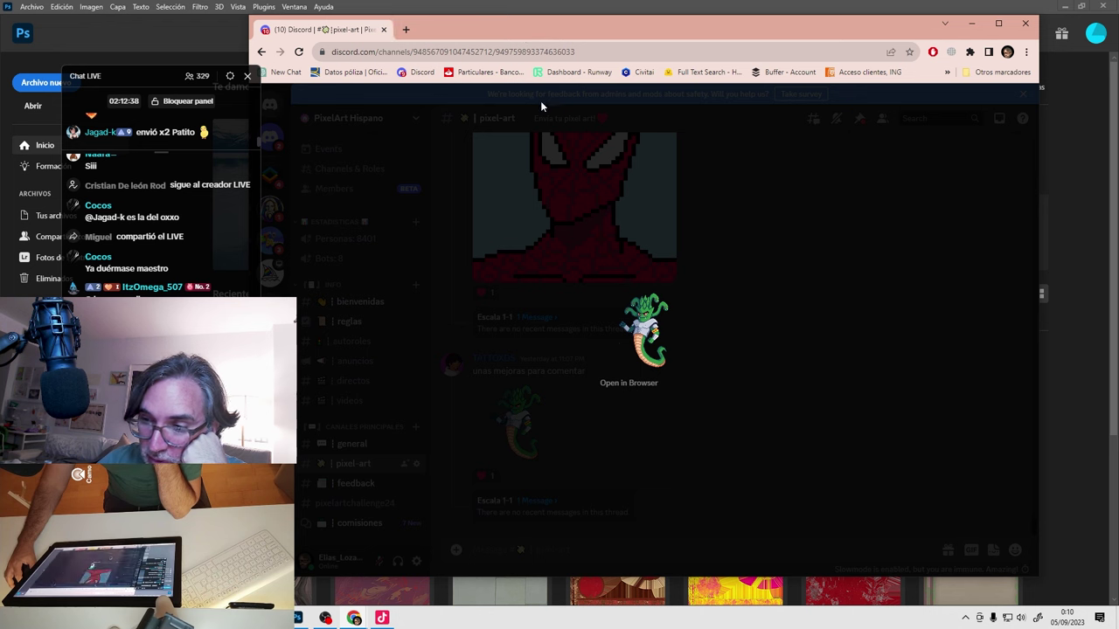
pyautogui.click(753, 279)
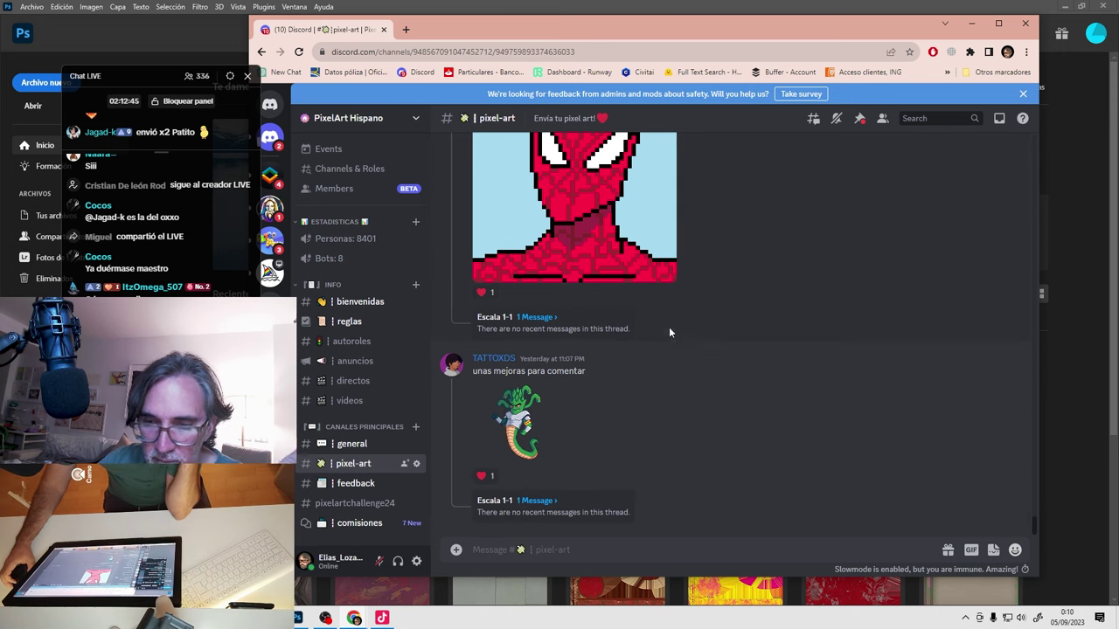
pyautogui.click(1026, 23)
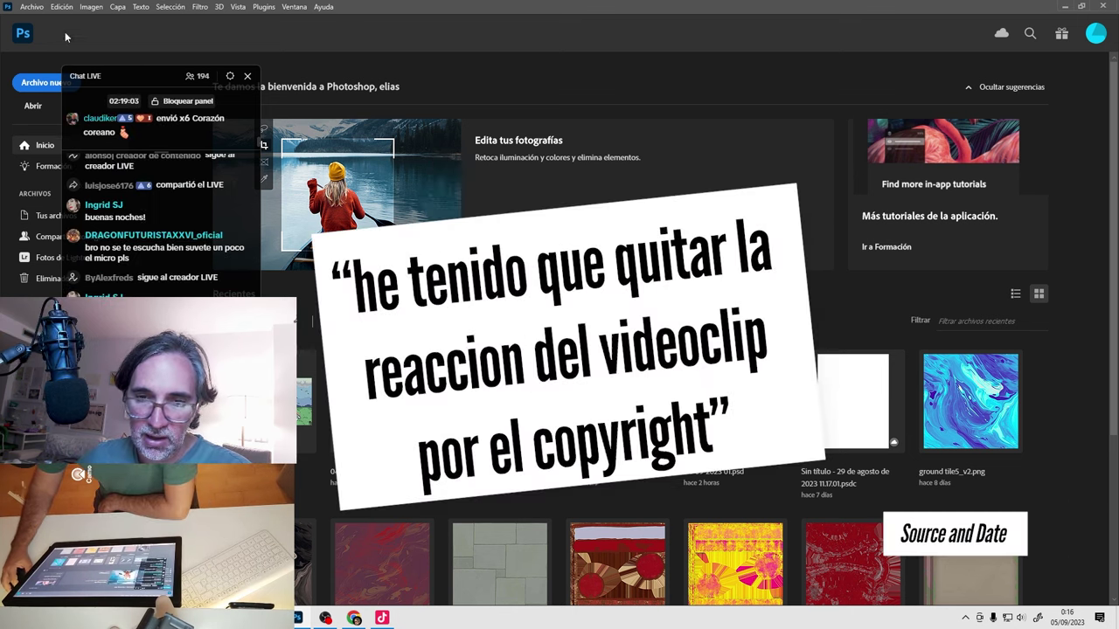
# Start opening a file and browse on the Dico Grande (D:) drive through Tiktok and Directos to the _caratulas Youtube folder.
pyautogui.click(32, 7)
pyautogui.click(39, 31)
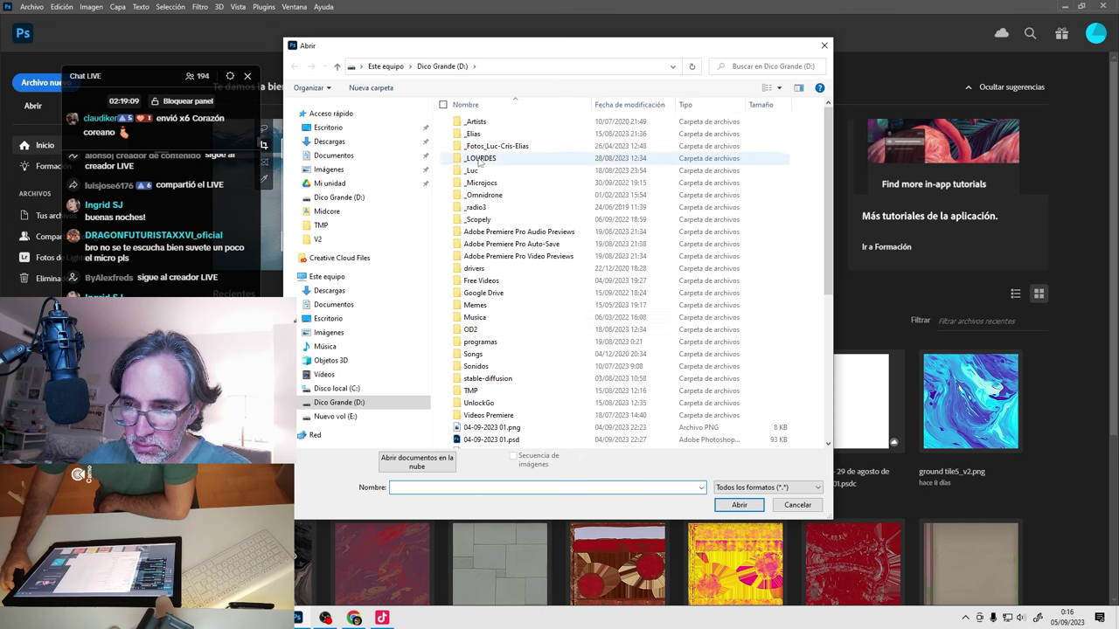
pyautogui.doubleClick(481, 134)
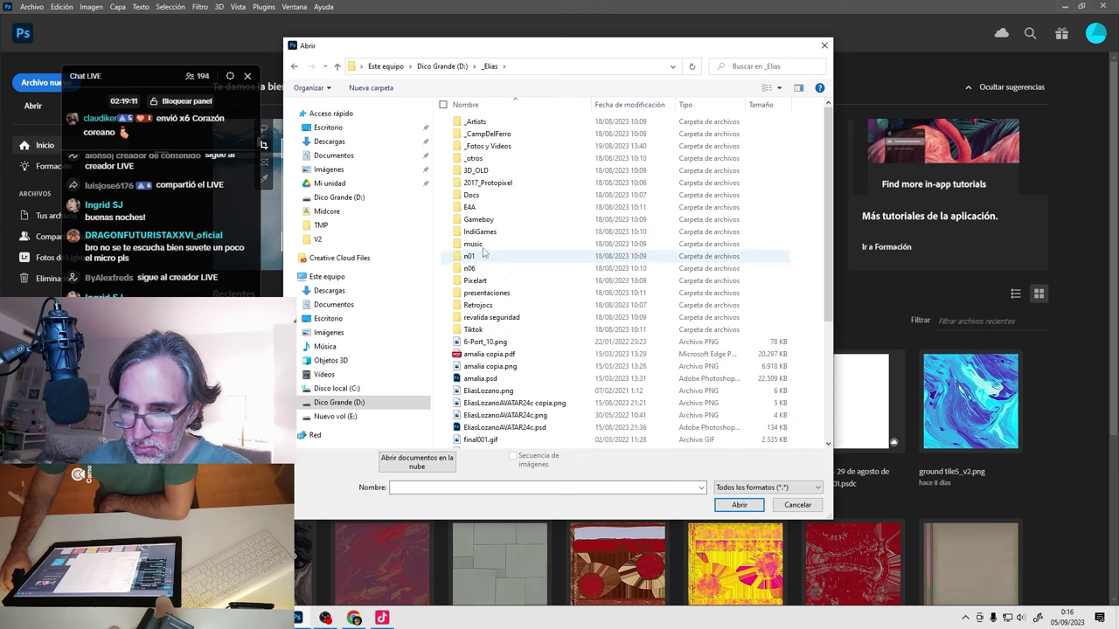
pyautogui.doubleClick(472, 330)
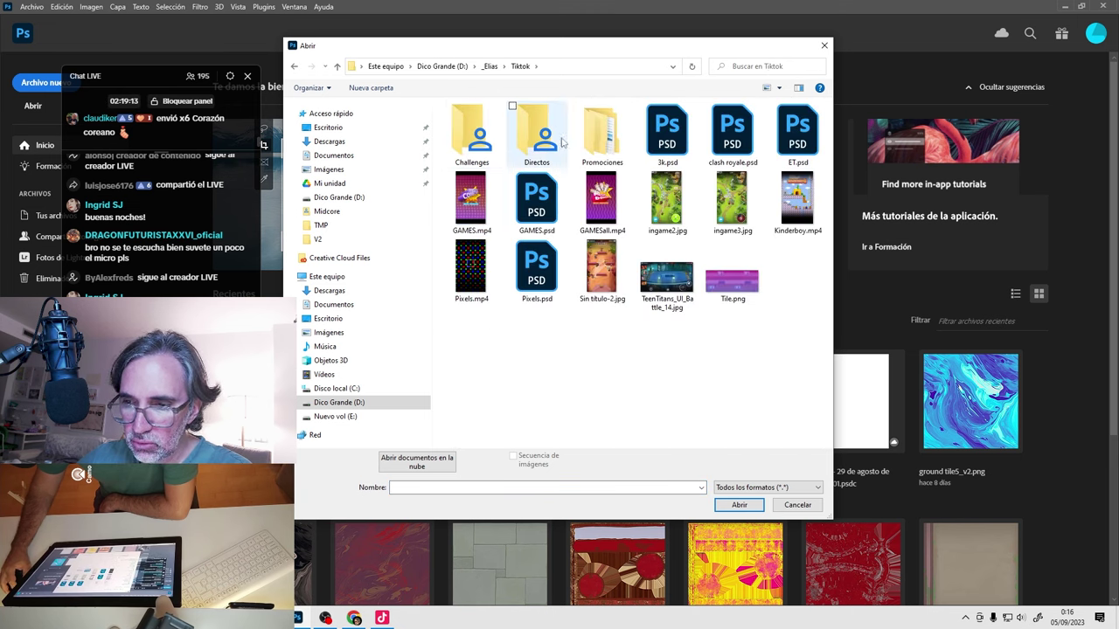
pyautogui.doubleClick(562, 142)
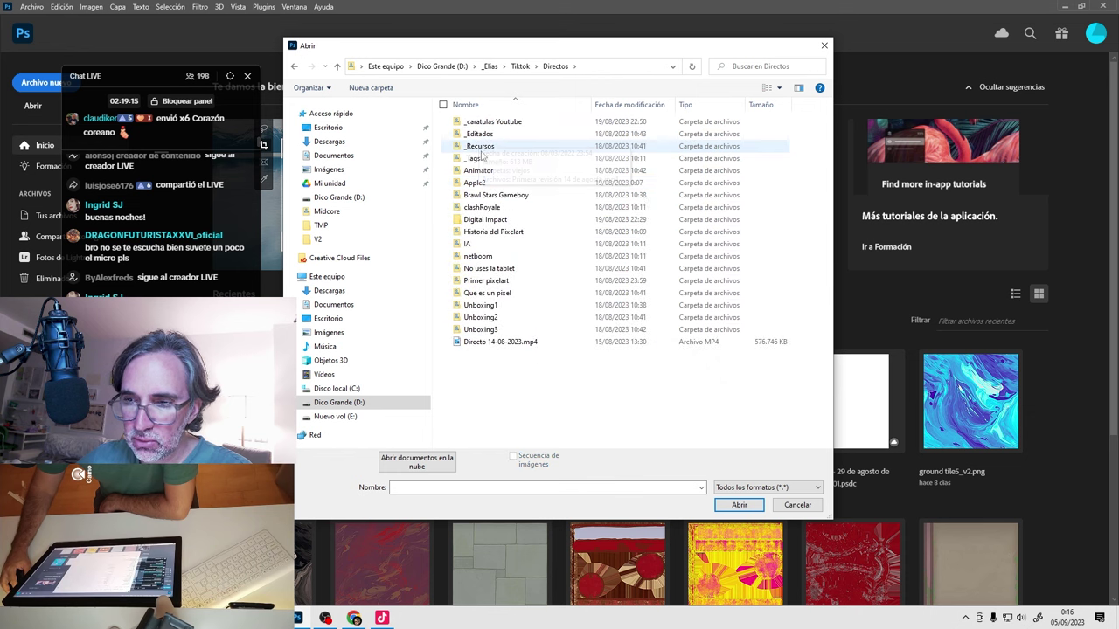
pyautogui.click(510, 123)
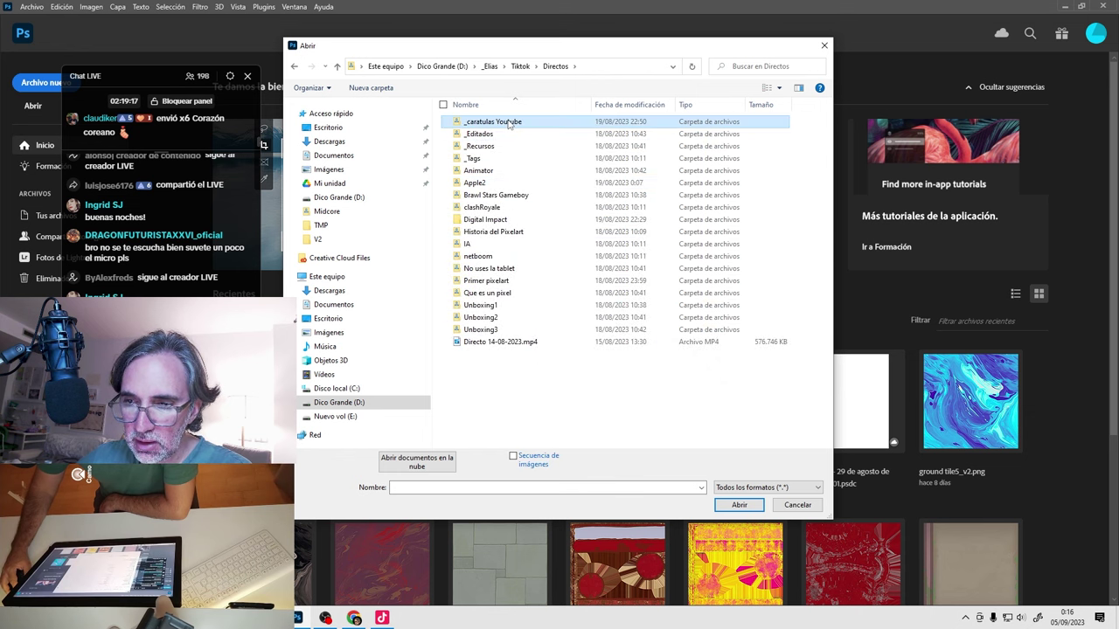
pyautogui.doubleClick(509, 123)
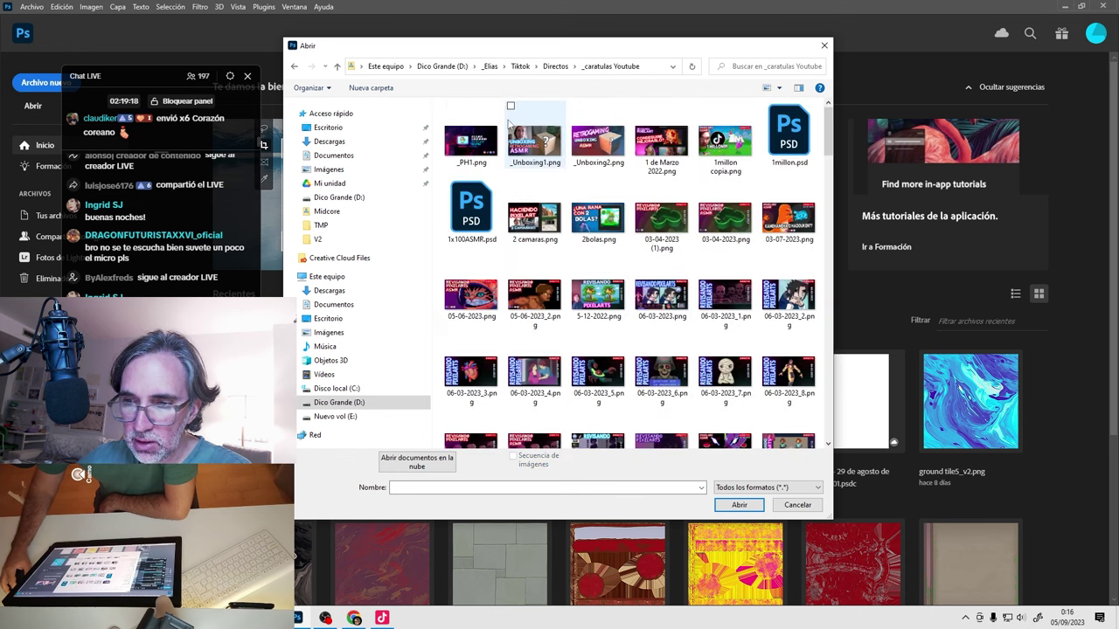
# Limit the listed files to the Photoshop format (PSD, PDD, PSDT) and open Revisiones.psd.
pyautogui.click(767, 487)
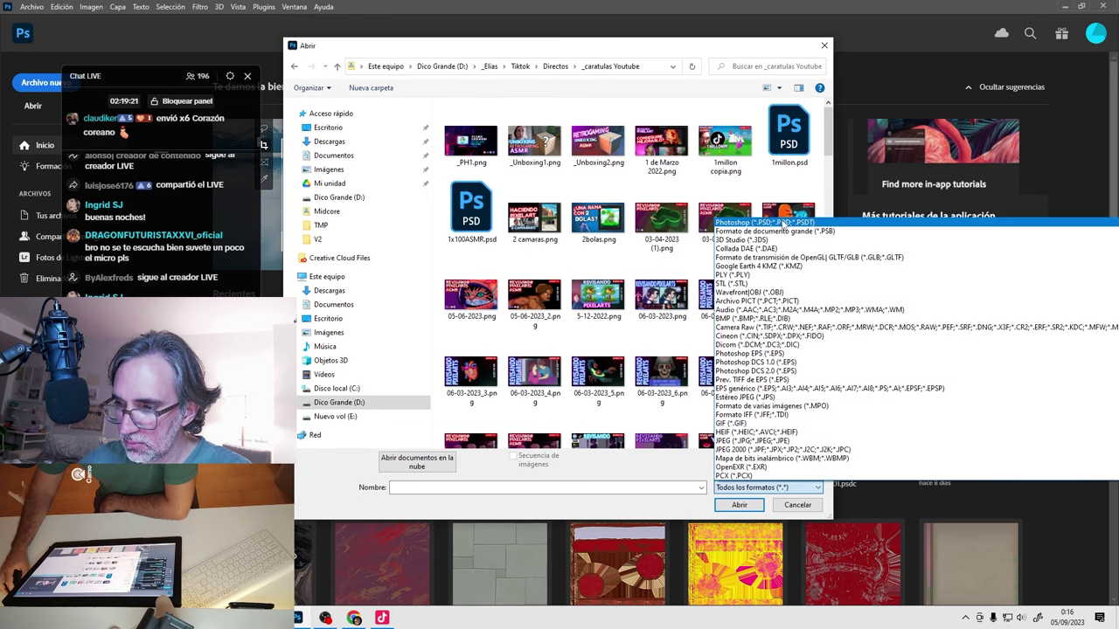
pyautogui.click(783, 223)
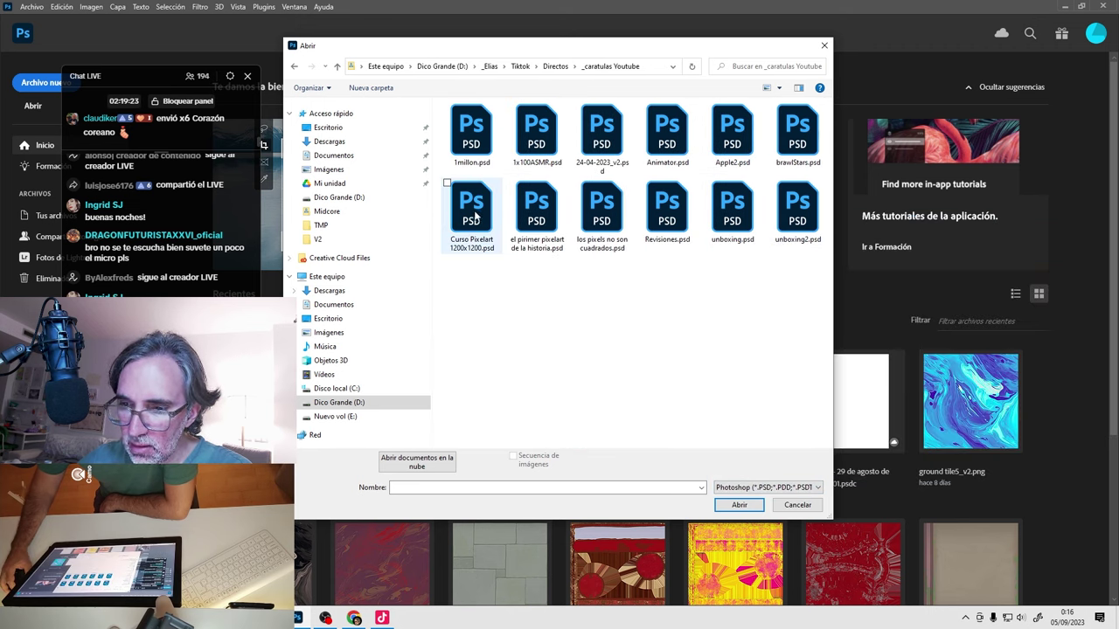
pyautogui.click(595, 212)
pyautogui.click(651, 215)
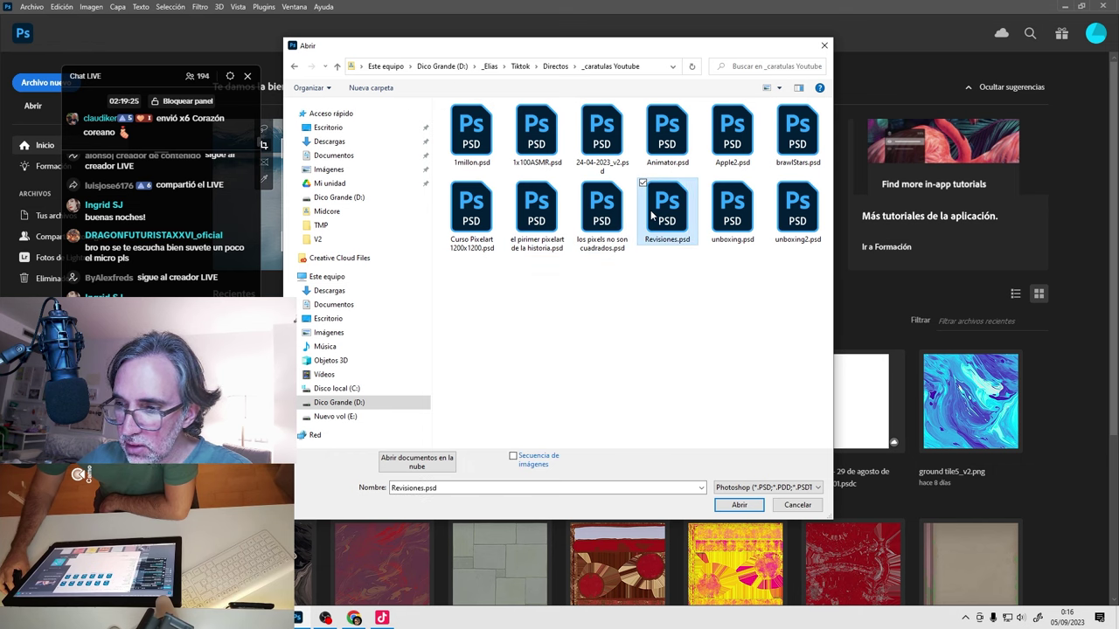
pyautogui.doubleClick(652, 216)
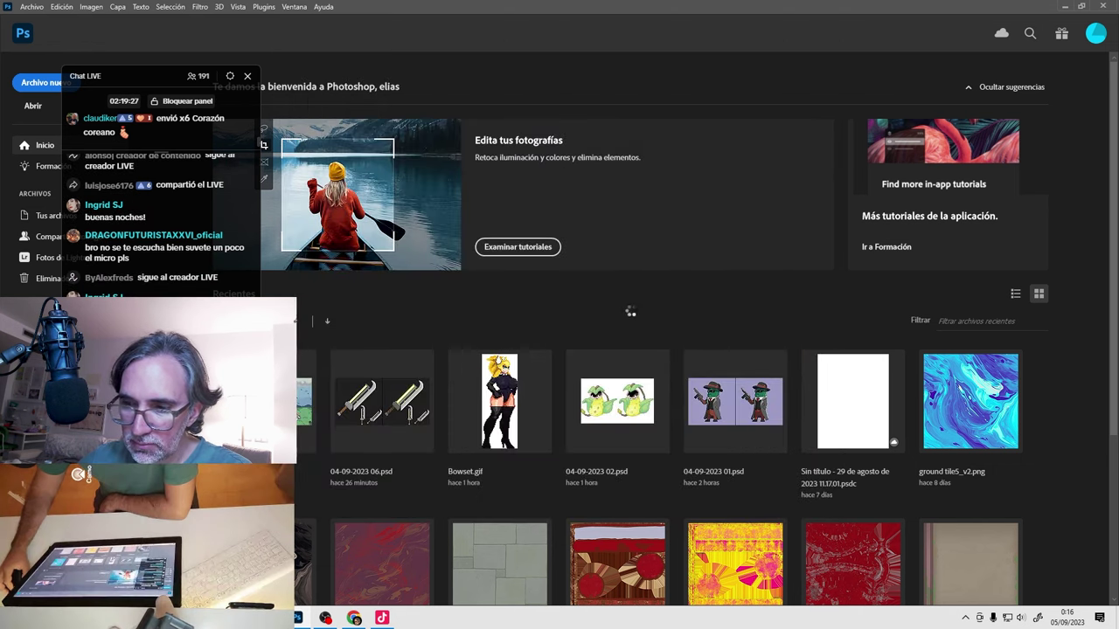
# Detach the Revisiones.psd document into a floating window and show its whole cover at 33.3% zoom.
pyautogui.click(625, 270)
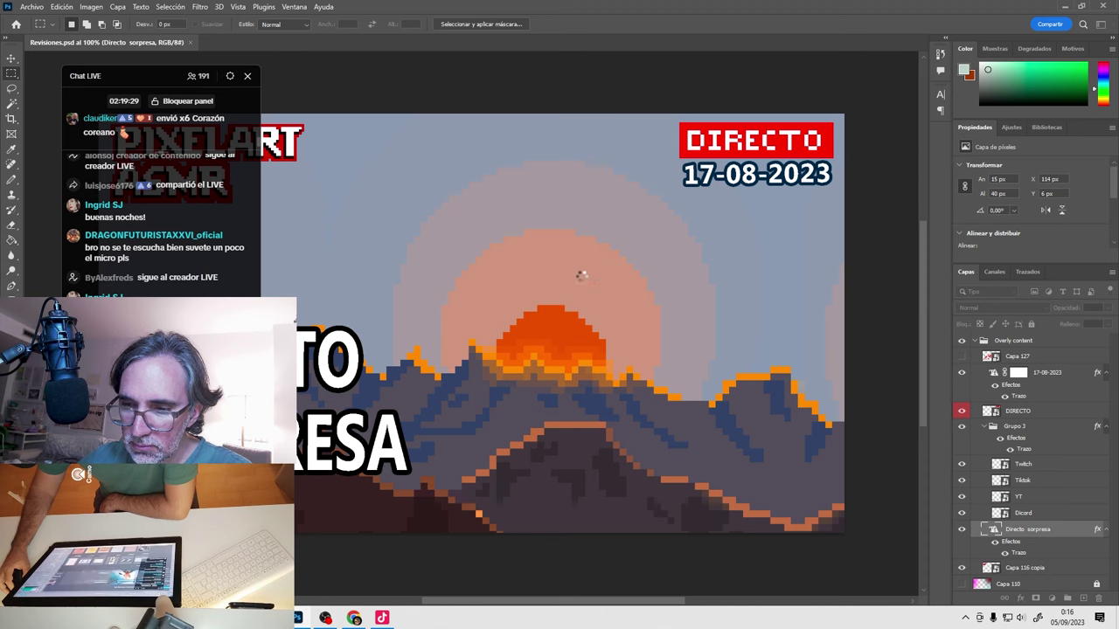
pyautogui.moveTo(166, 42); pyautogui.dragTo(349, 98)
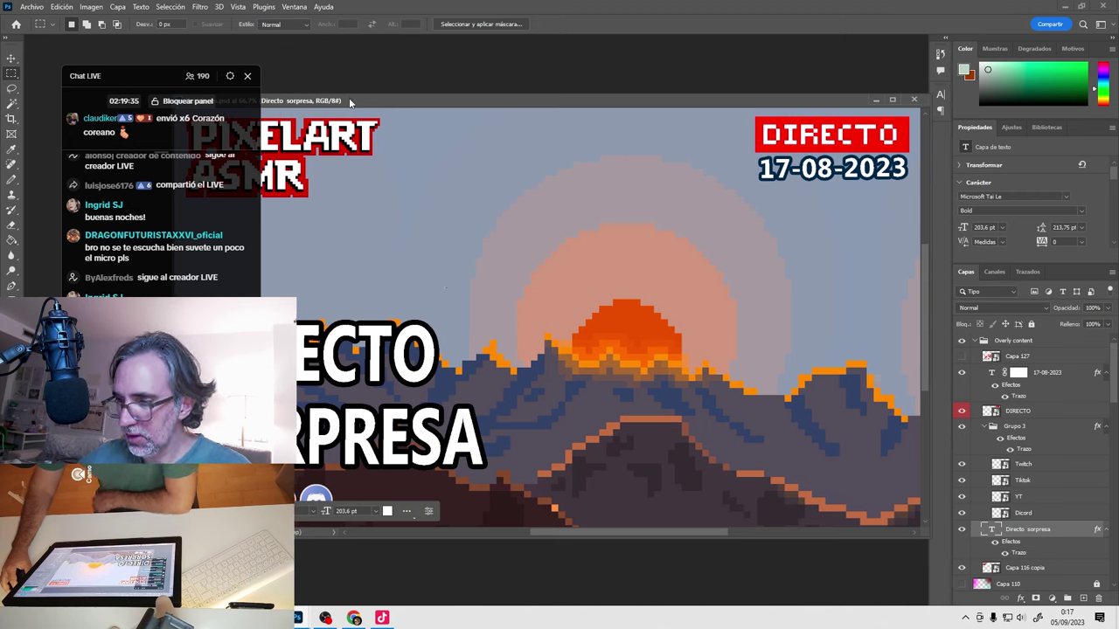
pyautogui.keyDown('alt'); pyautogui.click(516, 293); pyautogui.keyUp('alt')
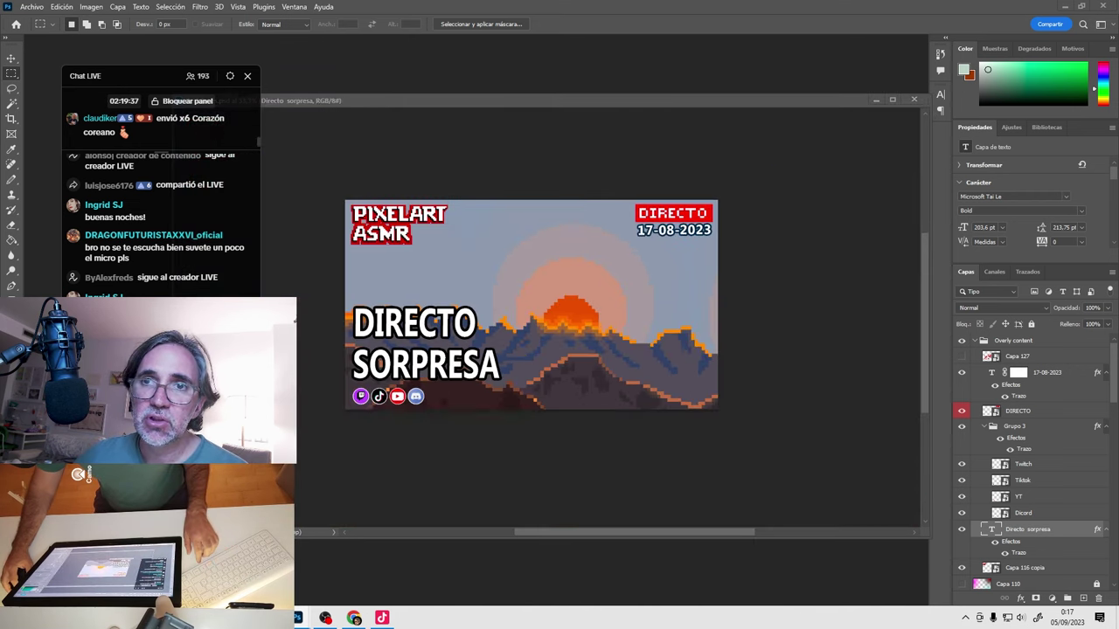
# Switch to File Explorer, open the Dico Grande (D:) drive and display its contents as large thumbnails.
pyautogui.press('super+e')
pyautogui.moveTo(345, 15); pyautogui.dragTo(684, 15)
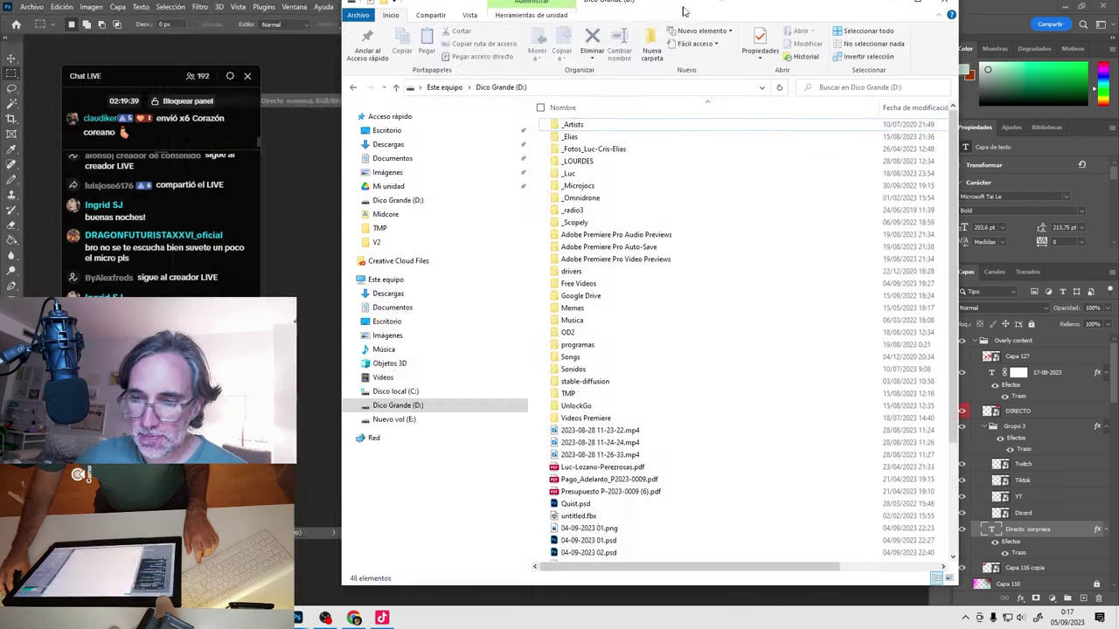
pyautogui.click(395, 415)
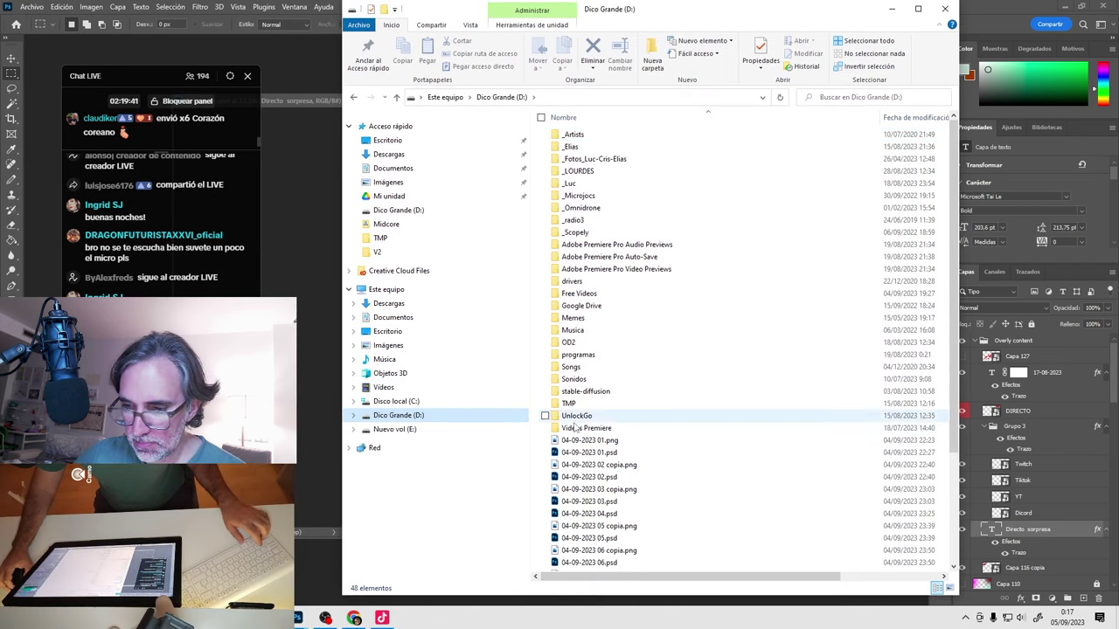
pyautogui.scroll(-4, 626, 425)
pyautogui.hotkey('ctrl', 'shift', '6')
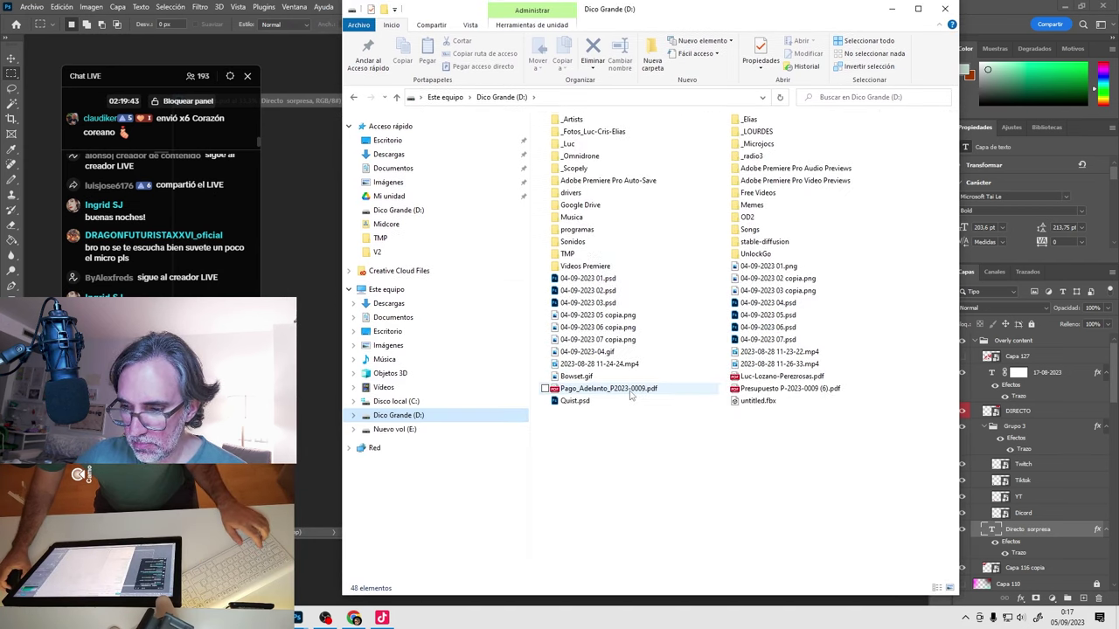
pyautogui.keyDown('ctrl'); pyautogui.scroll(4, 630, 395); pyautogui.keyUp('ctrl')
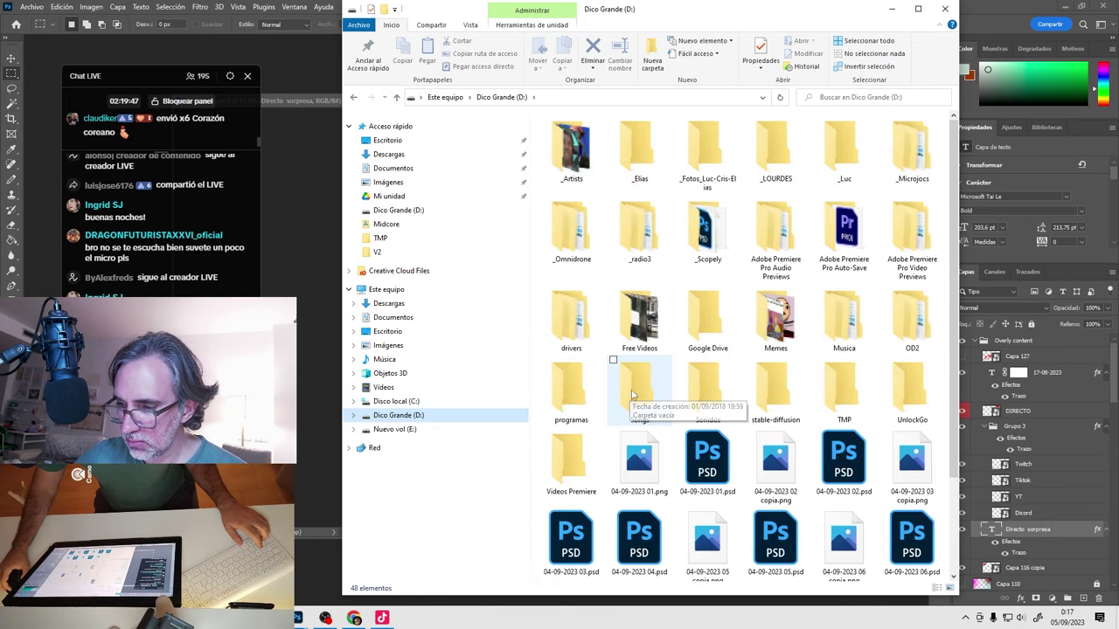
pyautogui.scroll(-2, 633, 395)
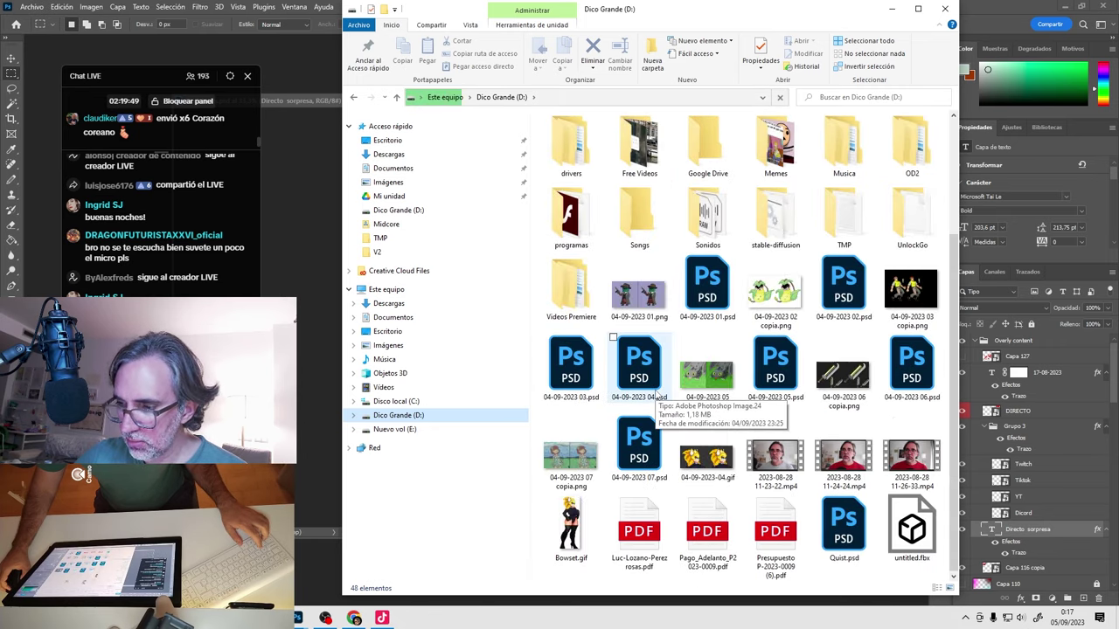
# Select the 04-09-2023 images 01.png, 02, 03, 05, 06 and 07 copia.png and 04-09-2023-04.gif, and open them in Photoshop.
pyautogui.click(639, 289)
pyautogui.keyDown('ctrl'); pyautogui.click(775, 289); pyautogui.keyUp('ctrl')
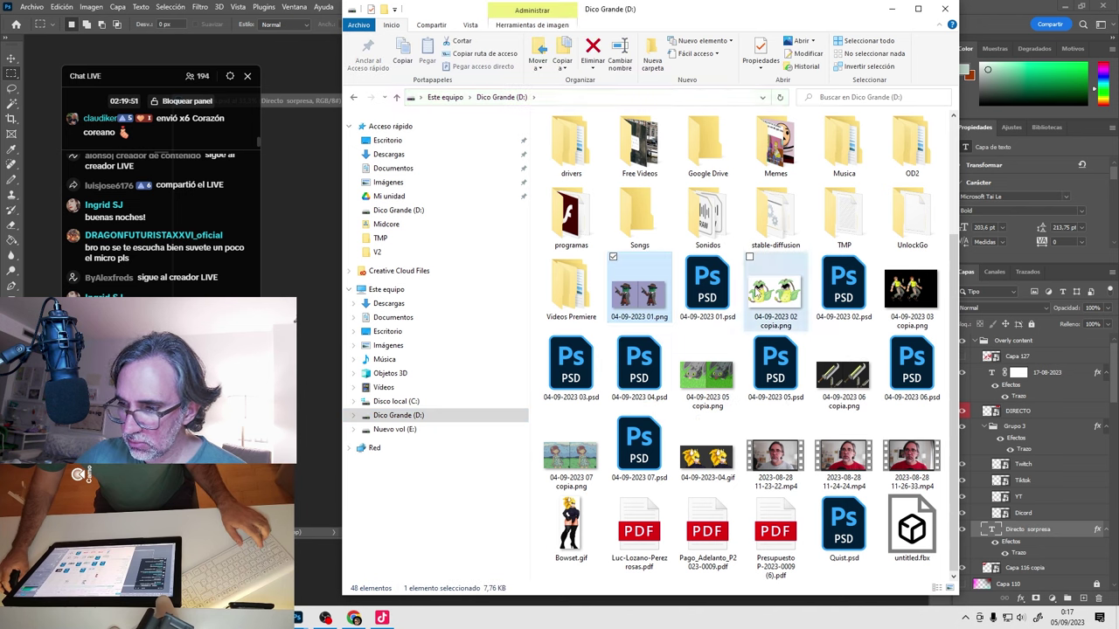
pyautogui.keyDown('ctrl'); pyautogui.click(924, 286); pyautogui.keyUp('ctrl')
pyautogui.keyDown('ctrl'); pyautogui.click(843, 374); pyautogui.keyUp('ctrl')
pyautogui.keyDown('ctrl'); pyautogui.click(707, 374); pyautogui.keyUp('ctrl')
pyautogui.keyDown('ctrl'); pyautogui.click(707, 457); pyautogui.keyUp('ctrl')
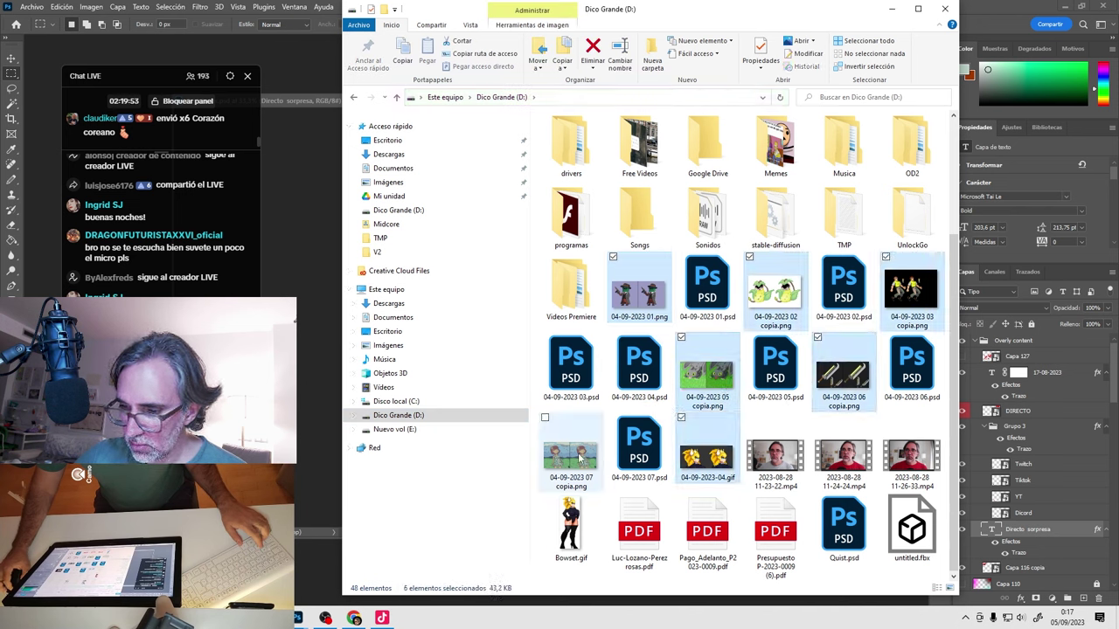
pyautogui.keyDown('ctrl'); pyautogui.click(577, 458); pyautogui.keyUp('ctrl')
pyautogui.press('Return')
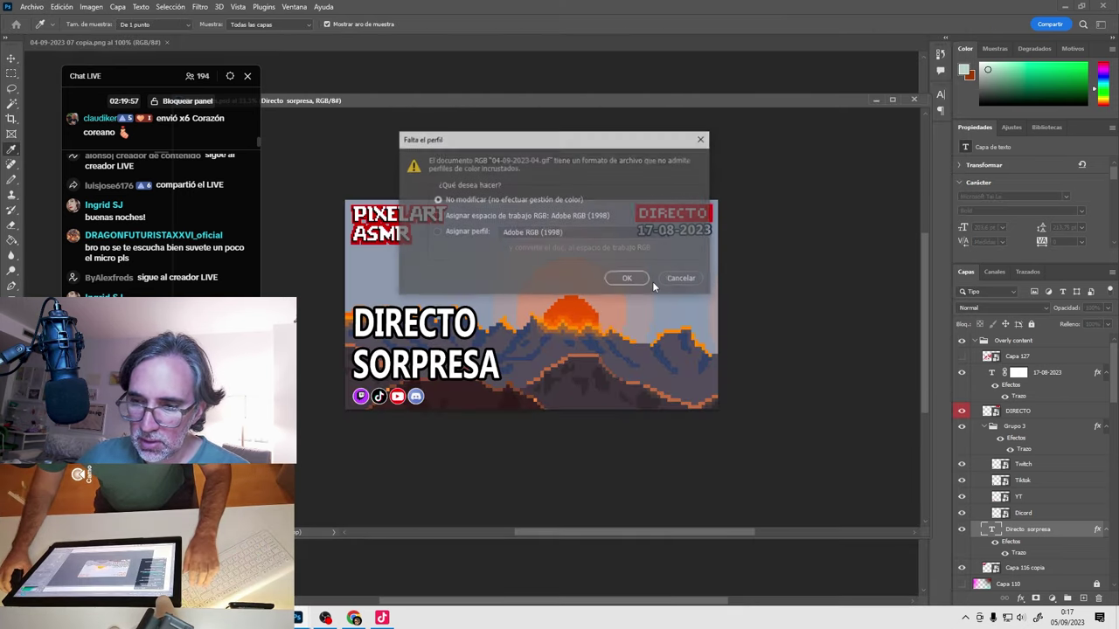
# Accept the missing-profile prompts for the opened images, leaving each one unmodified without colour management.
pyautogui.click(631, 276)
pyautogui.click(620, 276)
pyautogui.click(622, 275)
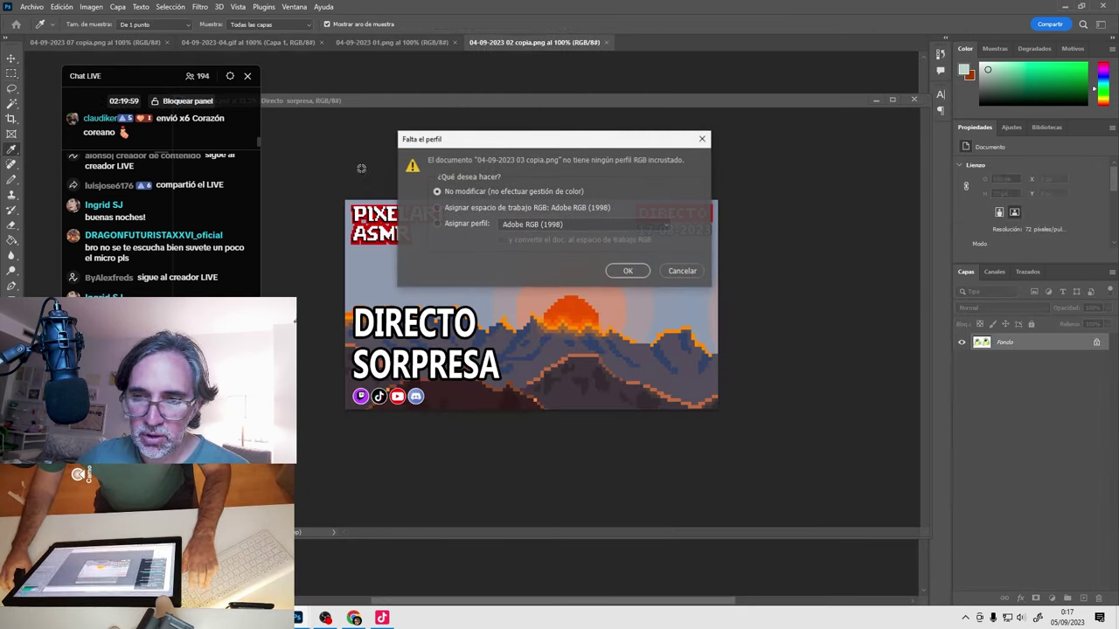
pyautogui.press('Return')
pyautogui.press('Return')
pyautogui.press('Return')
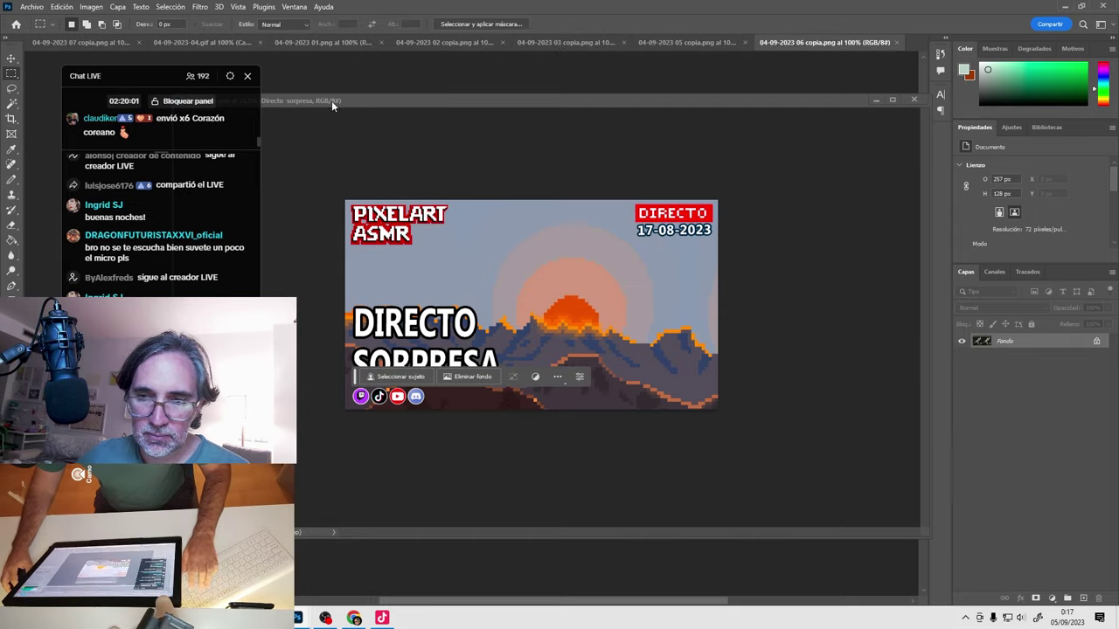
# Move the floating Revisiones.psd window down and aside so the opened pixel-art images are uncovered.
pyautogui.press('m')
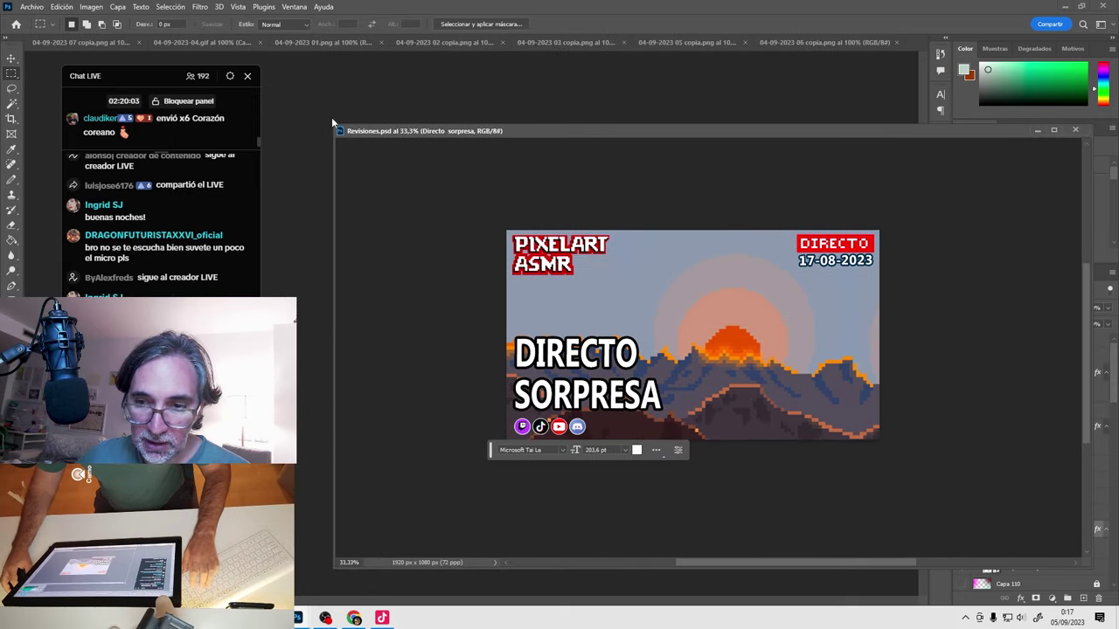
pyautogui.moveTo(340, 136); pyautogui.dragTo(664, 320)
pyautogui.moveTo(735, 333); pyautogui.dragTo(604, 348)
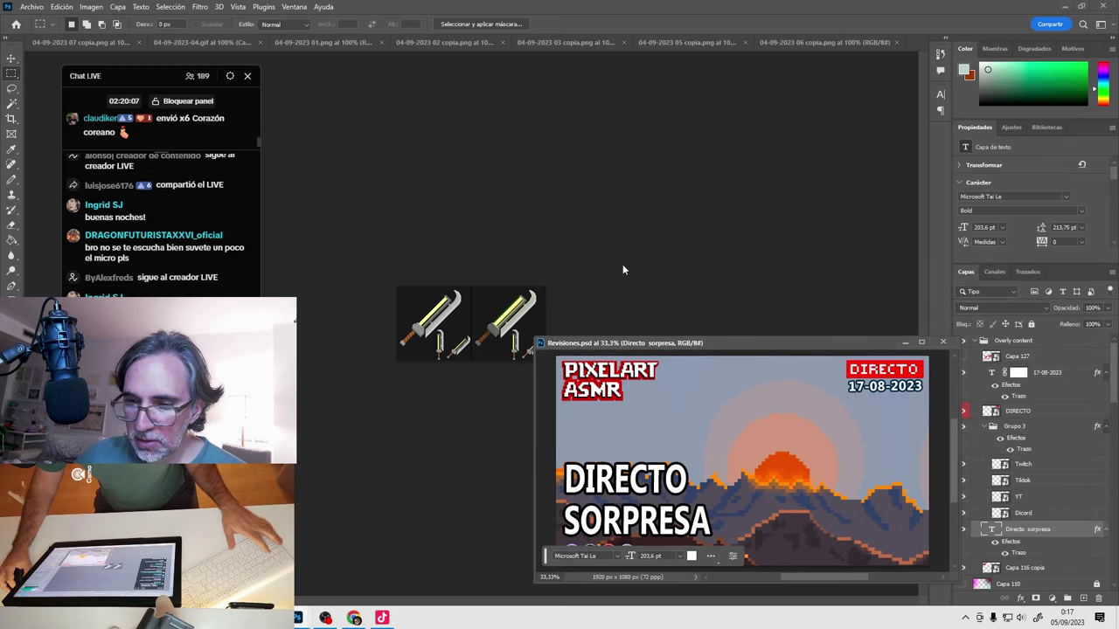
pyautogui.click(85, 43)
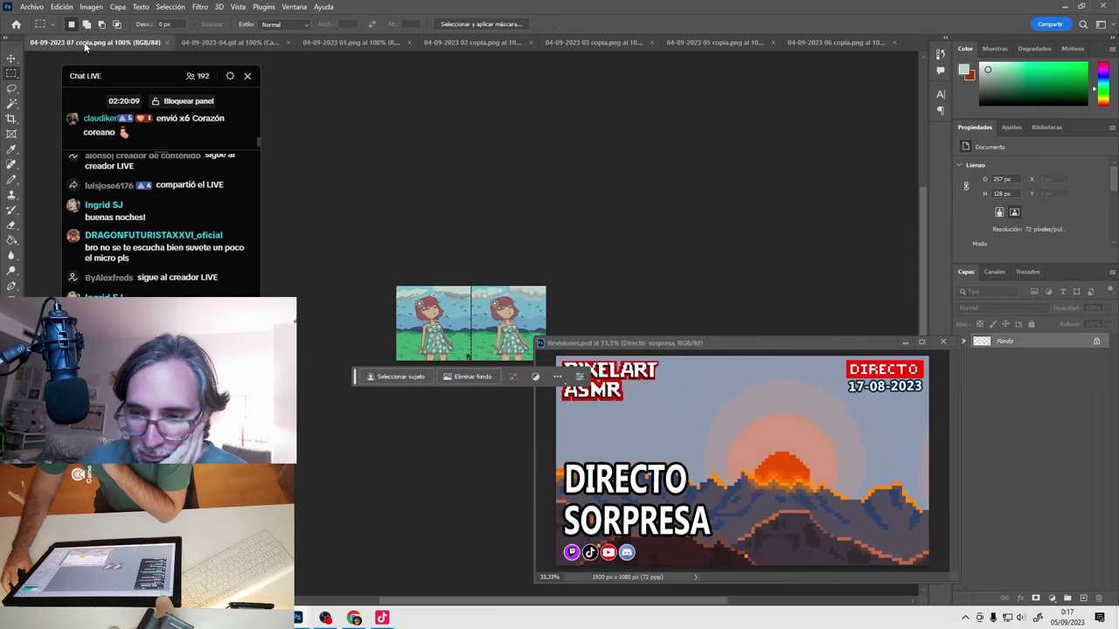
pyautogui.click(234, 43)
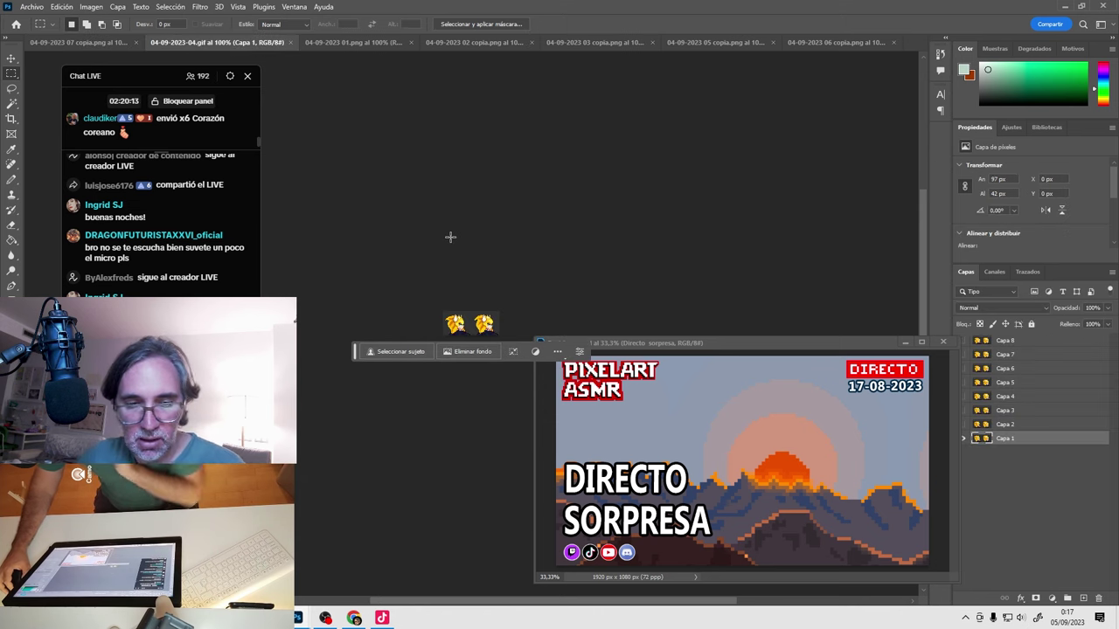
pyautogui.hotkey('ctrl', '+')
pyautogui.hotkey('ctrl', '+')
pyautogui.hotkey('ctrl', '+')
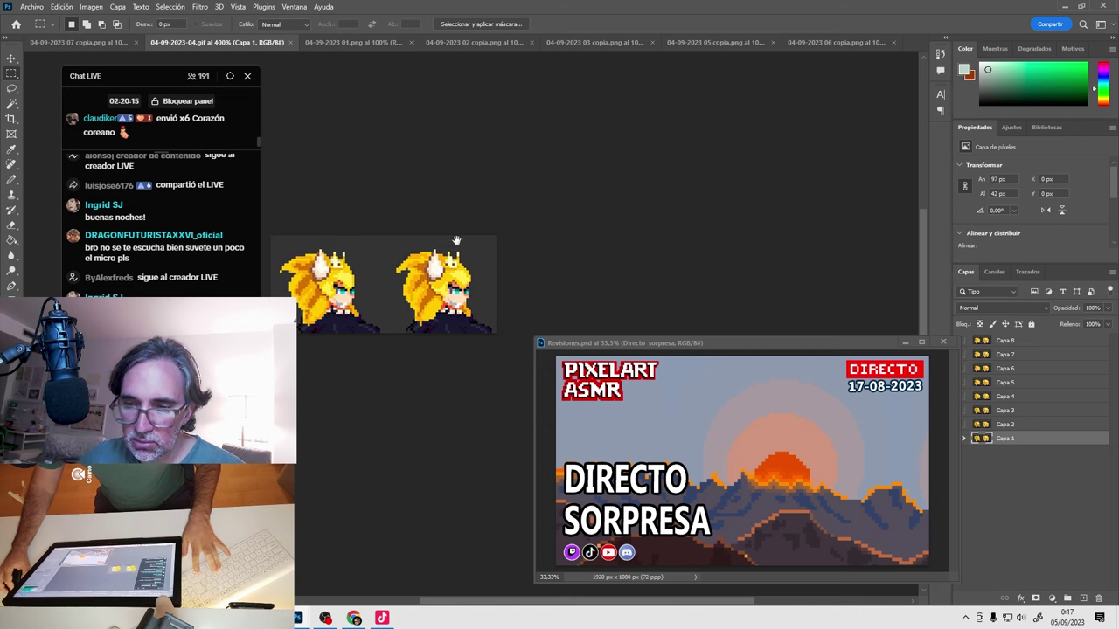
pyautogui.click(291, 42)
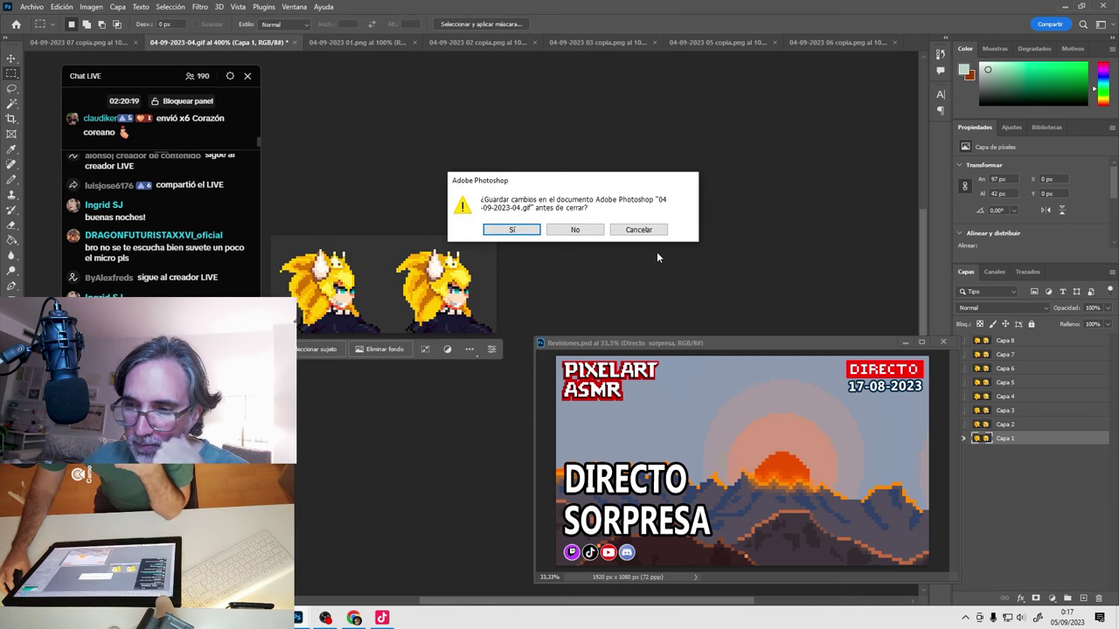
pyautogui.click(556, 229)
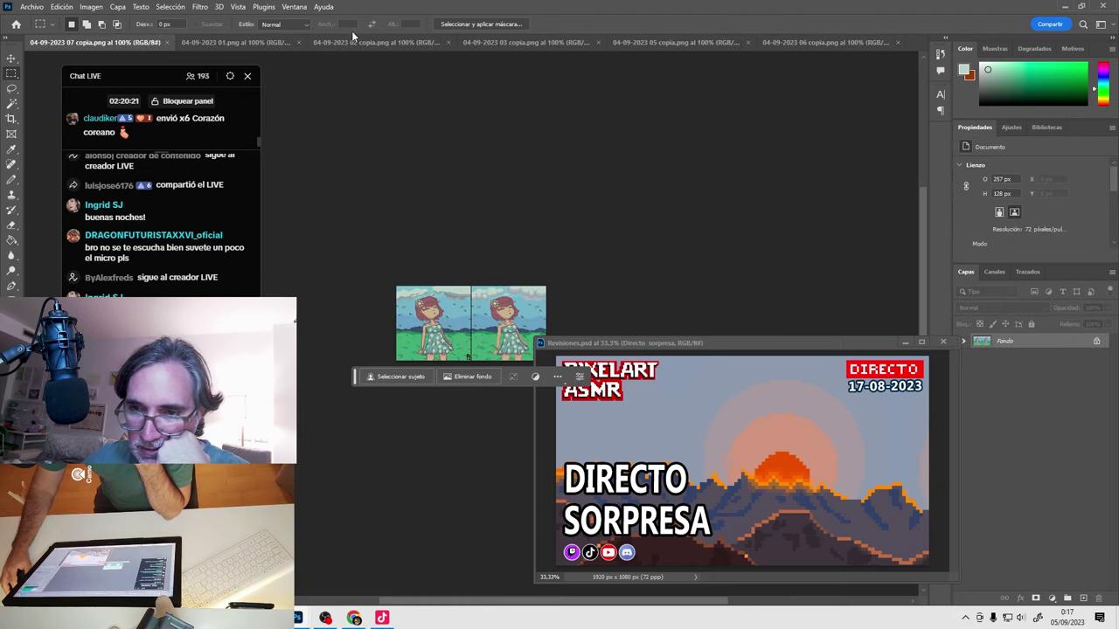
pyautogui.click(251, 41)
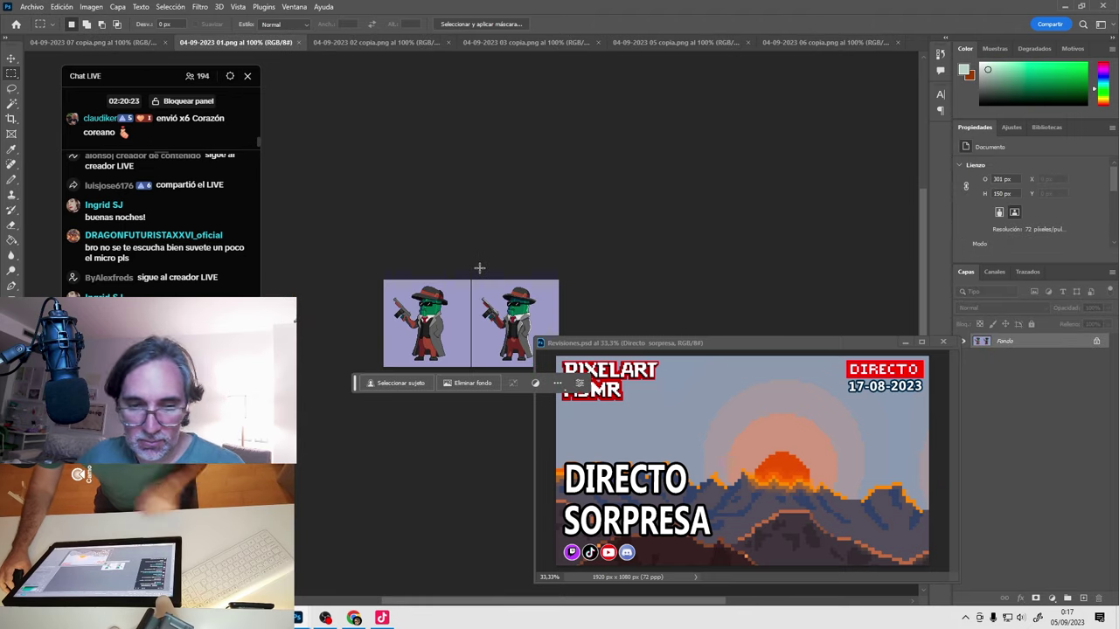
pyautogui.scroll(2, 492, 280)
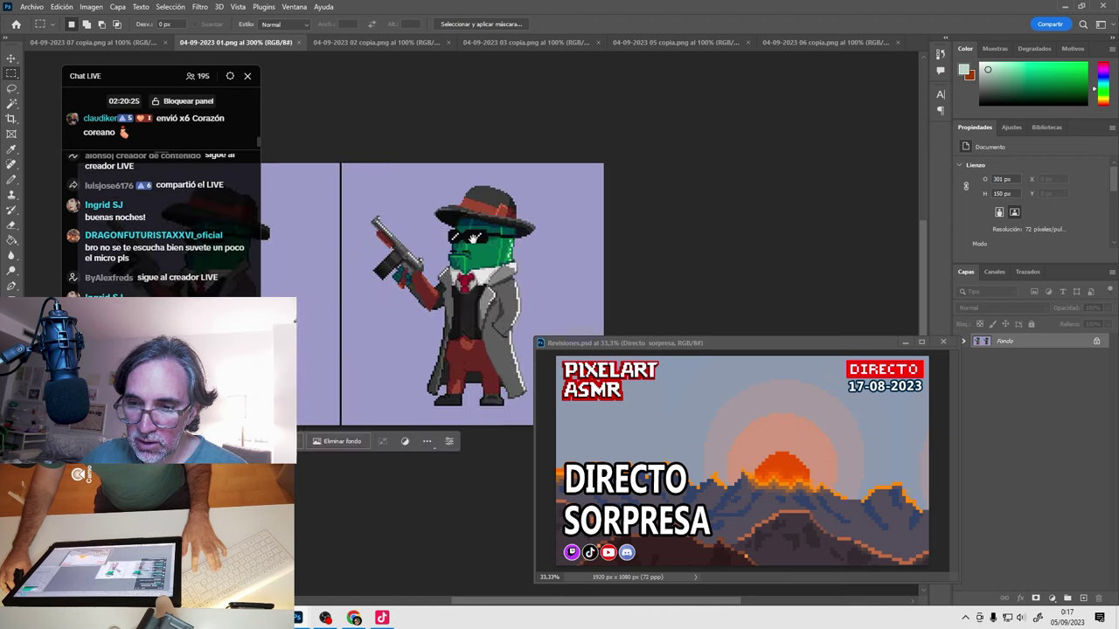
pyautogui.click(356, 41)
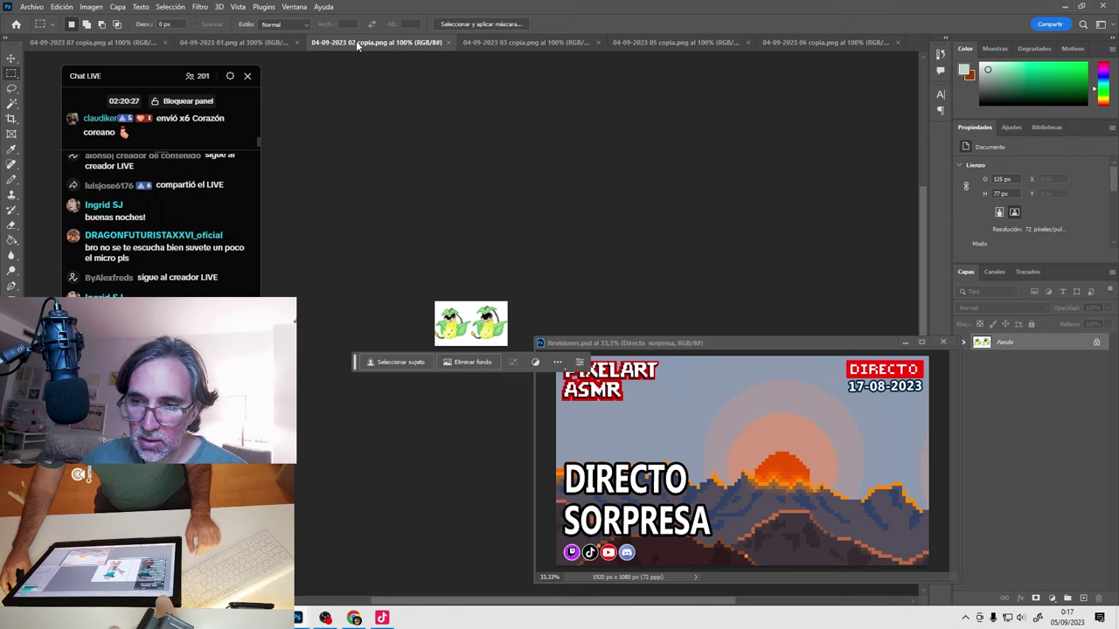
pyautogui.scroll(4, 494, 302)
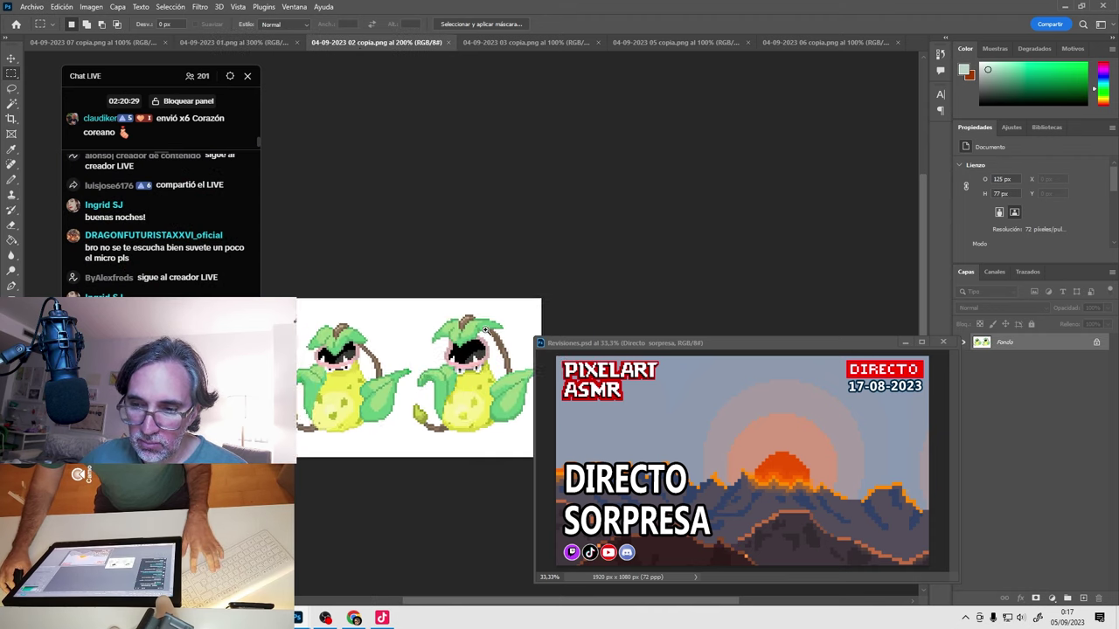
pyautogui.scroll(3, 464, 290)
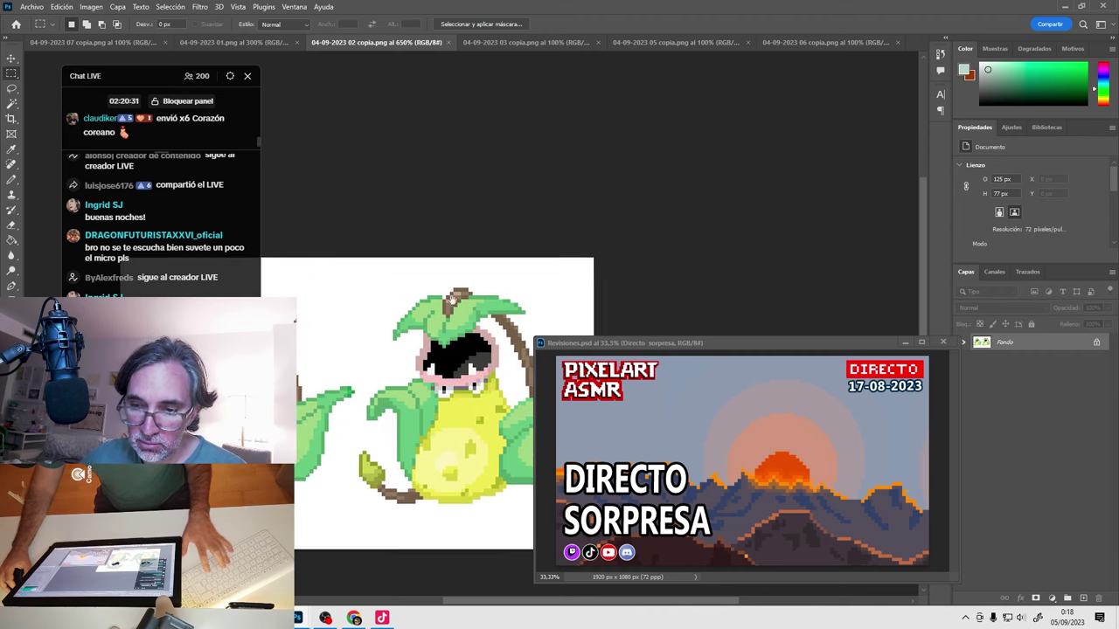
pyautogui.click(504, 44)
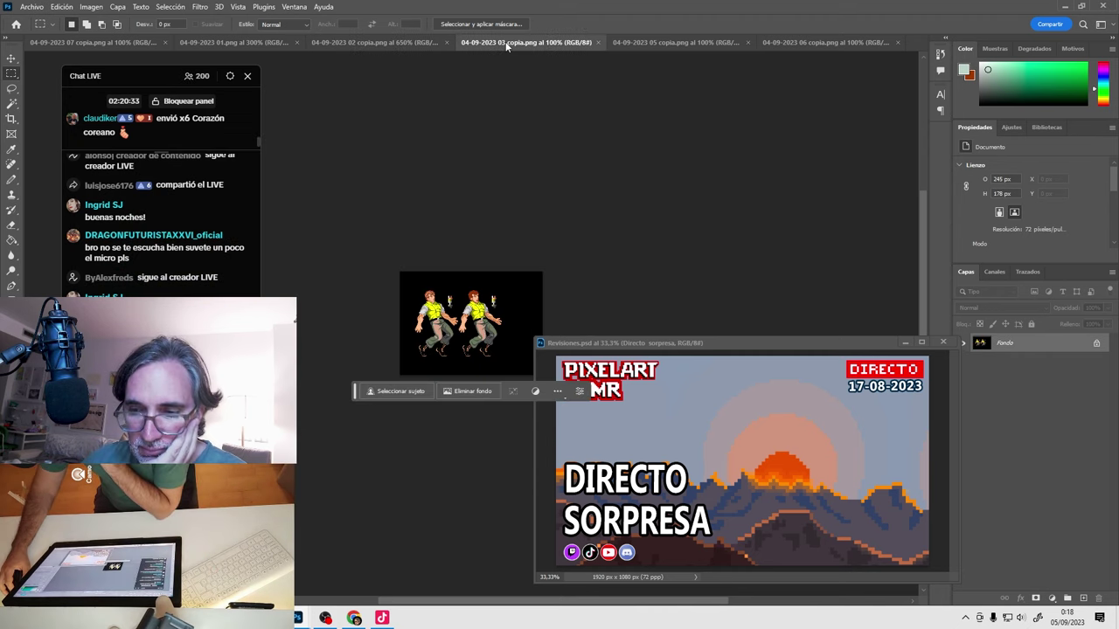
pyautogui.scroll(4, 492, 321)
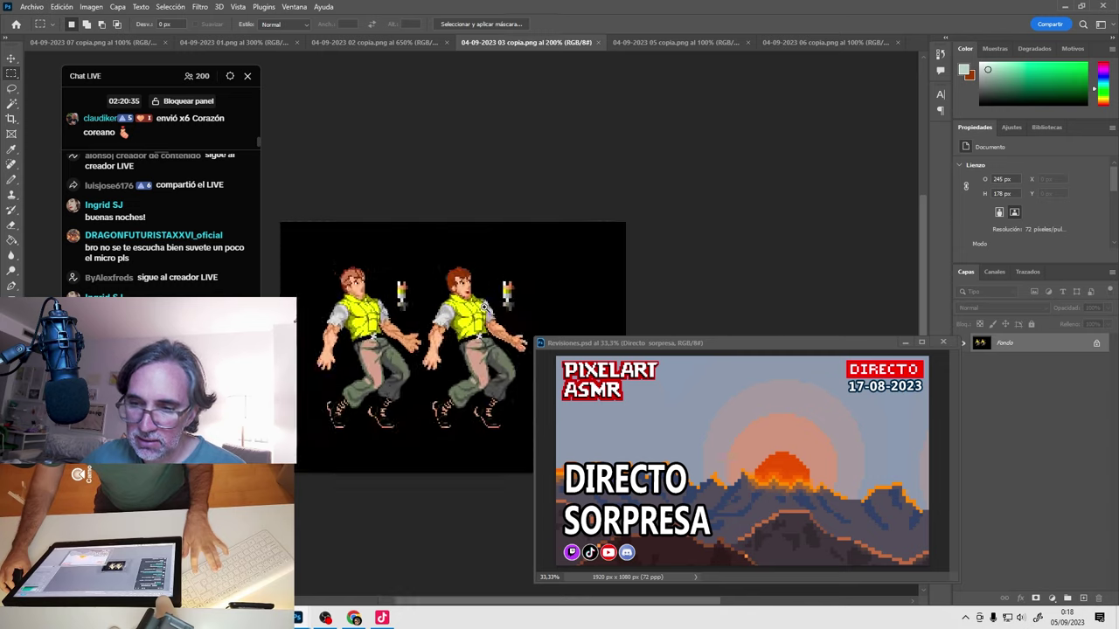
pyautogui.moveTo(491, 322); pyautogui.dragTo(461, 255)
pyautogui.click(598, 42)
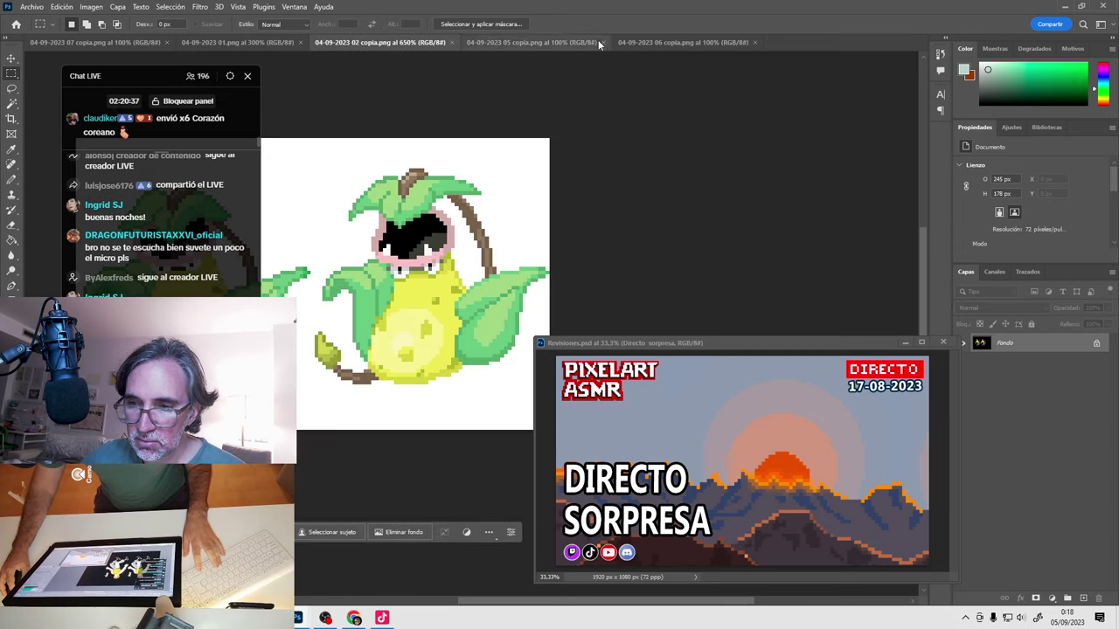
pyautogui.click(571, 47)
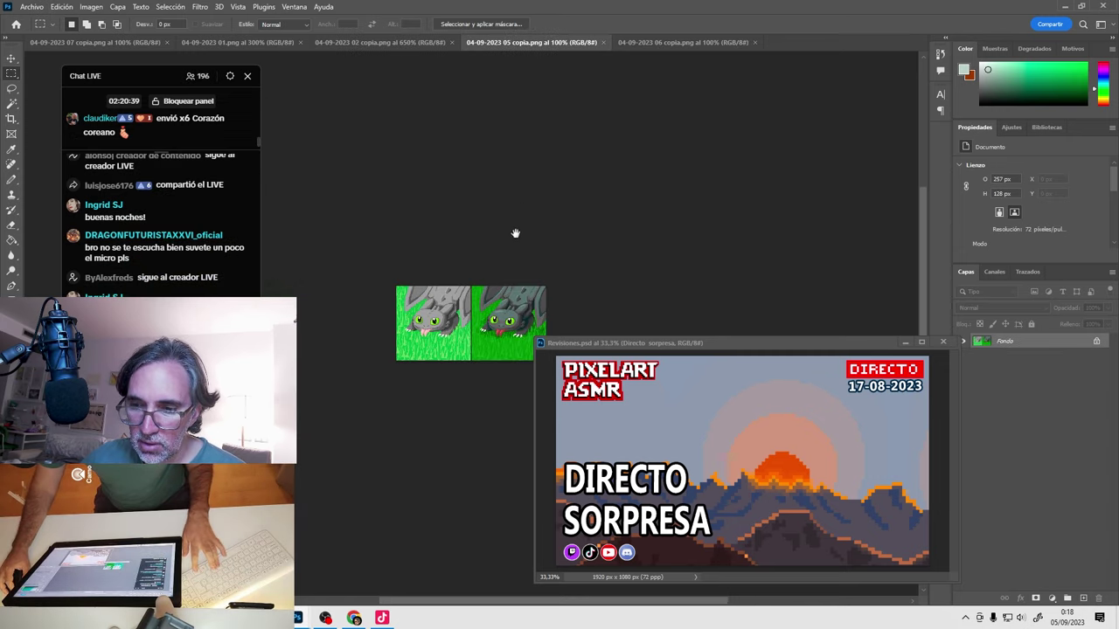
pyautogui.scroll(2, 455, 229)
pyautogui.scroll(1, 454, 229)
pyautogui.moveTo(495, 219); pyautogui.dragTo(526, 160)
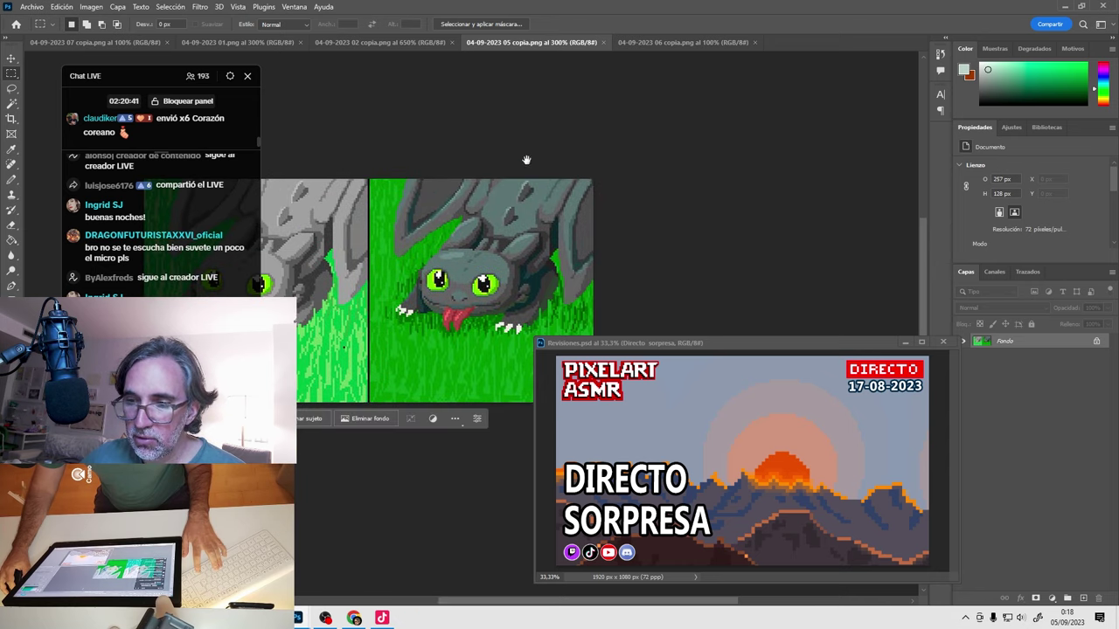
pyautogui.click(627, 42)
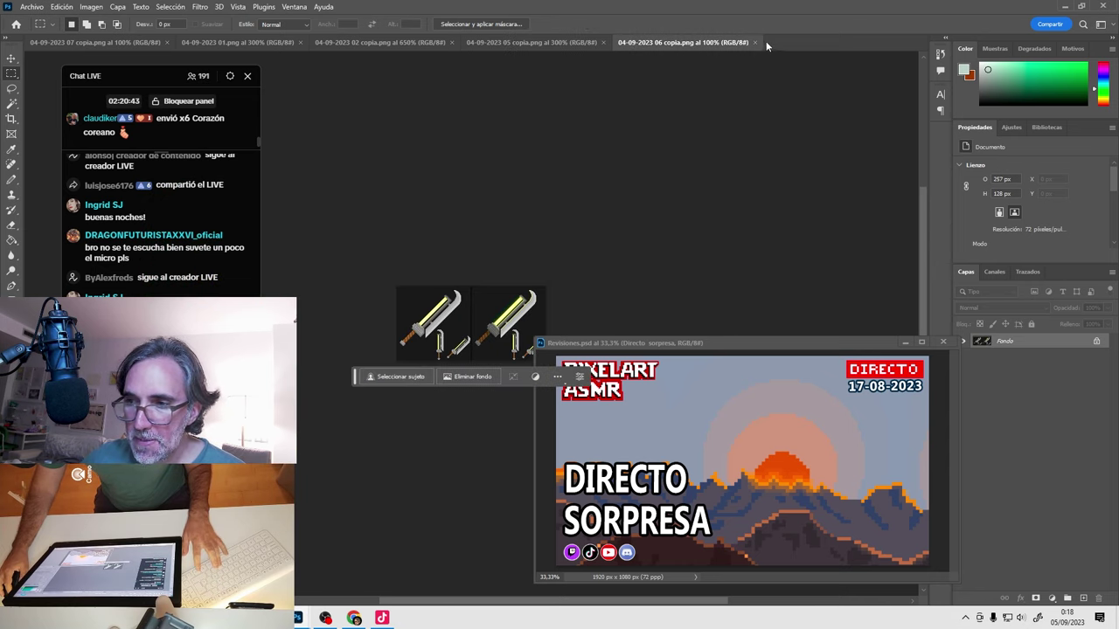
pyautogui.click(755, 43)
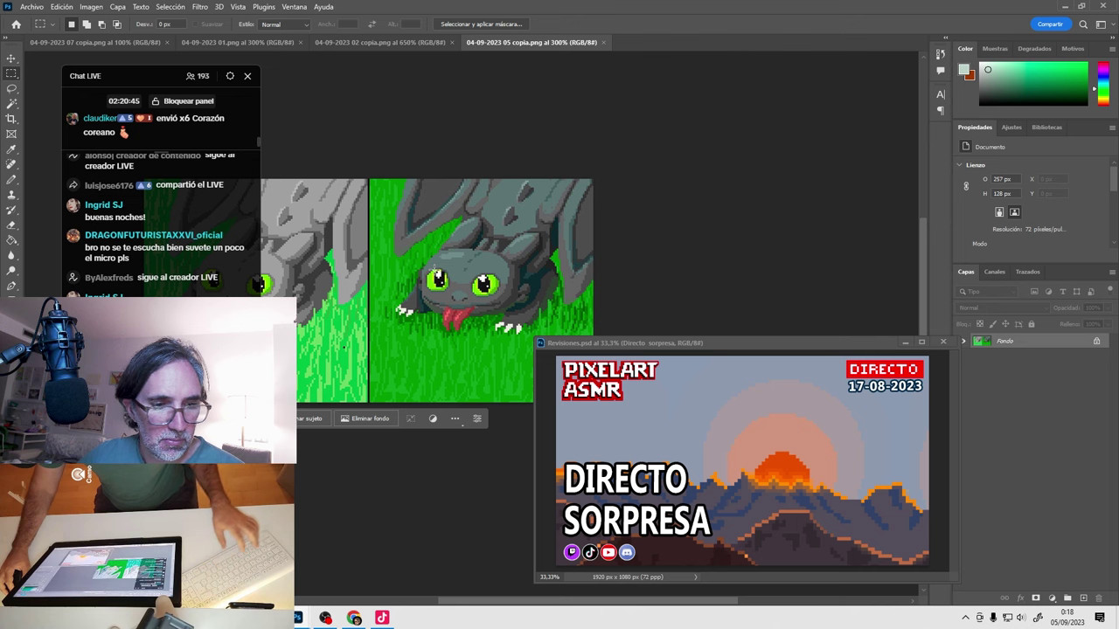
# Copy the dragon image and the plant creature image into Revisiones.psd with the Move tool, closing each source file.
pyautogui.press('v')
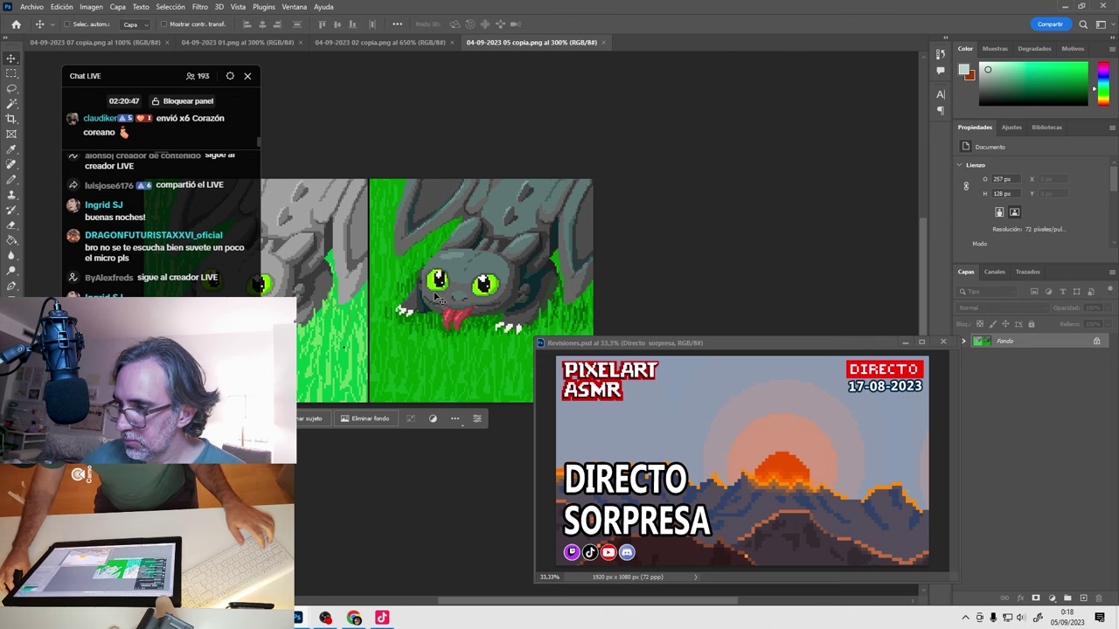
pyautogui.moveTo(757, 473); pyautogui.dragTo(757, 472)
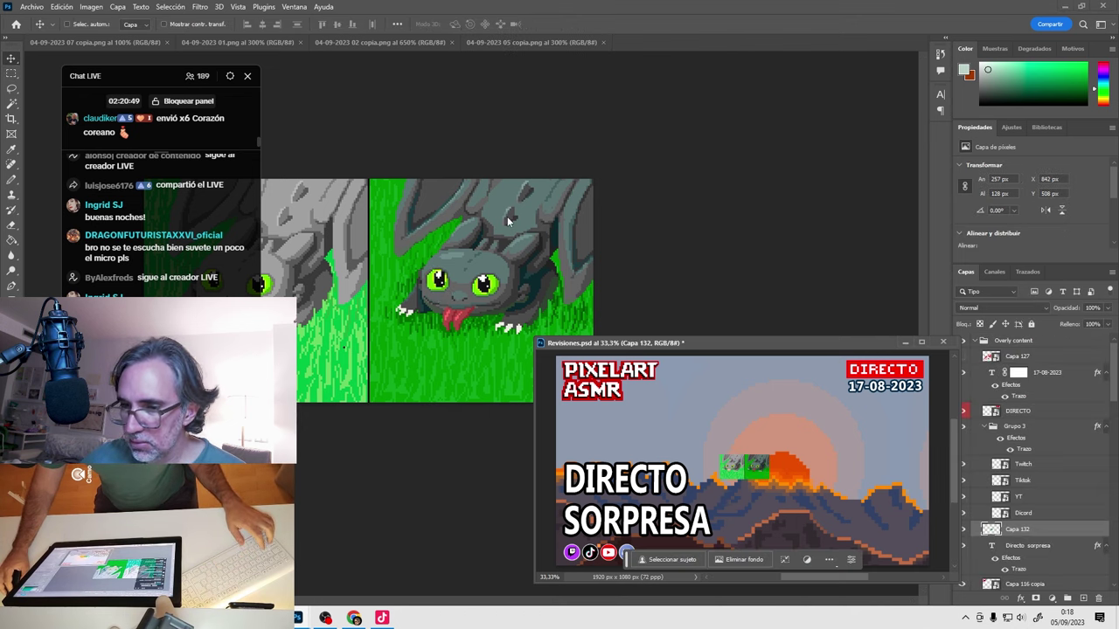
pyautogui.hotkey('ctrl', 'w')
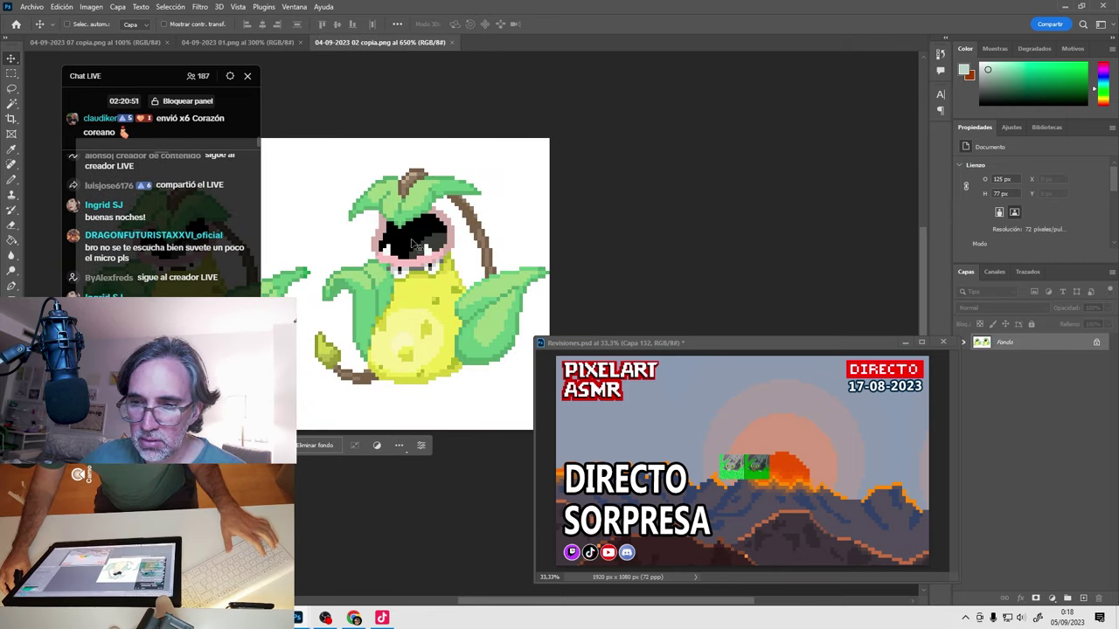
pyautogui.moveTo(732, 457); pyautogui.dragTo(729, 455)
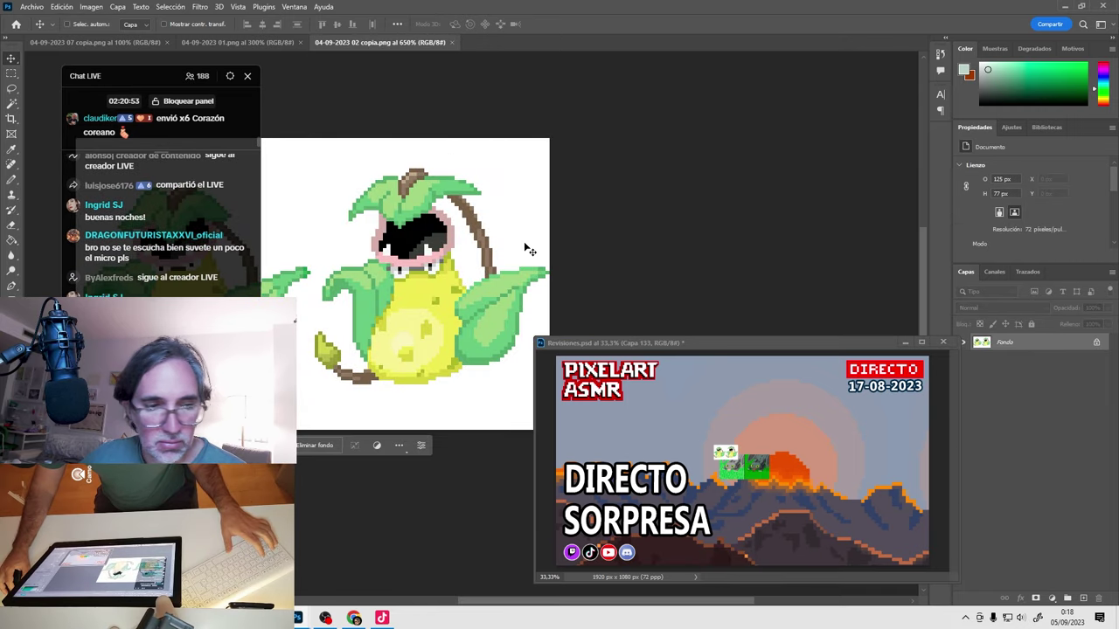
pyautogui.hotkey('ctrl', 'w')
# Copy the gangster image and the girl-in-dress image into Revisiones.psd, closing each source file.
pyautogui.moveTo(460, 224); pyautogui.dragTo(738, 471)
pyautogui.click(540, 264)
pyautogui.hotkey('ctrl', 'w')
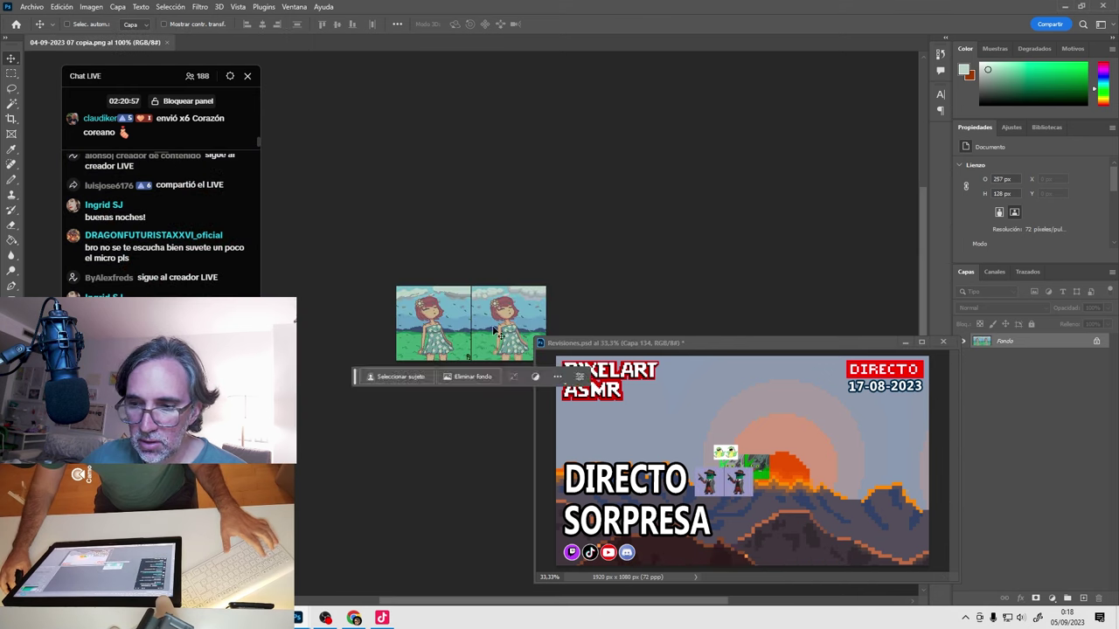
pyautogui.moveTo(494, 332); pyautogui.dragTo(751, 461)
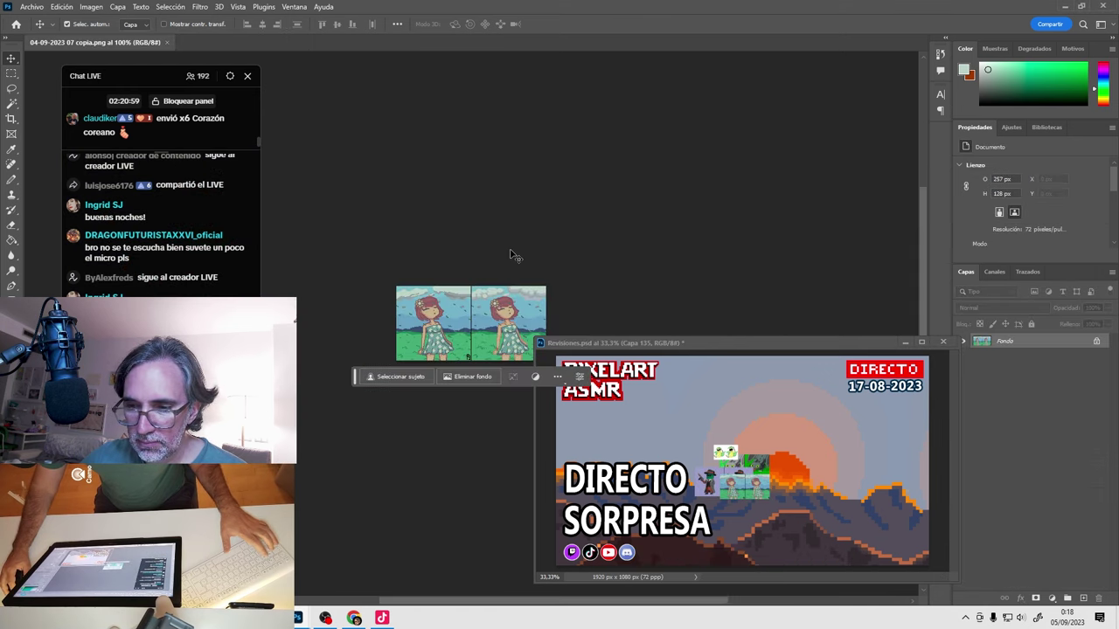
pyautogui.hotkey('ctrl', 'w')
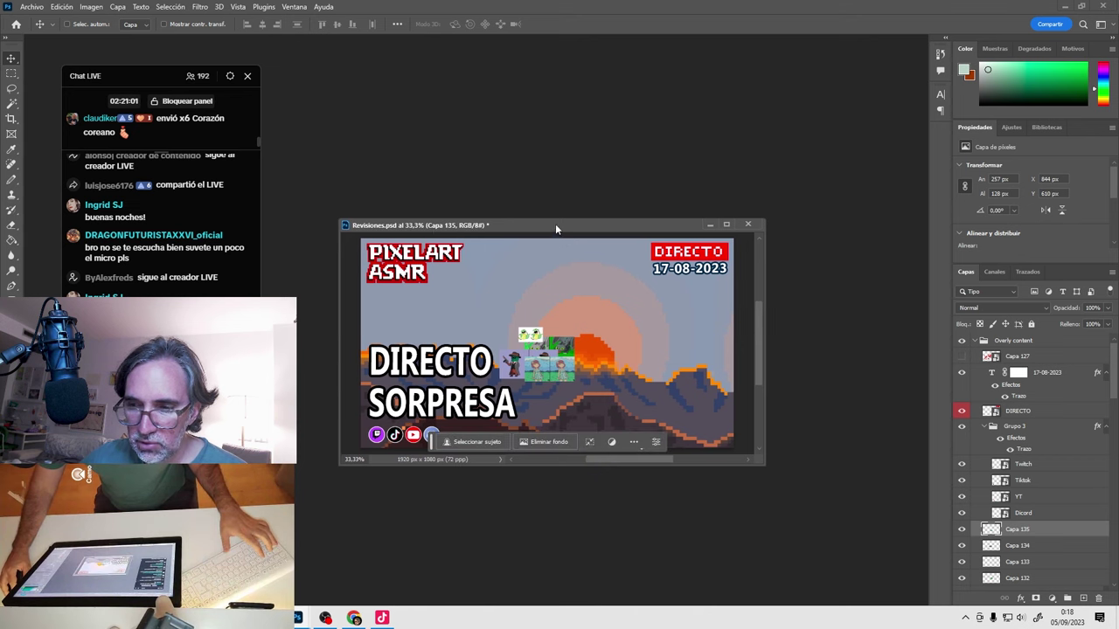
# Reposition and enlarge the Revisiones.psd window, and convert layers Capa 135, Capa 134, Capa 133 and Capa 132 into smart objects.
pyautogui.moveTo(555, 224); pyautogui.dragTo(477, 81)
pyautogui.moveTo(691, 318); pyautogui.dragTo(895, 609)
pyautogui.rightClick(1026, 531)
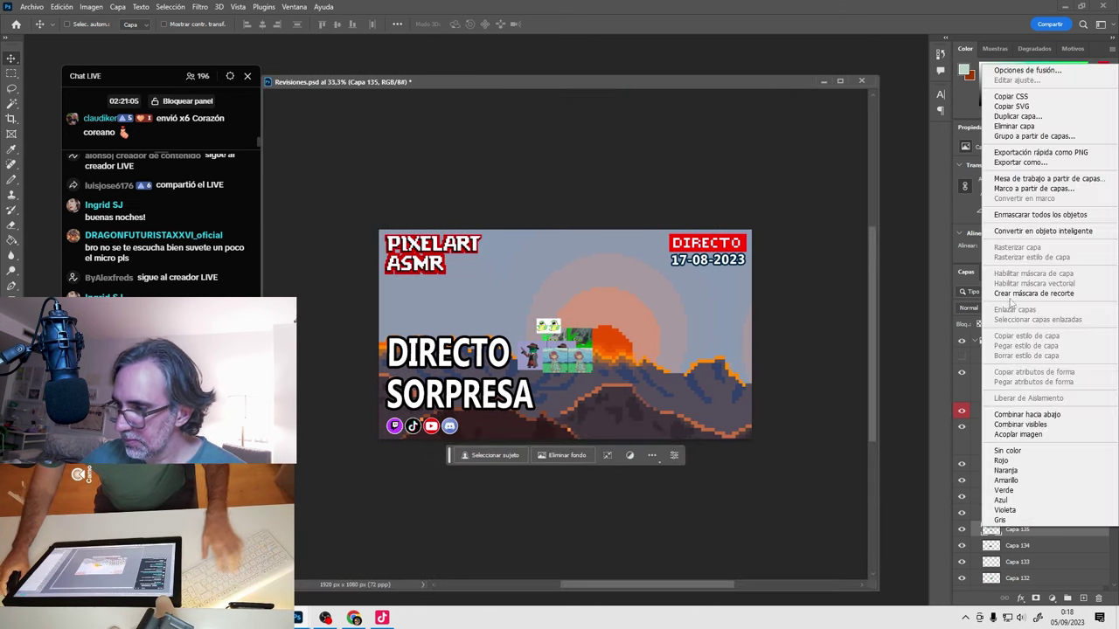
pyautogui.click(1042, 231)
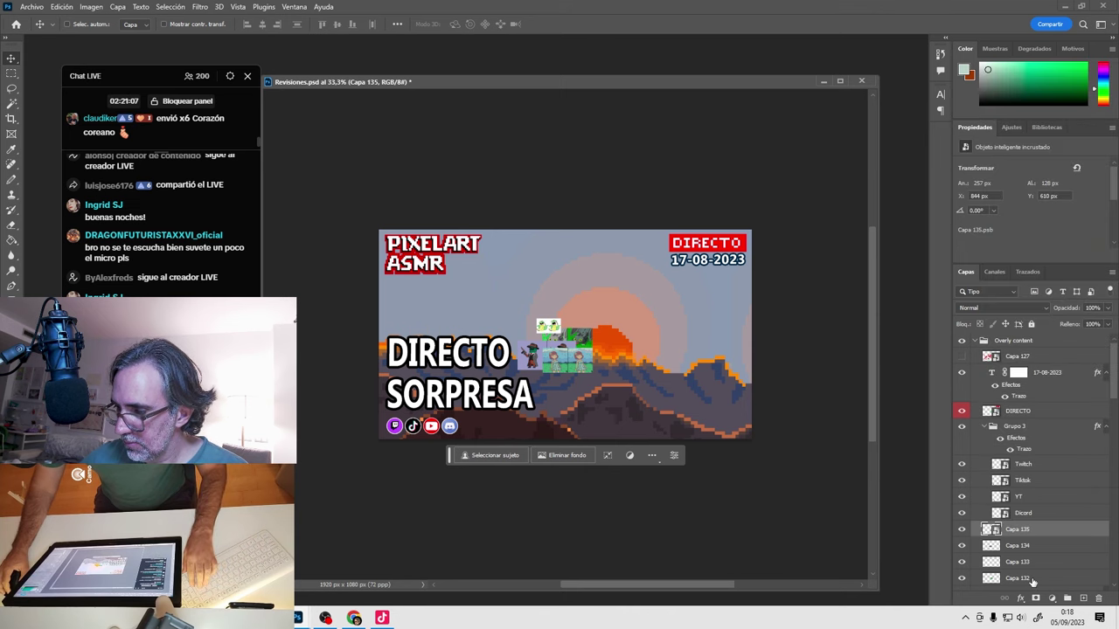
pyautogui.rightClick(1022, 546)
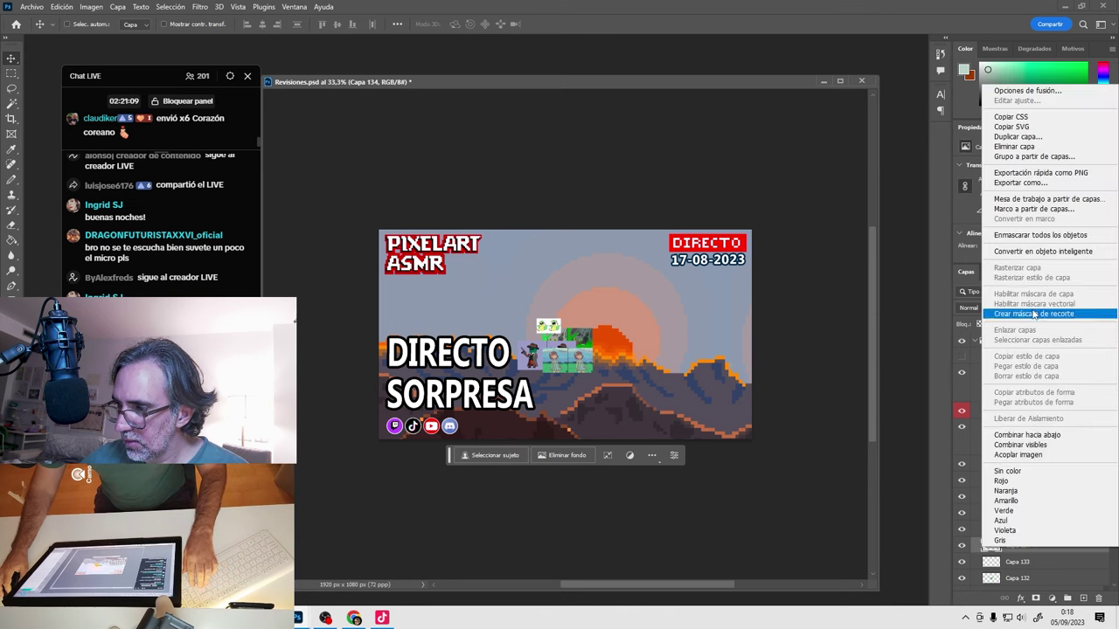
pyautogui.click(1043, 251)
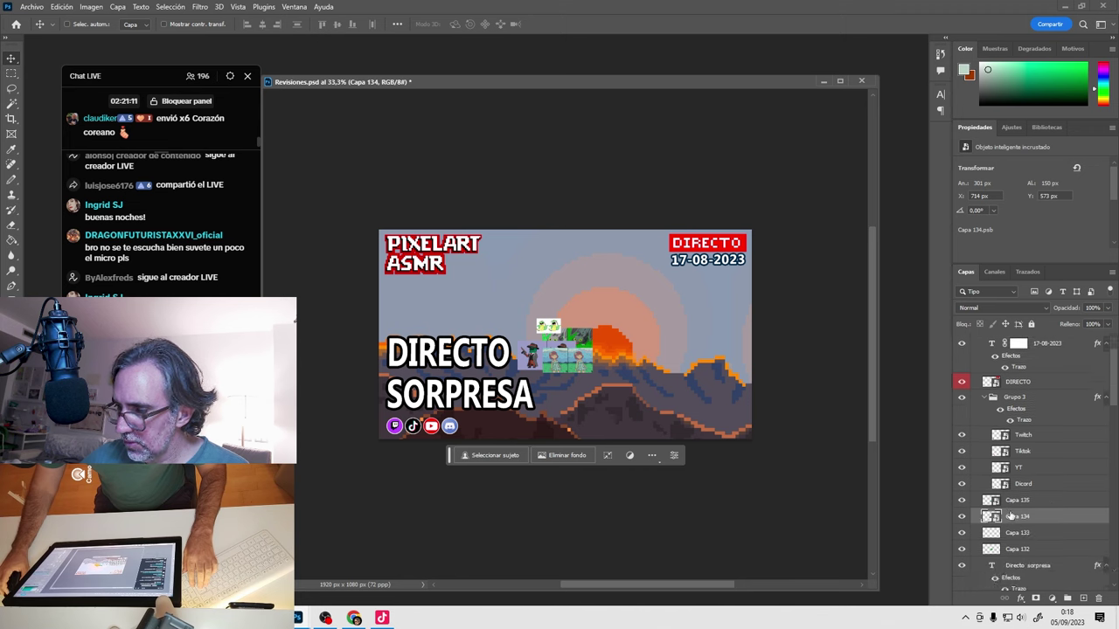
pyautogui.rightClick(1017, 533)
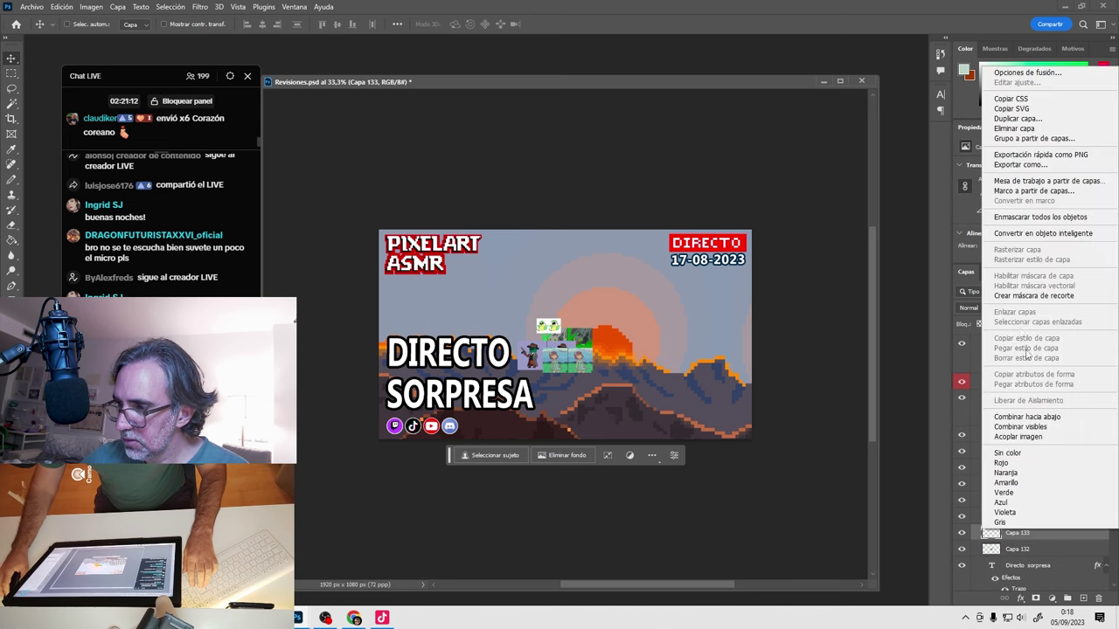
pyautogui.click(1047, 237)
pyautogui.rightClick(1027, 550)
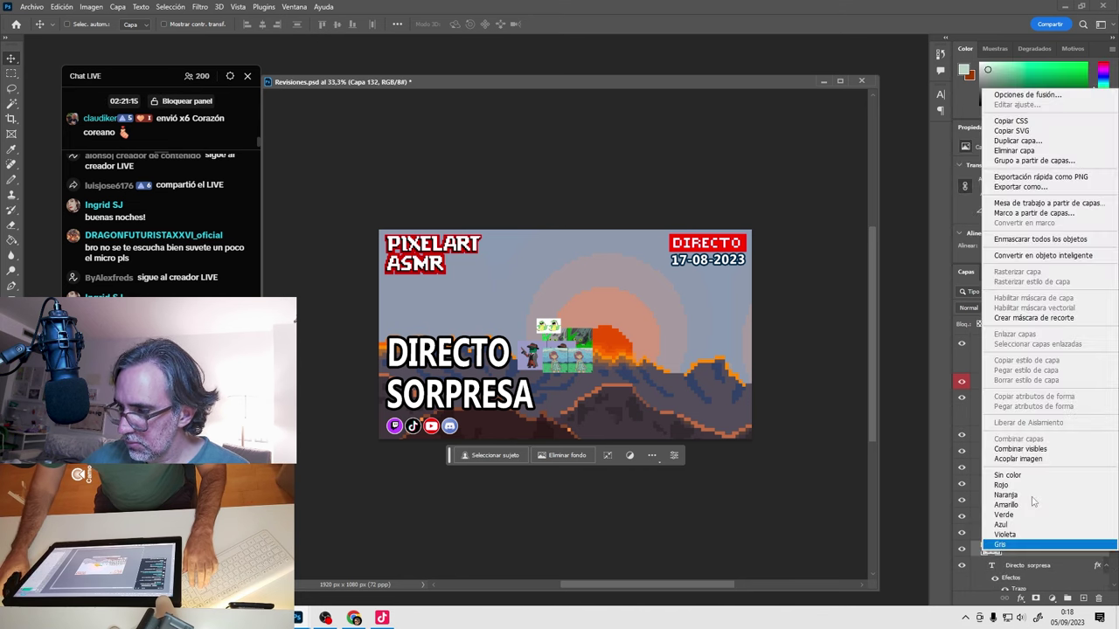
pyautogui.click(1046, 256)
# Move the four smart object layers, Capa 135 to Capa 132, below the Post po group and above Capa 130.
pyautogui.keyDown('shift'); pyautogui.click(1025, 507); pyautogui.keyUp('shift')
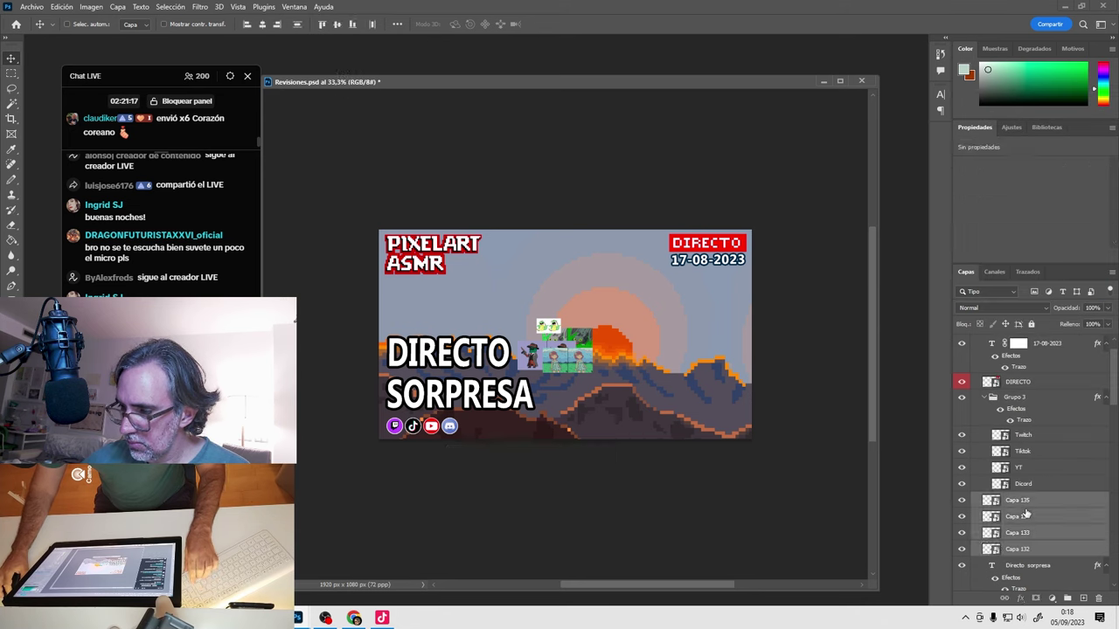
pyautogui.scroll(-5, 1027, 515)
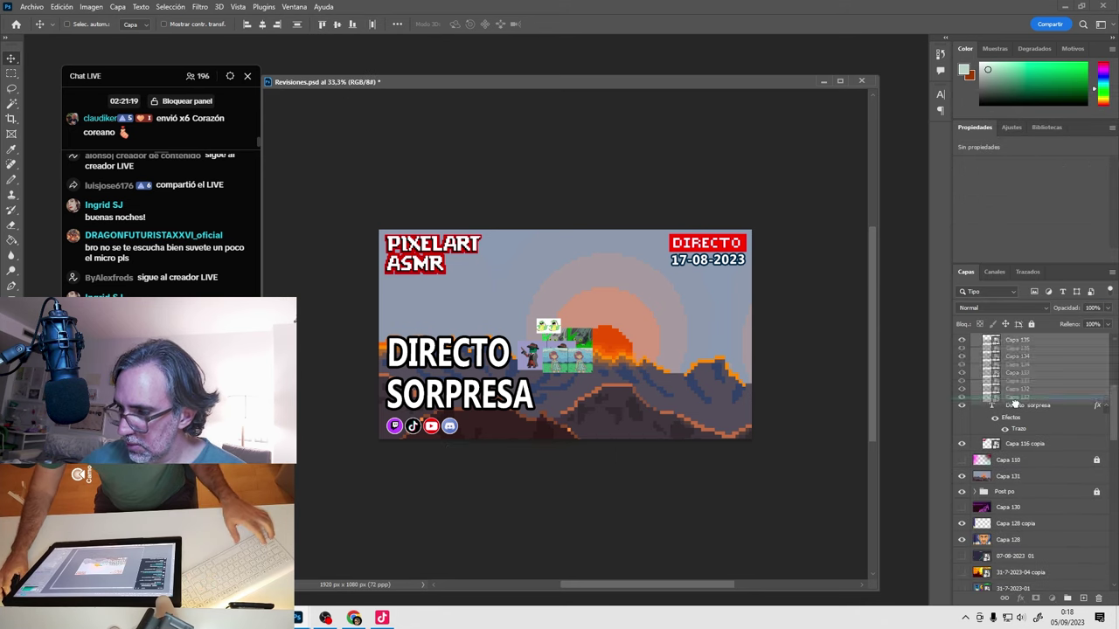
pyautogui.moveTo(1023, 388); pyautogui.dragTo(1036, 505)
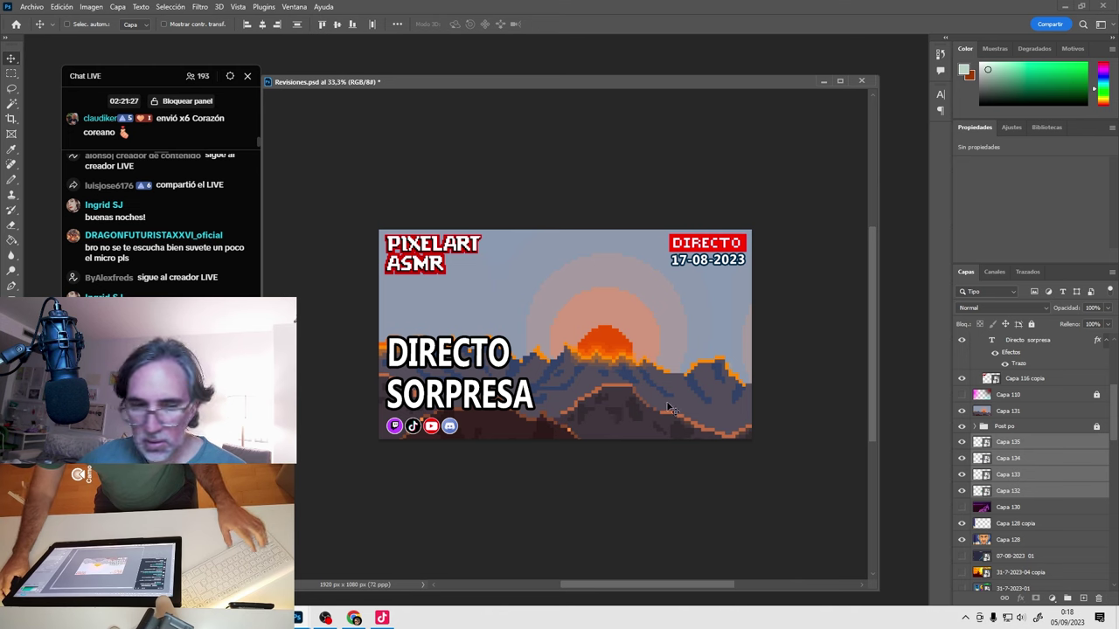
# Scale the four selected smart object layers up together to about 356% with Free Transform.
pyautogui.hotkey('ctrl', 't')
pyautogui.moveTo(593, 319); pyautogui.dragTo(647, 276)
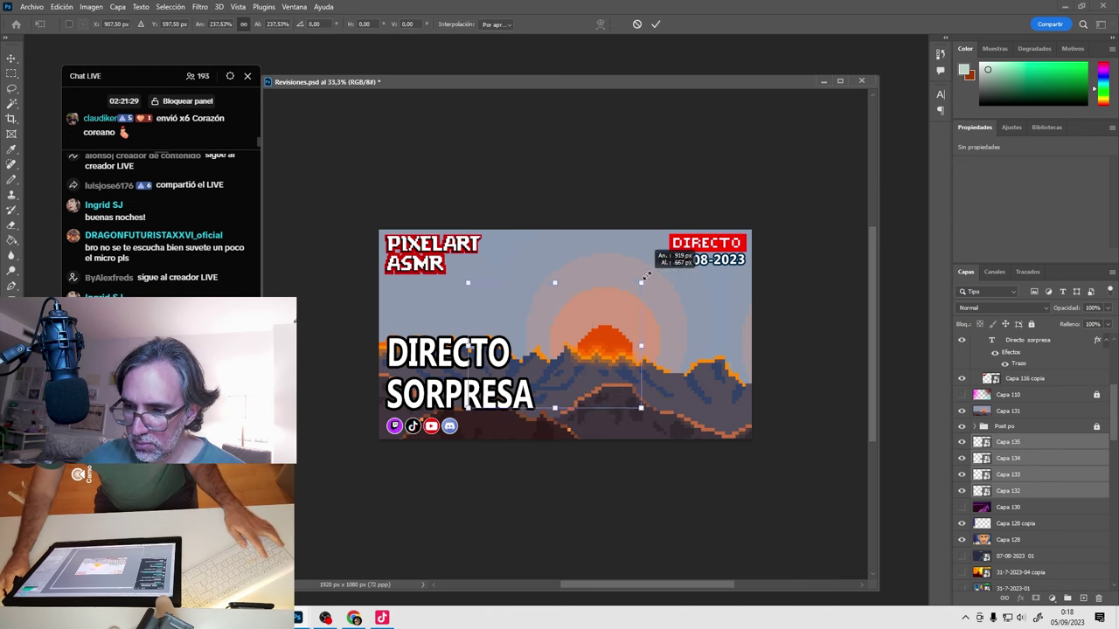
pyautogui.press('Return')
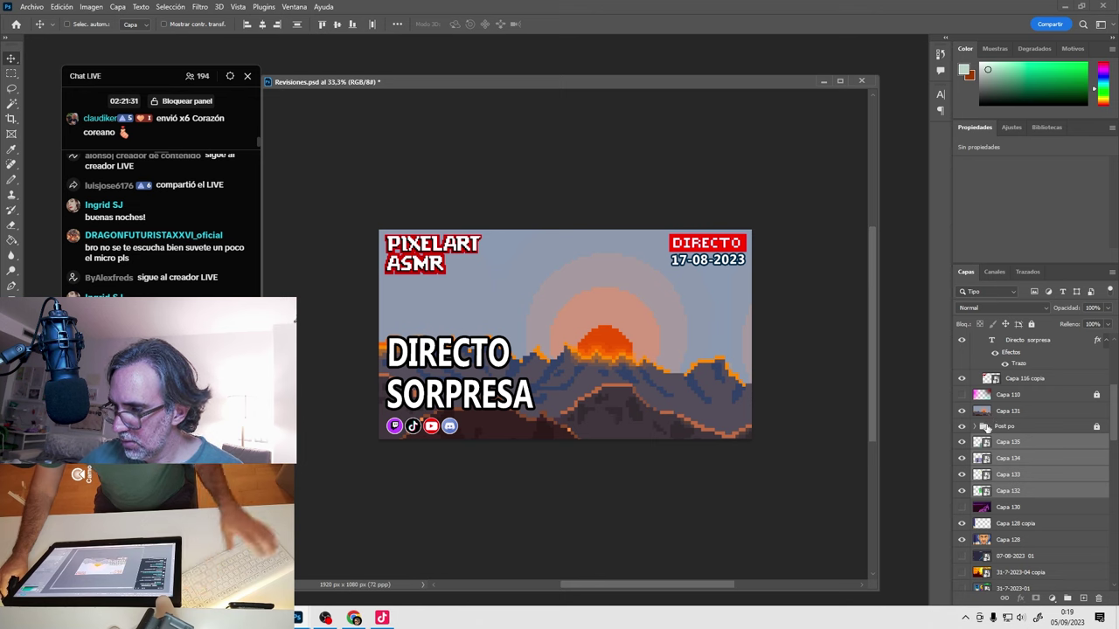
# Delete the sunset background layer Capa 131 and make the pink gradient layer Capa 110 visible.
pyautogui.click(961, 411)
pyautogui.click(1007, 411)
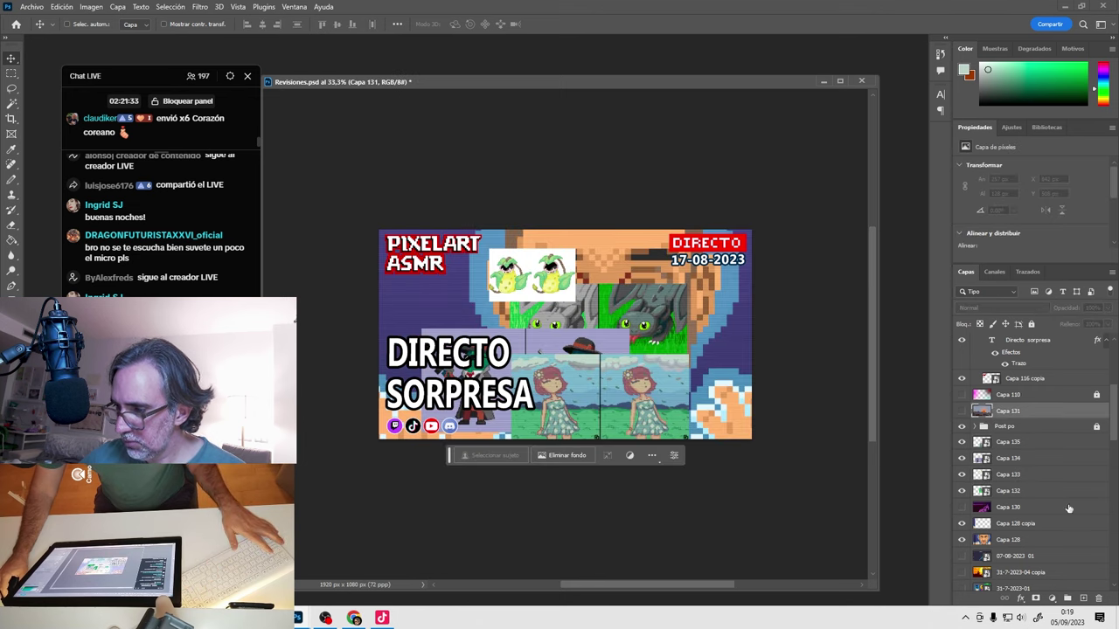
pyautogui.click(1098, 600)
pyautogui.press('Return')
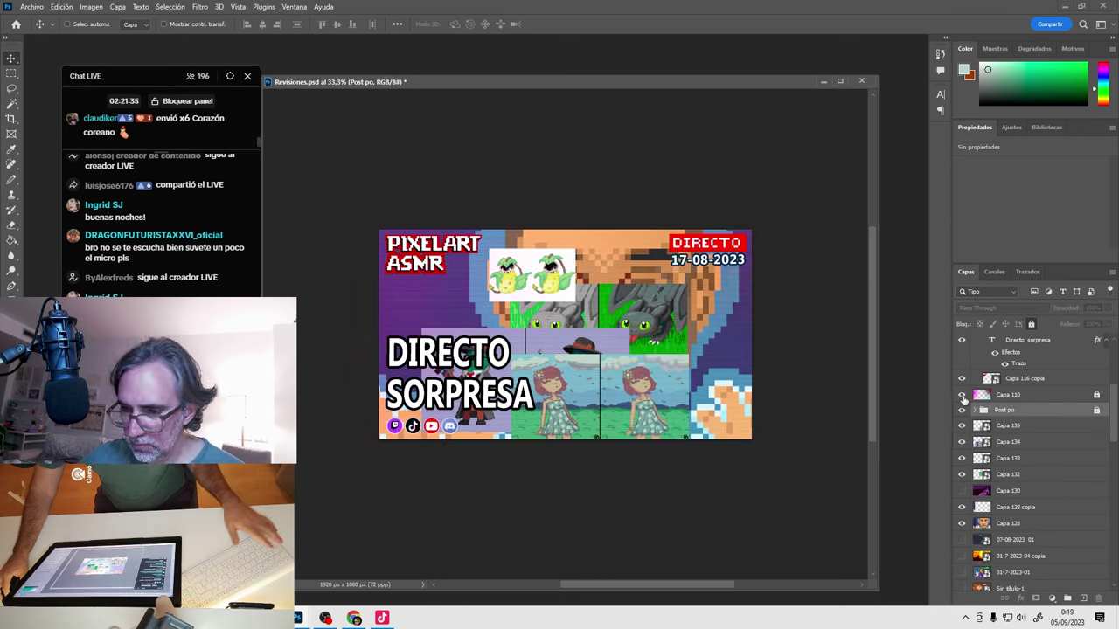
# Hide layers Capa 135, Capa 134 and Capa 133, and select the dragon layer Capa 132.
pyautogui.click(1009, 426)
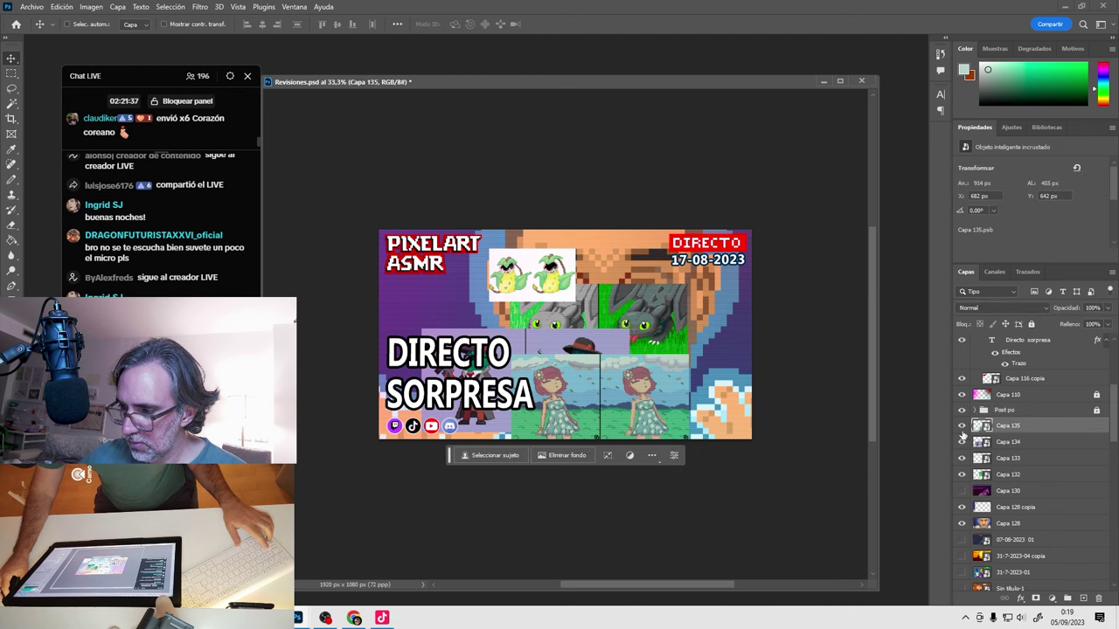
pyautogui.moveTo(961, 443); pyautogui.dragTo(962, 458)
pyautogui.click(999, 474)
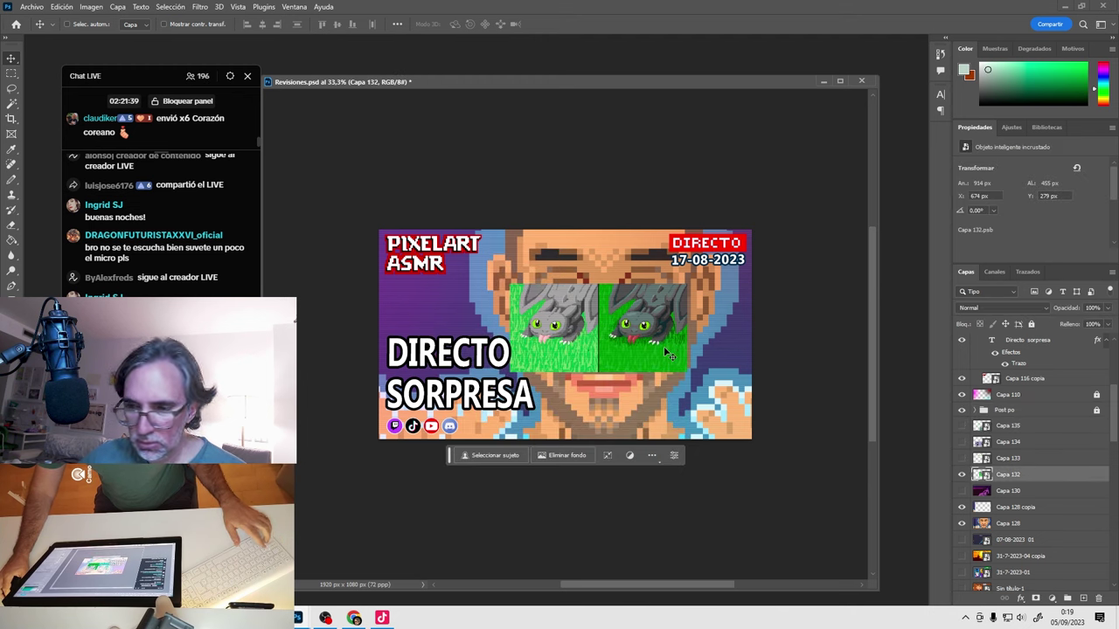
# Enlarge the dragon layer to about 2956 × 1472 px and position it so the dark dragon fills most of the cover.
pyautogui.hotkey('ctrl', 't')
pyautogui.moveTo(687, 286); pyautogui.dragTo(829, 233)
pyautogui.moveTo(790, 315); pyautogui.dragTo(712, 329)
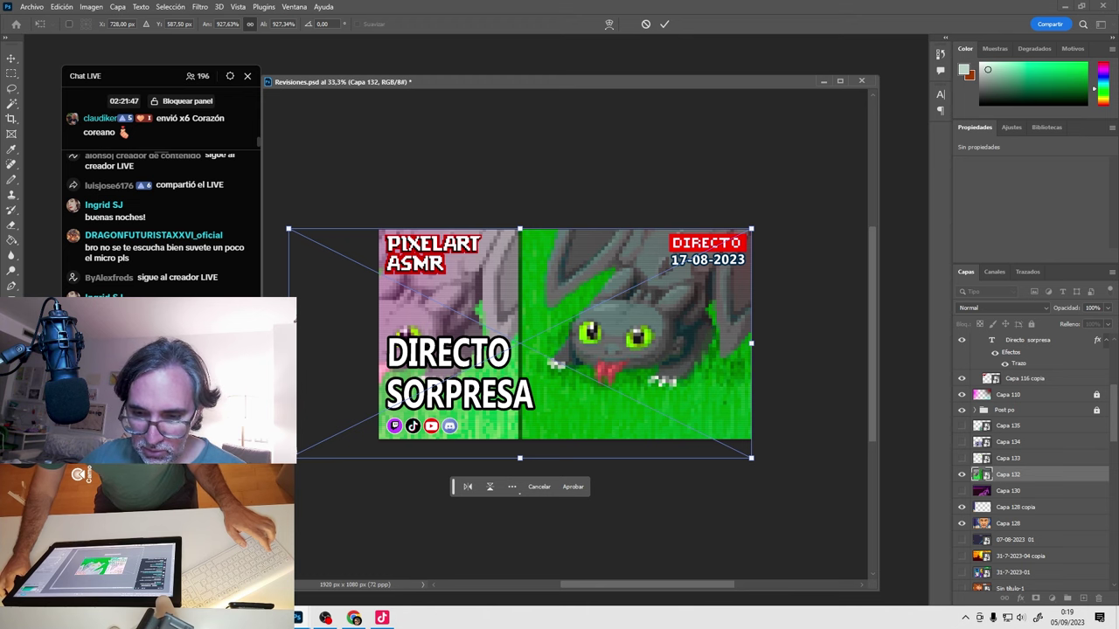
pyautogui.moveTo(289, 458); pyautogui.dragTo(269, 512)
pyautogui.press('Return')
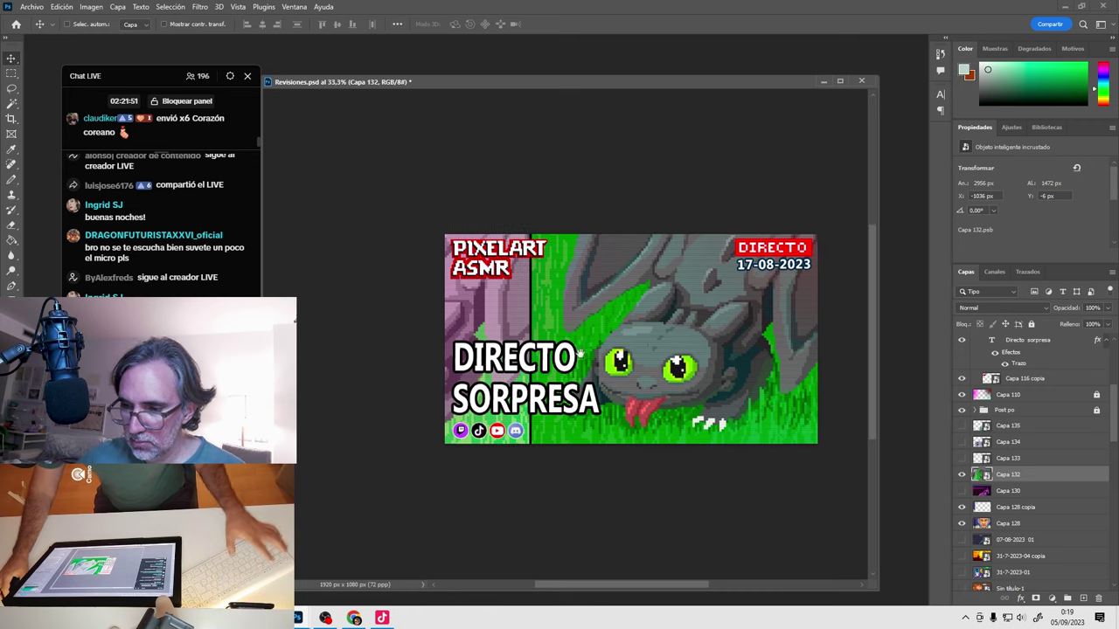
pyautogui.hscroll(2, 579, 354)
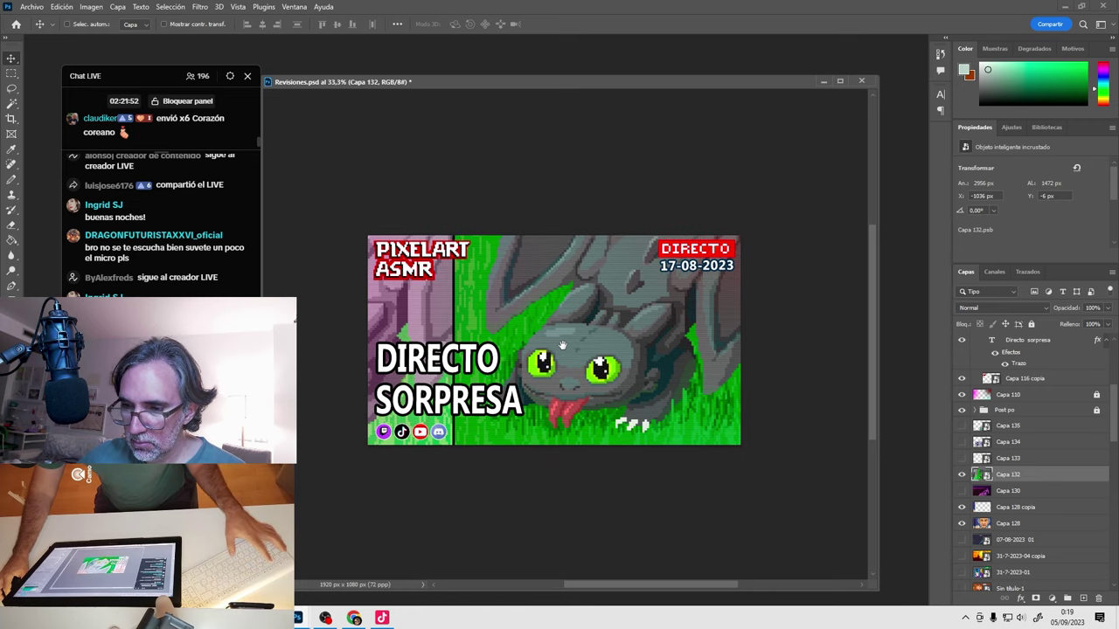
# Swap the dragon layer for the plant layer Capa 133, enlarging it to about 3076 × 1894 px so one plant creature dominates the cover.
pyautogui.click(961, 458)
pyautogui.click(962, 475)
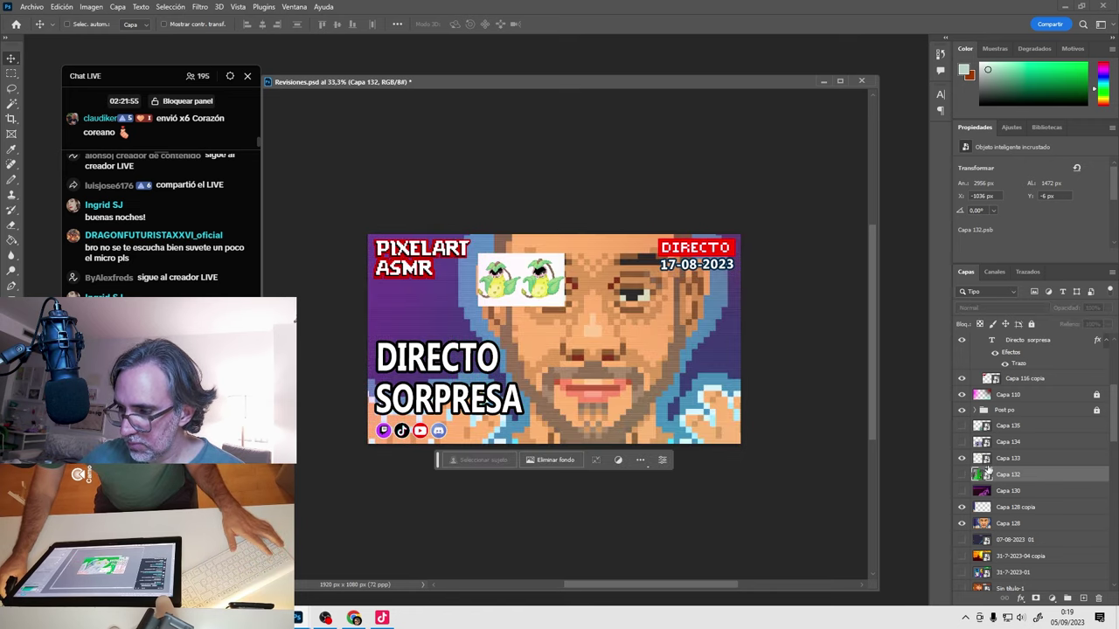
pyautogui.click(1005, 458)
pyautogui.hotkey('ctrl', 't')
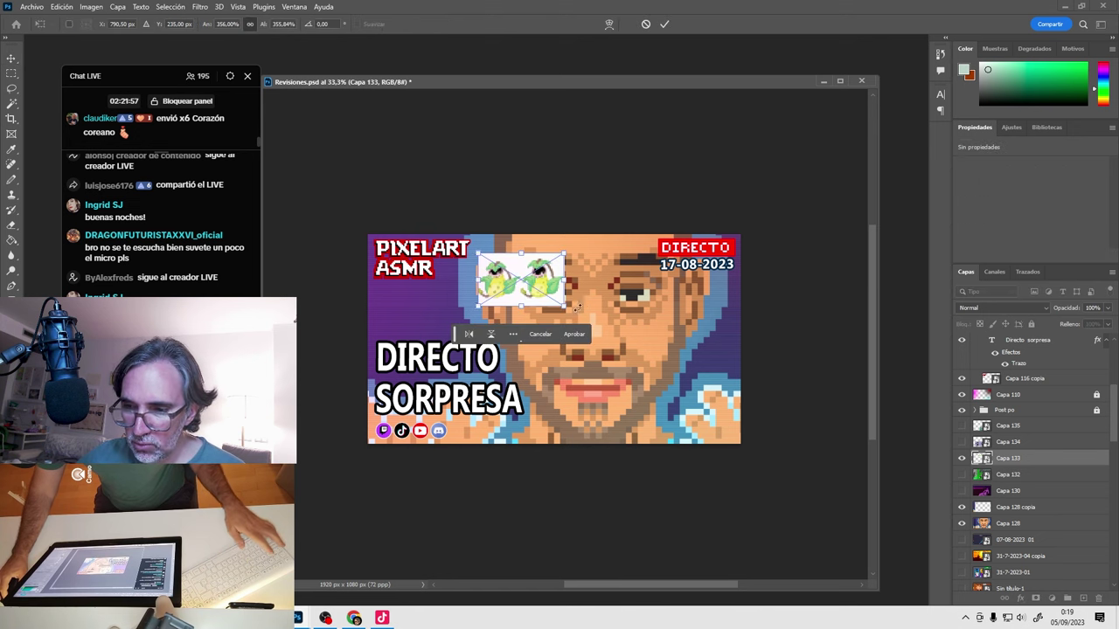
pyautogui.moveTo(565, 307); pyautogui.dragTo(820, 461)
pyautogui.moveTo(759, 362); pyautogui.dragTo(683, 463)
pyautogui.press('Return')
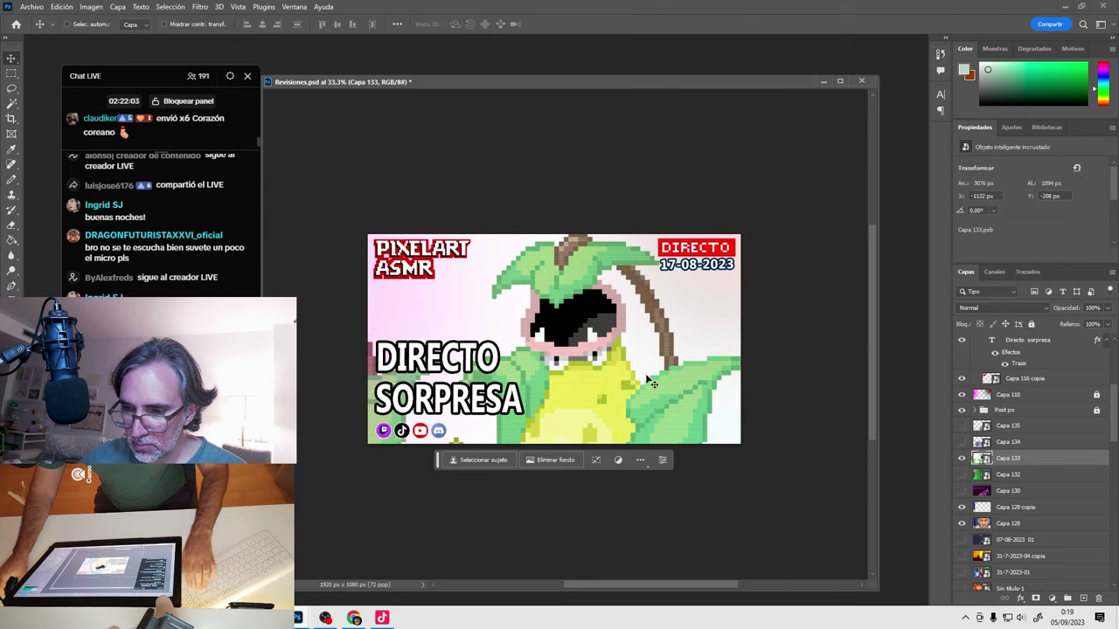
# Swap the plant layer for the hat-wearing gangster layer Capa 134, enlarging it to about 4578 × 2283 px so the armed figure fills the cover.
pyautogui.click(962, 442)
pyautogui.click(1005, 443)
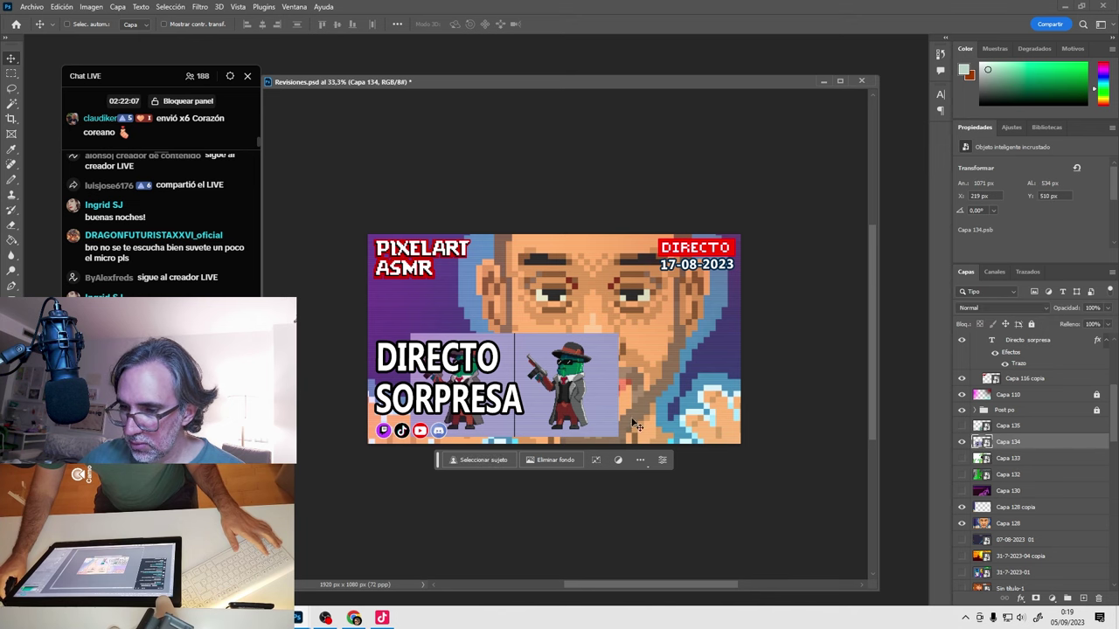
pyautogui.hotkey('ctrl', 't')
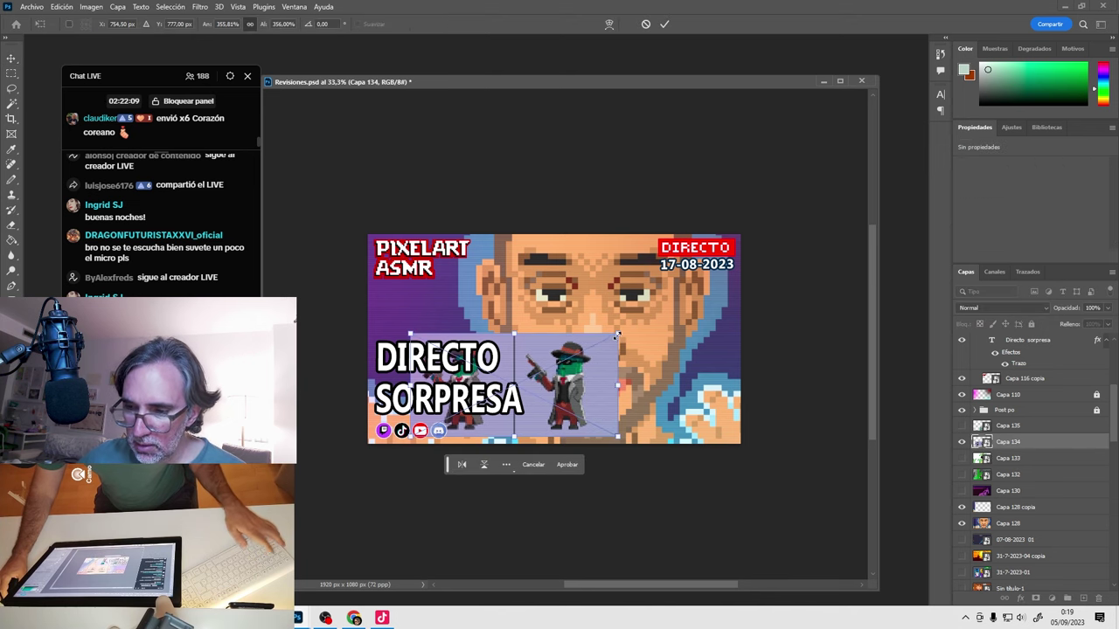
pyautogui.moveTo(619, 333); pyautogui.dragTo(833, 220)
pyautogui.moveTo(792, 363); pyautogui.dragTo(716, 335)
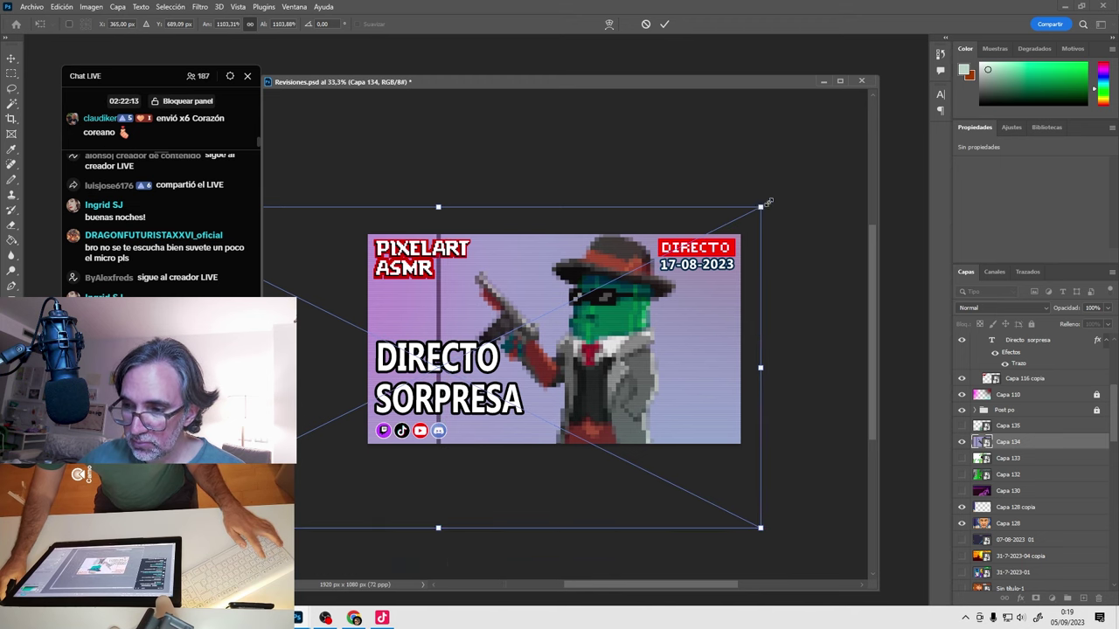
pyautogui.moveTo(760, 198); pyautogui.dragTo(634, 399)
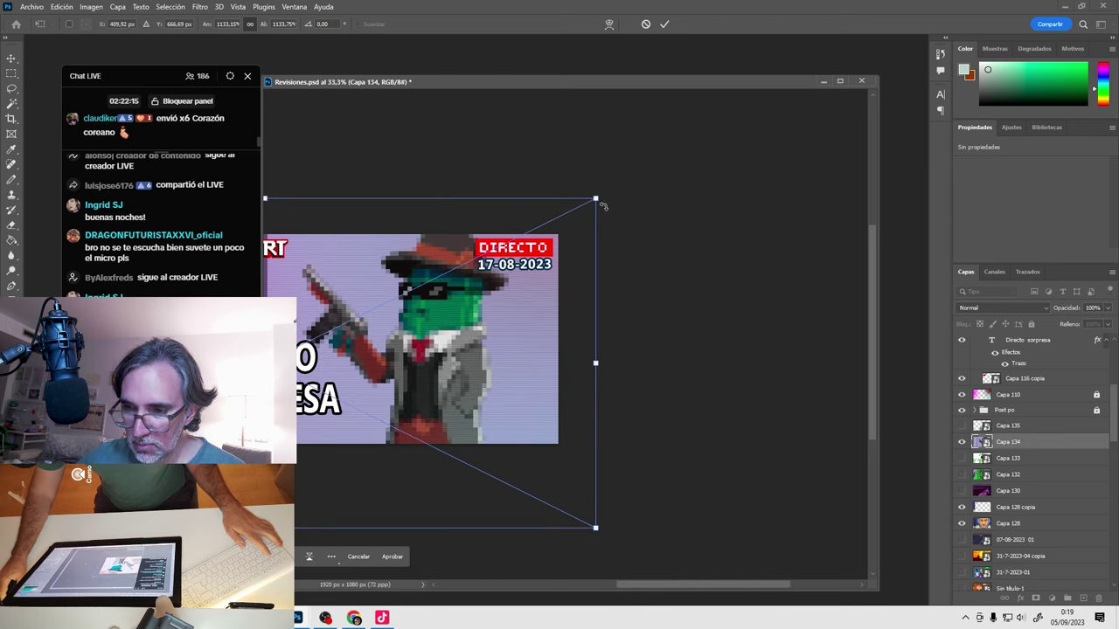
pyautogui.moveTo(595, 198); pyautogui.dragTo(709, 139)
pyautogui.moveTo(529, 297); pyautogui.dragTo(756, 333)
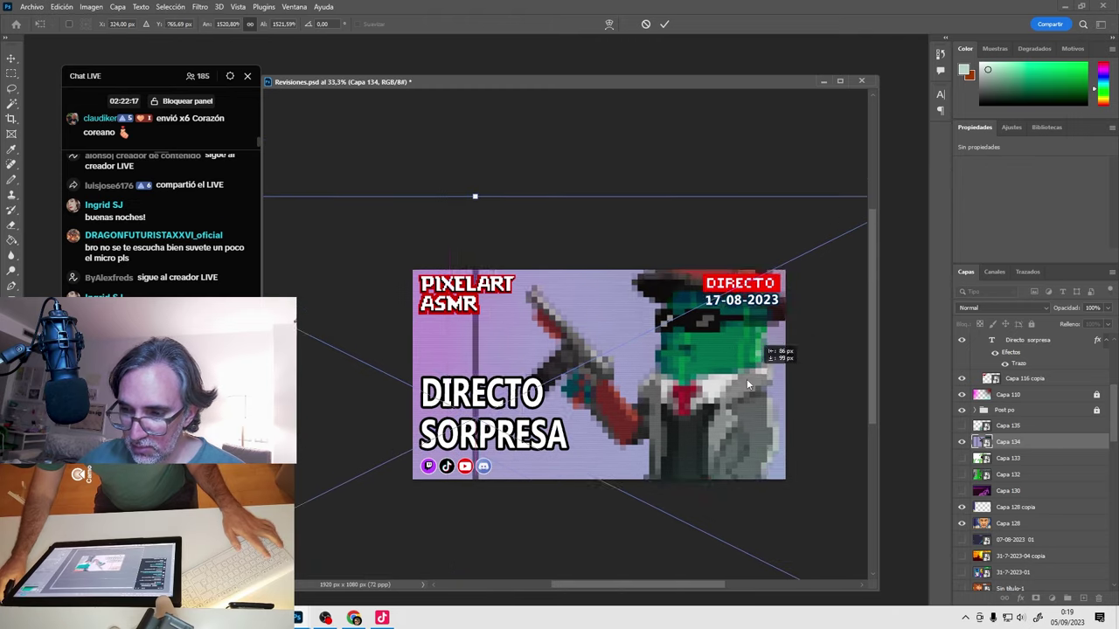
pyautogui.press('Return')
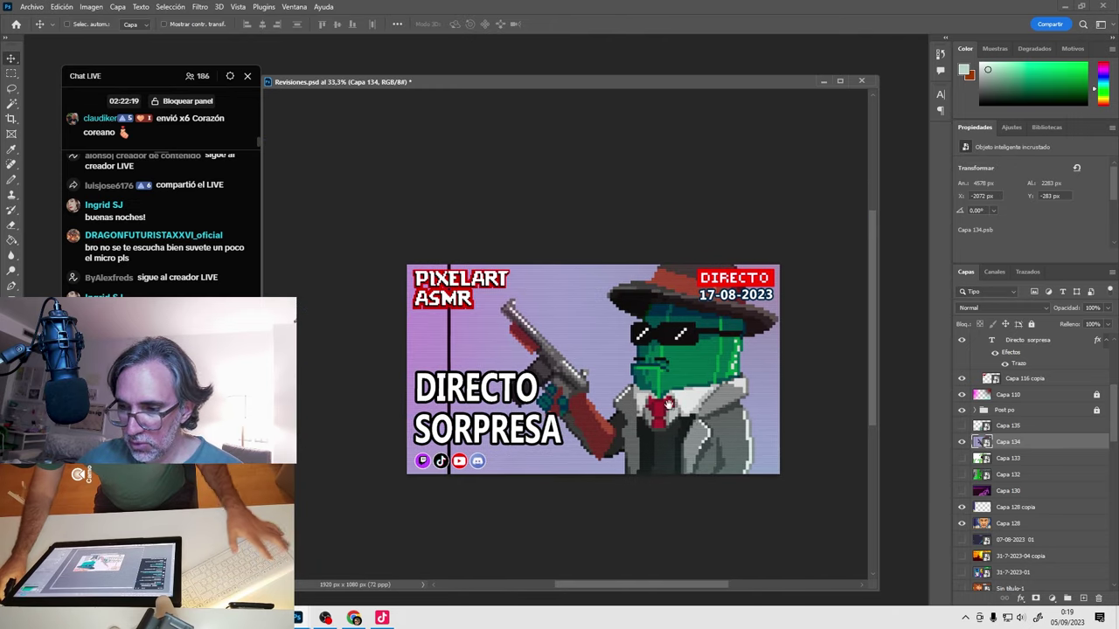
pyautogui.moveTo(705, 437); pyautogui.dragTo(655, 408)
# Swap Capa 134 for the red-haired girl layer Capa 135, enlarging it to about 4018 × 2001 px and positioning one girl across the cover.
pyautogui.click(961, 425)
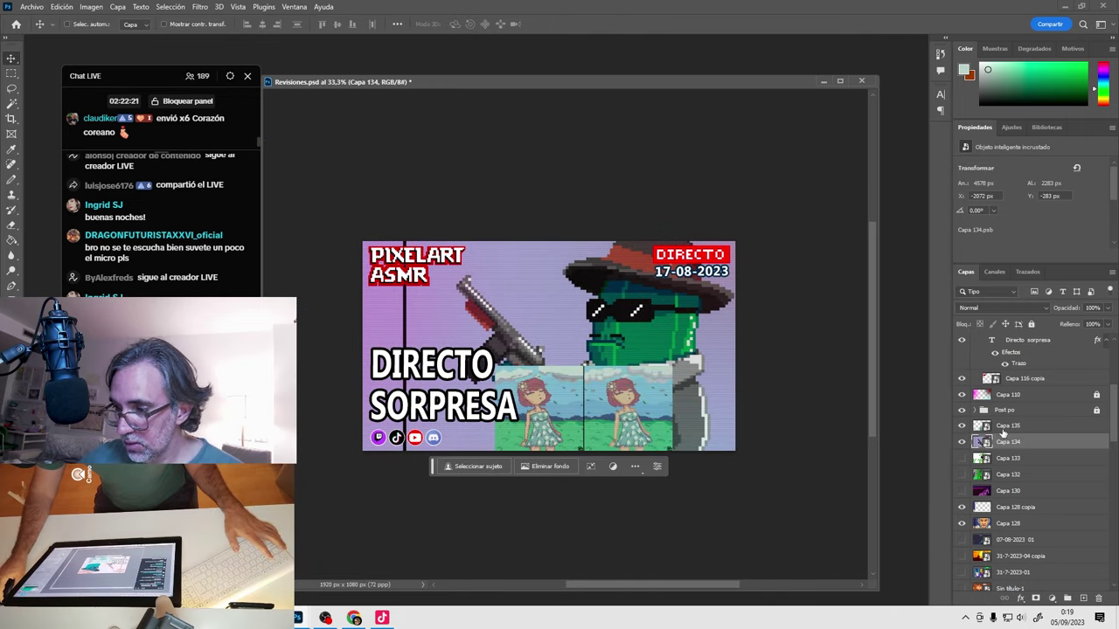
pyautogui.click(961, 442)
pyautogui.click(1007, 426)
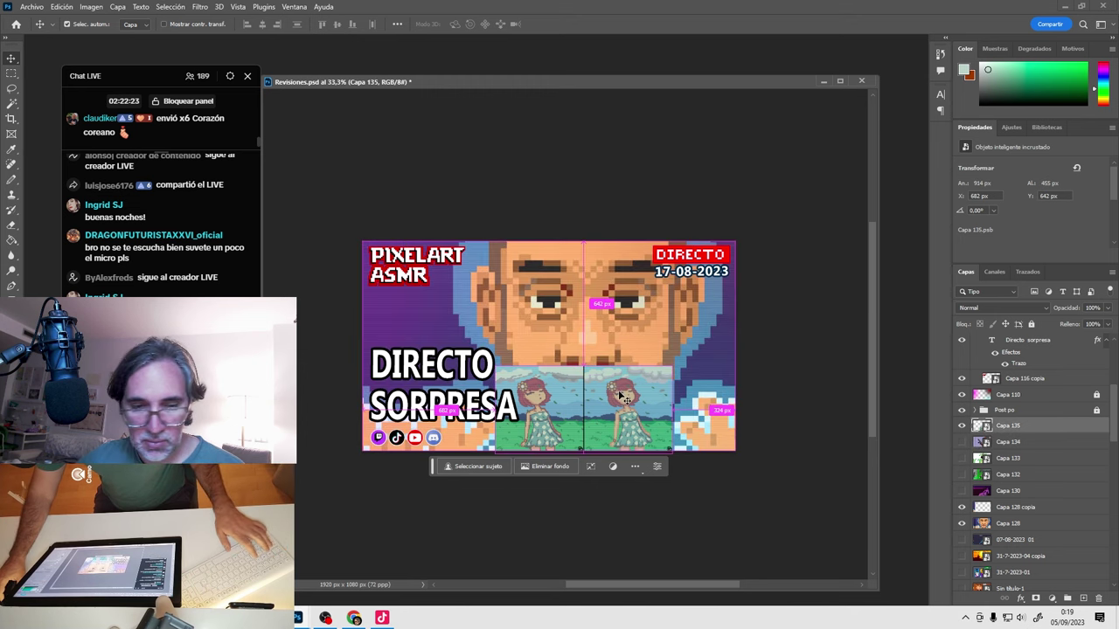
pyautogui.moveTo(671, 367); pyautogui.dragTo(826, 289)
pyautogui.moveTo(772, 402); pyautogui.dragTo(633, 423)
pyautogui.moveTo(688, 307); pyautogui.dragTo(826, 208)
pyautogui.moveTo(724, 379); pyautogui.dragTo(632, 348)
pyautogui.moveTo(754, 184); pyautogui.dragTo(739, 222)
pyautogui.press('Return')
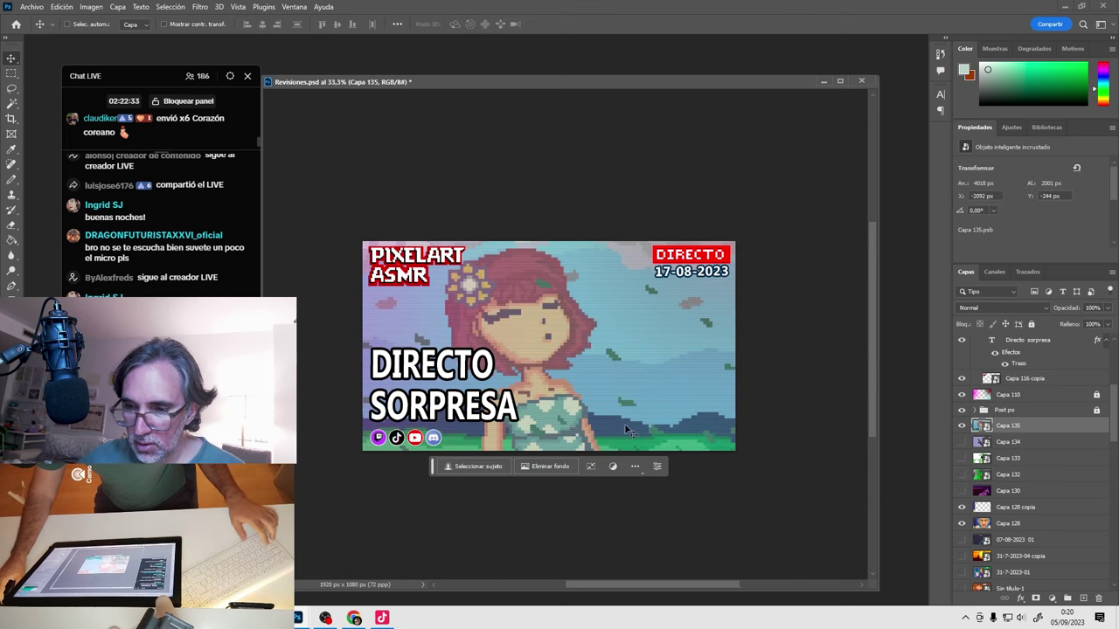
pyautogui.moveTo(631, 432); pyautogui.dragTo(617, 382)
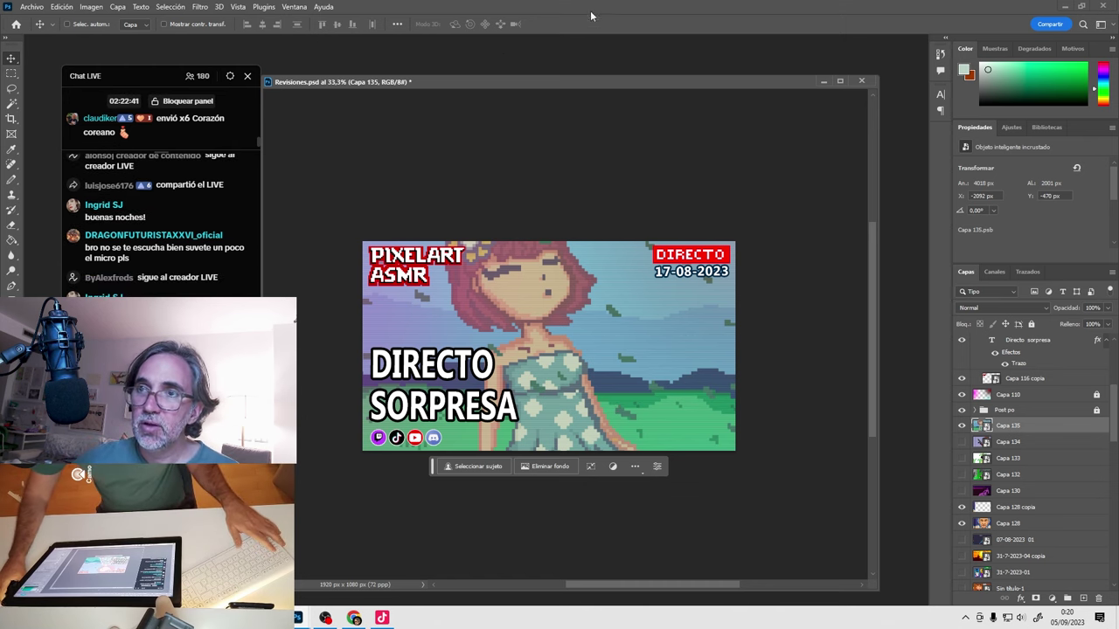
# Switch to the browser to check the Twitch stream manager, and return to Photoshop.
pyautogui.click(354, 618)
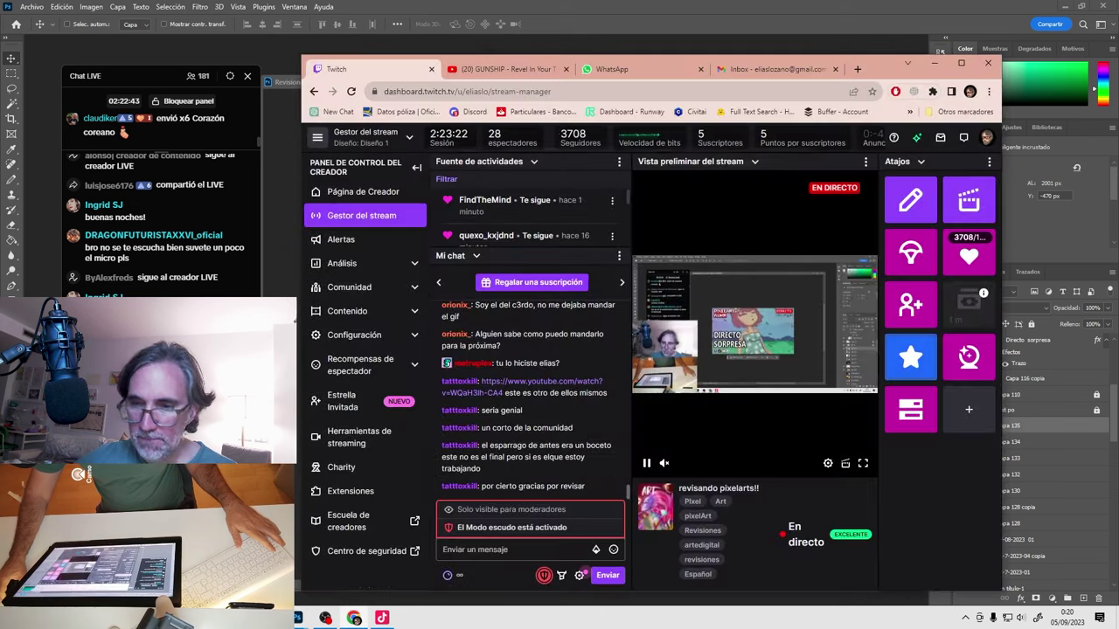
pyautogui.click(934, 63)
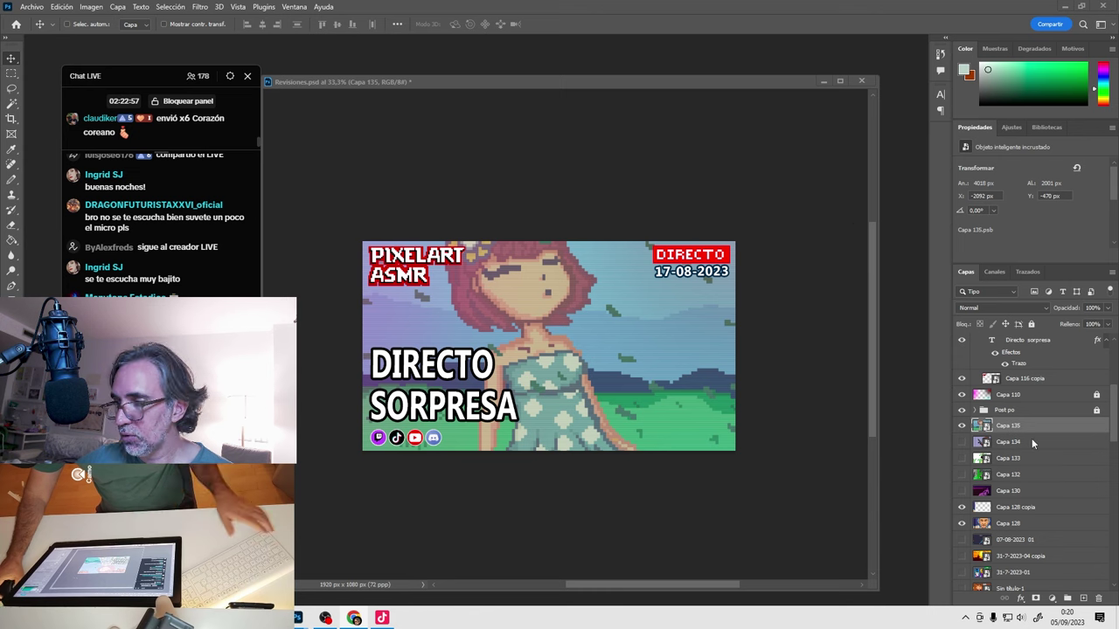
# Hide Capa 135, show the dragon layer Capa 132, and delete the plant layer Capa 133.
pyautogui.click(963, 425)
pyautogui.click(962, 475)
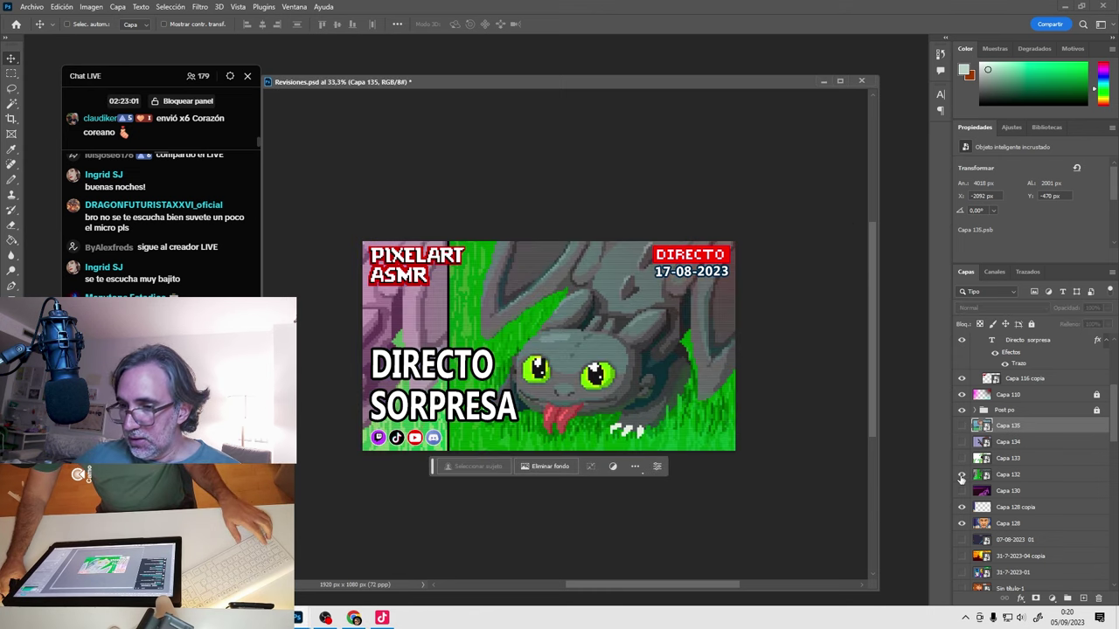
pyautogui.click(962, 459)
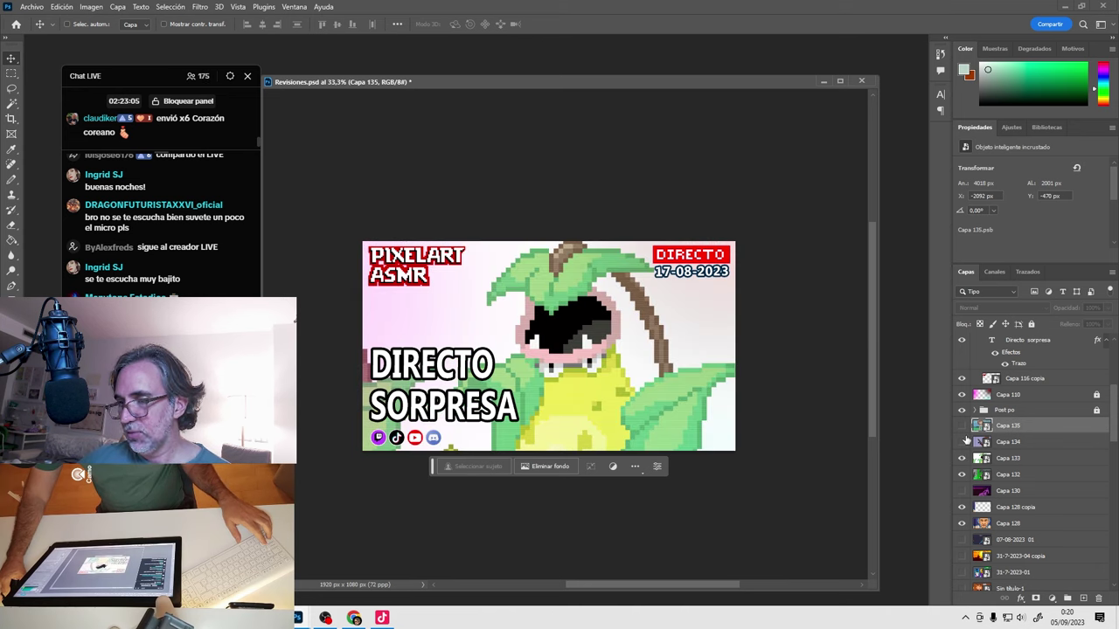
pyautogui.click(1006, 459)
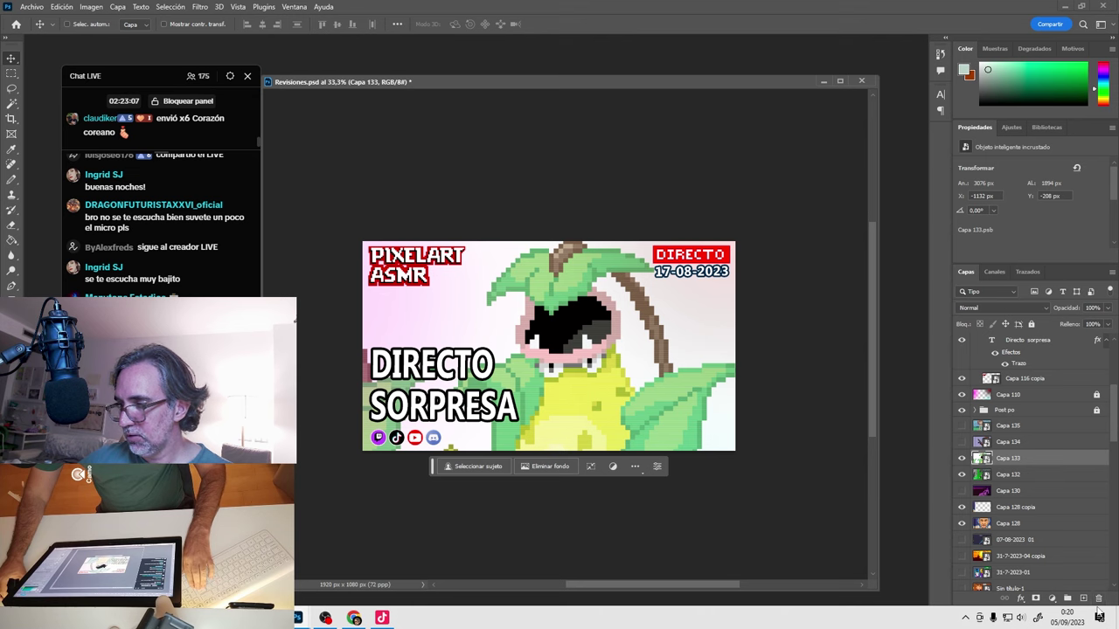
pyautogui.click(1097, 598)
pyautogui.press('Return')
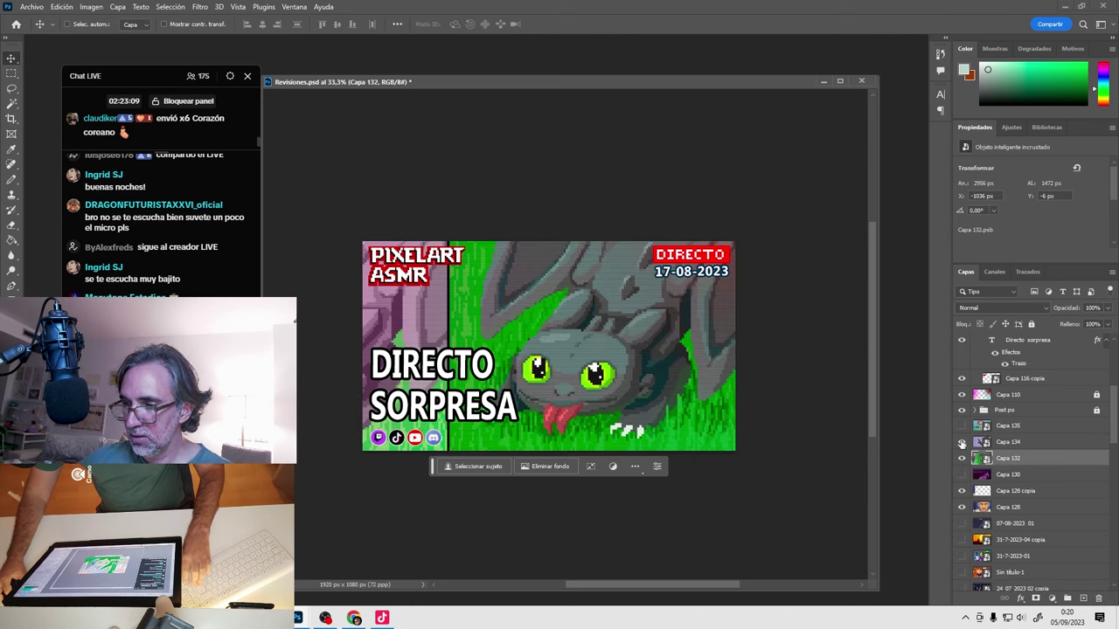
# Preview Capa 134, and show the girl layer Capa 135, moving it down to Y -270 px to reveal her whole head.
pyautogui.click(961, 442)
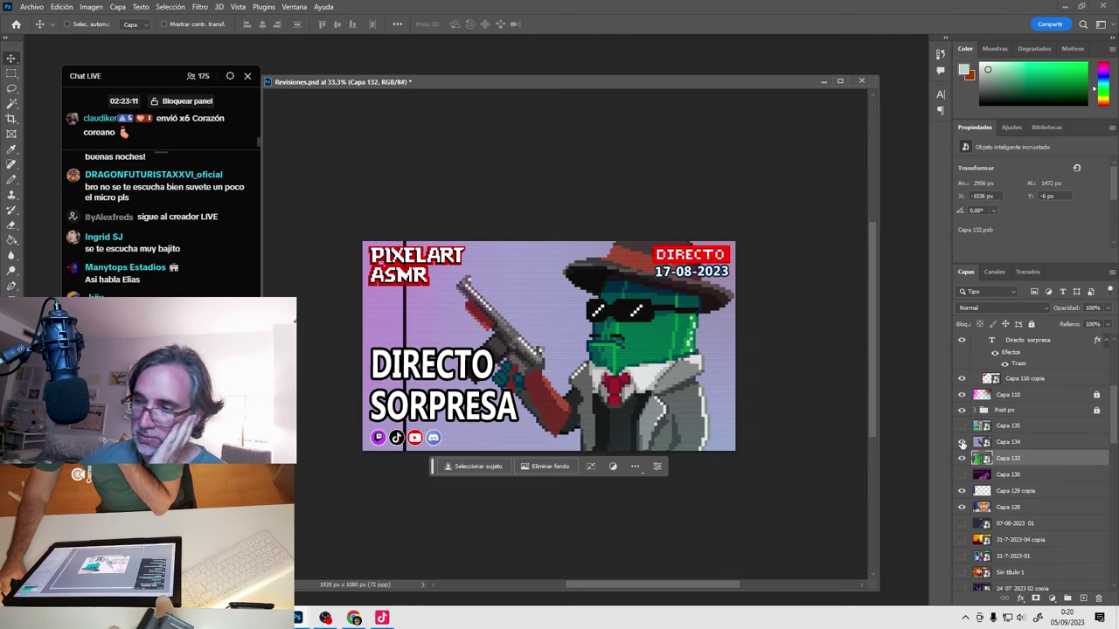
pyautogui.click(961, 442)
pyautogui.click(962, 425)
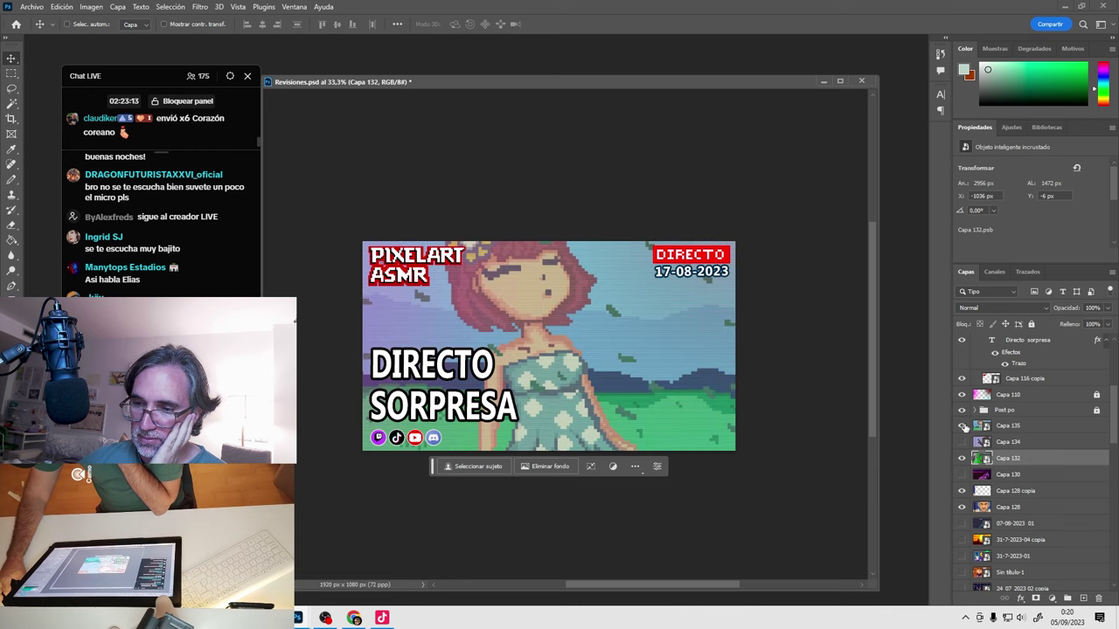
pyautogui.click(1008, 427)
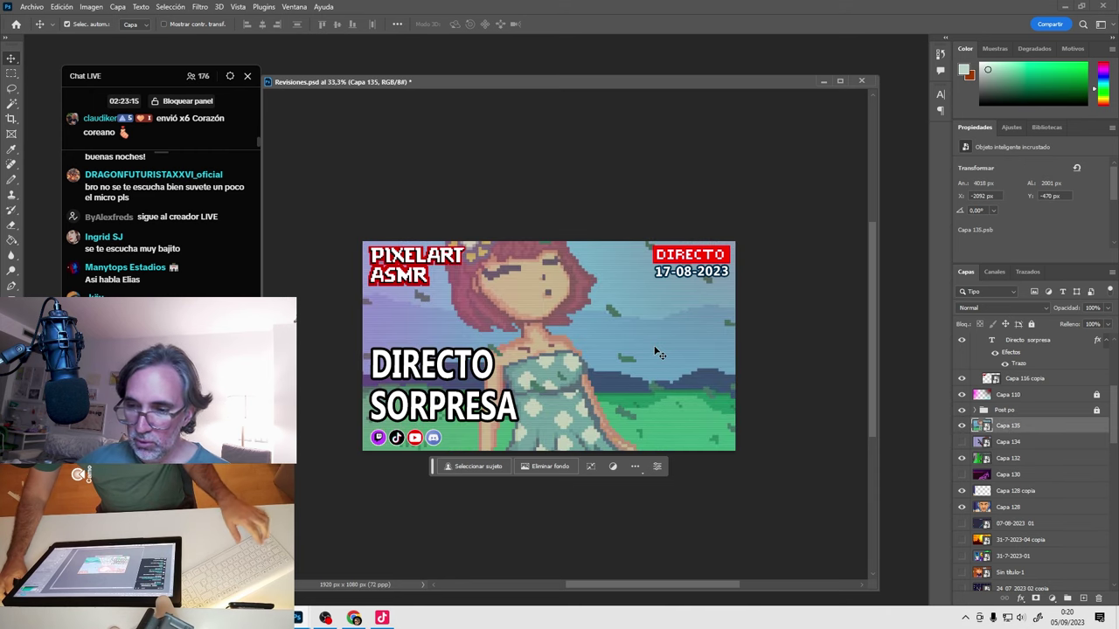
pyautogui.moveTo(641, 295); pyautogui.dragTo(648, 326)
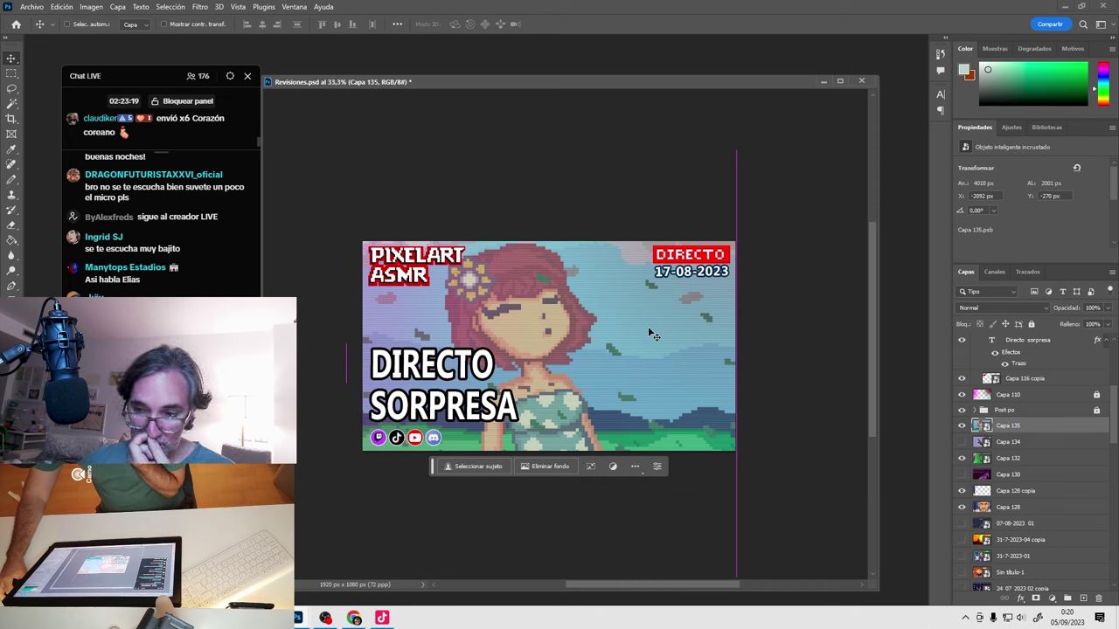
# Hide Capa 135 and compare the gangster layer Capa 134 against the dragon background, leaving Capa 134 hidden.
pyautogui.click(962, 426)
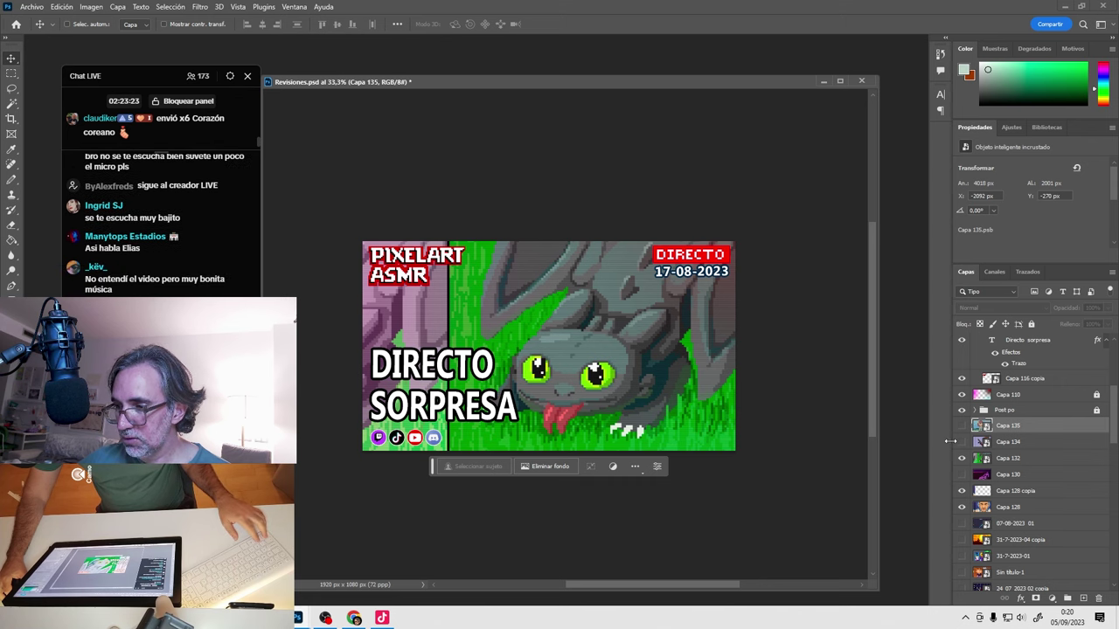
pyautogui.click(961, 442)
pyautogui.click(961, 441)
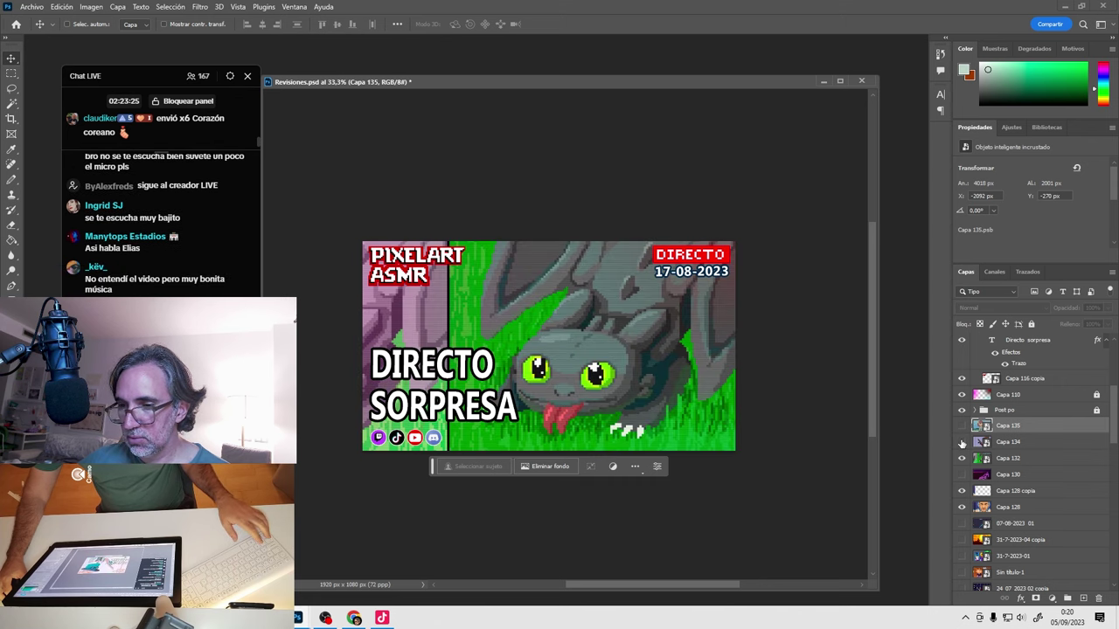
pyautogui.click(961, 441)
pyautogui.click(962, 441)
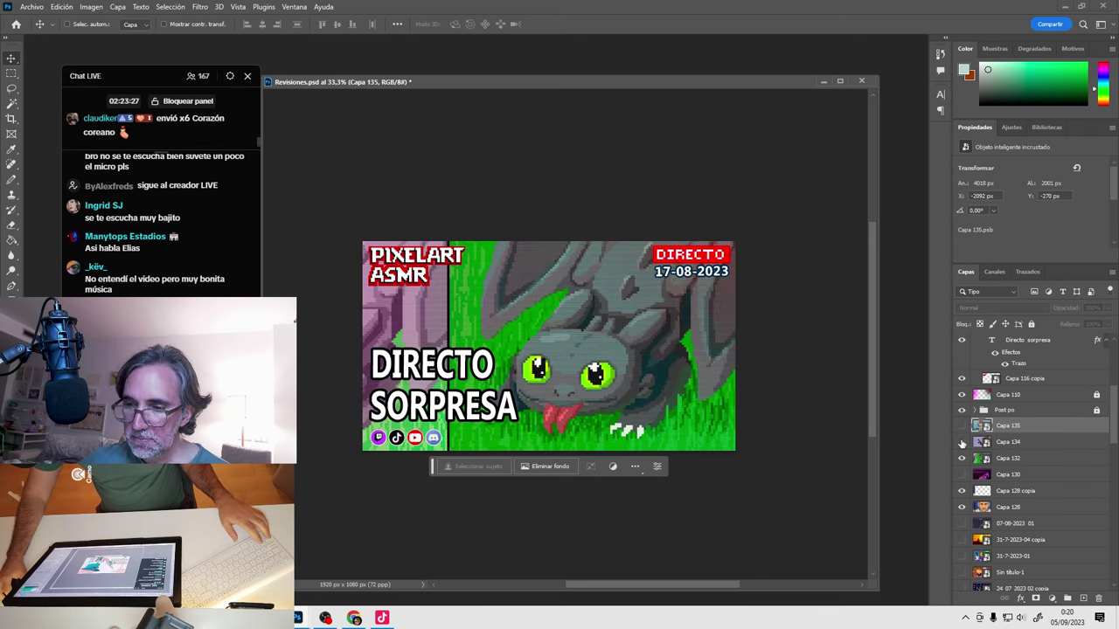
# Scale layers Capa 135 and Capa 132 together to about 123.5% and reposition them so the dragon's face is larger on the cover.
pyautogui.keyDown('ctrl'); pyautogui.click(1035, 460); pyautogui.keyUp('ctrl')
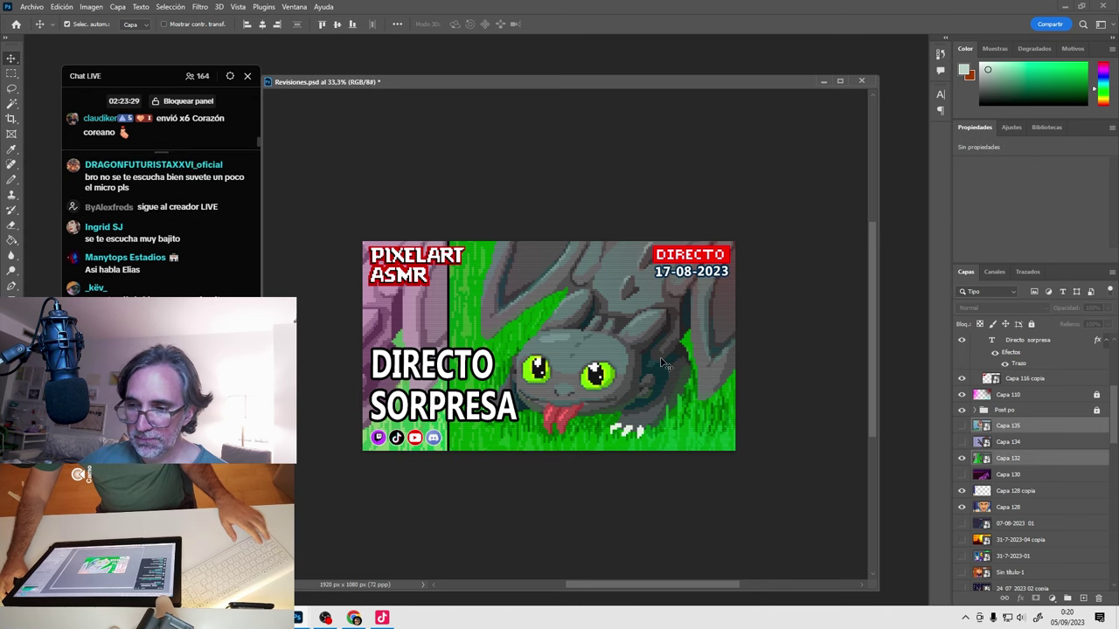
pyautogui.hotkey('ctrl', 't')
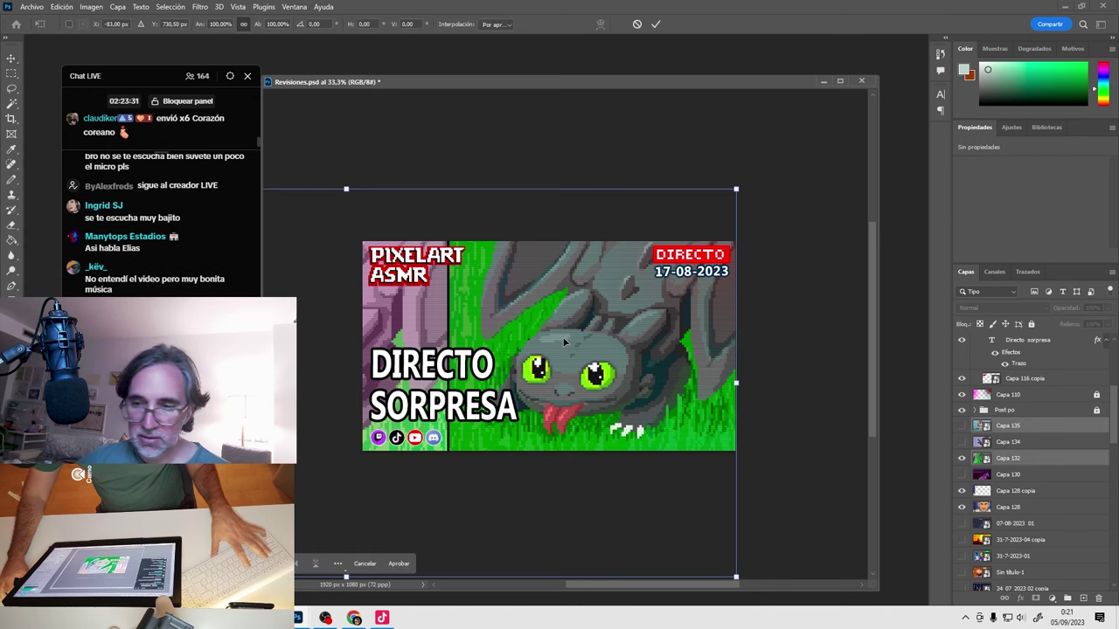
pyautogui.moveTo(637, 332); pyautogui.dragTo(549, 344)
pyautogui.moveTo(646, 189); pyautogui.dragTo(730, 264)
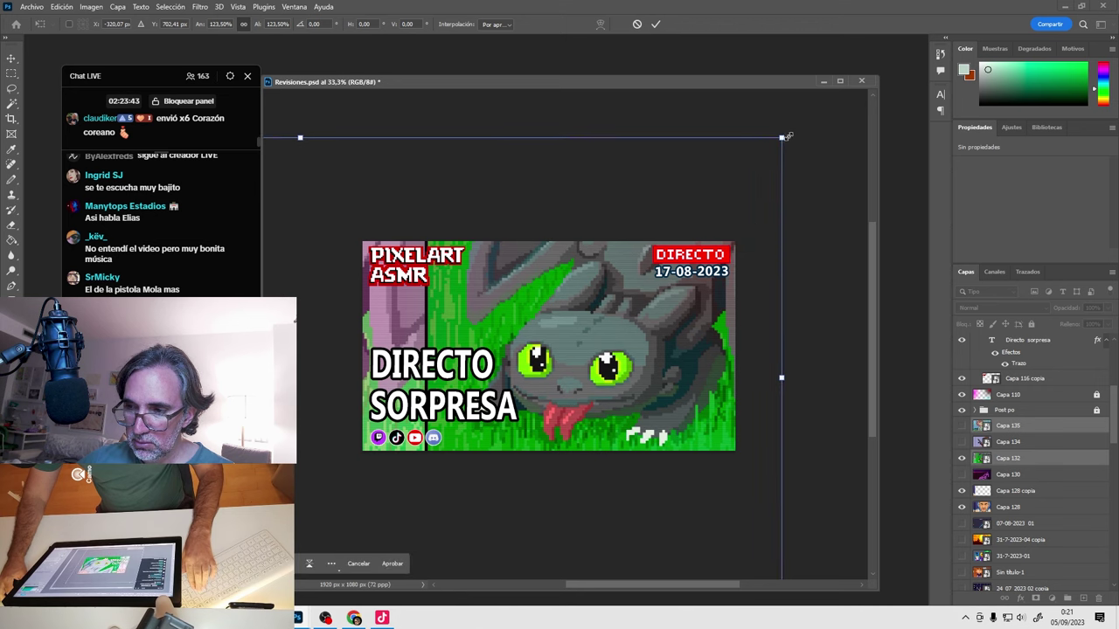
pyautogui.press('Return')
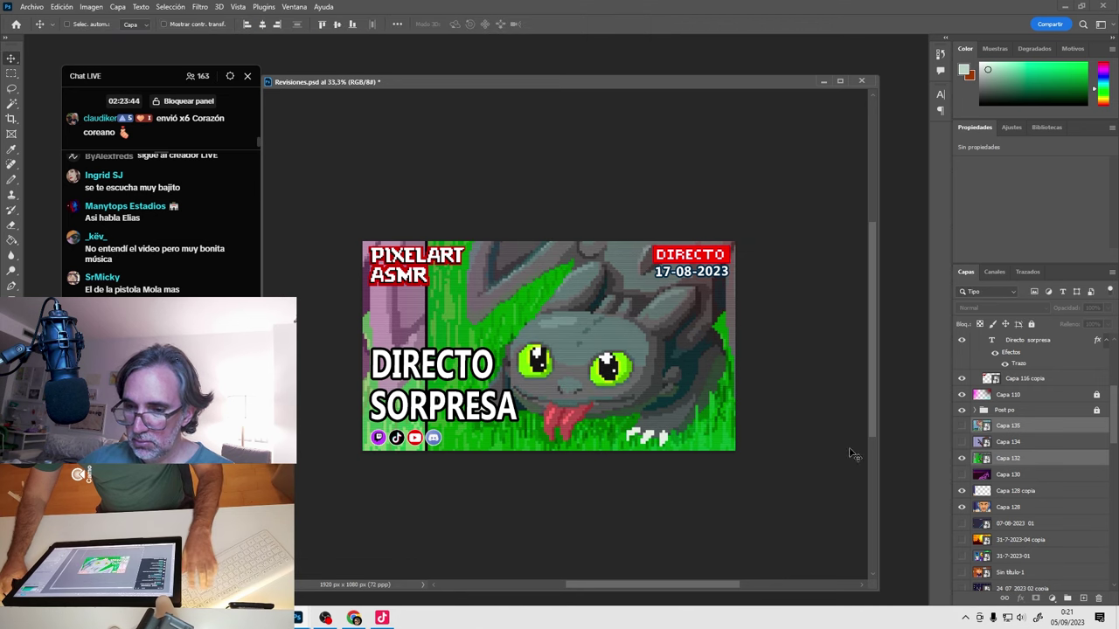
# Open the contents of smart object Capa 132 without modifying its colour profile, and enlarge the document window.
pyautogui.press('i')
pyautogui.doubleClick(980, 458)
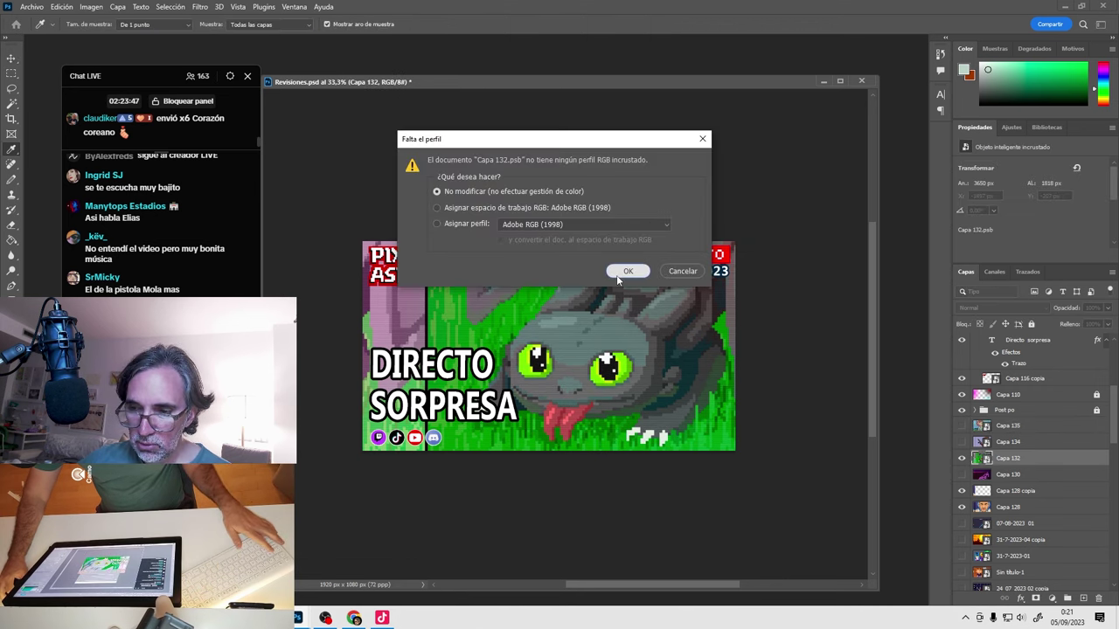
pyautogui.click(627, 272)
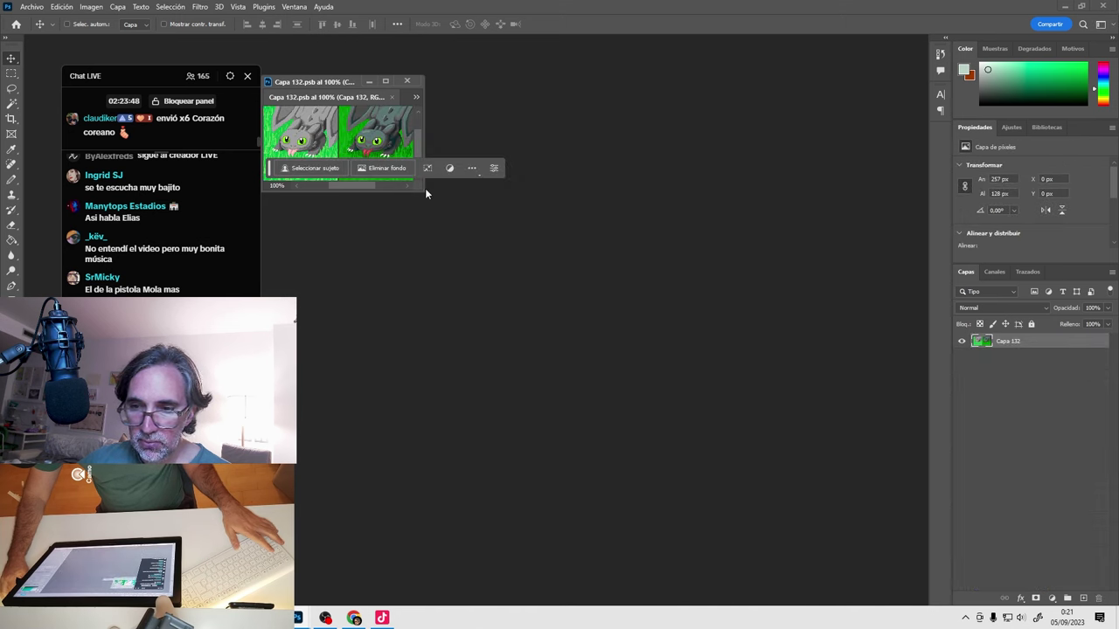
pyautogui.moveTo(425, 190); pyautogui.dragTo(754, 527)
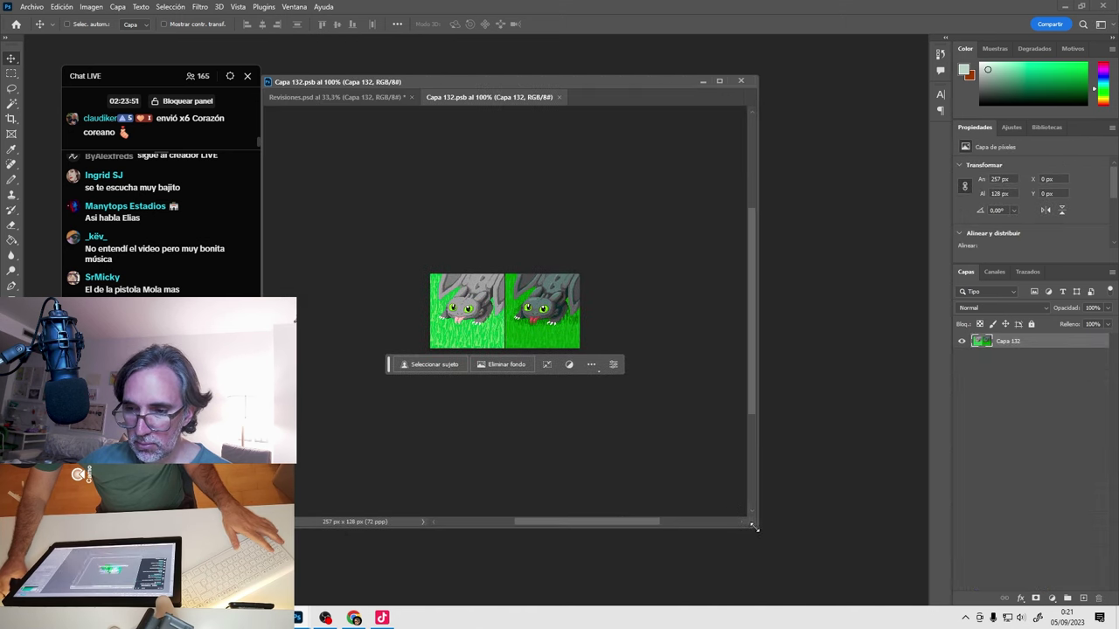
# Select the darker dragon half of the Capa 132.psb image and copy it to a new layer.
pyautogui.keyDown('ctrl'); pyautogui.click(485, 270); pyautogui.keyUp('ctrl')
pyautogui.keyDown('ctrl'); pyautogui.keyDown('alt'); pyautogui.click(634, 350); pyautogui.keyUp('alt'); pyautogui.keyUp('ctrl')
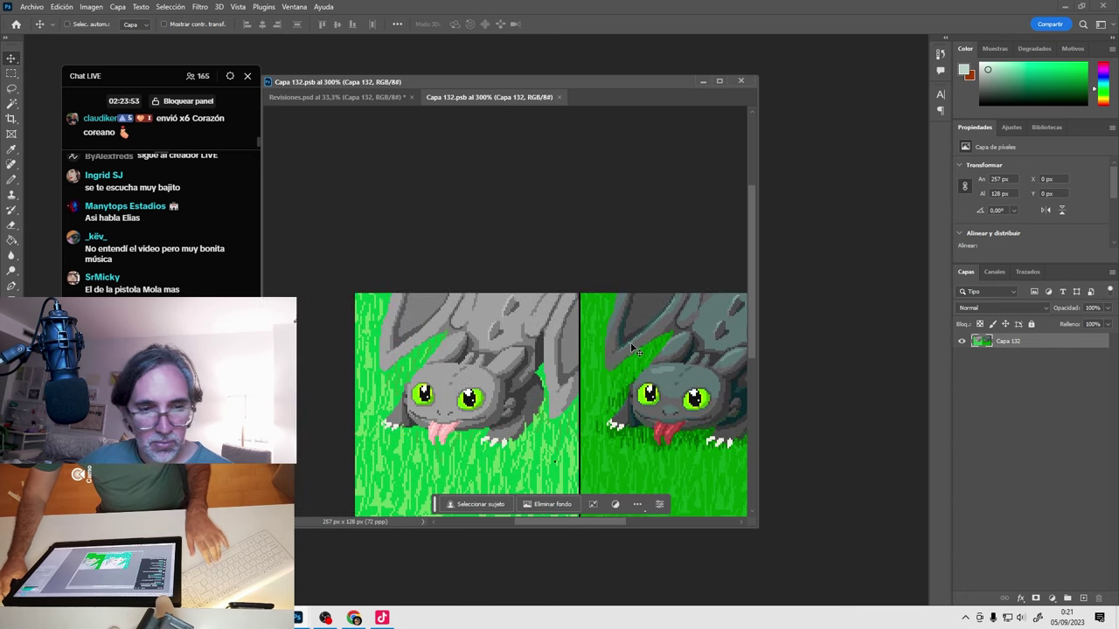
pyautogui.press('m')
pyautogui.moveTo(635, 350); pyautogui.dragTo(493, 265)
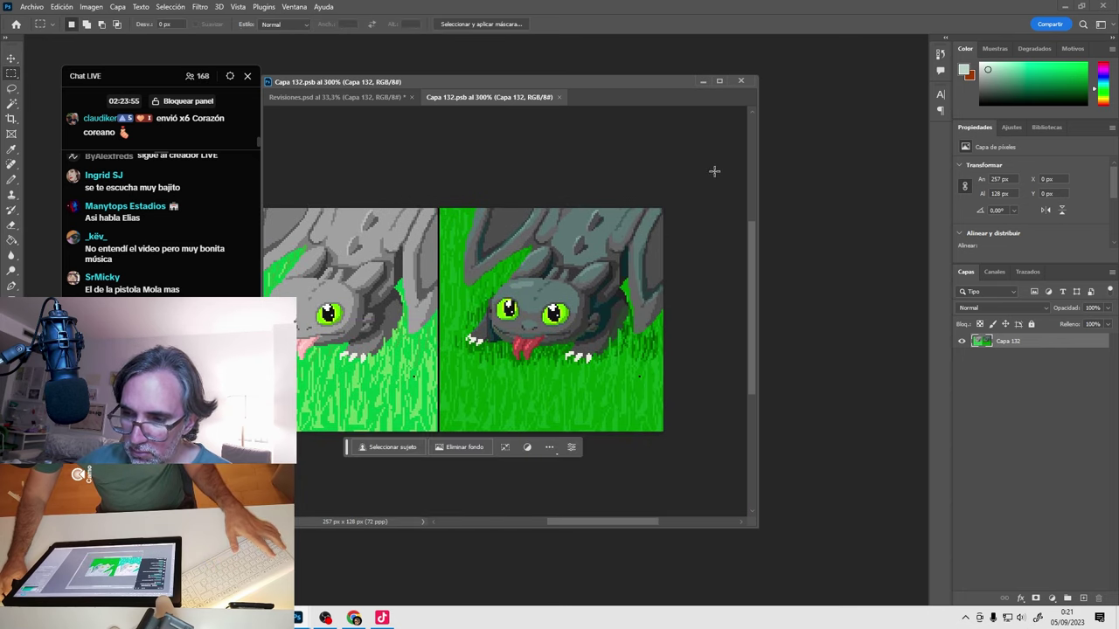
pyautogui.moveTo(714, 170); pyautogui.dragTo(442, 498)
pyautogui.hotkey('ctrl', 'j')
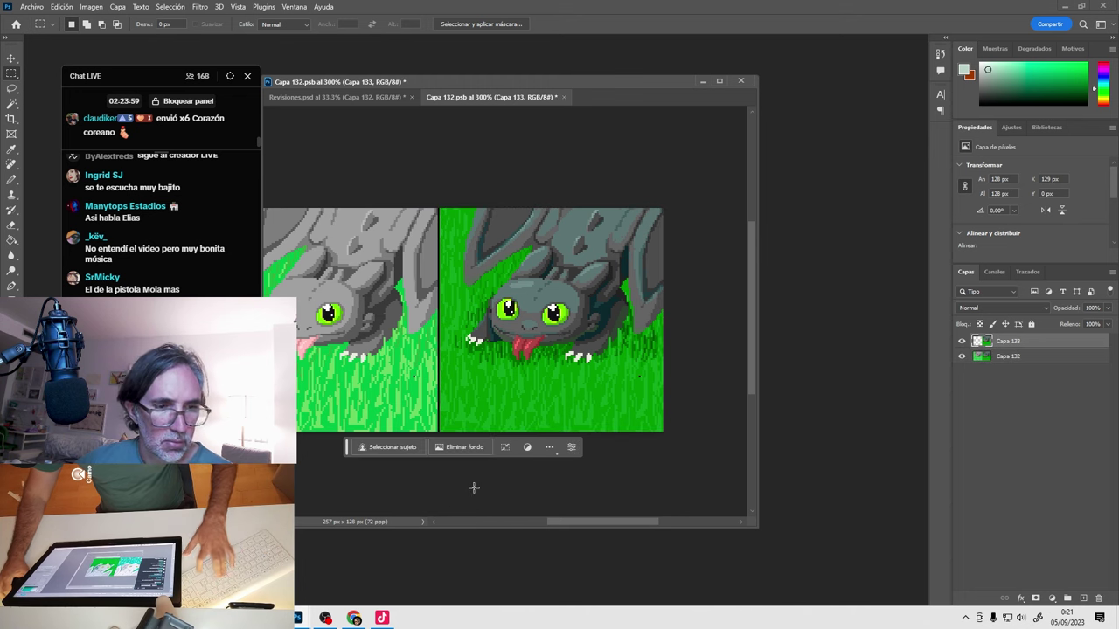
# Flip the copied dragon half horizontally and move it over the lighter half, overlapping the dark seam between the two halves.
pyautogui.hotkey('ctrl', 't')
pyautogui.rightClick(568, 313)
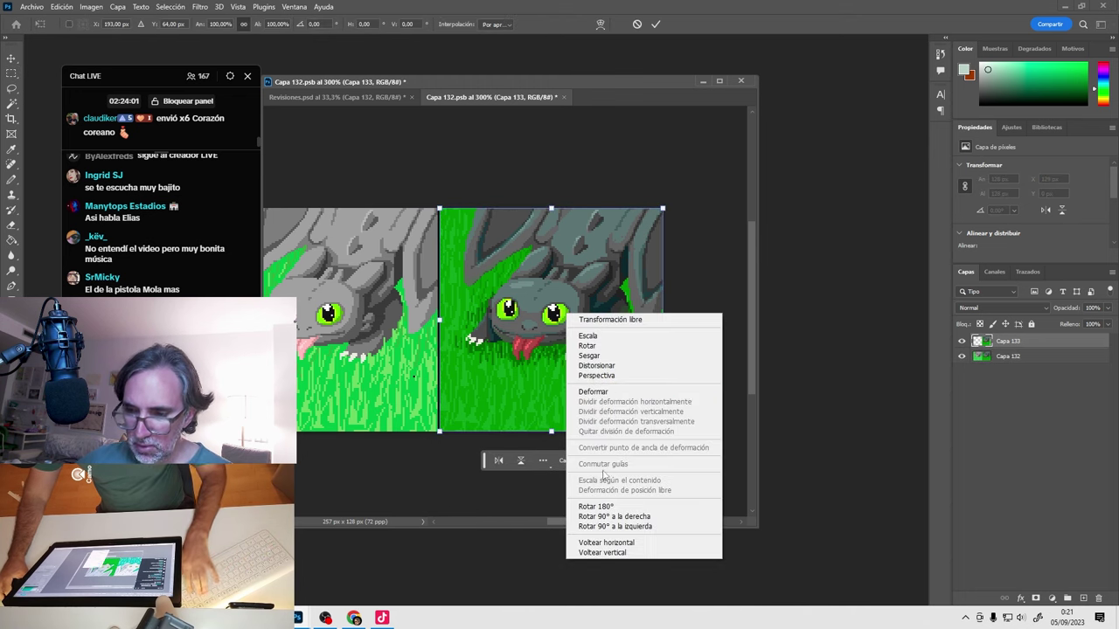
pyautogui.click(605, 542)
pyautogui.moveTo(636, 404); pyautogui.dragTo(418, 406)
pyautogui.press('Left')
pyautogui.press('Left')
pyautogui.press('Left')
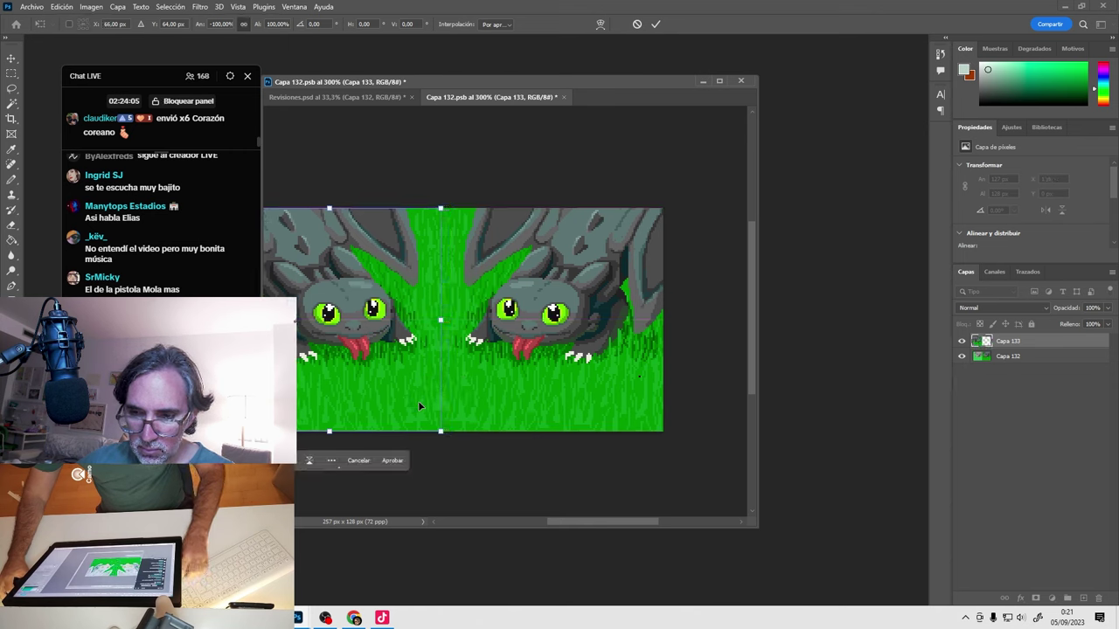
pyautogui.press('Left')
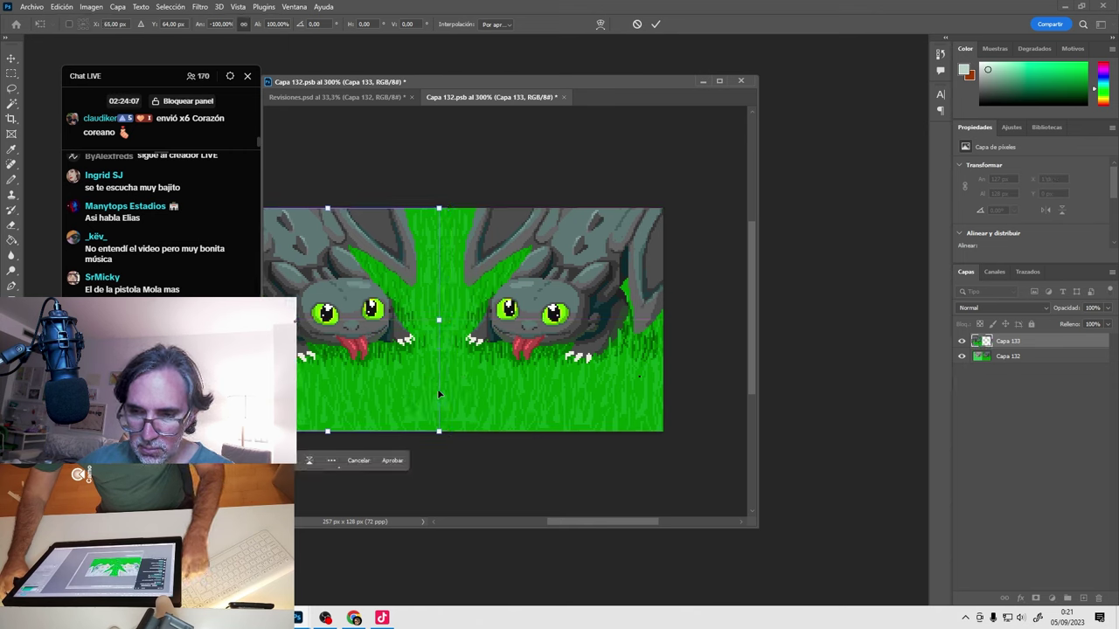
pyautogui.press('Return')
# Duplicate the mirrored dragon layer shifted about 14 px away from the centre seam, then save and close Capa 132.psb.
pyautogui.press('v')
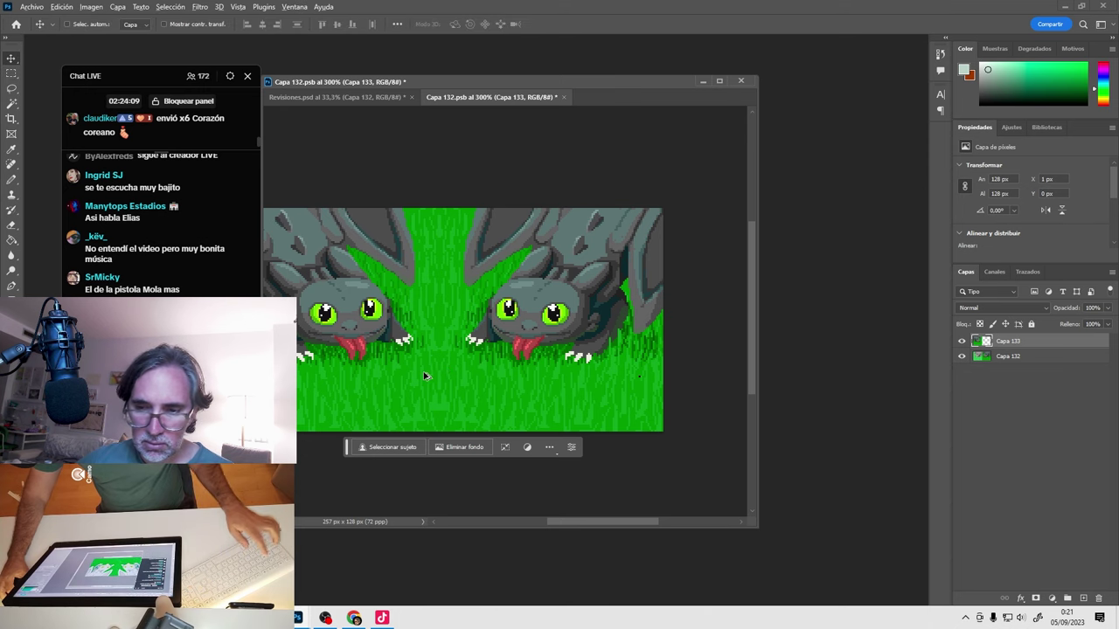
pyautogui.moveTo(423, 372); pyautogui.dragTo(395, 371)
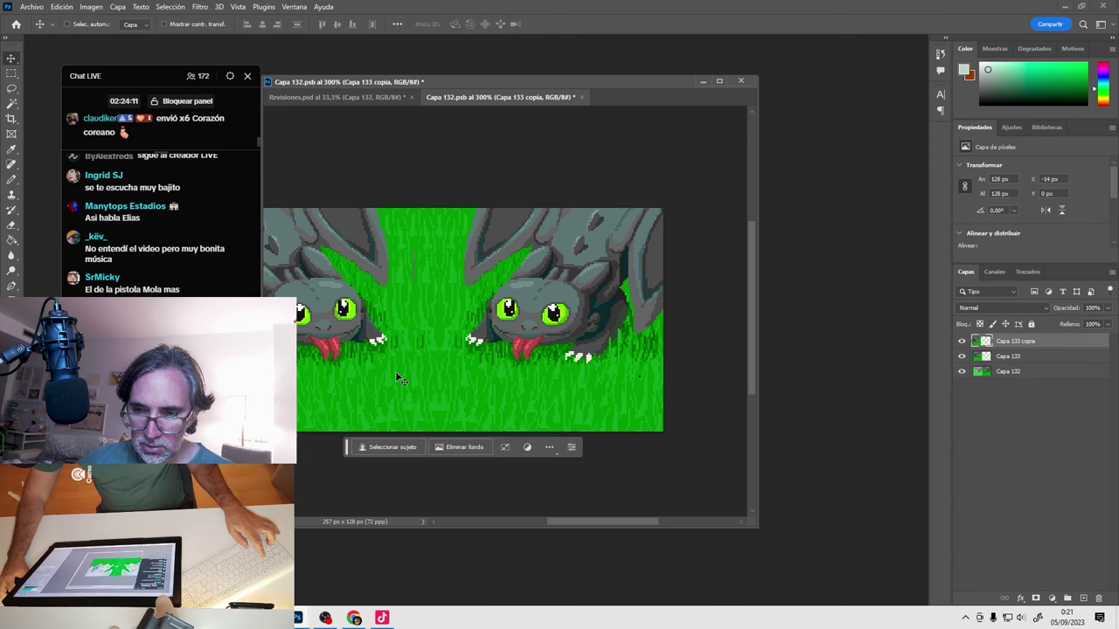
pyautogui.press('Right')
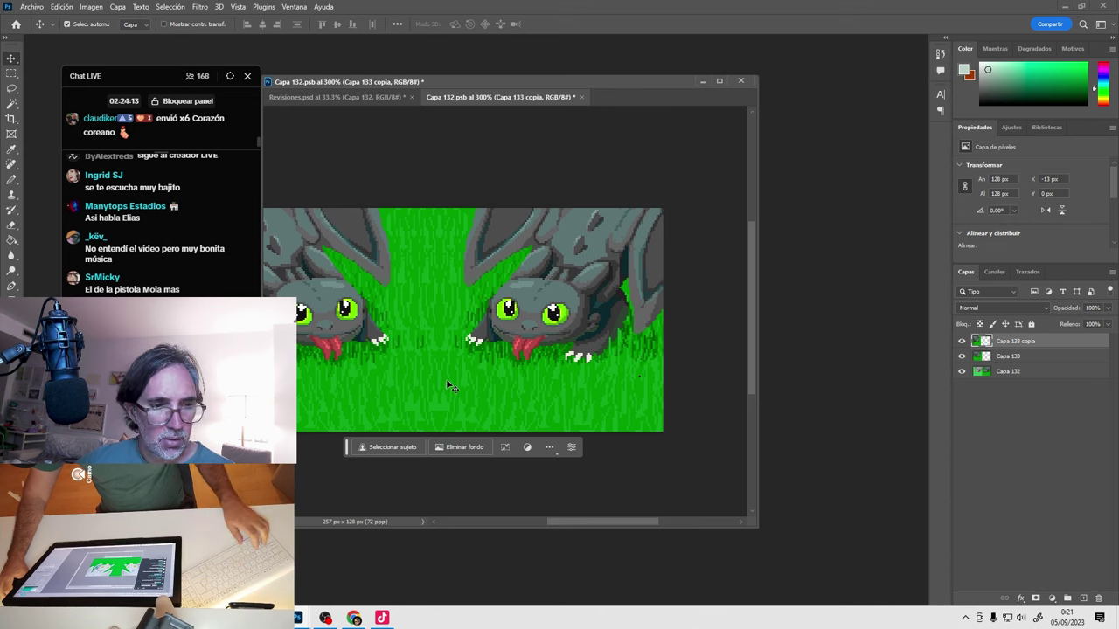
pyautogui.hotkey('ctrl', 's')
pyautogui.hotkey('ctrl', 'w')
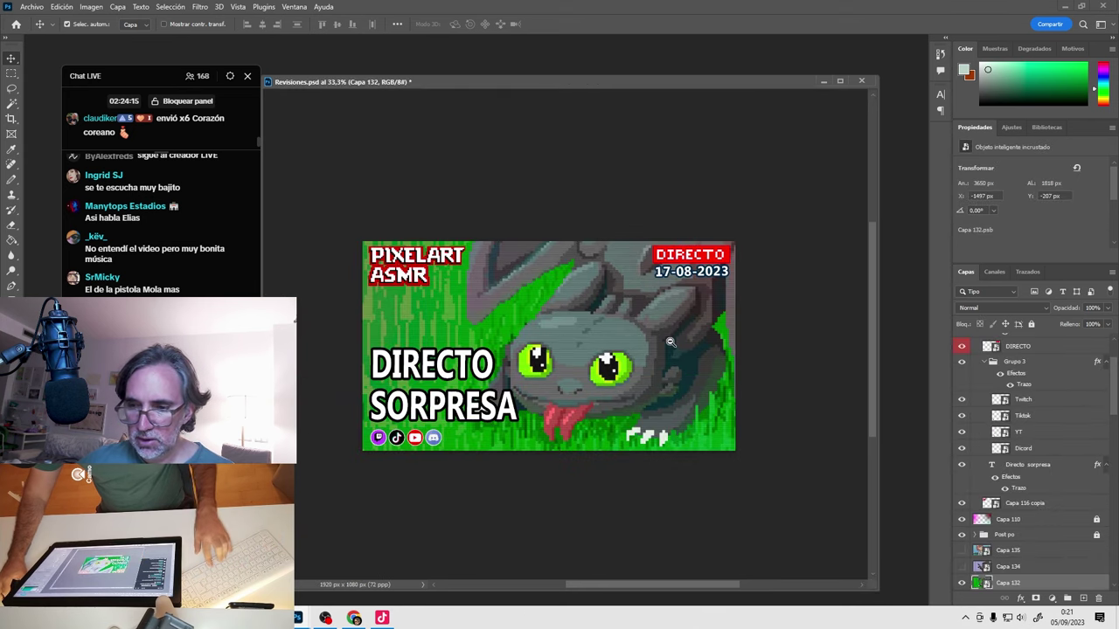
pyautogui.scroll(-2, 666, 322)
pyautogui.scroll(2, 666, 322)
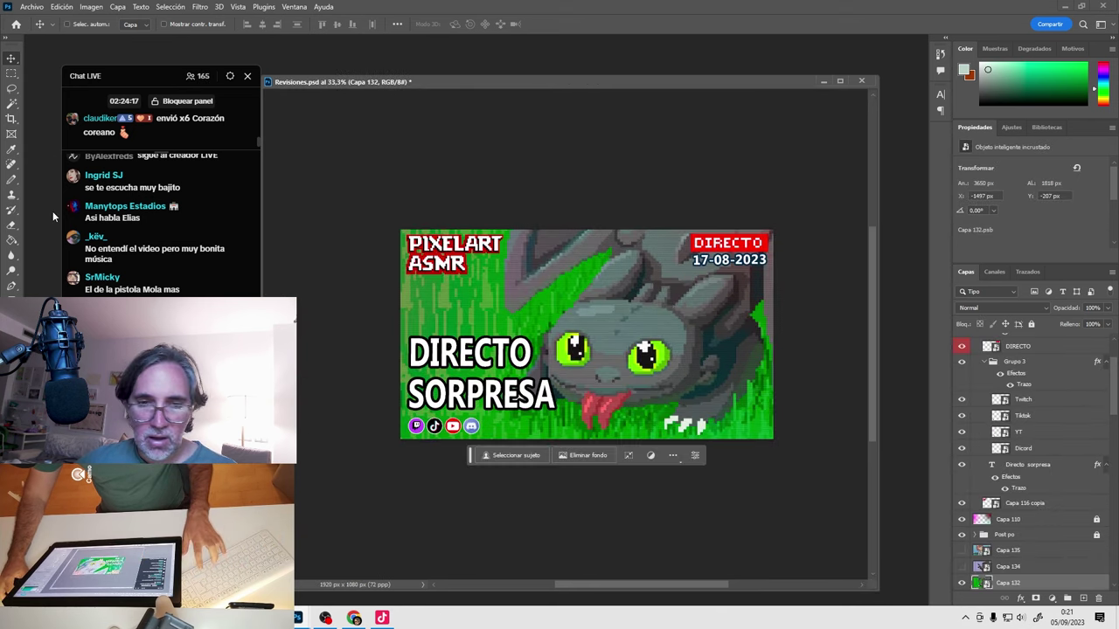
# Change the date text under the DIRECTO label to 04-09-2023.
pyautogui.press('t')
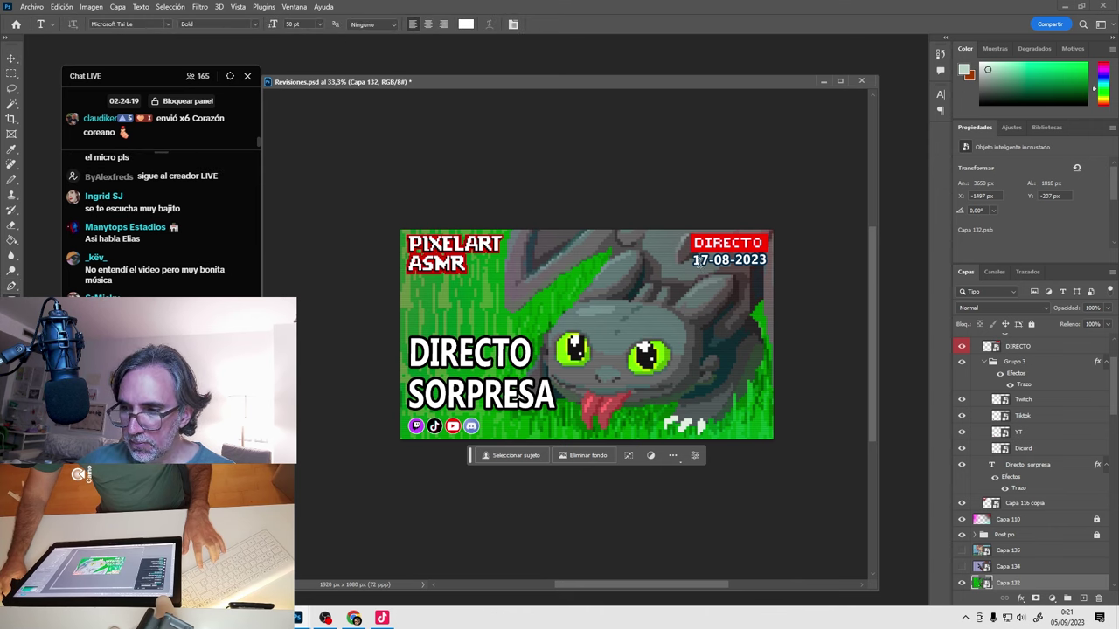
pyautogui.click(681, 263)
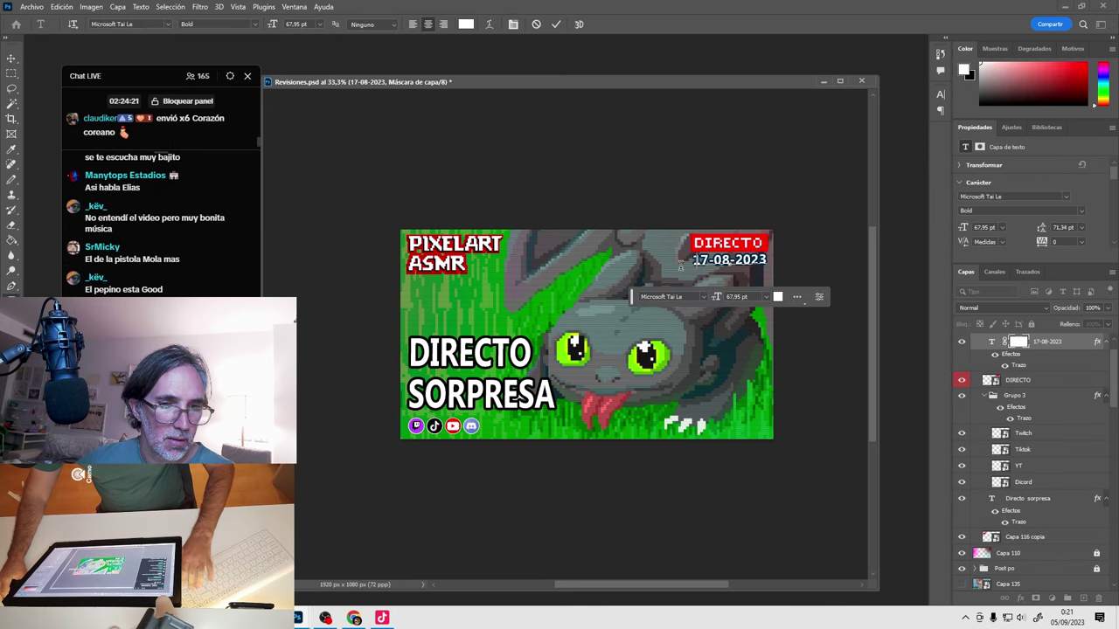
pyautogui.press('Delete')
pyautogui.press('Delete')
pyautogui.write('04')
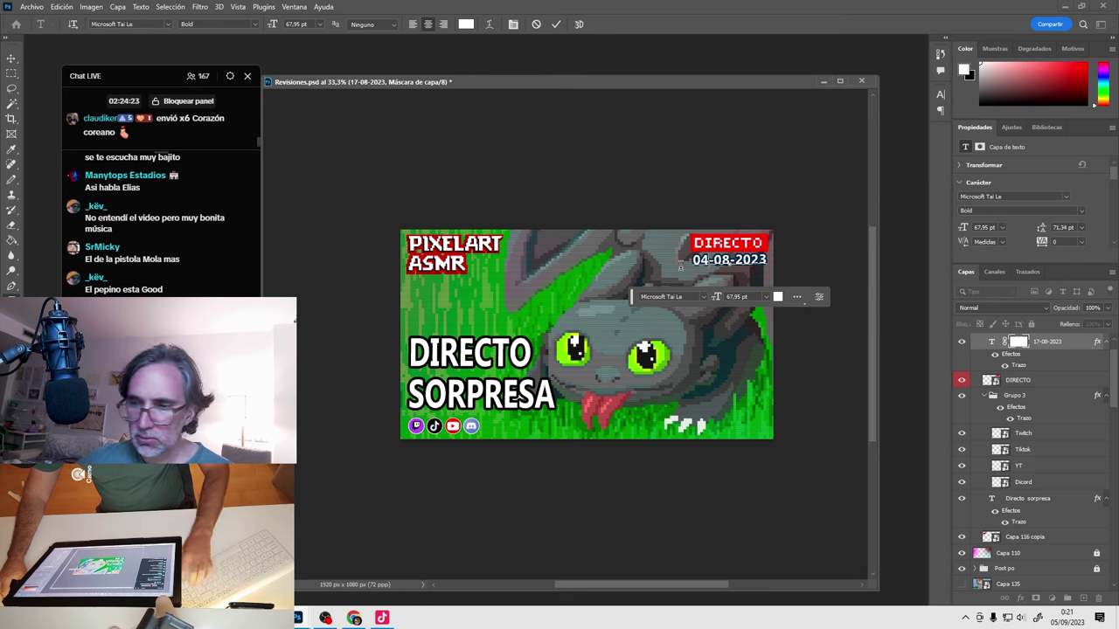
pyautogui.press('Right')
pyautogui.press('Right')
pyautogui.press('Delete')
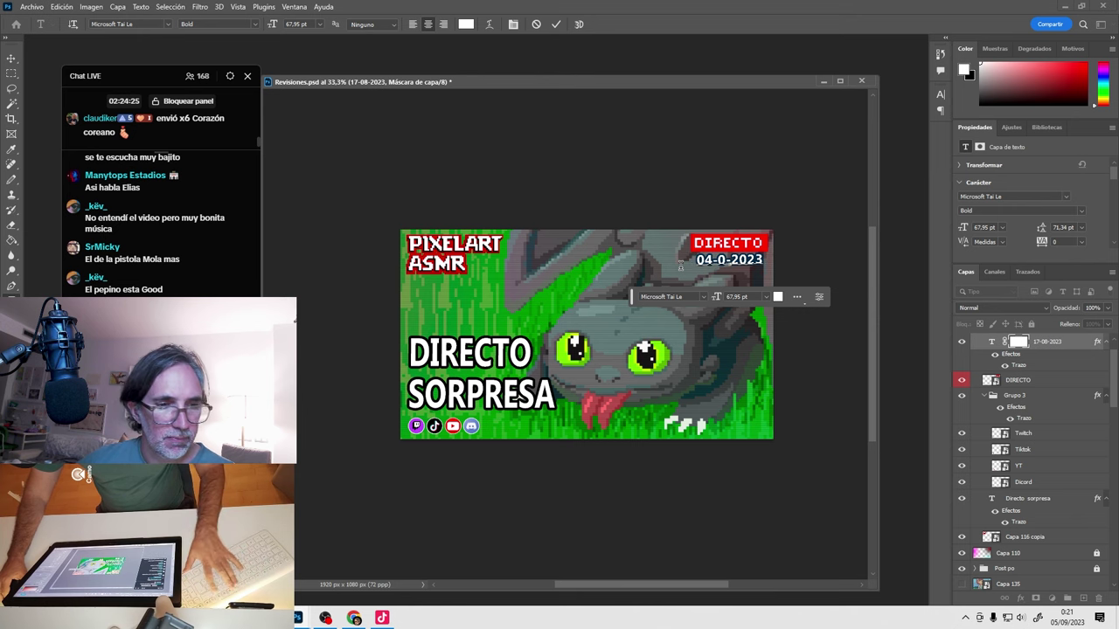
pyautogui.write('9')
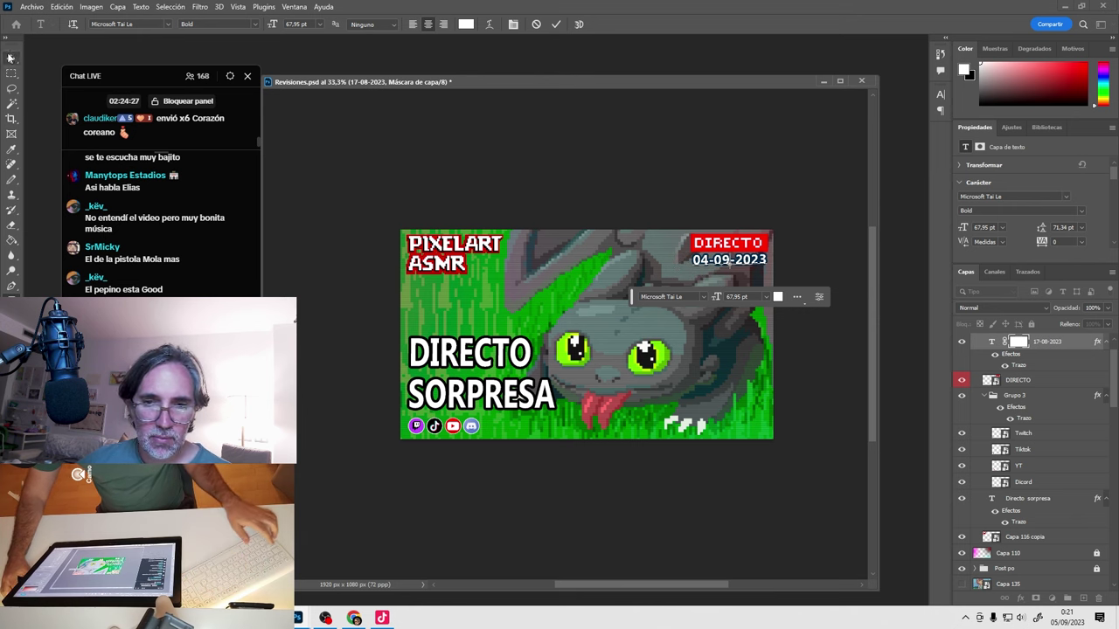
pyautogui.hotkey('ctrl', 'Return')
# Move the DIRECTO SORPRESA title slightly up and towards the cover's left edge.
pyautogui.click(482, 362)
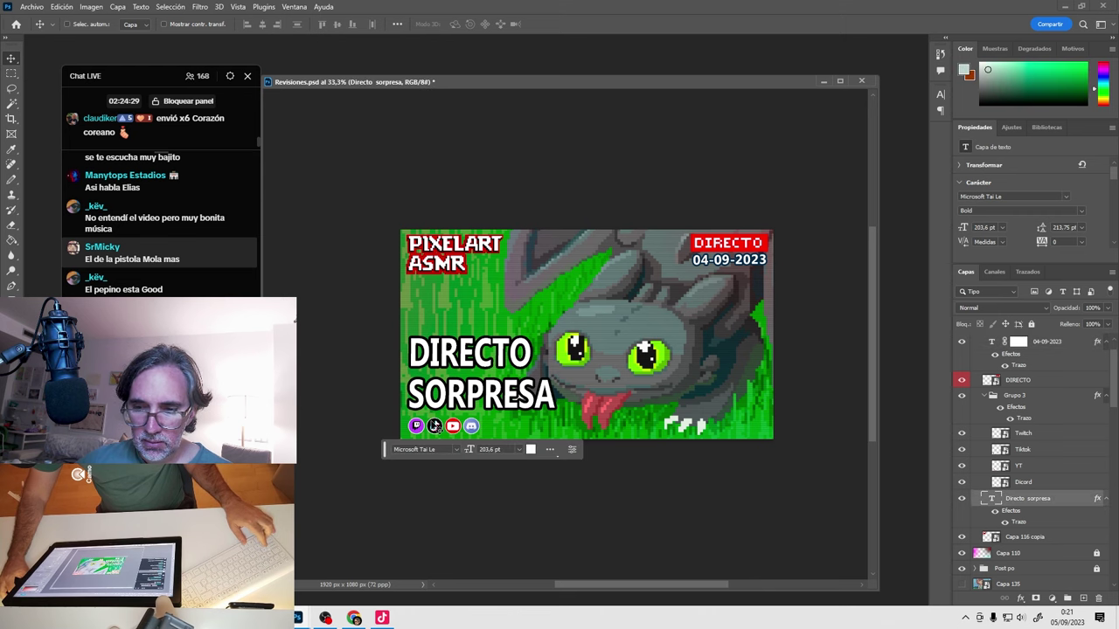
pyautogui.moveTo(447, 375); pyautogui.dragTo(440, 369)
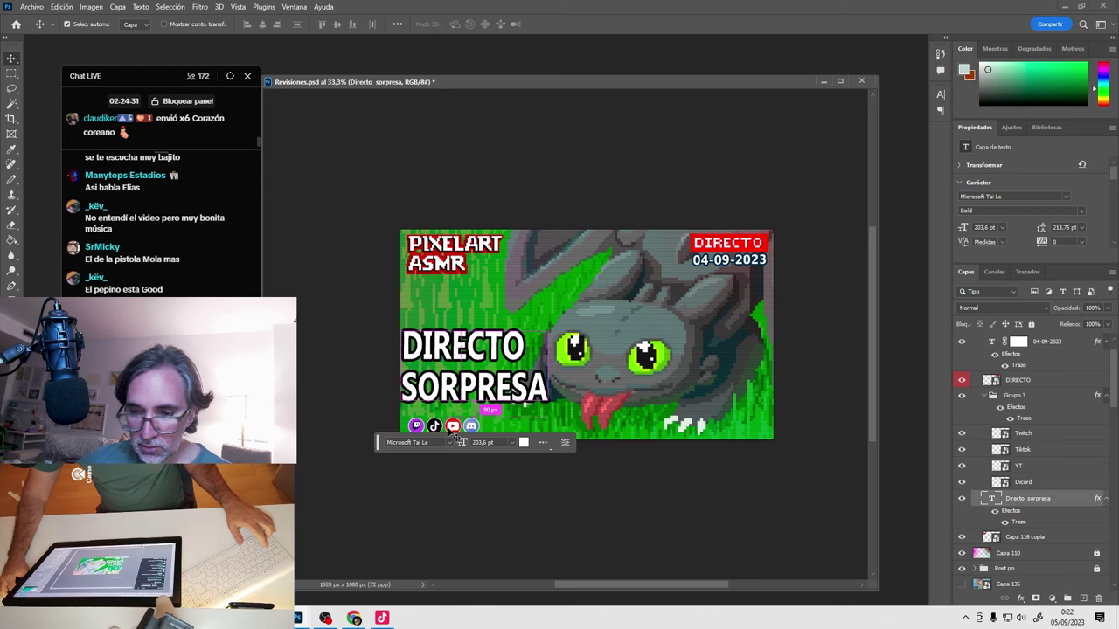
pyautogui.moveTo(462, 362); pyautogui.dragTo(462, 373)
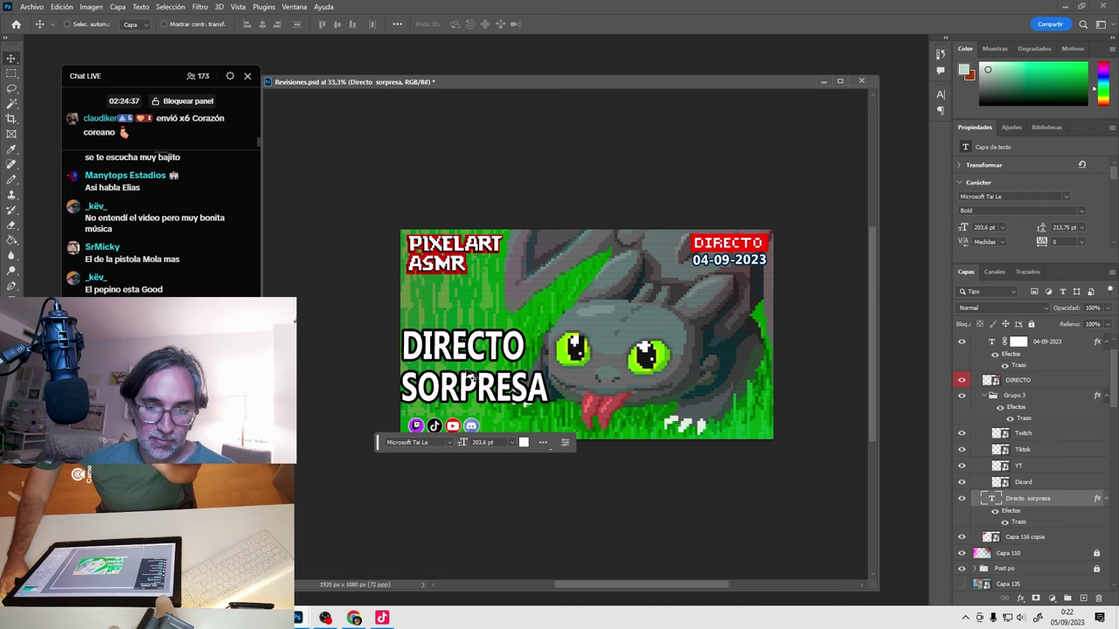
# Replace the DIRECTO SORPRESA title text with "REVISION?".
pyautogui.press('ctrl')
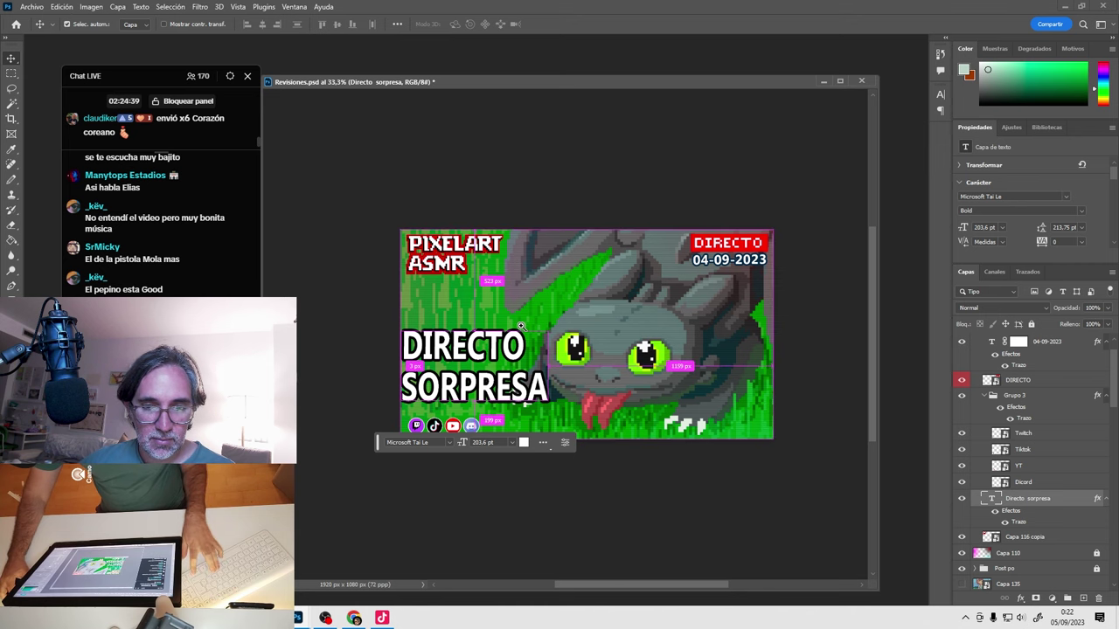
pyautogui.hotkey('ctrl', '+')
pyautogui.hscroll(1, 524, 341)
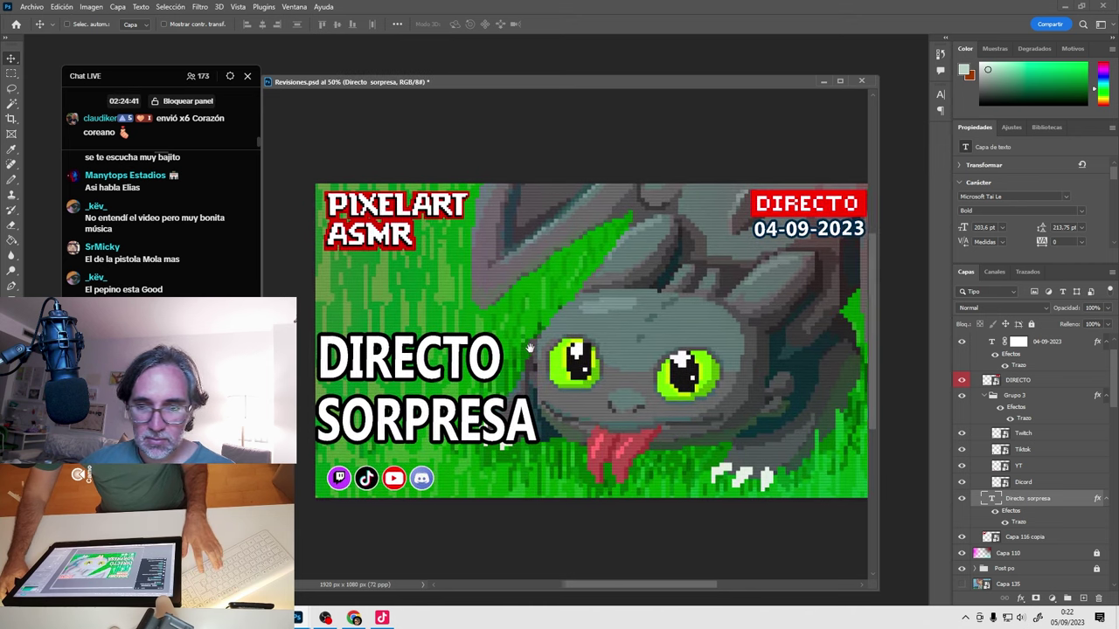
pyautogui.moveTo(530, 347)
pyautogui.mouseDown()
pyautogui.moveTo(497, 348)
pyautogui.moveTo(509, 348)
pyautogui.mouseUp()
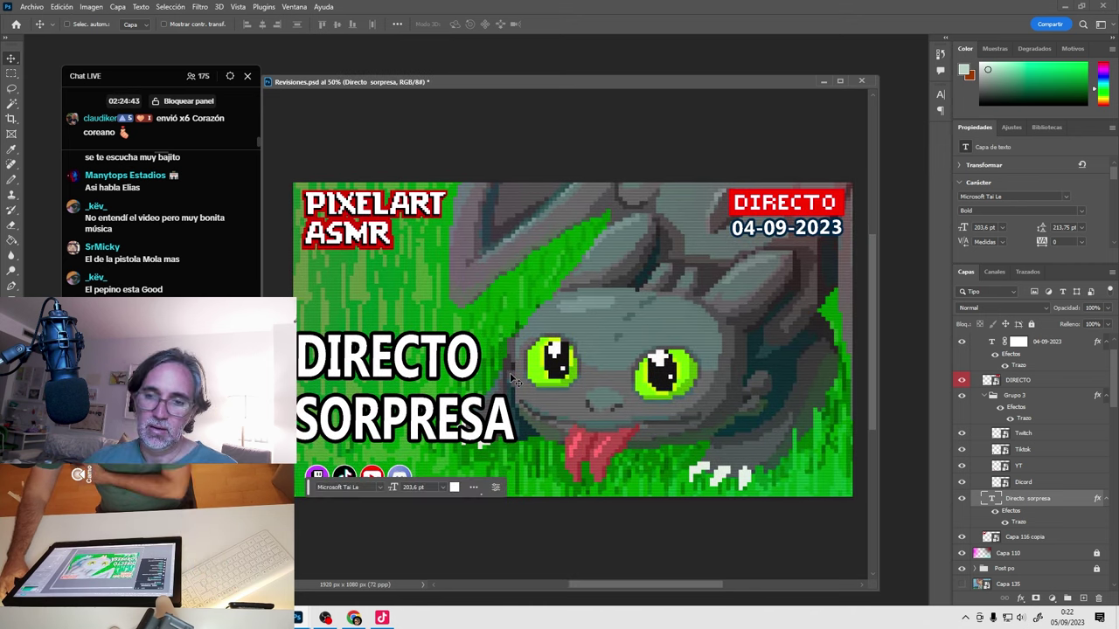
pyautogui.press('t')
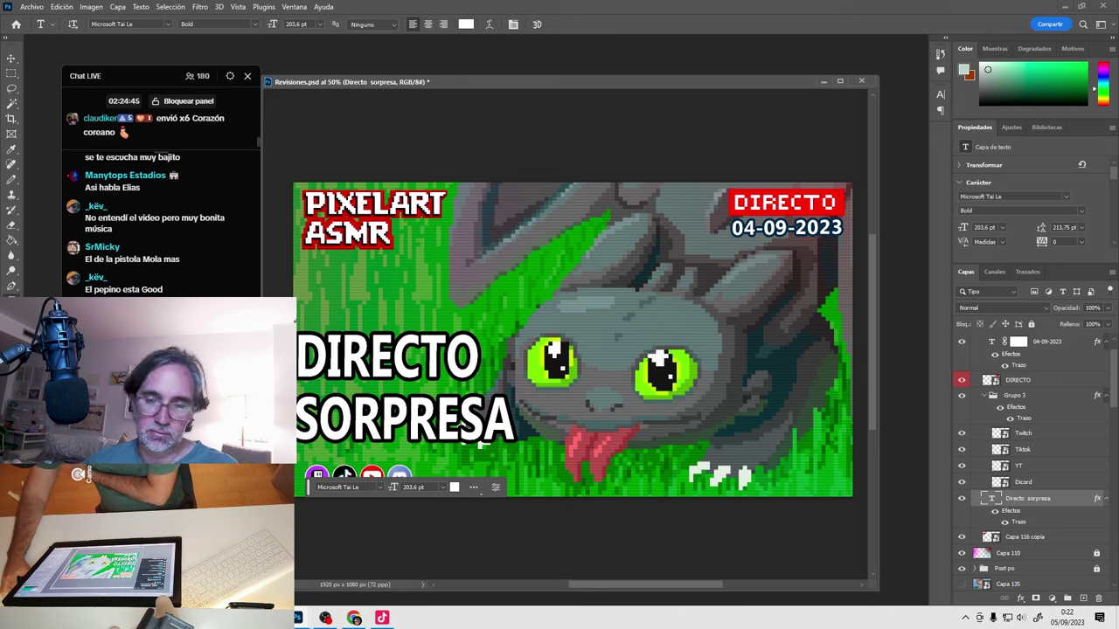
pyautogui.moveTo(308, 352); pyautogui.dragTo(514, 437)
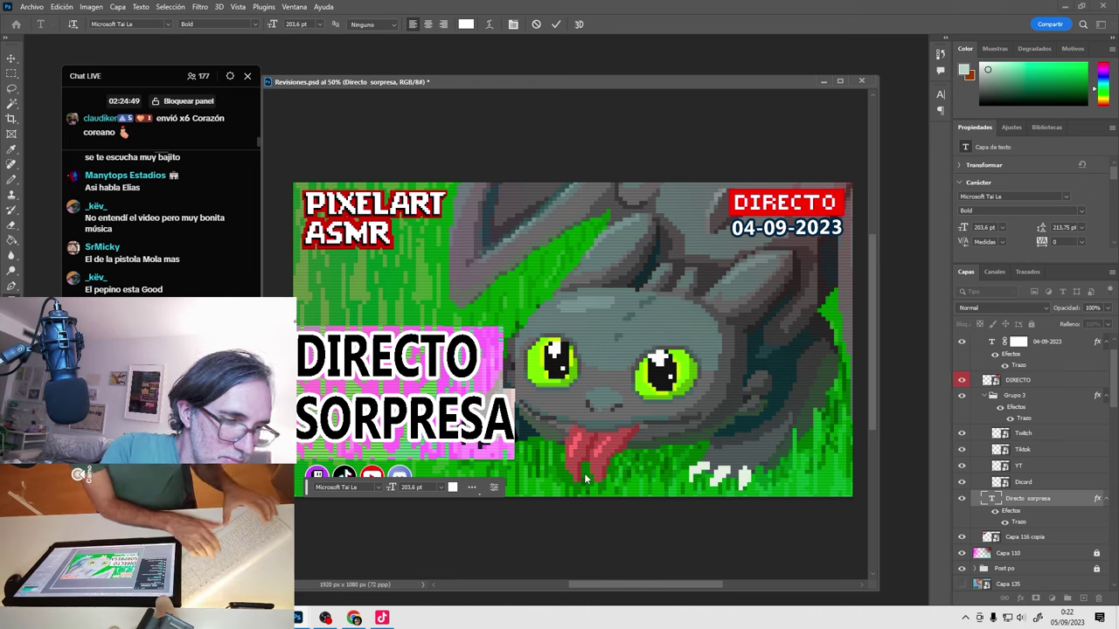
pyautogui.write('REVISION')
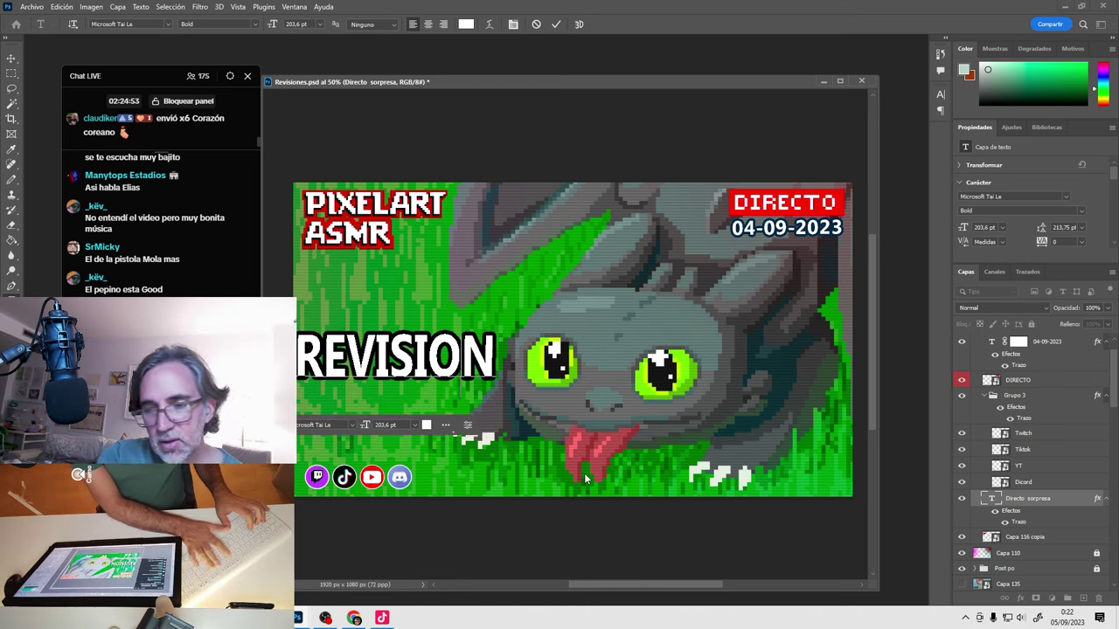
pyautogui.press('BackSpace')
pyautogui.press('BackSpace')
pyautogui.press('BackSpace')
pyautogui.press('BackSpace')
pyautogui.press('BackSpace')
pyautogui.press('BackSpace')
pyautogui.press('BackSpace')
pyautogui.press('BackSpace')
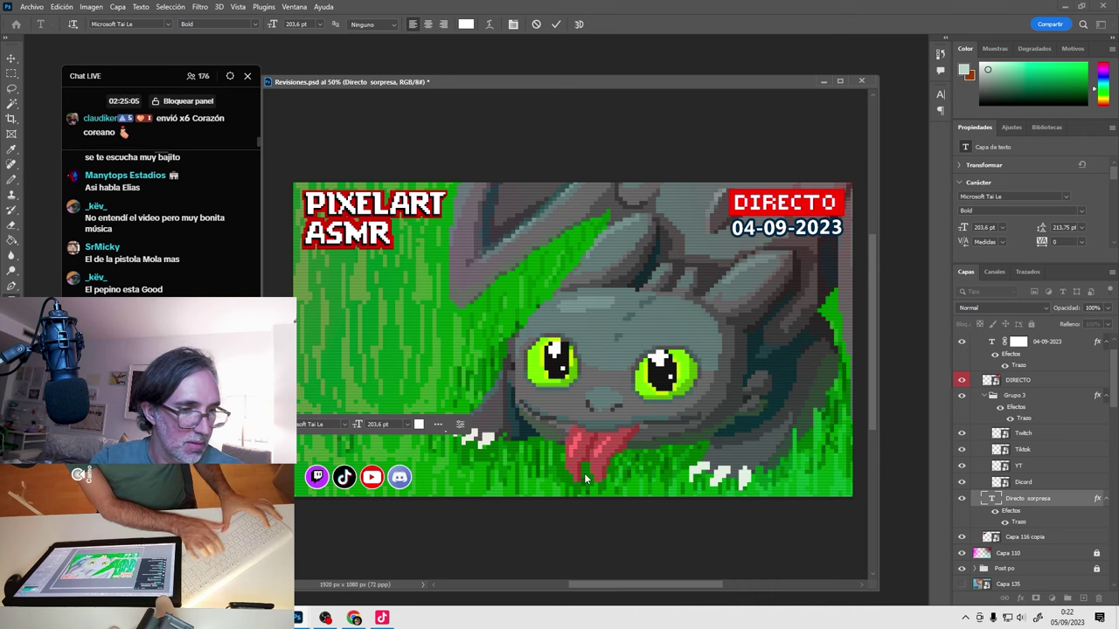
pyautogui.write('REVISION')
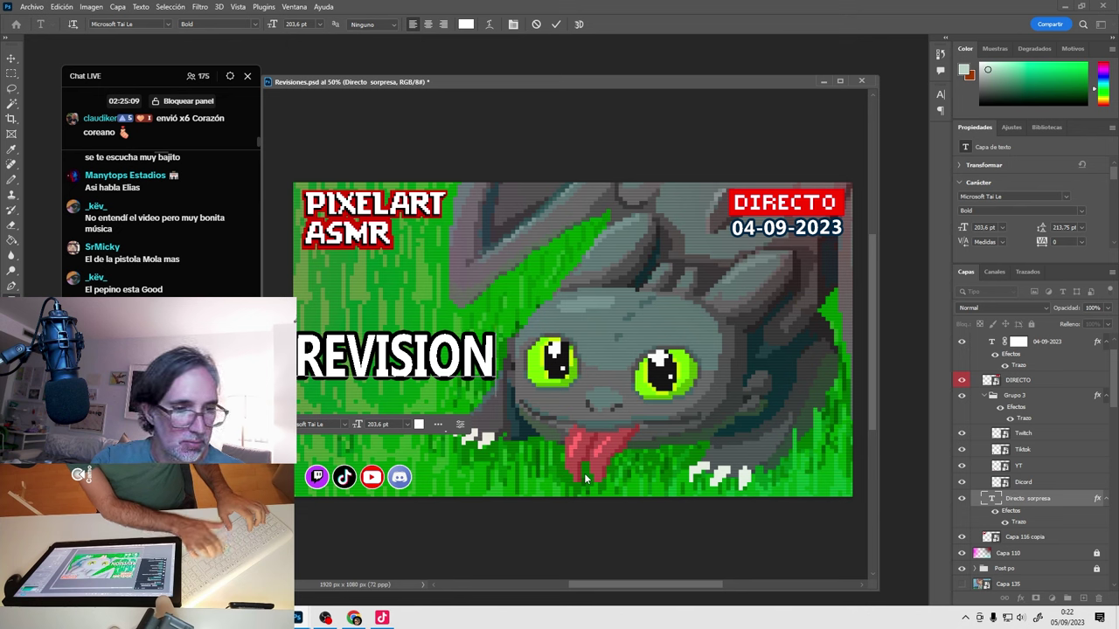
pyautogui.write('?')
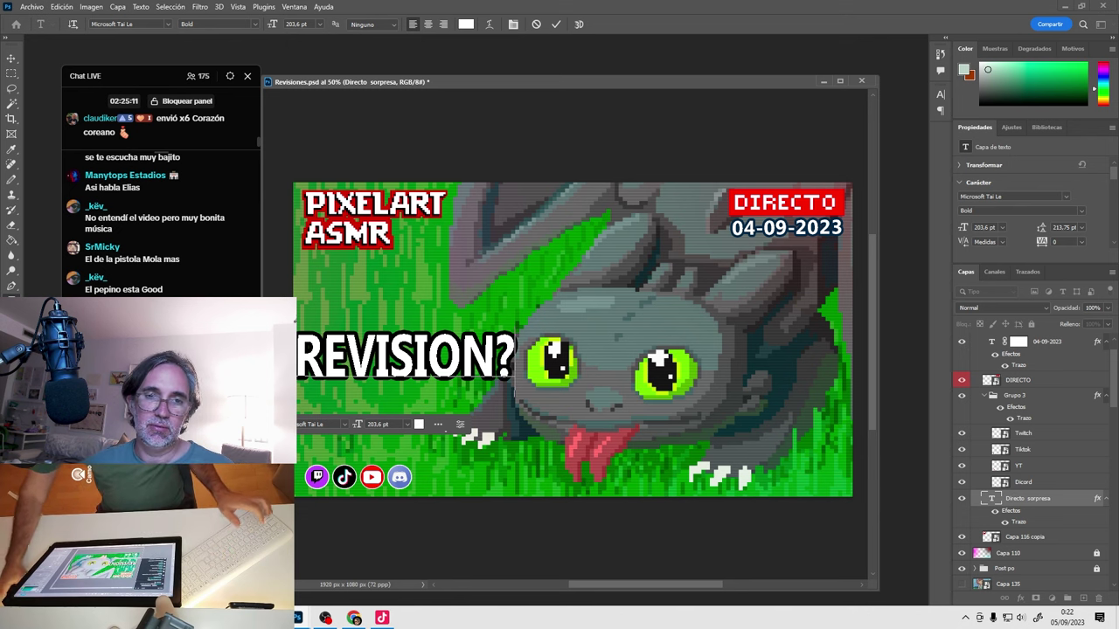
# Move the REVISION? title up to sit directly below the PIXELART ASMR heading.
pyautogui.click(10, 60)
pyautogui.moveTo(401, 355); pyautogui.dragTo(407, 282)
pyautogui.moveTo(428, 285)
pyautogui.mouseDown()
pyautogui.moveTo(440, 285)
pyautogui.moveTo(429, 286)
pyautogui.mouseUp()
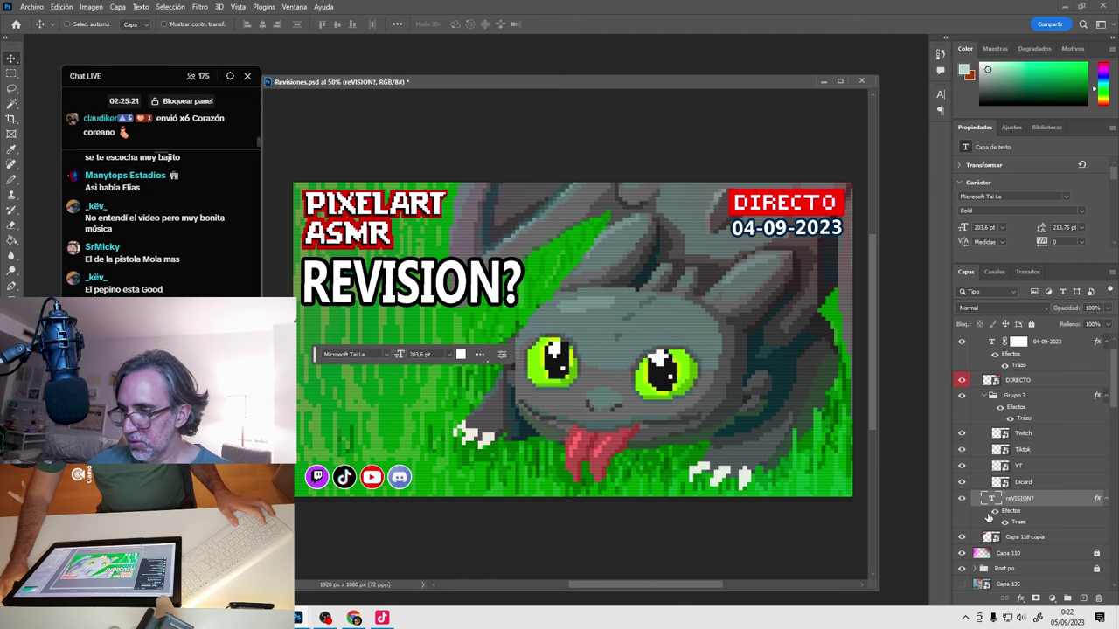
# Show the gangster layer Capa 134 and move its artwork left and slightly down to frame the character on the cover.
pyautogui.scroll(-2, 970, 549)
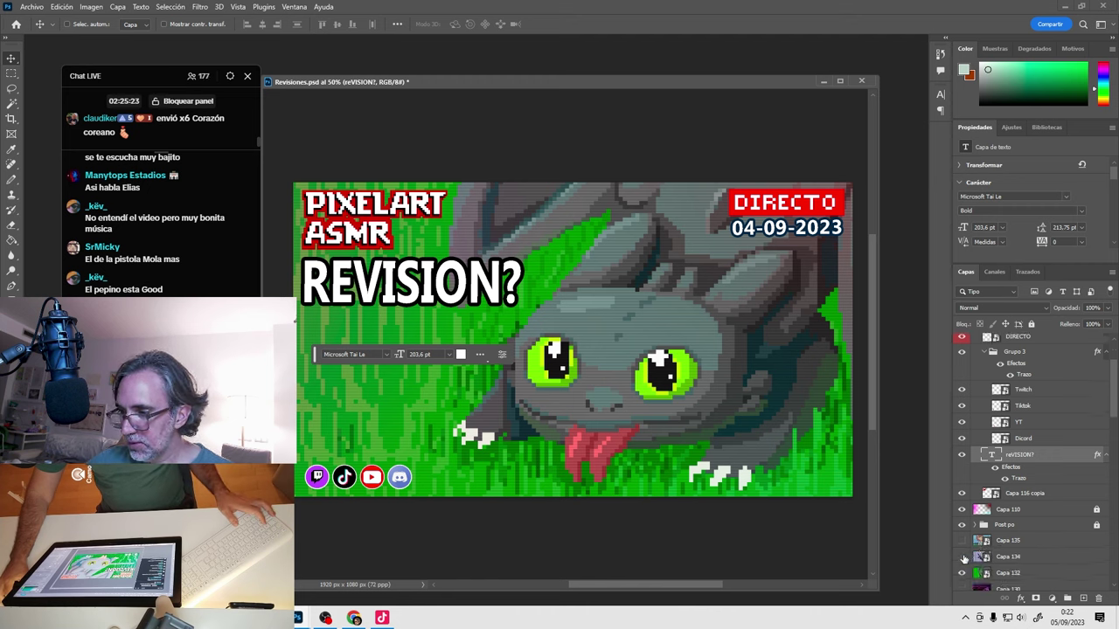
pyautogui.click(961, 557)
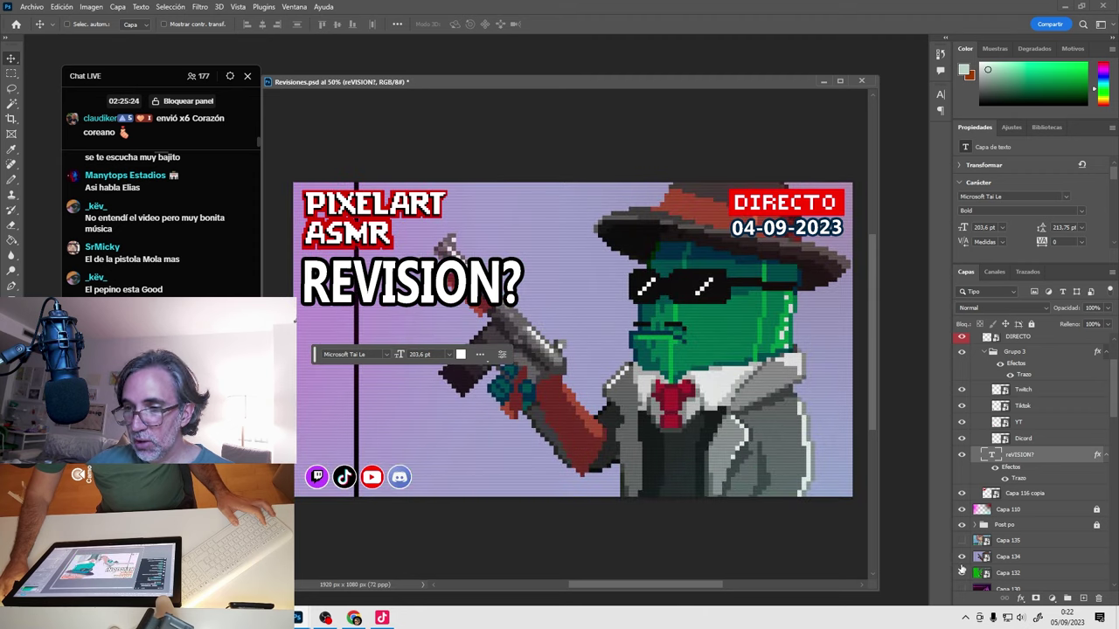
pyautogui.click(1013, 556)
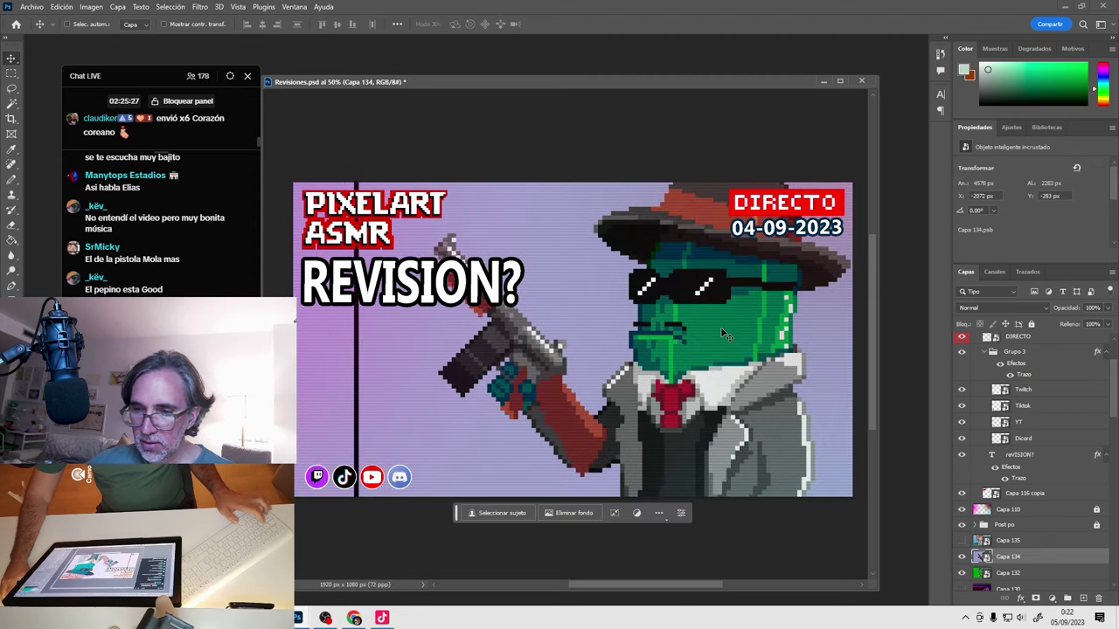
pyautogui.moveTo(720, 332); pyautogui.dragTo(731, 405)
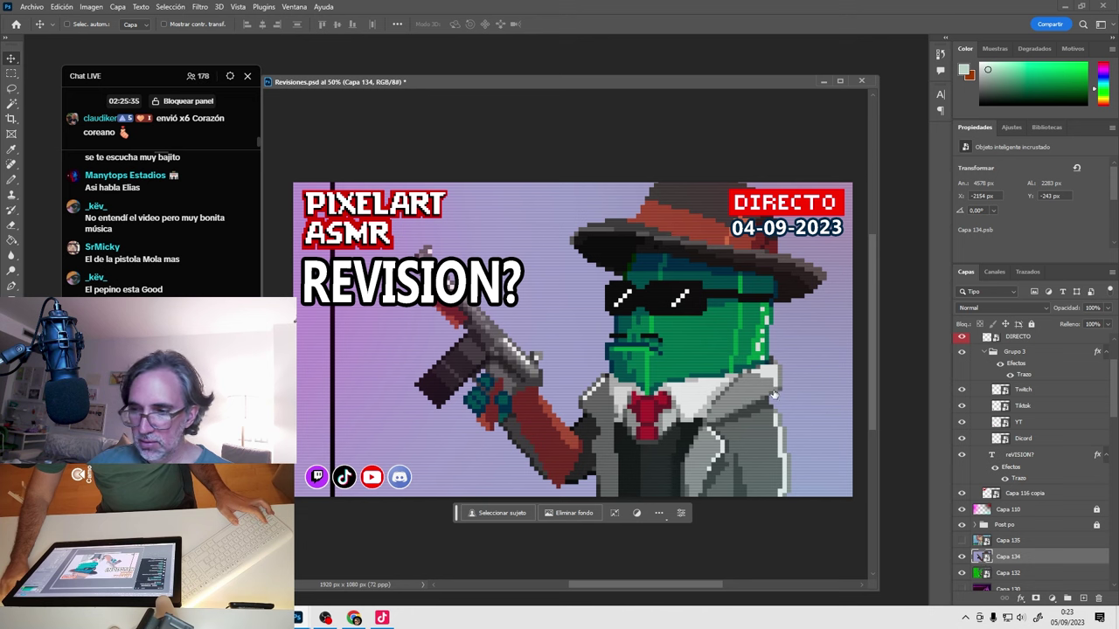
# Open the contents of smart object Capa 134 without modifying its colour profile, and enlarge the document window.
pyautogui.hotkey('ctrl', 'alt', 'shift', 'f')
pyautogui.click(443, 277)
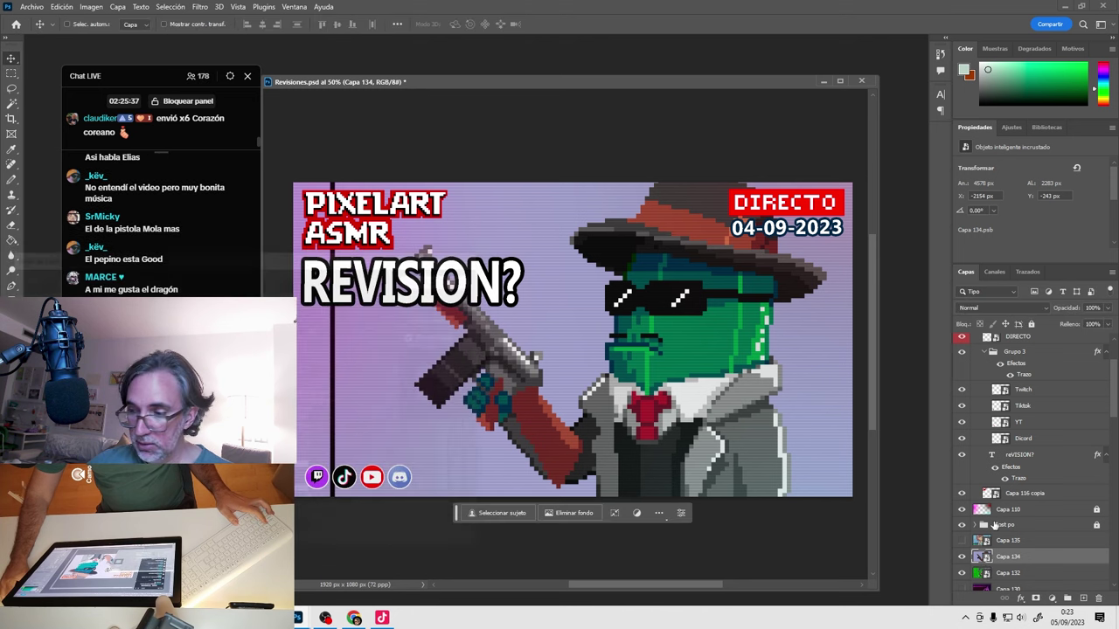
pyautogui.doubleClick(644, 271)
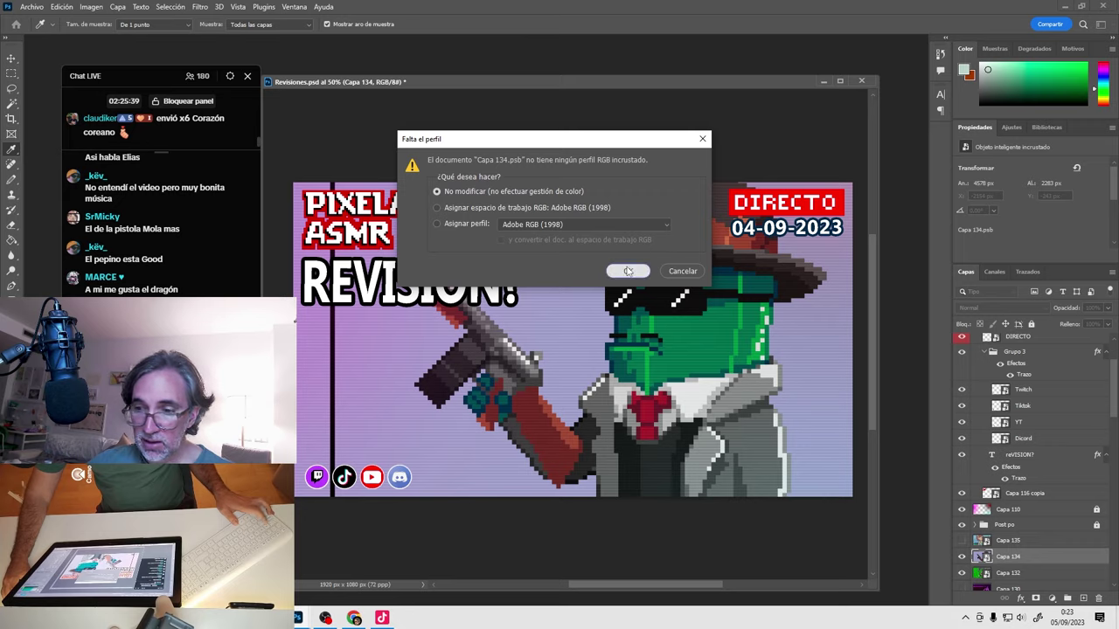
pyautogui.click(627, 271)
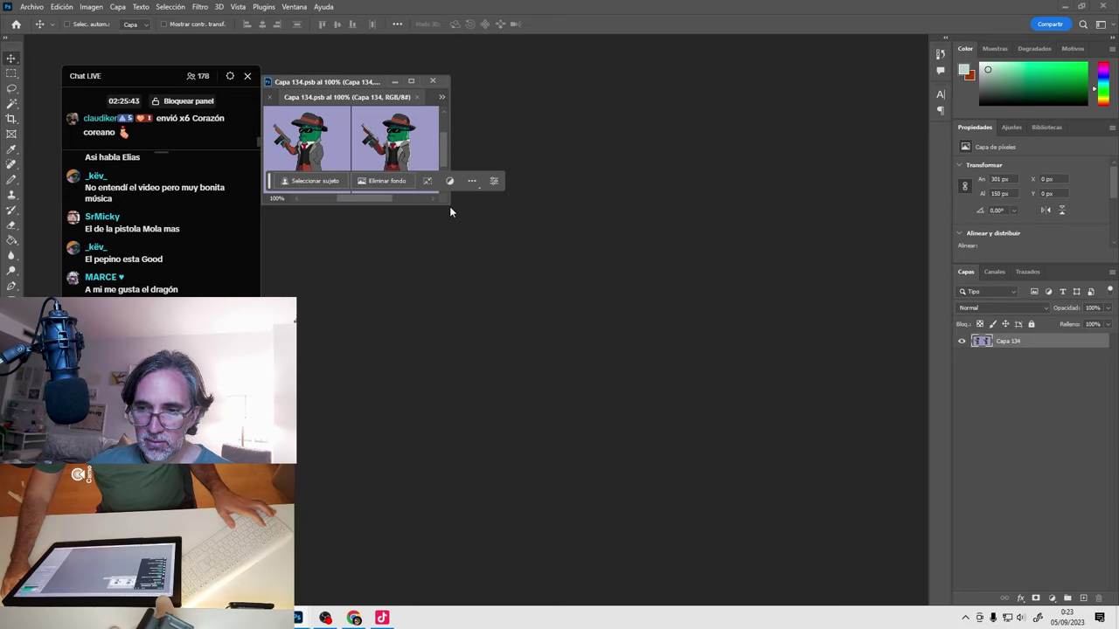
pyautogui.moveTo(449, 202); pyautogui.dragTo(784, 546)
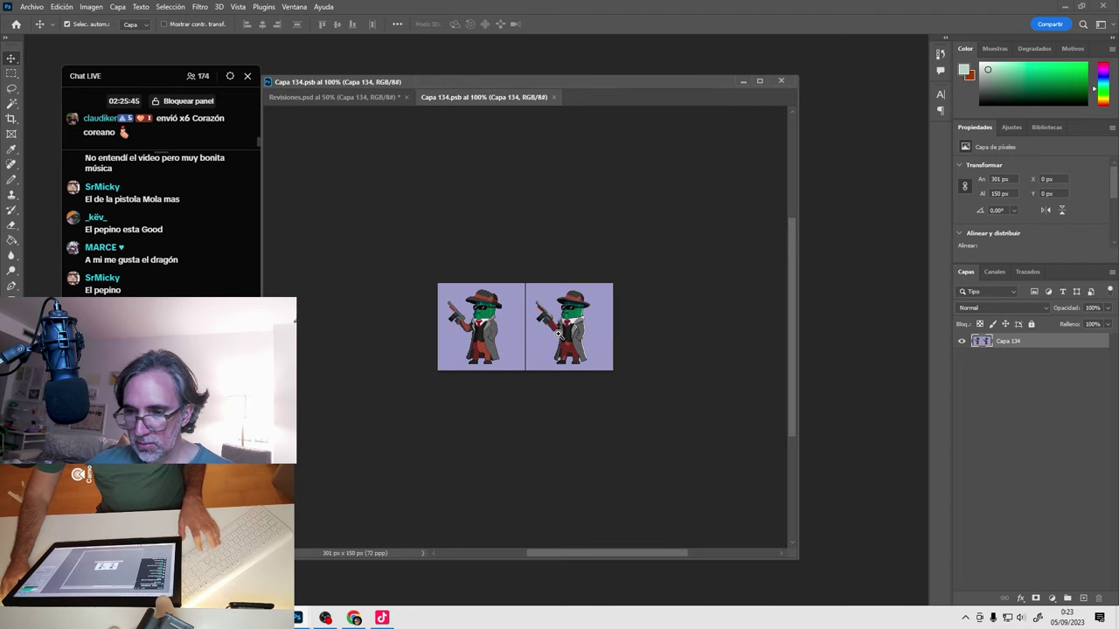
# Paint over the black dividing line between the two gangster figures with the lavender background colour.
pyautogui.hotkey('ctrl', '+')
pyautogui.hotkey('ctrl', '+')
pyautogui.hotkey('ctrl', '+')
pyautogui.press('b')
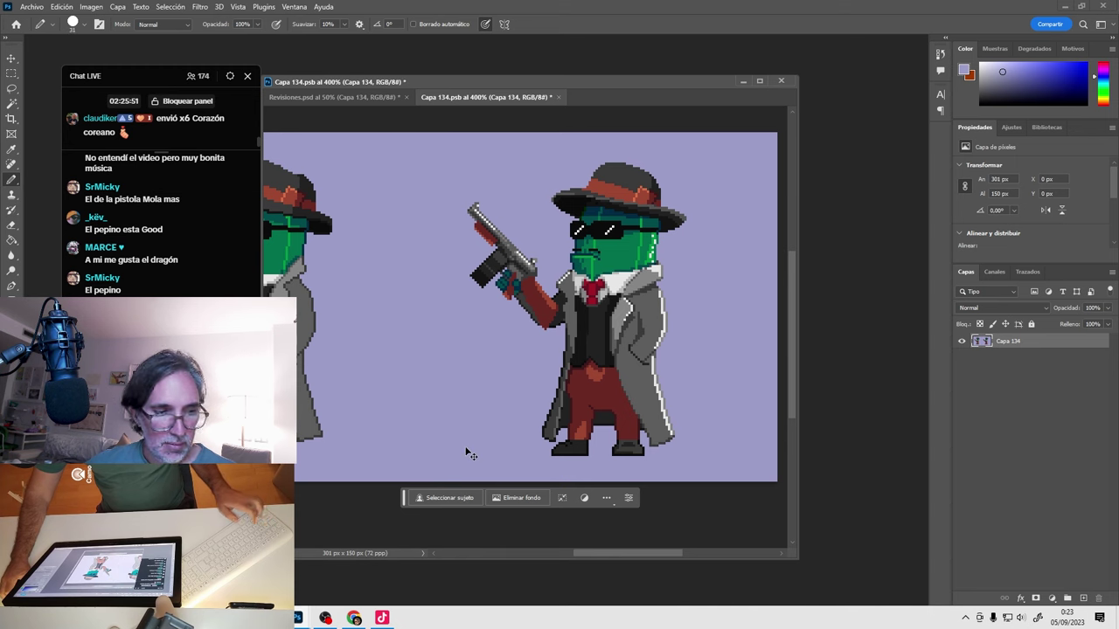
# Save and close the contents of Capa 134, and move the REVISION? title down to just above the social media icons.
pyautogui.hotkey('ctrl', 's')
pyautogui.hotkey('ctrl', 'w')
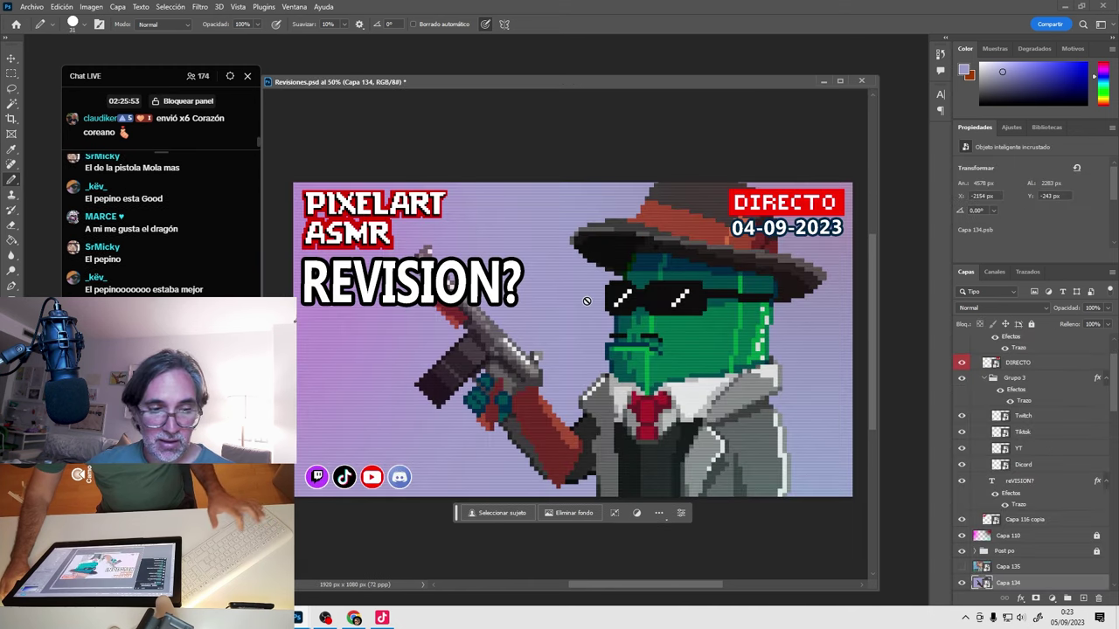
pyautogui.press('v')
pyautogui.moveTo(501, 278); pyautogui.dragTo(486, 386)
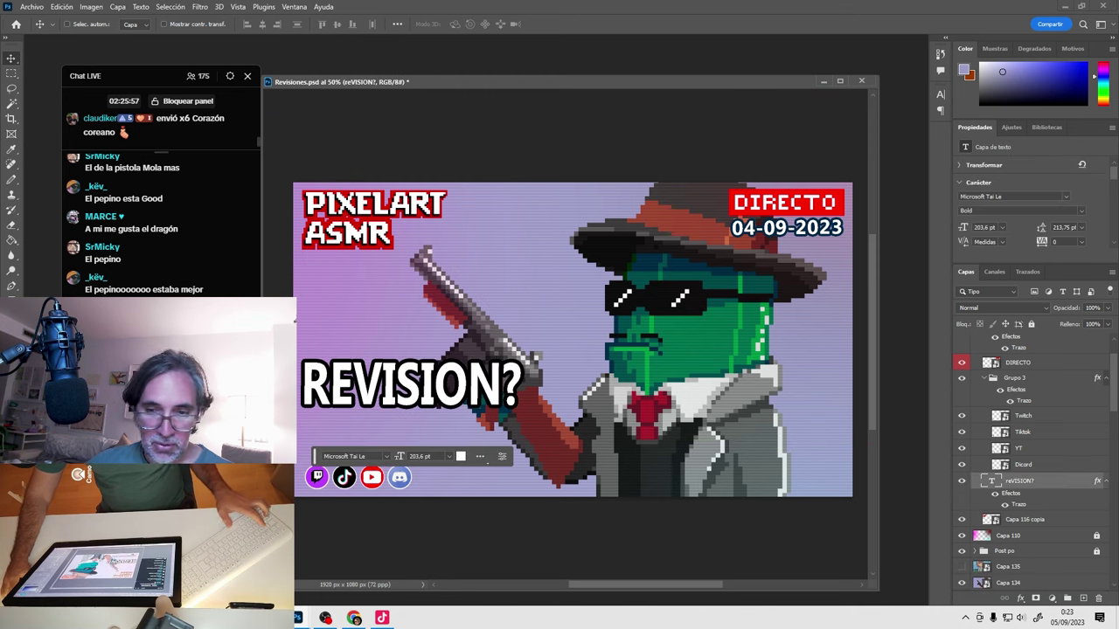
# Replace the REVISION? title with GANSTER PEPINO ??? on two lines and move it up to sit above the social media icons.
pyautogui.press('t')
pyautogui.click(303, 377)
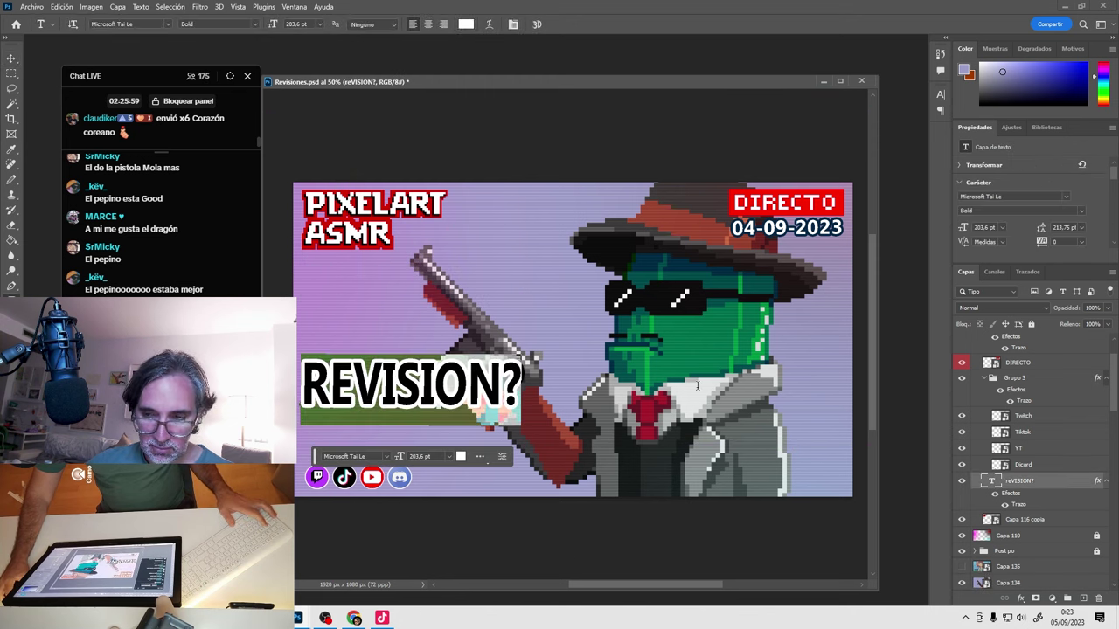
pyautogui.hotkey('ctrl', 'a')
pyautogui.write('PEPINO')
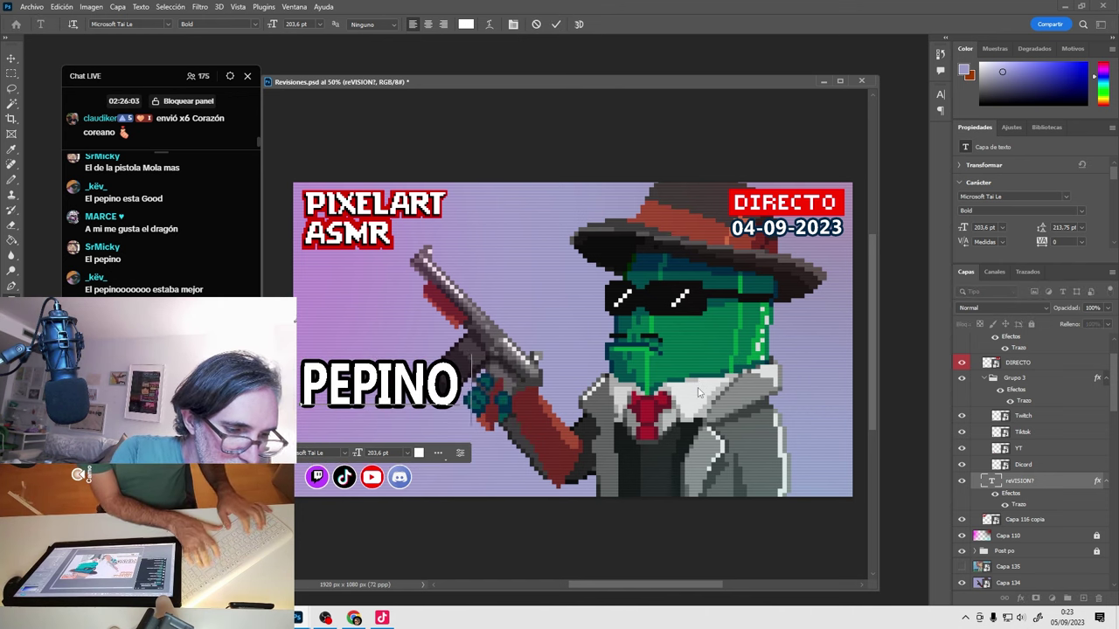
pyautogui.press('Return')
pyautogui.write('G')
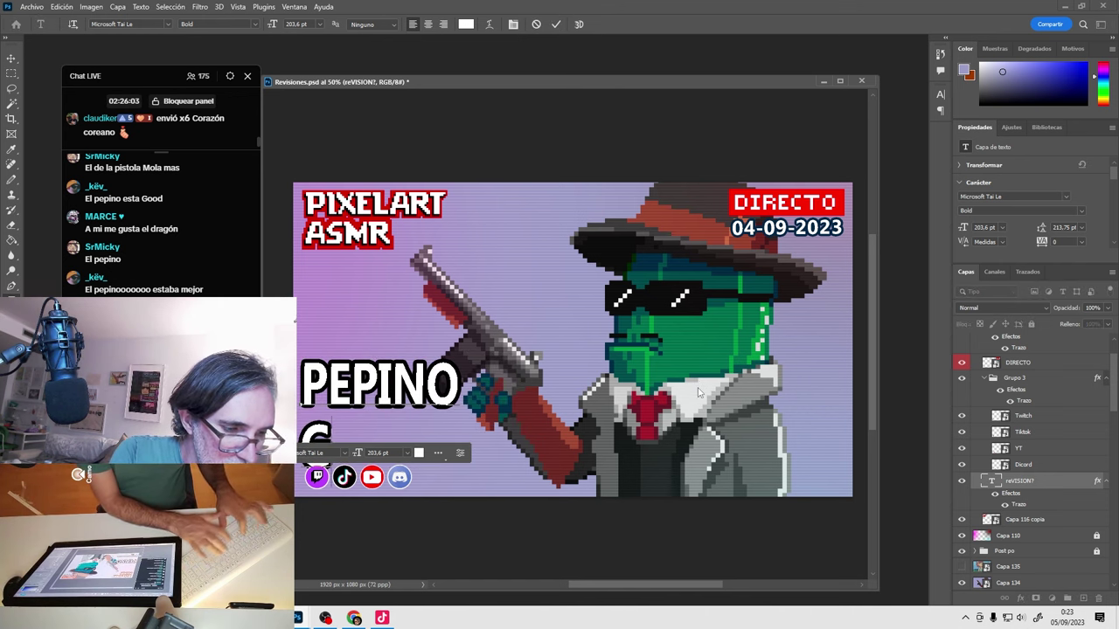
pyautogui.write('ANSTER???')
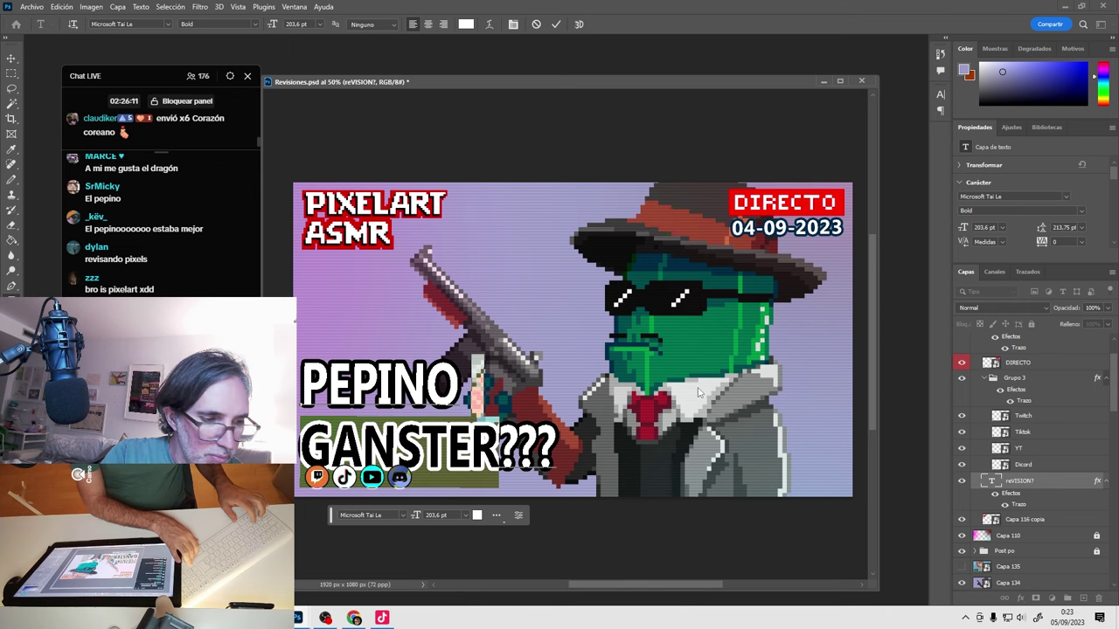
pyautogui.press('Escape')
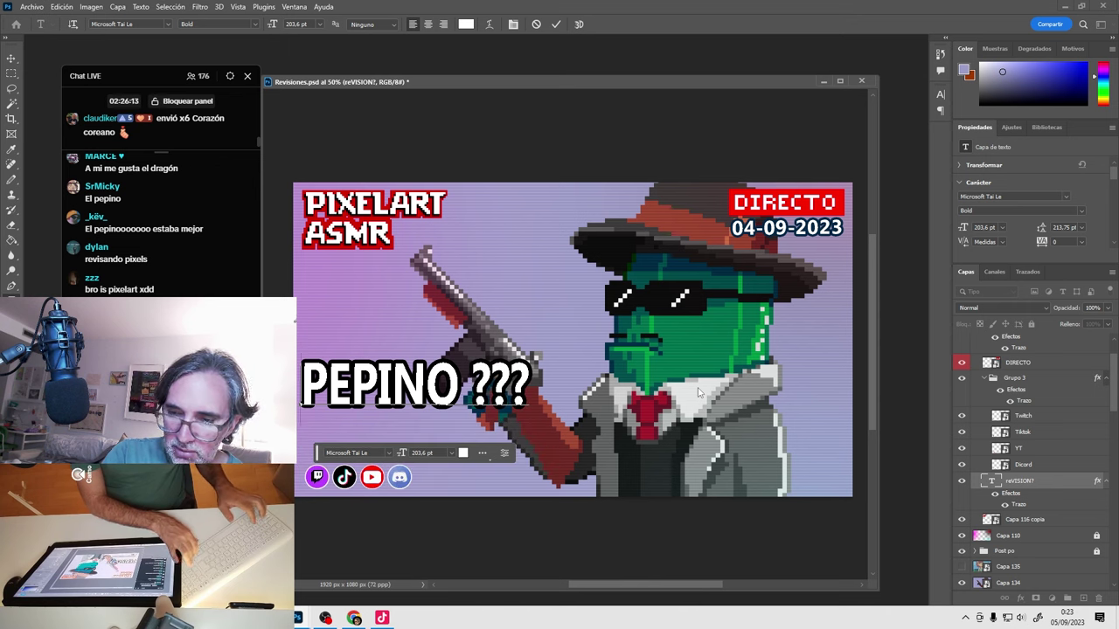
pyautogui.write('GANSTER')
pyautogui.press('Return')
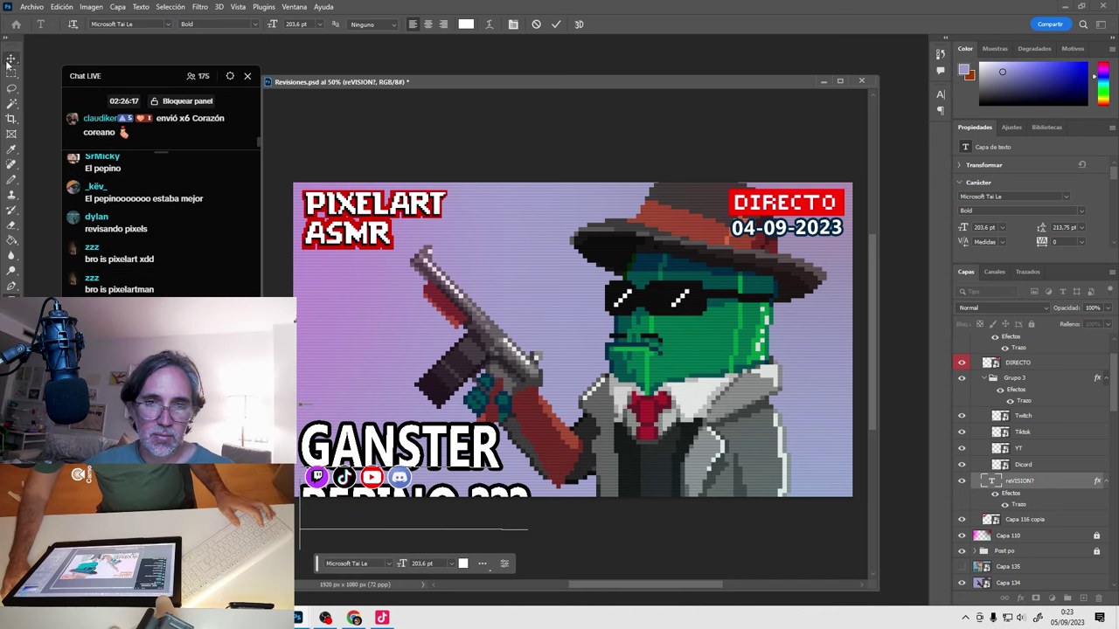
pyautogui.hotkey('ctrl', 'Return')
pyautogui.moveTo(425, 429); pyautogui.dragTo(426, 384)
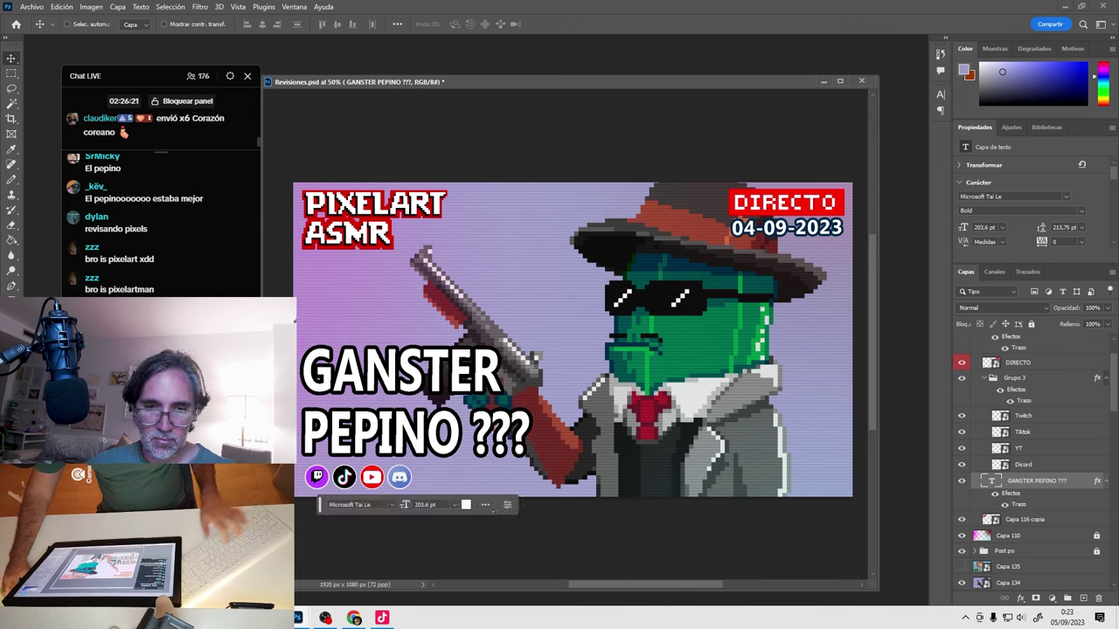
# Shorten the ending of the GANSTER PEPINO ??? title to a single question mark.
pyautogui.press('t')
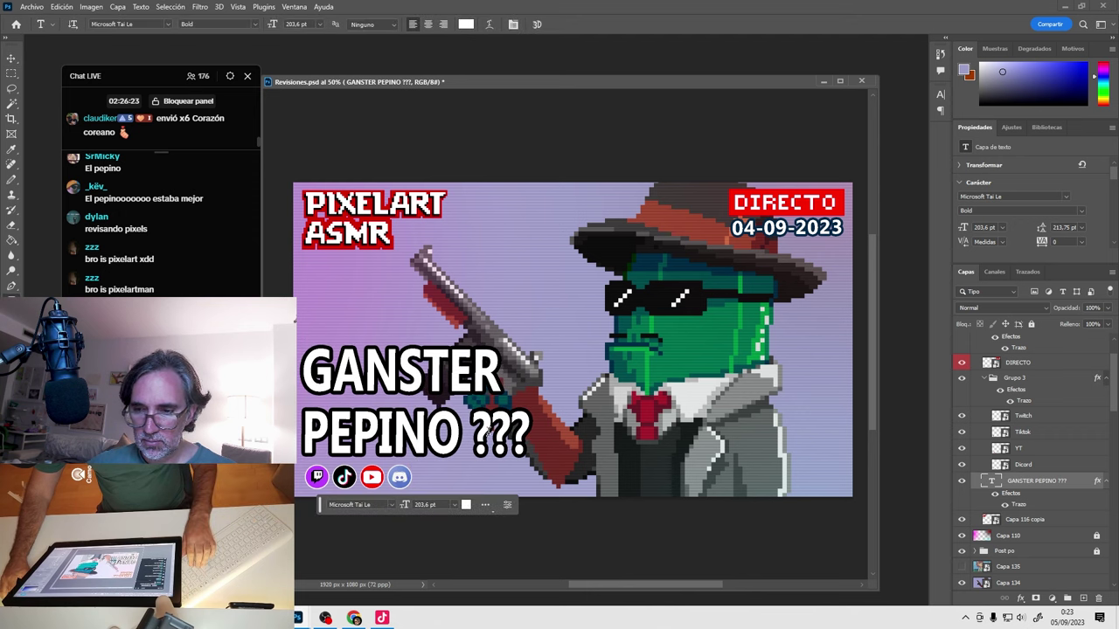
pyautogui.moveTo(488, 431); pyautogui.dragTo(585, 447)
pyautogui.press('BackSpace')
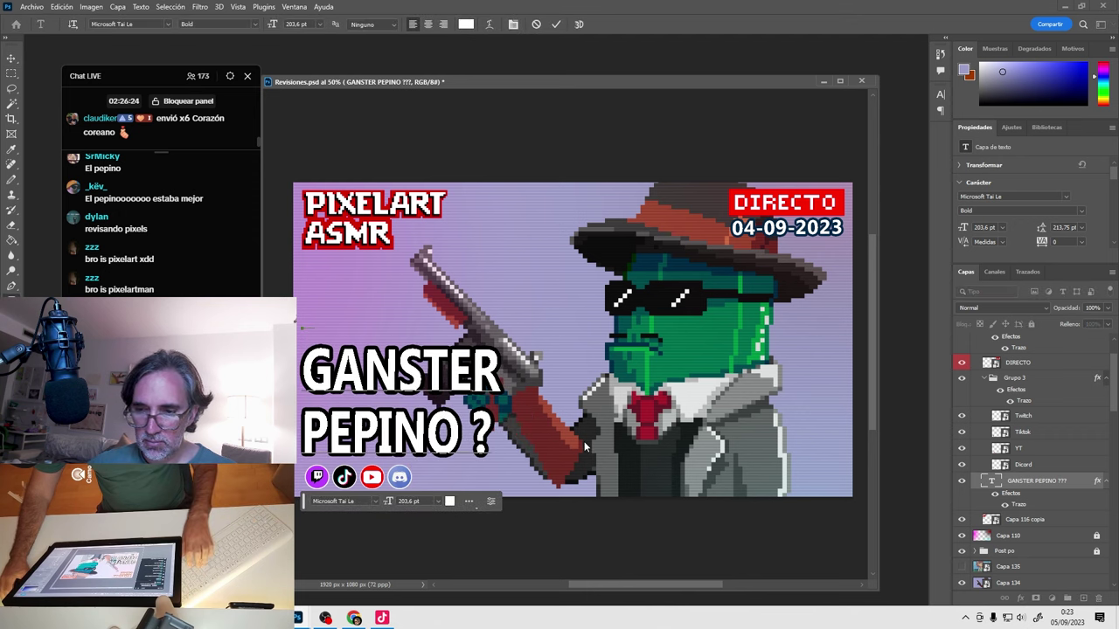
pyautogui.click(11, 61)
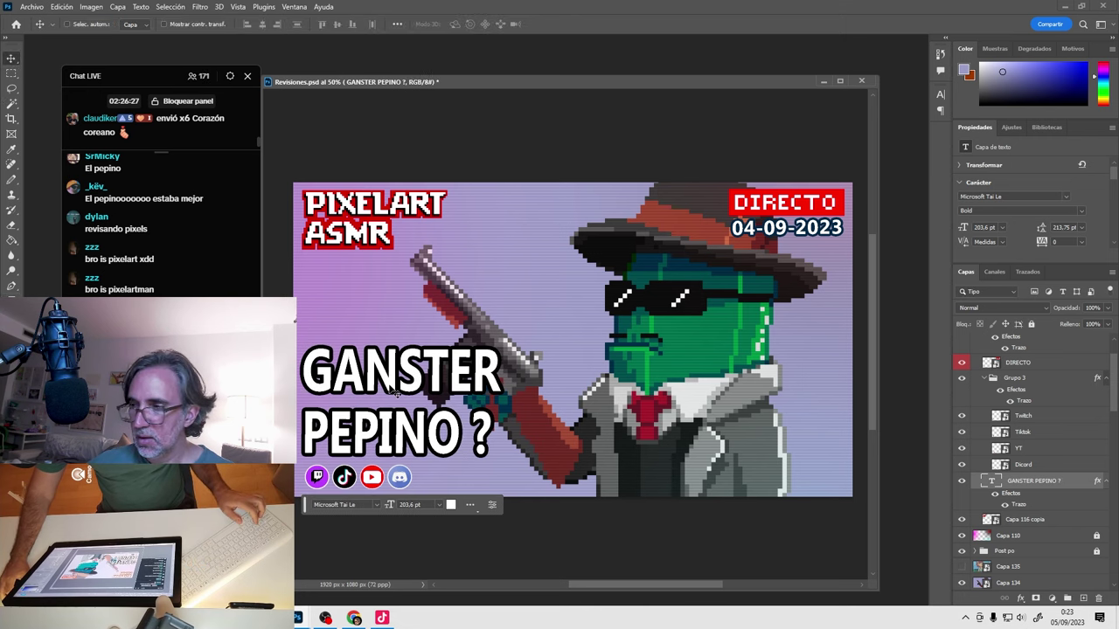
# Duplicate the GANSTER PEPINO ? title upward and remove the PEPINO ? line from the copy.
pyautogui.moveTo(395, 391); pyautogui.dragTo(387, 197)
pyautogui.hotkey('ctrl', 'z')
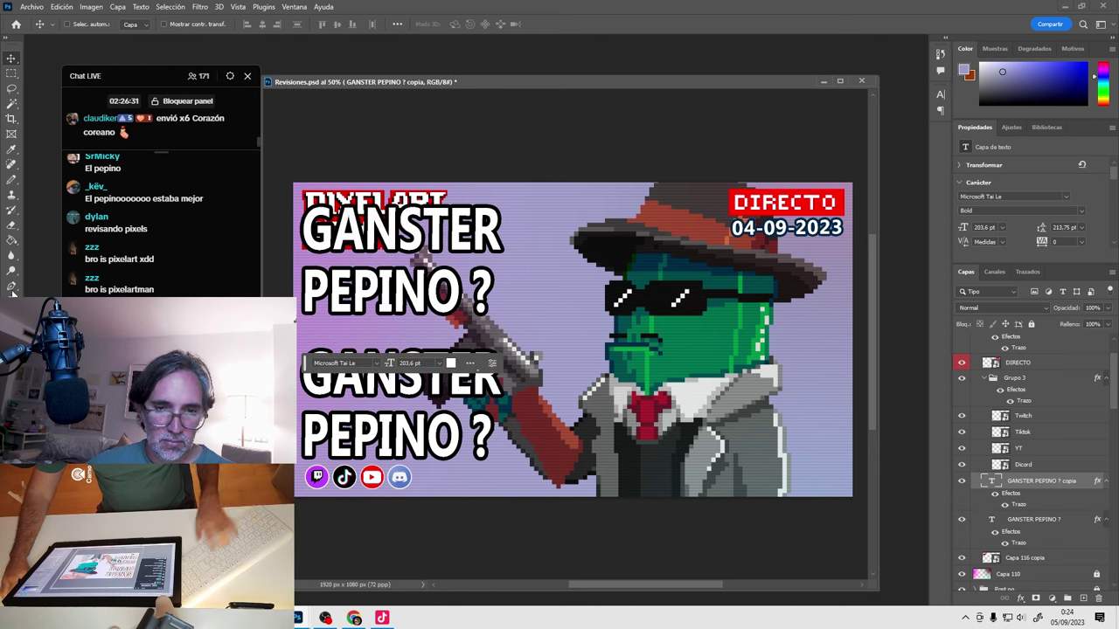
pyautogui.click(12, 294)
pyautogui.moveTo(494, 229); pyautogui.dragTo(493, 310)
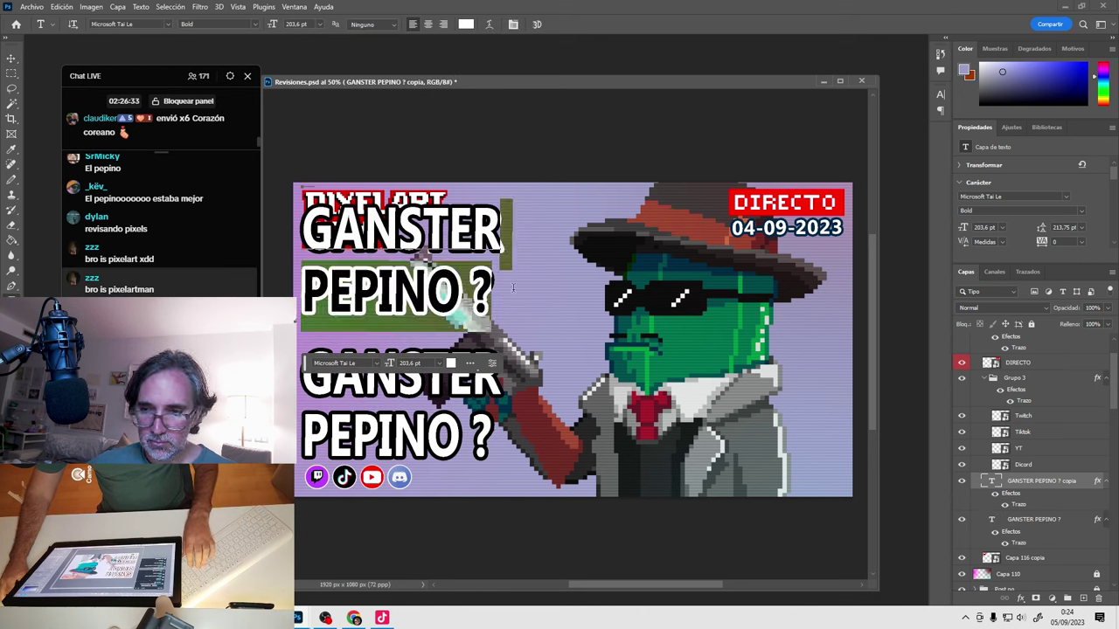
pyautogui.press('BackSpace')
pyautogui.click(10, 60)
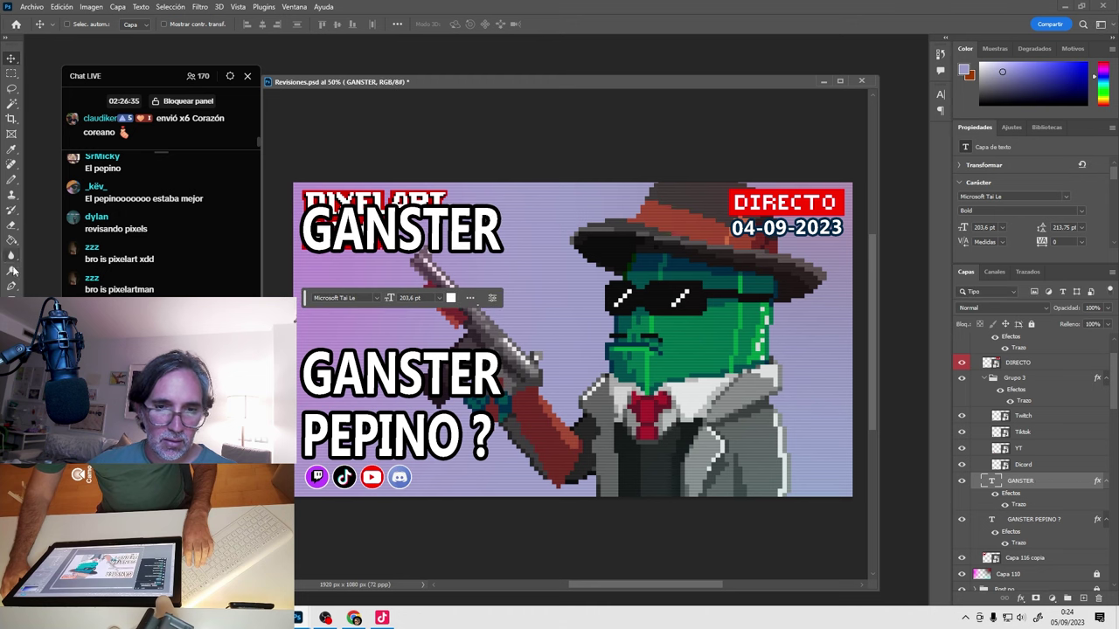
# Remove GANSTER from the original title, then place the separate GANSTER and PEPINO ? layers closely stacked above the social media icons.
pyautogui.press('t')
pyautogui.doubleClick(308, 377)
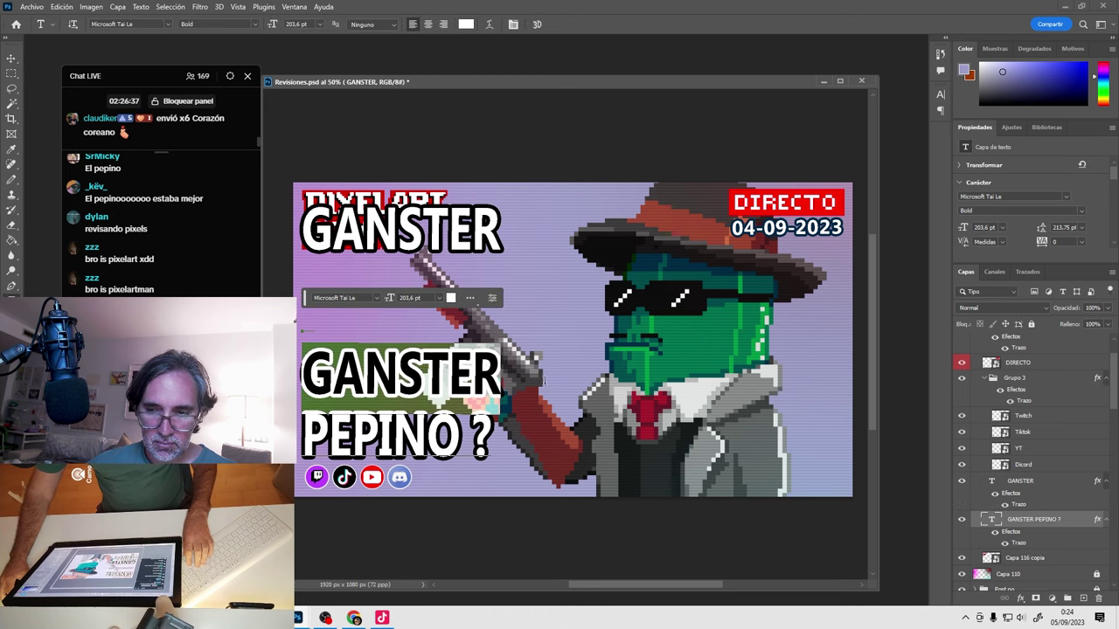
pyautogui.press('BackSpace')
pyautogui.moveTo(351, 245); pyautogui.dragTo(412, 395)
pyautogui.keyDown('shift'); pyautogui.click(431, 449); pyautogui.keyUp('shift')
pyautogui.moveTo(431, 450); pyautogui.dragTo(432, 424)
# Rotate the GANSTER and PEPINO ? layers together by -90° and place them vertically below the PIXELART ASMR heading.
pyautogui.hotkey('ctrl', 't')
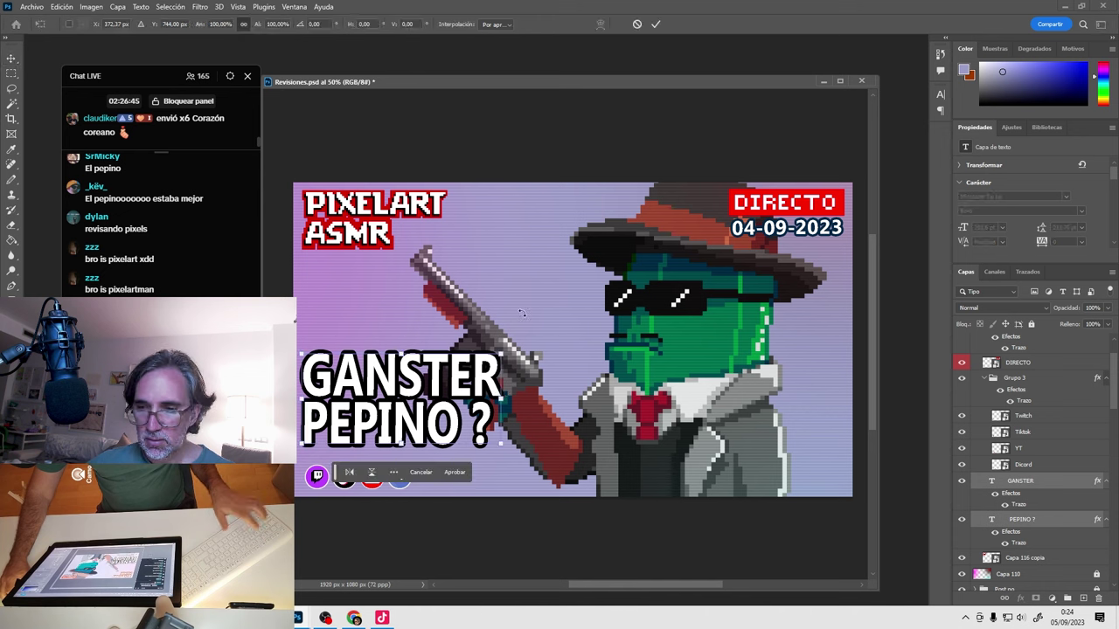
pyautogui.moveTo(509, 335); pyautogui.dragTo(367, 308)
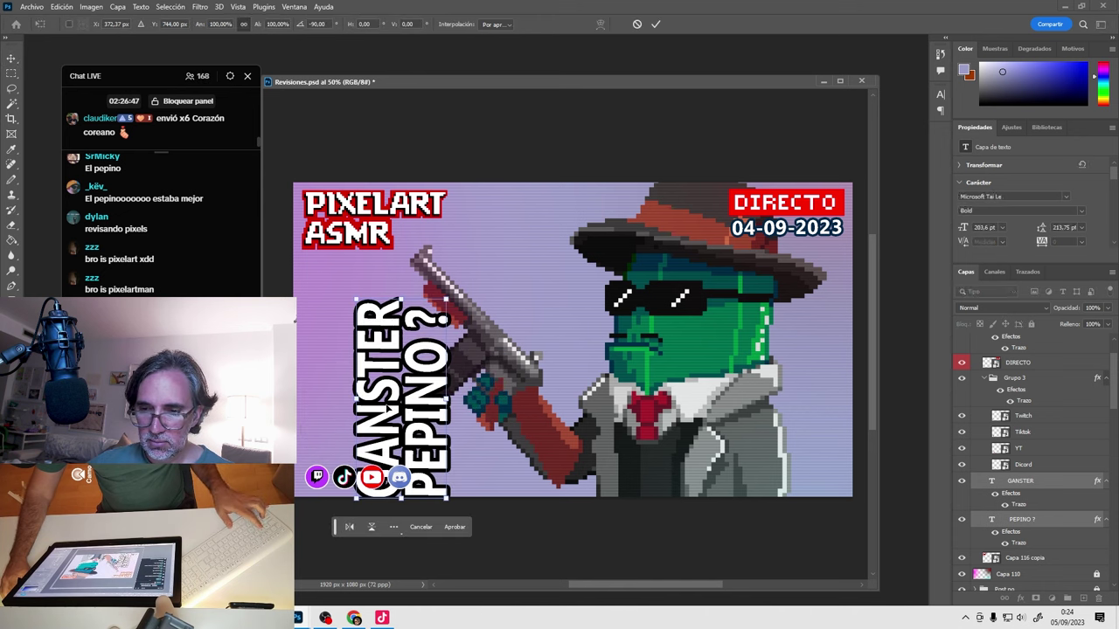
pyautogui.moveTo(408, 403); pyautogui.dragTo(357, 365)
pyautogui.press('Return')
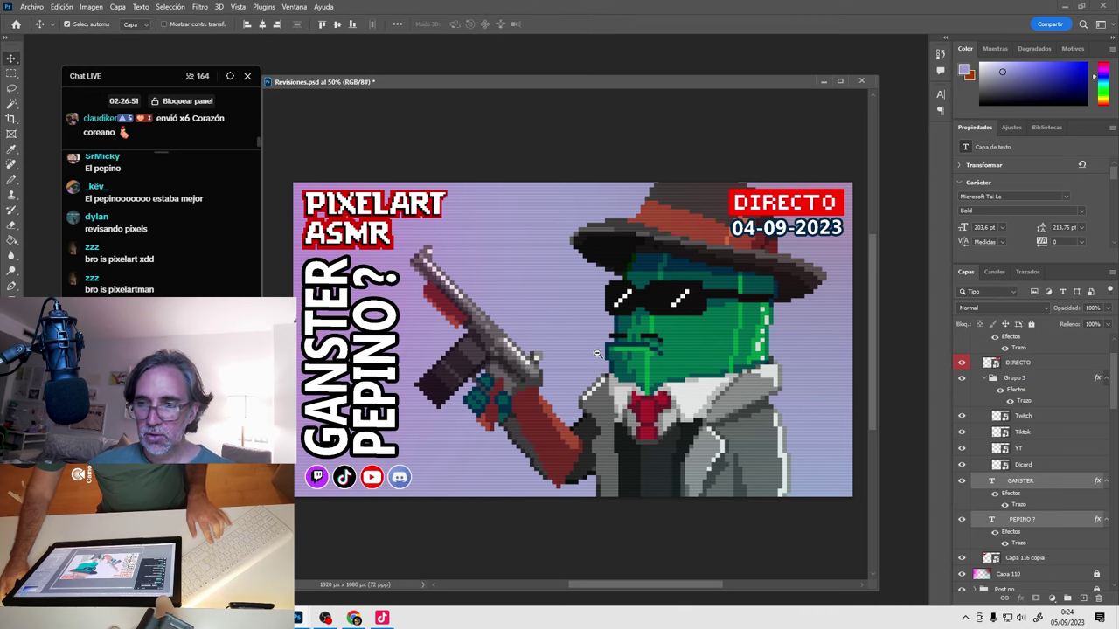
# Rotate the GANSTER and PEPINO ? layers together by 90° back to horizontal and place them just above the social media icons.
pyautogui.keyDown('alt'); pyautogui.click(597, 353); pyautogui.keyUp('alt')
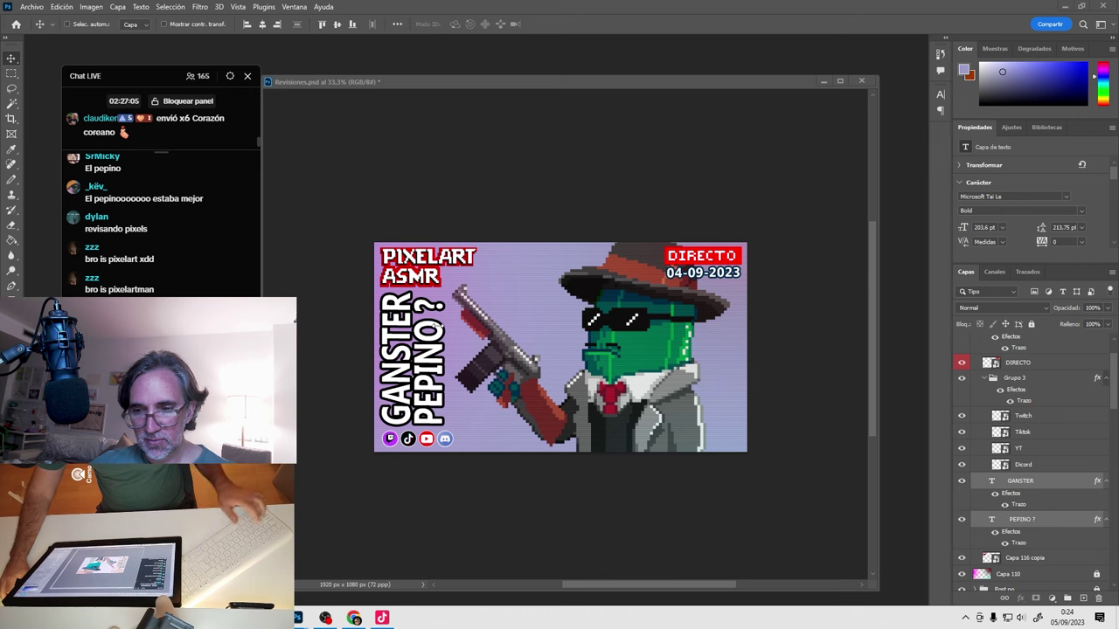
pyautogui.press('ctrl')
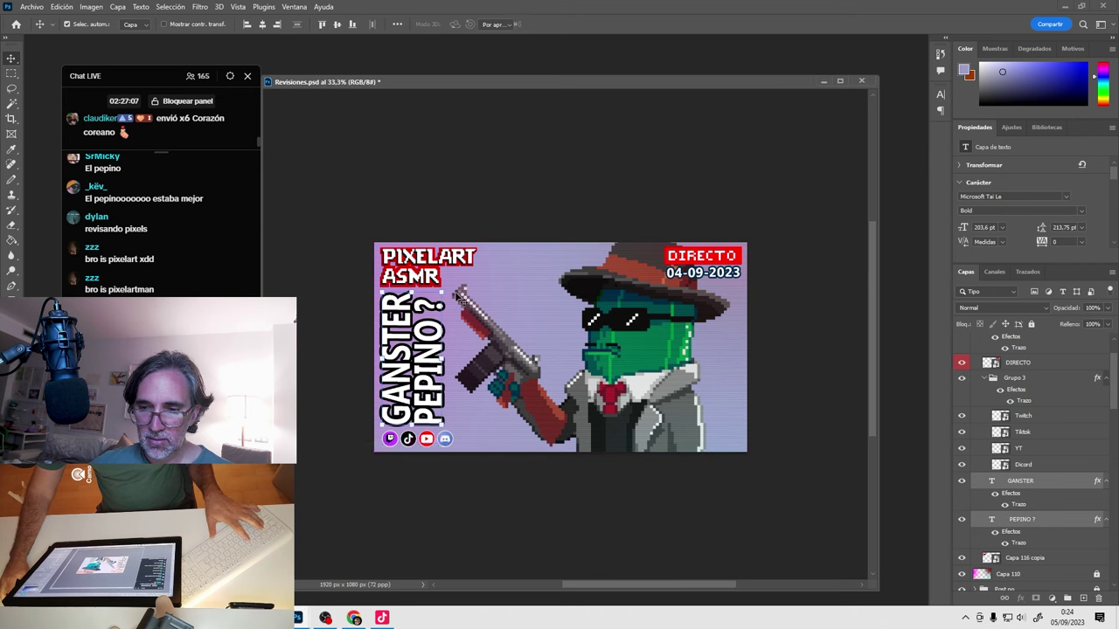
pyautogui.hotkey('ctrl', 't')
pyautogui.moveTo(458, 290); pyautogui.dragTo(481, 418)
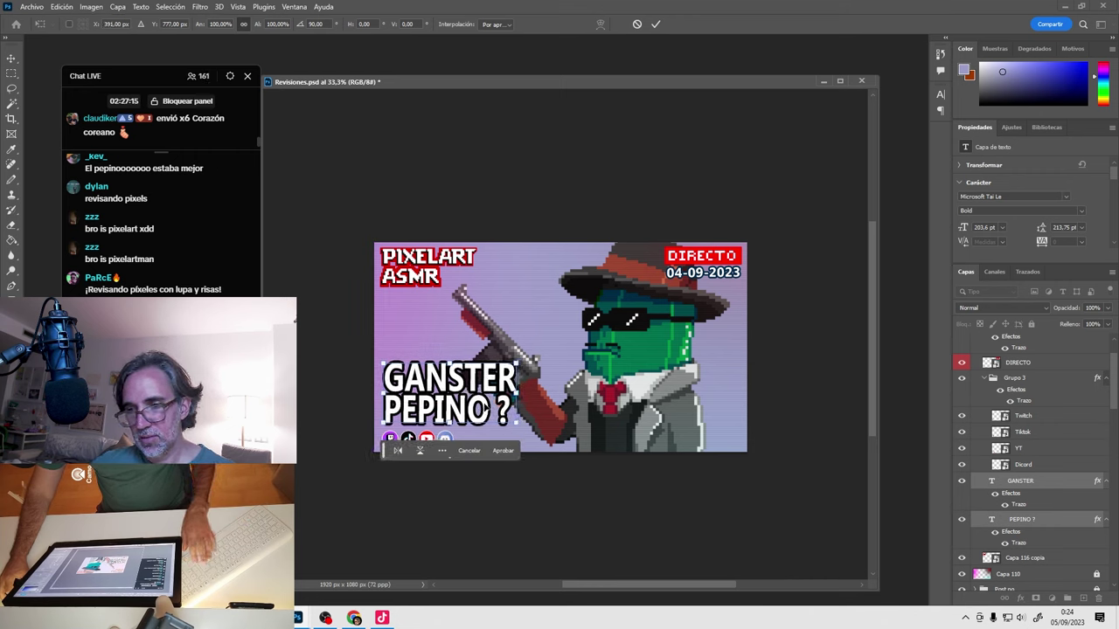
pyautogui.press('Return')
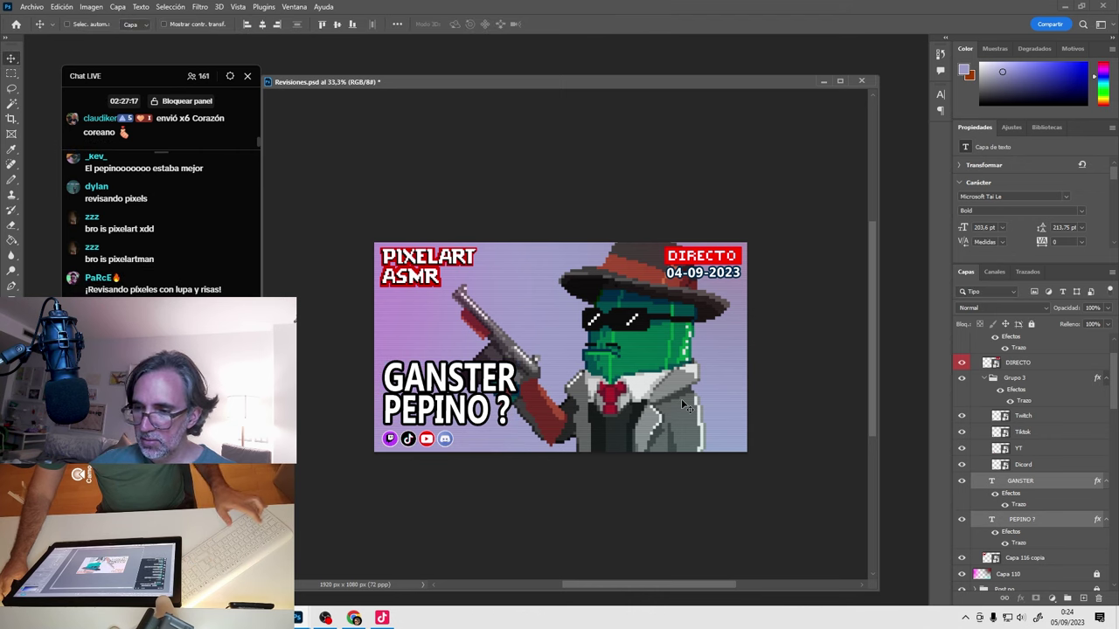
# Scale the gangster artwork in Capa 134 down to about 1393% and position it so hat and gun fit beside the title.
pyautogui.click(683, 428)
pyautogui.moveTo(684, 432); pyautogui.dragTo(665, 393)
pyautogui.hotkey('ctrl', 't')
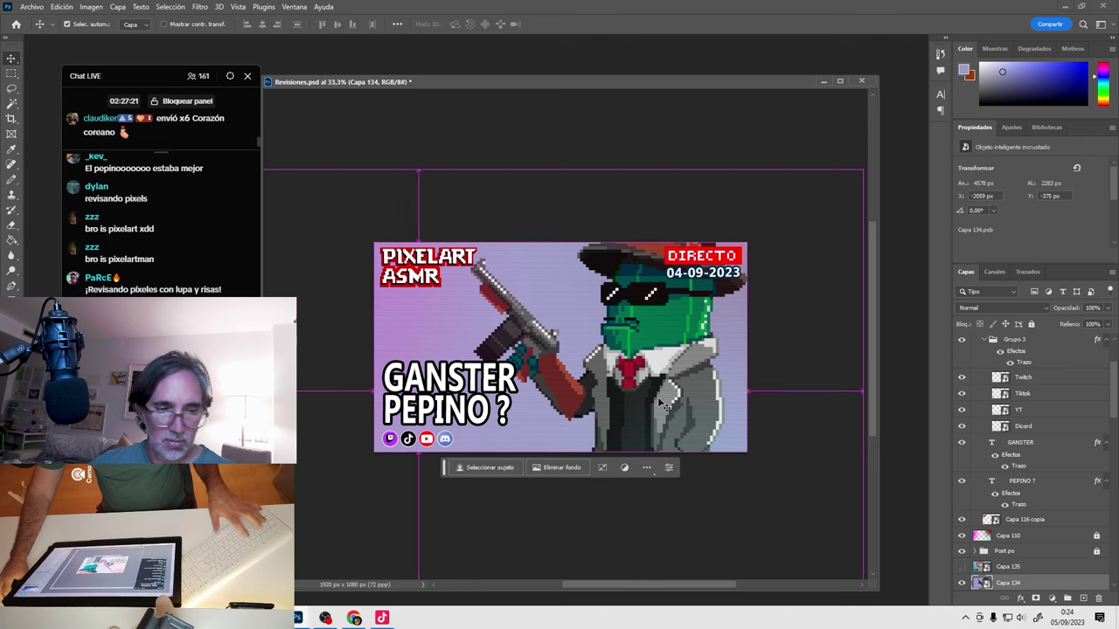
pyautogui.scroll(-1, 761, 229)
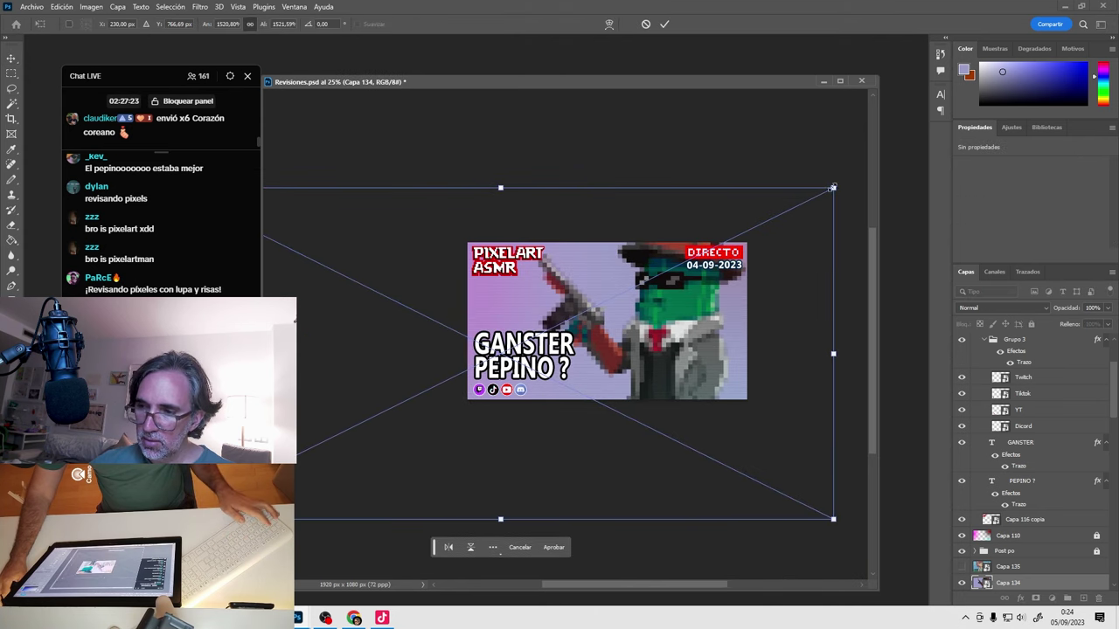
pyautogui.moveTo(832, 187); pyautogui.dragTo(777, 216)
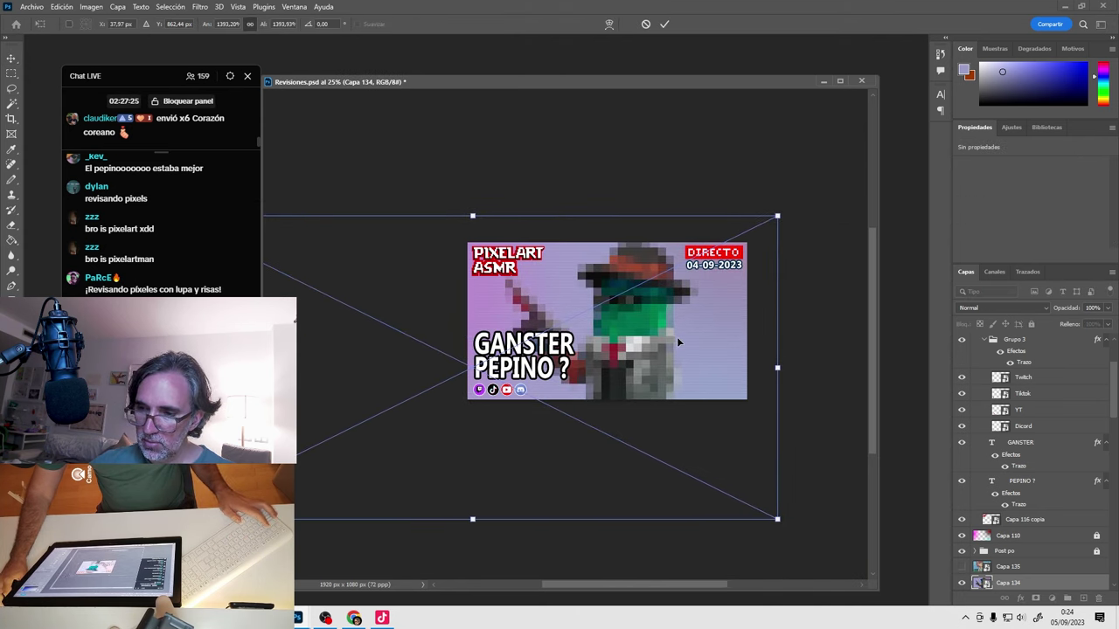
pyautogui.moveTo(676, 337); pyautogui.dragTo(700, 349)
pyautogui.press('Return')
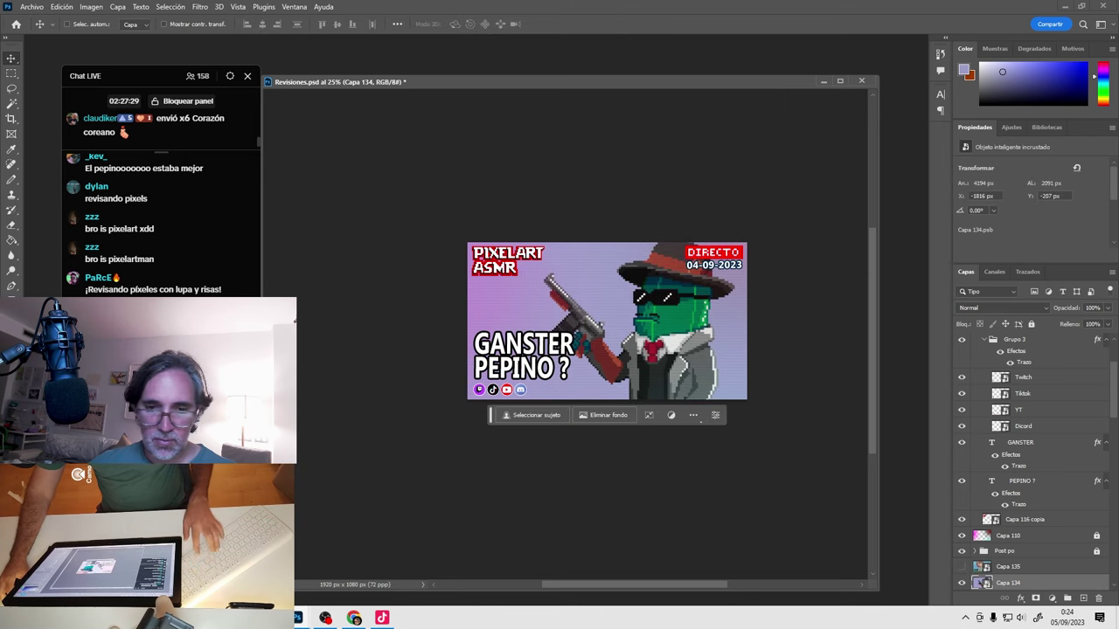
# Replace the text of the GANSTER title line with DONDE ESTA.
pyautogui.press('t')
pyautogui.hotkey('ctrl', '+')
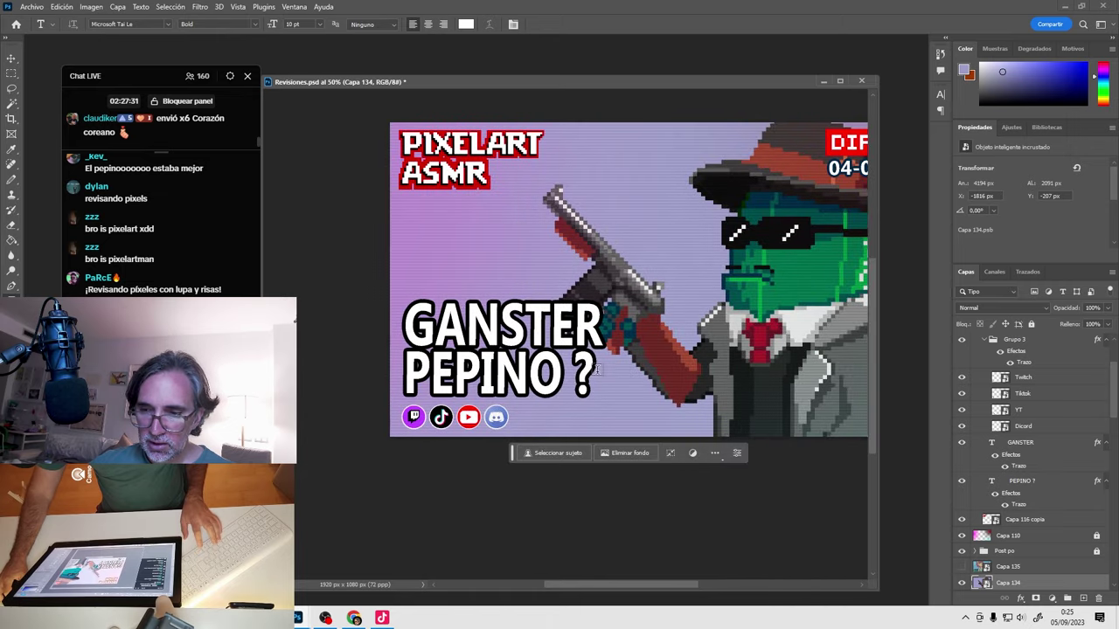
pyautogui.click(591, 385)
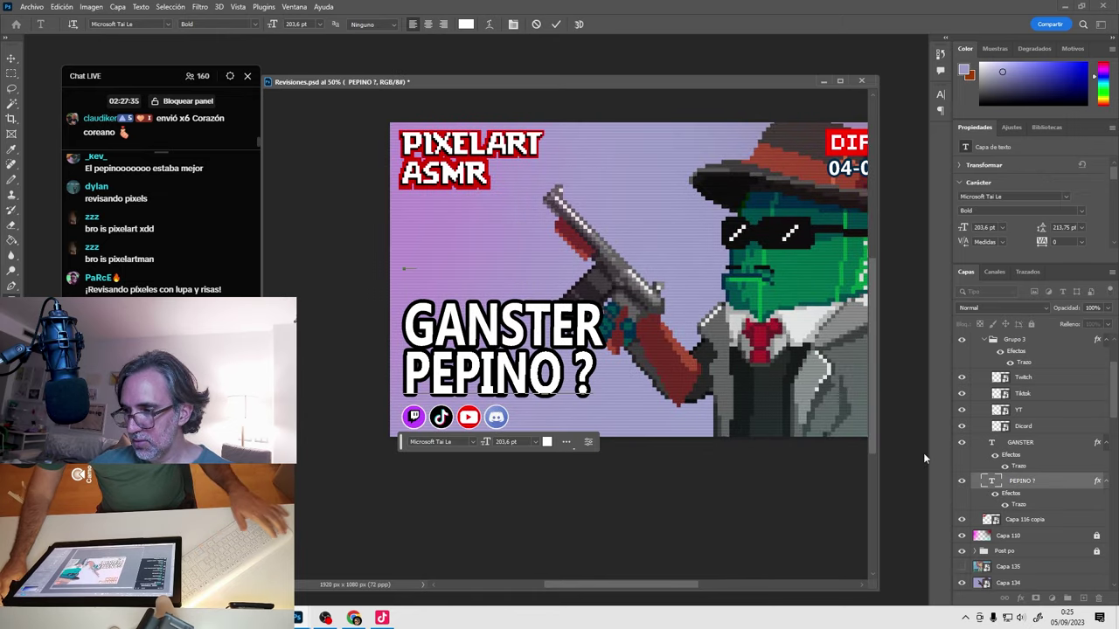
pyautogui.press('Escape')
pyautogui.click(421, 335)
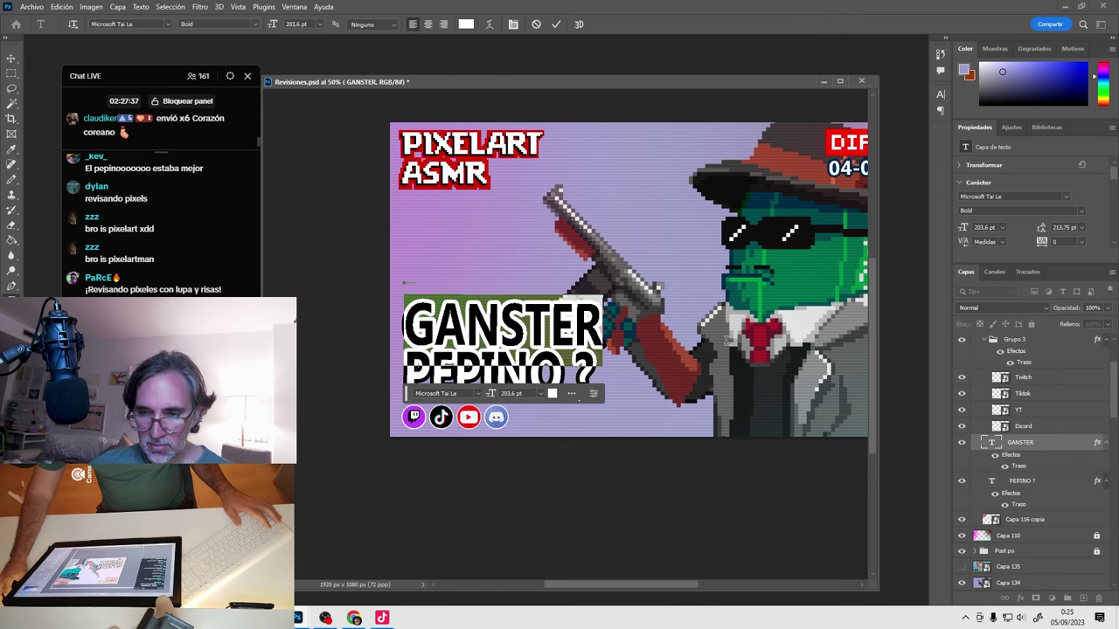
pyautogui.hotkey('ctrl', 'a')
pyautogui.write('DONDE ESTA')
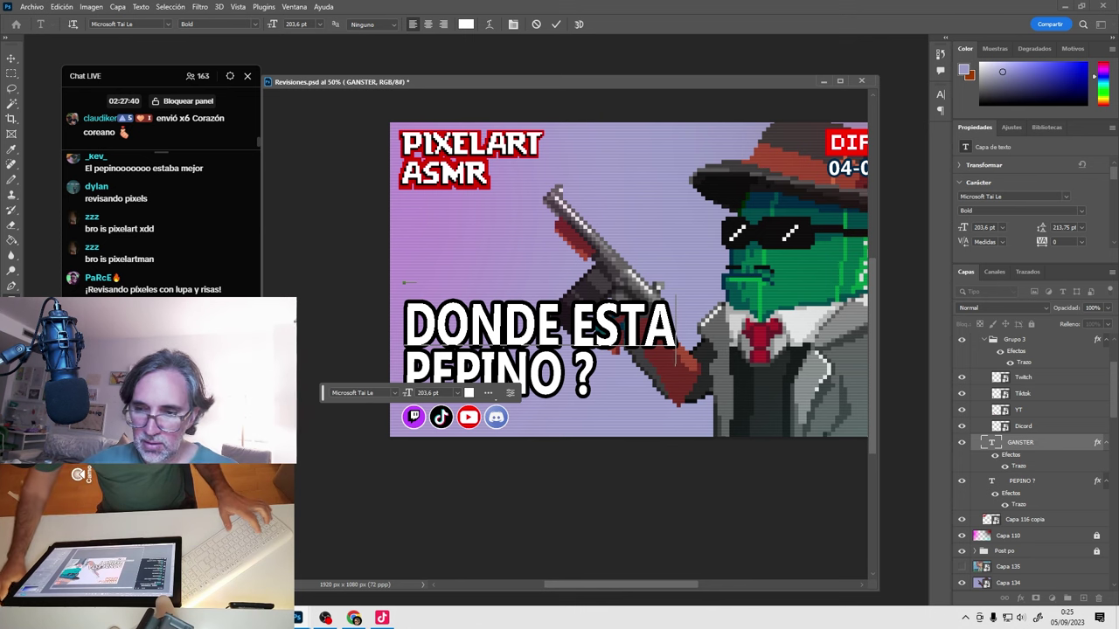
pyautogui.click(13, 58)
# Scale the DONDE ESTA line down to about 72% so its width roughly matches the PEPINO ? line.
pyautogui.hotkey('ctrl', 't')
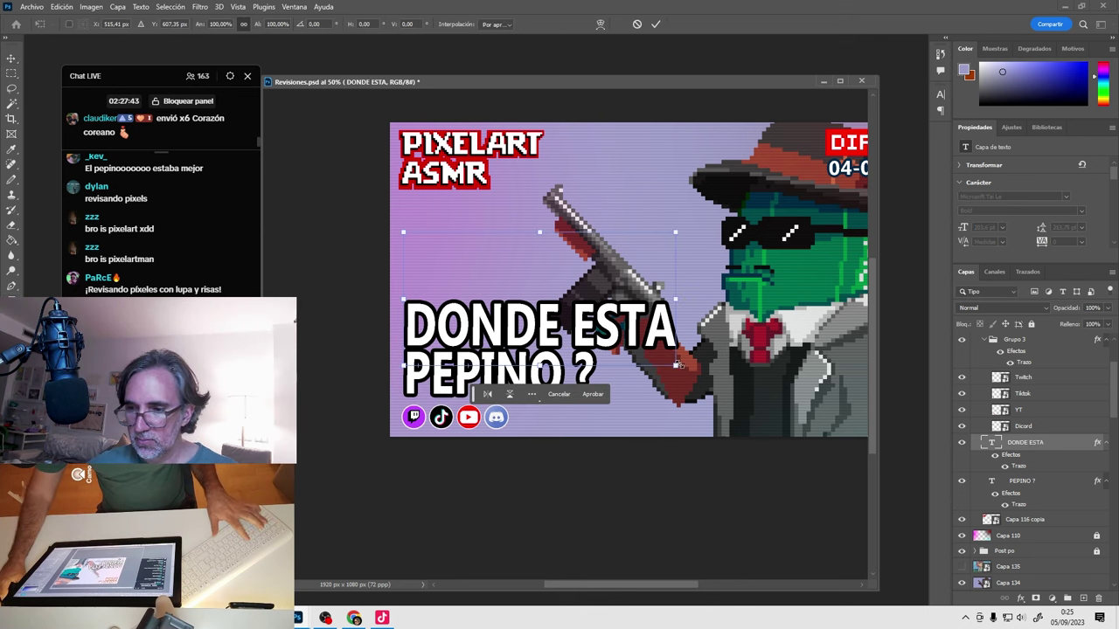
pyautogui.moveTo(676, 367); pyautogui.dragTo(599, 335)
pyautogui.press('Return')
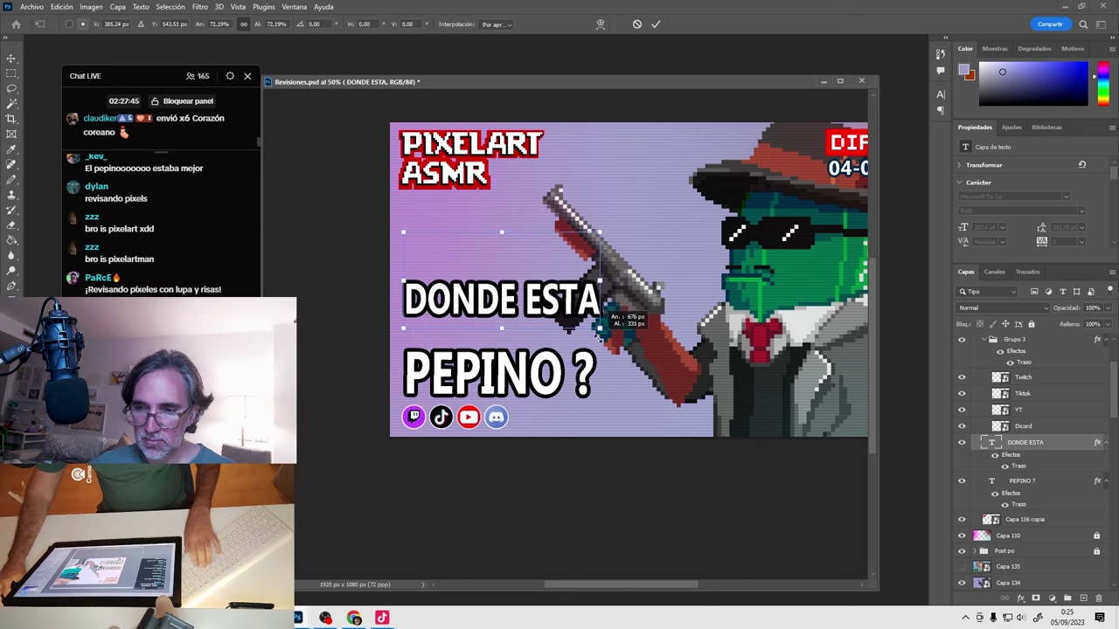
# Replace the text of the PEPINO ? title line with MI REVISION?
pyautogui.press('t')
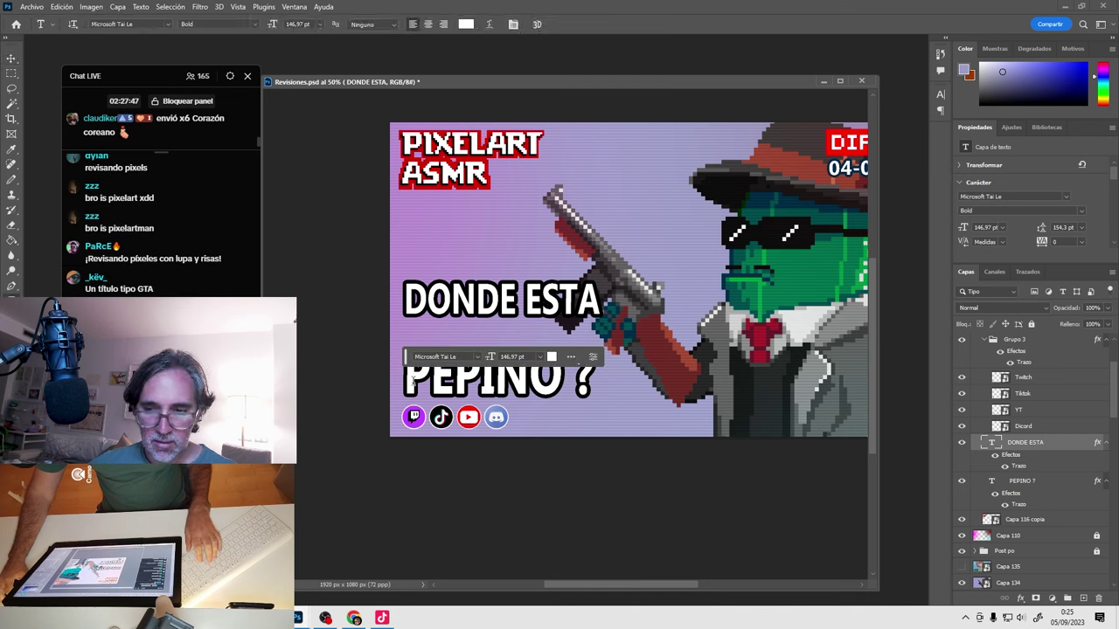
pyautogui.click(412, 378)
pyautogui.hotkey('ctrl', 'a')
pyautogui.write('MI')
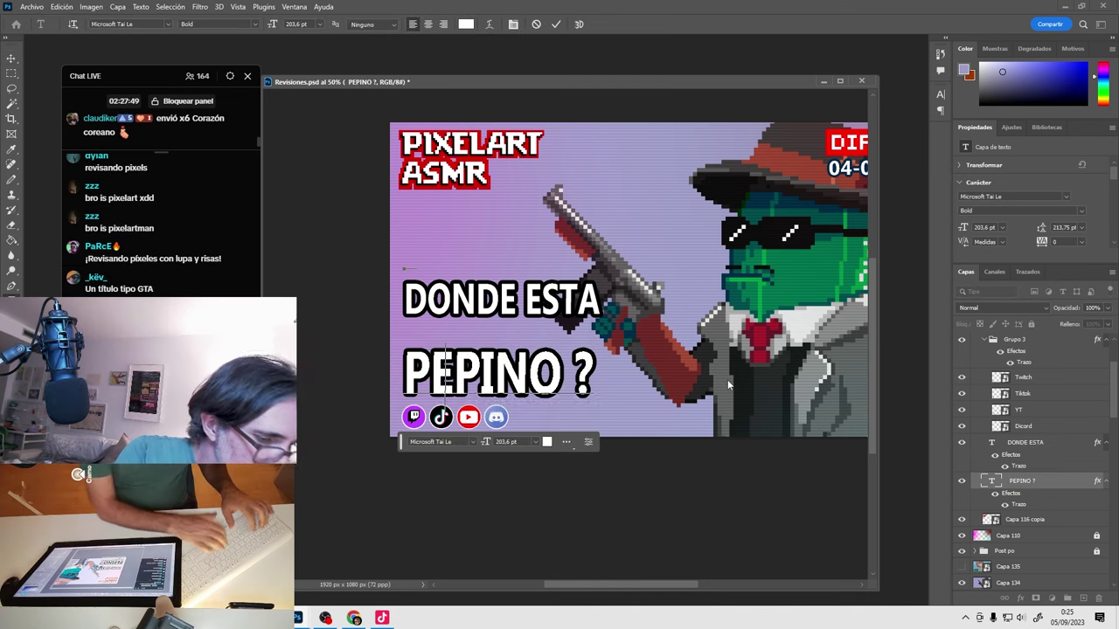
pyautogui.write(' REVISIO')
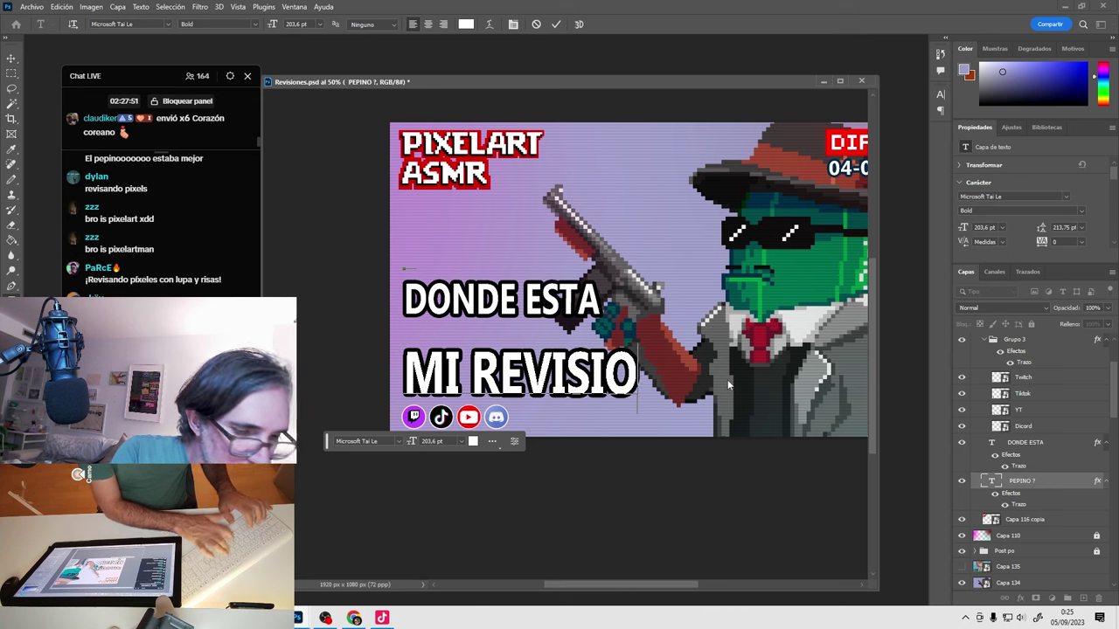
pyautogui.write('N´')
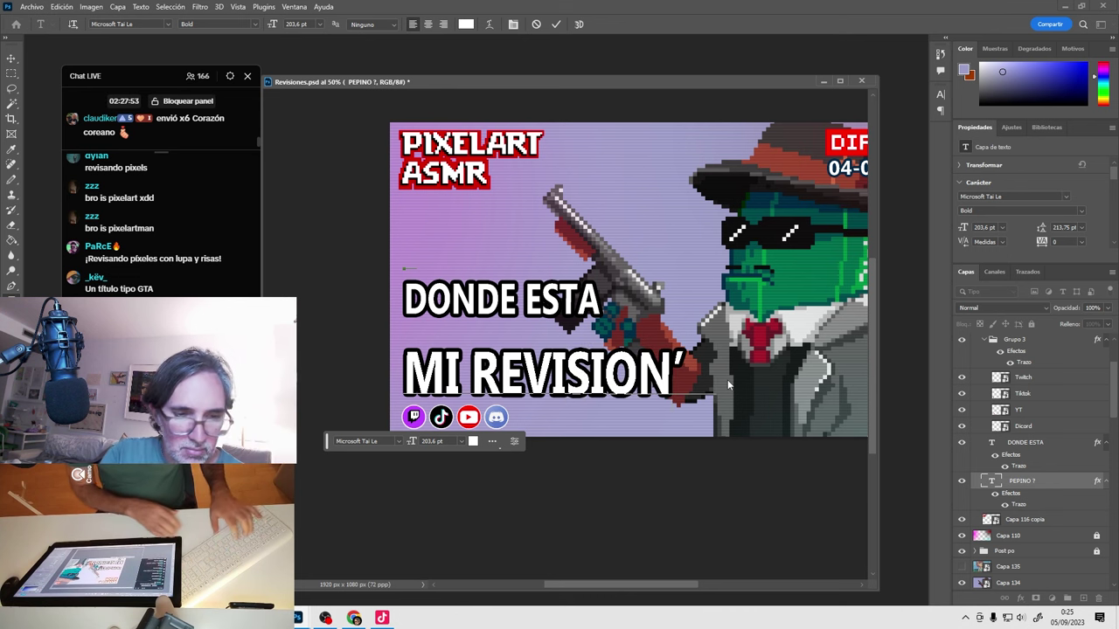
pyautogui.press('BackSpace')
pyautogui.write('?')
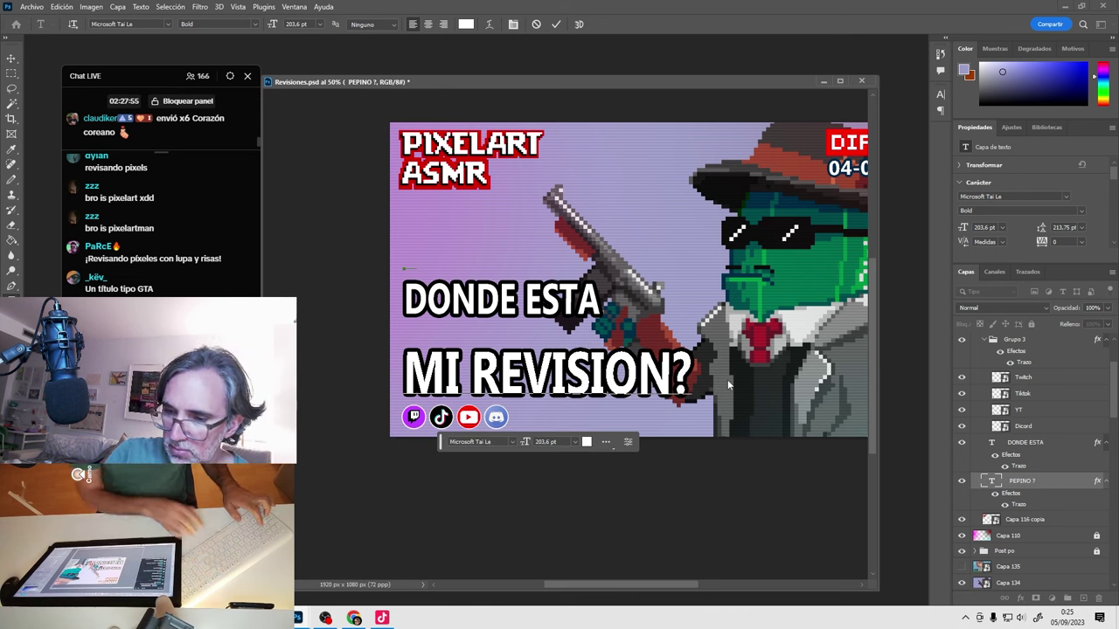
# Remove MI from the second title line and add it to the end of the first, making DONDE ESTA MI and REVISION?
pyautogui.moveTo(476, 371); pyautogui.dragTo(370, 374)
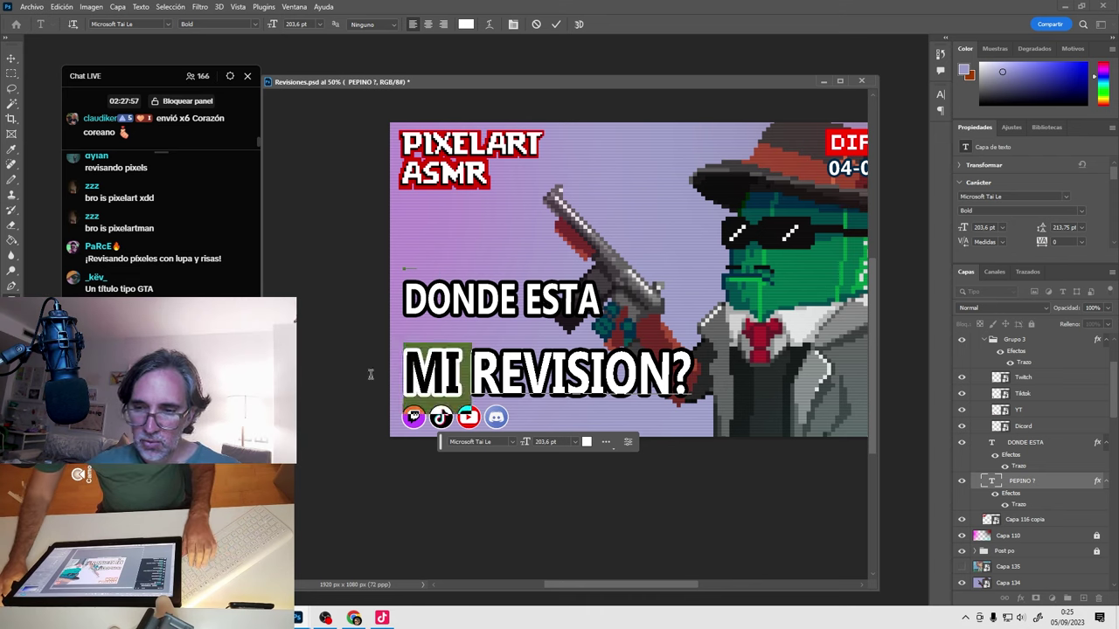
pyautogui.press('BackSpace')
pyautogui.click(11, 58)
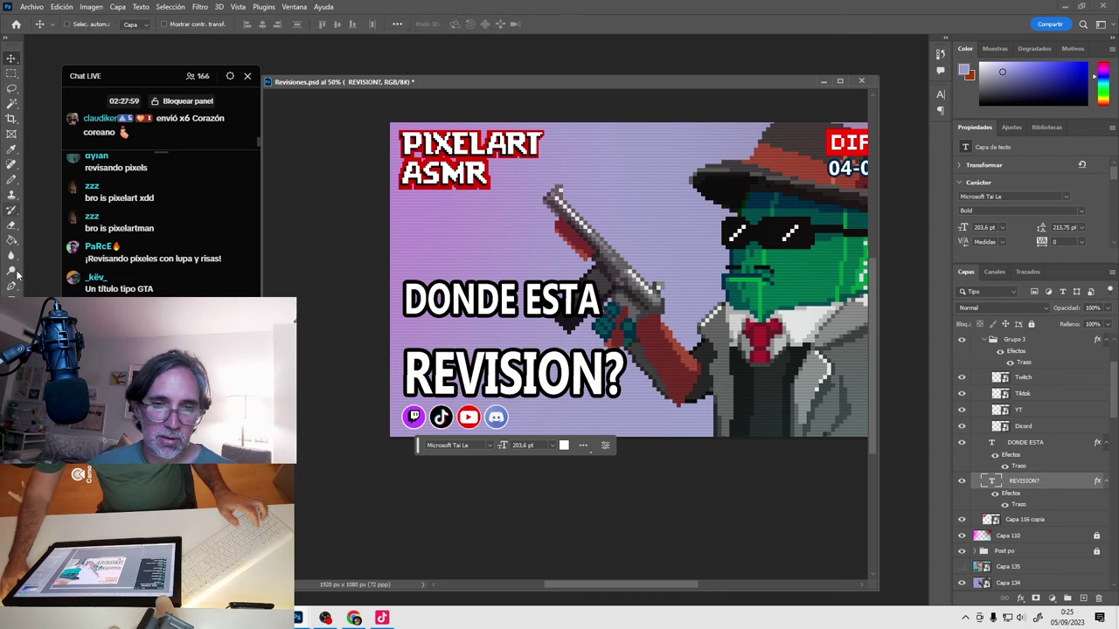
pyautogui.doubleClick(598, 302)
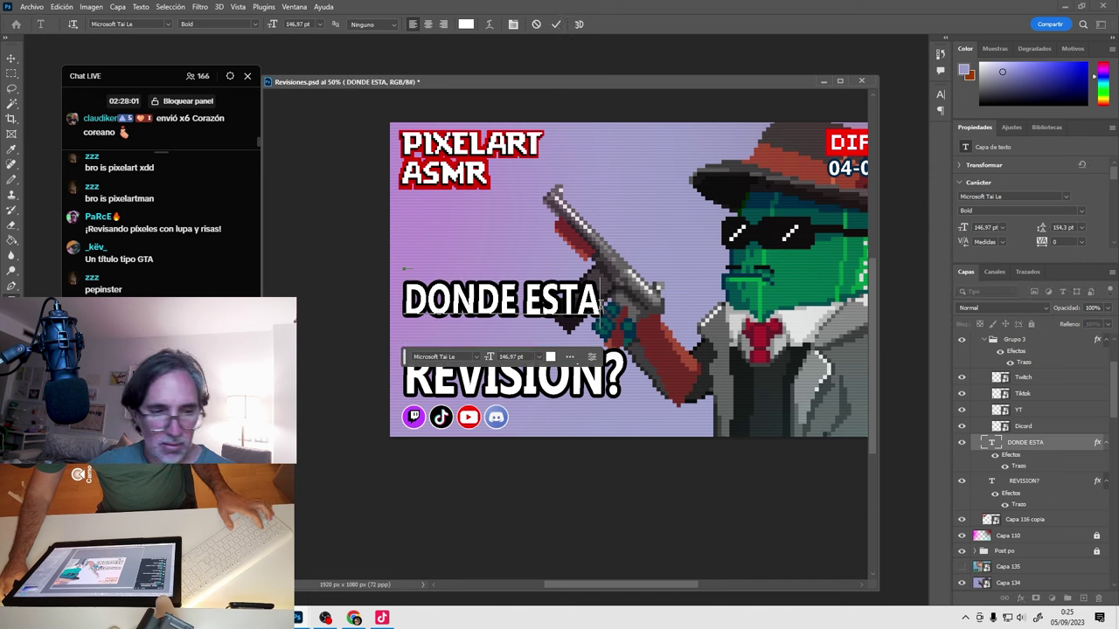
pyautogui.write('MI')
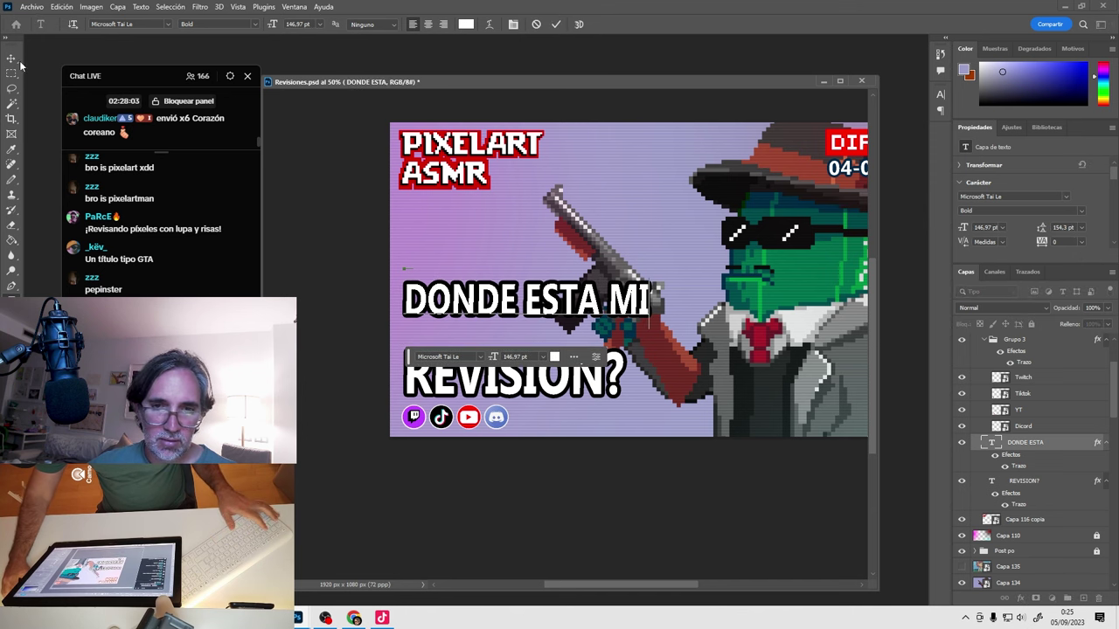
pyautogui.press('Escape')
# Scale the DONDE ESTA MI line down to about 70% and place it close above REVISION?, aligned at its start.
pyautogui.press('v')
pyautogui.hotkey('ctrl', 't')
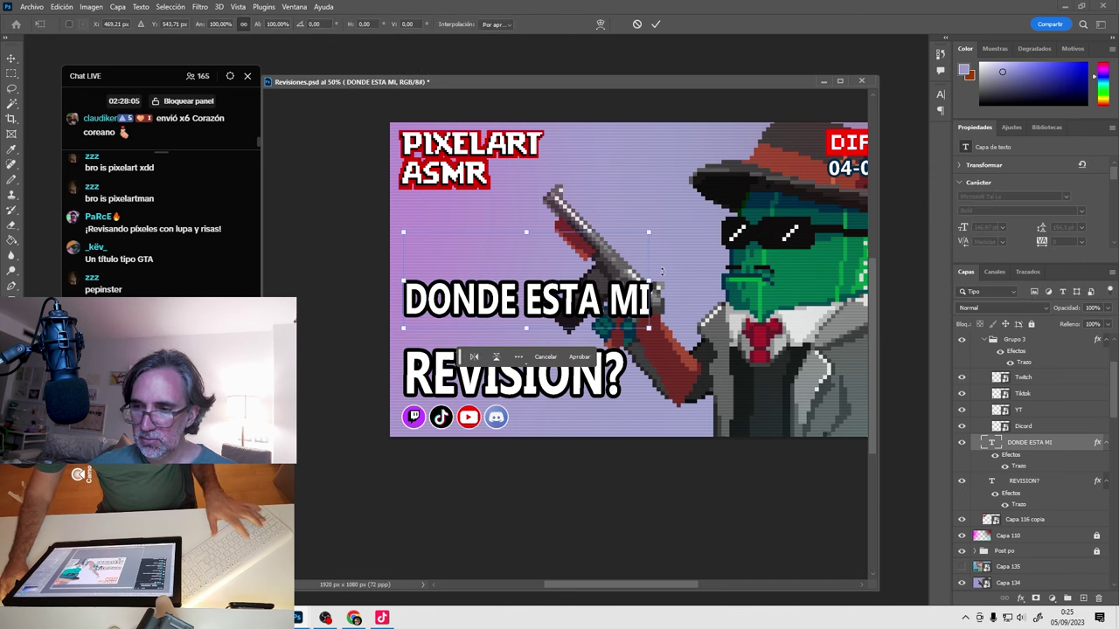
pyautogui.moveTo(645, 230); pyautogui.dragTo(574, 262)
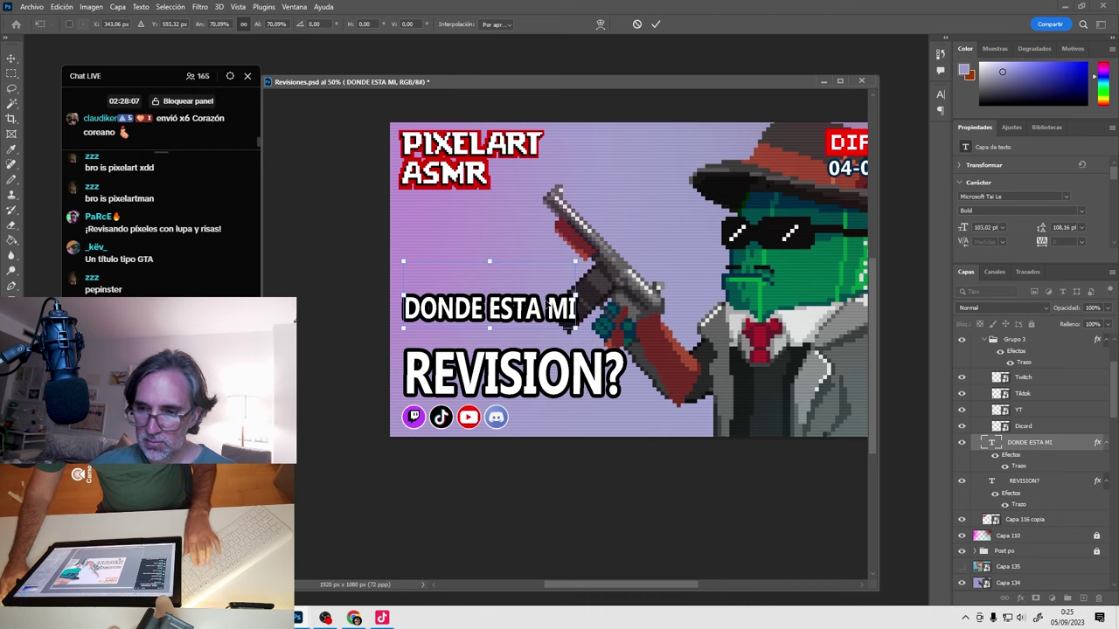
pyautogui.moveTo(548, 308); pyautogui.dragTo(549, 332)
pyautogui.press('Right')
pyautogui.press('Right')
pyautogui.press('Right')
pyautogui.press('Right')
pyautogui.press('Right')
pyautogui.press('Right')
pyautogui.press('Right')
pyautogui.press('Right')
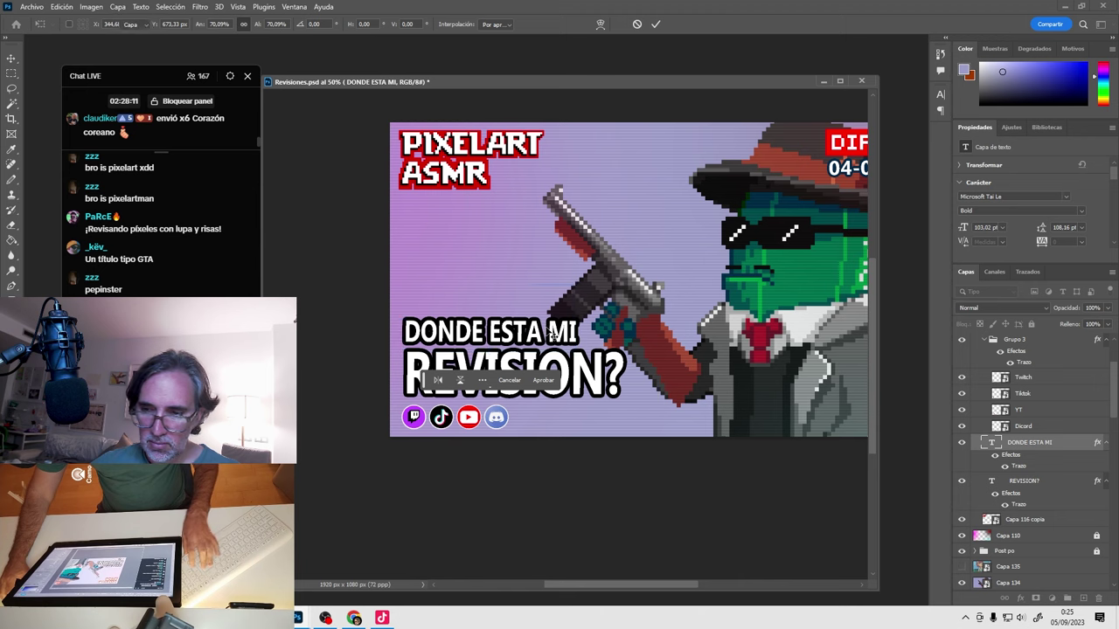
pyautogui.press('Return')
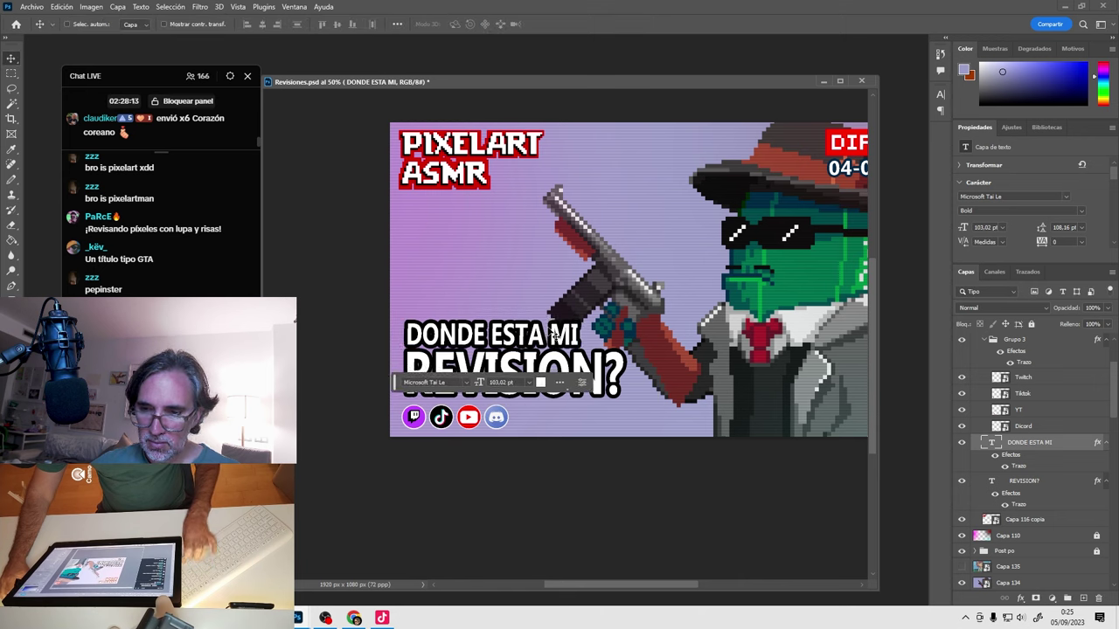
# Fine-tune the vertical position of the DONDE ESTA MI line so it sits tightly above REVISION?
pyautogui.press('Down')
pyautogui.press('Down')
pyautogui.press('Down')
pyautogui.press('Down')
pyautogui.press('Down')
pyautogui.press('Down')
pyautogui.press('Down')
pyautogui.press('Down')
pyautogui.press('Down')
pyautogui.press('Down')
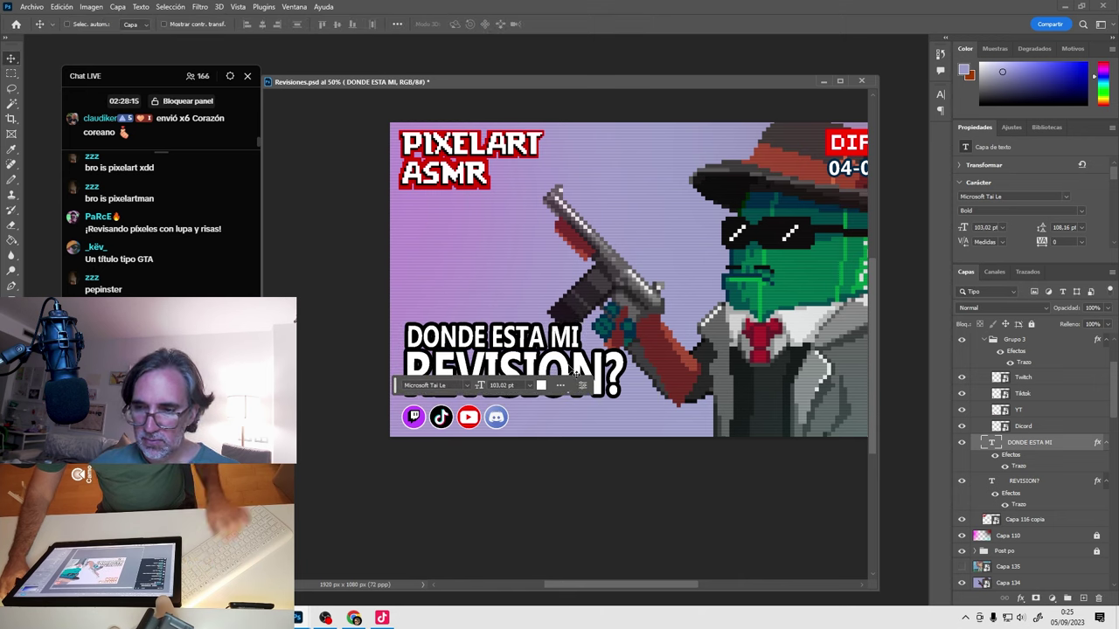
pyautogui.hotkey('shift', 'Up')
pyautogui.hotkey('shift', 'Up')
pyautogui.hotkey('shift', 'Up')
pyautogui.hotkey('shift', 'Up')
pyautogui.hotkey('shift', 'Up')
pyautogui.hotkey('shift', 'Up')
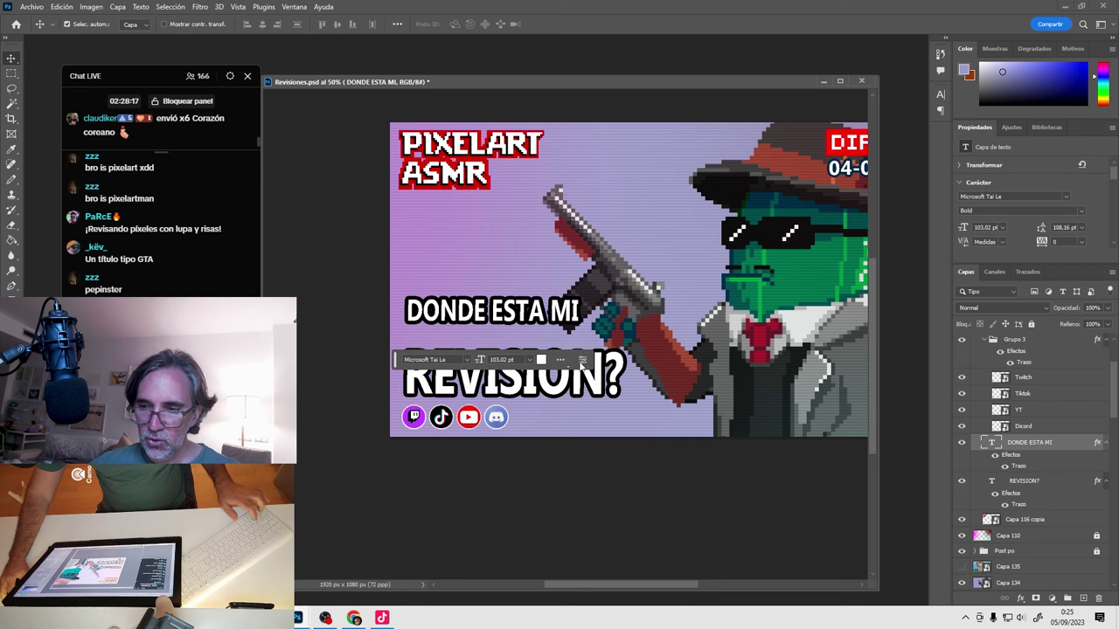
pyautogui.hotkey('shift', 'Down')
pyautogui.hotkey('shift', 'Down')
pyautogui.hotkey('shift', 'Down')
pyautogui.hotkey('shift', 'Down')
pyautogui.hotkey('shift', 'Down')
# Move the DONDE ESTA MI and REVISION? lines together about 140 px up and 16 px left, leaving room above the social icons.
pyautogui.keyDown('ctrl'); pyautogui.keyDown('shift'); pyautogui.click(577, 367); pyautogui.keyUp('shift'); pyautogui.keyUp('ctrl')
pyautogui.moveTo(574, 327); pyautogui.dragTo(581, 327)
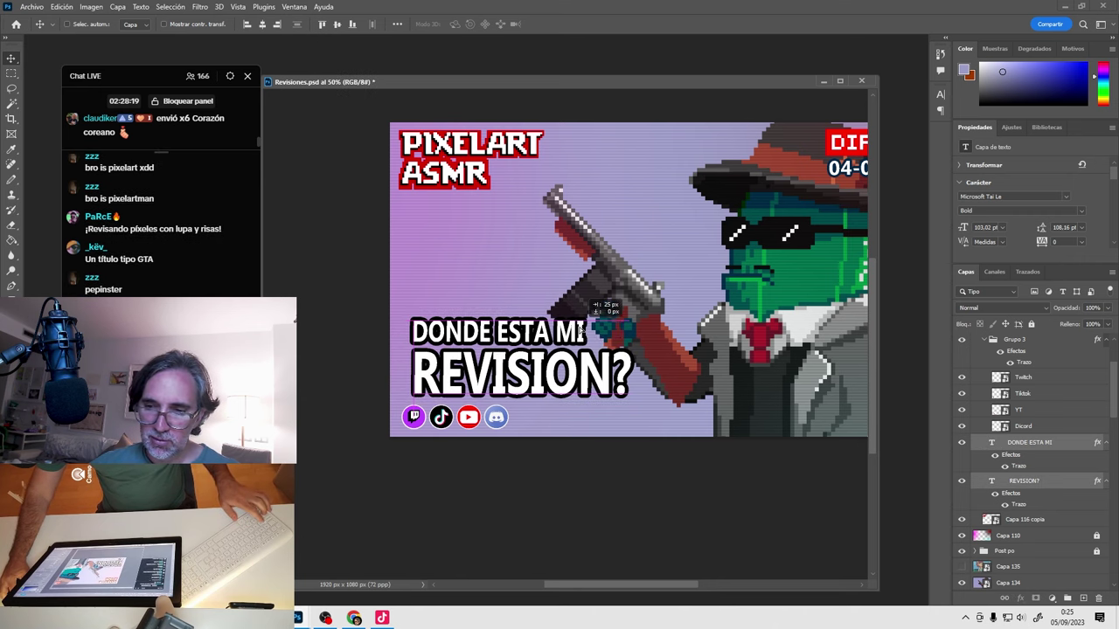
pyautogui.hotkey('shift', 'Up')
pyautogui.hotkey('shift', 'Up')
pyautogui.hotkey('shift', 'Up')
pyautogui.hotkey('shift', 'Up')
pyautogui.hotkey('shift', 'Up')
pyautogui.hotkey('shift', 'Up')
pyautogui.hotkey('shift', 'Up')
pyautogui.hotkey('shift', 'Up')
pyautogui.hotkey('shift', 'Up')
pyautogui.hotkey('shift', 'Up')
pyautogui.hotkey('shift', 'Up')
pyautogui.hotkey('shift', 'Up')
pyautogui.hotkey('shift', 'Up')
pyautogui.hotkey('shift', 'Up')
pyautogui.hotkey('shift', 'Left')
pyautogui.hotkey('shift', 'Left')
pyautogui.hotkey('shift', 'Left')
pyautogui.hotkey('shift', 'Left')
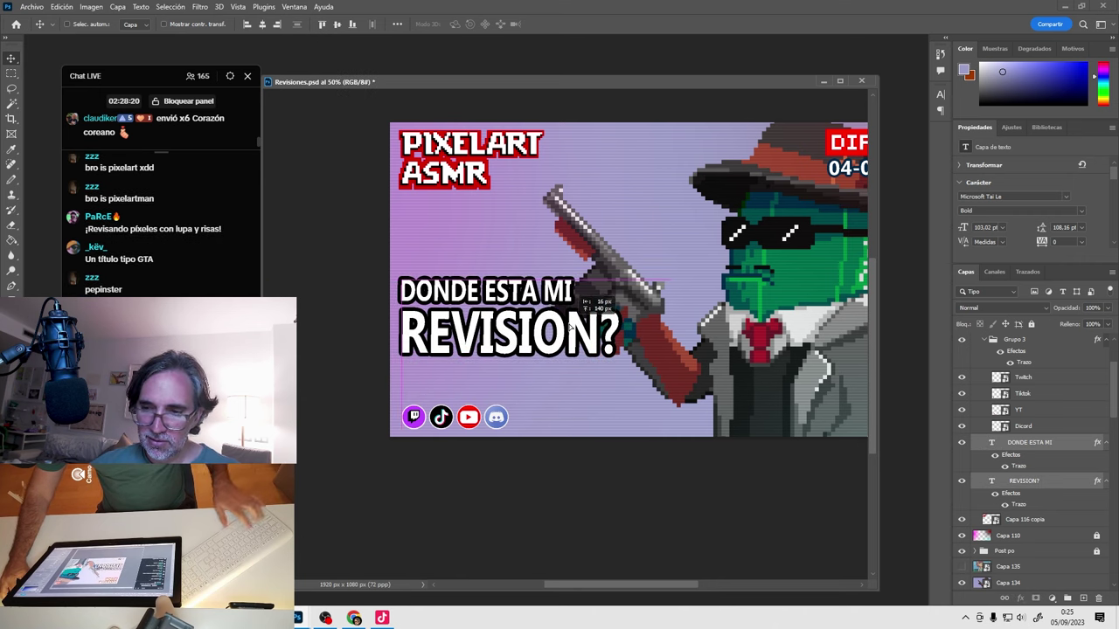
# Duplicate the REVISION? line directly below itself and replace the copy's text with ABUELO?
pyautogui.keyDown('ctrl'); pyautogui.click(319, 331); pyautogui.keyUp('ctrl')
pyautogui.keyDown('ctrl'); pyautogui.click(442, 331); pyautogui.keyUp('ctrl')
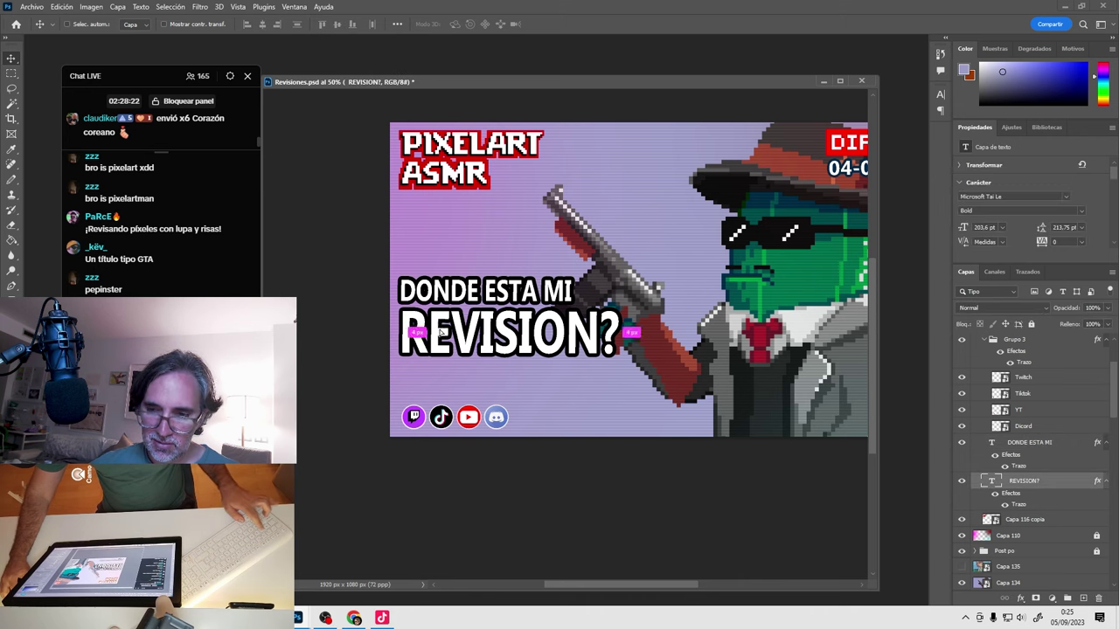
pyautogui.moveTo(442, 331); pyautogui.dragTo(442, 370)
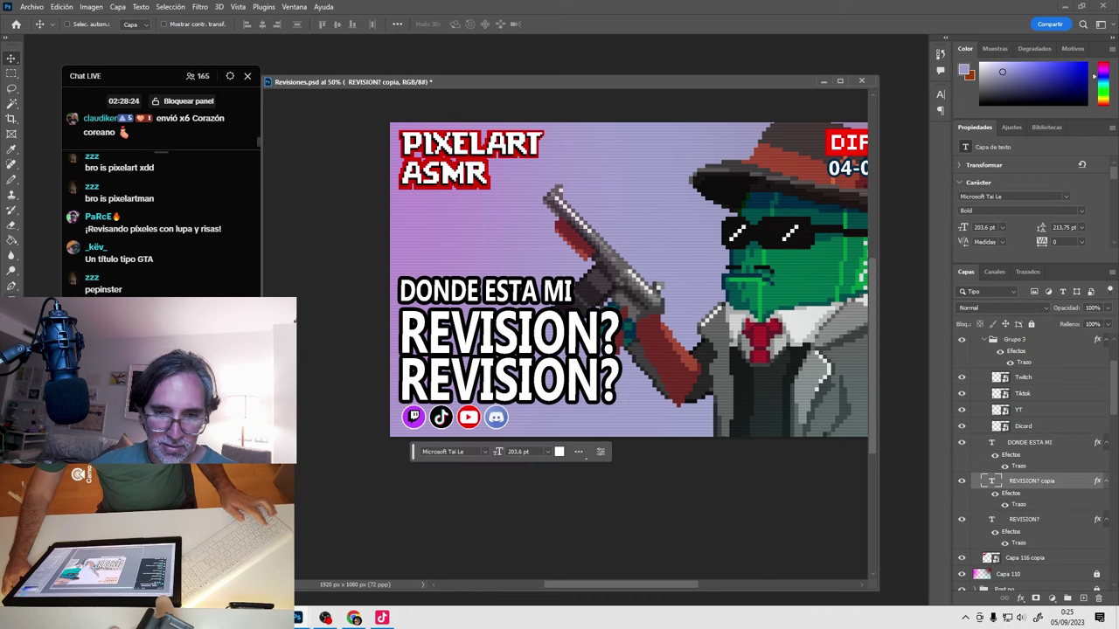
pyautogui.press('t')
pyautogui.click(411, 371)
pyautogui.hotkey('ctrl', 'a')
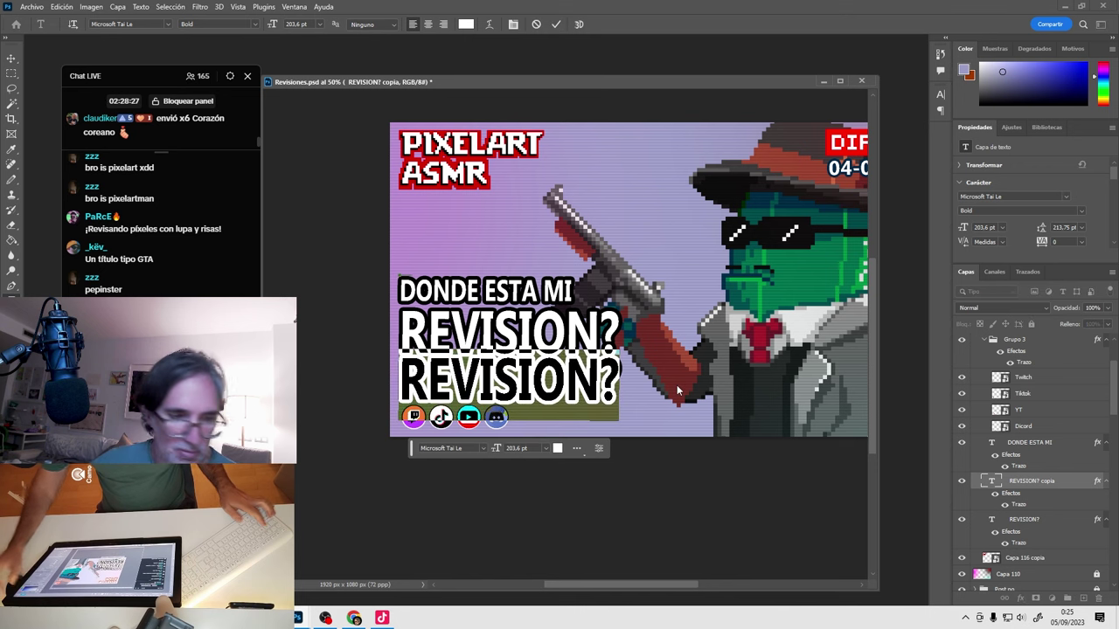
pyautogui.write('ABUELO')
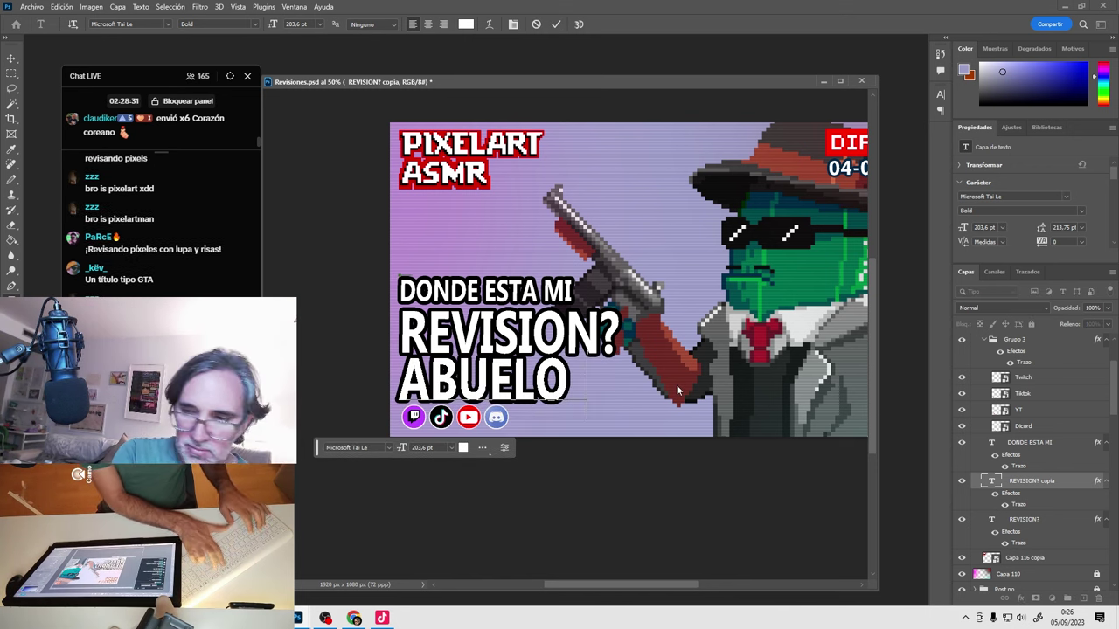
pyautogui.write('?')
pyautogui.hotkey('ctrl', 'Return')
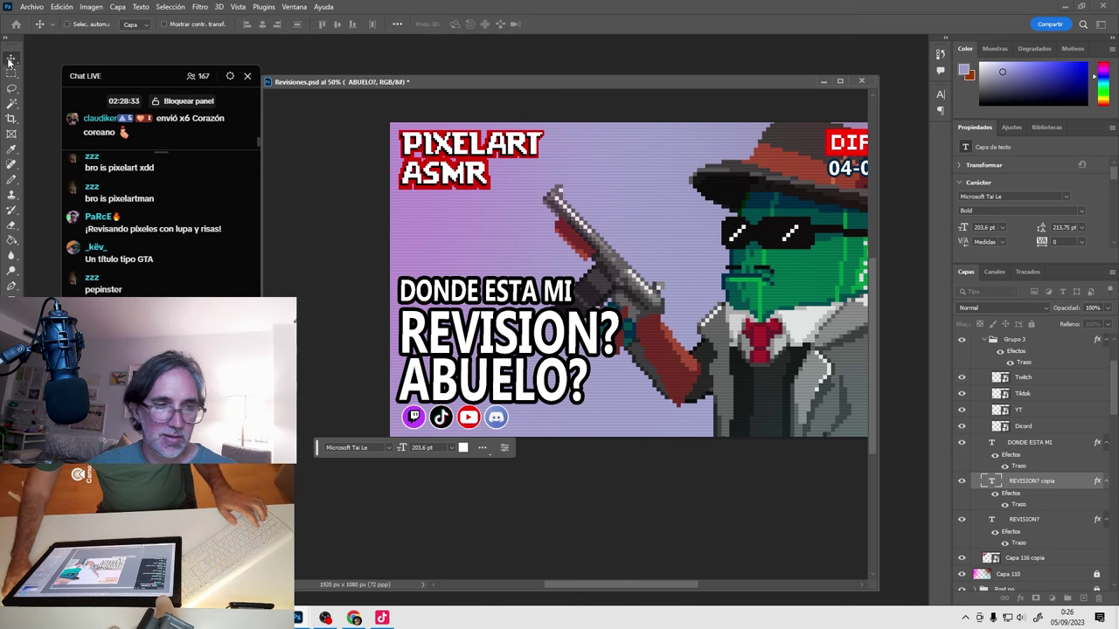
# Scale the ABUELO? line to about 67% width and 63% height and place it just under REVISION?
pyautogui.hotkey('ctrl', 't')
pyautogui.moveTo(584, 417); pyautogui.dragTo(501, 385)
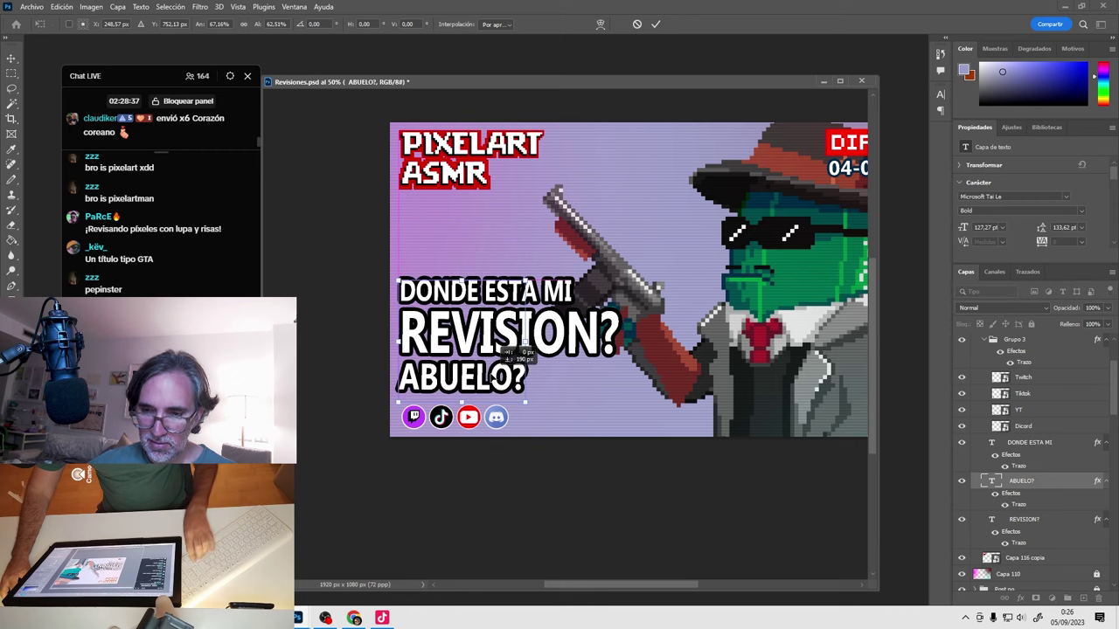
pyautogui.press('Return')
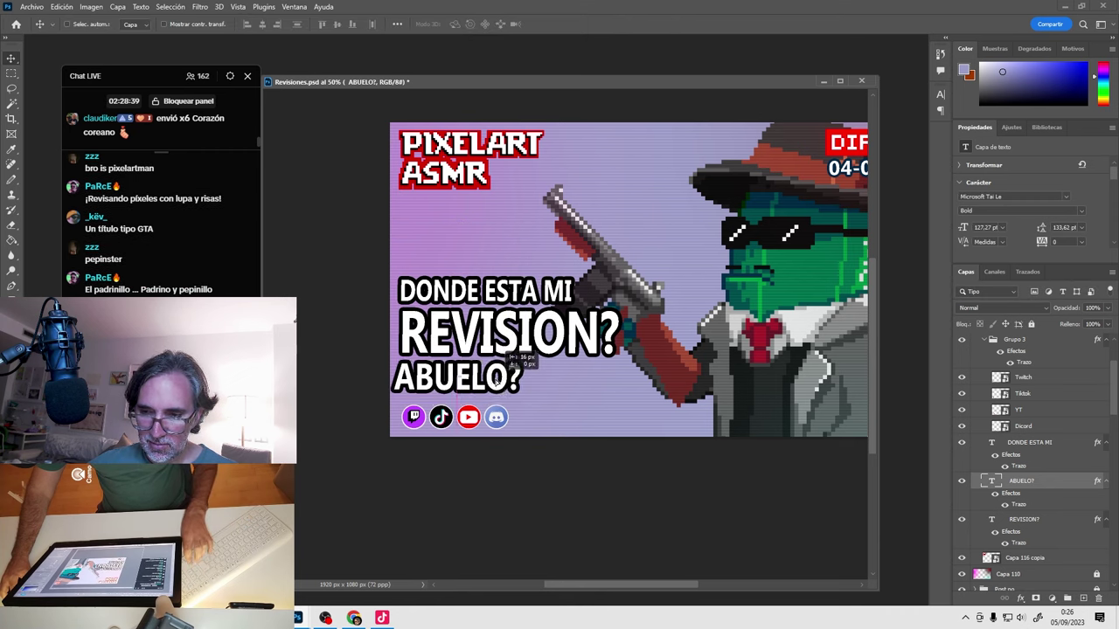
pyautogui.moveTo(500, 385); pyautogui.dragTo(476, 388)
# Delete the question mark from the REVISION? line so it reads REVISION.
pyautogui.press('t')
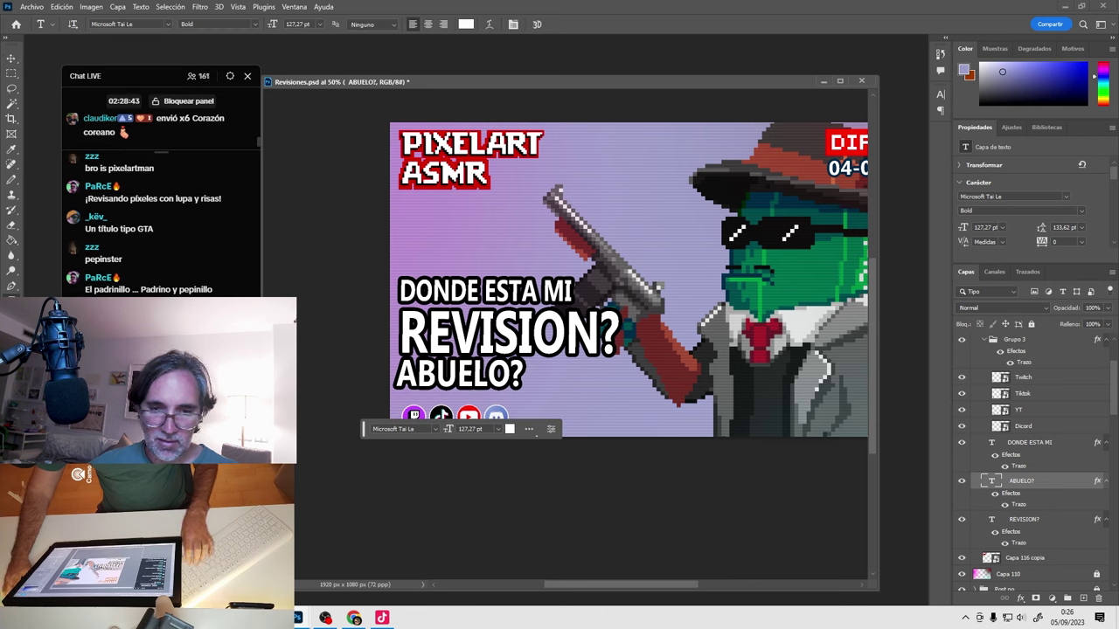
pyautogui.click(595, 336)
pyautogui.press('Delete')
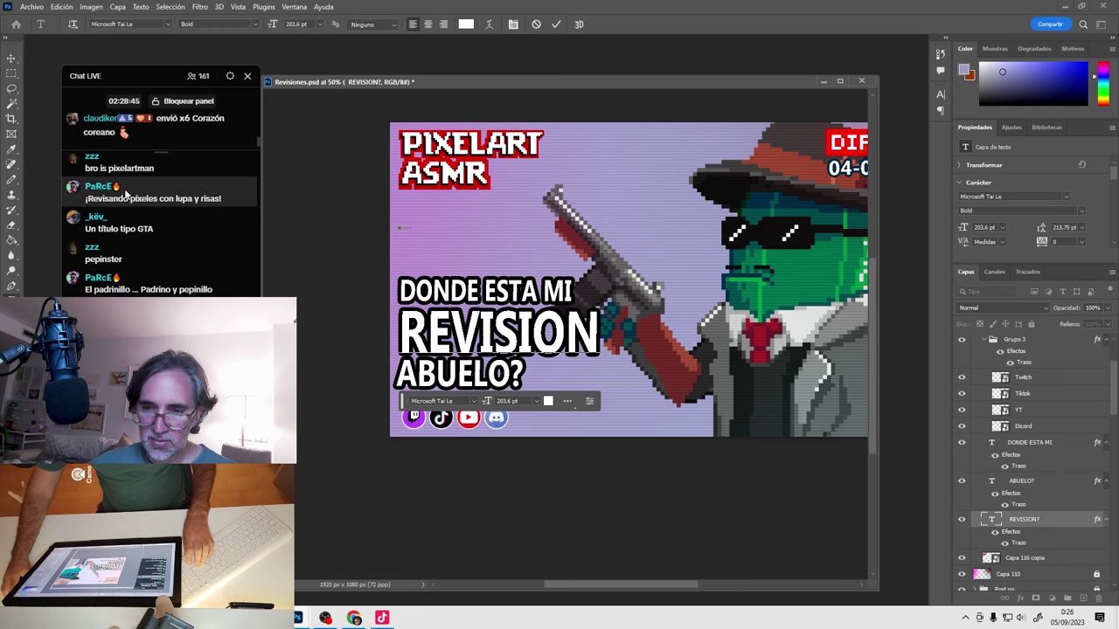
pyautogui.click(11, 59)
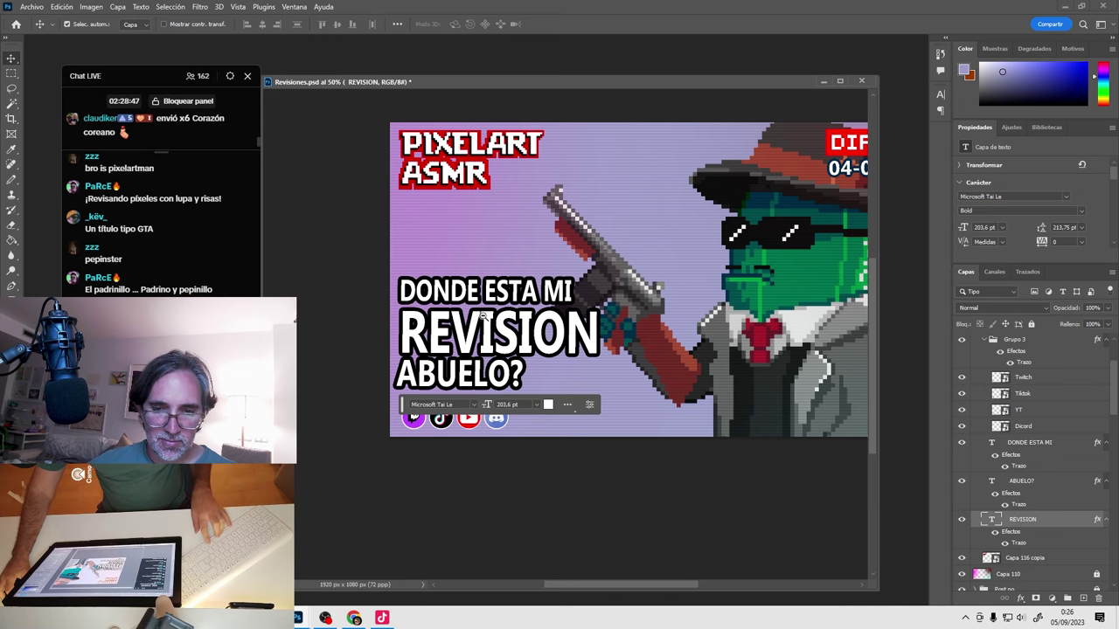
pyautogui.hotkey('ctrl', '-')
pyautogui.hotkey('ctrl', '-')
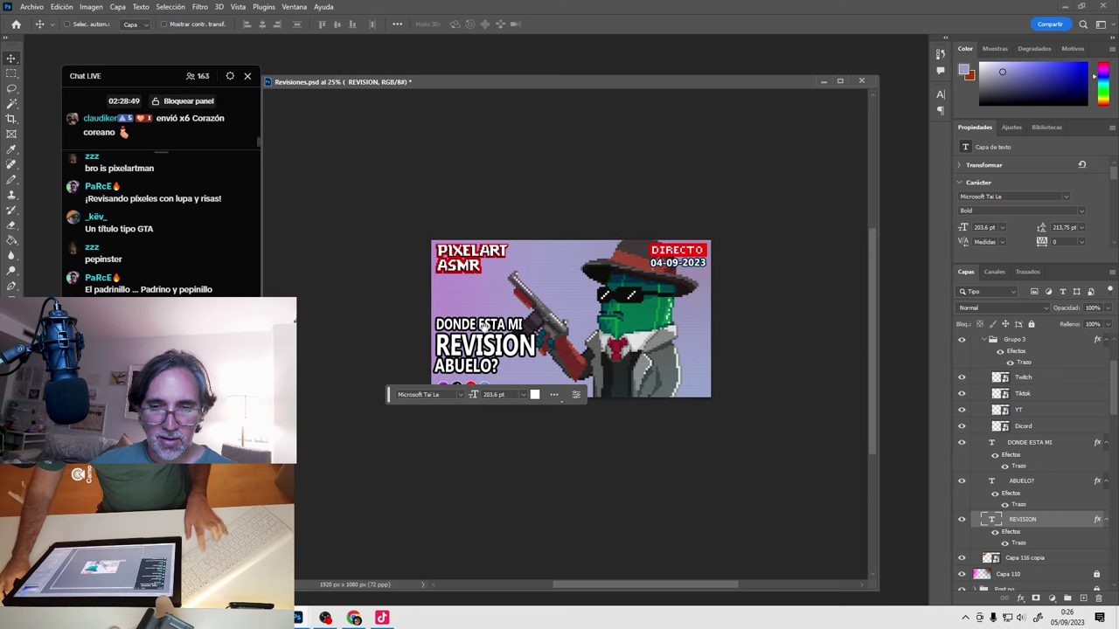
pyautogui.hotkey('ctrl', '+')
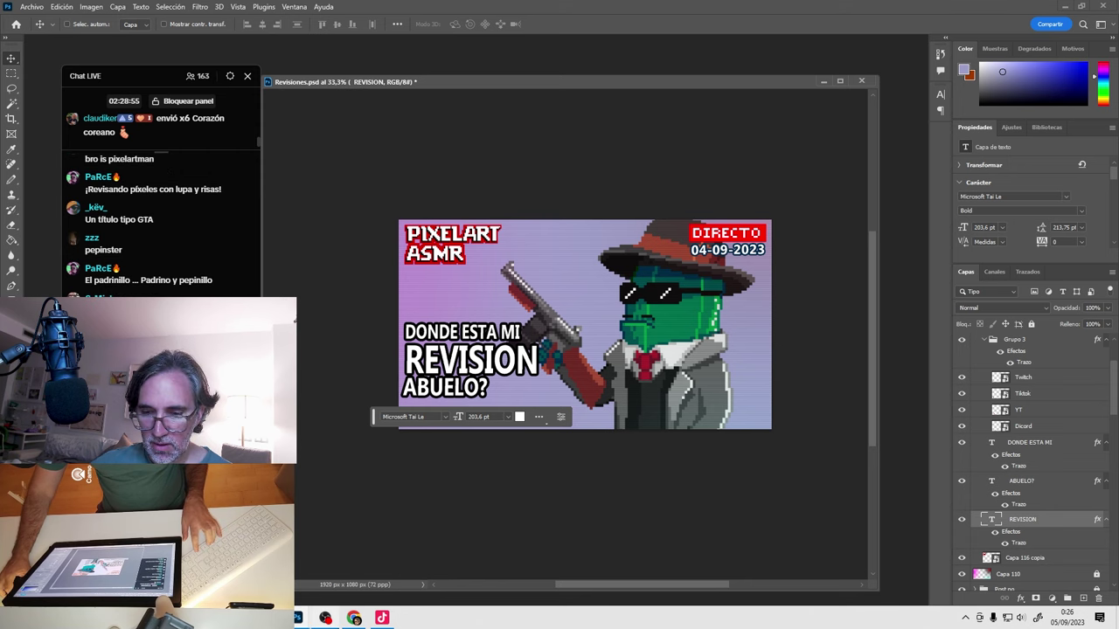
pyautogui.click(352, 618)
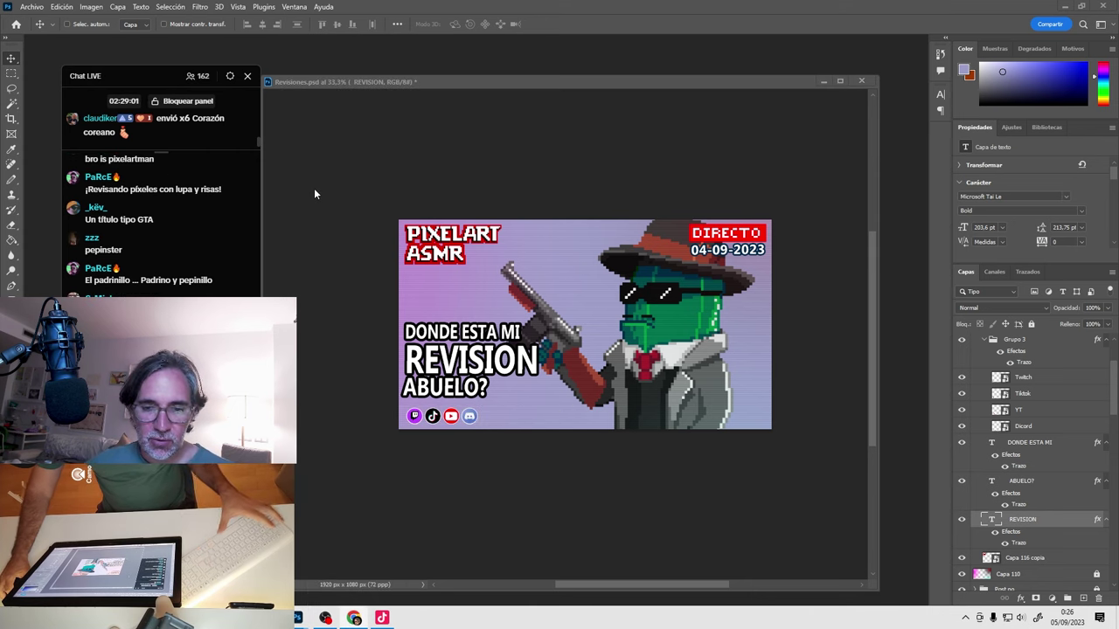
pyautogui.click(513, 299)
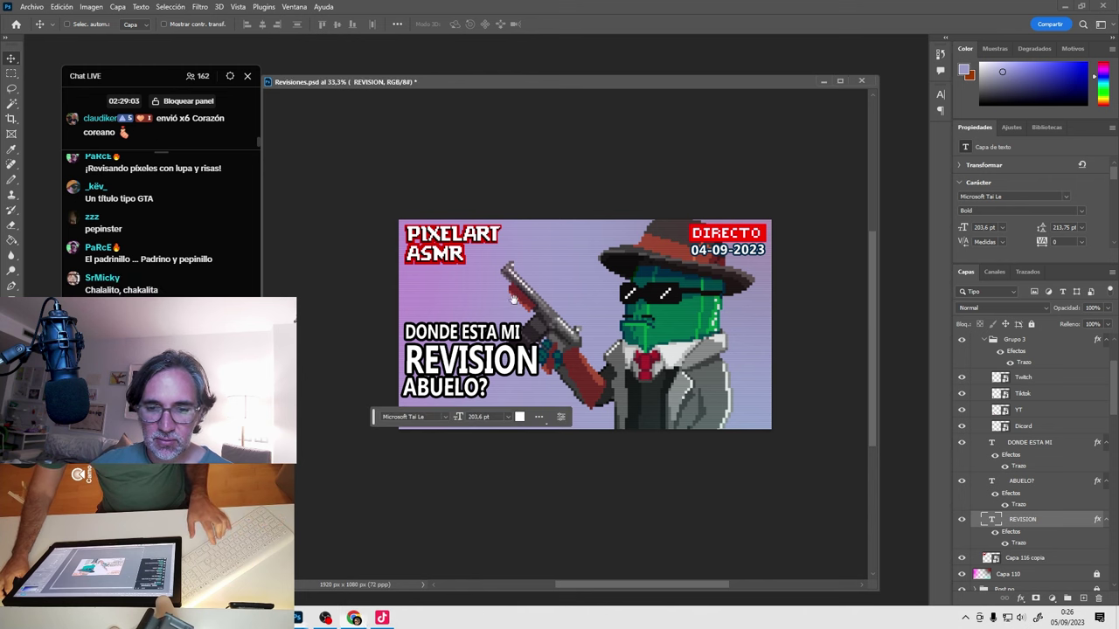
pyautogui.scroll(1, 472, 328)
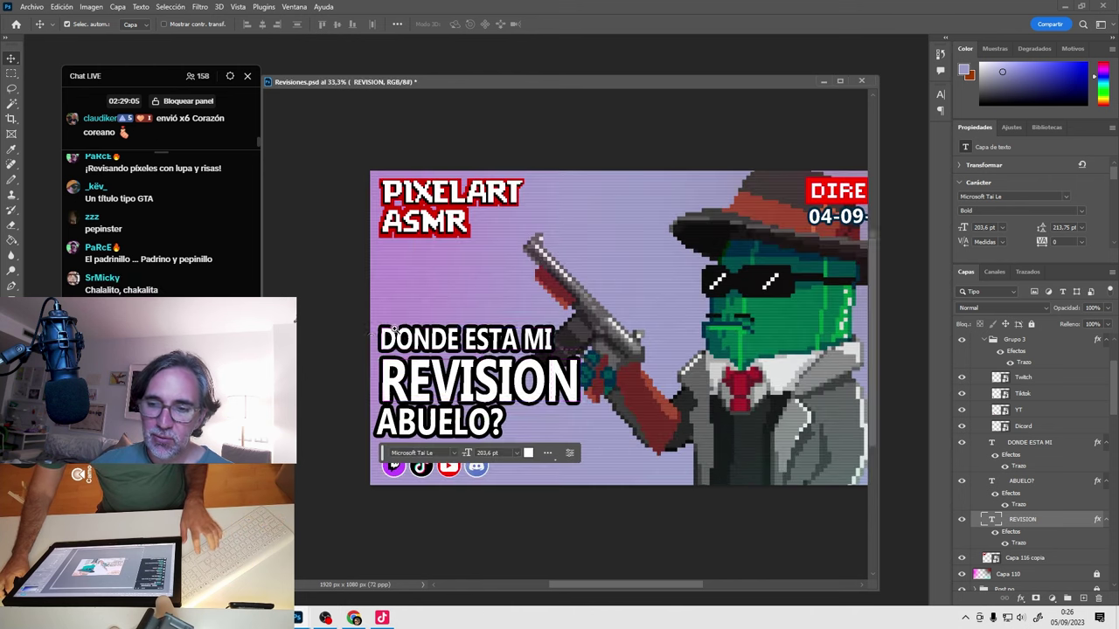
# Group the DONDE ESTA MI, ABUELO? and REVISION text layers into one layer group.
pyautogui.press('t')
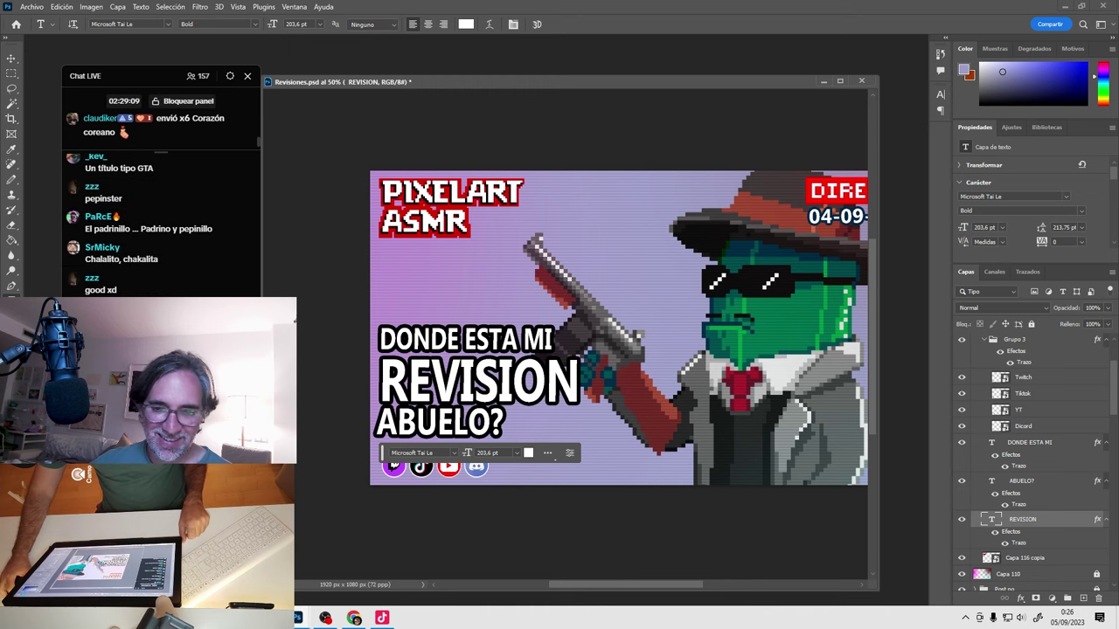
pyautogui.keyDown('shift'); pyautogui.click(1025, 443); pyautogui.keyUp('shift')
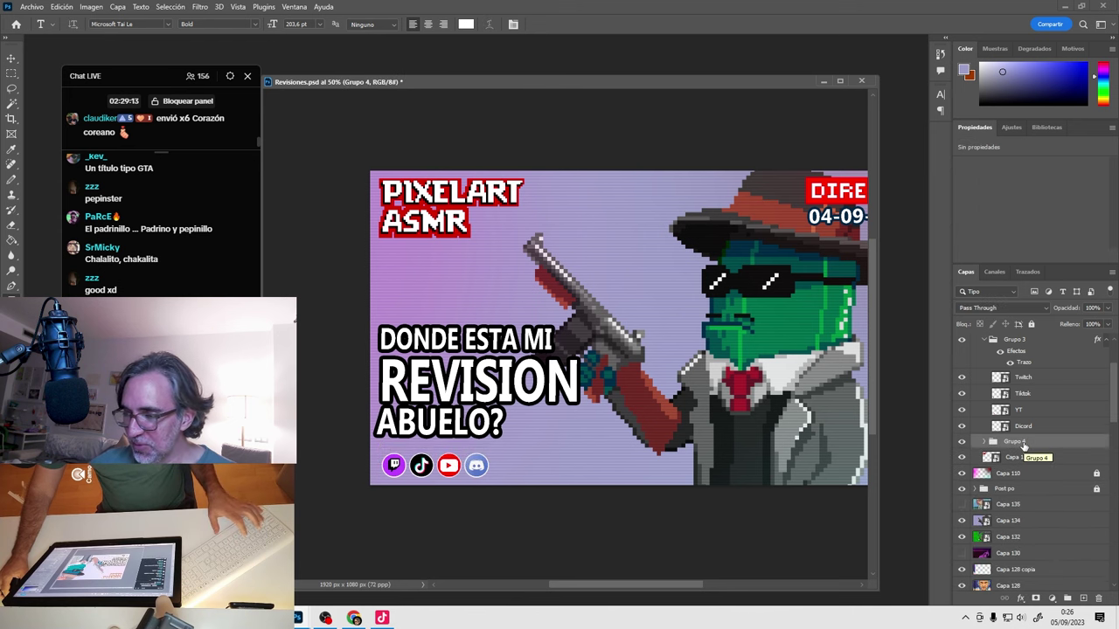
pyautogui.rightClick(1025, 443)
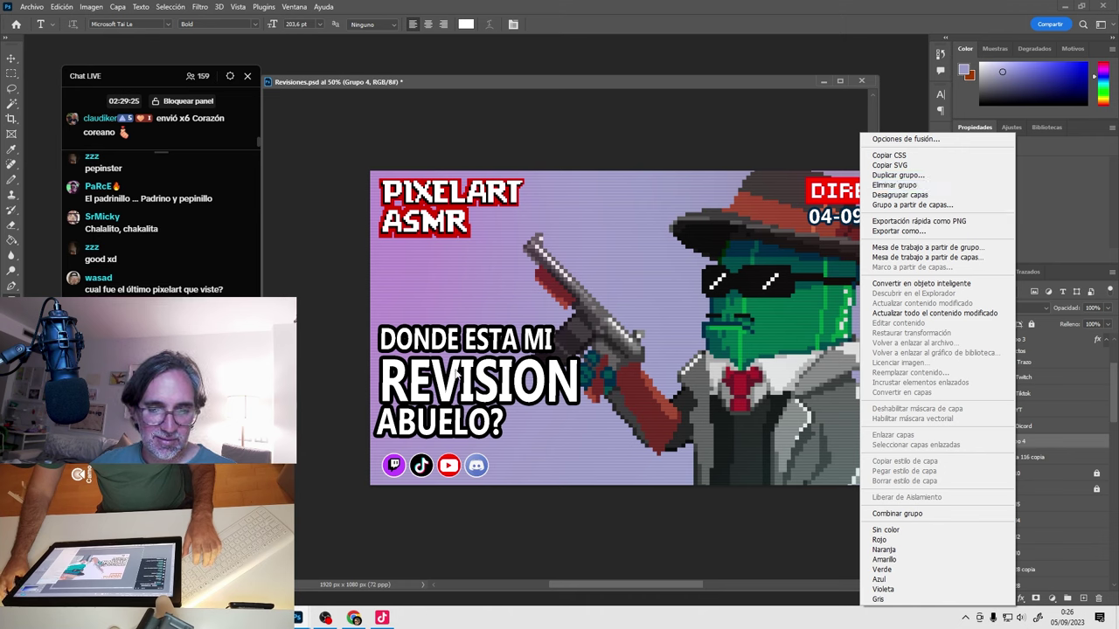
pyautogui.click(457, 372)
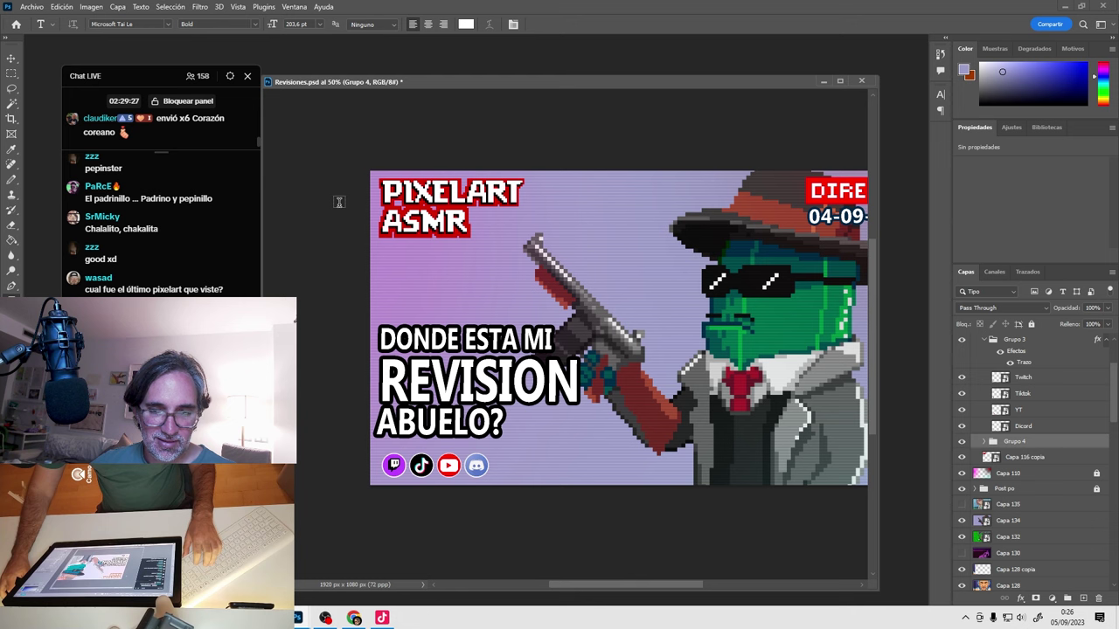
# Add an opening question mark to the first title line so it reads ¿DONDE ESTA MI.
pyautogui.click(382, 339)
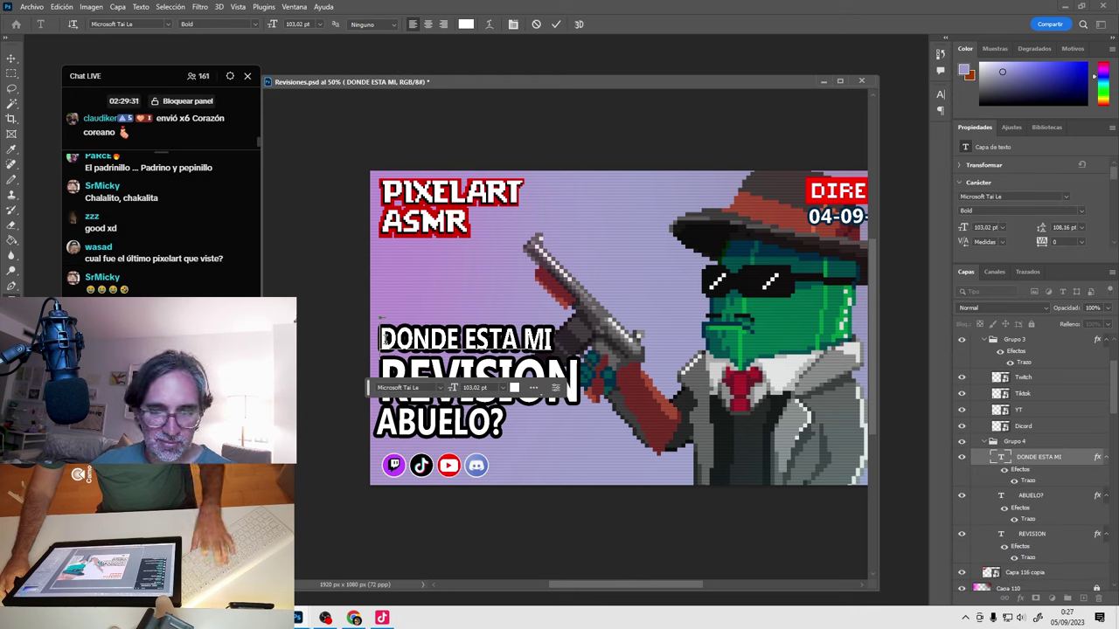
pyautogui.write('¿')
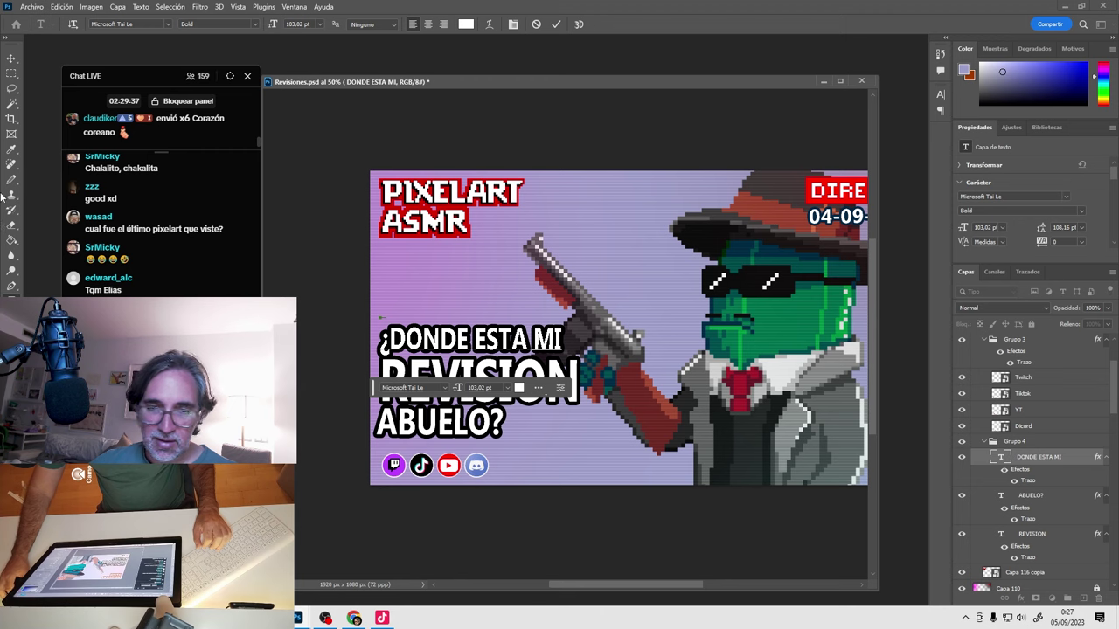
pyautogui.click(10, 58)
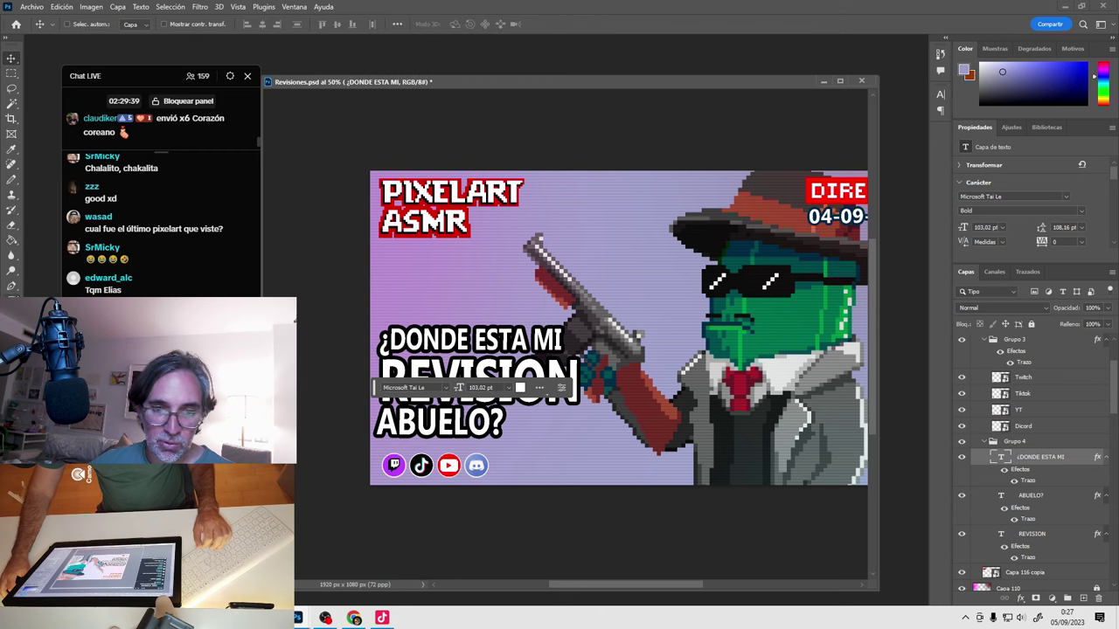
# Replace the O in the REVISION line with an accented Ó so it reads REVISIÓN.
pyautogui.press('t')
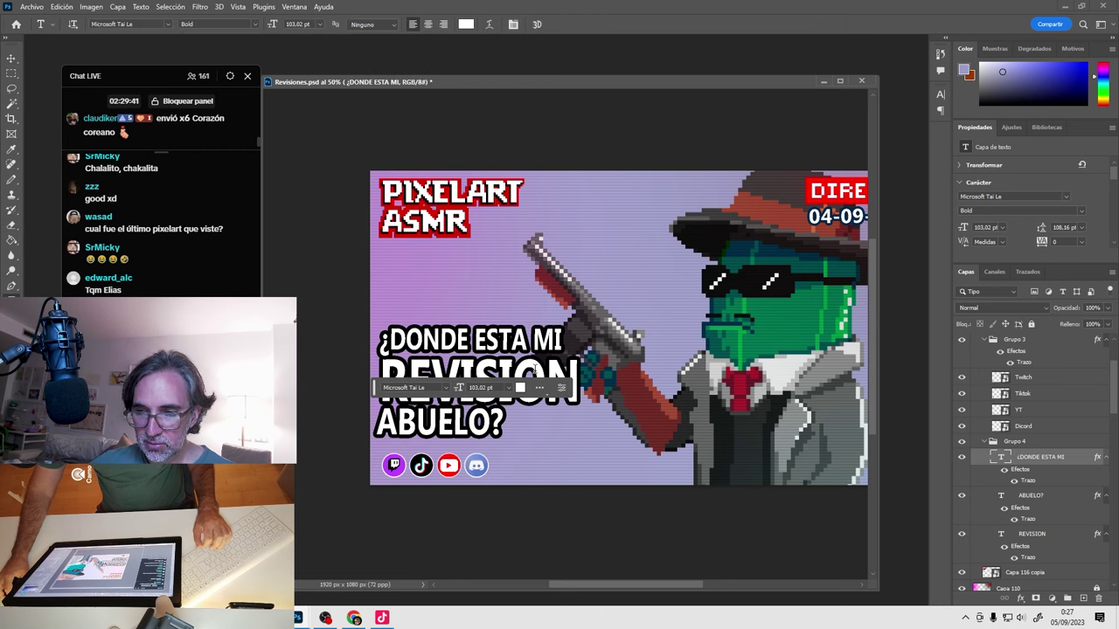
pyautogui.click(533, 370)
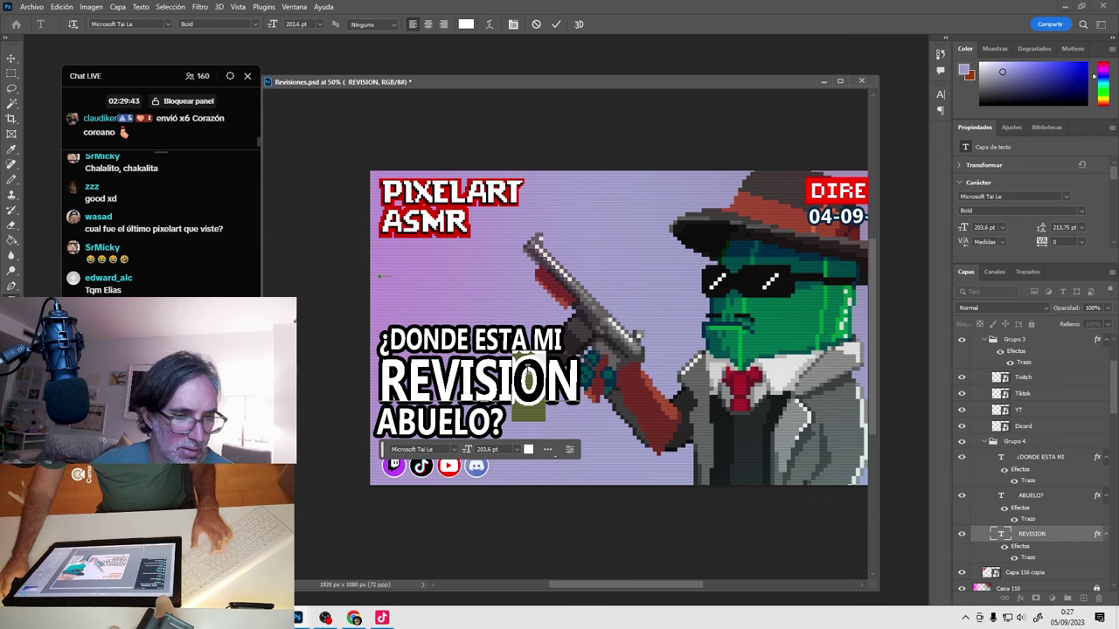
pyautogui.write('Ó')
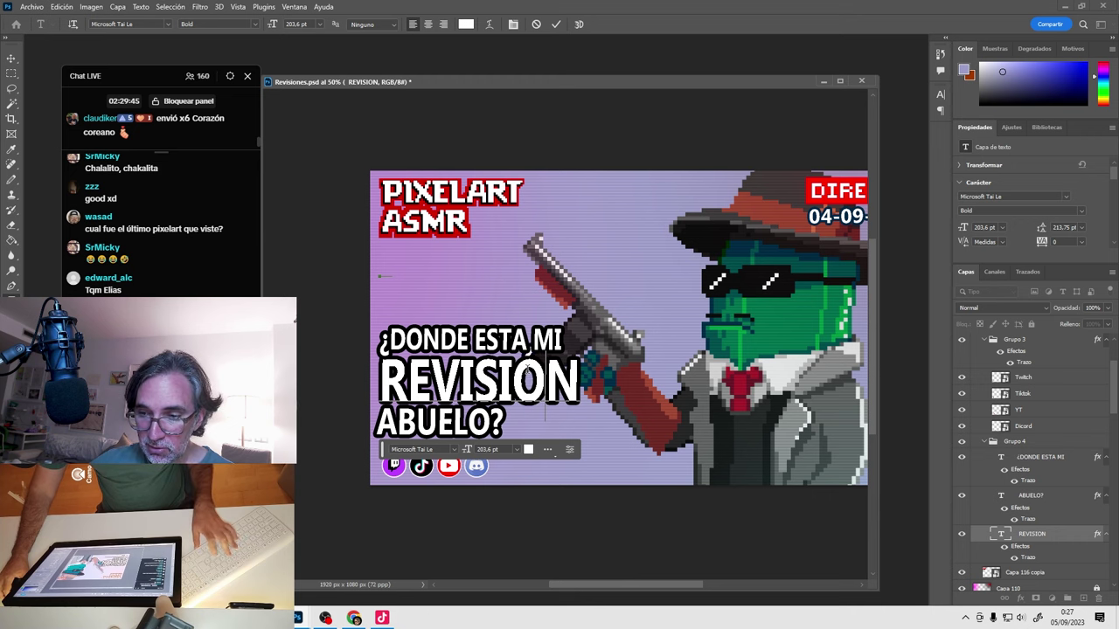
pyautogui.click(18, 59)
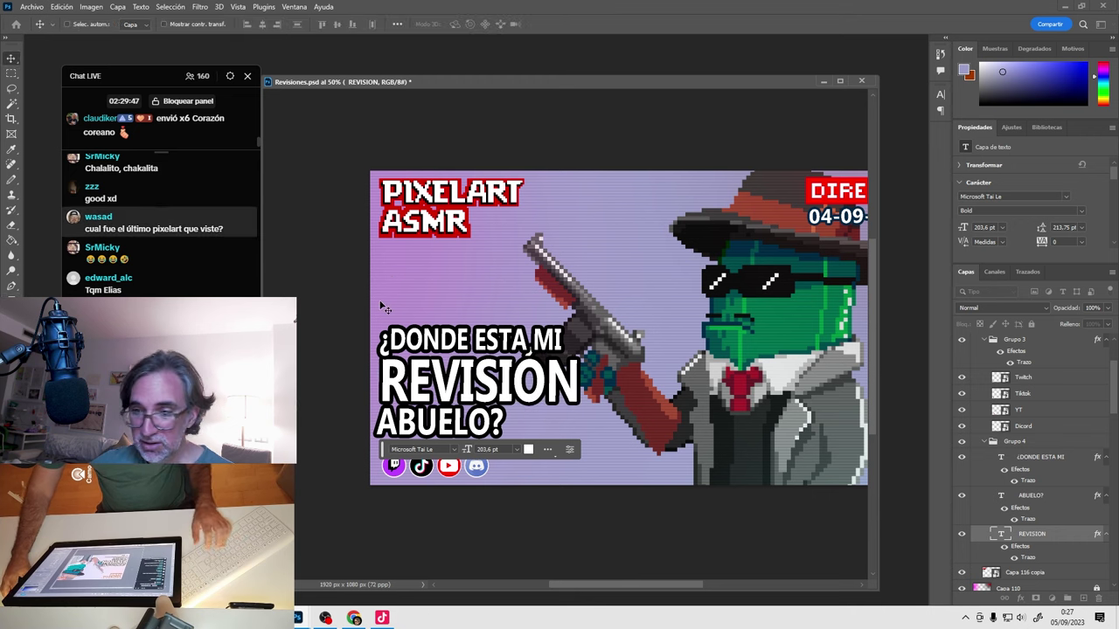
pyautogui.moveTo(545, 345); pyautogui.dragTo(548, 348)
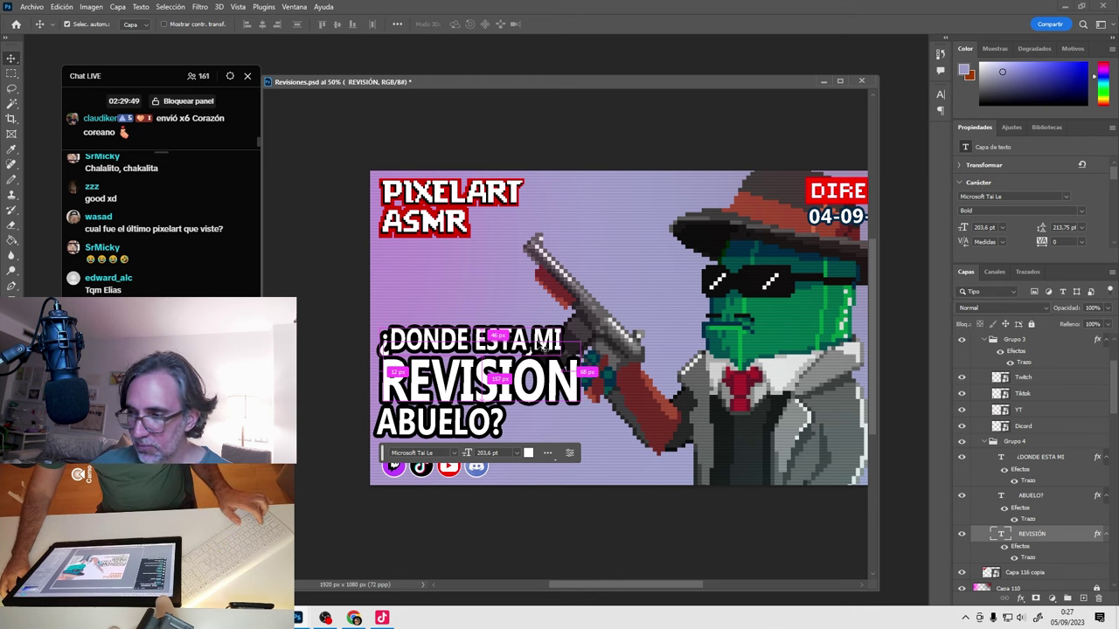
# Move the ¿DONDE ESTA MI layer below the REVISIÓN layer inside the title group.
pyautogui.click(1040, 457)
pyautogui.moveTo(1039, 456); pyautogui.dragTo(1040, 556)
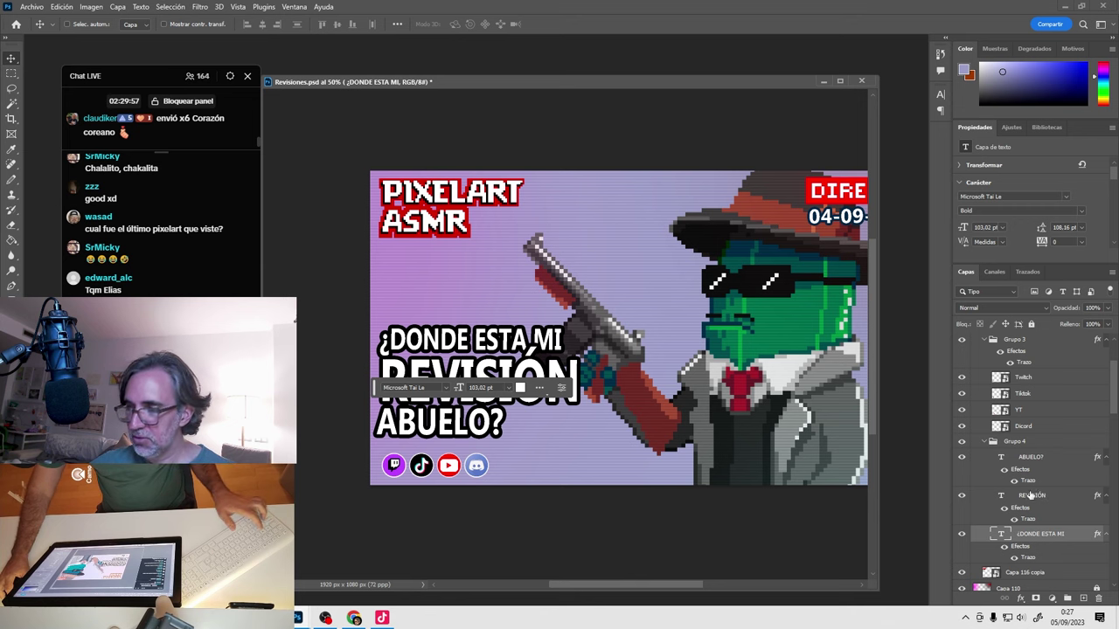
# Move the gangster pepino artwork up and slightly right, to about X -1798 px and Y -284 px.
pyautogui.click(1018, 441)
pyautogui.moveTo(595, 408)
pyautogui.mouseDown()
pyautogui.moveTo(595, 397)
pyautogui.moveTo(590, 416)
pyautogui.mouseUp()
pyautogui.scroll(-1, 714, 364)
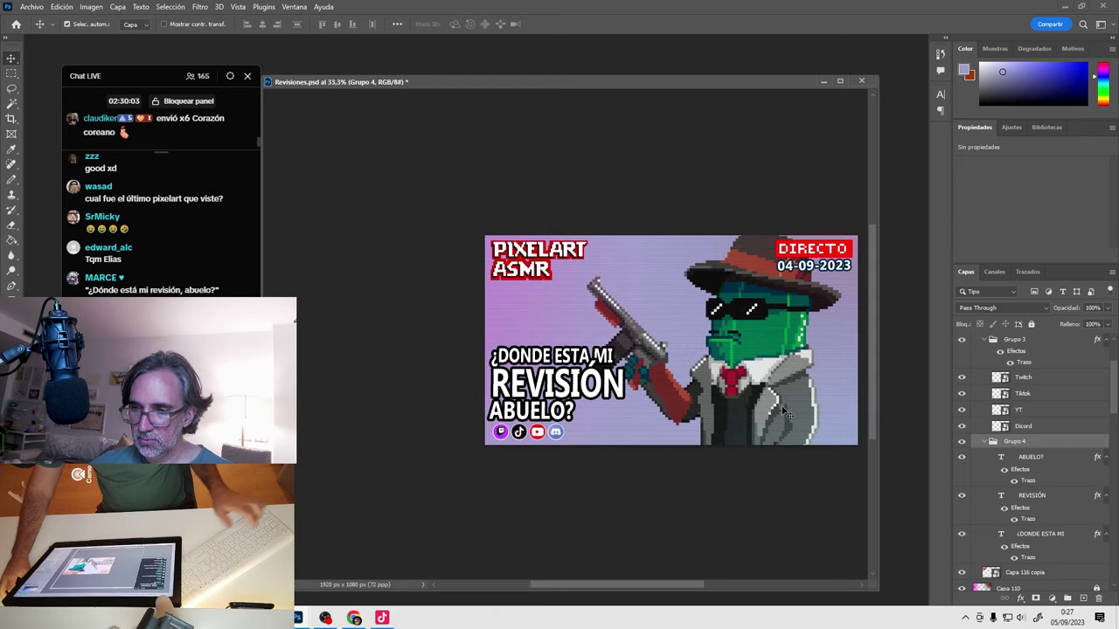
pyautogui.moveTo(785, 413); pyautogui.dragTo(790, 411)
pyautogui.press('ctrl')
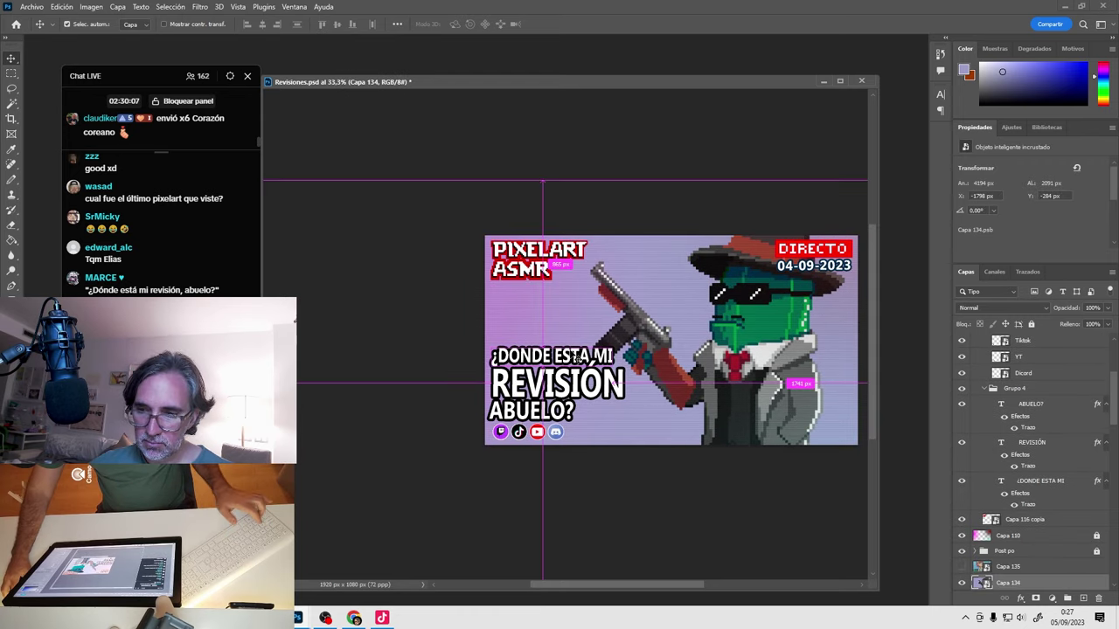
# Place the ¿DONDE ESTA MI layer at the top of the title group and nudge the line slightly down.
pyautogui.moveTo(577, 356)
pyautogui.mouseDown()
pyautogui.moveTo(464, 411)
pyautogui.moveTo(567, 354)
pyautogui.mouseUp()
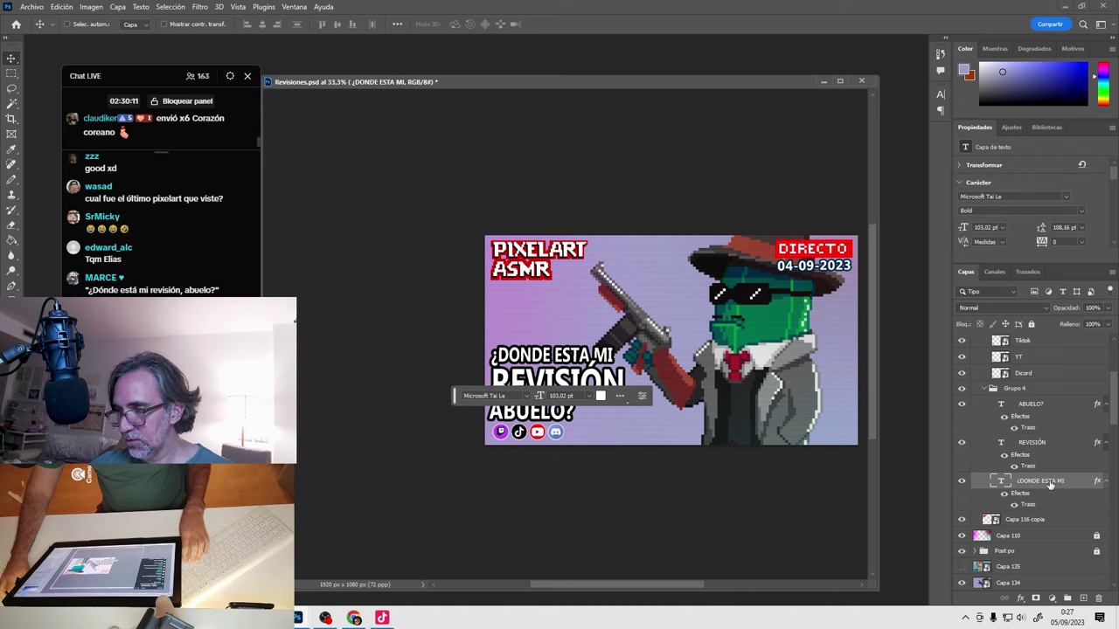
pyautogui.moveTo(1052, 485); pyautogui.dragTo(1055, 420)
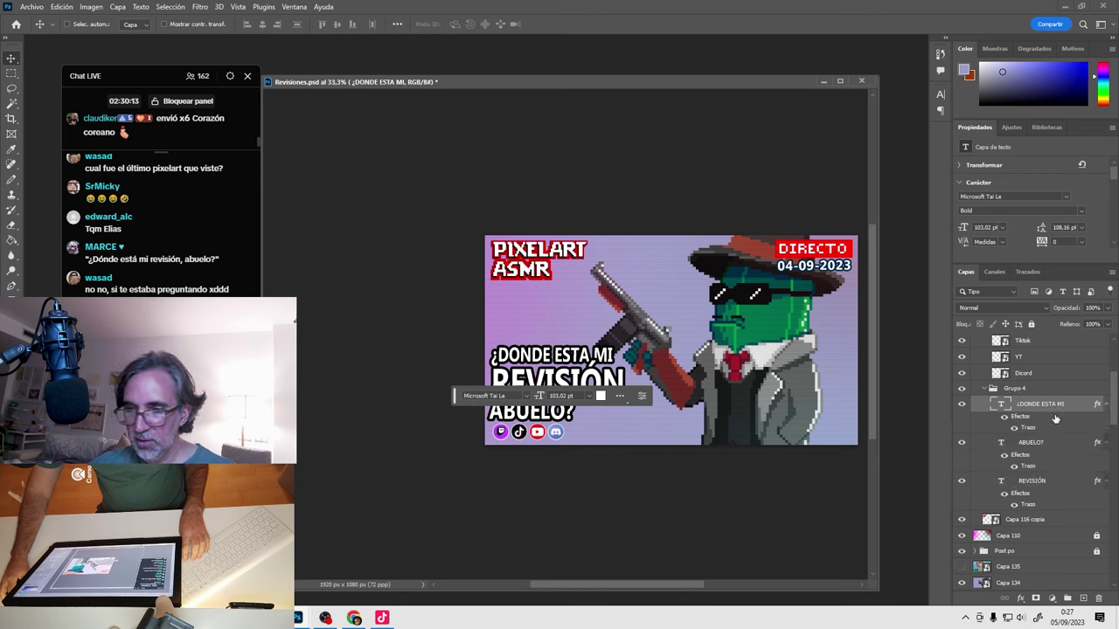
pyautogui.press('Down')
pyautogui.press('Down')
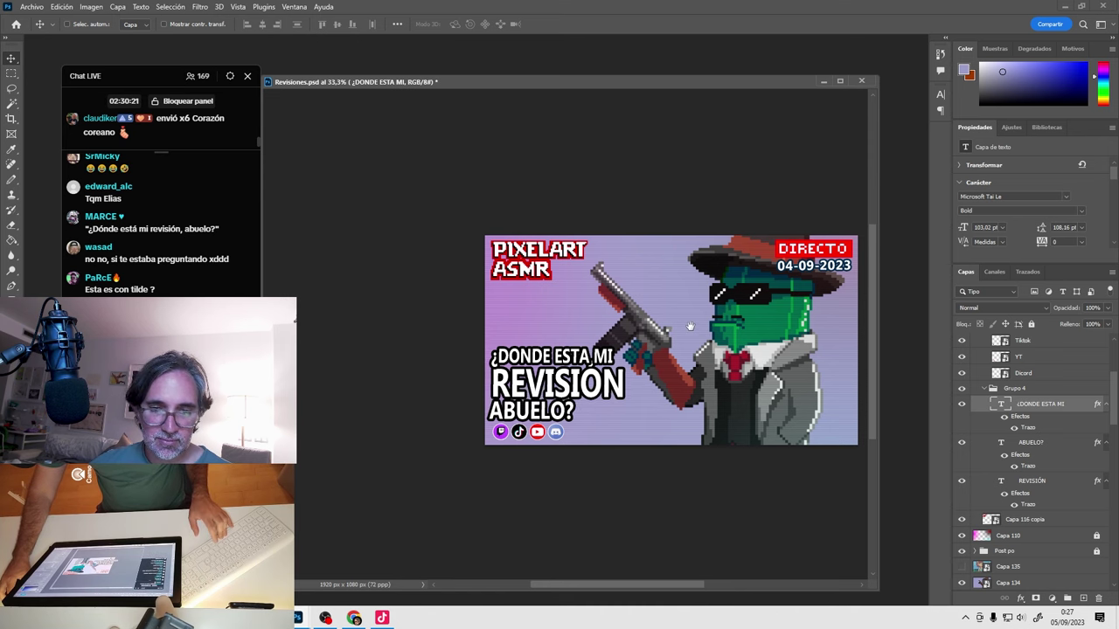
# Shift the ABUELO? line about 19 px right to align its left edge with the lines above.
pyautogui.moveTo(690, 326); pyautogui.dragTo(592, 343)
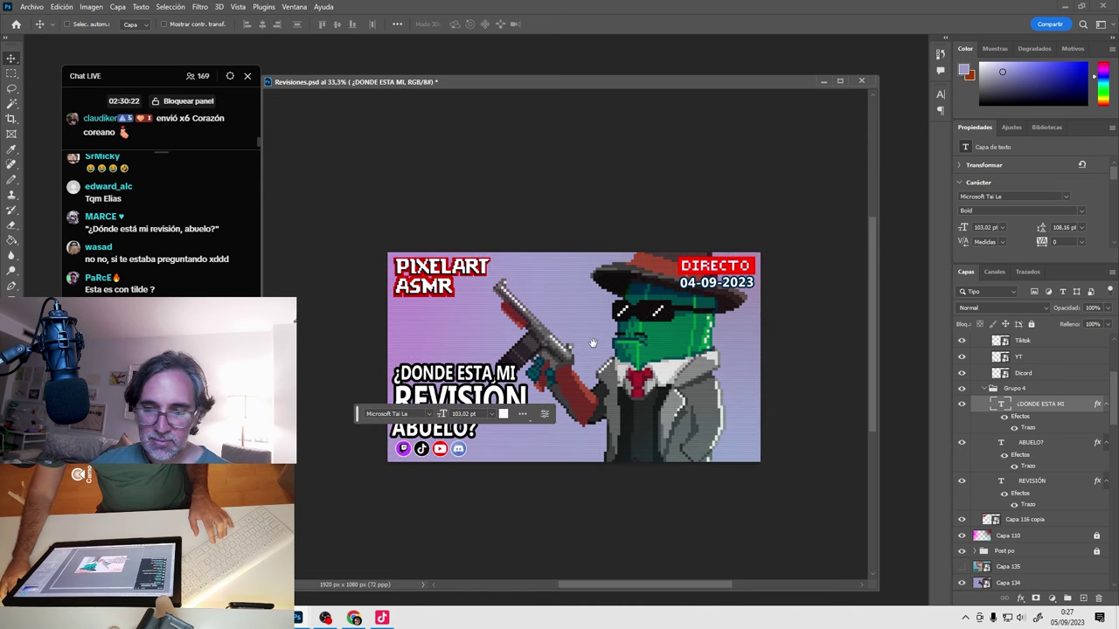
pyautogui.keyDown('ctrl'); pyautogui.click(463, 439); pyautogui.keyUp('ctrl')
pyautogui.hotkey('shift', 'Right')
pyautogui.hotkey('shift', 'Right')
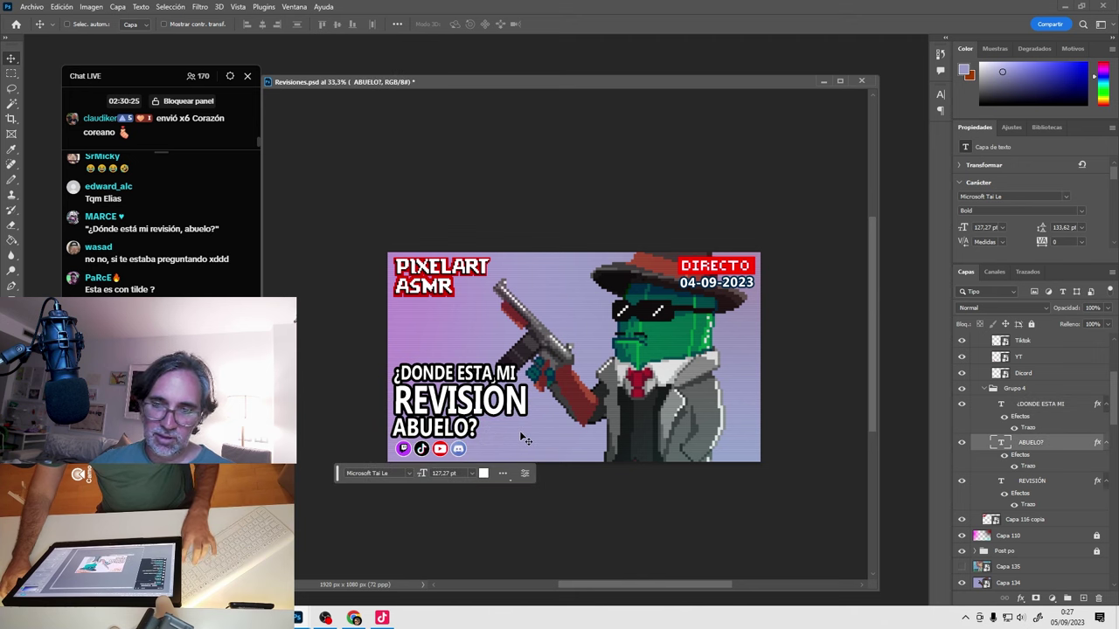
pyautogui.press('Left')
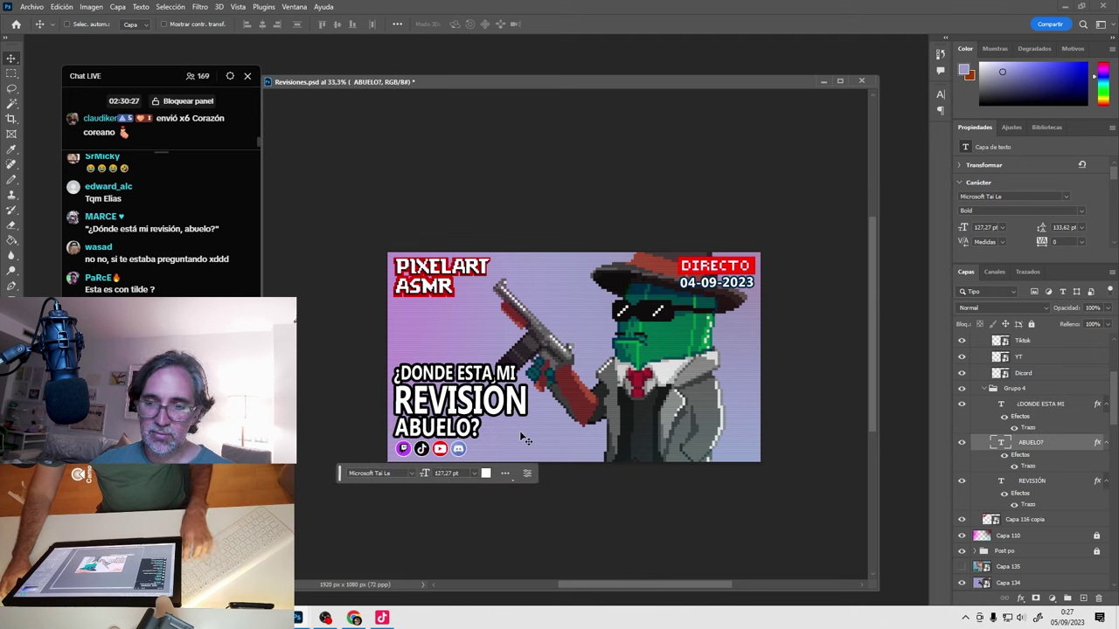
# Open the contents of the Capa 134 smart object, leaving its missing colour profile unmodified.
pyautogui.scroll(-1, 527, 483)
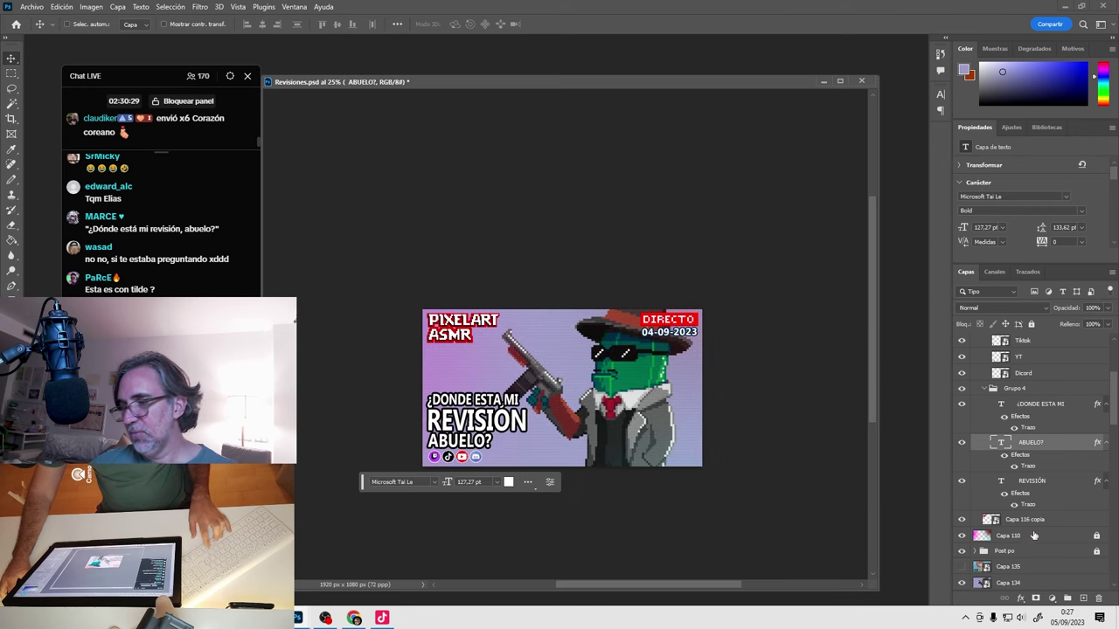
pyautogui.doubleClick(982, 582)
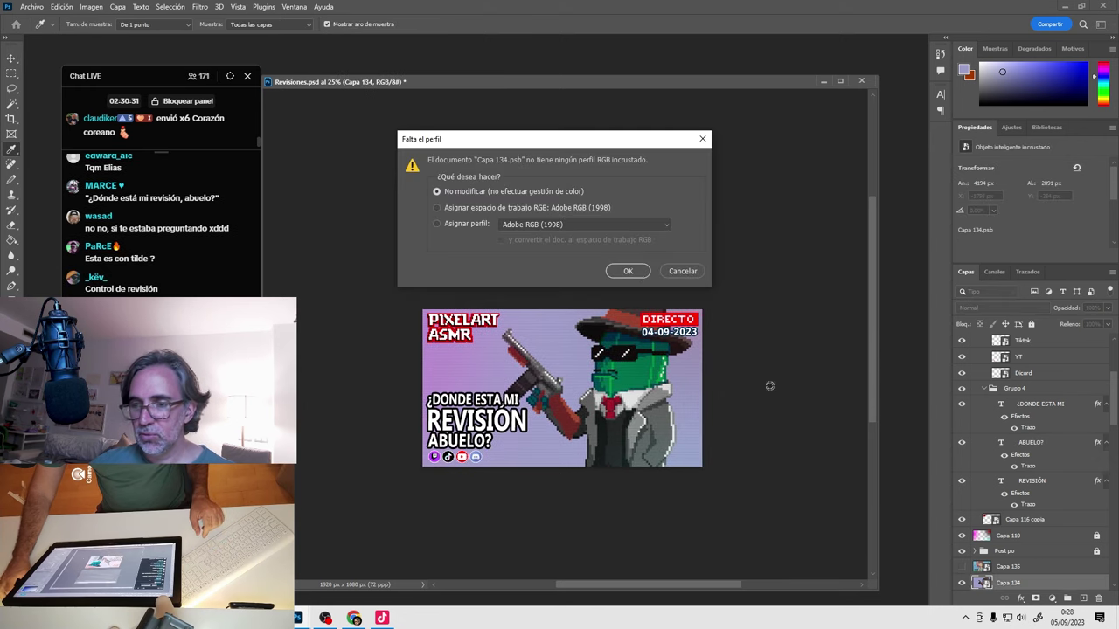
pyautogui.click(627, 269)
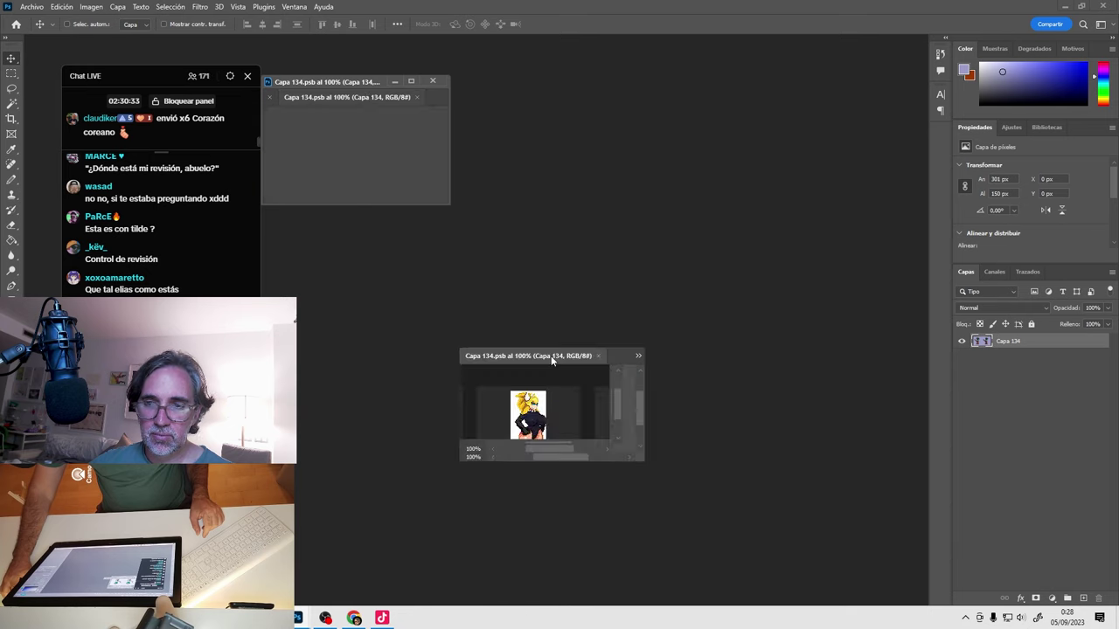
# Select the lilac background around both pepino figures with the Magic Wand and copy it to a new layer.
pyautogui.click(11, 104)
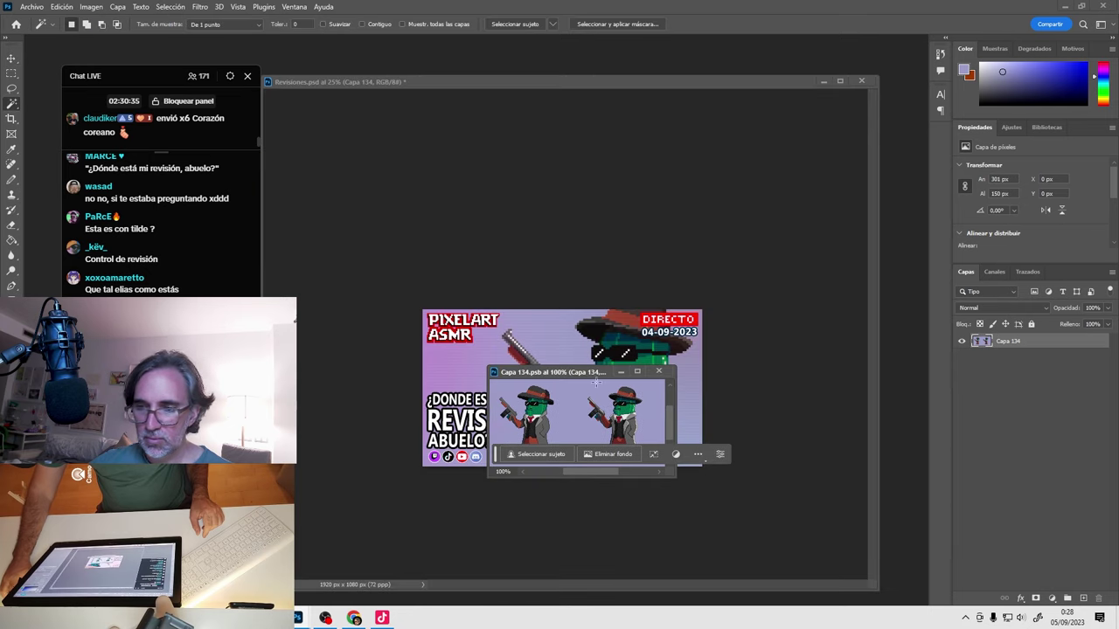
pyautogui.click(577, 422)
pyautogui.moveTo(583, 374); pyautogui.dragTo(564, 140)
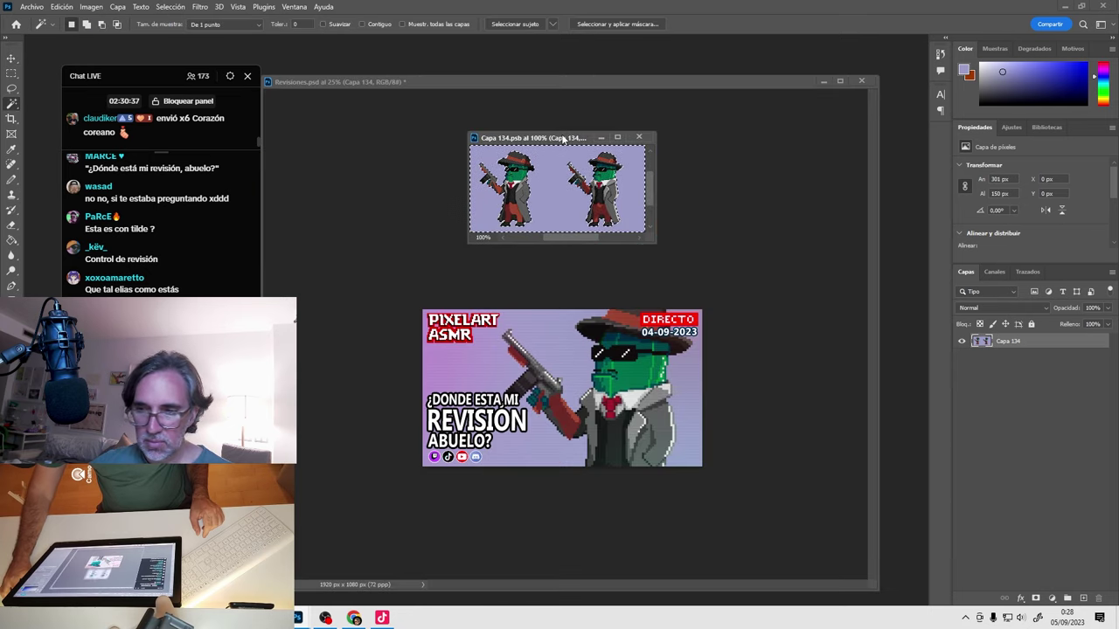
pyautogui.hotkey('ctrl', 'j')
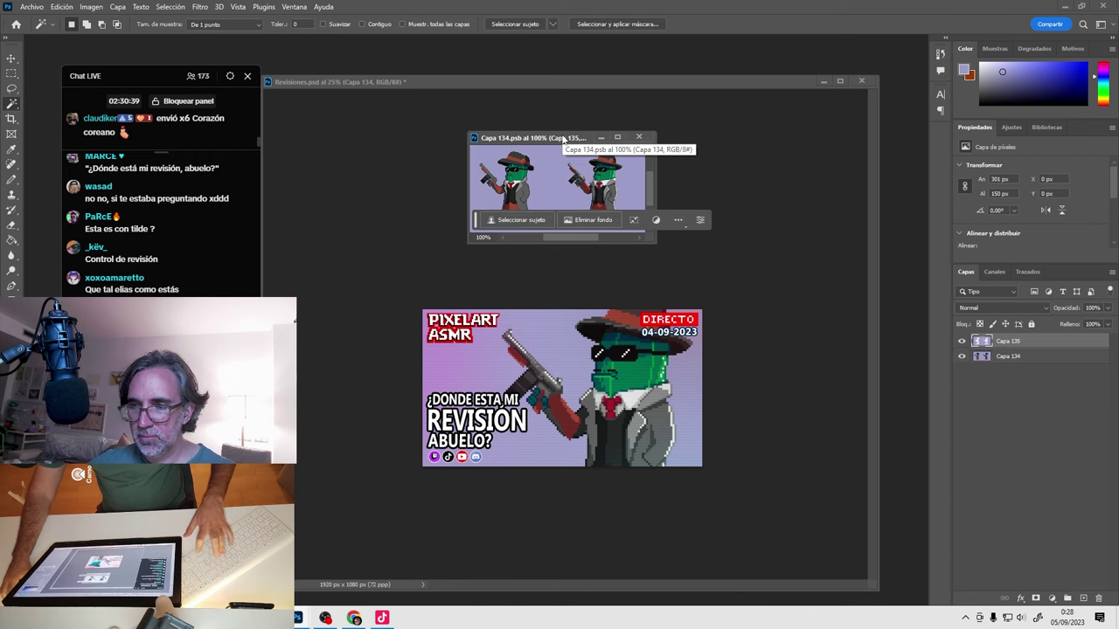
# Recolour the copied background dark purple with Hue/Saturation, using hue +50, saturation +74 and a strongly reduced lightness, and update the cover.
pyautogui.hotkey('ctrl', 'u')
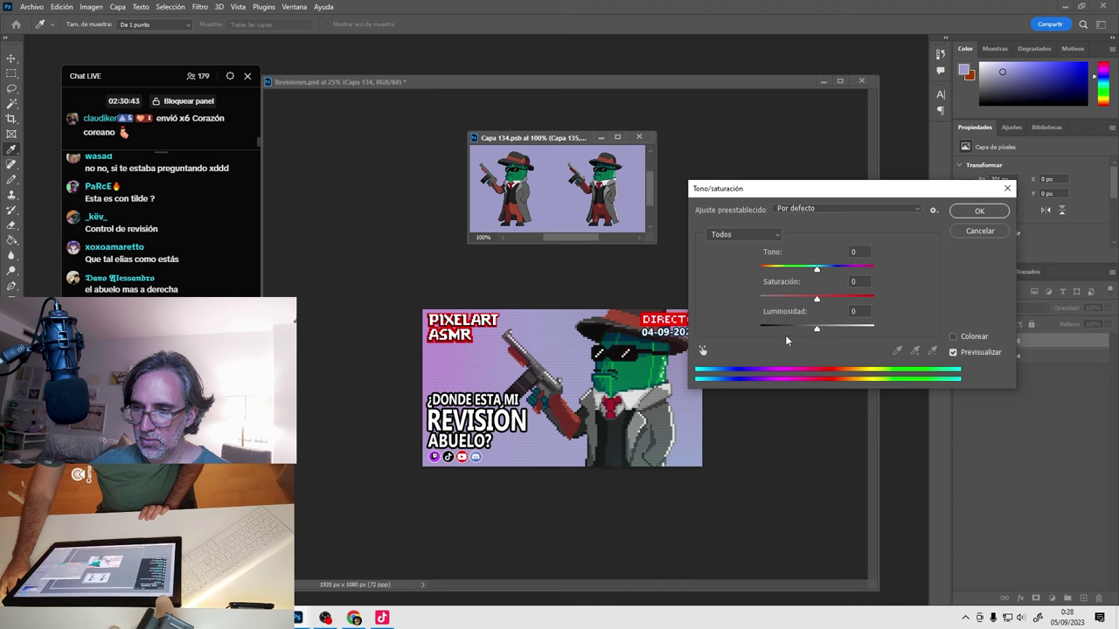
pyautogui.moveTo(815, 327); pyautogui.dragTo(786, 328)
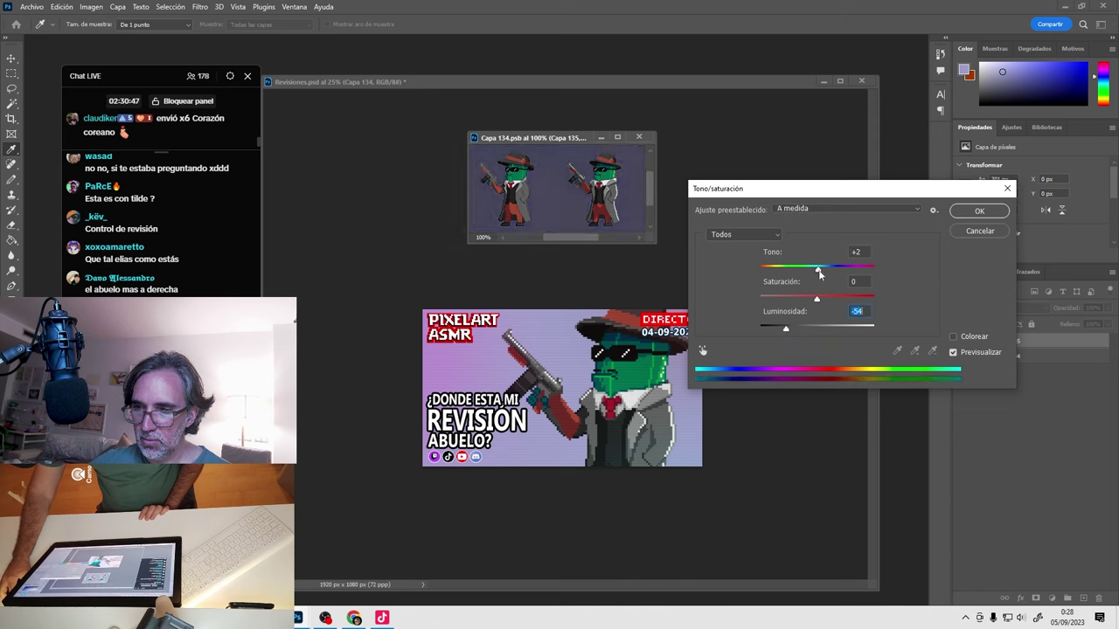
pyautogui.moveTo(819, 273); pyautogui.dragTo(844, 275)
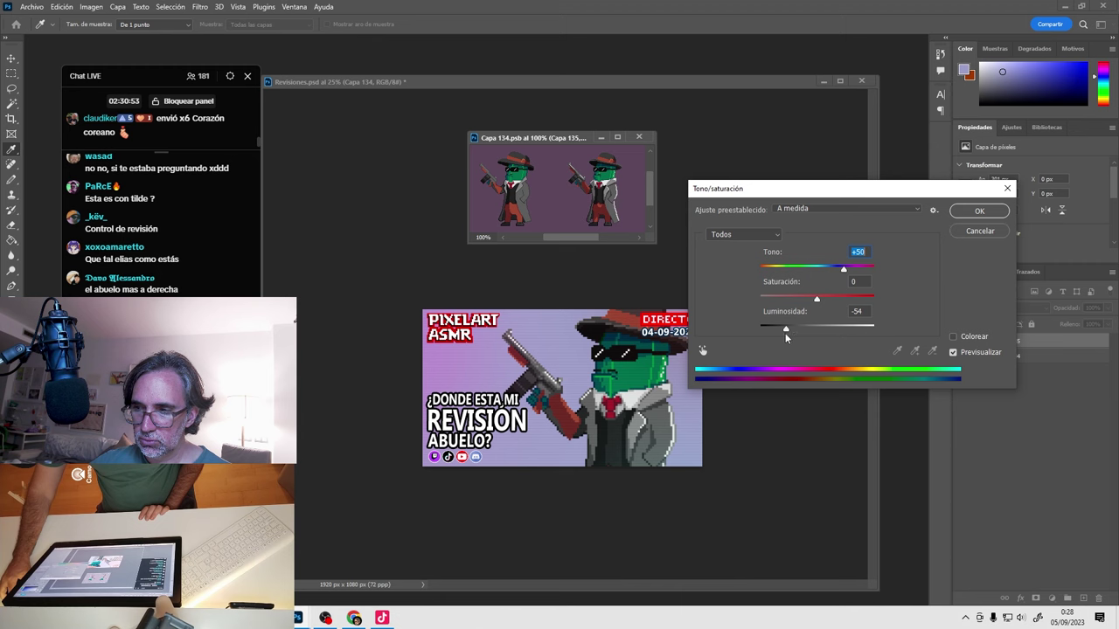
pyautogui.moveTo(844, 300); pyautogui.dragTo(860, 299)
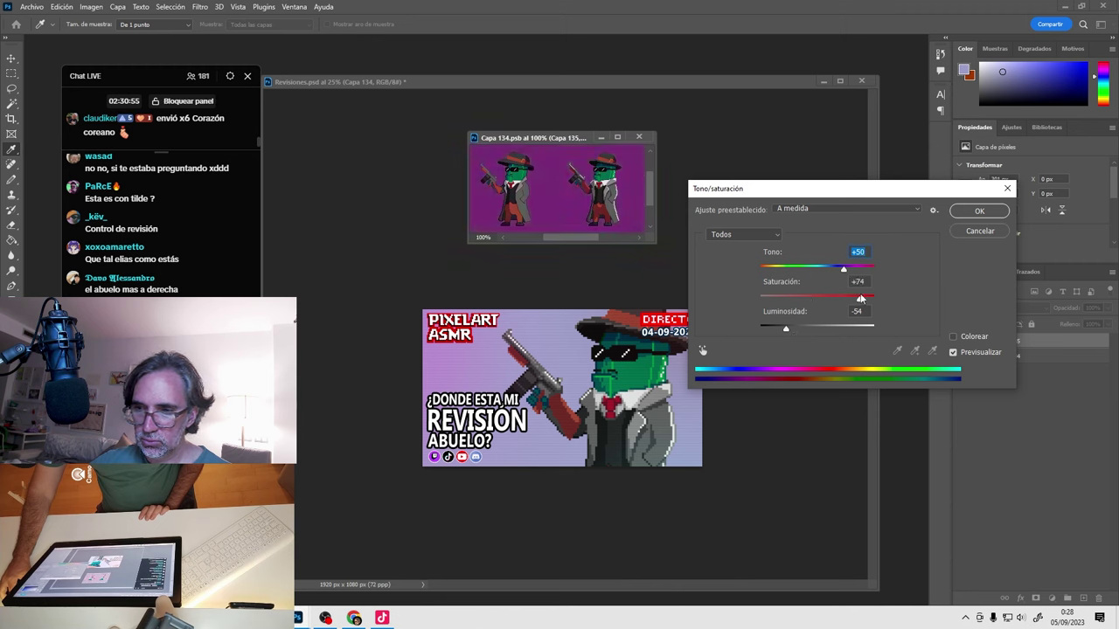
pyautogui.moveTo(786, 330); pyautogui.dragTo(777, 330)
pyautogui.click(976, 211)
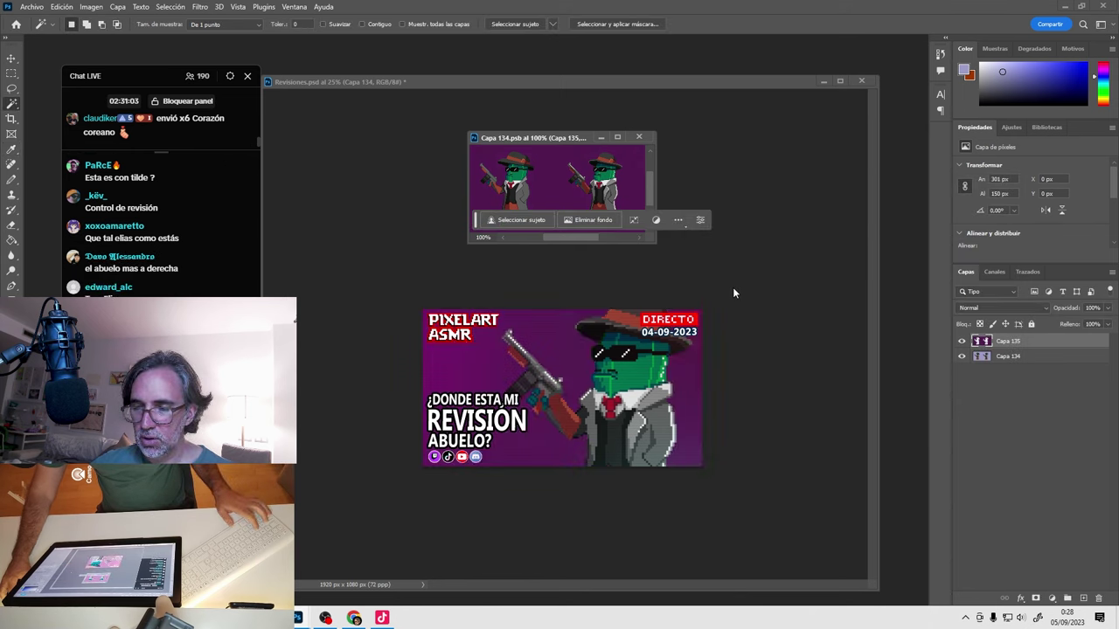
# Move the whole title group ¿DONDE ESTA MI REVISIÓN ABUELO? about 138 px straight up, away from the social icons.
pyautogui.click(483, 400)
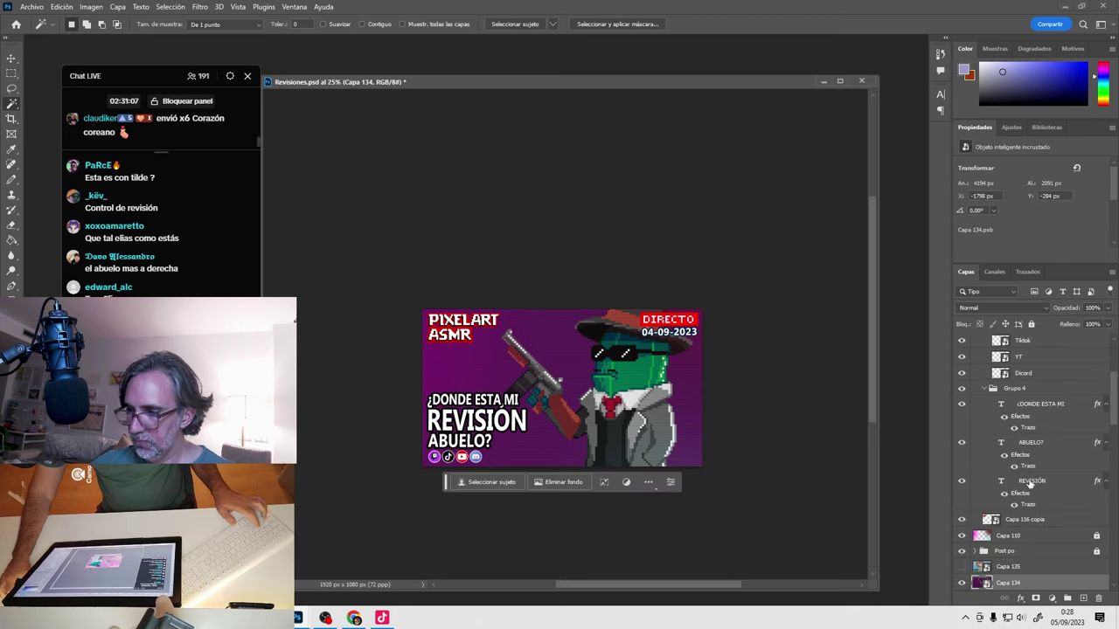
pyautogui.click(1031, 390)
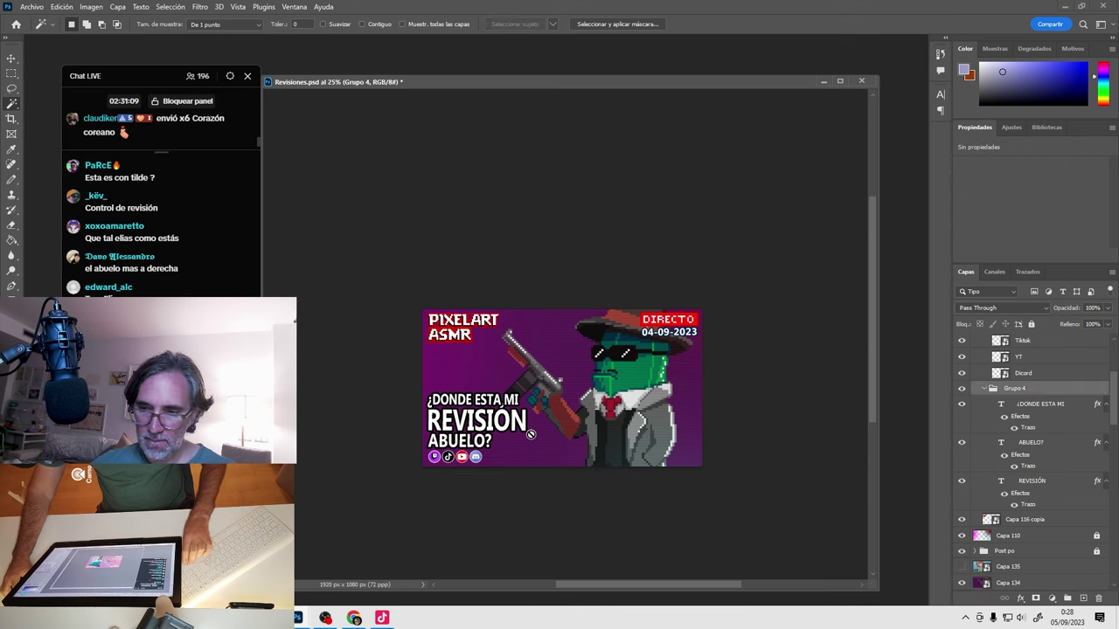
pyautogui.press('v')
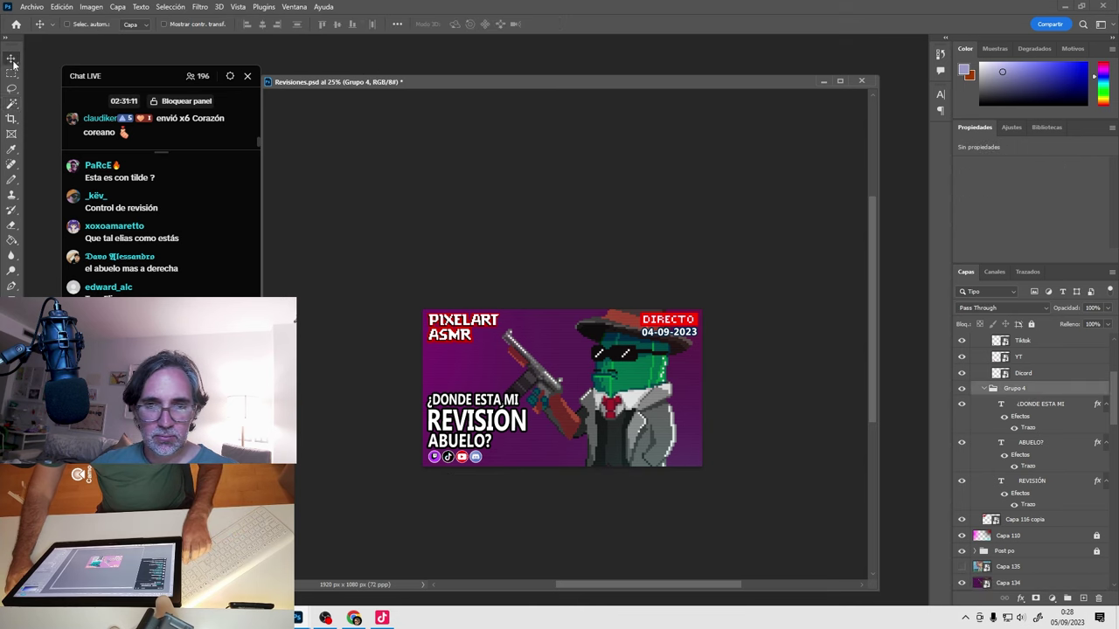
pyautogui.moveTo(451, 381); pyautogui.dragTo(451, 361)
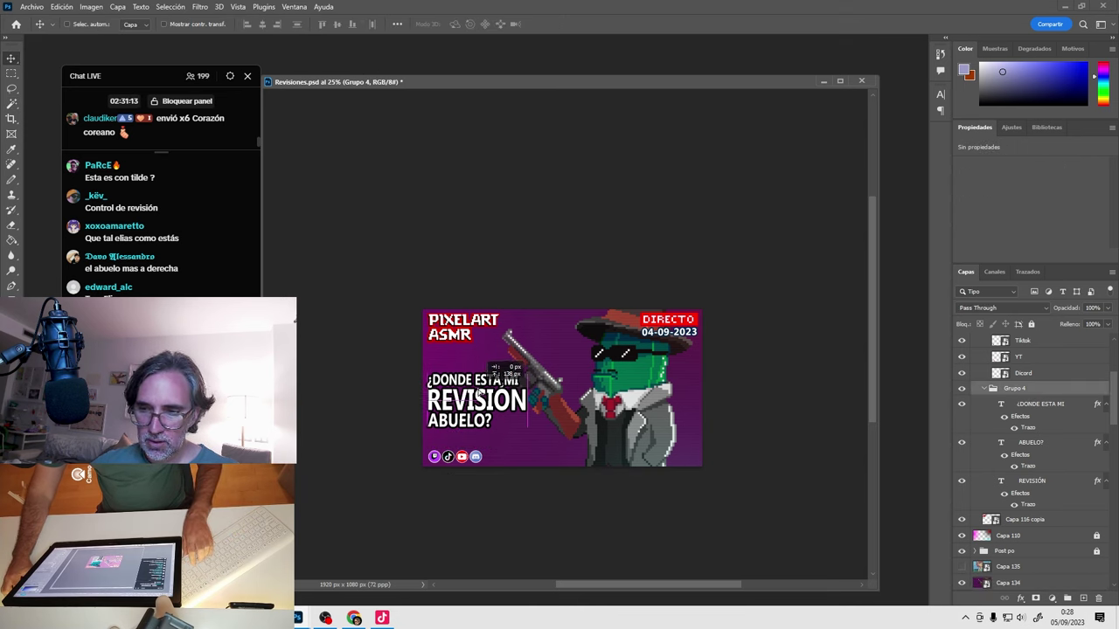
pyautogui.hotkey('ctrl', '-')
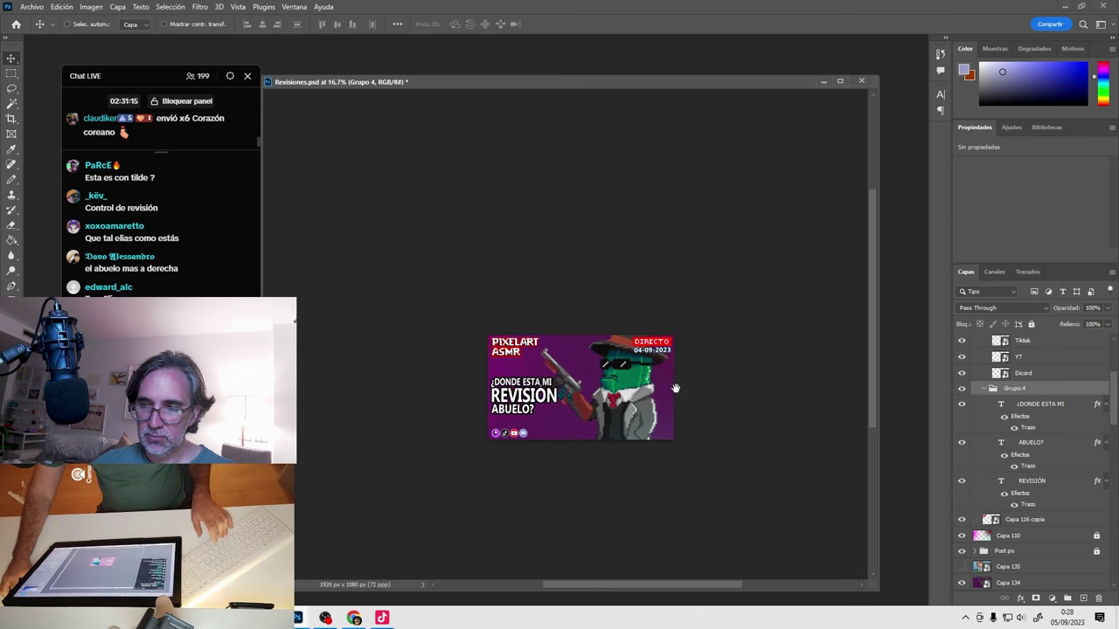
pyautogui.moveTo(560, 346); pyautogui.dragTo(673, 427)
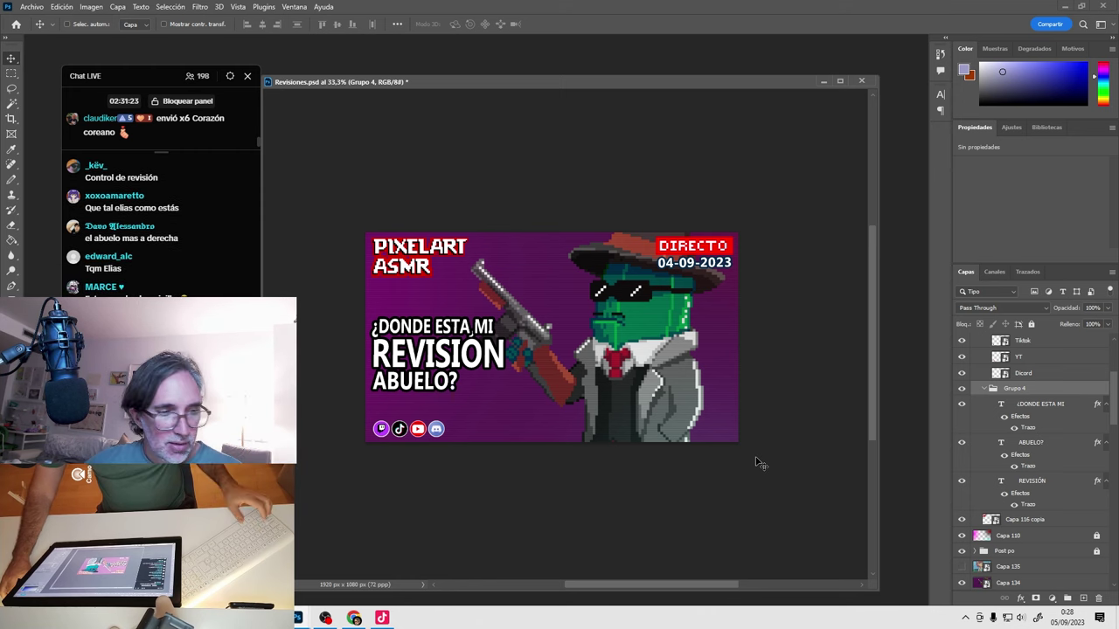
# Begin saving a copy of the cover in the _caratulas Youtube folder, with PNG as its file format.
pyautogui.press('ctrl')
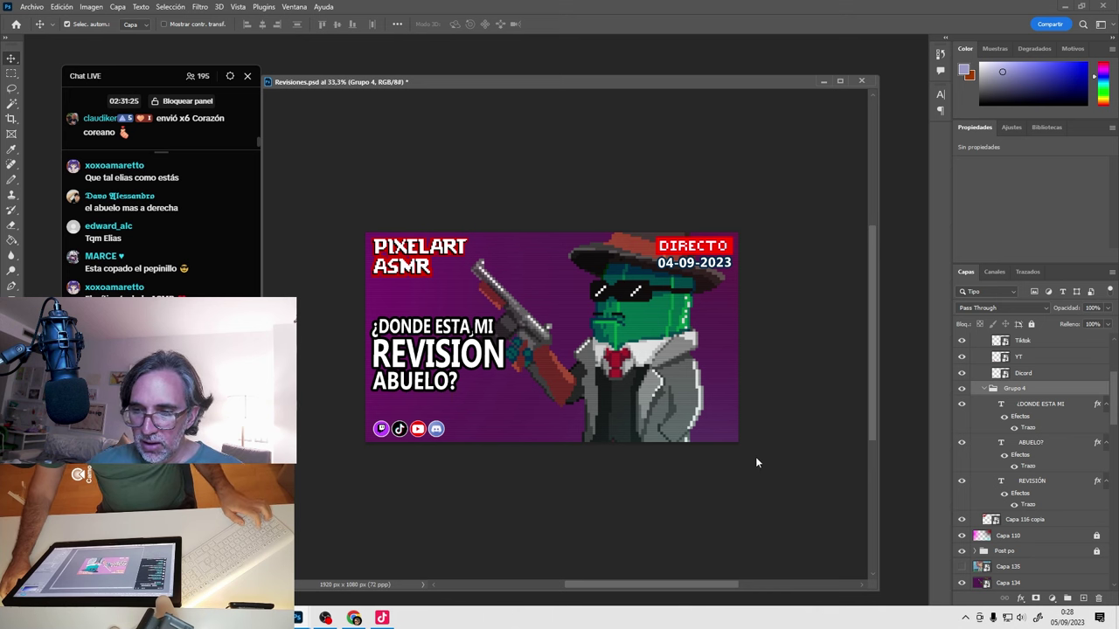
pyautogui.hotkey('alt', 'ctrl', 's')
pyautogui.click(389, 452)
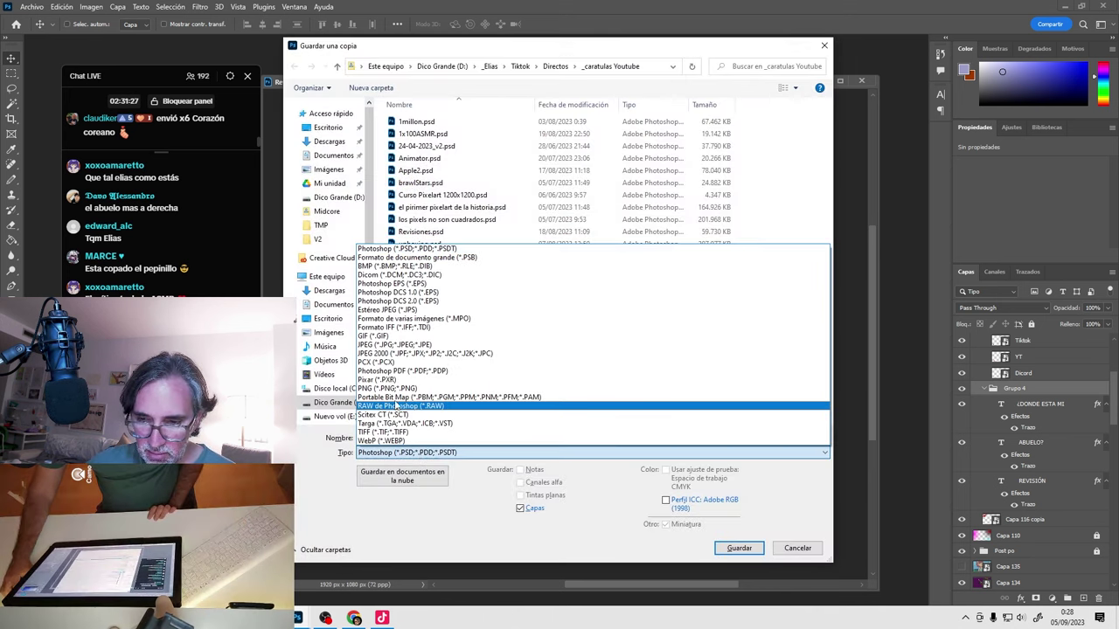
pyautogui.click(405, 388)
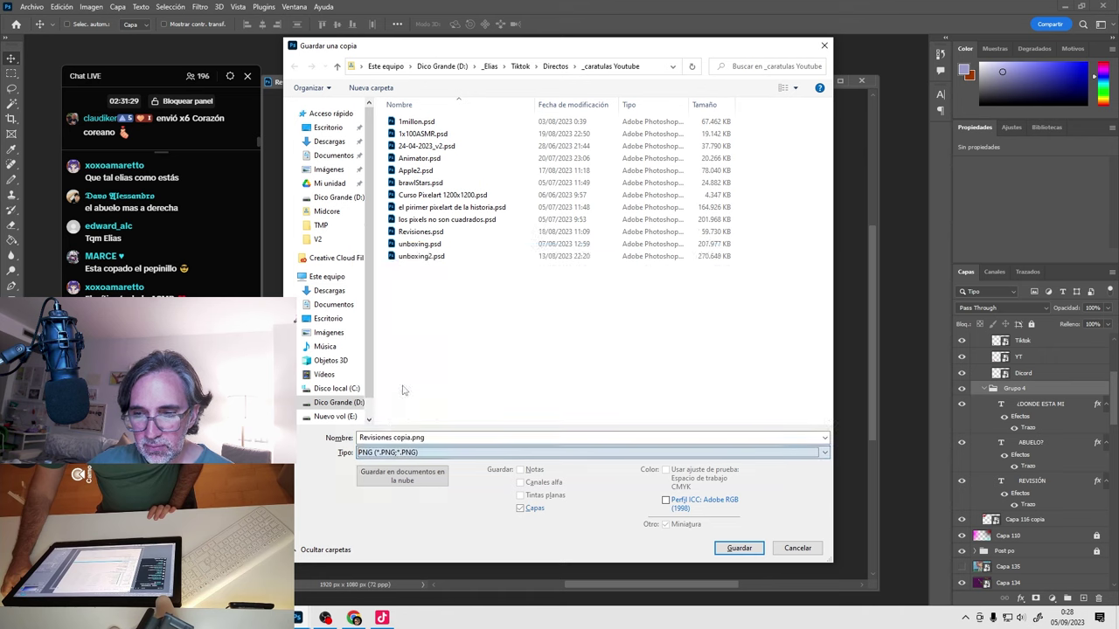
# Name the PNG copy 04-09-2023.png and save it with the large file size option.
pyautogui.click(409, 437)
pyautogui.click(407, 437)
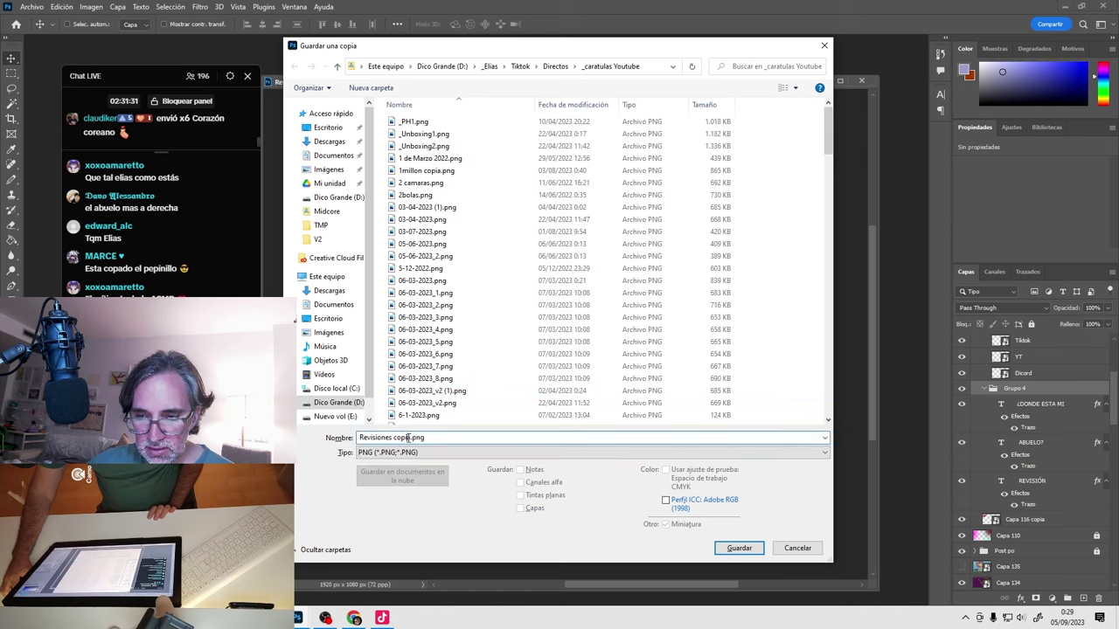
pyautogui.hotkey('ctrl', 'shift', 'Left')
pyautogui.hotkey('ctrl', 'shift', 'Left')
pyautogui.press('BackSpace')
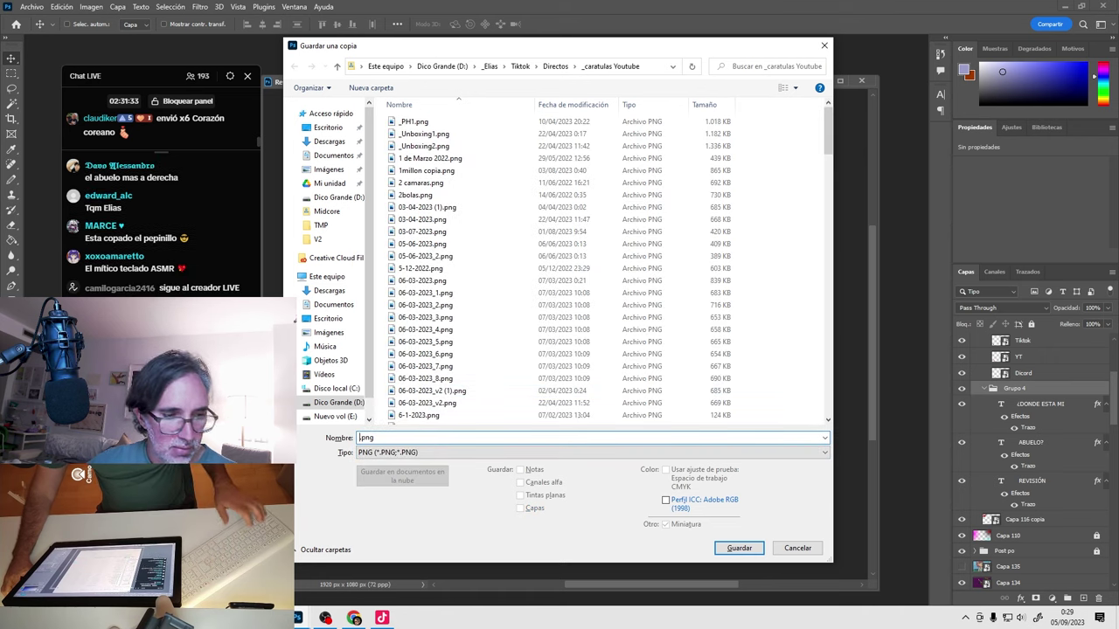
pyautogui.write('04')
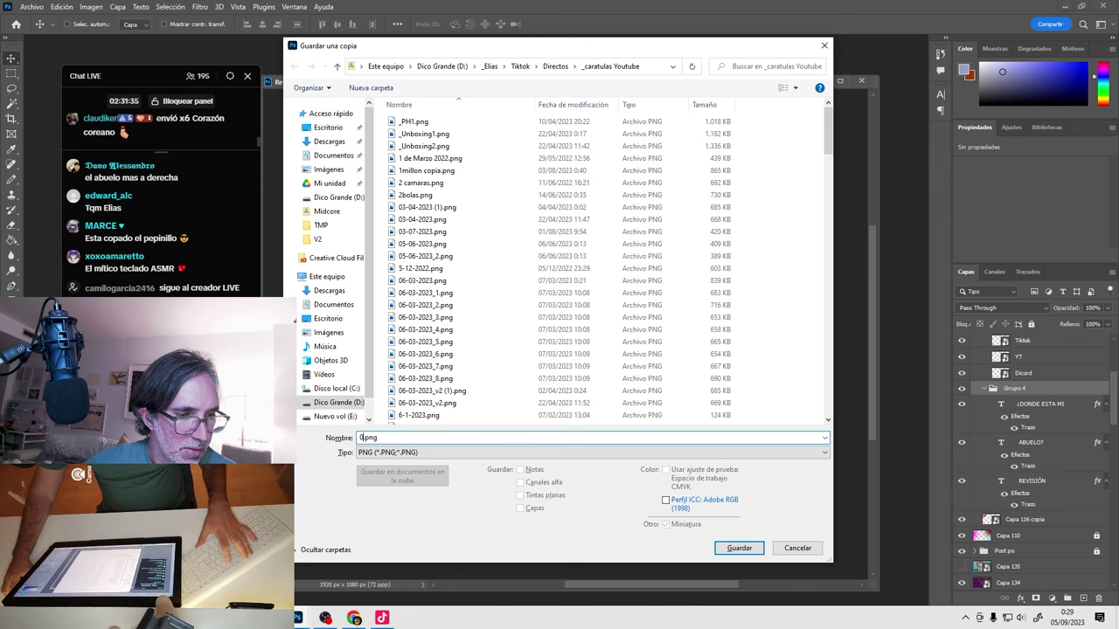
pyautogui.write('-09')
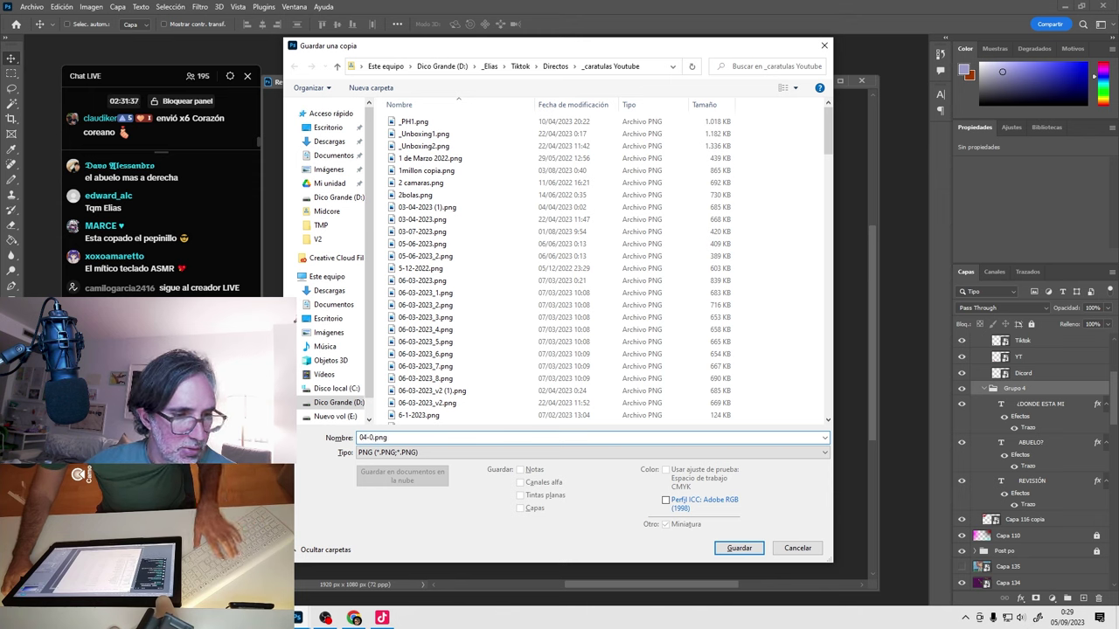
pyautogui.write('-2')
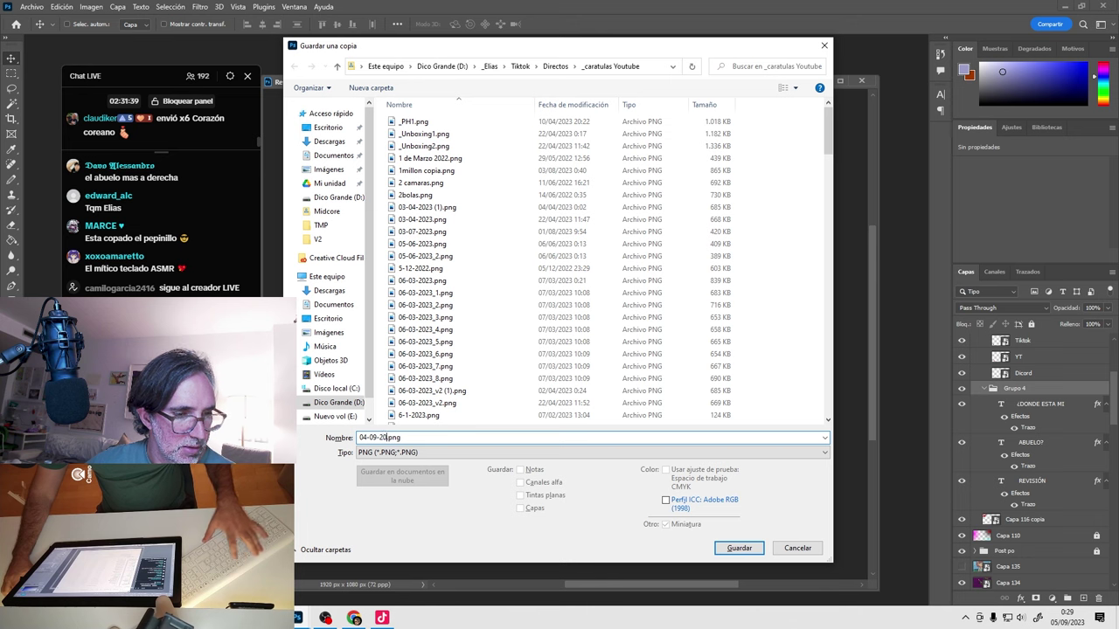
pyautogui.write('023')
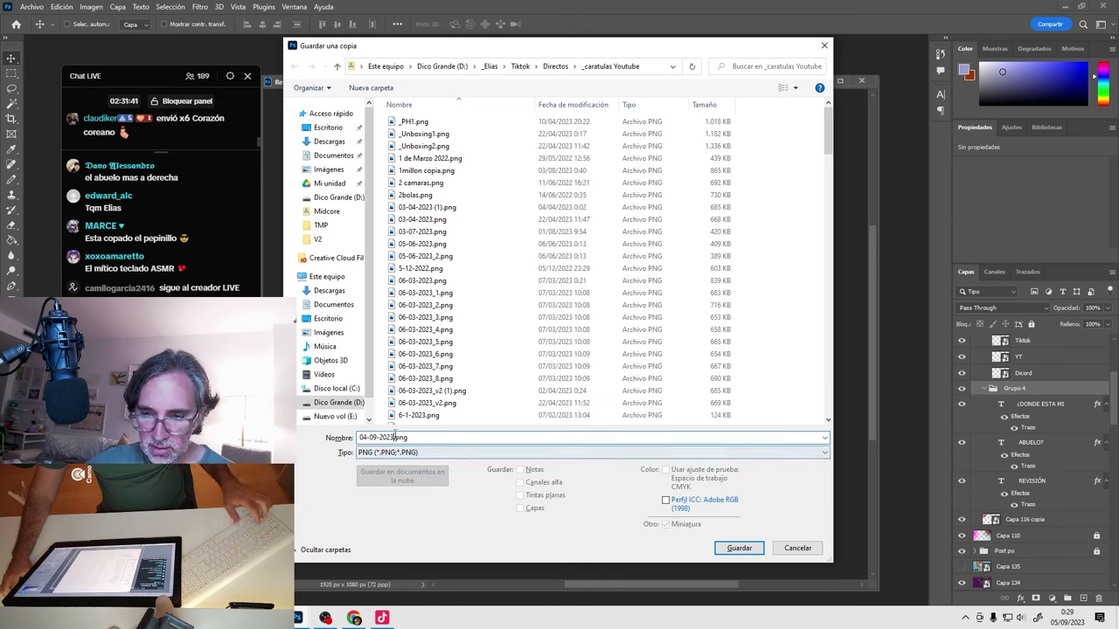
pyautogui.click(740, 549)
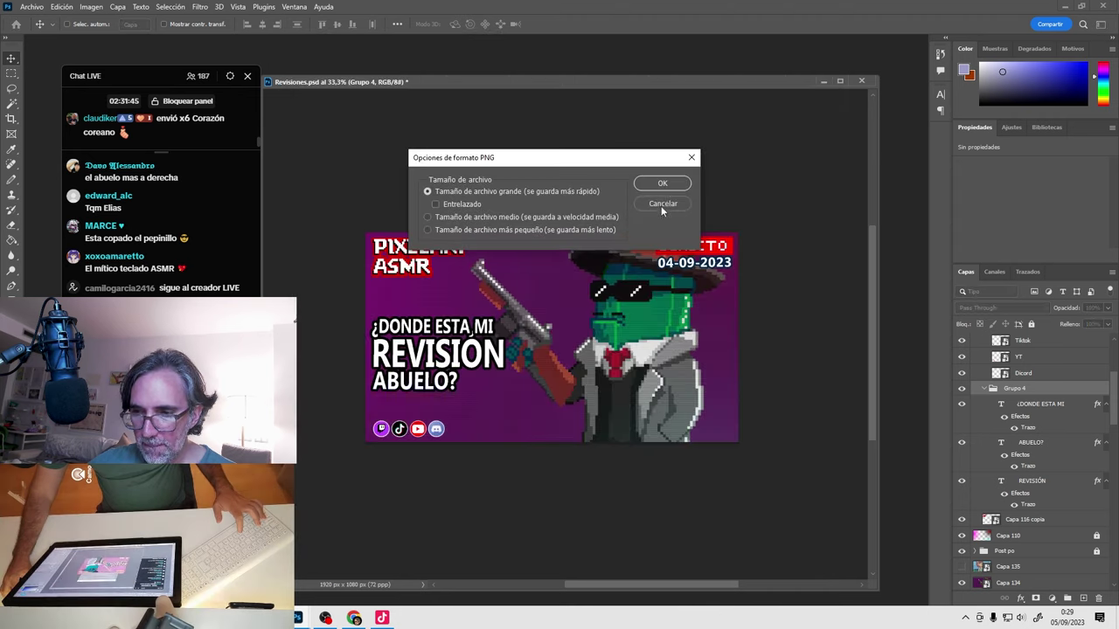
pyautogui.click(662, 182)
# Save another copy of the cover as the JPEG 04-09-2023.jpg, with maximum quality 10 and progressive format.
pyautogui.hotkey('ctrl', 'alt', 's')
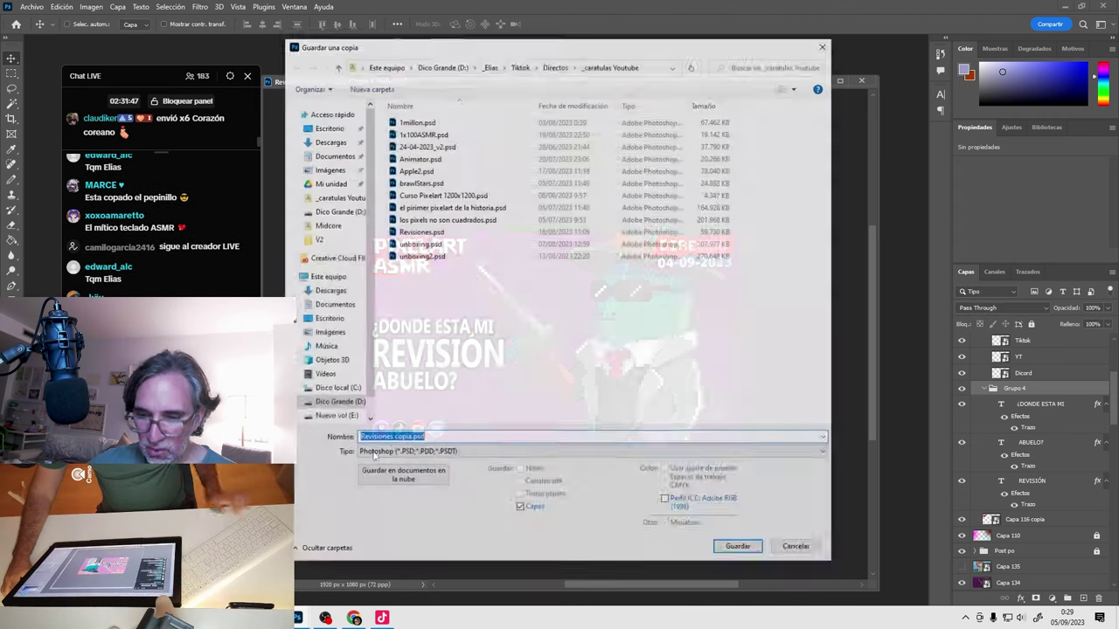
pyautogui.click(407, 451)
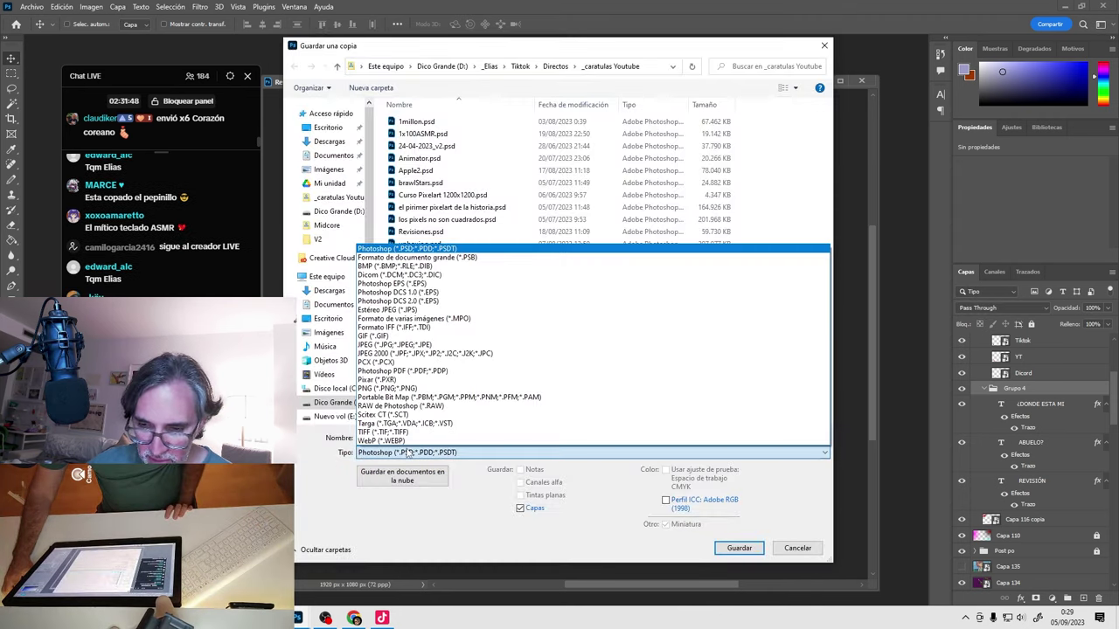
pyautogui.click(439, 344)
pyautogui.click(410, 437)
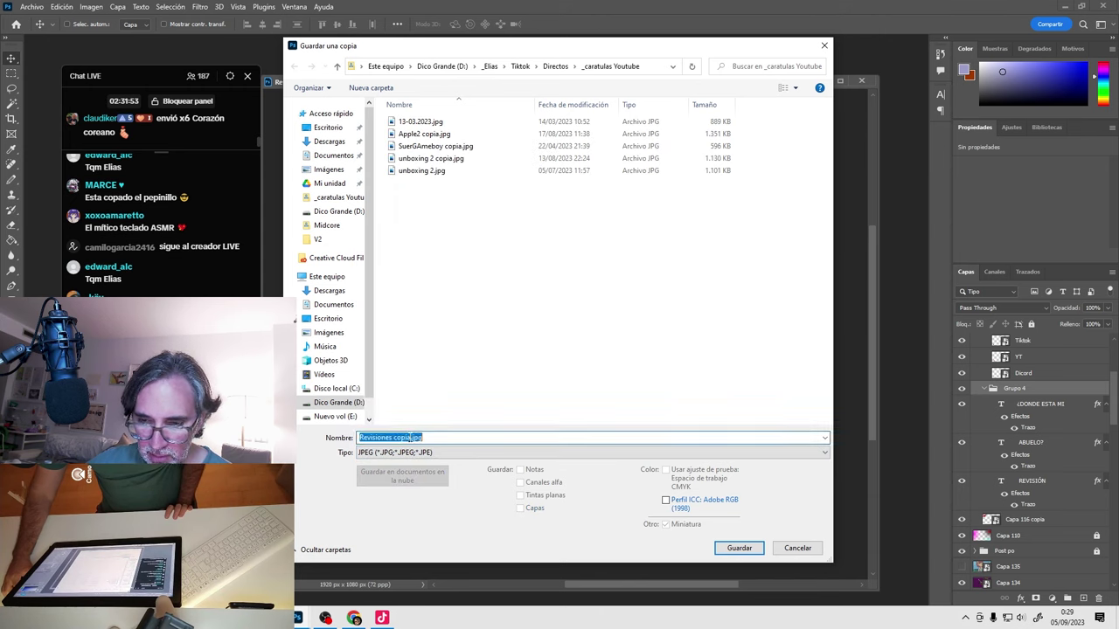
pyautogui.click(409, 437)
pyautogui.hotkey('shift', 'Home')
pyautogui.write('04-09-2023')
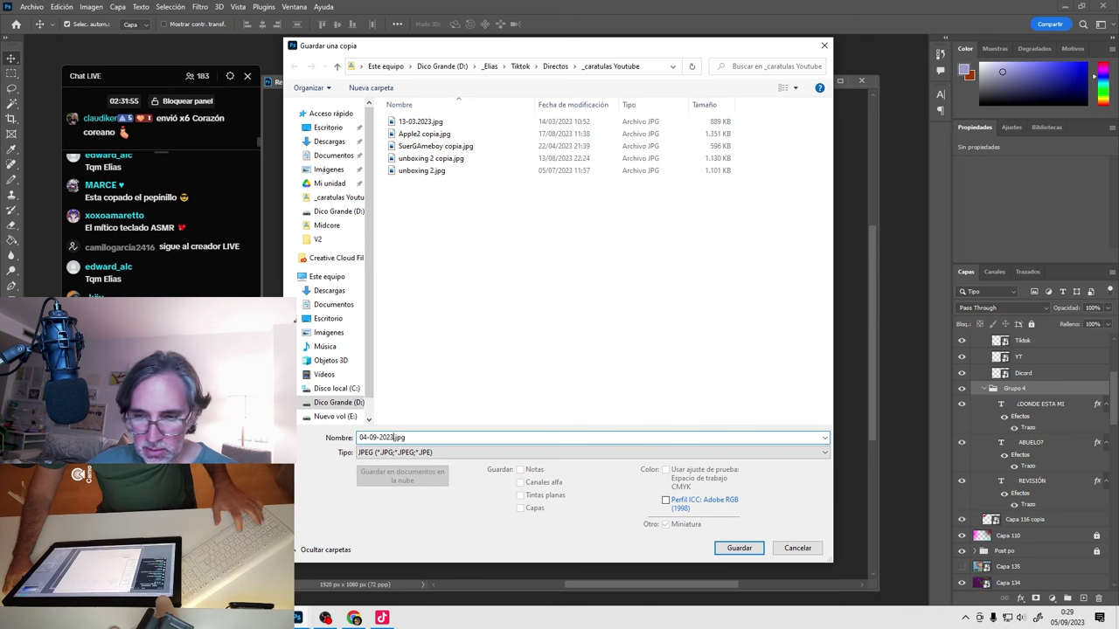
pyautogui.click(739, 548)
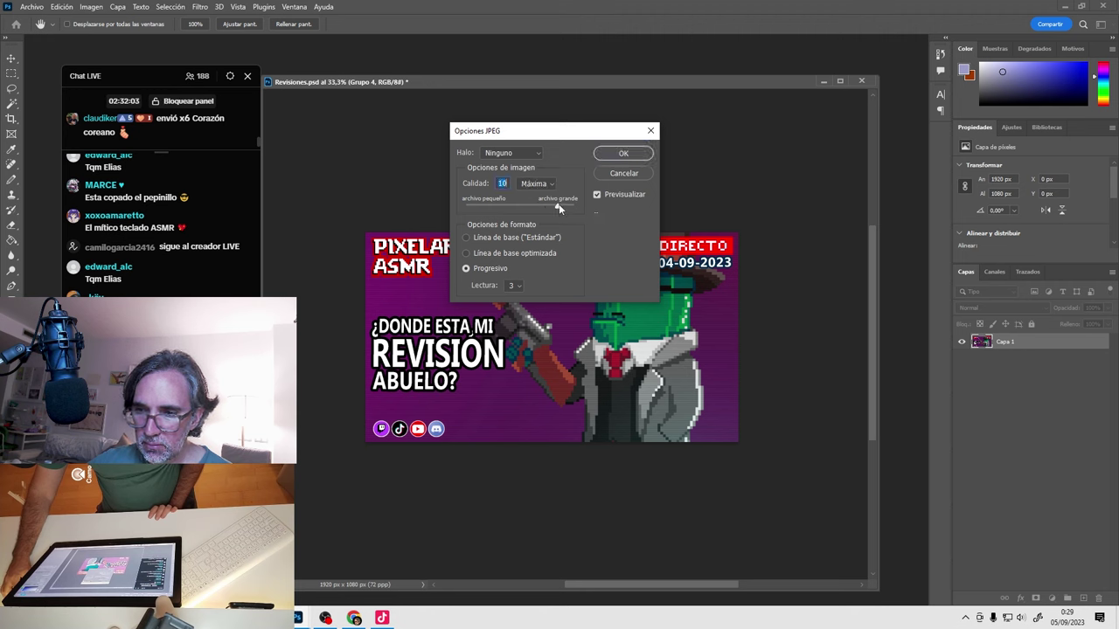
pyautogui.click(635, 153)
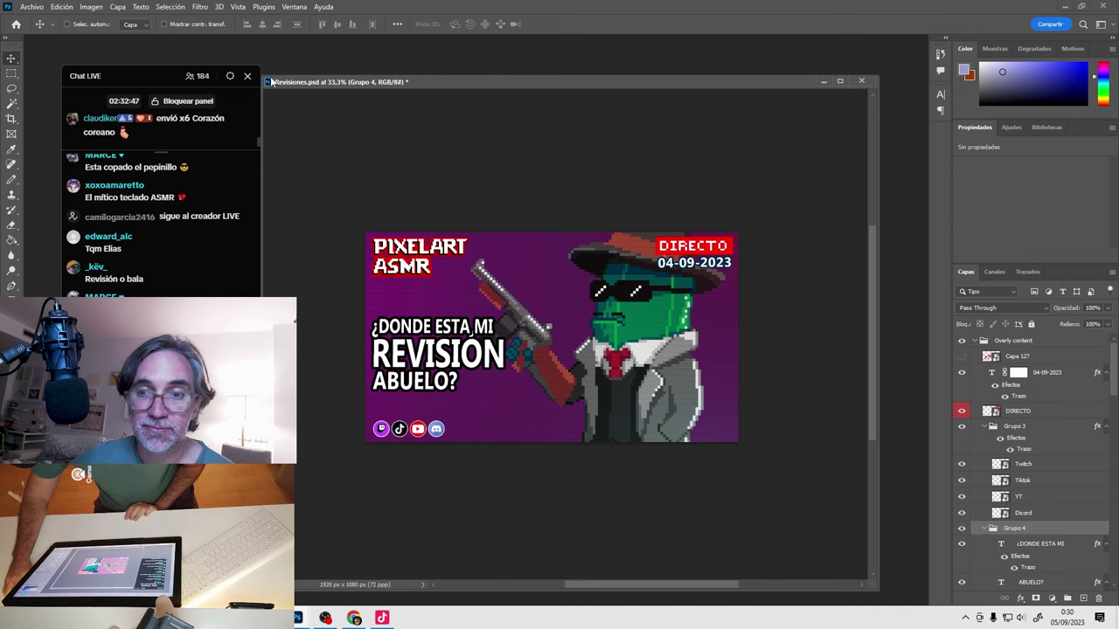
# Shrink the Revisiones.psd window to fit closely around the cover and place it just below the Capa 134.psb window.
pyautogui.moveTo(273, 81); pyautogui.dragTo(355, 188)
pyautogui.hotkey('ctrl', 's')
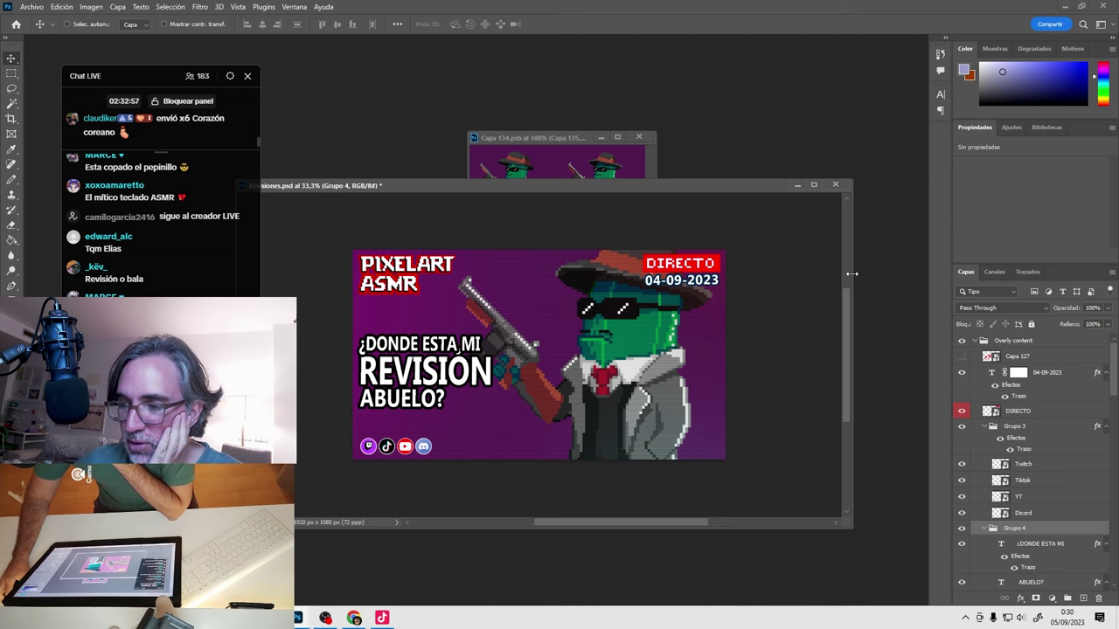
pyautogui.moveTo(851, 274); pyautogui.dragTo(649, 297)
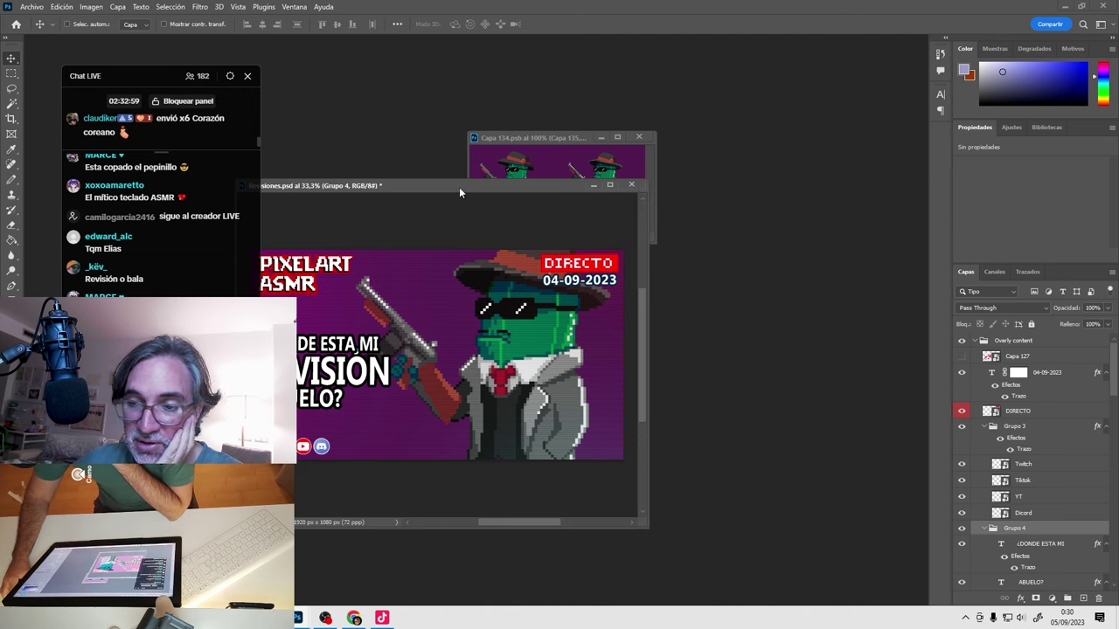
pyautogui.moveTo(459, 187); pyautogui.dragTo(544, 265)
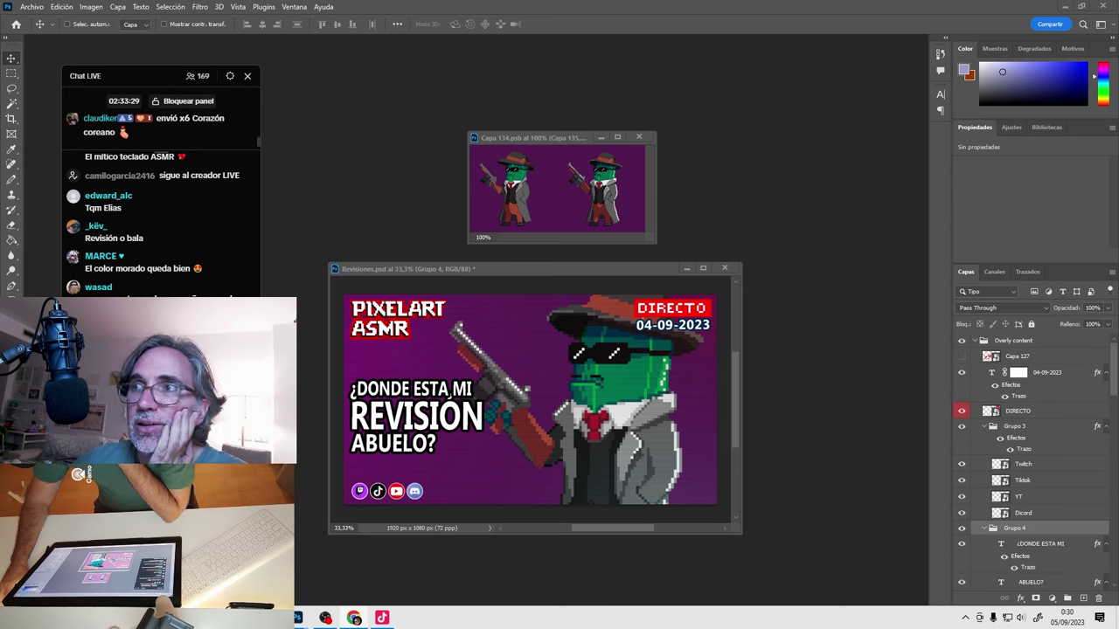
# Switch to the Twitch stream manager in the browser and launch the prepared raid to the previewed art channel.
pyautogui.hotkey('alt', 'Tab')
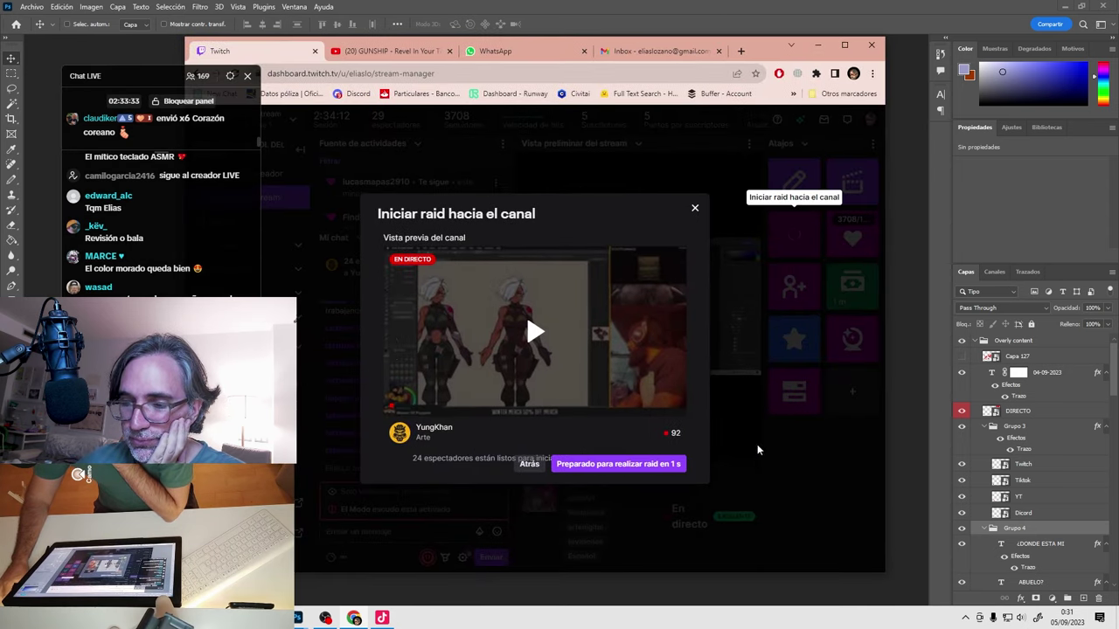
pyautogui.click(632, 464)
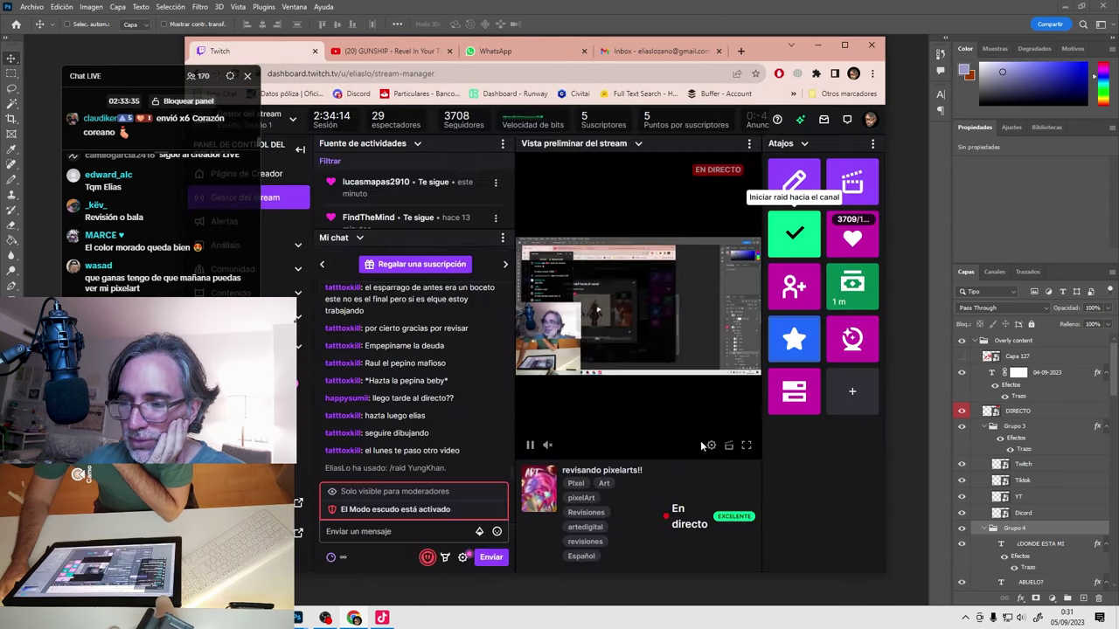